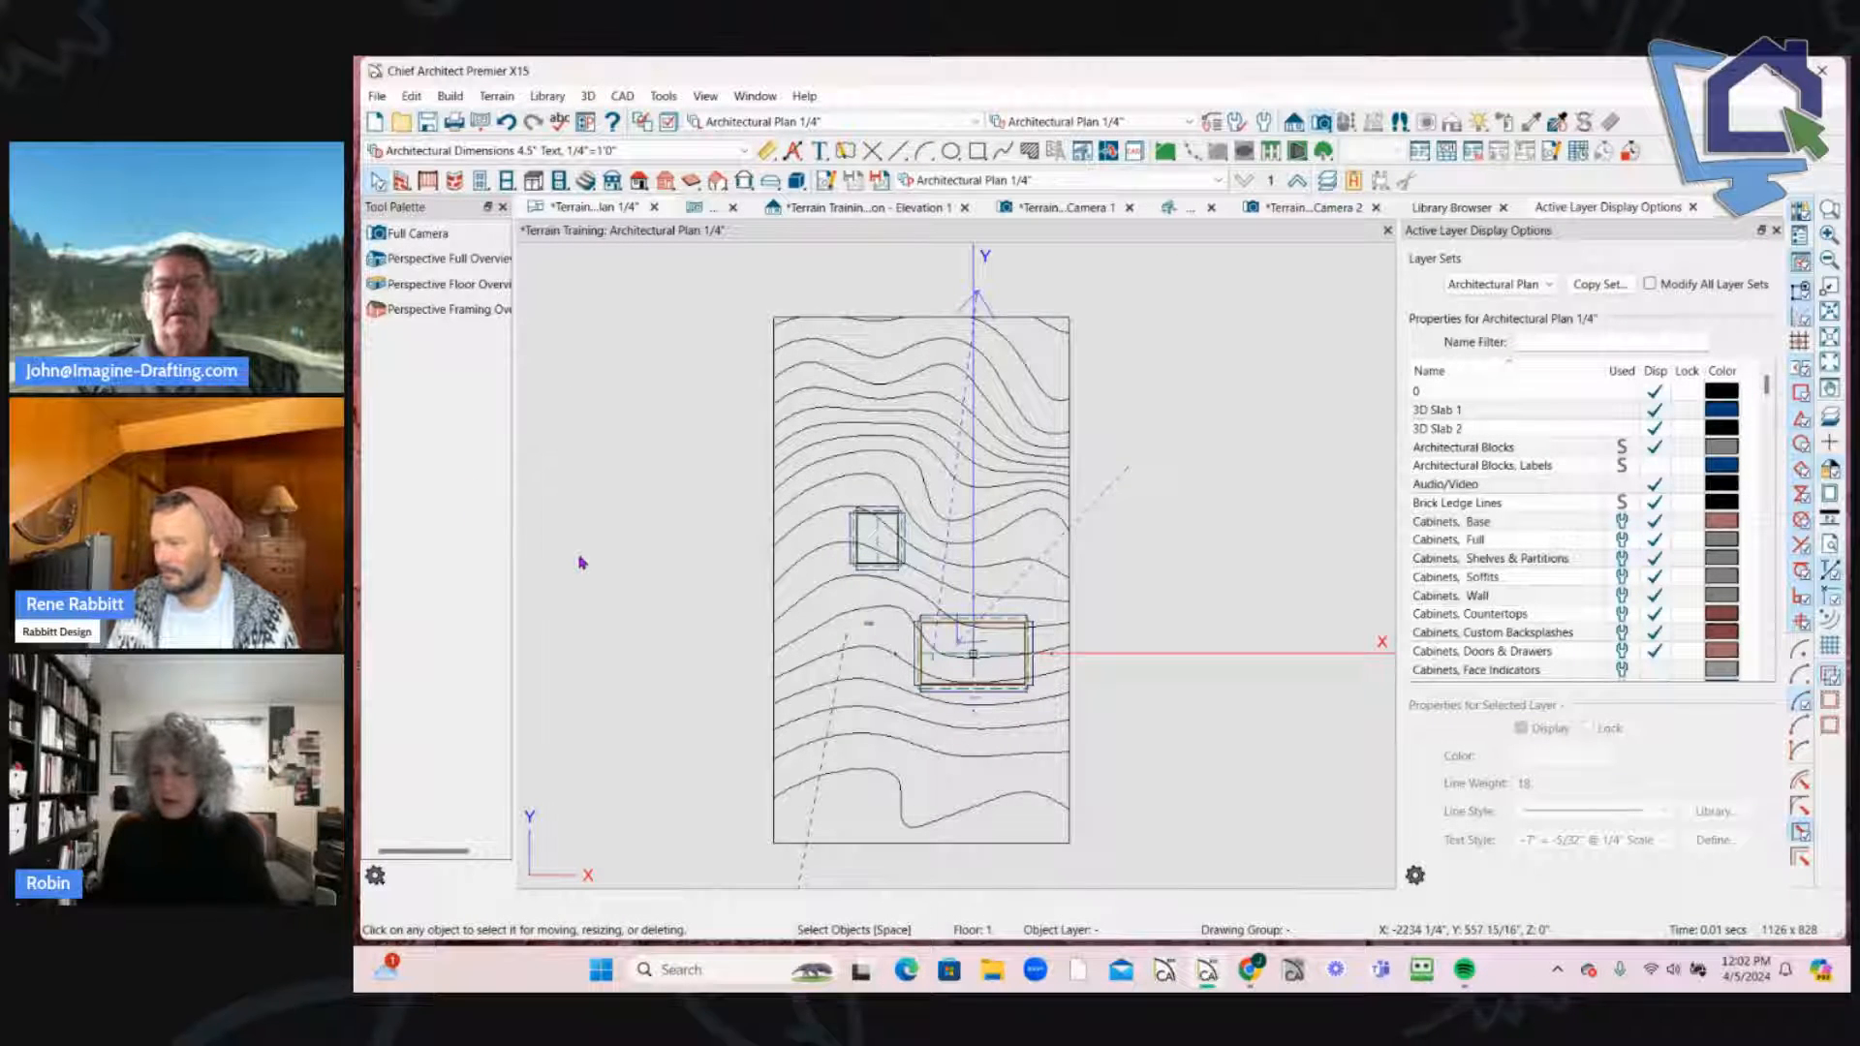
Step: Create a full camera view from the plan's lower-left area, inspect both buildings from several angles, and return to the architectural plan
scroll(581, 563, up, 2)
scroll(578, 550, down, 1)
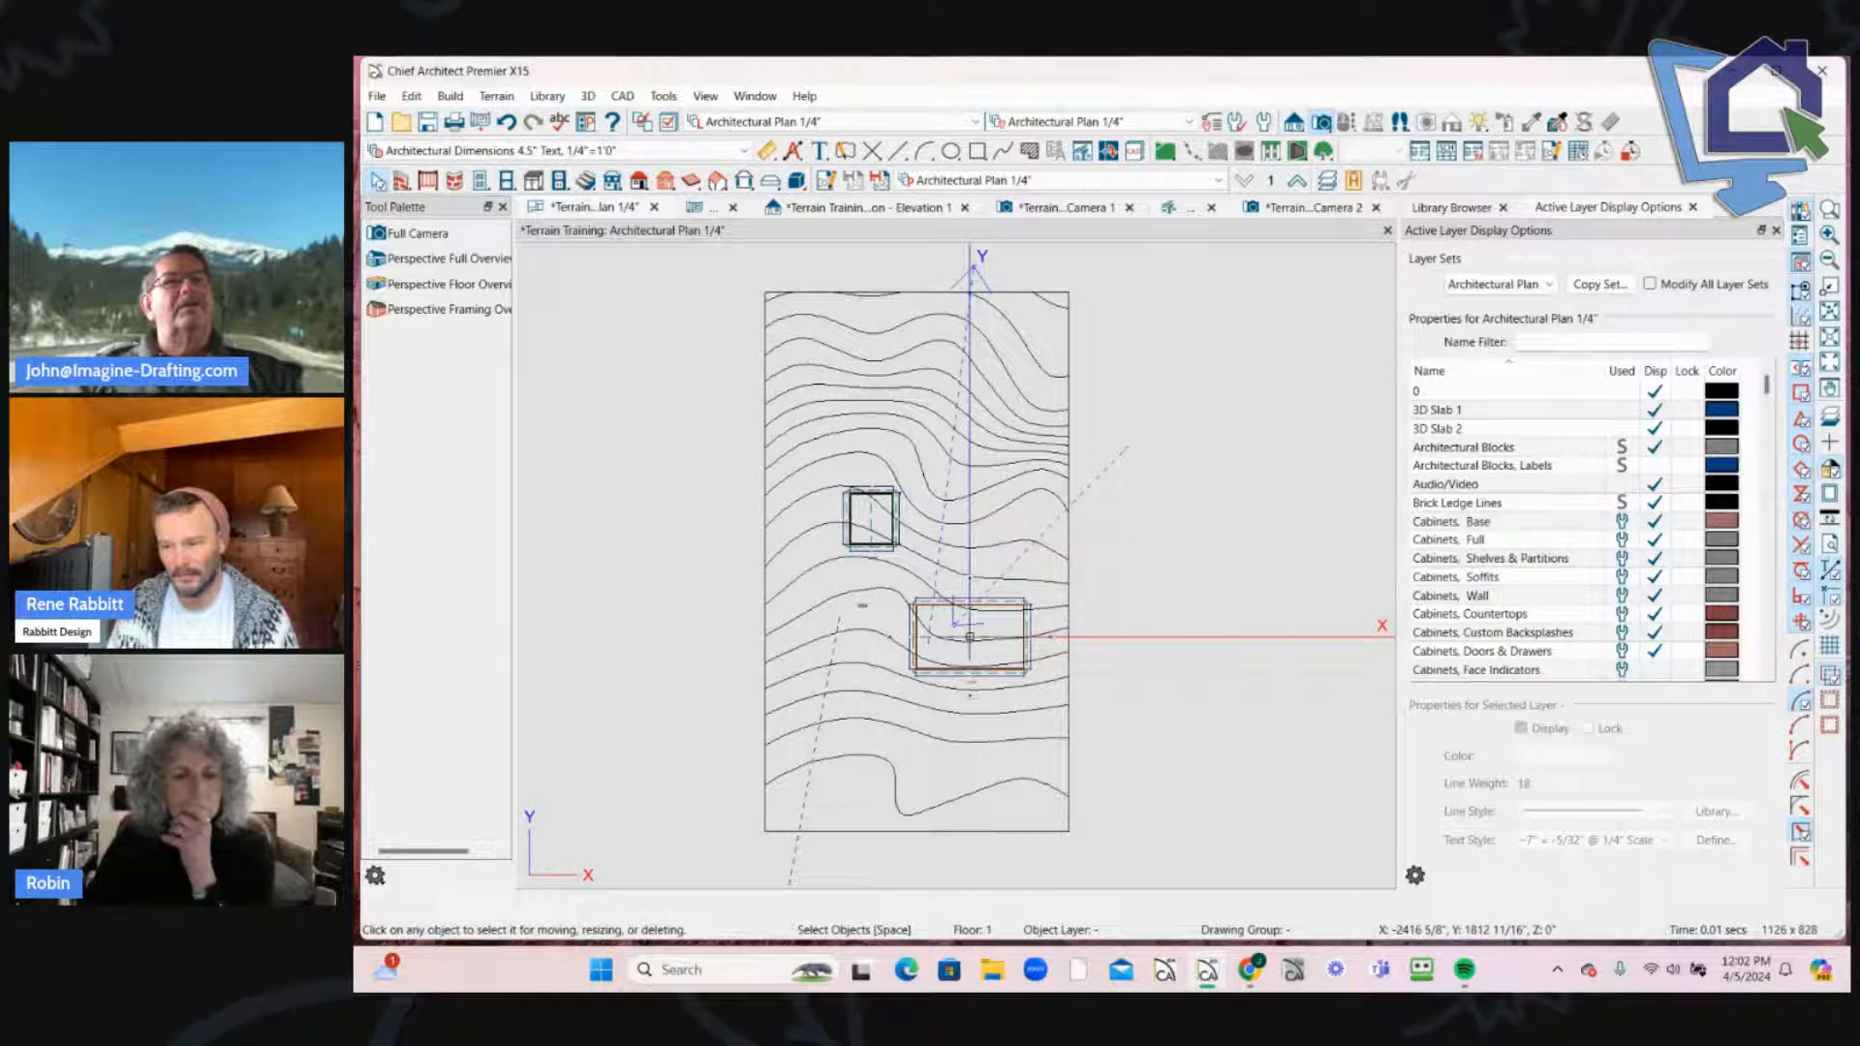
click(1322, 126)
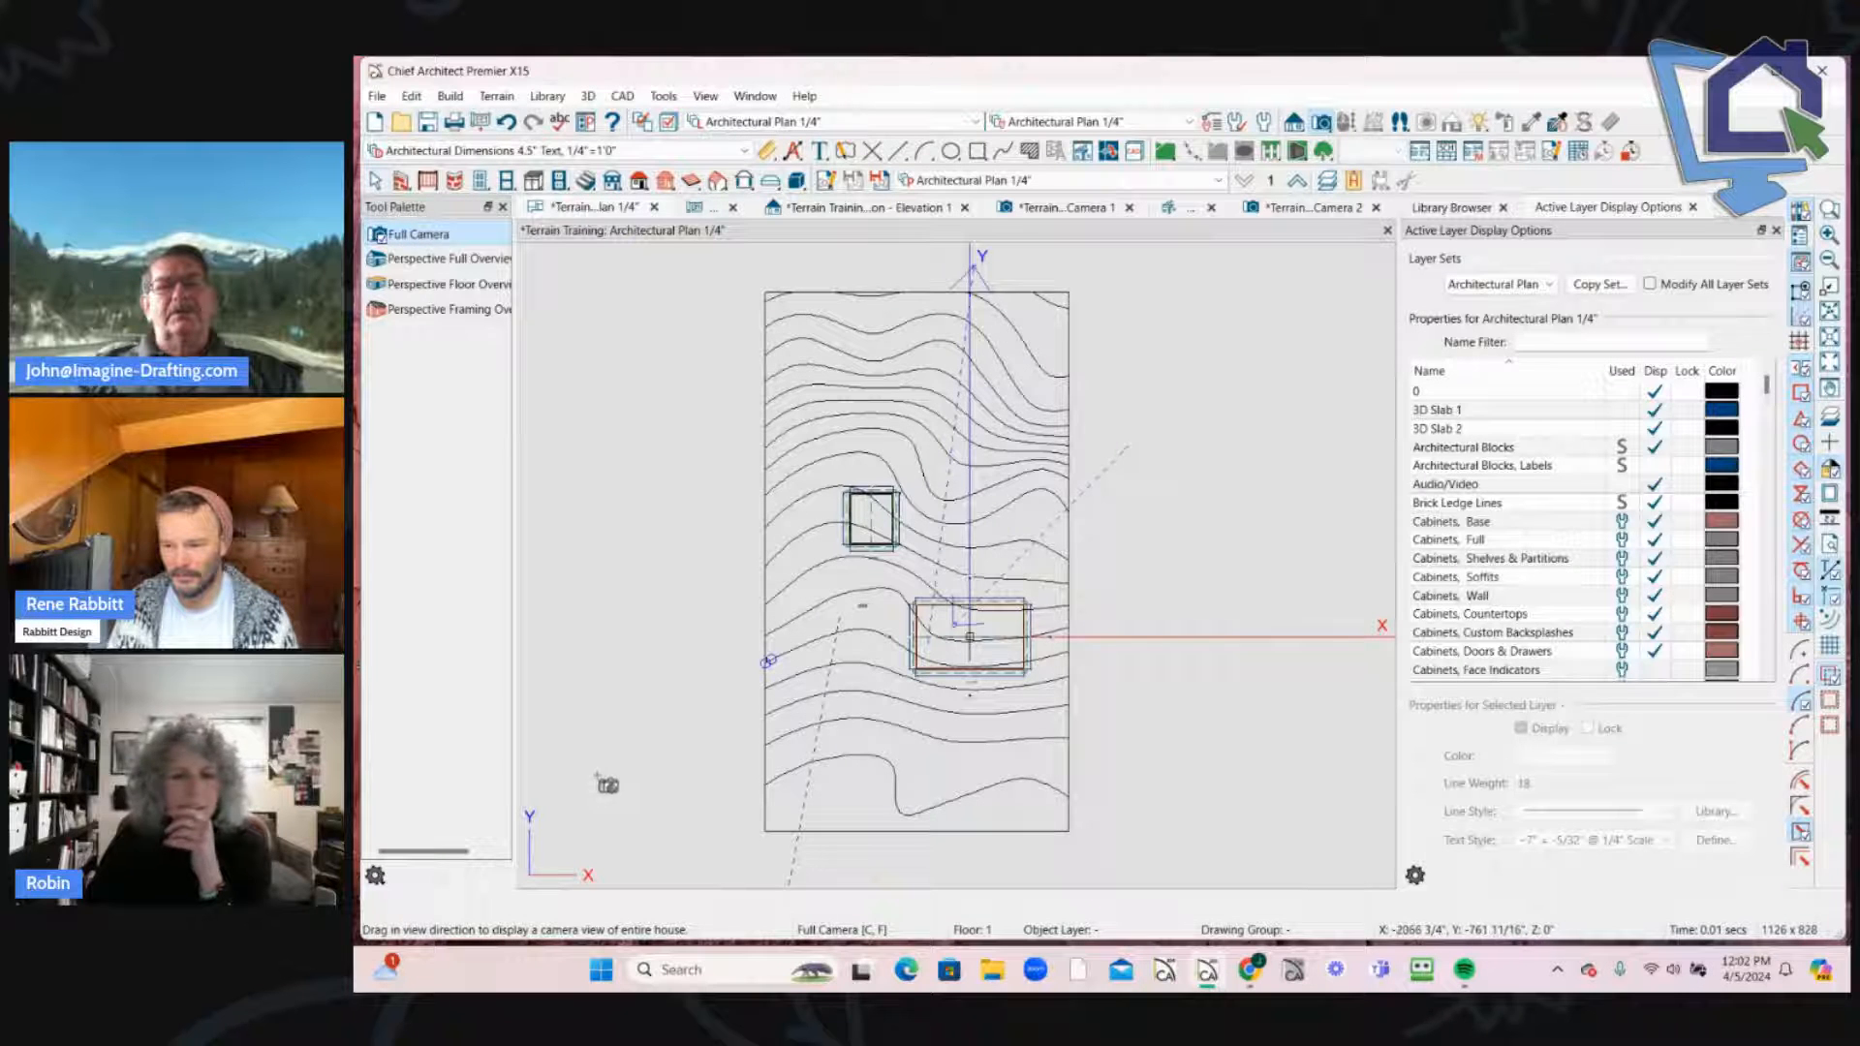
drag(598, 775, 687, 734)
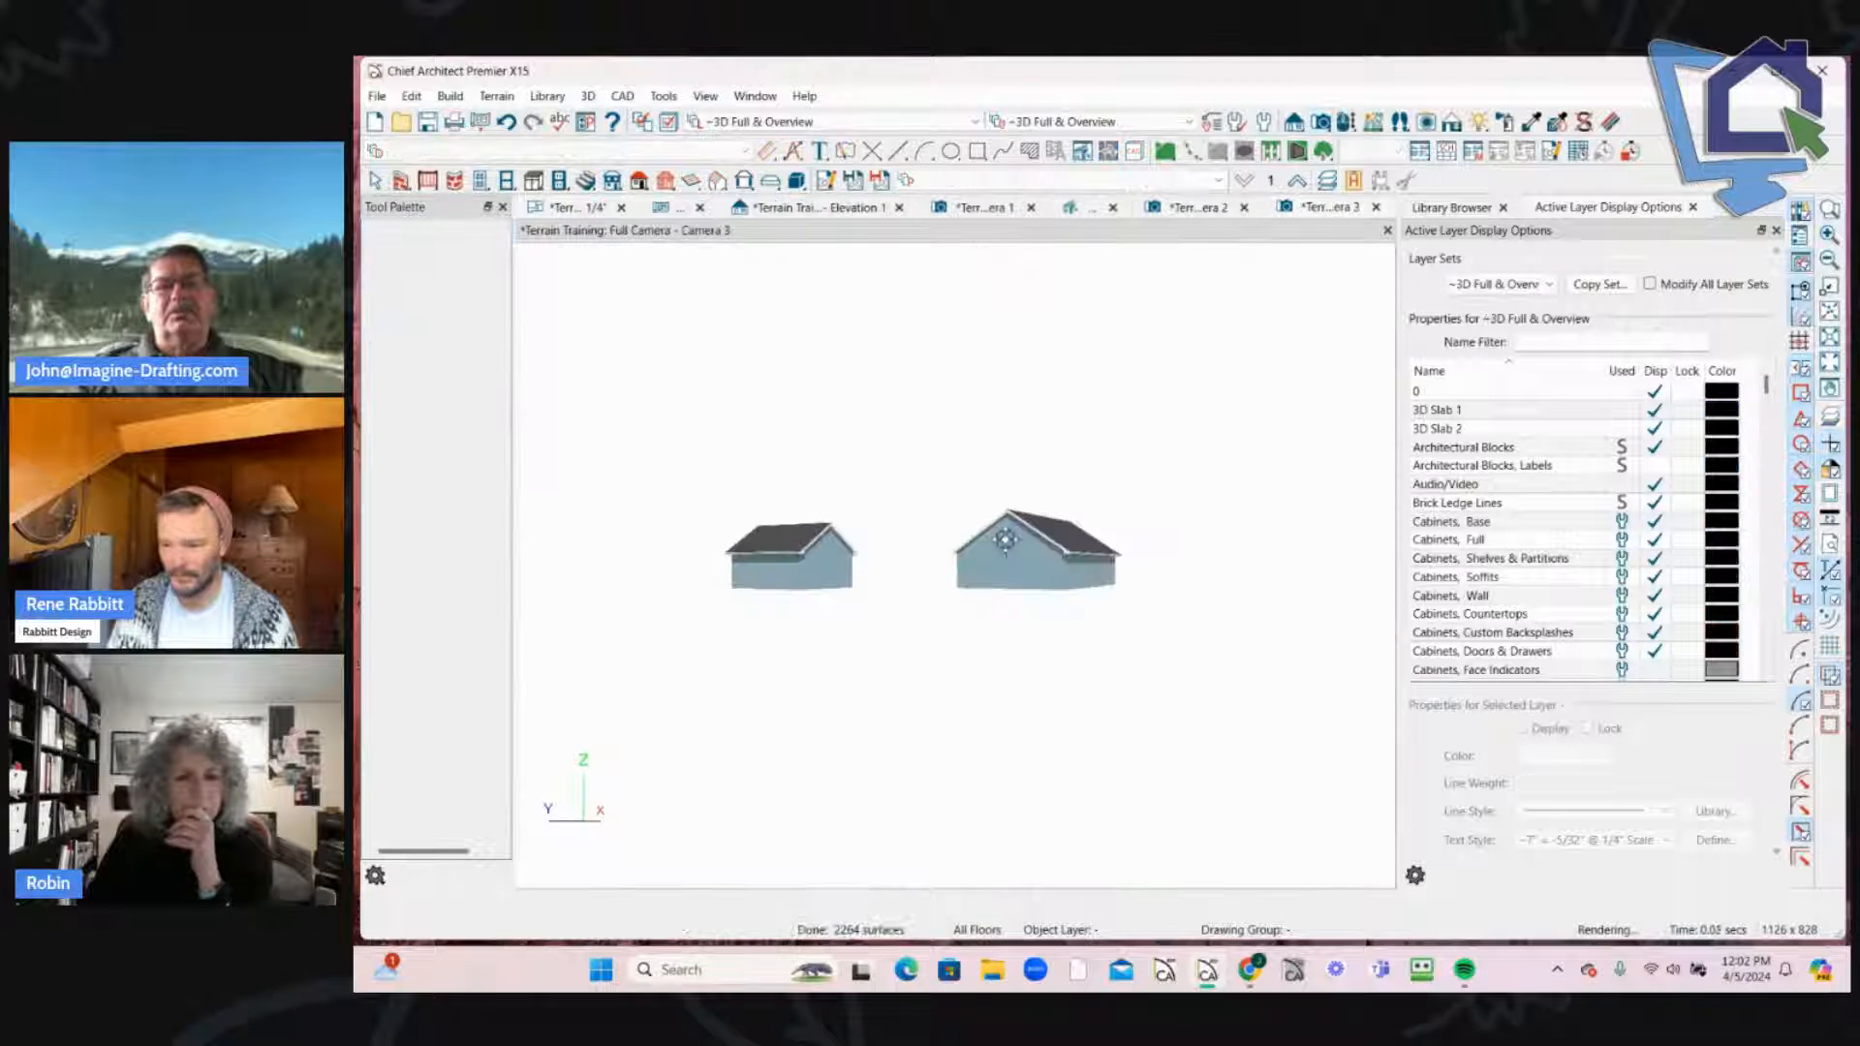
drag(984, 549, 971, 547)
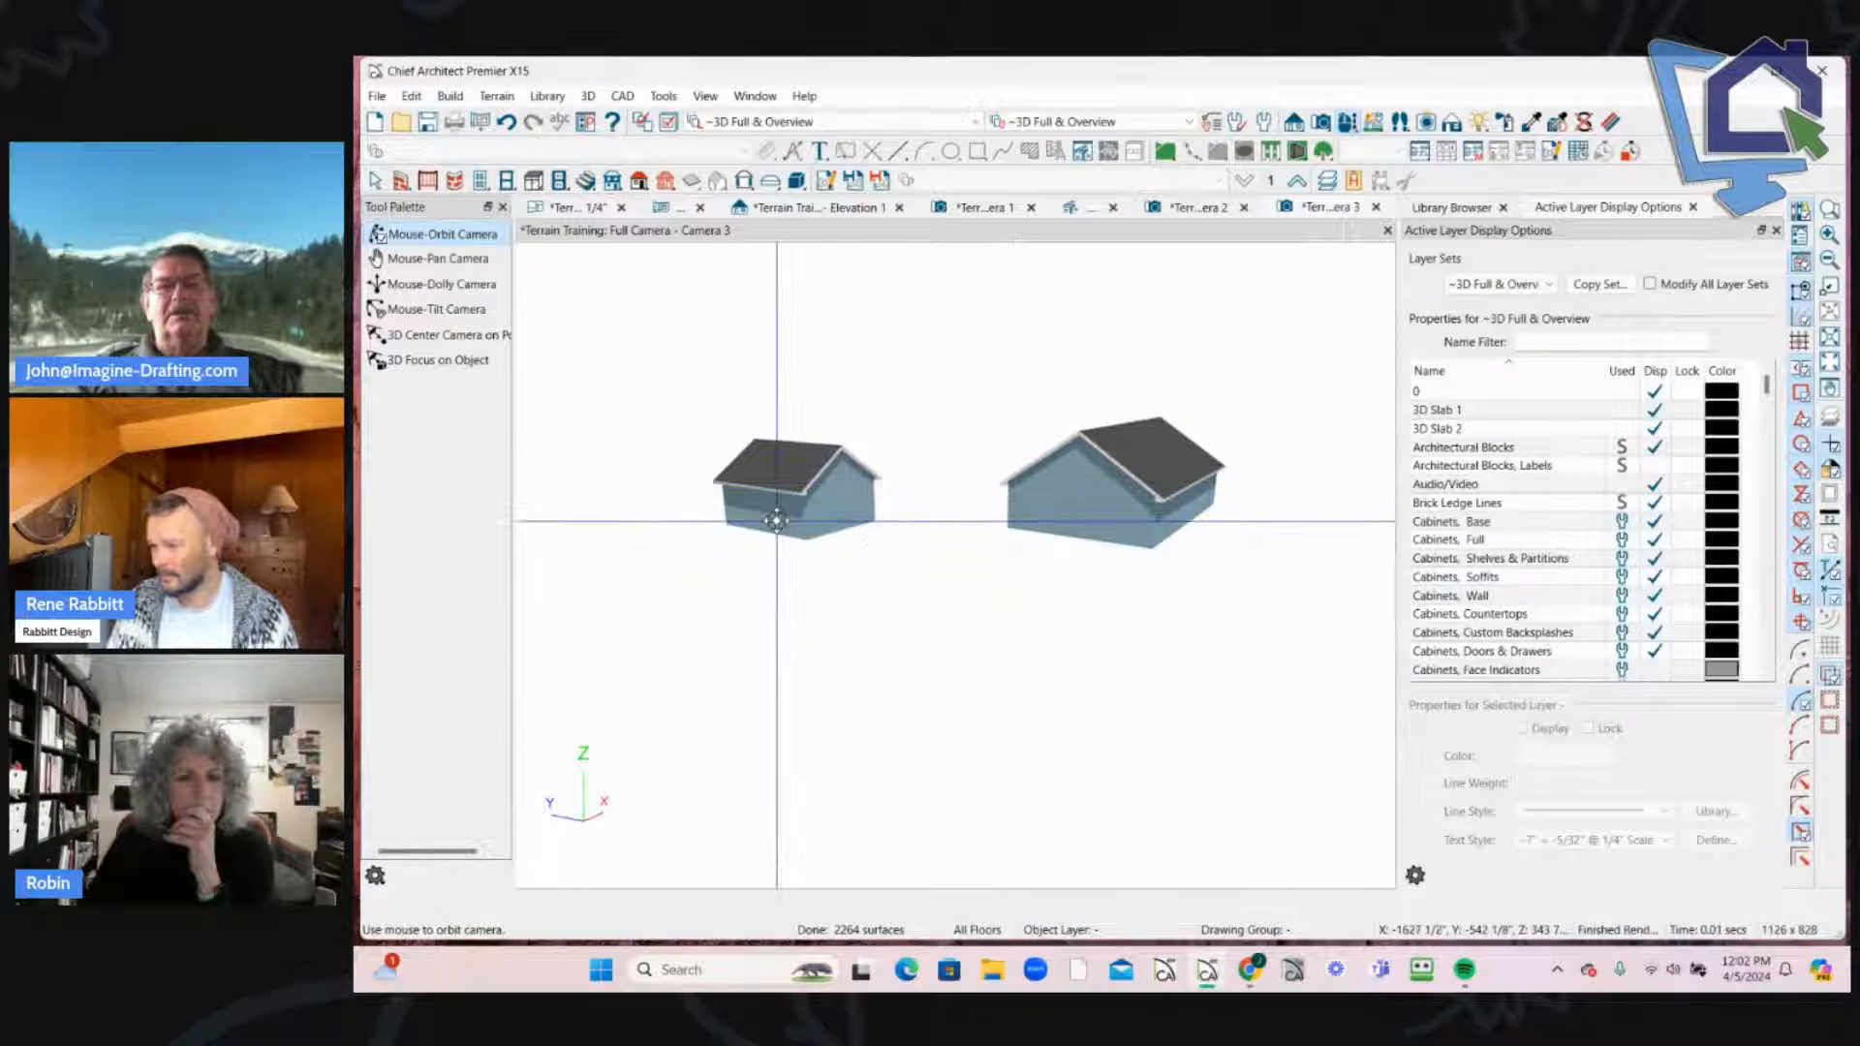
drag(1063, 365, 741, 332)
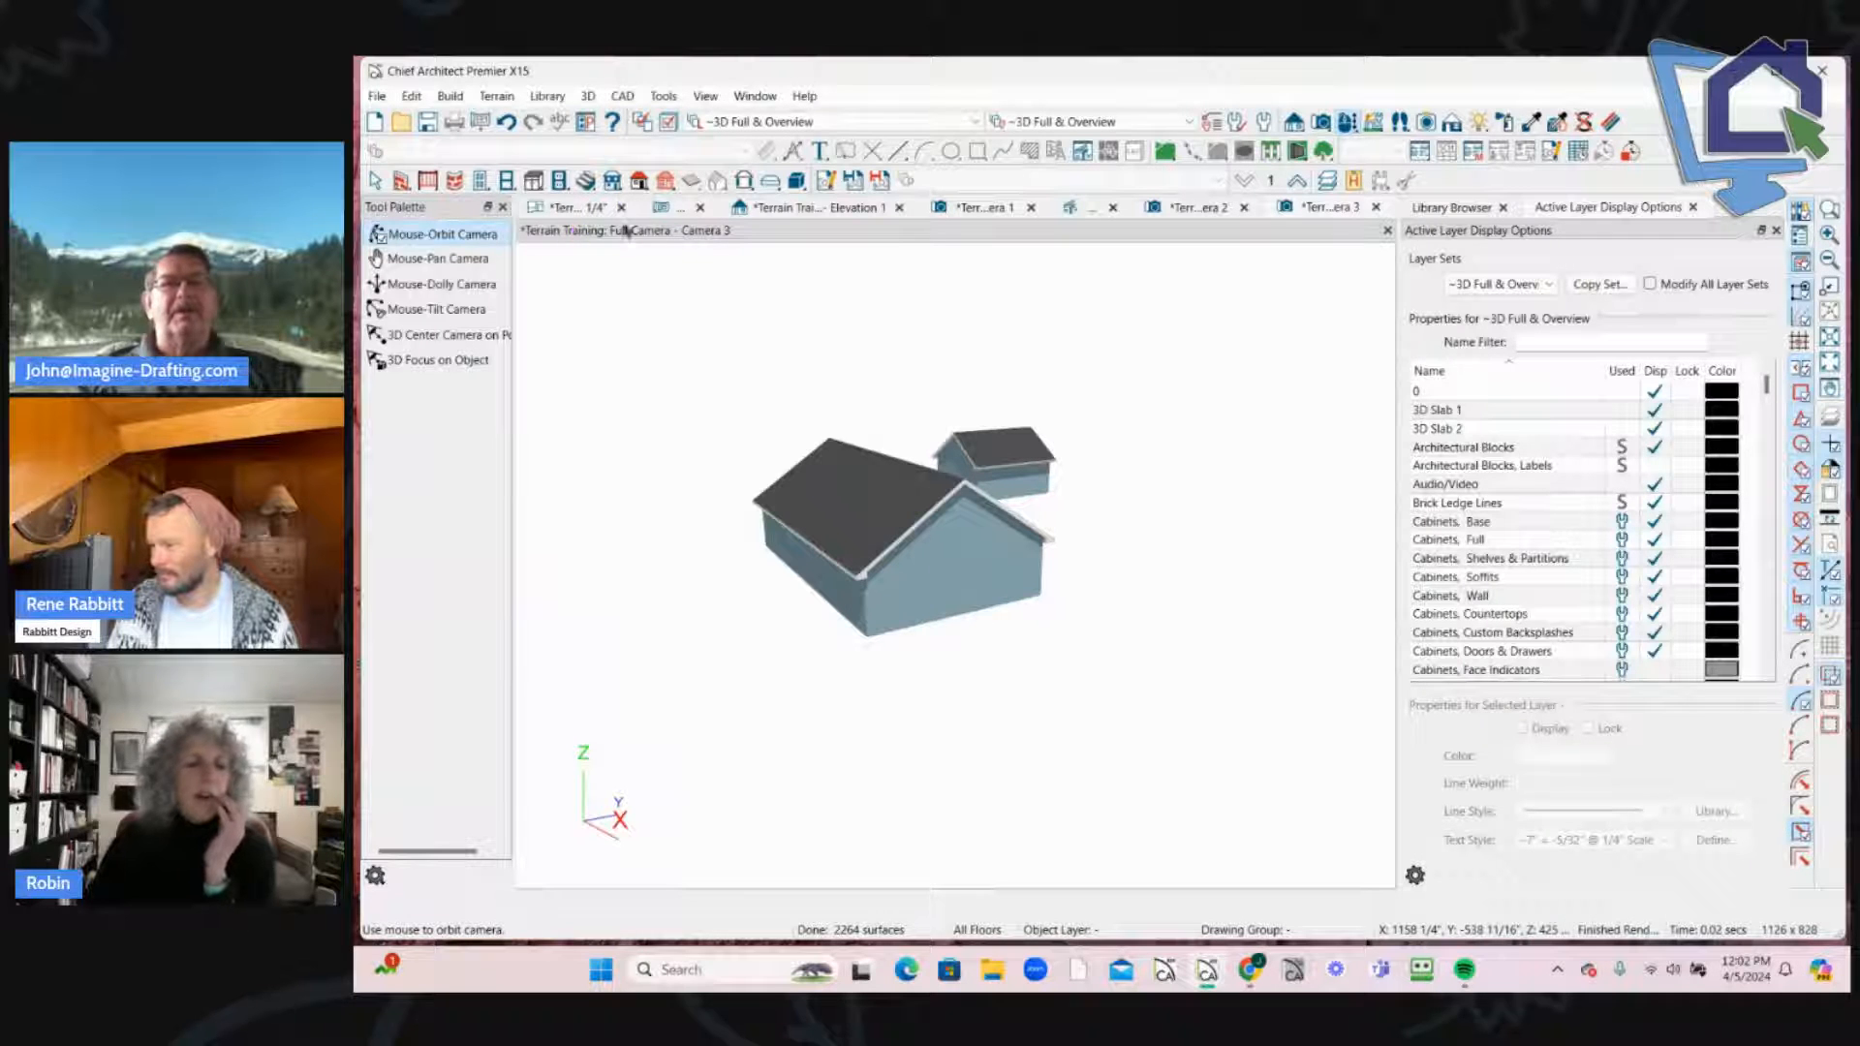
drag(678, 254, 679, 254)
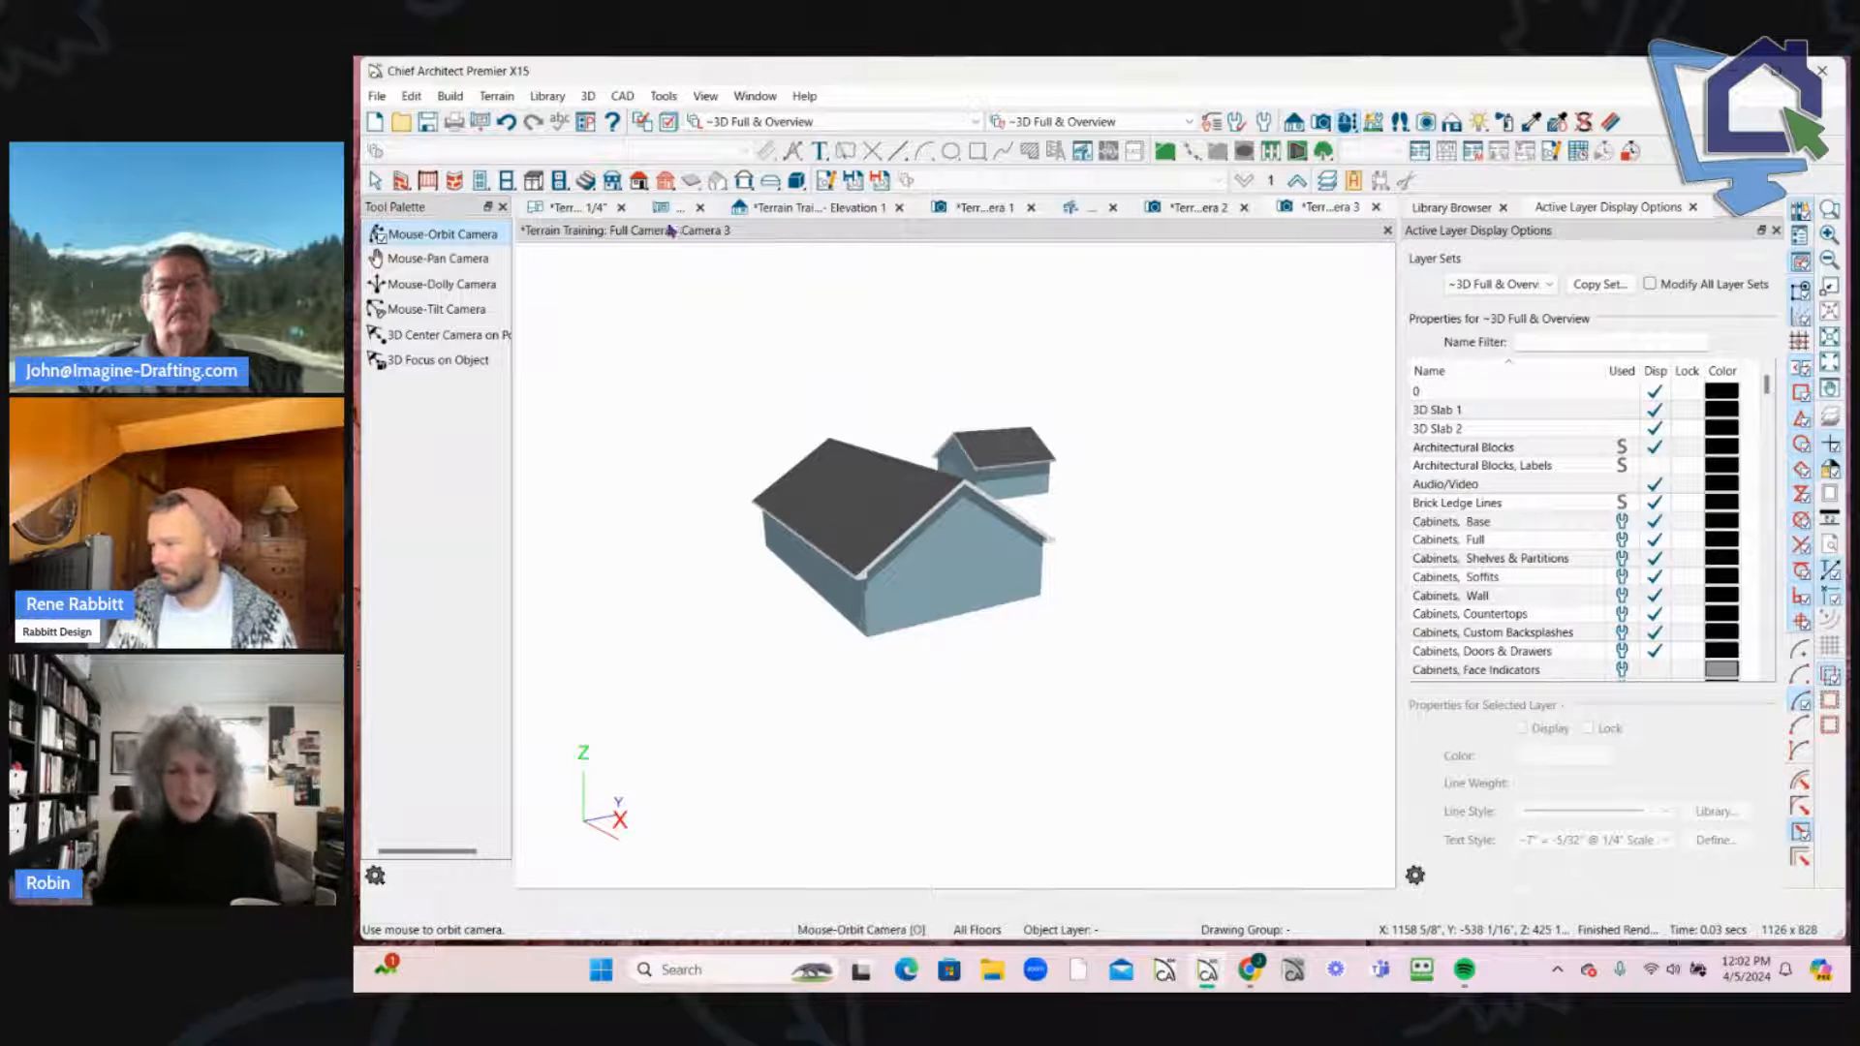
click(571, 215)
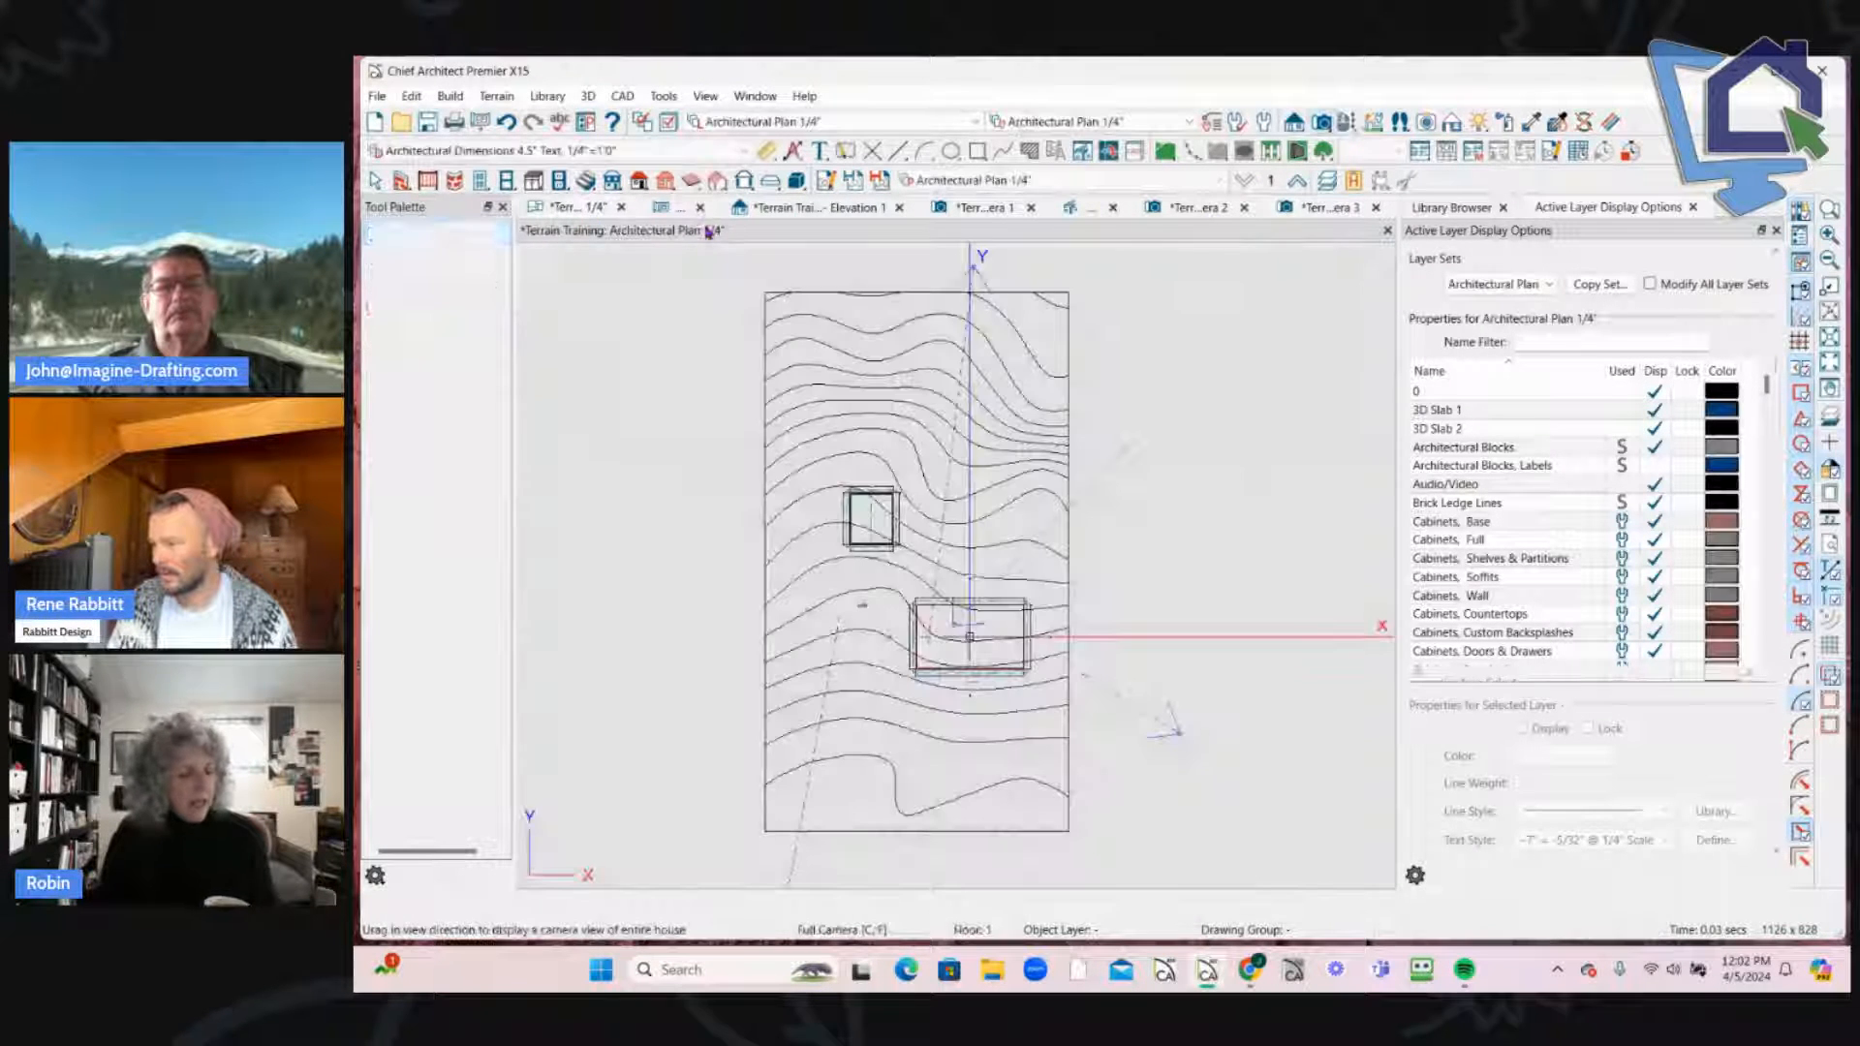
key(space)
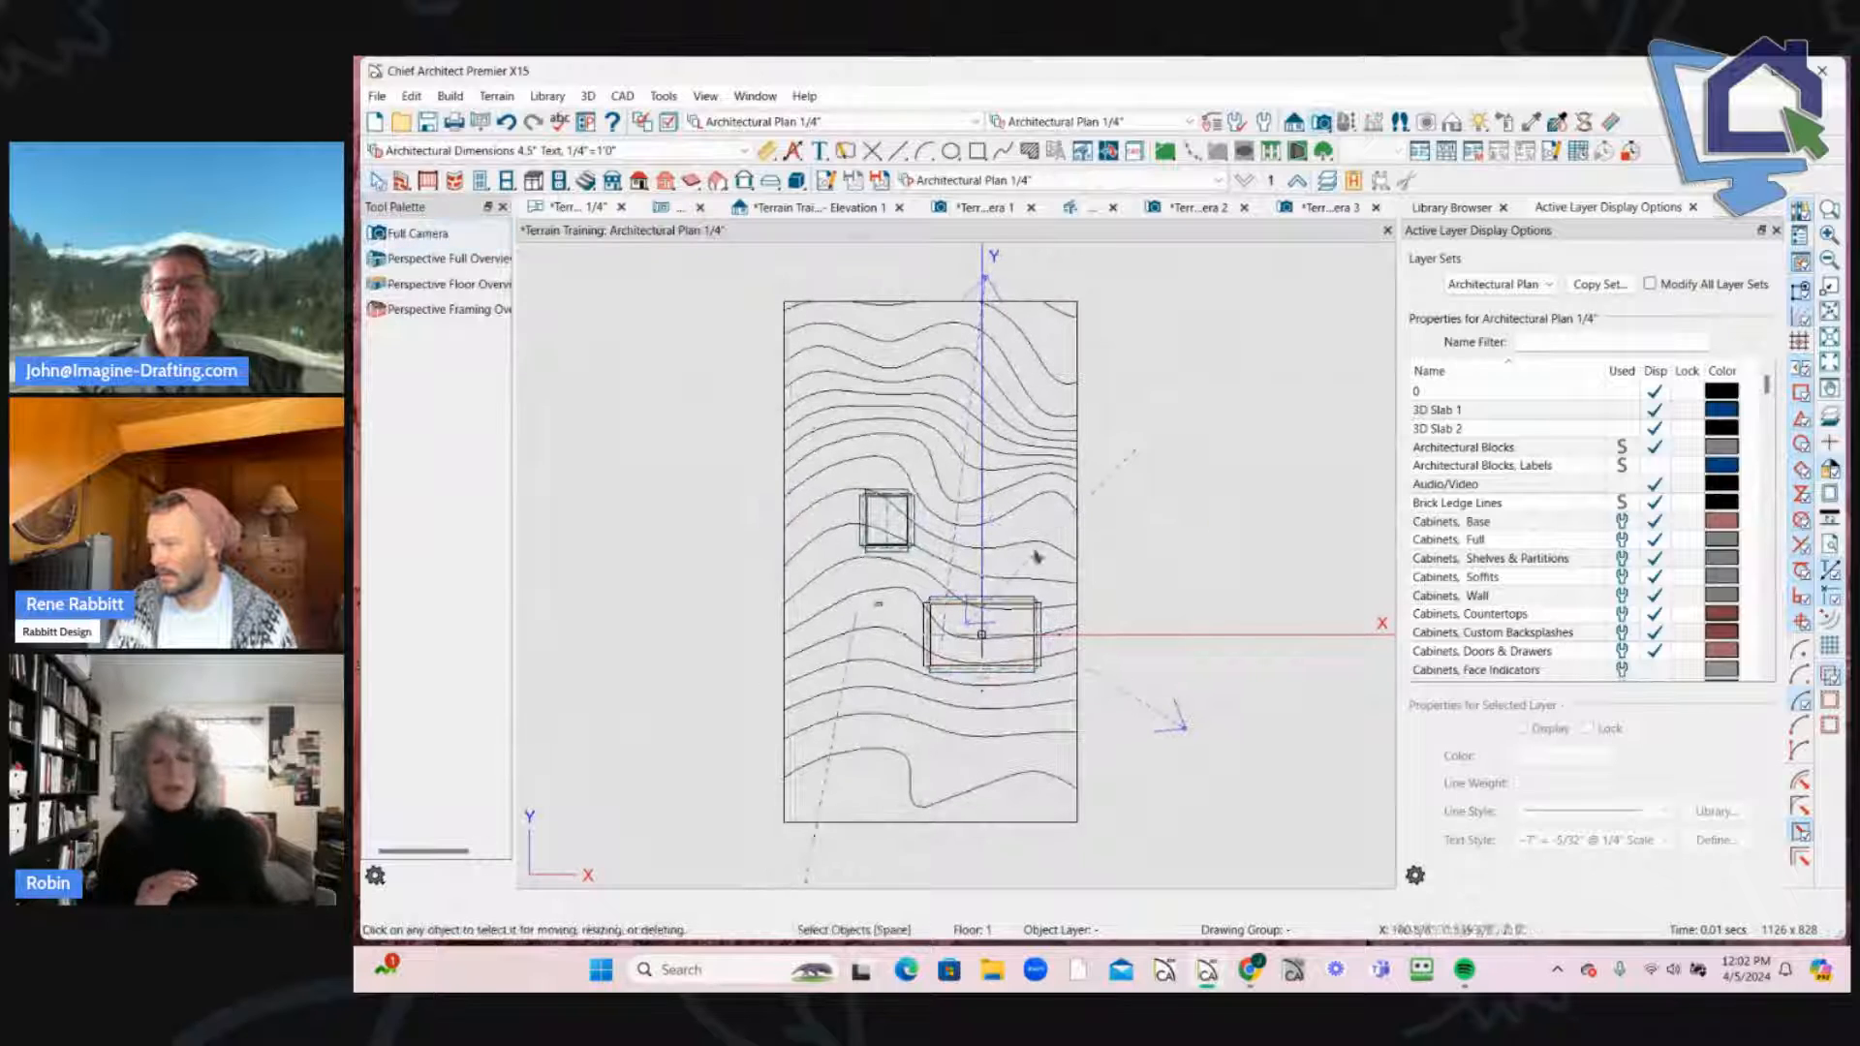
scroll(625, 551, up, 2)
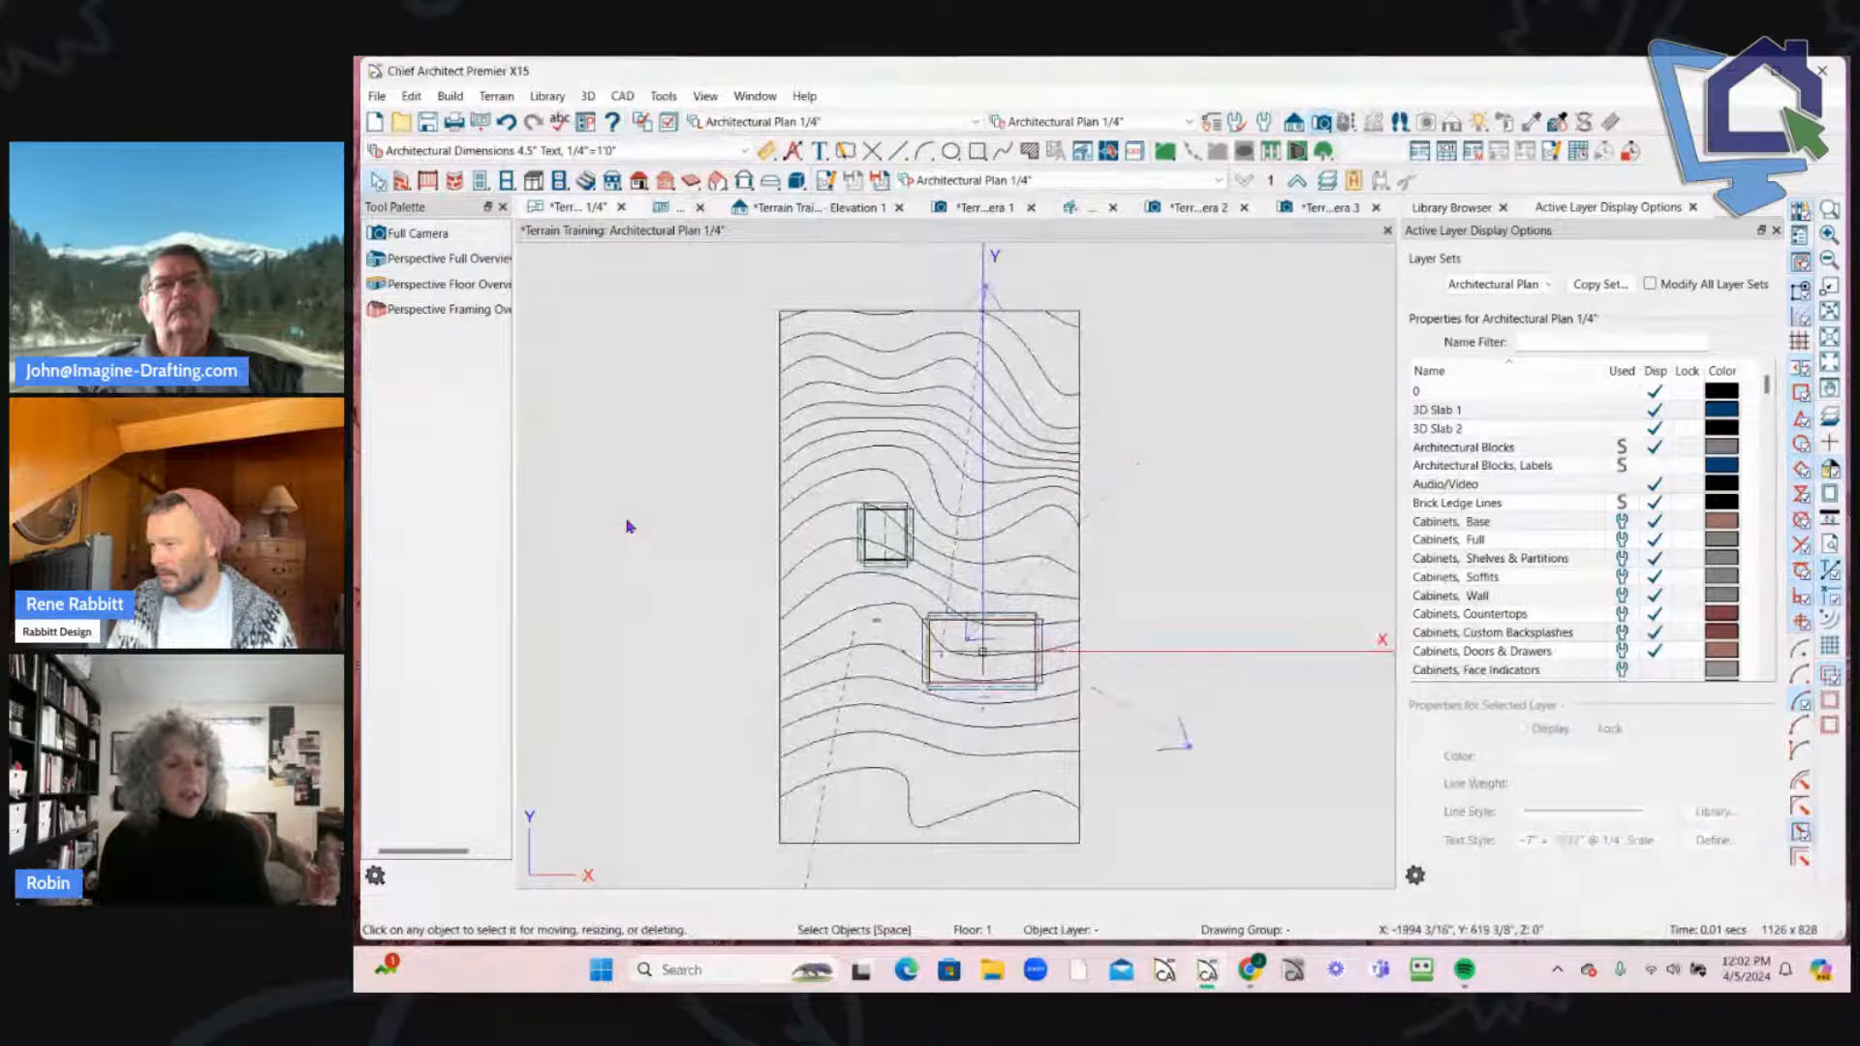
scroll(628, 526, up, 1)
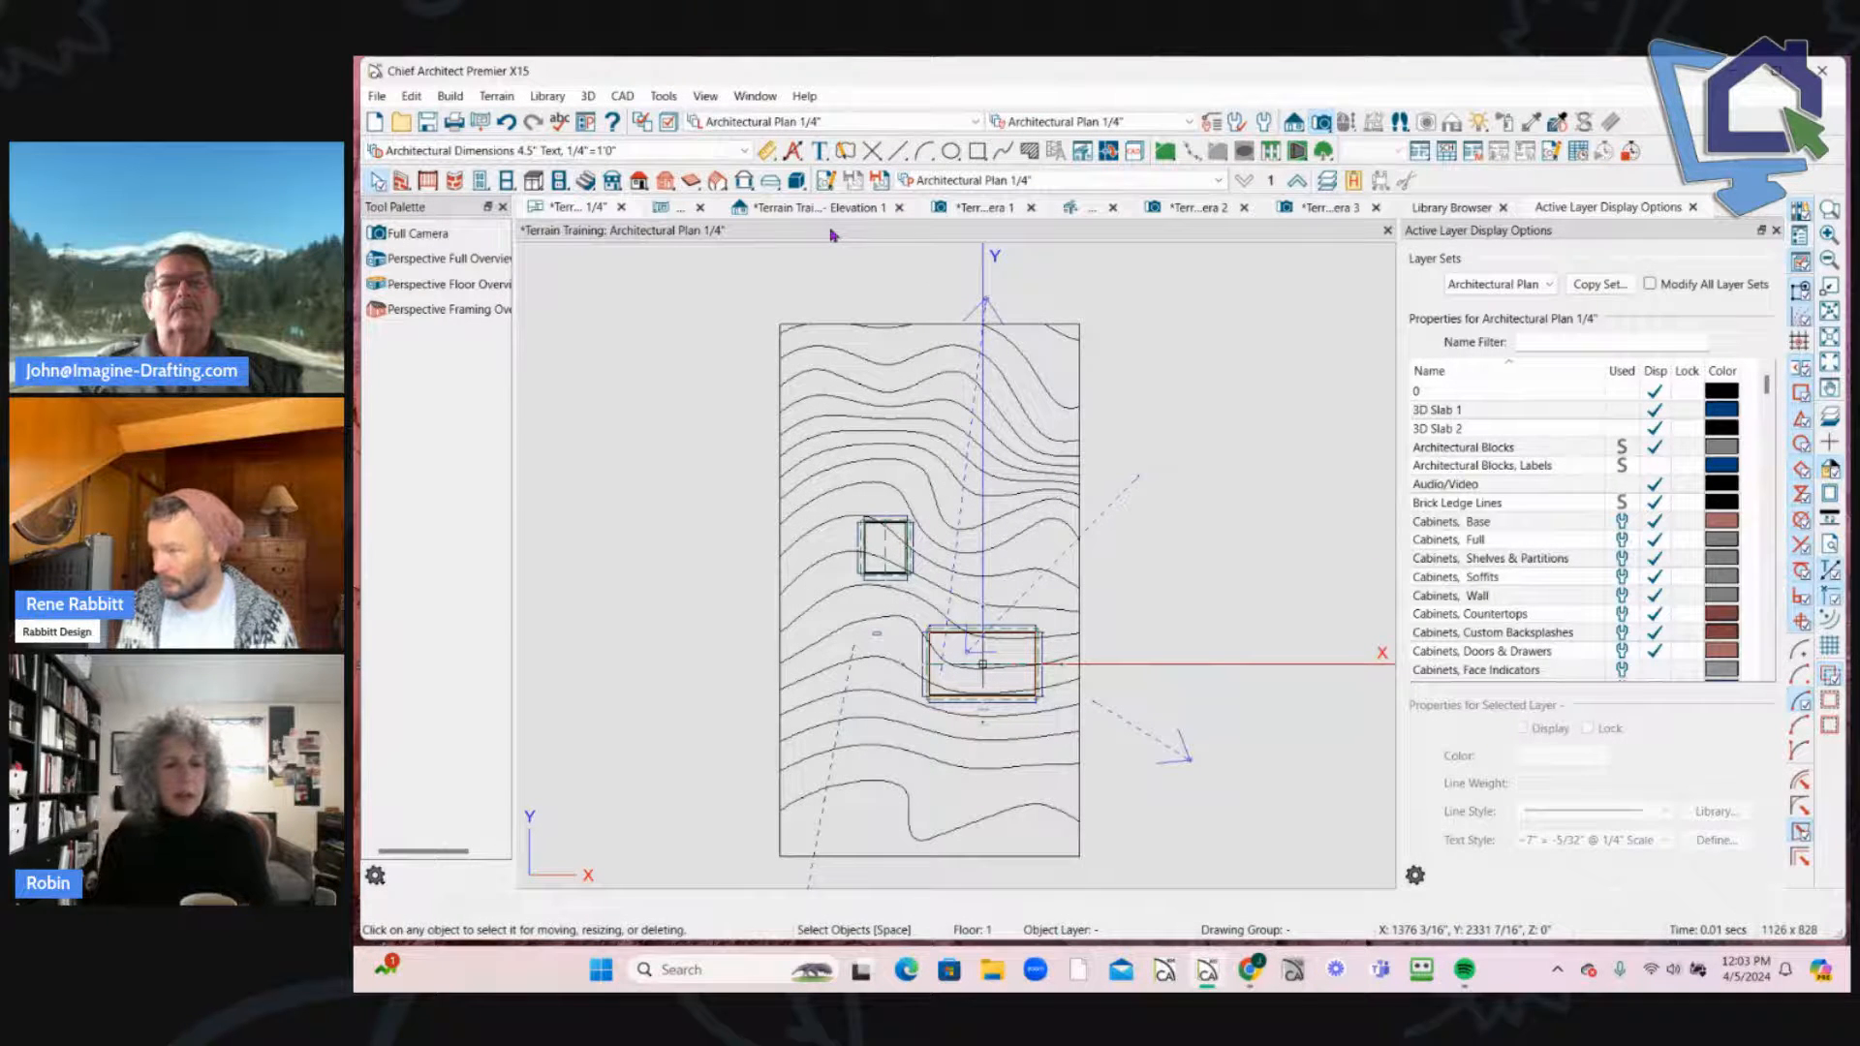
scroll(635, 432, up, 1)
scroll(920, 395, down, 1)
scroll(988, 389, up, 1)
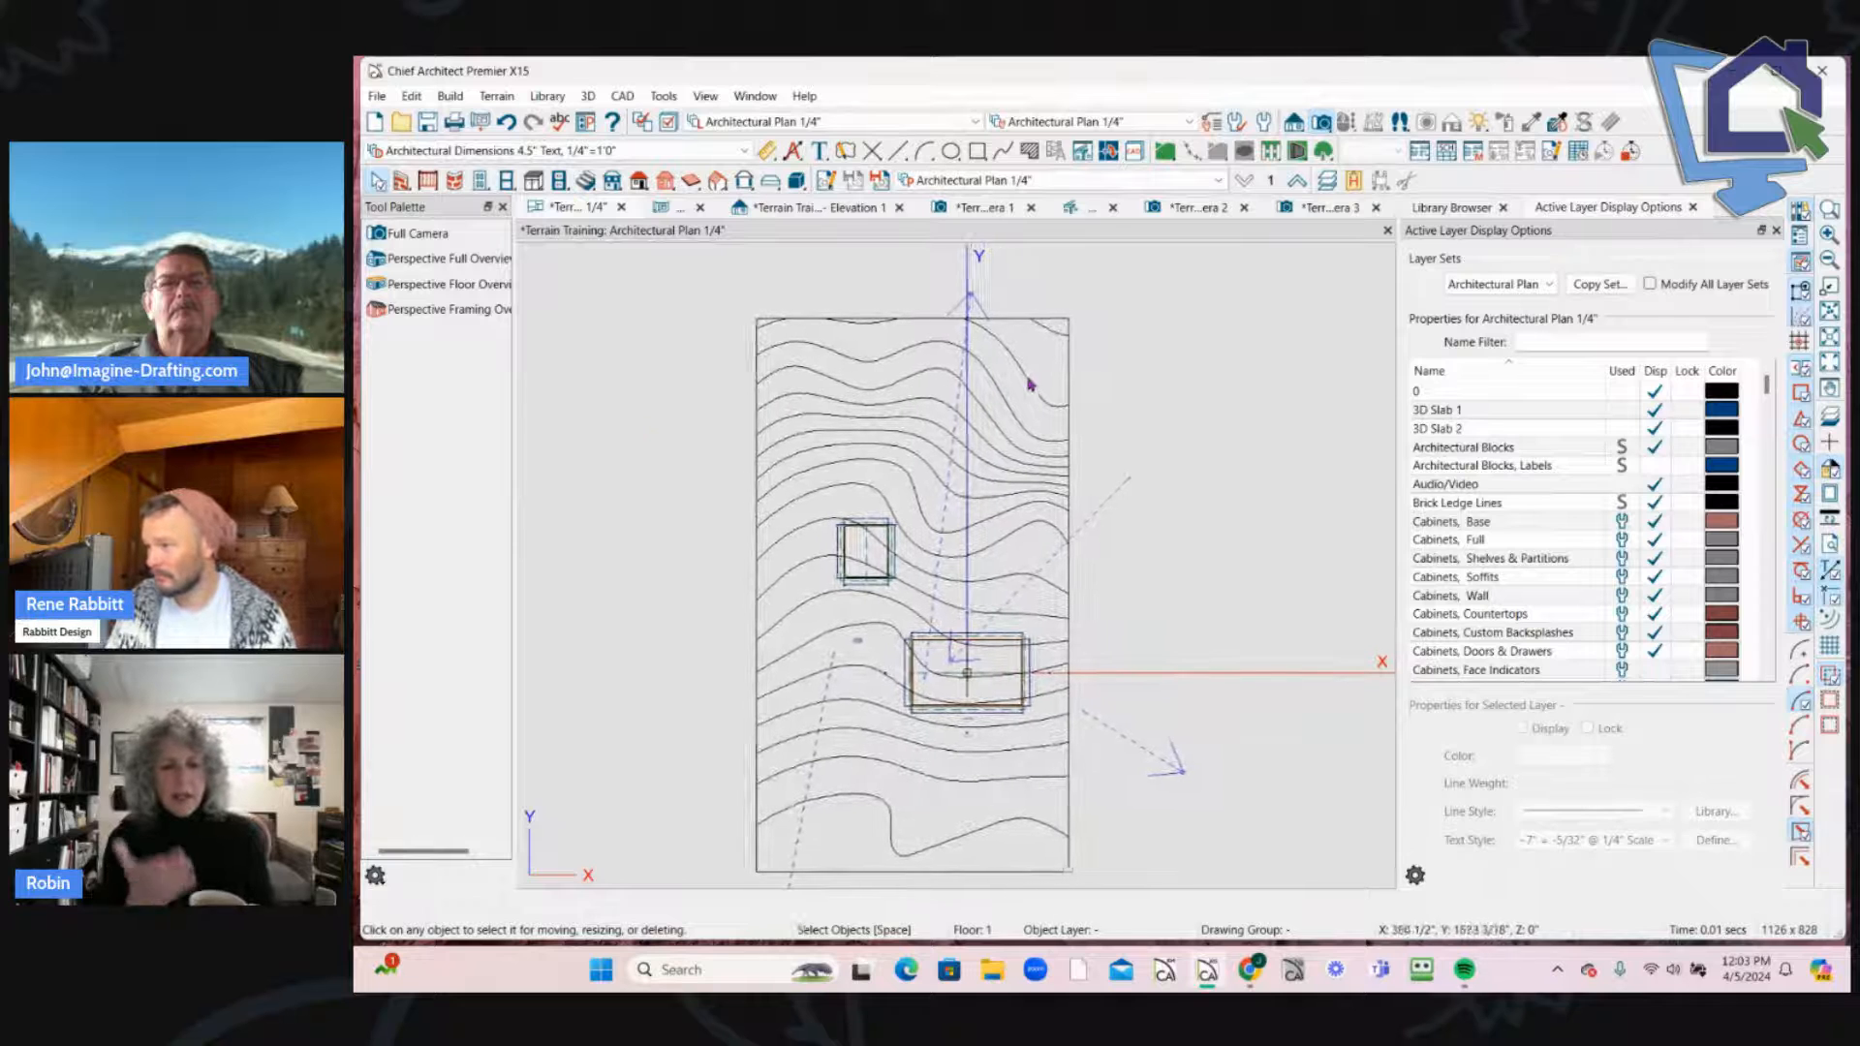
scroll(1029, 385, down, 1)
scroll(1035, 381, up, 1)
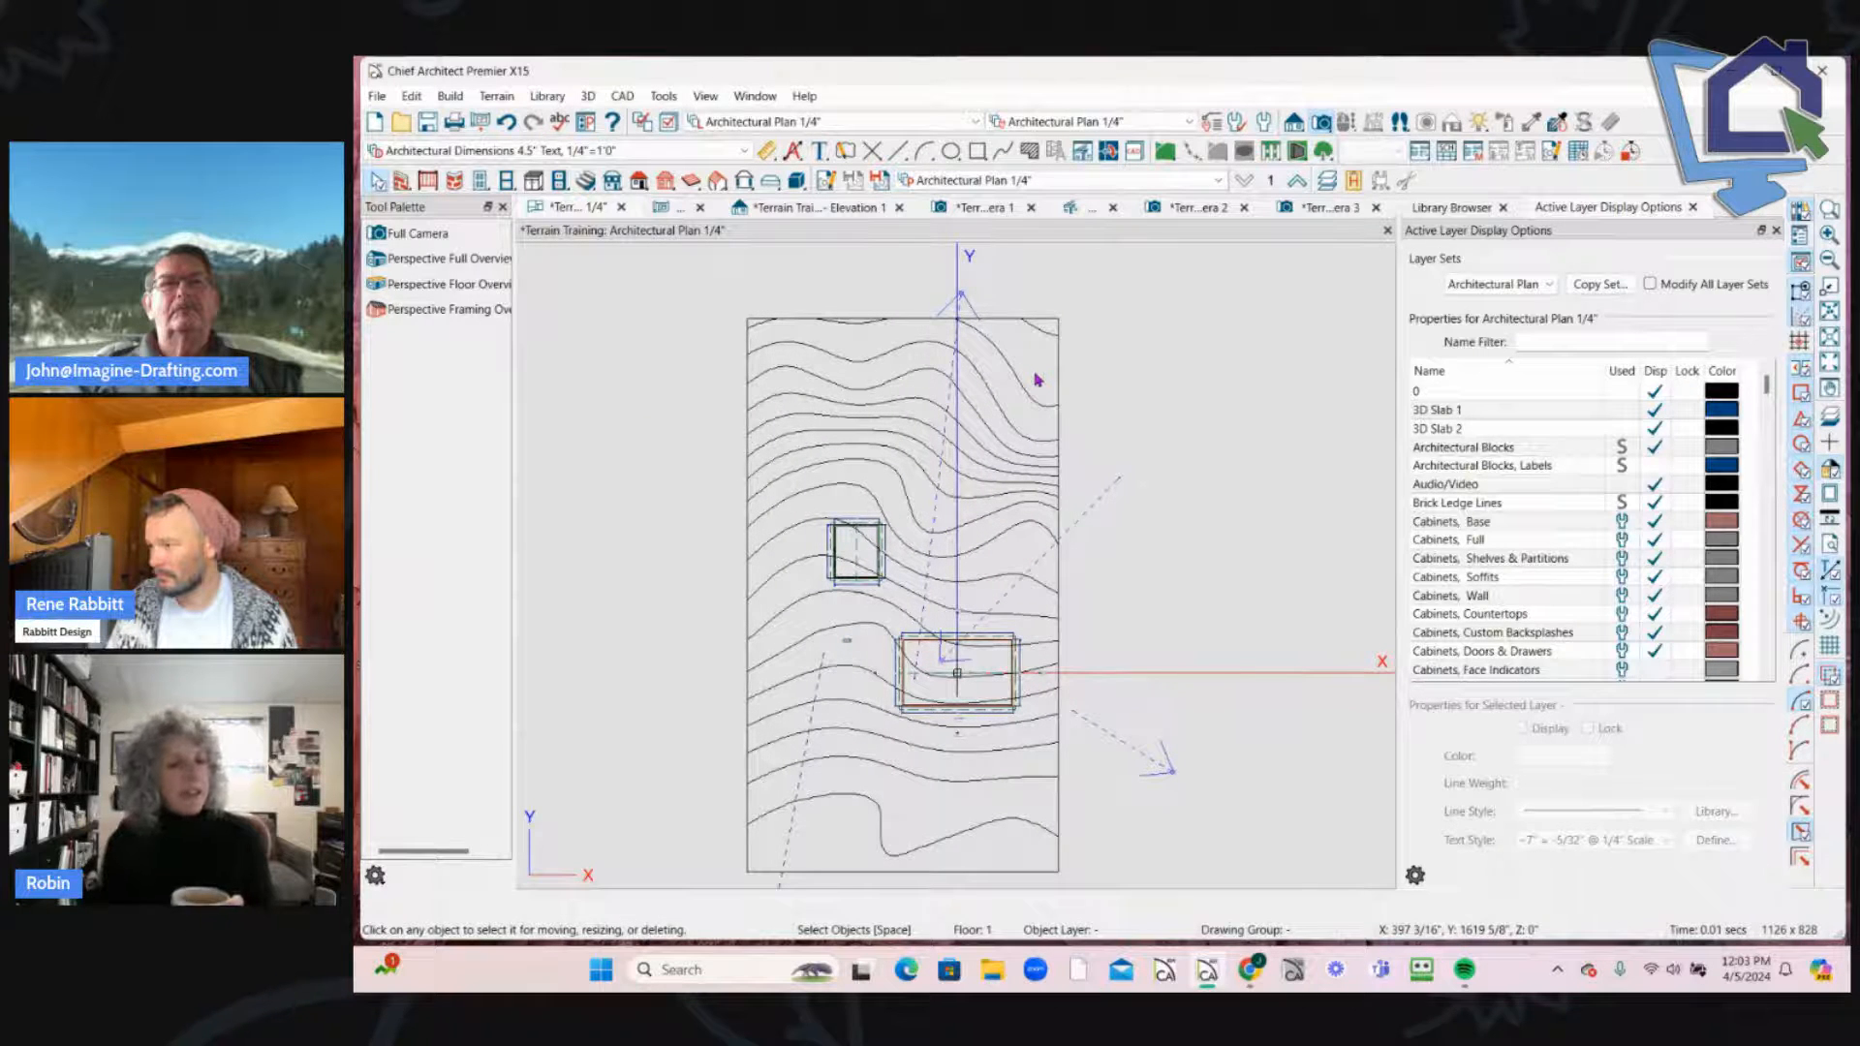
Step: Convert the rectangular polyline around the contour lines into a Terrain Perimeter on its default layer
middle_drag(1036, 380, 1099, 368)
scroll(1179, 387, up, 4)
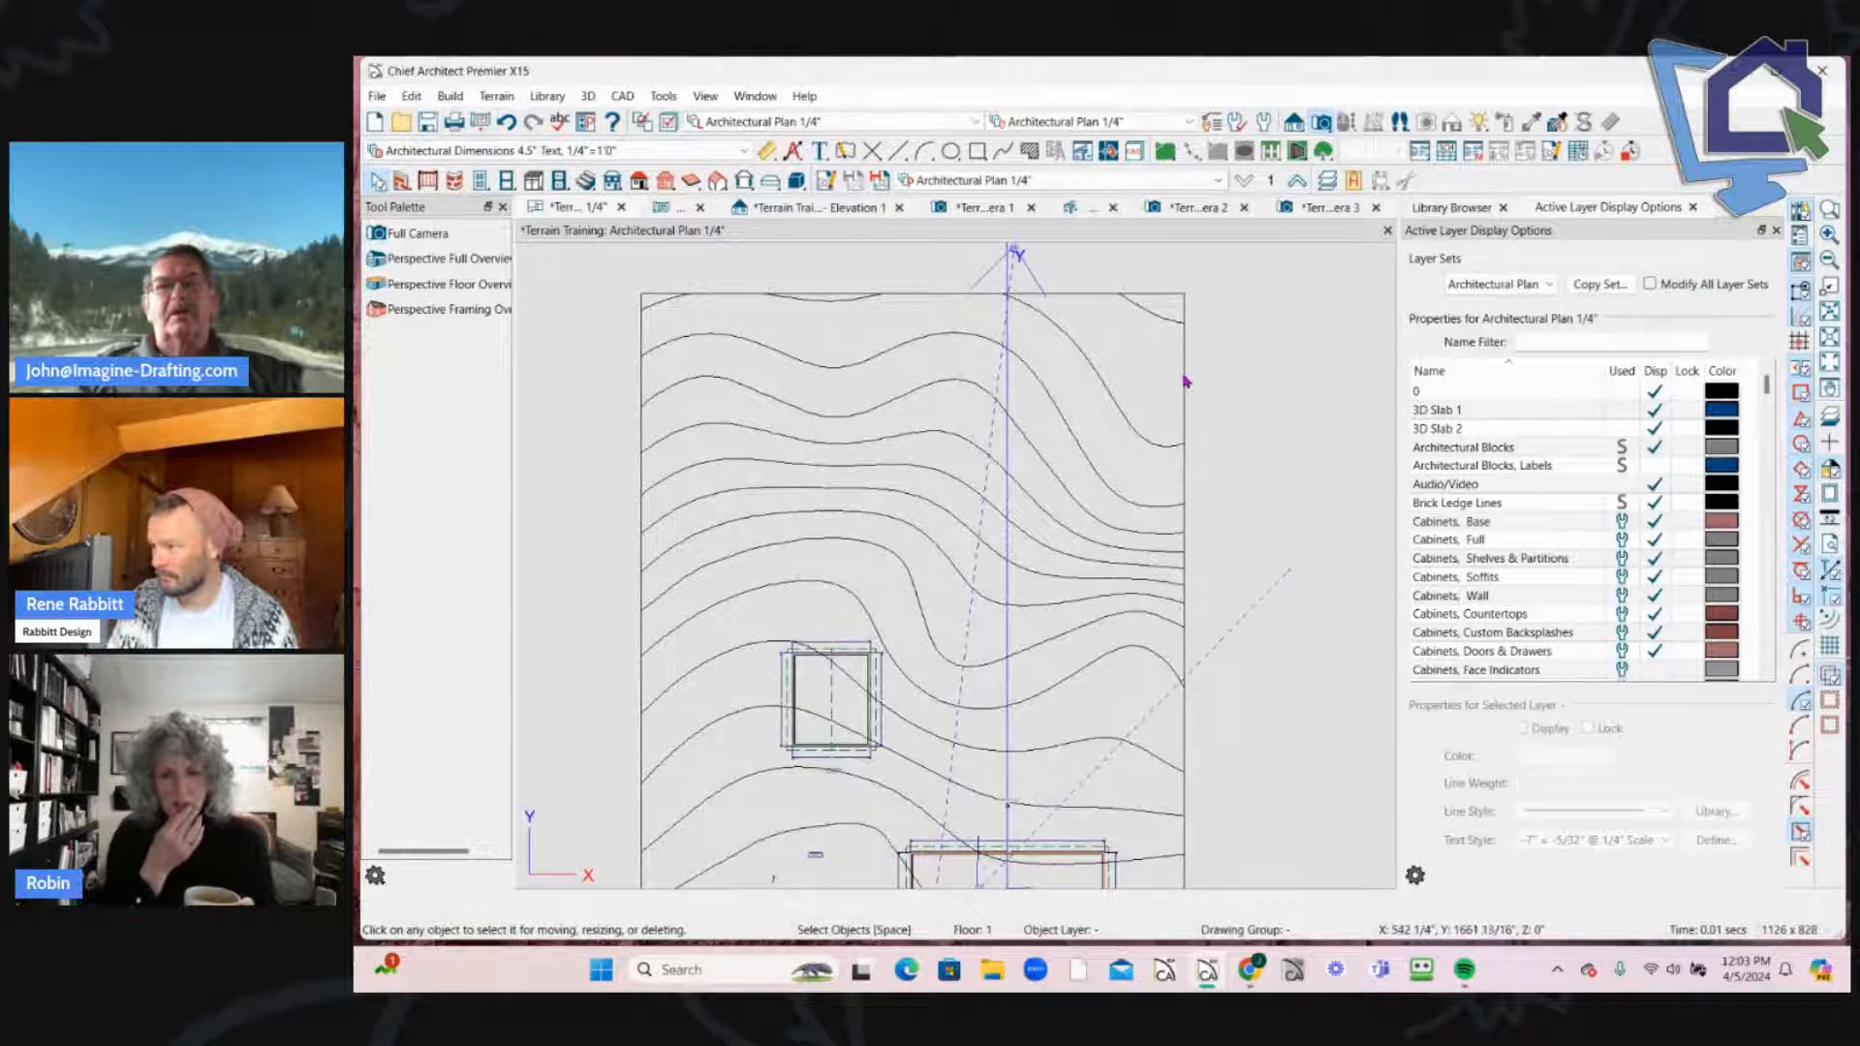
click(1183, 374)
scroll(1012, 409, down, 1)
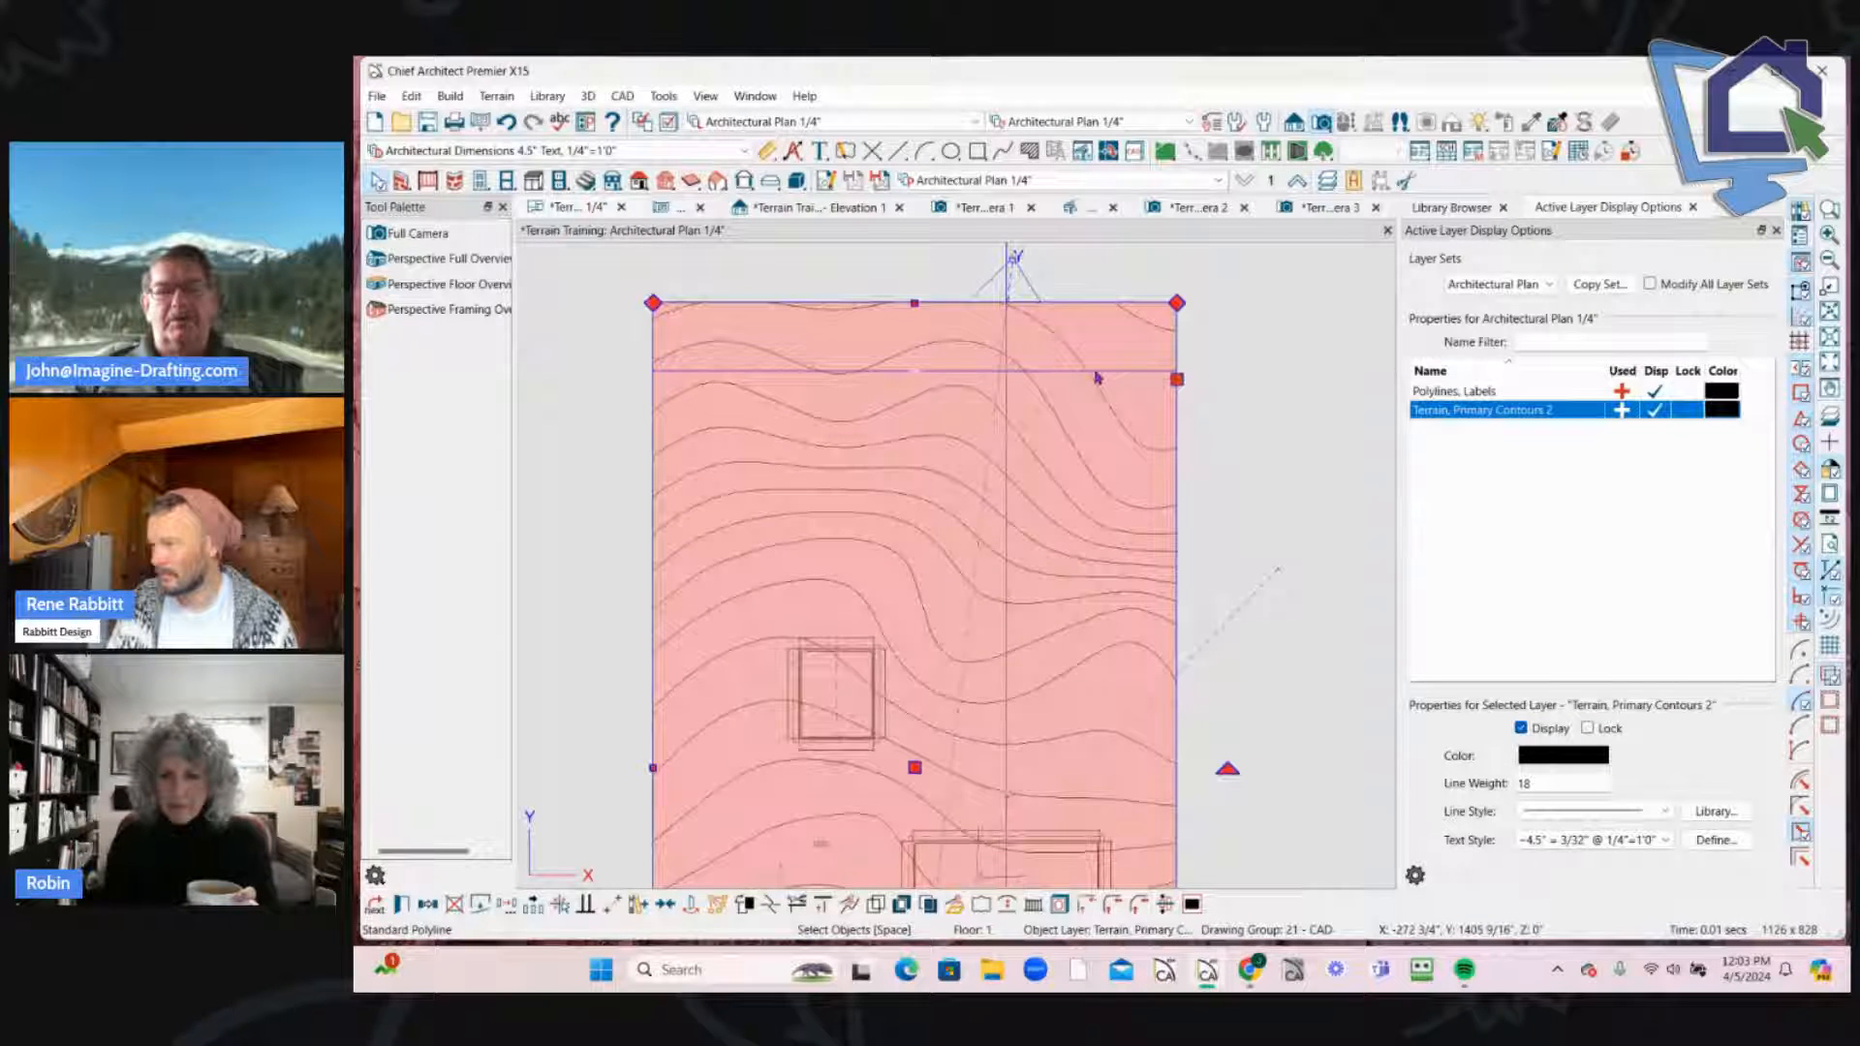
scroll(1097, 376, down, 1)
click(966, 907)
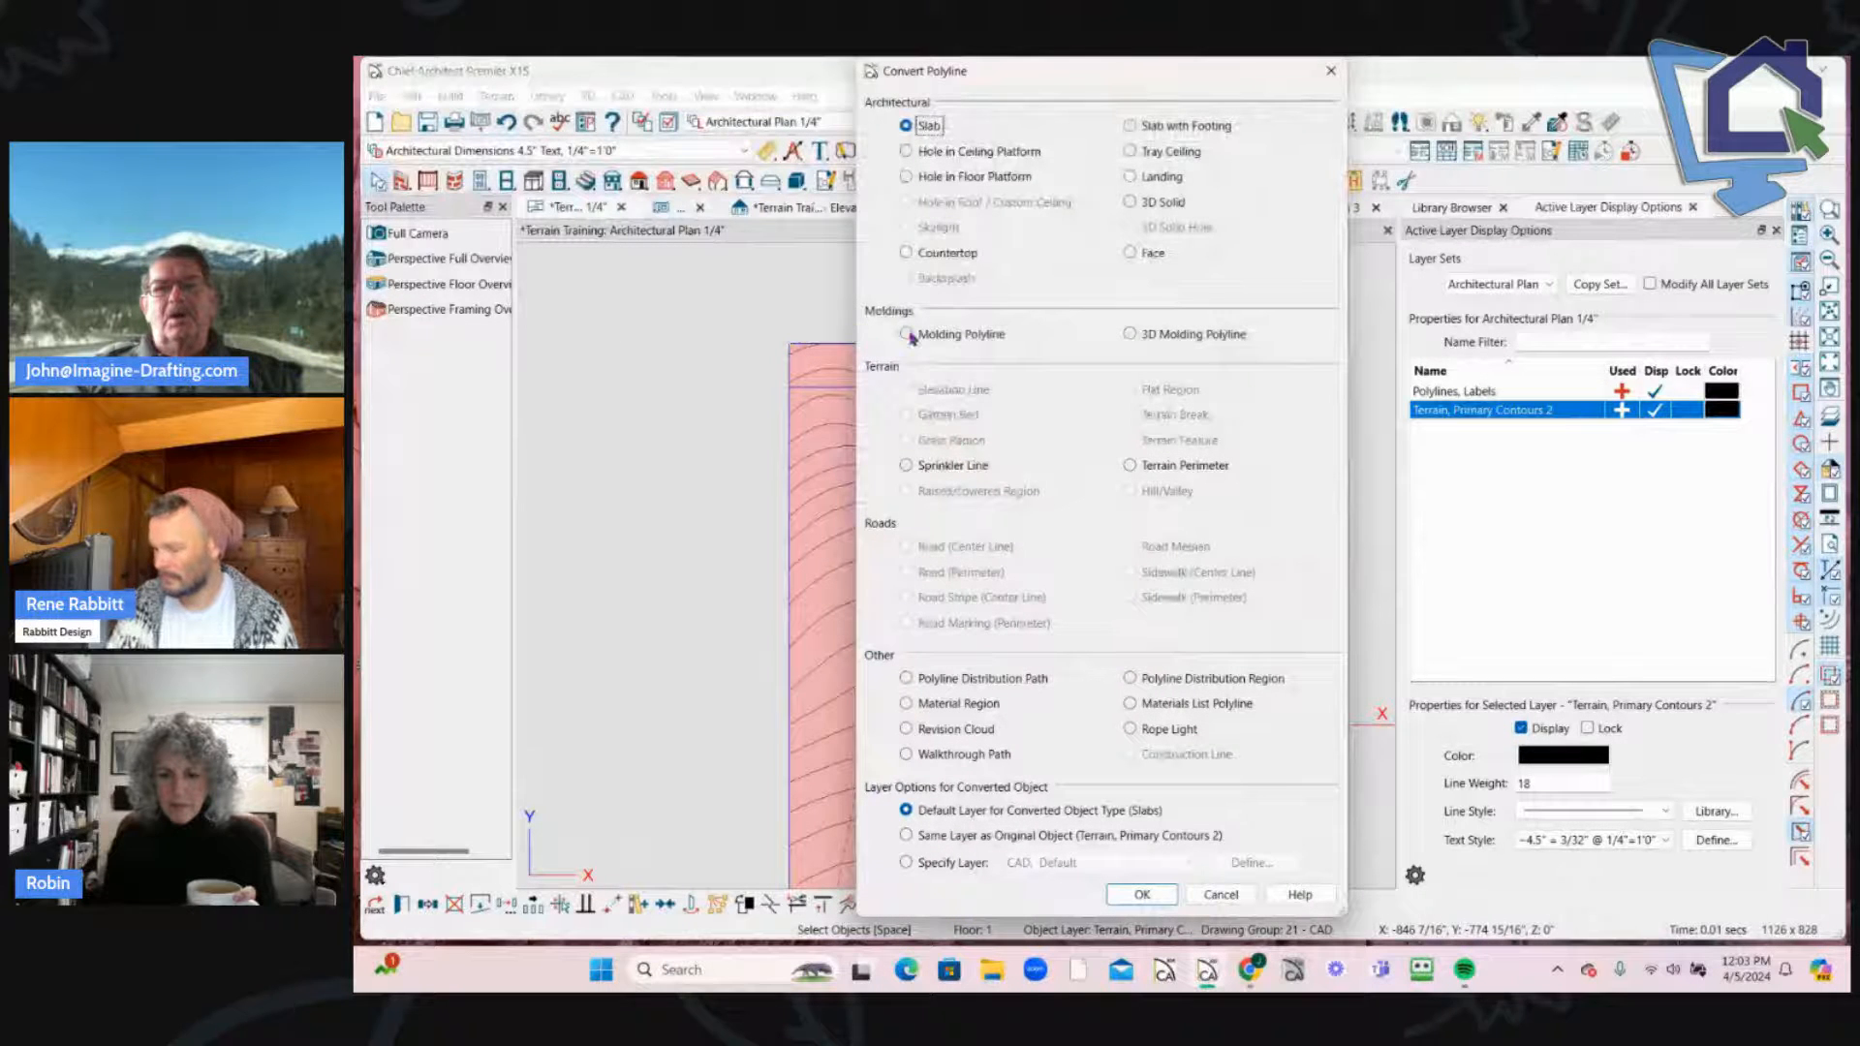
click(1129, 466)
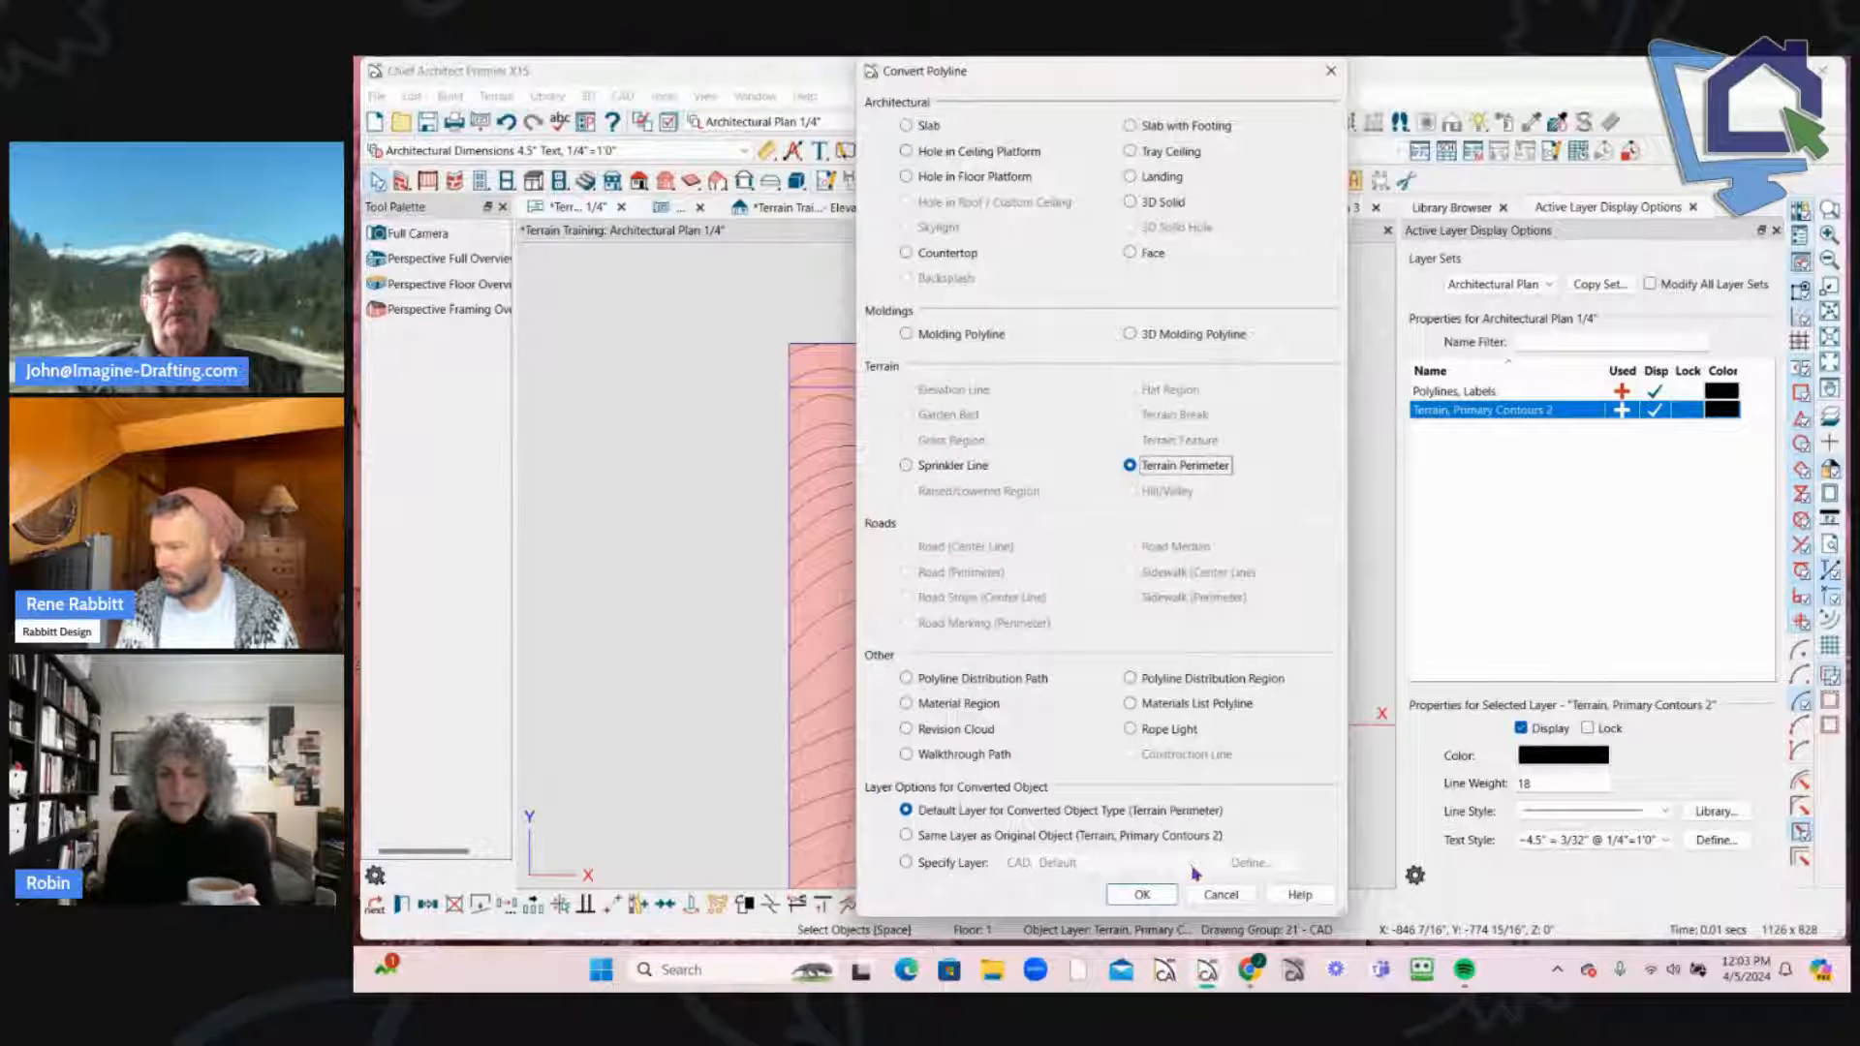
click(1142, 894)
Step: Turn off the automatic subfloor height above terrain in the terrain perimeter's specification
double_click(940, 859)
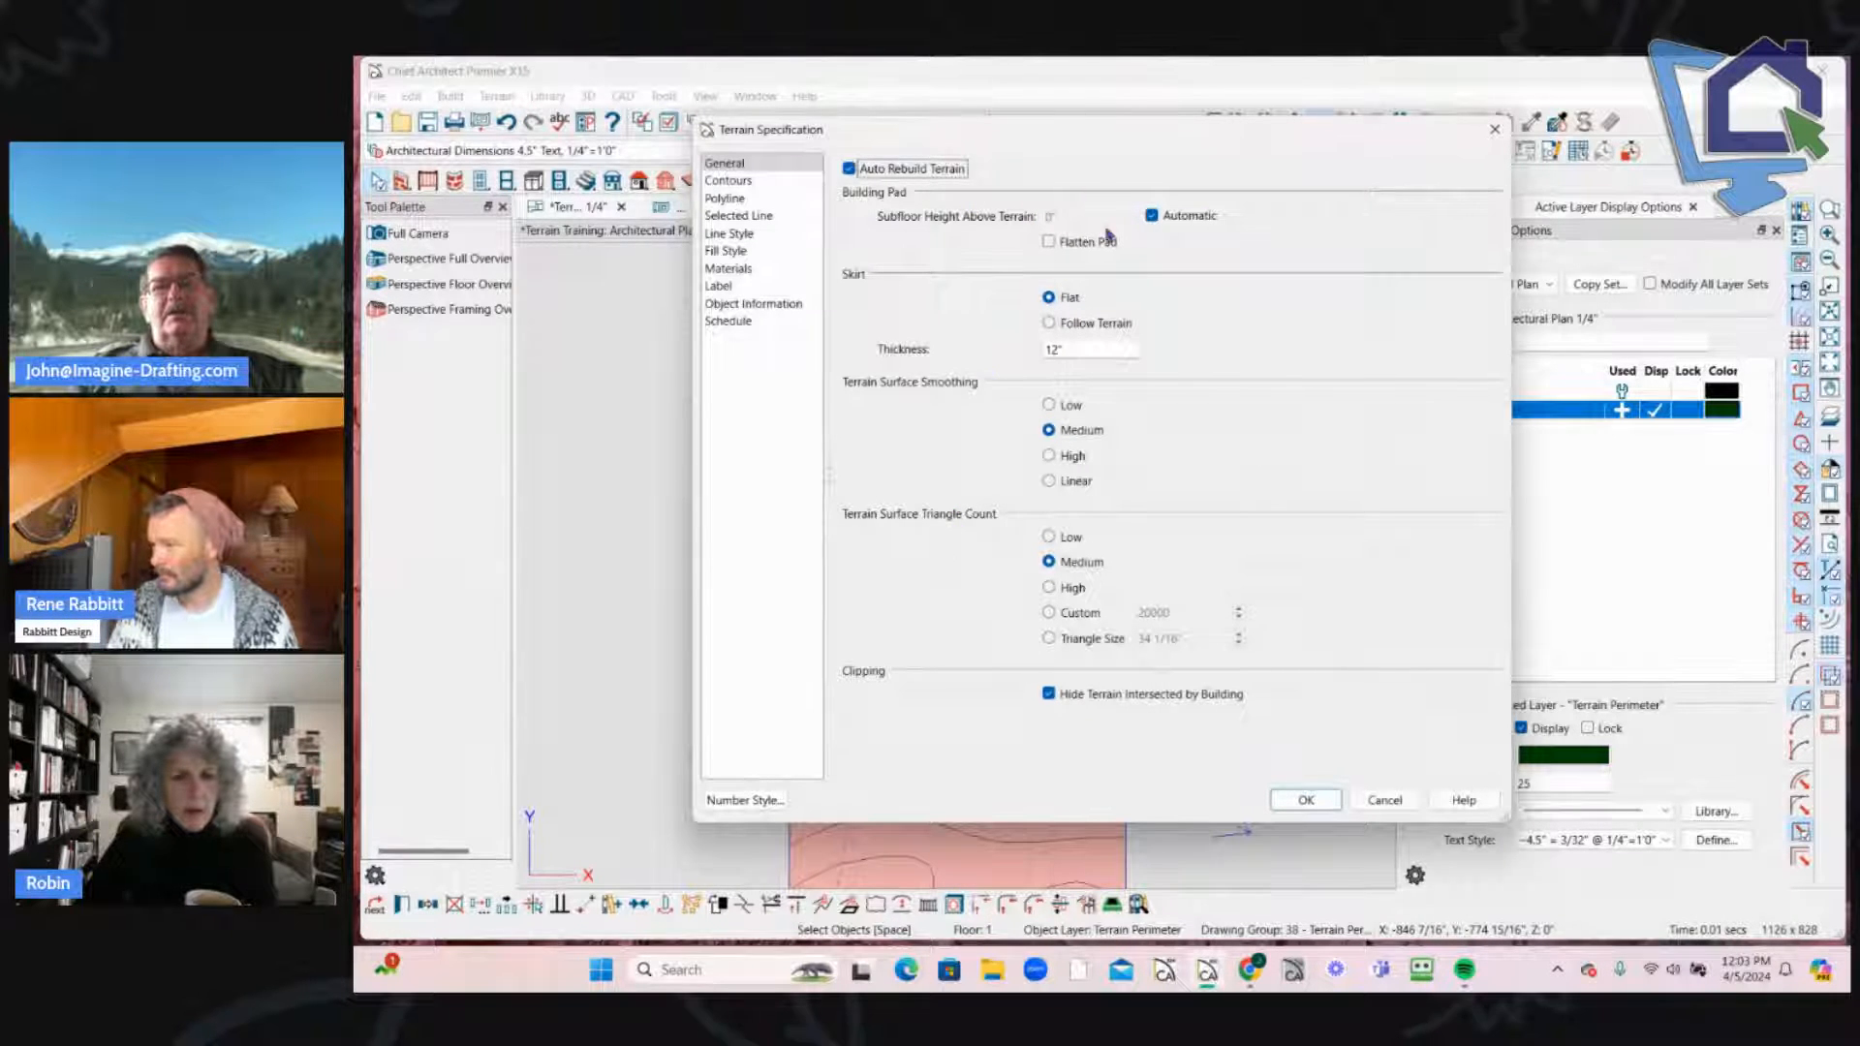
click(1151, 217)
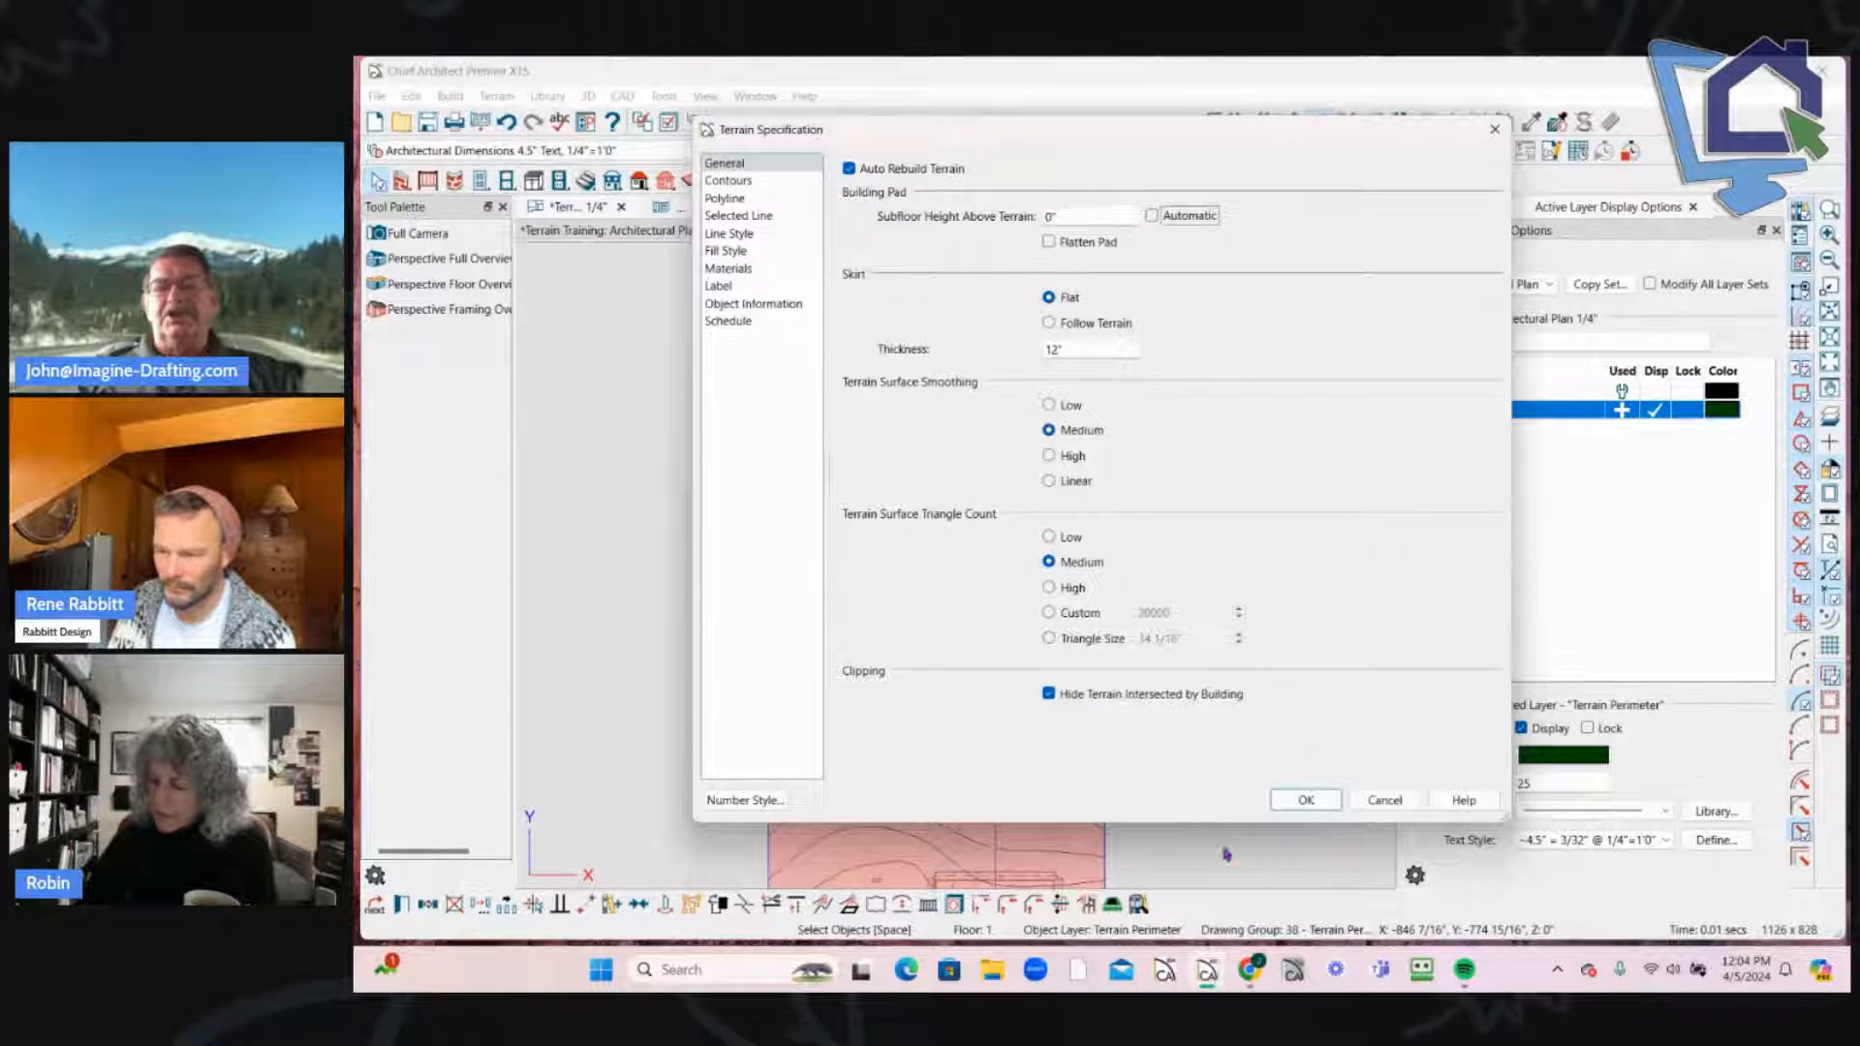
click(1305, 800)
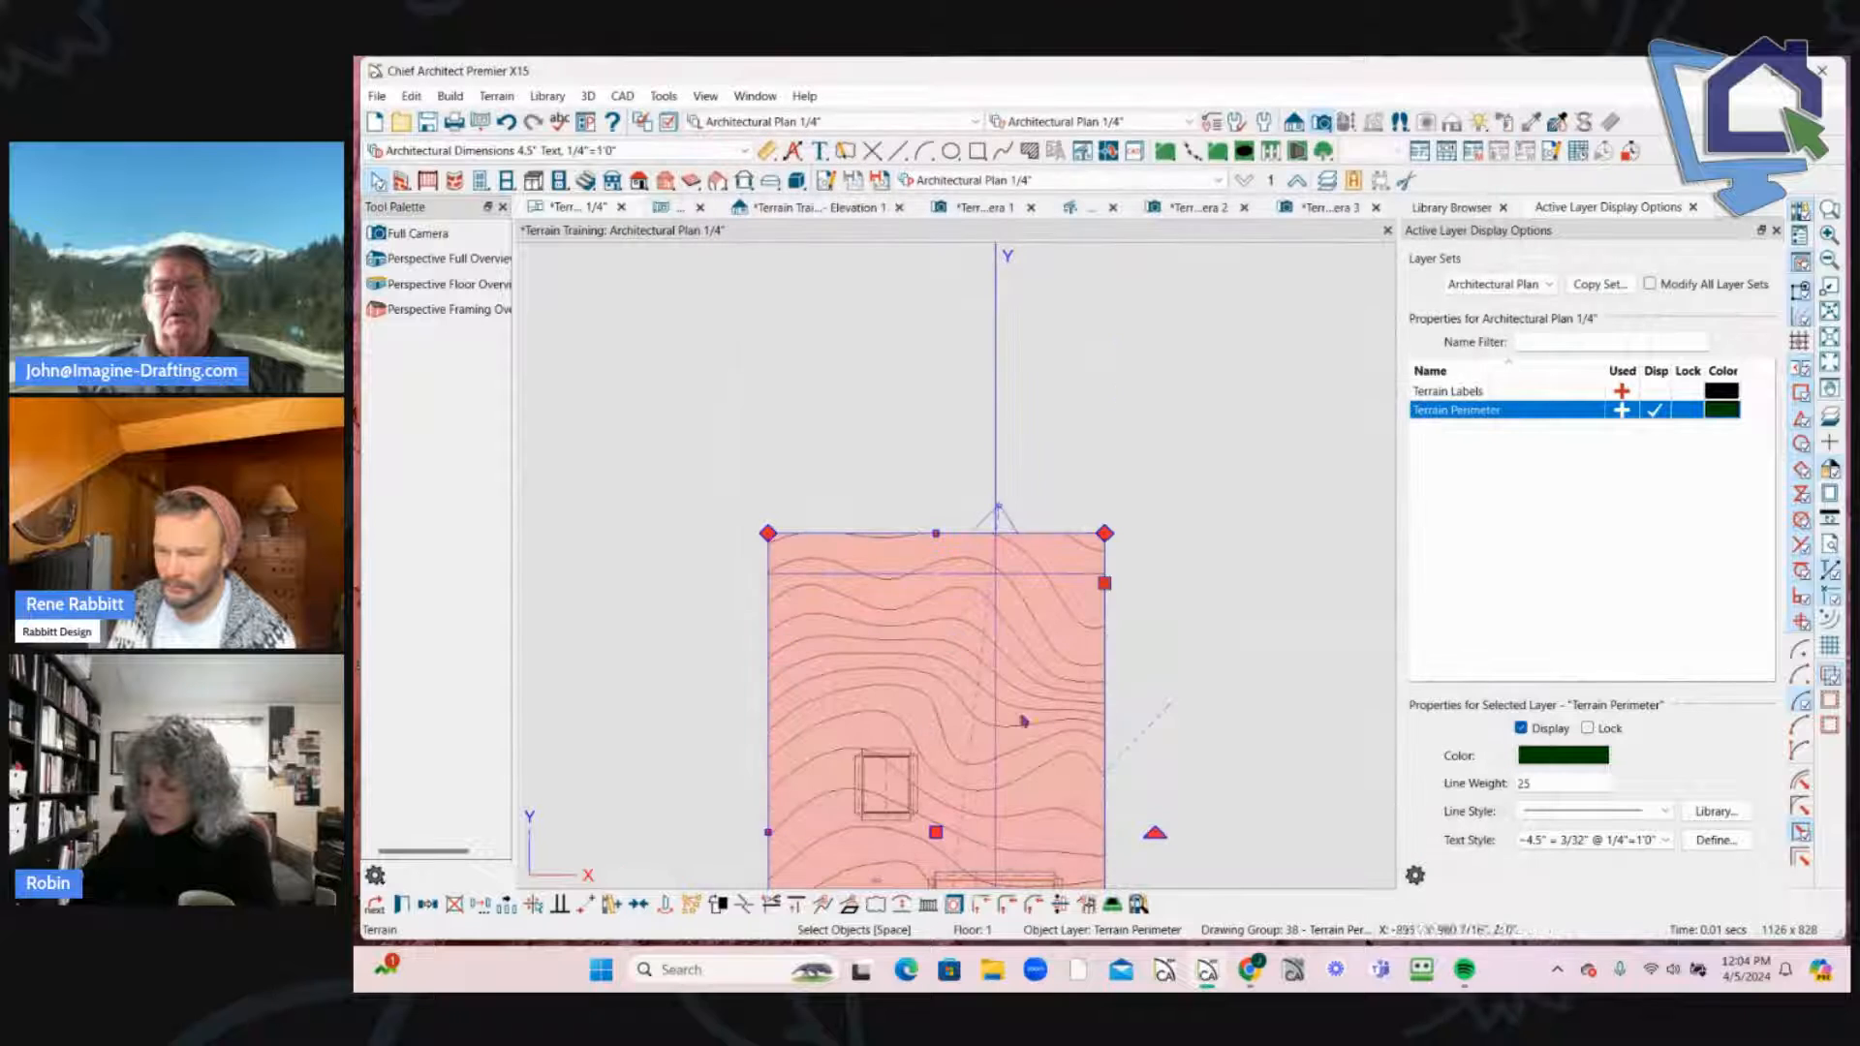
Step: Close the layer display options and tile the Camera 1 view beside the other views, framing both buildings and the terrain
scroll(1203, 490, down, 4)
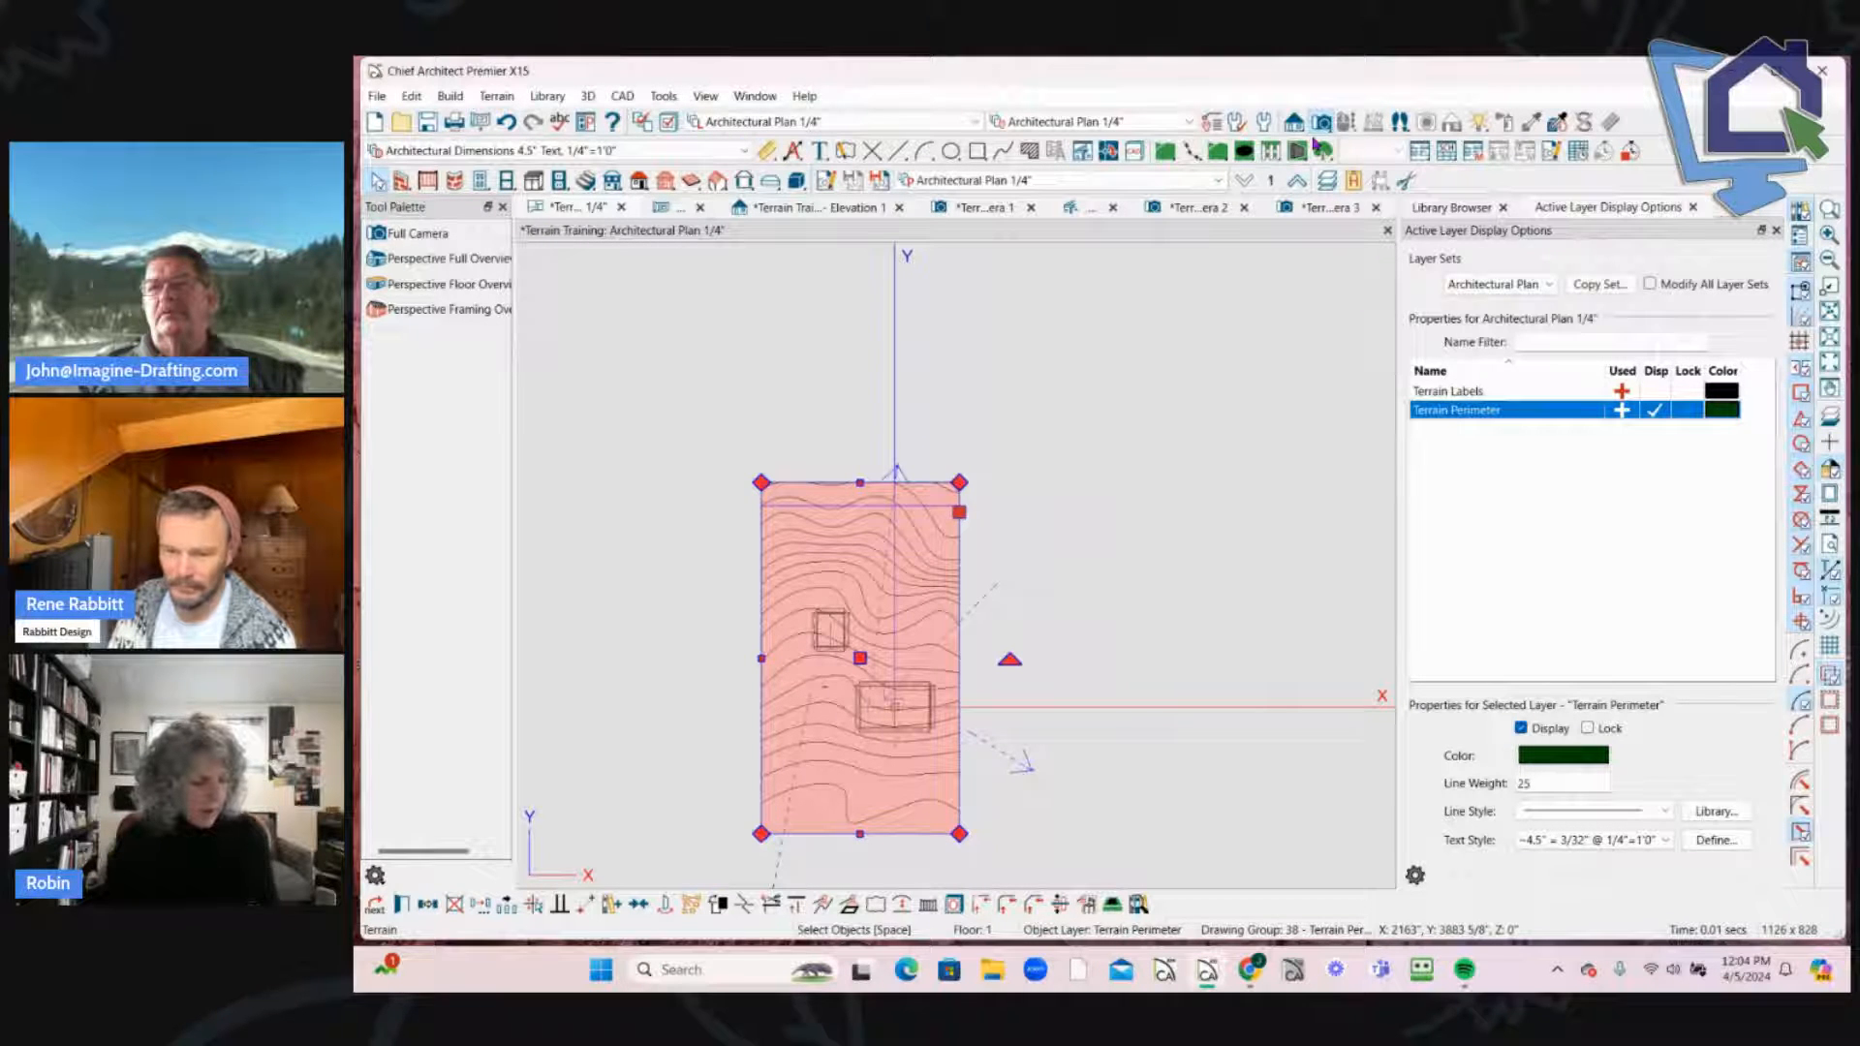
click(1776, 231)
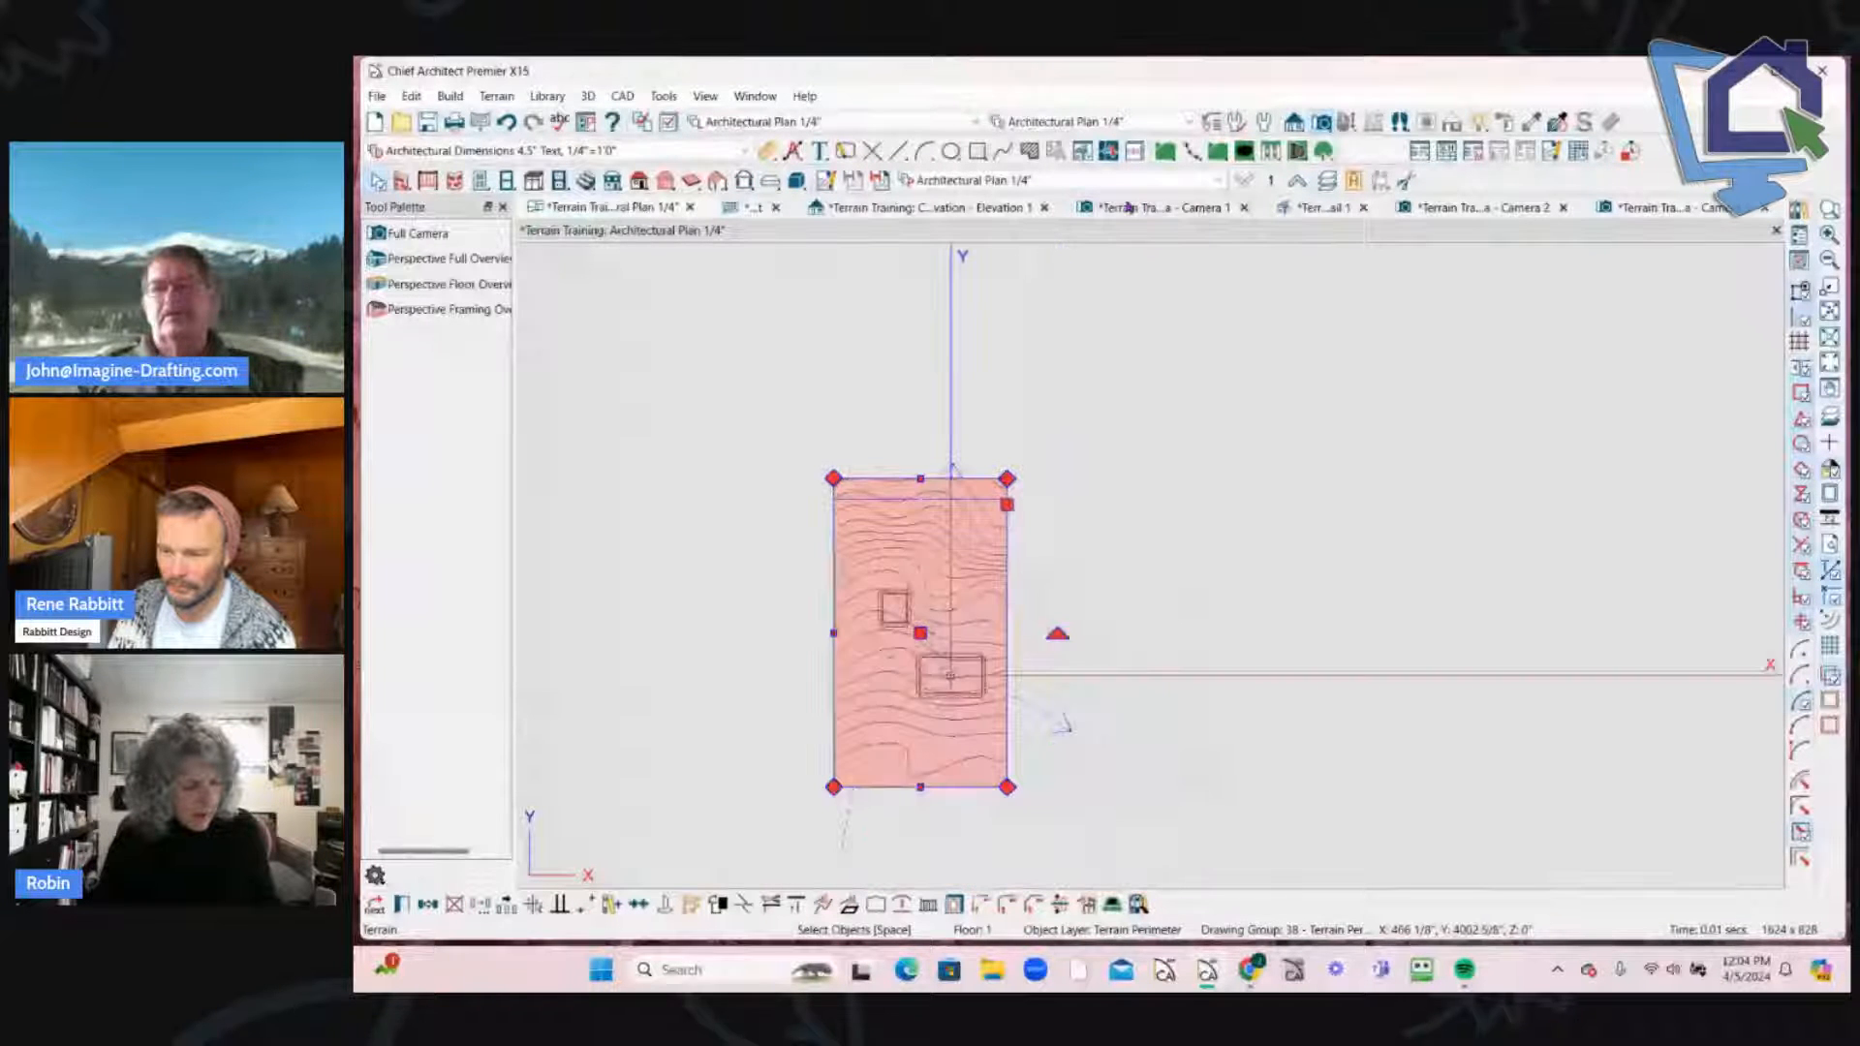
click(1149, 209)
drag(1659, 507, 1412, 524)
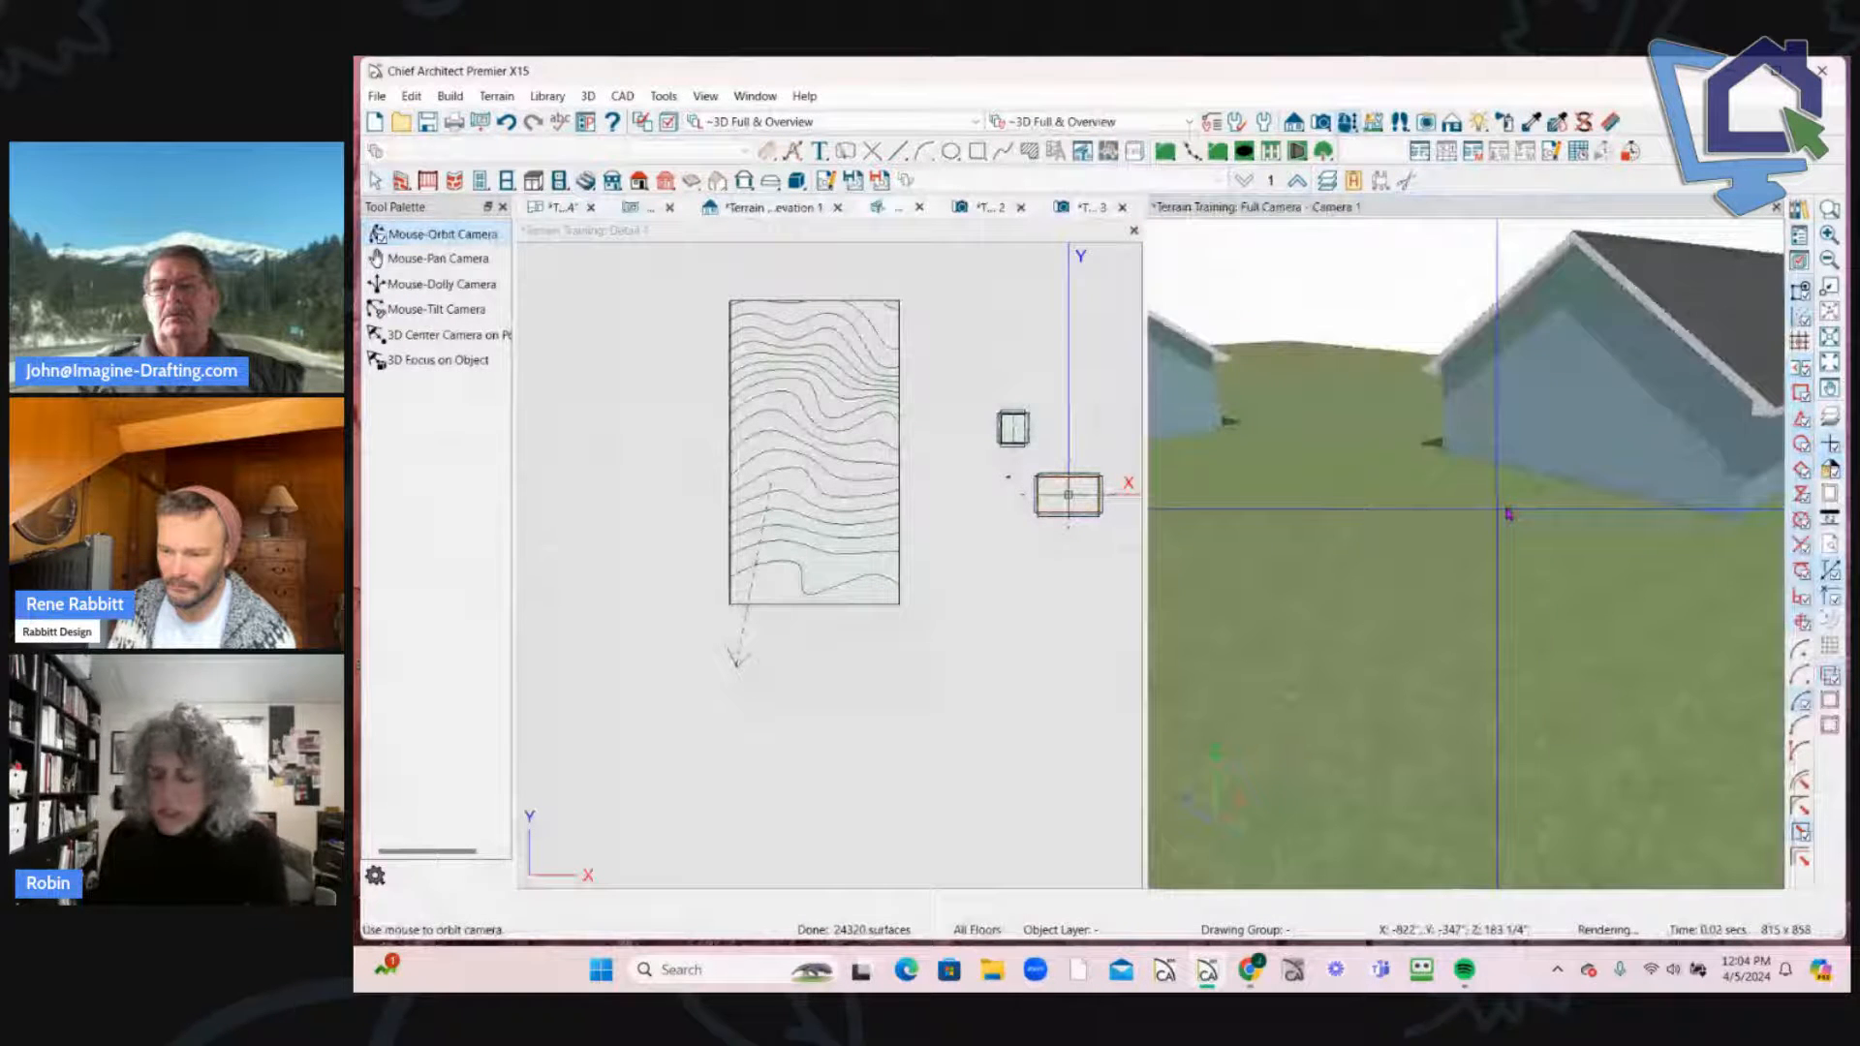
scroll(1508, 515, down, 3)
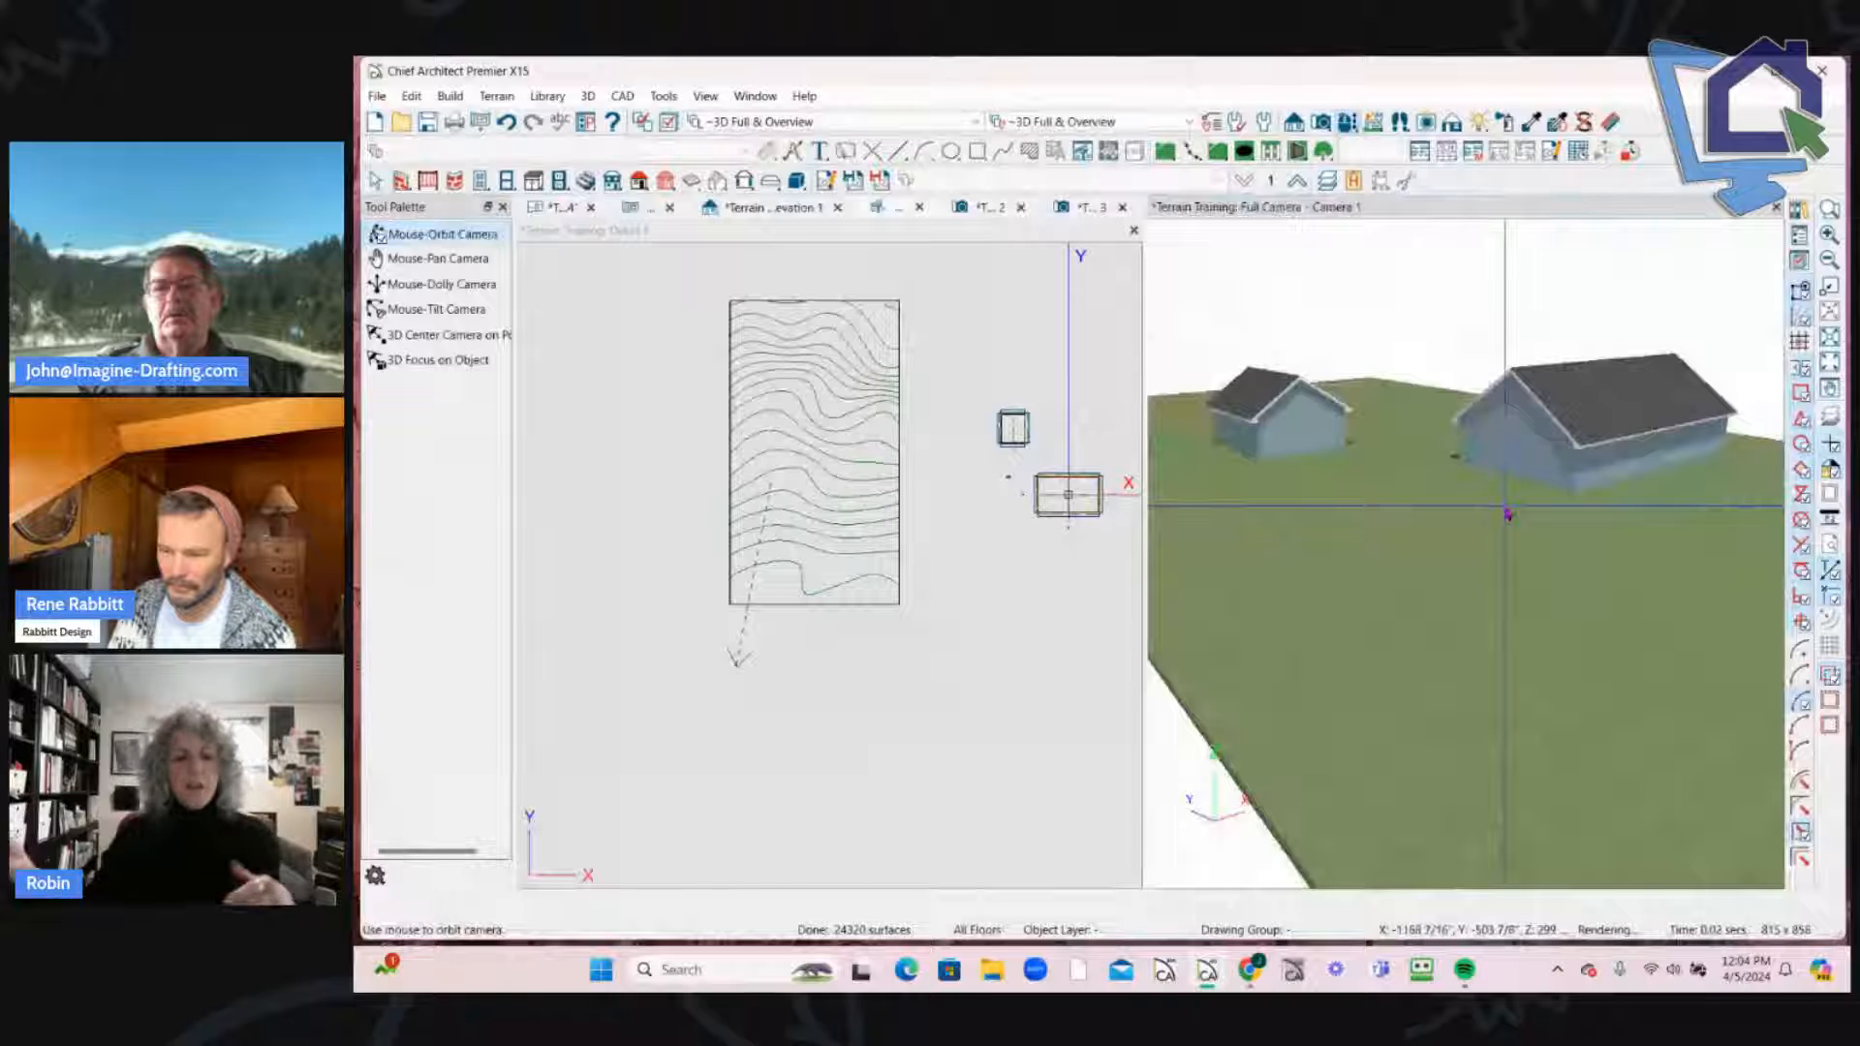
scroll(1482, 516, down, 3)
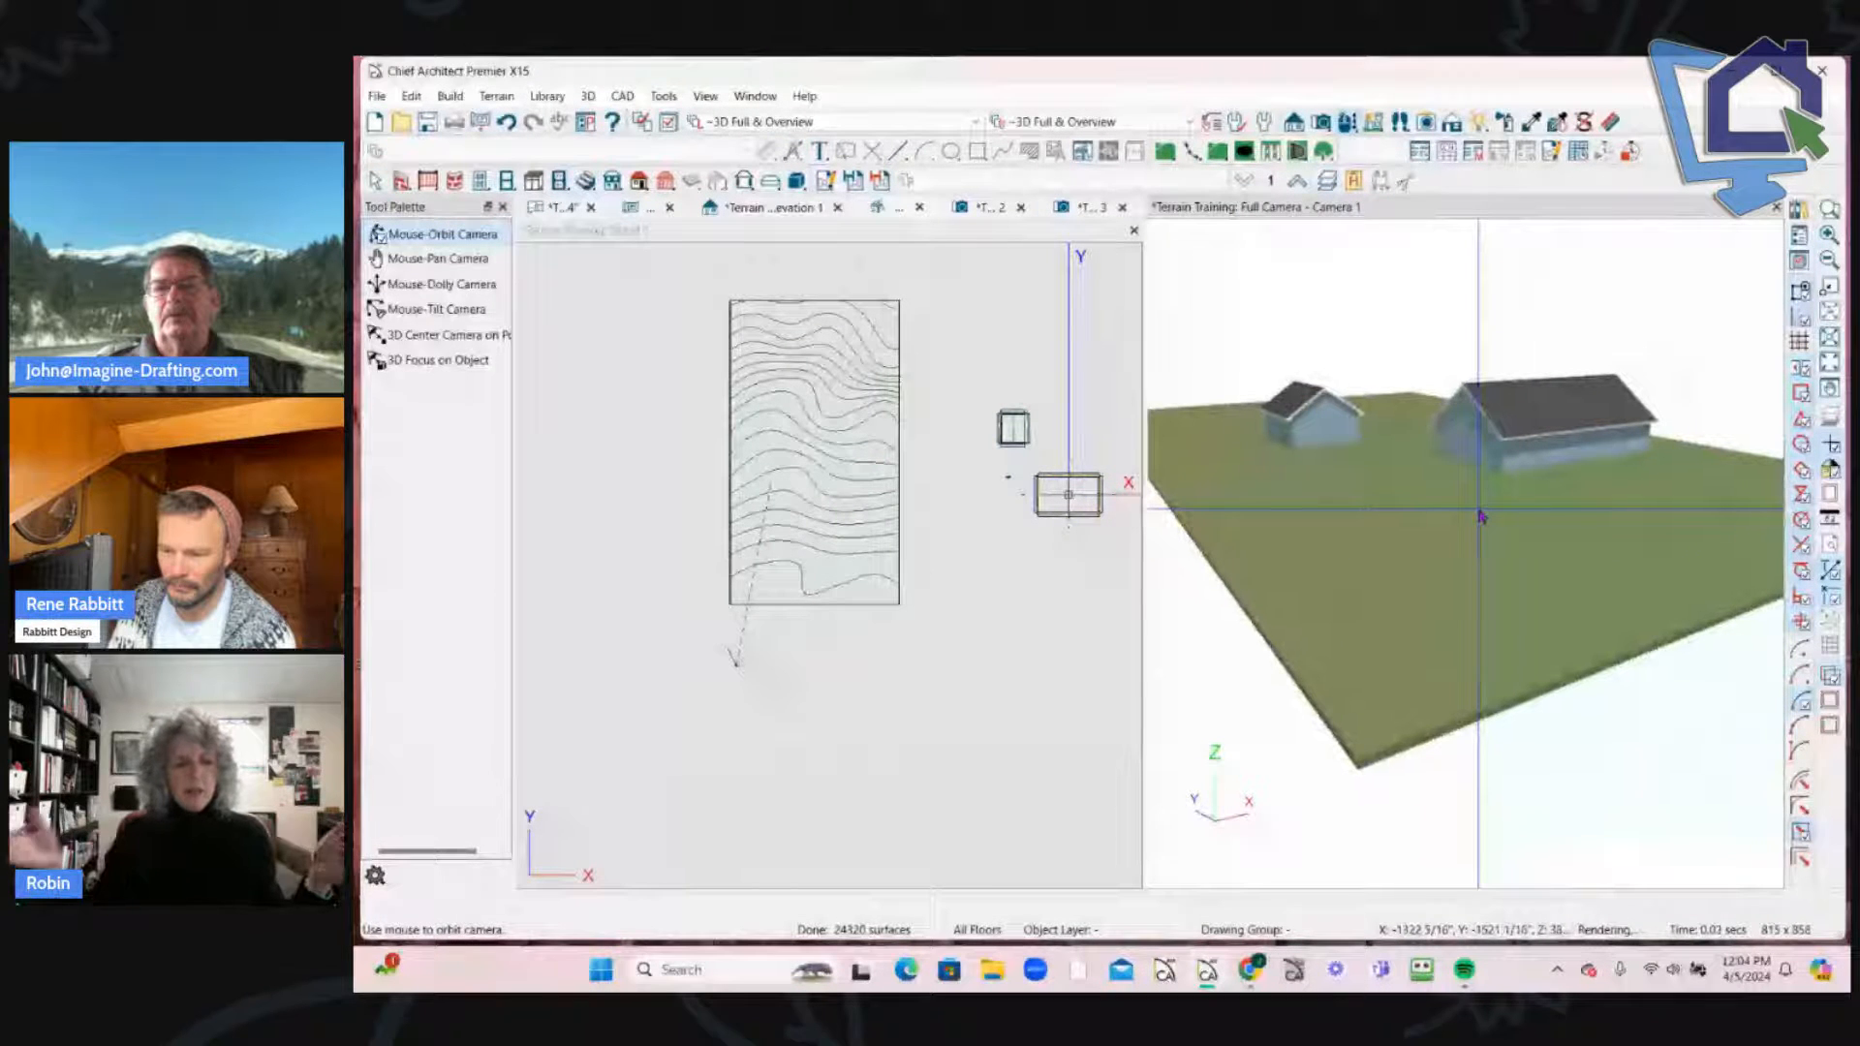
key(space)
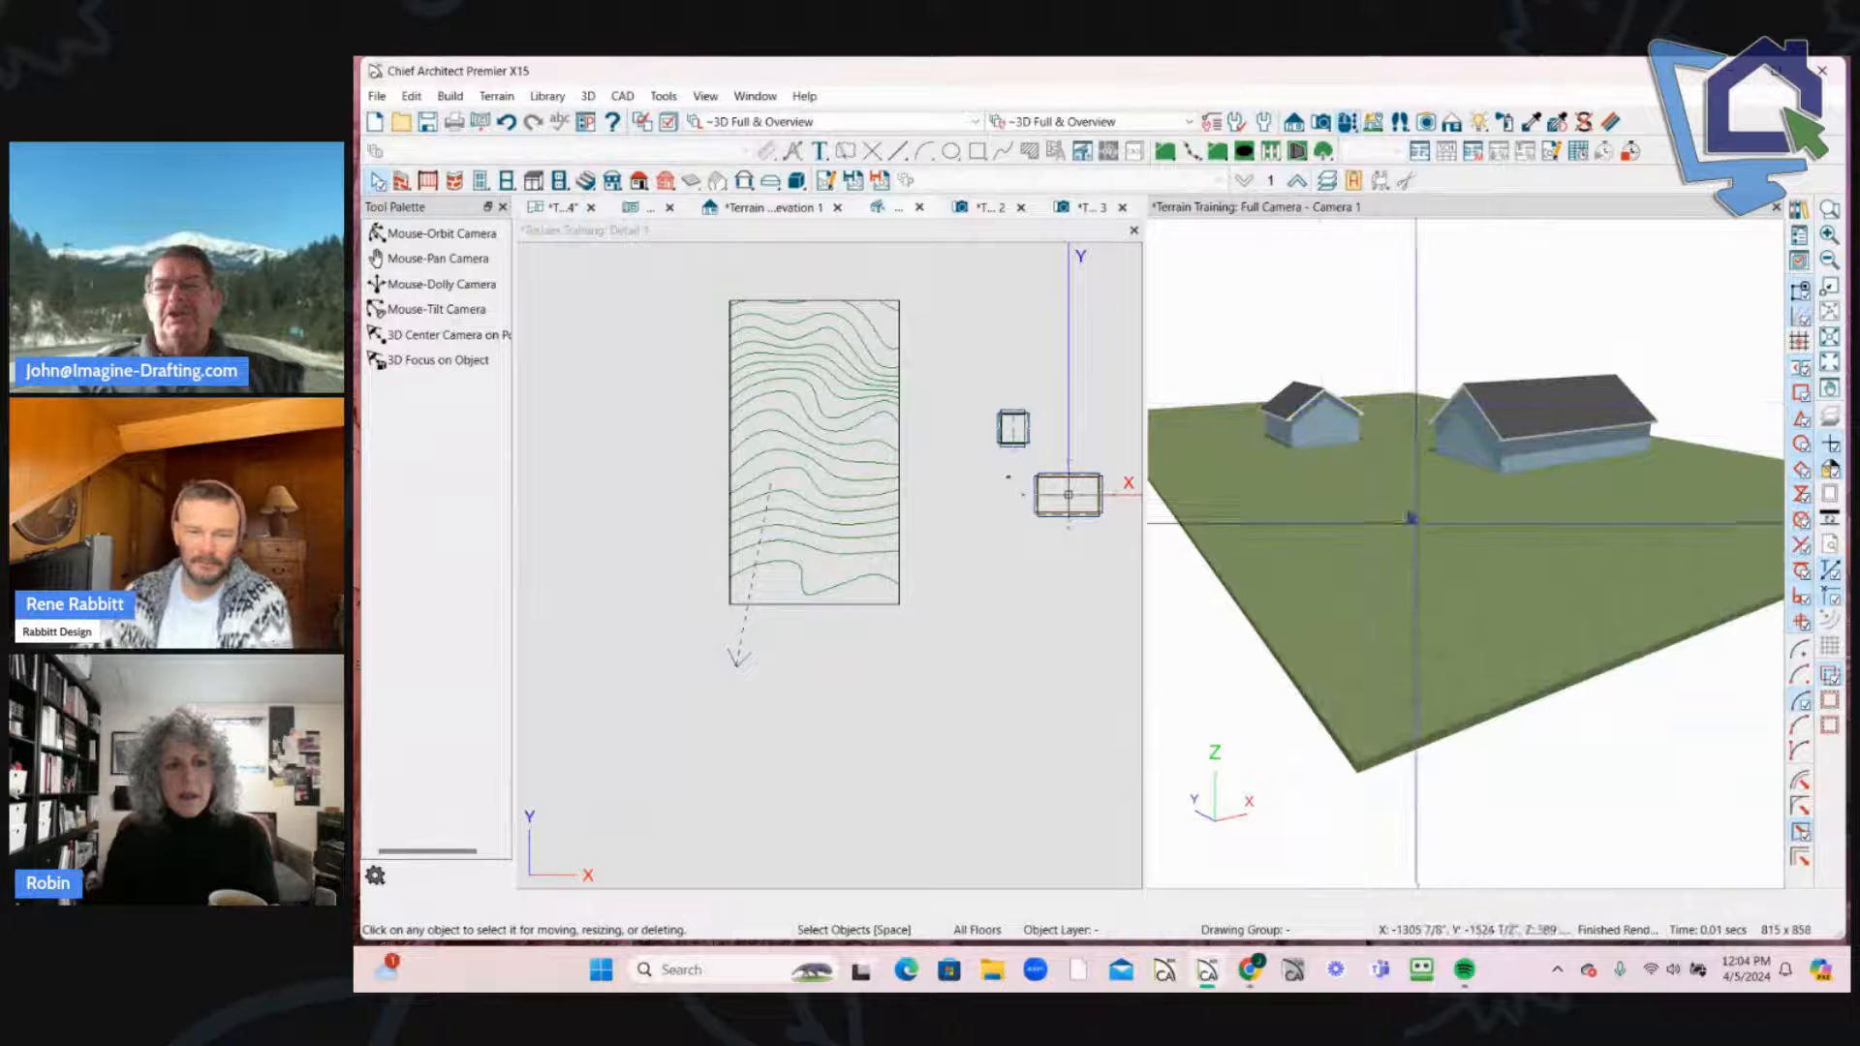
middle_drag(1502, 439, 1503, 439)
scroll(1503, 439, up, 3)
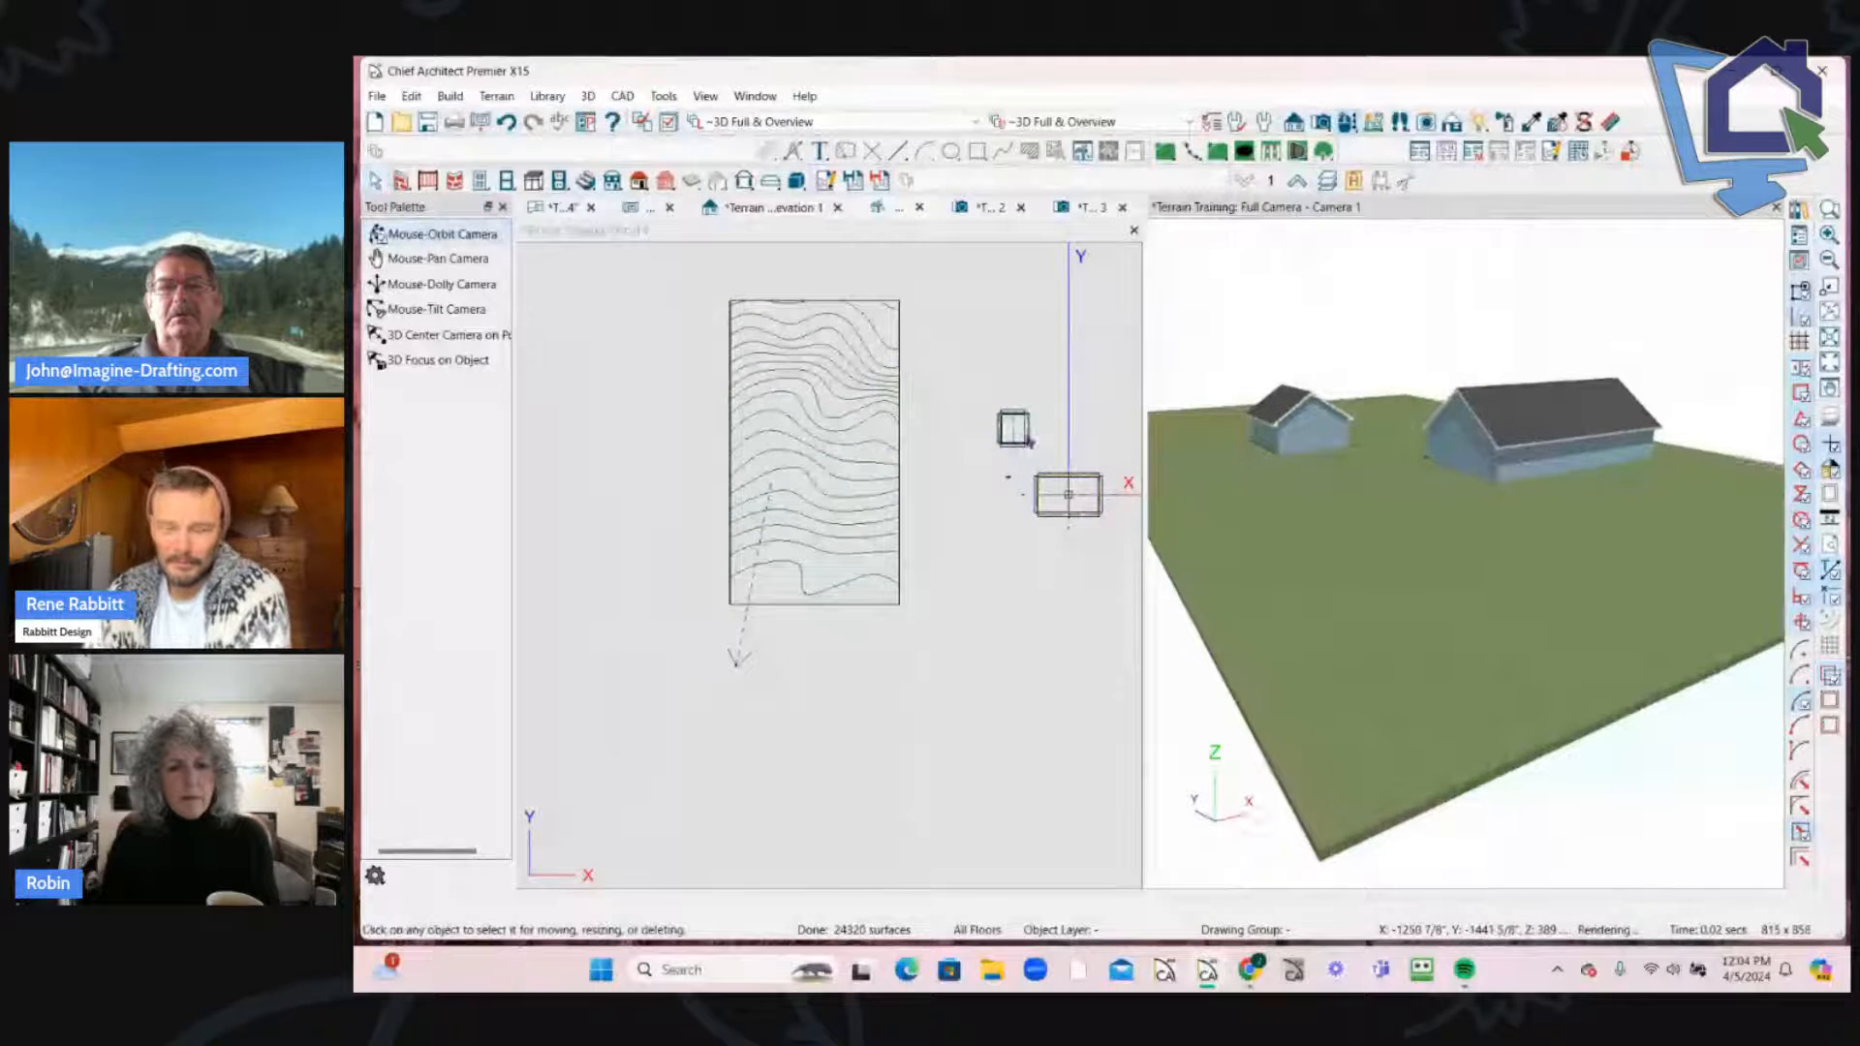
Step: Show the architectural plan beside the Camera 1 view and close the open view between Elevation 1 and Camera 2
click(959, 619)
scroll(765, 528, down, 2)
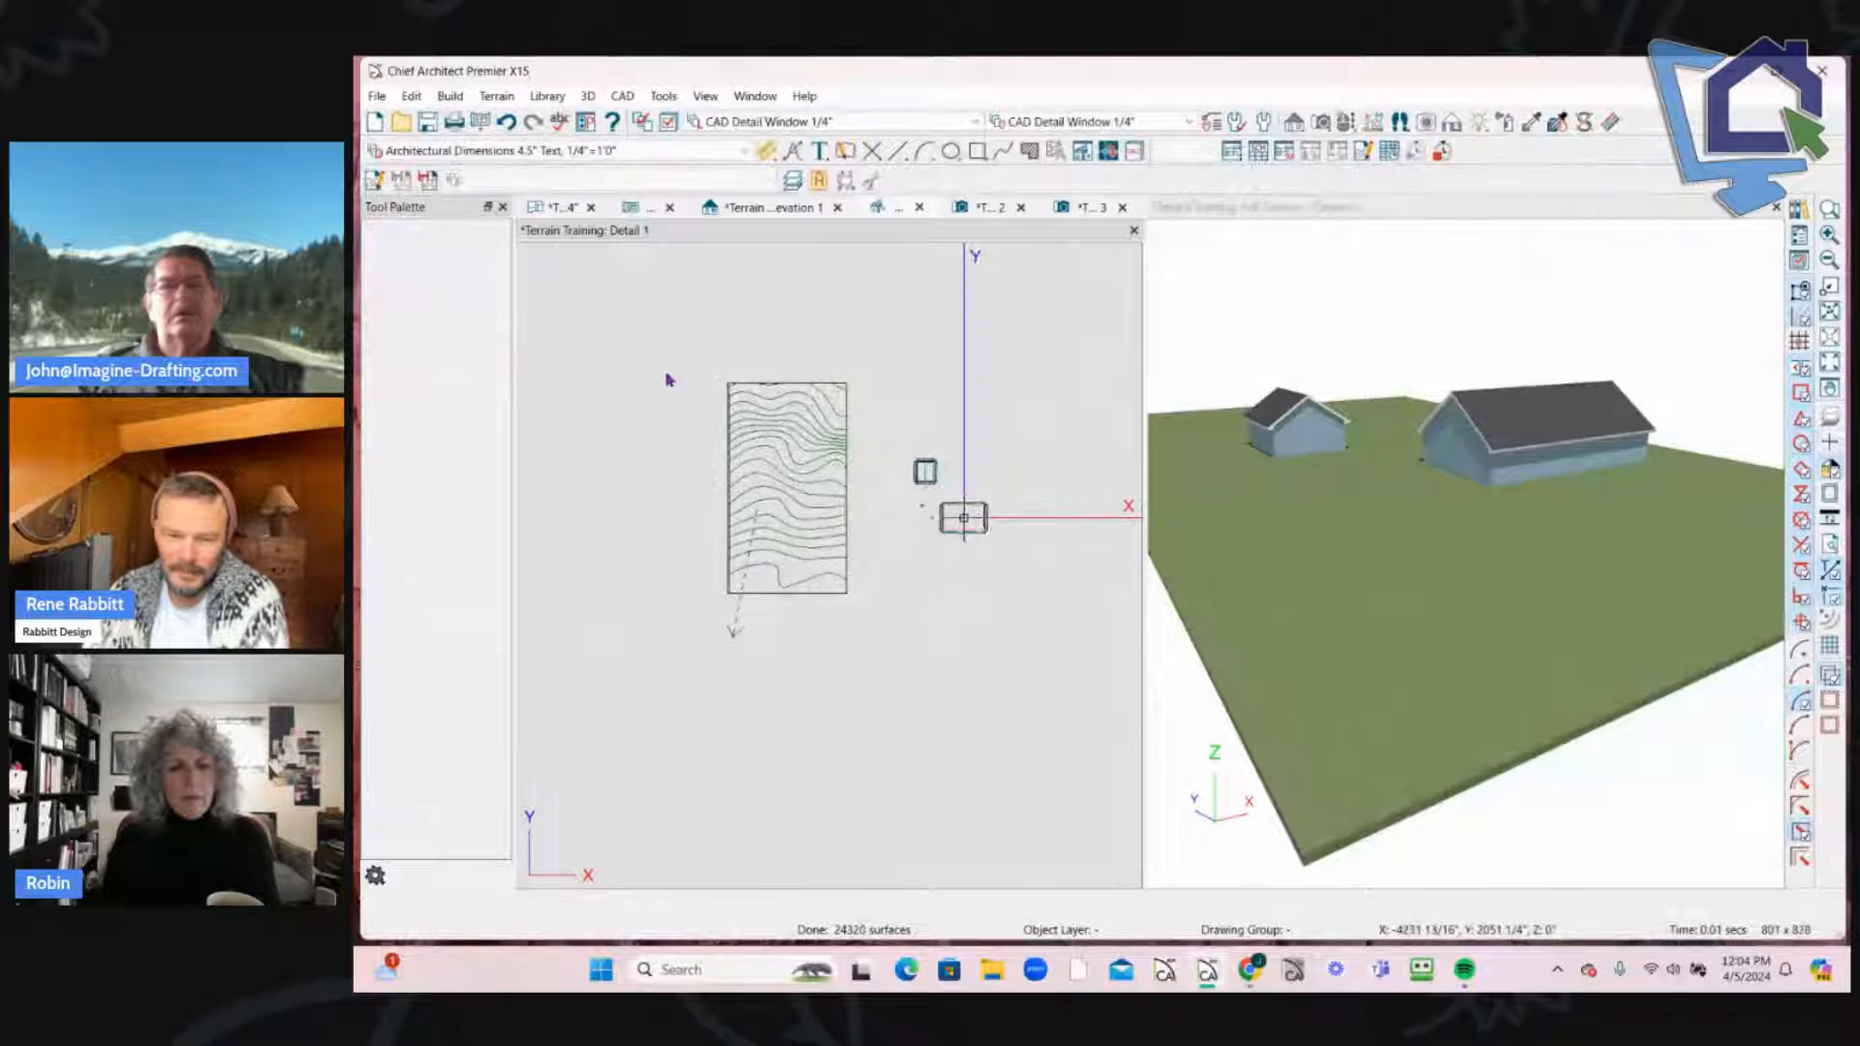
scroll(668, 380, up, 3)
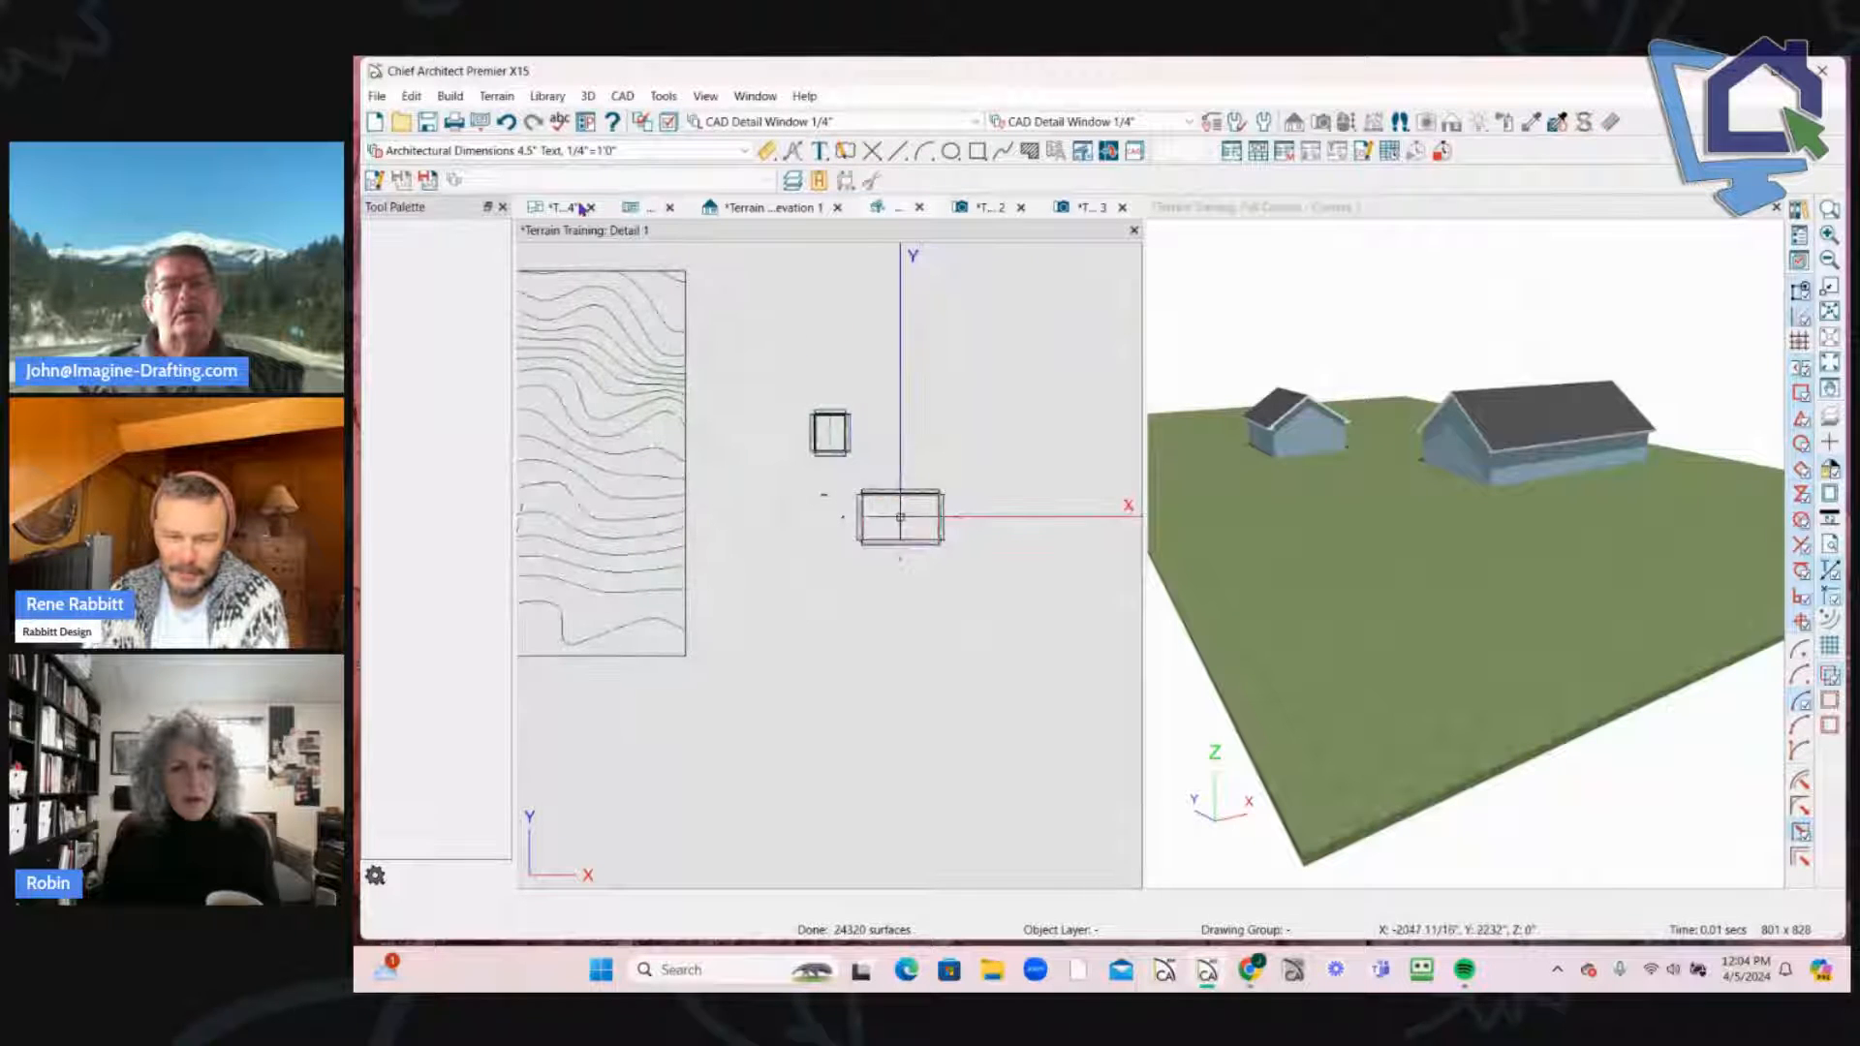
click(531, 208)
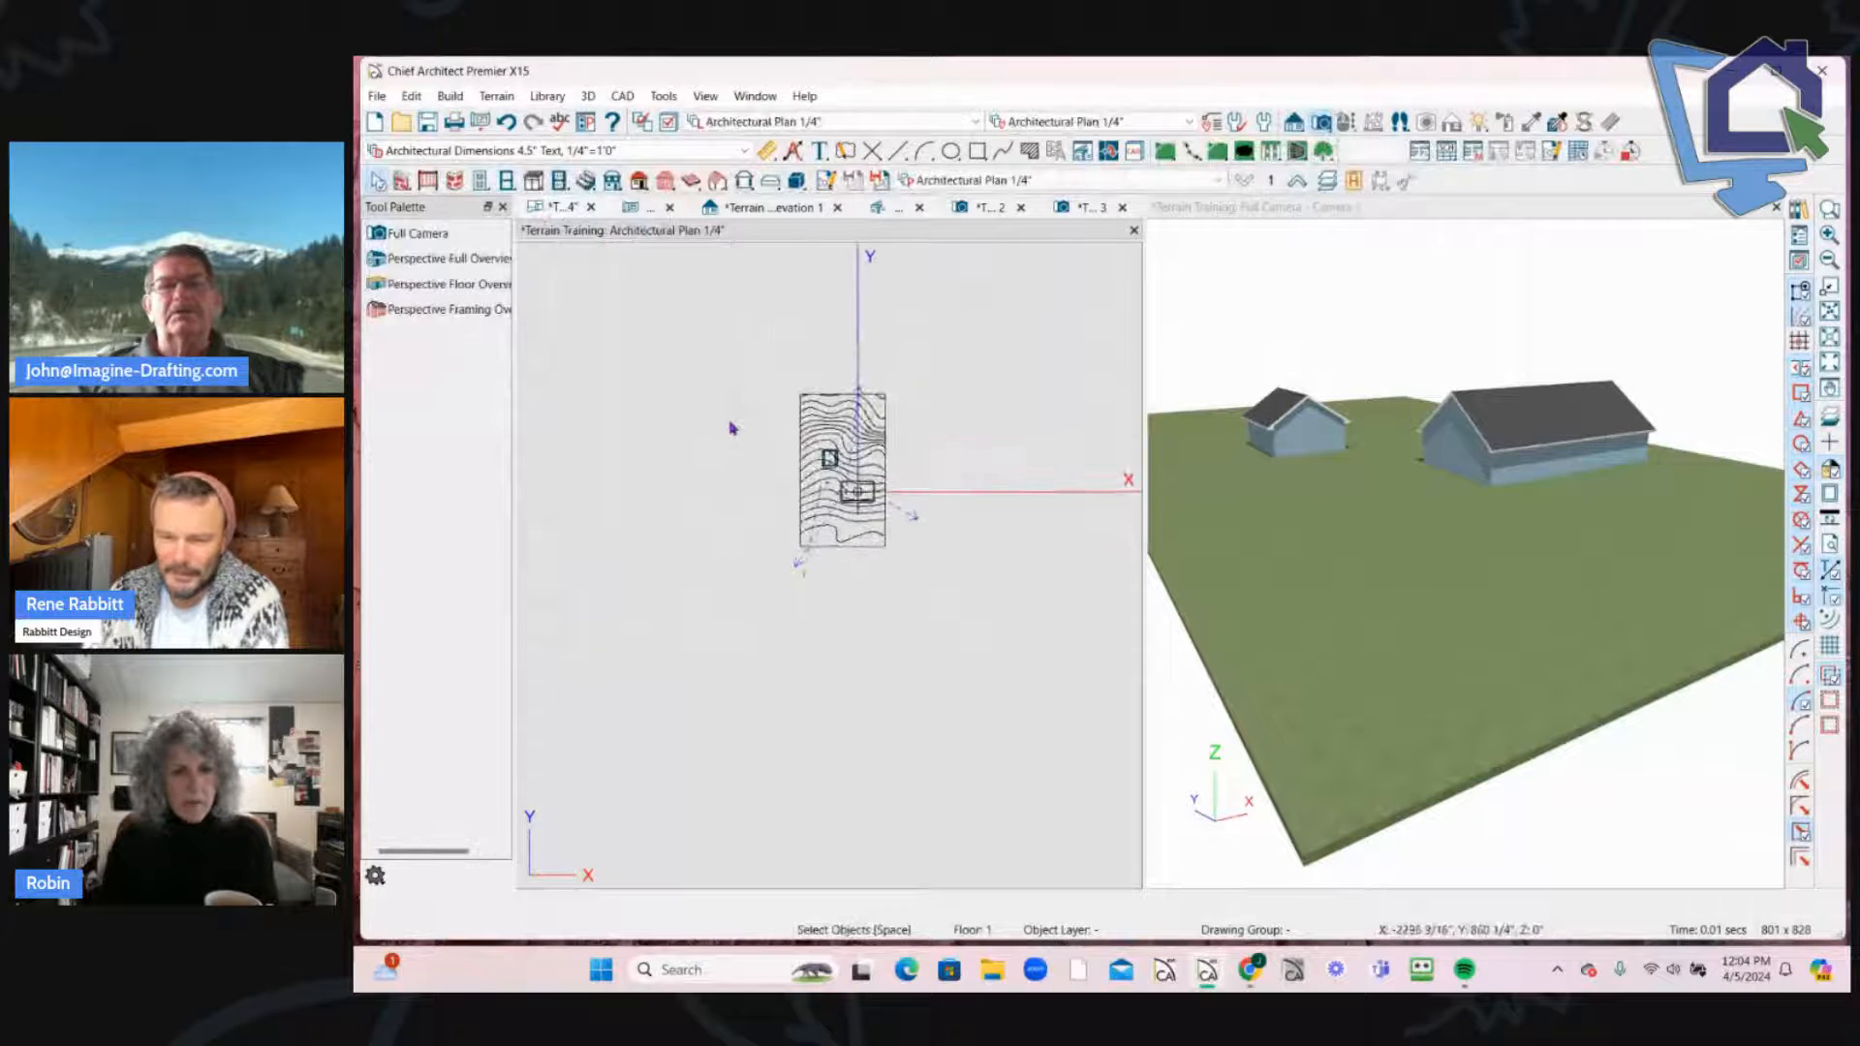
click(919, 208)
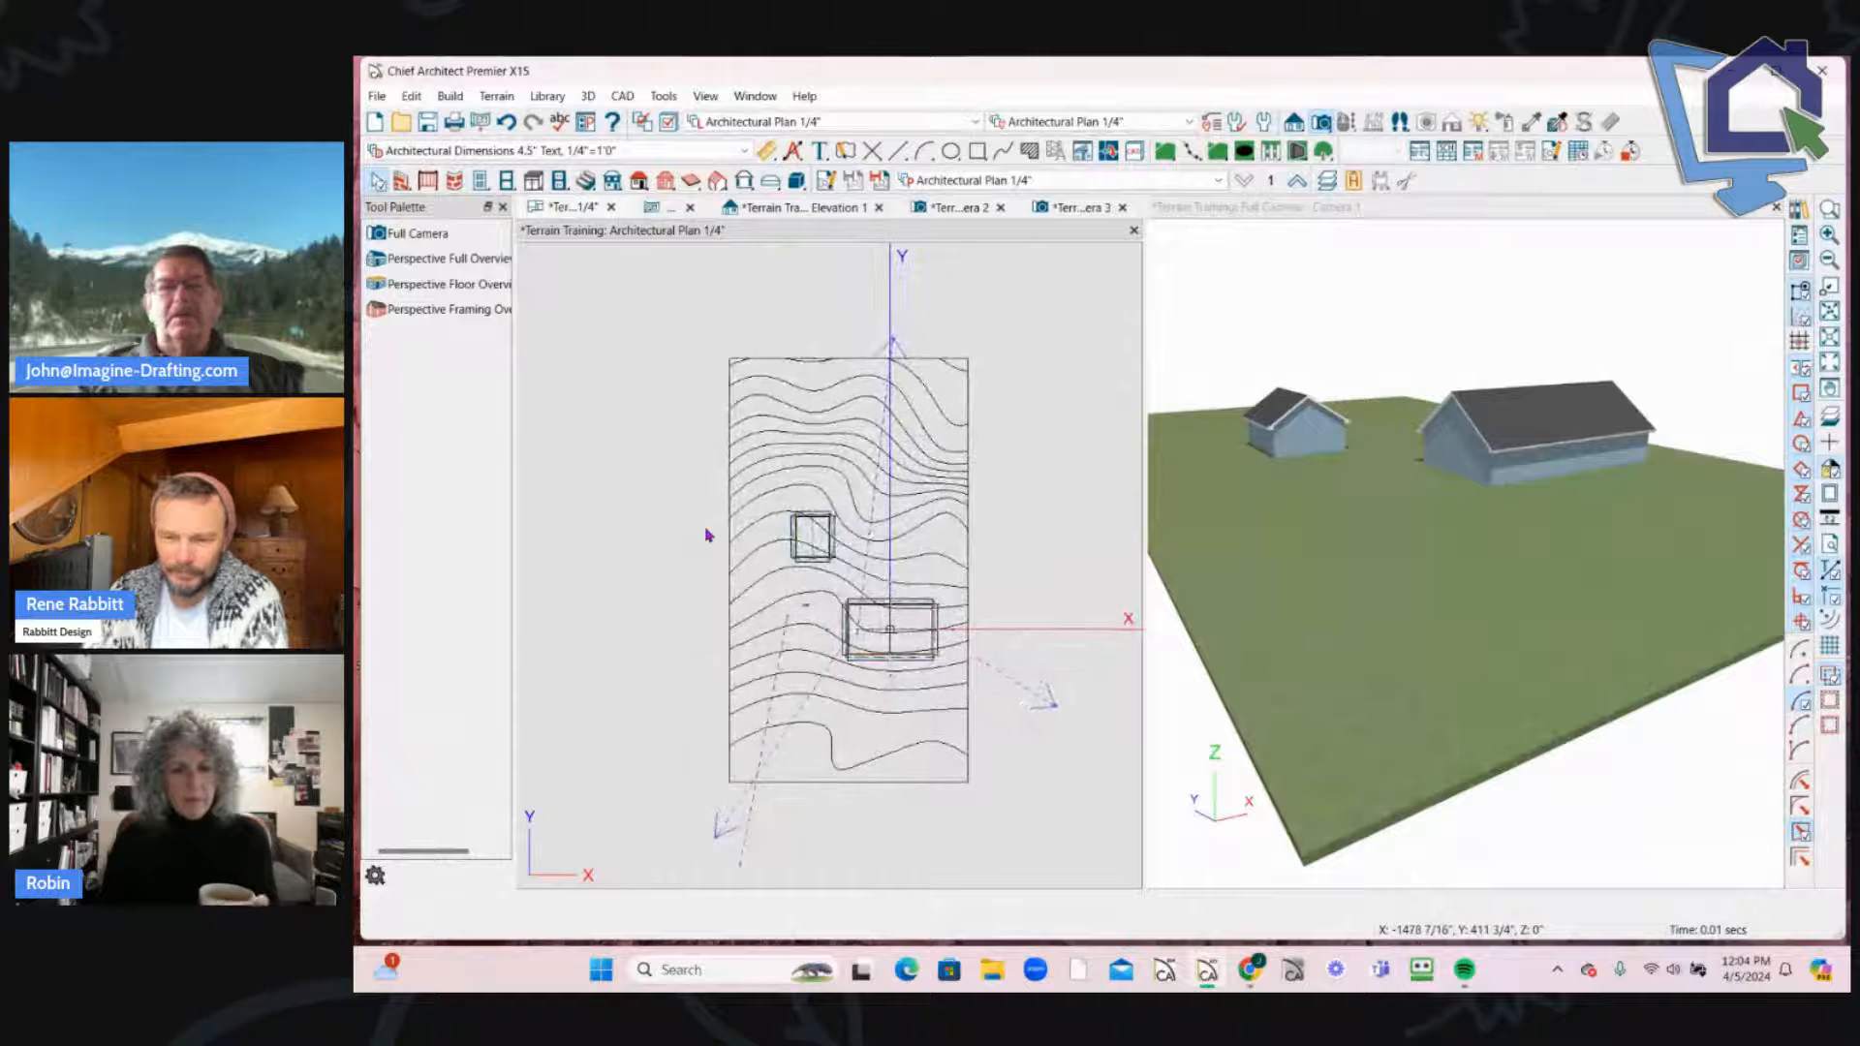
Step: Try a subfloor height above terrain of 60" for the terrain perimeter and restore it to 0"
click(969, 470)
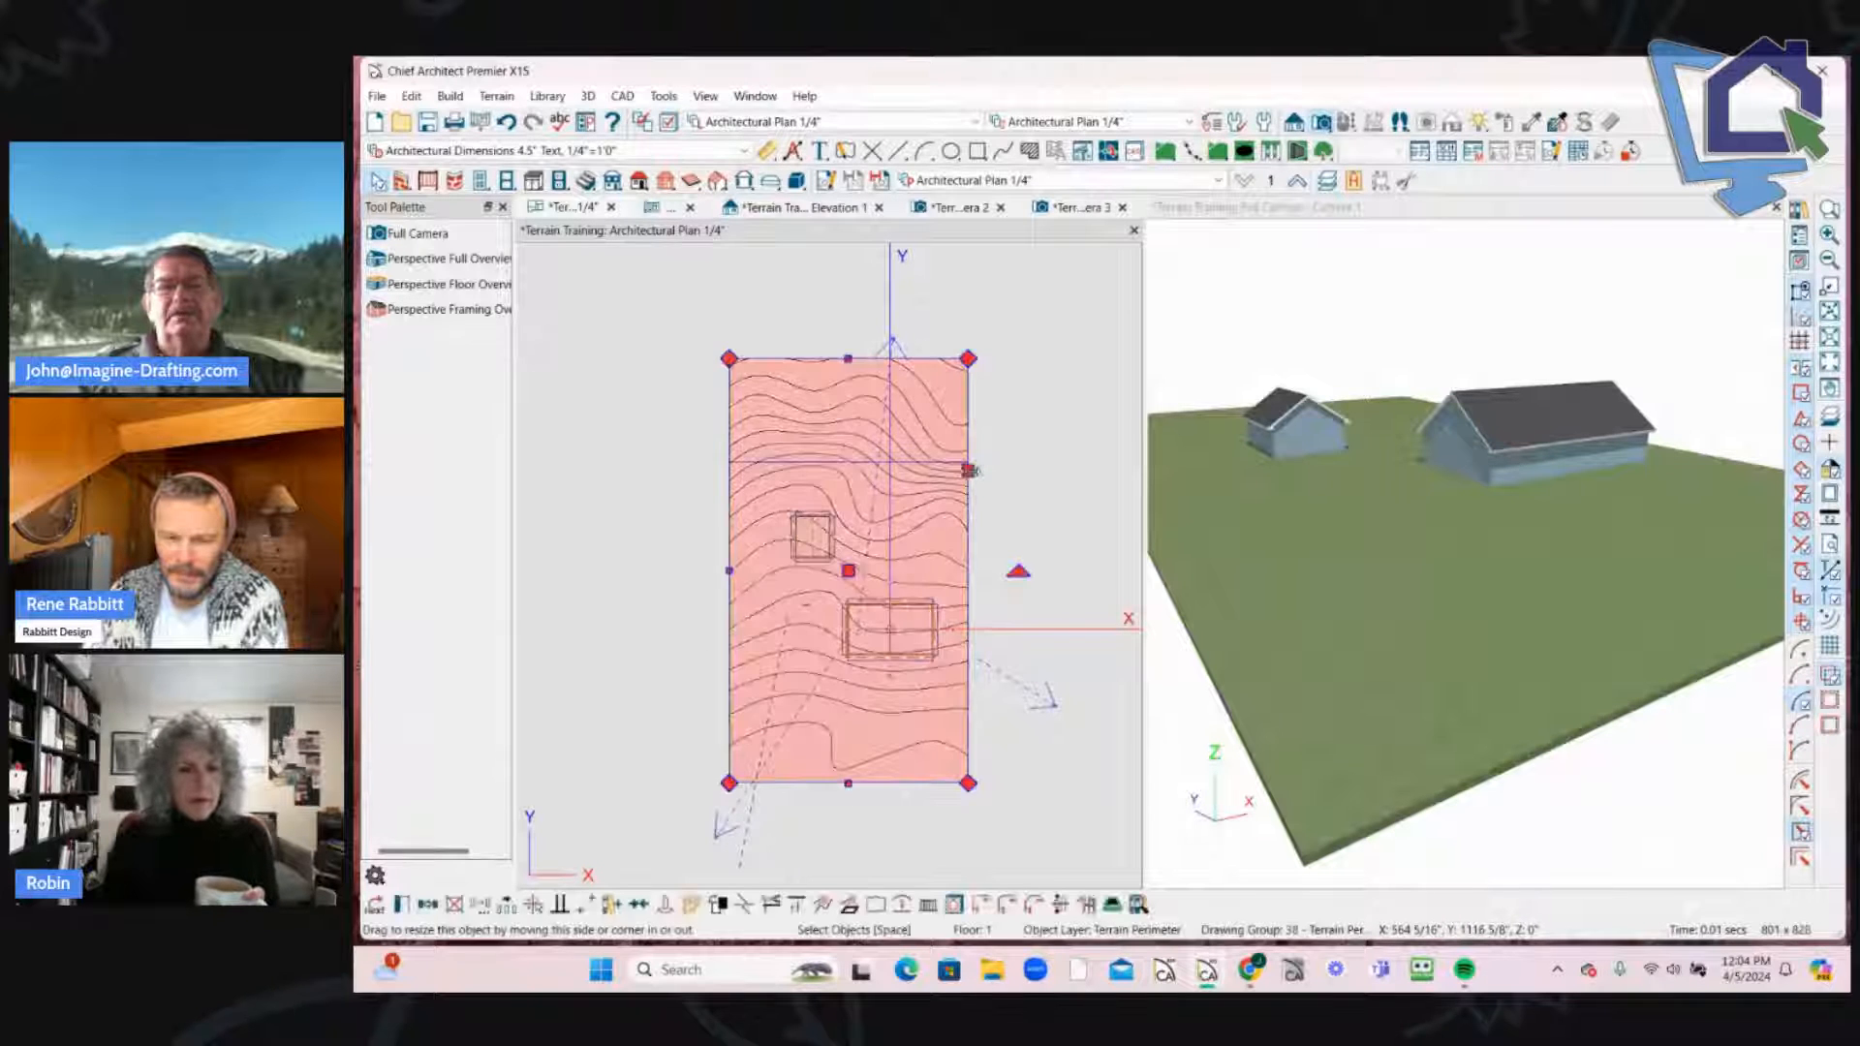
double_click(968, 471)
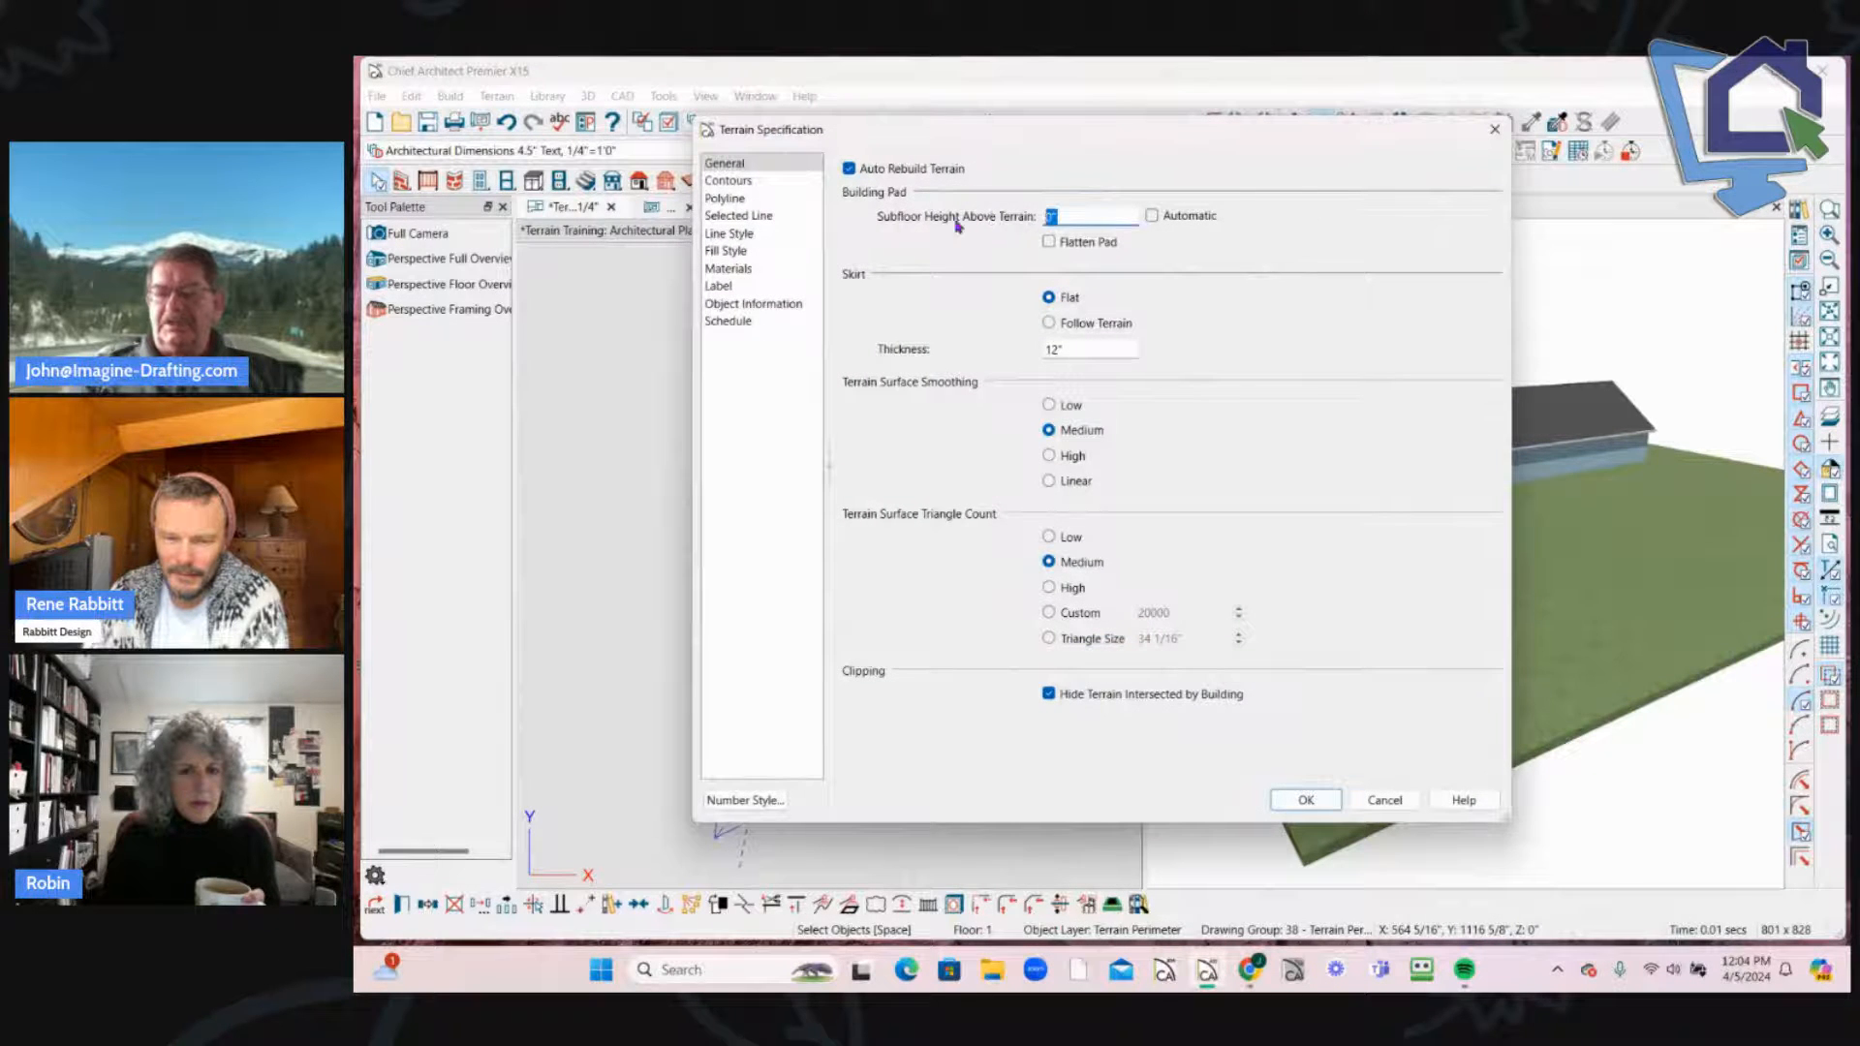
text(6)
key(Return)
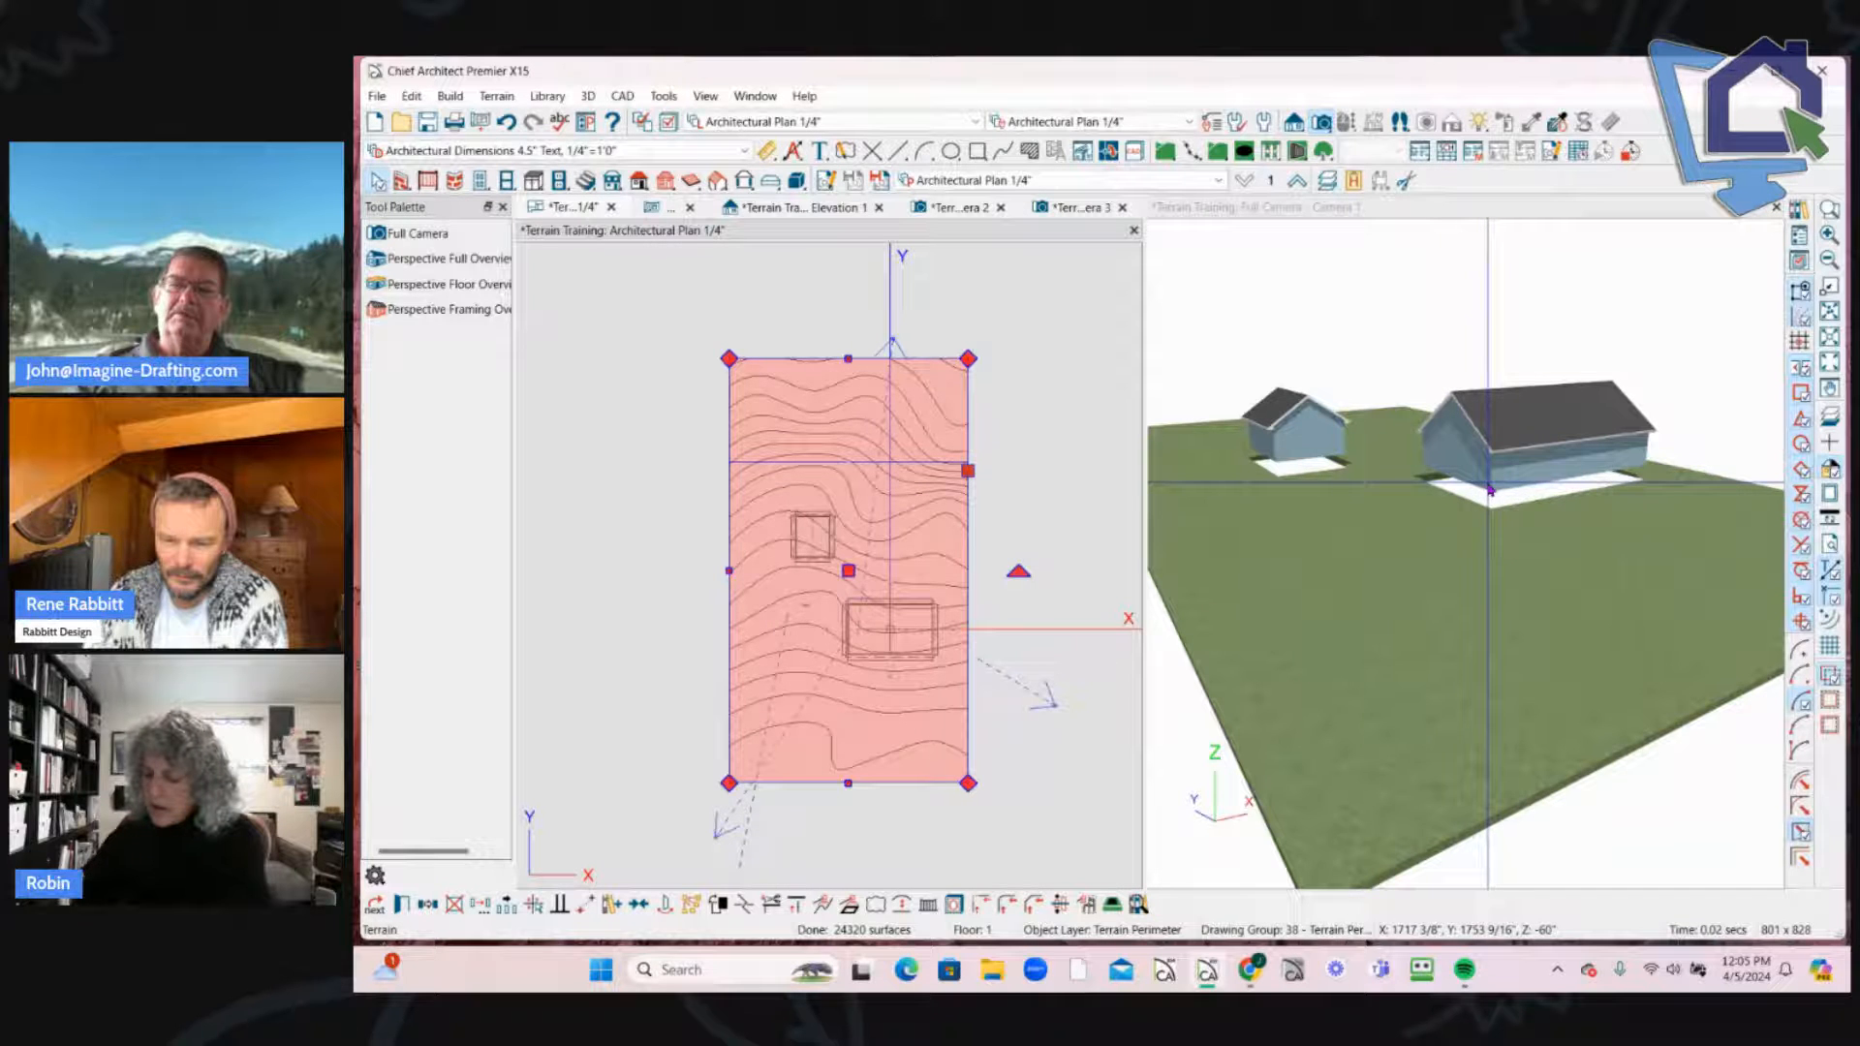
double_click(969, 437)
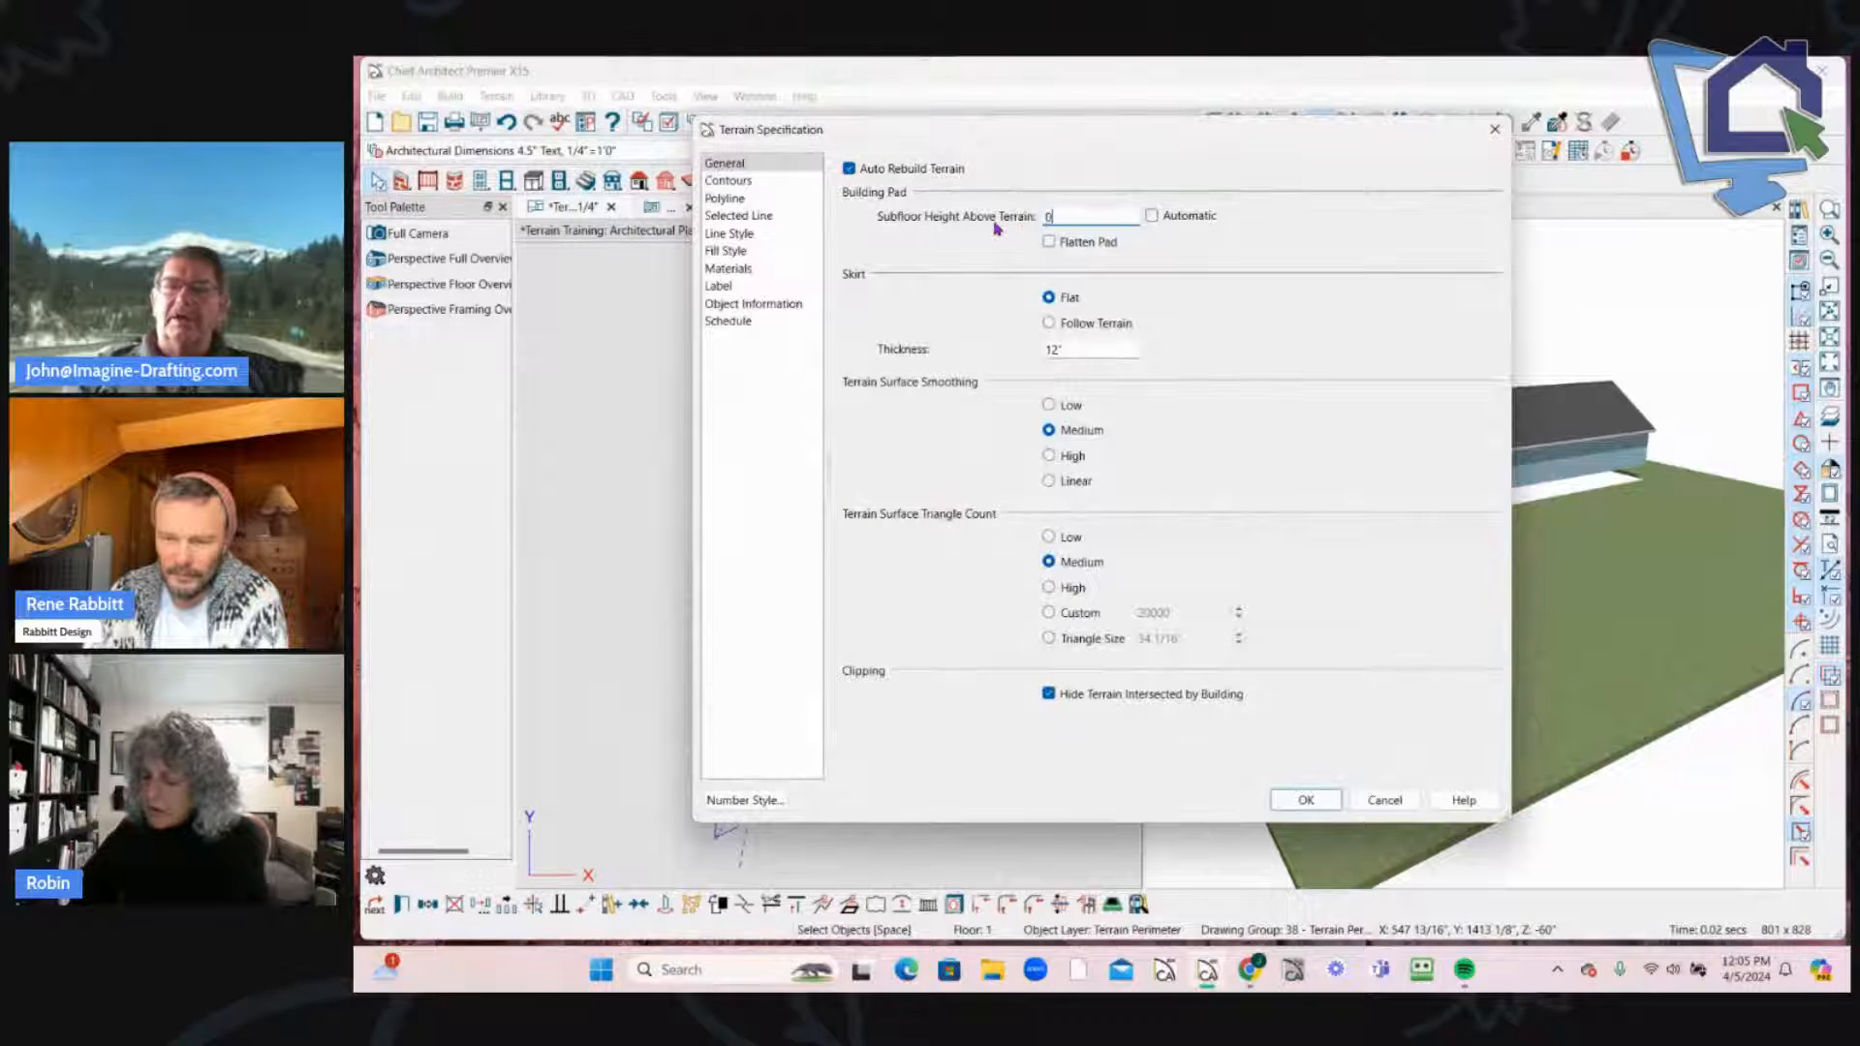
key(Return)
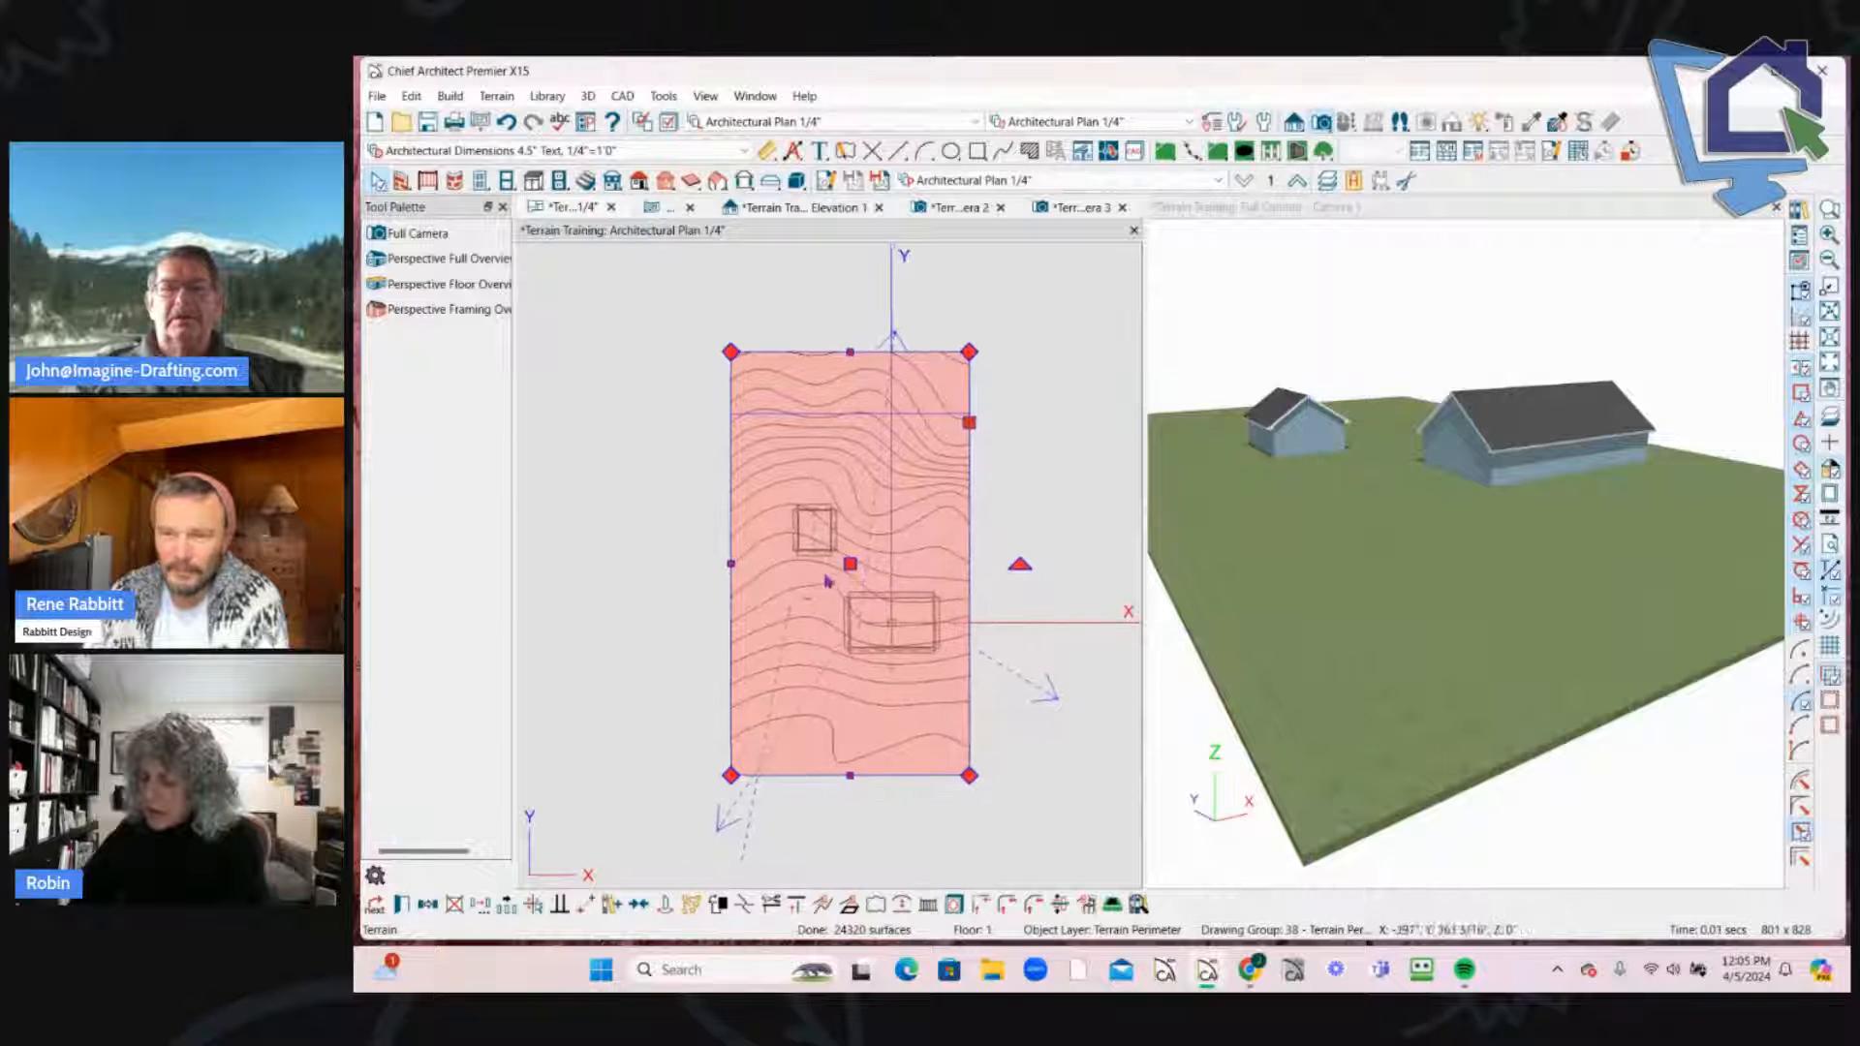
Step: Select the terrain perimeter, inspect the contour lines inside it toward its lower end, and clear the selection
click(601, 610)
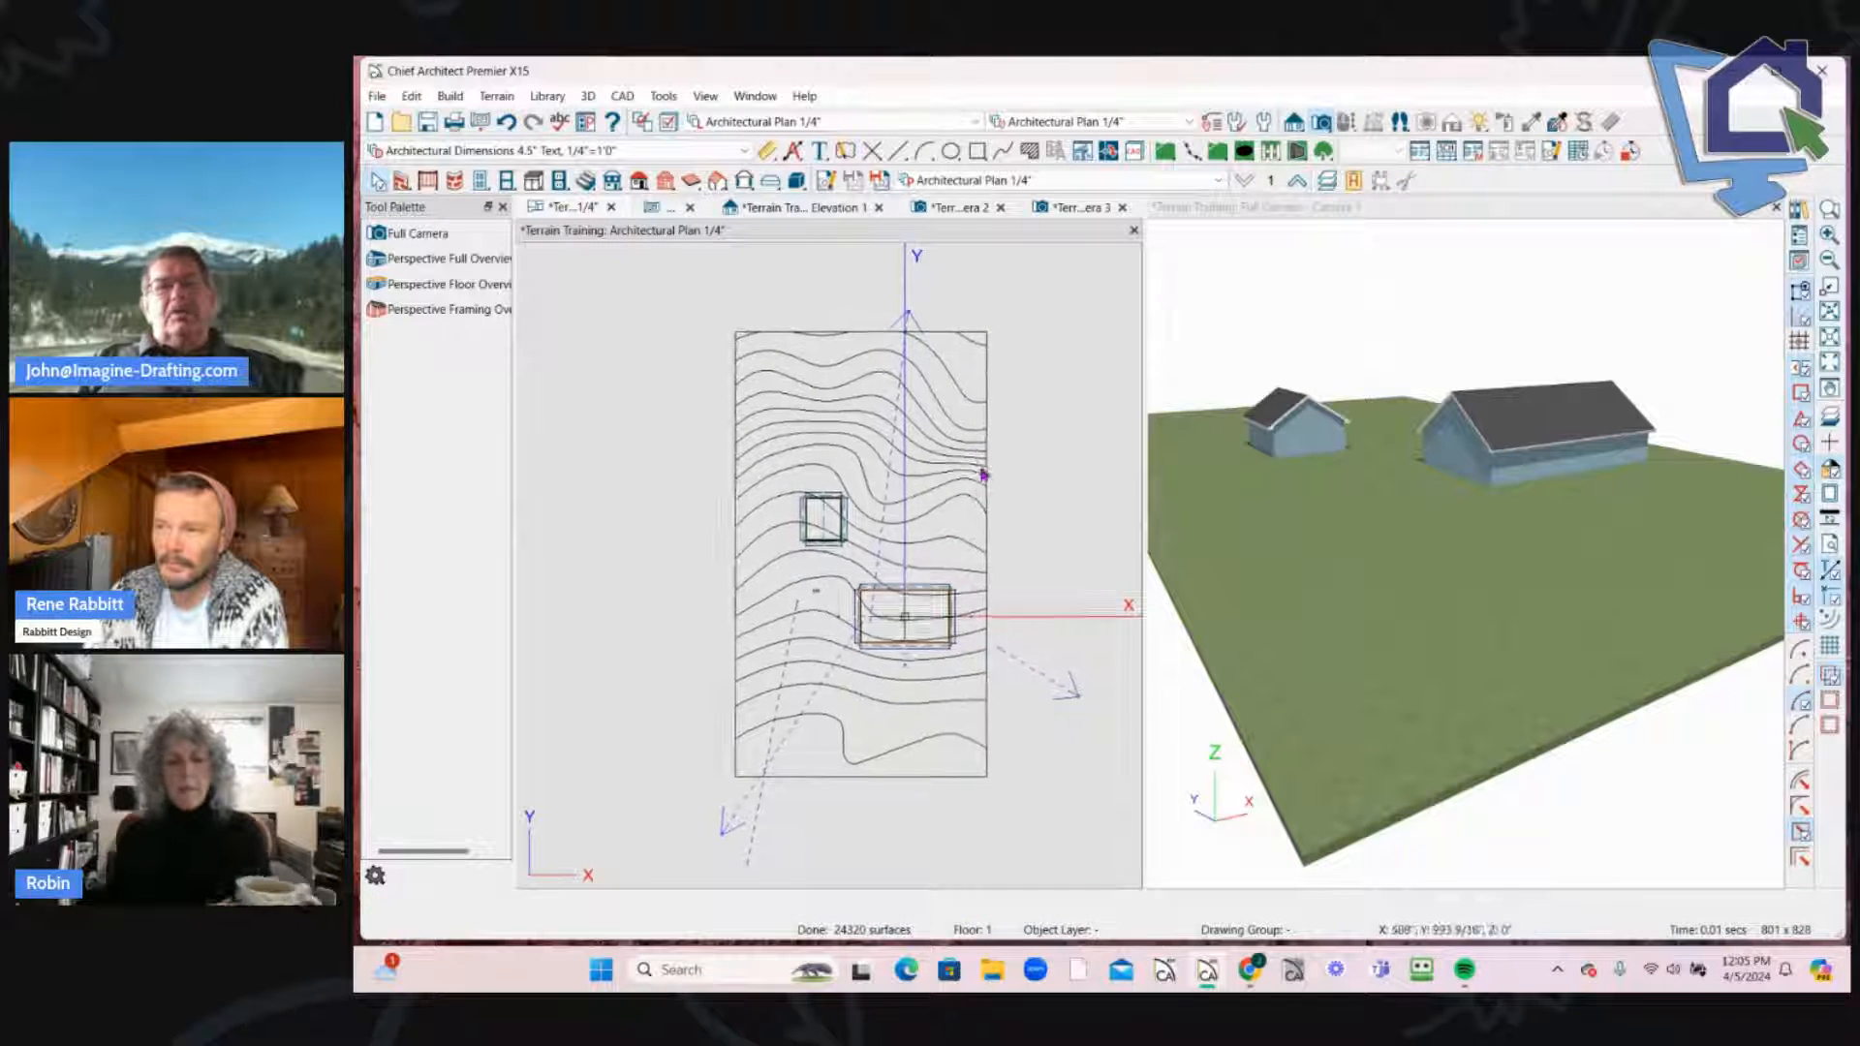
scroll(984, 475, up, 4)
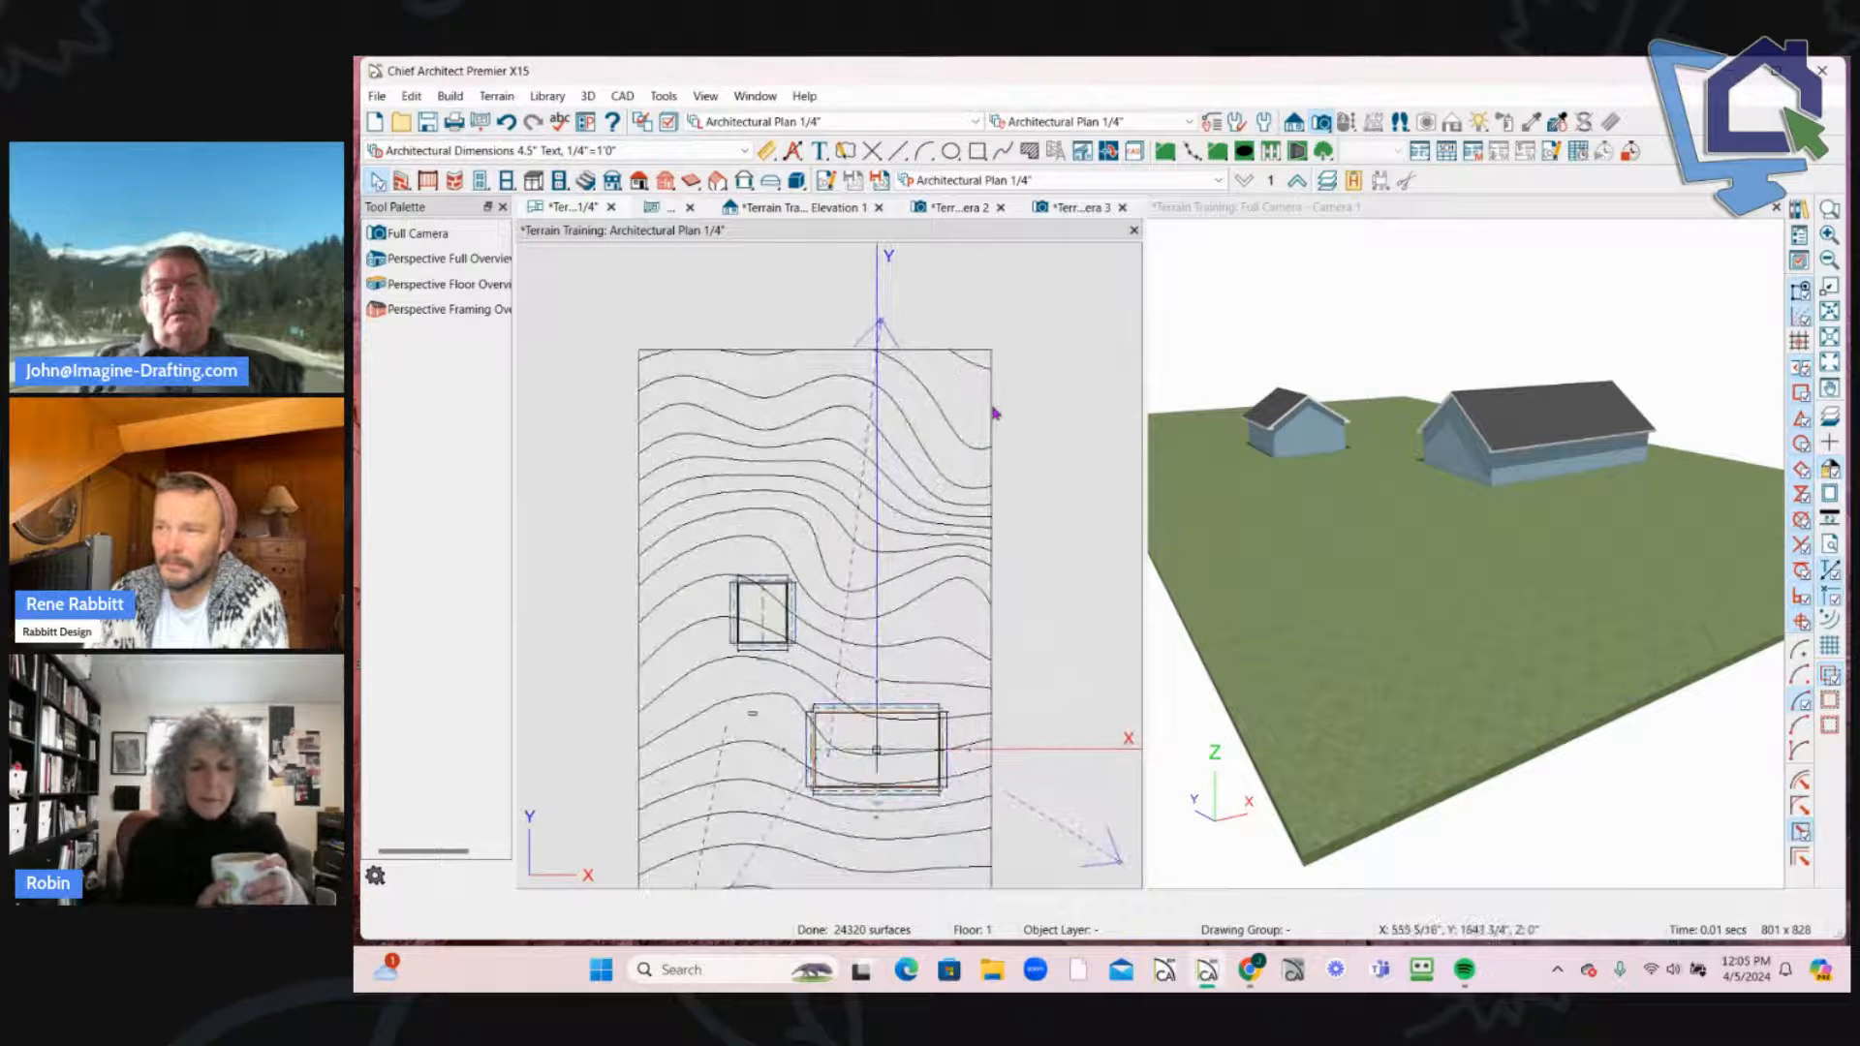
click(993, 414)
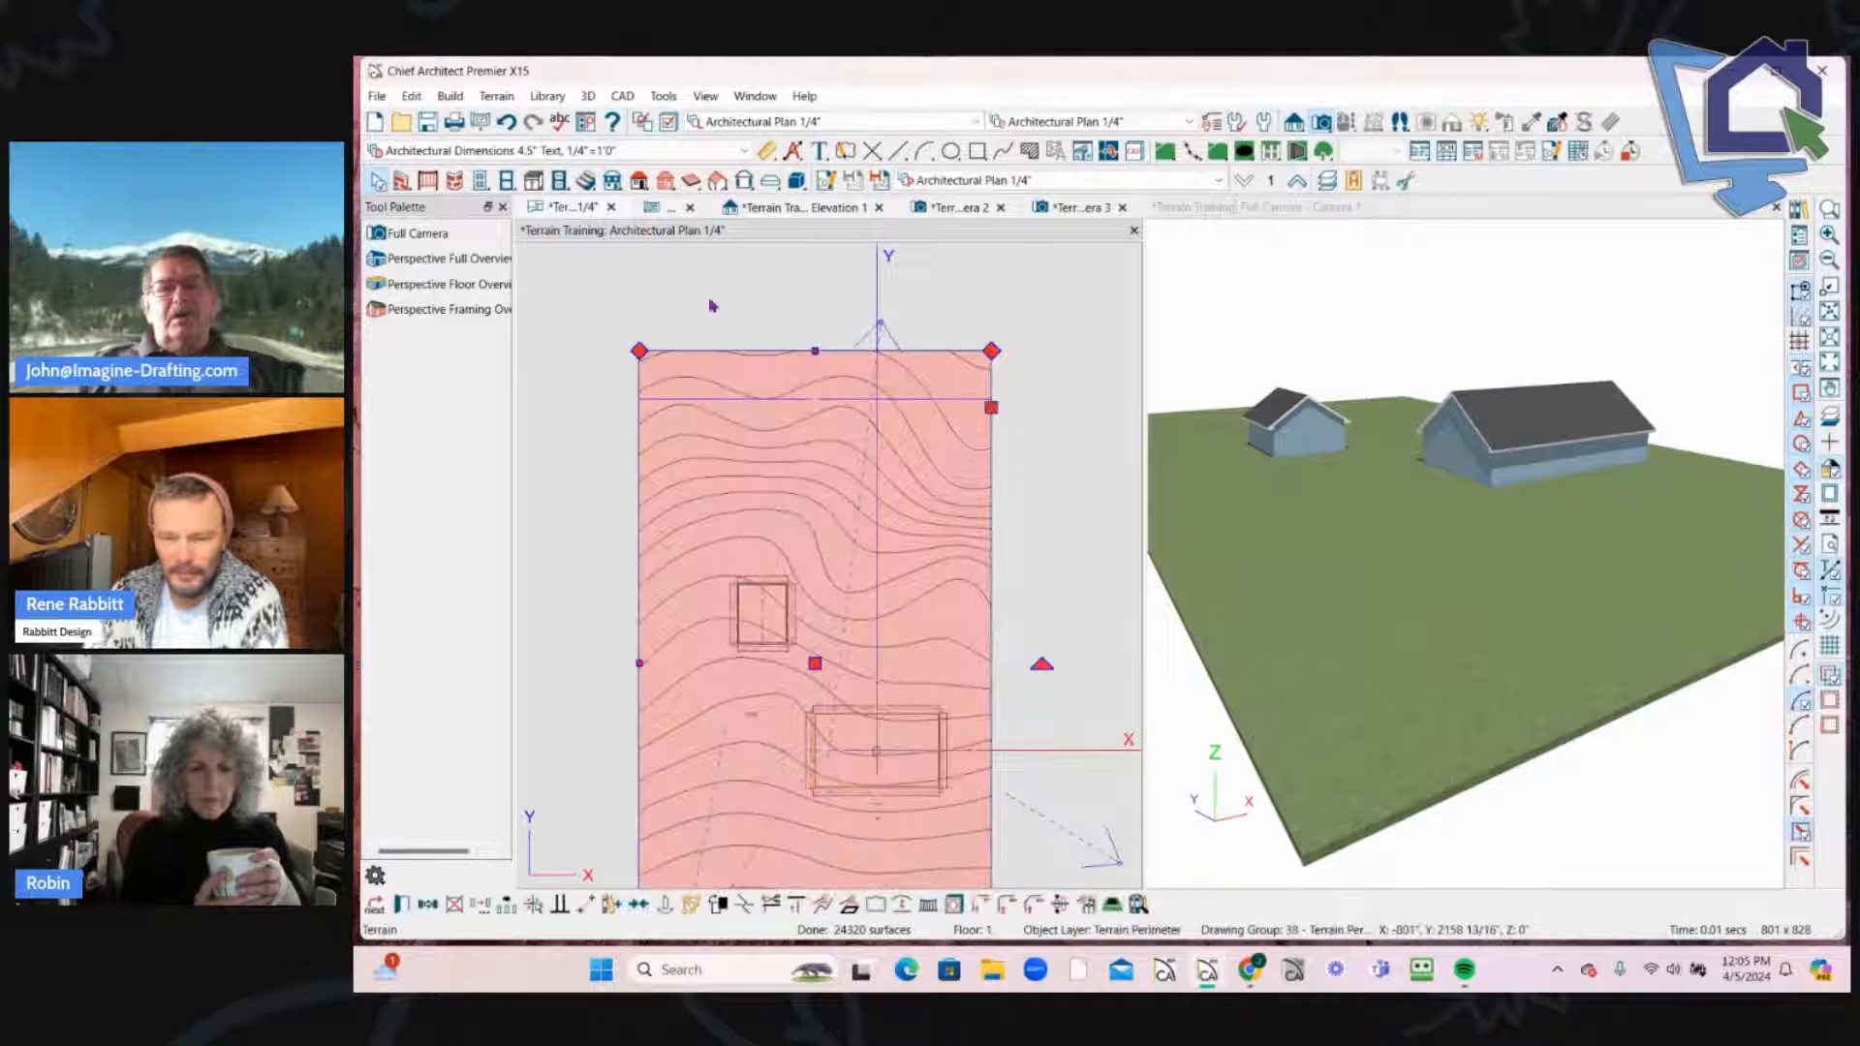
scroll(820, 349, up, 1)
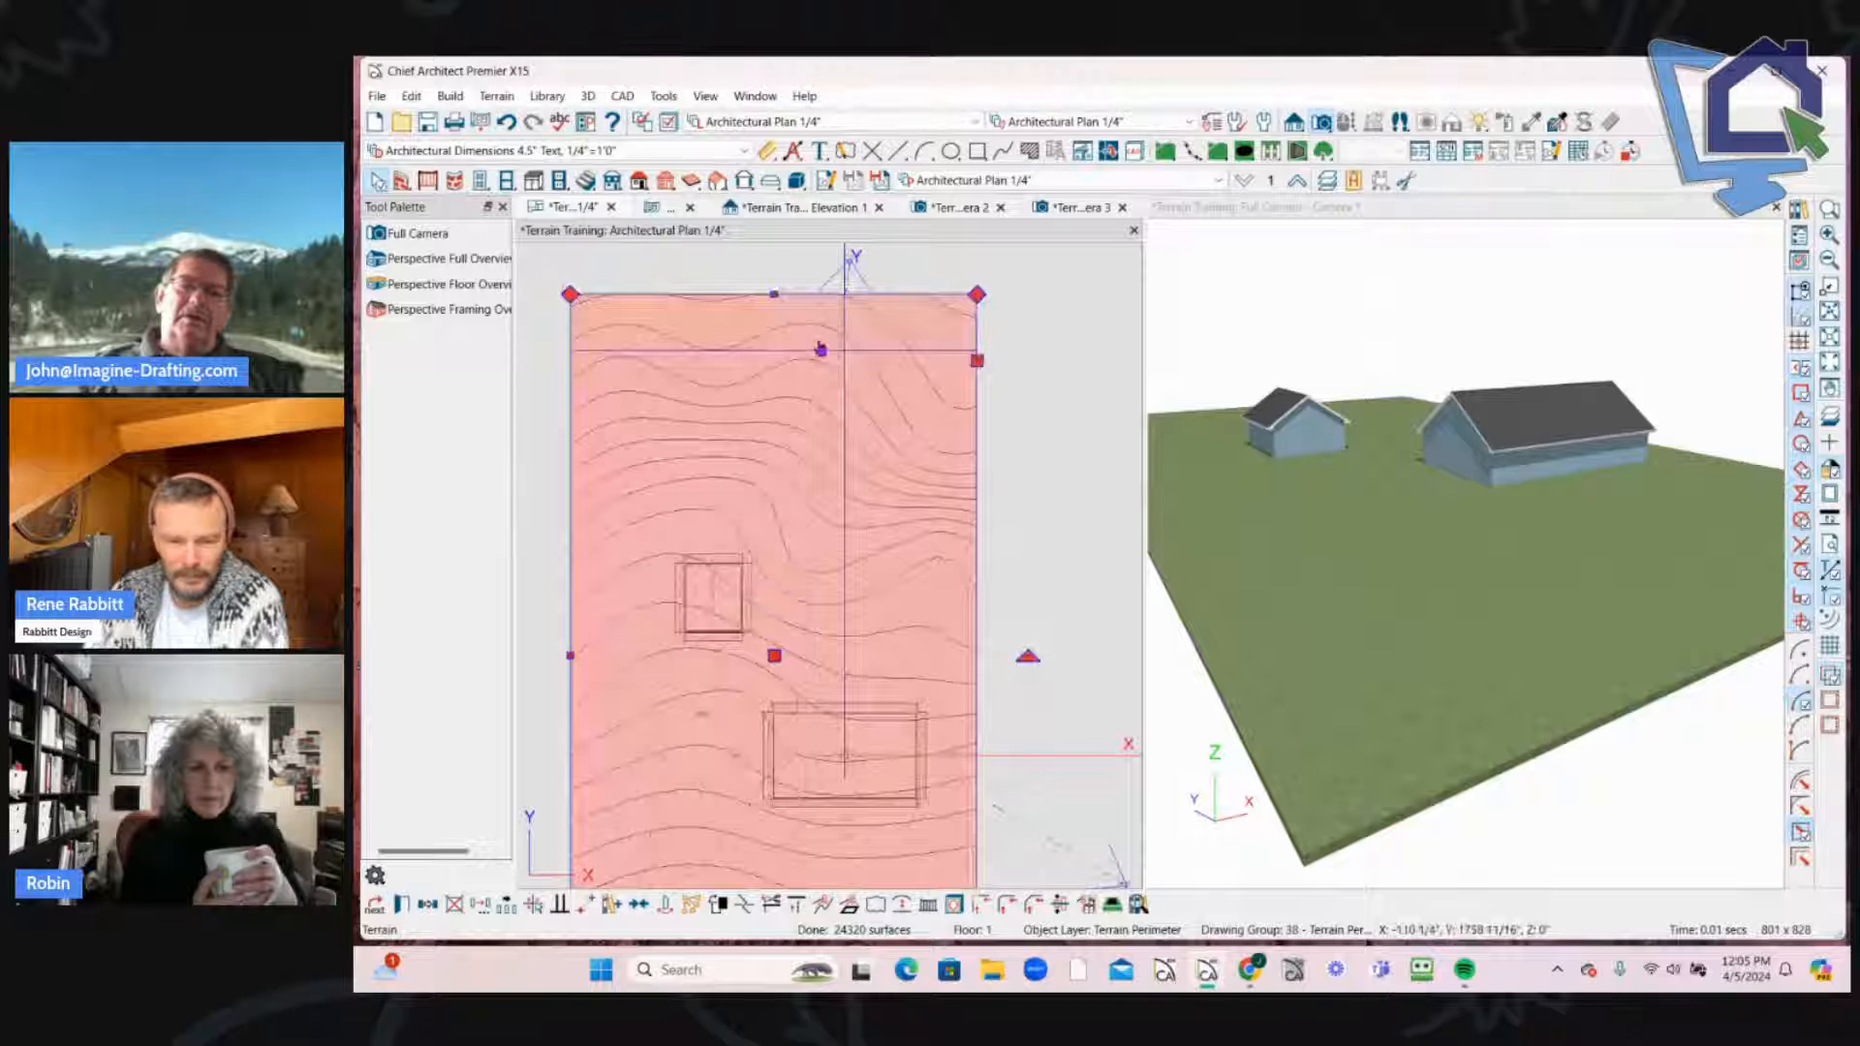
scroll(821, 349, down, 2)
scroll(756, 687, up, 2)
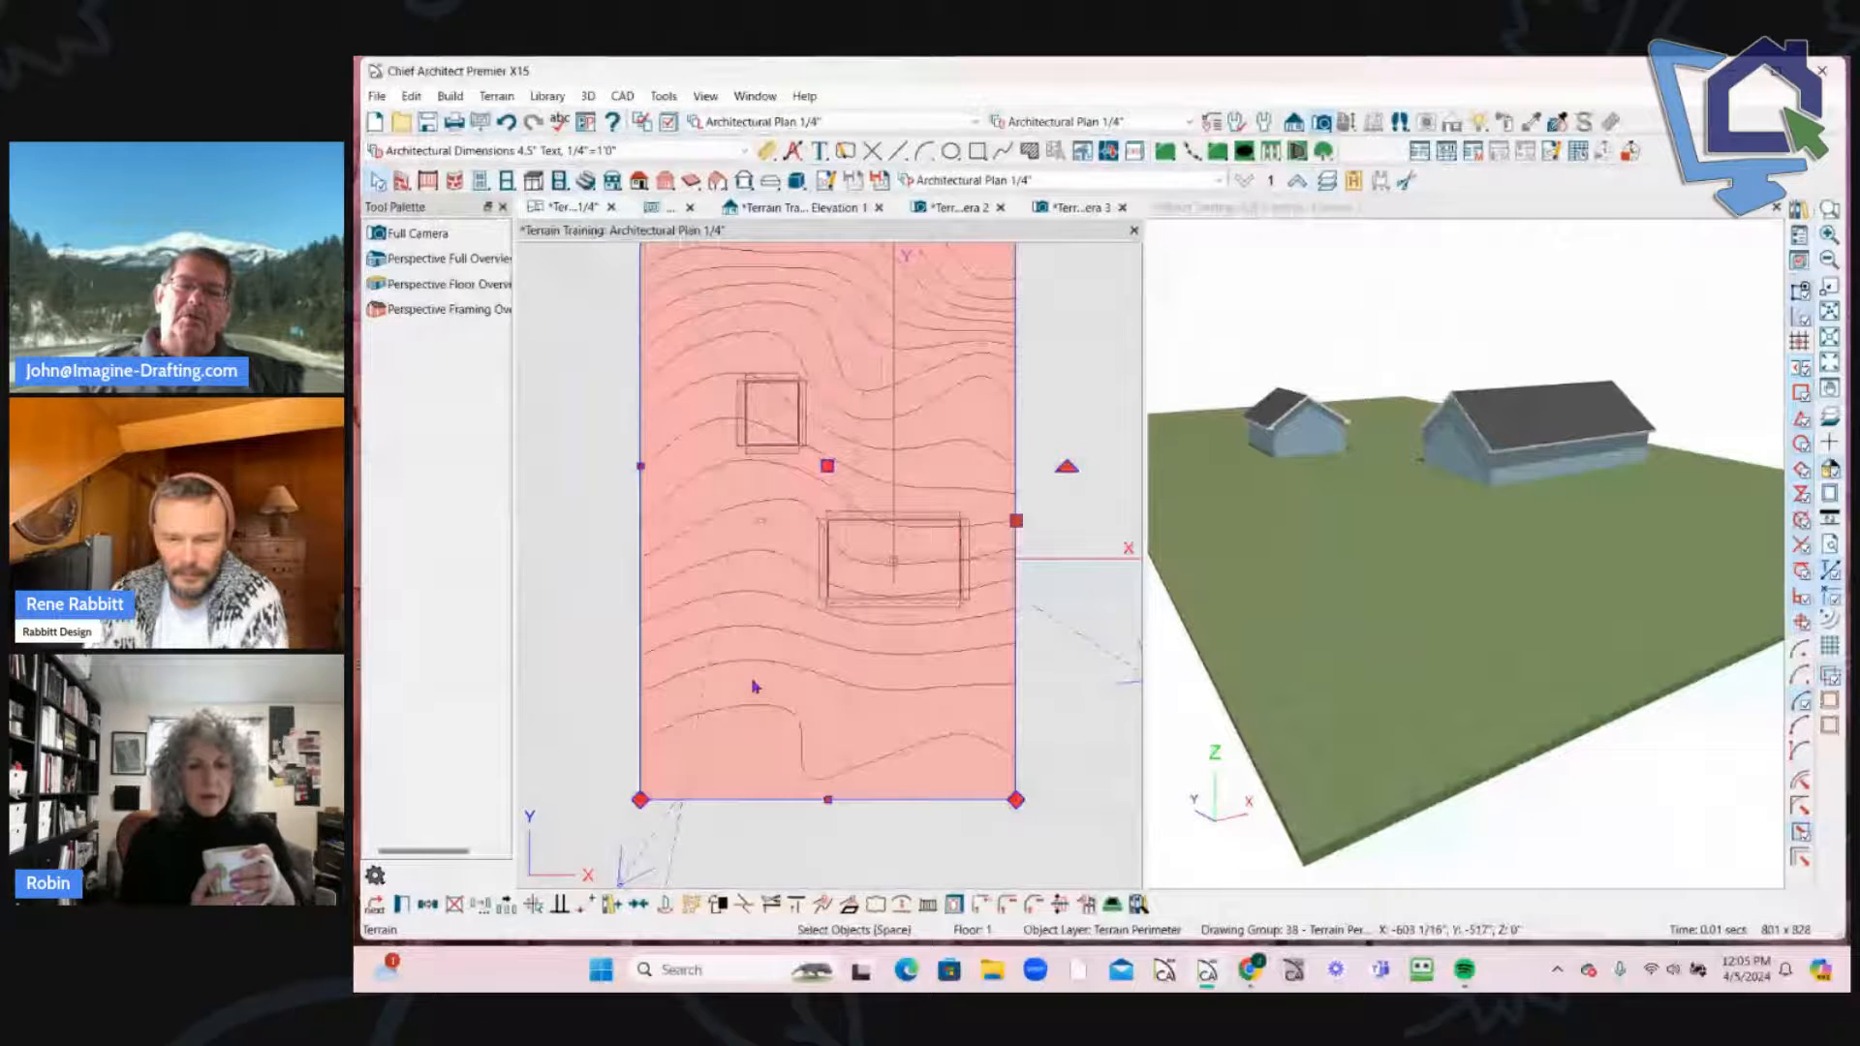
scroll(771, 668, up, 2)
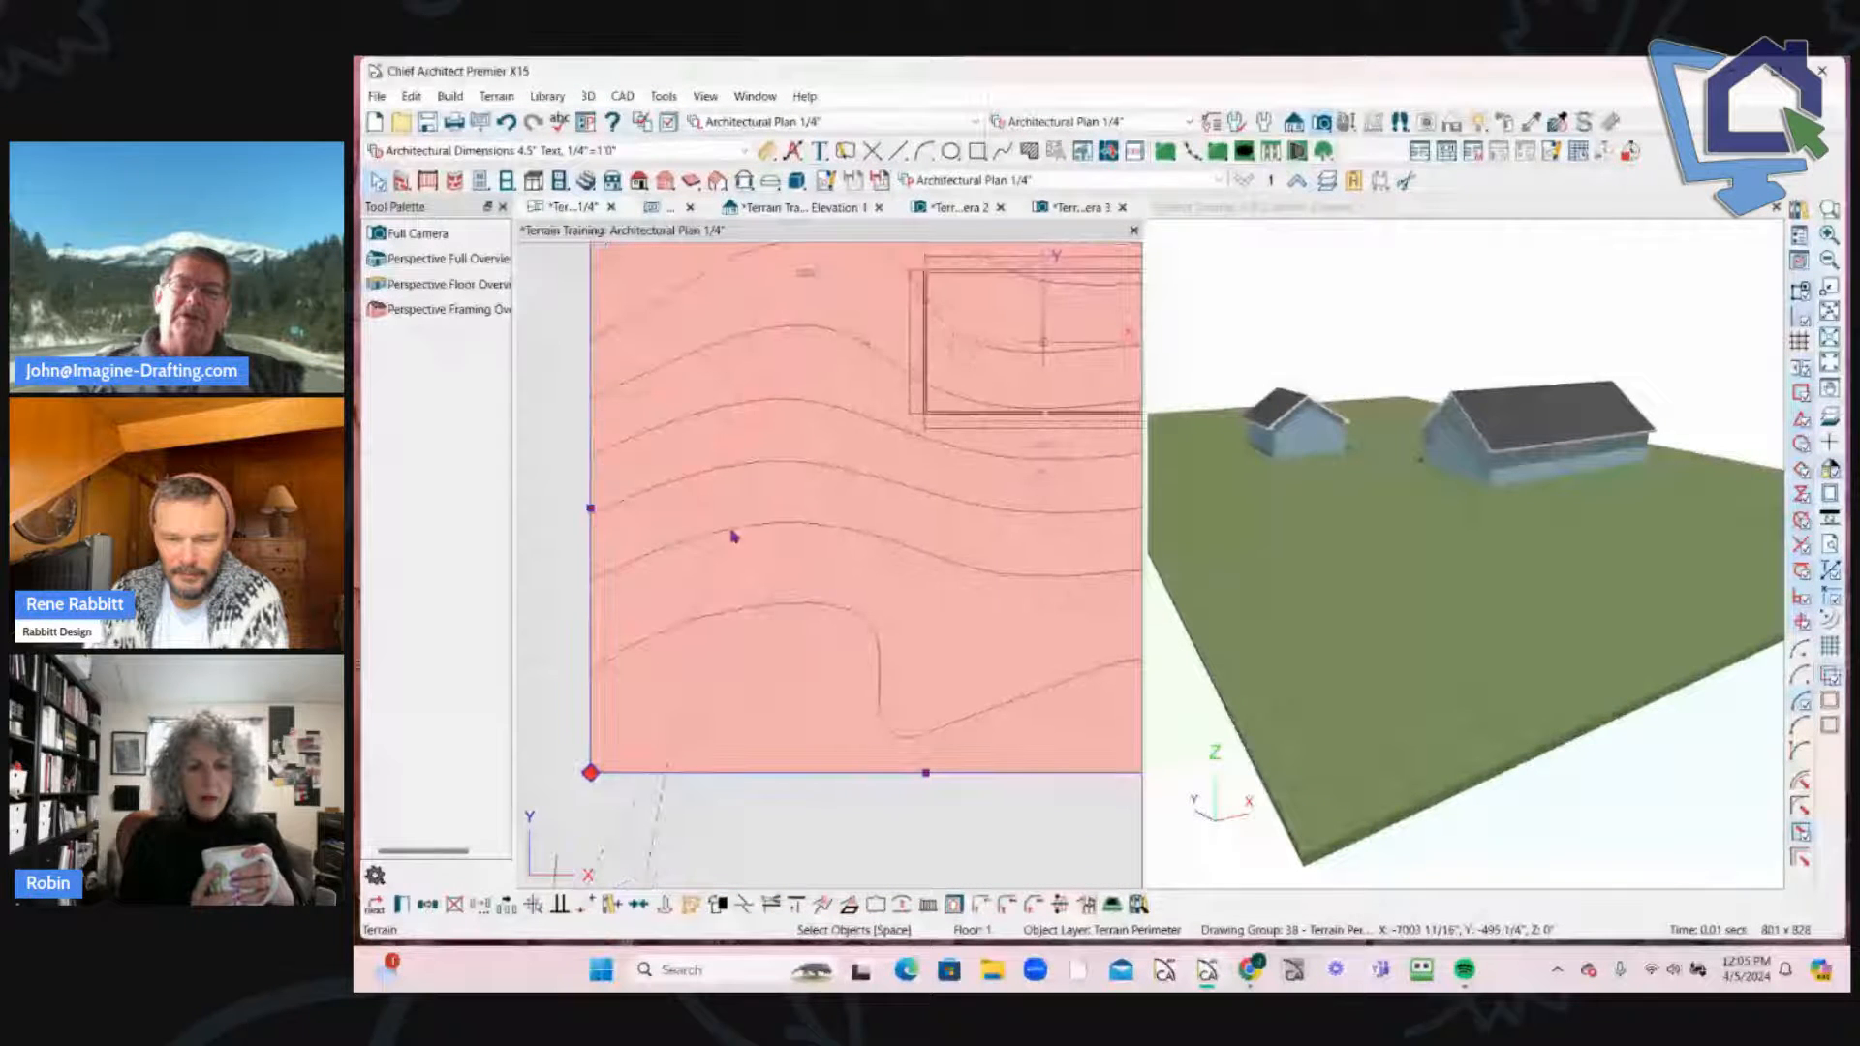
scroll(771, 617, up, 2)
scroll(795, 669, up, 1)
key(Escape)
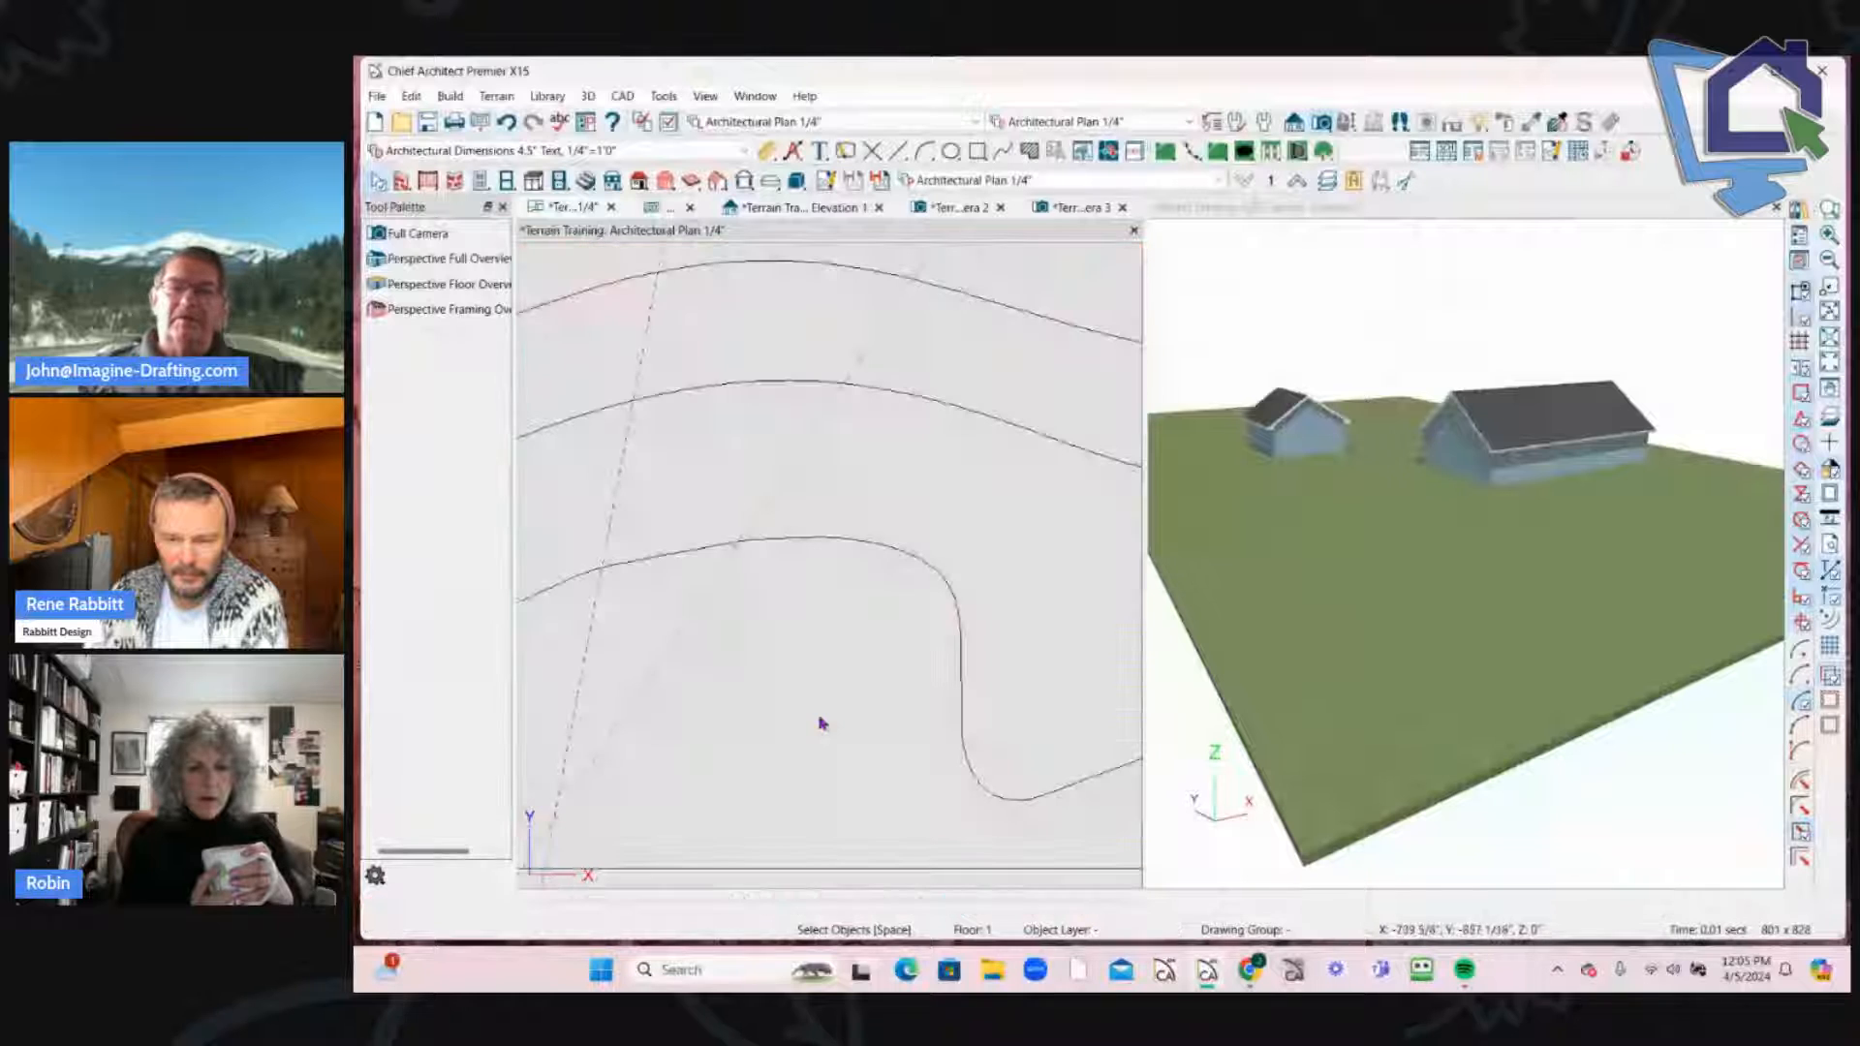
Step: Check the elevation labels on the contour lines below the larger building
scroll(872, 734, up, 3)
scroll(990, 556, up, 2)
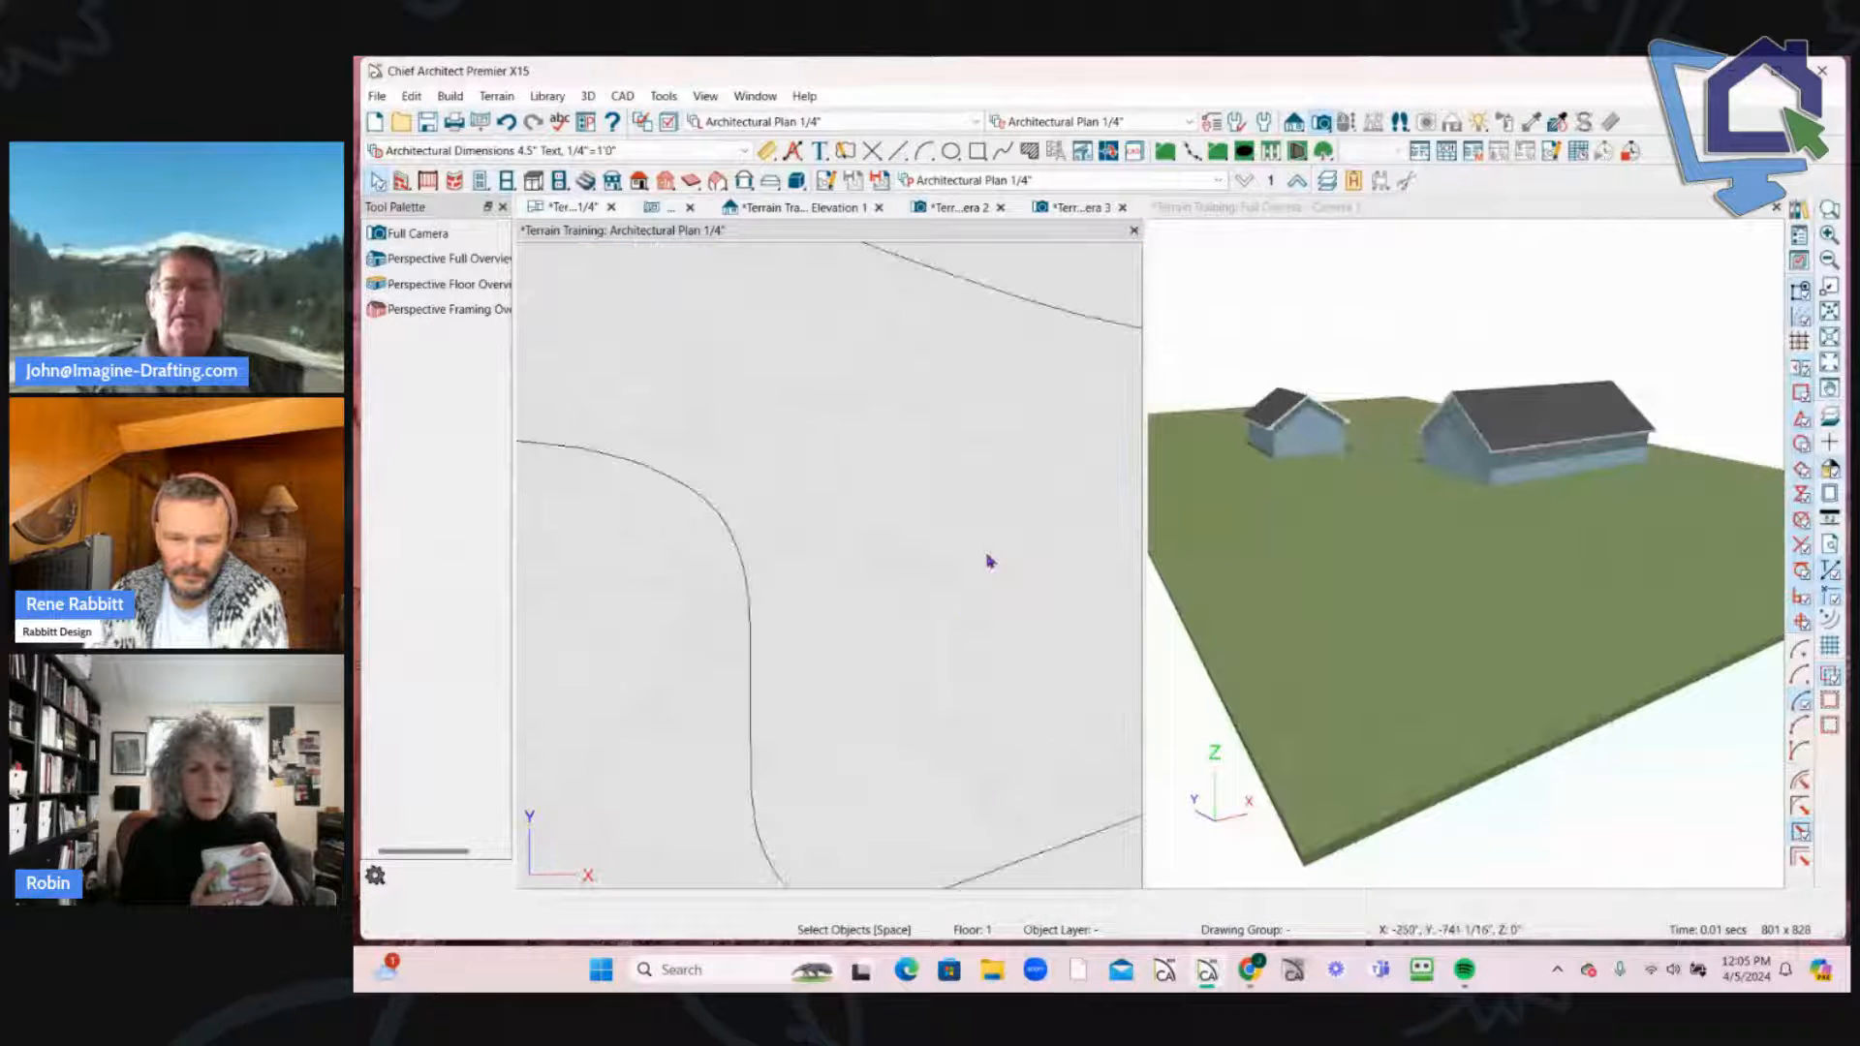
scroll(998, 581, up, 4)
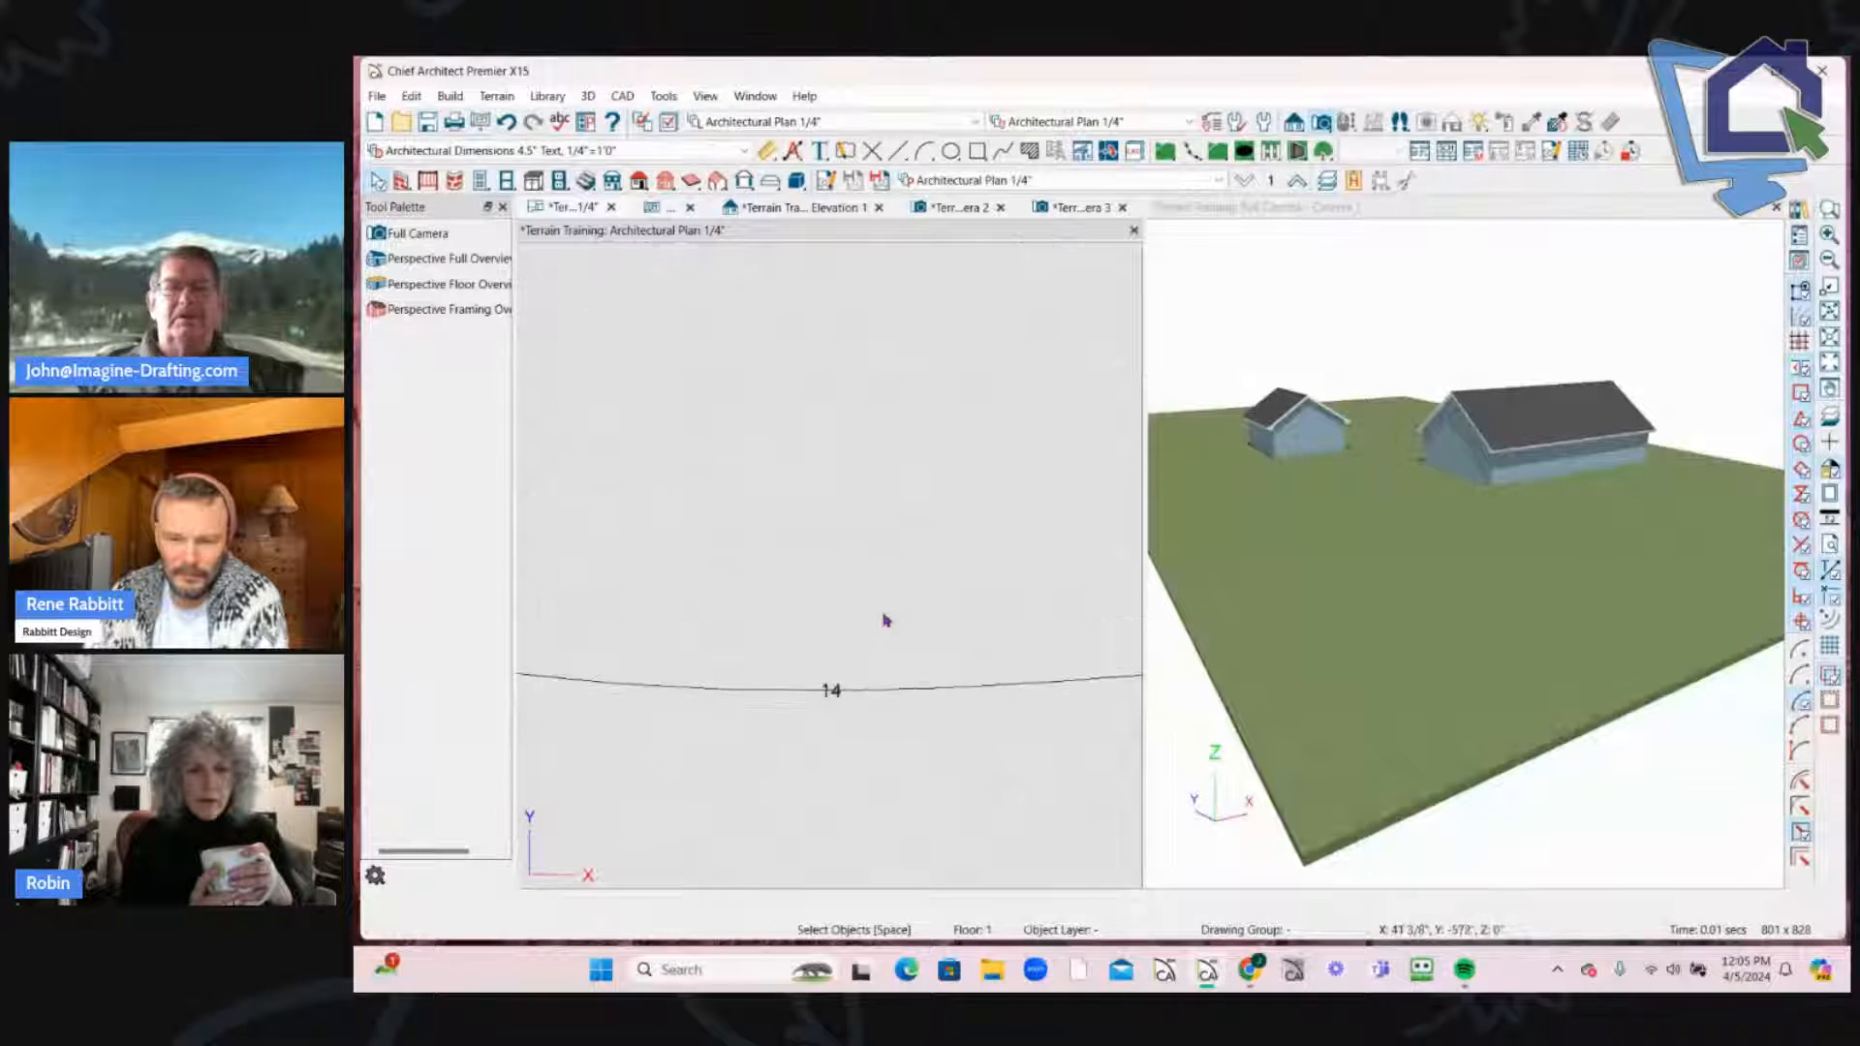
scroll(911, 524, down, 5)
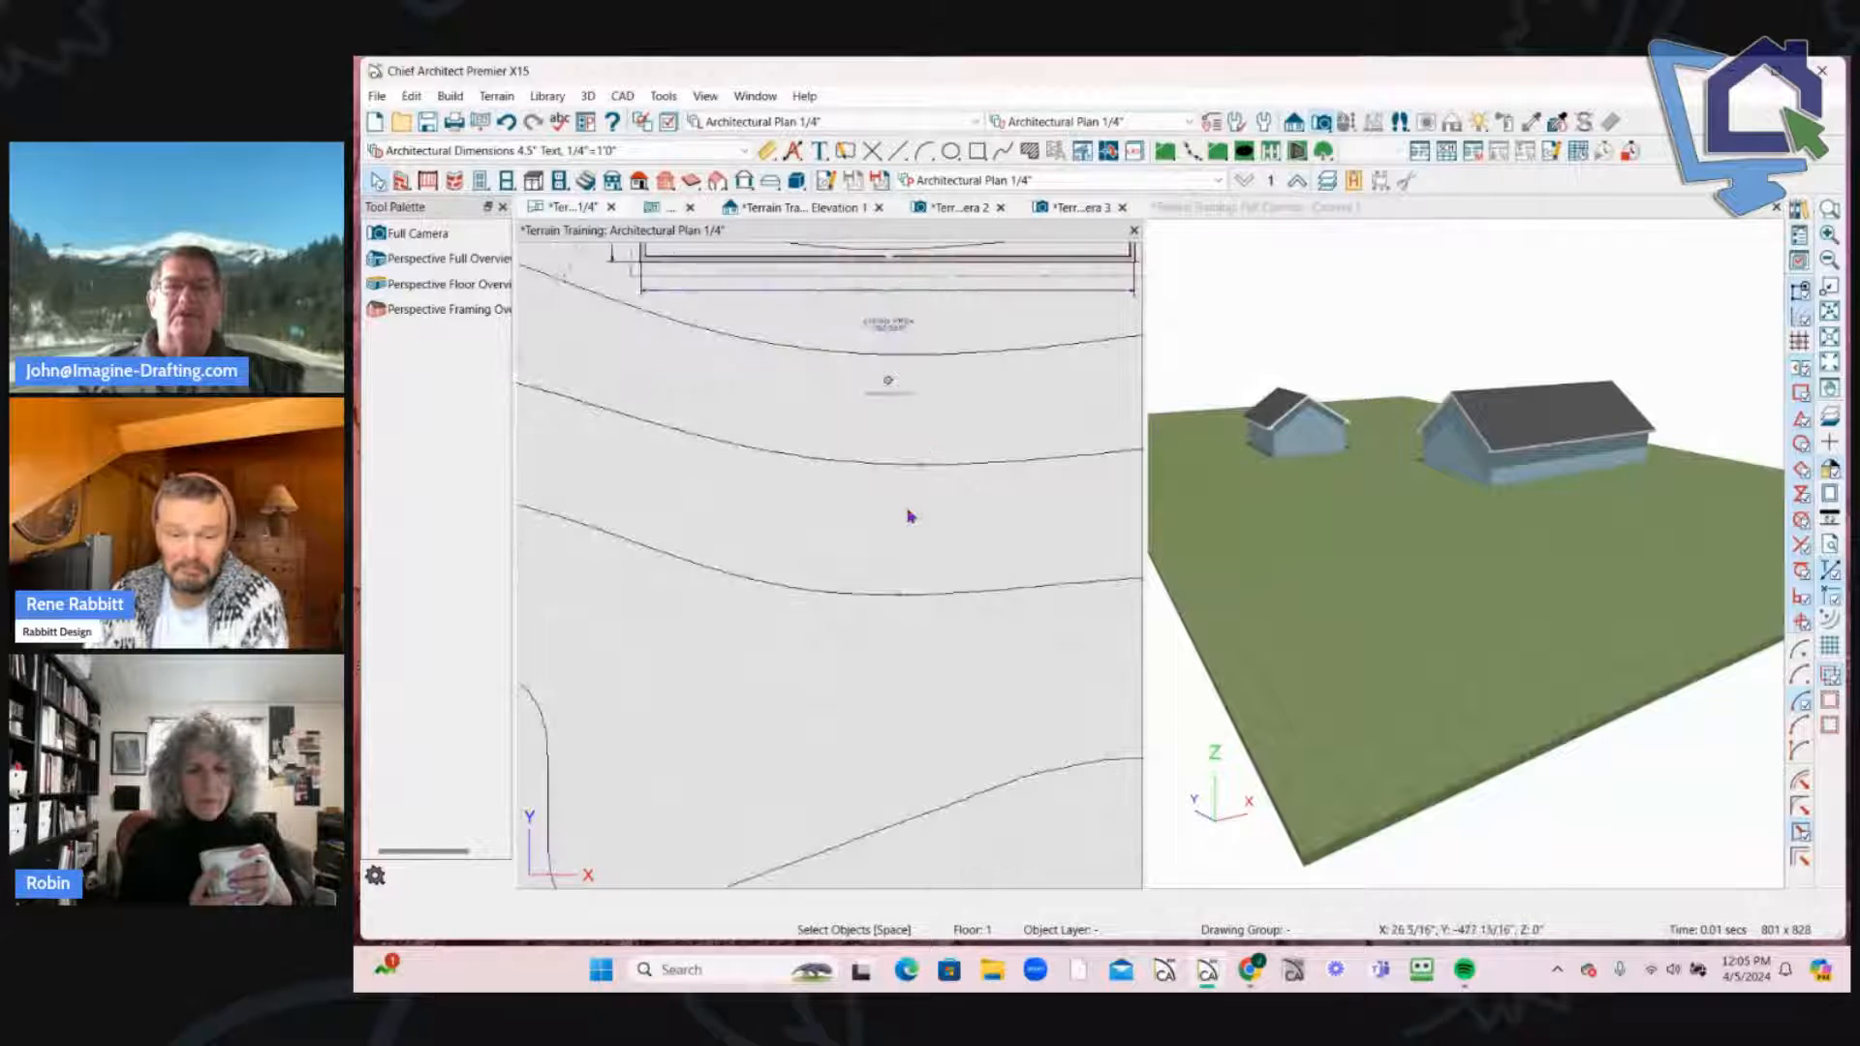
scroll(906, 527, down, 2)
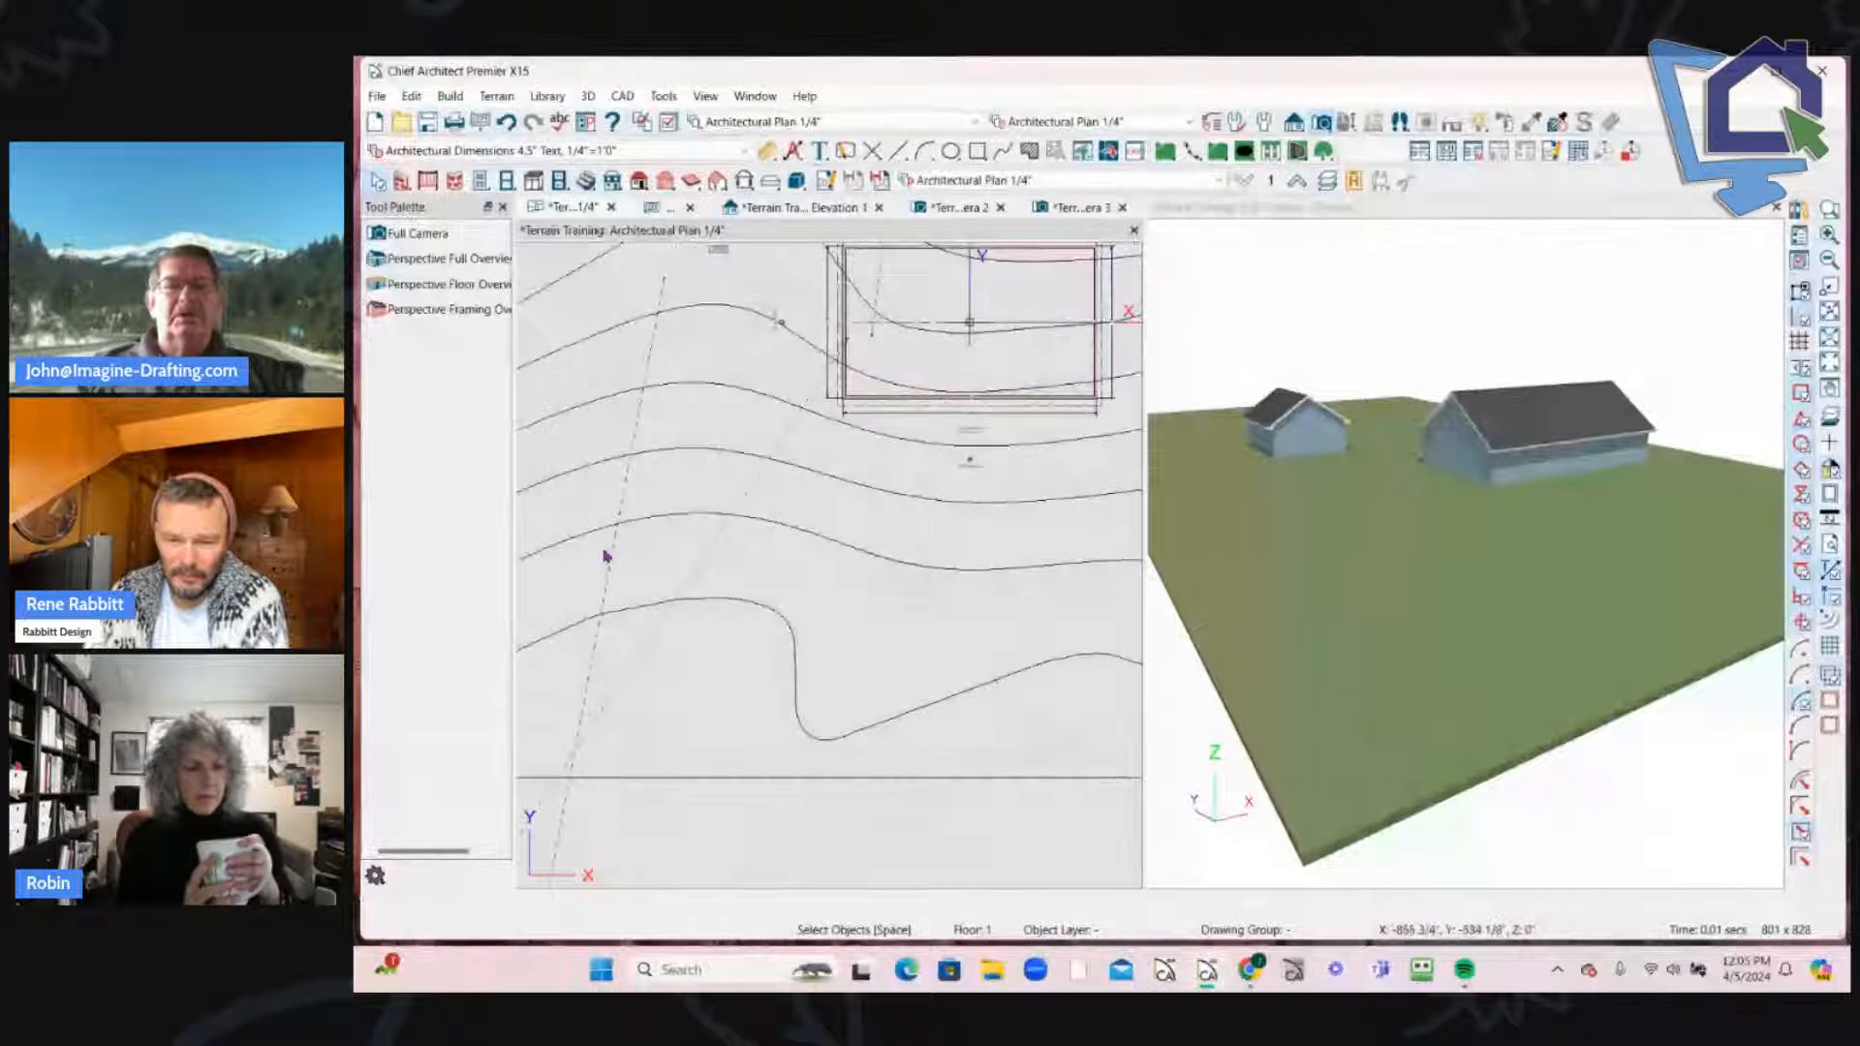
scroll(678, 504, down, 2)
scroll(648, 360, down, 1)
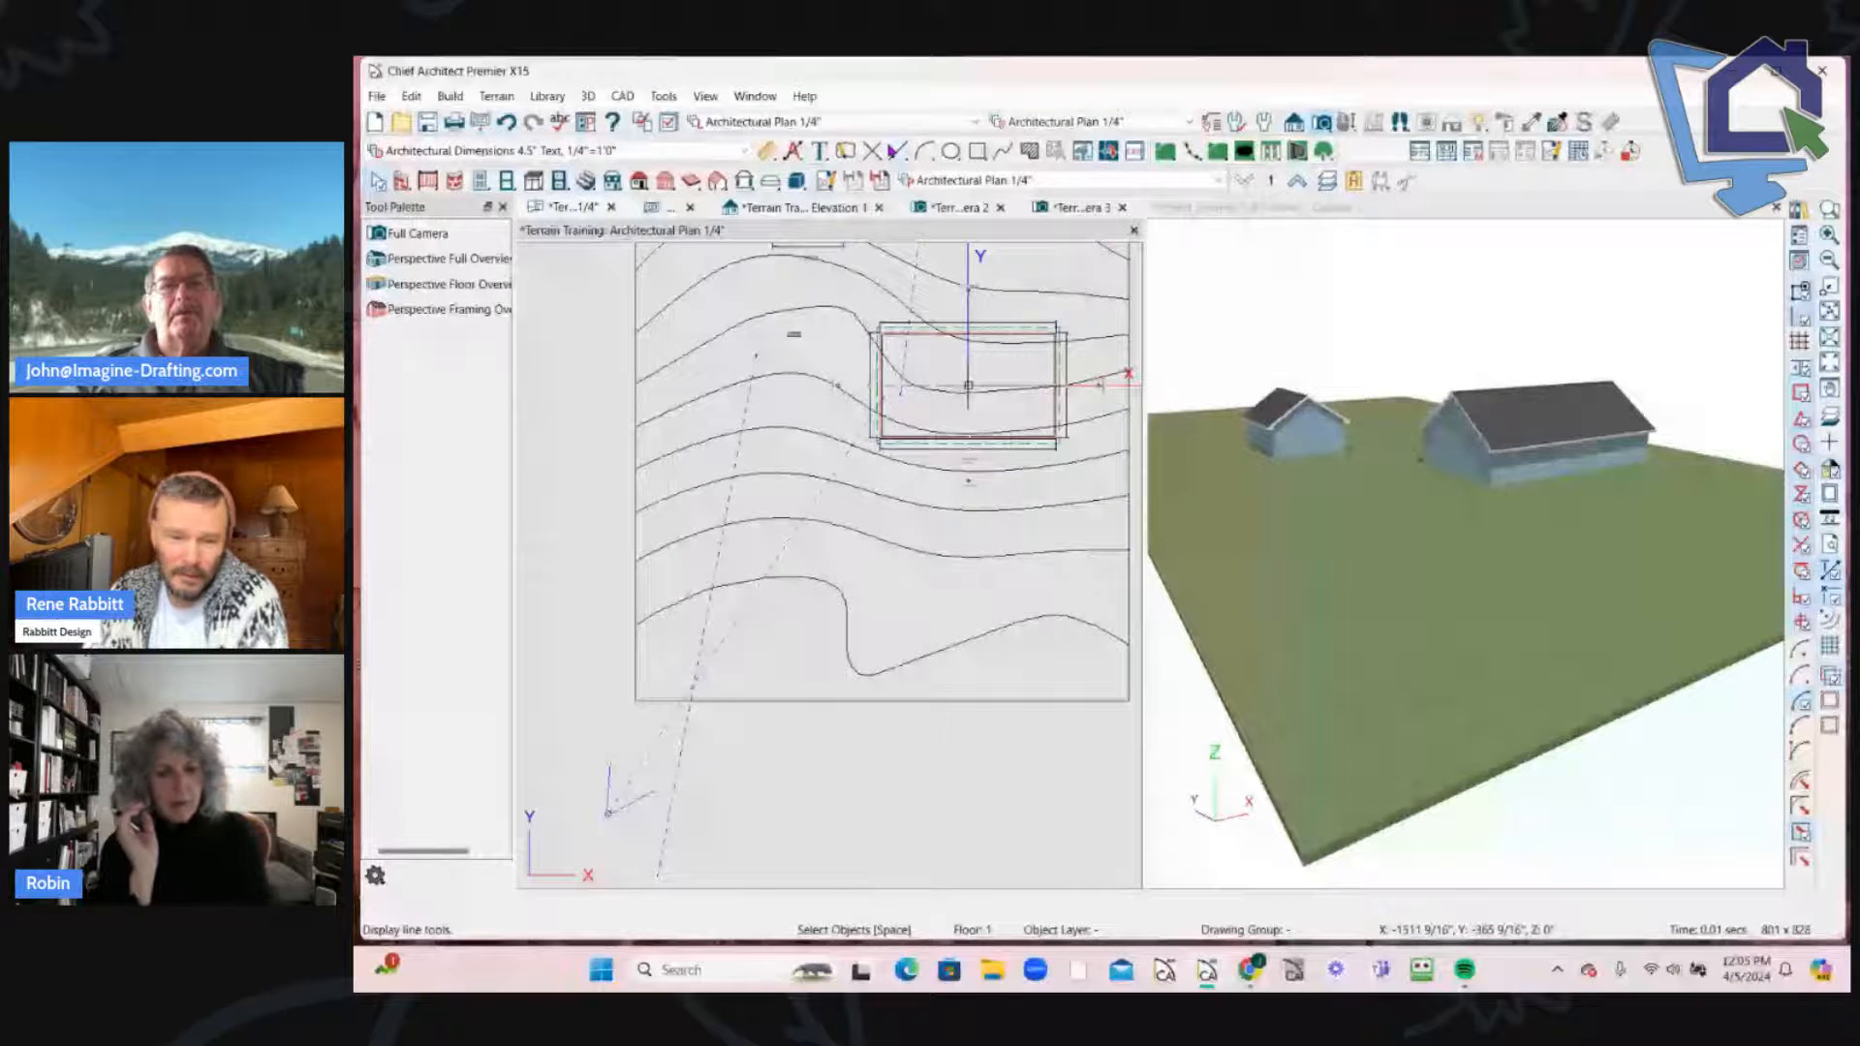
Step: Examine the shape and spacing of the lowest contour lines and compare them with the rest of the terrain around both buildings
scroll(814, 511, up, 3)
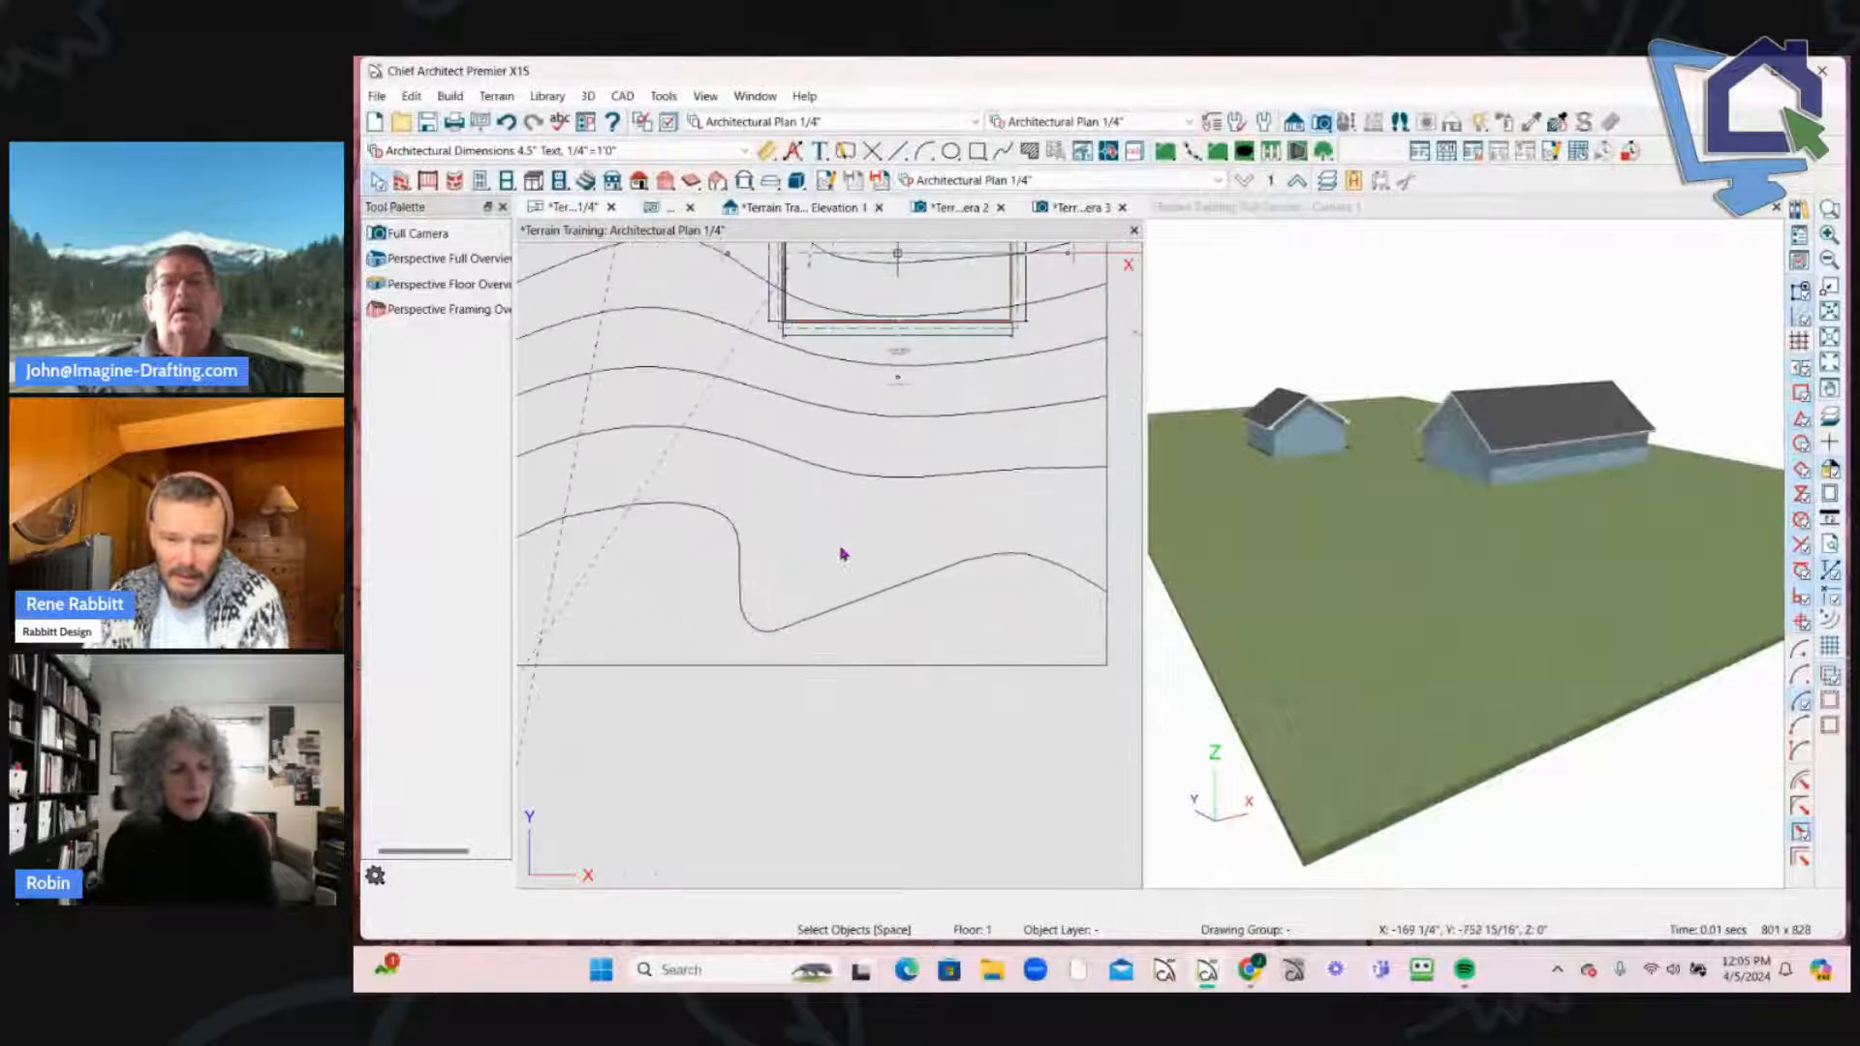
scroll(840, 554, up, 3)
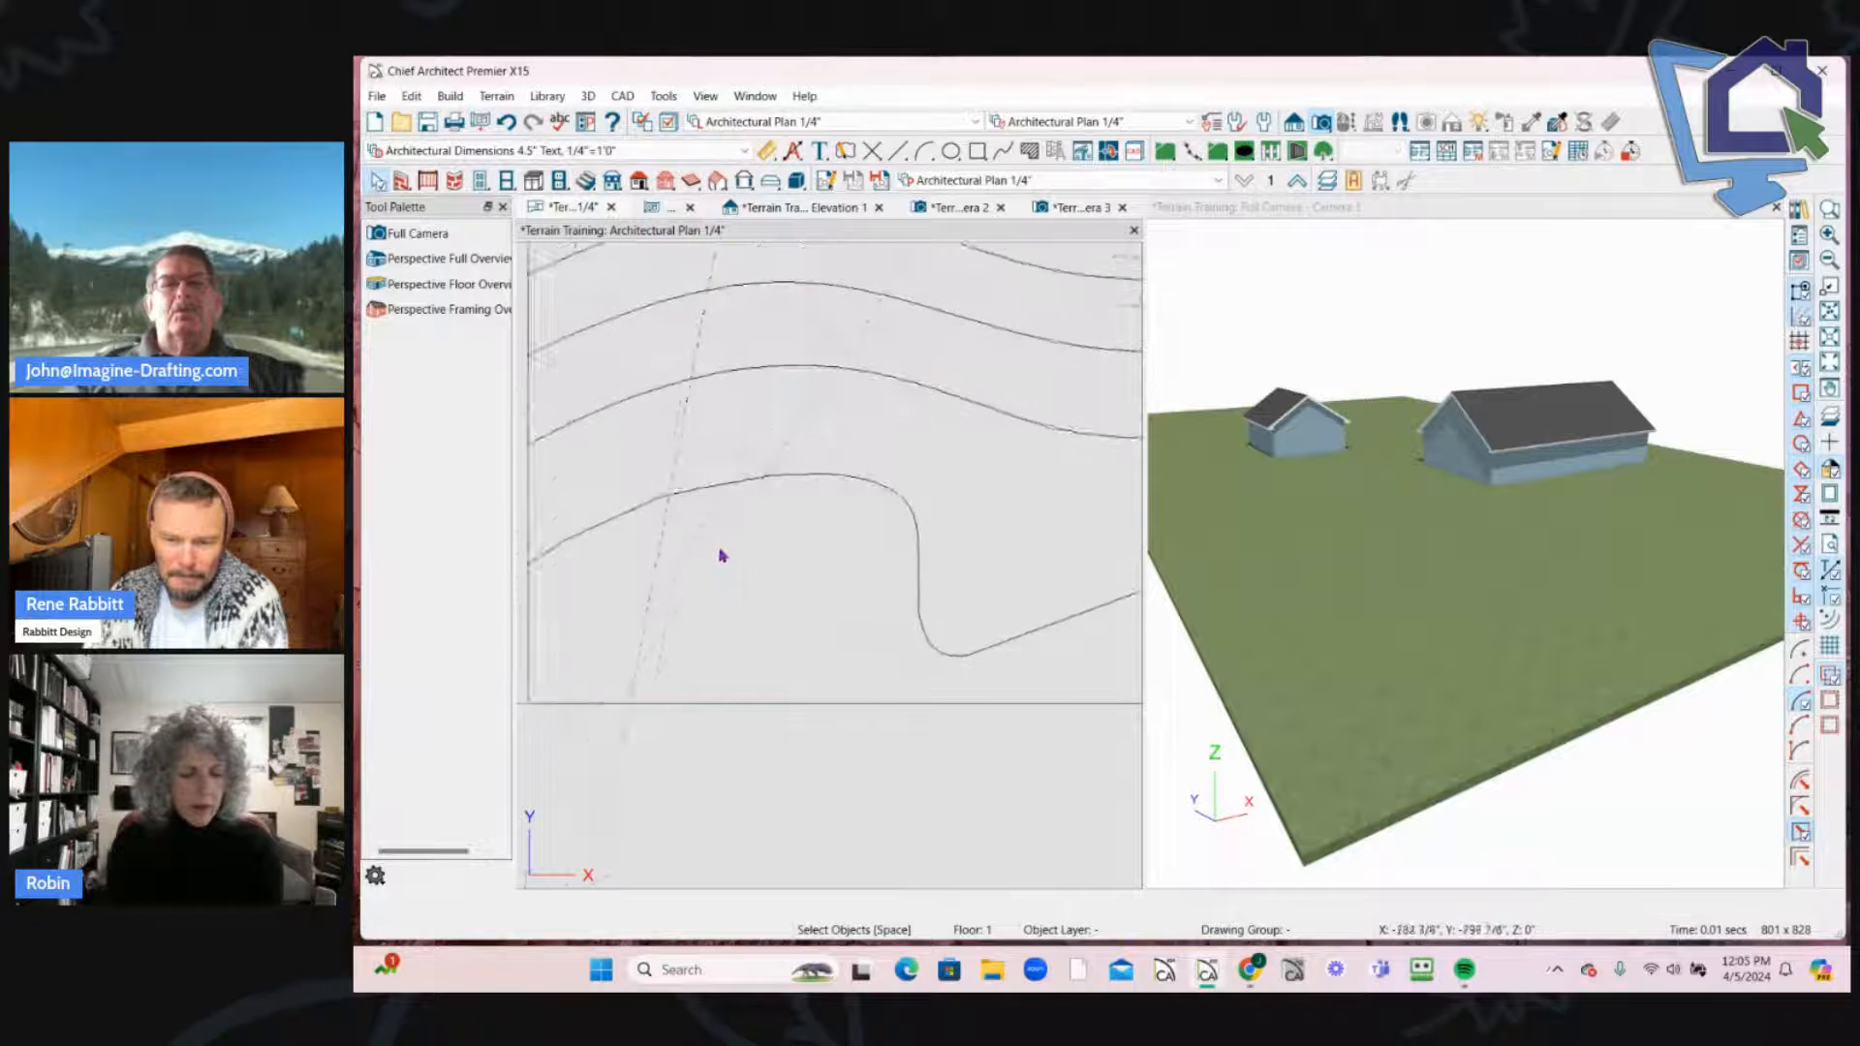
scroll(721, 556, down, 2)
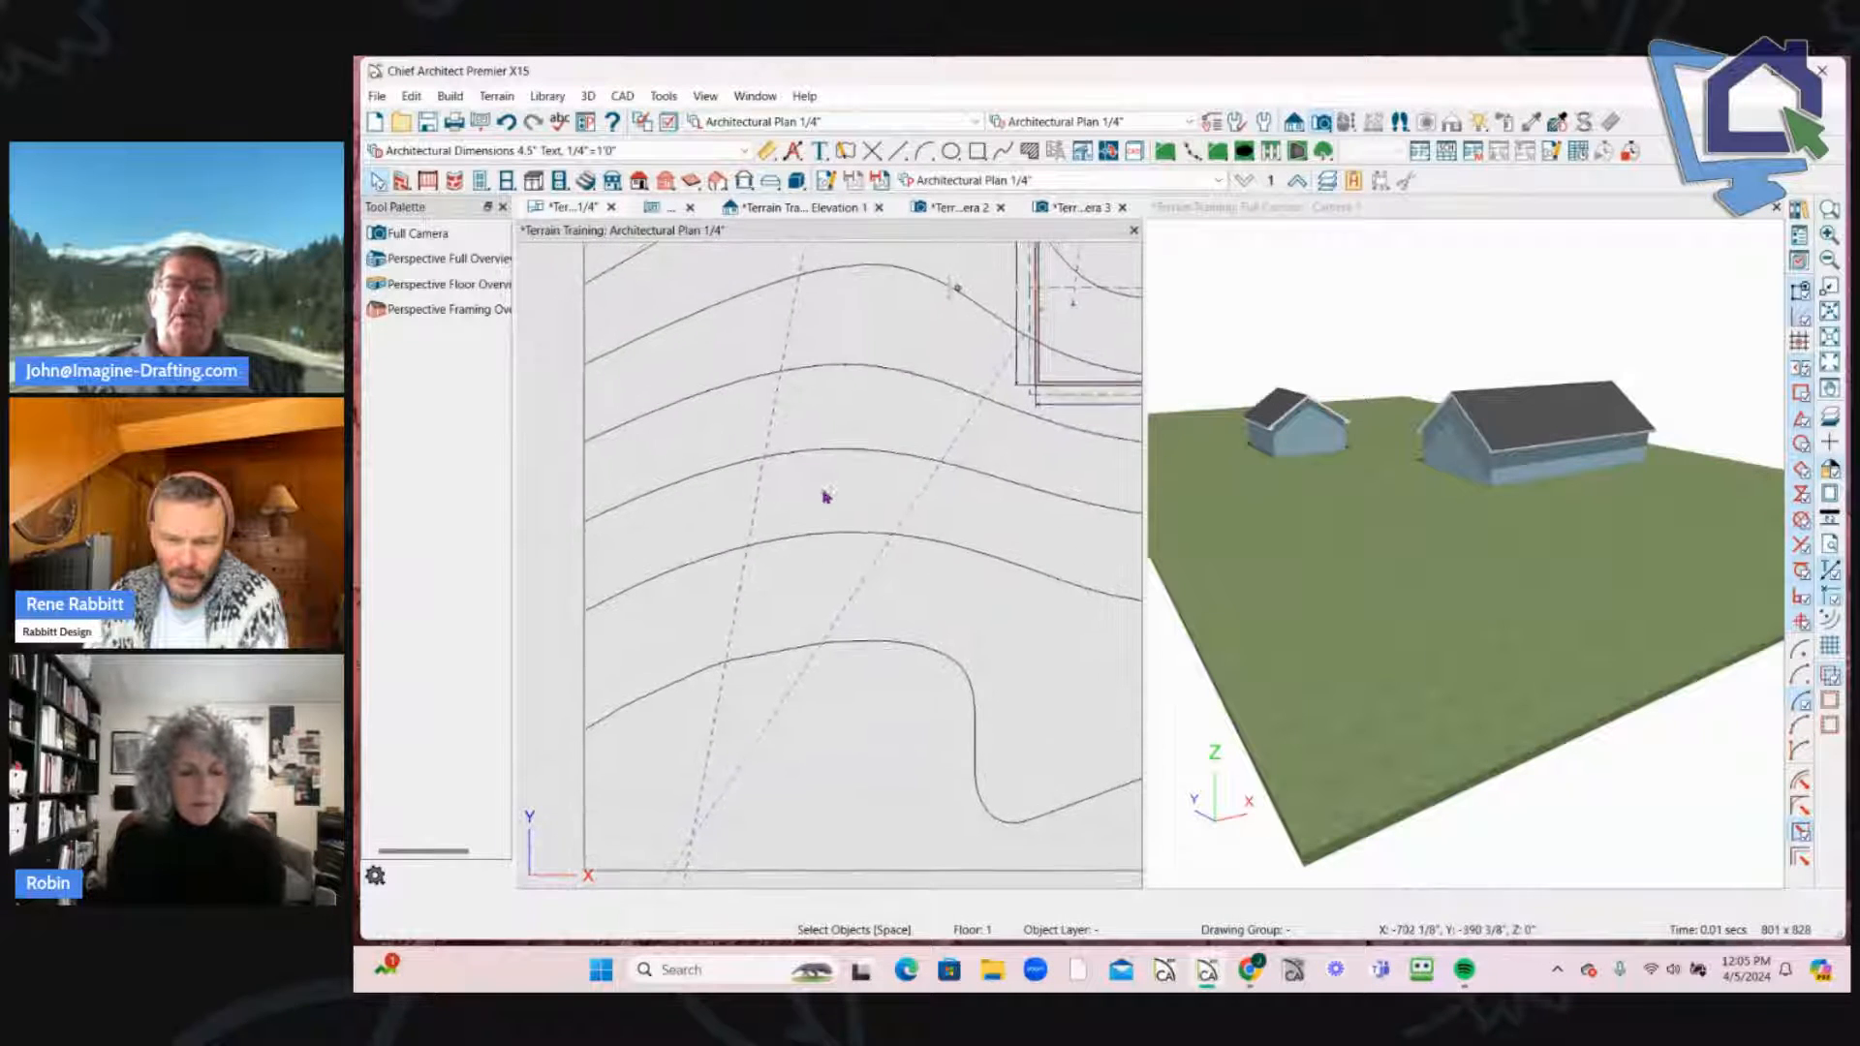
scroll(833, 504, up, 1)
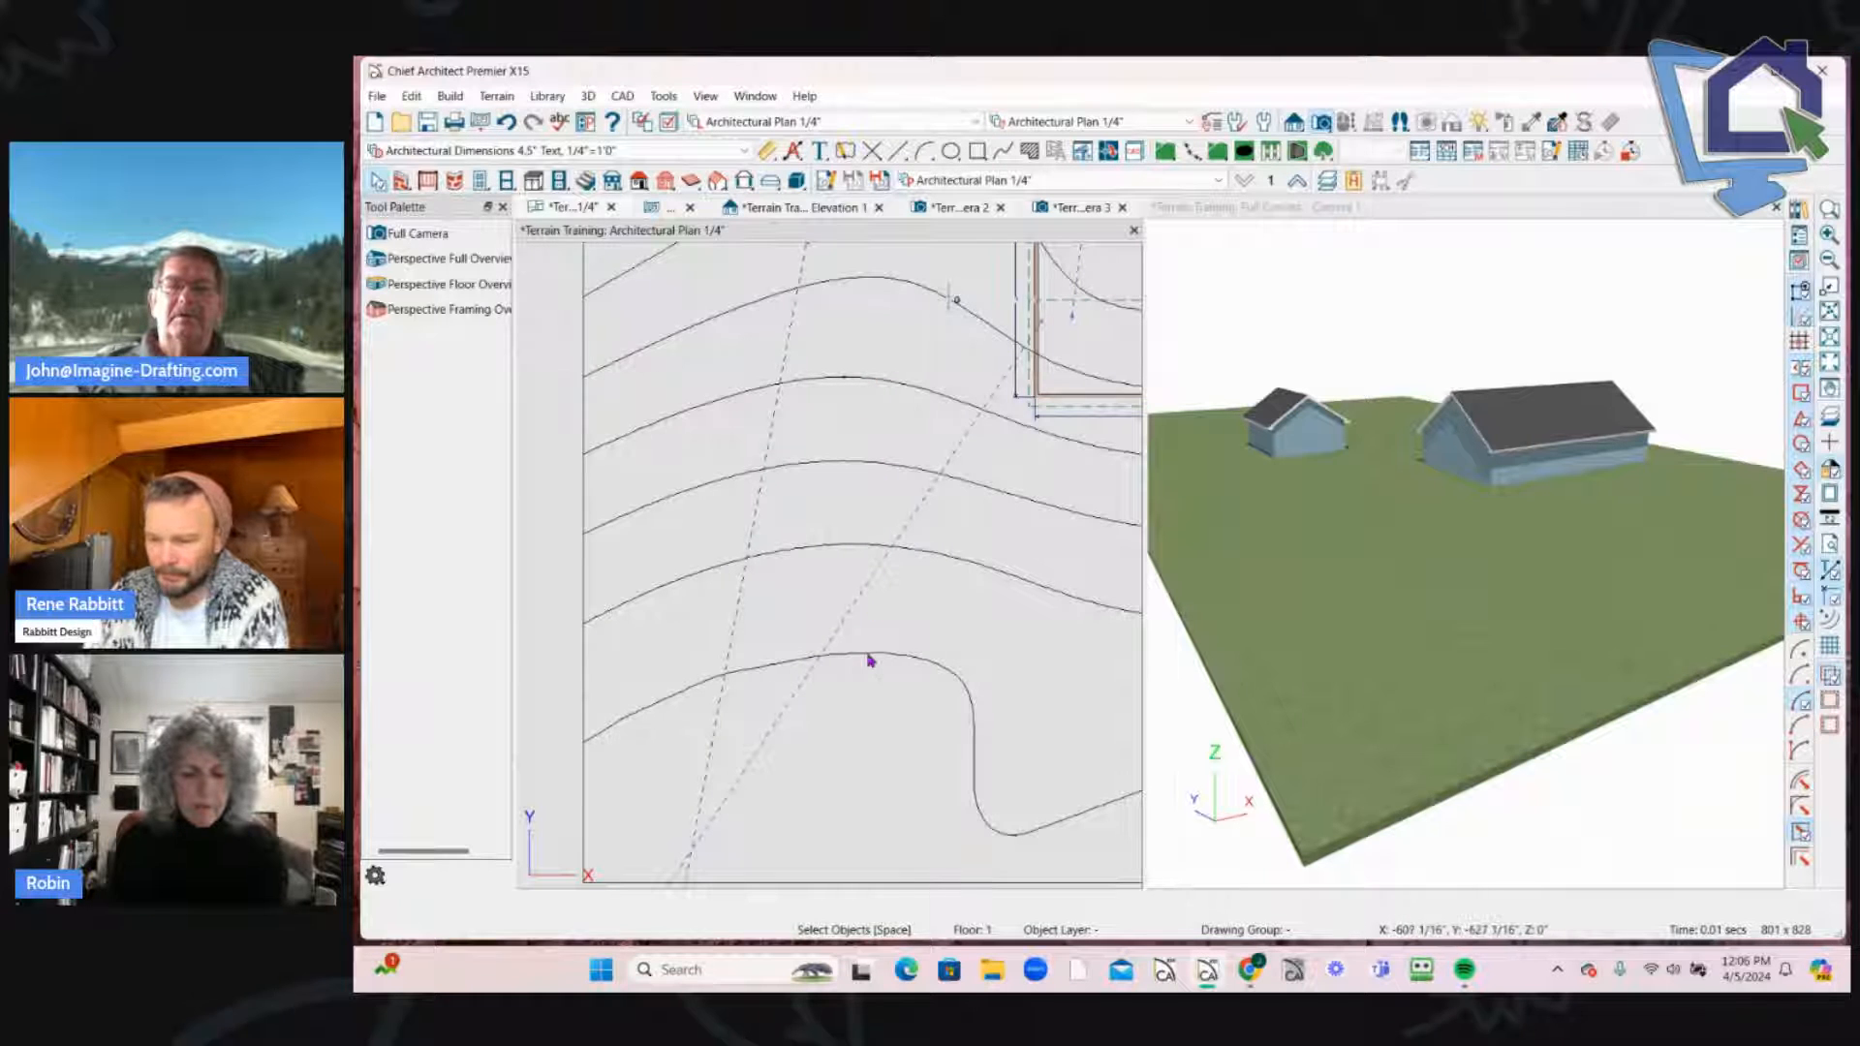
scroll(851, 514, up, 5)
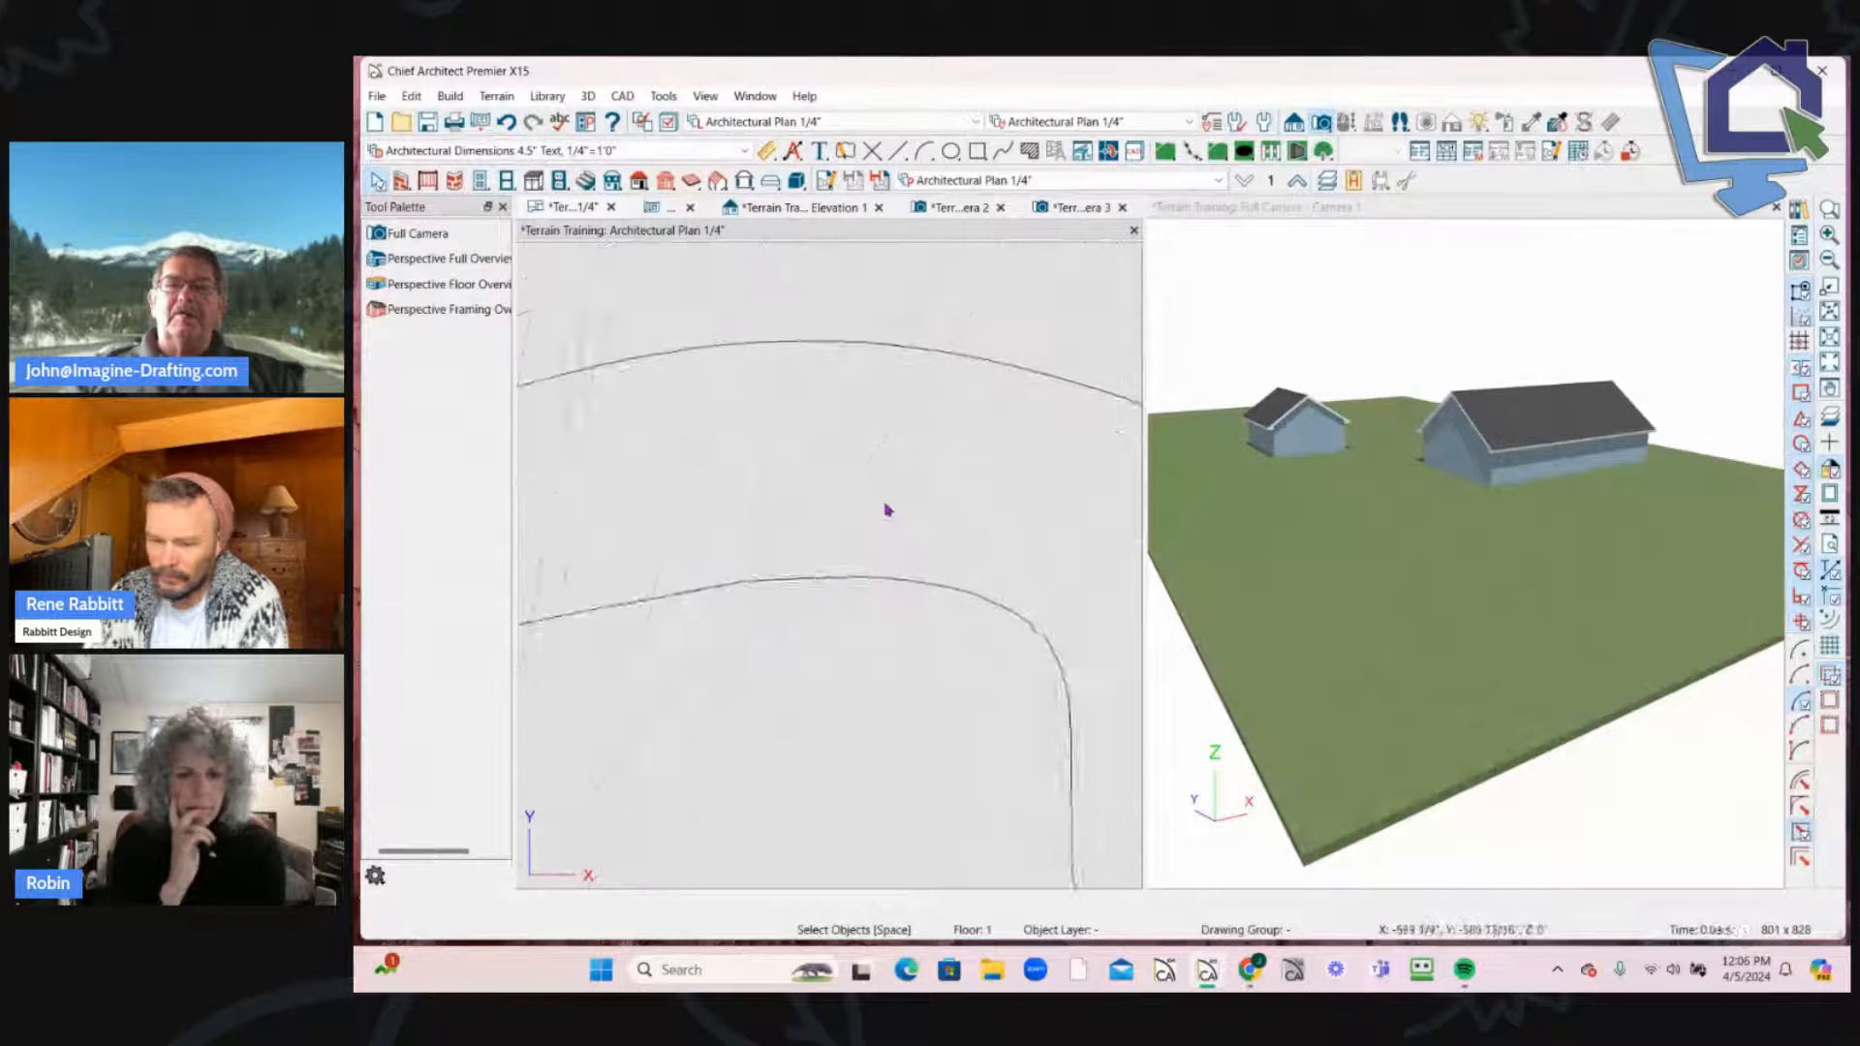
scroll(822, 573, up, 4)
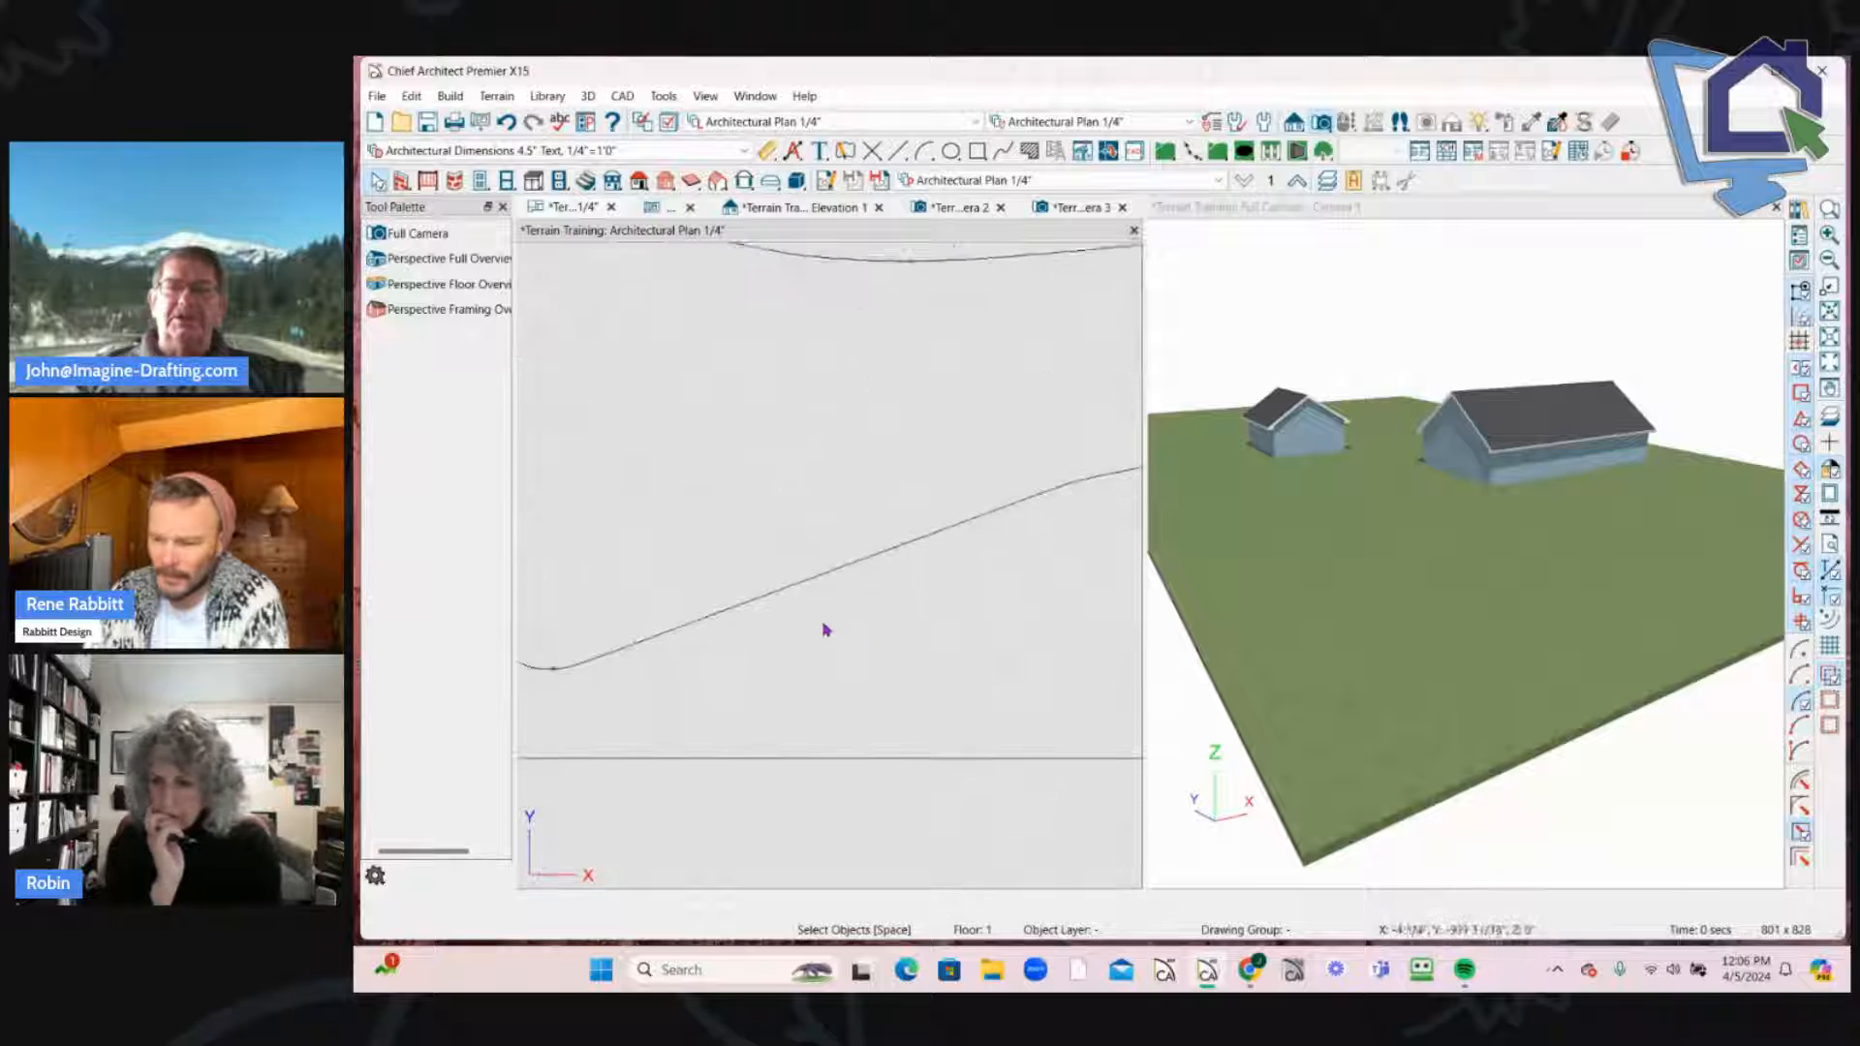
scroll(945, 387, up, 1)
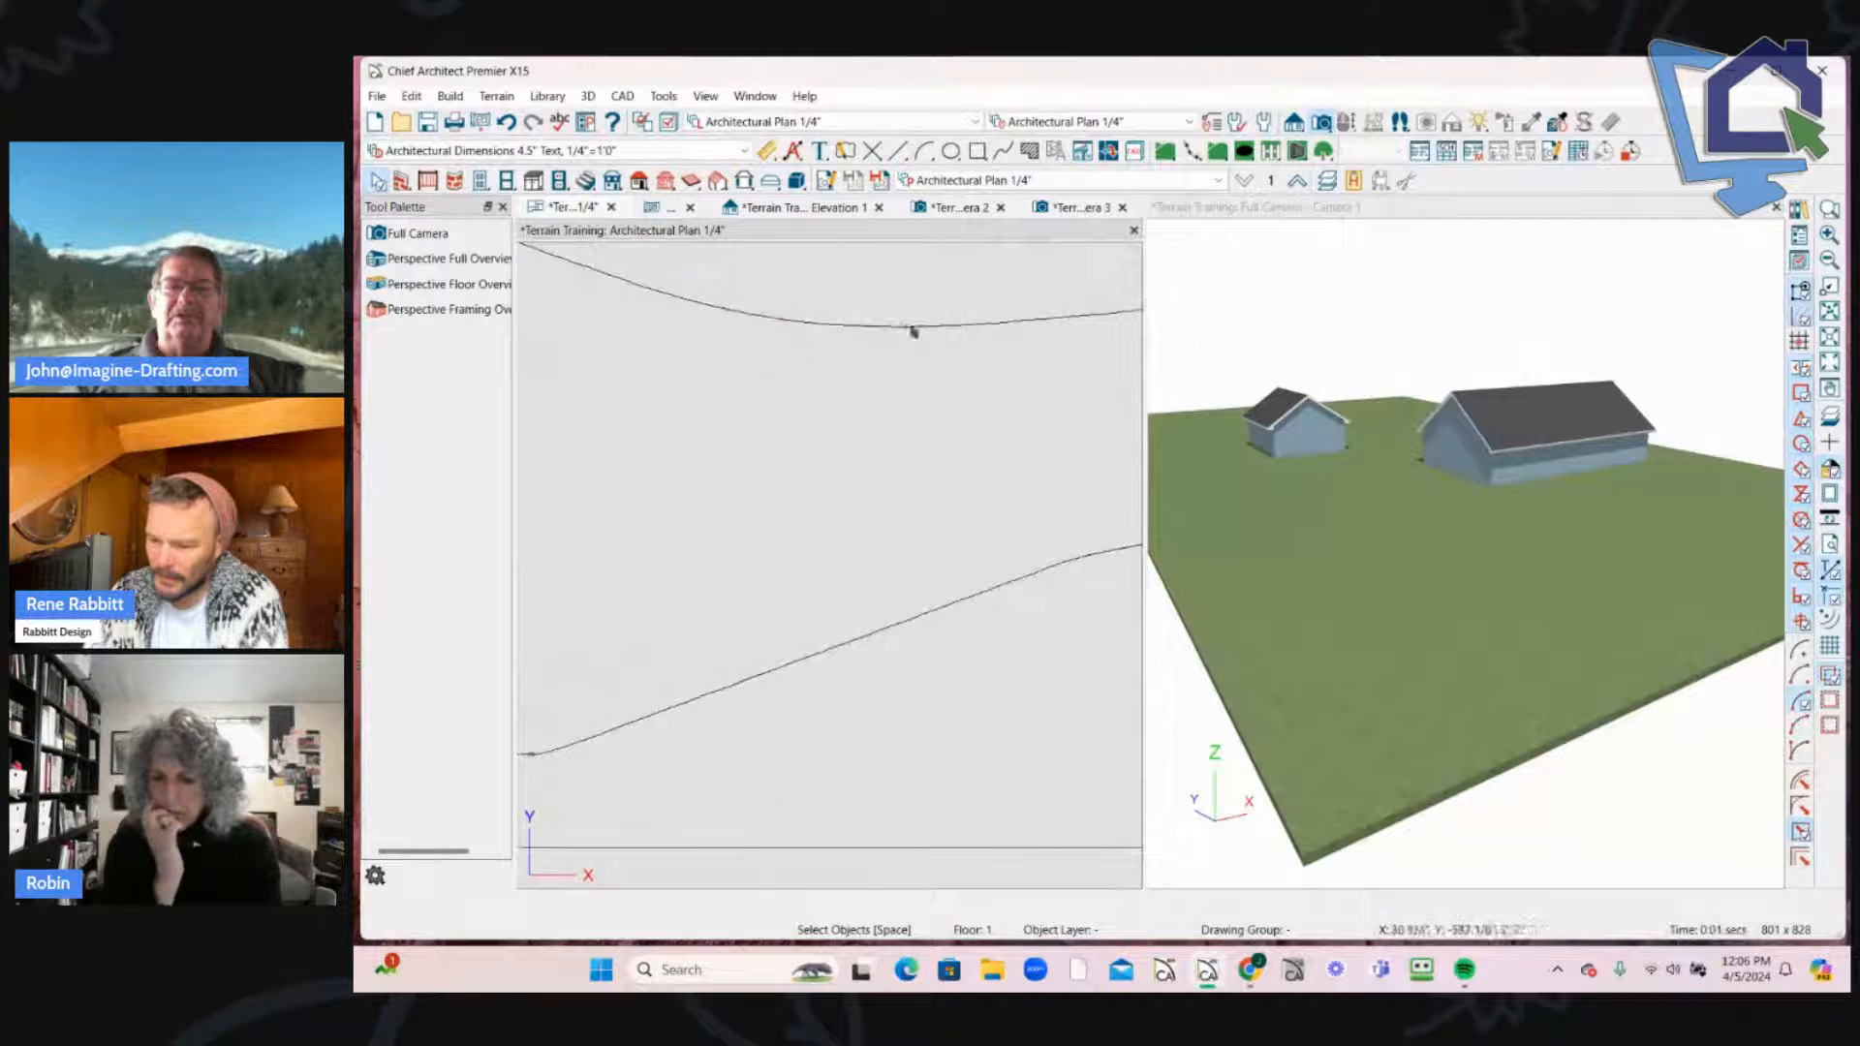
scroll(675, 739, up, 1)
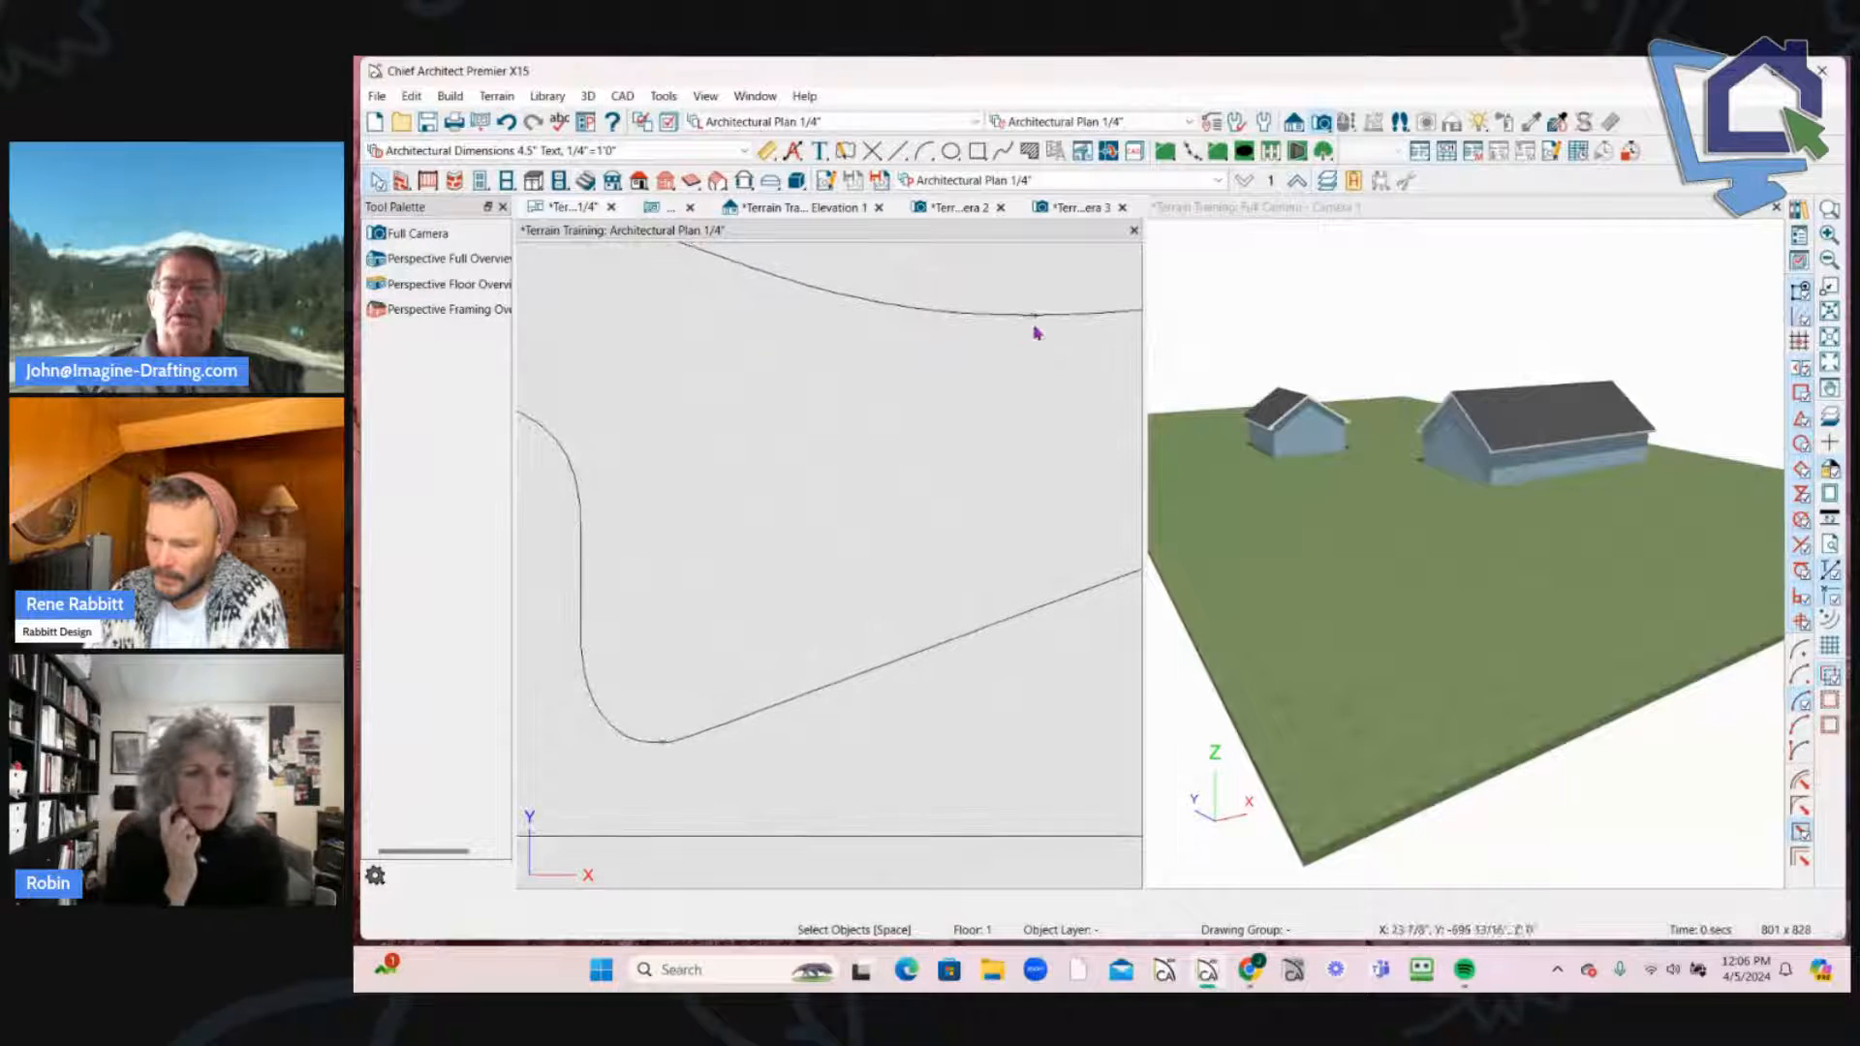
scroll(581, 478, down, 3)
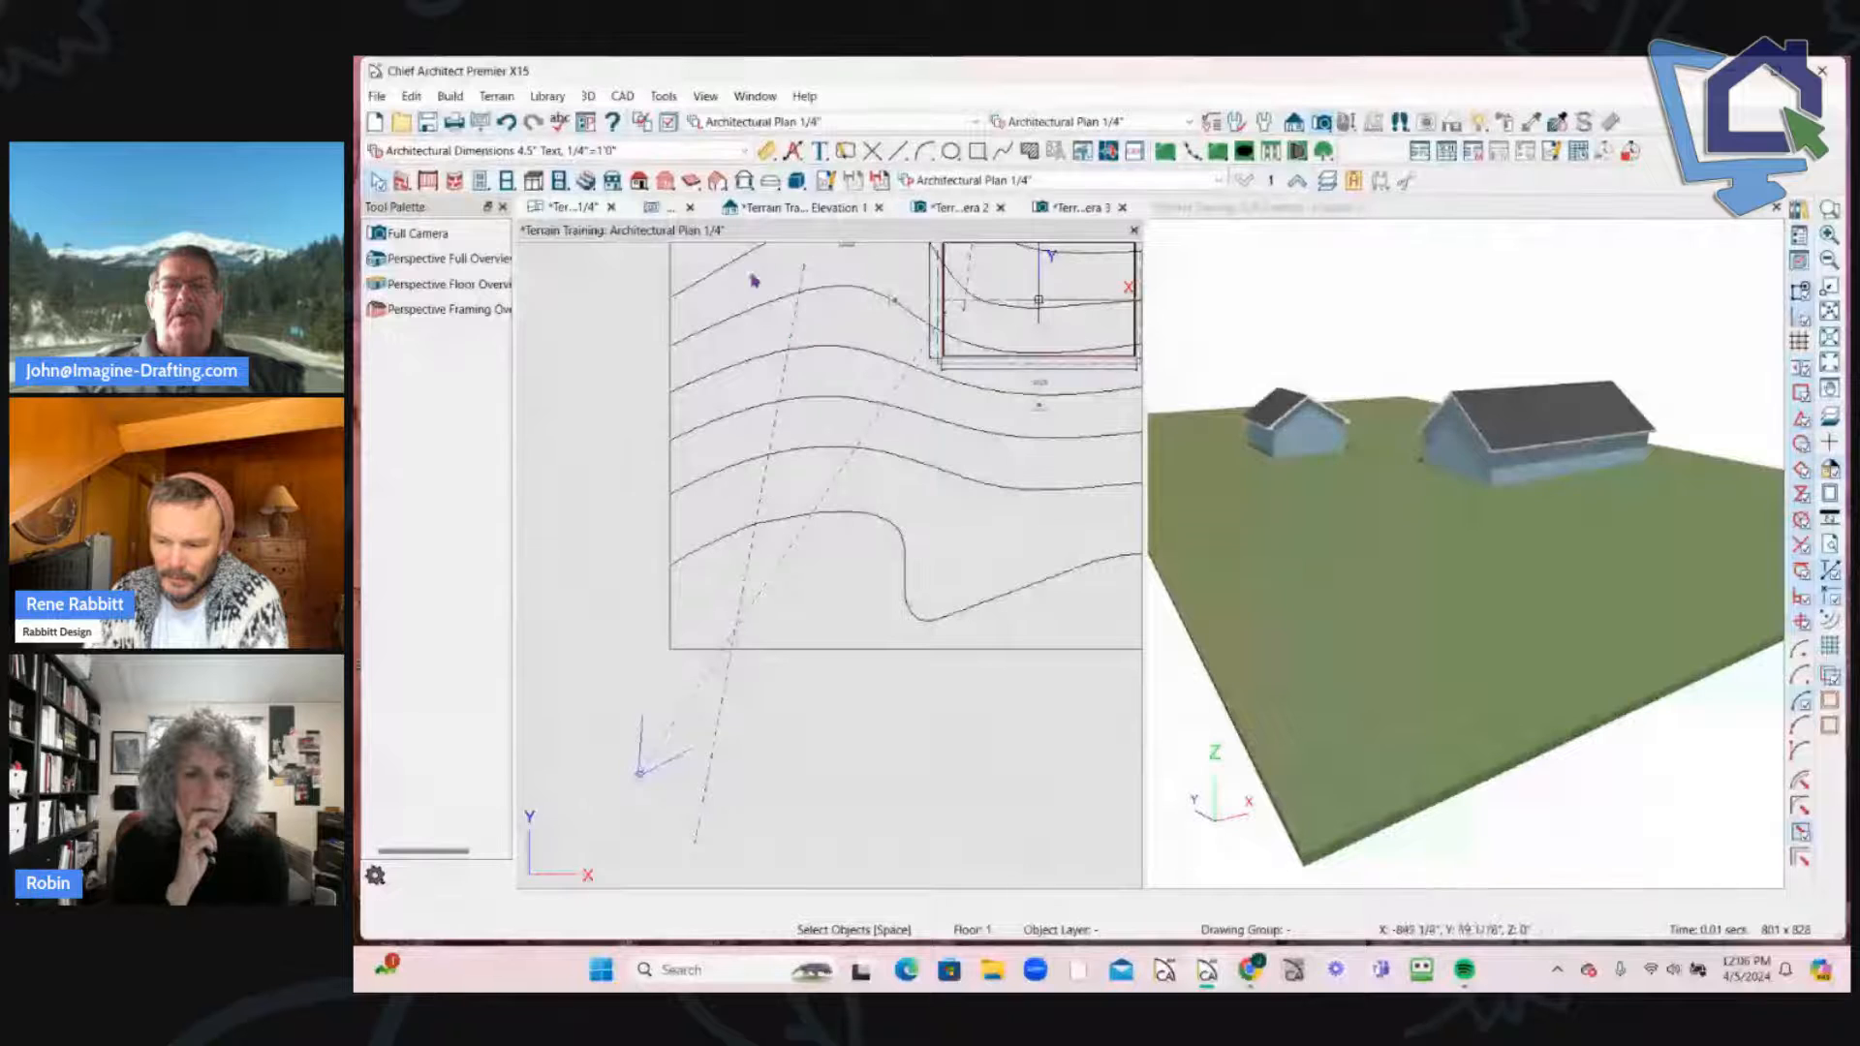
middle_drag(777, 246, 806, 354)
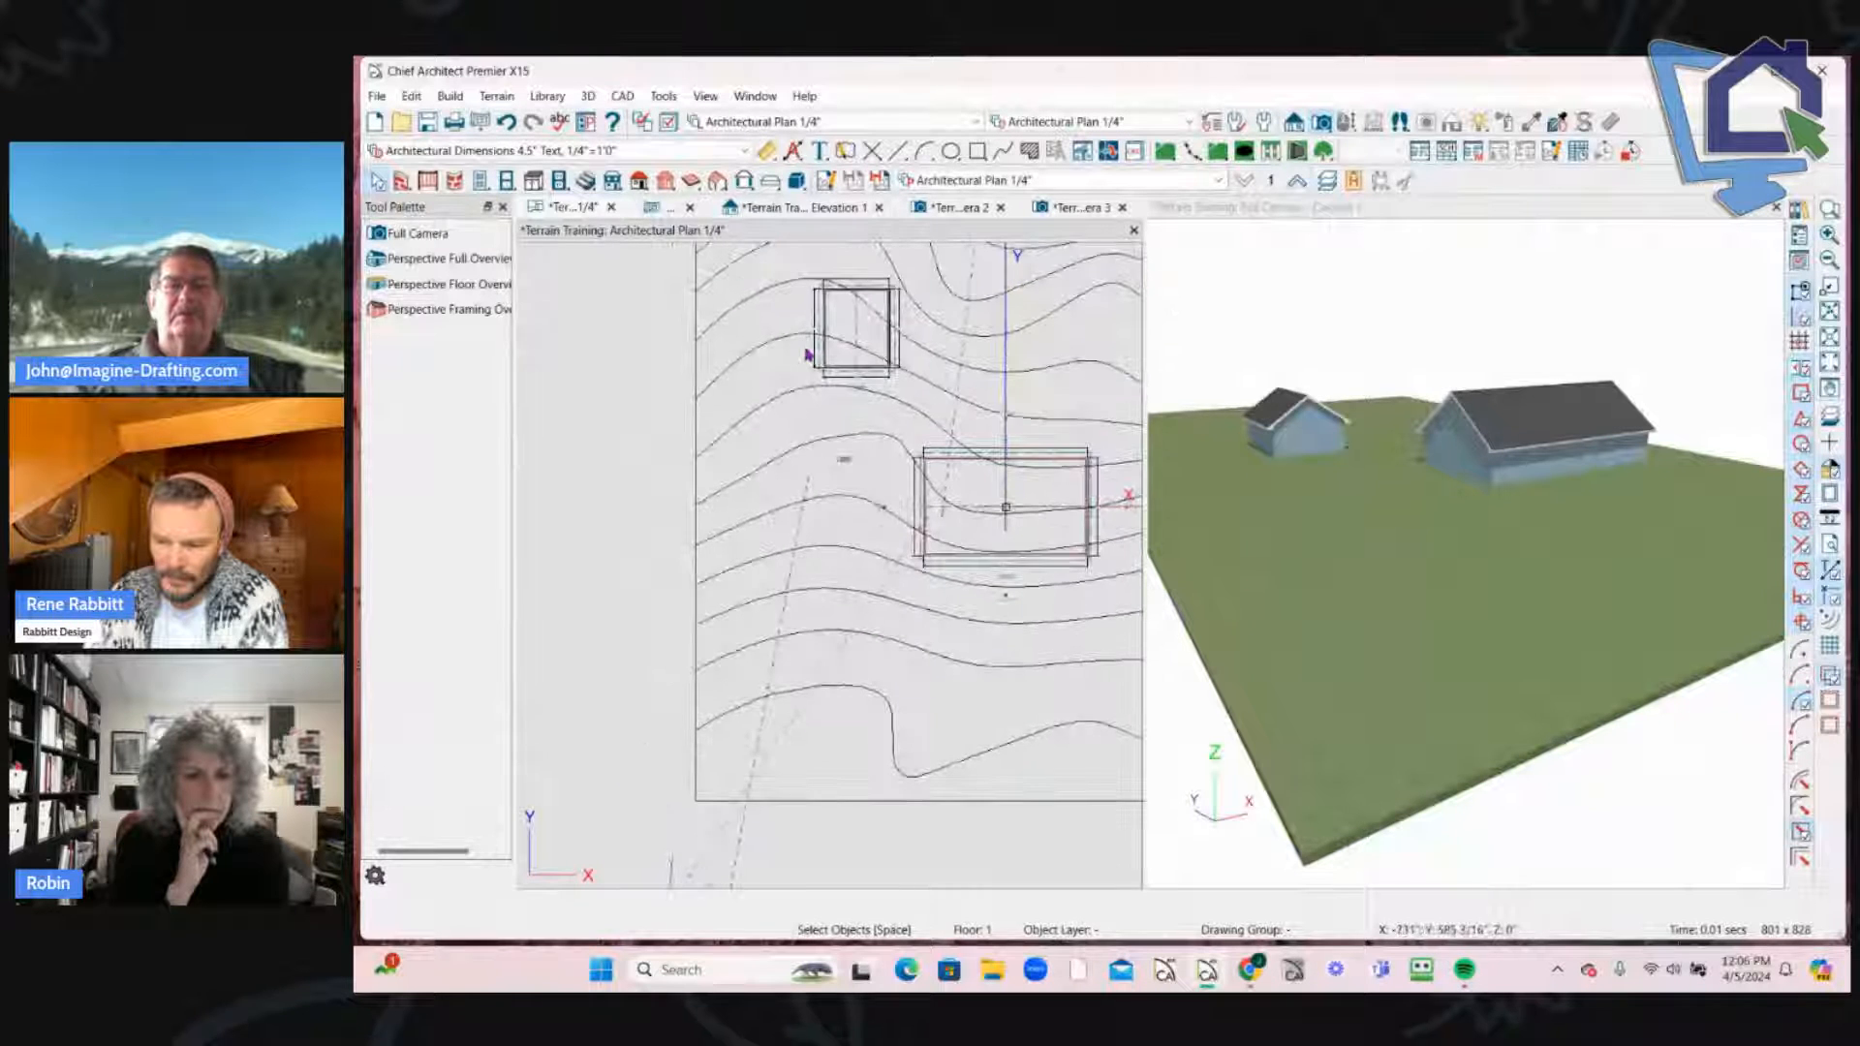
middle_drag(792, 273, 770, 377)
scroll(781, 334, down, 2)
scroll(606, 308, down, 2)
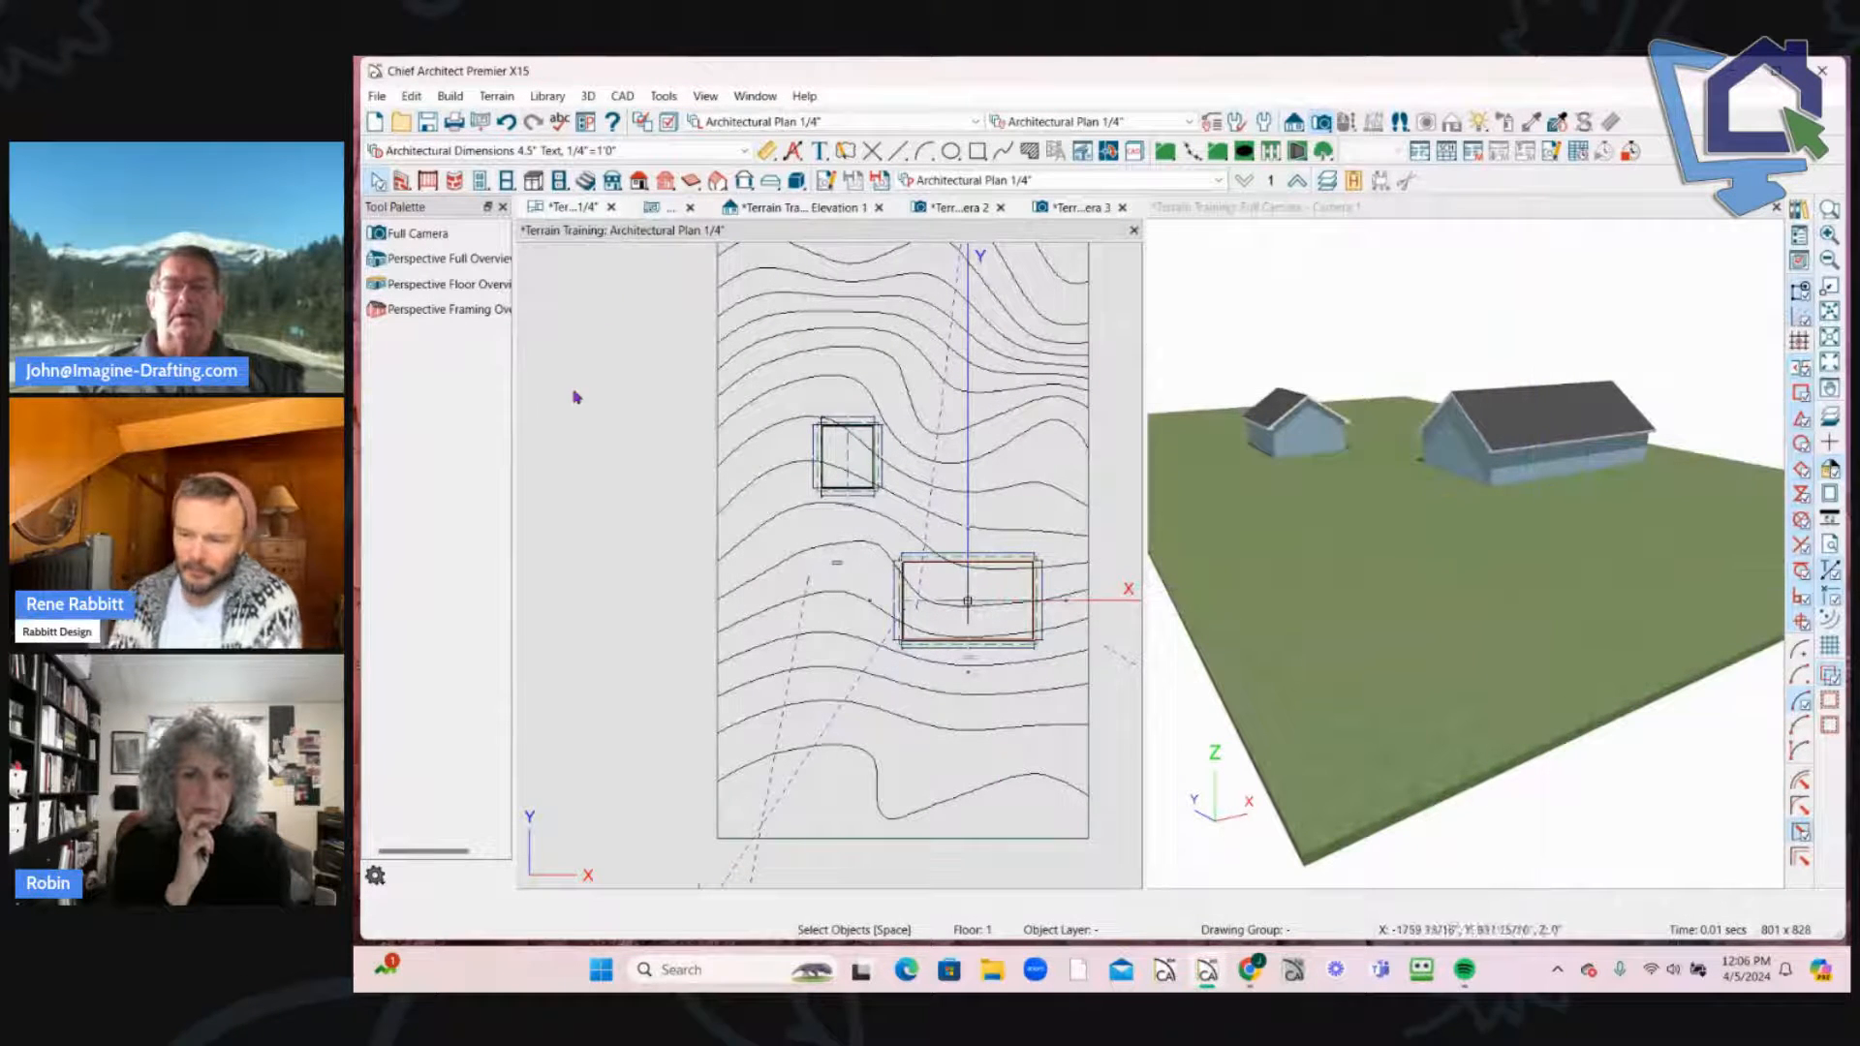
middle_drag(622, 340, 601, 297)
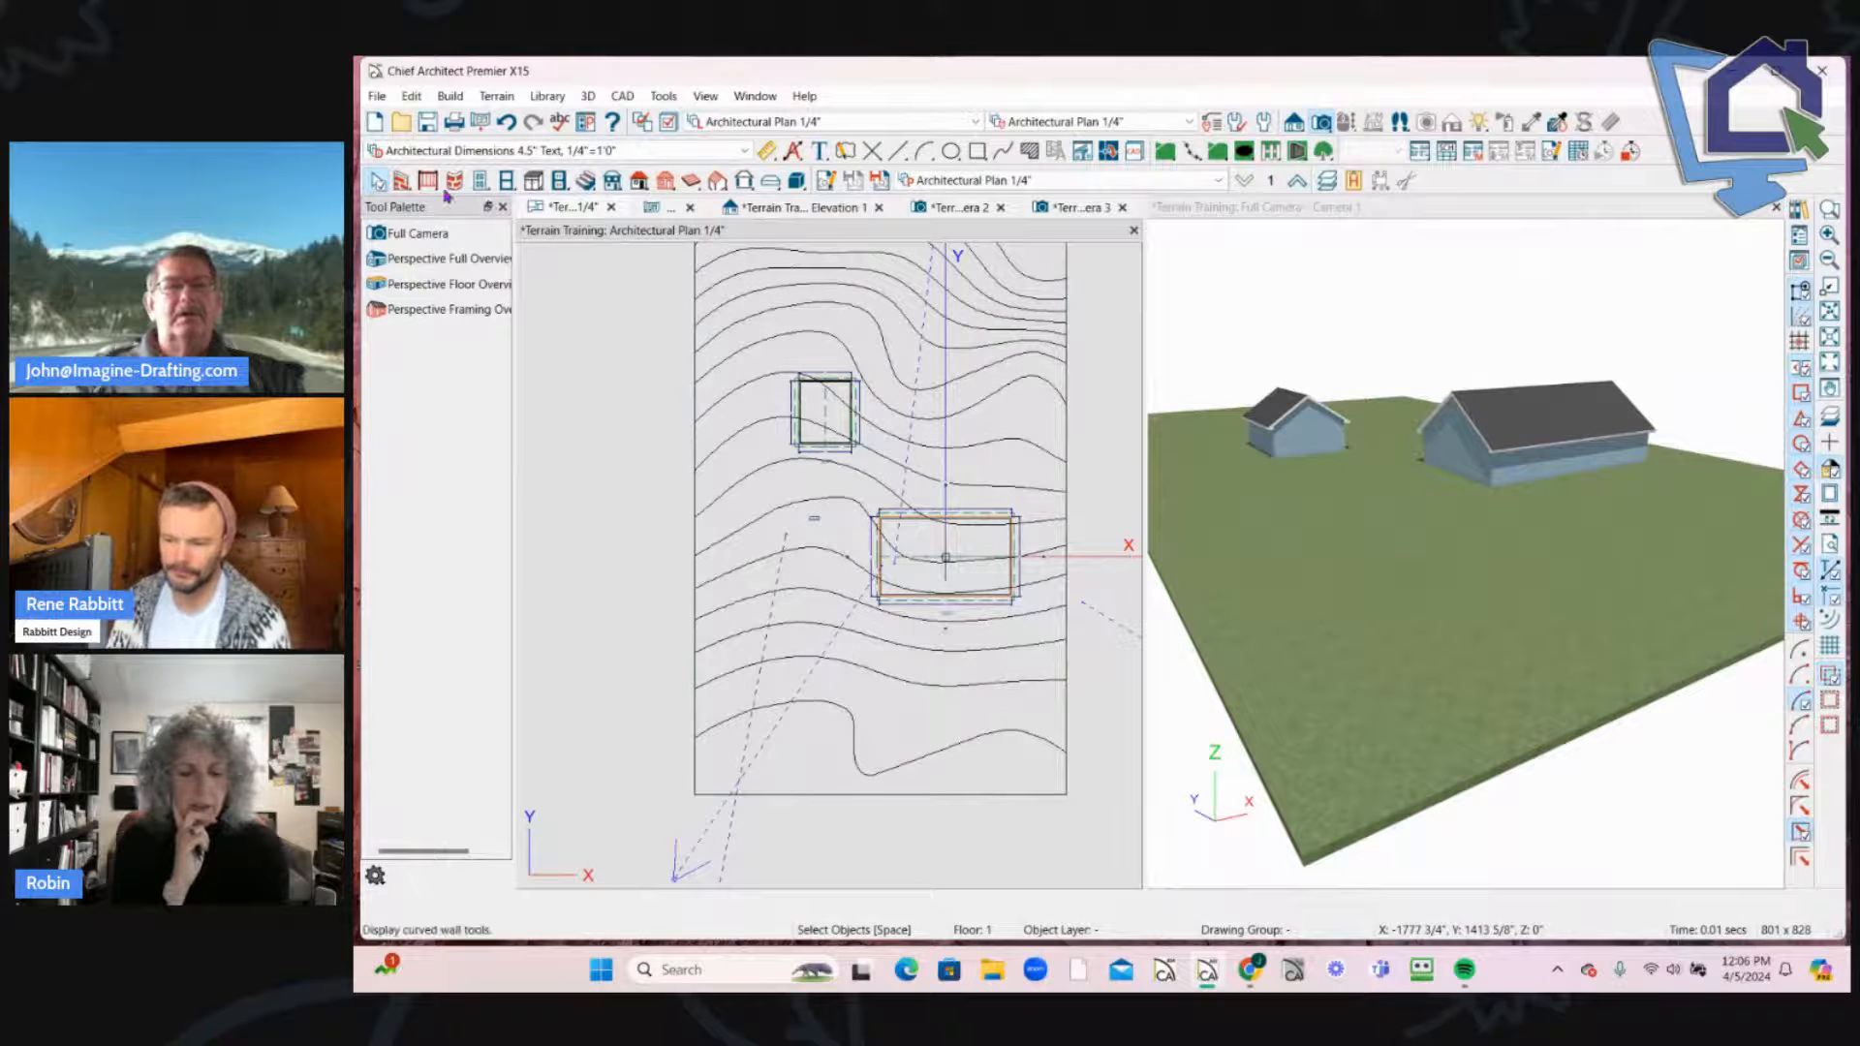
Step: Trace the lowest contour line with connected straight line segments, starting and ending just outside the side edges of the terrain perimeter
click(896, 152)
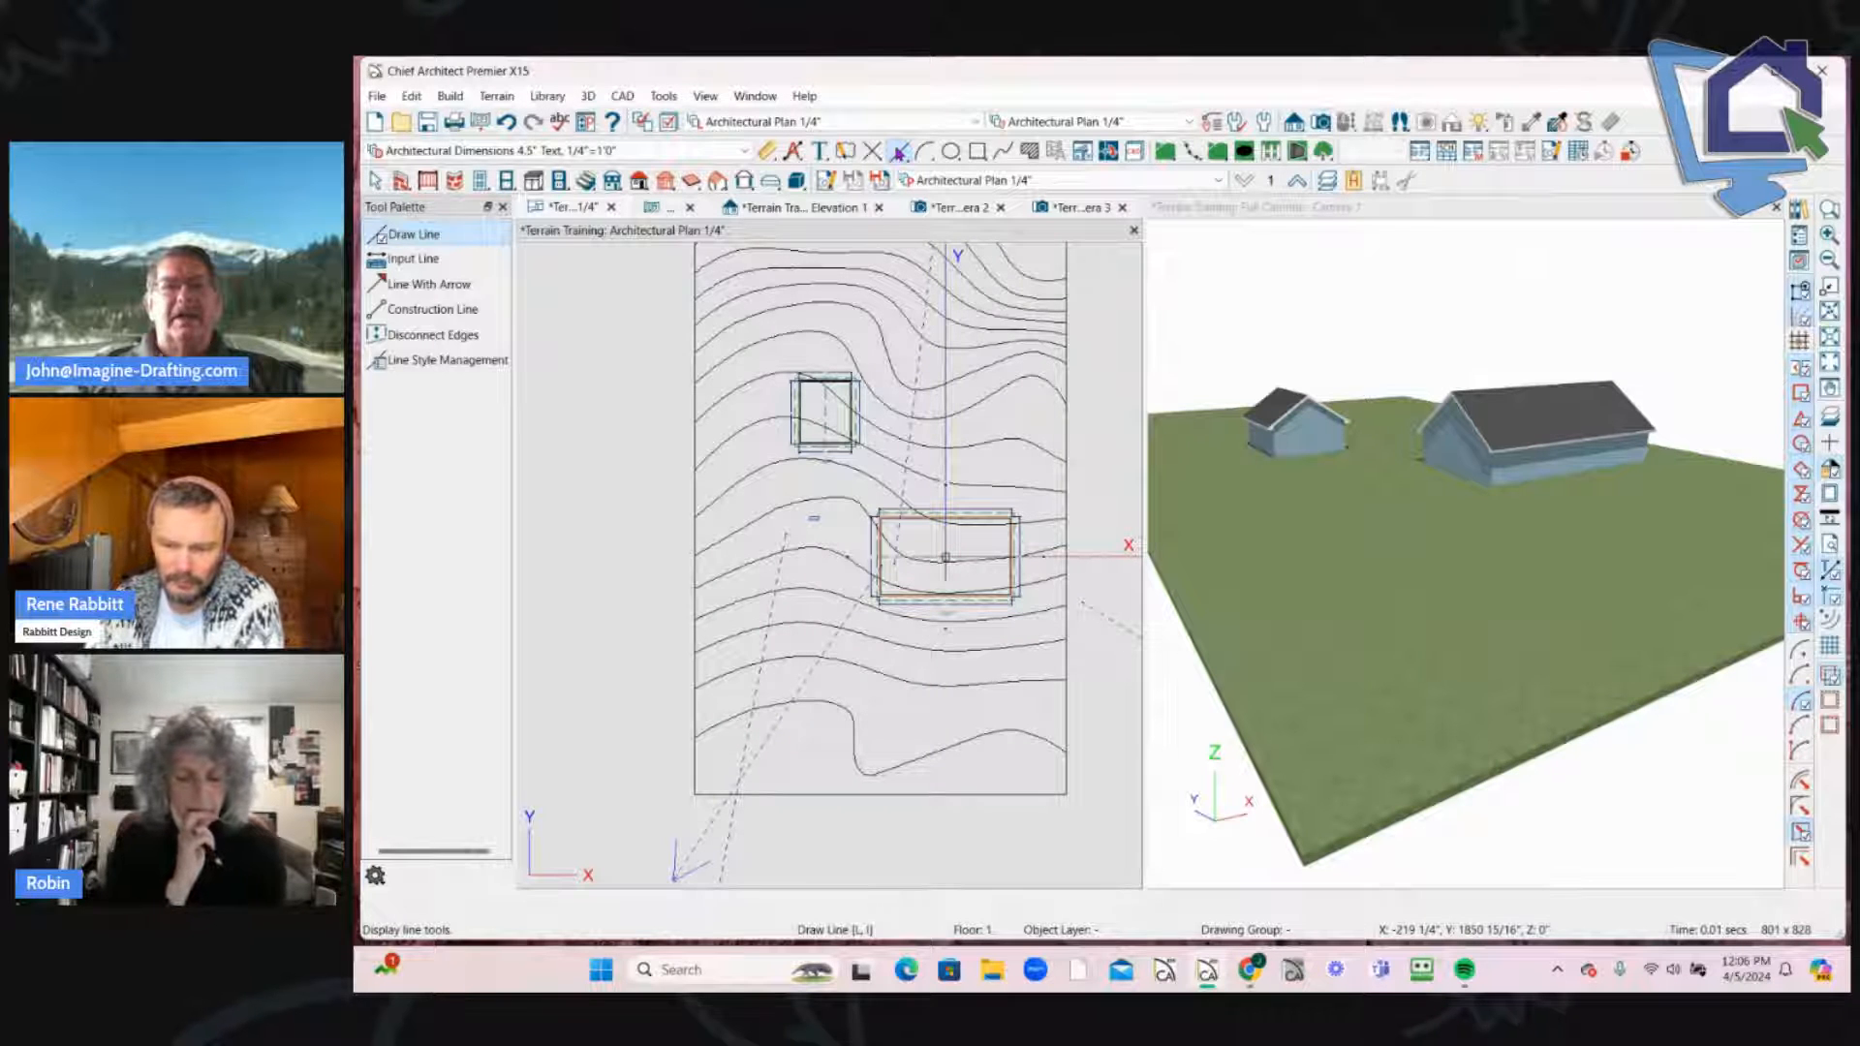
scroll(620, 641, down, 1)
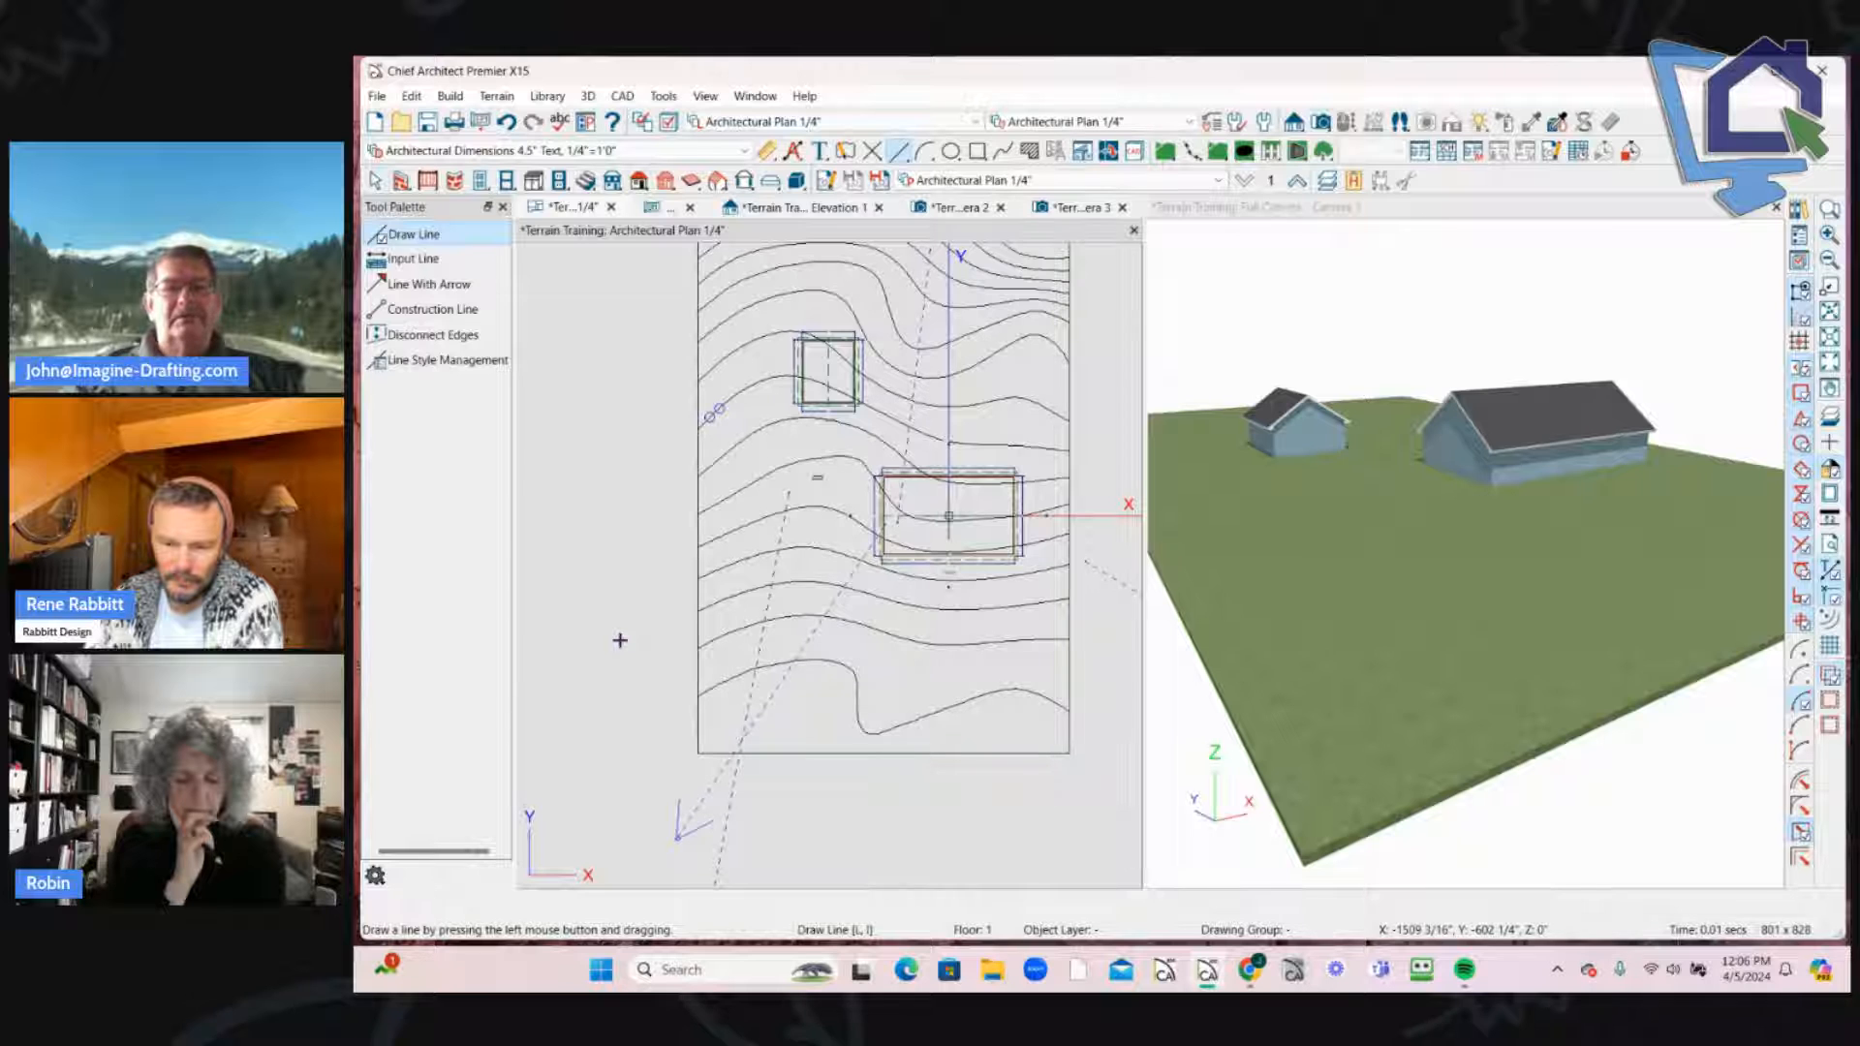
scroll(690, 593, up, 2)
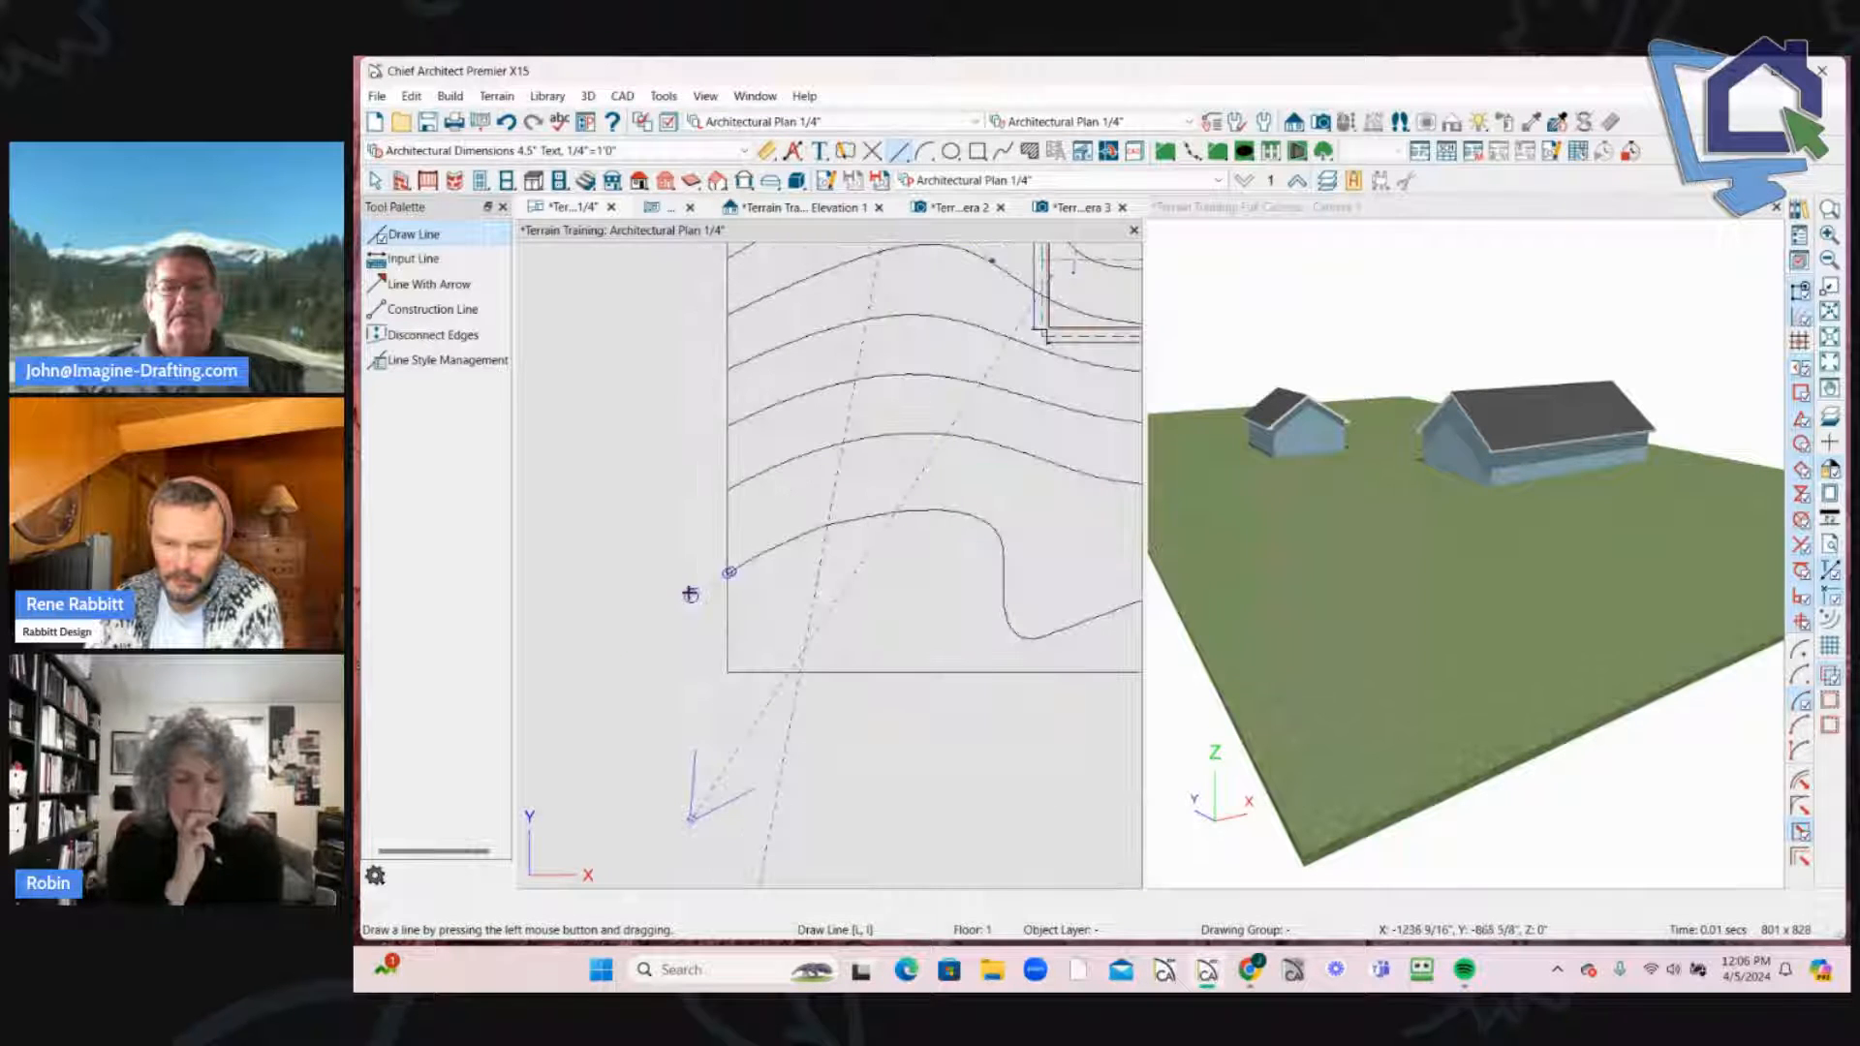
scroll(784, 533, up, 4)
drag(799, 544, 852, 534)
click(856, 535)
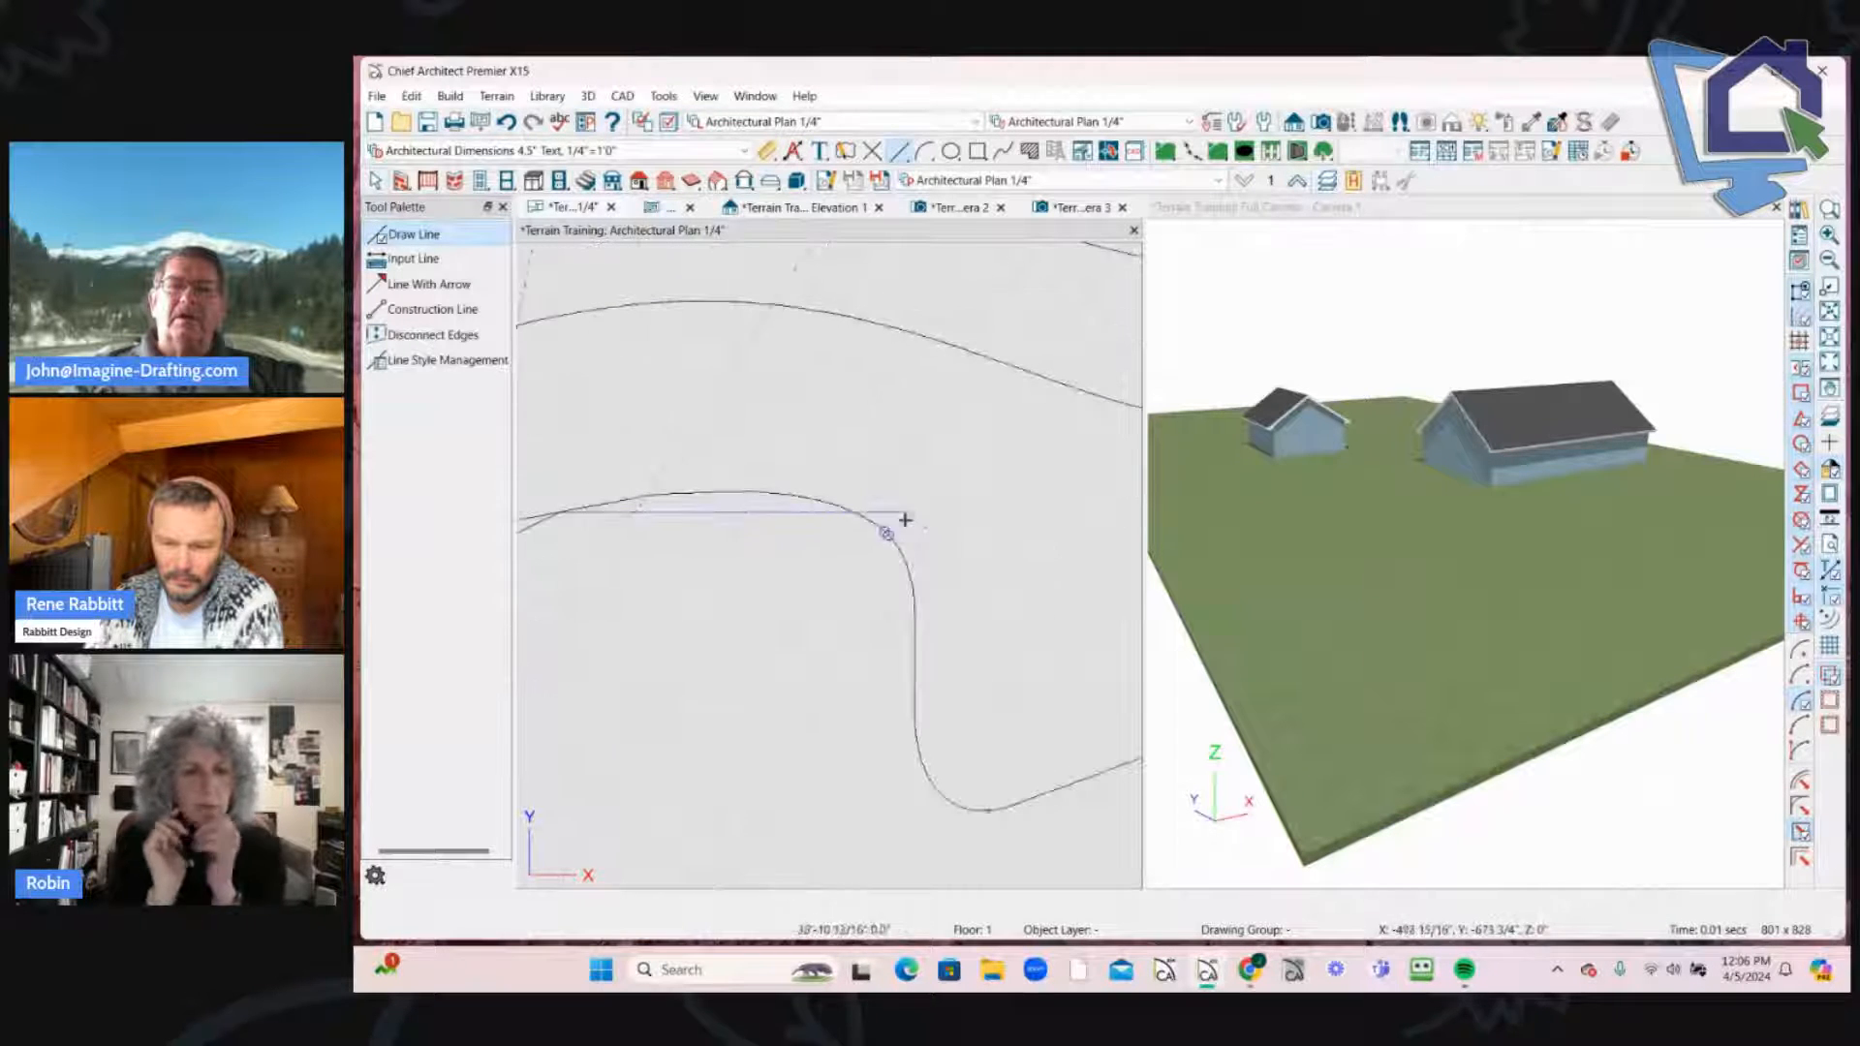
click(858, 511)
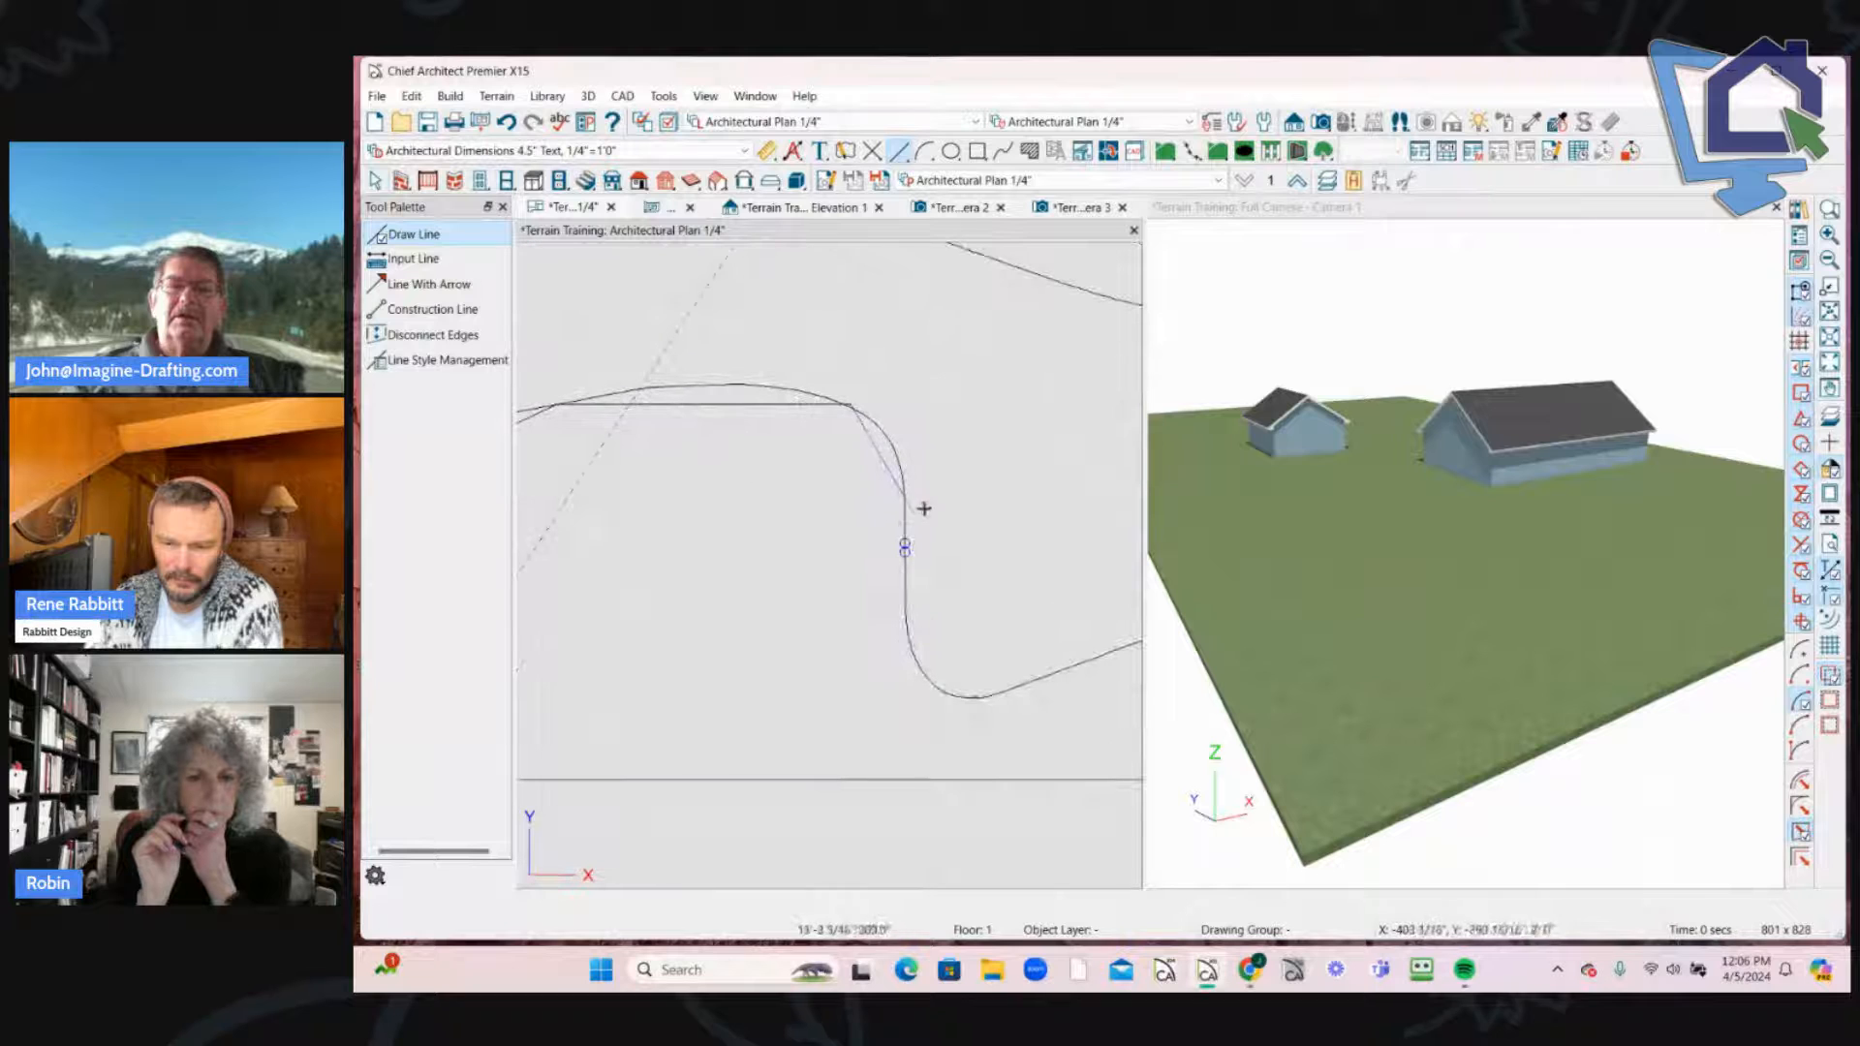
click(939, 687)
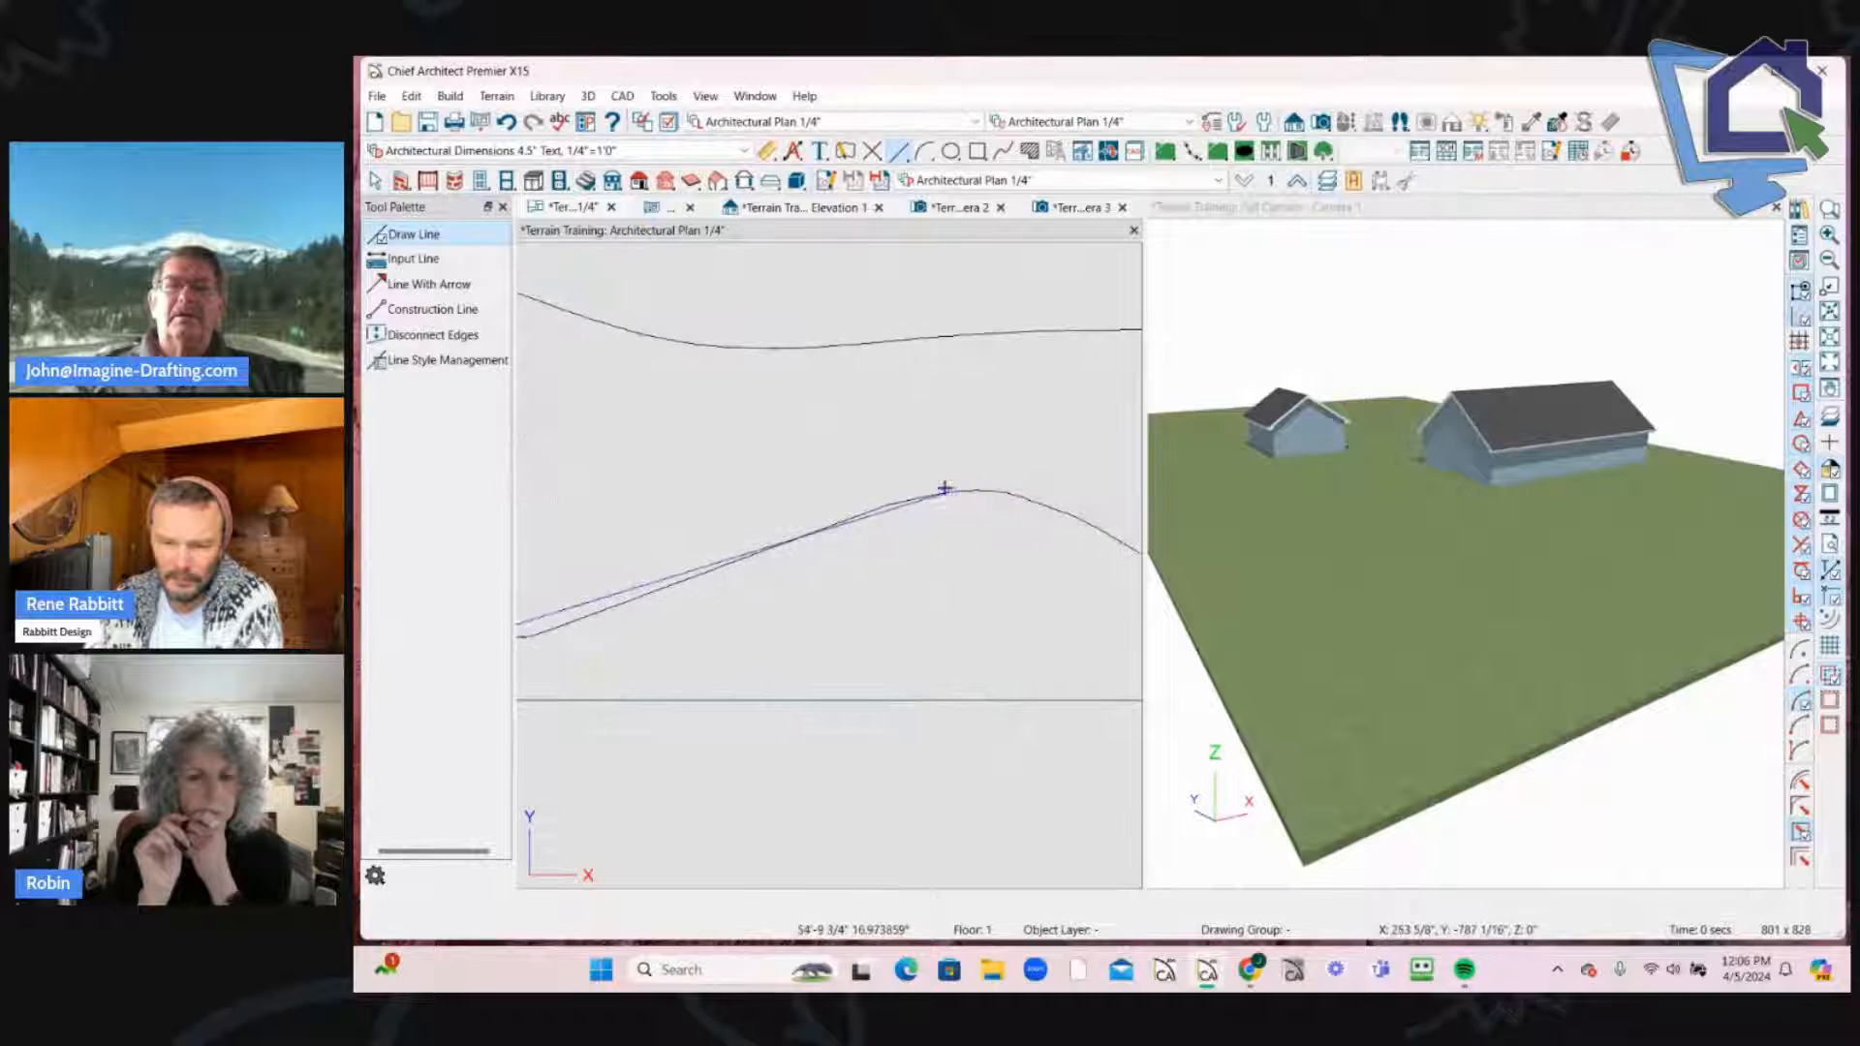
click(944, 488)
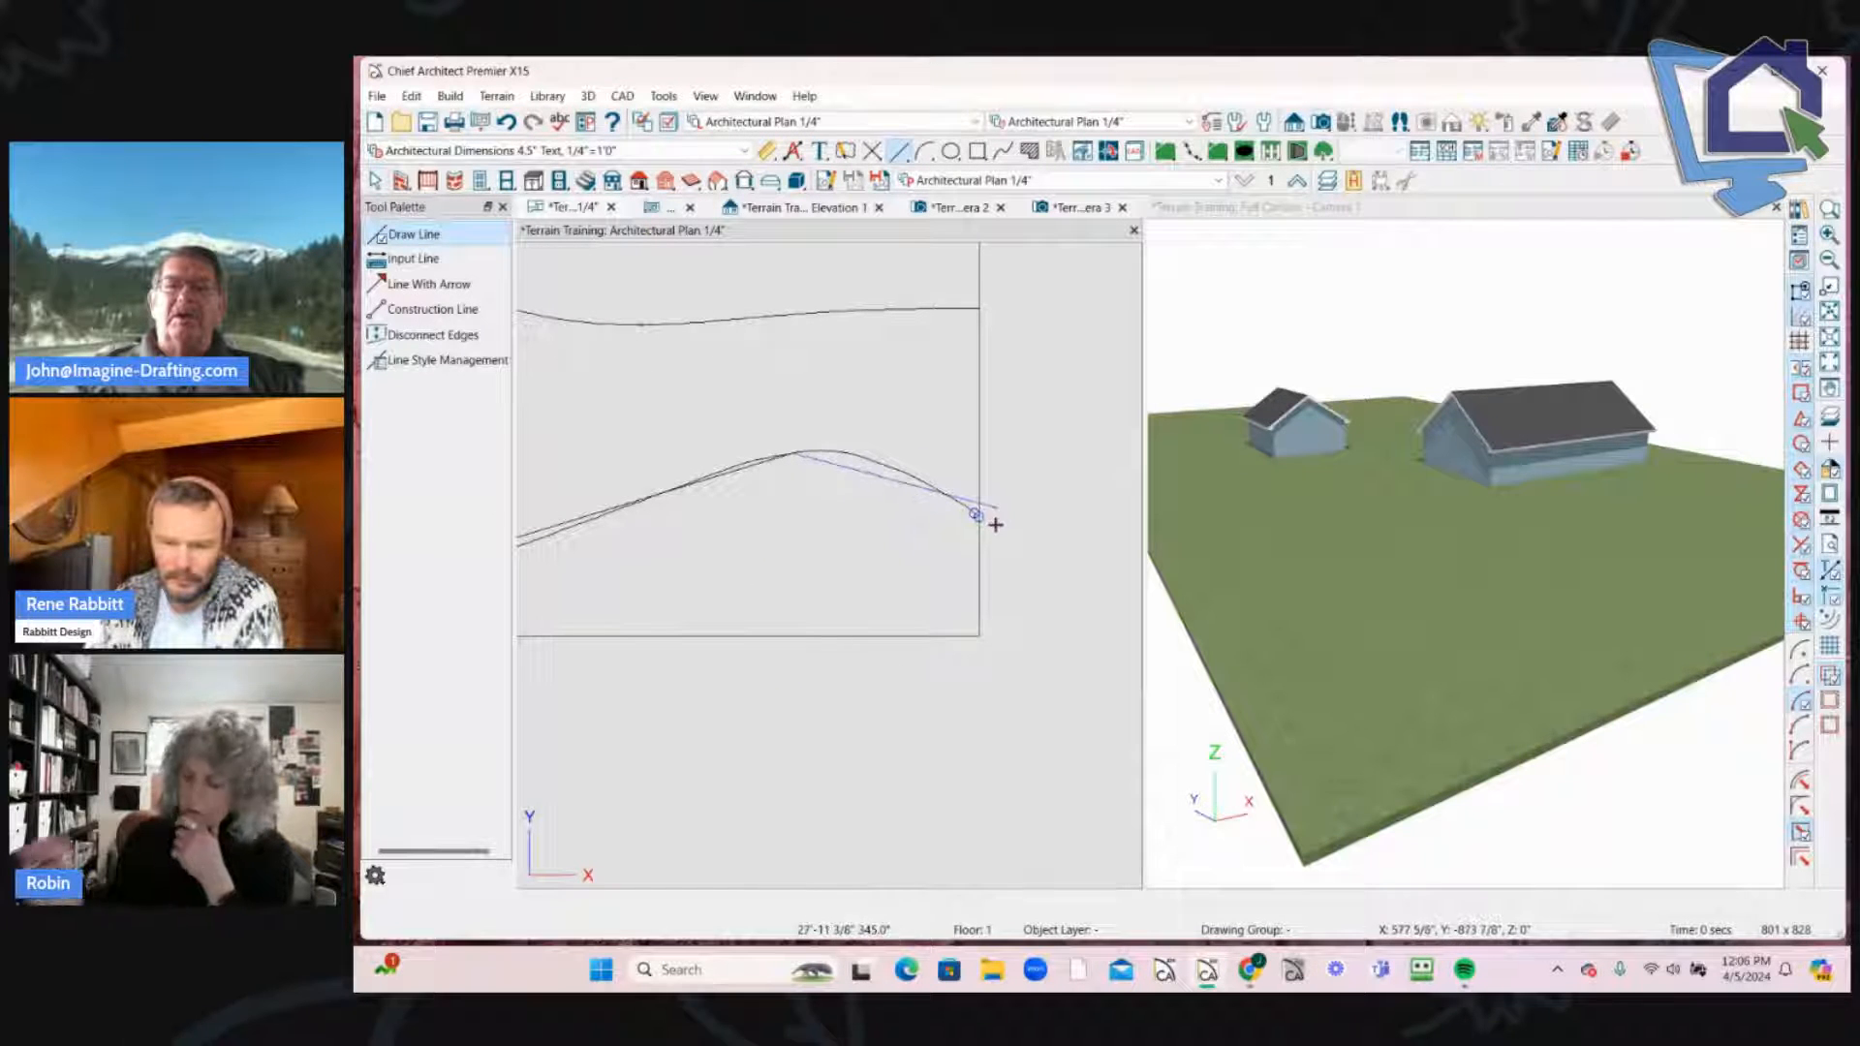
click(1014, 539)
key(space)
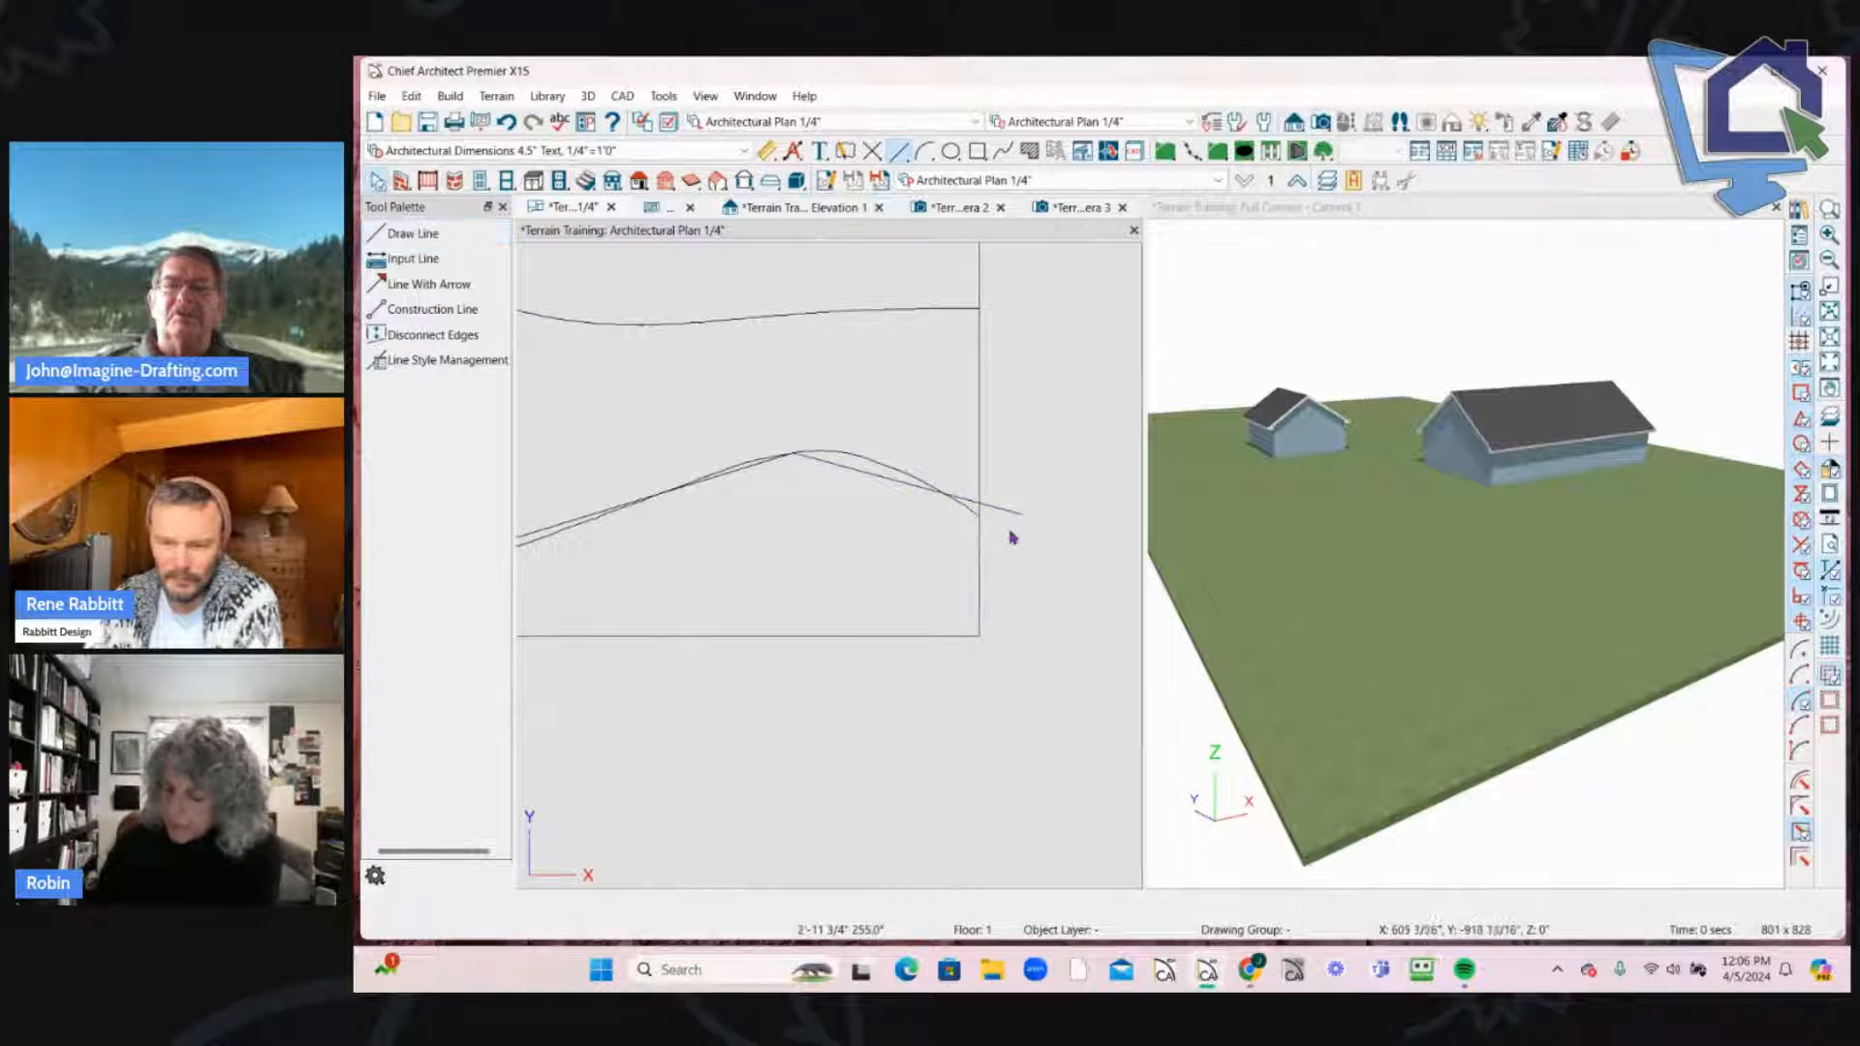
Step: Select the contour line just above the traced one and inspect its points along its full length across the terrain
click(950, 312)
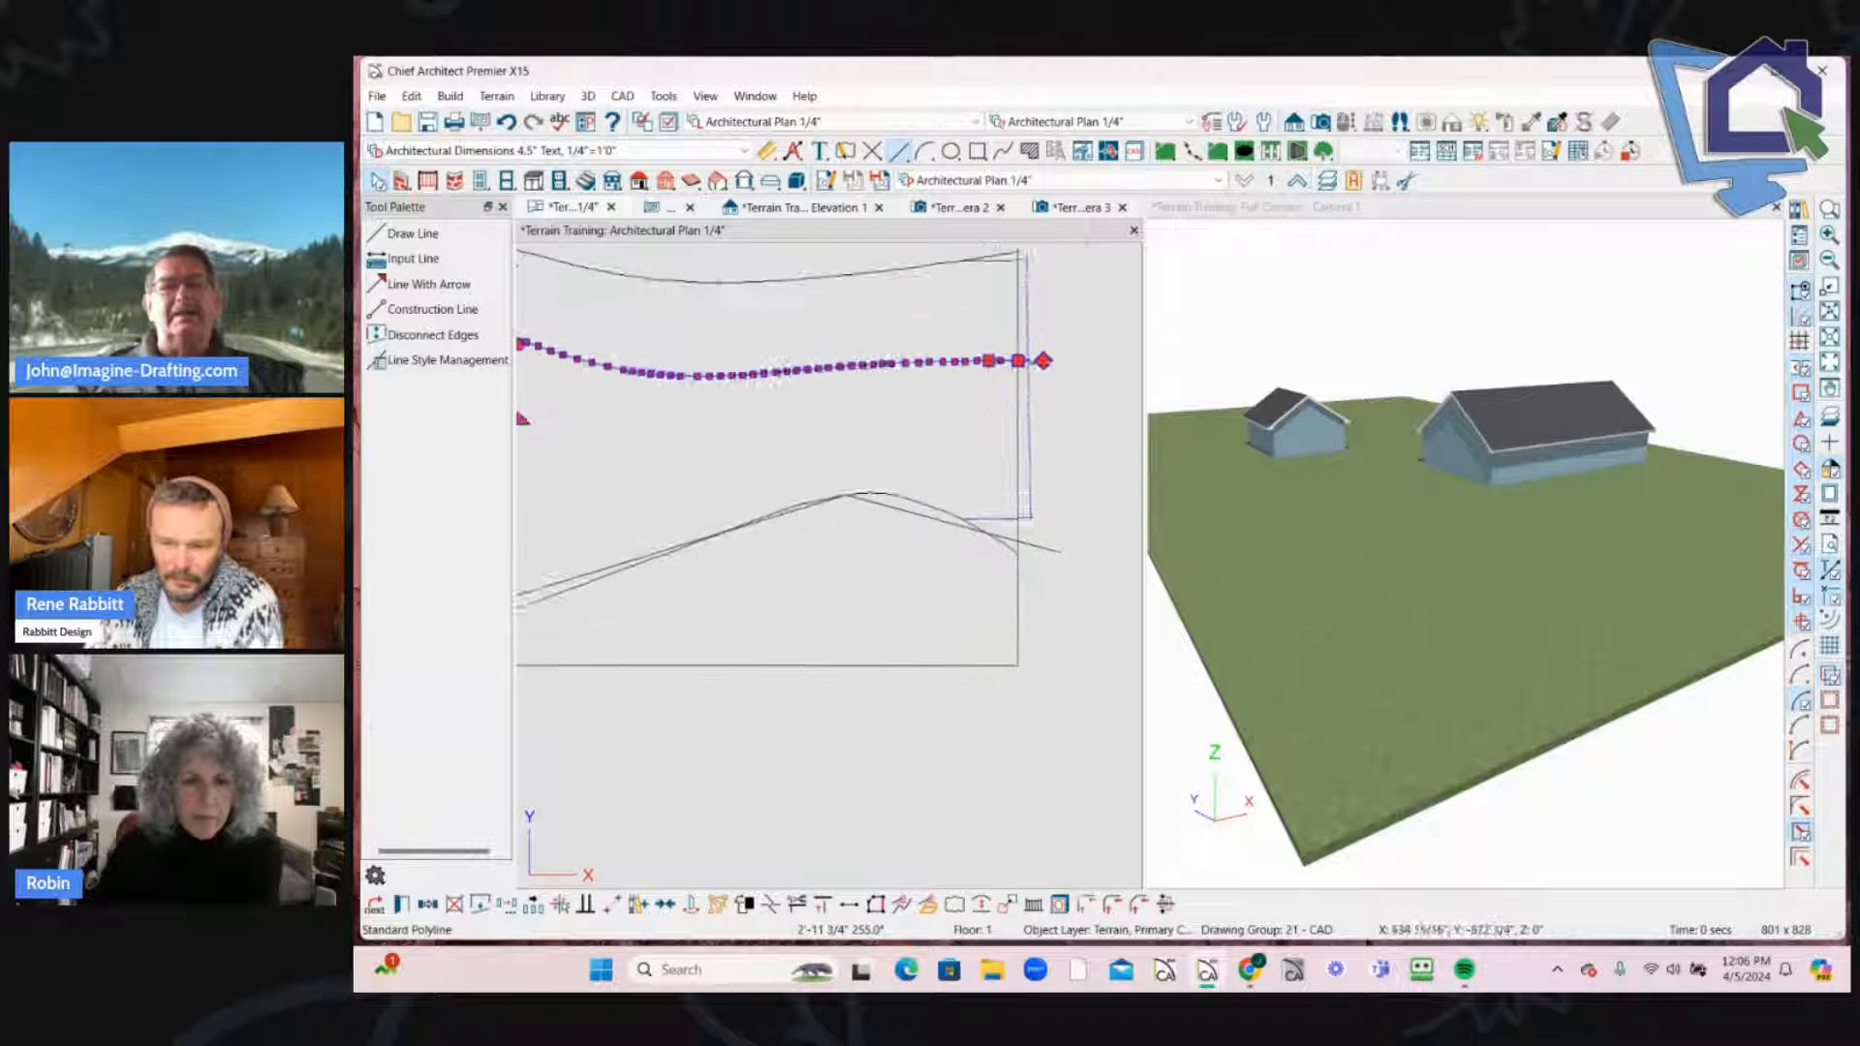
scroll(930, 424, down, 1)
middle_drag(825, 399, 1089, 460)
scroll(930, 423, down, 2)
middle_drag(649, 406, 733, 411)
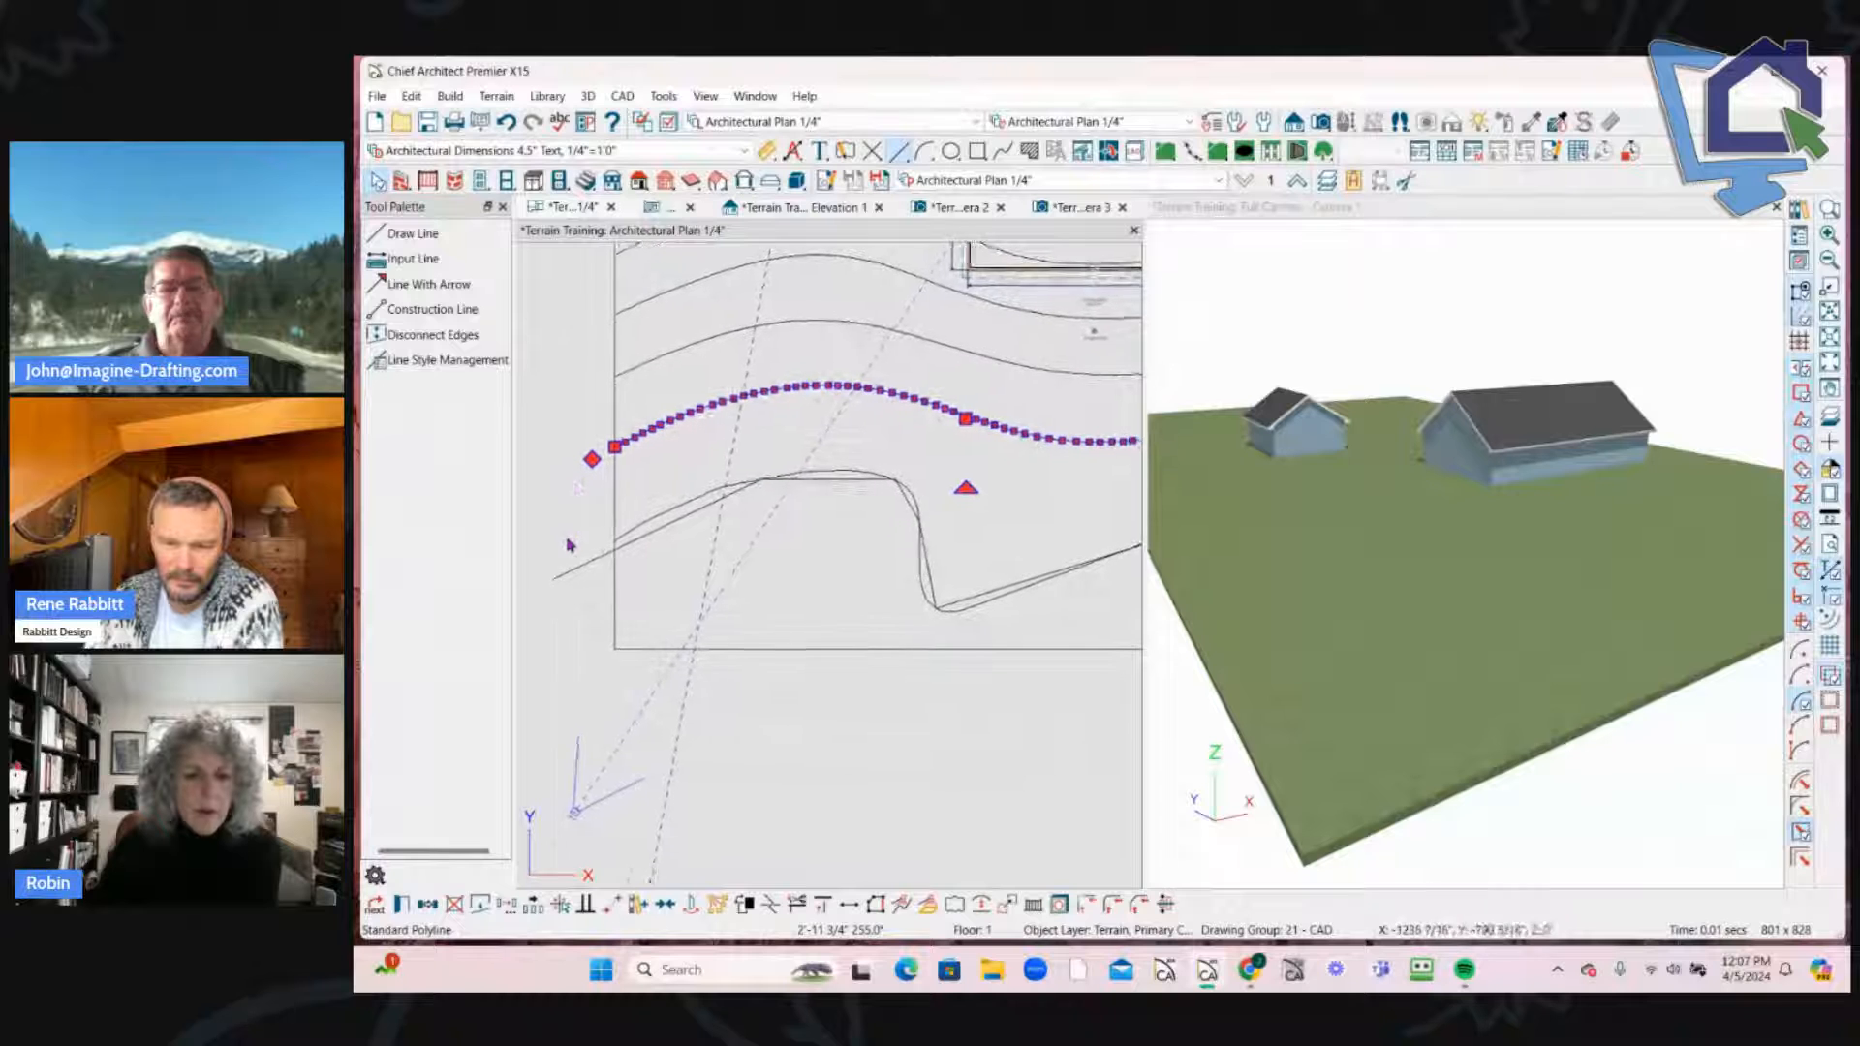
scroll(569, 581, right, 1)
scroll(630, 605, down, 2)
scroll(895, 638, down, 1)
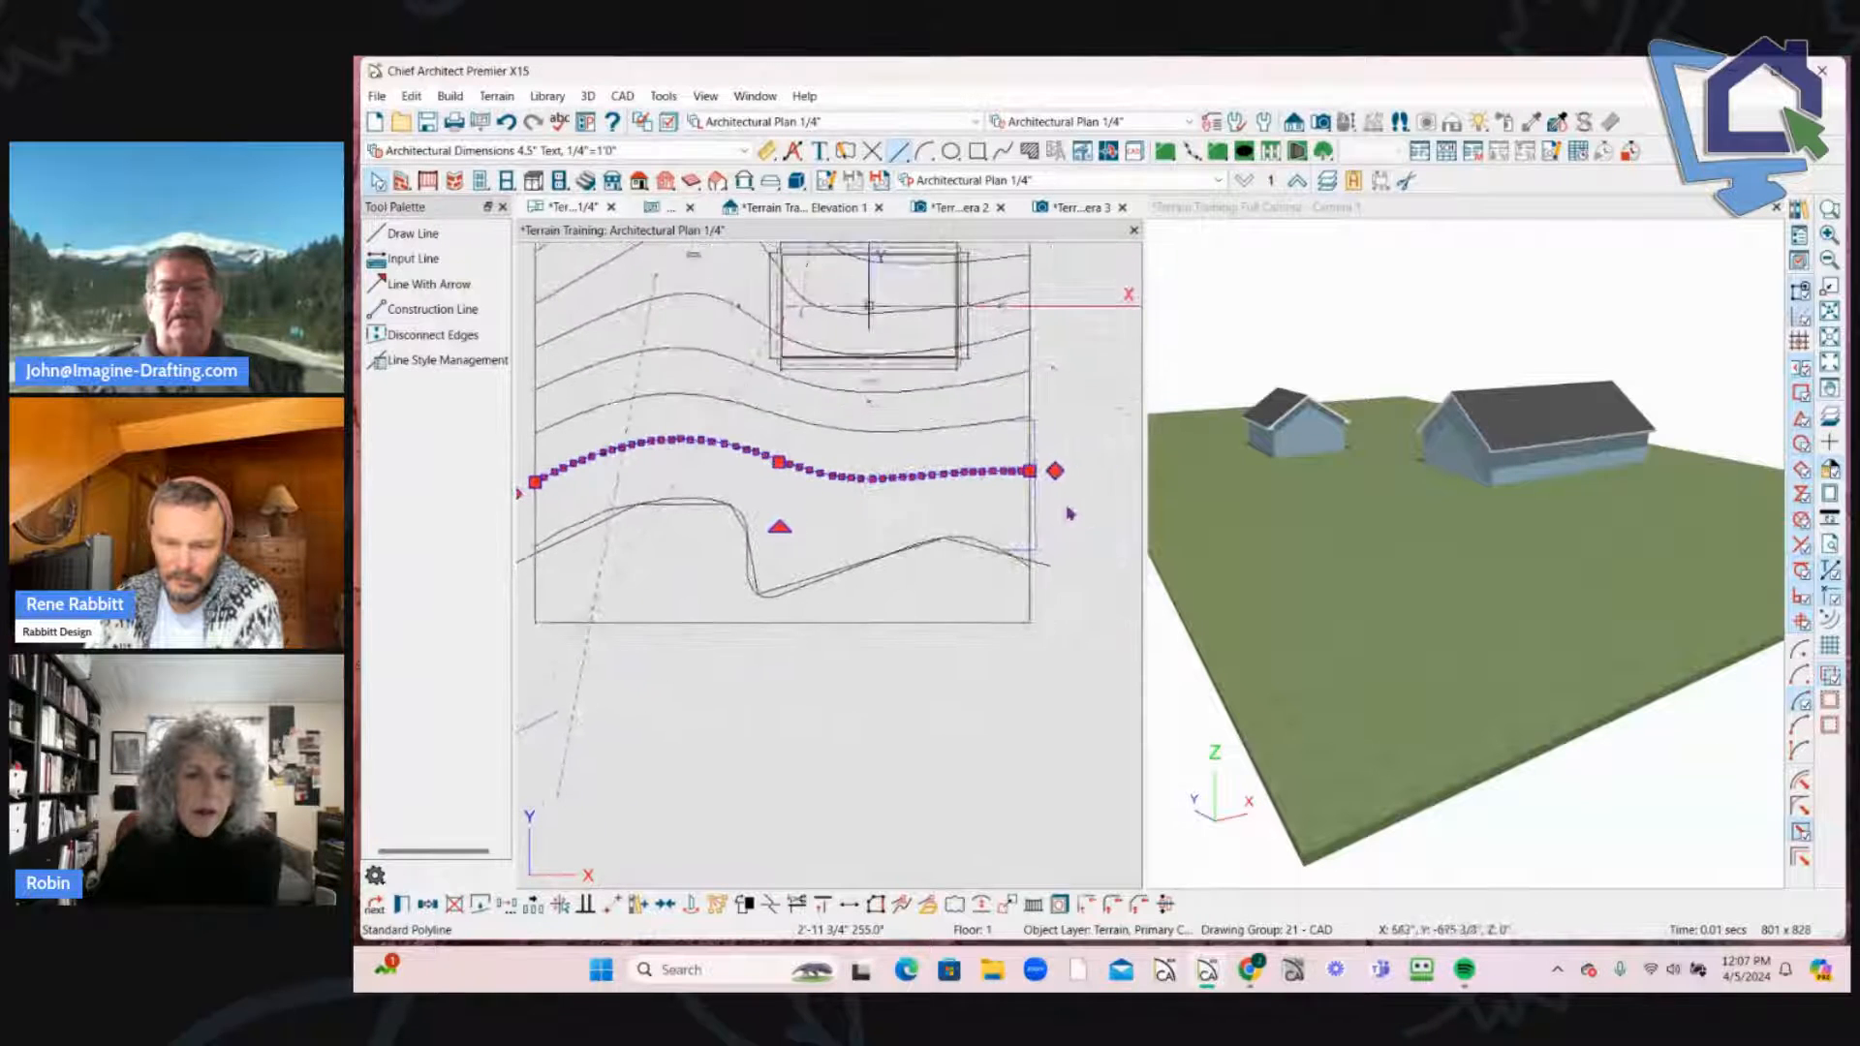
Step: Select the traced lowest contour line and check its segments and both ends beyond the terrain perimeter
click(1073, 562)
middle_drag(1028, 559, 1026, 569)
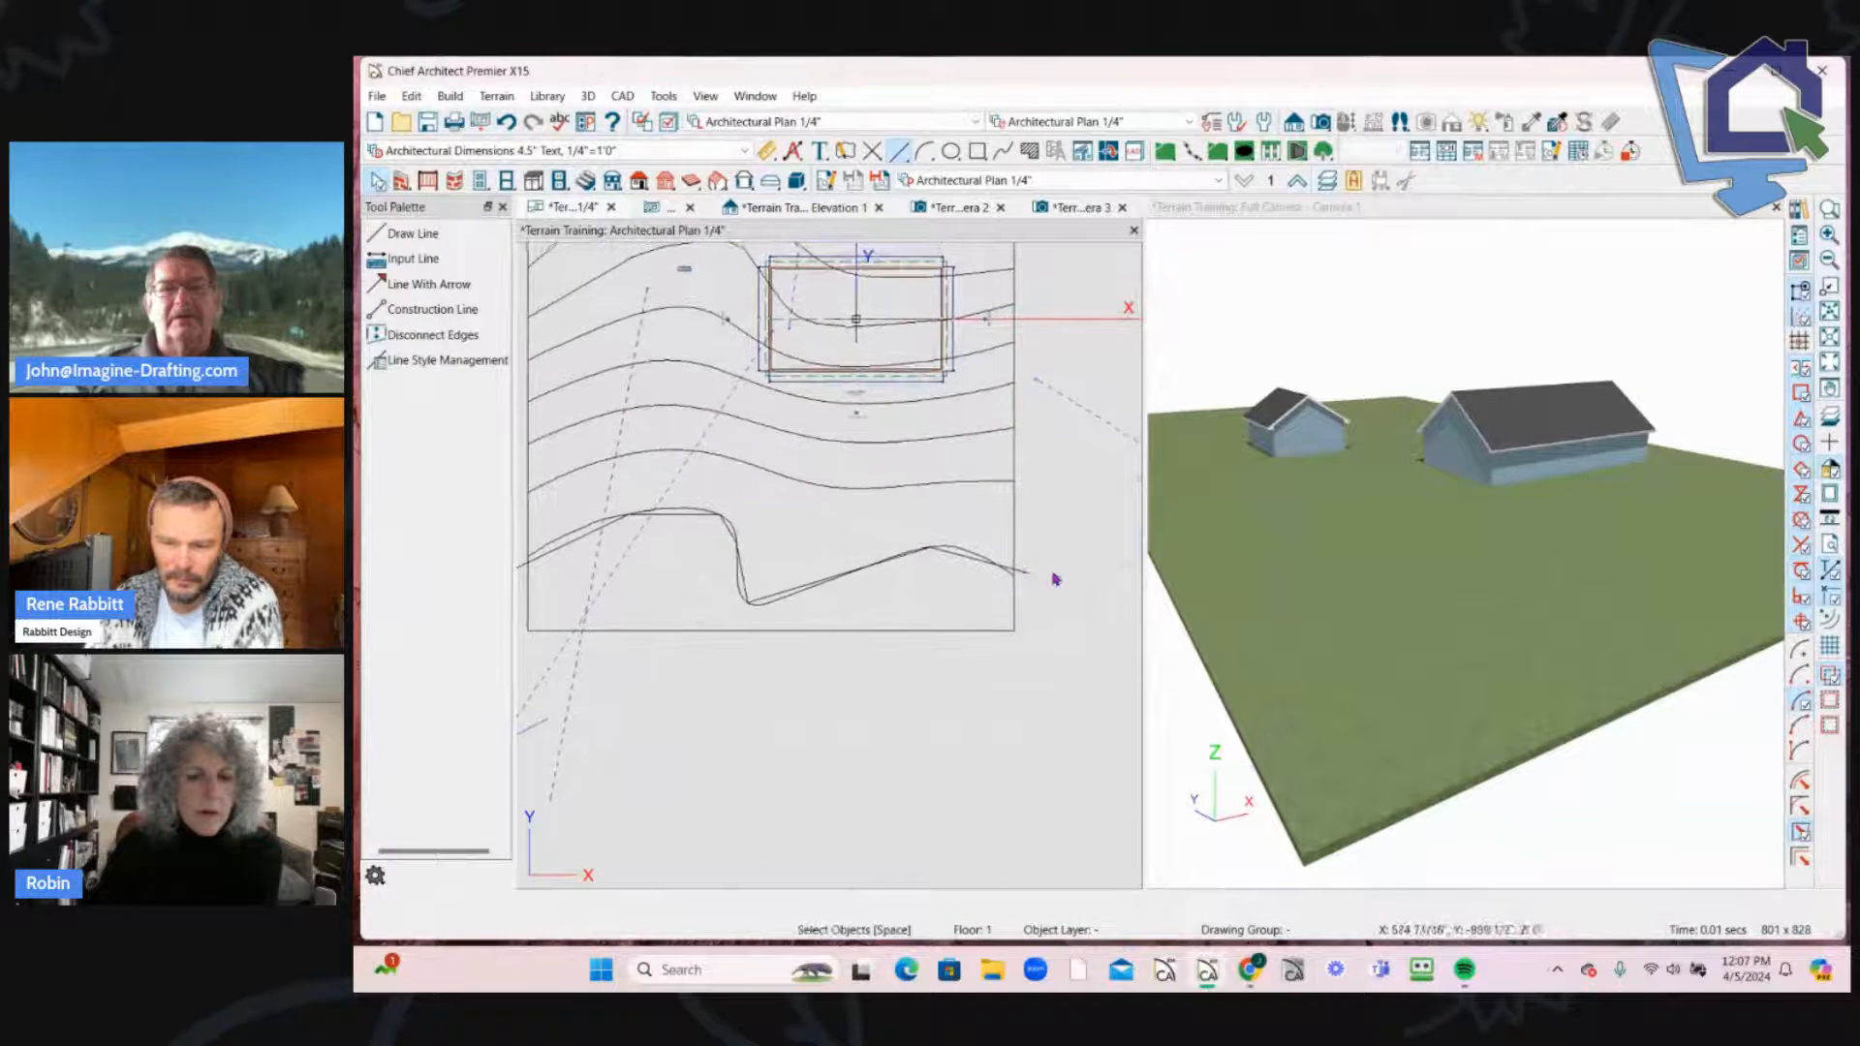
click(1029, 577)
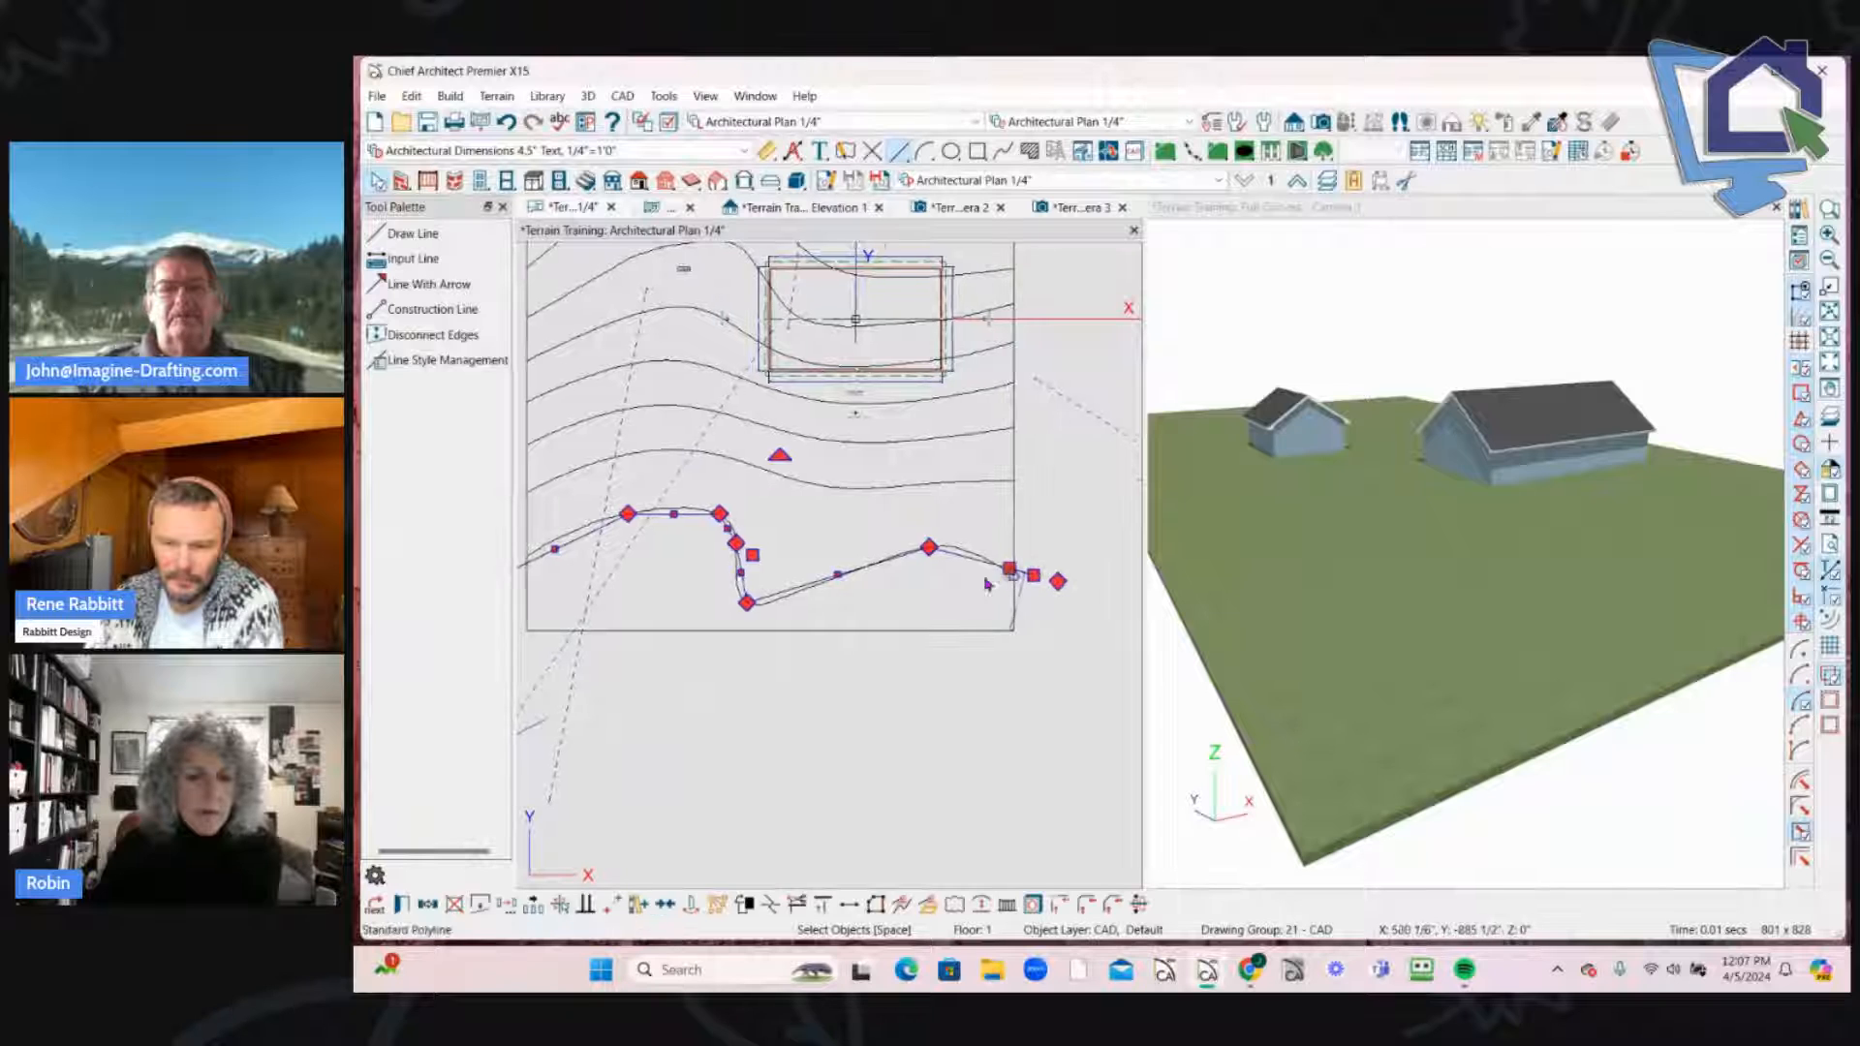
scroll(984, 581, down, 3)
scroll(640, 528, up, 2)
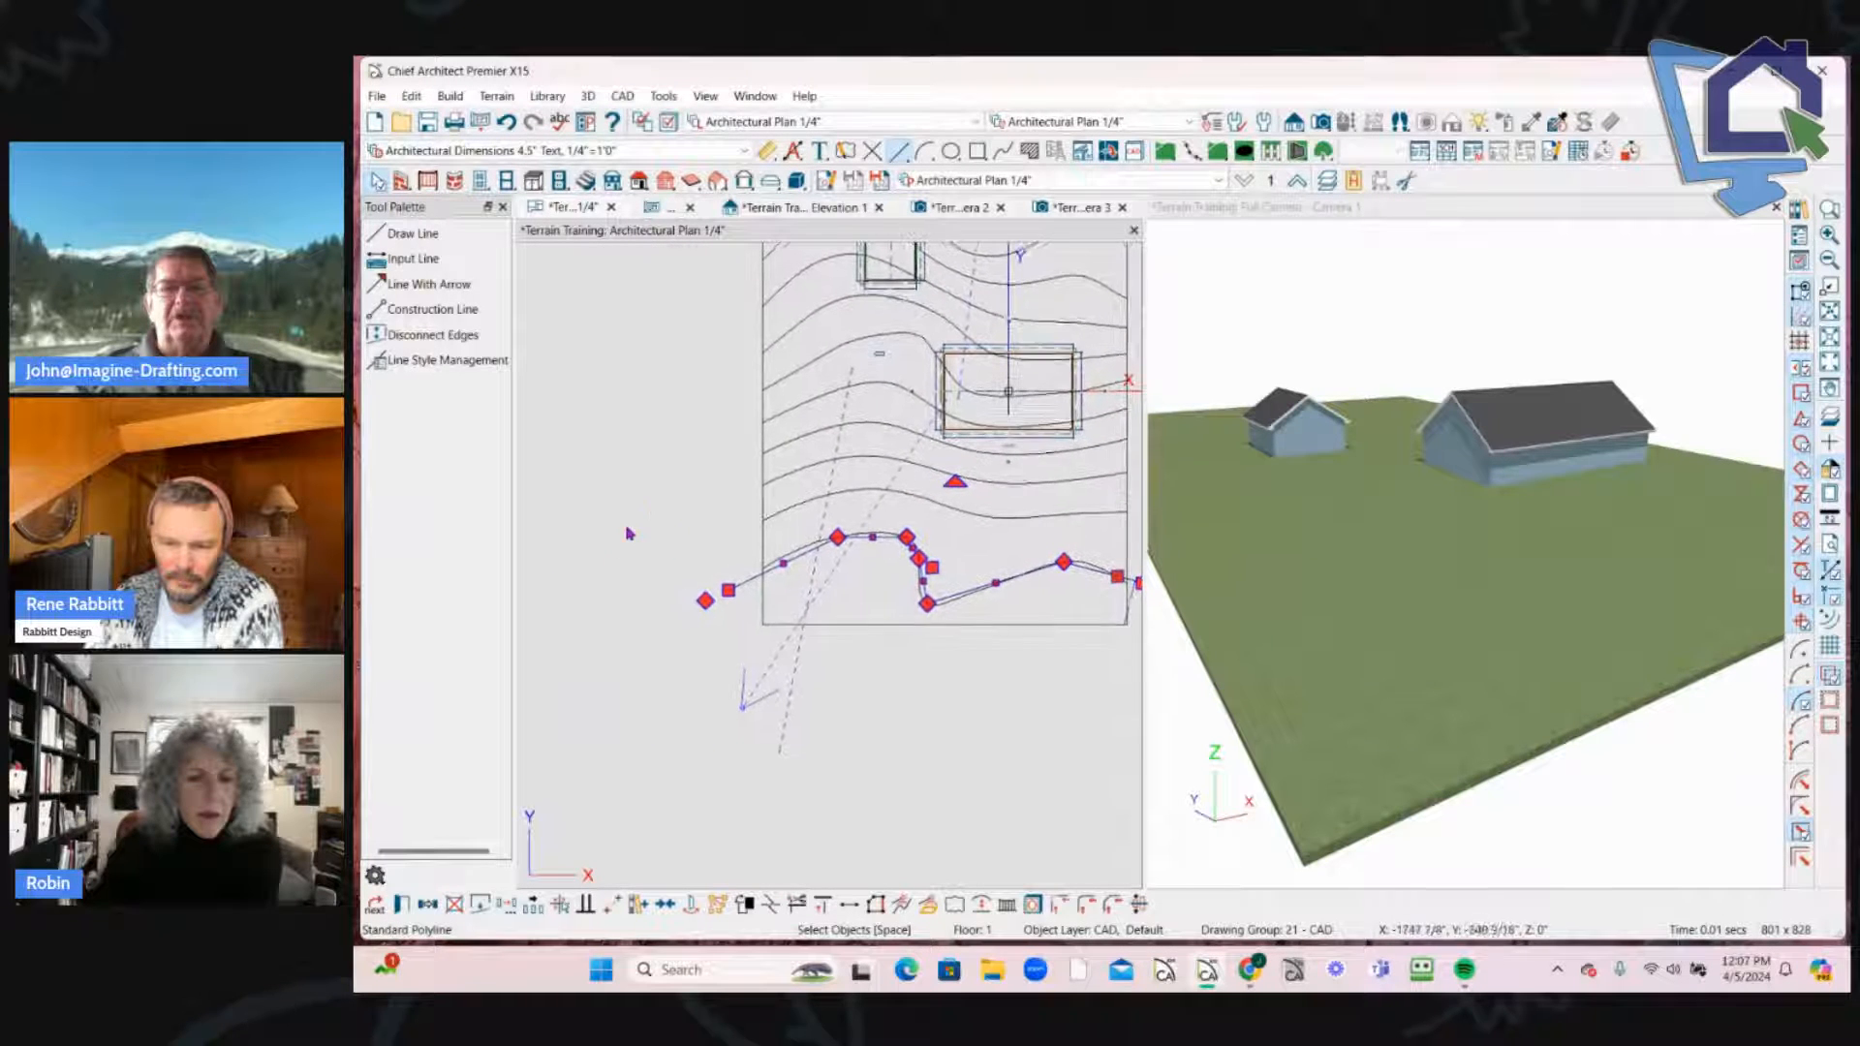
click(668, 513)
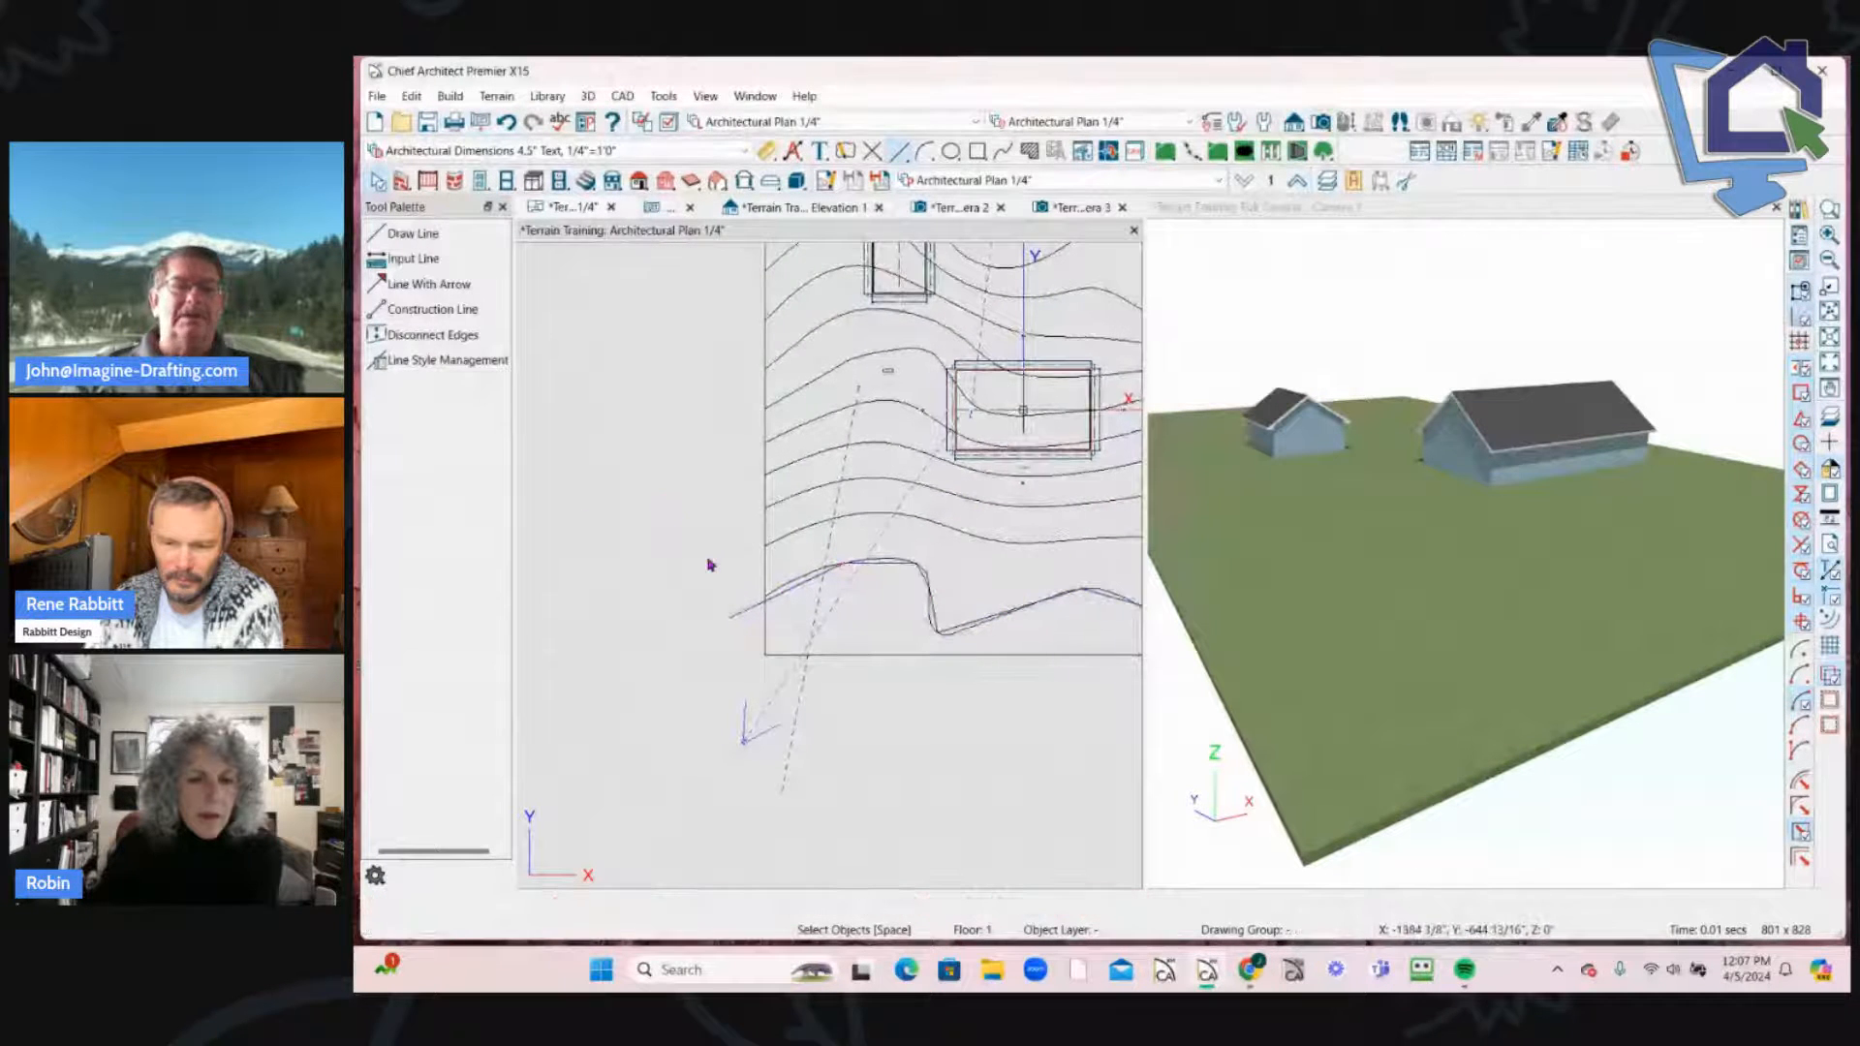
Step: Trace the contour line running through the larger building with connected straight segments, starting and ending just outside the terrain perimeter
click(419, 236)
scroll(738, 511, up, 3)
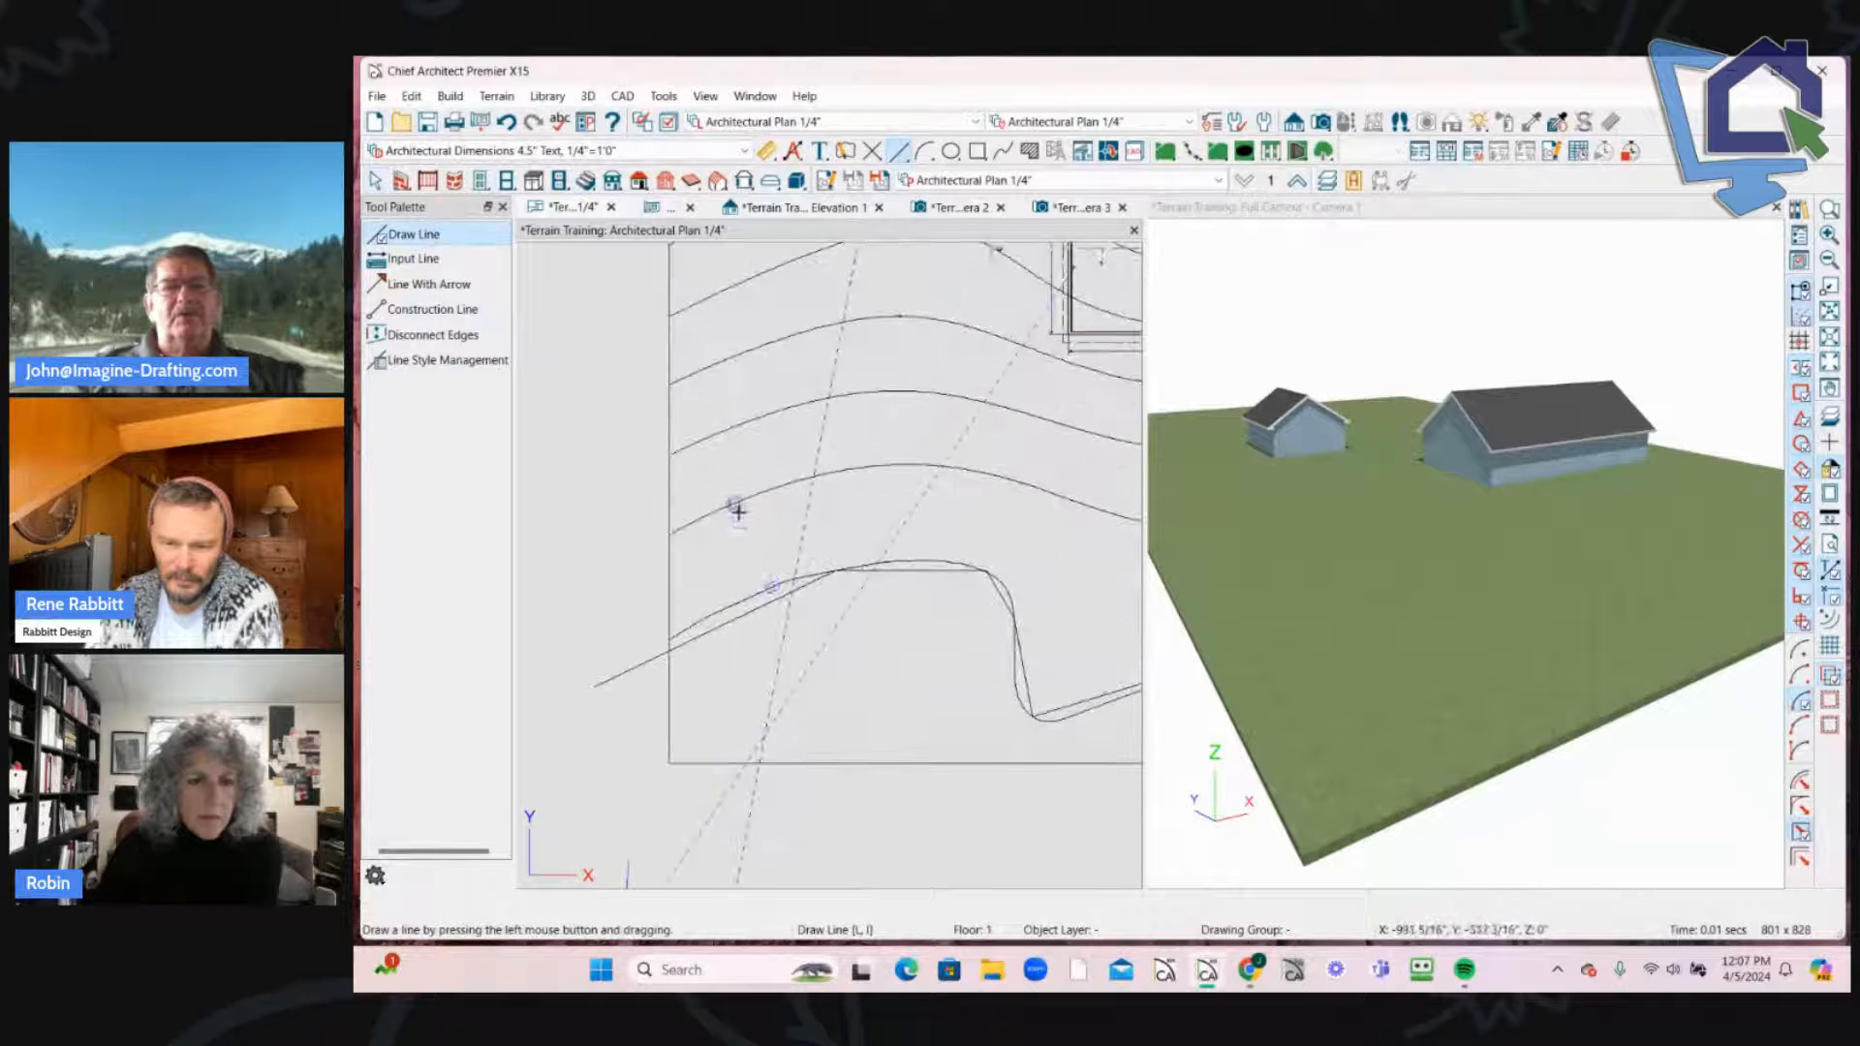
middle_drag(737, 427, 739, 434)
scroll(745, 341, down, 2)
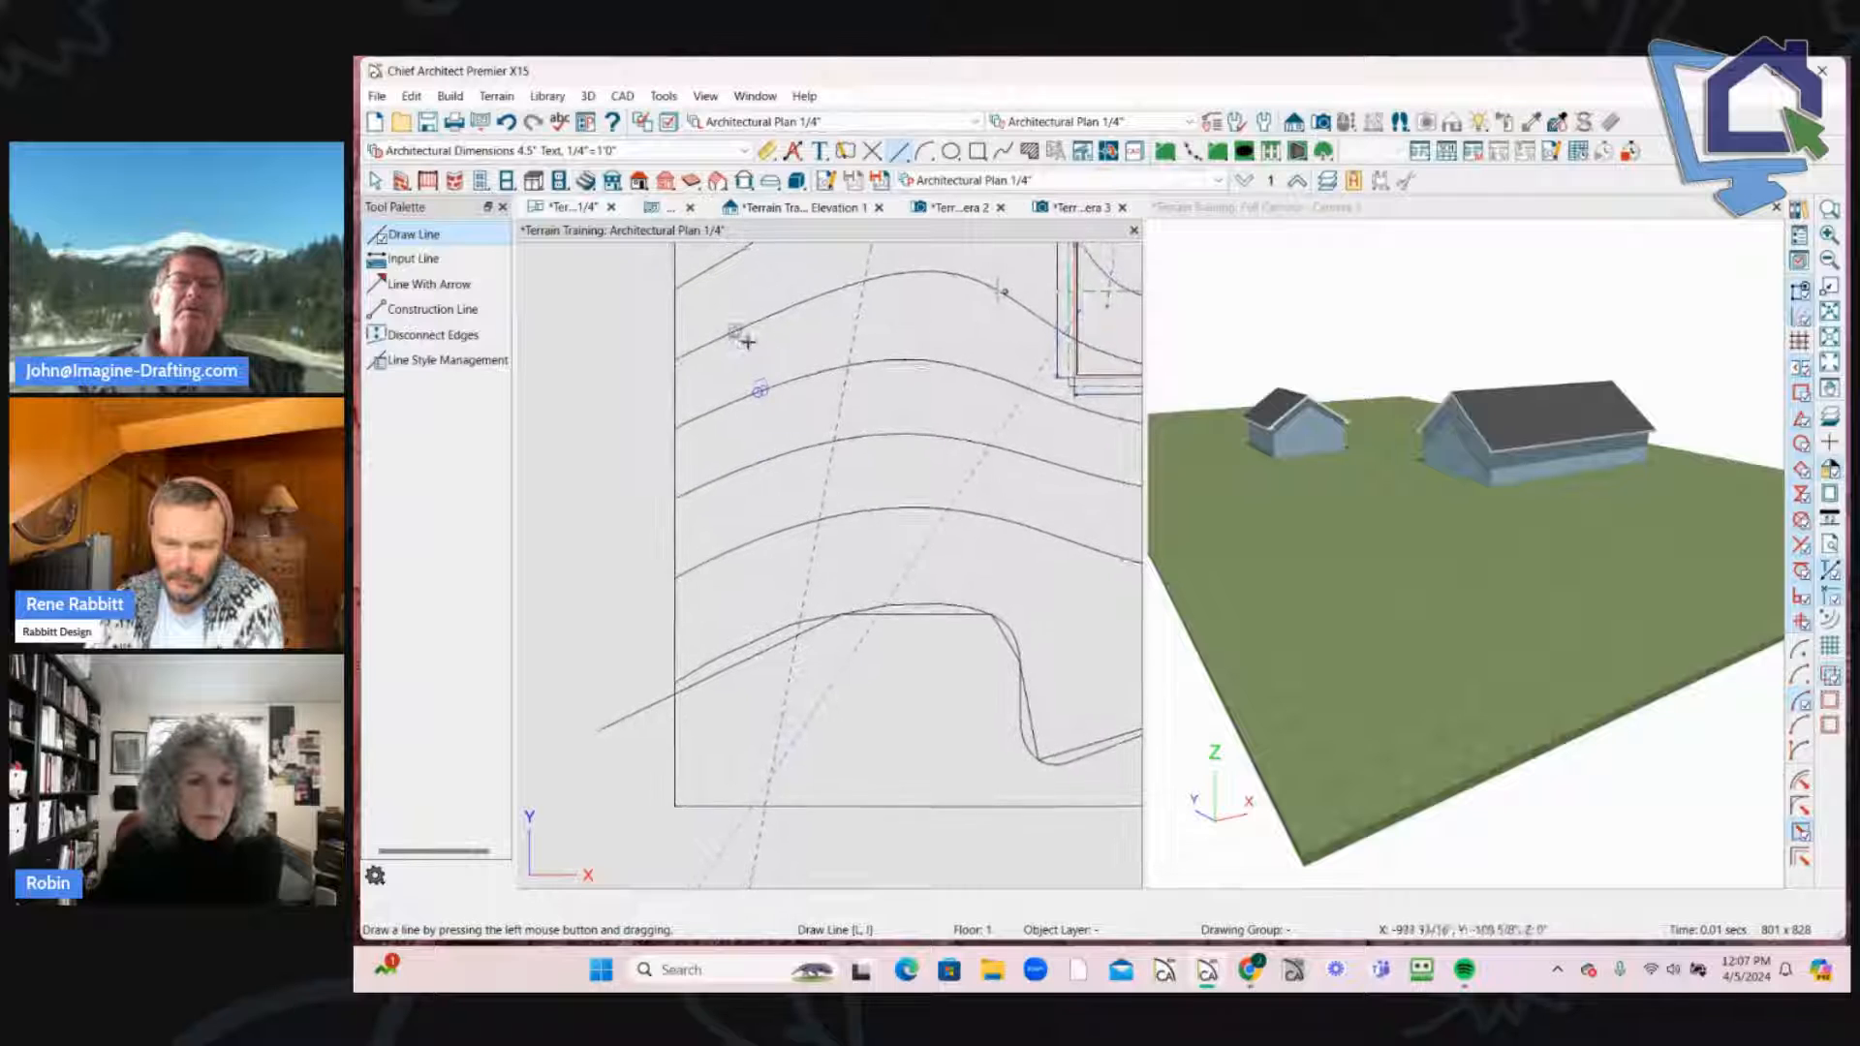
click(884, 273)
middle_drag(1027, 284, 819, 254)
middle_drag(930, 358, 741, 337)
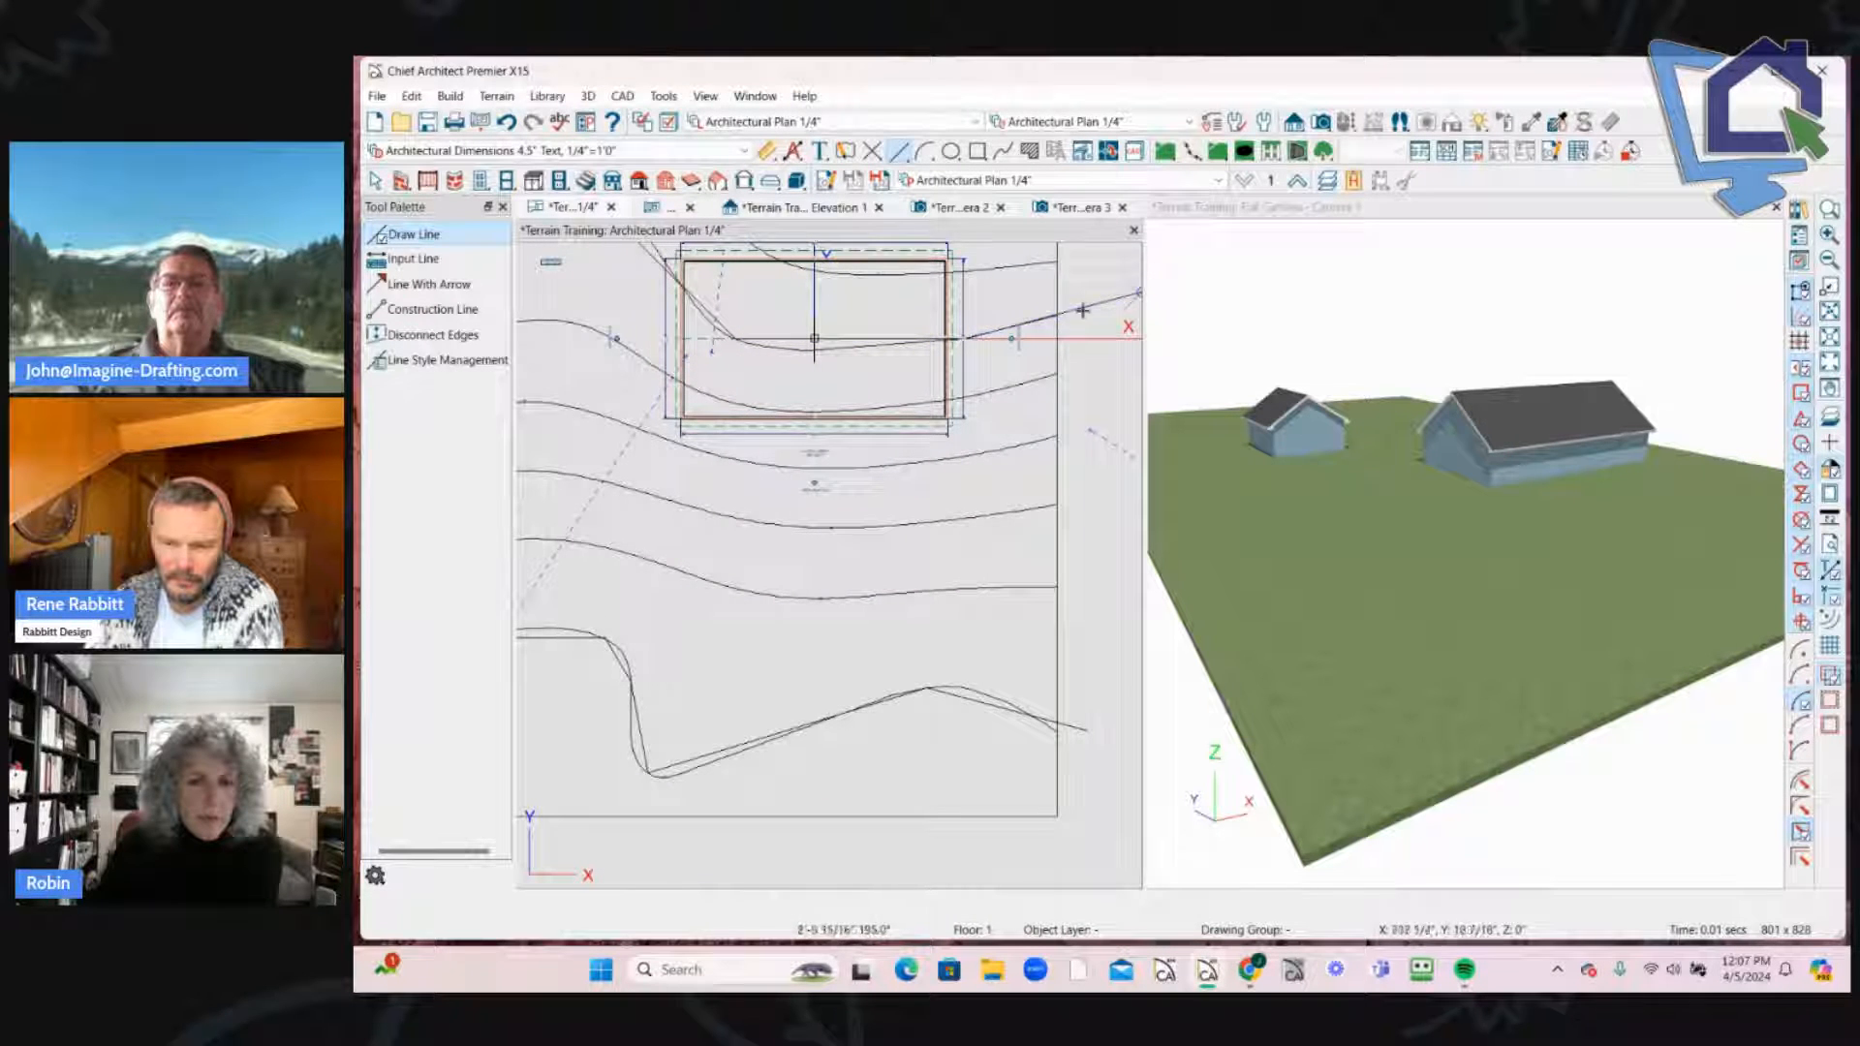
scroll(1091, 387, down, 3)
key(space)
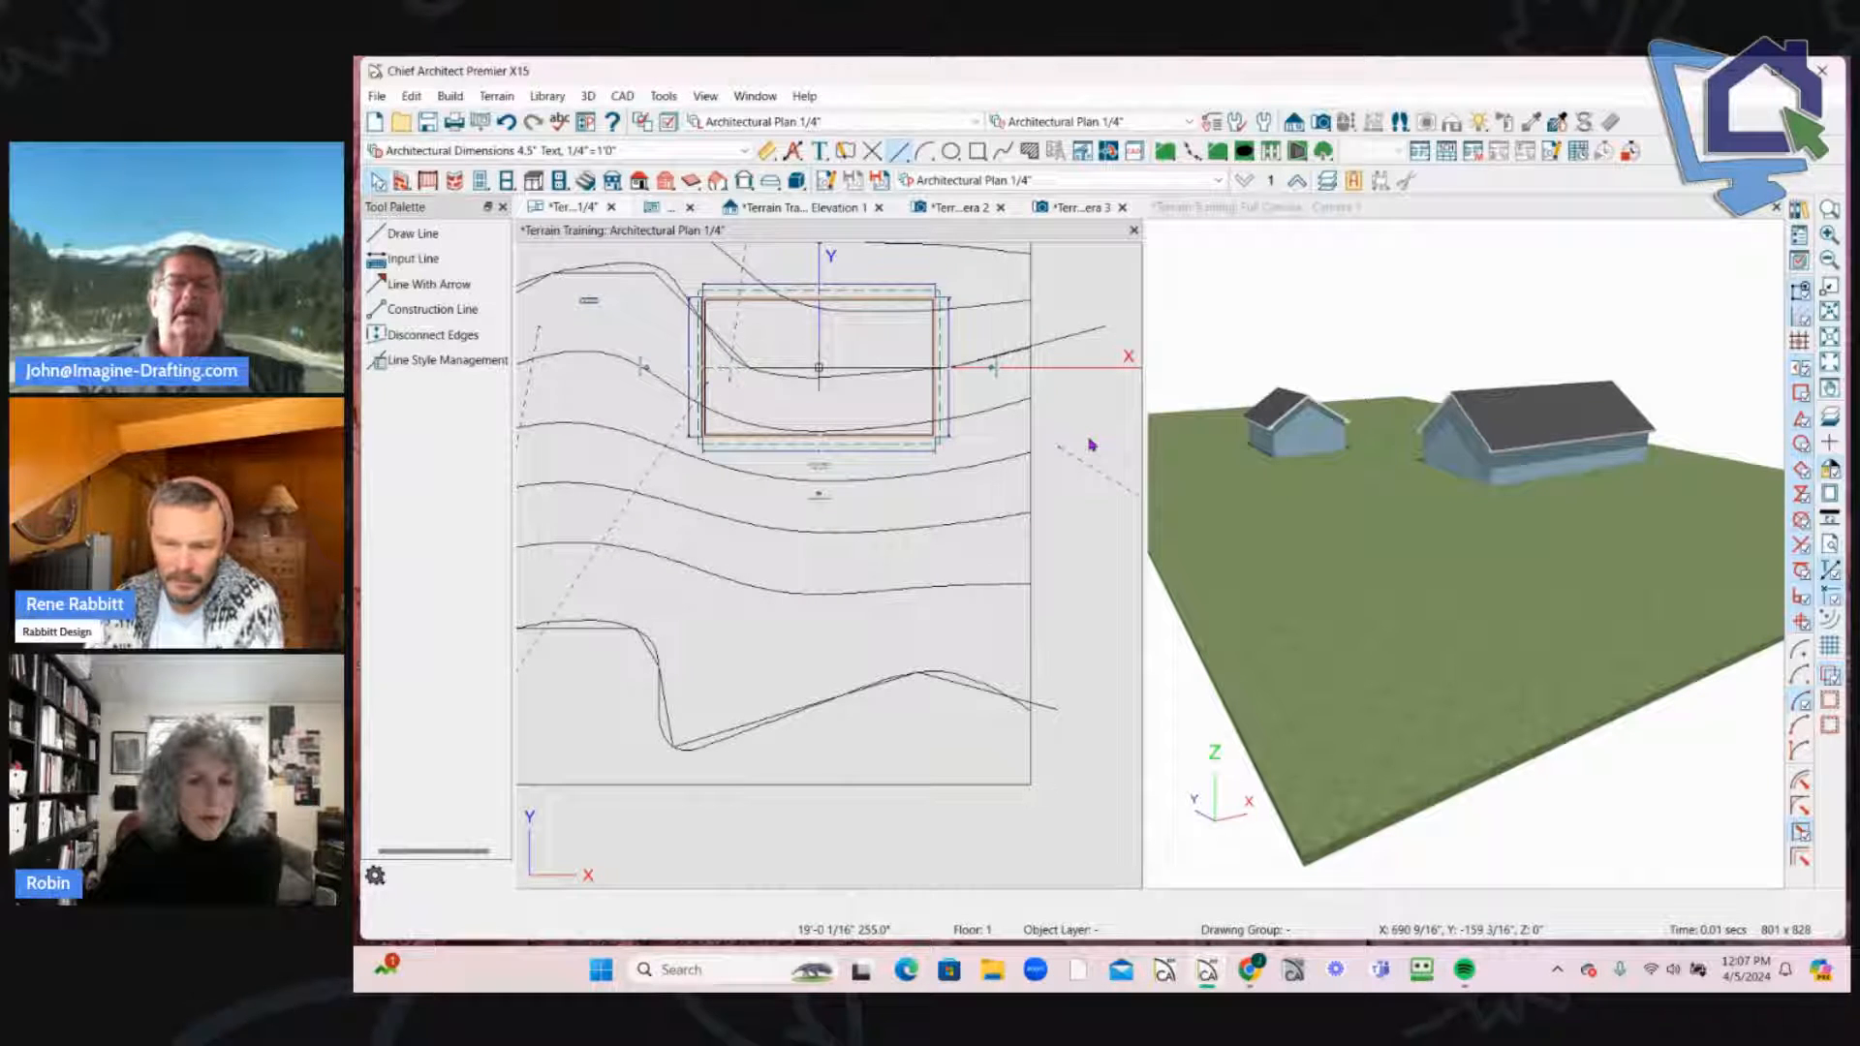
Step: Trace the contour line passing just above the smaller building with connected straight segments, extending both ends beyond the terrain perimeter
scroll(1091, 445, down, 3)
key(space)
drag(703, 342, 895, 248)
middle_drag(895, 248, 787, 282)
mouse_move(813, 282)
mouse_down()
mouse_move(881, 291)
mouse_move(934, 386)
mouse_move(957, 372)
mouse_move(908, 348)
mouse_move(947, 340)
mouse_move(1051, 380)
mouse_up()
key(Escape)
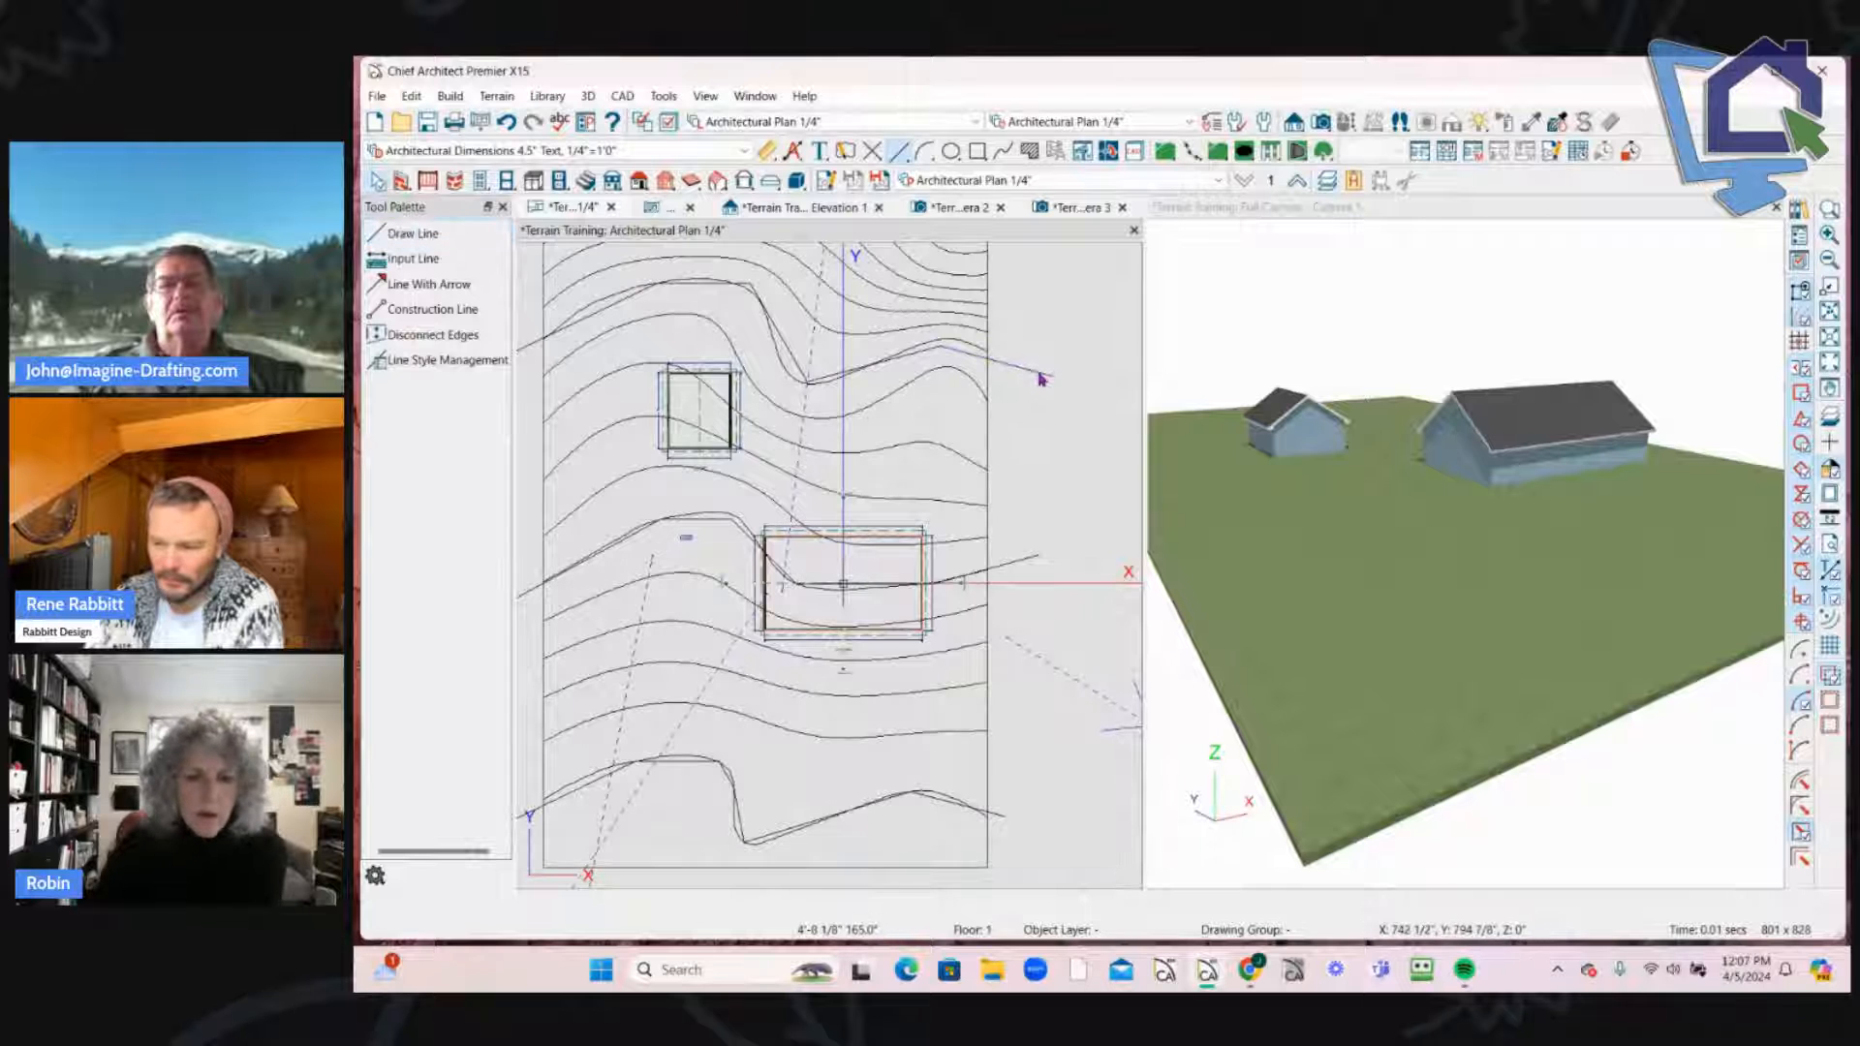
scroll(1046, 377, down, 2)
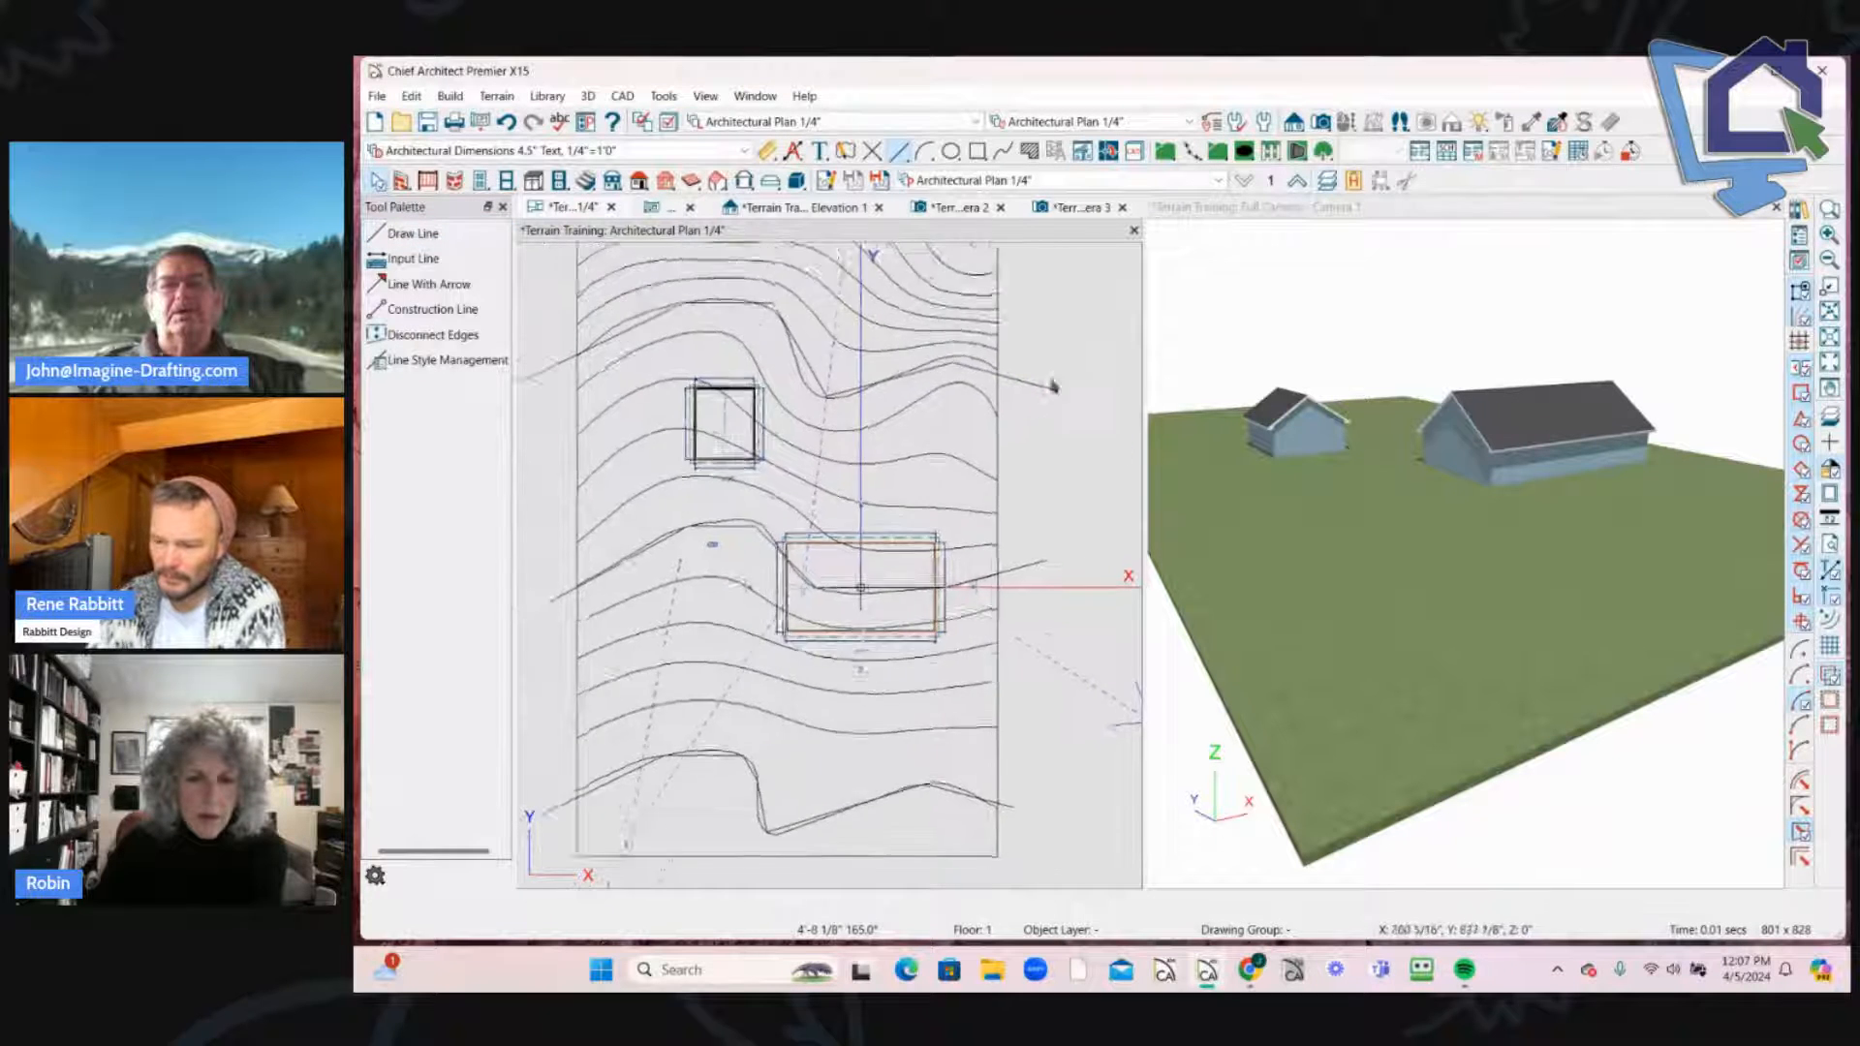
Step: Trace the contour just above the closely spaced band in the upper terrain with straight segments, extending past both side edges
click(411, 236)
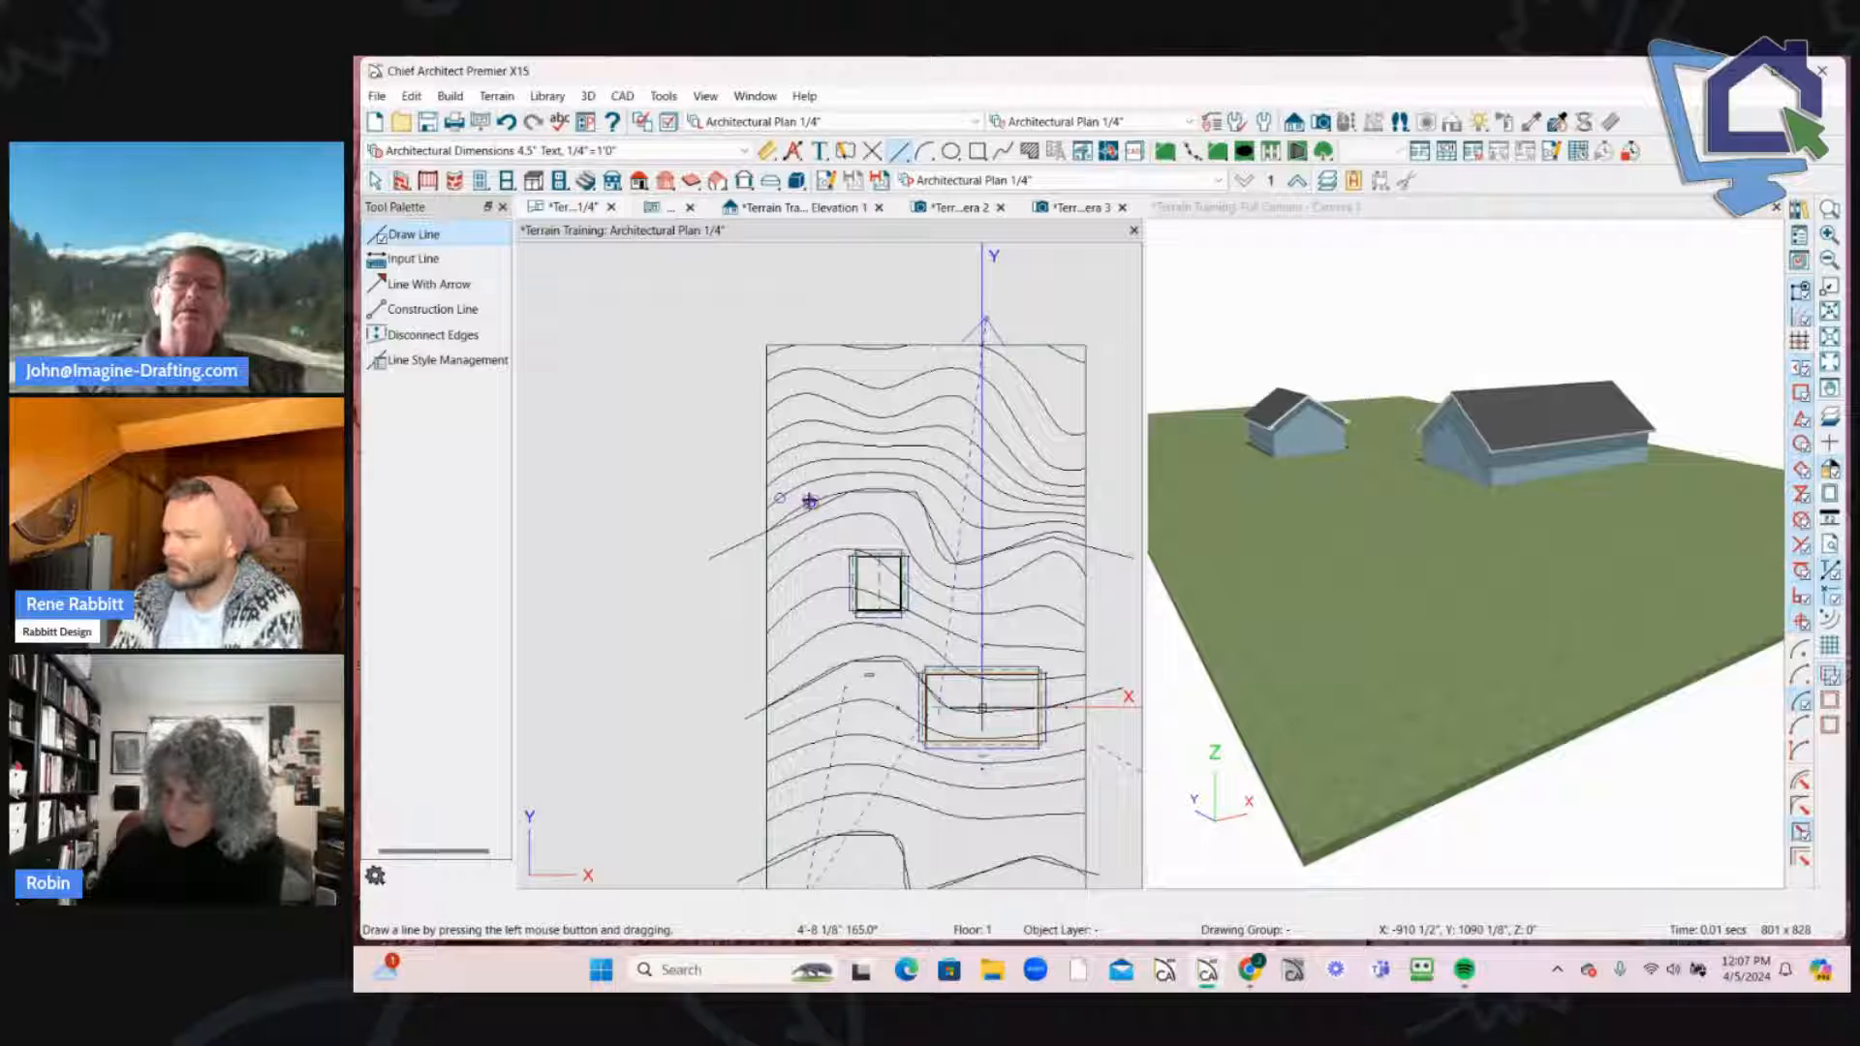
scroll(809, 501, up, 3)
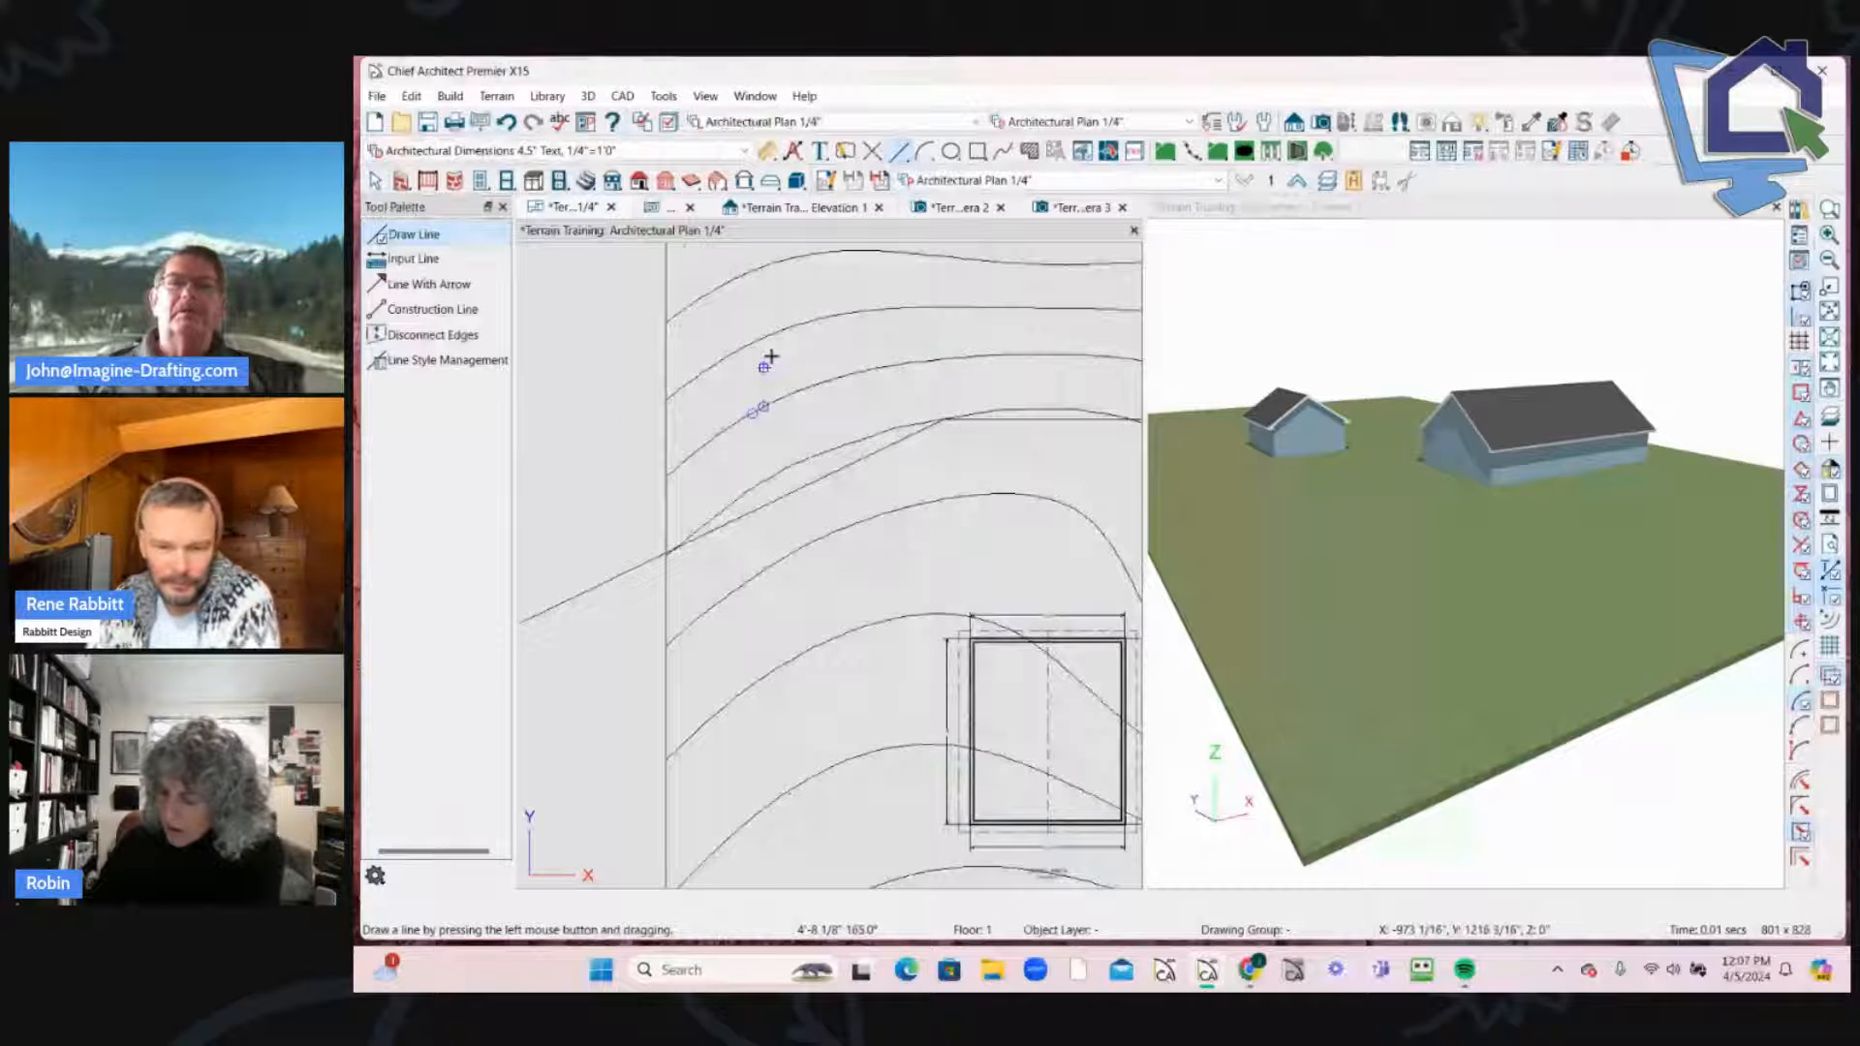
middle_drag(771, 357, 778, 576)
scroll(778, 577, down, 1)
mouse_move(615, 424)
mouse_down()
mouse_move(747, 357)
mouse_move(1010, 412)
mouse_move(878, 350)
mouse_up()
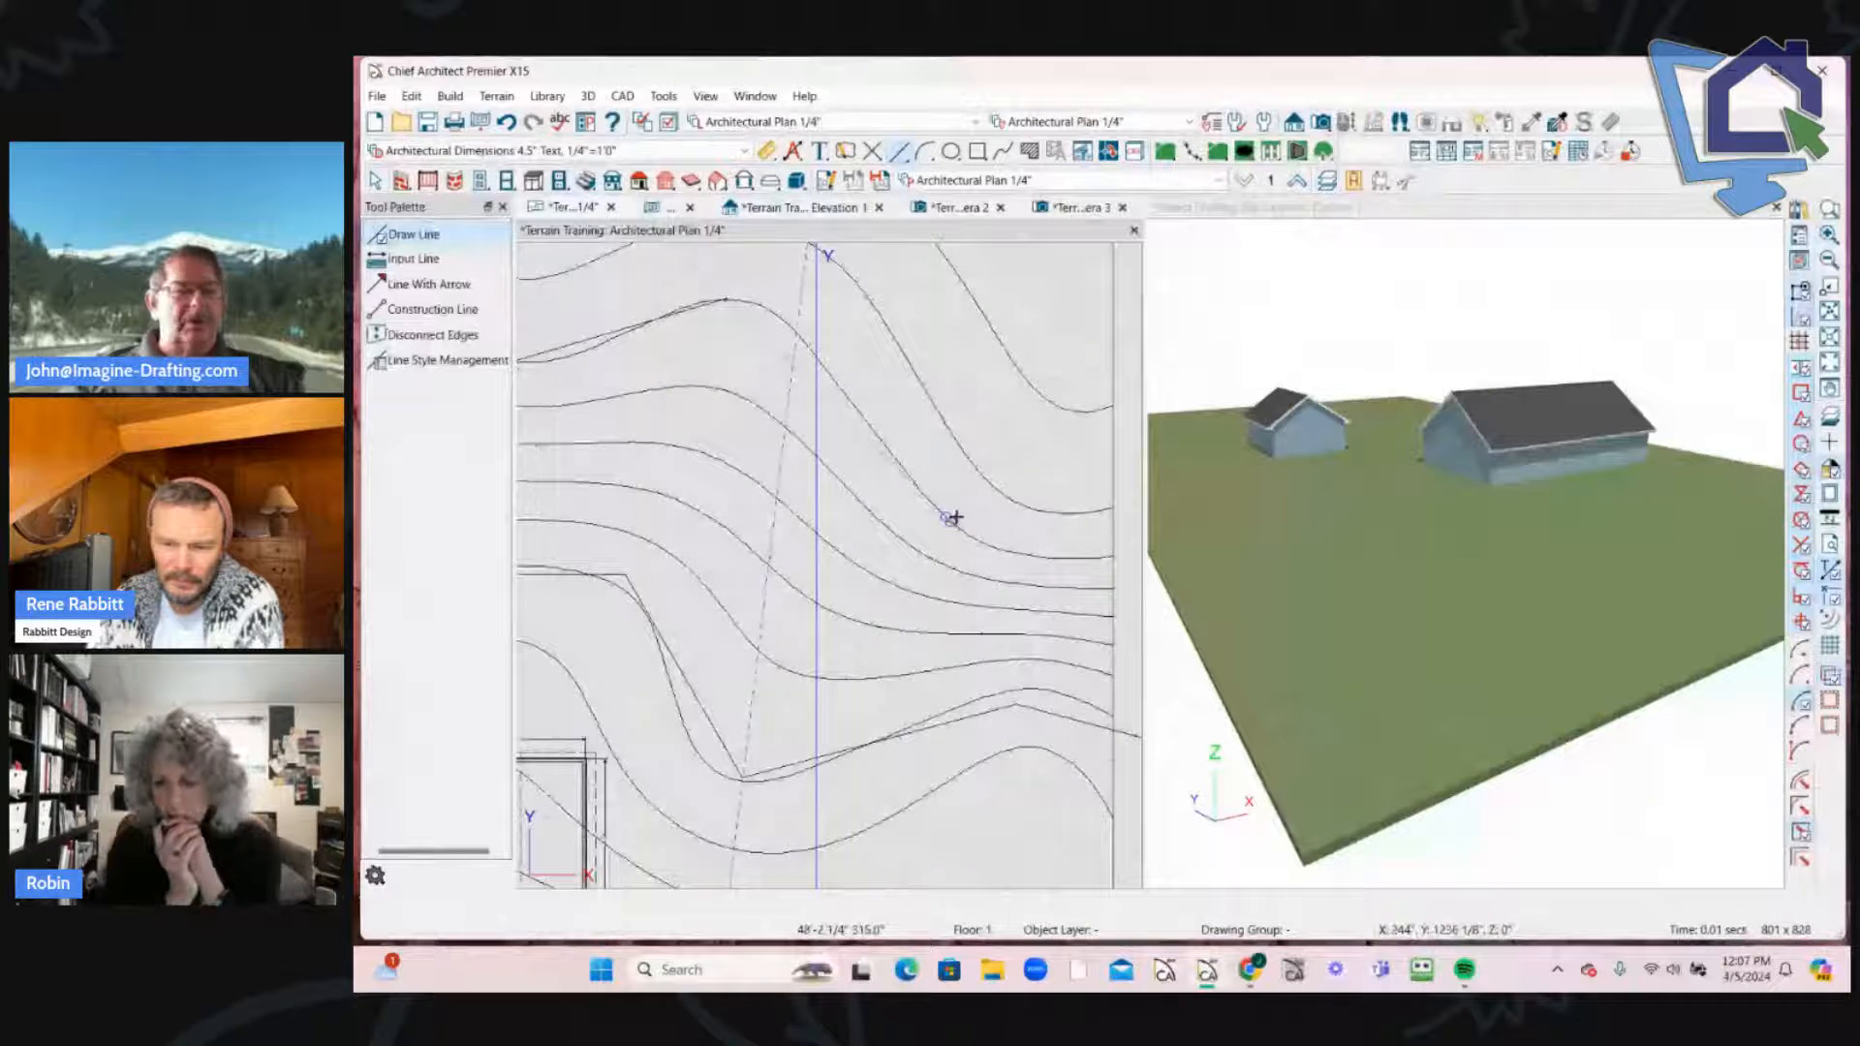
click(946, 553)
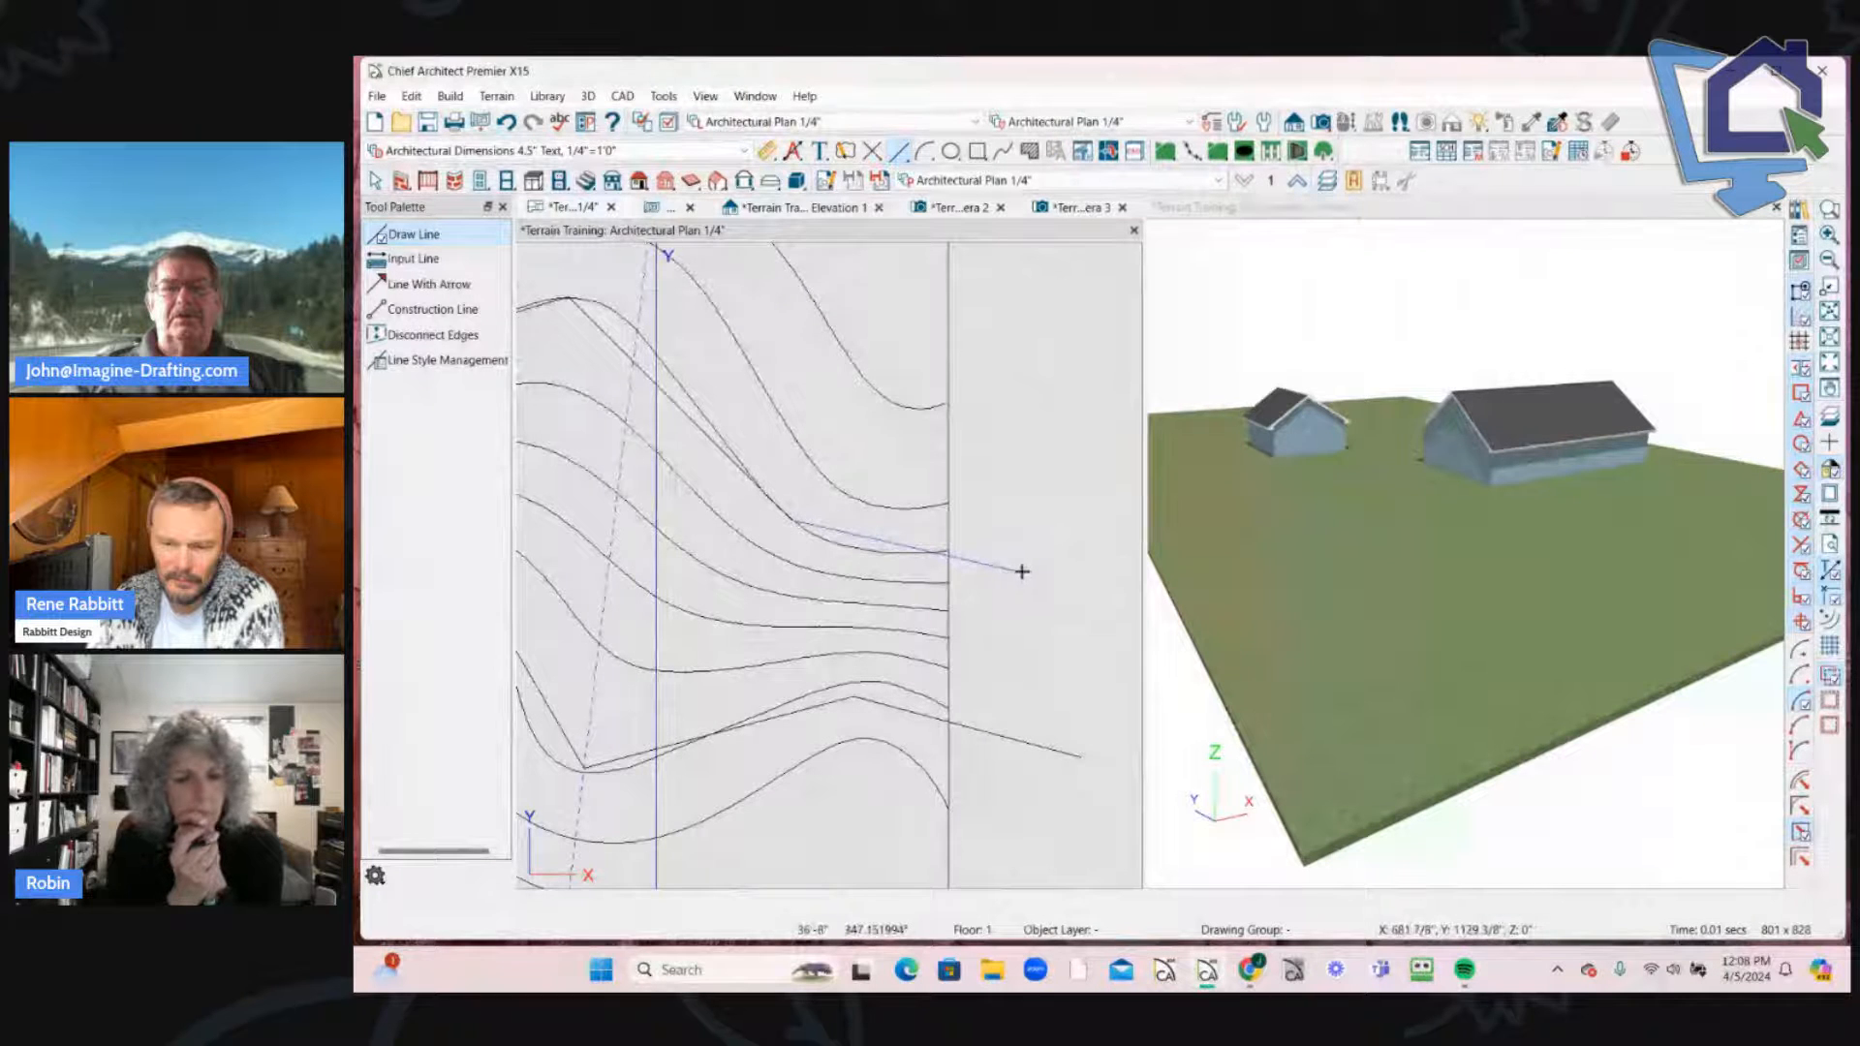
key(Escape)
scroll(1005, 532, down, 5)
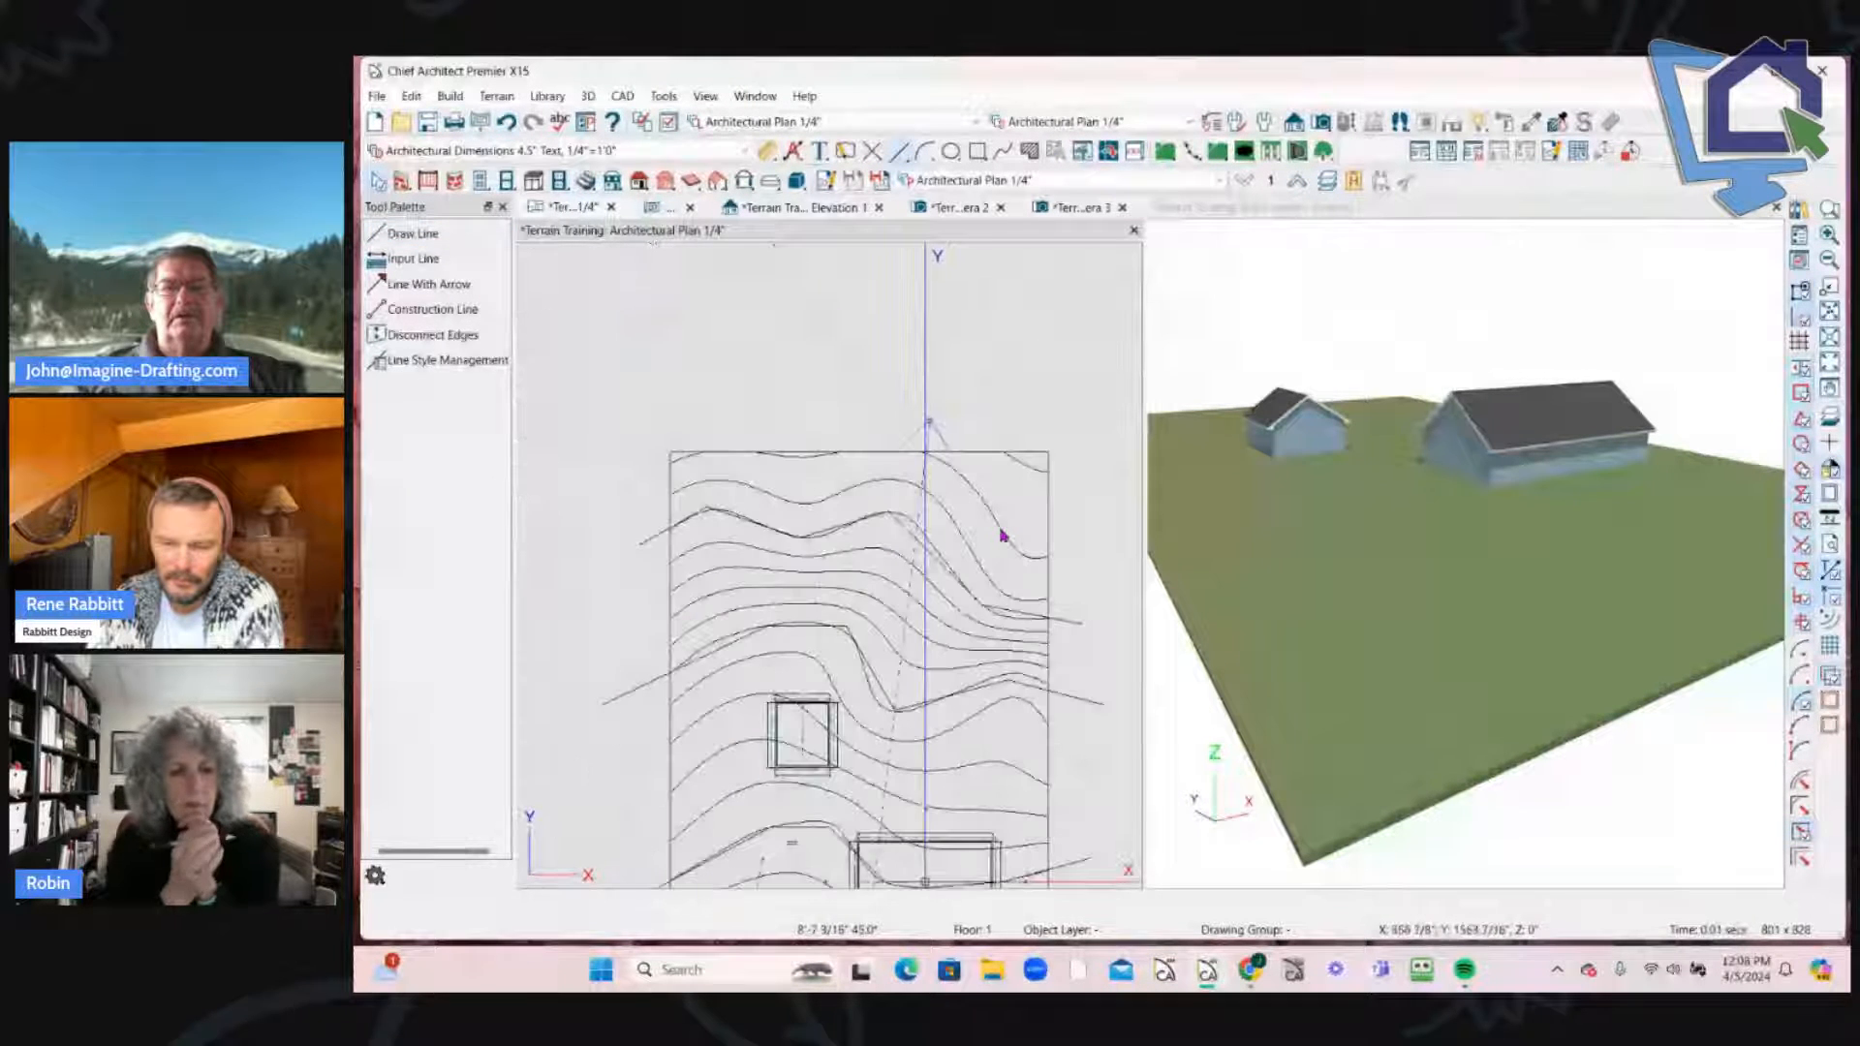
scroll(906, 530, up, 2)
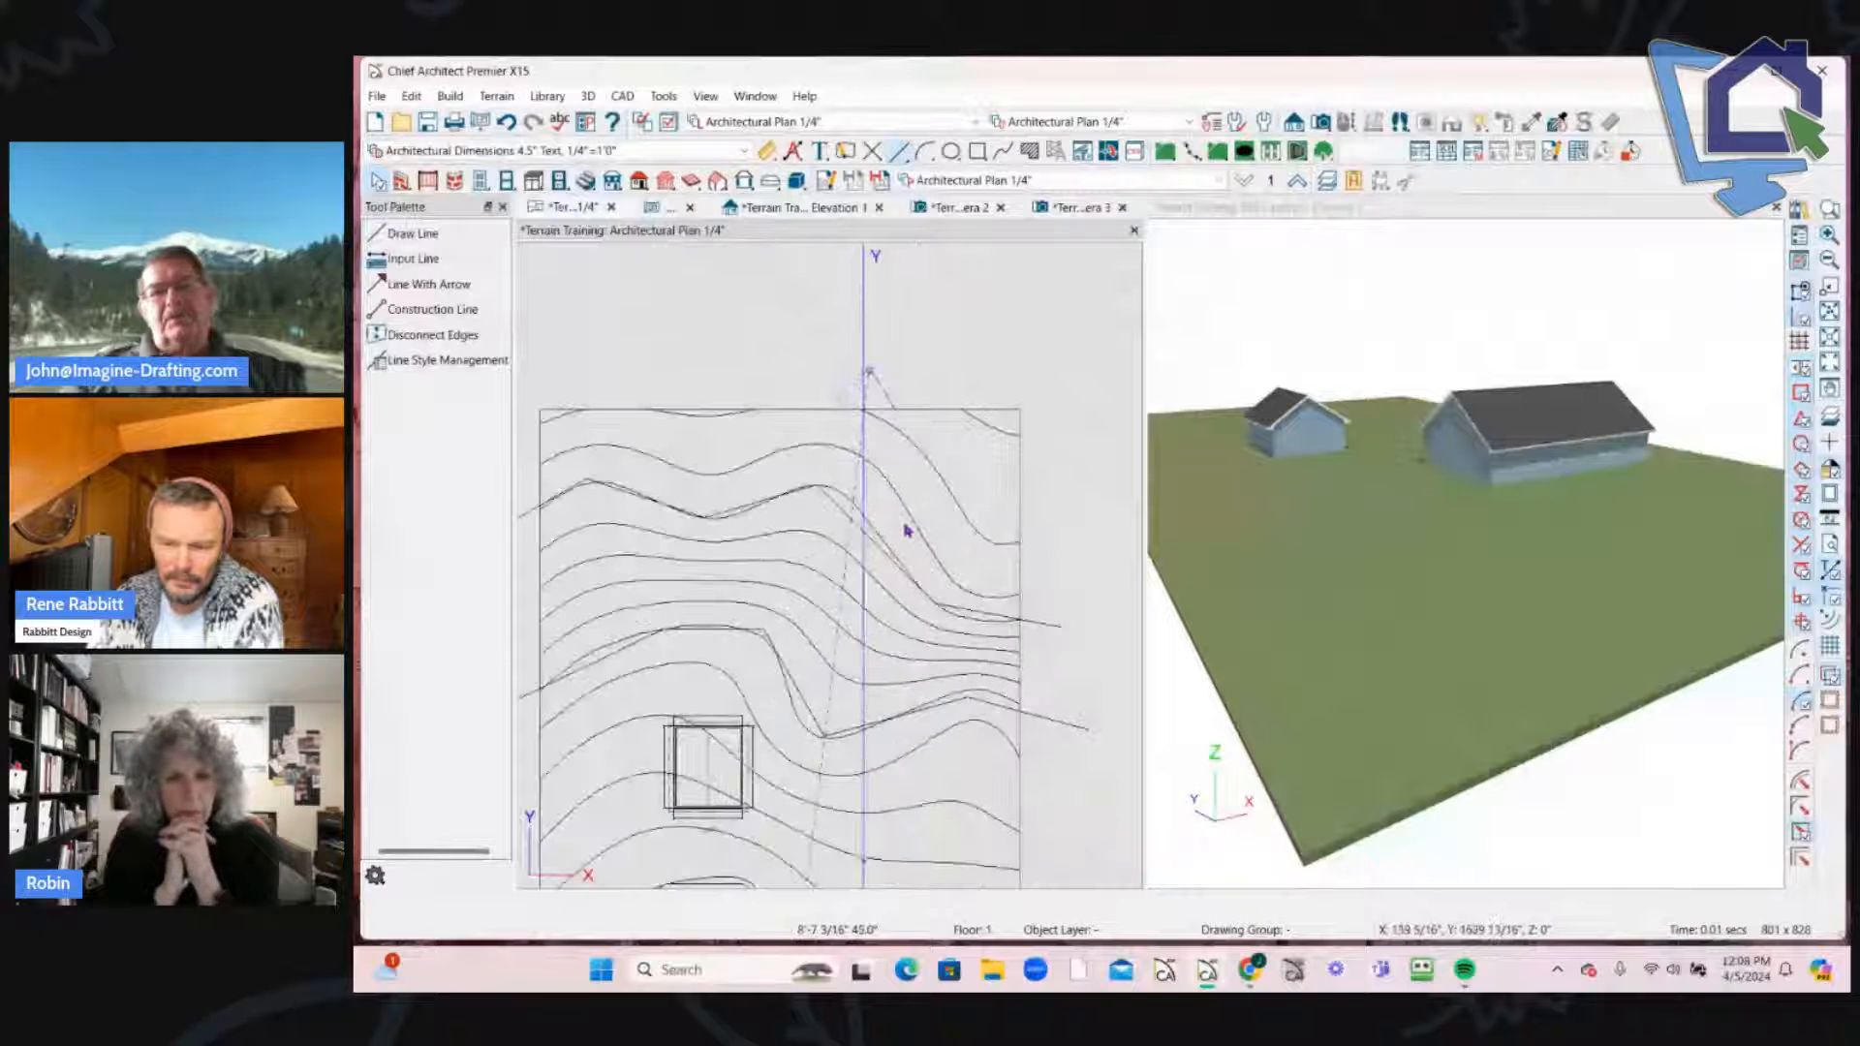
scroll(913, 523, up, 2)
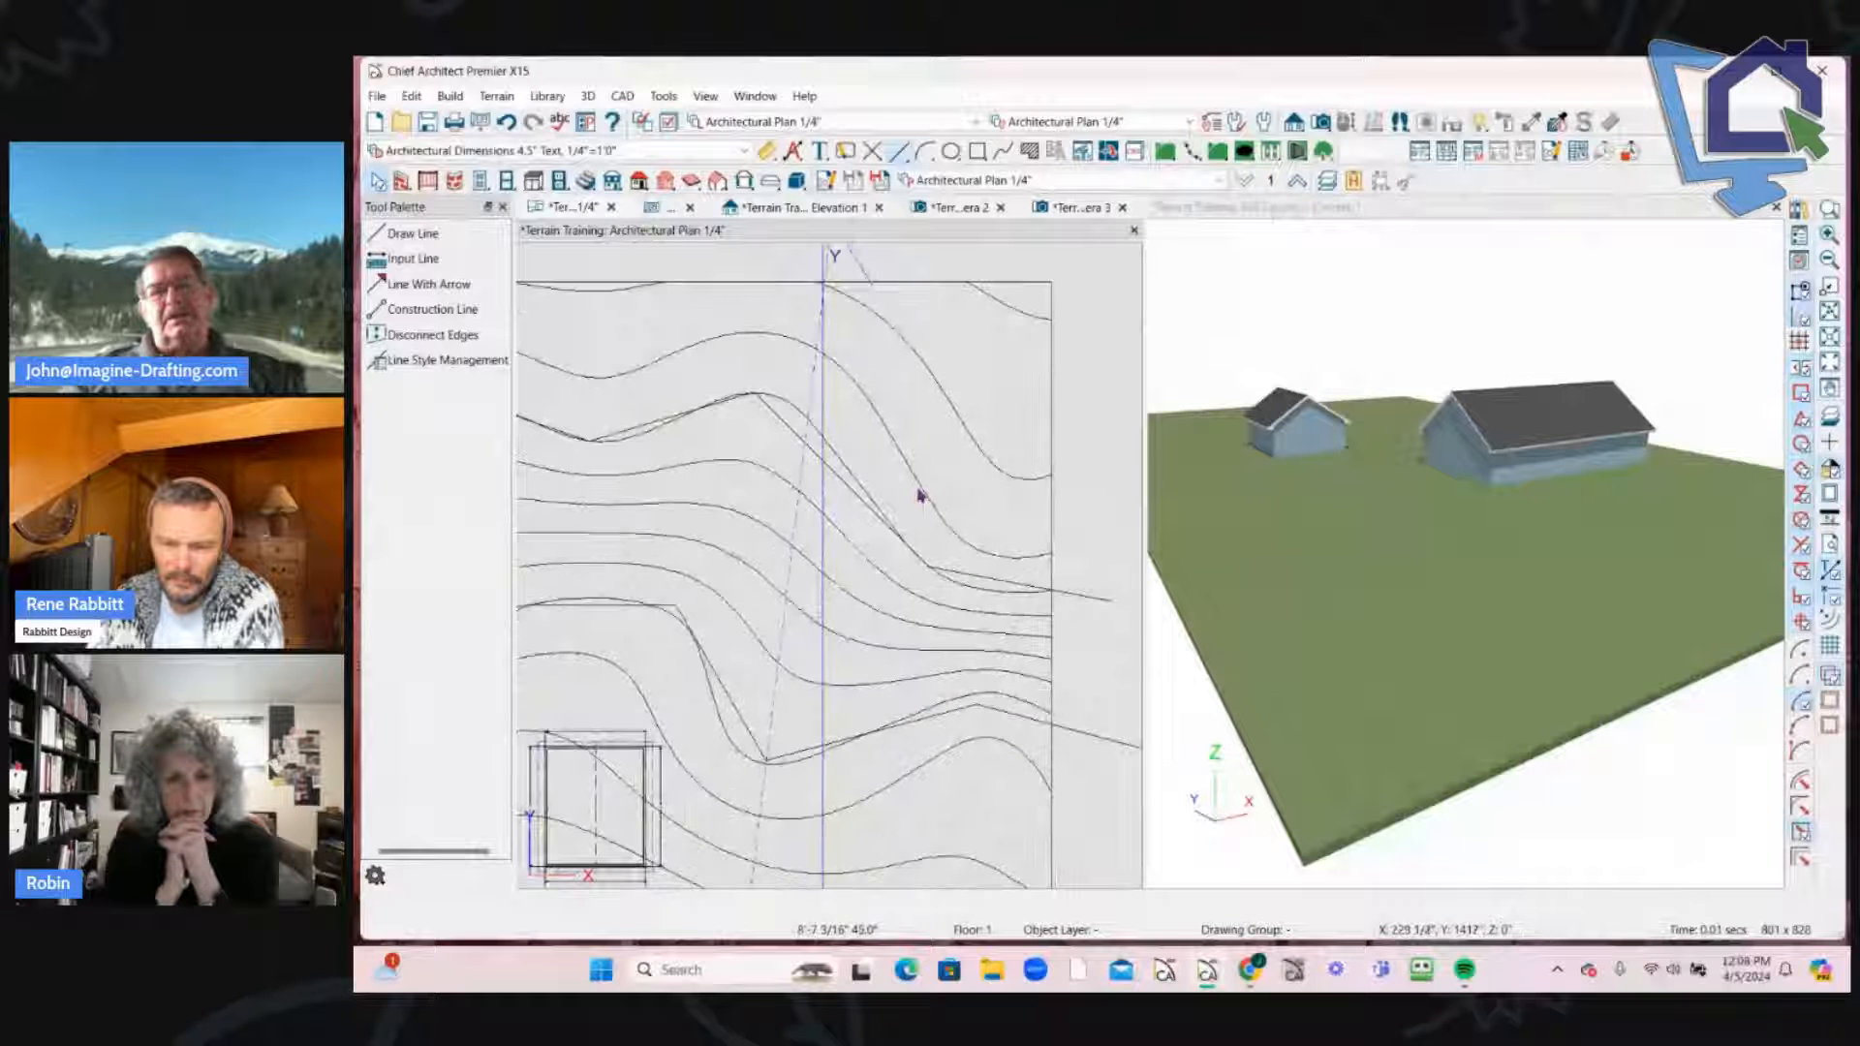
scroll(1005, 336, down, 3)
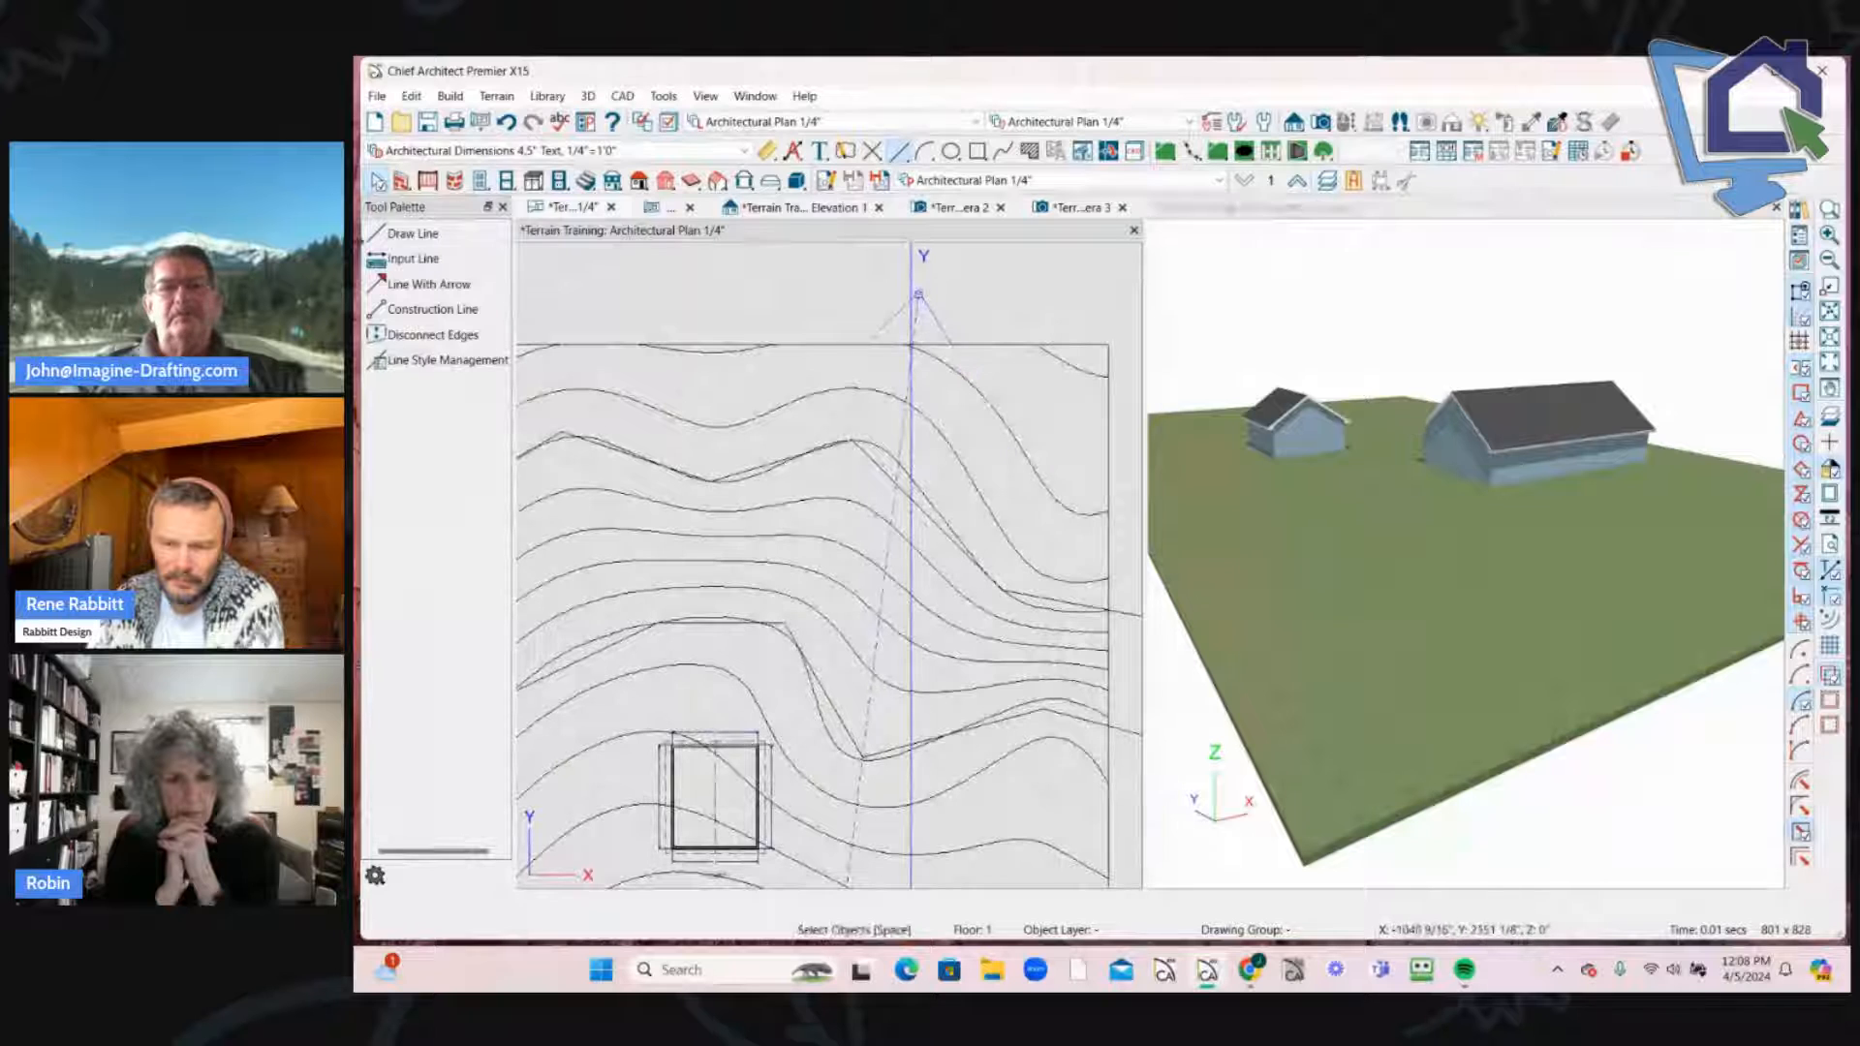
Step: Trace the contour near the terrain's upper-right corner with straight segments, running from above the top edge to beyond the right edge
click(413, 233)
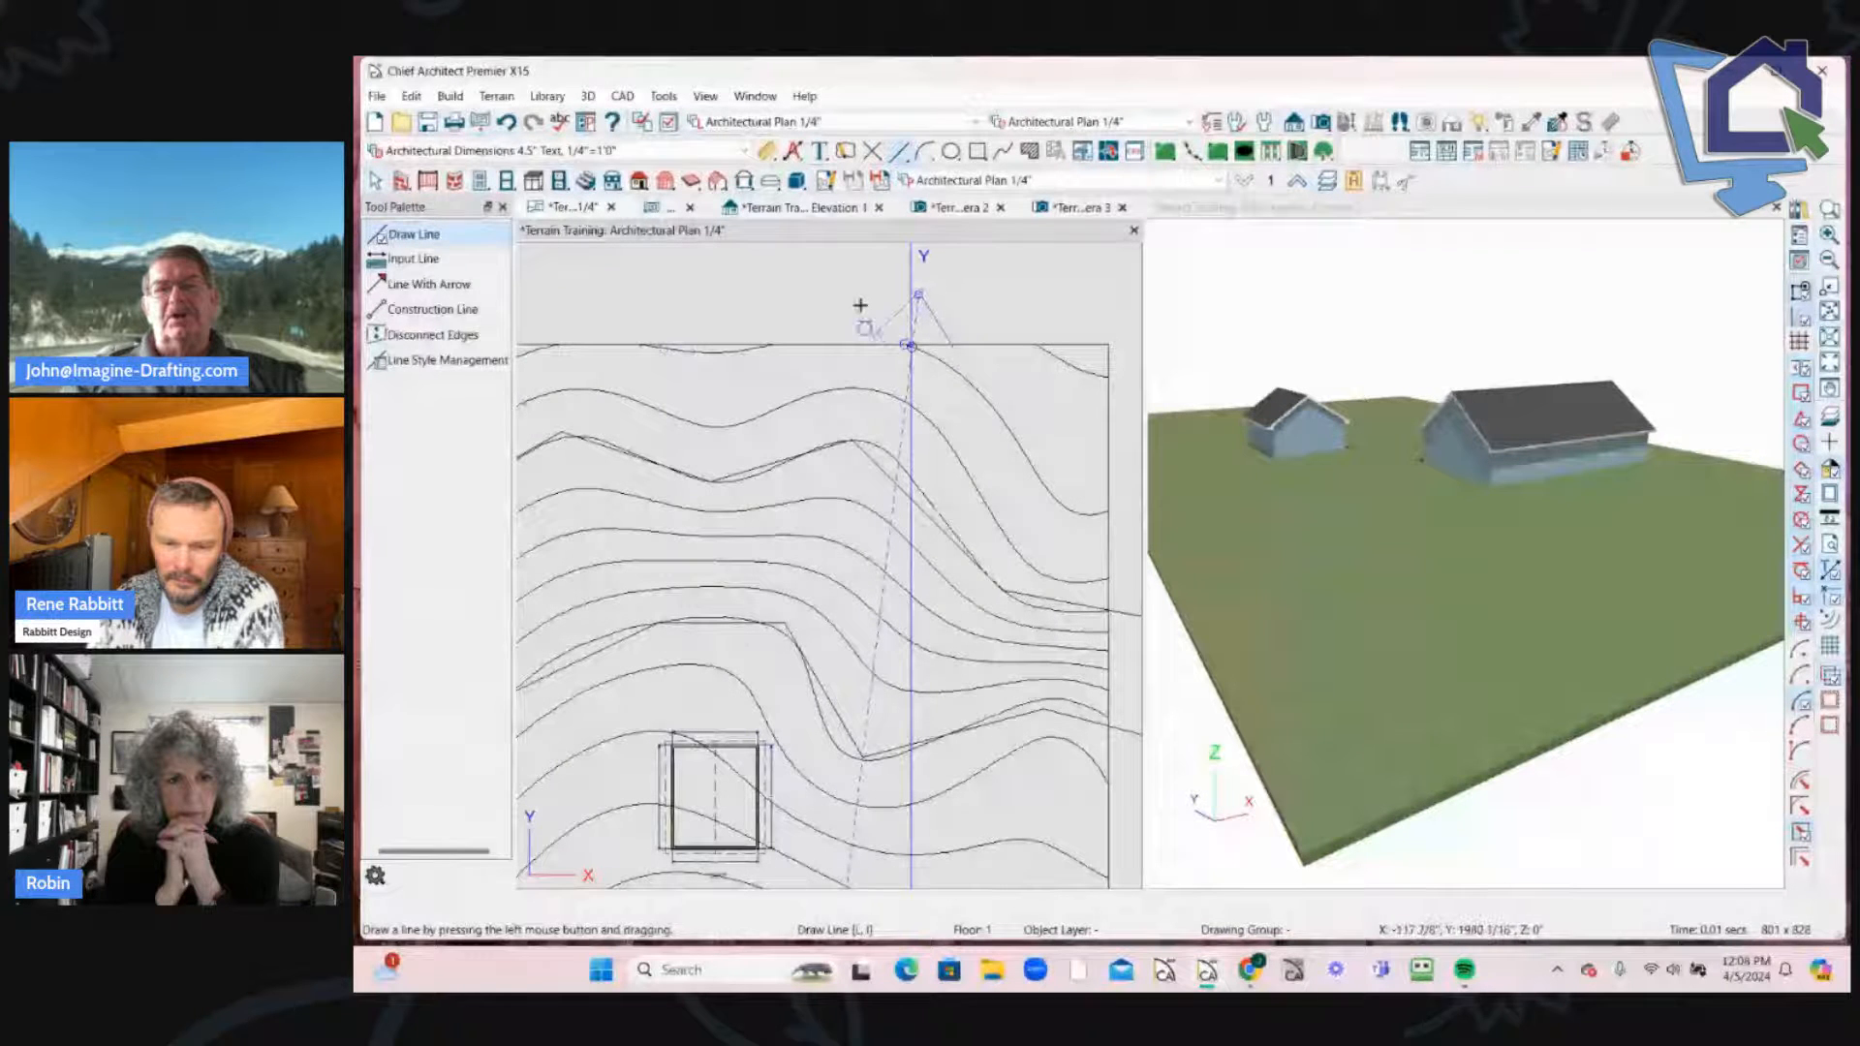
drag(859, 305, 1134, 536)
key(Escape)
scroll(799, 387, down, 5)
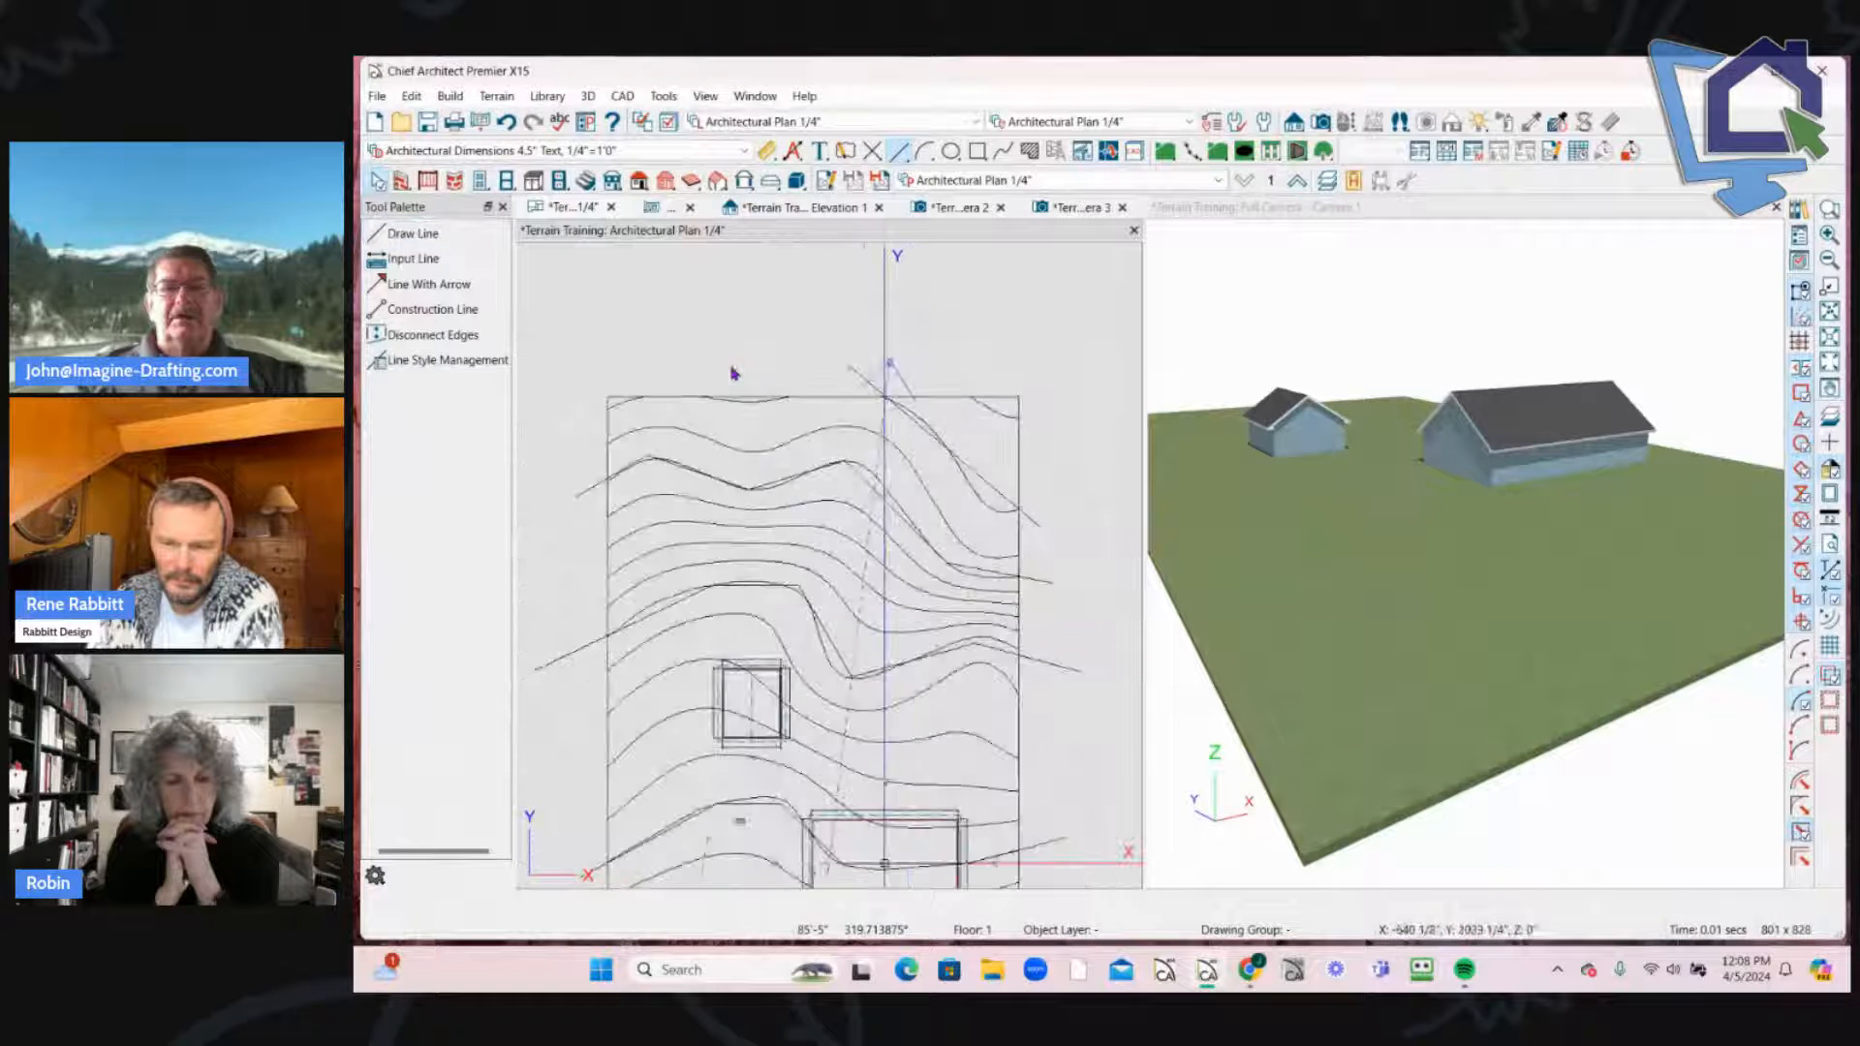
scroll(945, 688, up, 3)
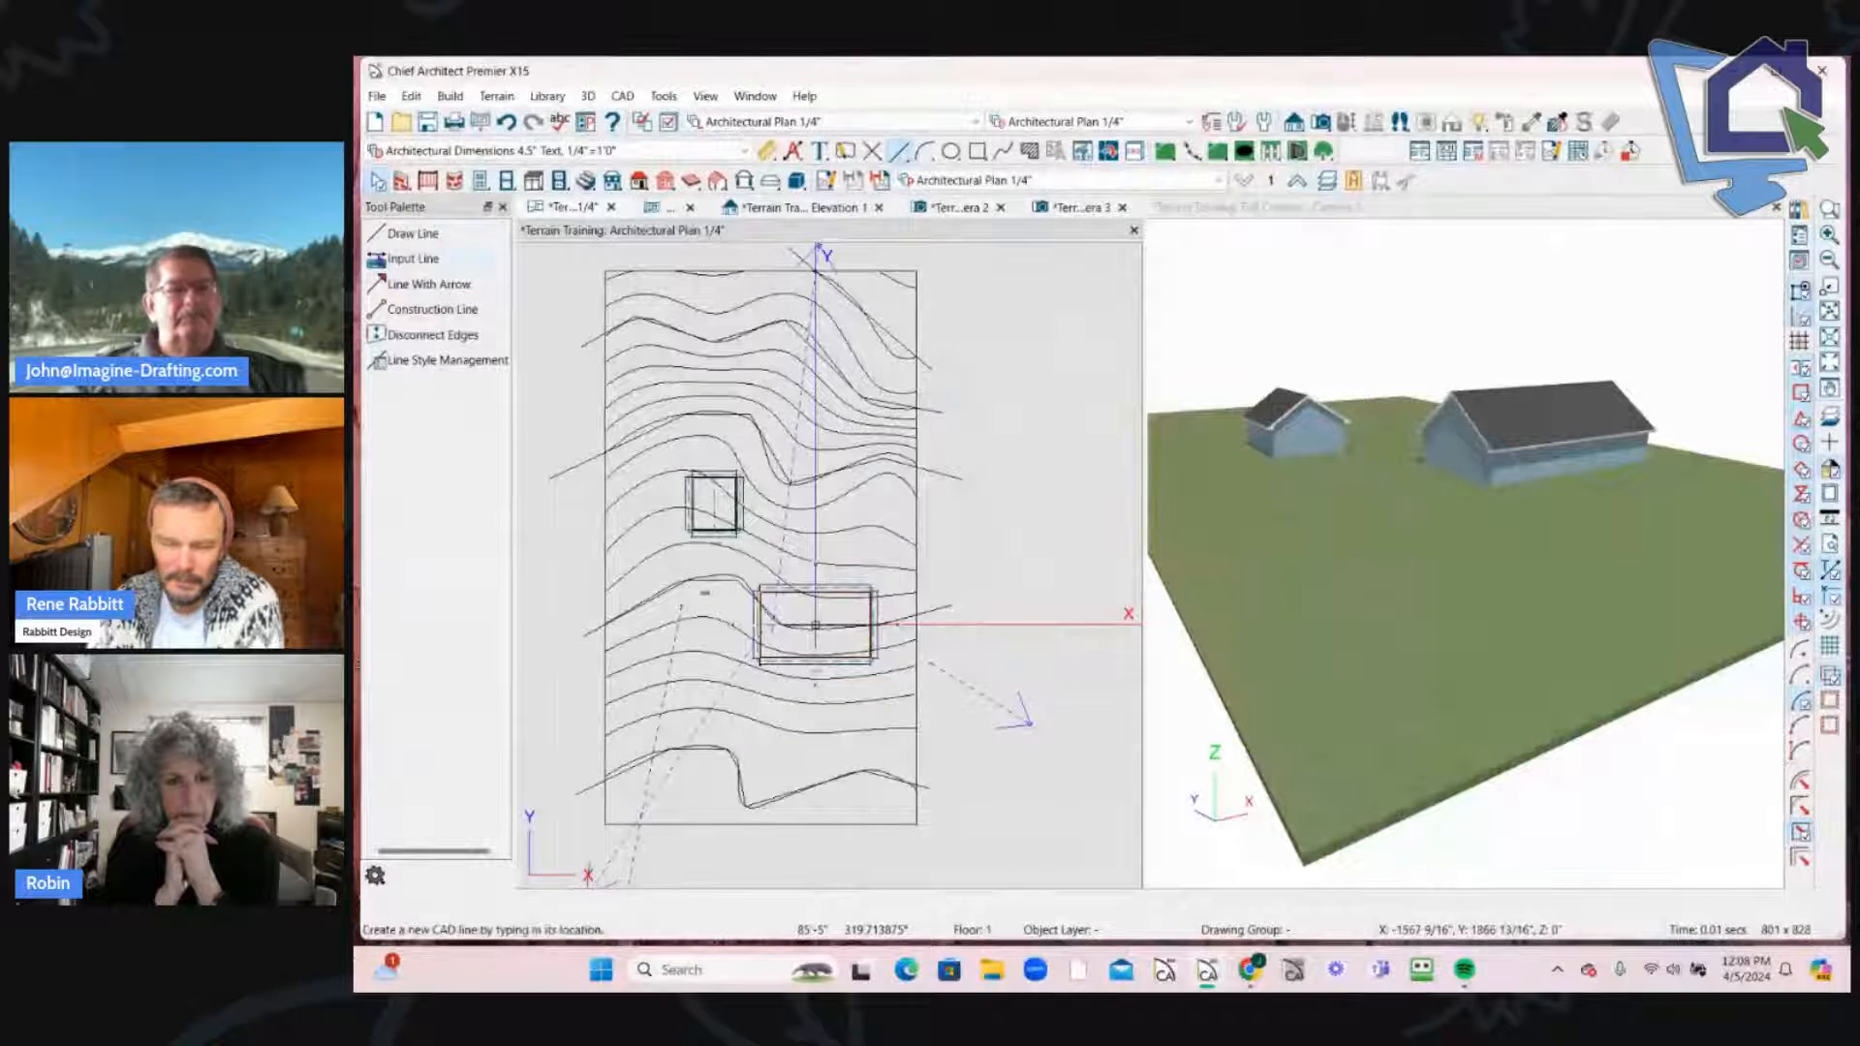
Step: Select all five traced contour lines together and open their object specification
click(423, 240)
click(417, 239)
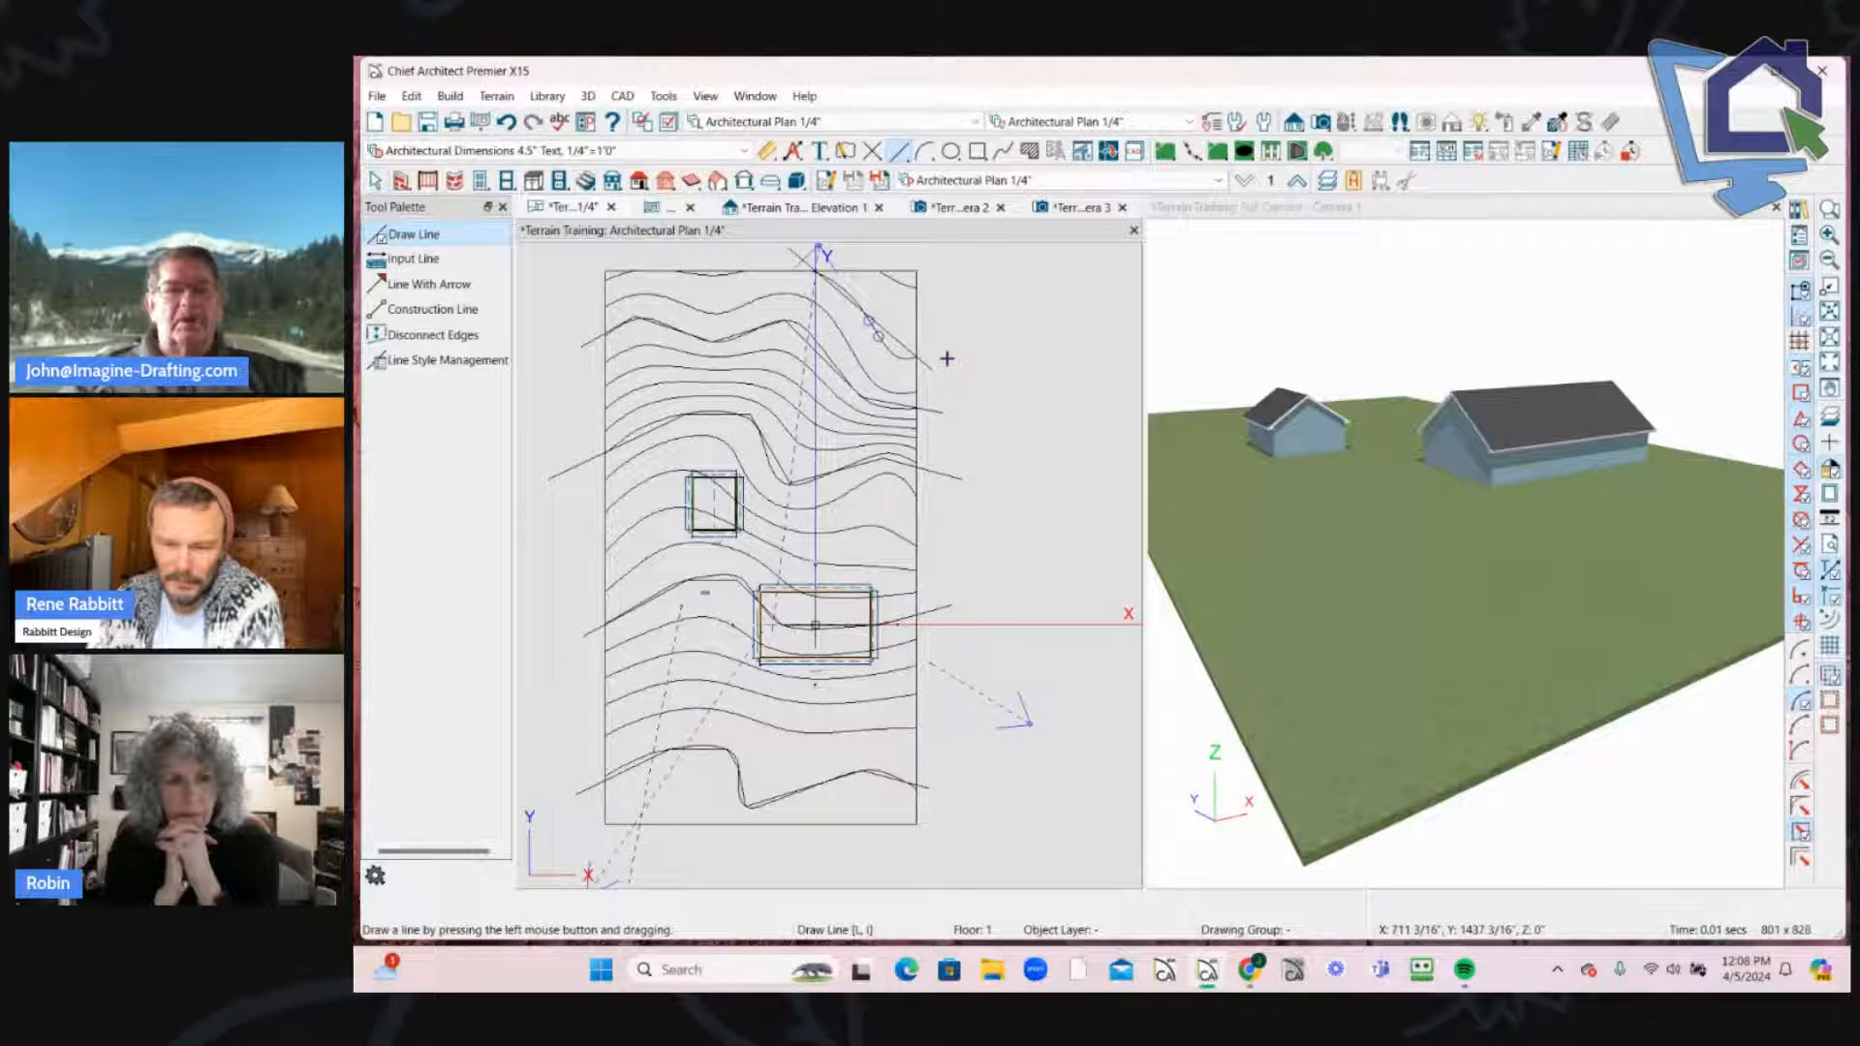
click(987, 723)
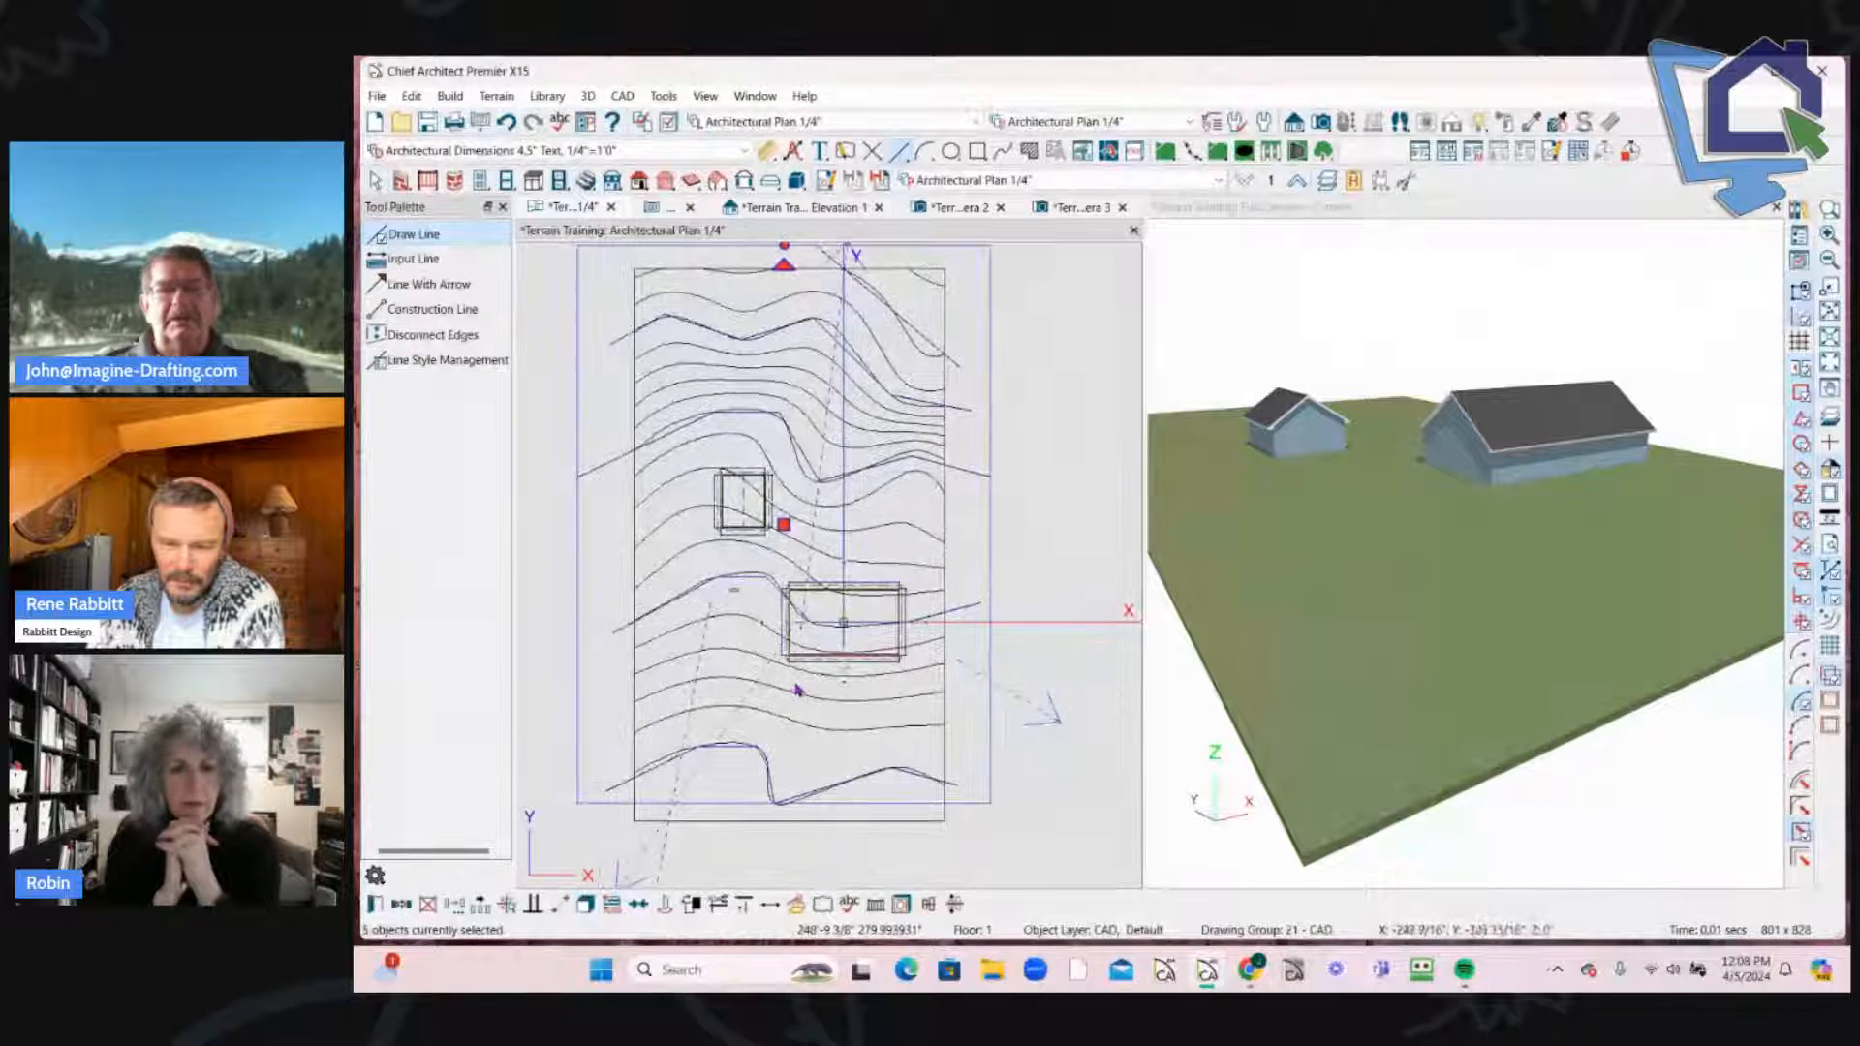
double_click(707, 596)
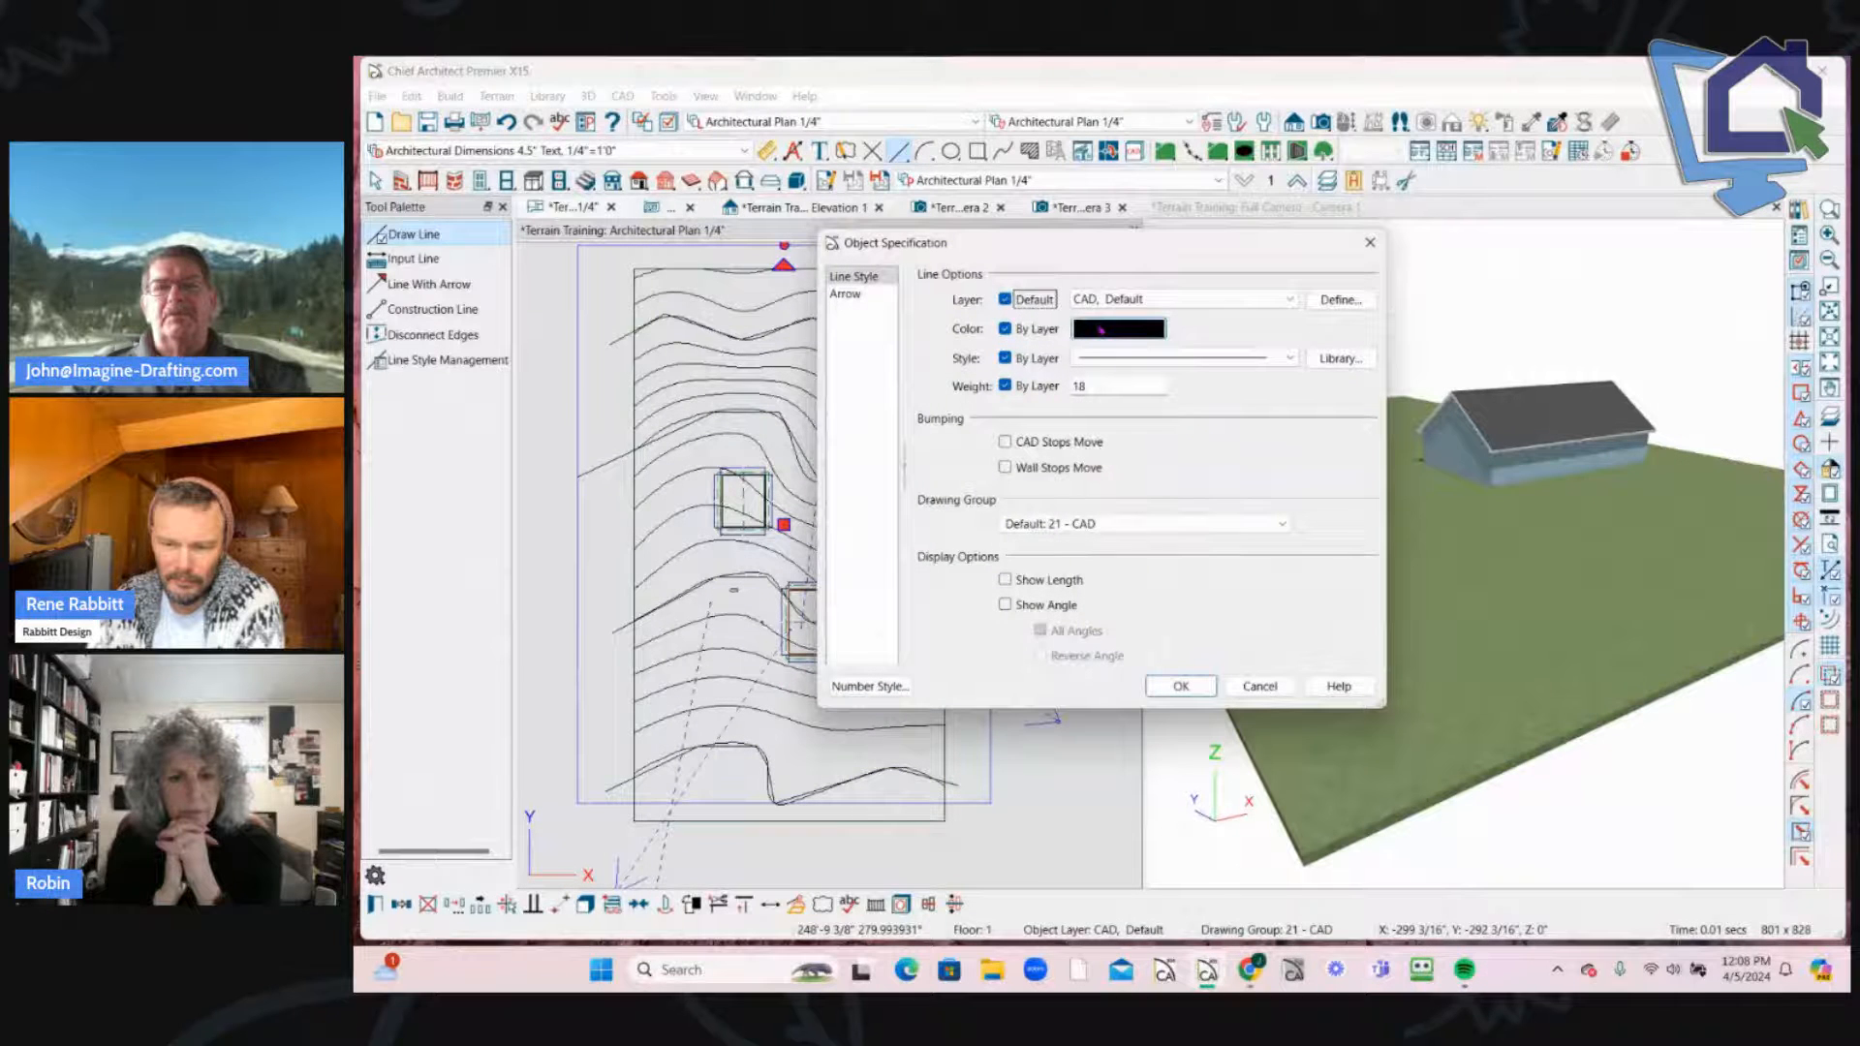
Step: Copy the "CAD, Default" layer as "CAD, Default Terrain data" and assign the traced lines to it
click(1337, 300)
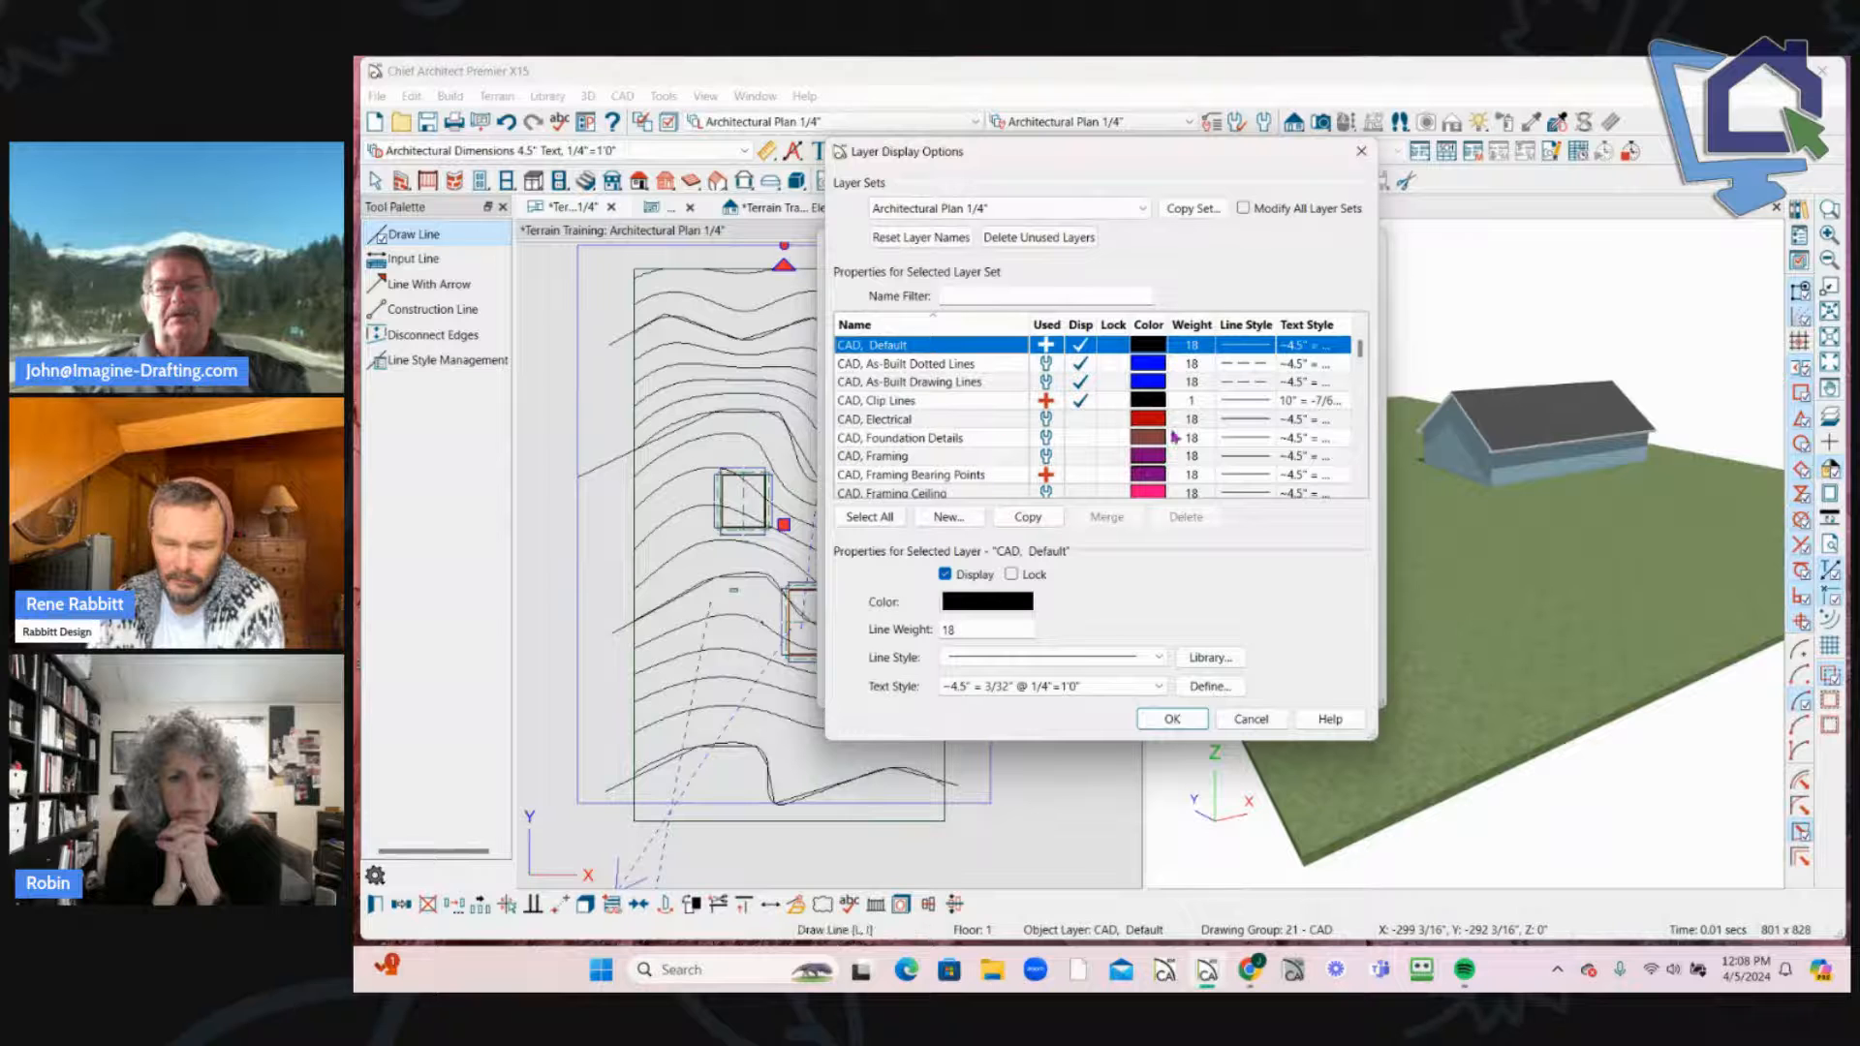
click(1029, 517)
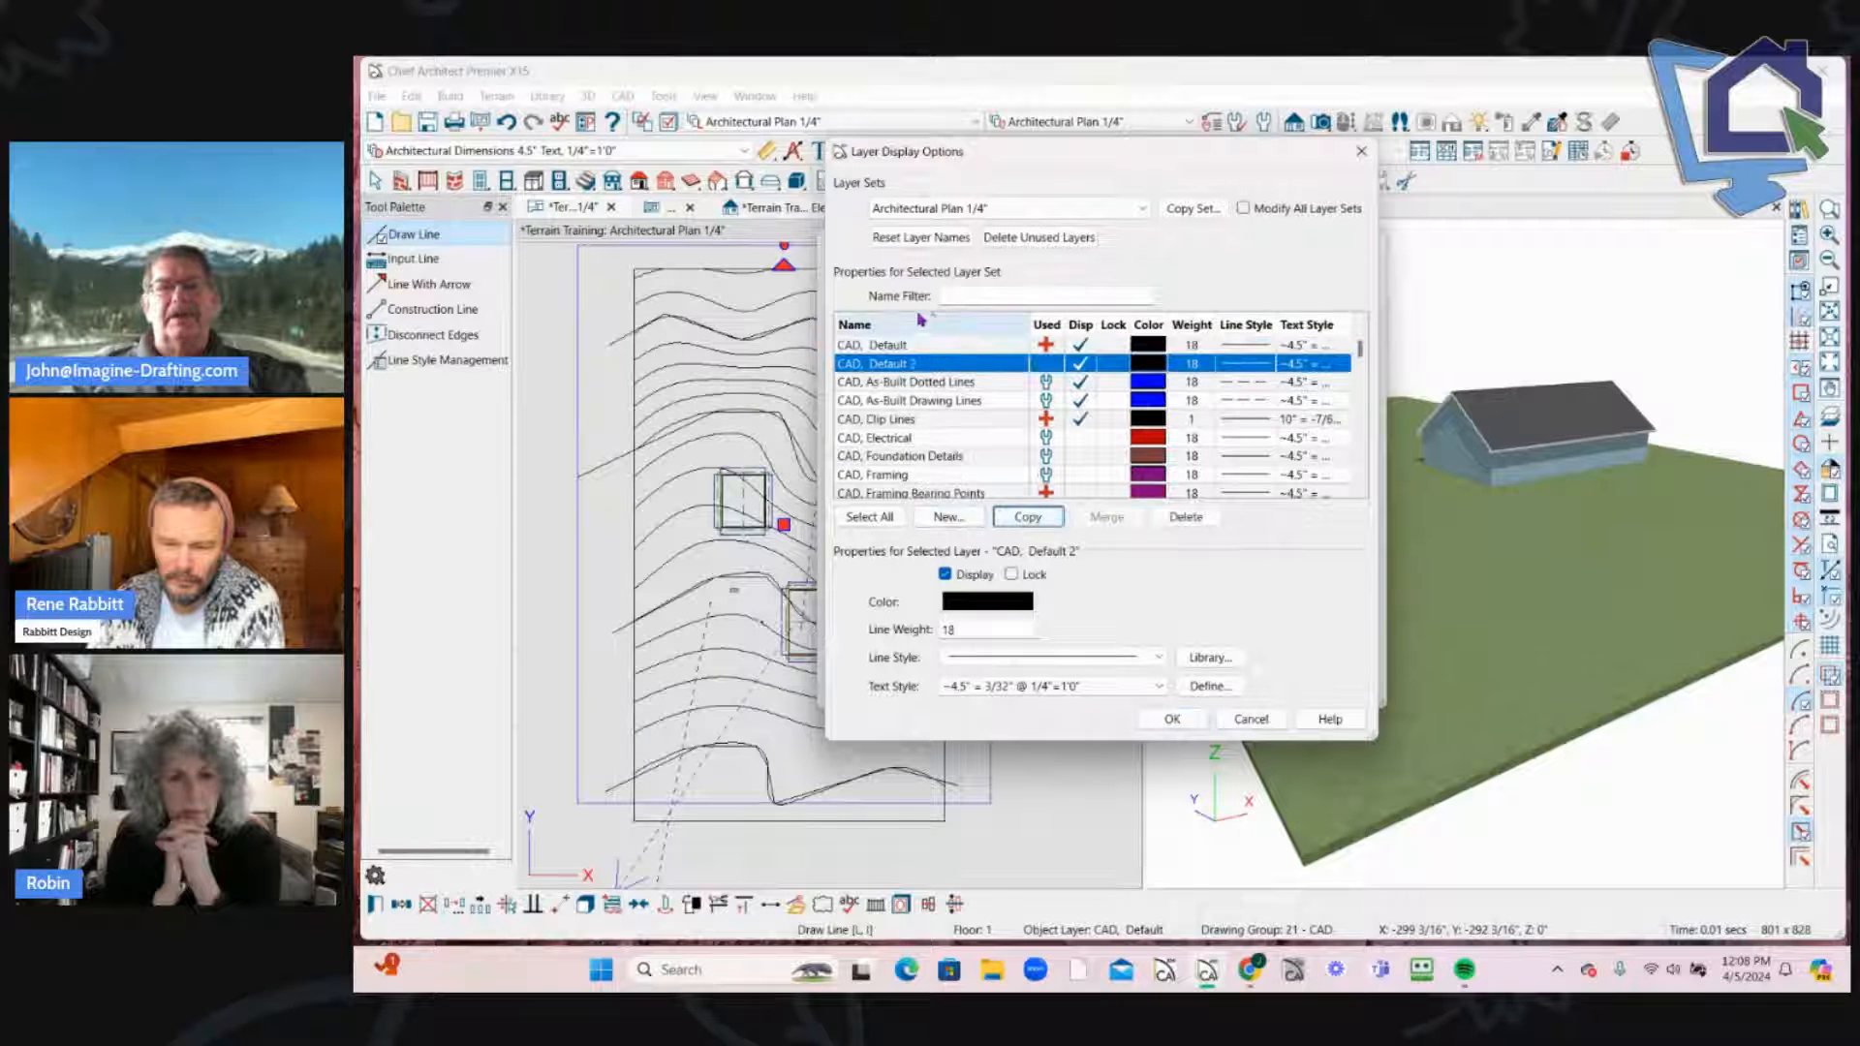
click(944, 363)
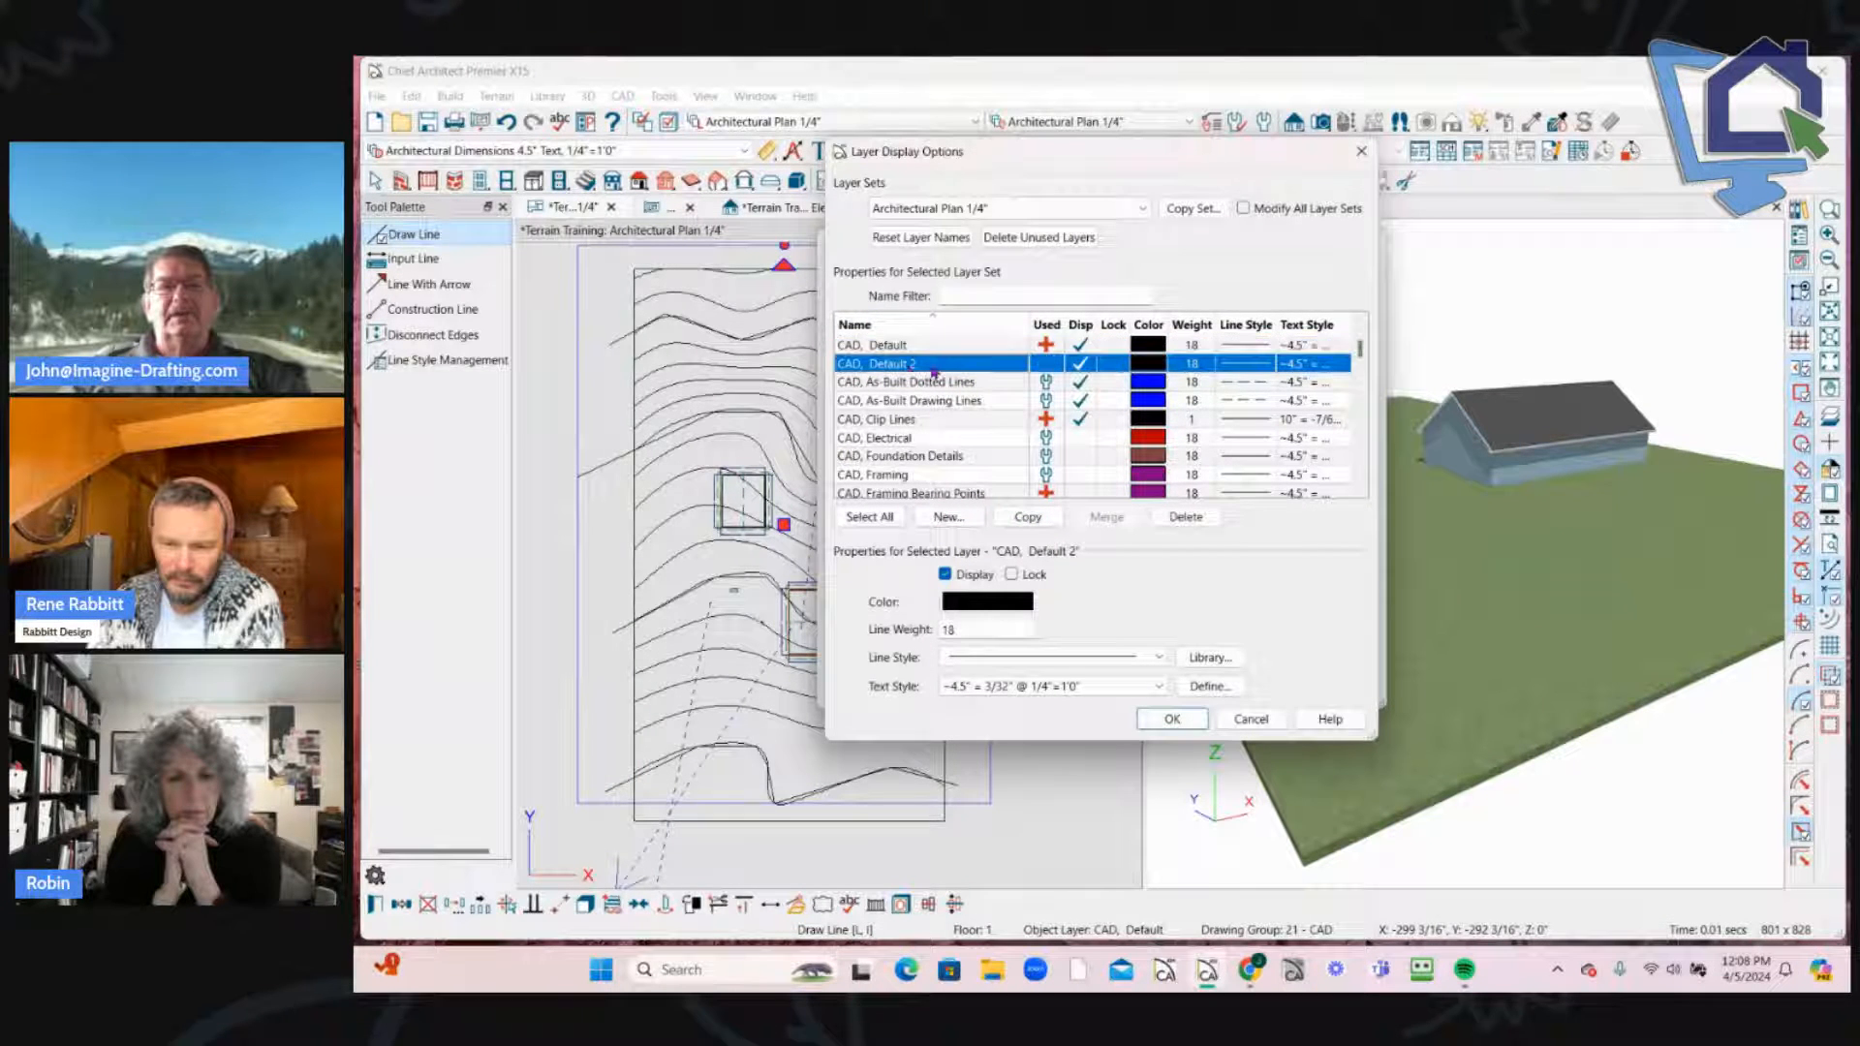
click(914, 365)
key(BackSpace)
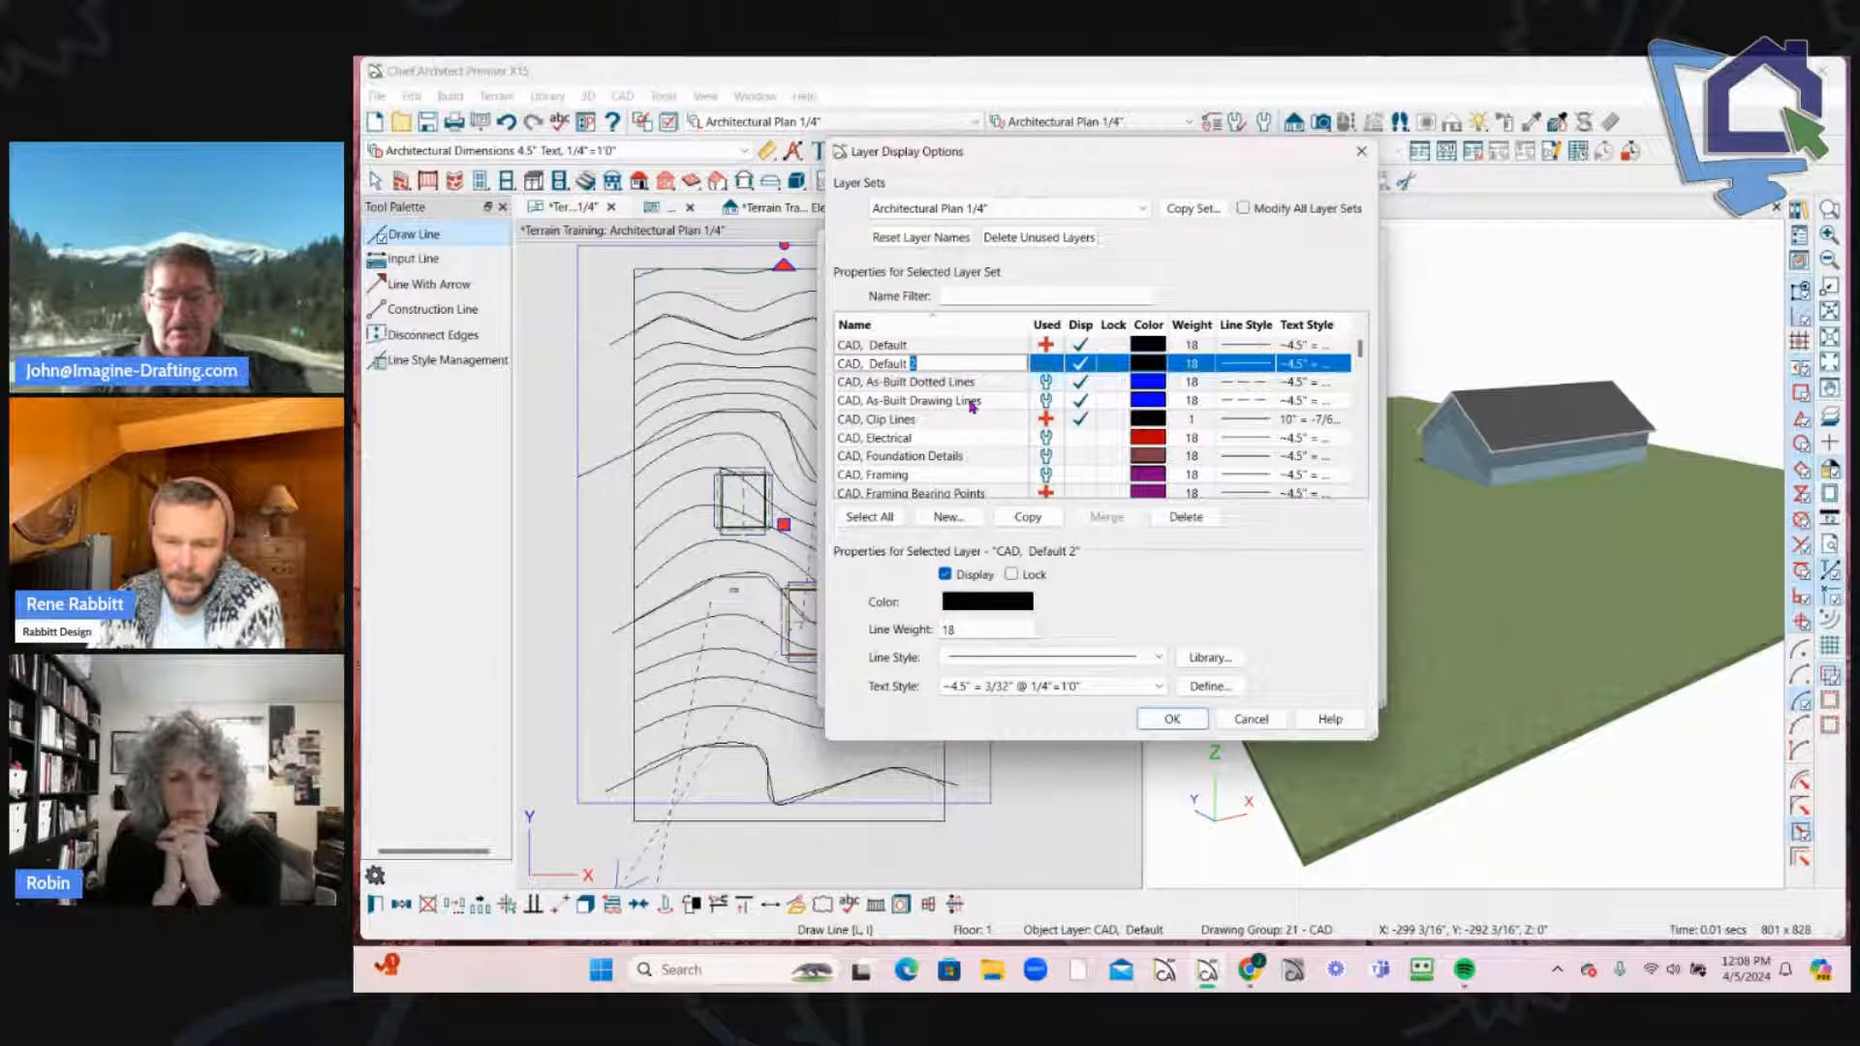
text(Terrai)
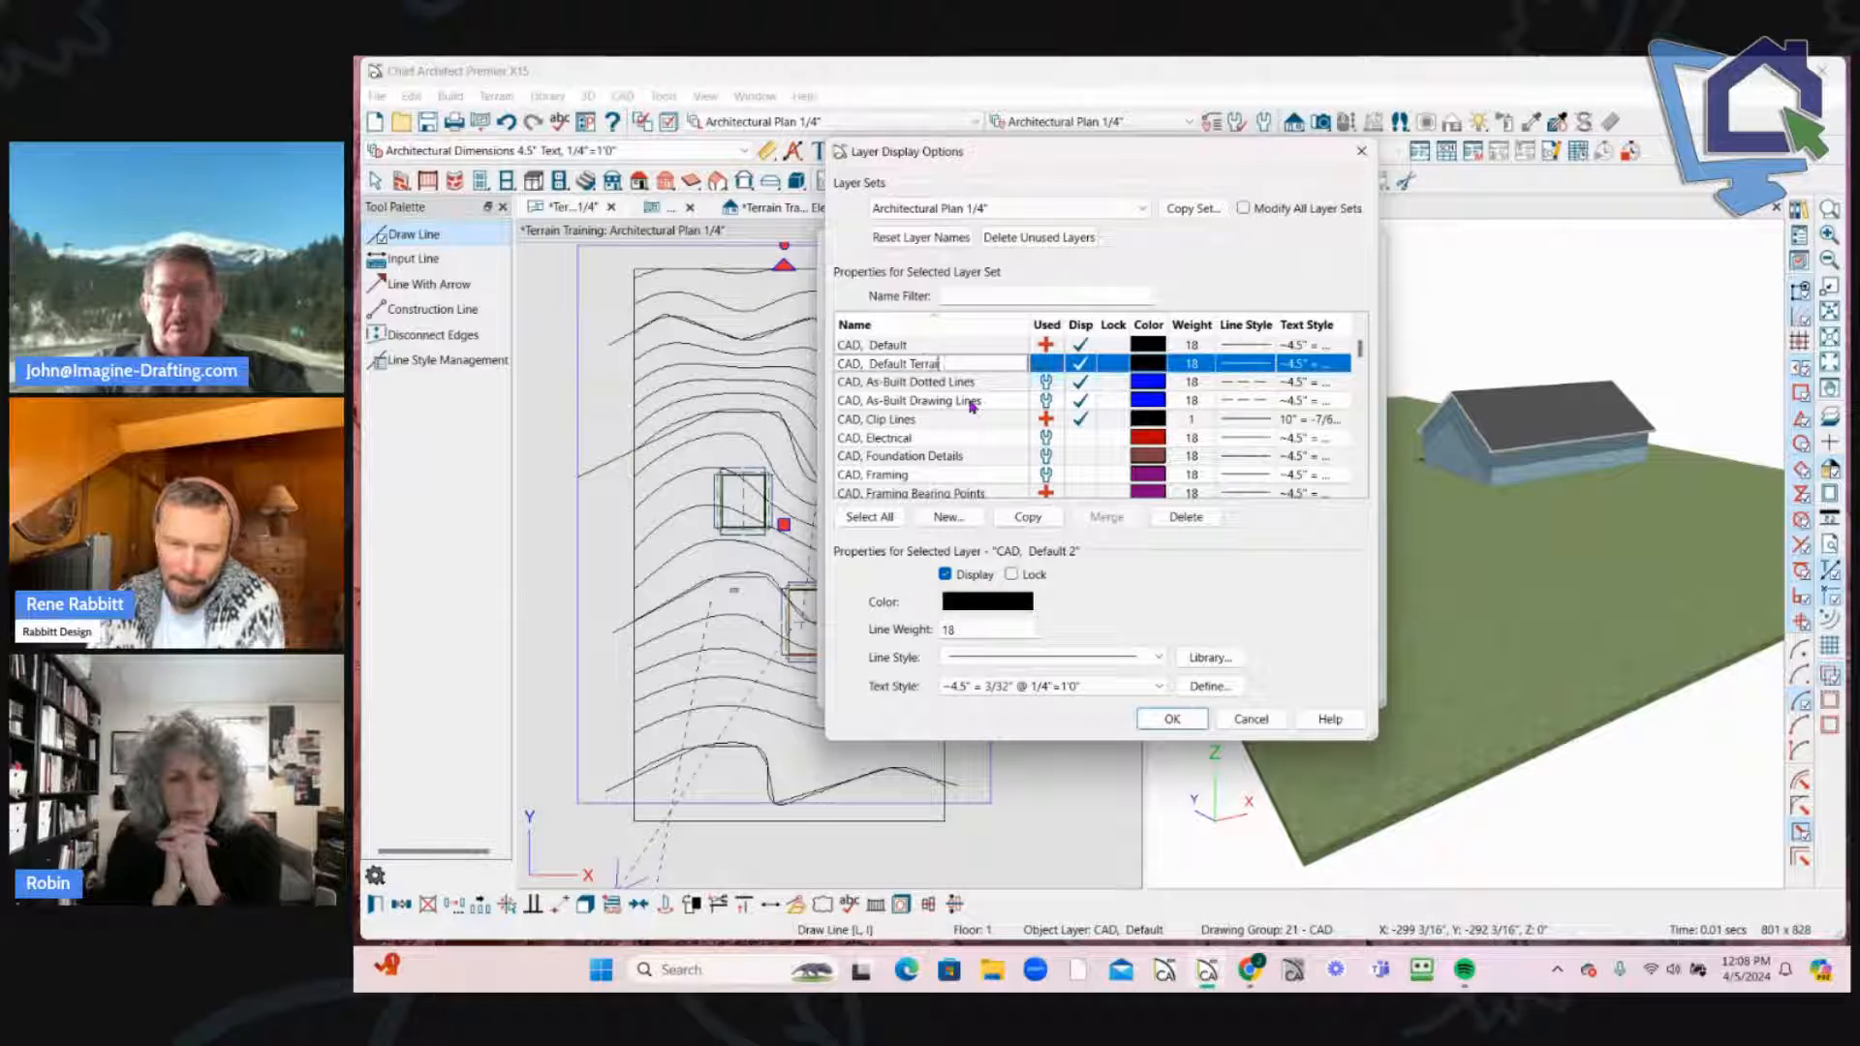
text(n)
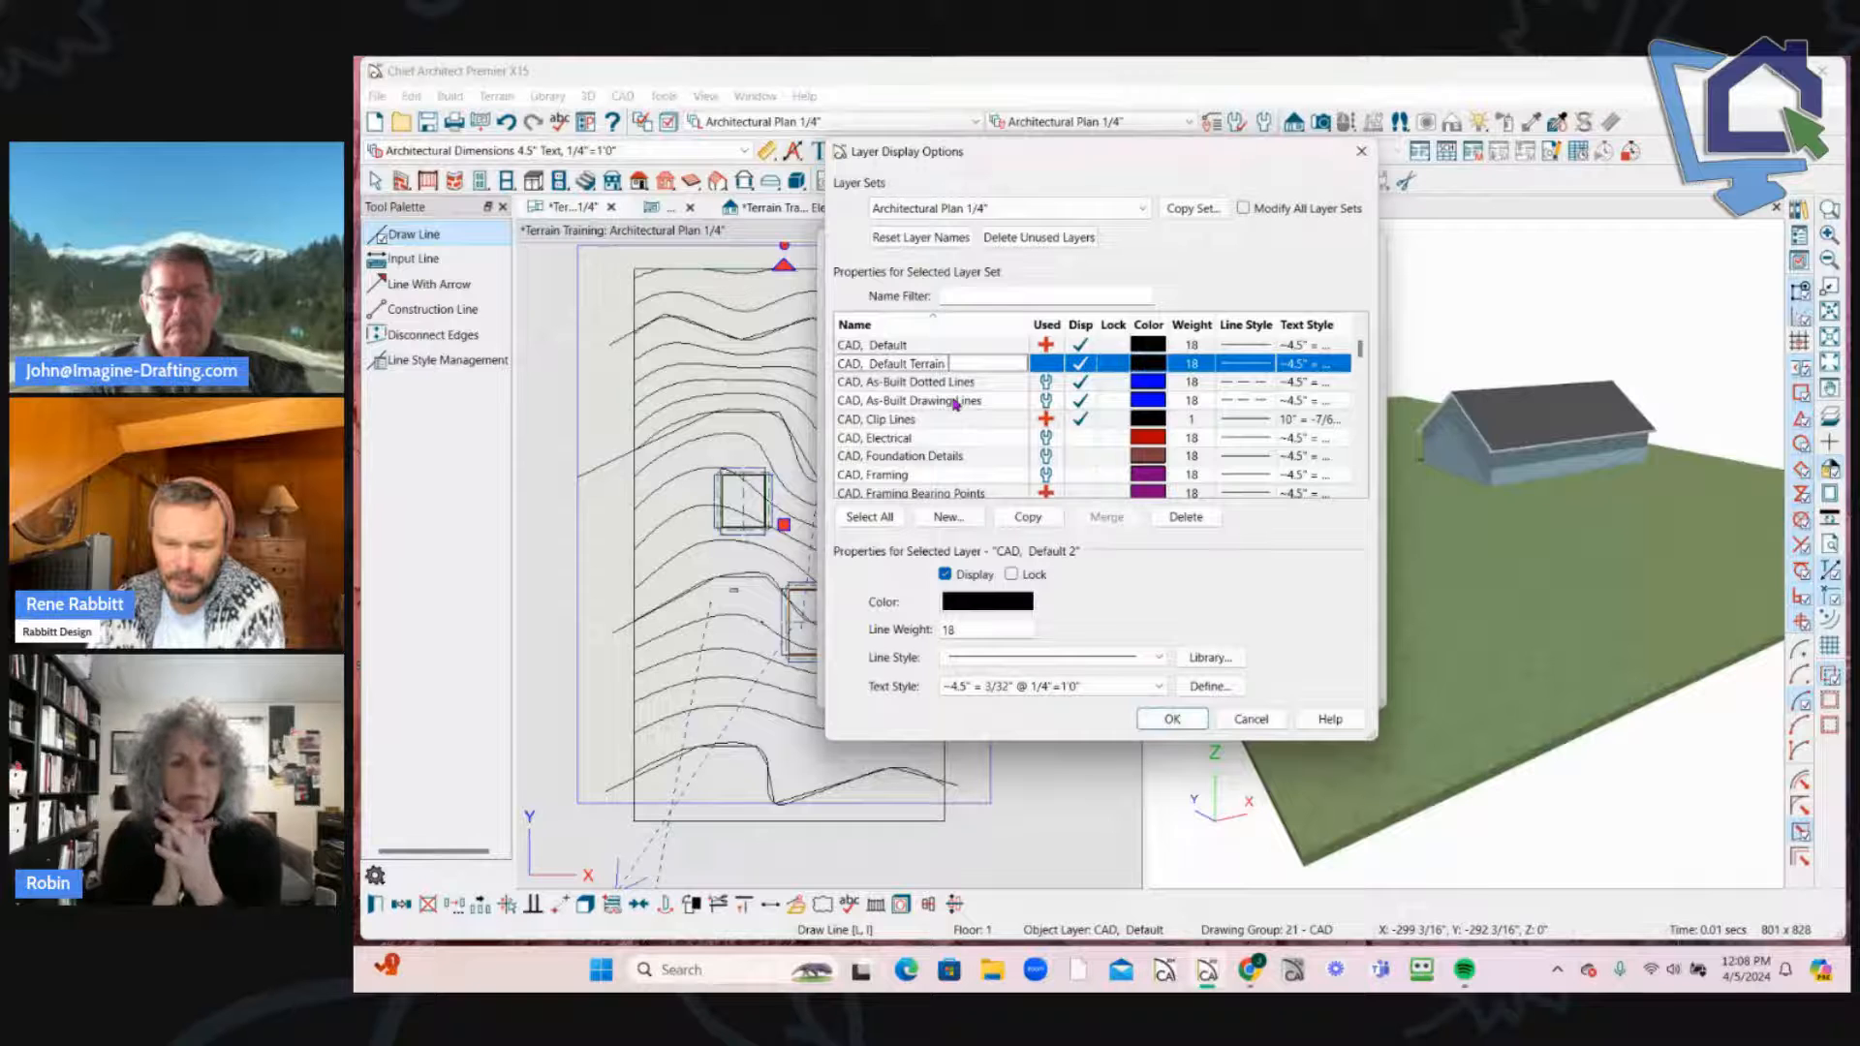
text( data)
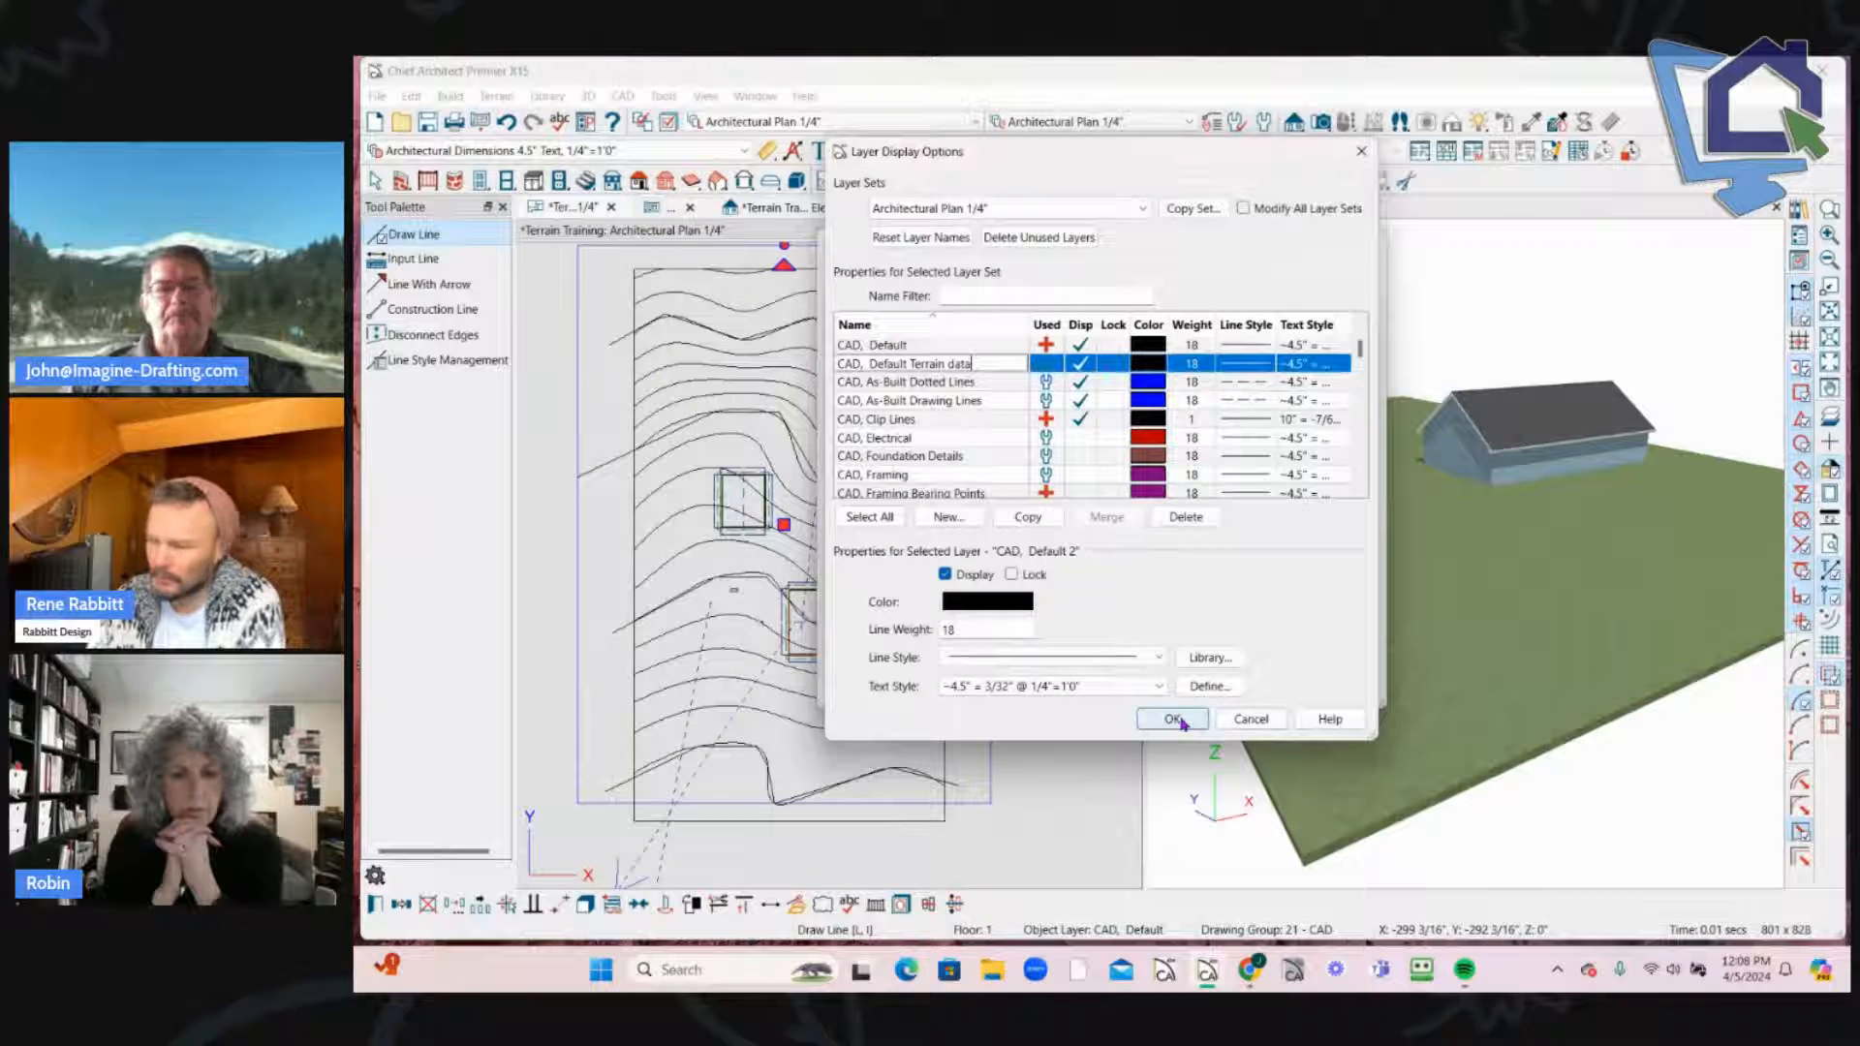
click(1180, 723)
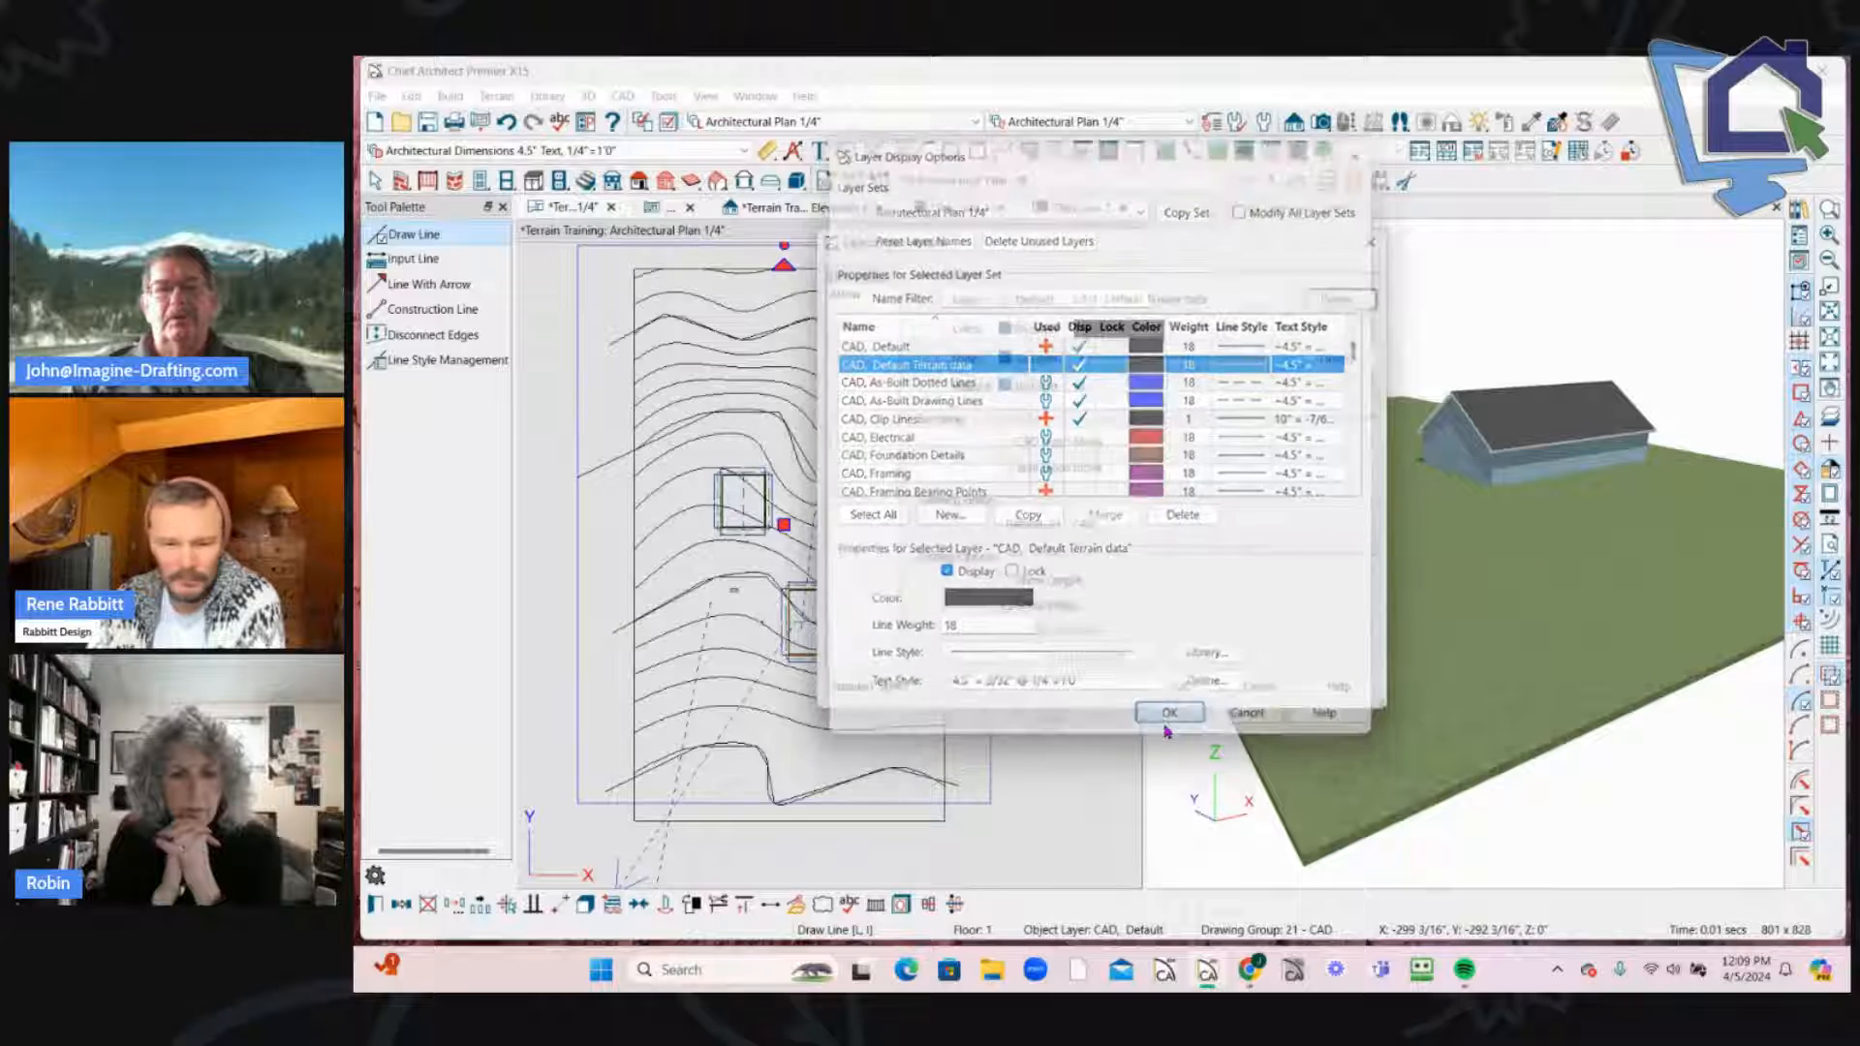
click(1171, 721)
click(1175, 681)
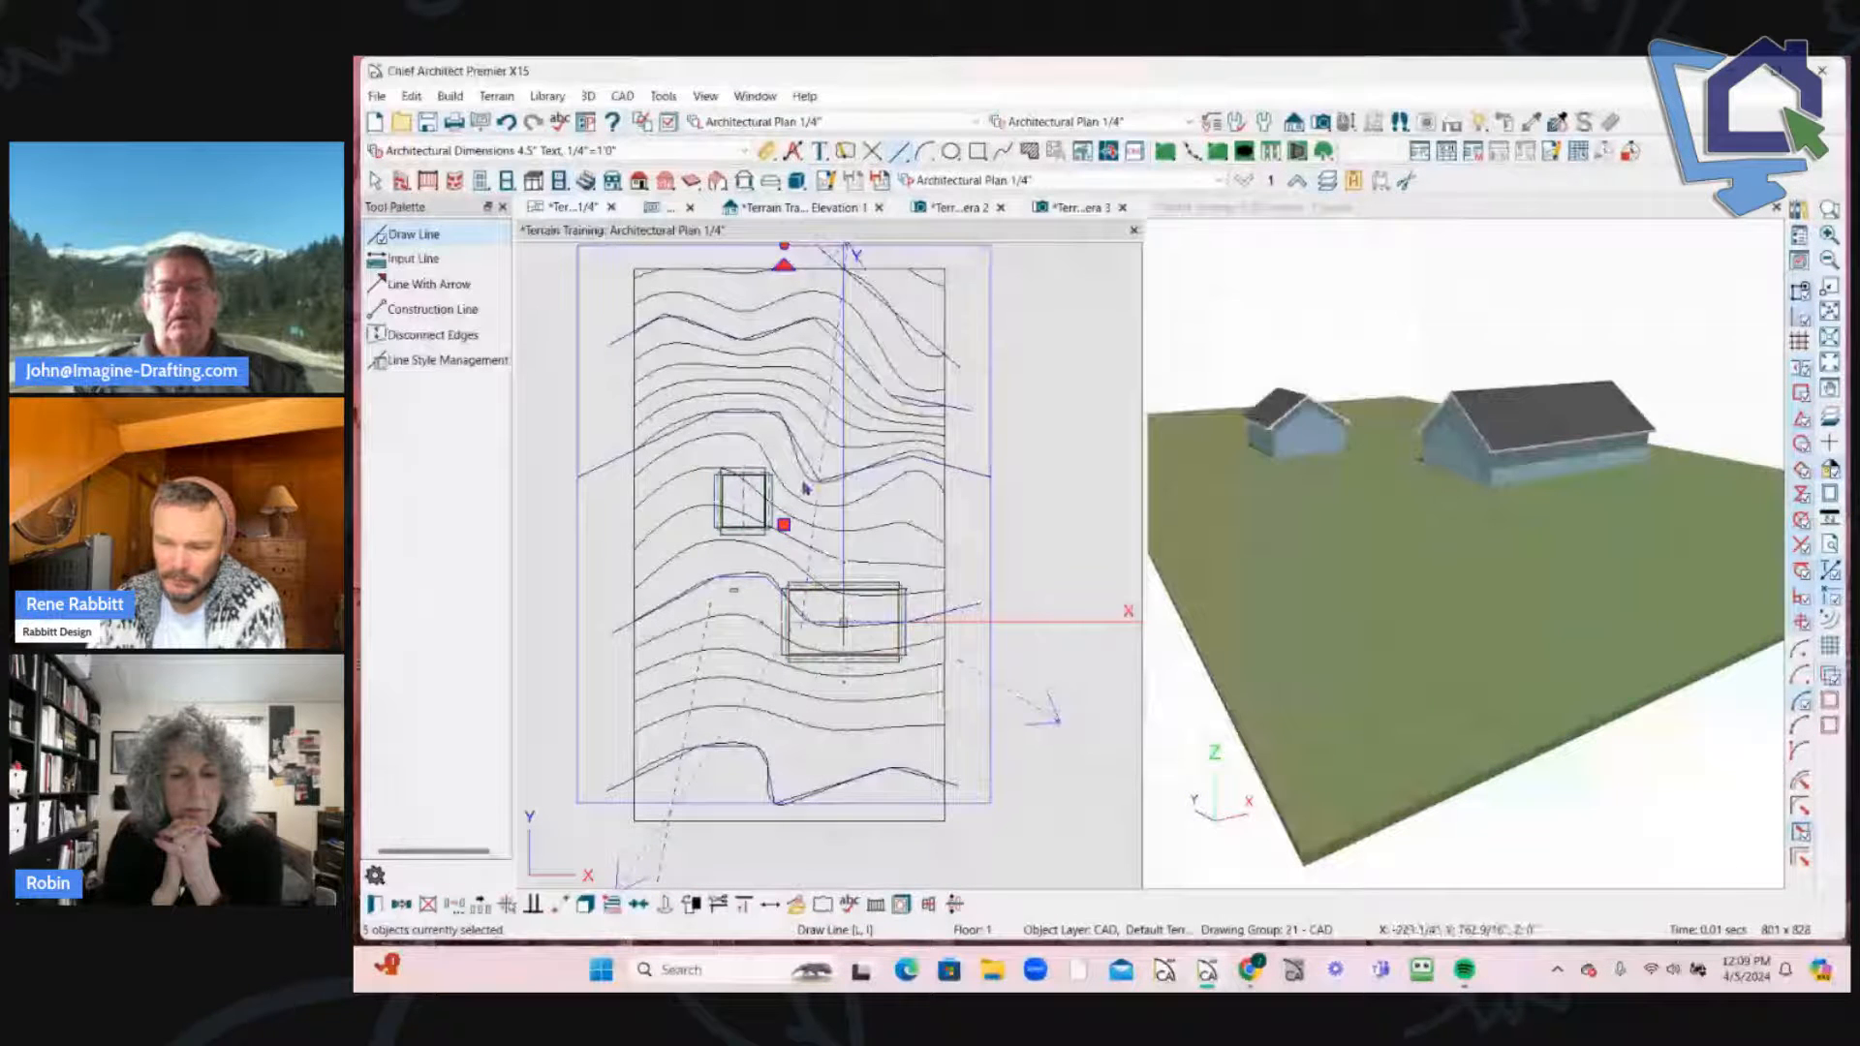
Step: Convert the five selected traced lines to terrain elevation lines on the default layer, accepting the initial elevation
scroll(853, 613, down, 2)
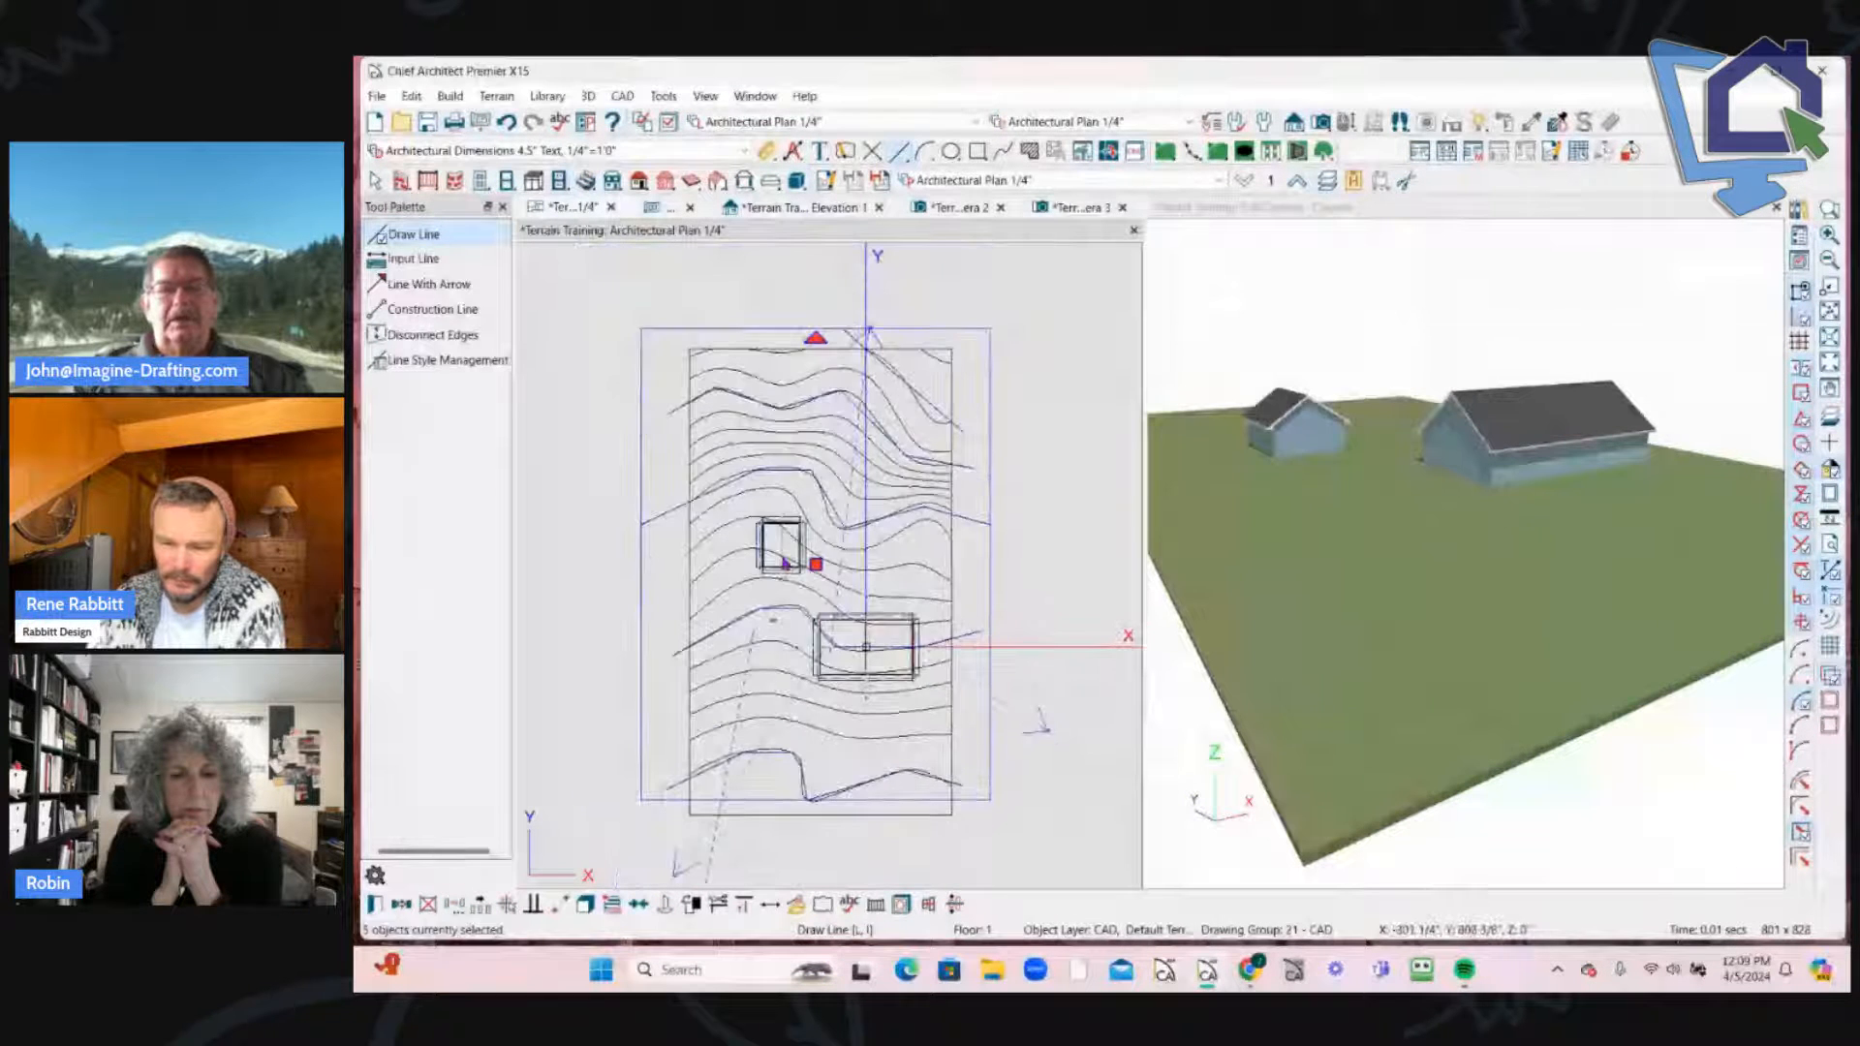
click(797, 906)
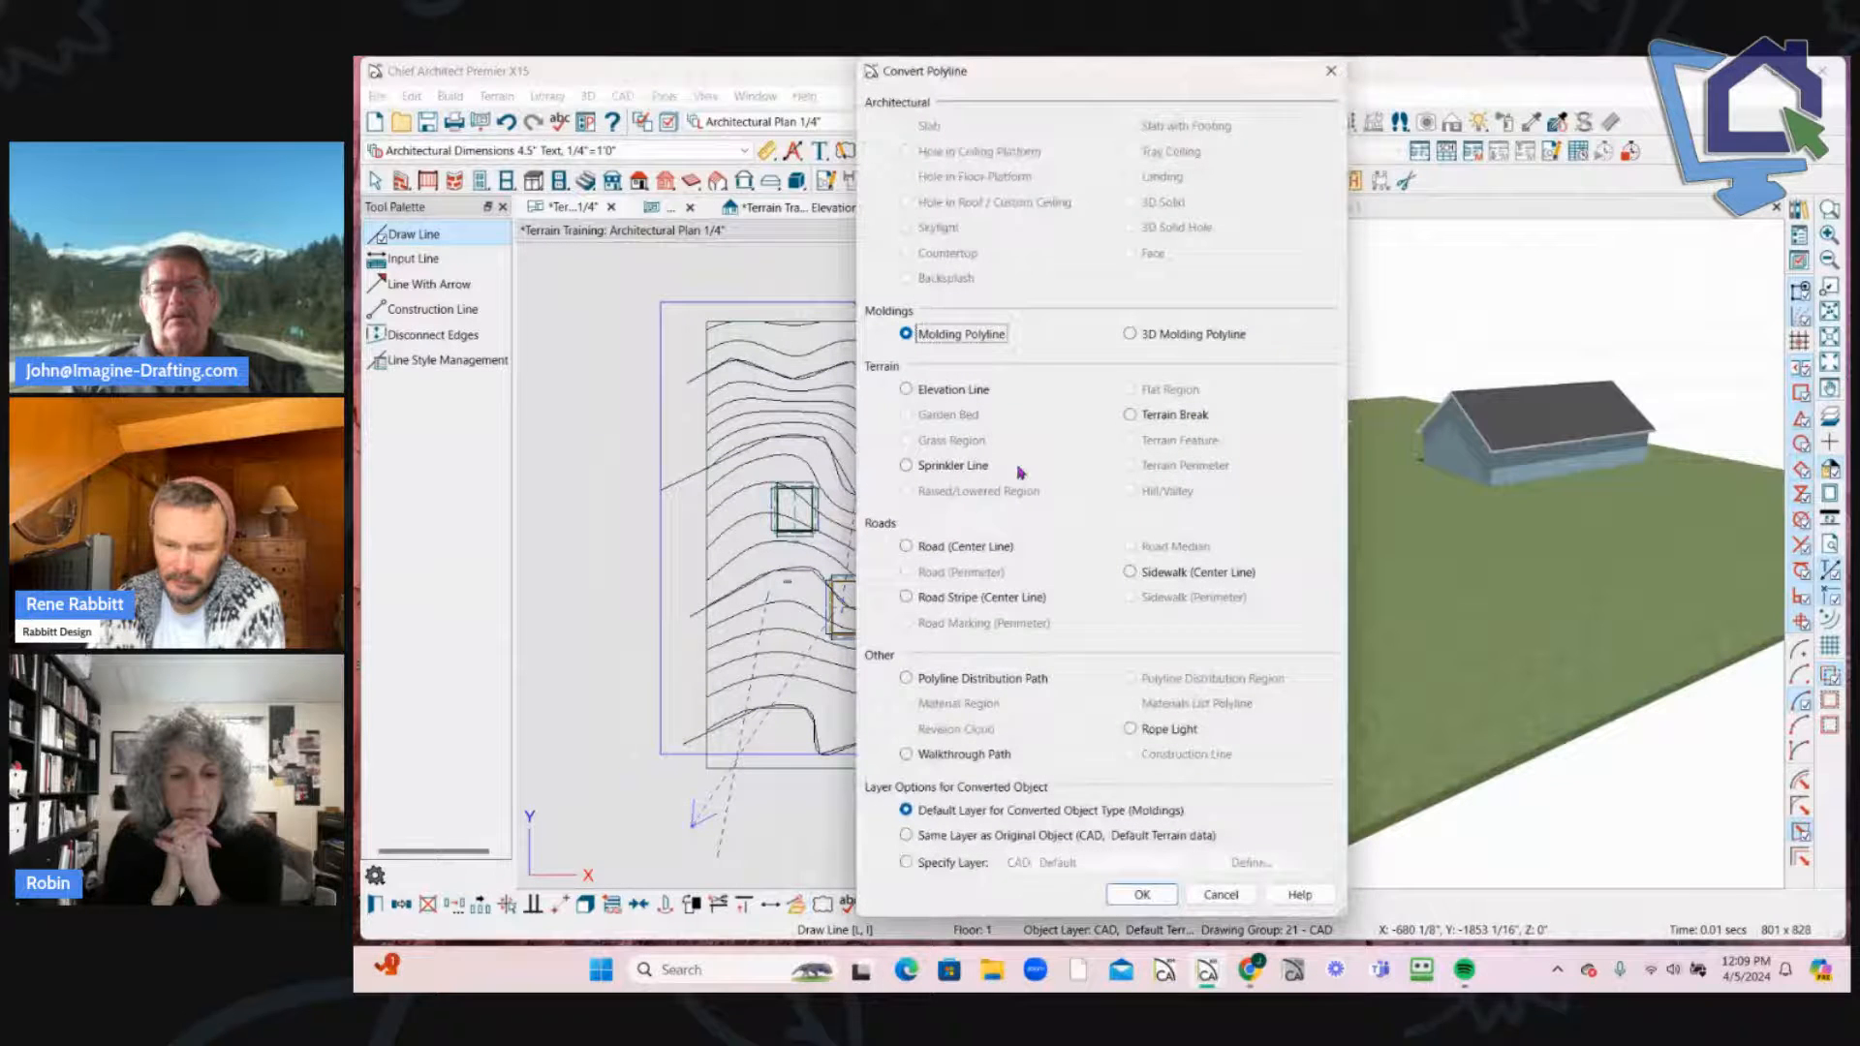
click(906, 391)
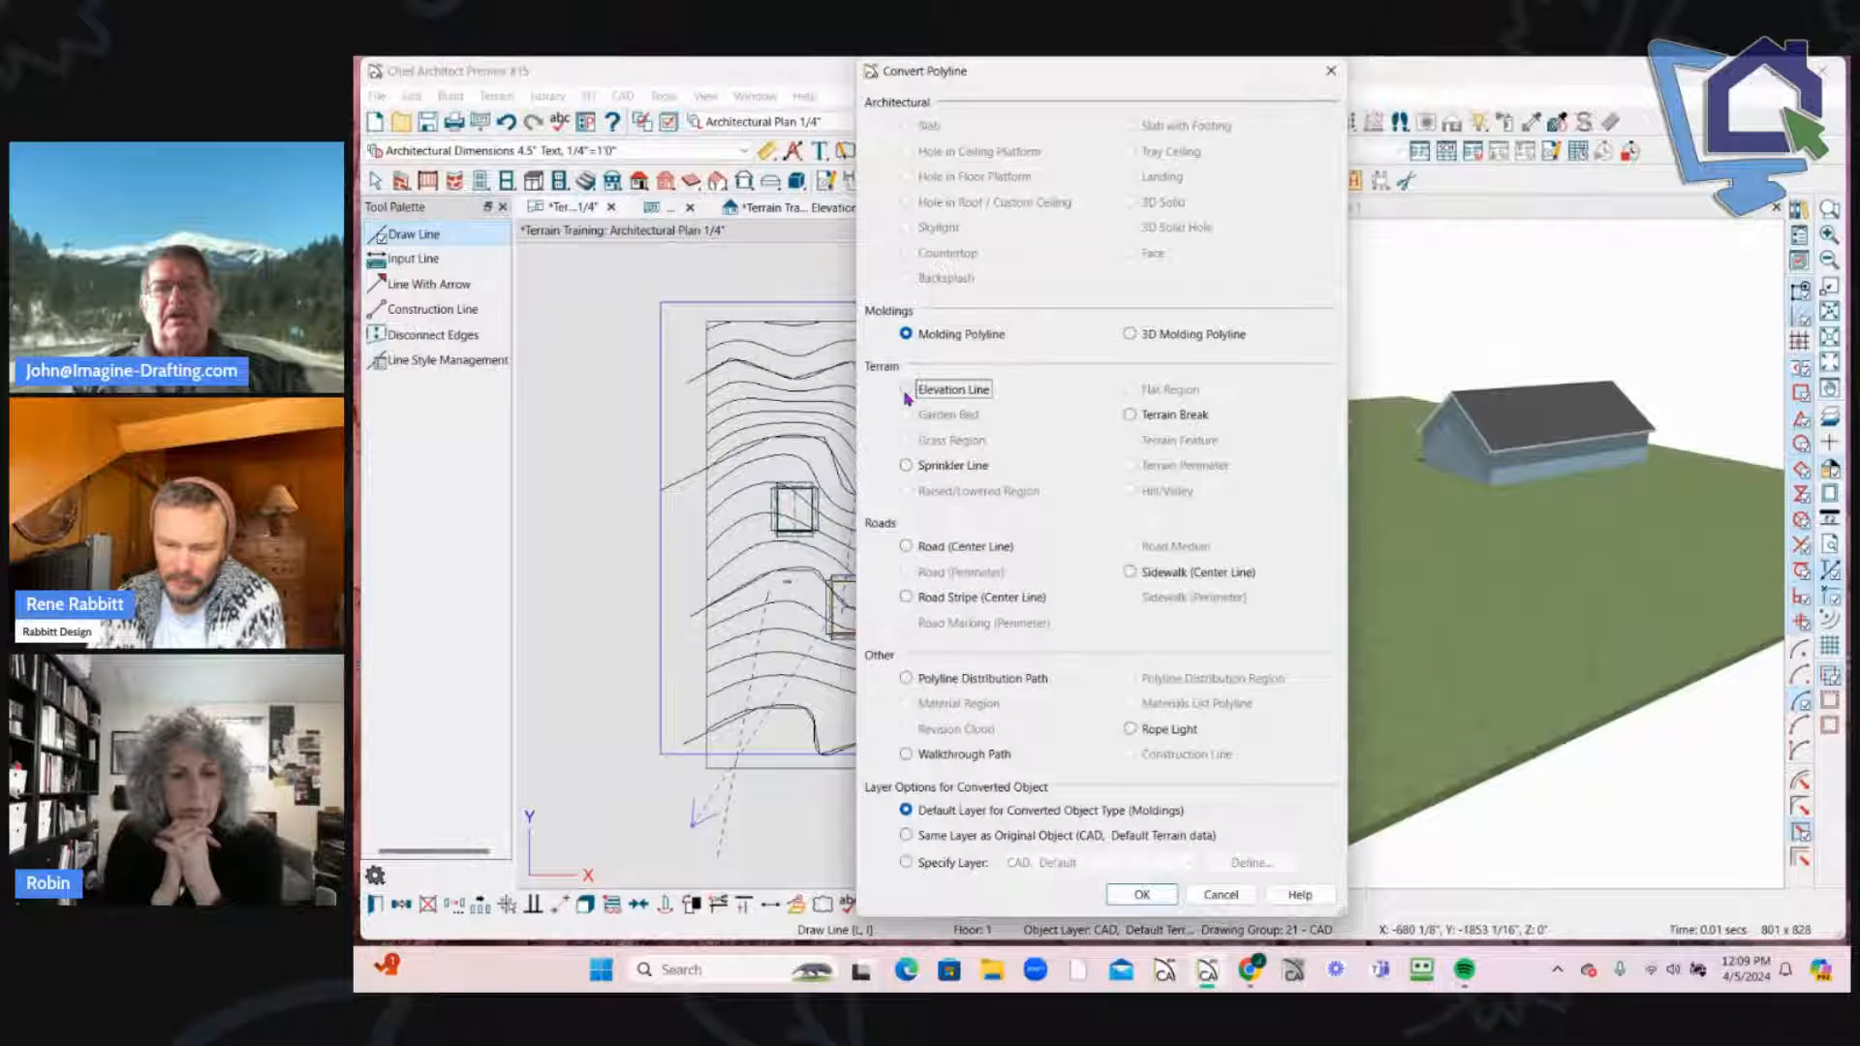
click(1141, 895)
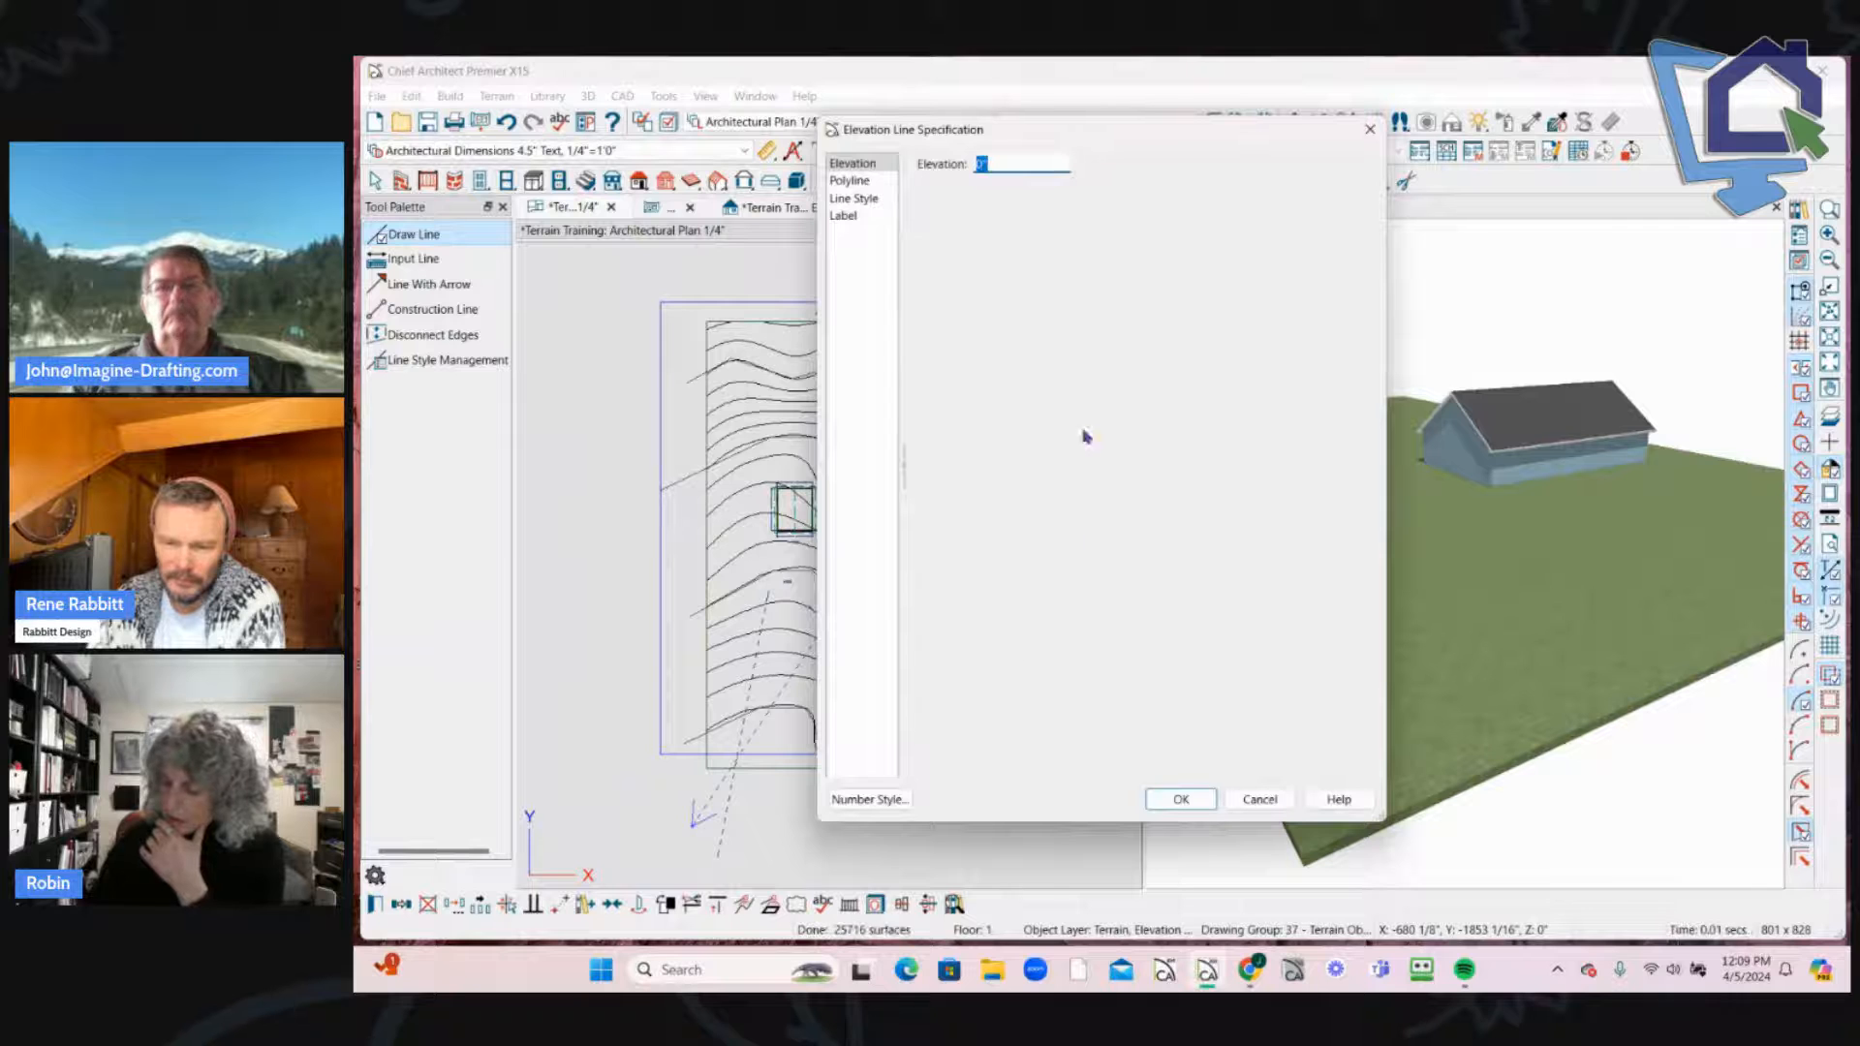
click(1177, 799)
Step: Check the elevation of the converted line near the terrain's upper-right corner in its specification and accept it
scroll(972, 434, up, 5)
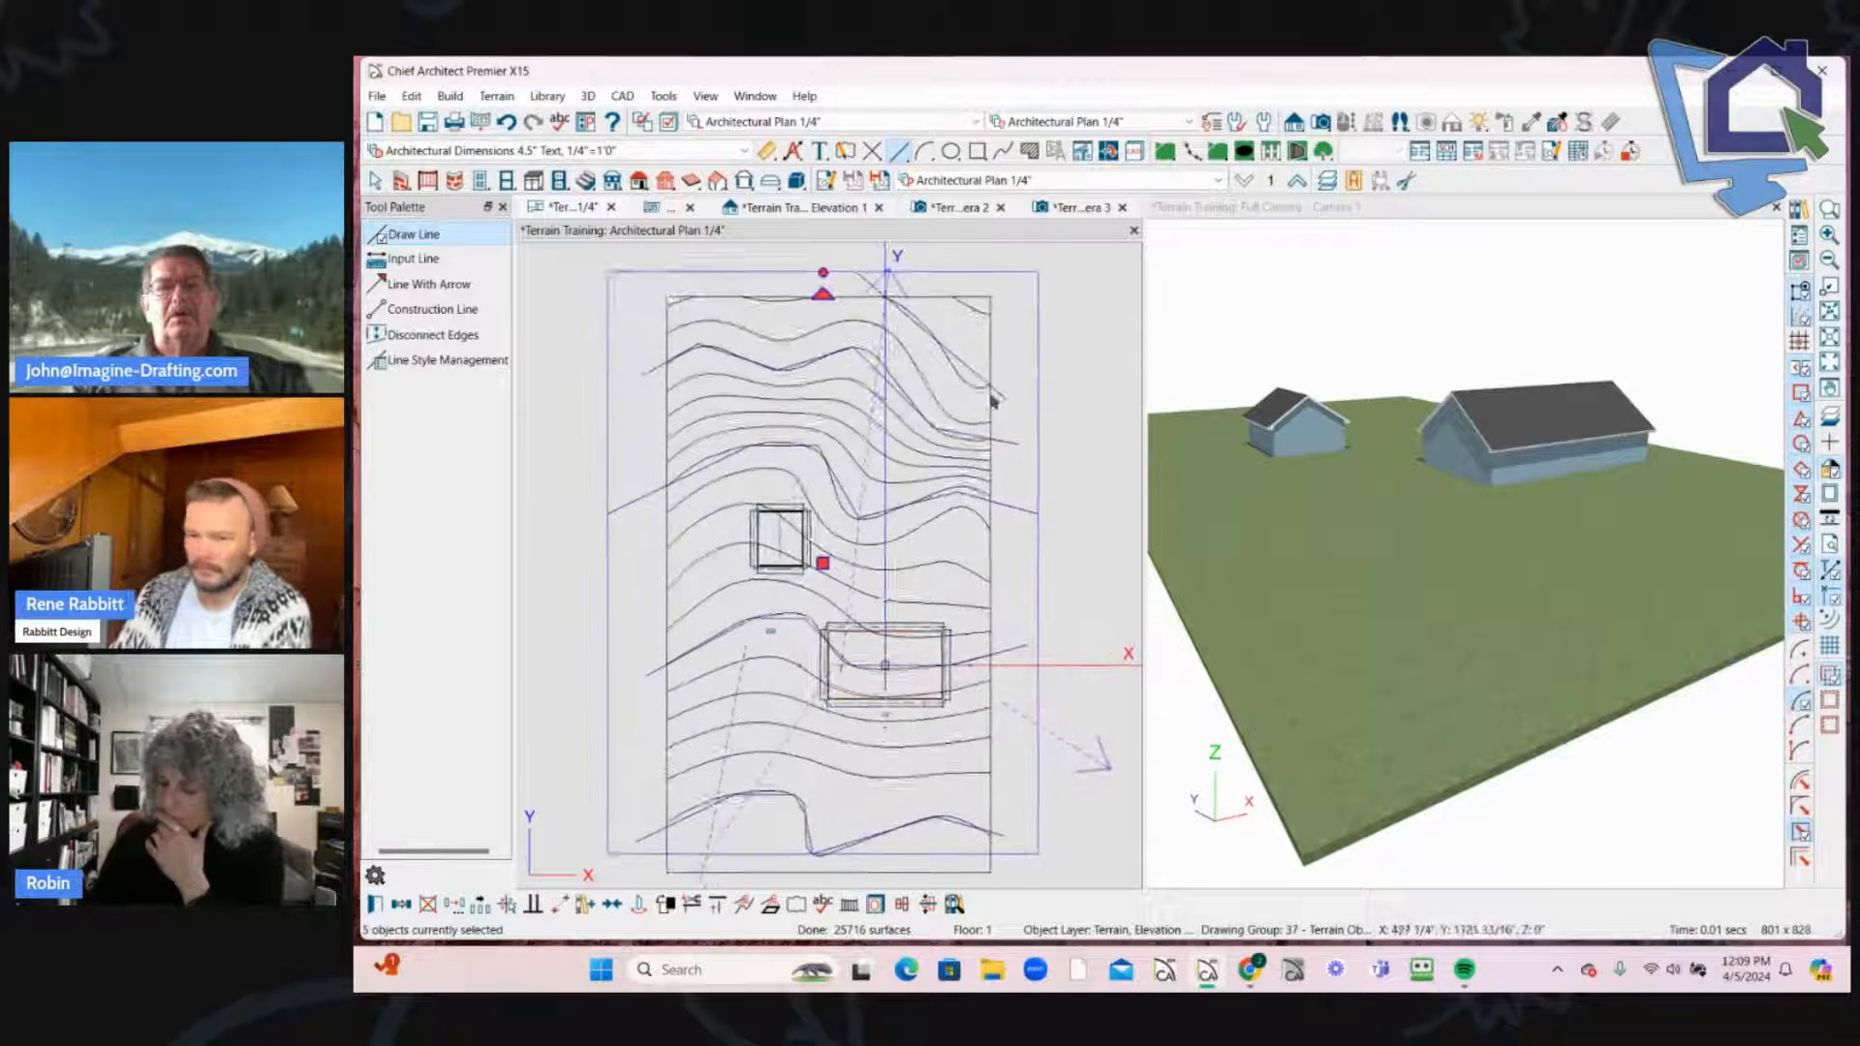
scroll(950, 519, up, 1)
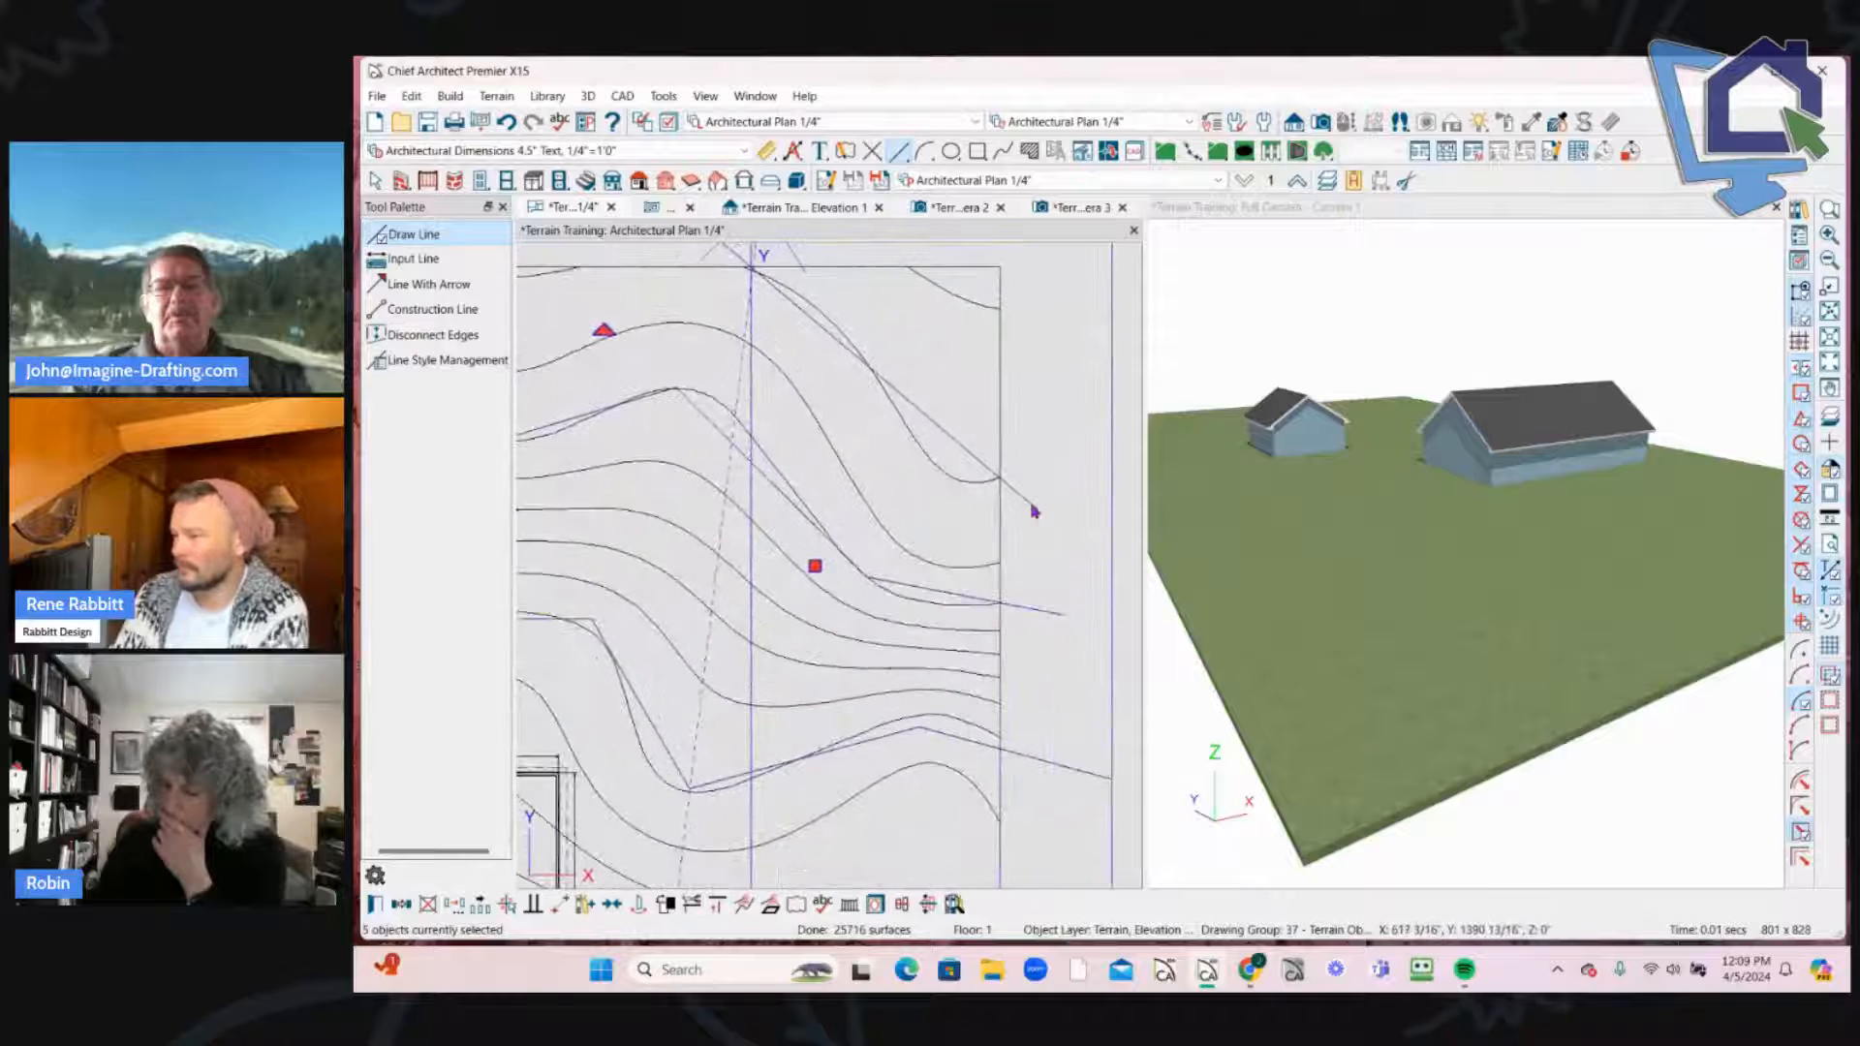
click(1034, 509)
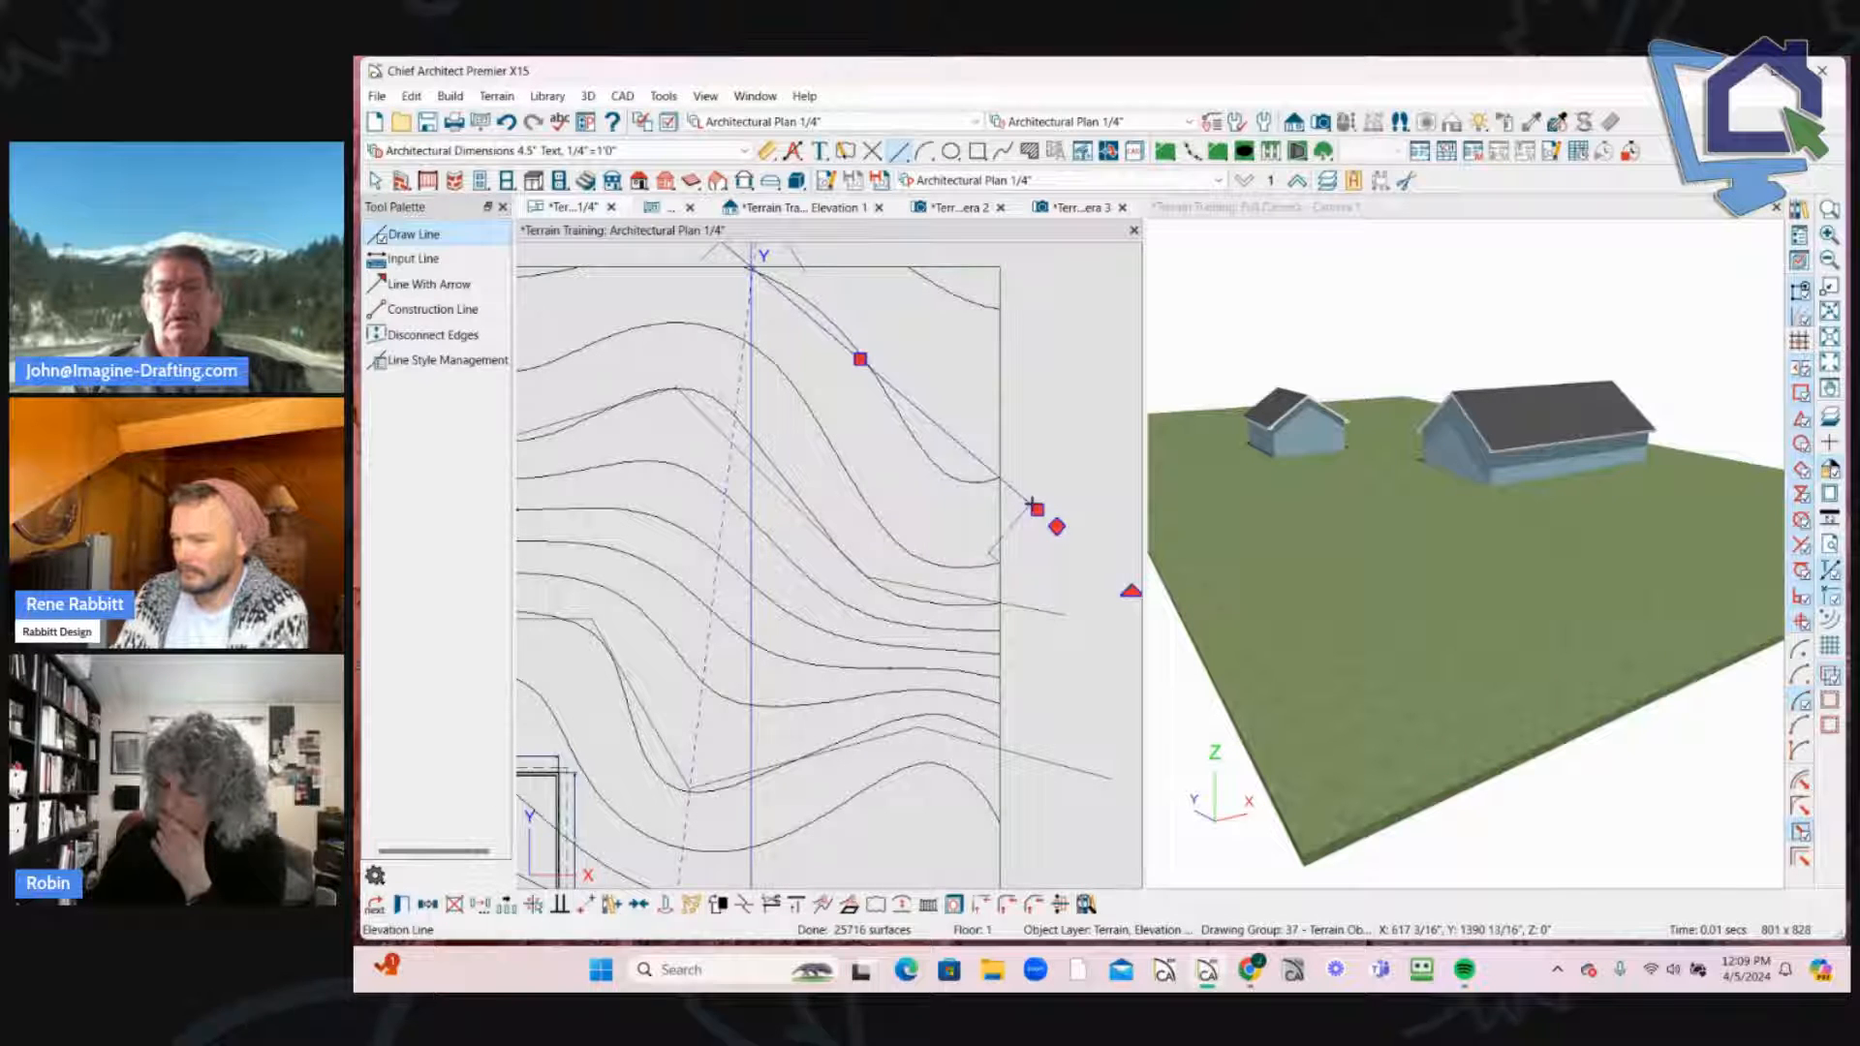
double_click(1032, 505)
key(Return)
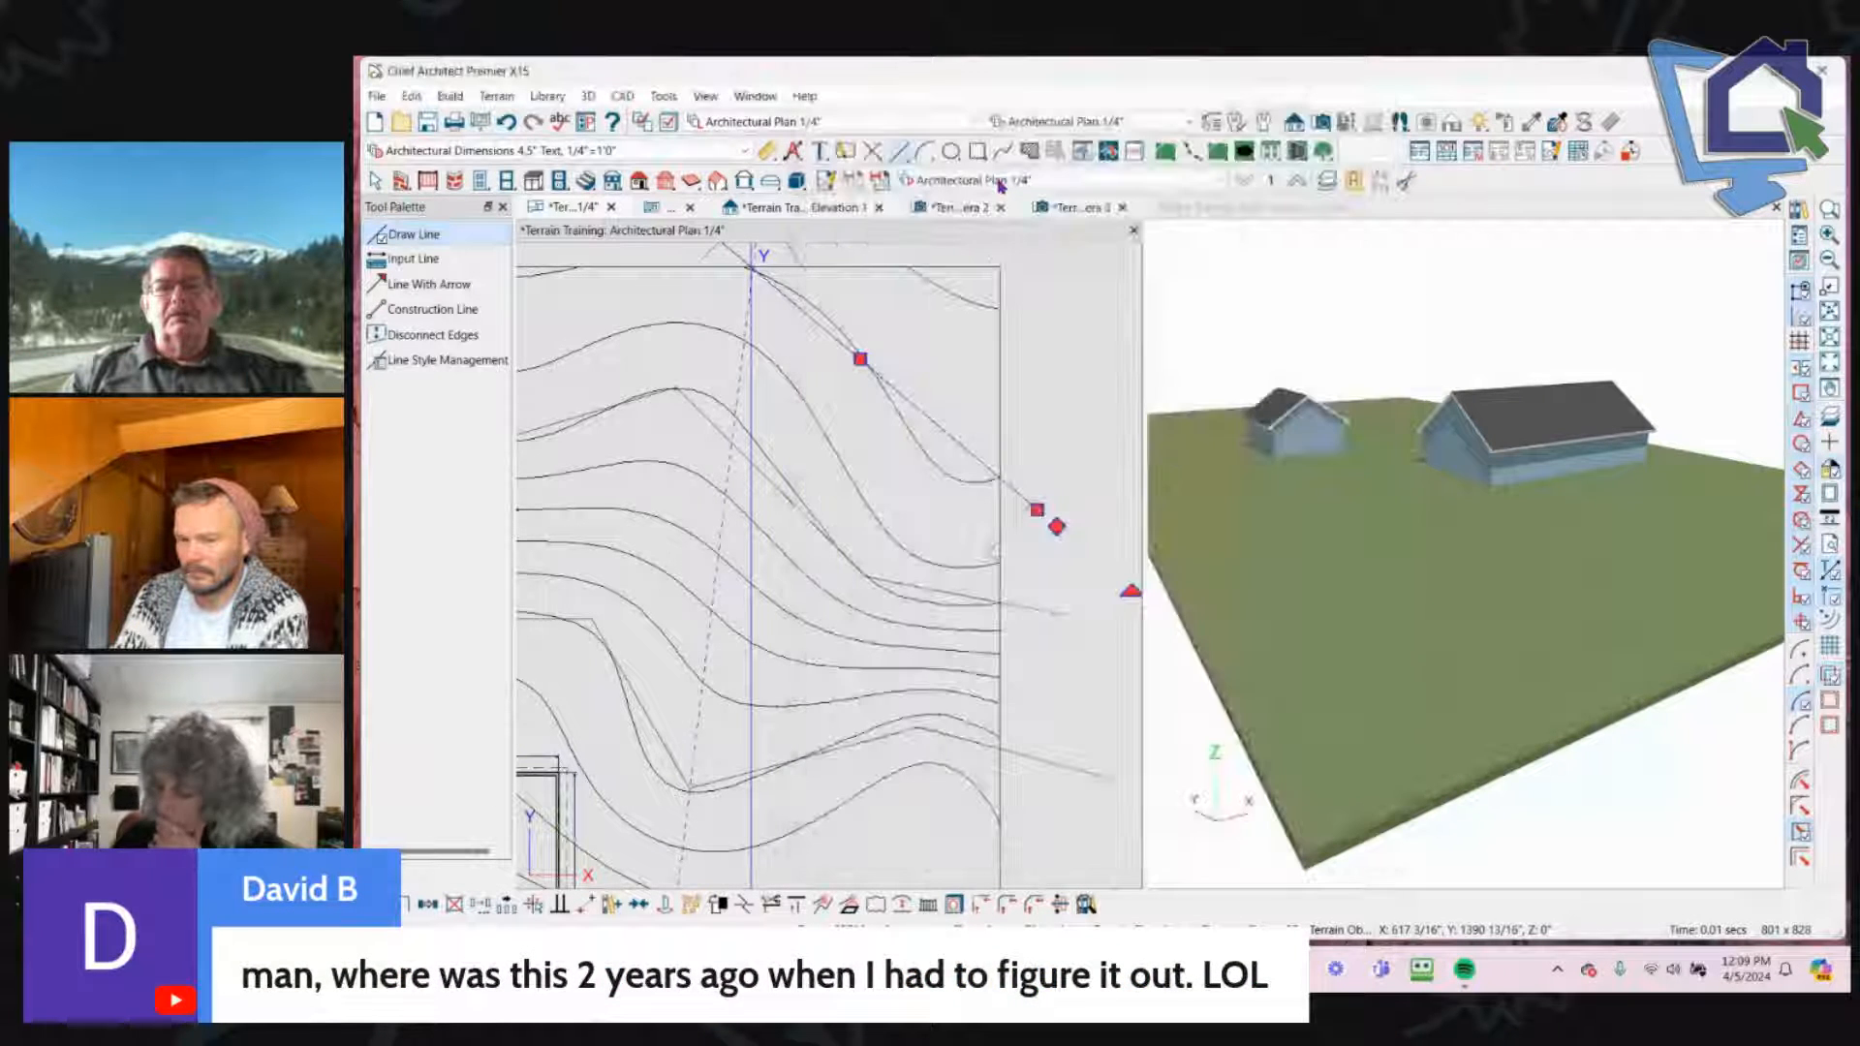
Step: Raise the elevation of the converted line that runs just above the small building
scroll(963, 455, down, 2)
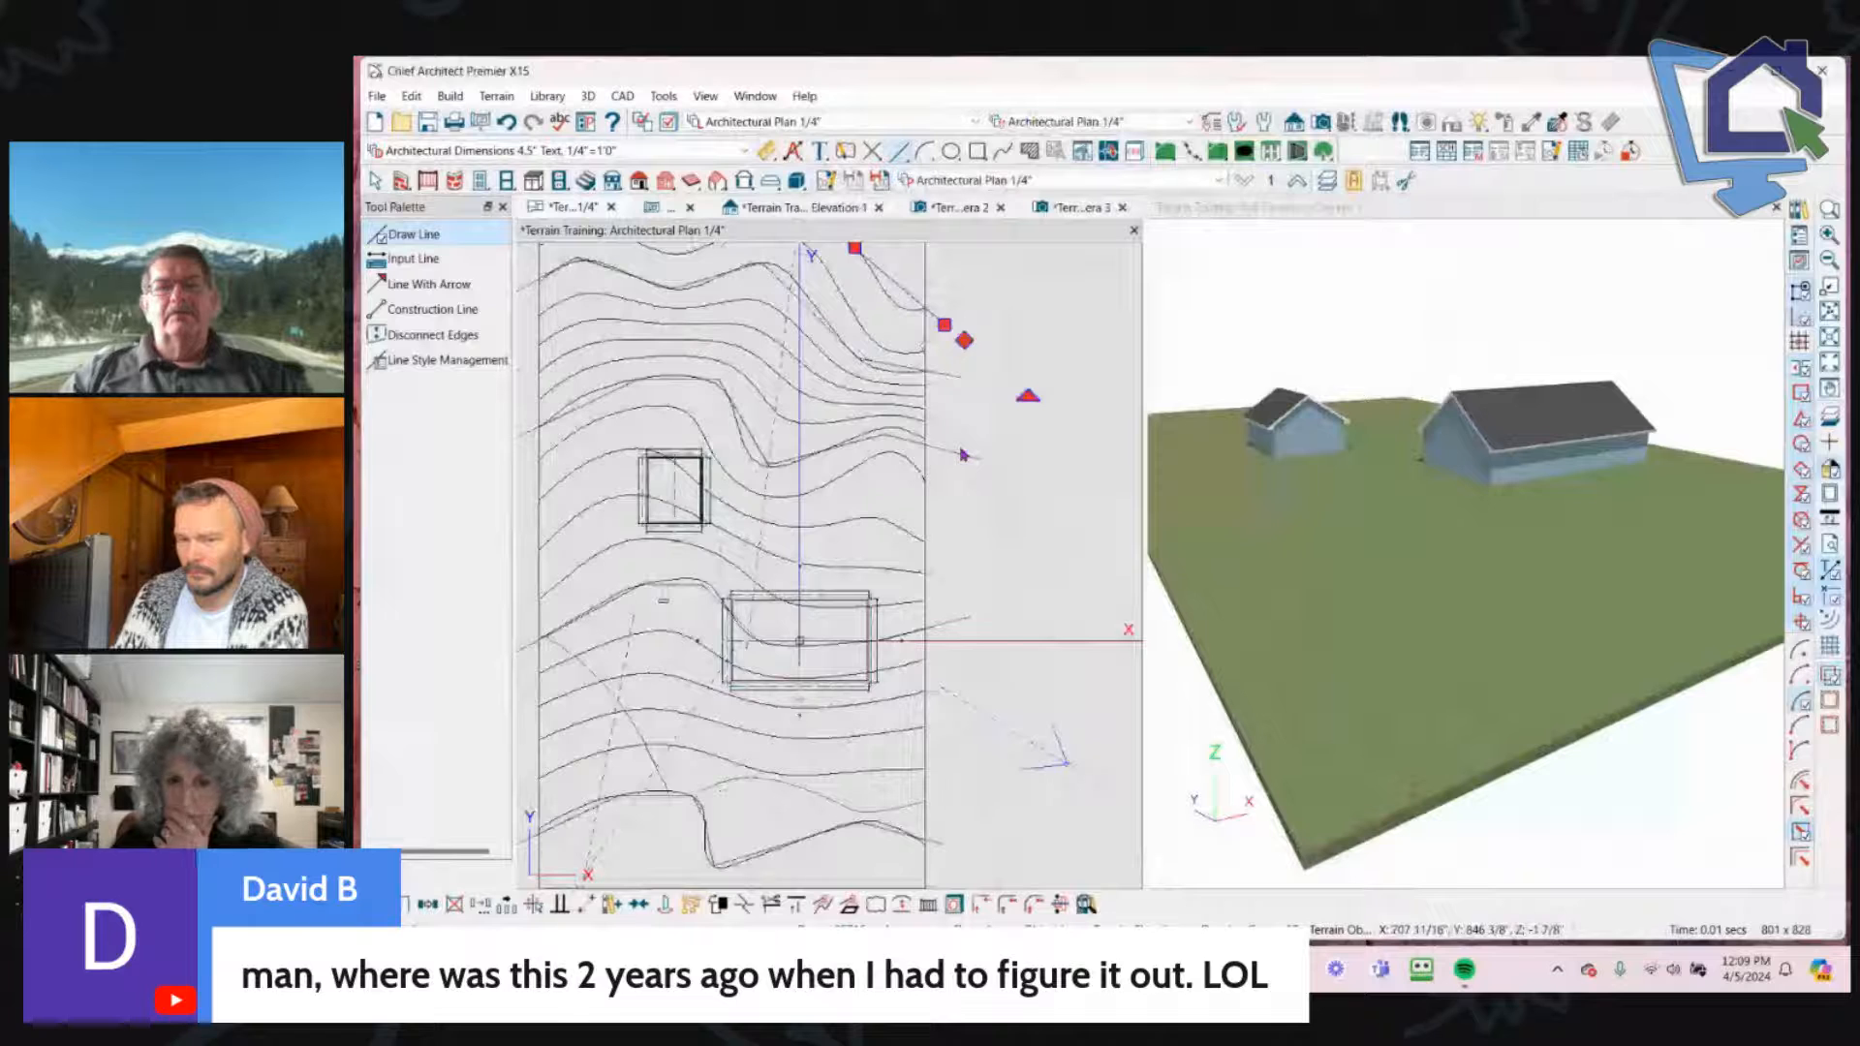
double_click(733, 430)
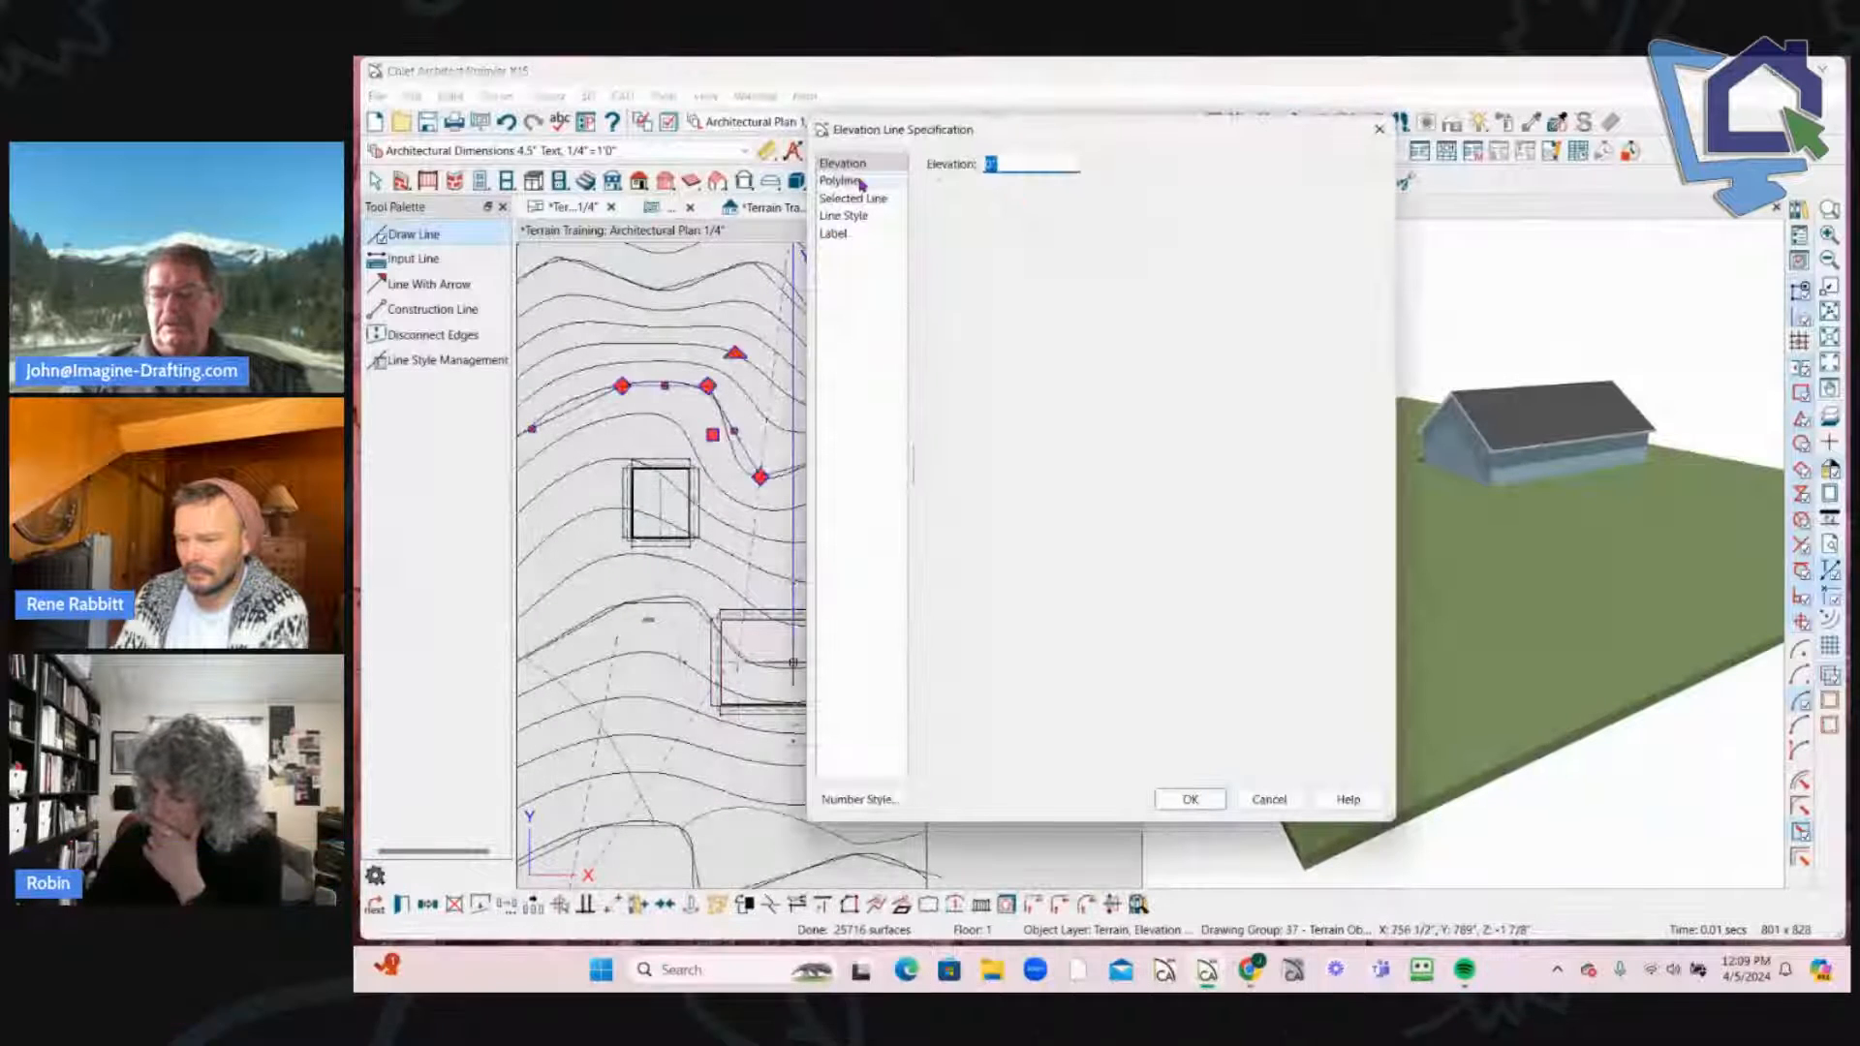
text(6)
key(Return)
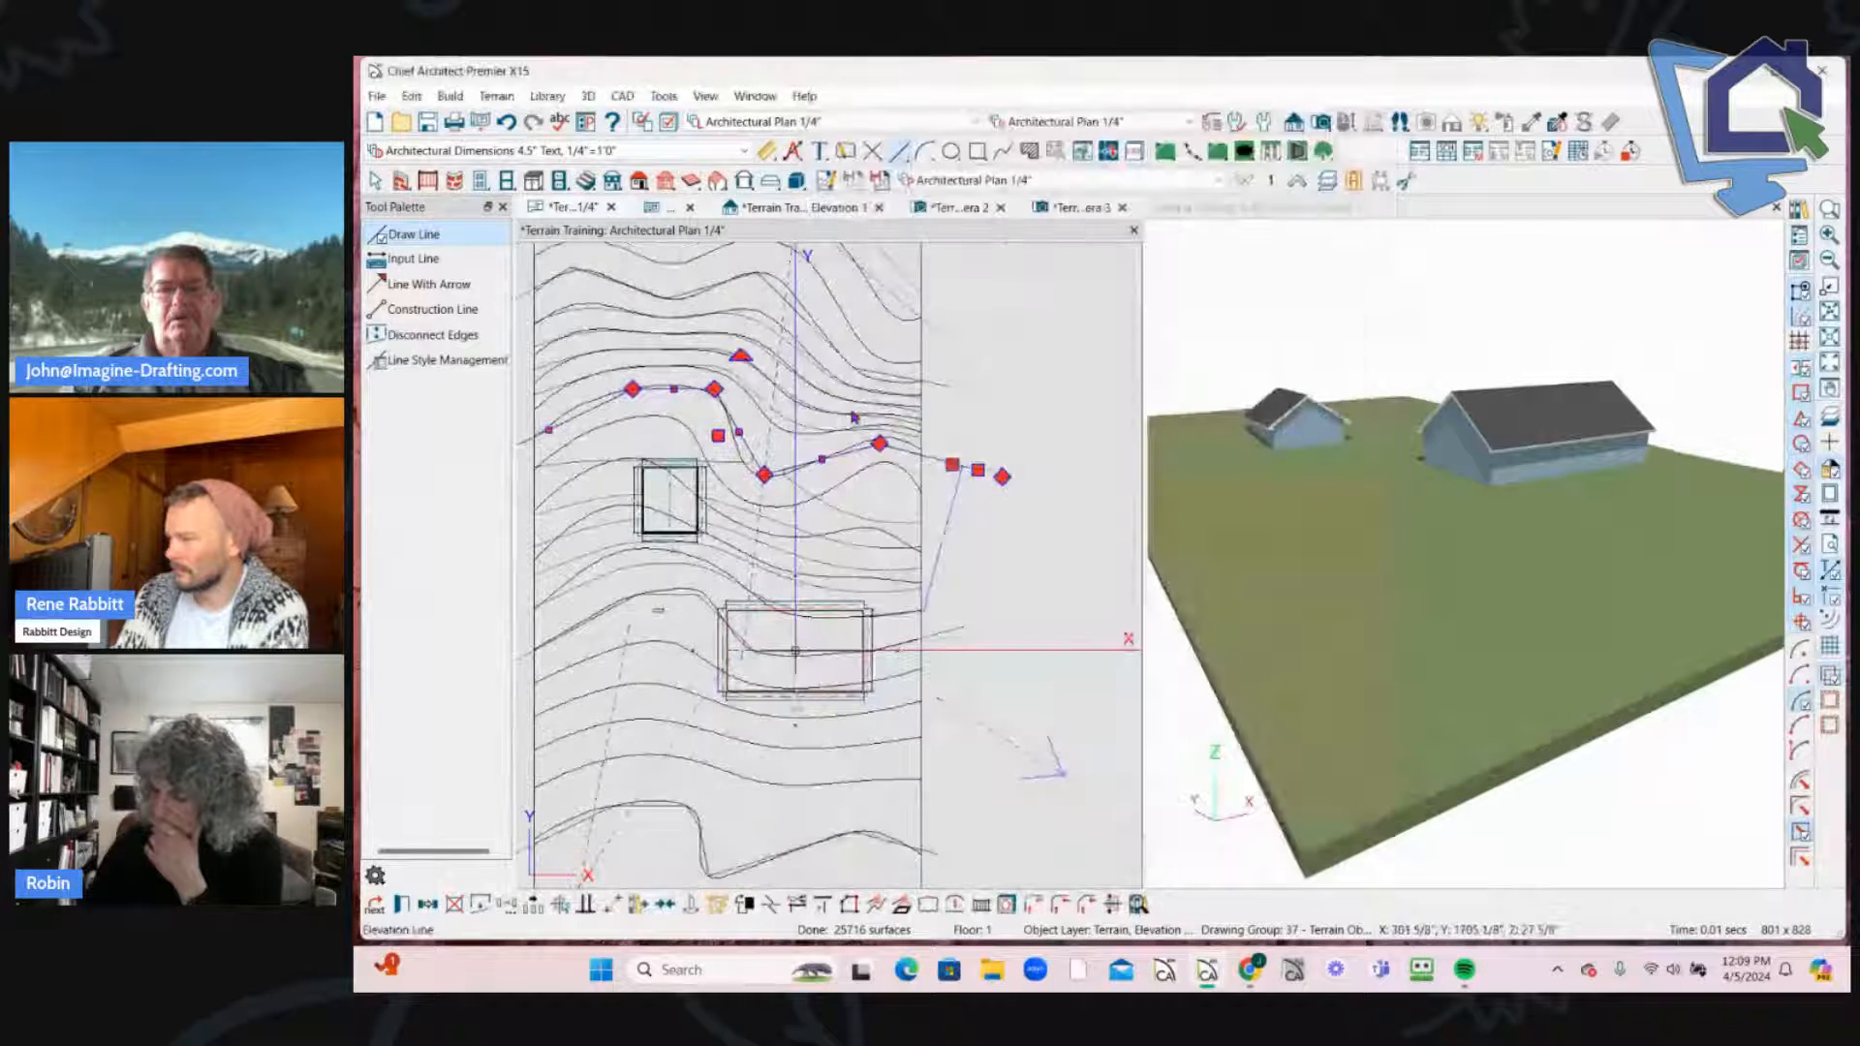
Step: Set the elevation of the line running through the large building to 120
scroll(855, 418, down, 1)
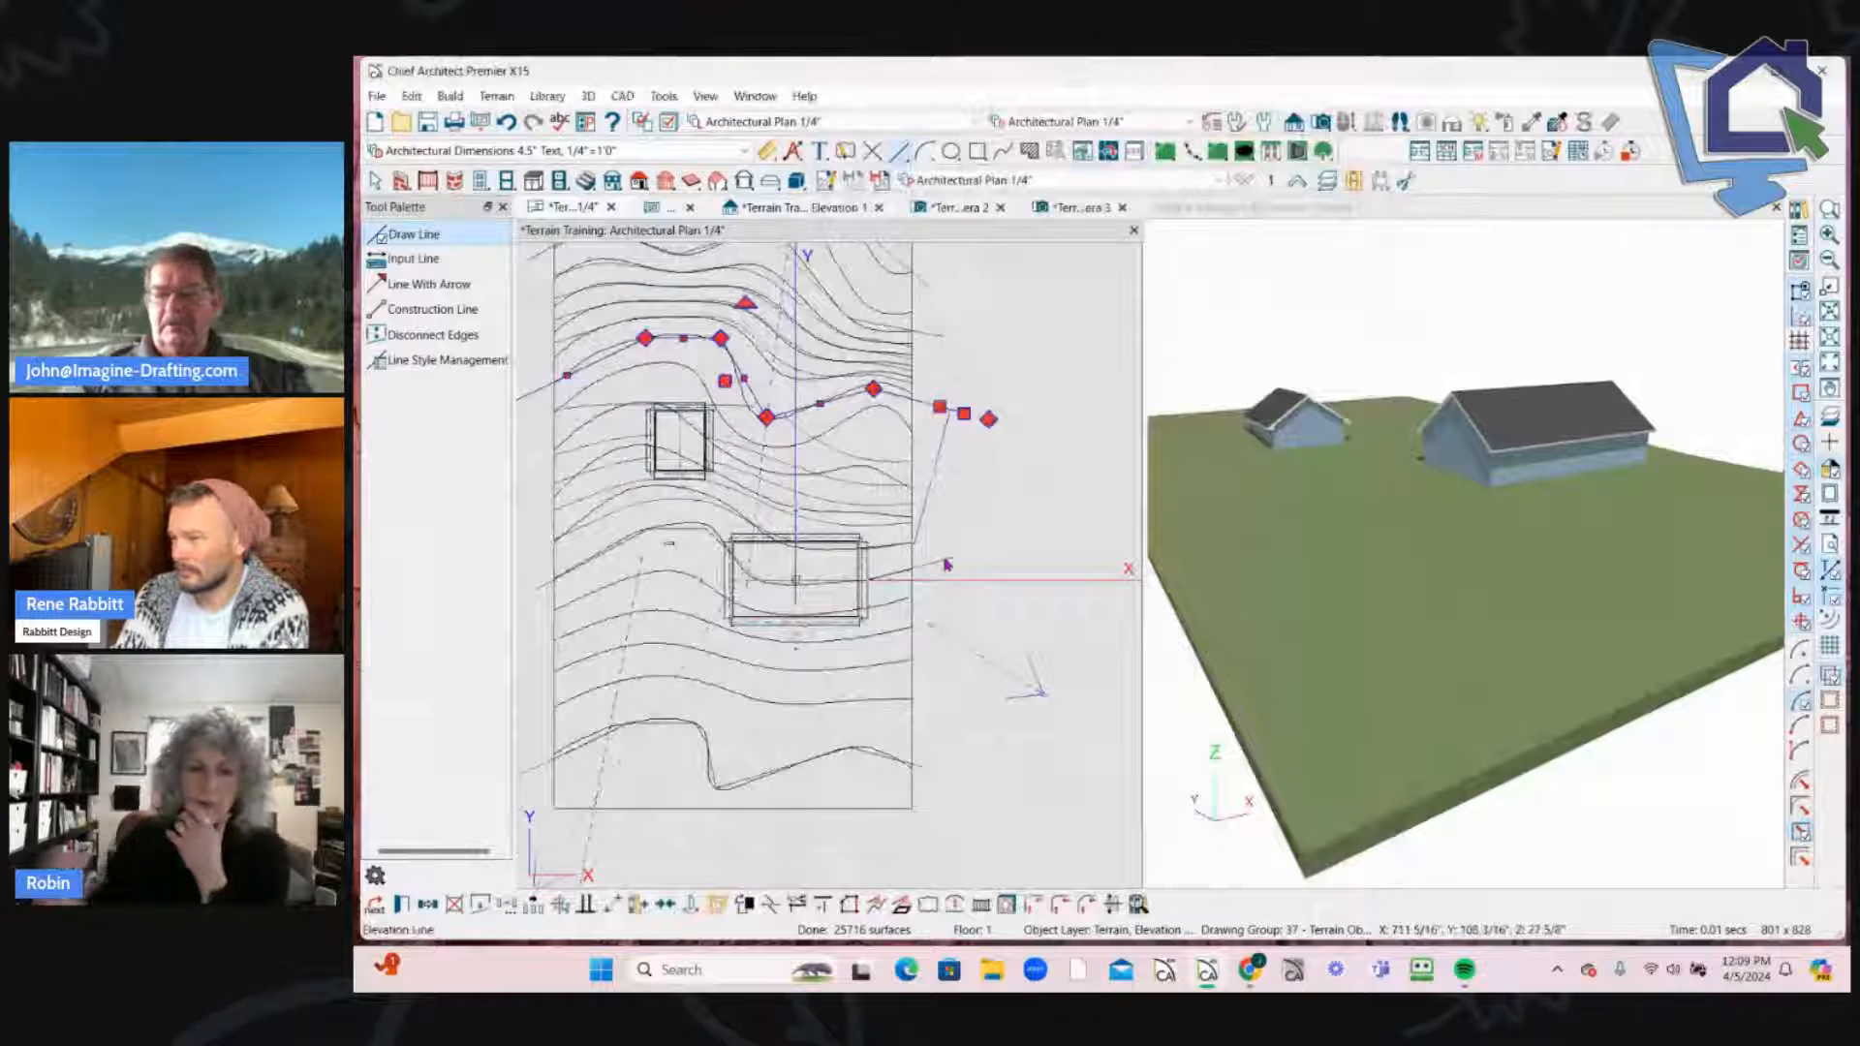
scroll(959, 557, up, 1)
double_click(968, 565)
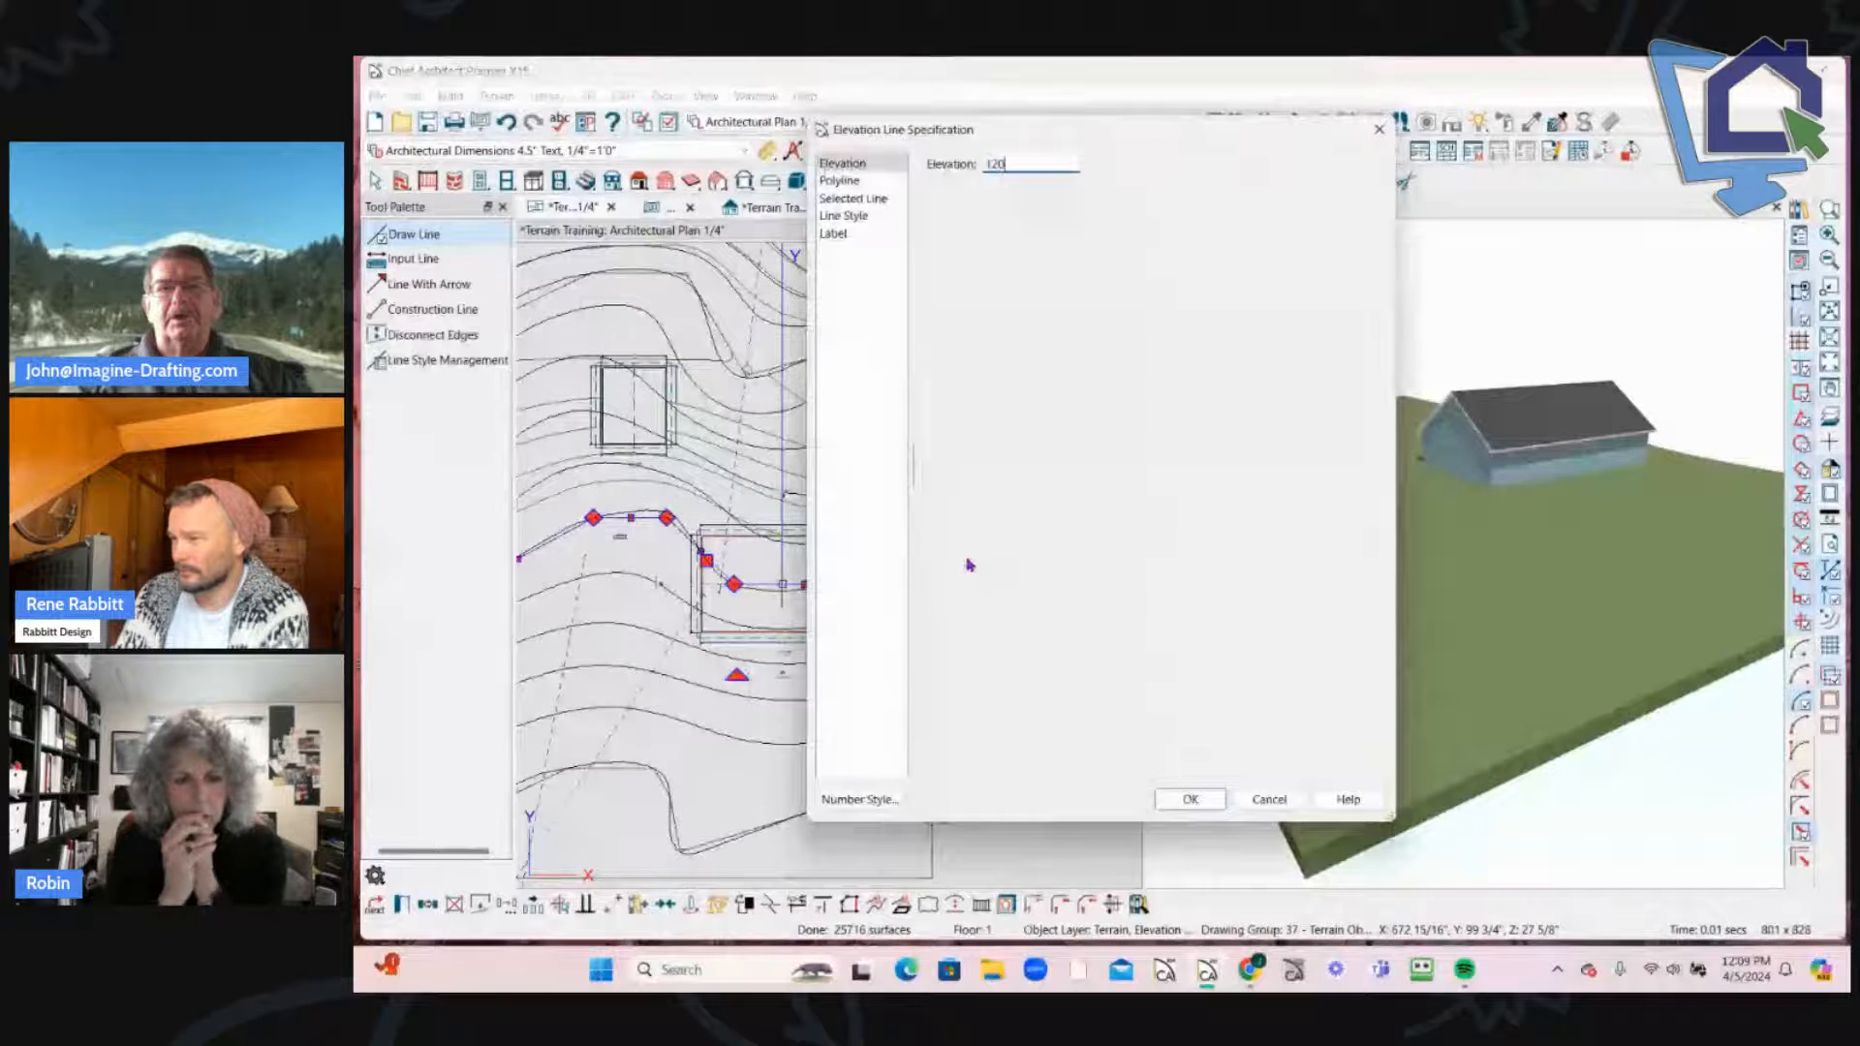
text(120)
key(Return)
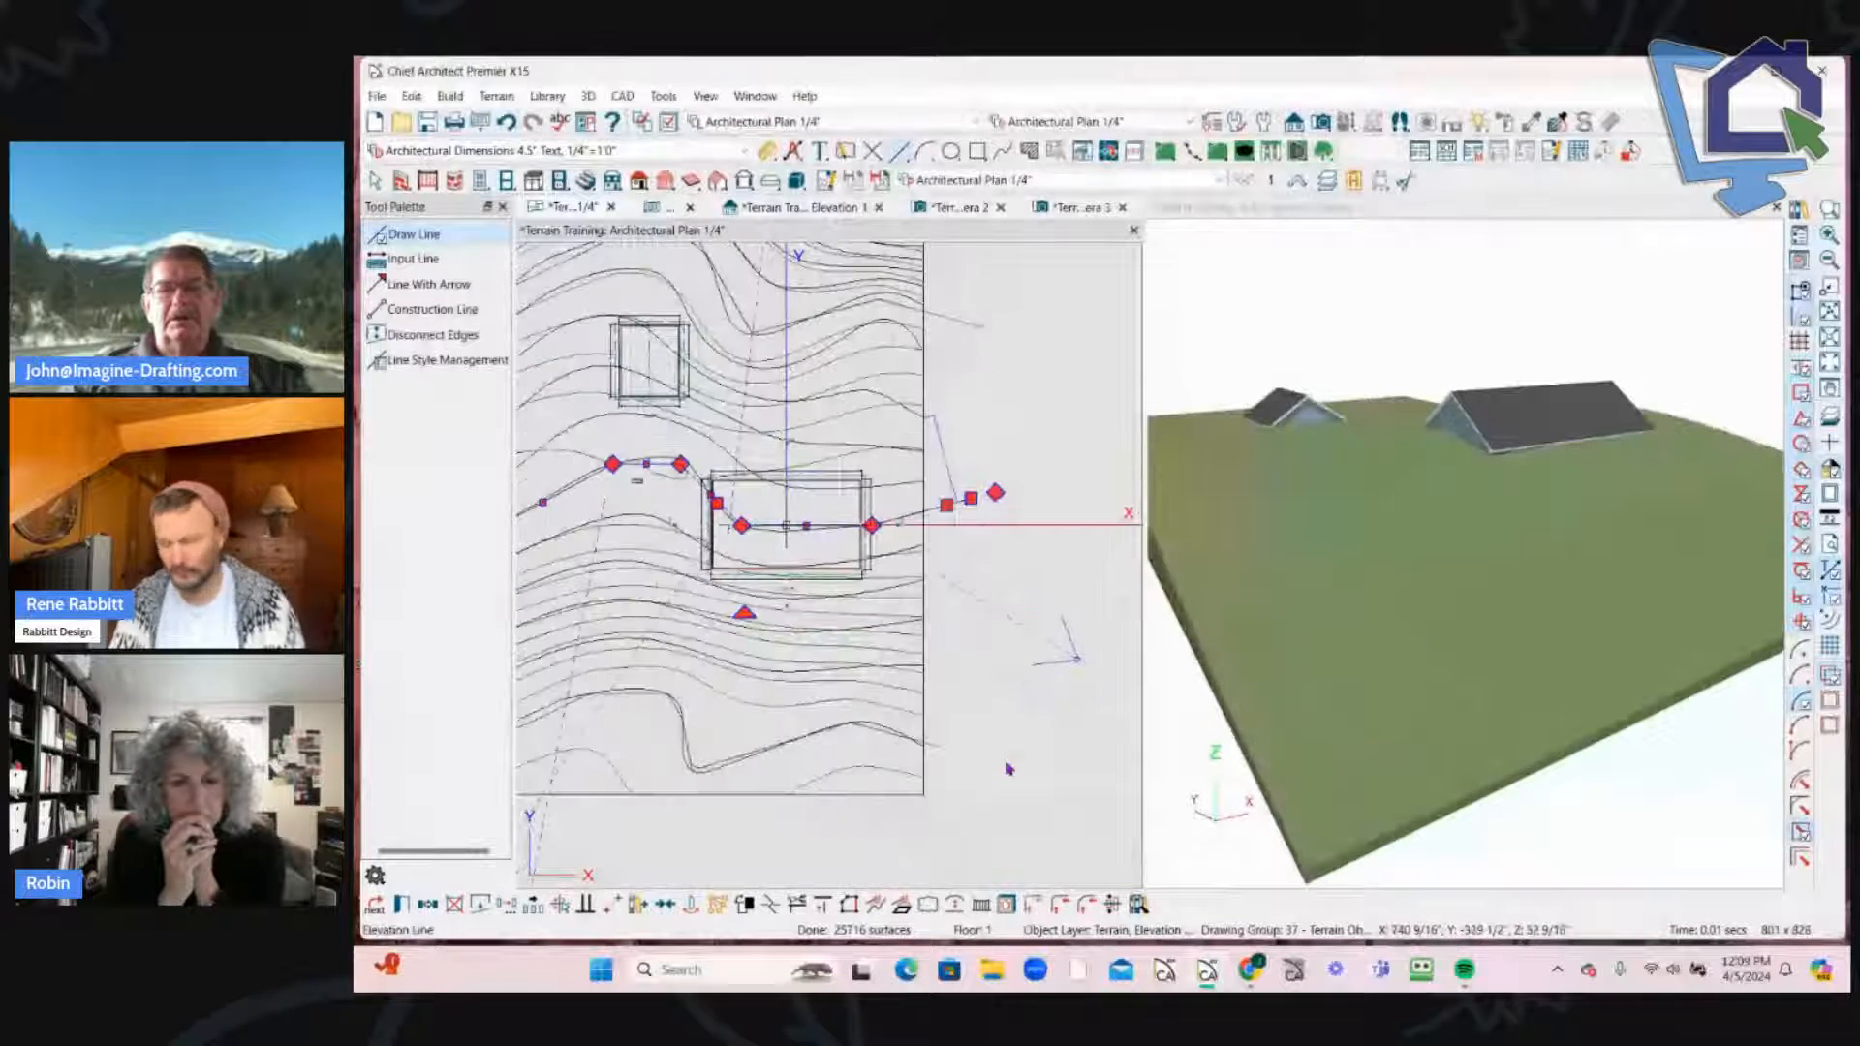
Step: Set the elevation of the lowest line on the plan to 180 and orbit the 3D view to inspect the sloped terrain
scroll(948, 606, down, 1)
double_click(946, 608)
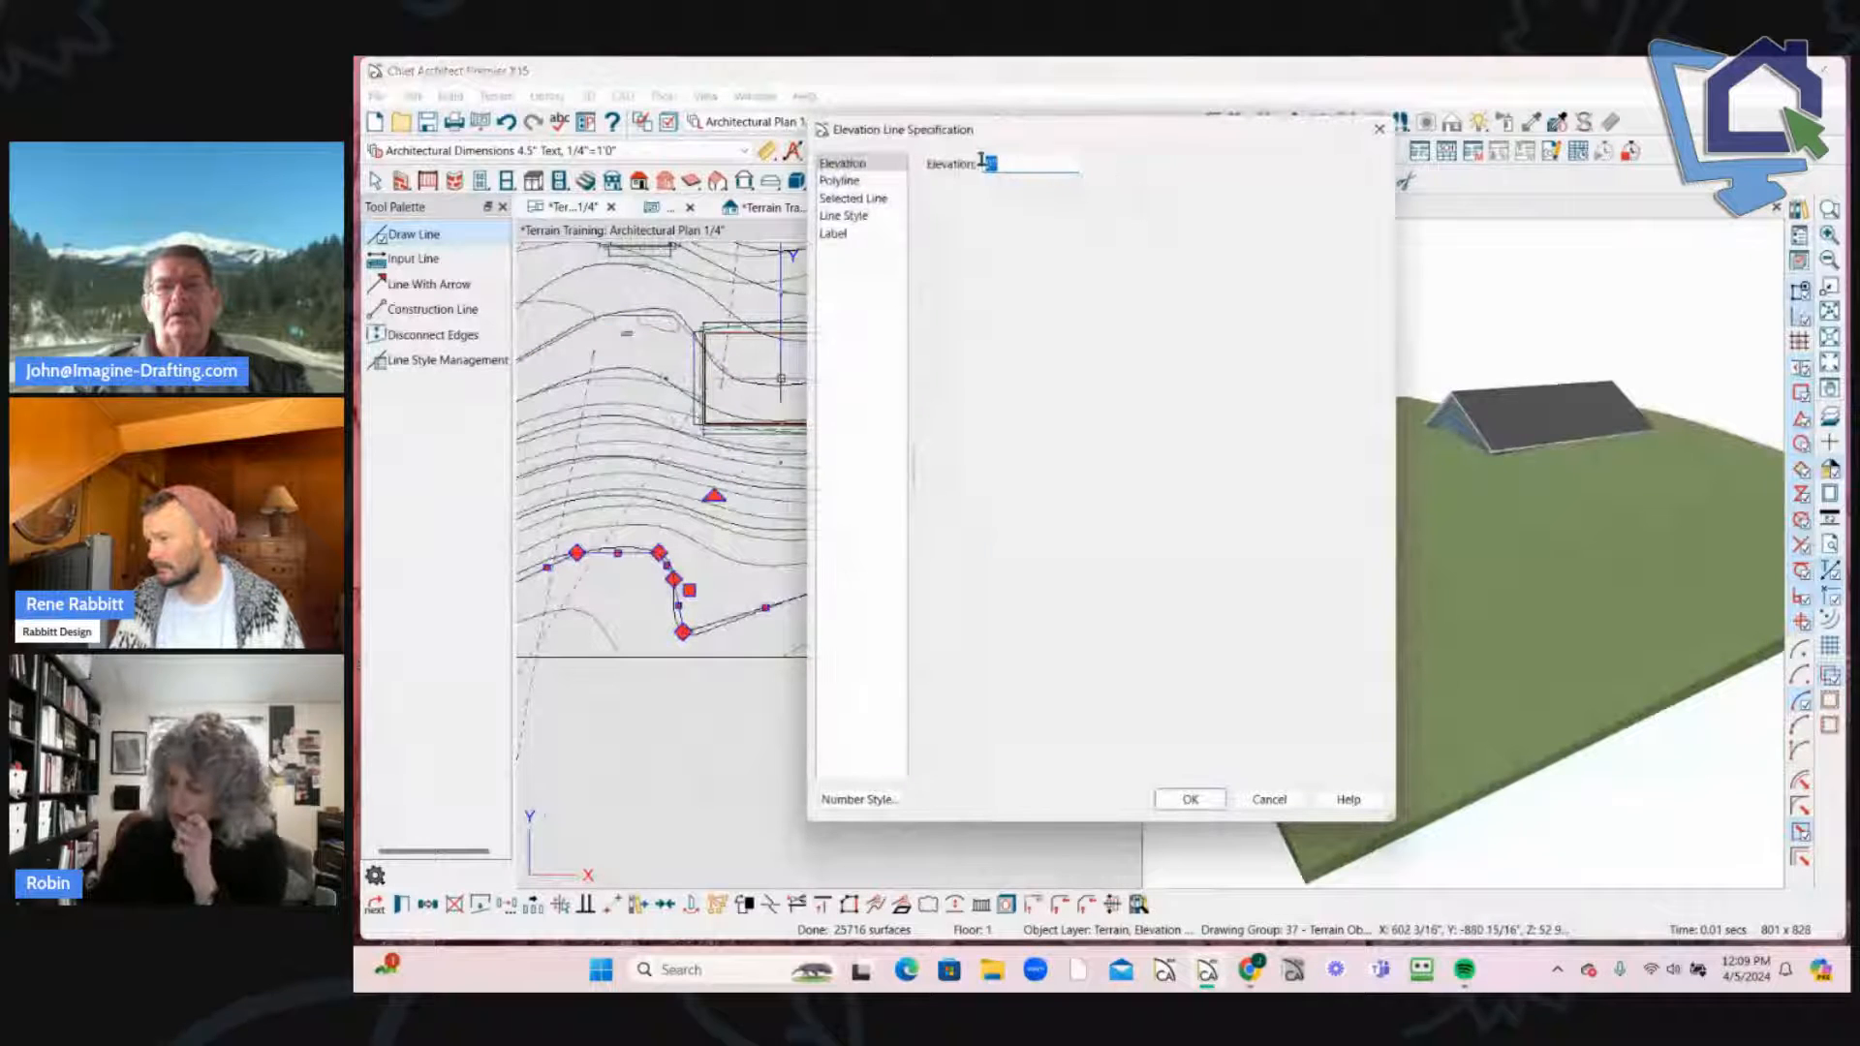
text(180)
key(Return)
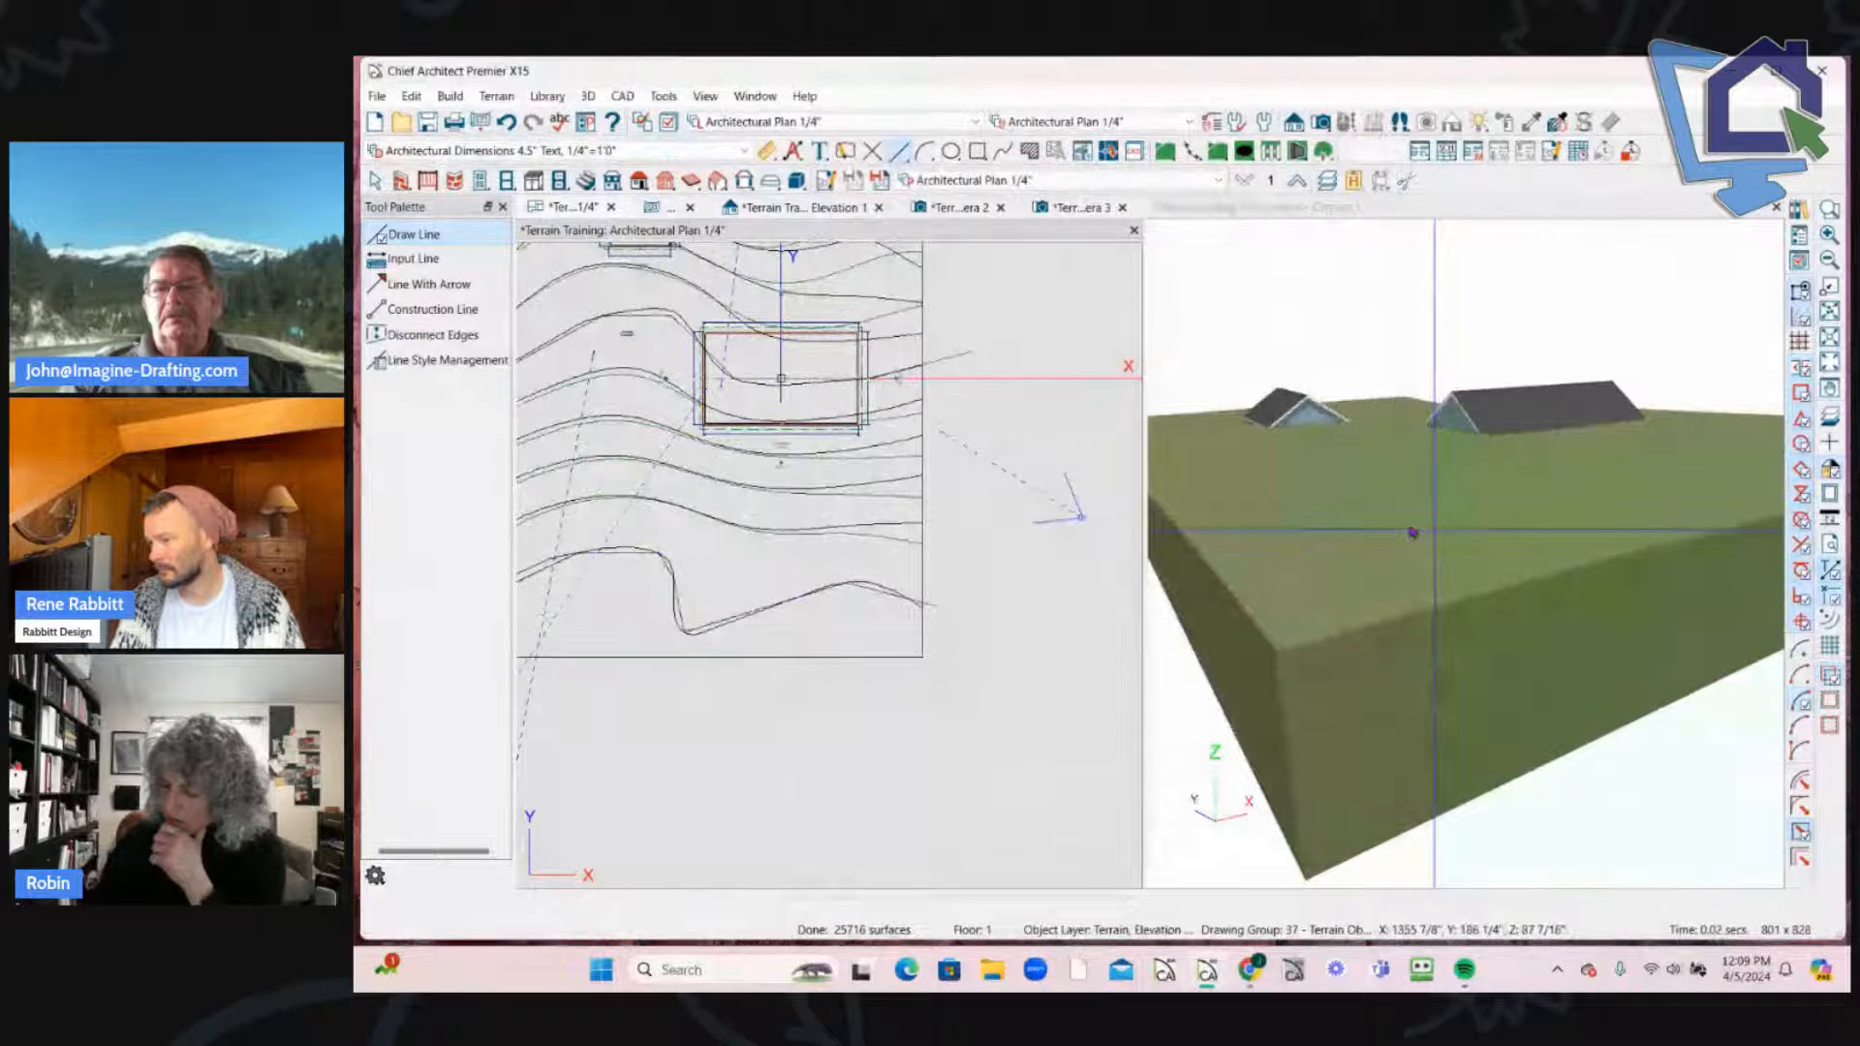
drag(1412, 532, 1109, 452)
click(1067, 317)
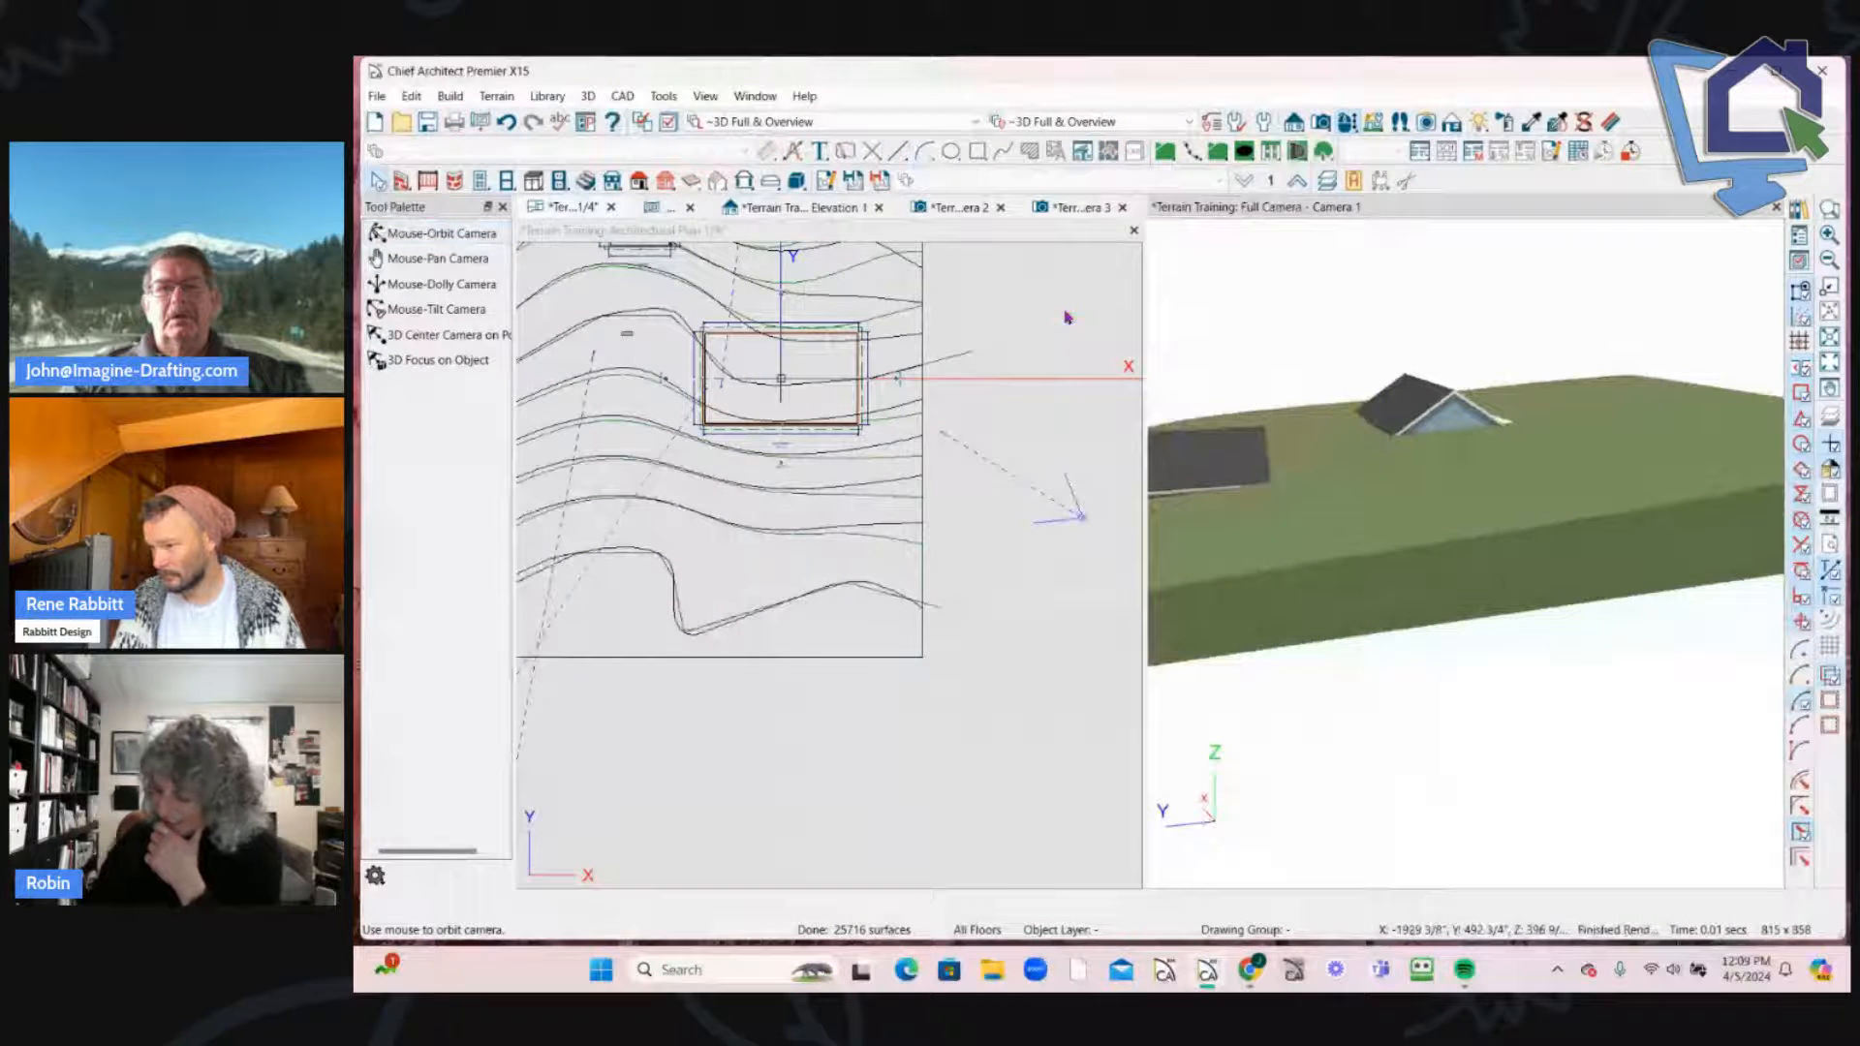
Step: Examine the original contour polyline in the closely spaced upper band, comparing it and those further down with the generated contours
scroll(1015, 469, up, 4)
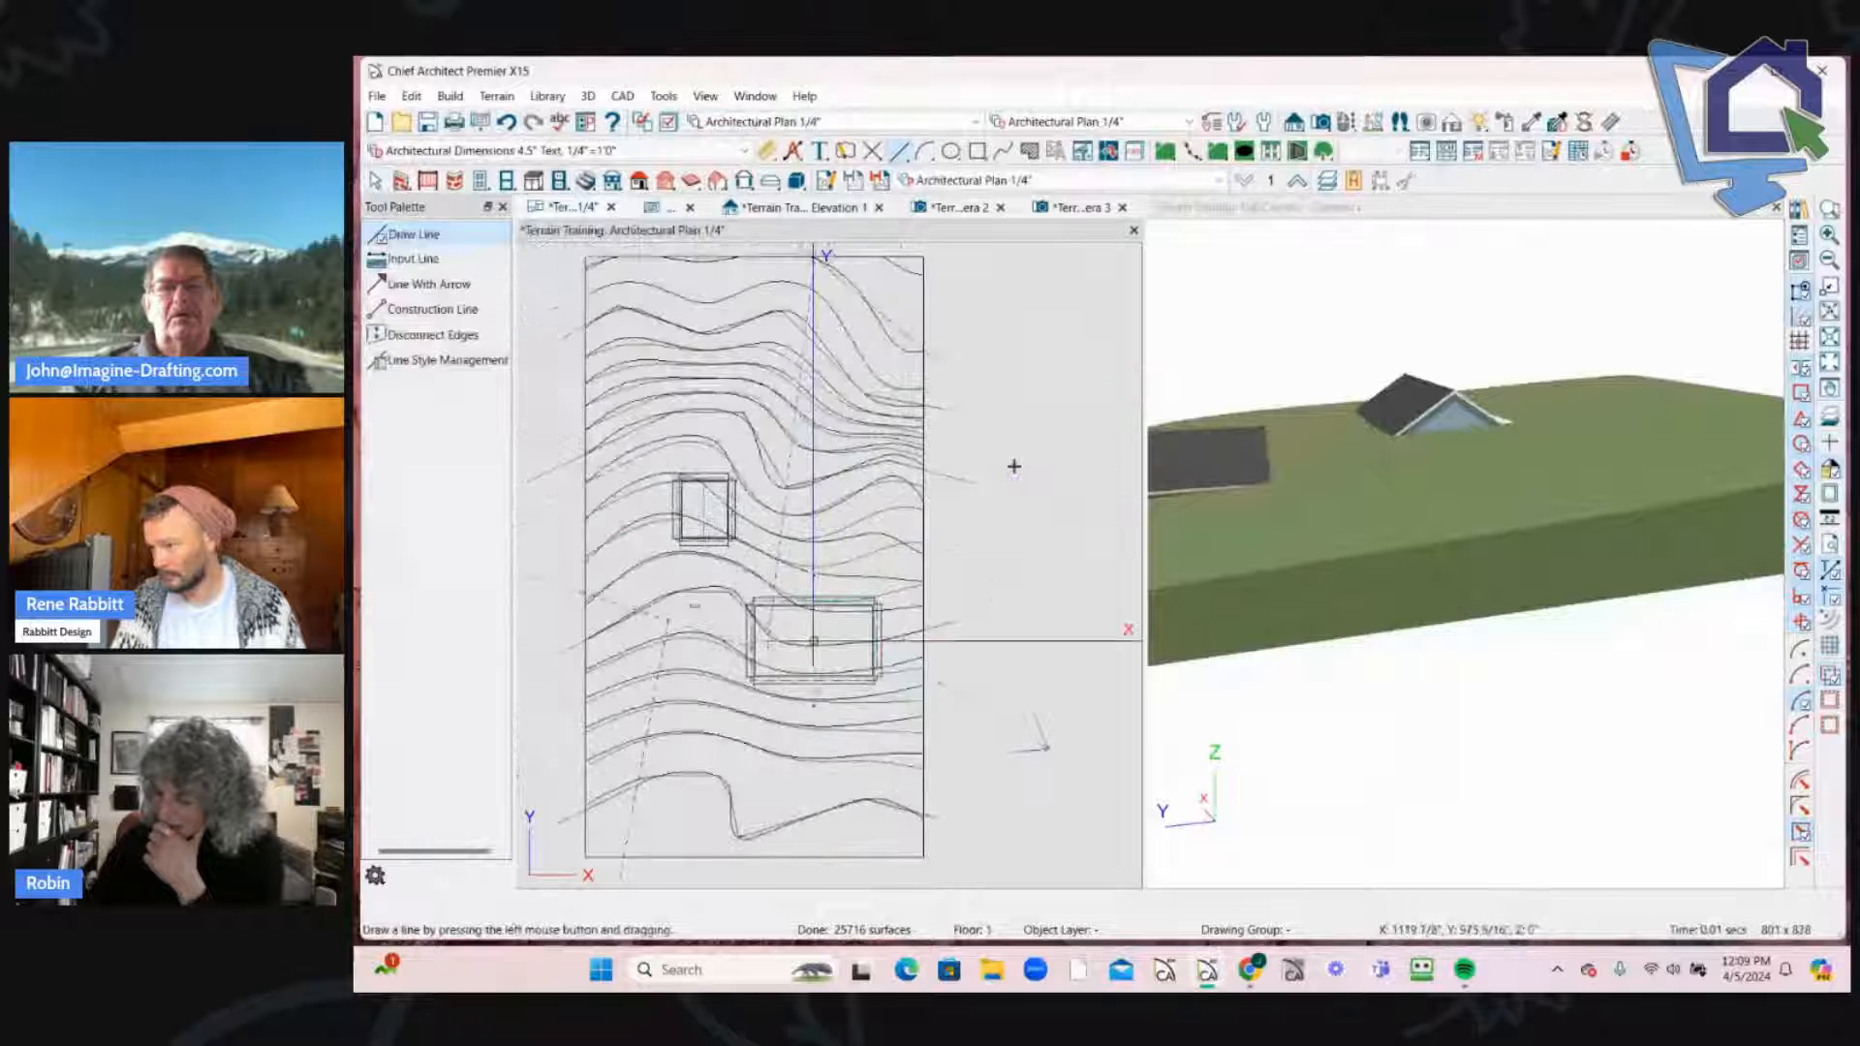
scroll(796, 504, up, 4)
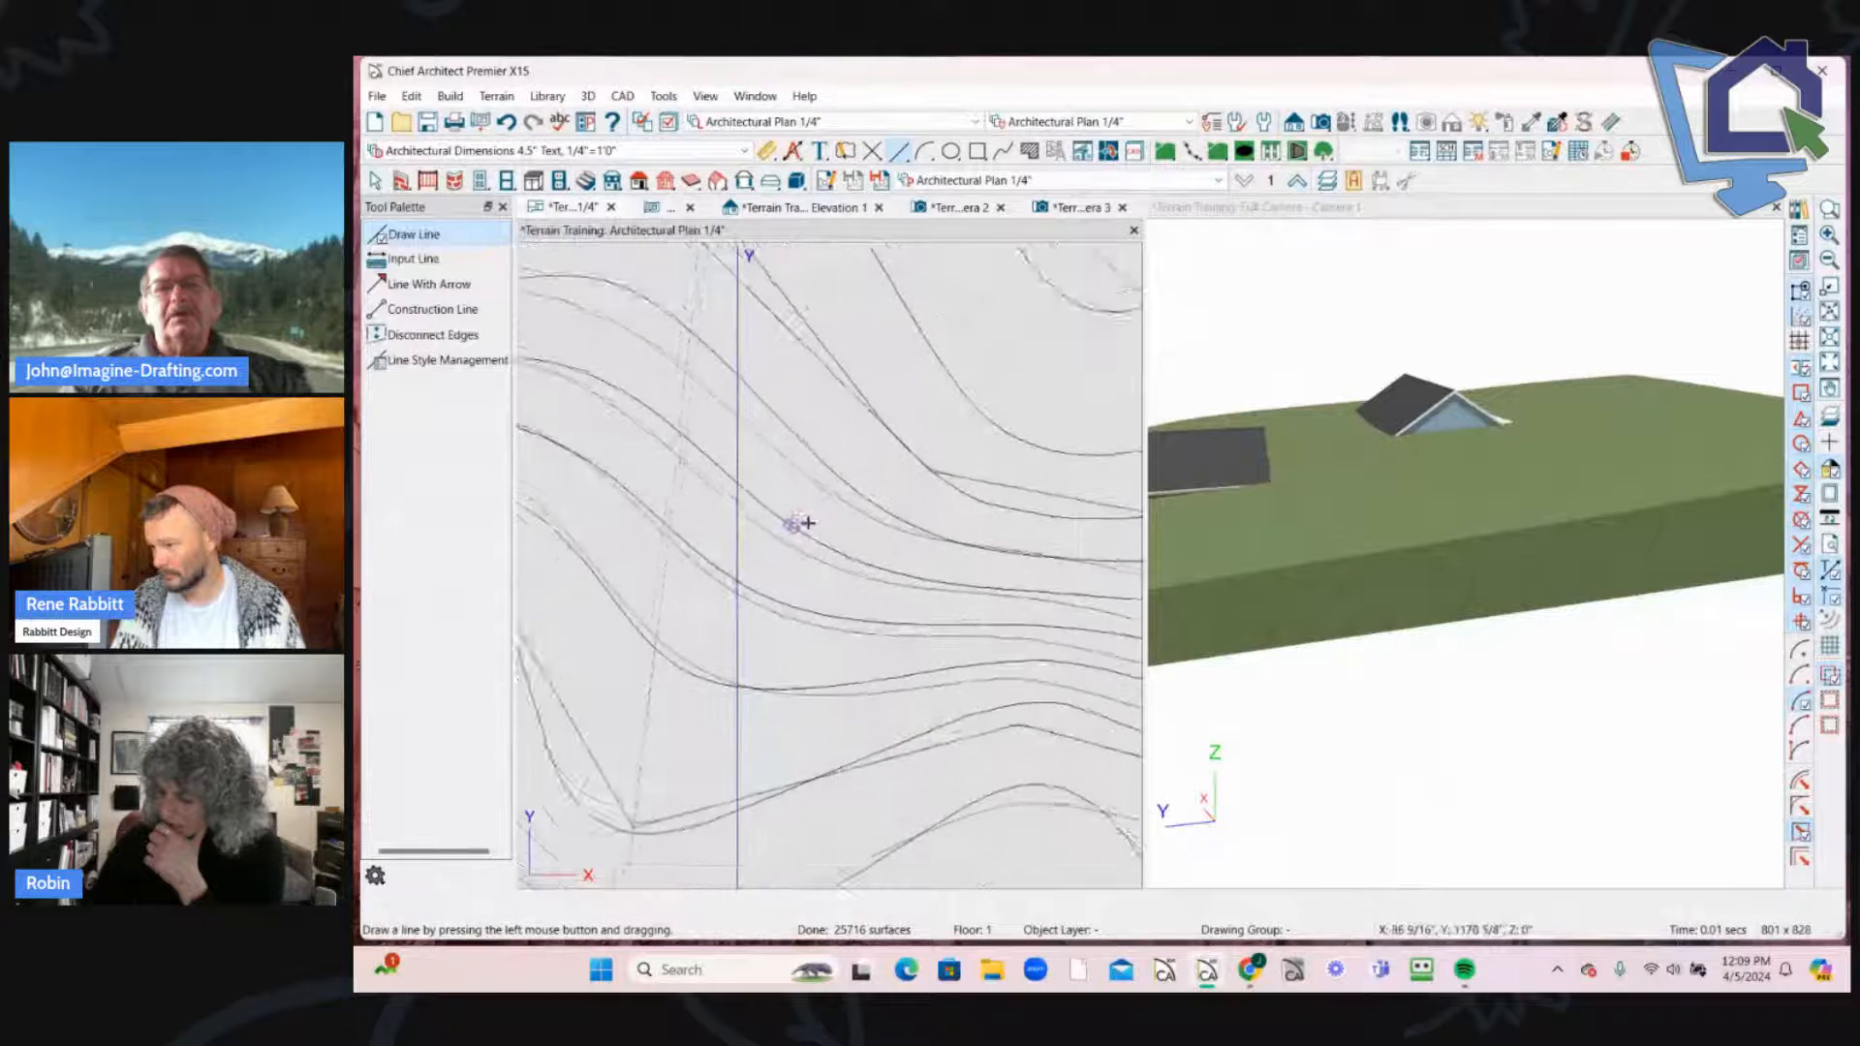
key(space)
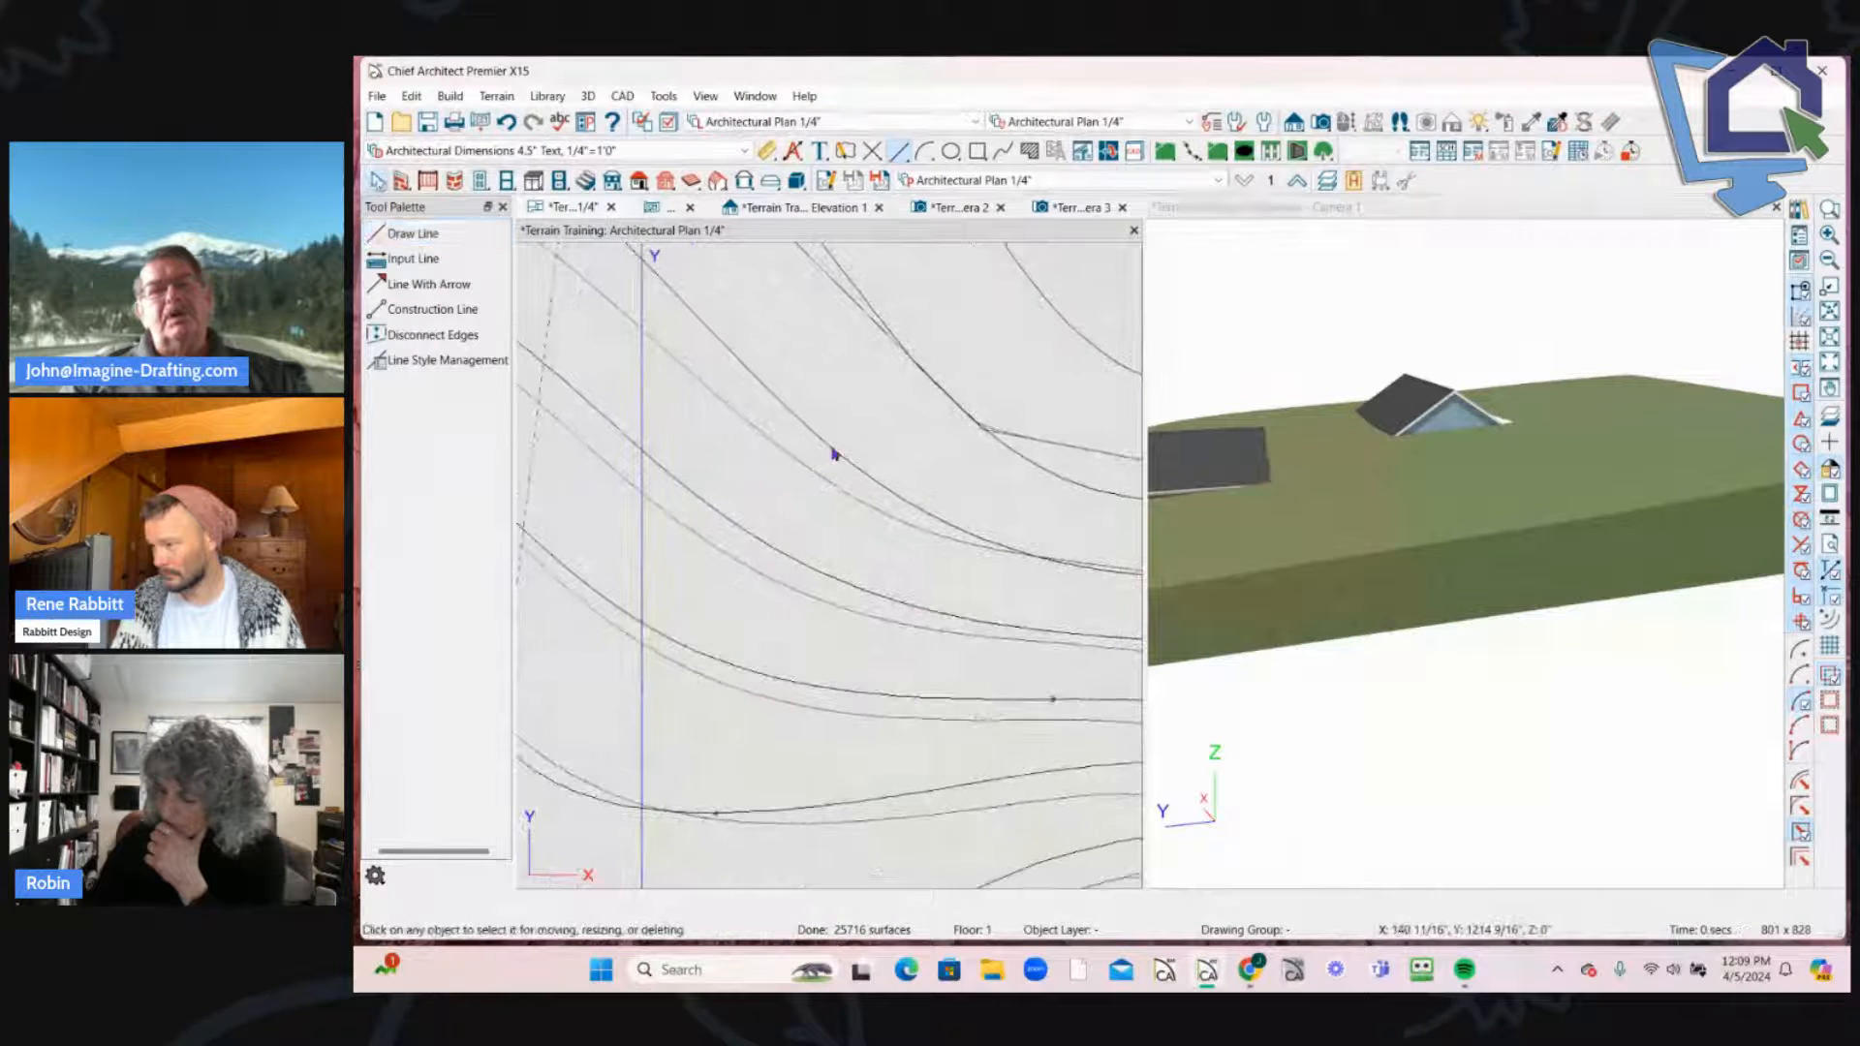
click(834, 453)
scroll(833, 453, down, 4)
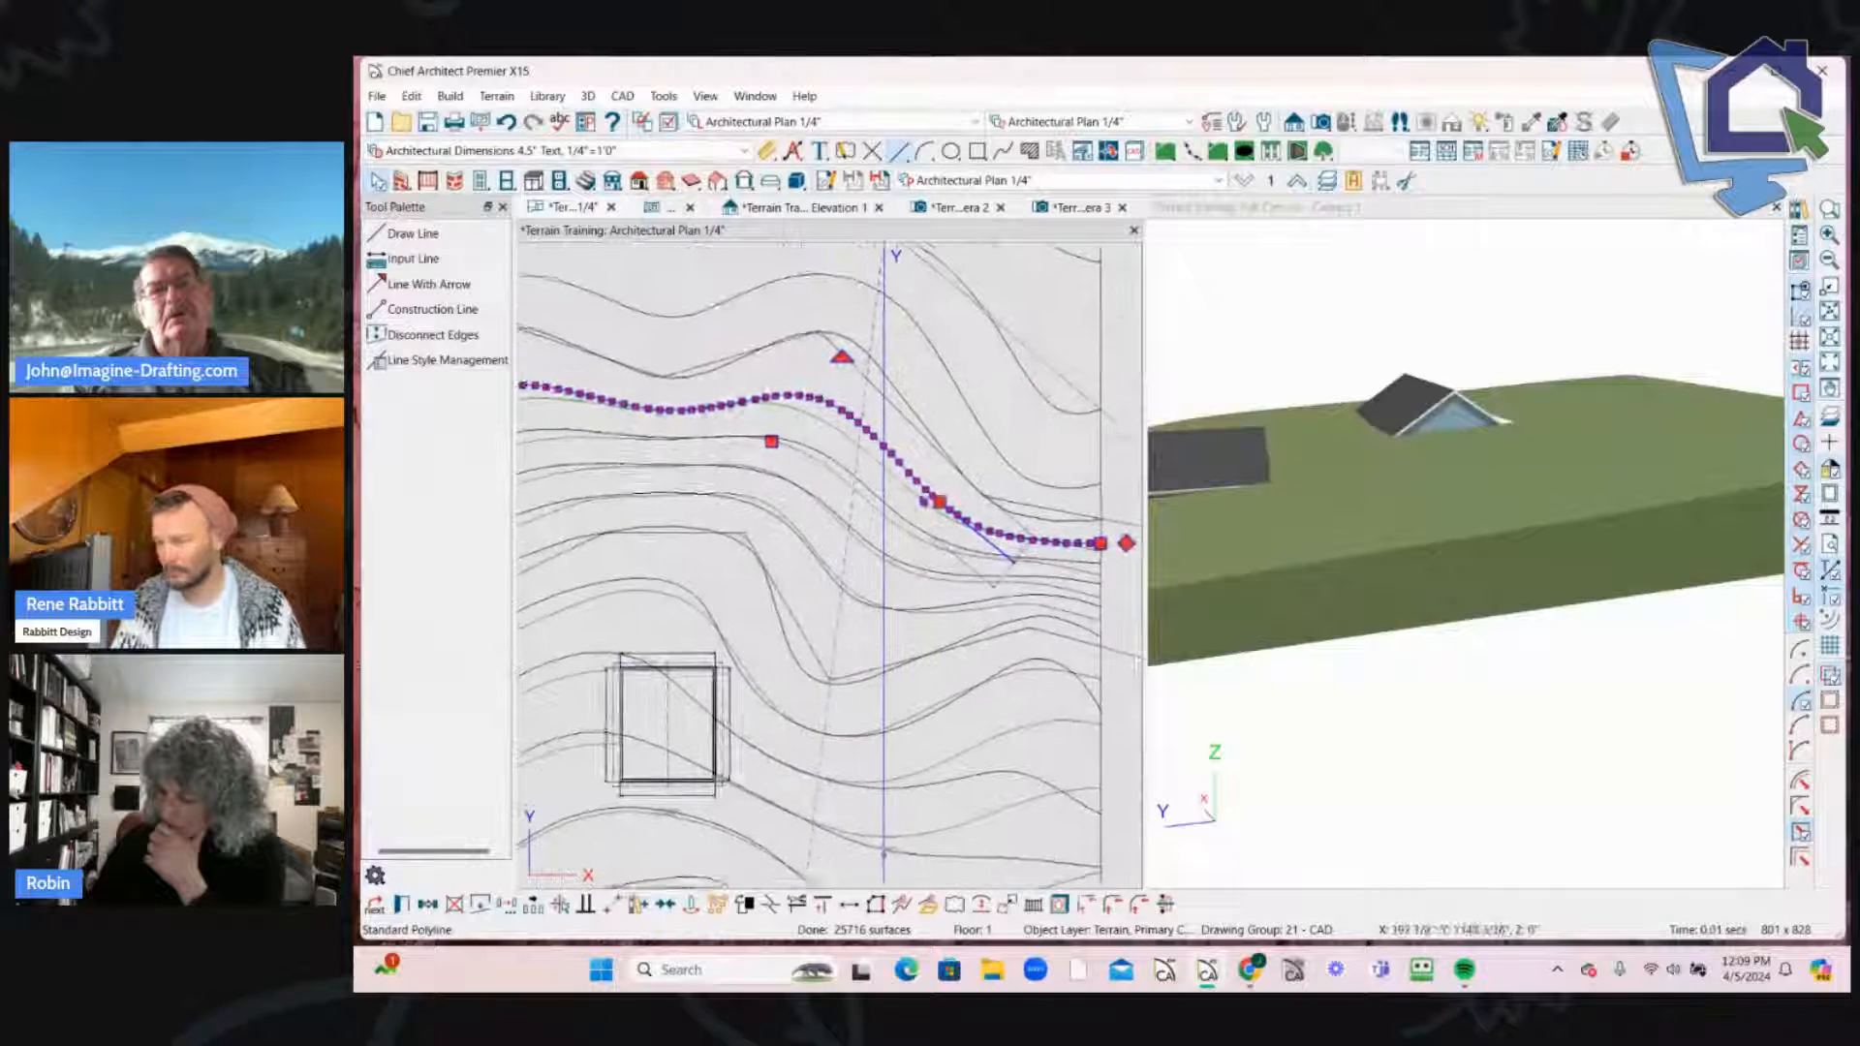
scroll(765, 498, down, 4)
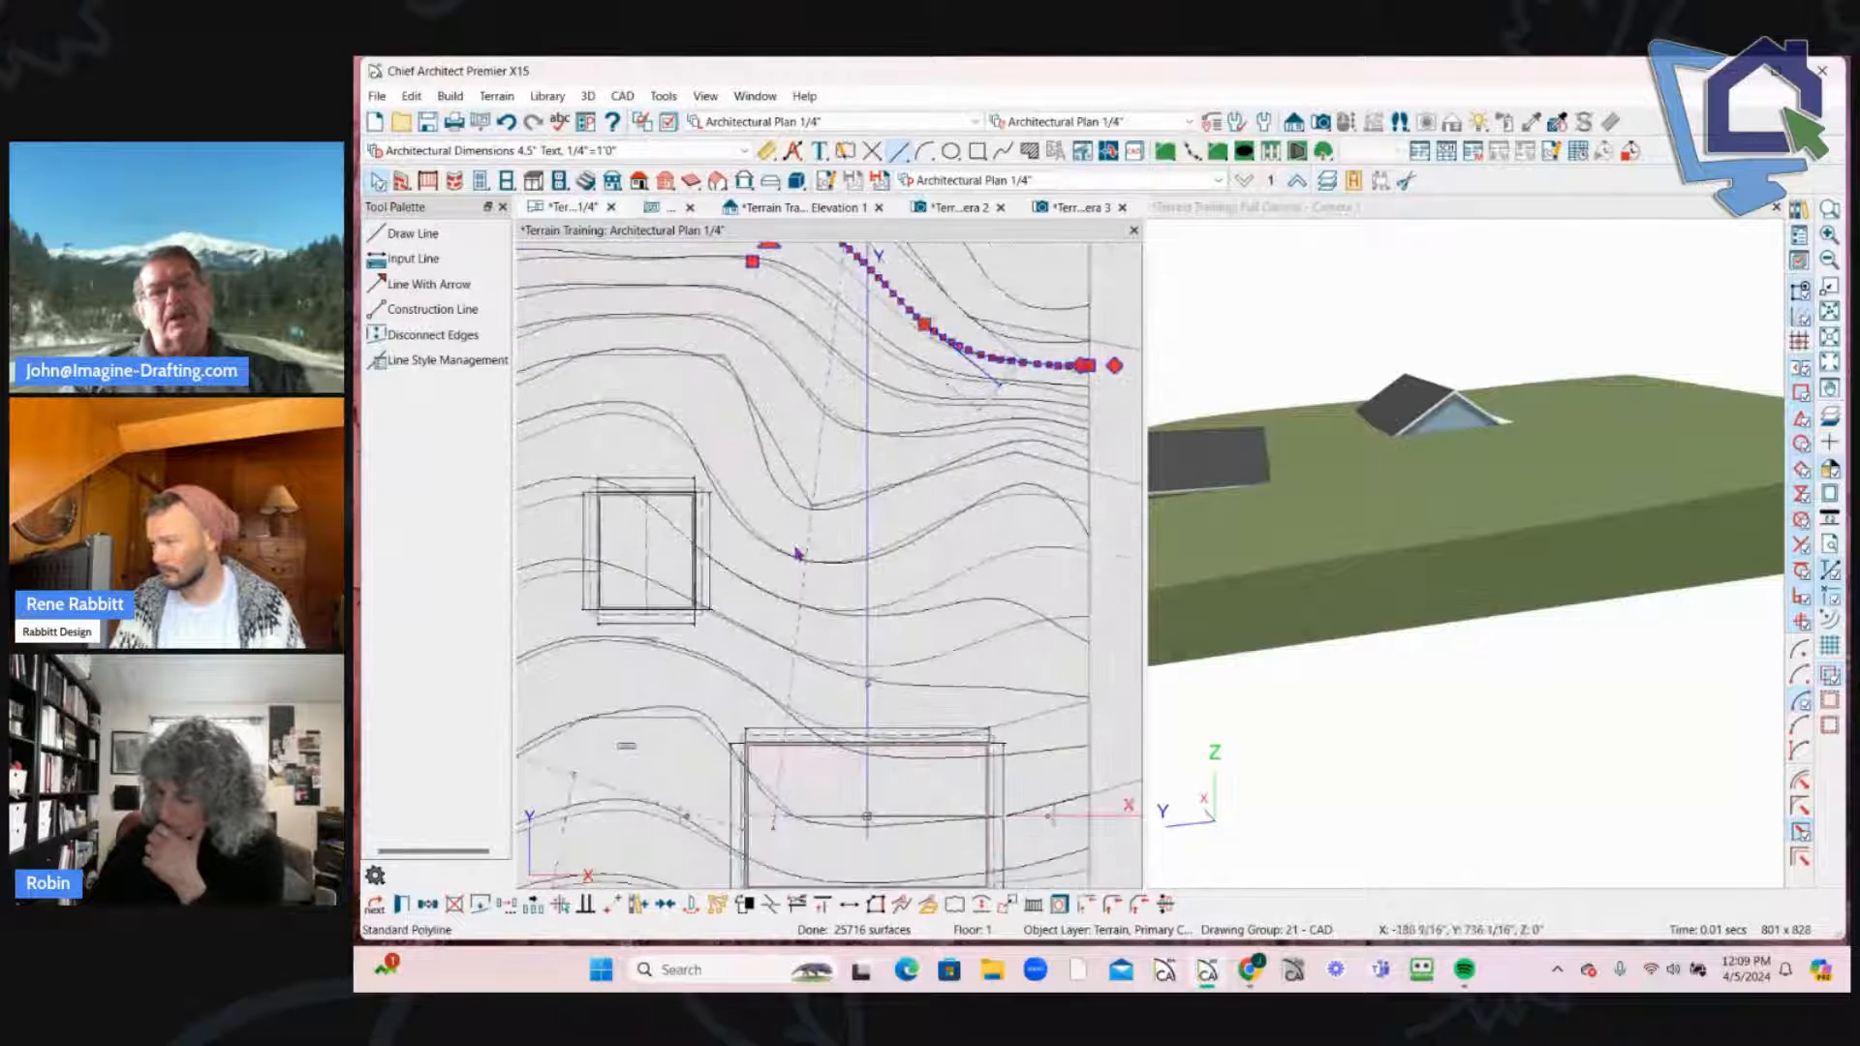
scroll(796, 554, down, 5)
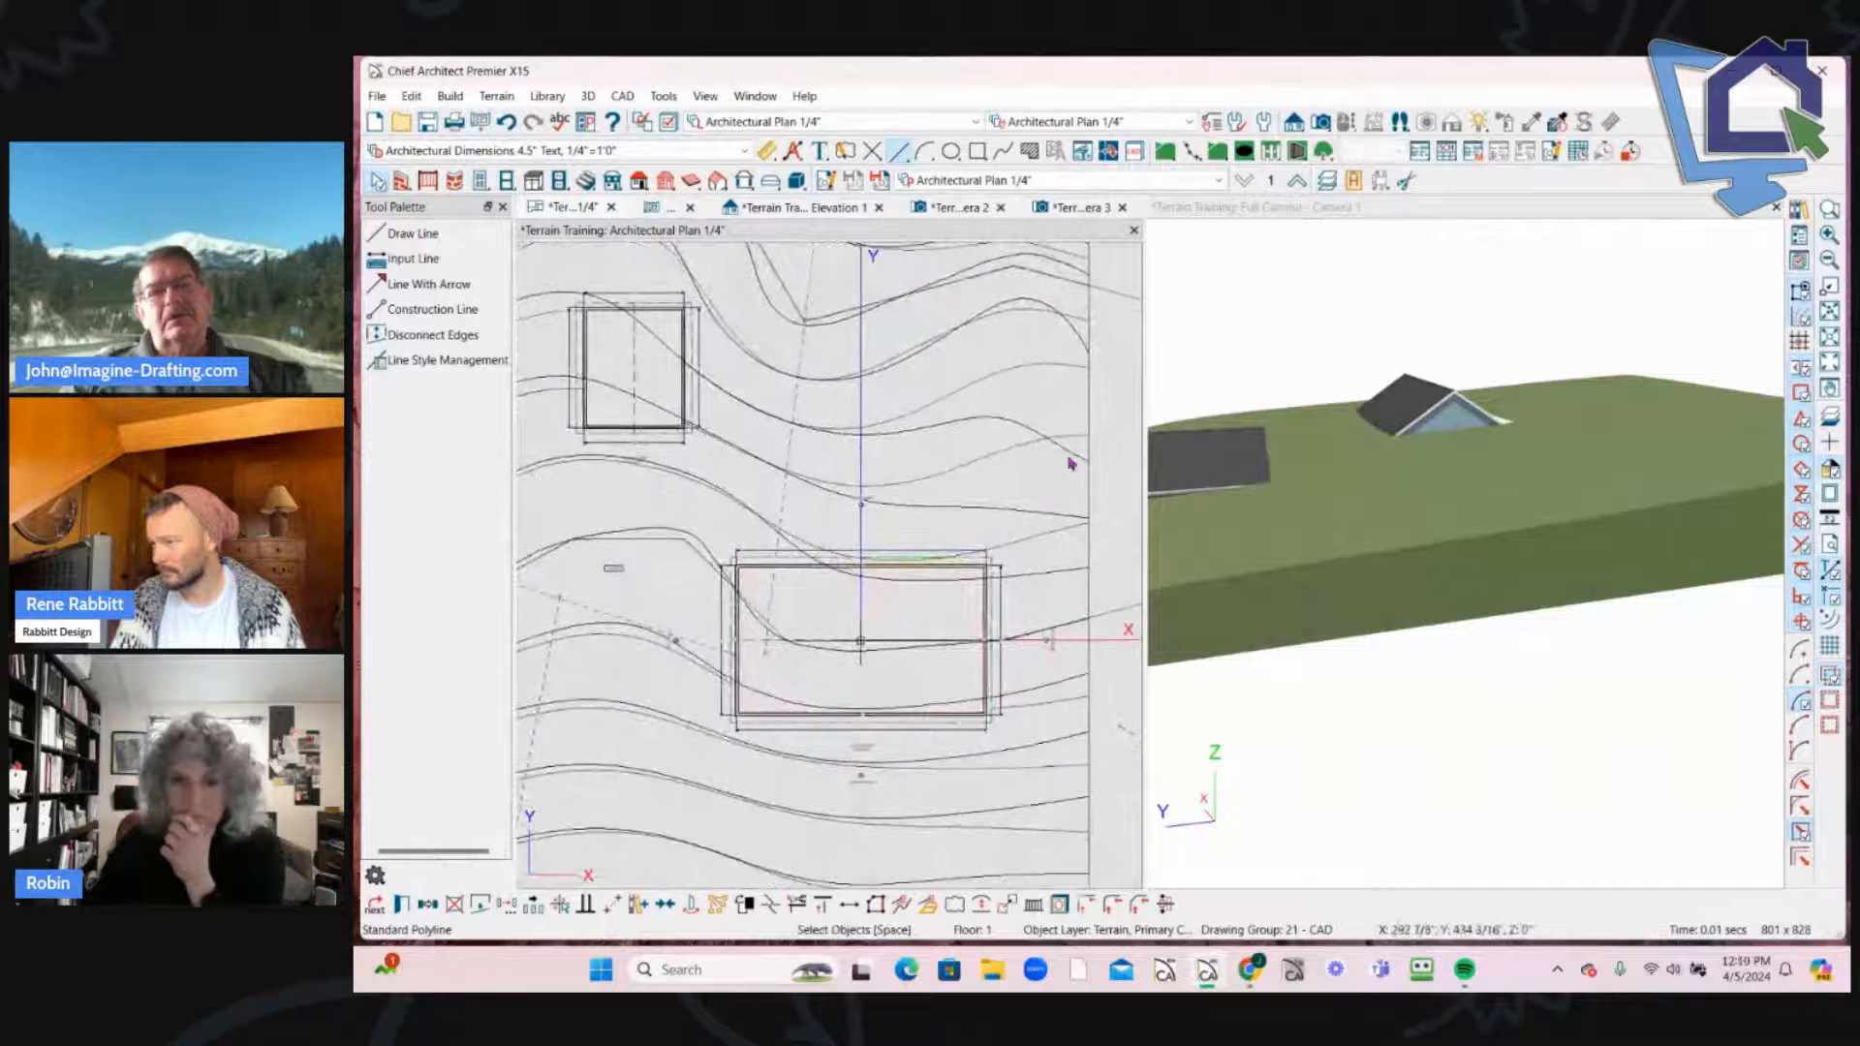
key(Escape)
Step: Examine the original contour polylines just above the large building where they meet the terrain's edge
scroll(980, 445, up, 3)
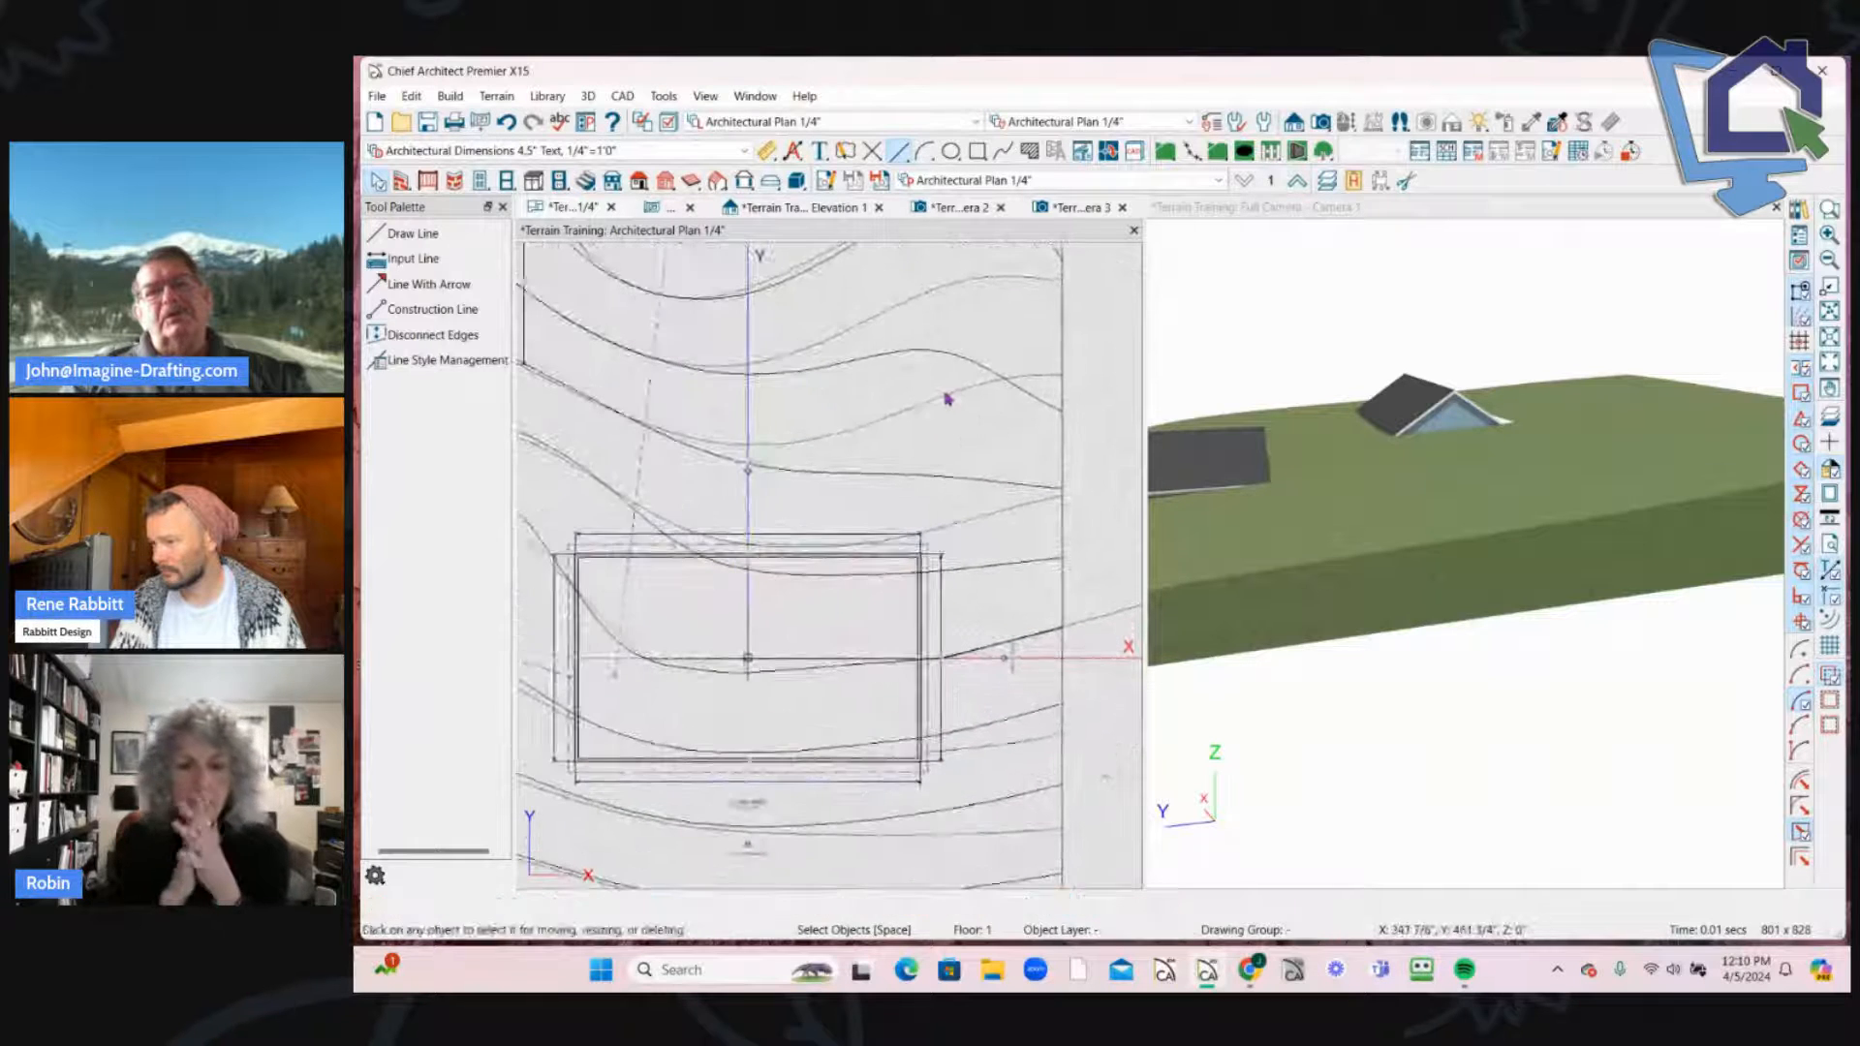
click(1031, 399)
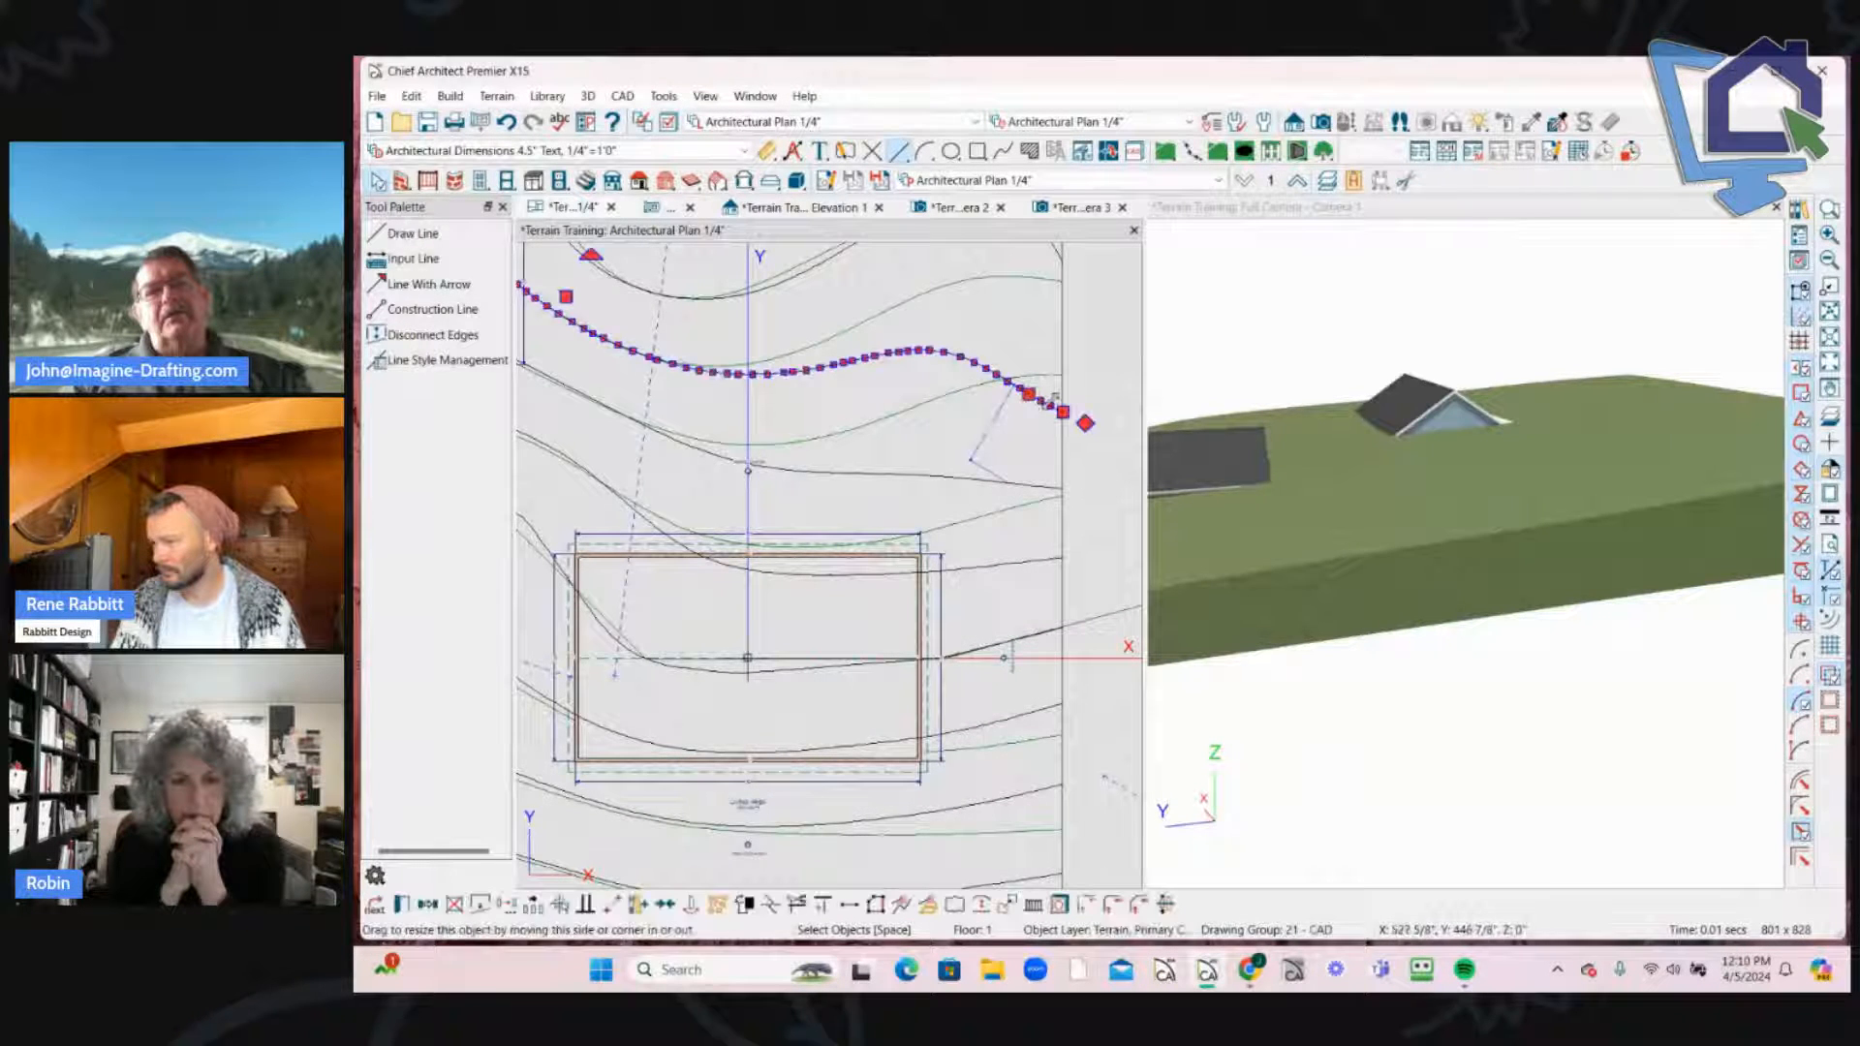
key(Escape)
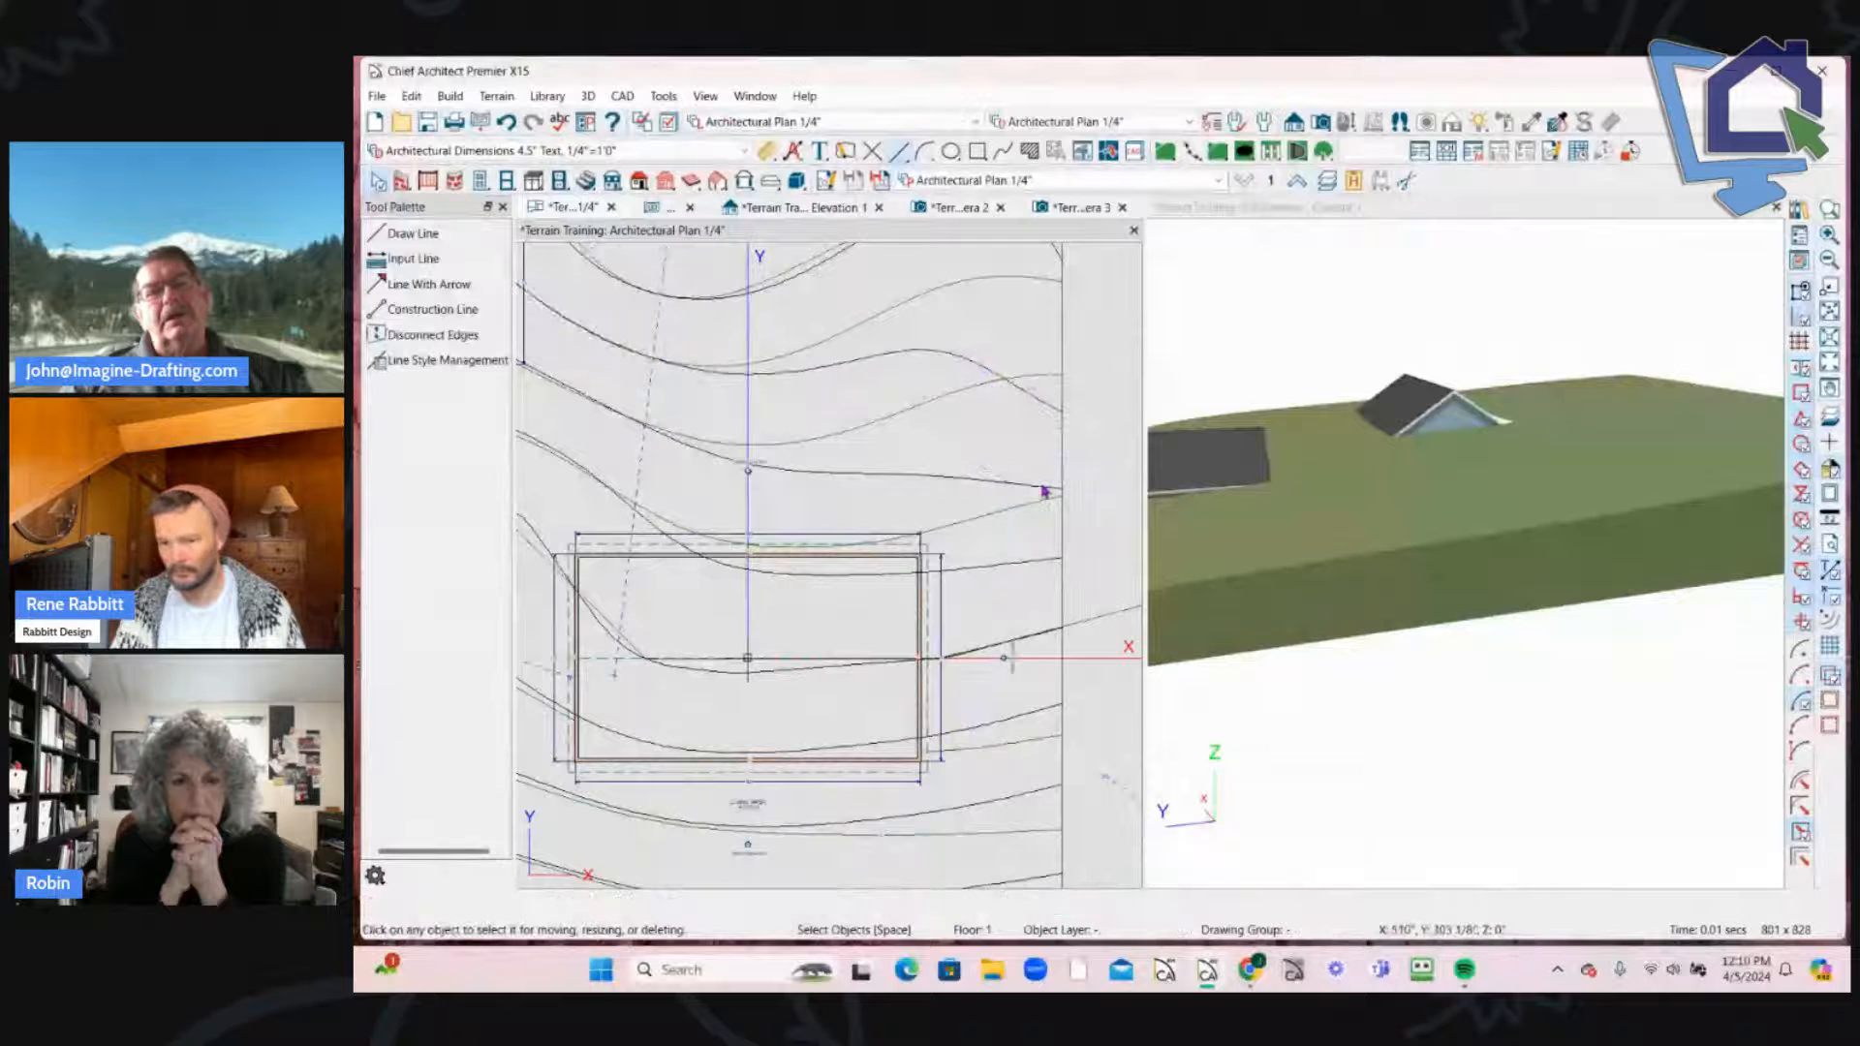
scroll(1047, 494, up, 2)
click(1075, 456)
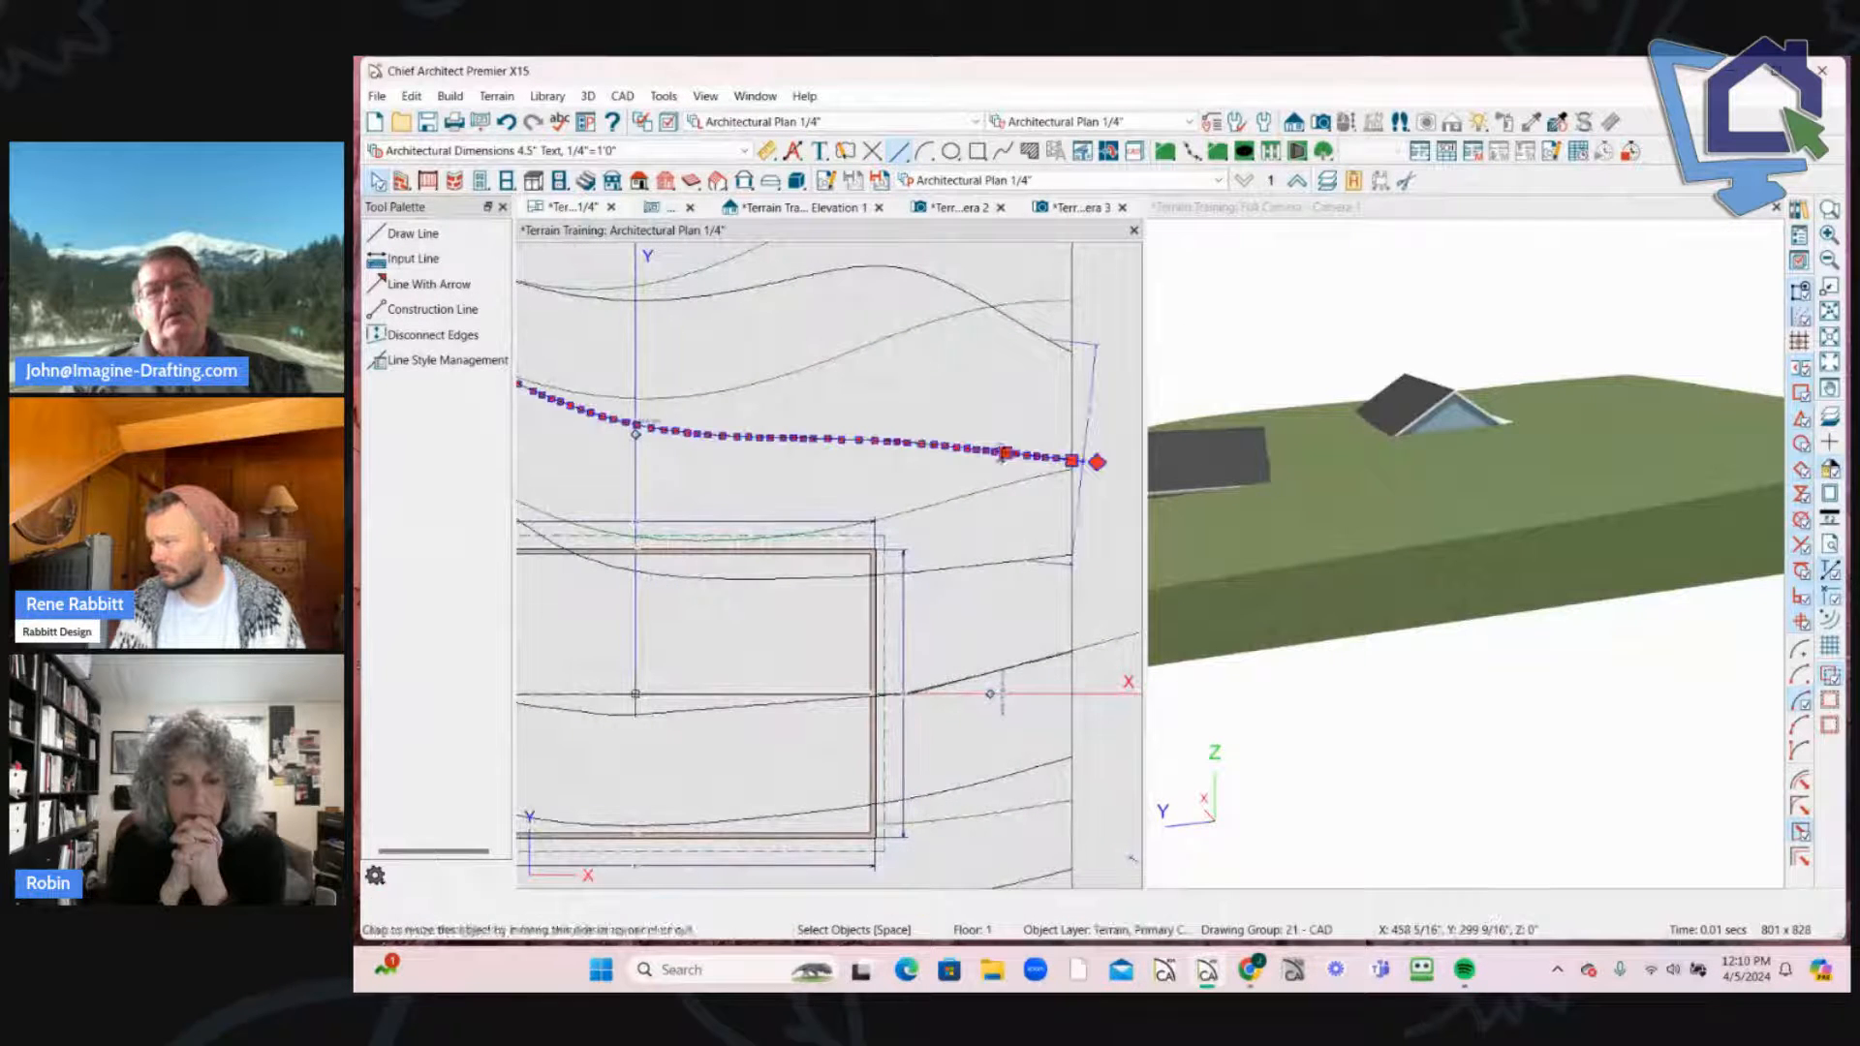
scroll(1025, 495, down, 1)
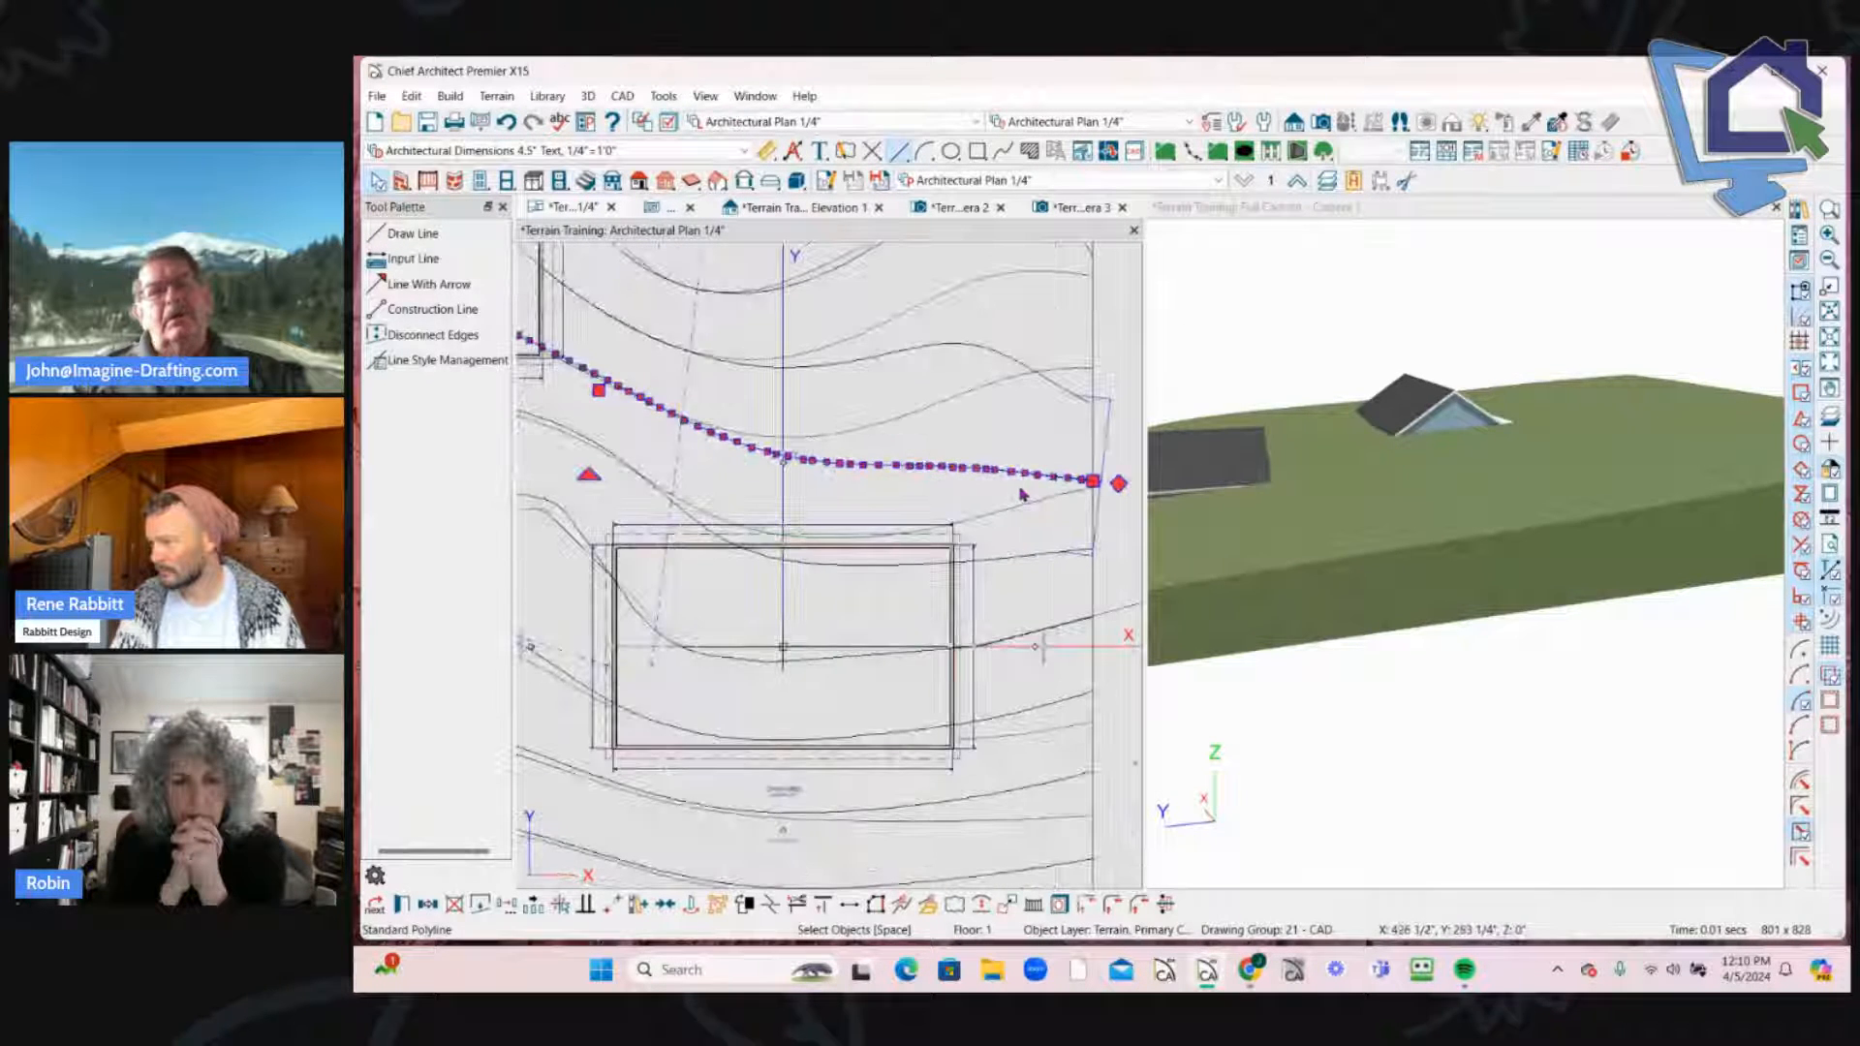
scroll(1022, 494, down, 3)
key(Escape)
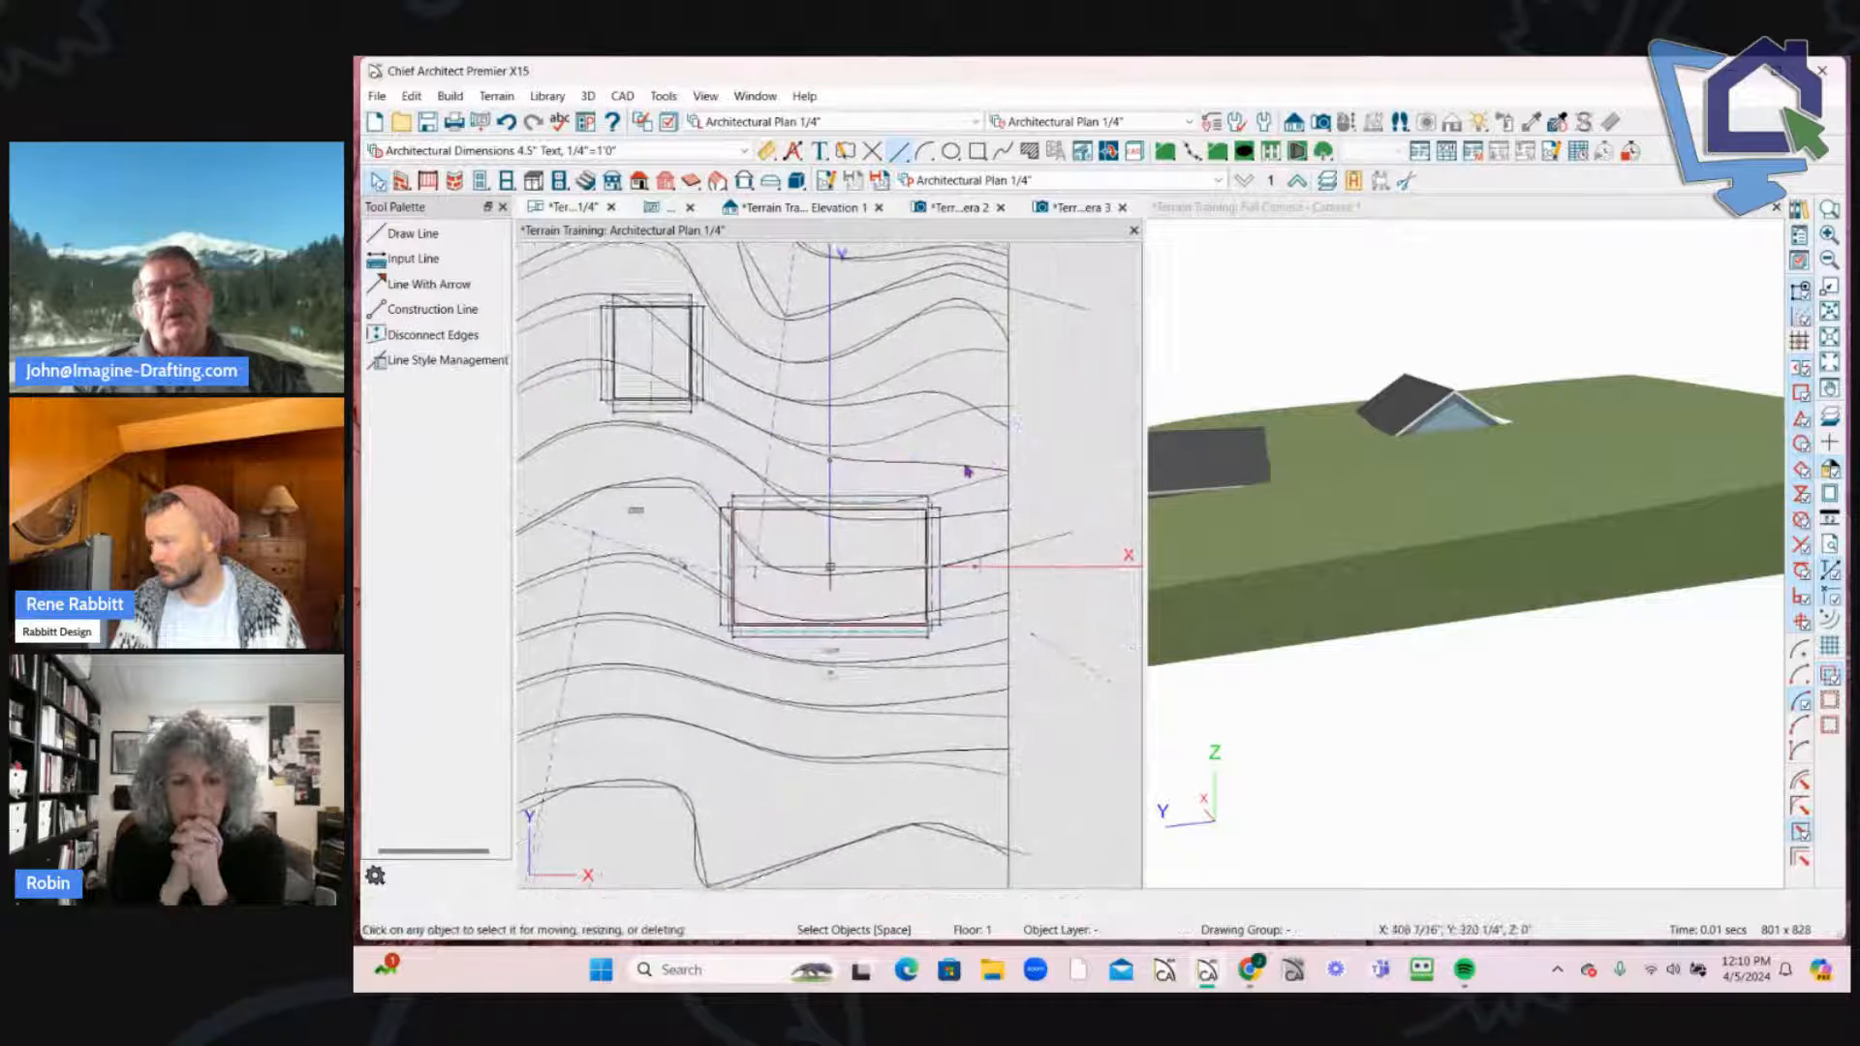
Step: Hide the layer of the original contour polylines with the Layer Hider, using the one above the large building
key(l)
key(h)
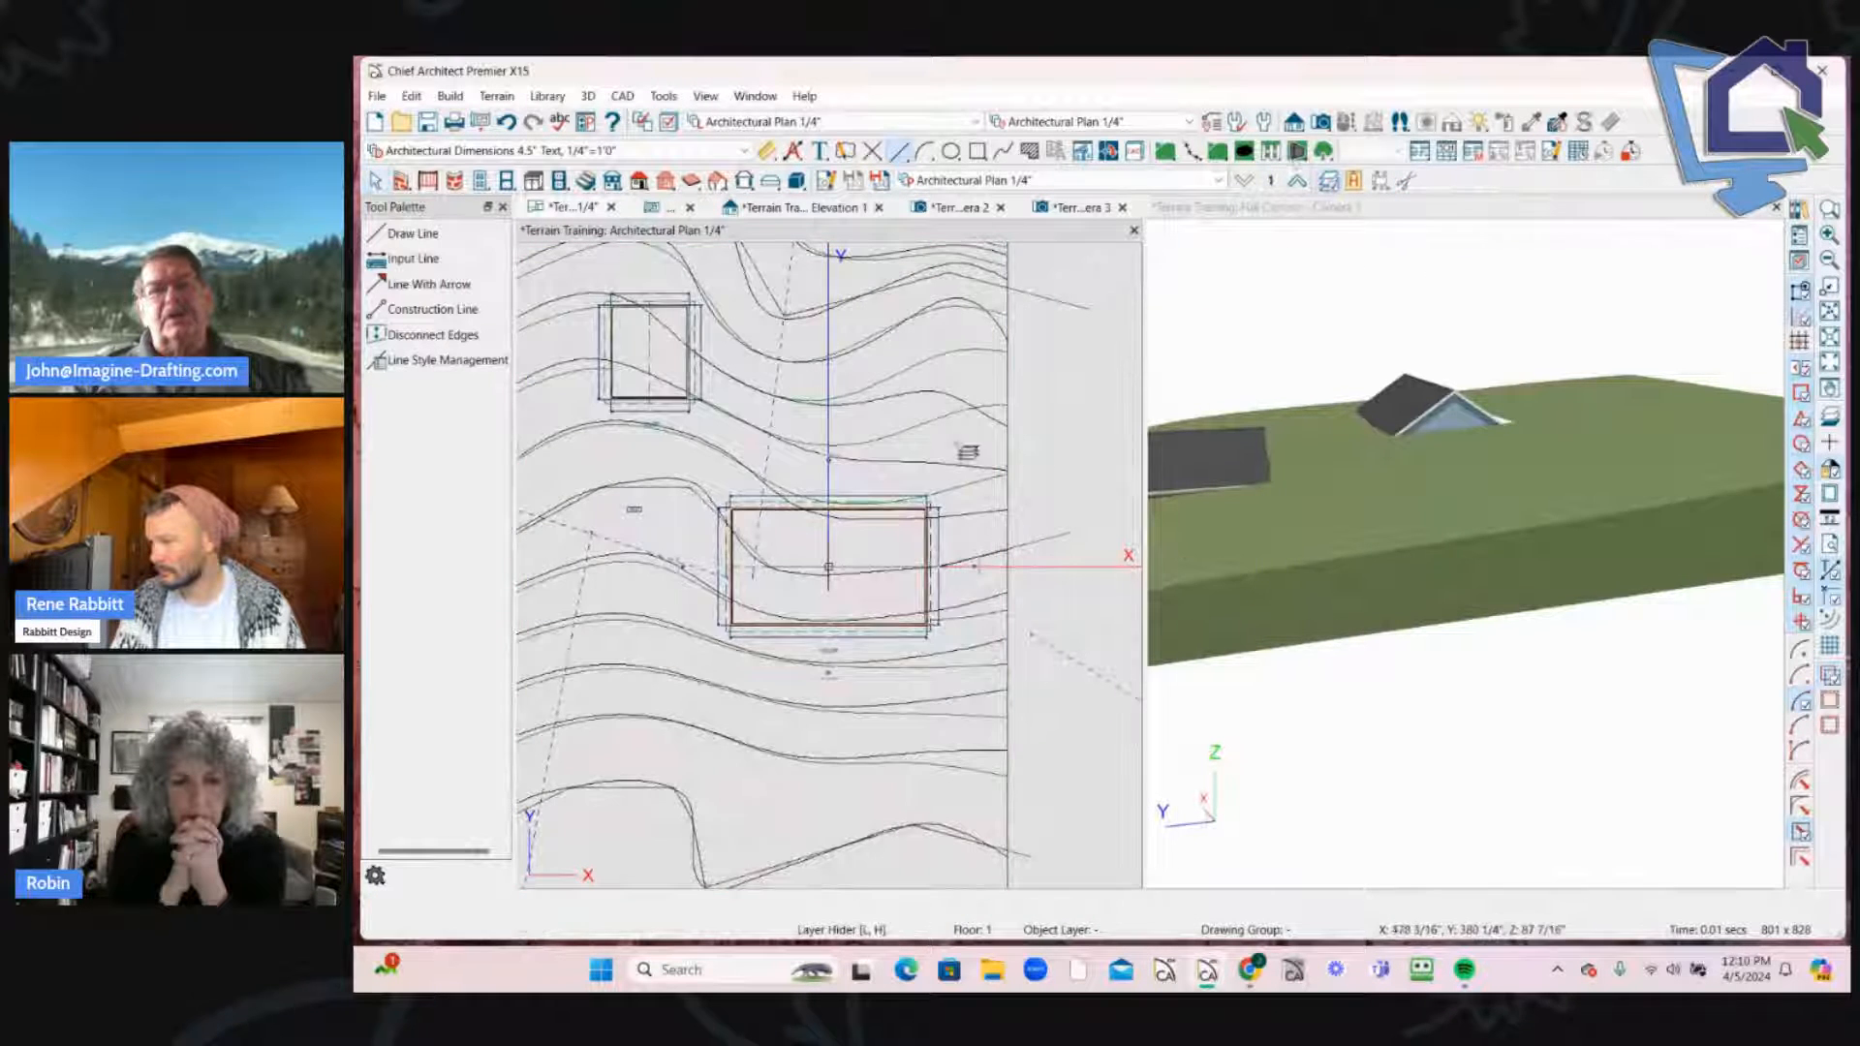
click(959, 456)
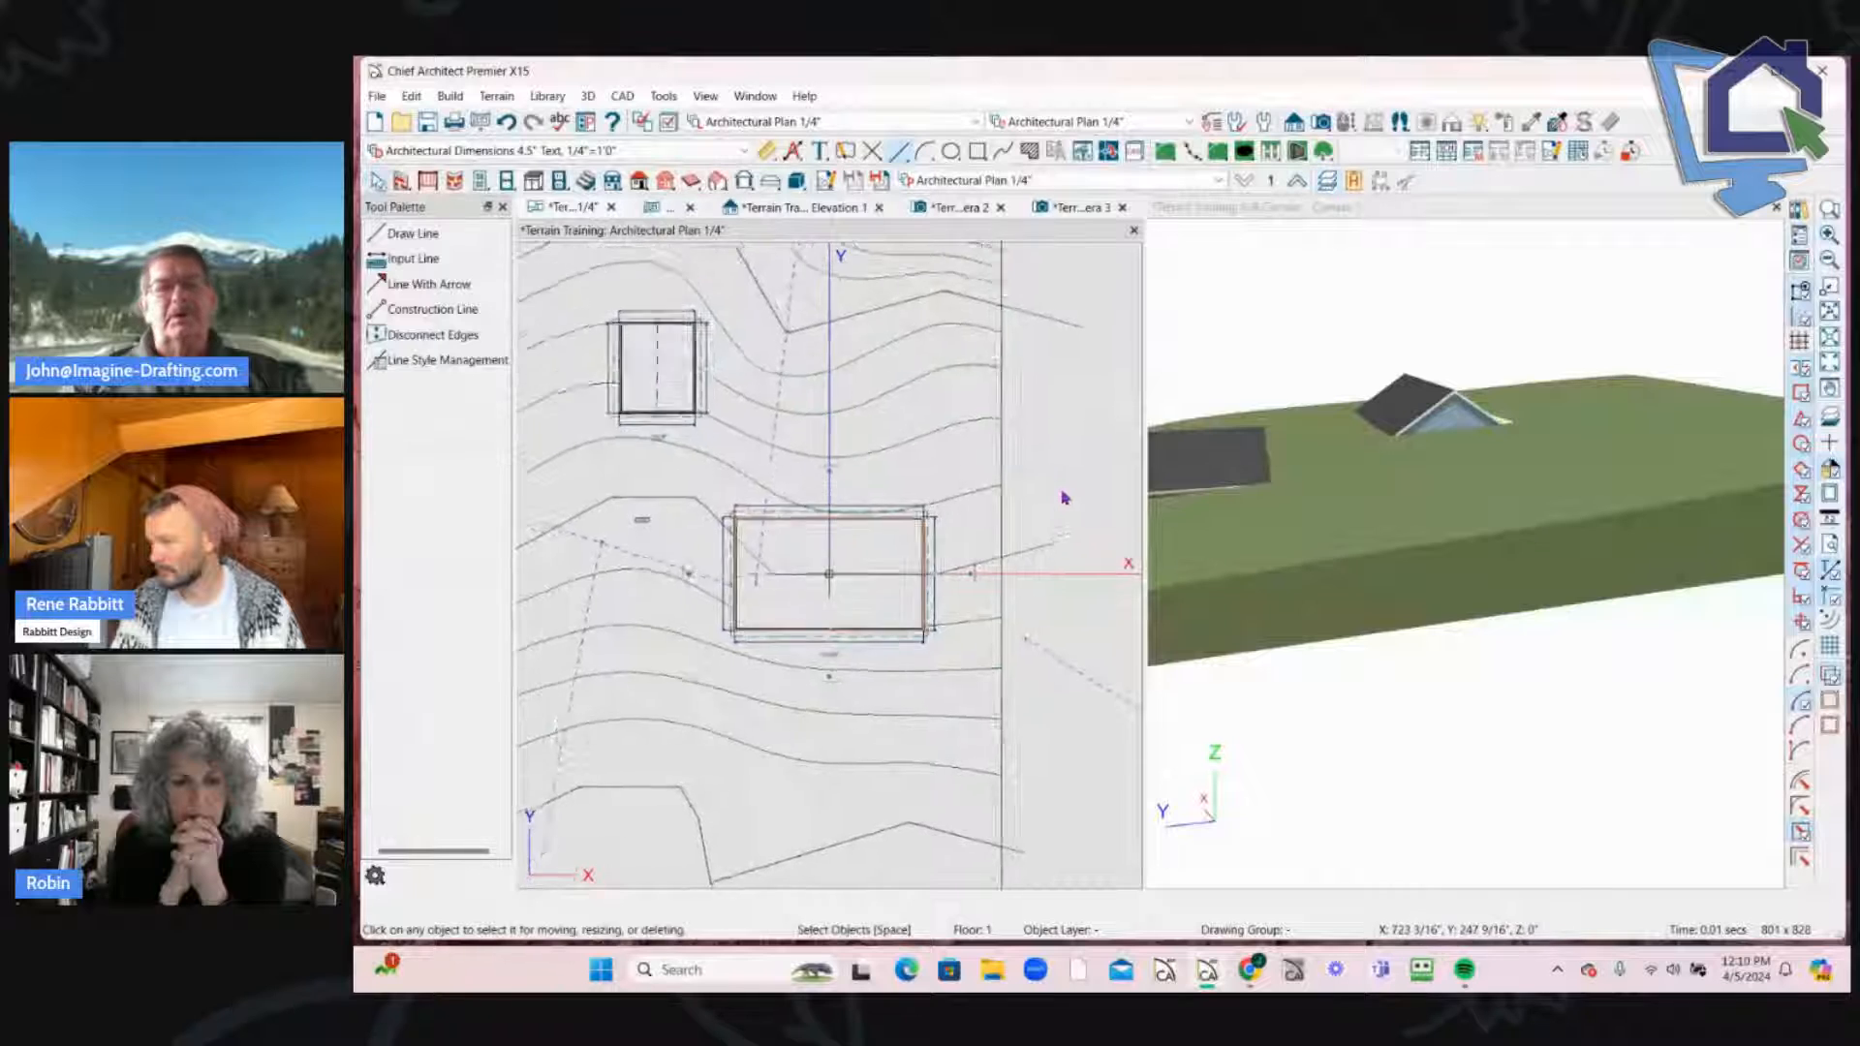
scroll(1061, 465, down, 4)
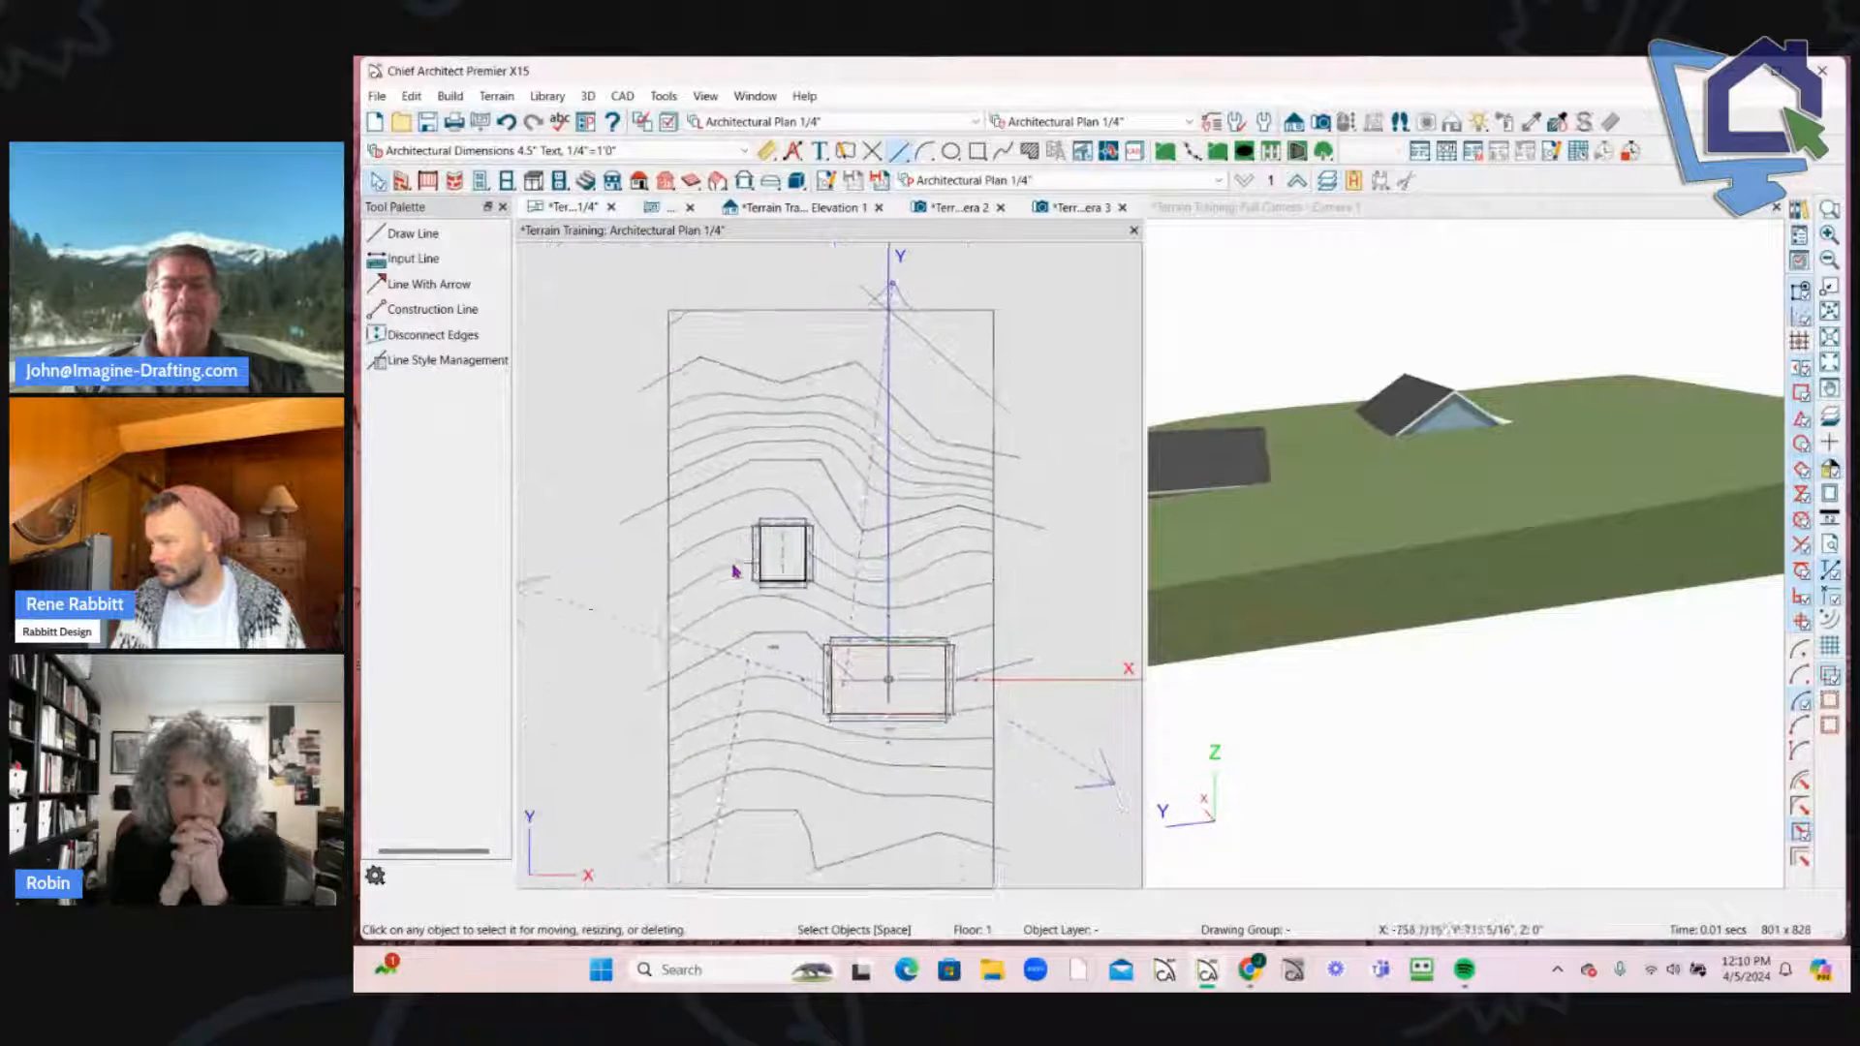
scroll(726, 591, down, 3)
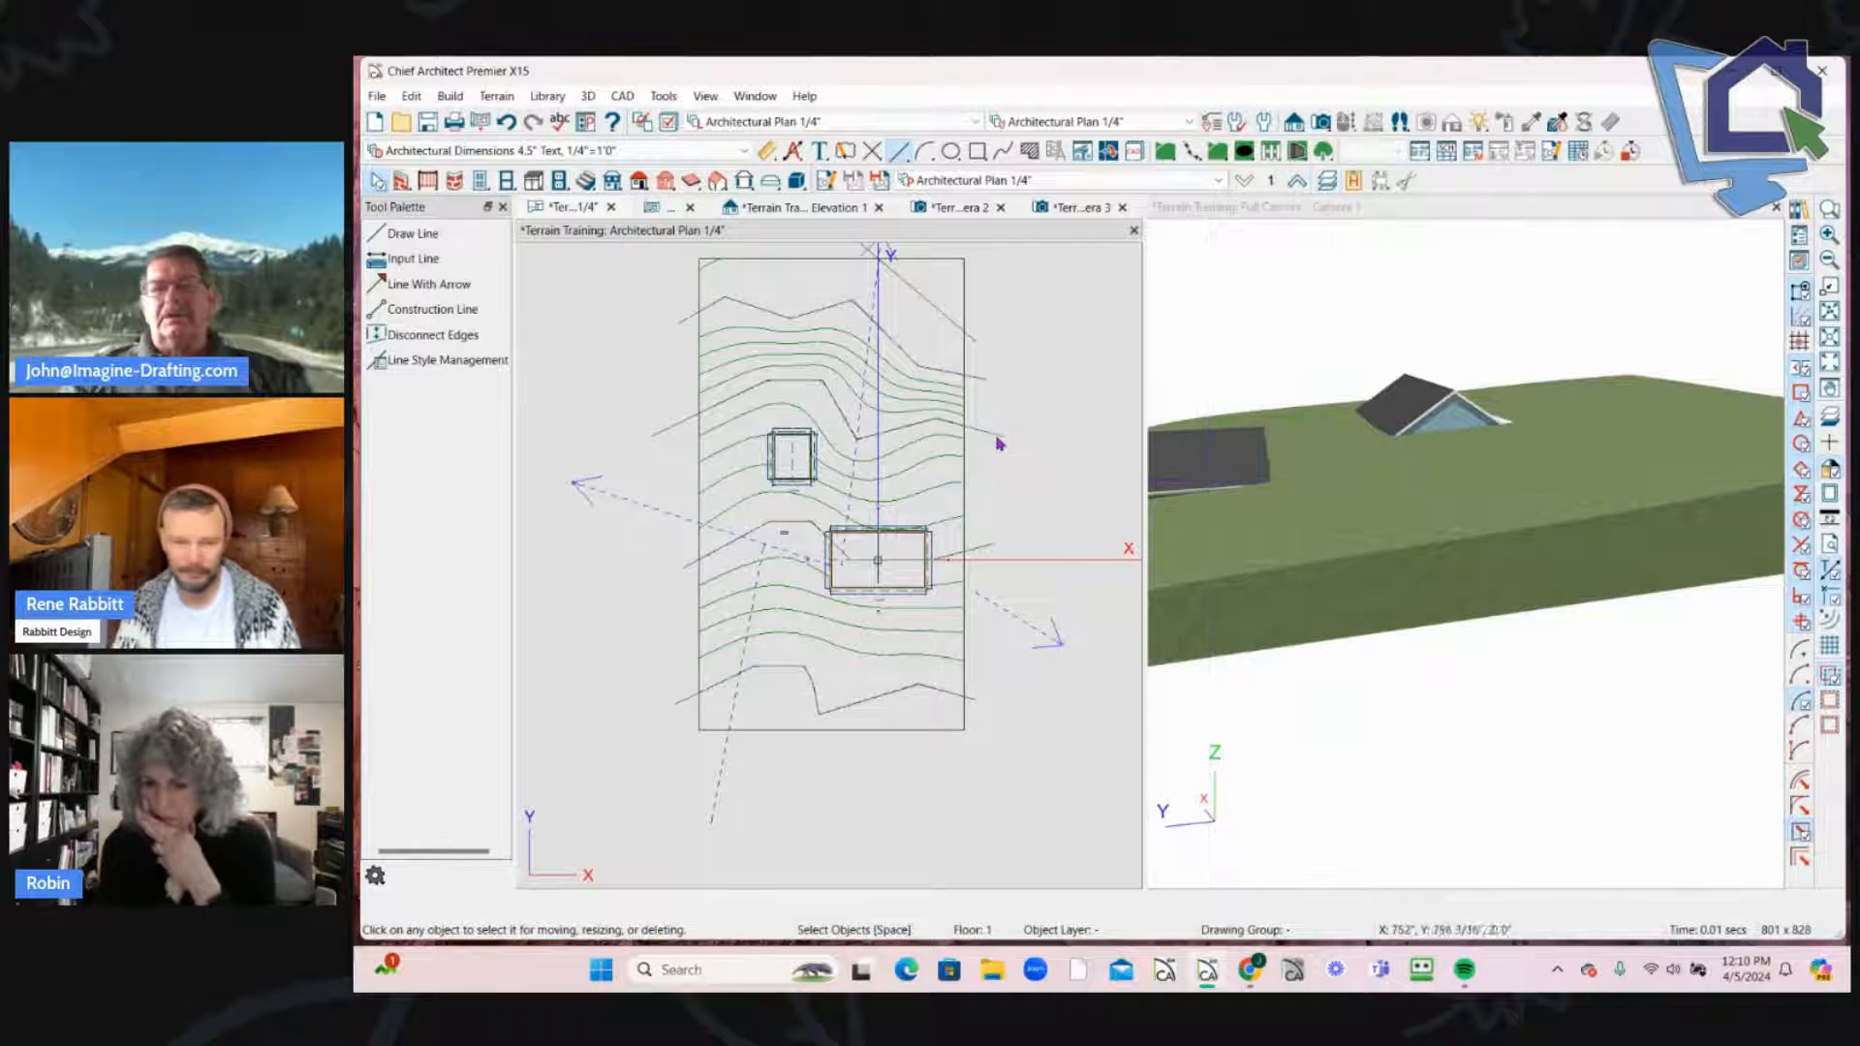
Step: Convert the terrain perimeter to a symbol in the Geometric Shapes category and add it to the library
click(965, 475)
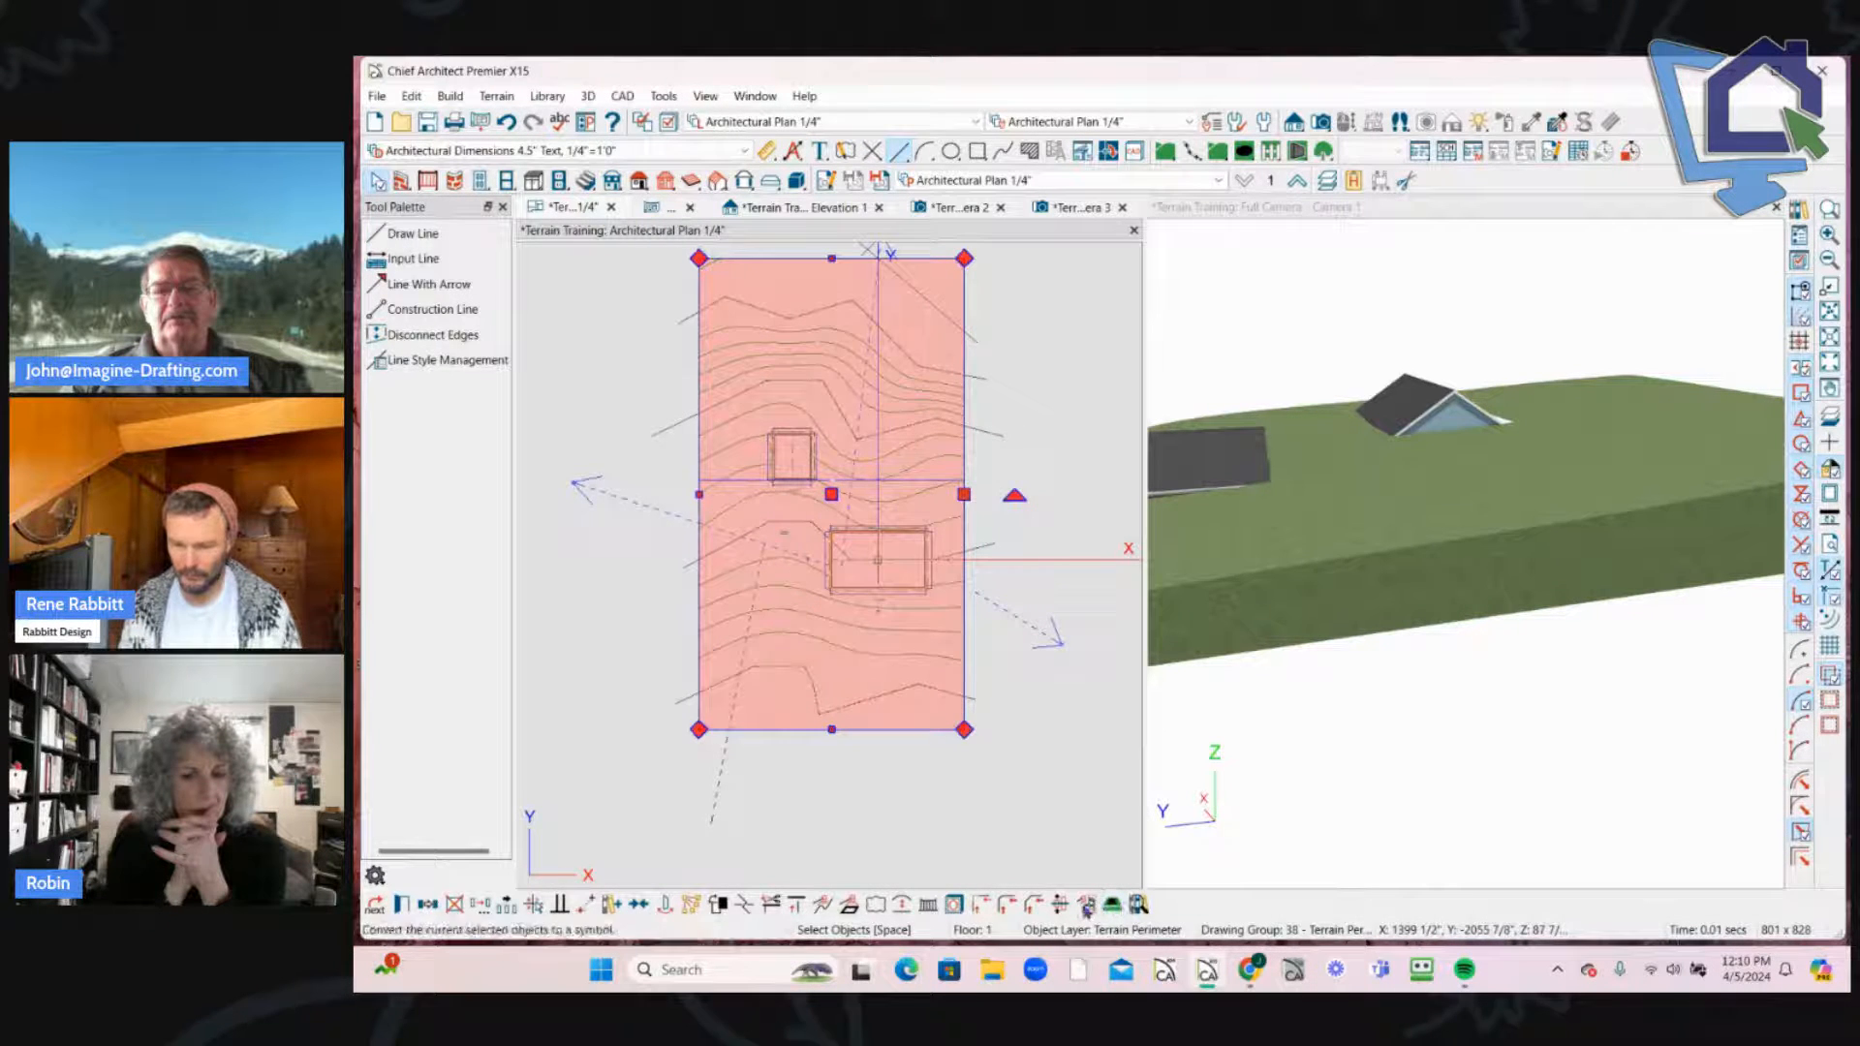
click(1086, 907)
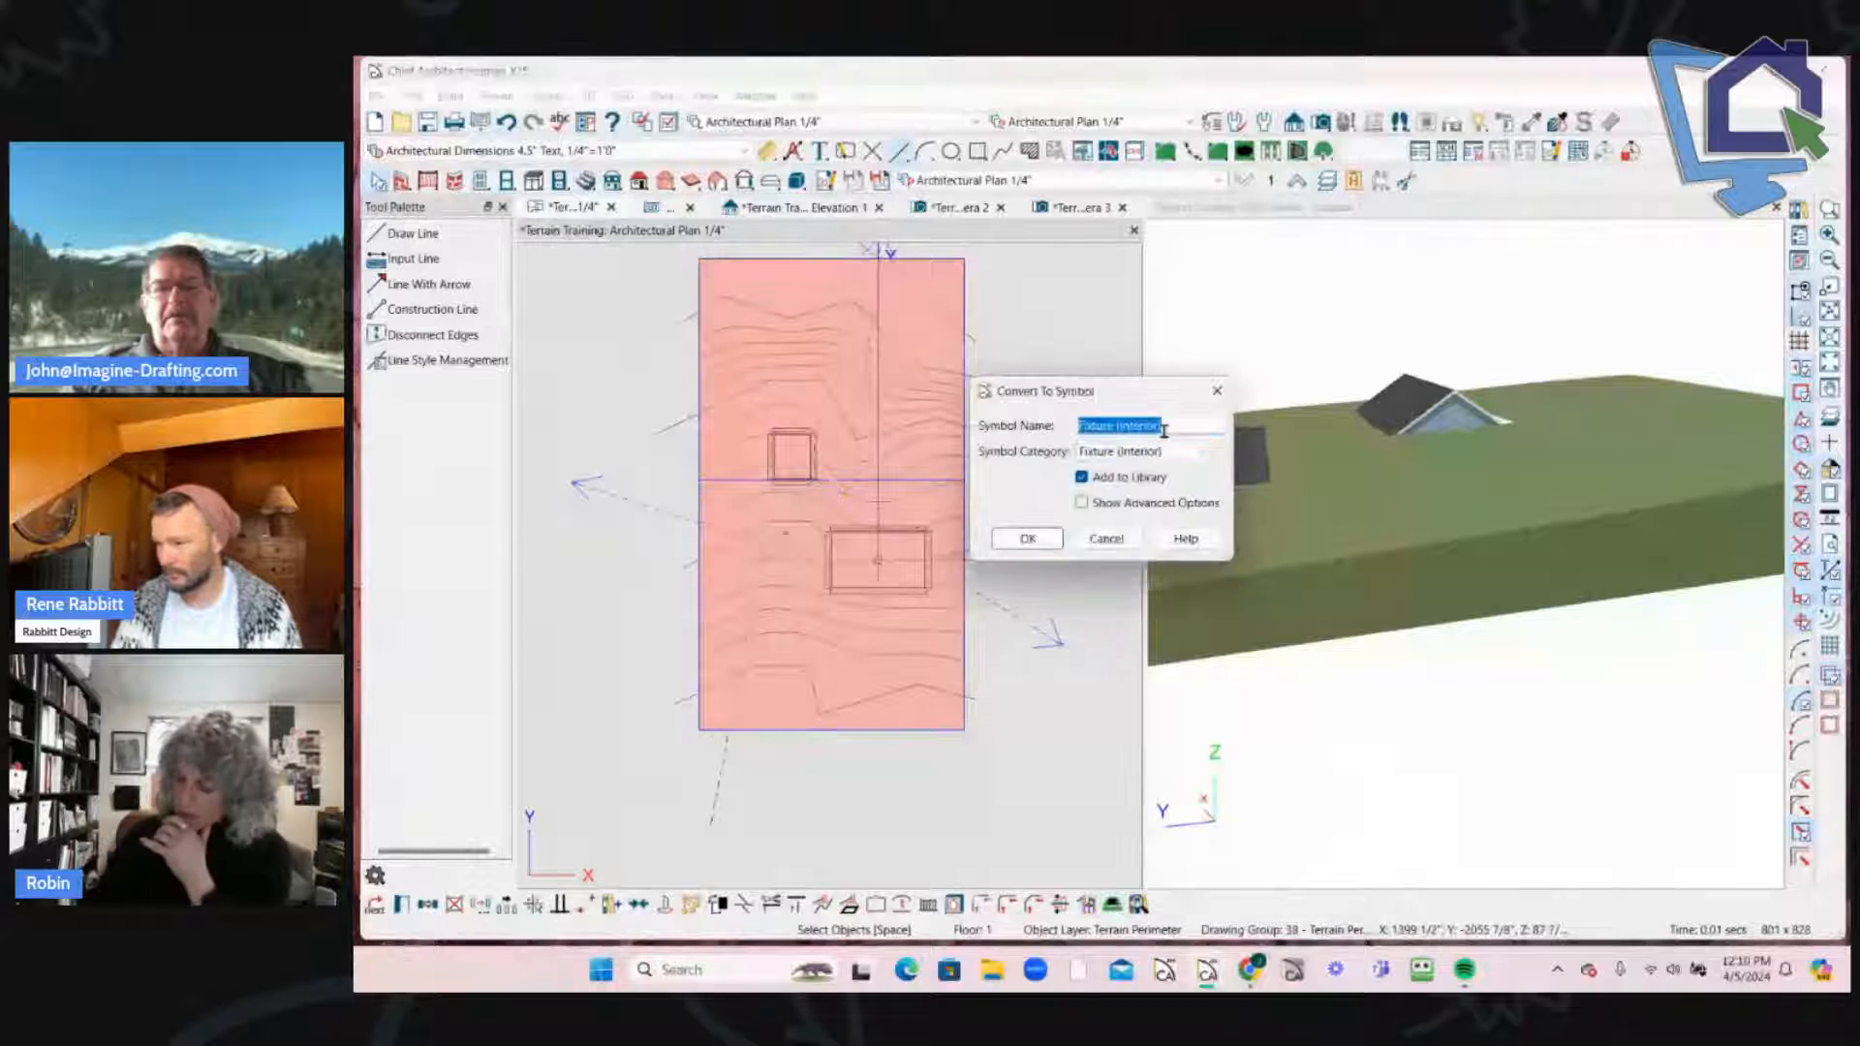
click(1204, 456)
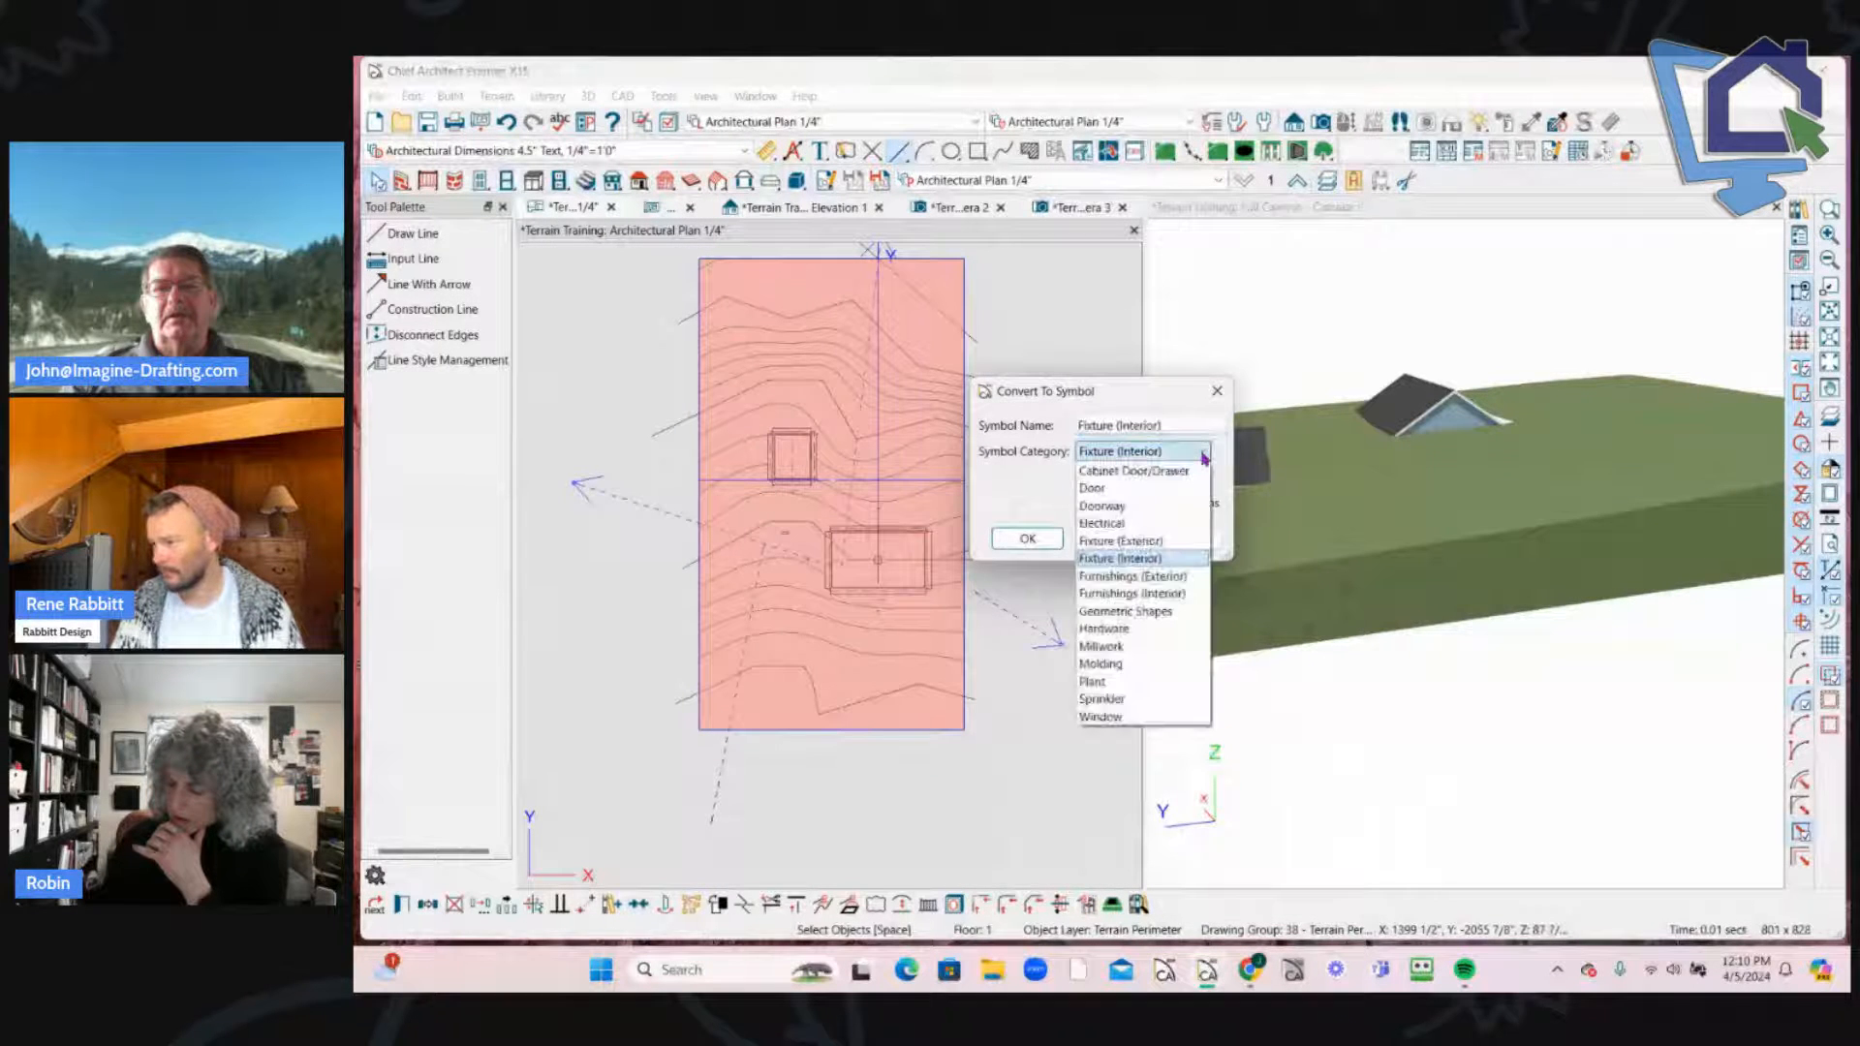
click(1194, 433)
click(1199, 451)
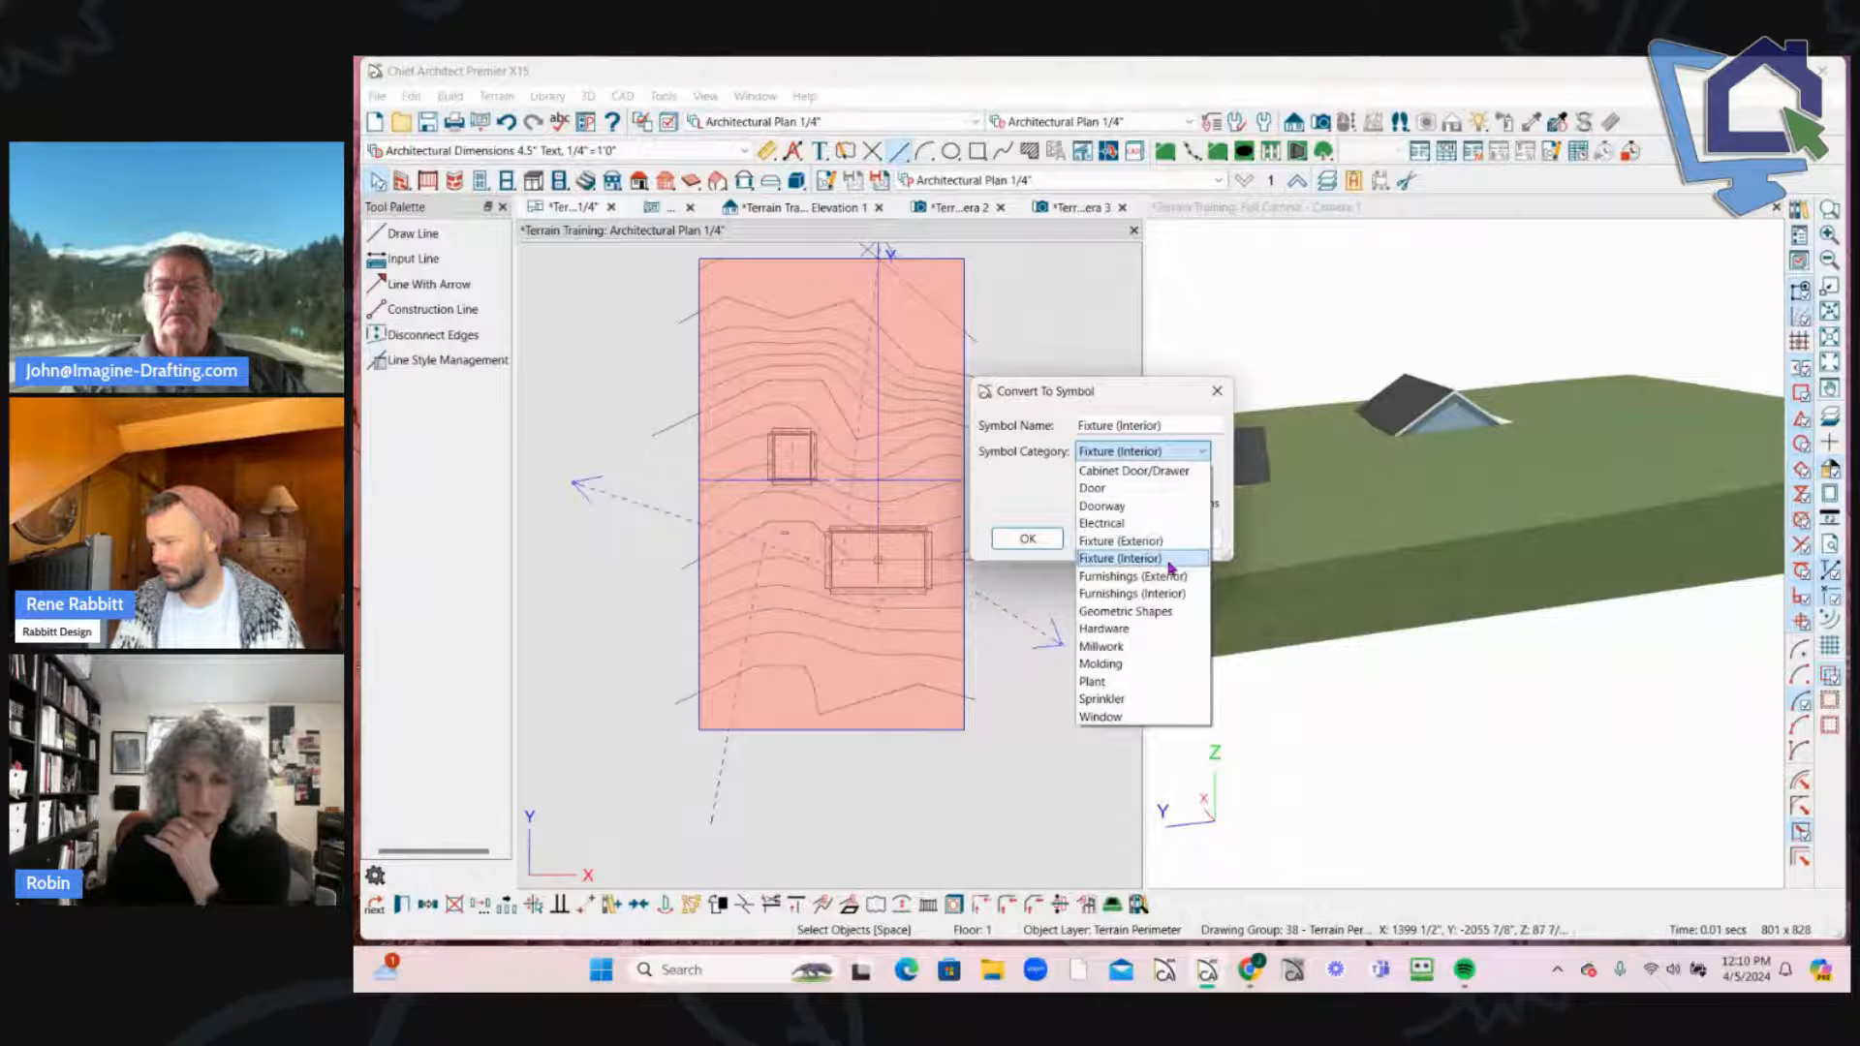
click(1169, 611)
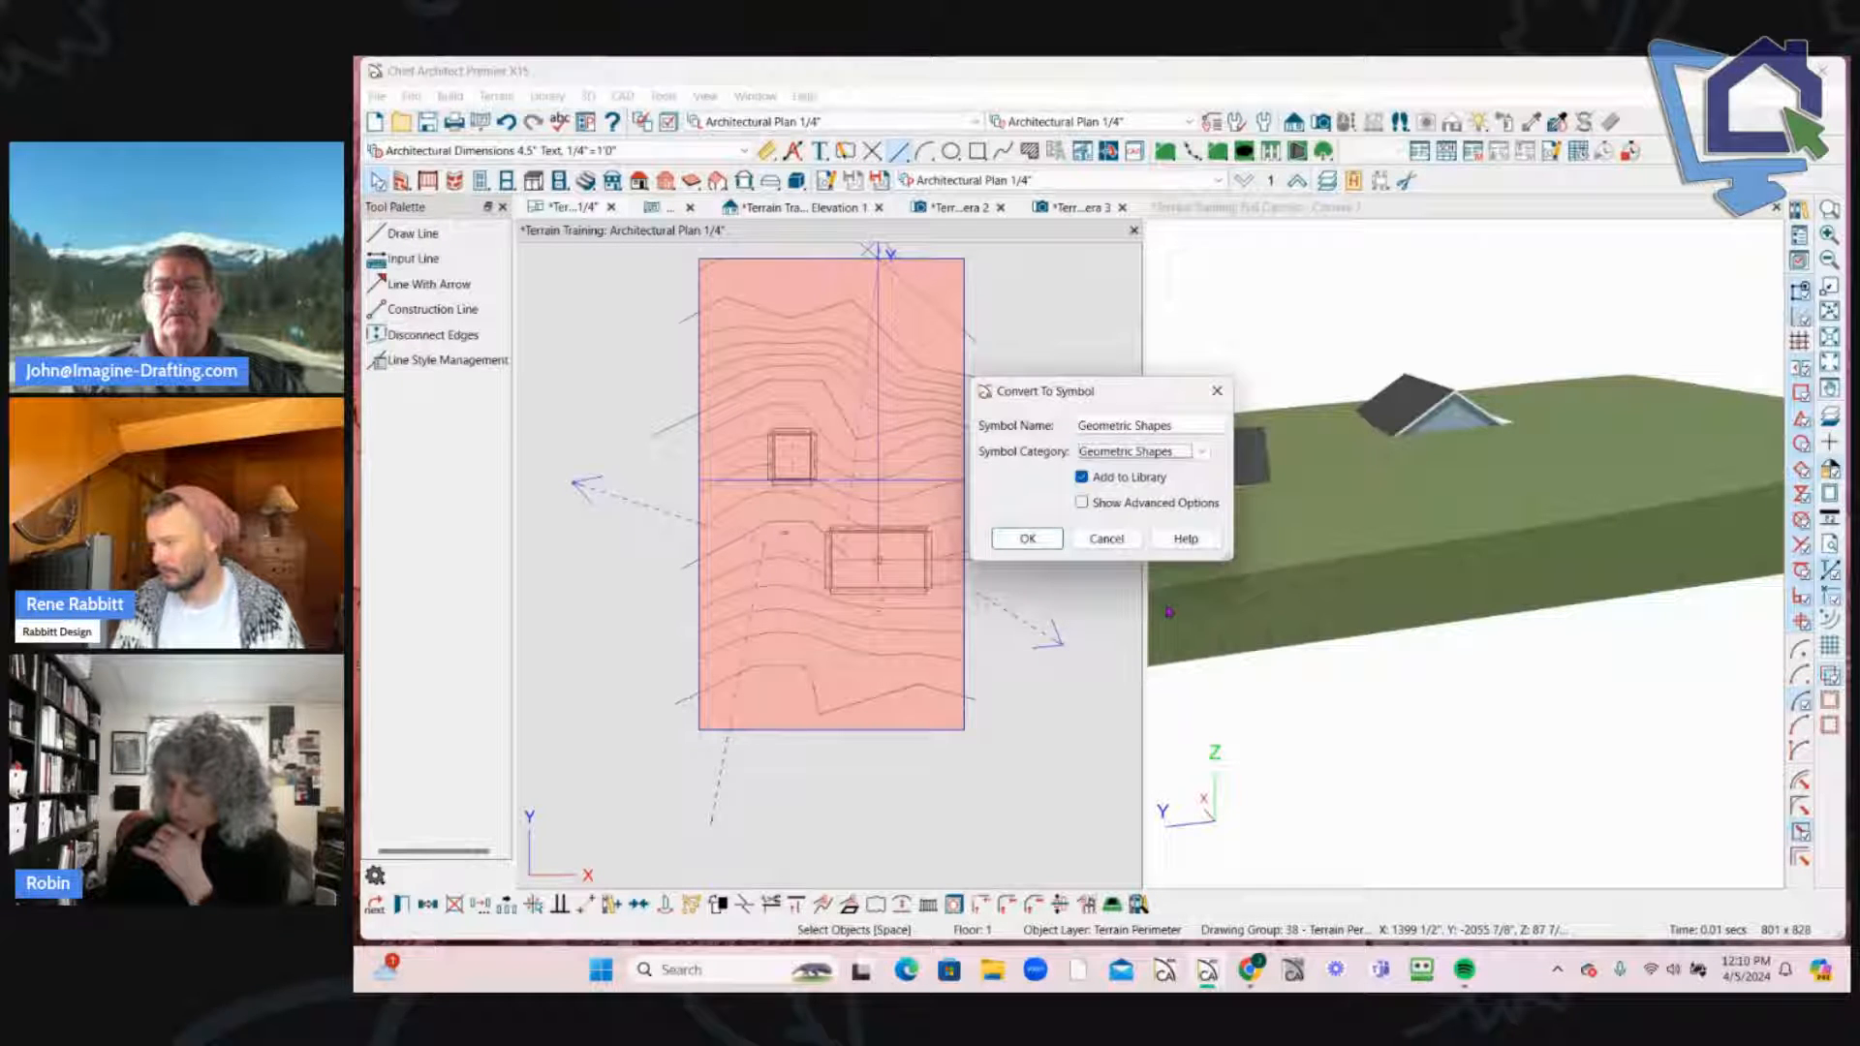
click(1028, 538)
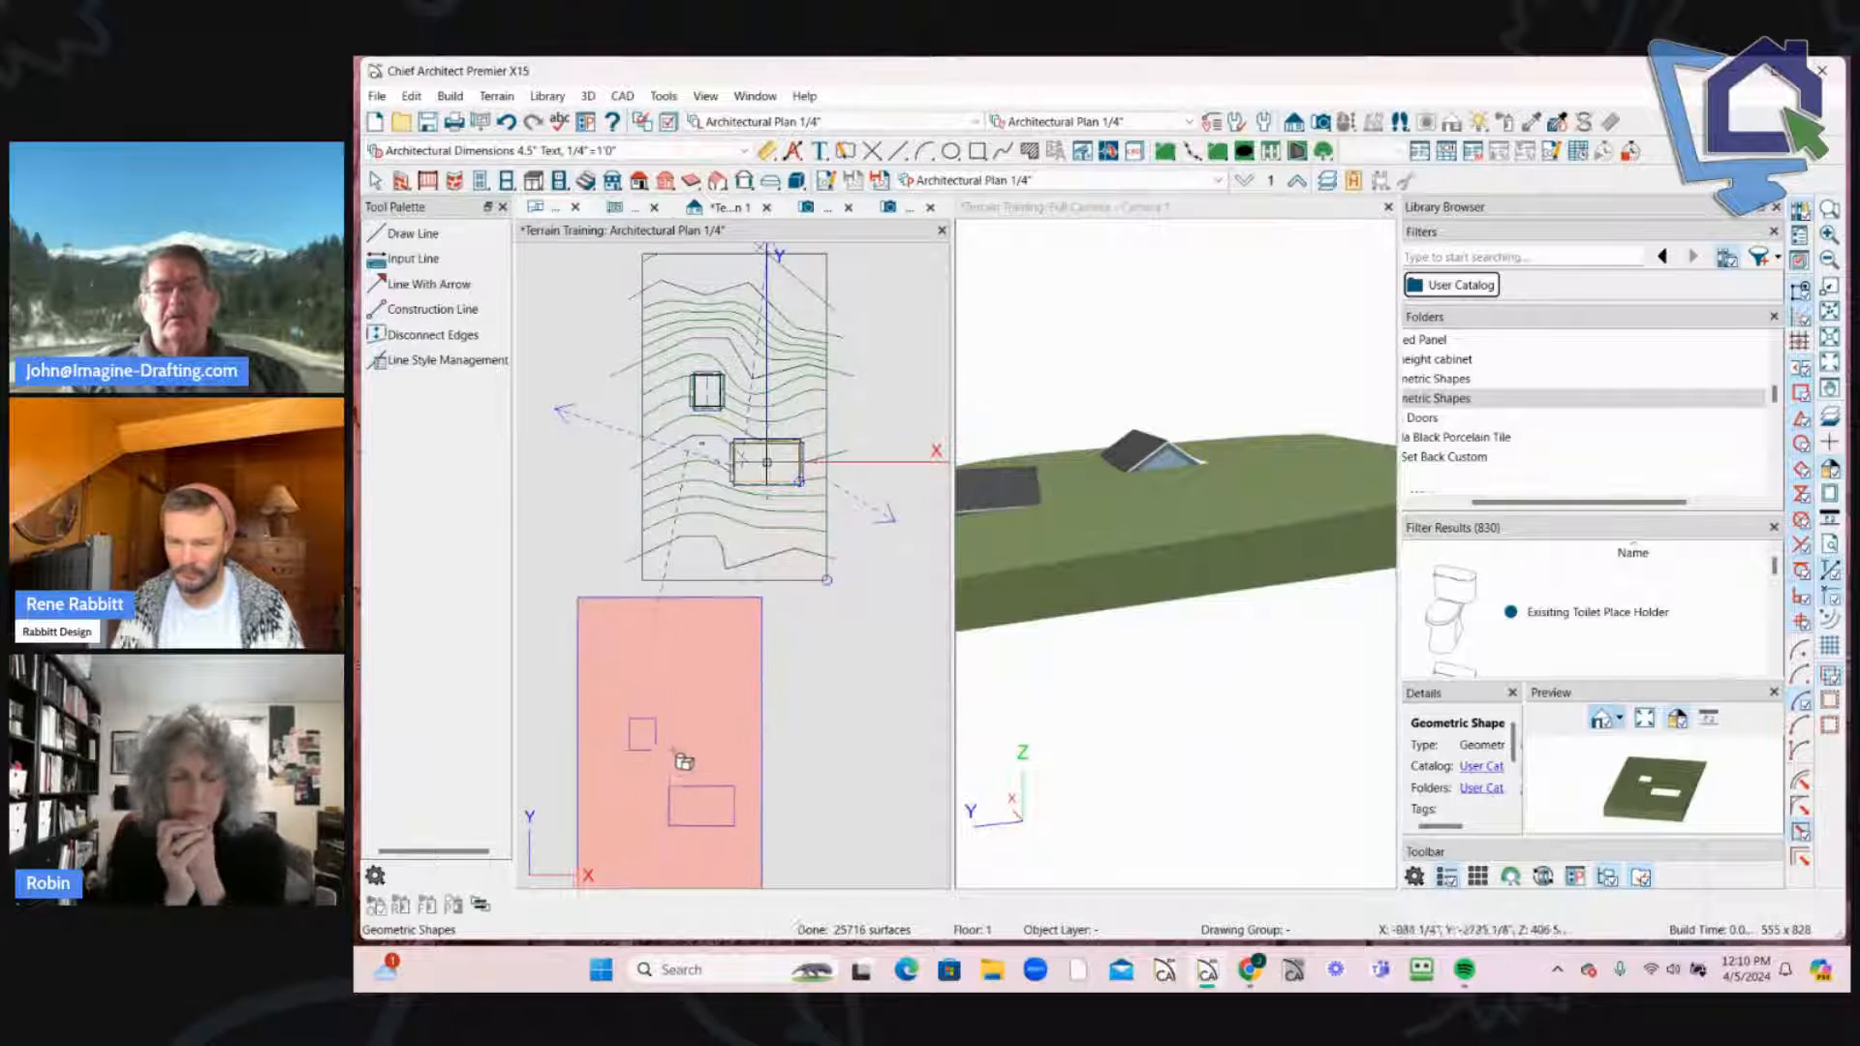
Step: Place the terrain symbol on the plan in the empty area beside the original terrain and check for it in 3D
scroll(669, 630, down, 3)
click(677, 513)
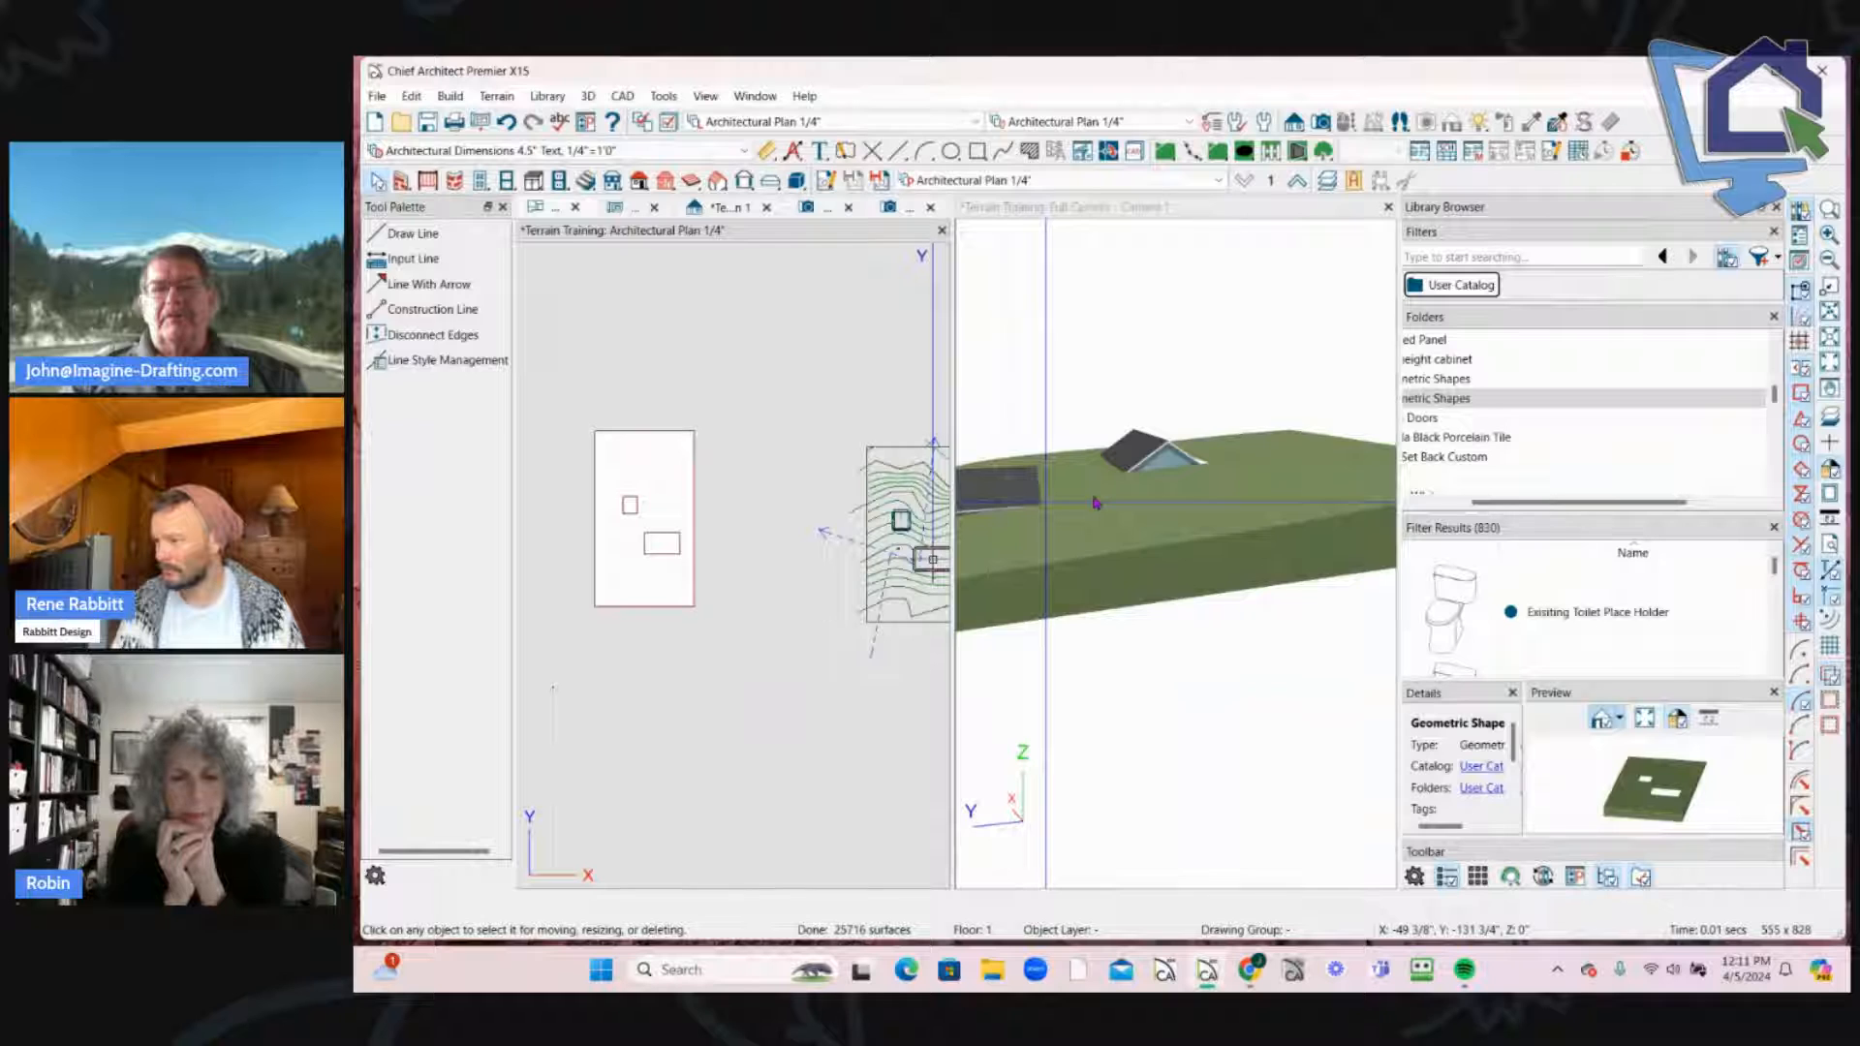
drag(1096, 503, 1024, 627)
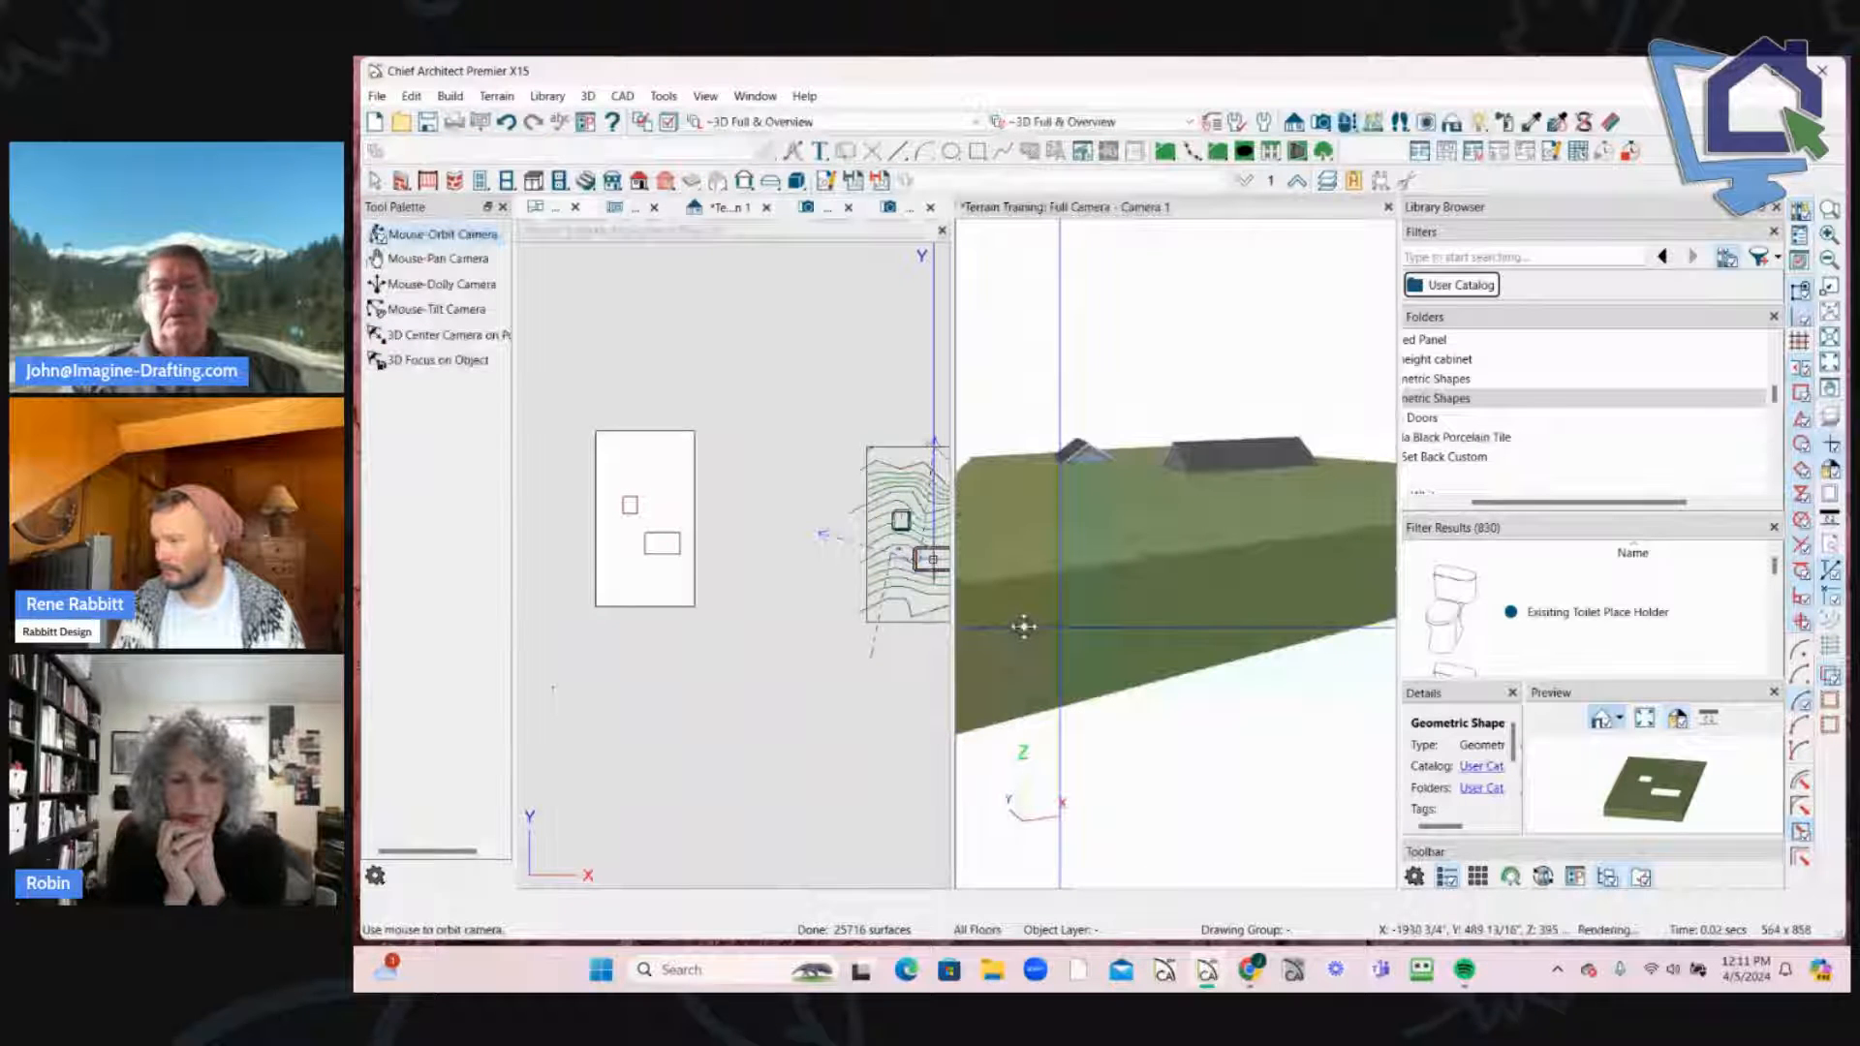
drag(1024, 627, 712, 482)
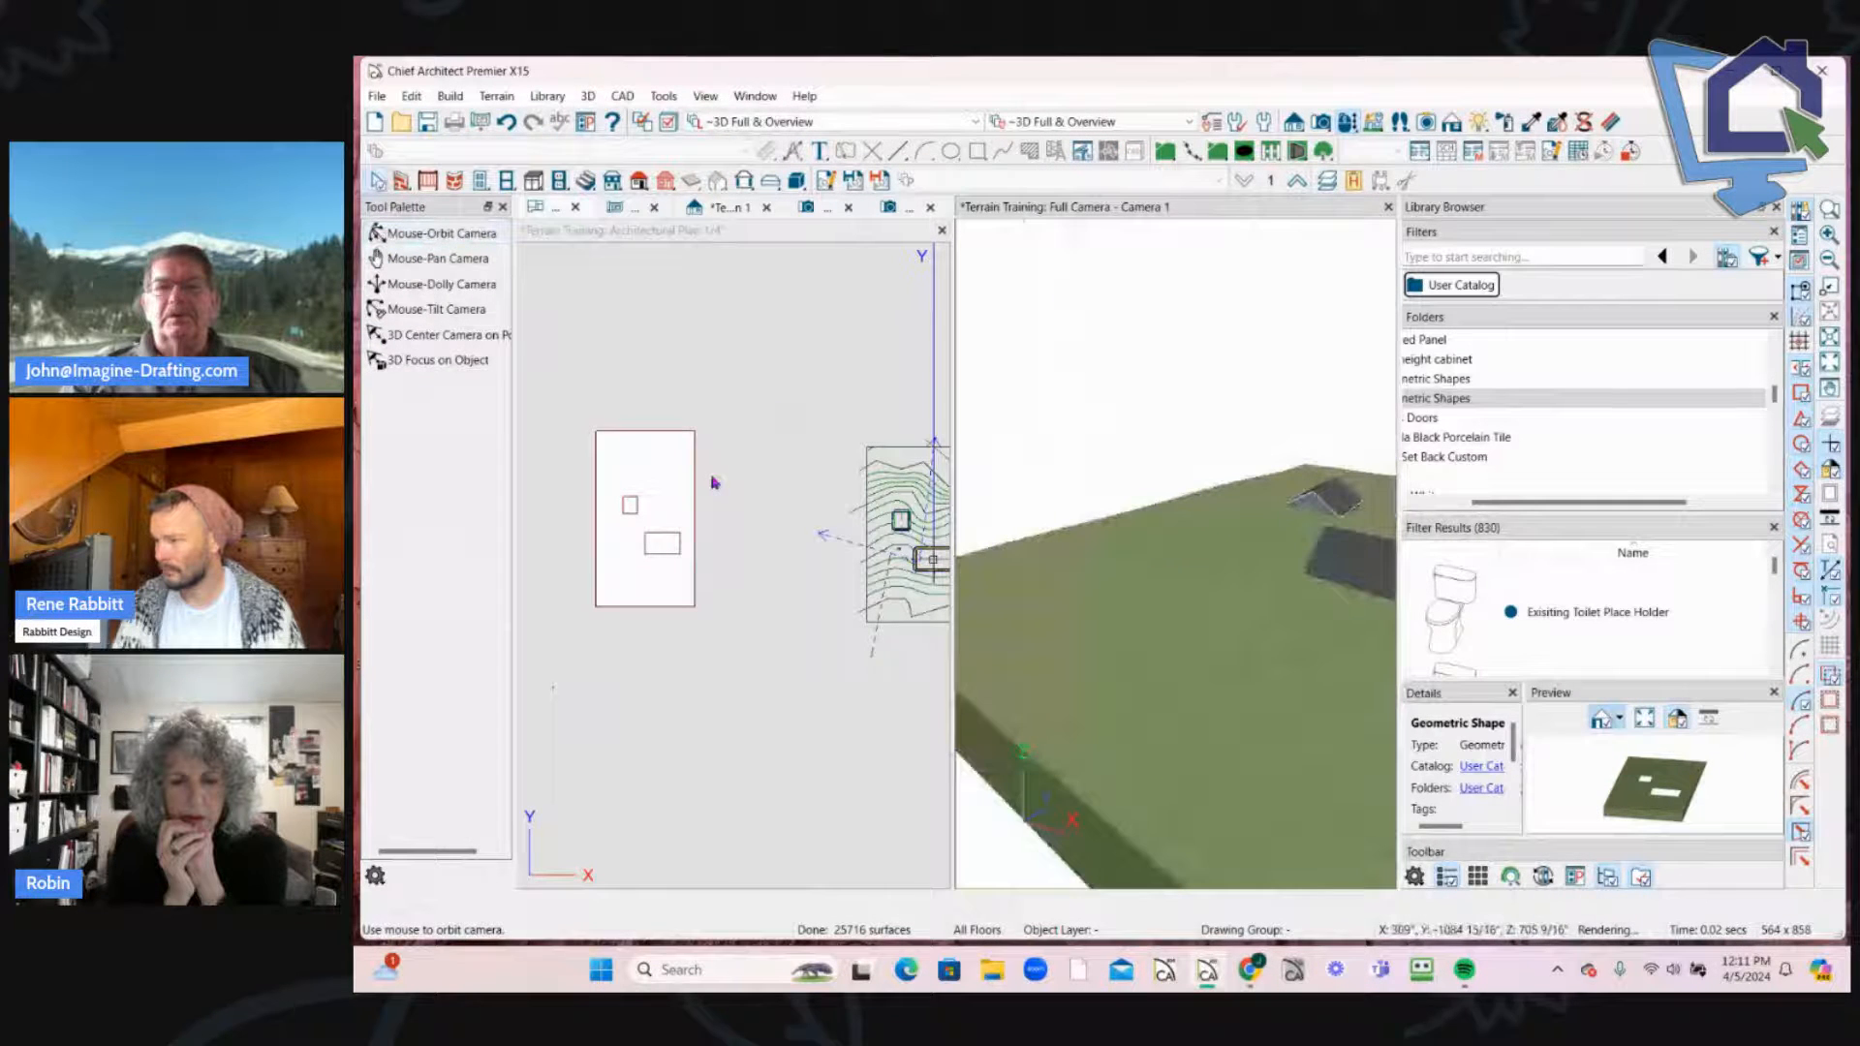
click(747, 618)
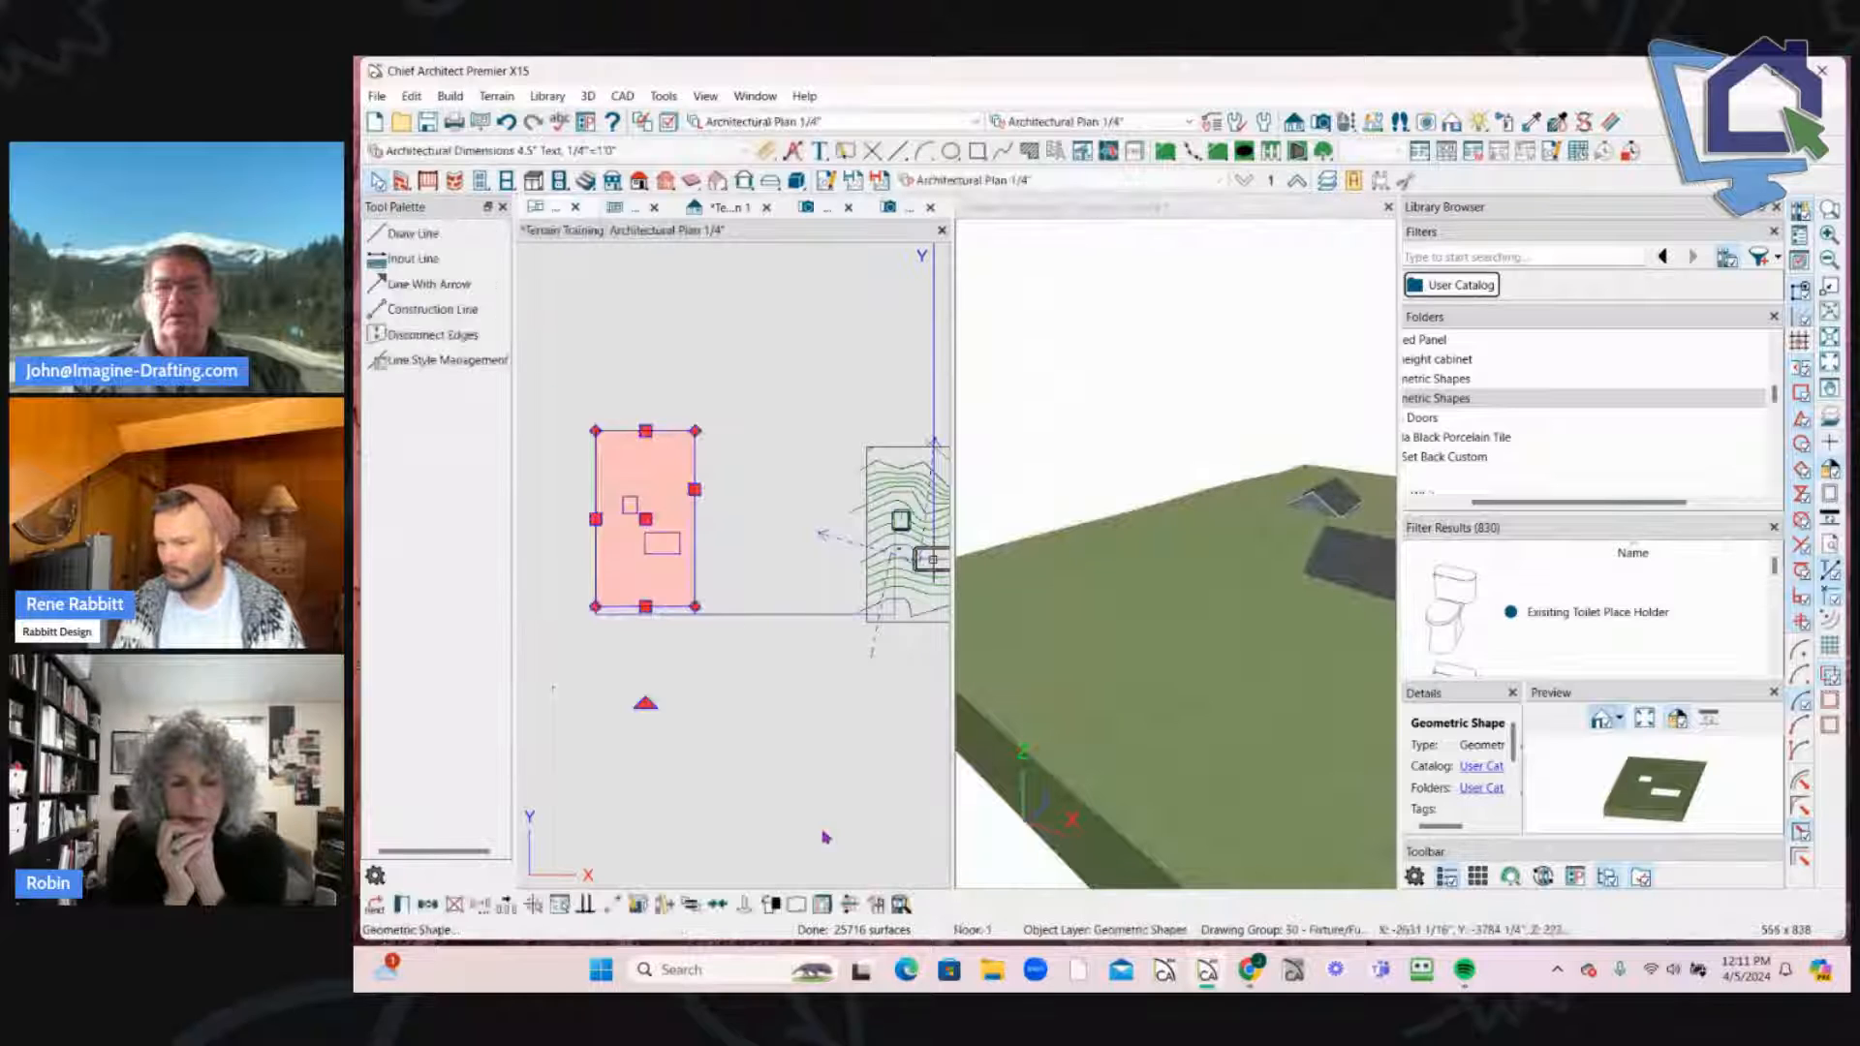
Step: Turn on display of the Geometric Shapes layer in the 3D Full & Overview layer set of the camera view
click(1195, 351)
click(669, 121)
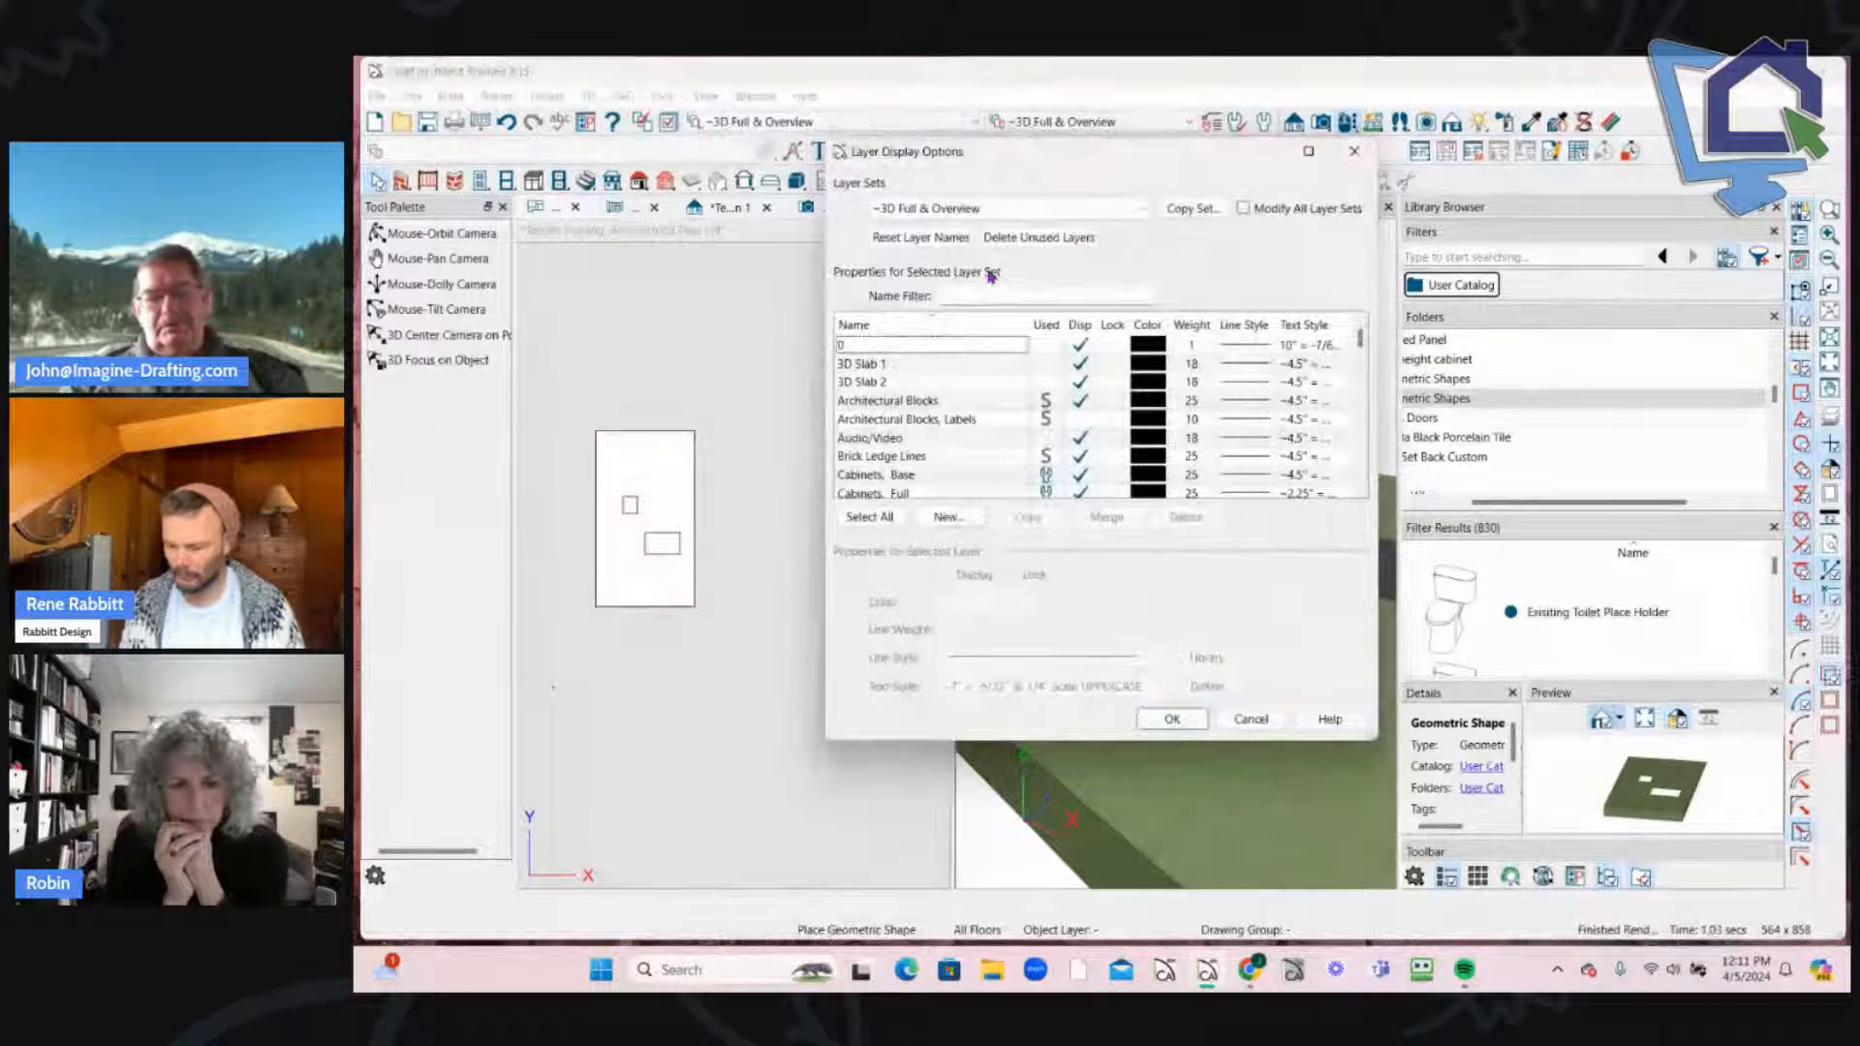
click(980, 296)
text(geo)
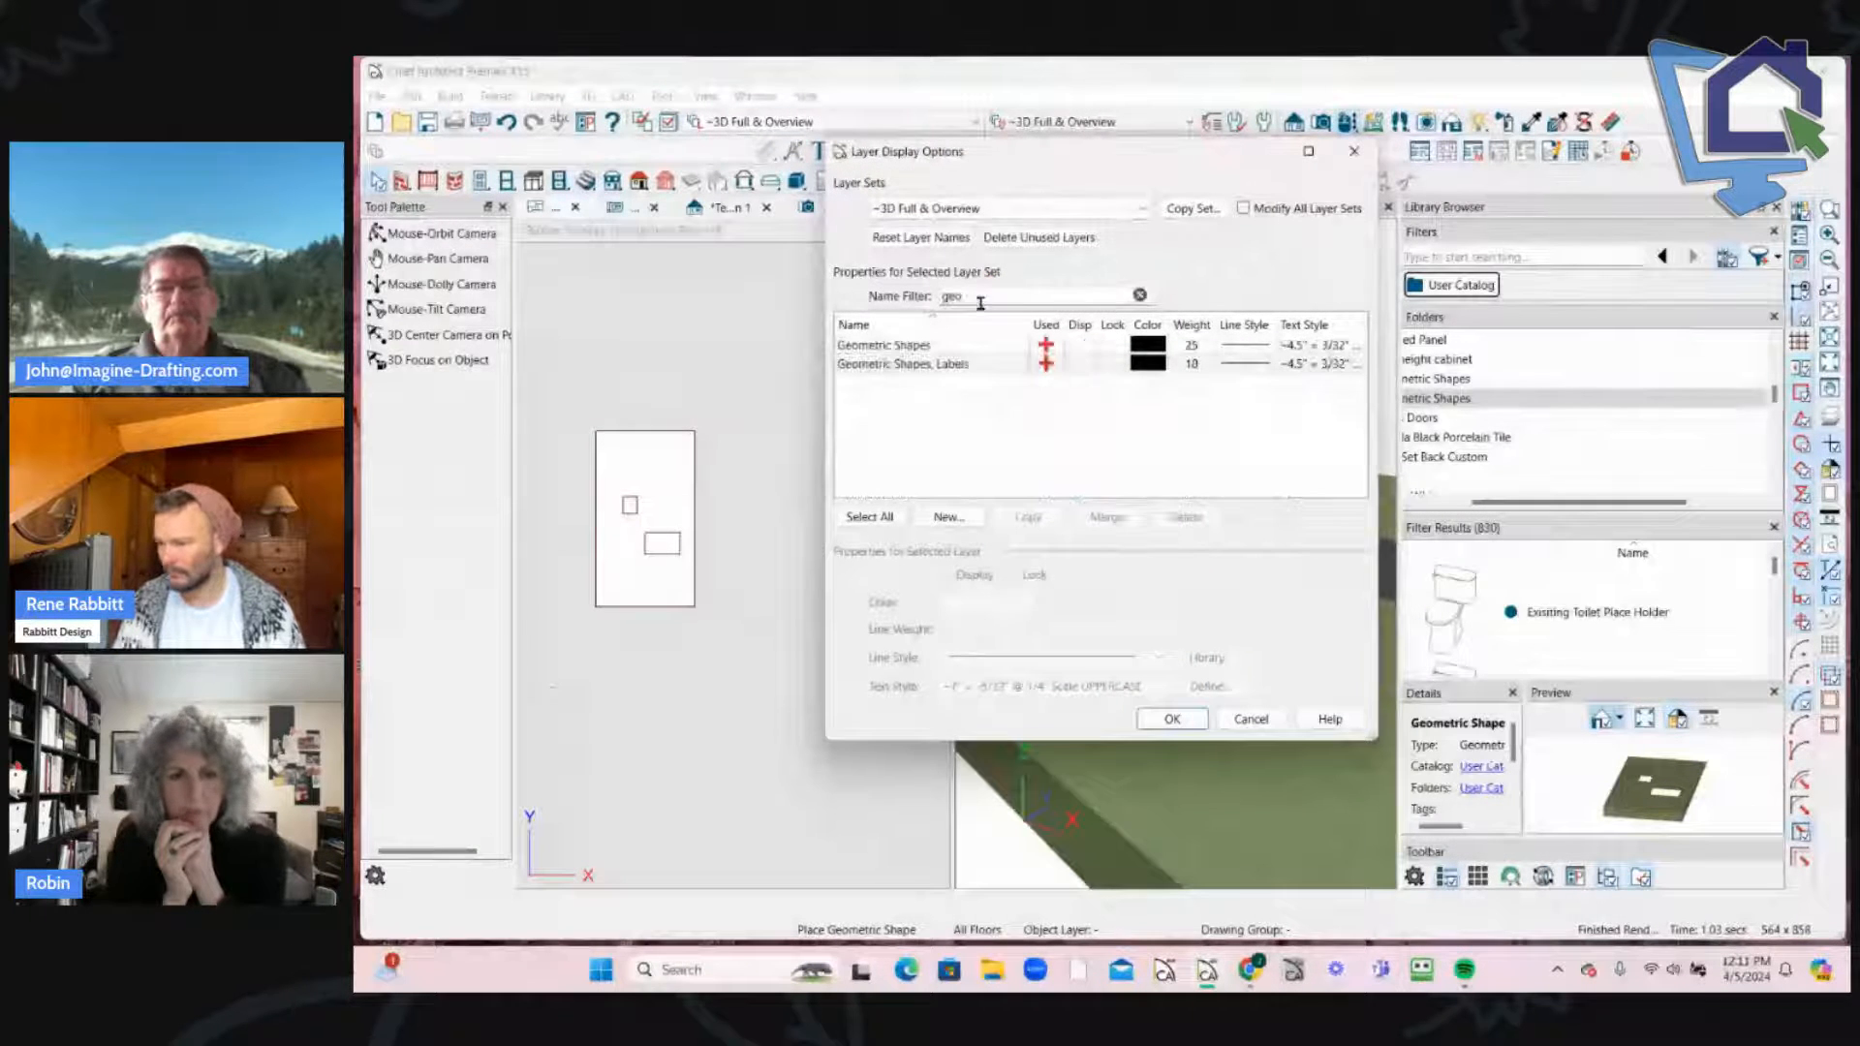
click(1077, 346)
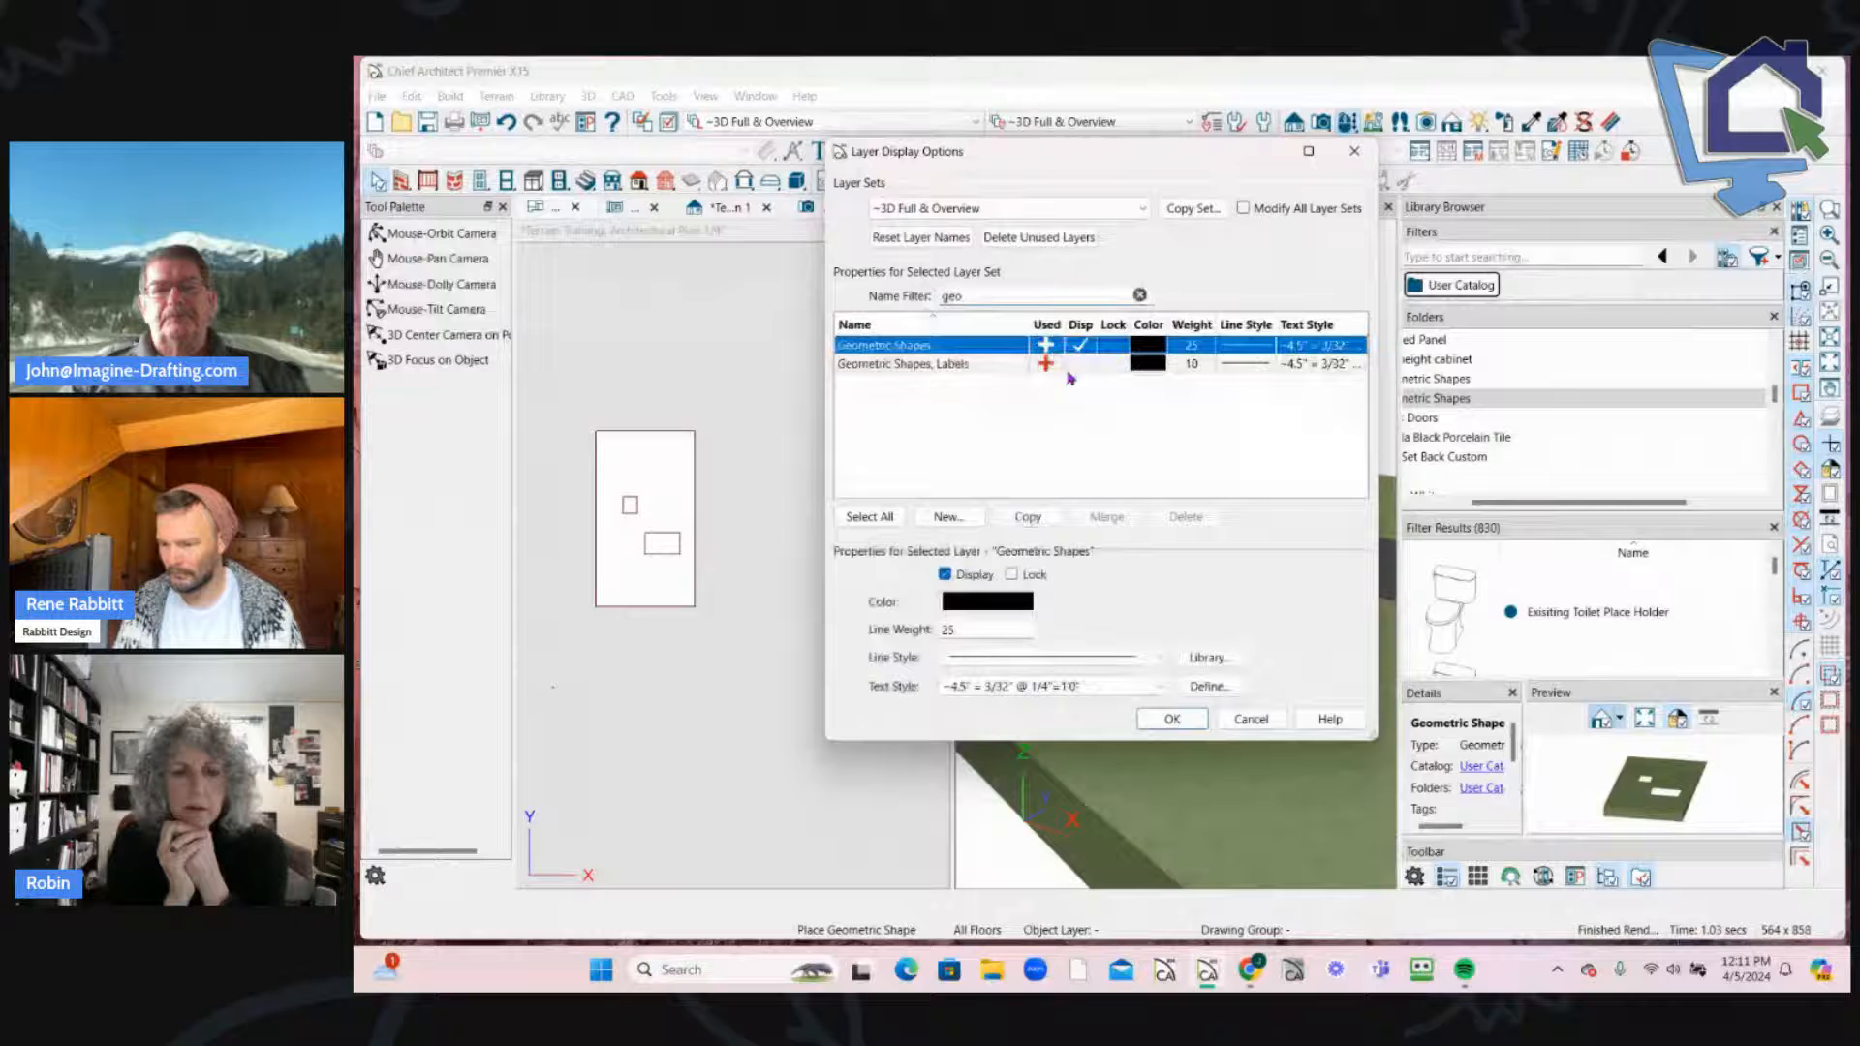
click(1172, 720)
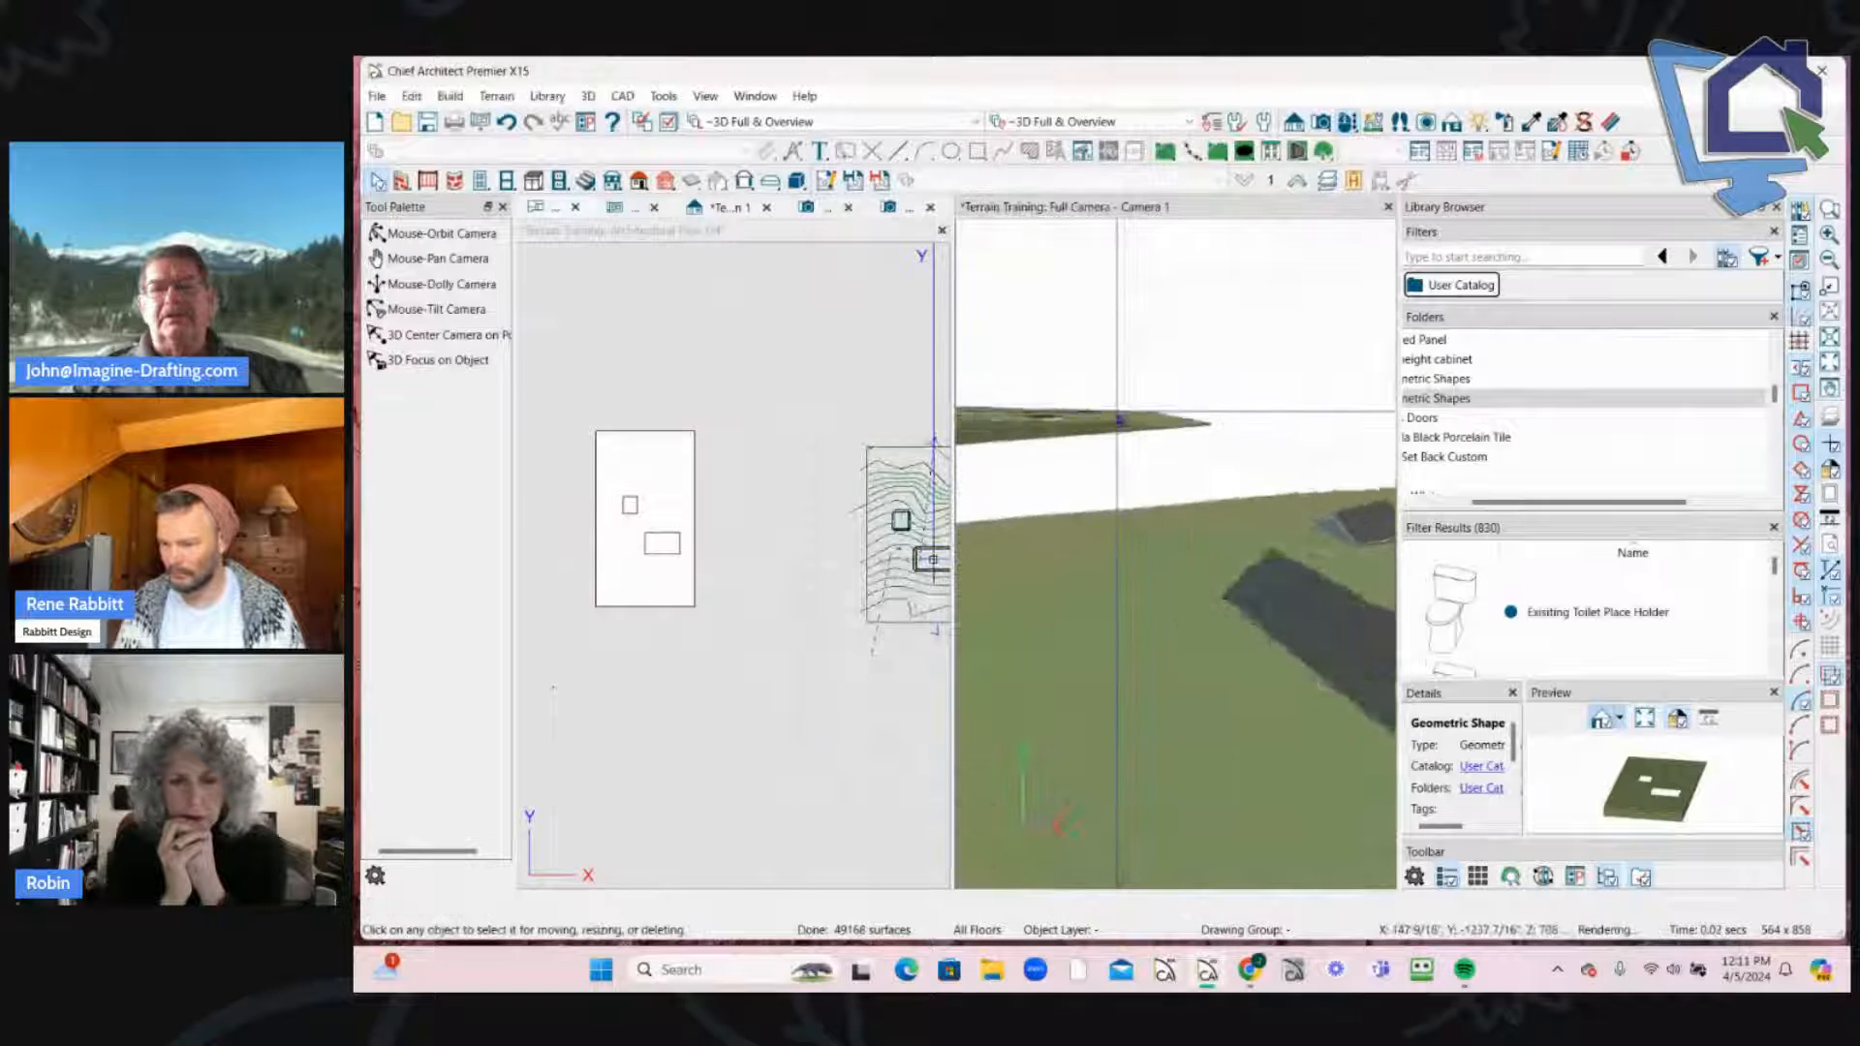
Step: Open the placed terrain symbol's specification from the camera view and start selecting a replacement for its Grass 7 material
drag(1120, 419, 1126, 333)
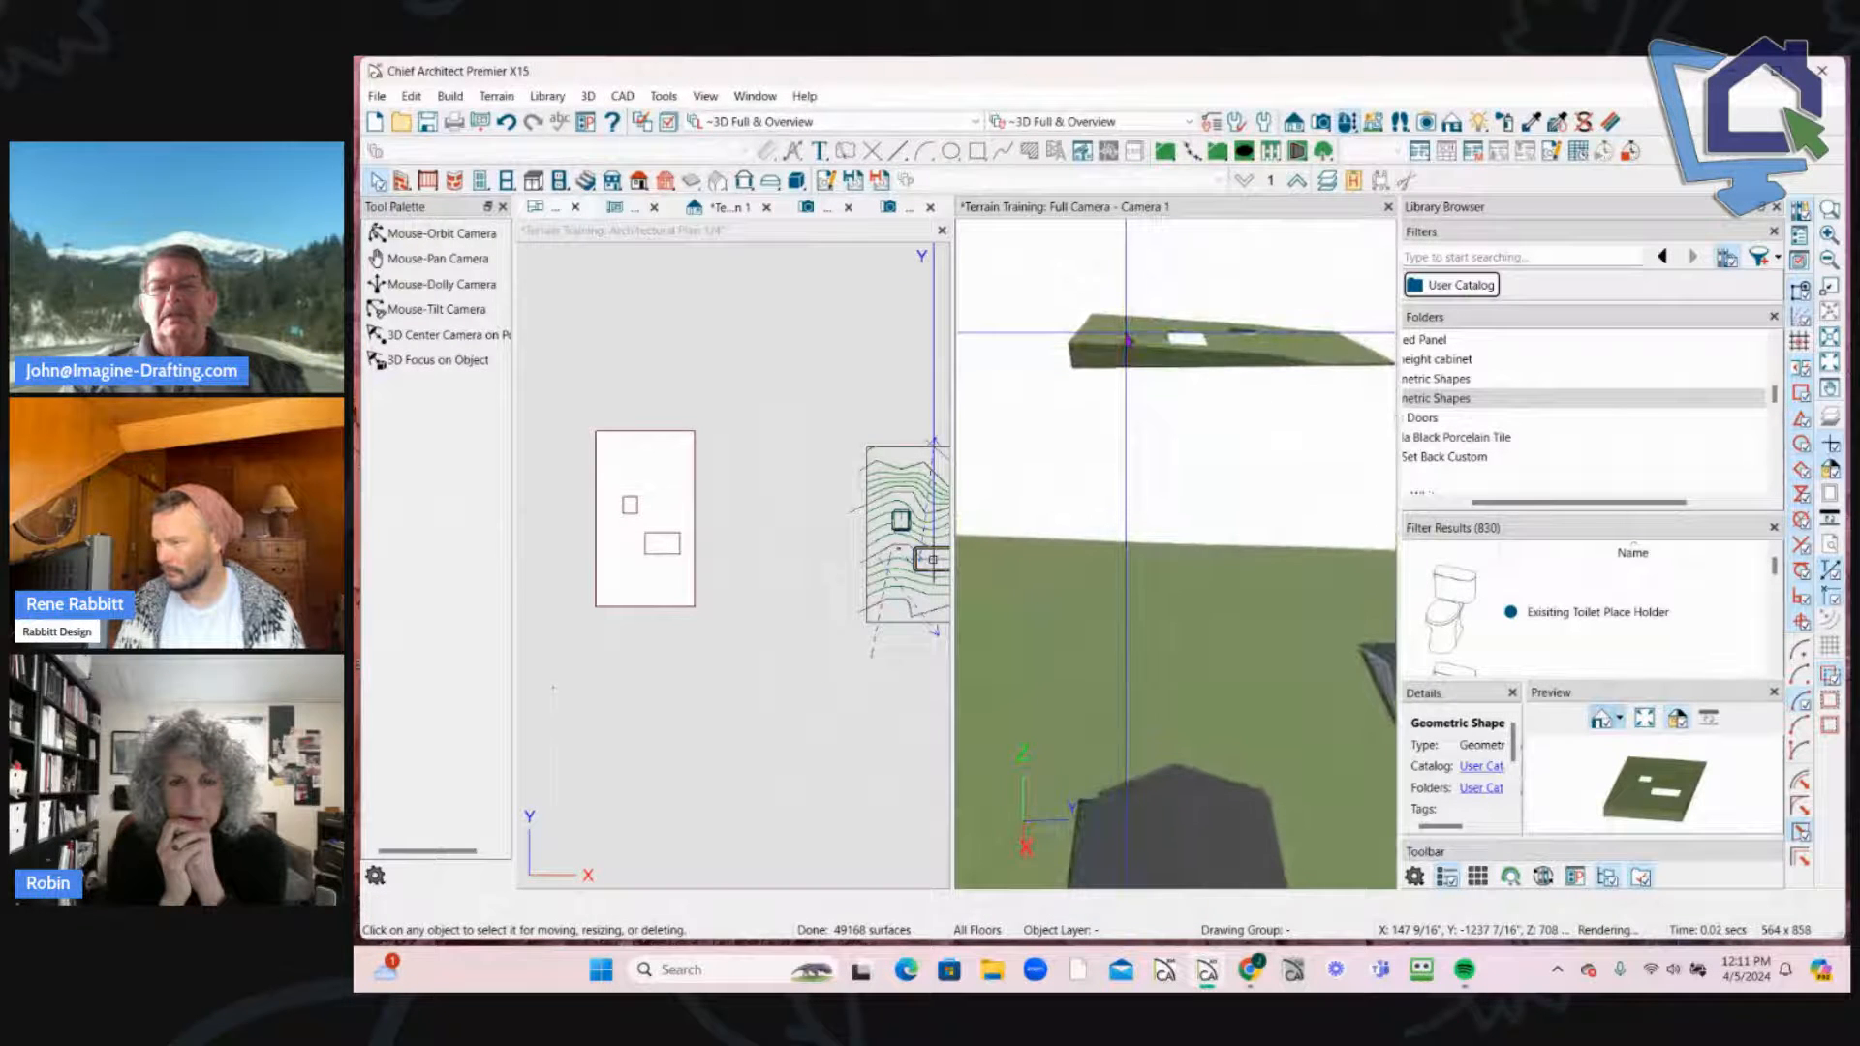
click(1133, 344)
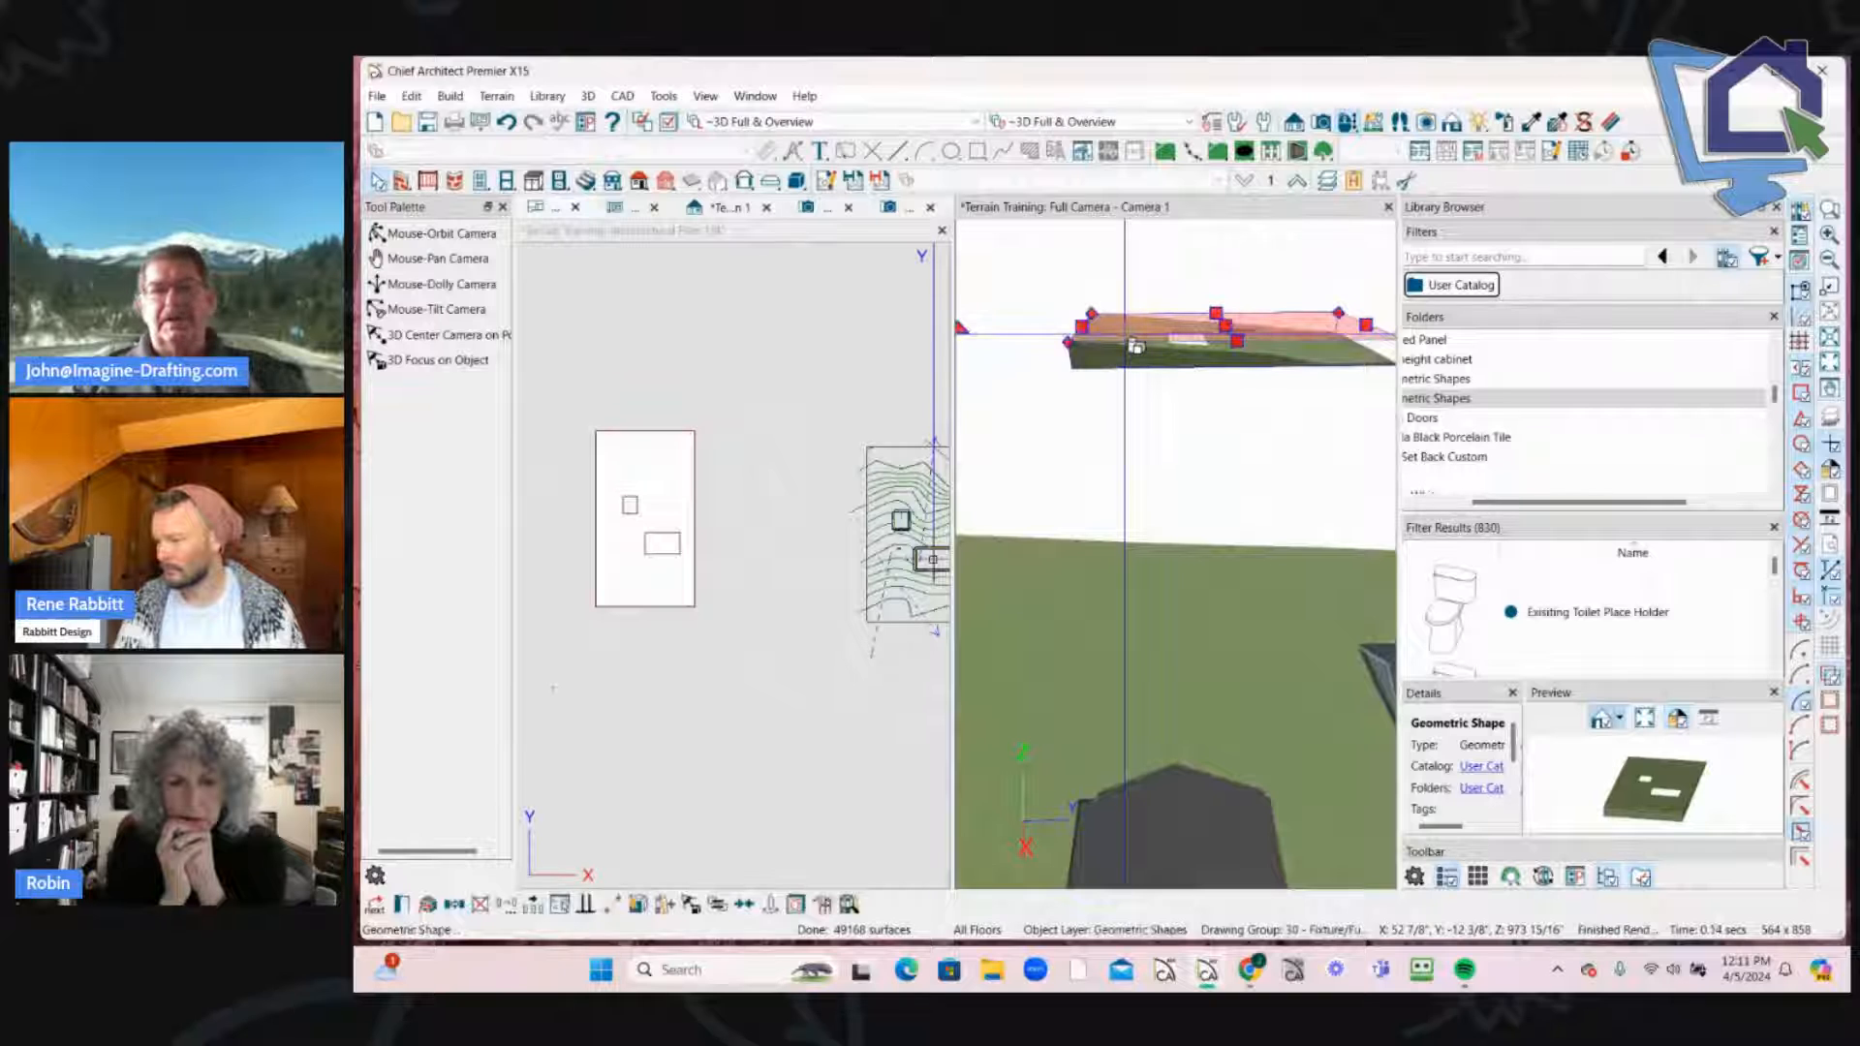
key(Escape)
double_click(1135, 345)
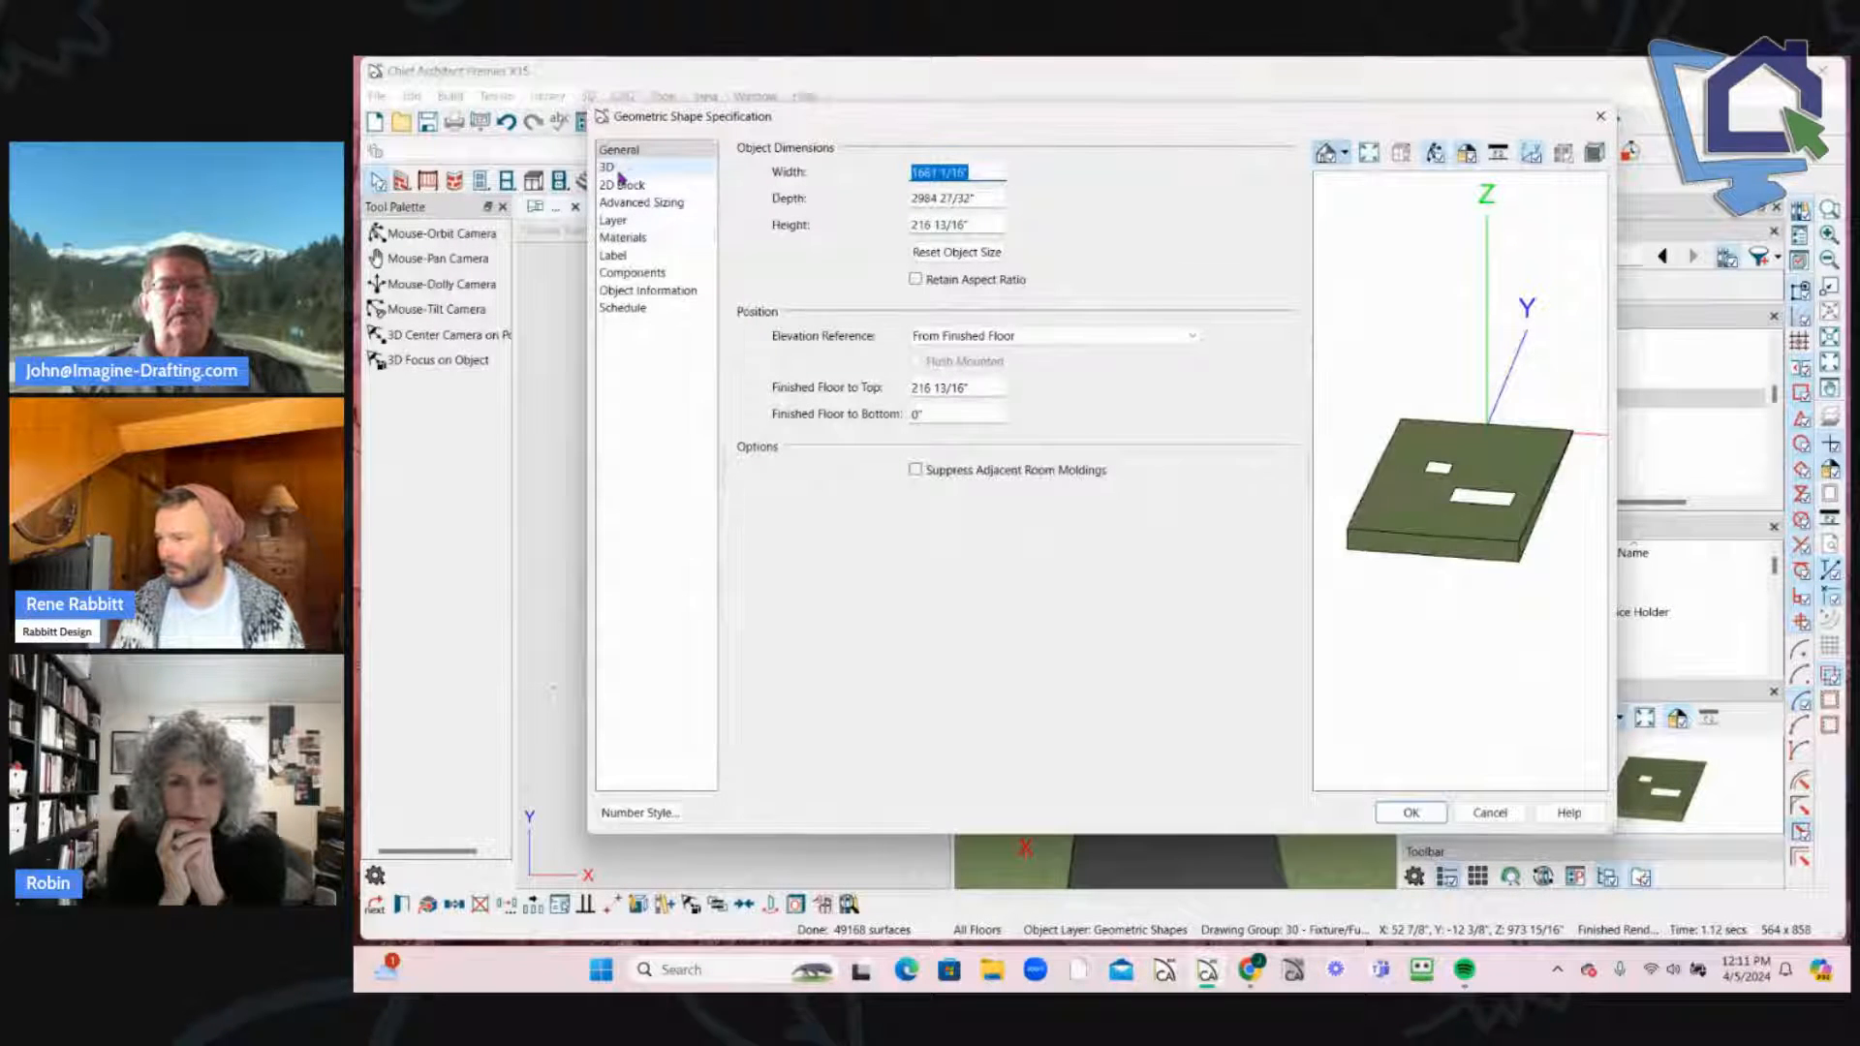
click(640, 238)
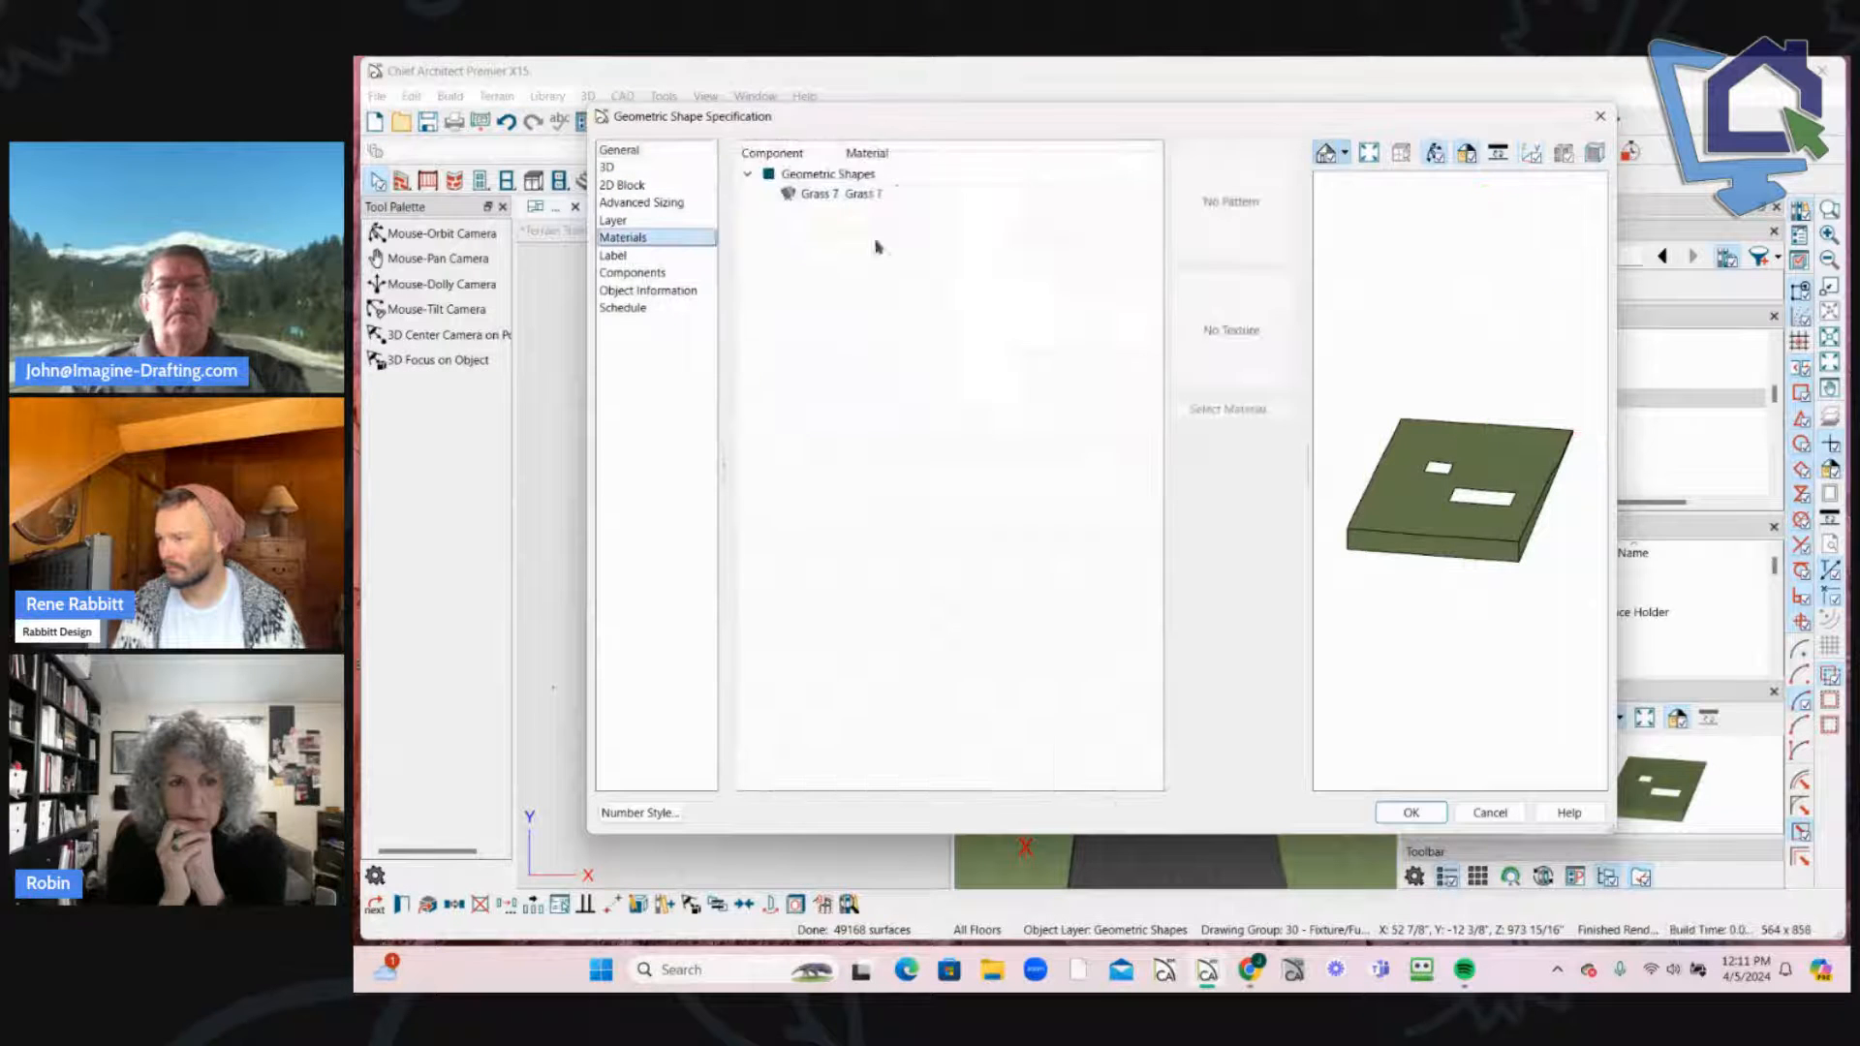
click(859, 193)
click(1242, 410)
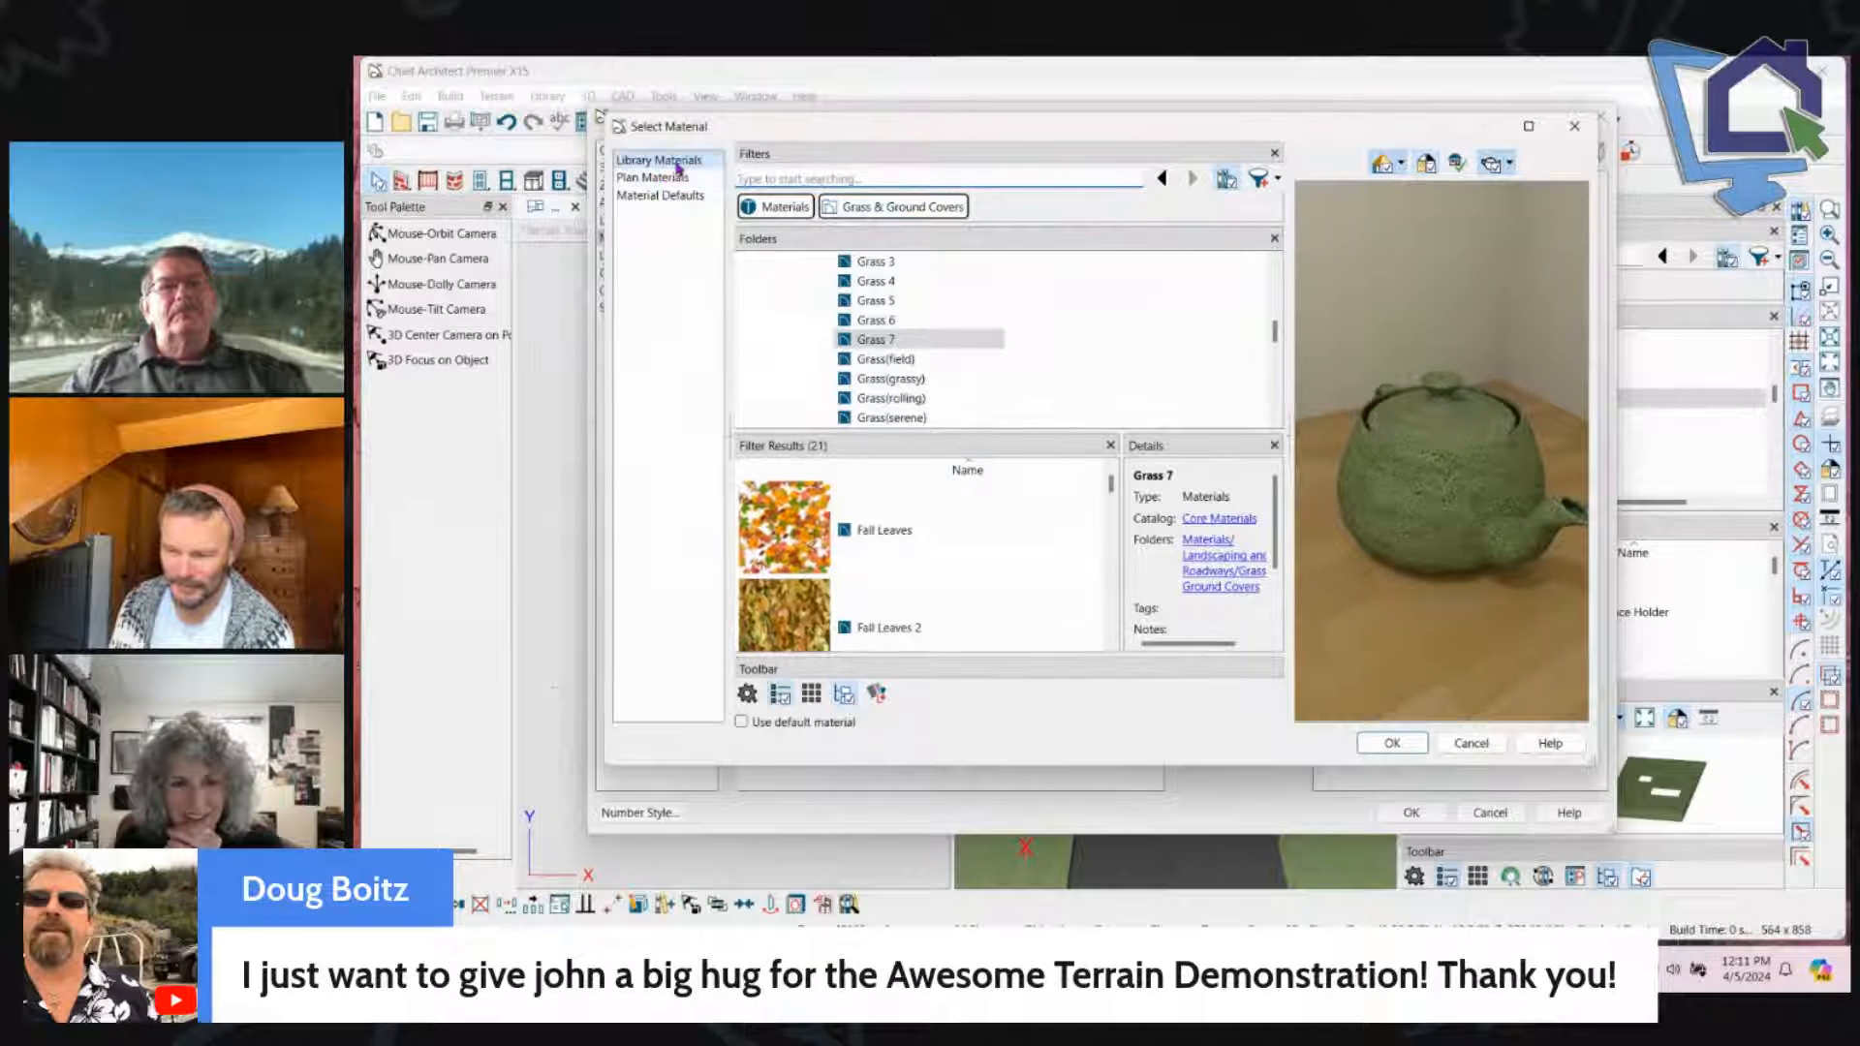
Step: Try to find a glass material in the library through the suggested Glass Door and Exposed folder and another text search
click(792, 175)
text(glass)
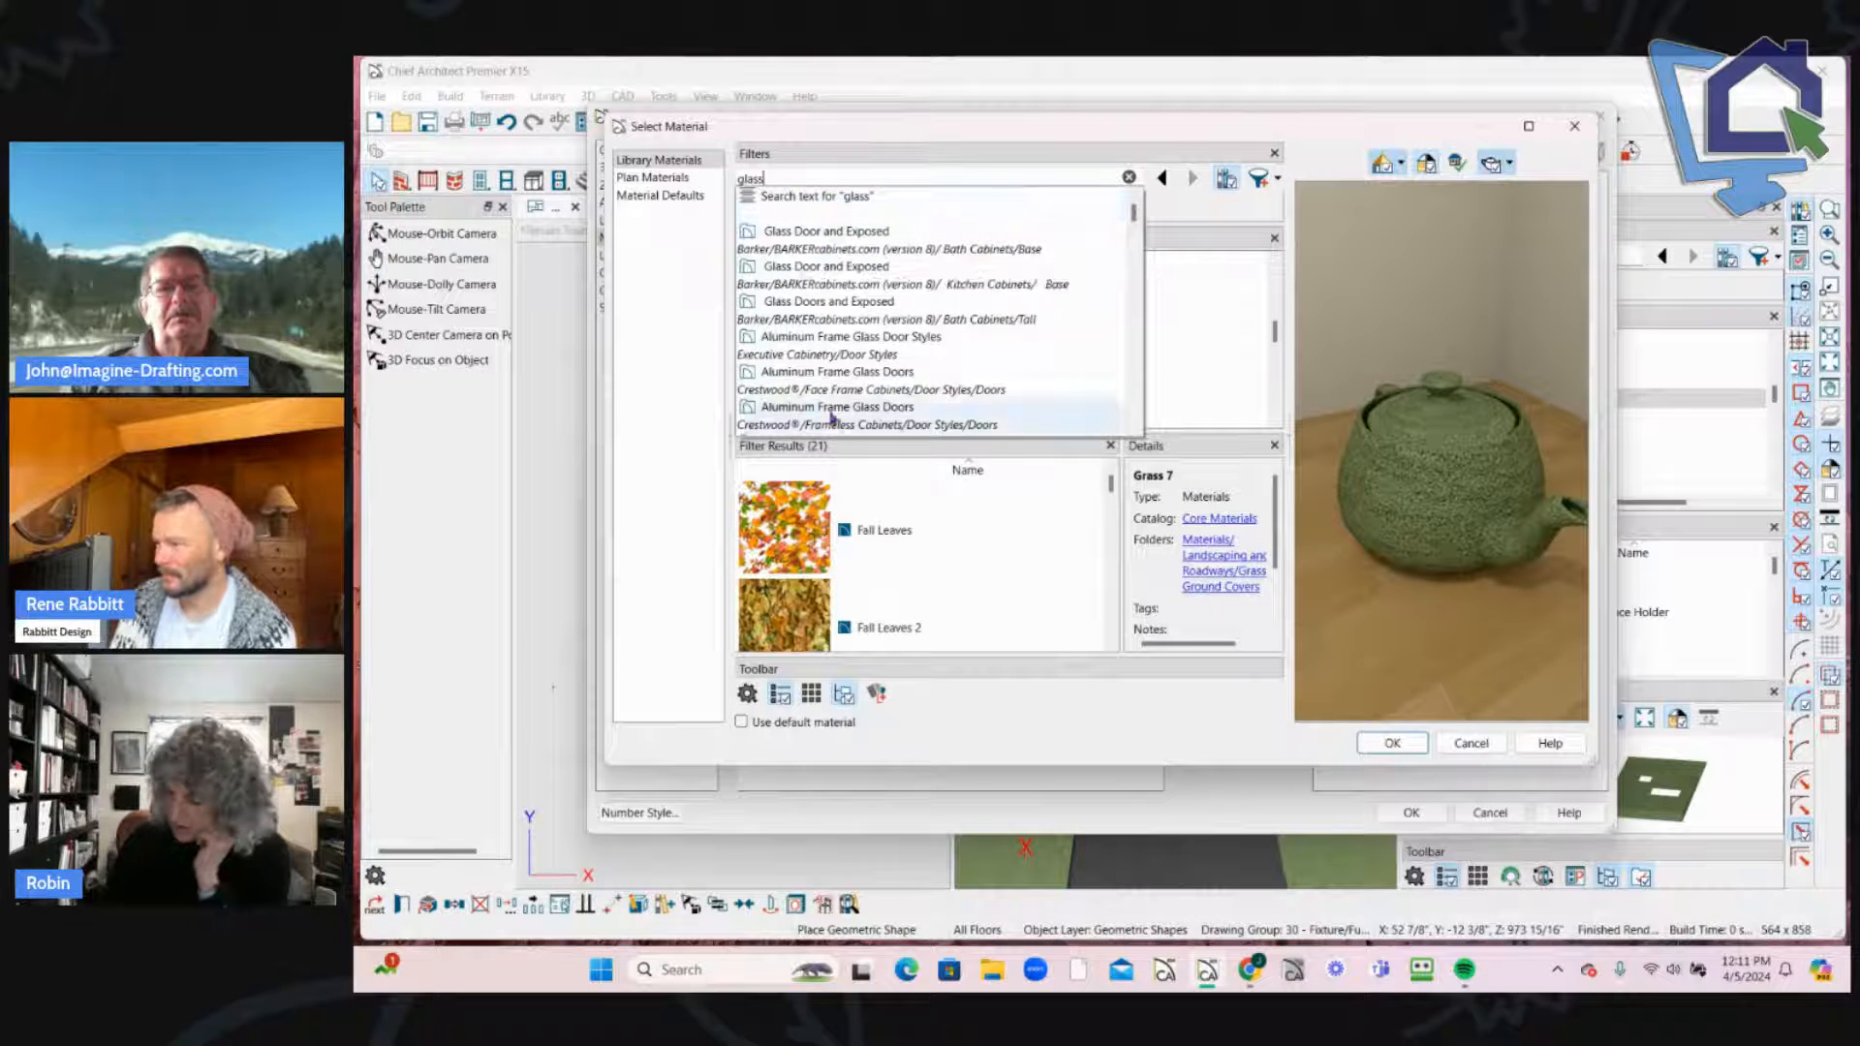
click(791, 233)
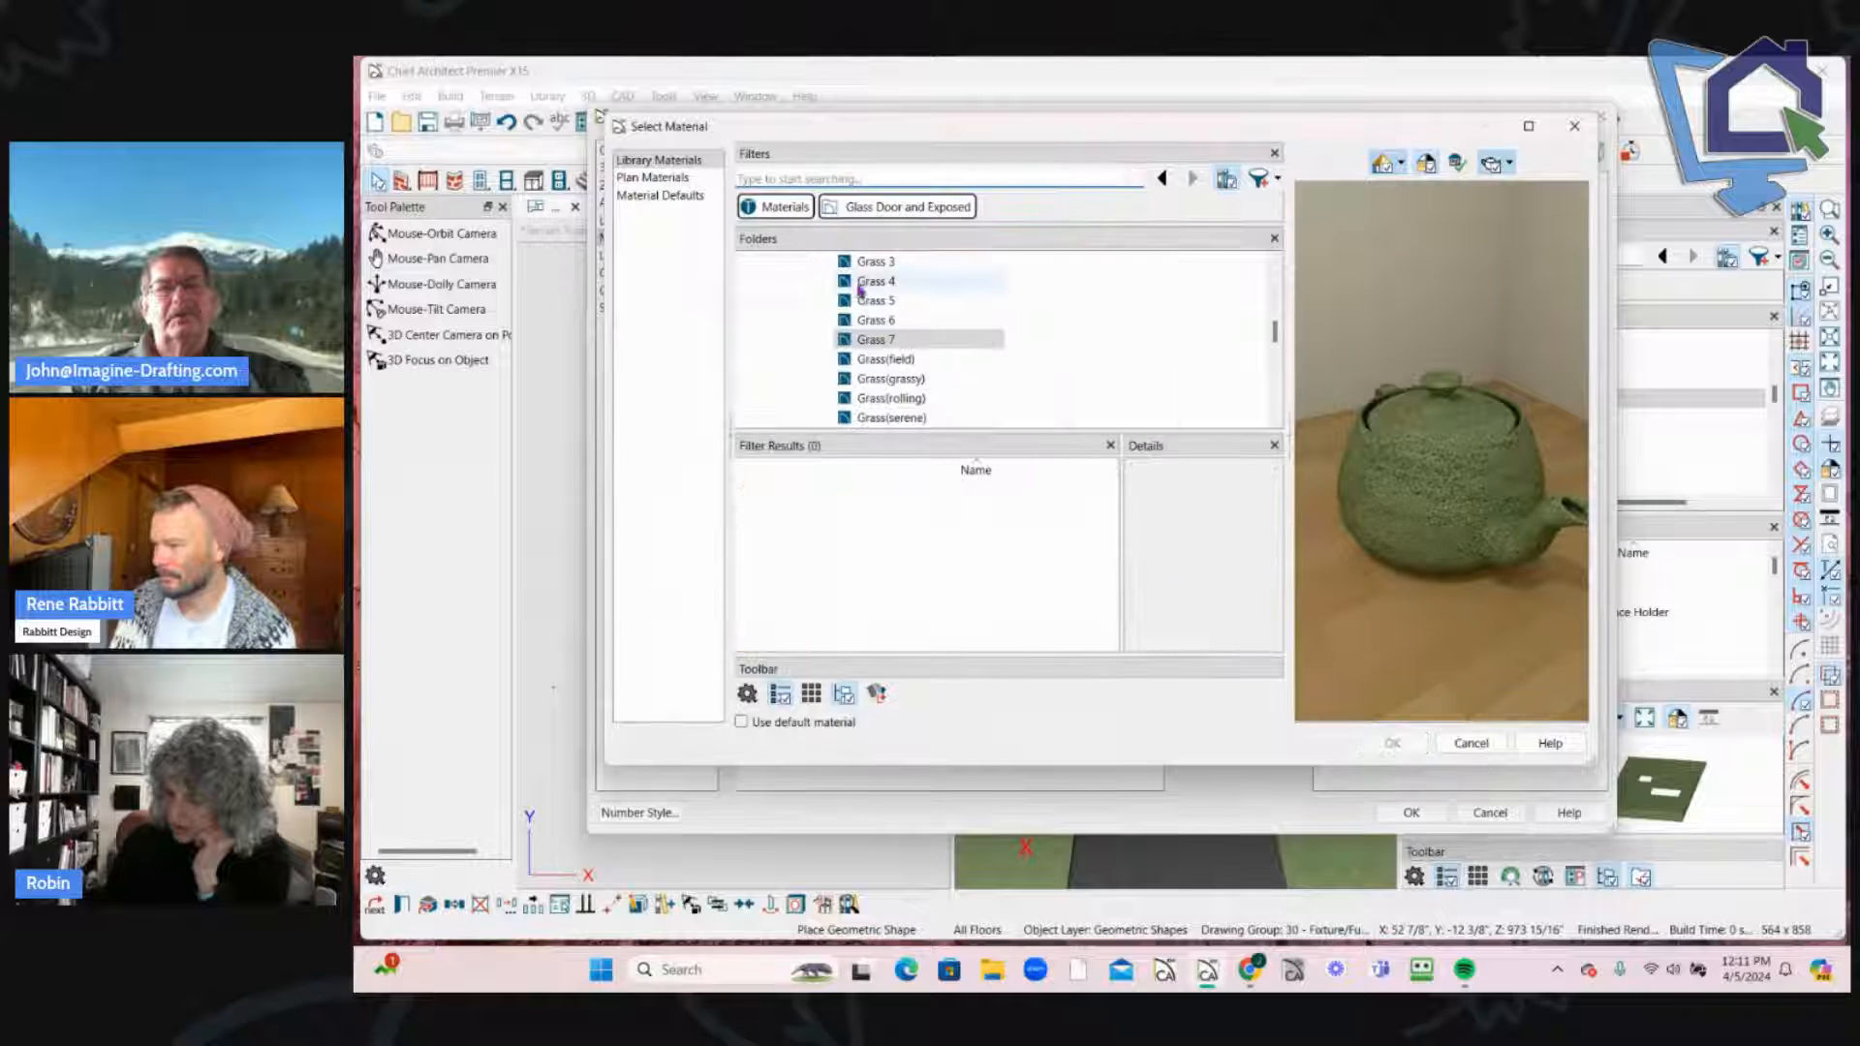
scroll(872, 310, down, 3)
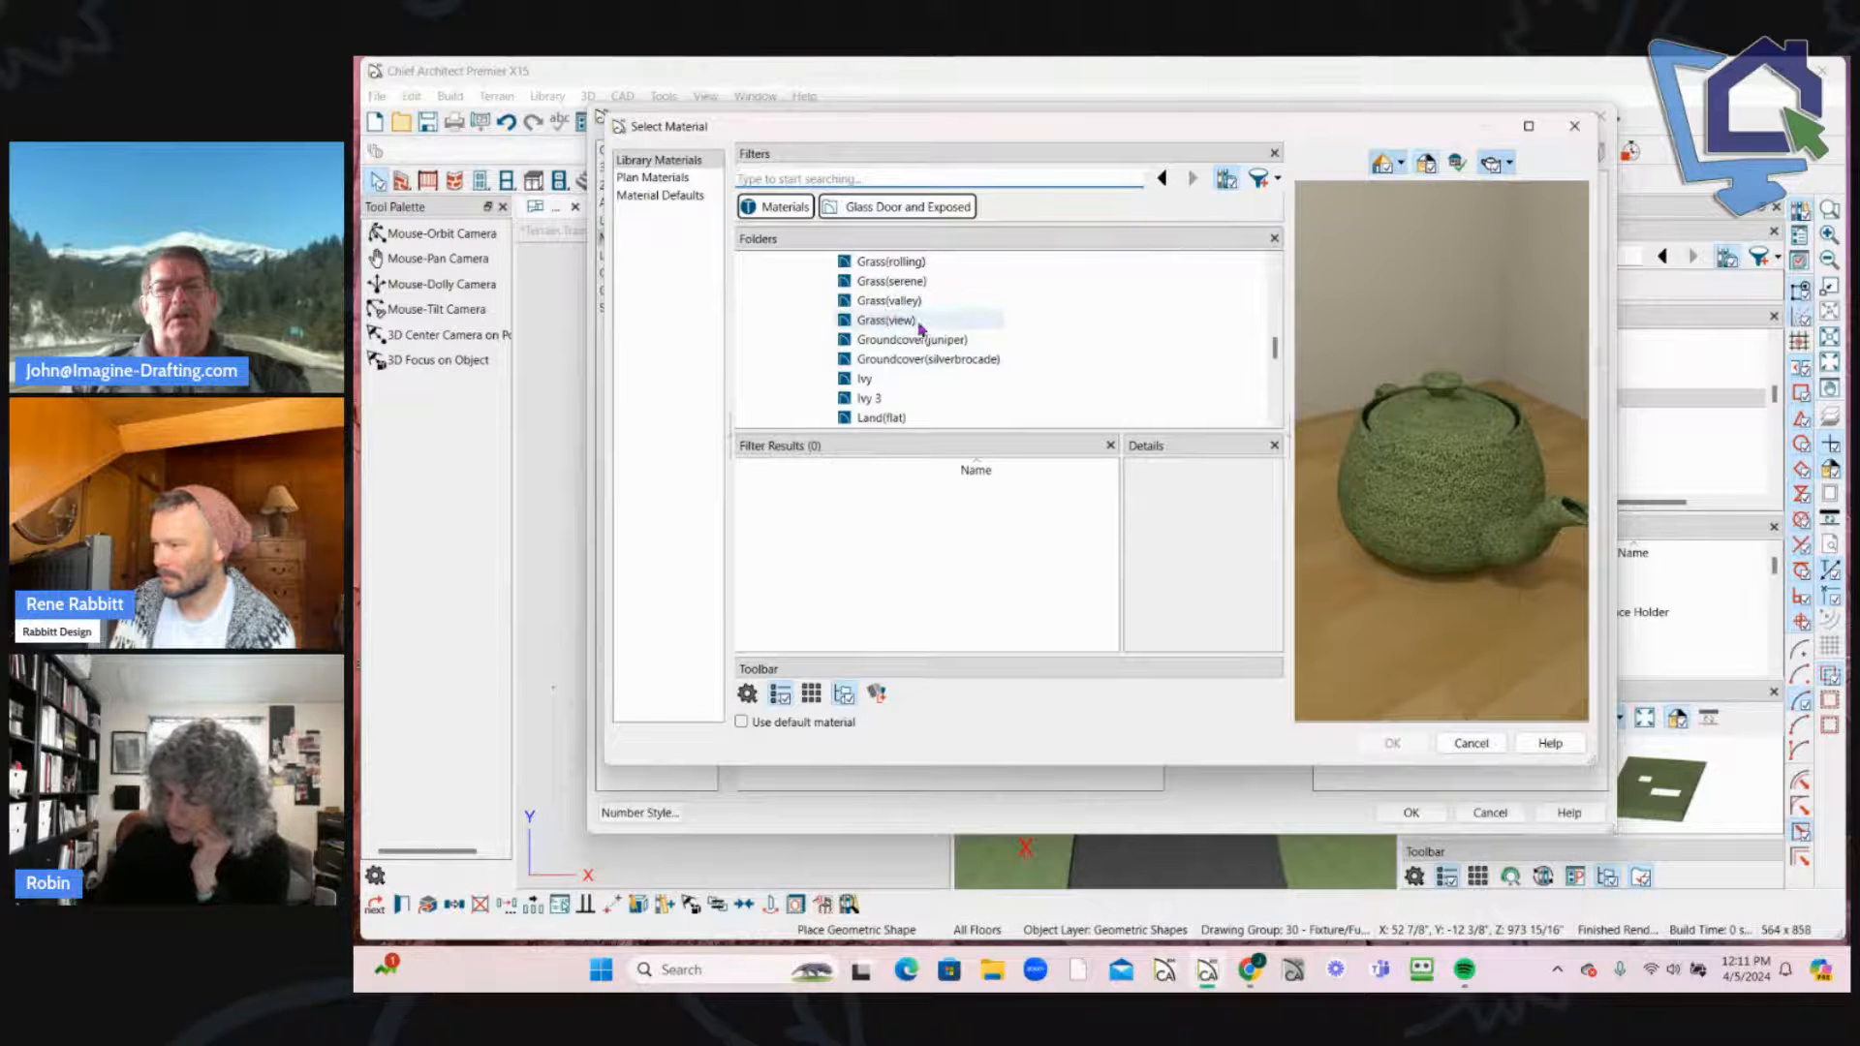
scroll(887, 317, up, 2)
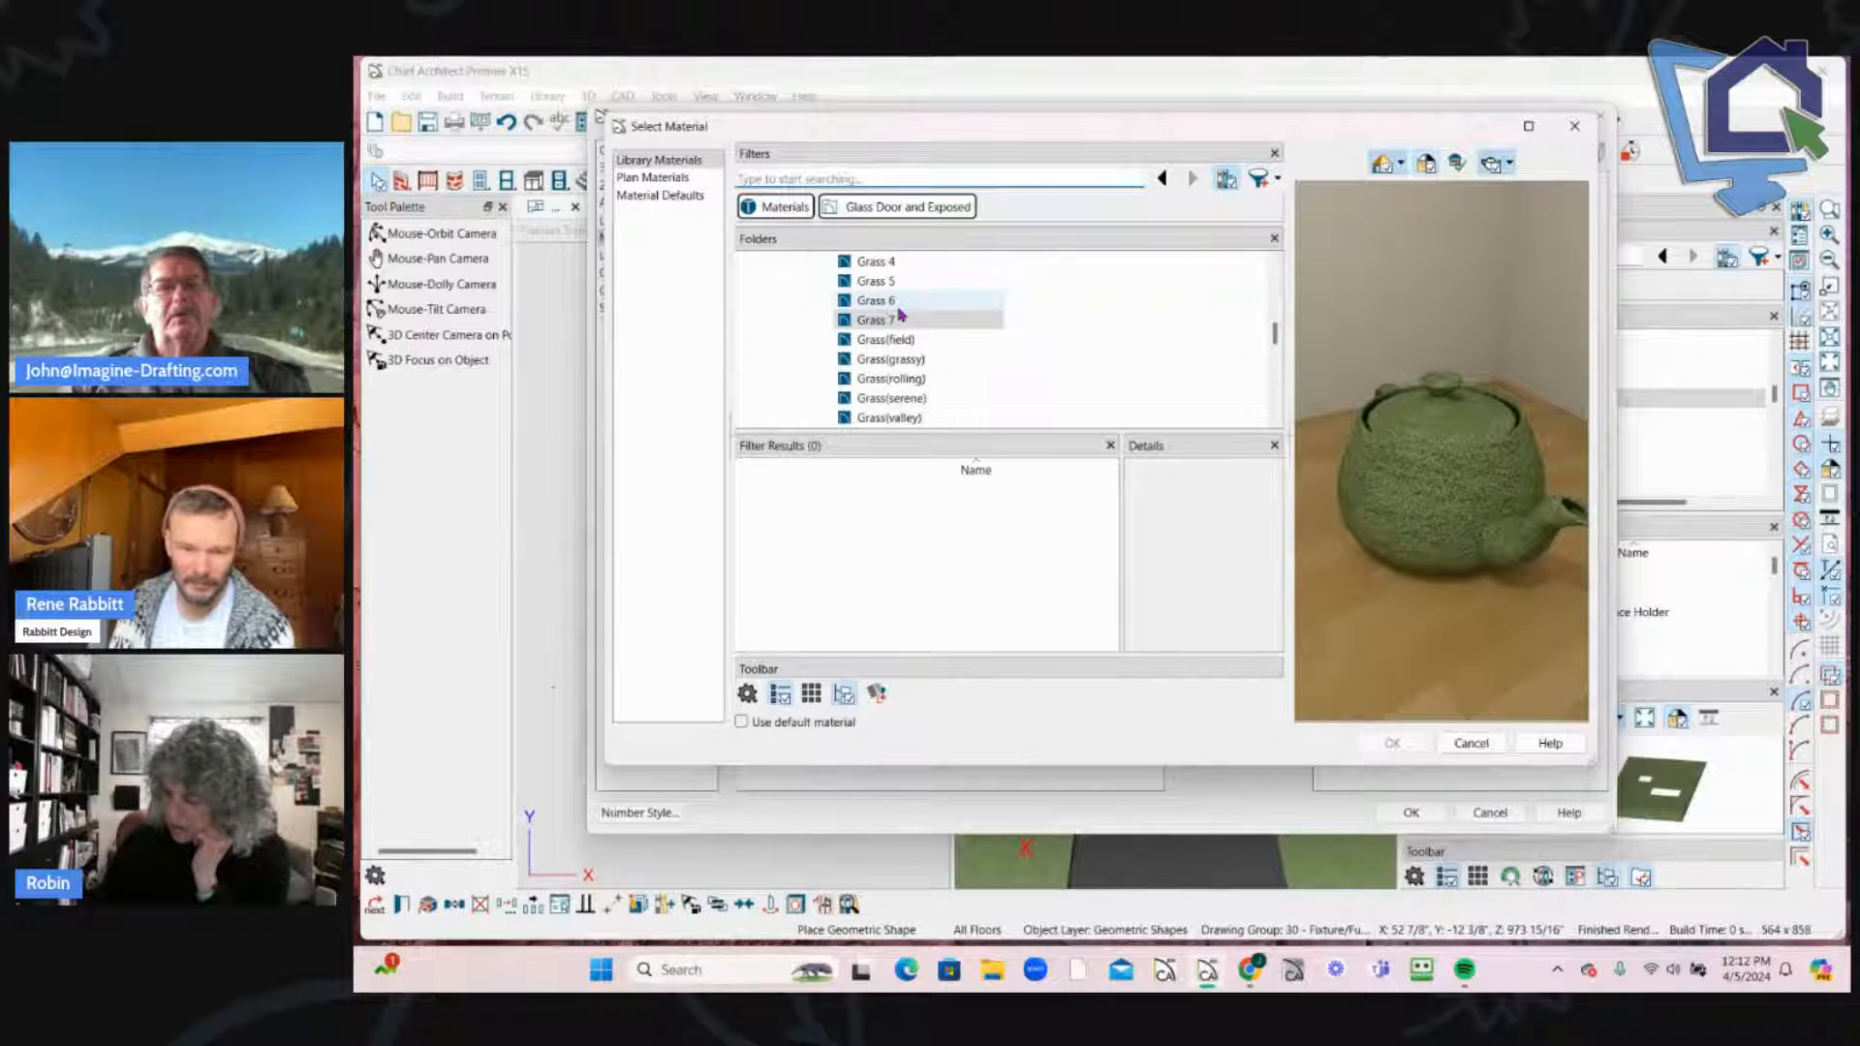
scroll(899, 310, up, 3)
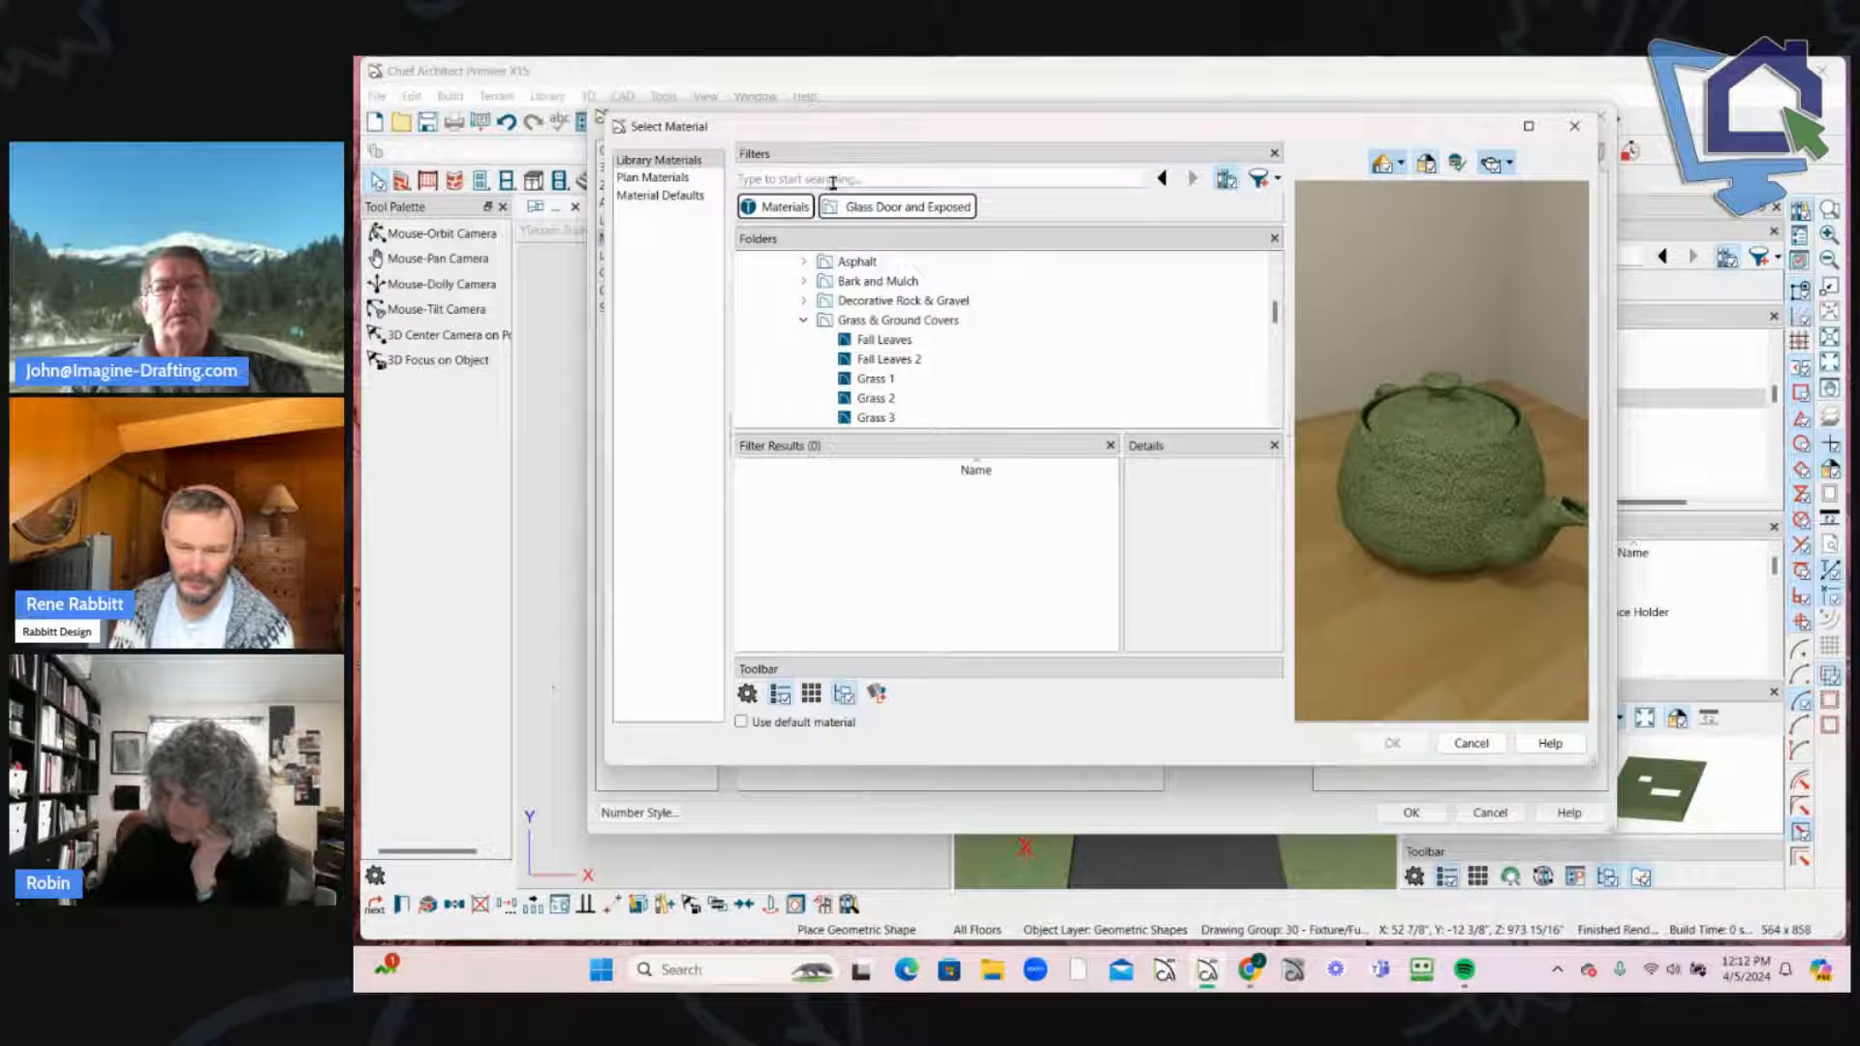
click(832, 182)
scroll(781, 350, down, 5)
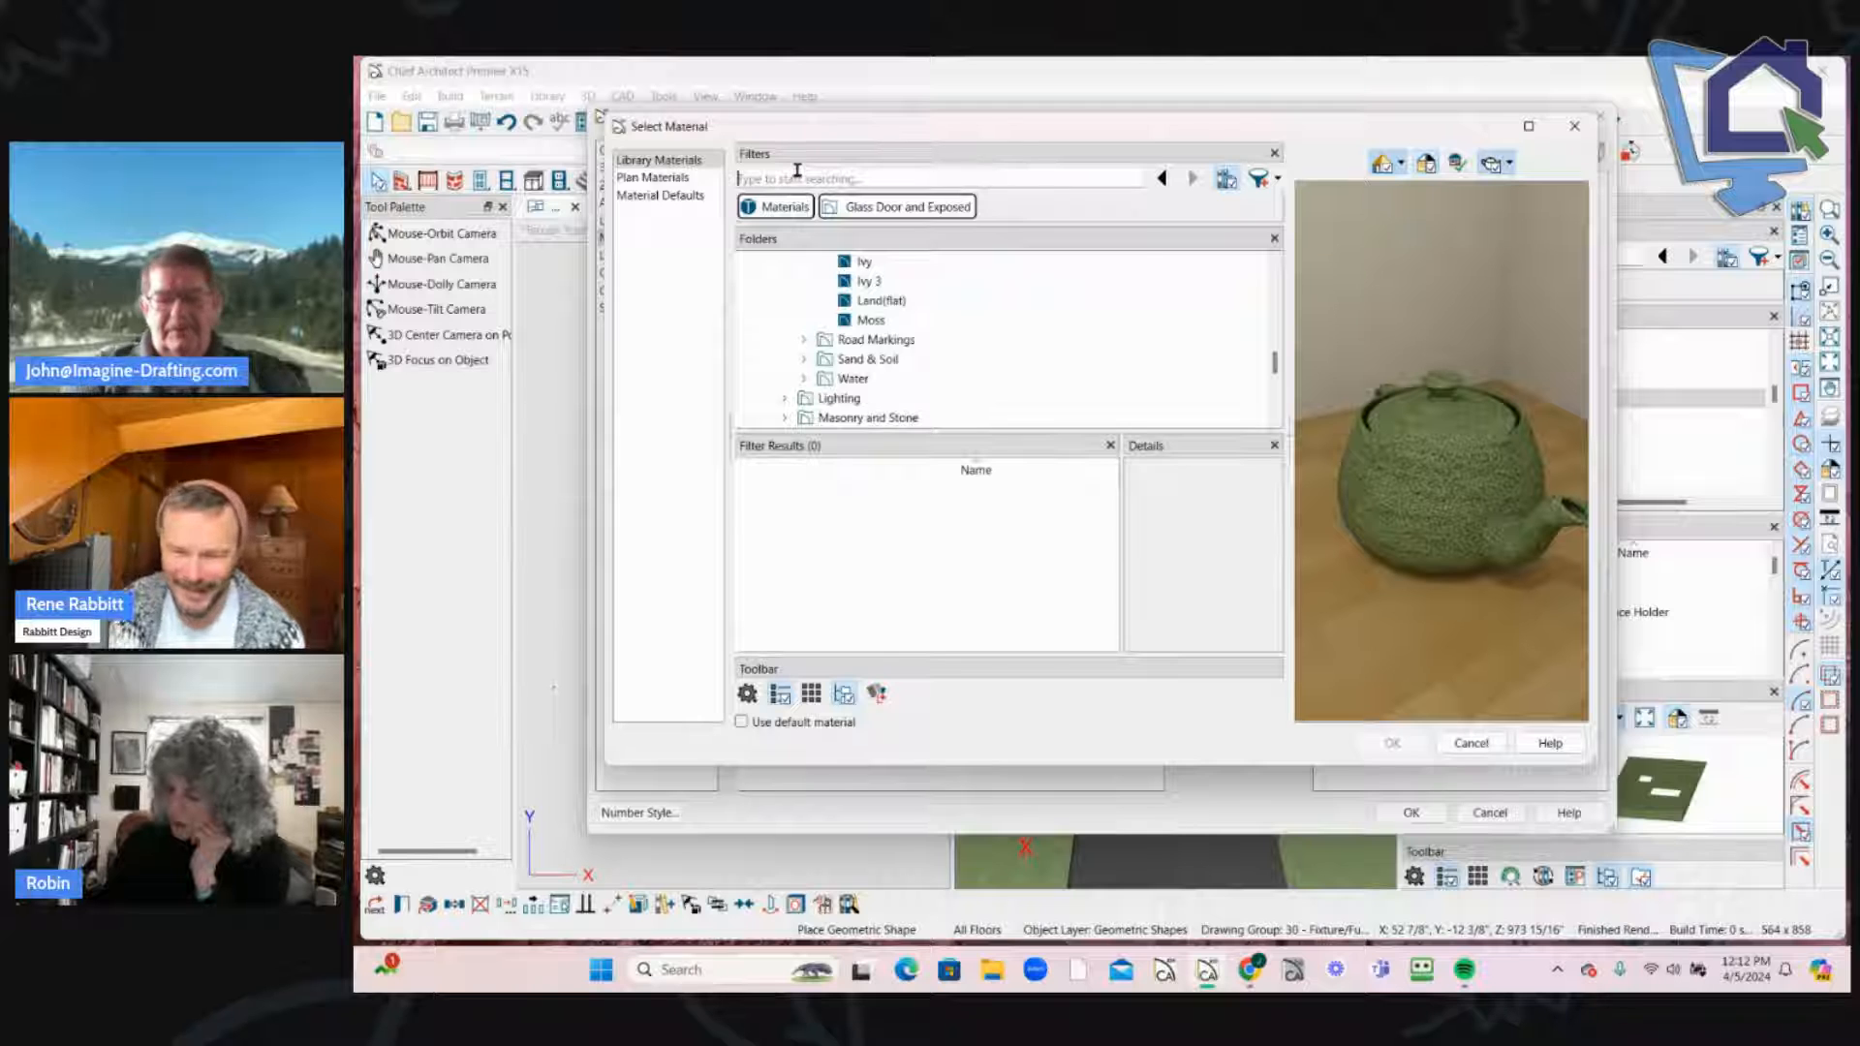
text(glasss)
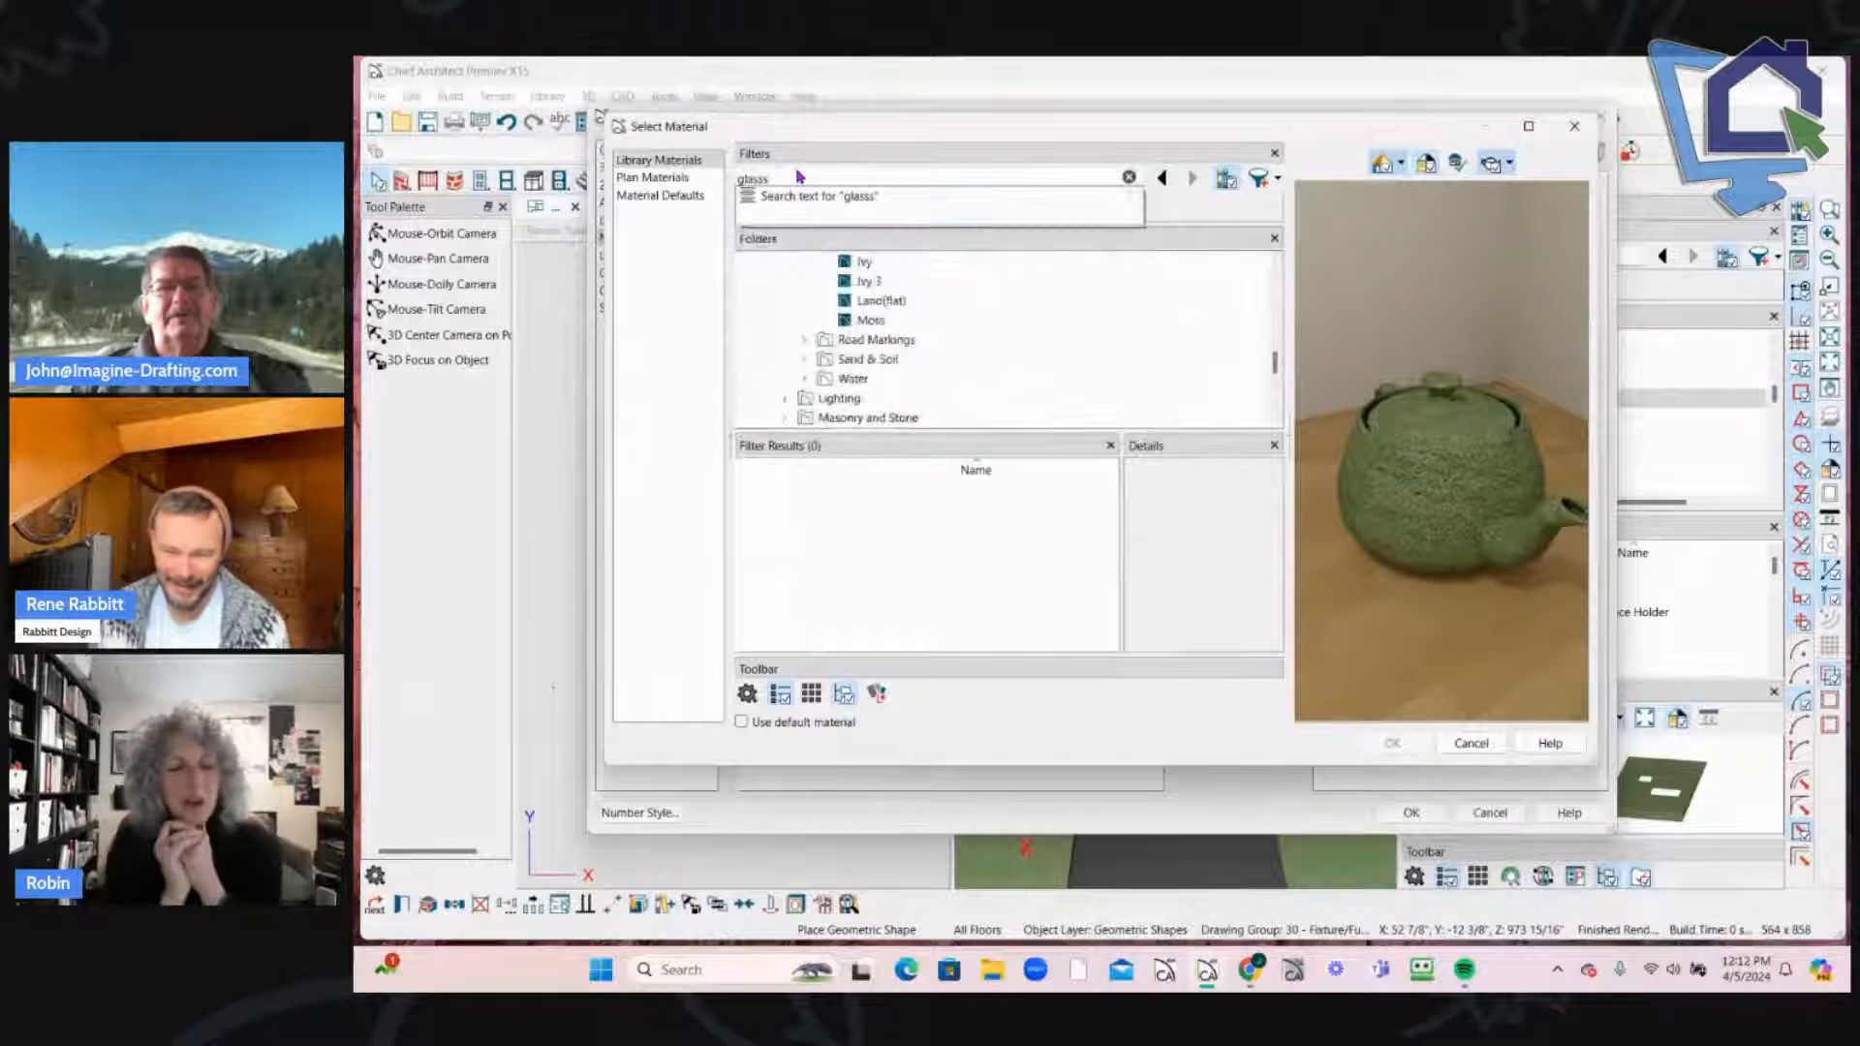
key(Return)
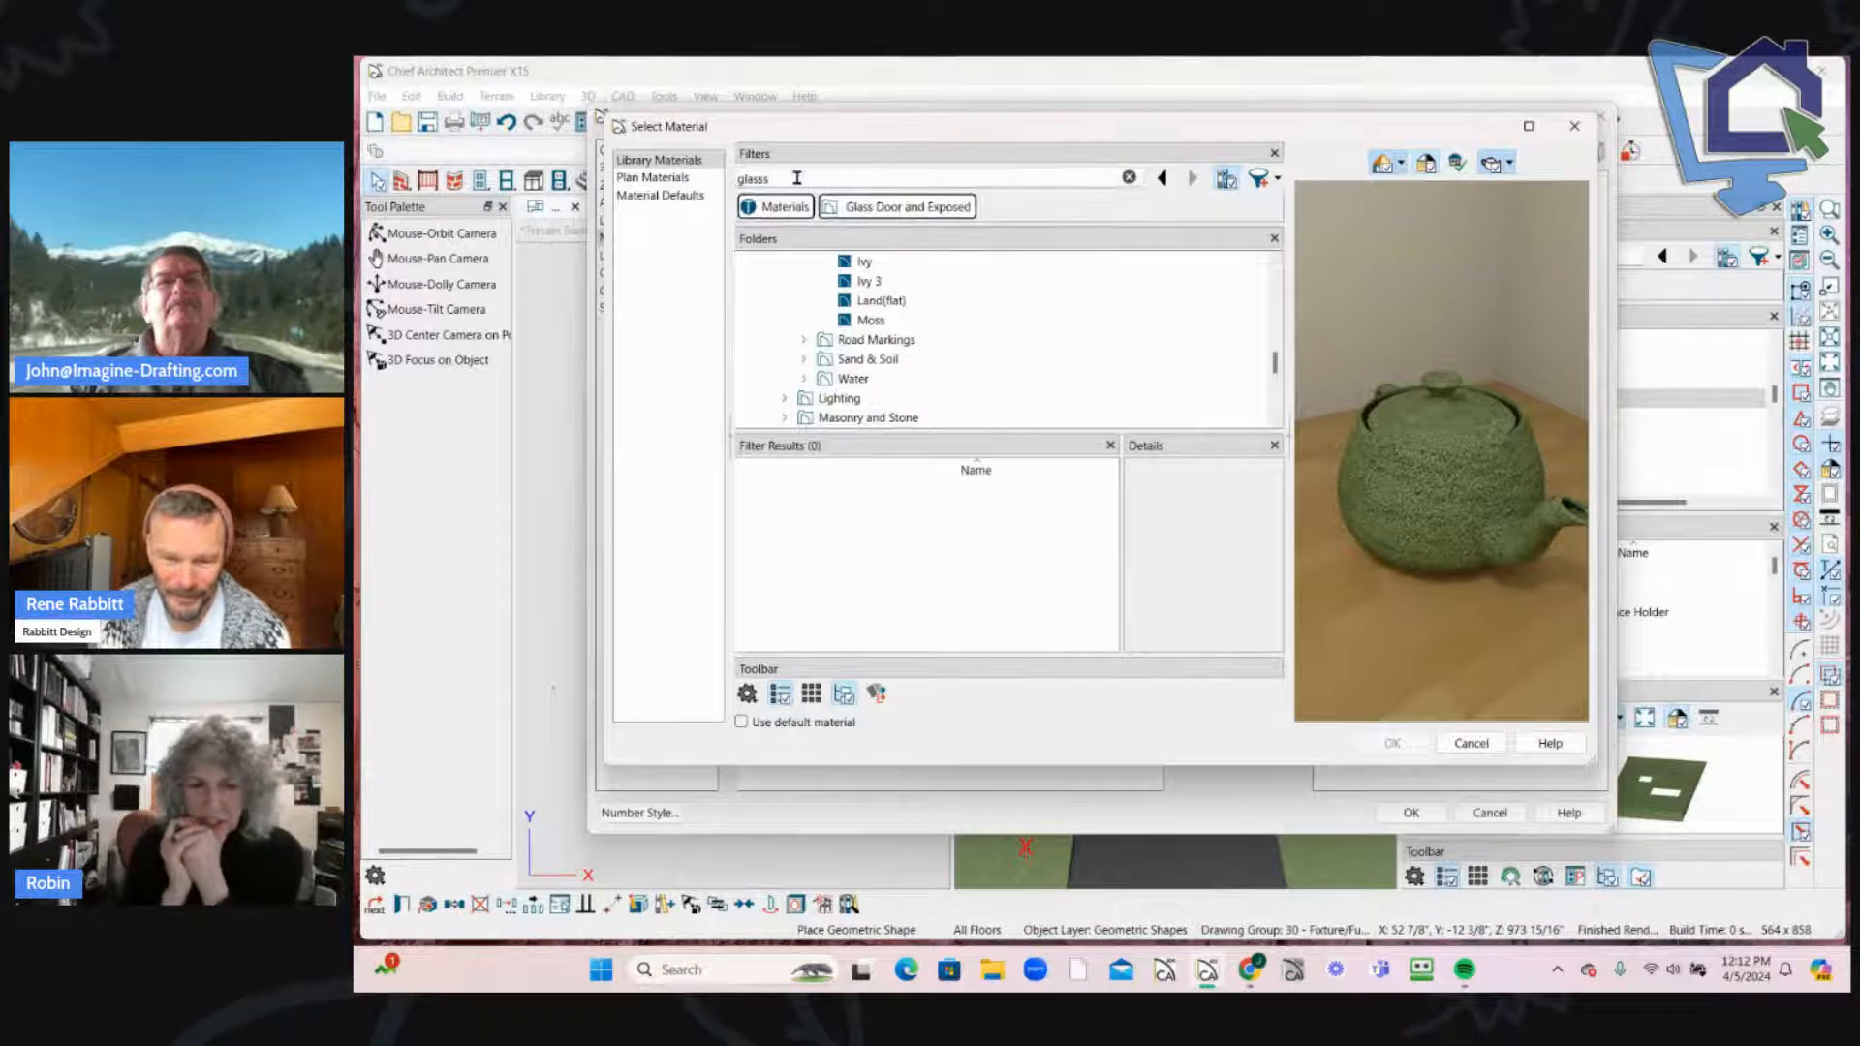
Step: Search the material library for "glass" and browse the core catalog's Glass and Glazing materials down to the Transparent Glass folder
text(glass)
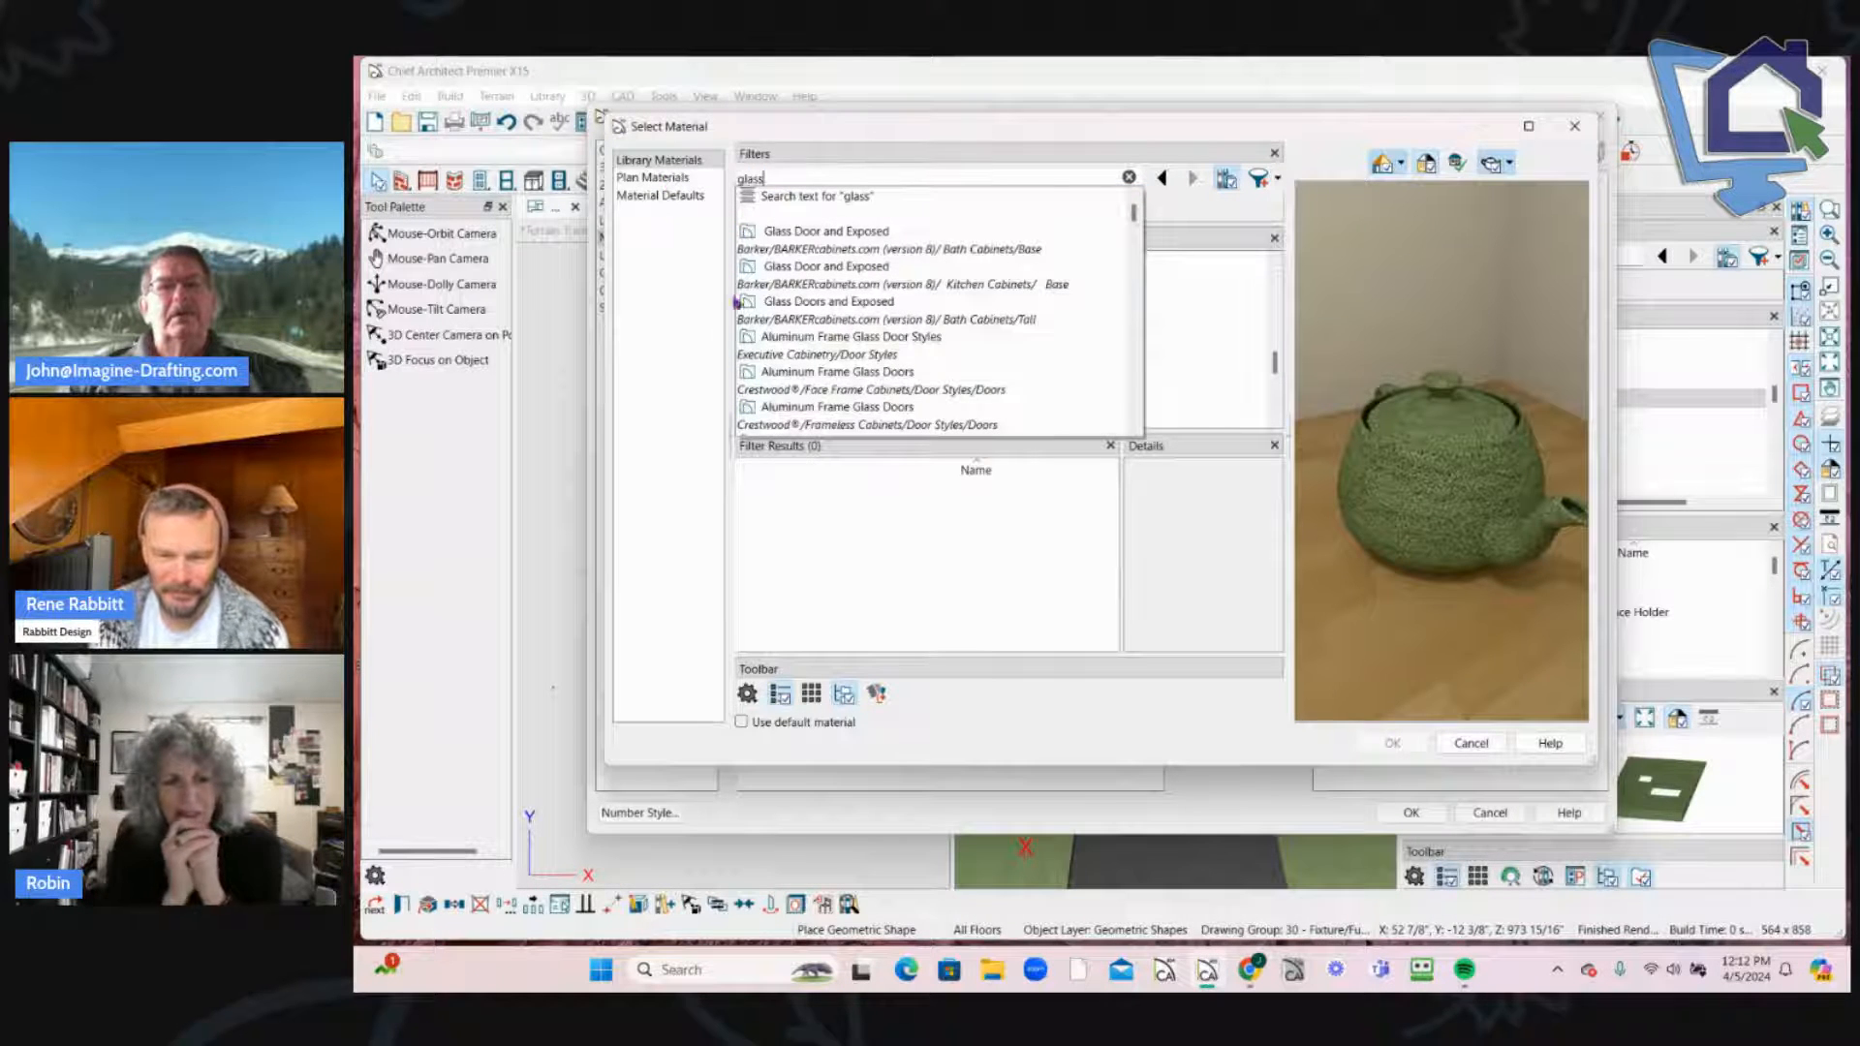
click(797, 196)
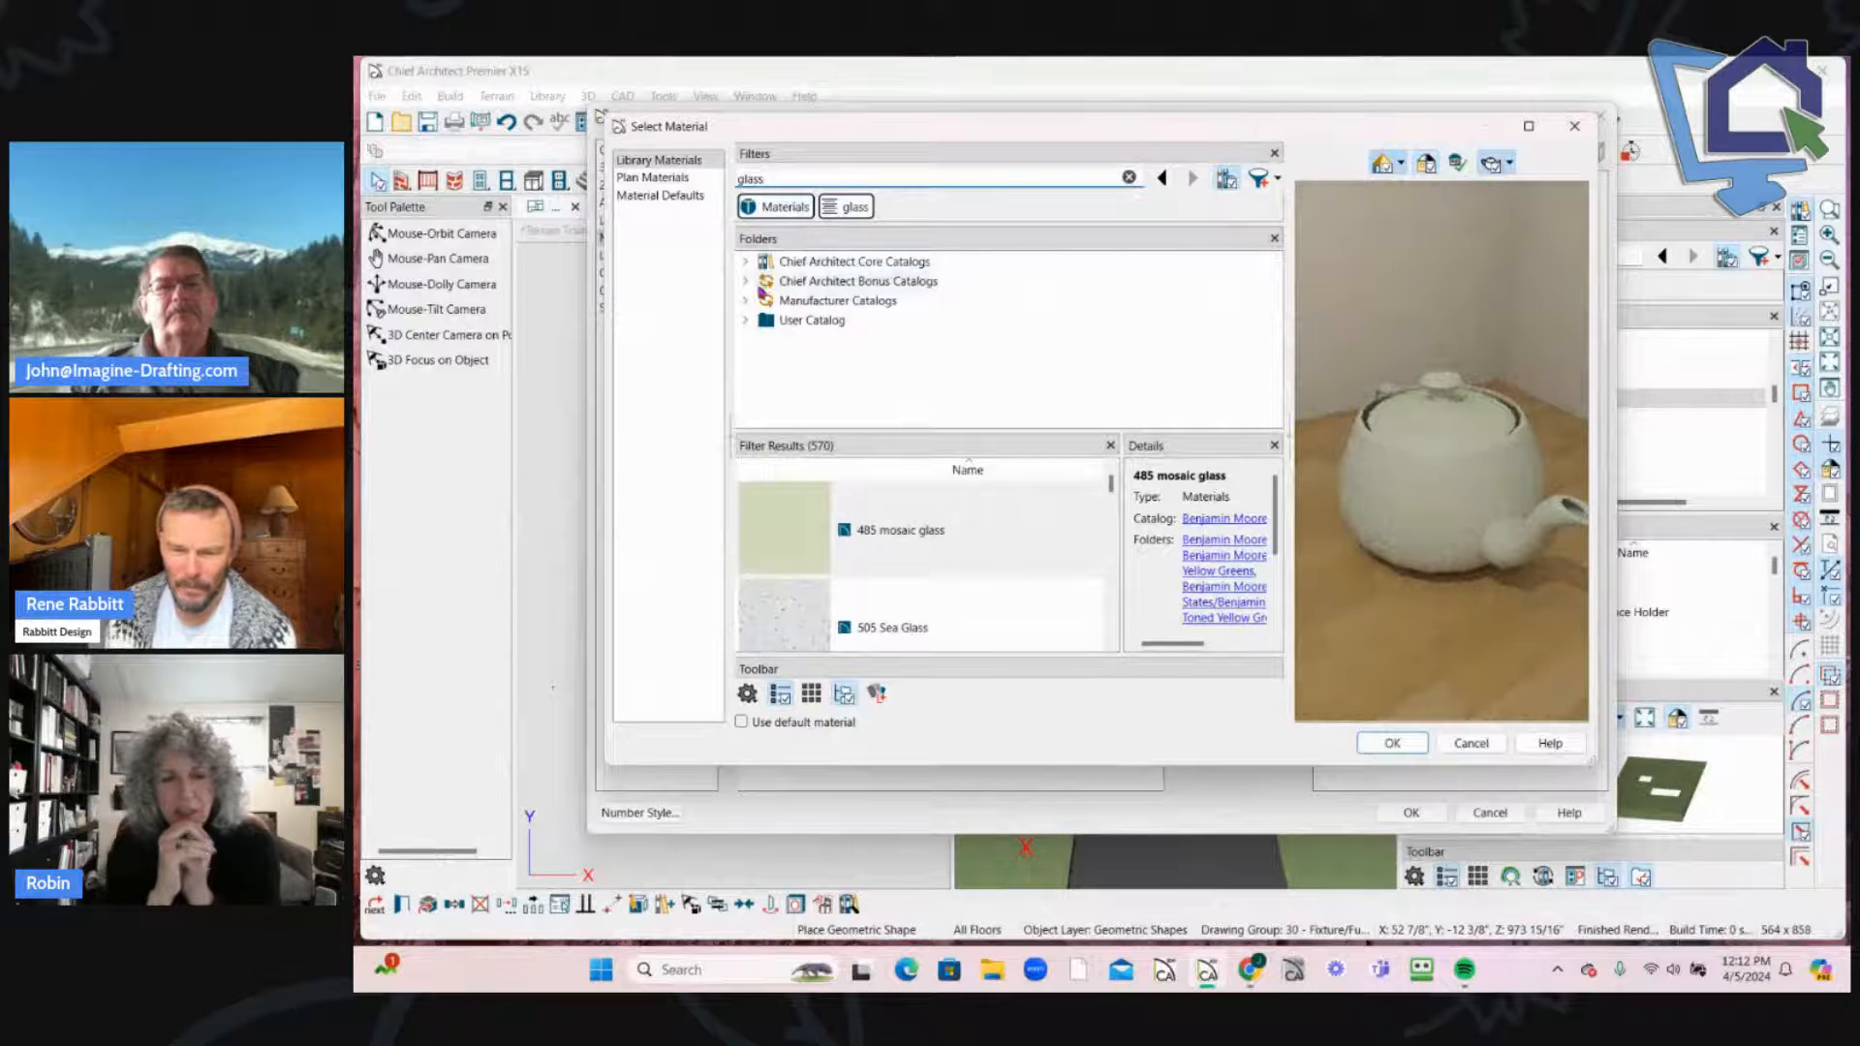
click(745, 262)
click(764, 281)
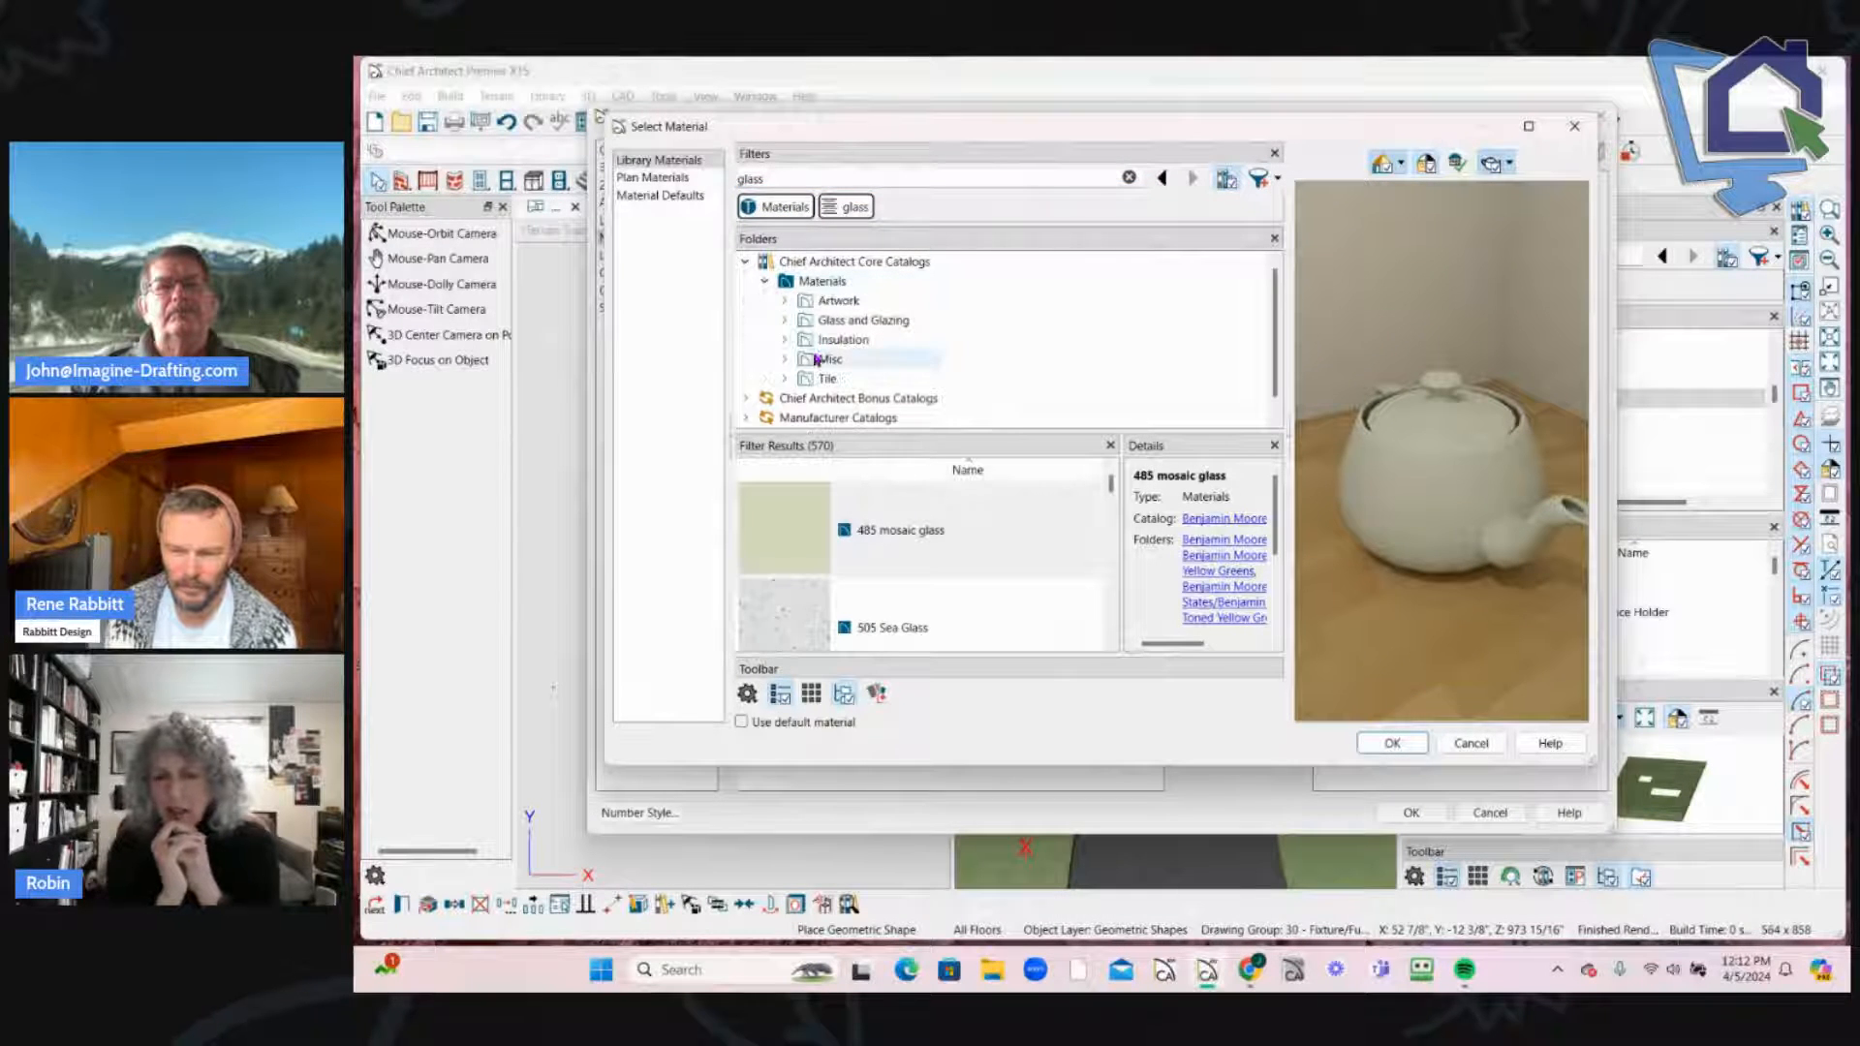
click(842, 323)
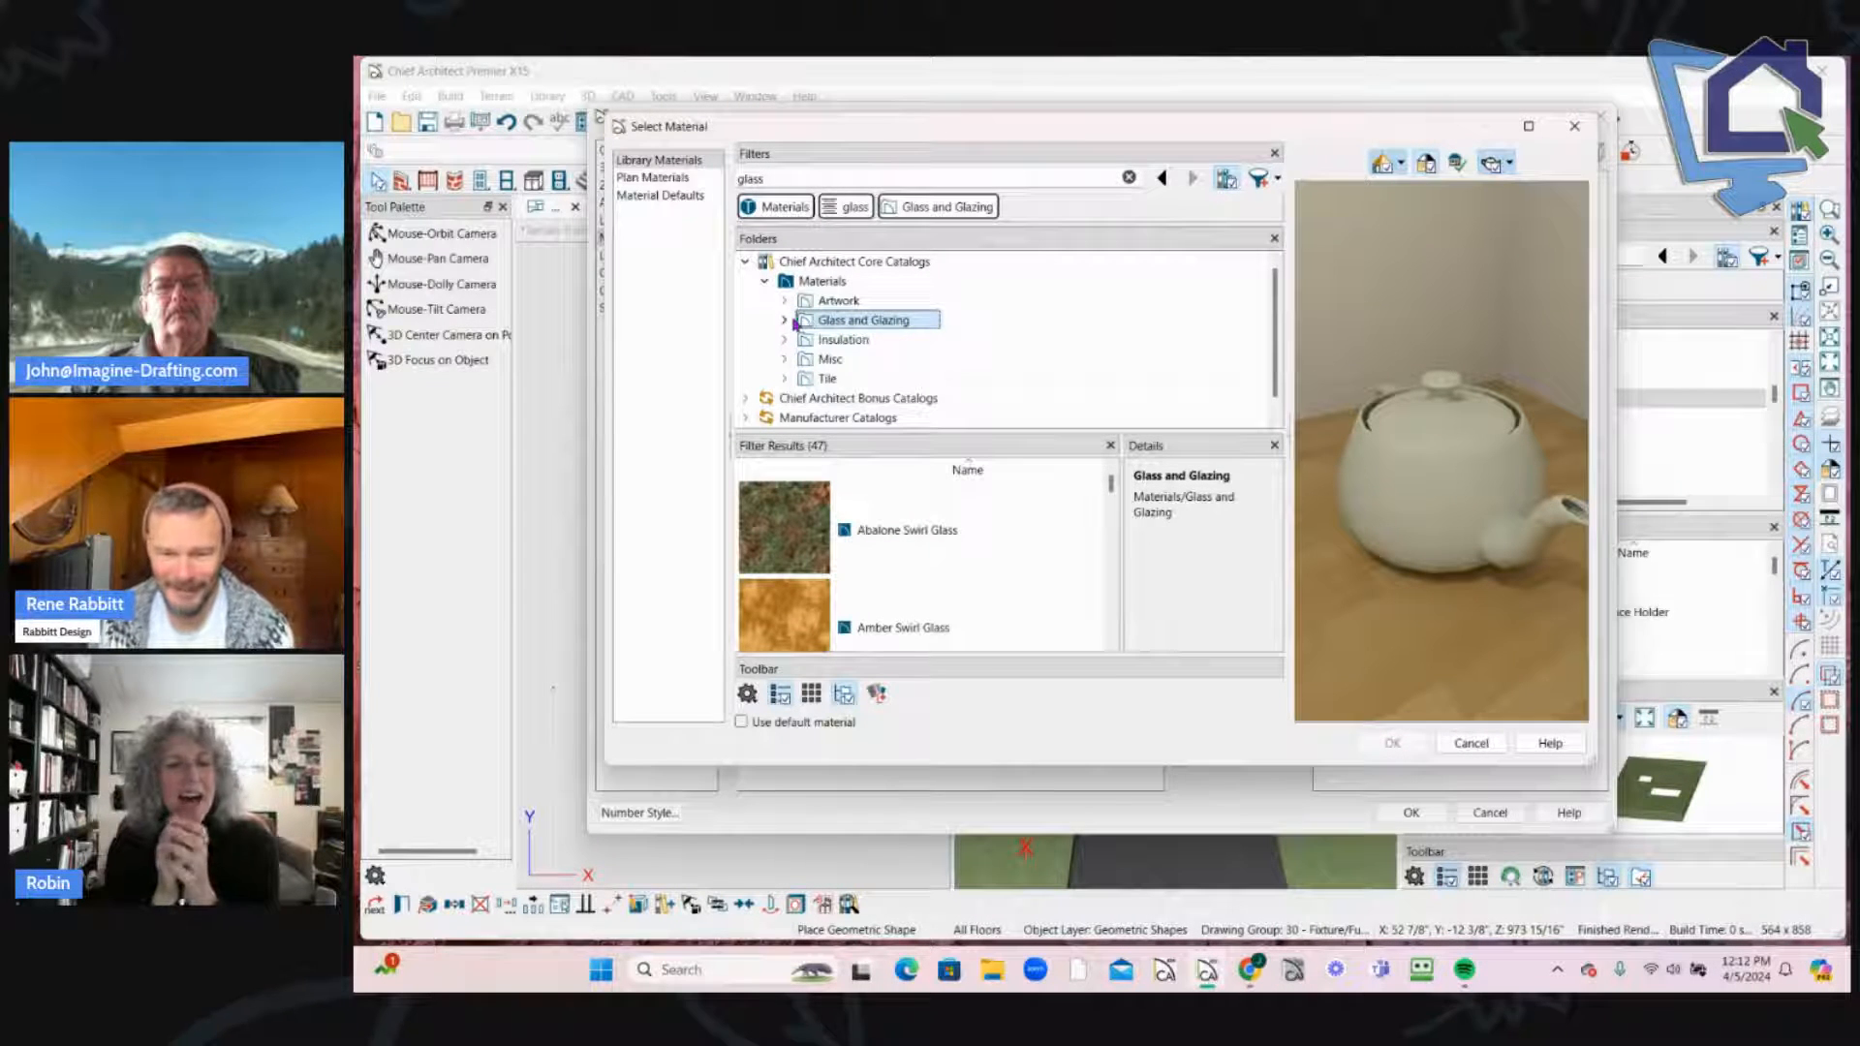
click(784, 320)
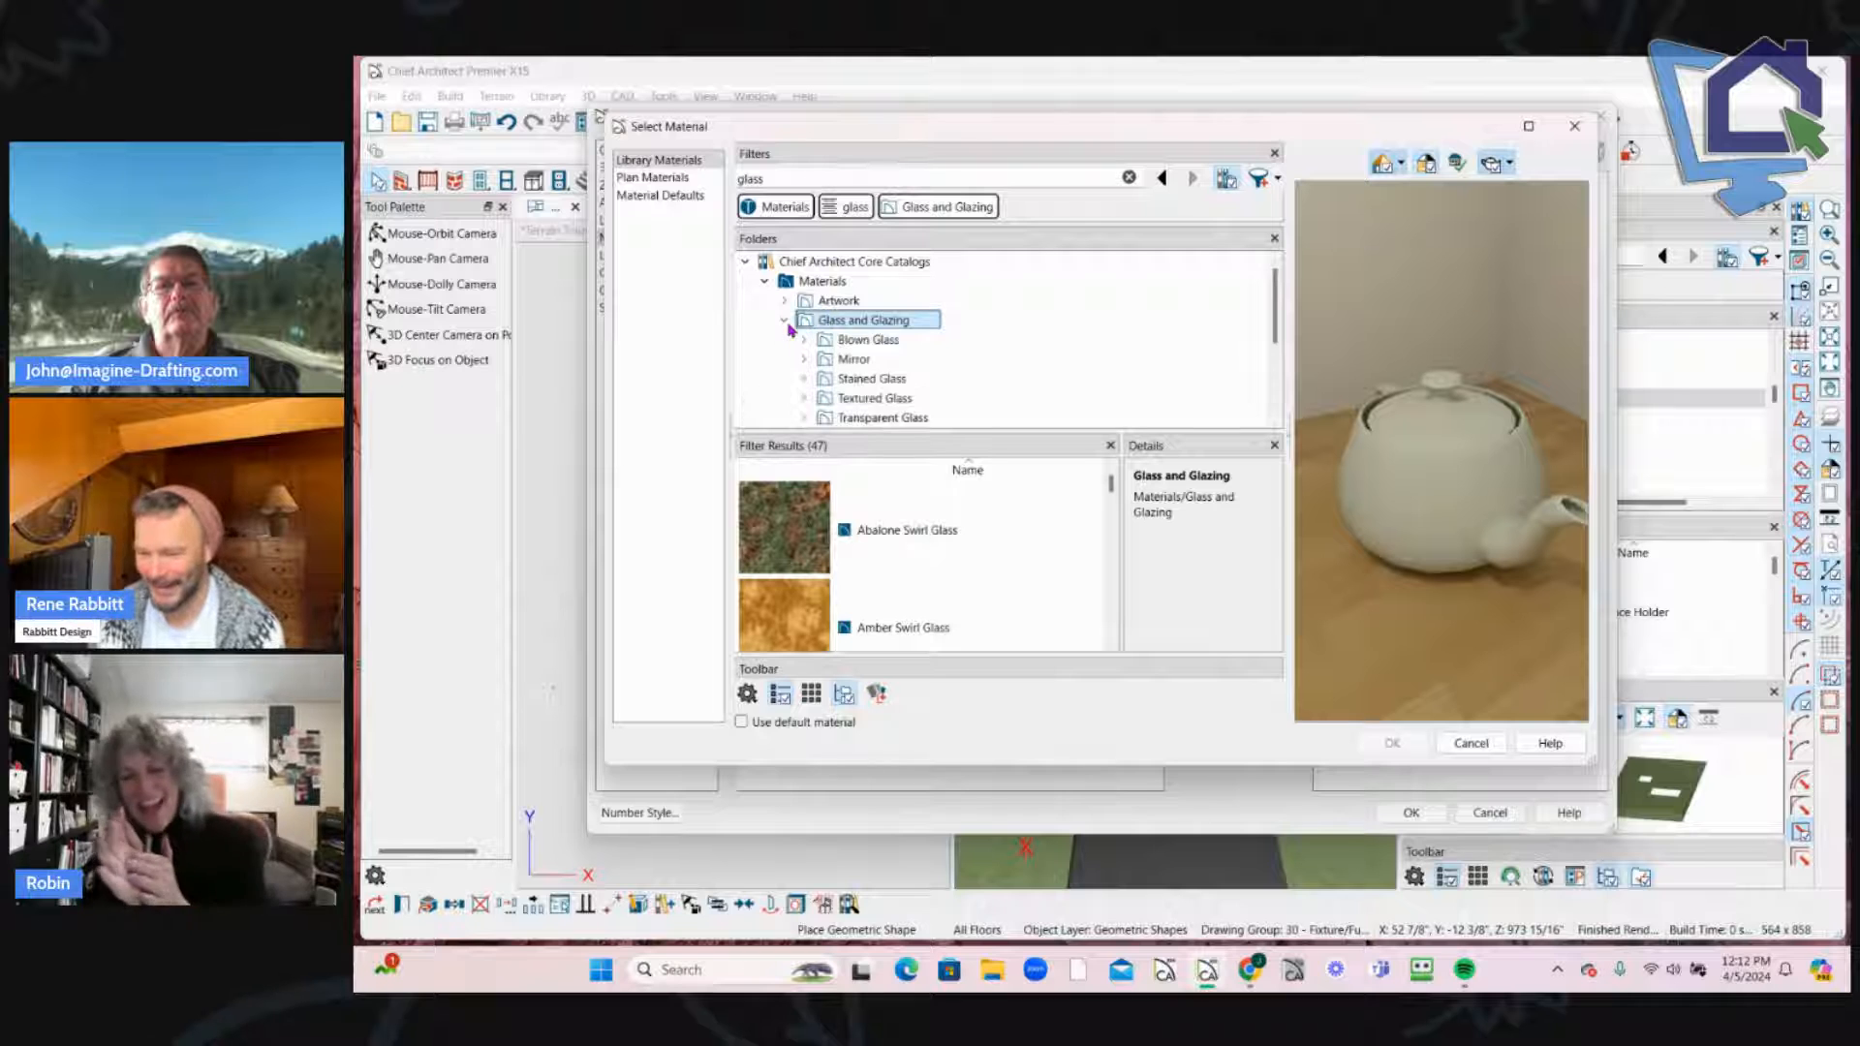
click(867, 340)
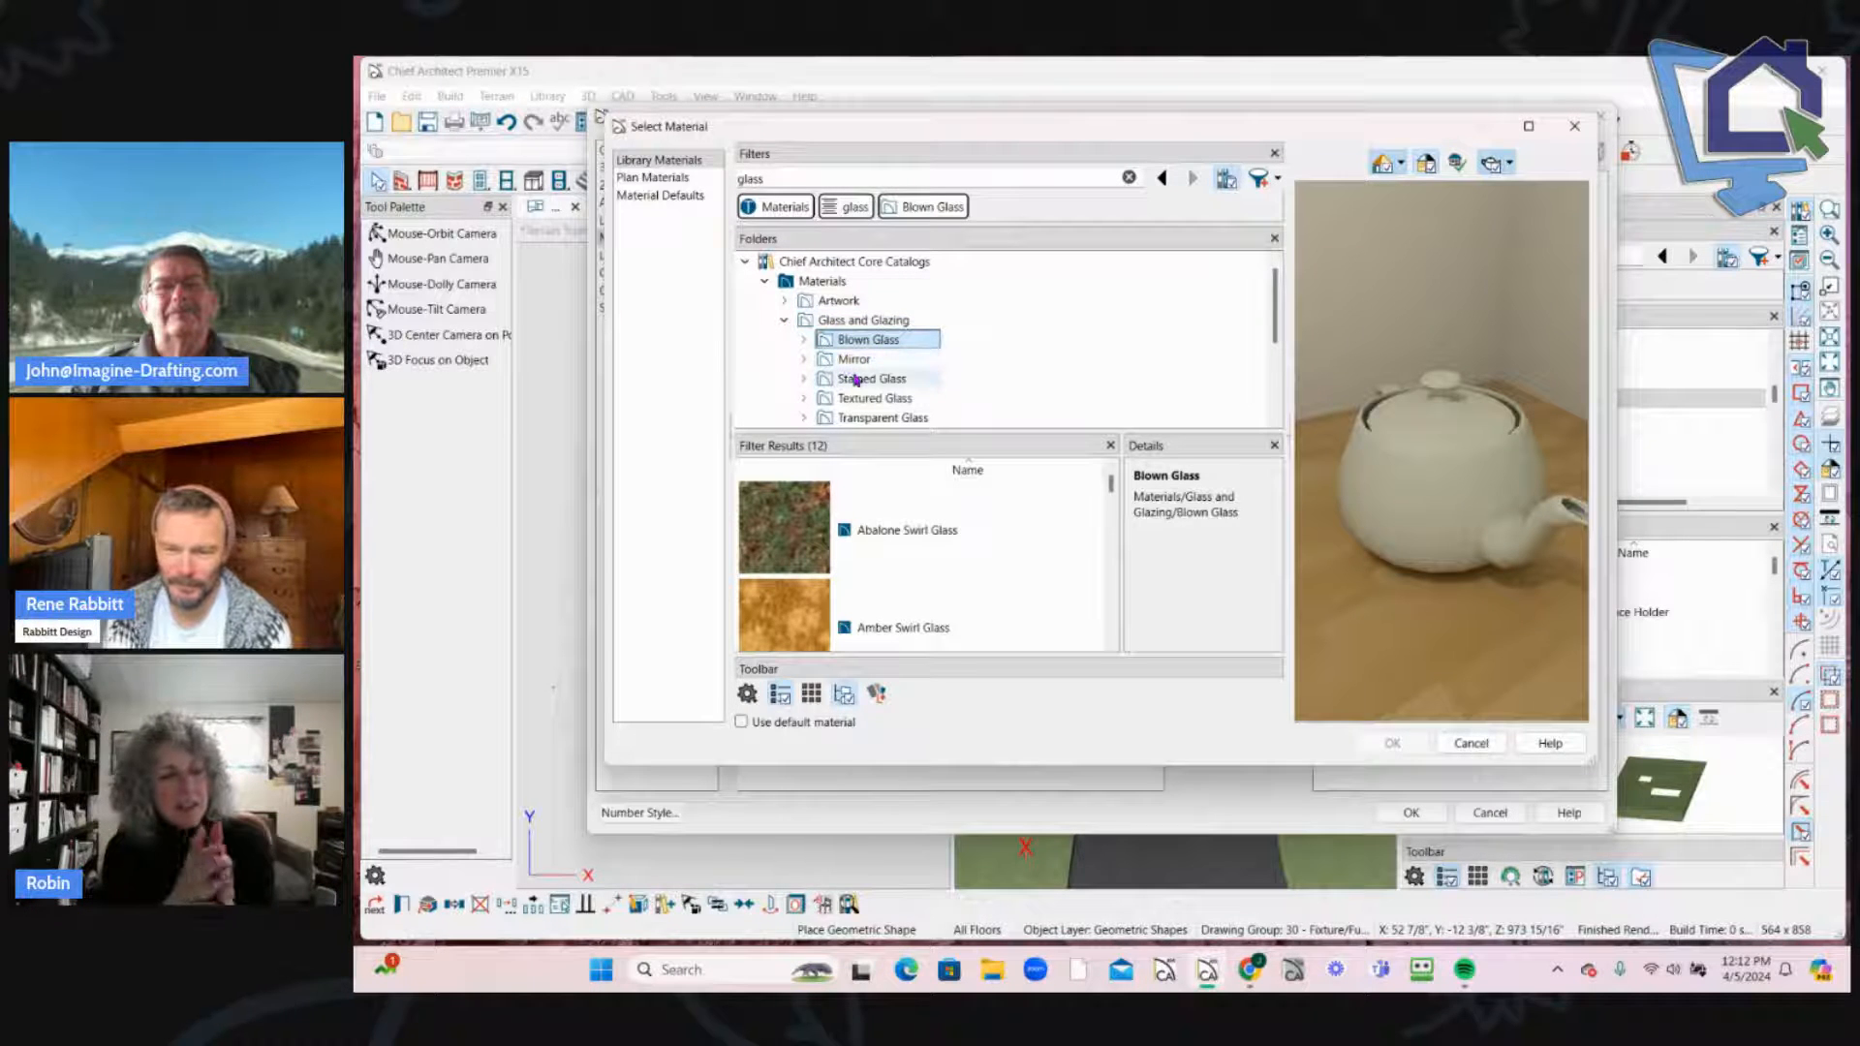
click(856, 383)
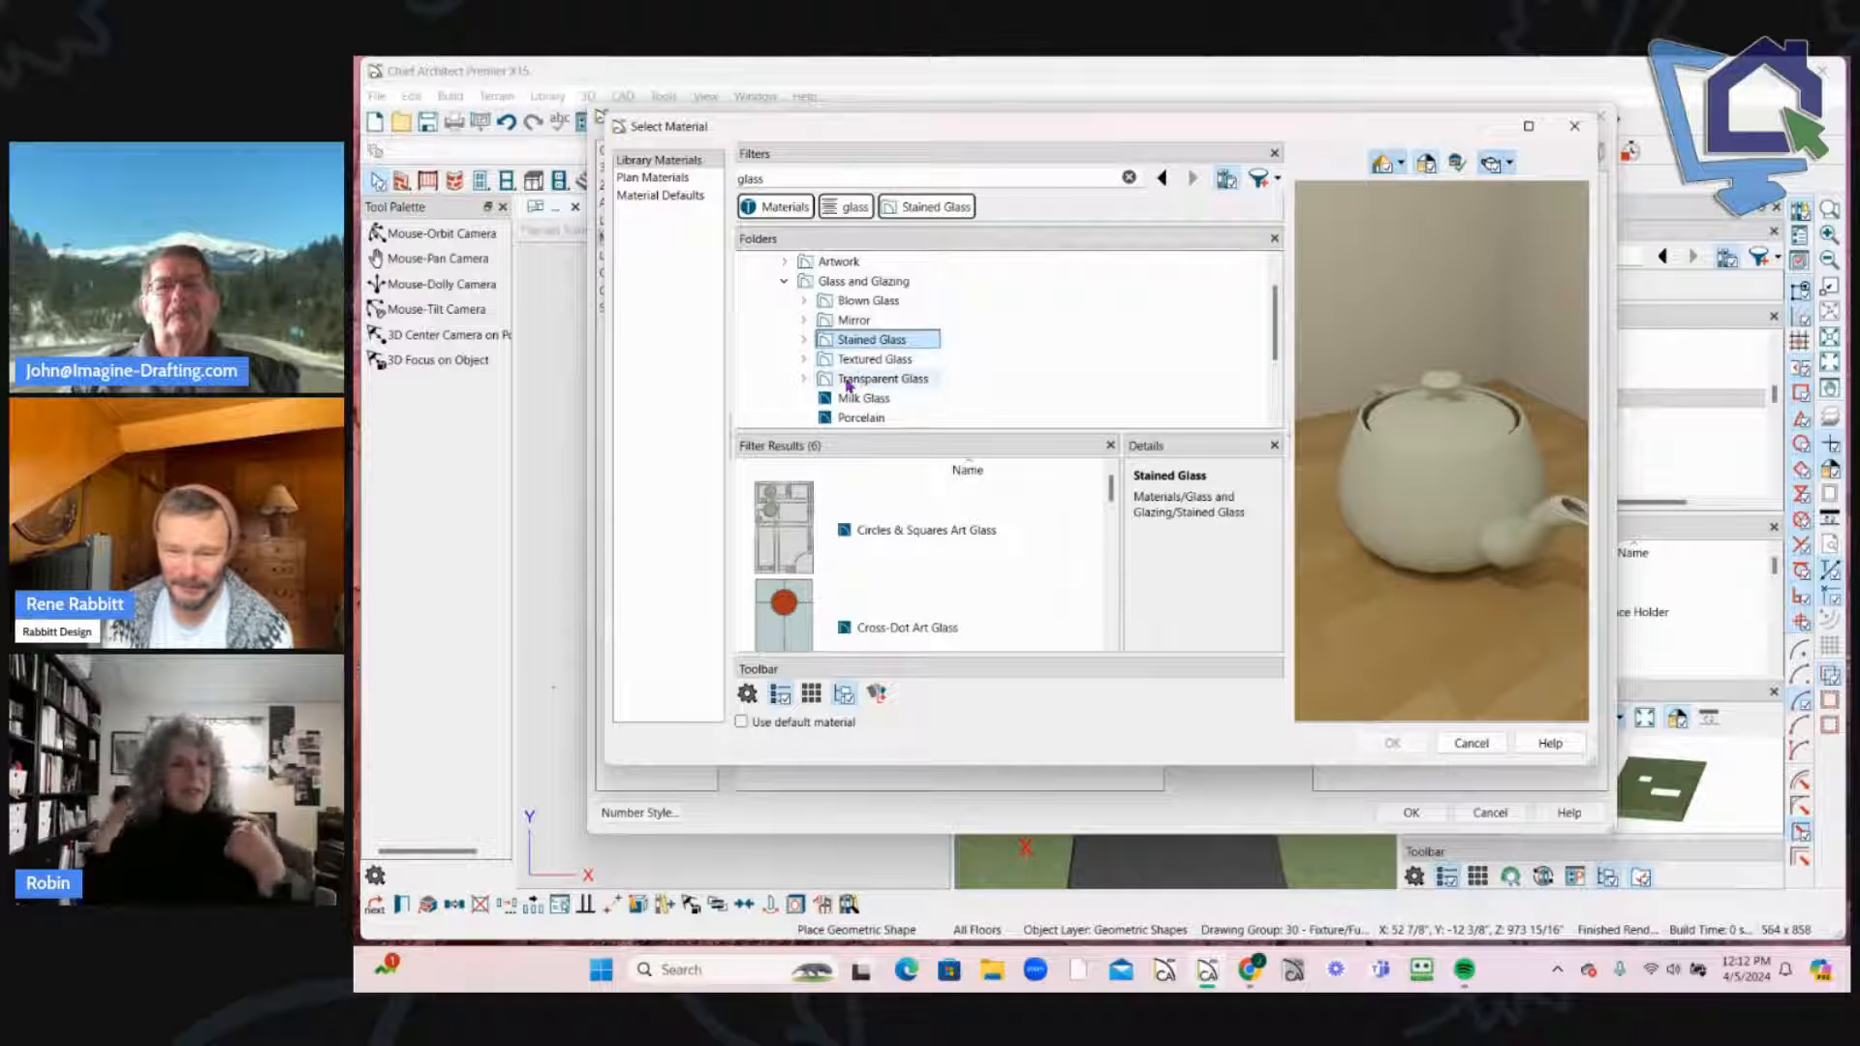
click(862, 380)
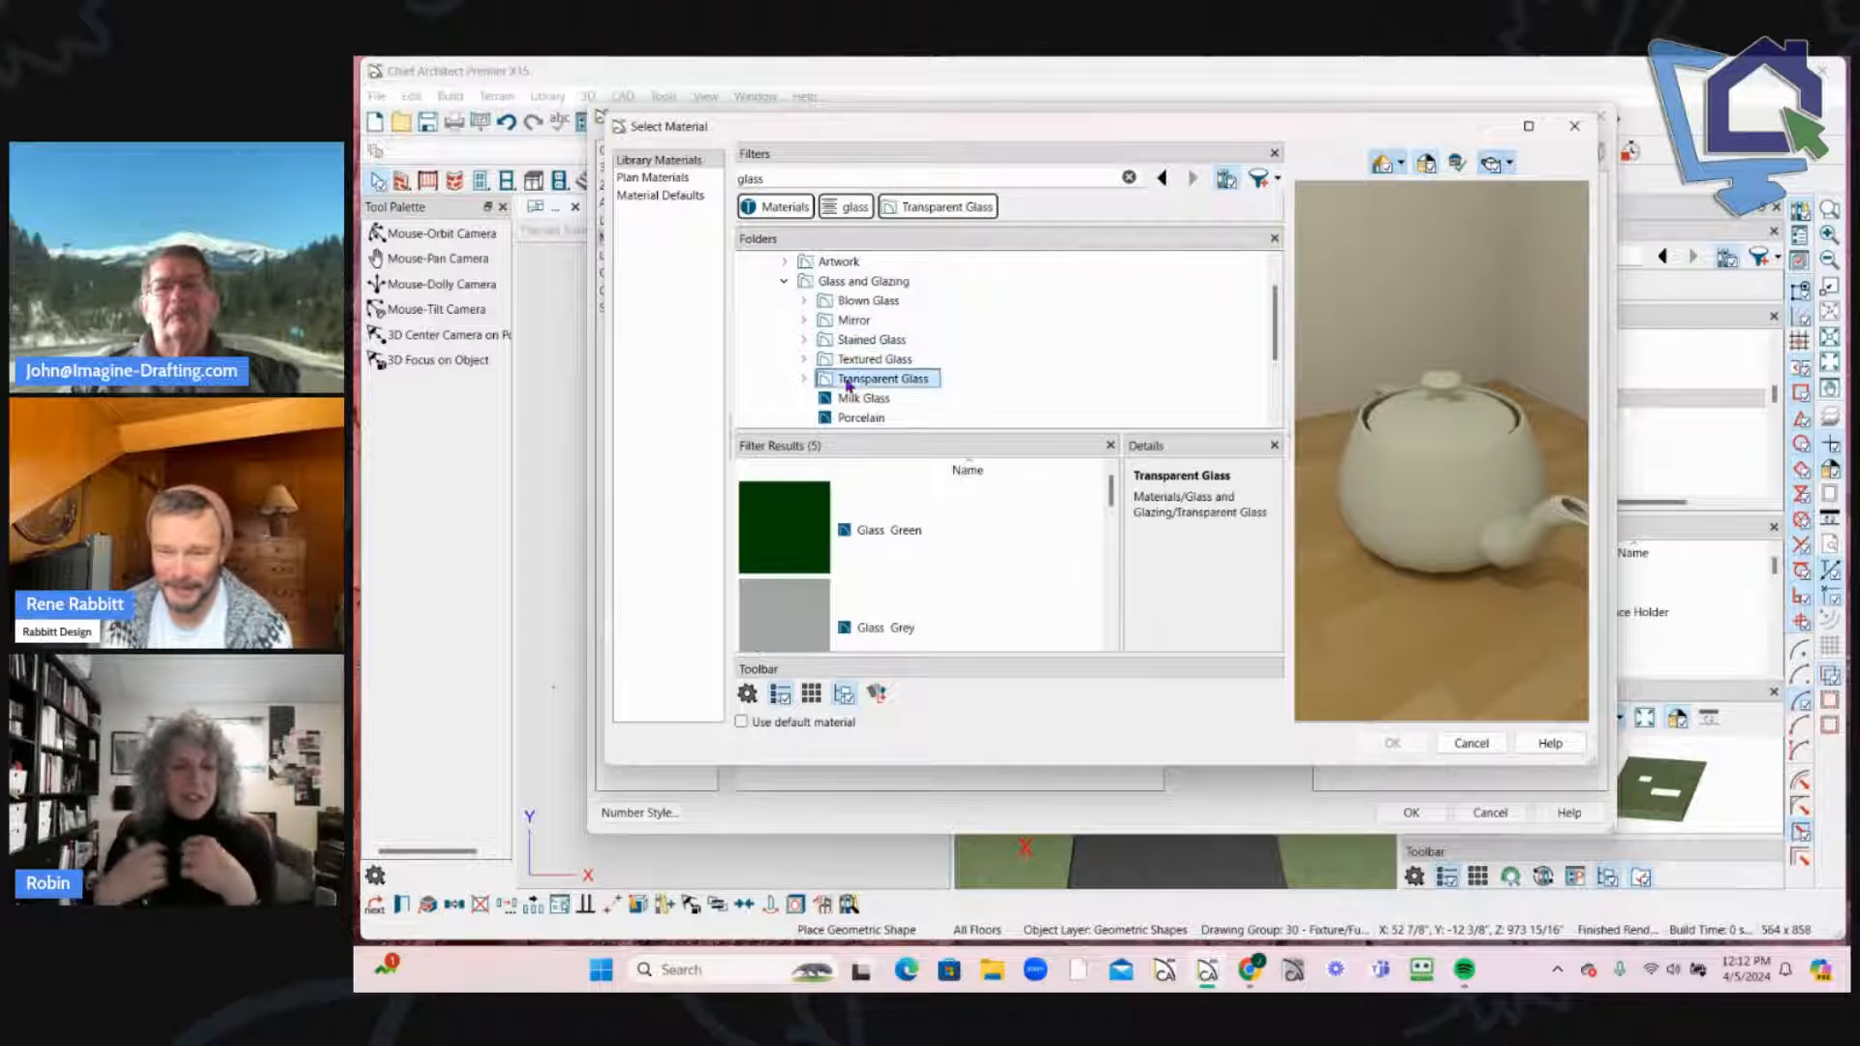
Step: Preview the transparent glass materials, choose Glass Laminated for the terrain symbol and apply it
click(787, 543)
scroll(889, 540, down, 2)
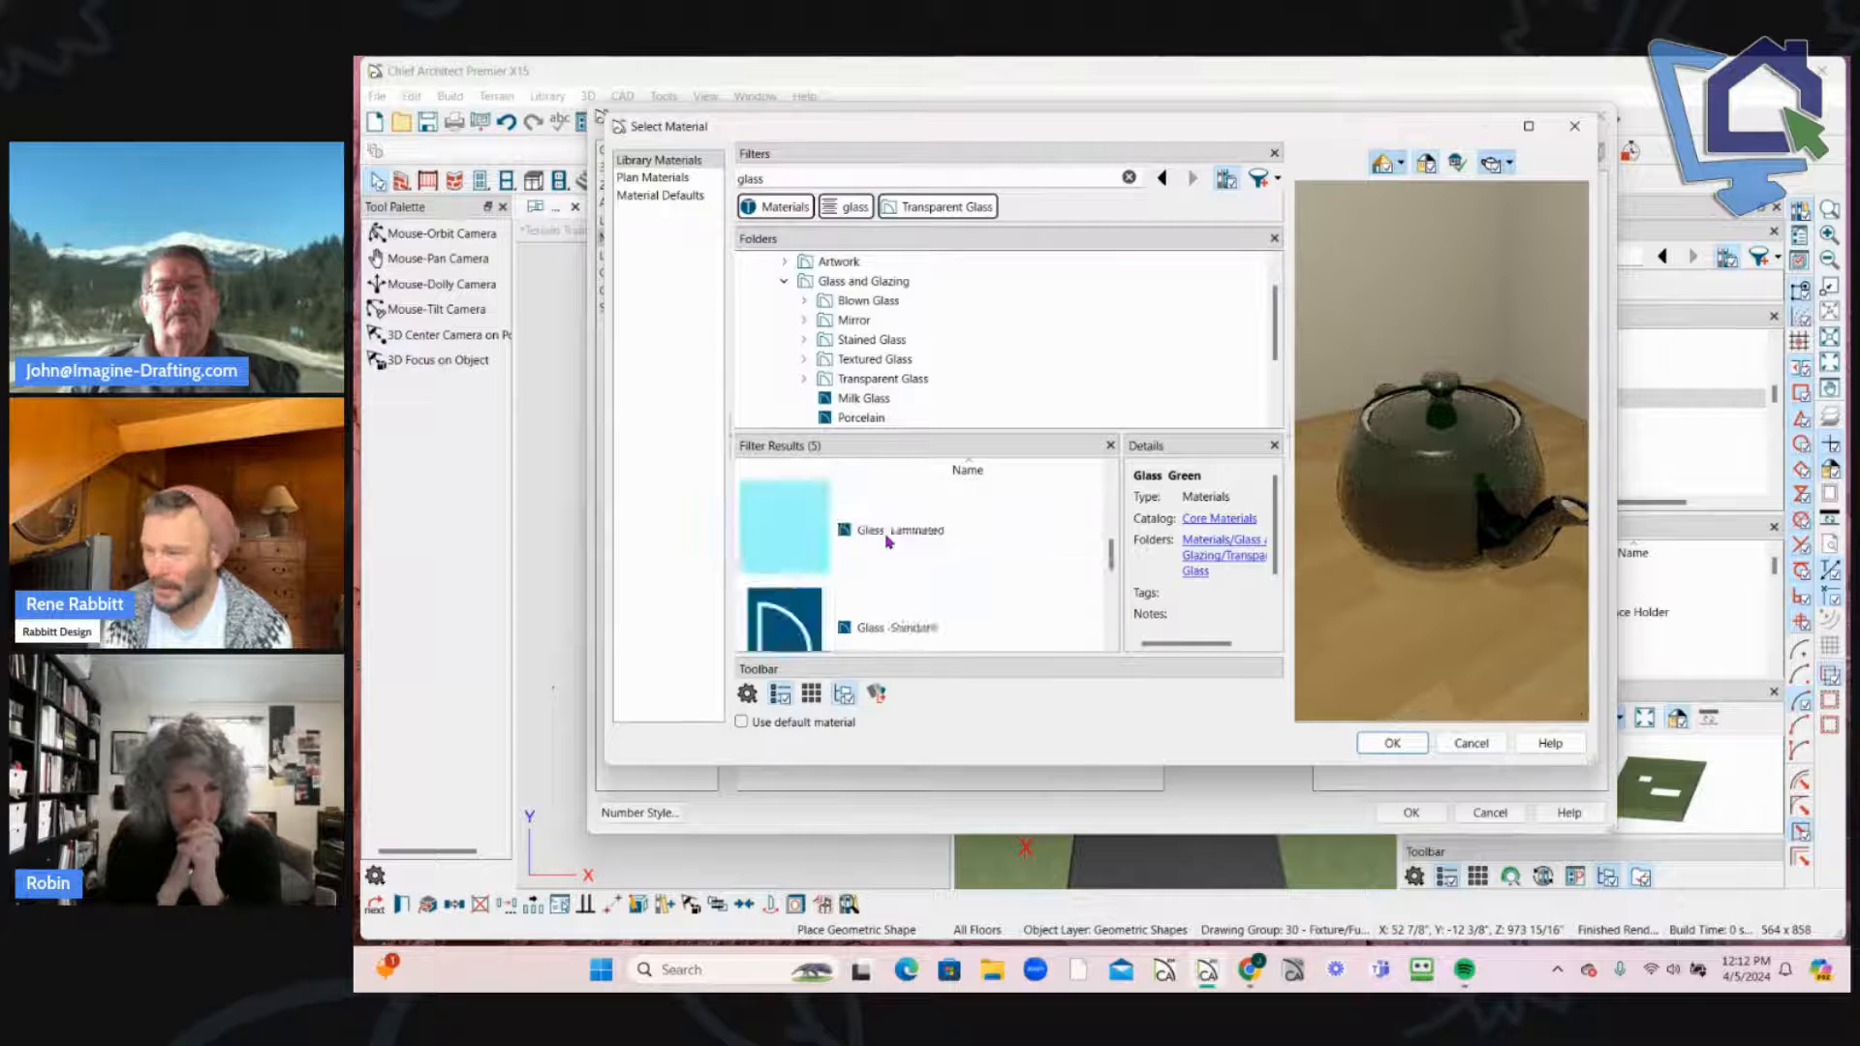
scroll(888, 540, up, 1)
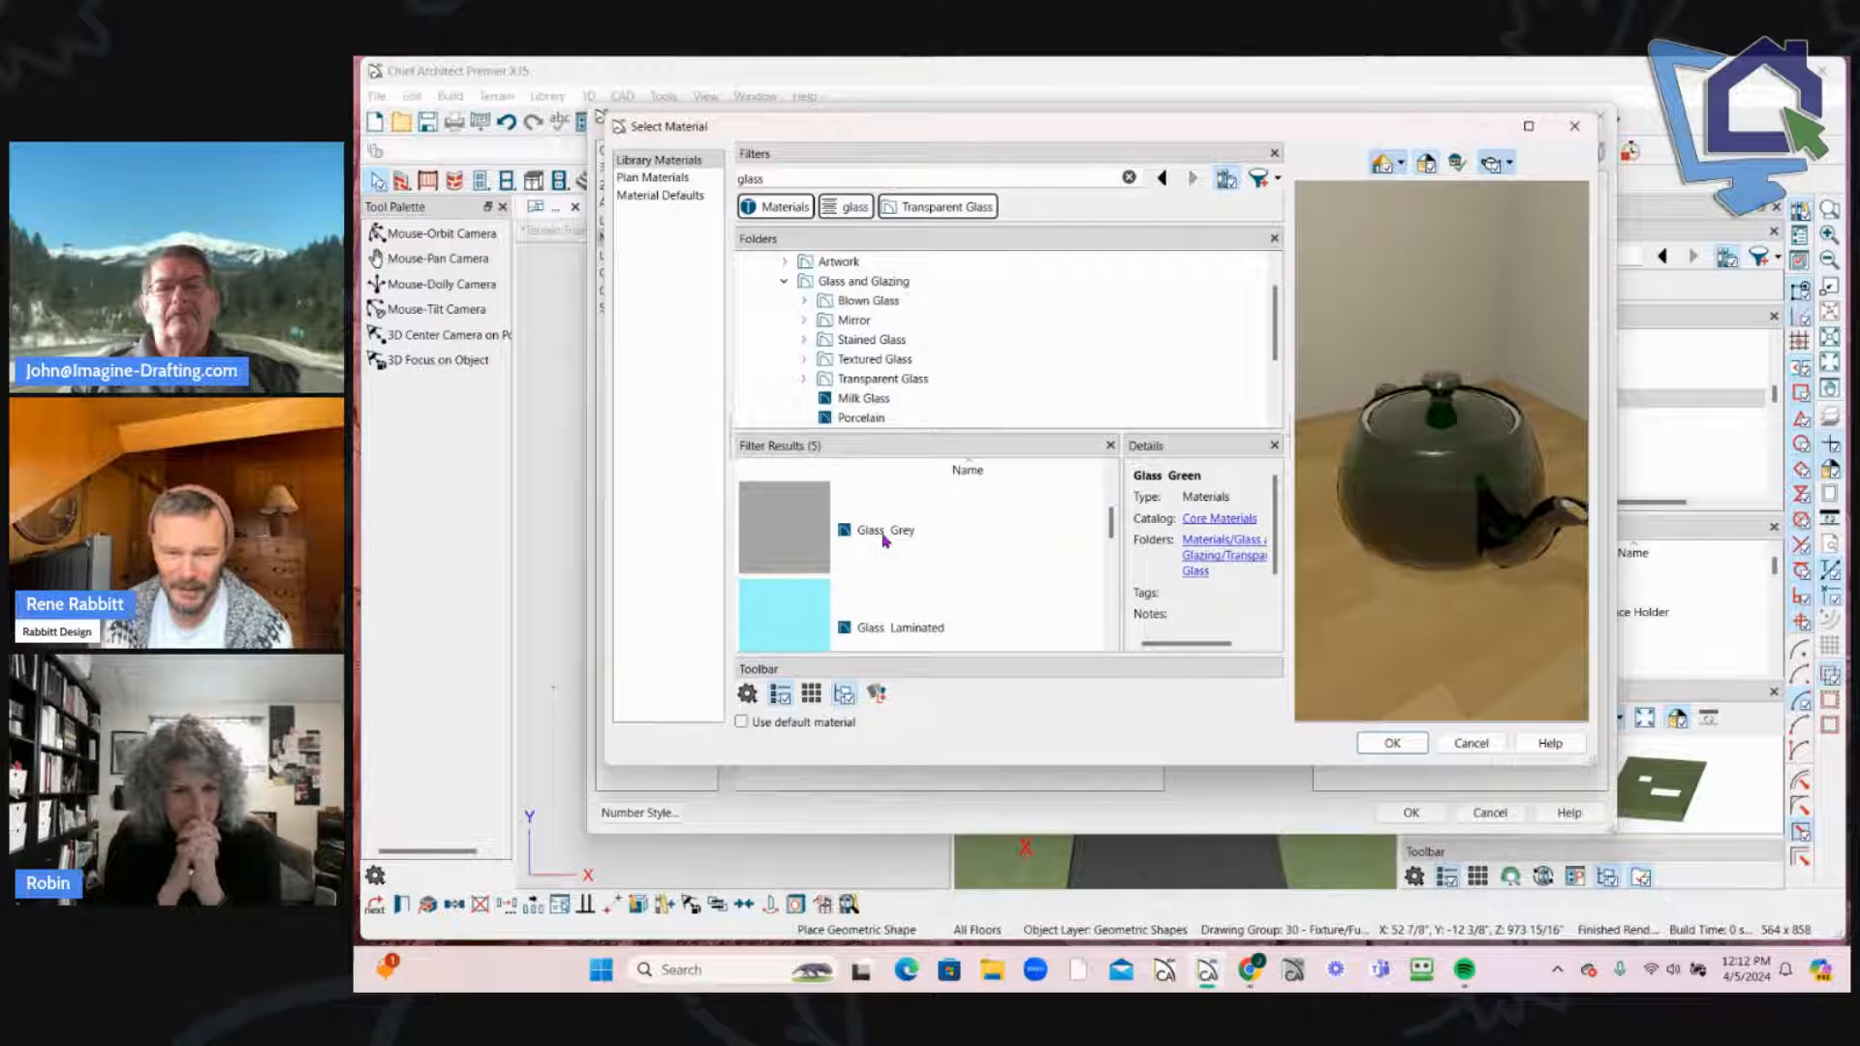
click(829, 591)
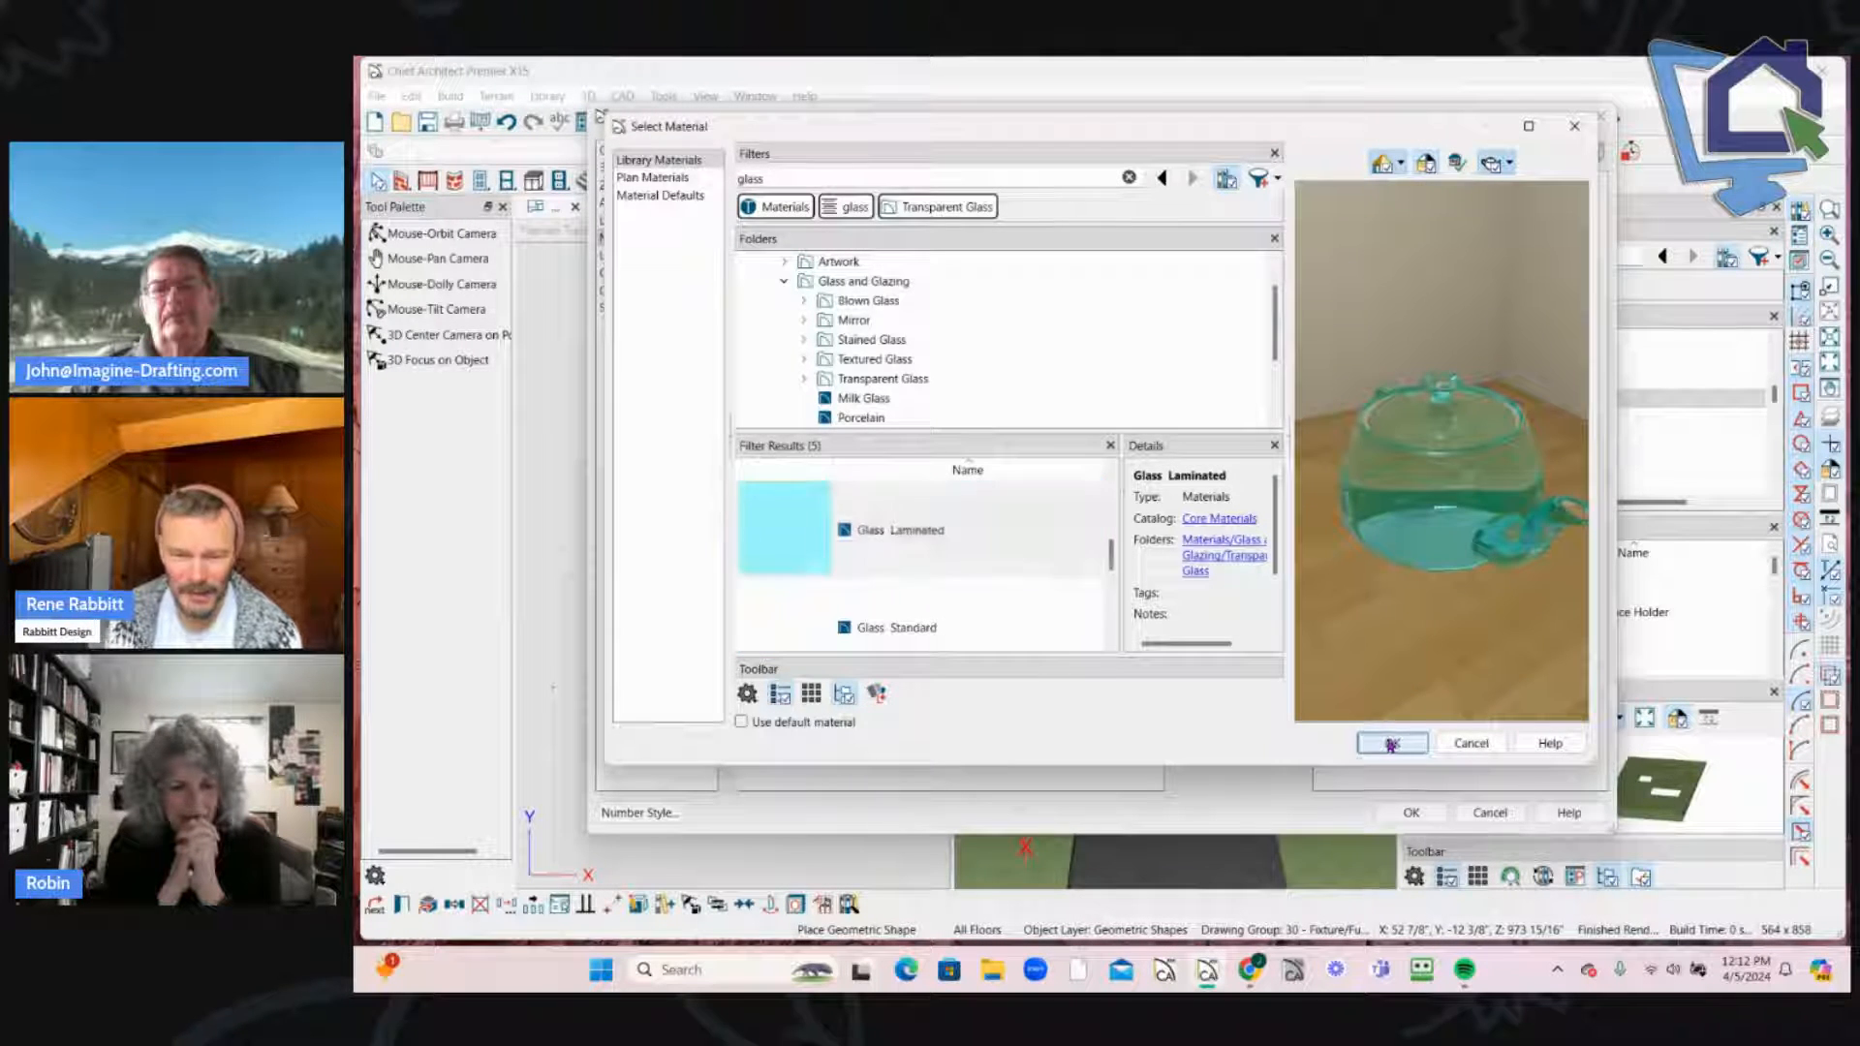
click(1392, 743)
click(1413, 817)
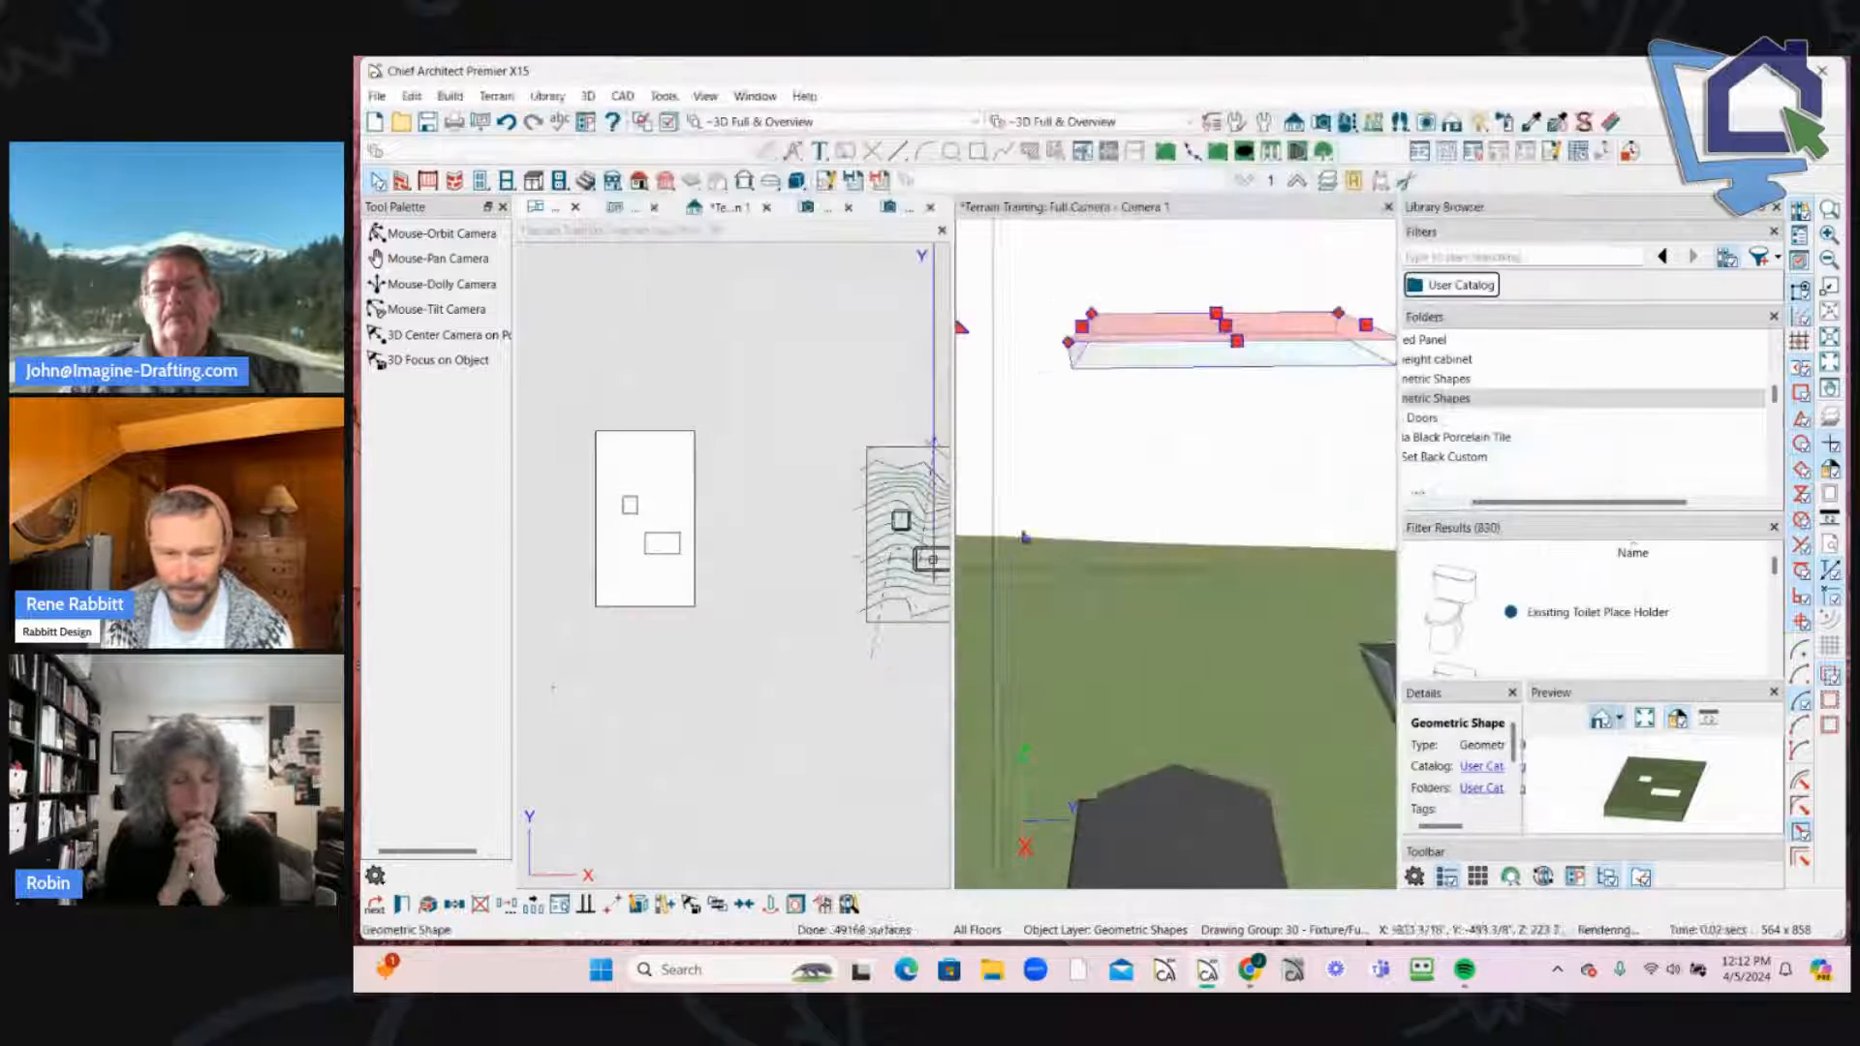
Step: Move the glass terrain symbol point to point onto the original terrain on the plan, matching their lower-right corners
middle_drag(1095, 403, 1247, 401)
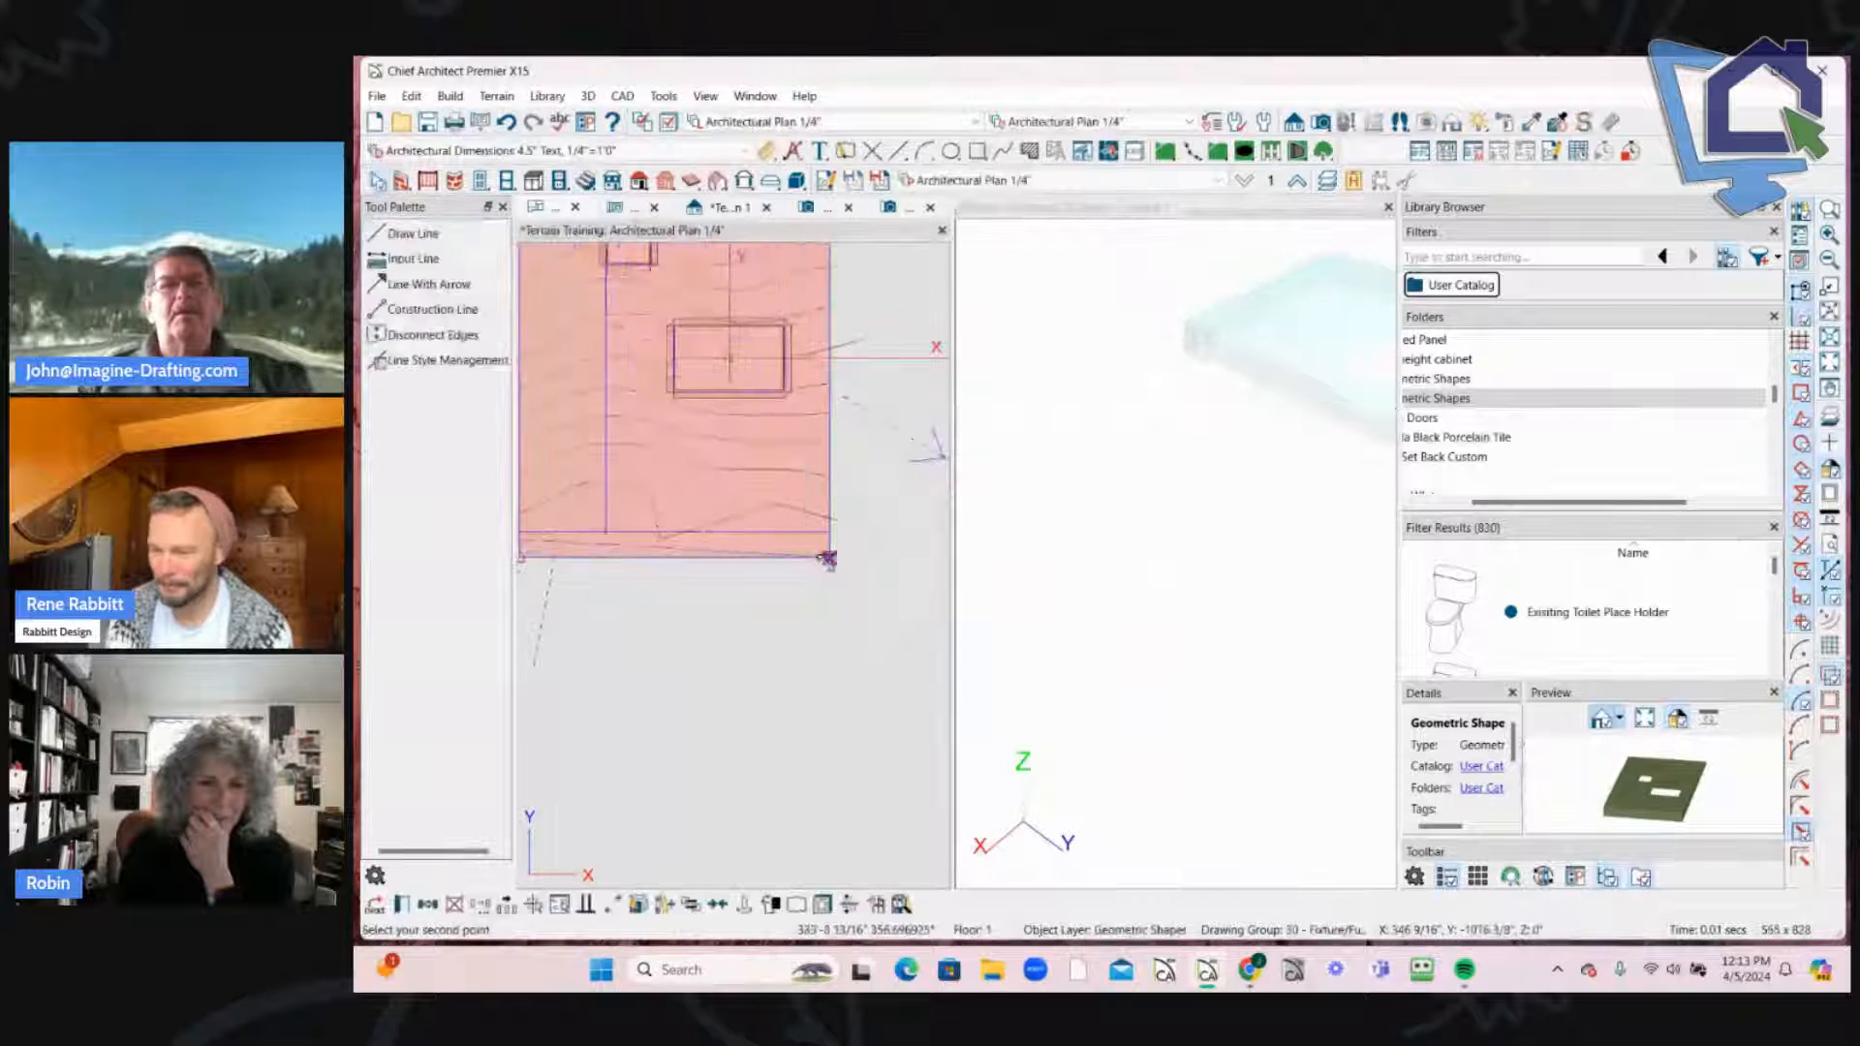
click(828, 557)
scroll(802, 679, down, 4)
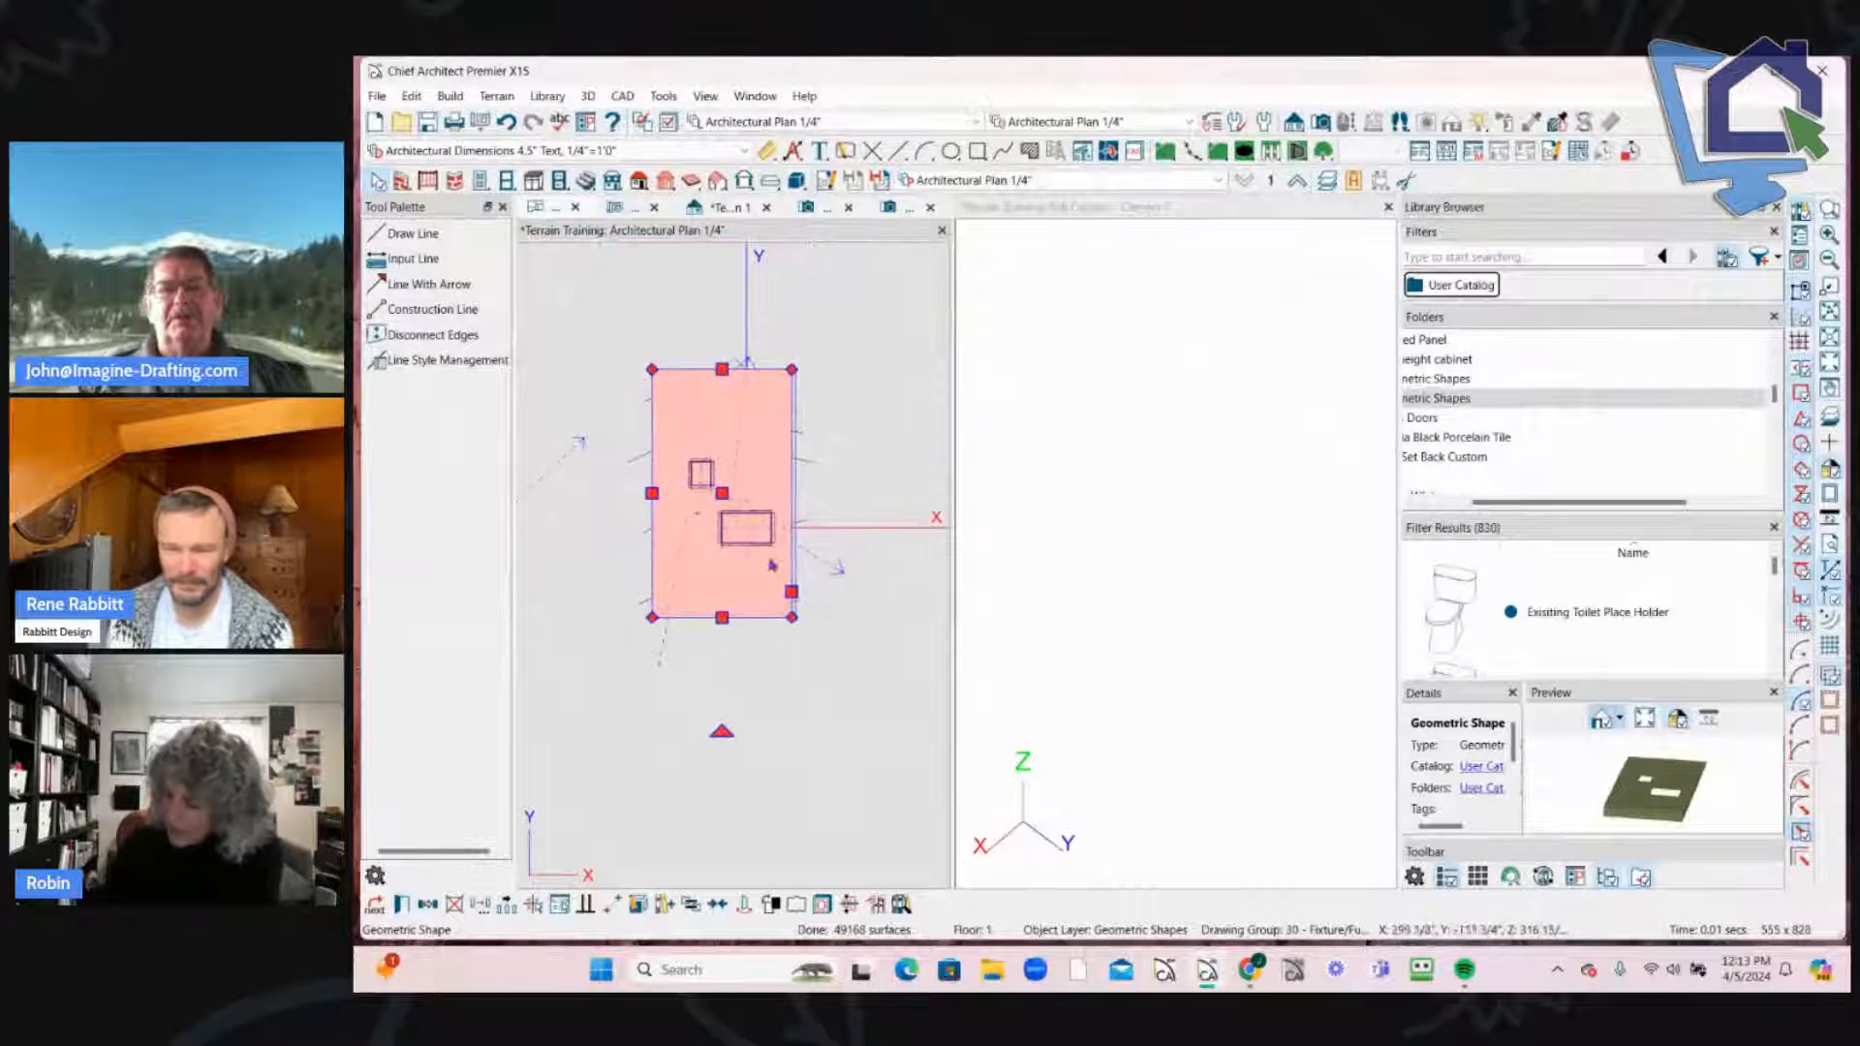
scroll(775, 640, down, 1)
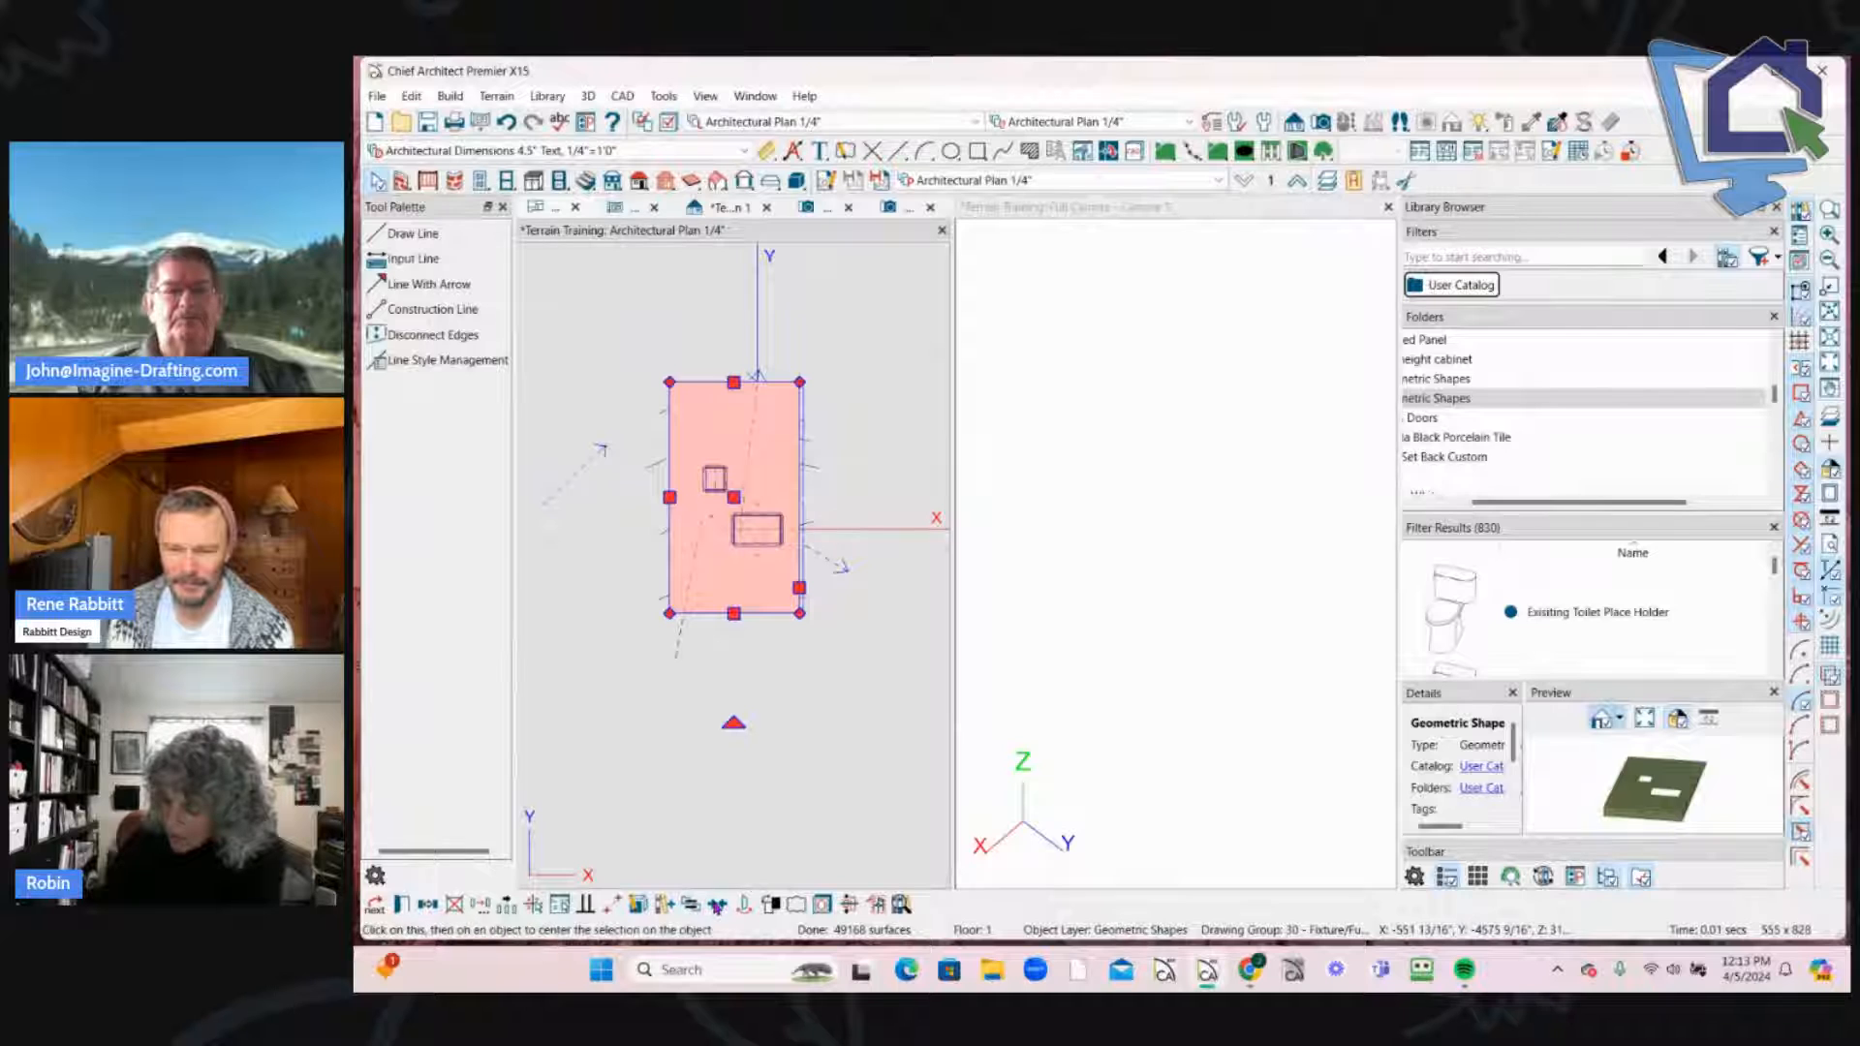
Step: Send the terrain symbol to the back drawing group and check its alignment with the original terrain on the plan
key(Escape)
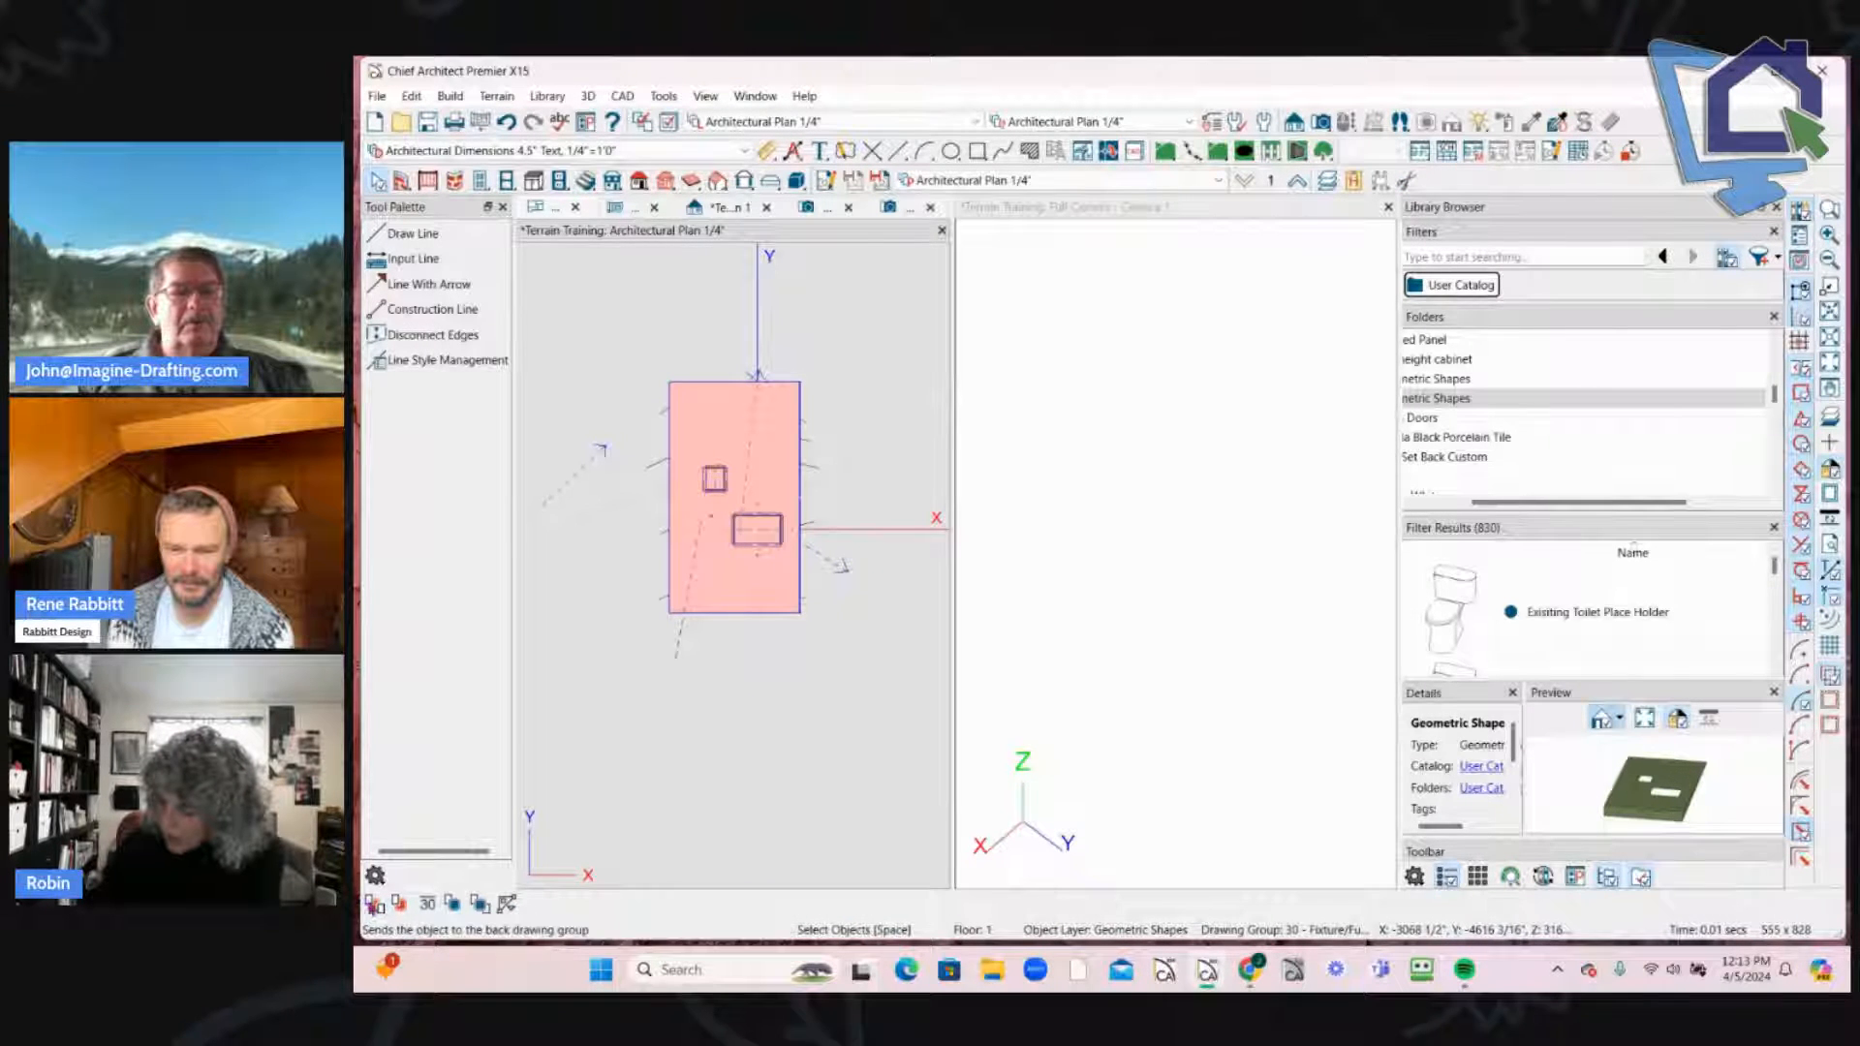
click(398, 904)
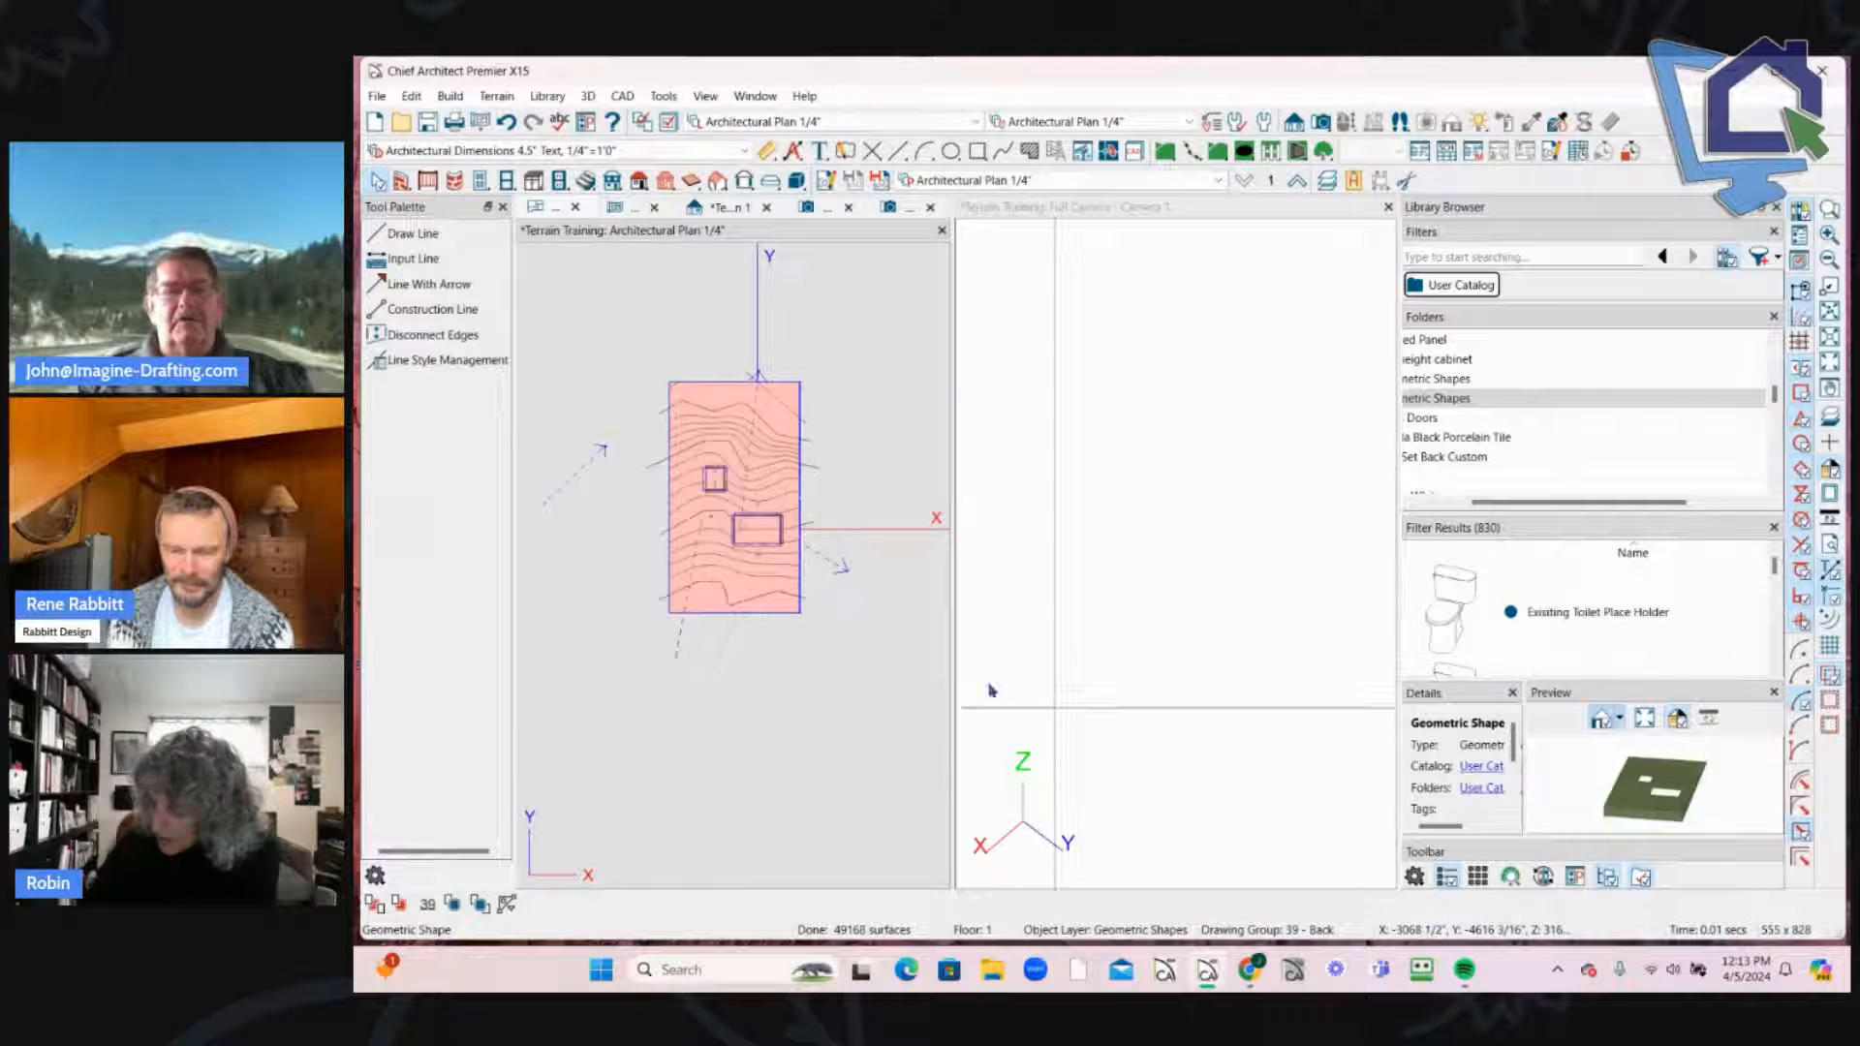
click(747, 714)
scroll(833, 557, up, 4)
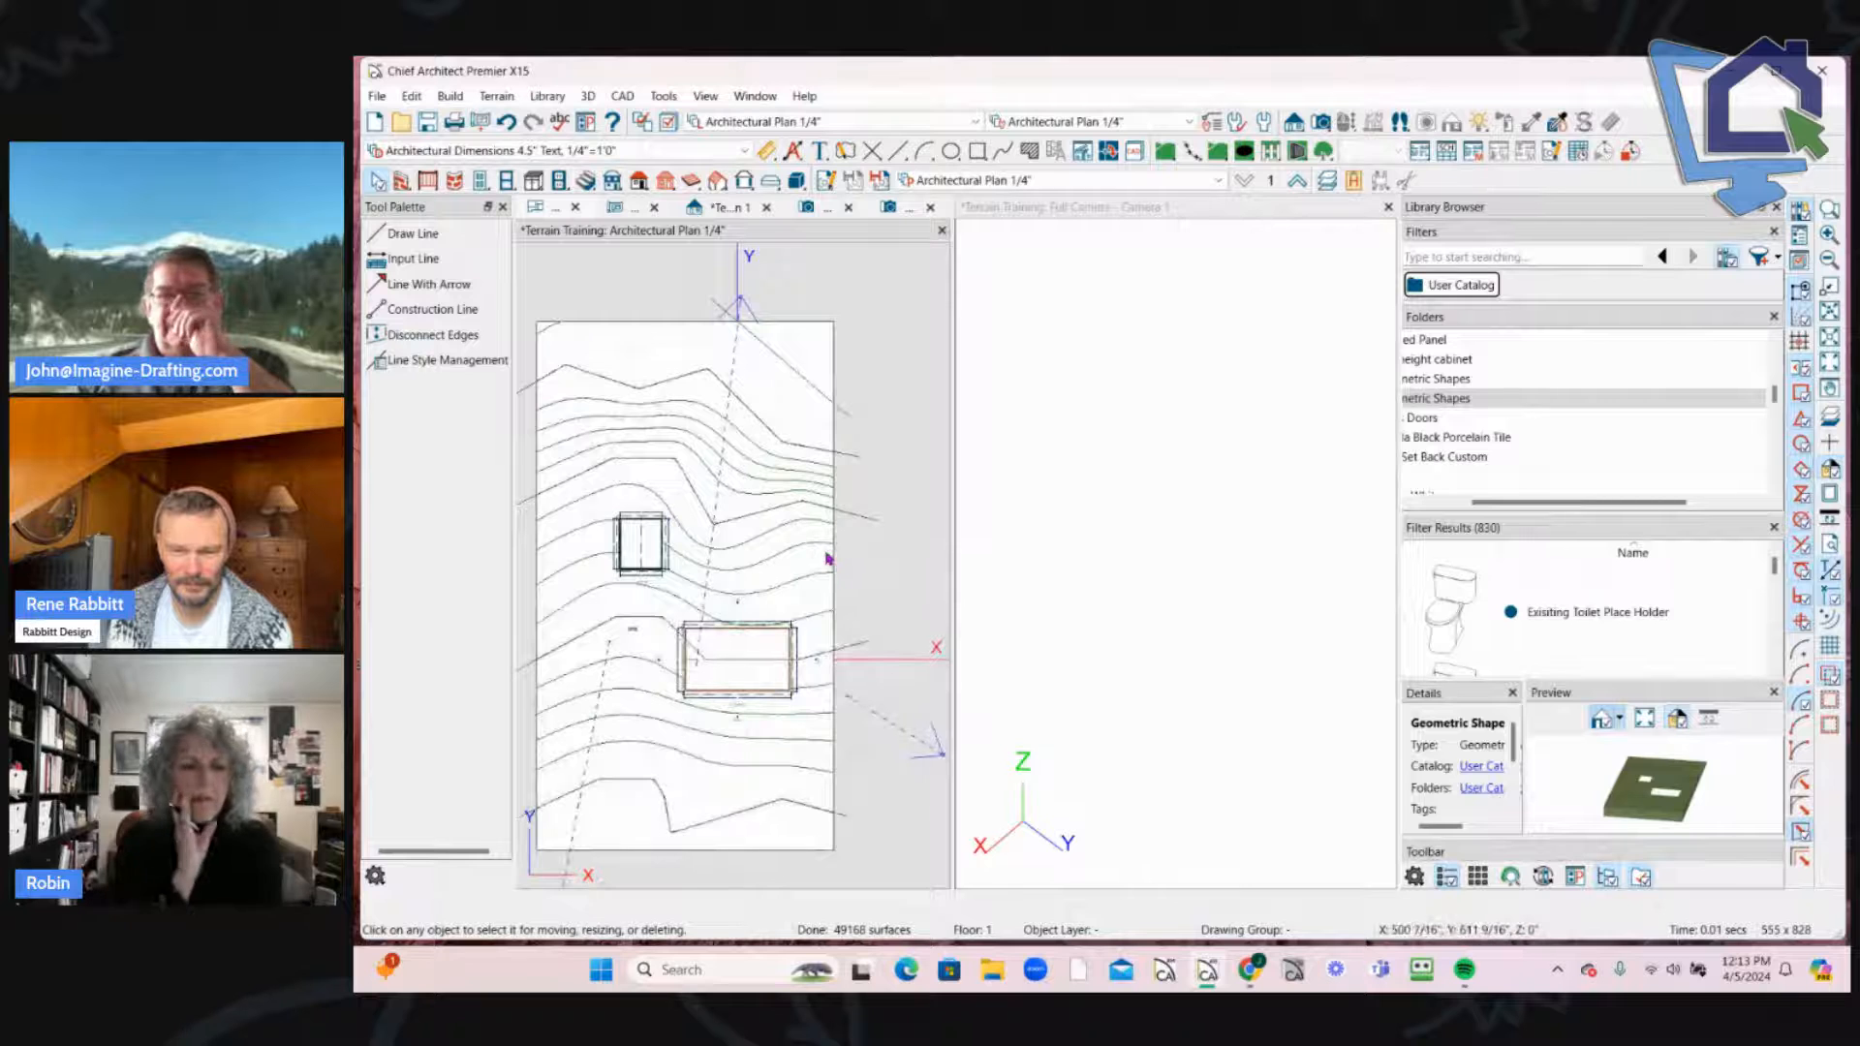
click(830, 558)
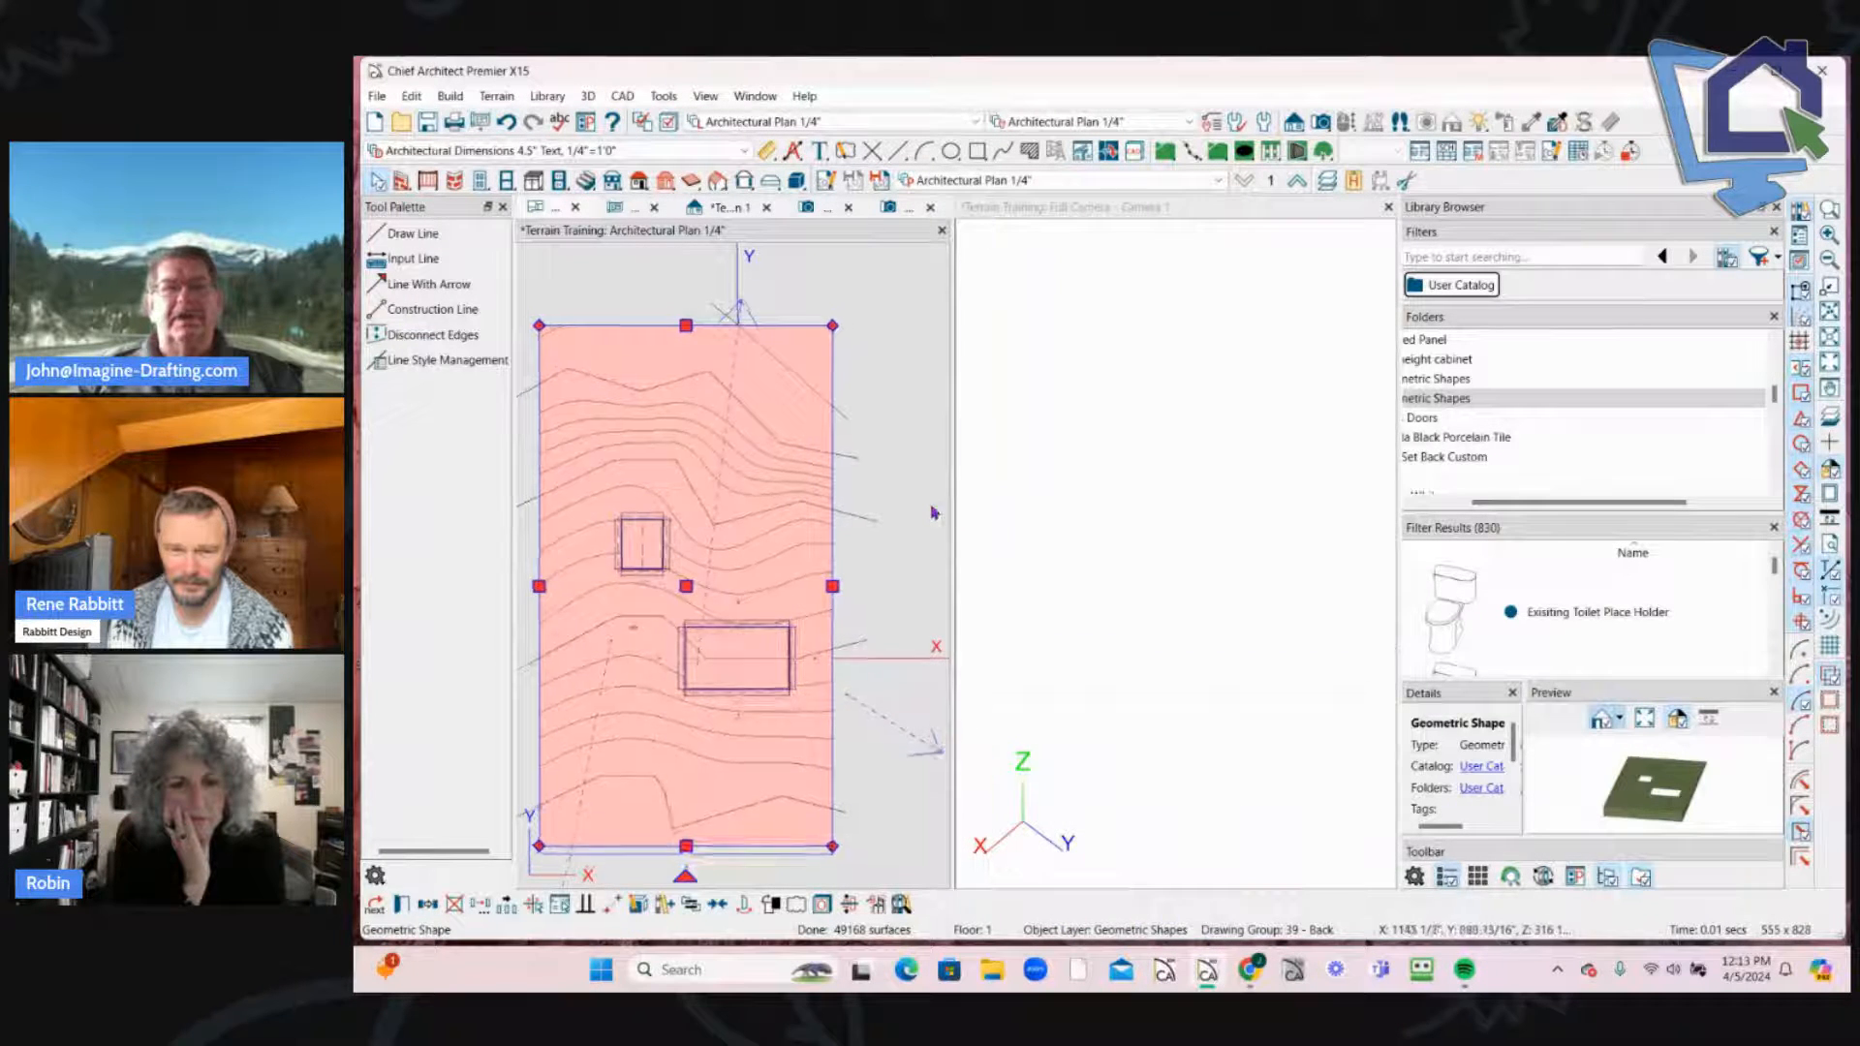
scroll(871, 445, down, 3)
click(776, 340)
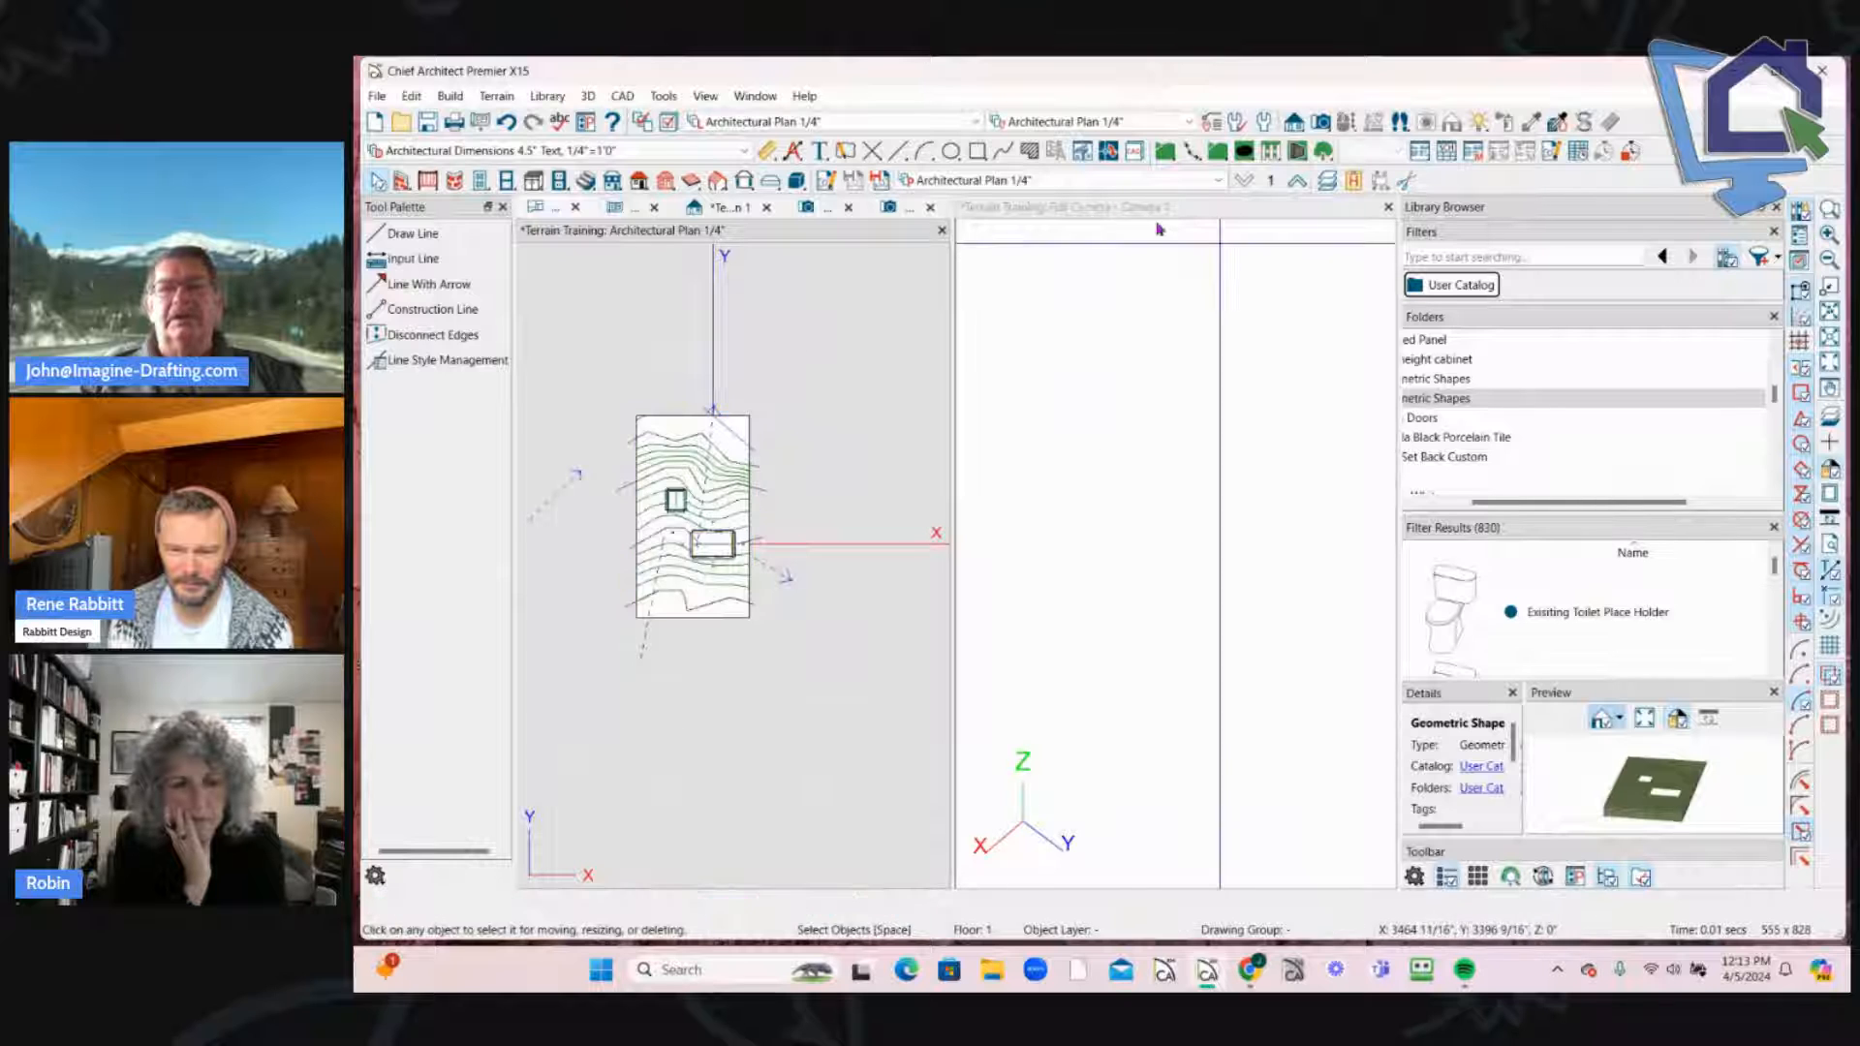
Step: Examine in the camera view how the glass terrain symbol overlaps the original terrain along its side and around the buildings
drag(1120, 549, 1350, 549)
key(space)
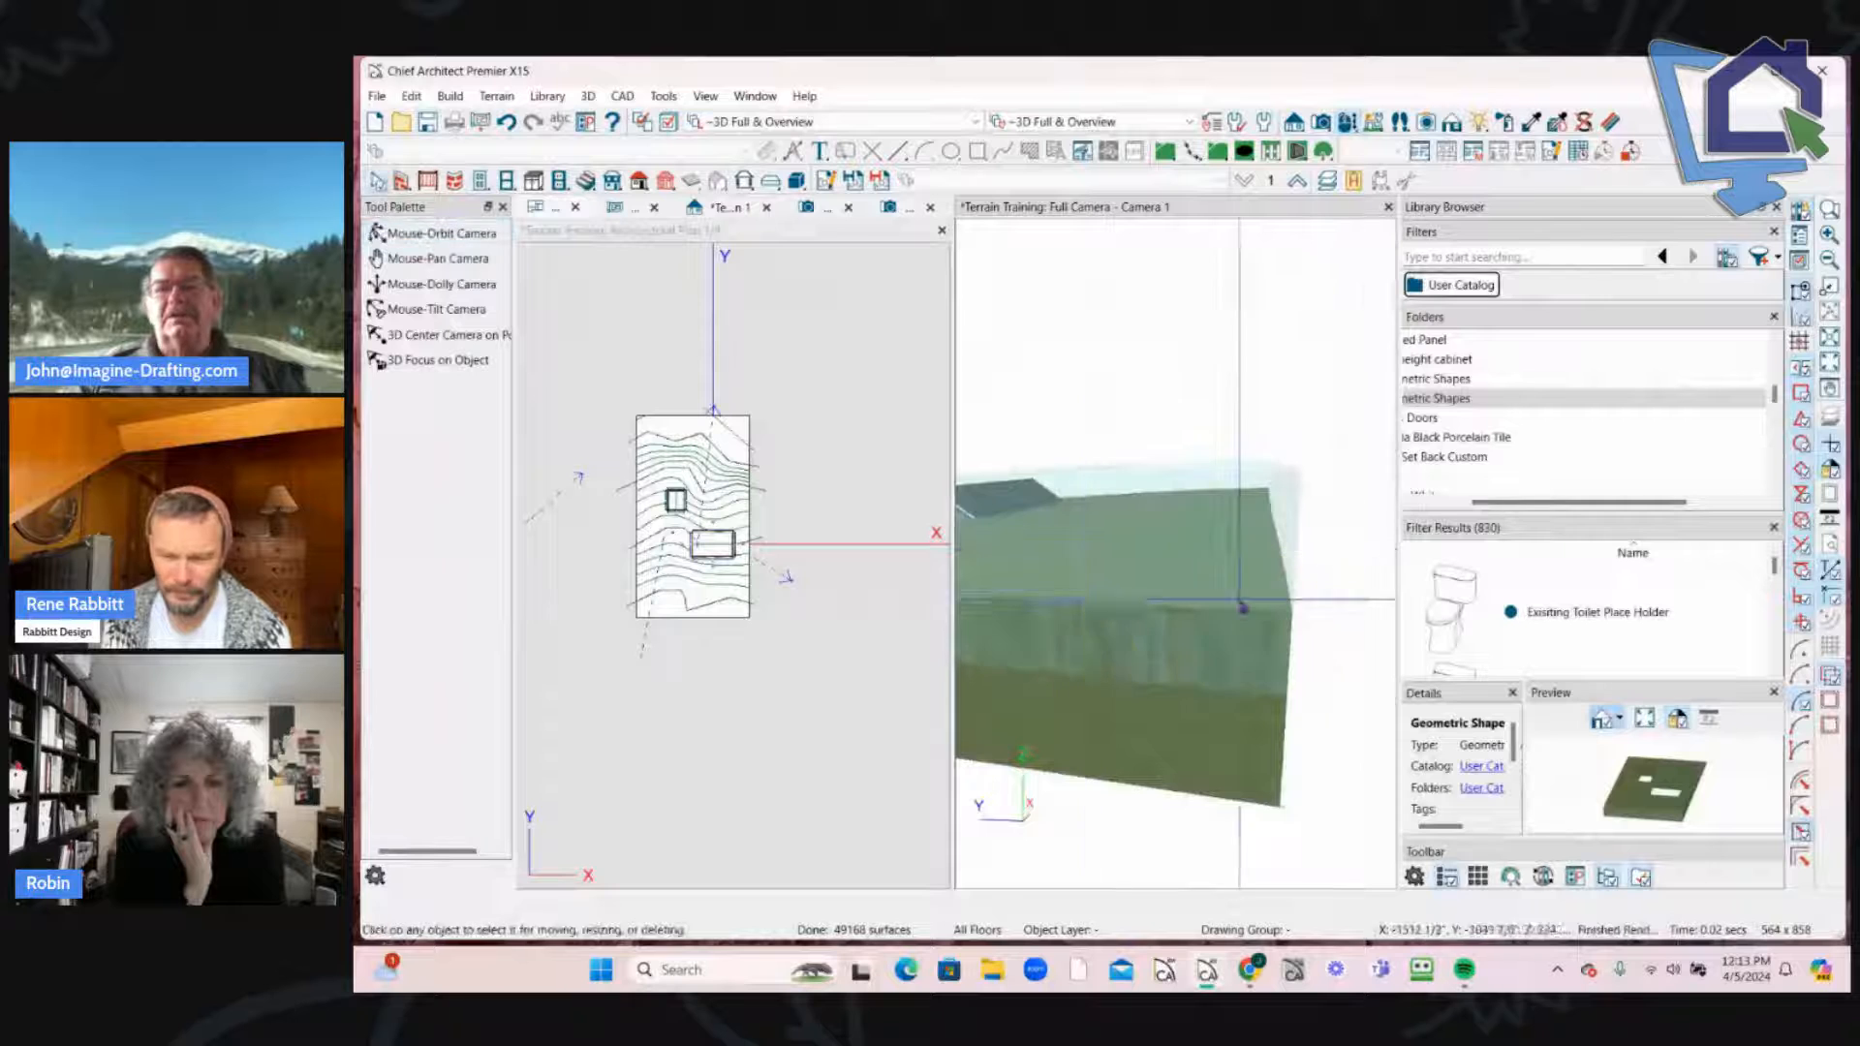
click(1256, 504)
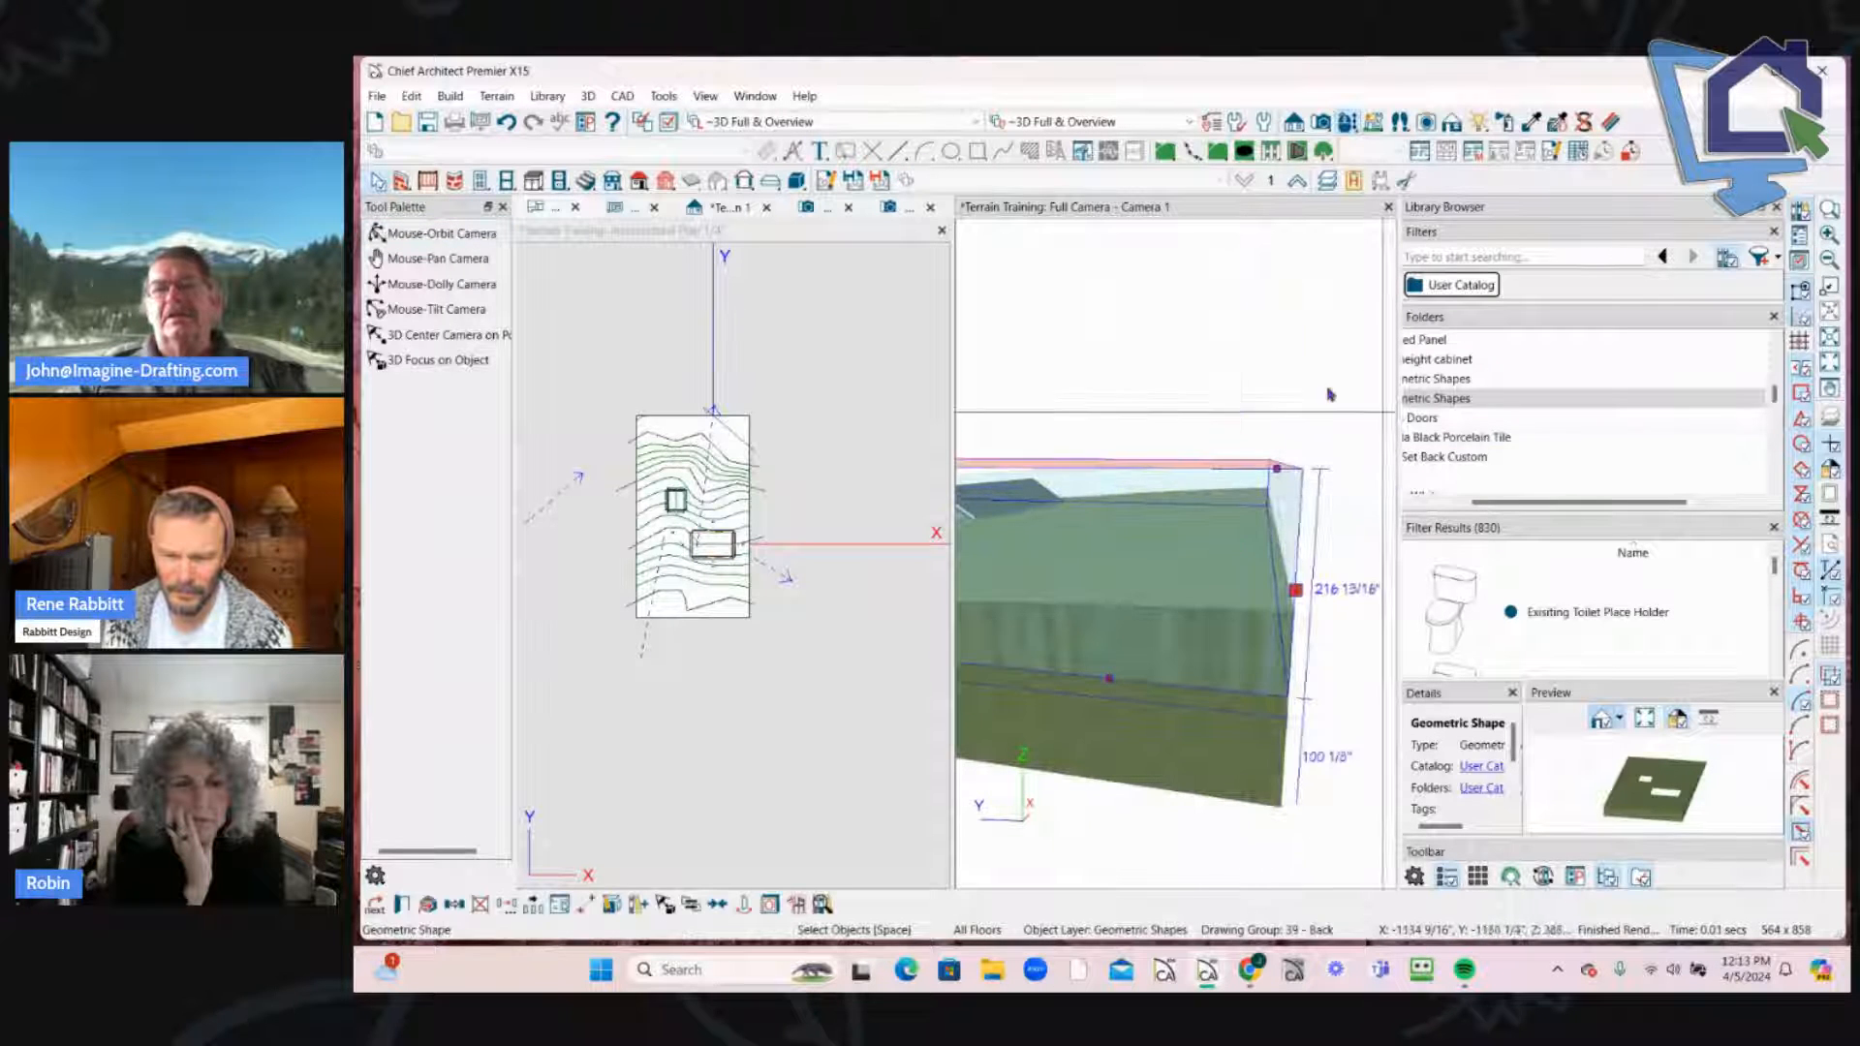
key(Right)
key(Left)
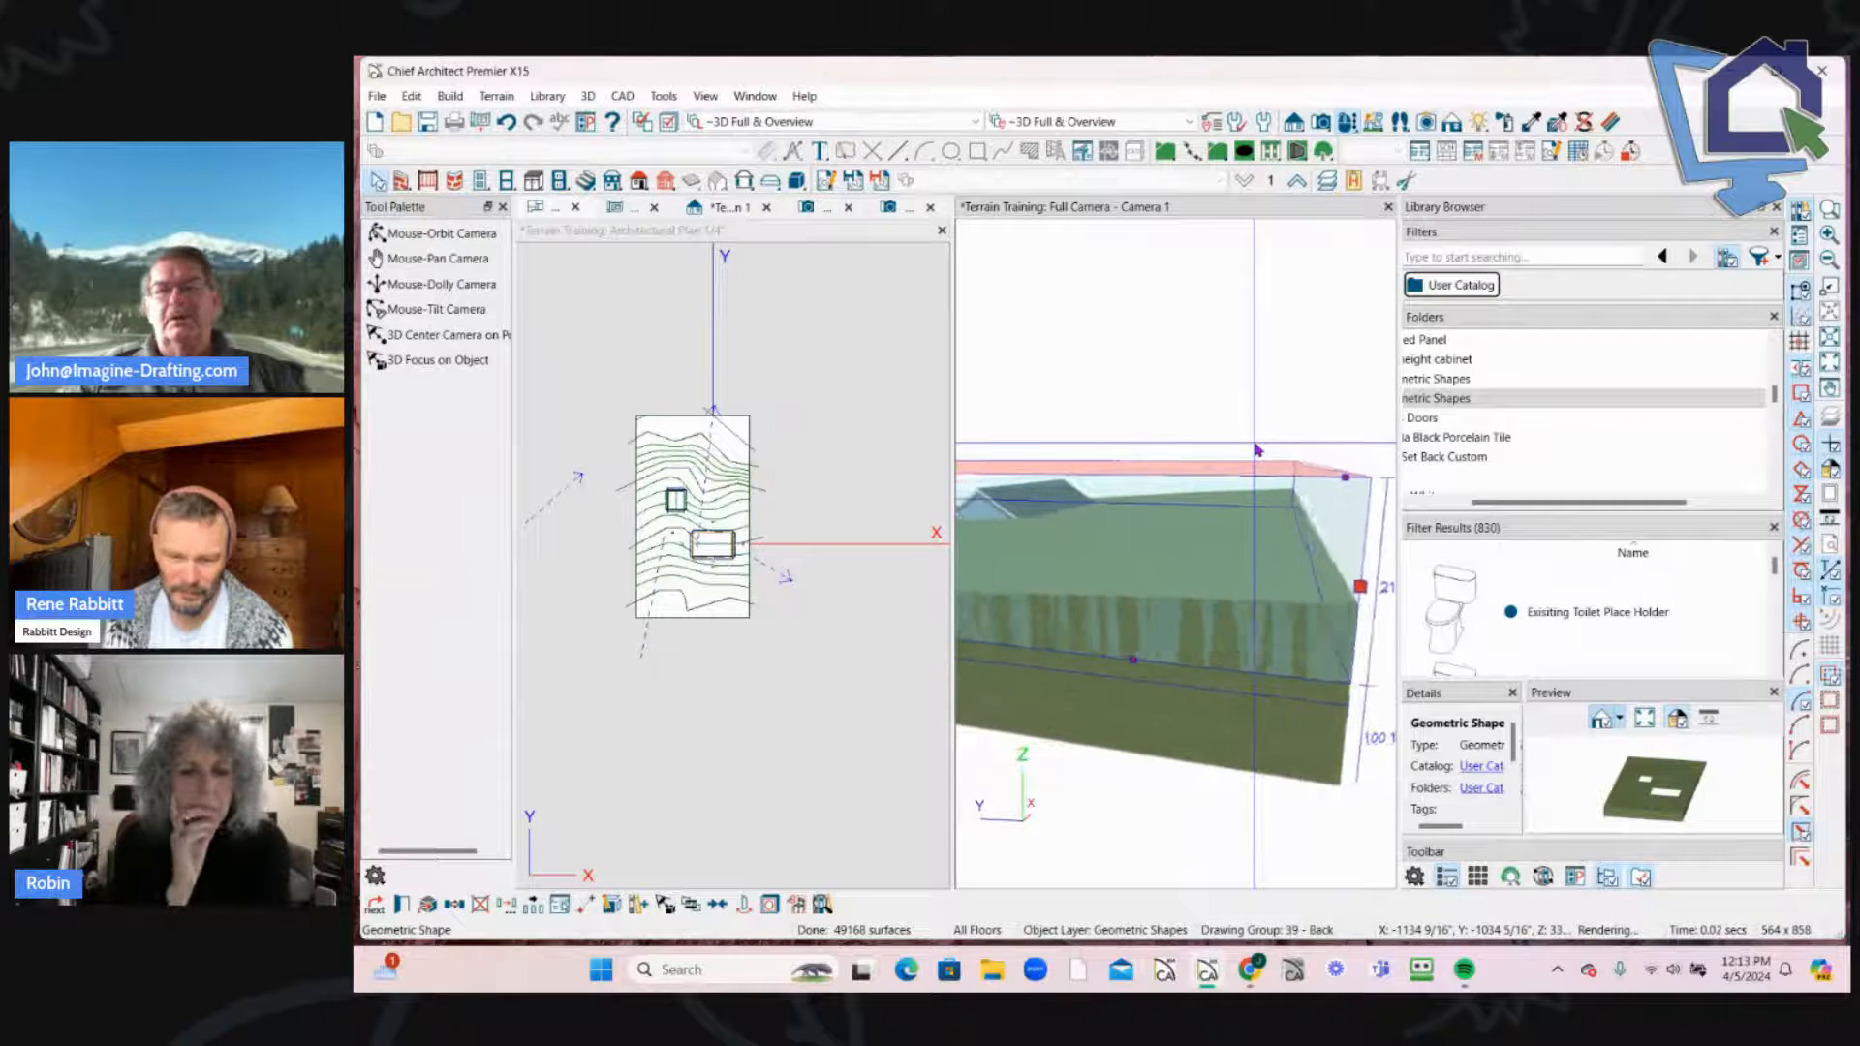
key(Left)
key(Left)
key(Left)
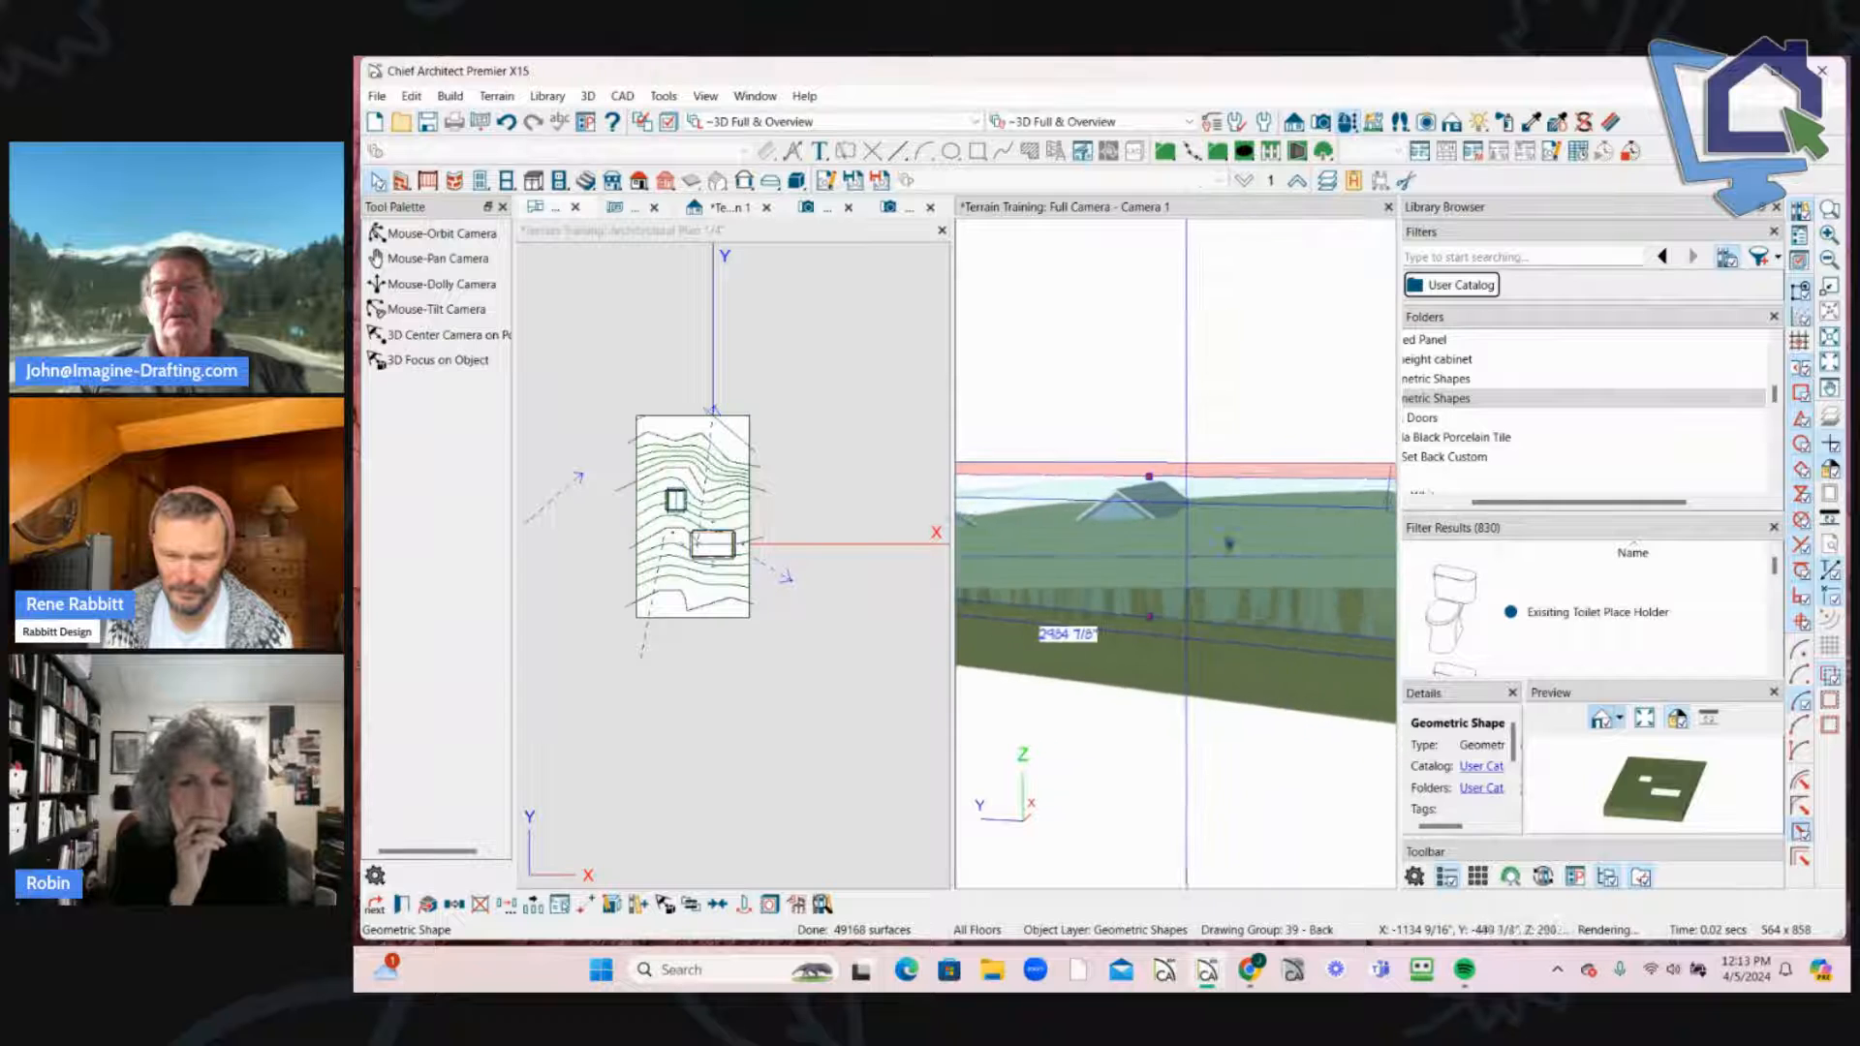
key(Left)
key(Left)
key(Left)
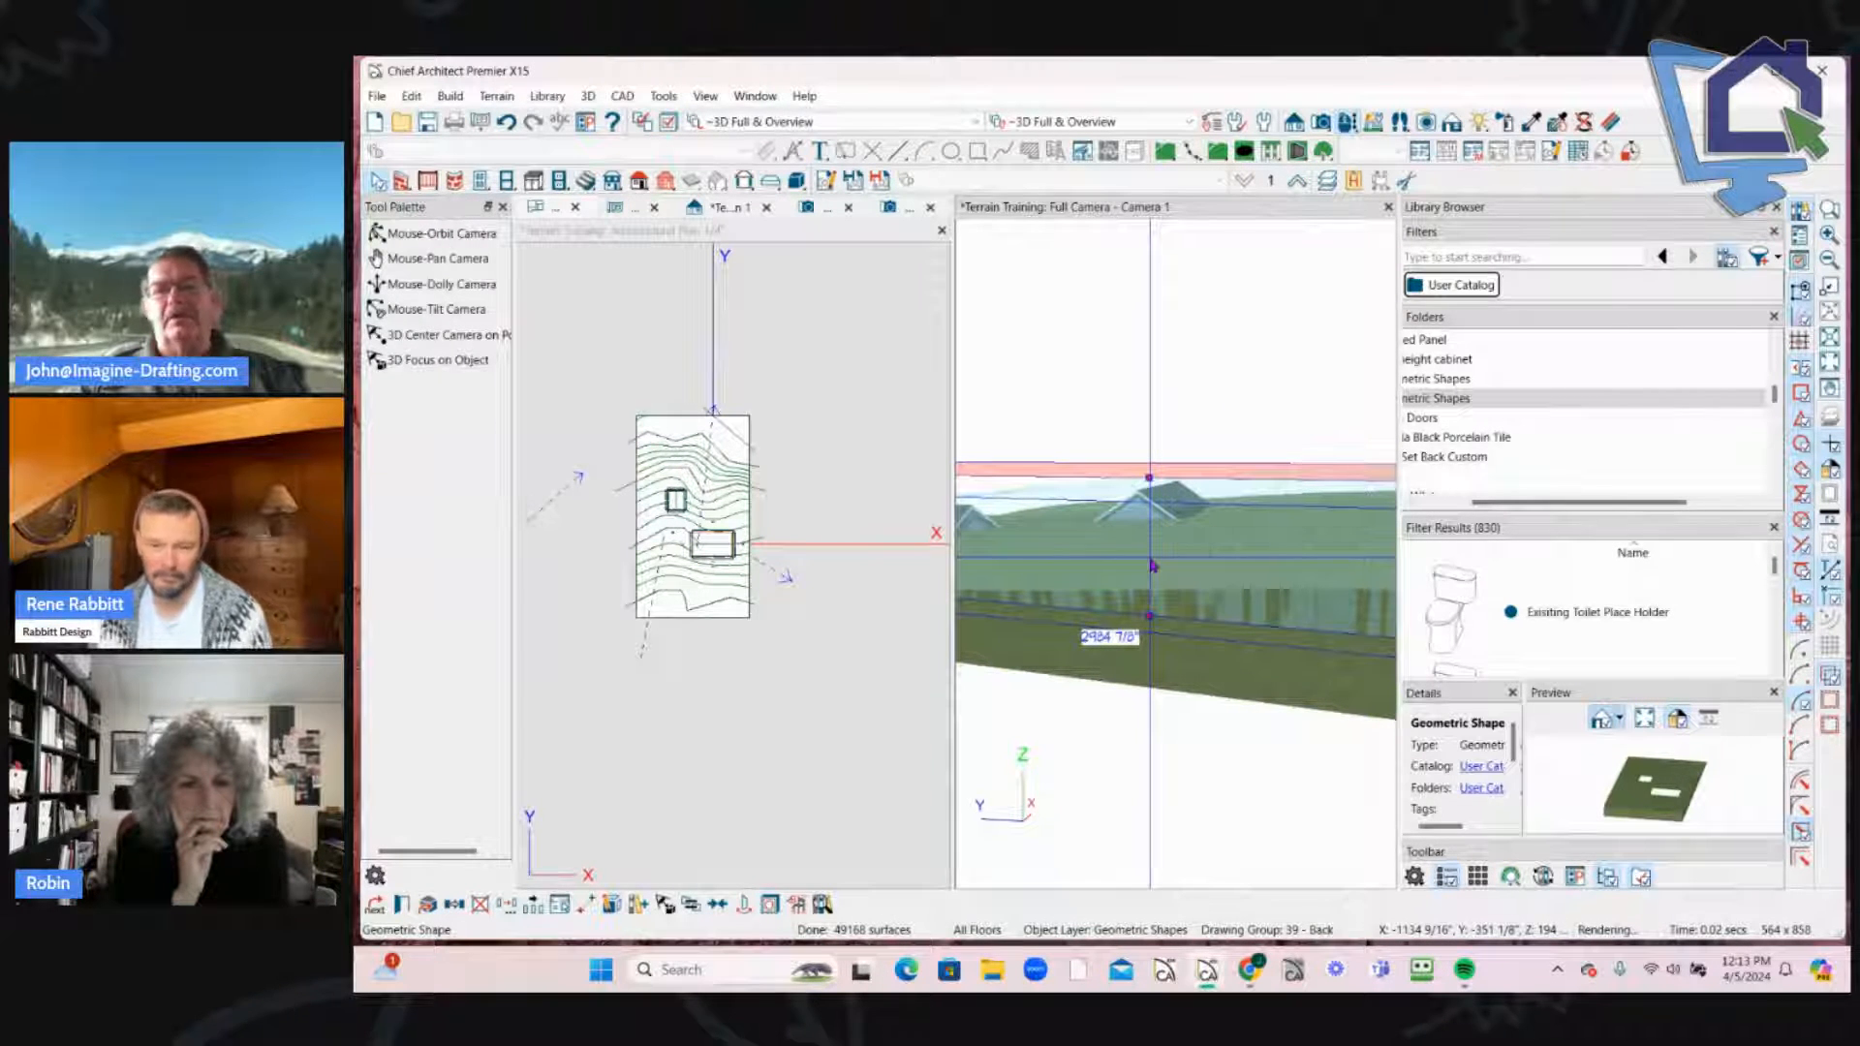
key(Left)
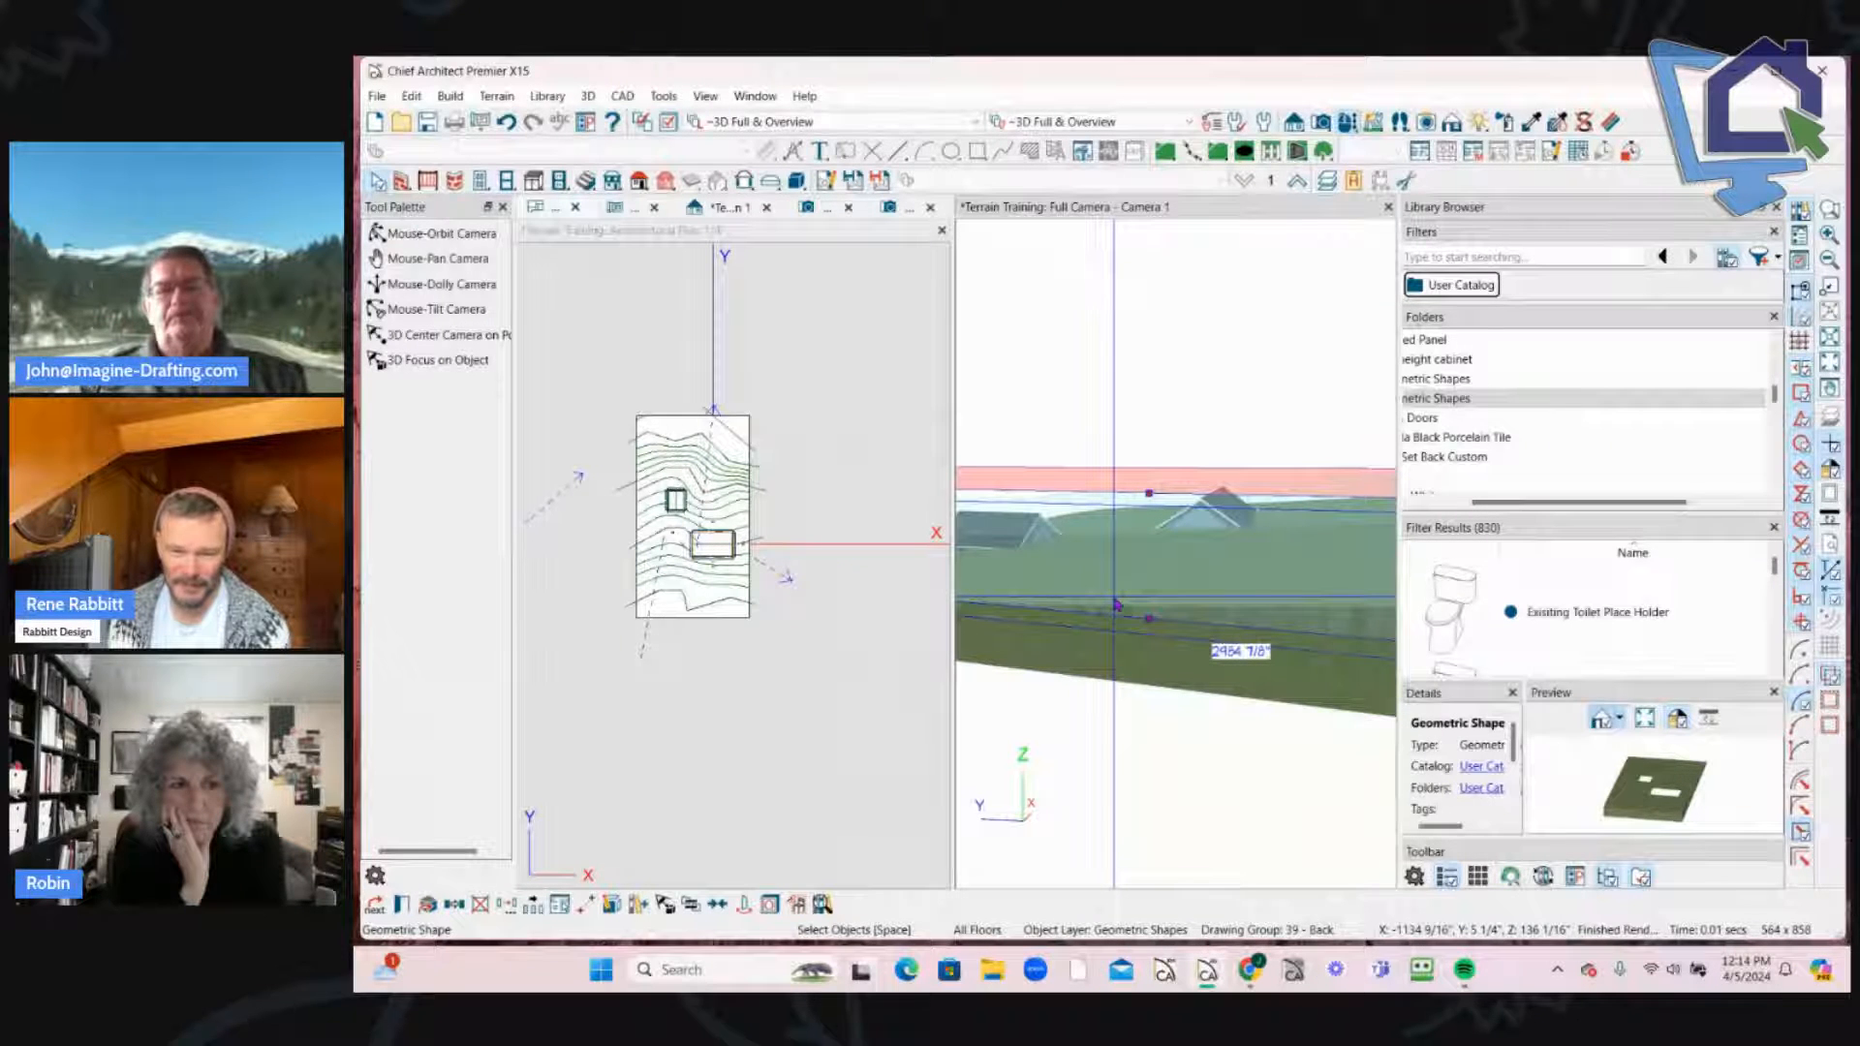
scroll(1117, 605, down, 3)
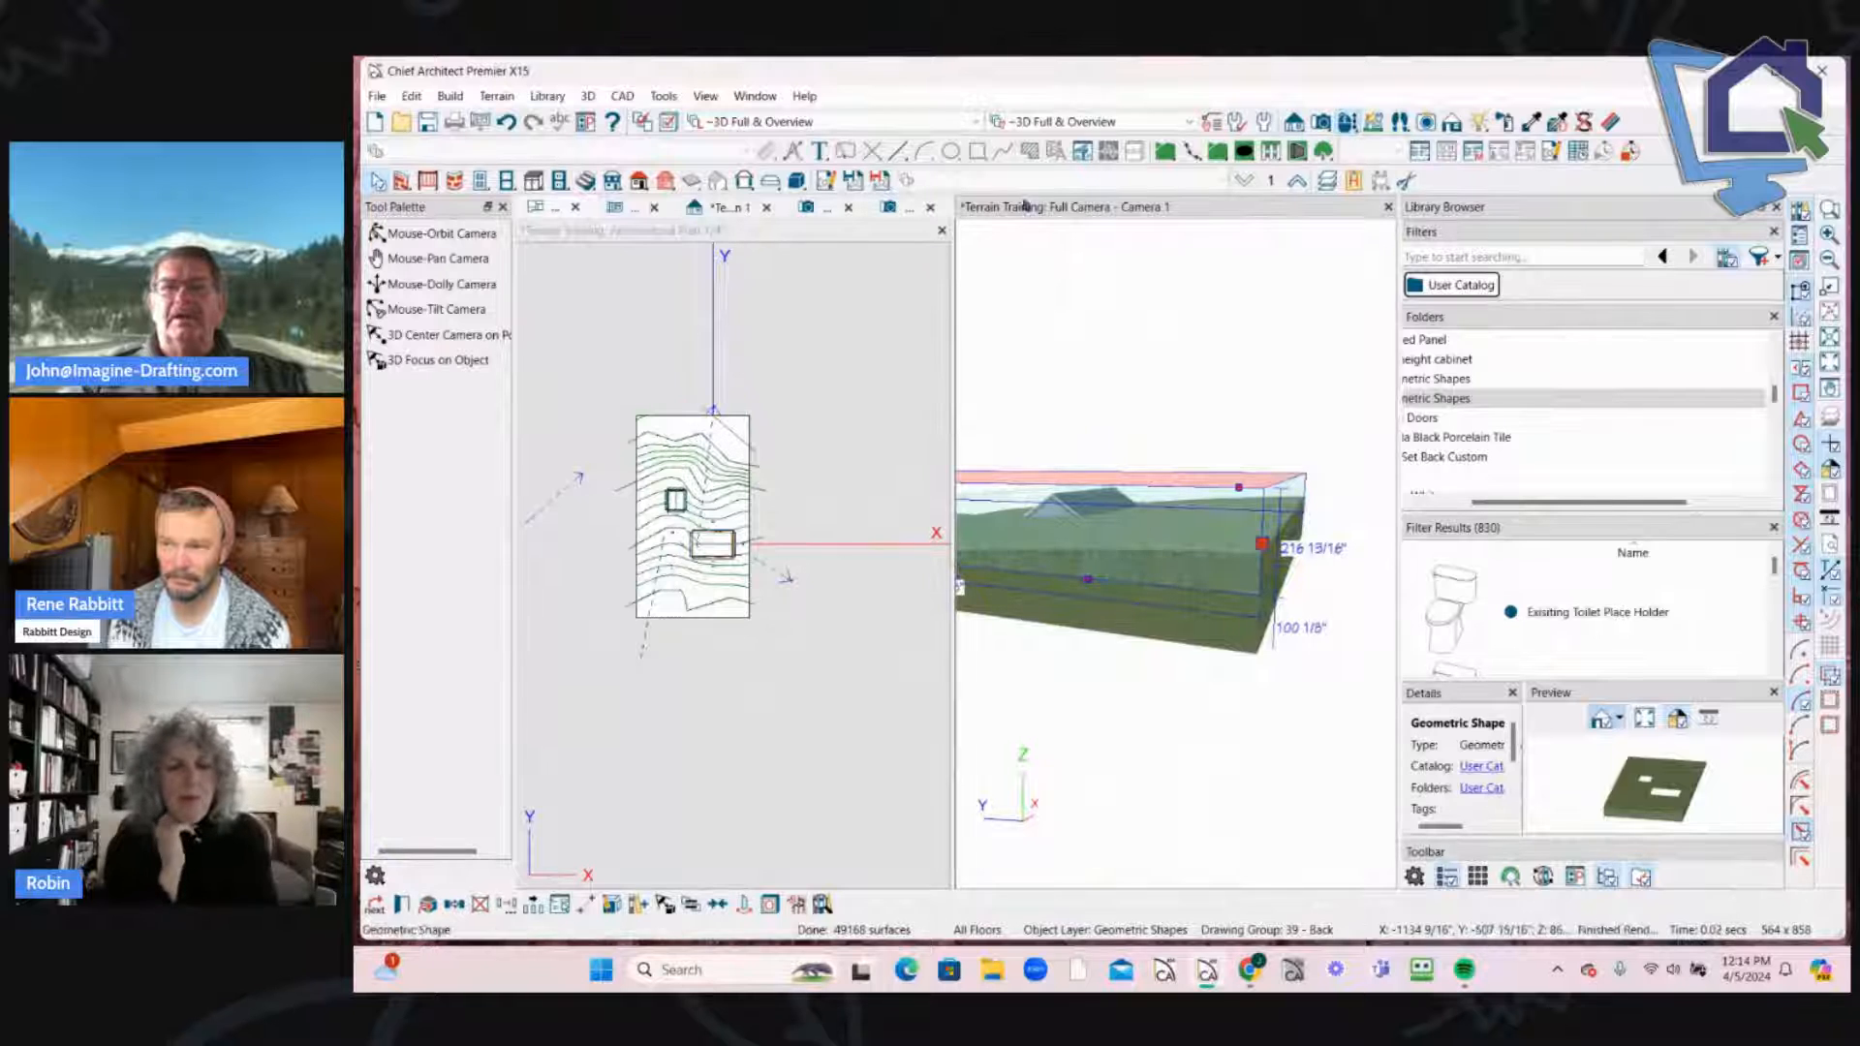
Step: Create a back-clipped cross section at the terrain's lower left edge on the plan, looking into the terrain
click(822, 374)
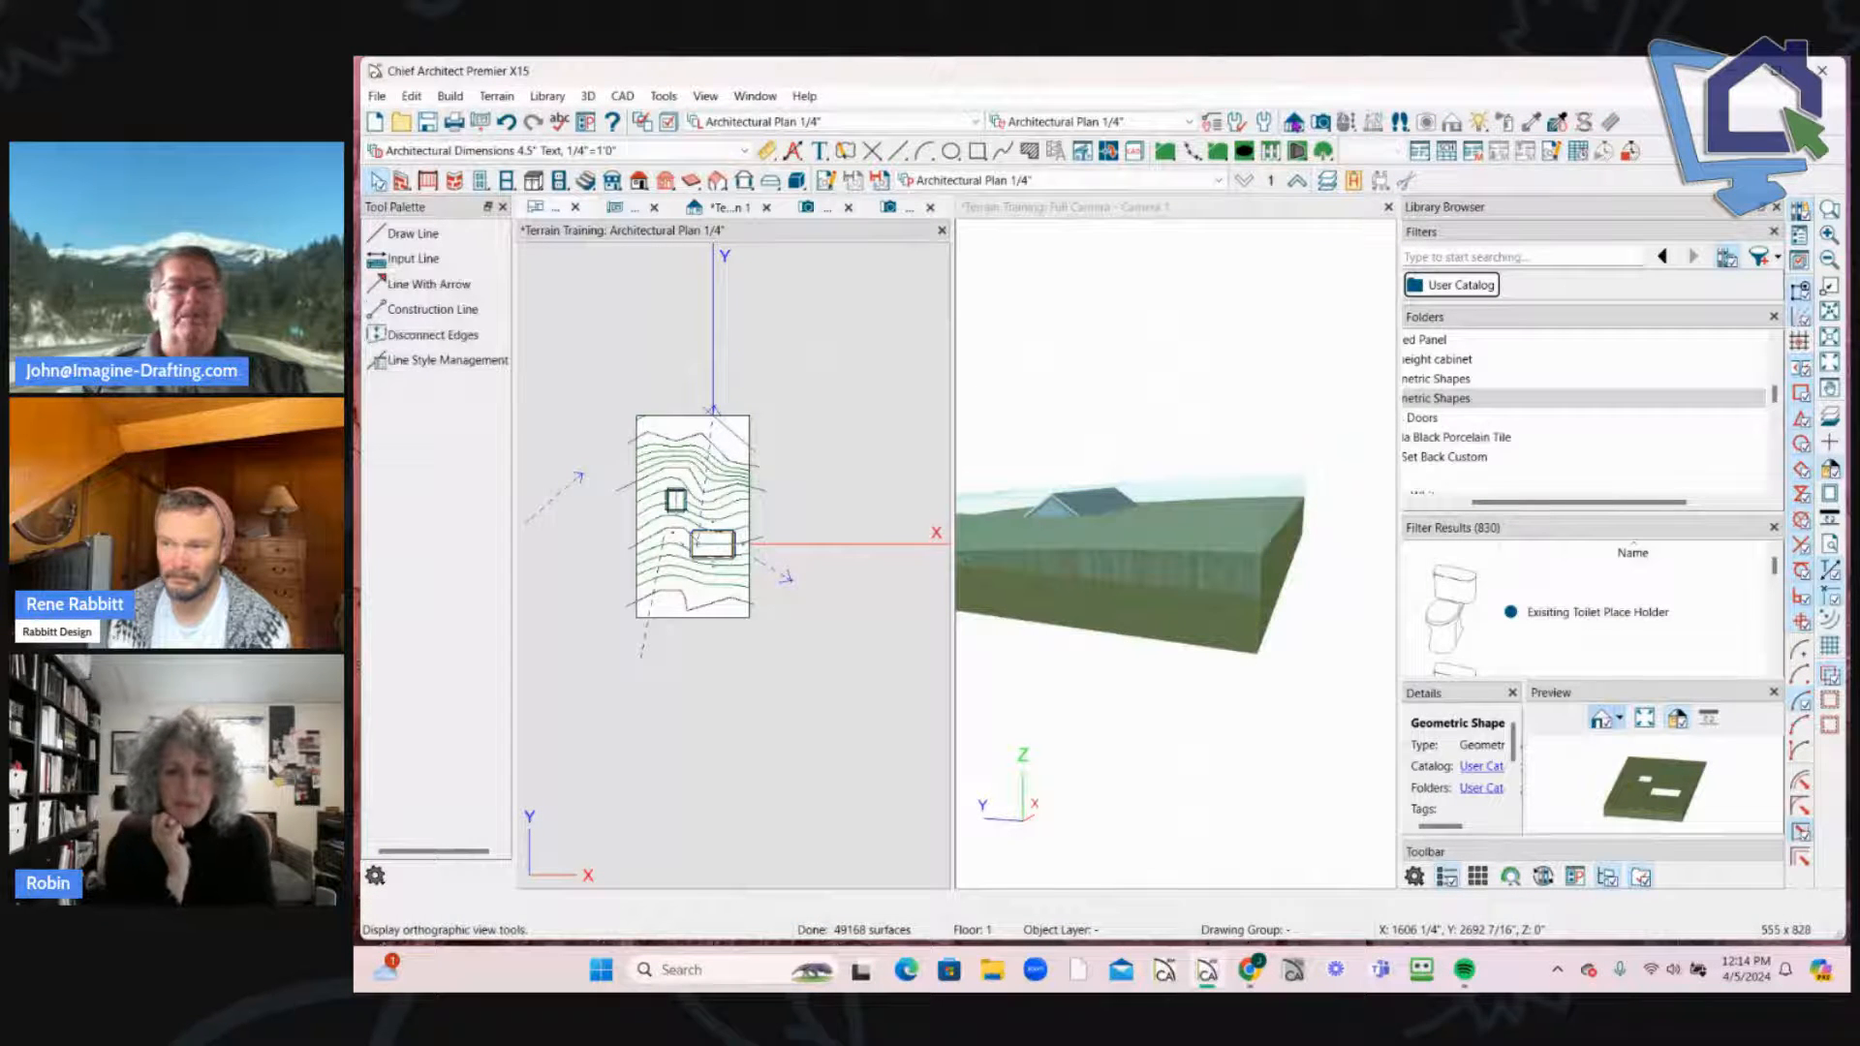
click(401, 180)
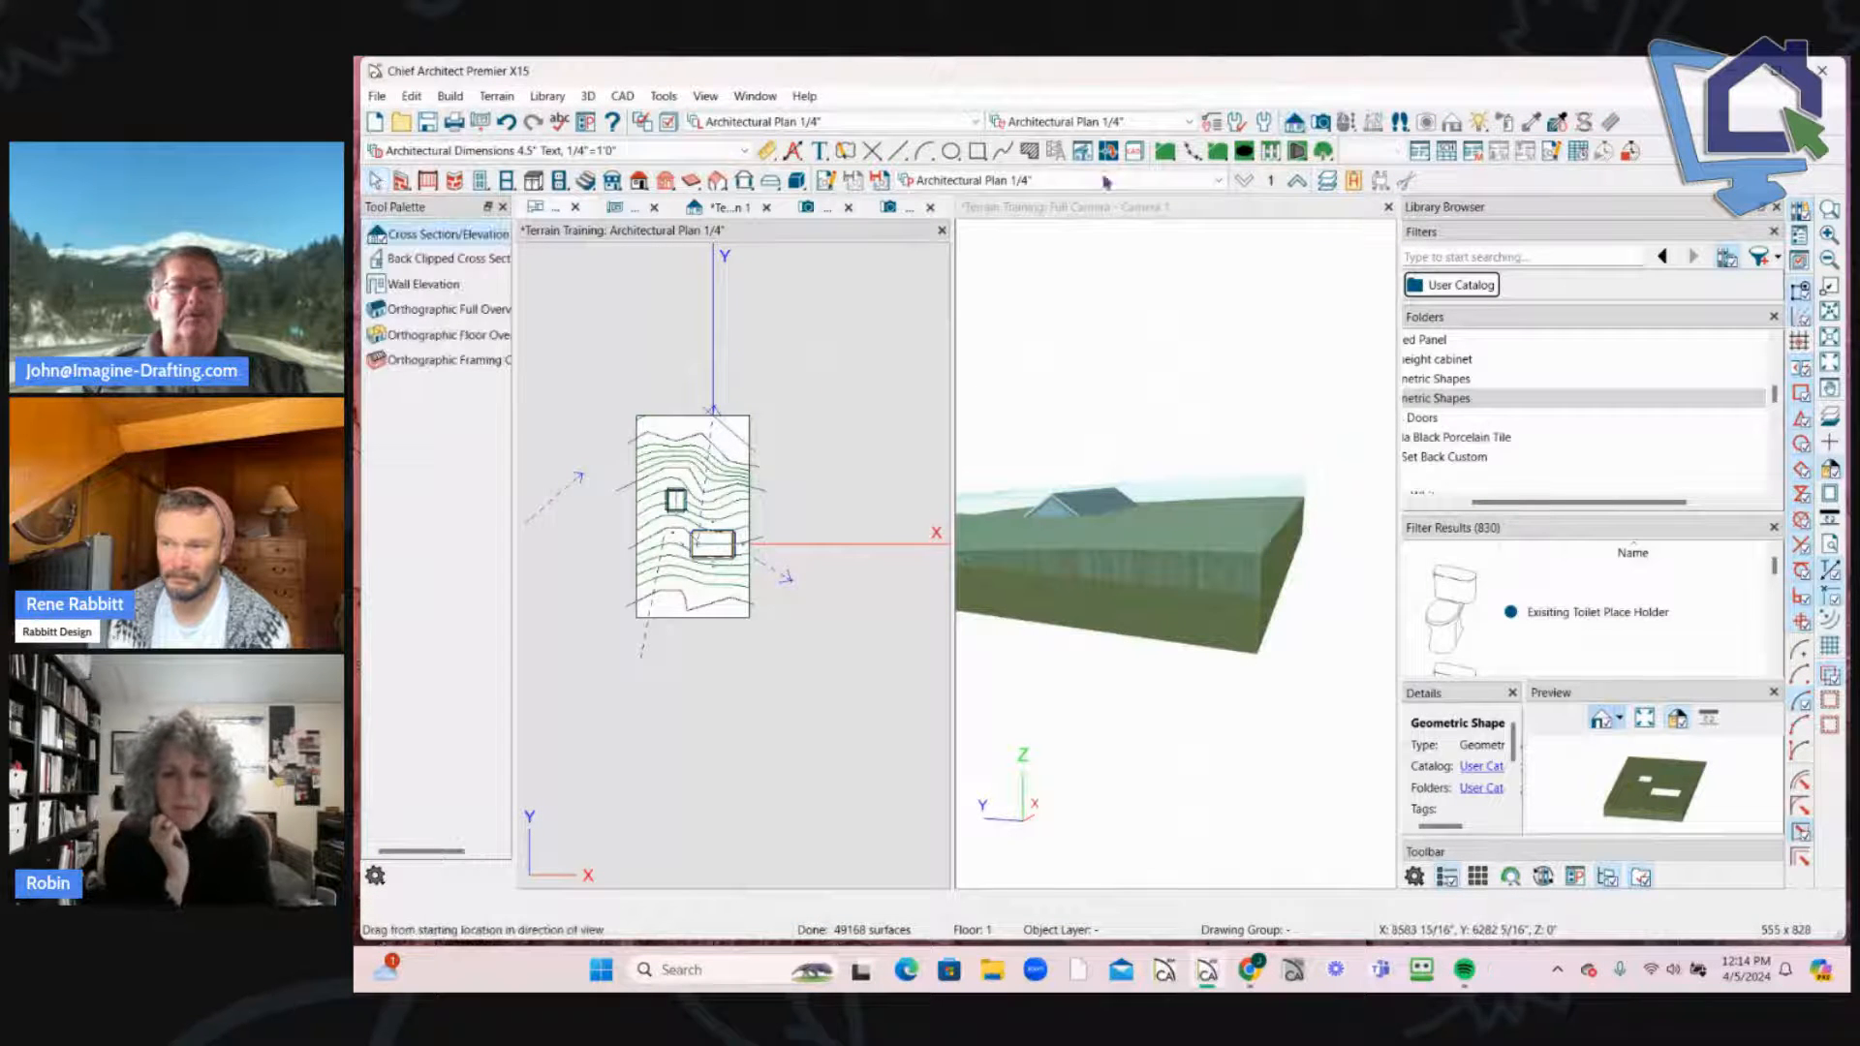
click(378, 260)
scroll(647, 604, up, 5)
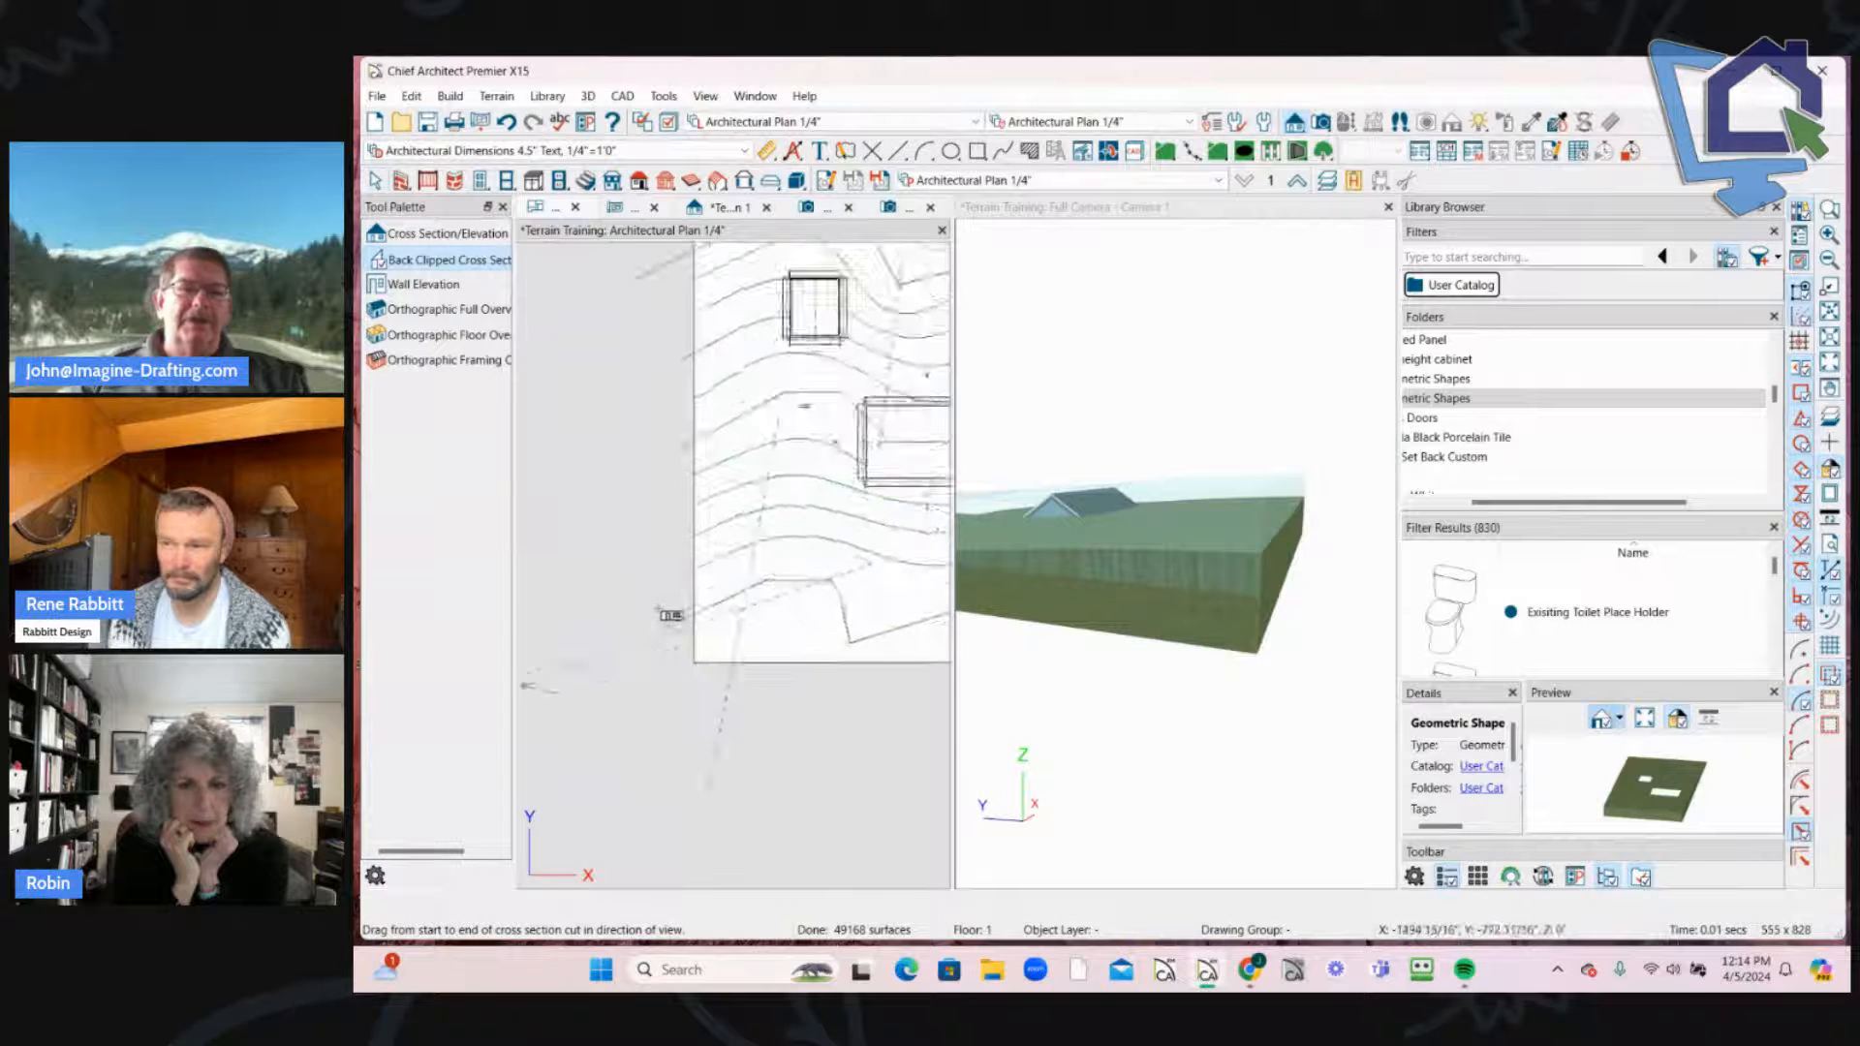
drag(623, 598, 704, 613)
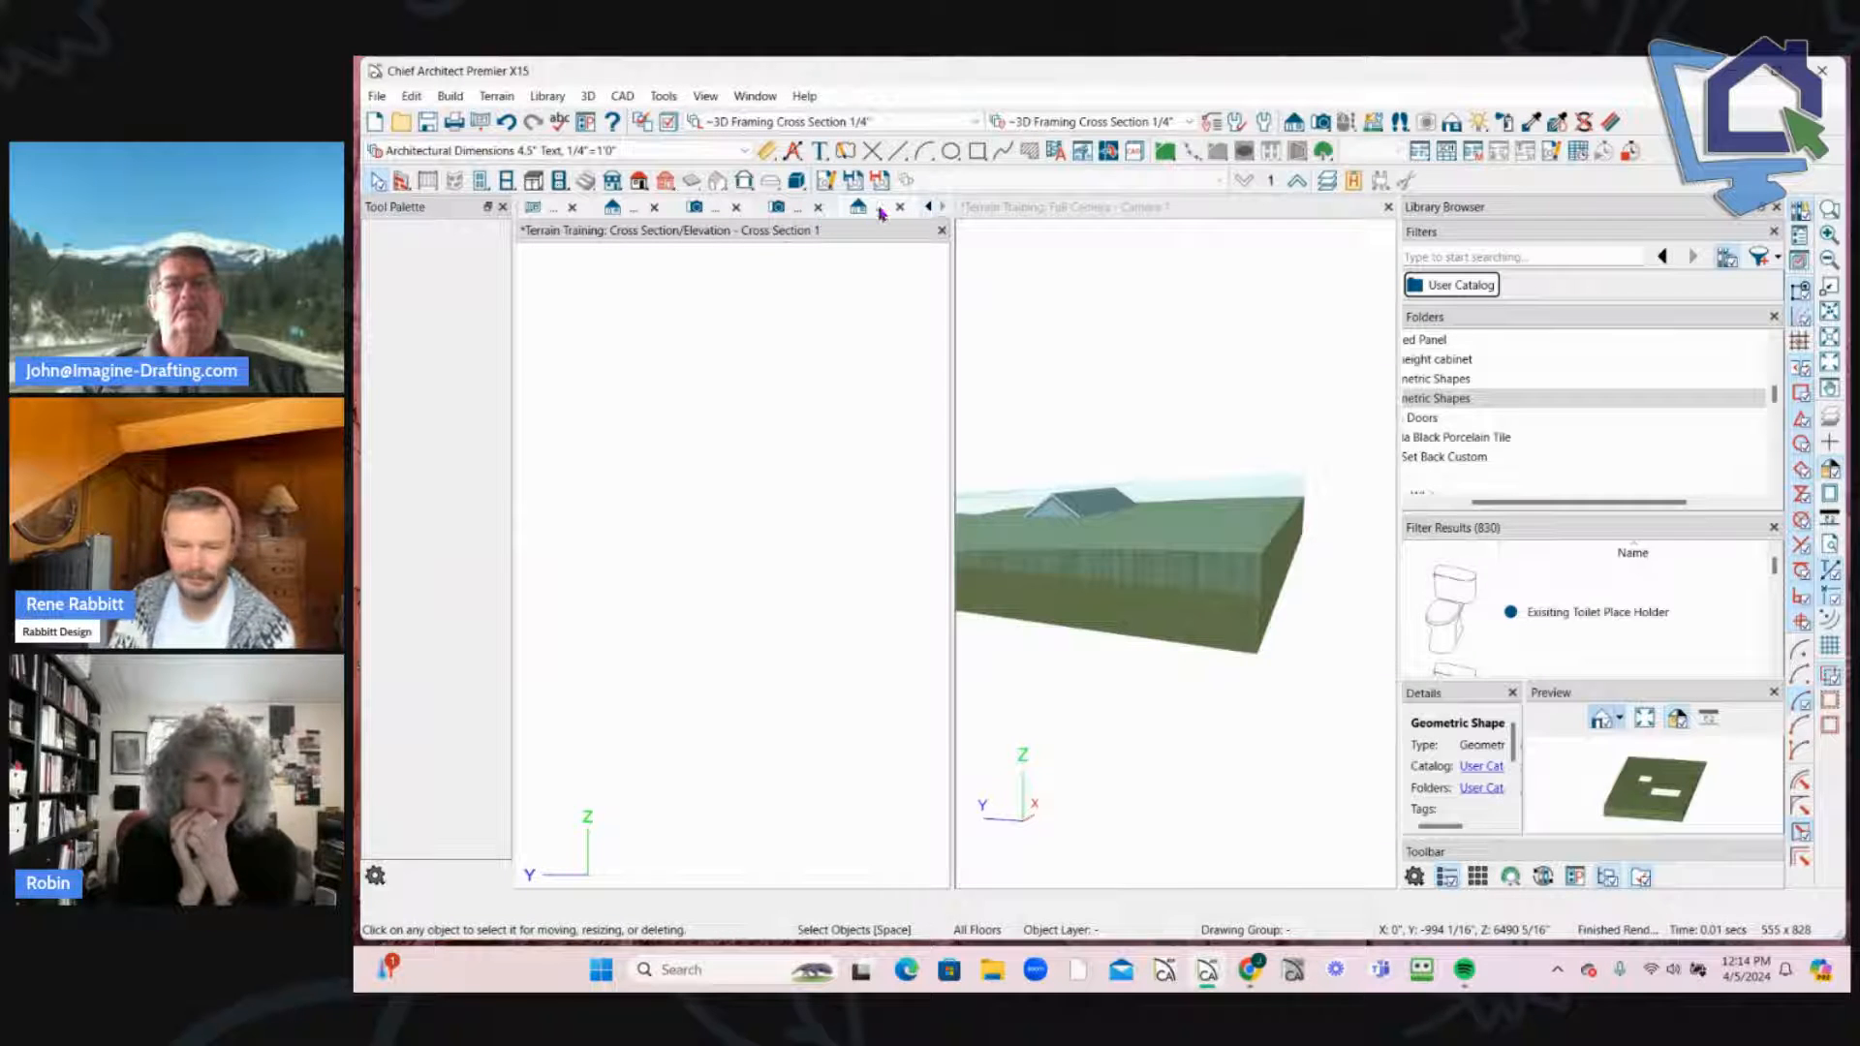
Step: Close the extra camera and section views, and move the new cross section's cut line outside the terrain's left edge on the plan
click(818, 208)
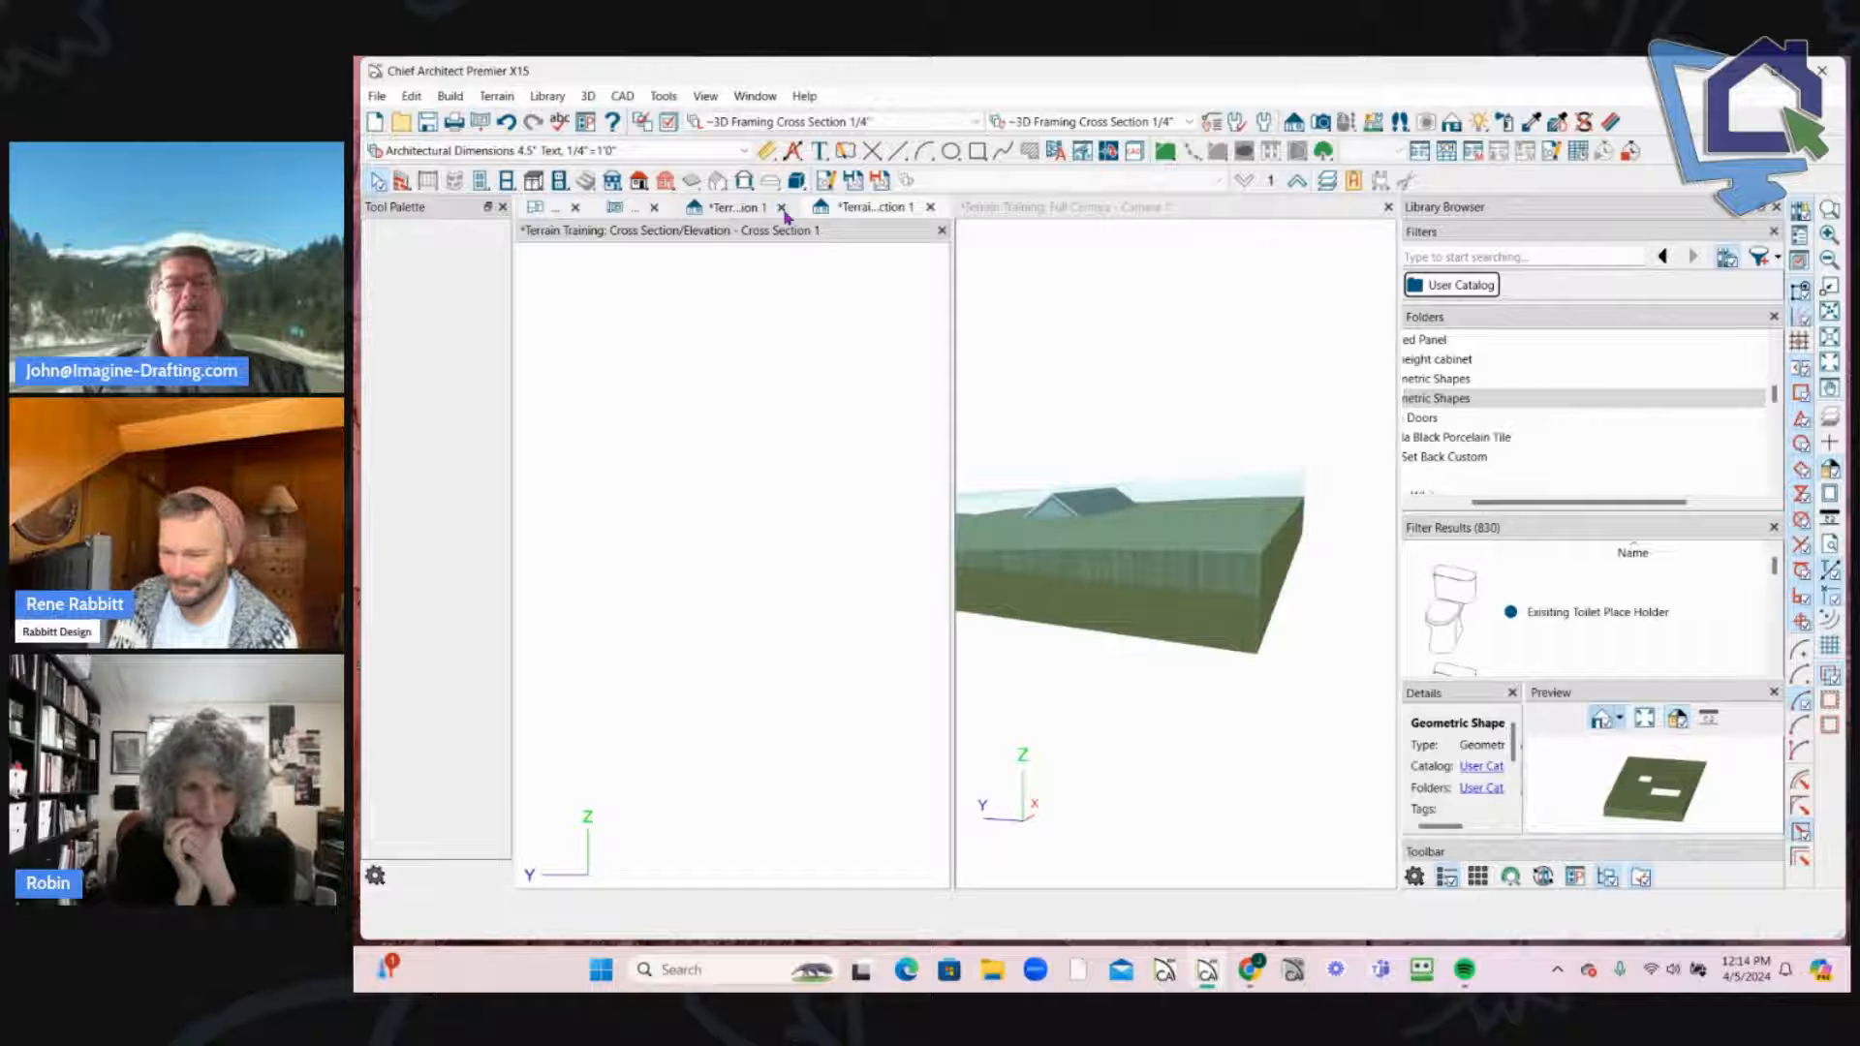
click(782, 208)
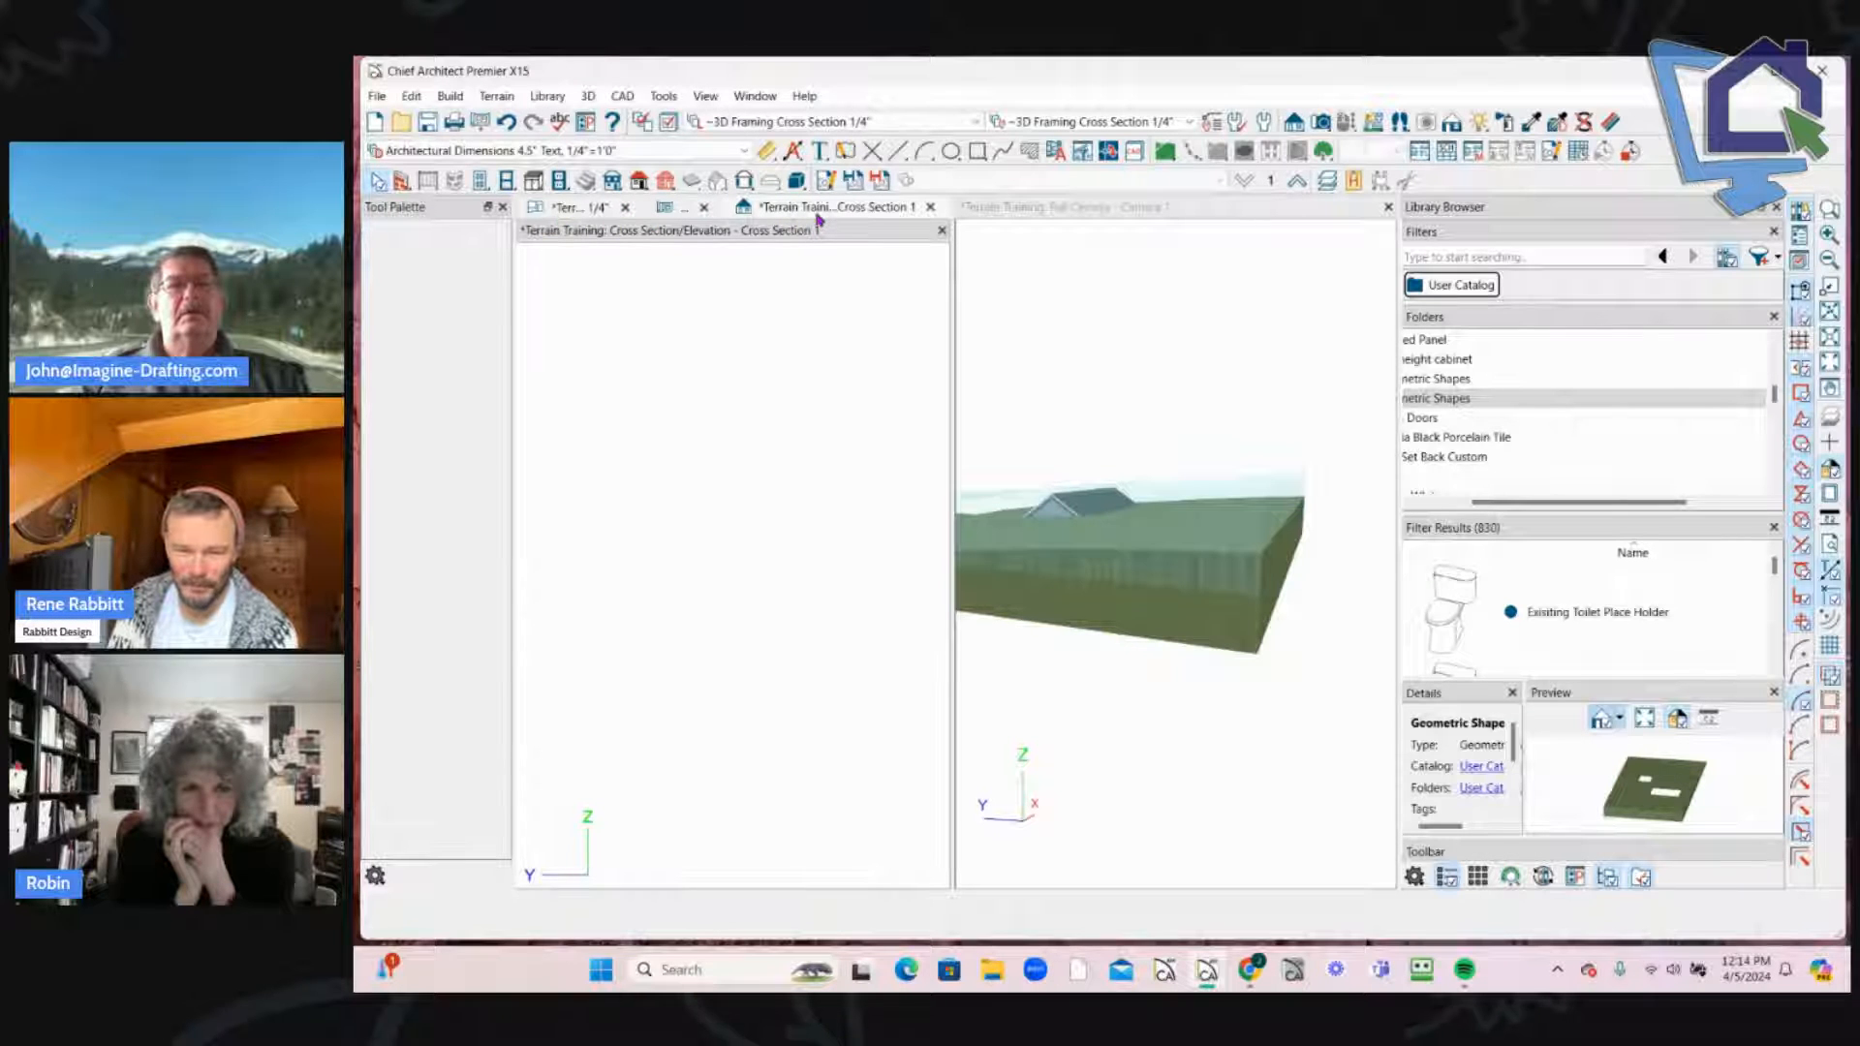
click(539, 211)
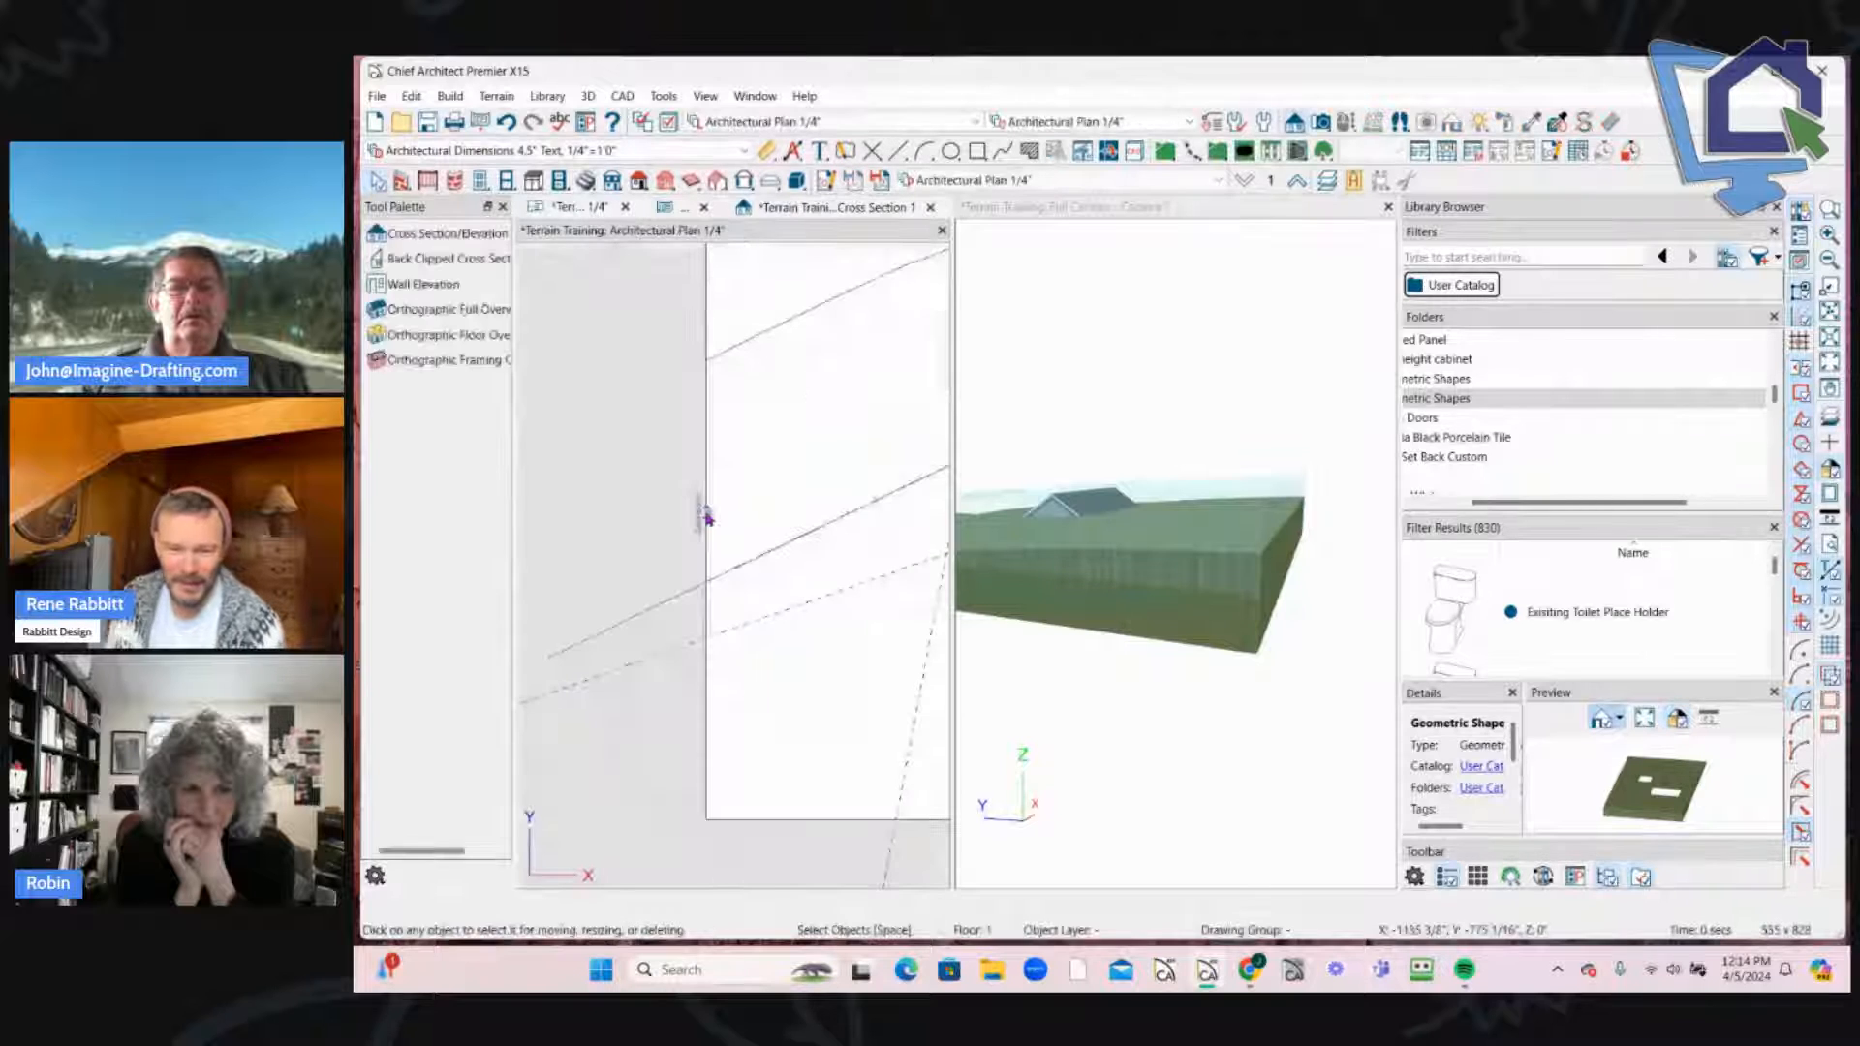
click(707, 515)
drag(707, 515, 618, 513)
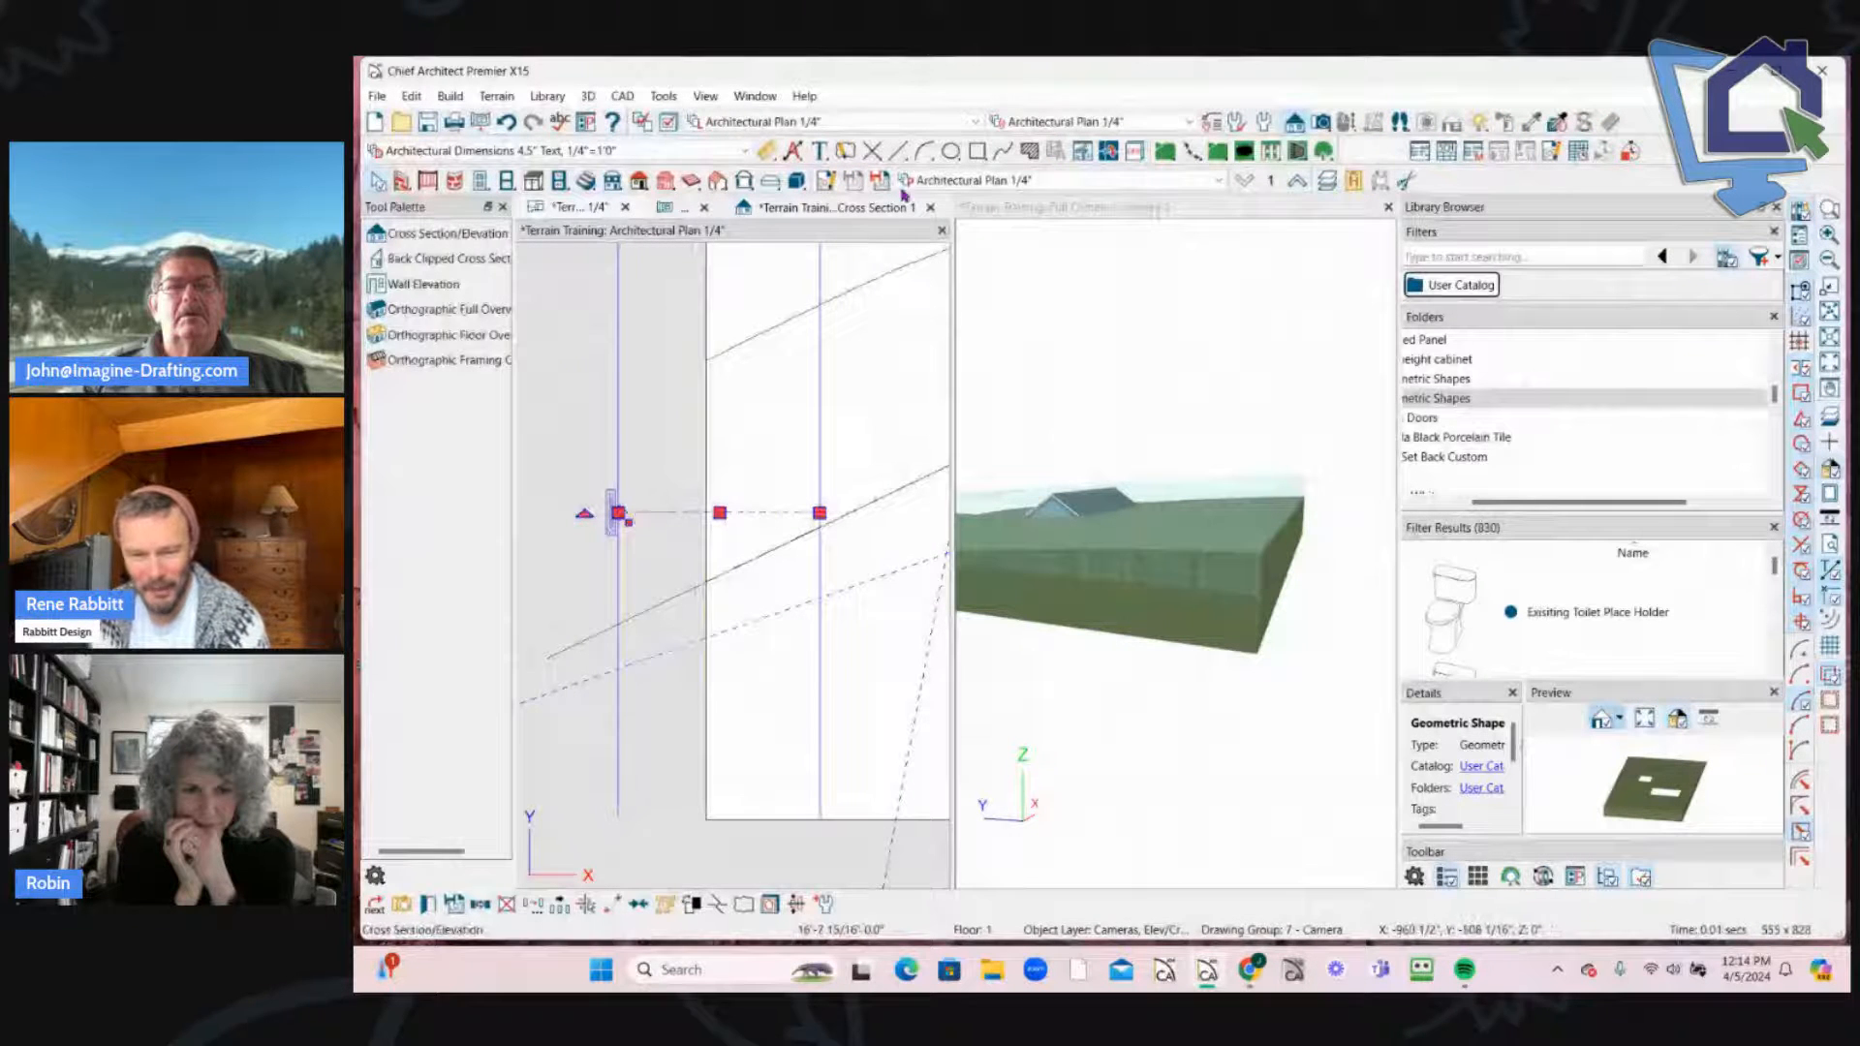
Step: In the cross section's layer set, turn on display of the Geometric Shapes and Terrain Perimeter layers
click(857, 213)
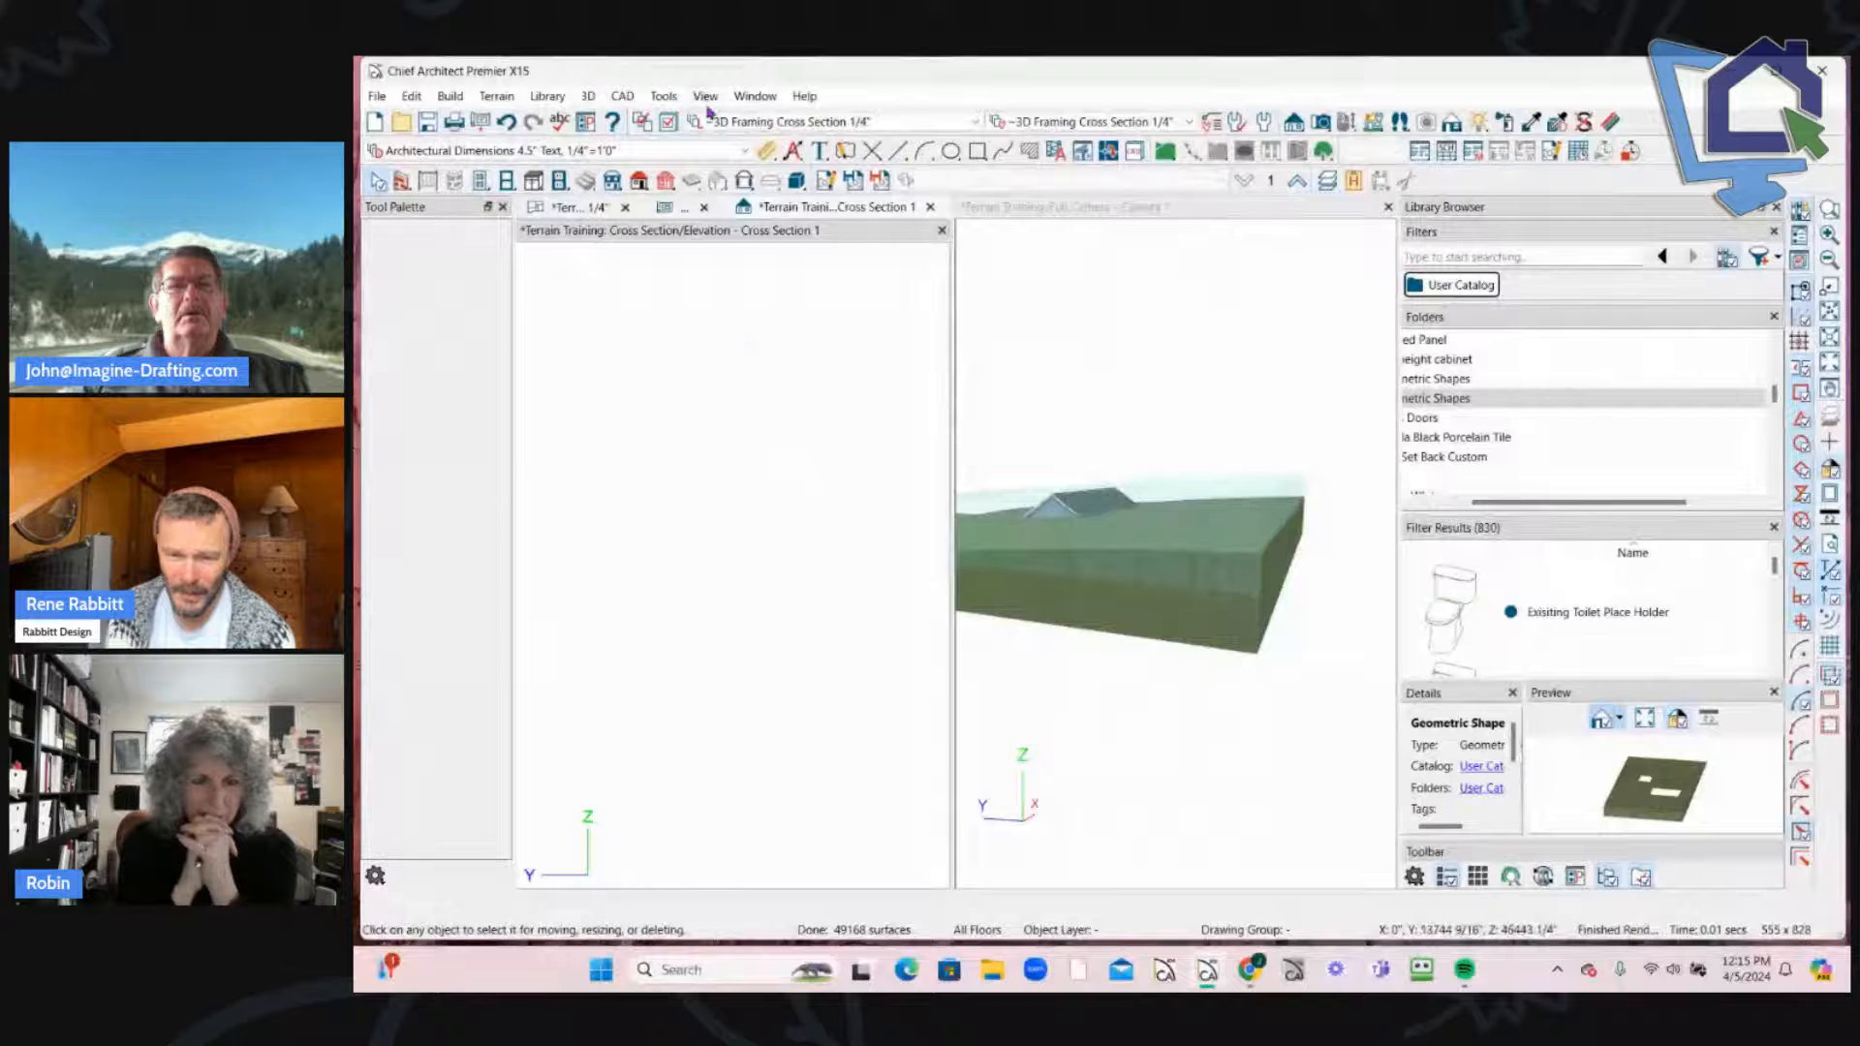
key(ctrl+l)
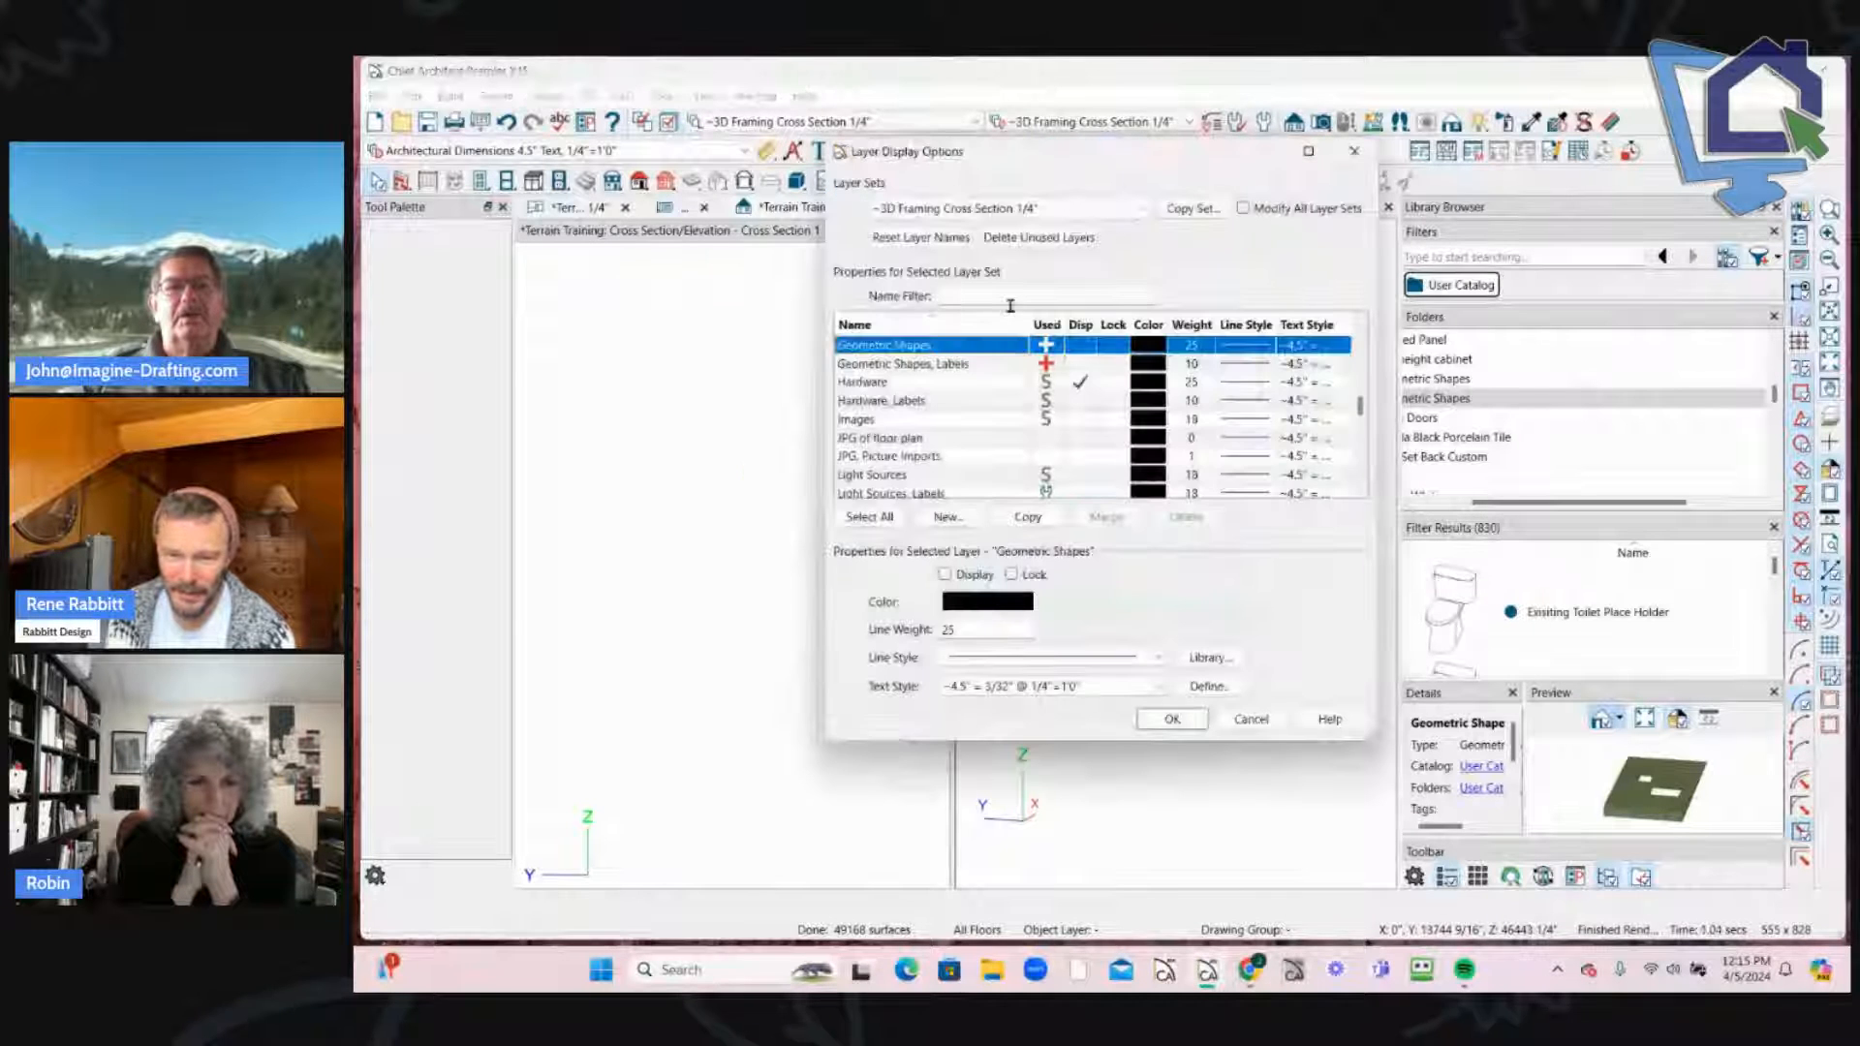
click(1082, 351)
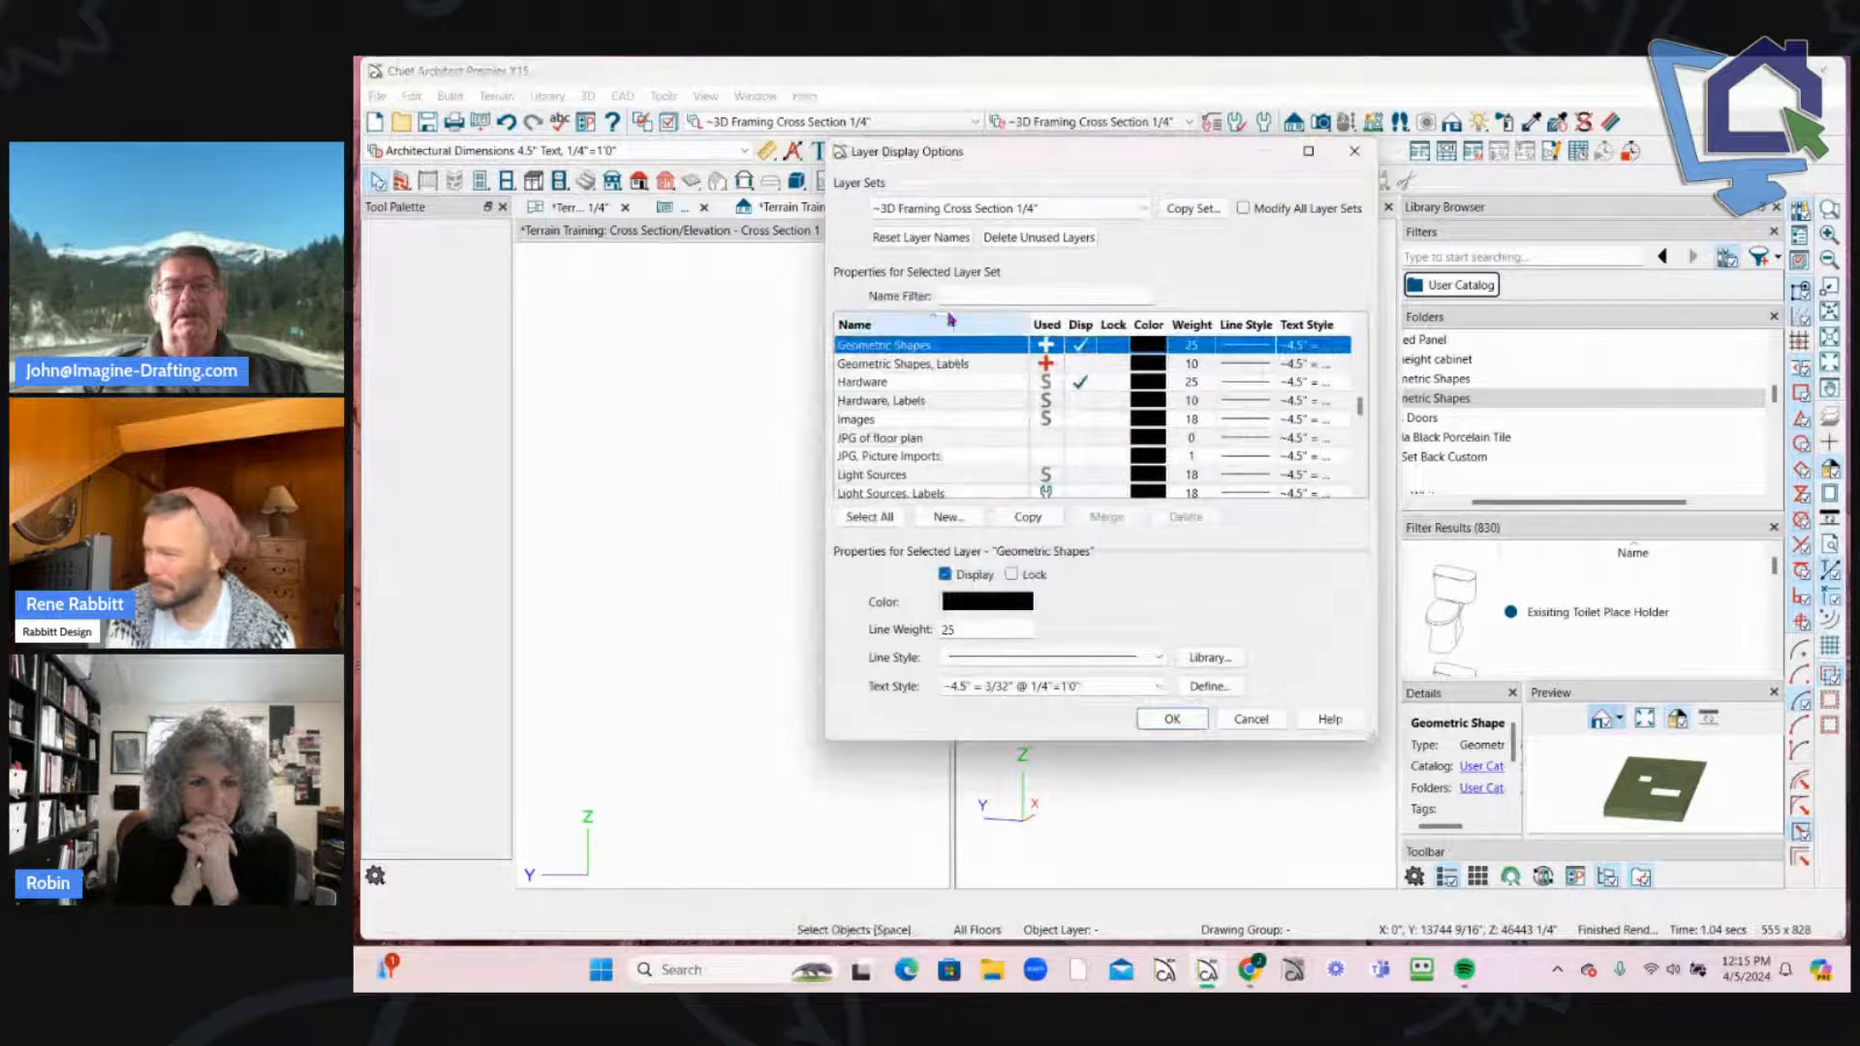
click(959, 296)
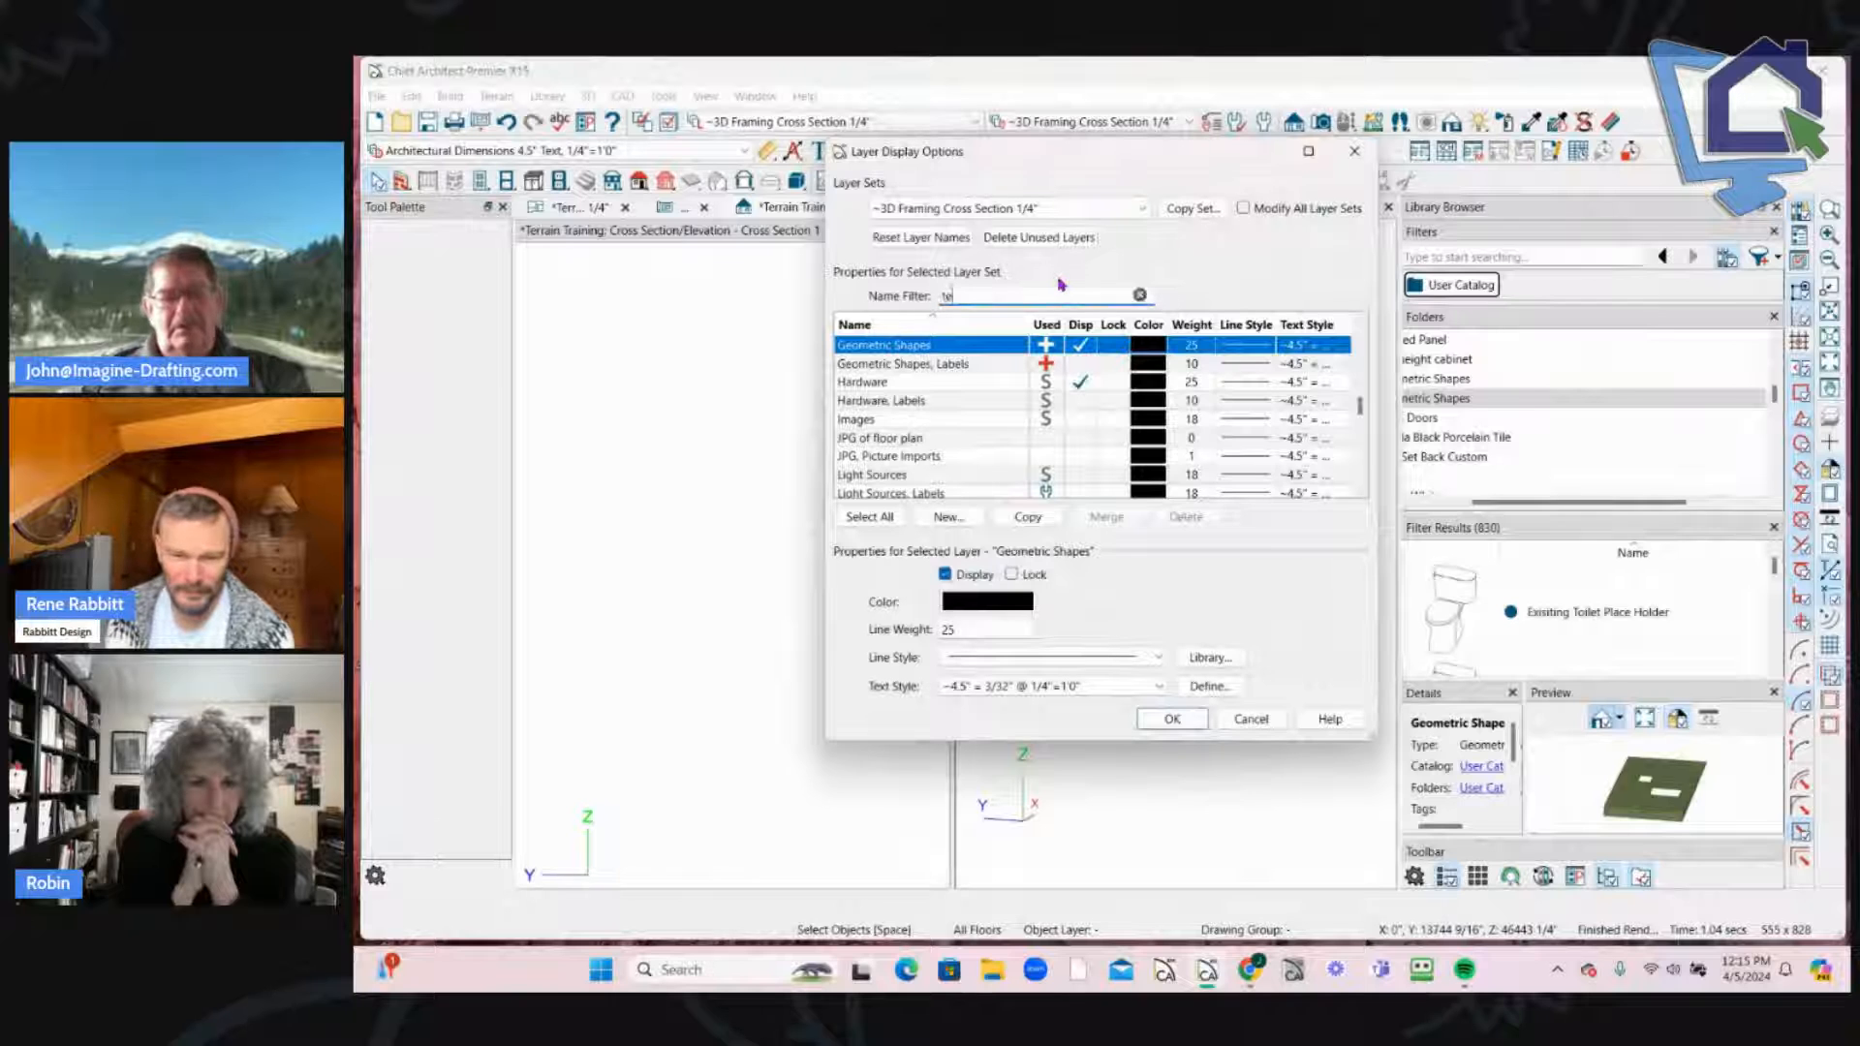
text(terr)
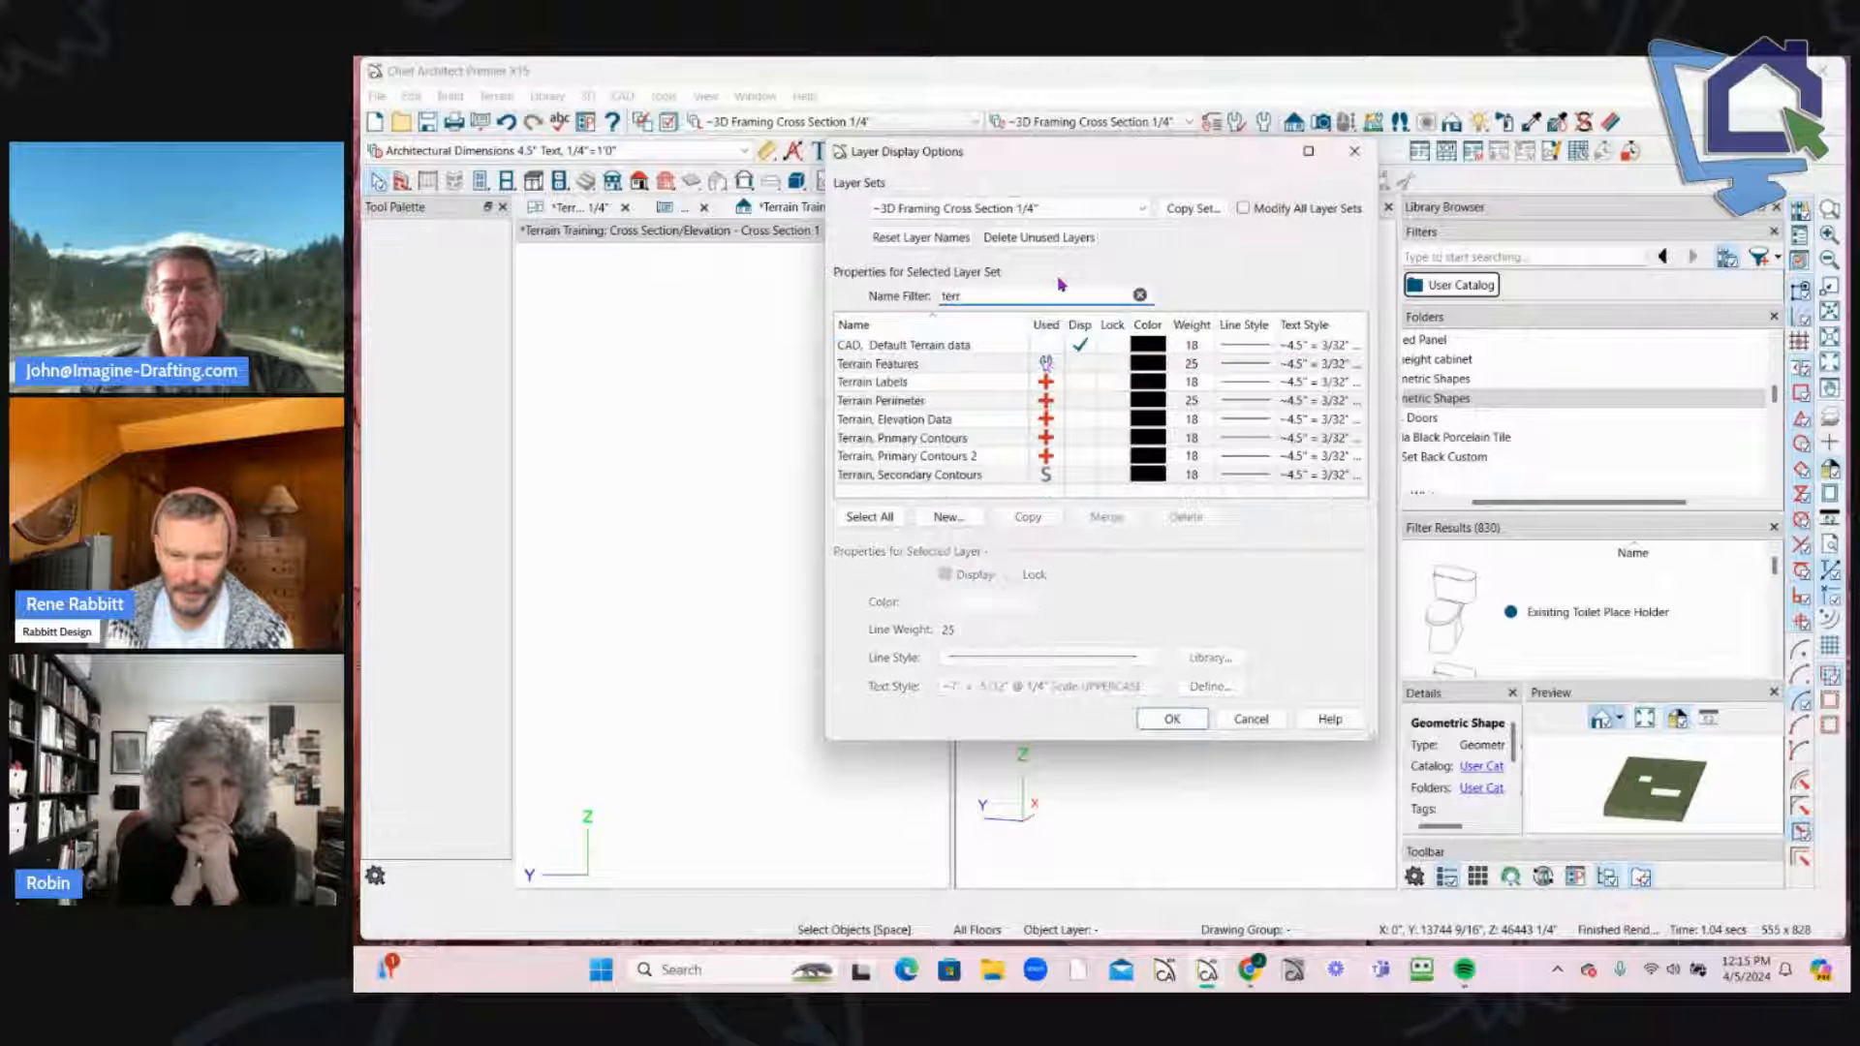
click(1082, 401)
click(1202, 726)
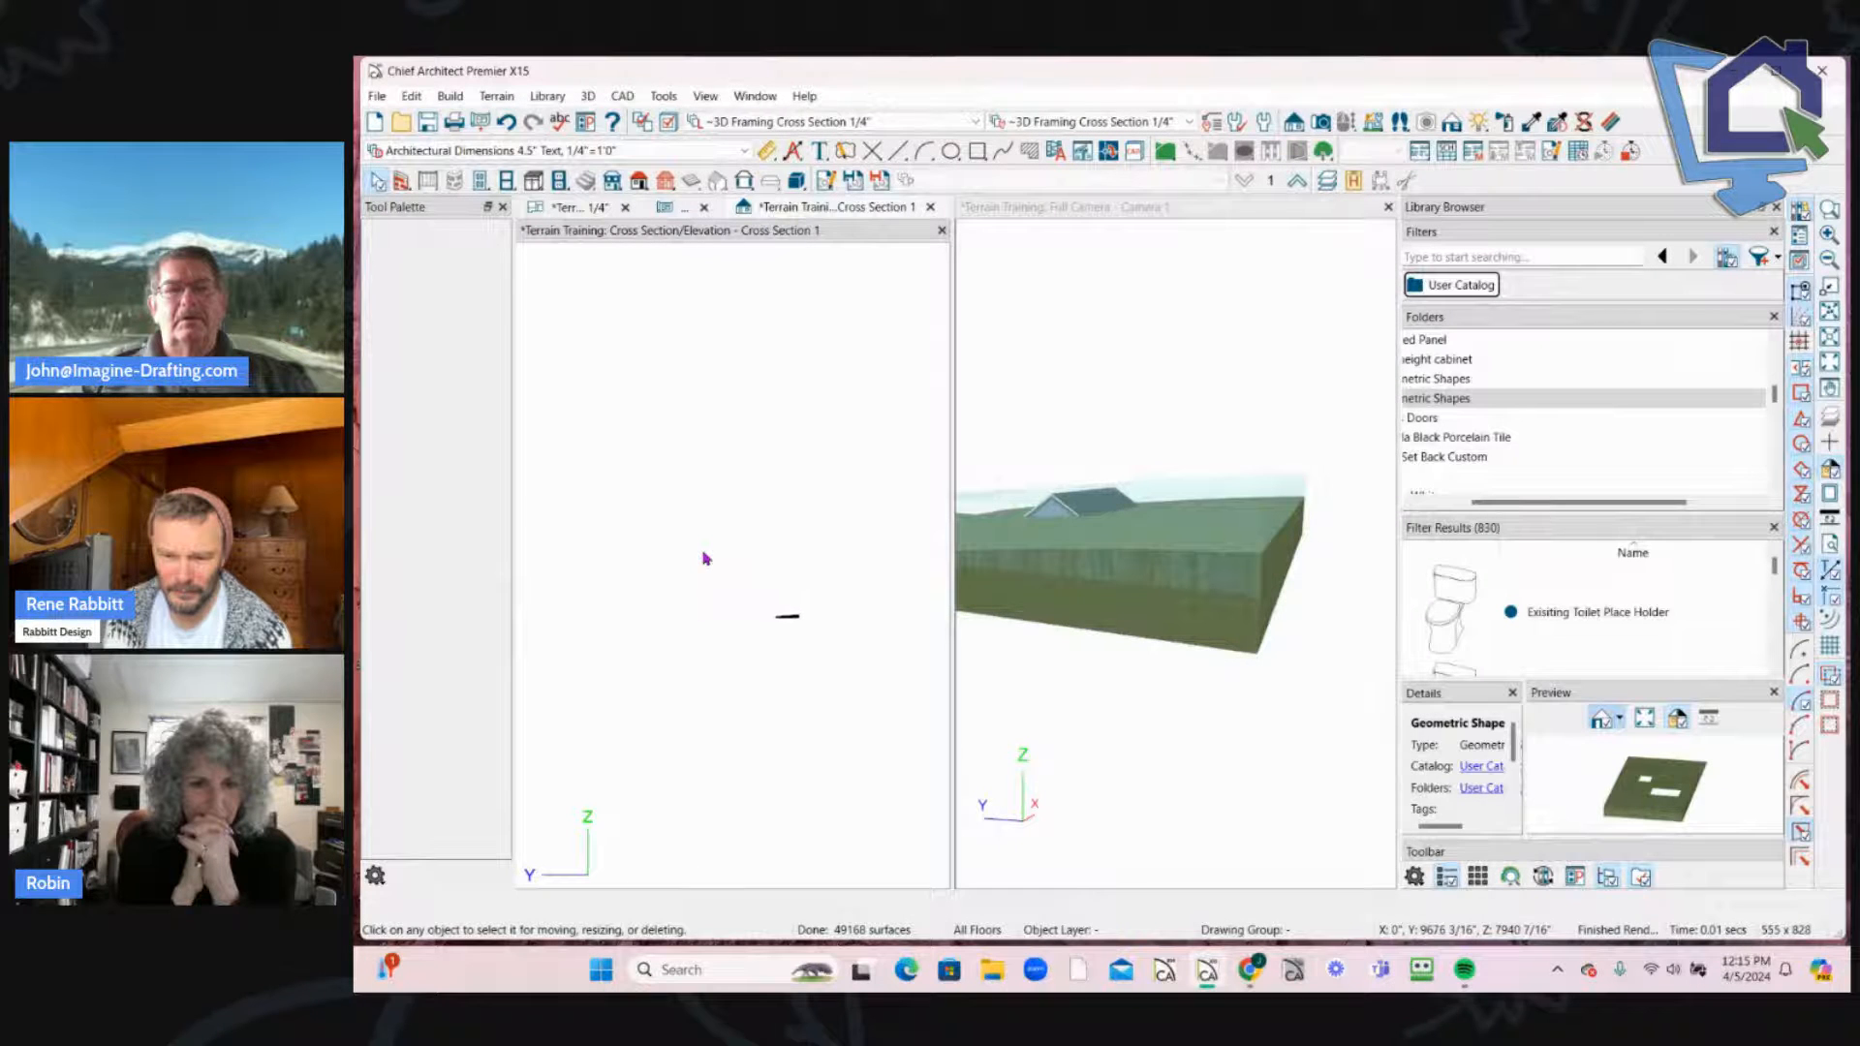
Step: Draw a rectangle about 10'-6 7/8" tall beside the cross section, spanning from the glass symbol's top corner to the original terrain's top corner
scroll(804, 659, up, 3)
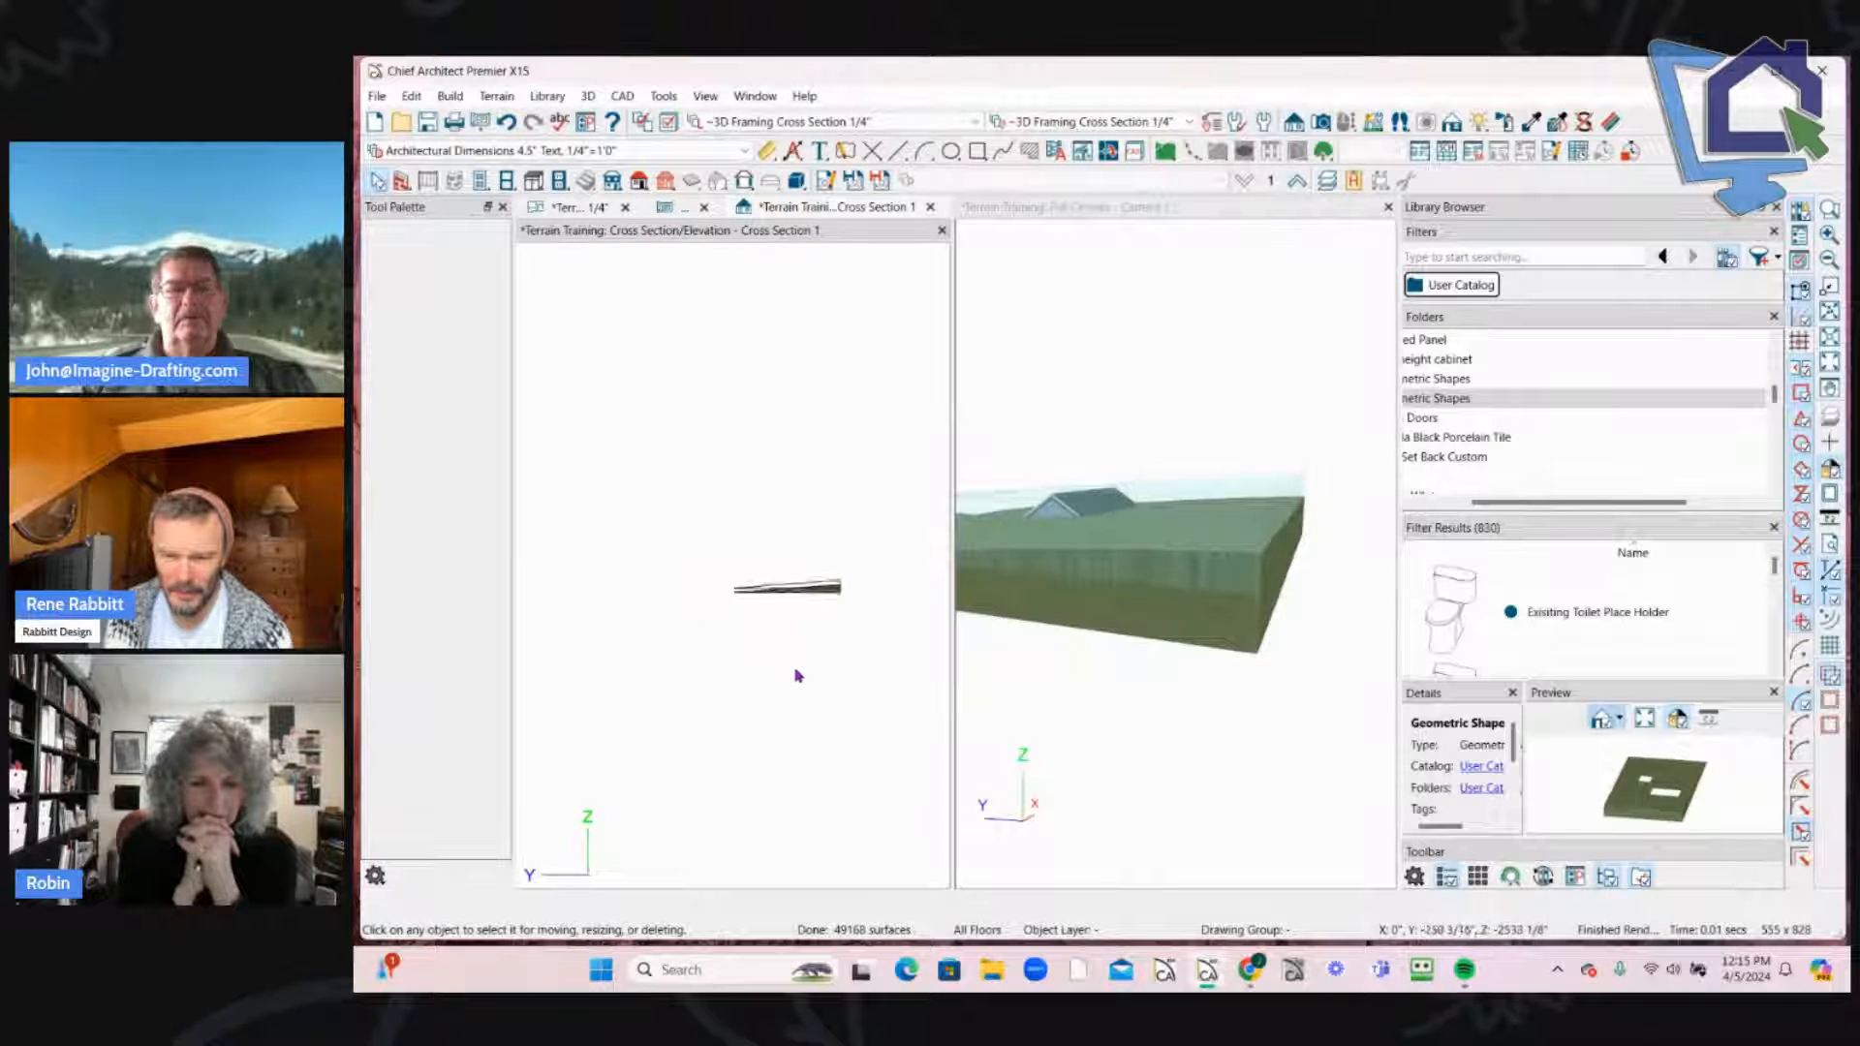
scroll(792, 659, up, 5)
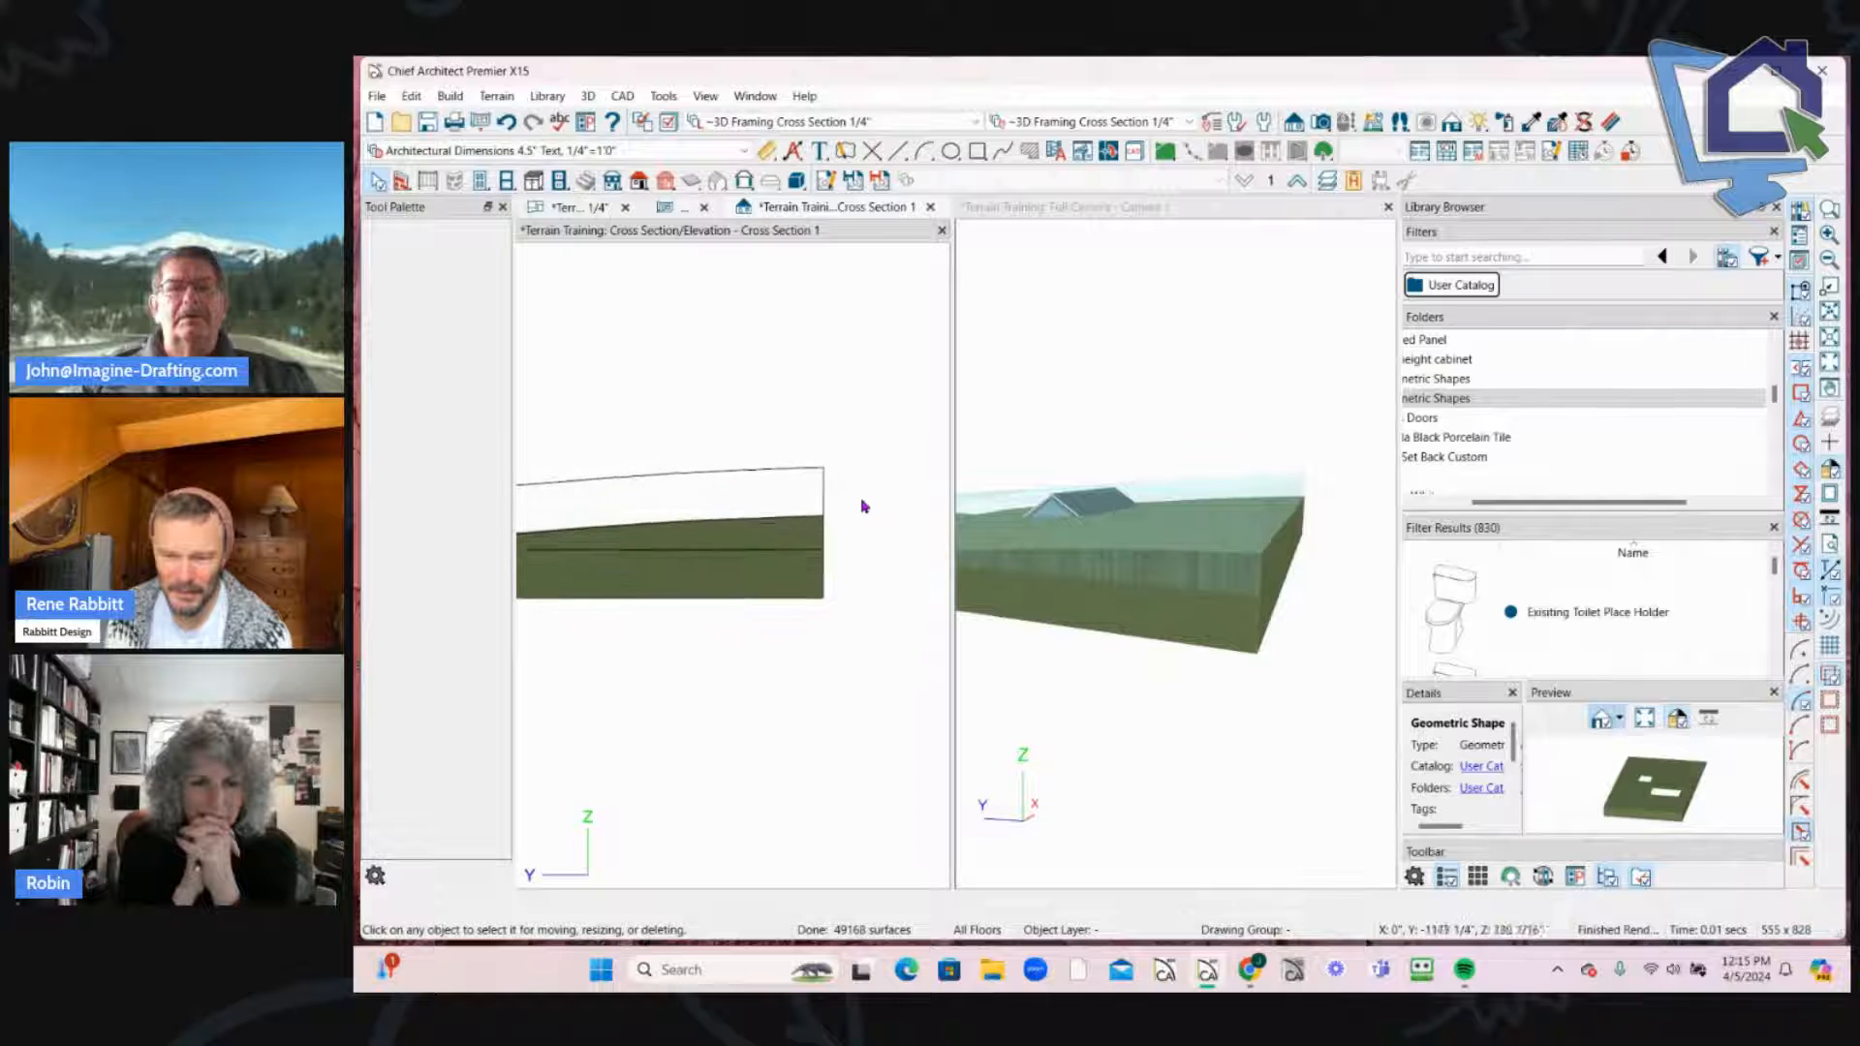
scroll(864, 506, up, 5)
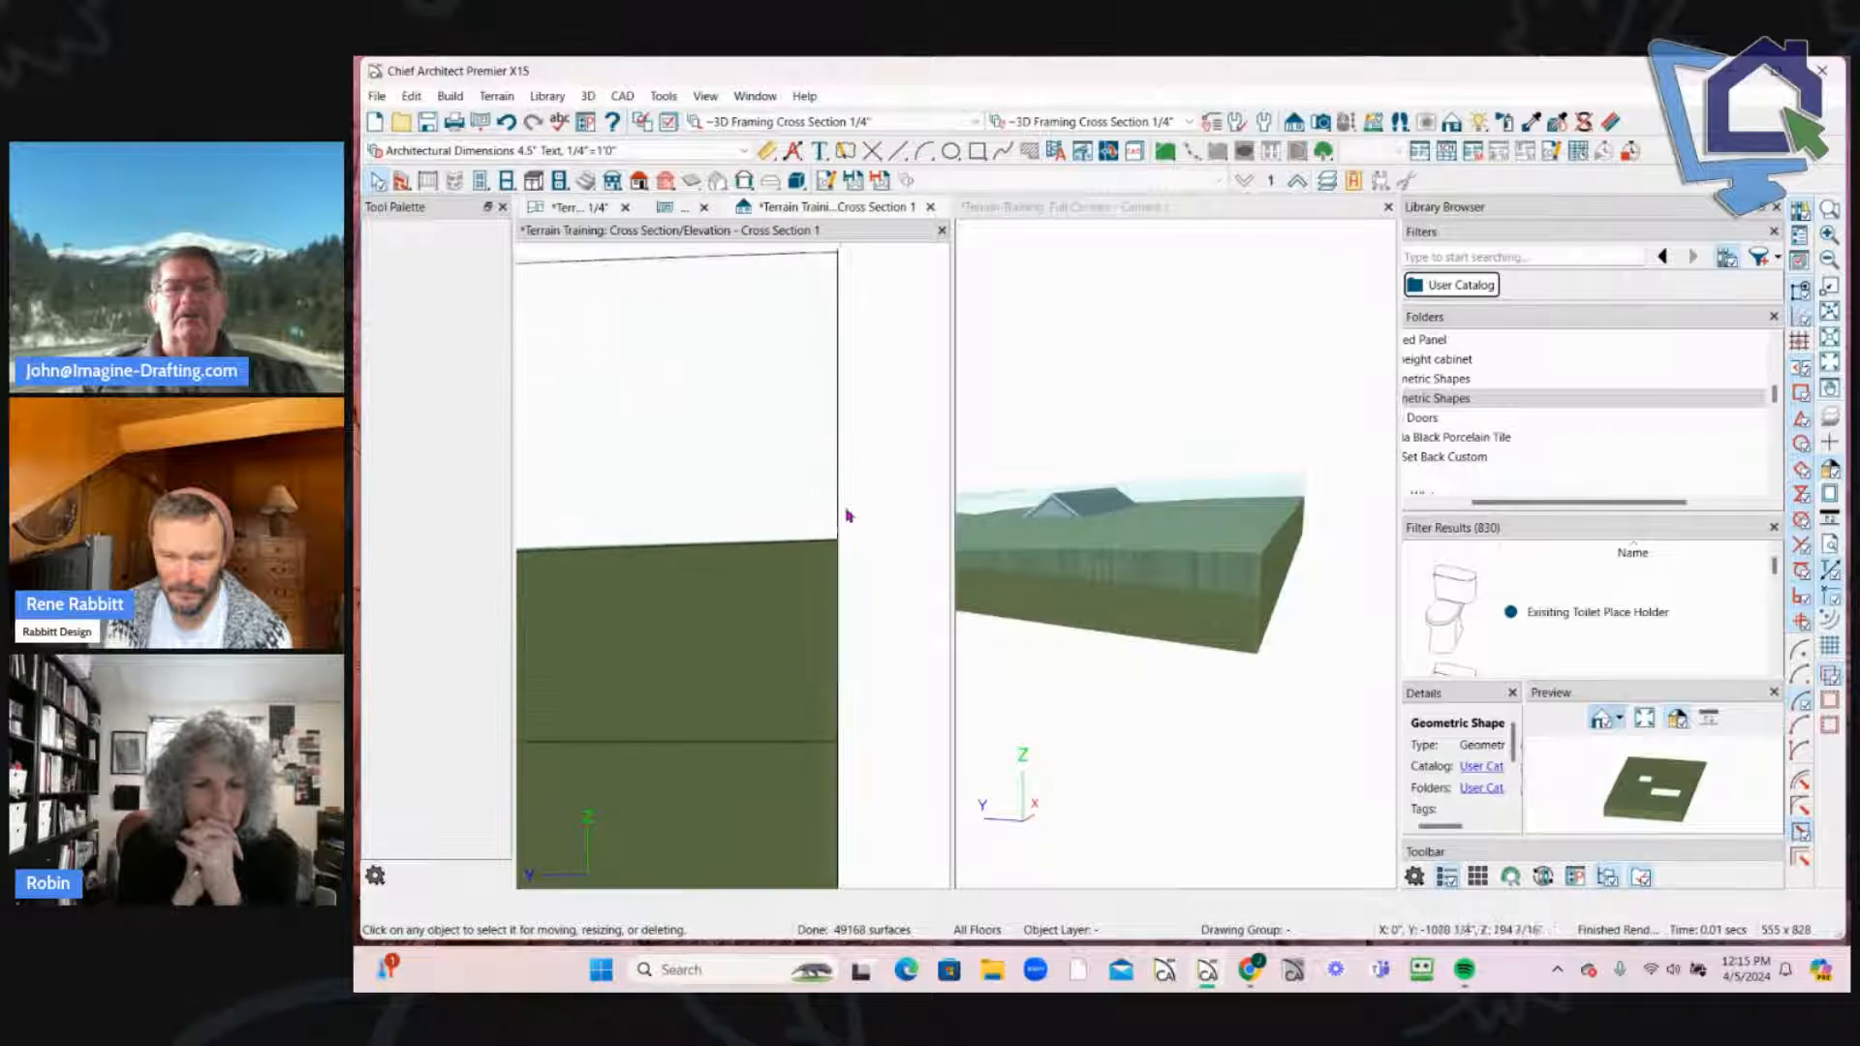
scroll(847, 515, down, 3)
key(r)
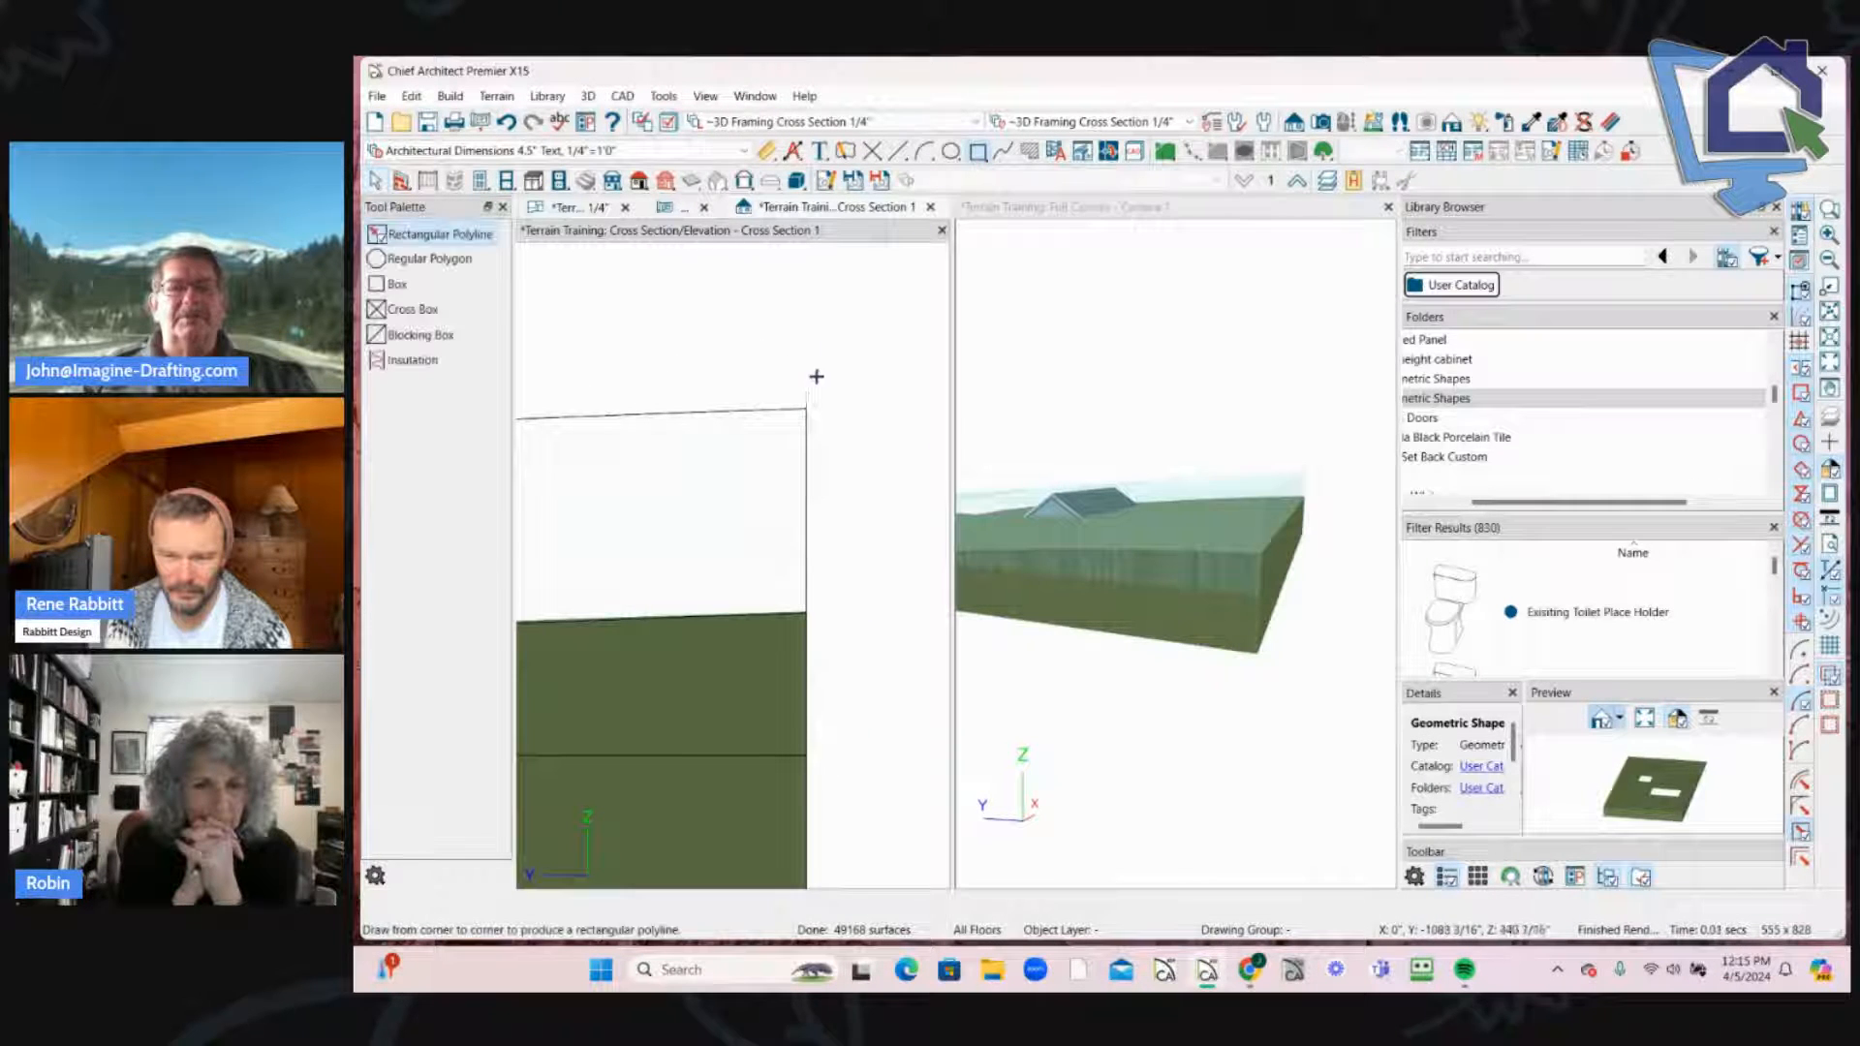
drag(814, 406, 890, 614)
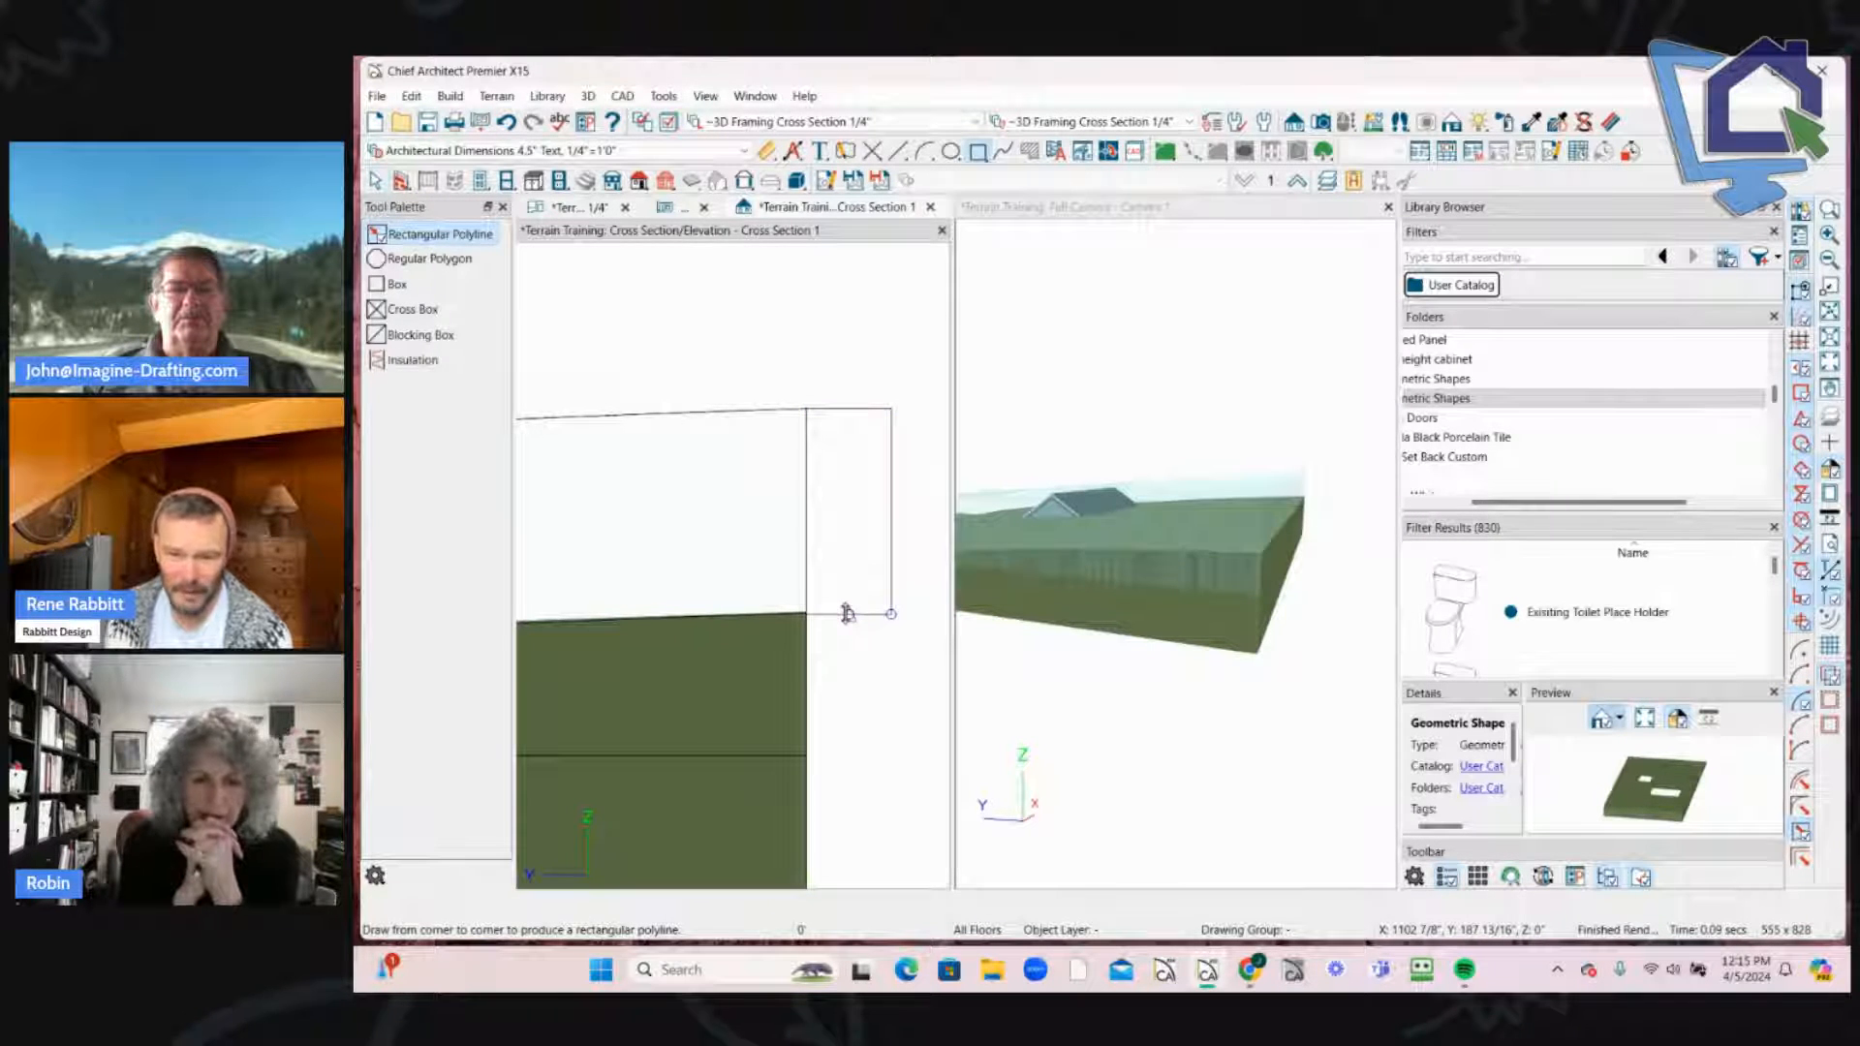
scroll(842, 628, up, 5)
click(679, 545)
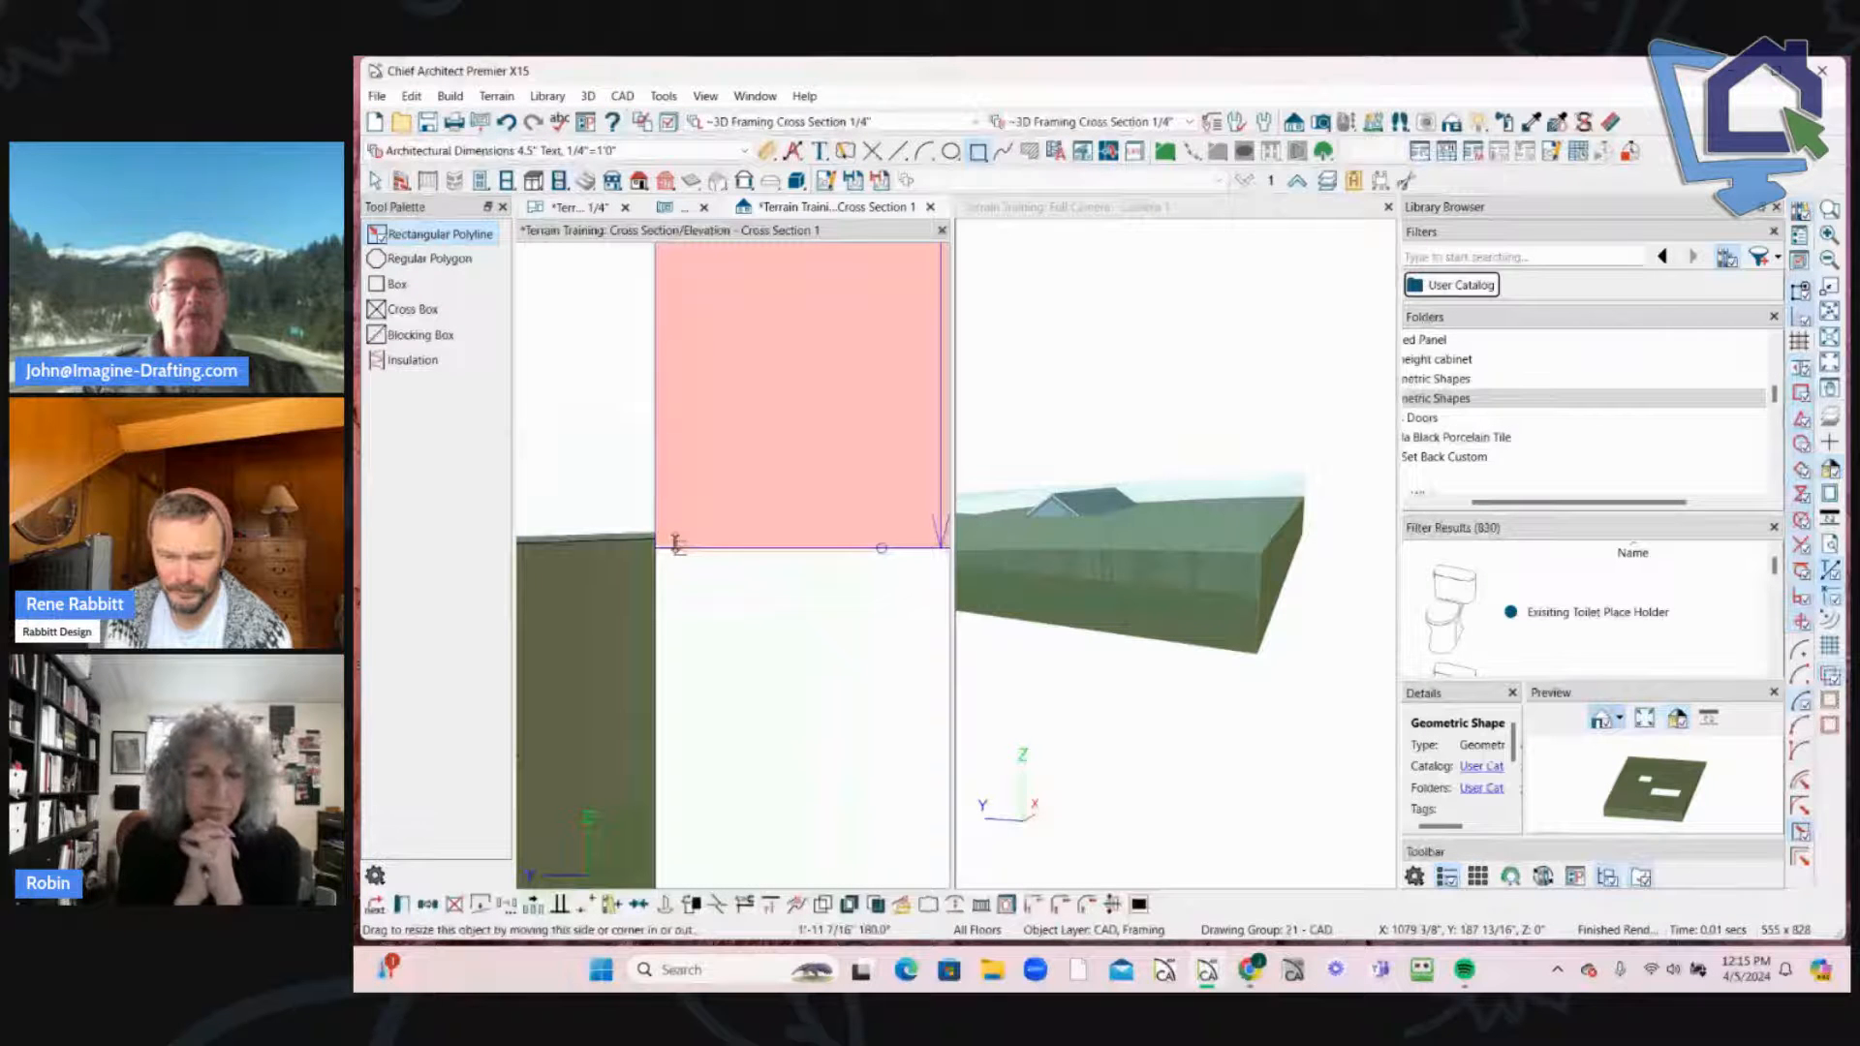
drag(680, 545, 679, 536)
Step: Copy the value of the gap rectangle's height dimension
scroll(768, 577, down, 3)
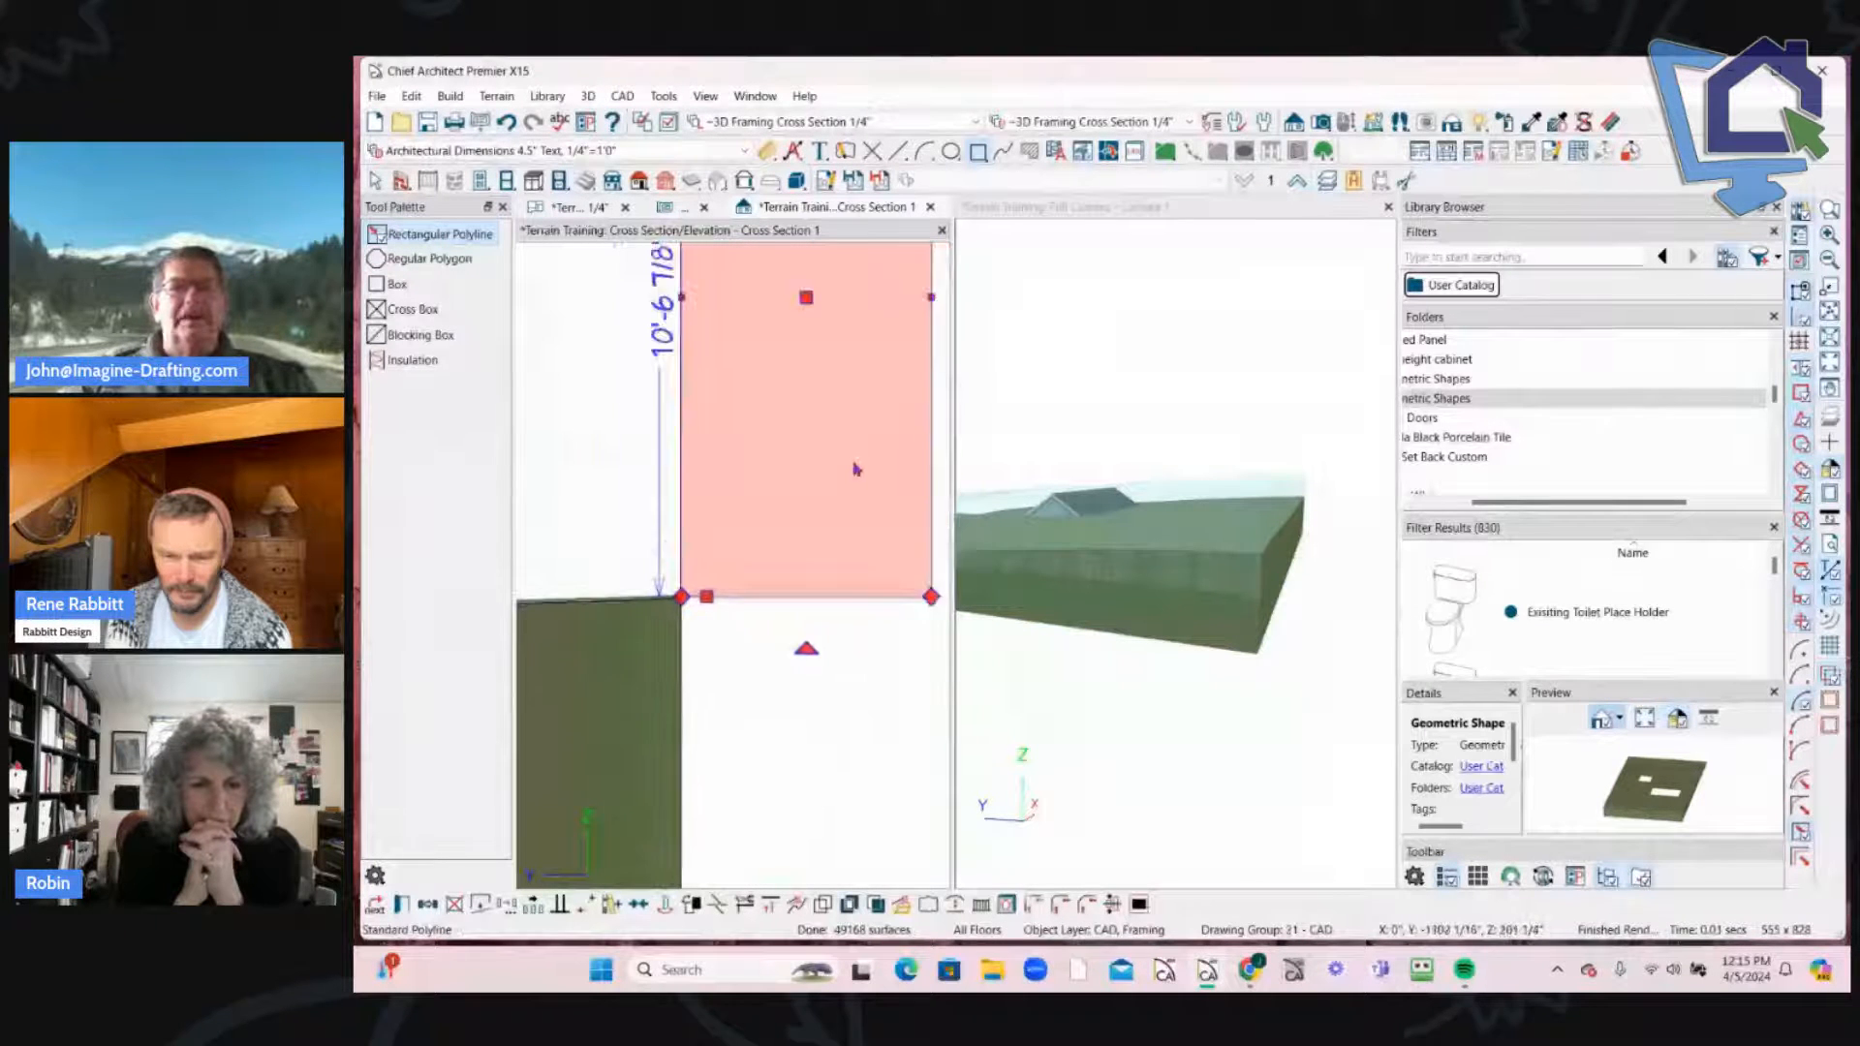
click(675, 482)
right_click(809, 475)
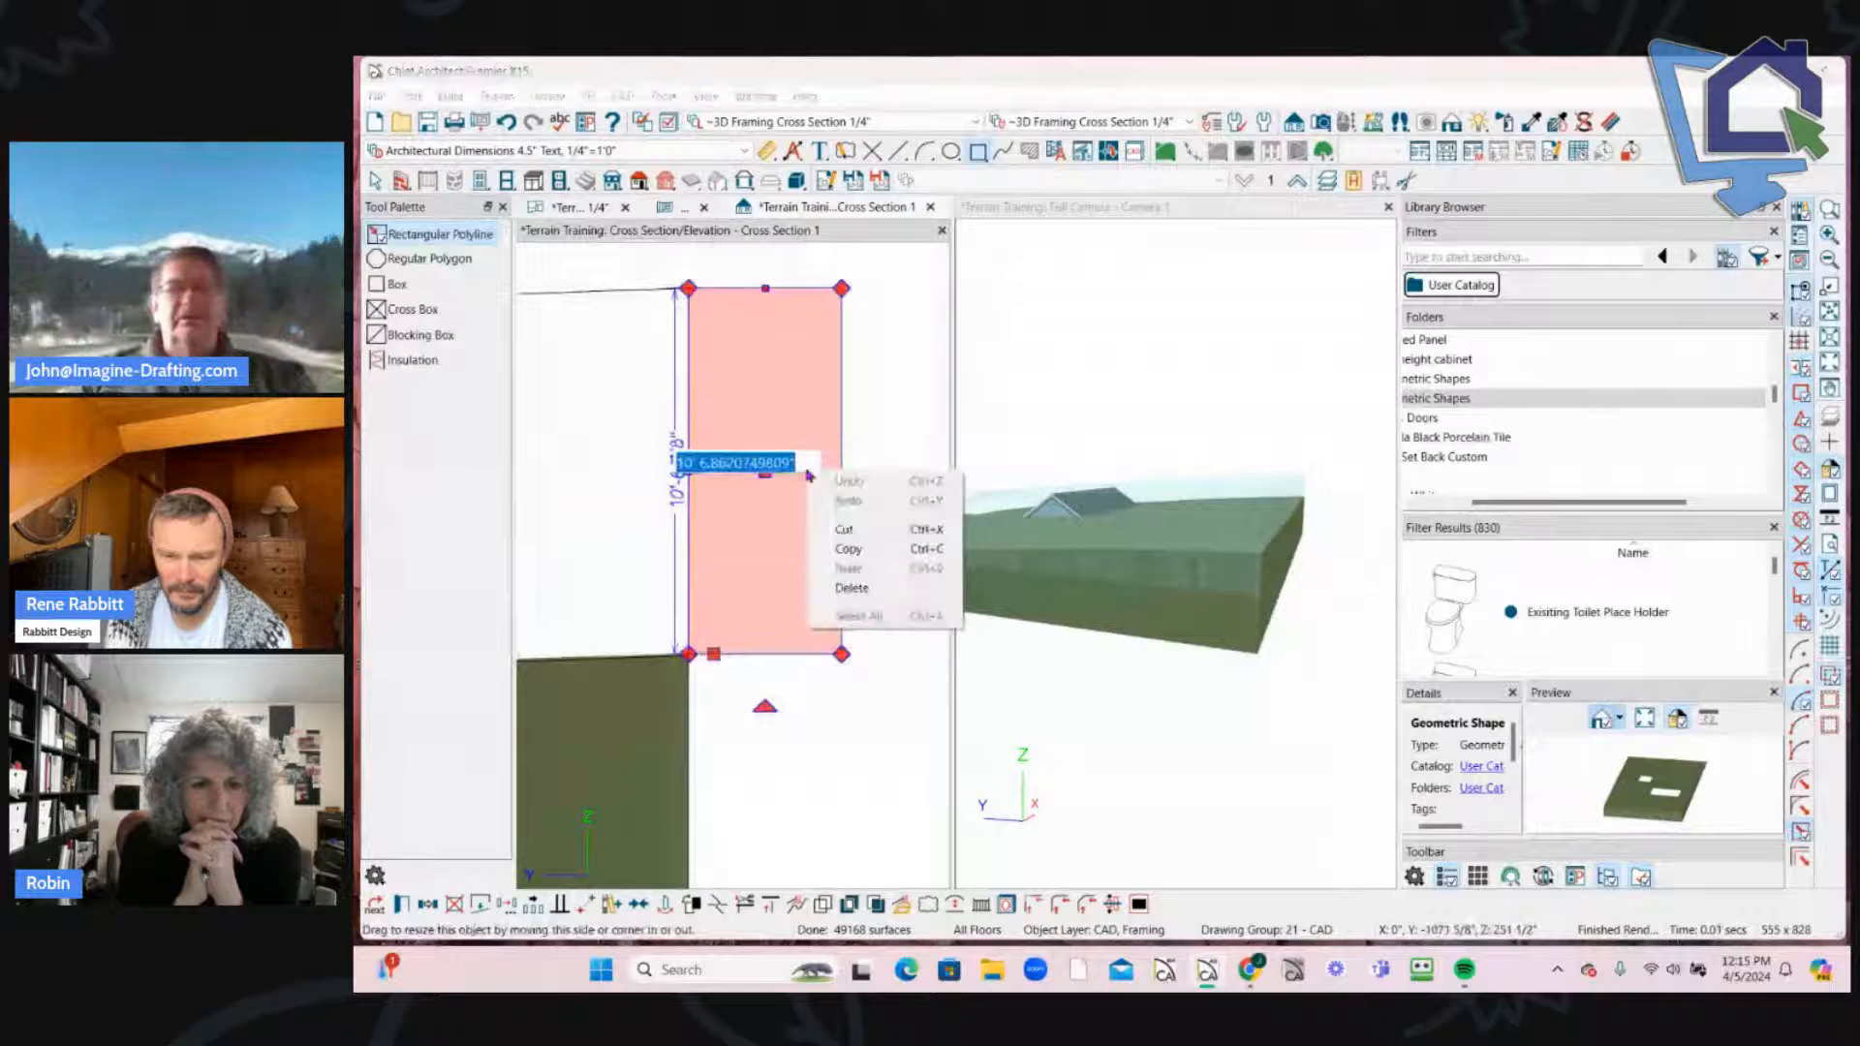
click(867, 551)
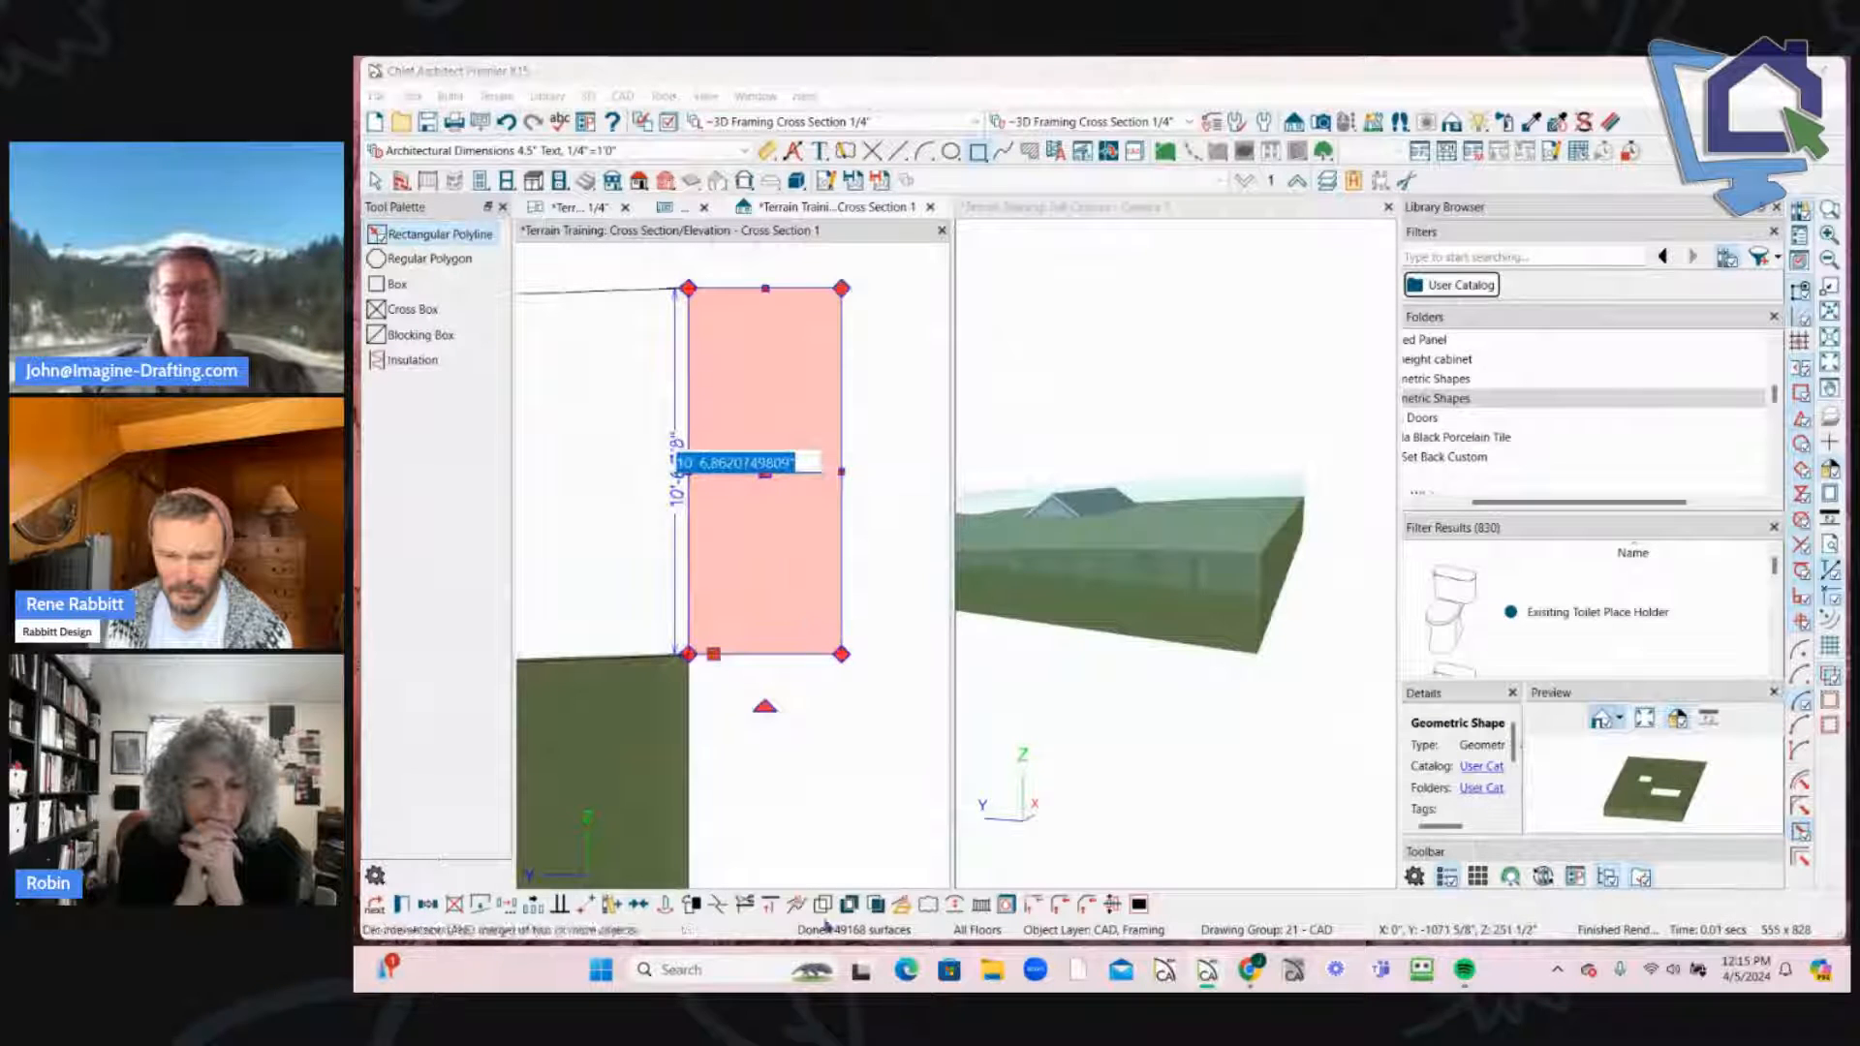
Step: Lower the glass terrain symbol by the copied 10'-6 7/8", using a negative Z Delta relative to itself
click(1232, 514)
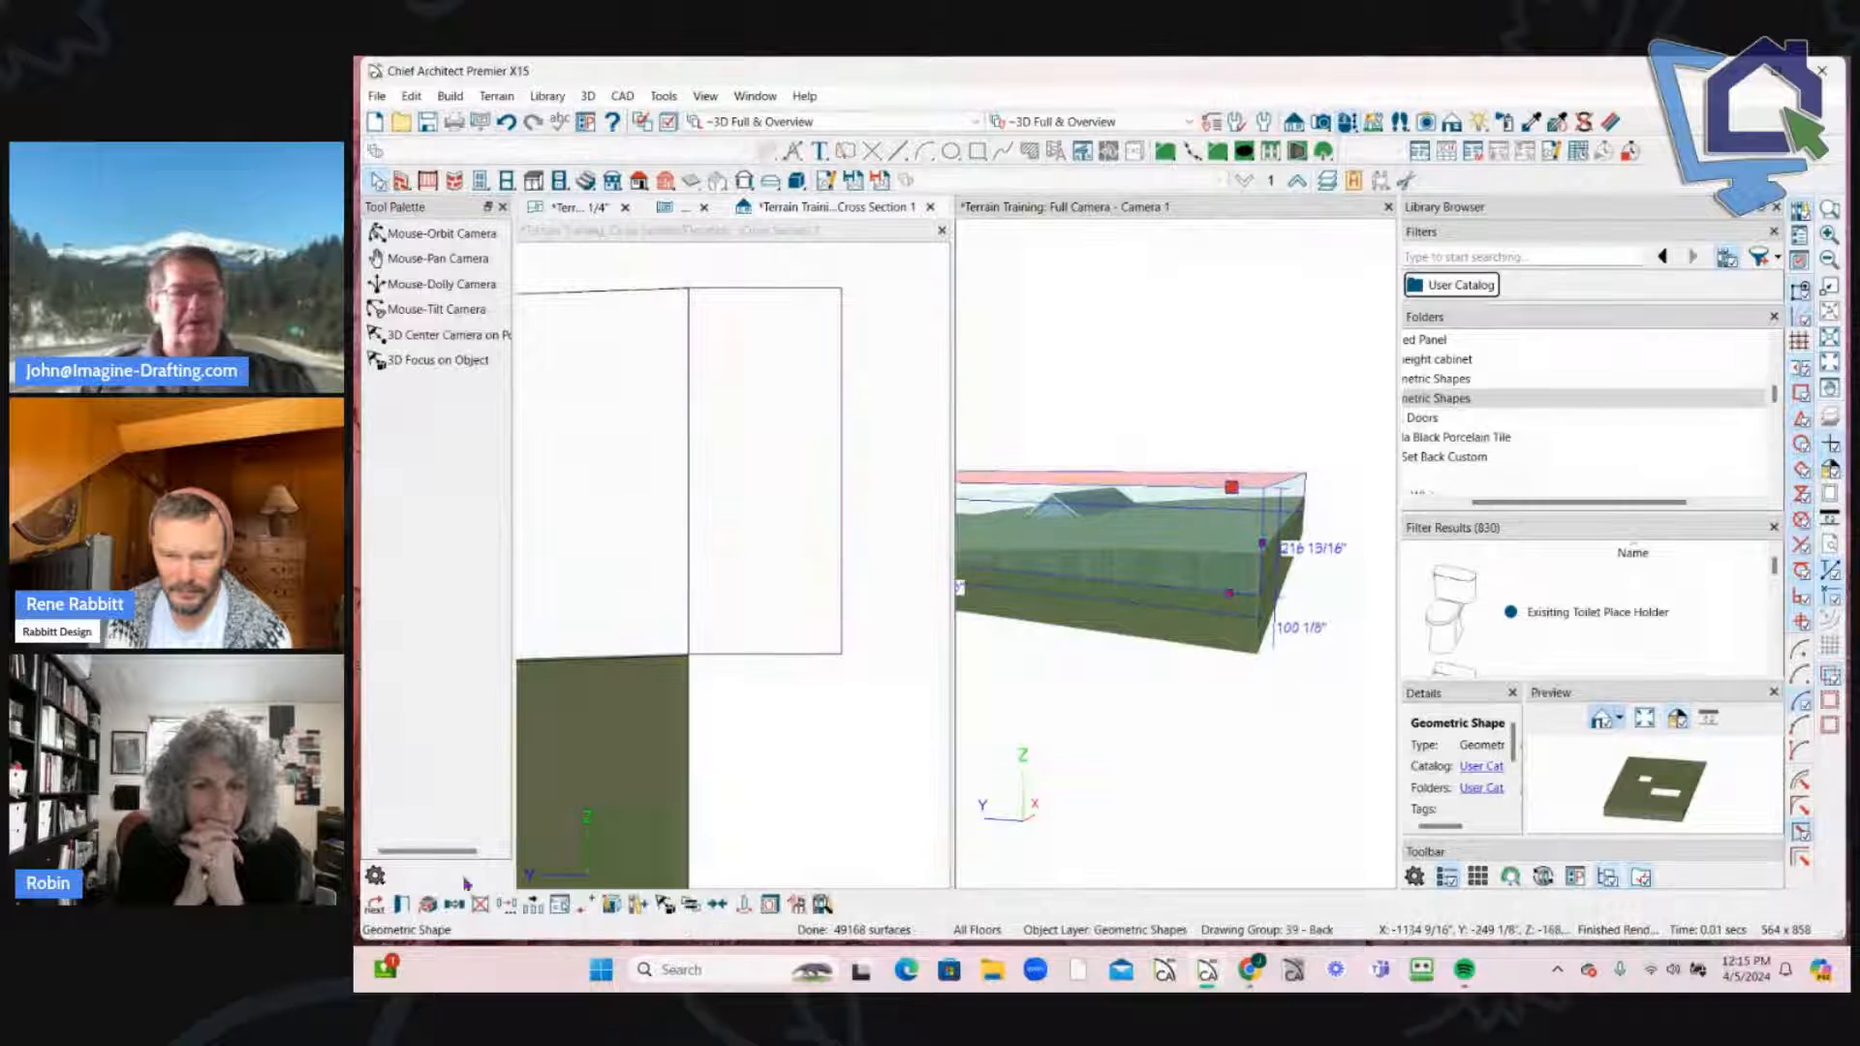
click(510, 907)
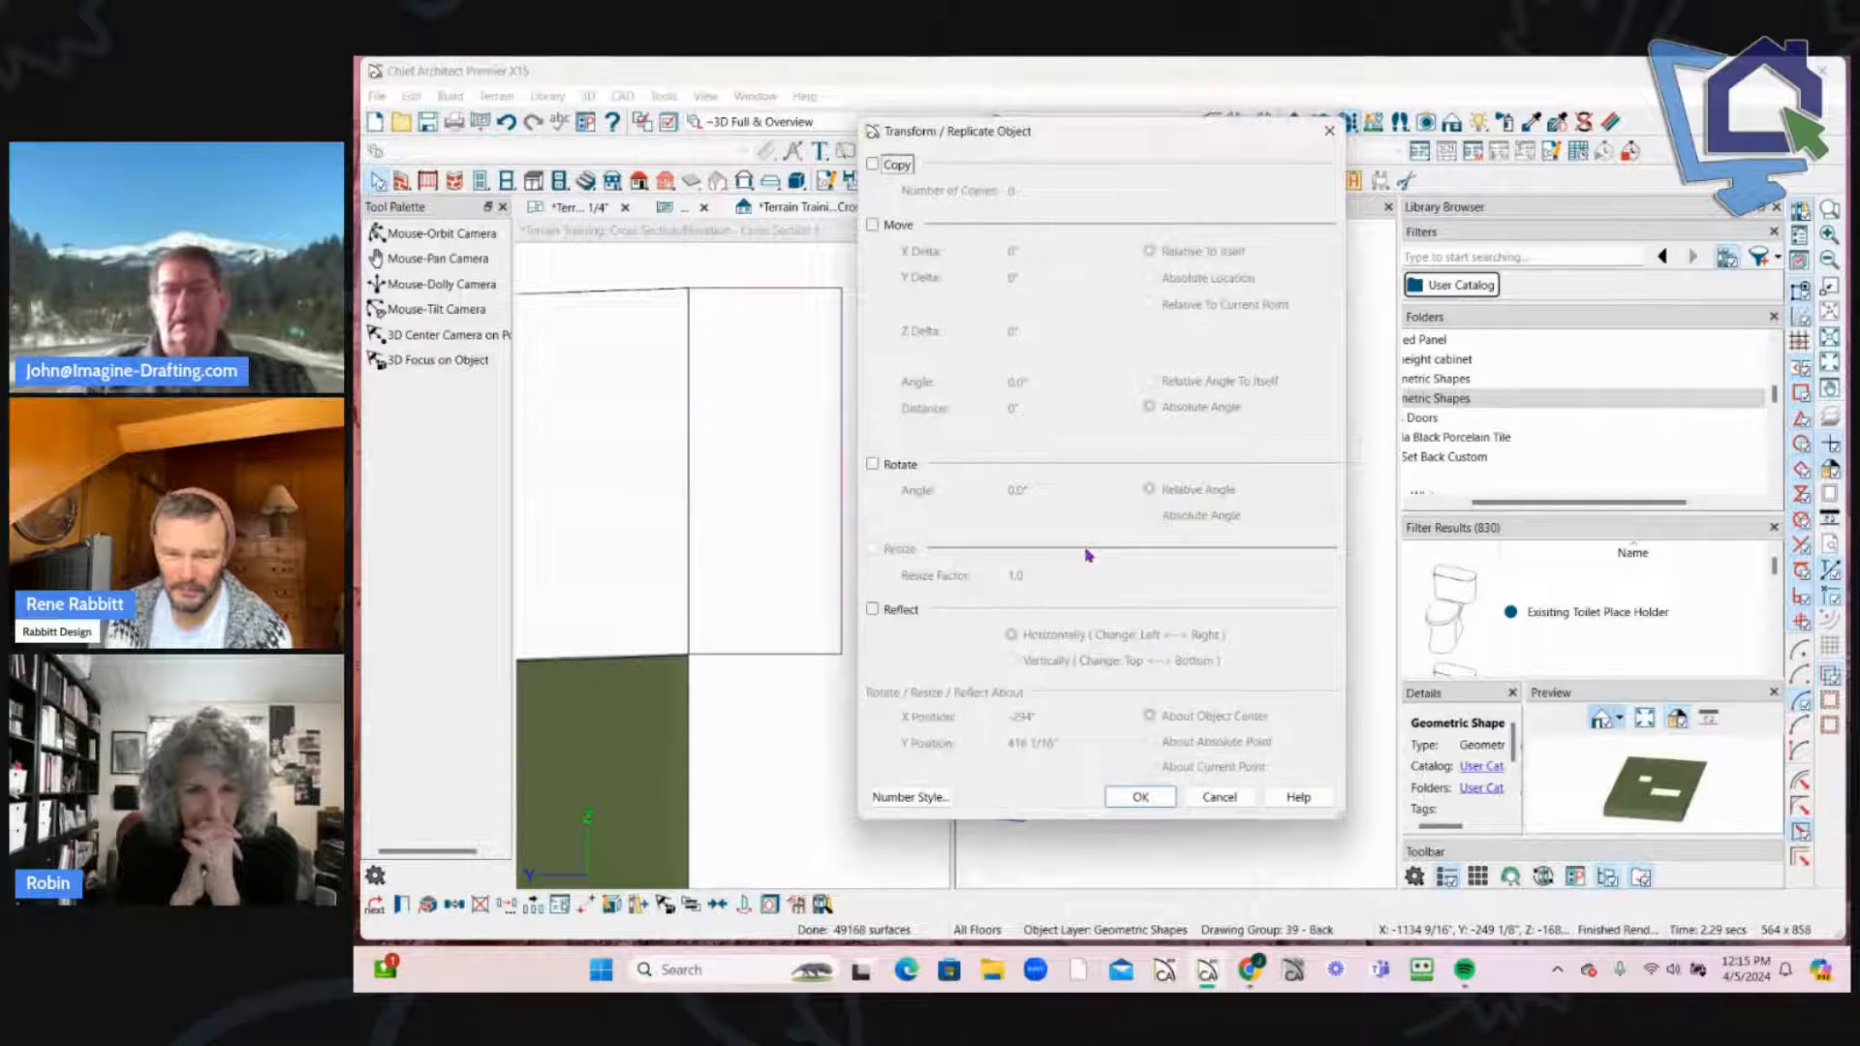
click(872, 224)
right_click(1047, 339)
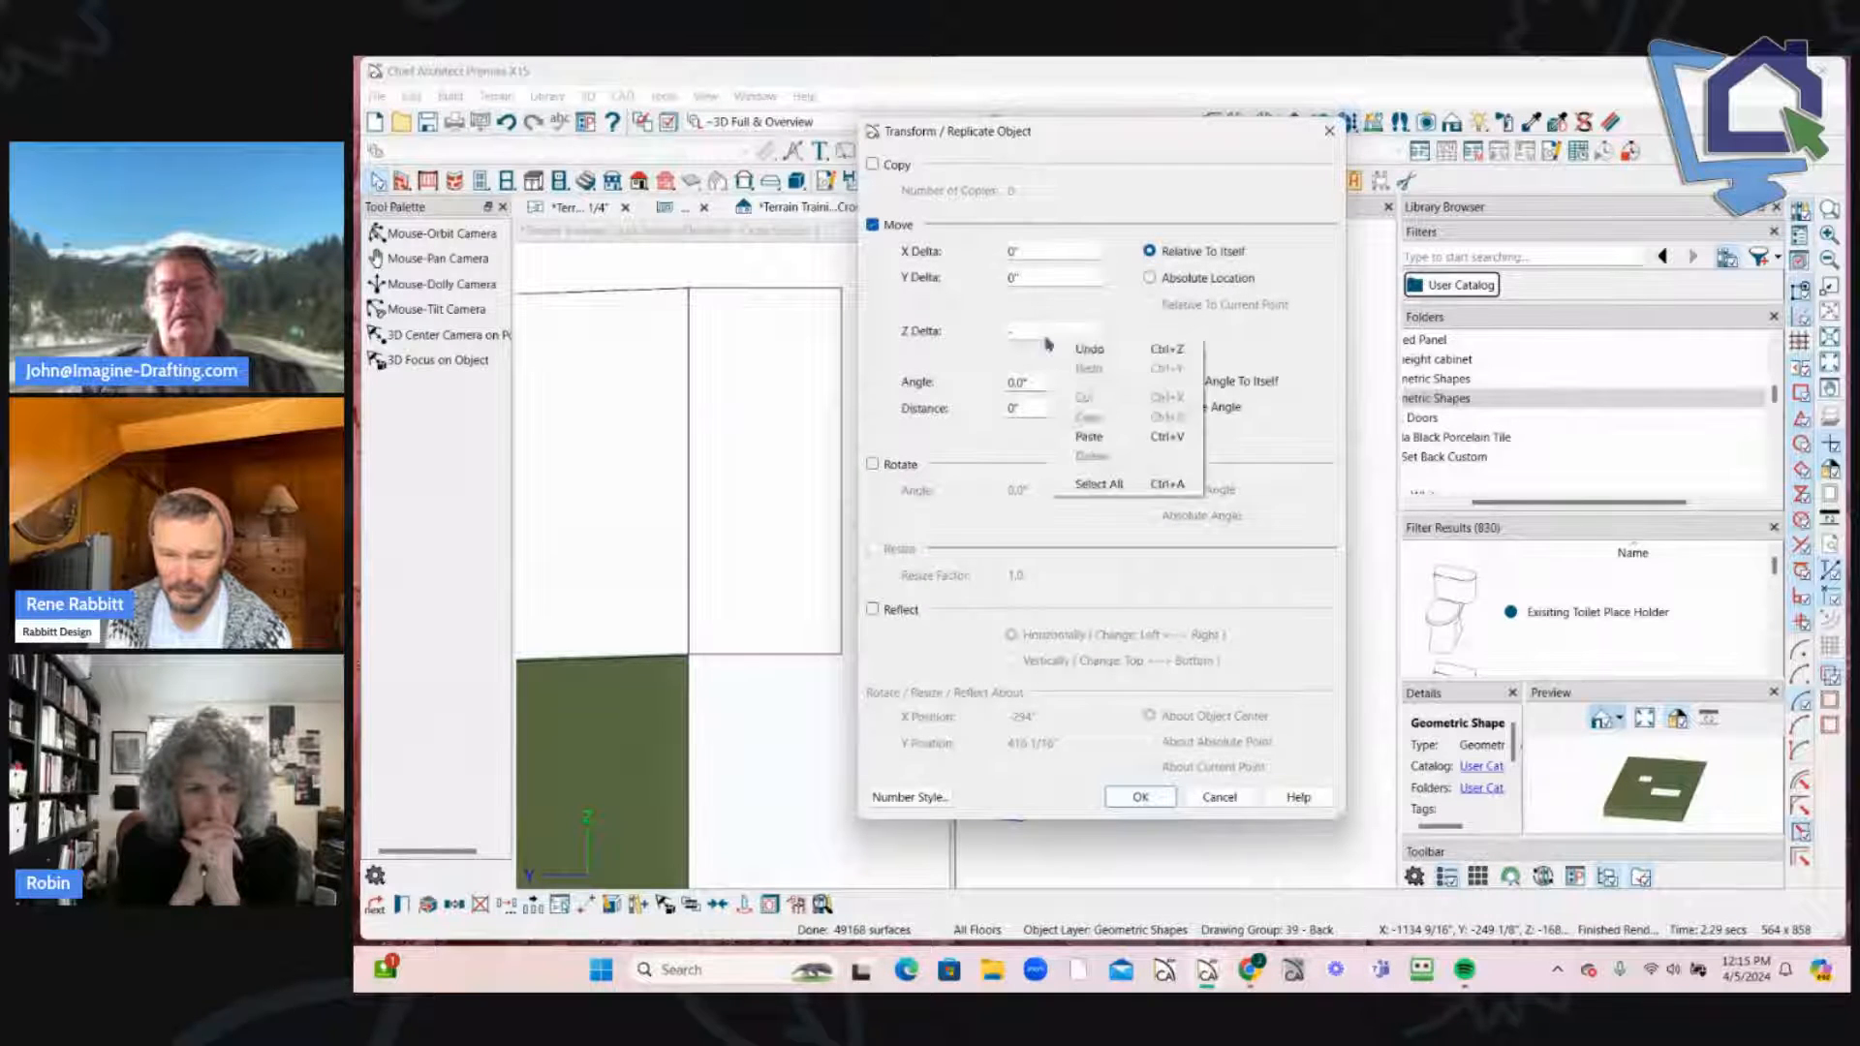
click(1089, 437)
click(1143, 798)
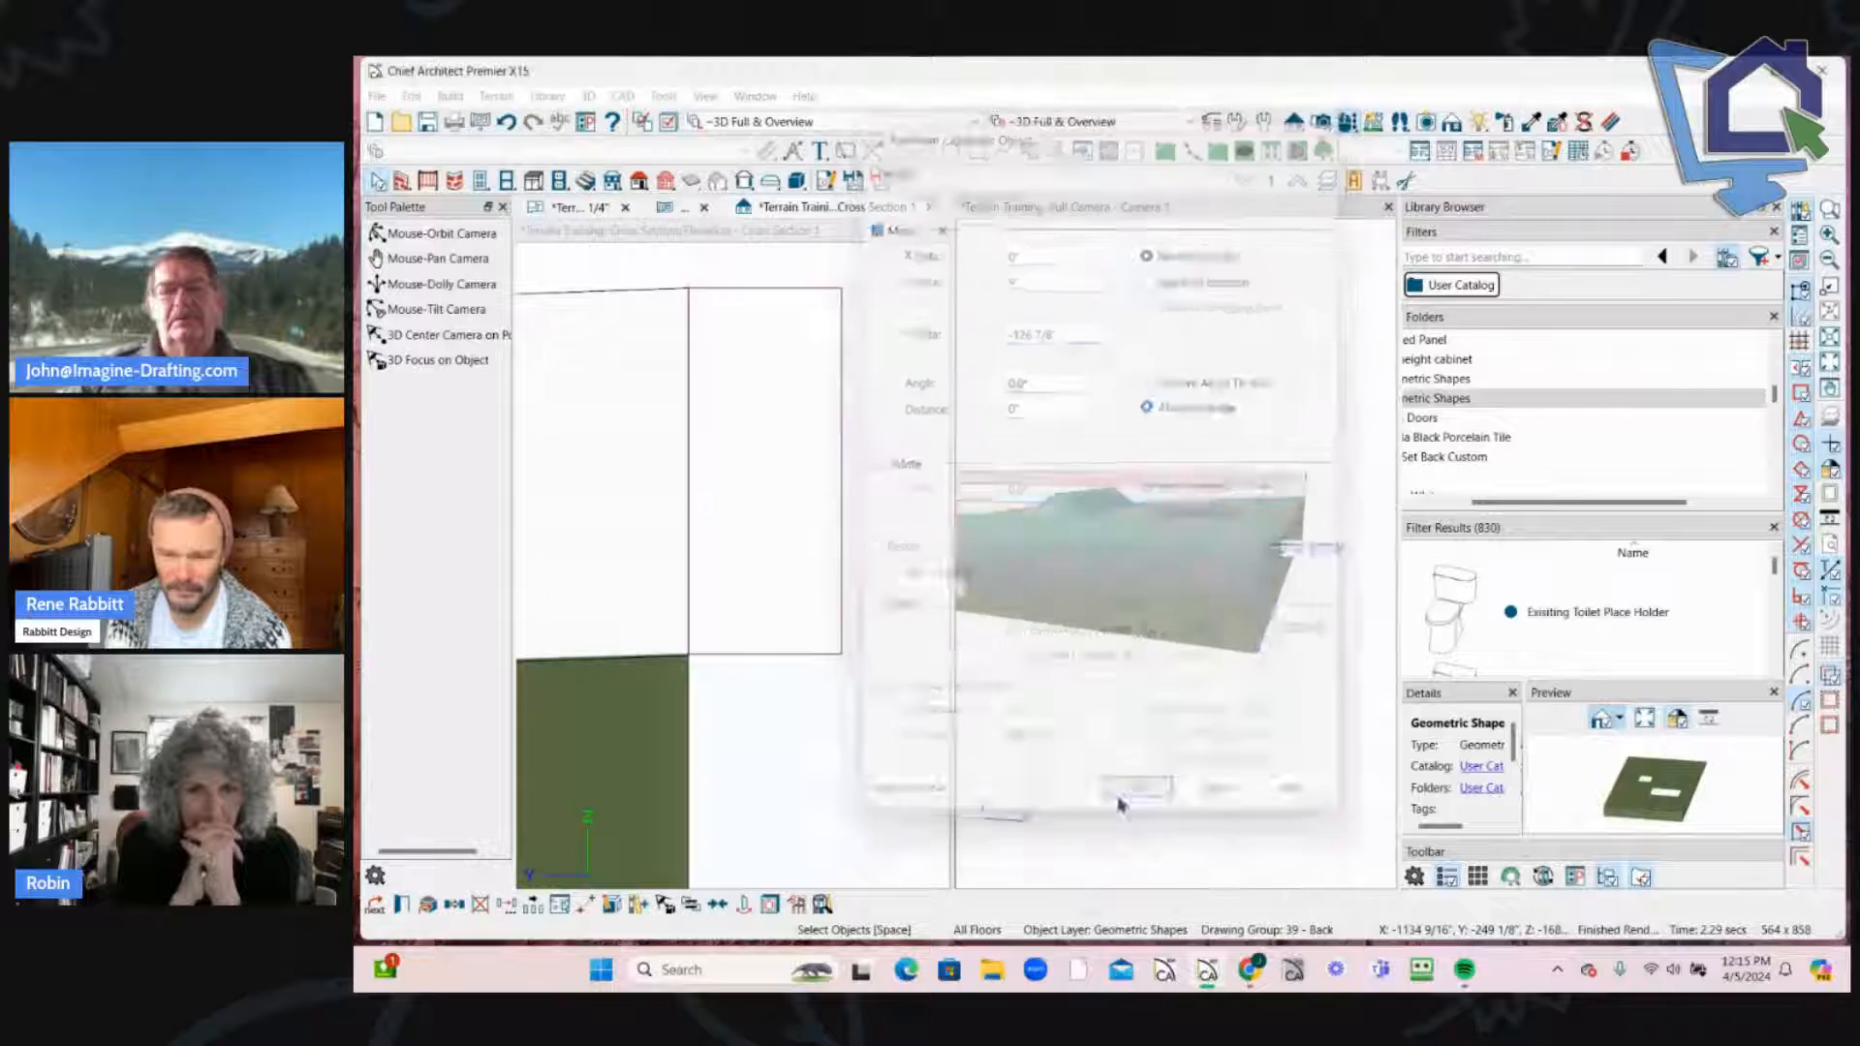
mouse_move(1292, 635)
middle_down()
mouse_move(1124, 656)
mouse_move(1247, 602)
mouse_move(1277, 612)
middle_up()
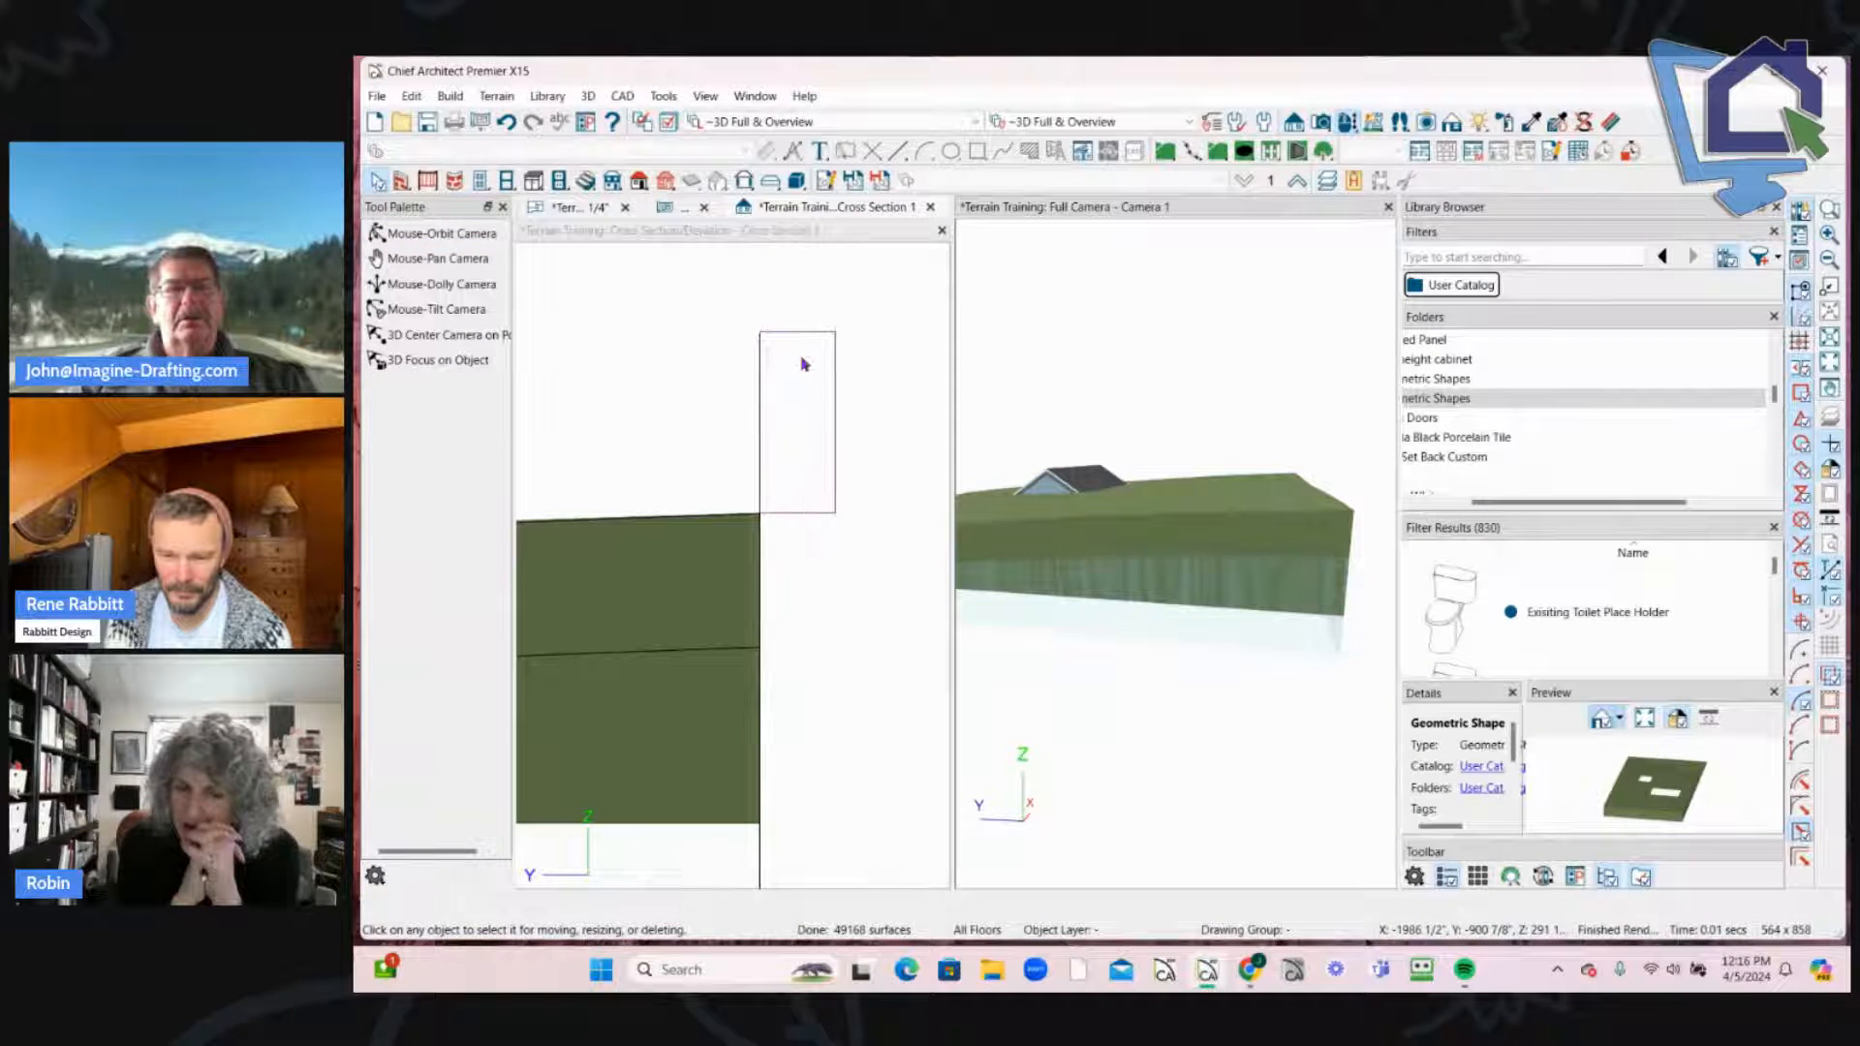
Step: Resize the measuring rectangle to span from the original terrain's top to the lowered glass symbol's top
click(802, 330)
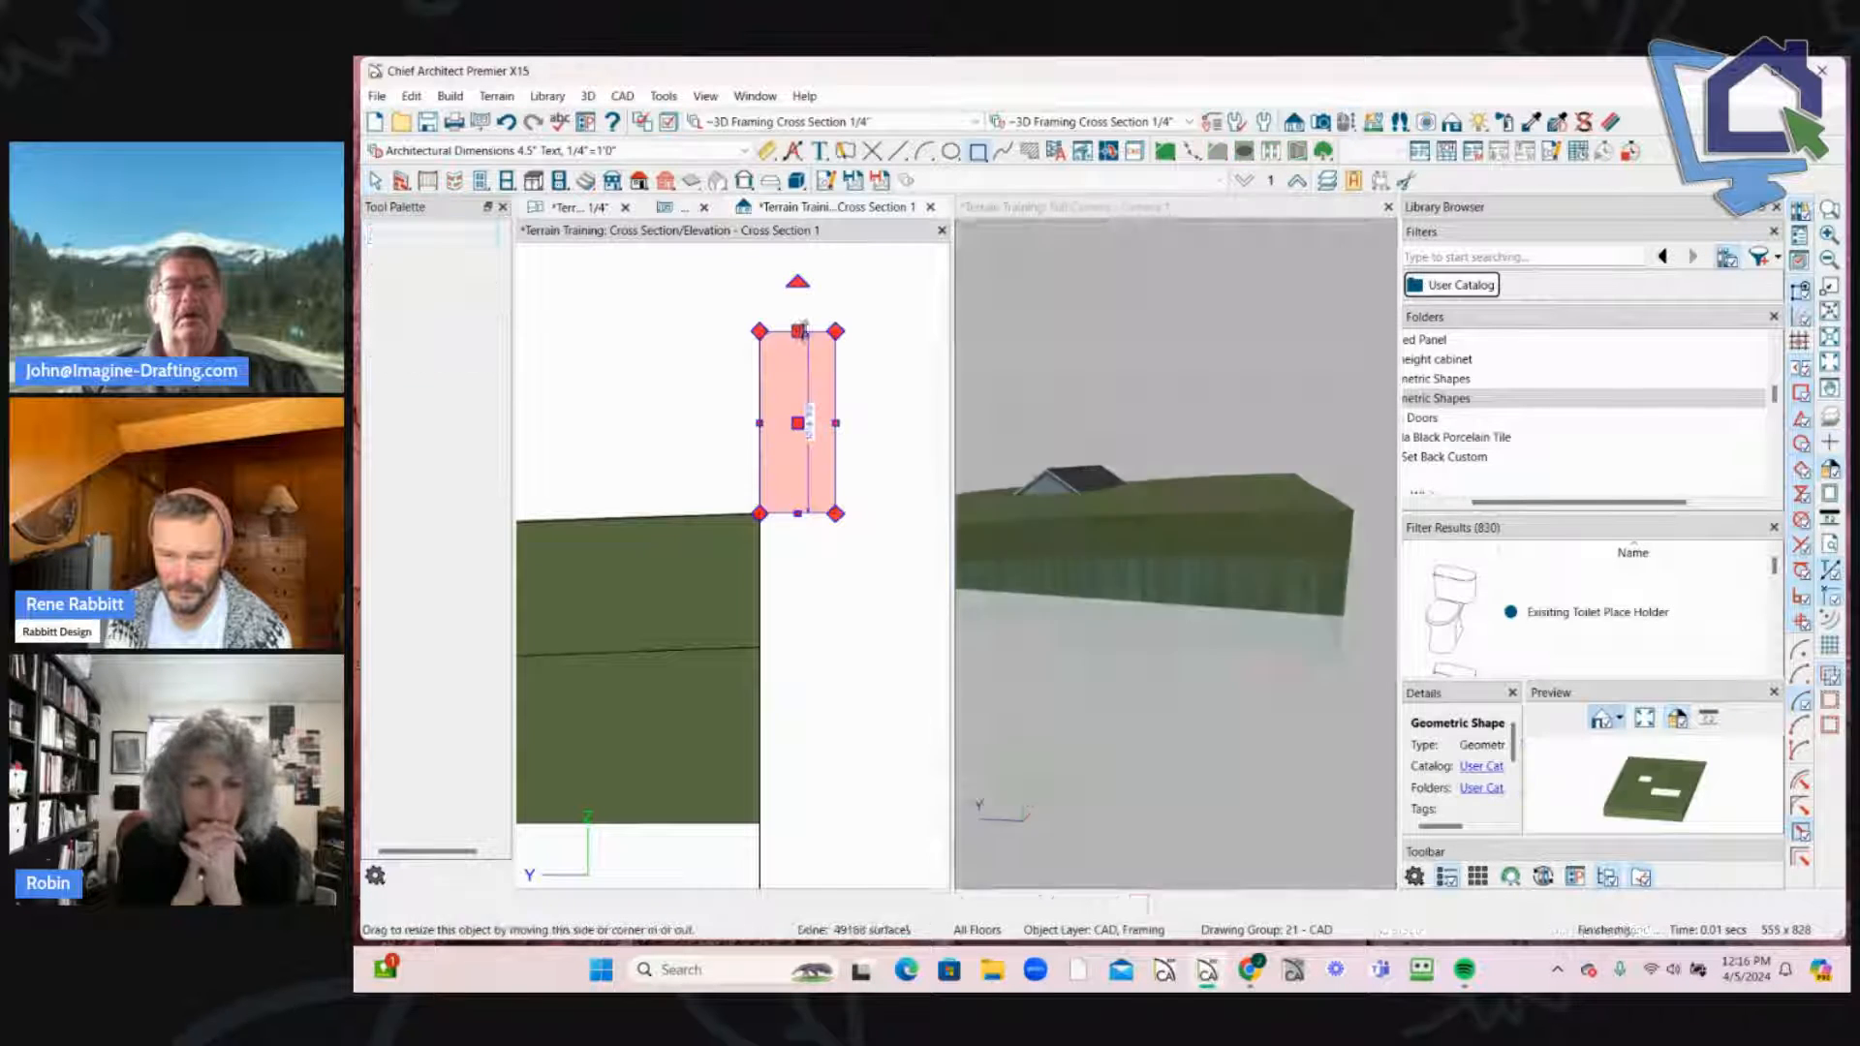
drag(739, 642, 746, 652)
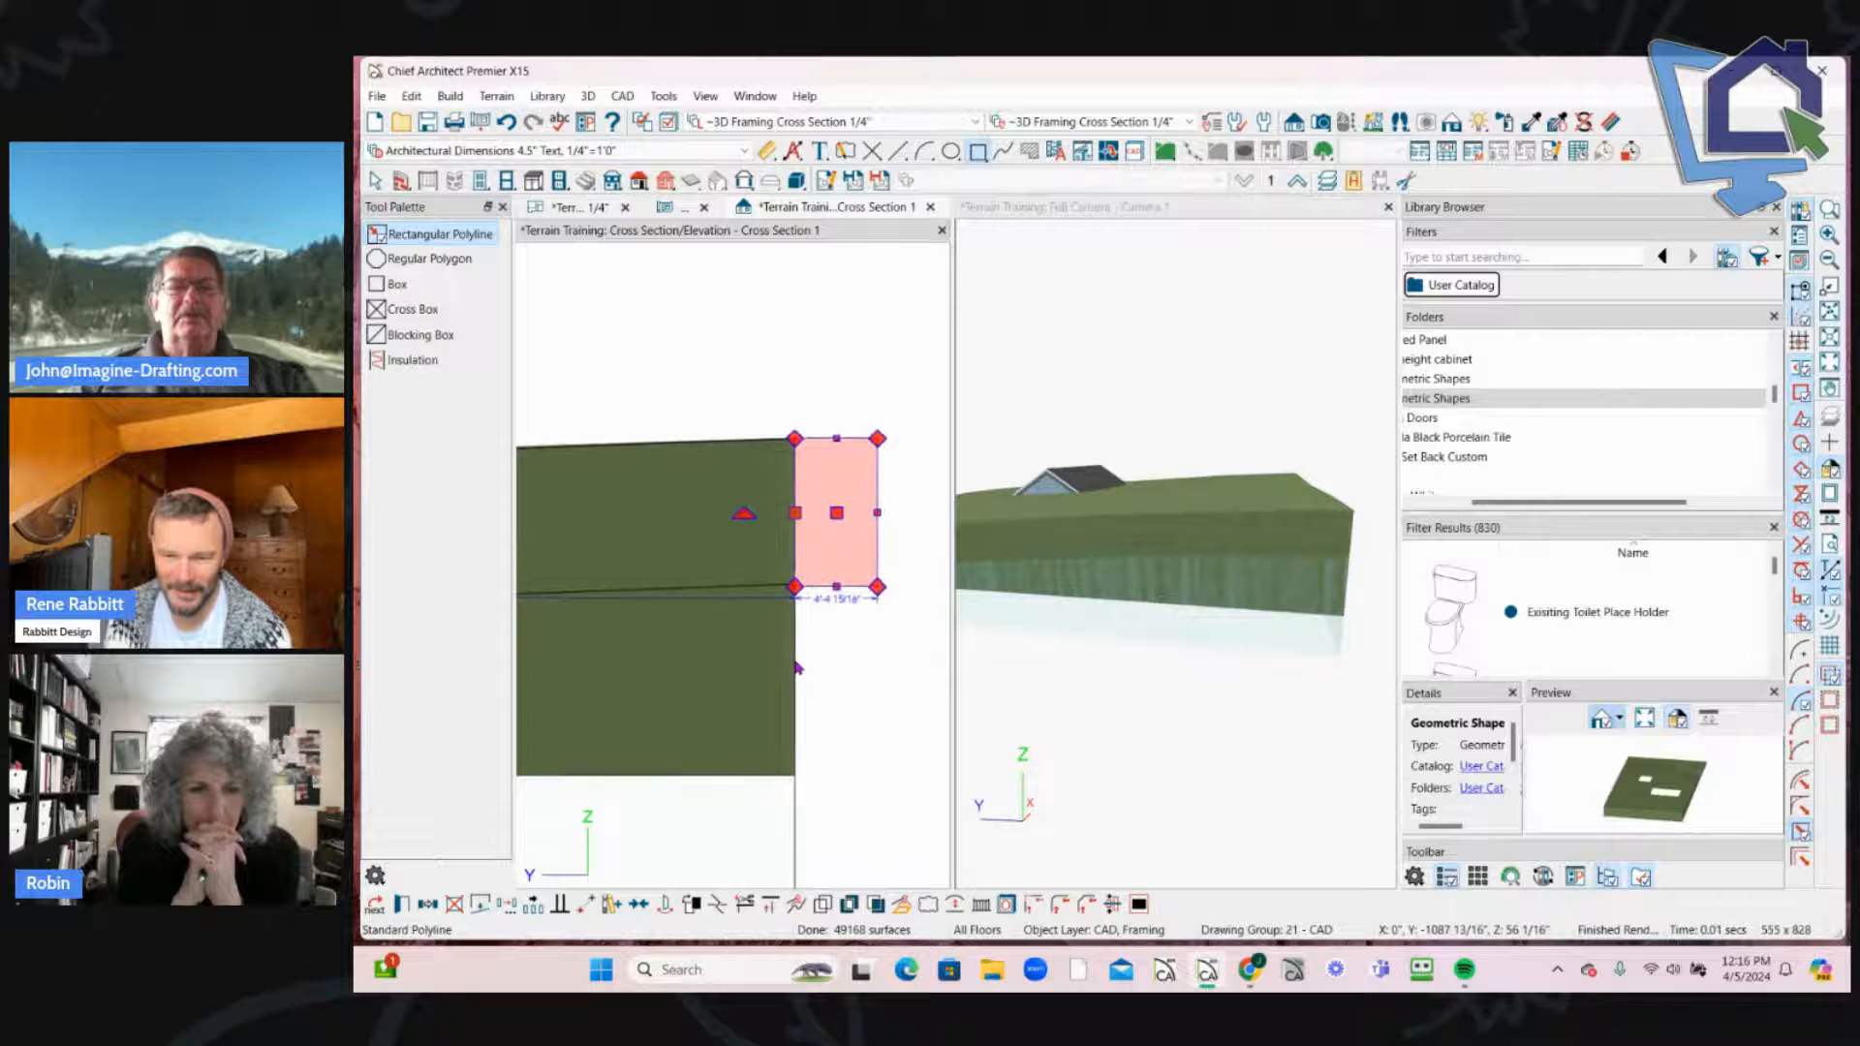
click(810, 765)
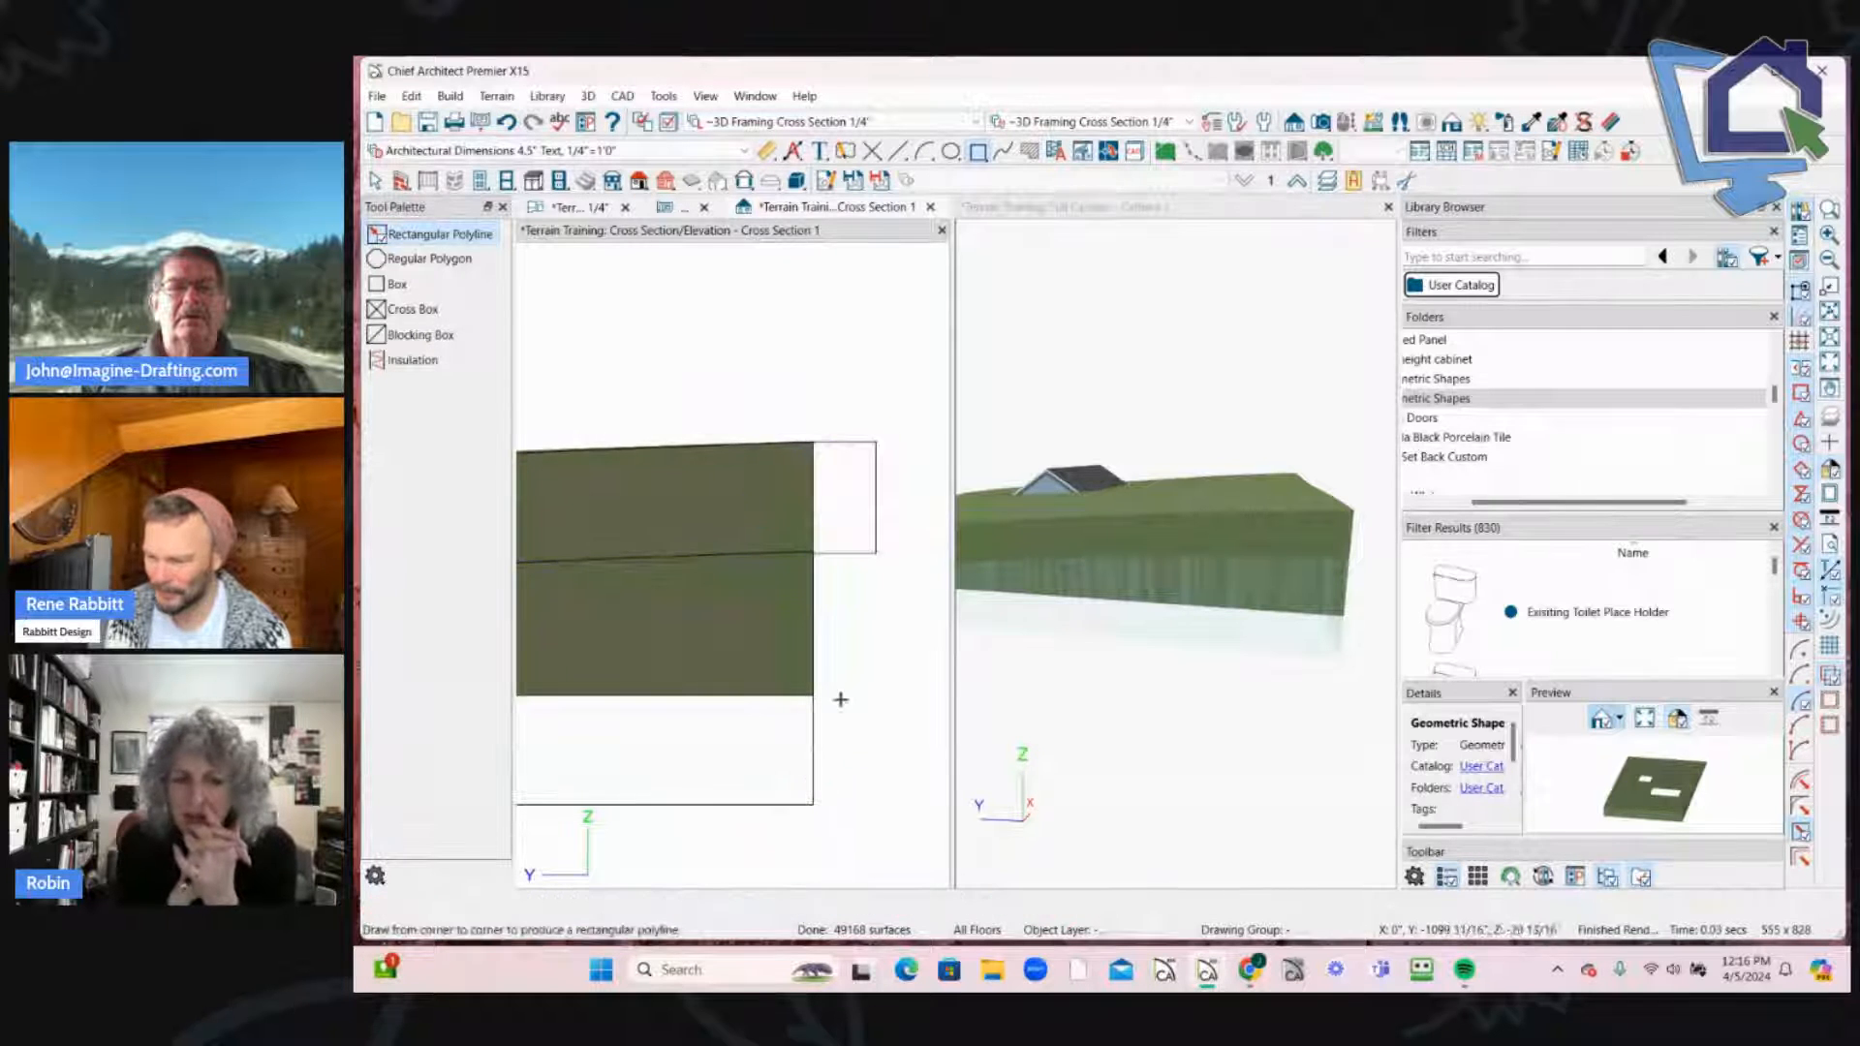
Step: Move the glass symbol point to point from its lower corner to the original terrain's lower corner, and remove the measuring rectangle
click(790, 721)
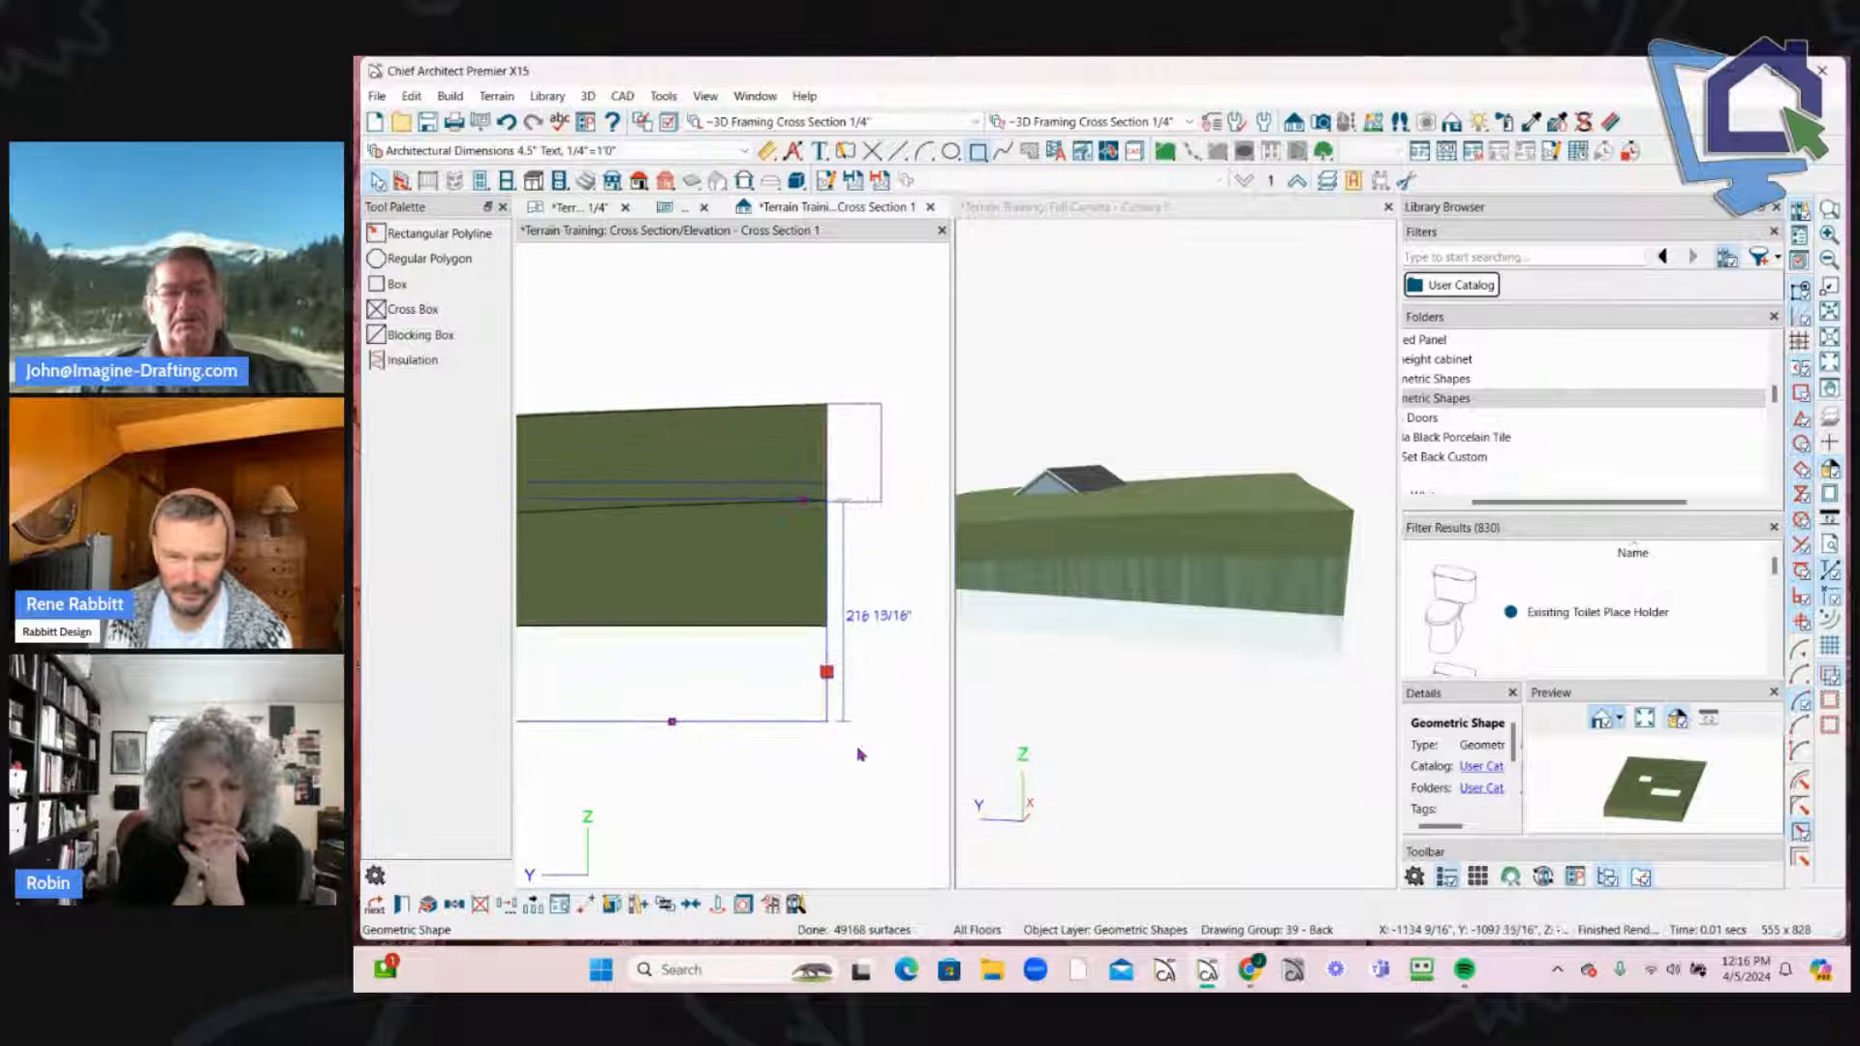
key(d)
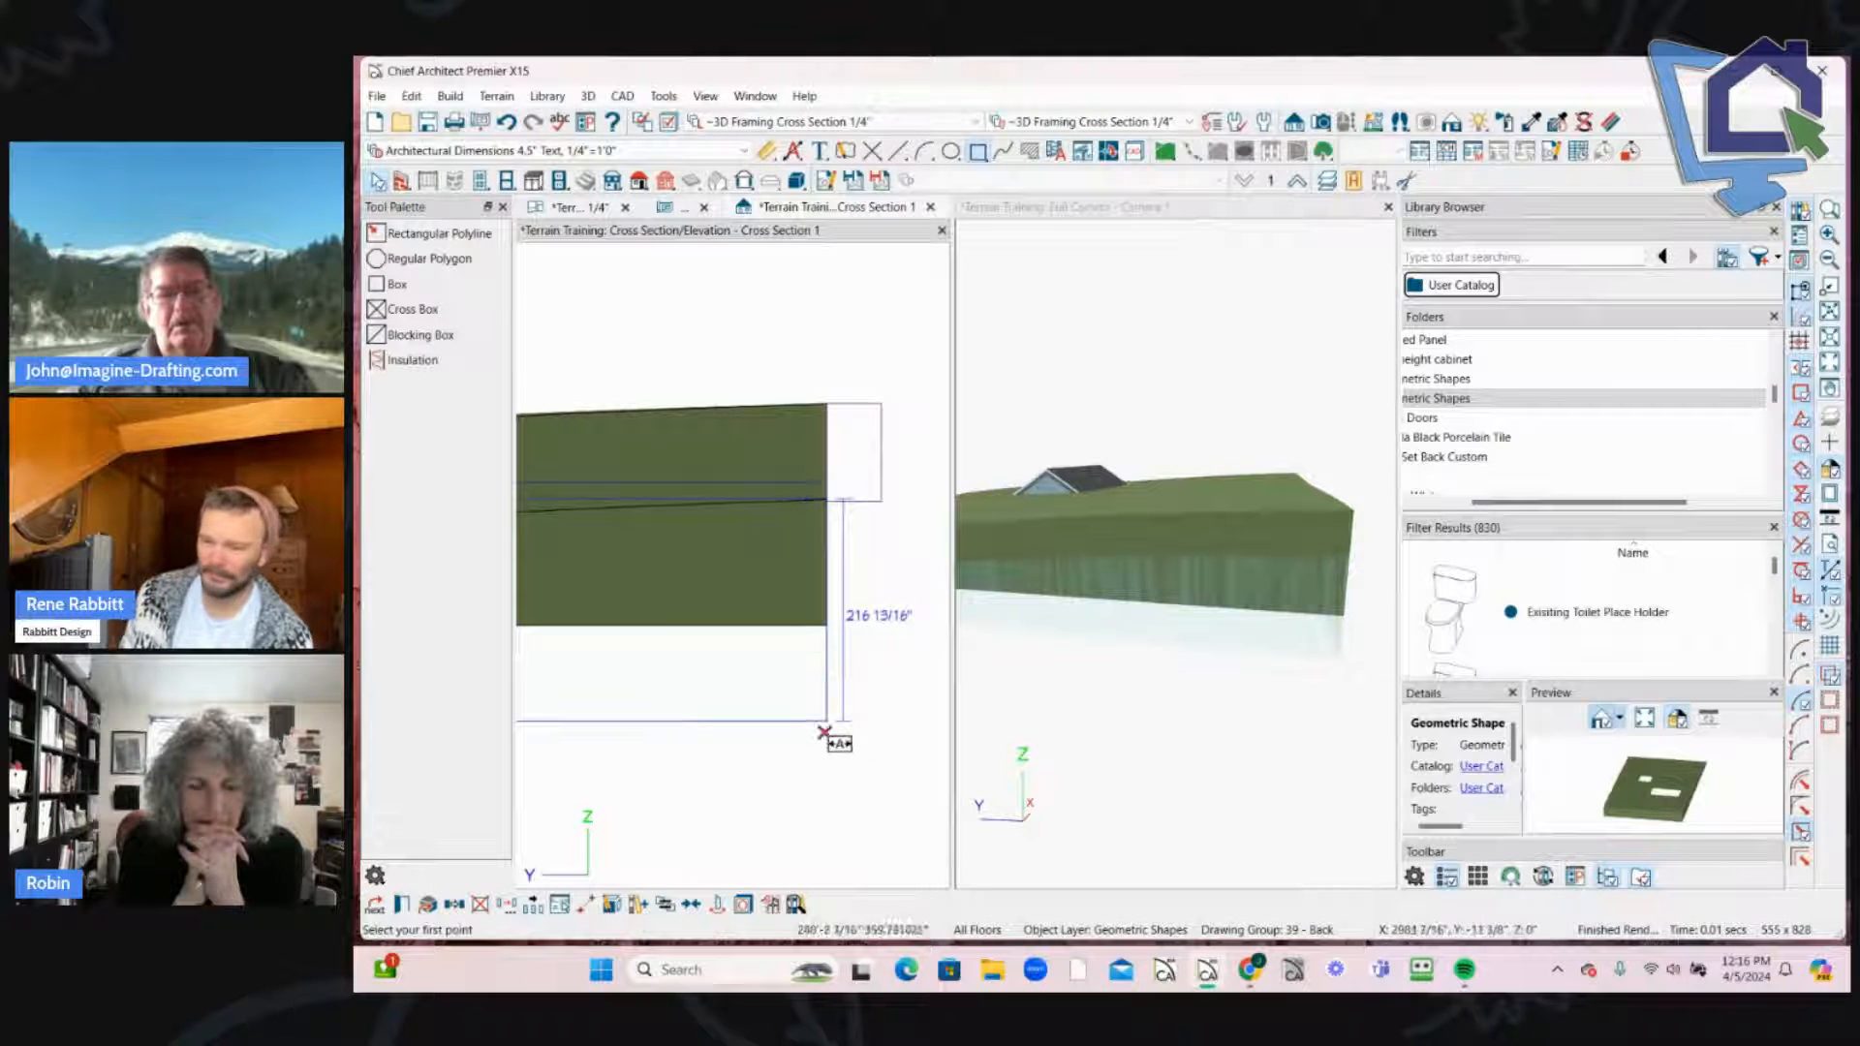
click(826, 722)
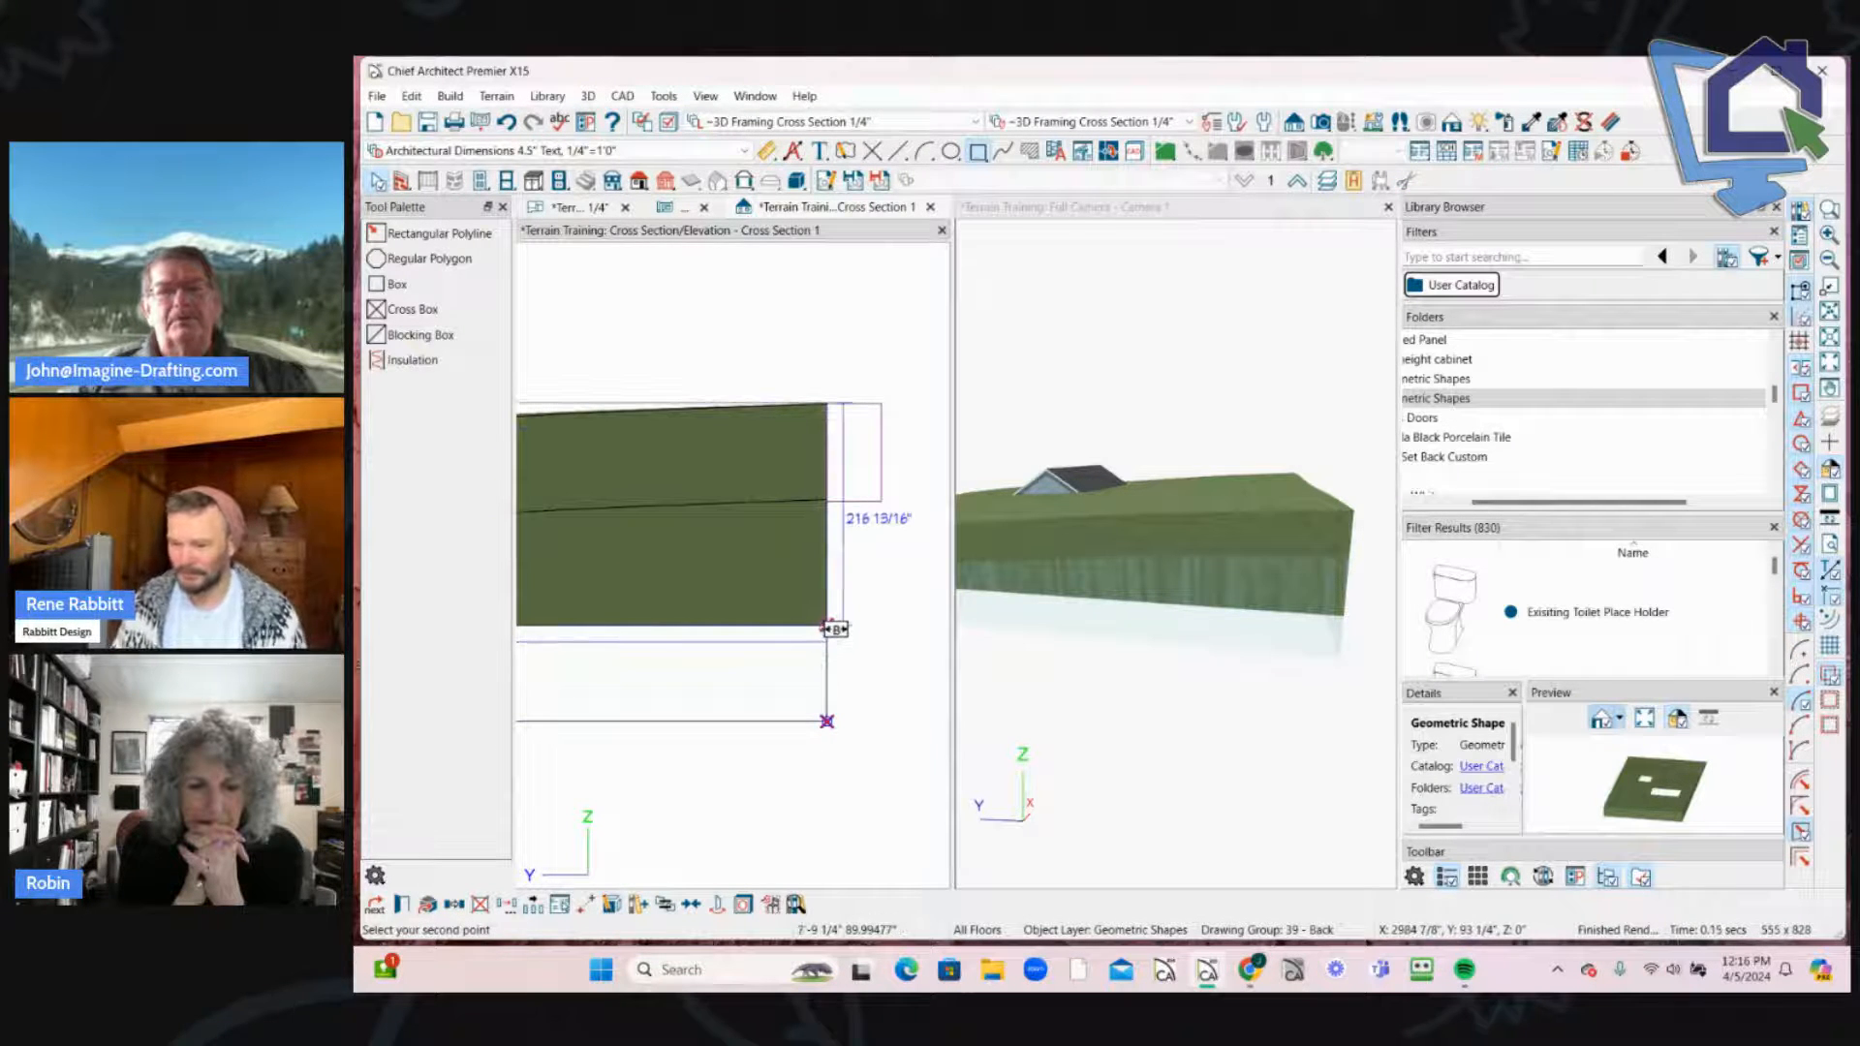
key(Escape)
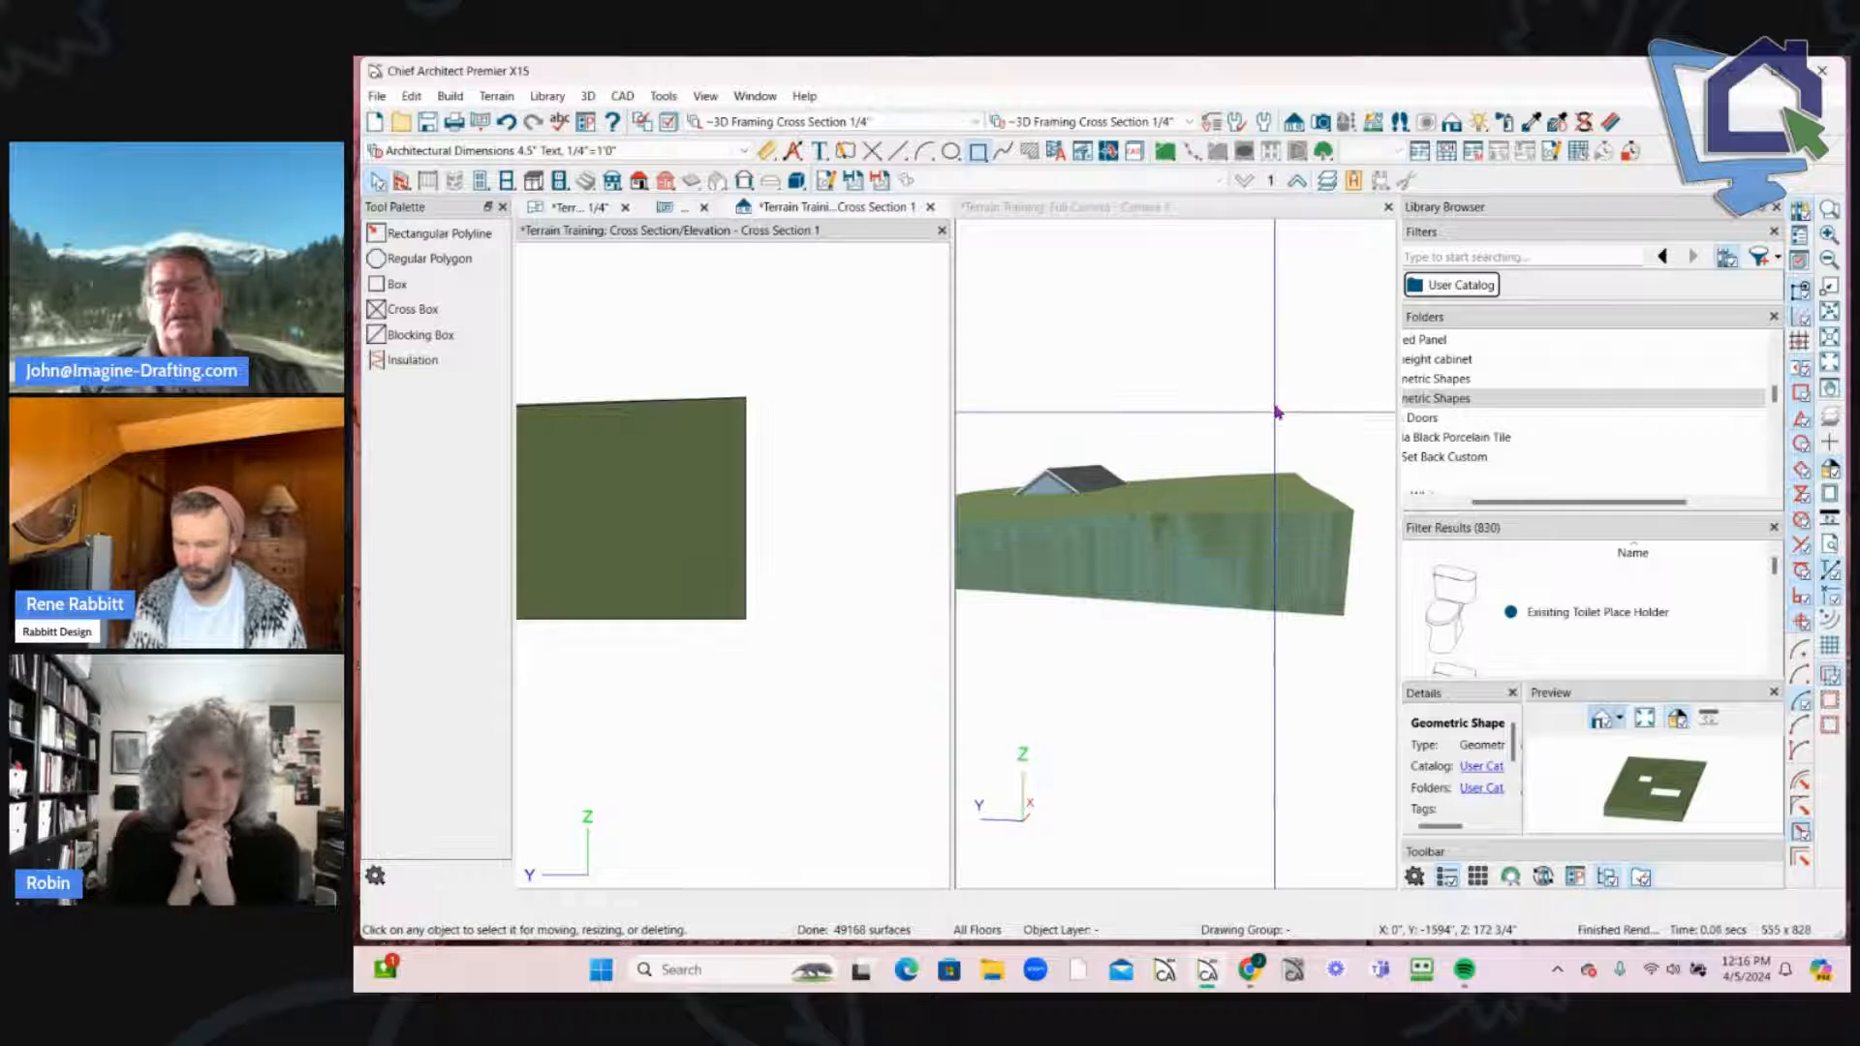
Step: Set the glass terrain symbol's elevation reference to From Terrain
drag(1107, 447, 1208, 578)
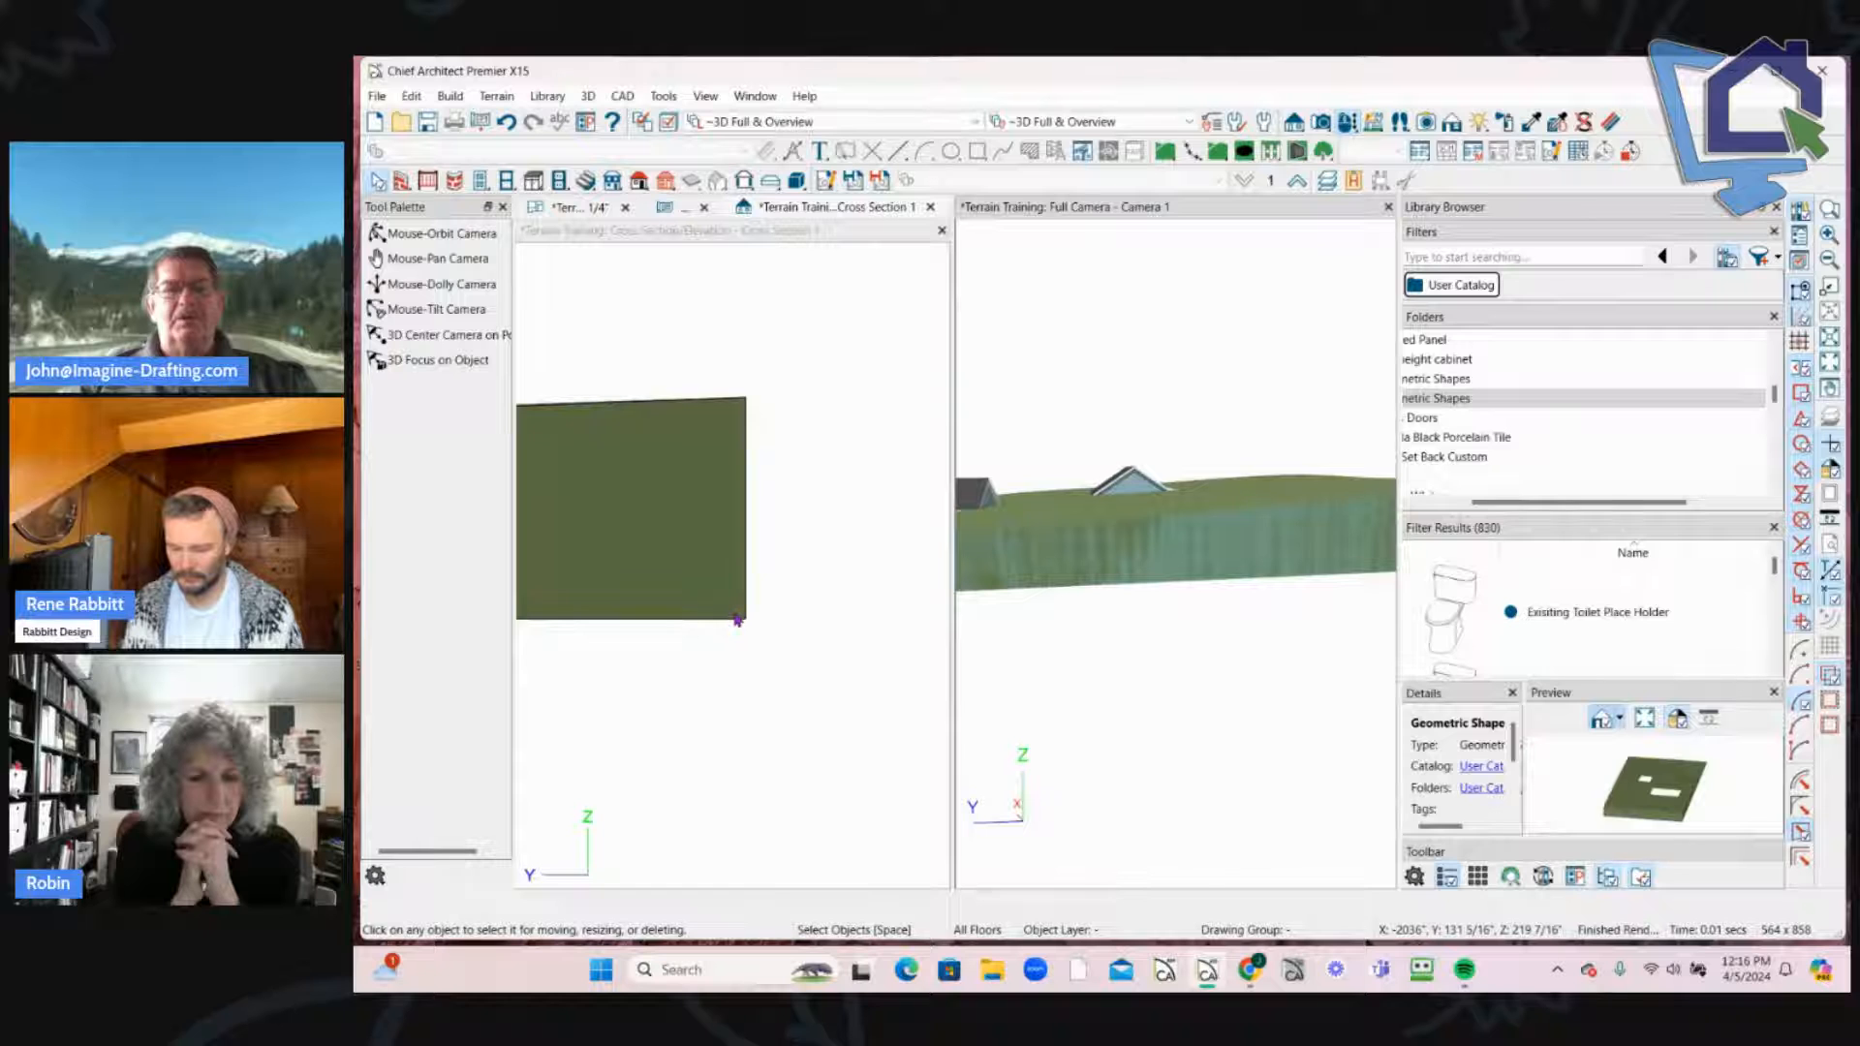
click(737, 620)
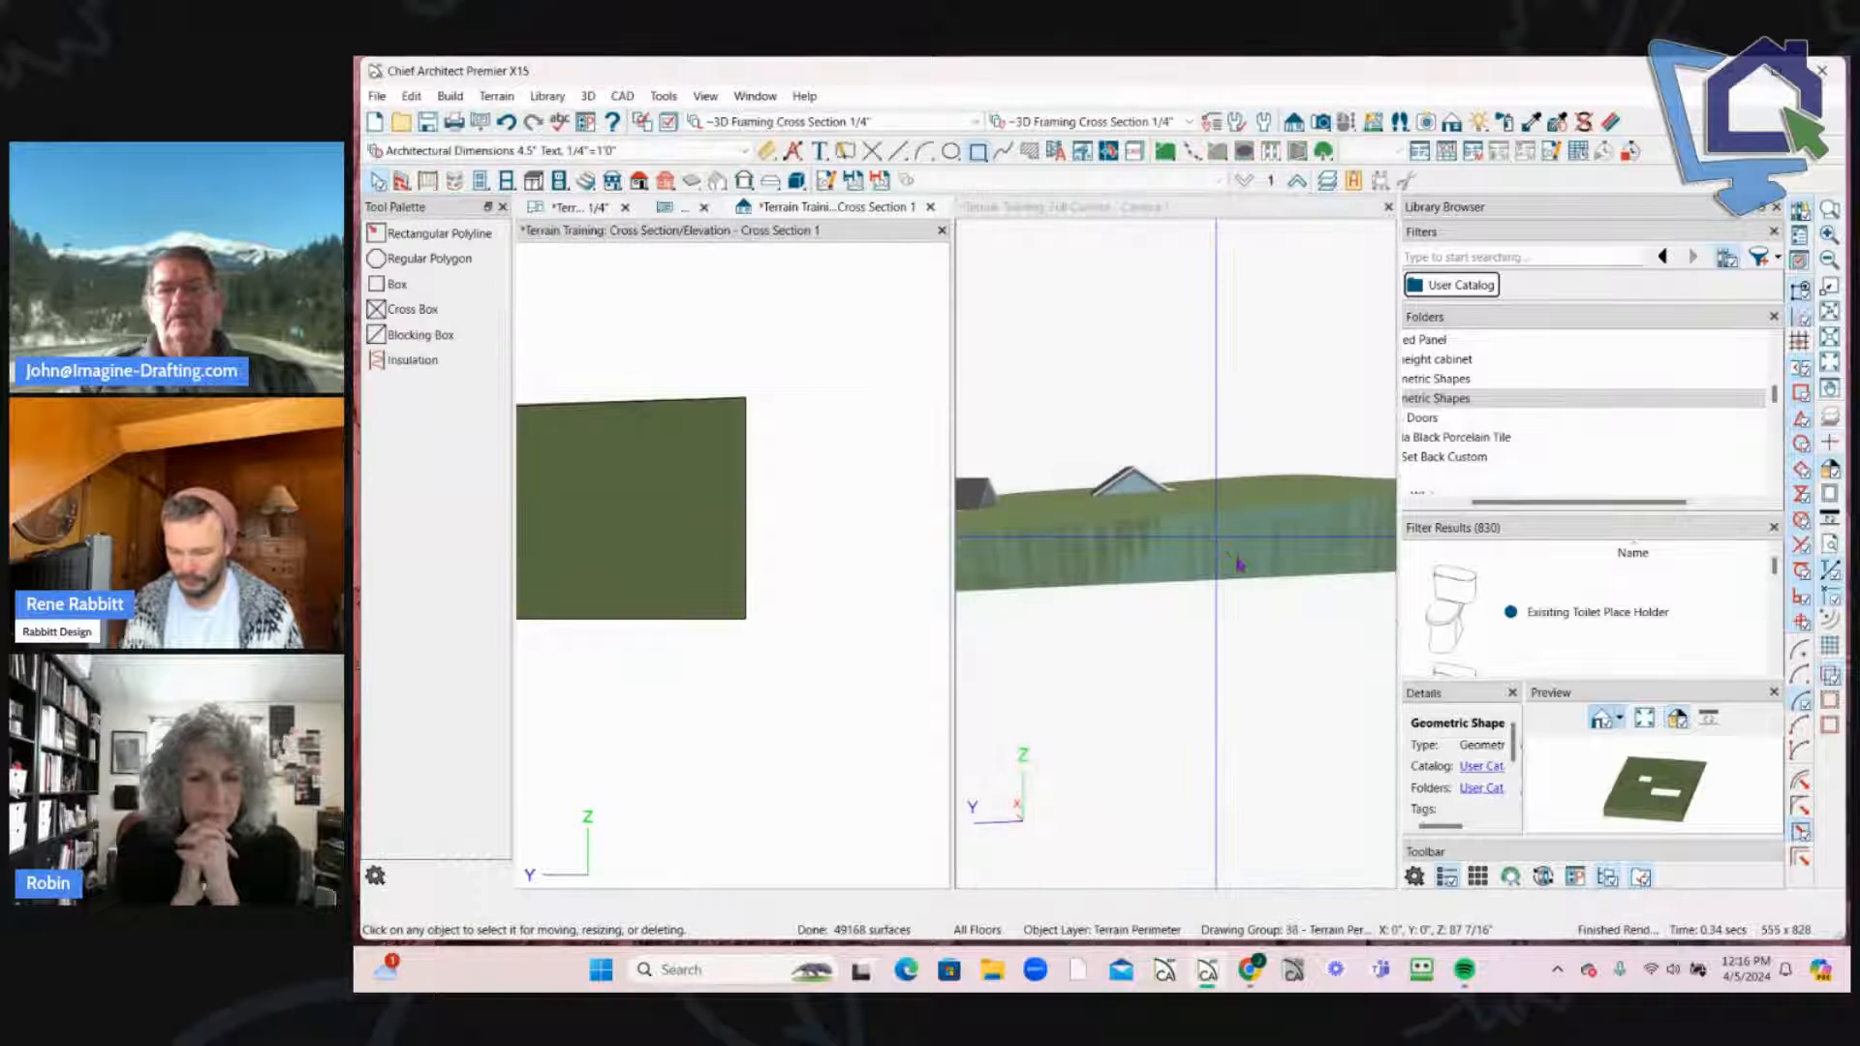
click(1238, 564)
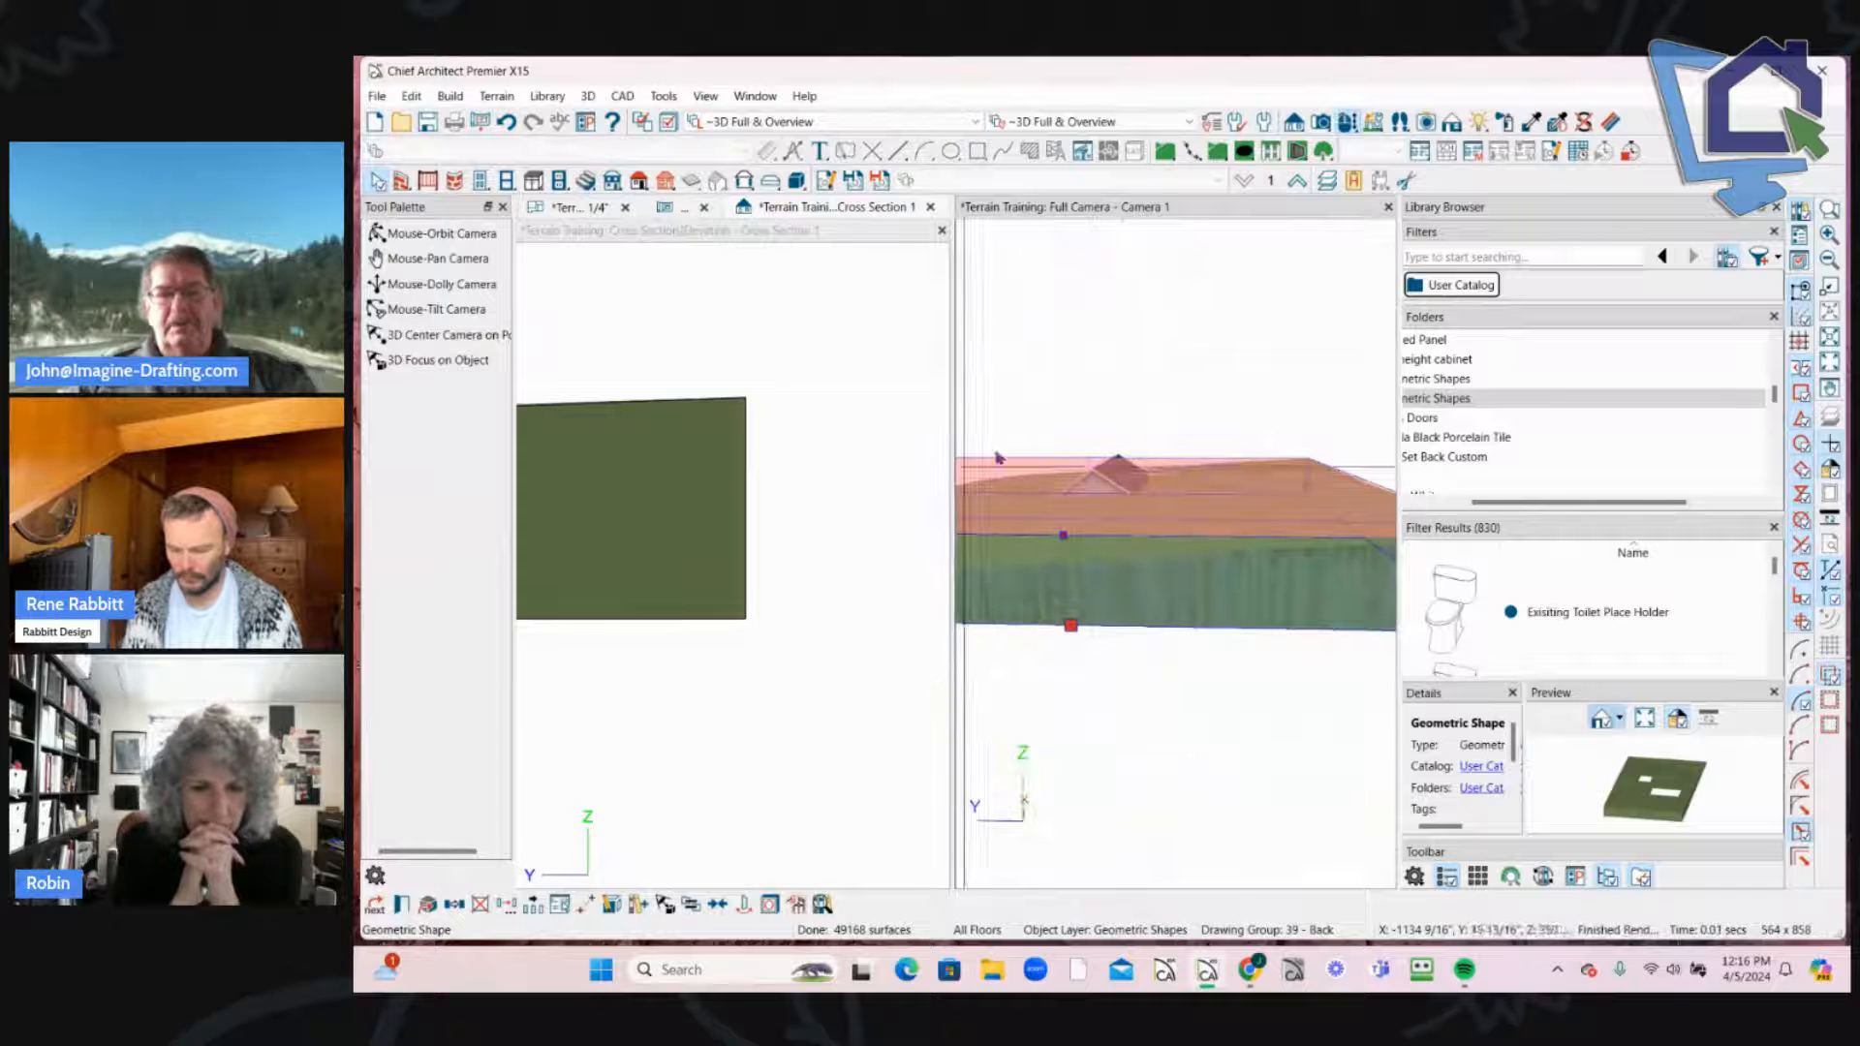
key(ctrl+e)
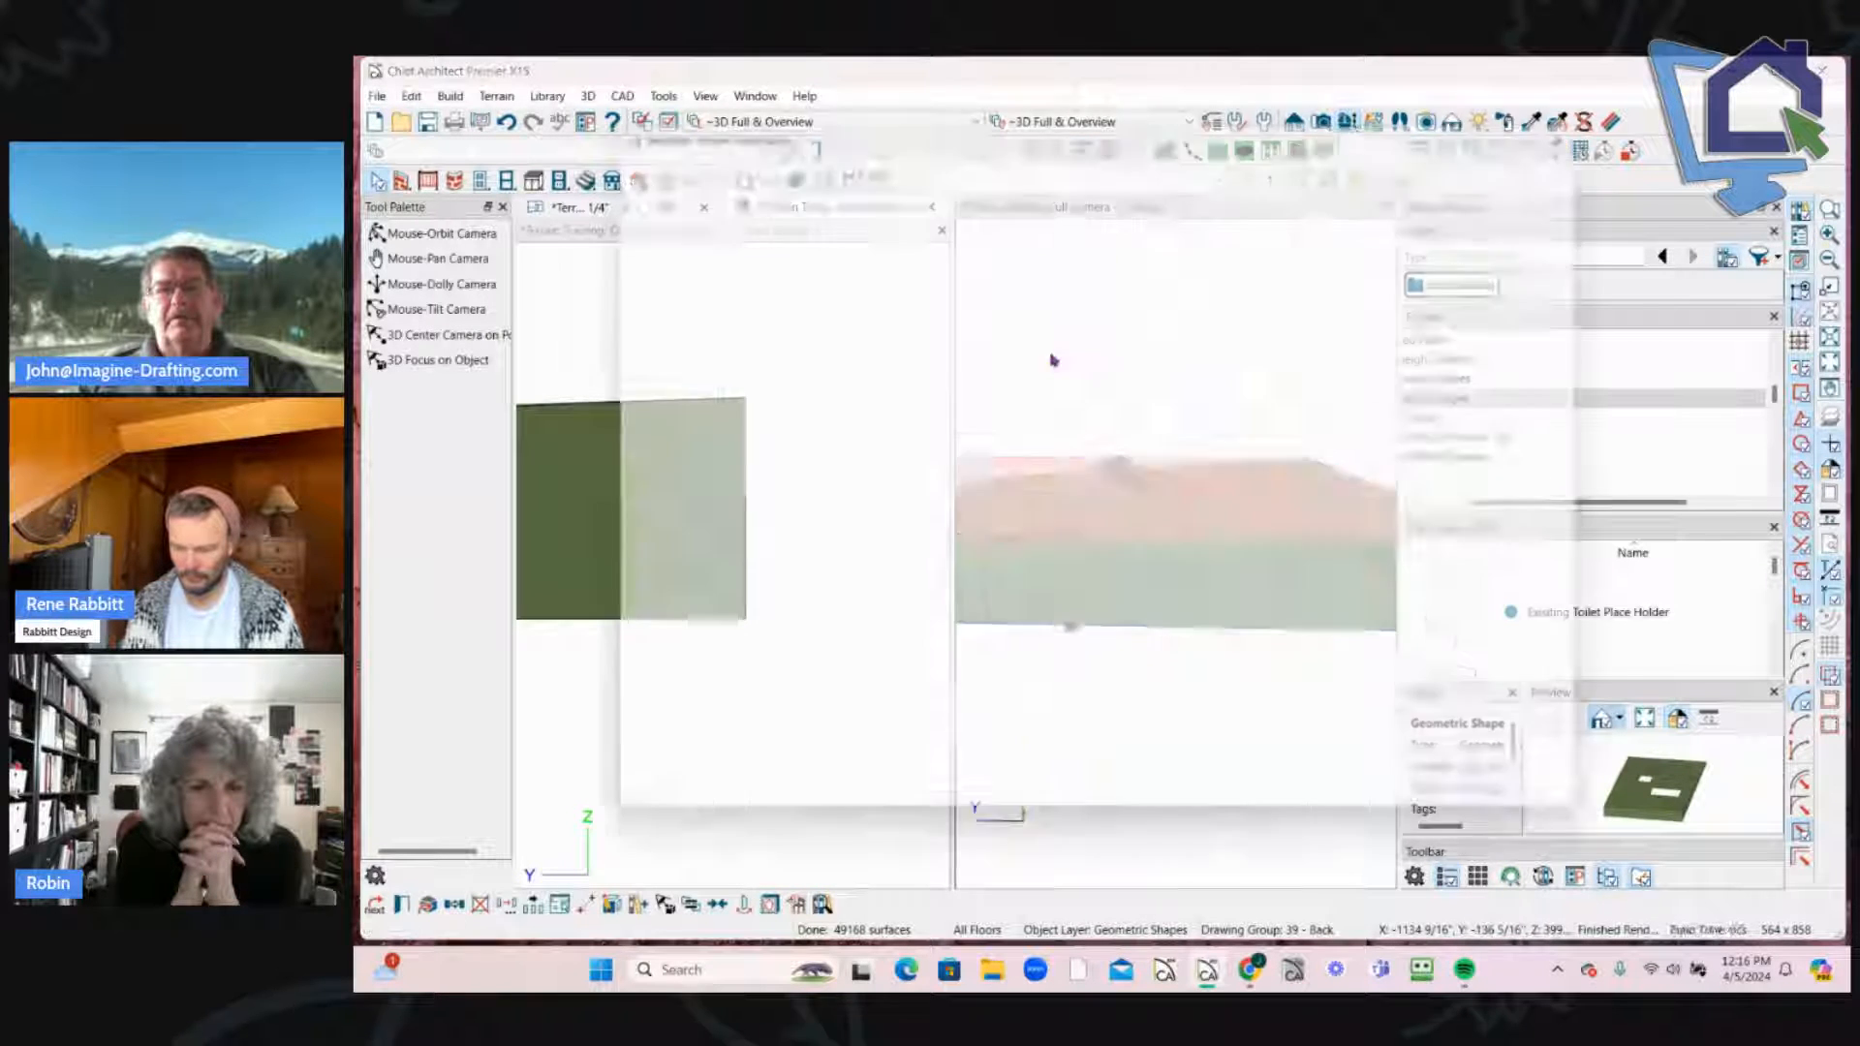
click(648, 153)
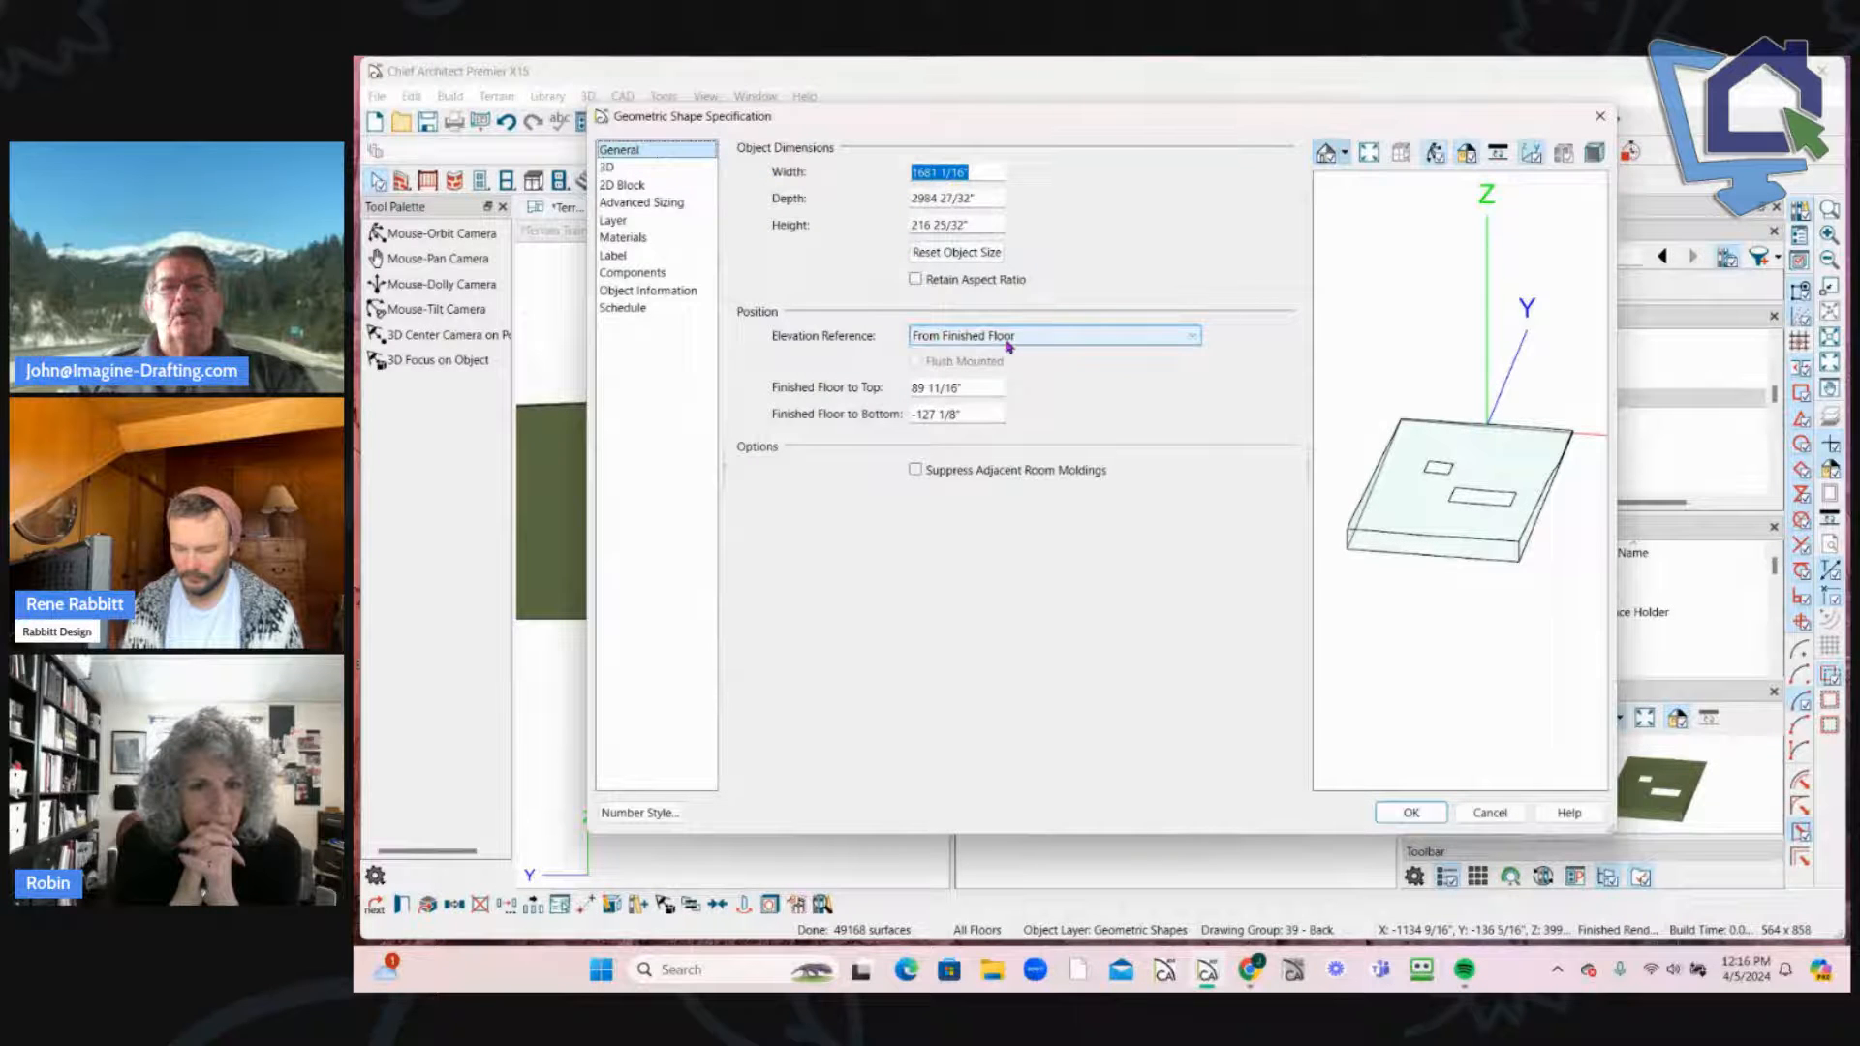
click(1184, 346)
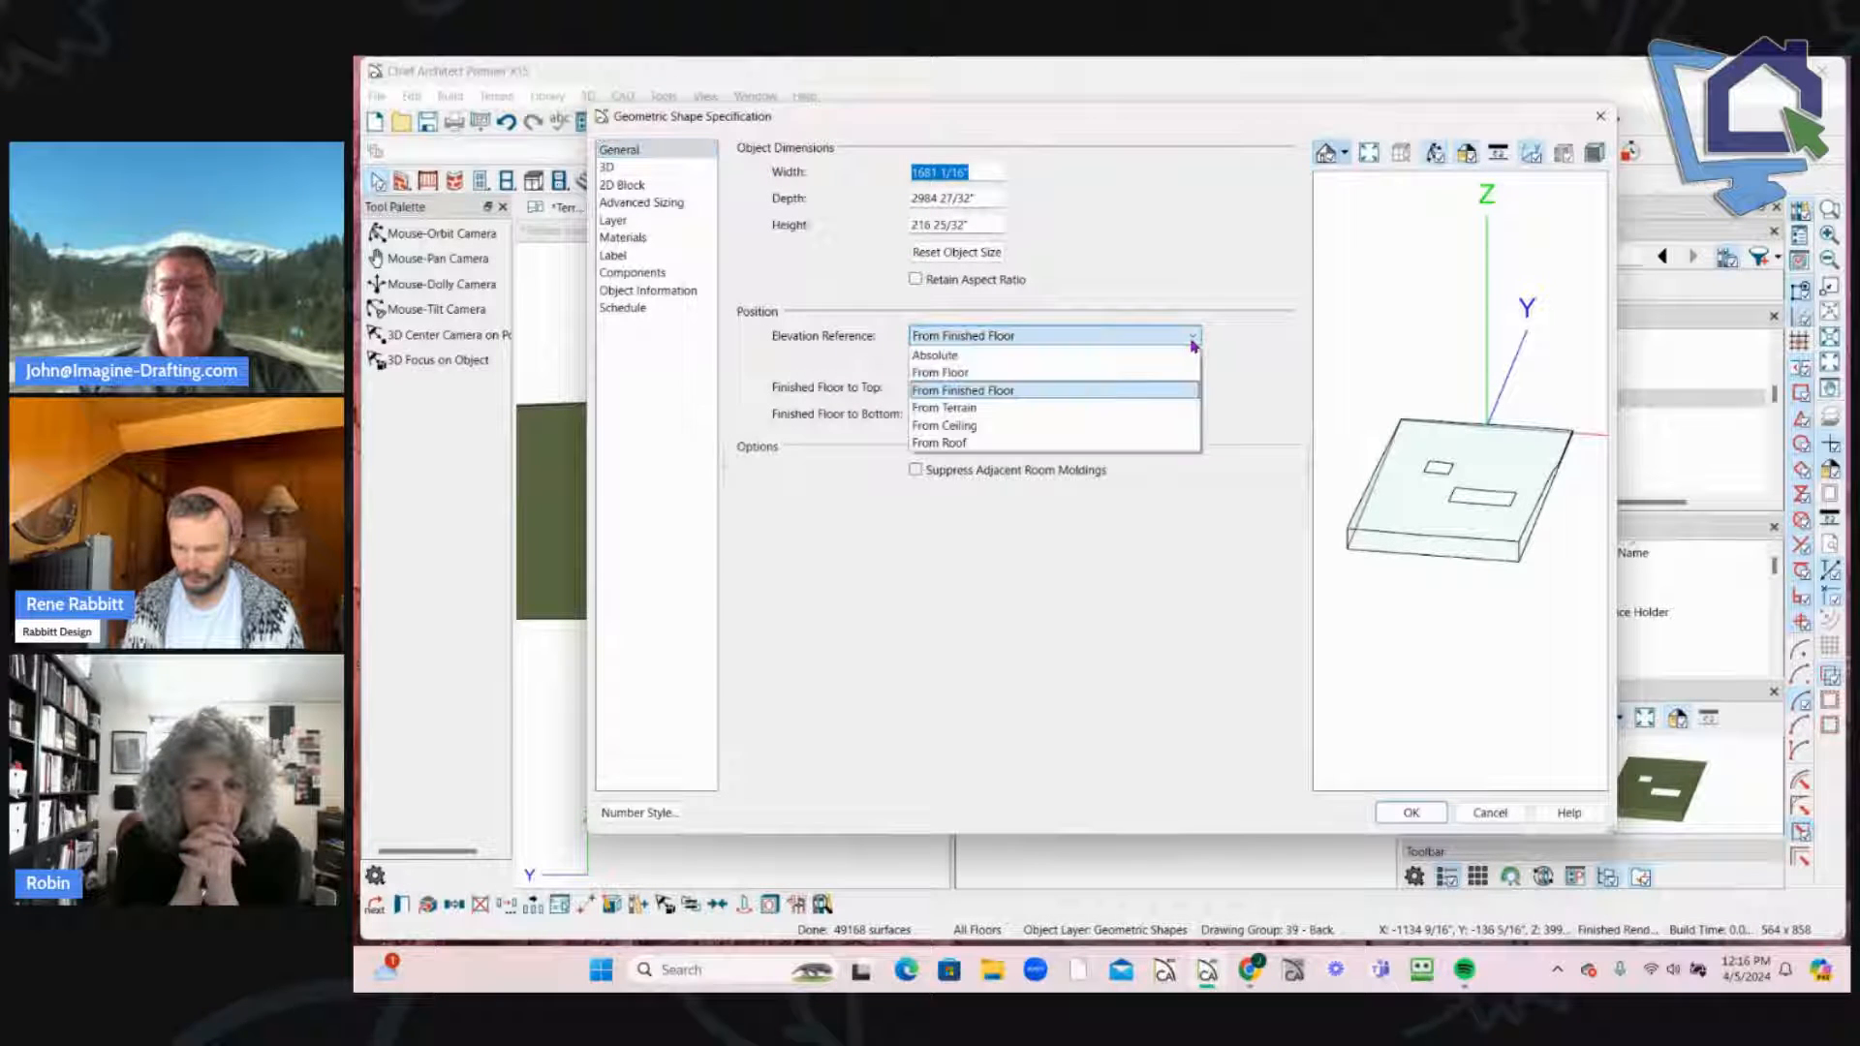
click(1024, 412)
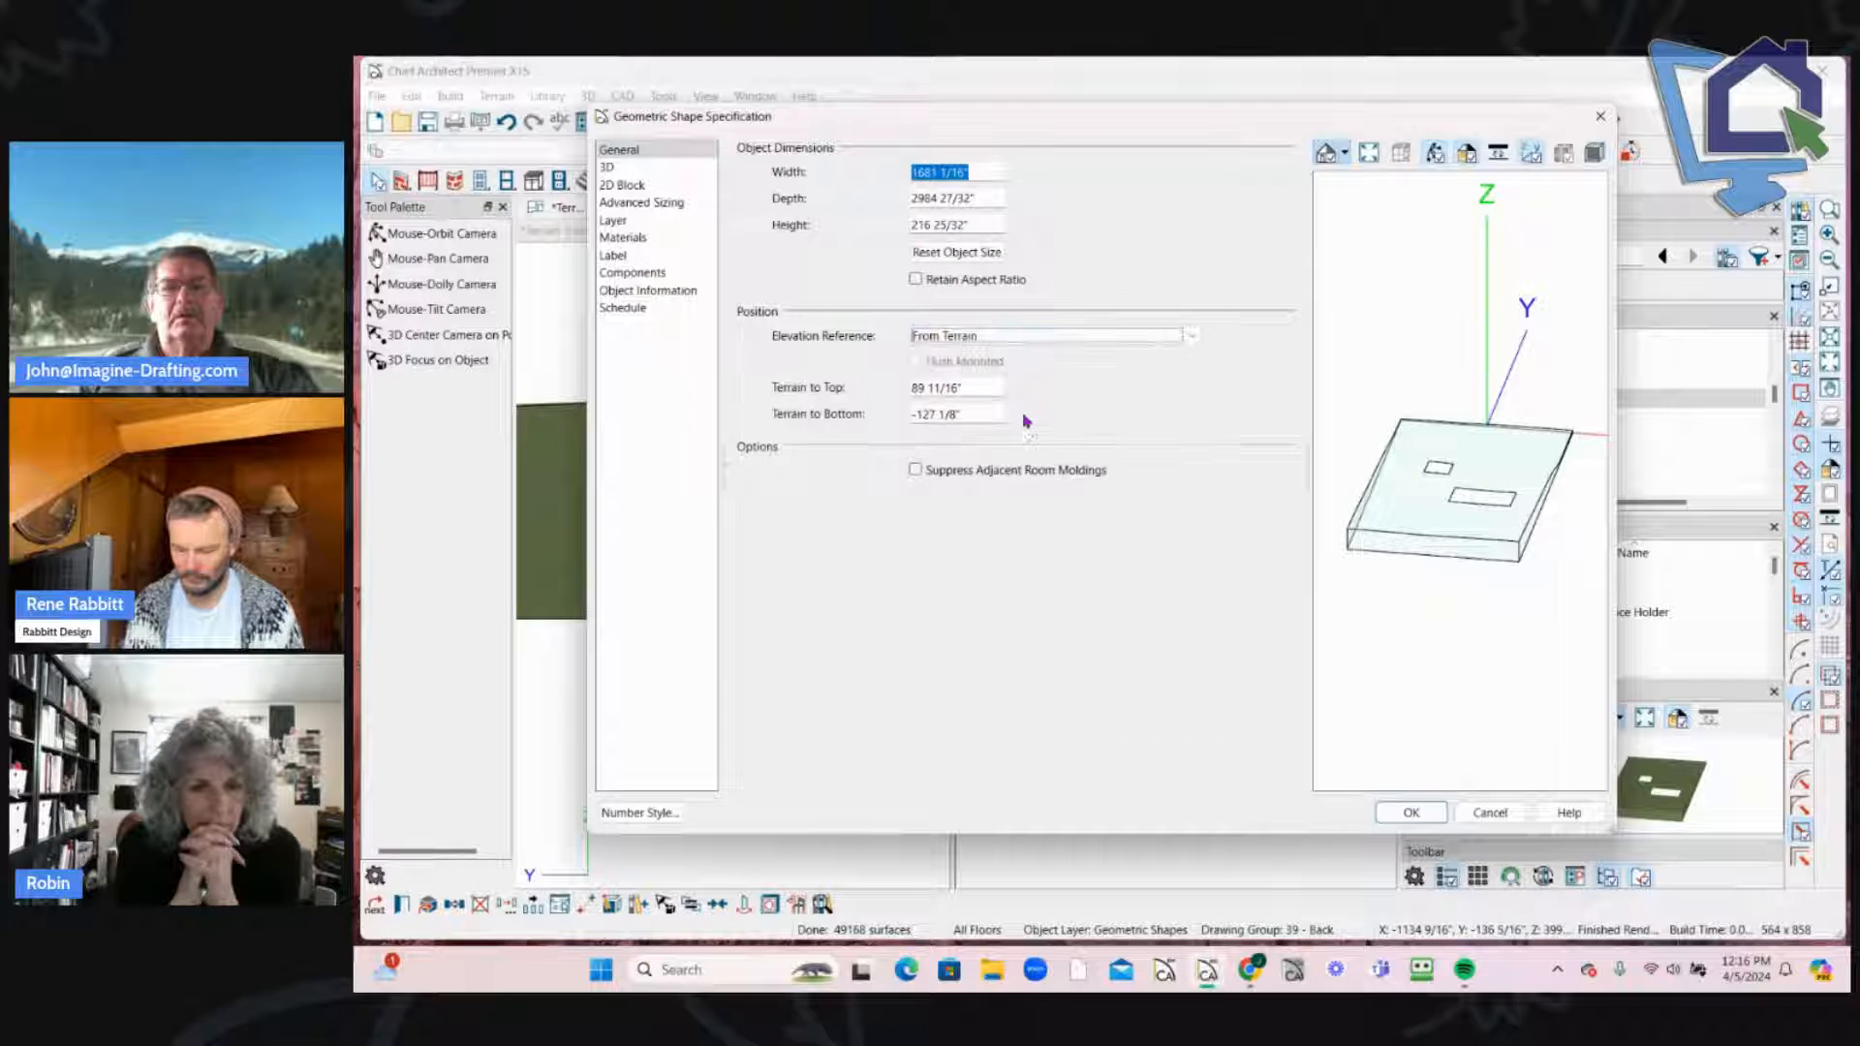
click(1413, 813)
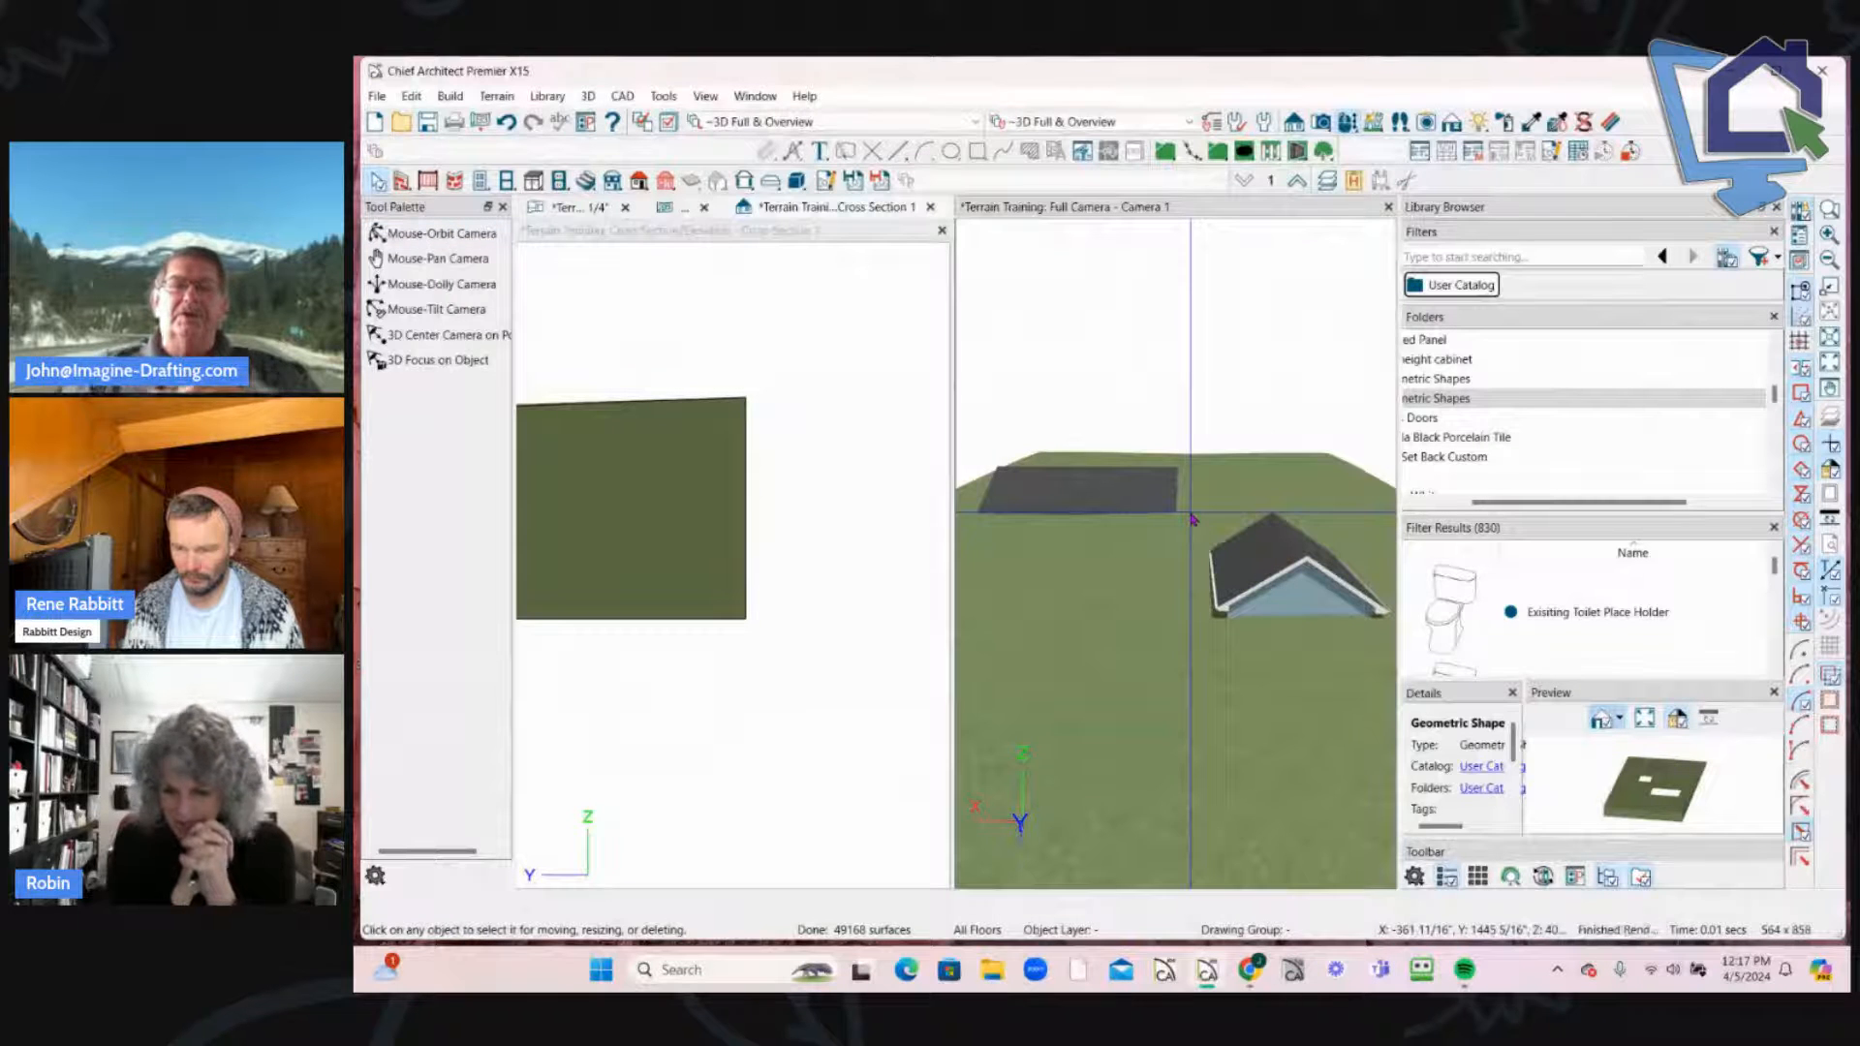
Step: Examine how the buildings sit on the terrain in 3D and inspect the contour lines around them in the plan
key(alt+o)
drag(1049, 381, 988, 392)
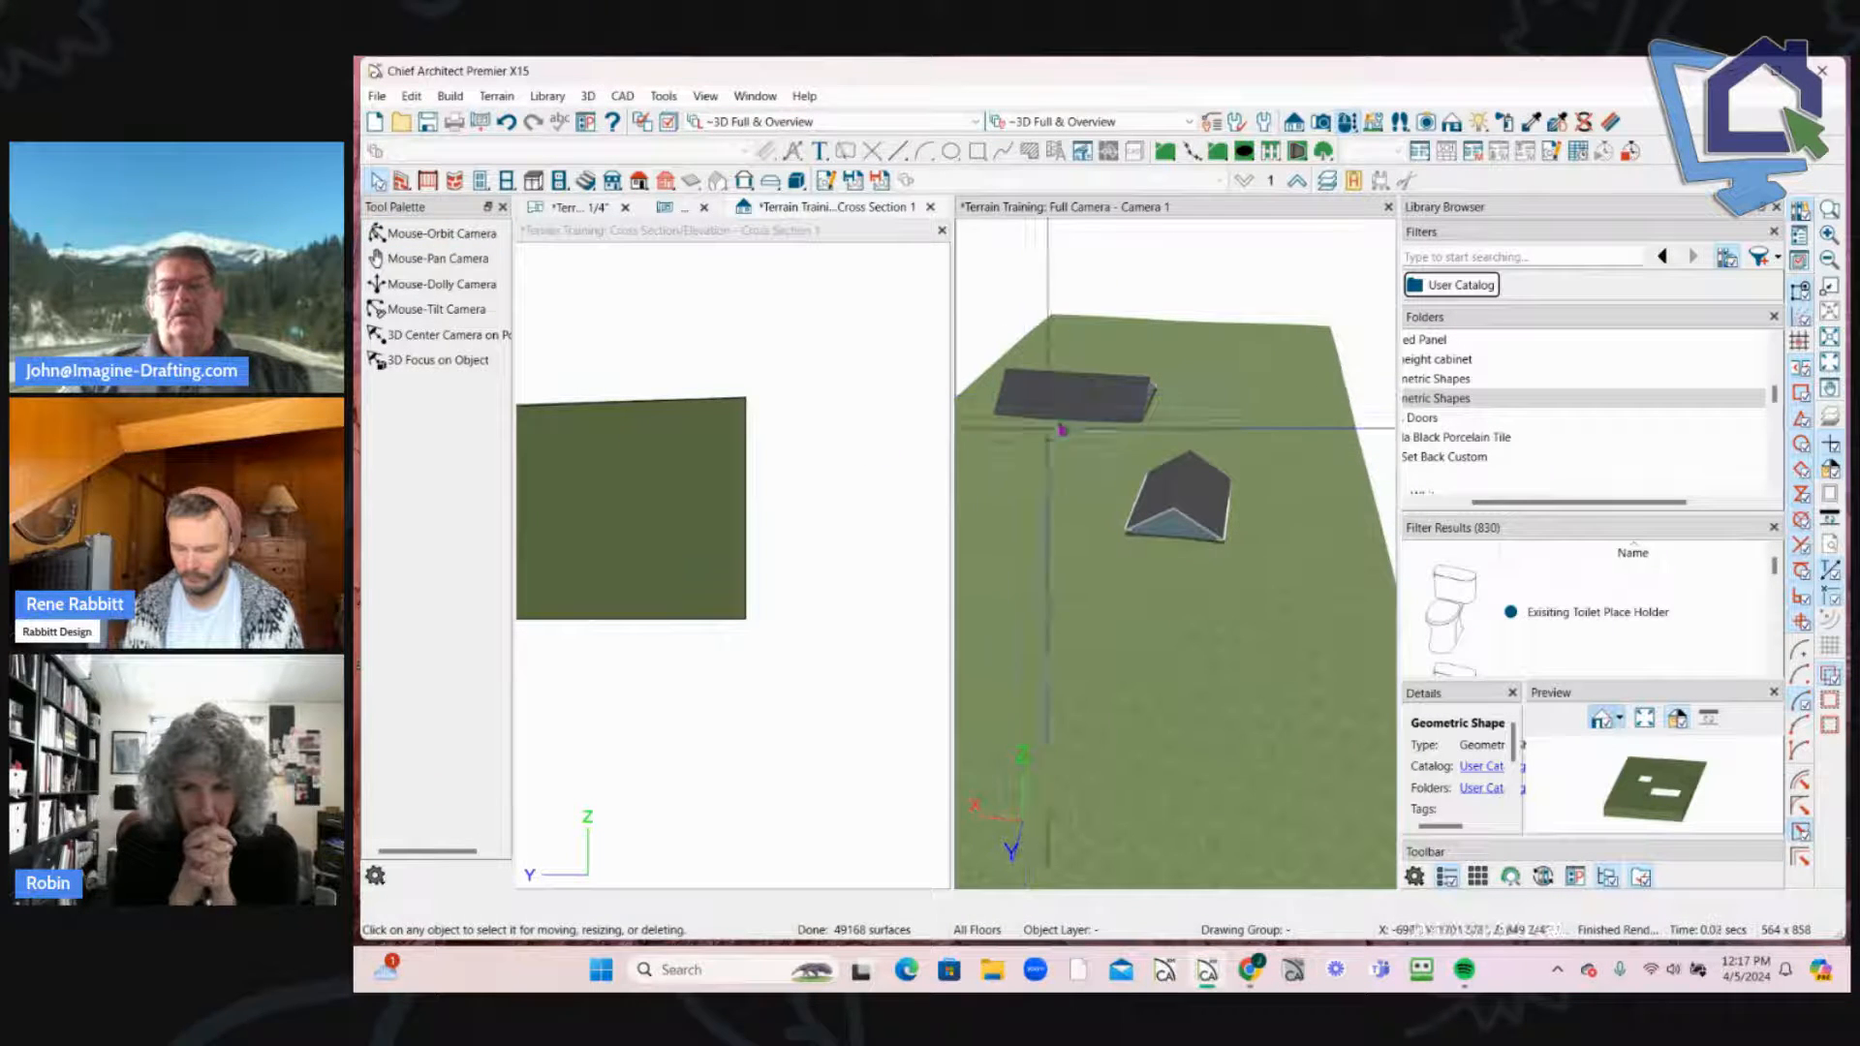
drag(1180, 403, 1177, 410)
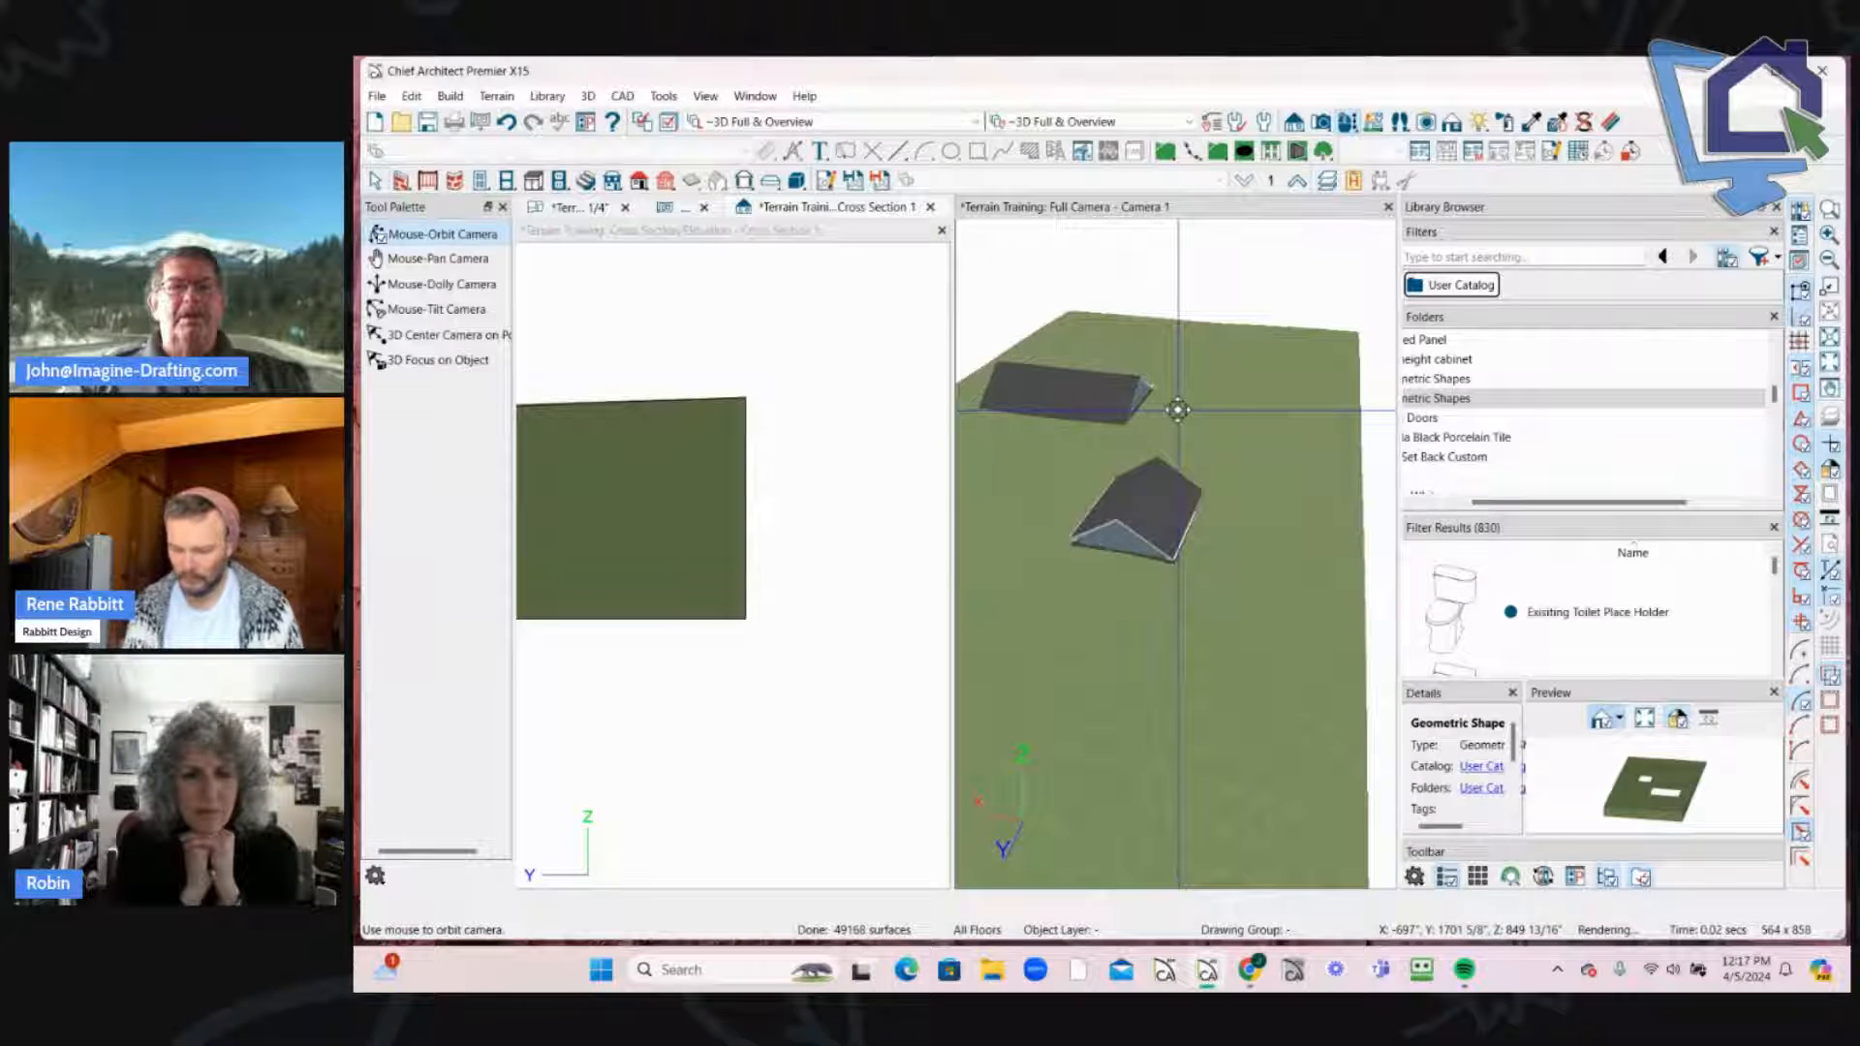
click(729, 346)
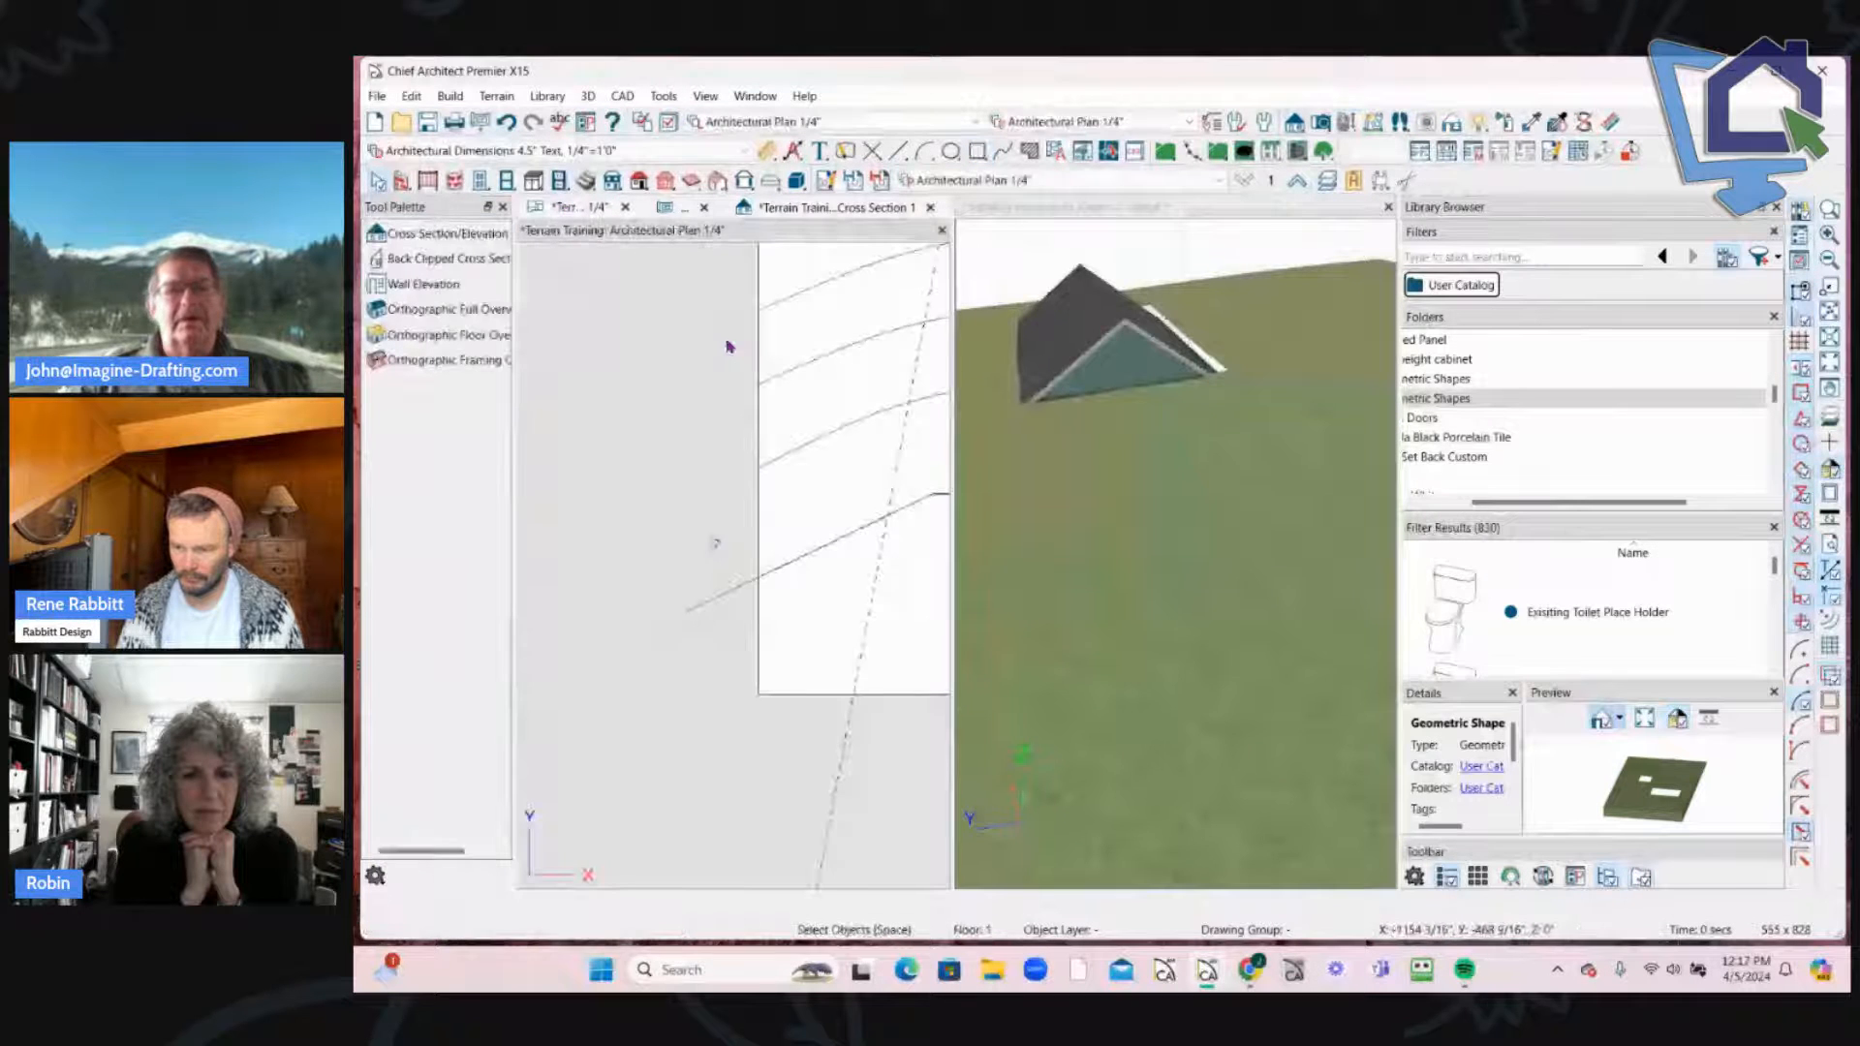
scroll(757, 502, up, 3)
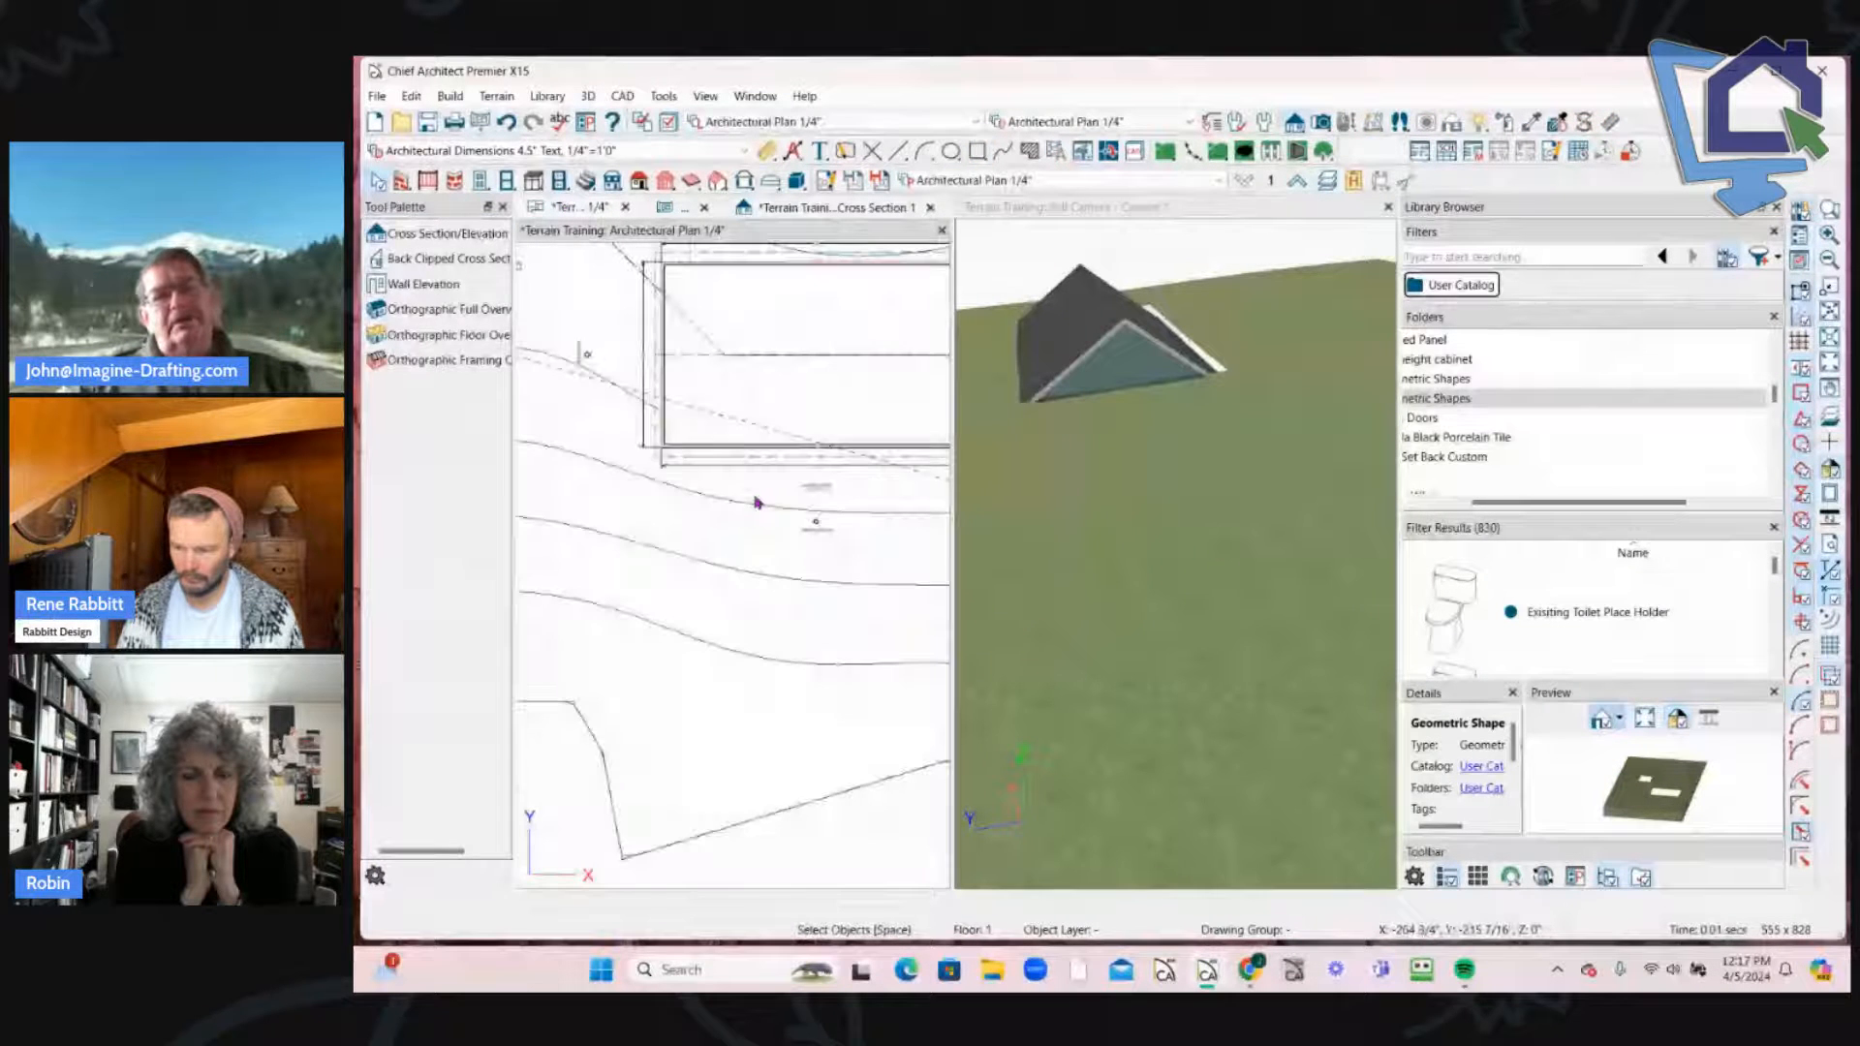
scroll(746, 502, up, 6)
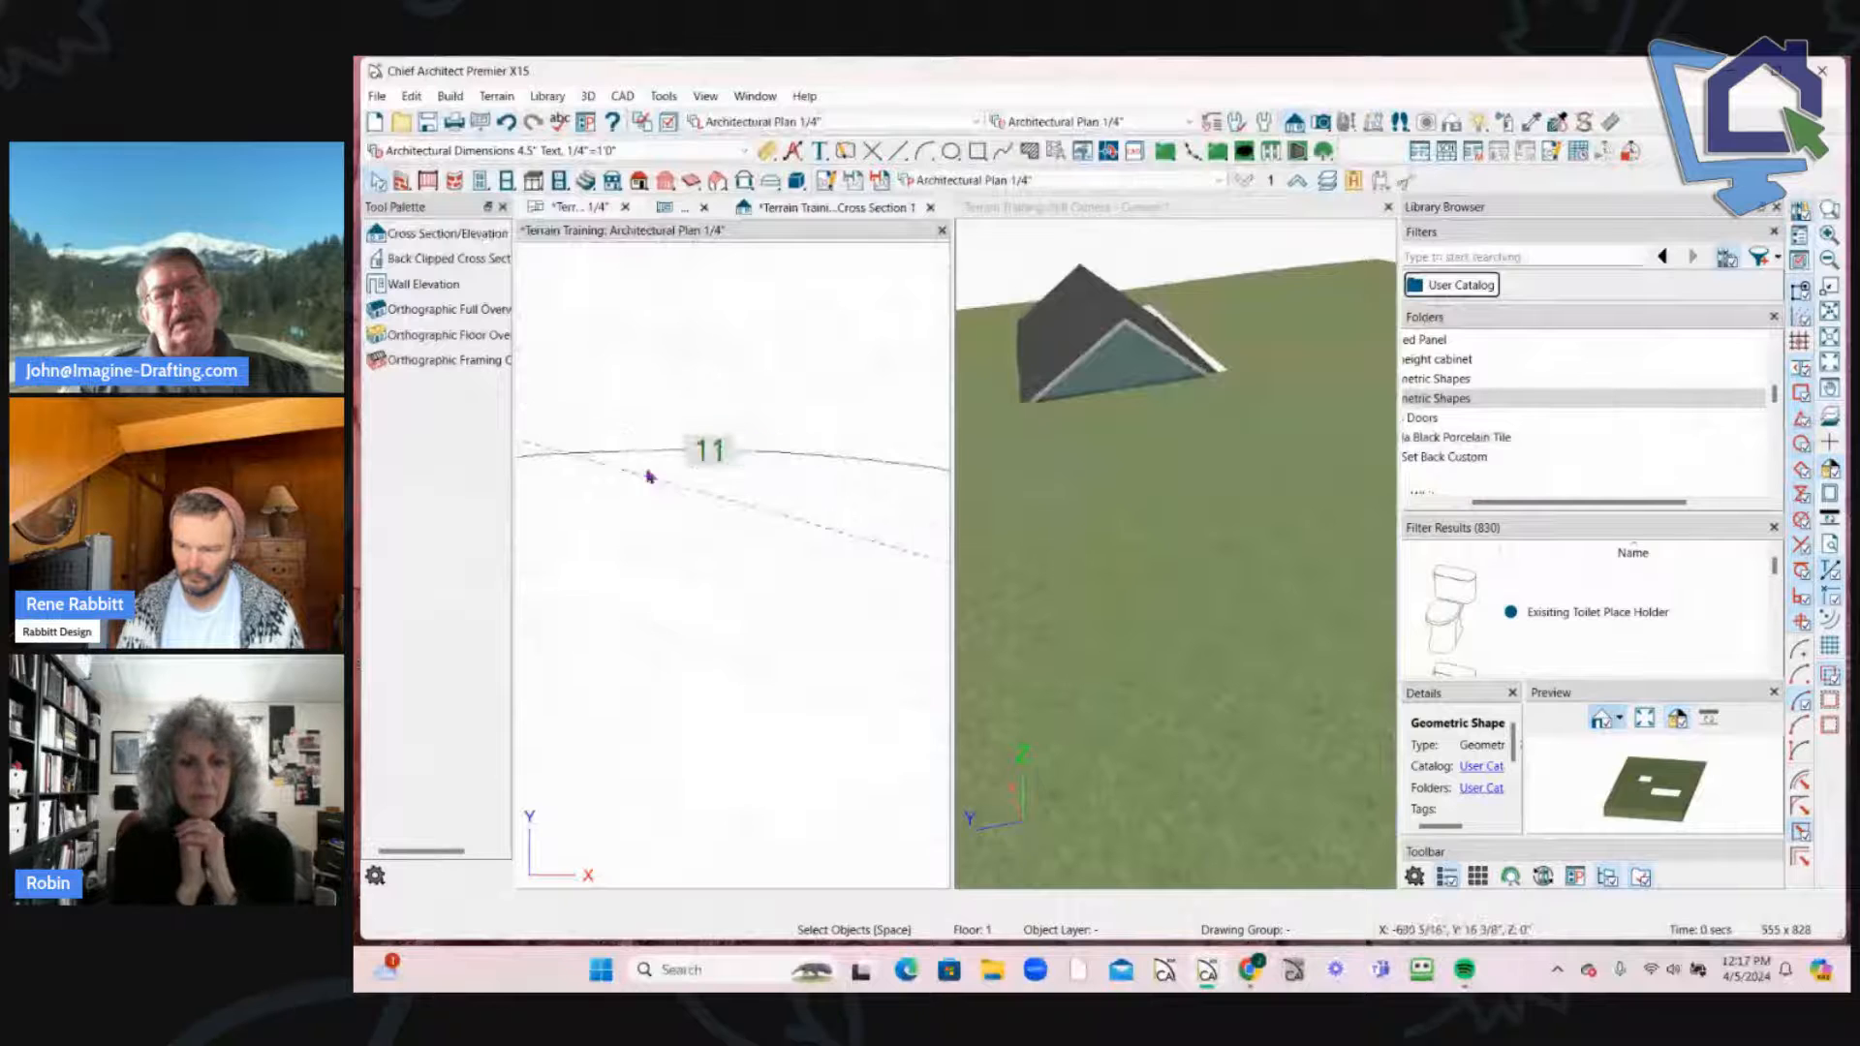
scroll(789, 532, down, 5)
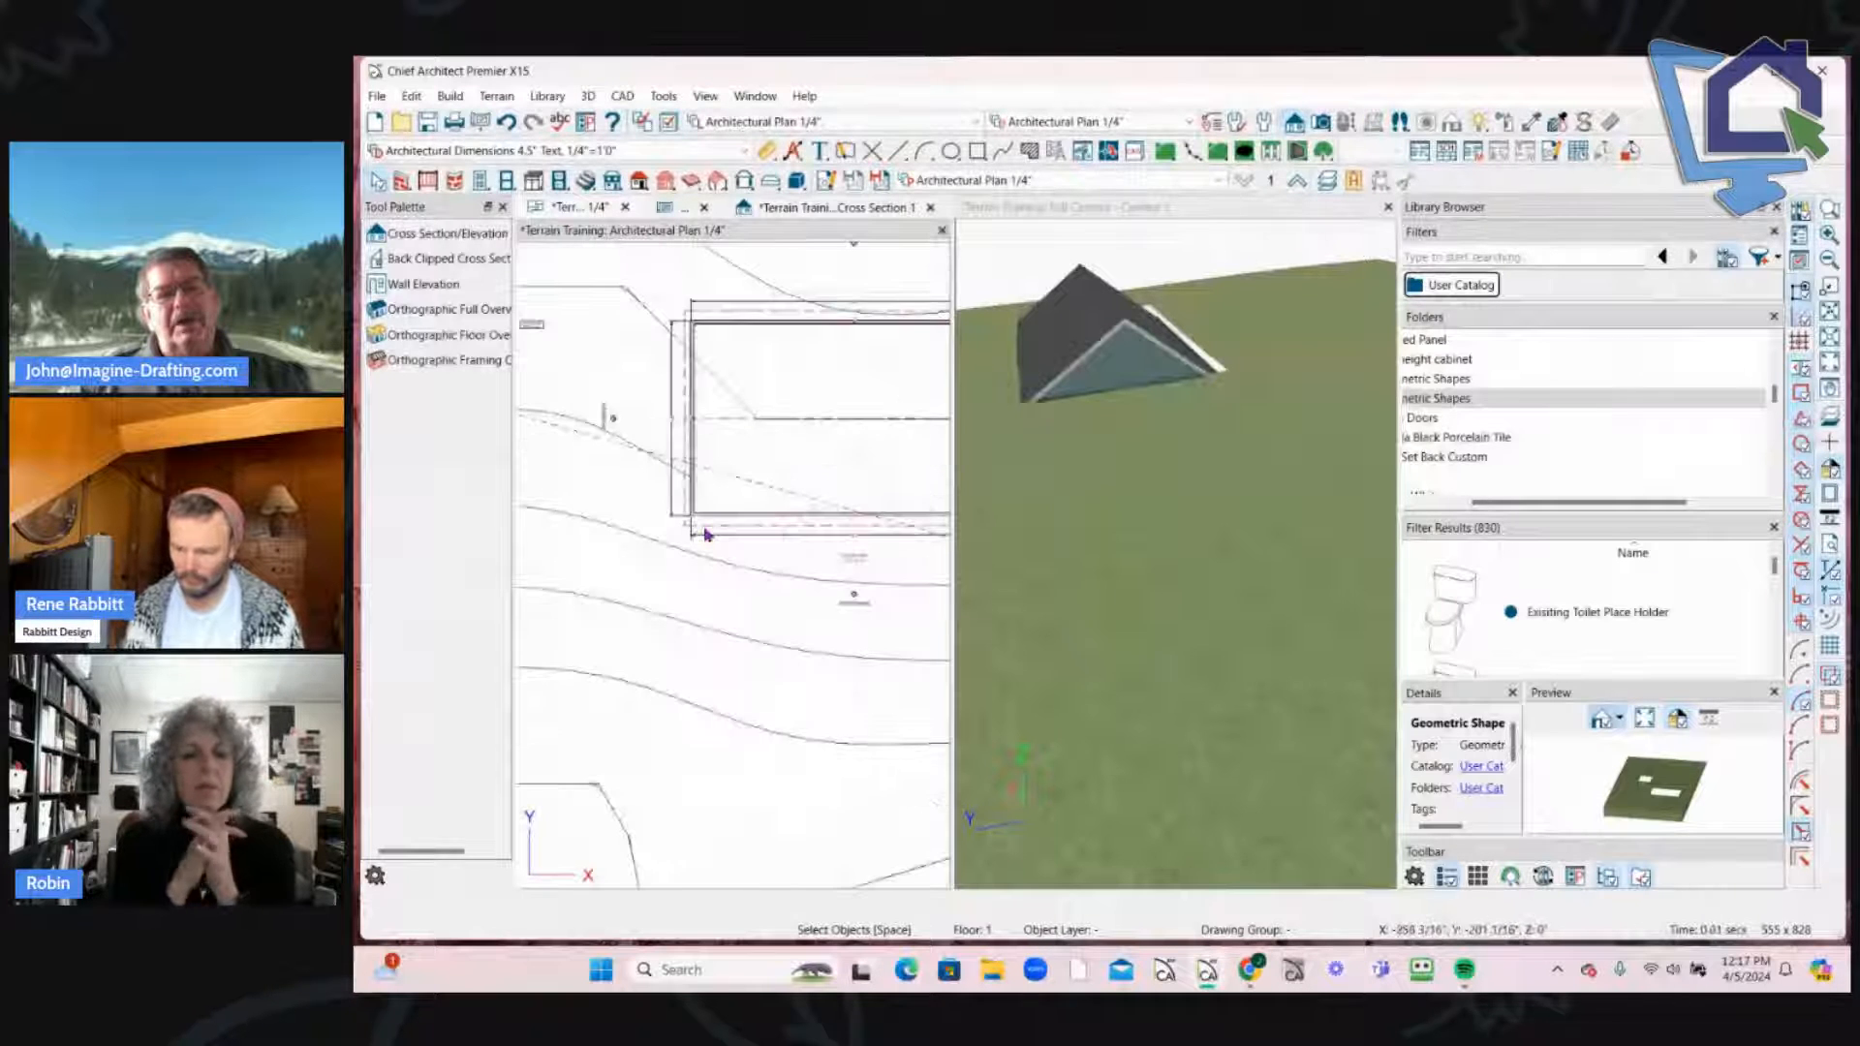
scroll(741, 509, up, 4)
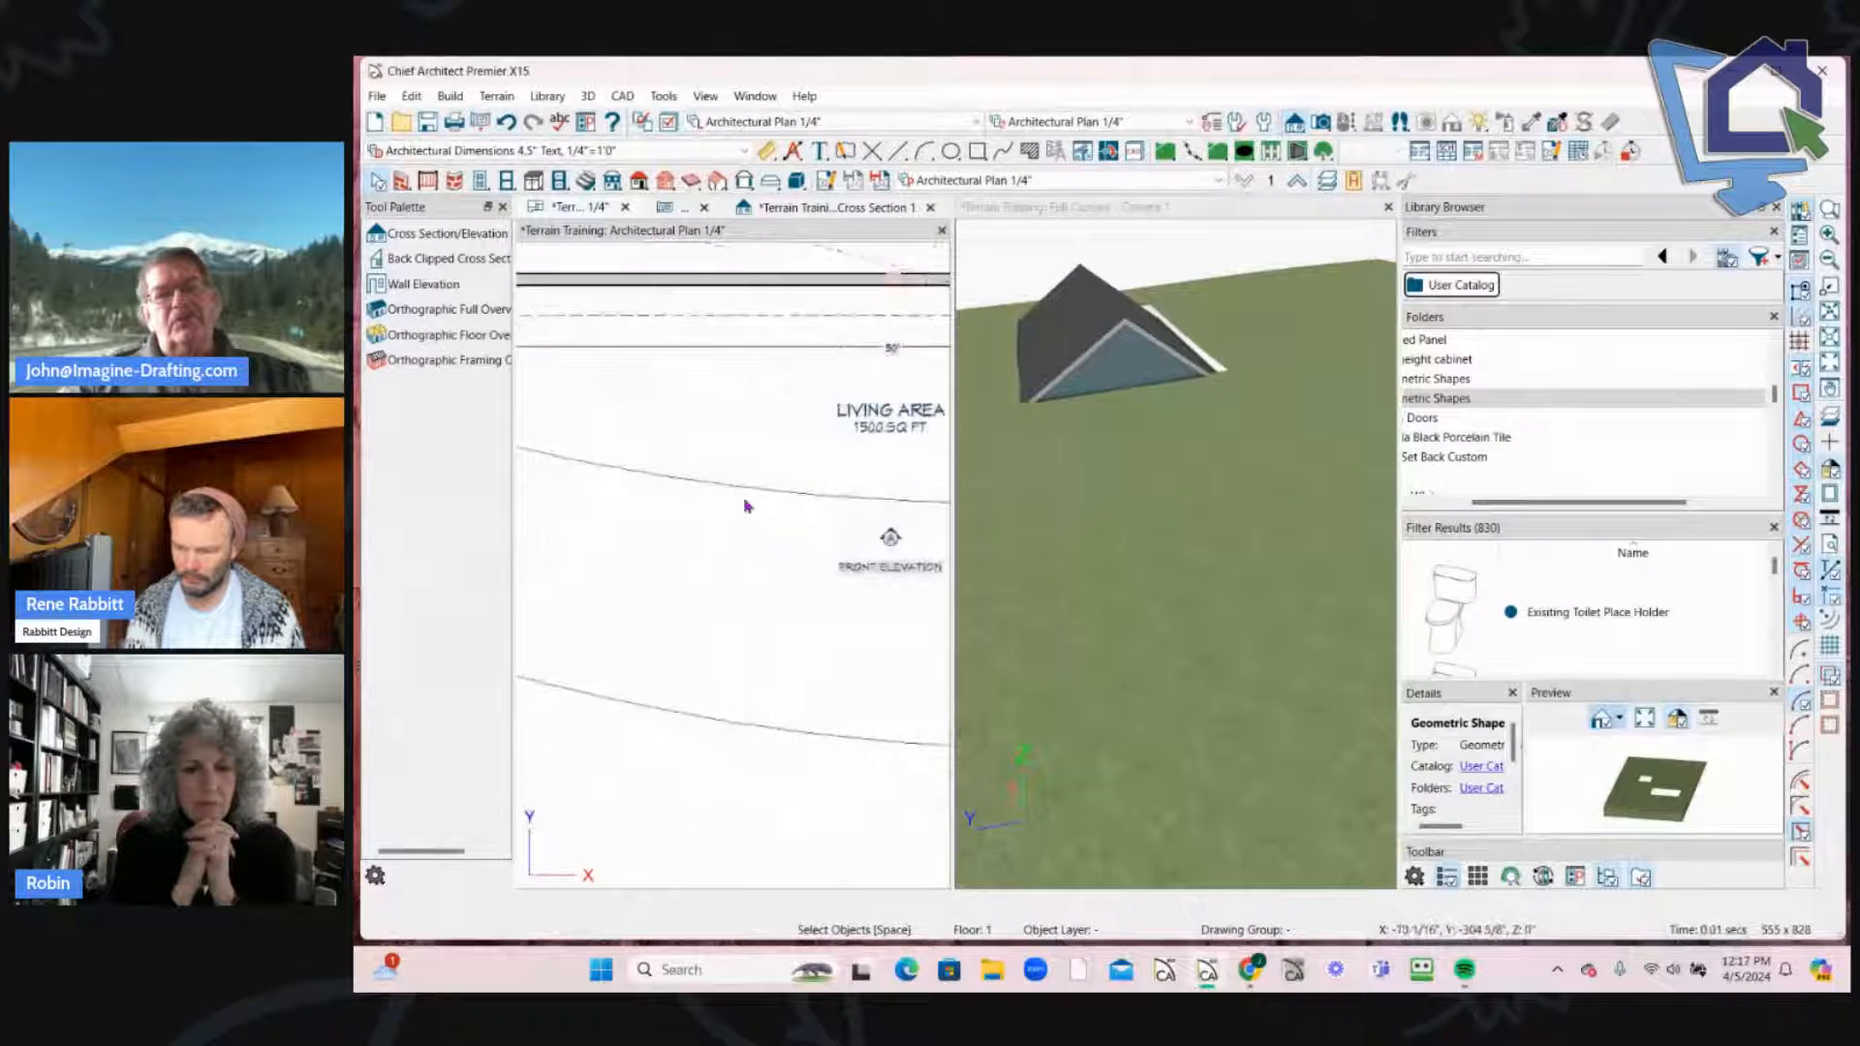
scroll(745, 505, up, 2)
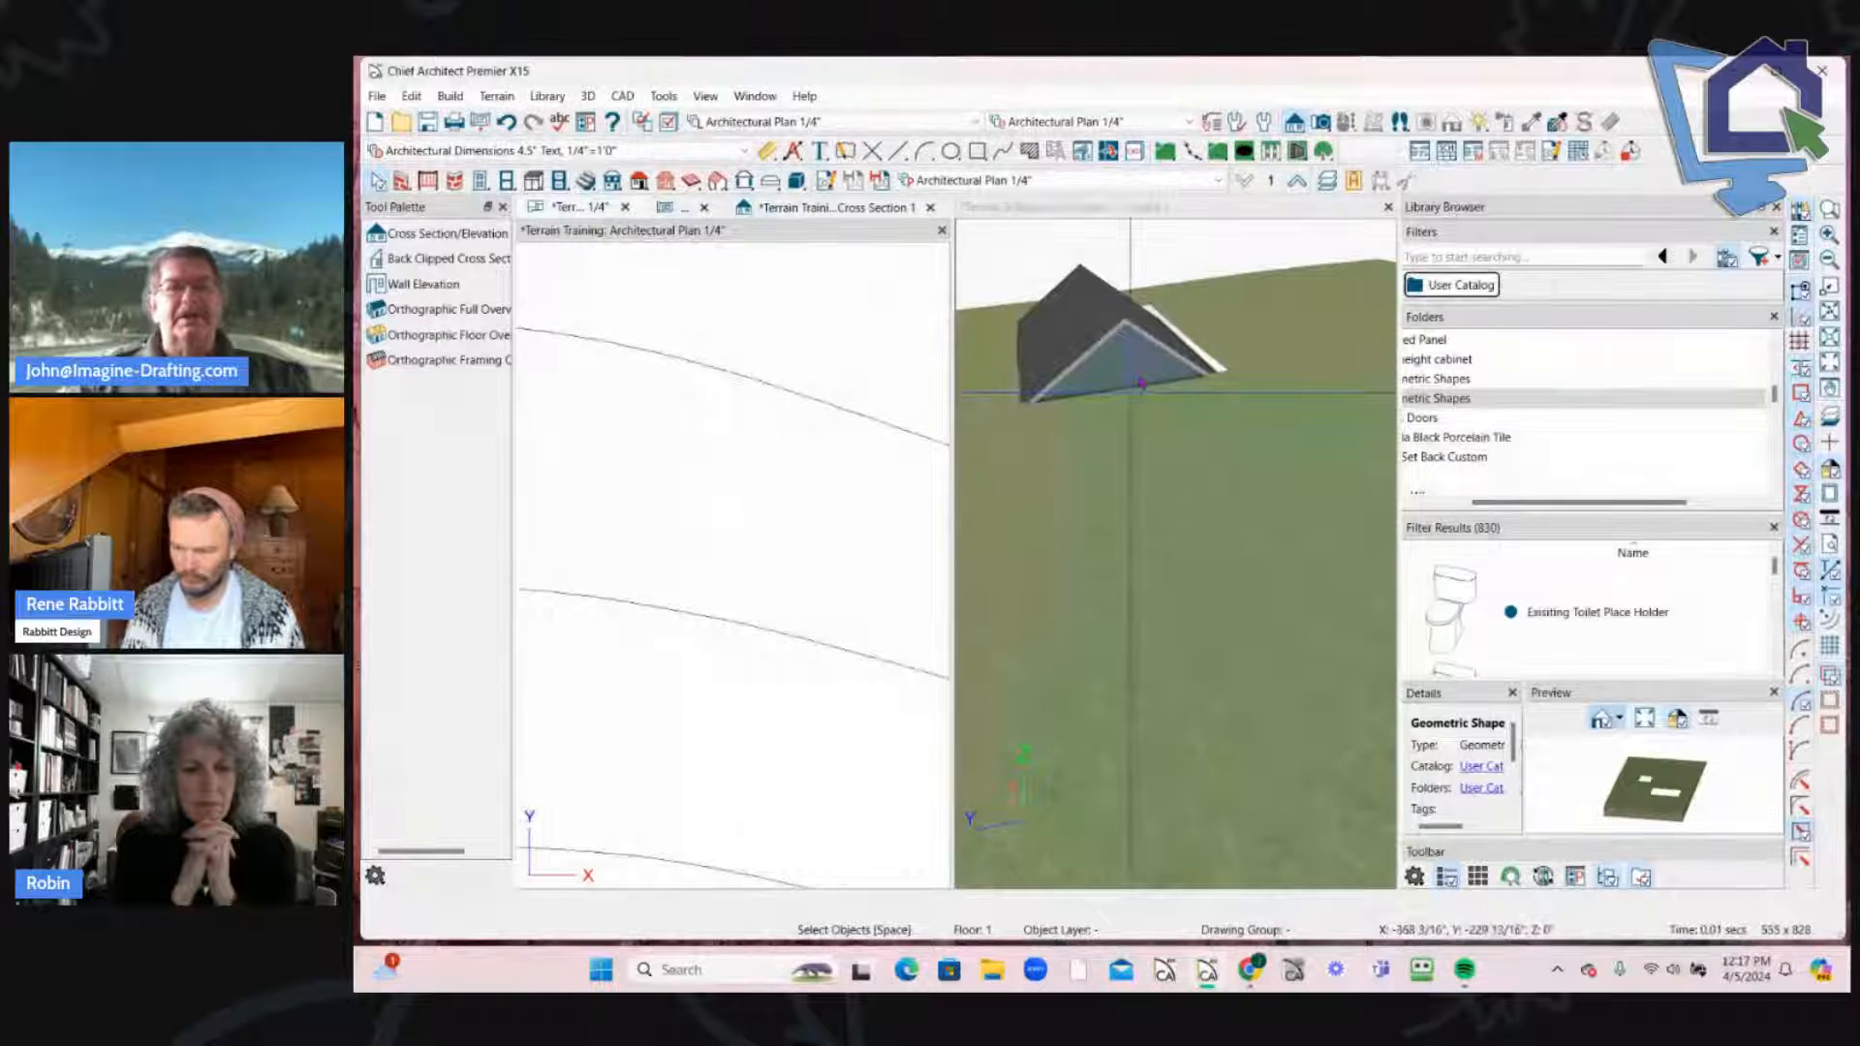
scroll(605, 532, down, 5)
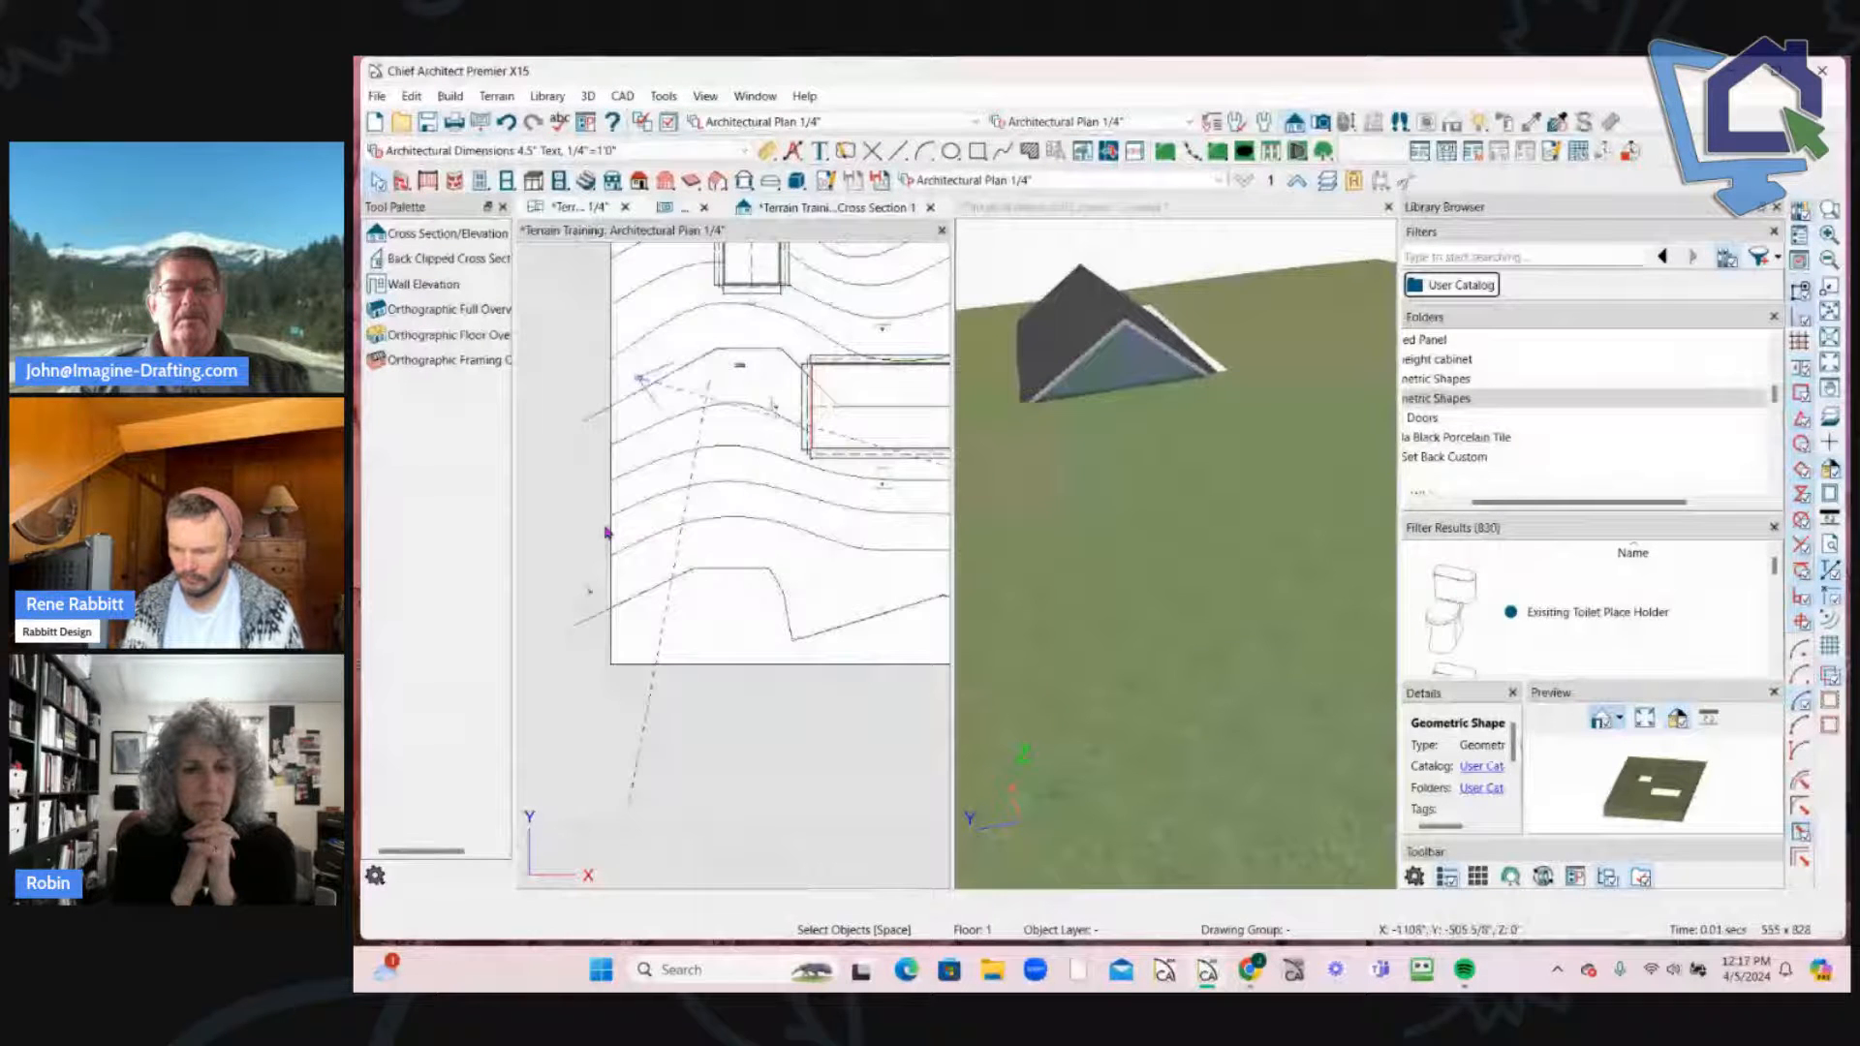
Step: Turn off the display of the Geometric Shapes layer in the plan to hide the terrain symbol
click(612, 532)
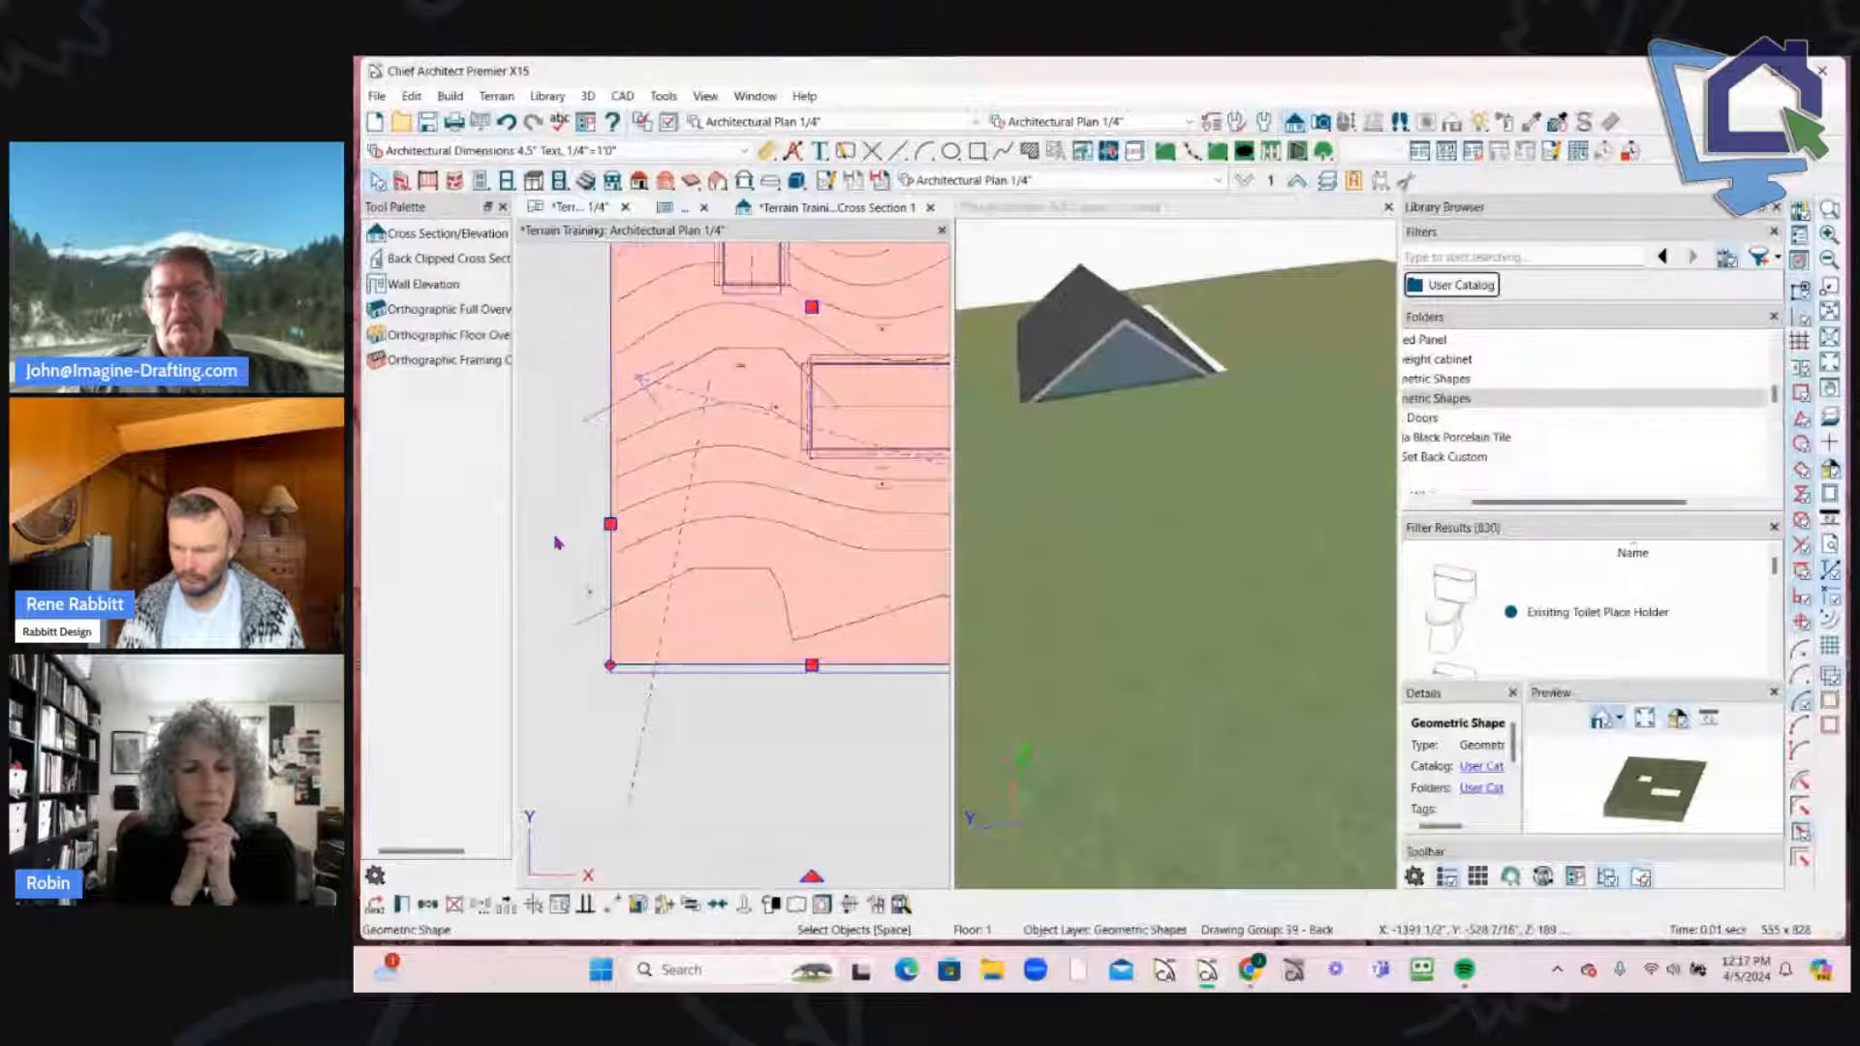
click(821, 904)
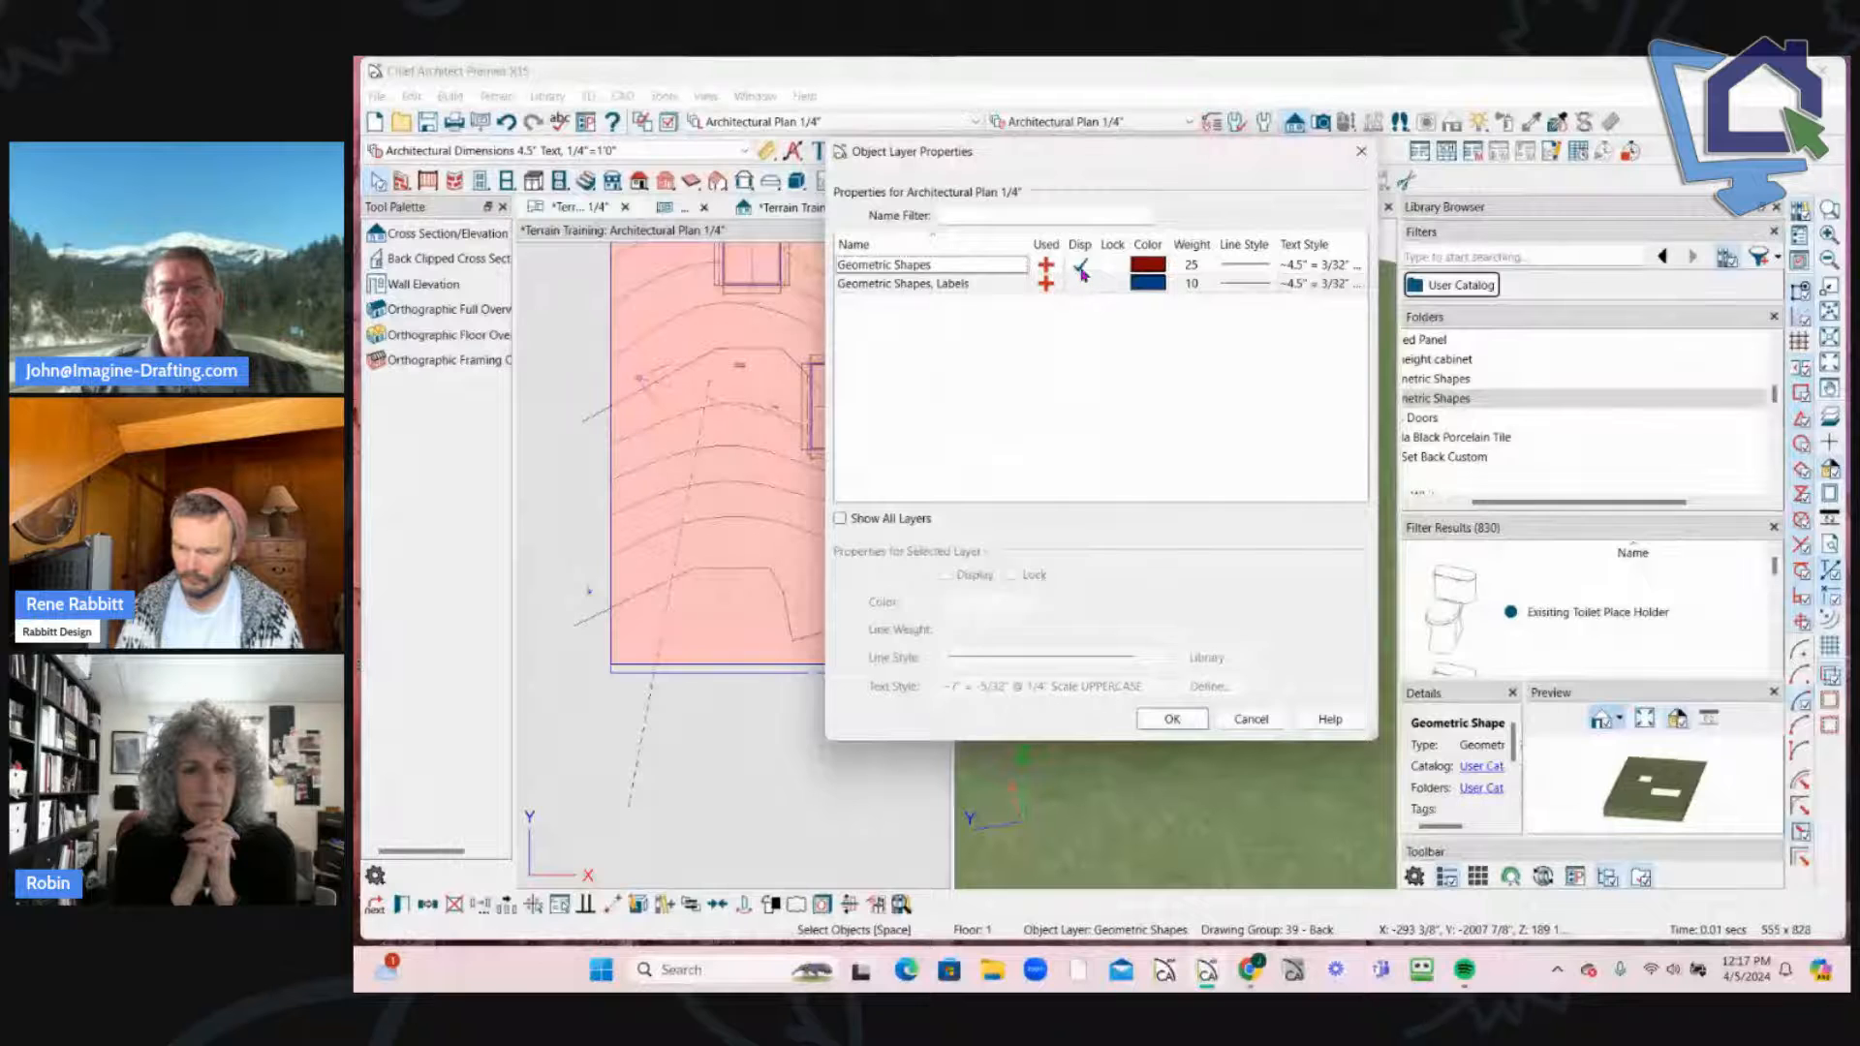
click(1081, 269)
click(1172, 720)
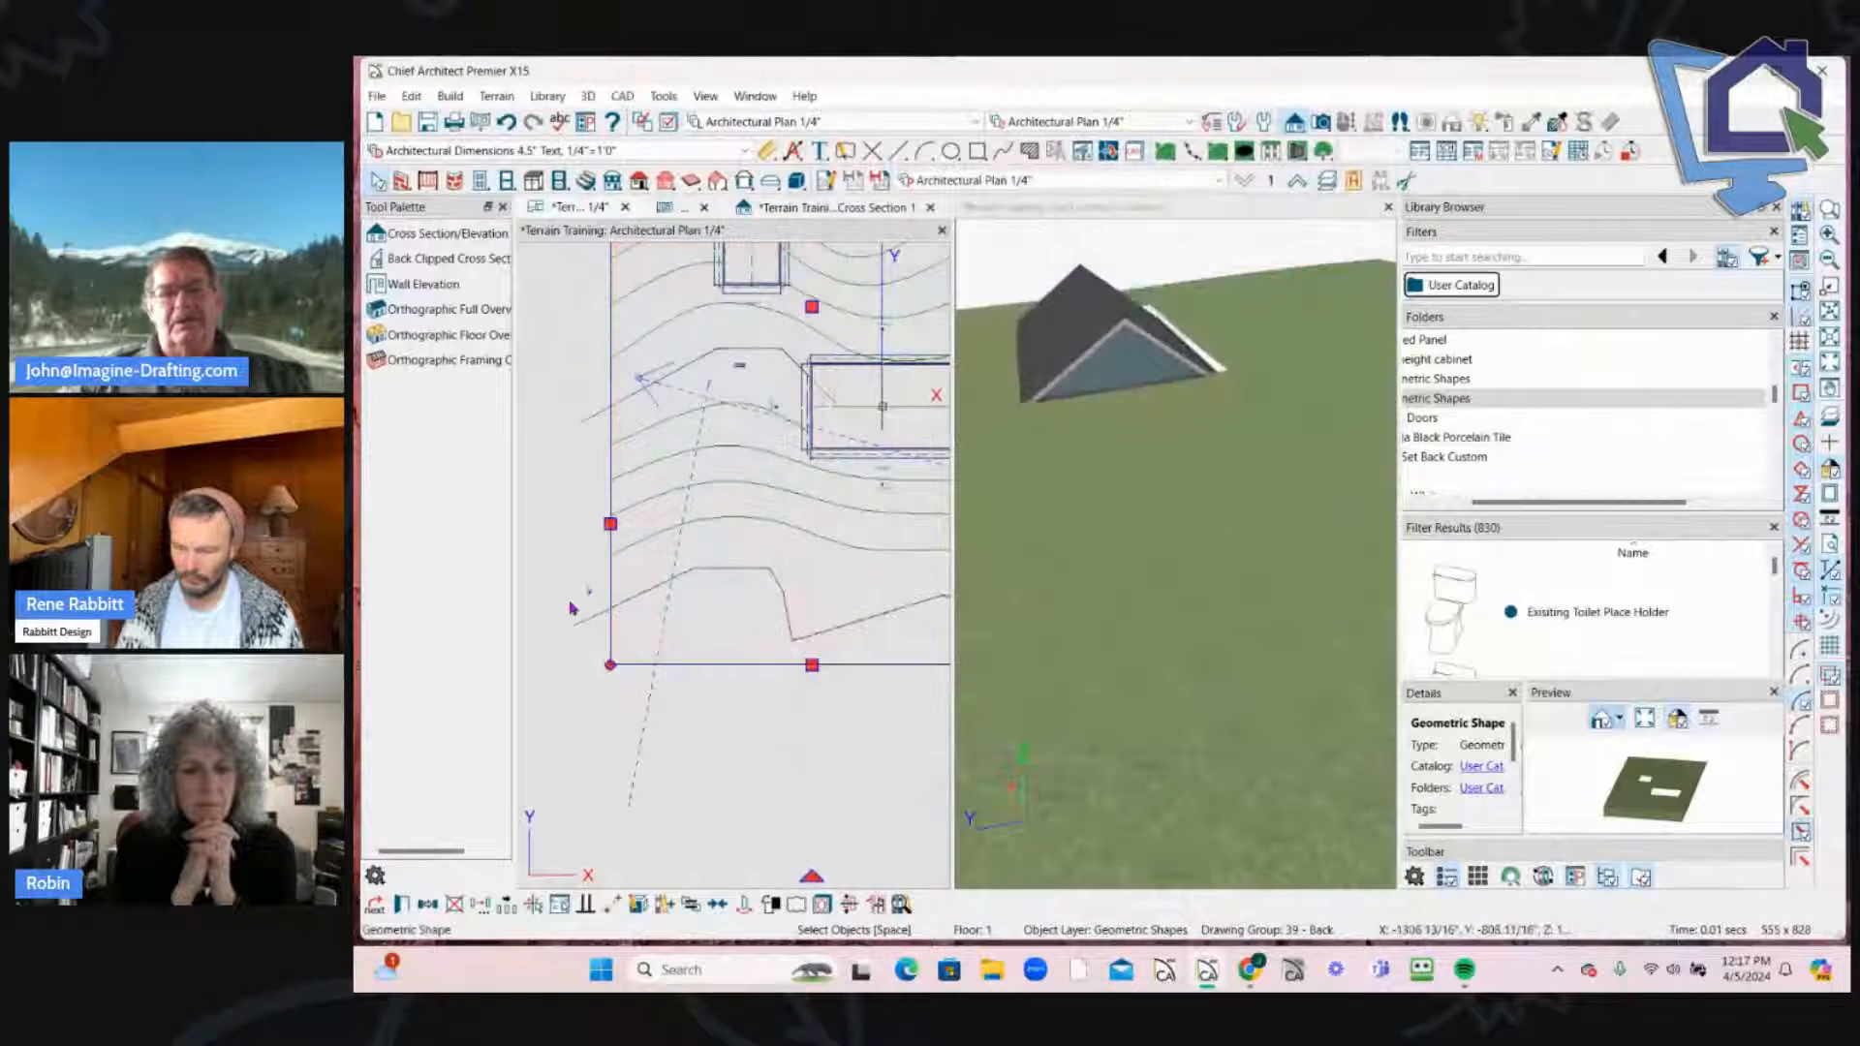
click(584, 549)
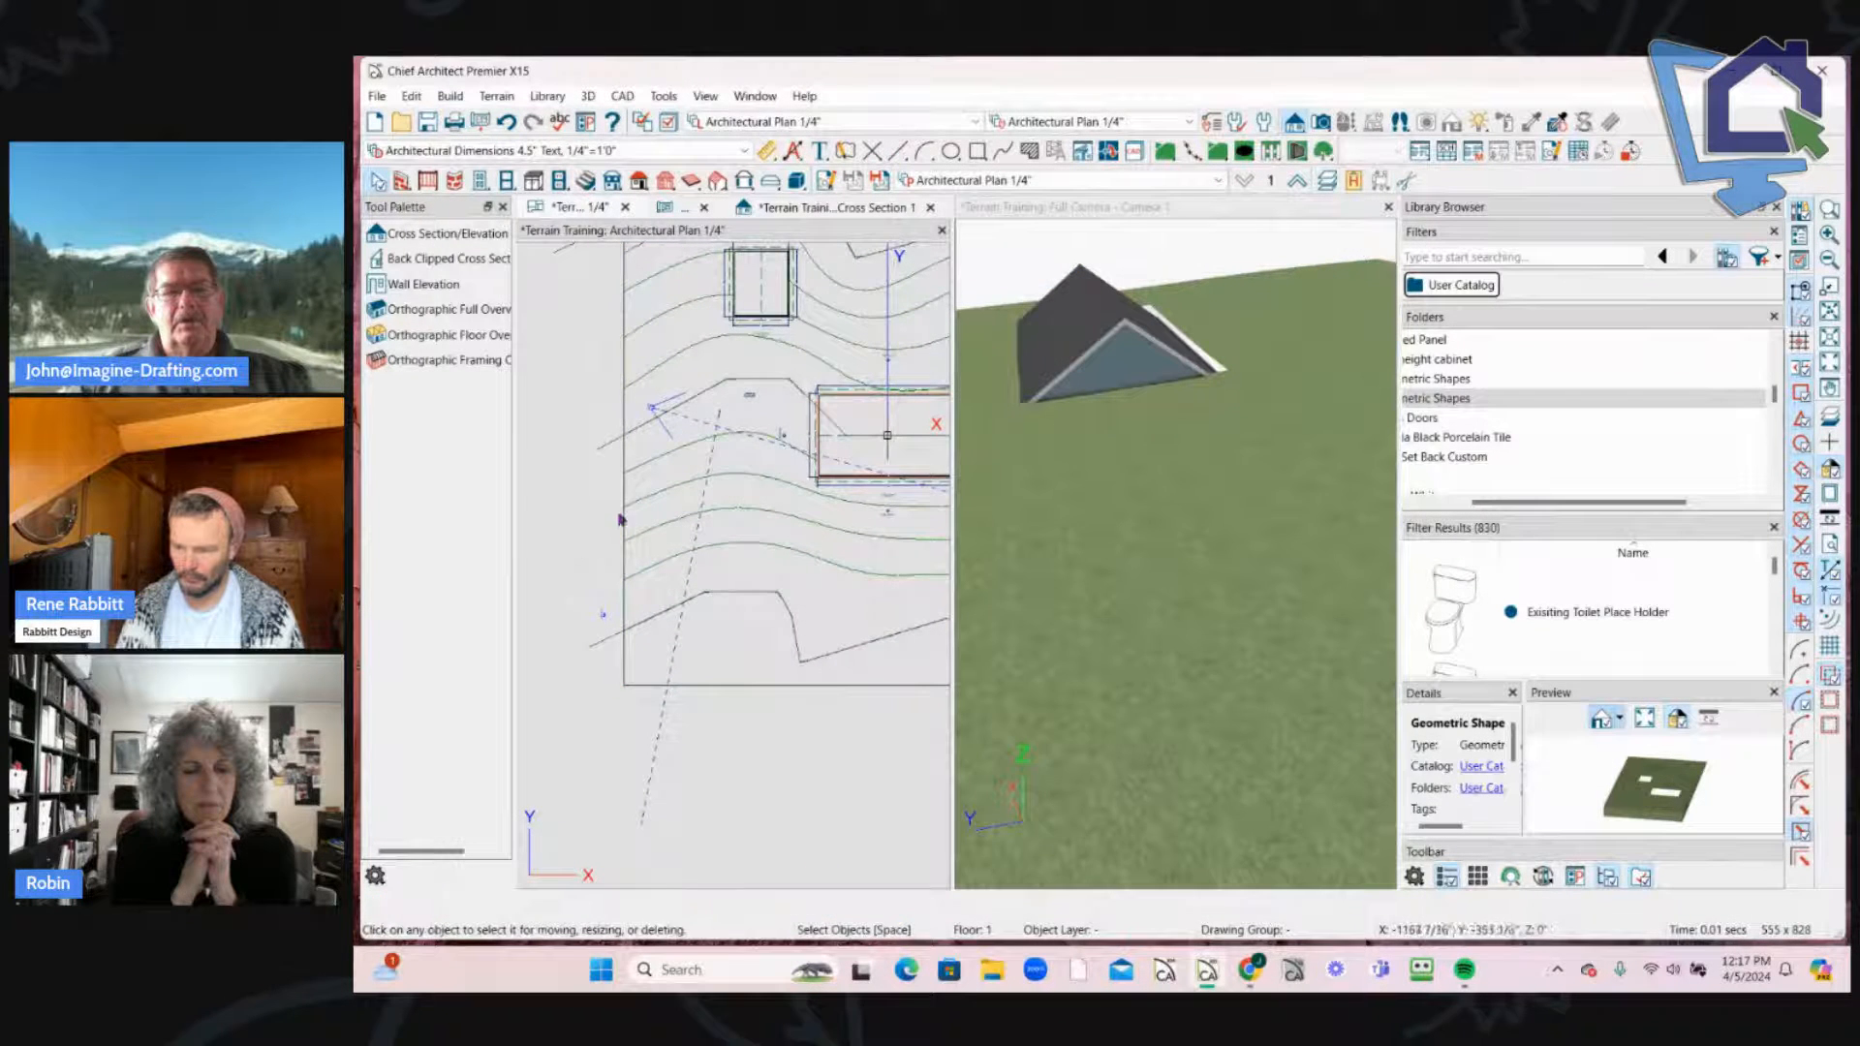
Step: Set the terrain perimeter's Subfloor Height Above Terrain to 144
click(625, 528)
scroll(584, 659, down, 2)
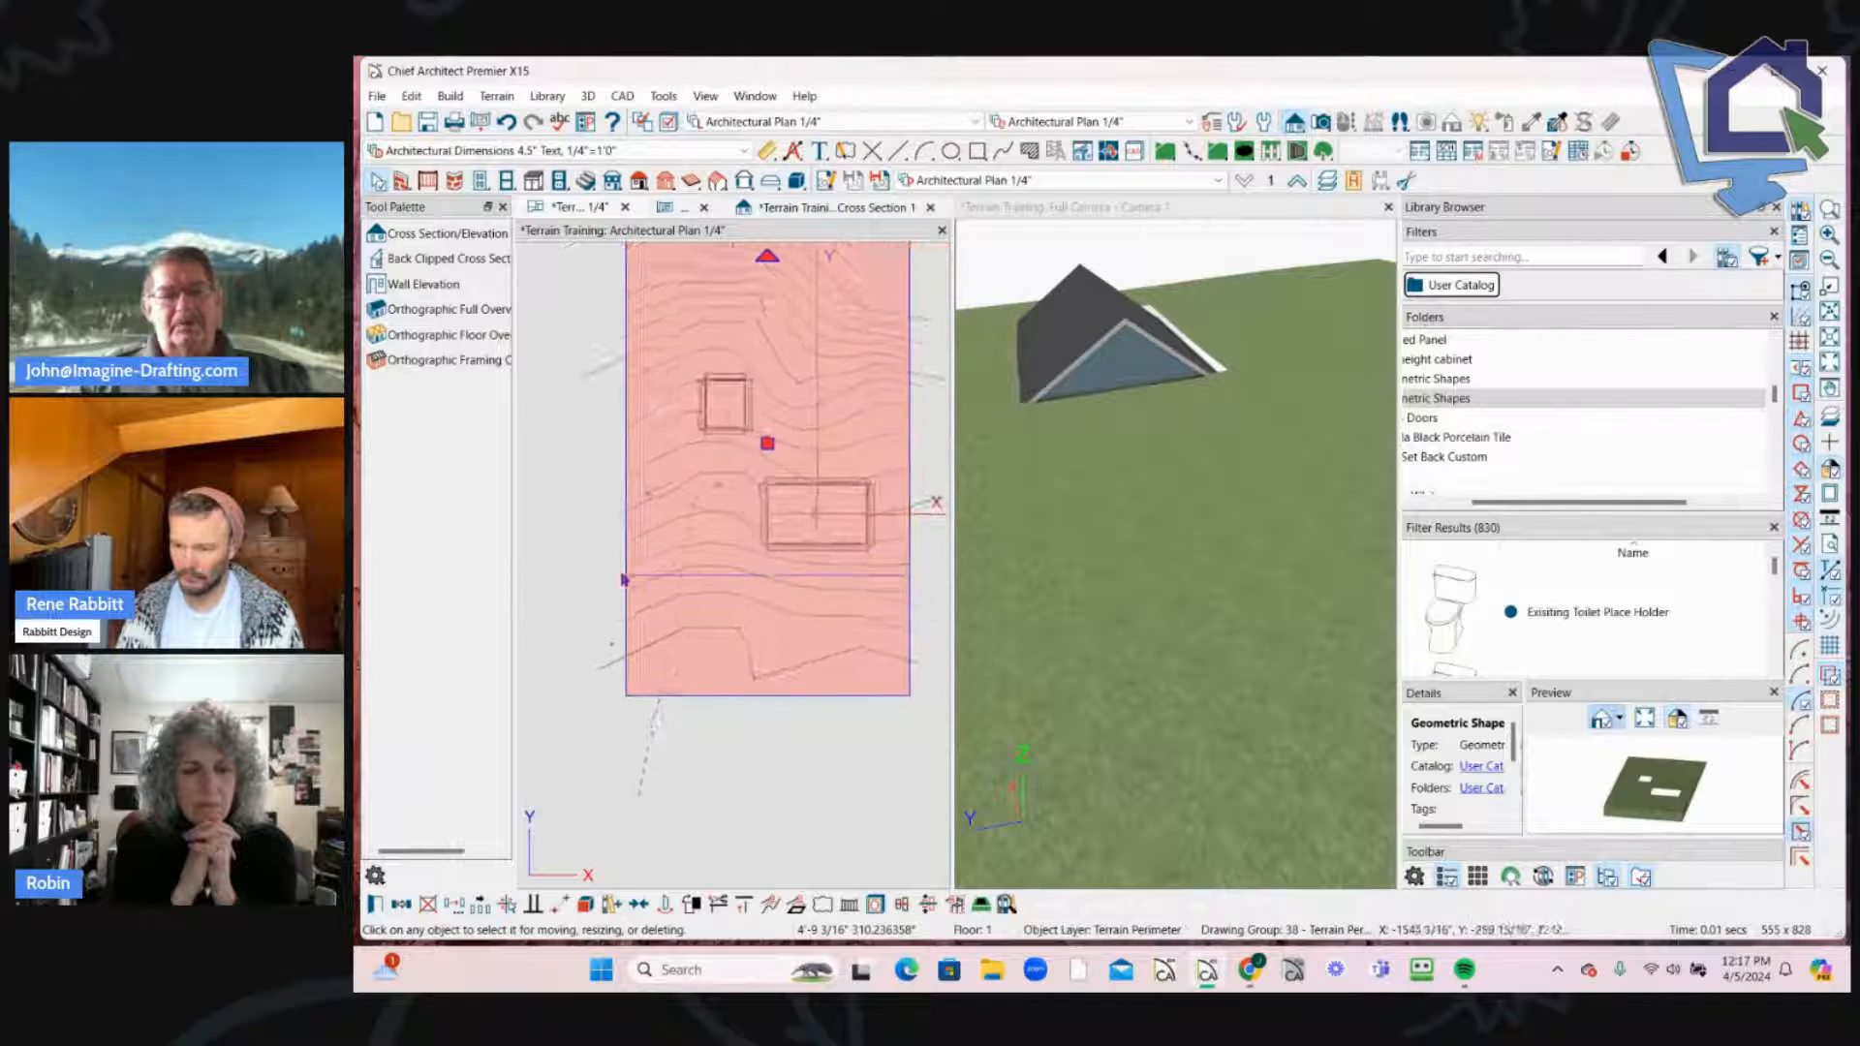
double_click(629, 582)
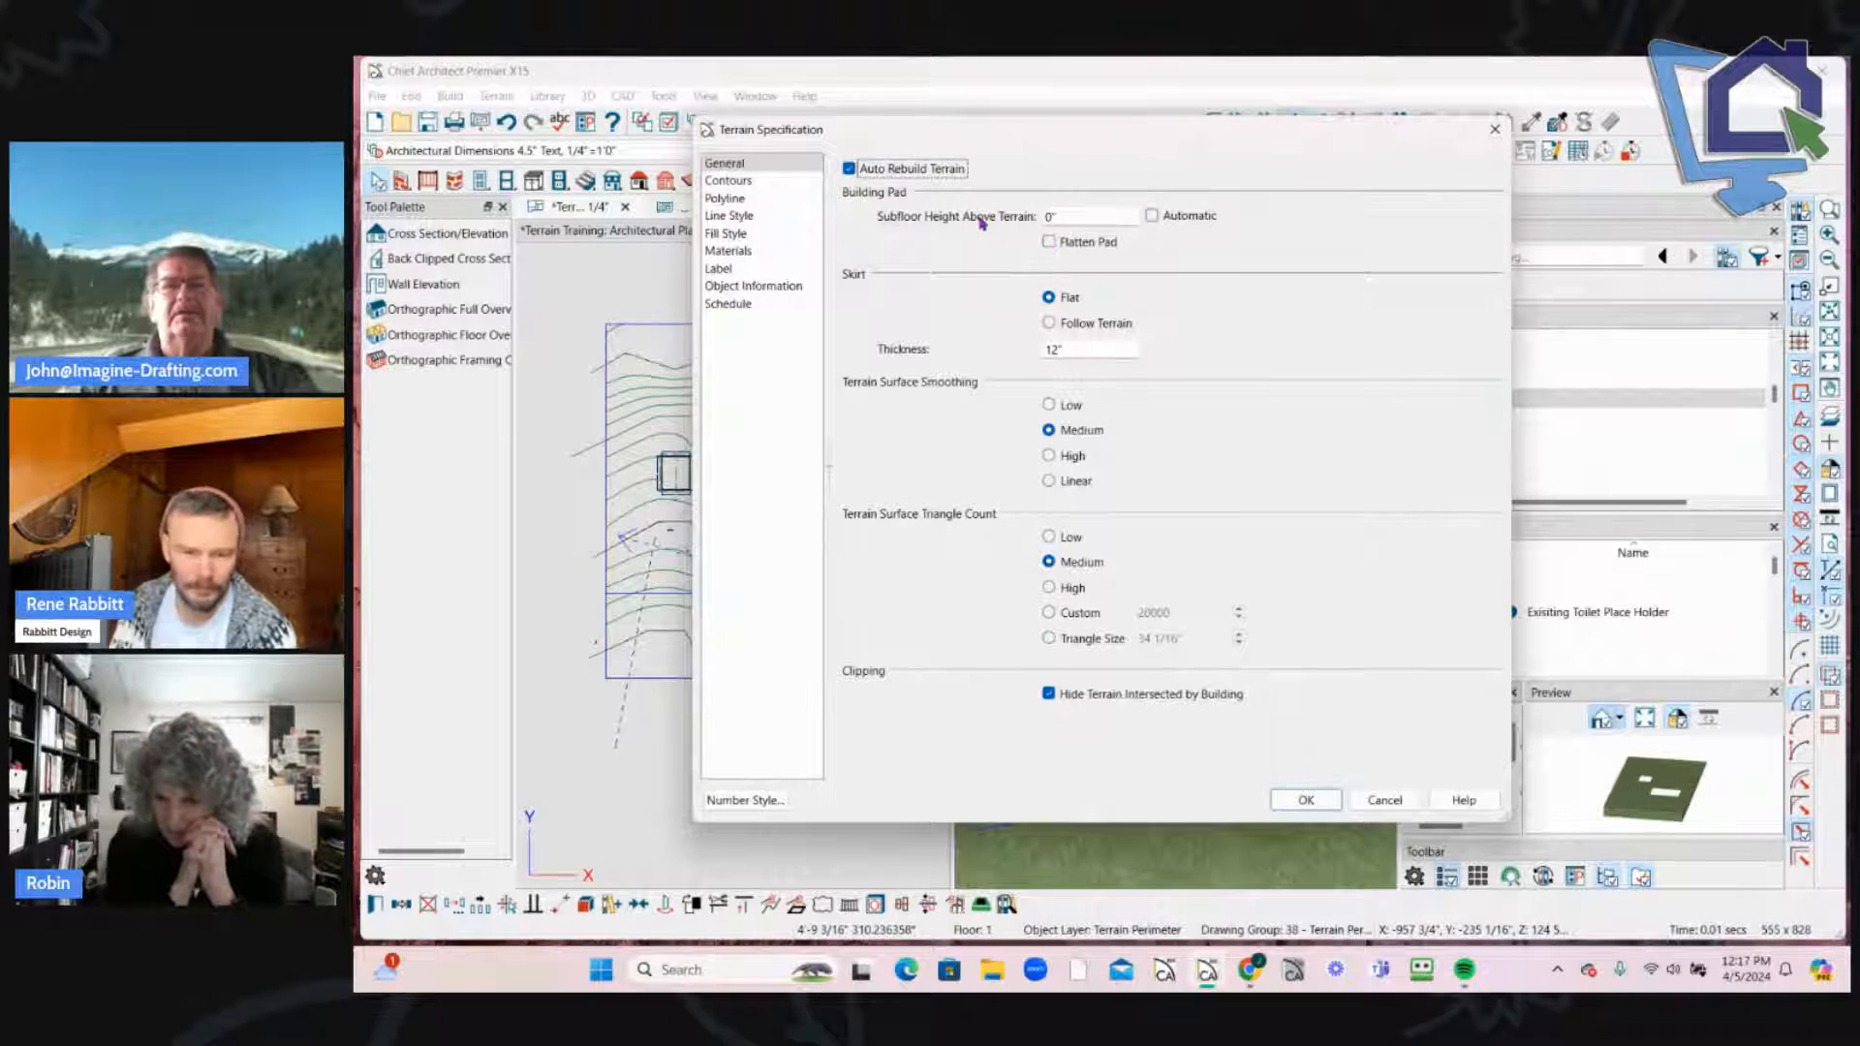
double_click(1101, 212)
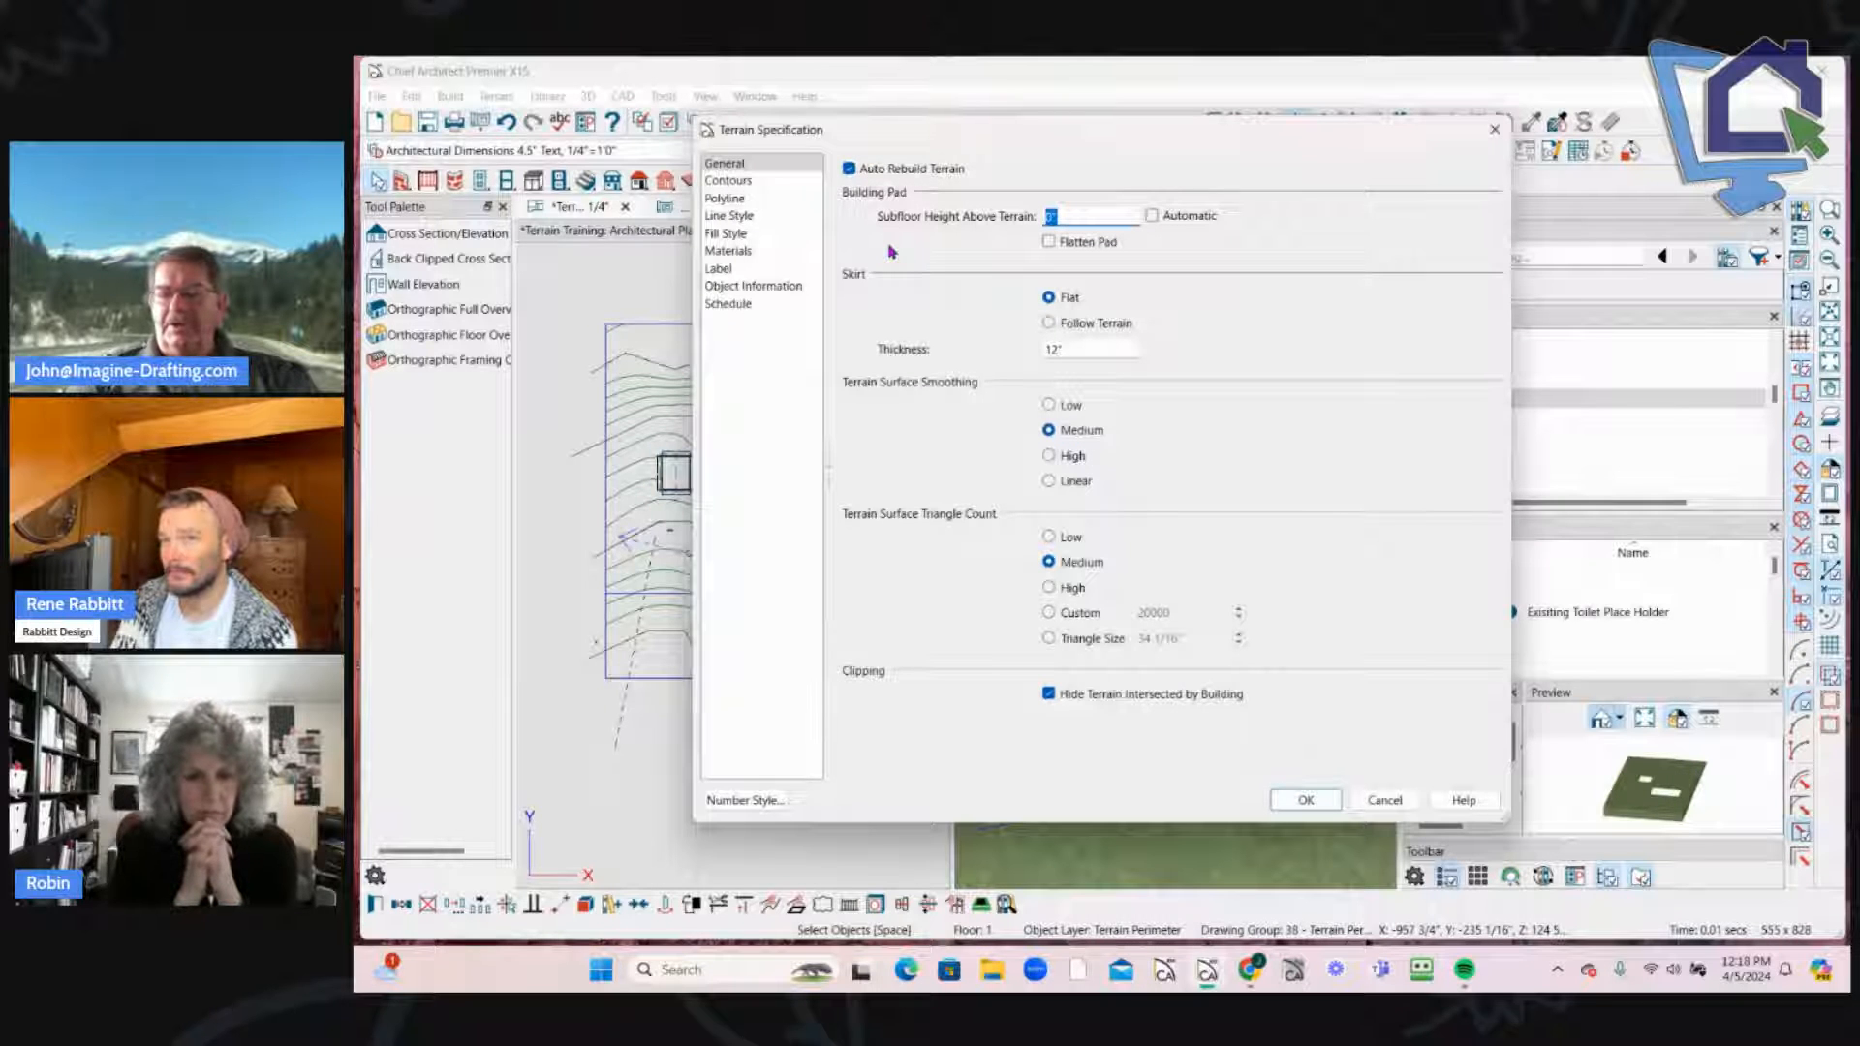
text(144)
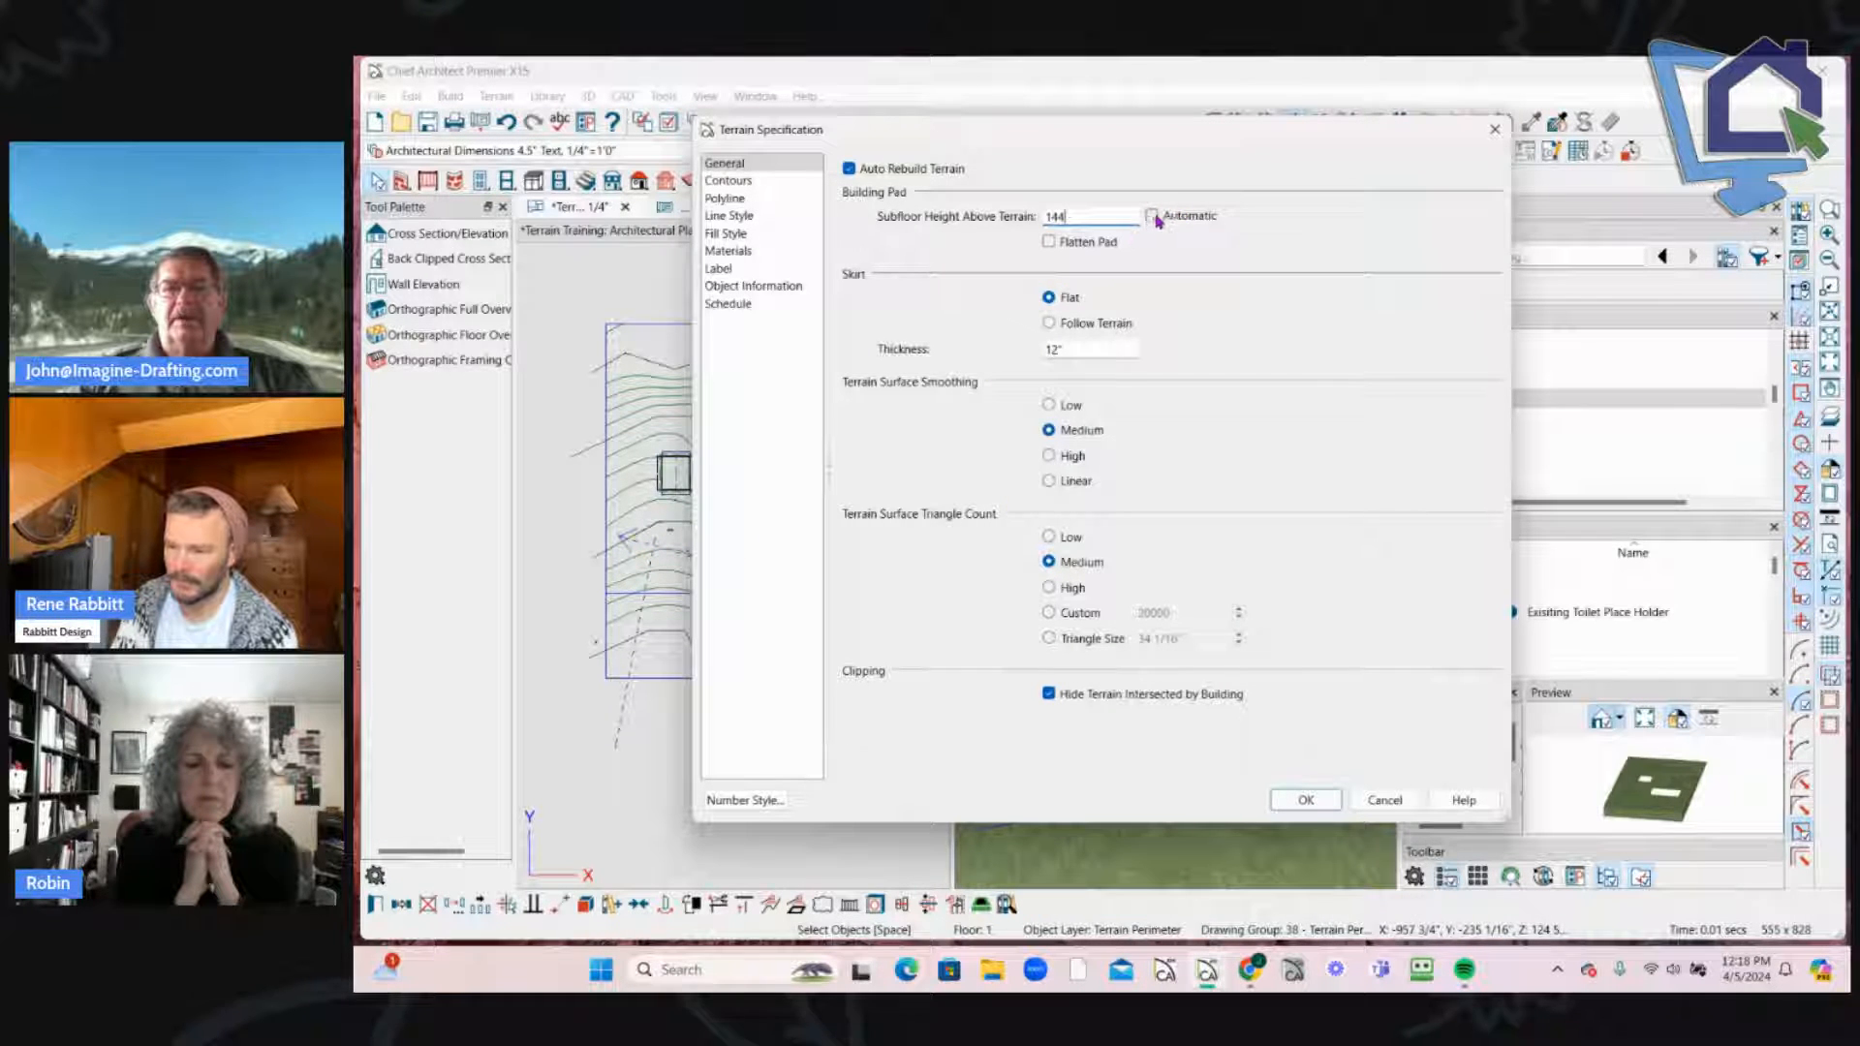
click(1305, 801)
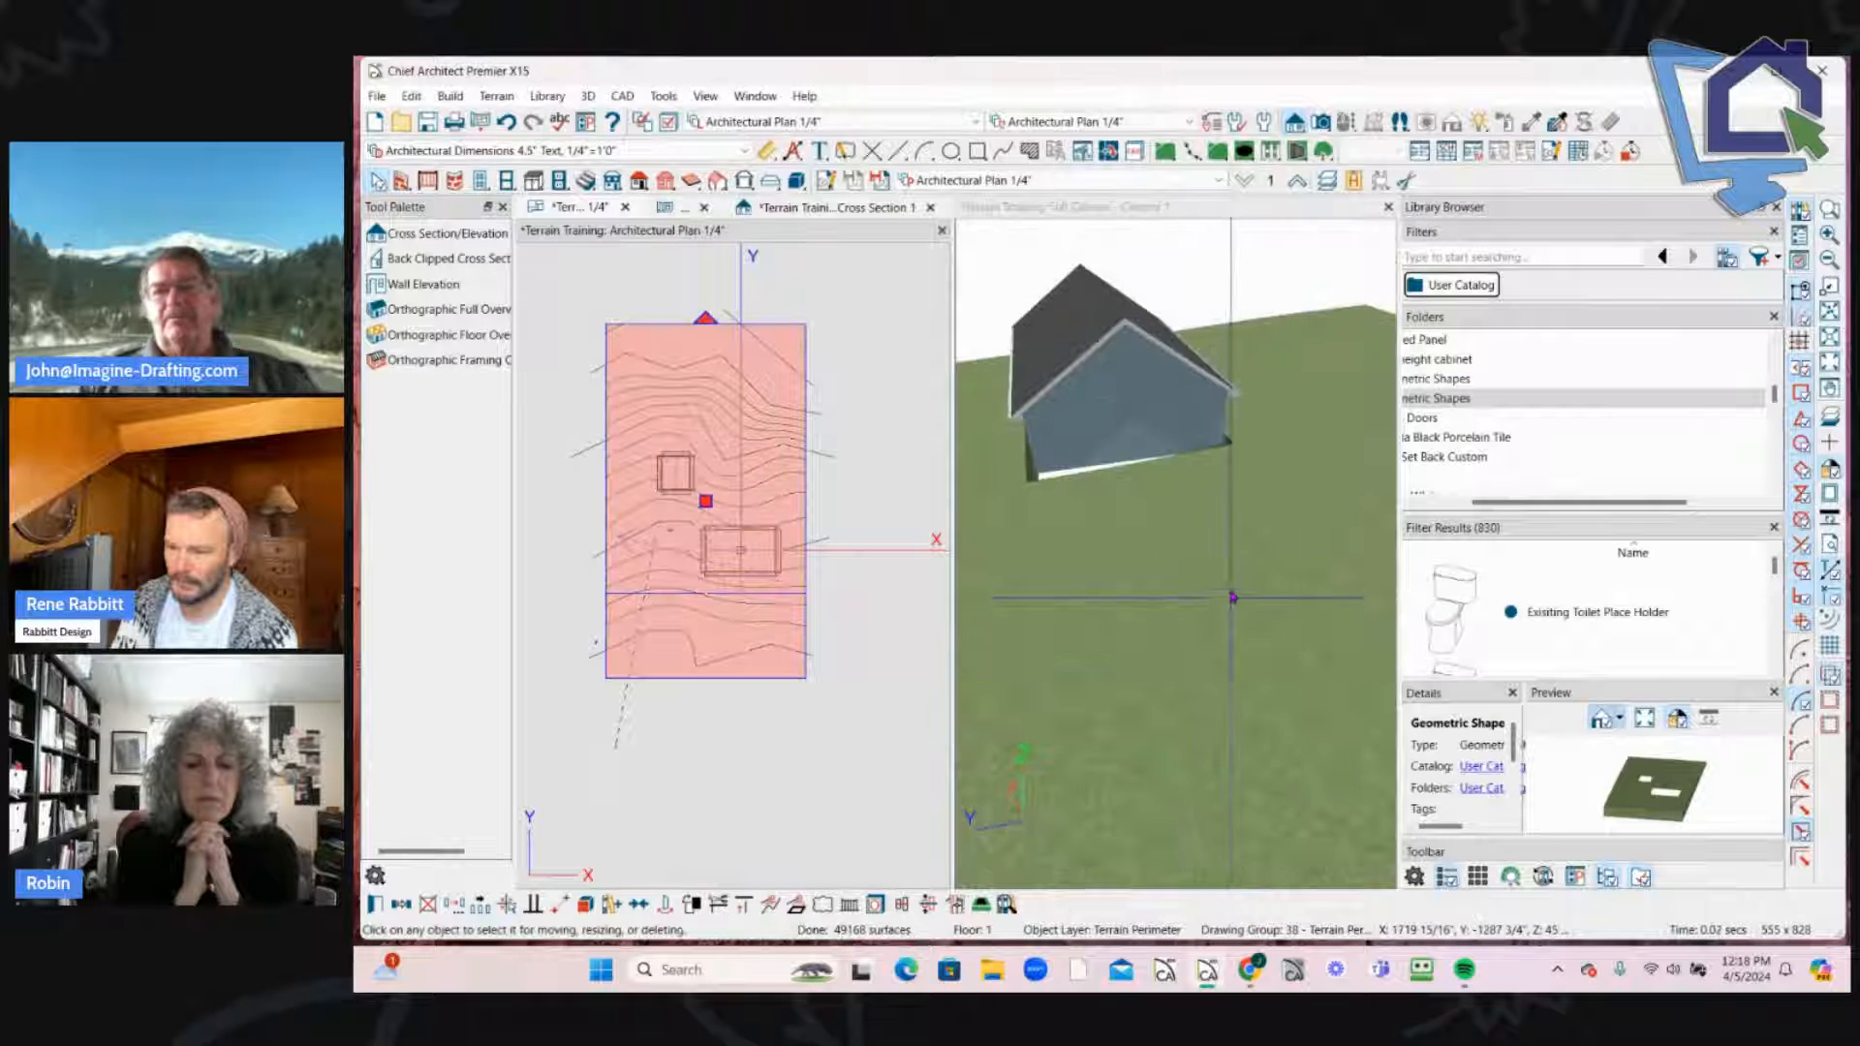
Step: Inspect the buildings' height against the terrain in the 3D camera view and their footprints in the plan
click(1233, 598)
drag(1163, 562, 1069, 522)
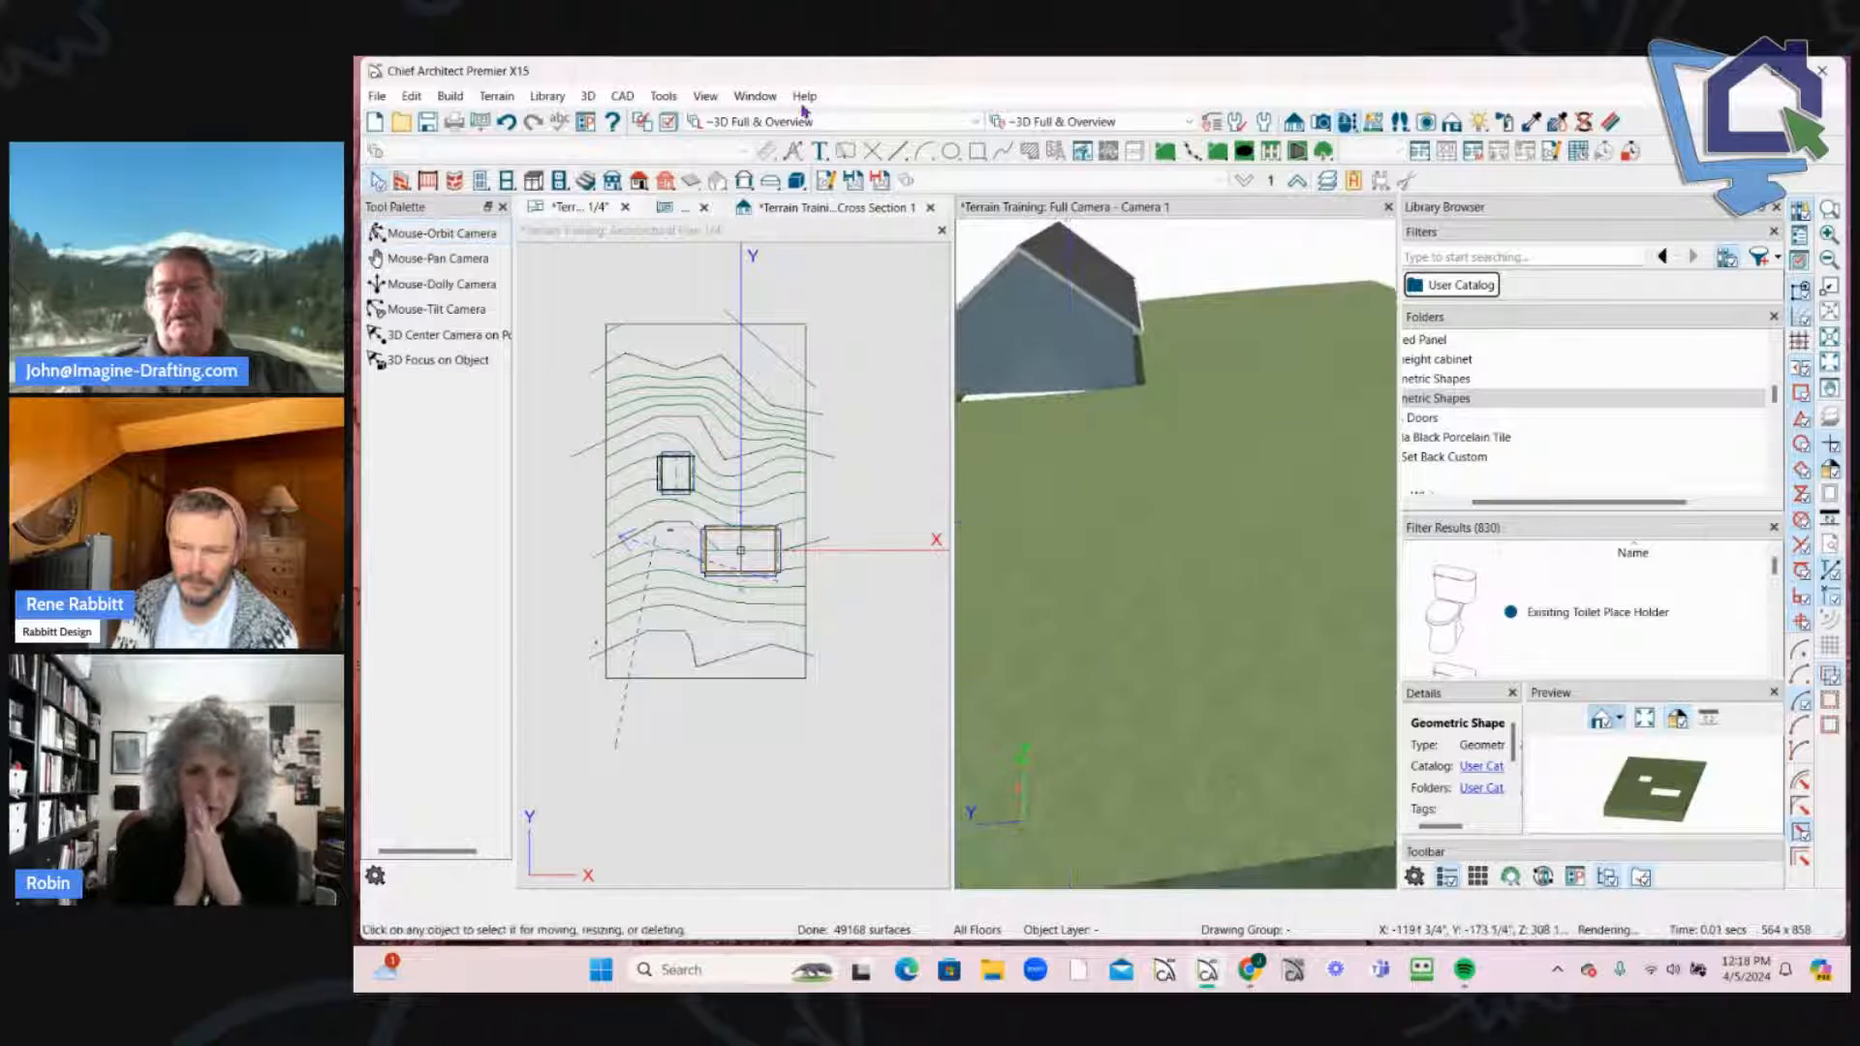
click(551, 523)
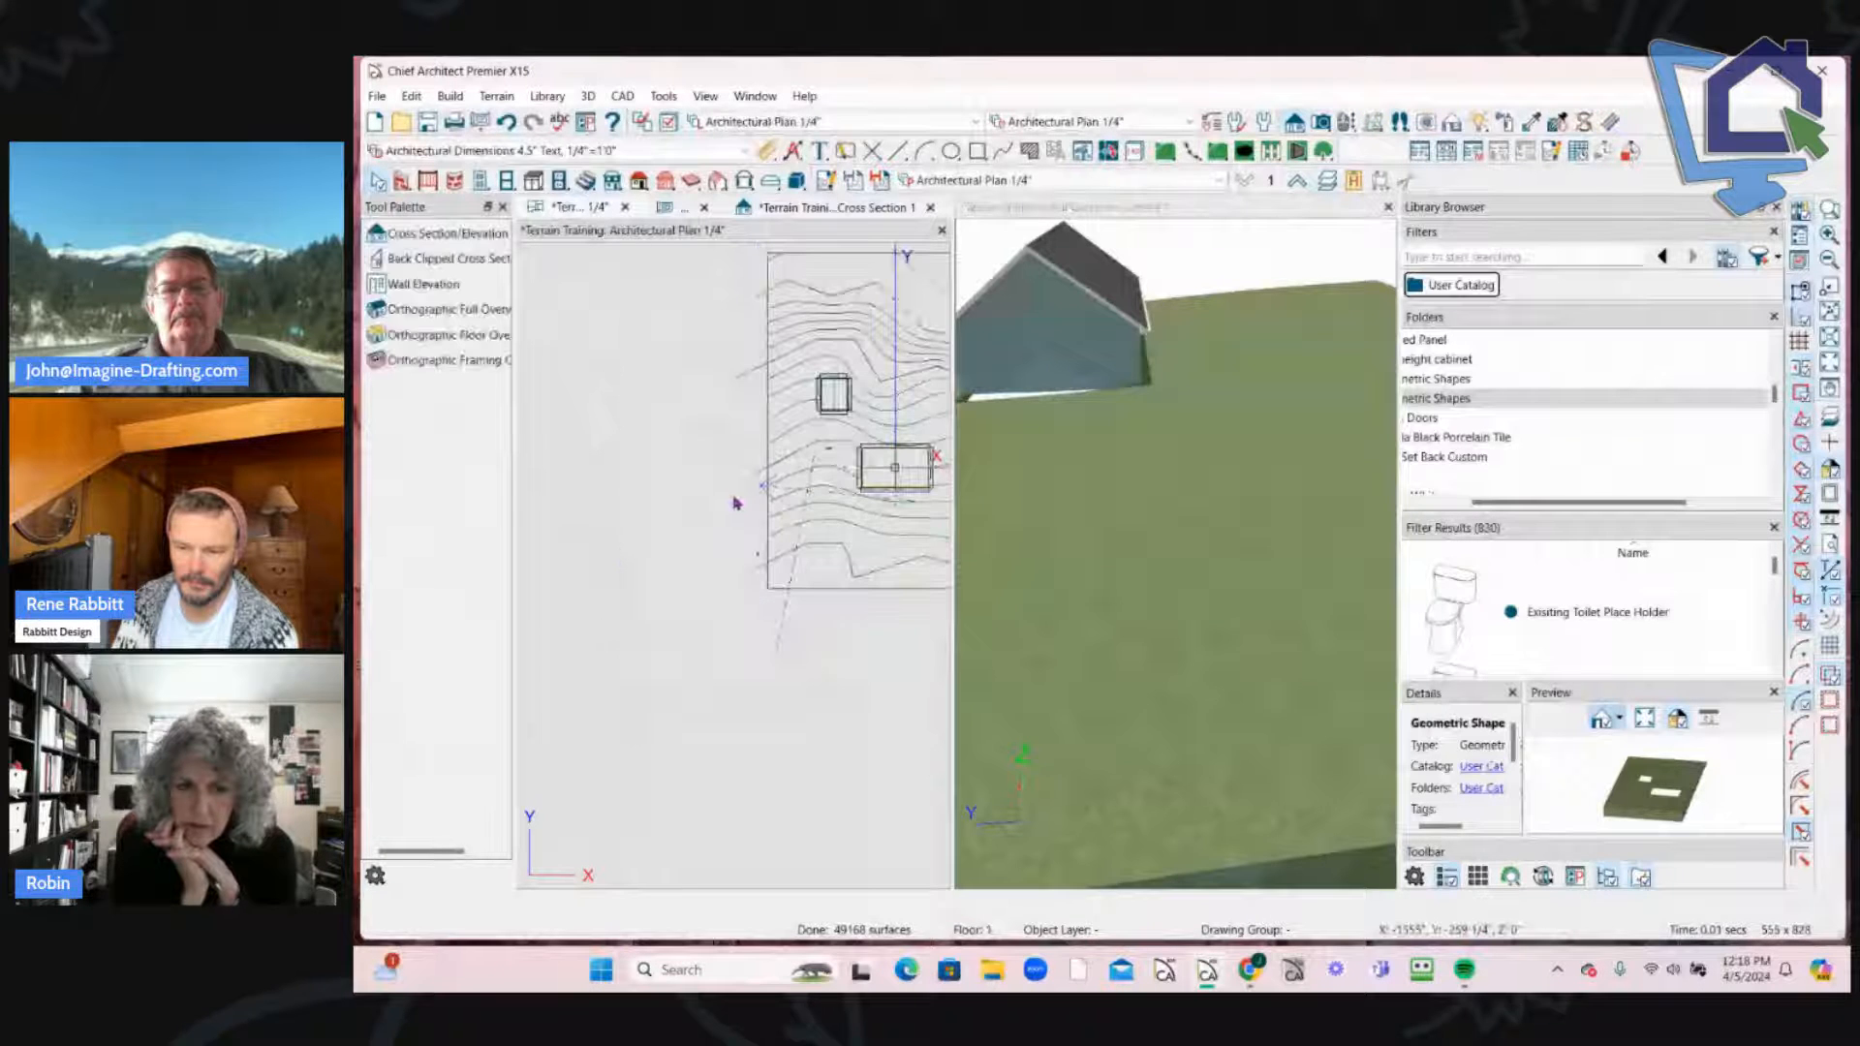
scroll(736, 503, up, 5)
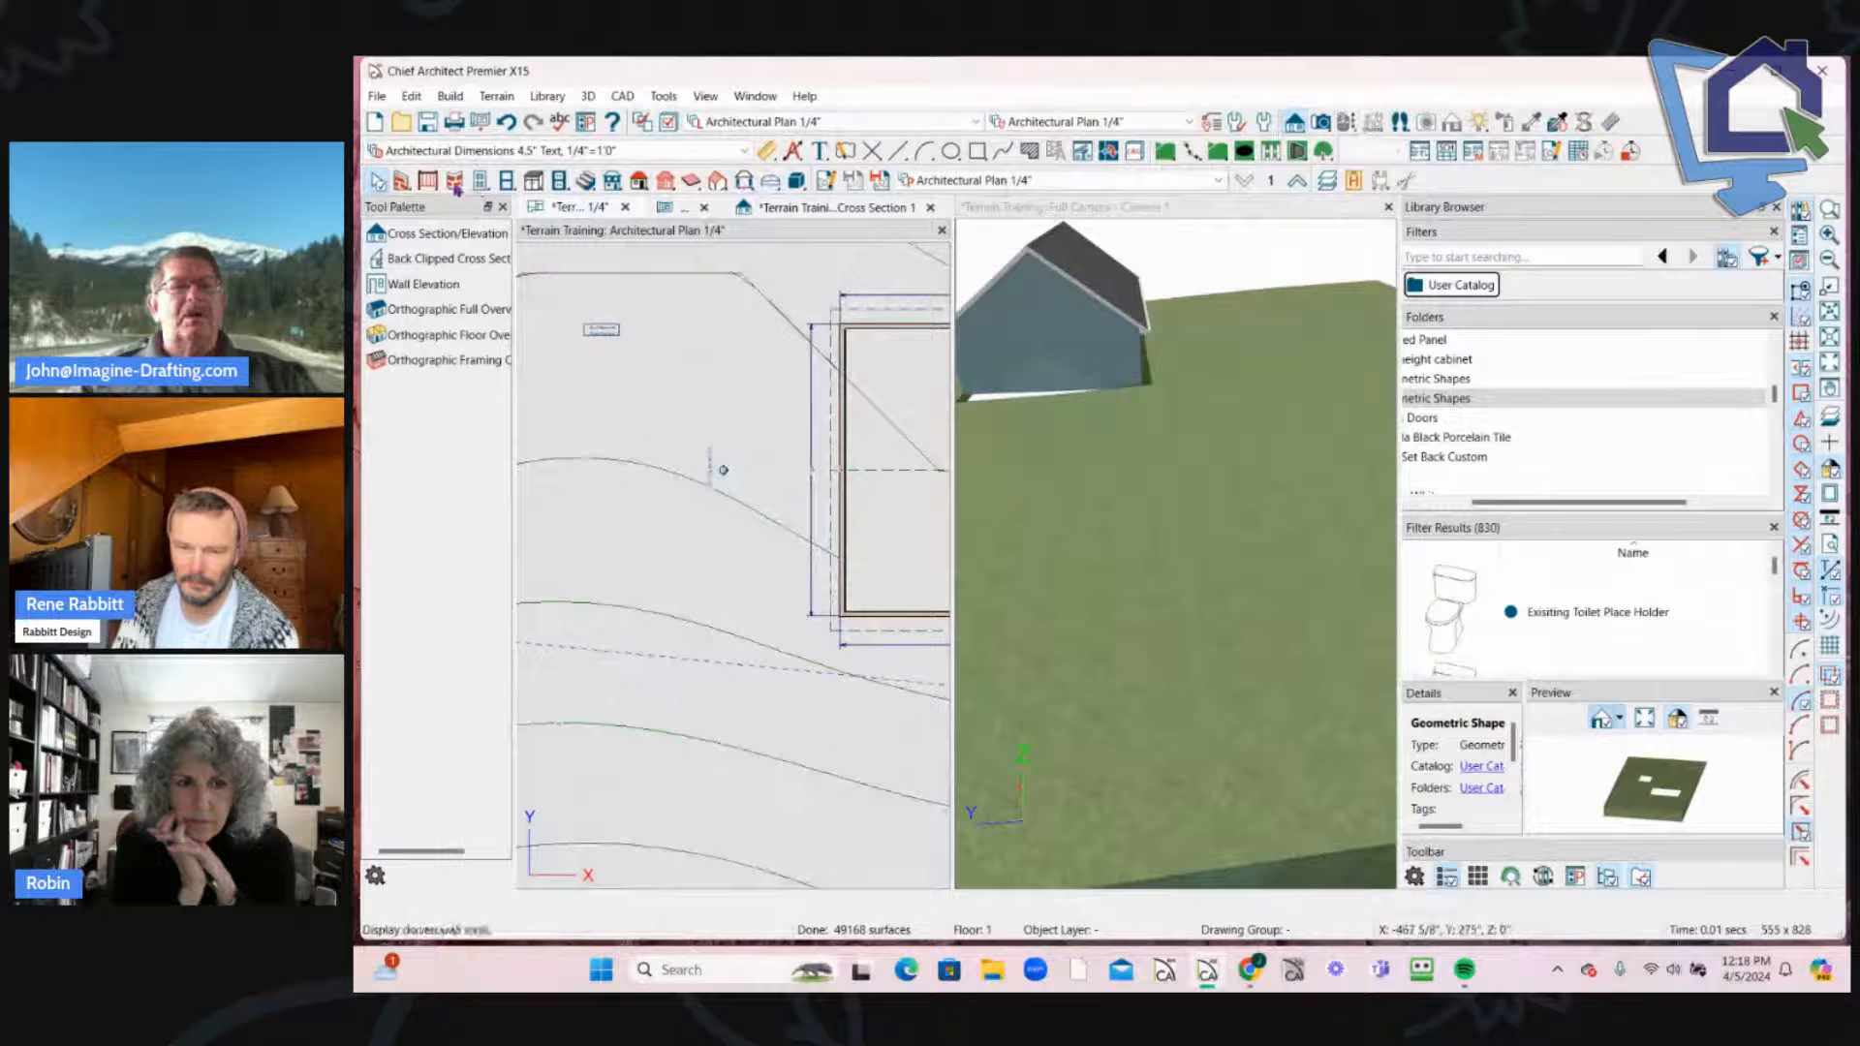
click(402, 186)
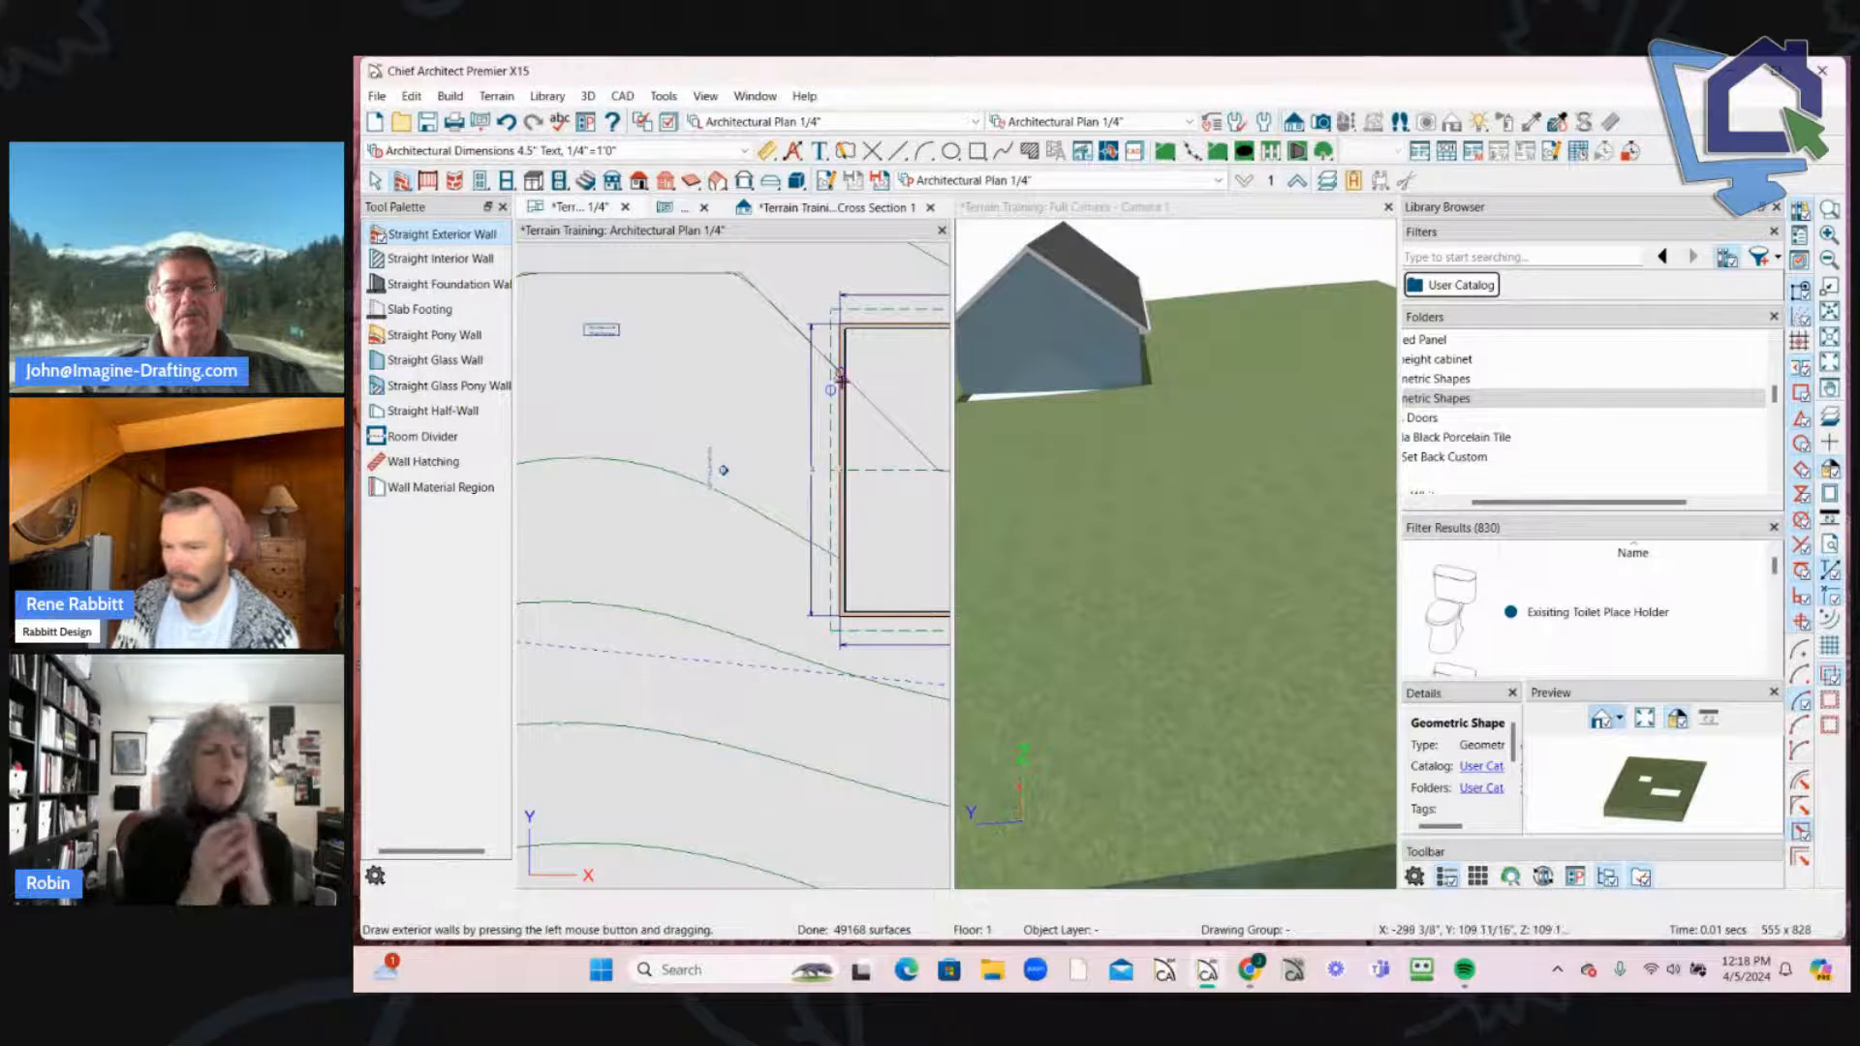
mouse_move(839, 371)
mouse_down()
mouse_move(571, 383)
mouse_move(840, 373)
mouse_up()
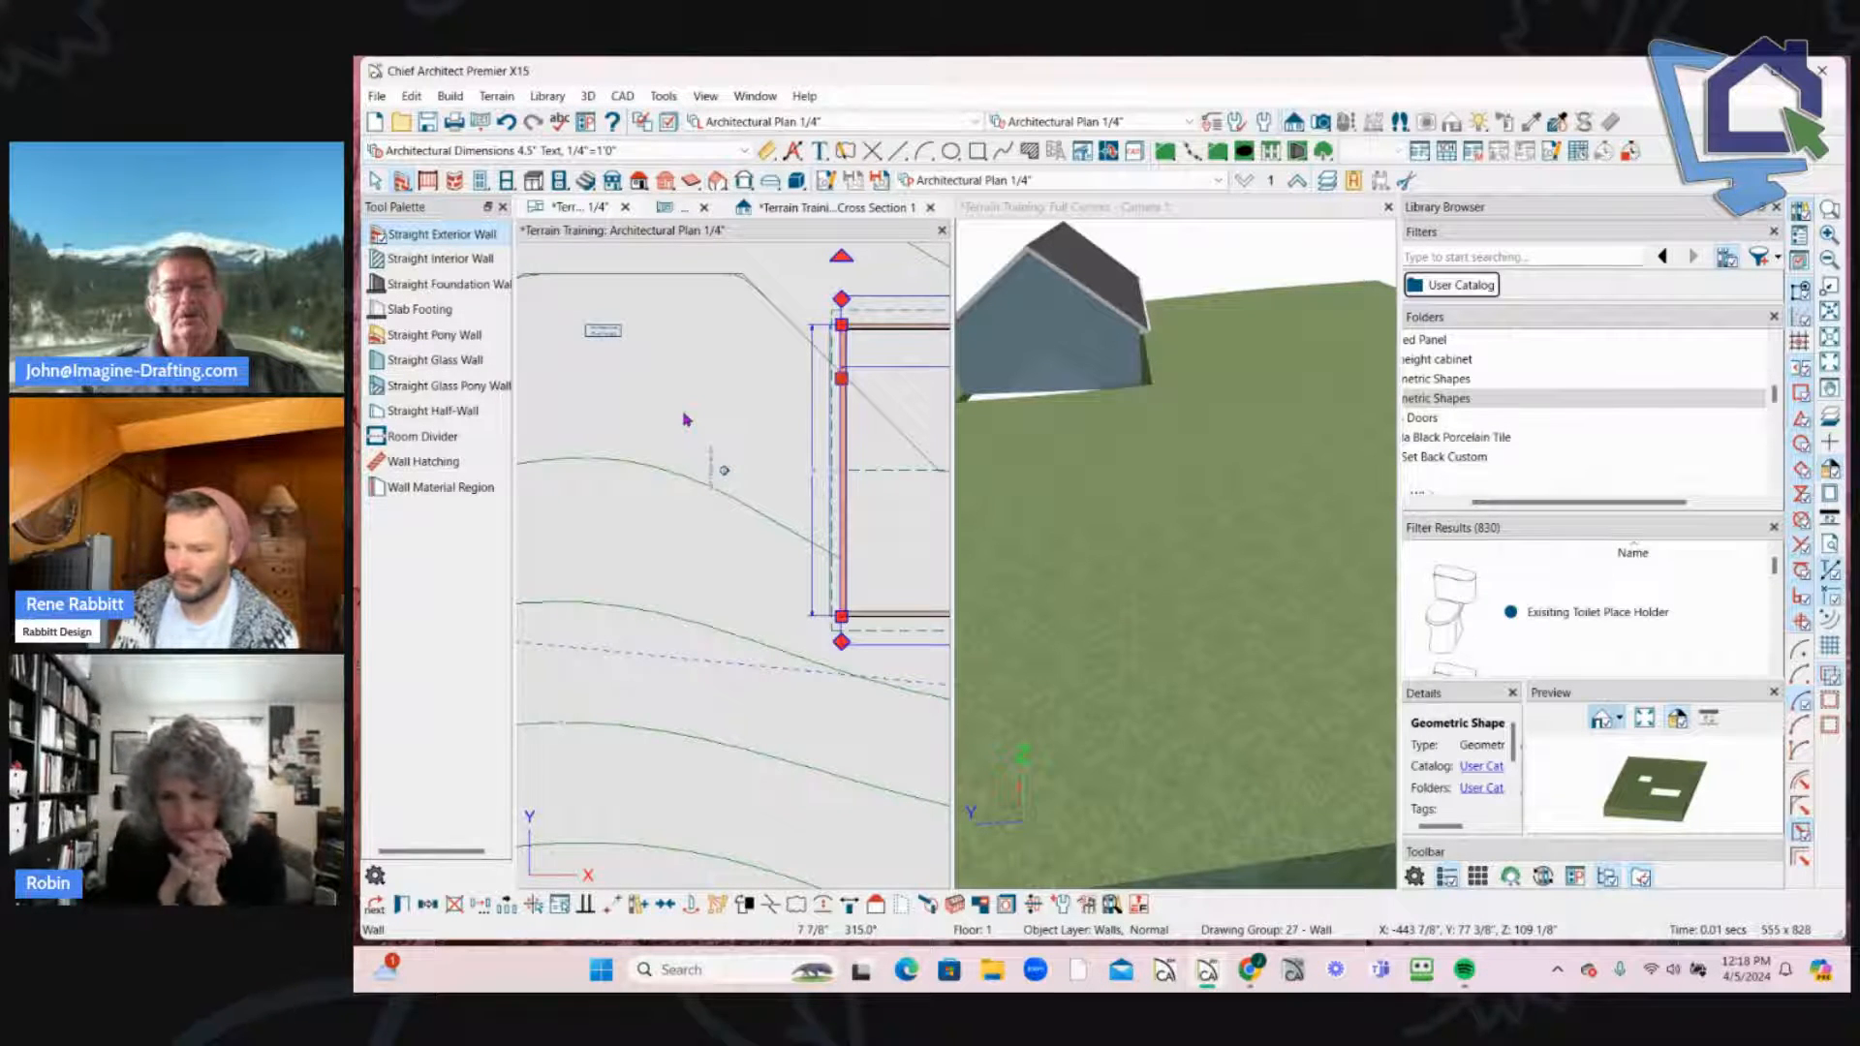
scroll(864, 355, down, 4)
scroll(864, 354, down, 1)
middle_drag(773, 315, 760, 429)
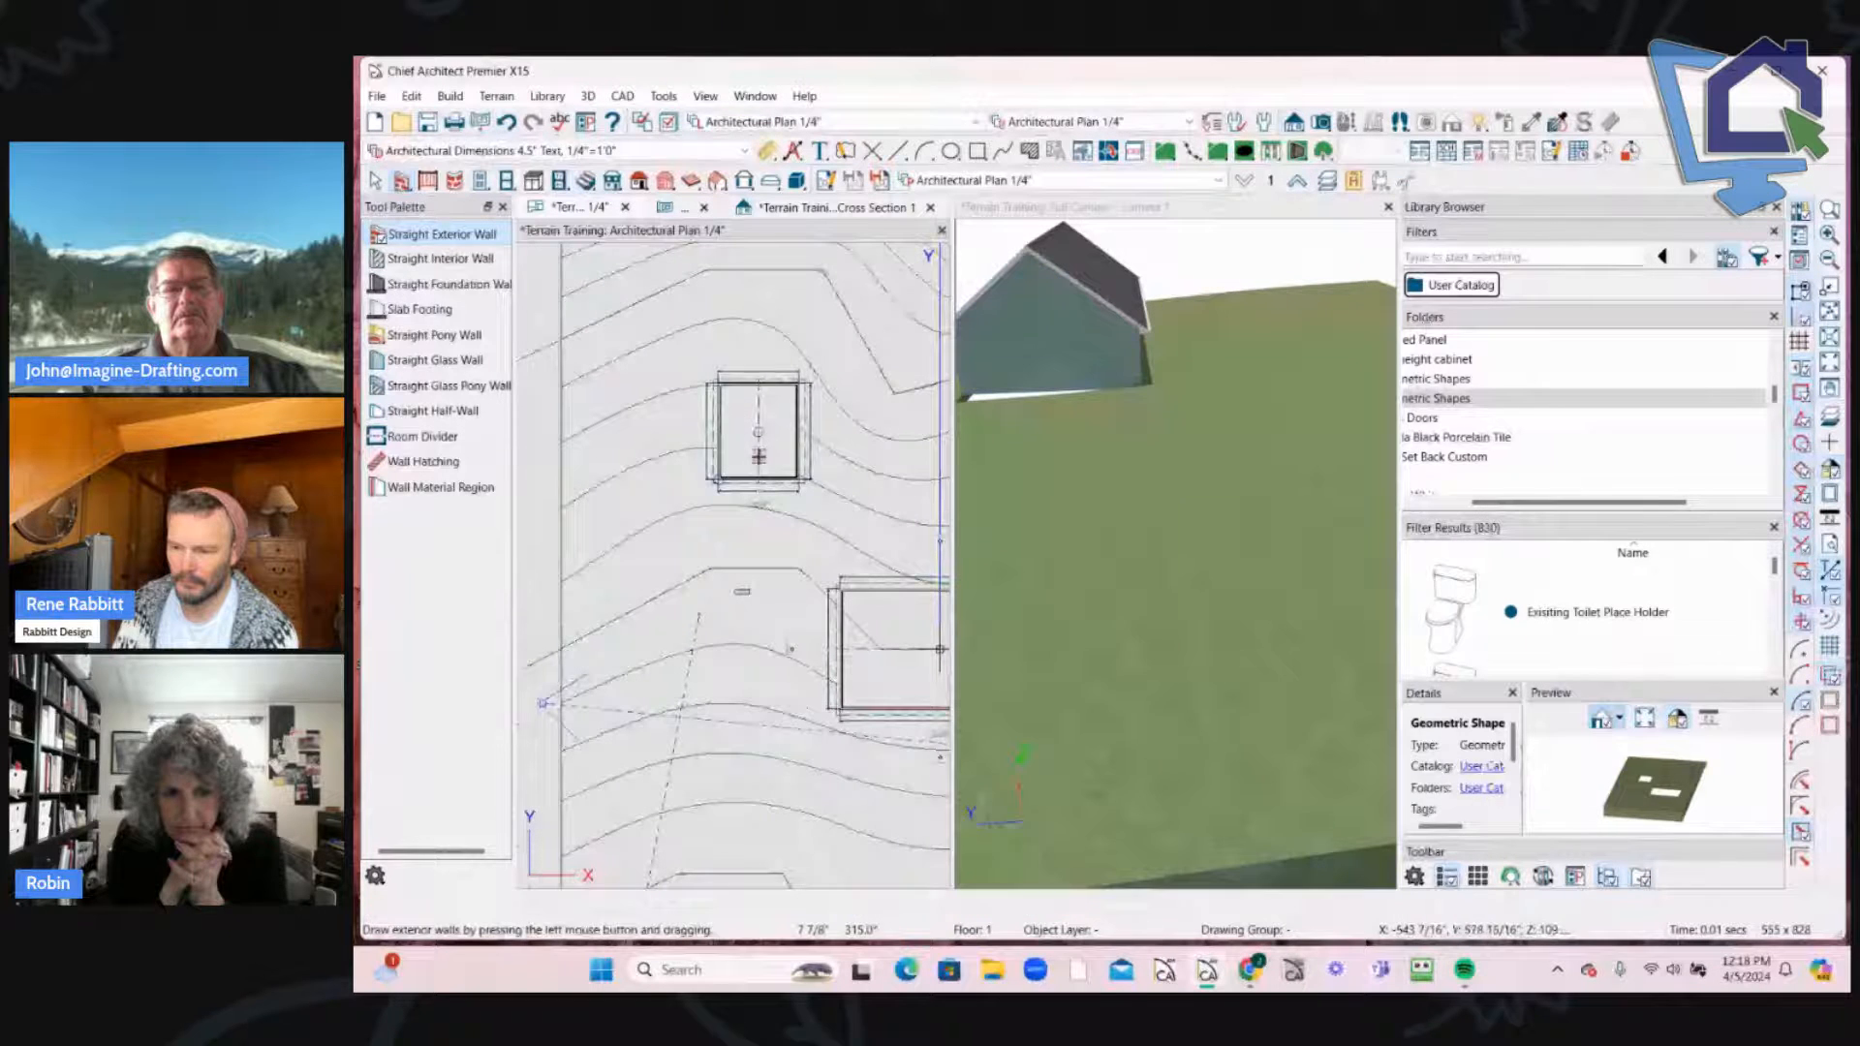
click(1159, 457)
middle_drag(1163, 457, 1138, 451)
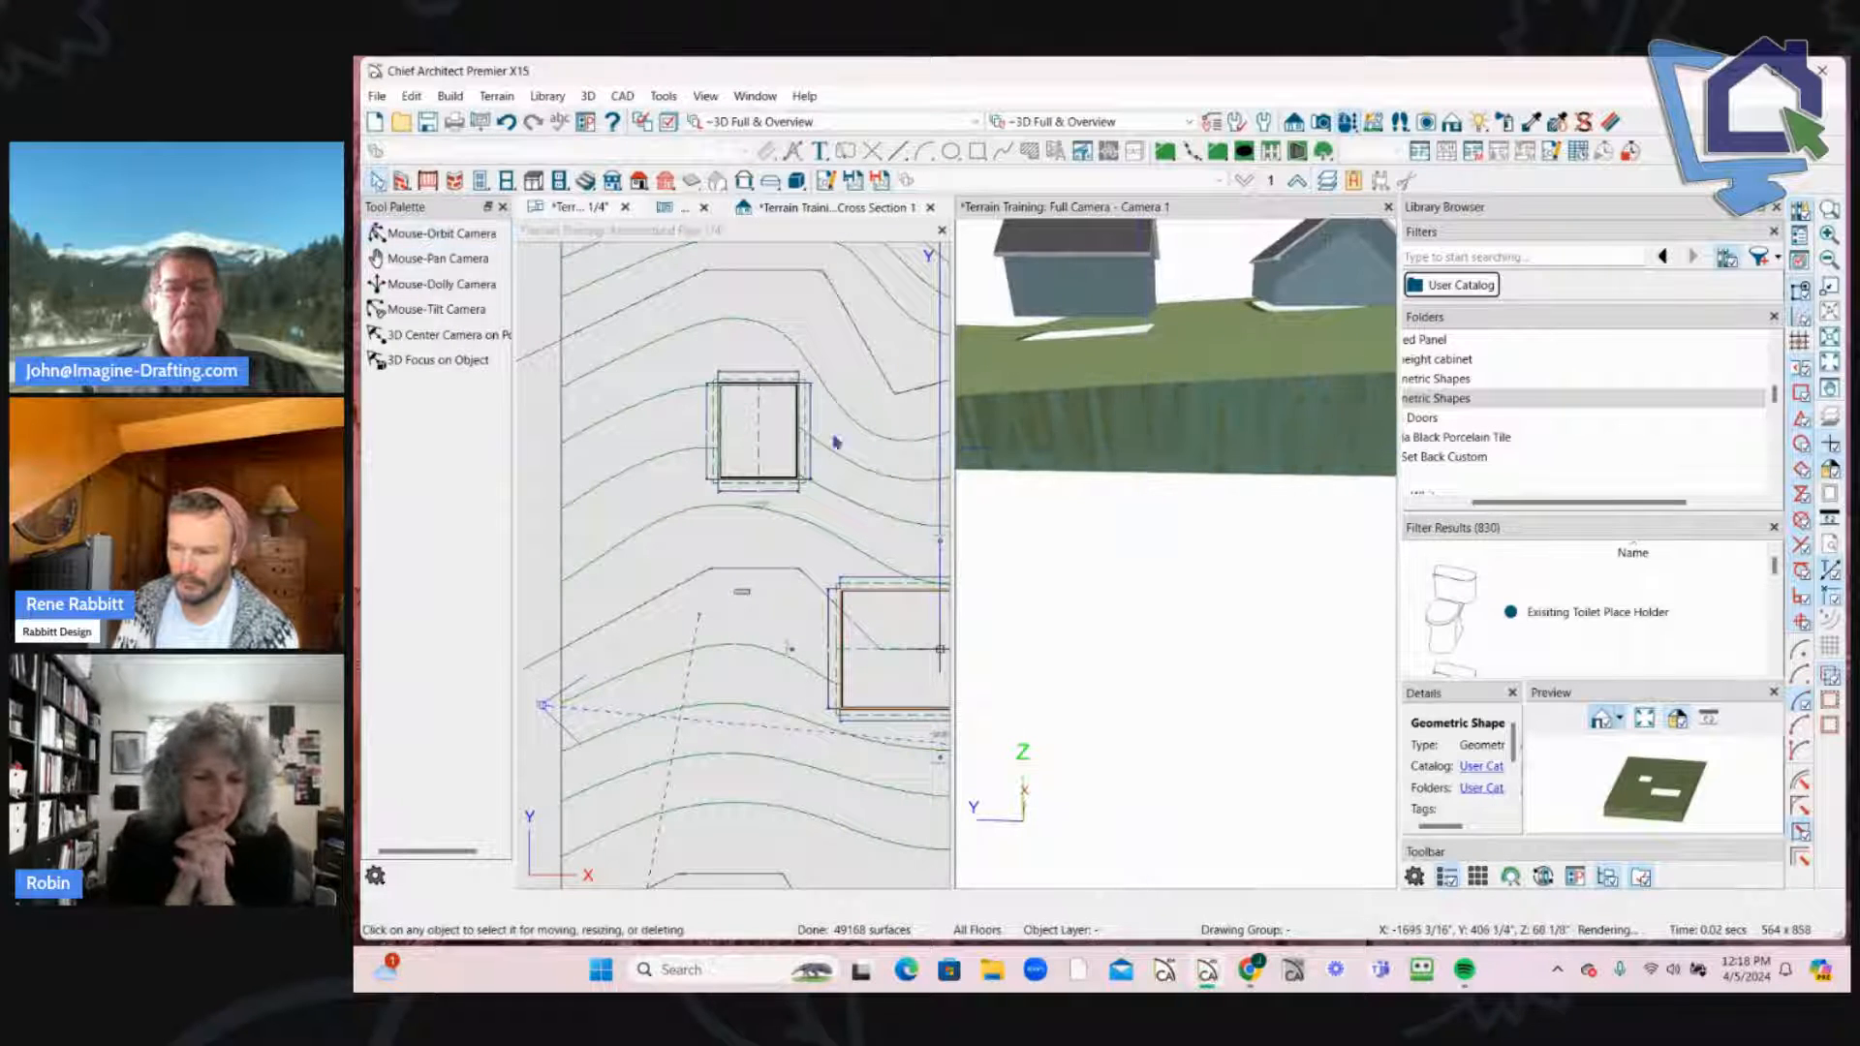
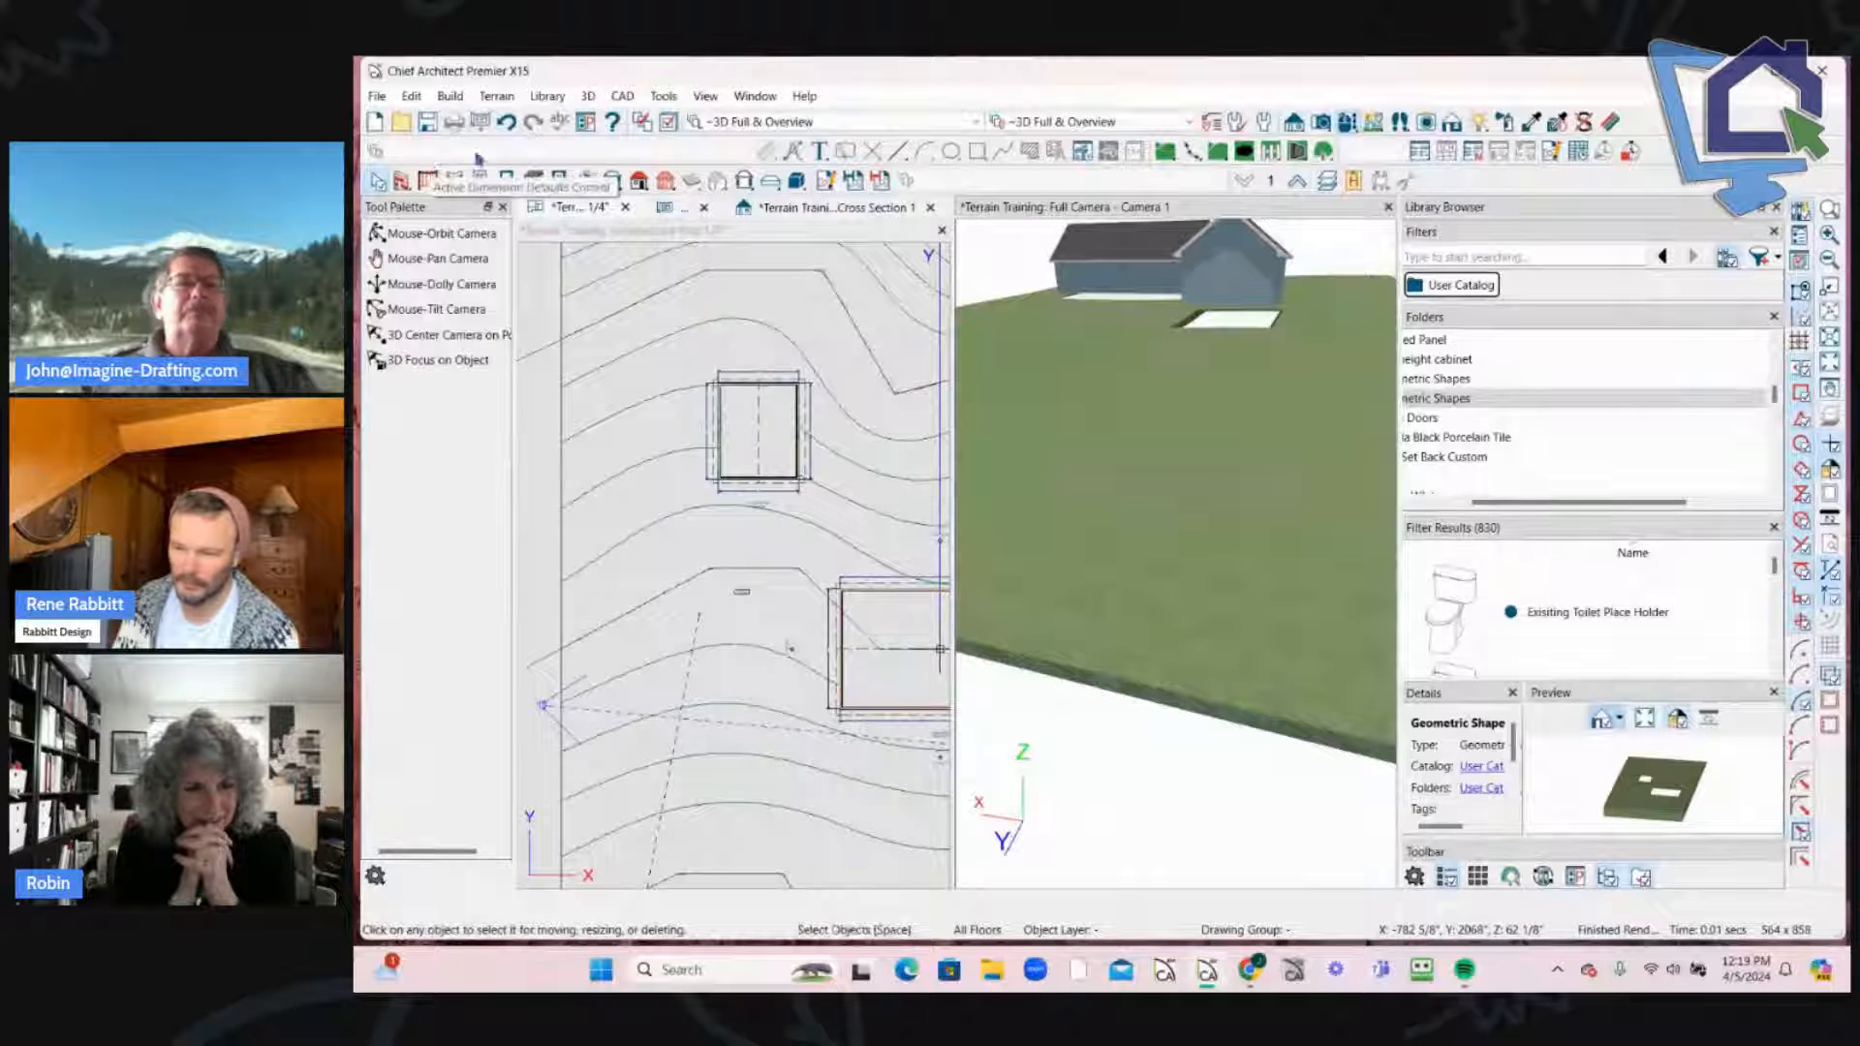
Step: Save the plan
click(377, 97)
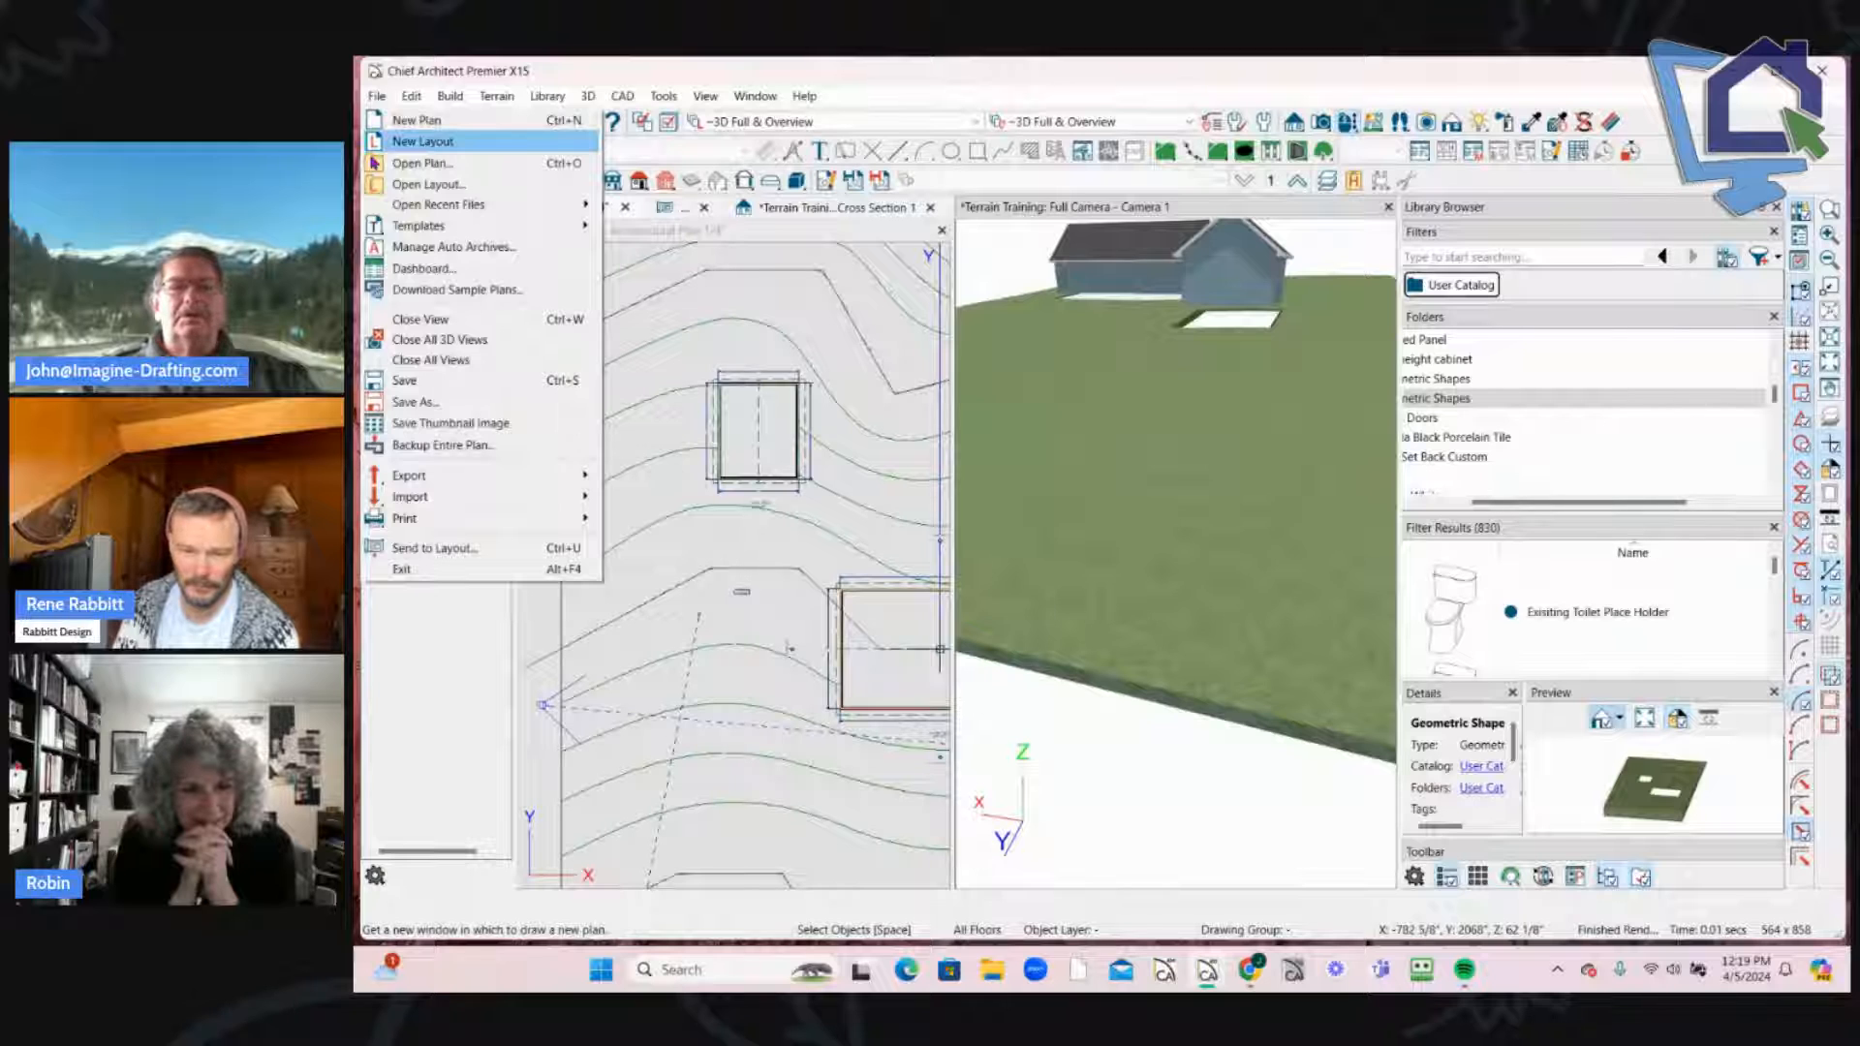
key(Escape)
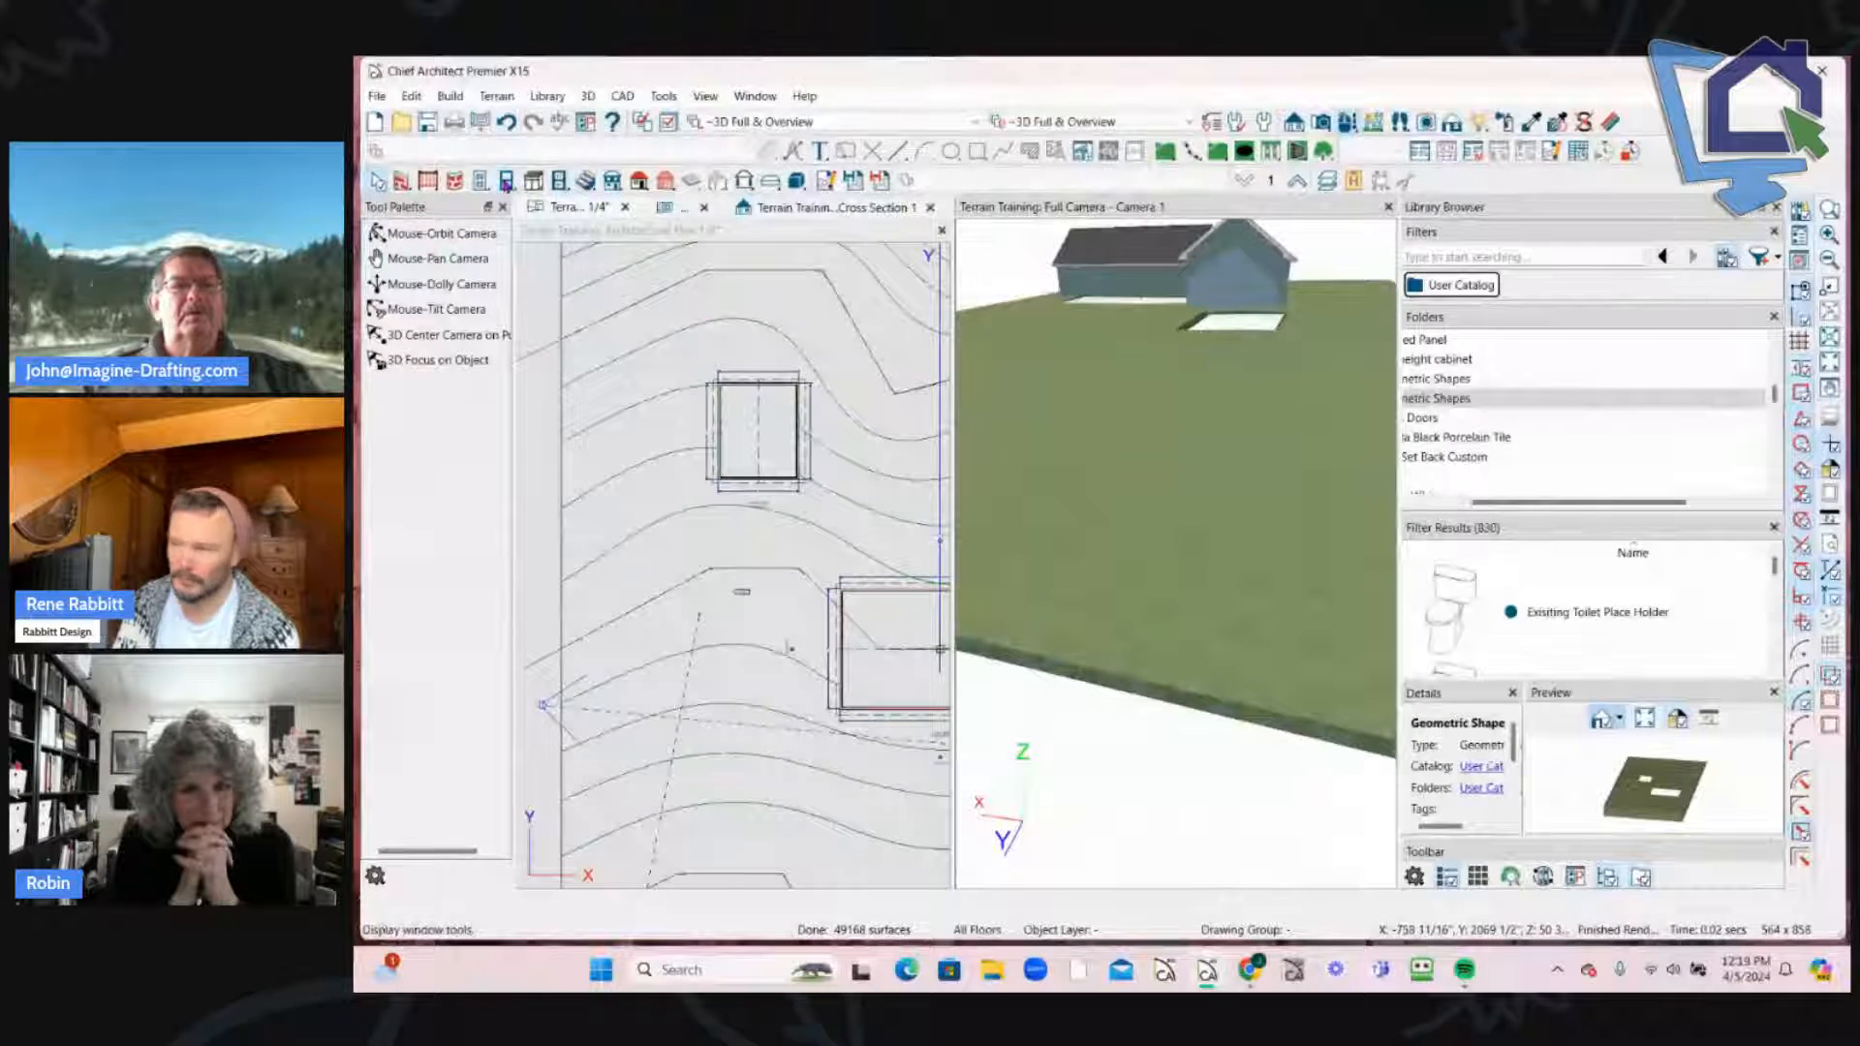
Step: Draw a closed rectangle of straight exterior walls, about 21'-5" by 25'-4", between the two existing buildings in the plan
click(505, 182)
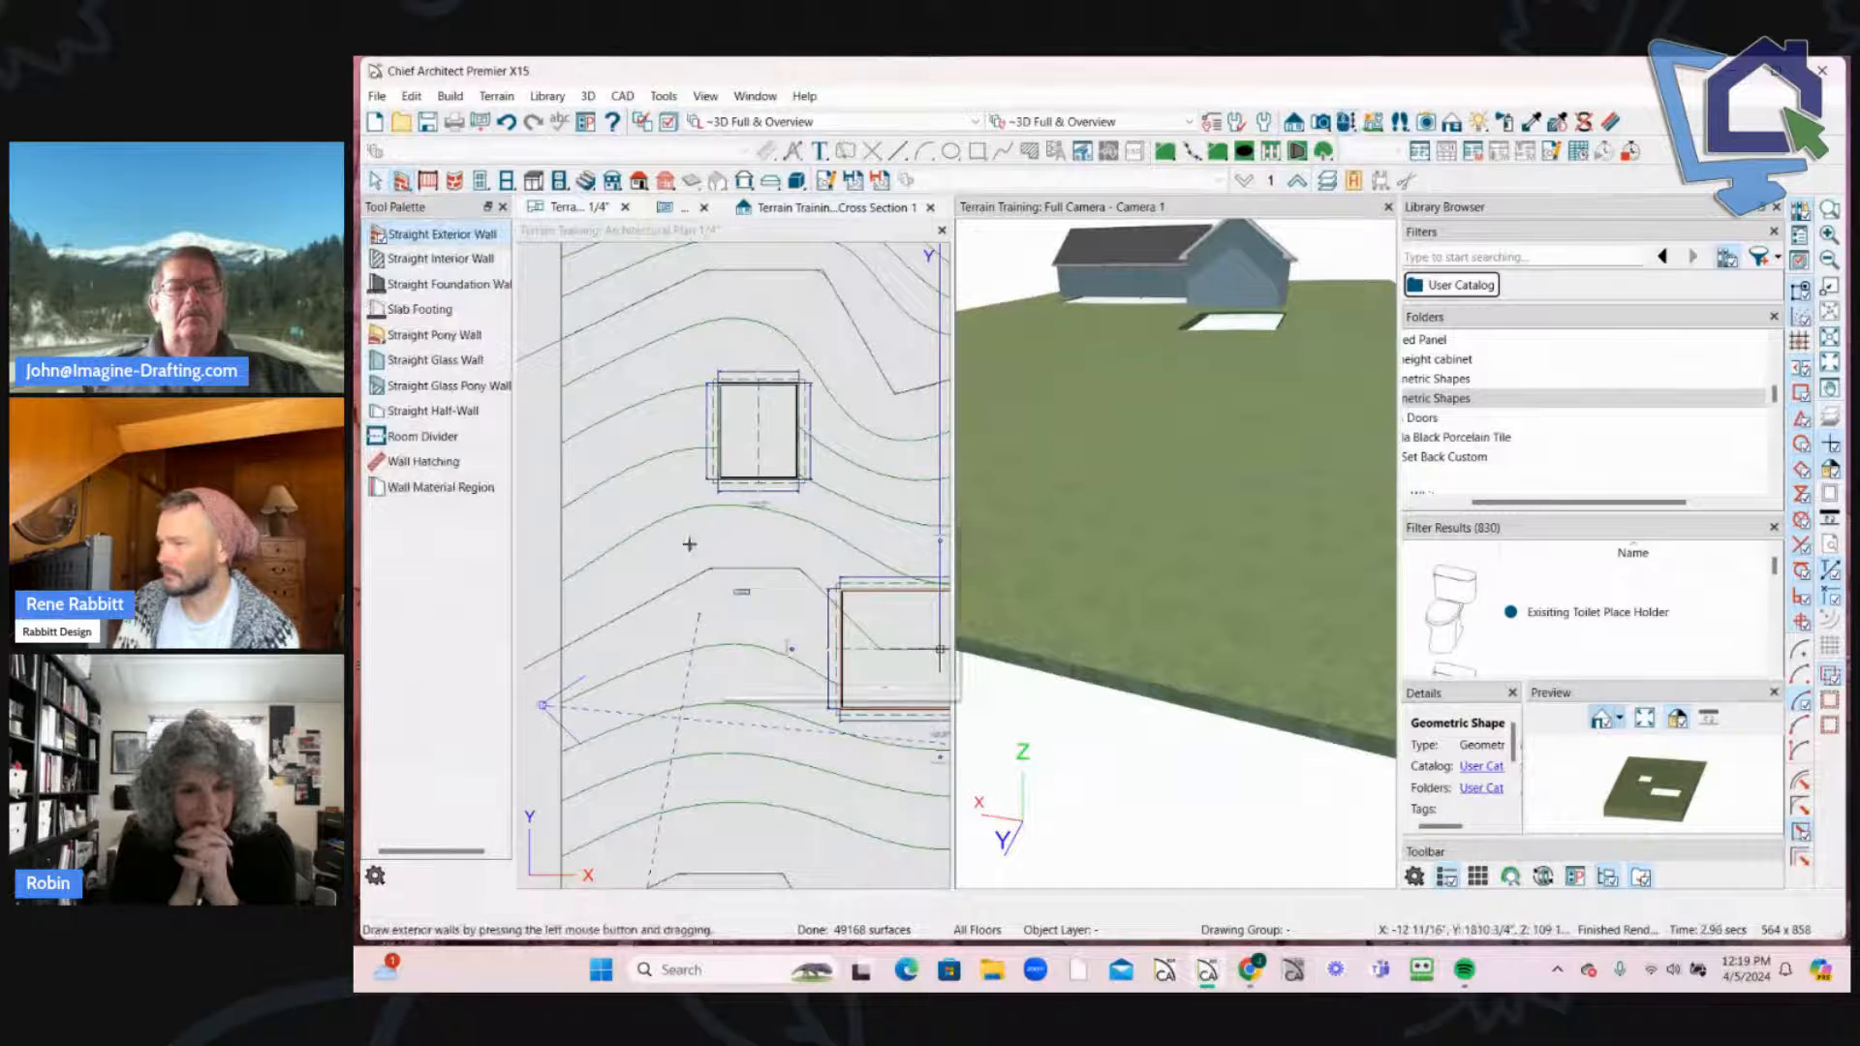
right_click(714, 510)
key(Escape)
drag(714, 628, 714, 569)
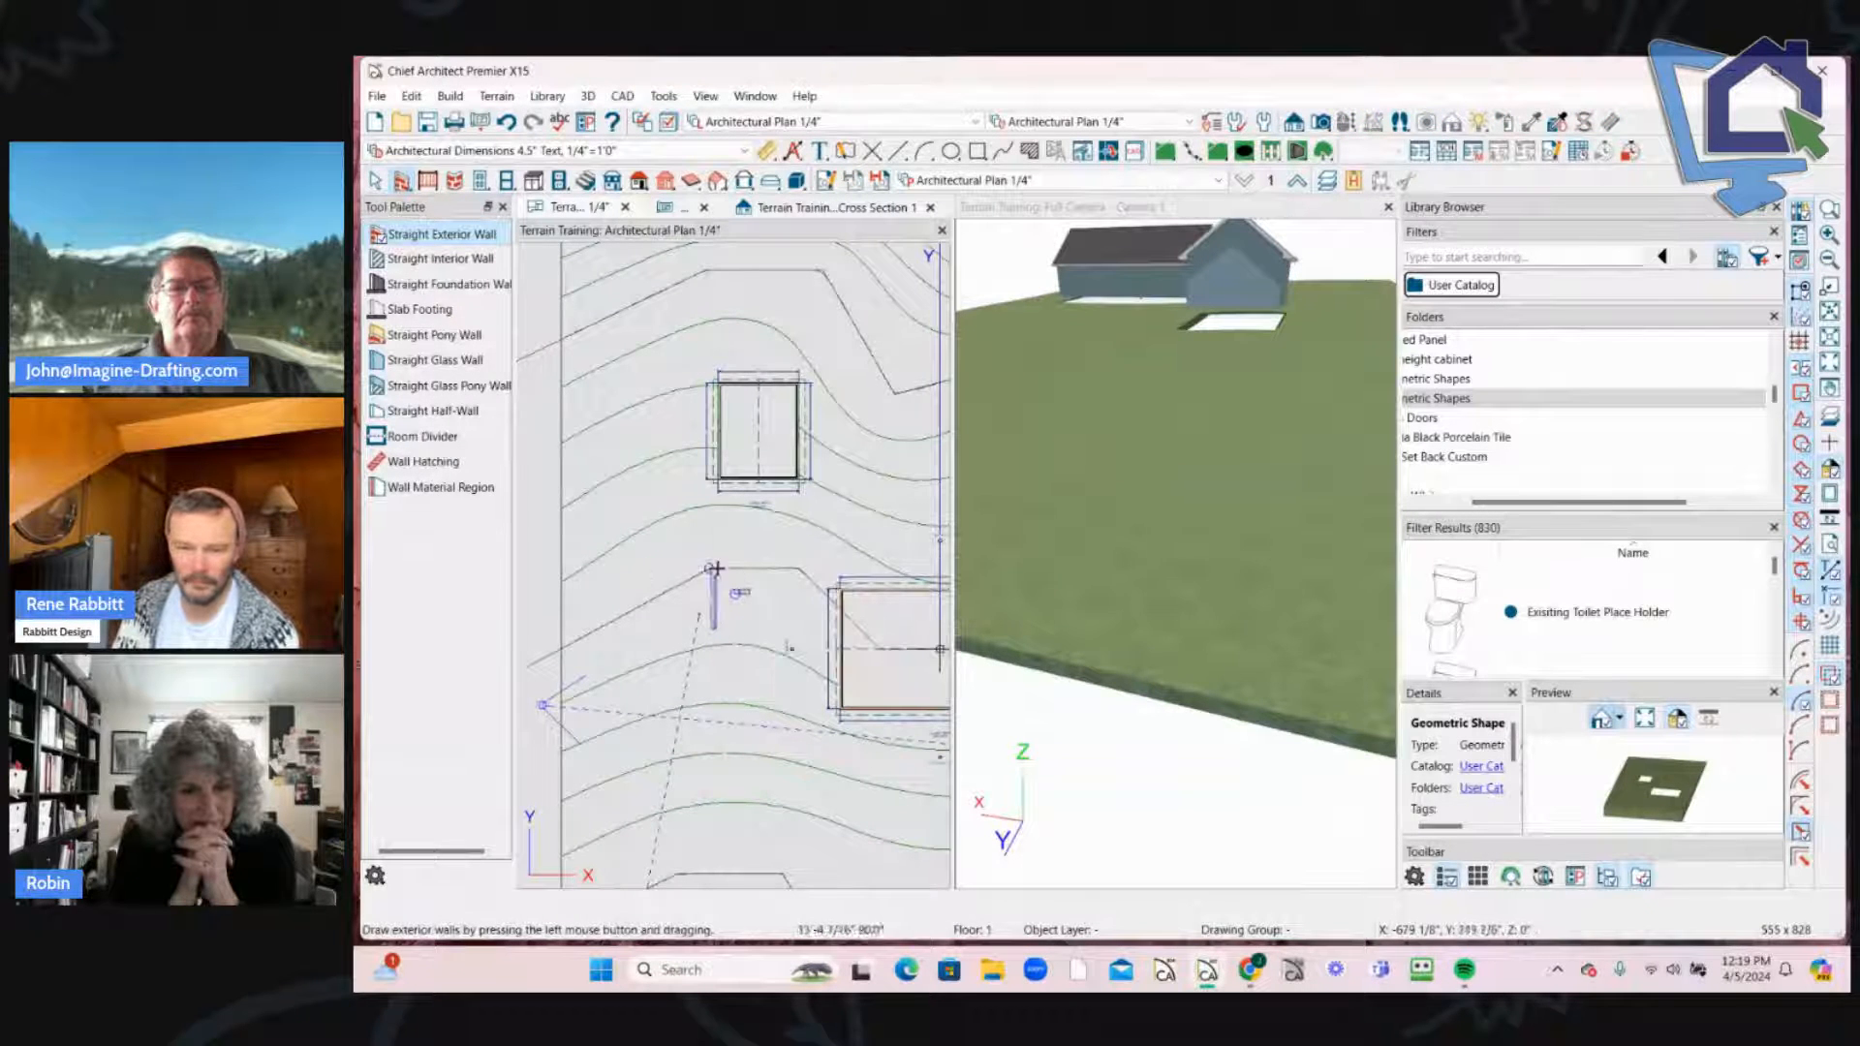
click(775, 533)
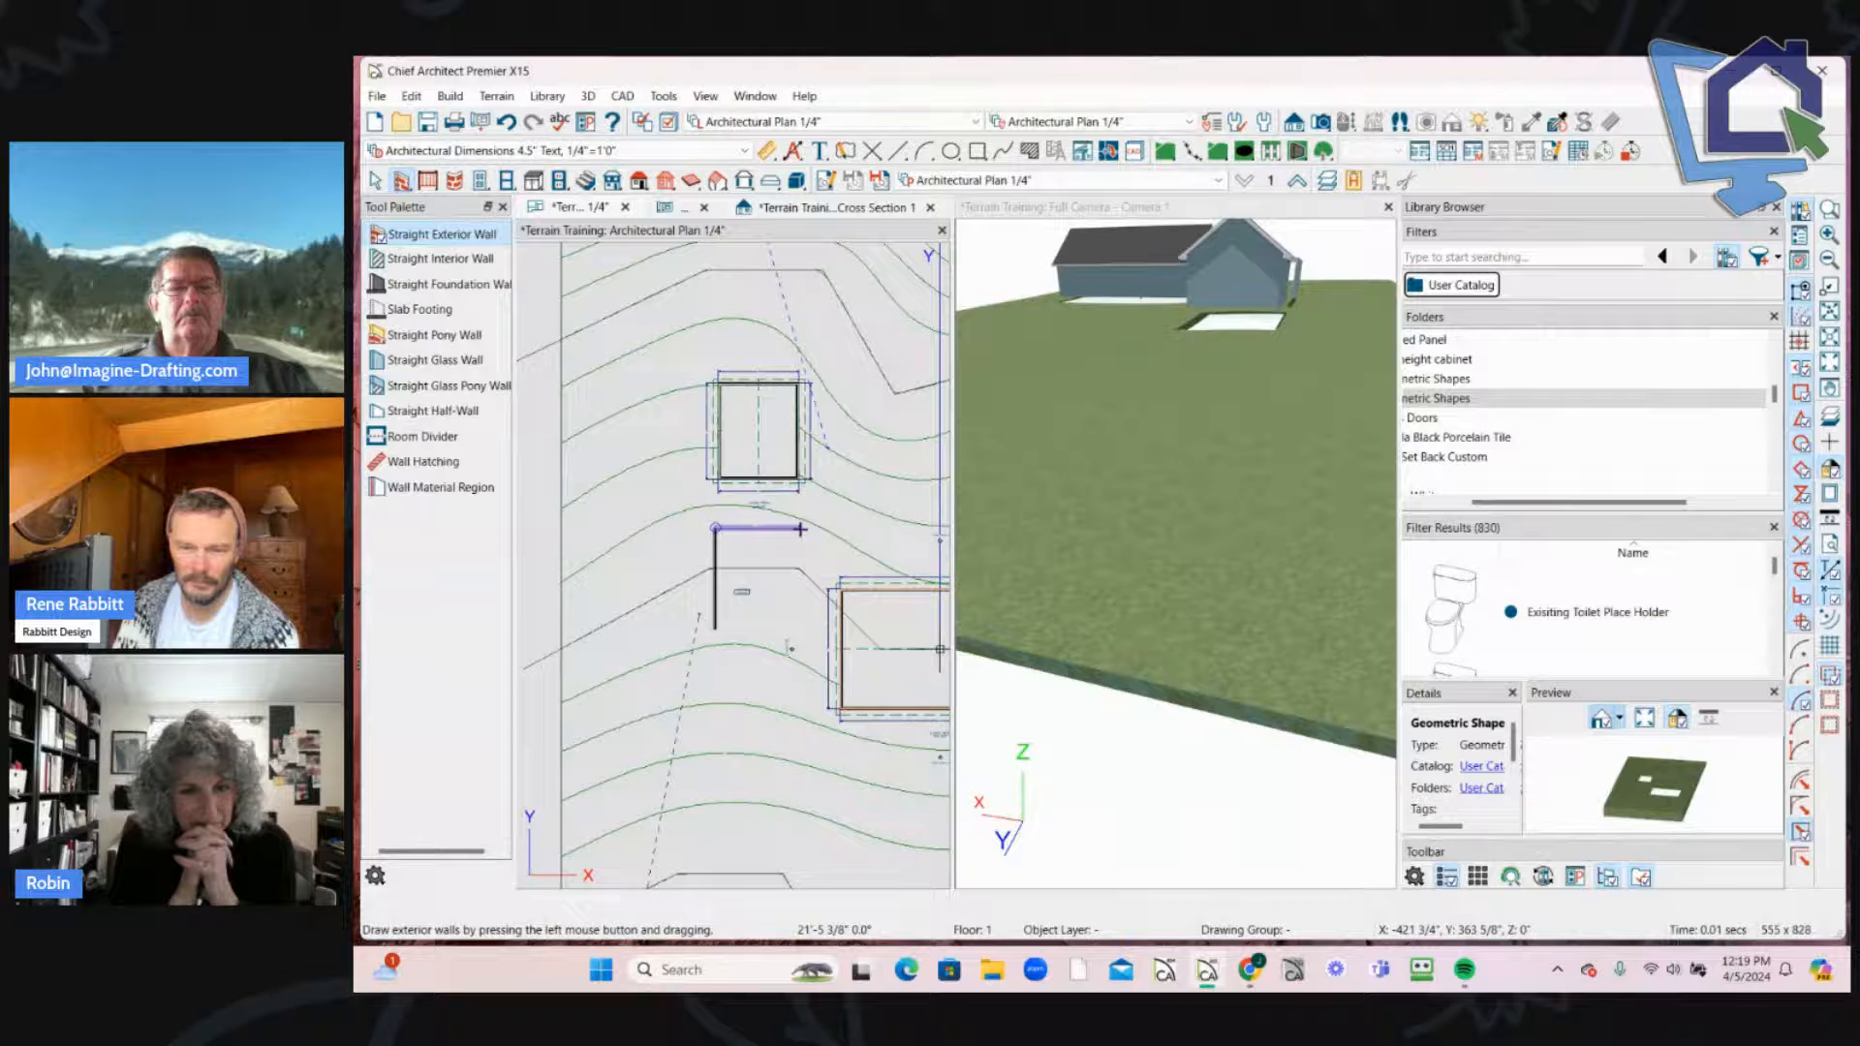
click(798, 582)
click(799, 628)
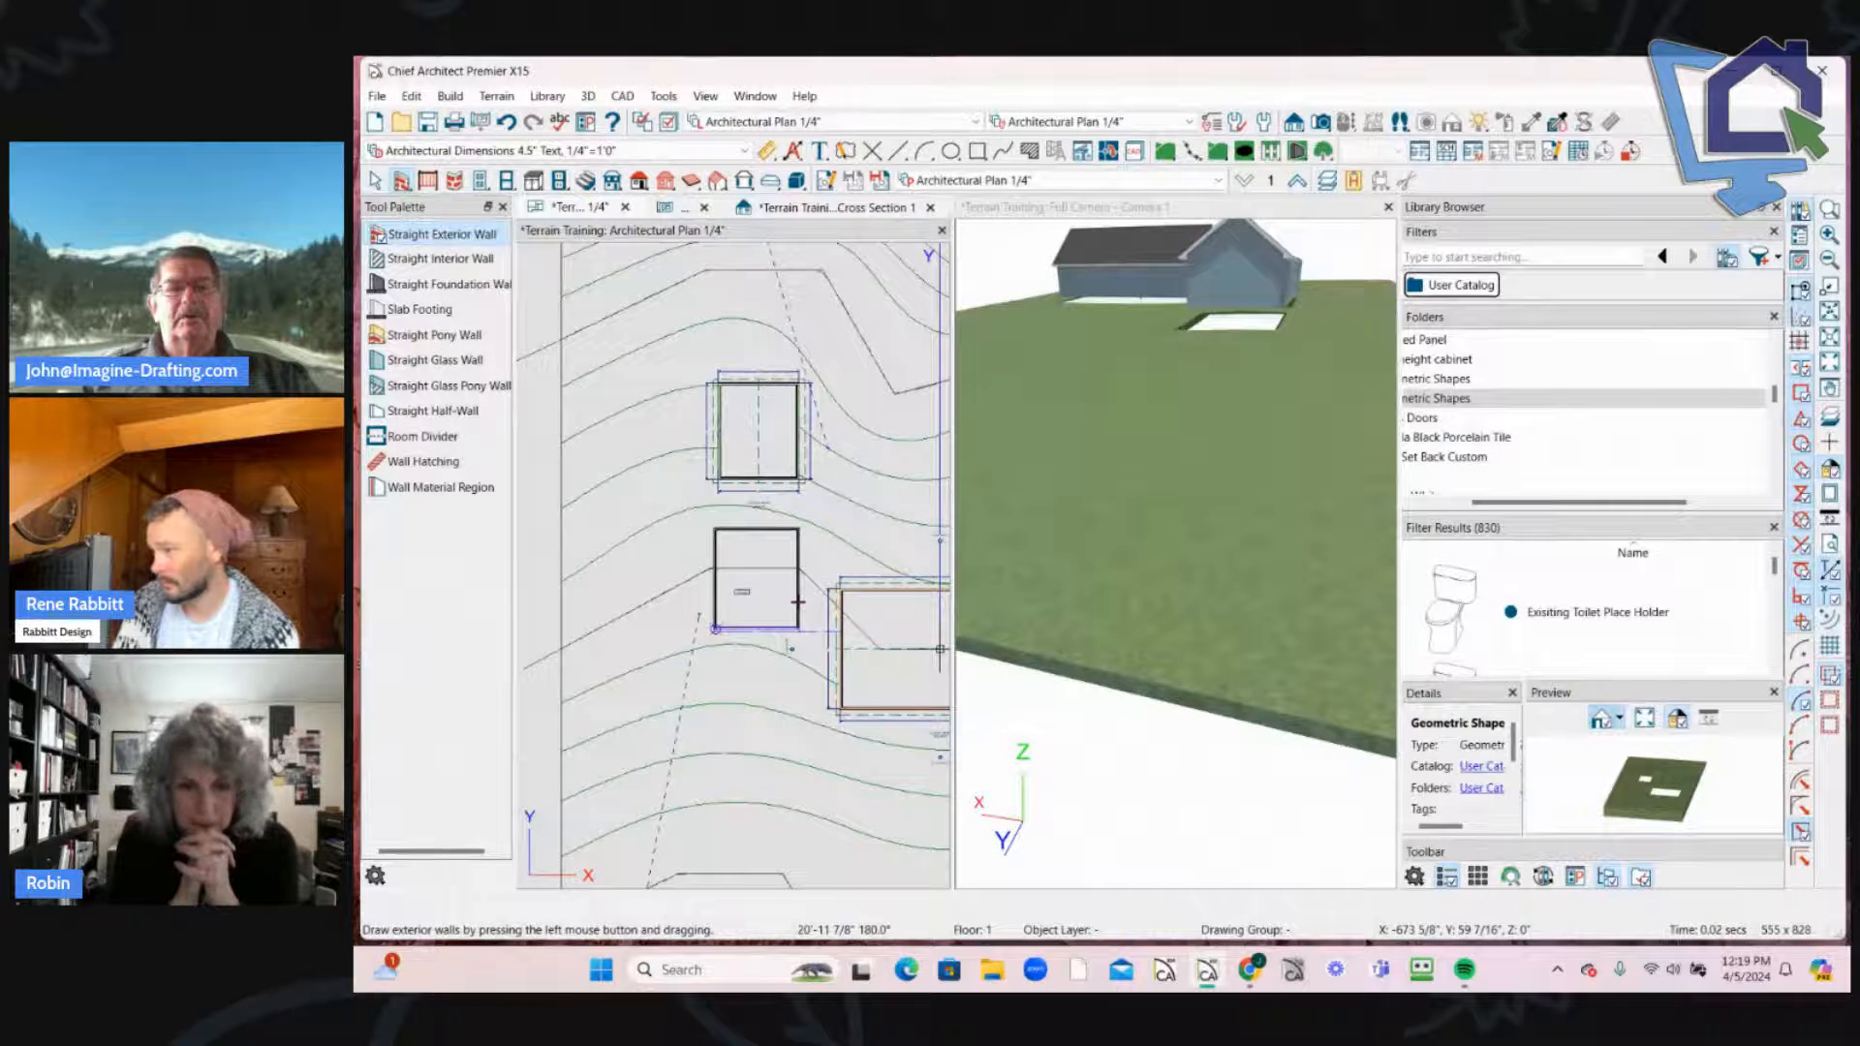
click(716, 629)
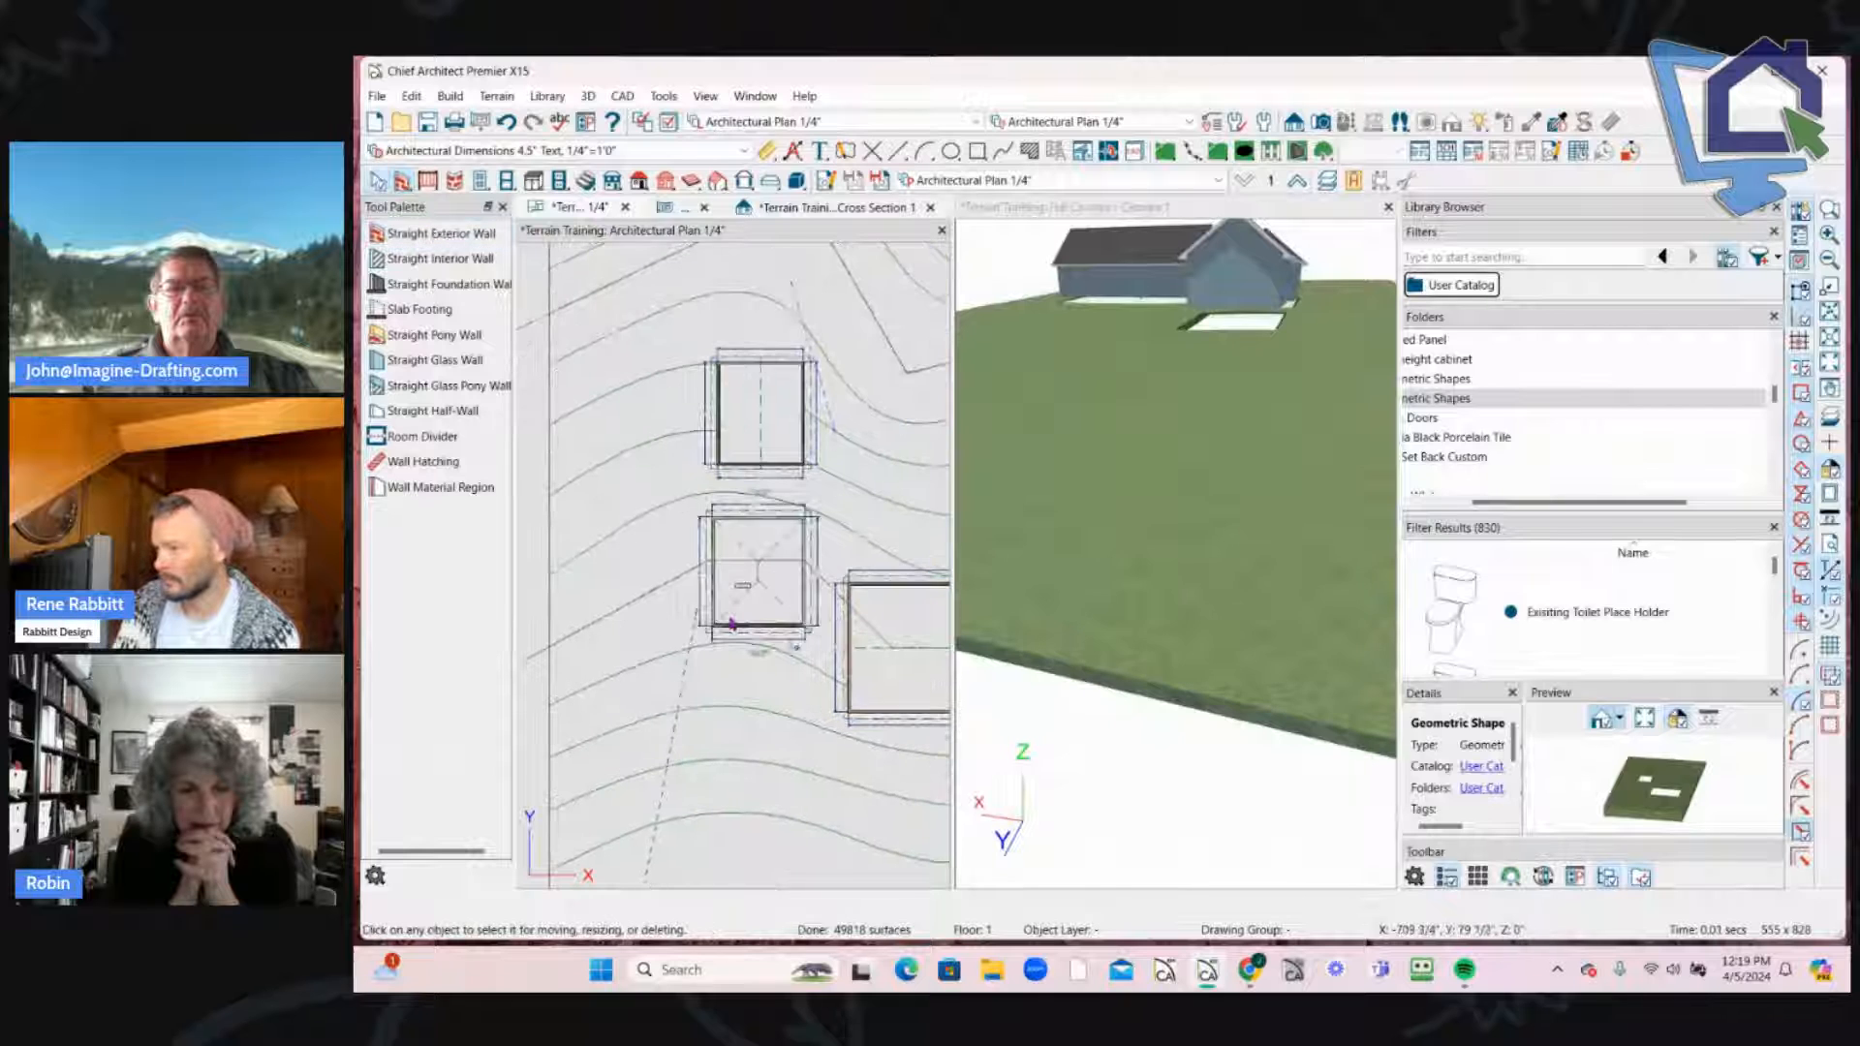
Step: Set the new building's front-to-back wall dimension to 26 by moving its lower wall
scroll(731, 624, up, 5)
click(736, 652)
click(821, 365)
text(26)
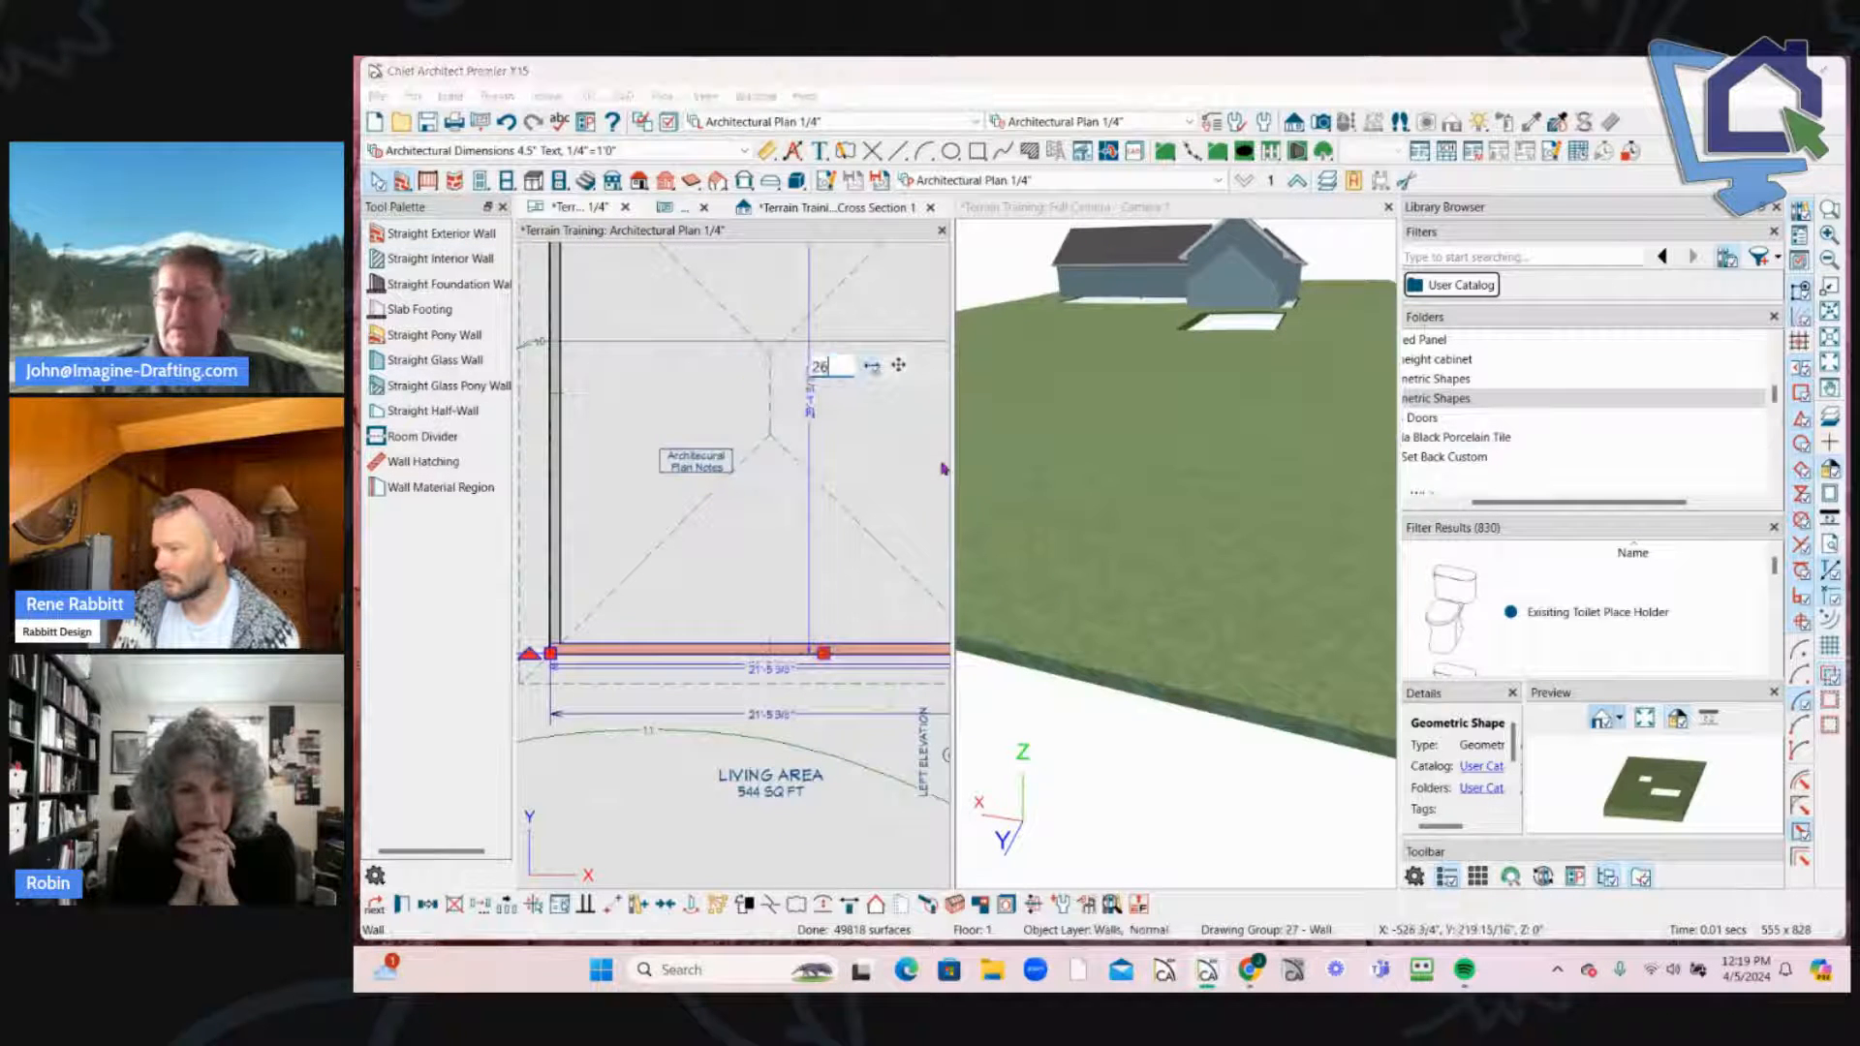
key(Return)
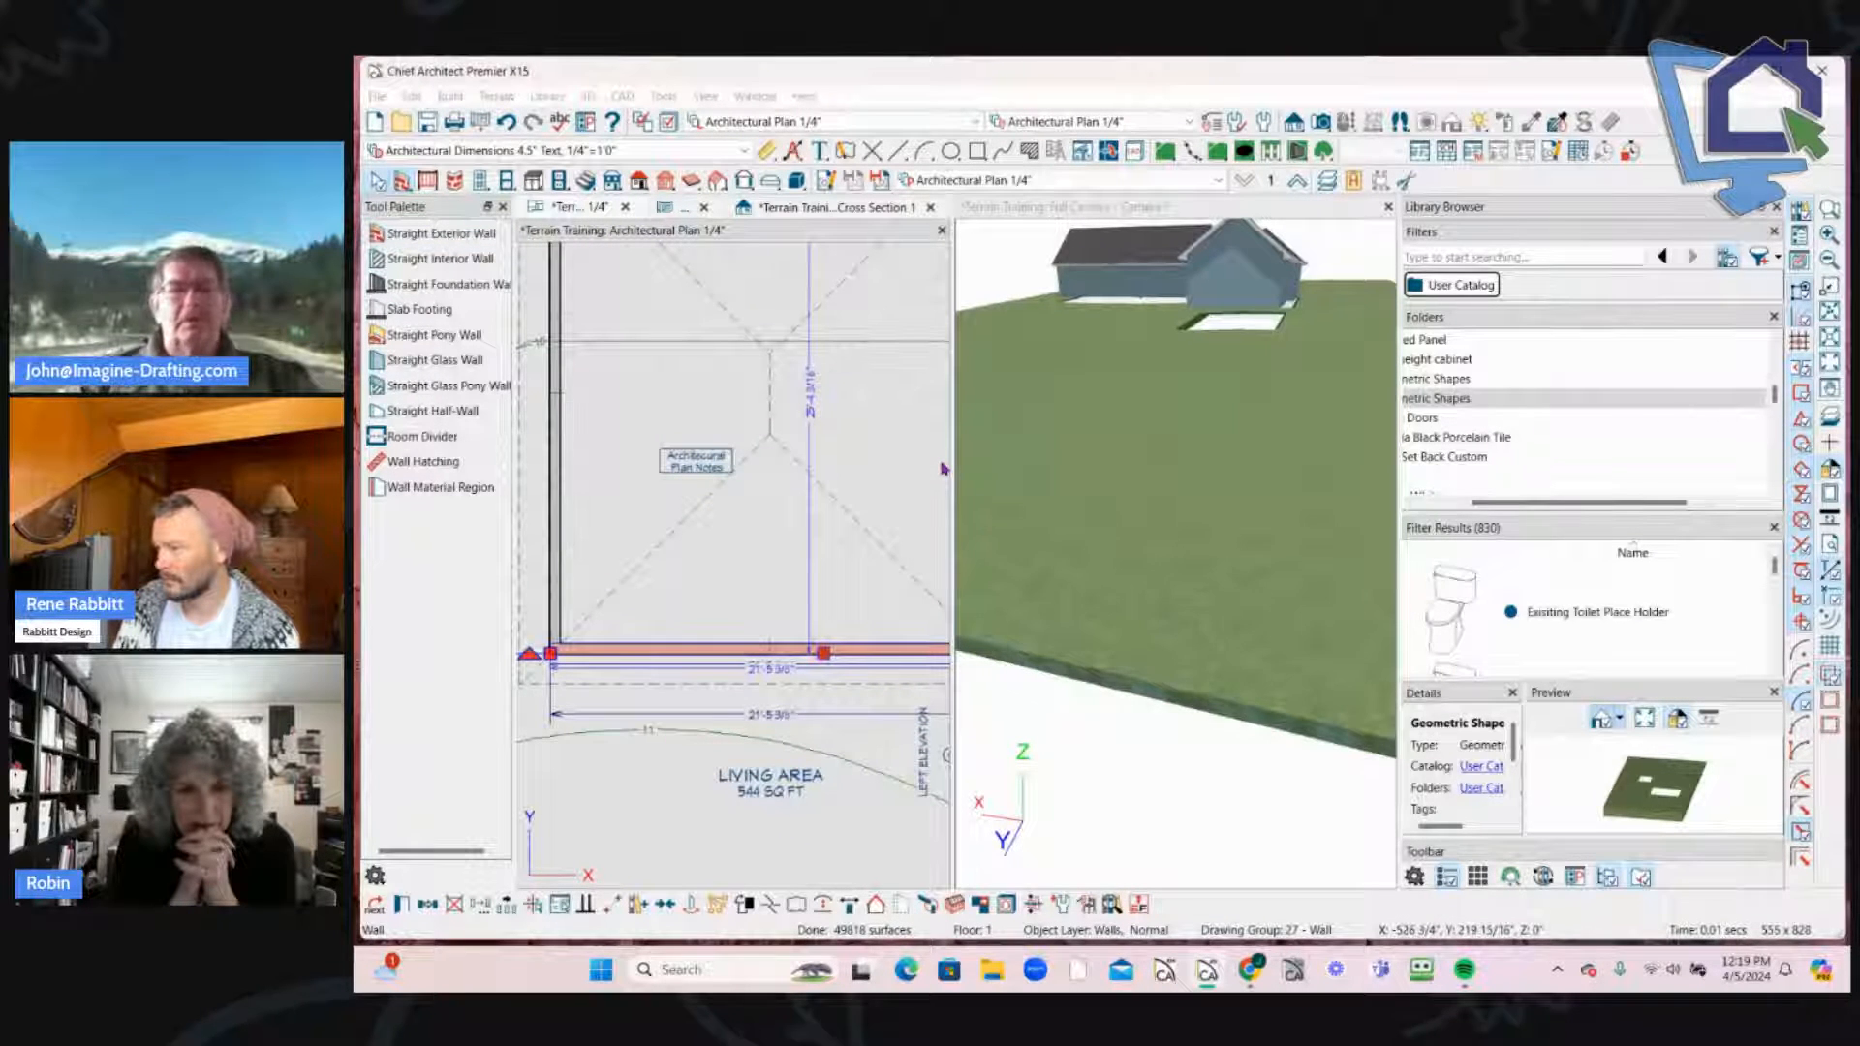
Step: Set the new building's side-to-side wall dimension to 22 feet by moving its left wall
scroll(772, 307, down, 2)
click(579, 574)
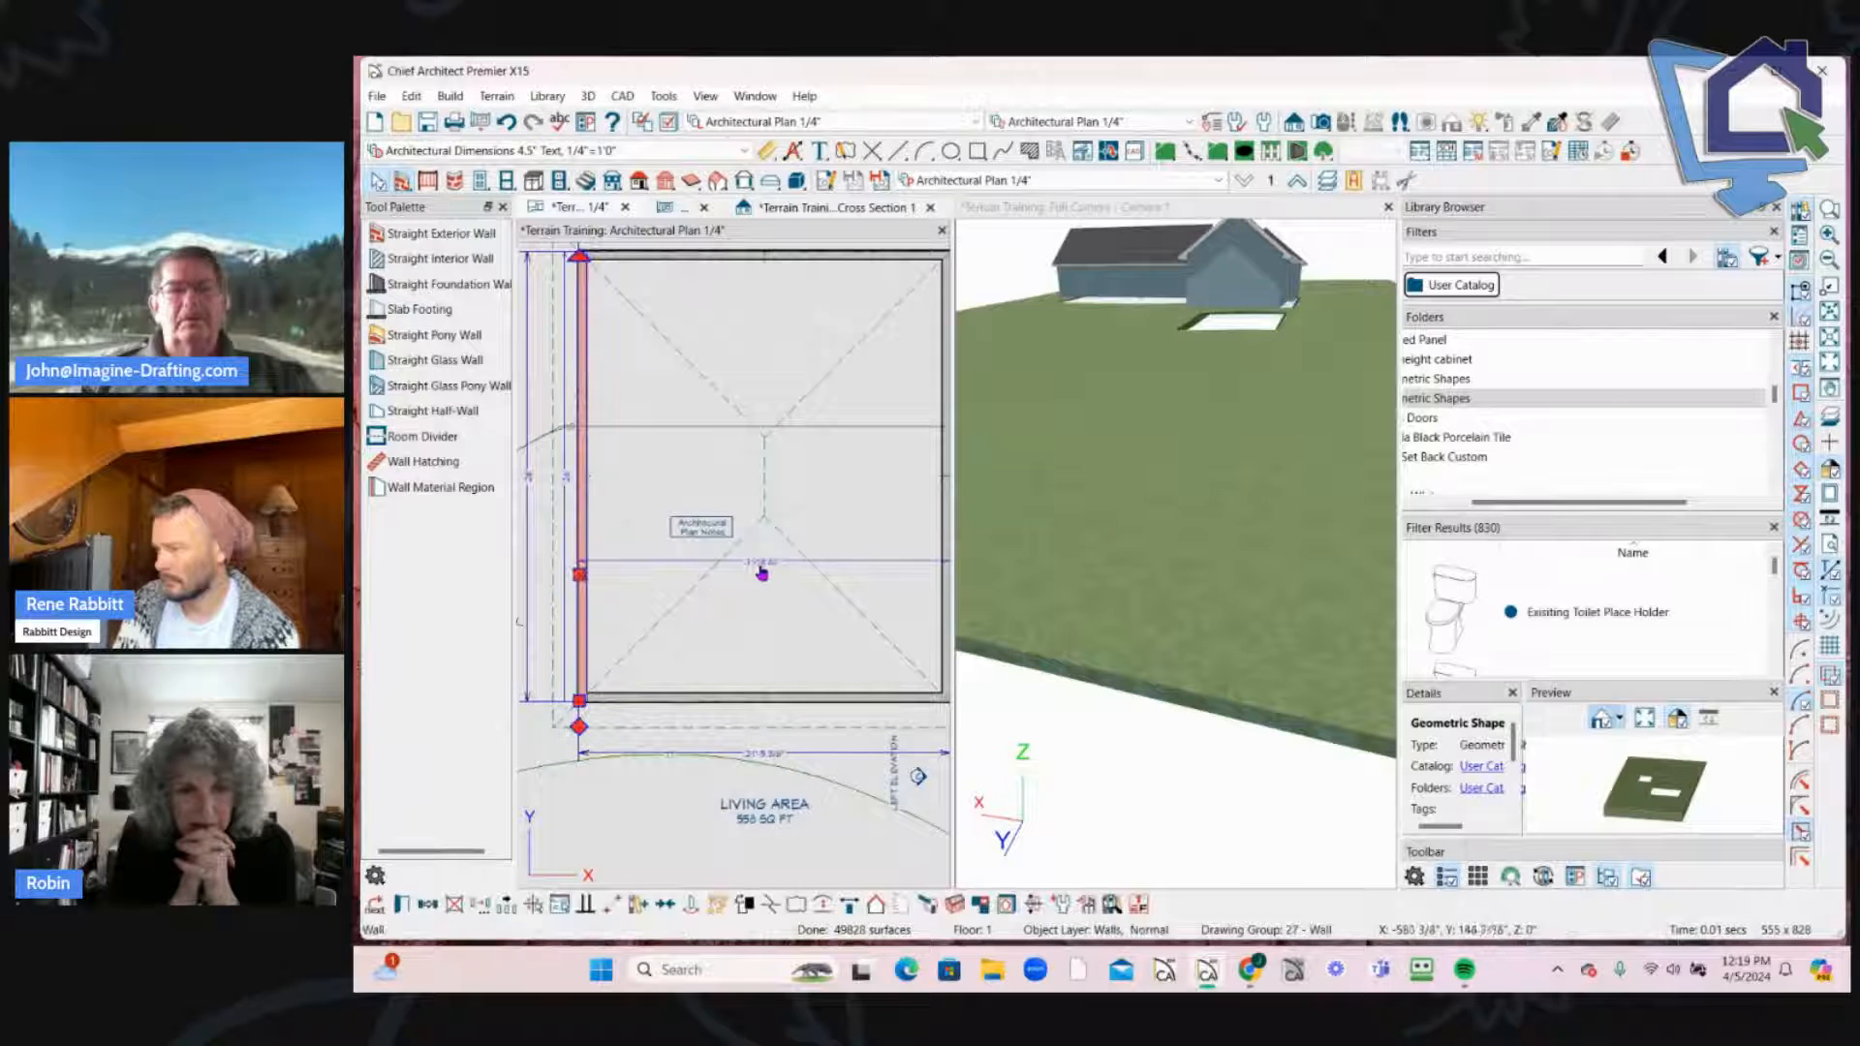
click(761, 572)
text(2)
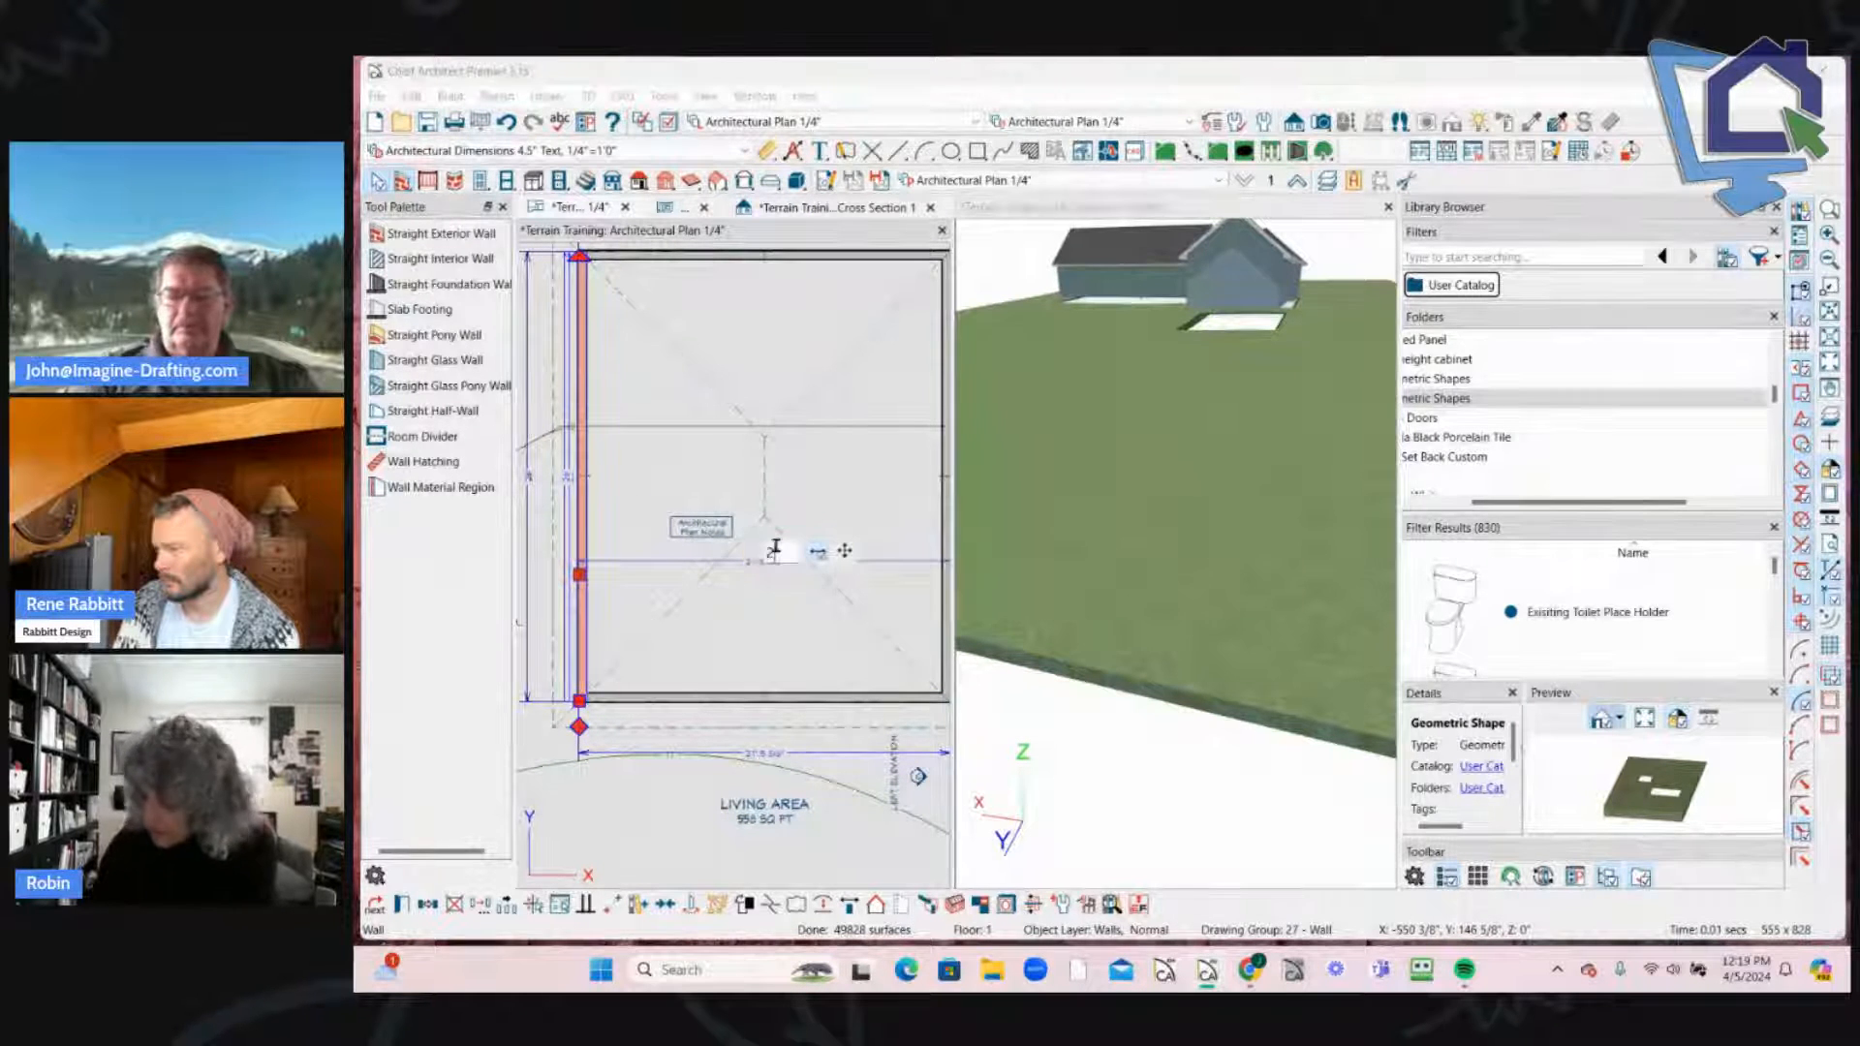
text(6)
key(Return)
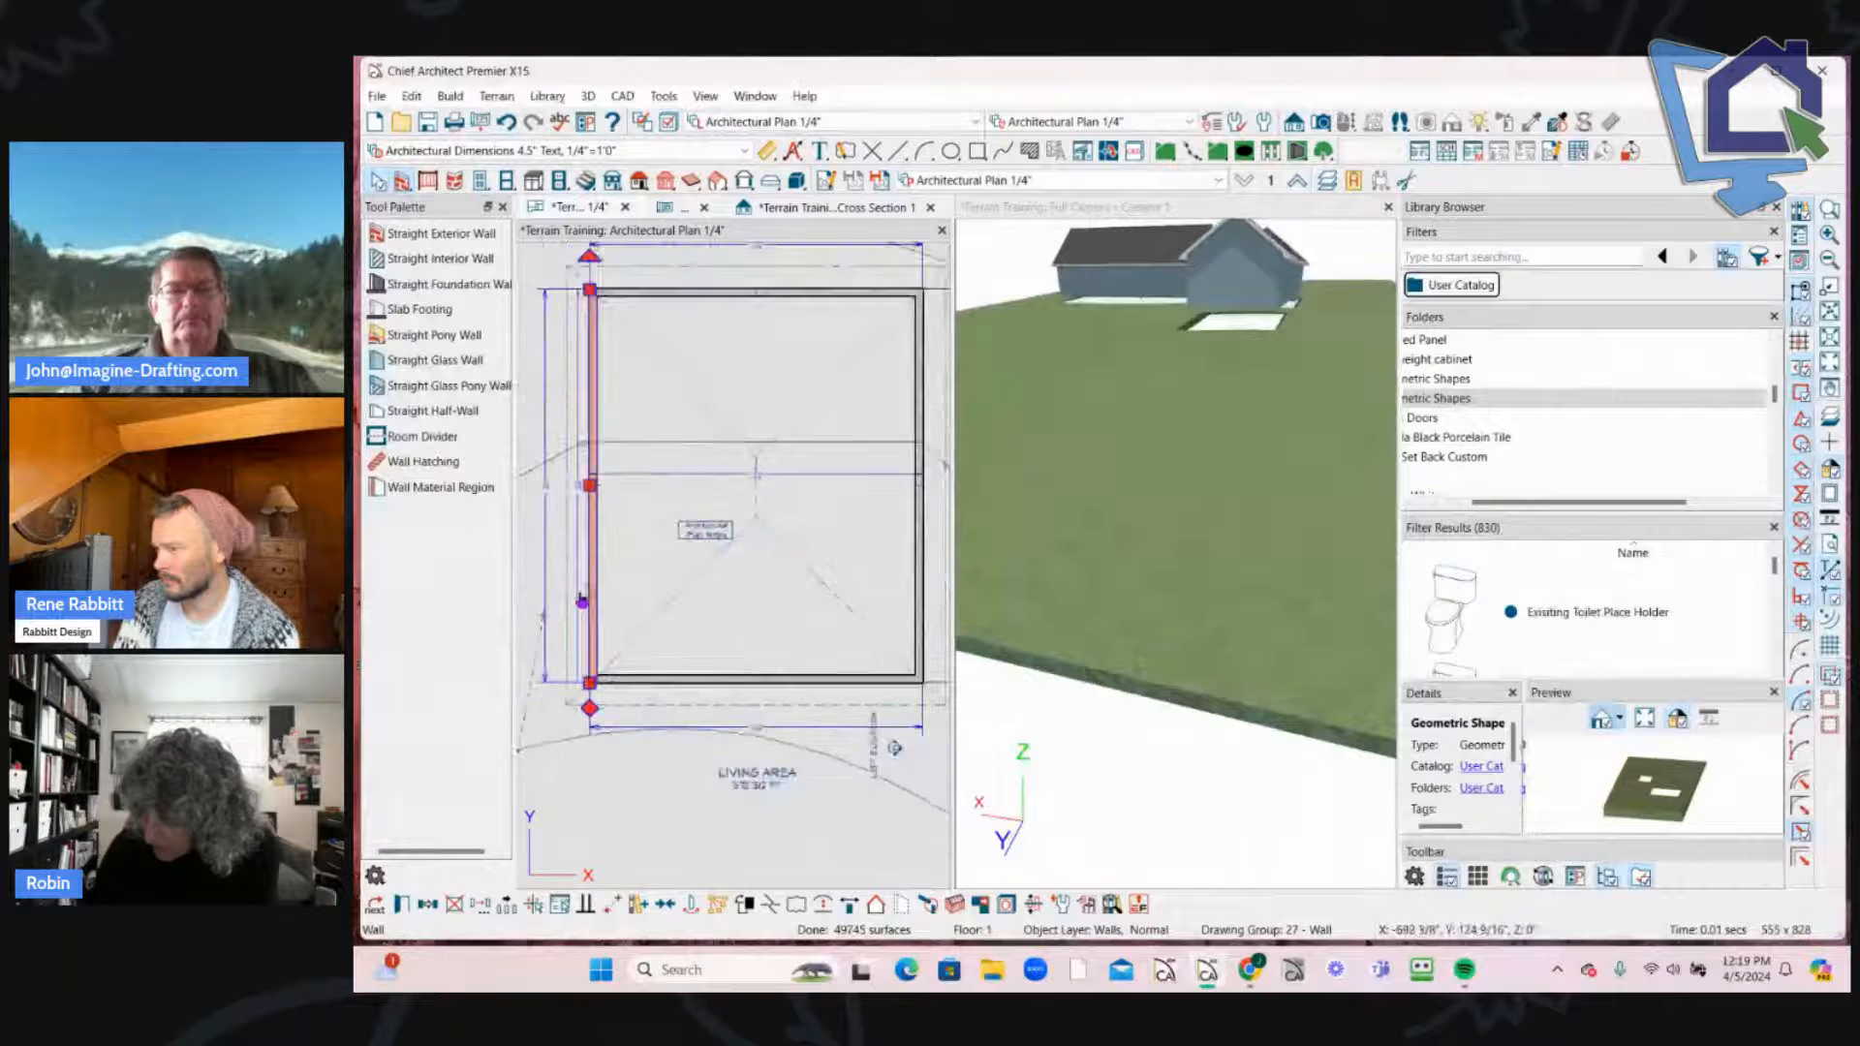
Step: Change the new building's front and rear walls to full gable walls
scroll(581, 600, down, 2)
click(768, 593)
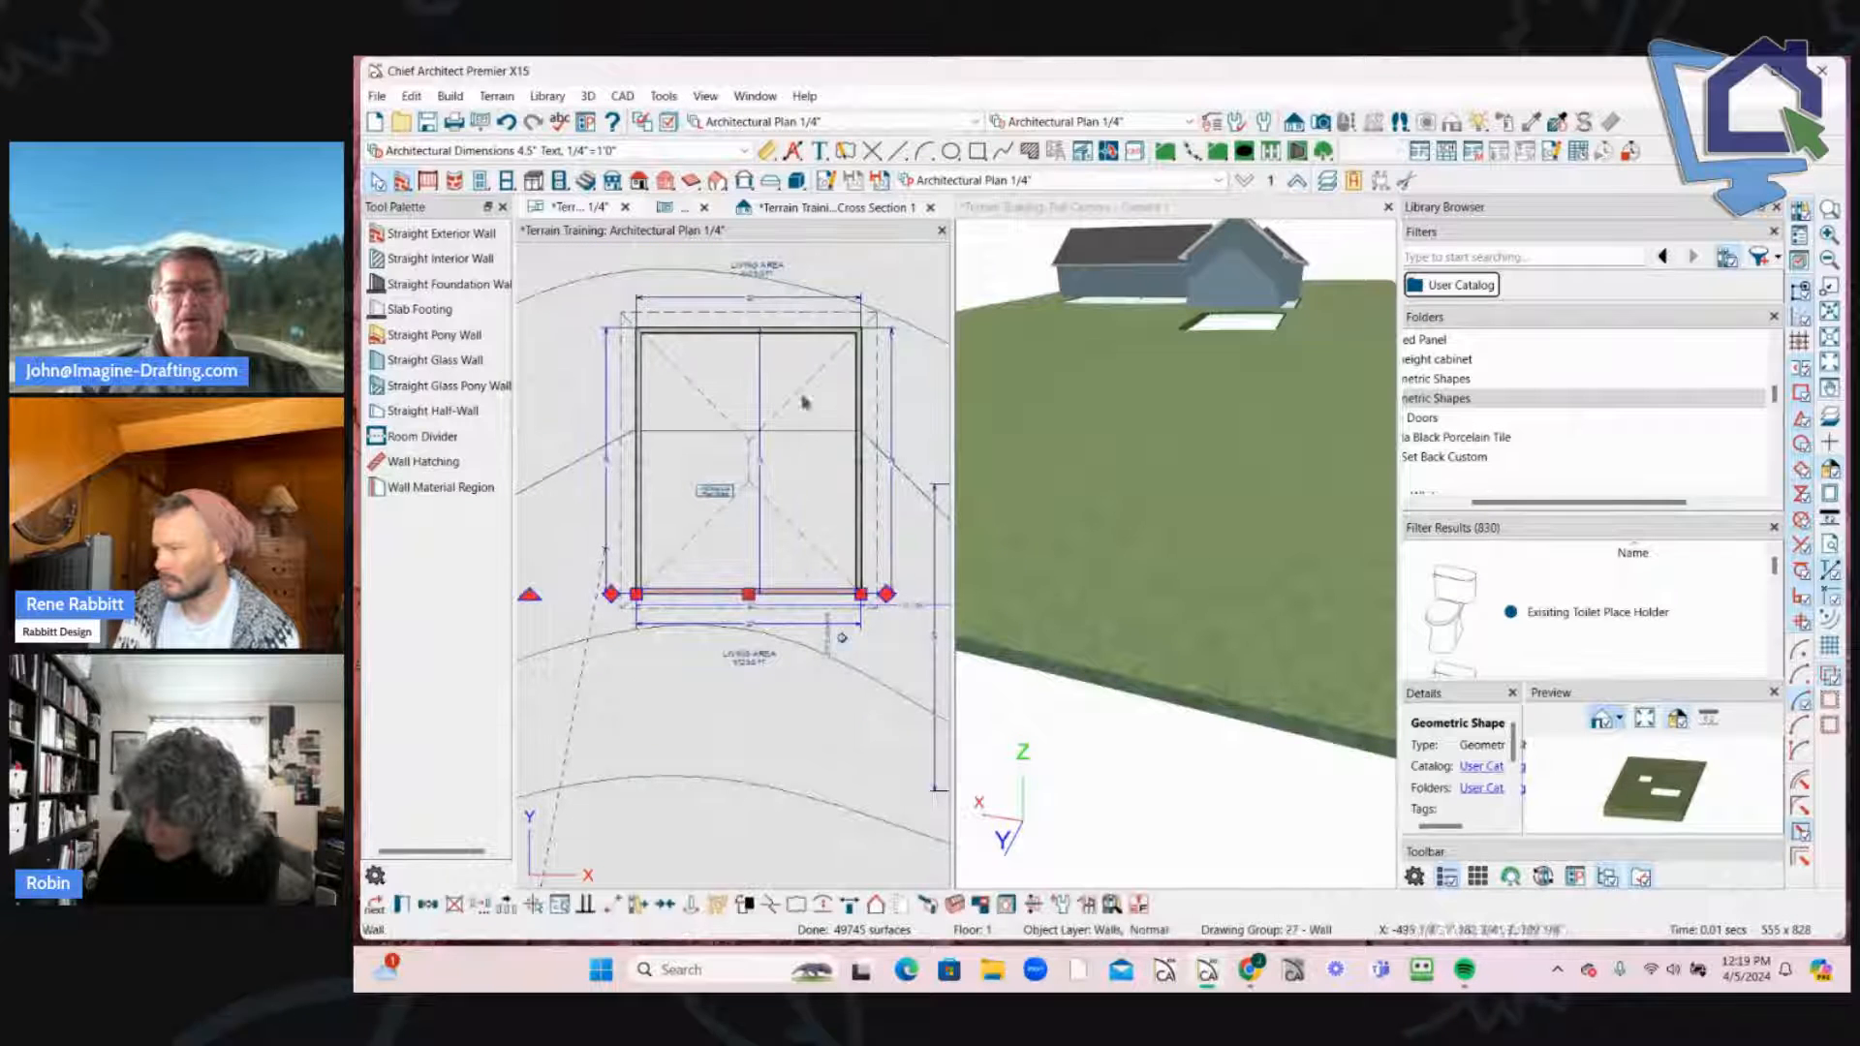
click(782, 338)
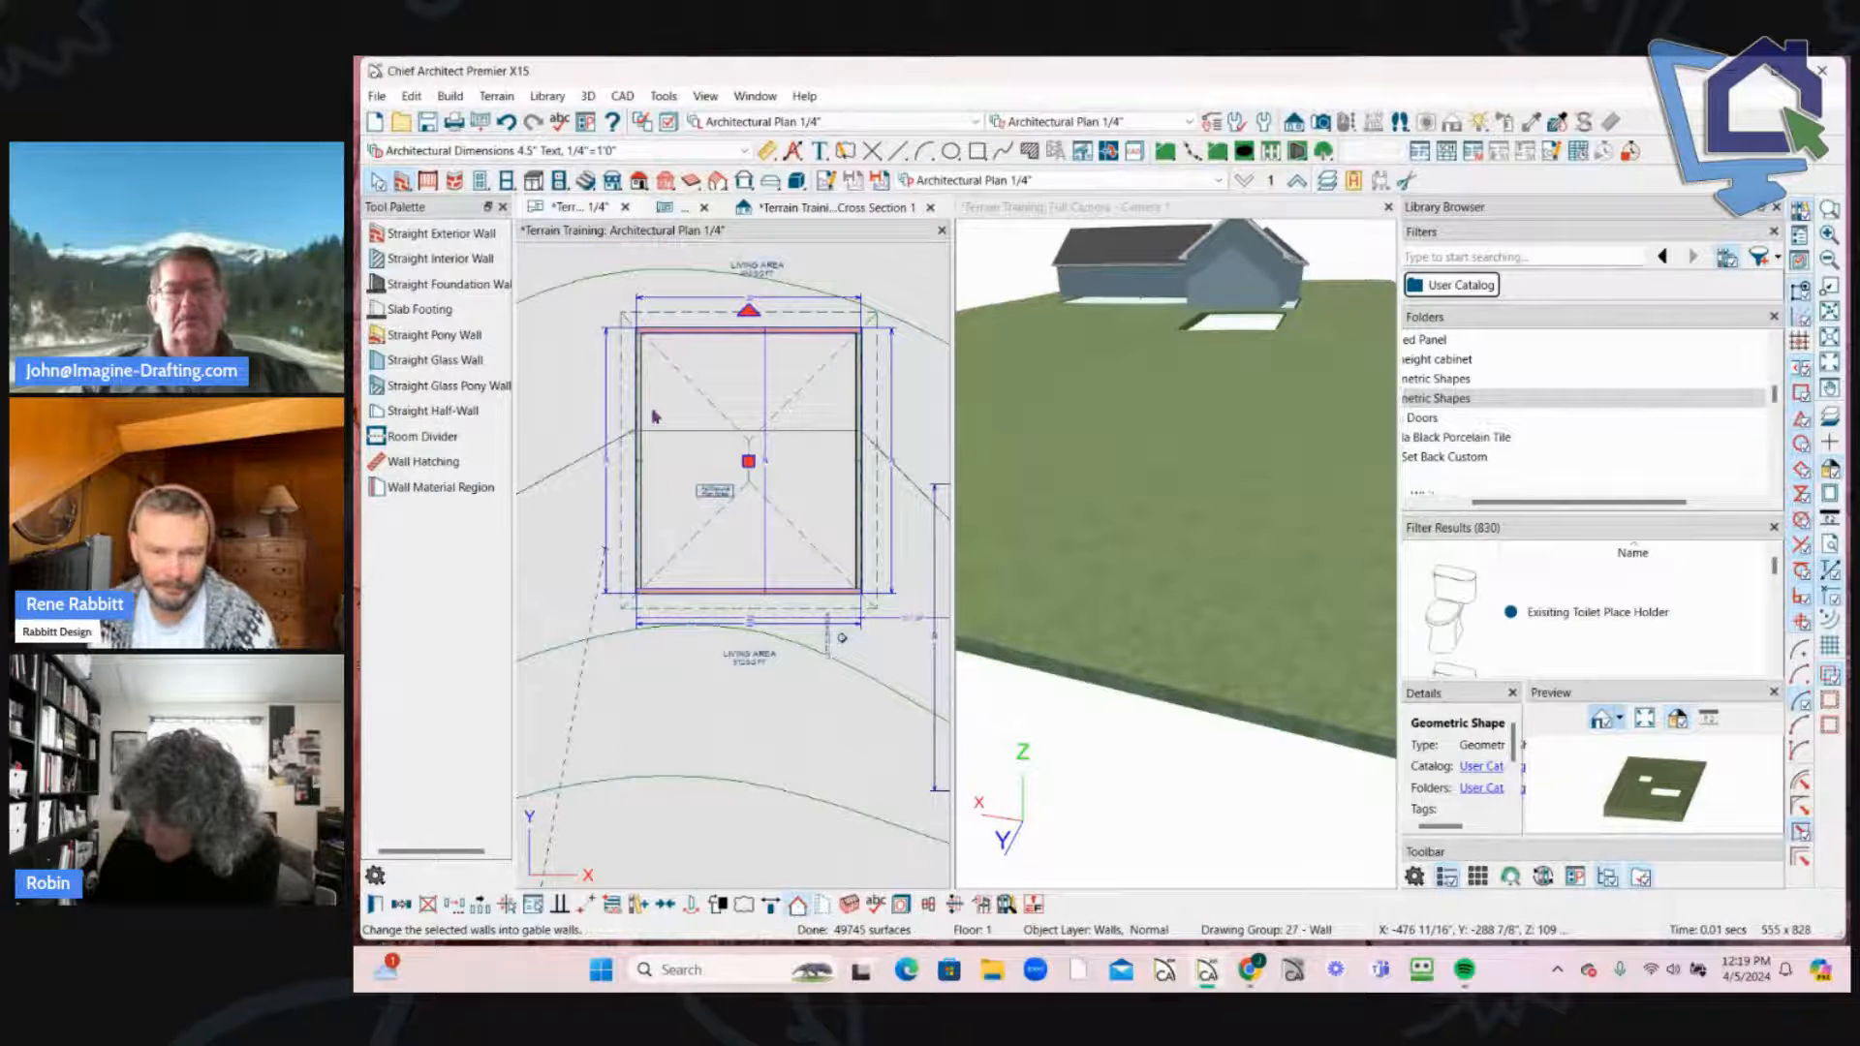
Step: Set the new building's room floor elevation to -24" and restore its default rough ceiling height of 109 1/8"
click(814, 509)
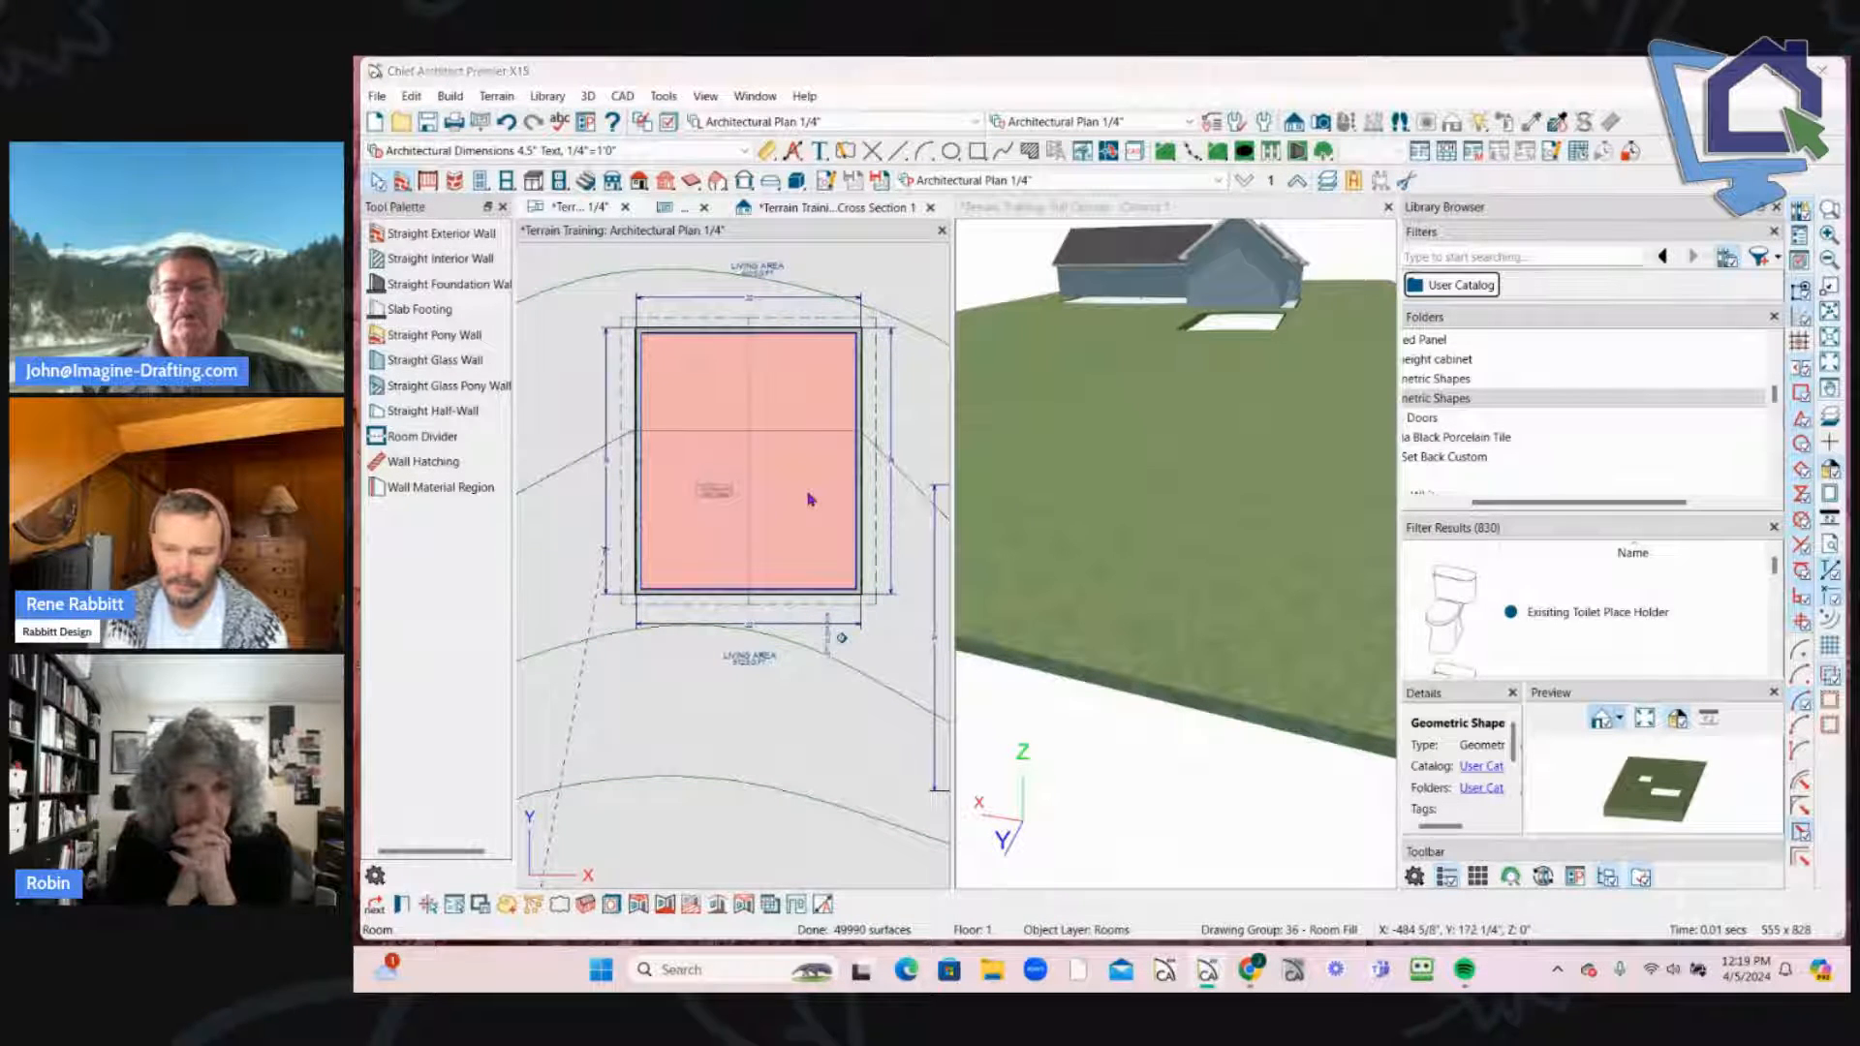
double_click(811, 499)
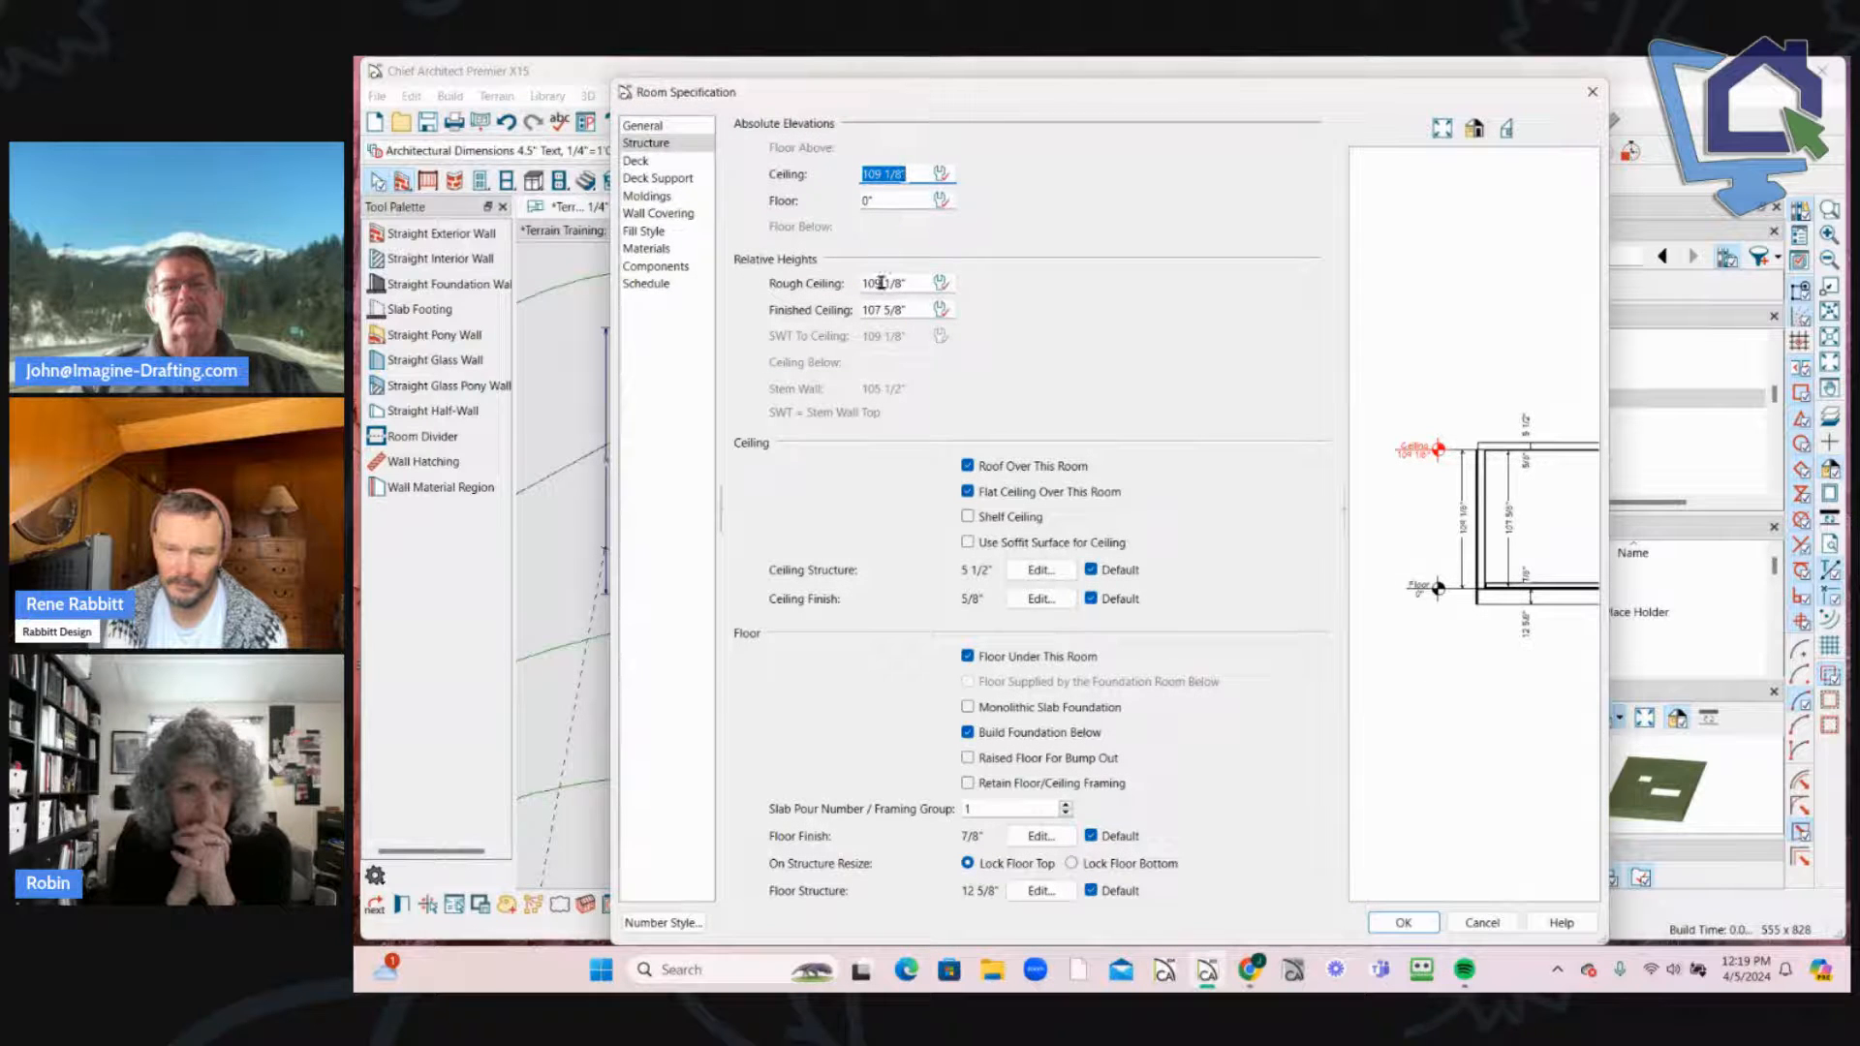
double_click(920, 200)
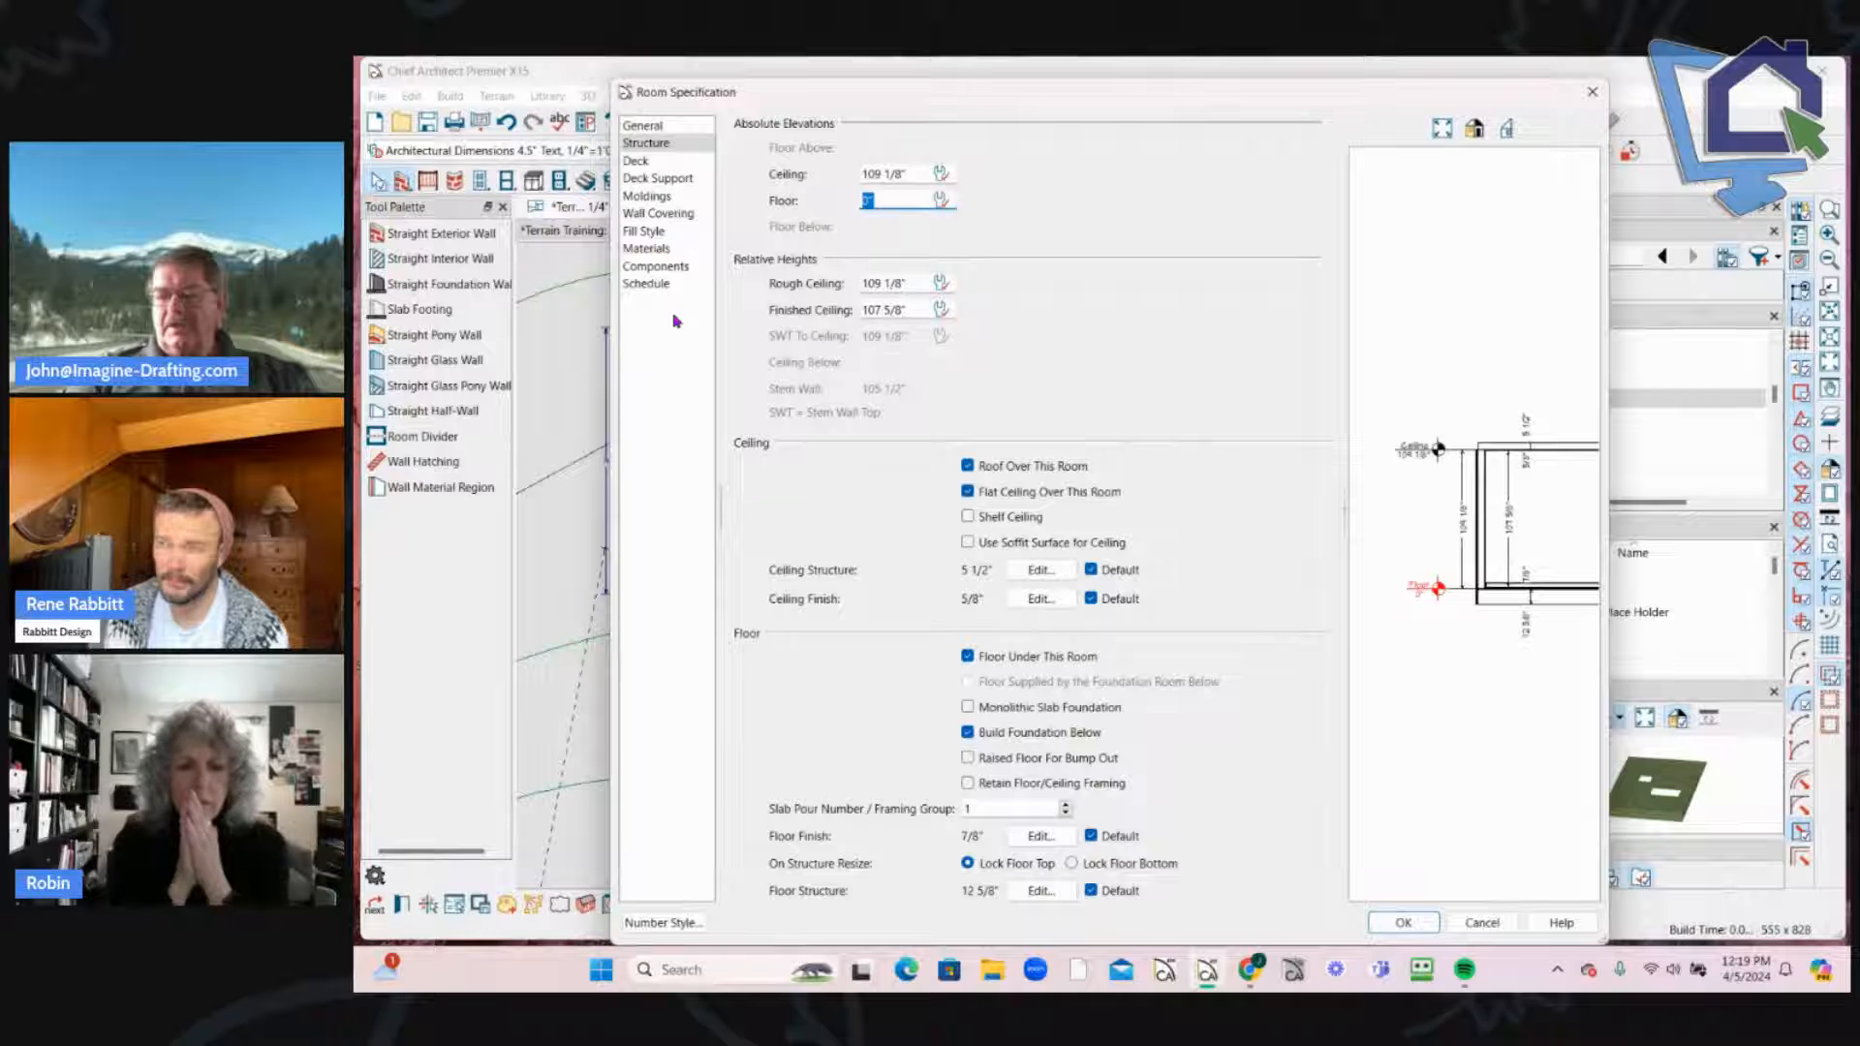
text(-24)
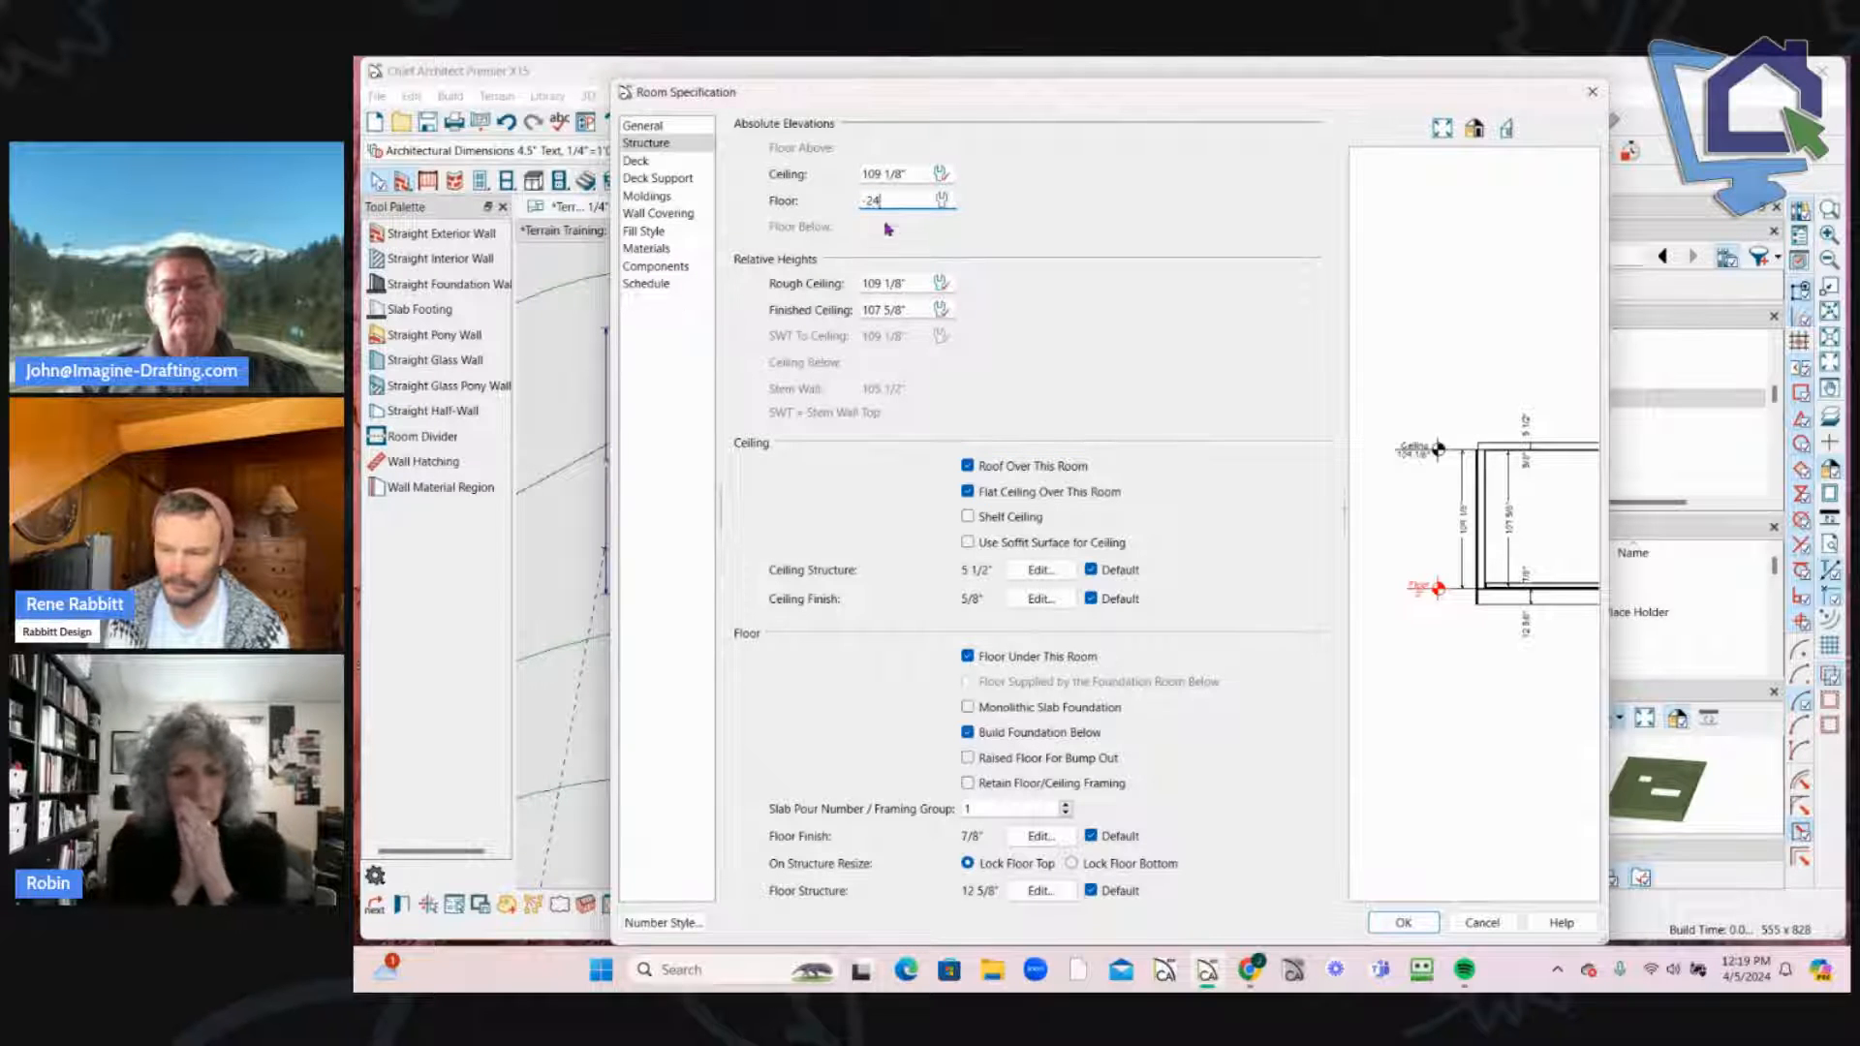
click(920, 174)
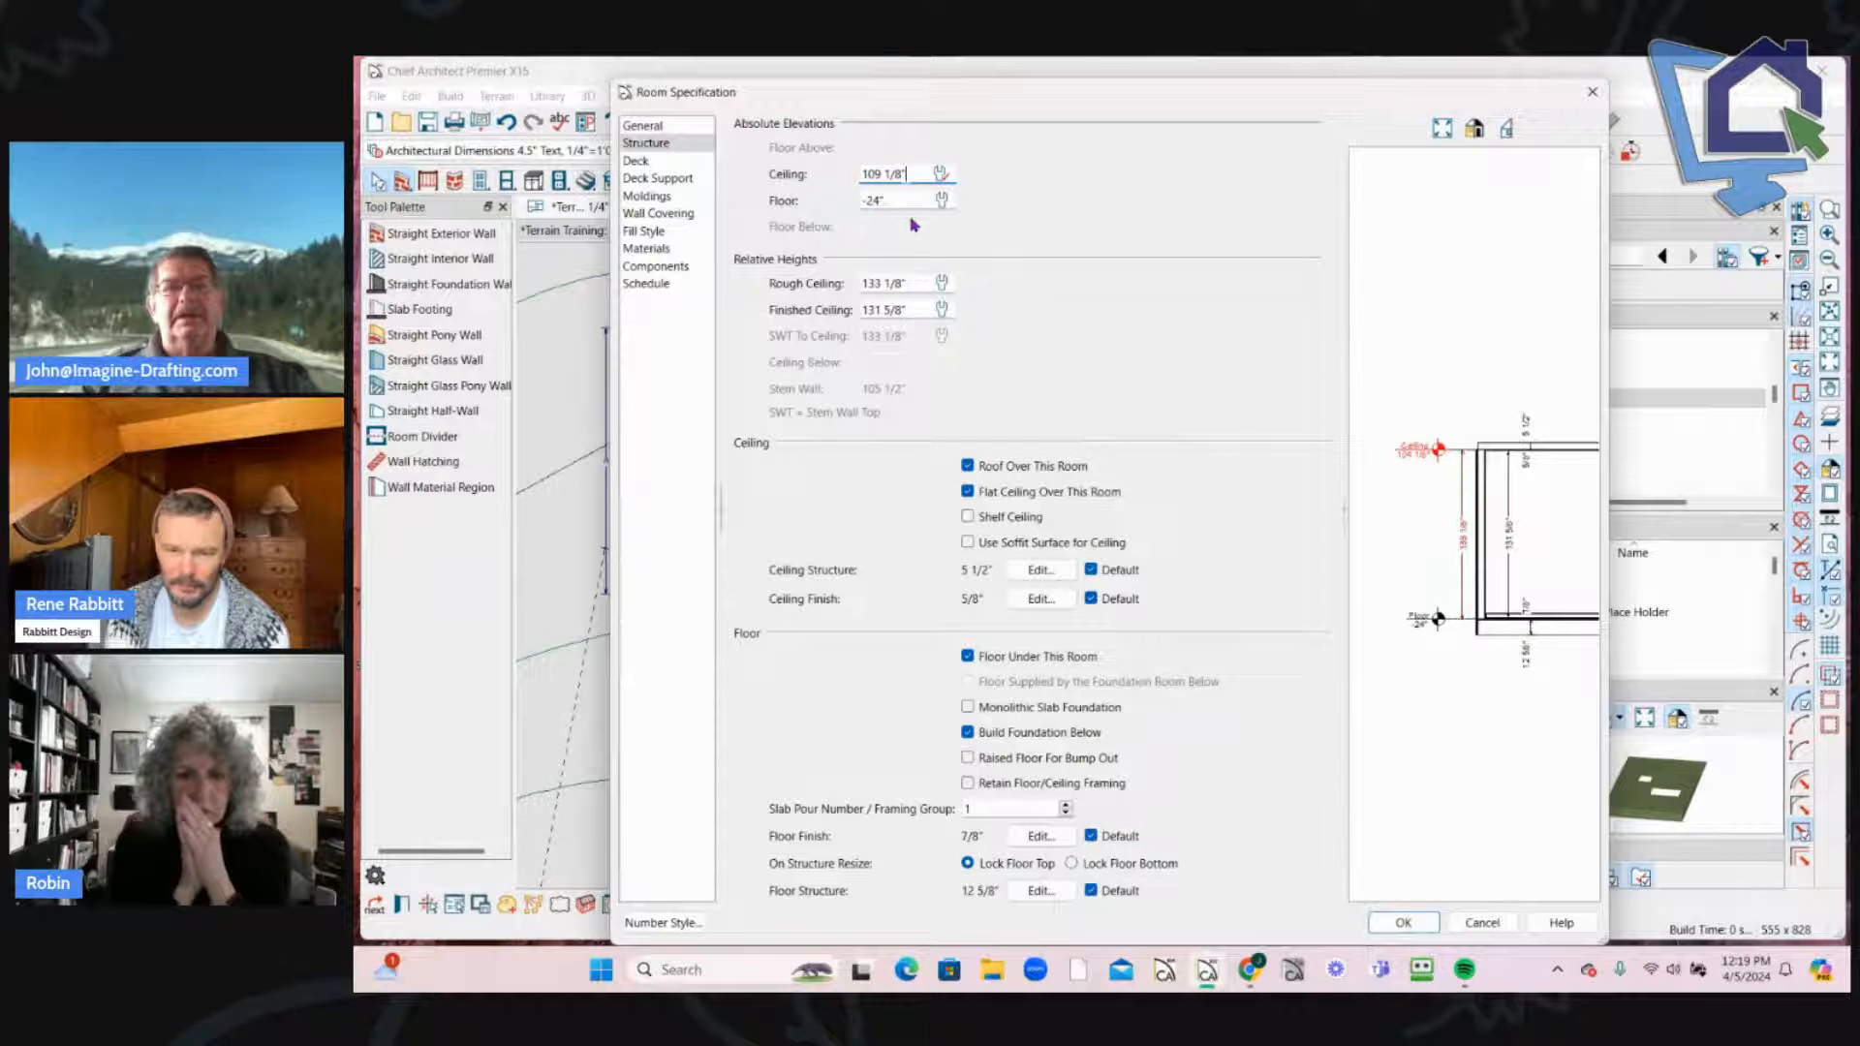
click(943, 284)
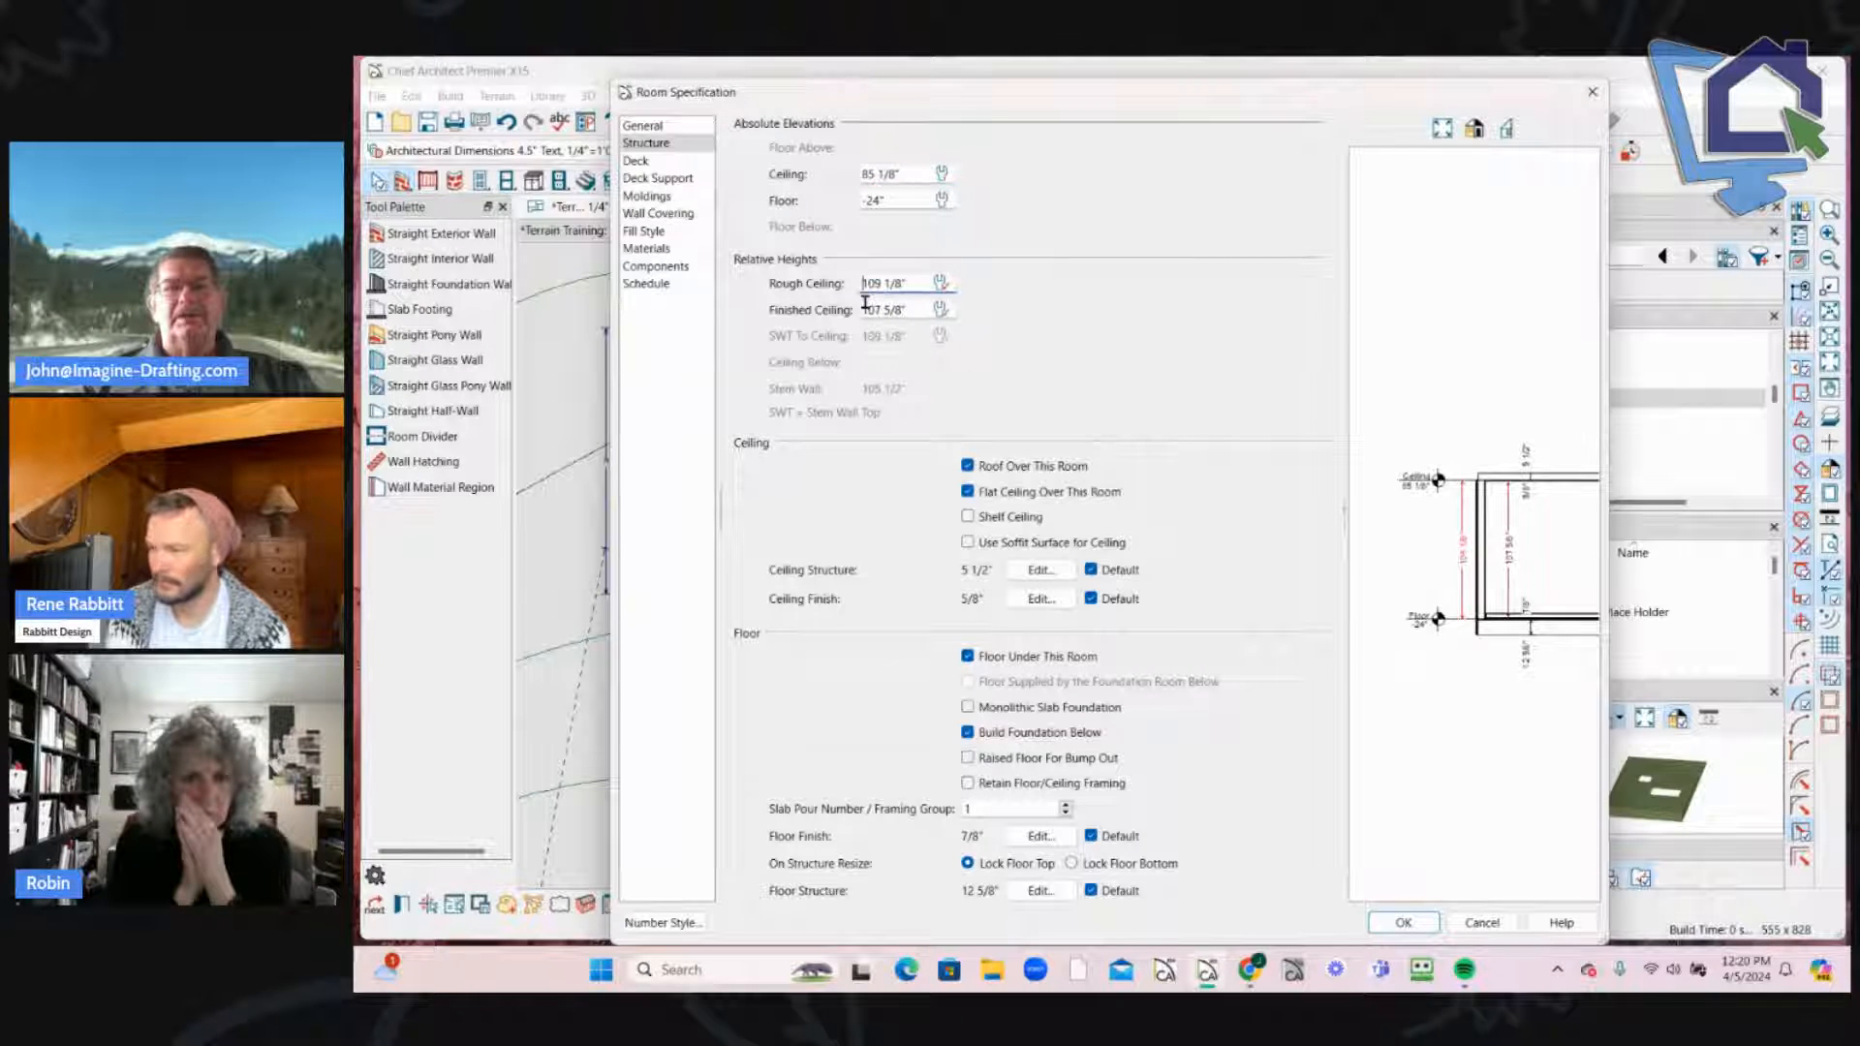
click(1402, 923)
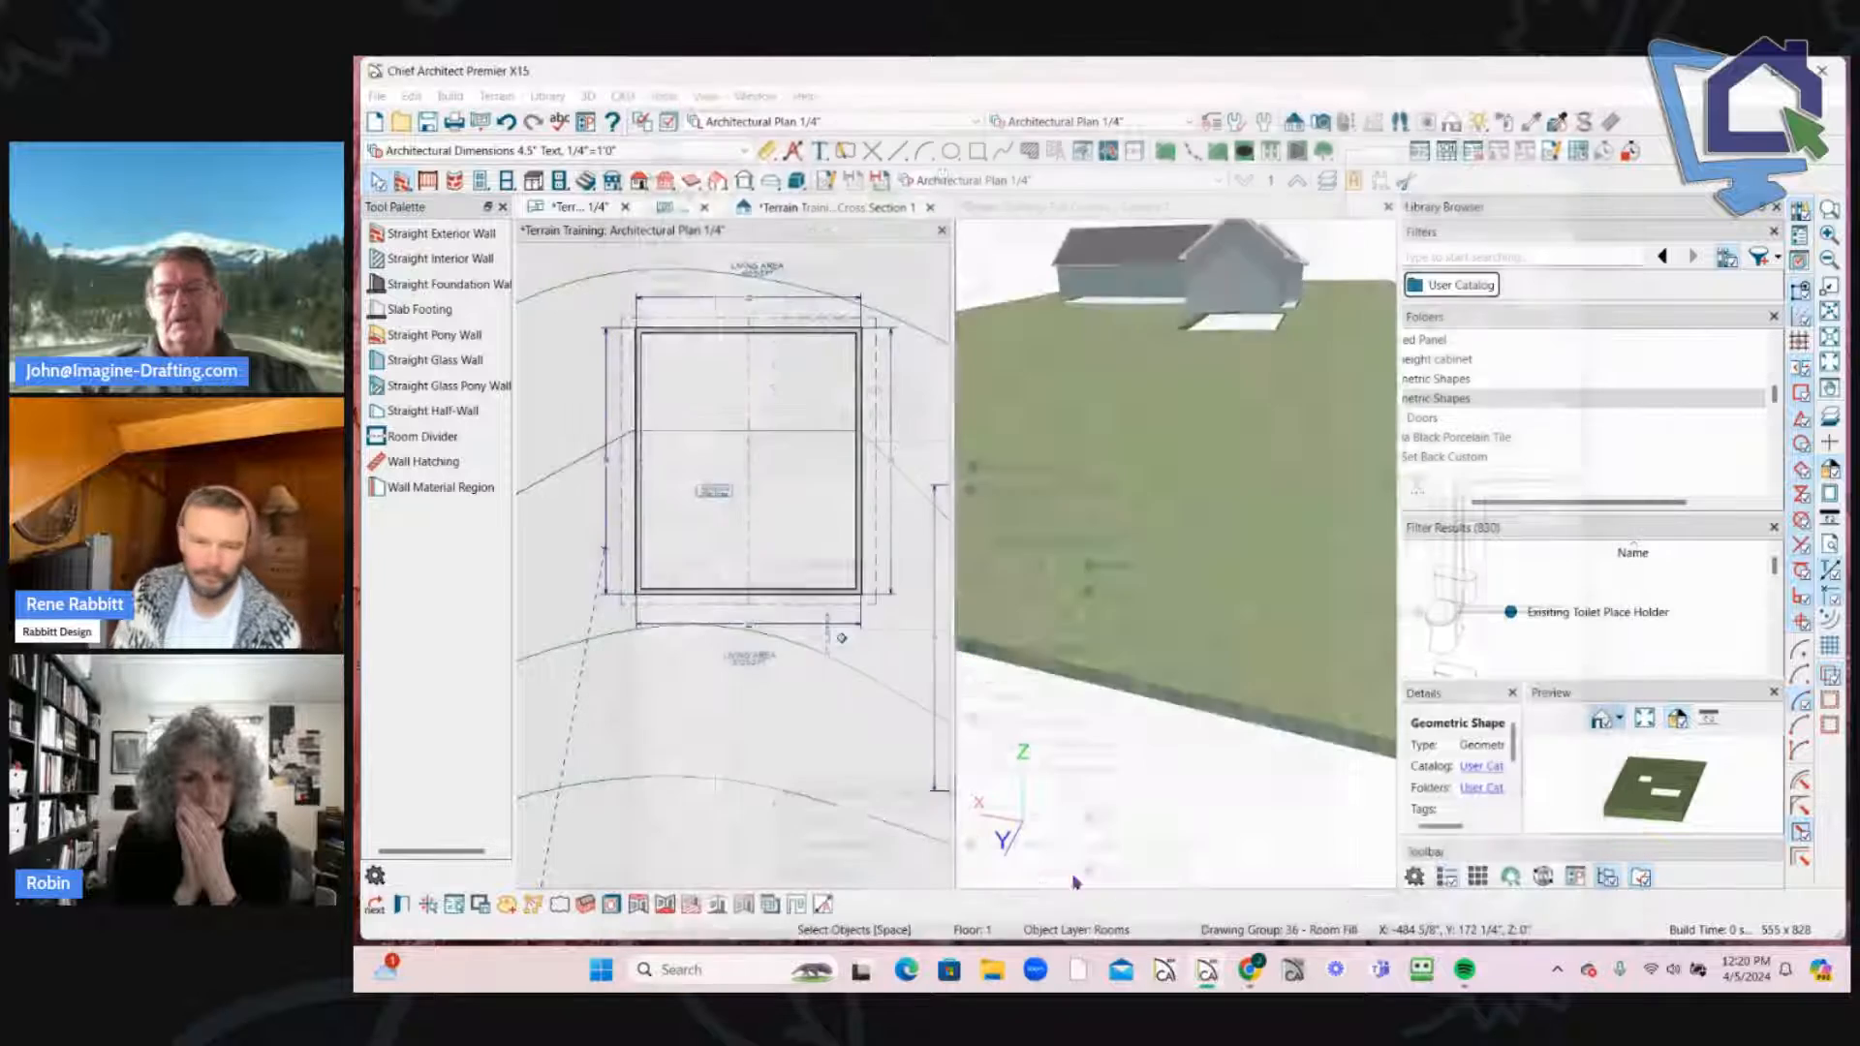
Step: Set the new building's room type to Garage
drag(1117, 578, 875, 684)
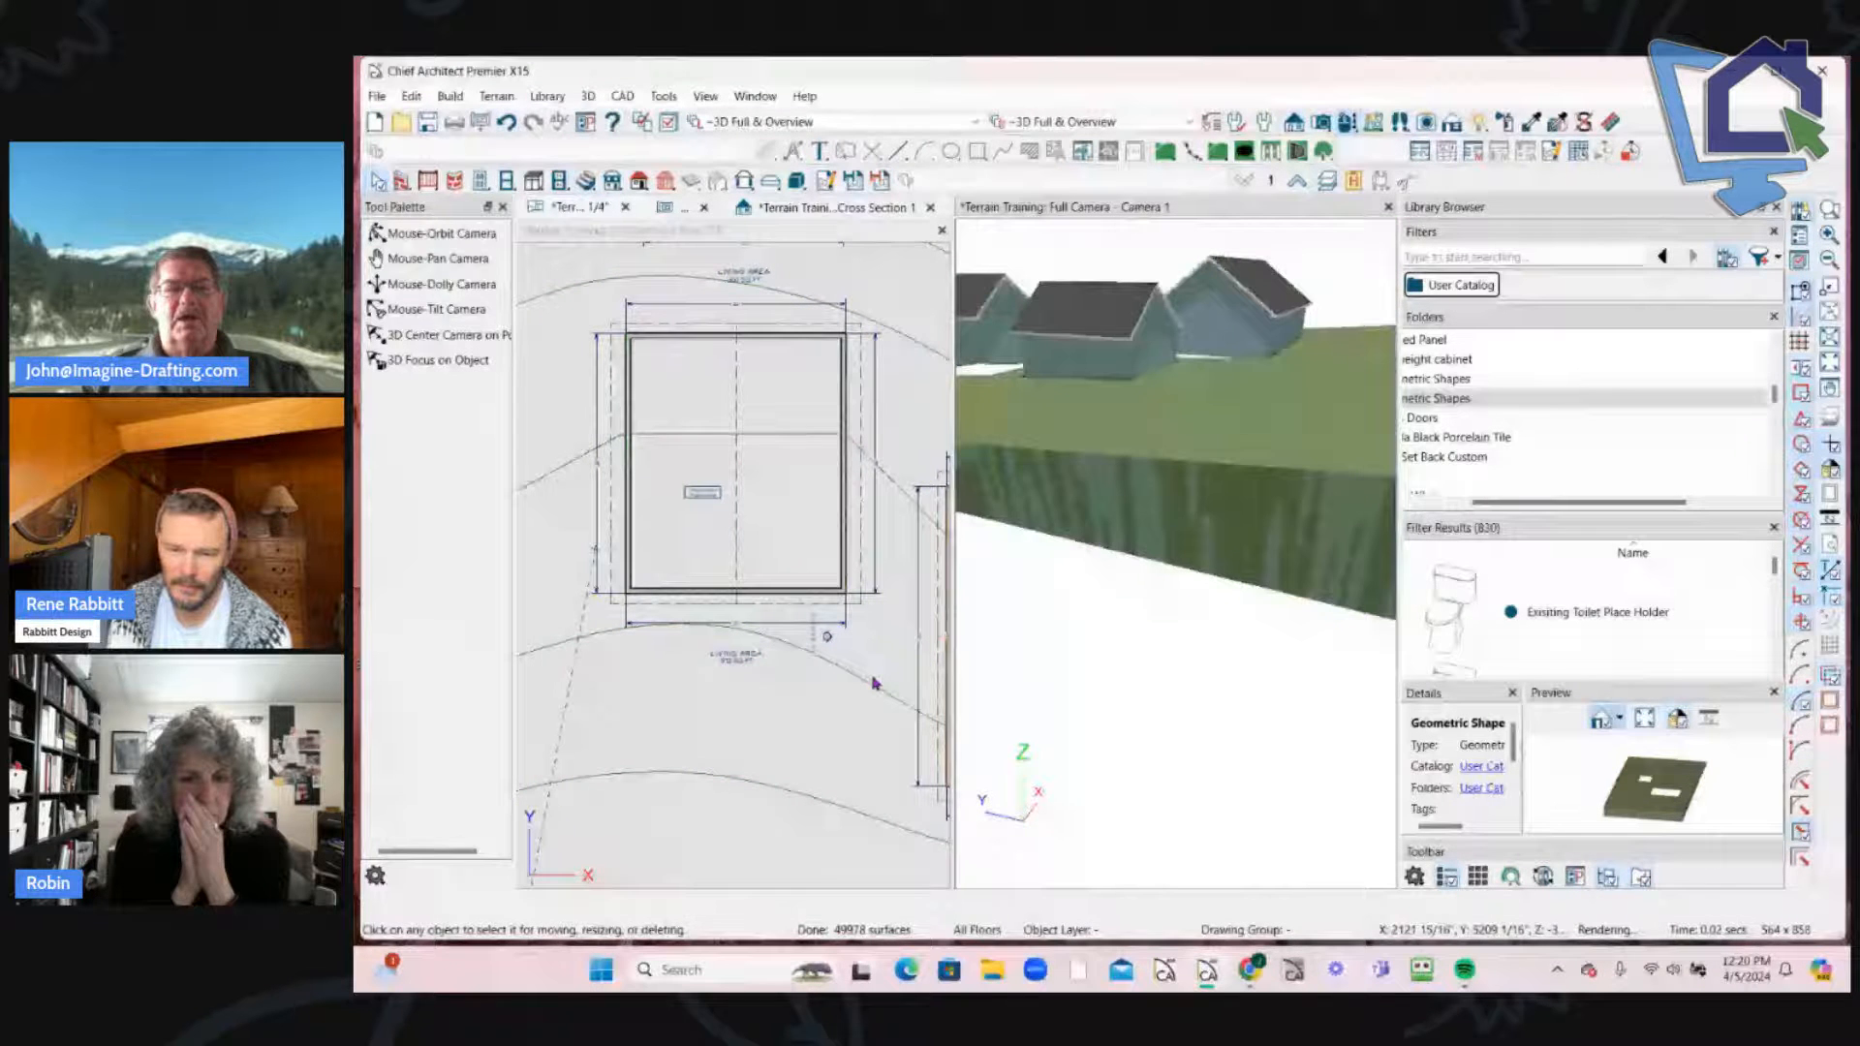
double_click(789, 507)
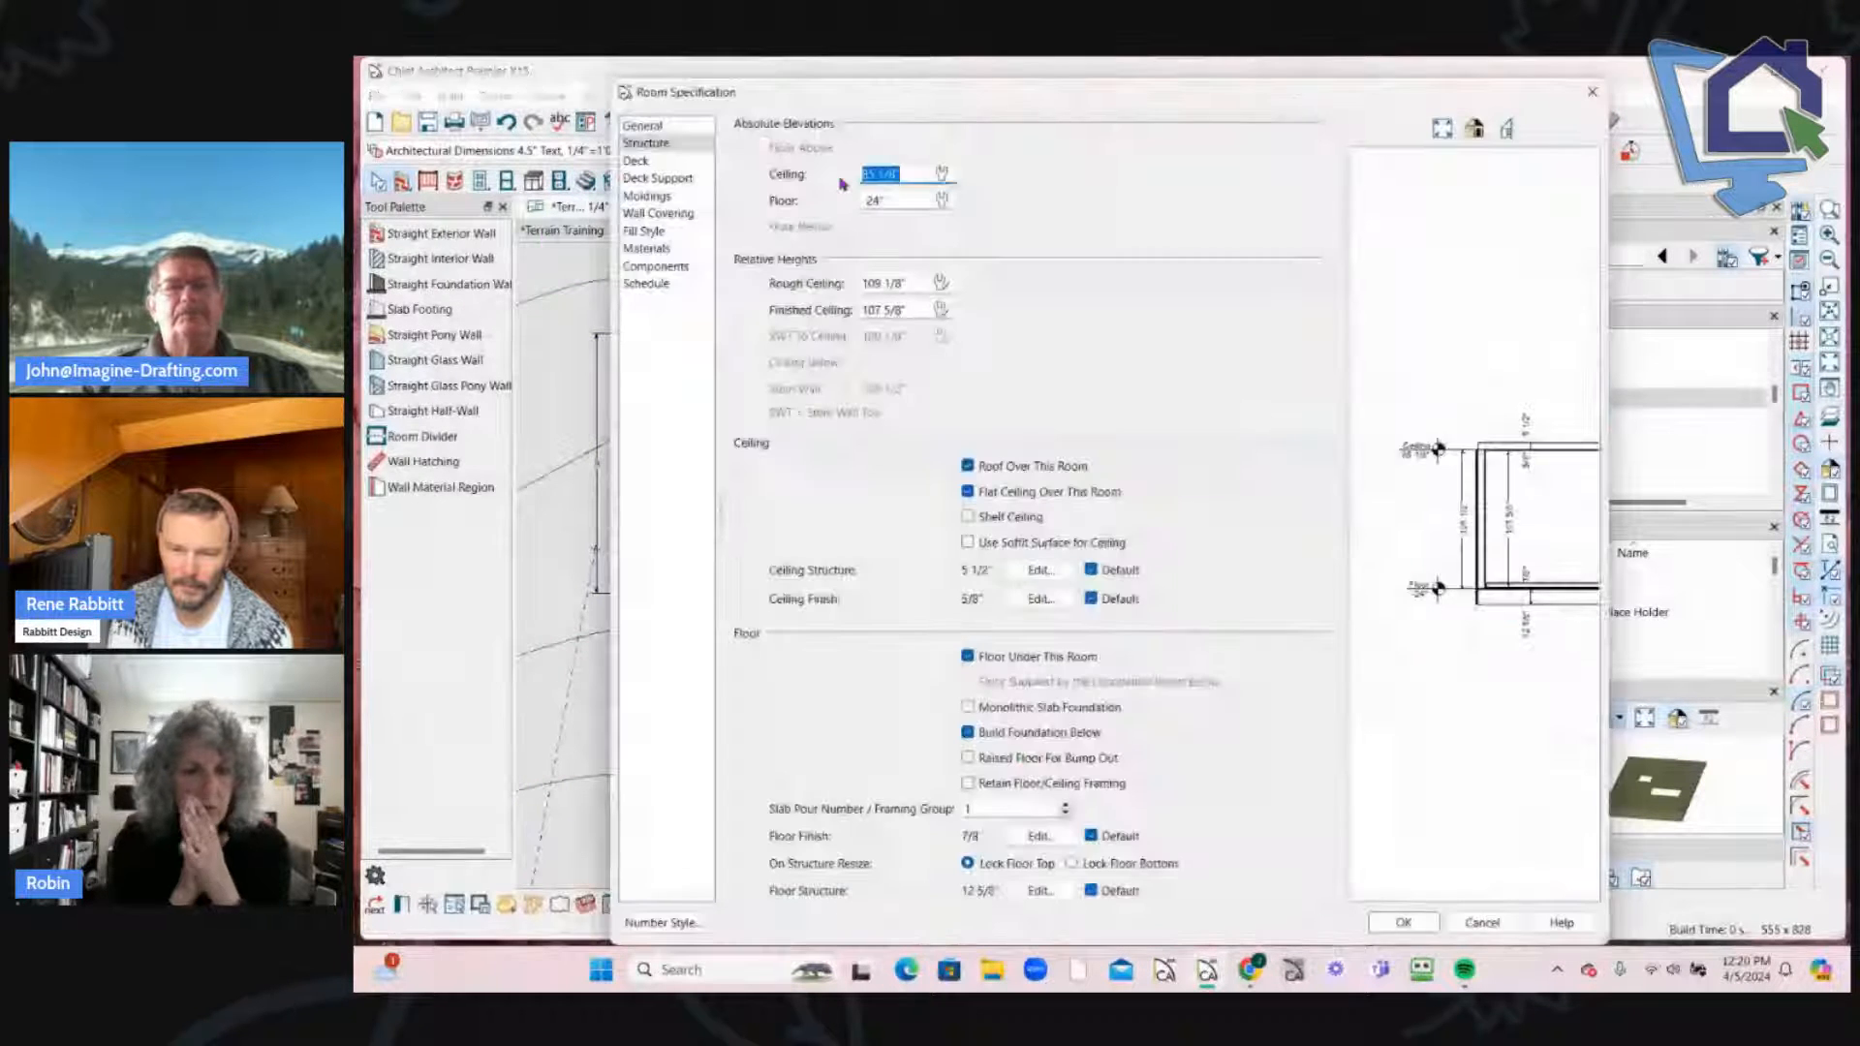
click(667, 129)
click(936, 148)
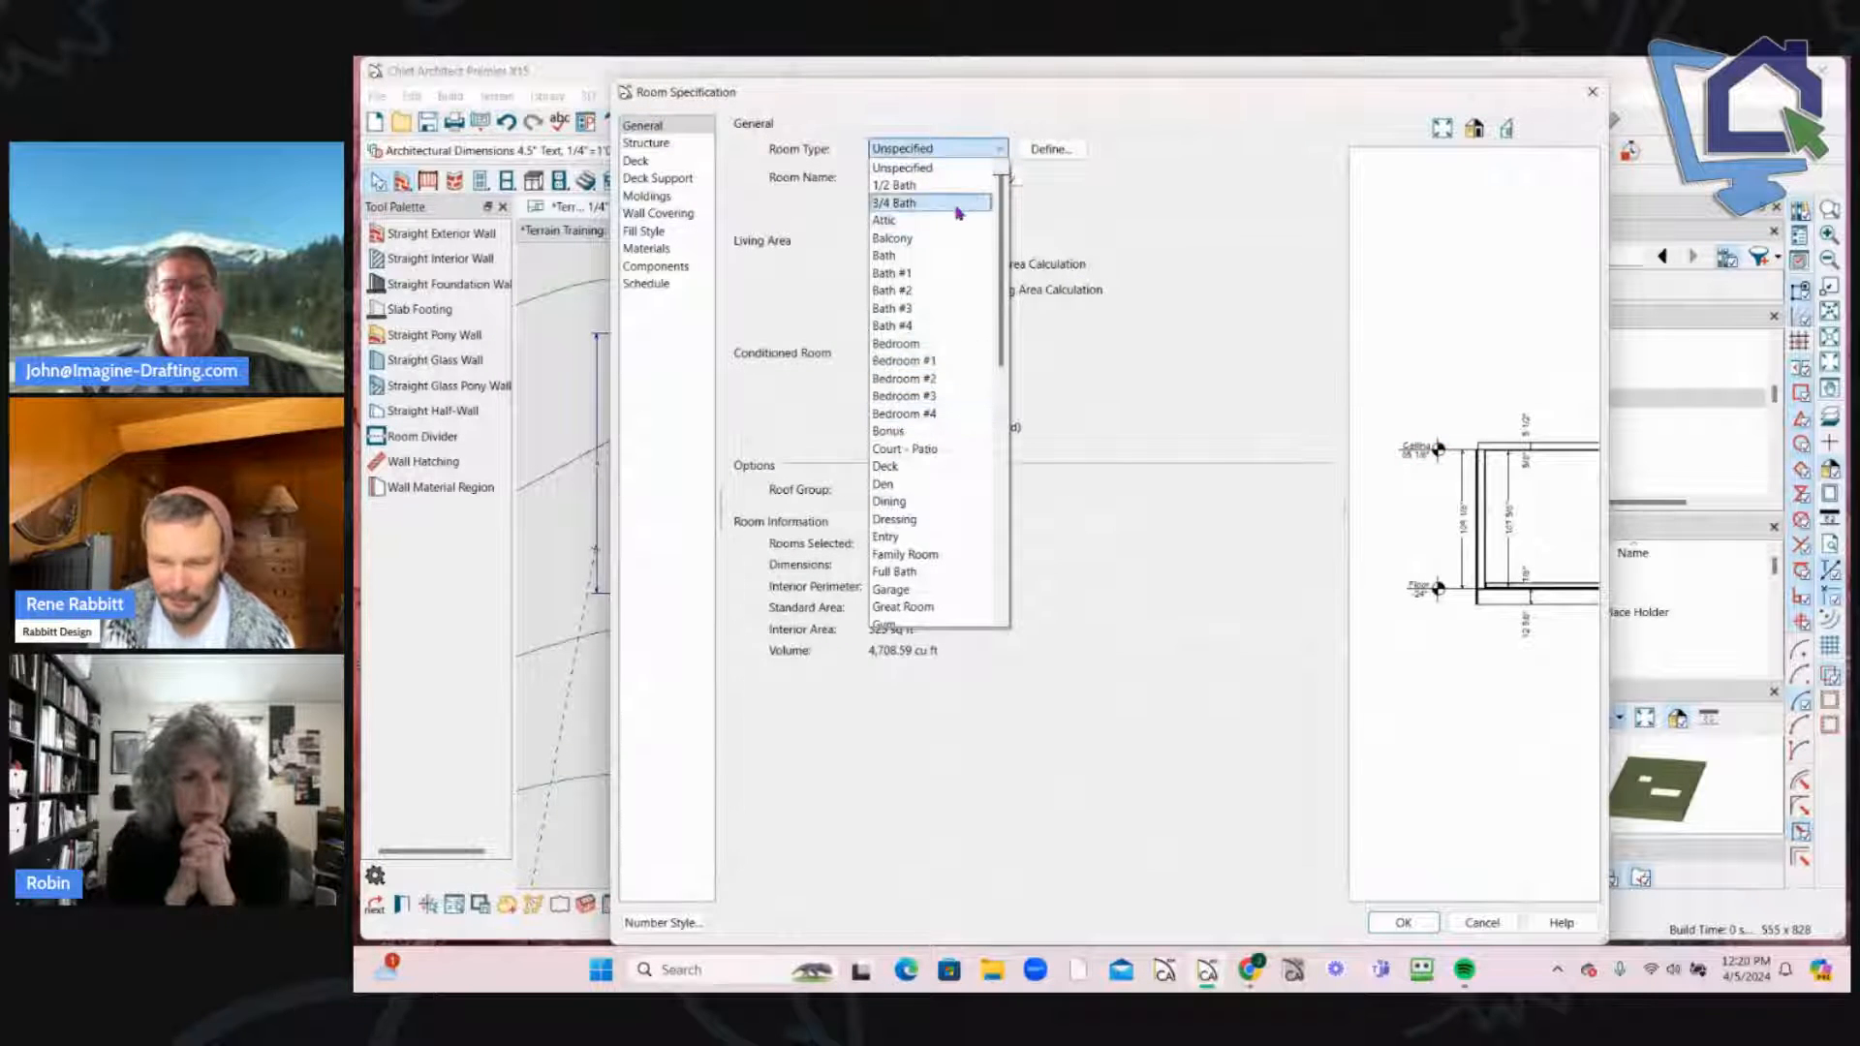
scroll(954, 503, down, 1)
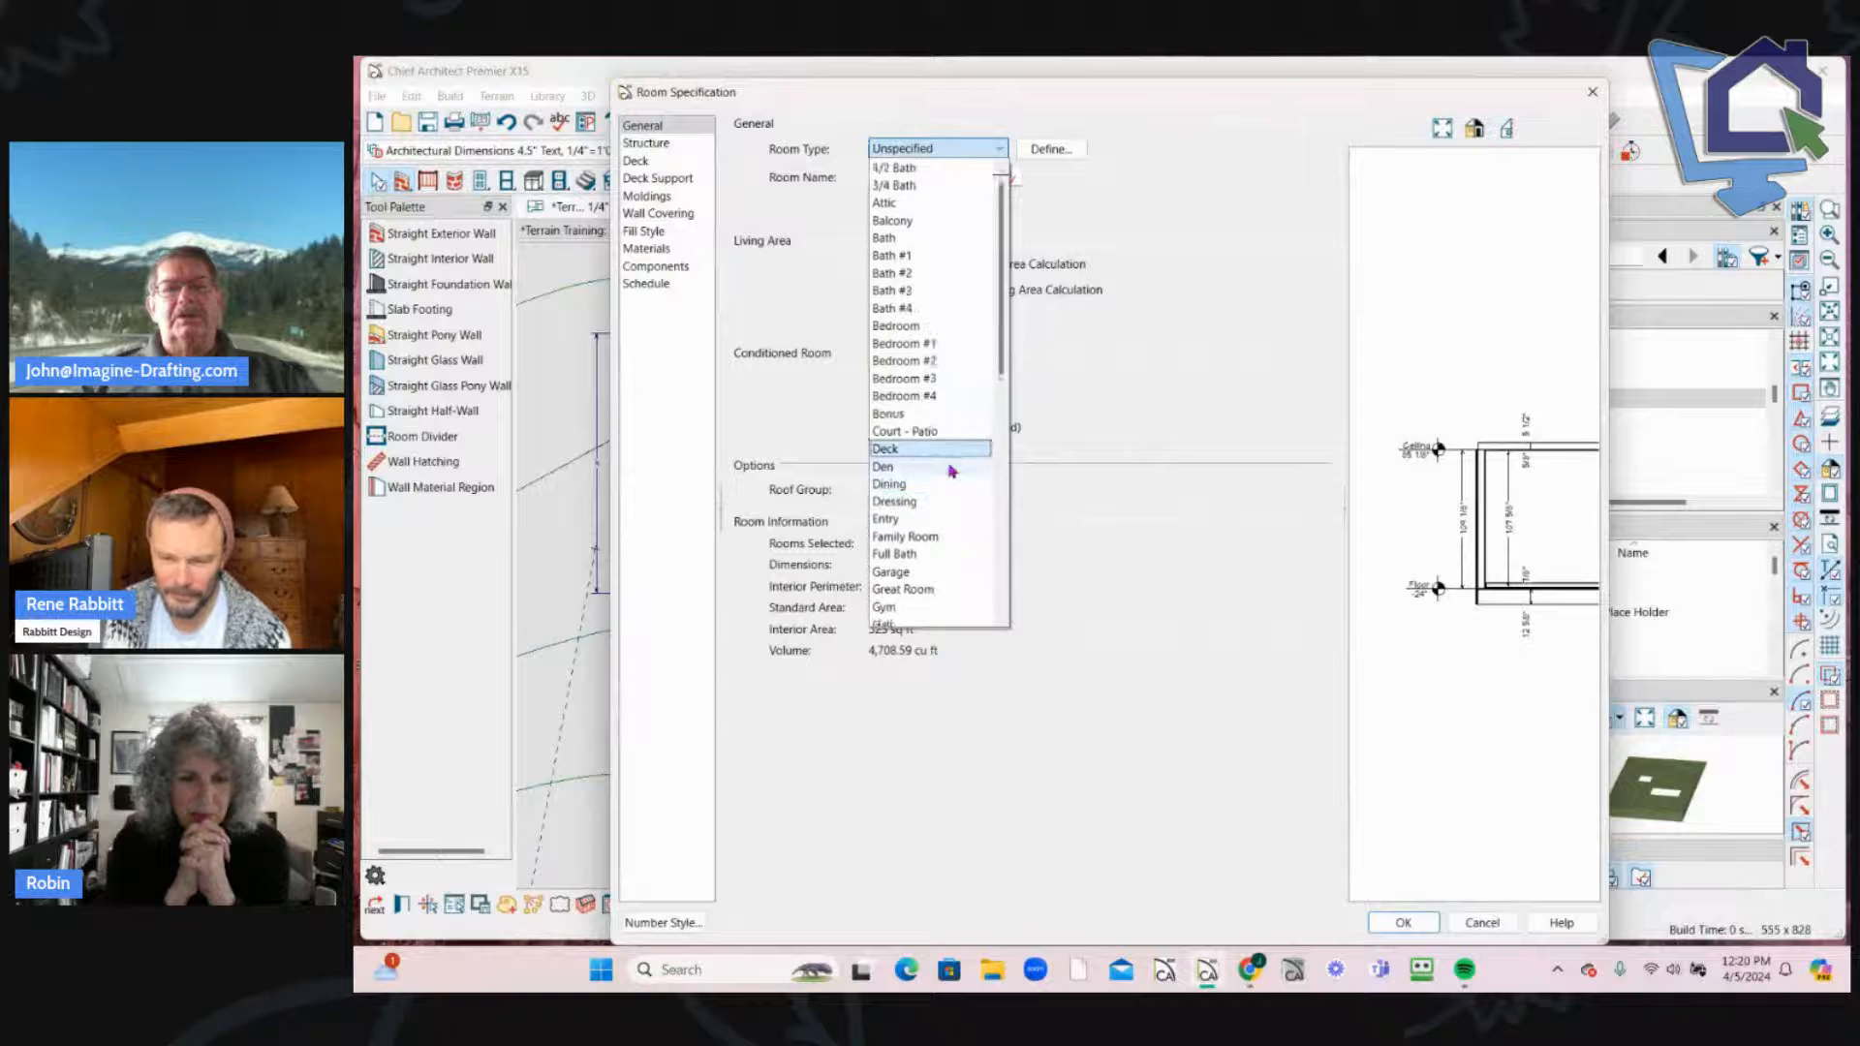
click(954, 554)
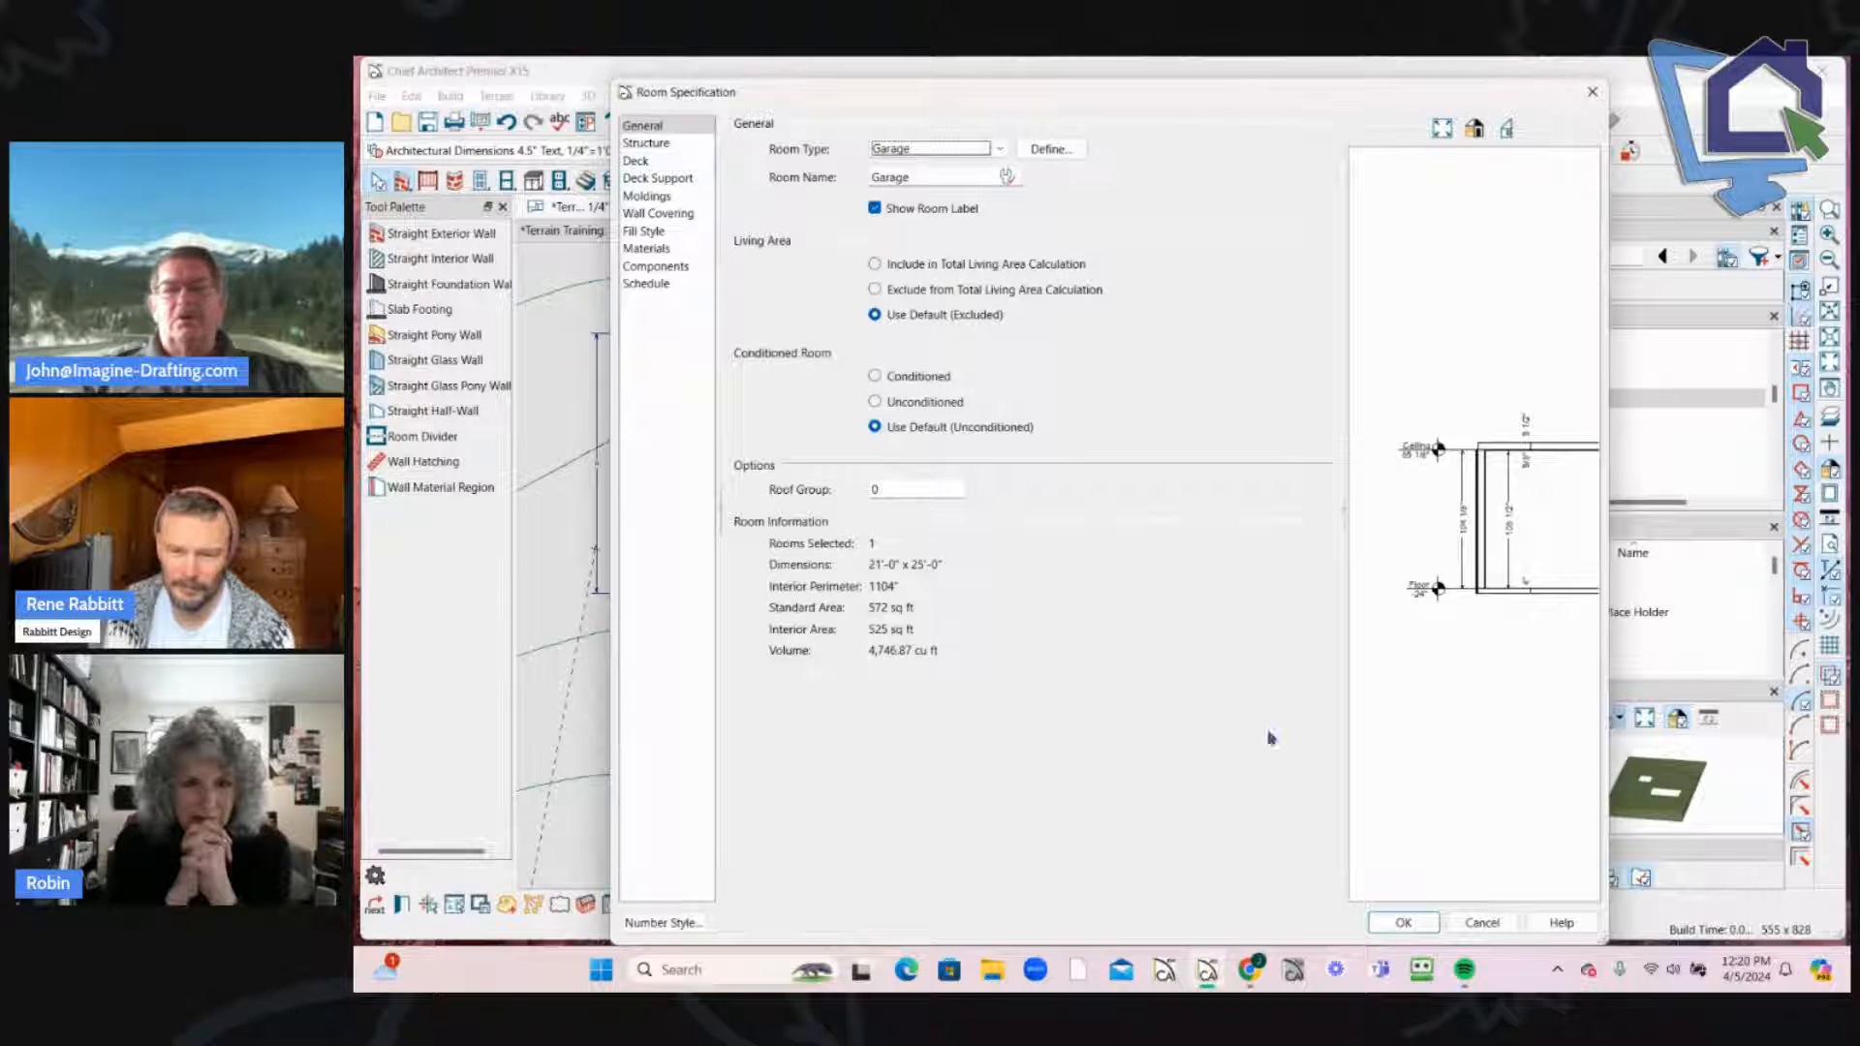
click(1403, 922)
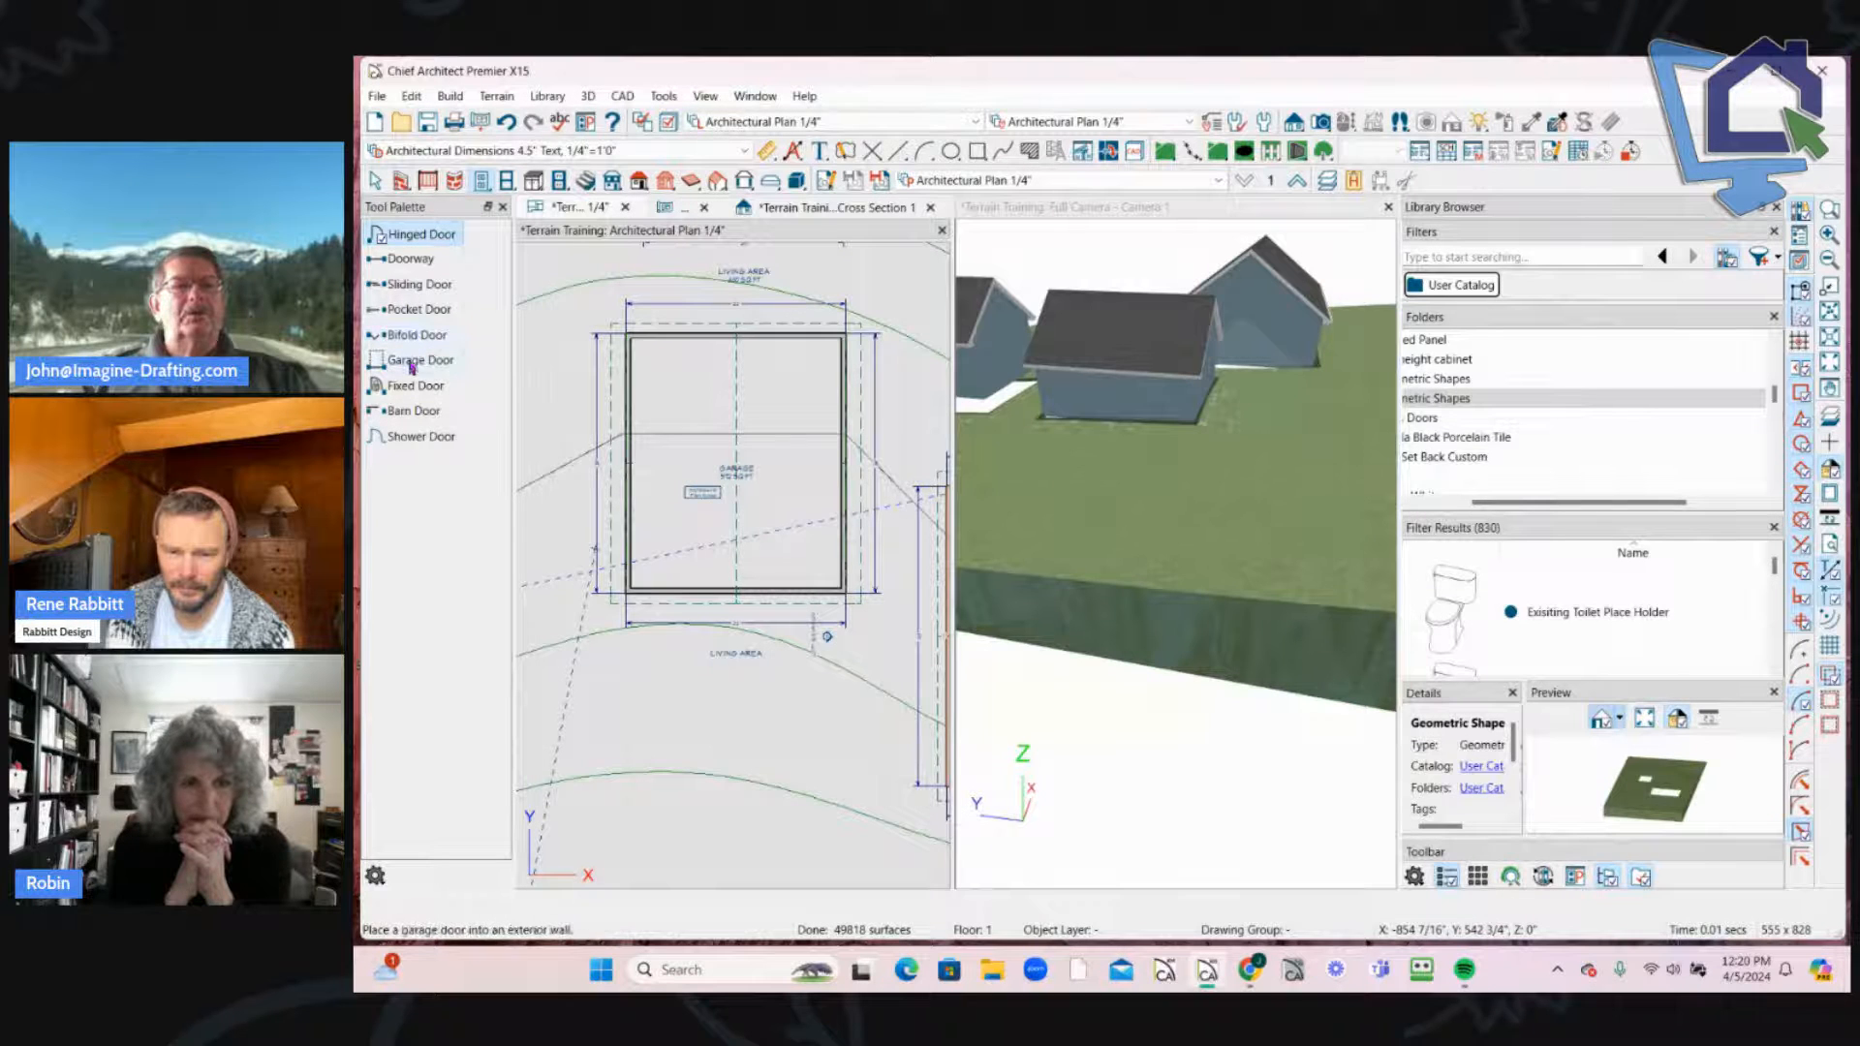
Step: Place a garage door centered in the garage's front wall and check it in the 3D camera view
click(414, 361)
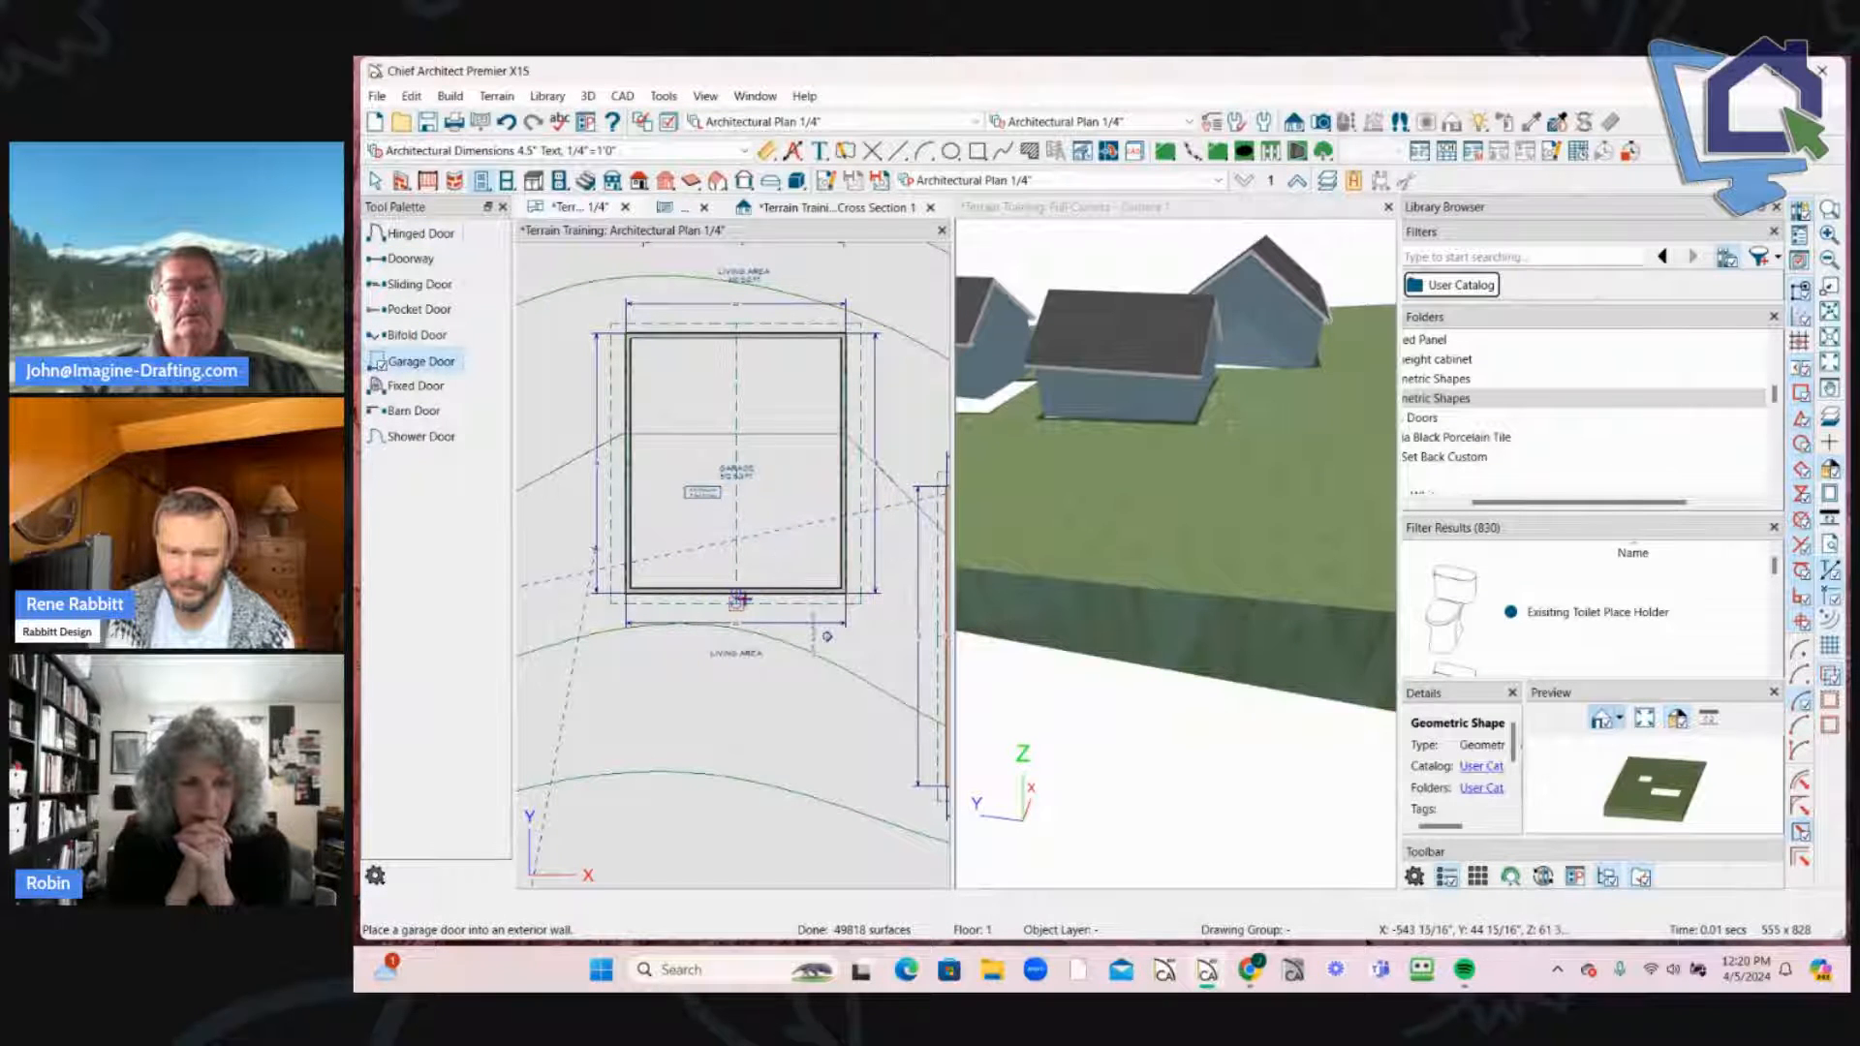
click(699, 588)
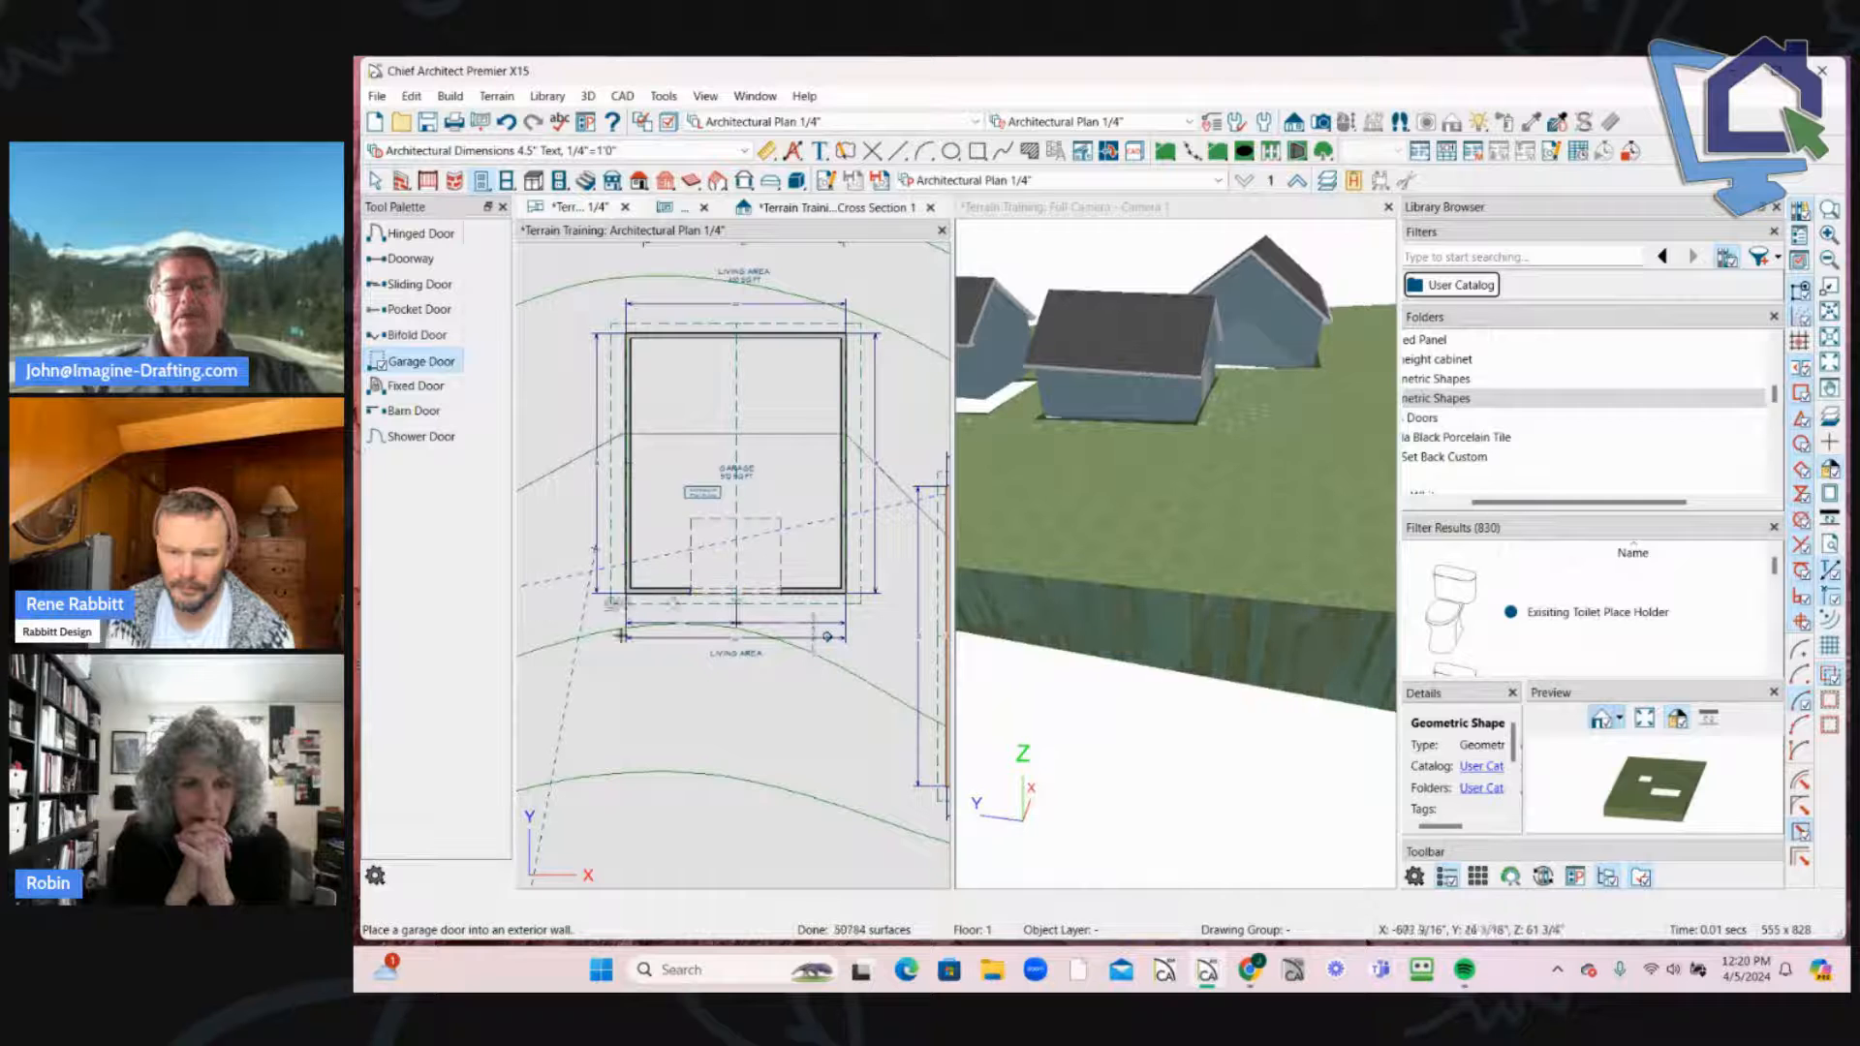
key(space)
scroll(1264, 449, up, 1)
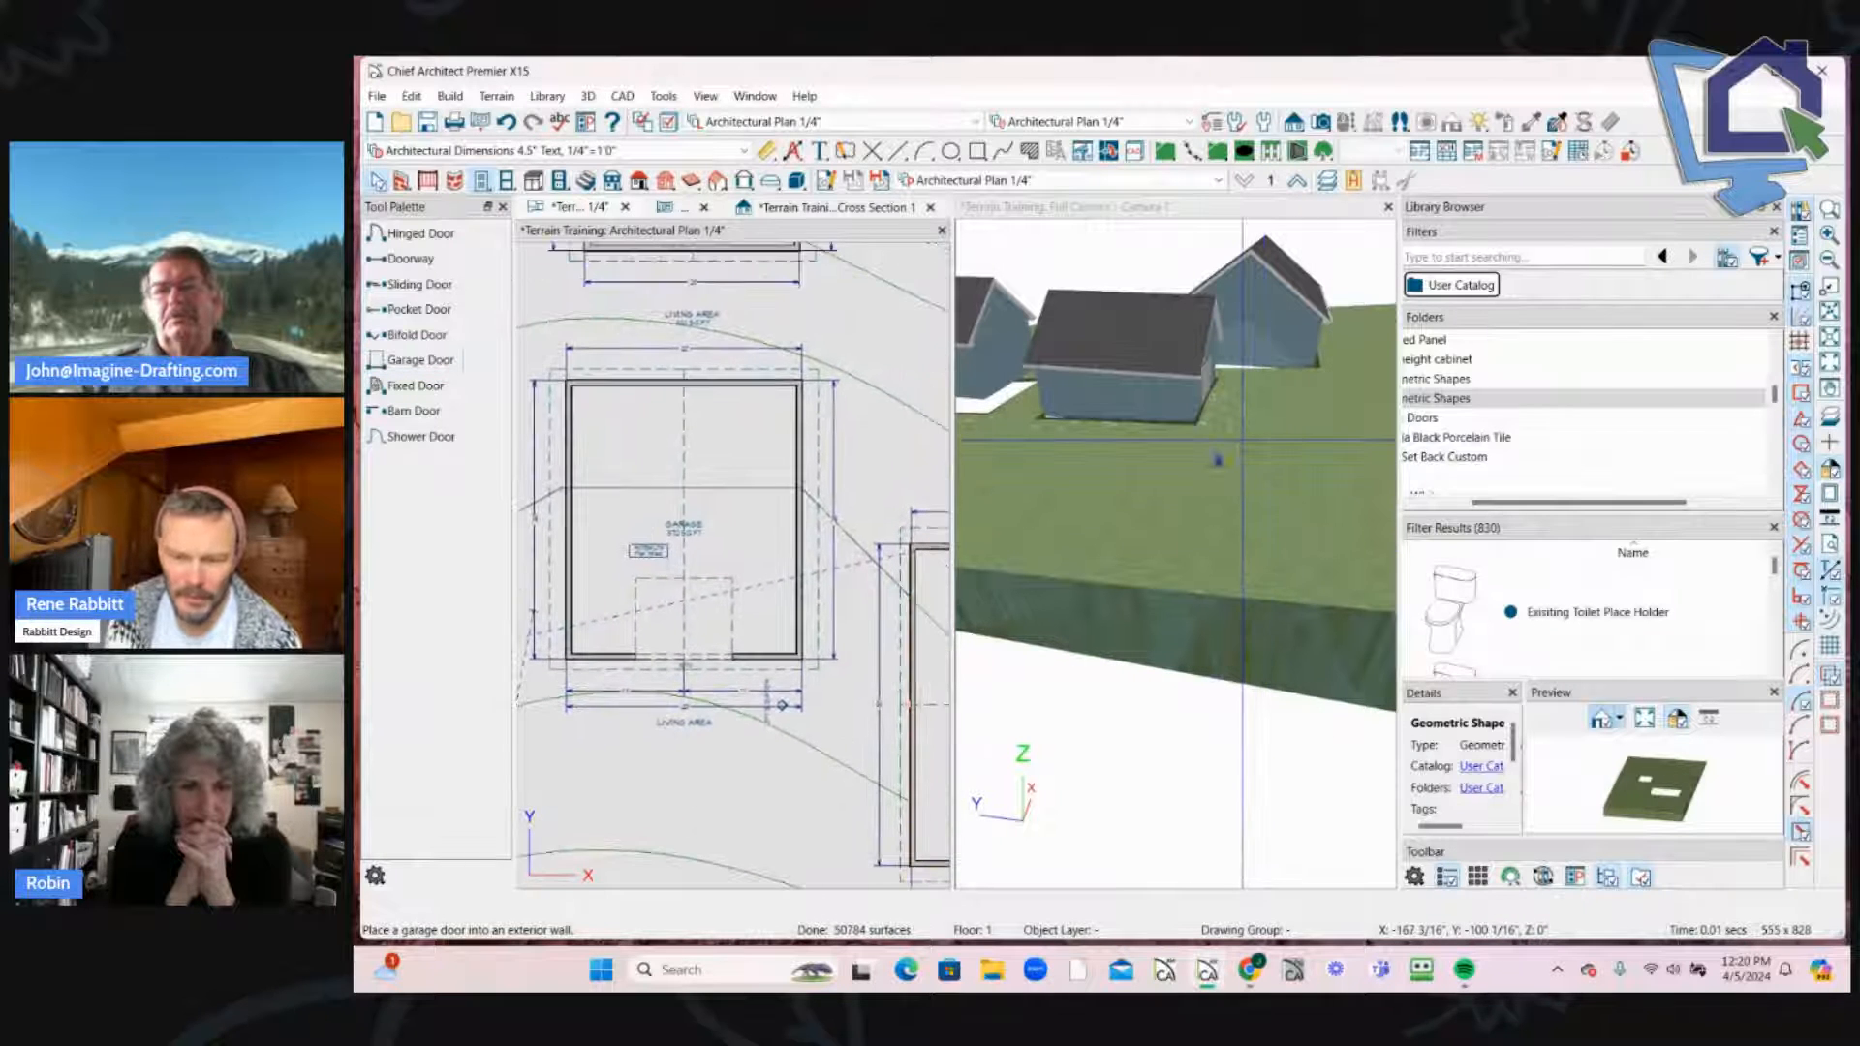
middle_drag(1265, 448, 1134, 593)
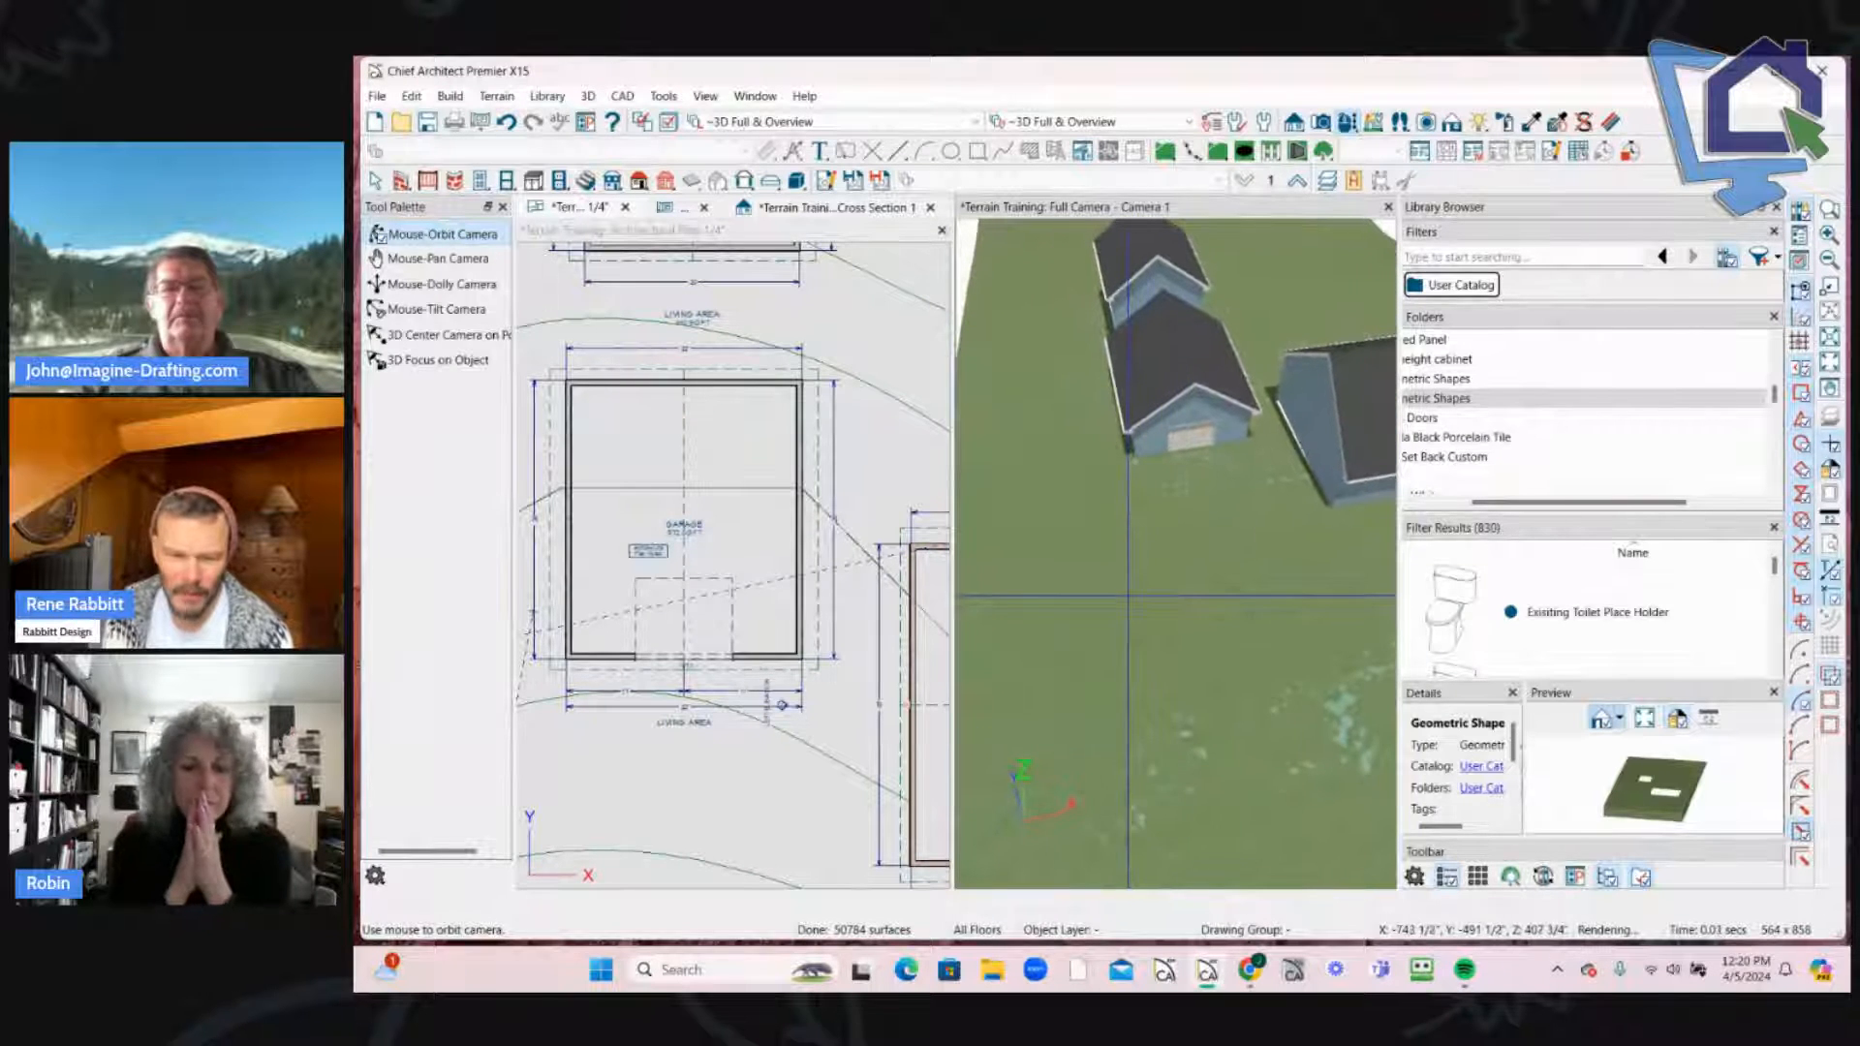
click(860, 592)
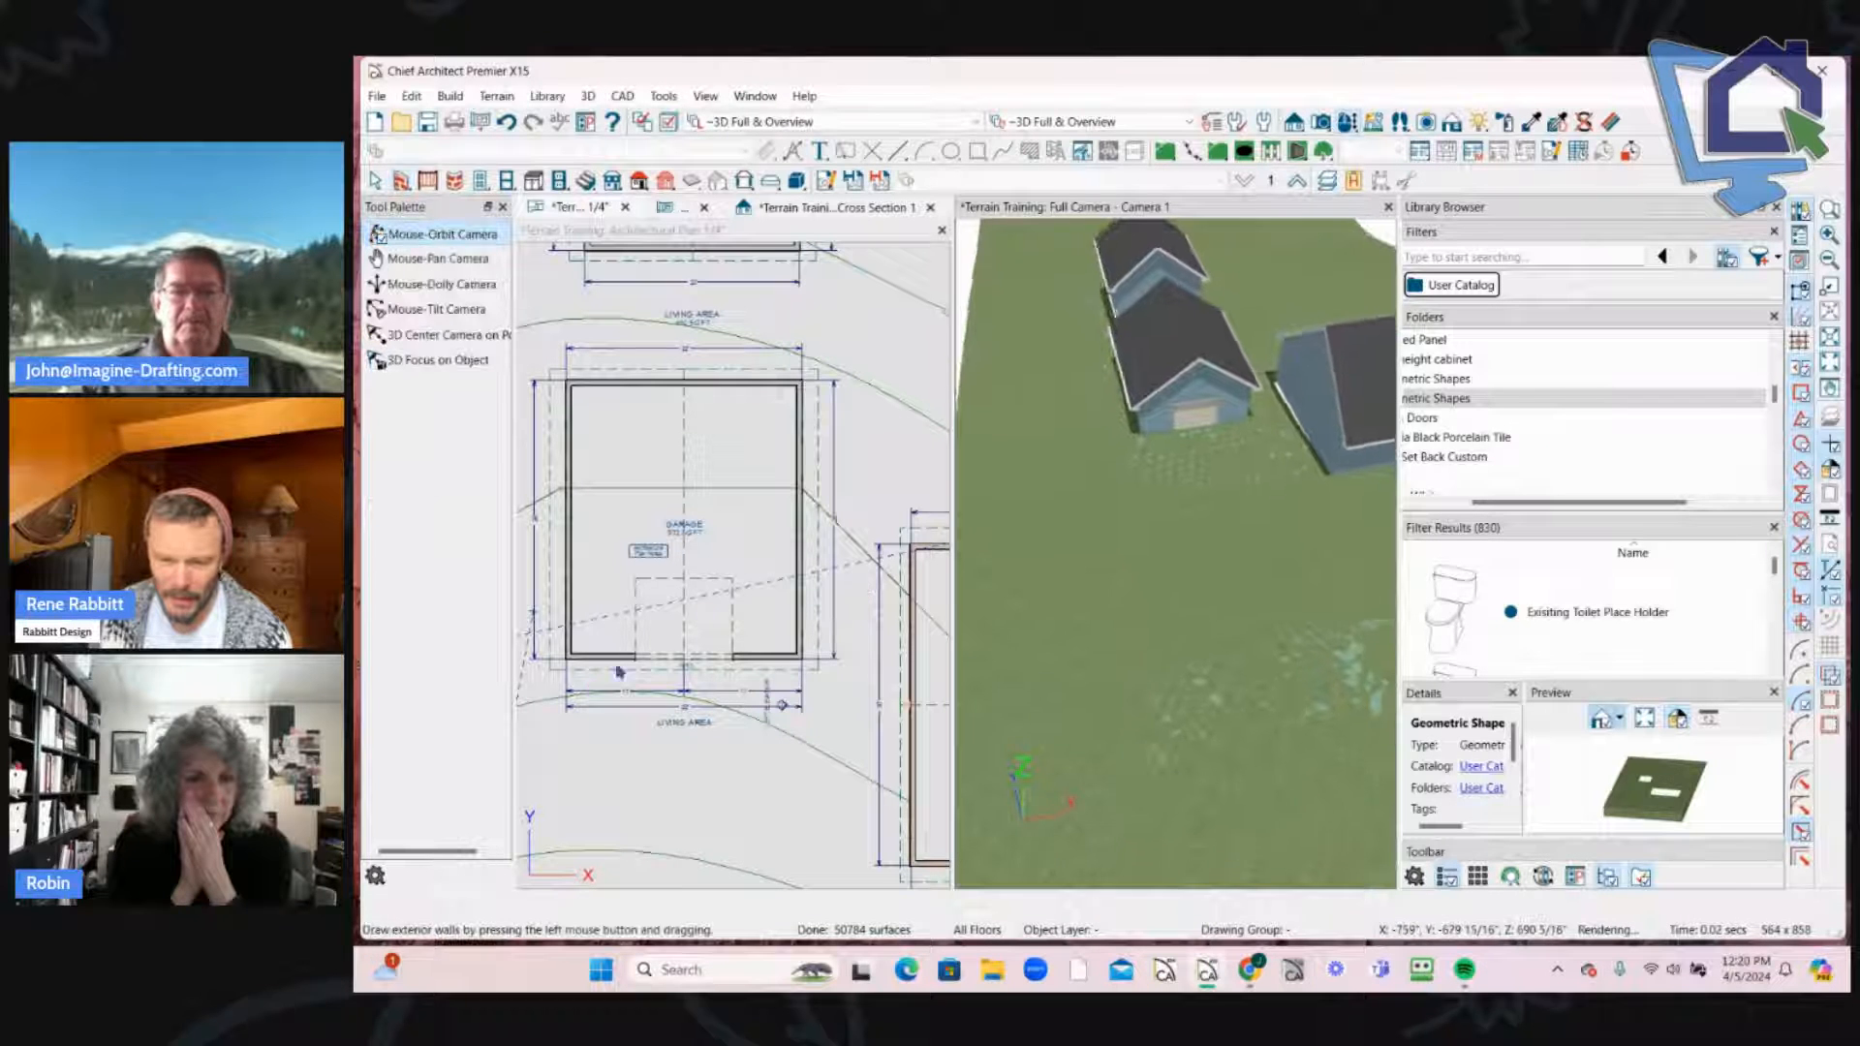
click(744, 740)
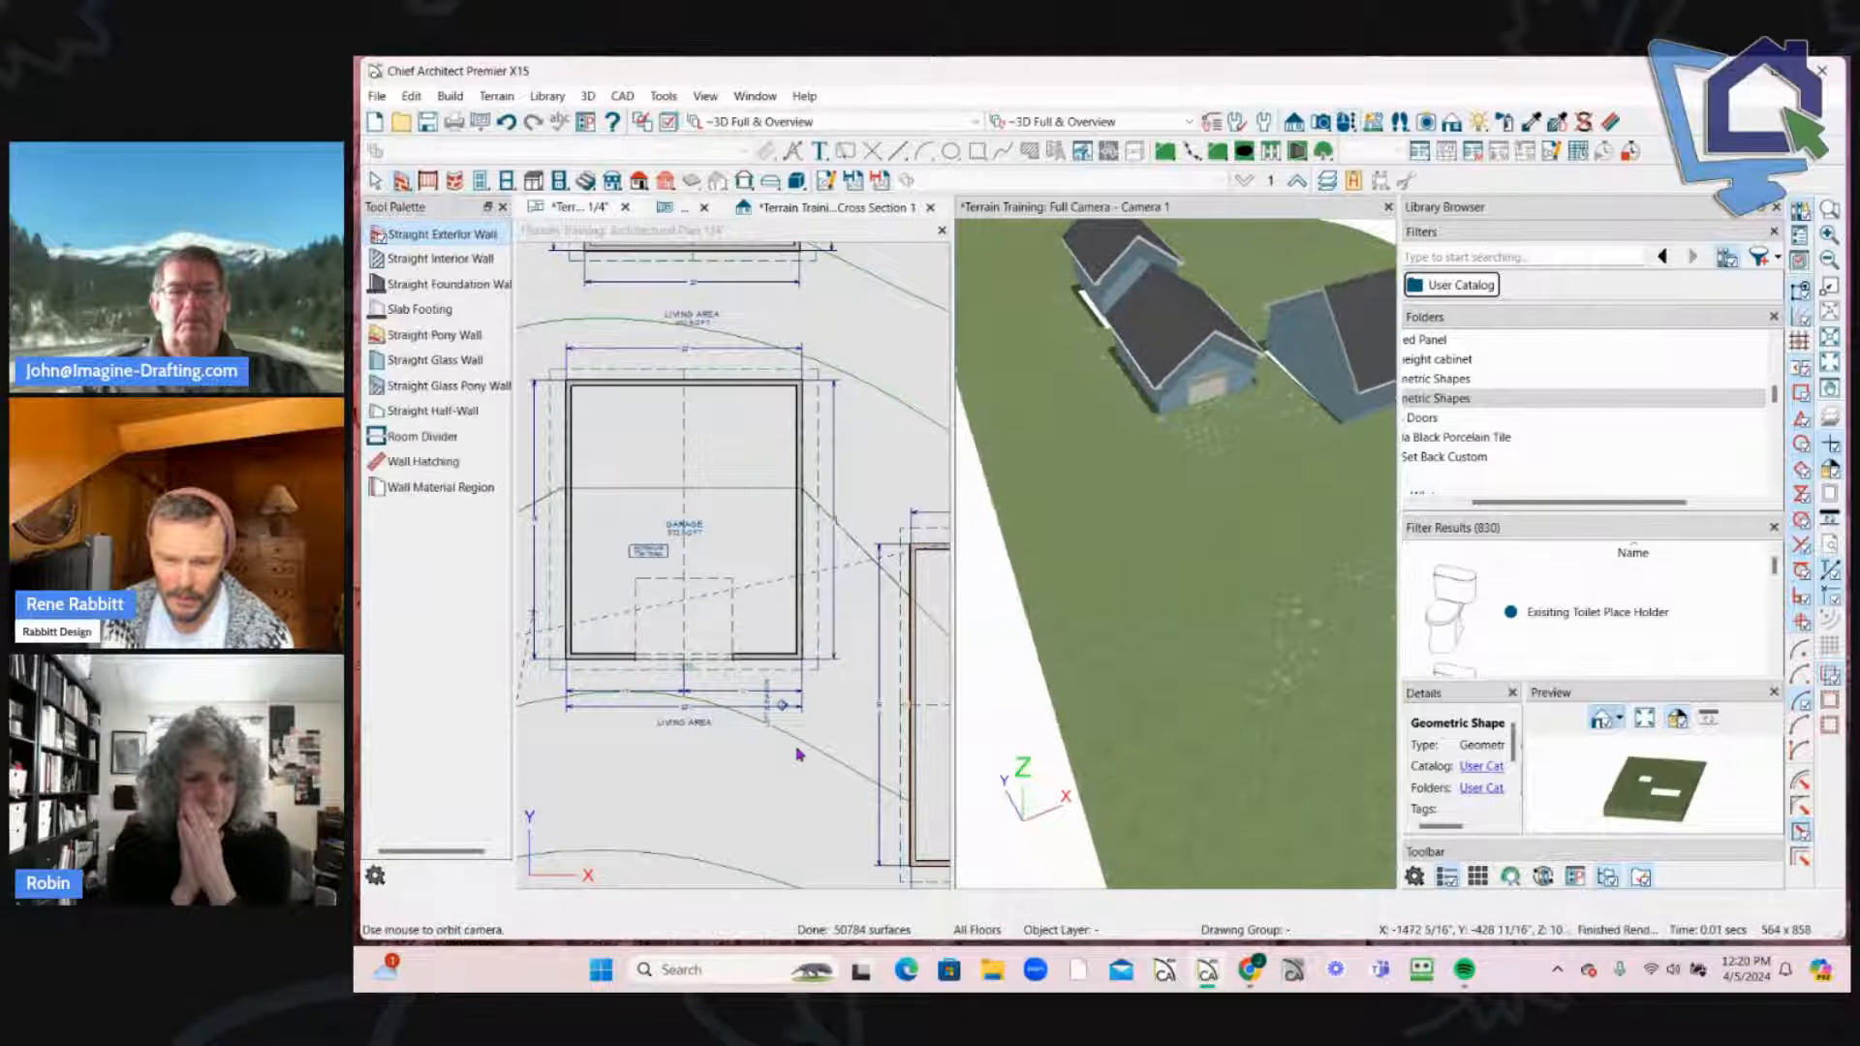
Step: Check the elevation setting of the frontmost terrain elevation line in the plan and convert the line to a spline
scroll(778, 644, down, 2)
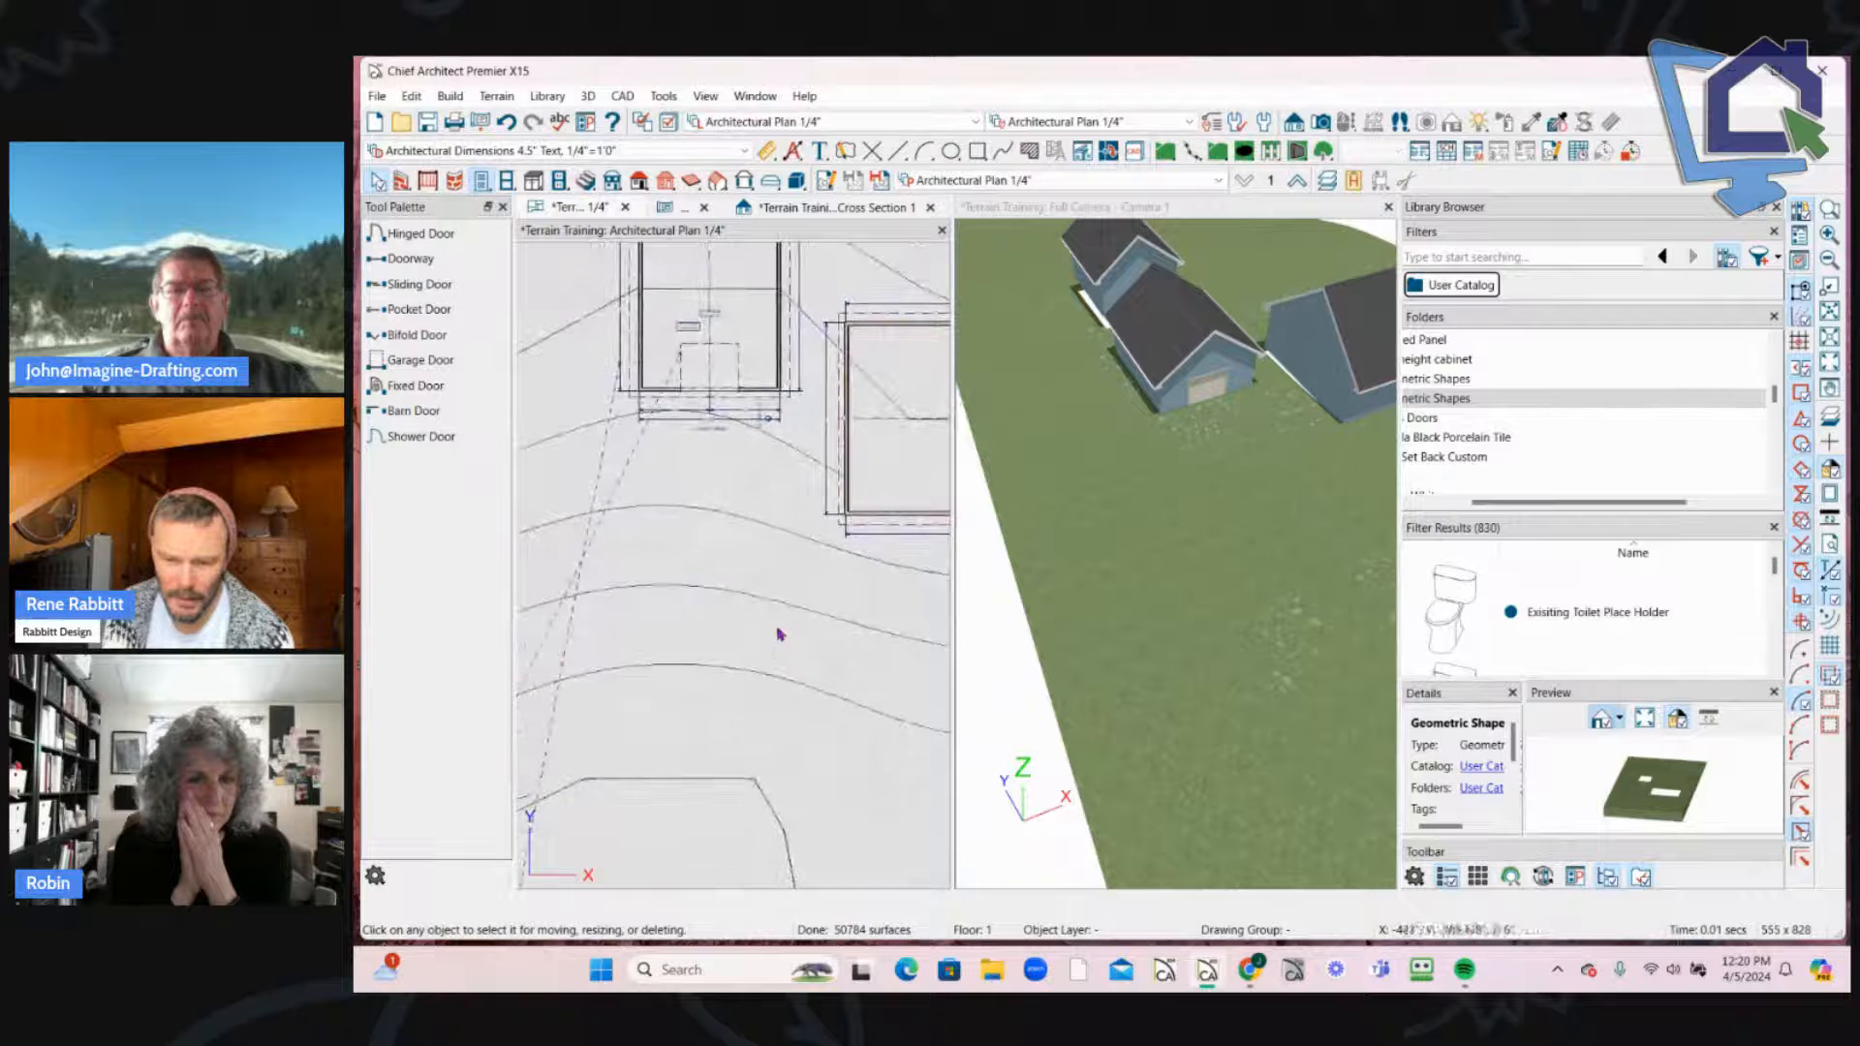
click(749, 779)
scroll(727, 731, down, 5)
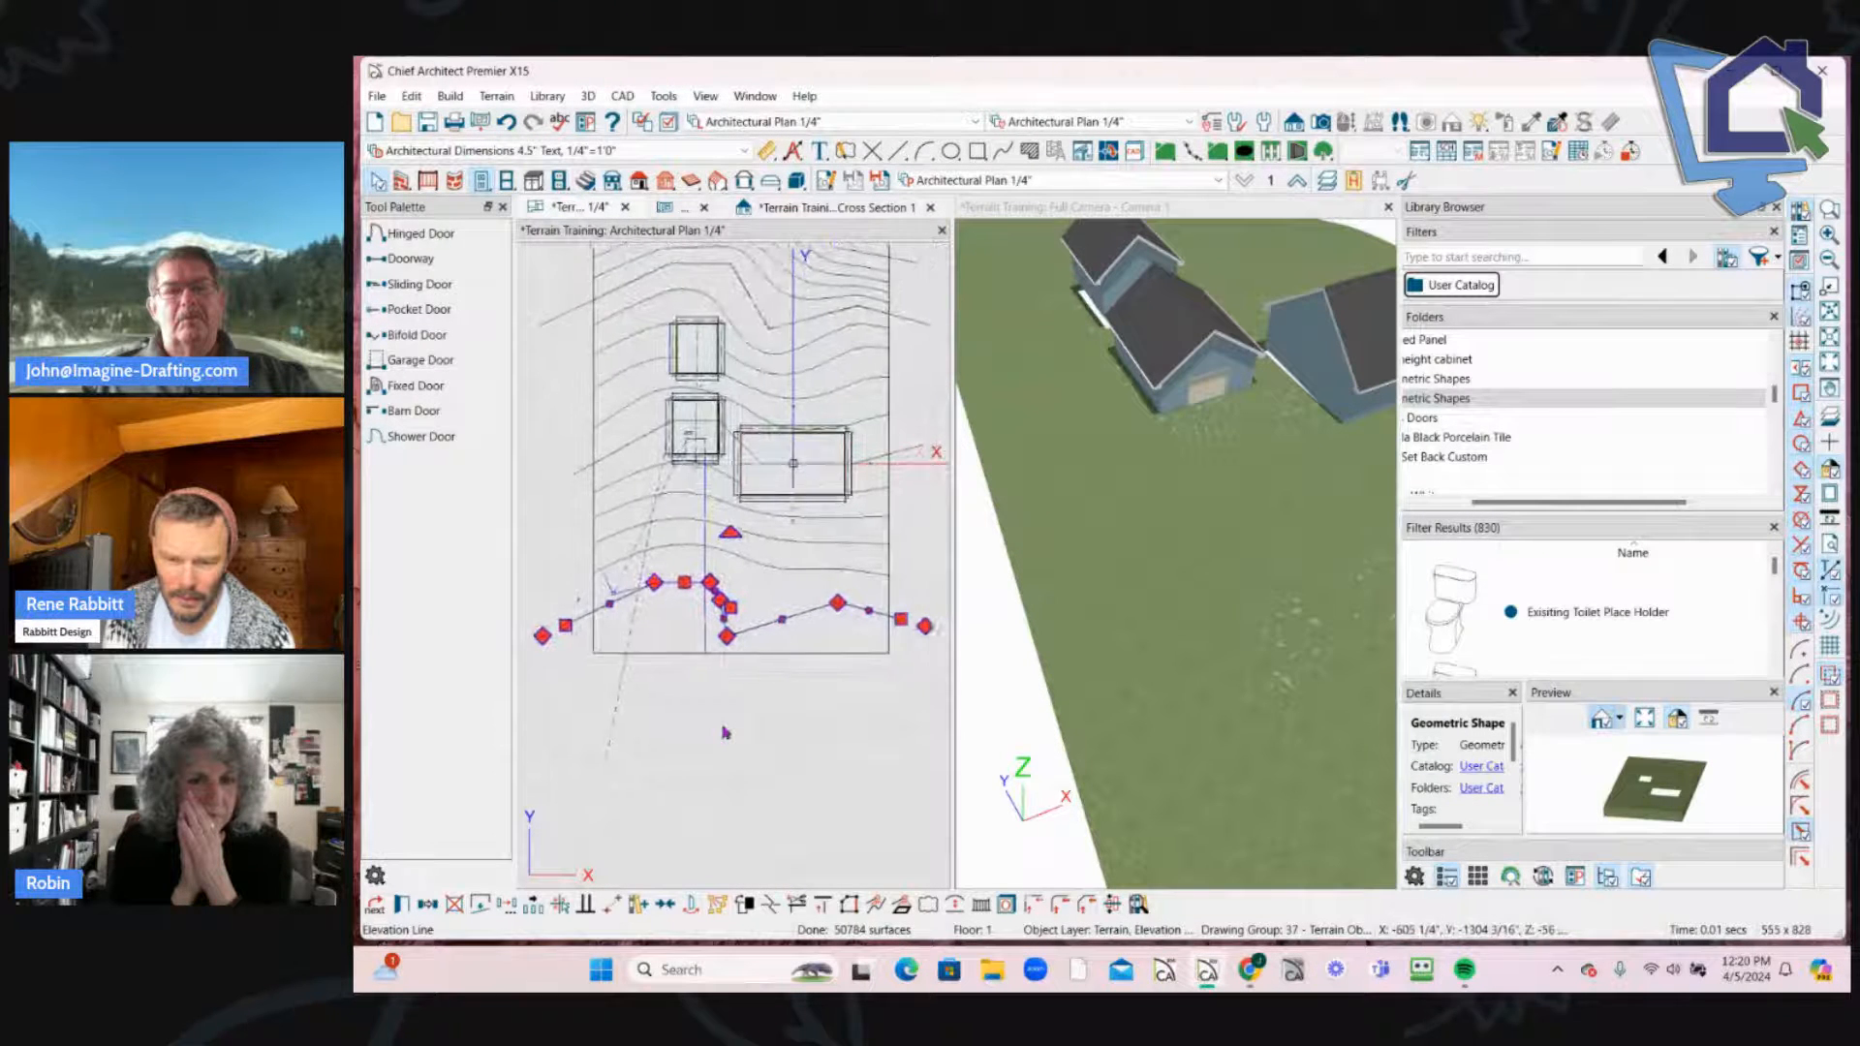
key(ctrl+e)
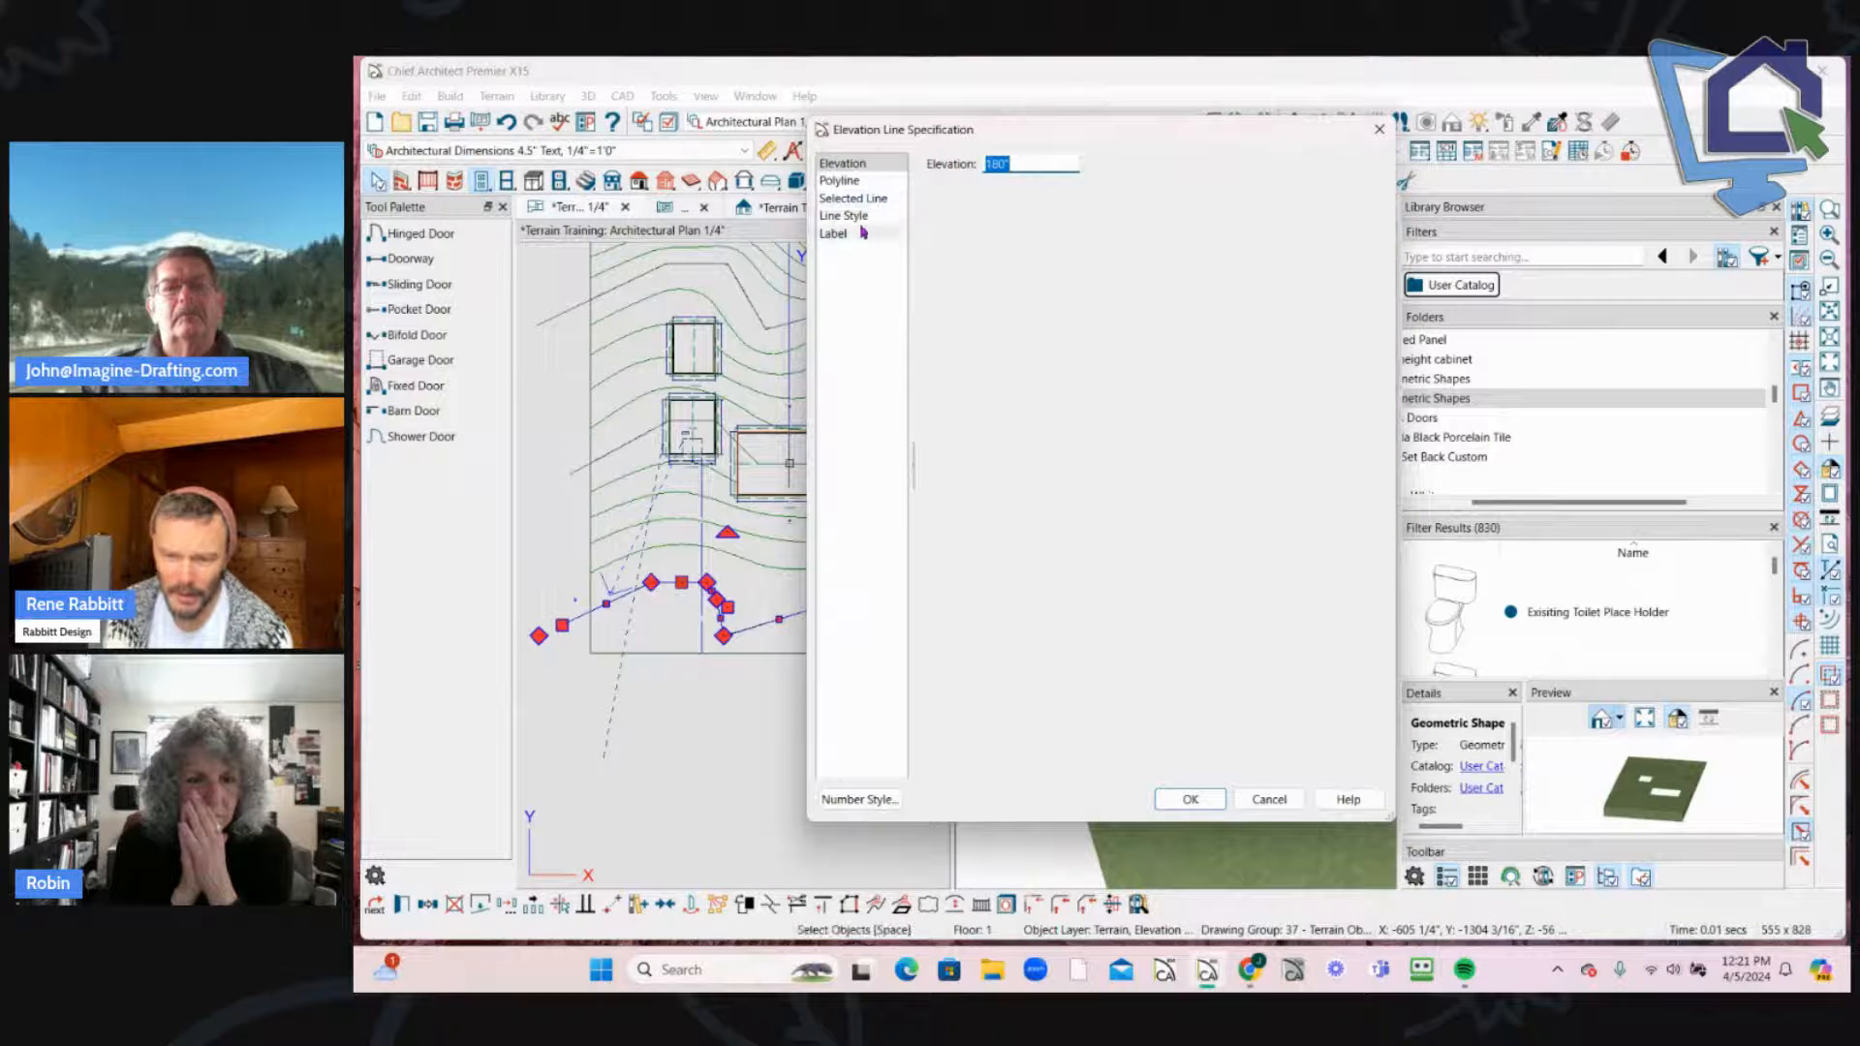
click(1296, 802)
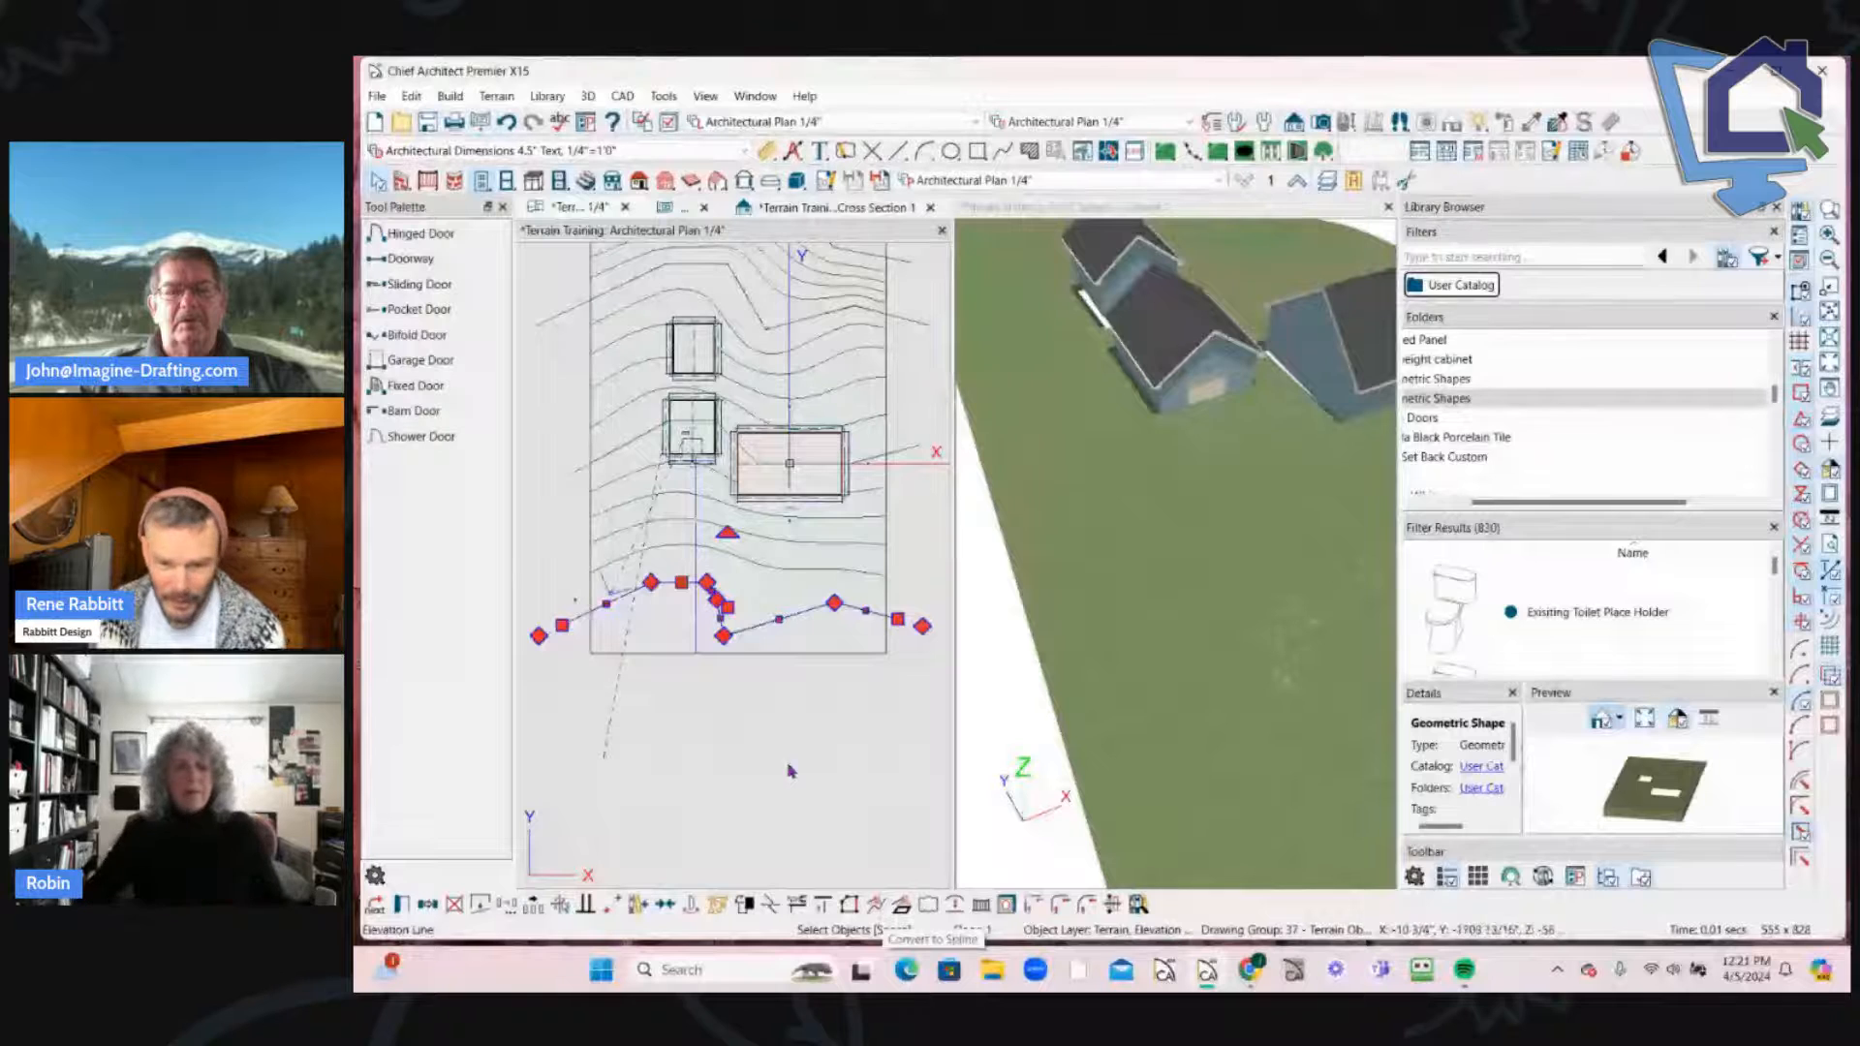
click(875, 905)
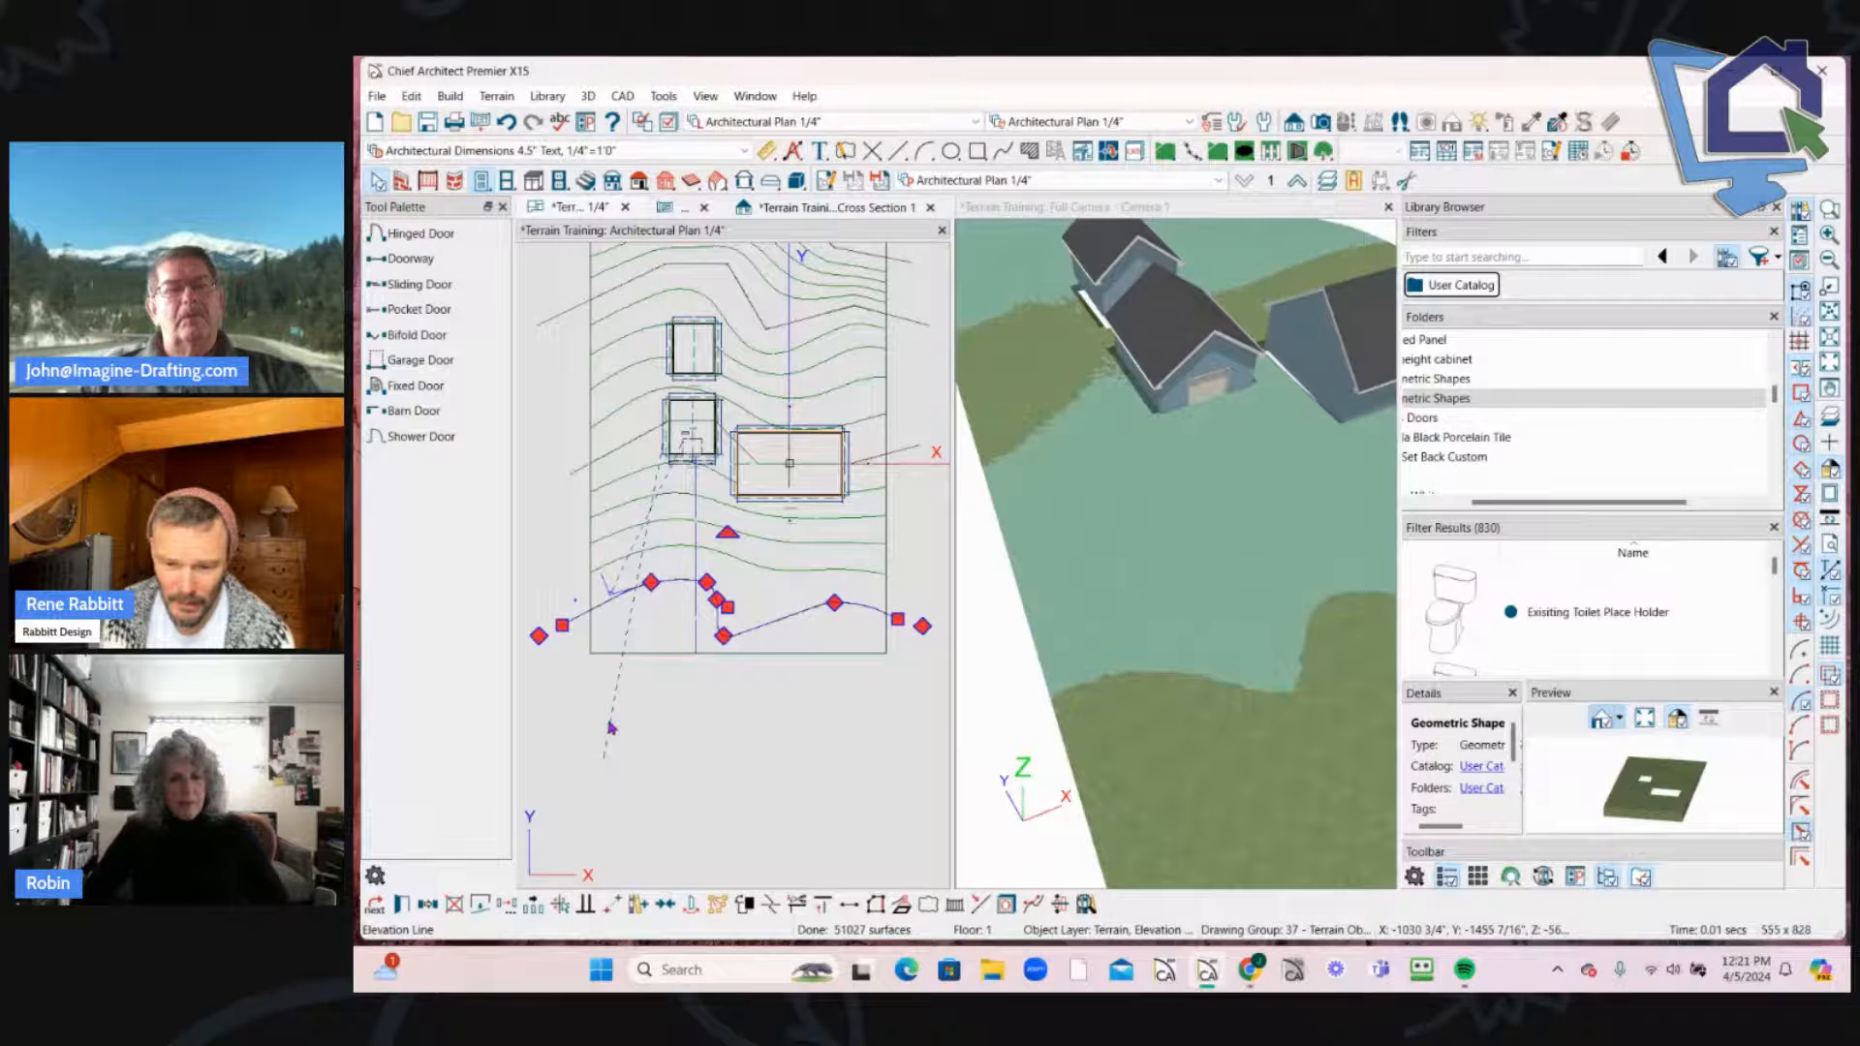
Step: Convert the frontmost elevation spline back into a segmented polyline
scroll(899, 634, up, 5)
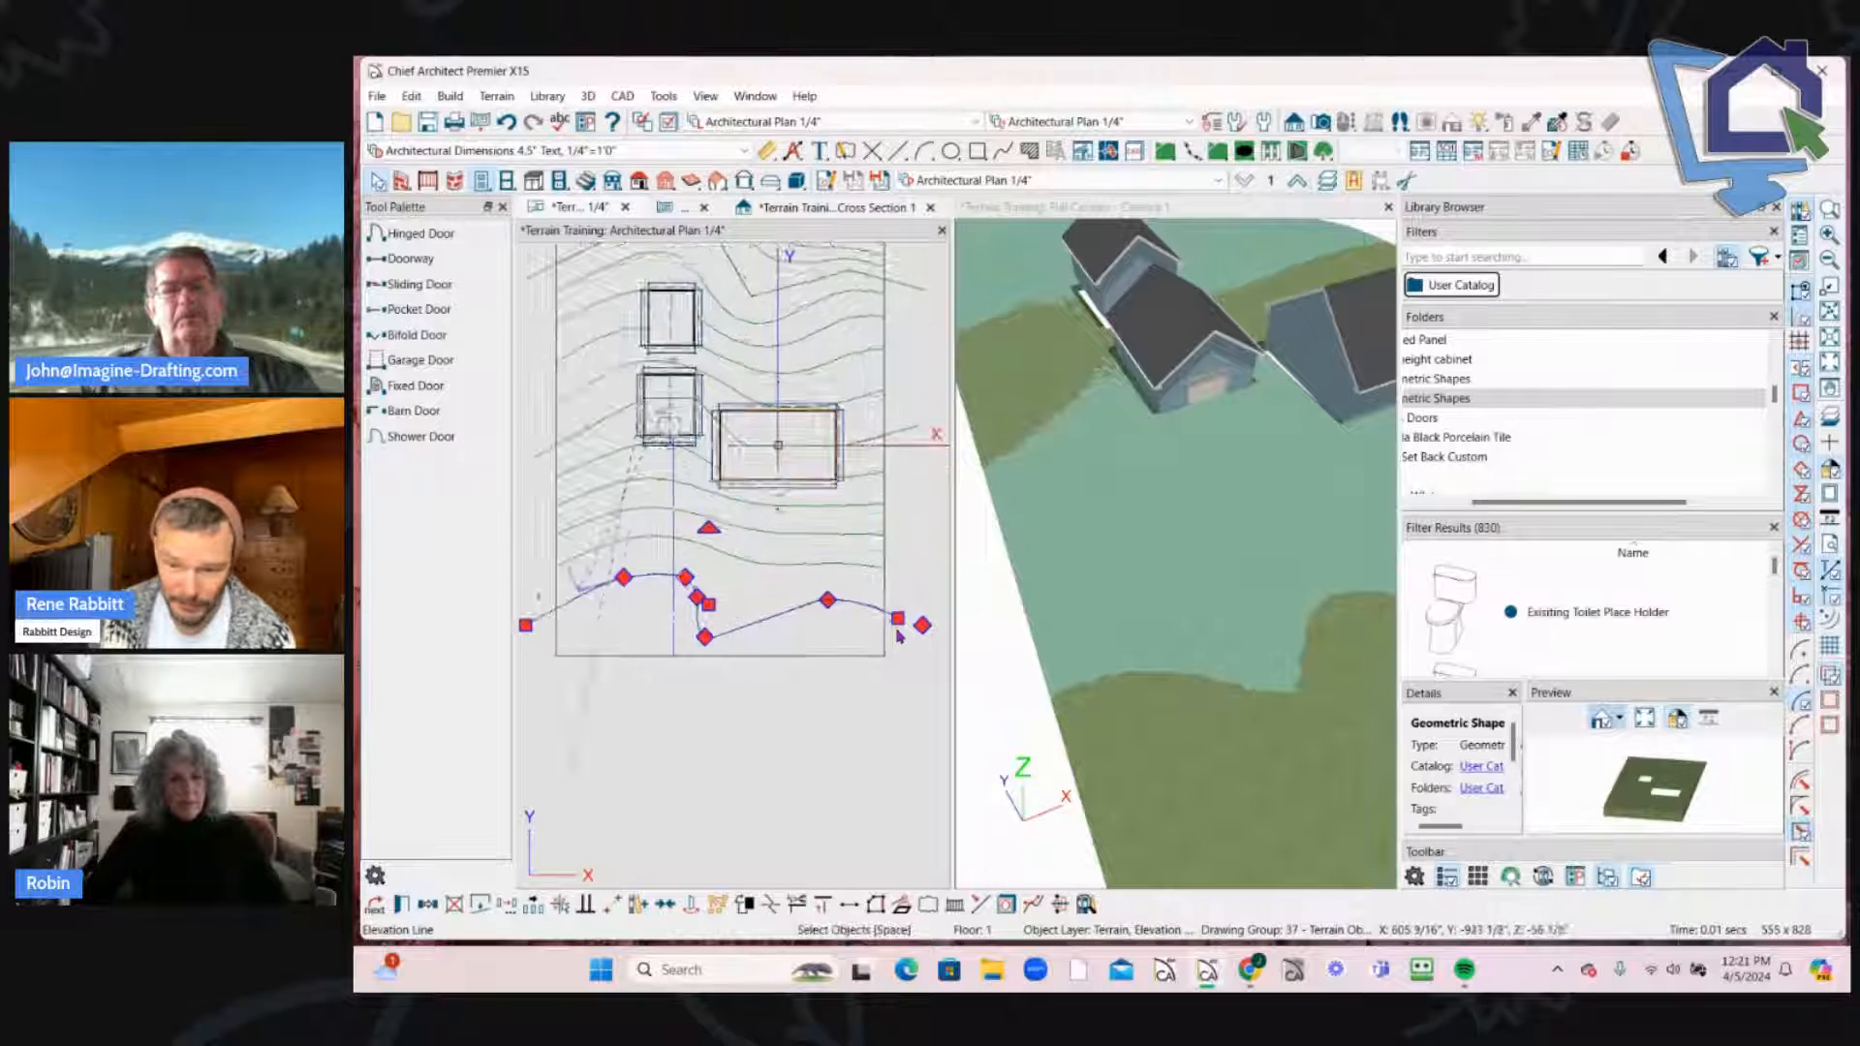
scroll(887, 600, down, 4)
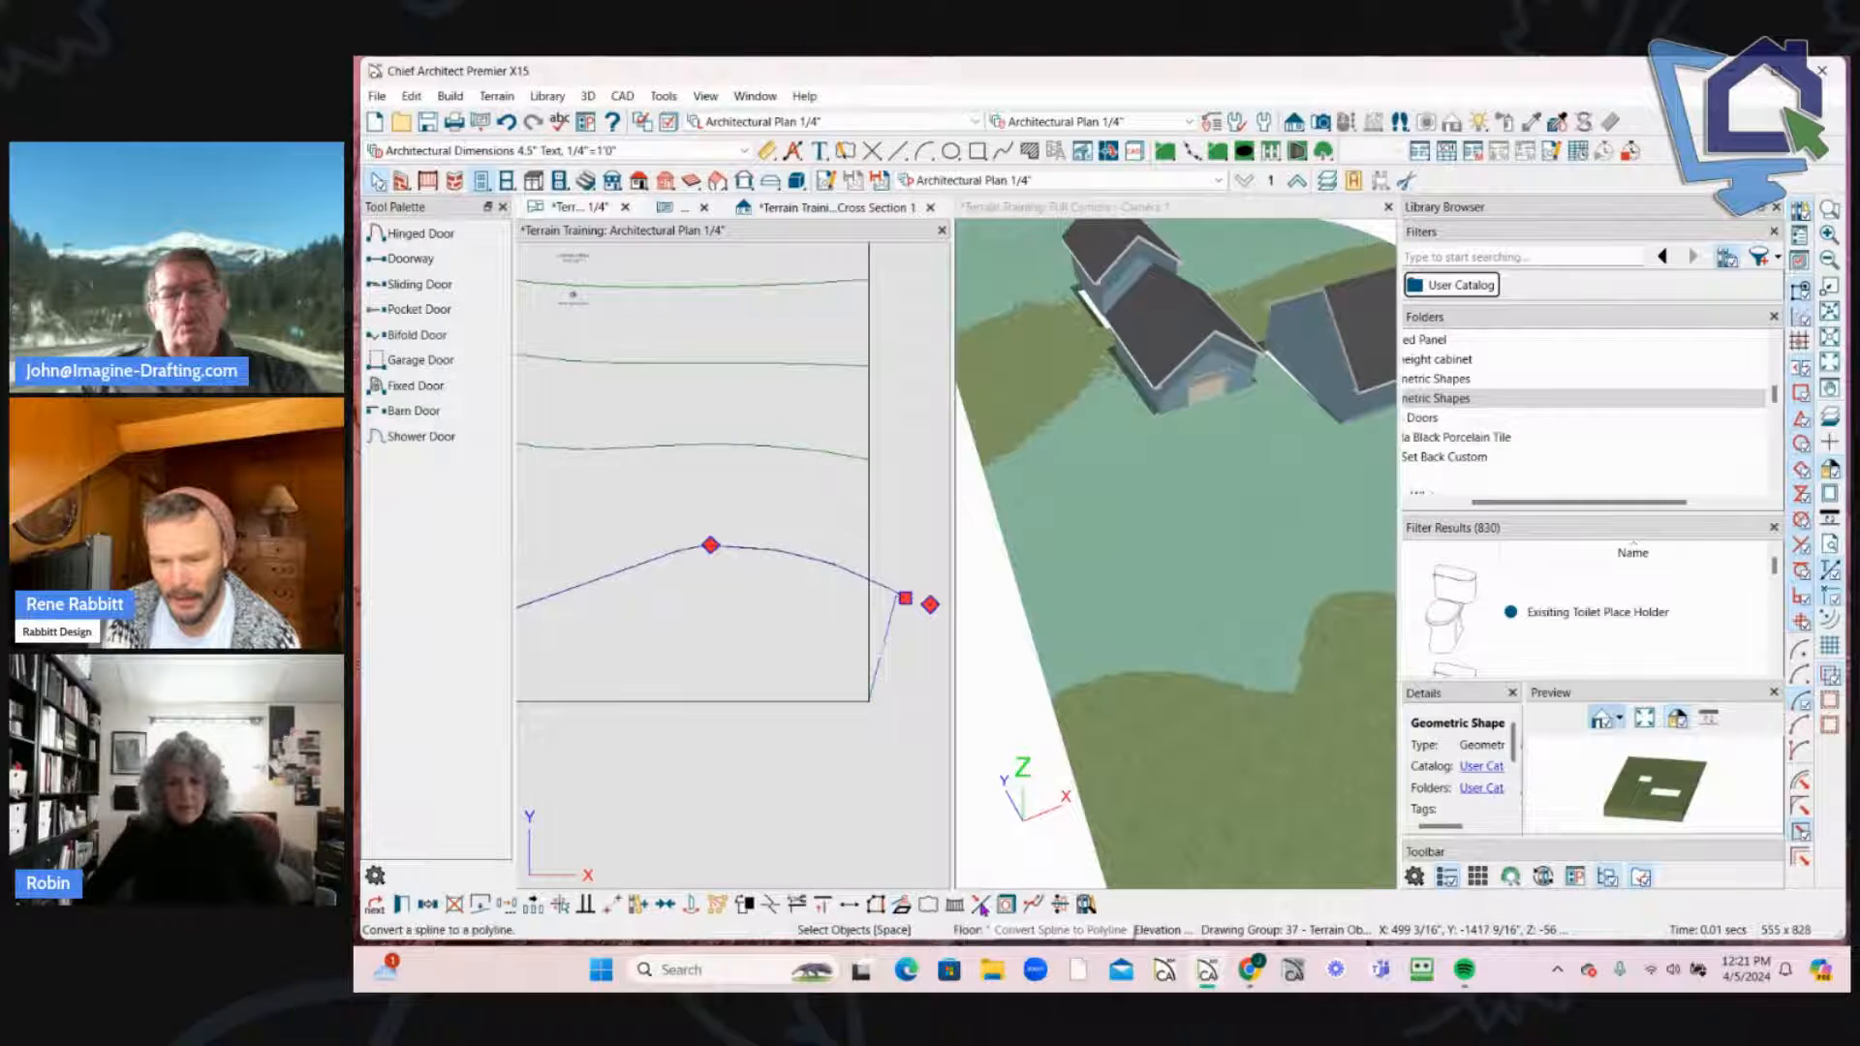
click(980, 906)
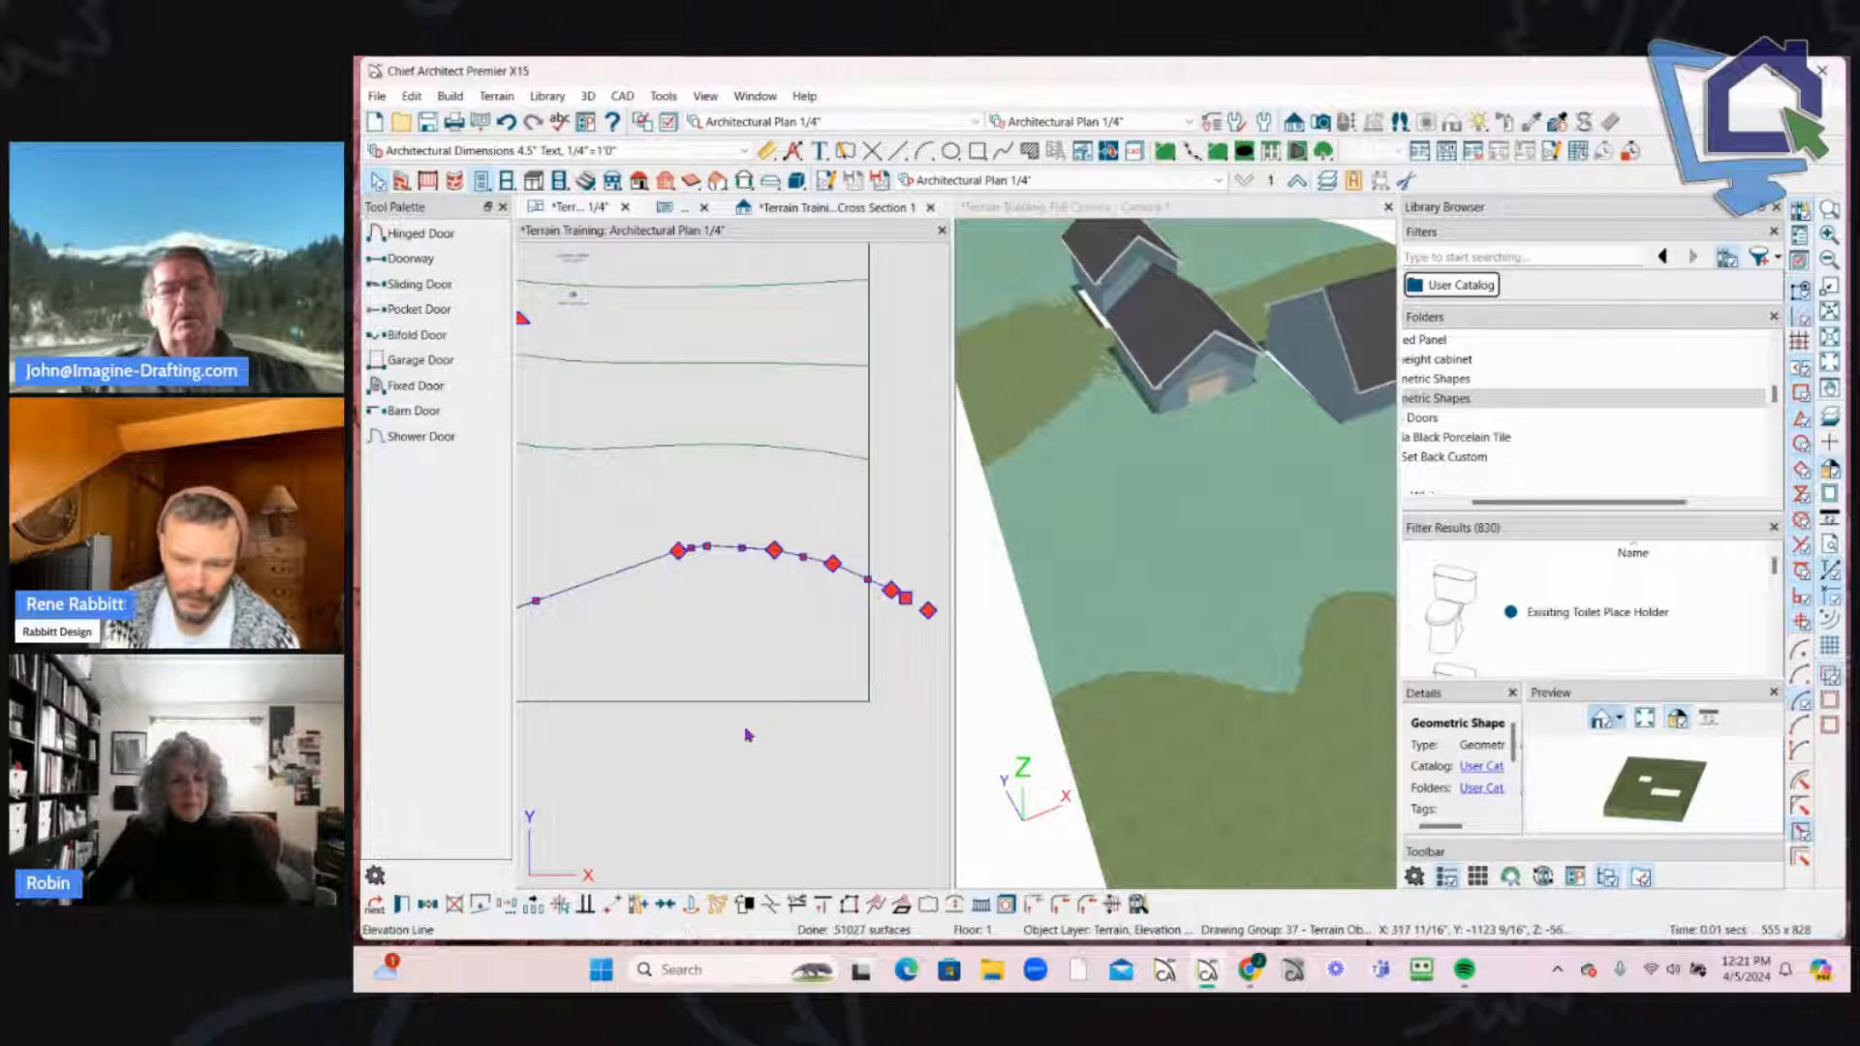
scroll(751, 712, down, 2)
scroll(739, 692, down, 3)
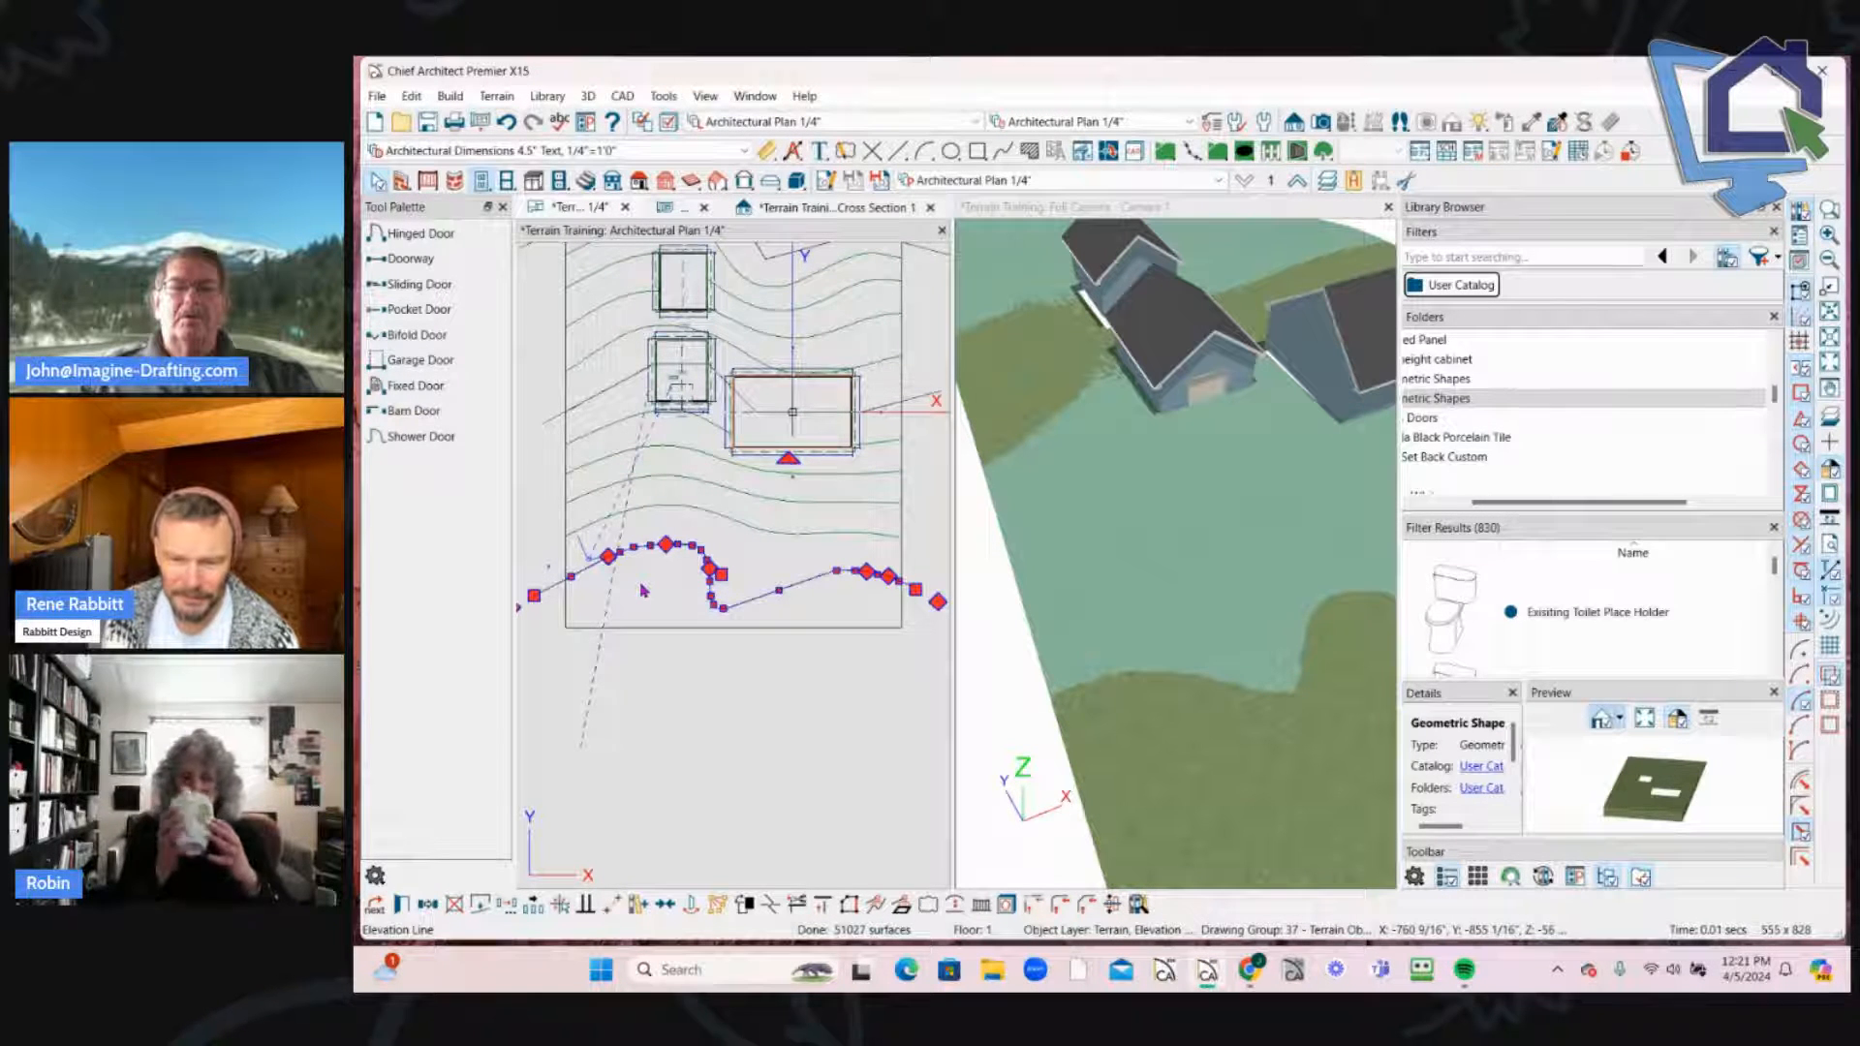
Step: Deselect the curved elevation line near the terrain's south edge and restore its straight segments
scroll(644, 591, up, 1)
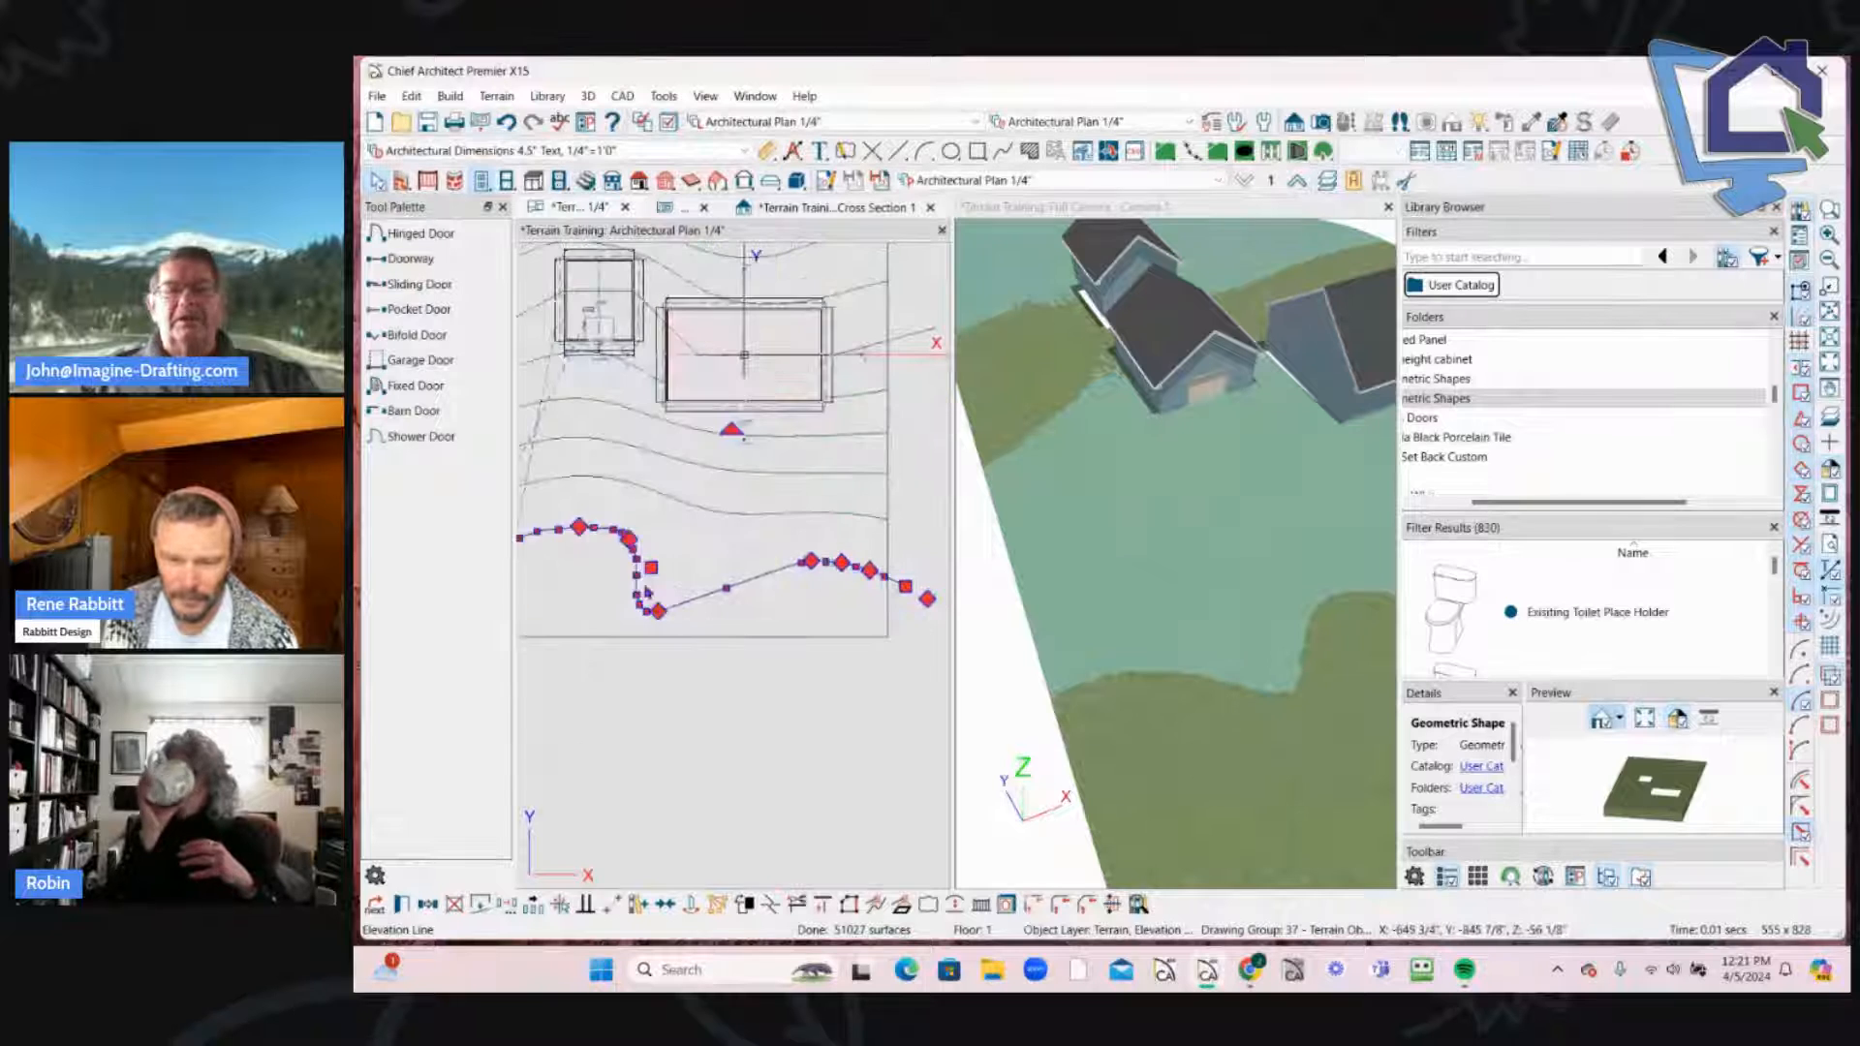
scroll(646, 592, up, 1)
scroll(646, 592, down, 1)
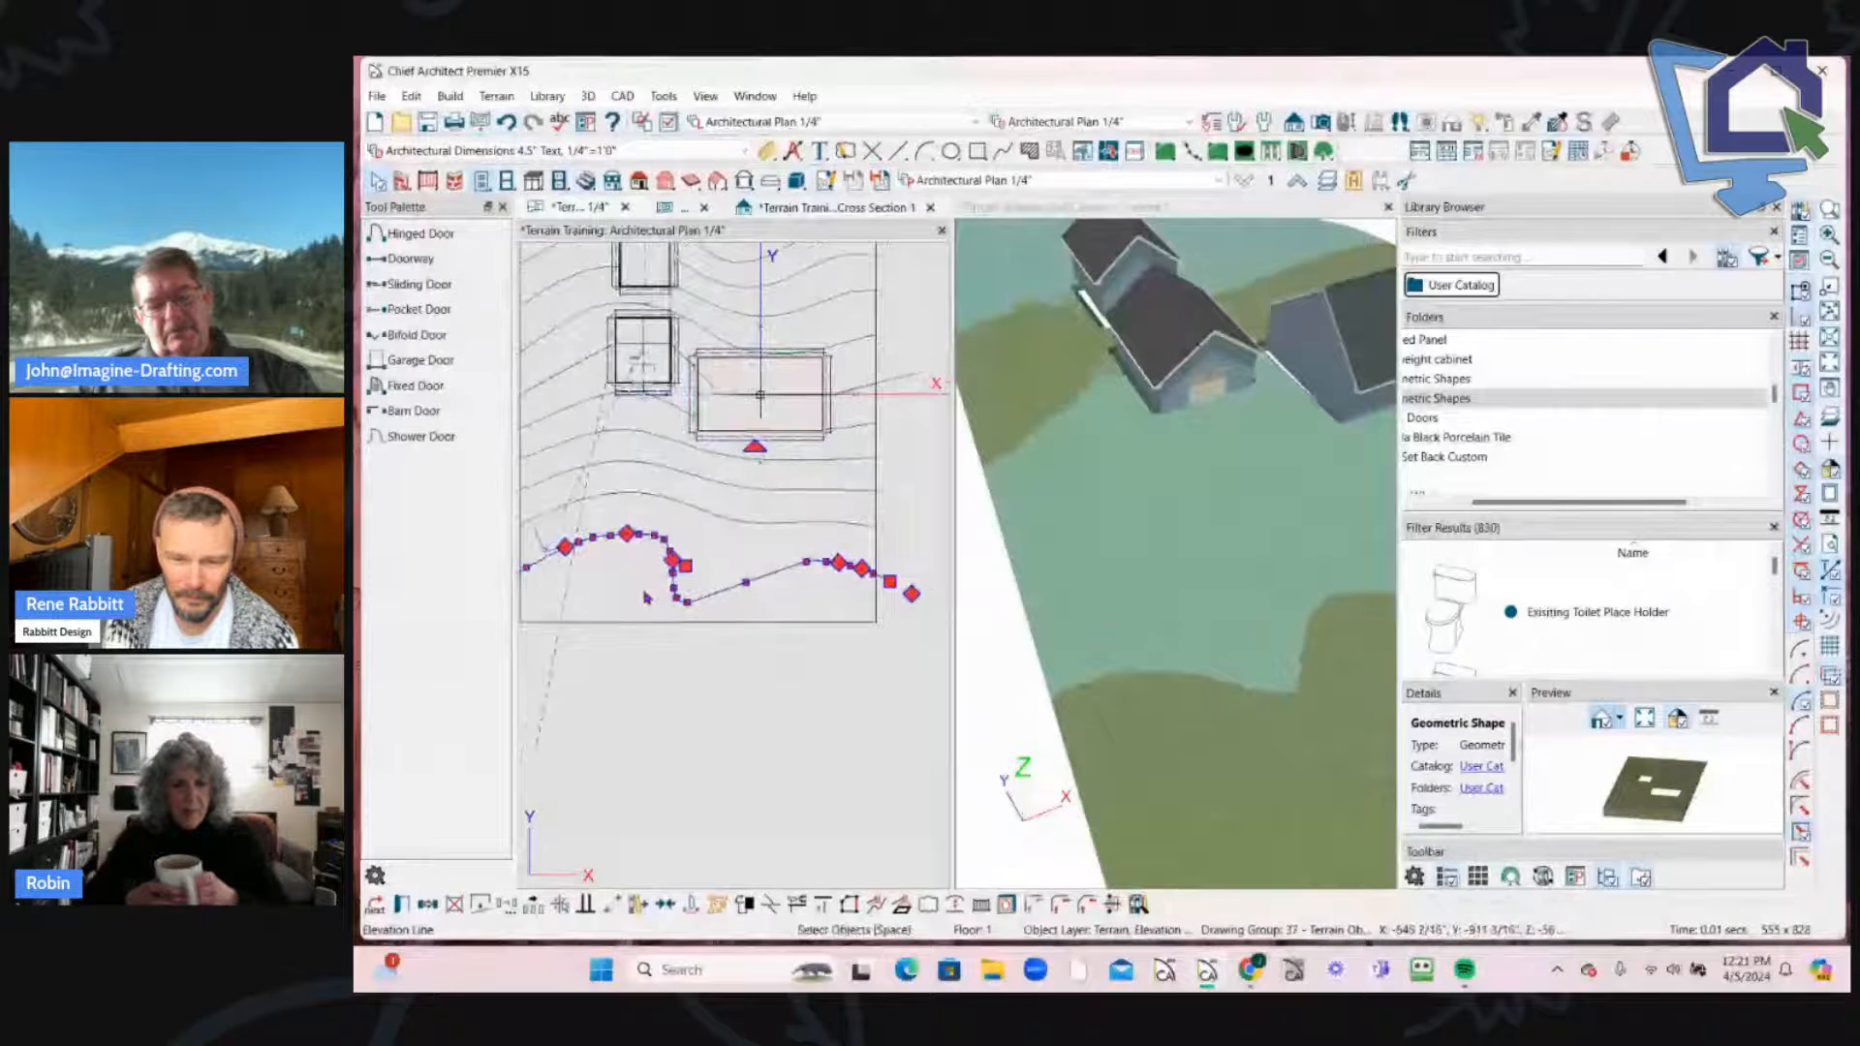
scroll(678, 610, down, 1)
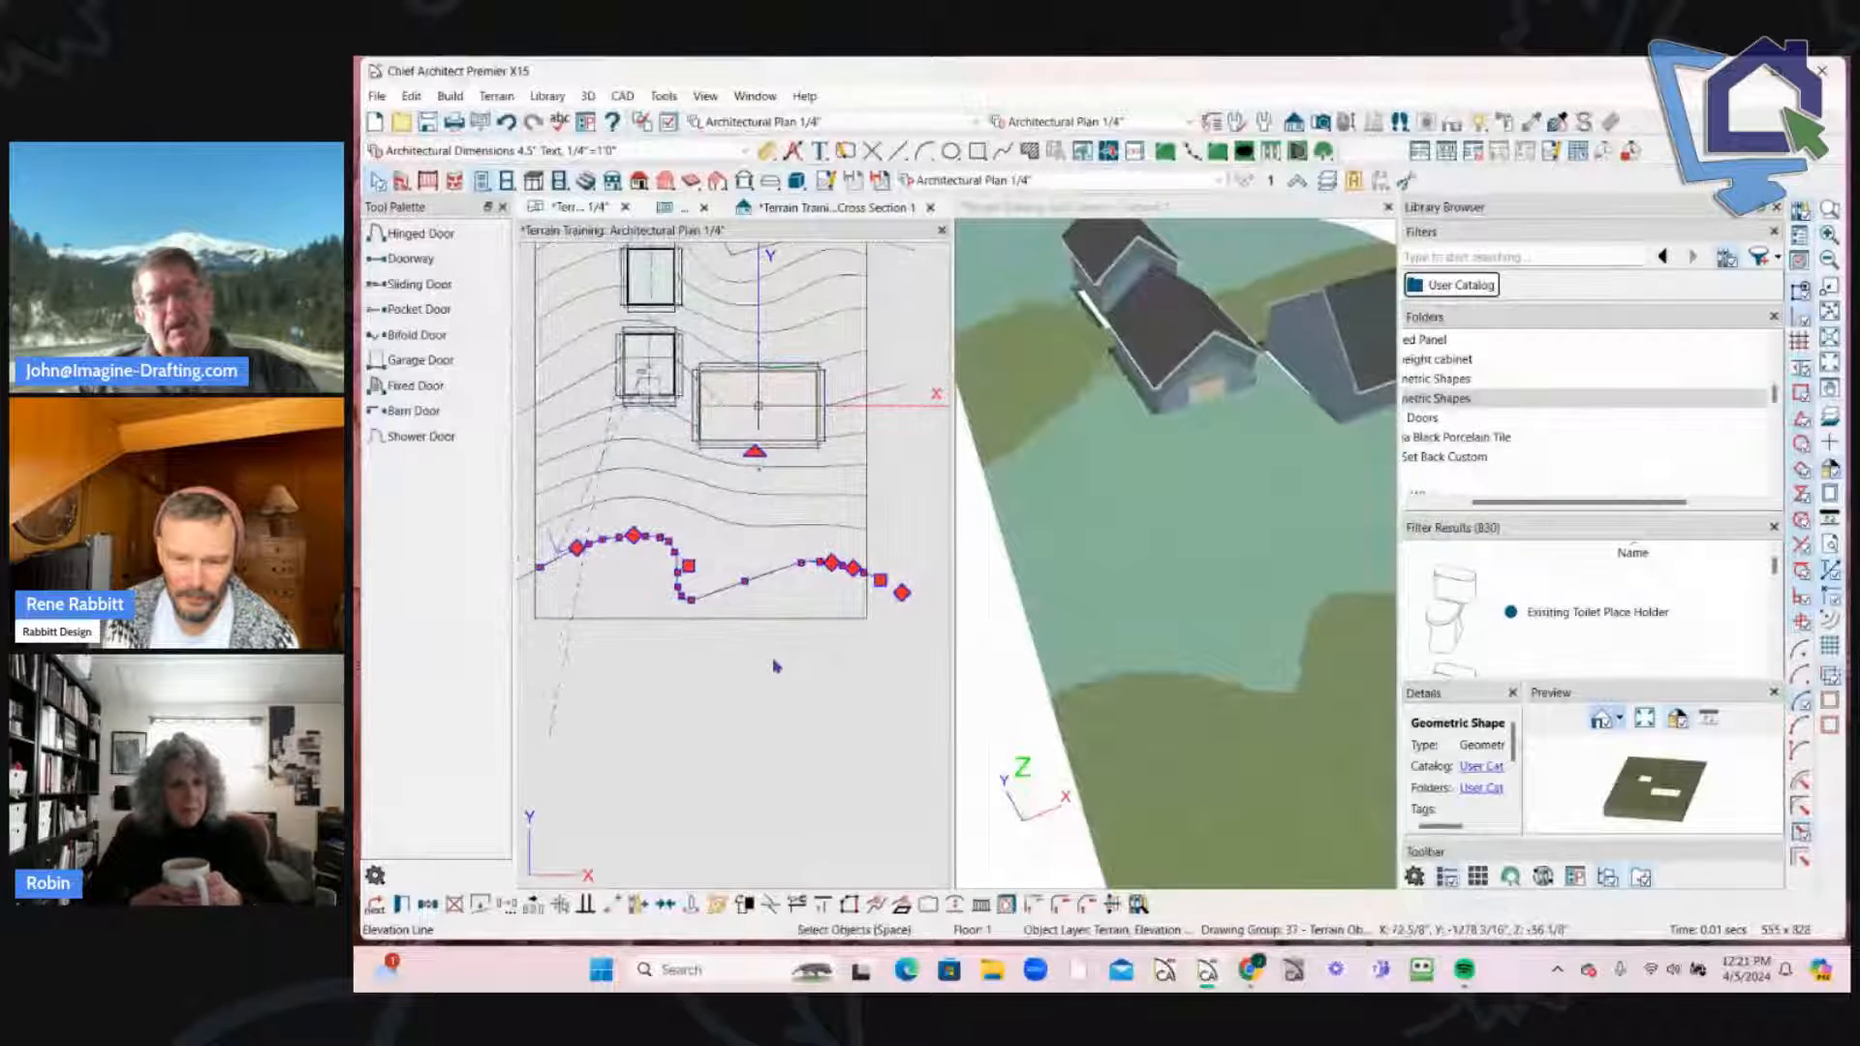
key(Escape)
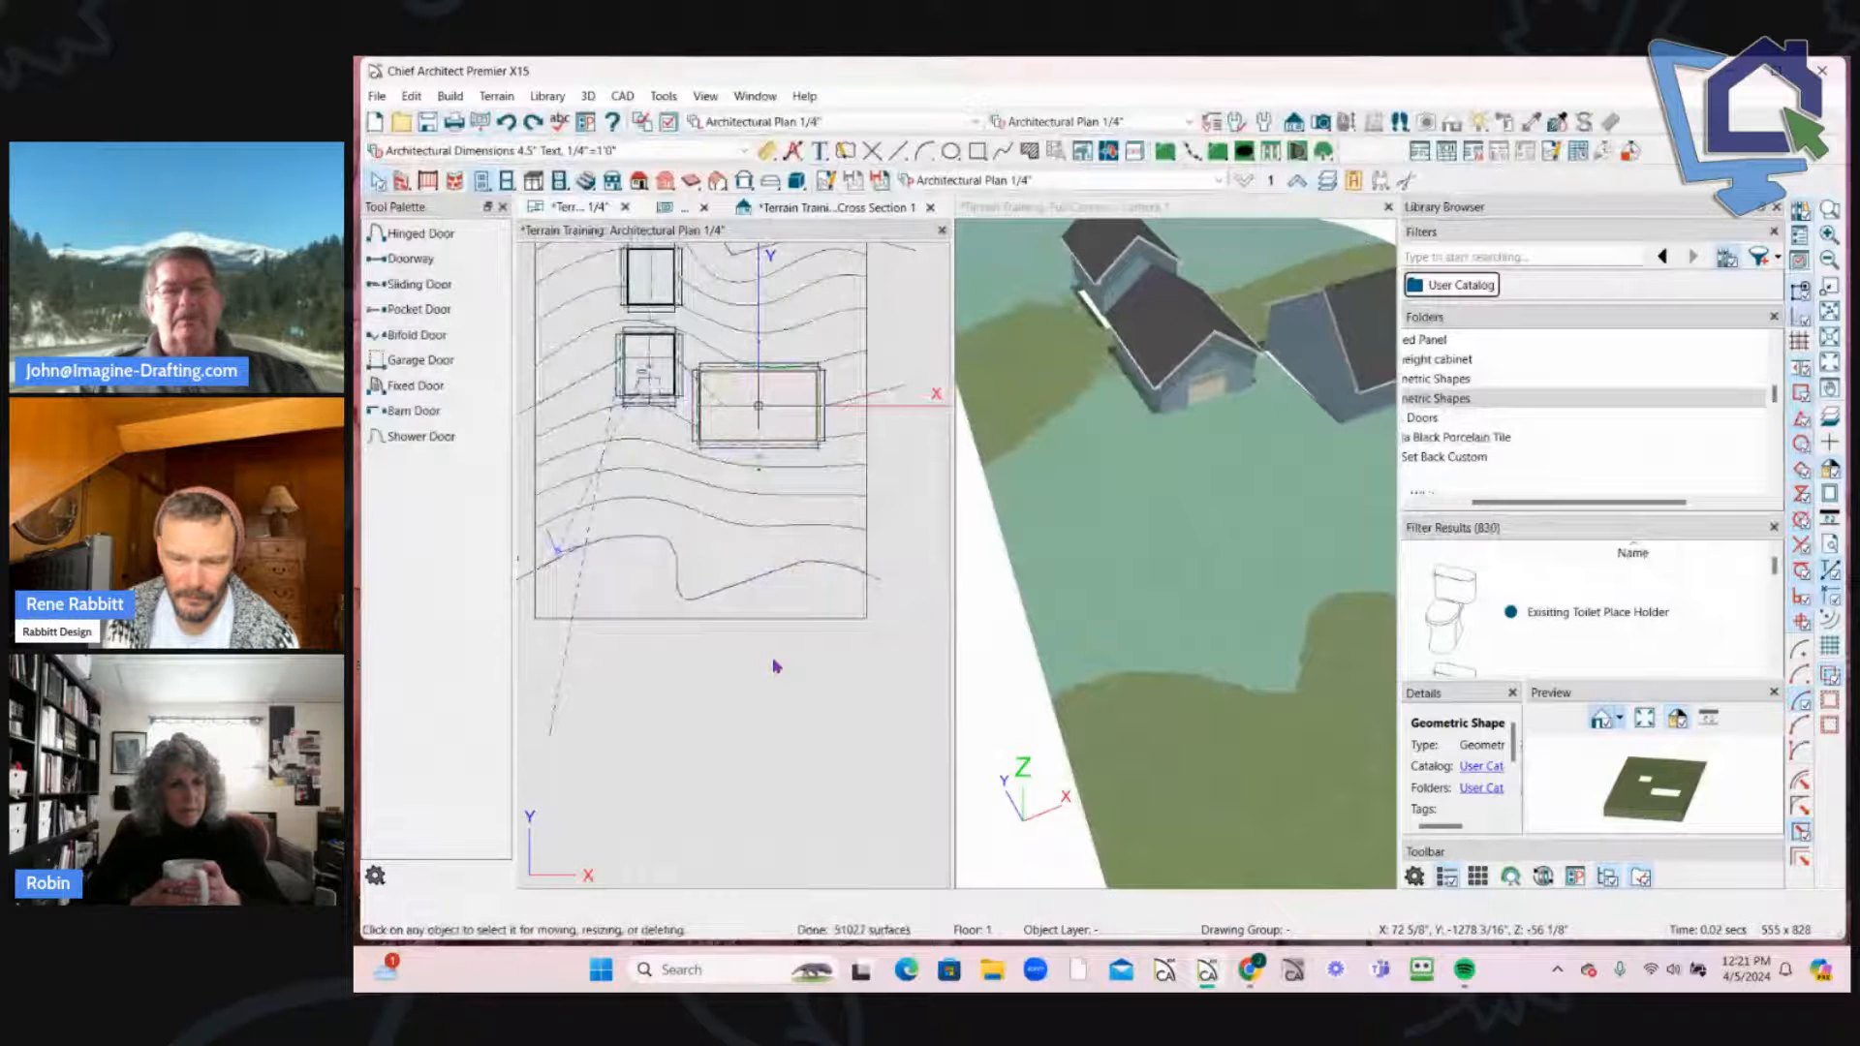
scroll(813, 579, up, 2)
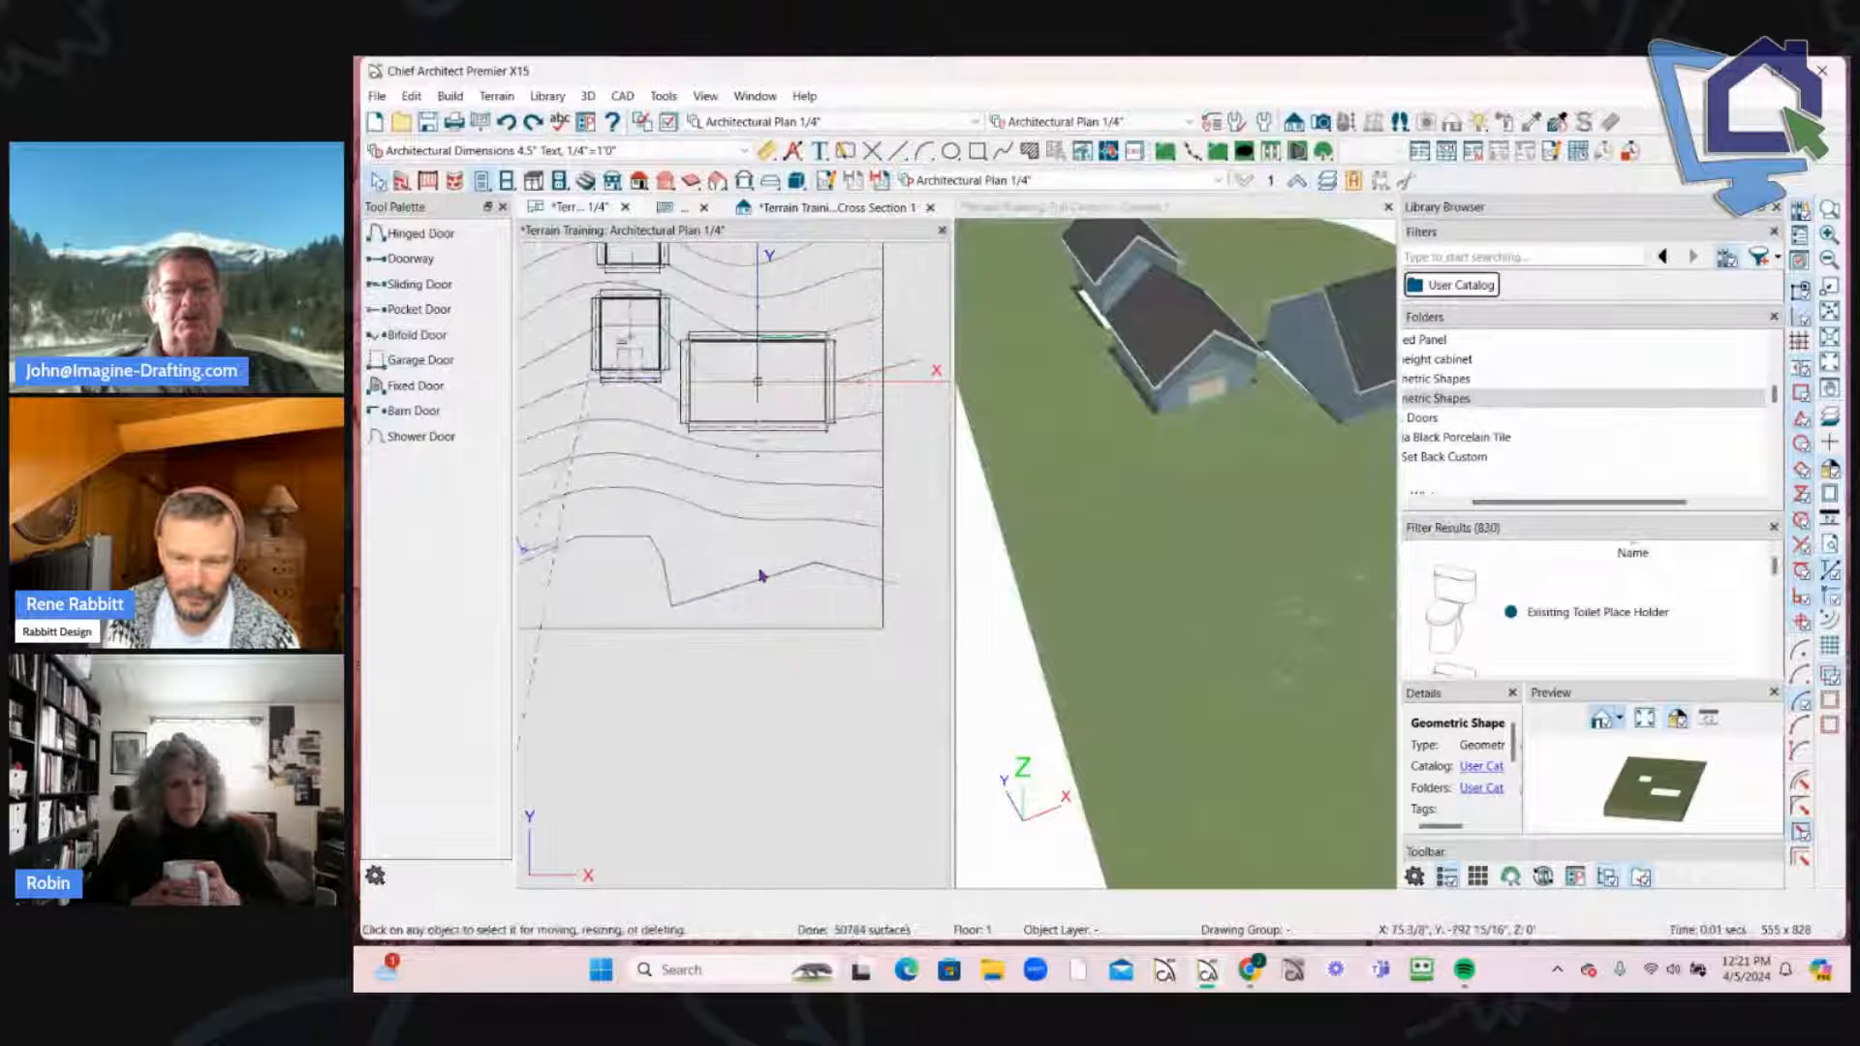
Step: Examine the straight-segment elevation line near the south edge, especially its end crossing the terrain perimeter
scroll(872, 591, up, 2)
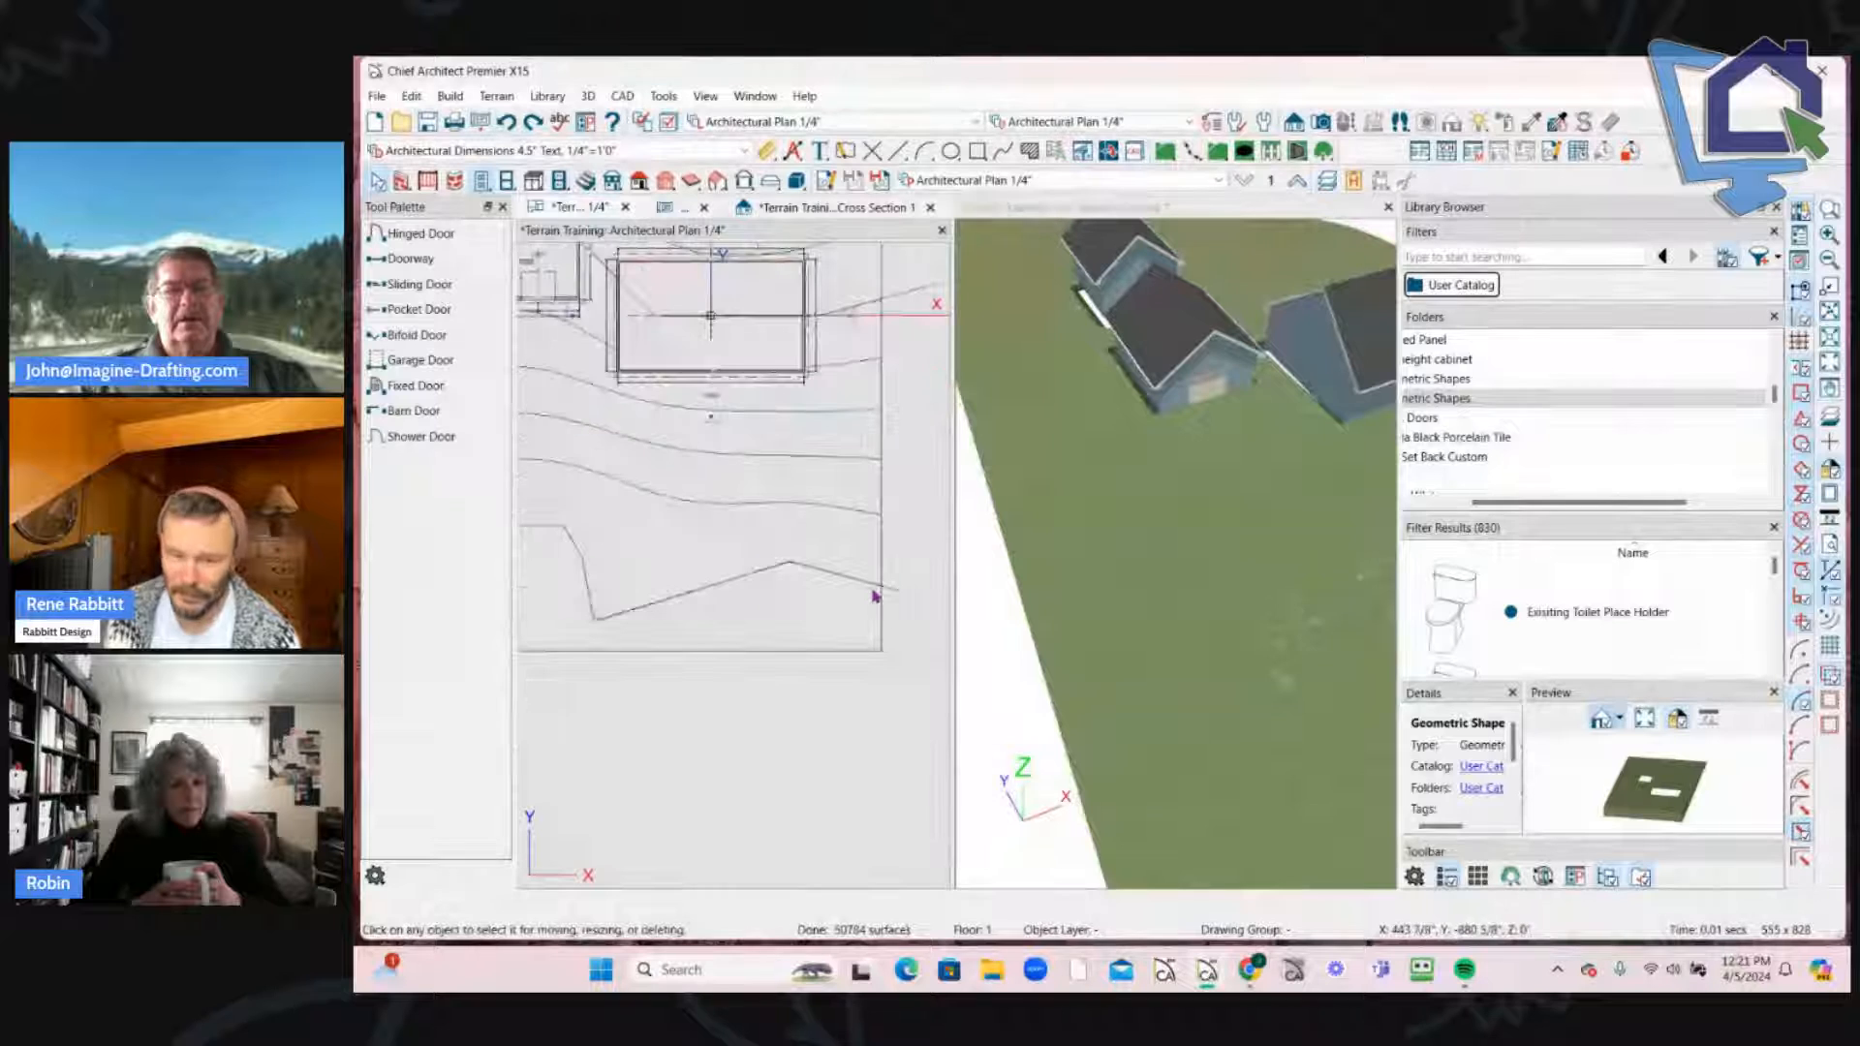
scroll(872, 592, down, 3)
scroll(577, 567, up, 2)
scroll(578, 566, down, 2)
scroll(665, 590, up, 2)
scroll(669, 590, down, 2)
scroll(851, 593, up, 2)
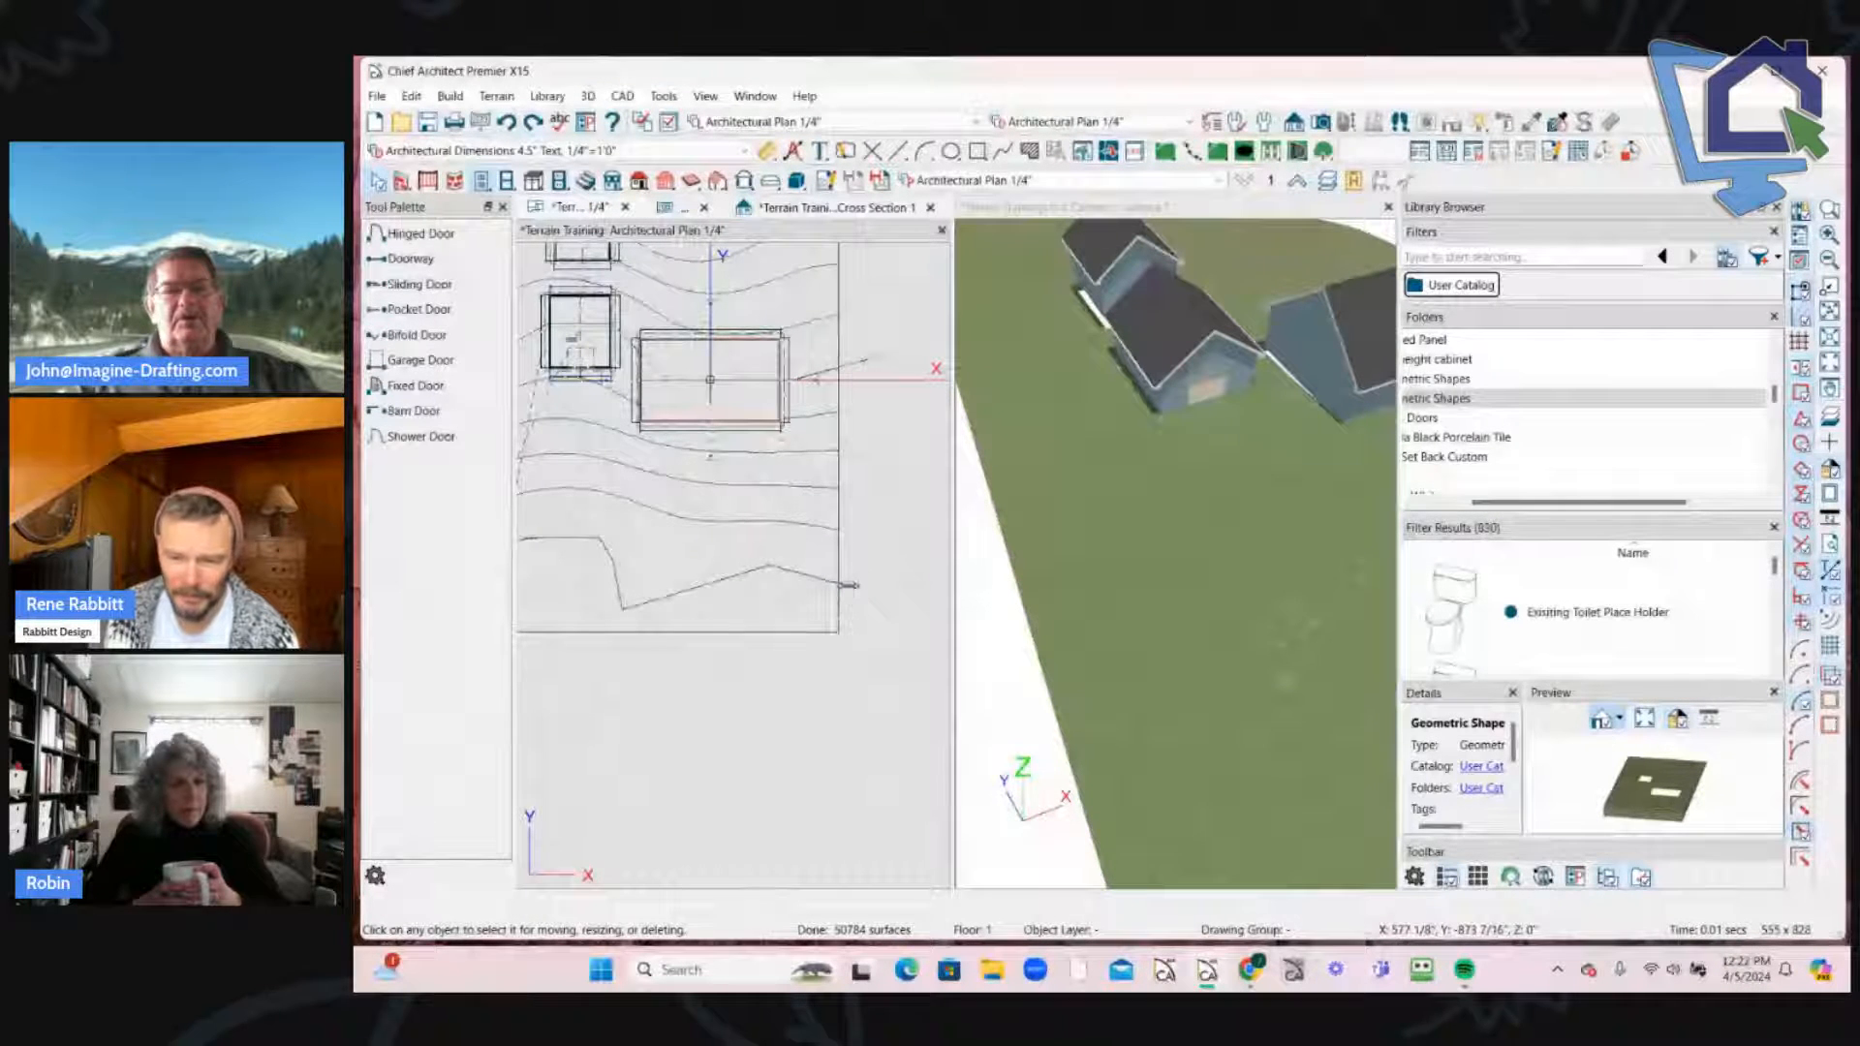
click(850, 585)
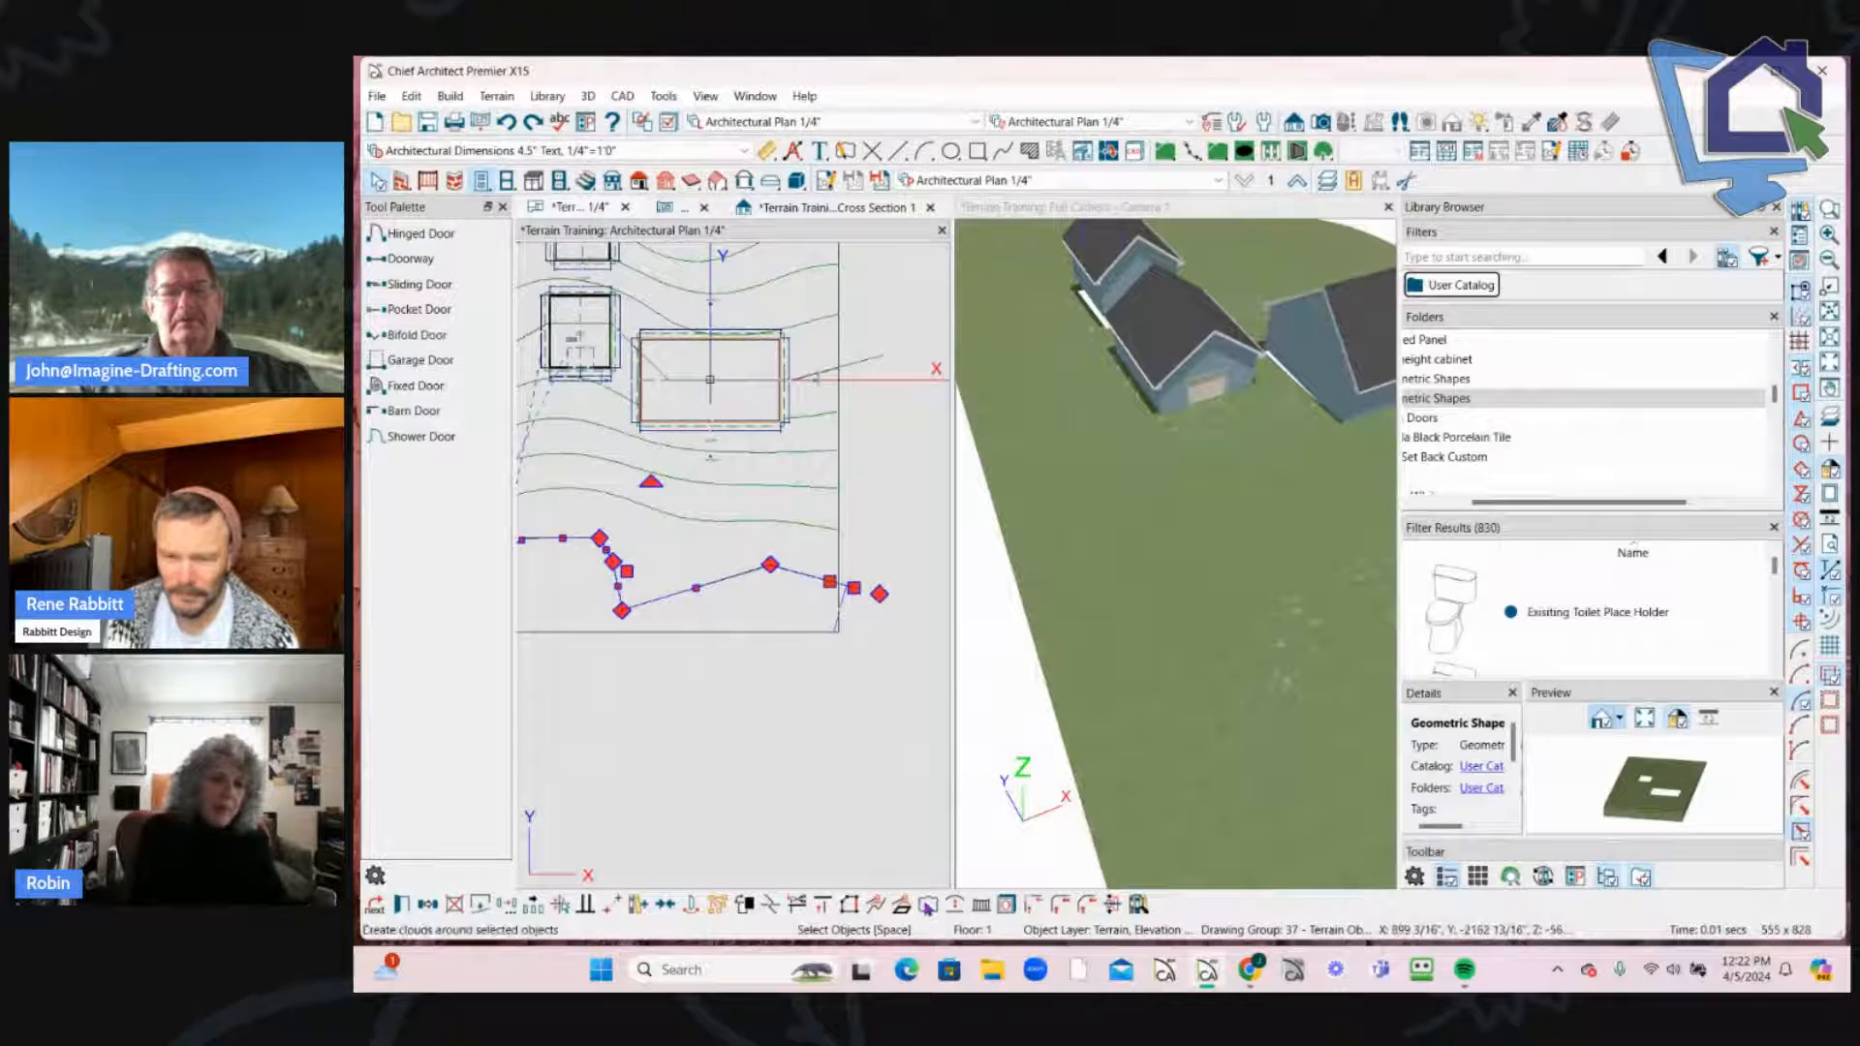
click(830, 664)
scroll(796, 449, down, 2)
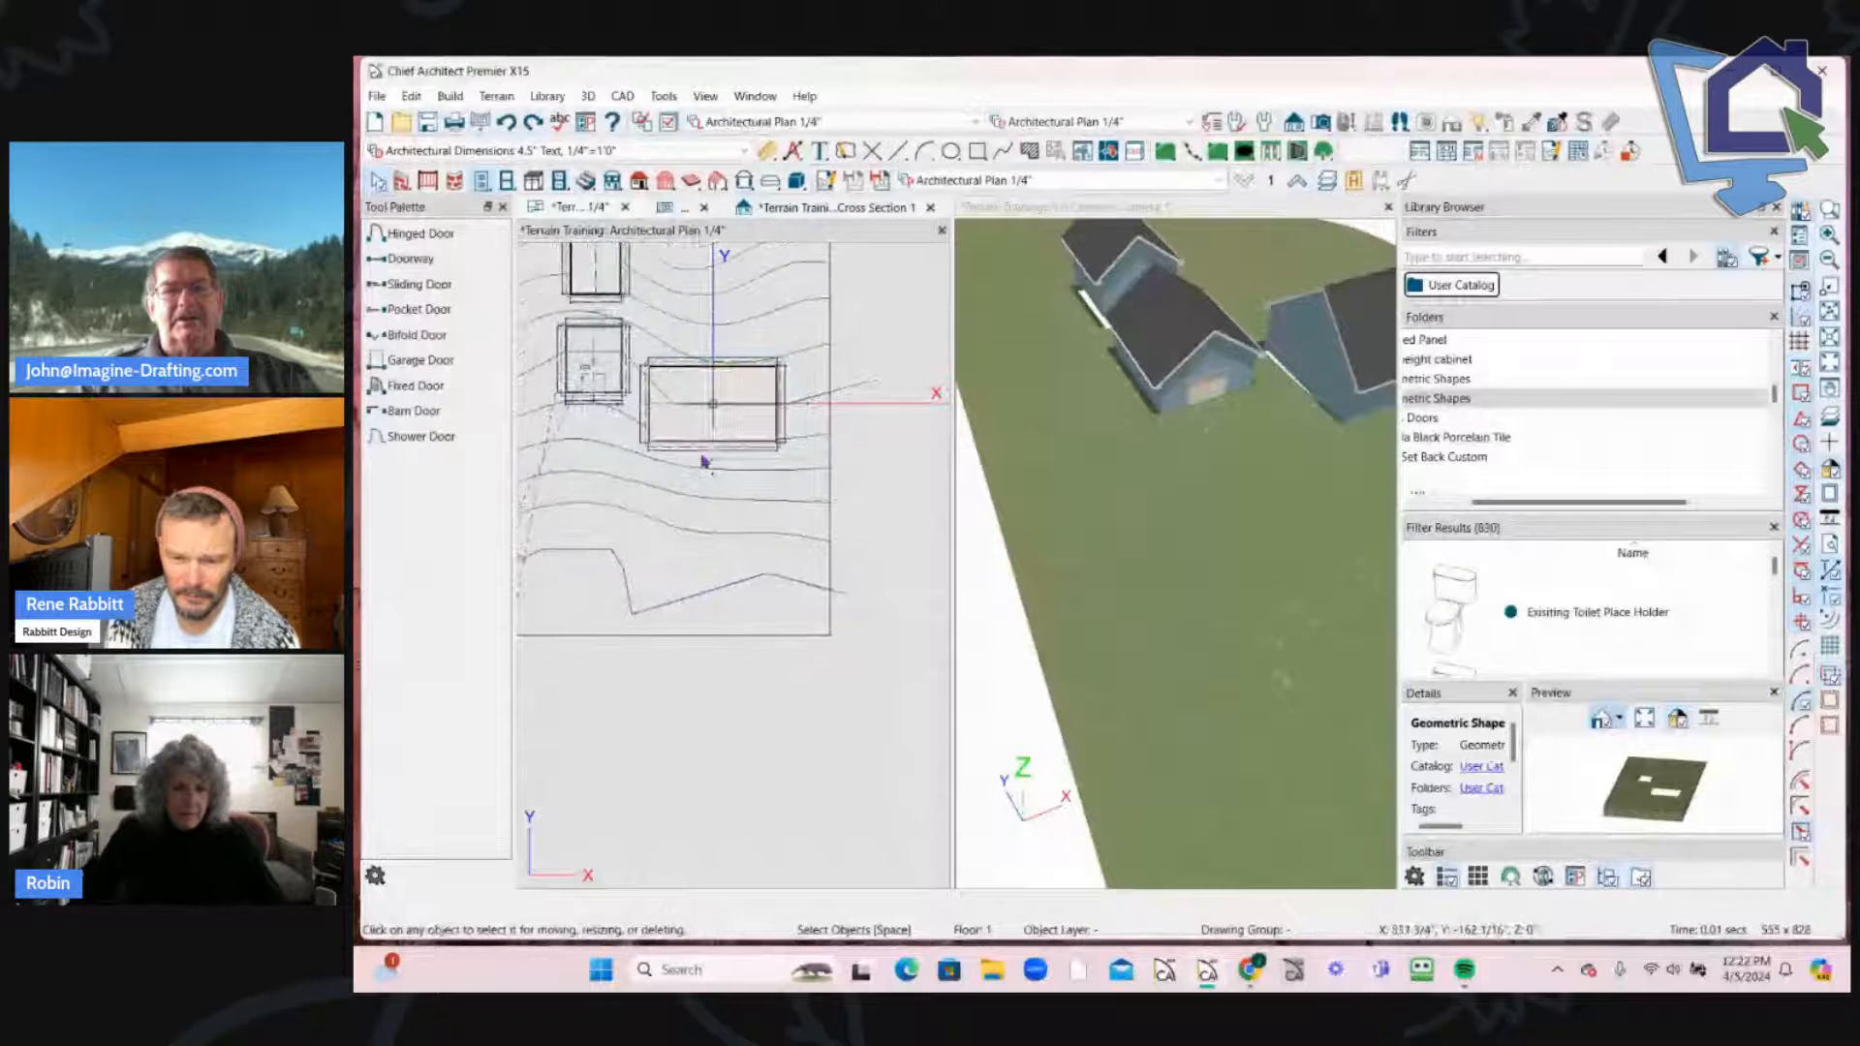
Step: Add a break to the angular elevation line north of the buildings, just east of its lowest corner
scroll(796, 449, up, 5)
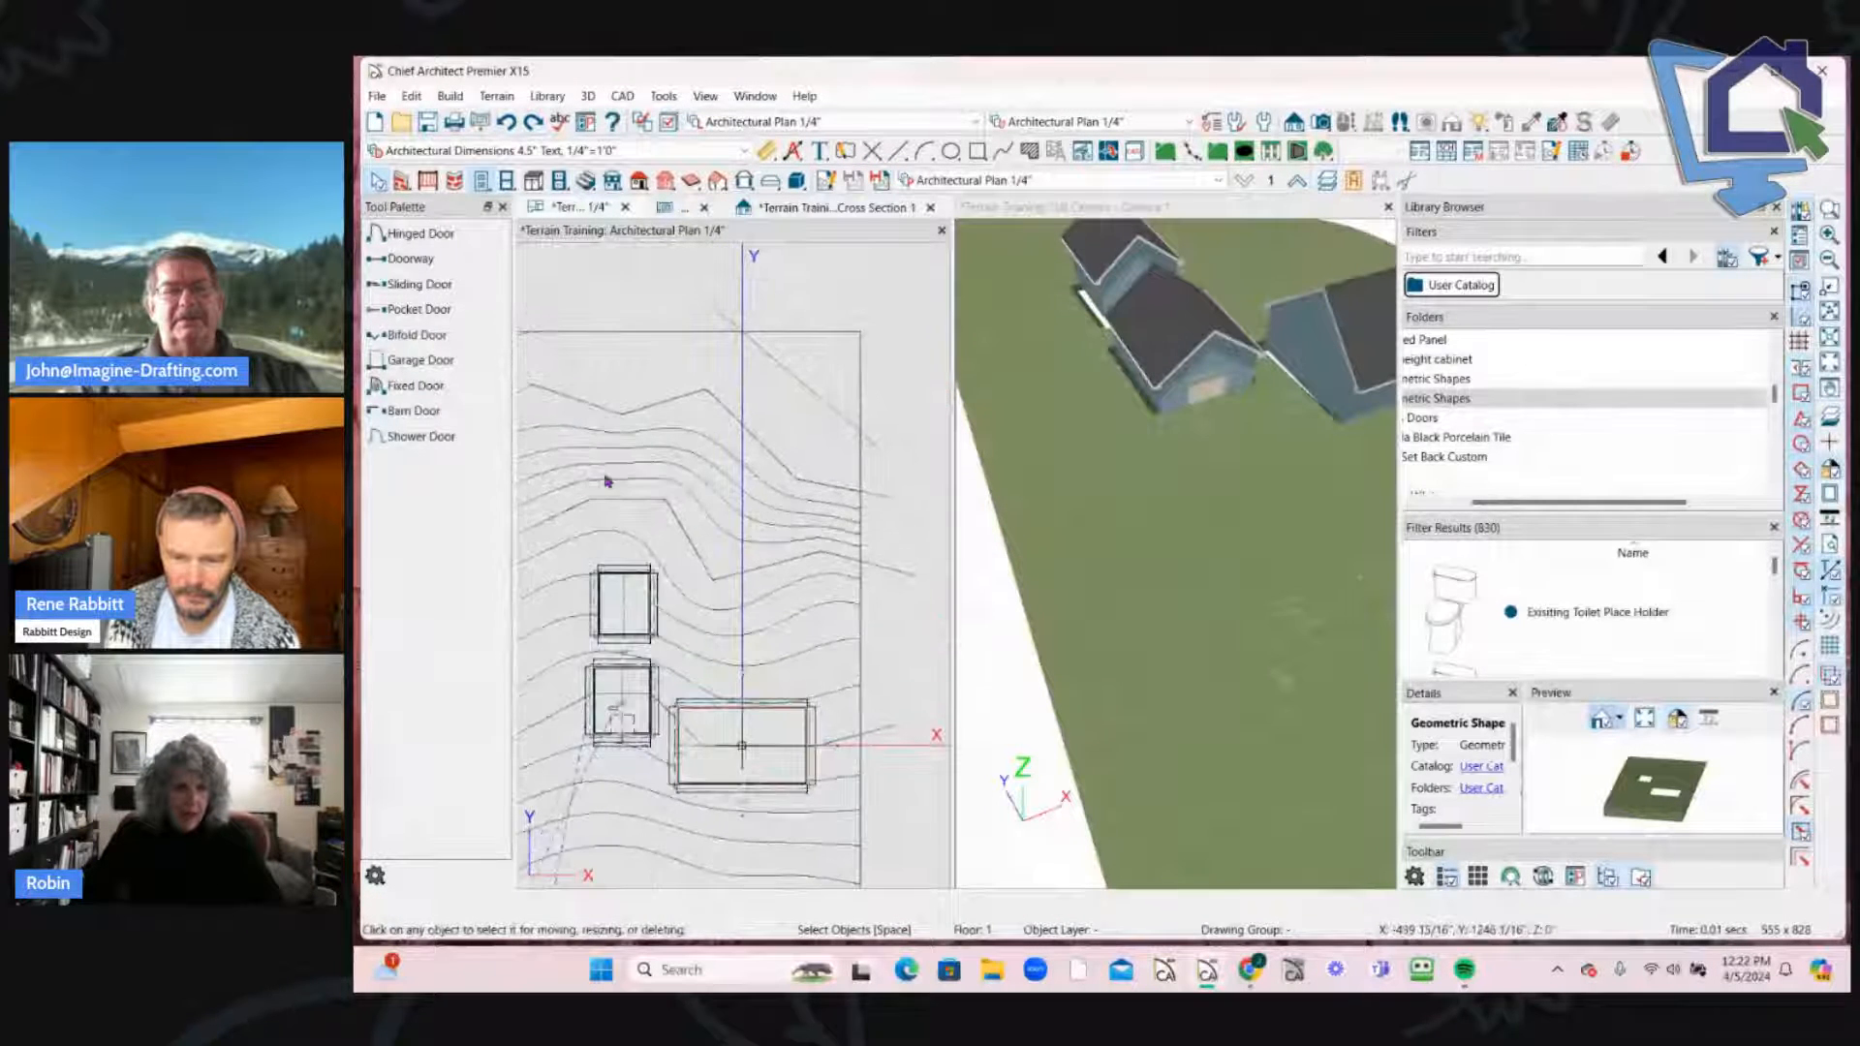
scroll(720, 556, up, 5)
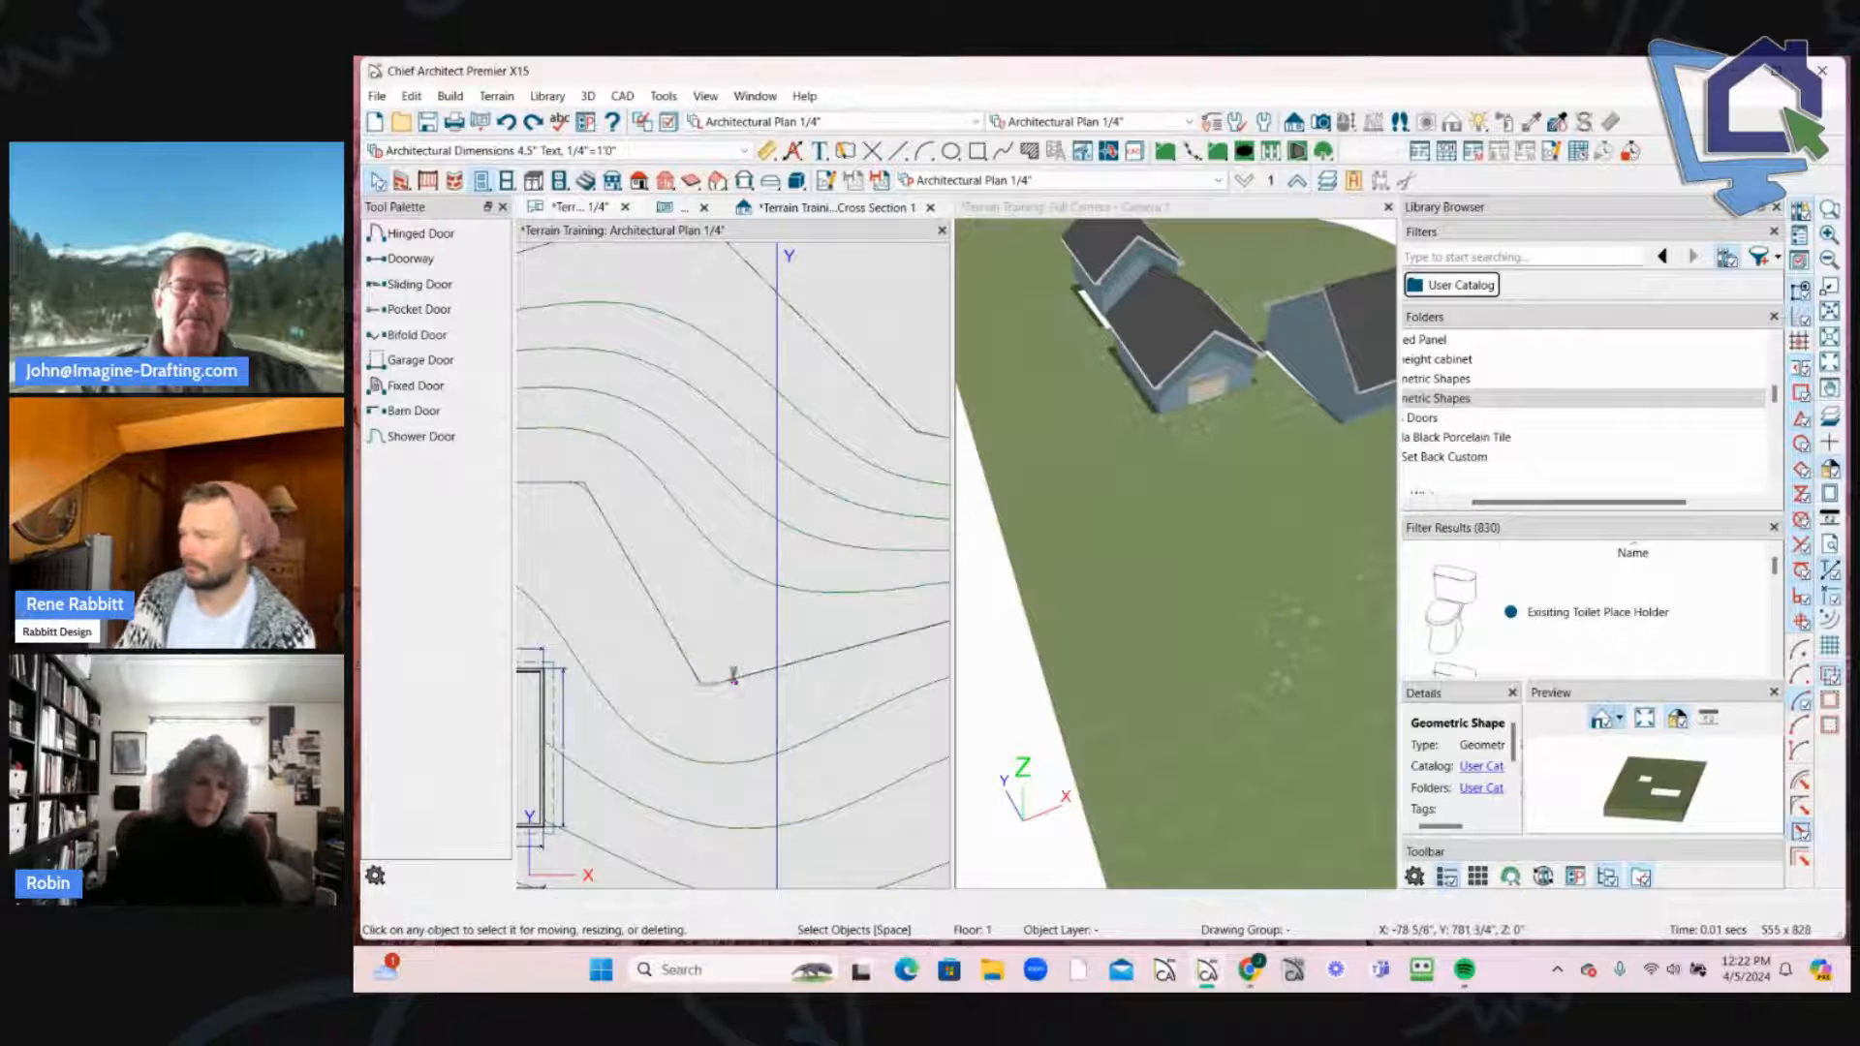
click(728, 675)
scroll(760, 634, up, 2)
scroll(760, 634, down, 1)
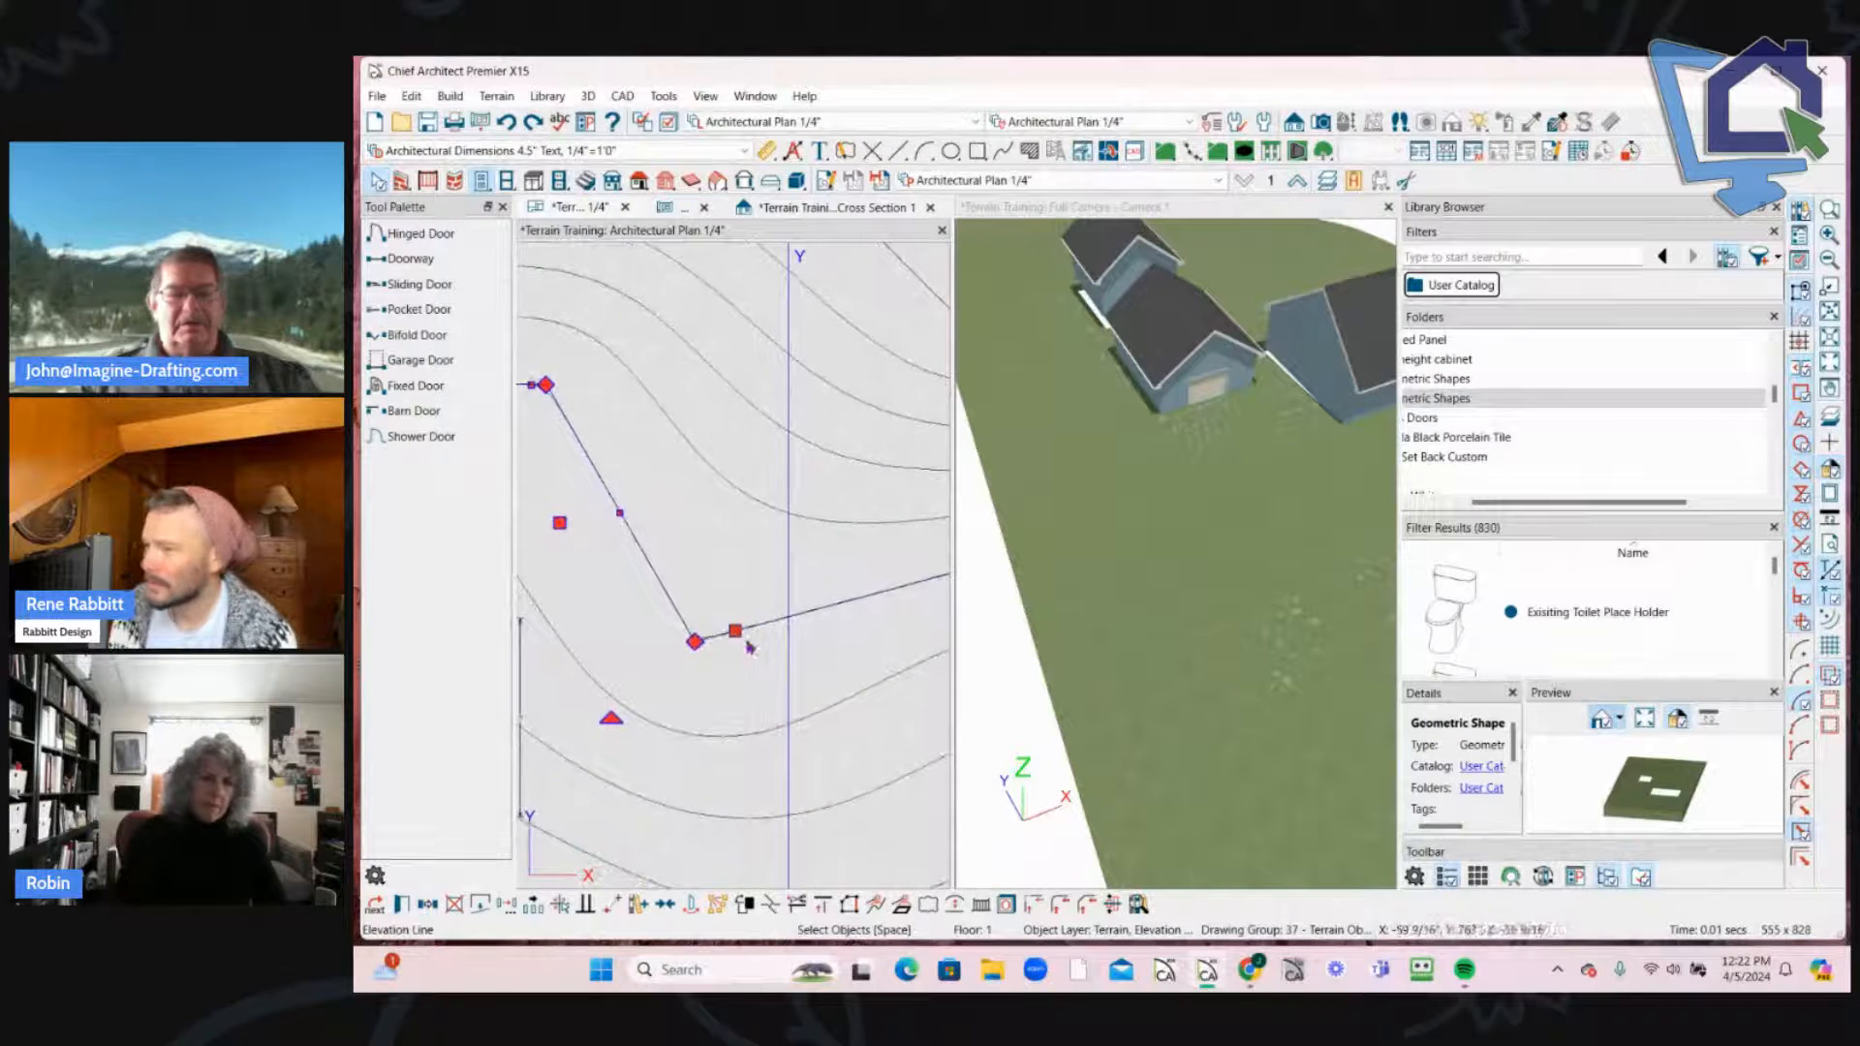
key(Escape)
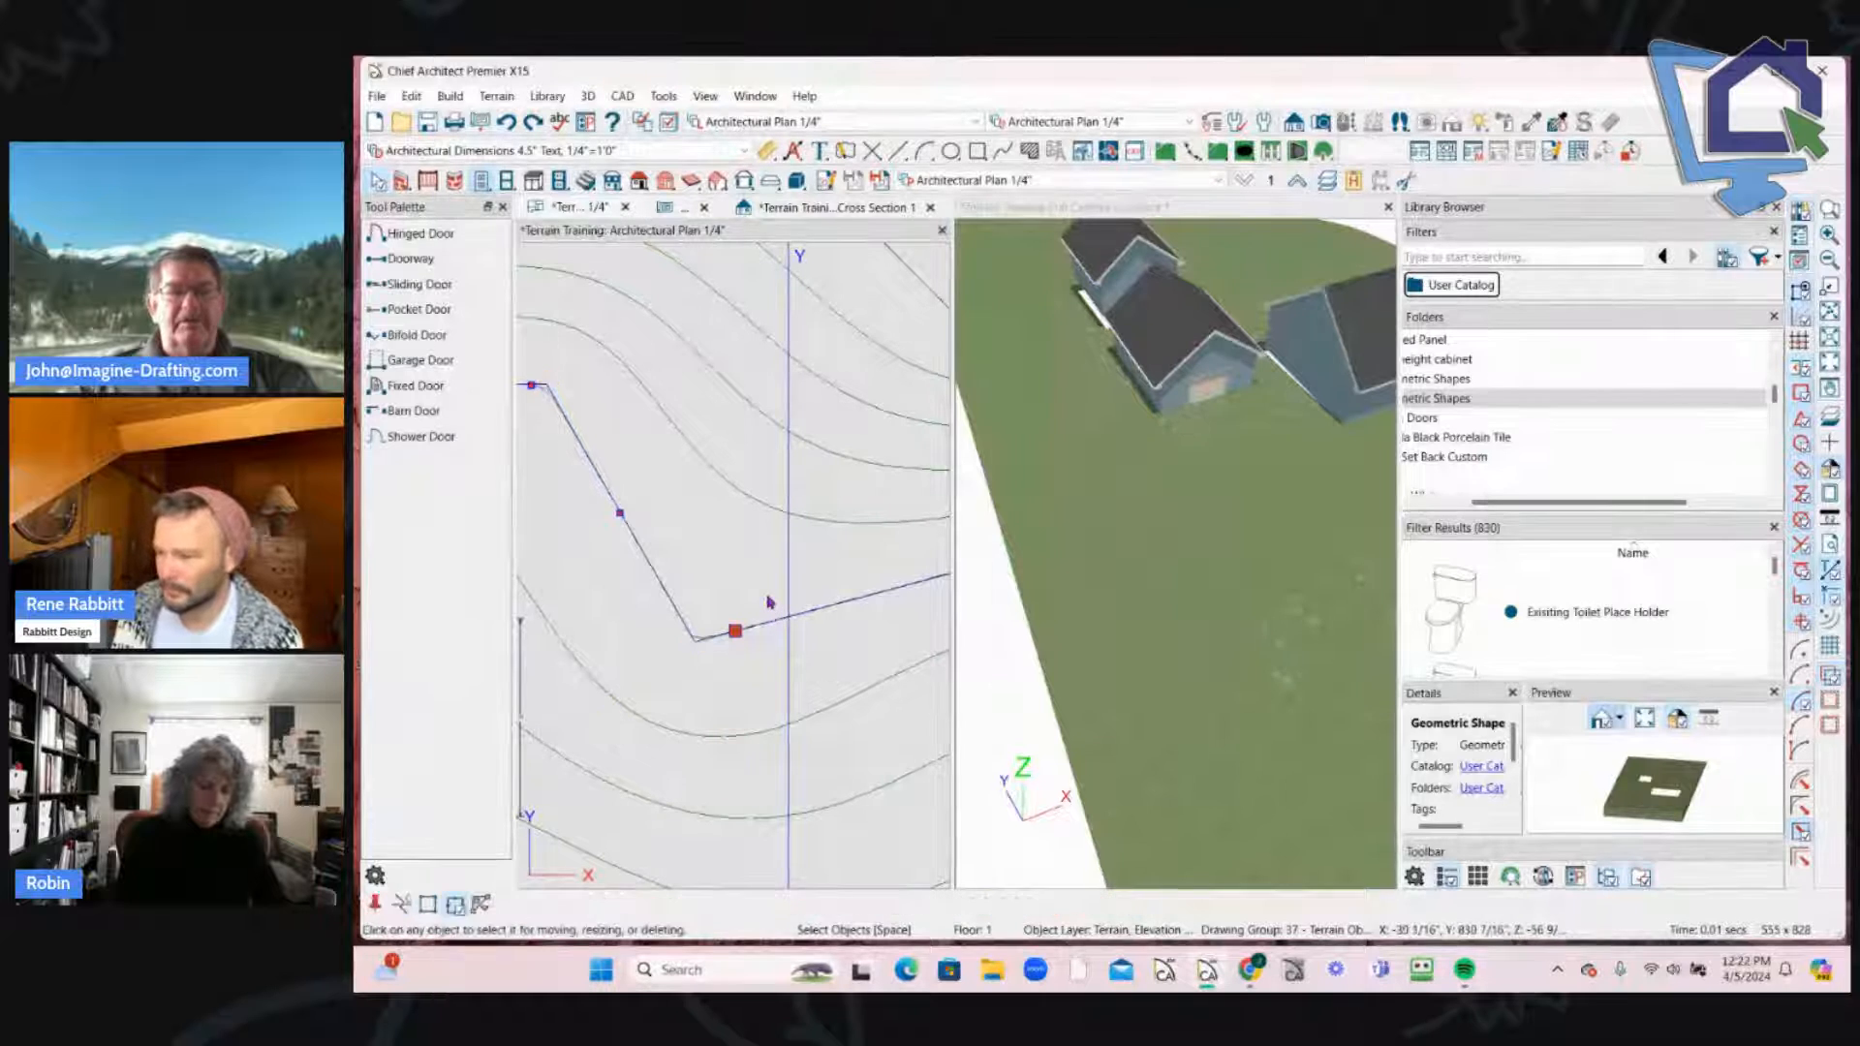
click(722, 647)
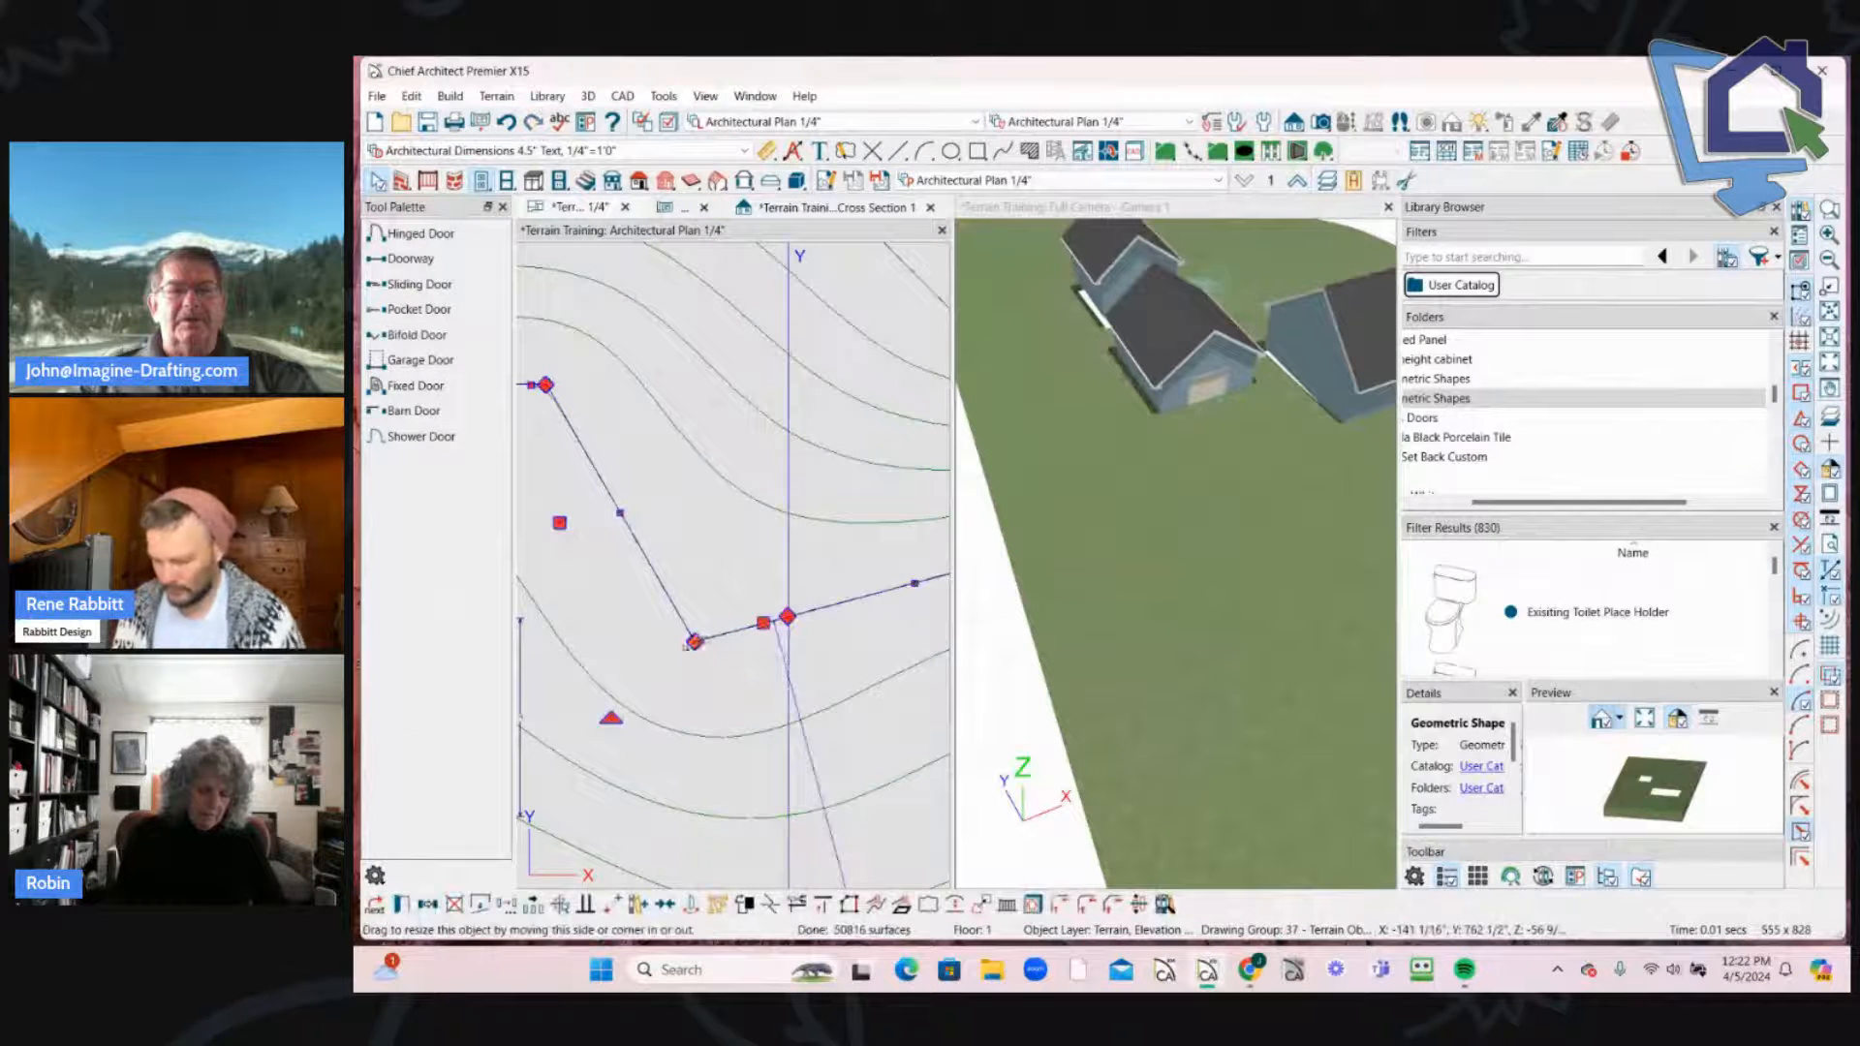
Step: Try to reshape the northern elevation line by moving its lowest corner up and to the west
drag(655, 569, 655, 572)
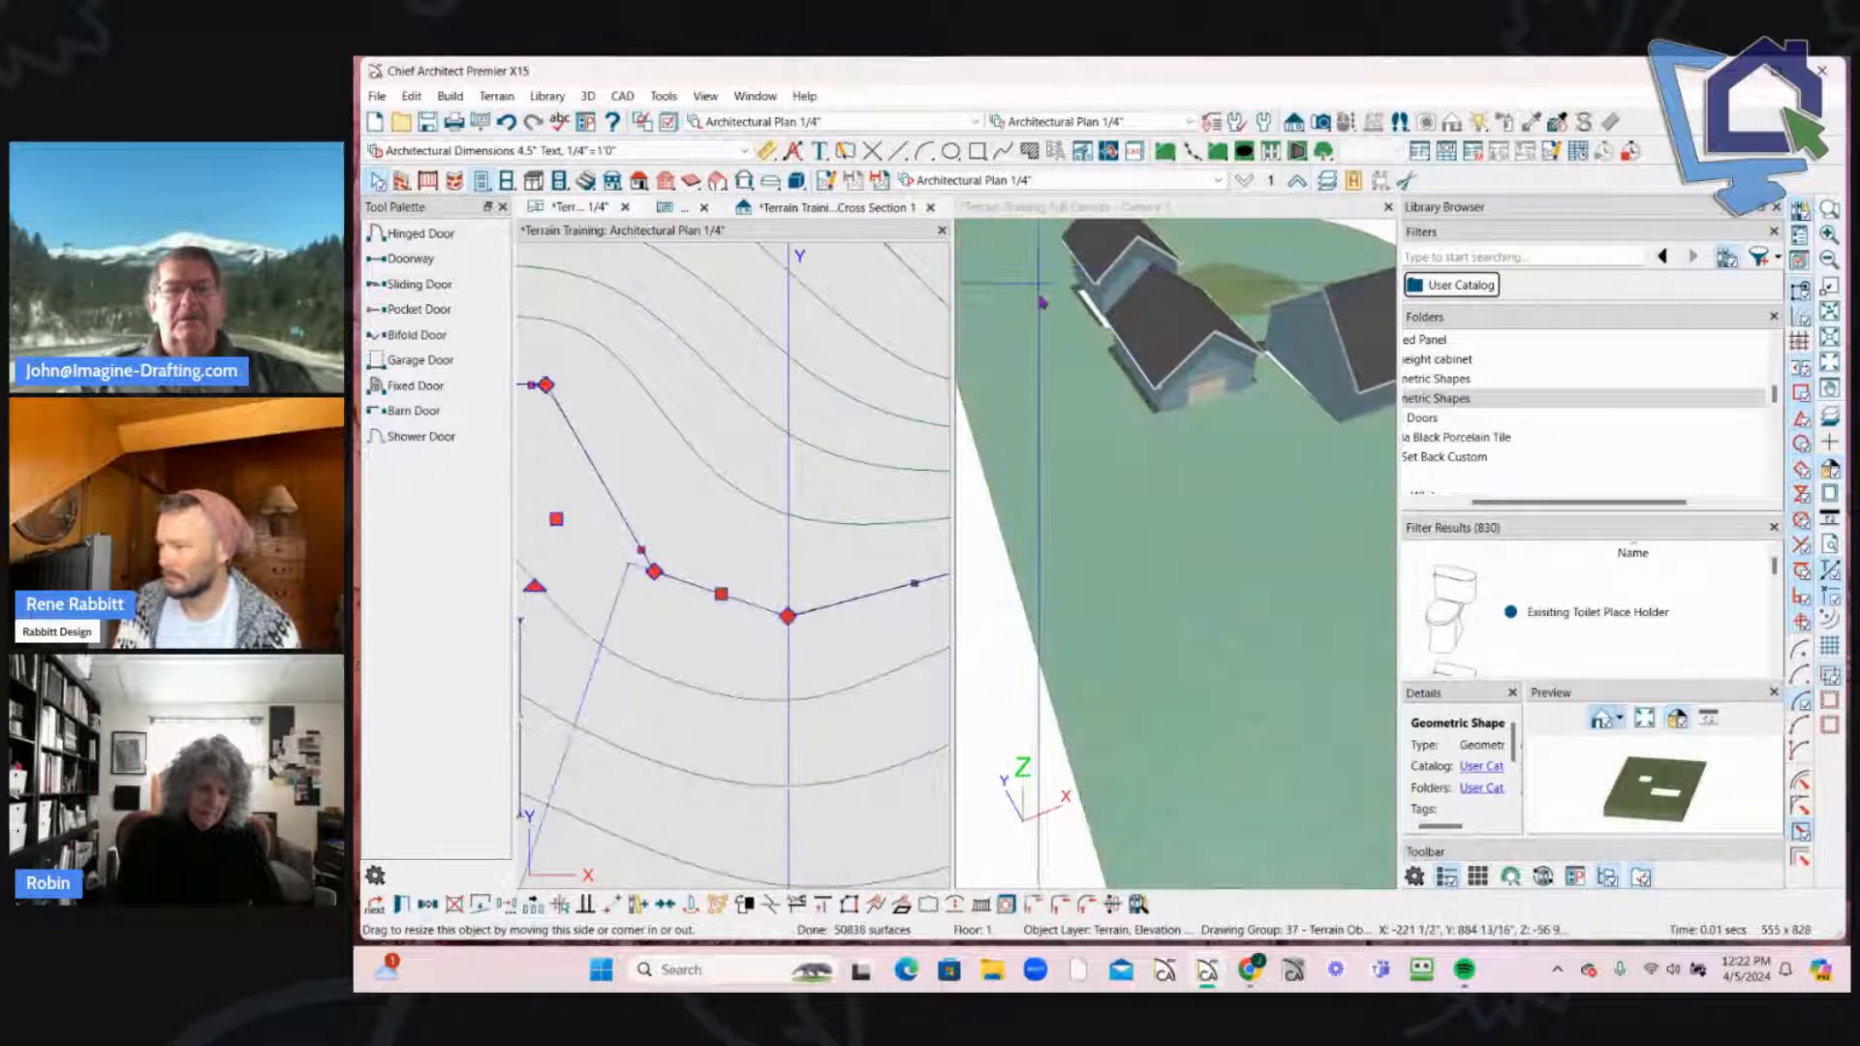
click(714, 533)
scroll(714, 534, down, 5)
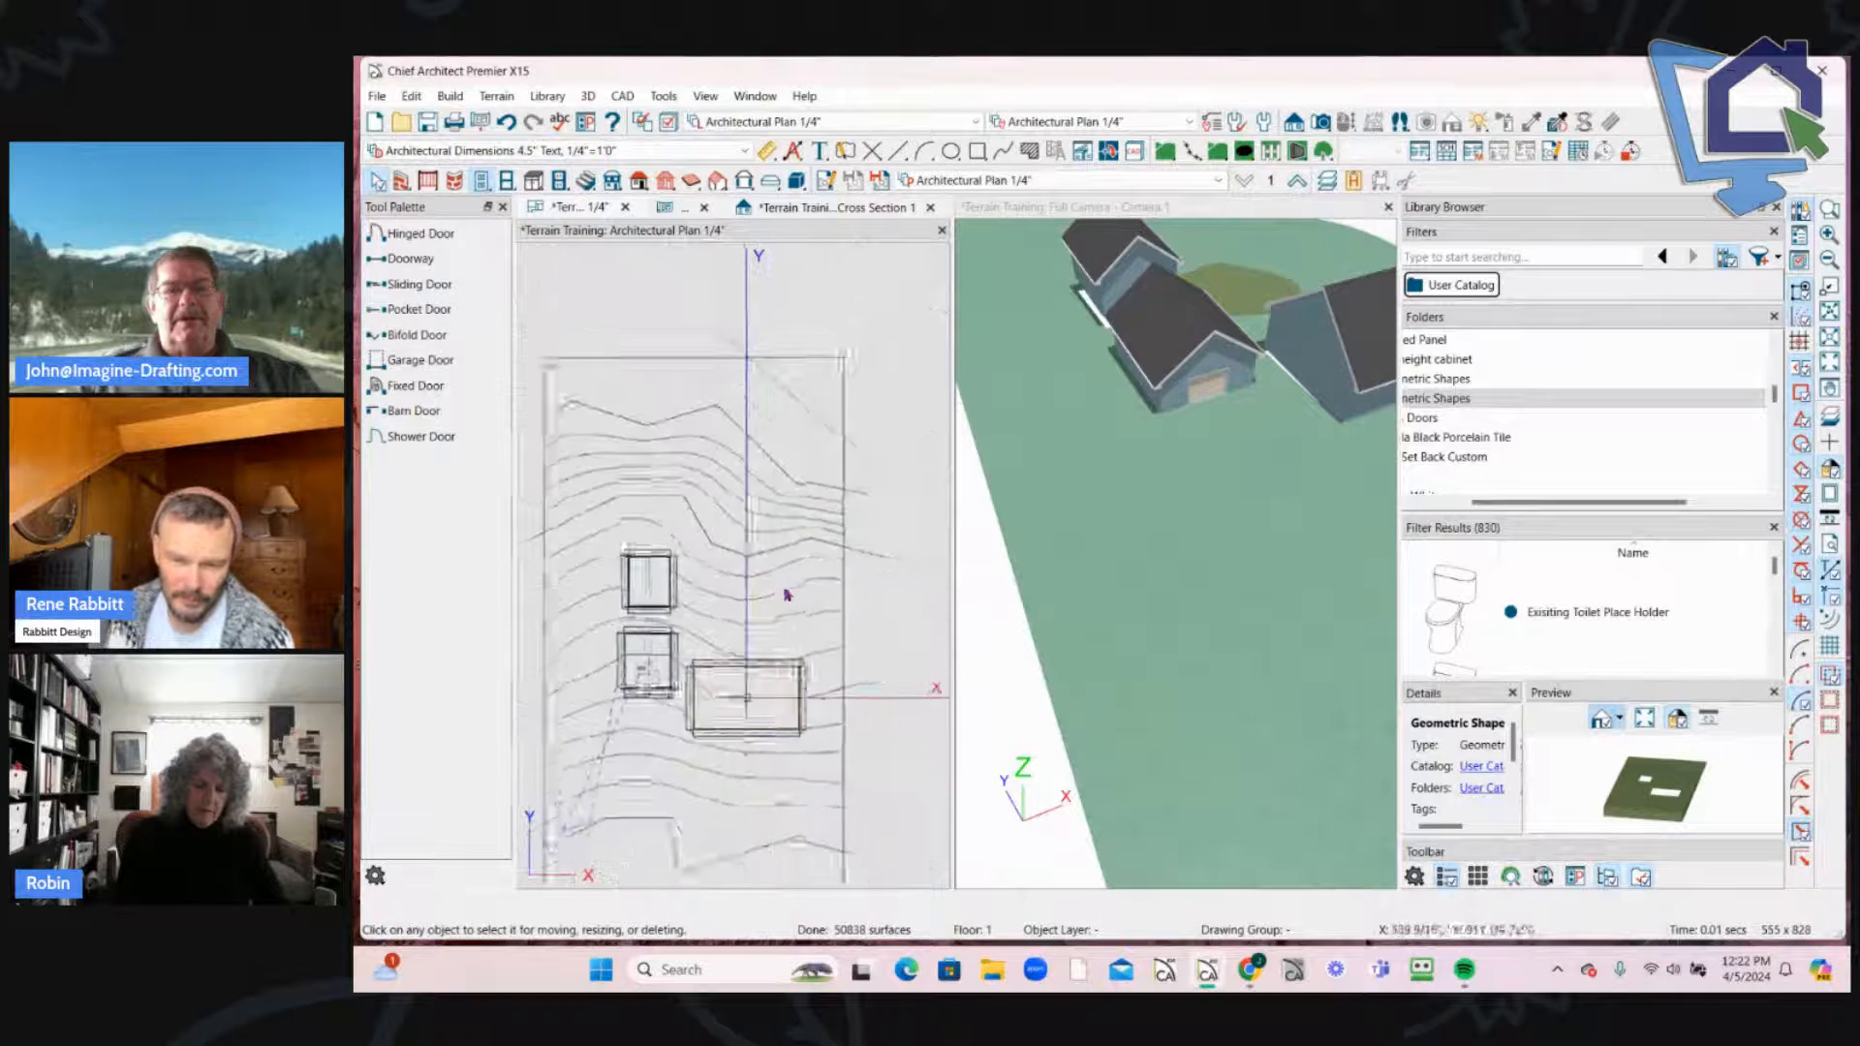
scroll(697, 544, up, 2)
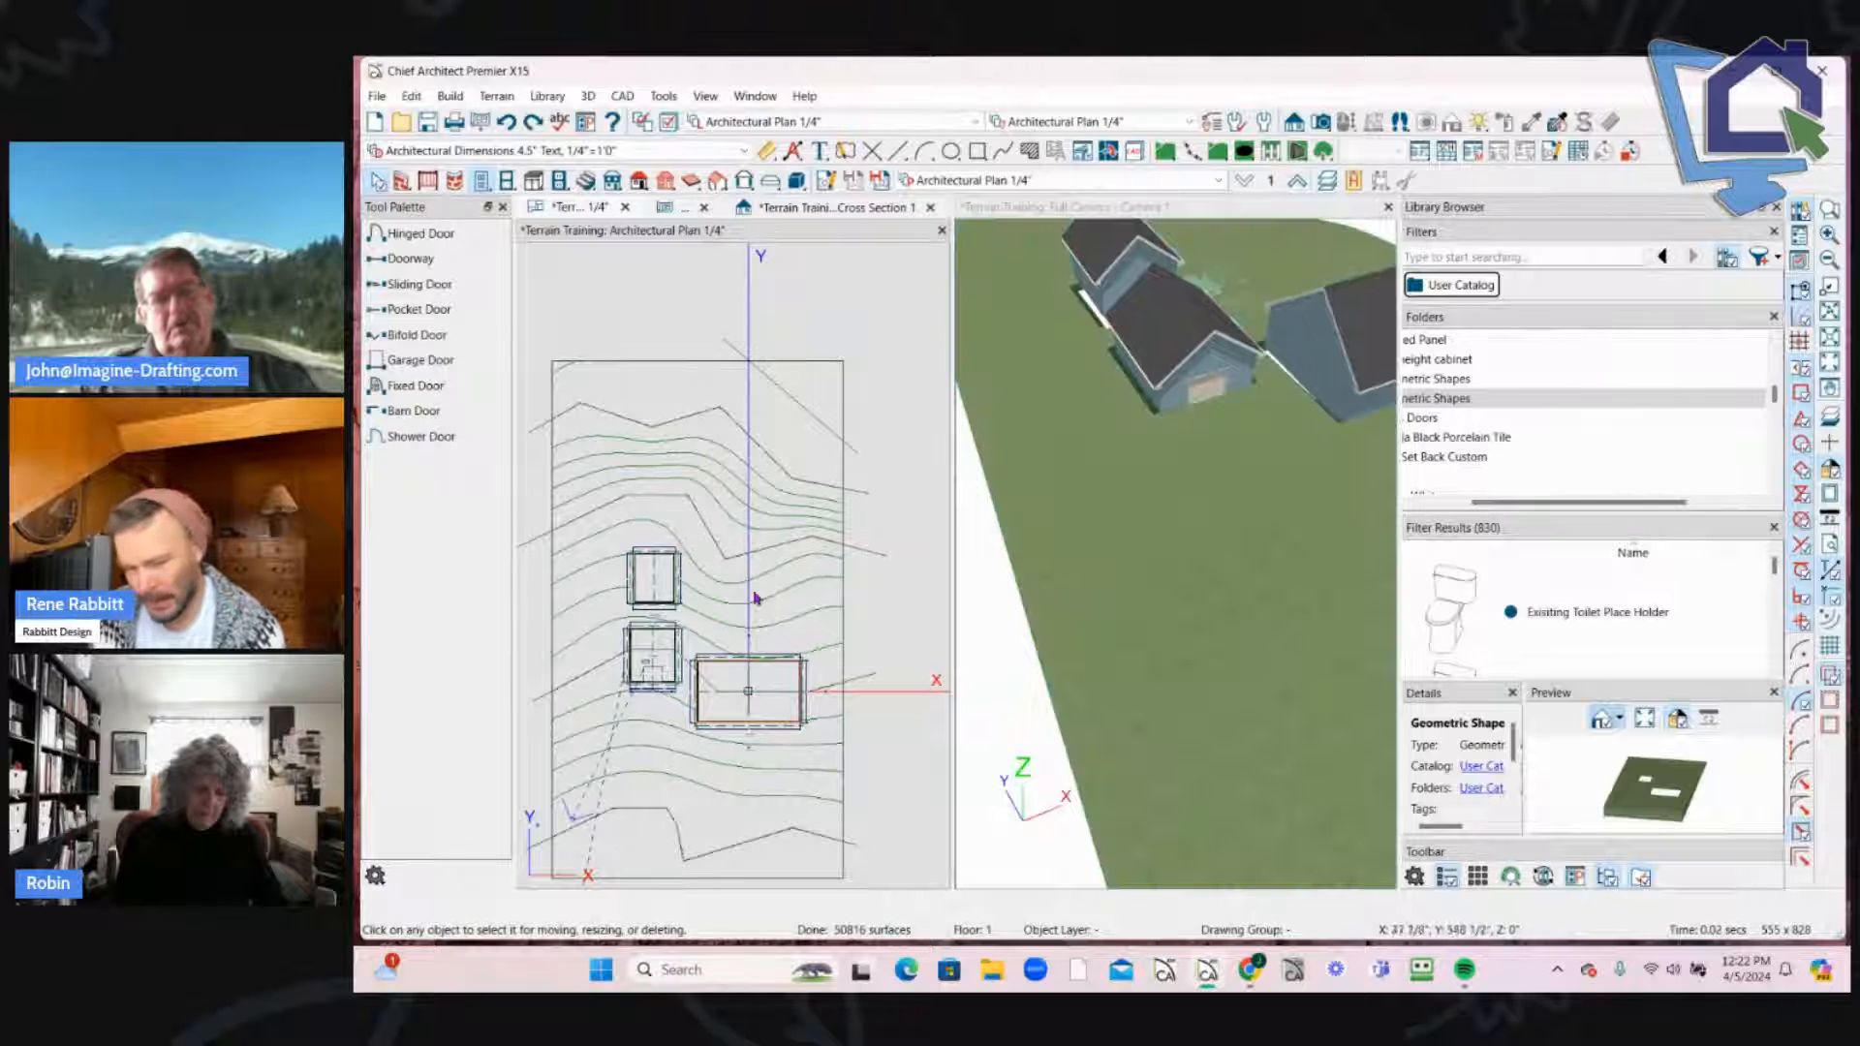
Step: Examine the terrain contours and elevation lines around the three buildings in the floor plan
scroll(817, 441, down, 3)
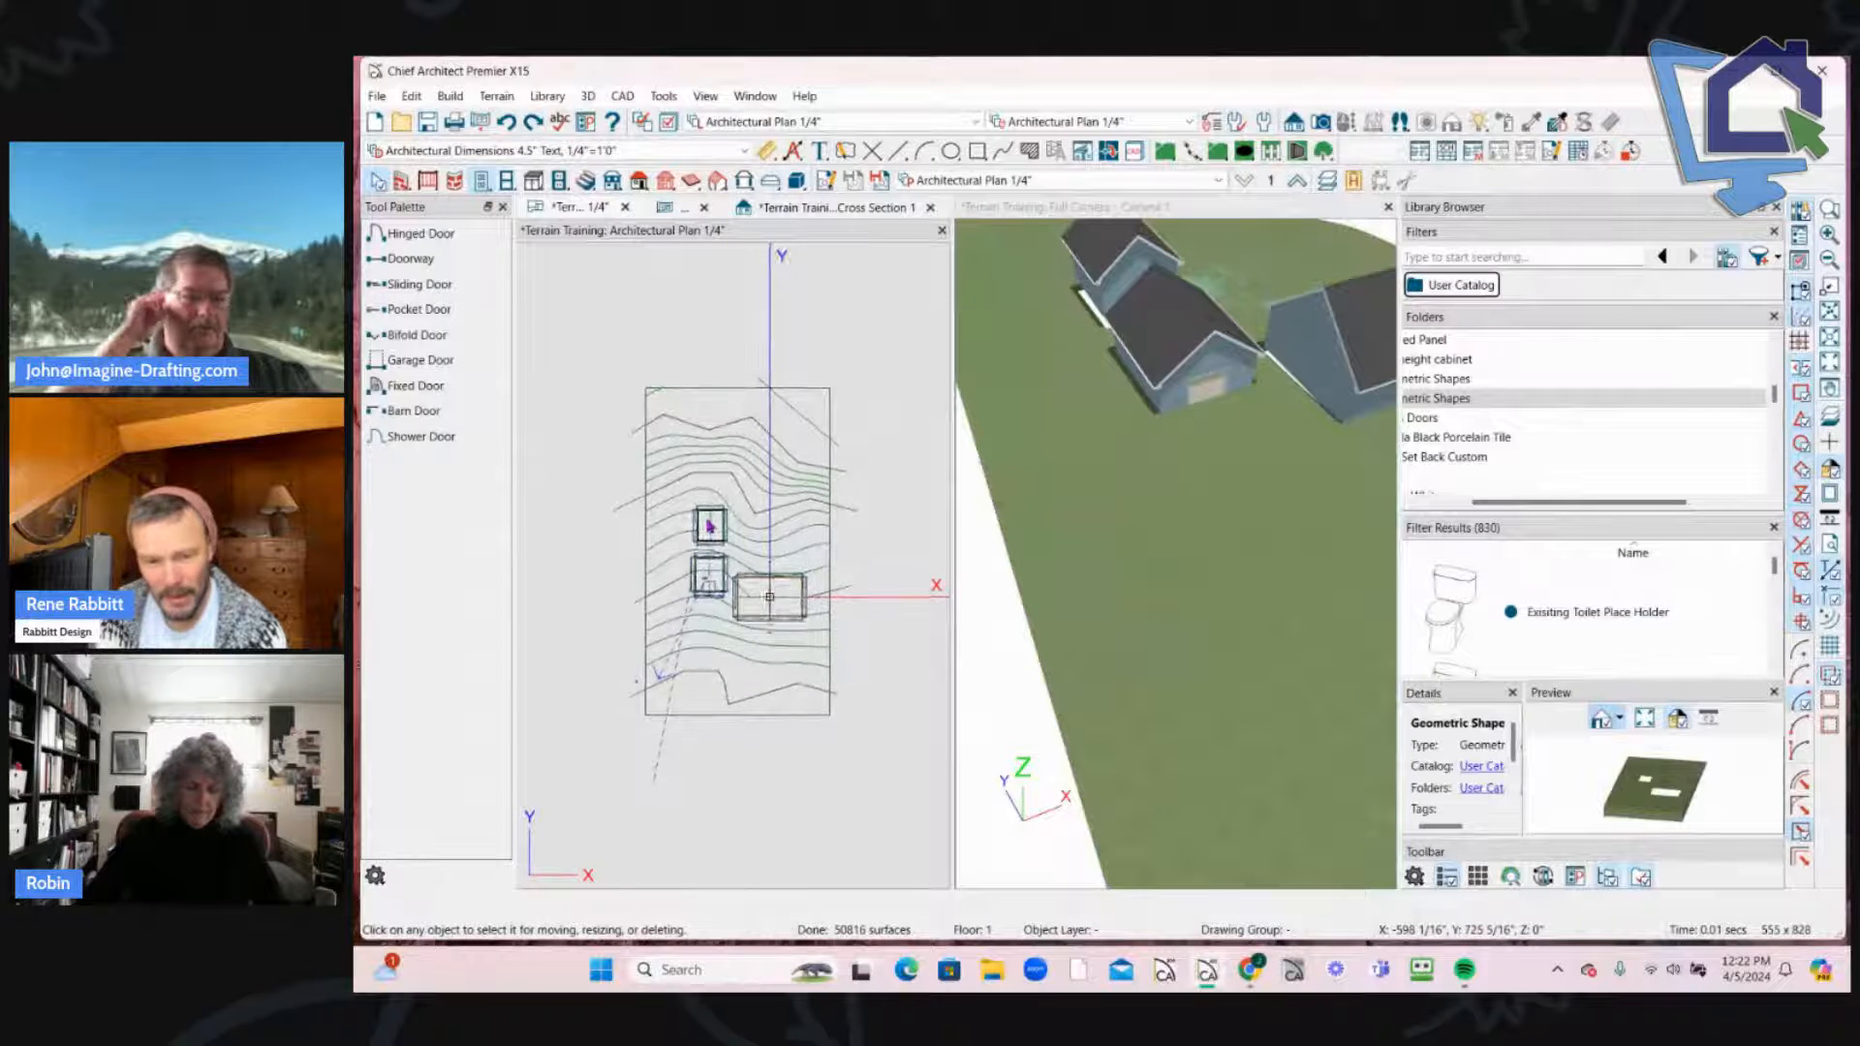
scroll(709, 526, up, 1)
scroll(717, 514, up, 2)
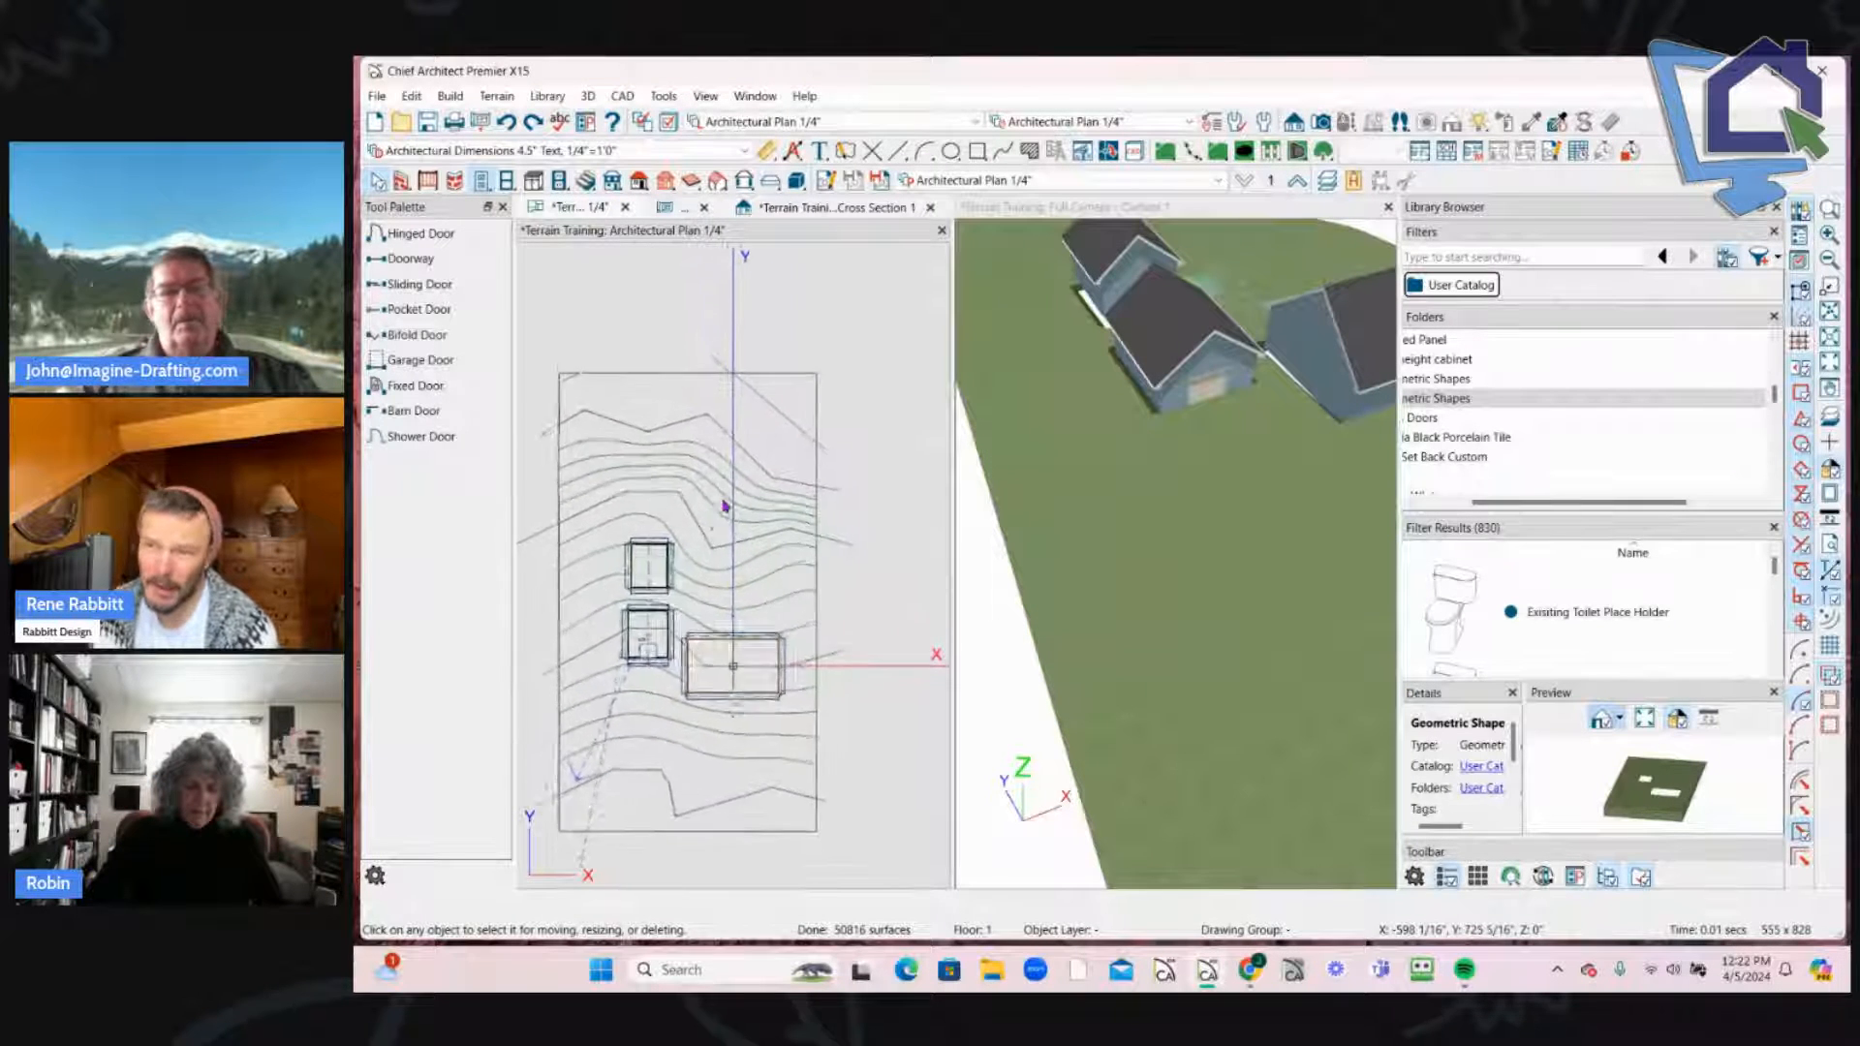
scroll(728, 472, up, 1)
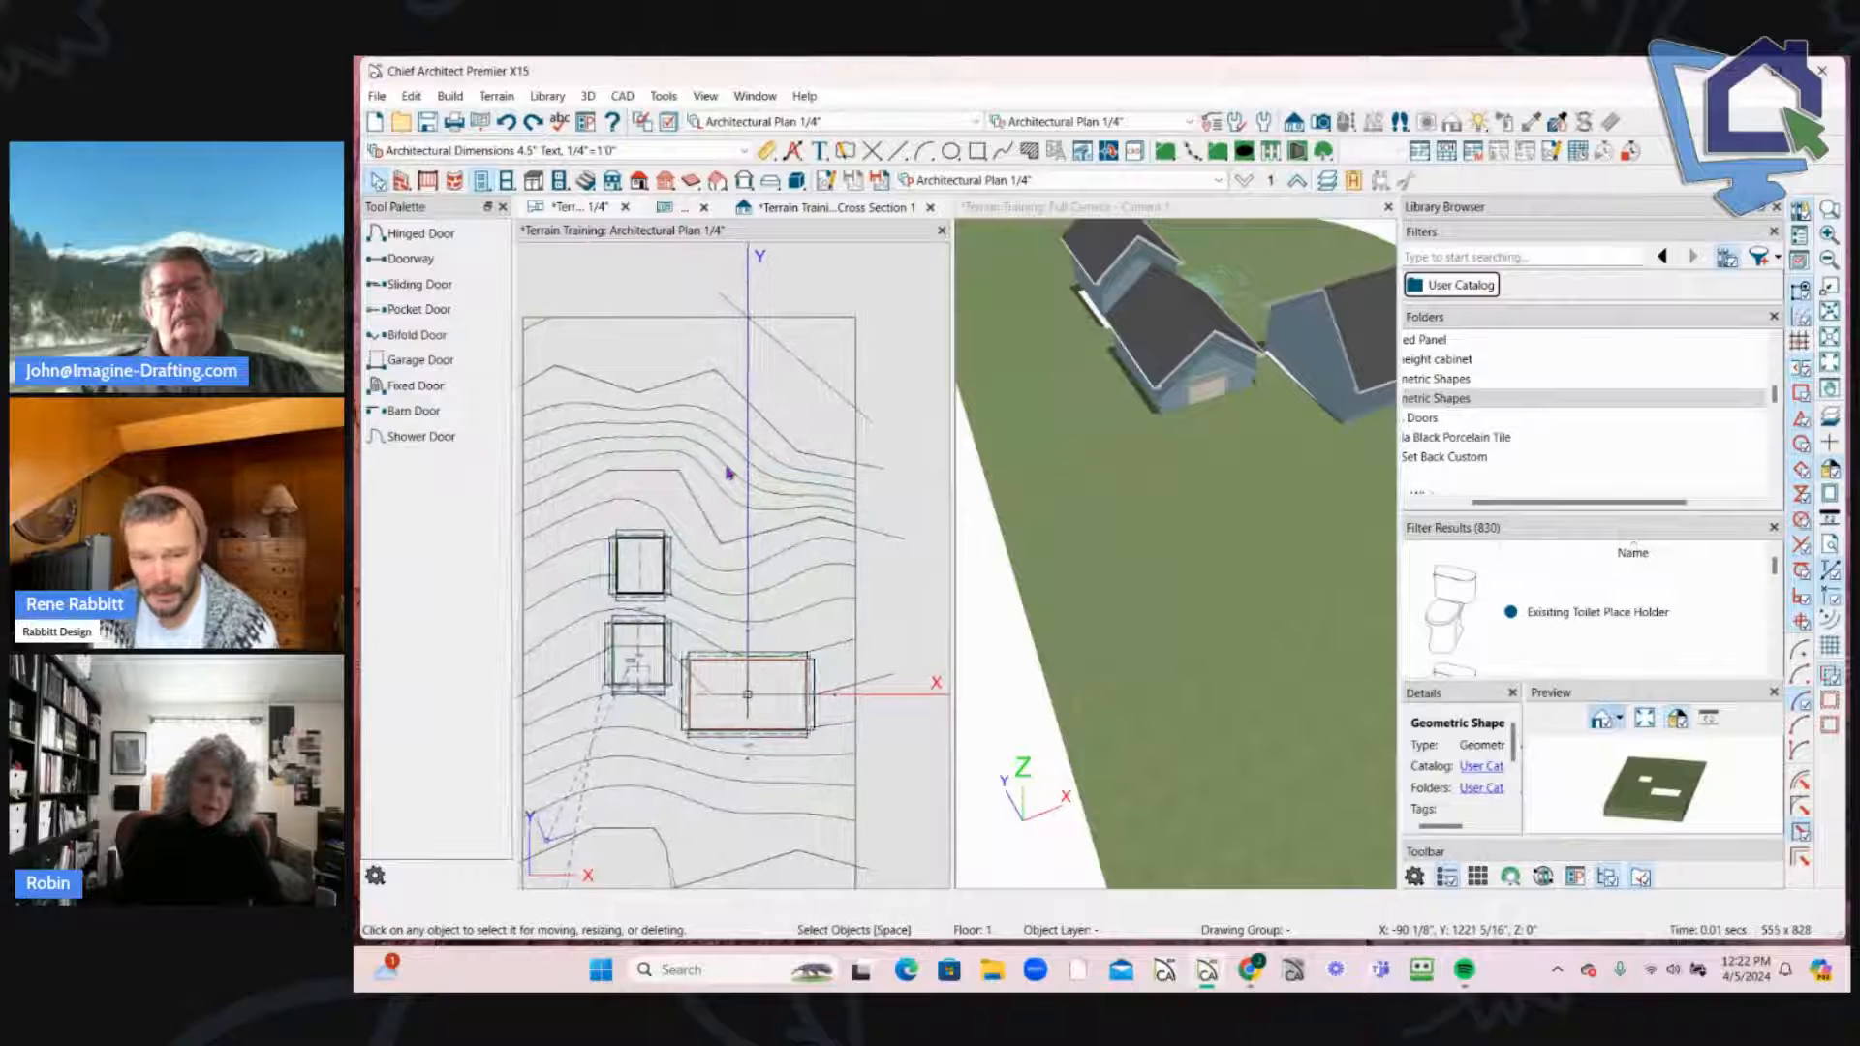
scroll(729, 473, up, 1)
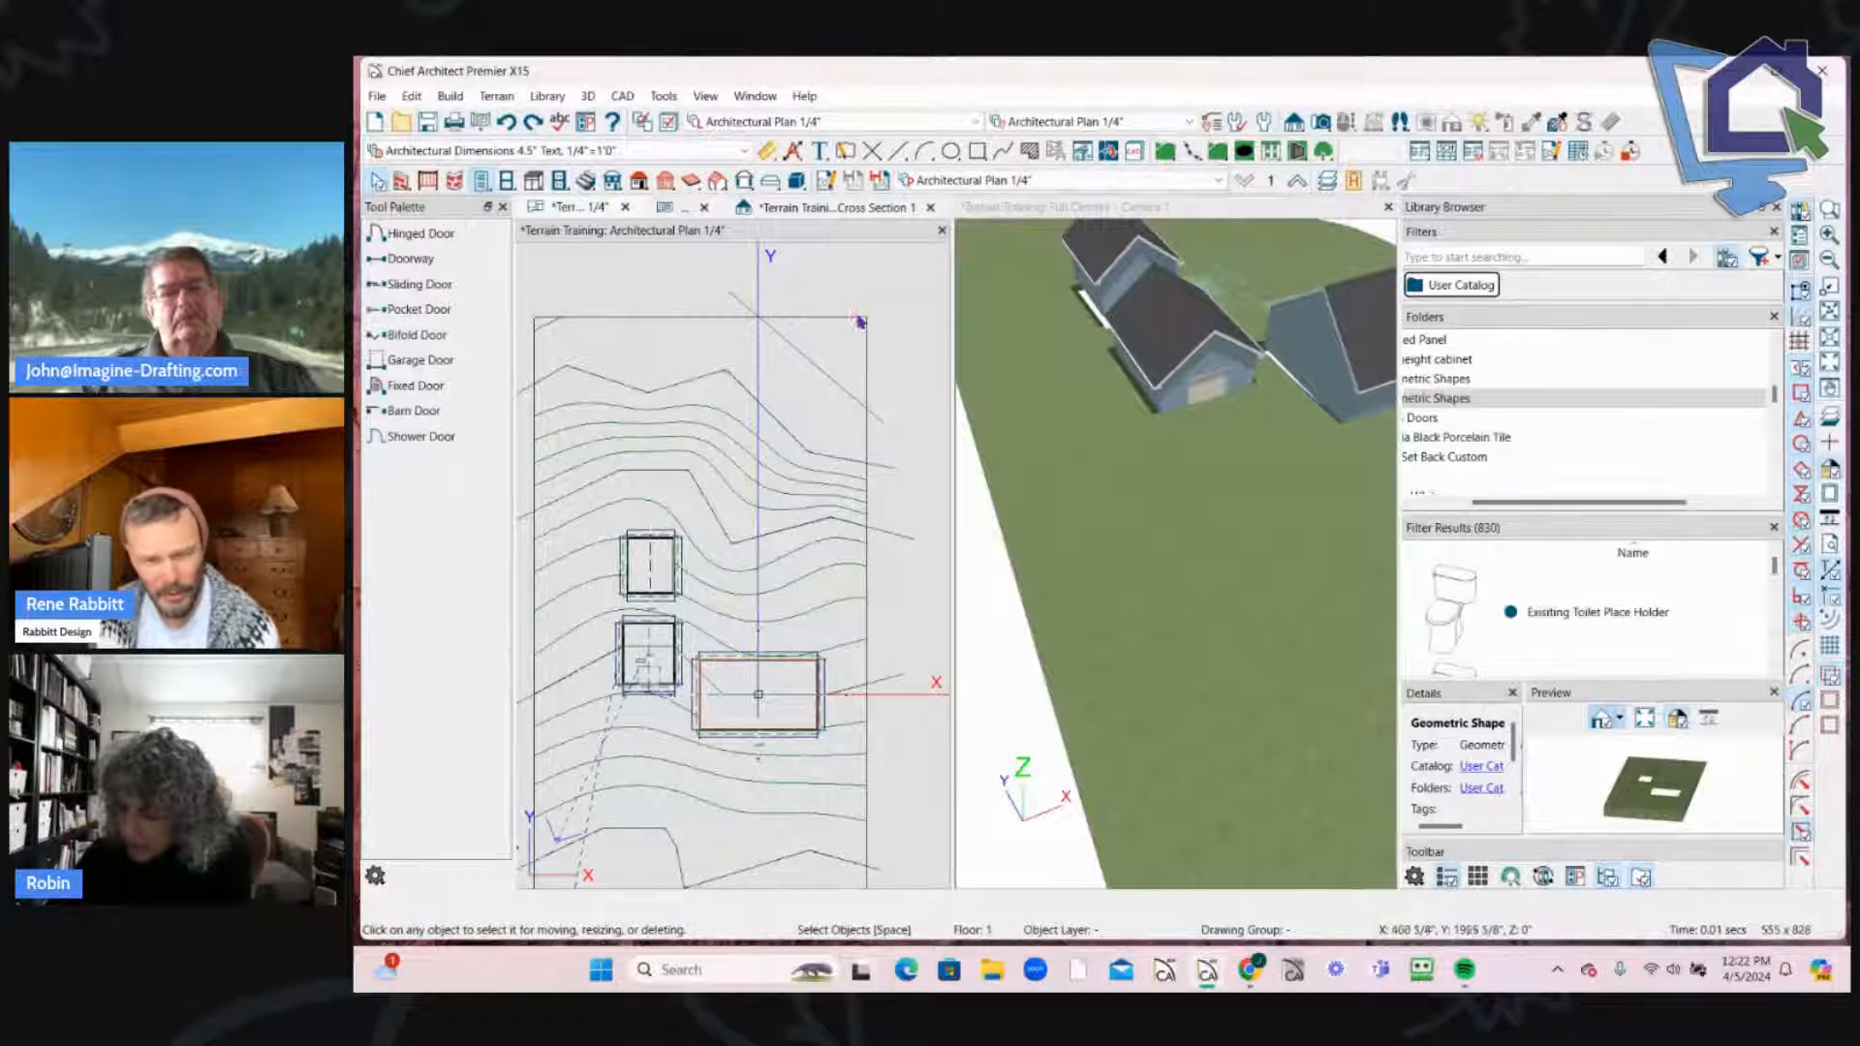
scroll(892, 368, down, 1)
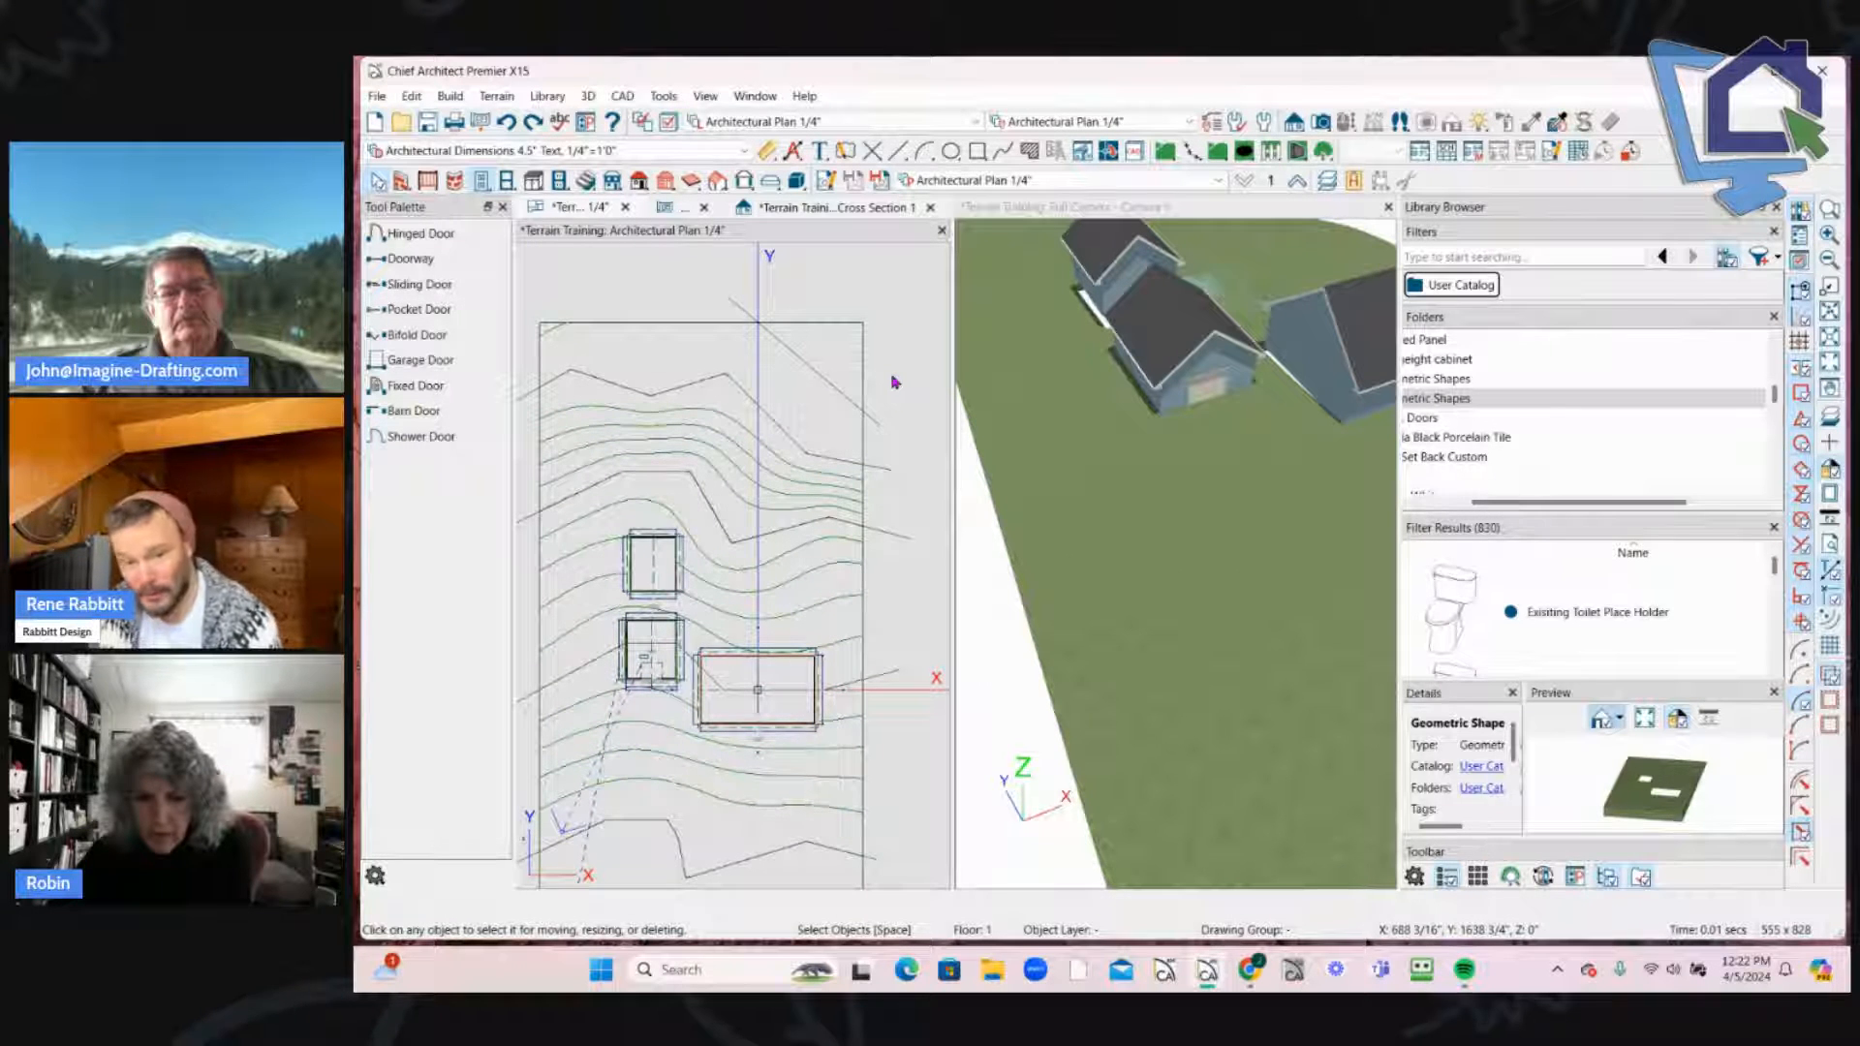
scroll(877, 446, down, 2)
scroll(865, 526, up, 3)
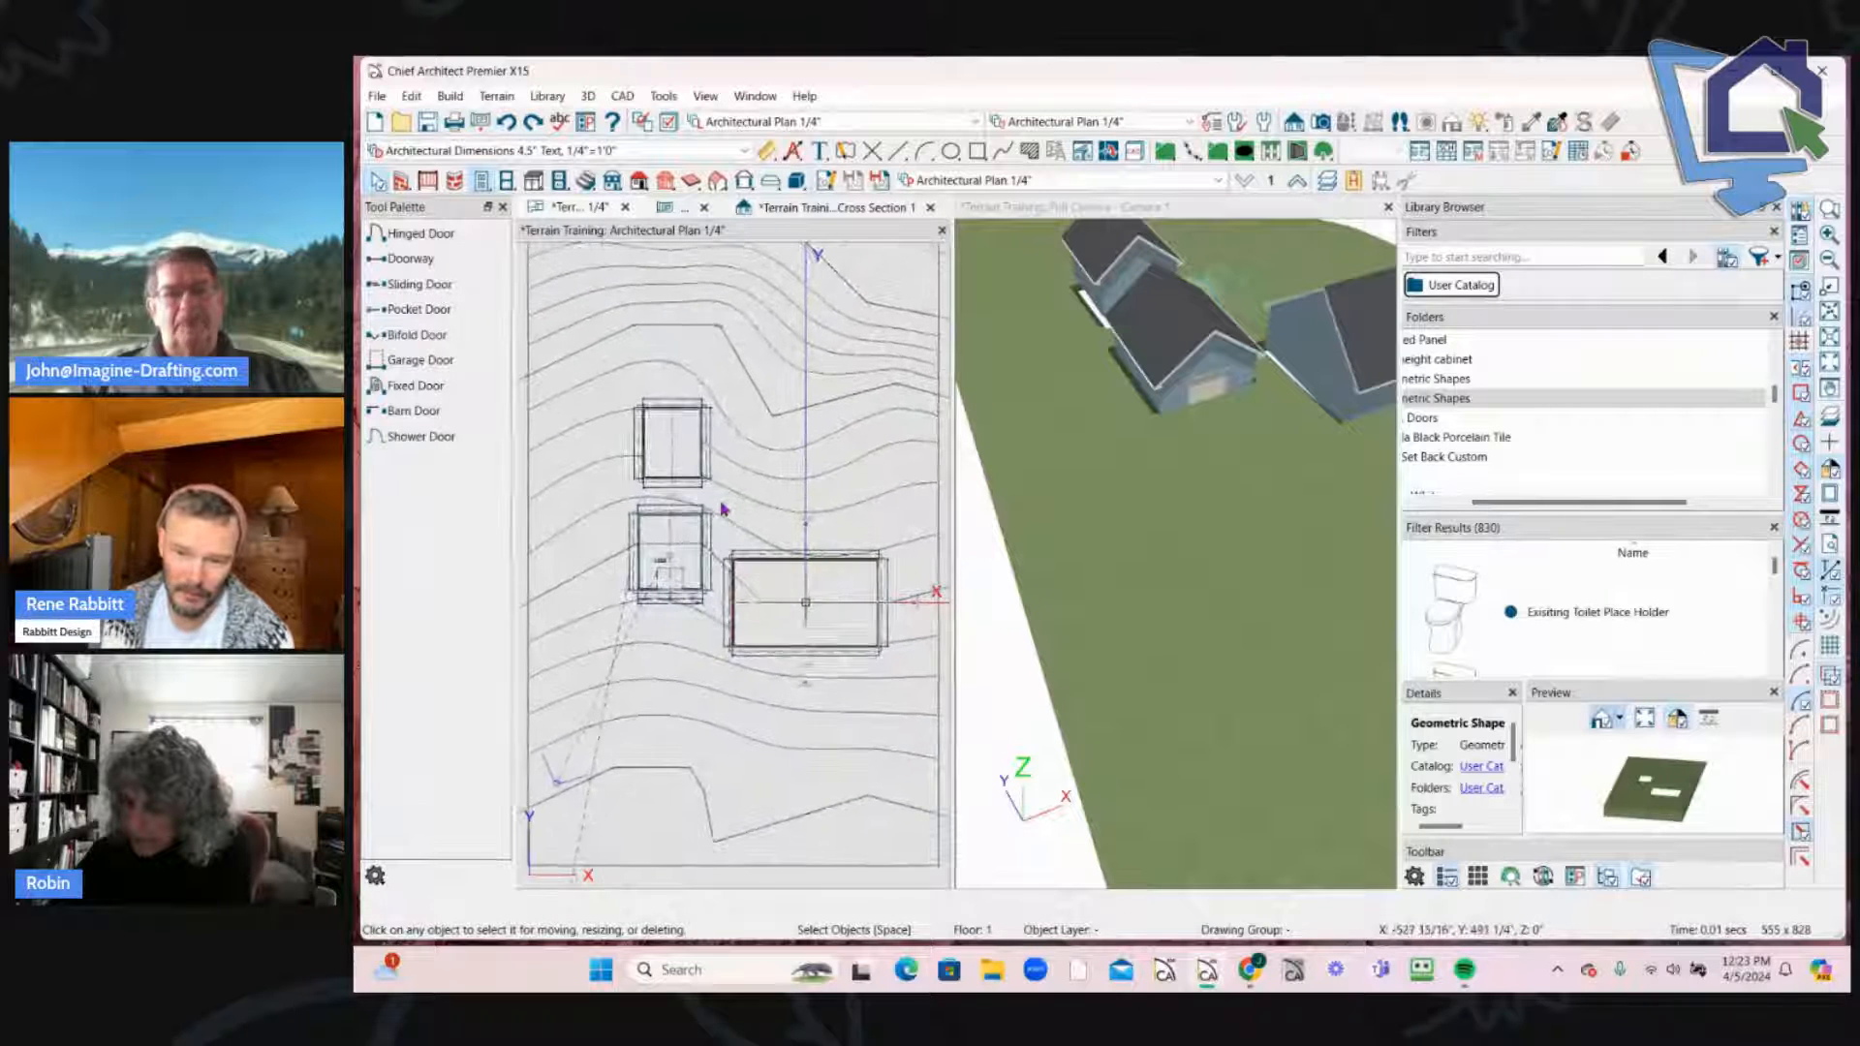
scroll(616, 531, up, 1)
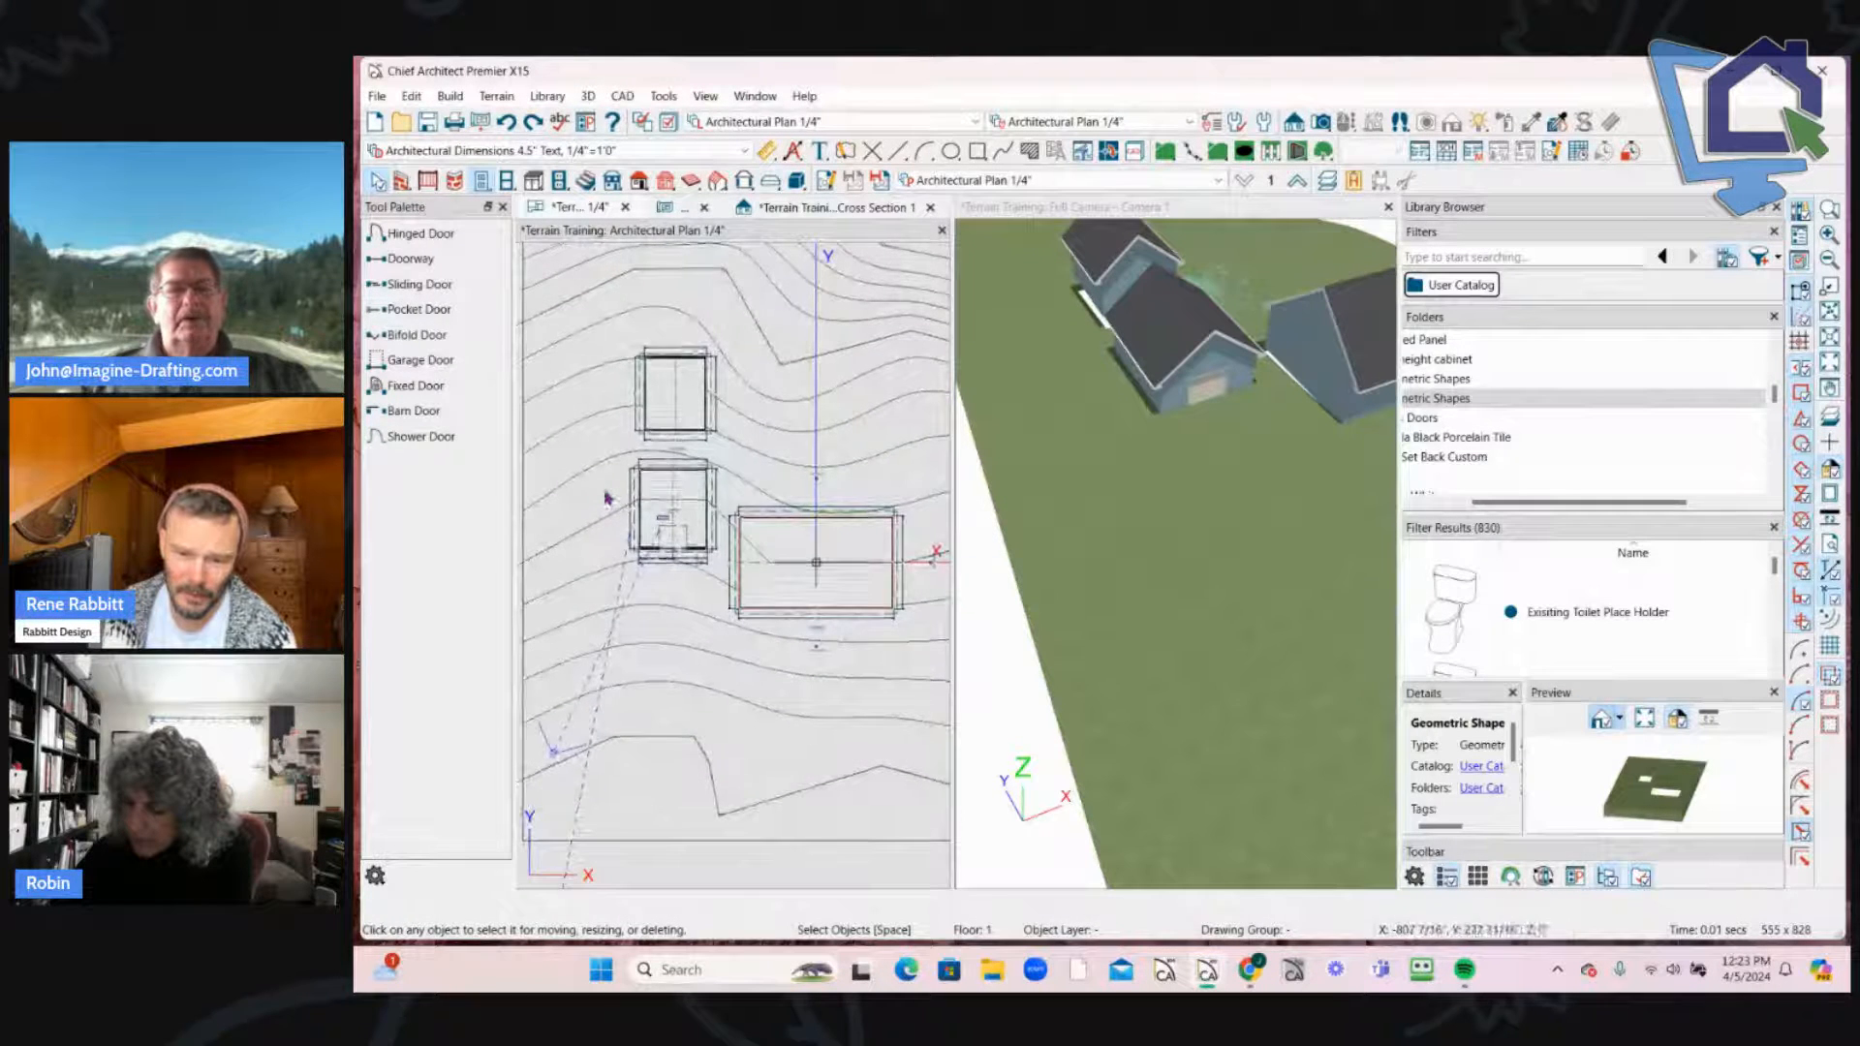
scroll(610, 533, up, 1)
scroll(613, 536, up, 1)
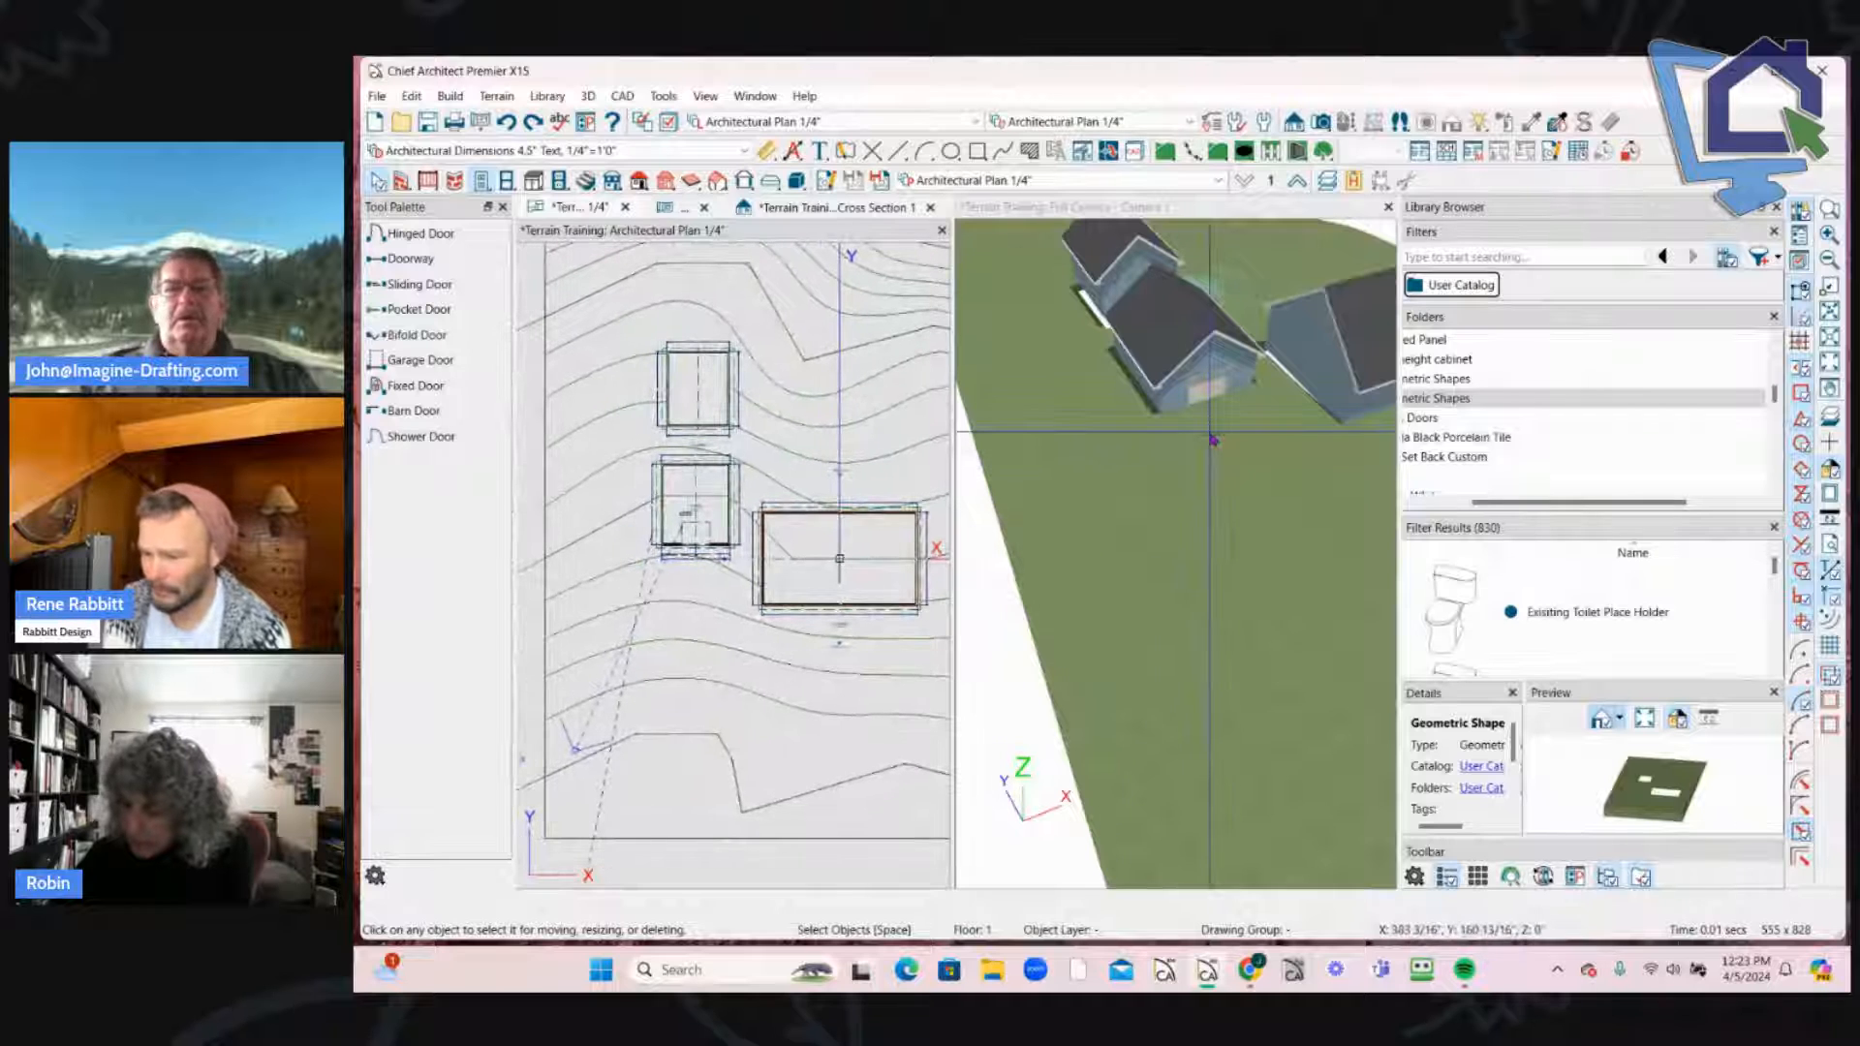
scroll(721, 532, up, 3)
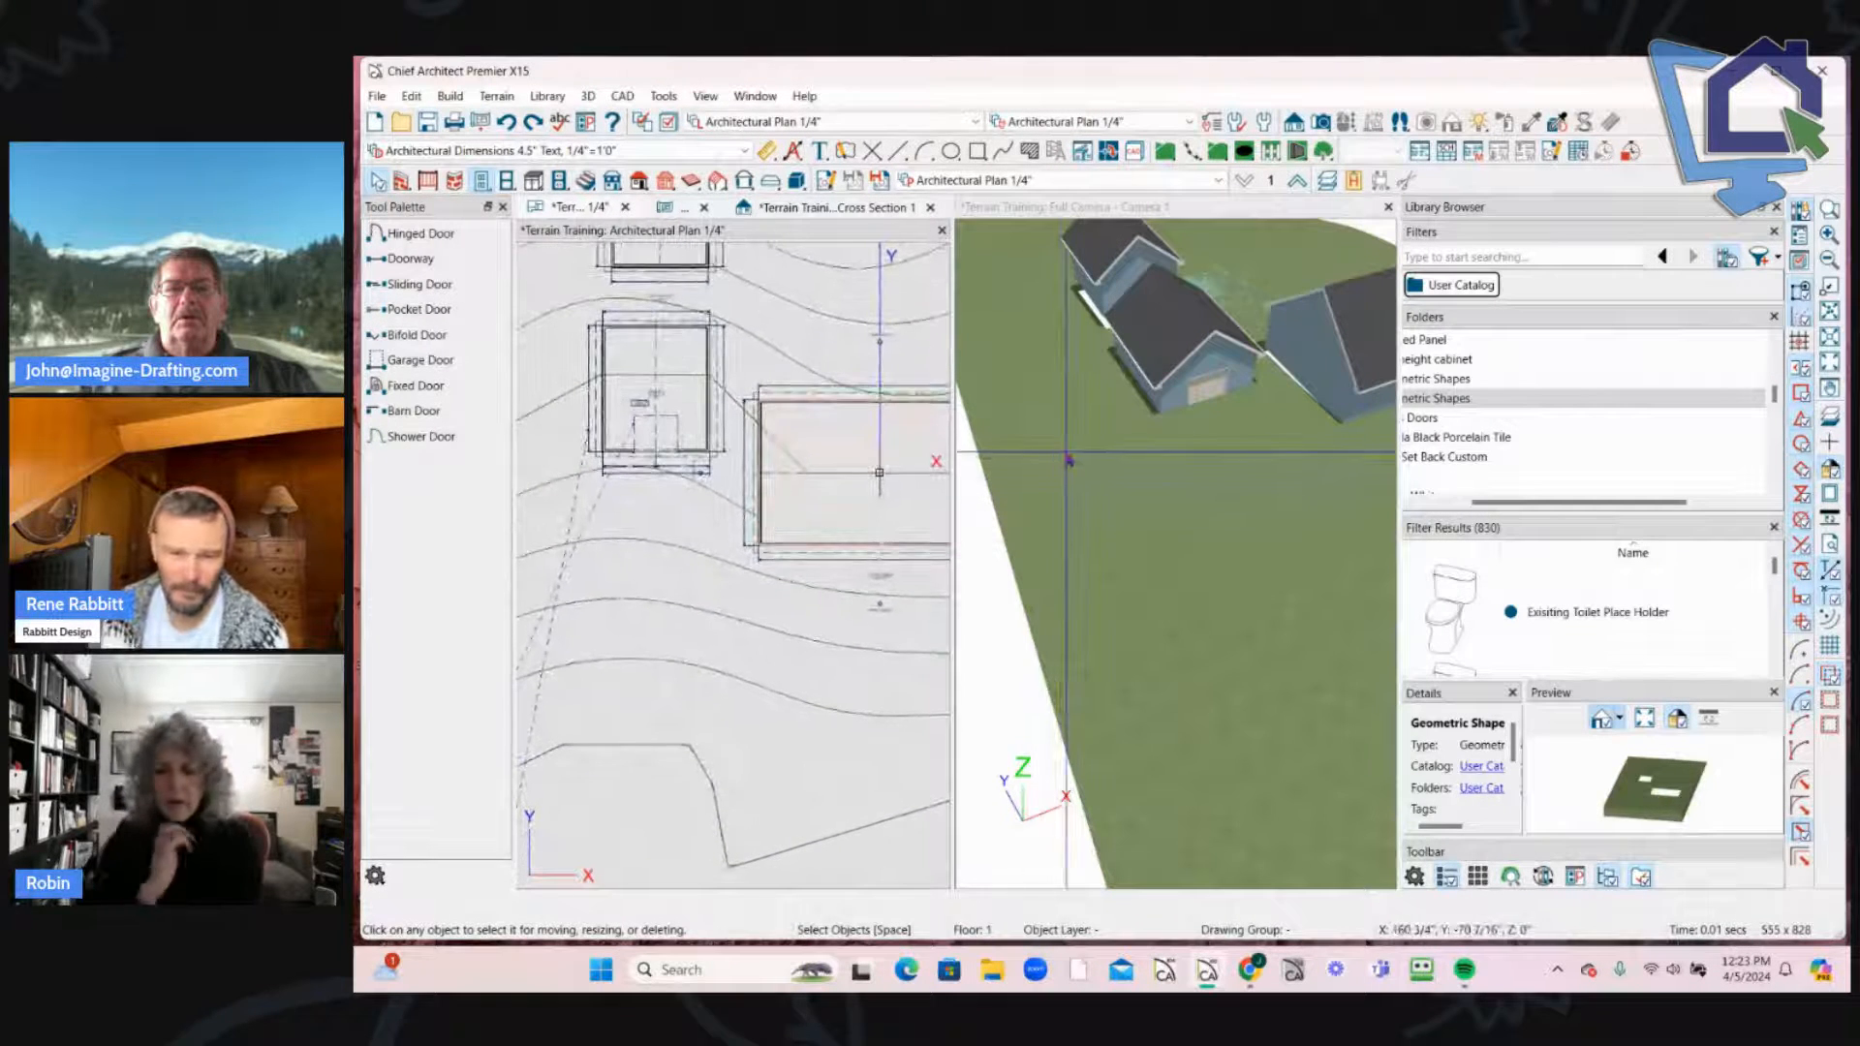
Step: Examine the buildings and the terrain surface from a lower side angle in the 3D camera view
click(1201, 417)
drag(1202, 416, 1190, 466)
click(928, 414)
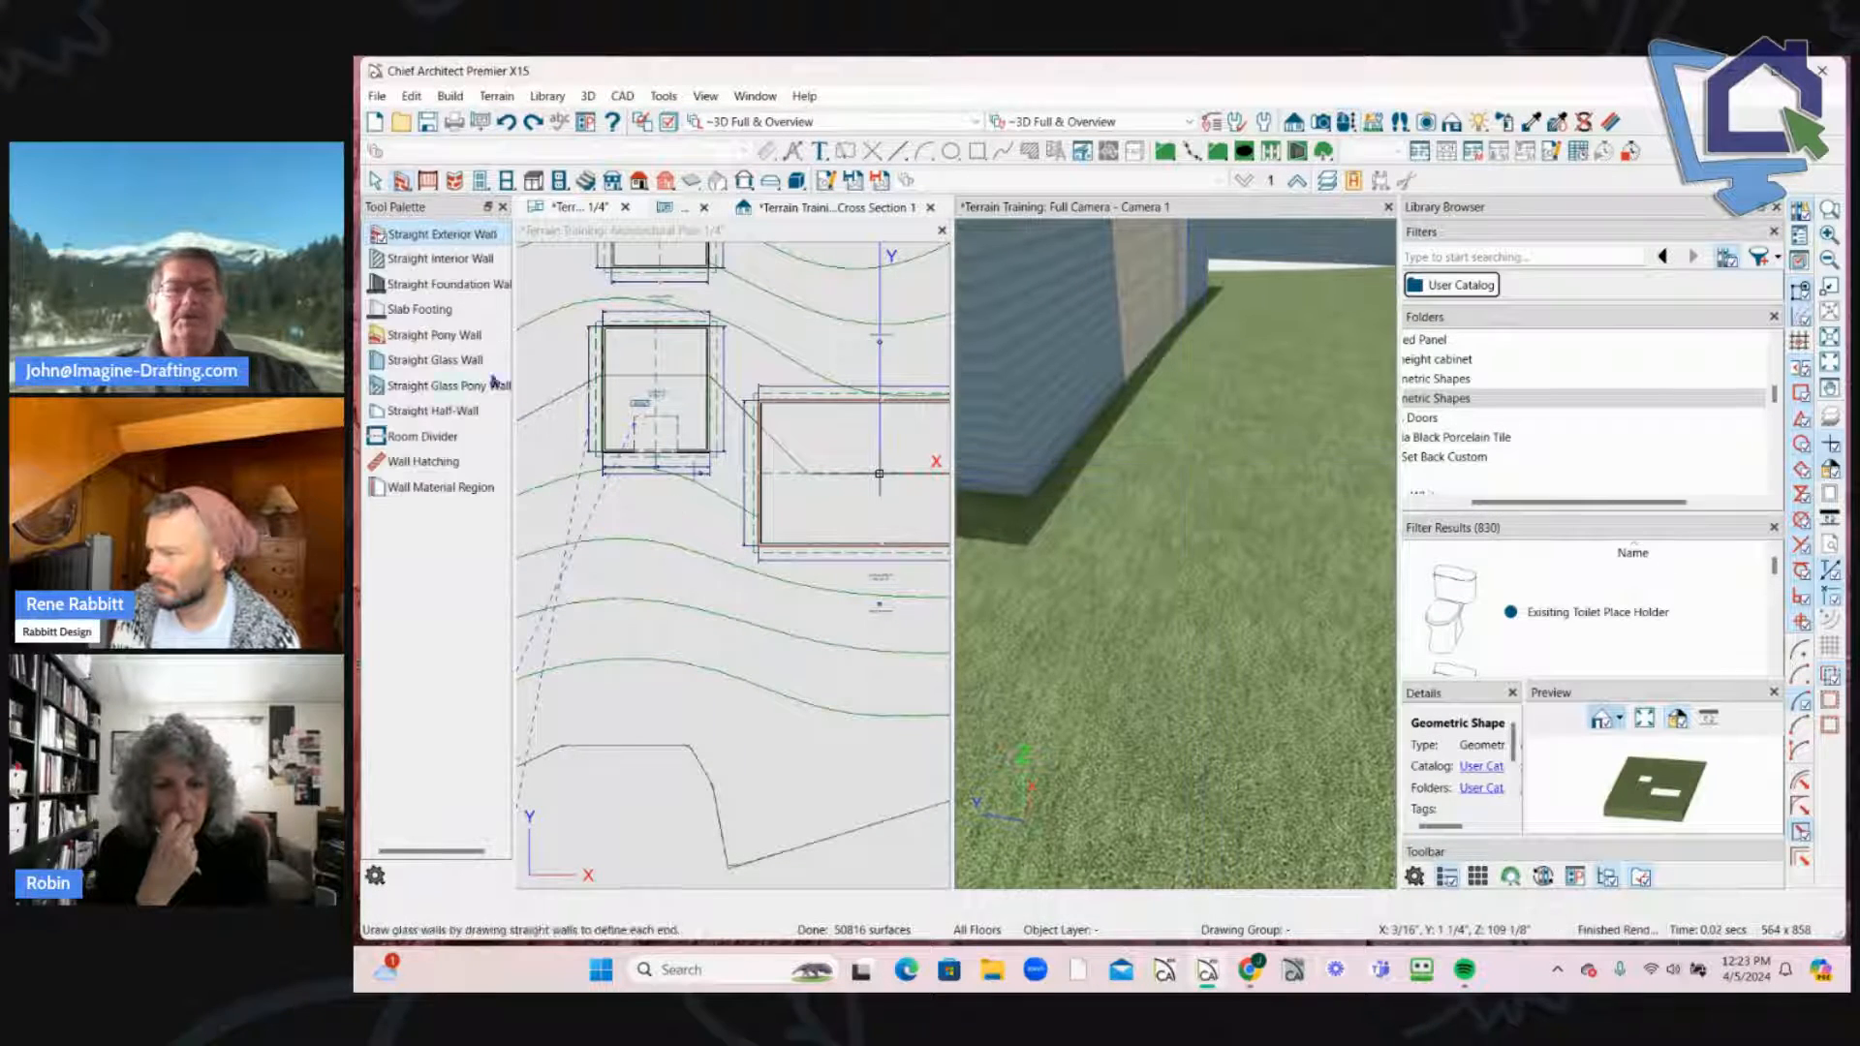
scroll(621, 433, up, 2)
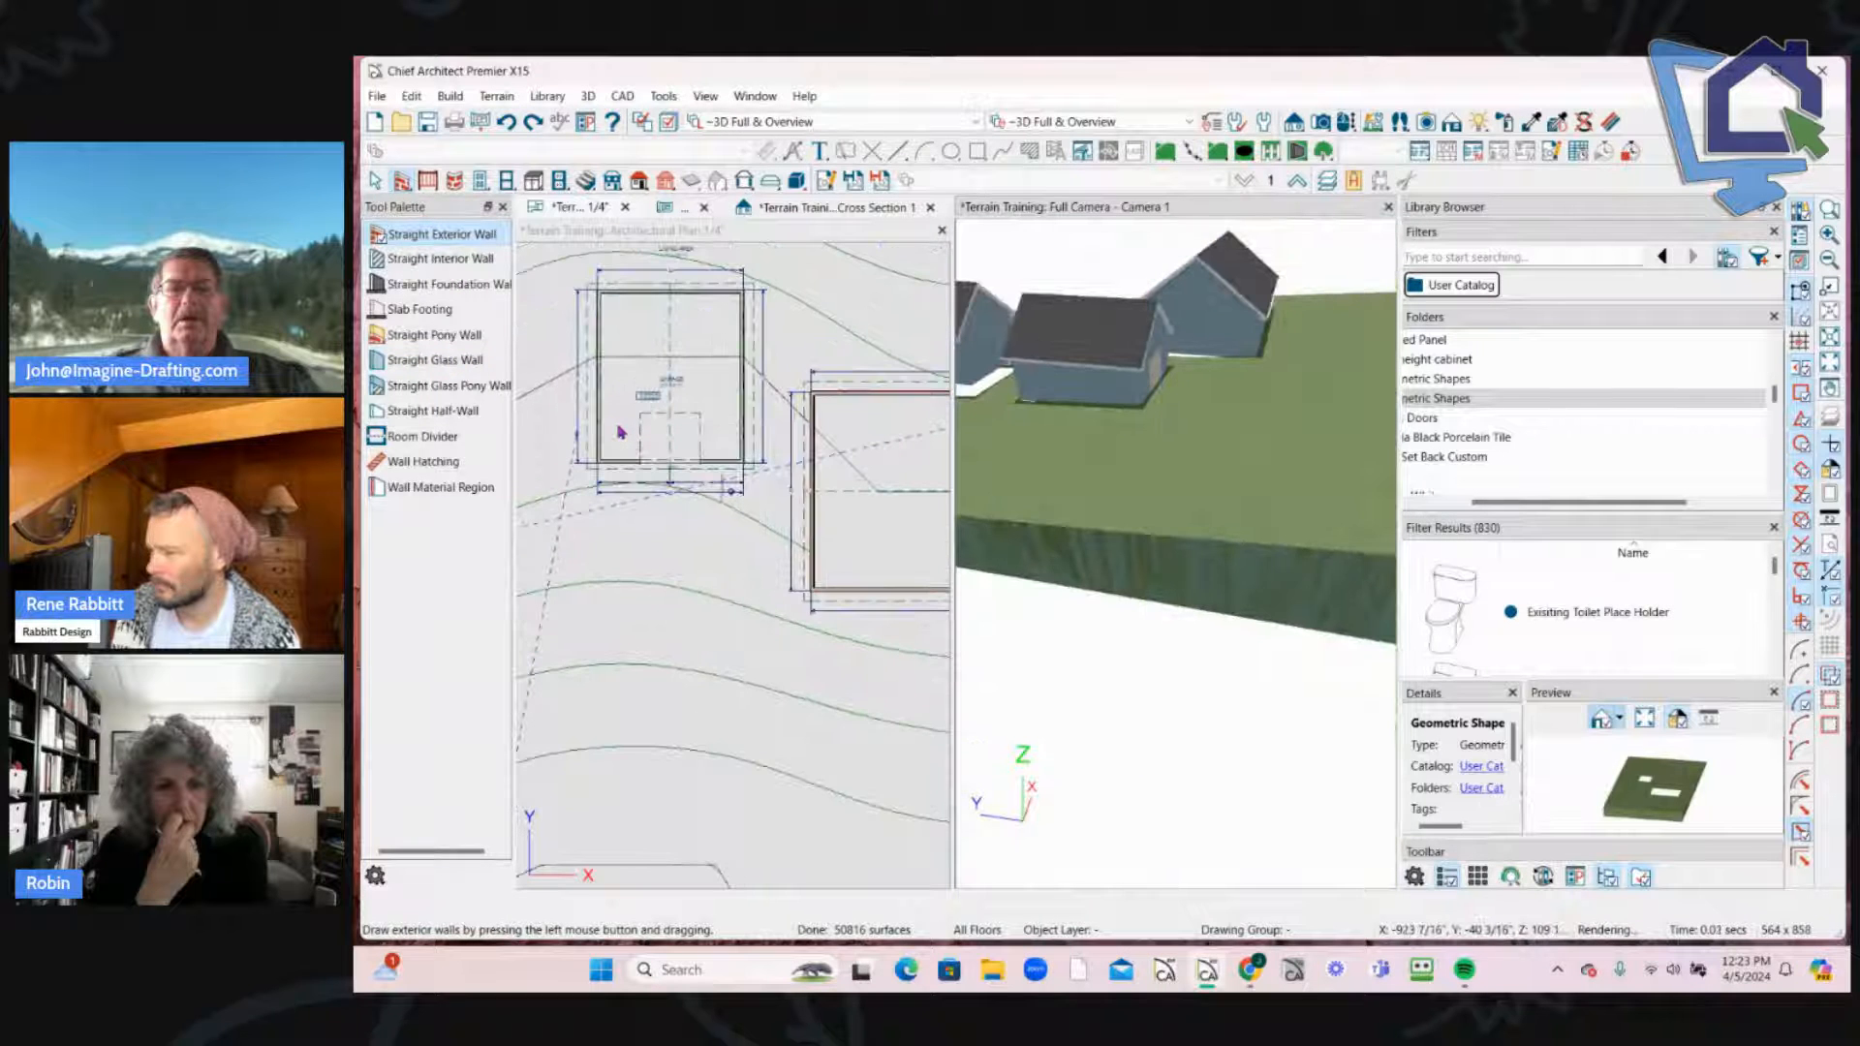
scroll(785, 478, up, 3)
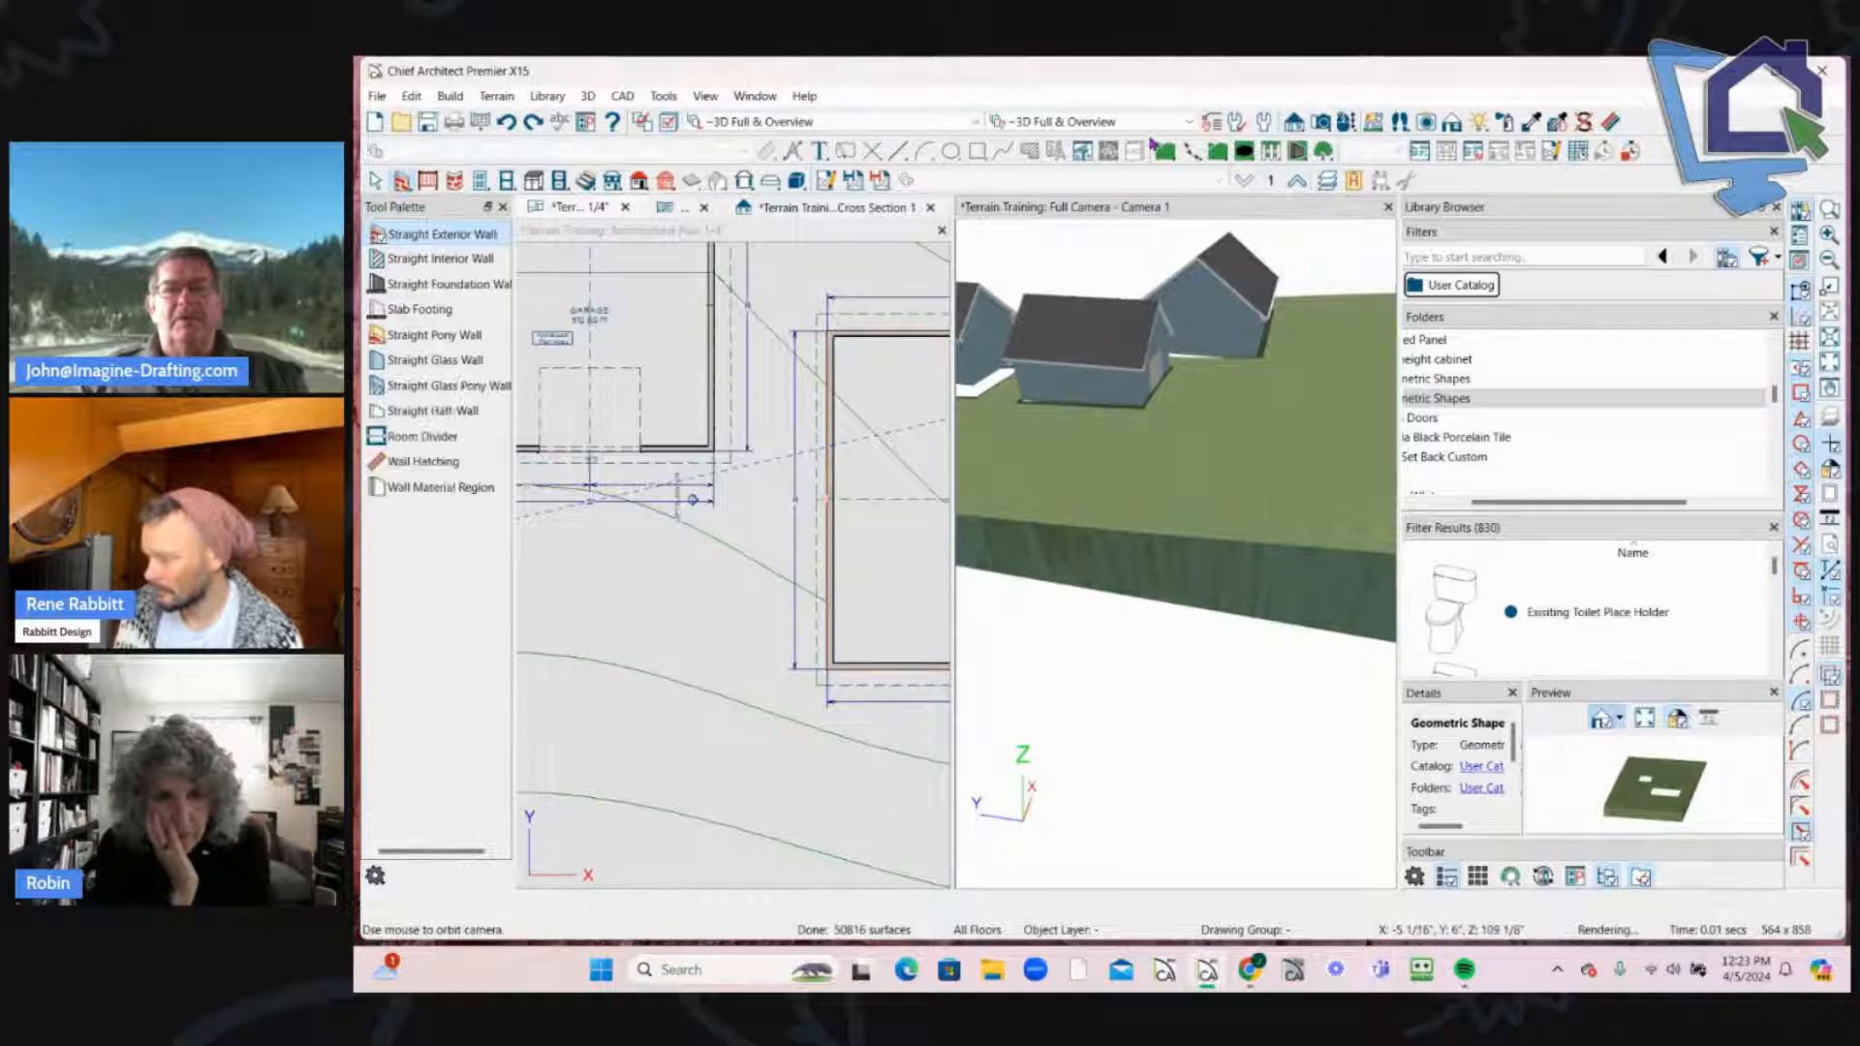
scroll(686, 553, down, 2)
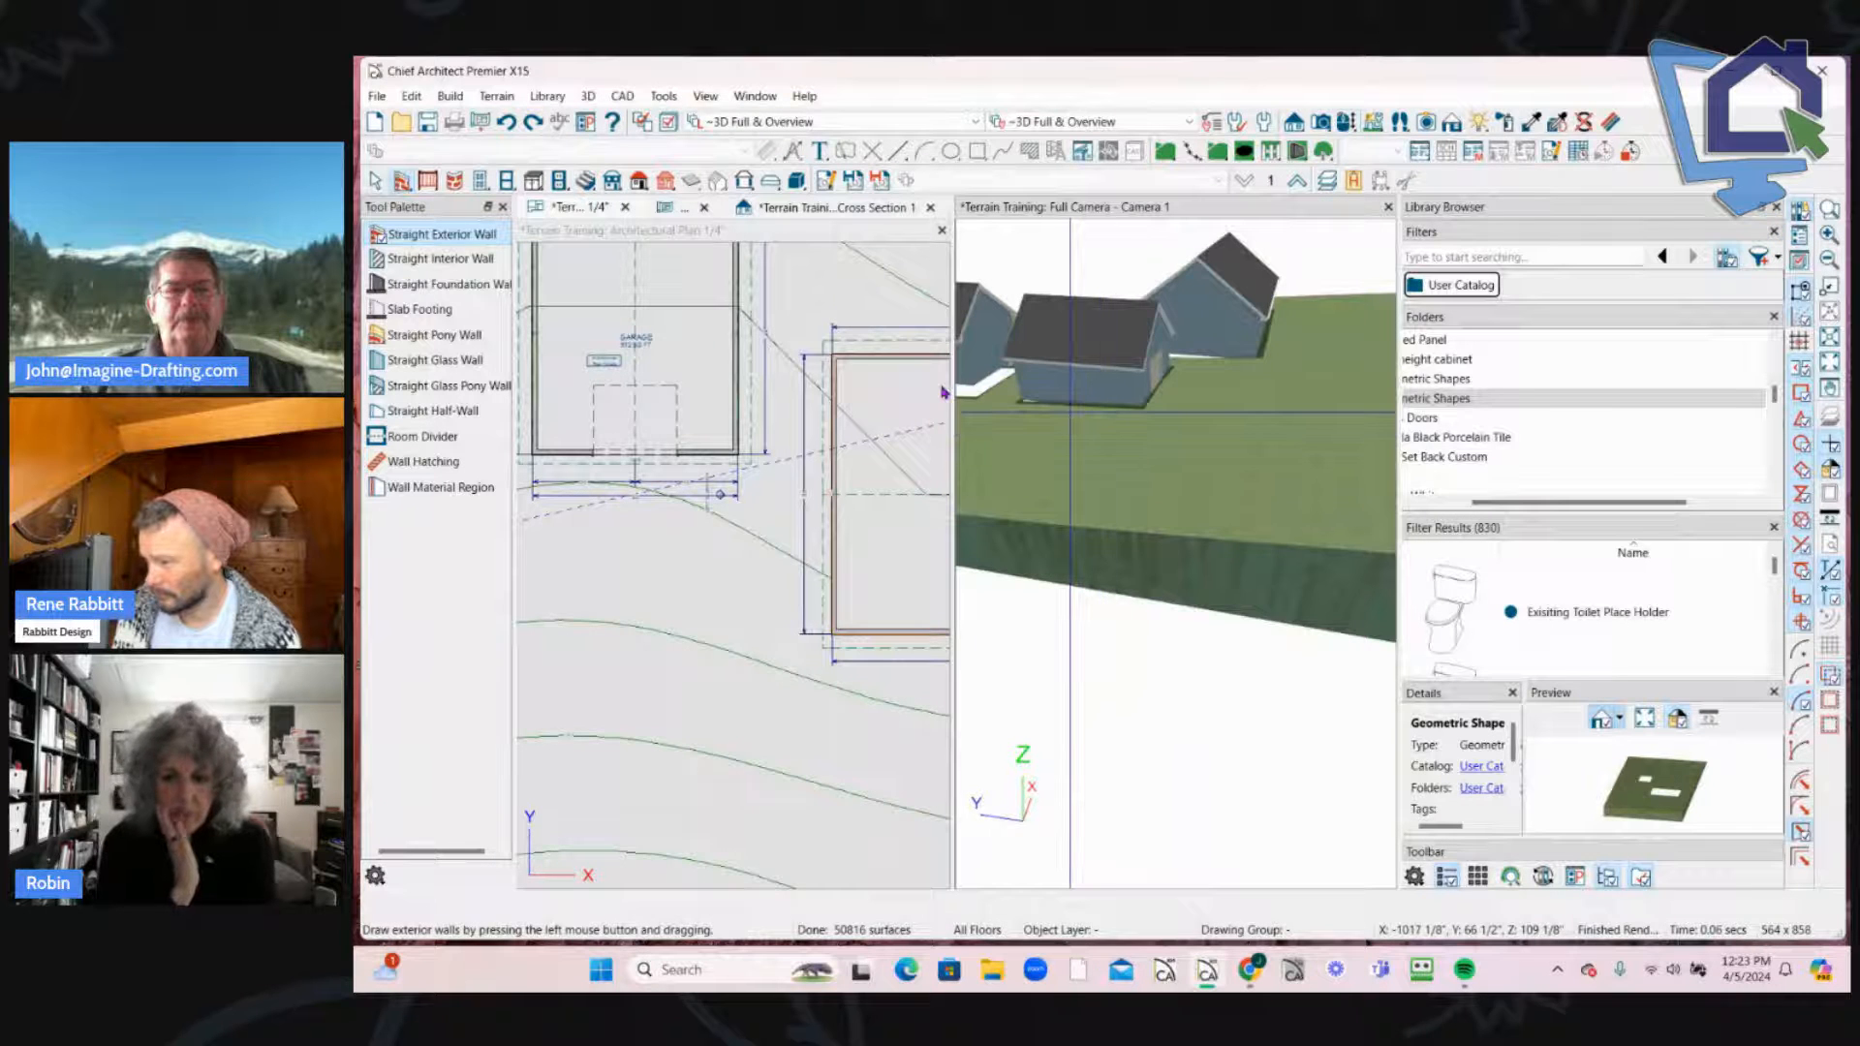
Step: Draw a rectangular polyline across the garage's full front wall, extending south over the contours, about 44'-6" corner to corner
click(680, 555)
scroll(680, 554, down, 2)
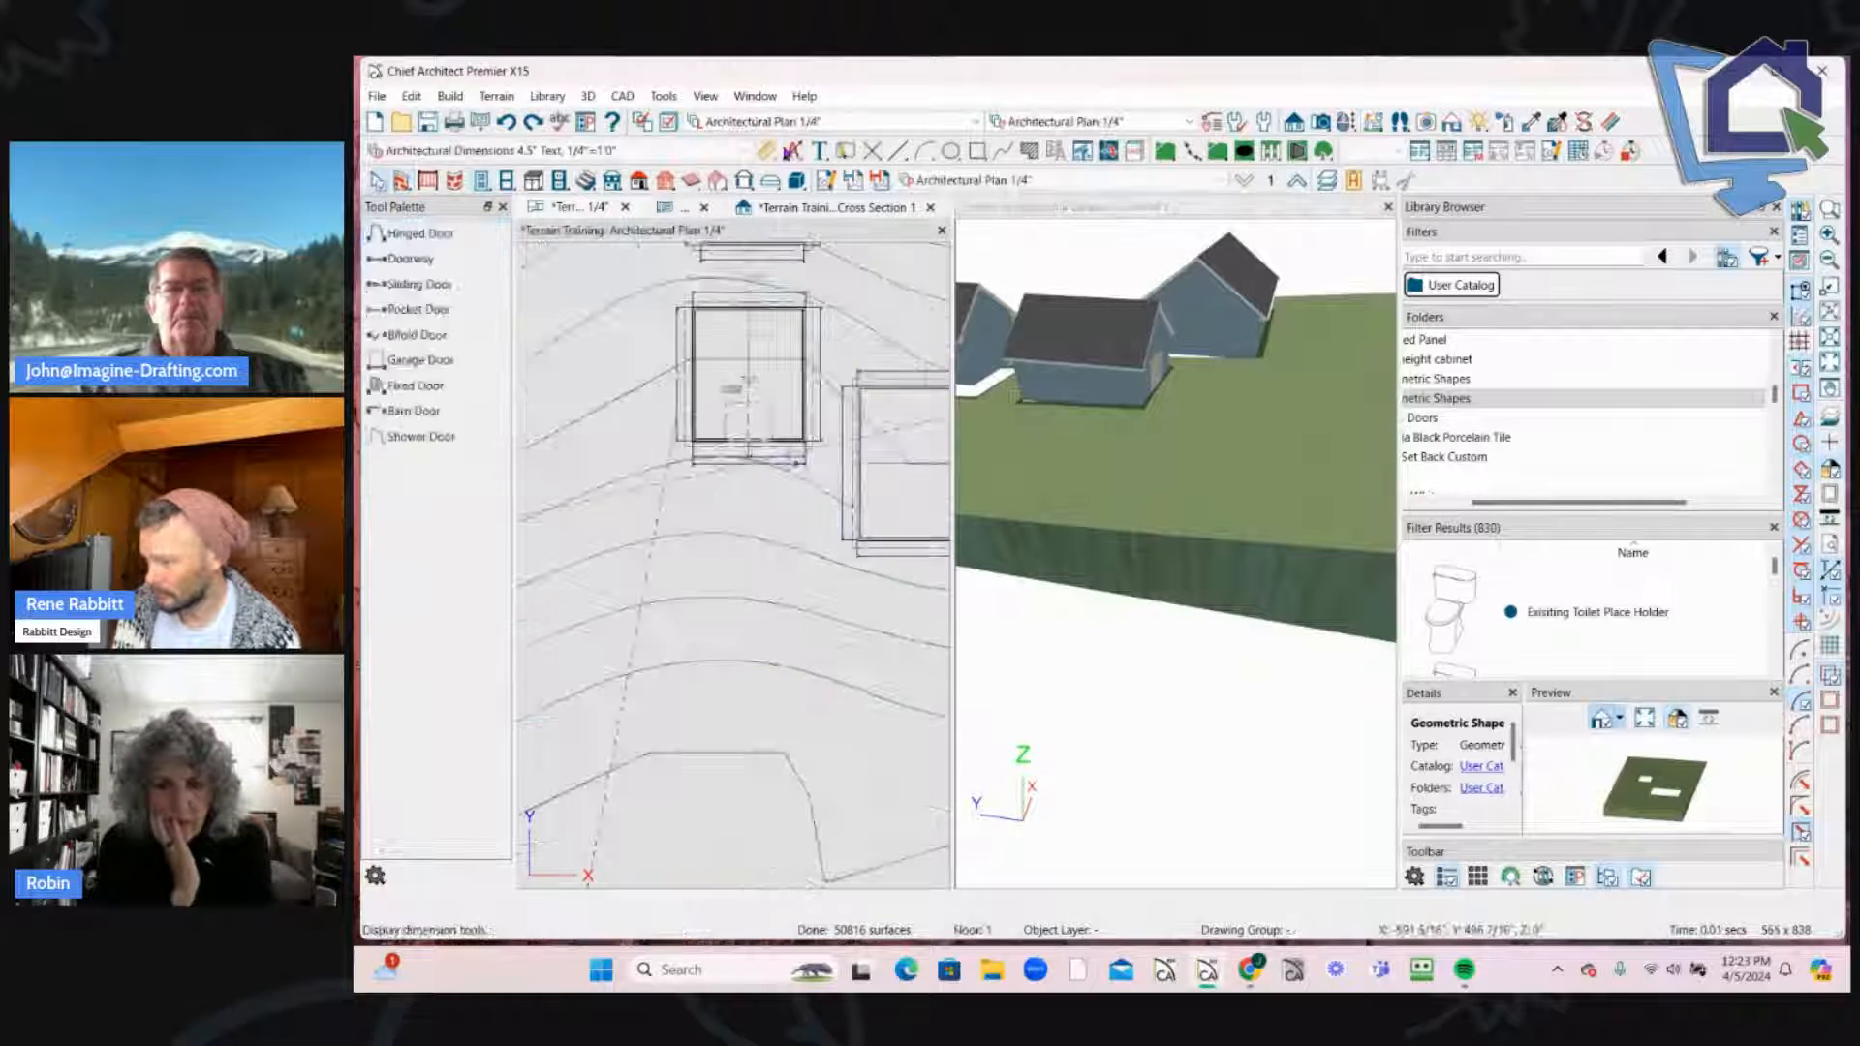
click(977, 151)
scroll(691, 505, up, 2)
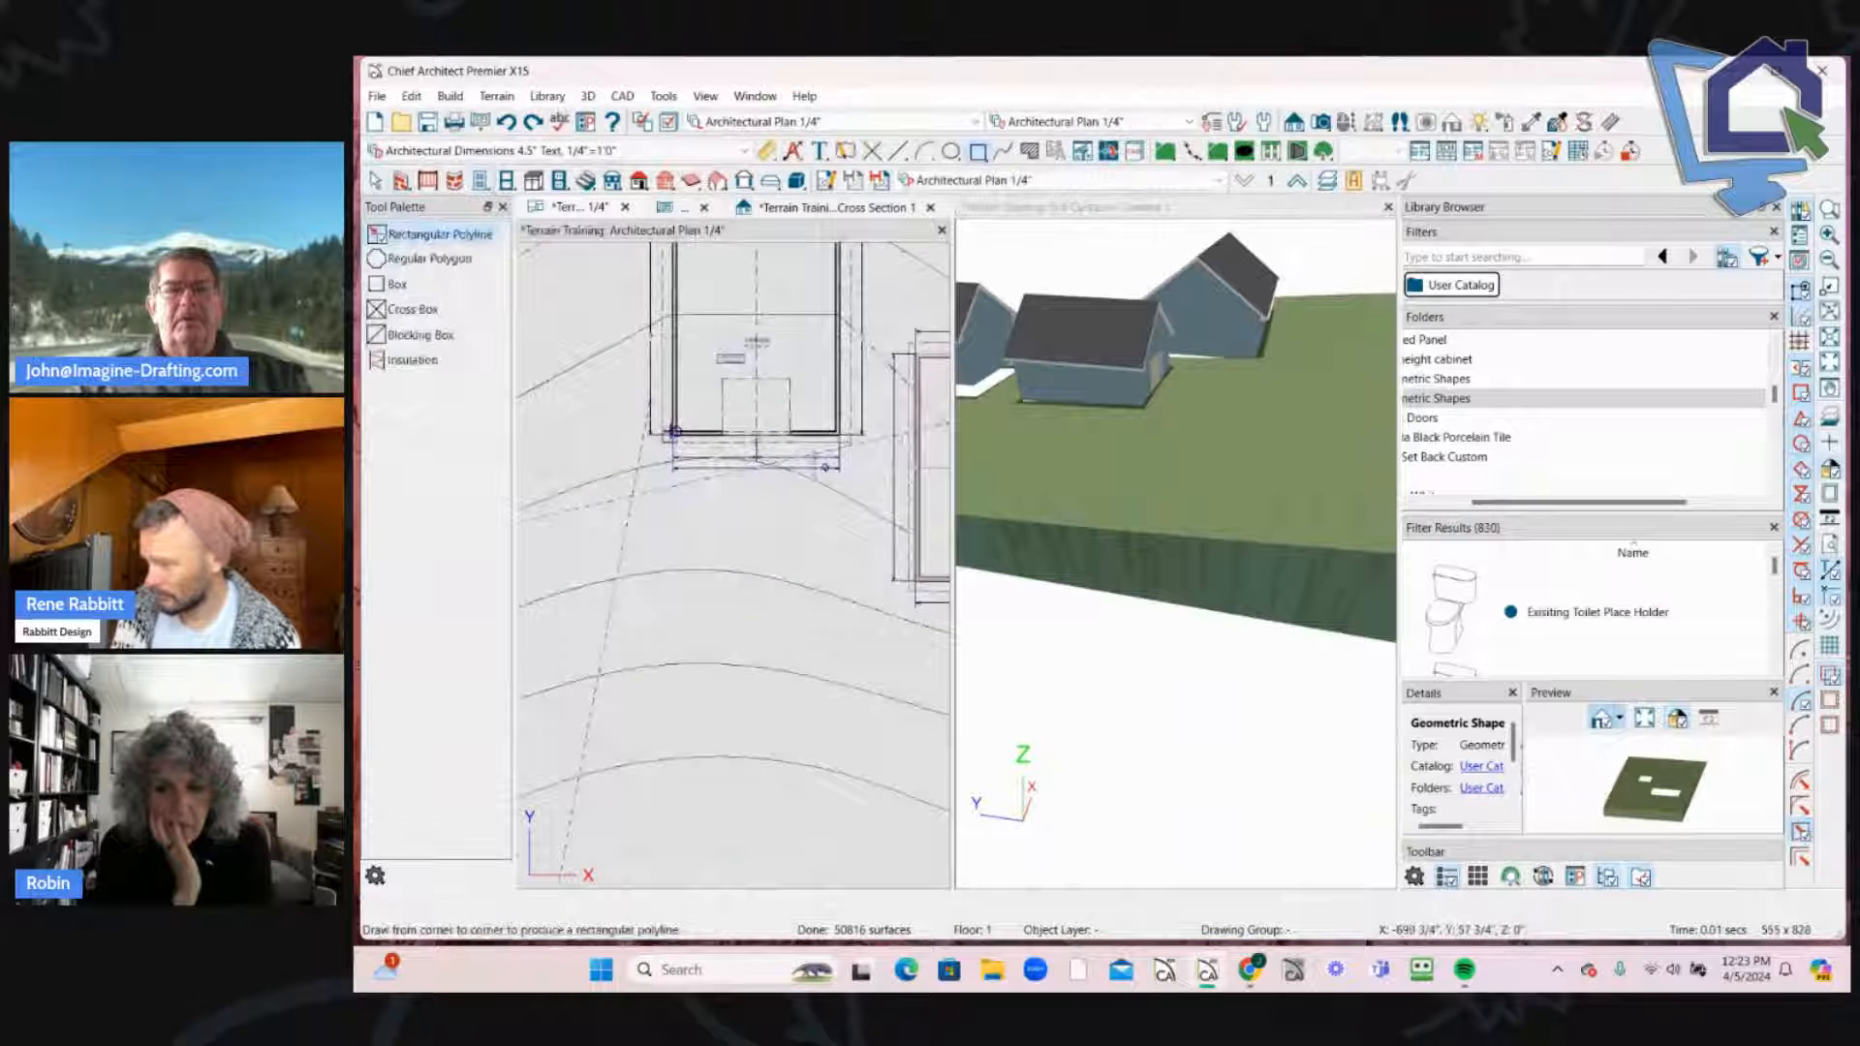
drag(673, 431, 841, 722)
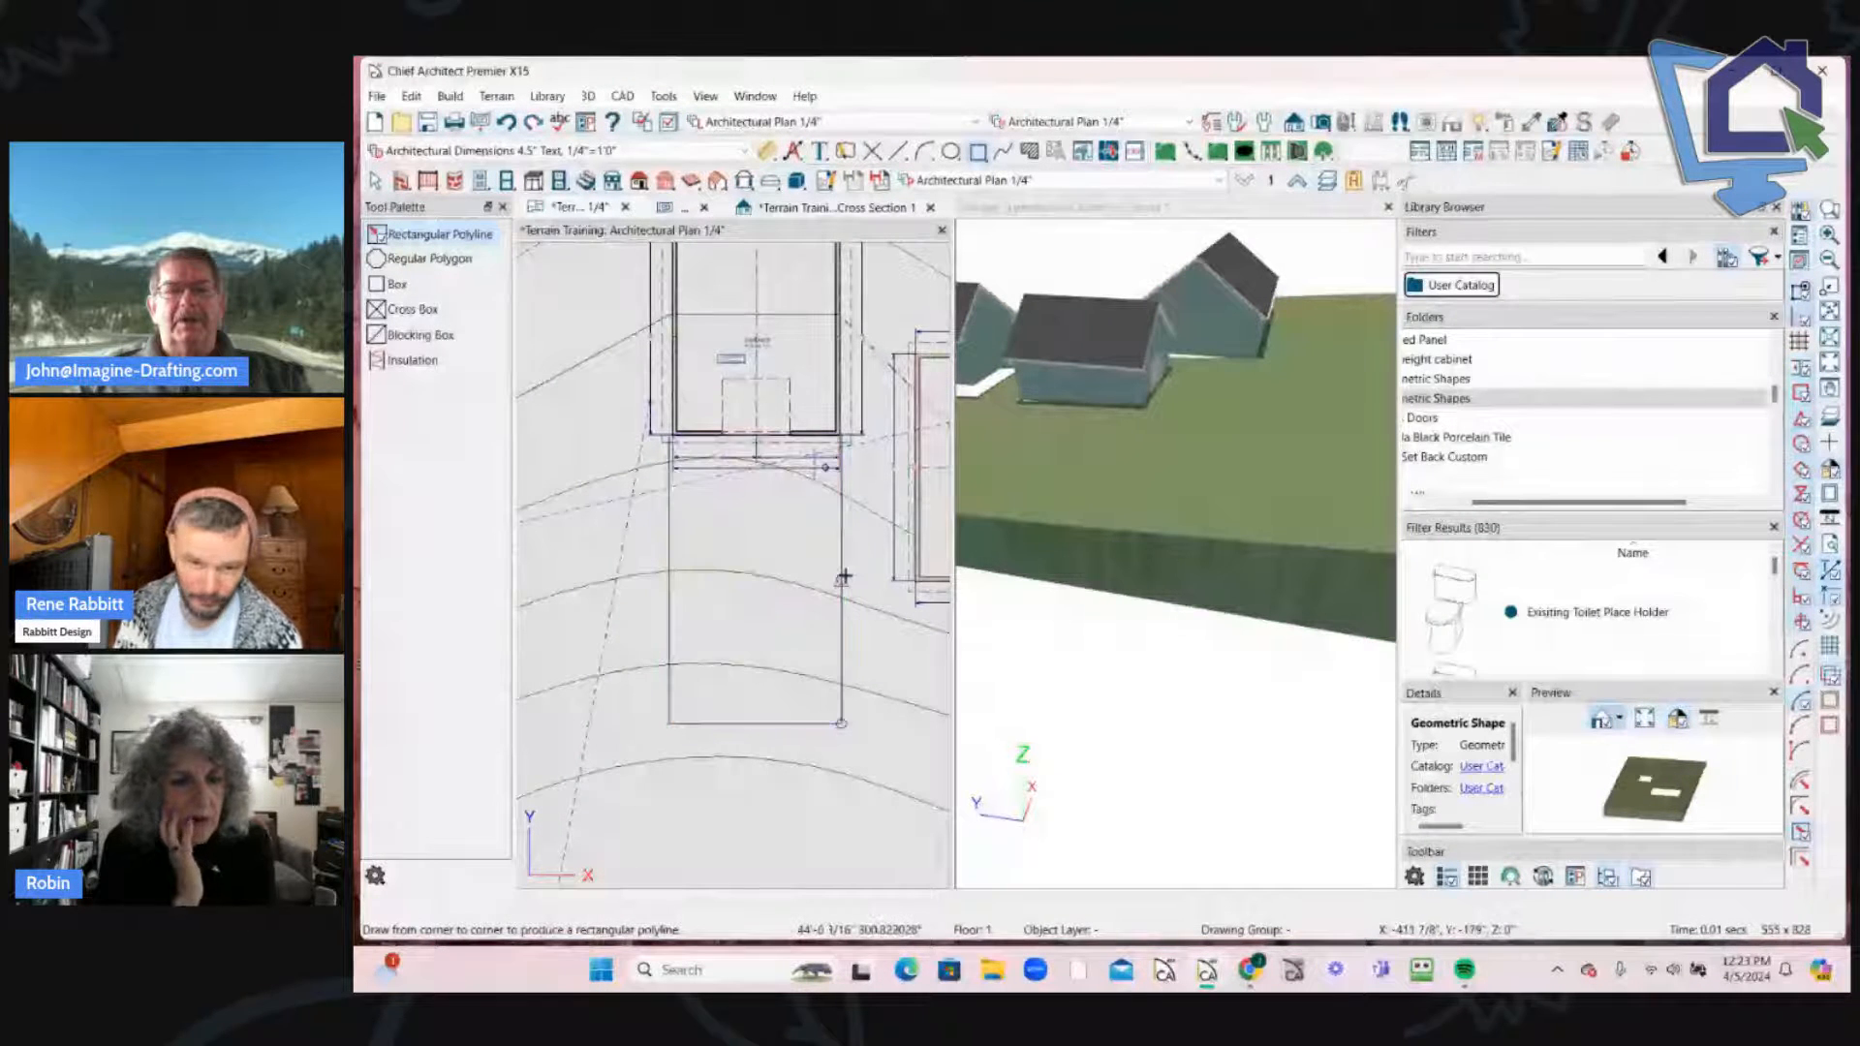
click(840, 568)
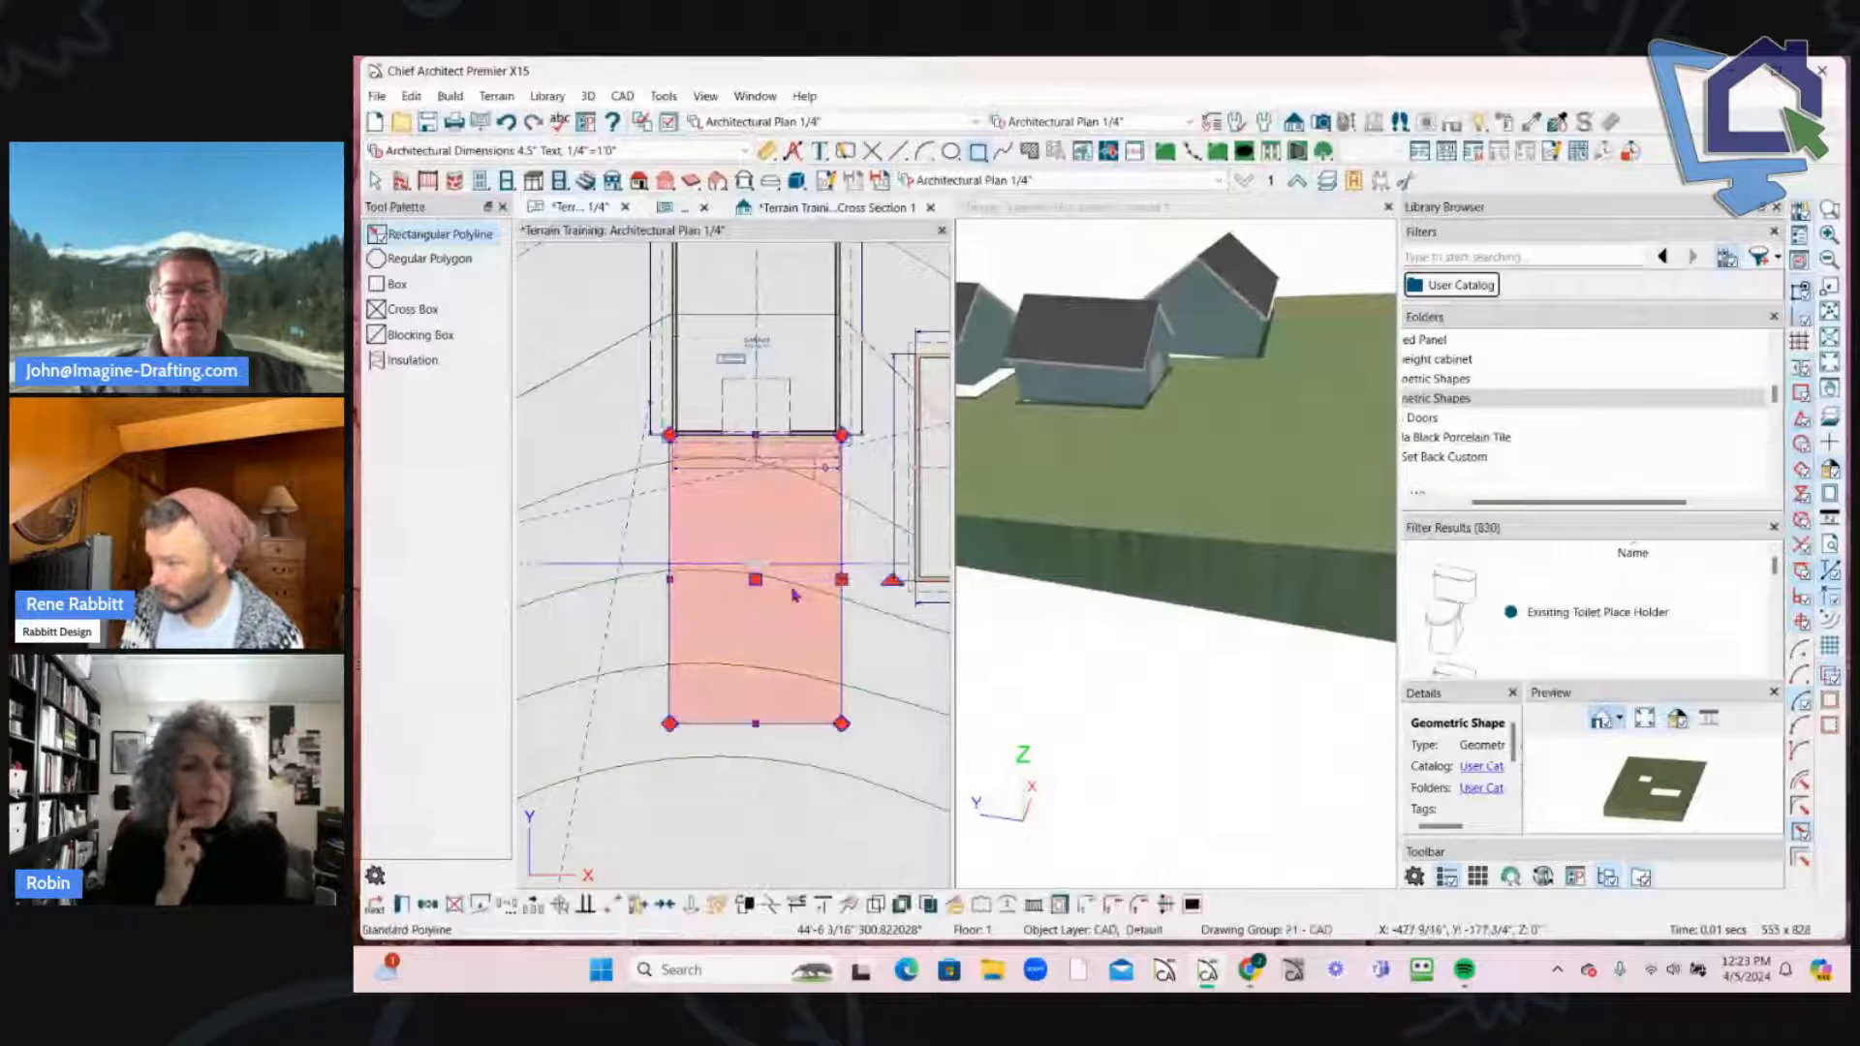
scroll(787, 620, down, 1)
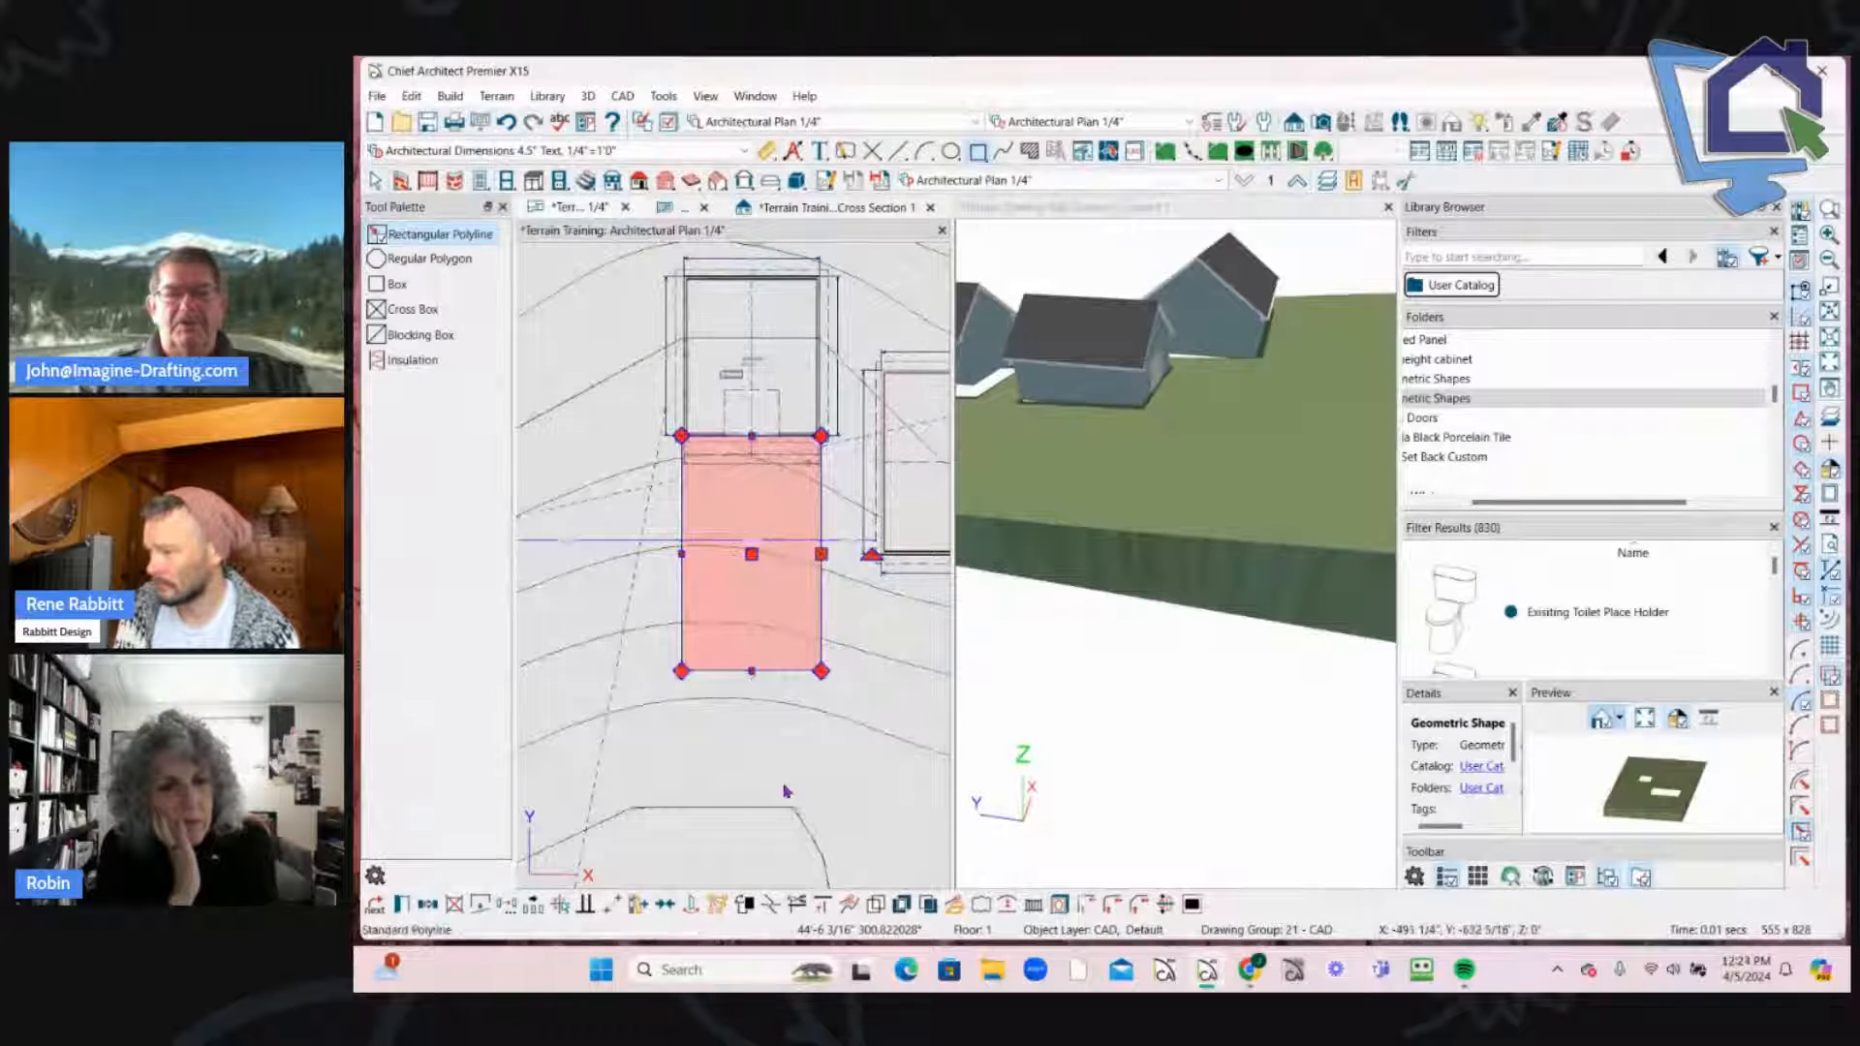
Step: Extend the rectangular polyline in front of the garage south to the terrain perimeter's southern edge
scroll(760, 666, down, 1)
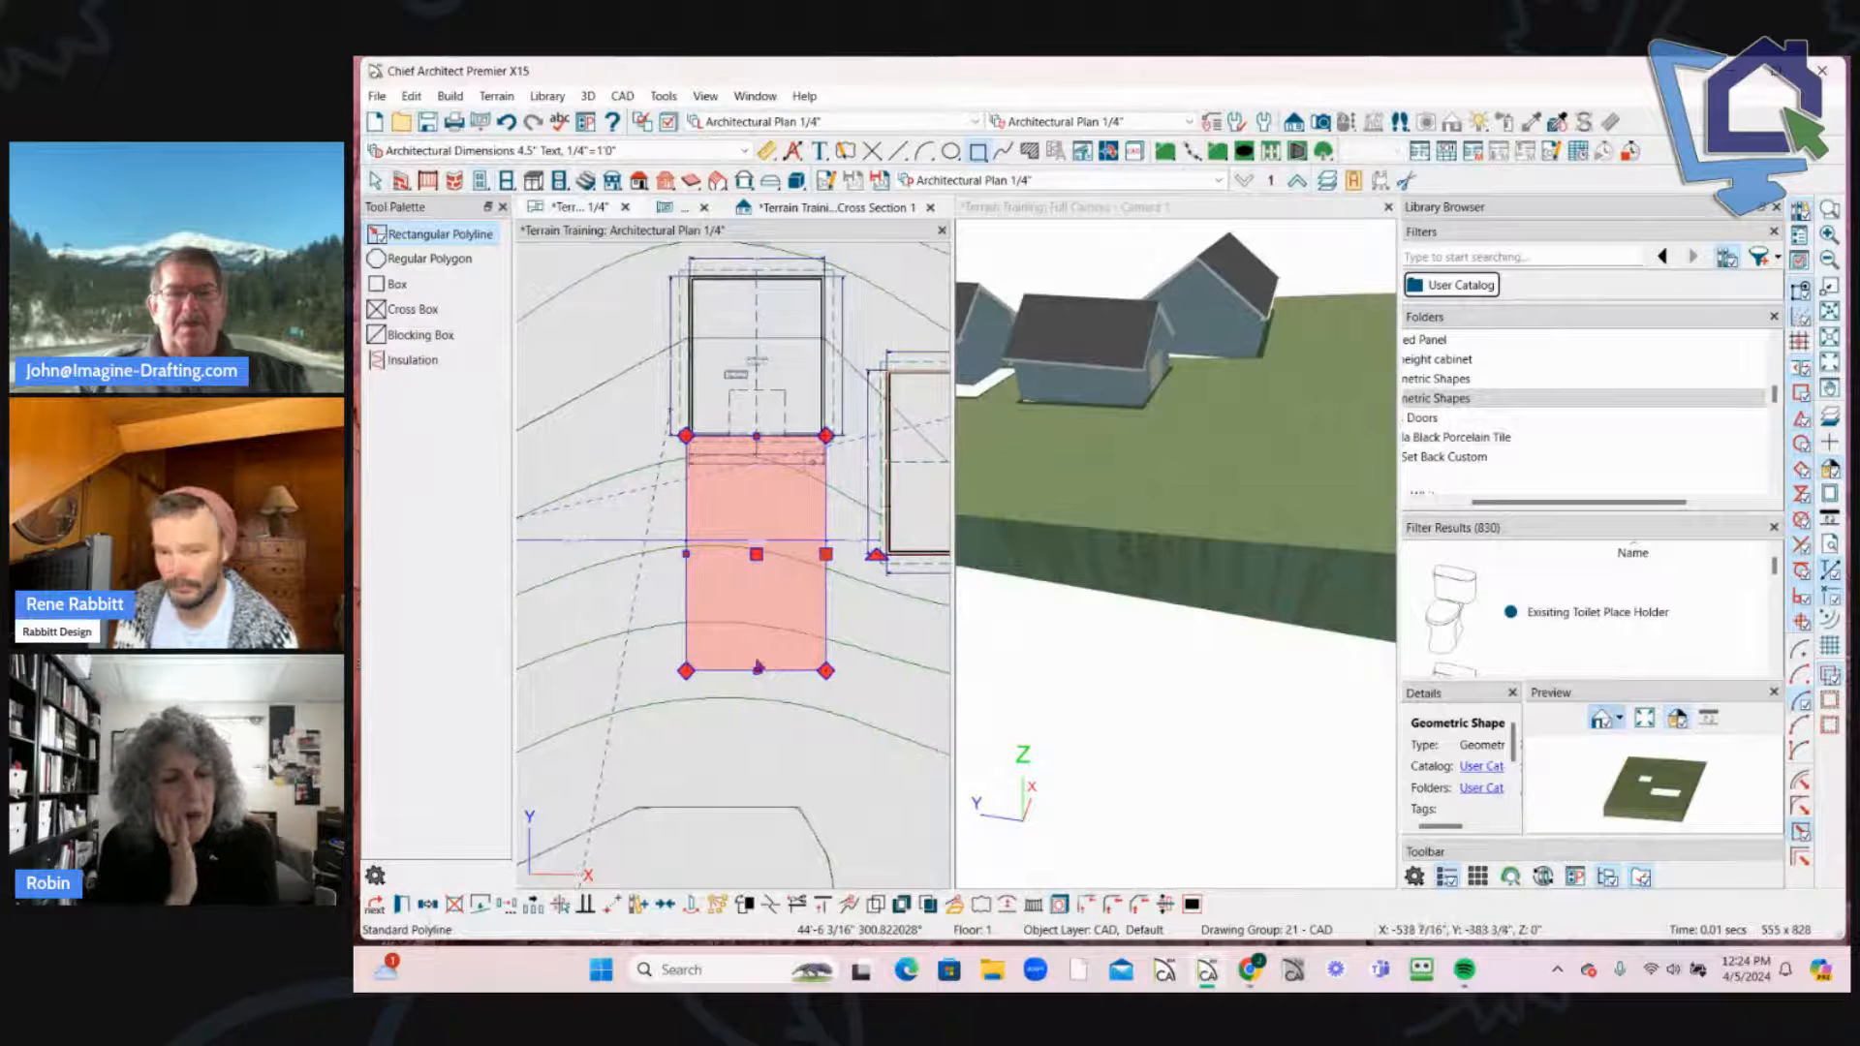
scroll(588, 550, down, 1)
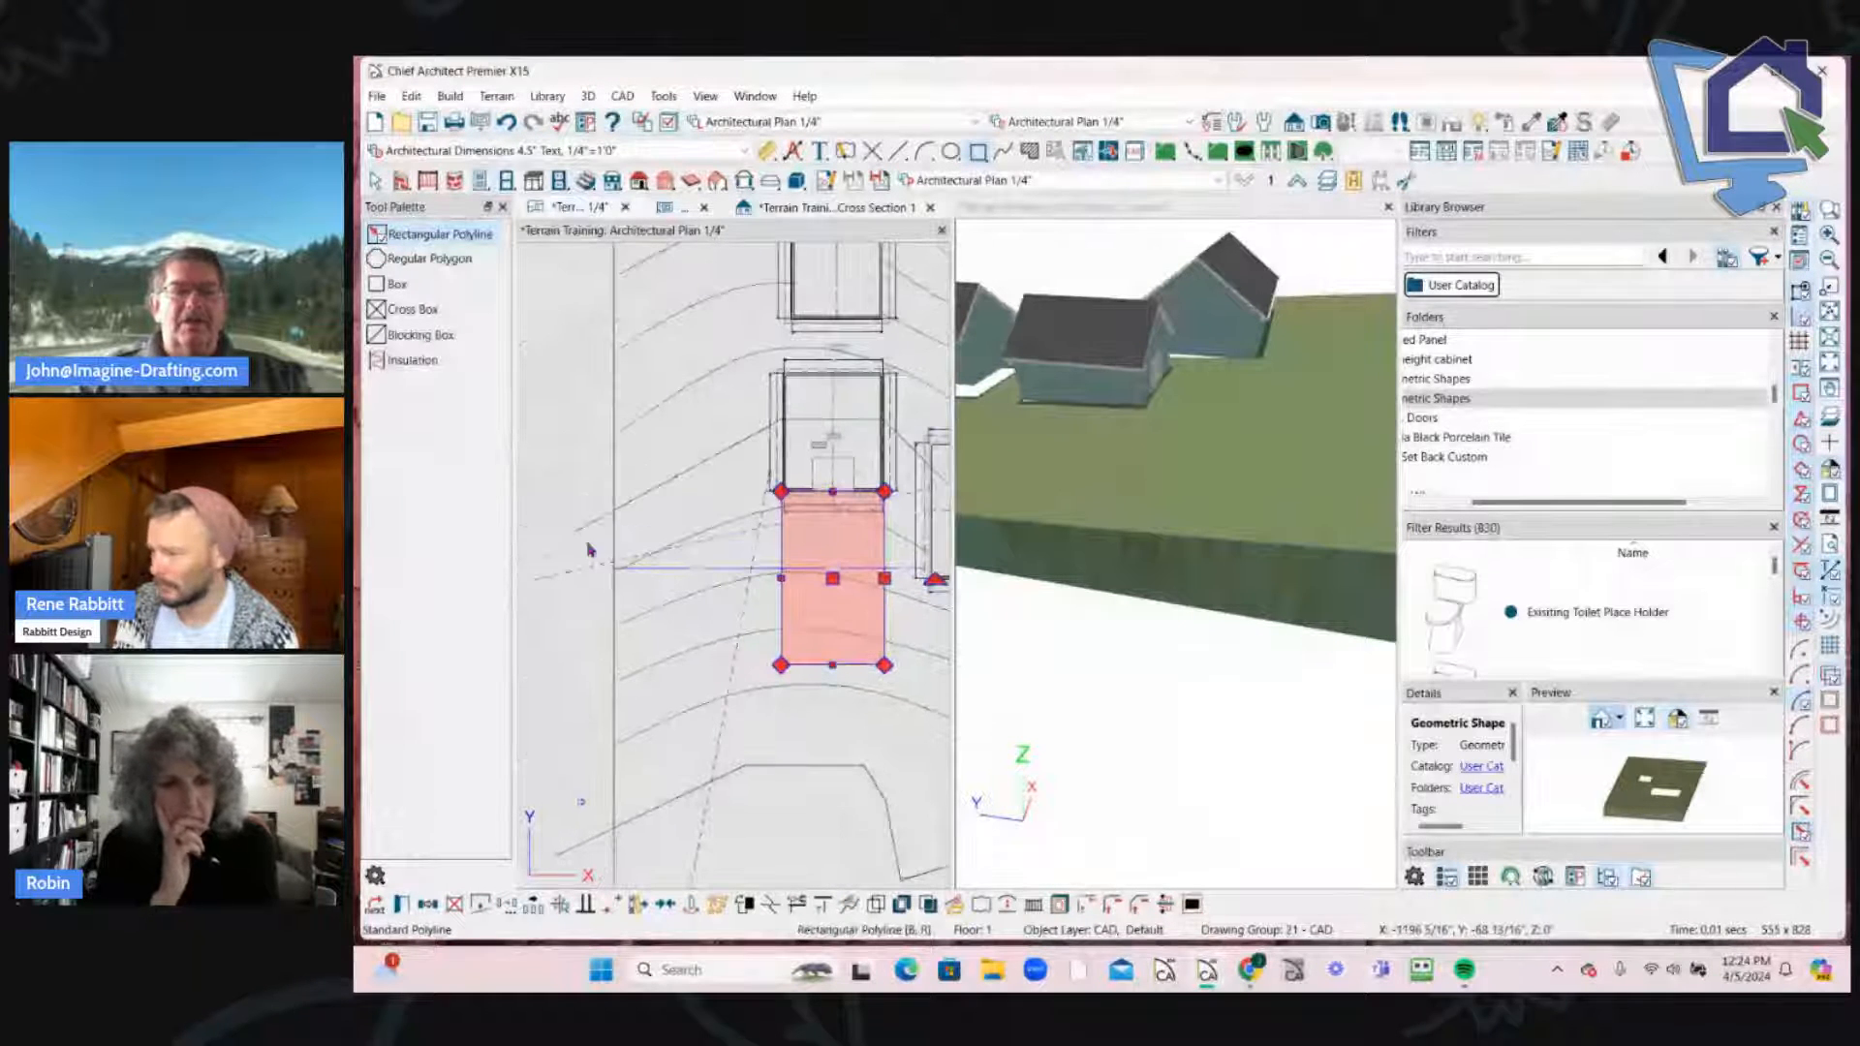
scroll(588, 549, down, 2)
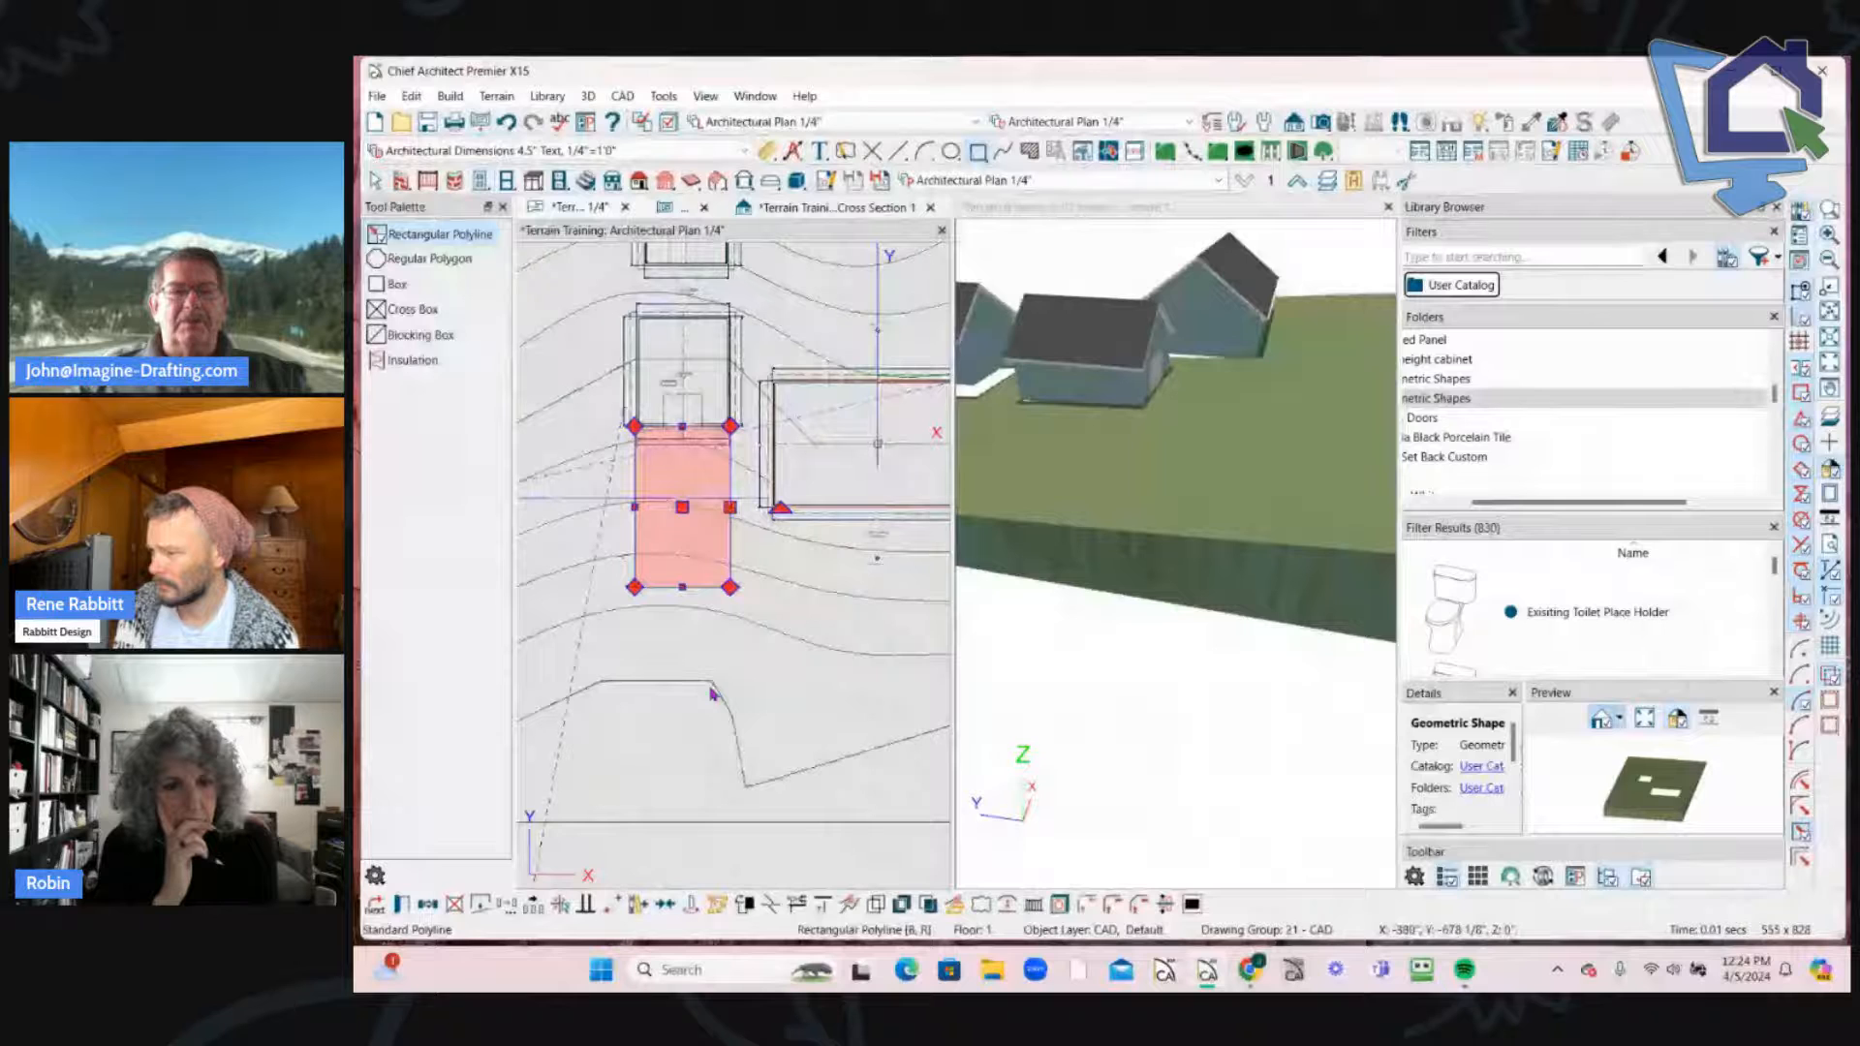
middle_drag(692, 593, 712, 593)
drag(704, 588, 708, 822)
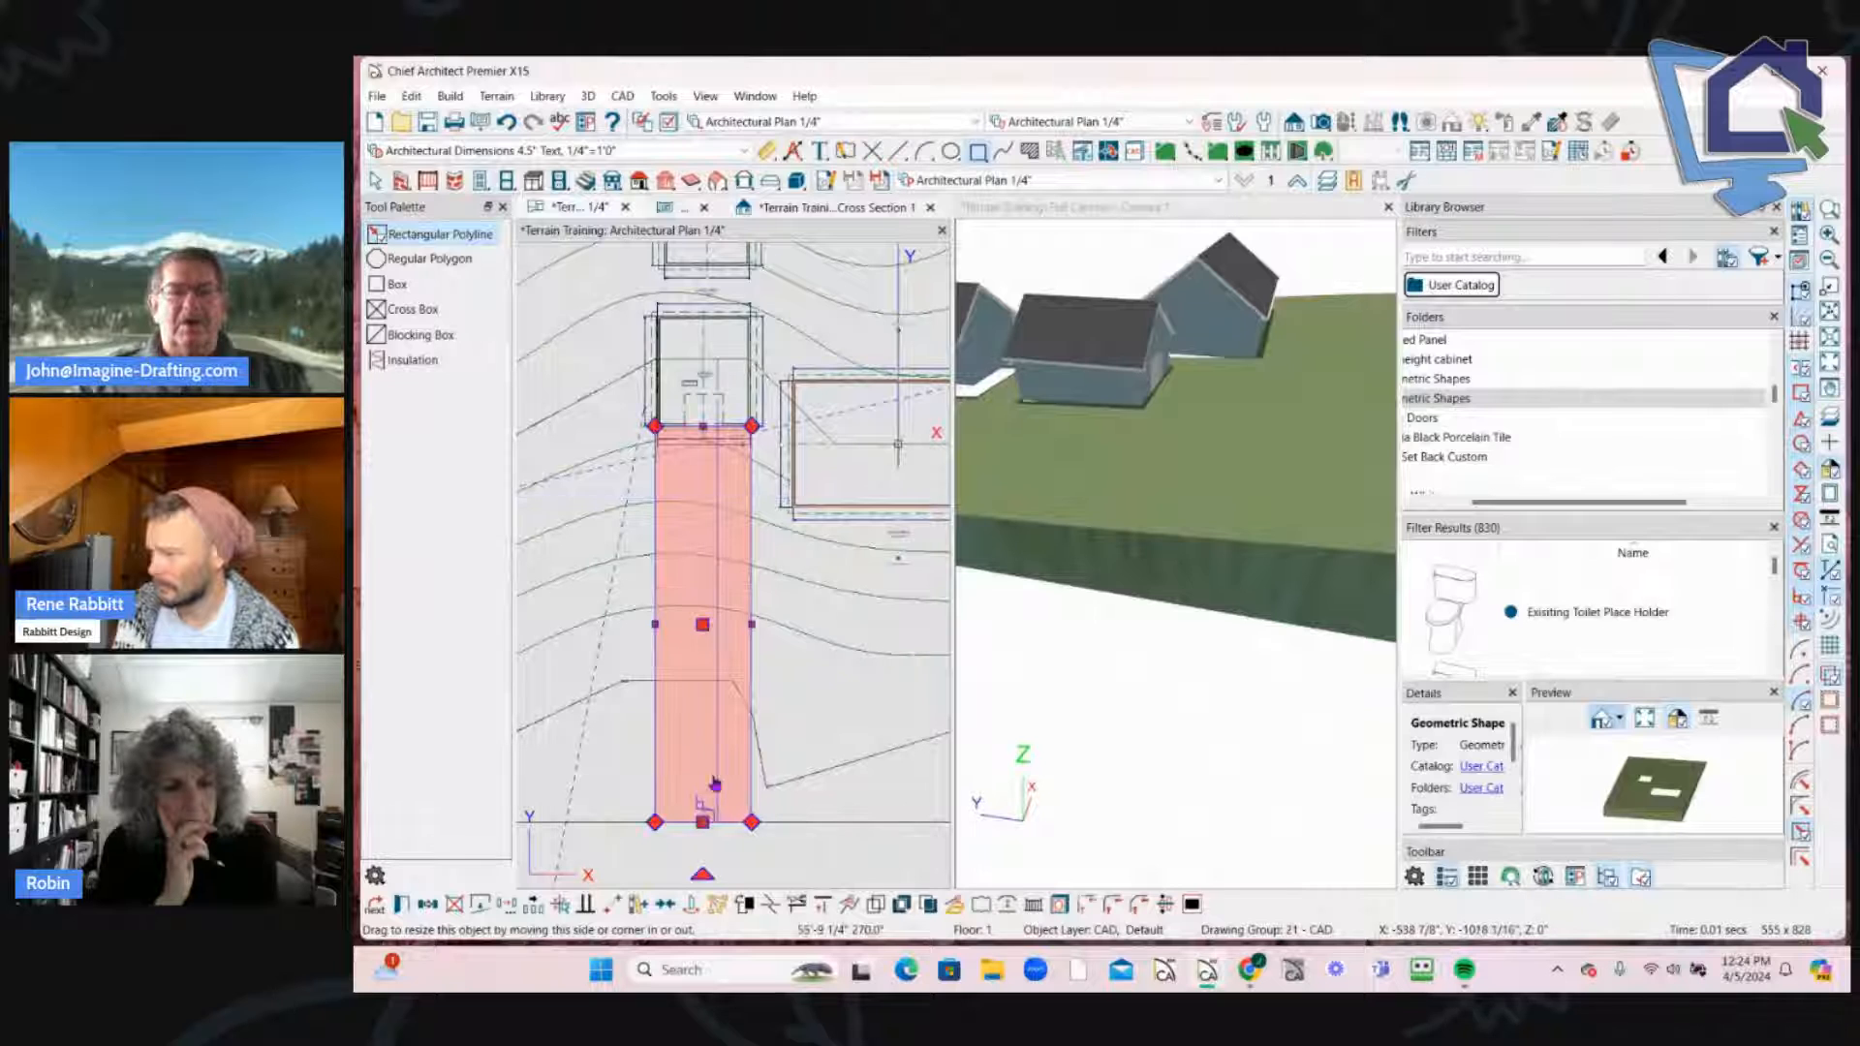
scroll(701, 719, down, 2)
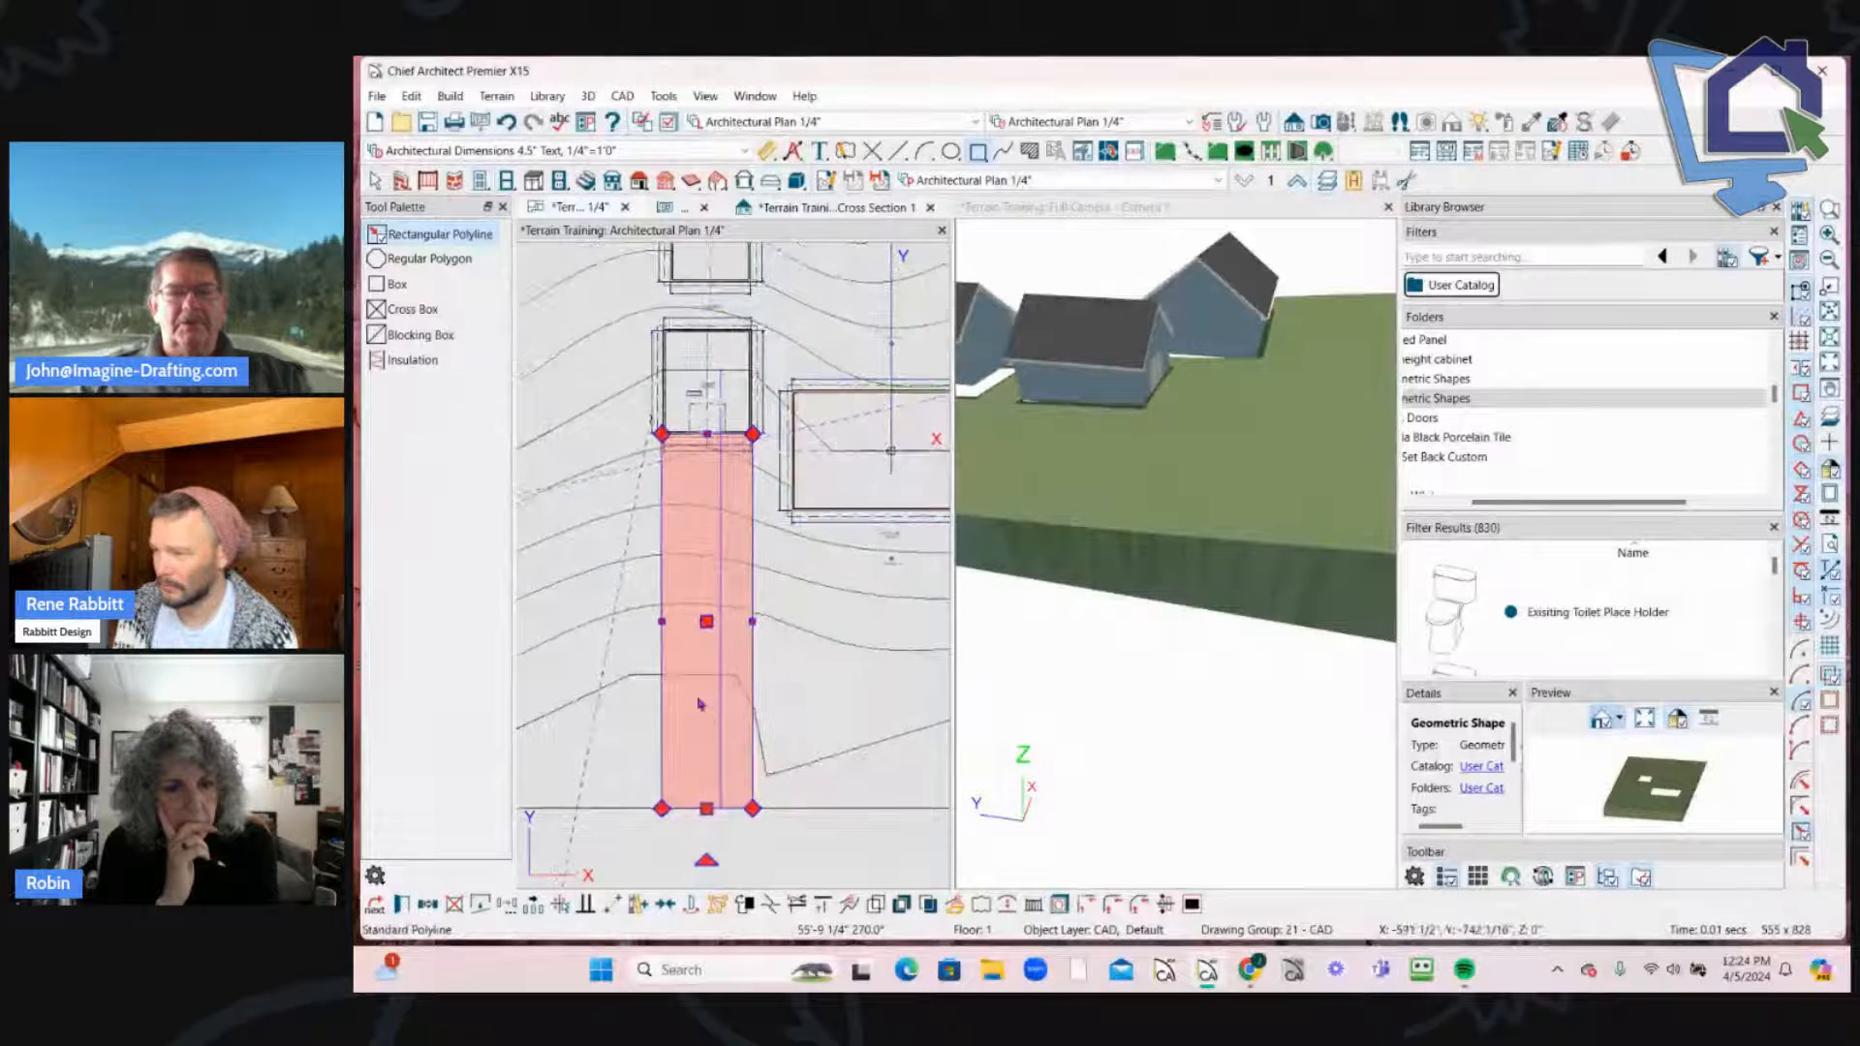
Step: Trim the southern elevation line back to both long sides of the rectangular polyline
scroll(736, 654, up, 1)
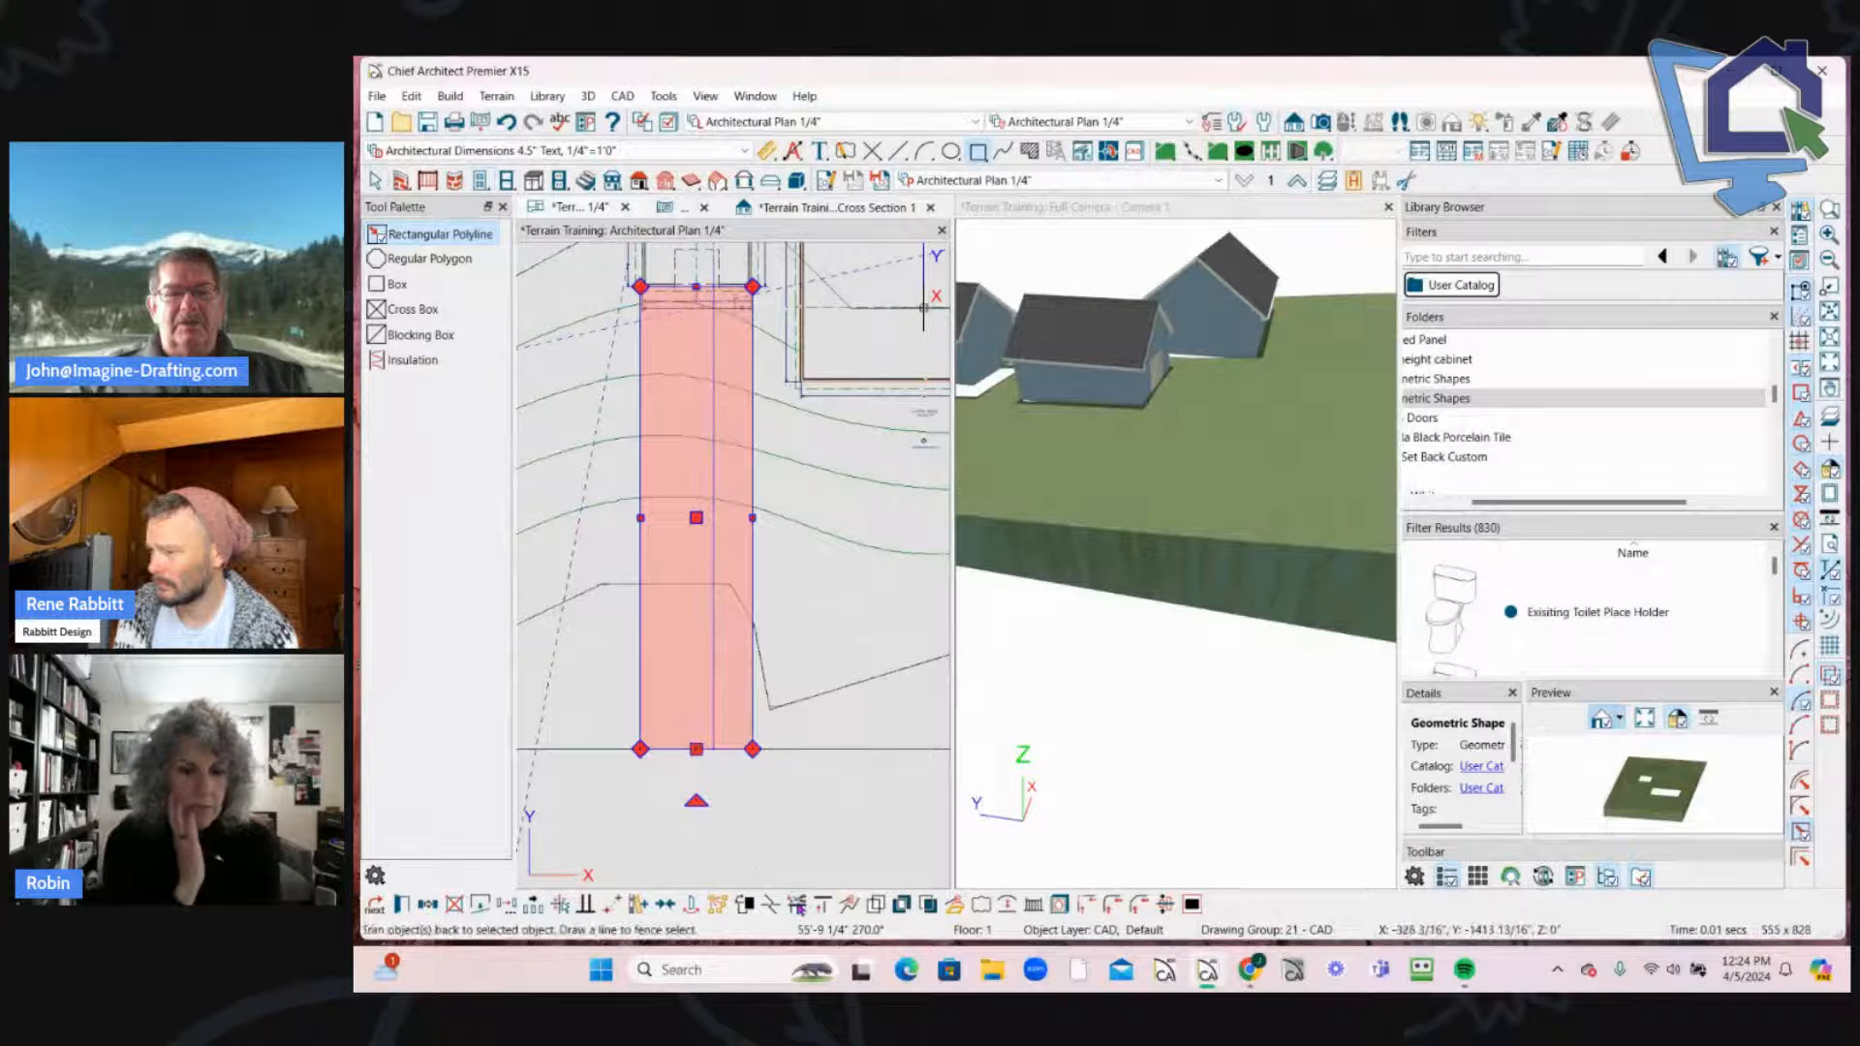
key(Escape)
drag(729, 640, 723, 560)
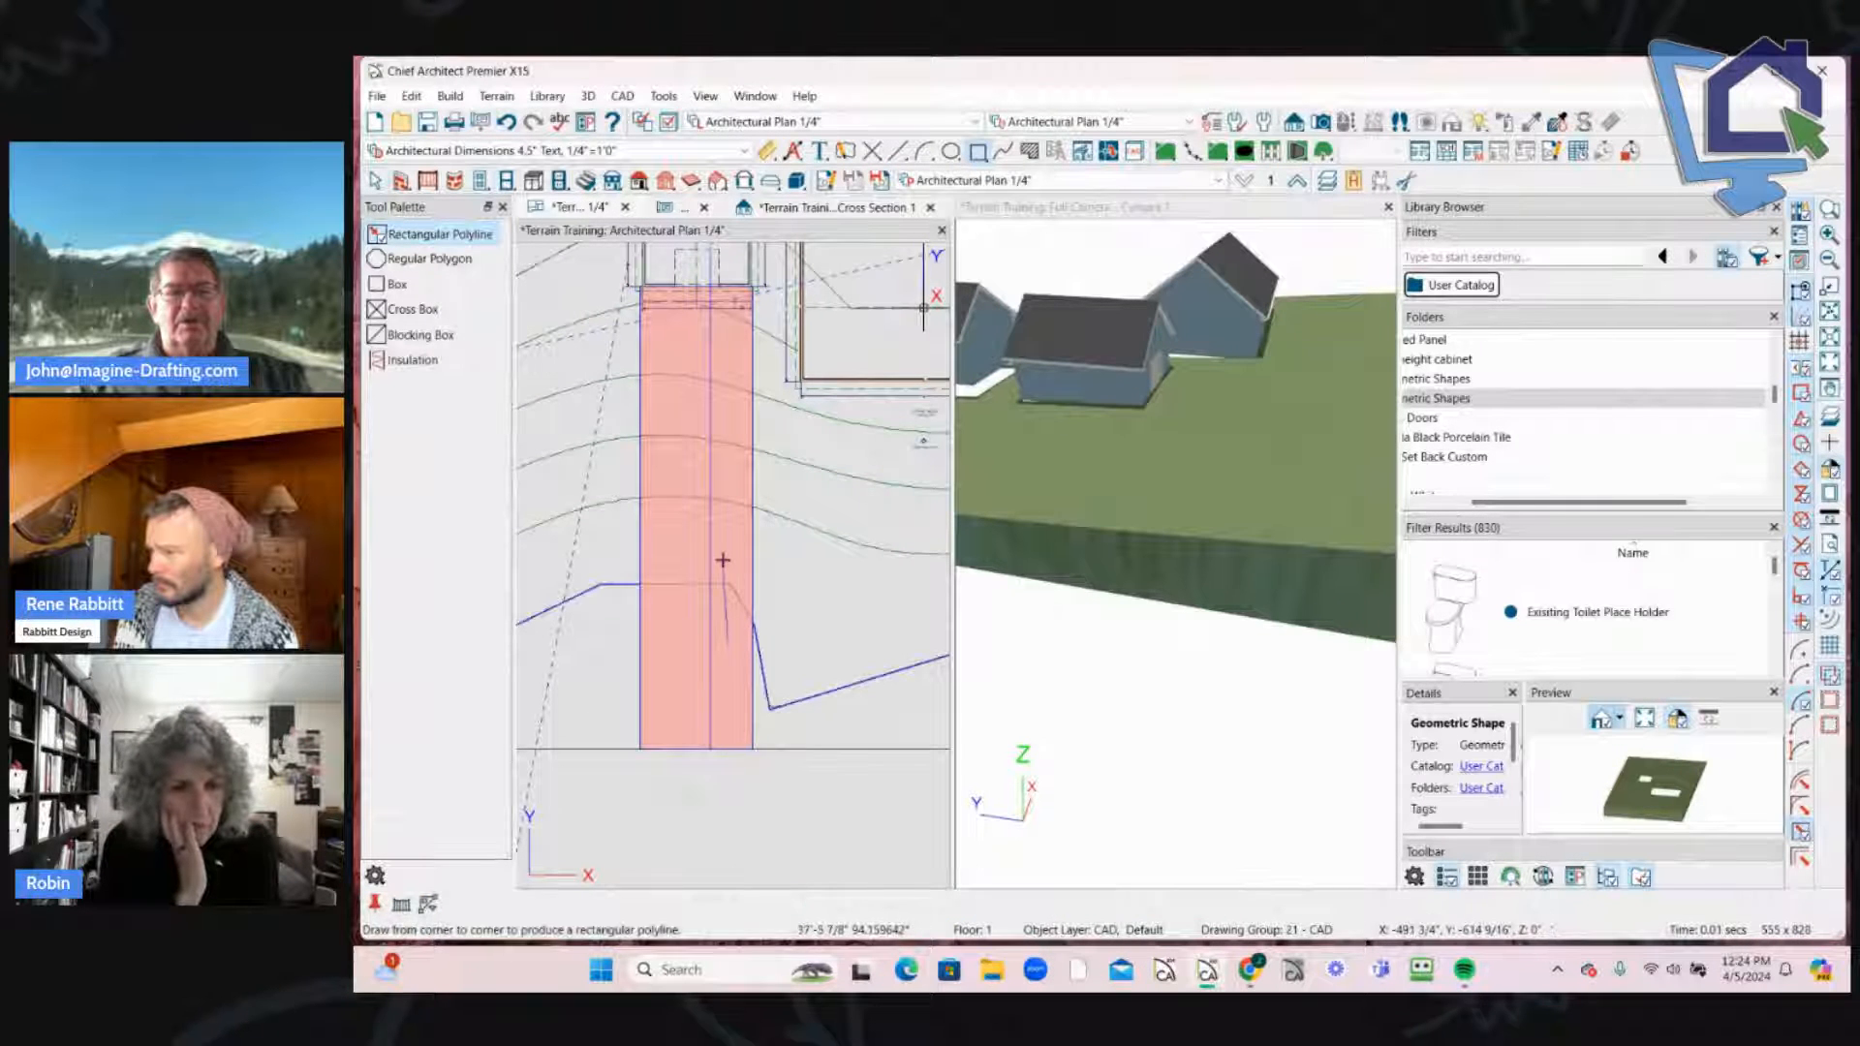
drag(680, 743, 680, 745)
scroll(697, 622, up, 3)
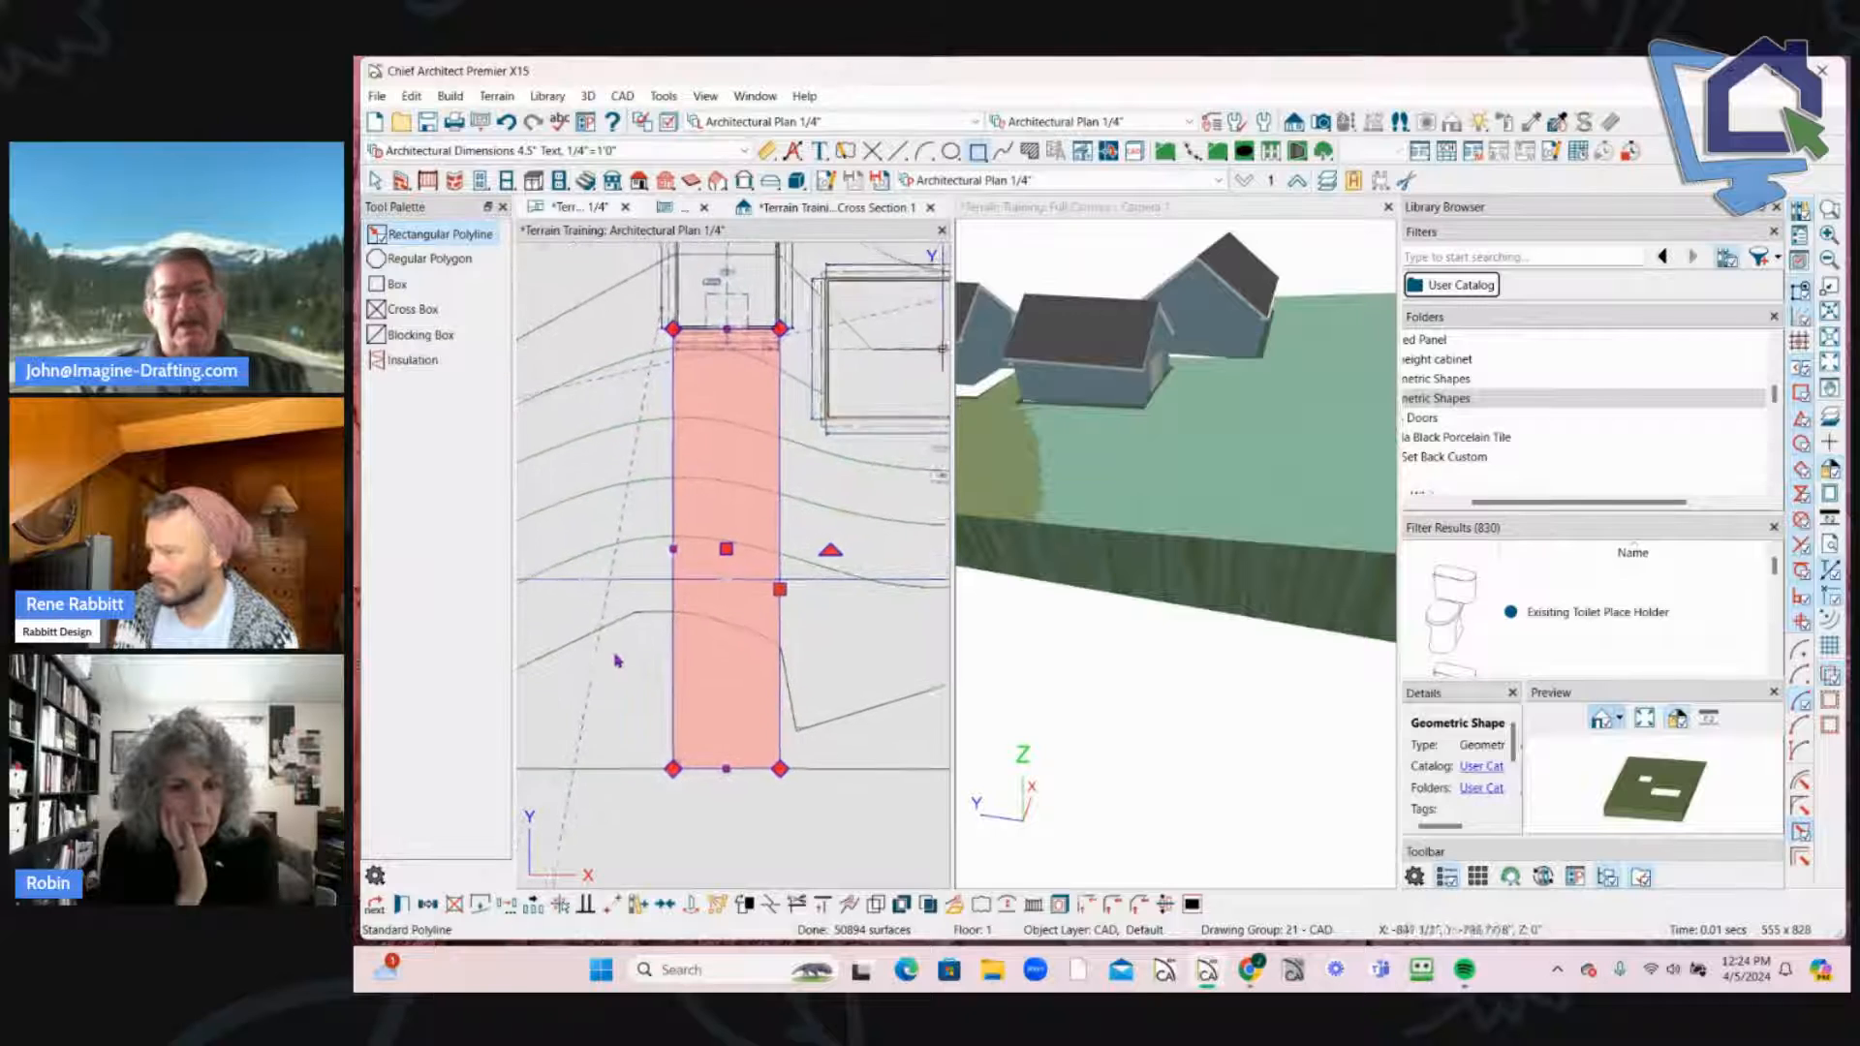
key(Escape)
Step: Pull the end of the eastern piece of the trimmed elevation line away from the rectangle's east side
scroll(783, 595, up, 1)
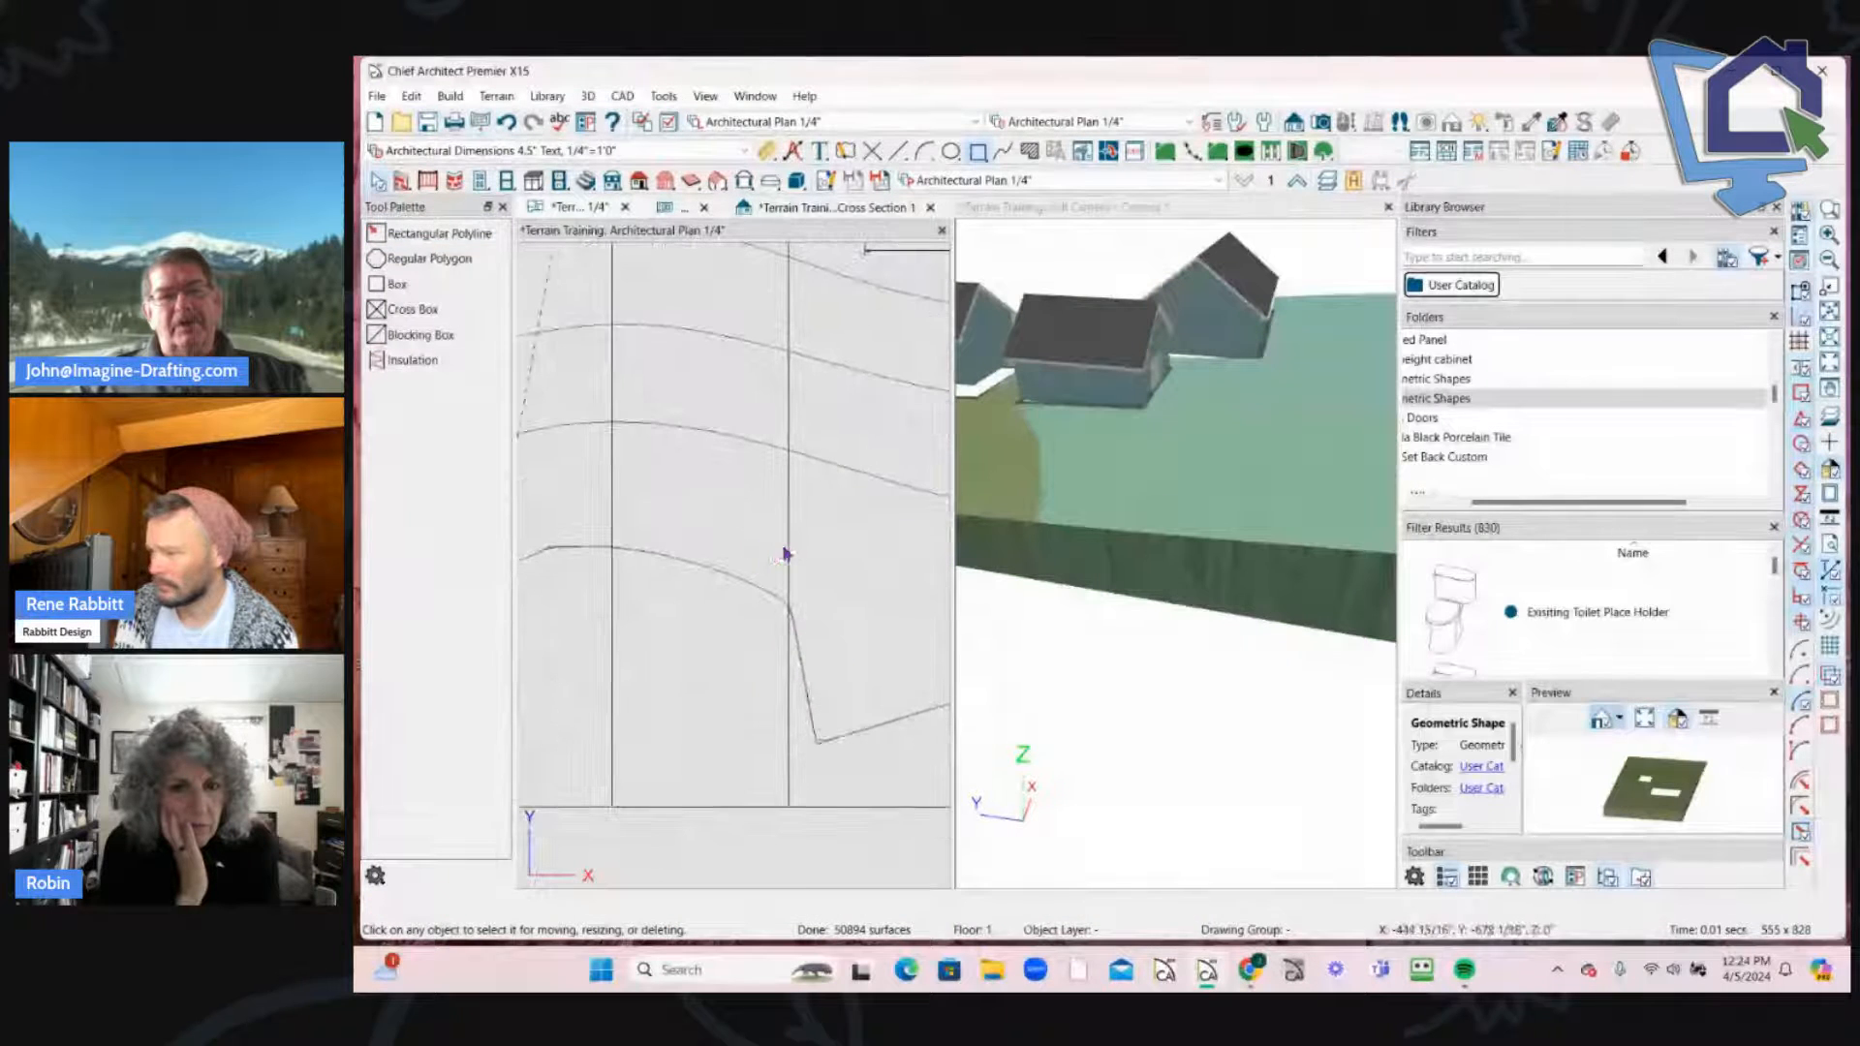
click(809, 684)
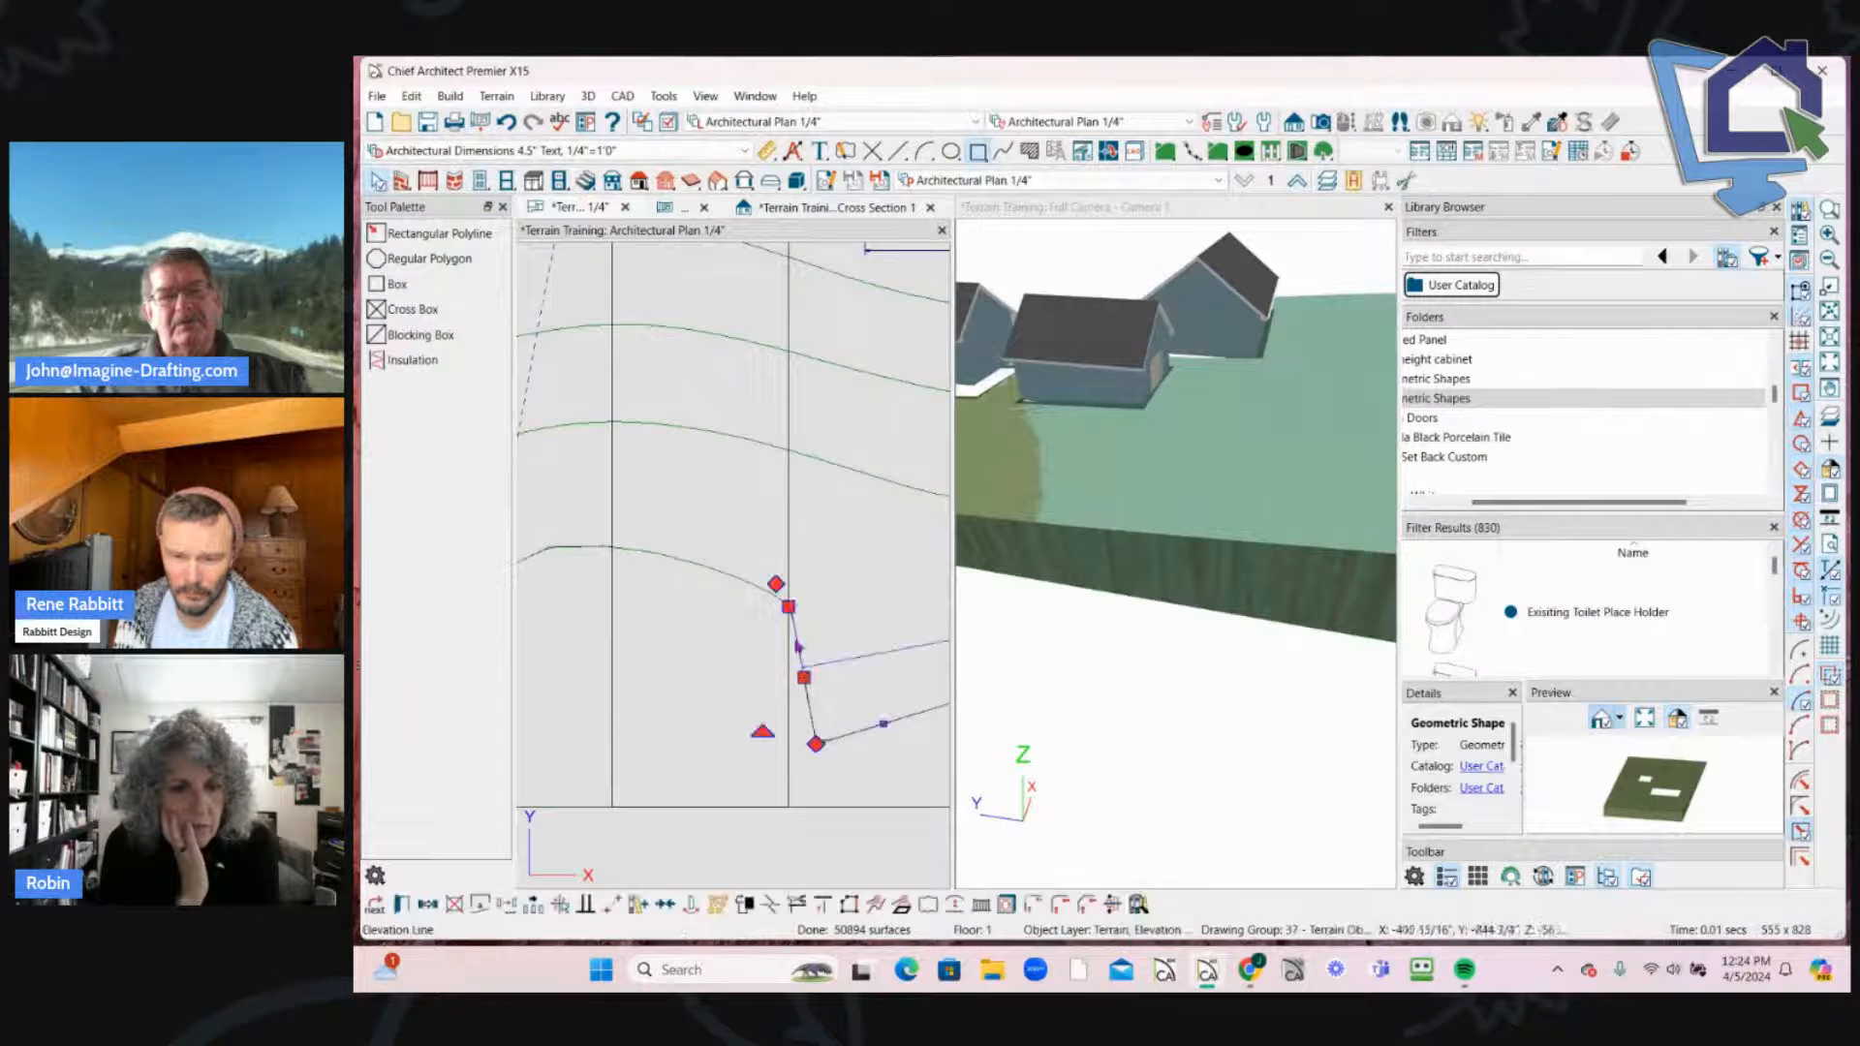
scroll(782, 607, up, 1)
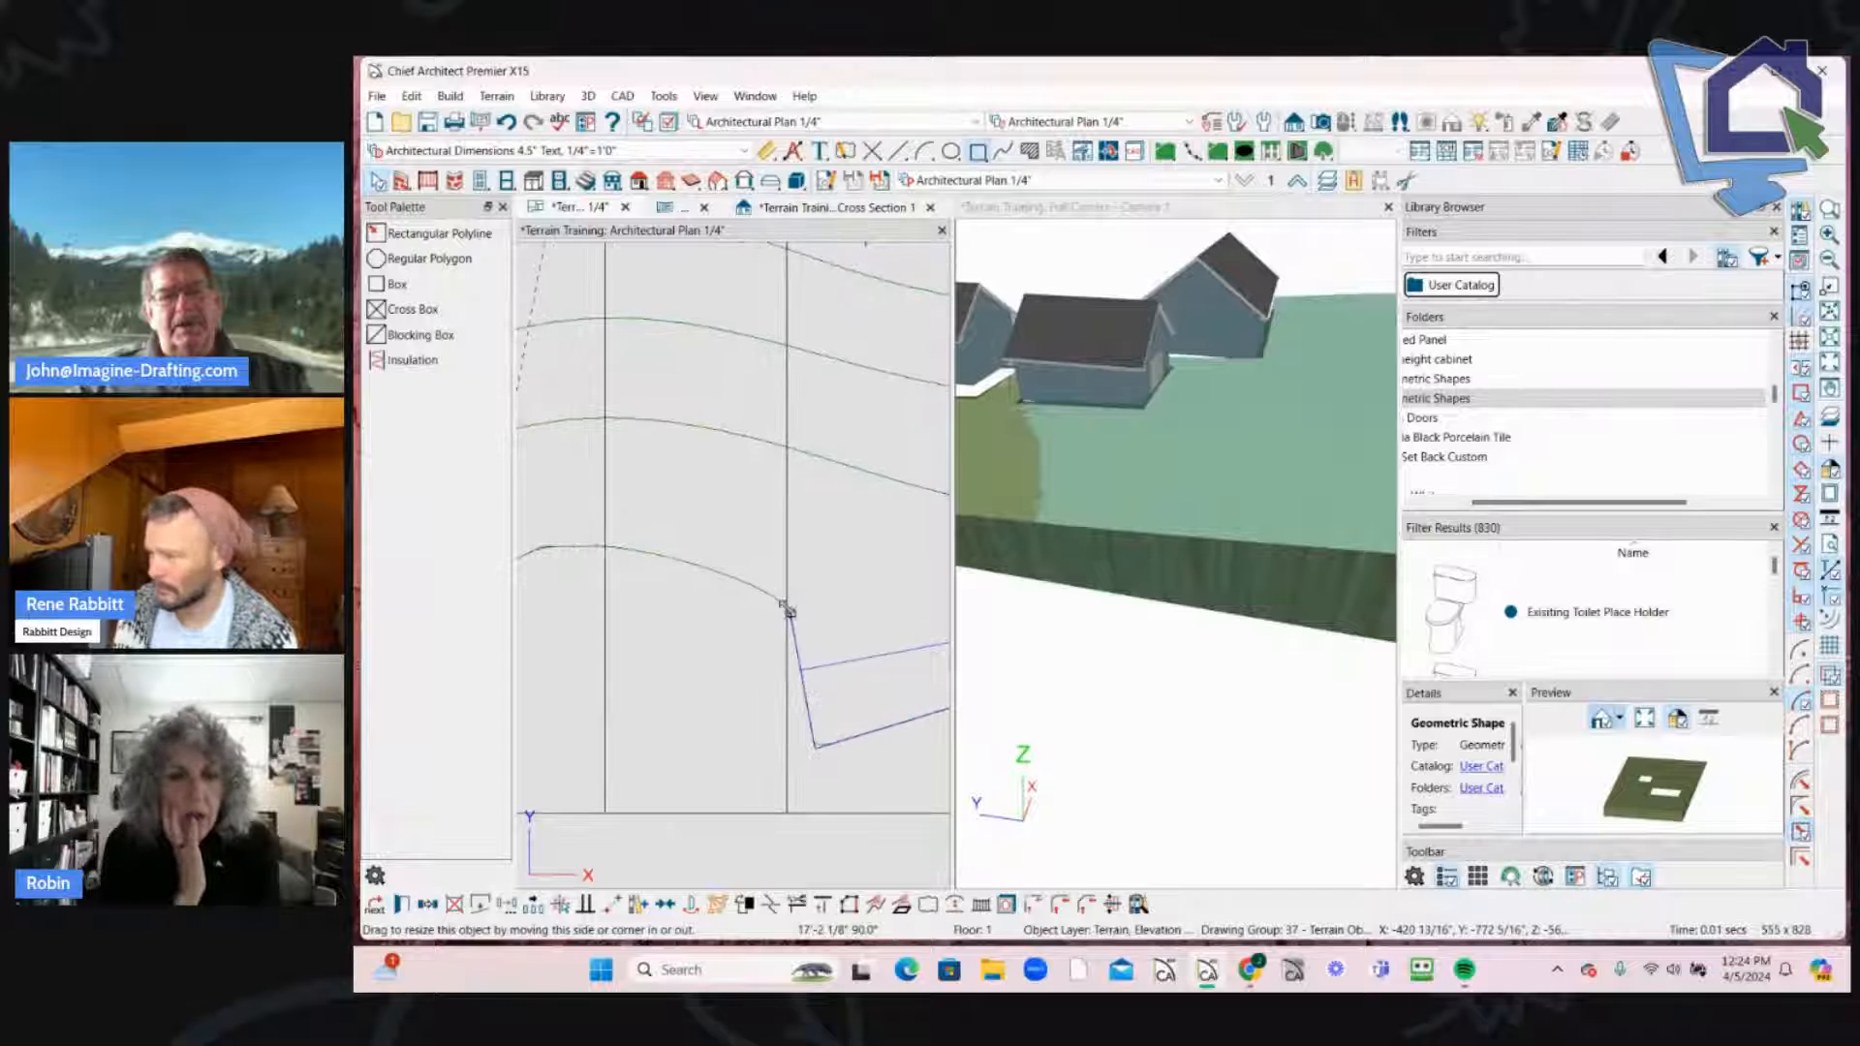
scroll(737, 600, up, 3)
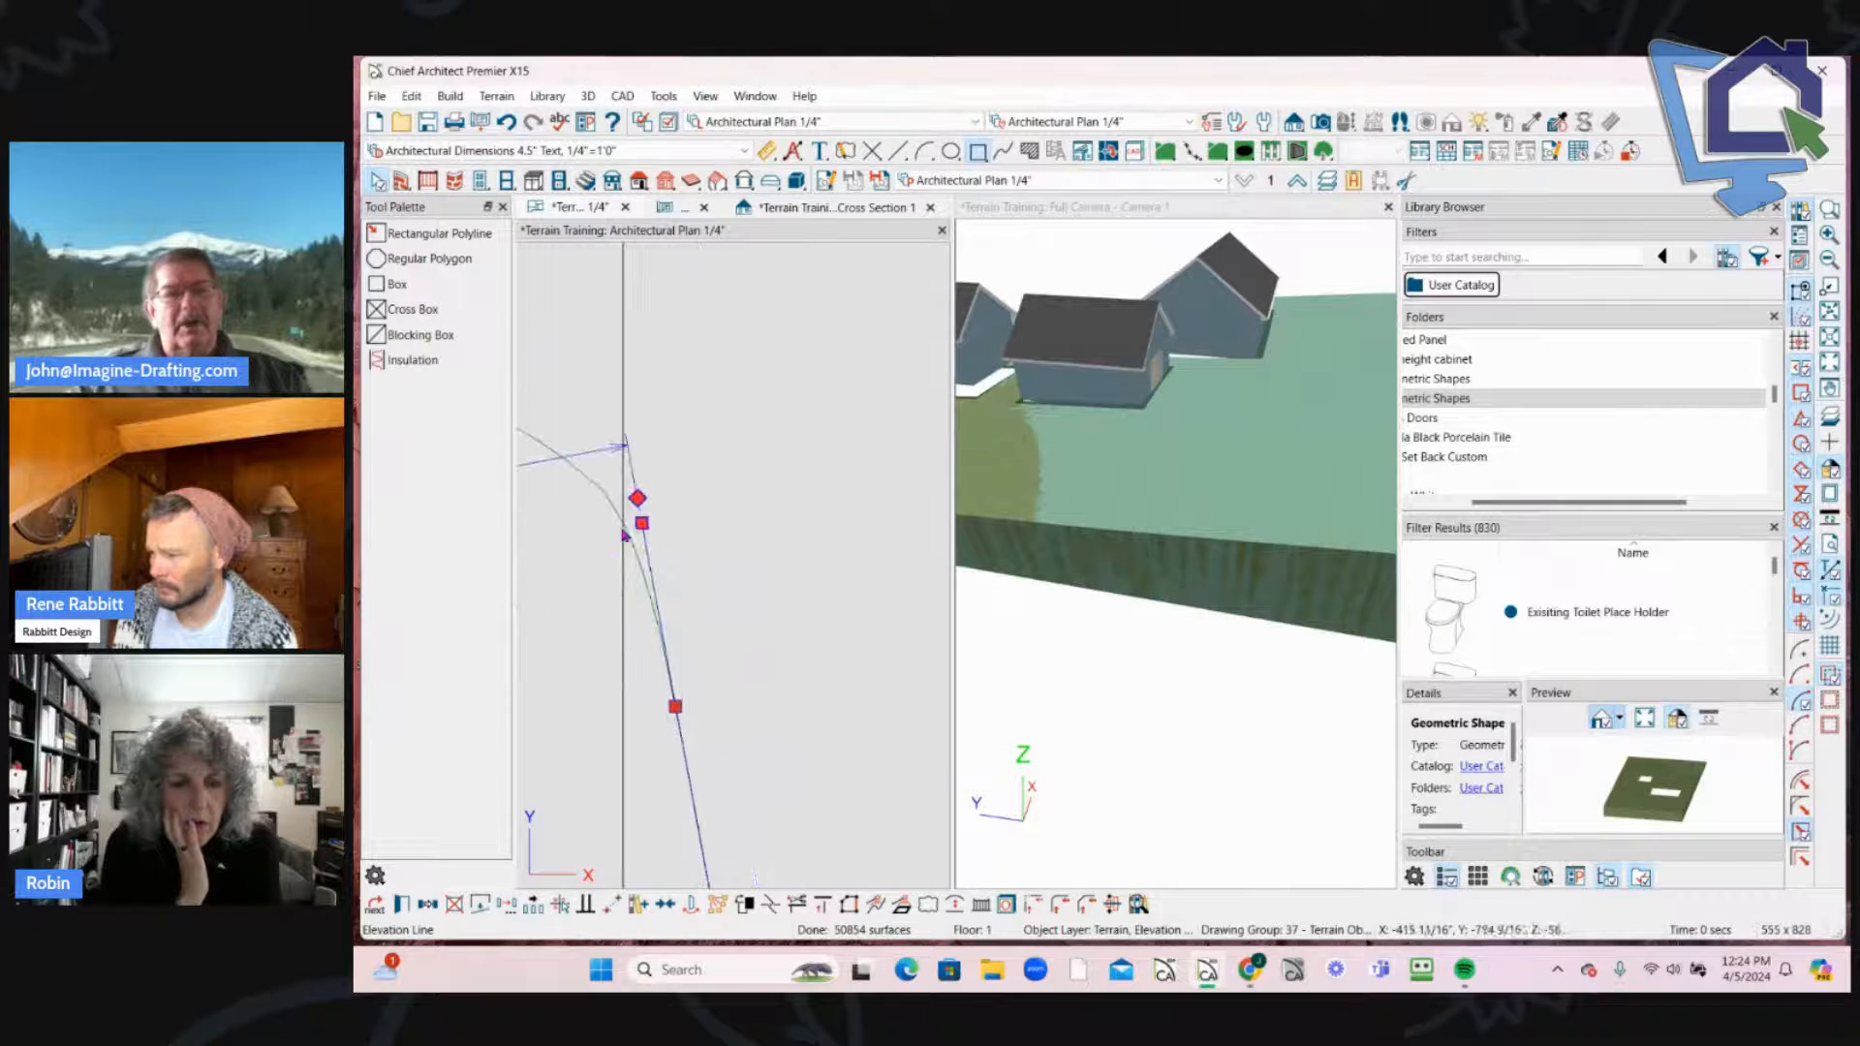
drag(641, 513, 762, 517)
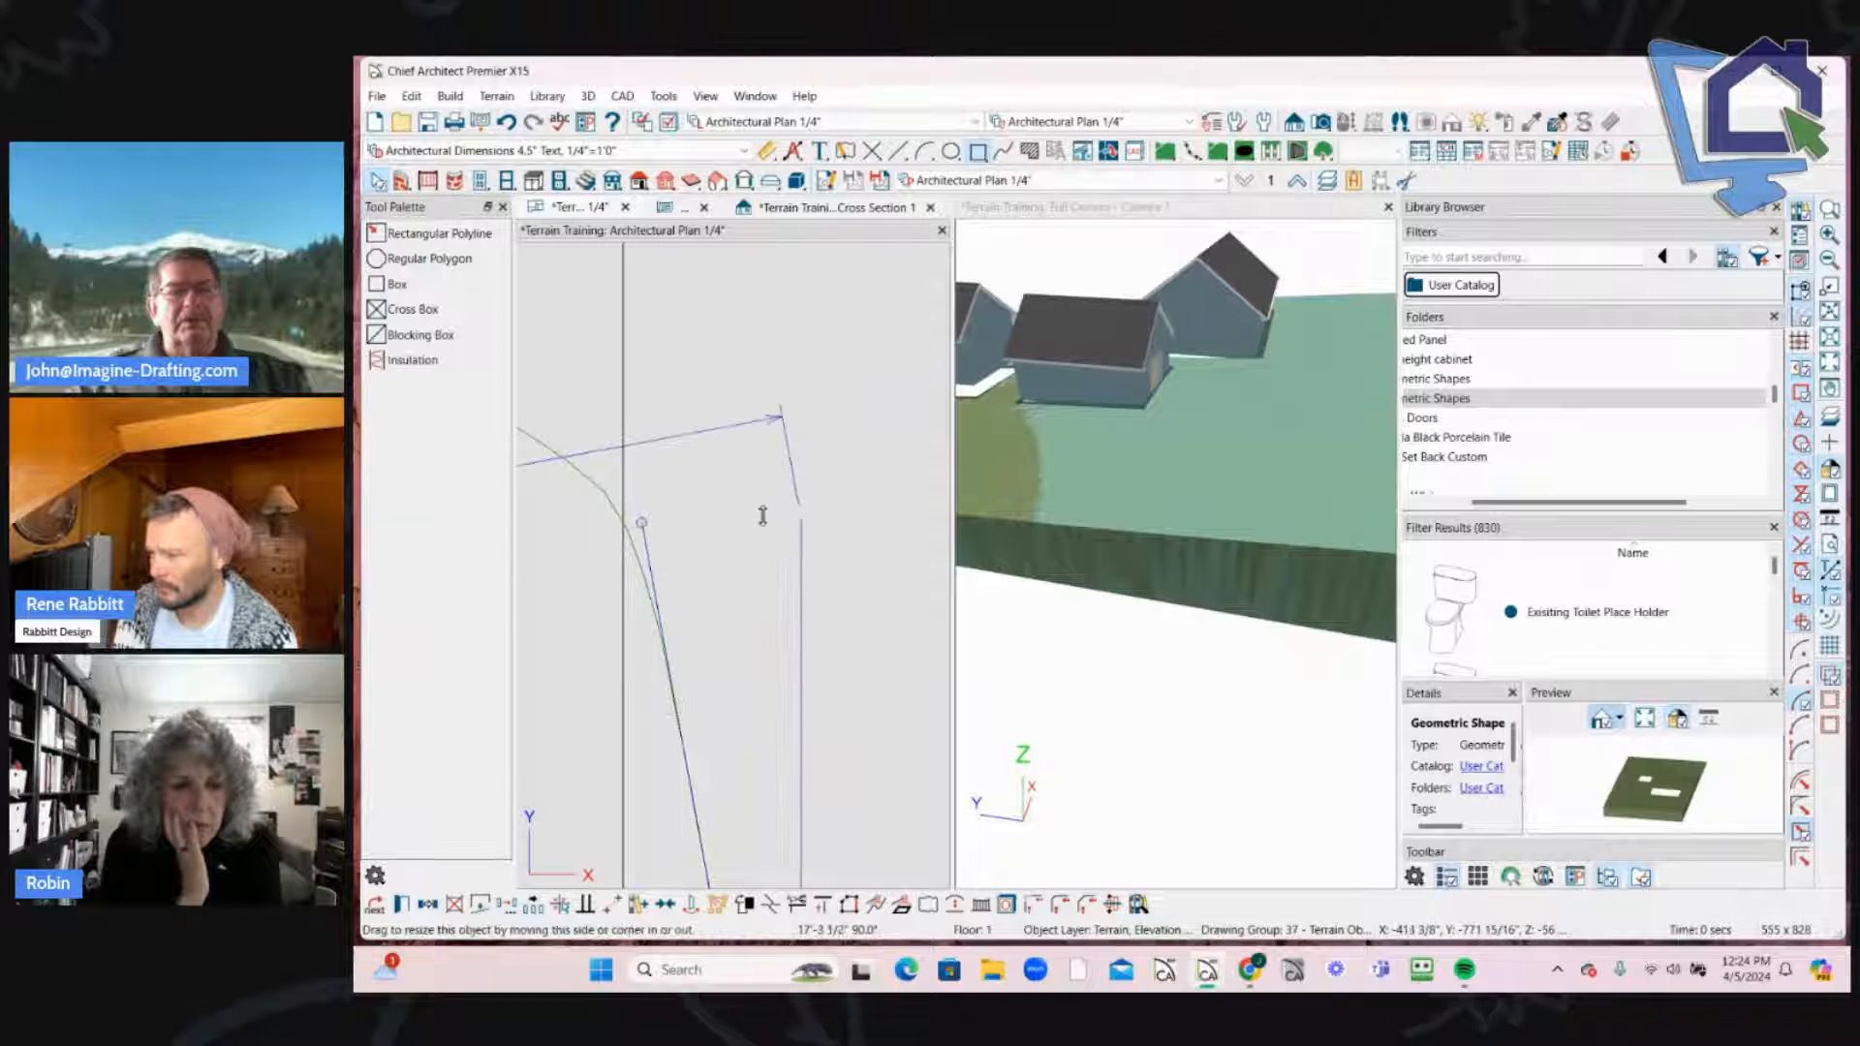
Step: Pull the end of the western piece of the trimmed elevation line back from the rectangle's west side
scroll(656, 625, down, 4)
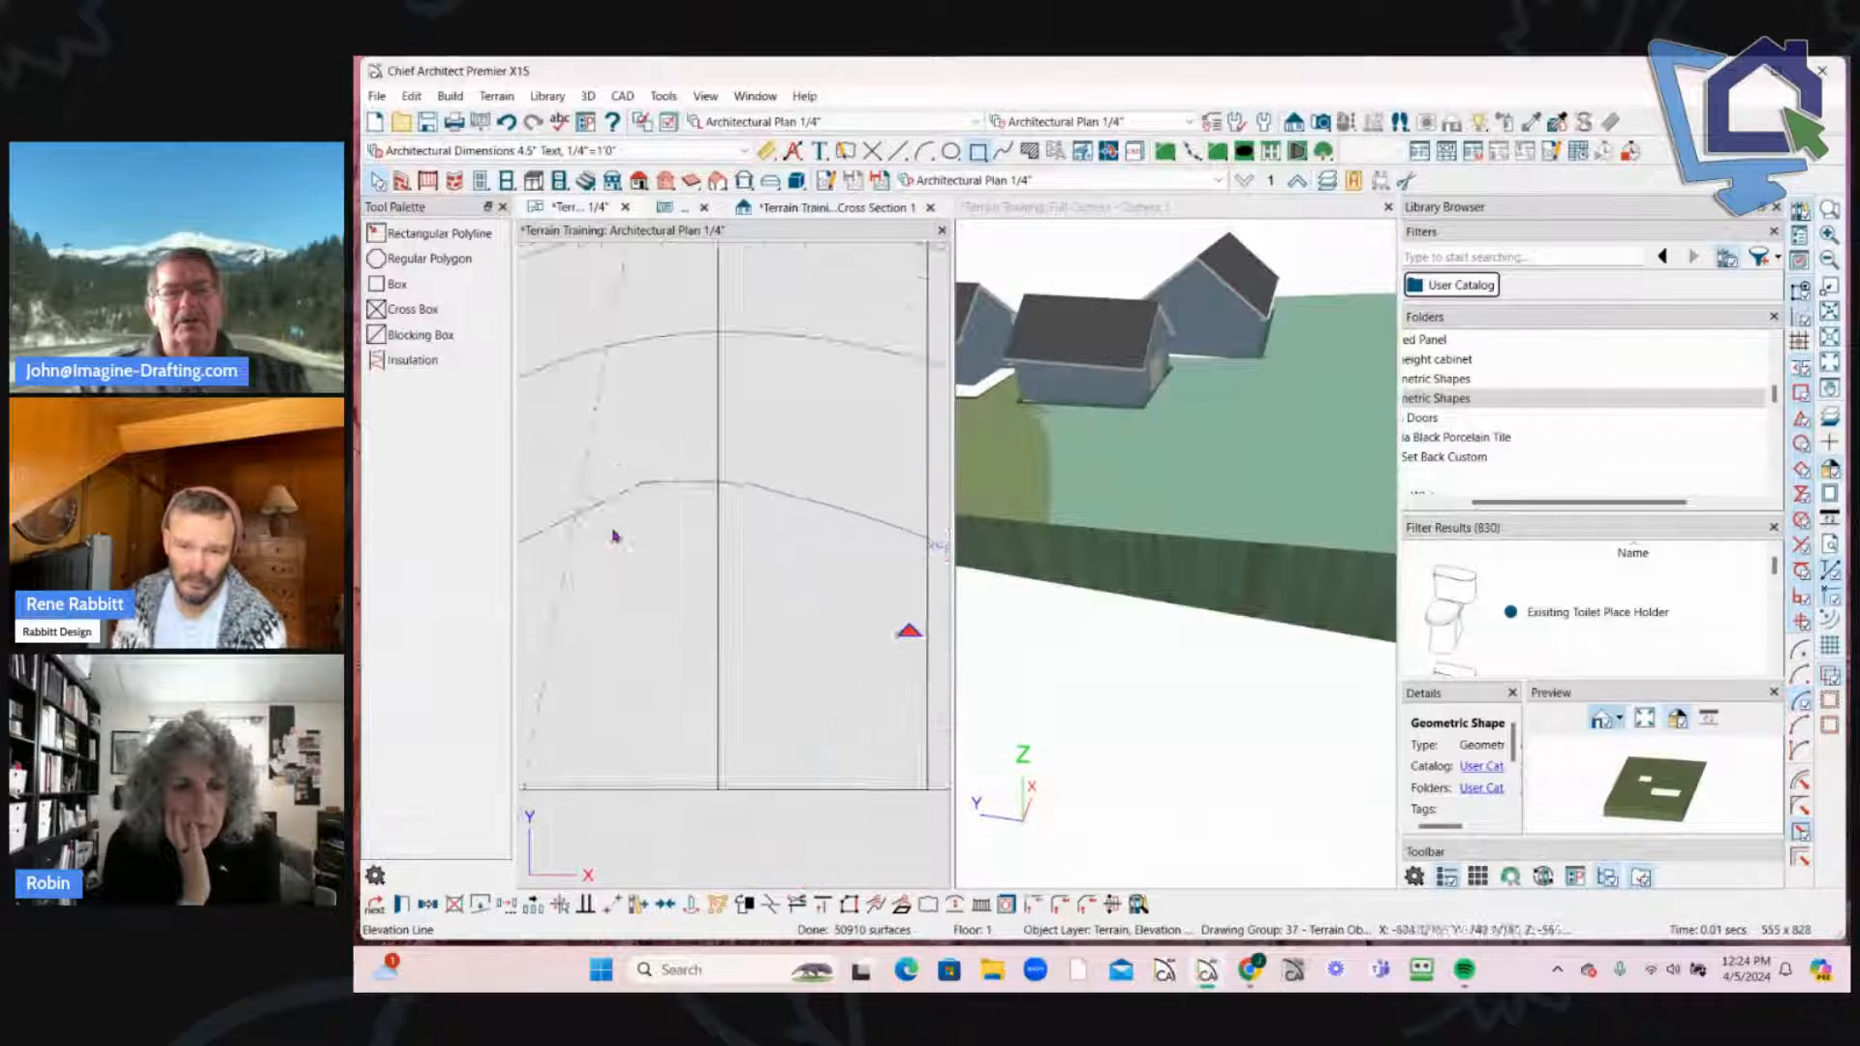
scroll(707, 554, up, 3)
click(724, 517)
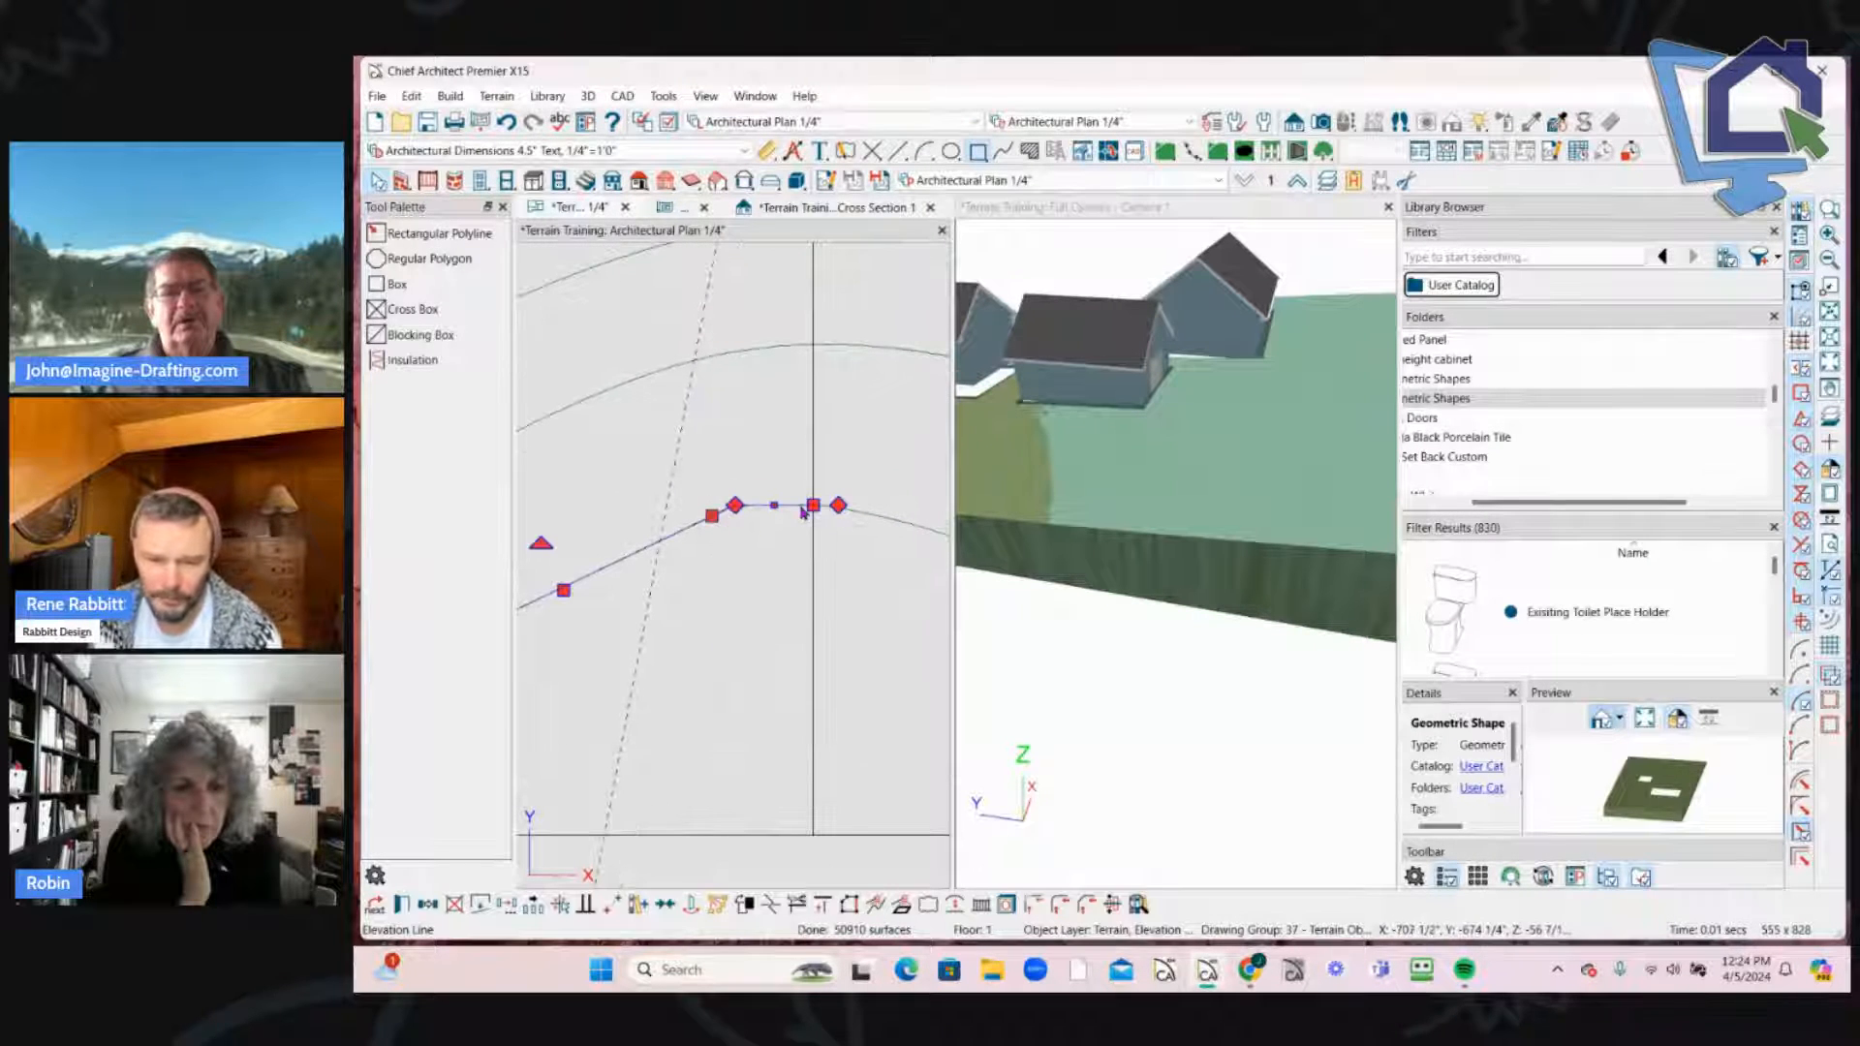
drag(792, 504, 788, 492)
click(725, 601)
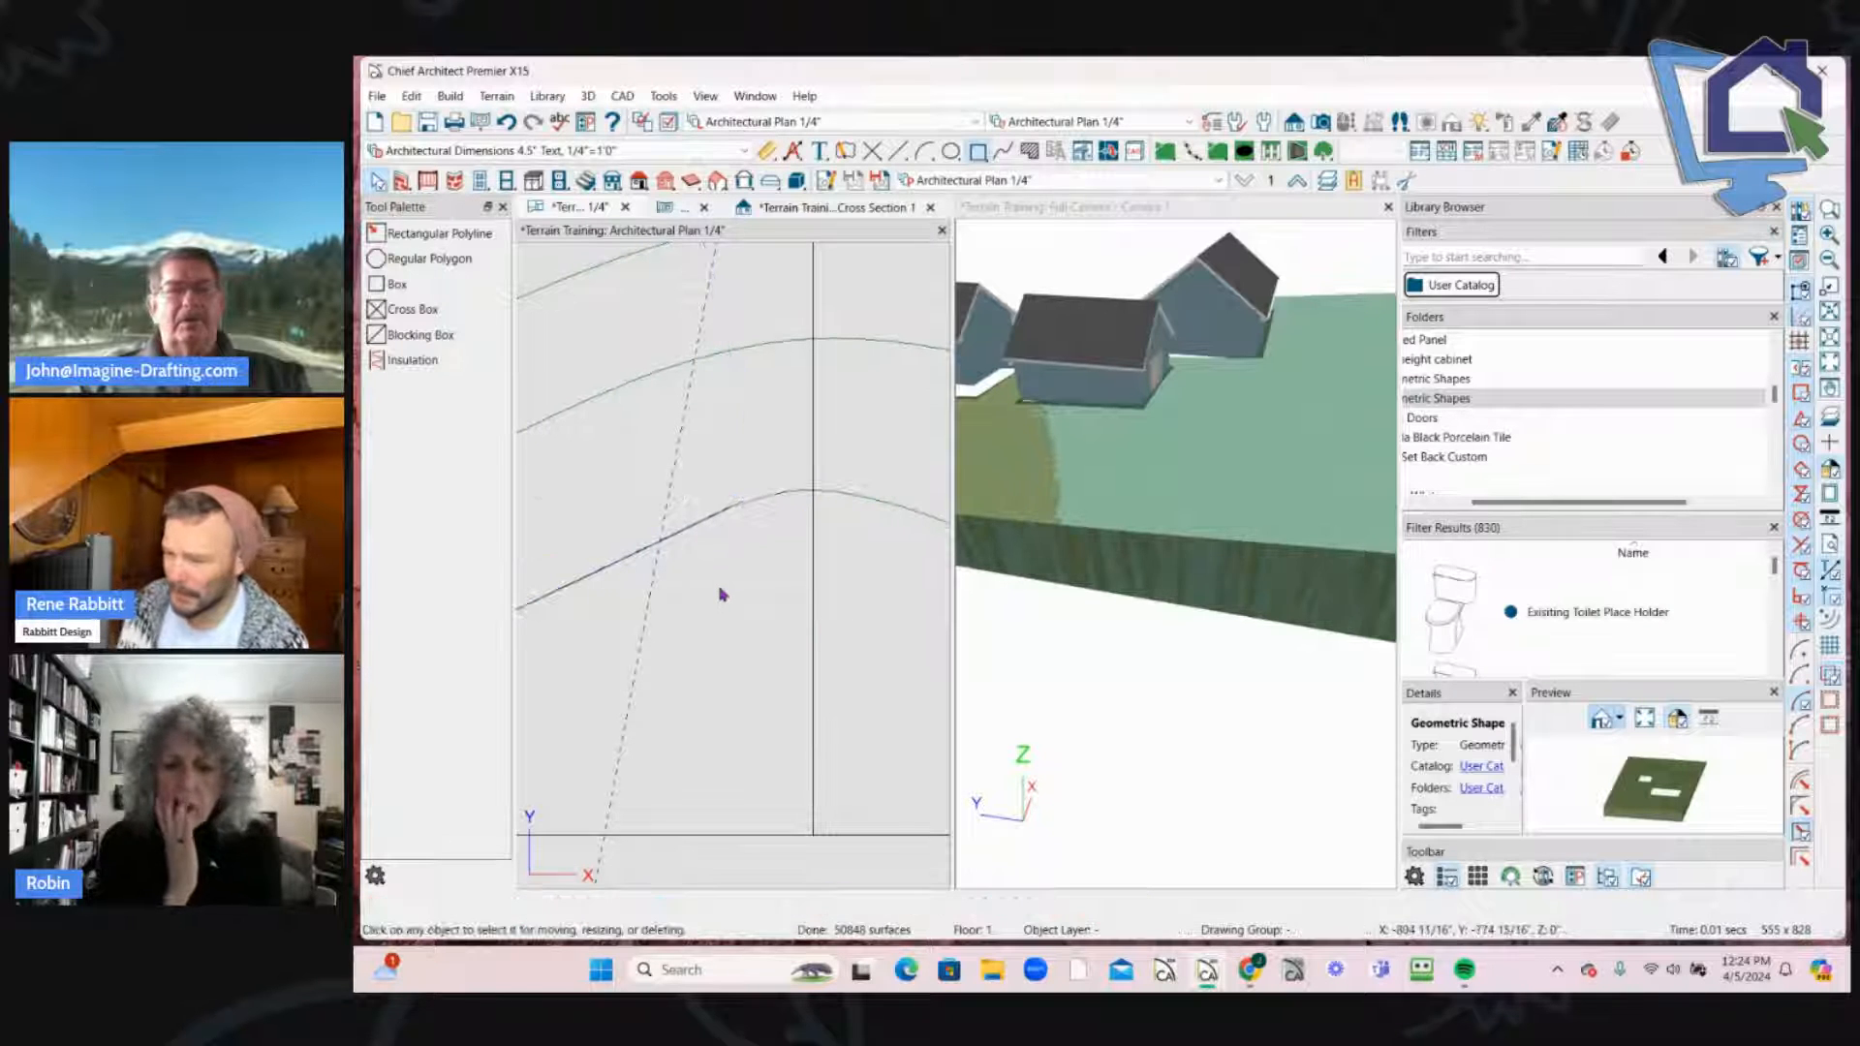
Step: Convert the rectangular polyline in front of the garage to an elevation line and set its elevation to -32"
scroll(802, 583, up, 1)
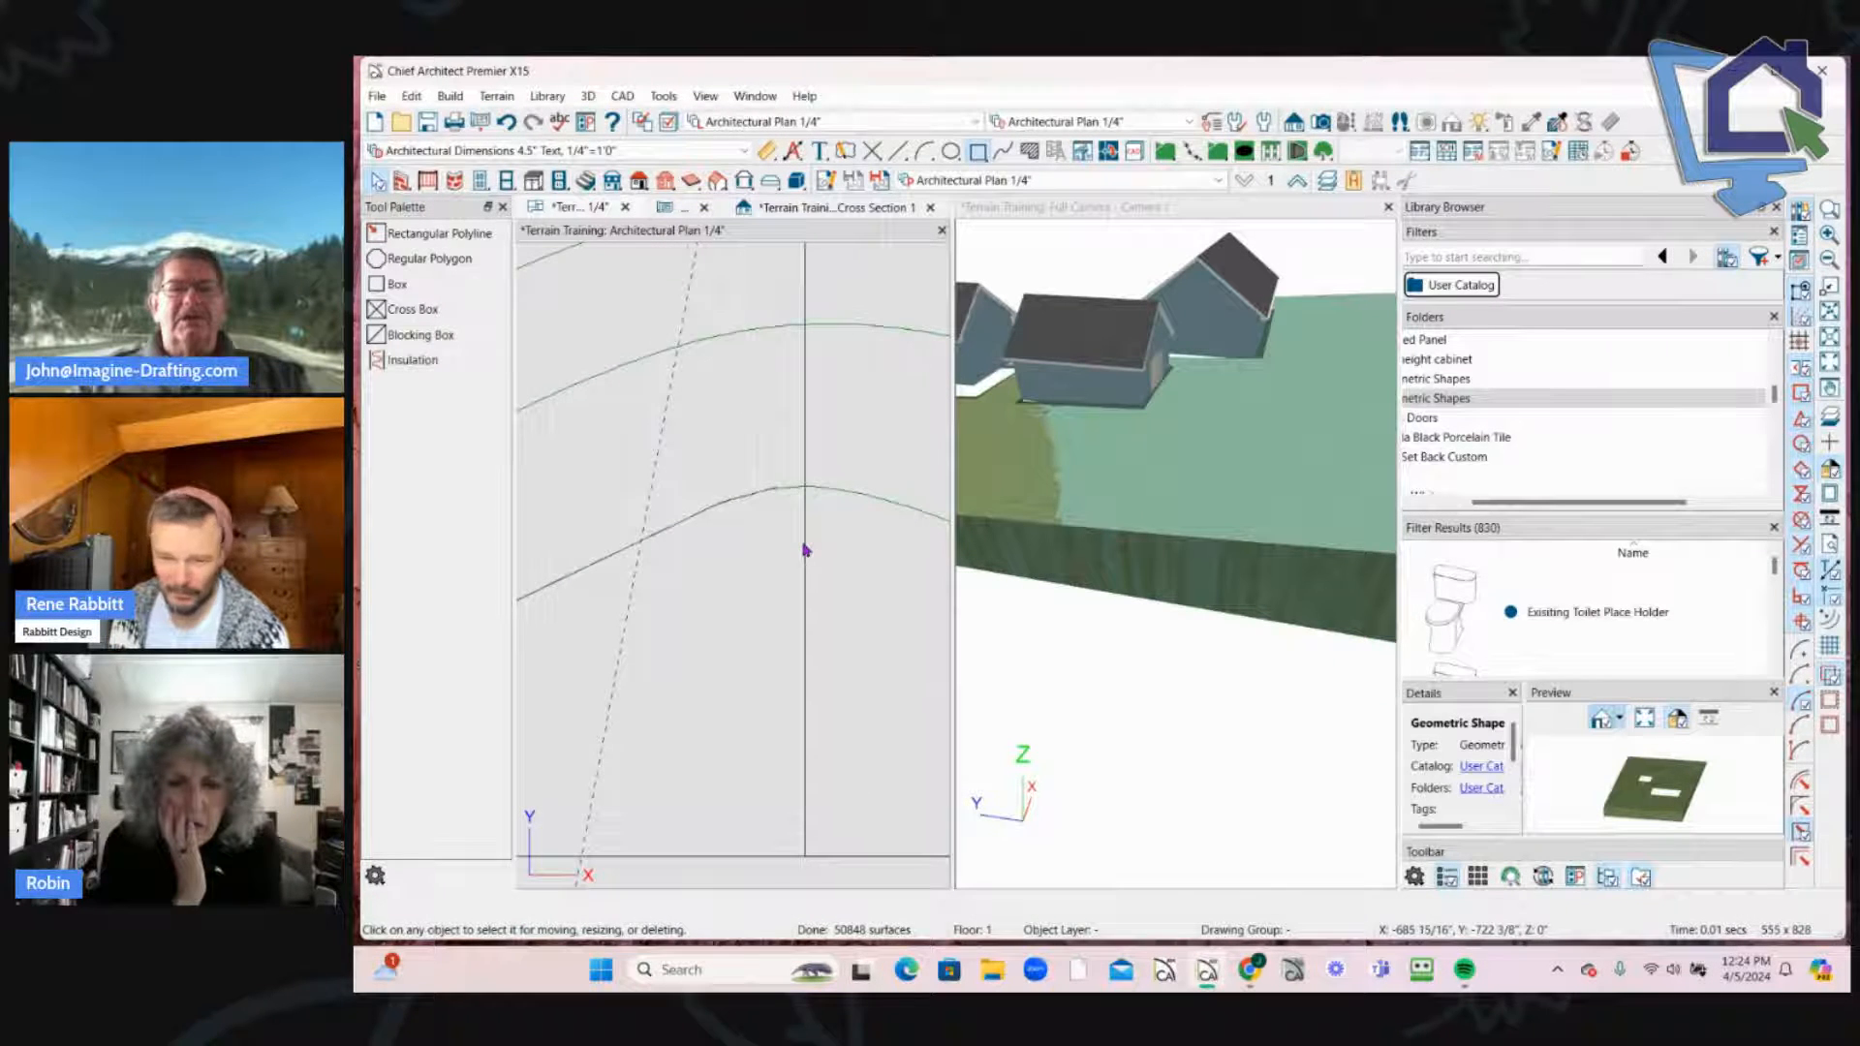
scroll(803, 548, up, 2)
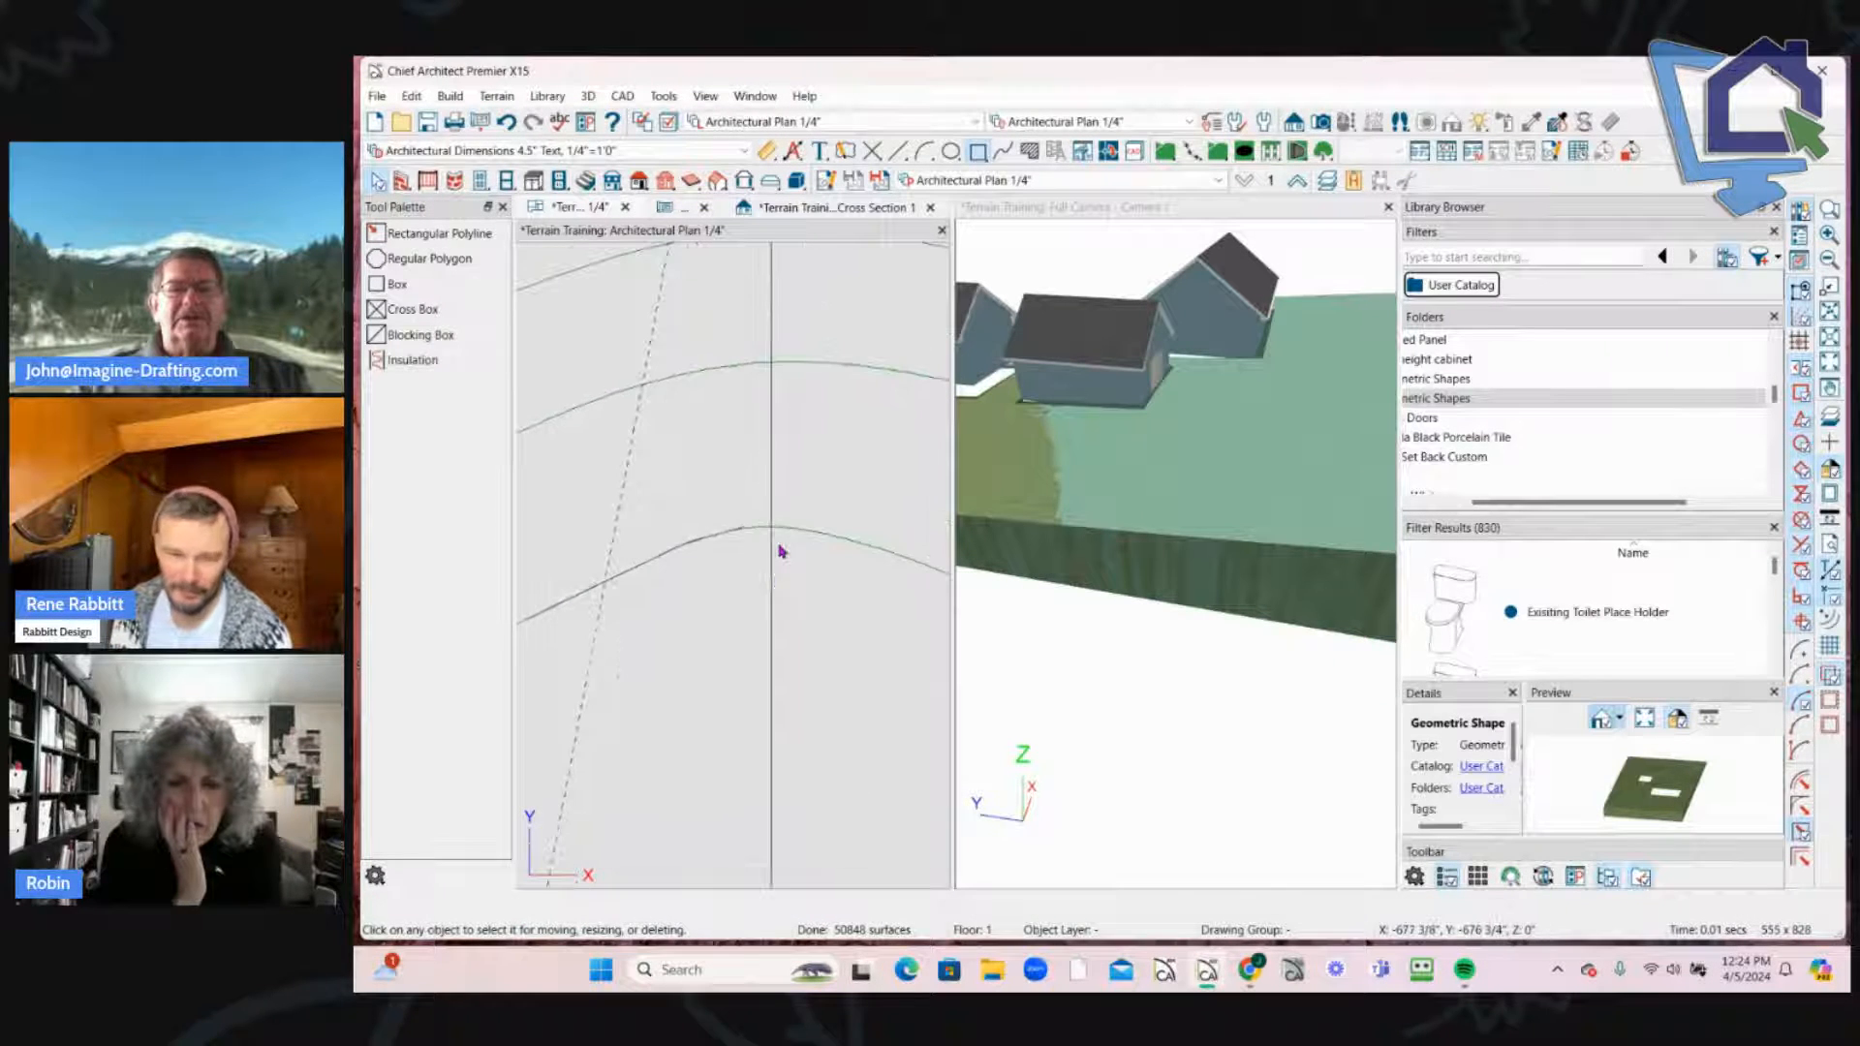
click(760, 495)
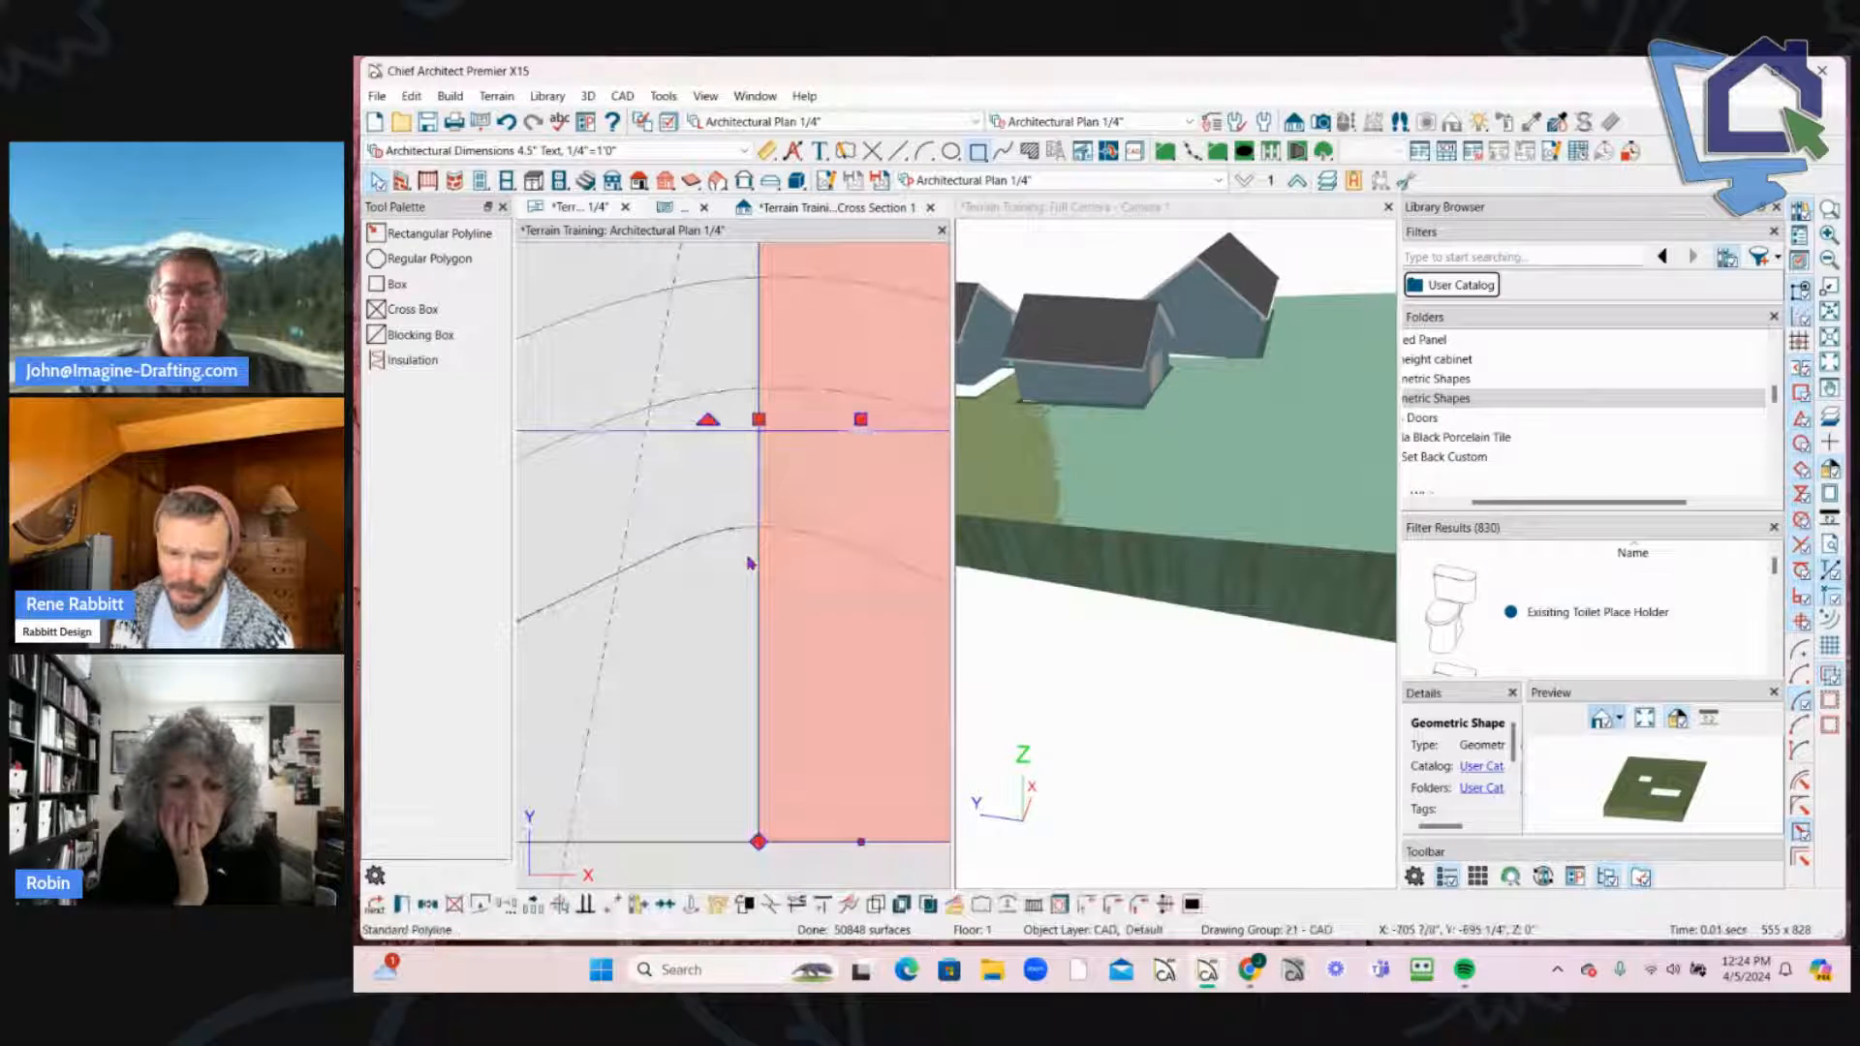
scroll(749, 562, down, 3)
click(954, 904)
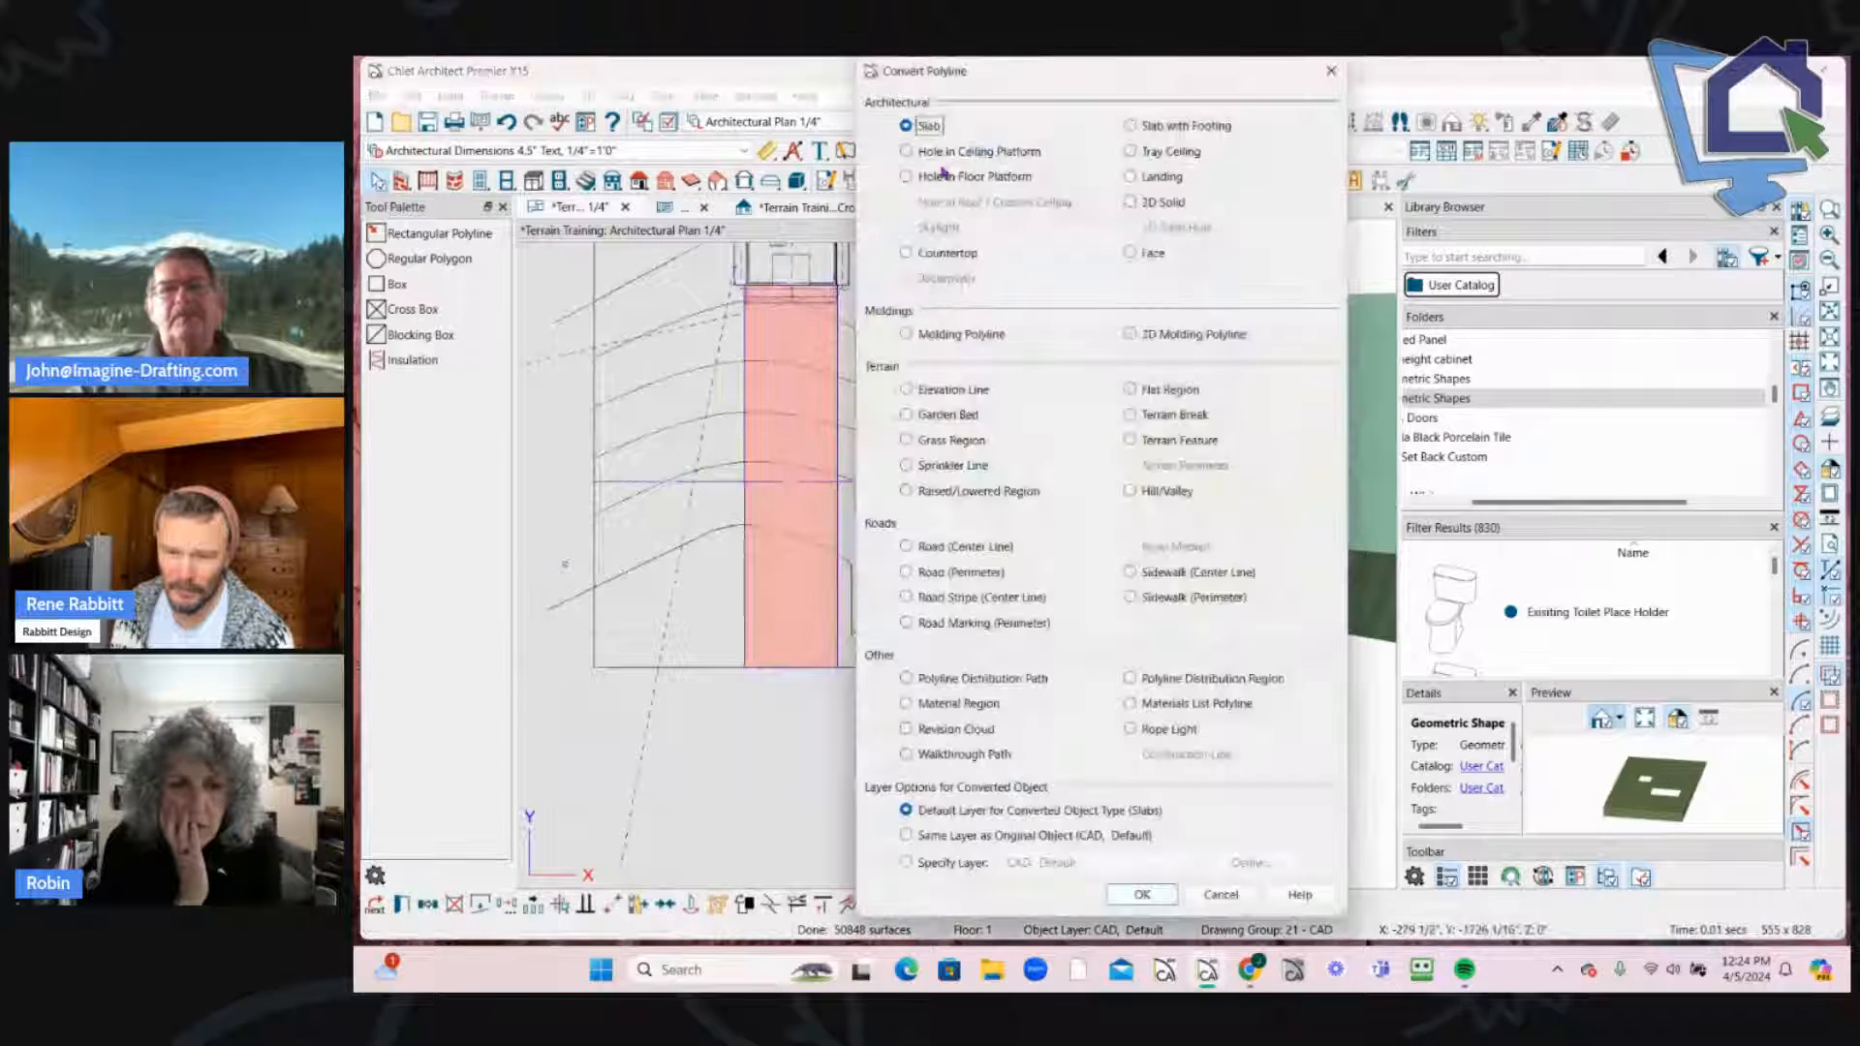
click(906, 388)
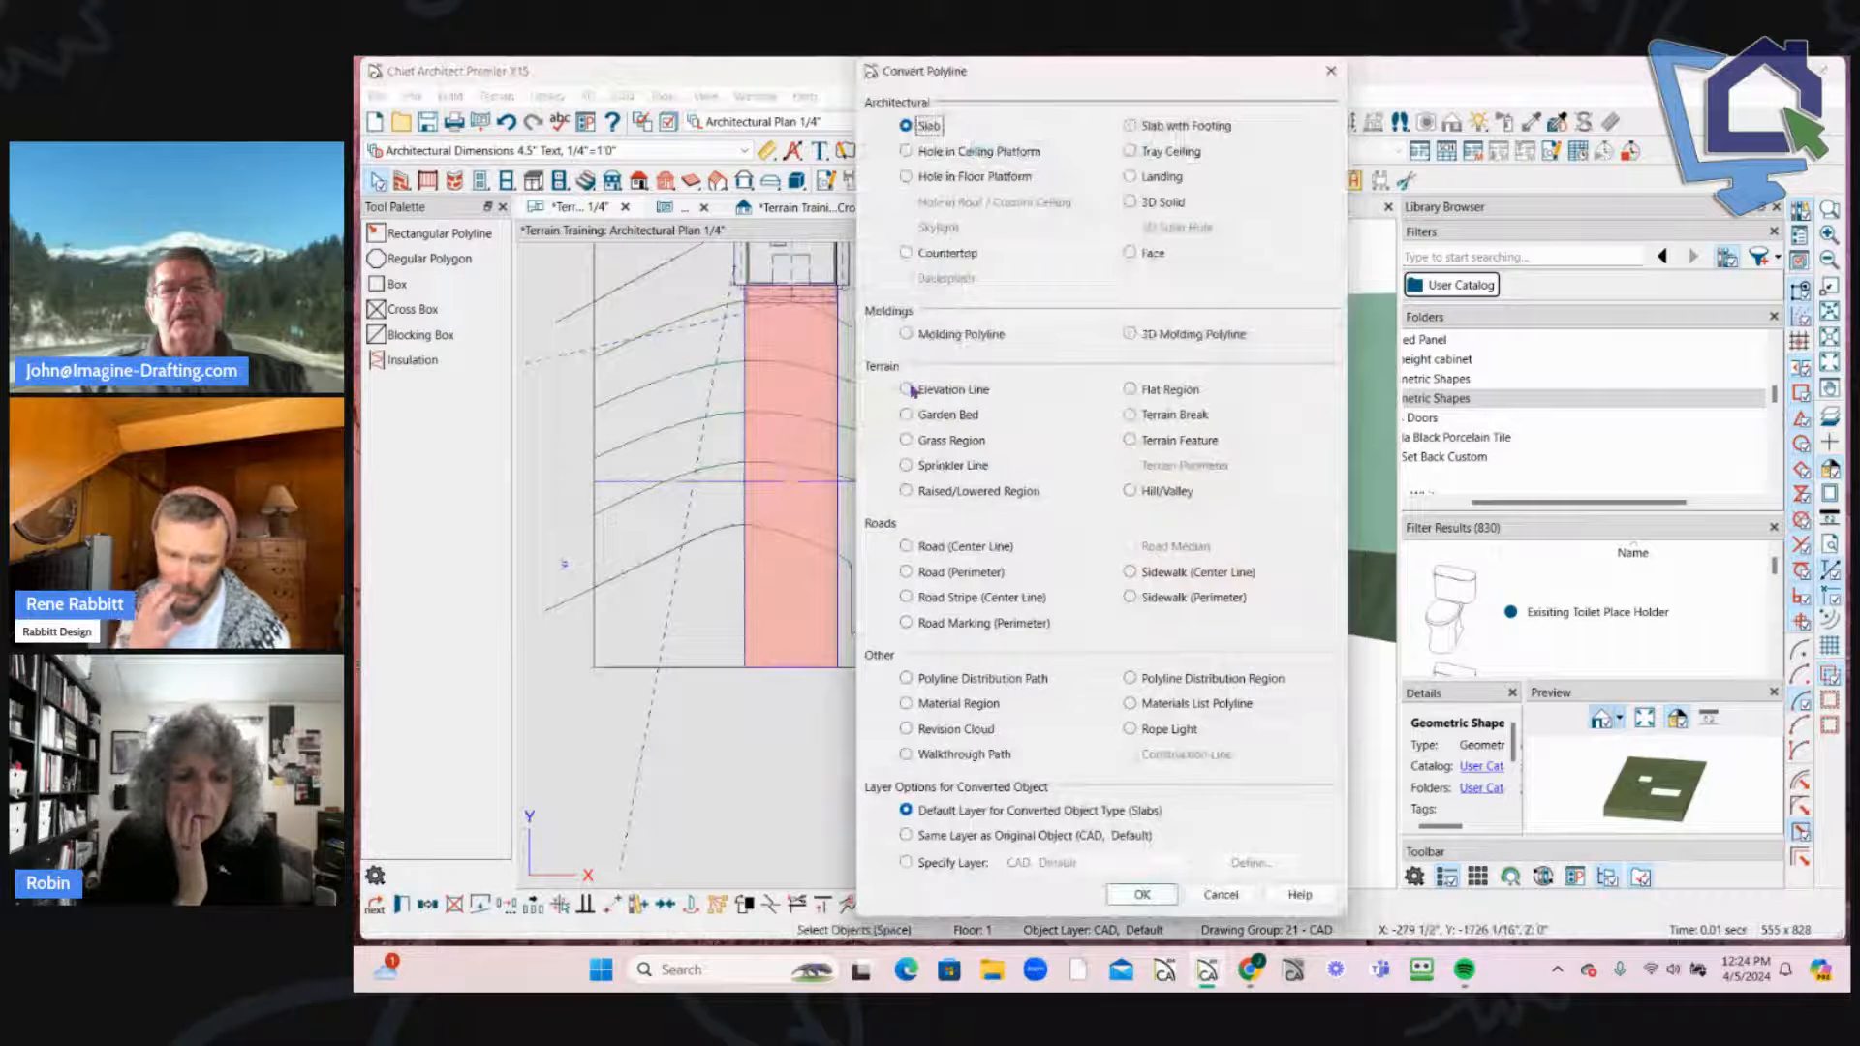
click(1142, 894)
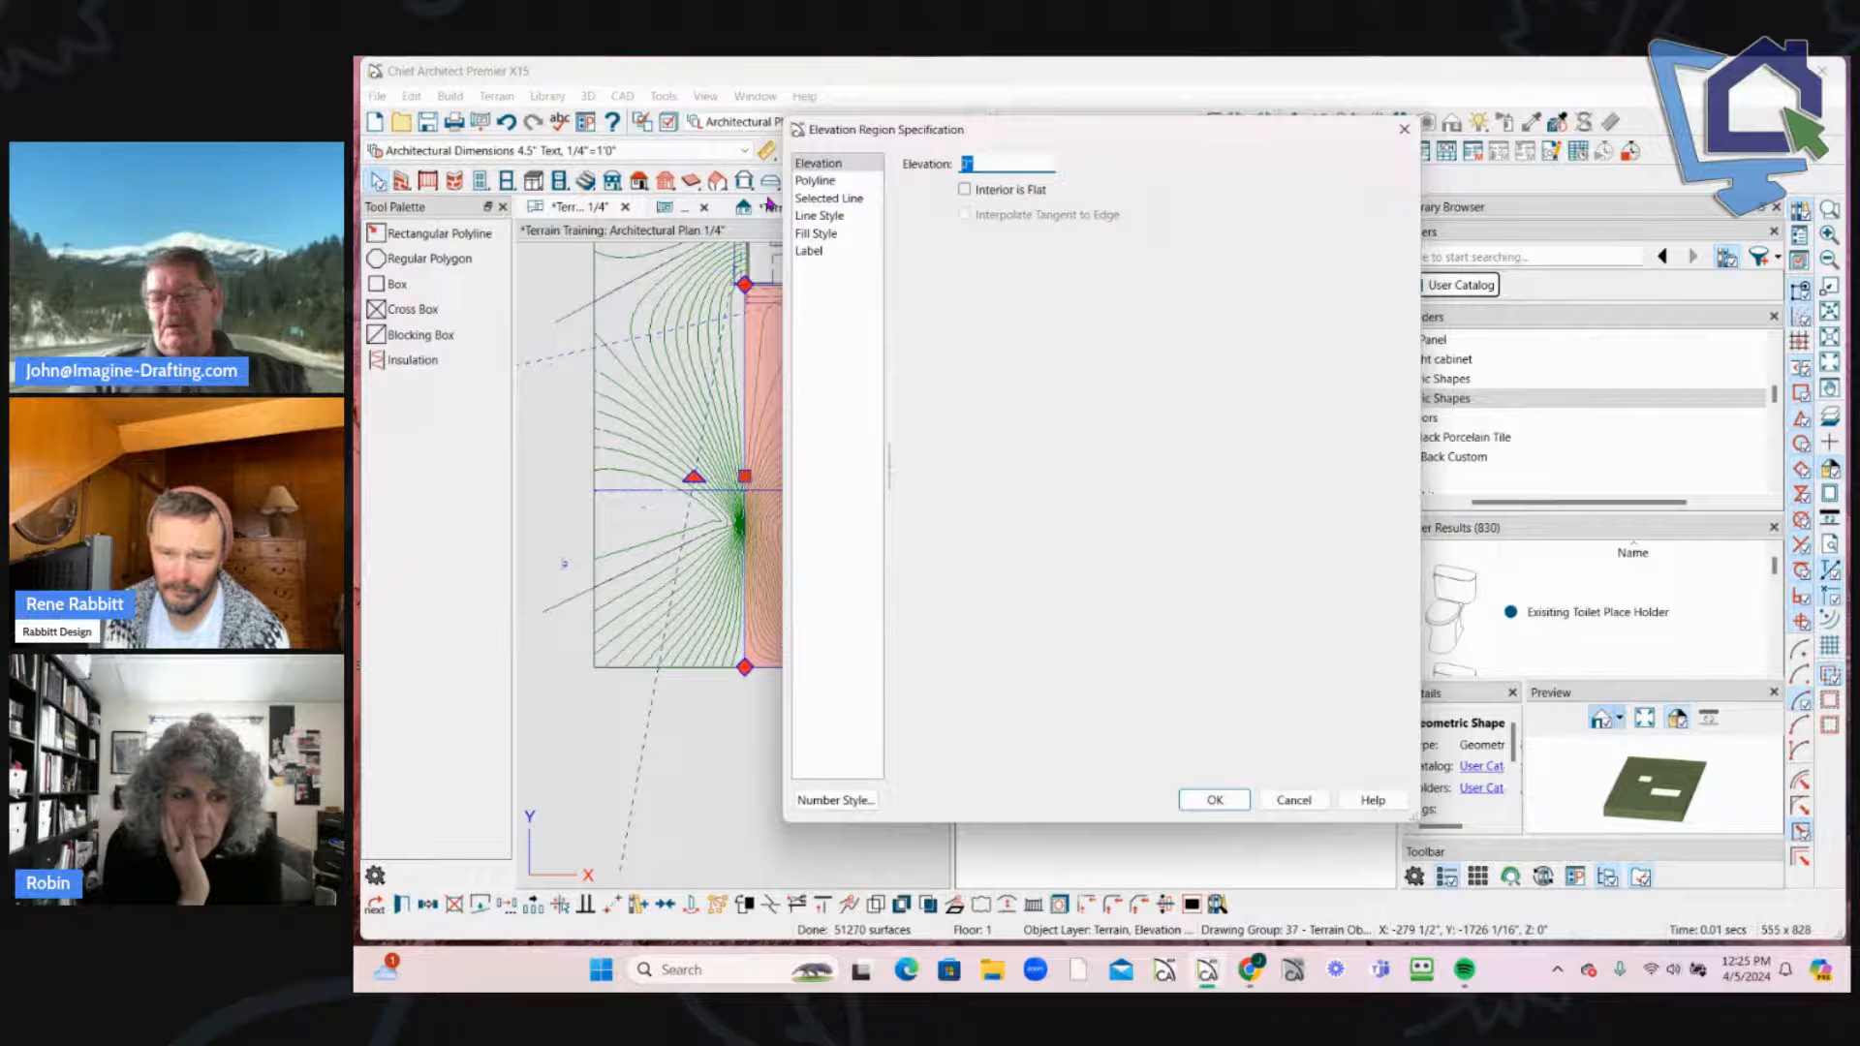
text(32)
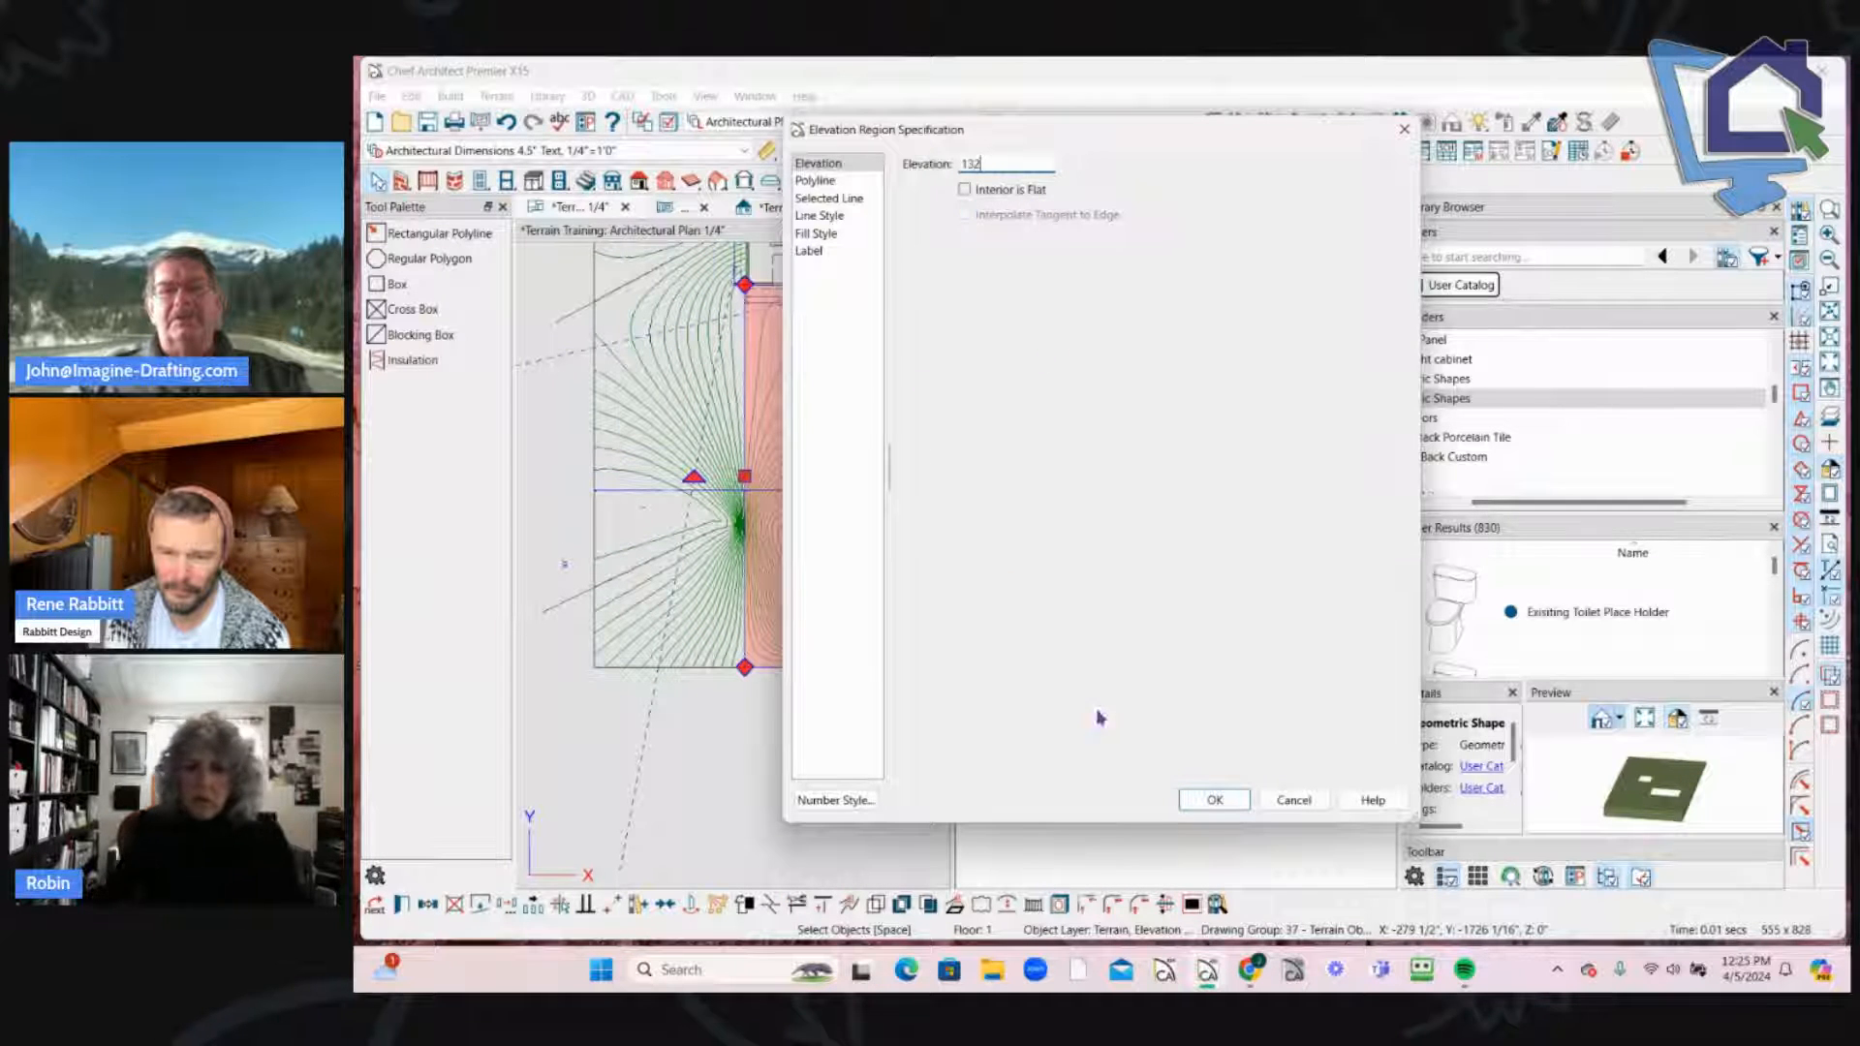
click(1222, 803)
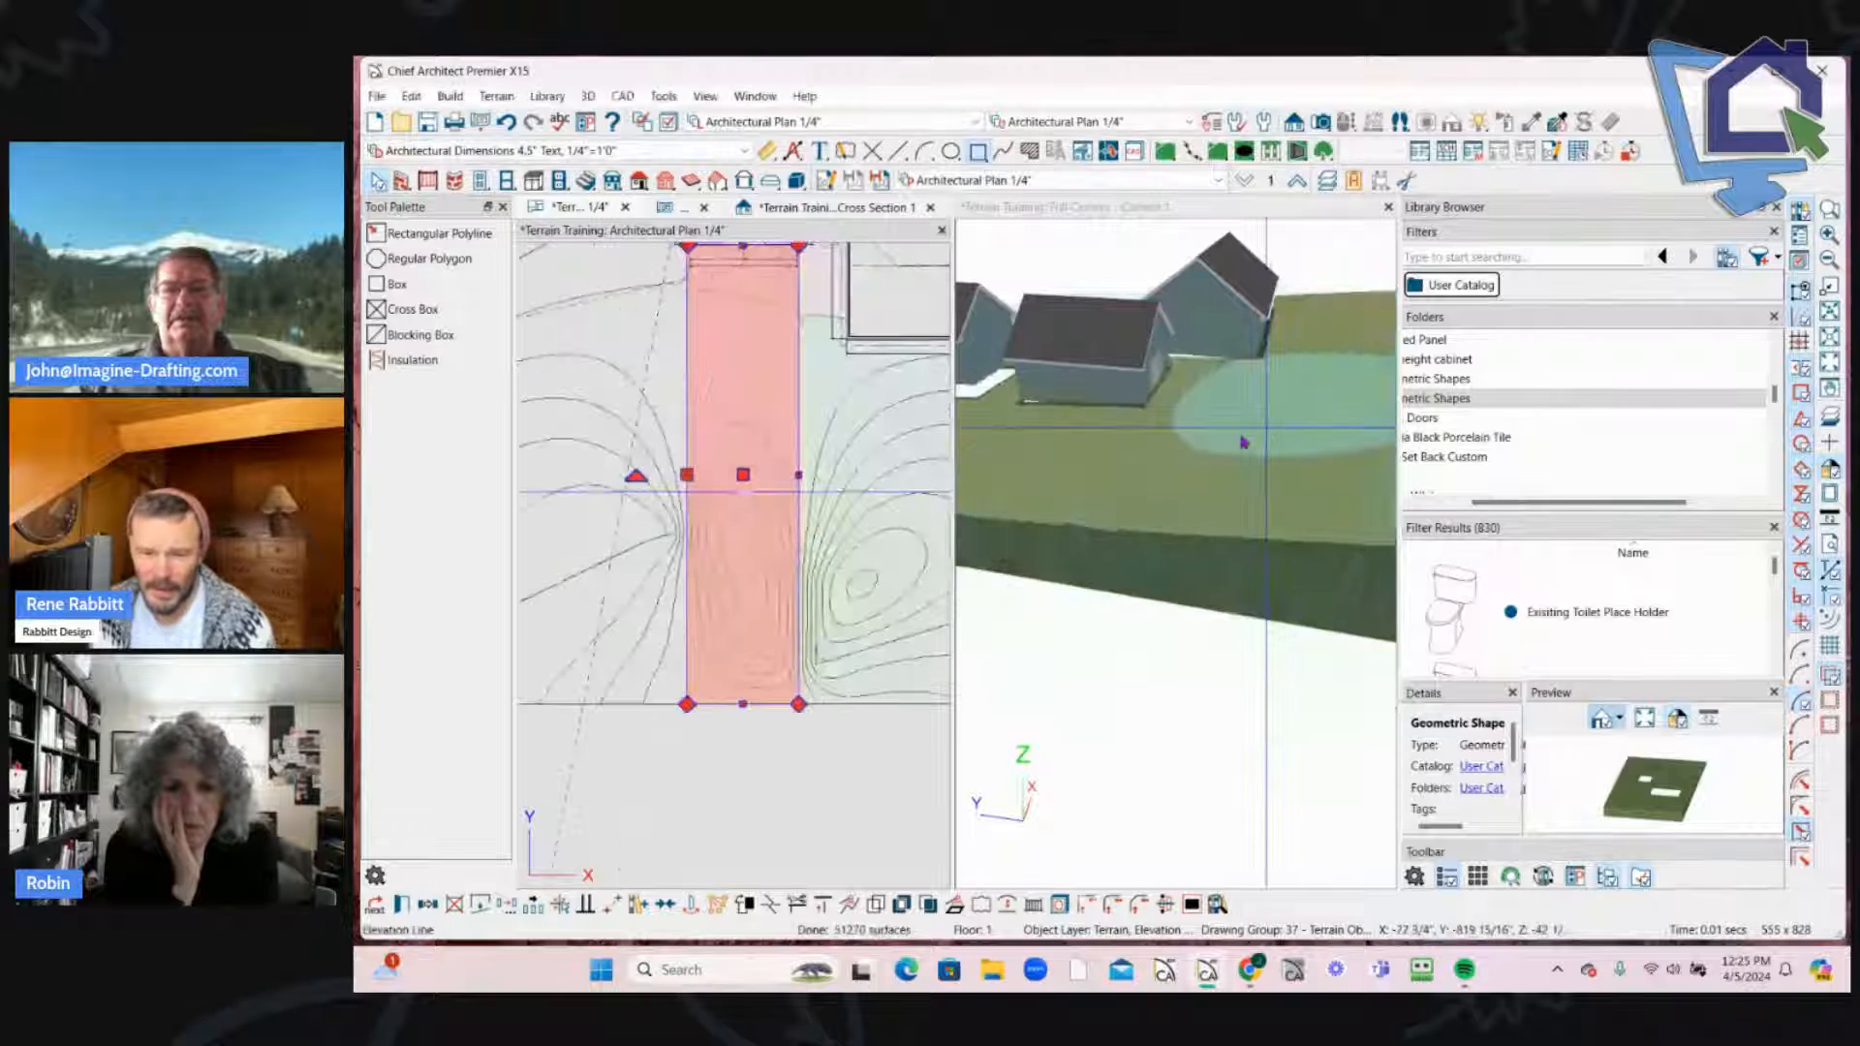
Step: Make the interior of the elevation region in front of the garage flat
drag(1243, 441, 798, 415)
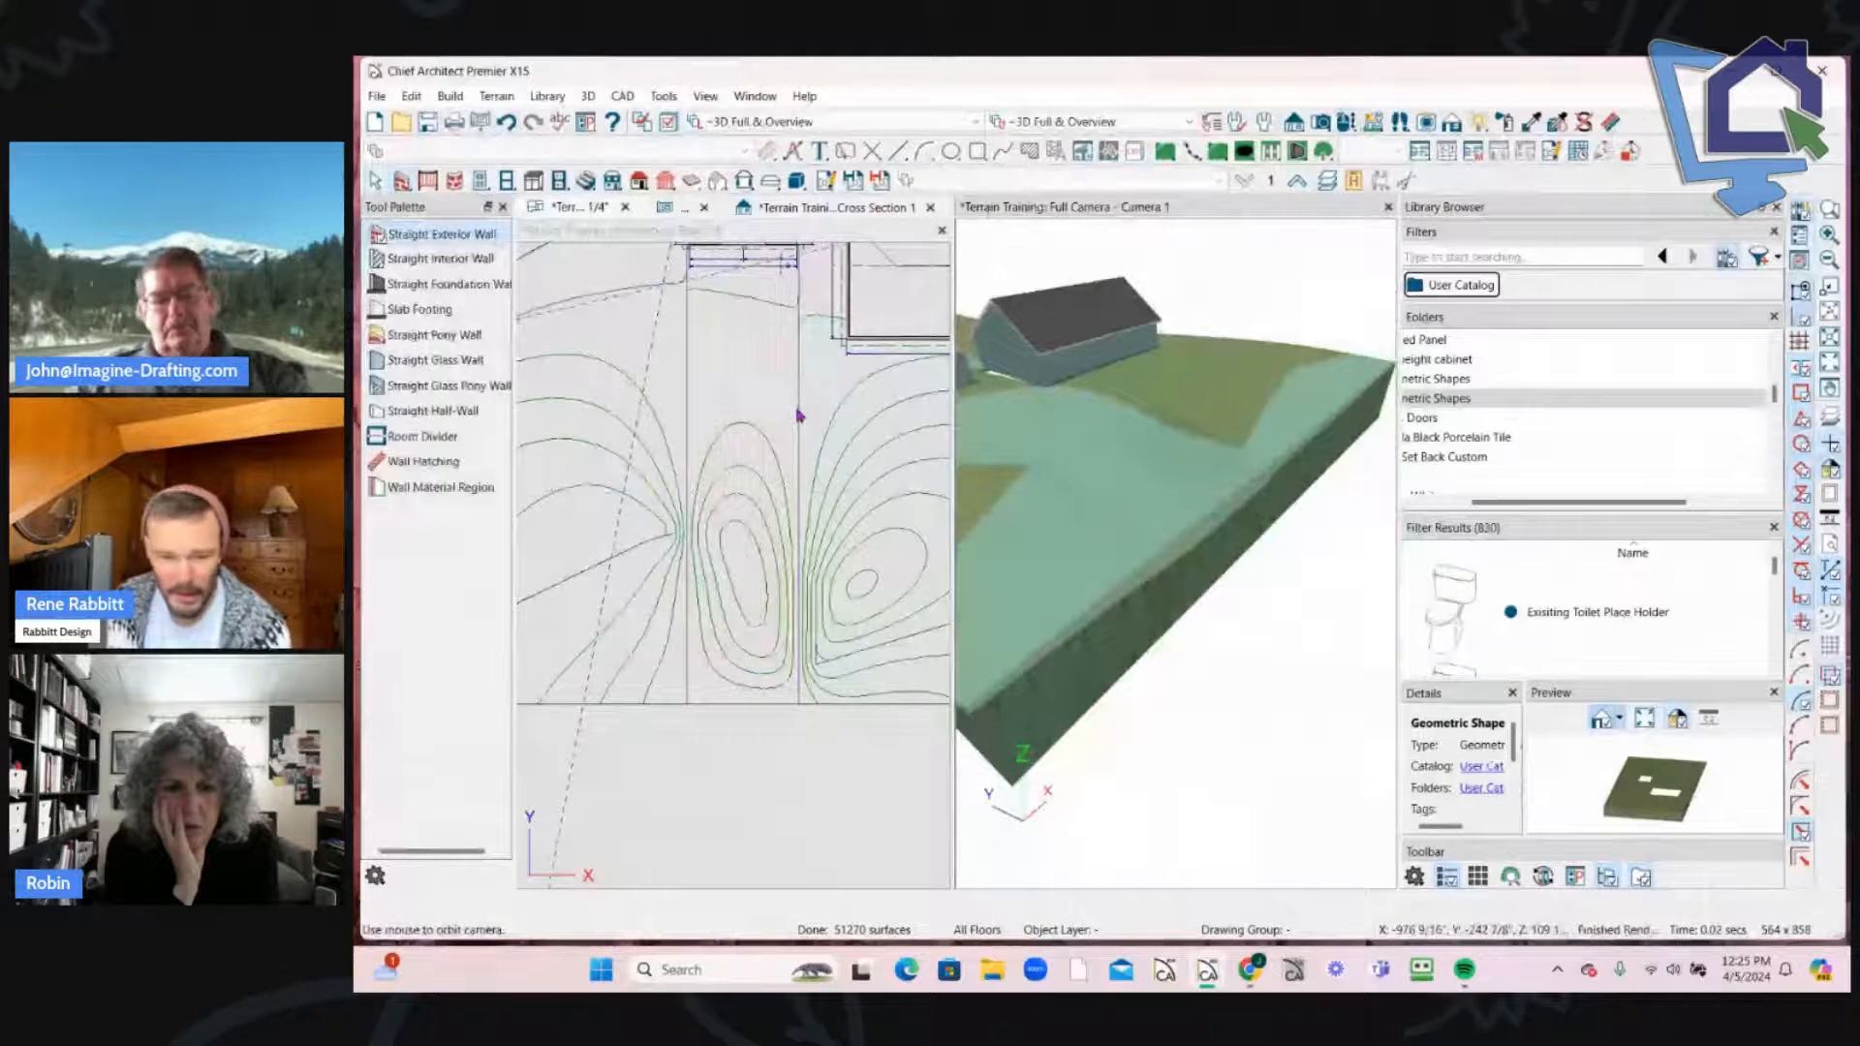
click(799, 431)
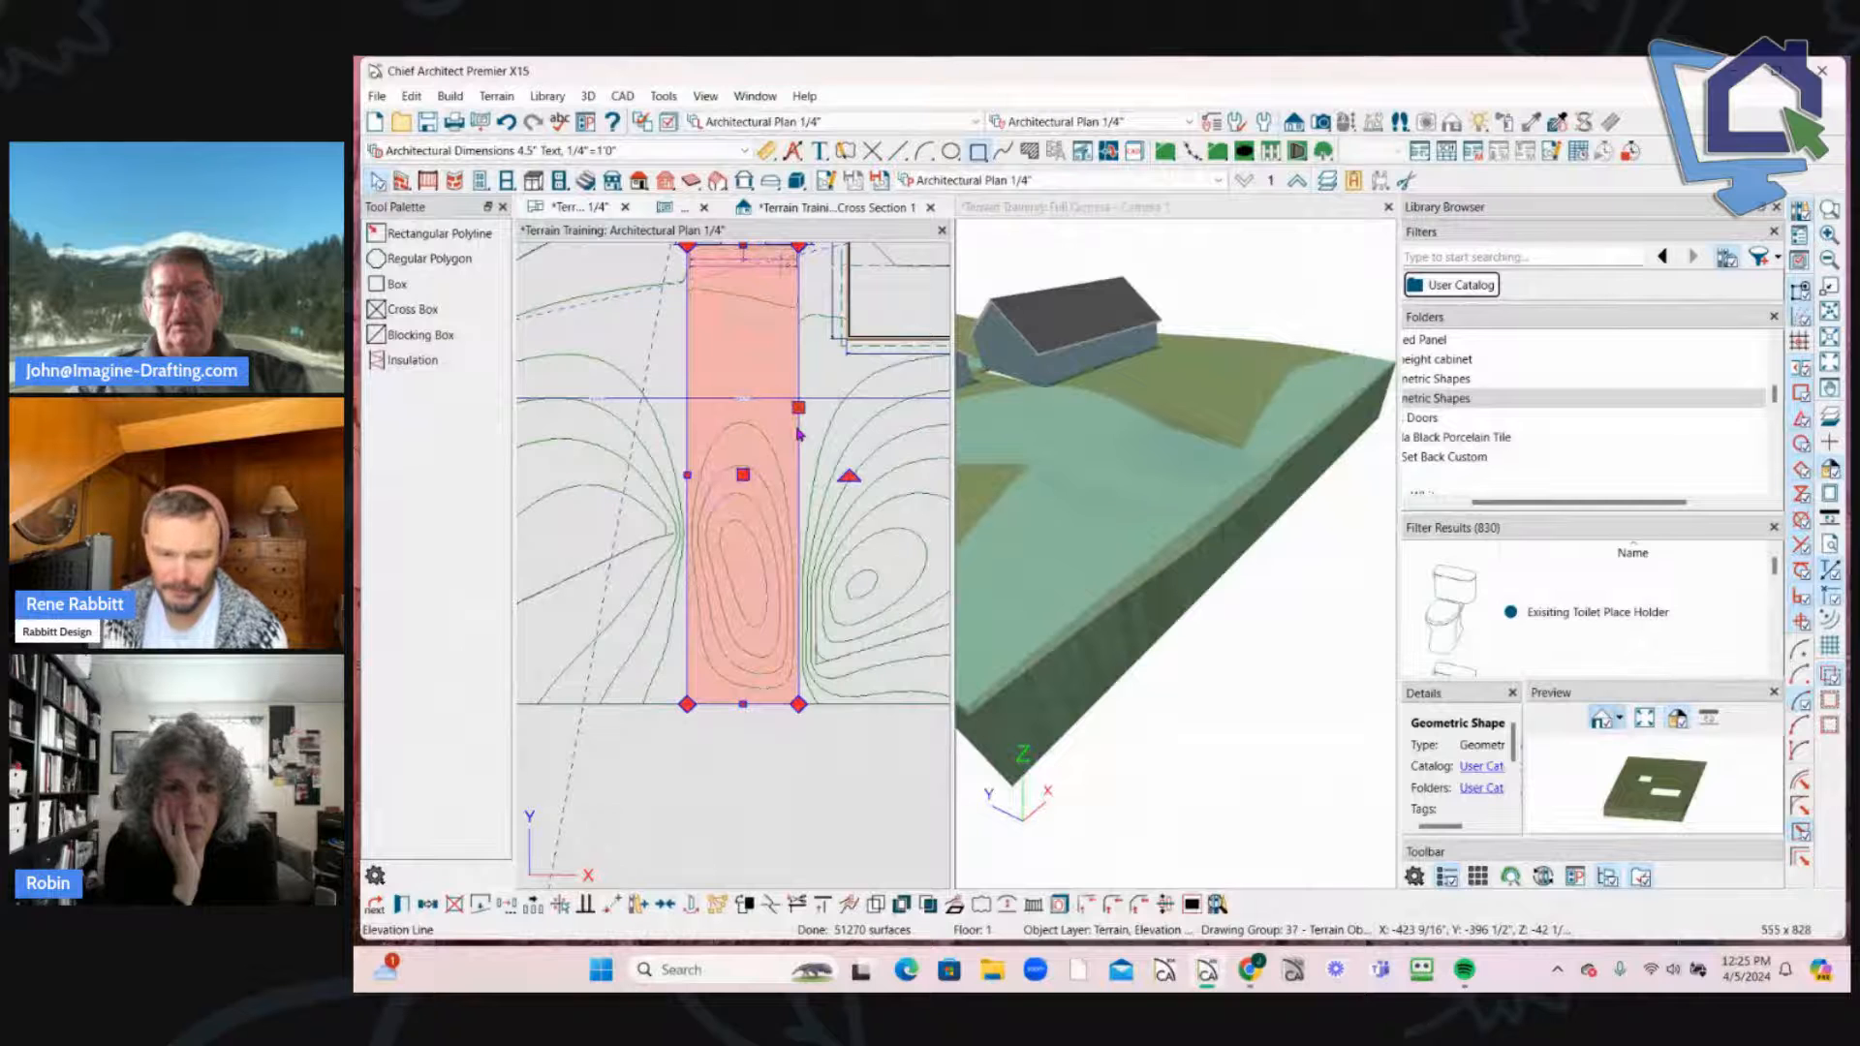
double_click(799, 433)
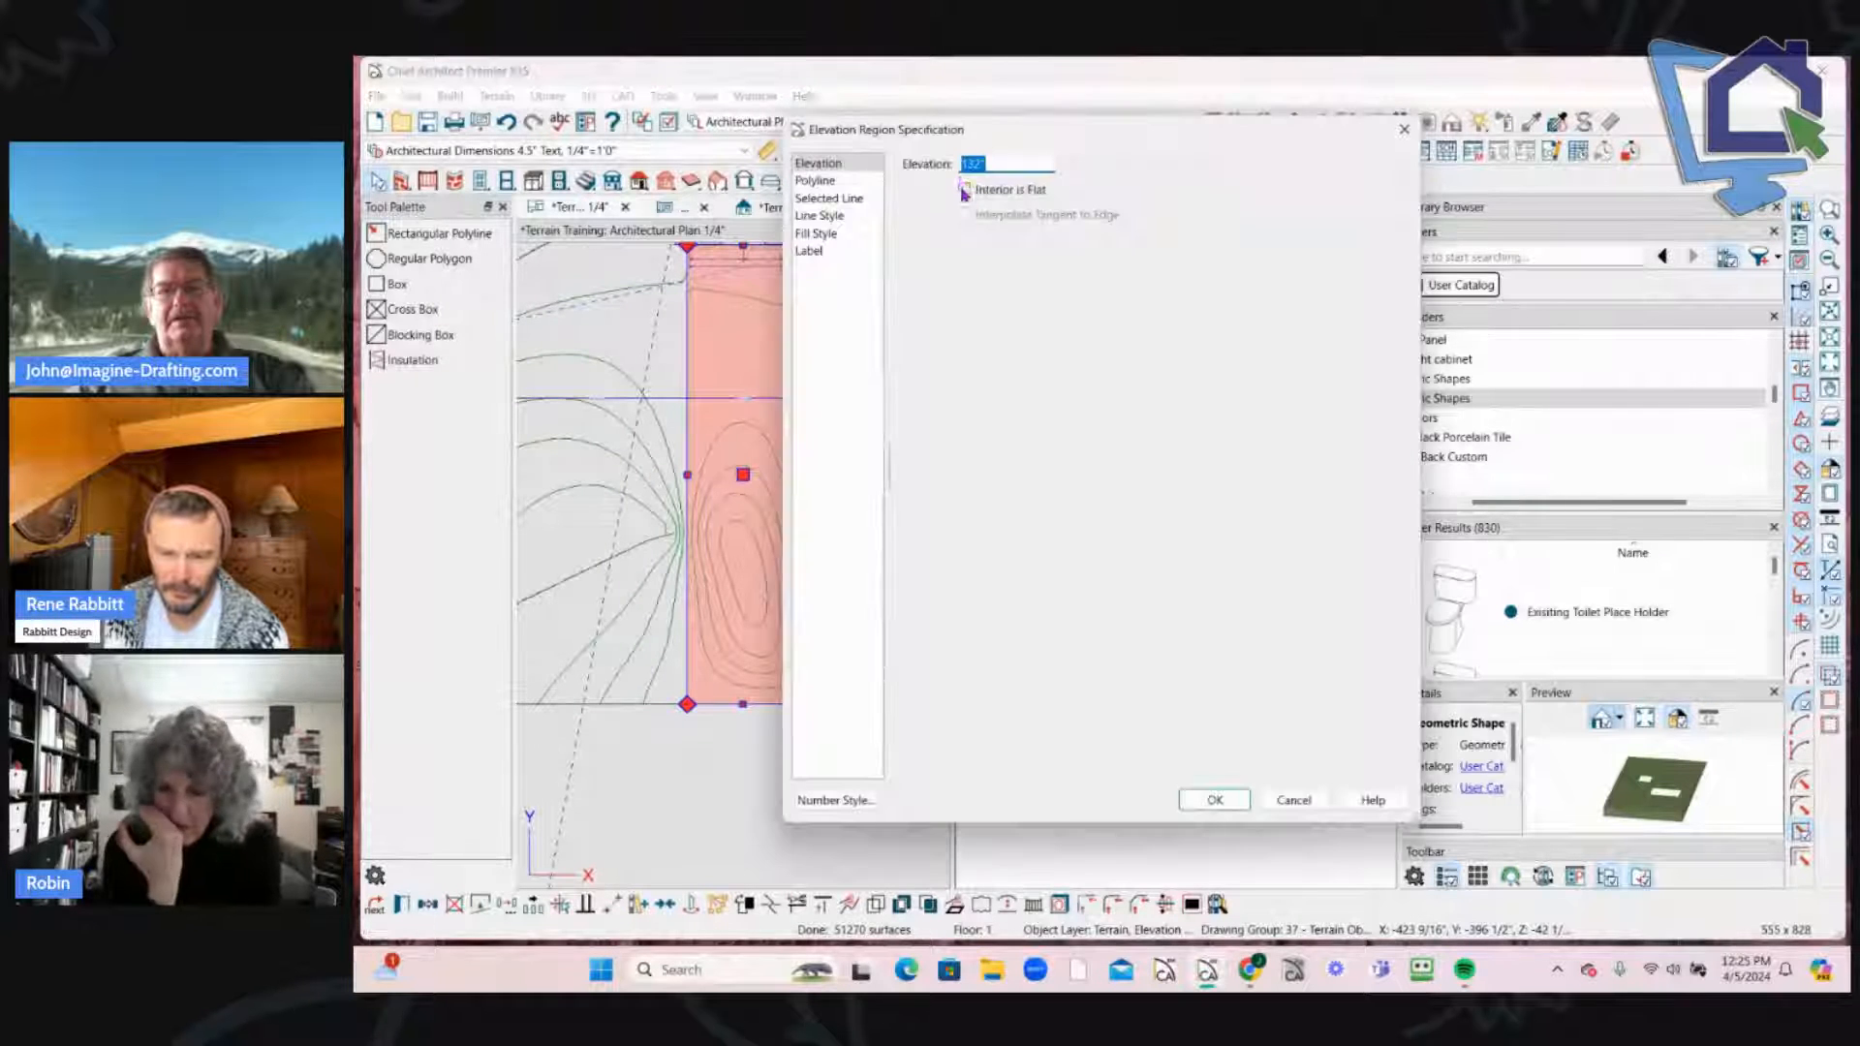
click(965, 191)
click(1214, 799)
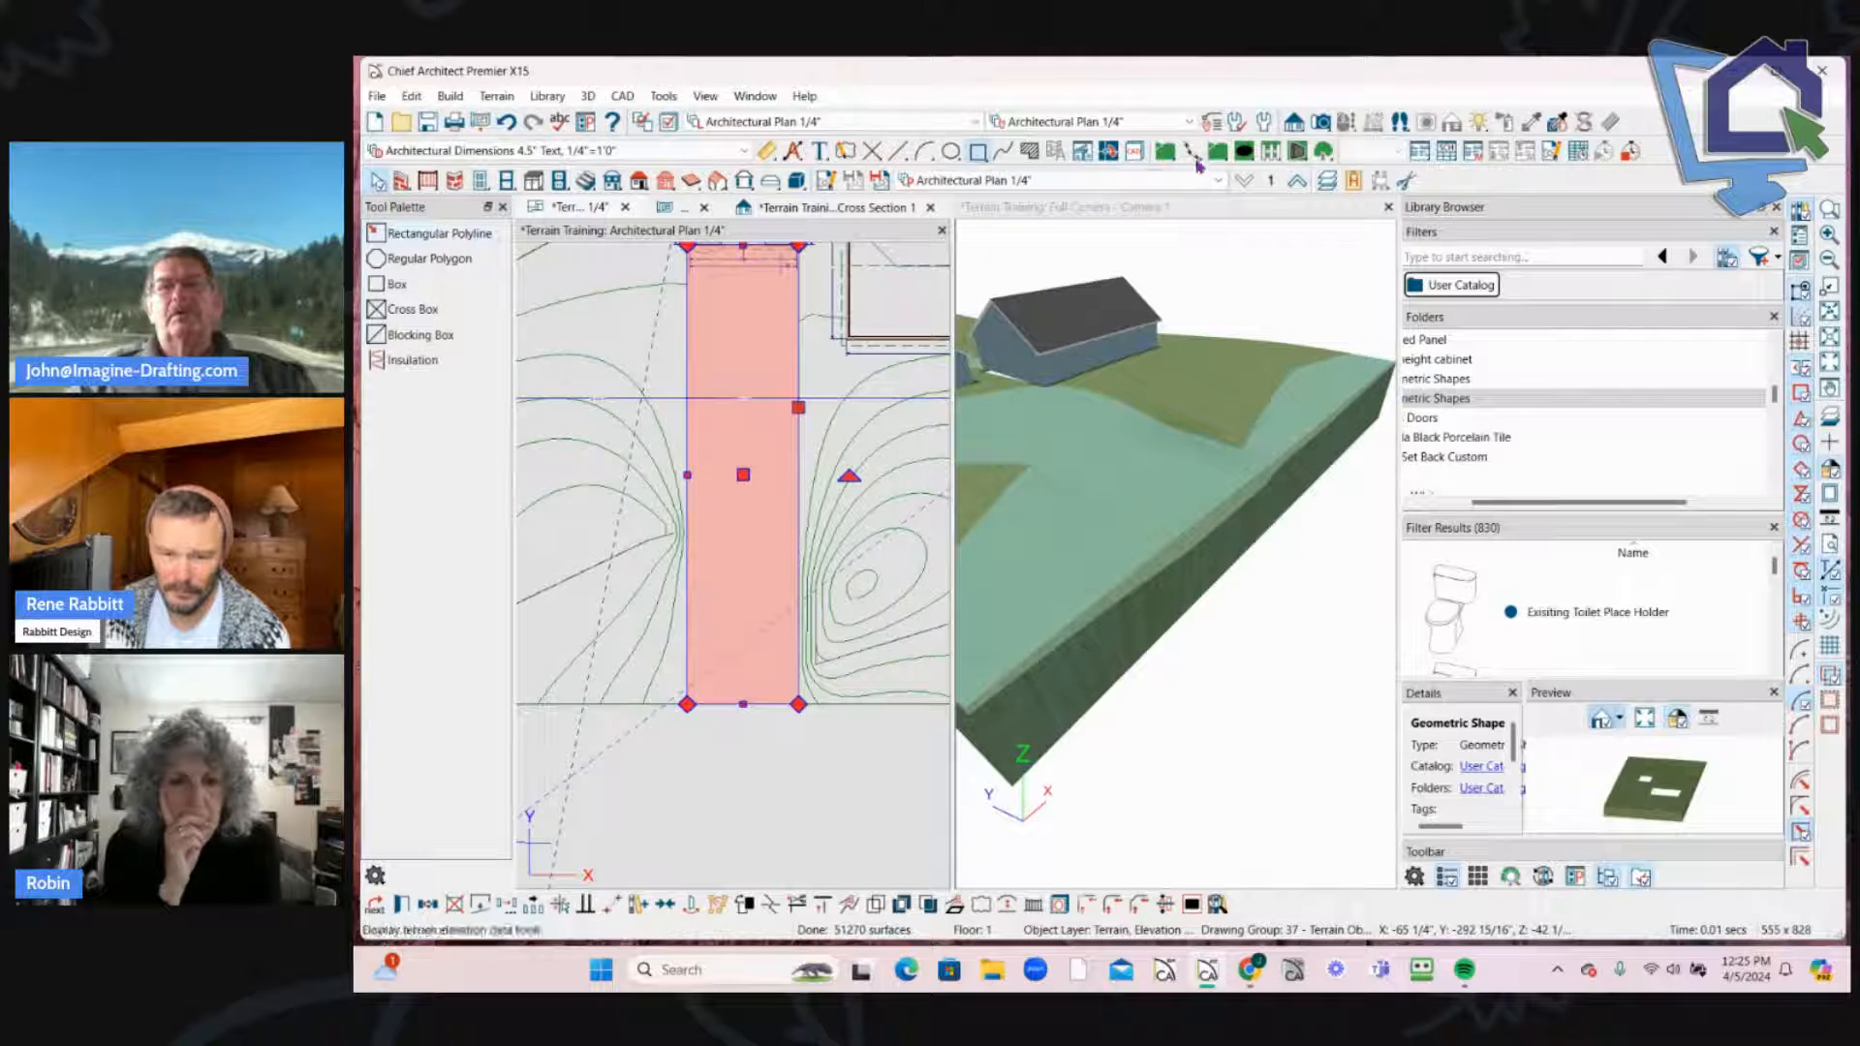
Step: Build the terrain again with the flat elevation region in front of the garage
click(1165, 150)
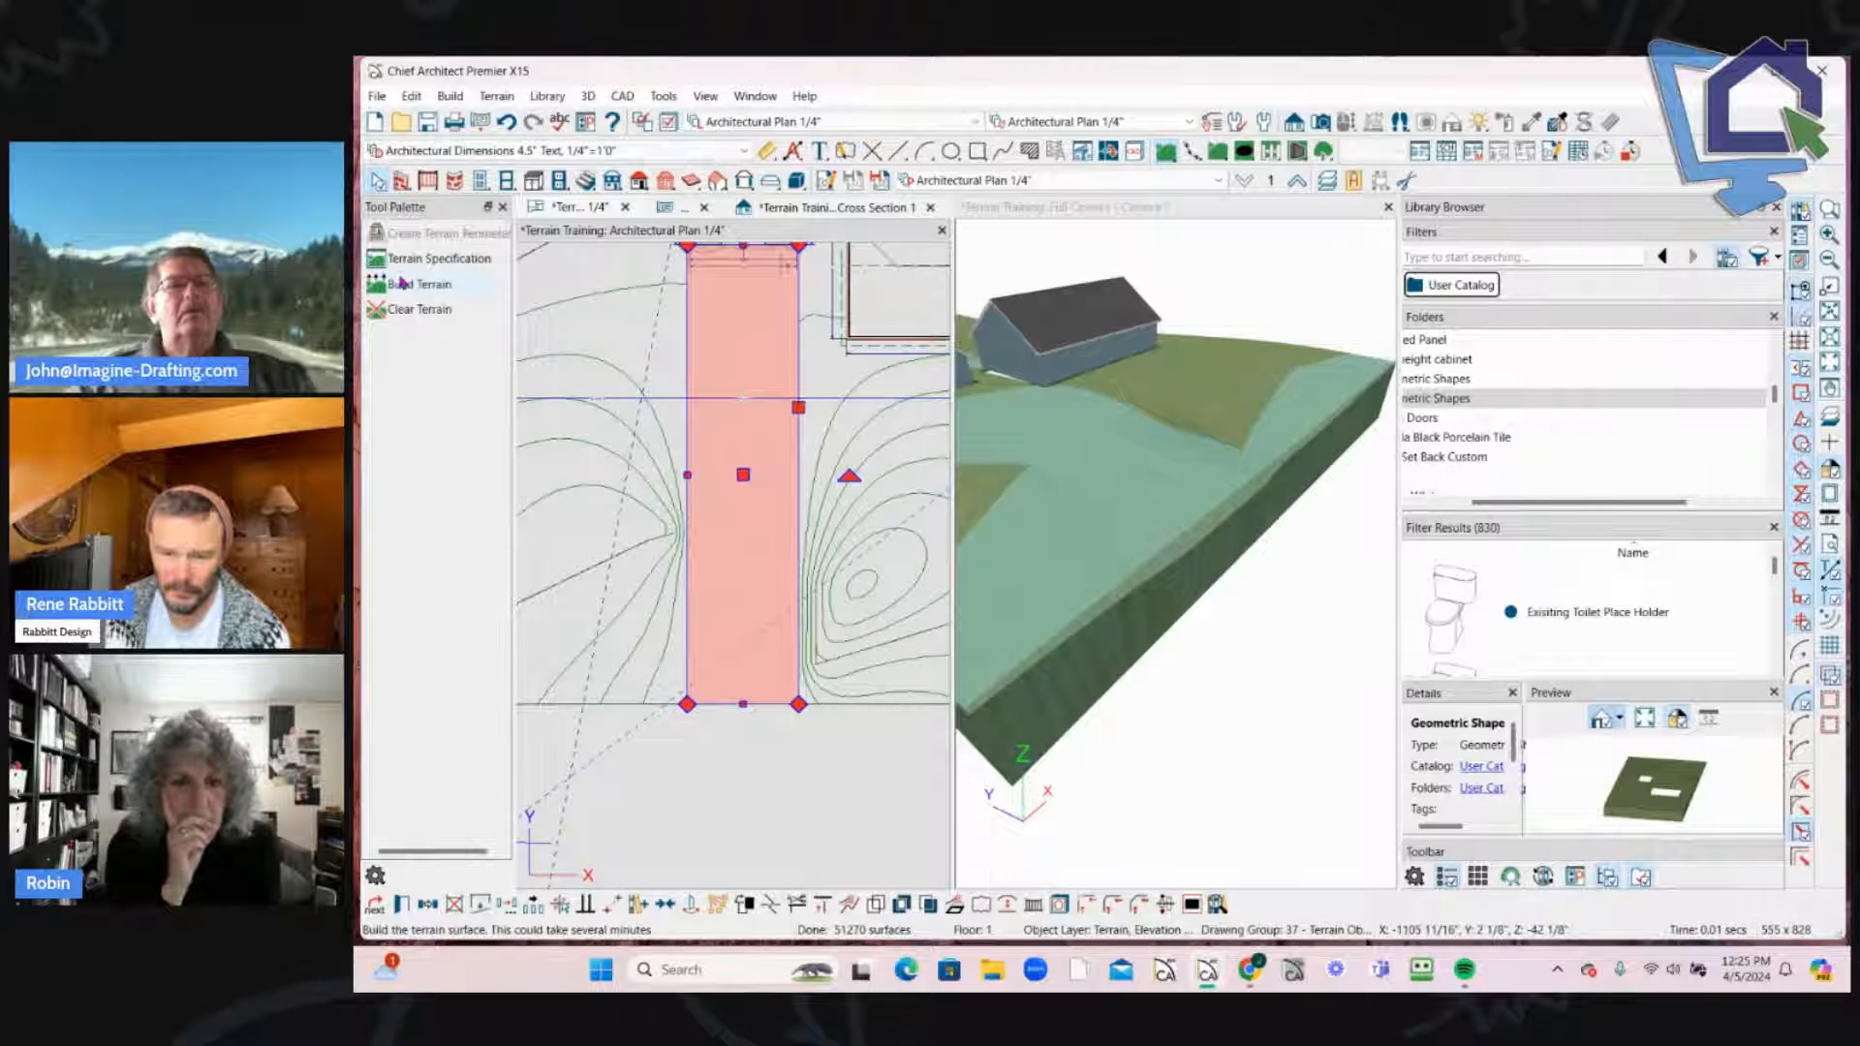
click(400, 283)
click(1155, 544)
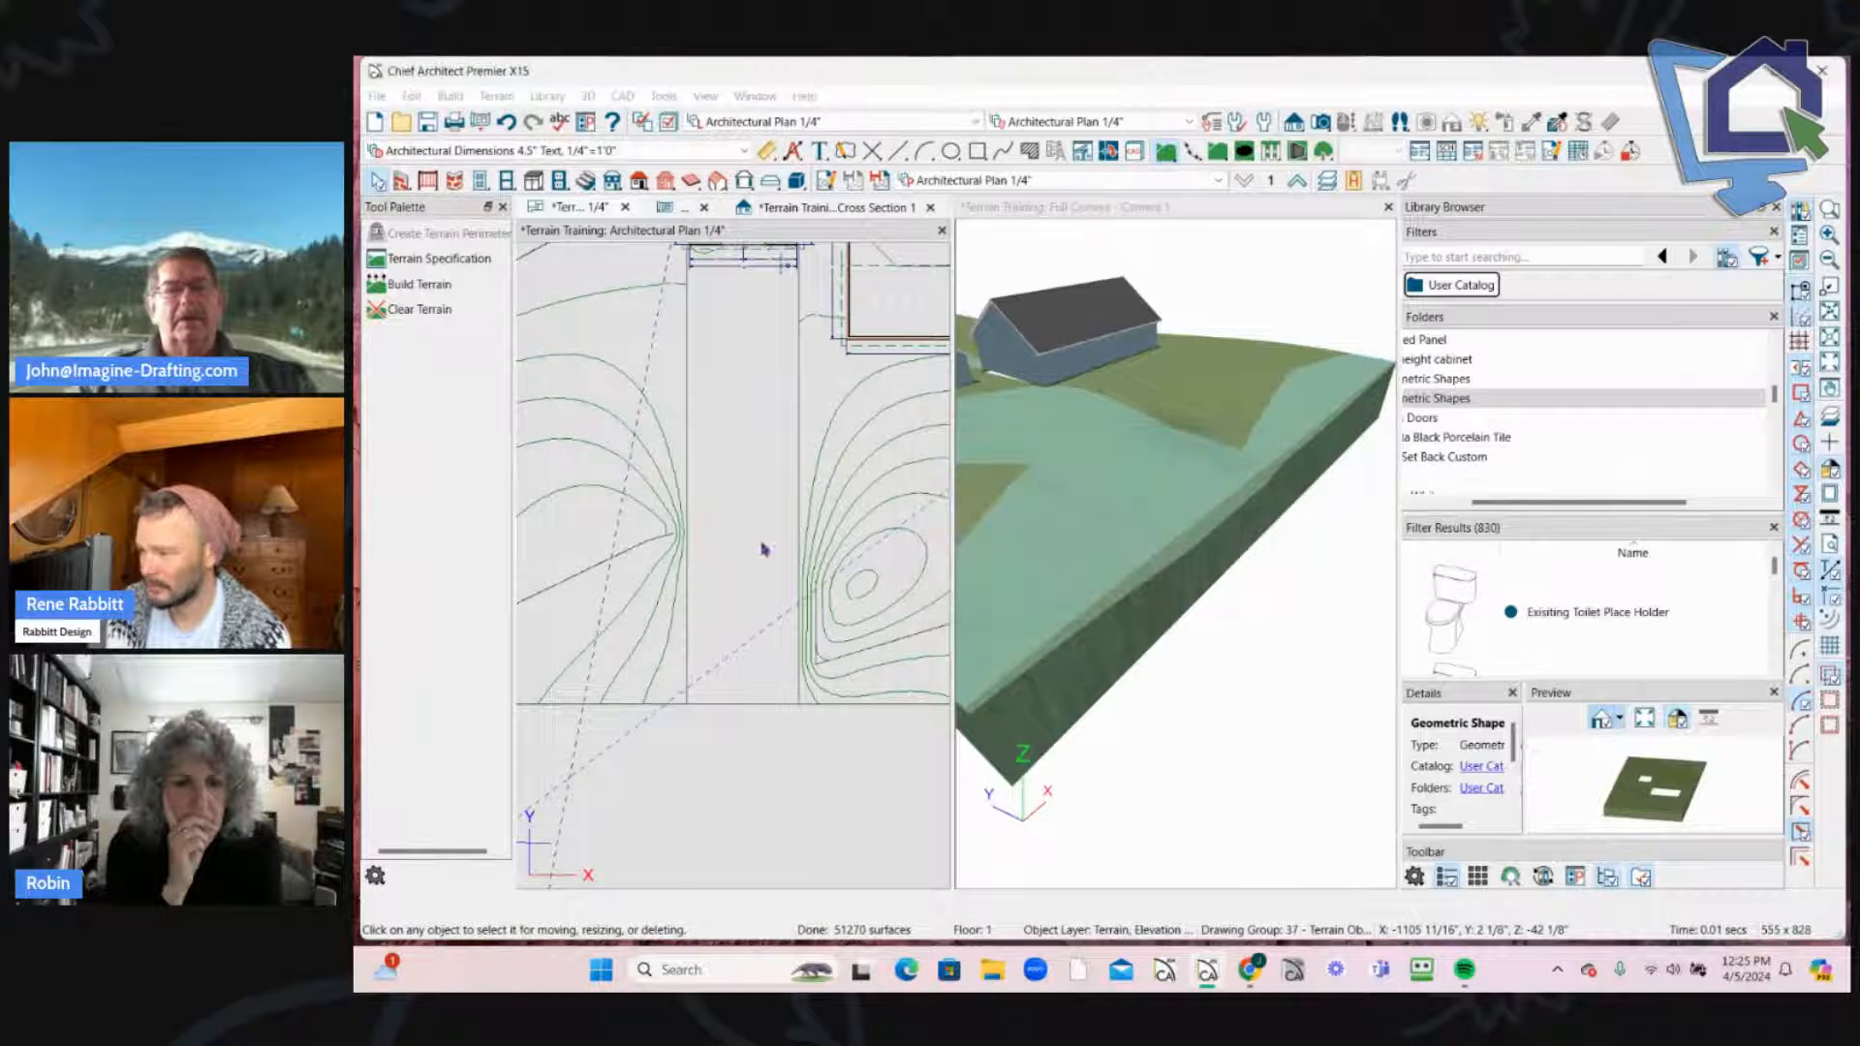
Step: Examine the flat strip in front of the garage and the surrounding slopes in the 3D camera view
drag(1212, 544, 1240, 494)
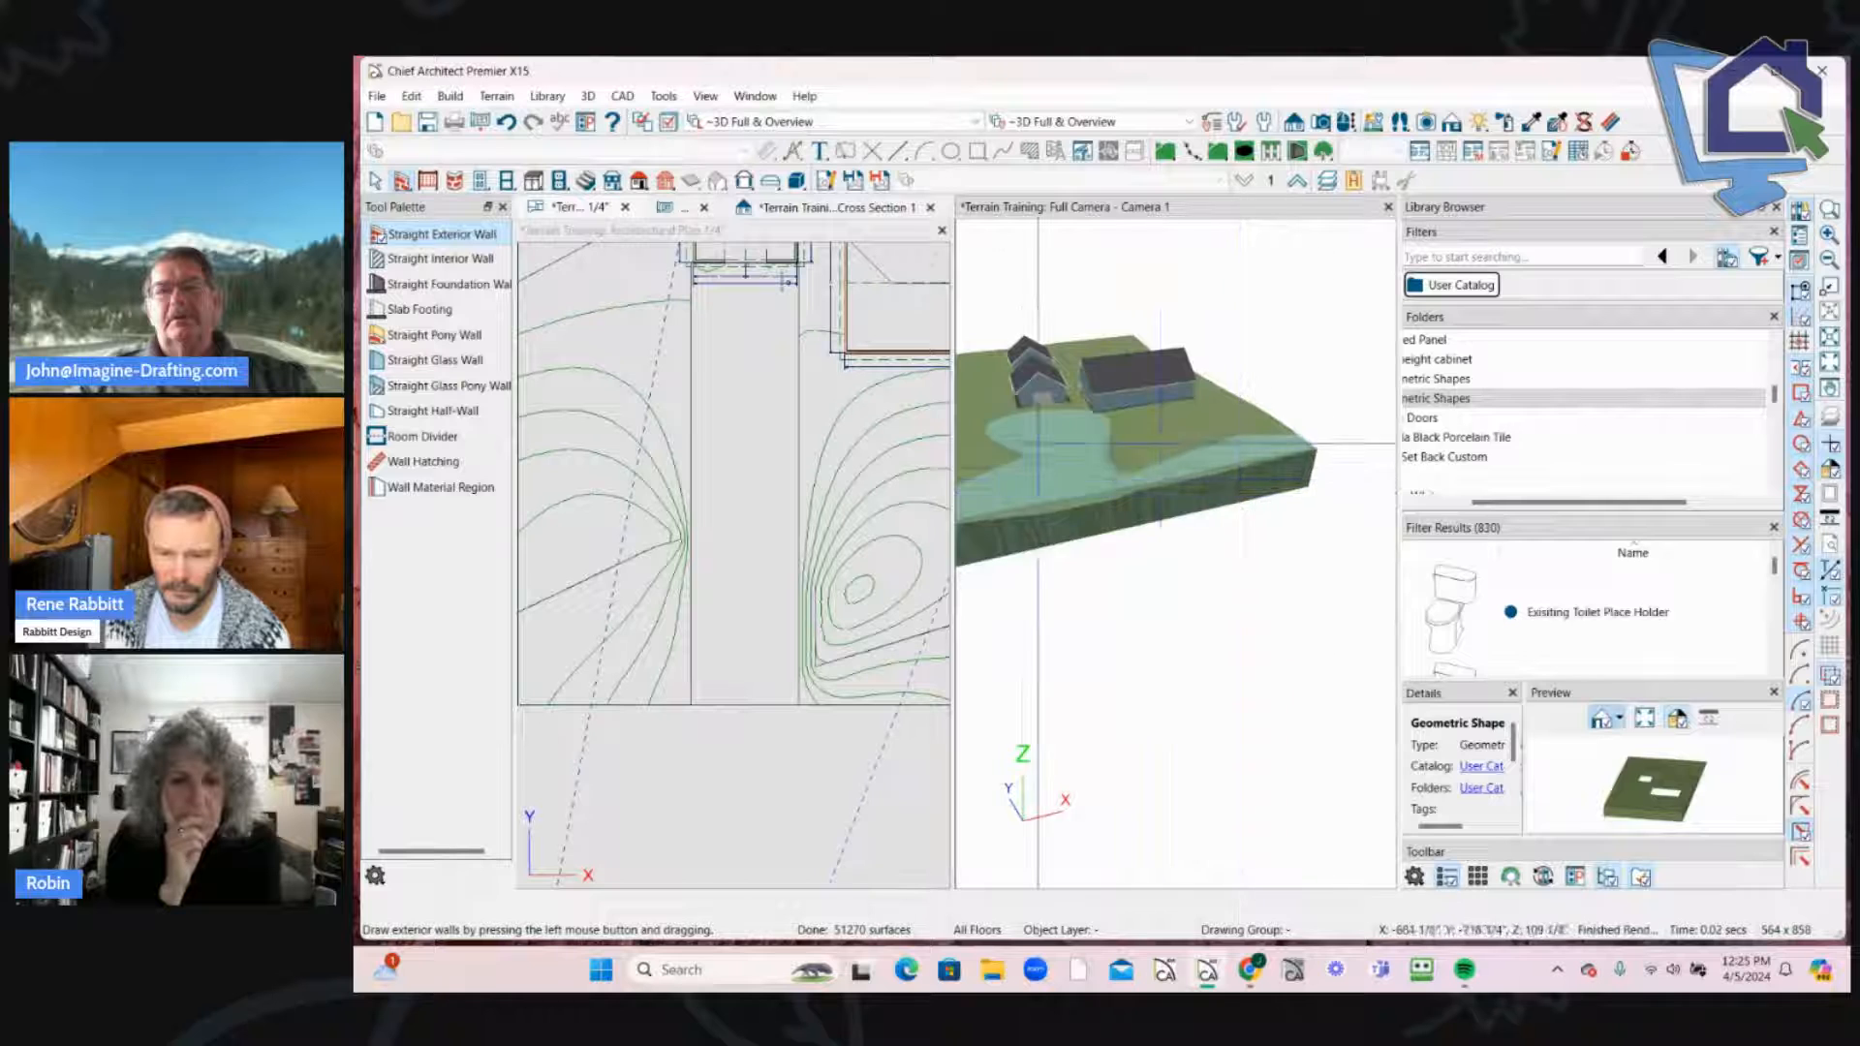
scroll(1056, 387, up, 5)
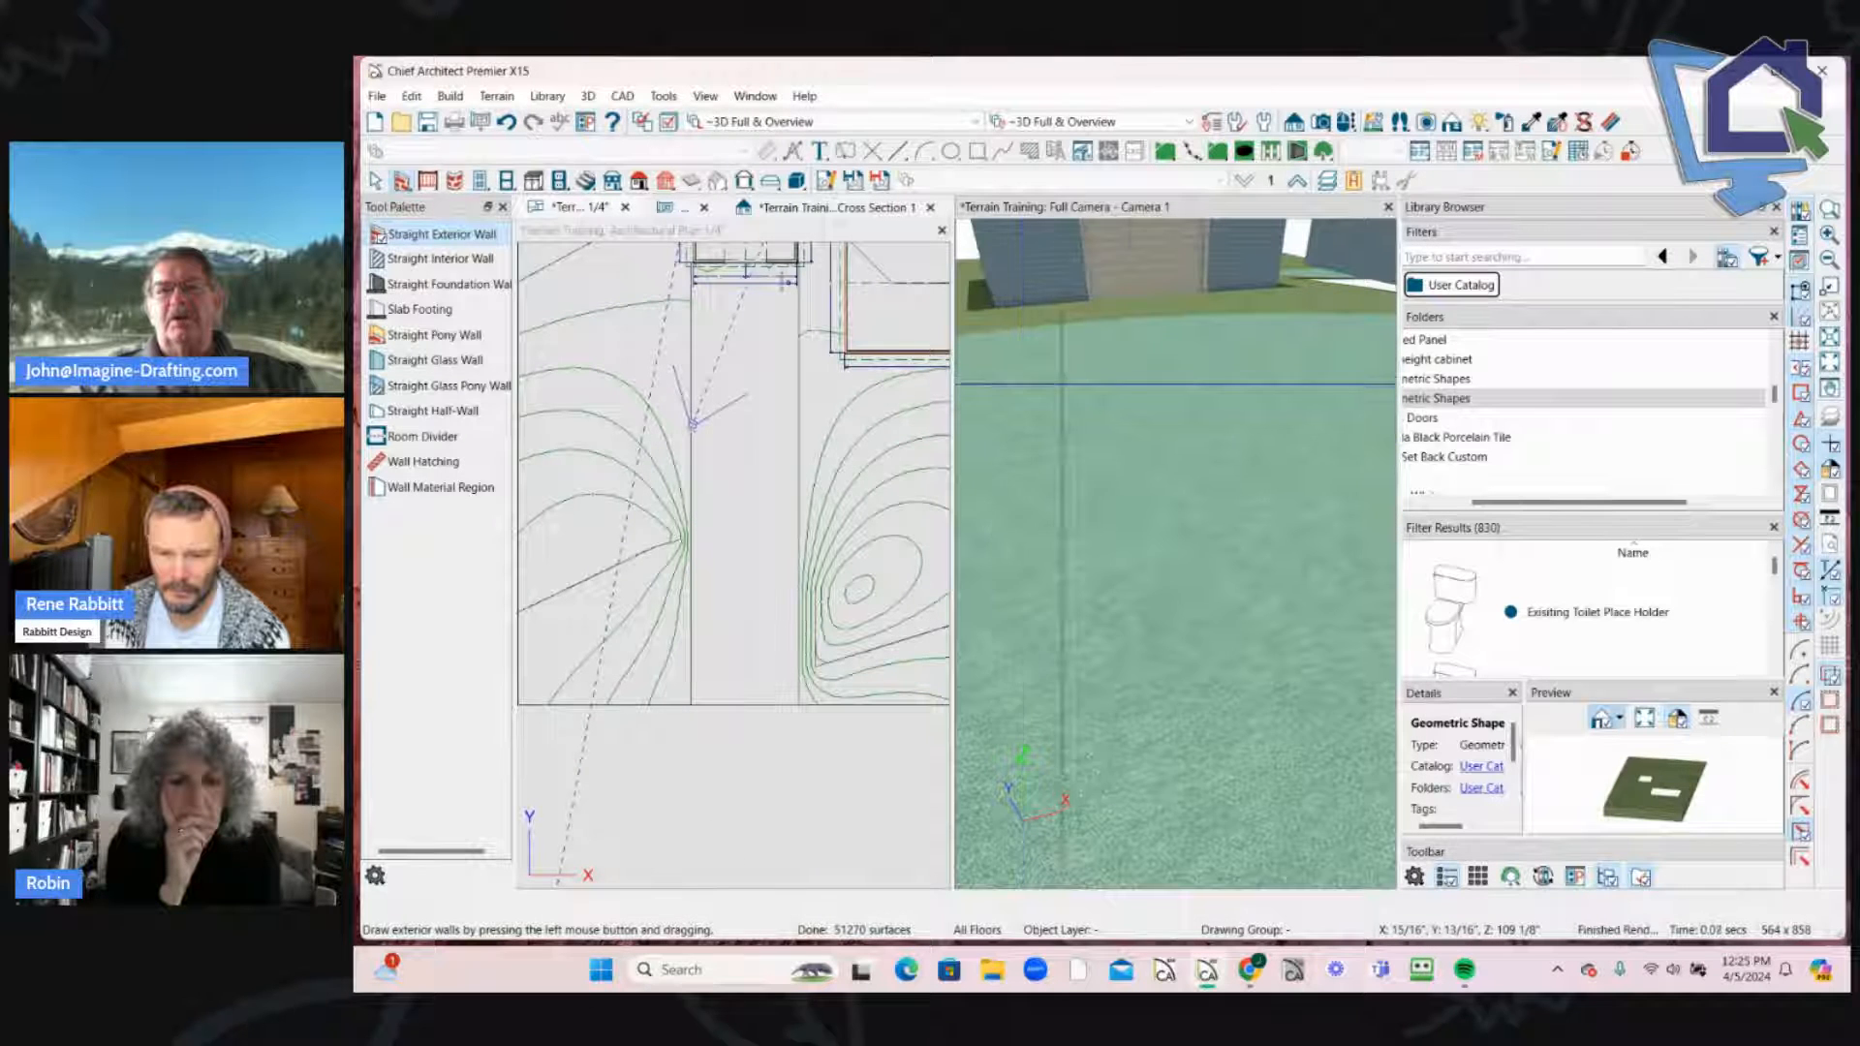
scroll(1136, 384, down, 5)
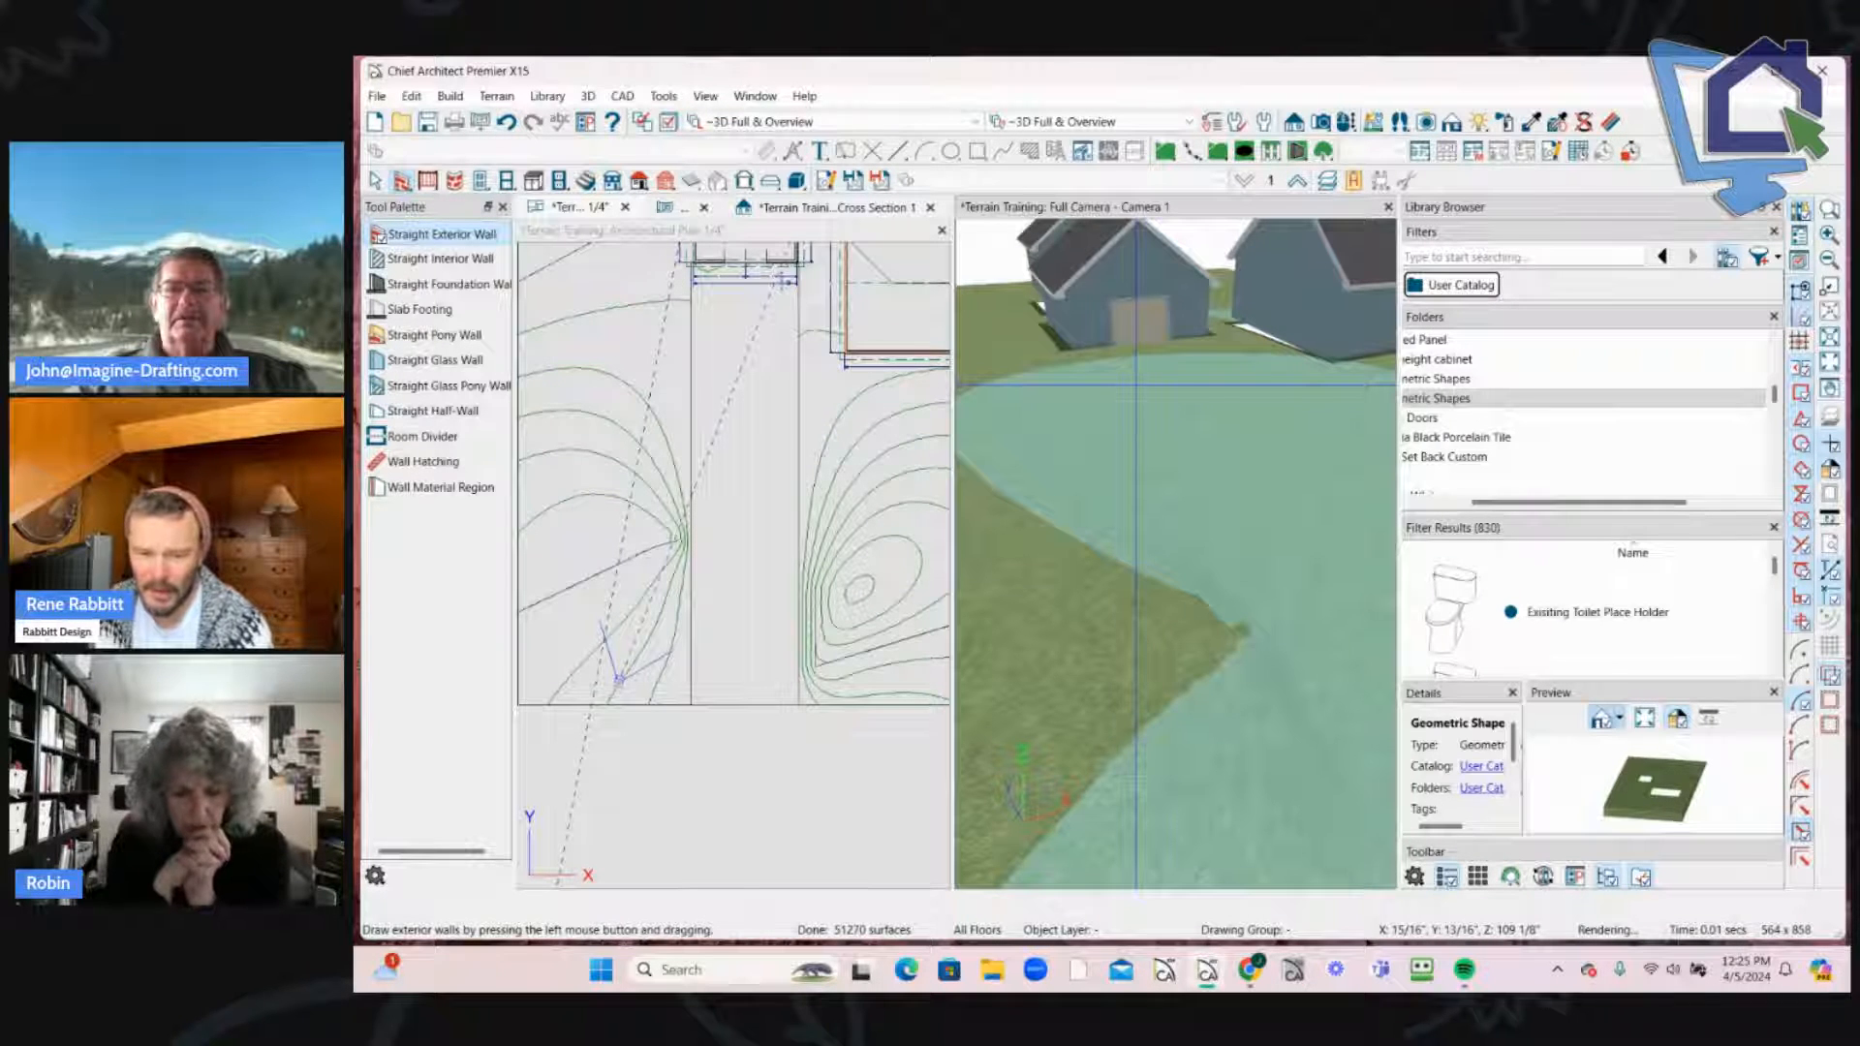
click(1340, 575)
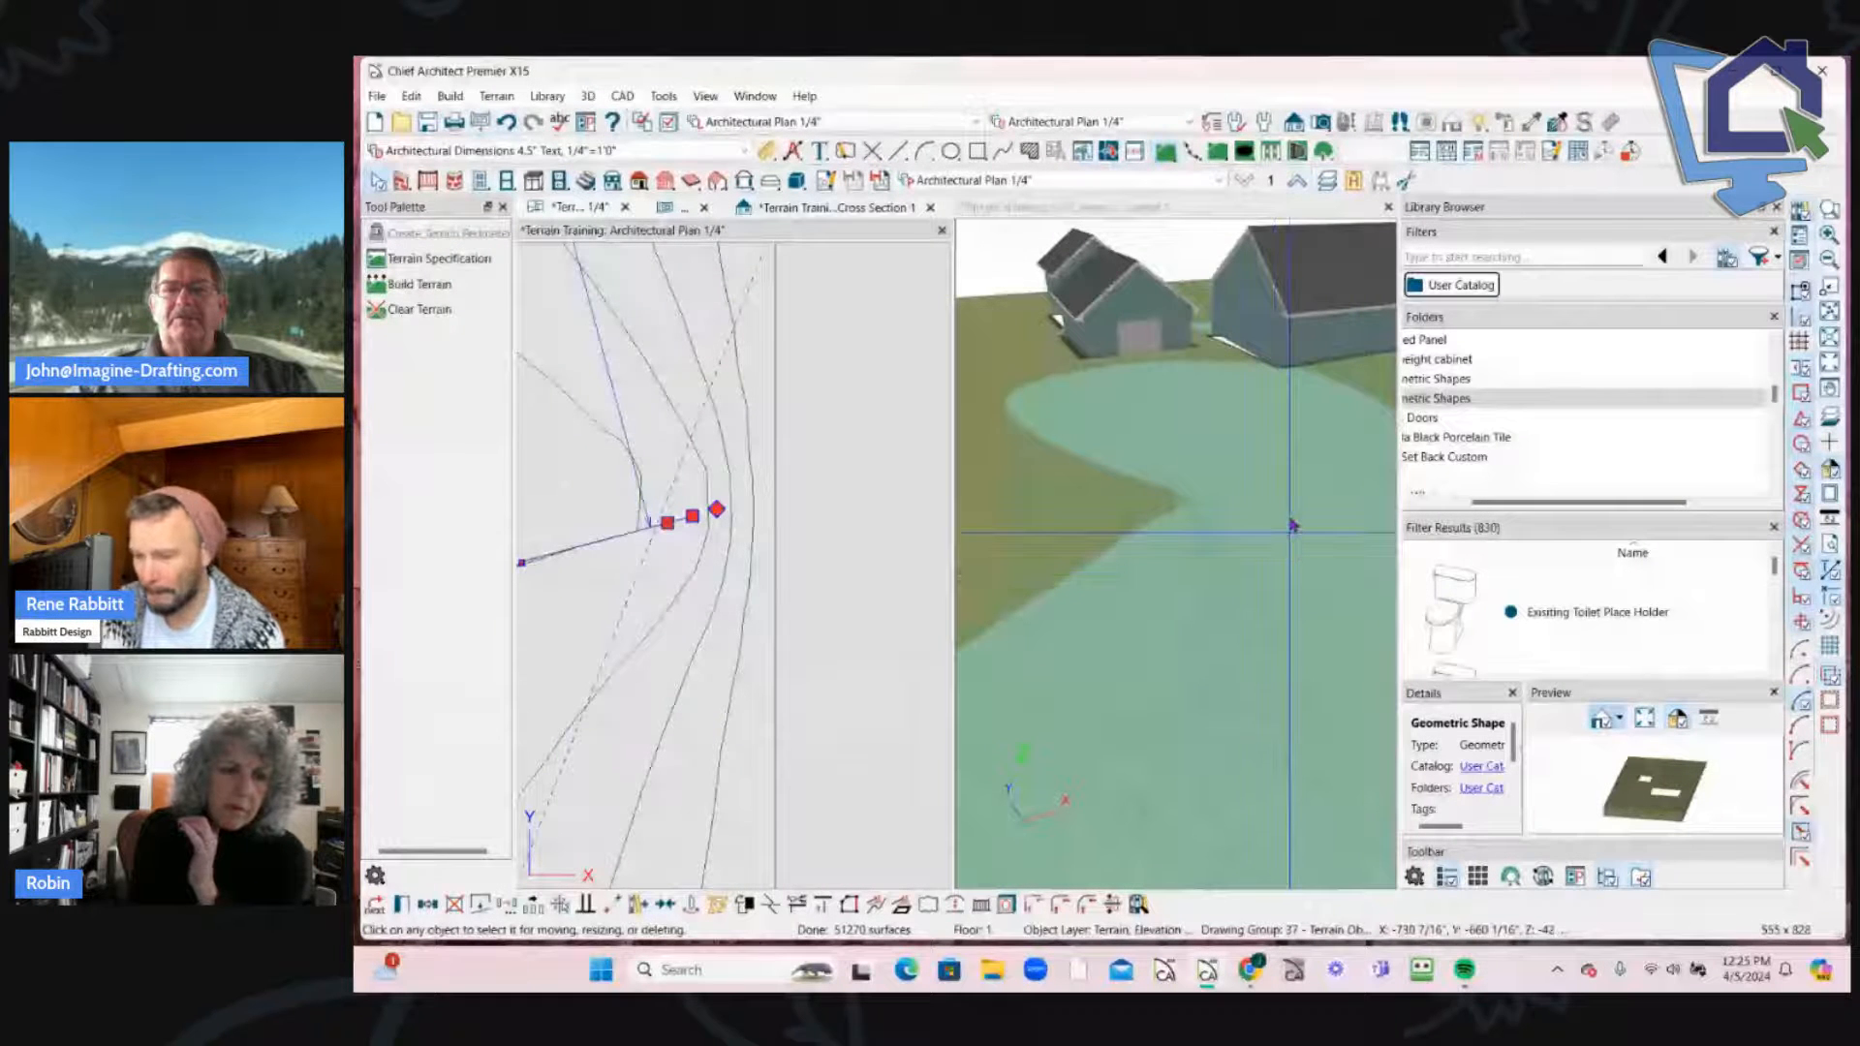
scroll(1282, 498, down, 3)
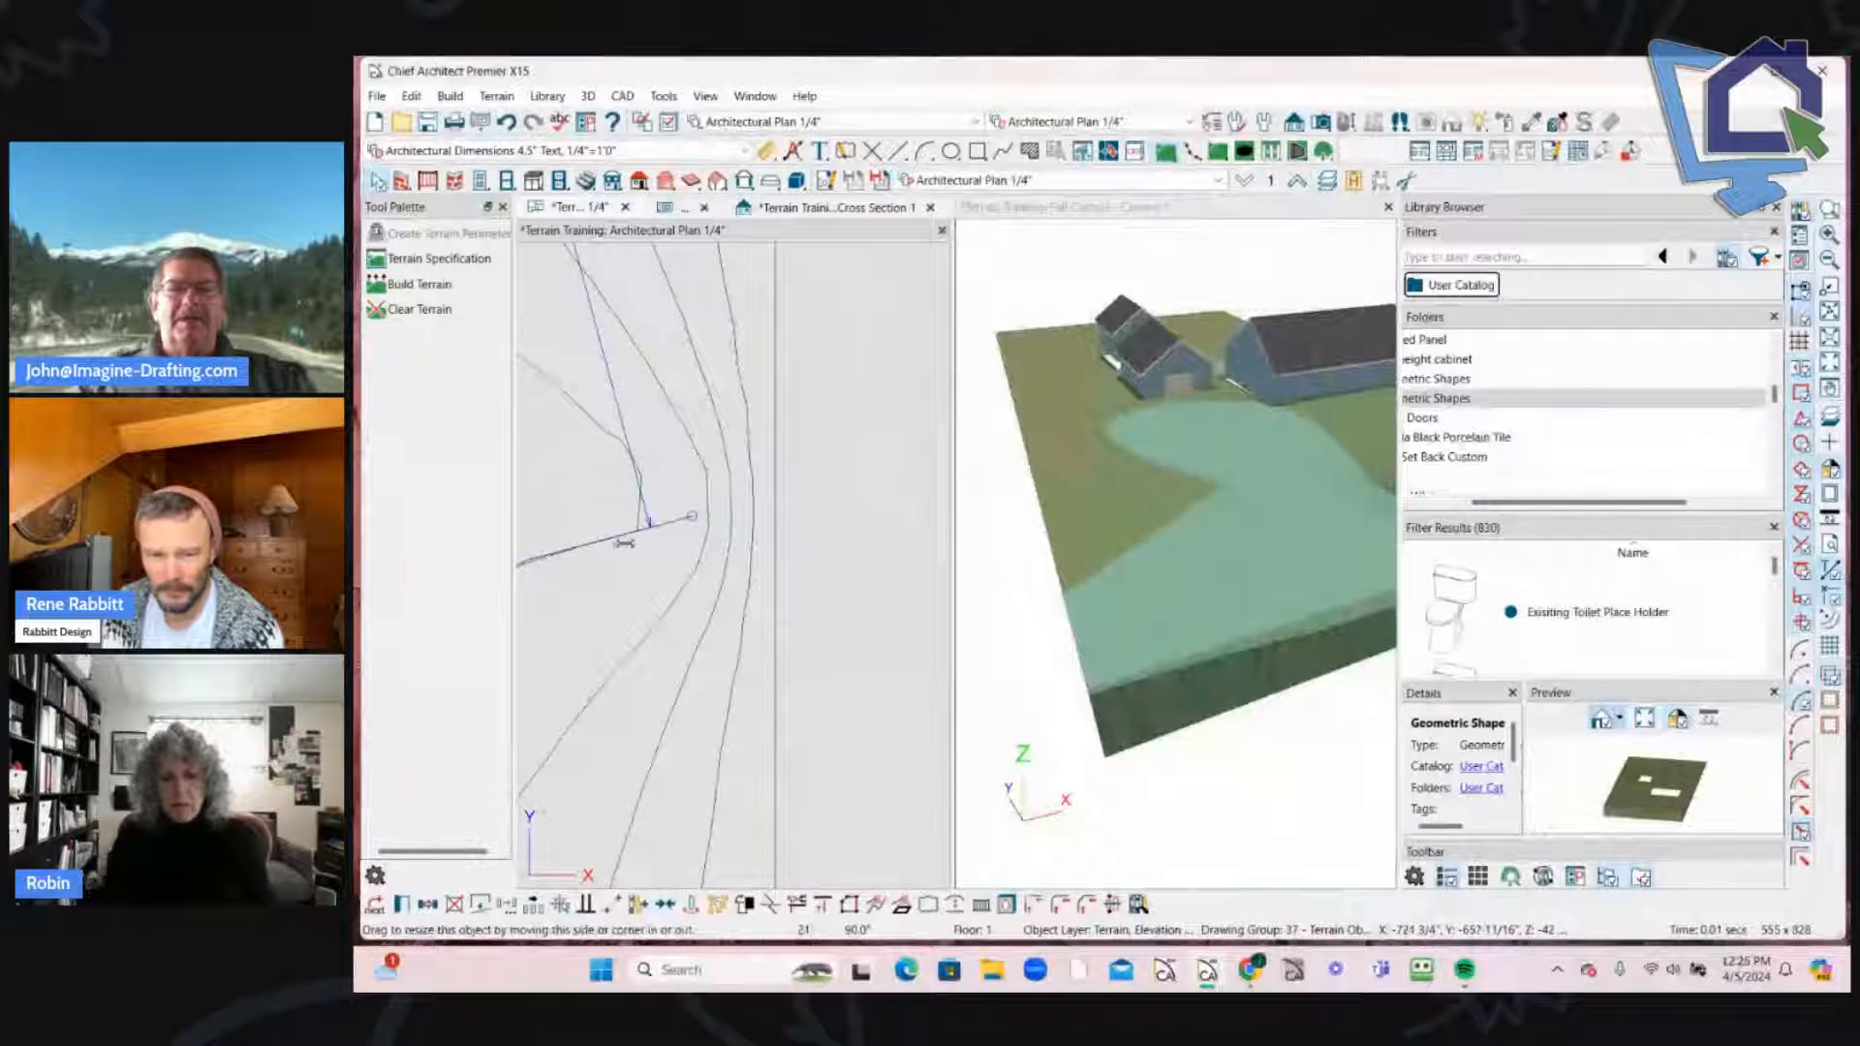
Step: Adjust the end of the elevation line that runs toward the flat strip in front of the garage
mouse_move(624, 544)
mouse_down()
mouse_move(584, 568)
mouse_move(654, 556)
mouse_up()
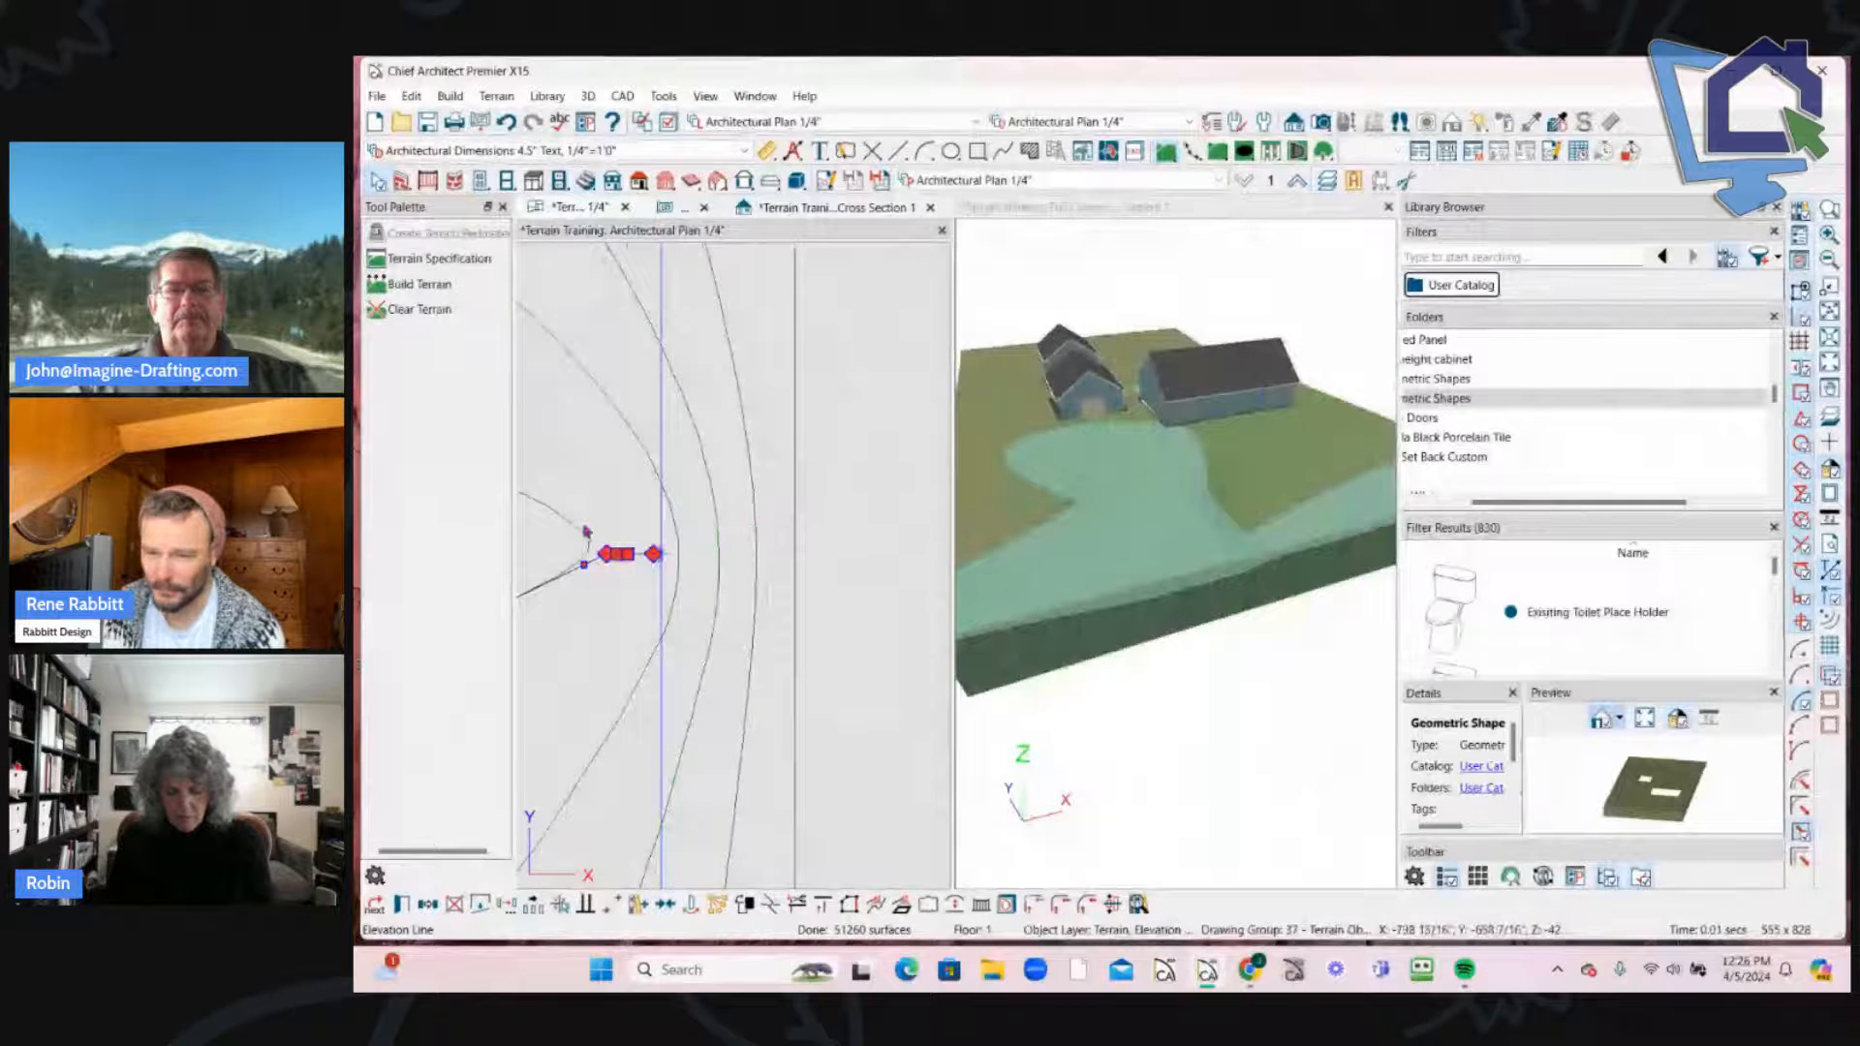
scroll(581, 533, down, 2)
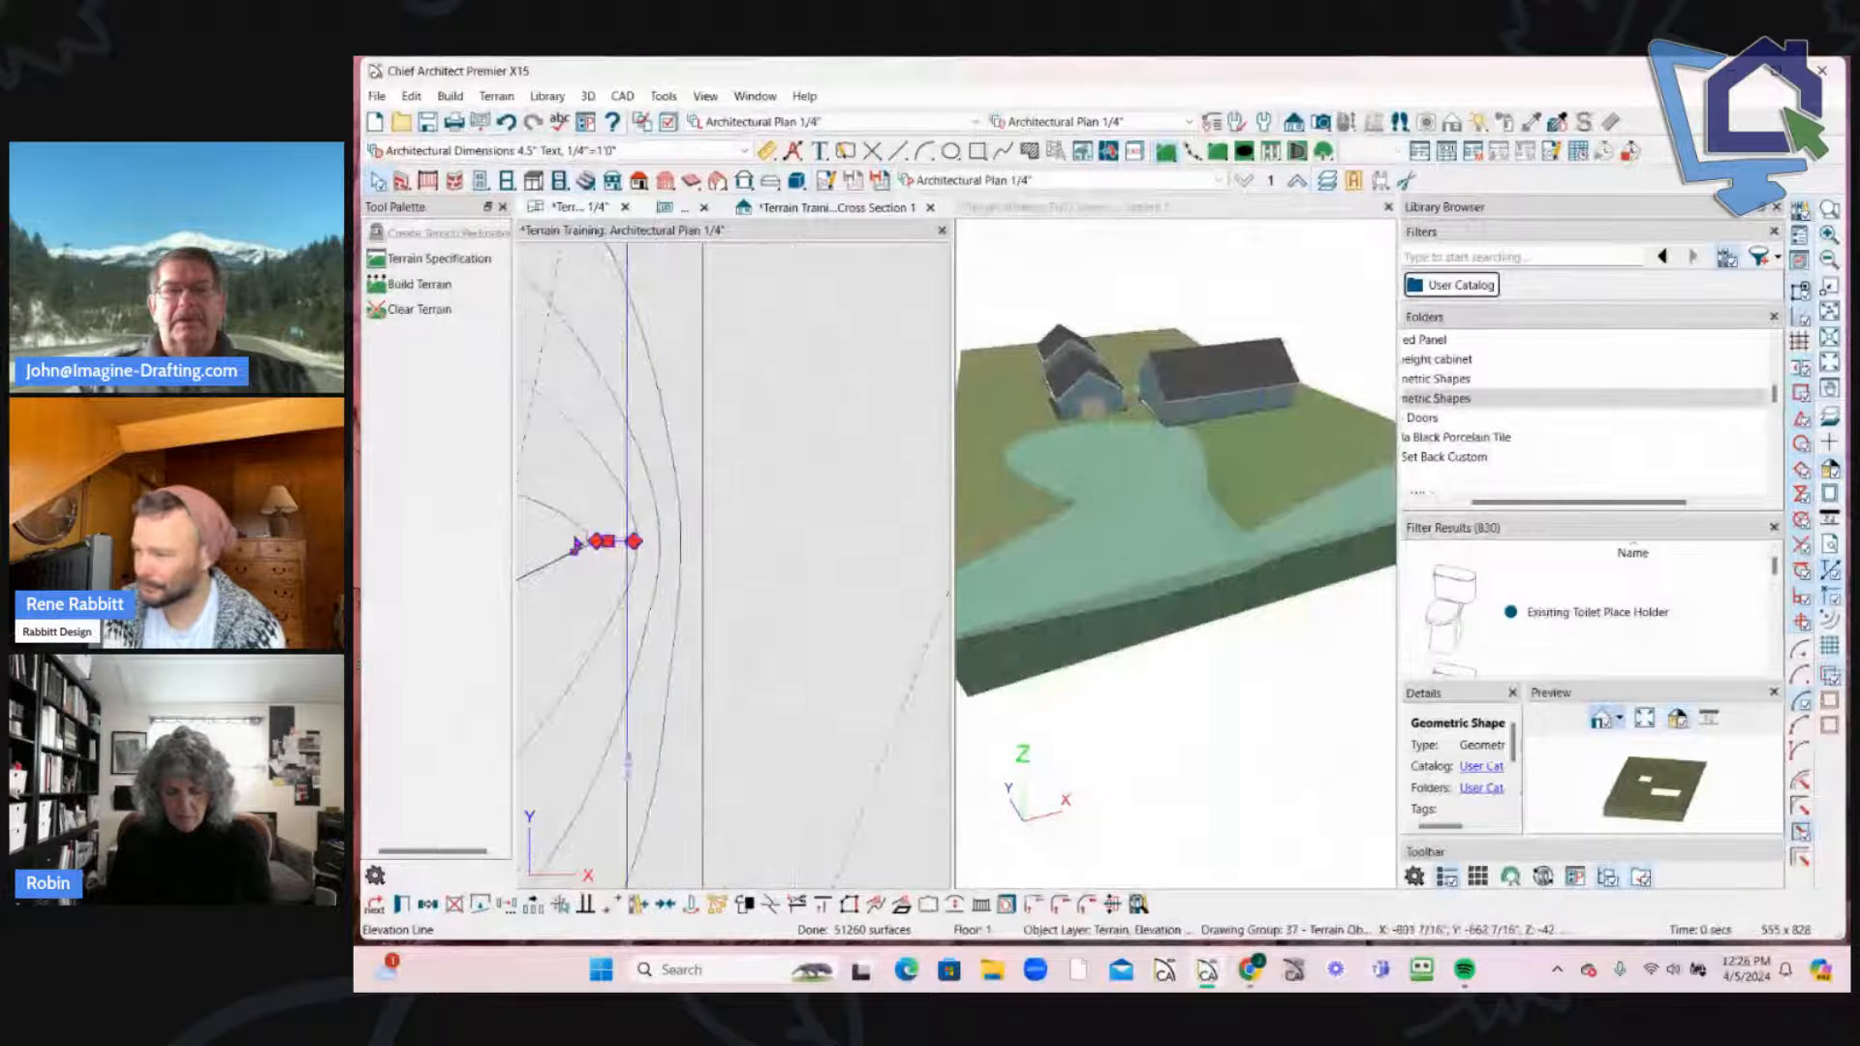
Step: Hide the Geometric Shapes layer in the 3D camera view
click(1156, 529)
key(space)
click(1156, 529)
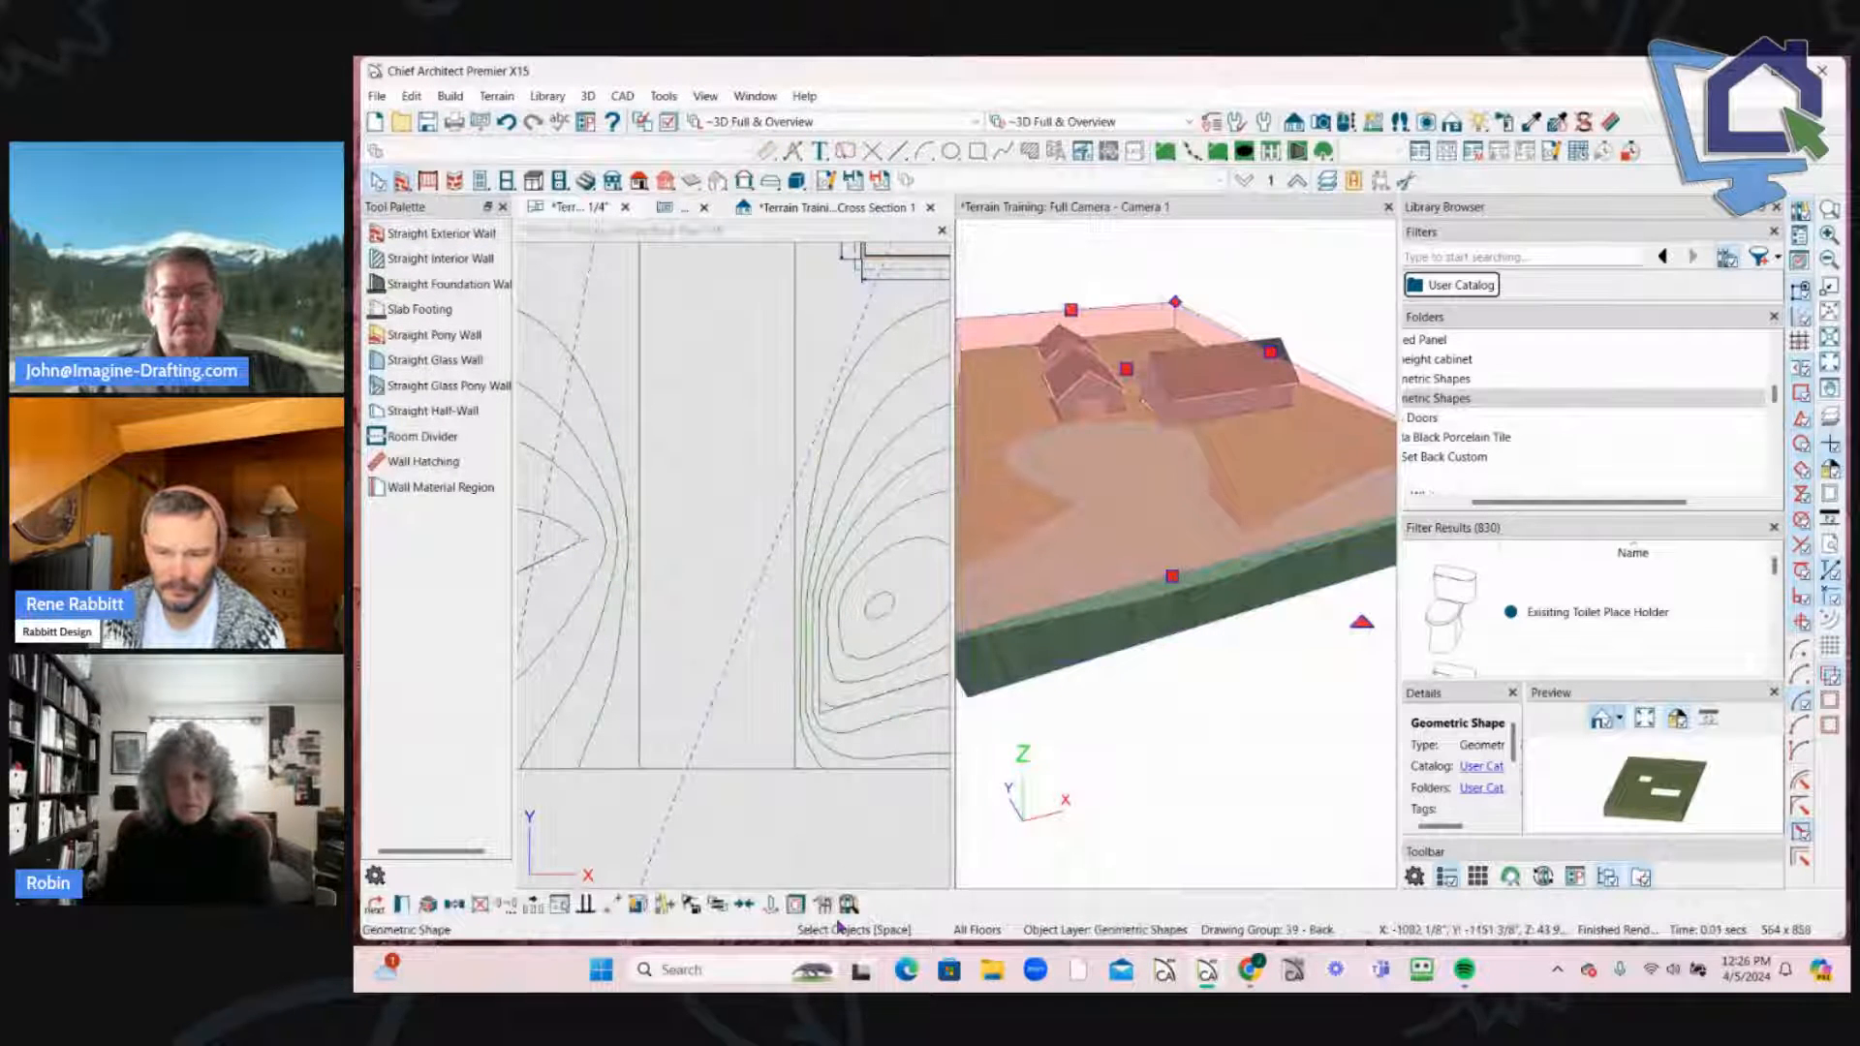
click(796, 904)
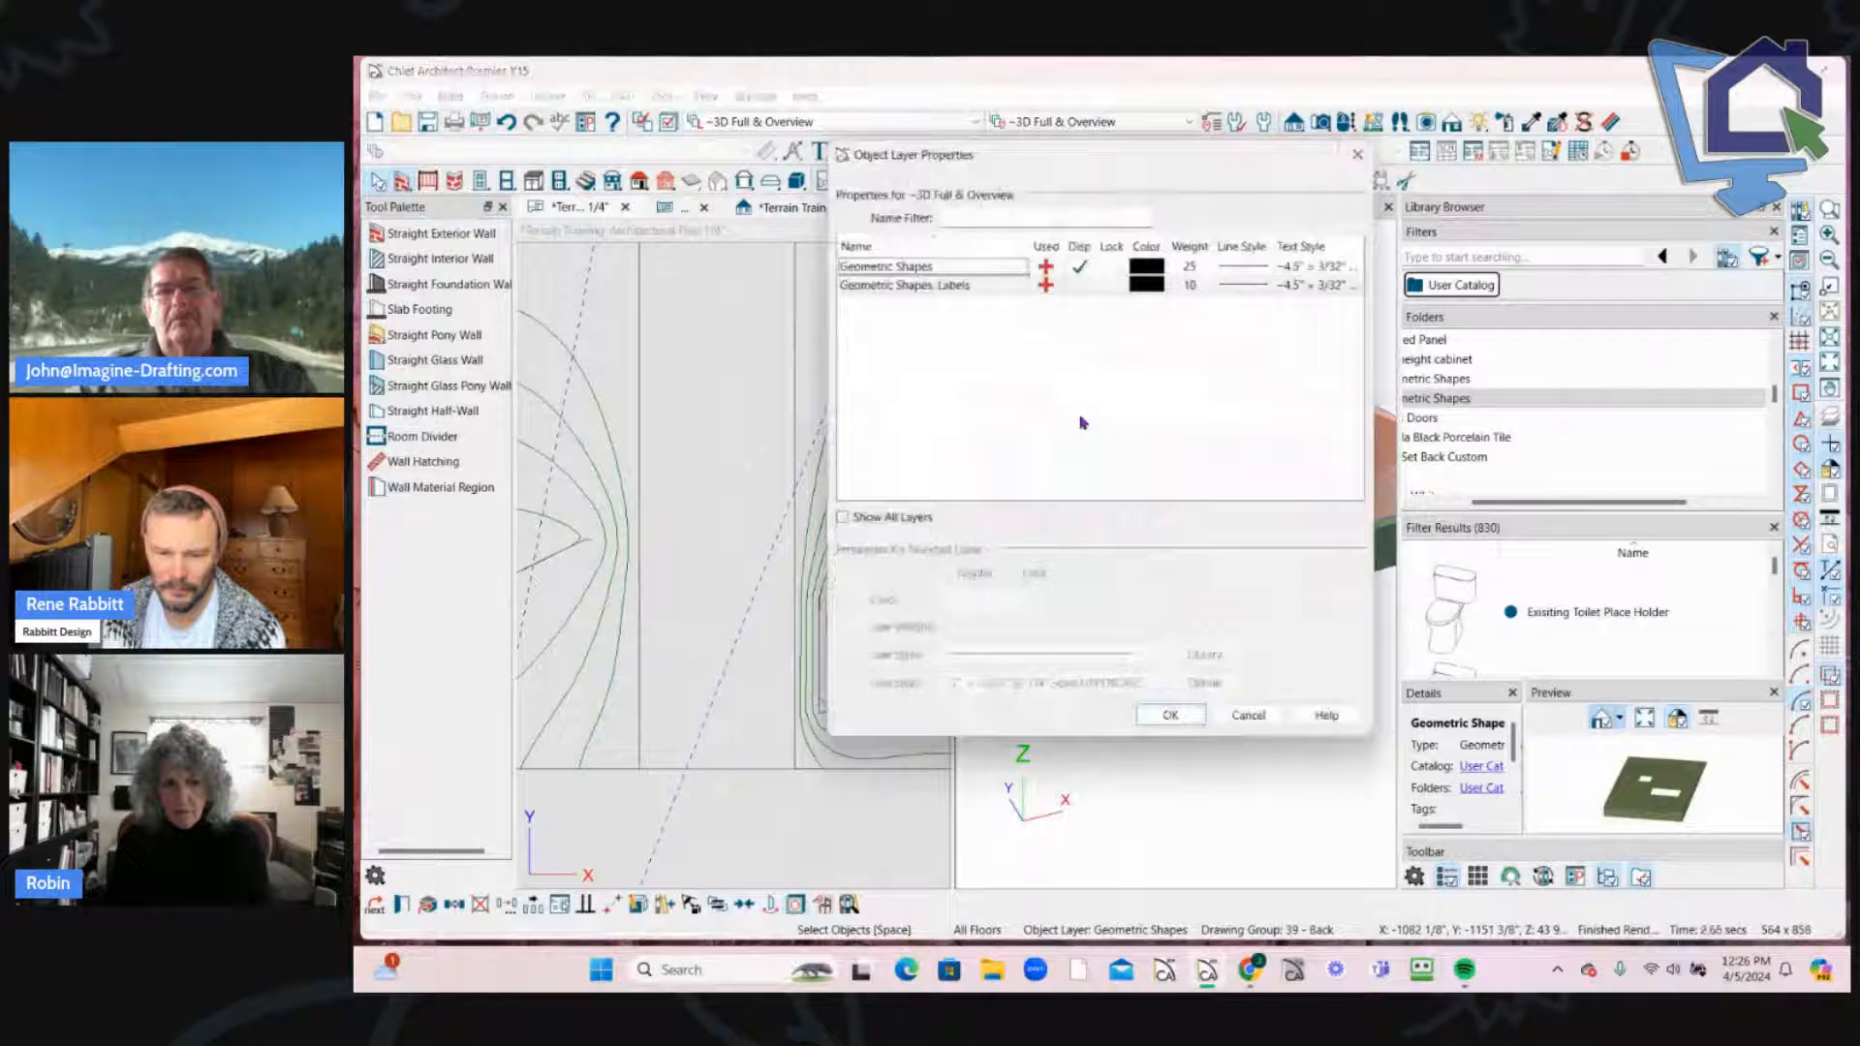
click(1065, 280)
click(1172, 719)
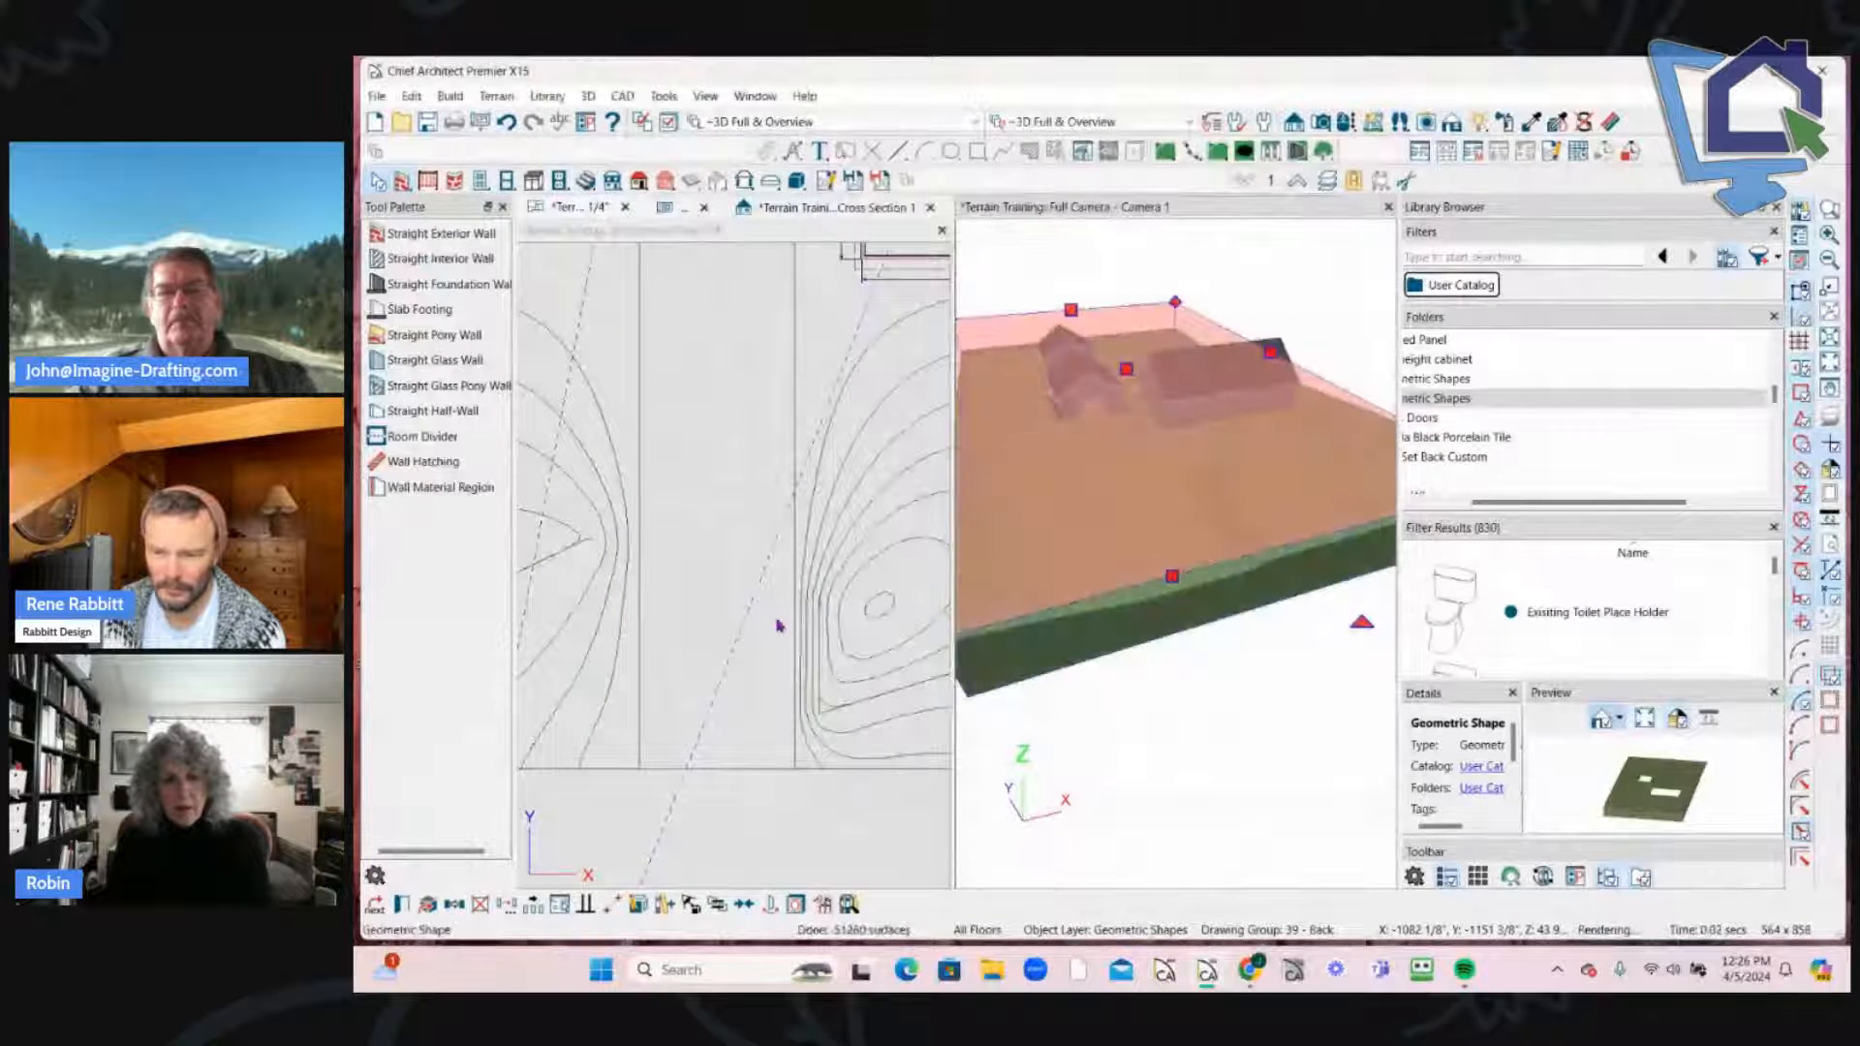
Step: Examine the ground in front of the garage door and beside the neighbouring building in the 3D camera view
key(o)
drag(1203, 511, 1151, 508)
scroll(1150, 508, up, 6)
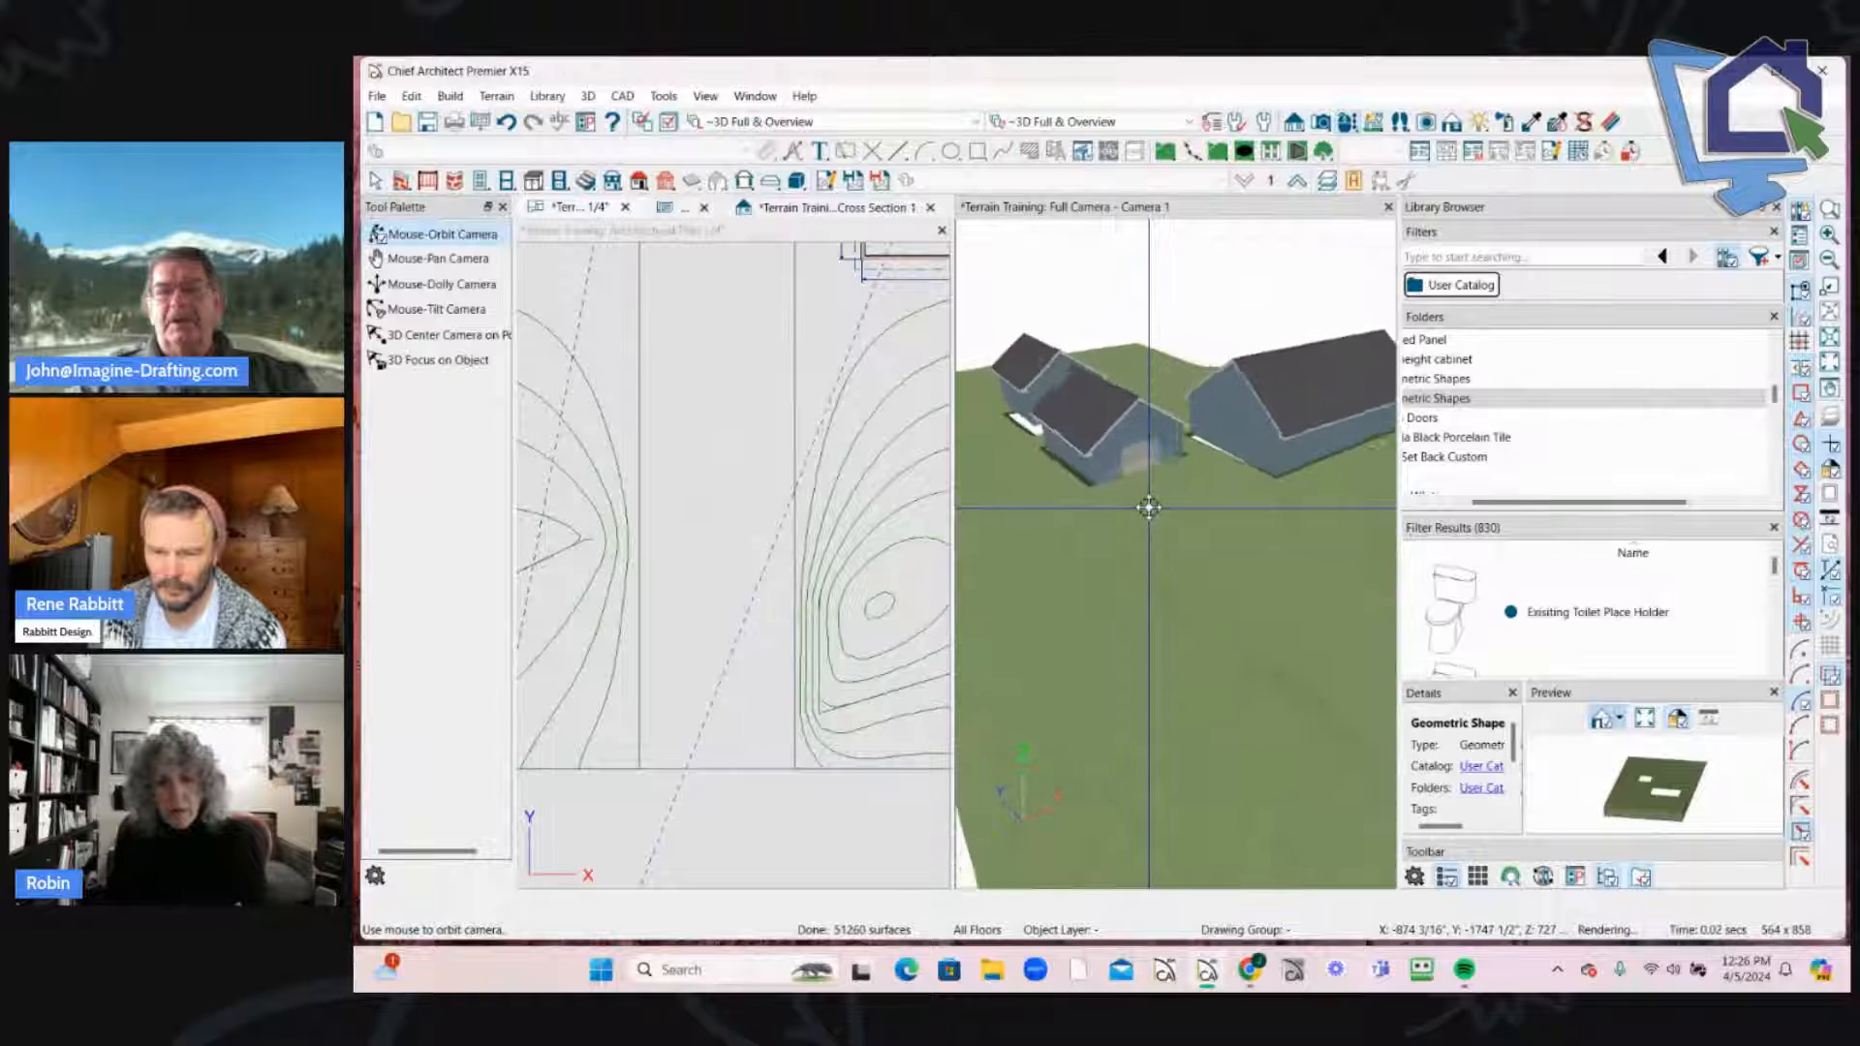
scroll(1149, 505, up, 8)
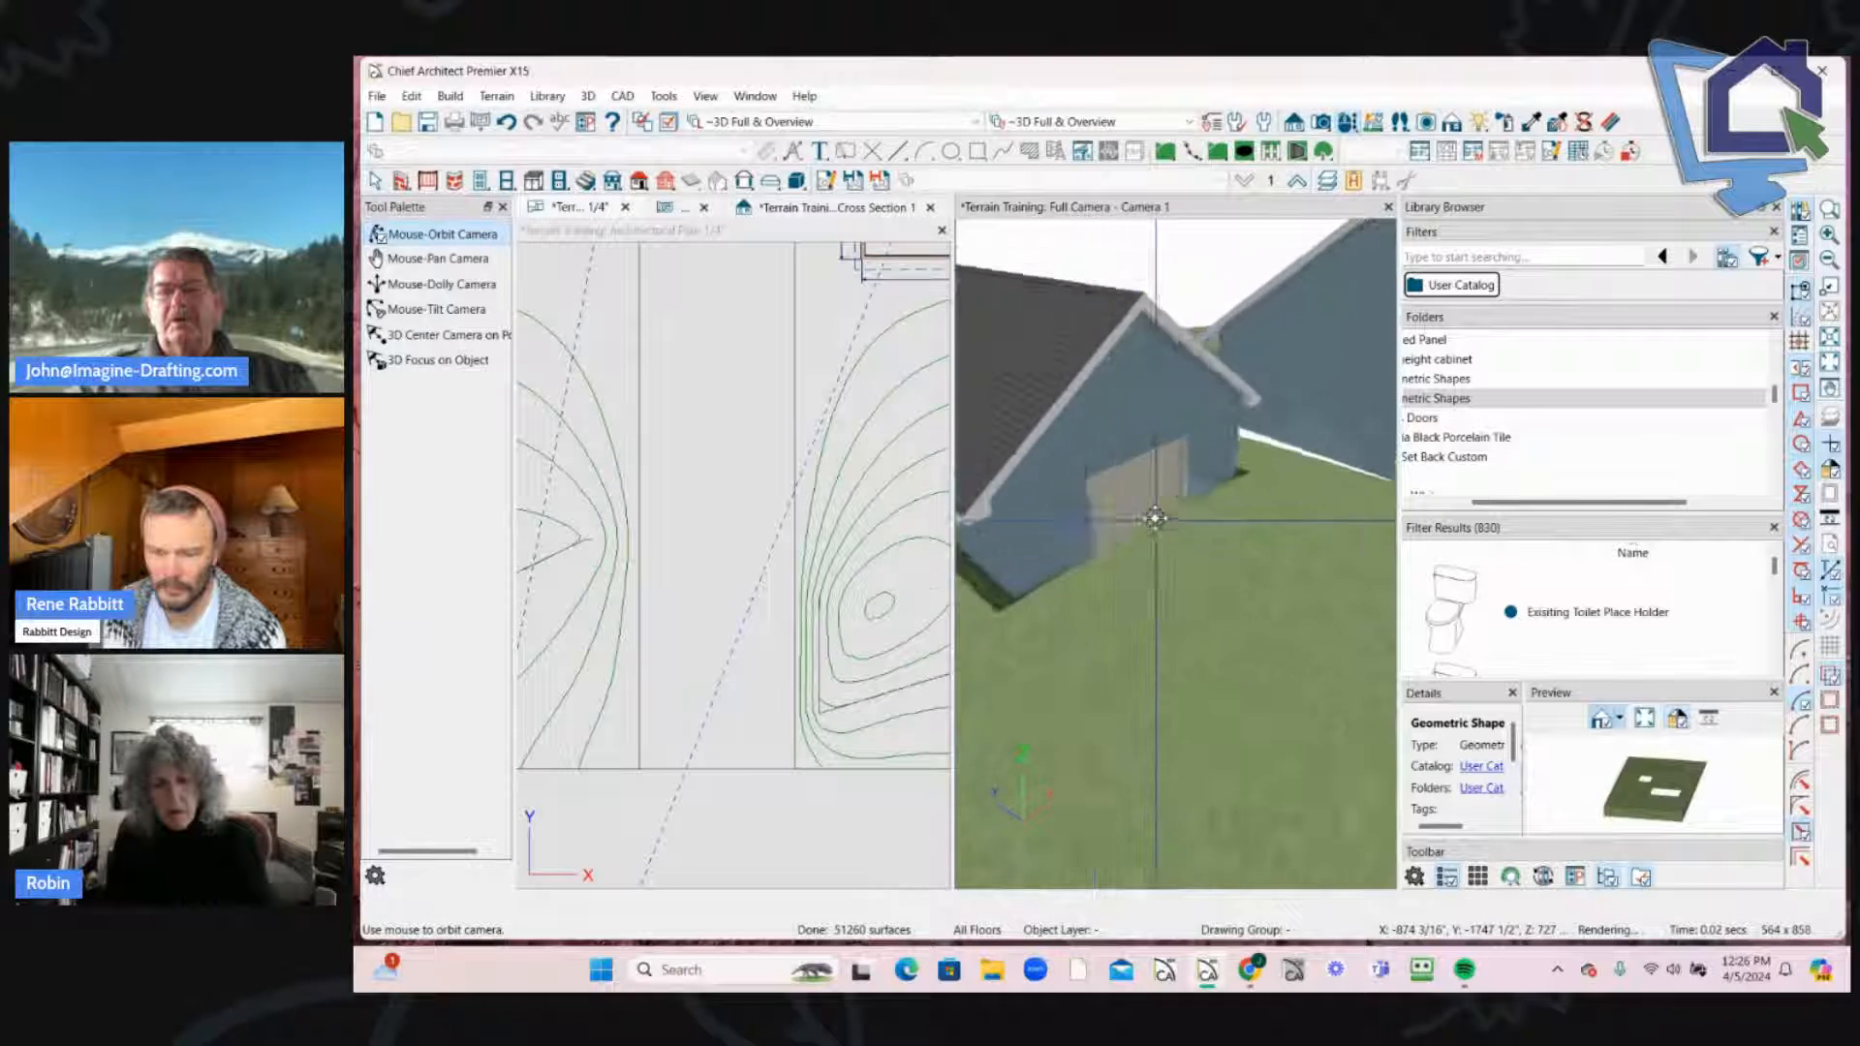
drag(1137, 538, 1328, 592)
key(space)
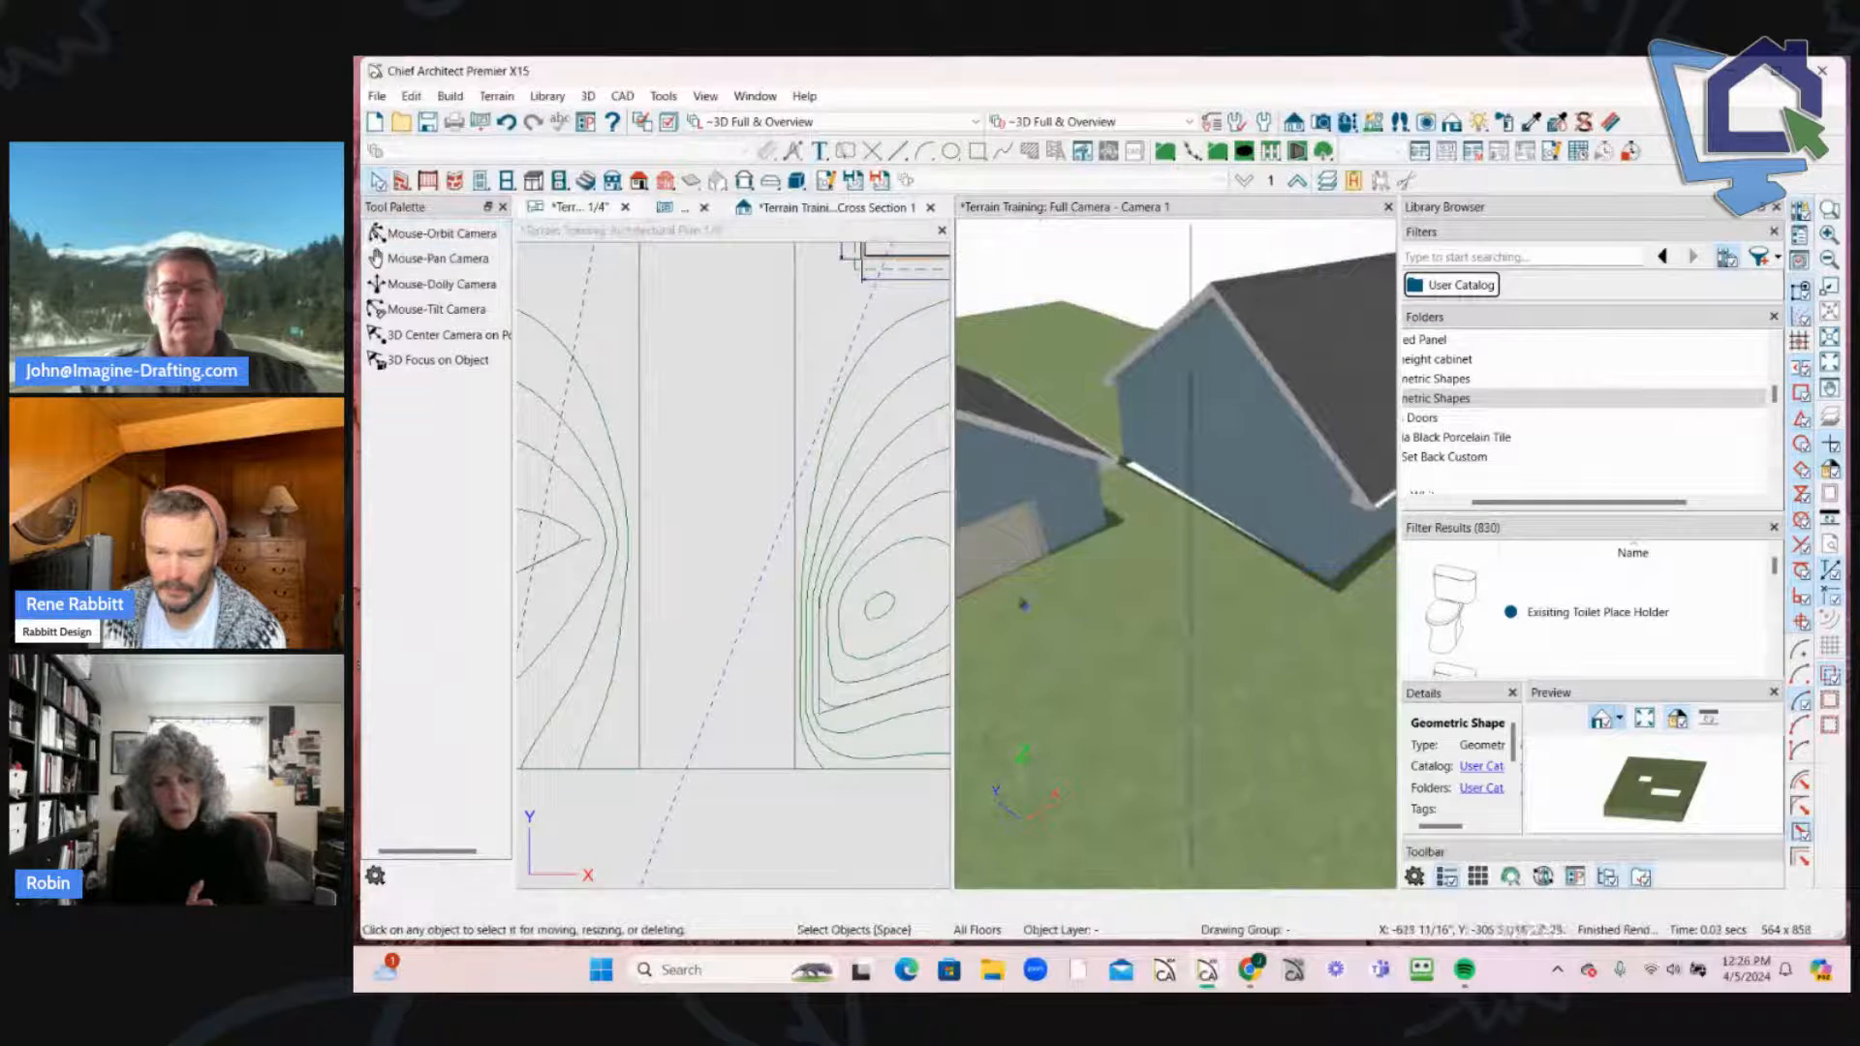
Step: Set the elevation of the flat elevation region in front of the garage to 120"
scroll(759, 585, down, 1)
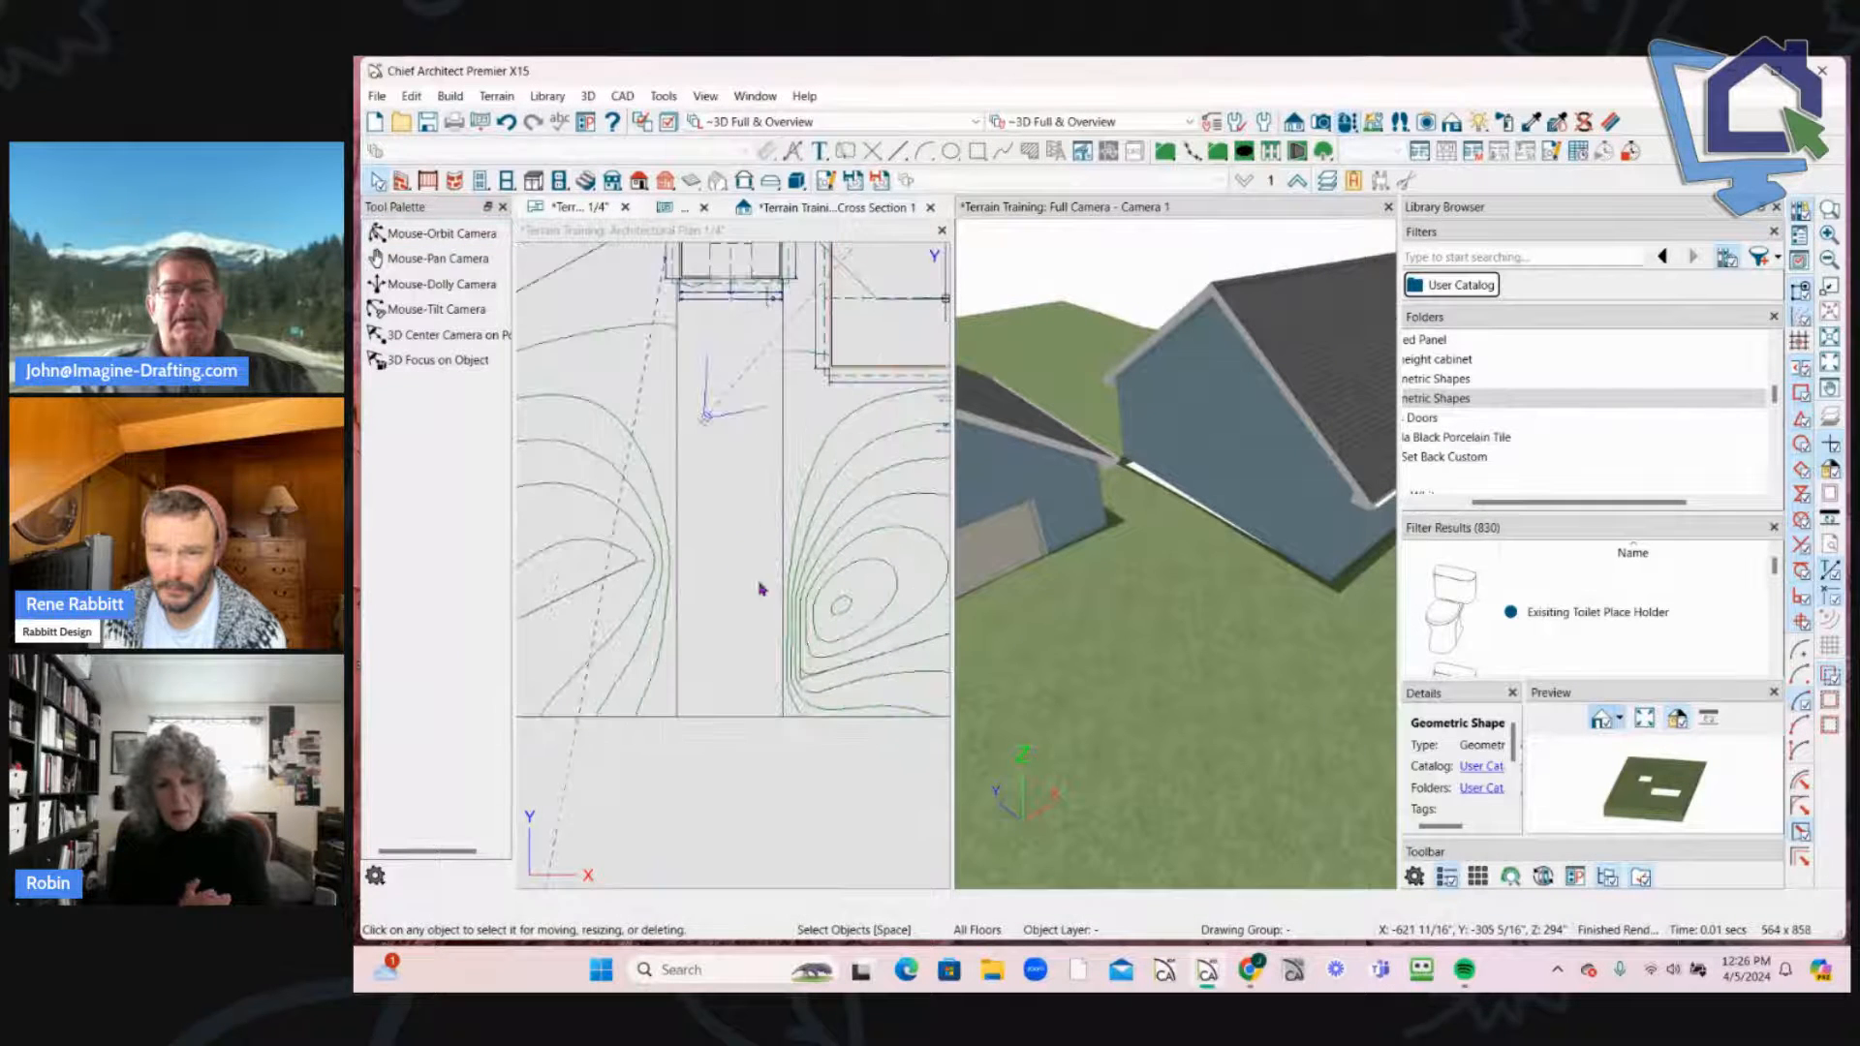
click(781, 454)
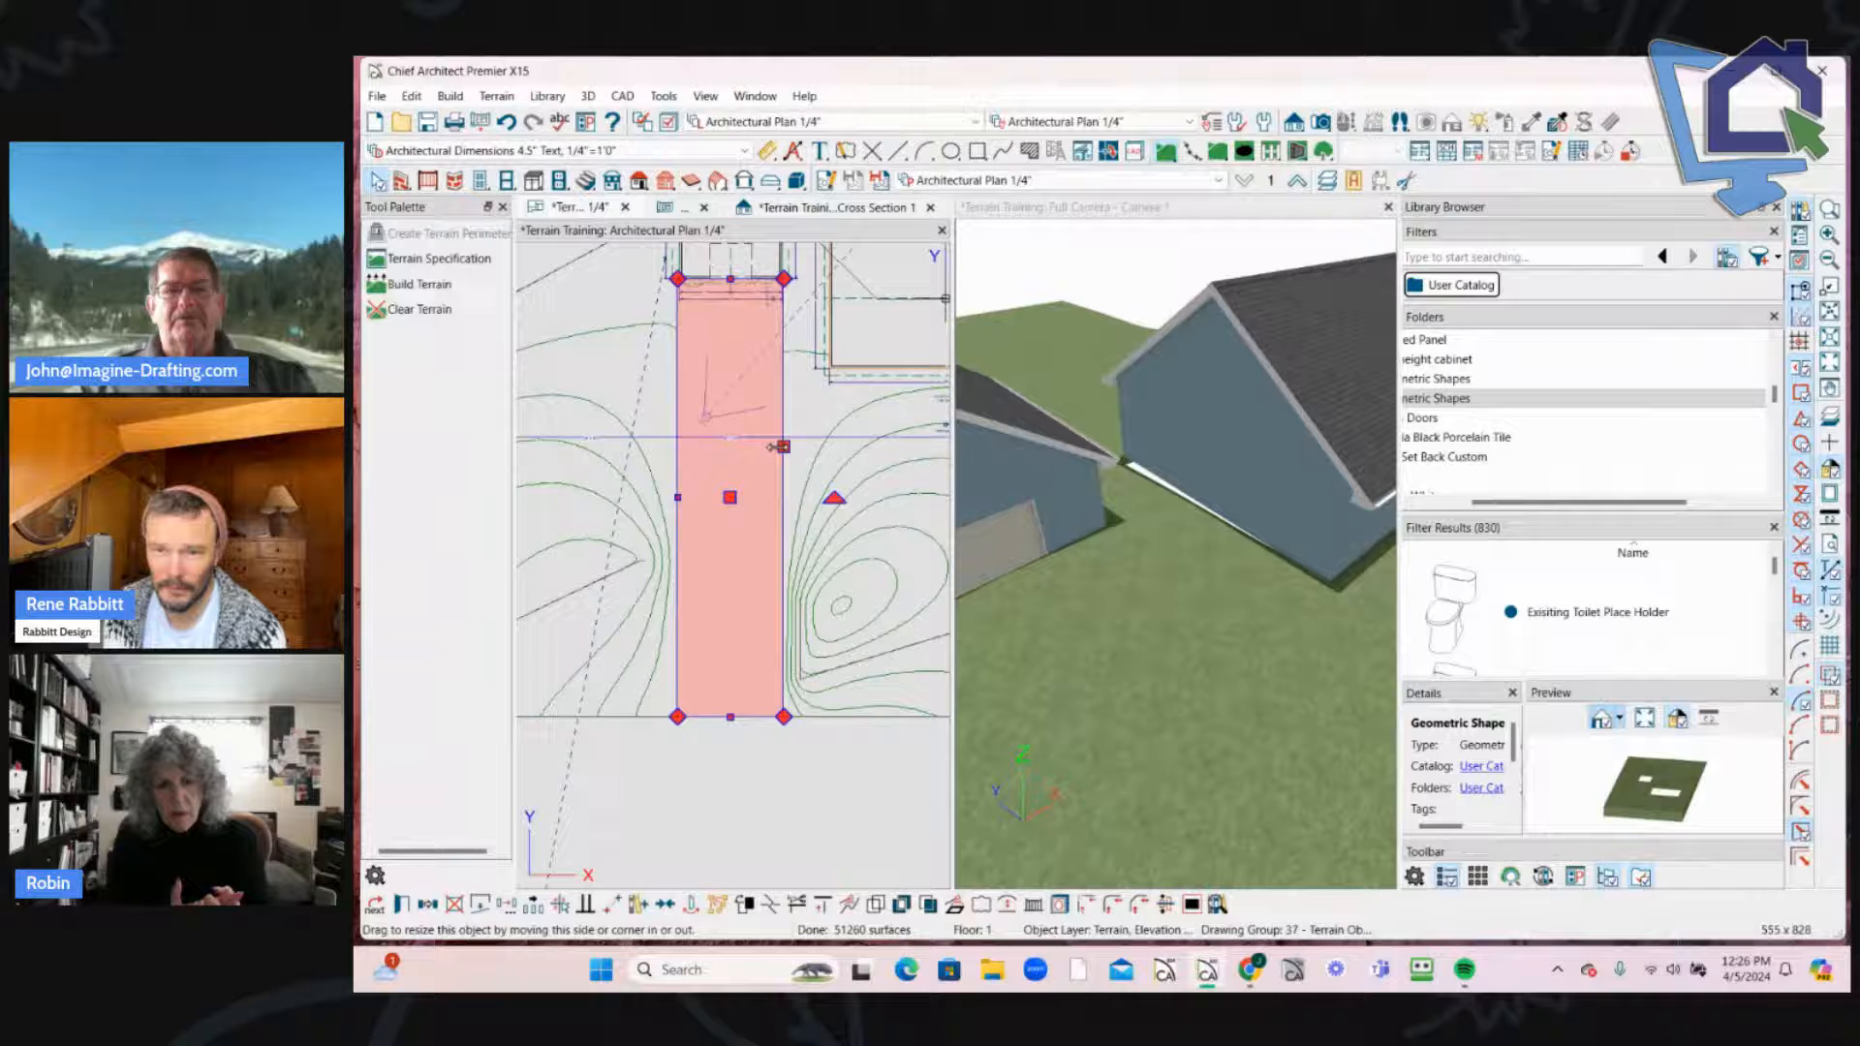
double_click(747, 514)
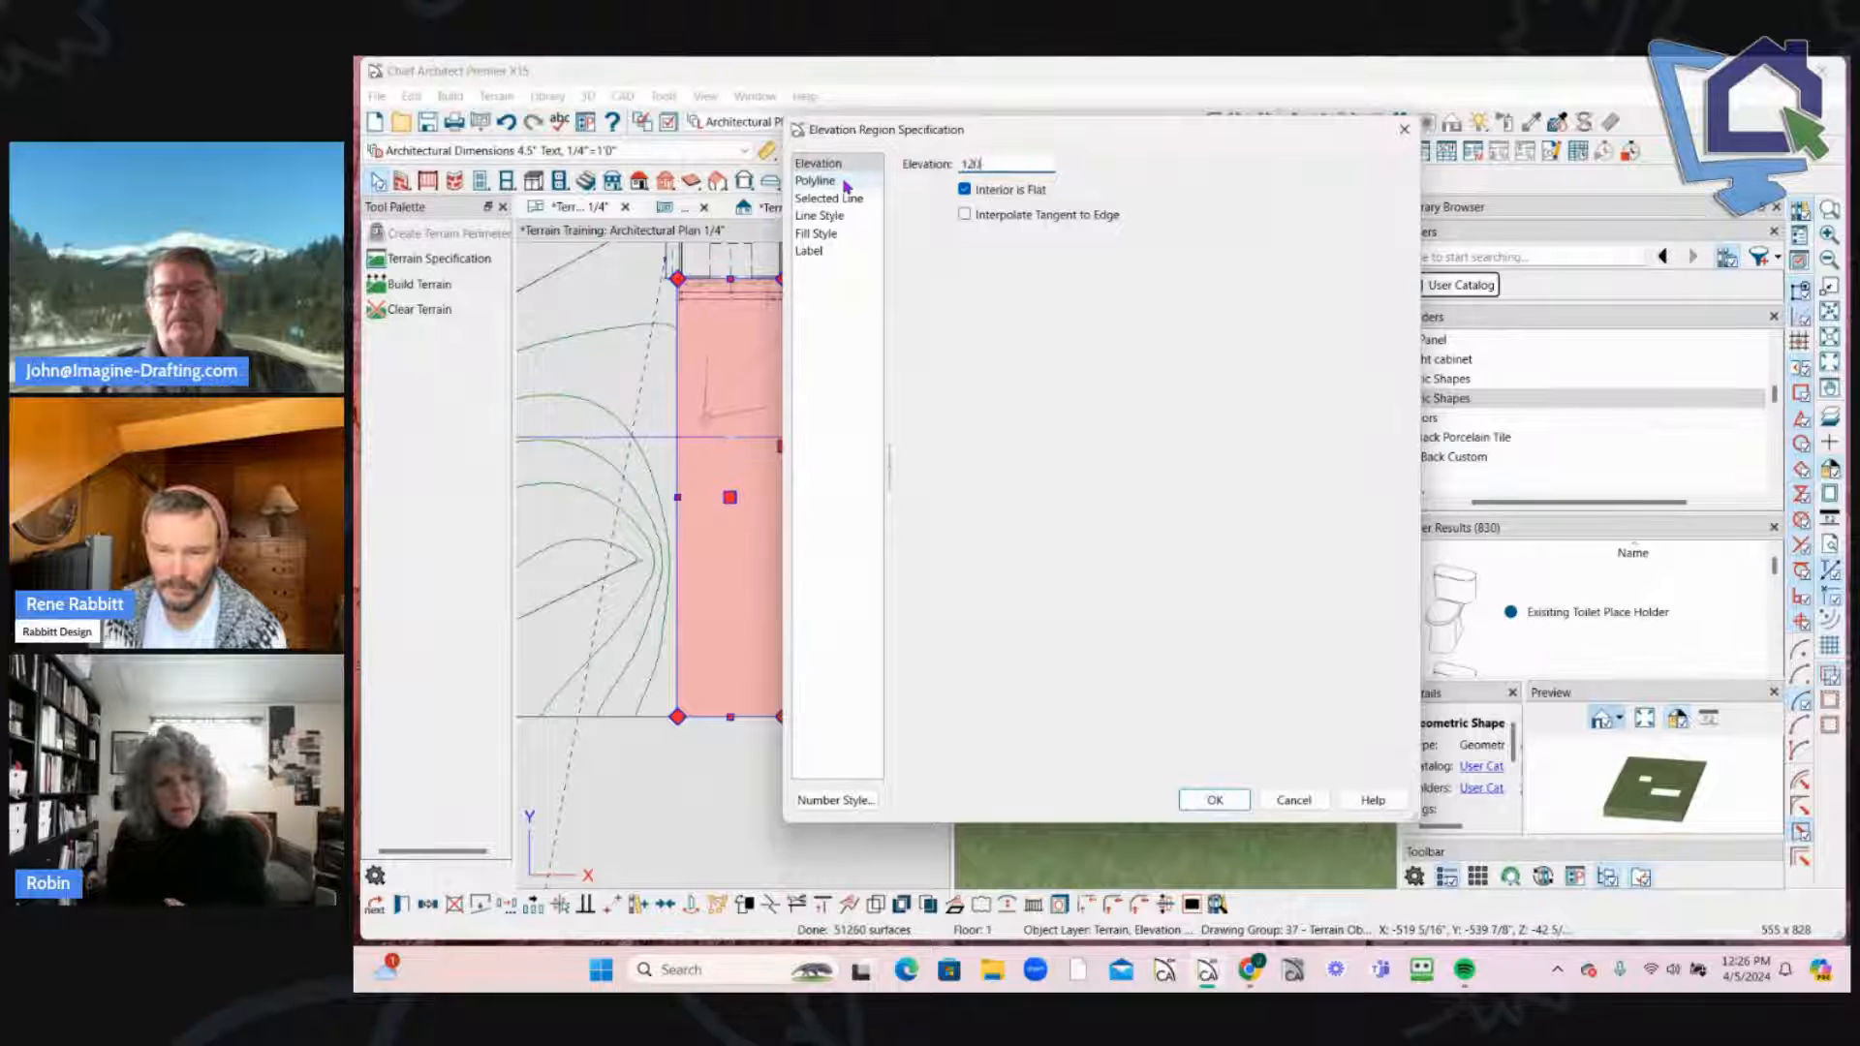
key(Return)
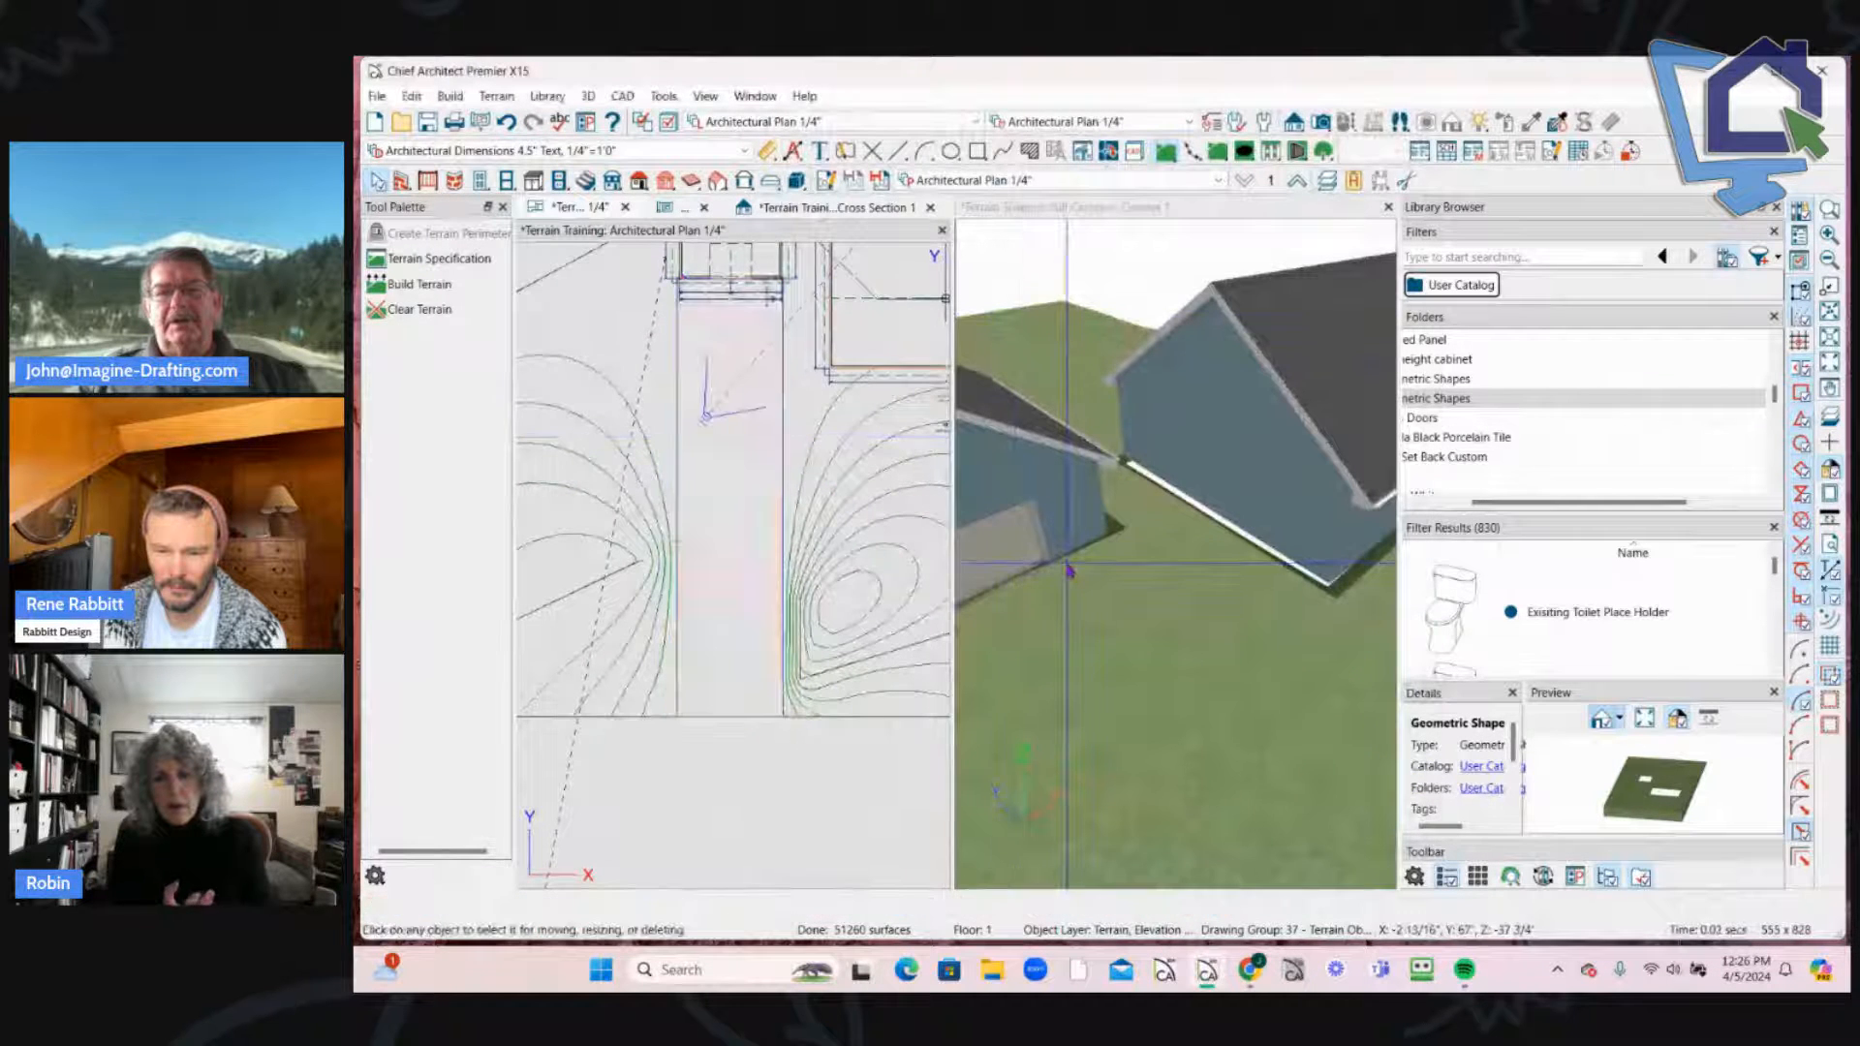
Step: Inspect up close where the terrain meets the bottom of the garage door in the 3D camera view
click(1069, 571)
scroll(1095, 562, up, 5)
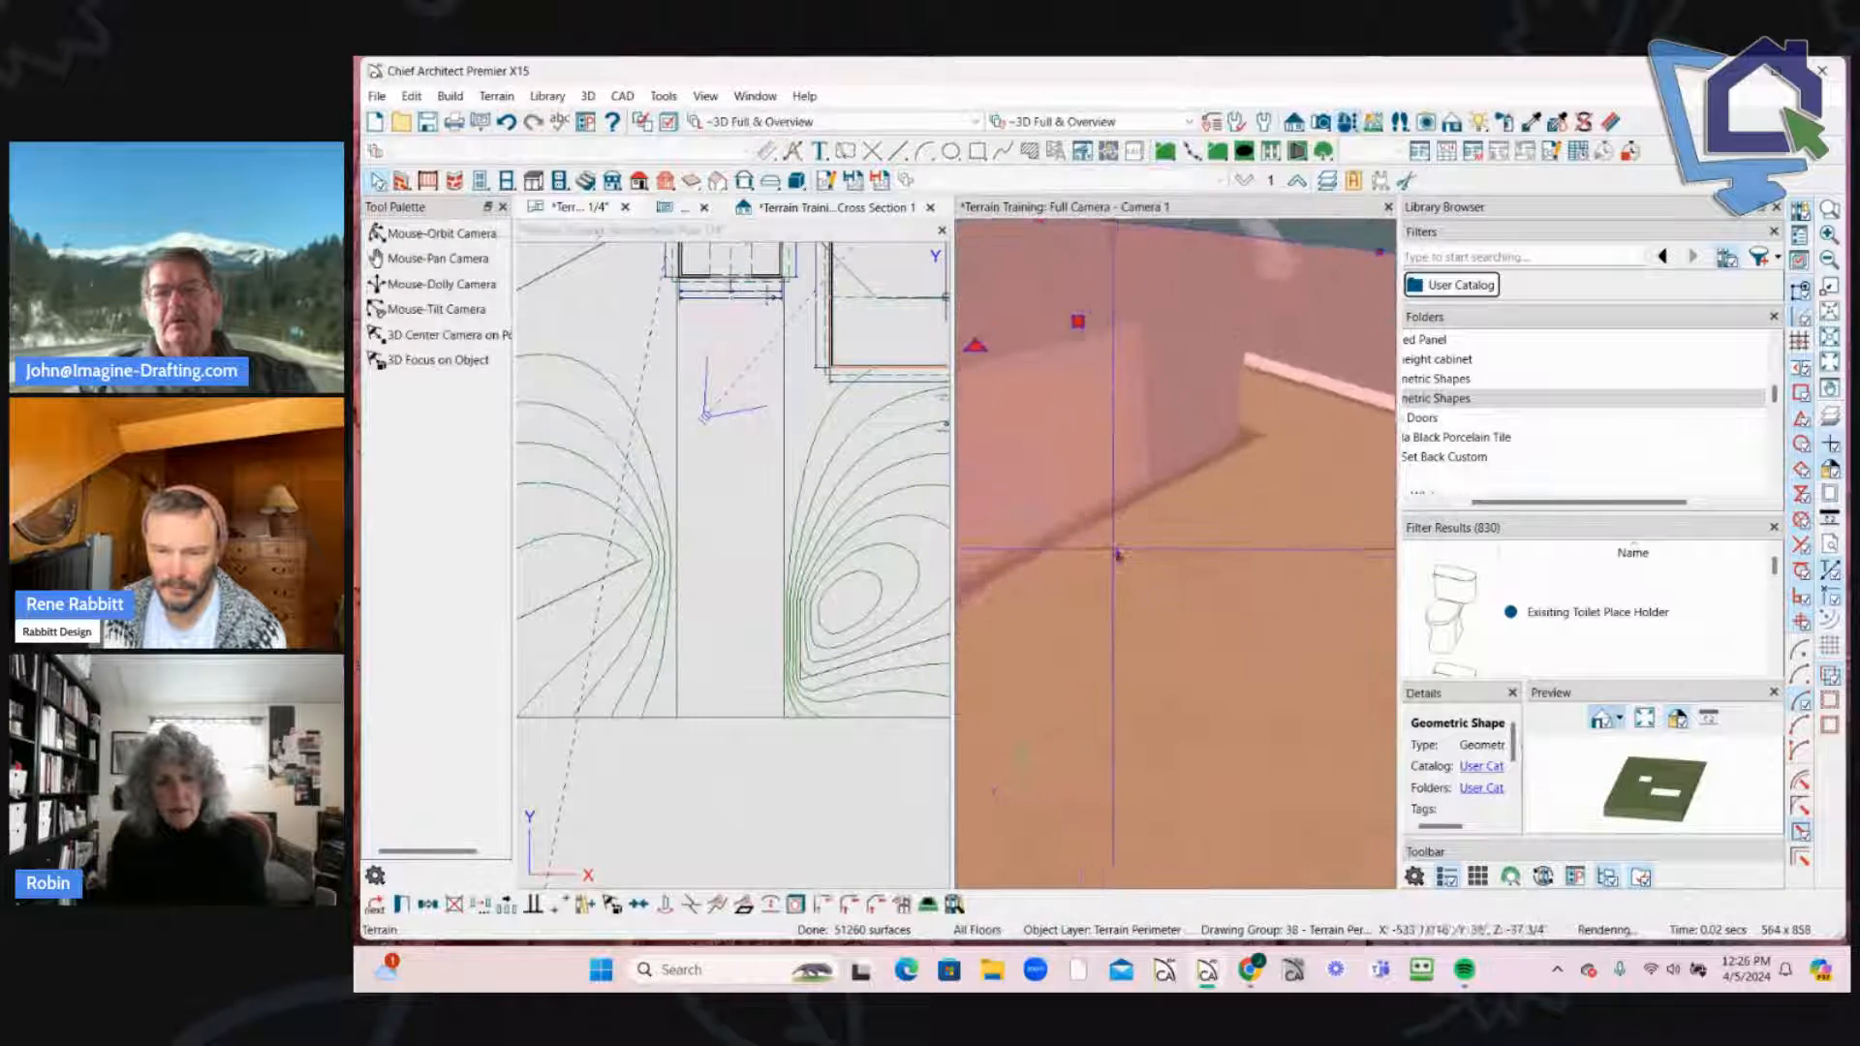
scroll(1118, 554, up, 5)
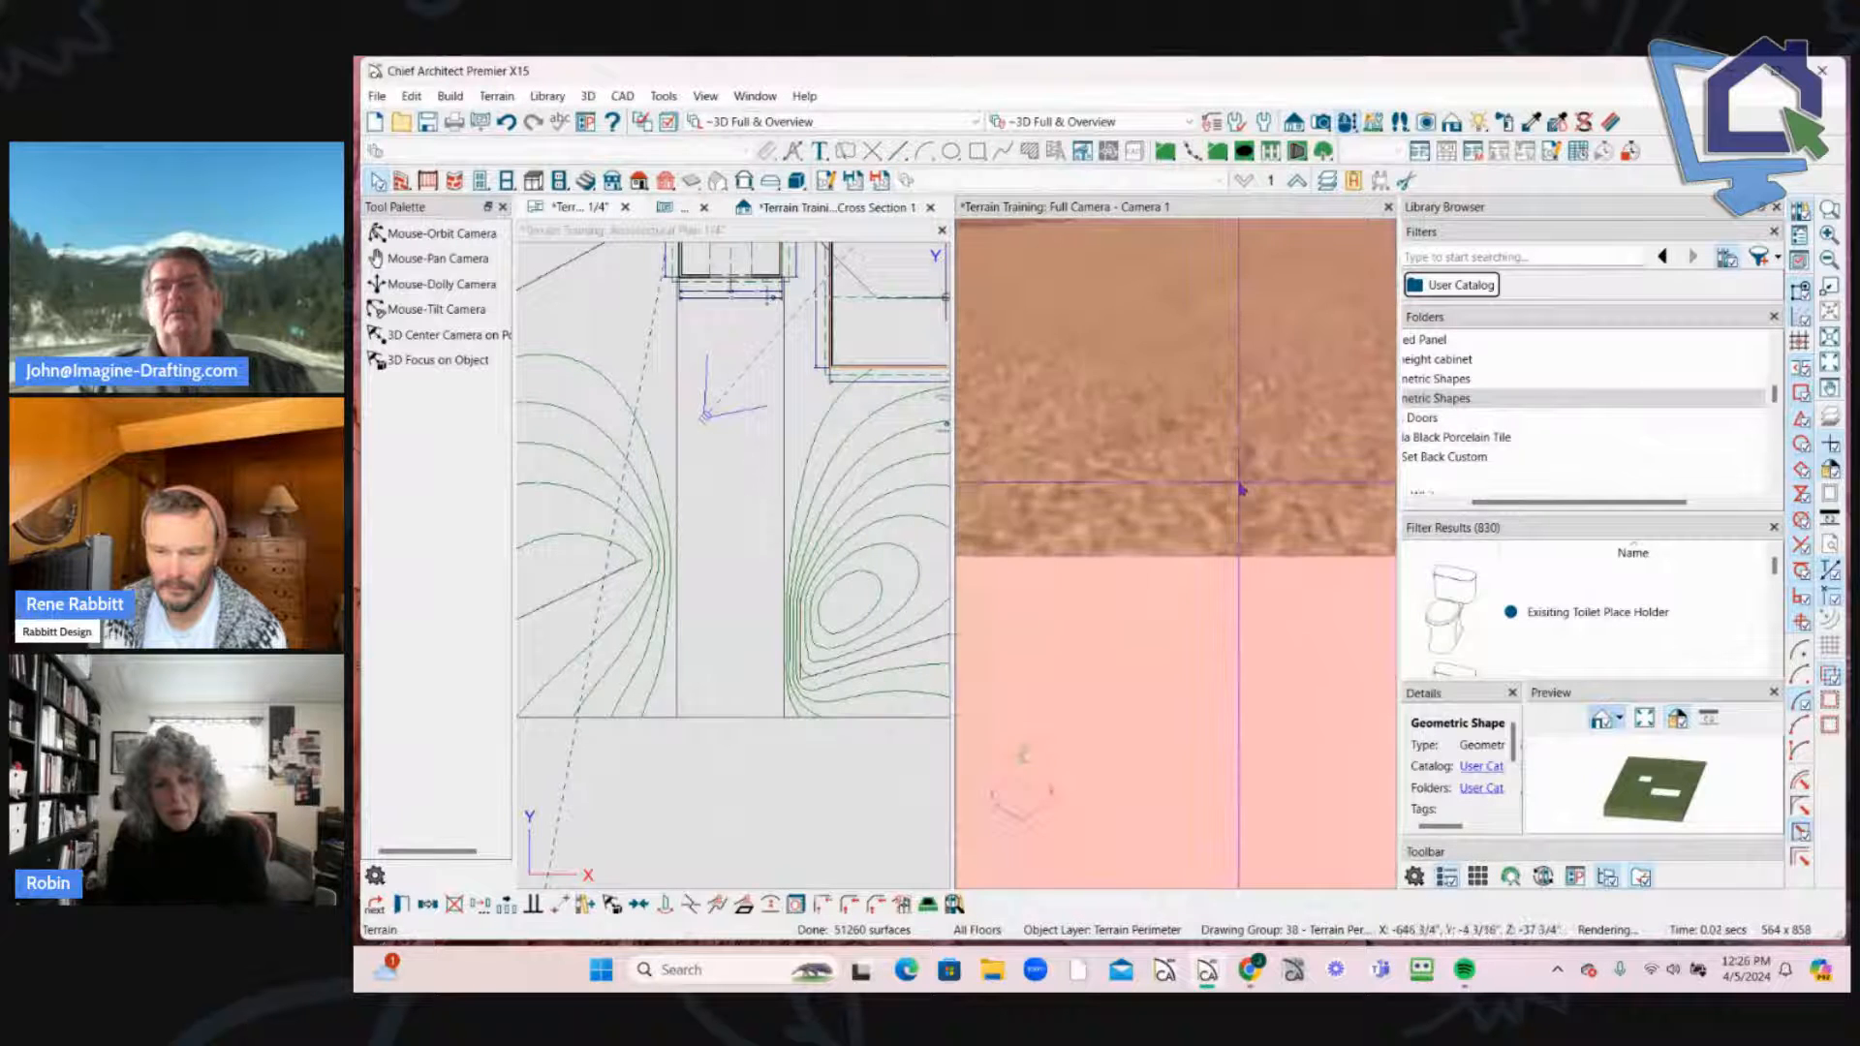
scroll(1241, 490, up, 3)
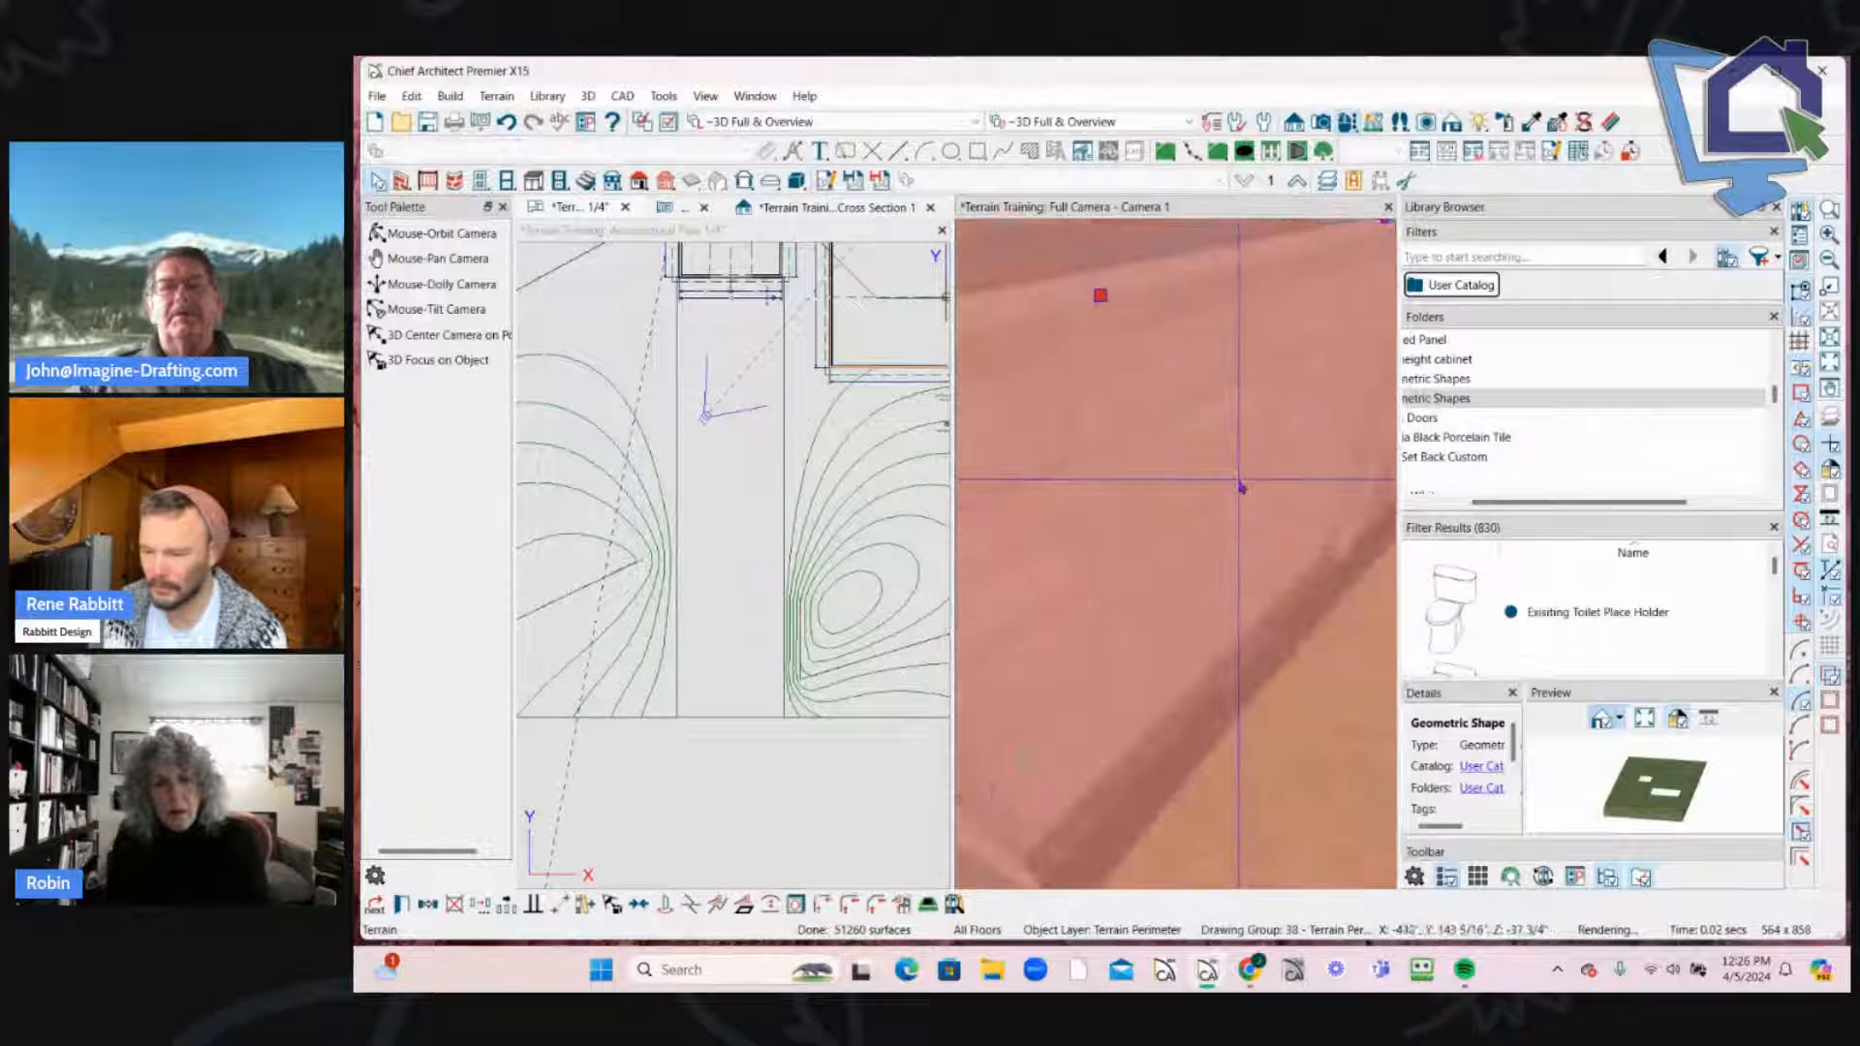
scroll(1241, 489, down, 3)
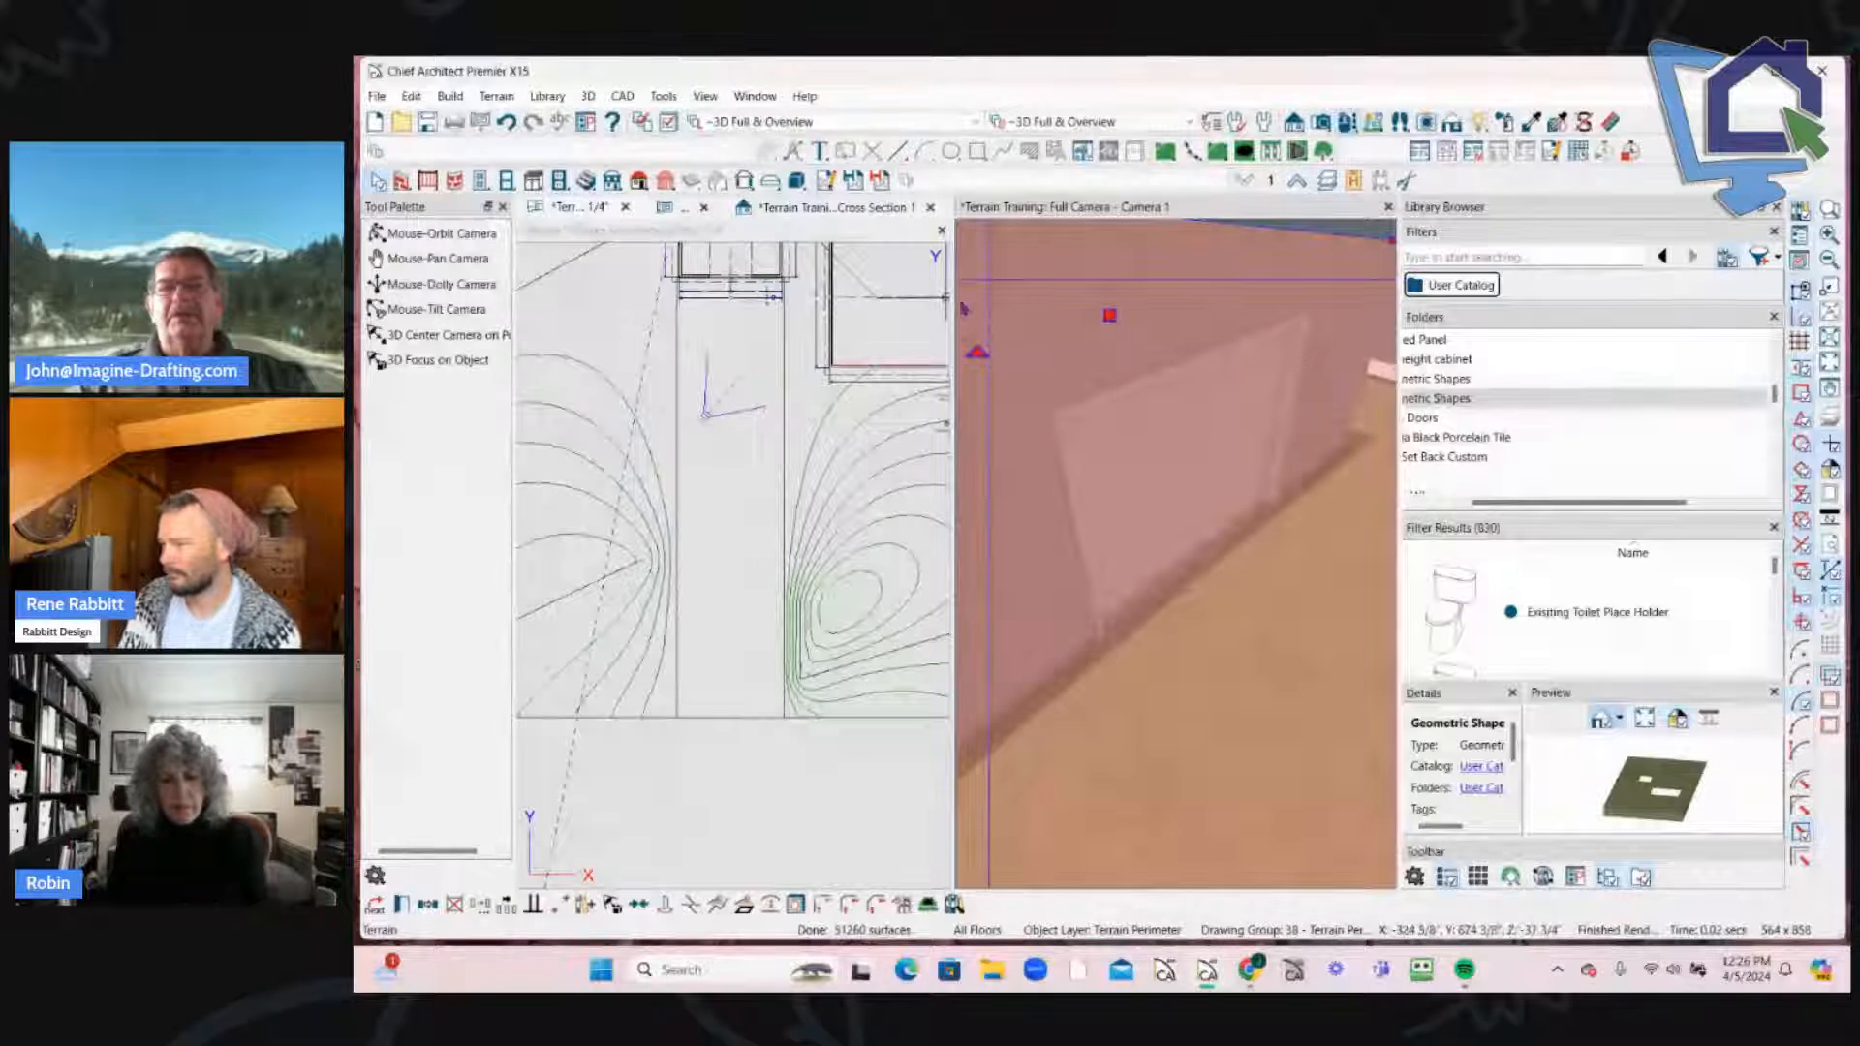
key(Escape)
Step: Create a cross-section/elevation view just in front of the garage door, looking sideways toward the neighbouring building
click(729, 465)
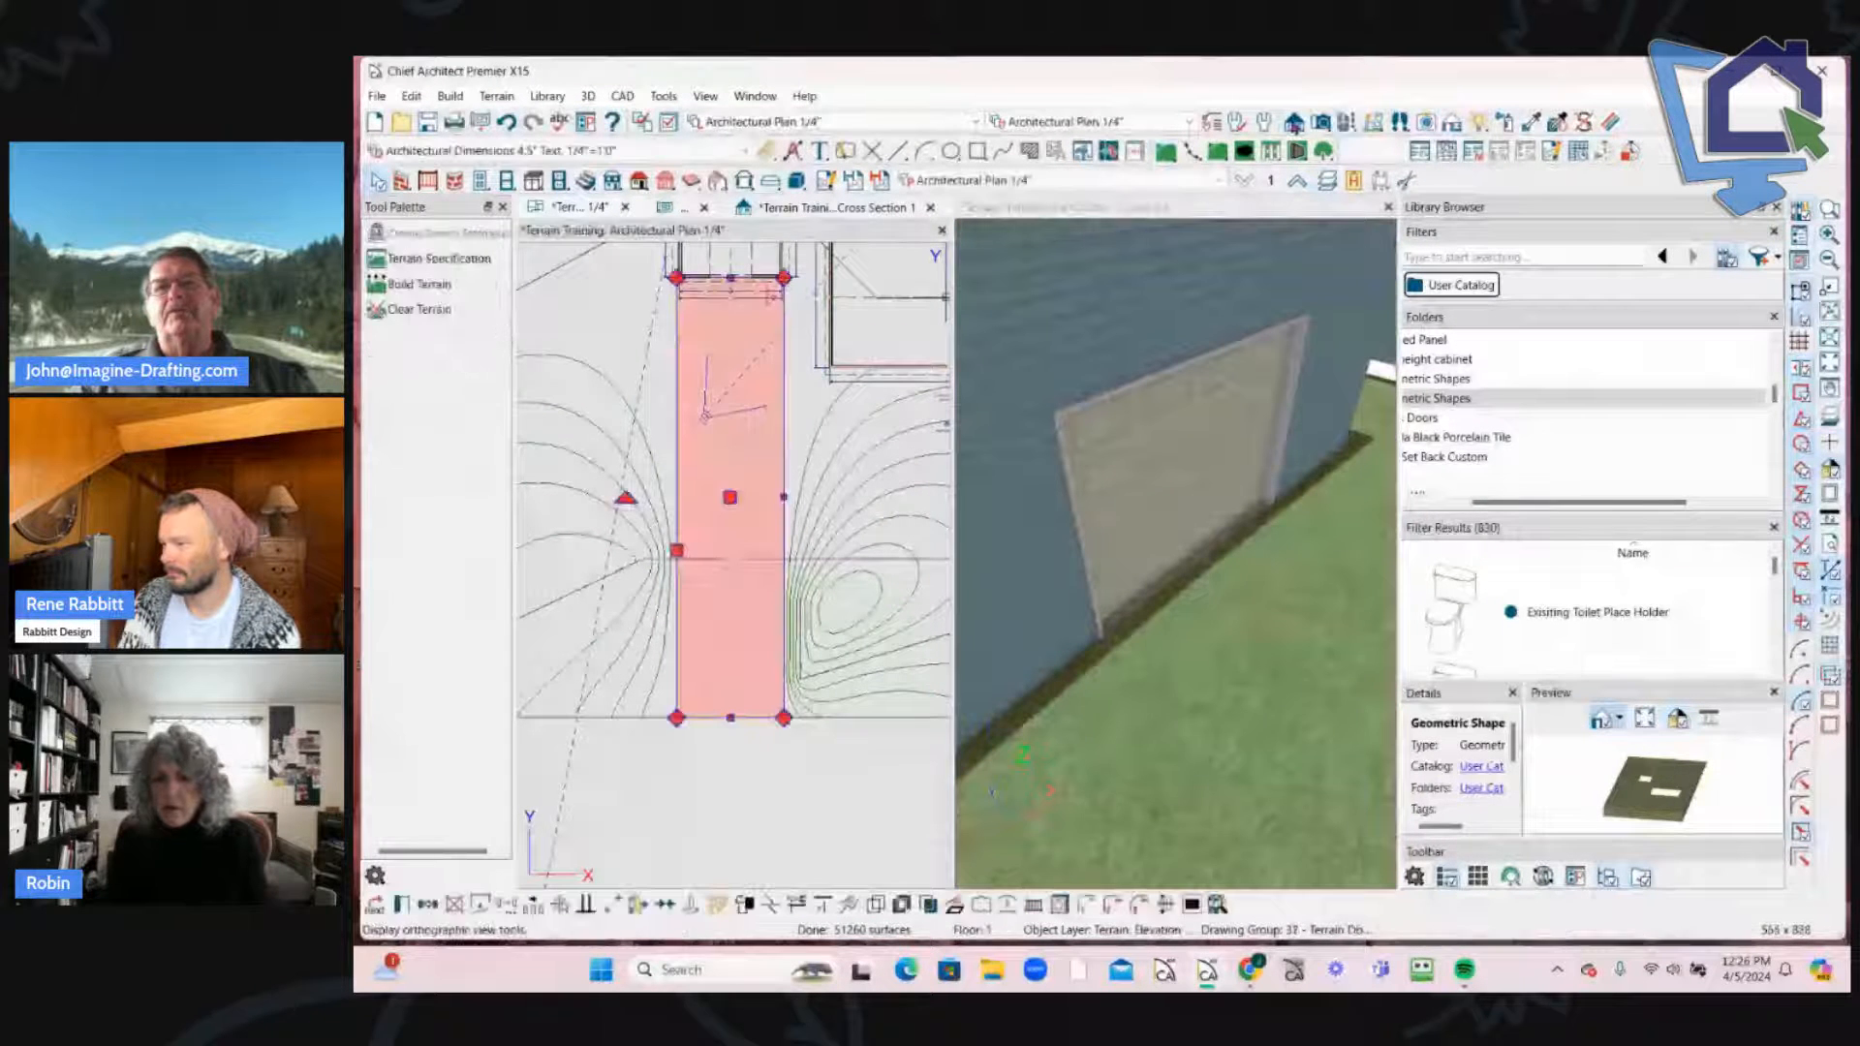
click(1294, 122)
drag(717, 393, 775, 404)
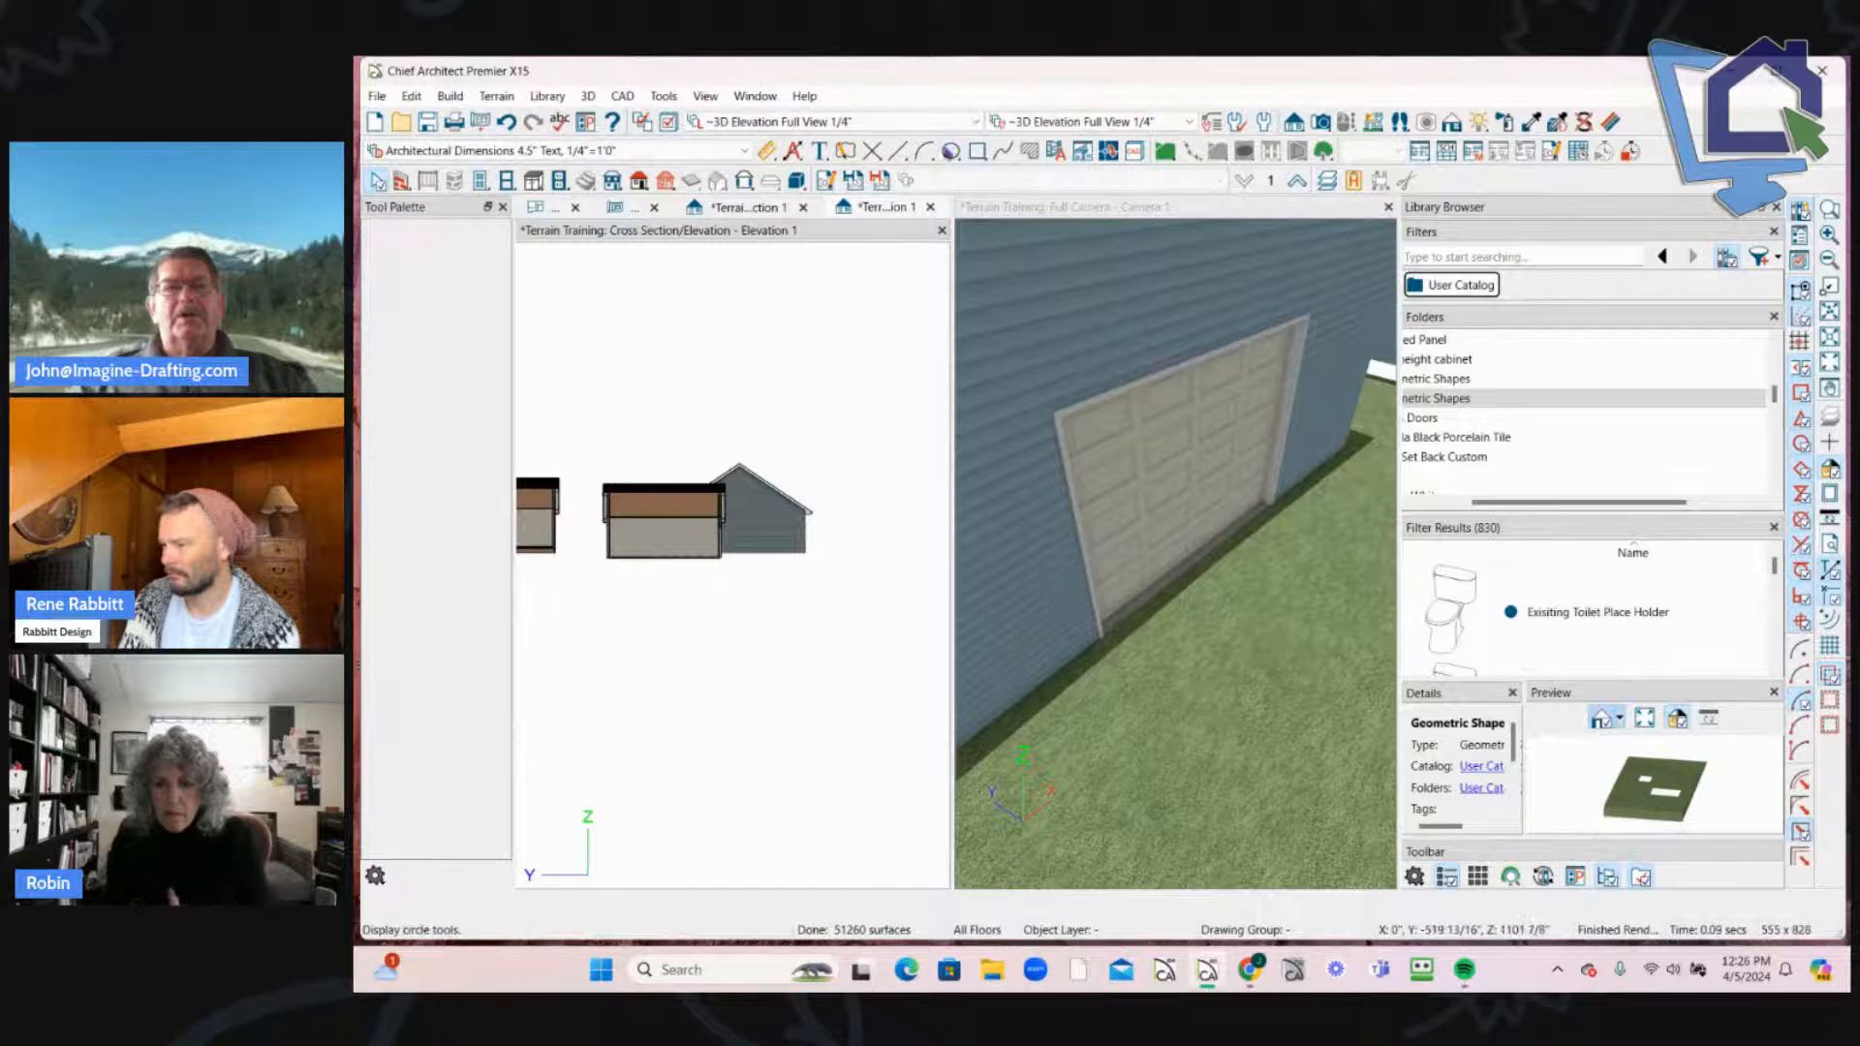
Step: Filter the elevation view's layers by "terr" and turn on display of the Terrain Perimeter layer
click(672, 127)
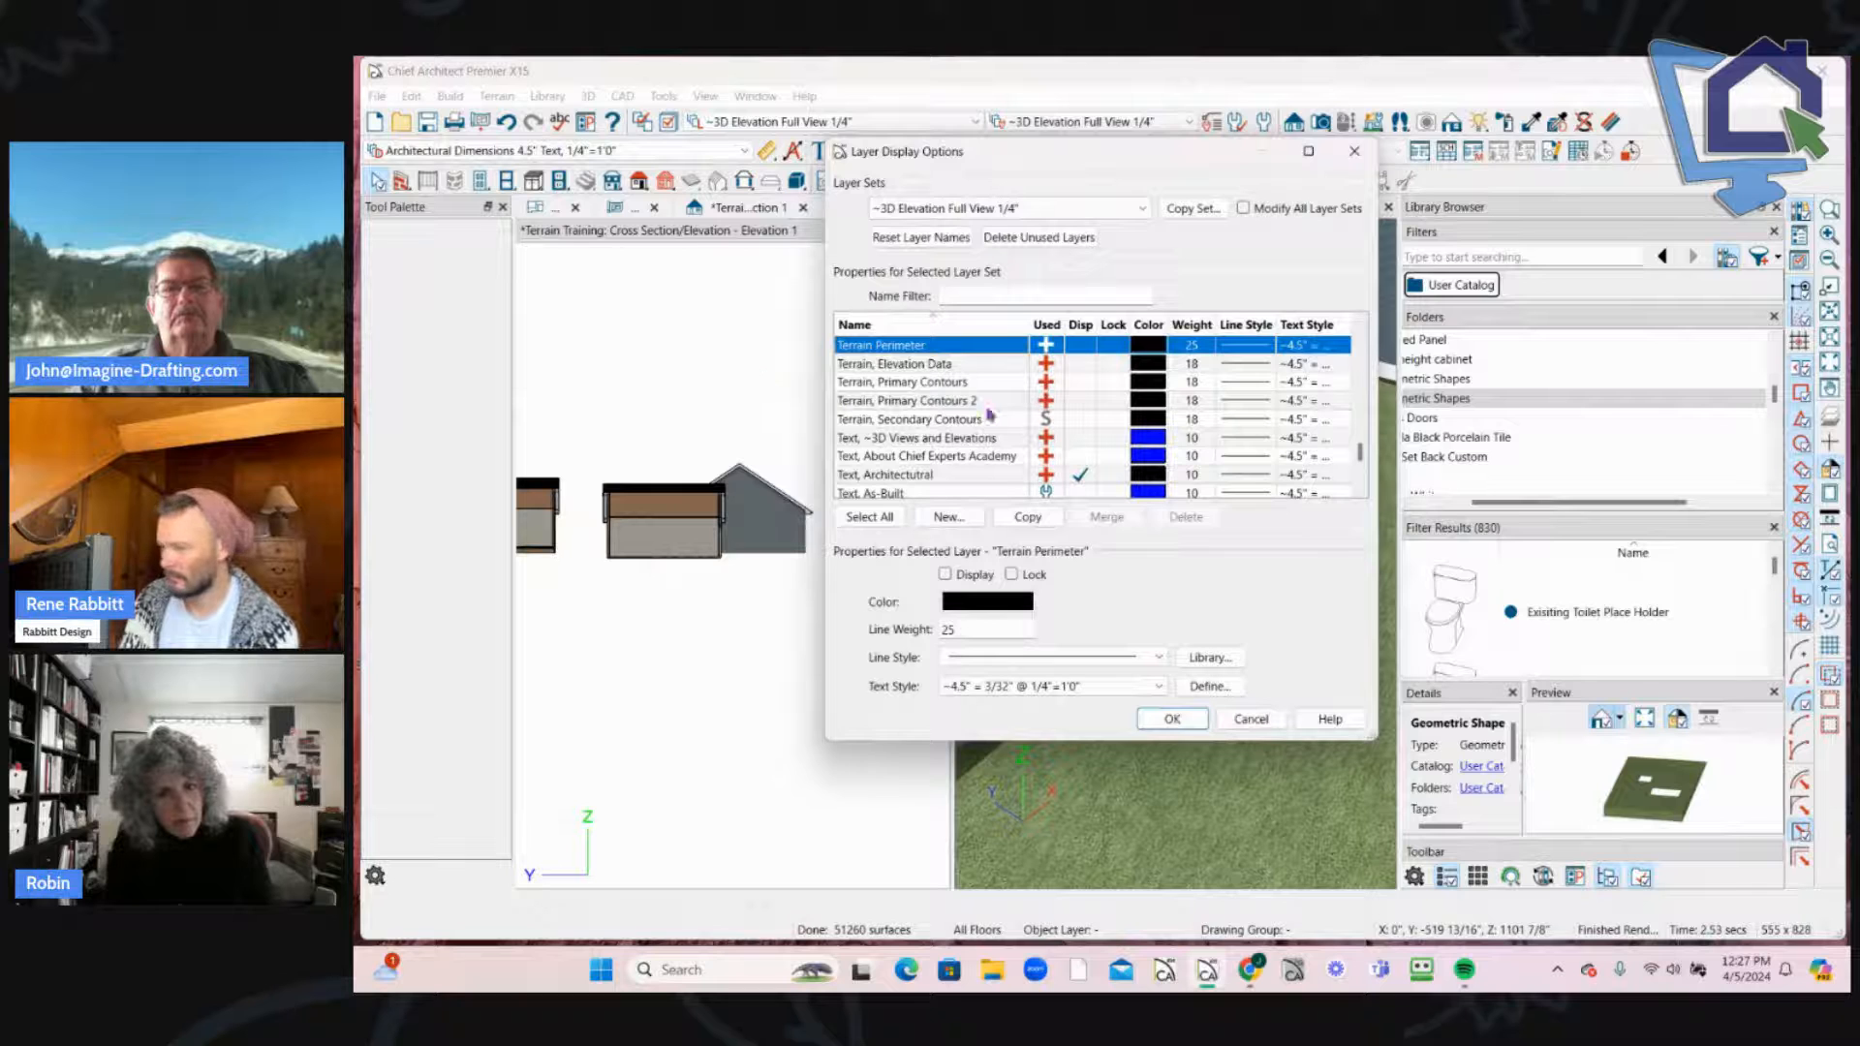
click(966, 295)
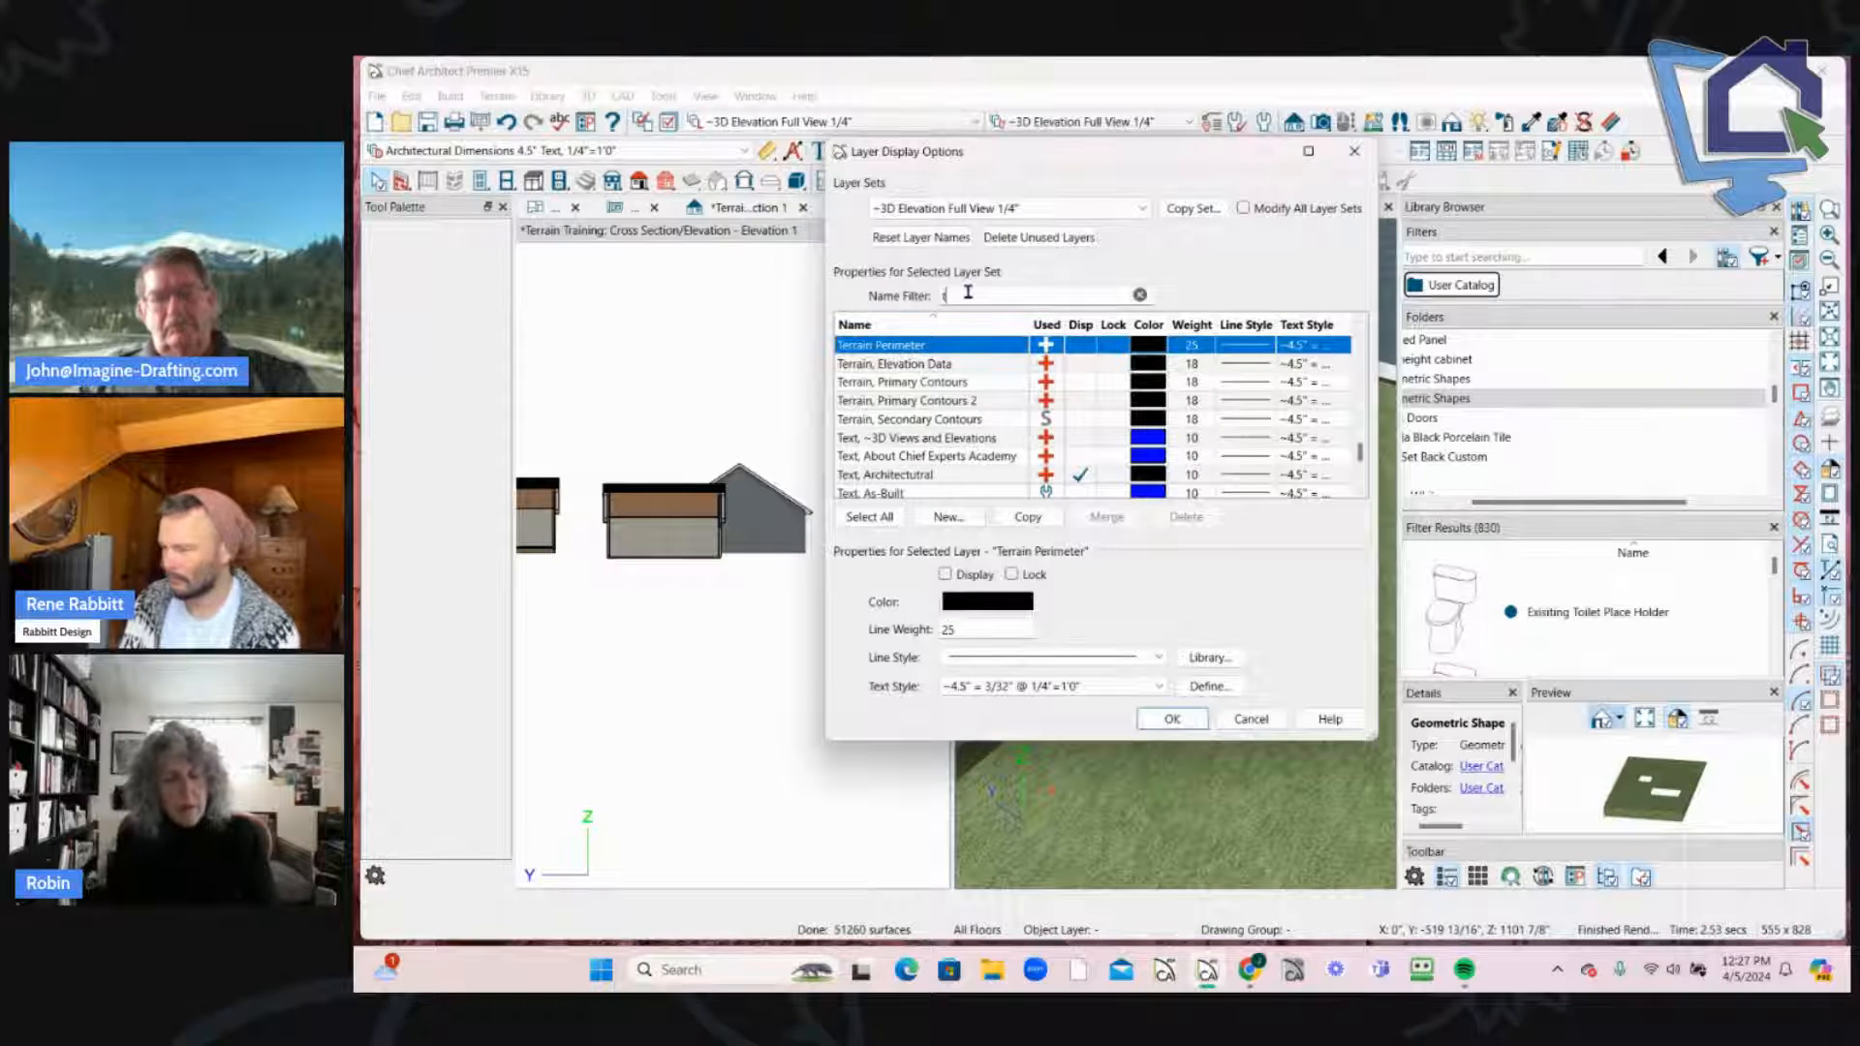
text(terr)
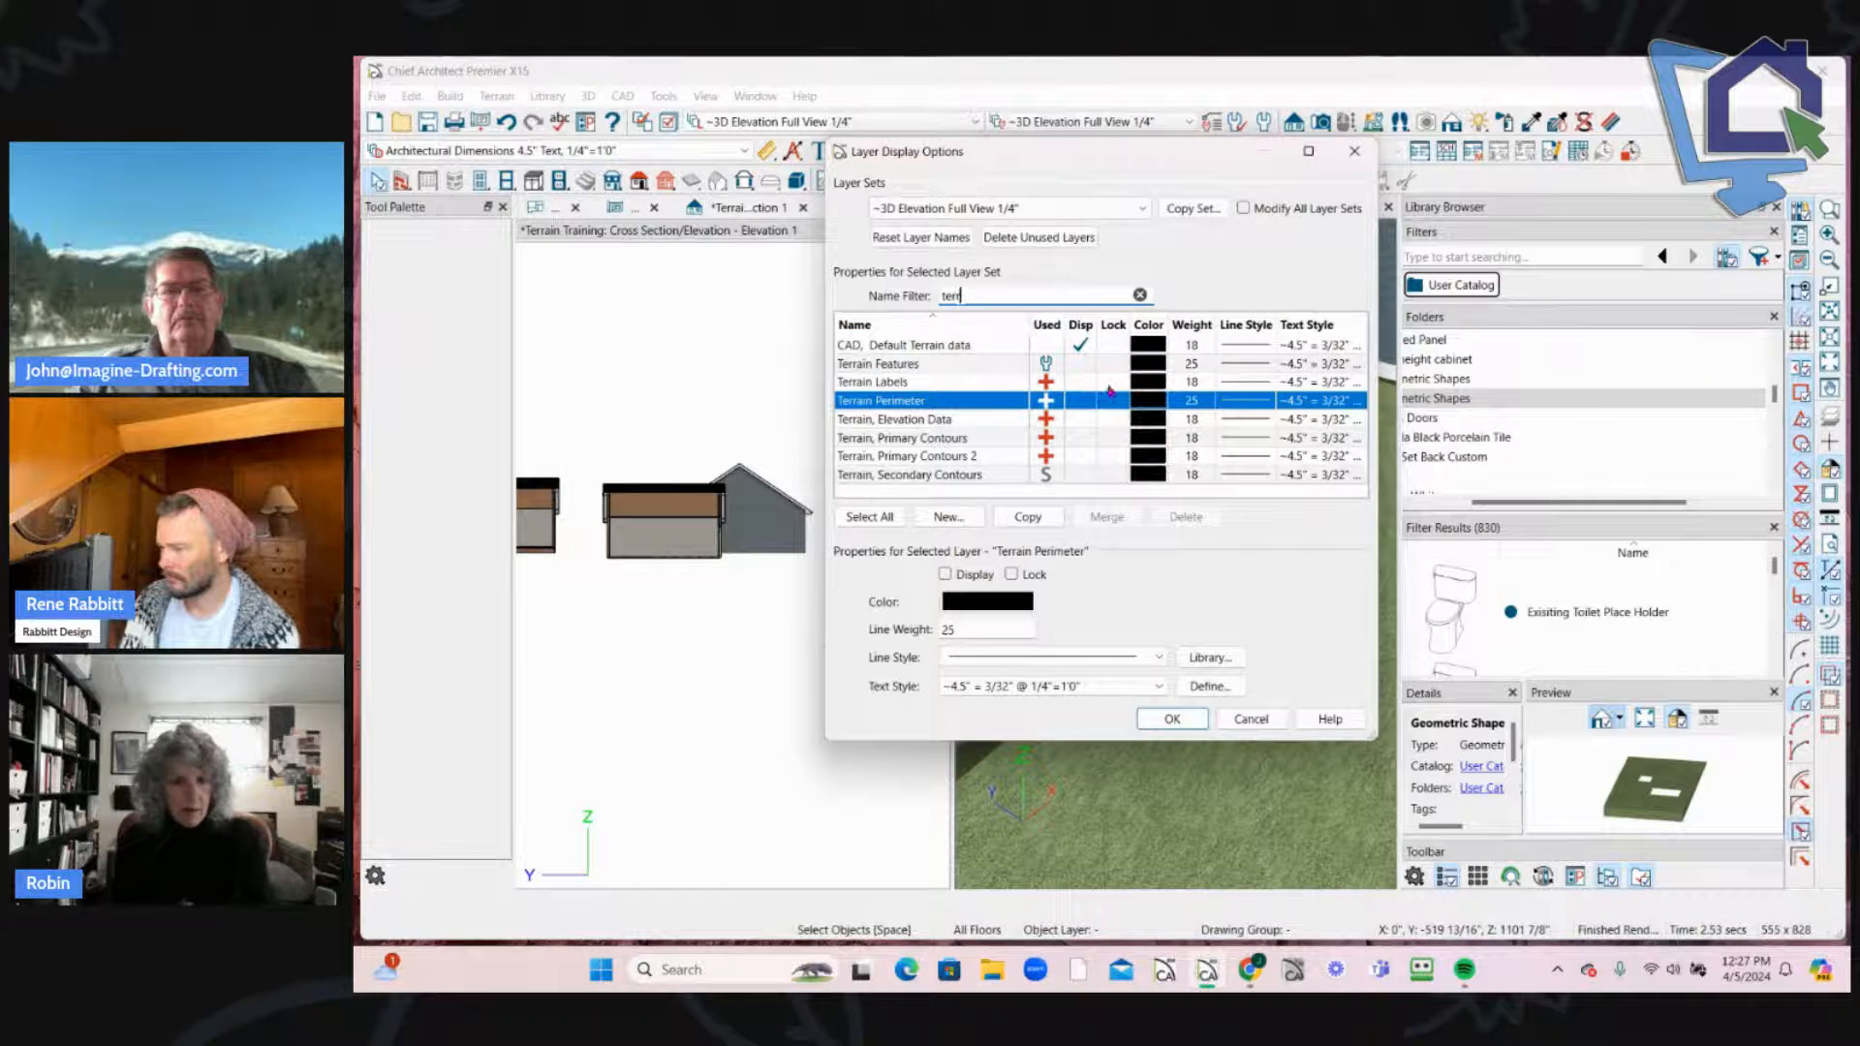
click(1169, 718)
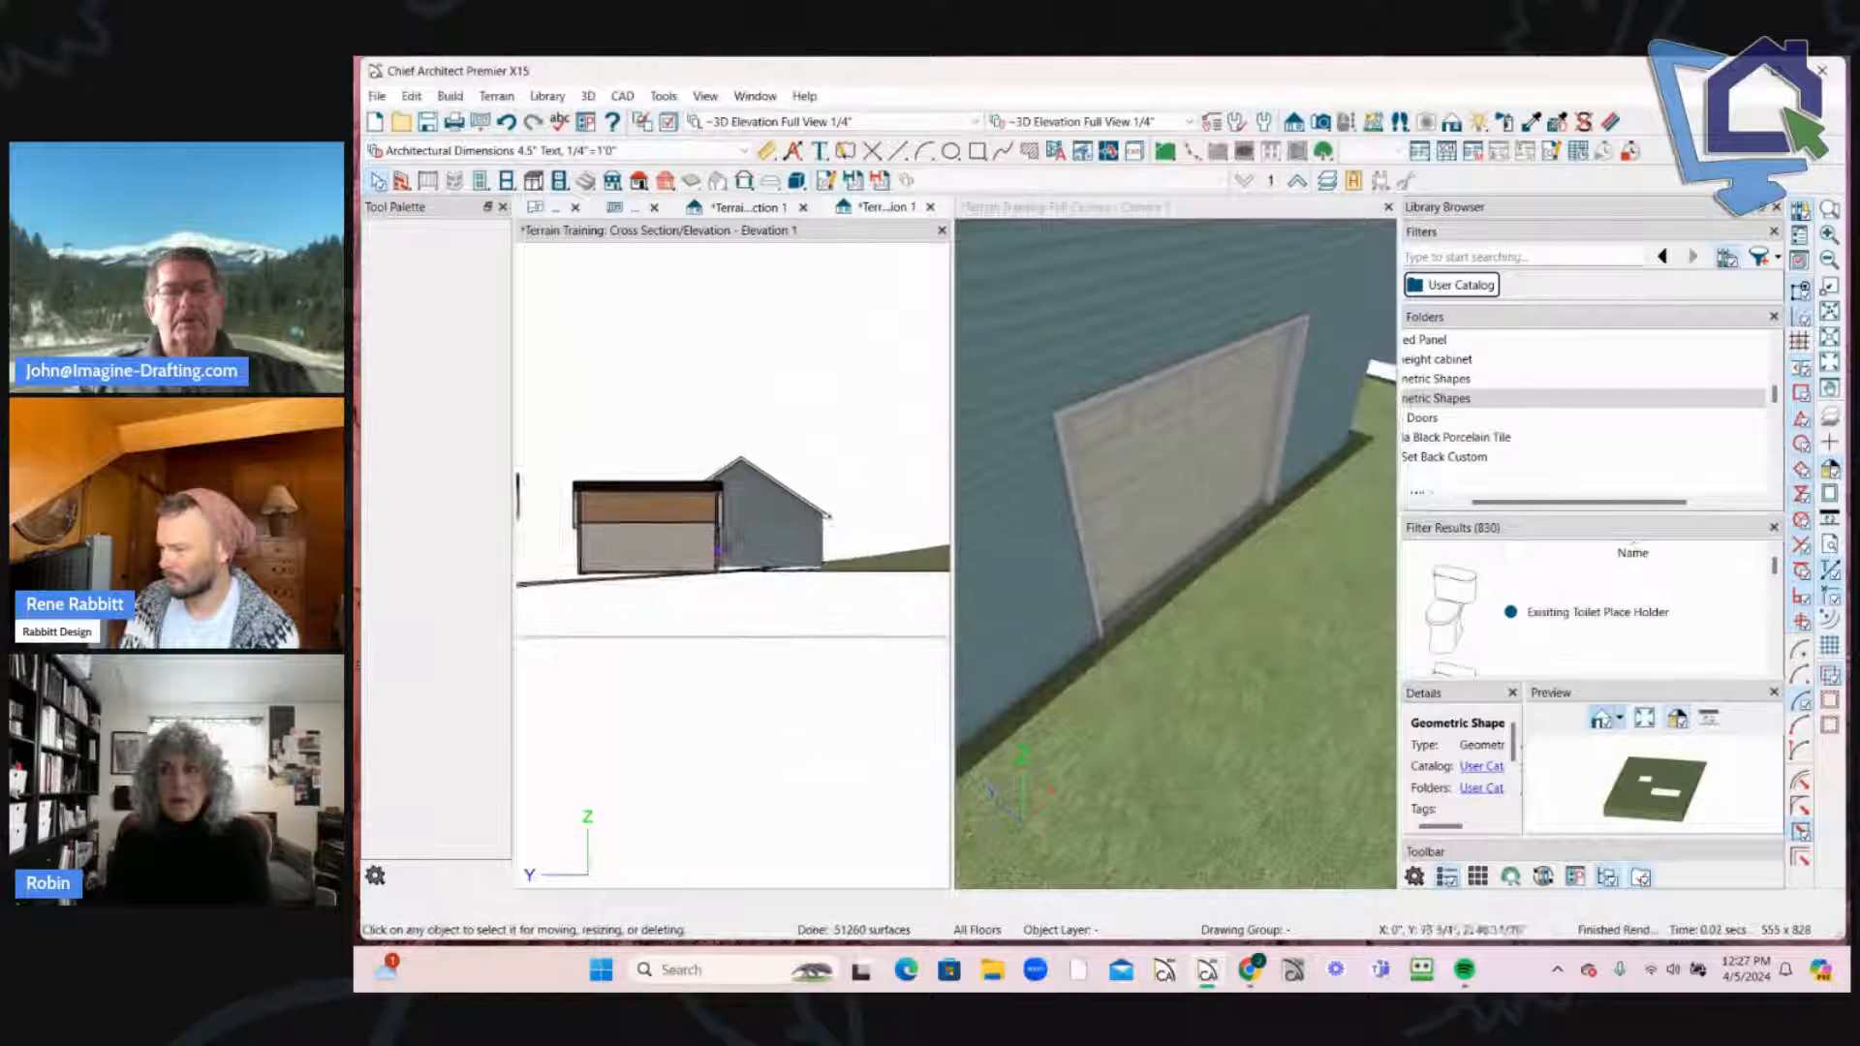
scroll(719, 551, up, 8)
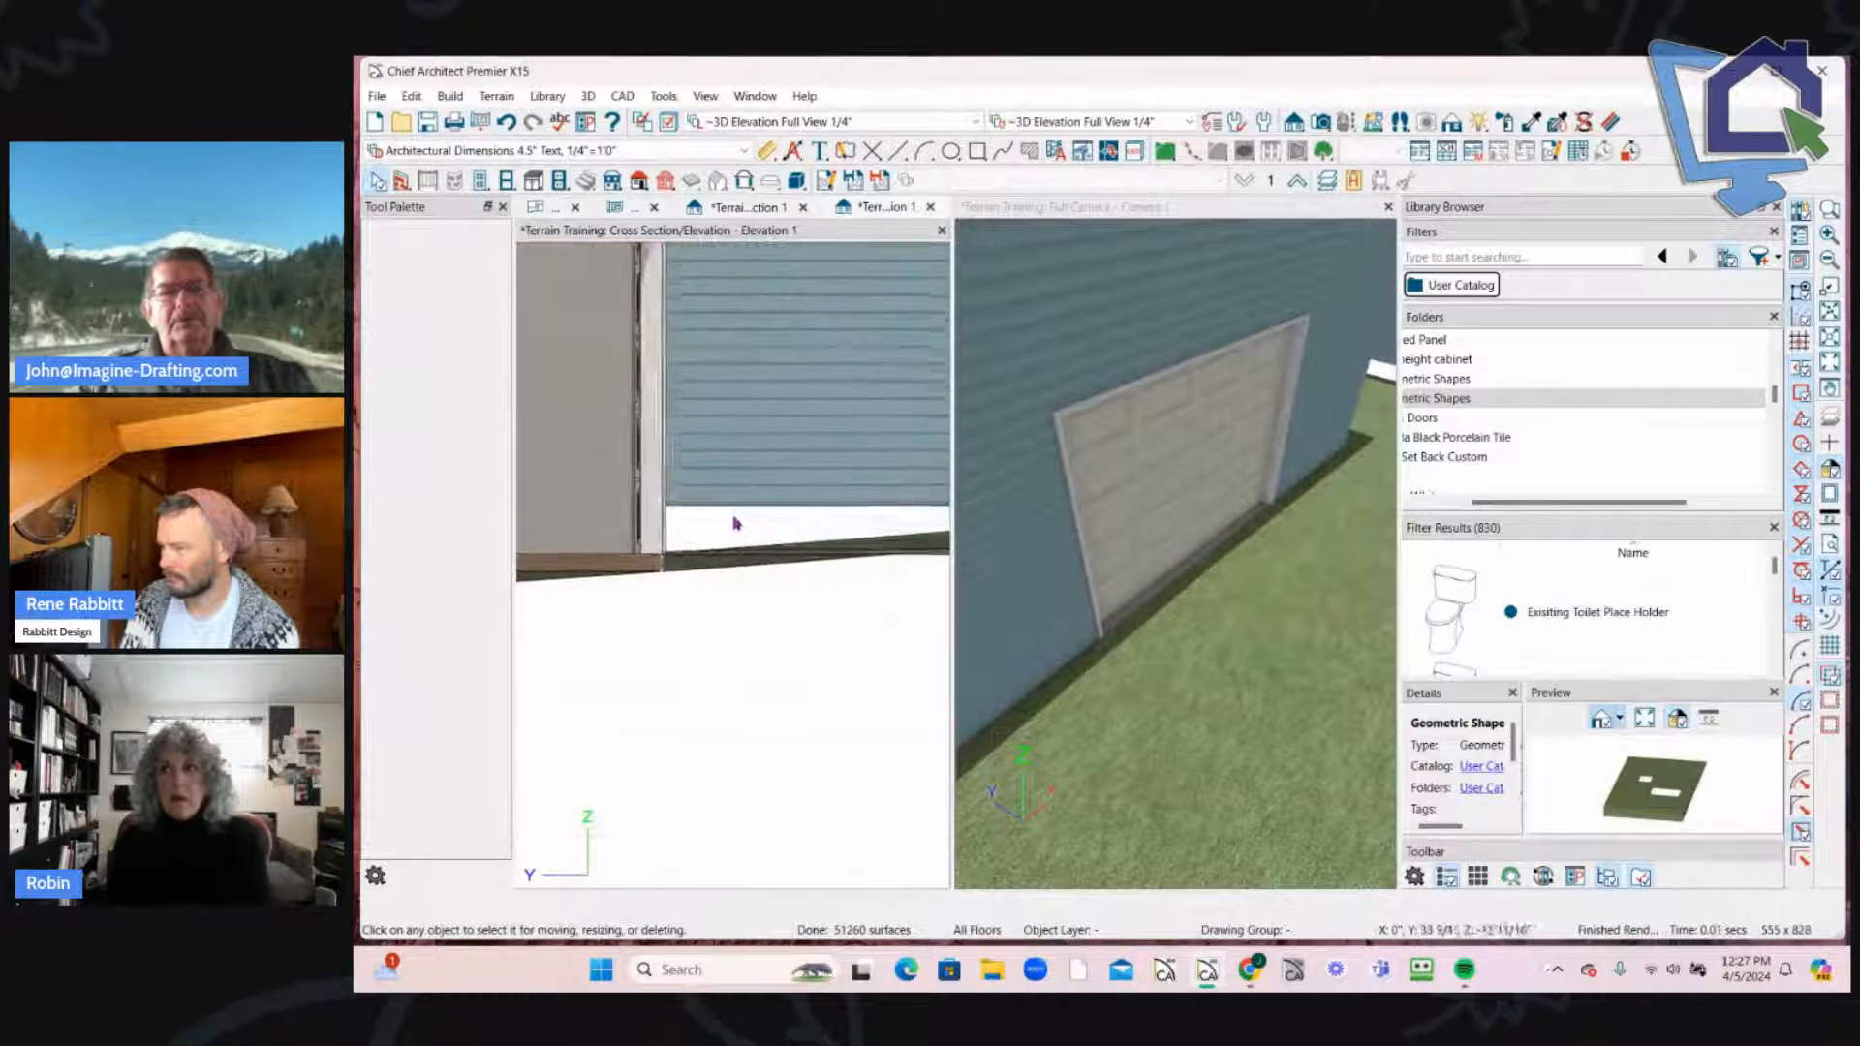
scroll(734, 523, up, 5)
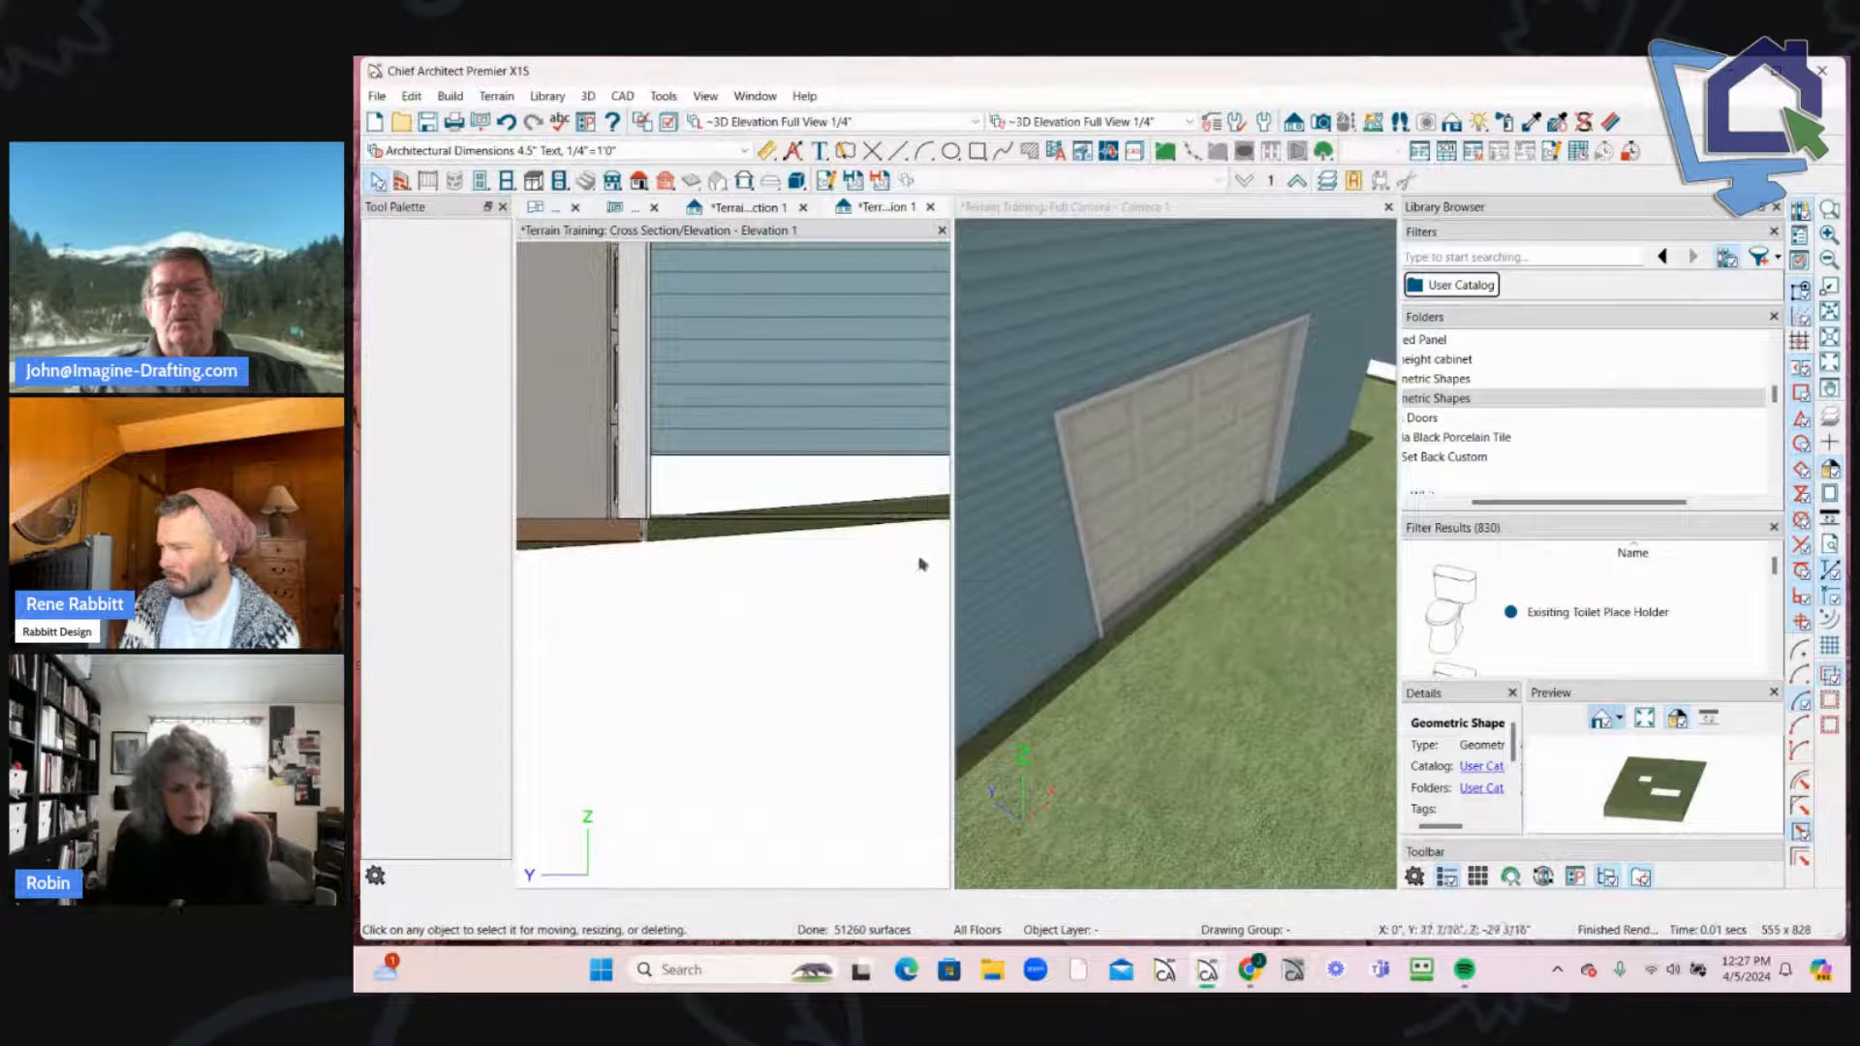
Step: Set the terrain's subfloor height above terrain to 140"
click(1228, 606)
key(Escape)
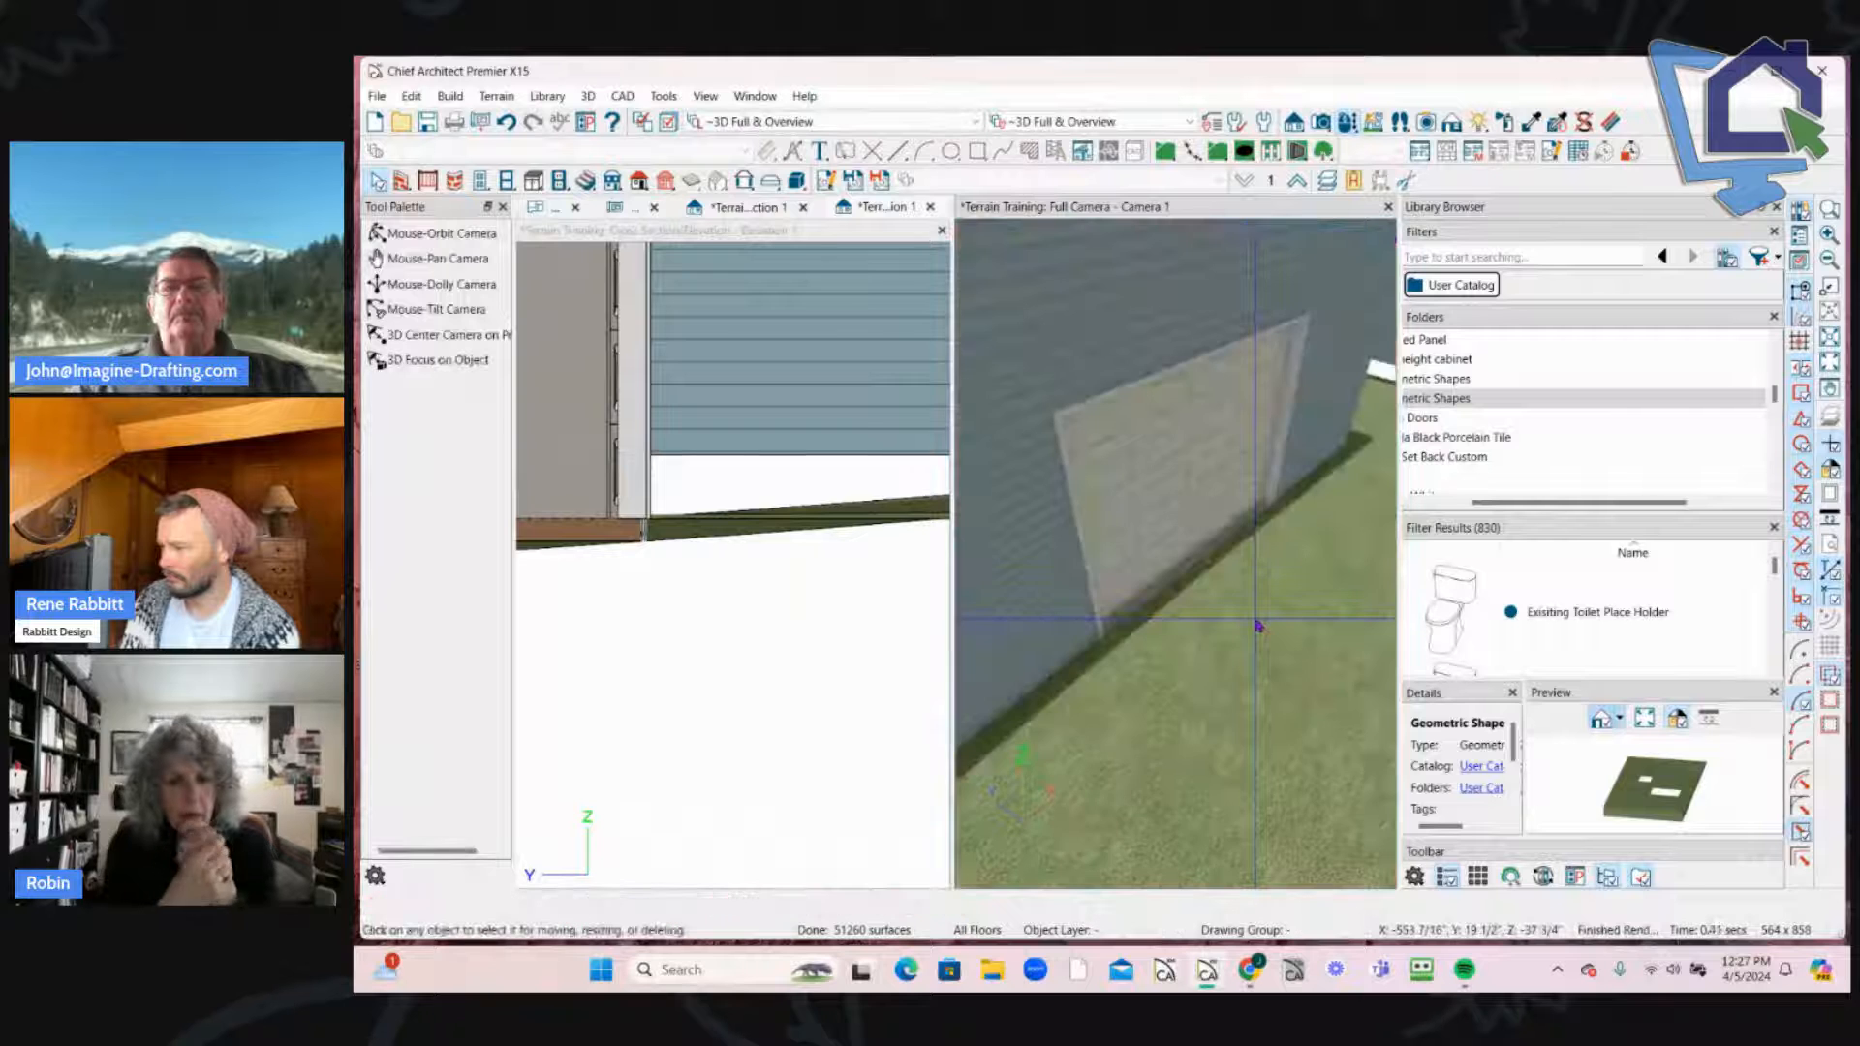
double_click(1259, 626)
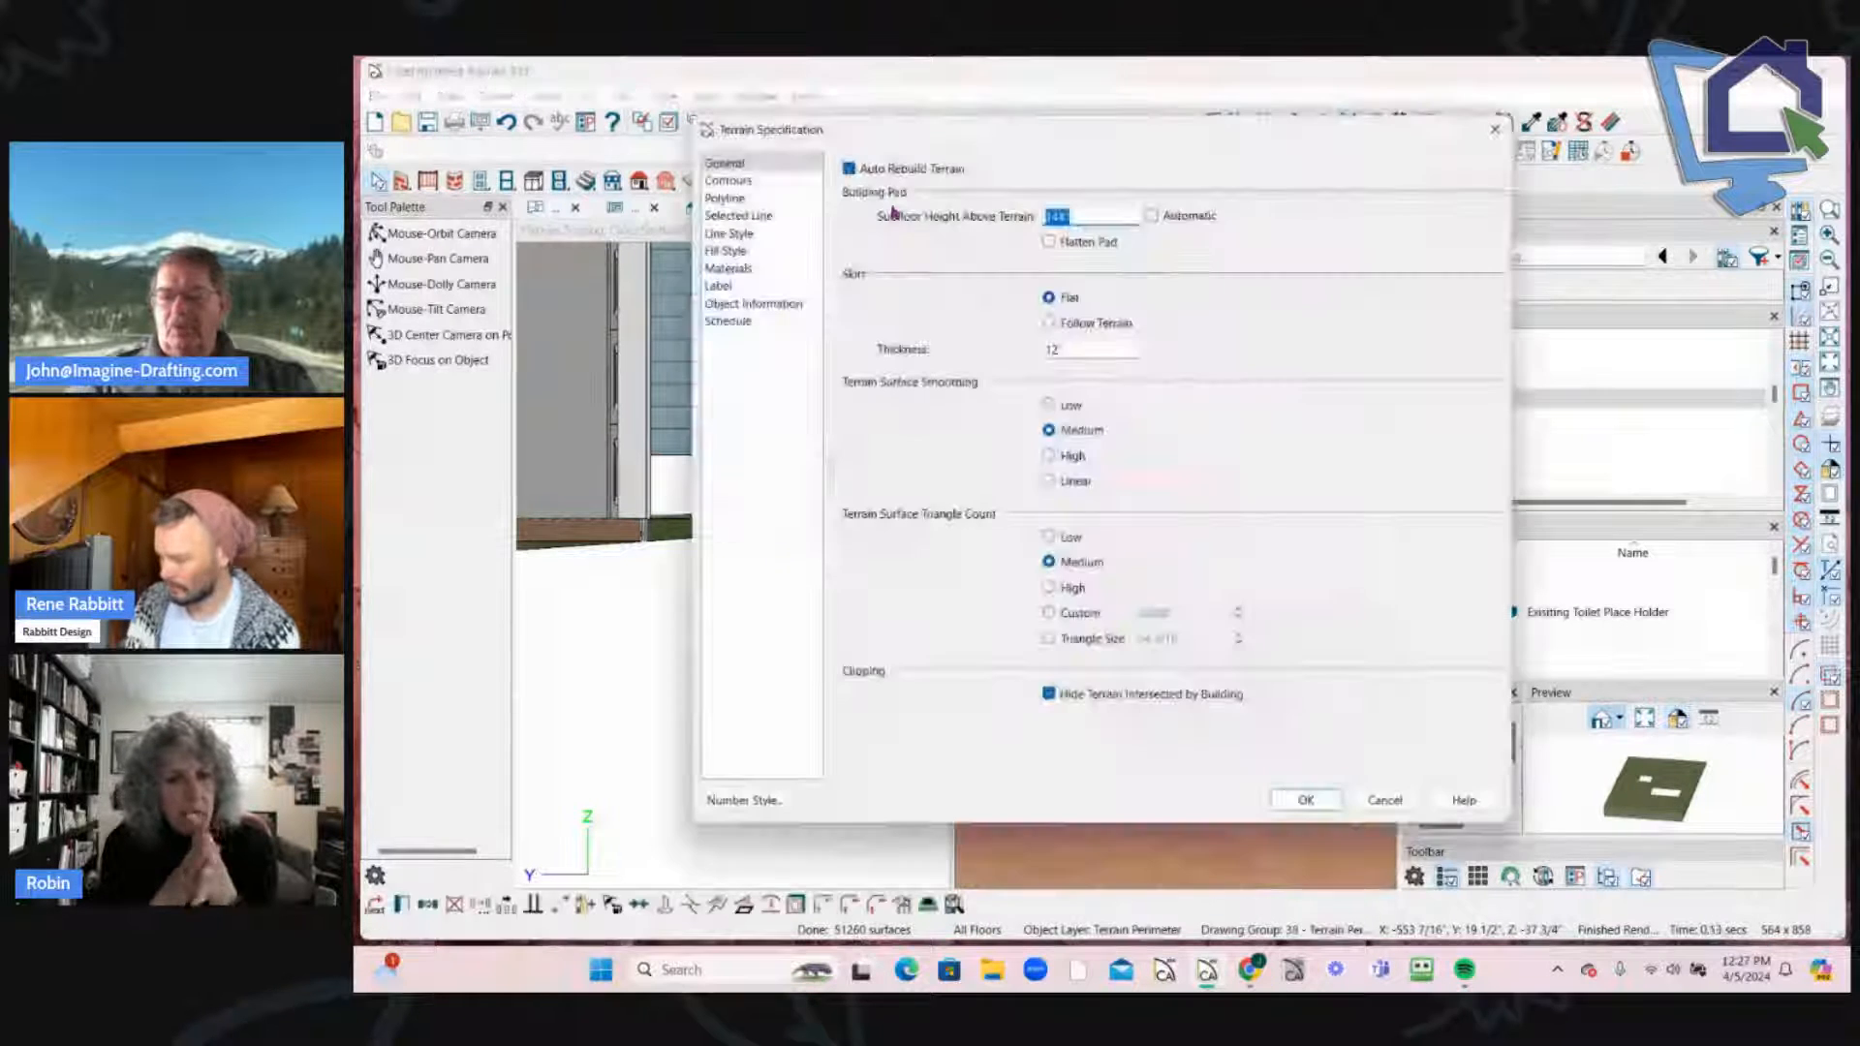
key(BackSpace)
text(14)
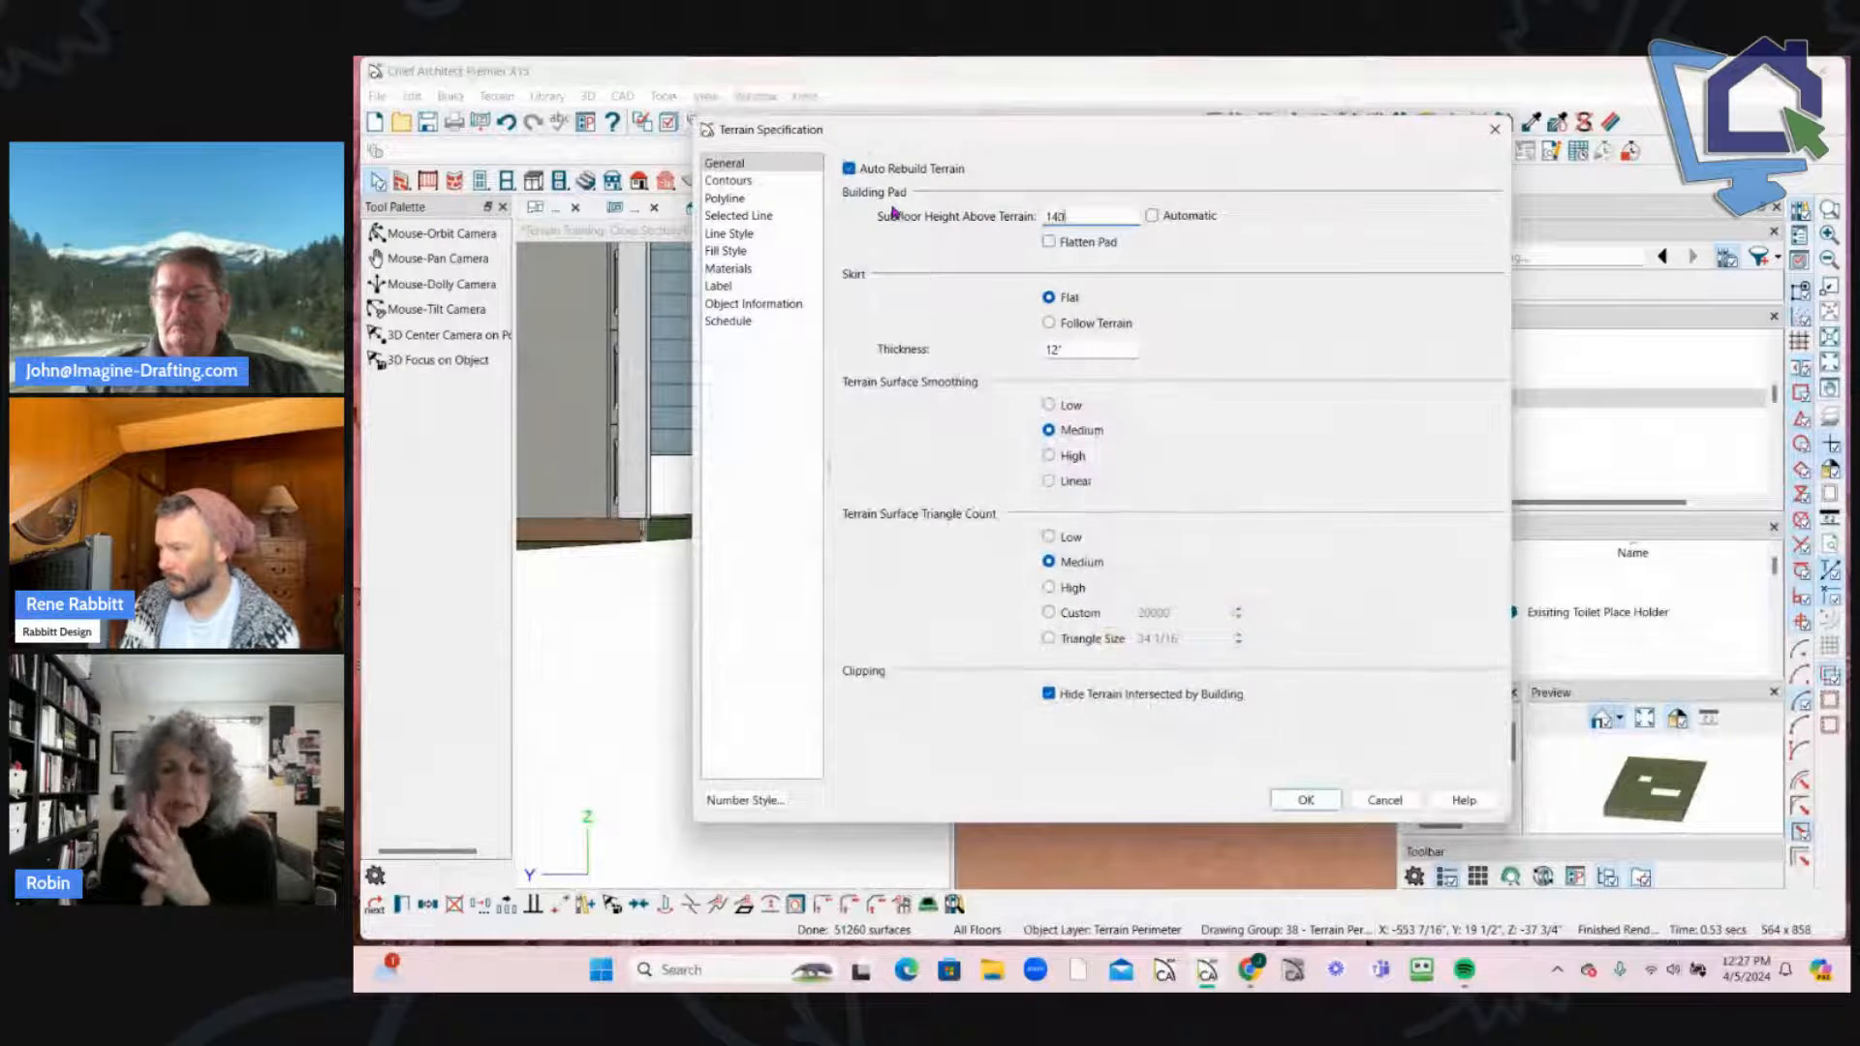
key(Return)
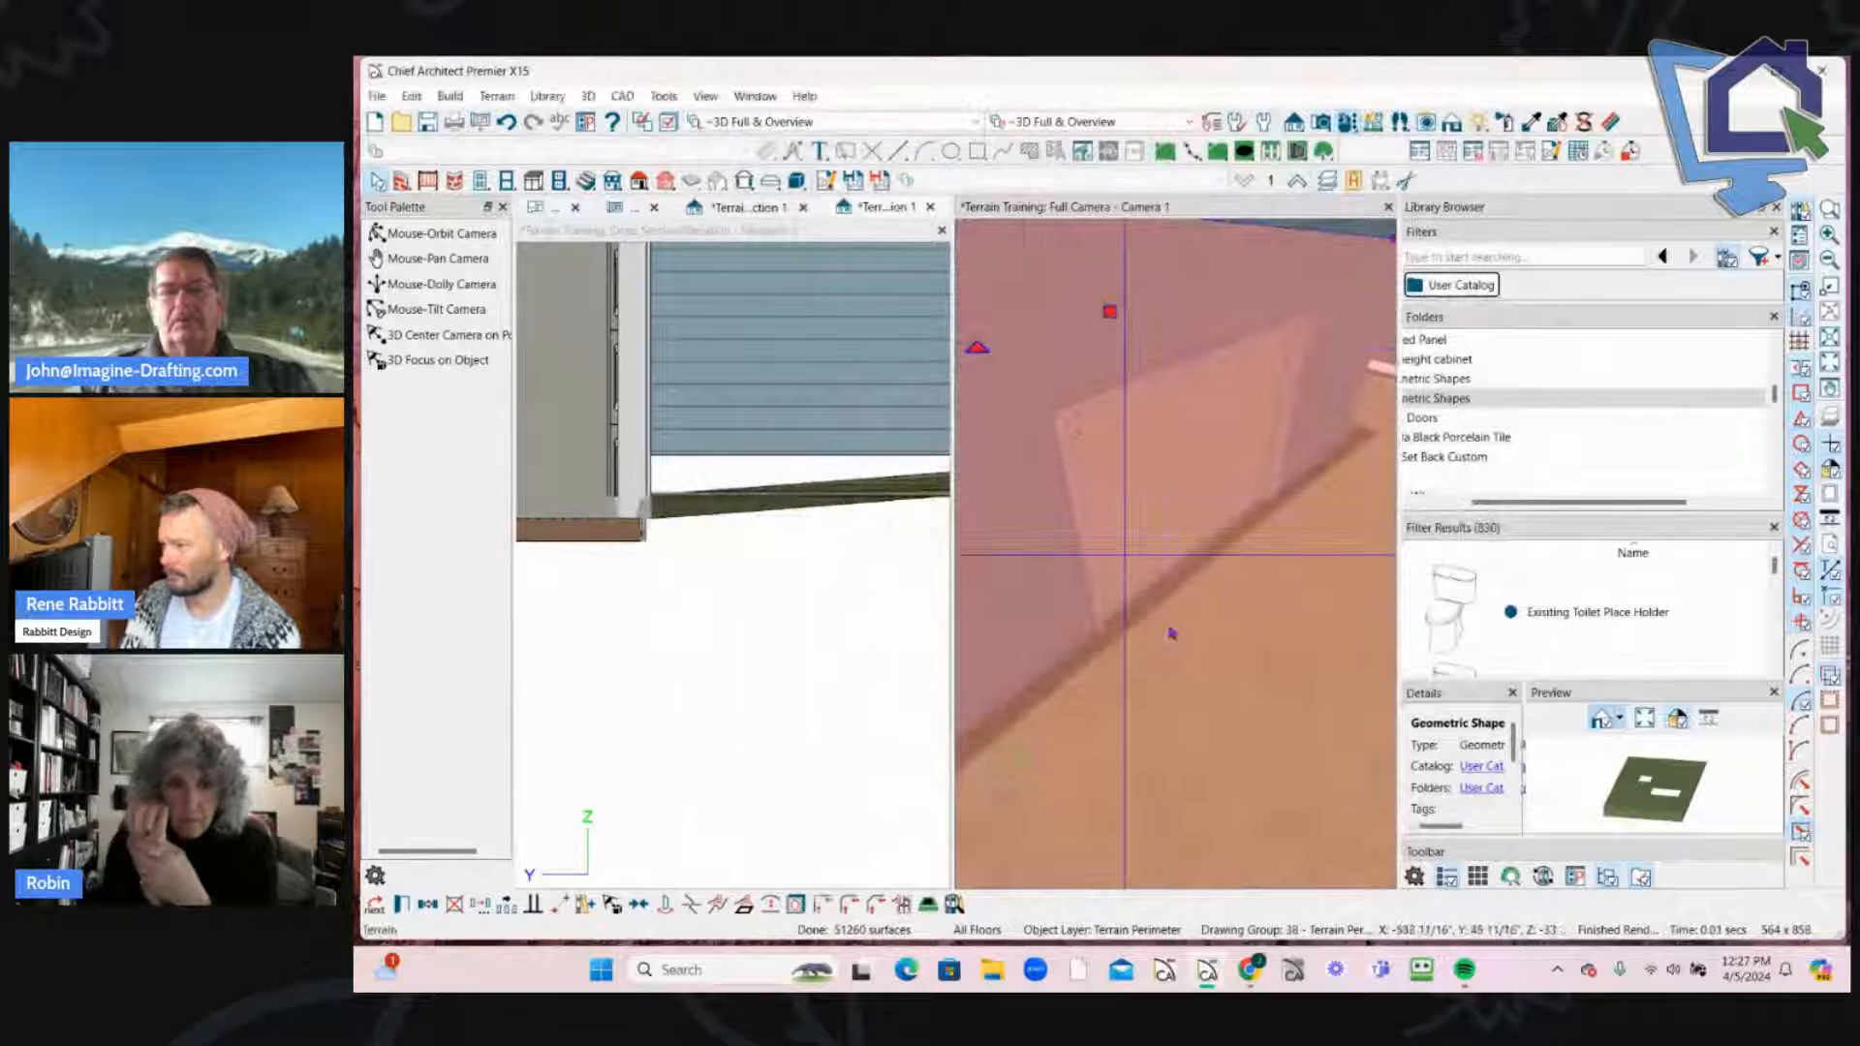
Step: Set the subfloor height above terrain to 148" and select the wall in the elevation view to check its base
double_click(1174, 628)
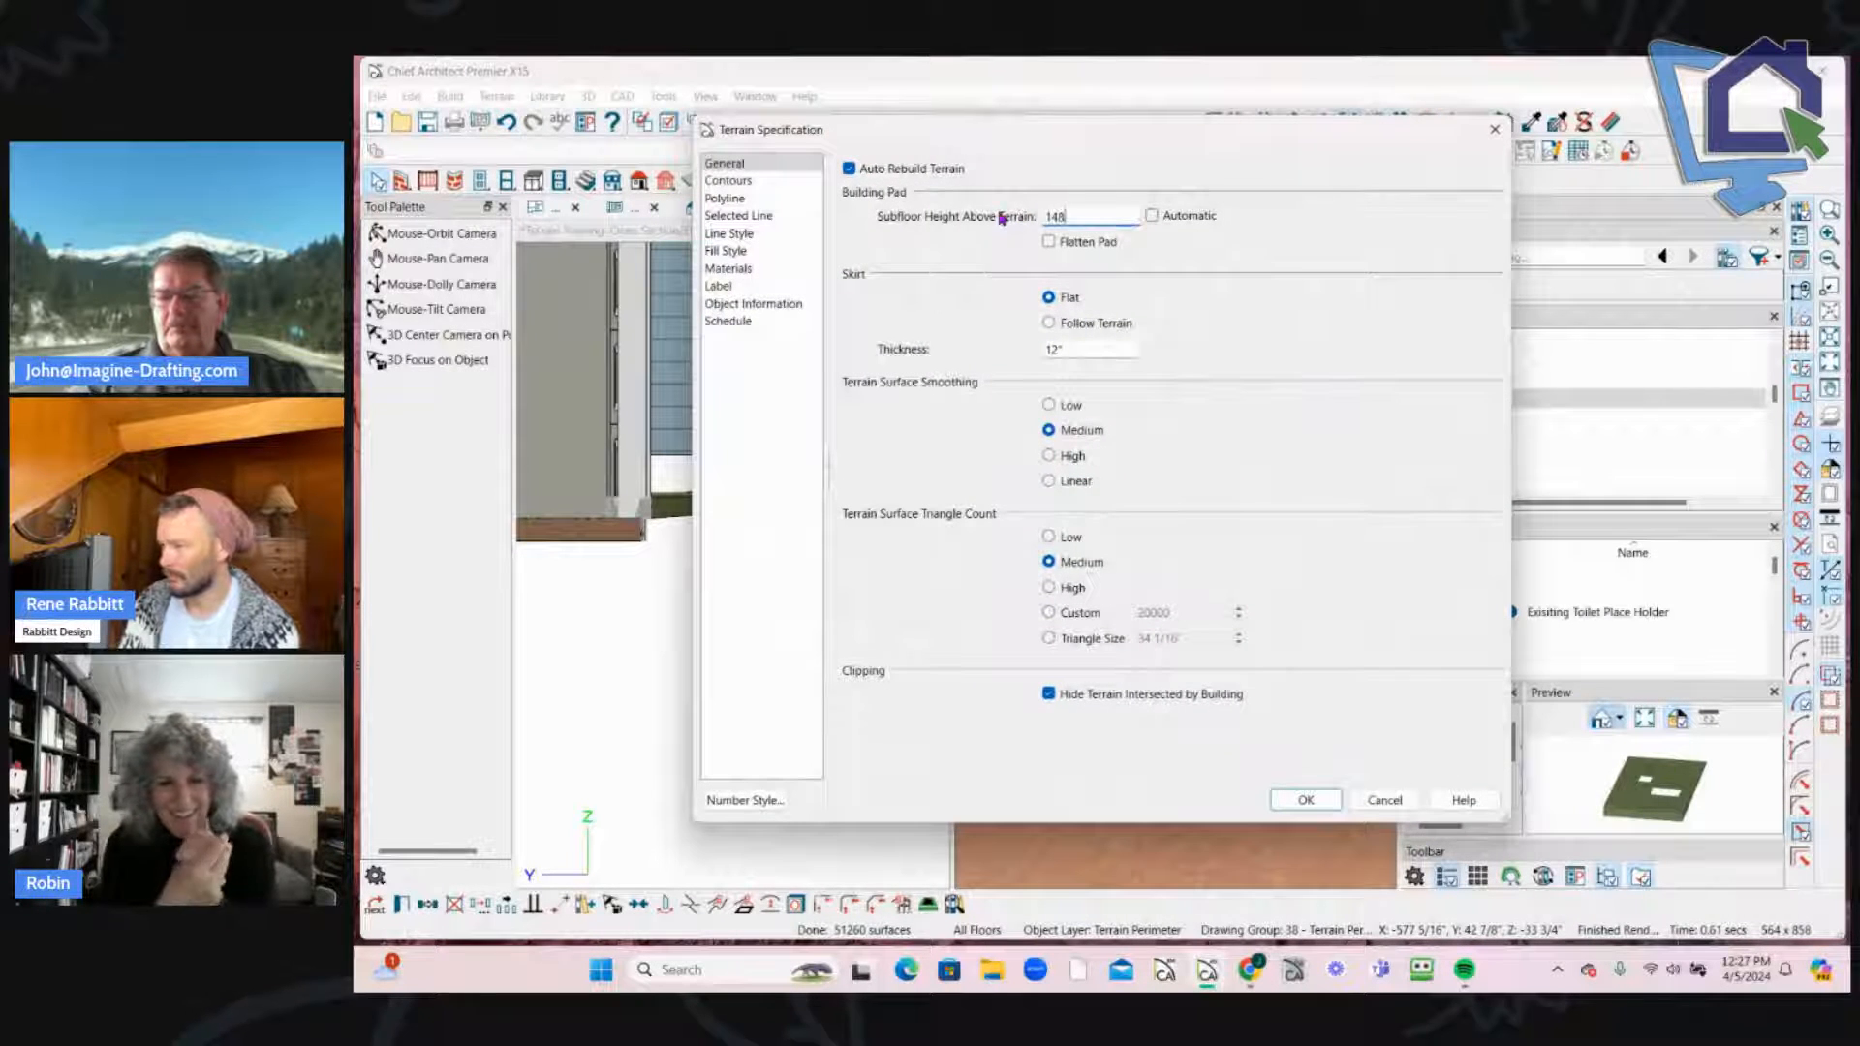
key(Return)
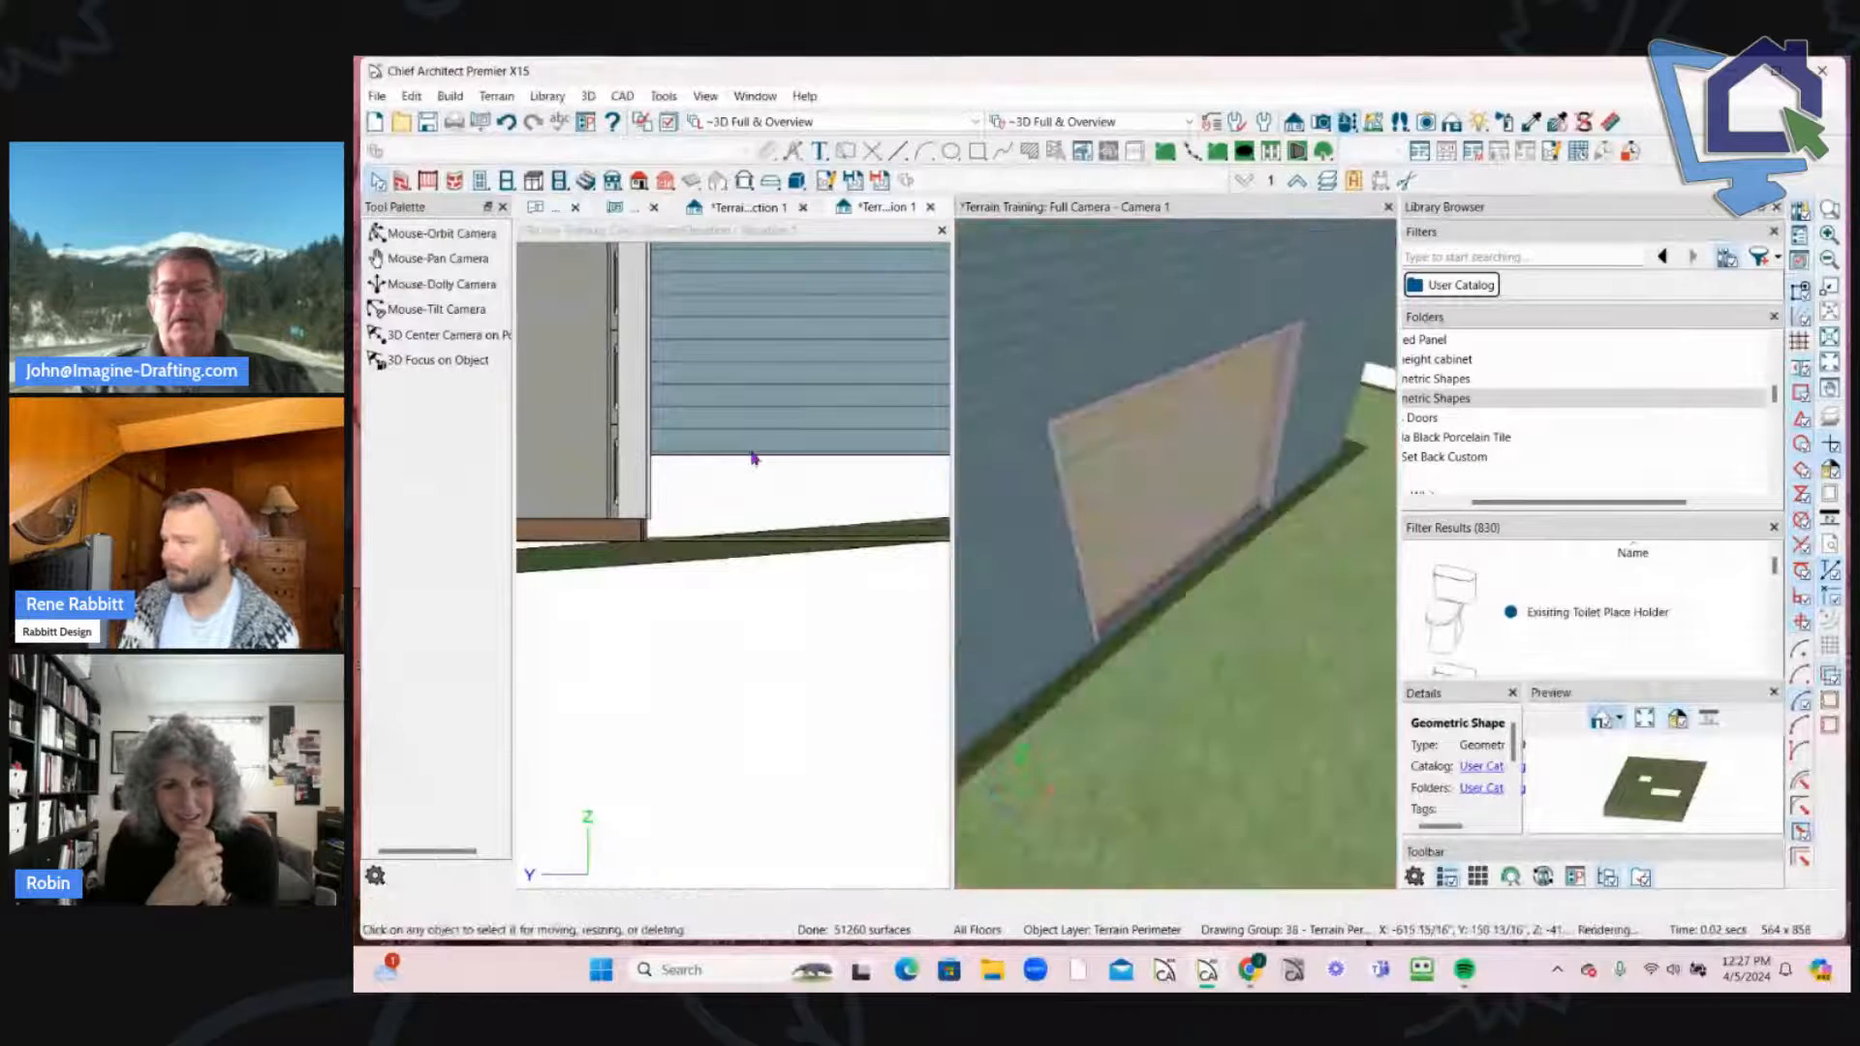
click(752, 451)
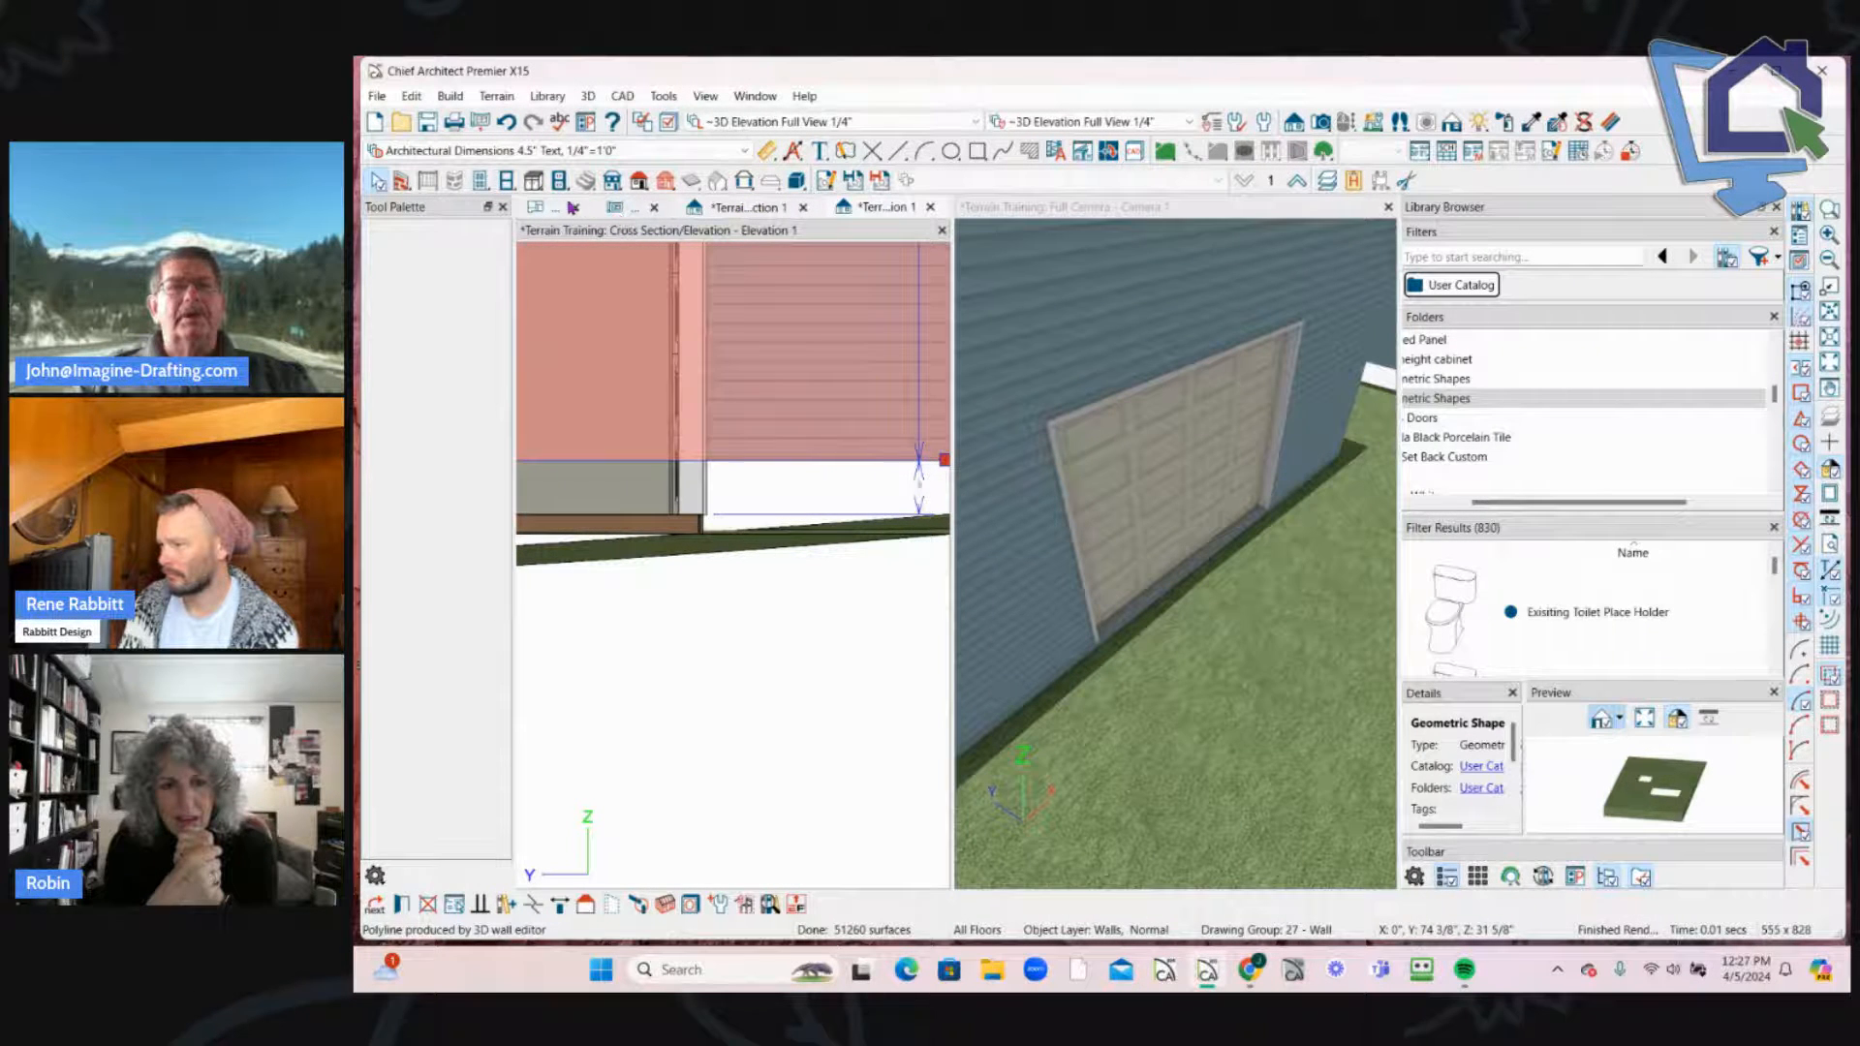
Step: Draw a straight driveway in the floor plan from the front of the garage door down to the terrain's far edge
click(546, 207)
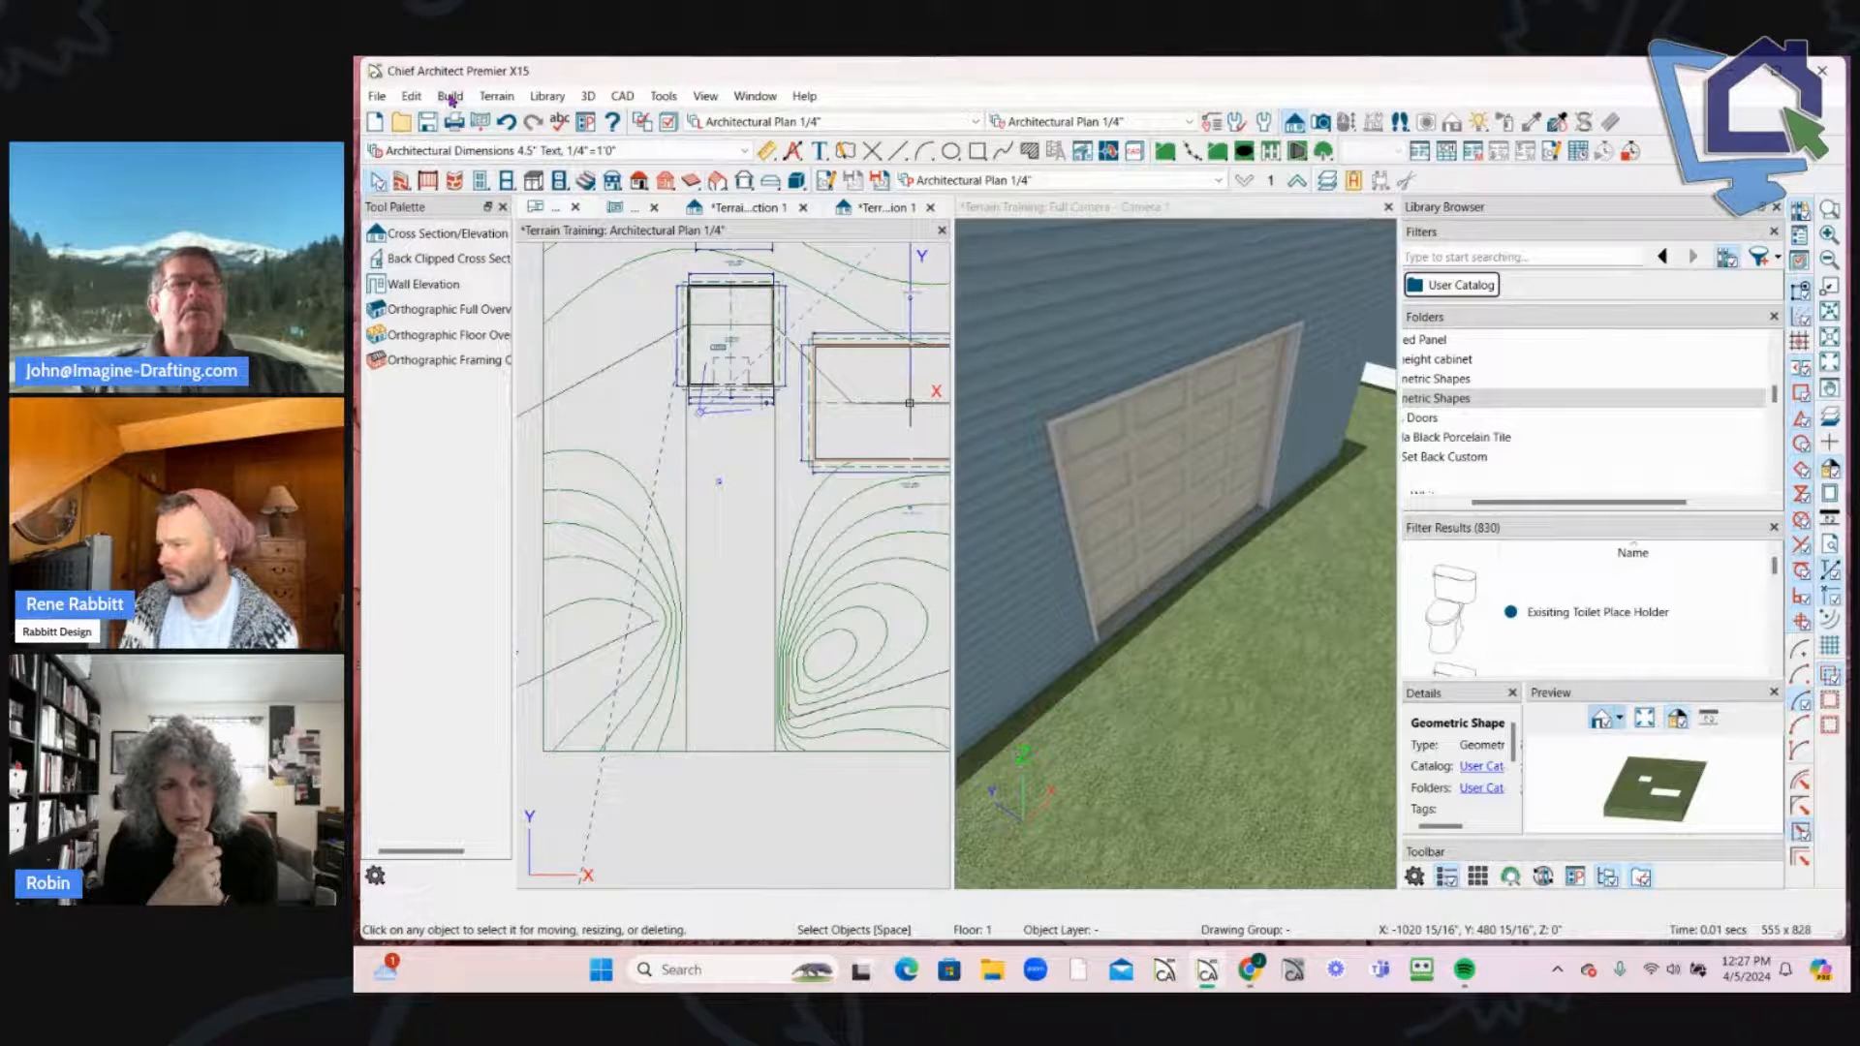
click(496, 96)
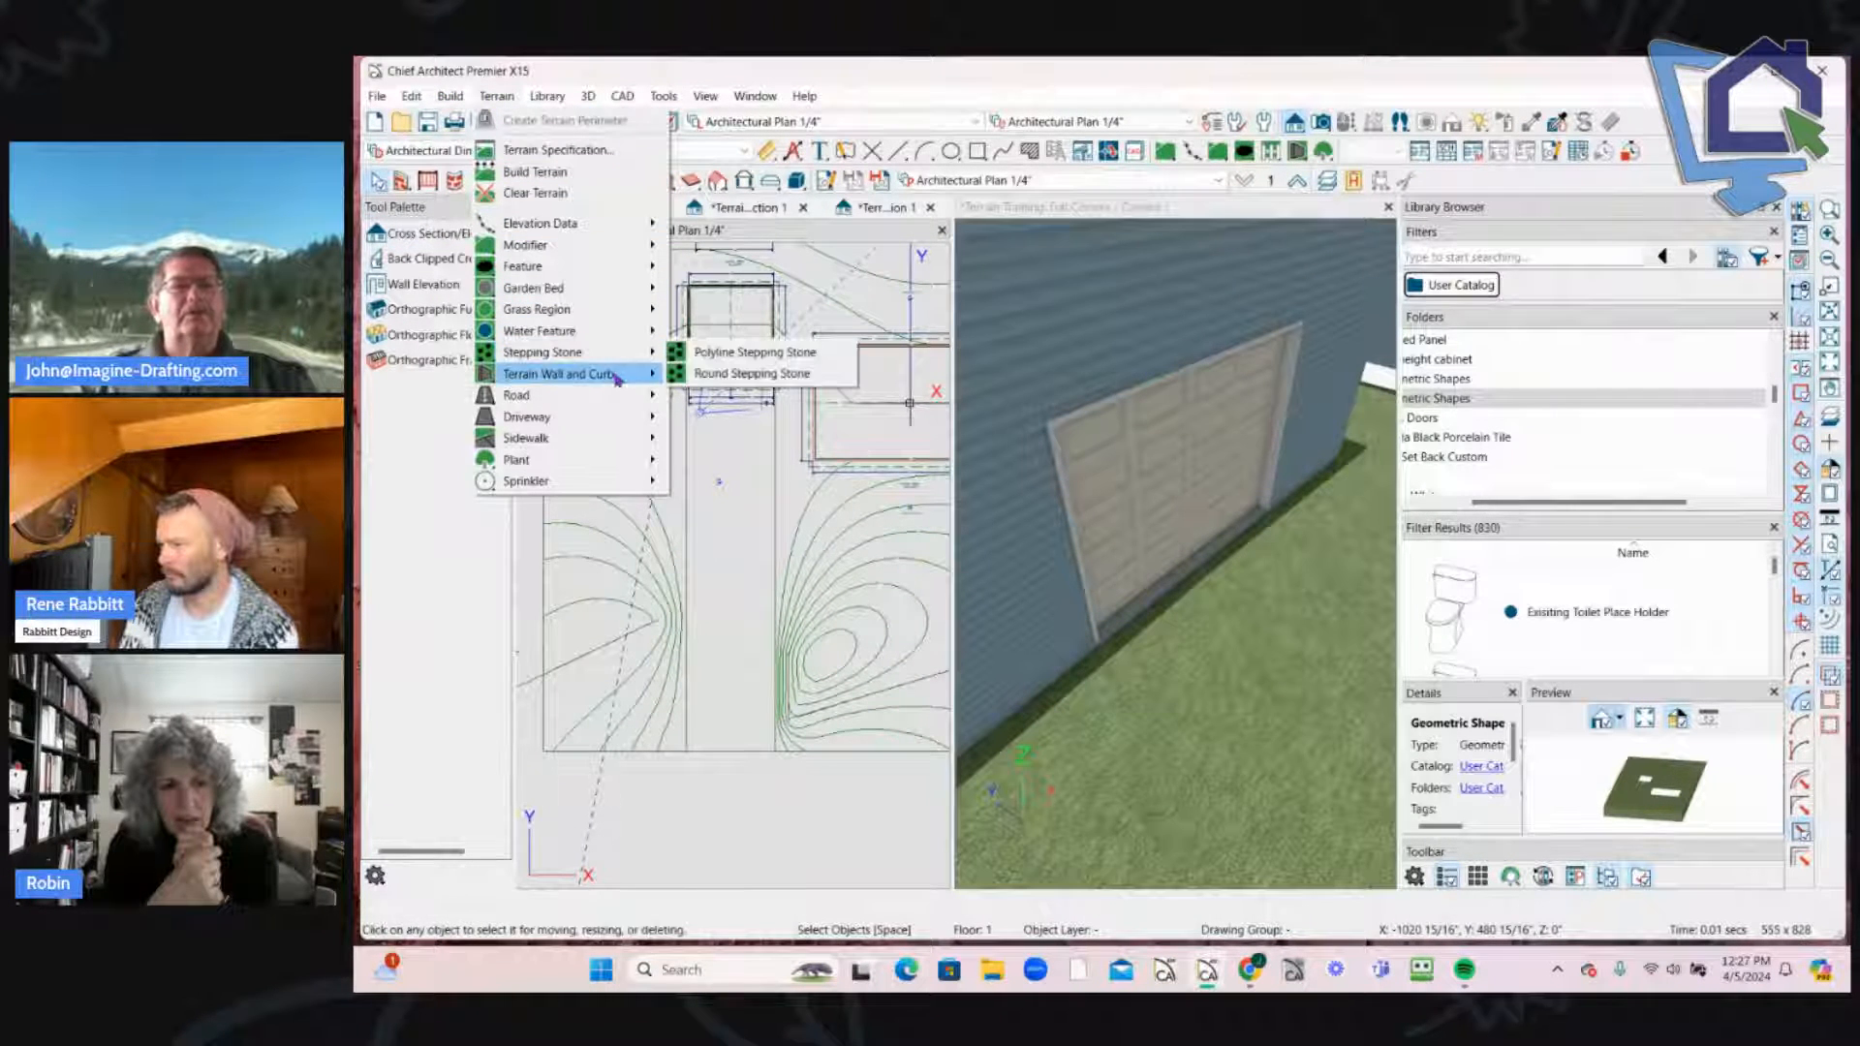
mouse_move(625, 397)
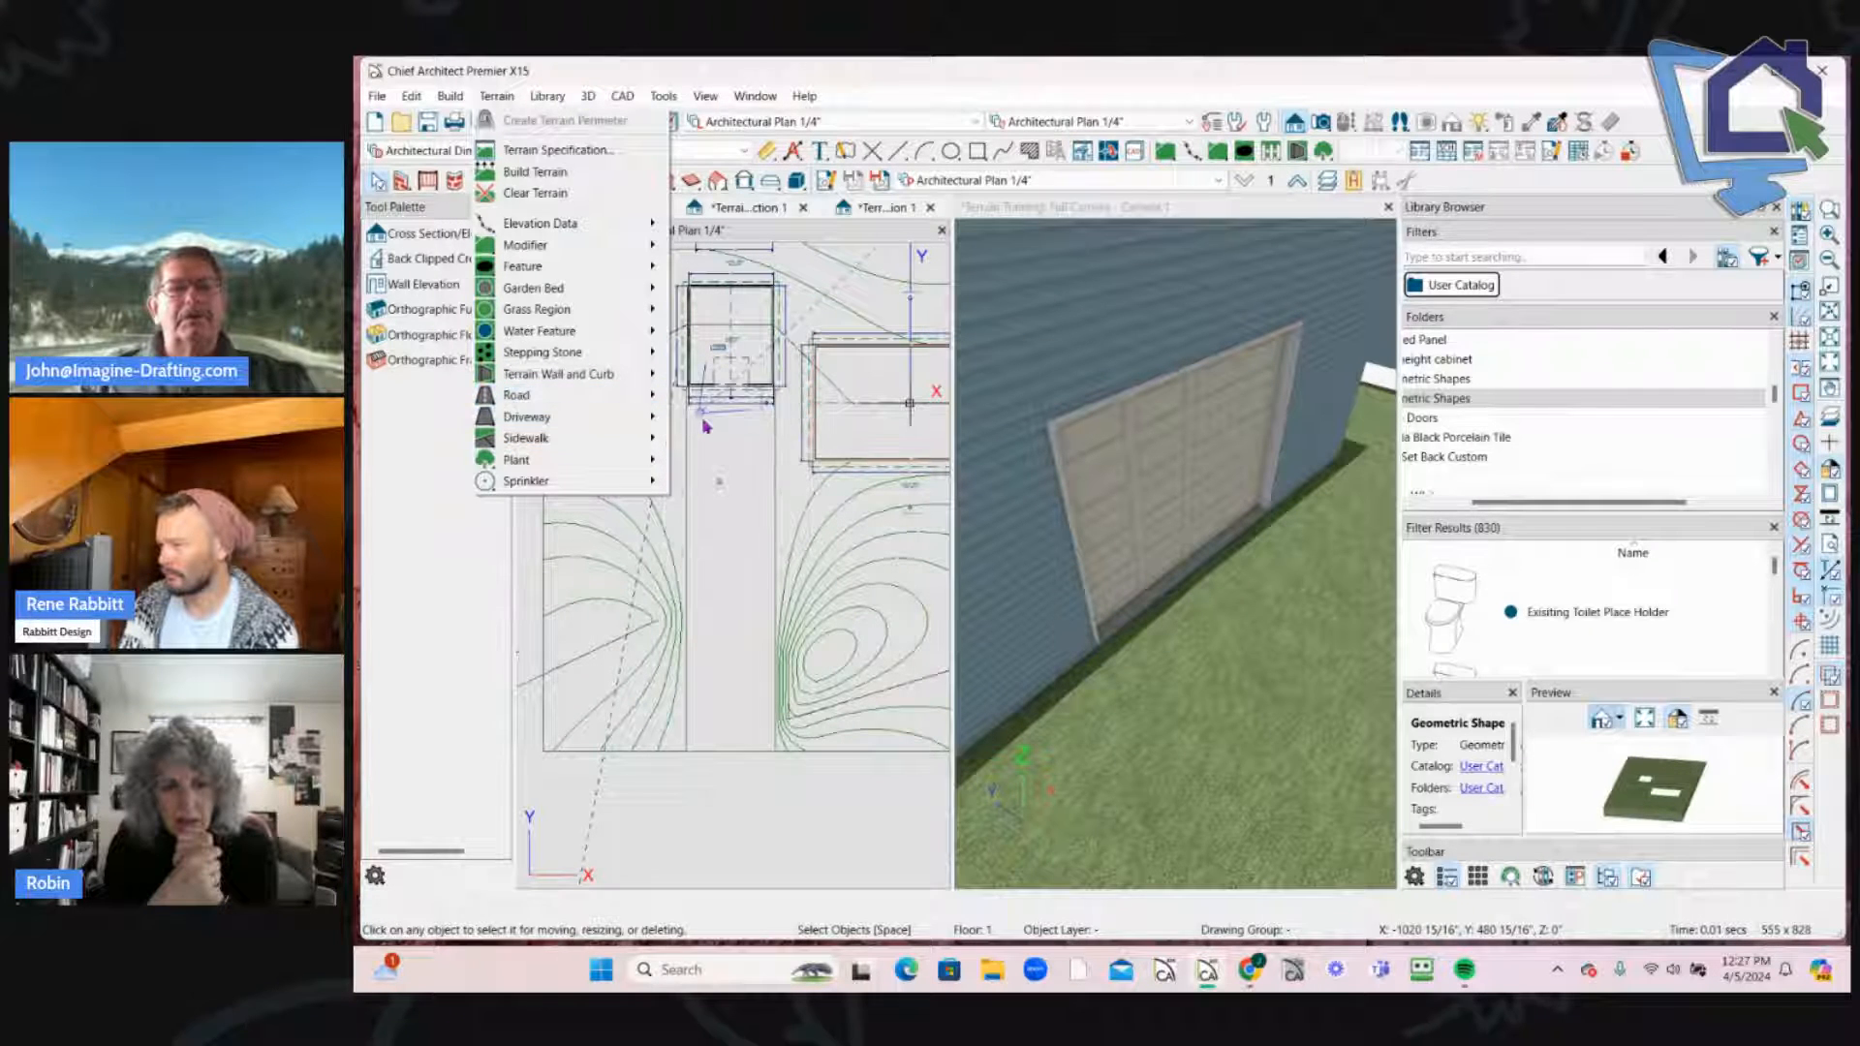
click(734, 419)
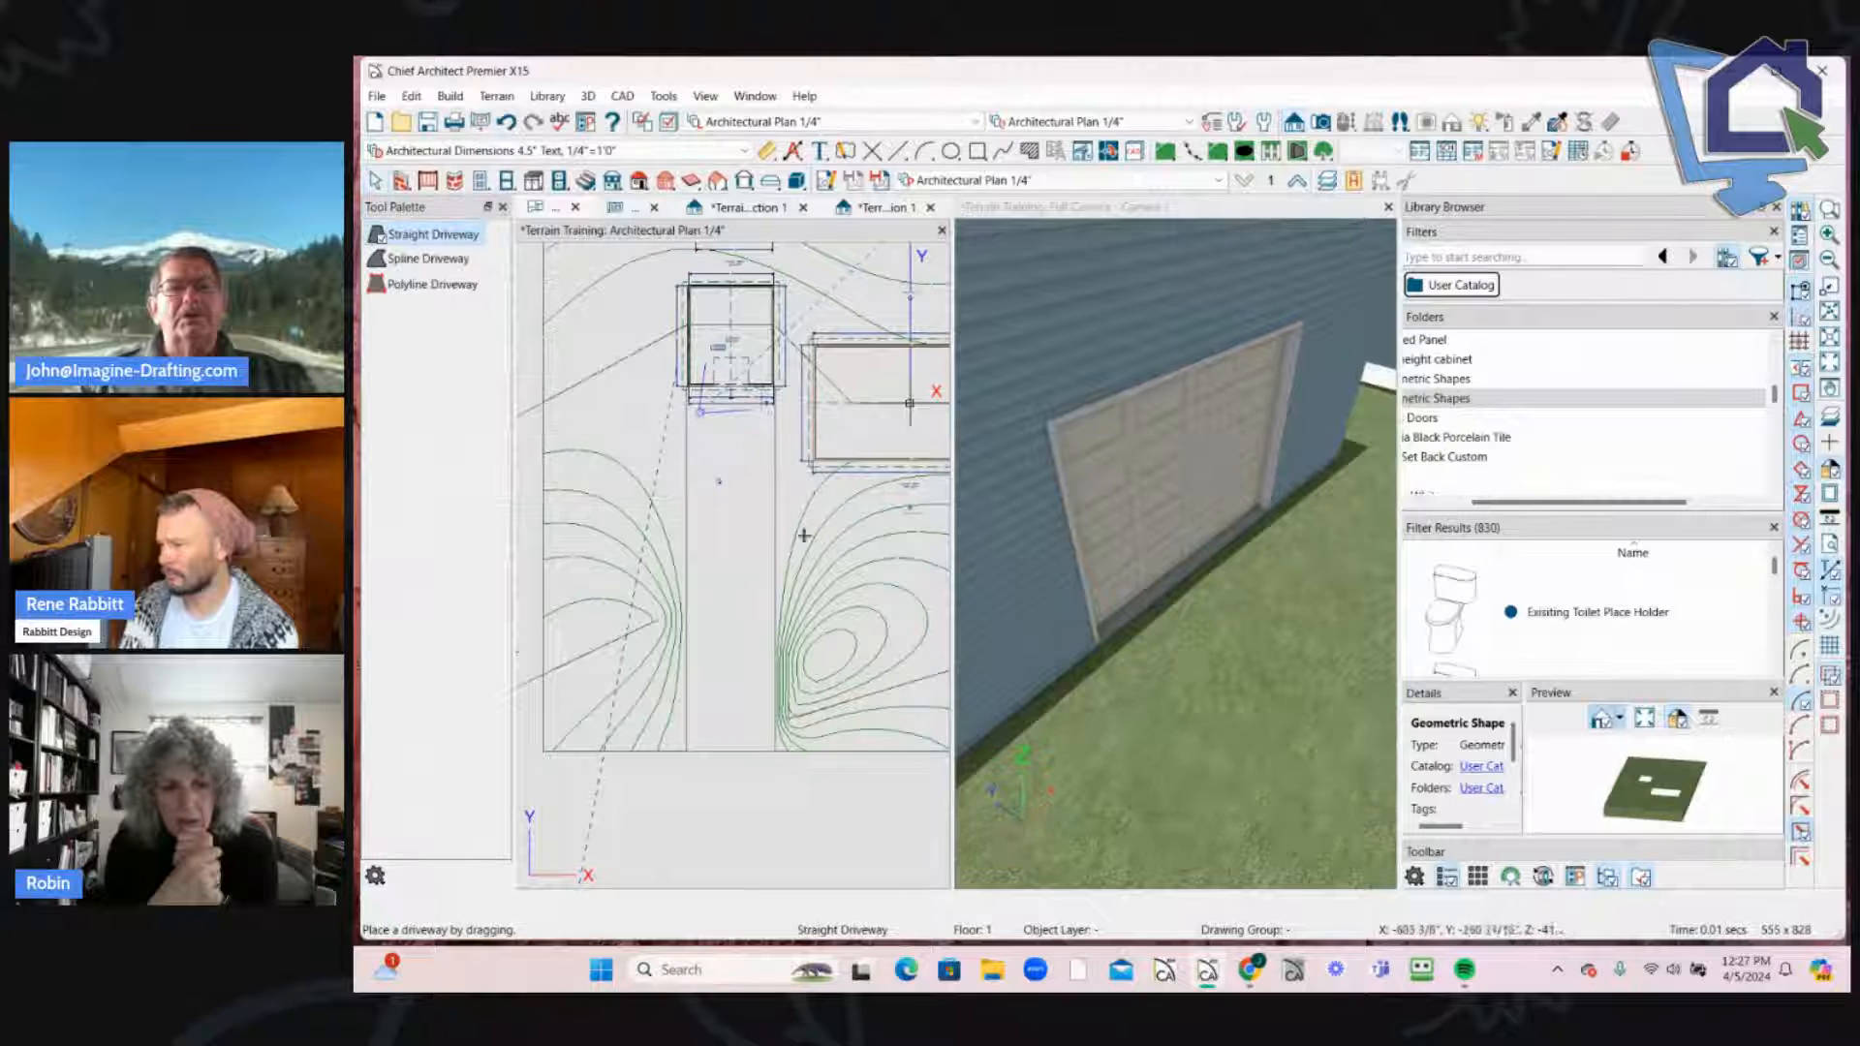
drag(732, 392, 731, 758)
key(space)
Step: Extend the driveway's near end so that its edge meets the garage wall at the door
scroll(775, 474, up, 5)
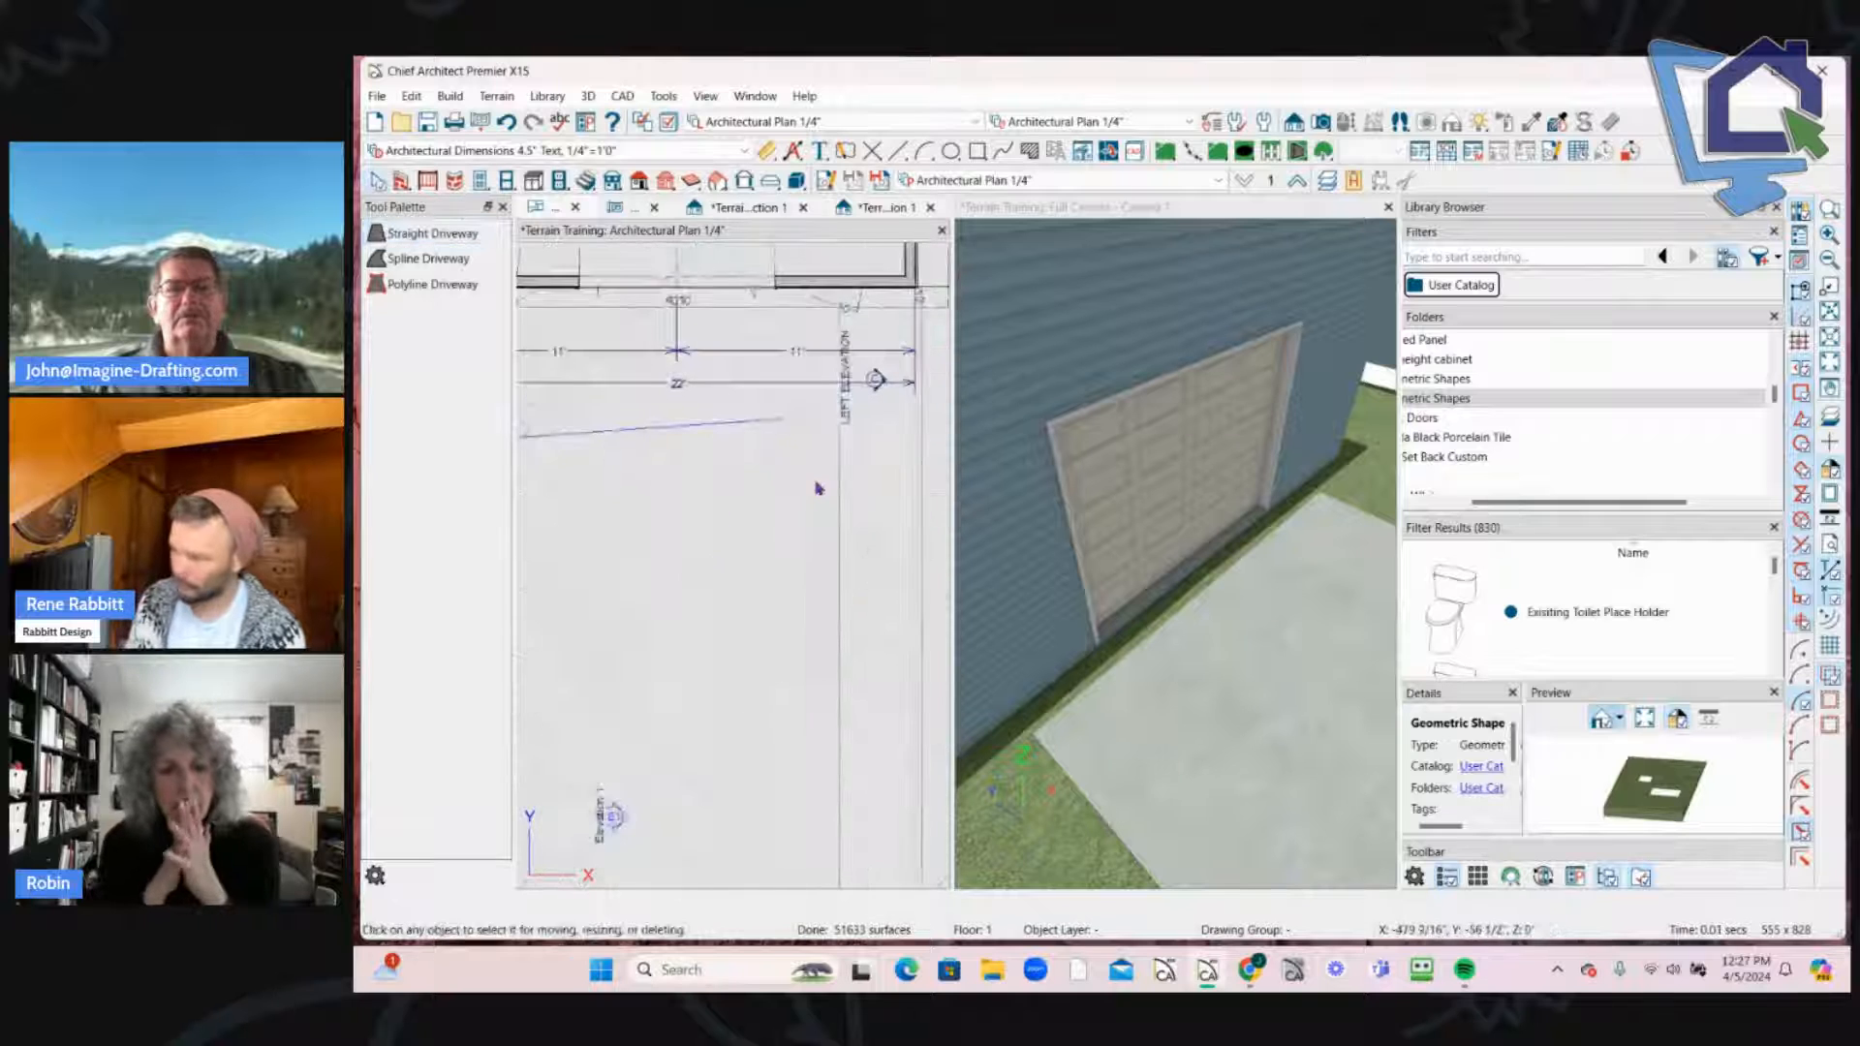
click(816, 489)
drag(675, 311, 676, 285)
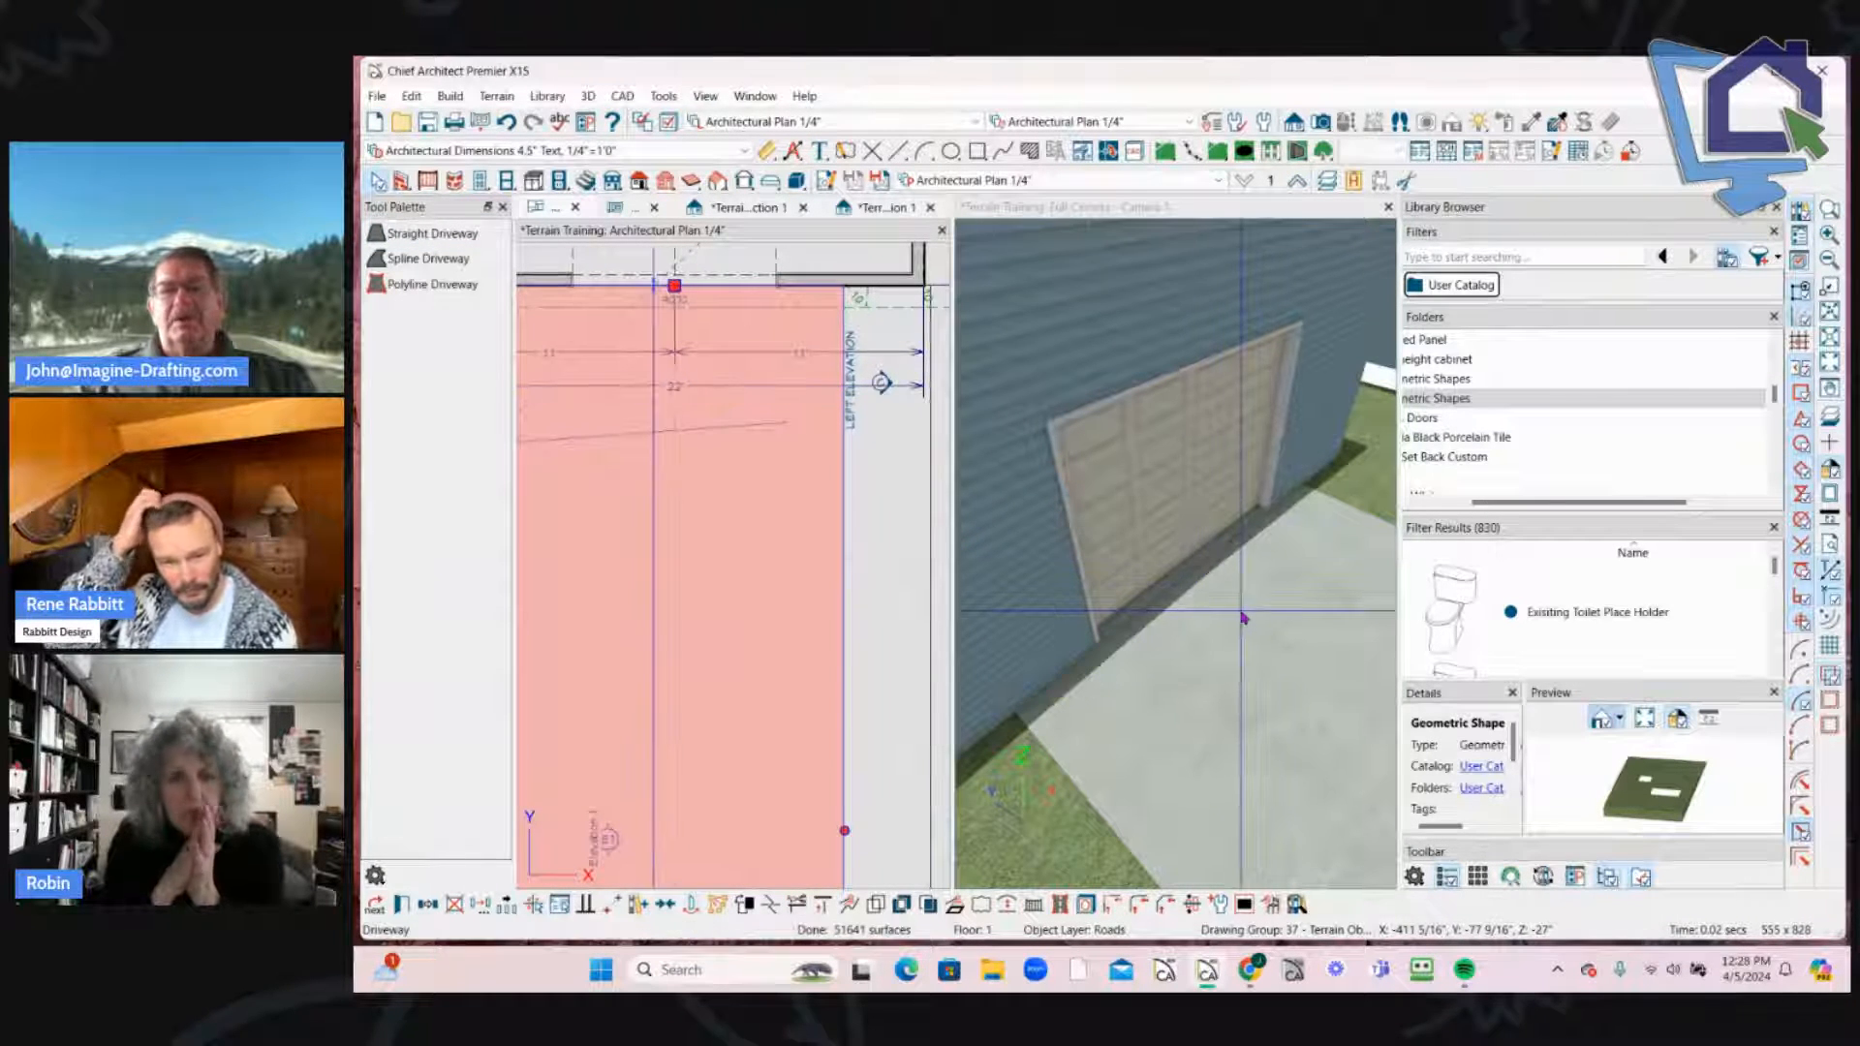
Step: Examine in 3D how the driveway meets the garage door and runs across the terrain to the edge of the site
click(1192, 596)
click(1199, 597)
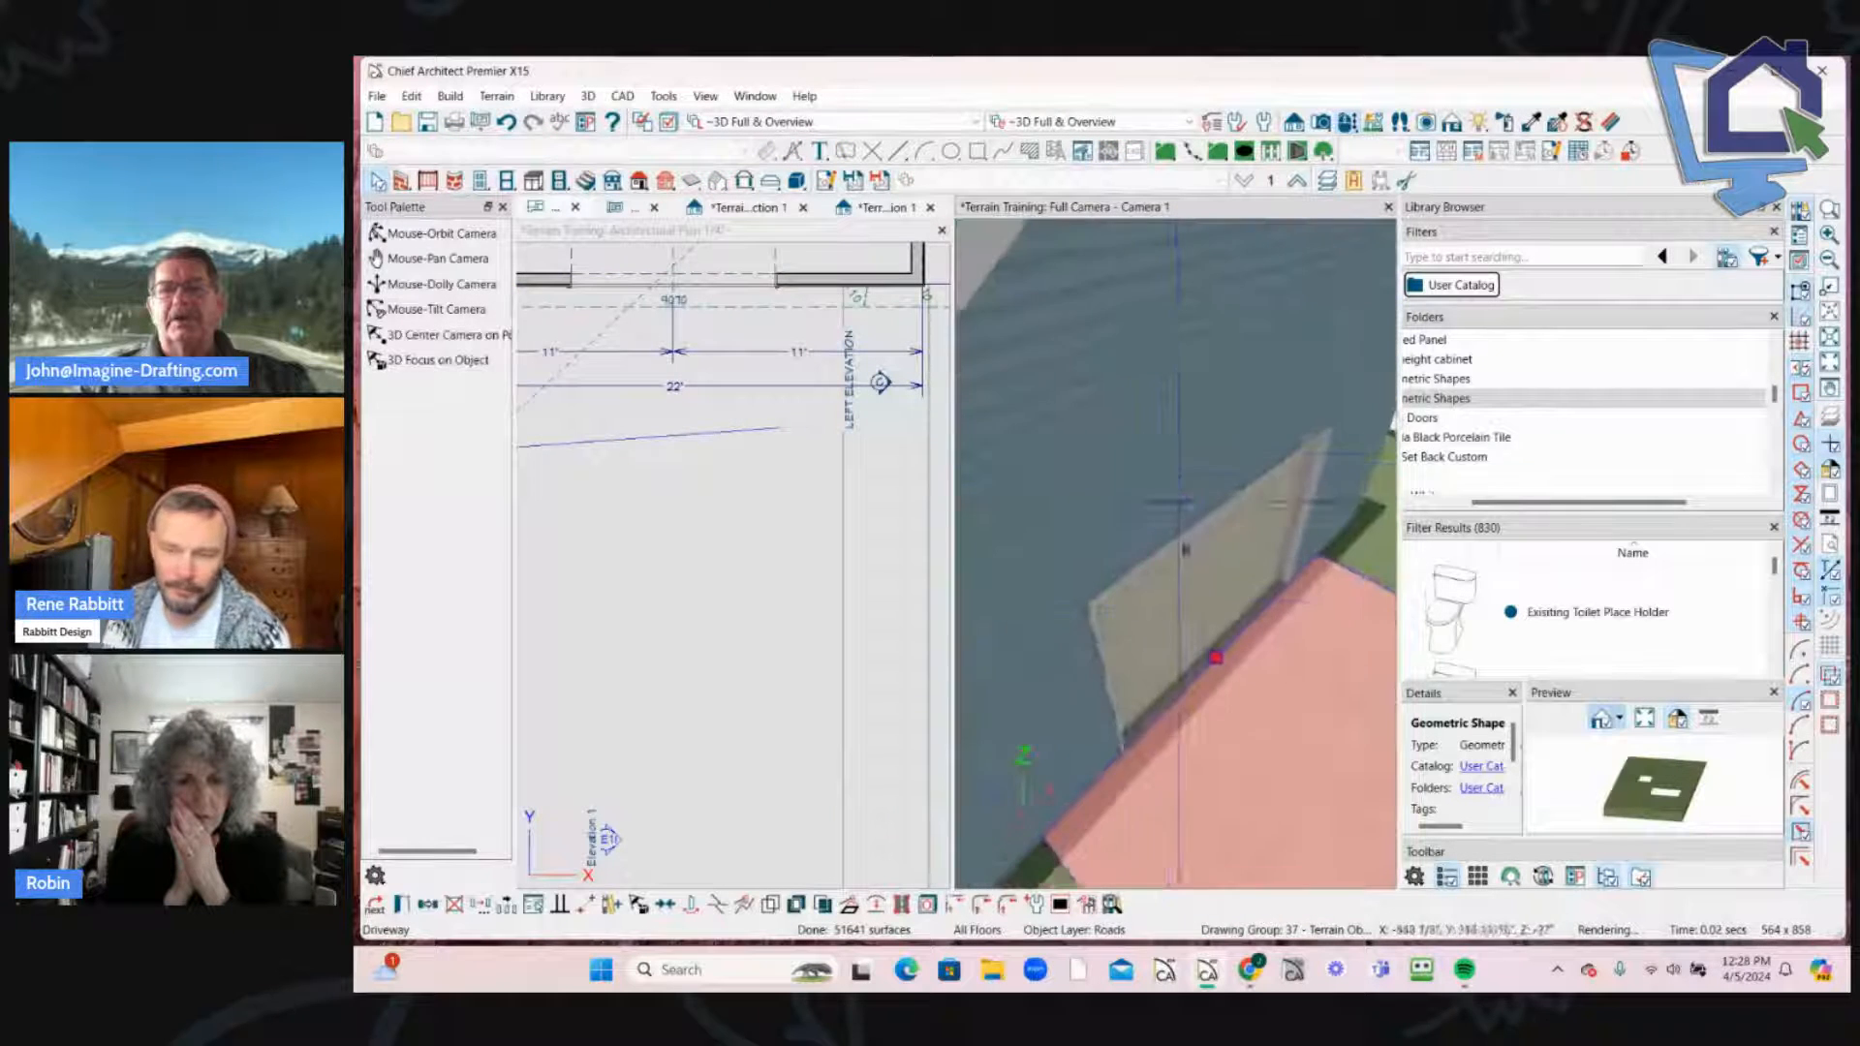
scroll(1201, 599, up, 5)
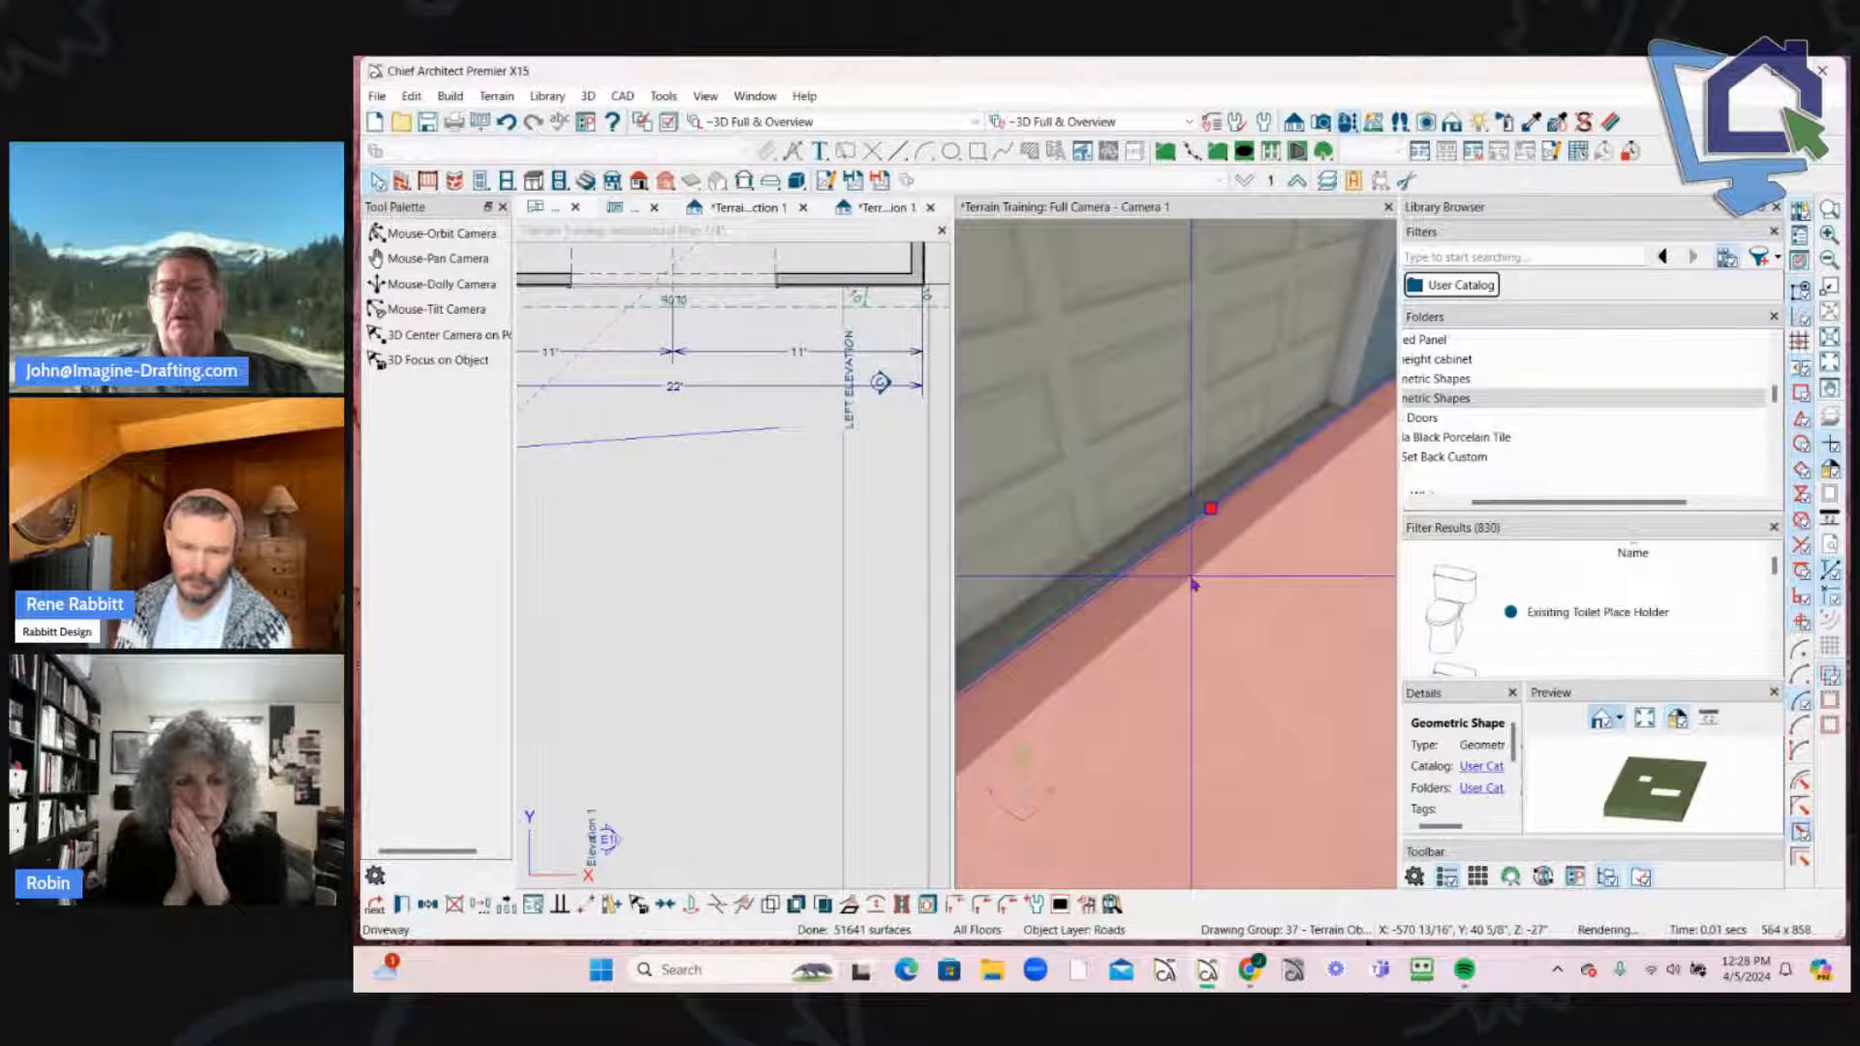
scroll(1073, 531, down, 3)
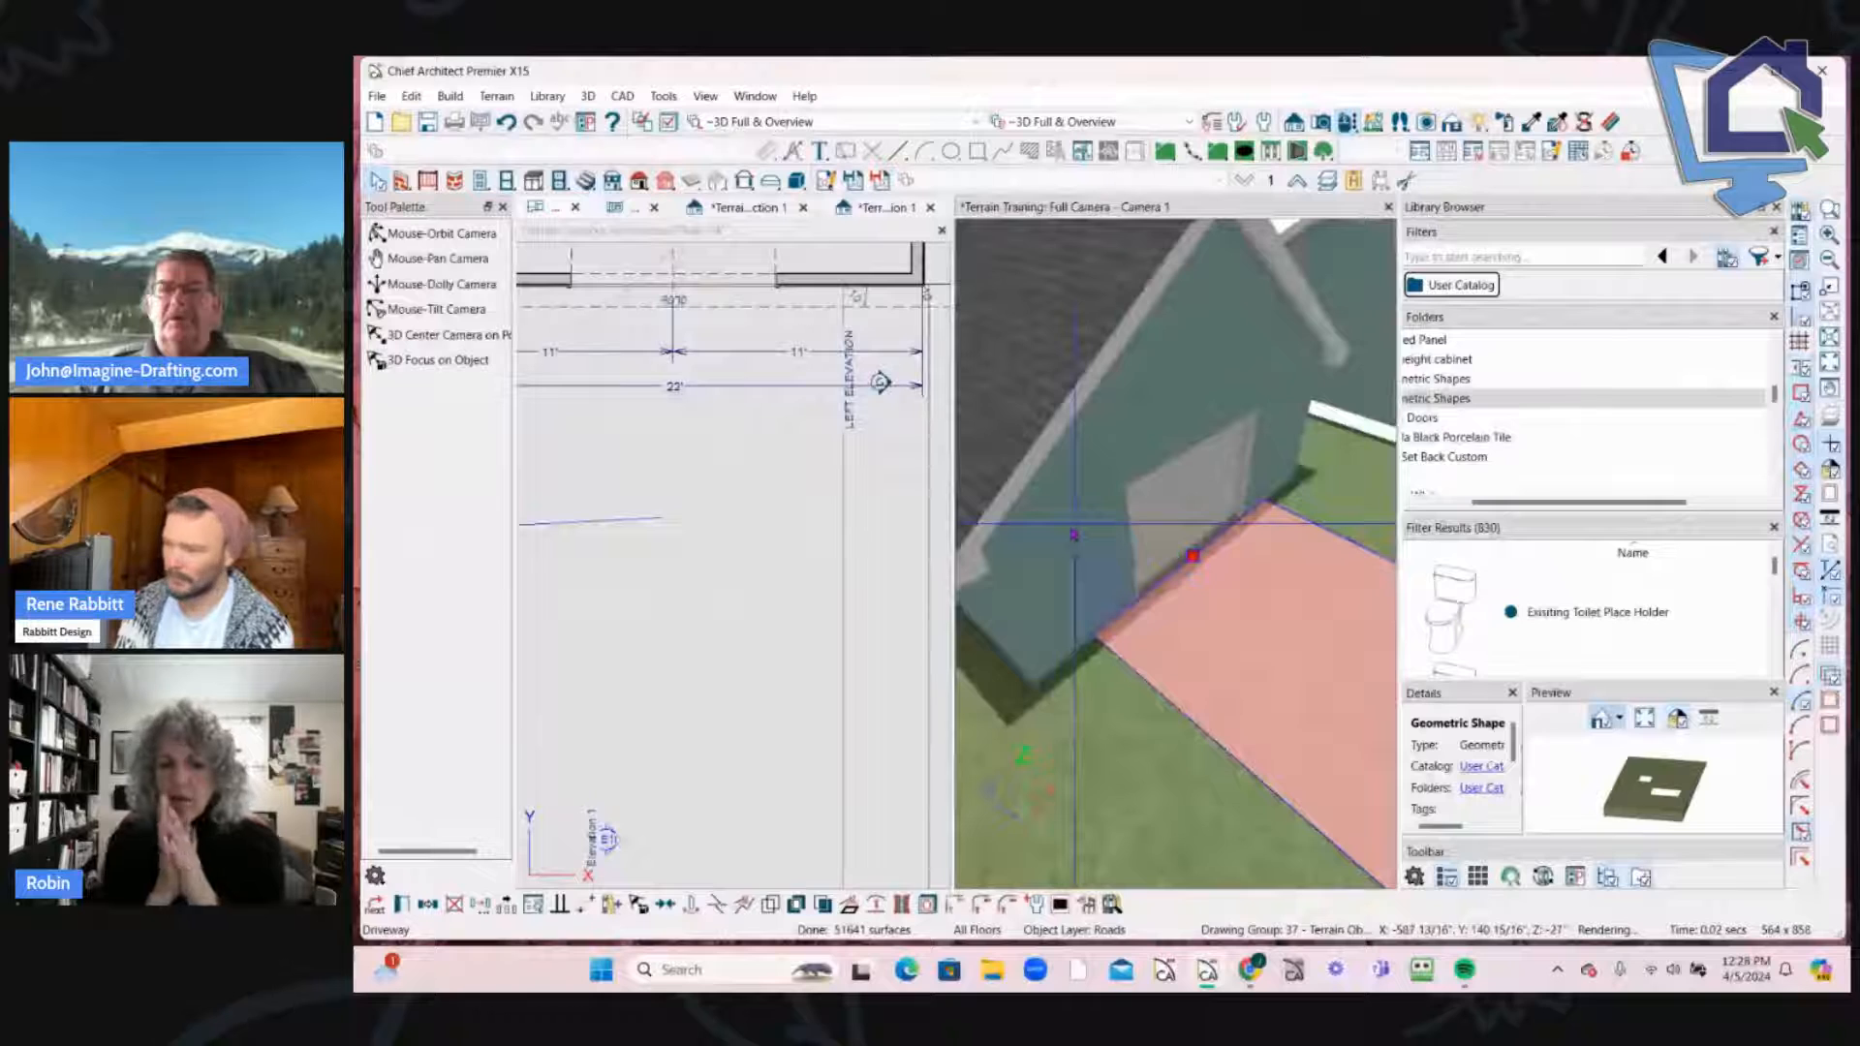
middle_drag(1074, 533, 1206, 488)
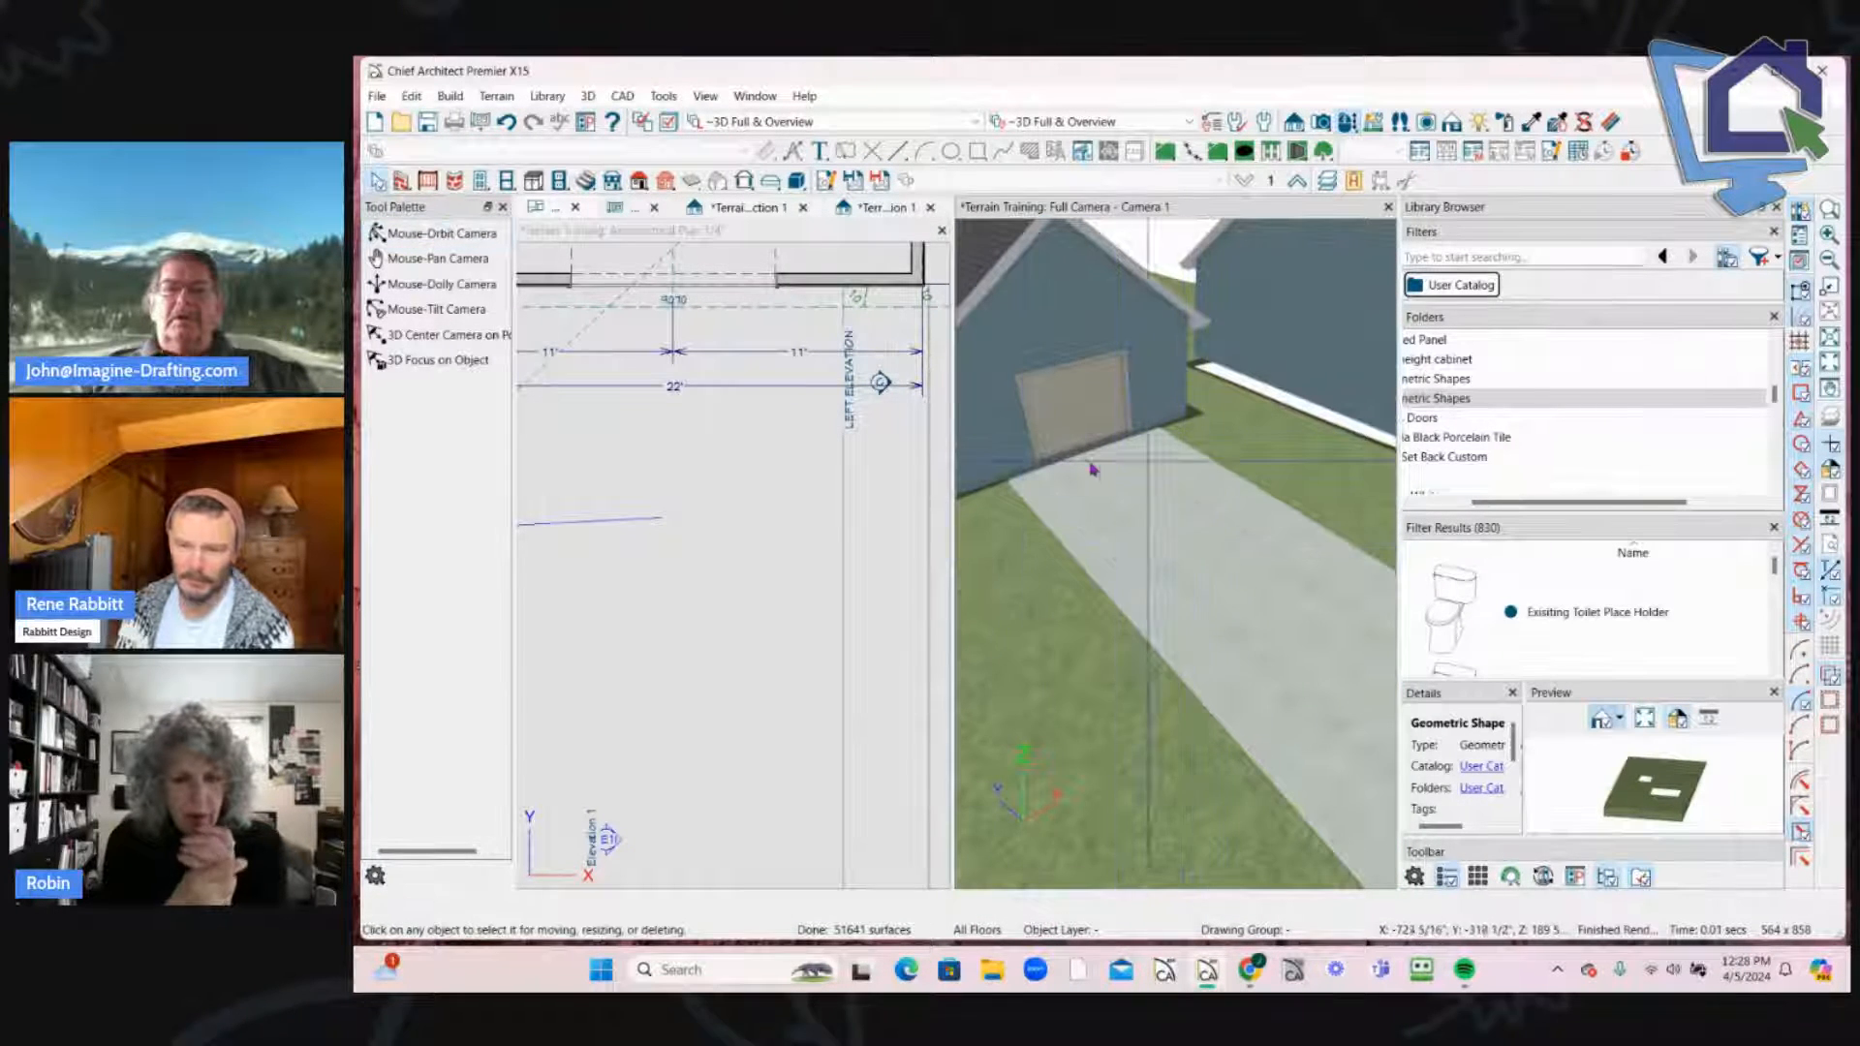
middle_drag(1010, 485, 1126, 521)
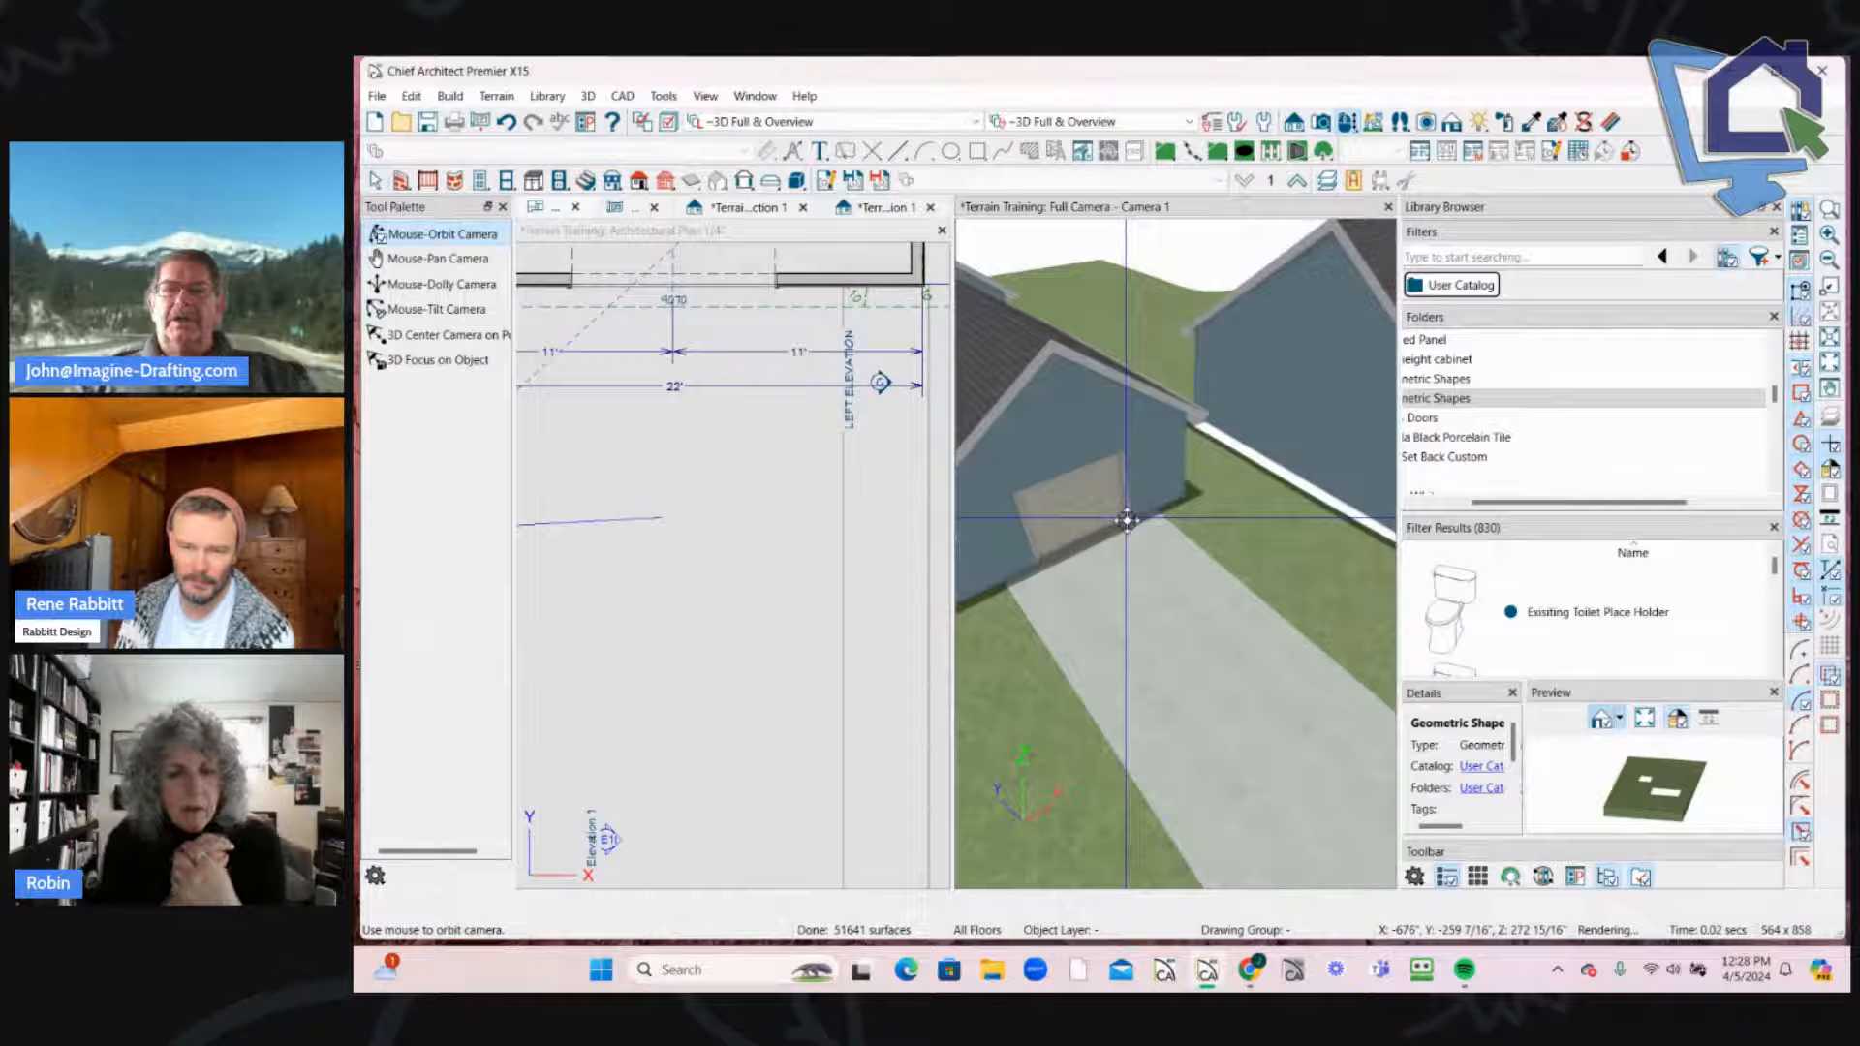
scroll(1237, 498, down, 5)
middle_drag(1127, 520, 1224, 500)
scroll(787, 504, down, 3)
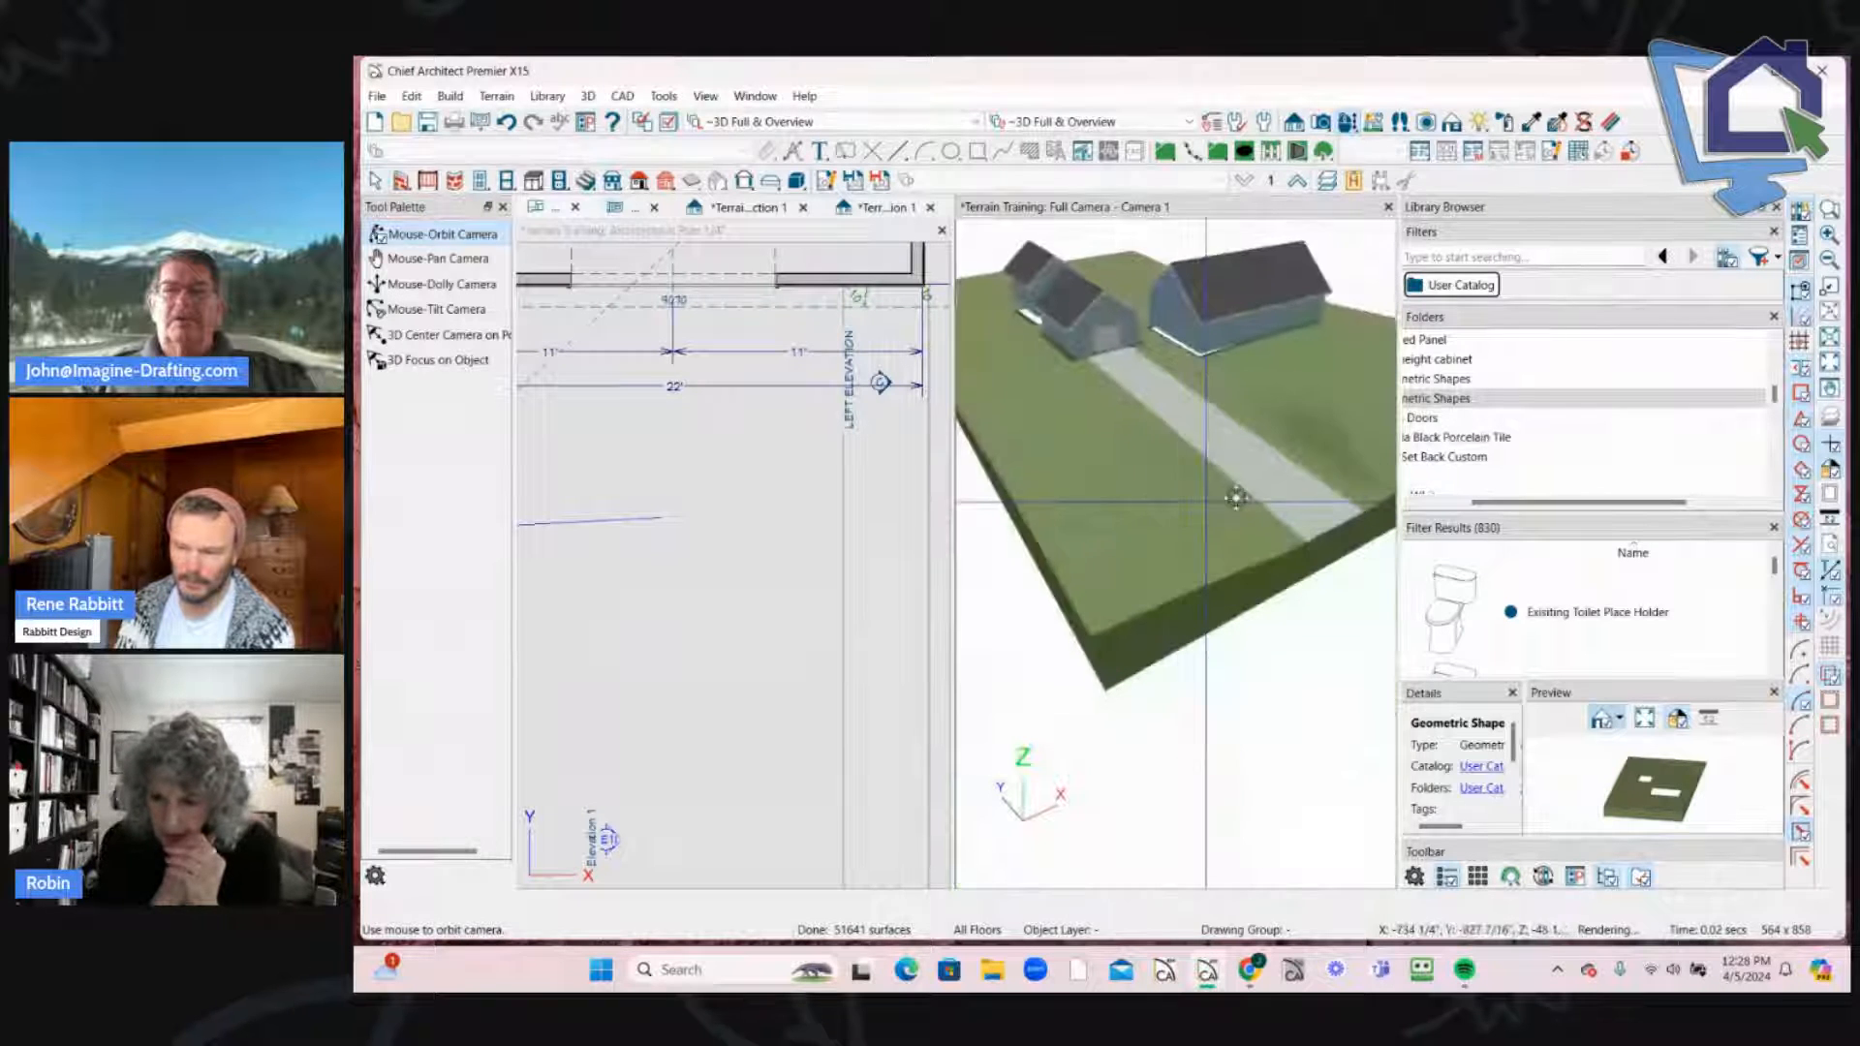
scroll(786, 504, down, 3)
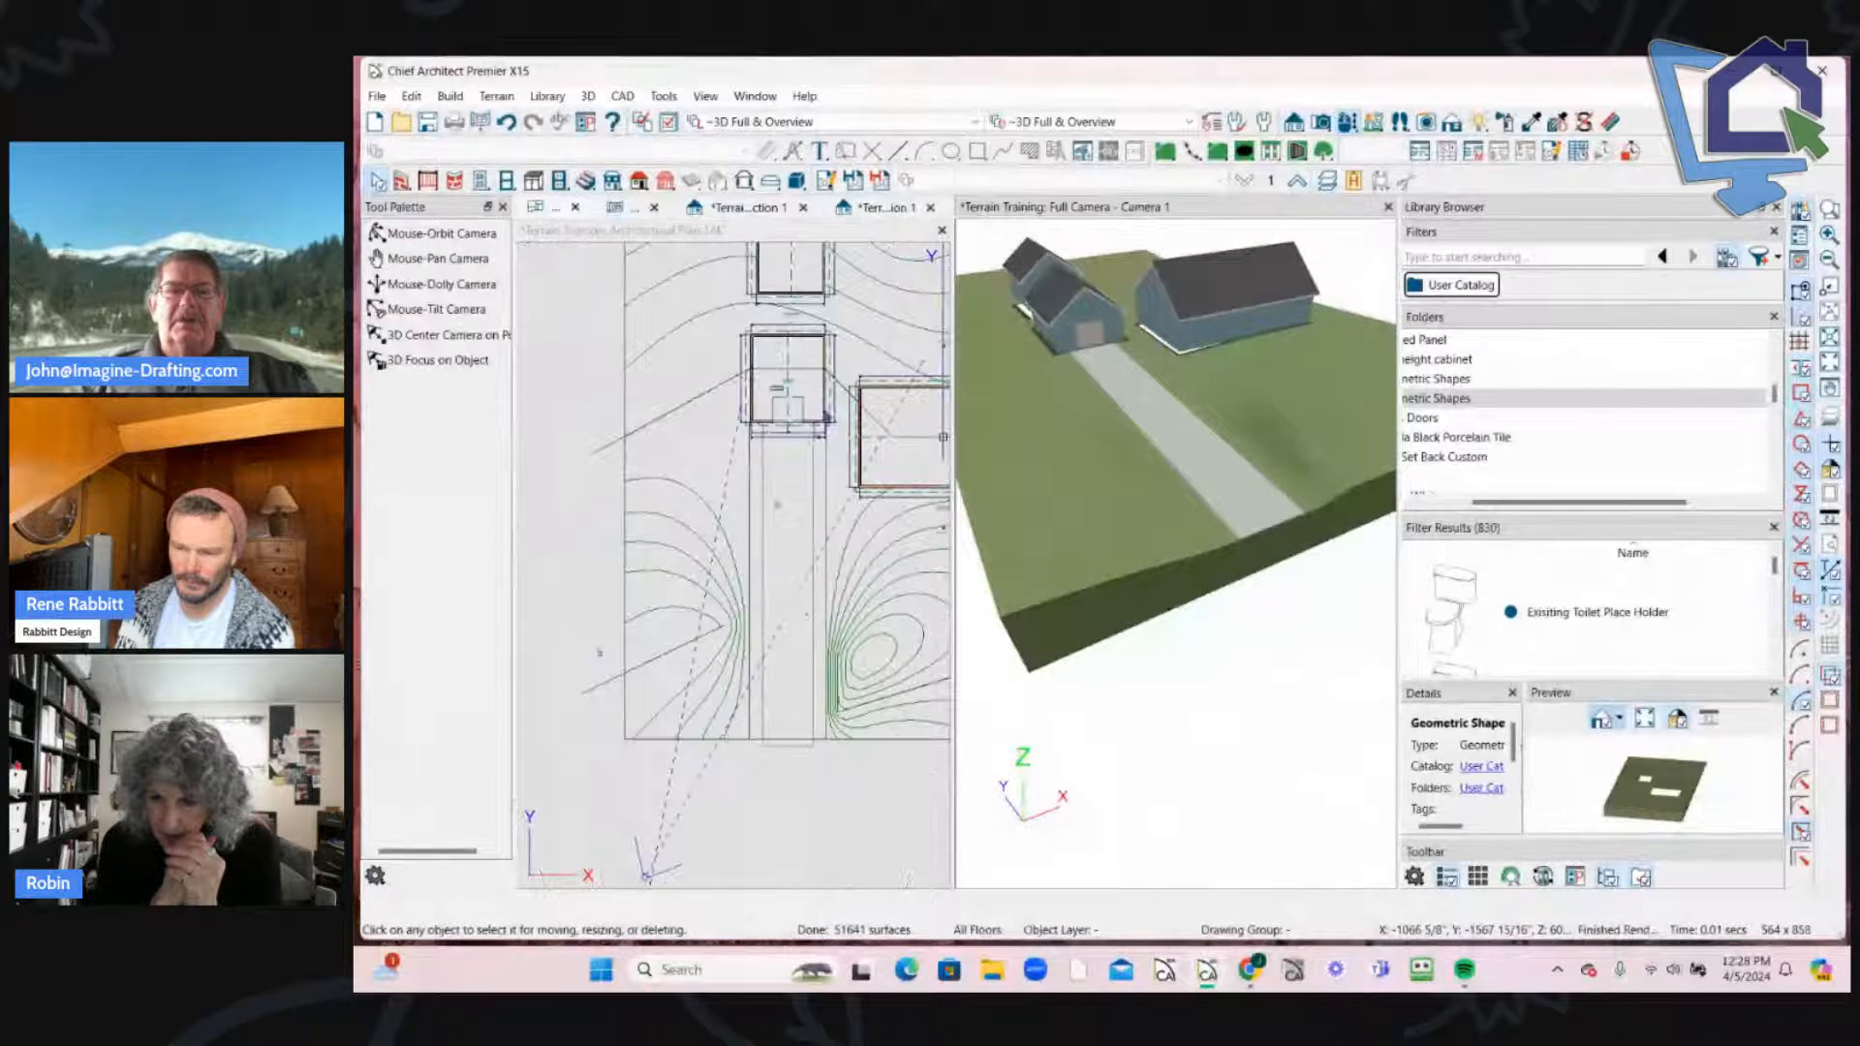
scroll(814, 670, up, 6)
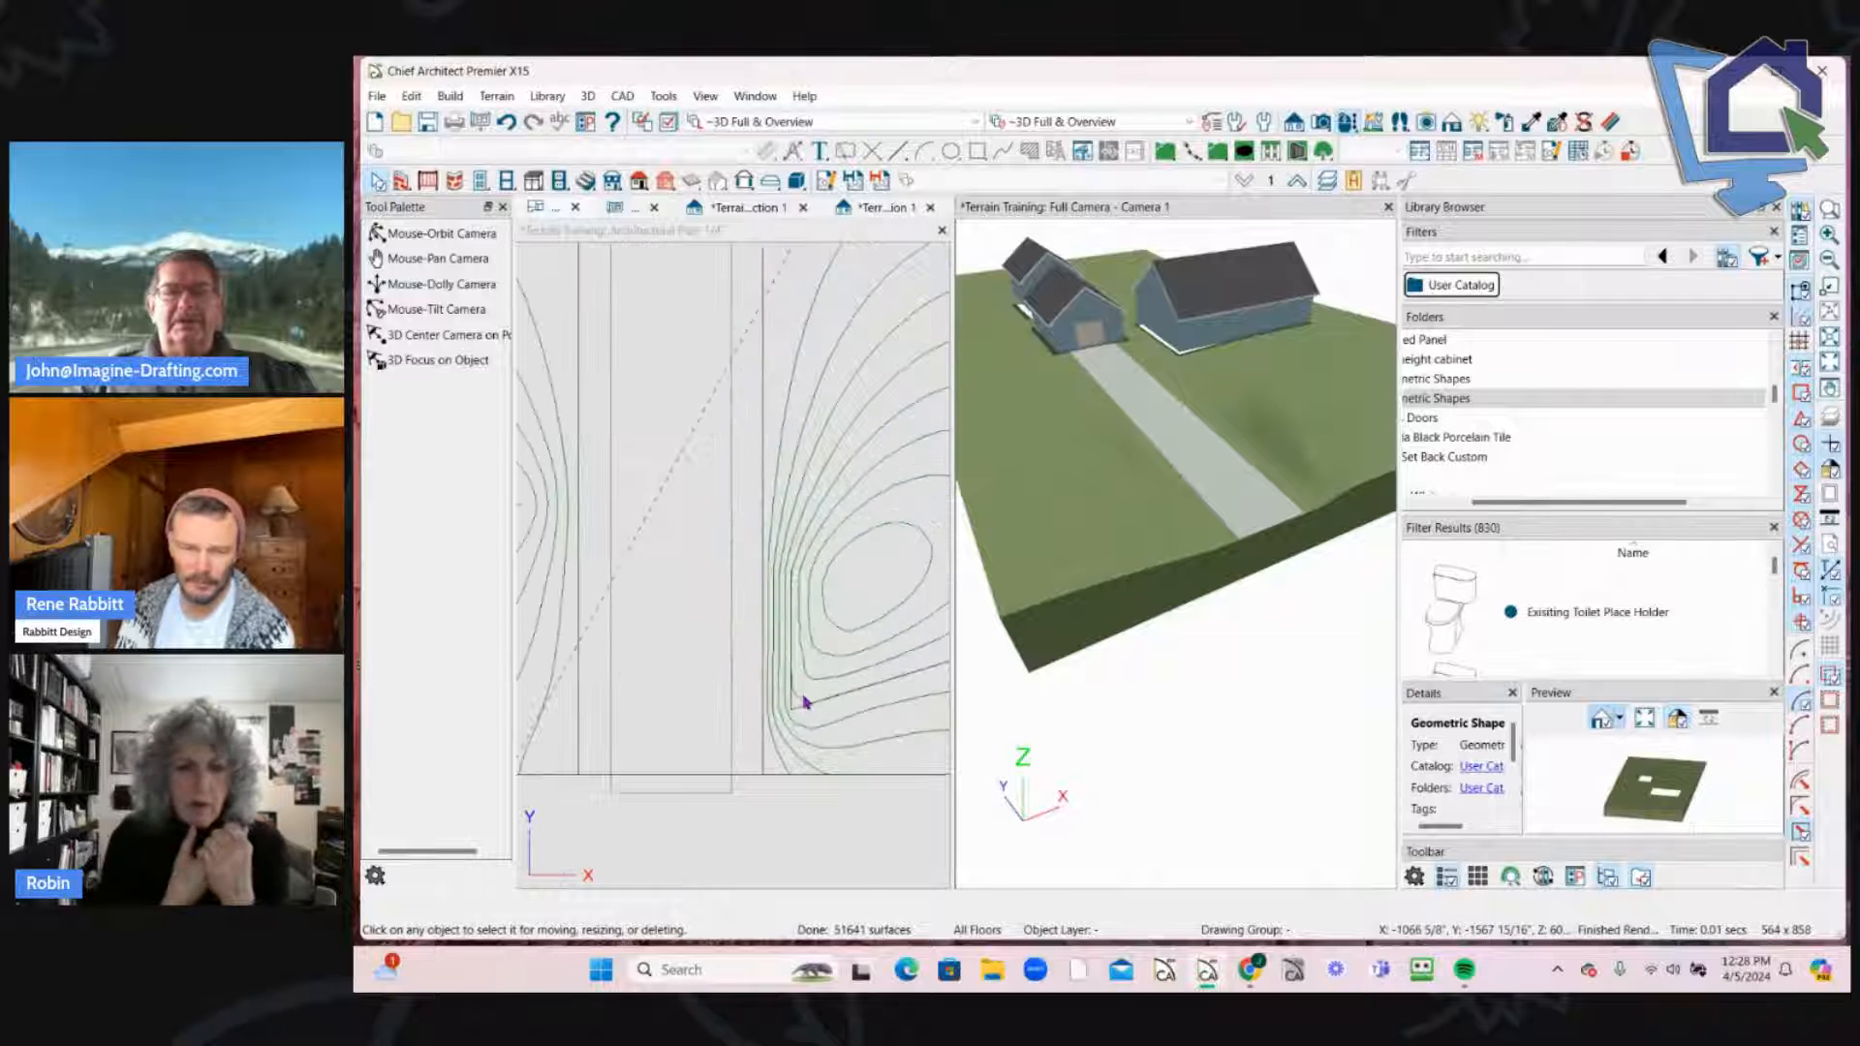
scroll(752, 625, down, 2)
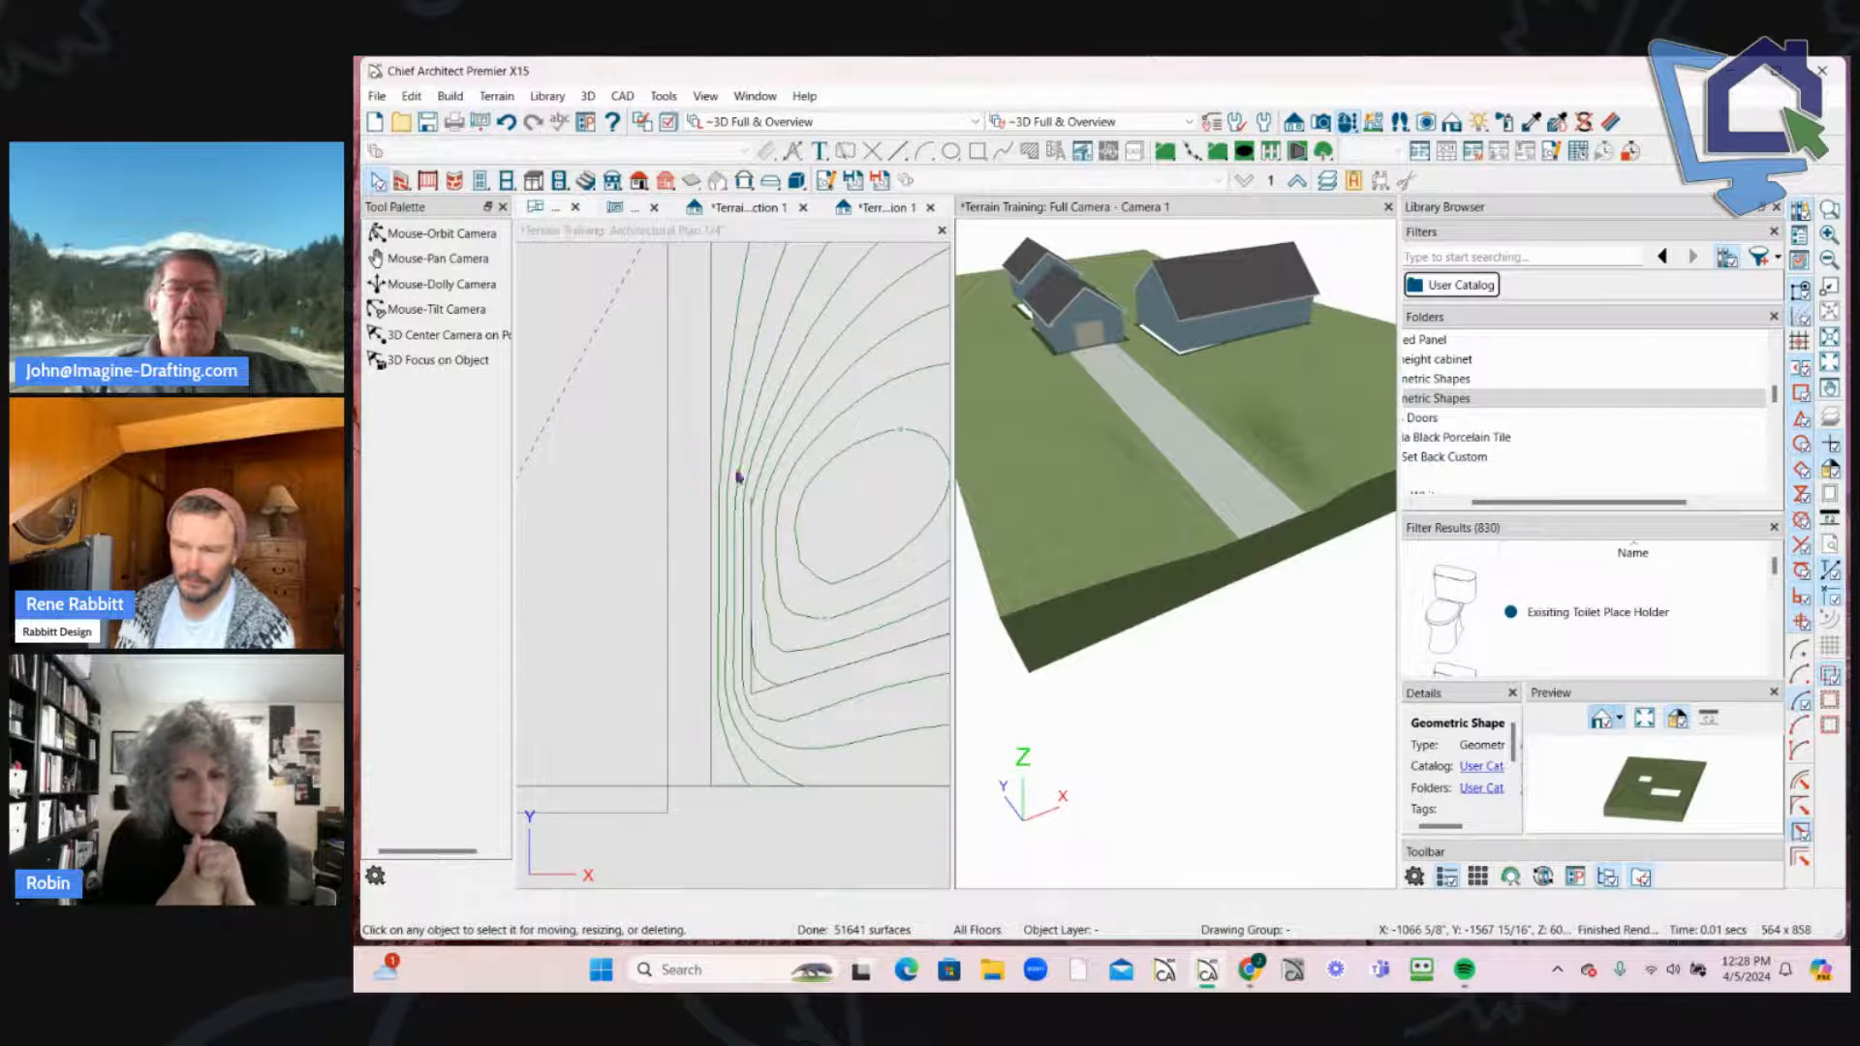
click(1299, 153)
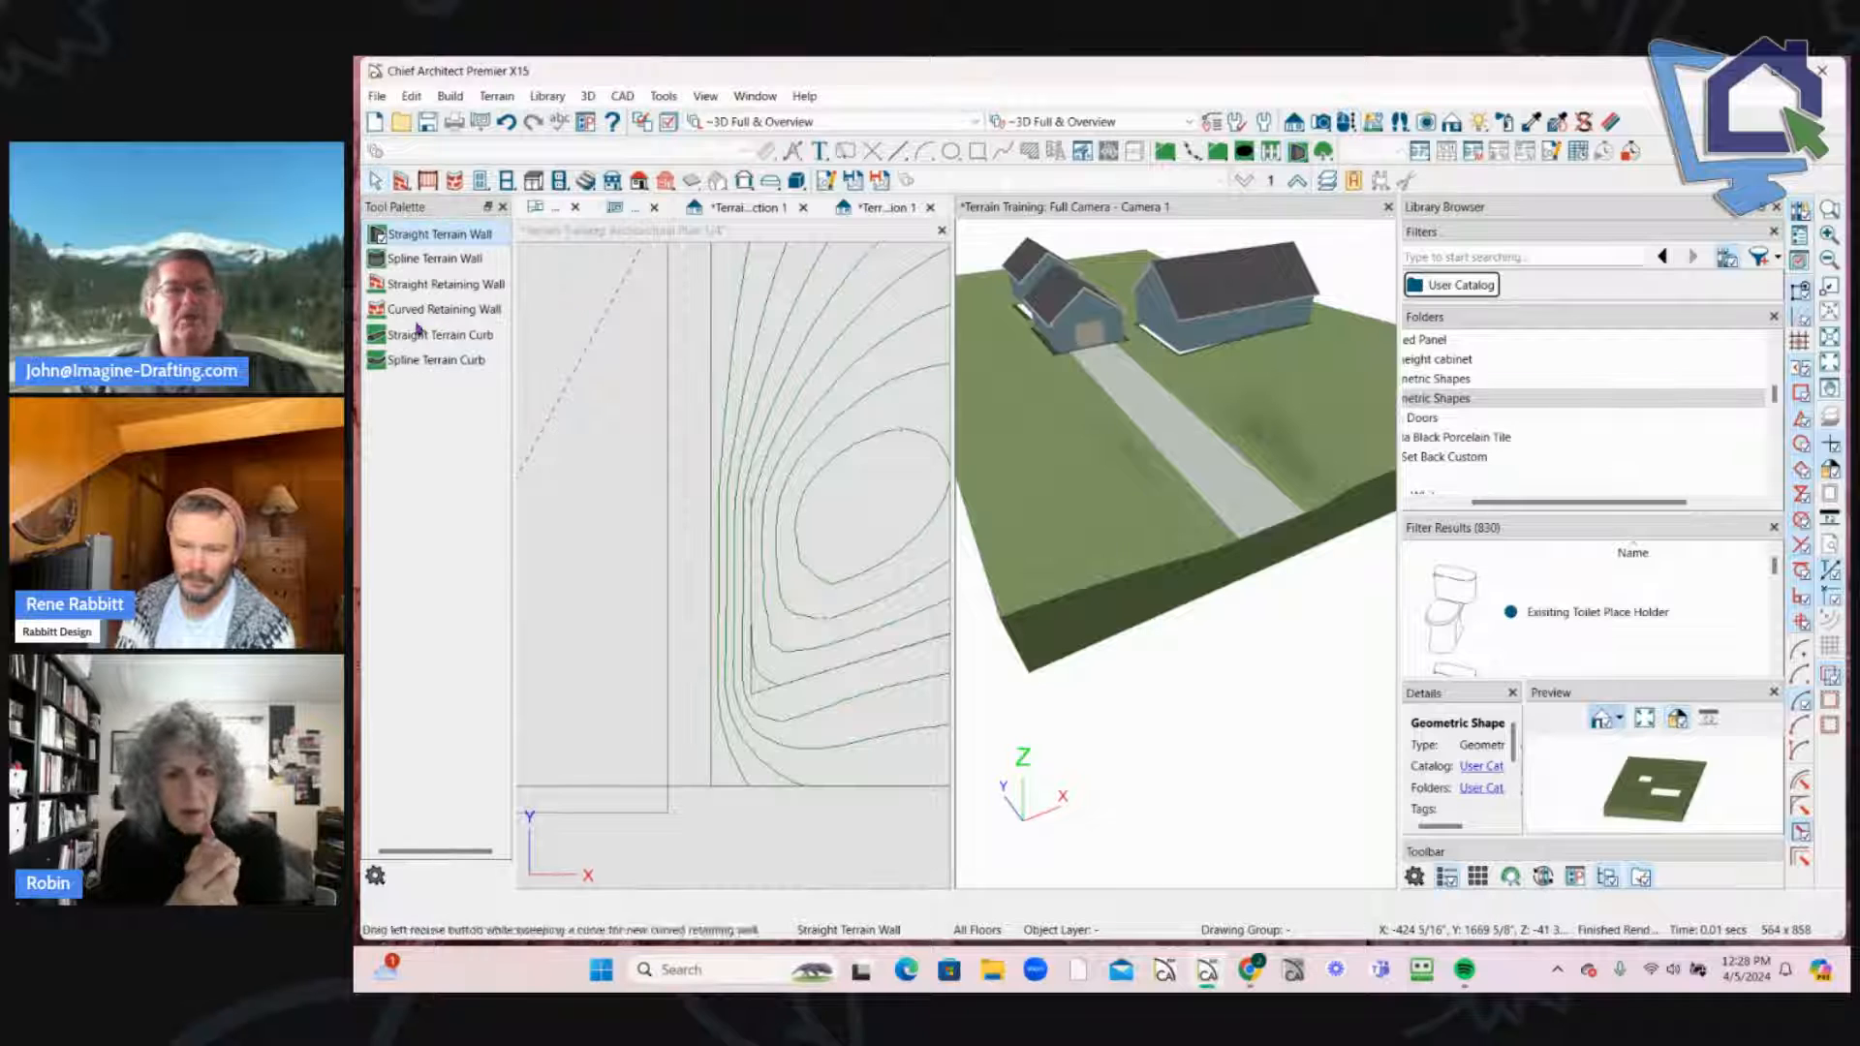
click(451, 285)
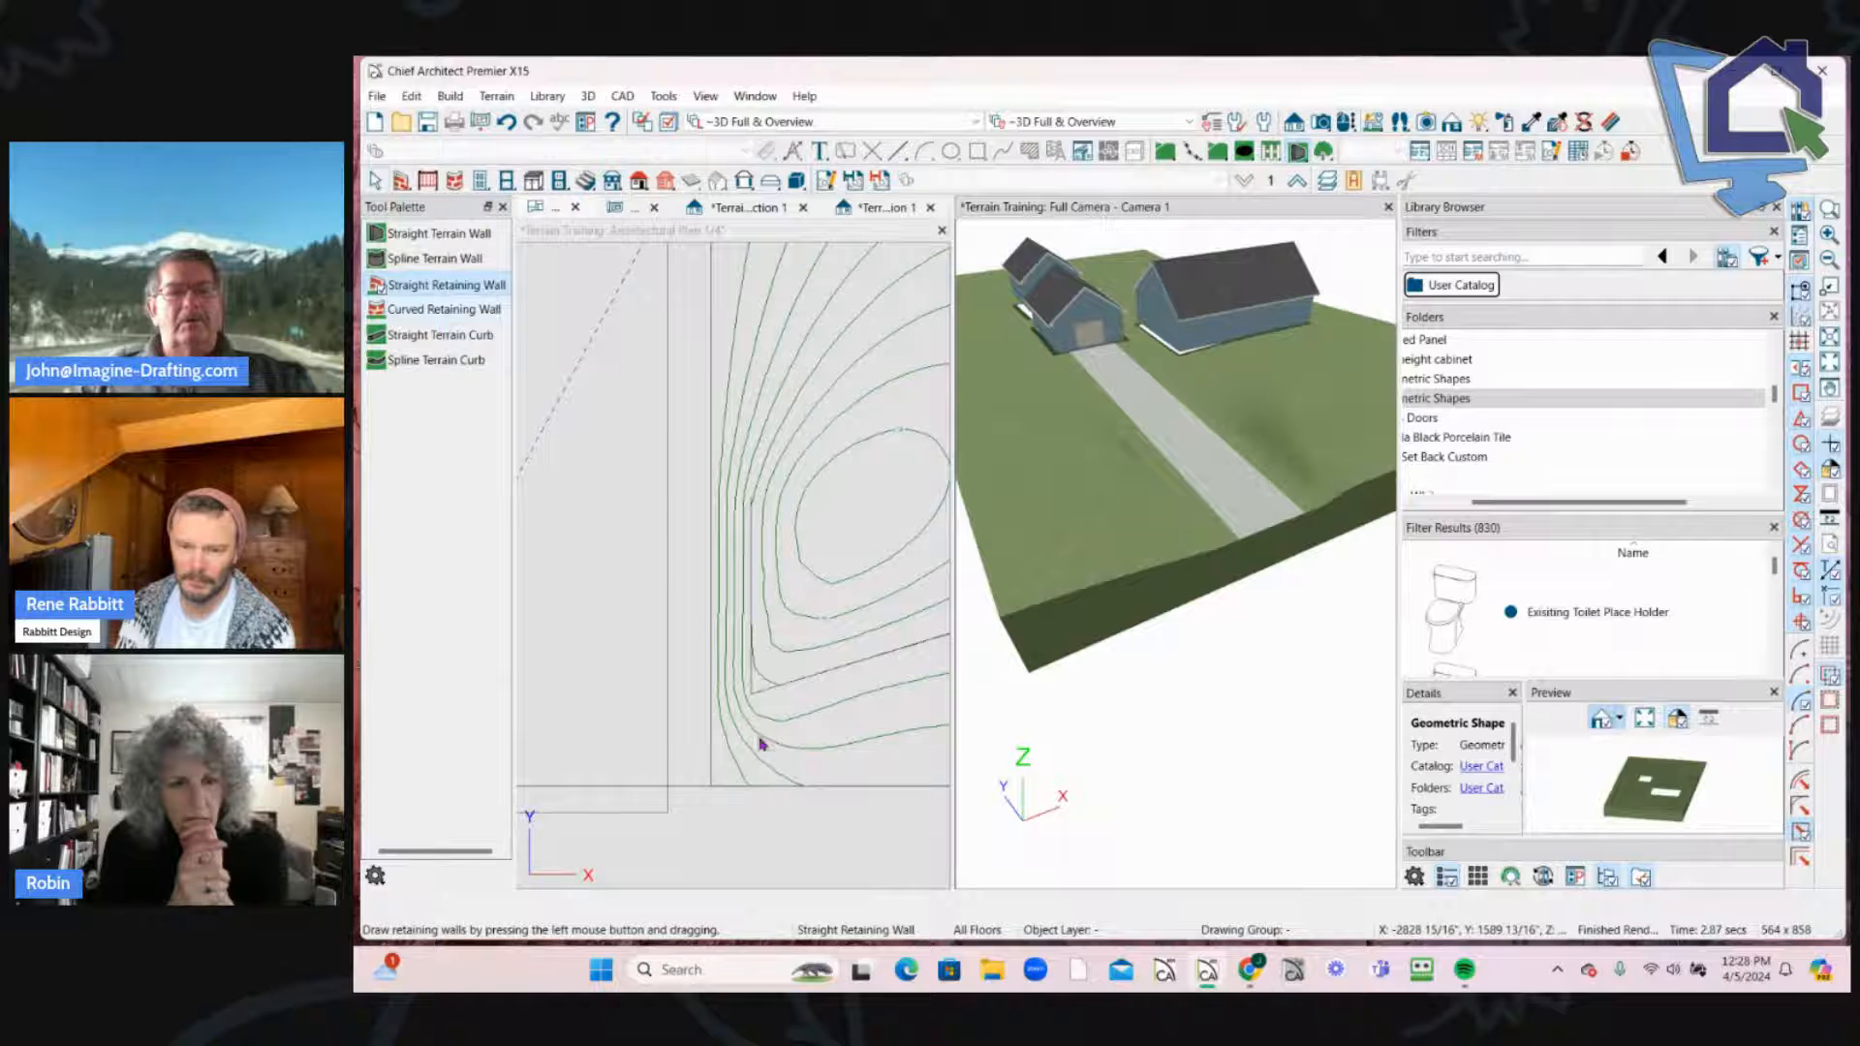
drag(722, 743, 738, 652)
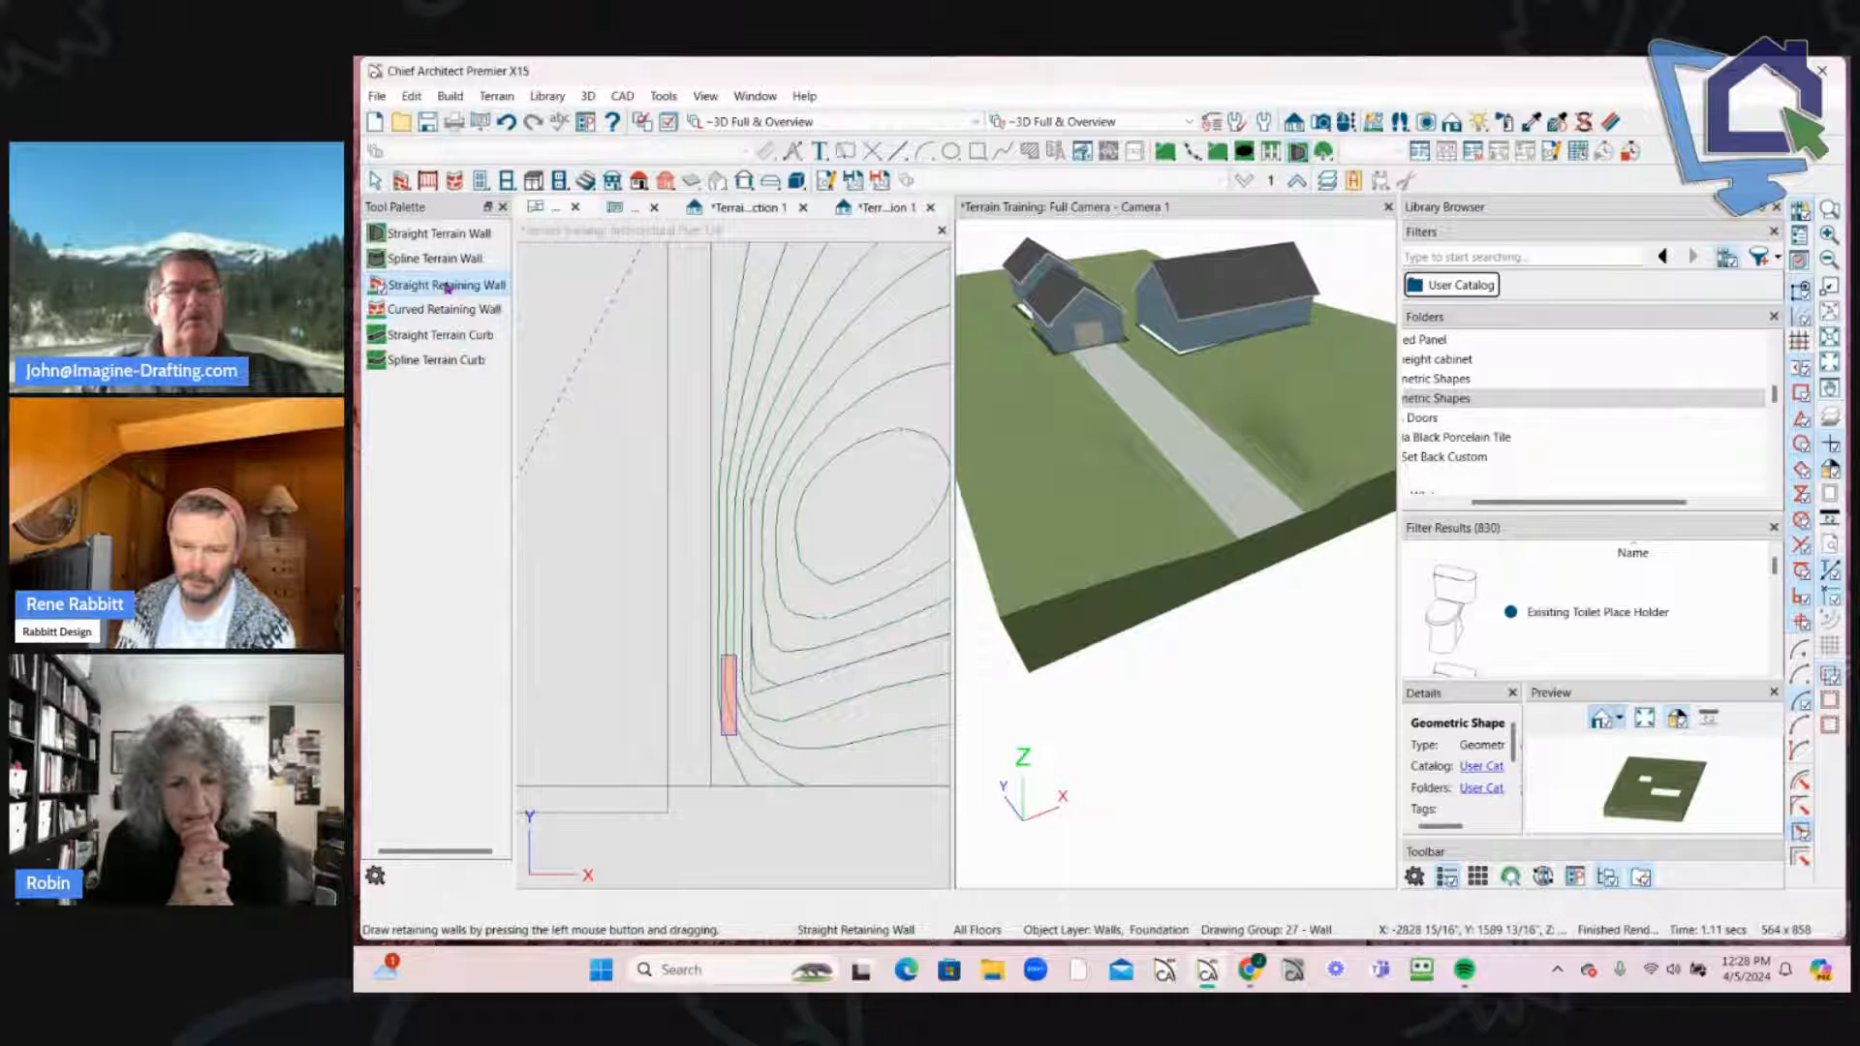
click(534, 442)
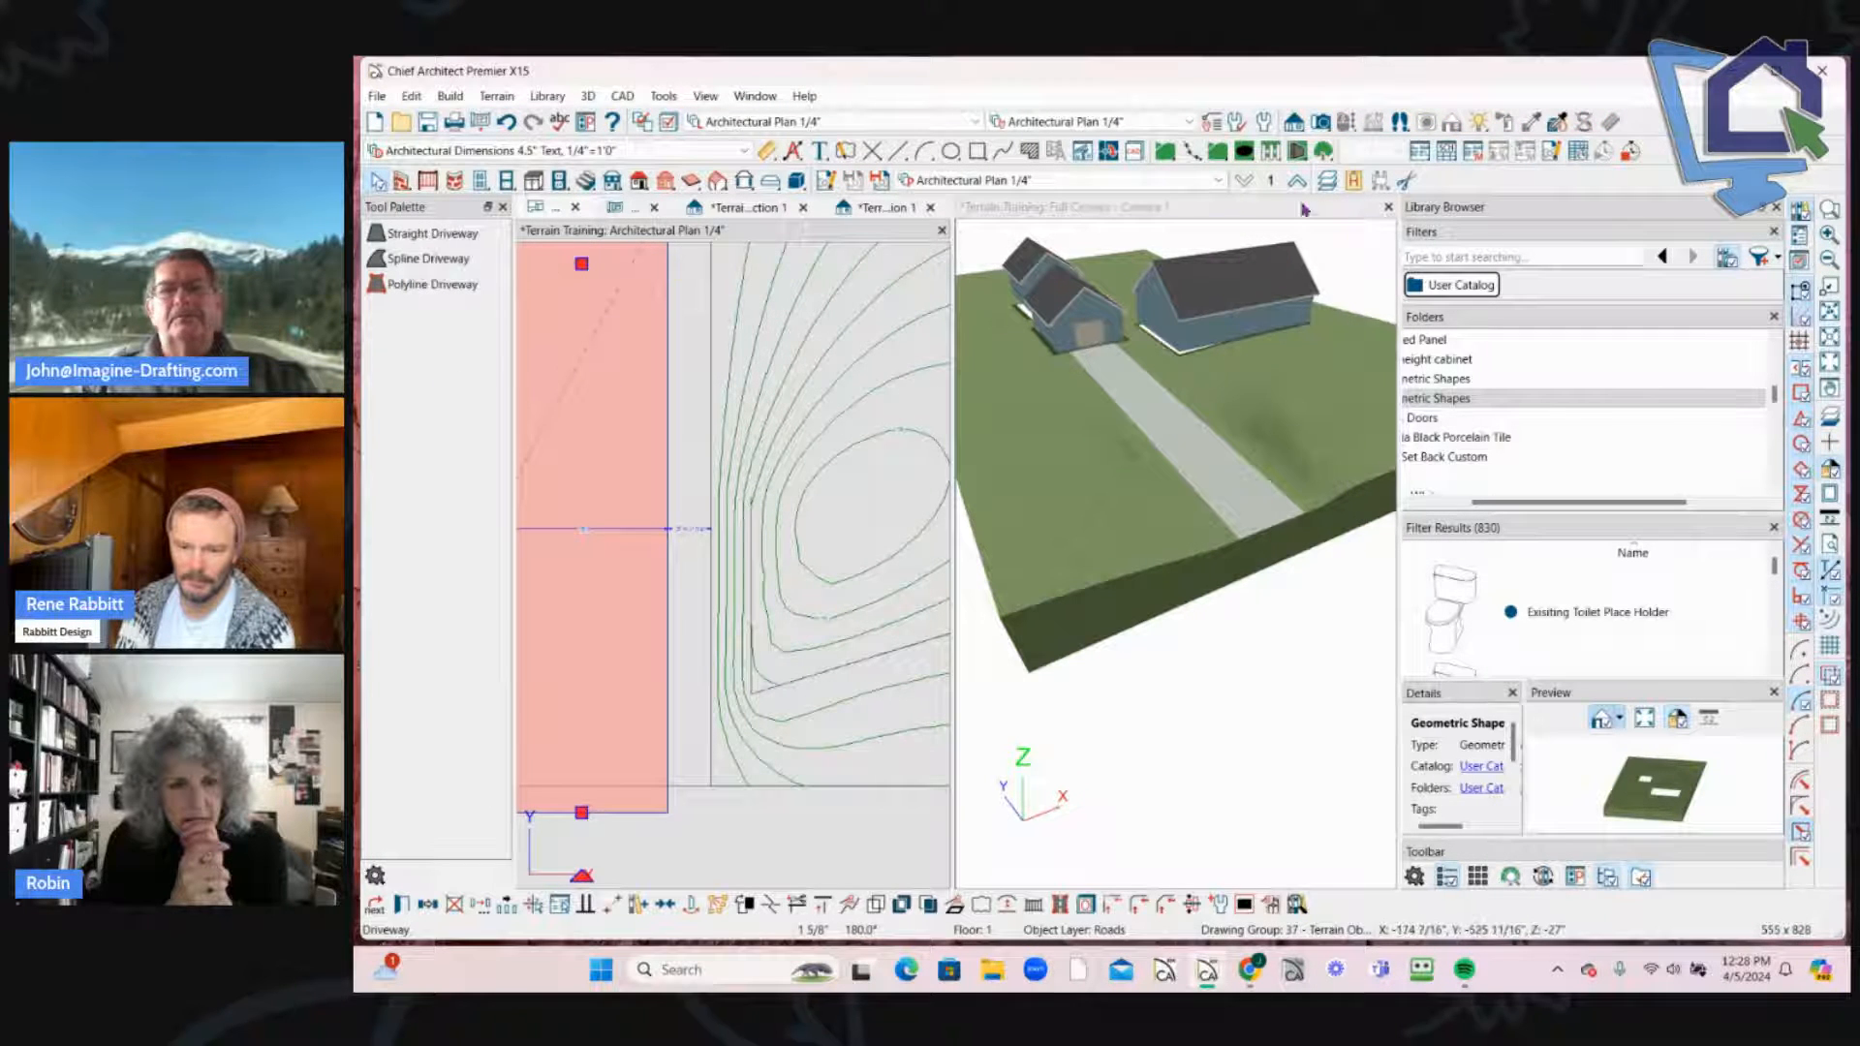
click(765, 443)
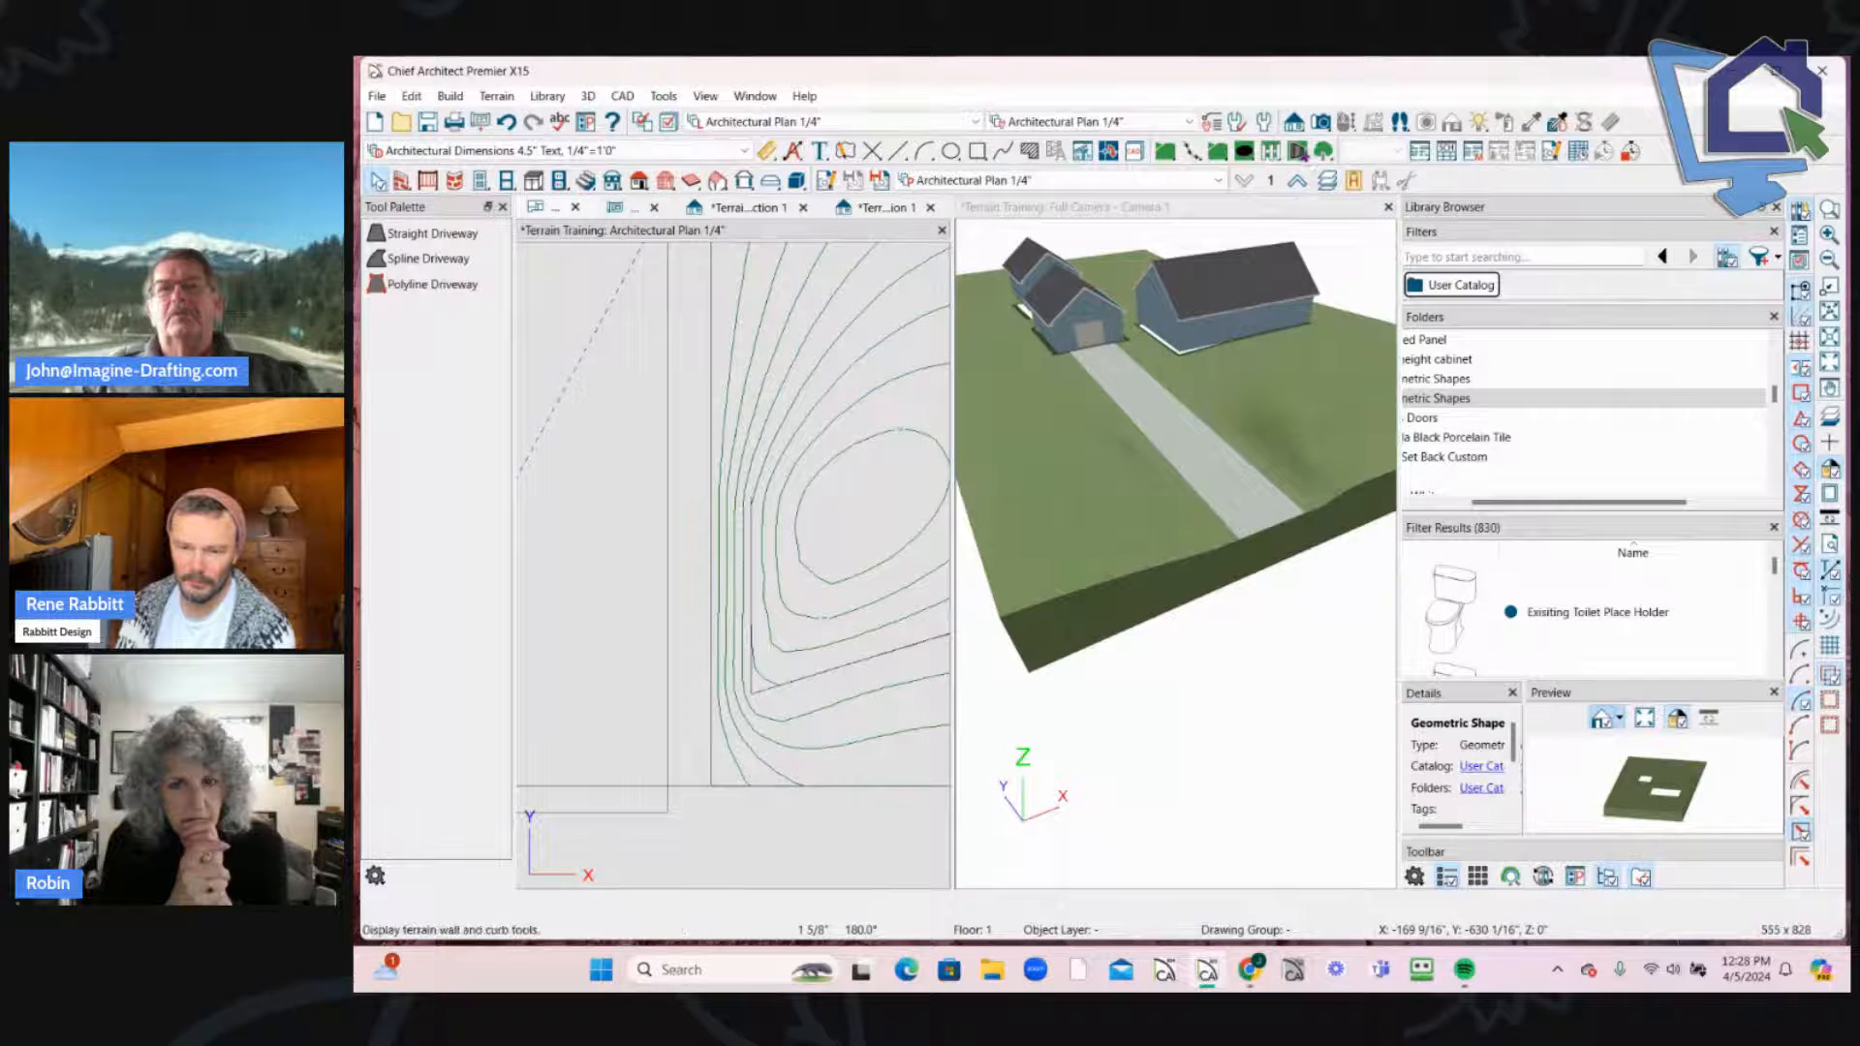
Step: Draw a straight retaining wall in plan parallel to the driveway, along the steep contour lines on the neighbouring building's side
click(1298, 152)
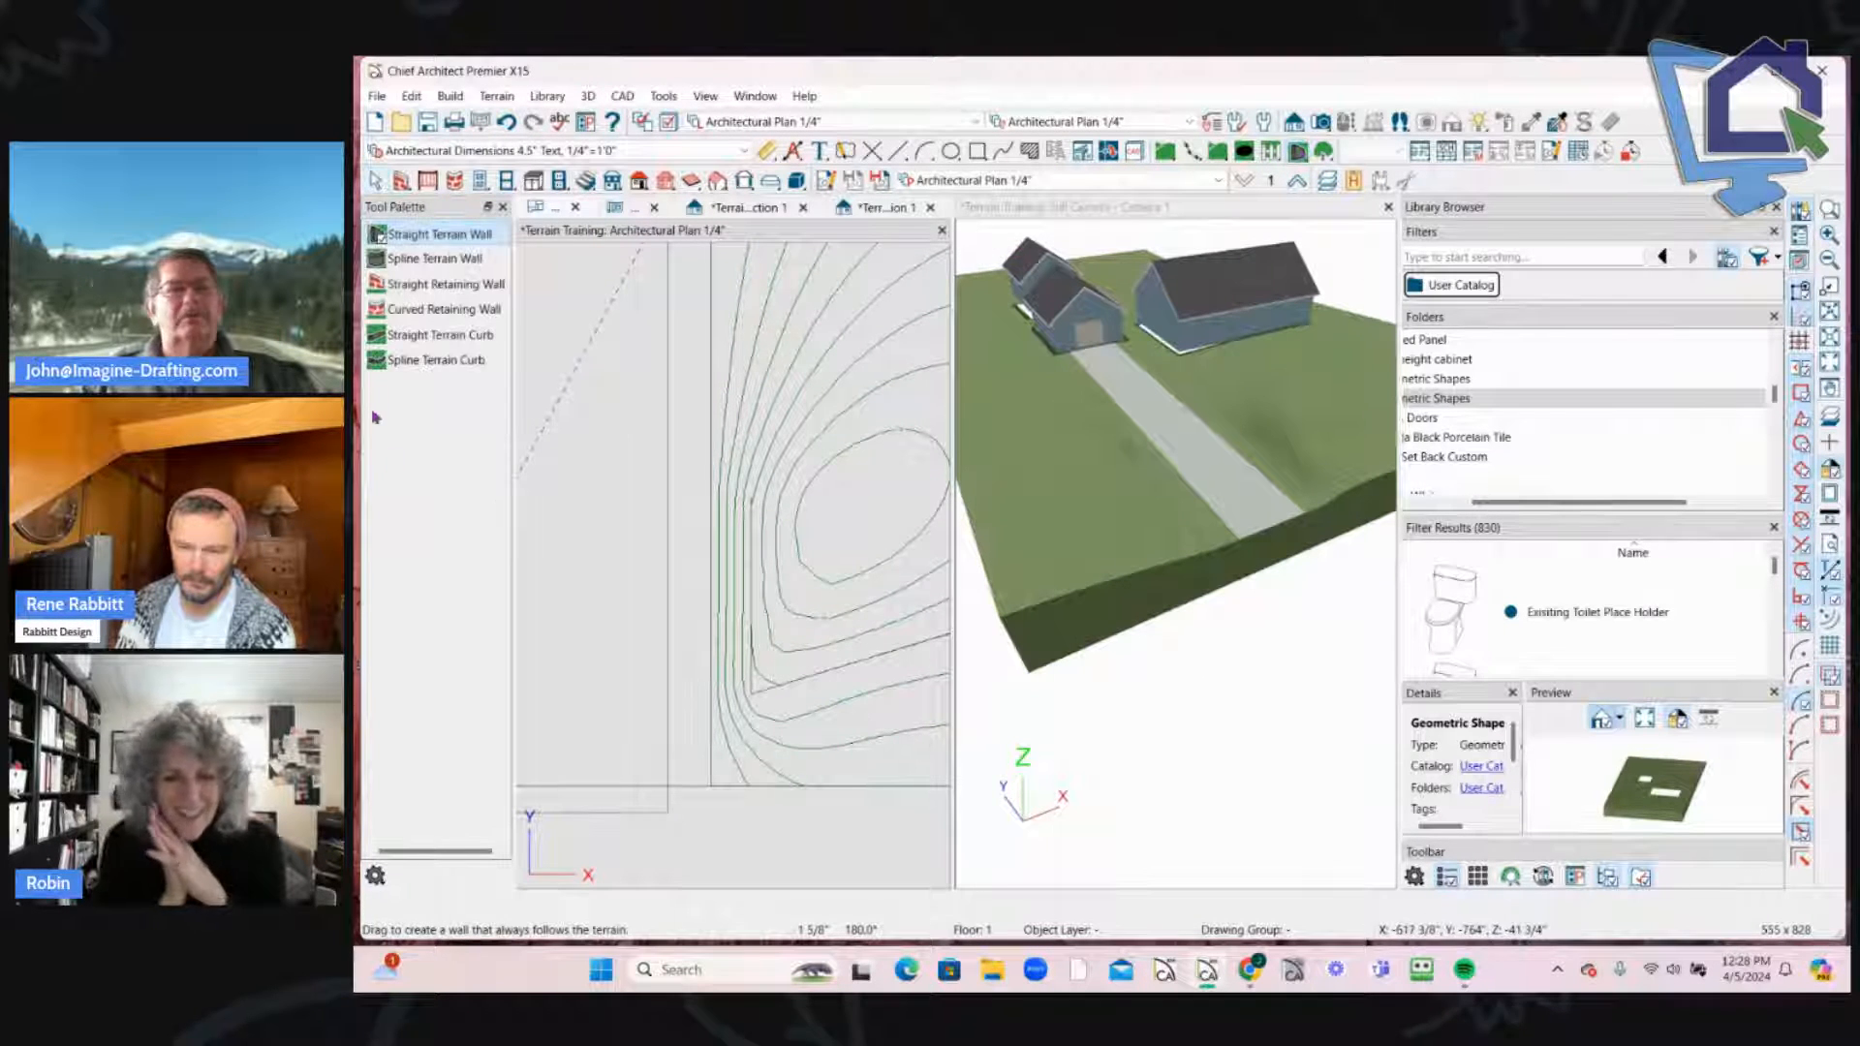
click(427, 288)
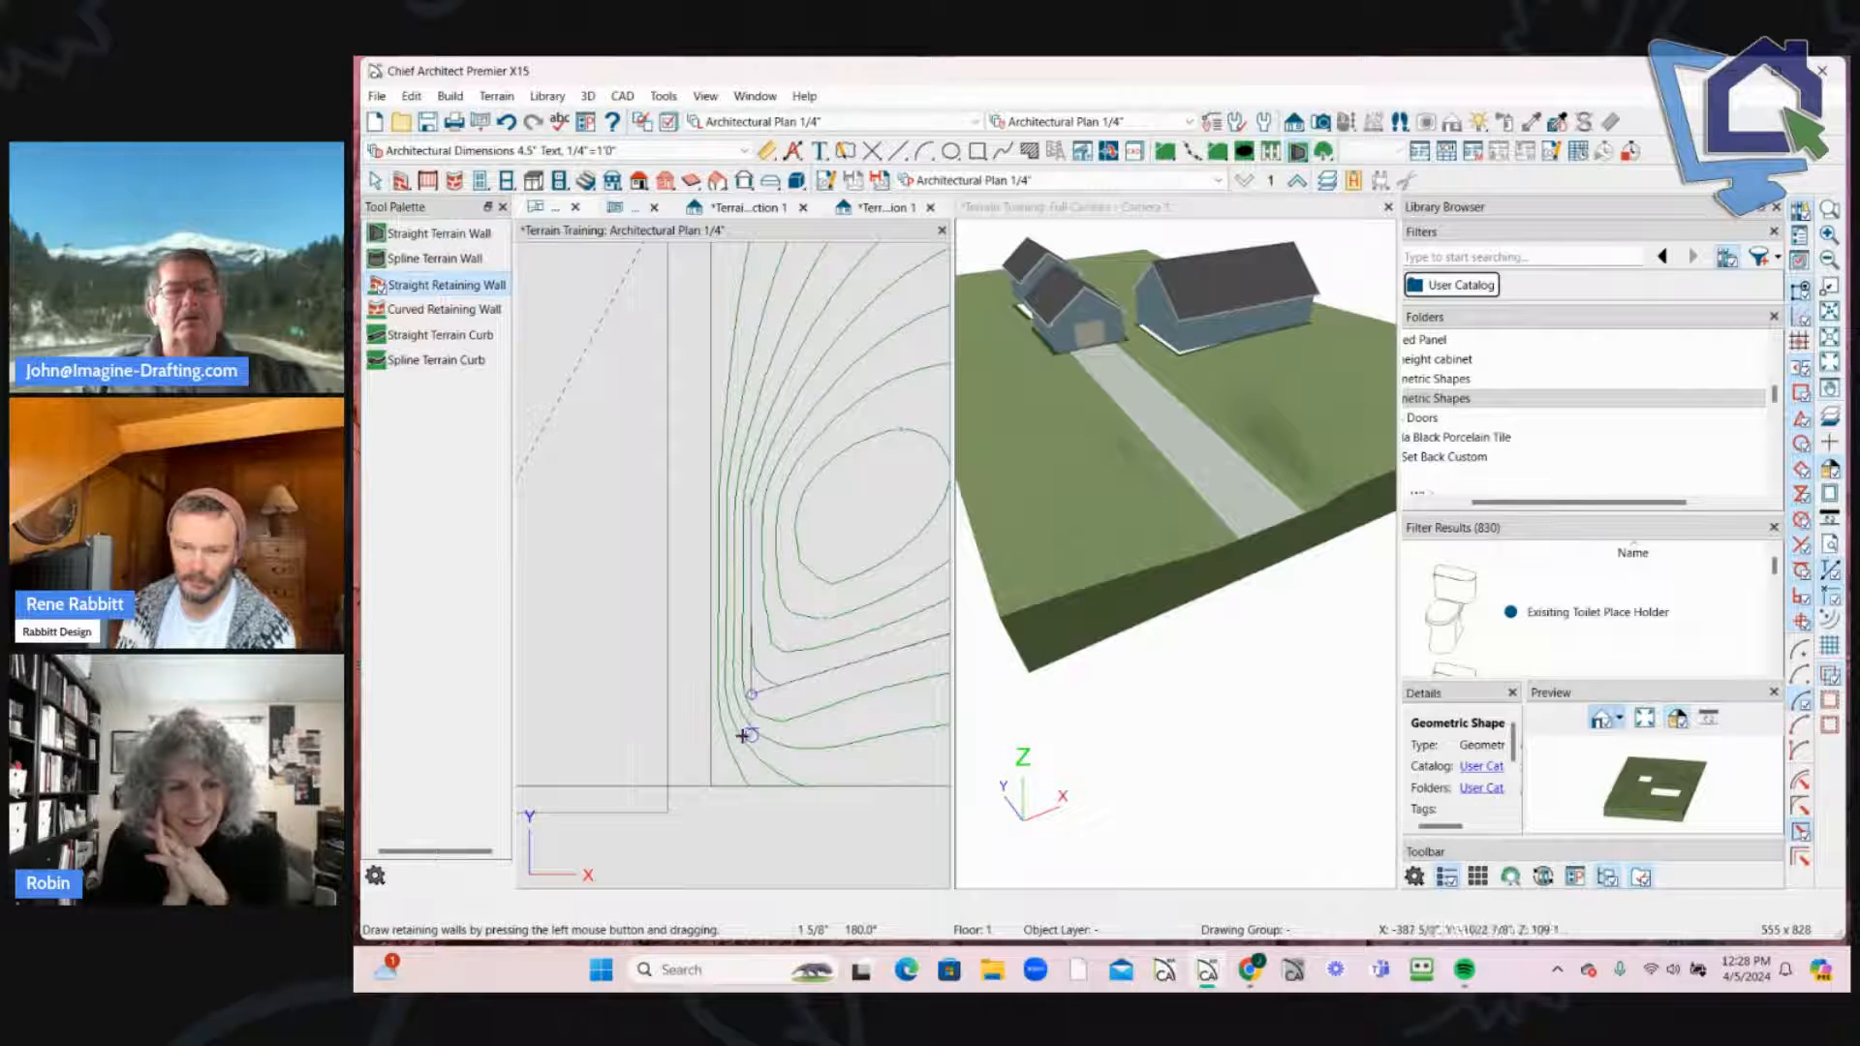
drag(731, 734, 734, 313)
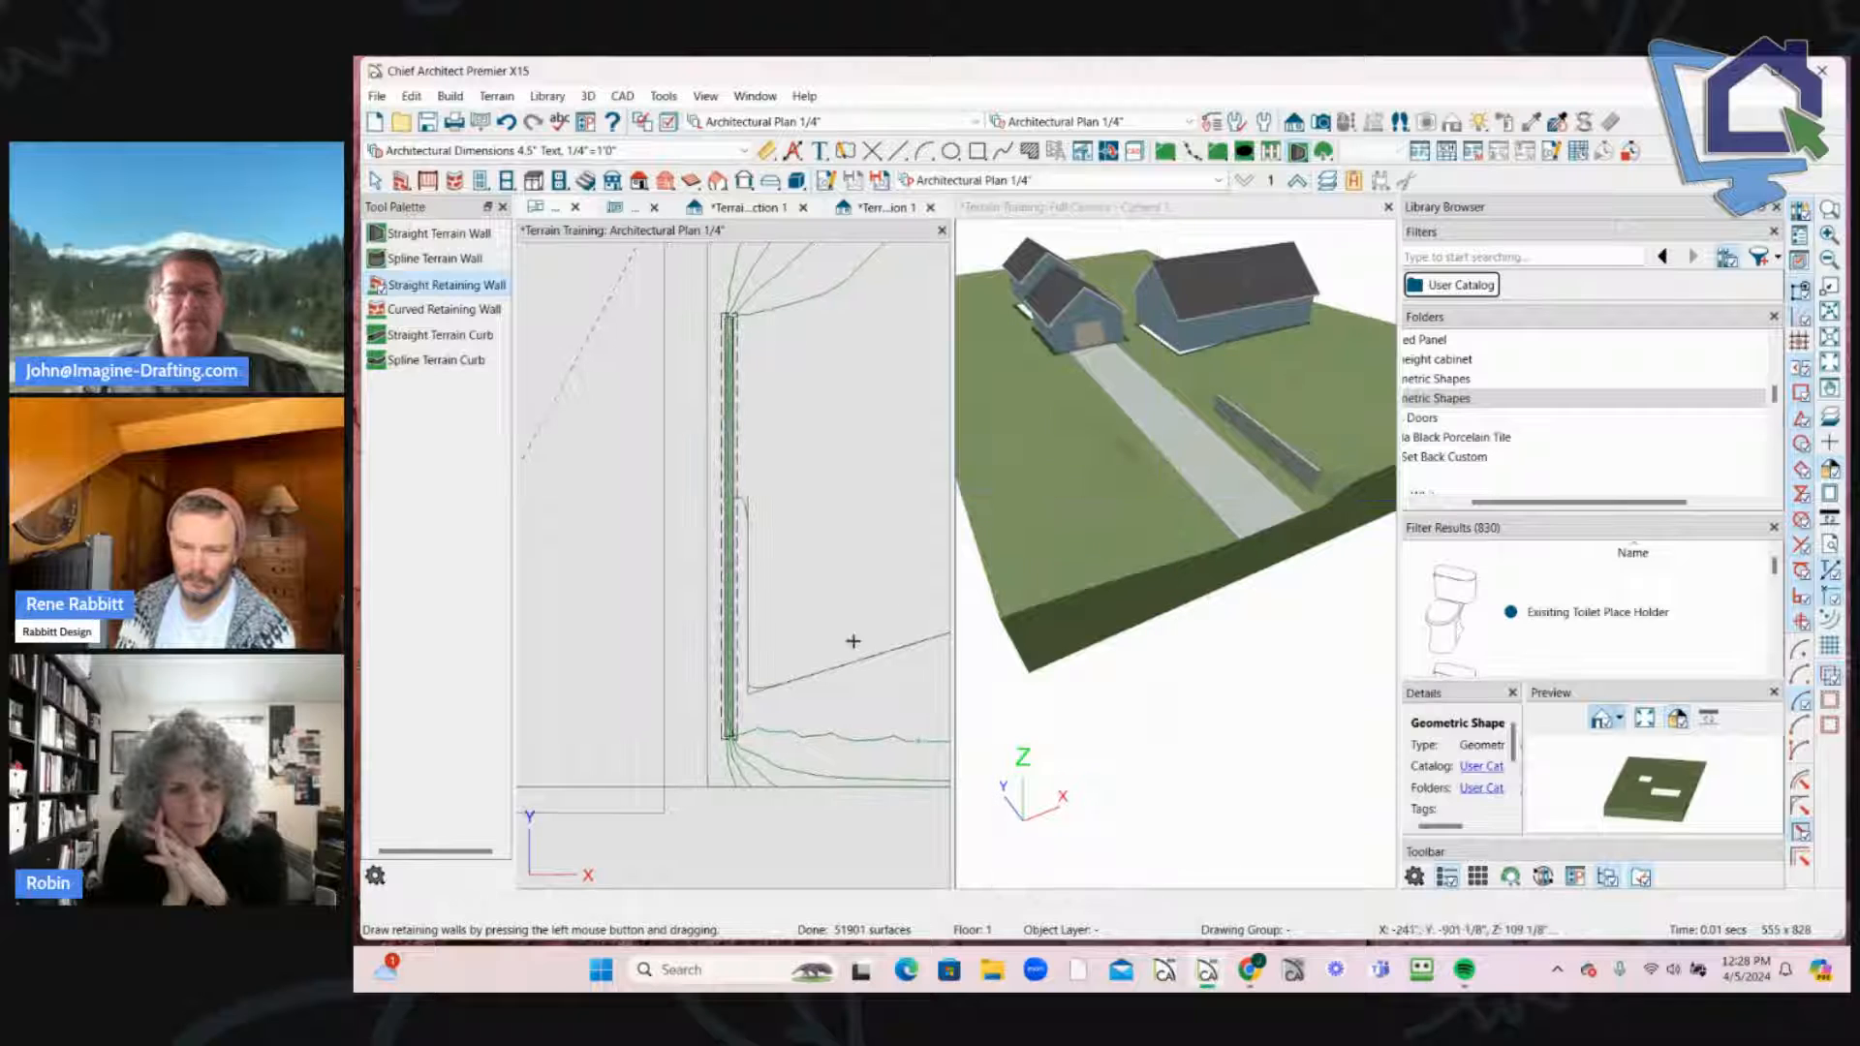
key(Escape)
Step: Inspect the elevation line behind the retaining wall and the edge of the flat elevation region in front of it
scroll(853, 641, up, 2)
click(763, 433)
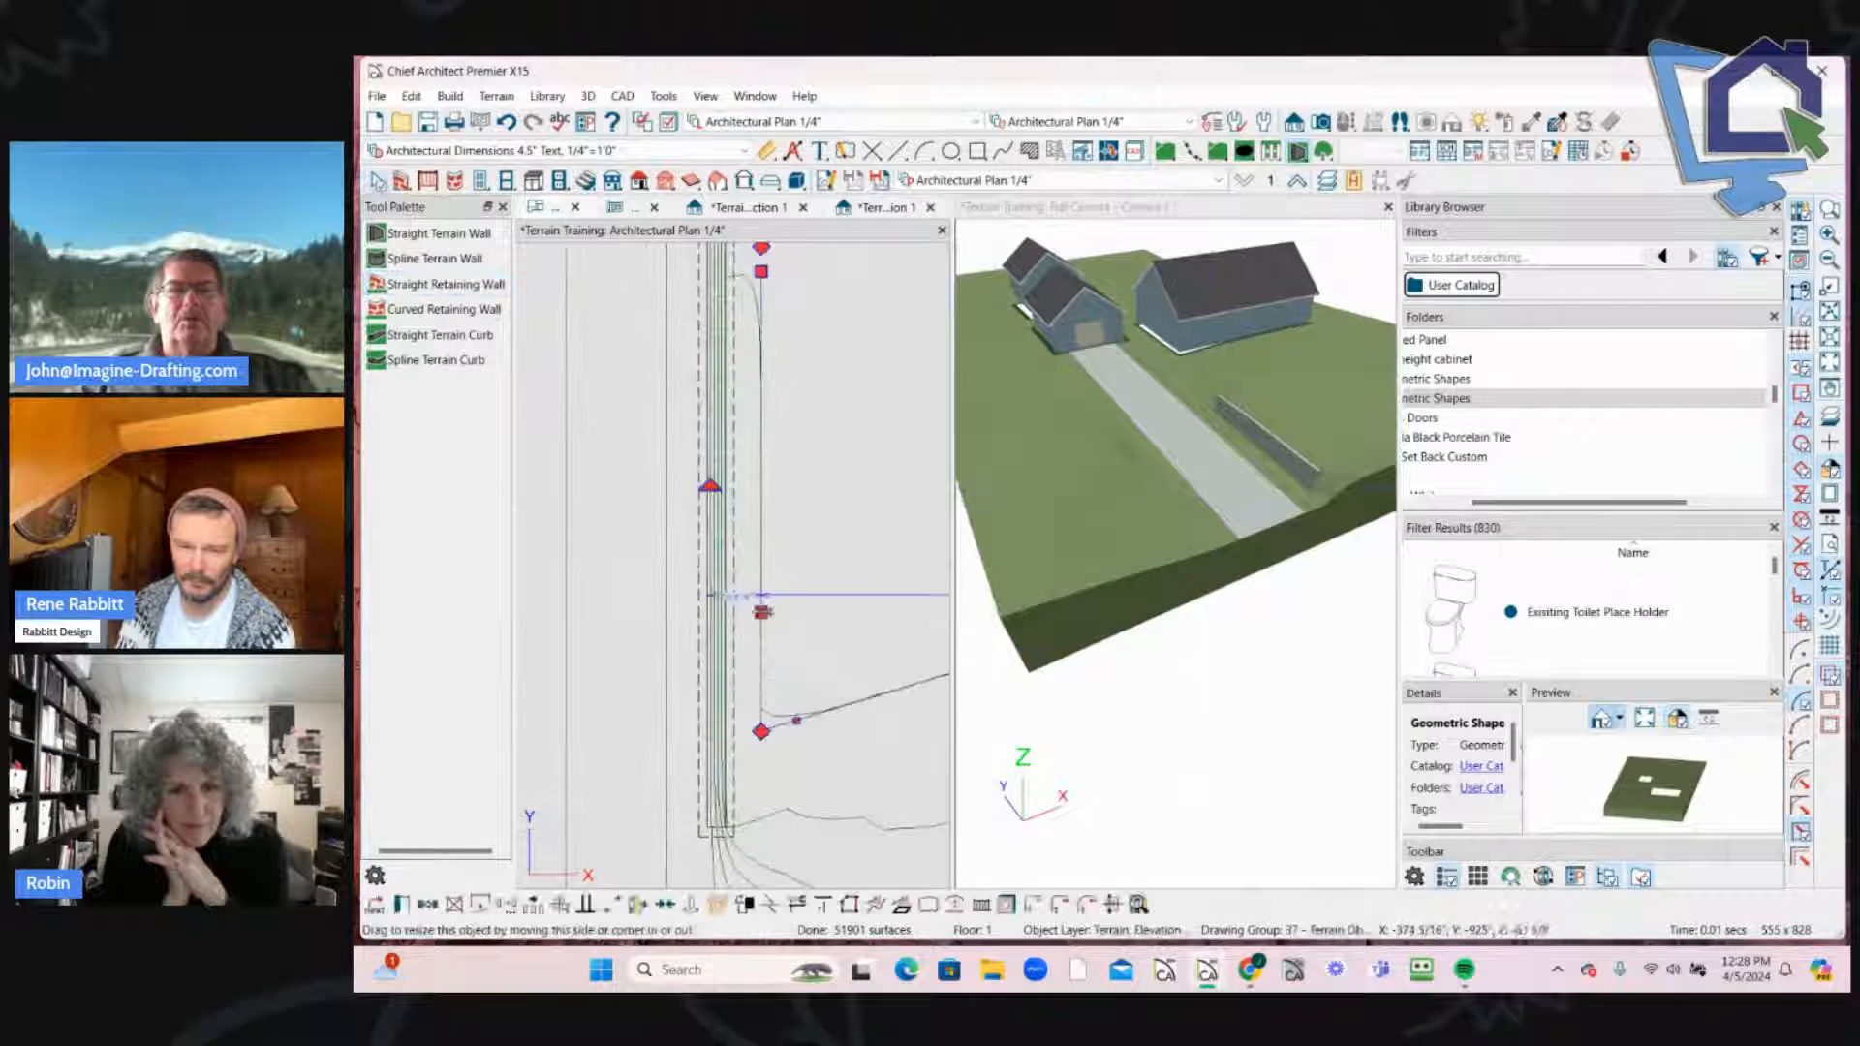
scroll(768, 435, down, 2)
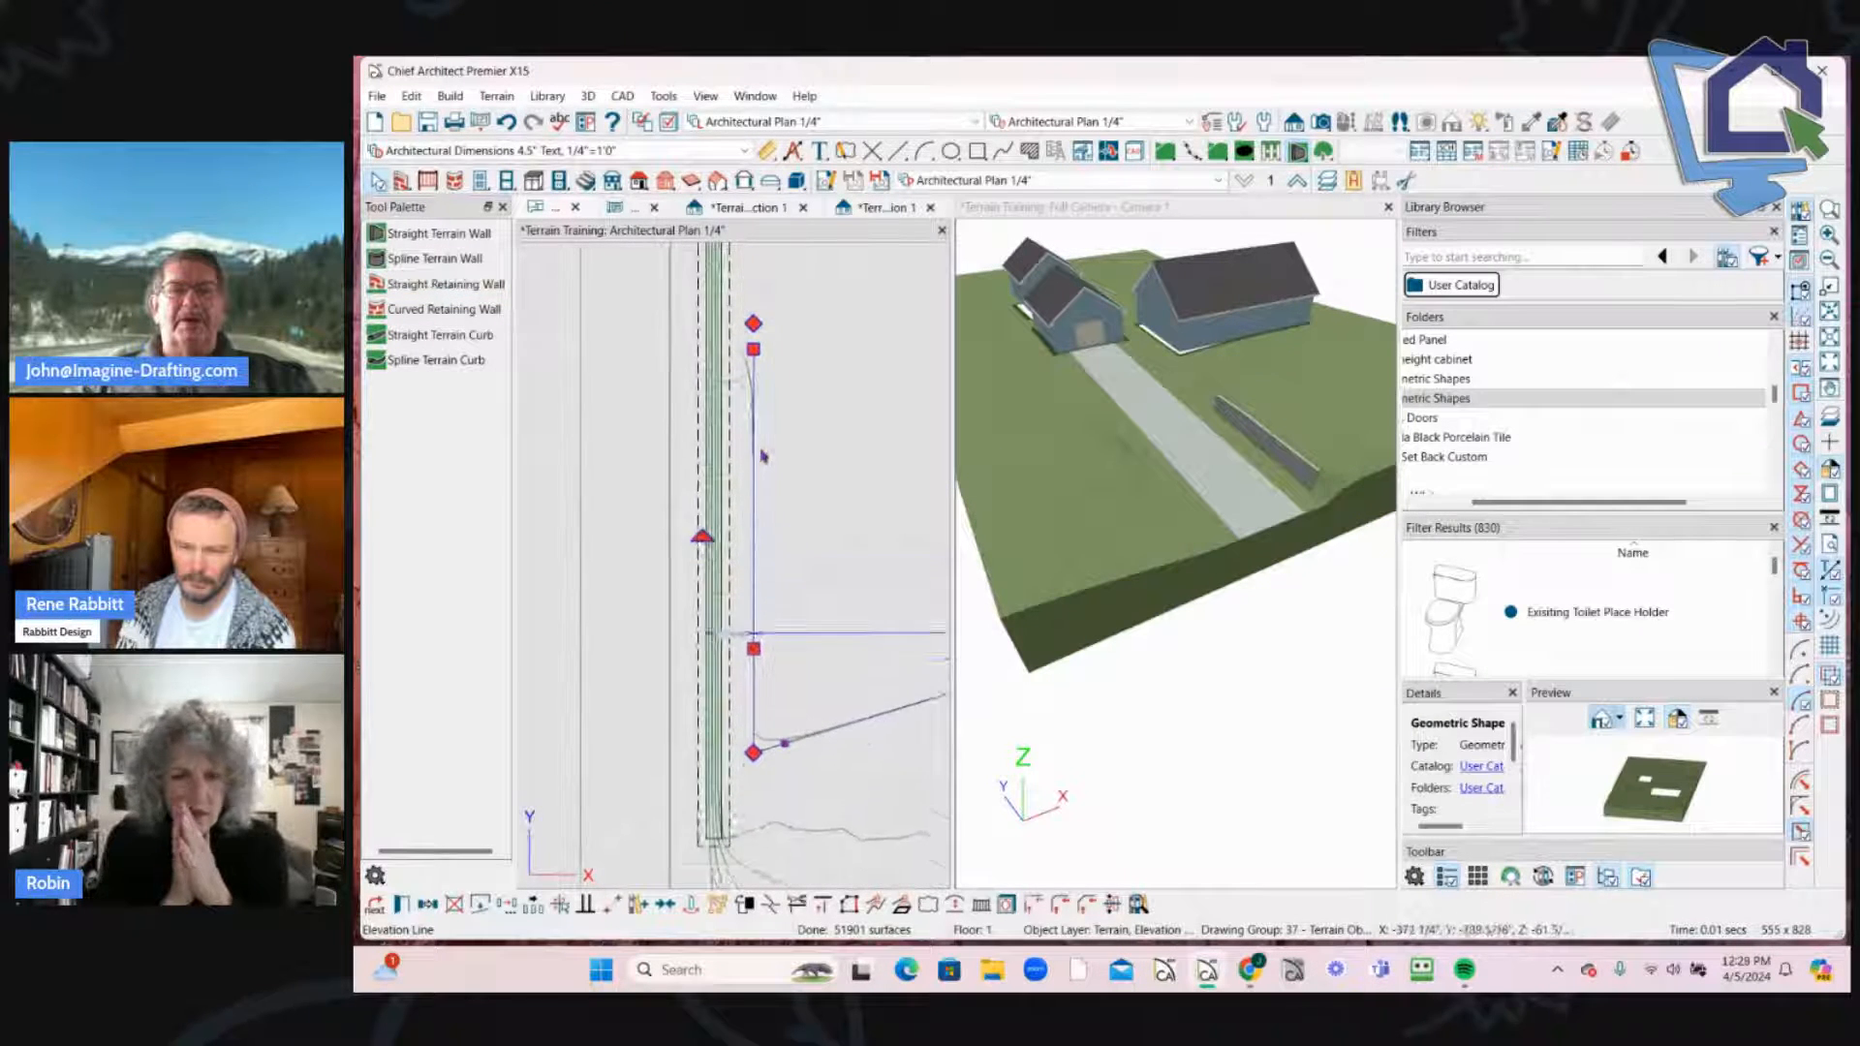
scroll(766, 398, down, 1)
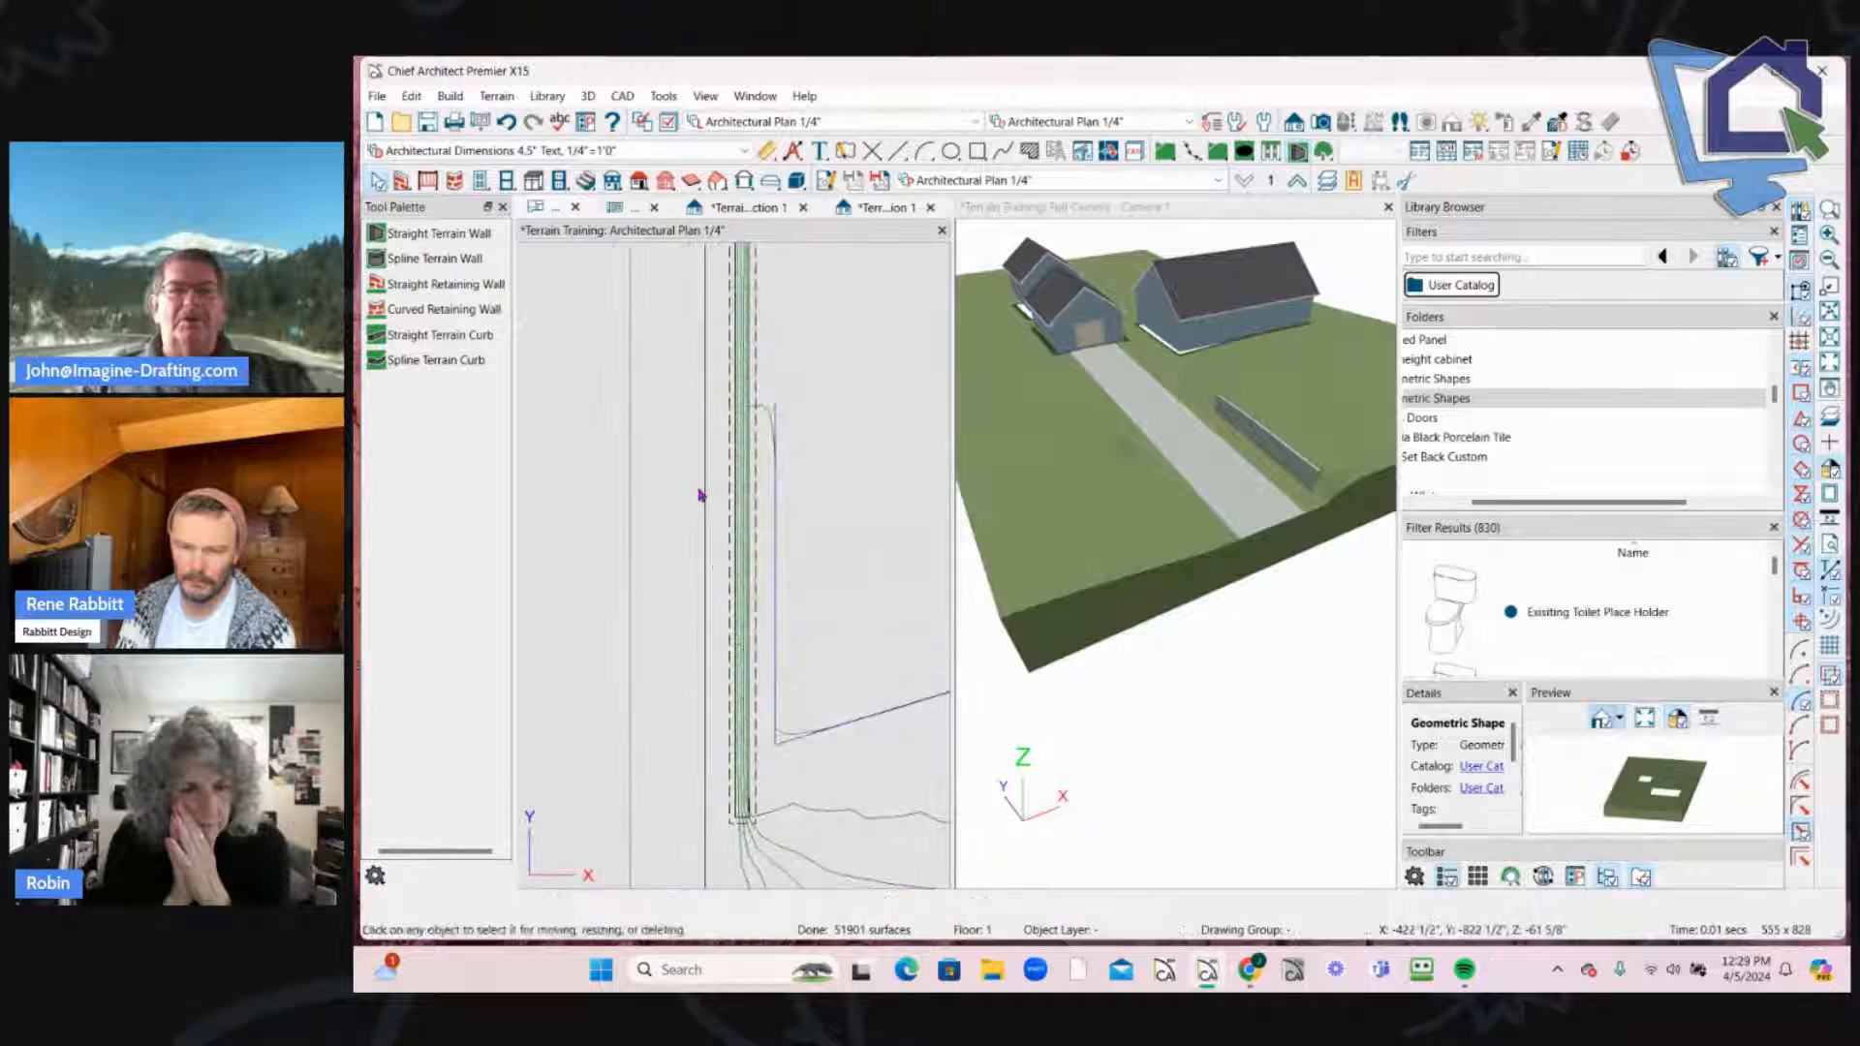
click(699, 495)
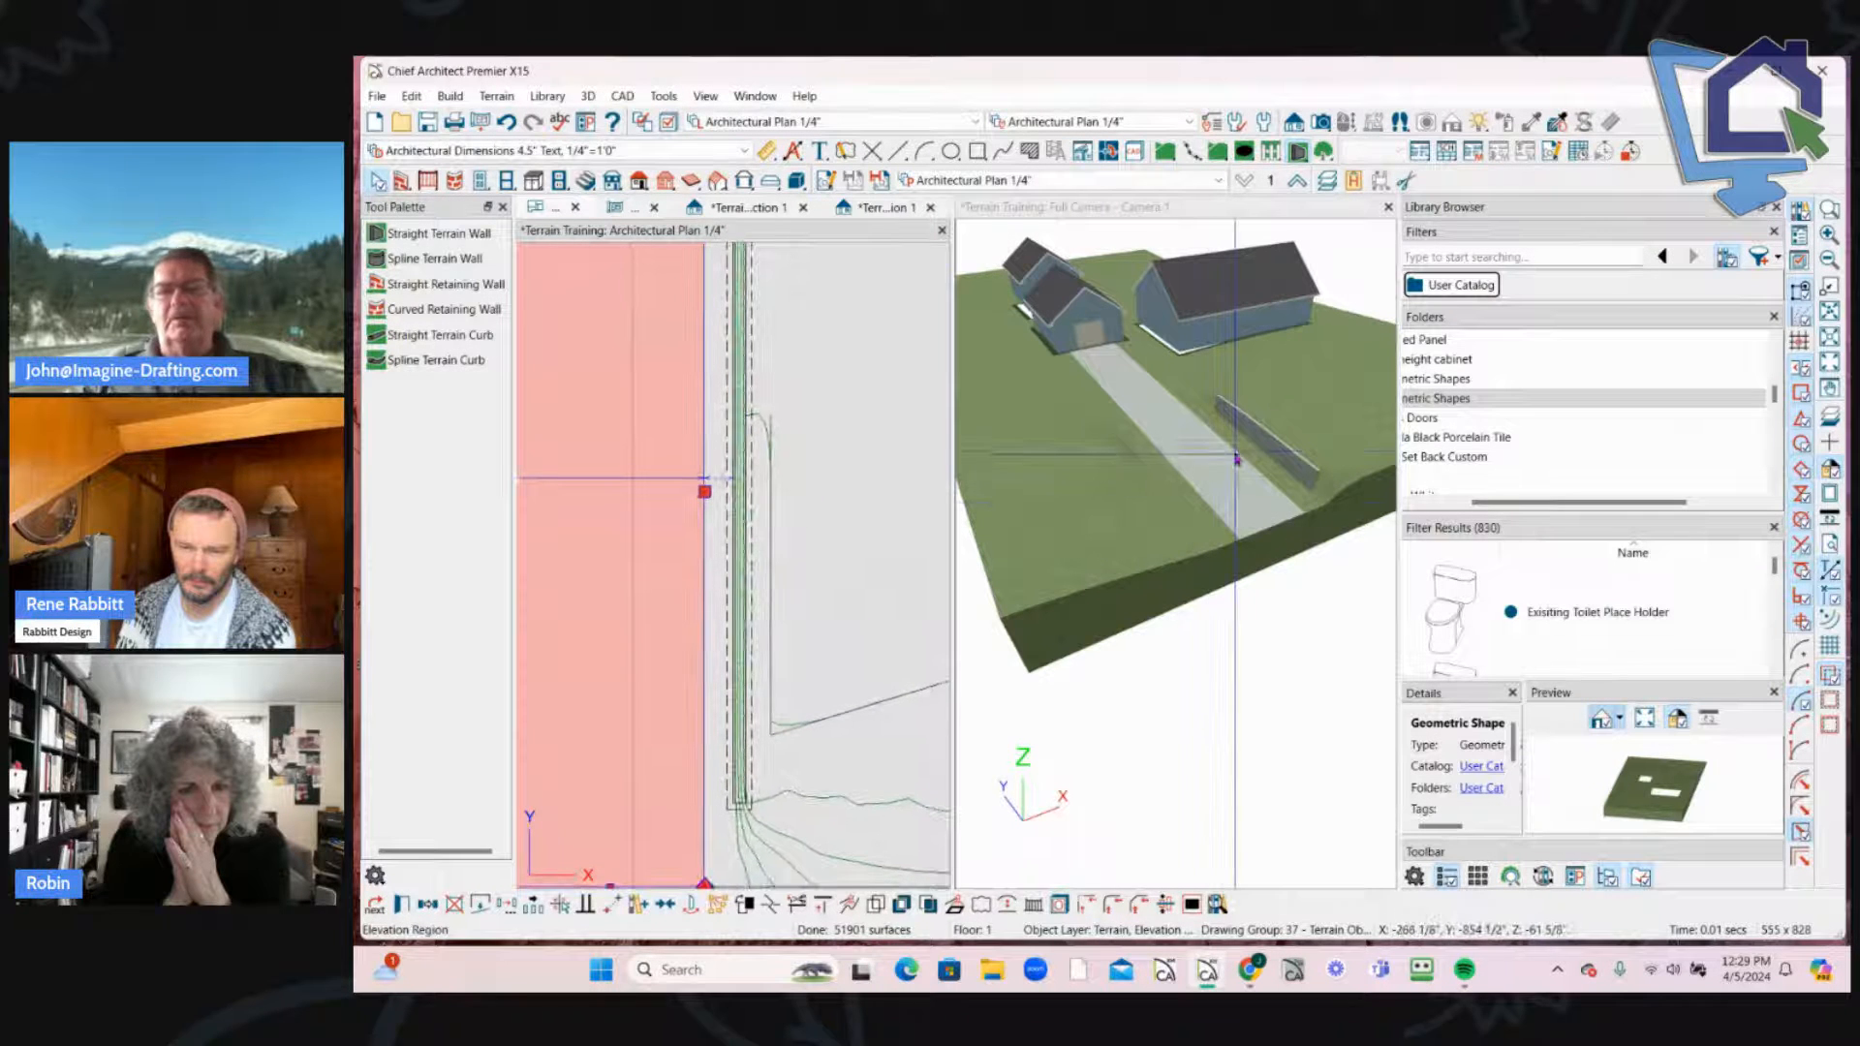
scroll(748, 590, down, 2)
Step: Extend the retaining wall with an angled segment away from the driveway at its lower end and another to the neighbouring building's corner
click(742, 620)
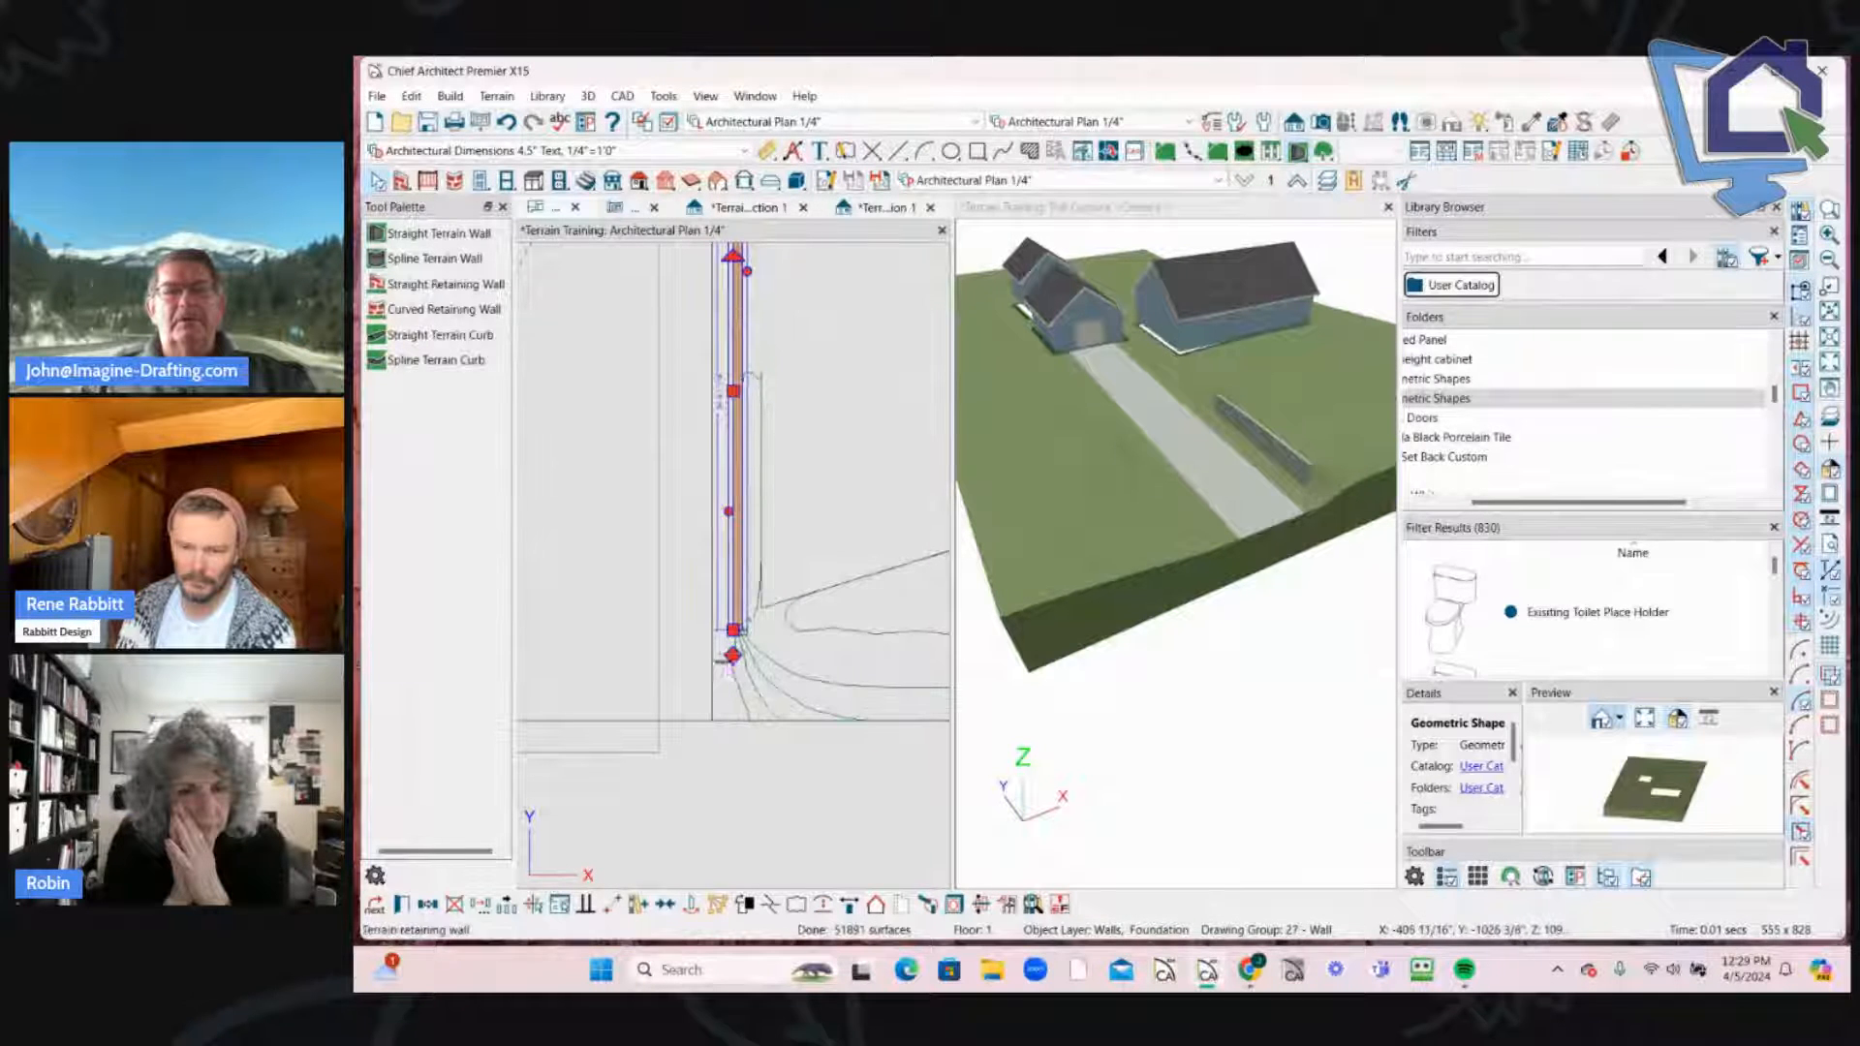
drag(737, 660, 893, 726)
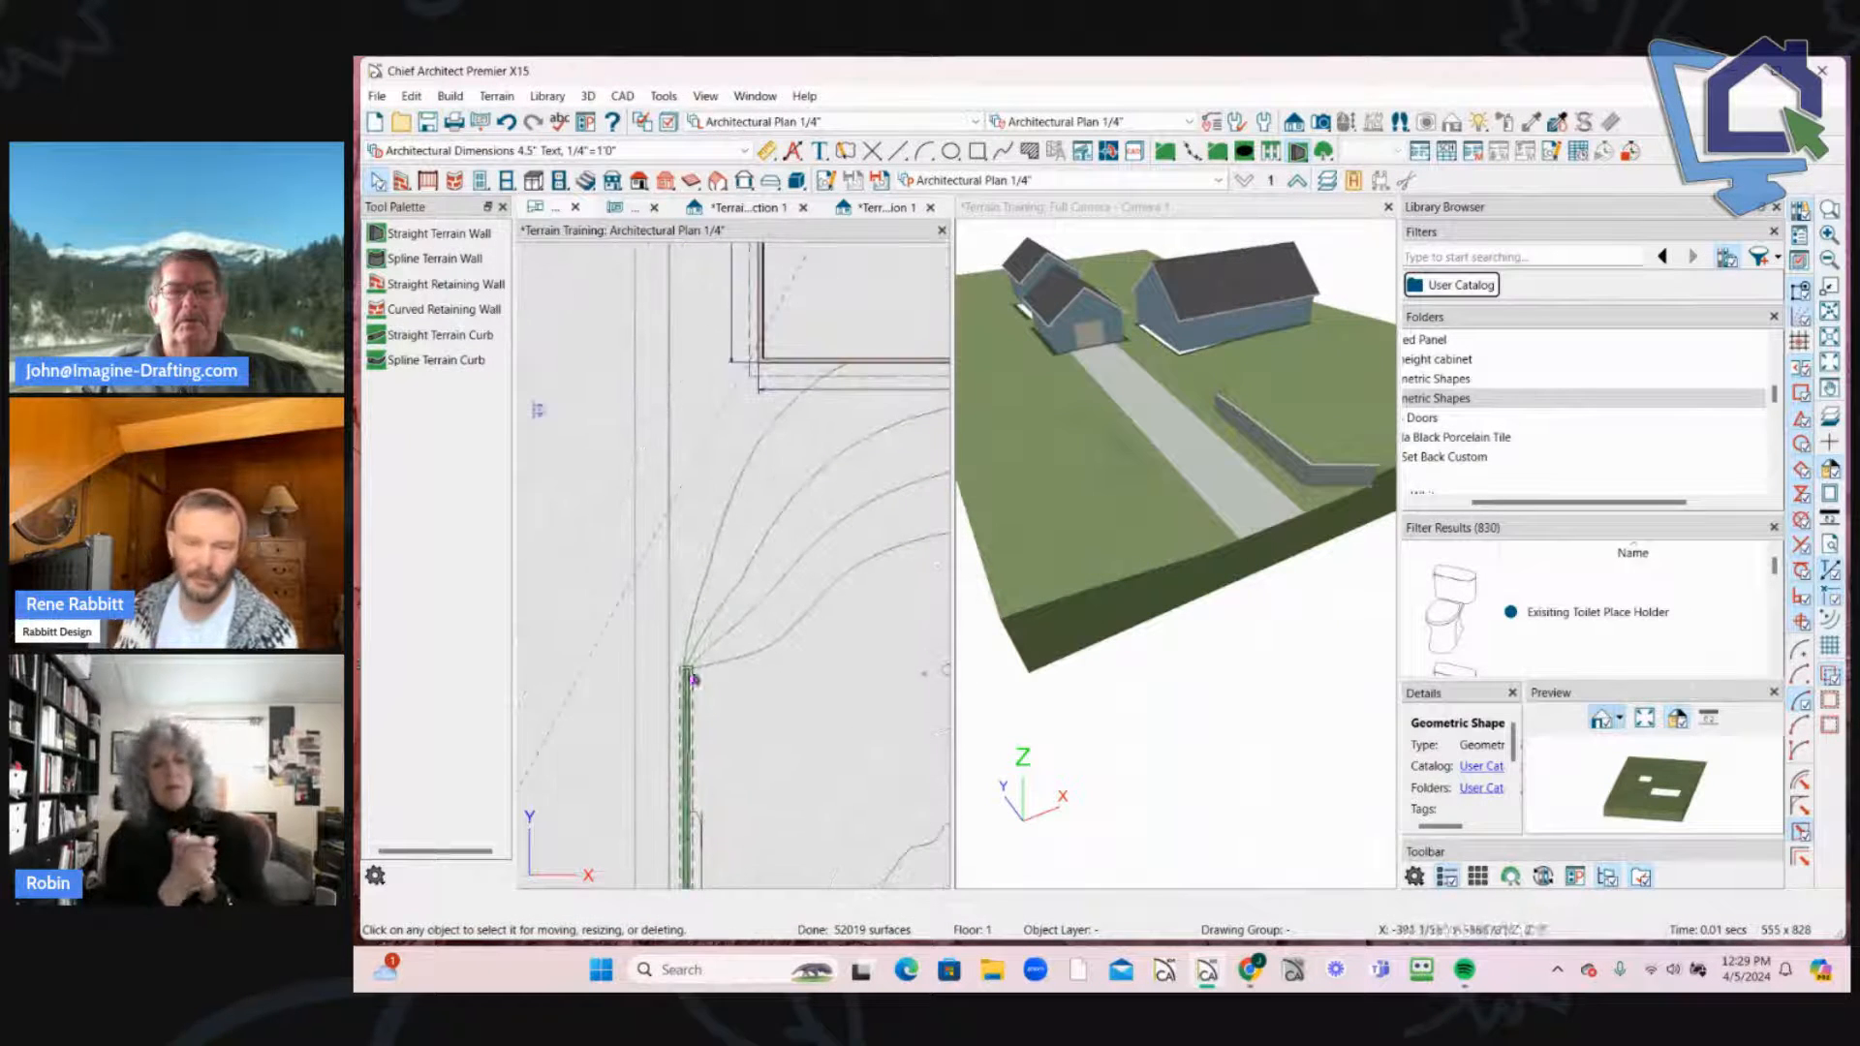
drag(683, 669, 765, 371)
scroll(1214, 371, up, 5)
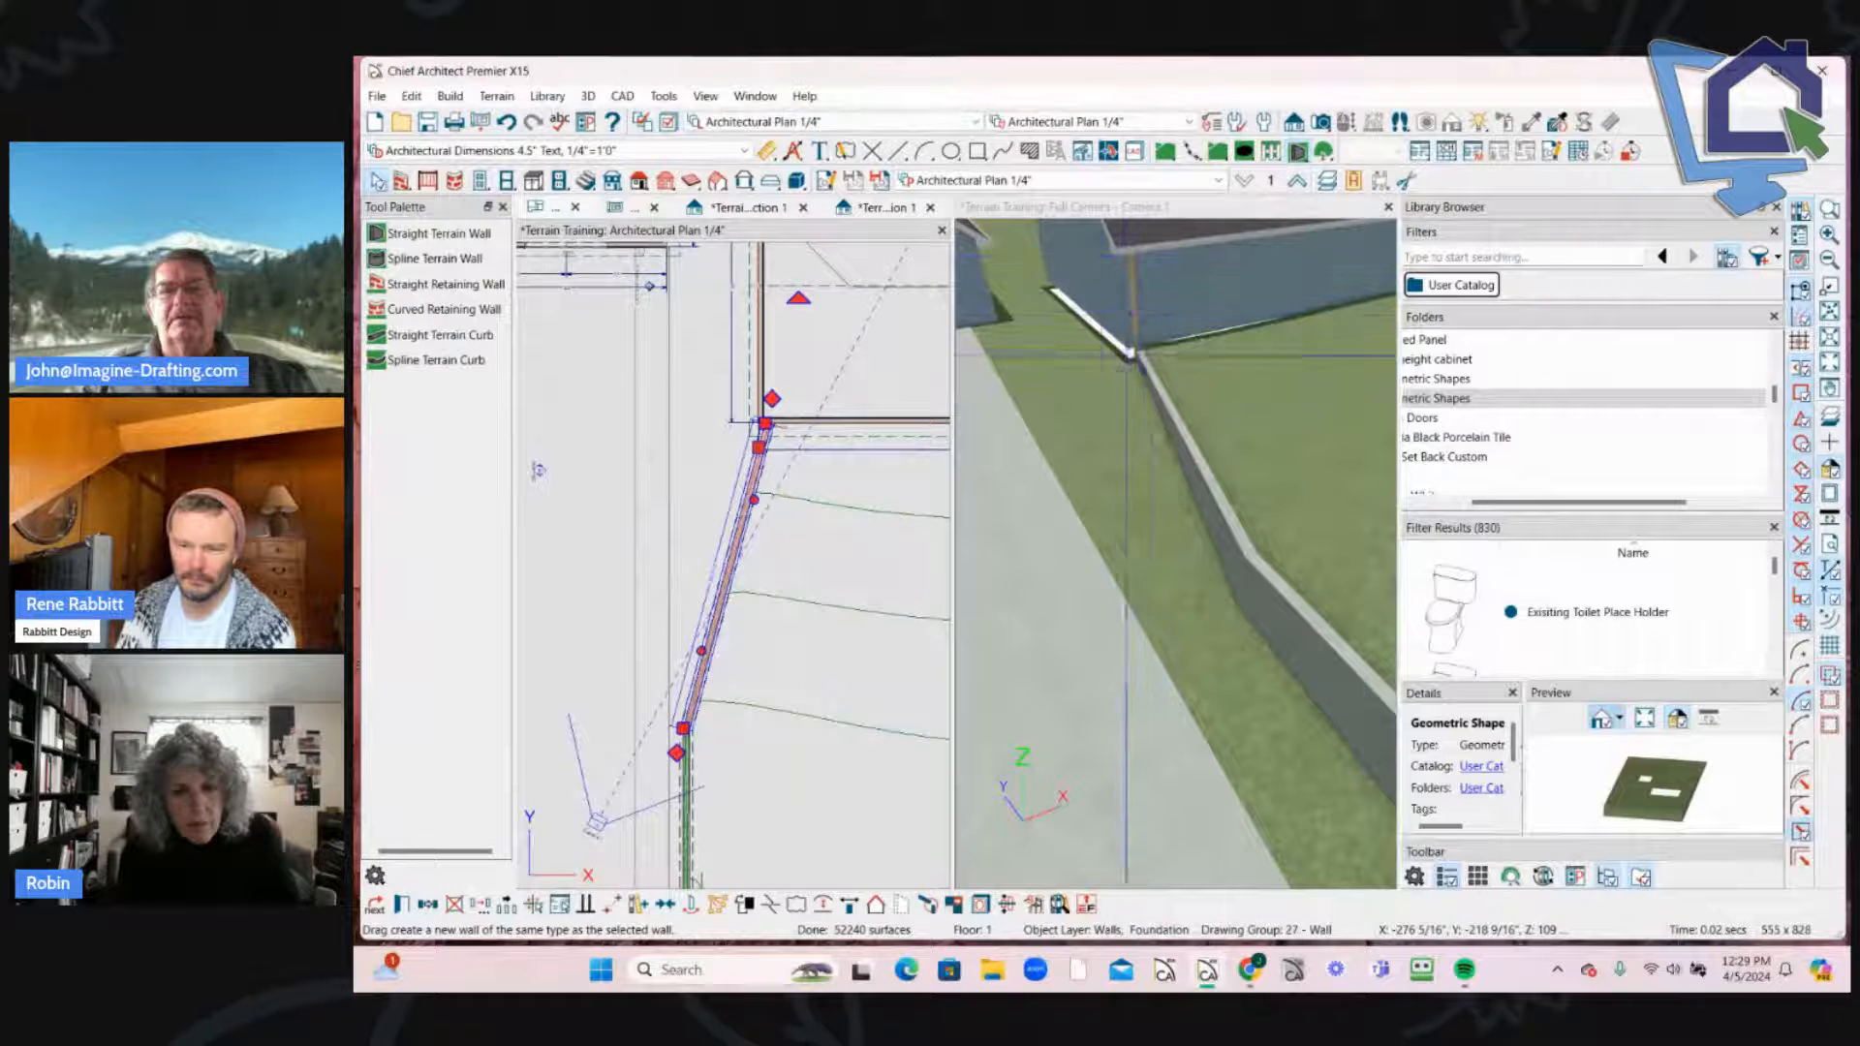
Step: Check the general room specification of the room inside the neighbouring building
scroll(829, 429, down, 2)
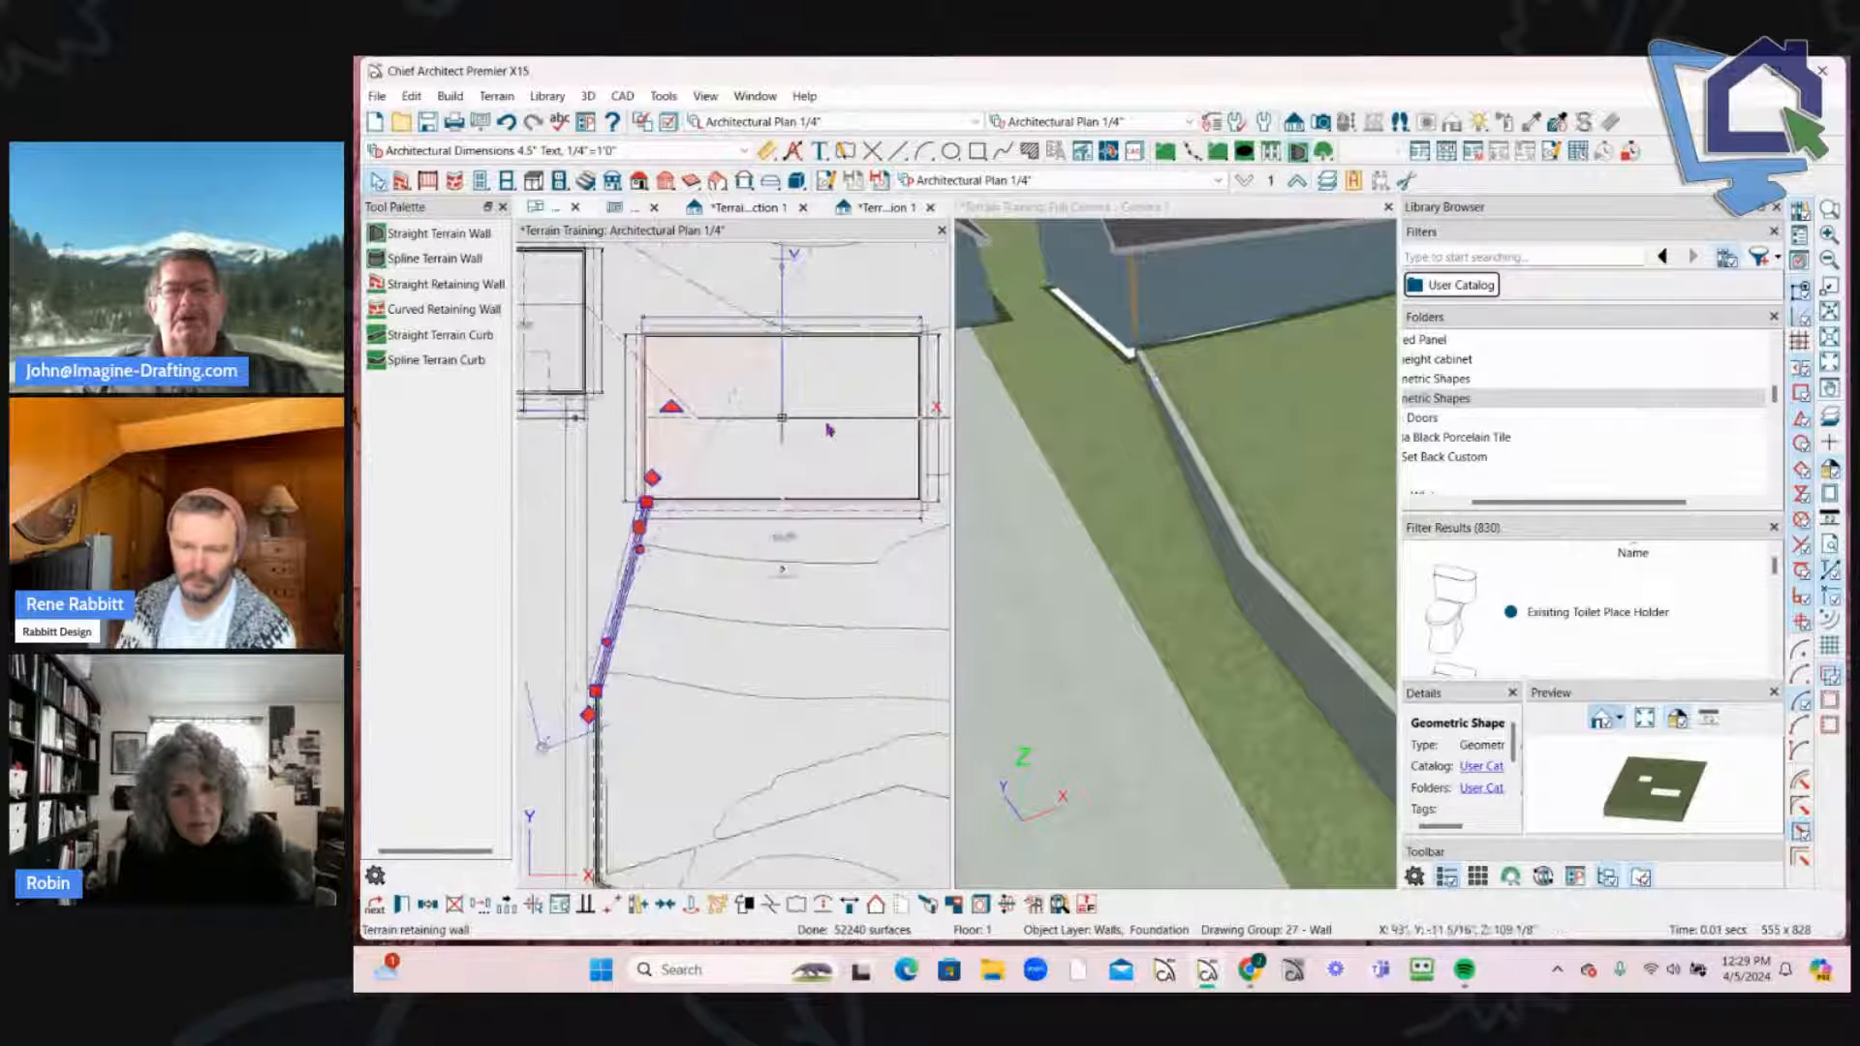
click(816, 465)
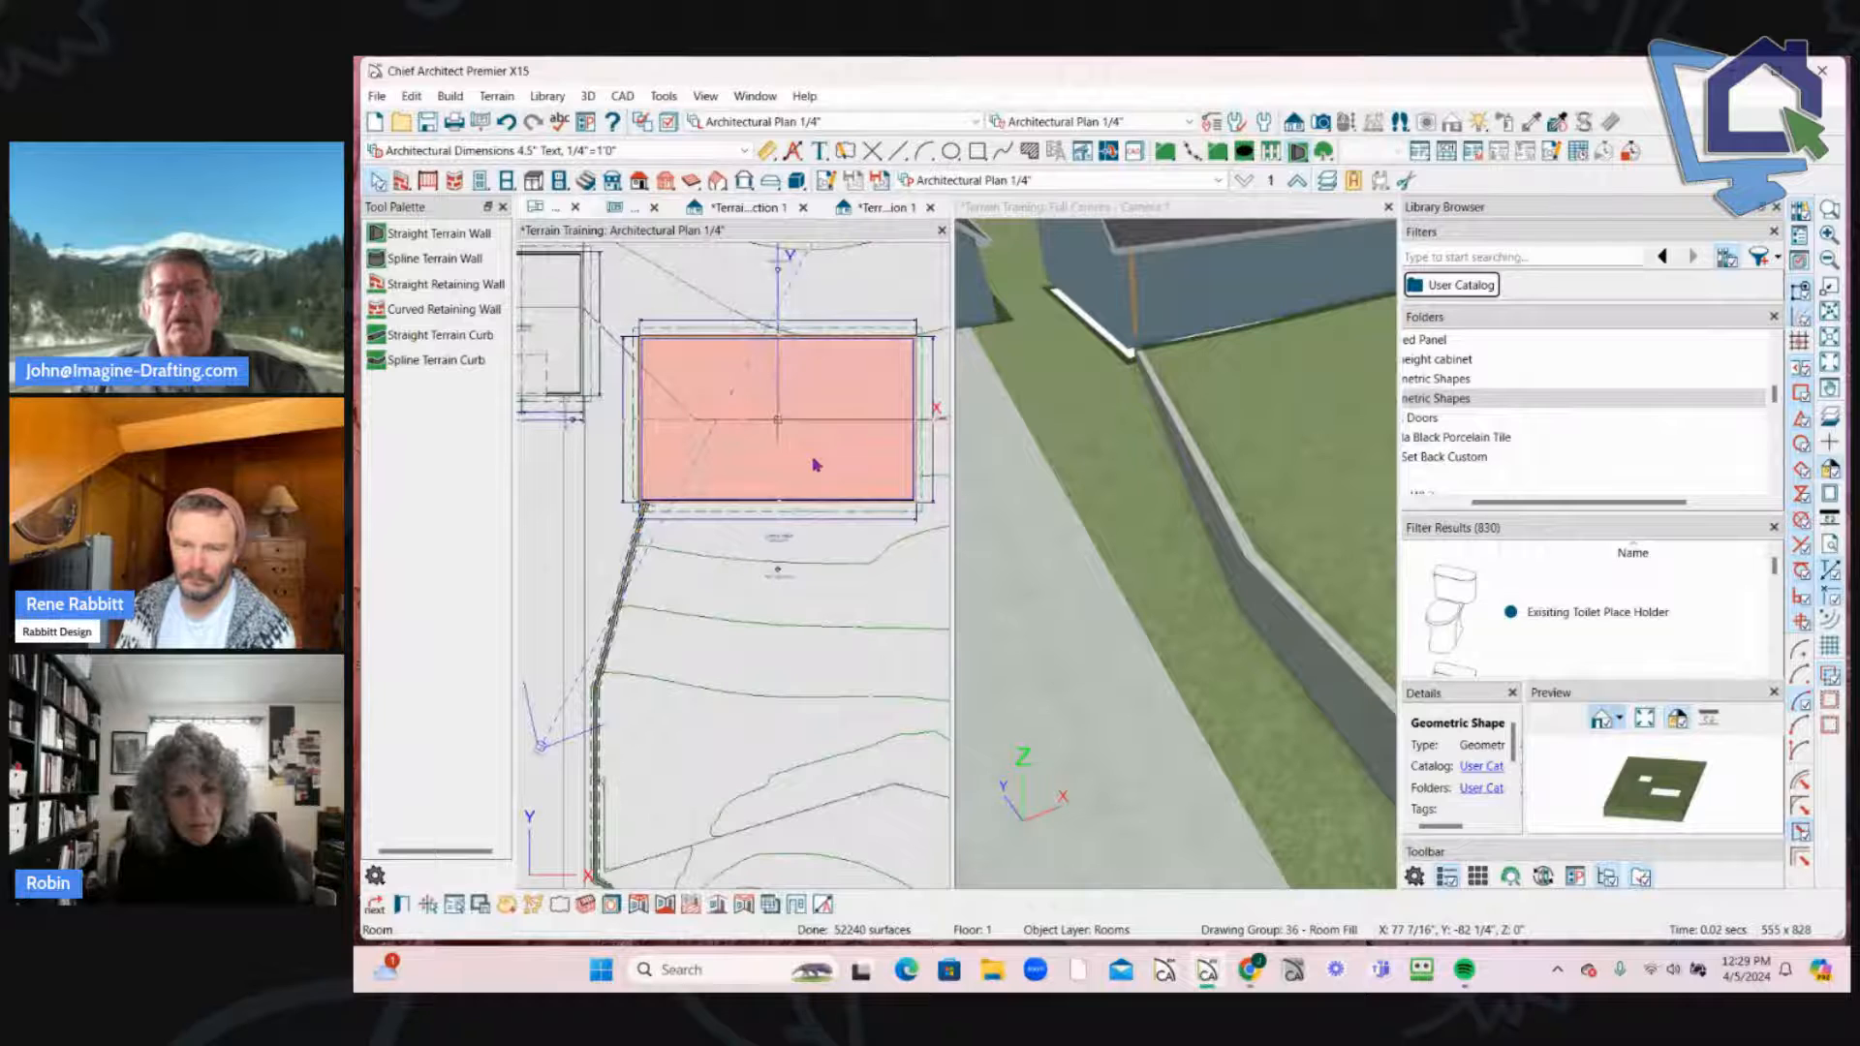
double_click(816, 465)
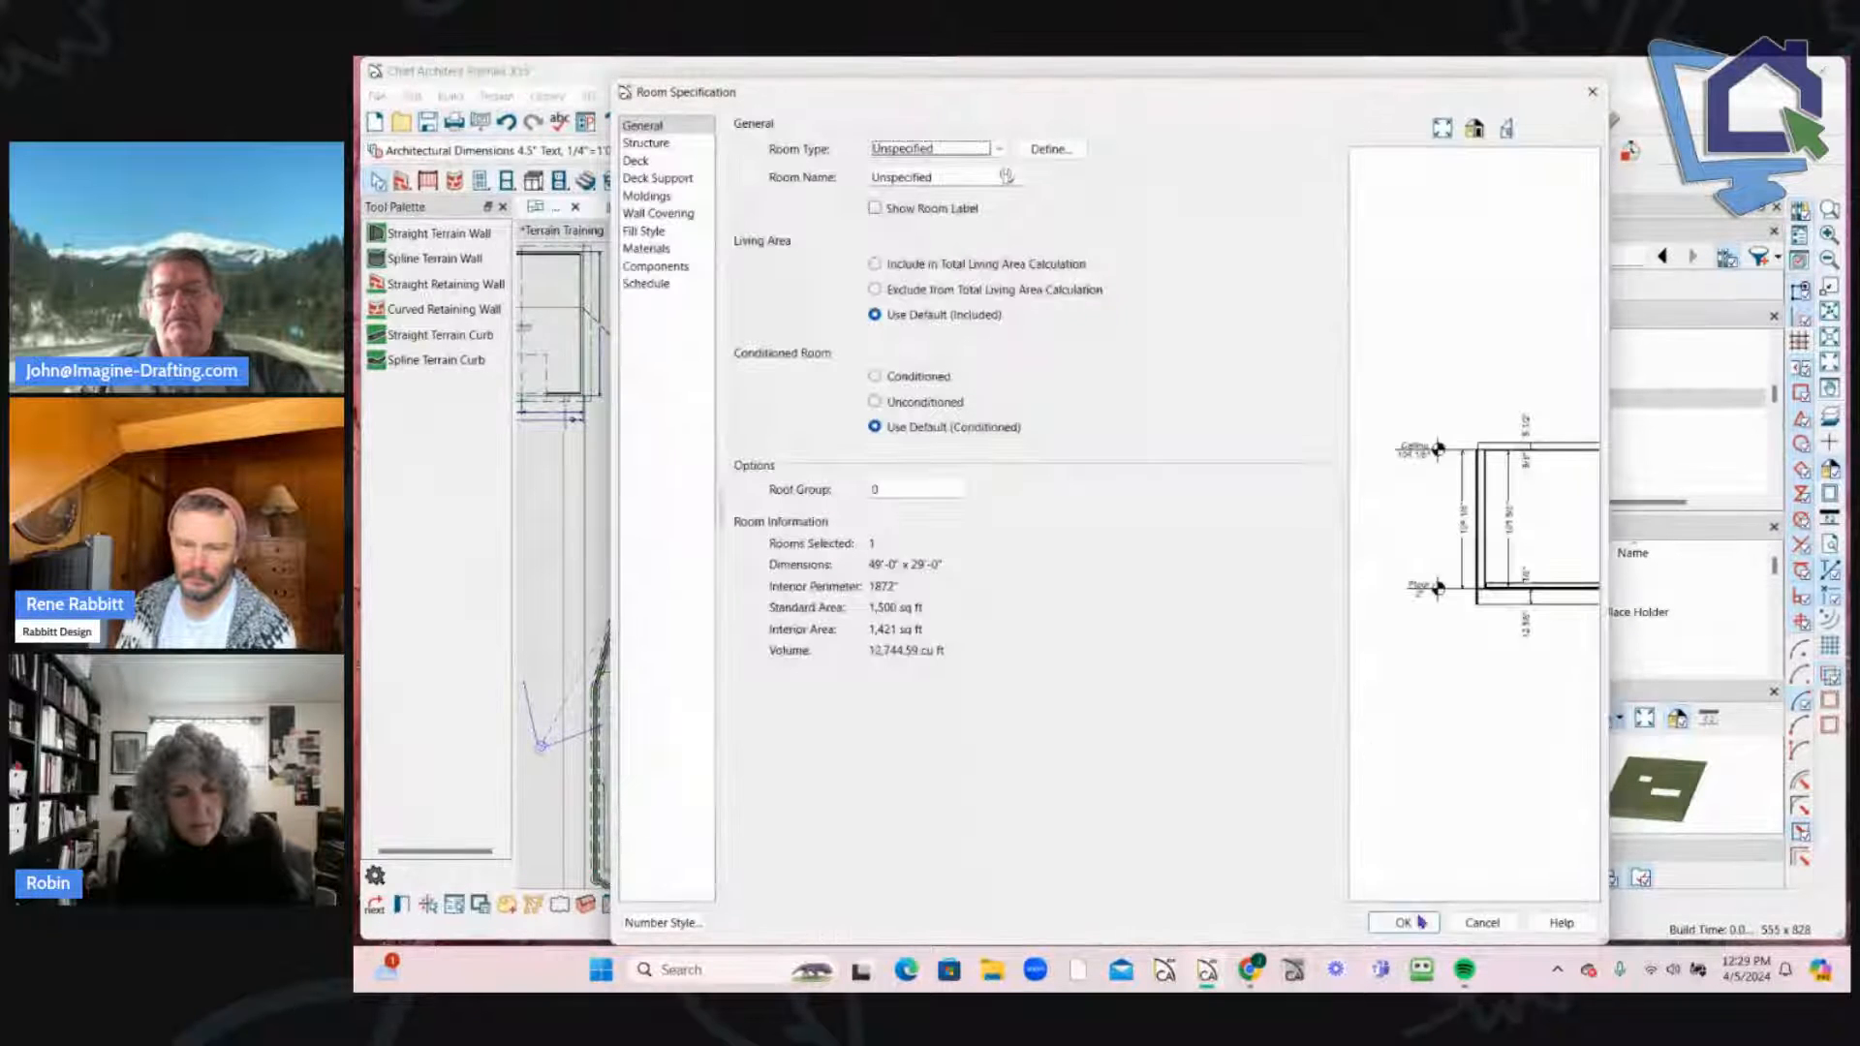
click(1403, 923)
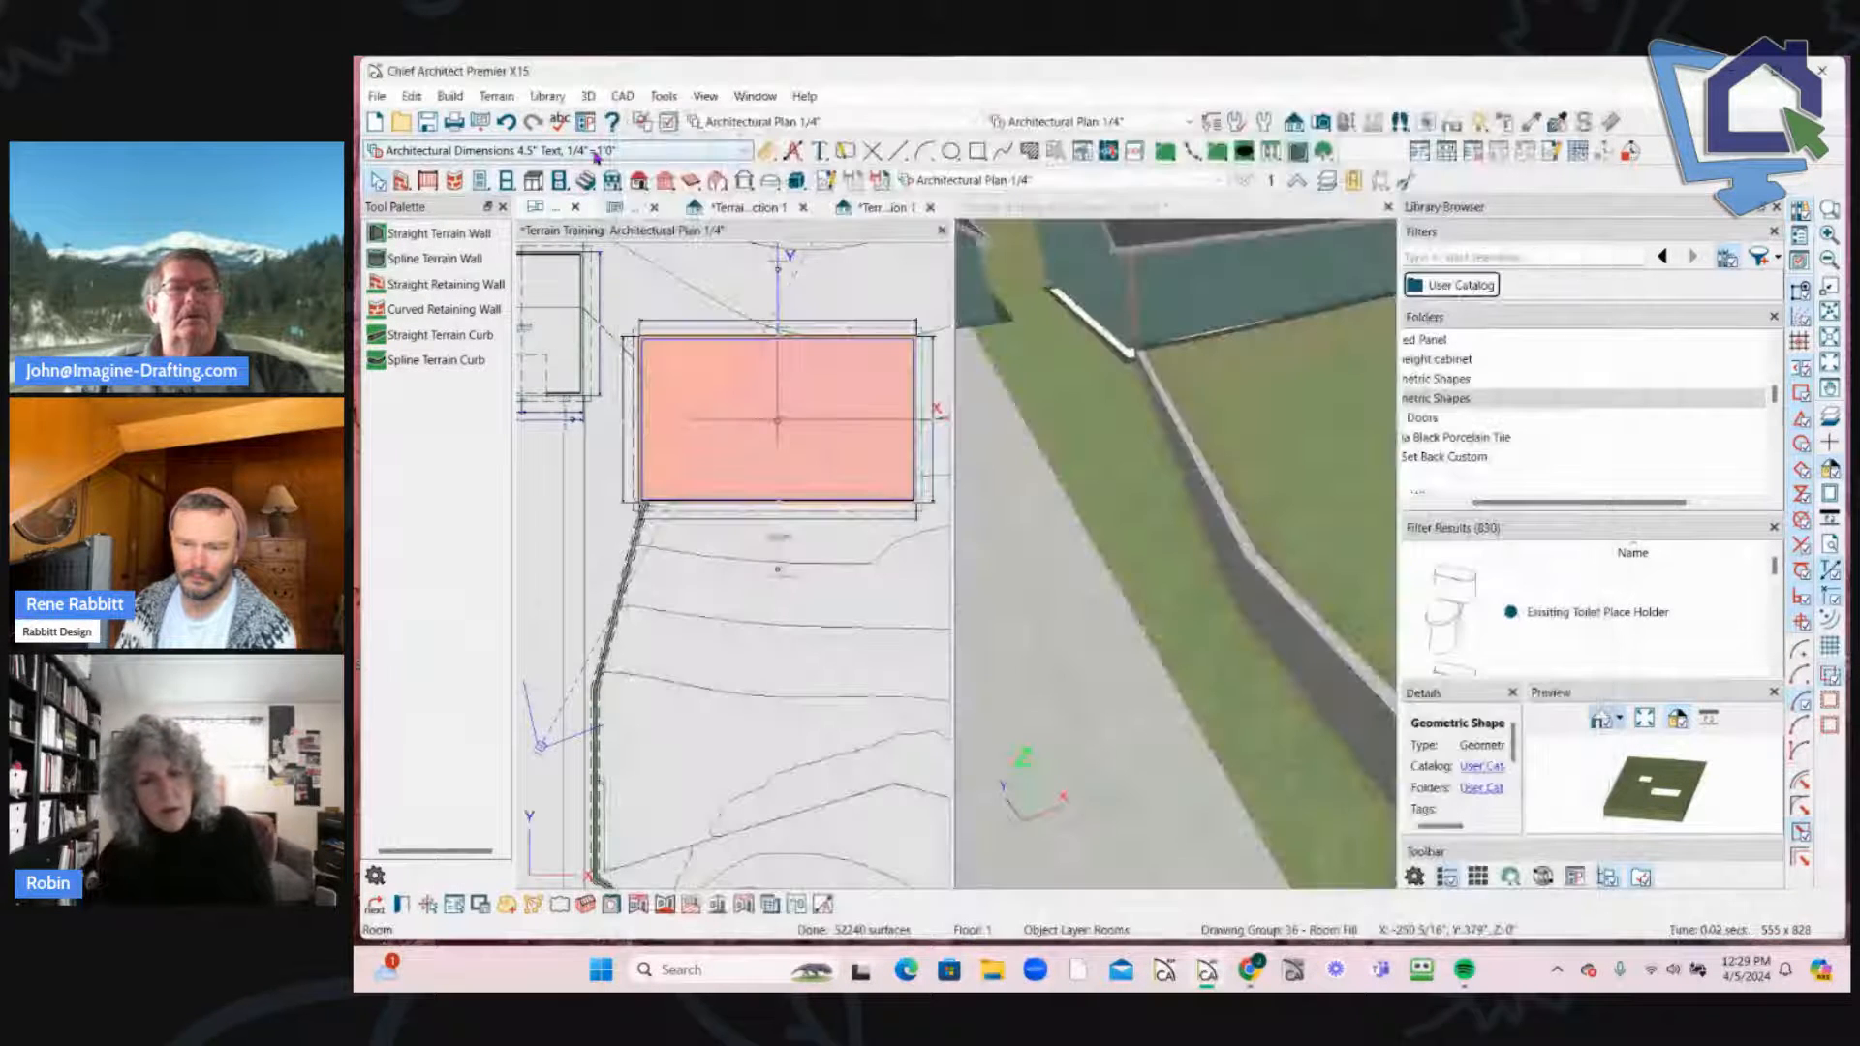
Step: Build a foundation derived from the 1st floor plan, and return to the floor 1 plan
click(611, 184)
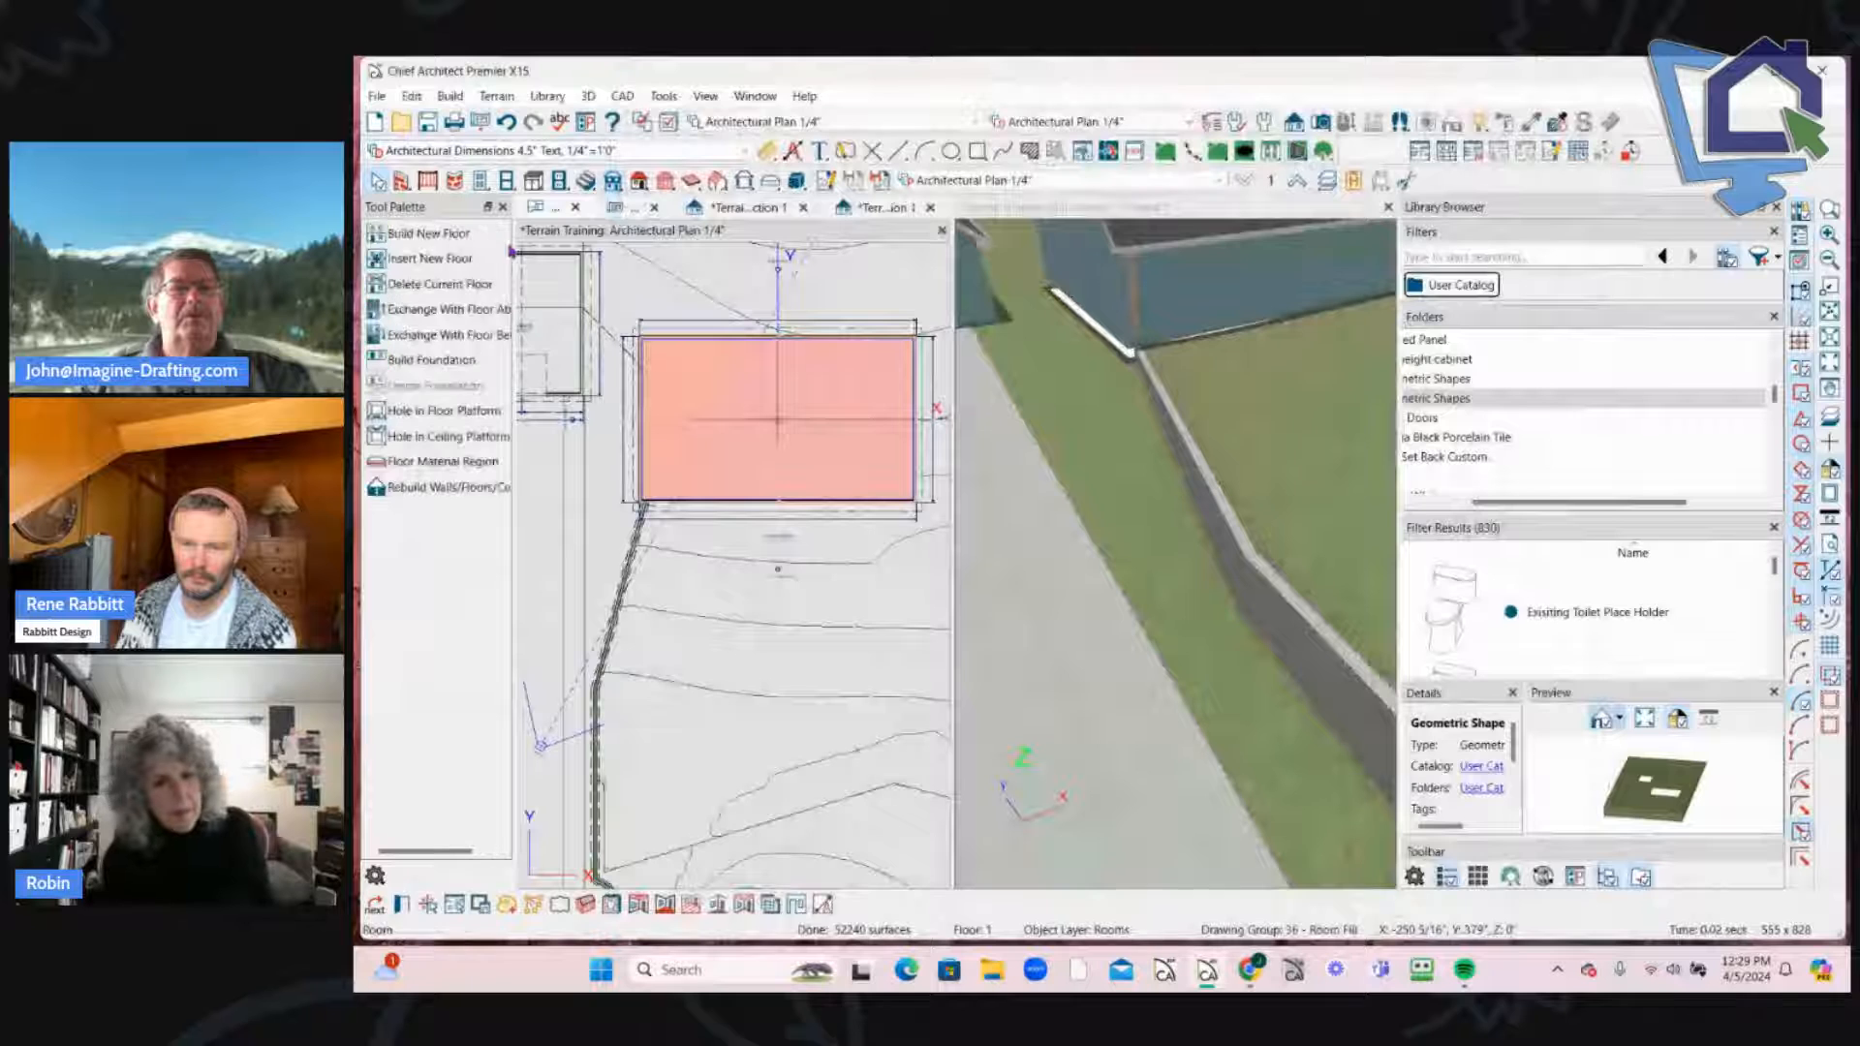
click(431, 360)
click(1212, 761)
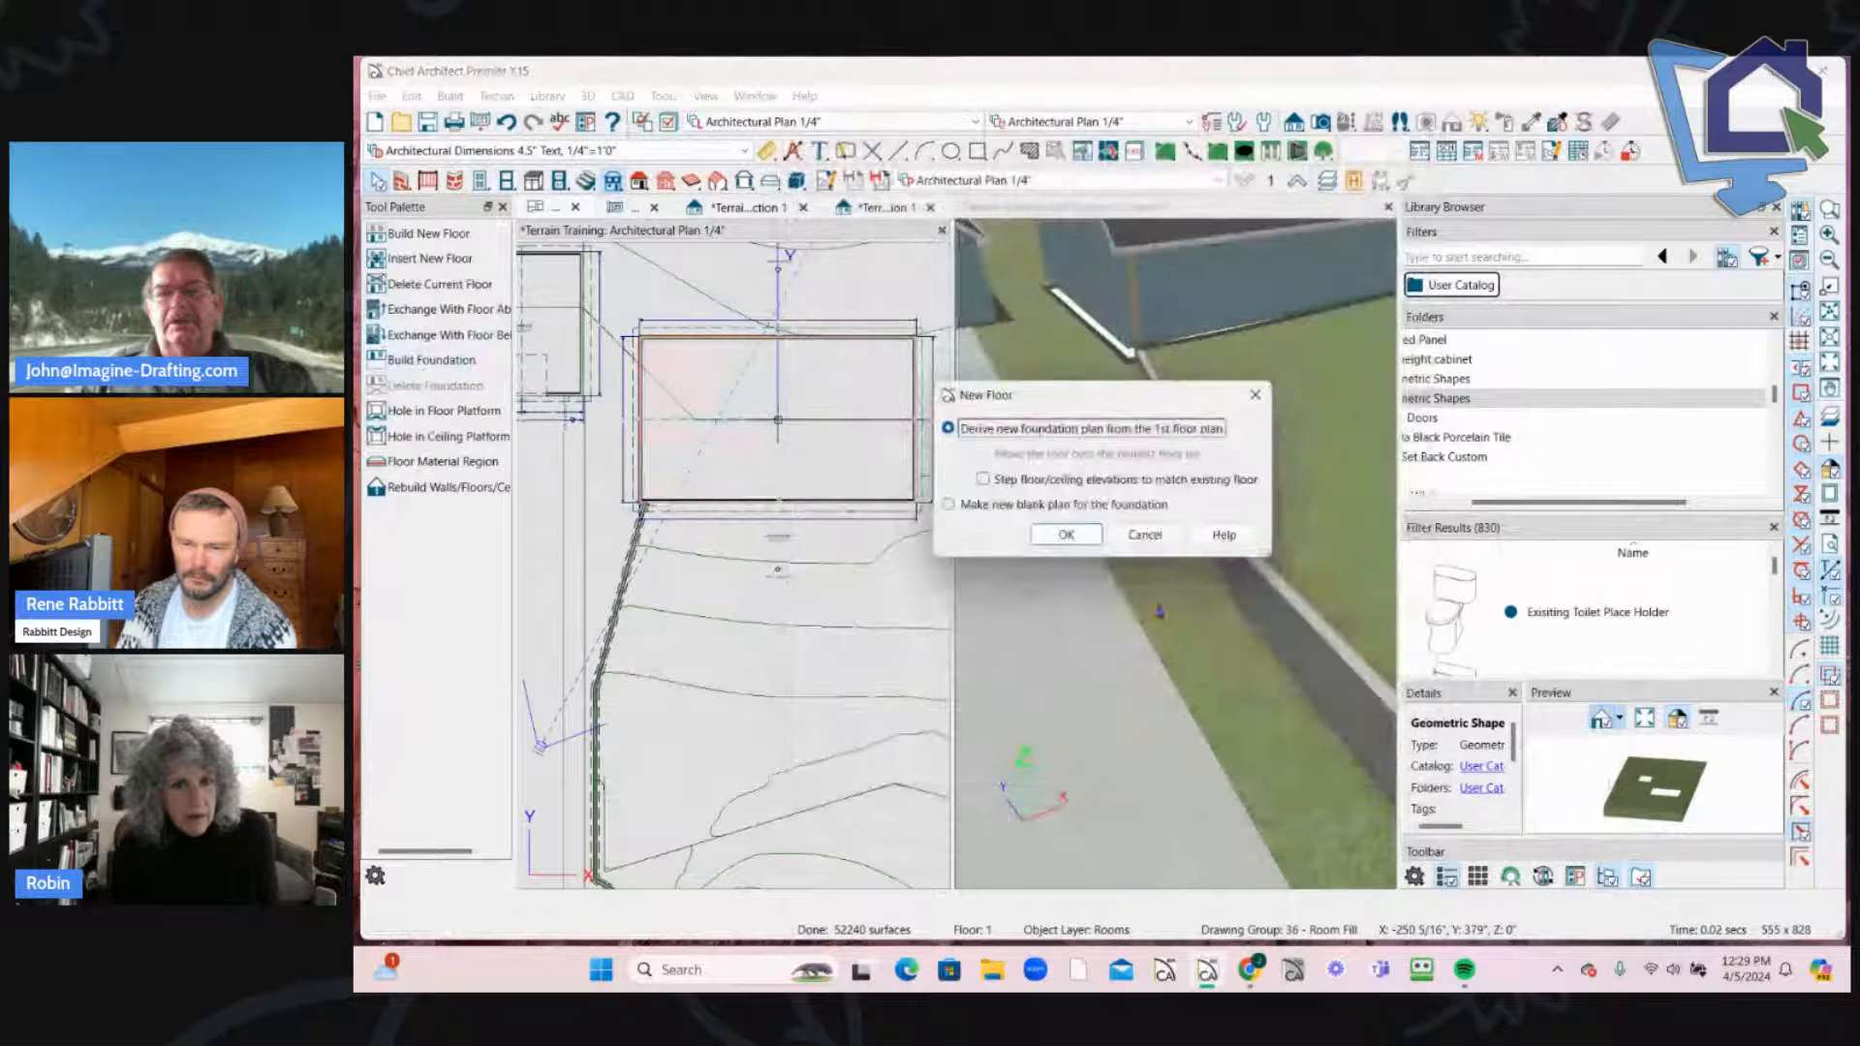
click(1065, 535)
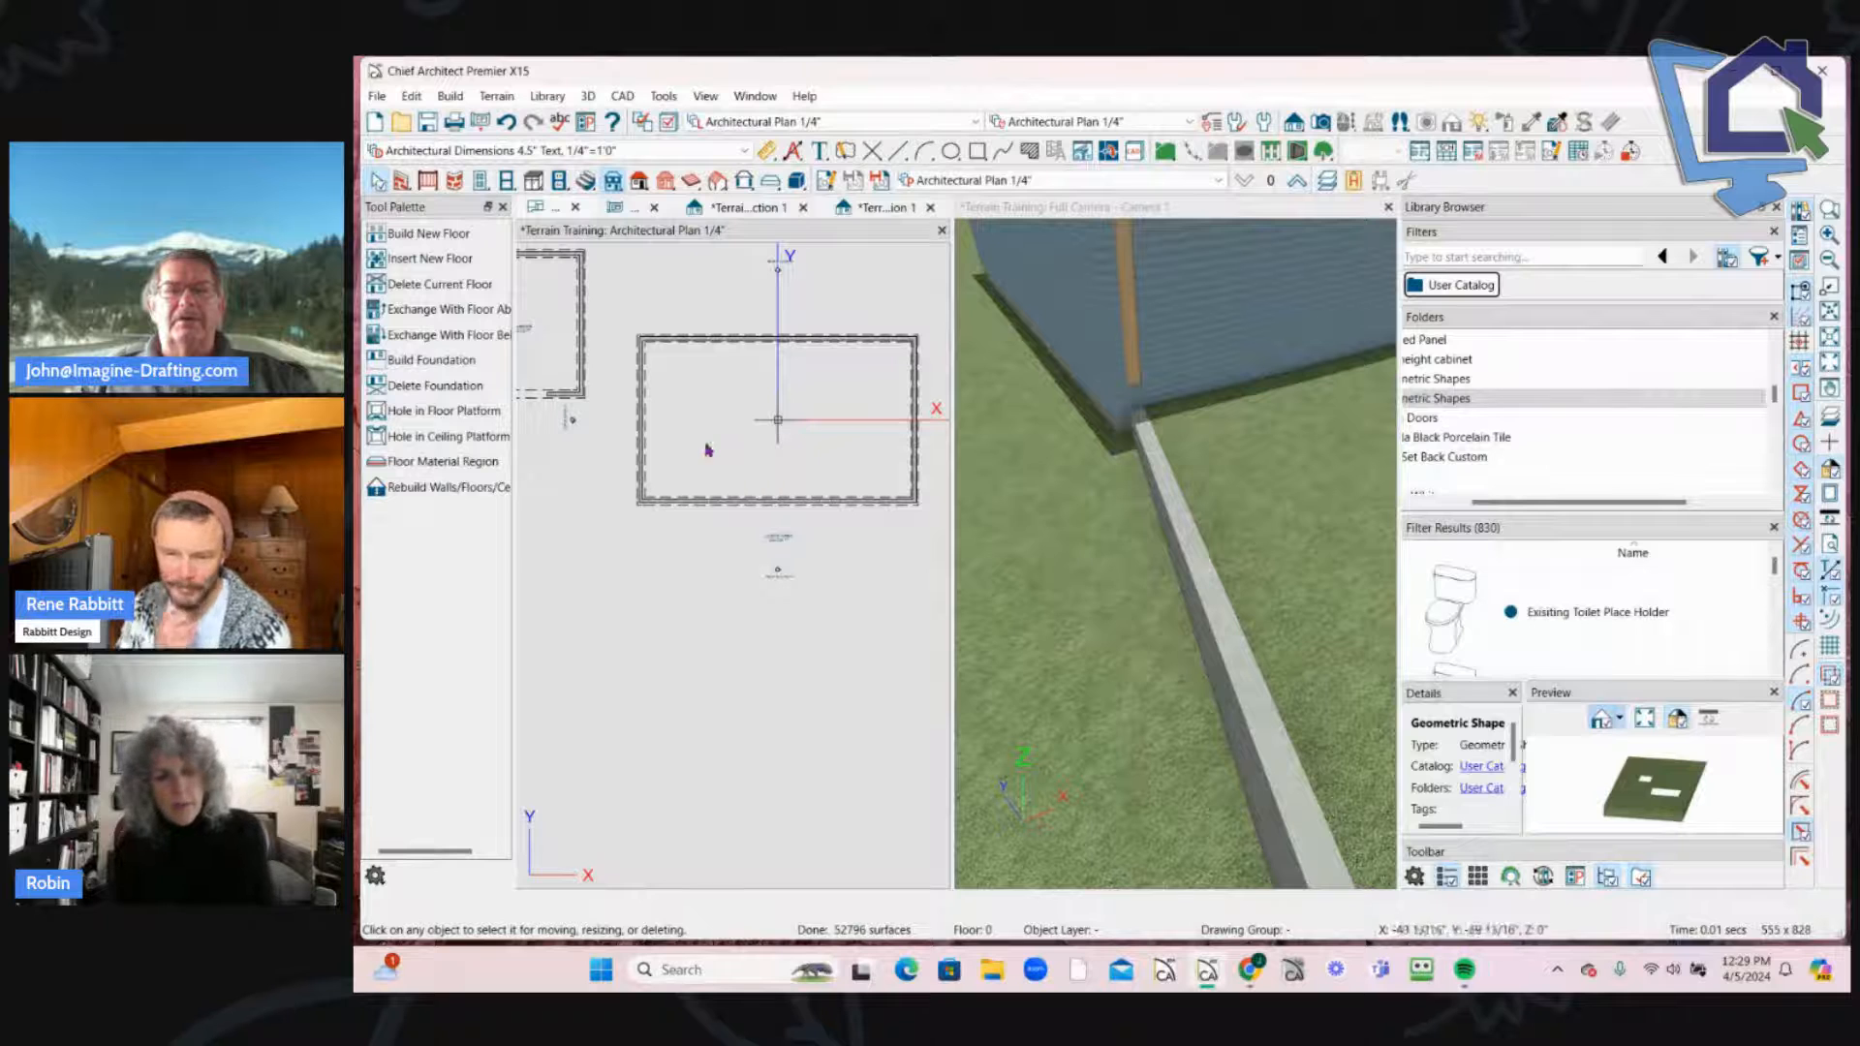
click(1295, 183)
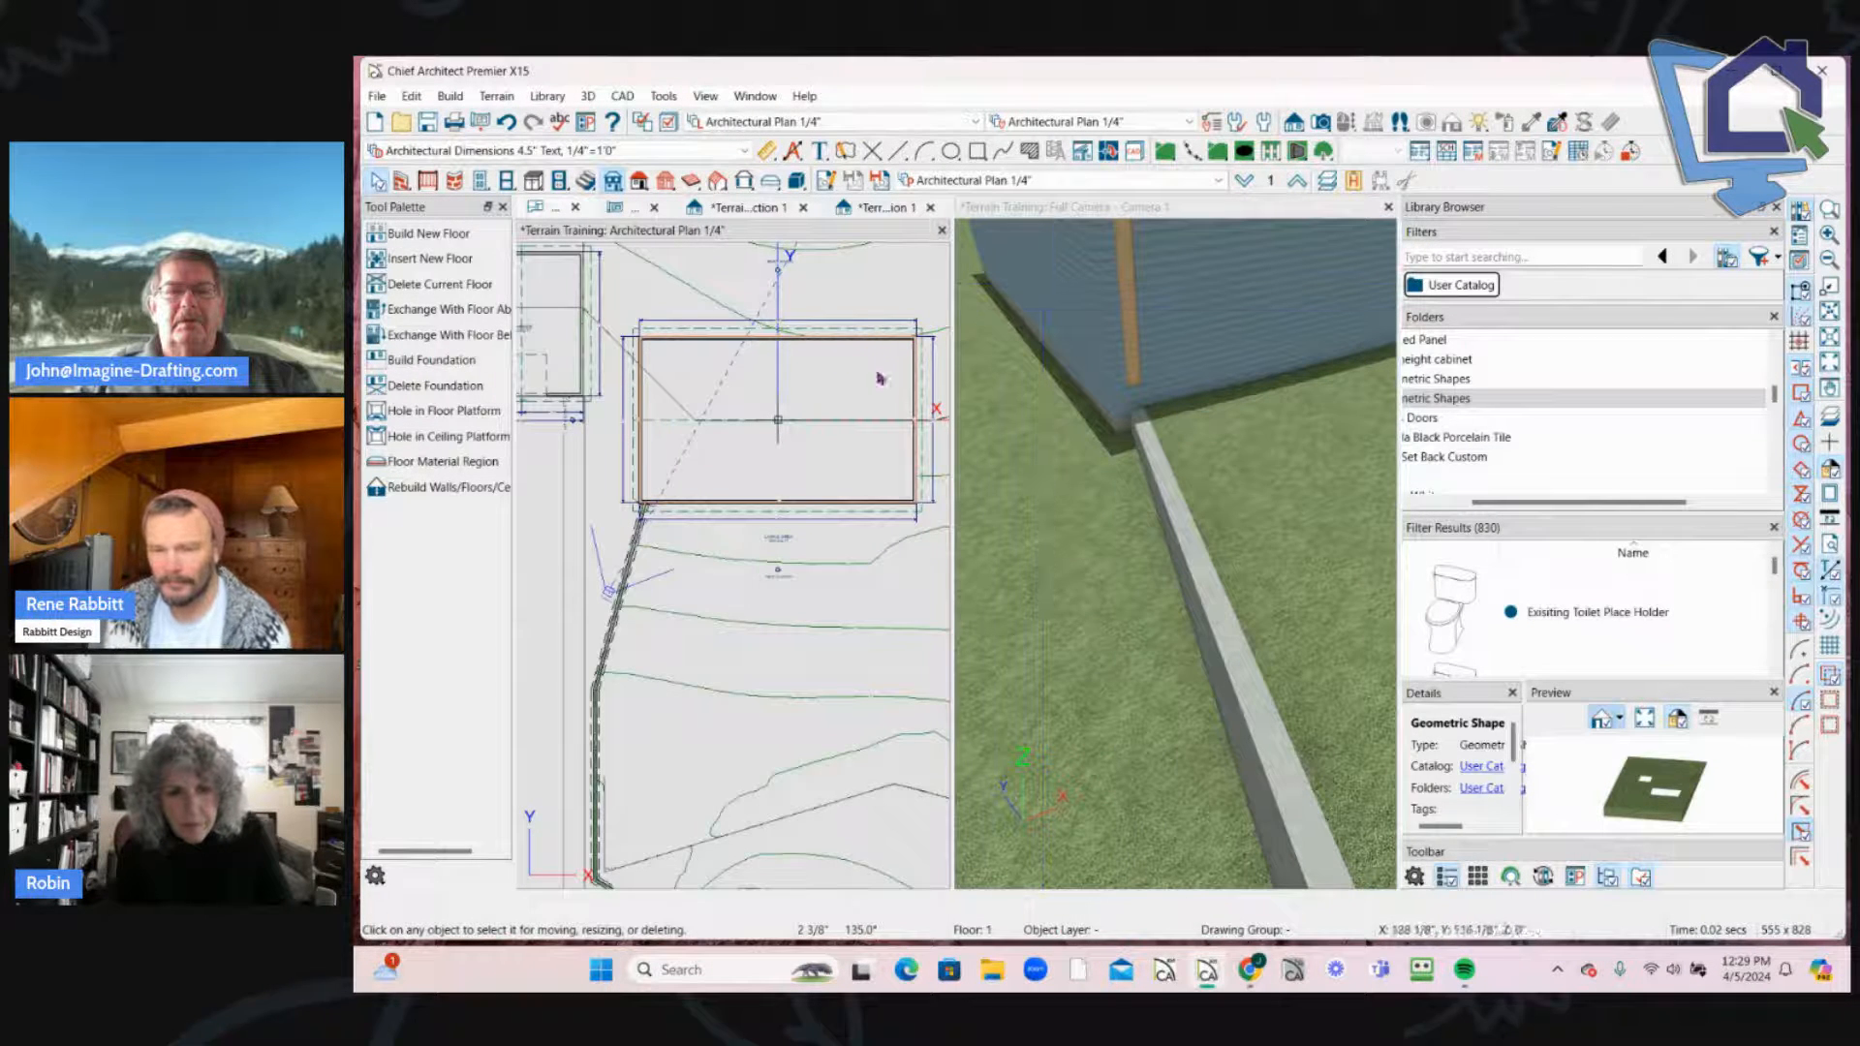
Step: Copy the wall type of the angled retaining wall segment at the building's corner and name the copy 8" Concrete Stem Wall, Partition
scroll(797, 441, down, 2)
scroll(801, 461, up, 3)
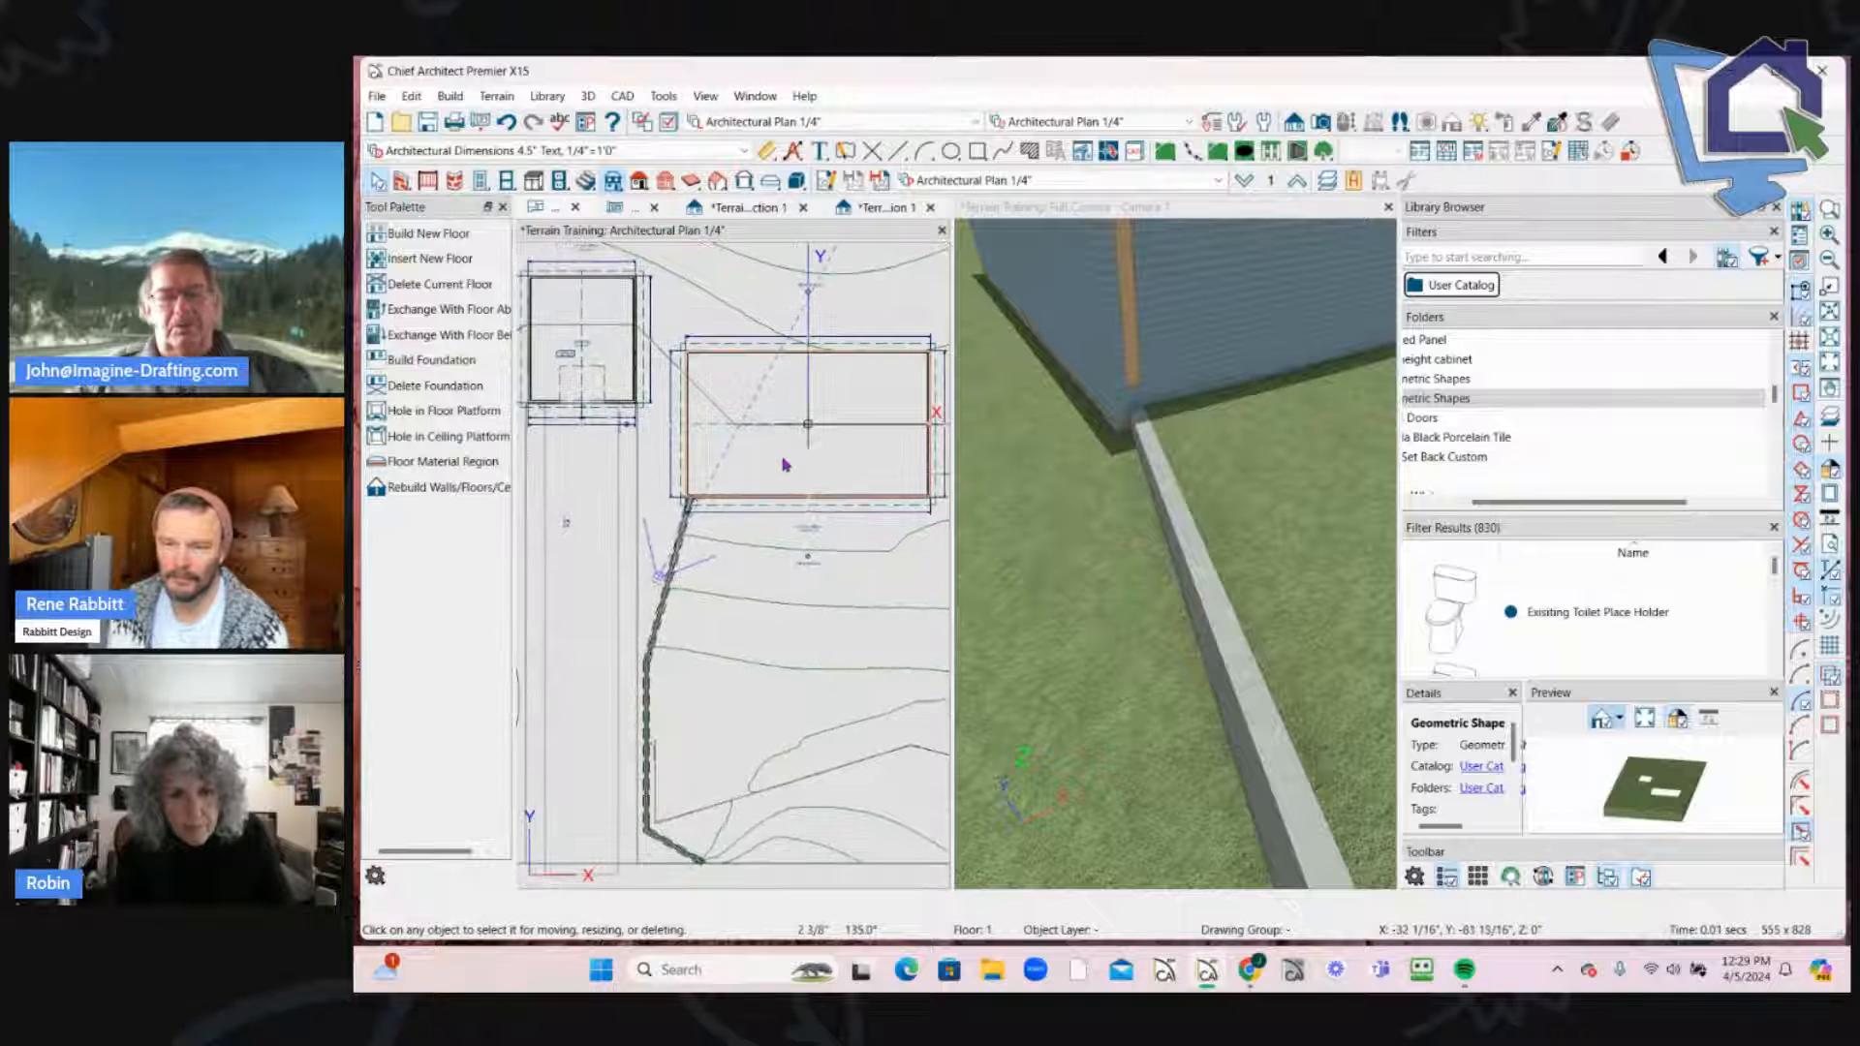
click(739, 533)
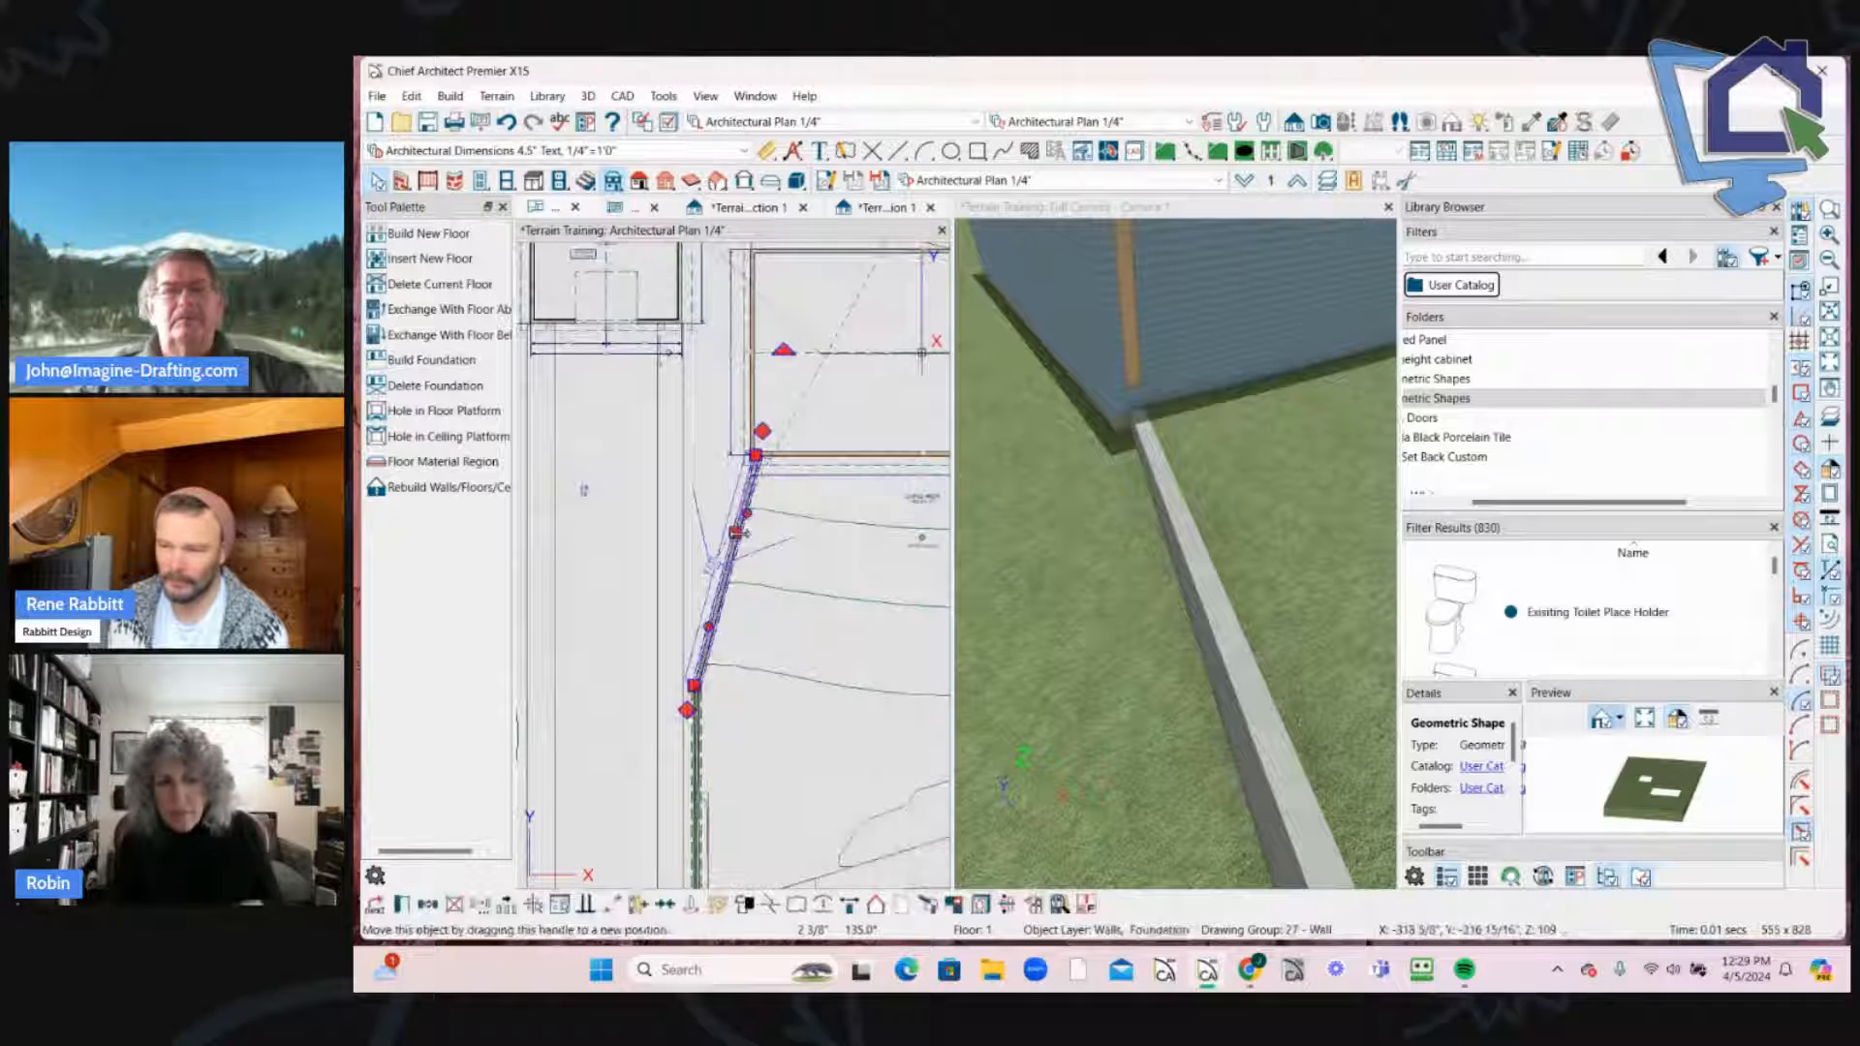
double_click(740, 533)
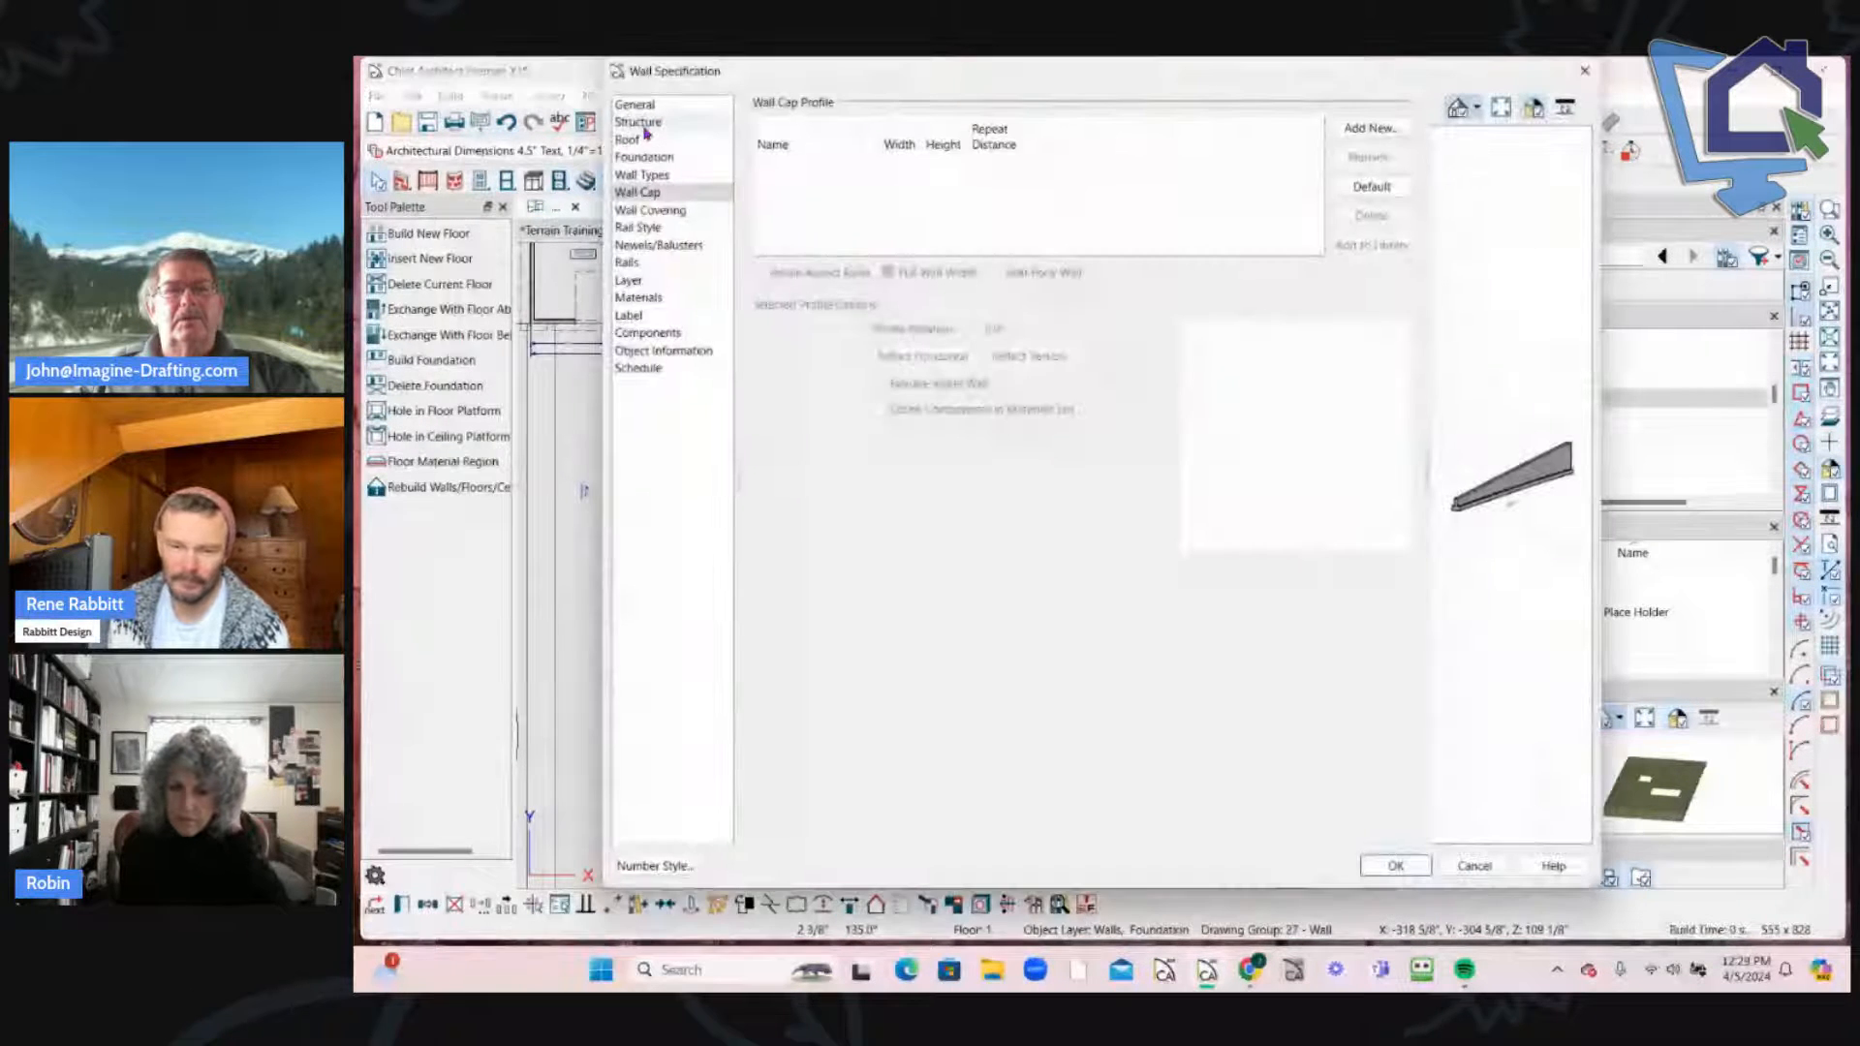
click(670, 175)
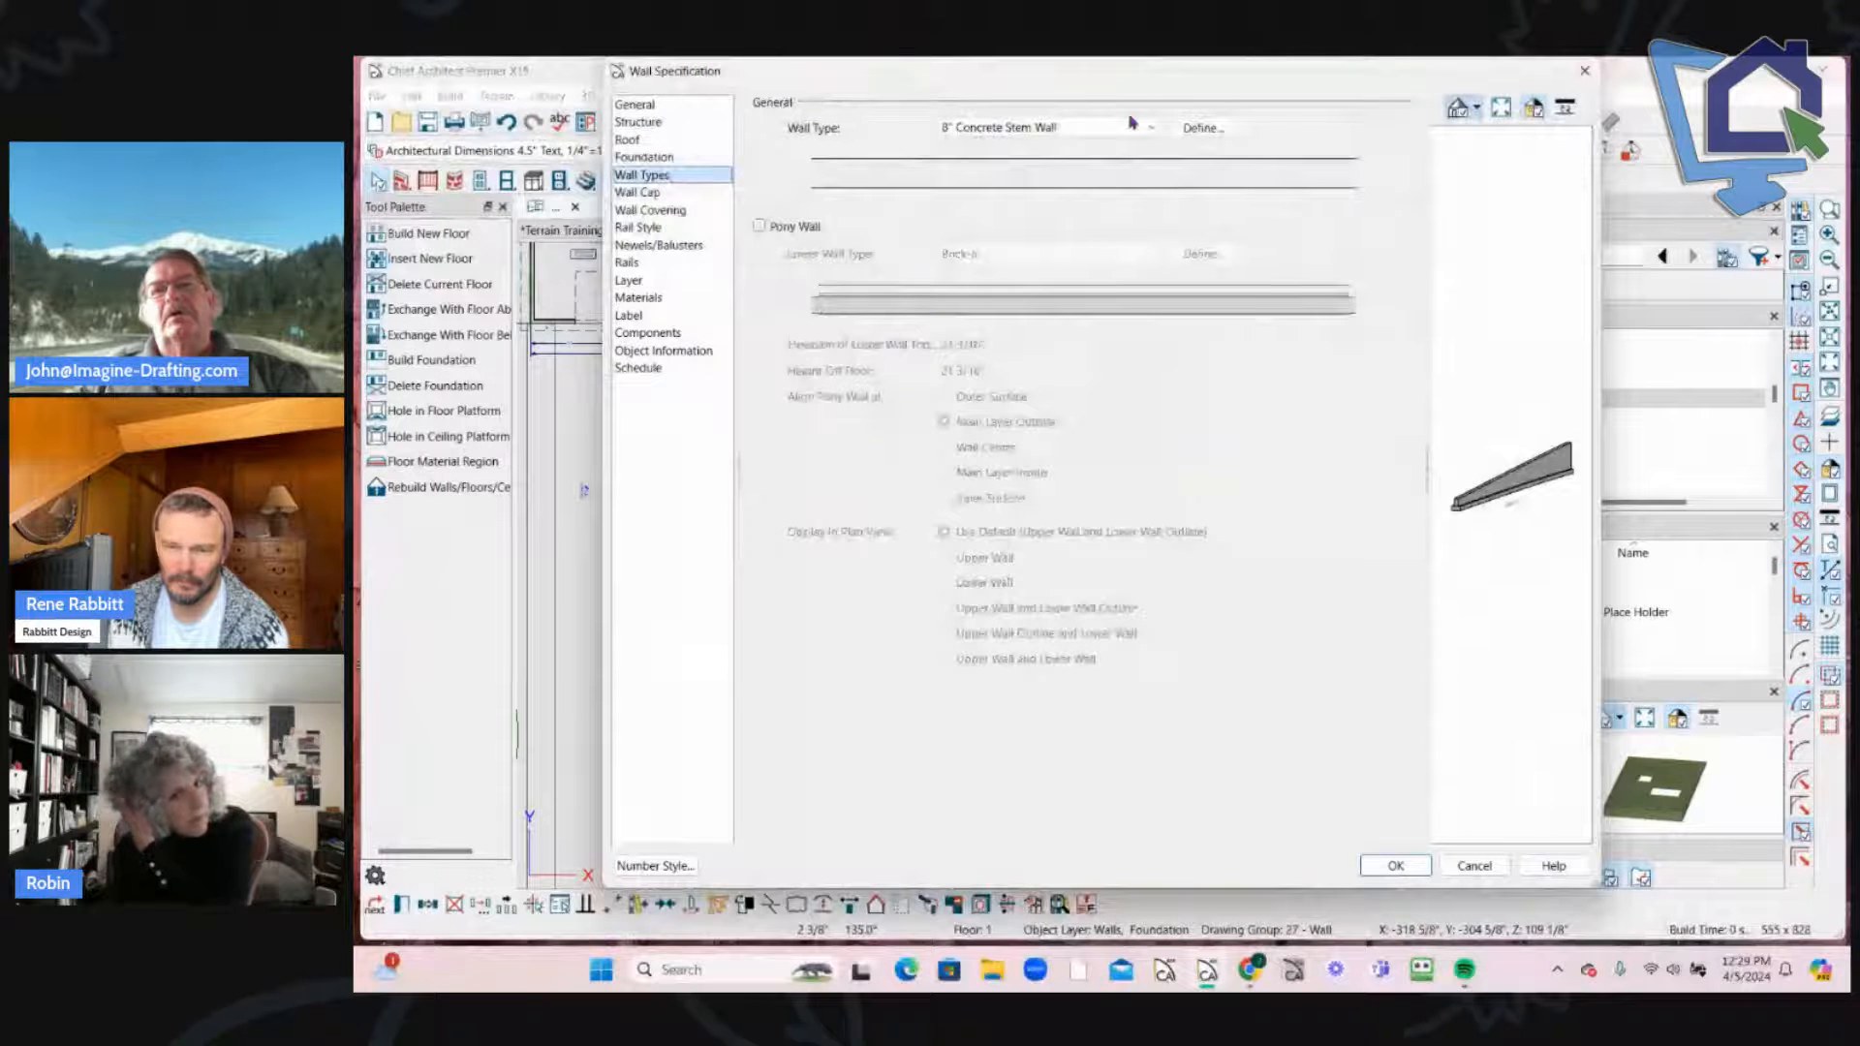
click(1181, 133)
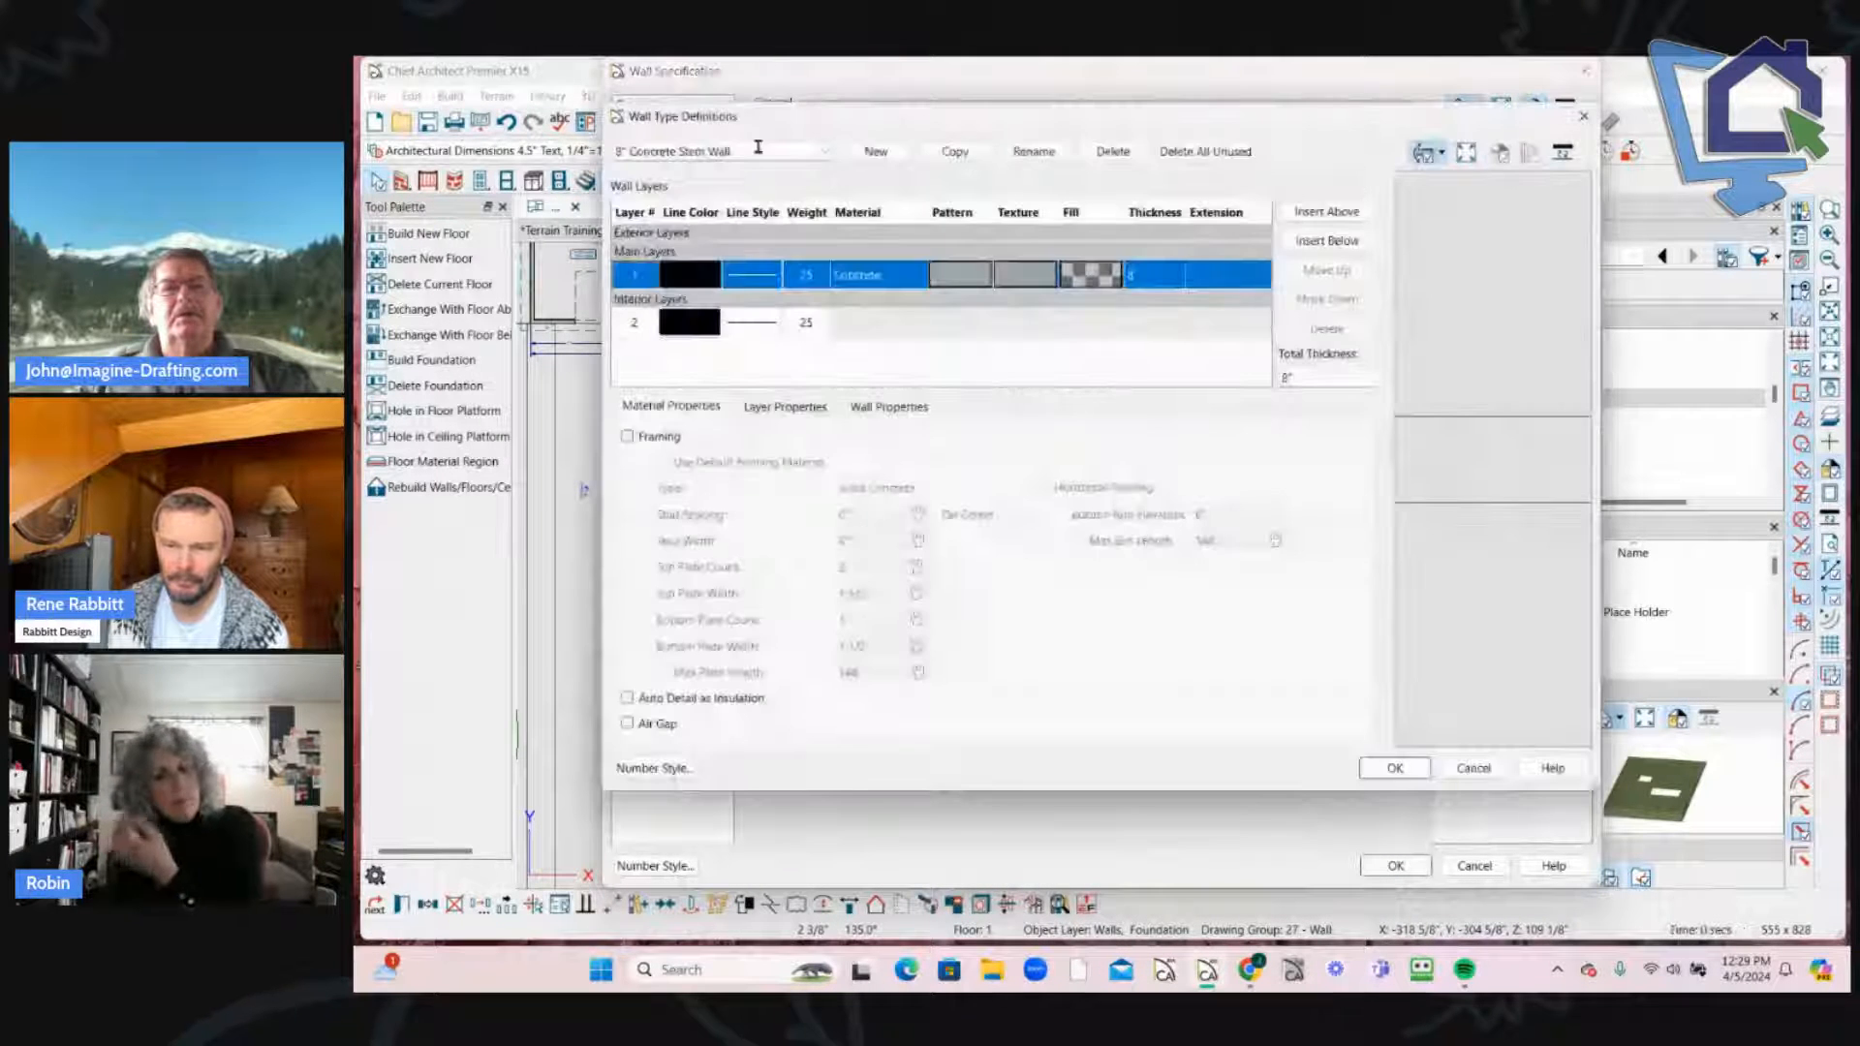
click(954, 151)
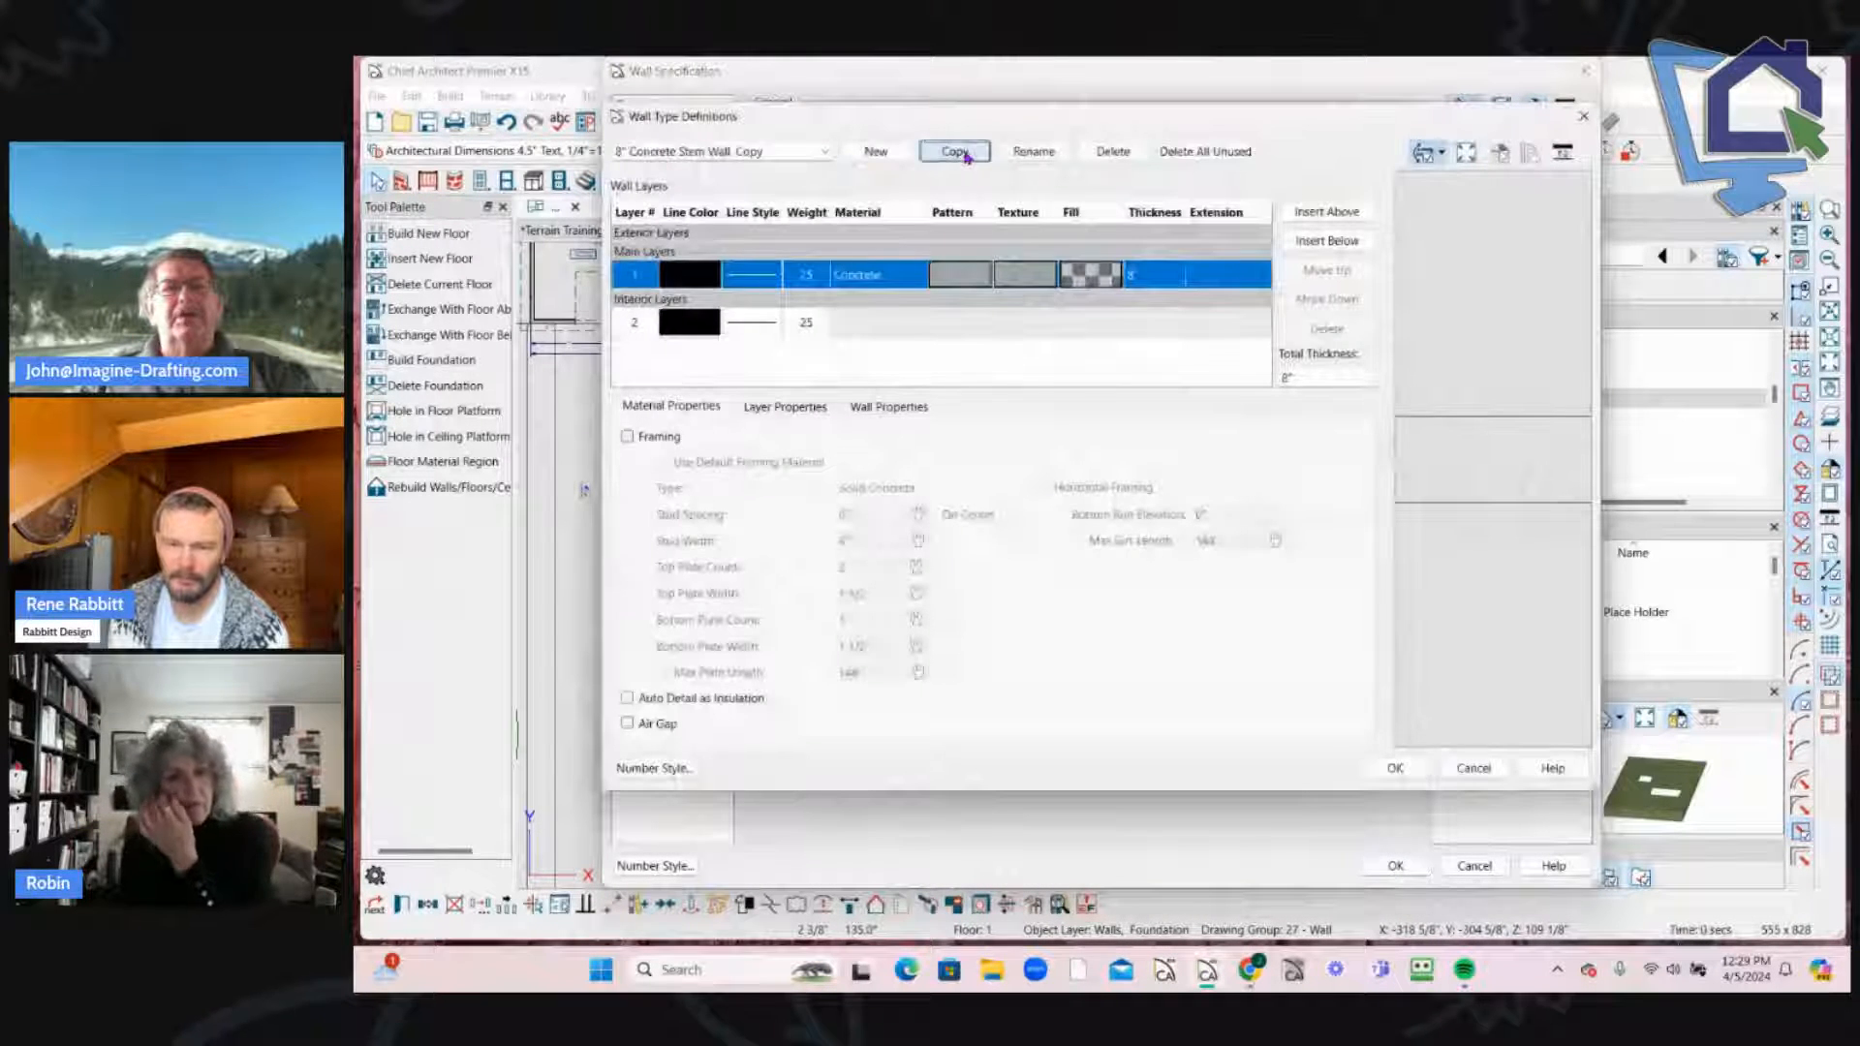
click(739, 153)
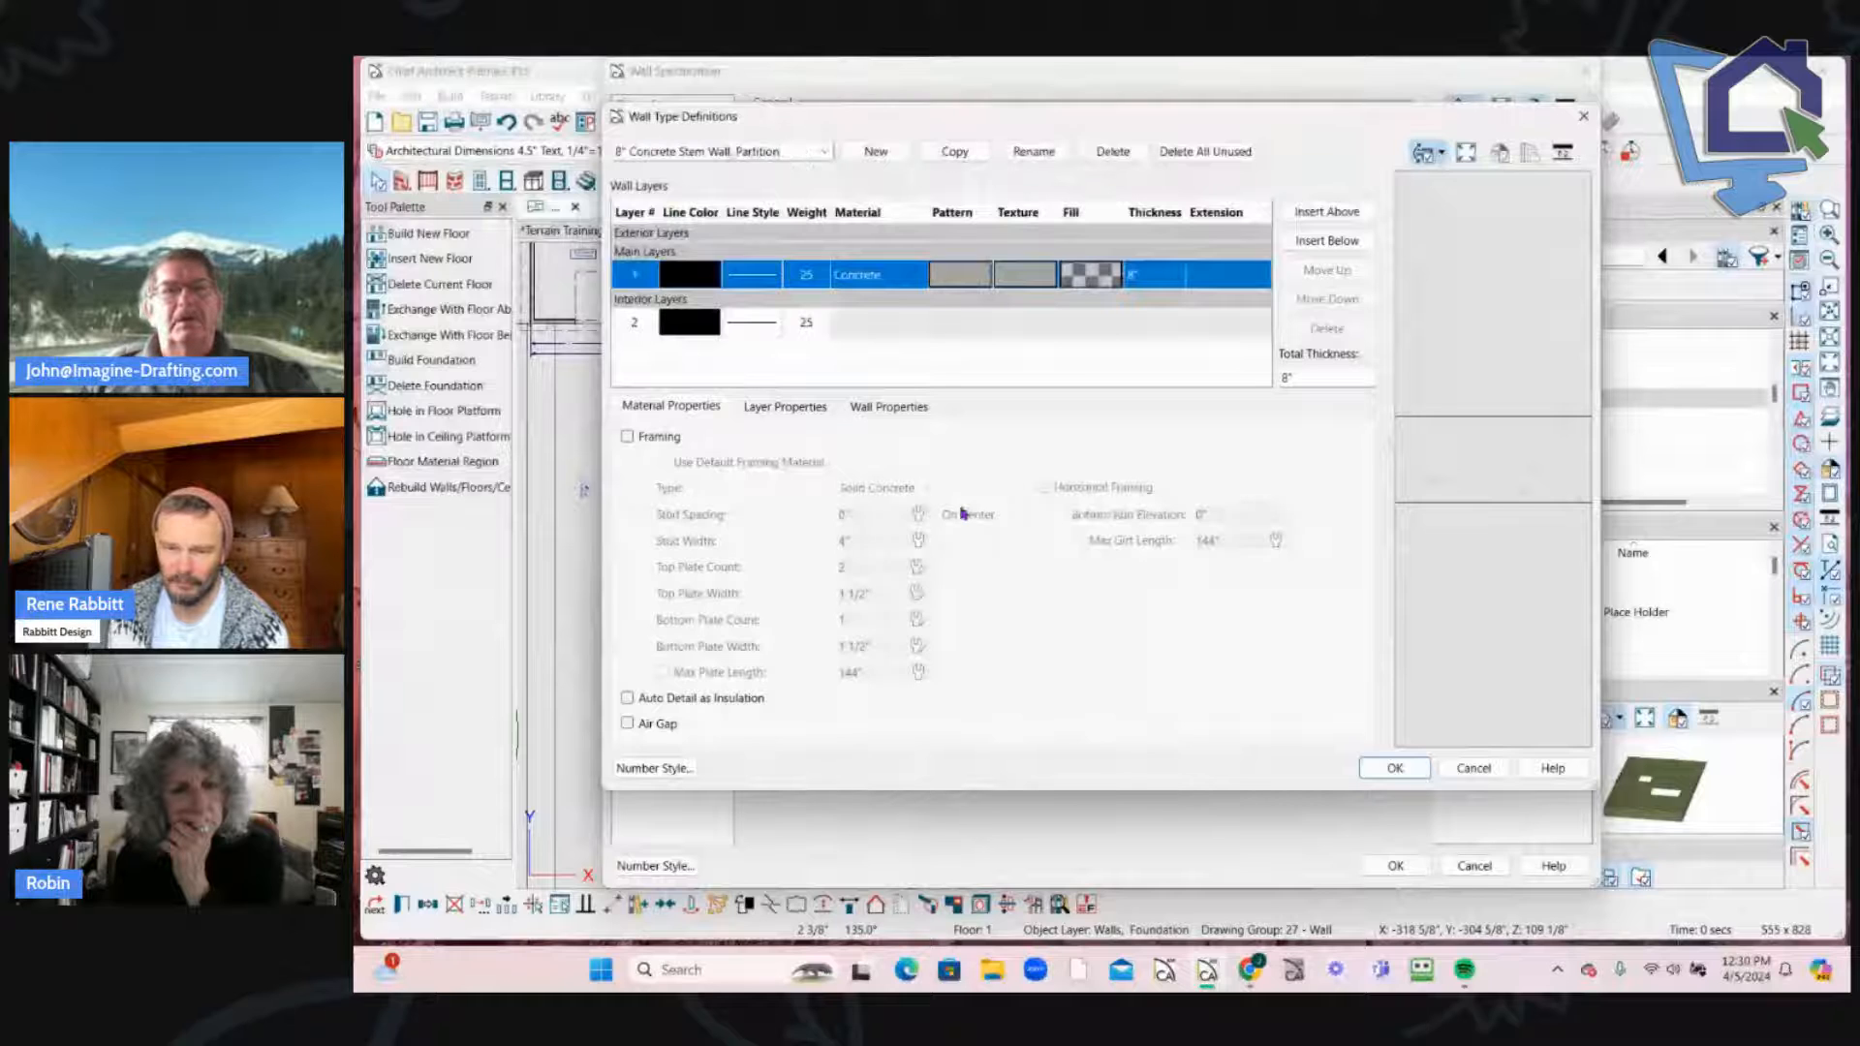
Step: Make the copied stem wall type a partition wall and apply it to the angled retaining wall segment
click(889, 410)
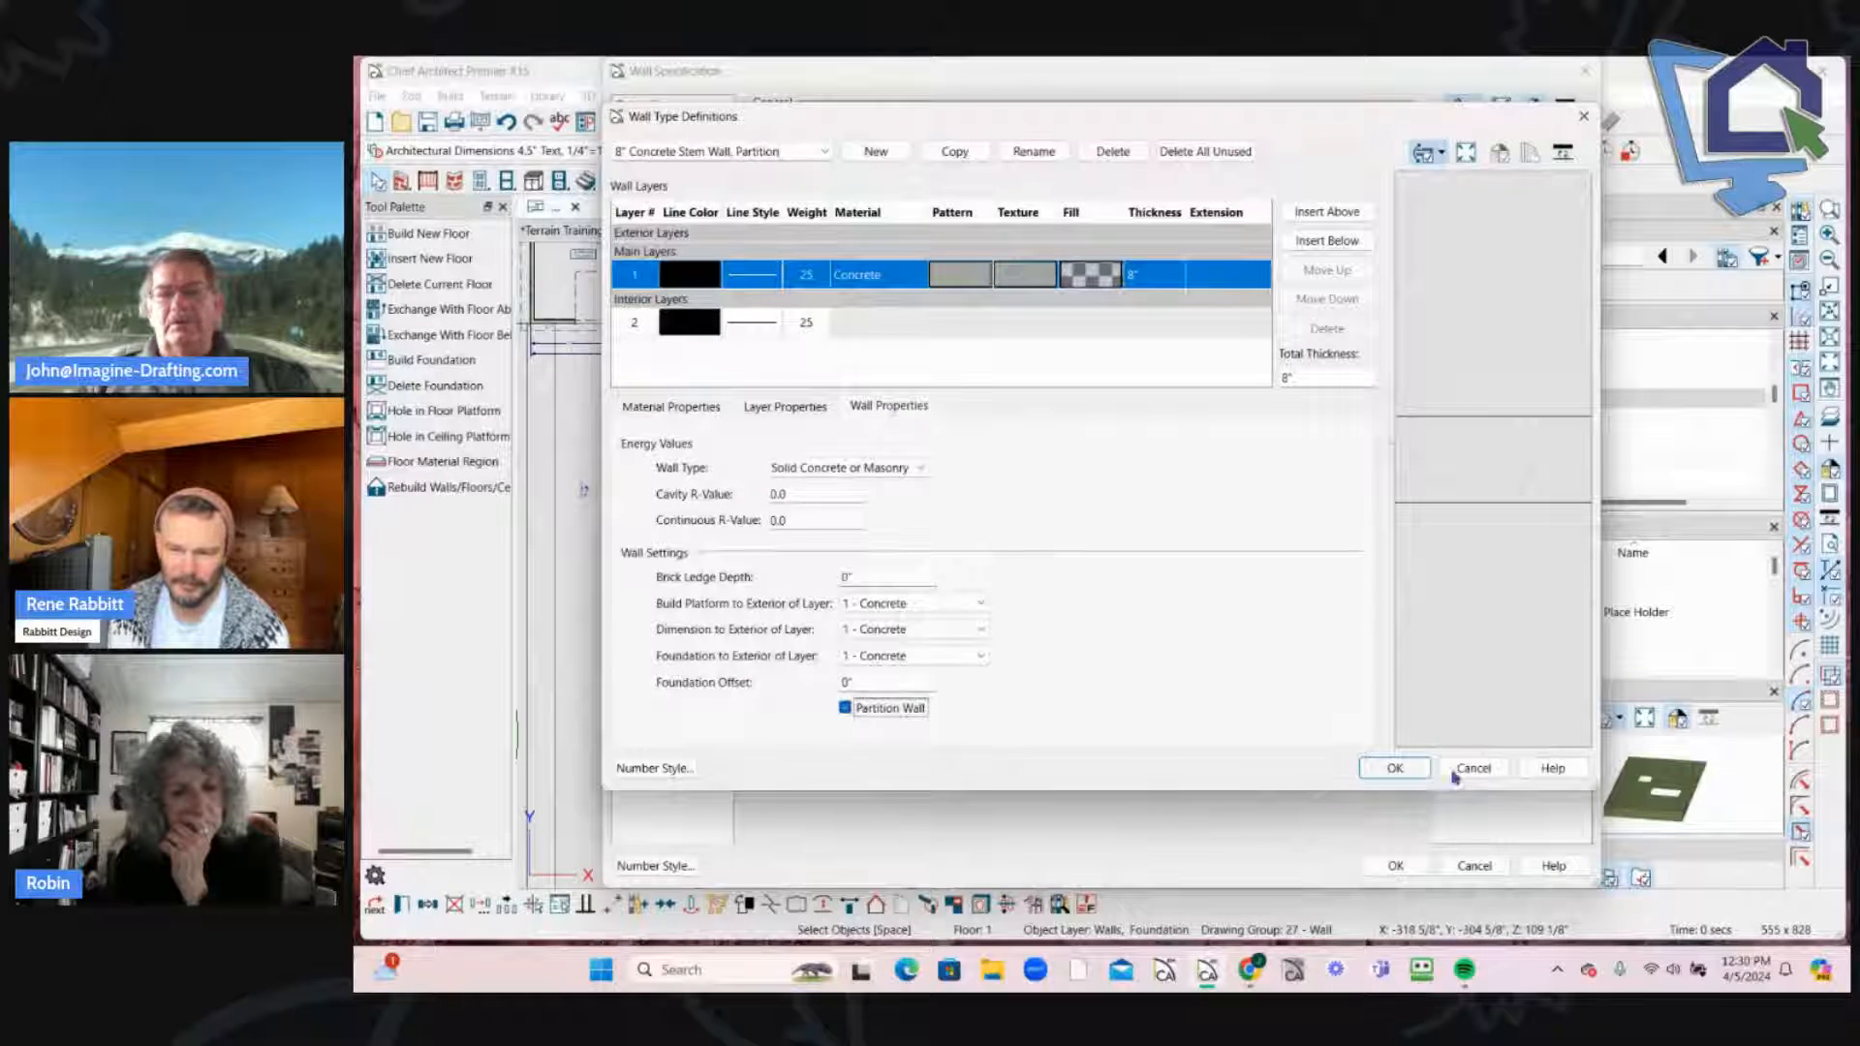
click(1395, 768)
click(1395, 865)
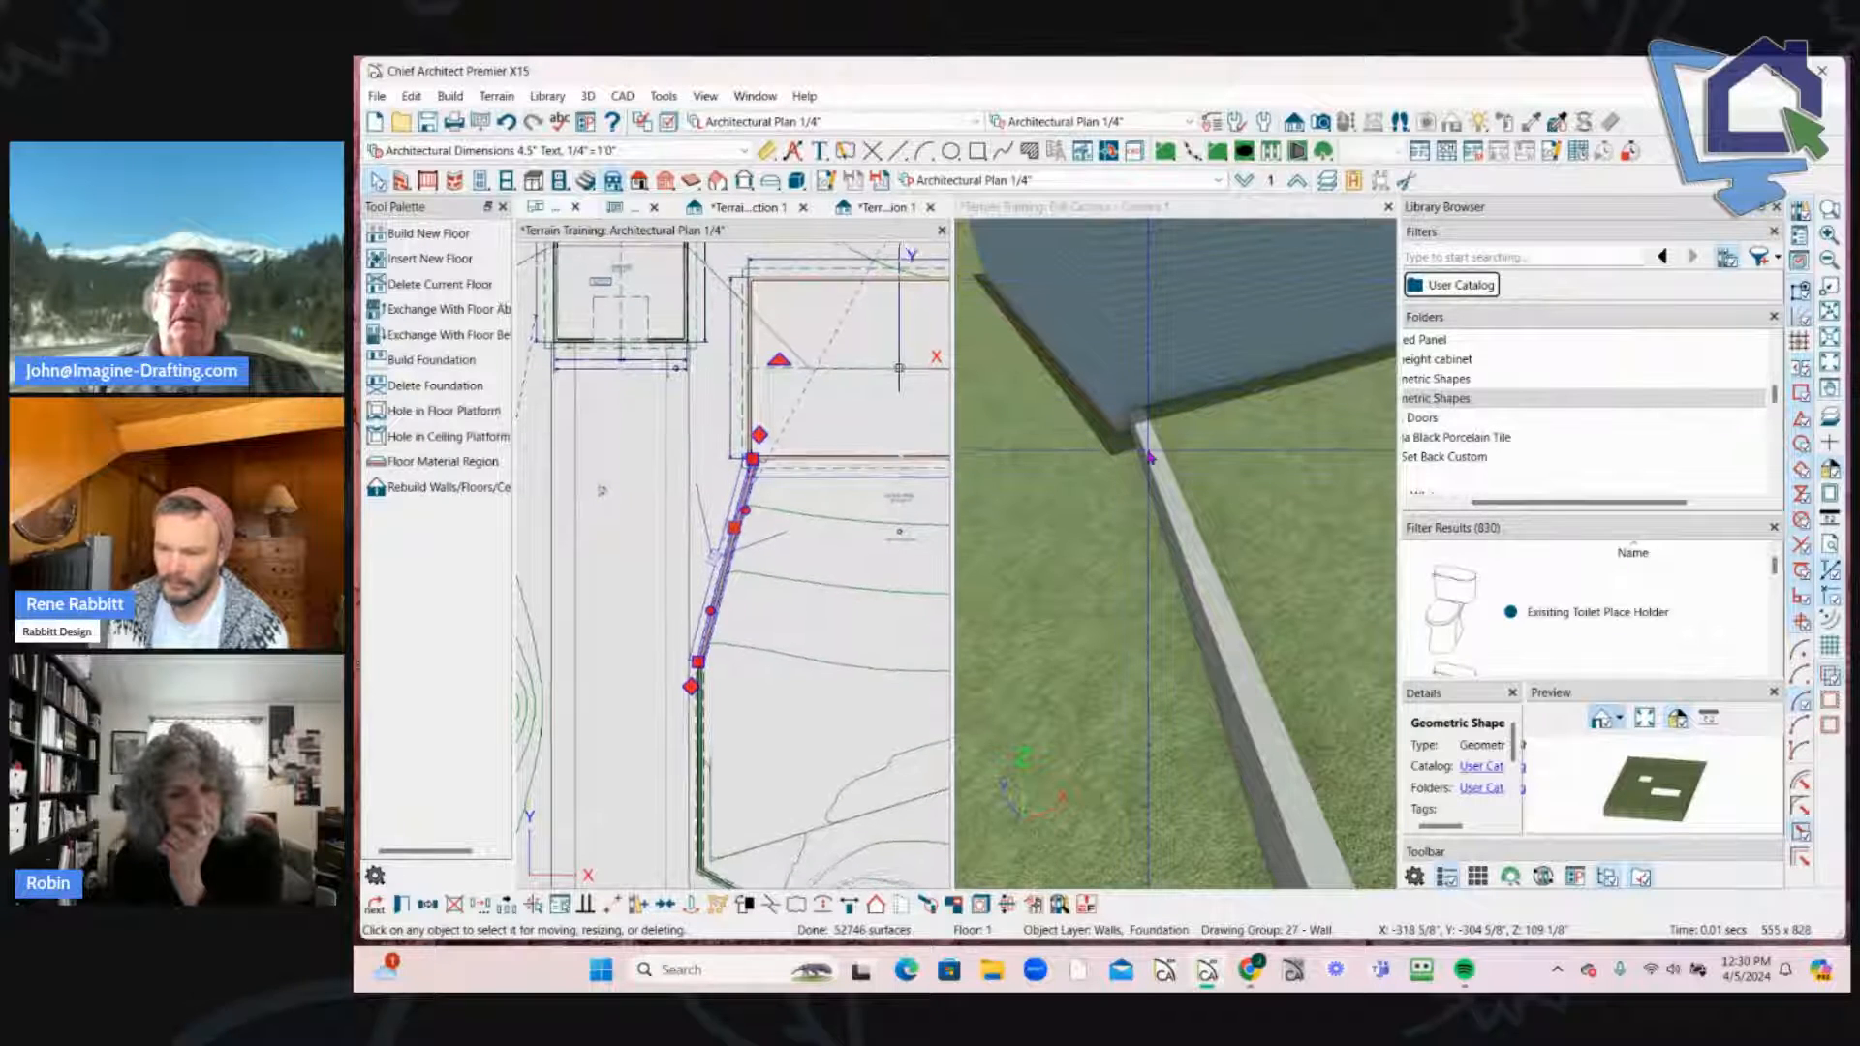
Step: Examine in 3D how the retaining wall meets the neighbouring building and how the slope runs behind the buildings
scroll(802, 437, down, 3)
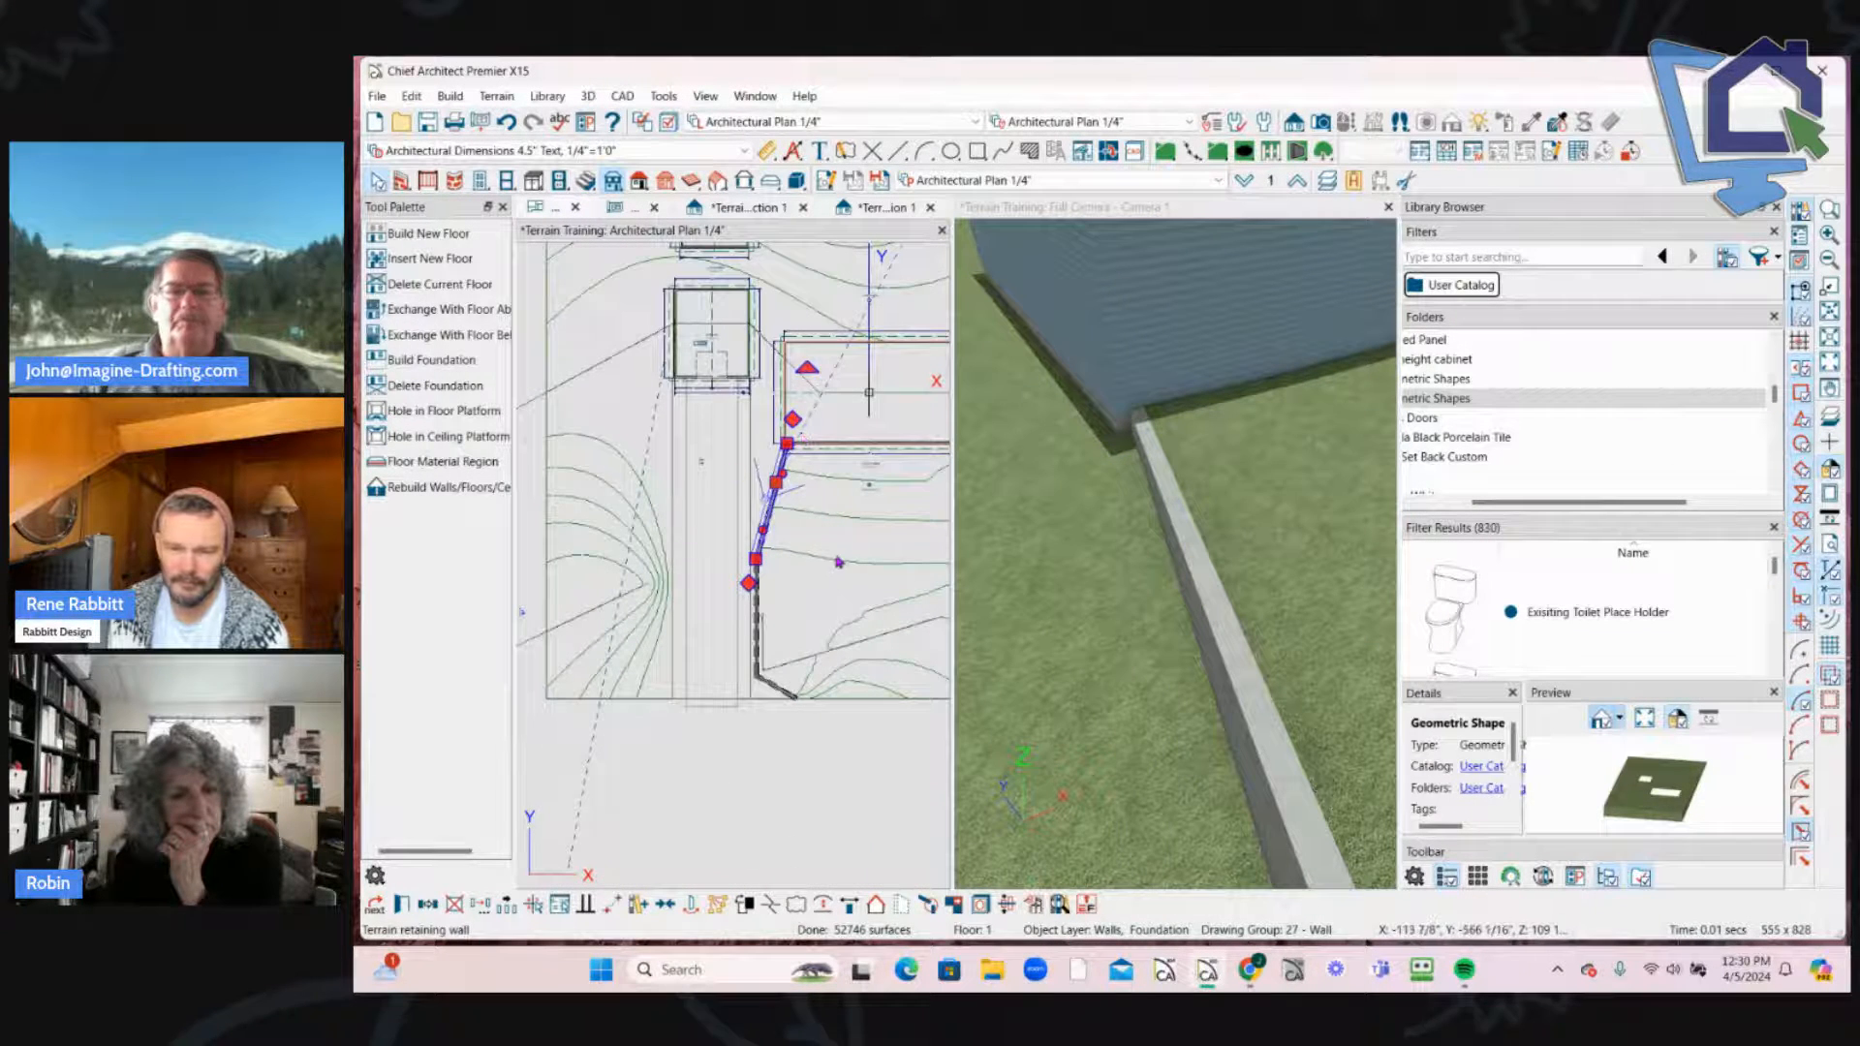
click(873, 553)
scroll(833, 485, down, 4)
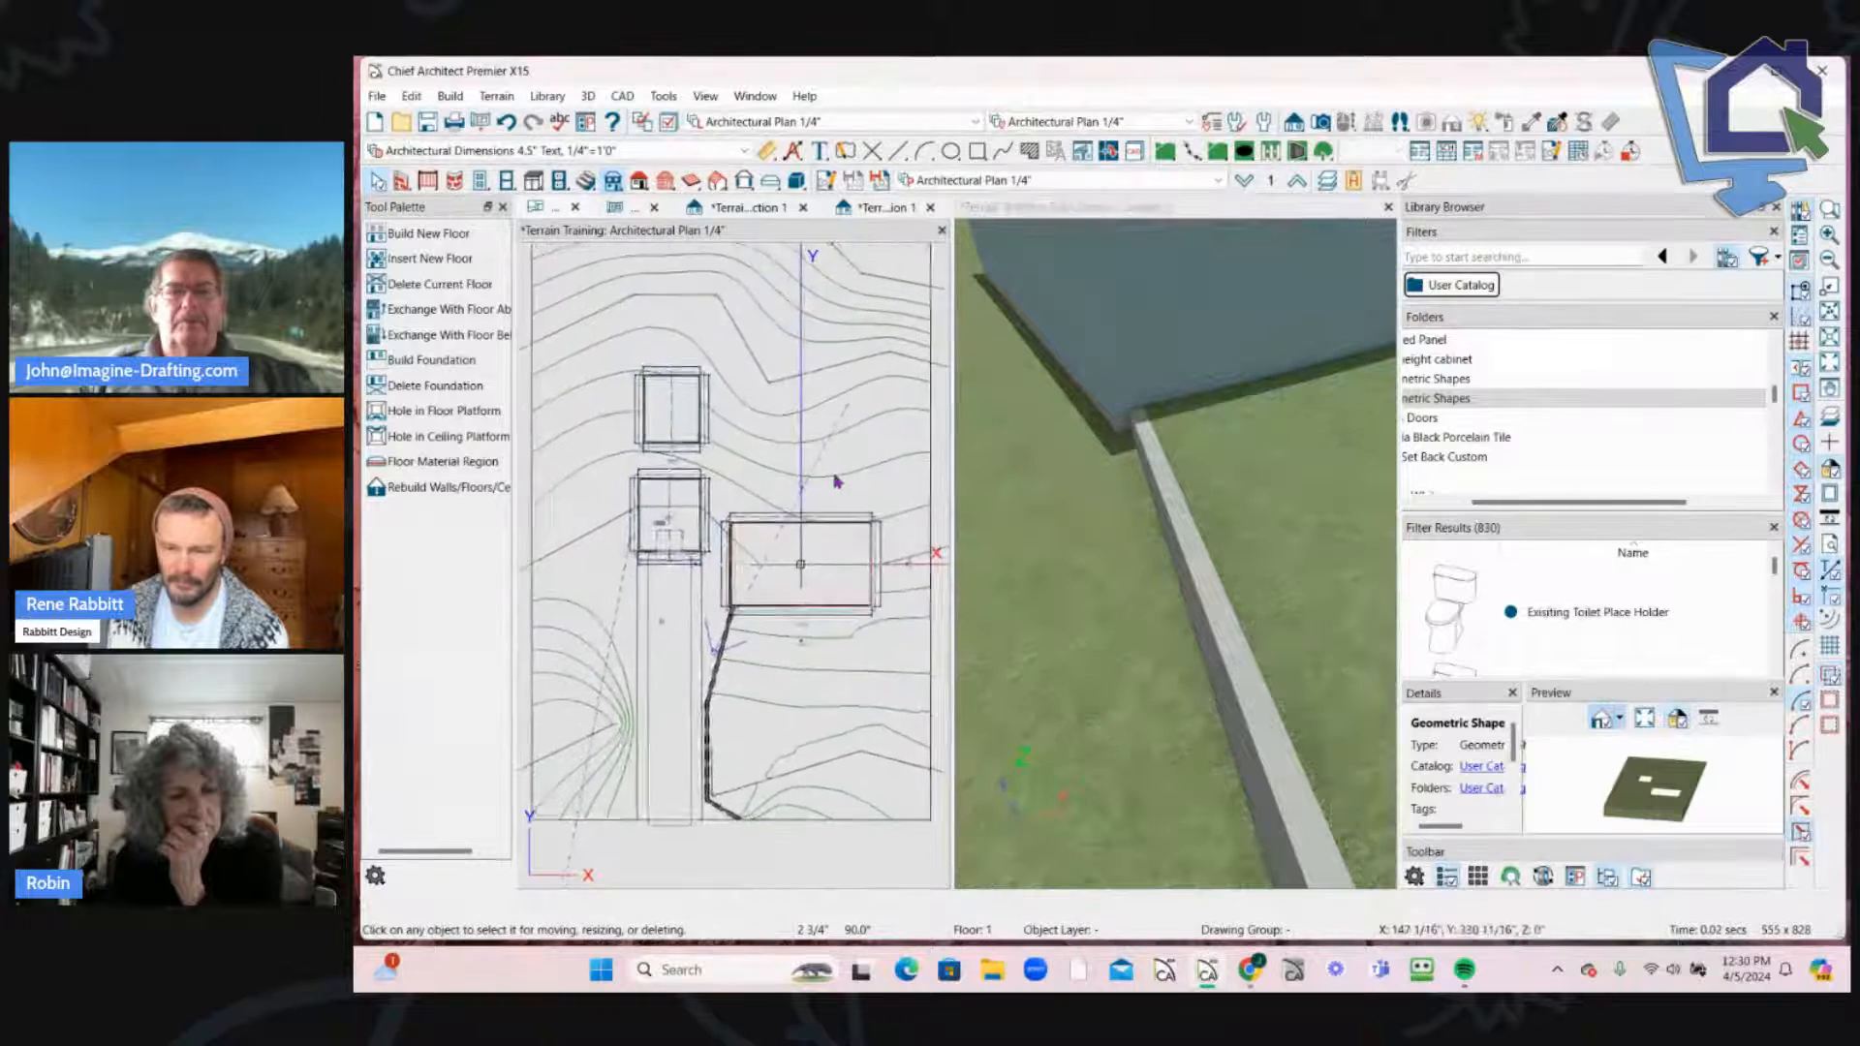
drag(1141, 472, 1218, 468)
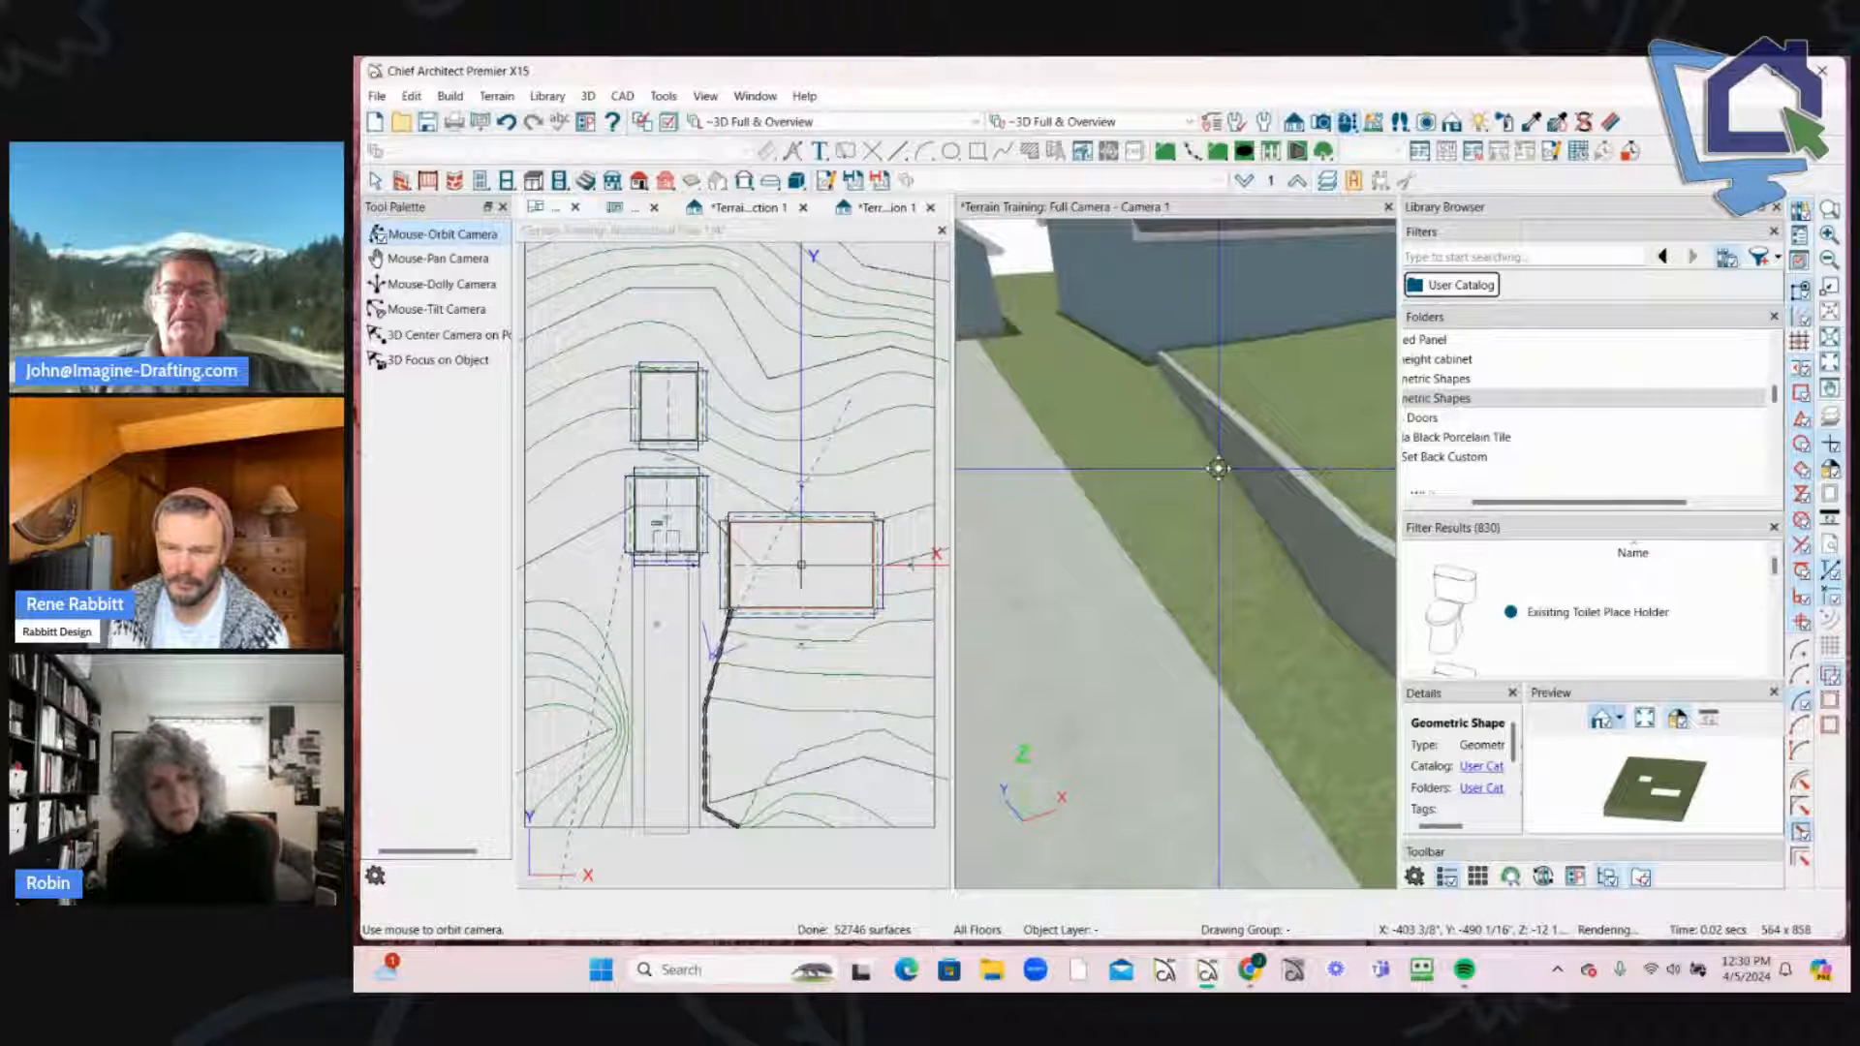
drag(1217, 469, 1168, 473)
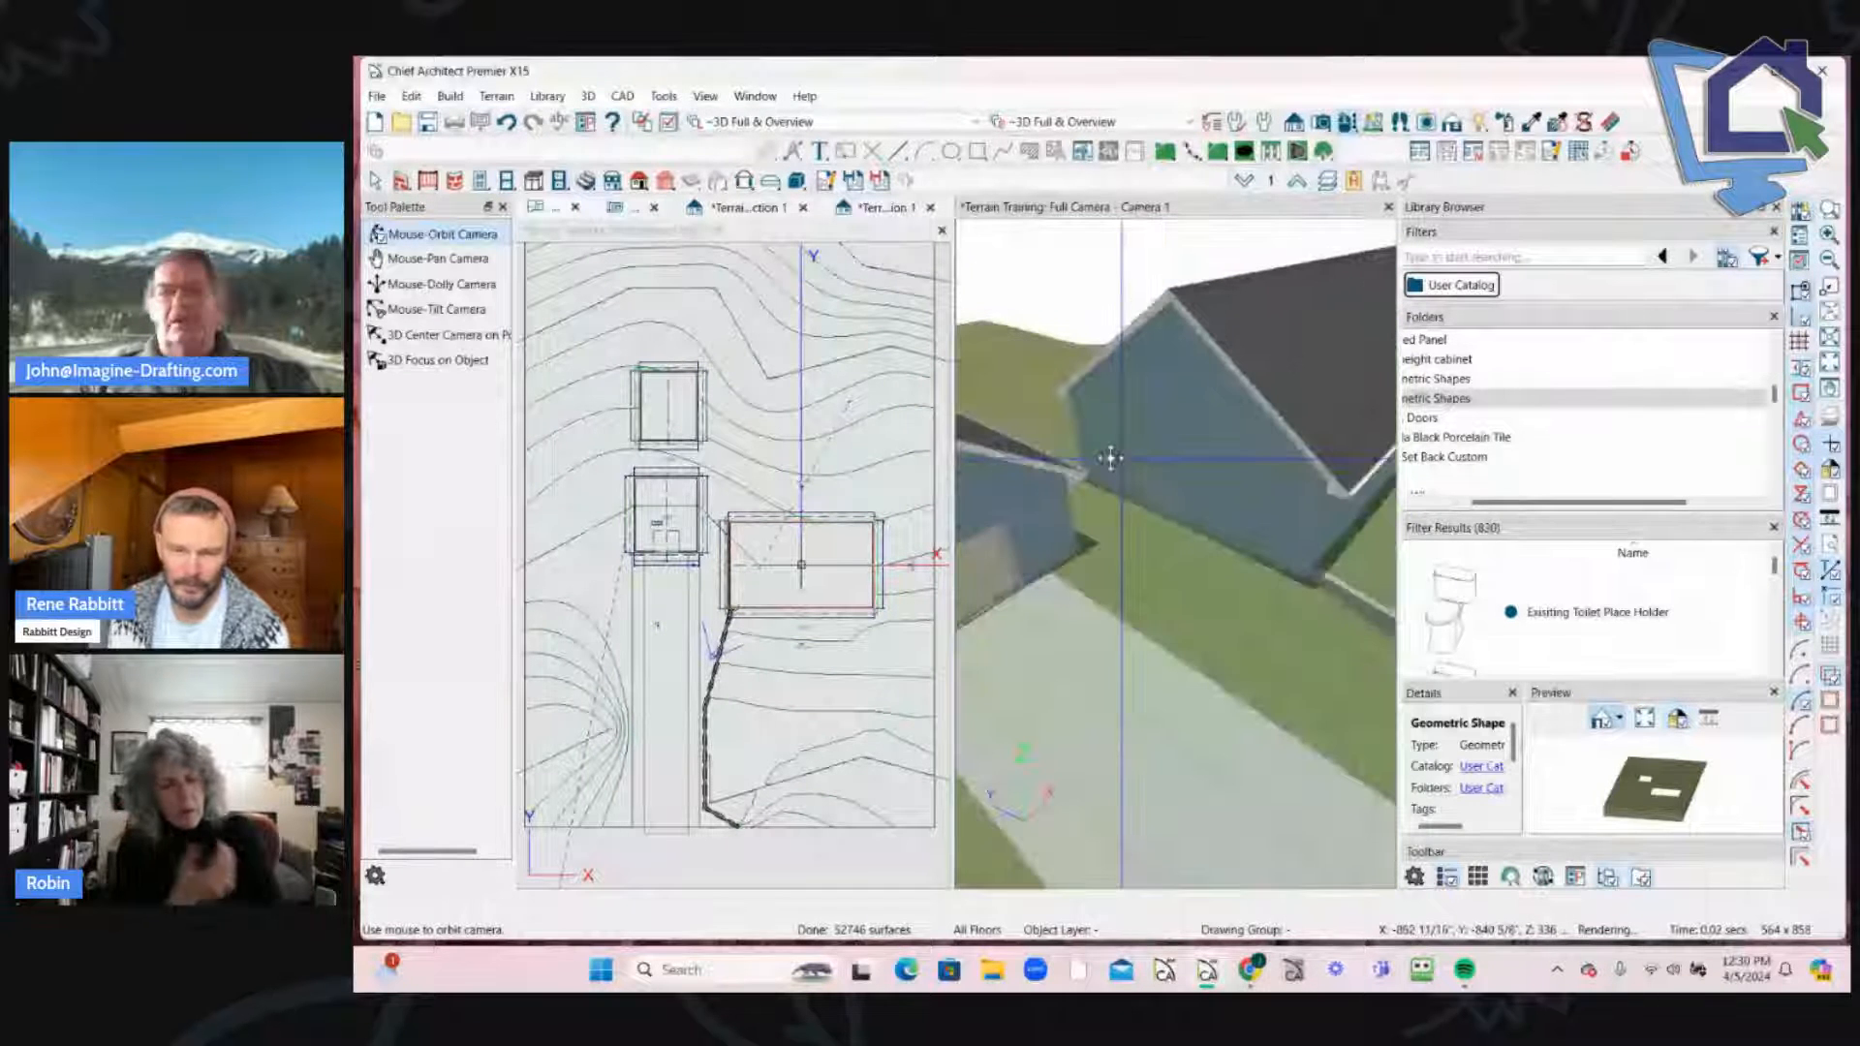
drag(1168, 473, 1090, 555)
drag(1090, 555, 1339, 476)
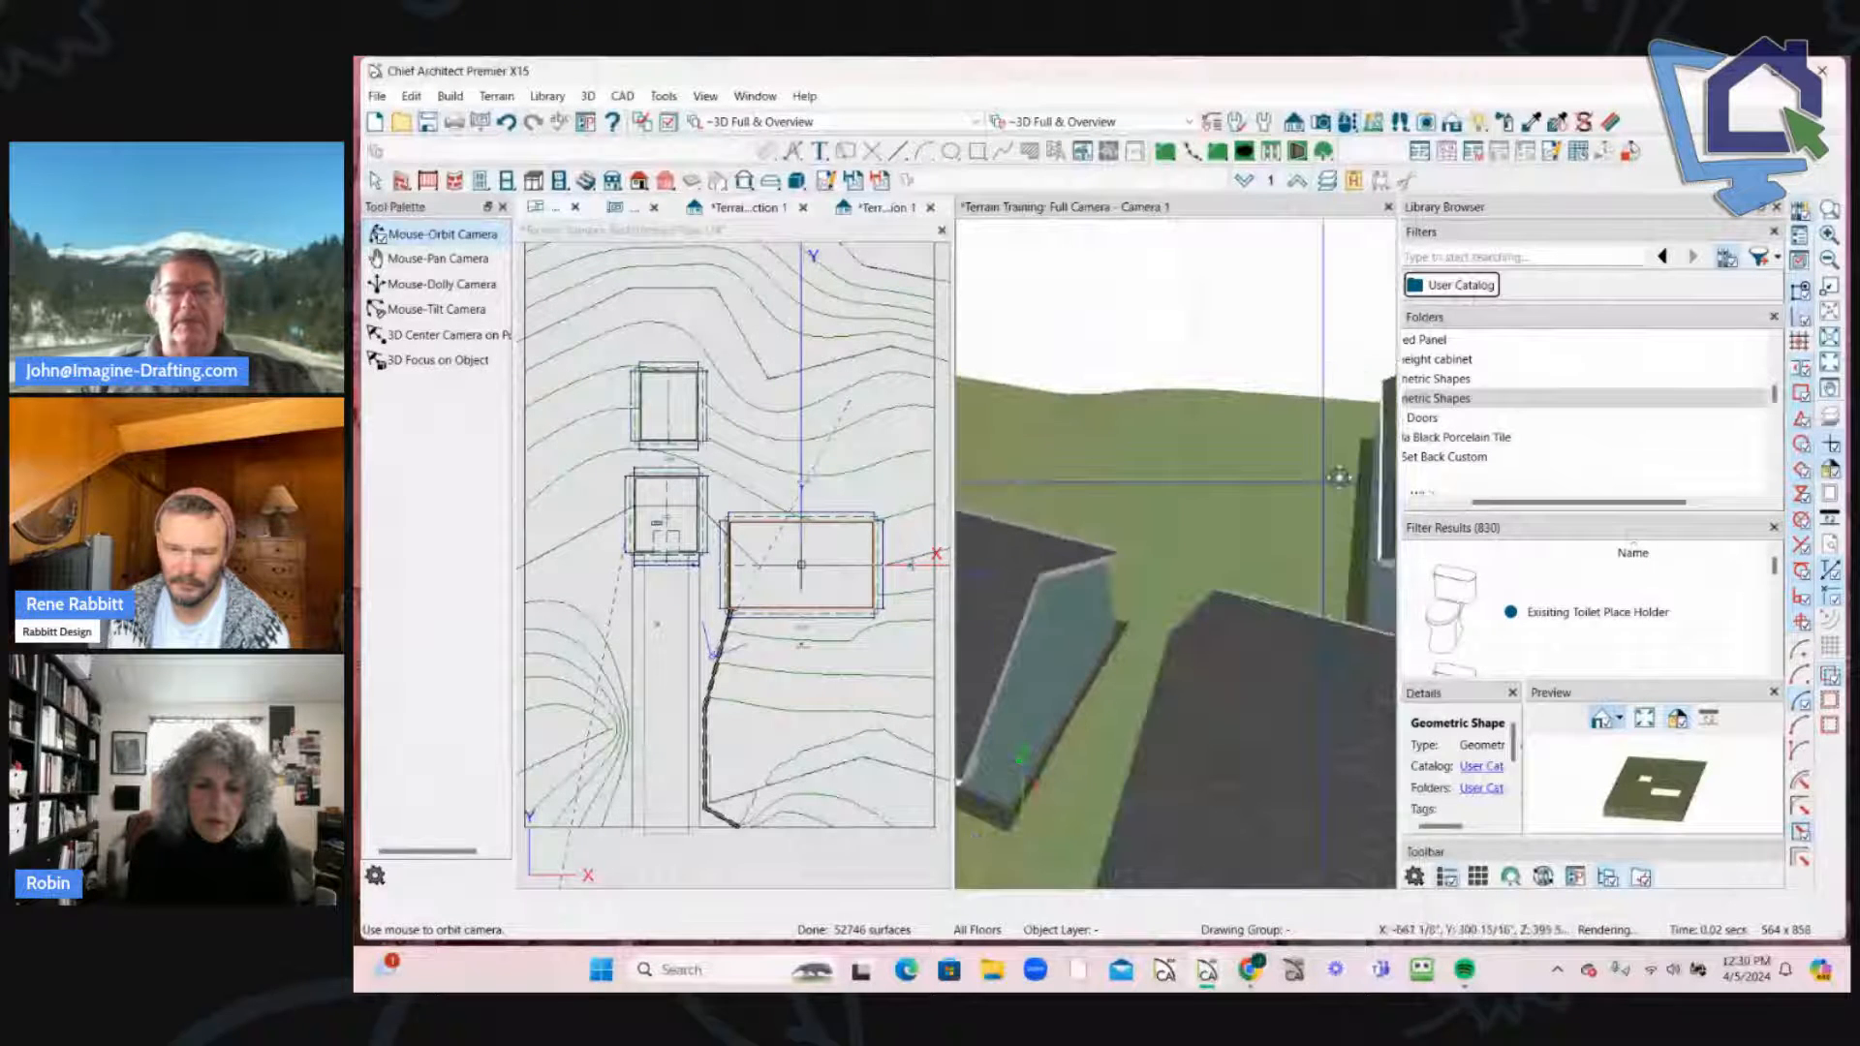
click(727, 337)
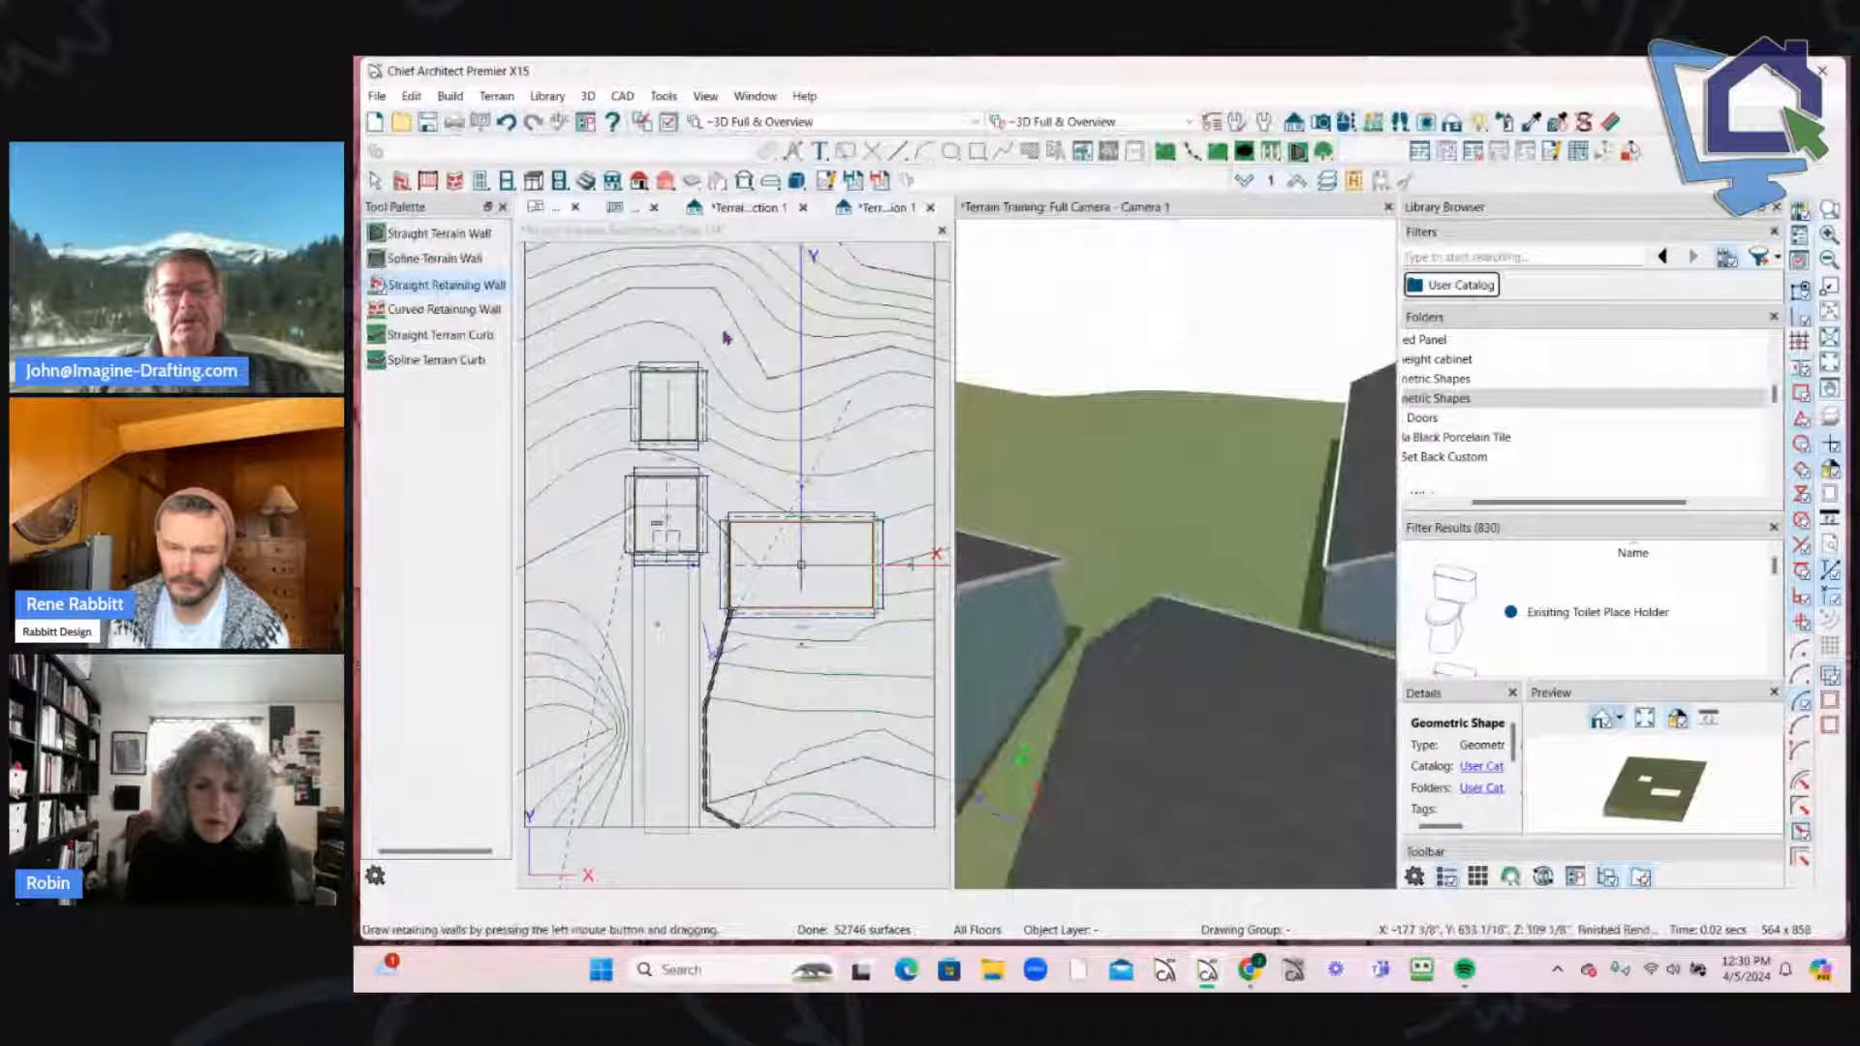
scroll(756, 417, down, 2)
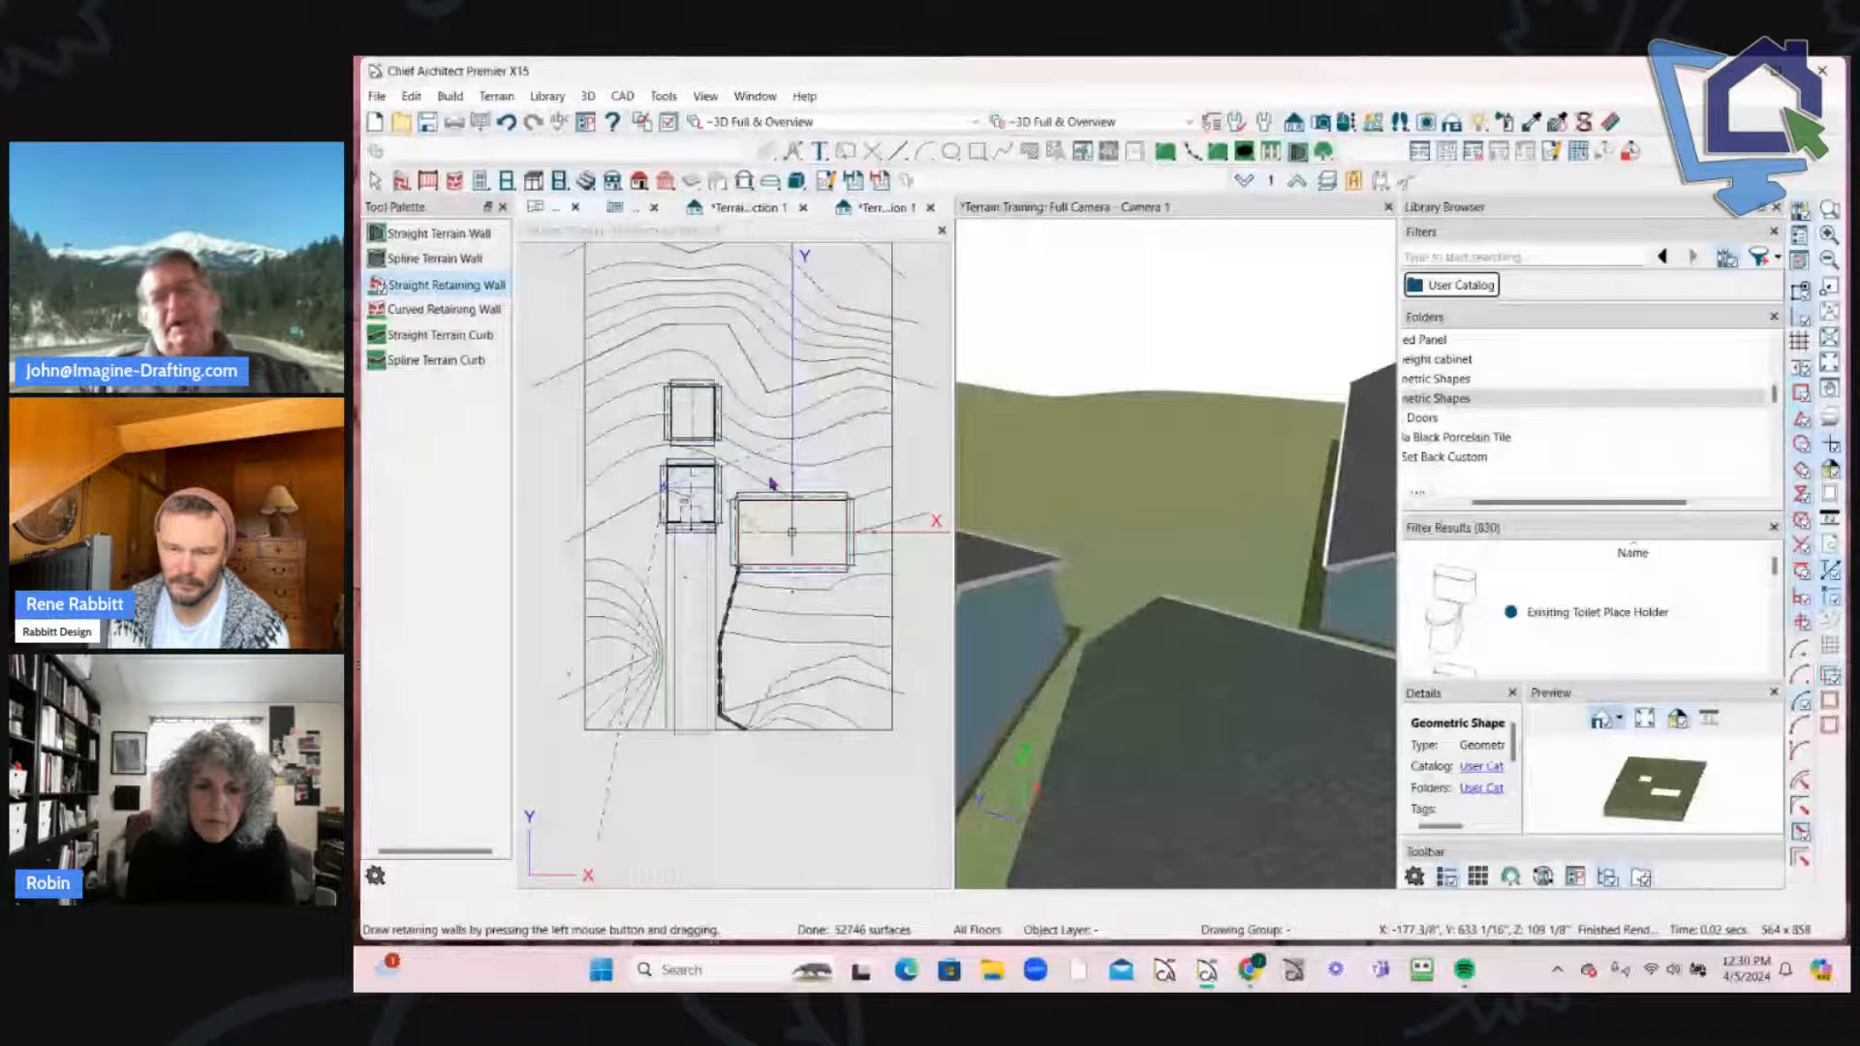
scroll(801, 449, up, 1)
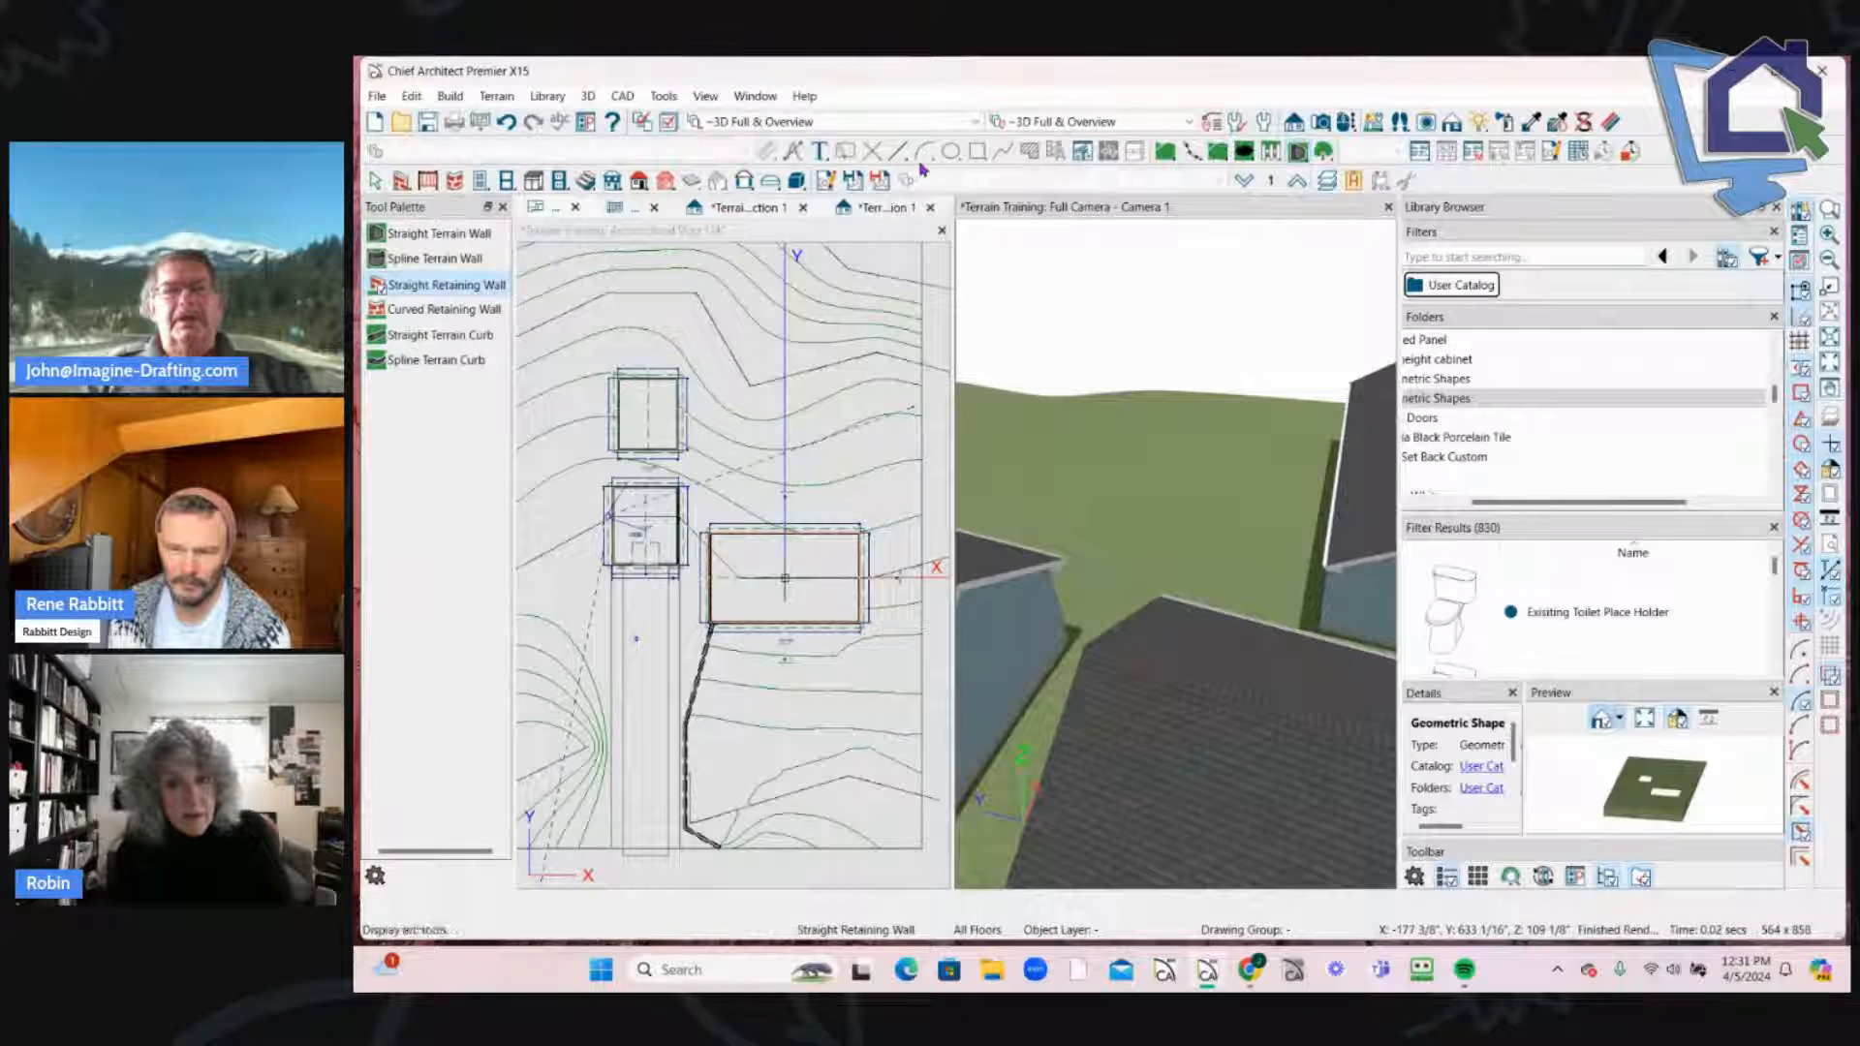
click(803, 384)
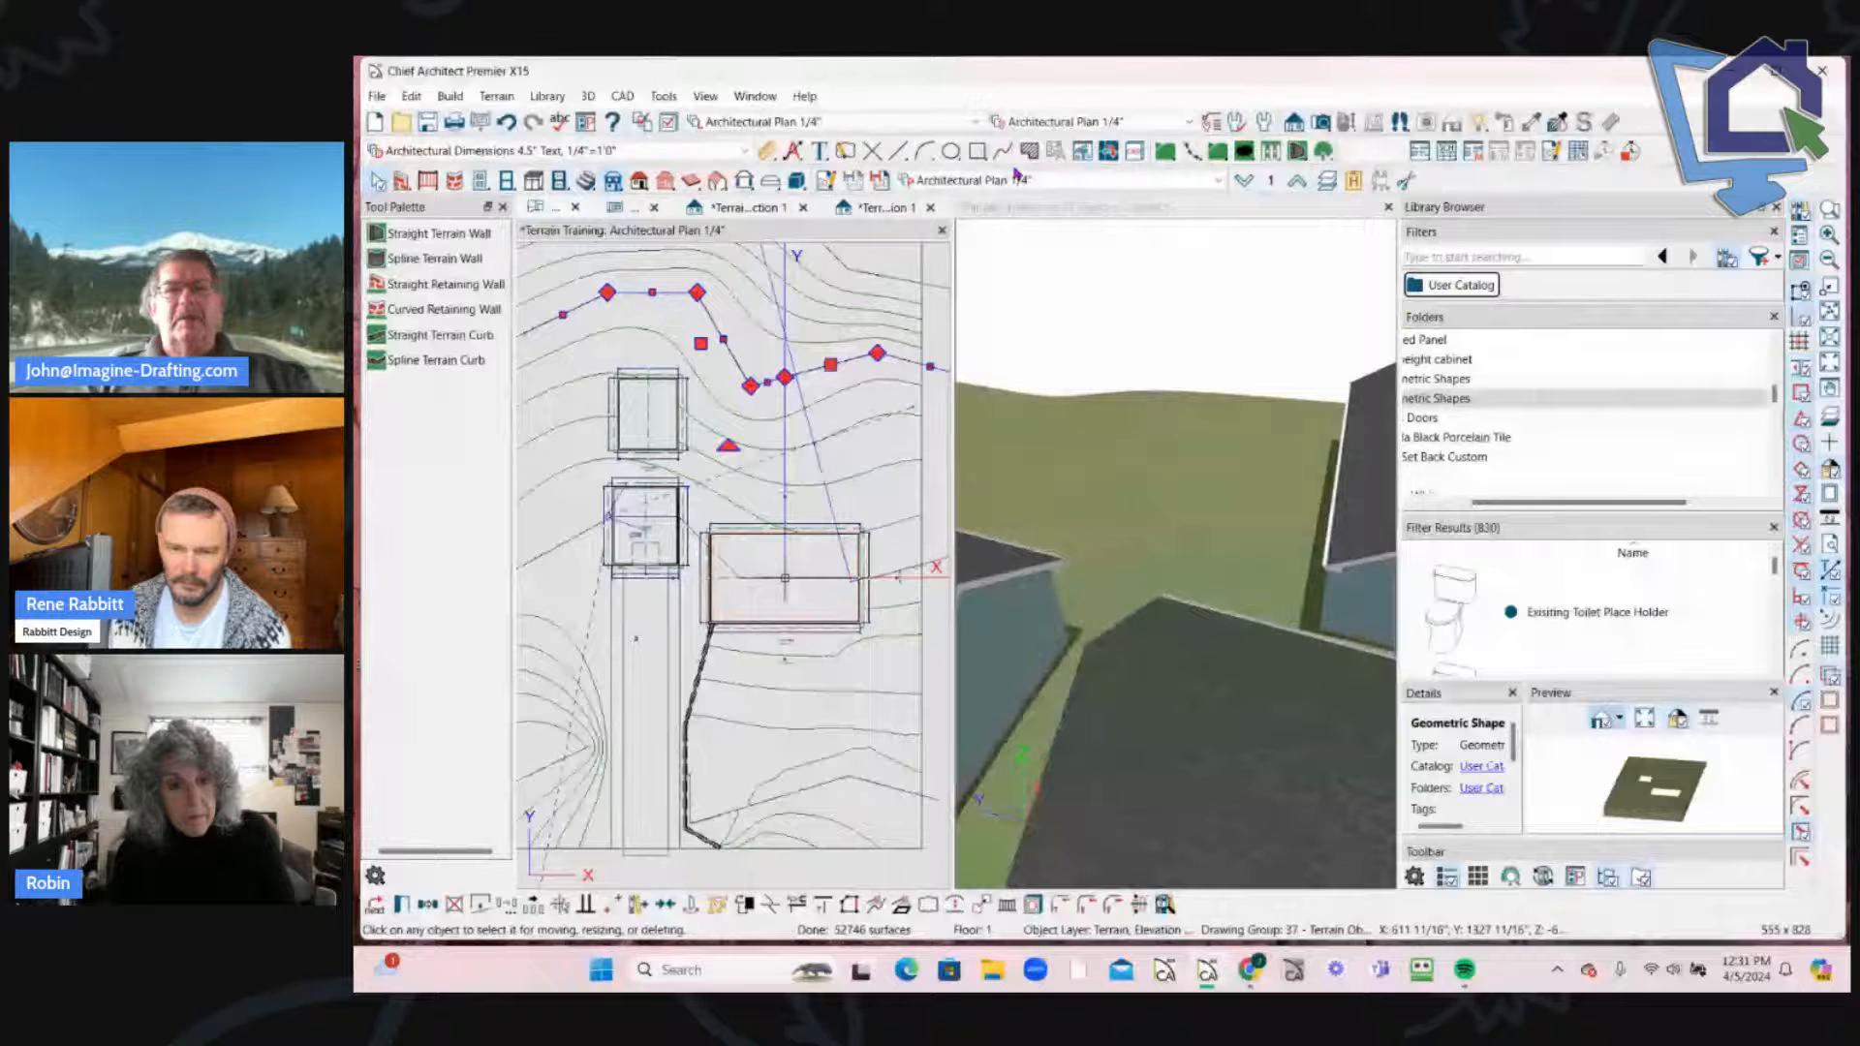
Step: Draw a rectangular polyline over the slope directly behind the neighbouring building, about as wide as the building
click(978, 151)
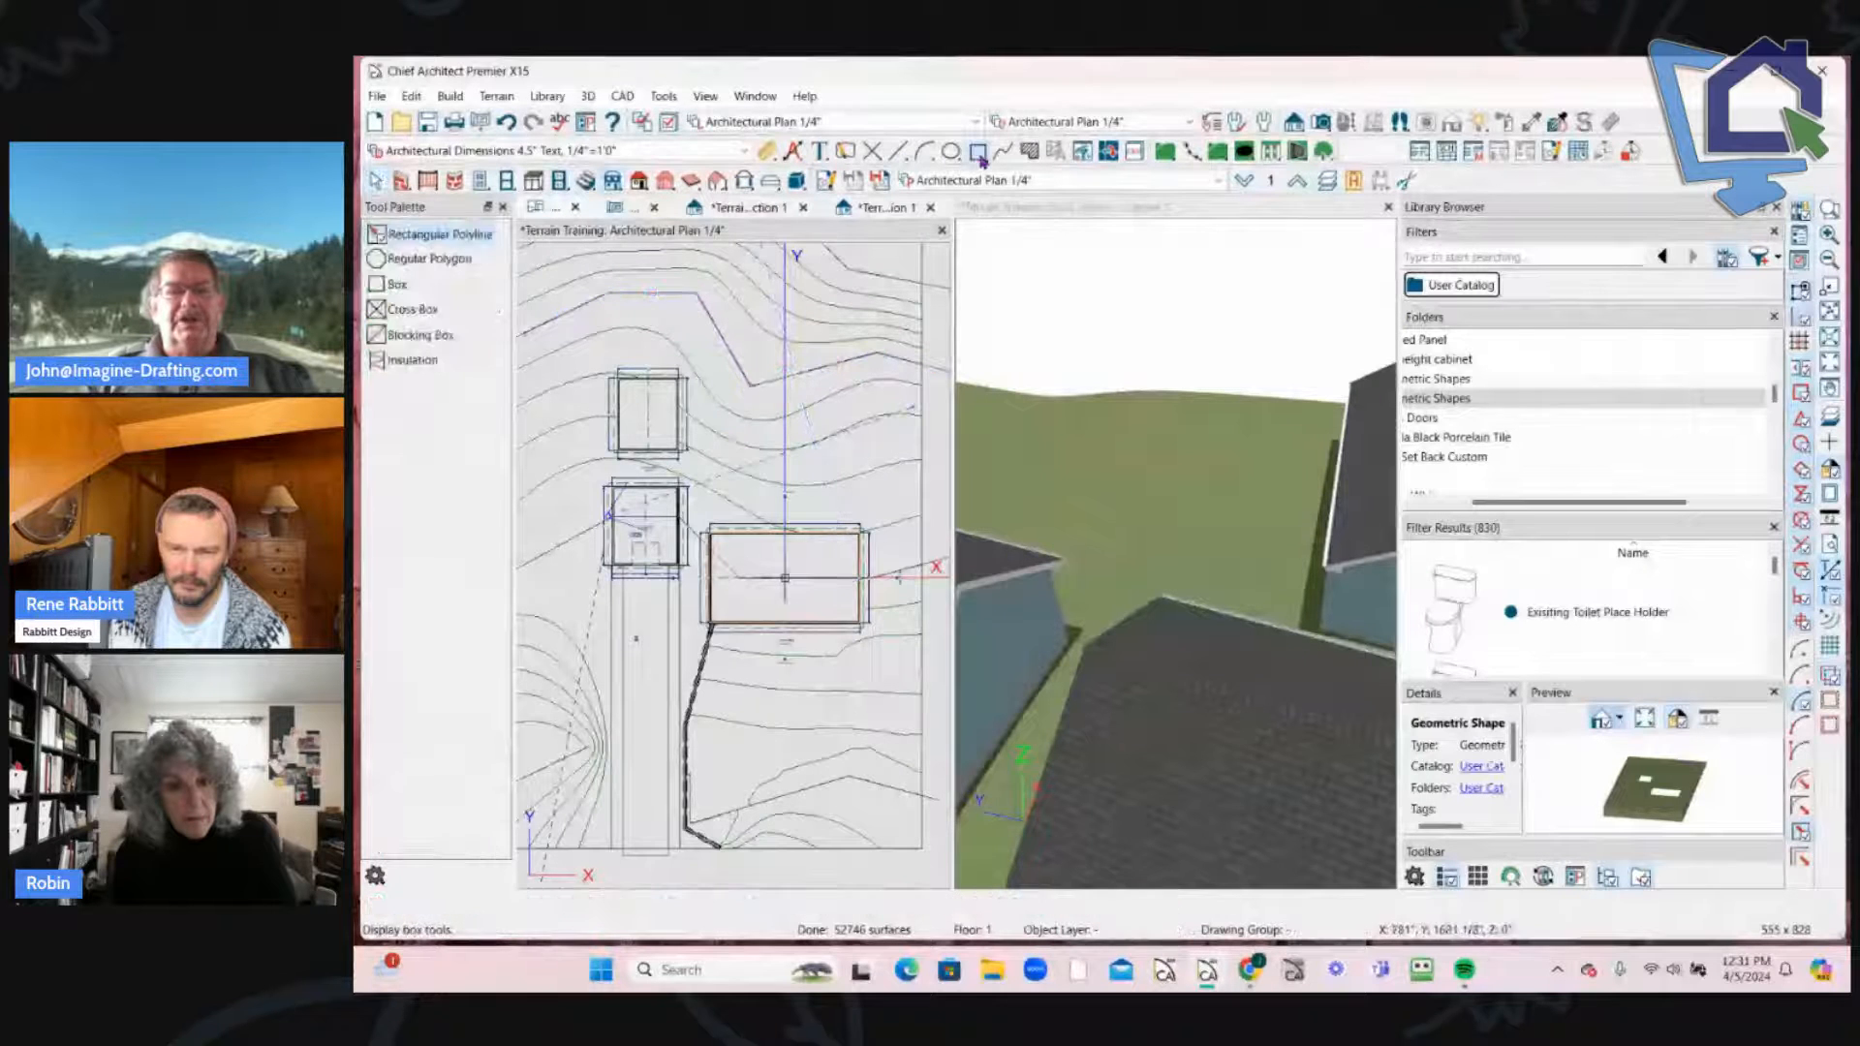
scroll(680, 584, up, 2)
drag(689, 618, 856, 390)
click(856, 507)
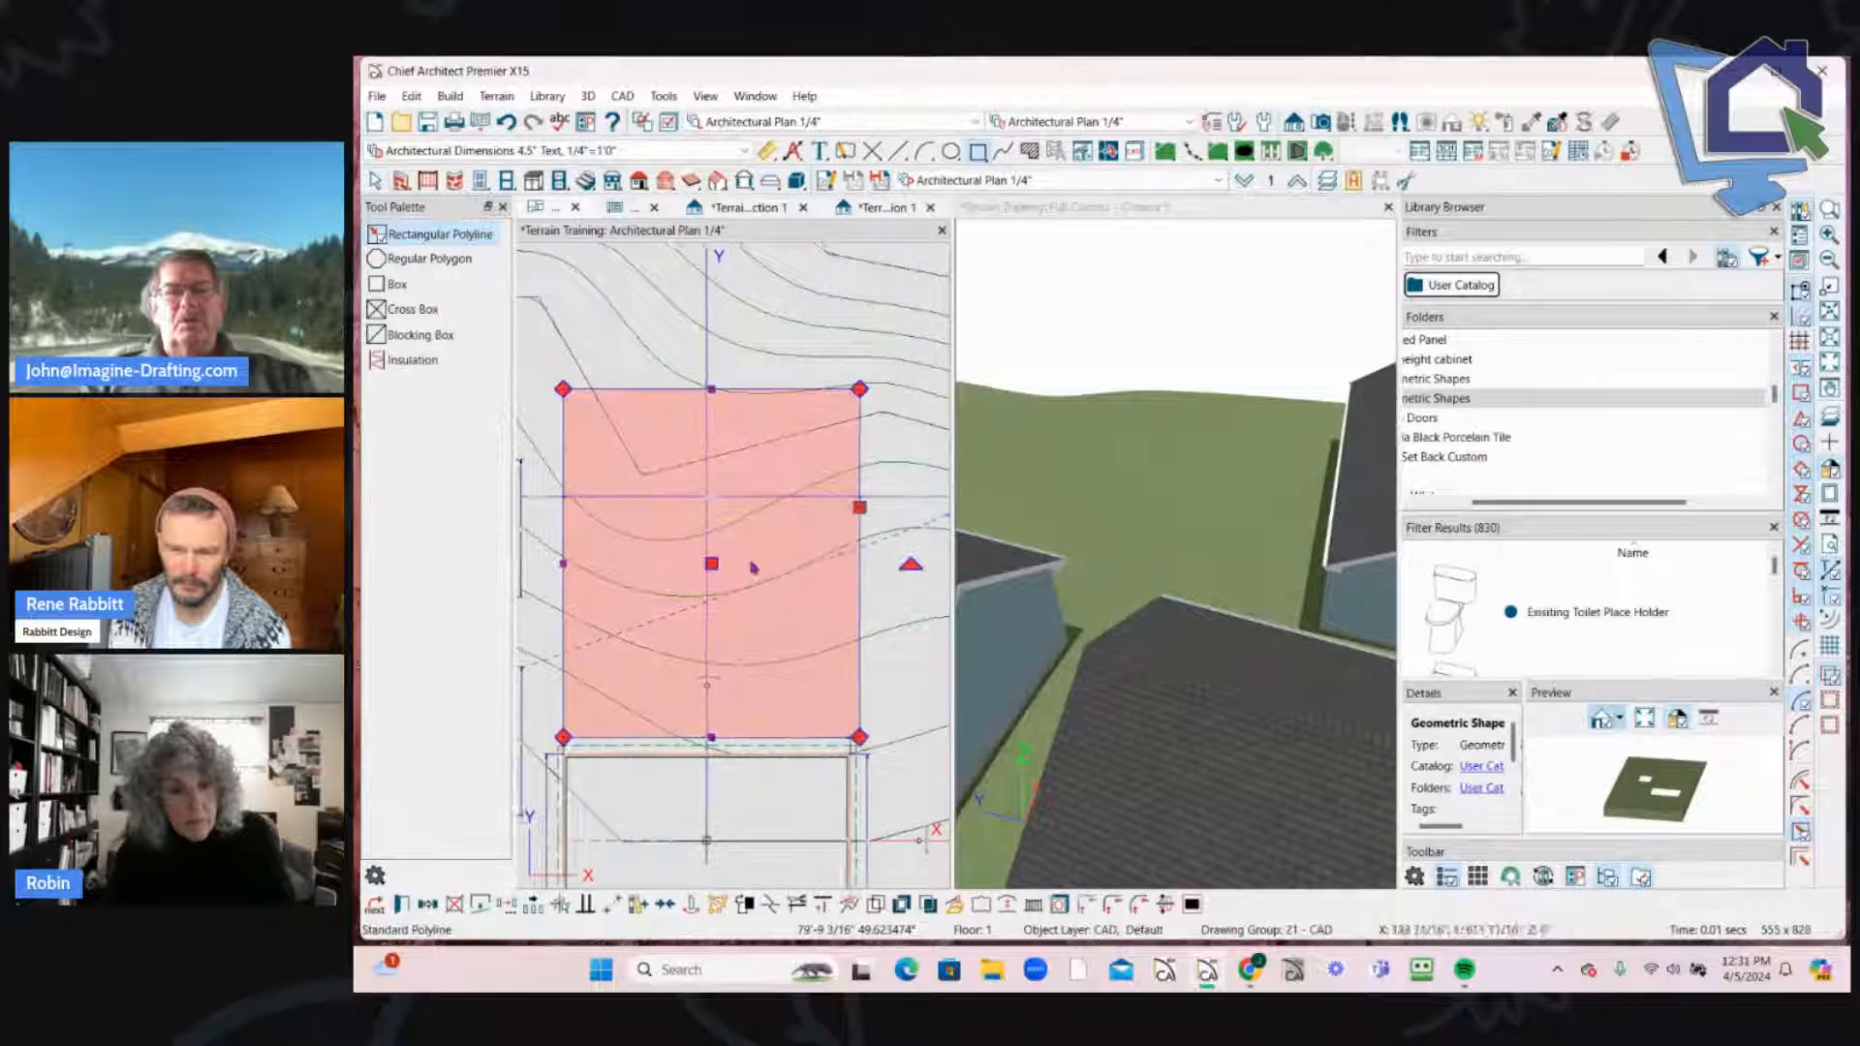
Step: Break the polyline's side edge and widen its far part to the rear small building's wall, joined by an angled segment
scroll(750, 567, down, 1)
middle_drag(616, 571, 718, 575)
drag(683, 568, 678, 581)
scroll(697, 639, up, 3)
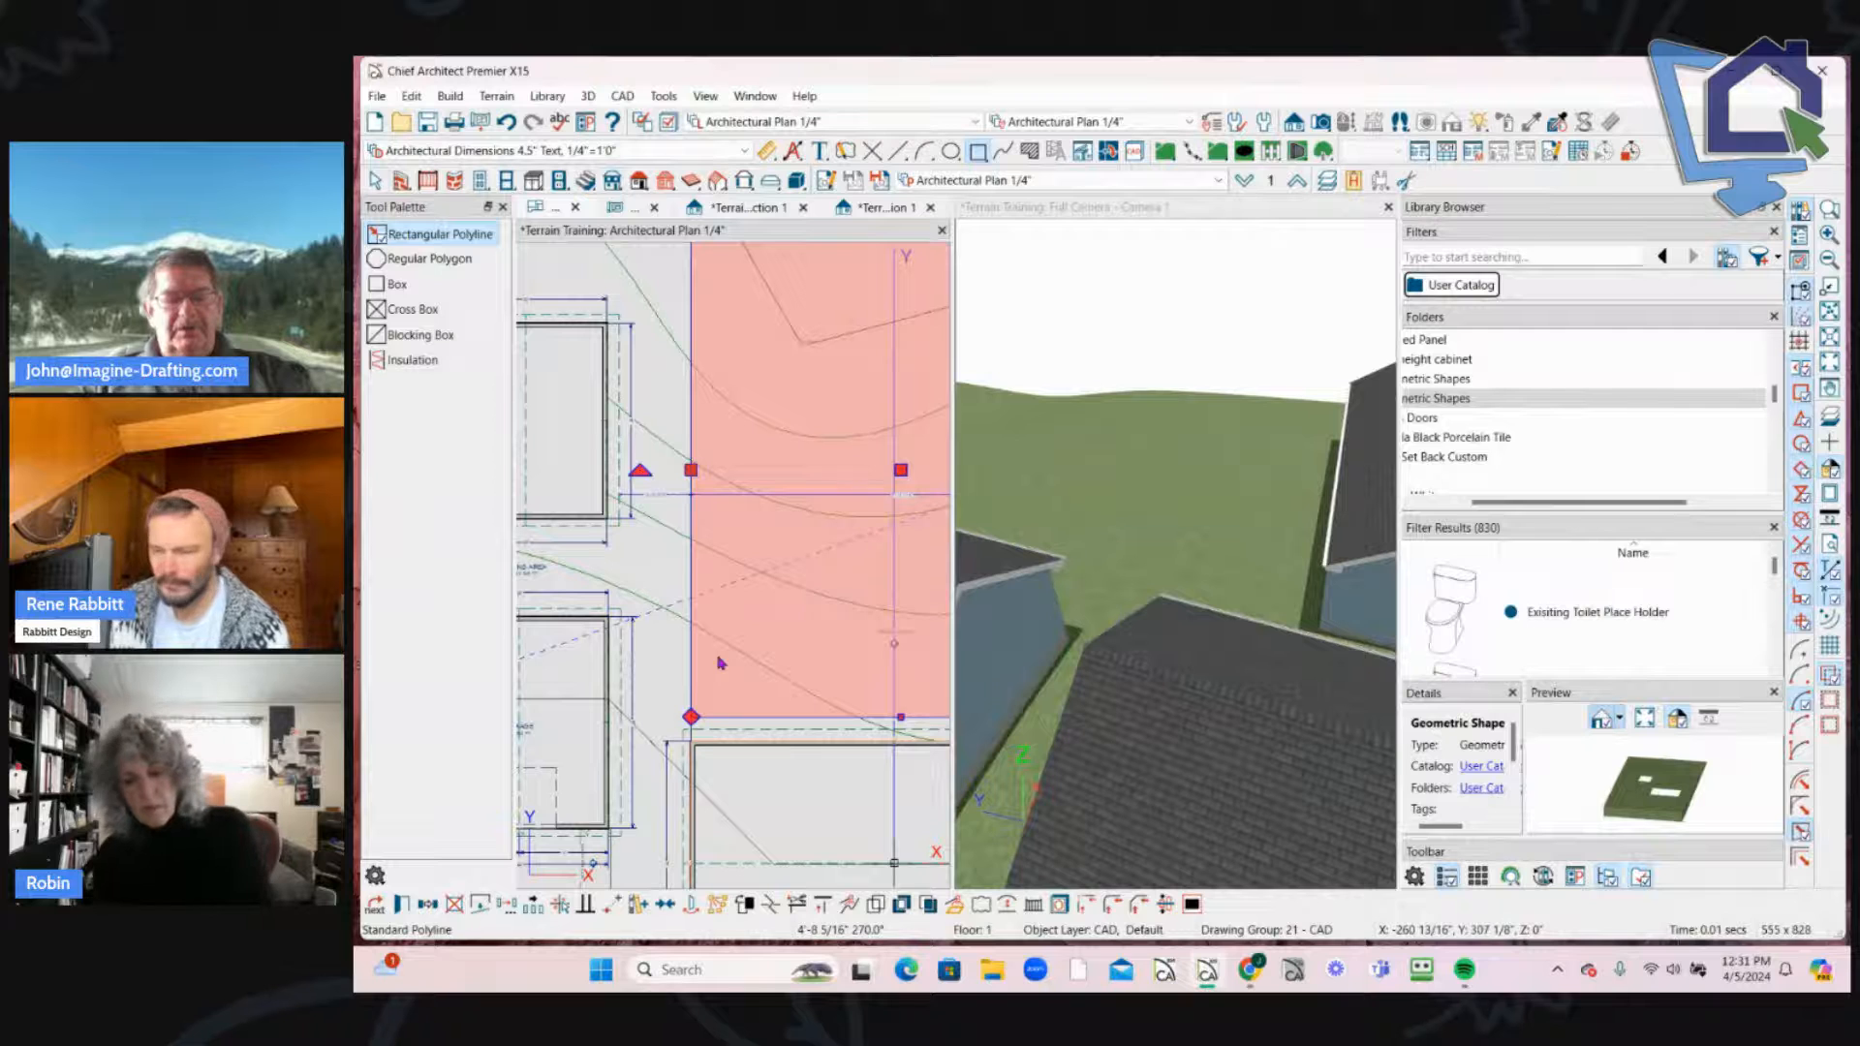
click(693, 575)
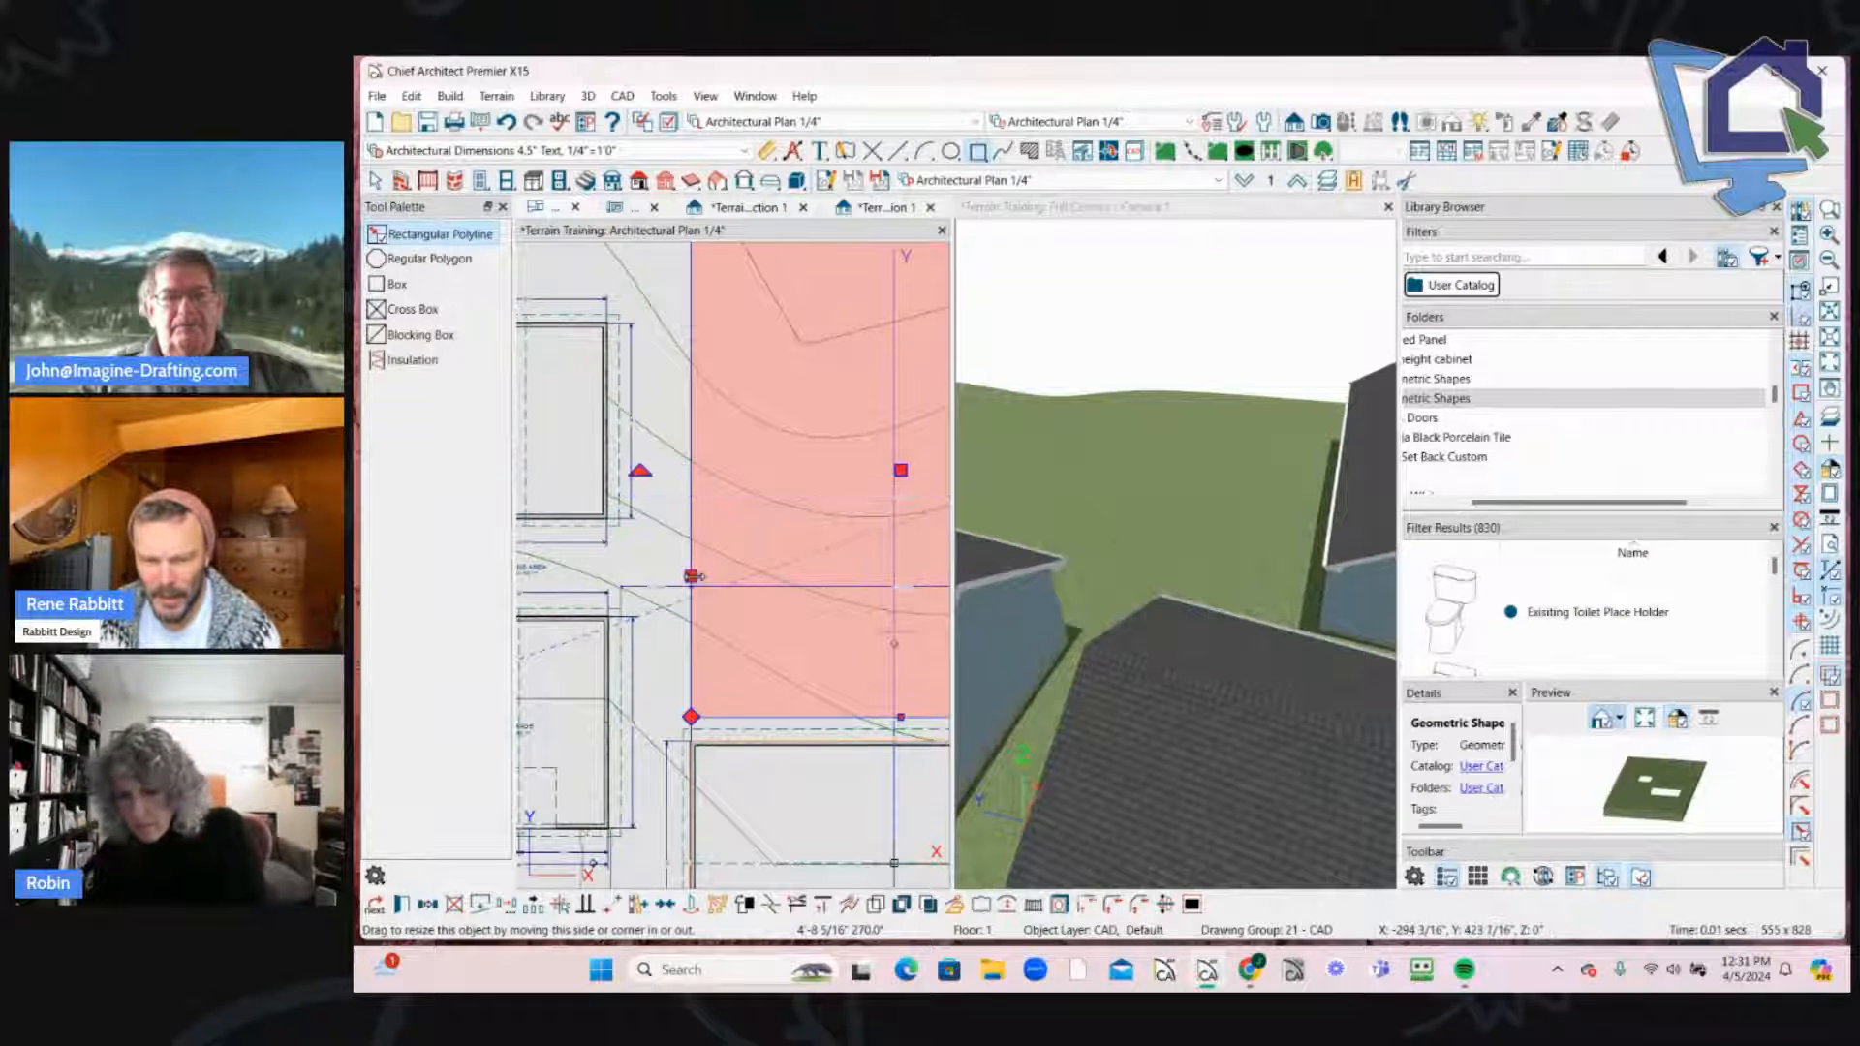
drag(693, 575, 693, 576)
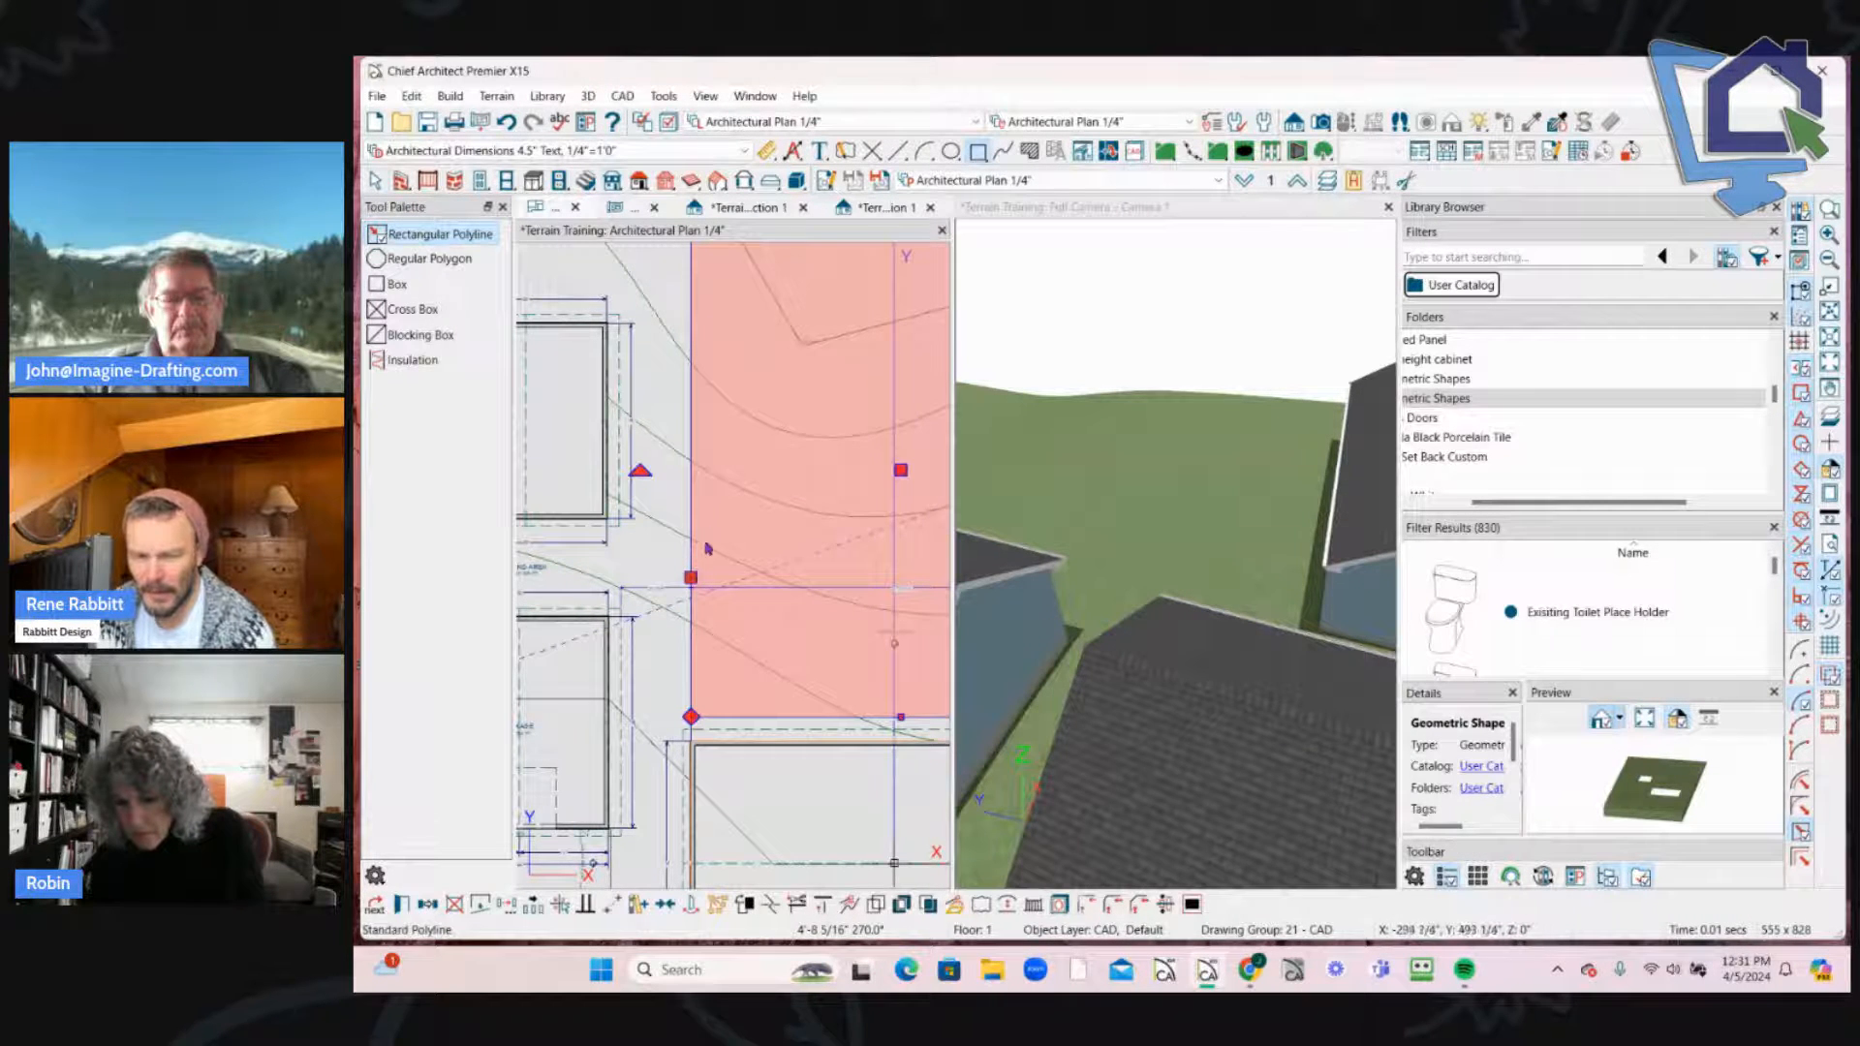
key(Escape)
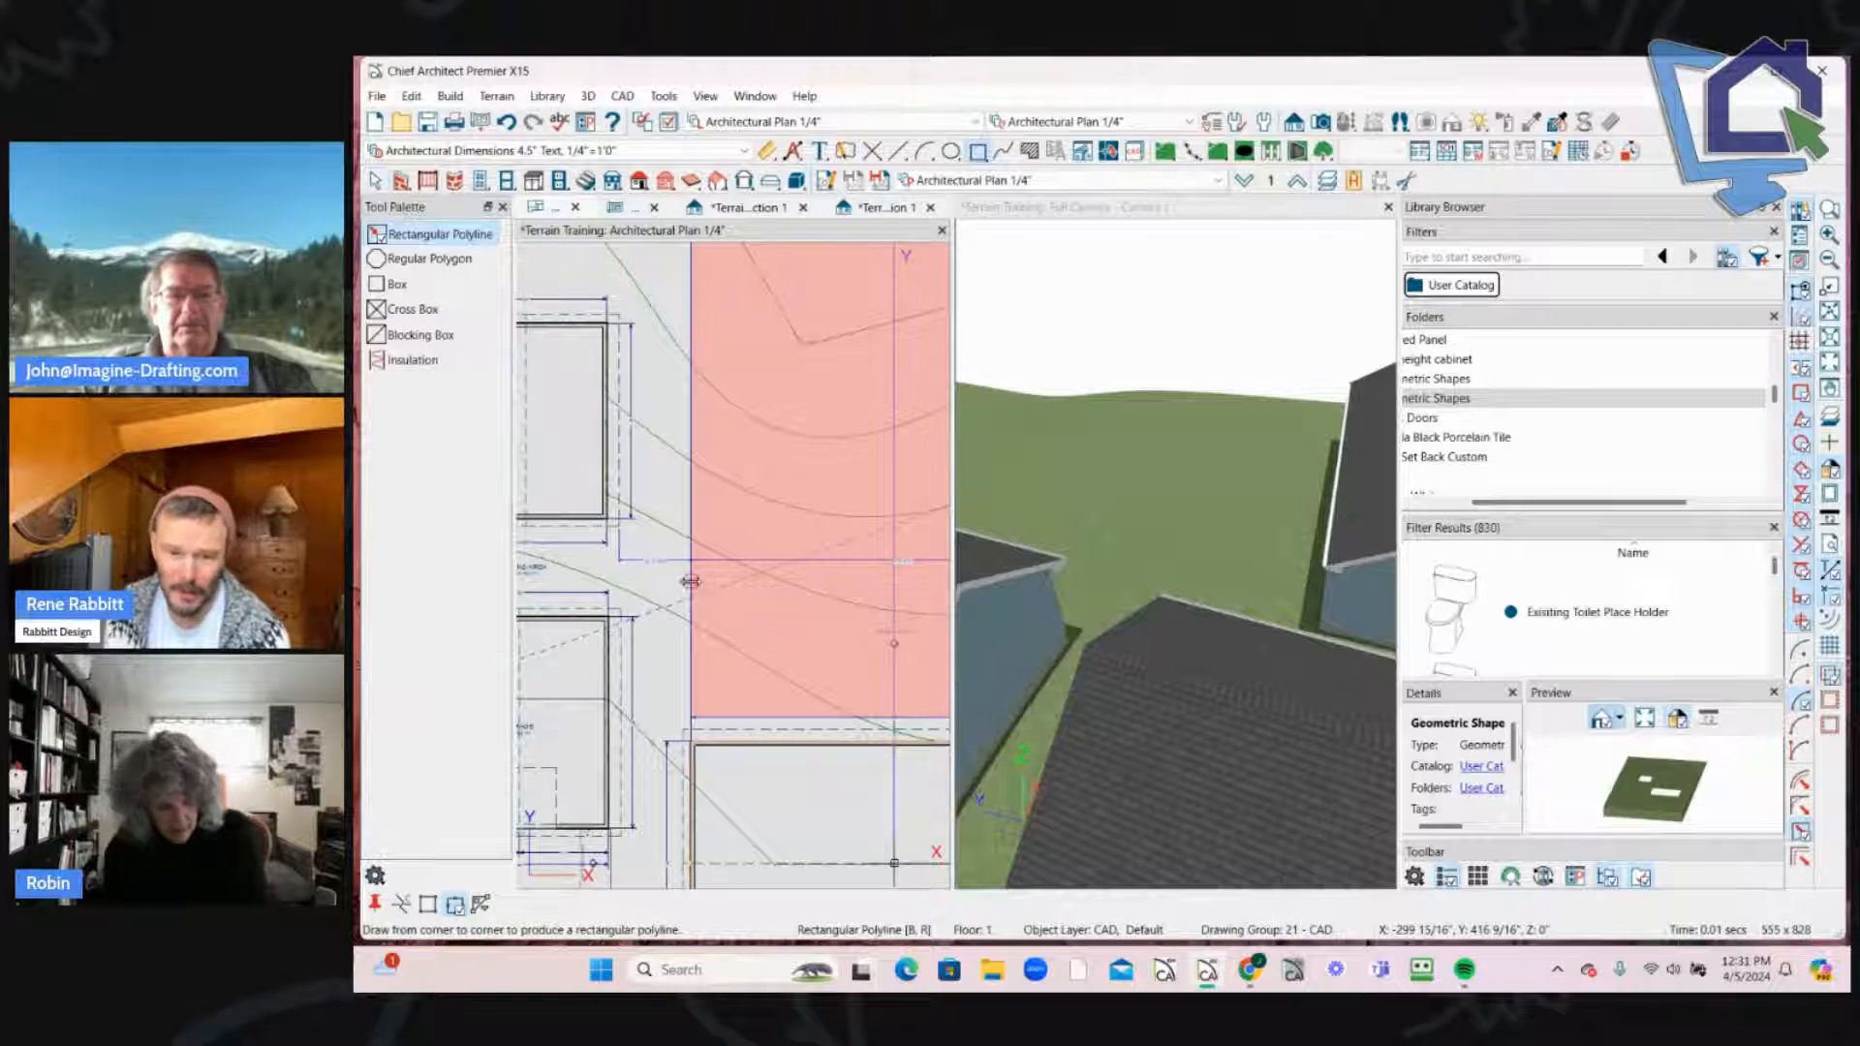
click(689, 581)
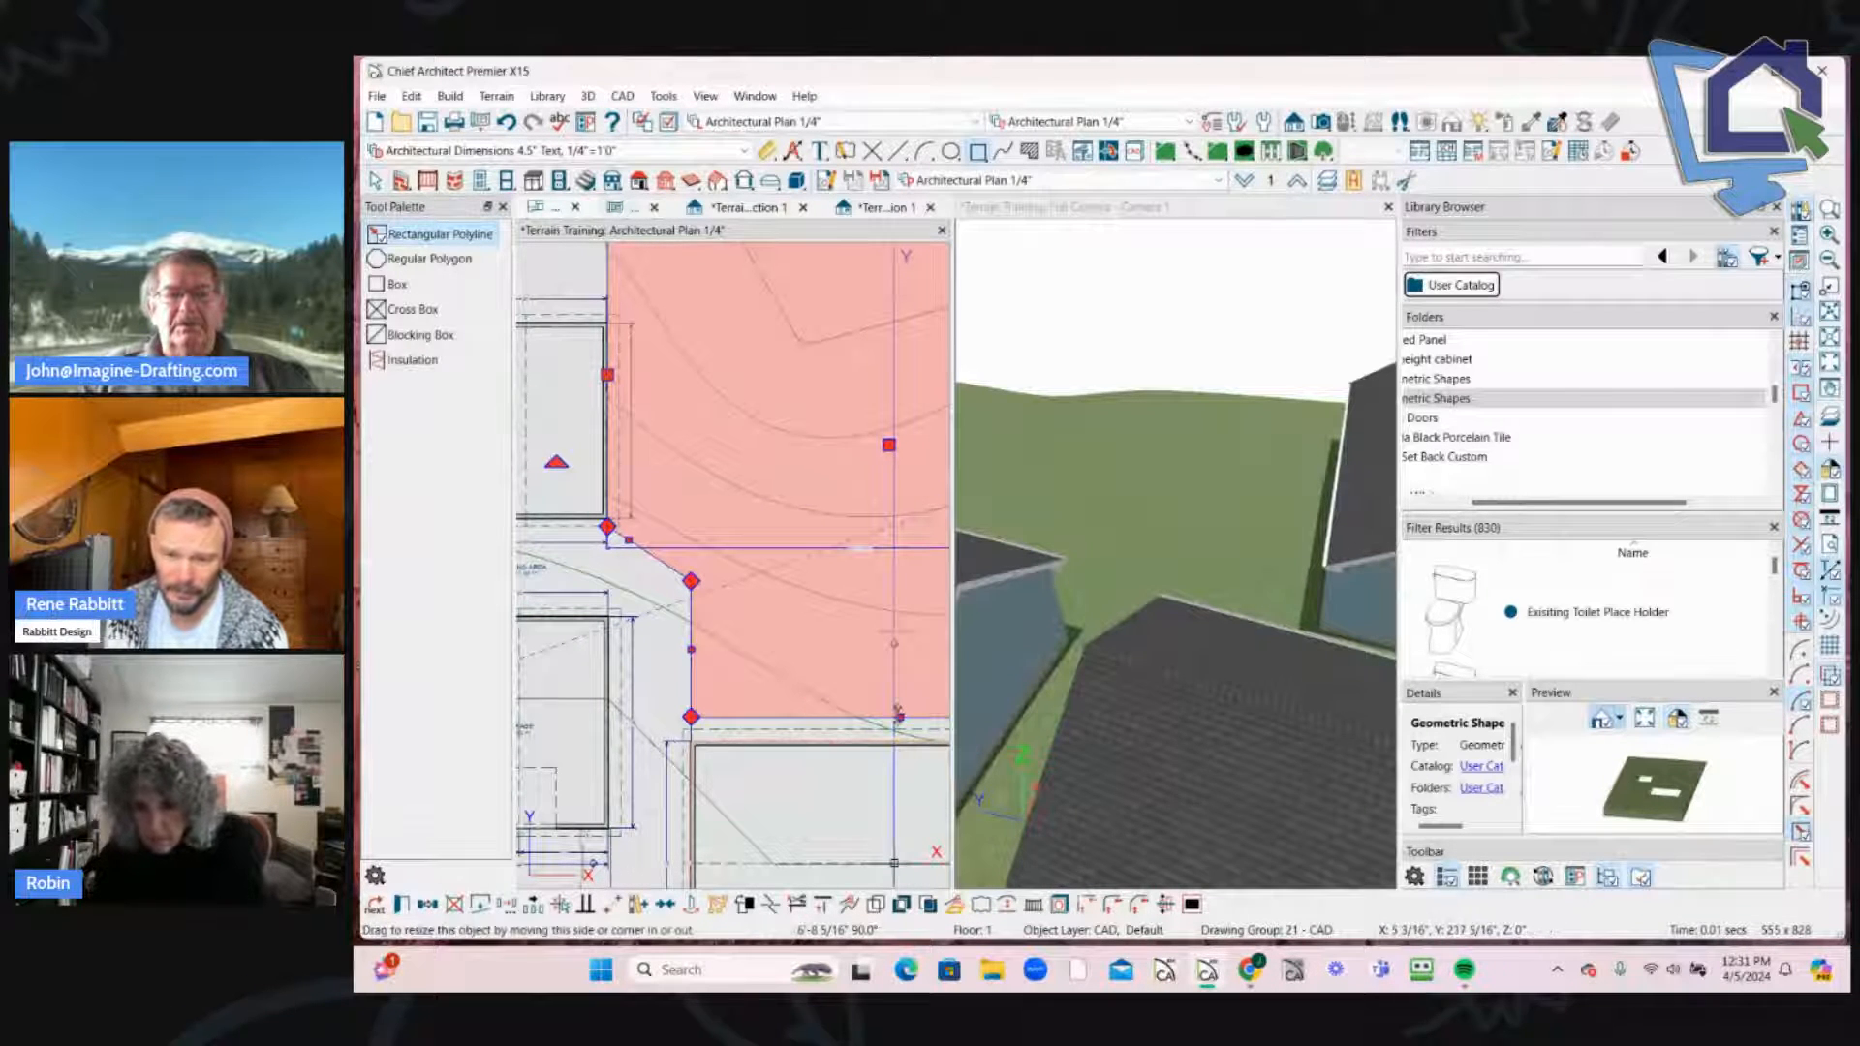
Step: Stretch the polyline's near edge onto the back wall of the neighbouring building
scroll(814, 687, down, 3)
drag(747, 668, 746, 684)
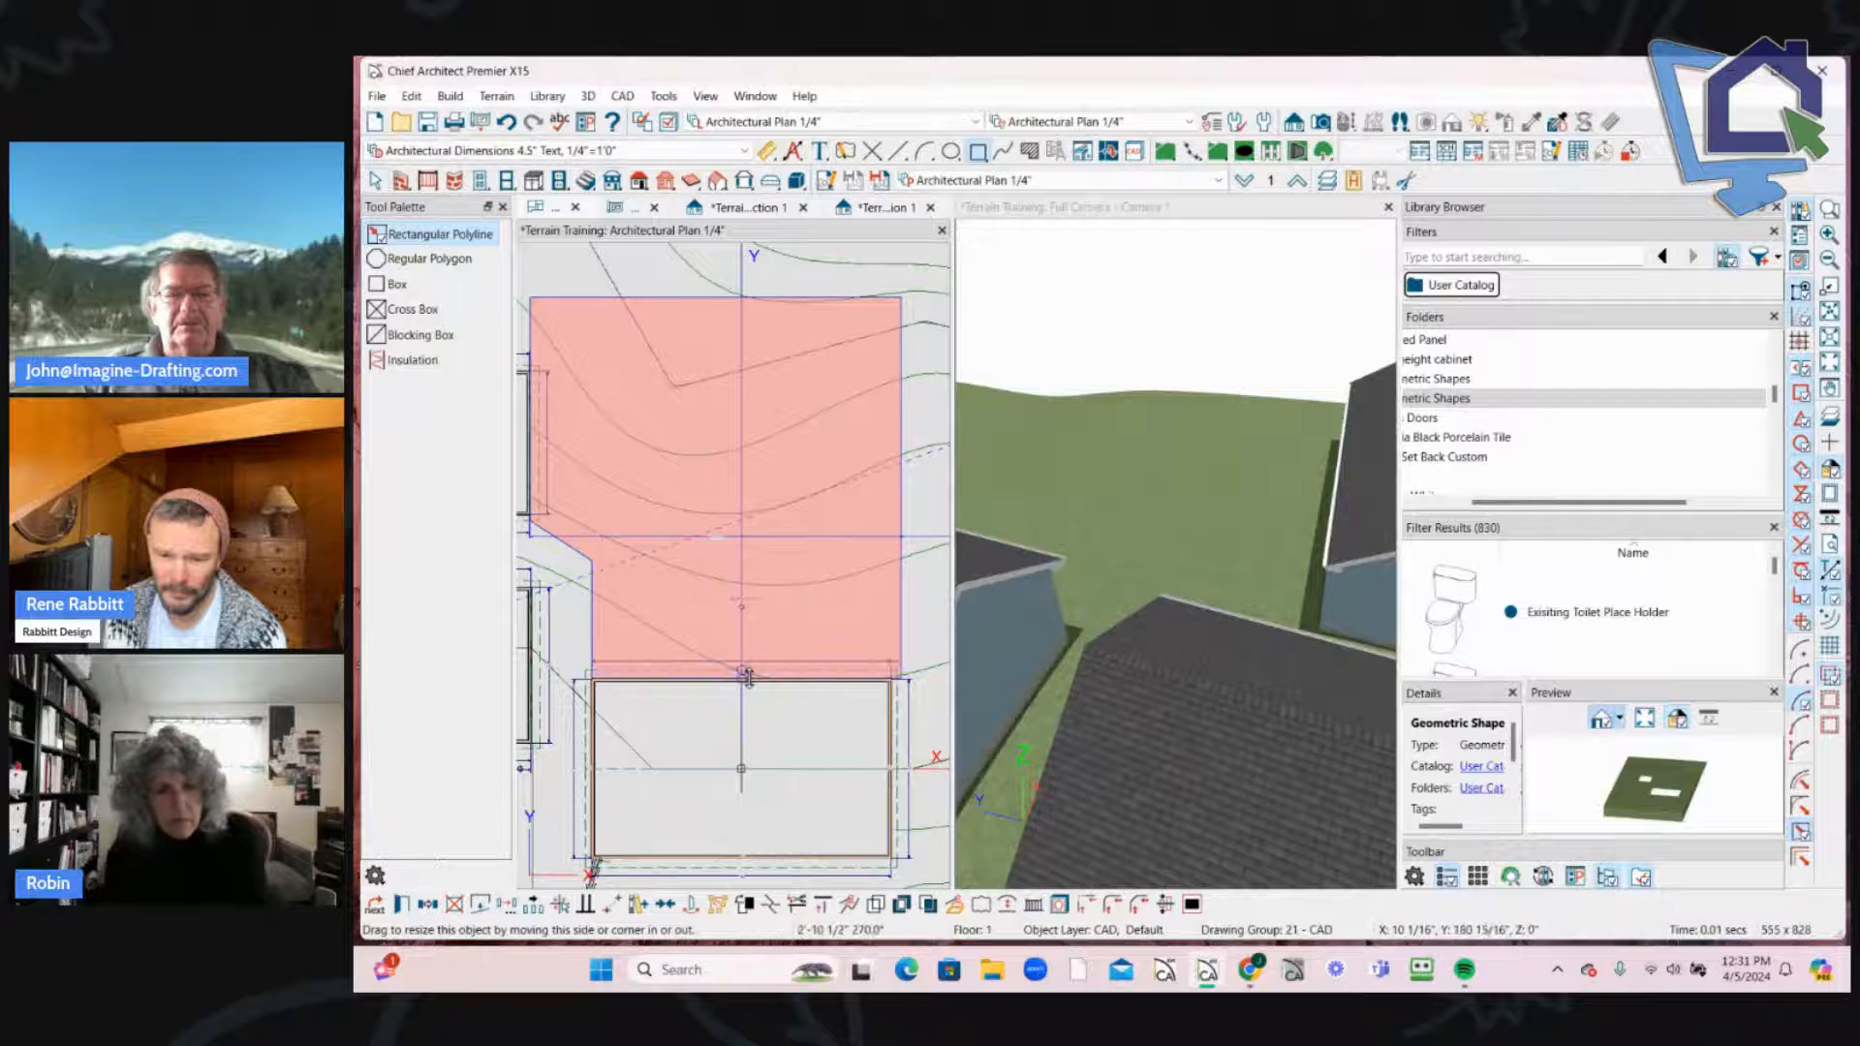
middle_drag(746, 684, 842, 698)
scroll(635, 833, up, 1)
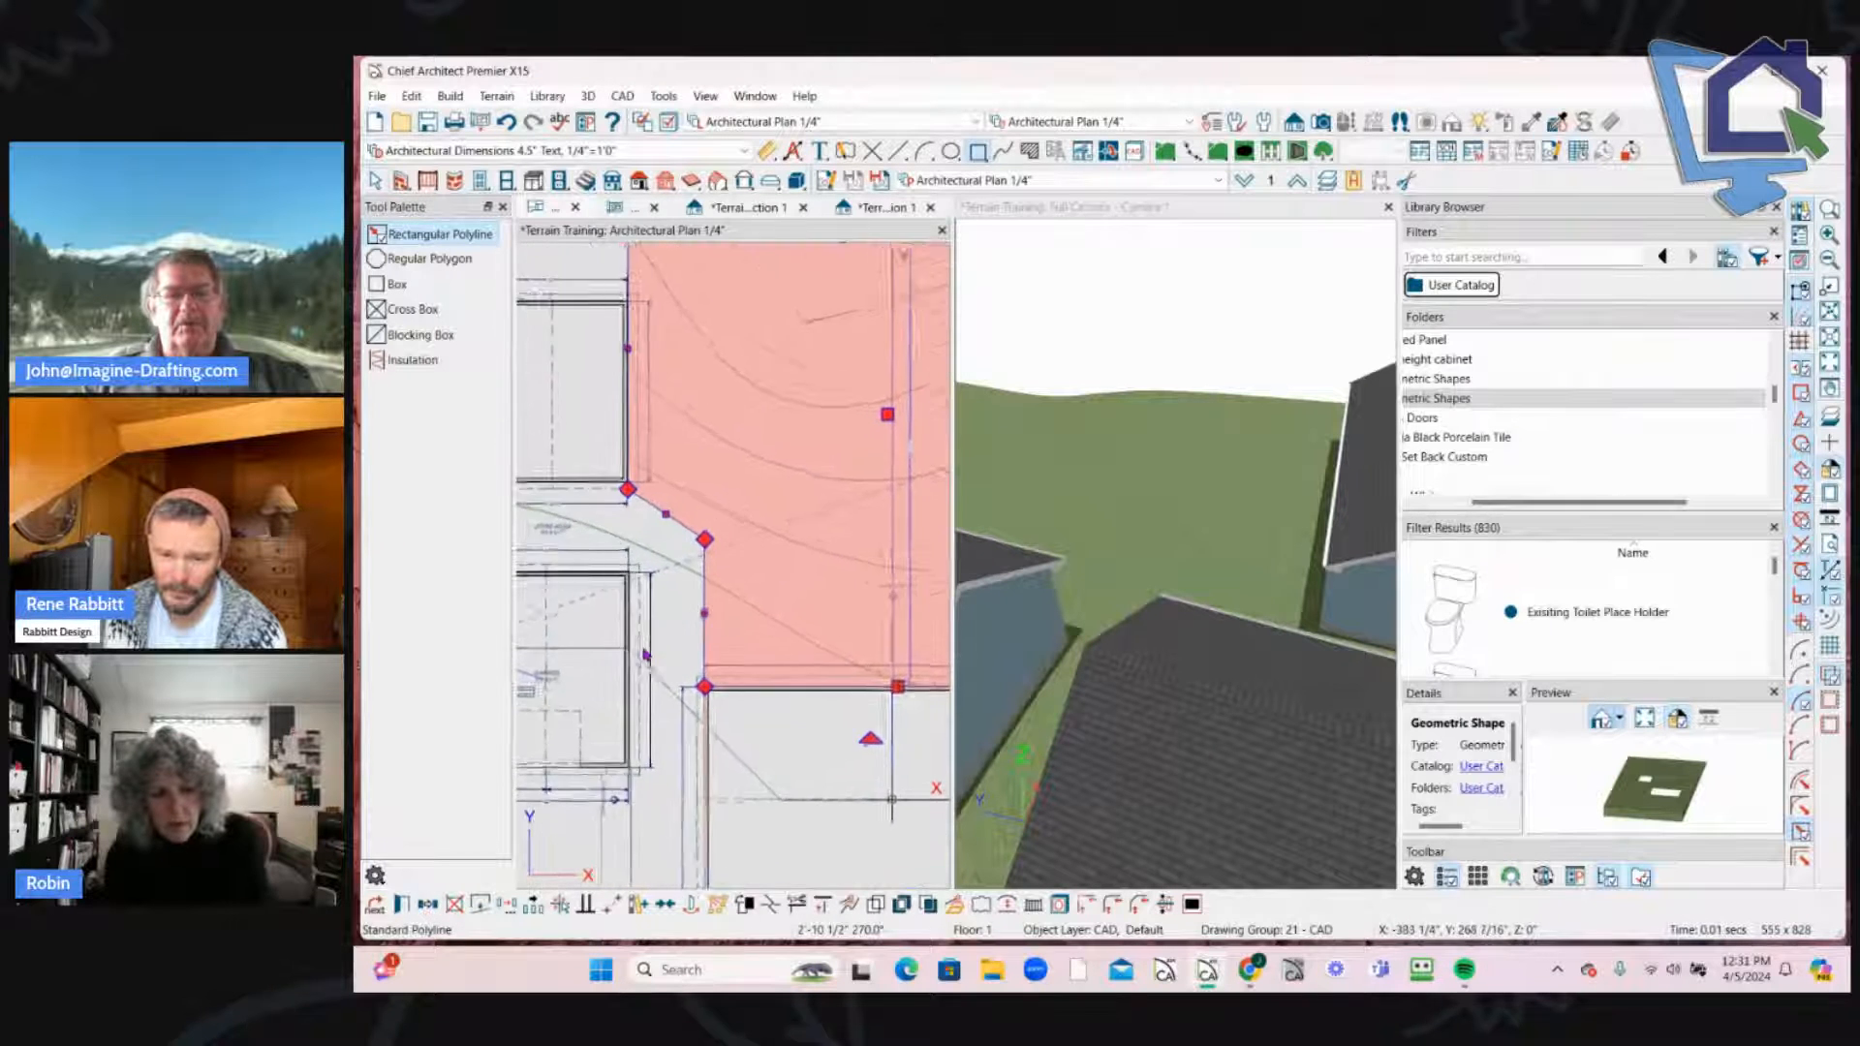
Step: Move the polyline's short side edge inward about 3'-8 3/8" and shift the adjoining angled segment back about 4'-5 15/16"
middle_drag(635, 834, 678, 697)
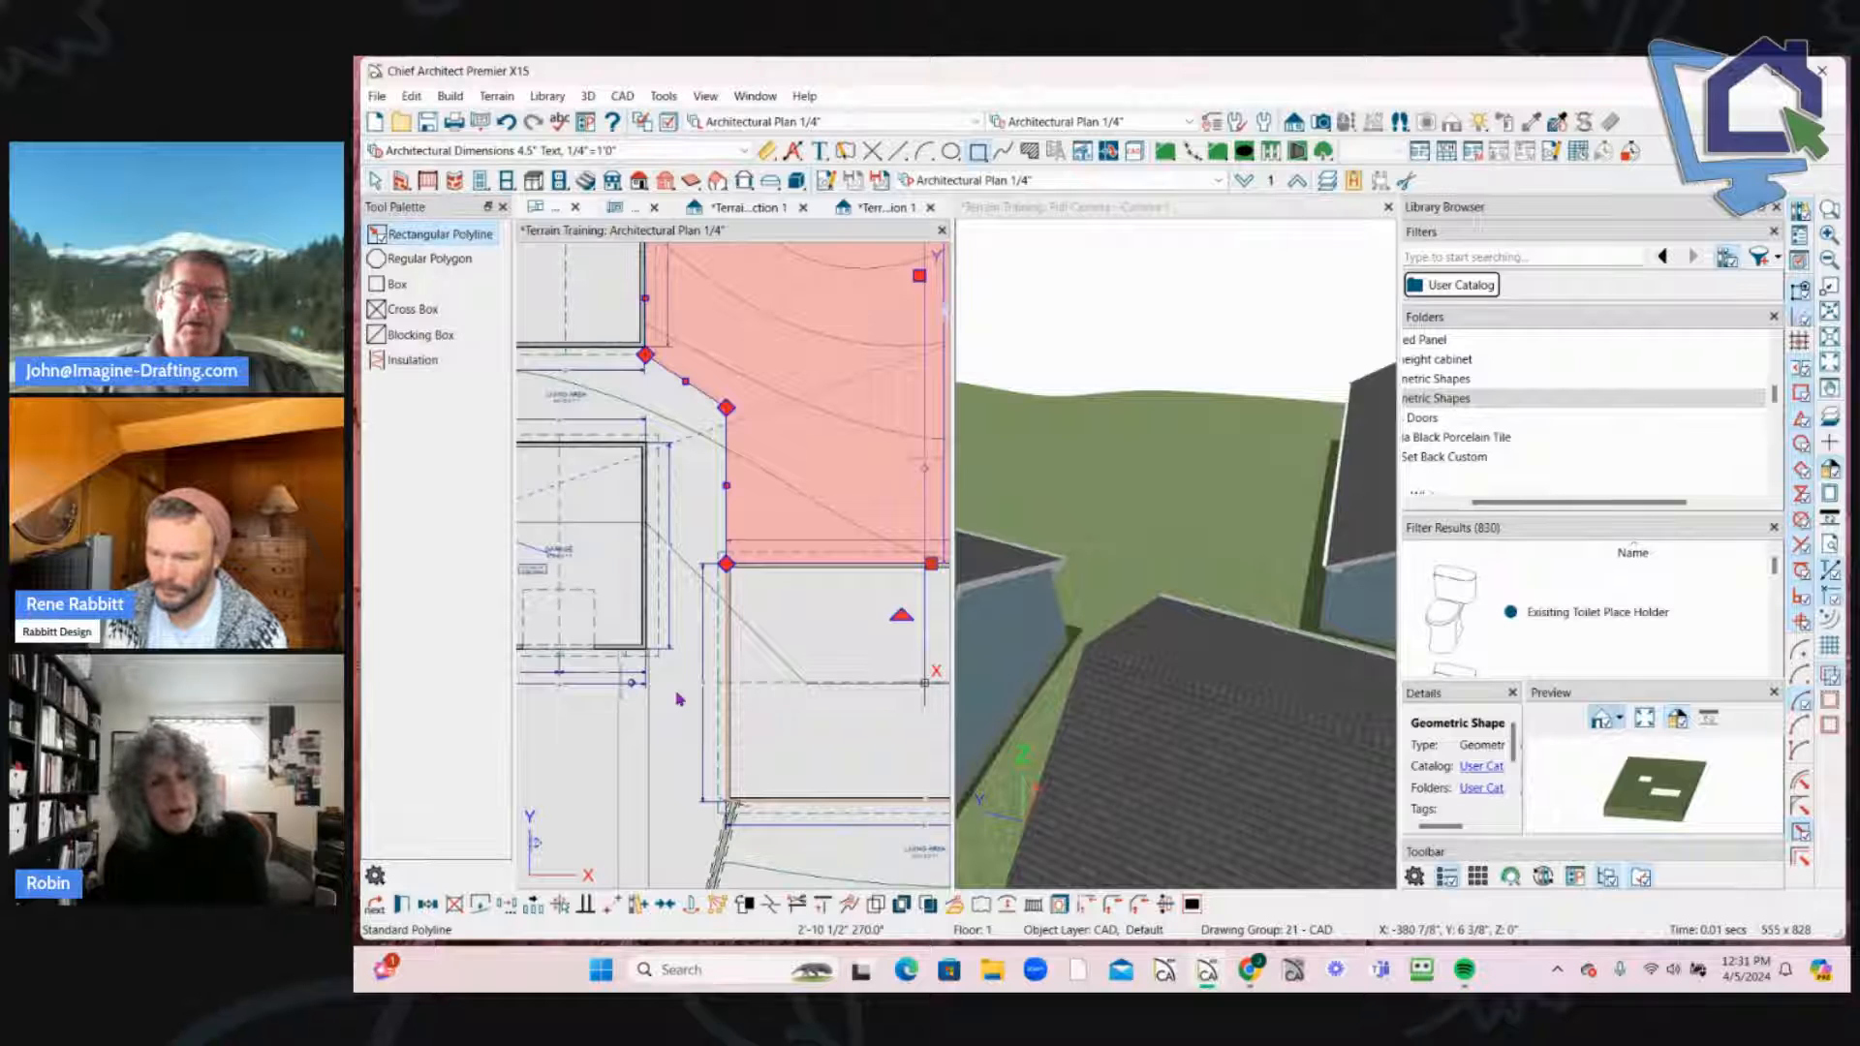
scroll(692, 639, down, 1)
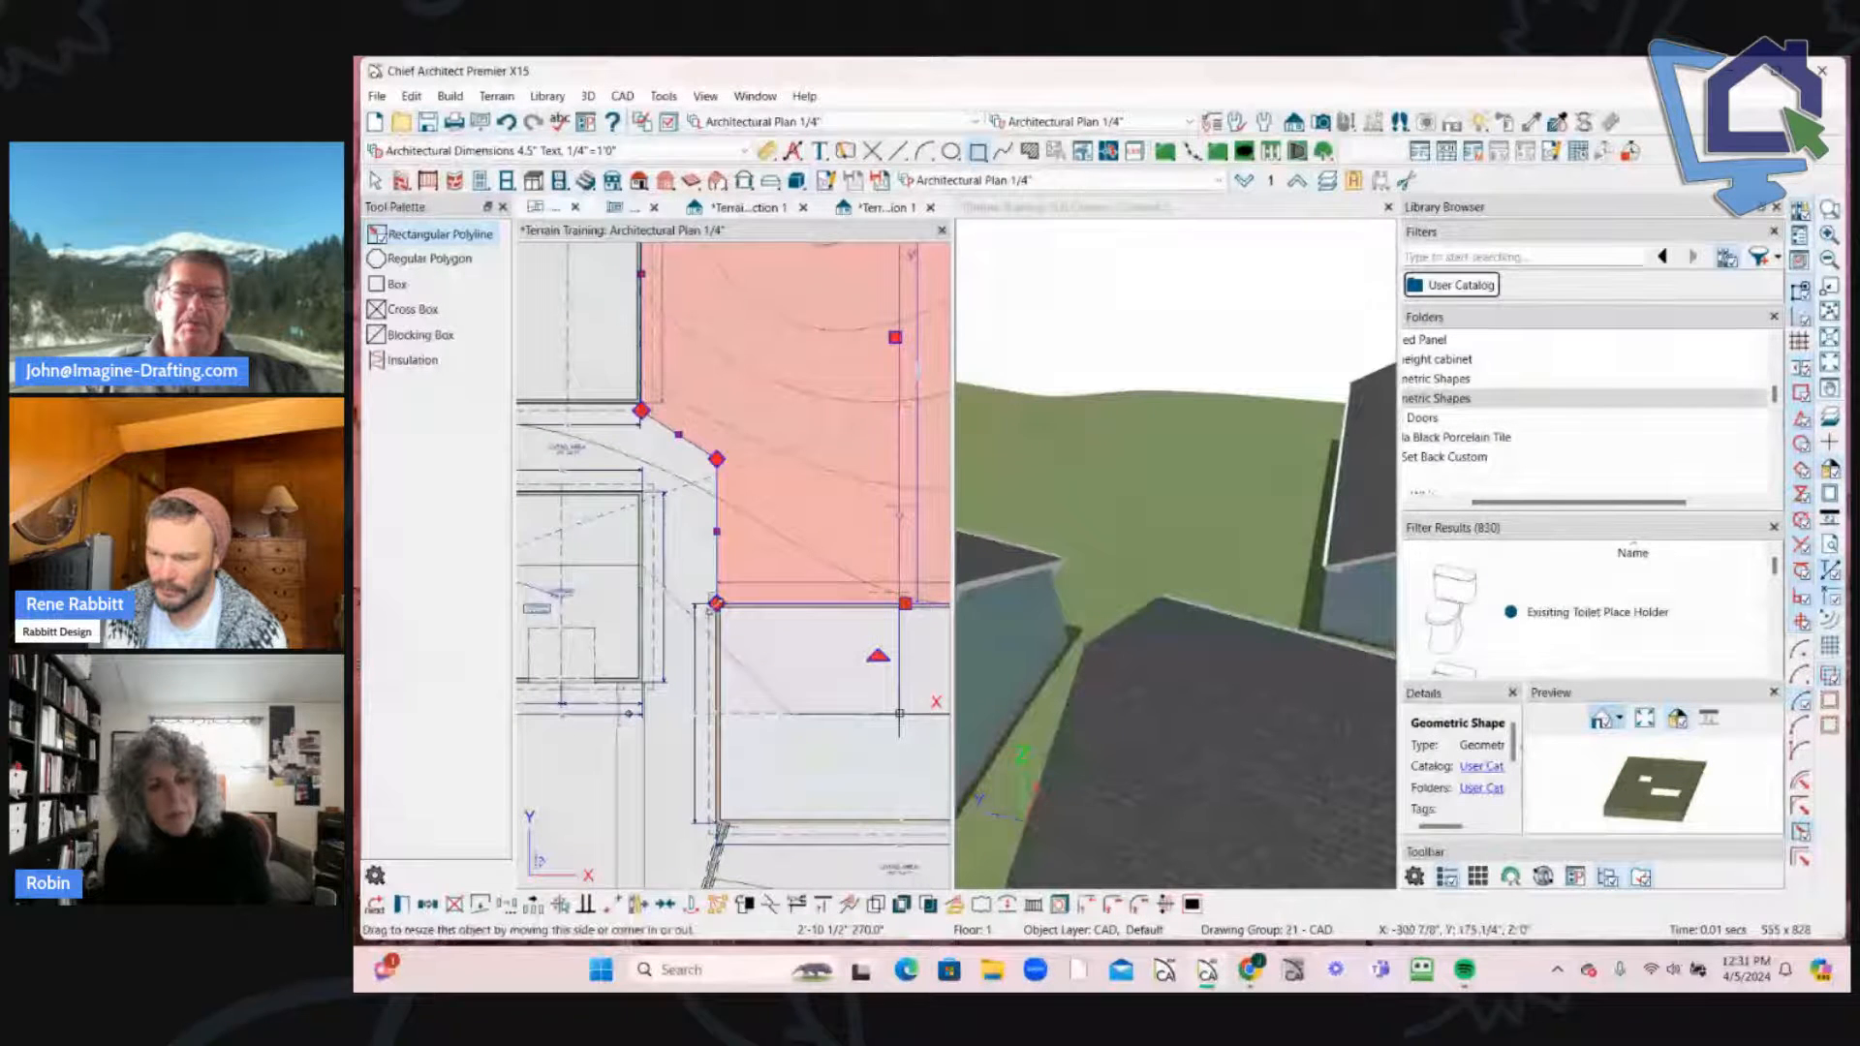
scroll(732, 572, up, 2)
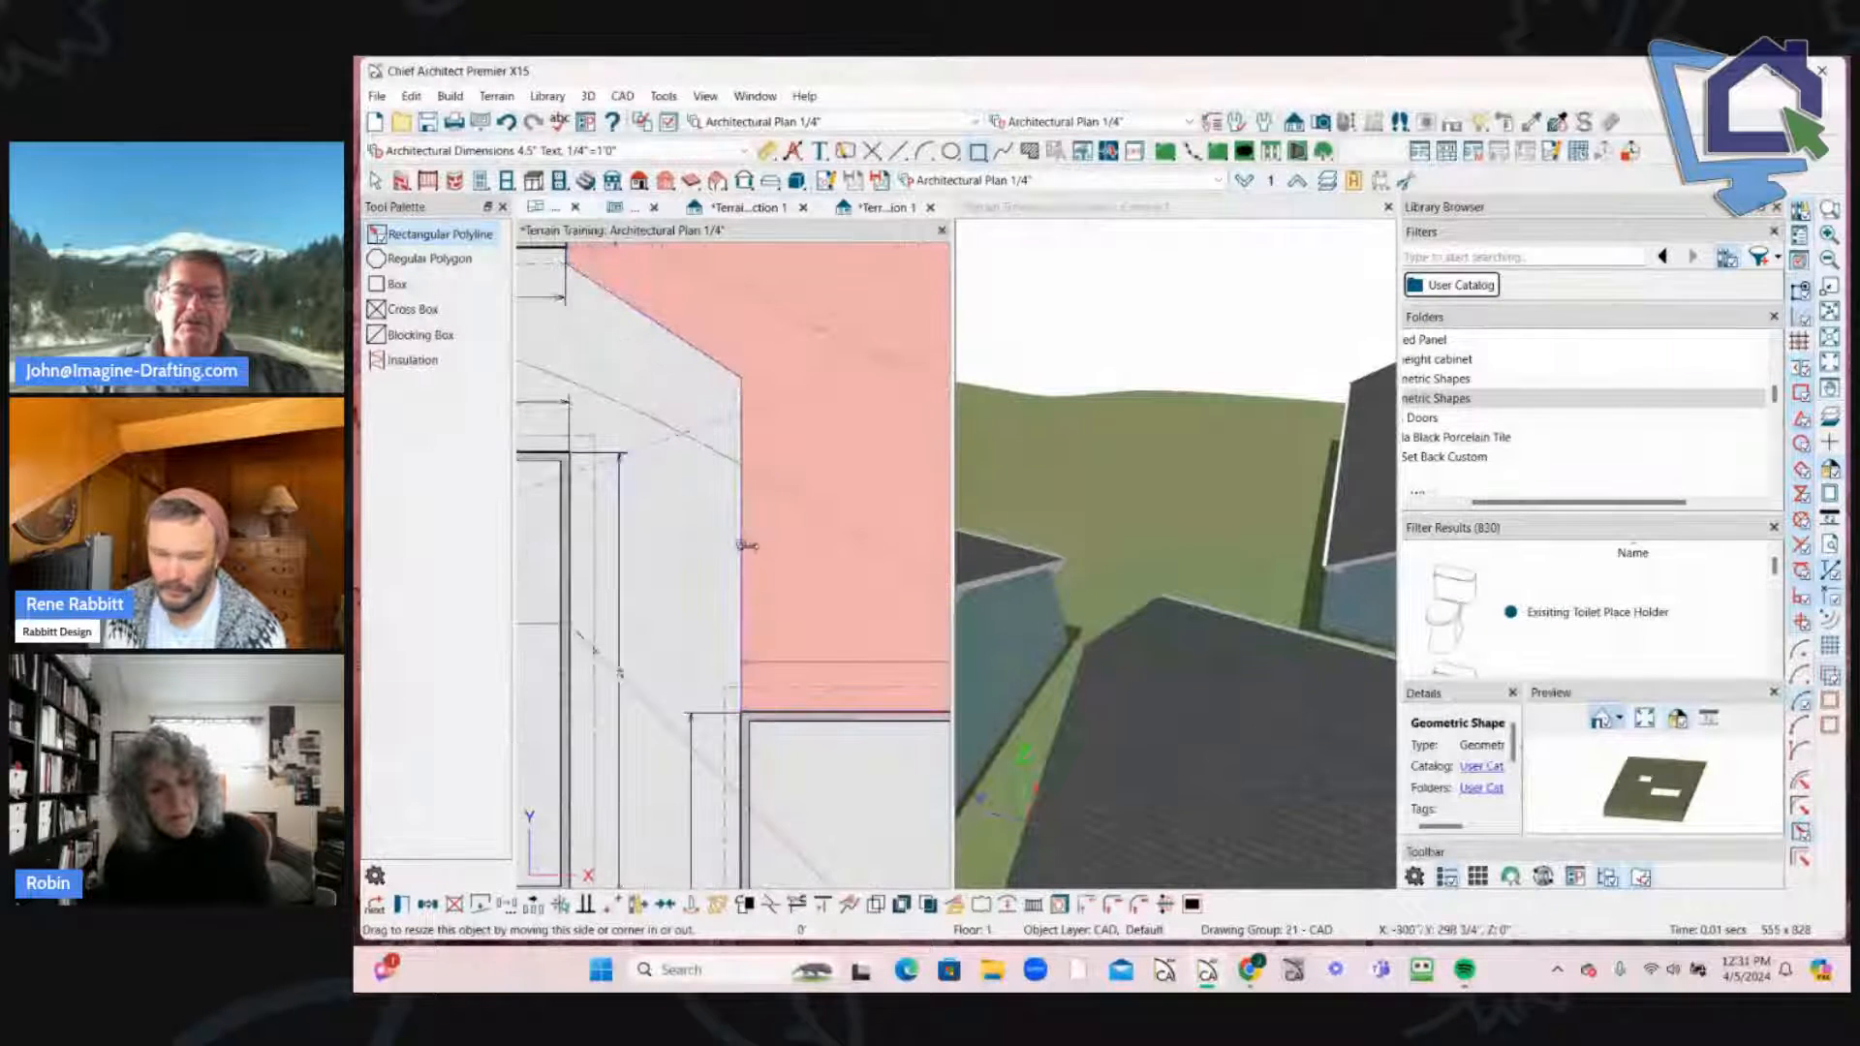
drag(742, 546, 805, 560)
scroll(736, 518, down, 1)
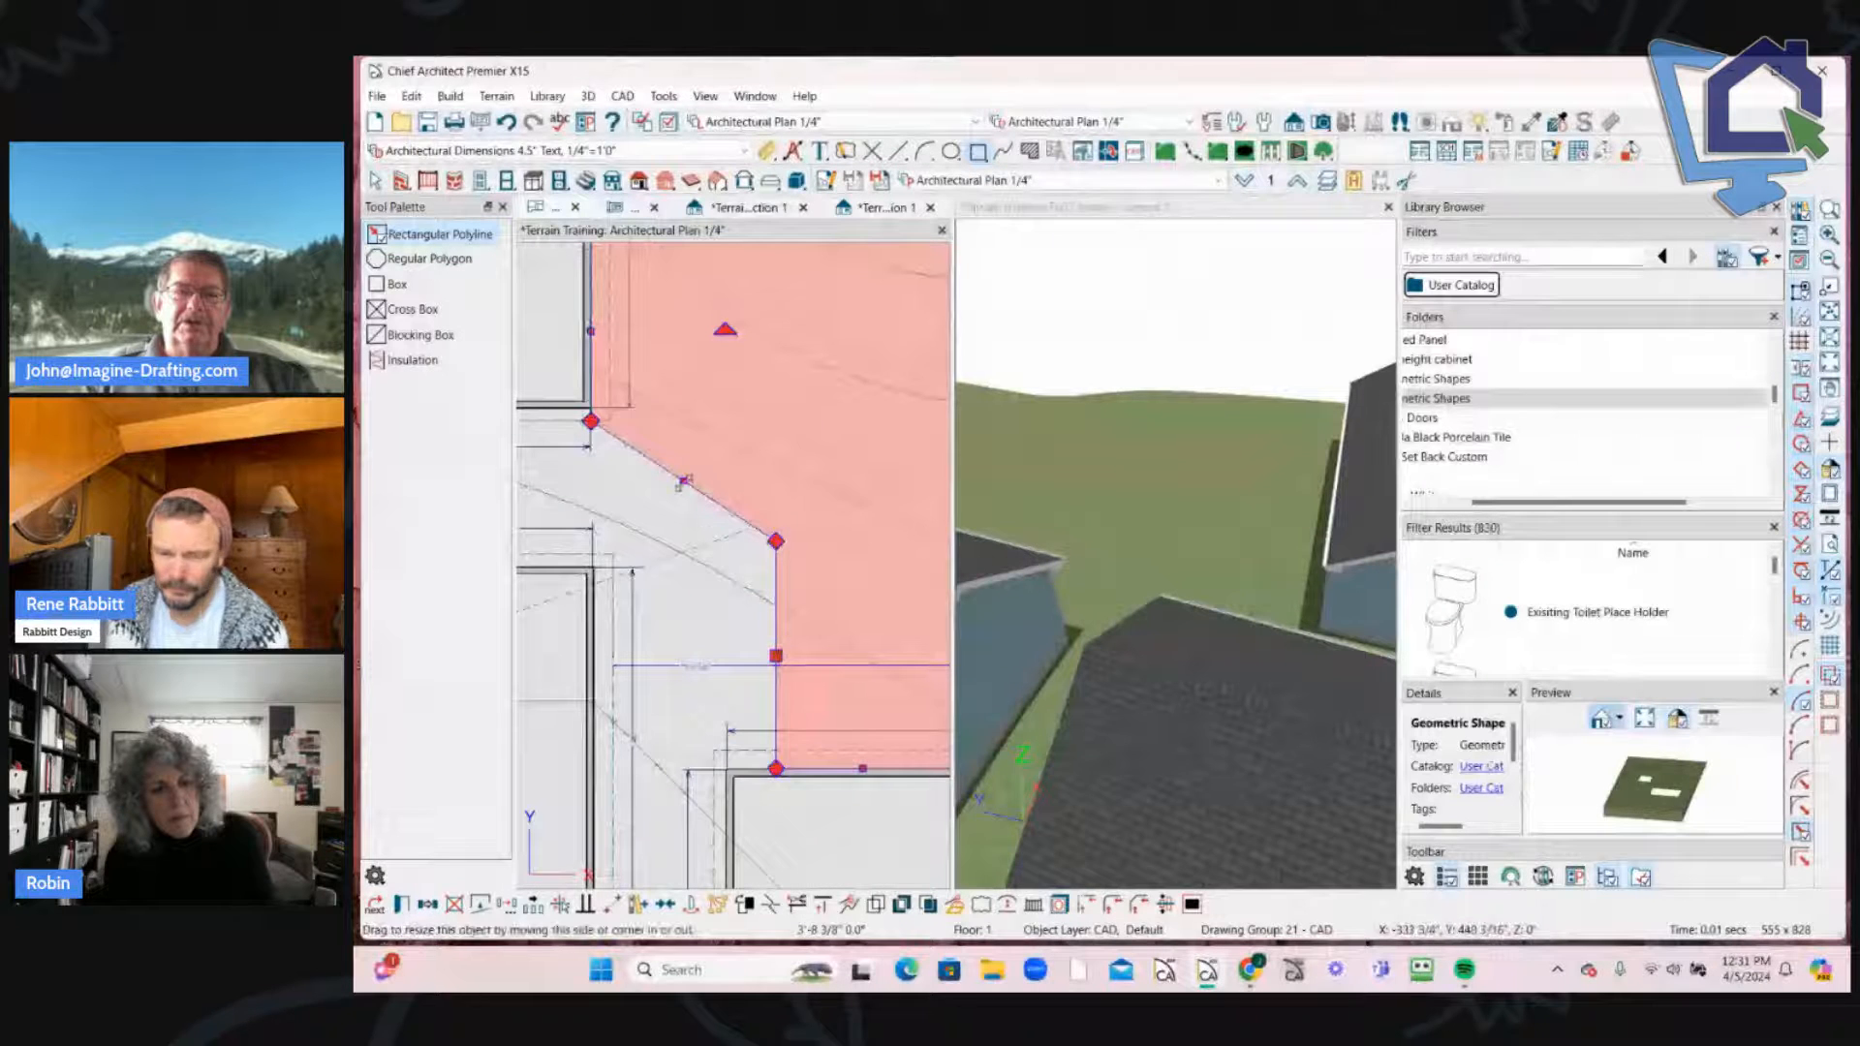
drag(685, 482, 693, 449)
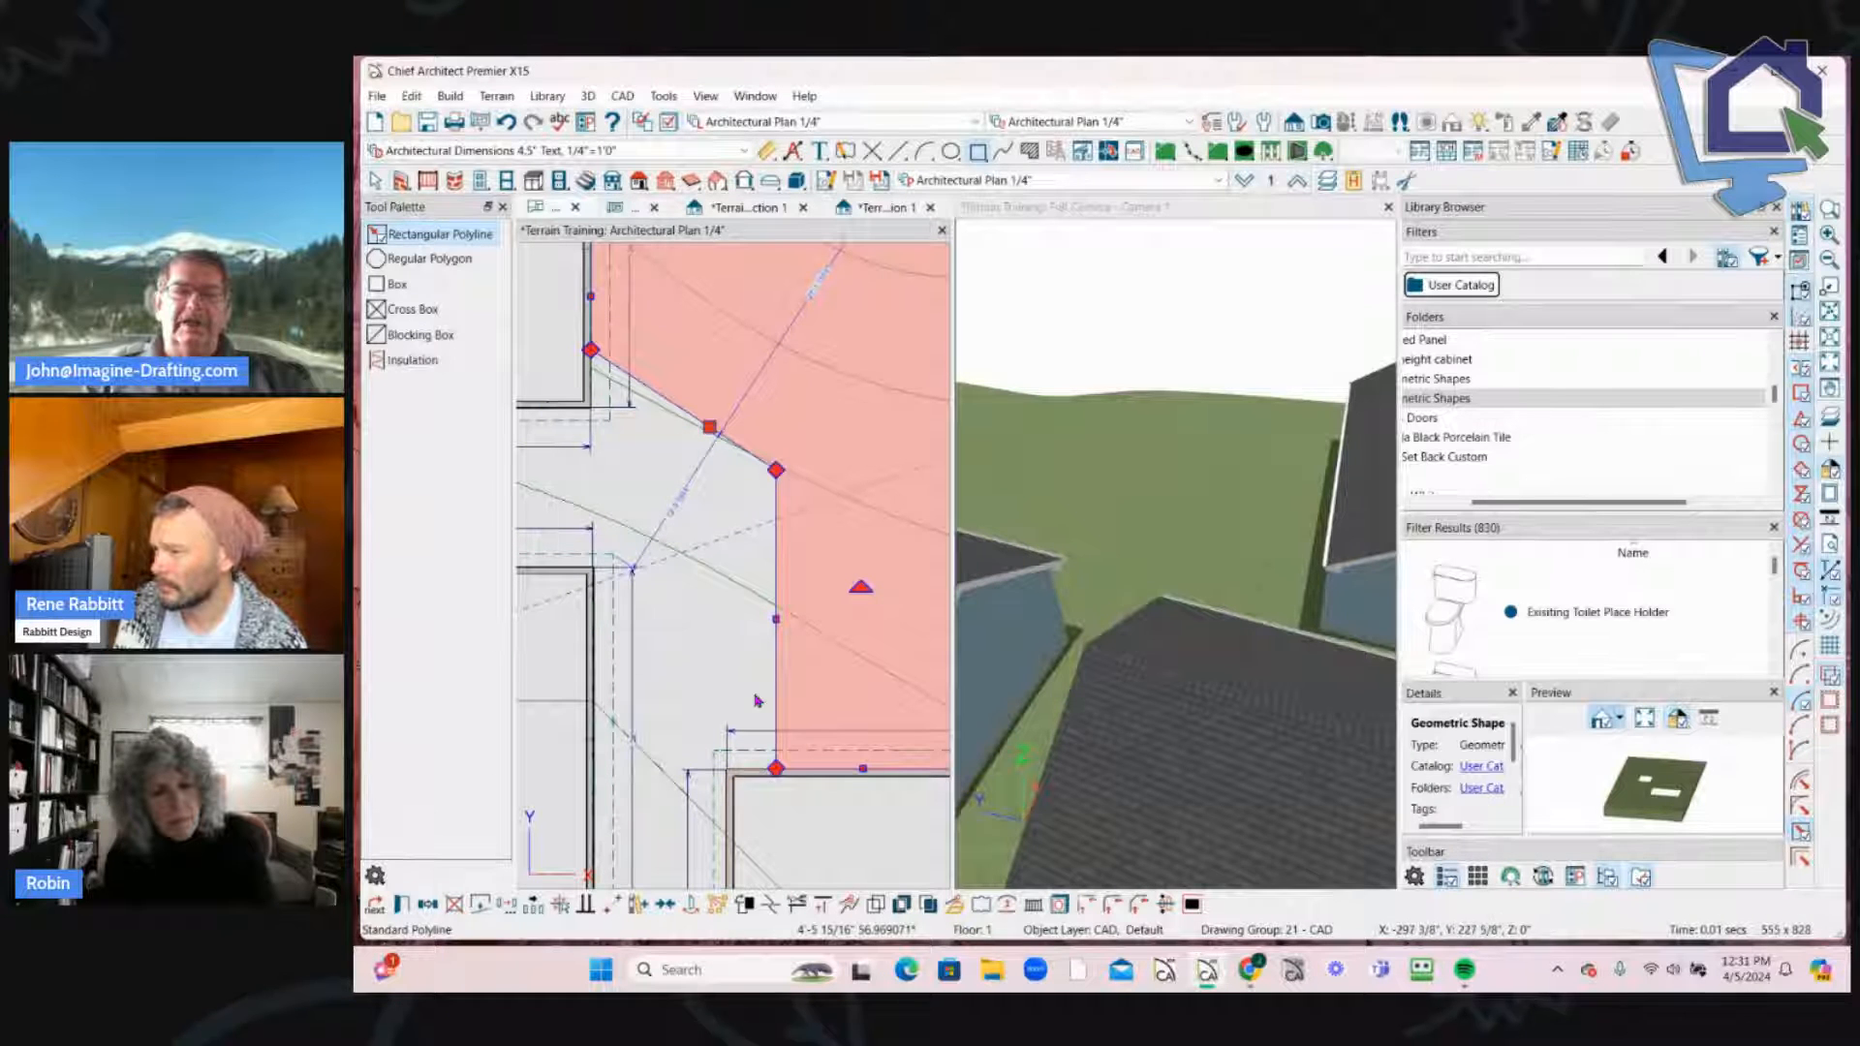
Step: Examine the elevation lines that cross the polyline and run through the neighbouring building
scroll(649, 698, down, 1)
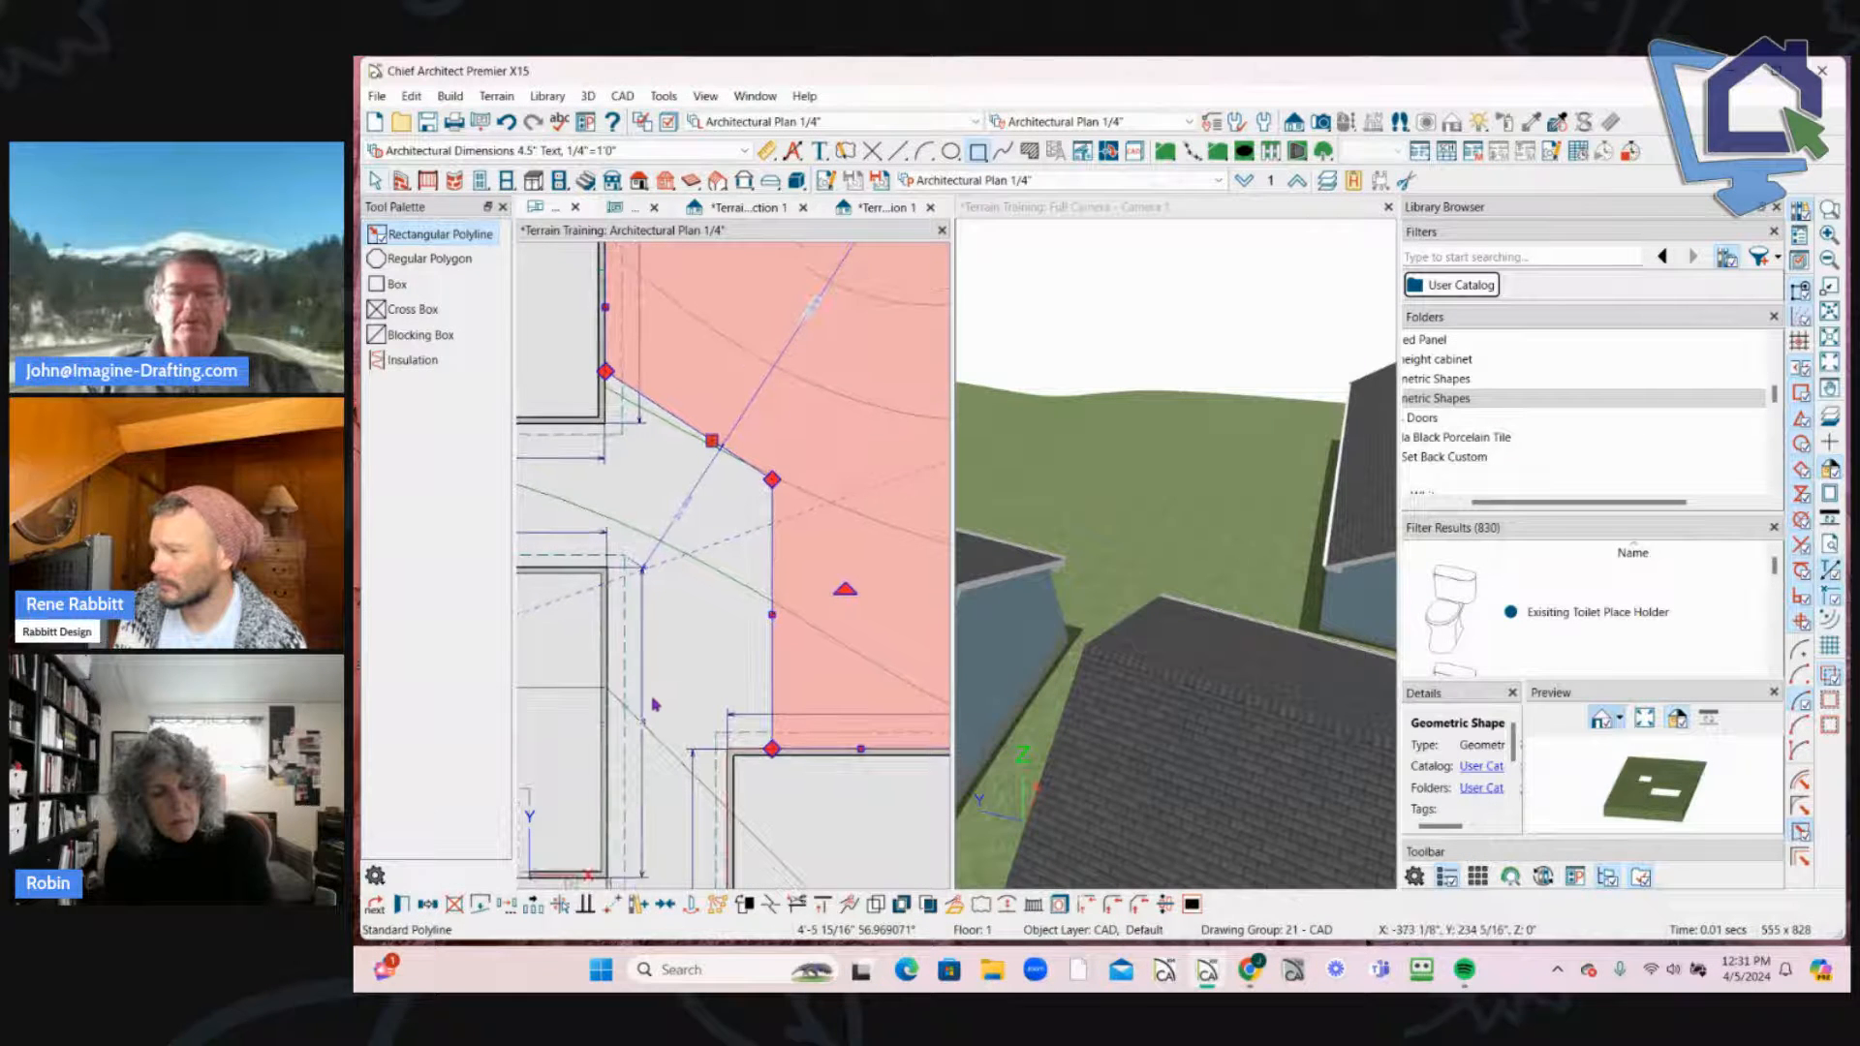
scroll(656, 705, down, 1)
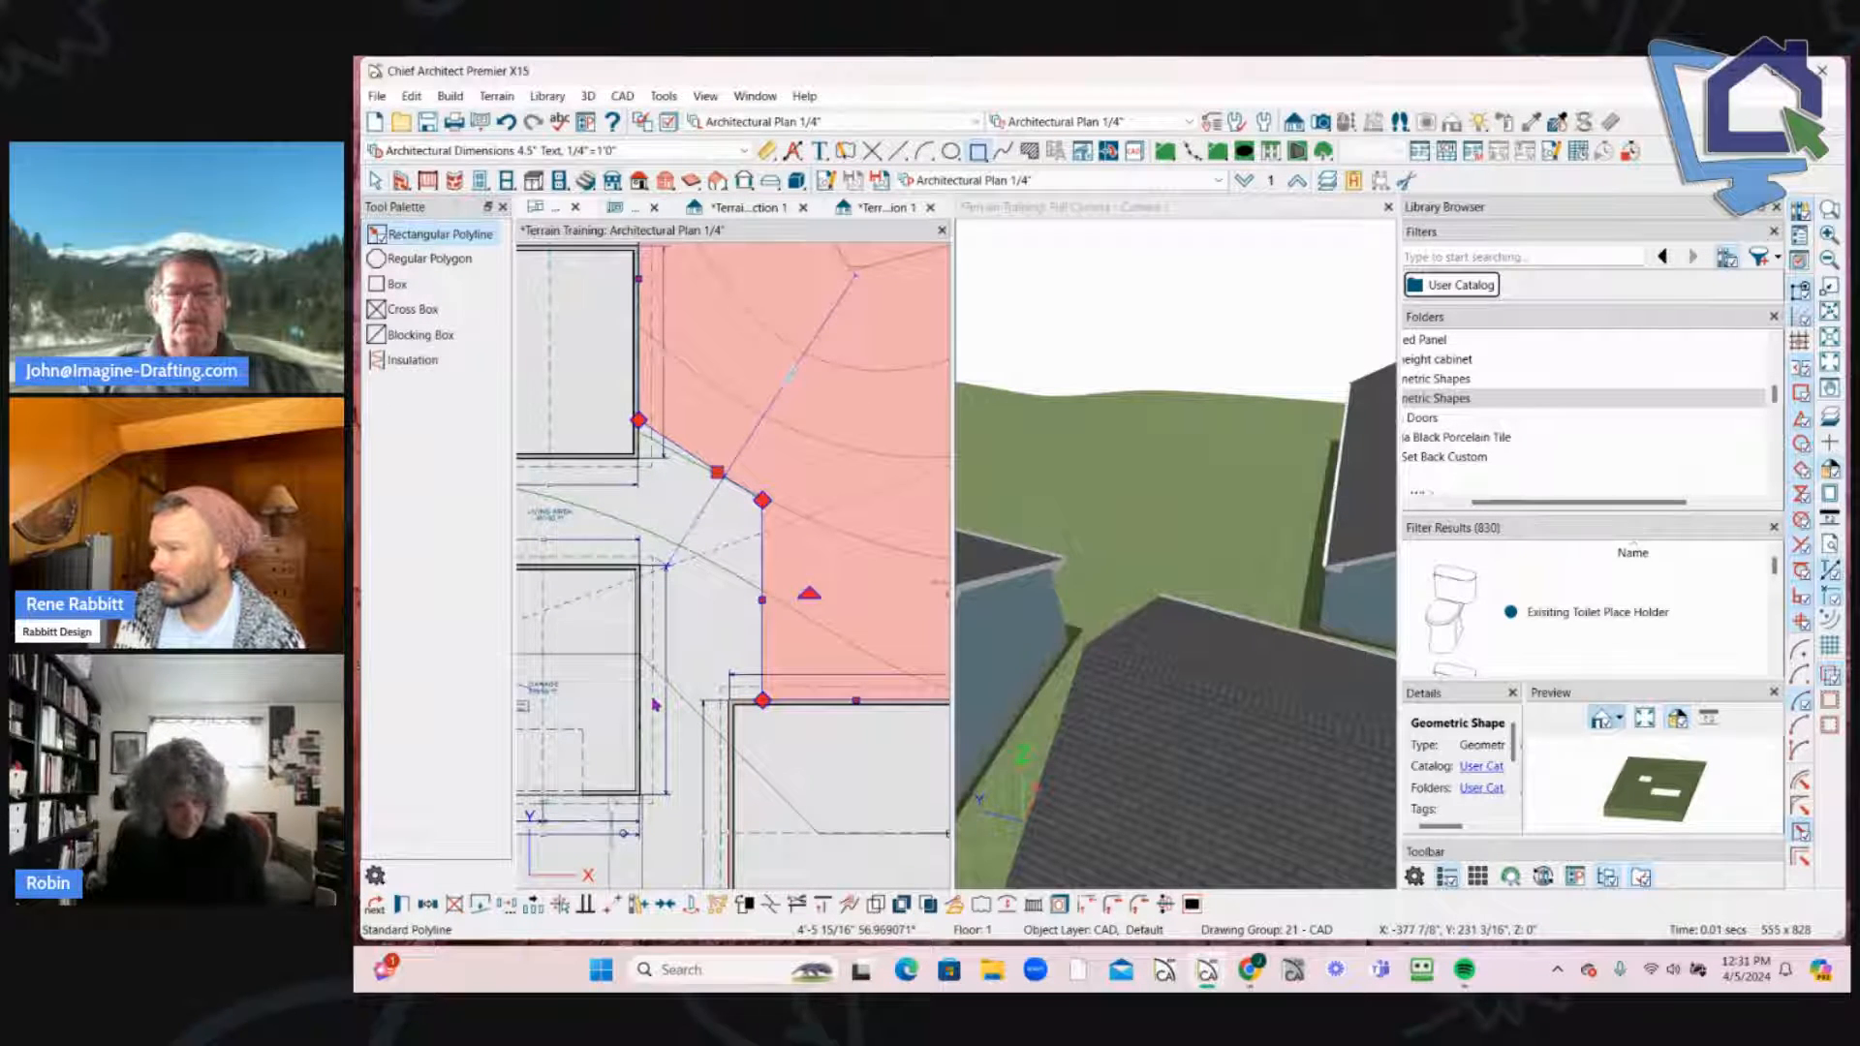
scroll(655, 705, down, 2)
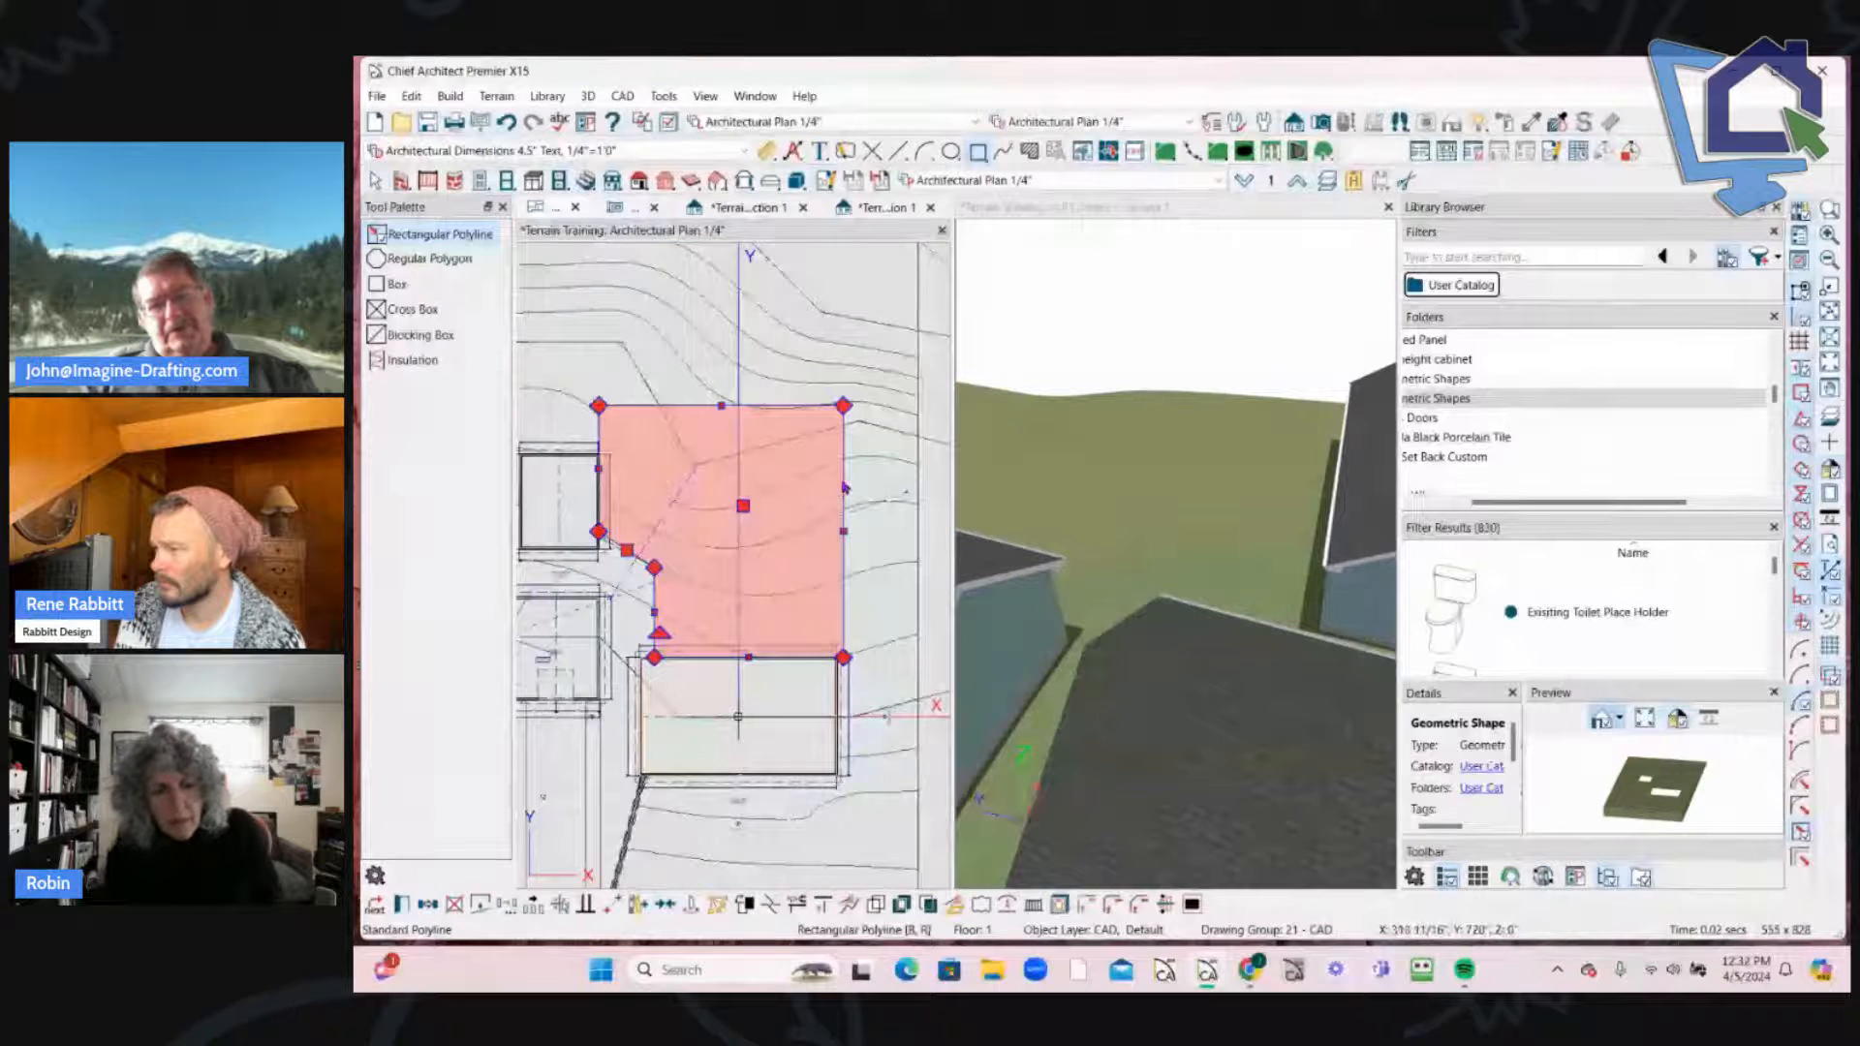
middle_drag(845, 454, 844, 497)
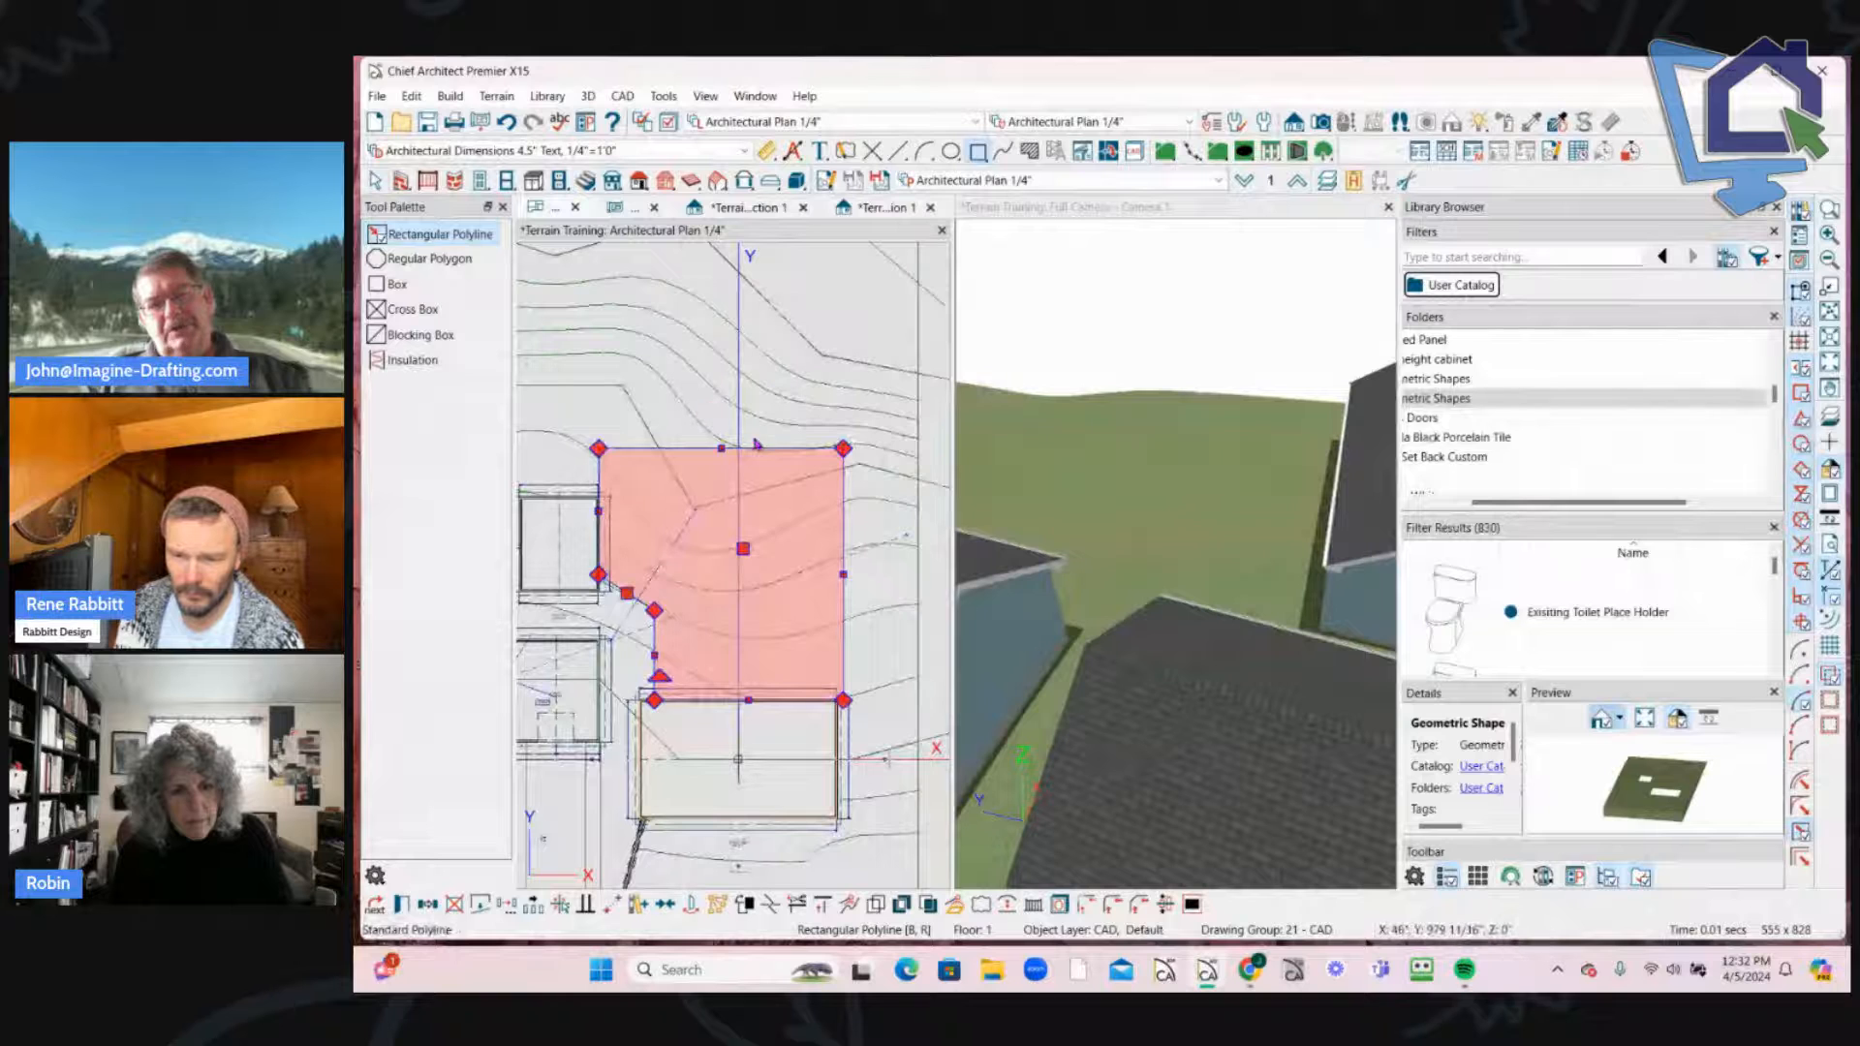
click(940, 492)
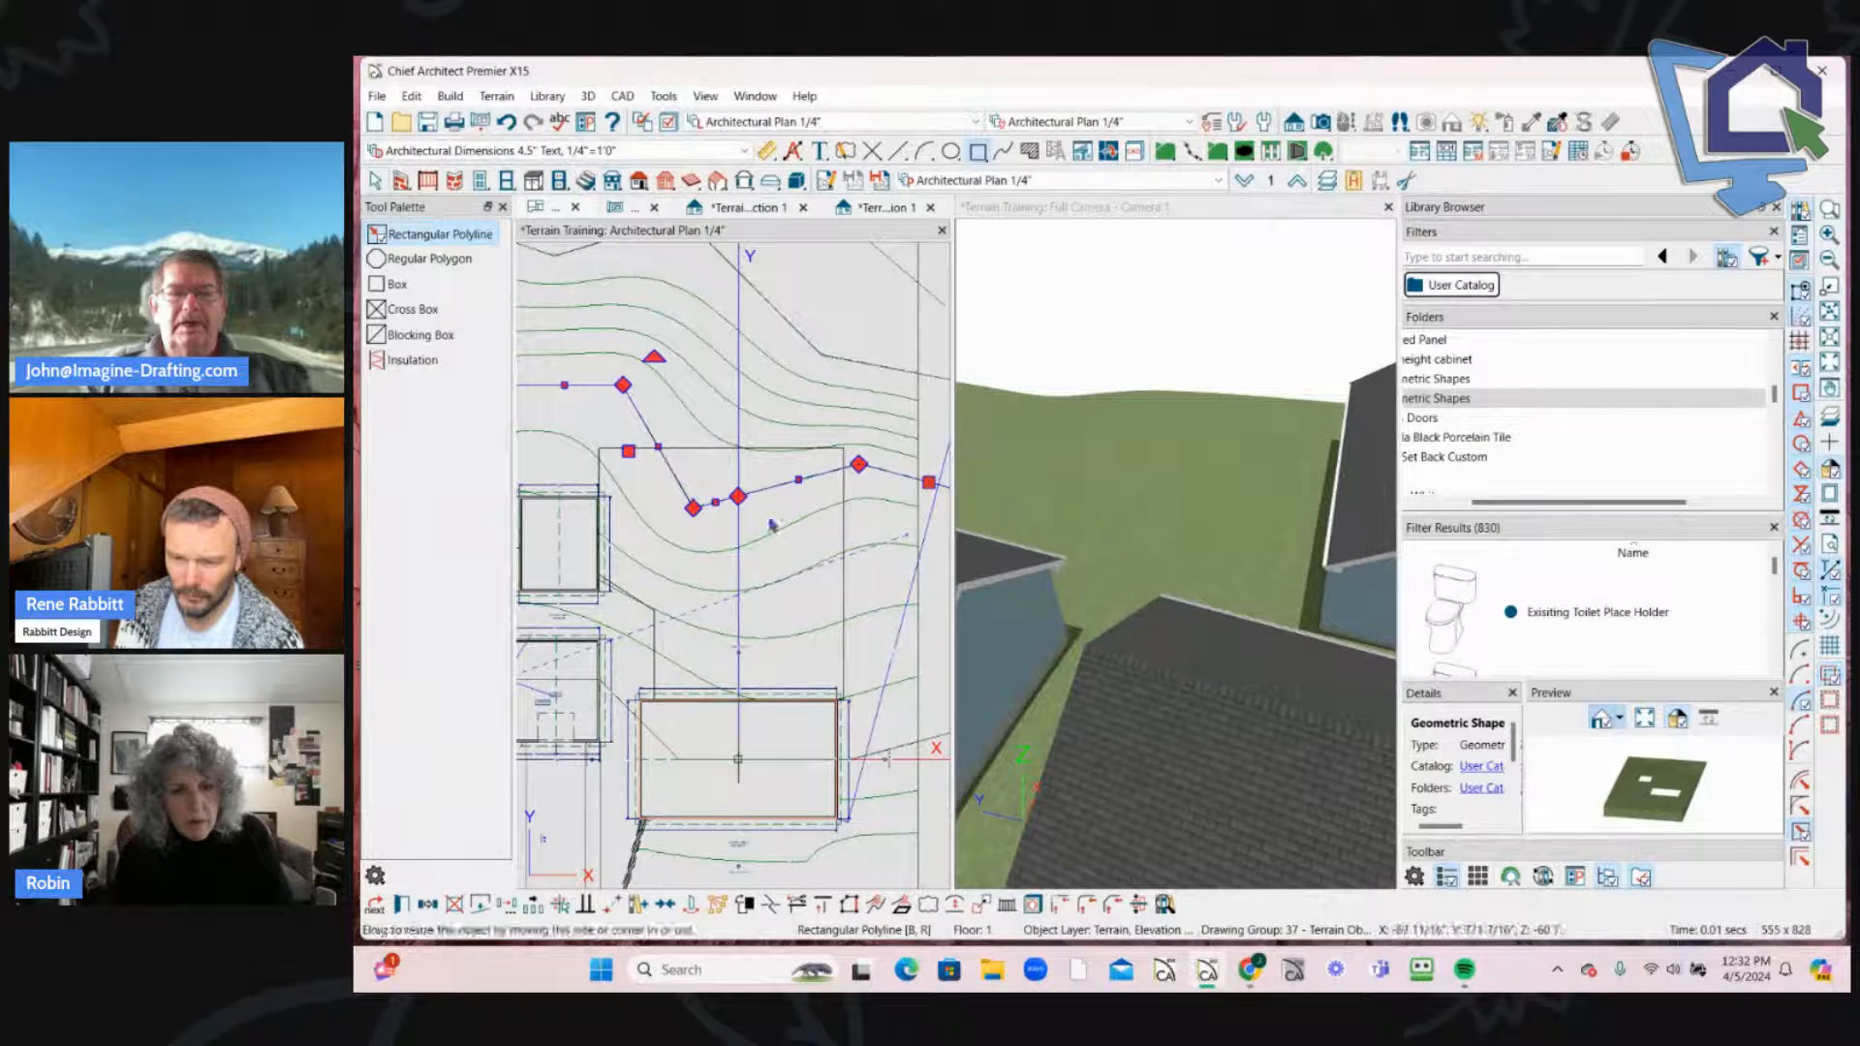
middle_drag(942, 519, 837, 640)
click(835, 642)
scroll(838, 511, down, 1)
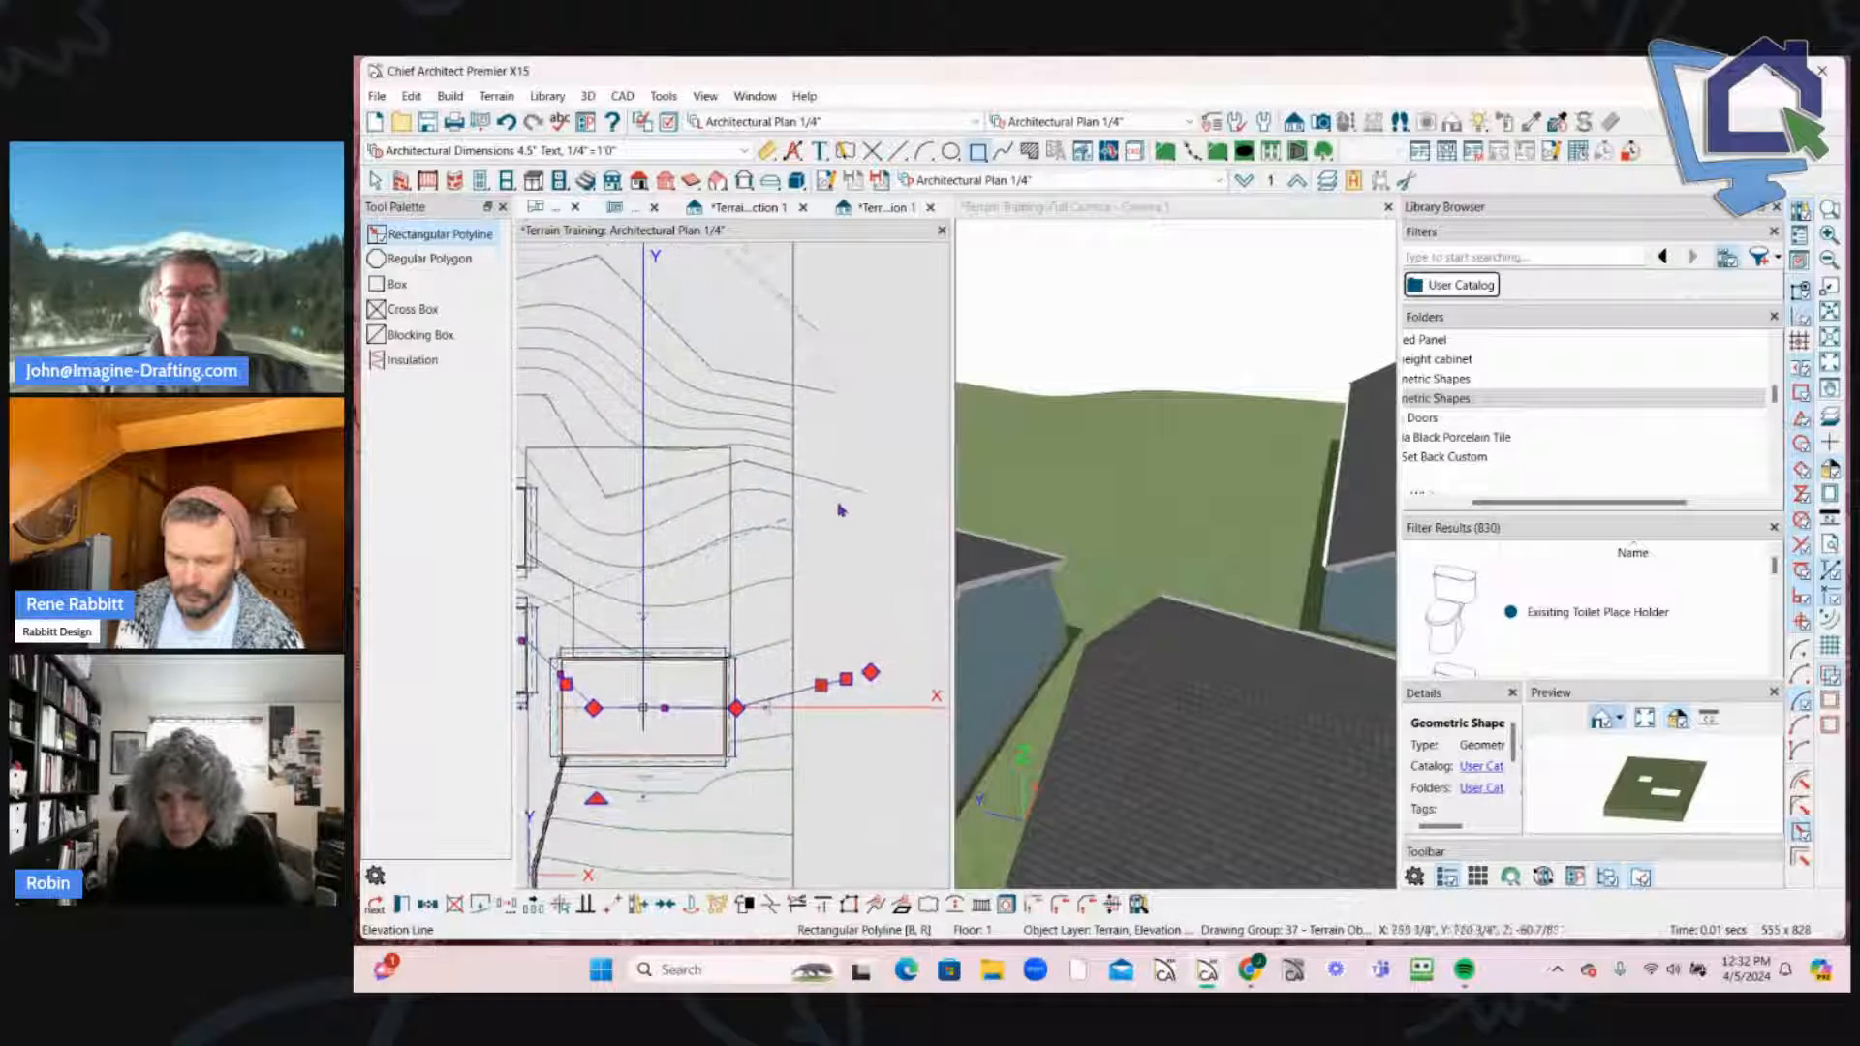
Step: Trim away the stretch of elevation line lying inside the polyline behind the neighbouring building
click(731, 508)
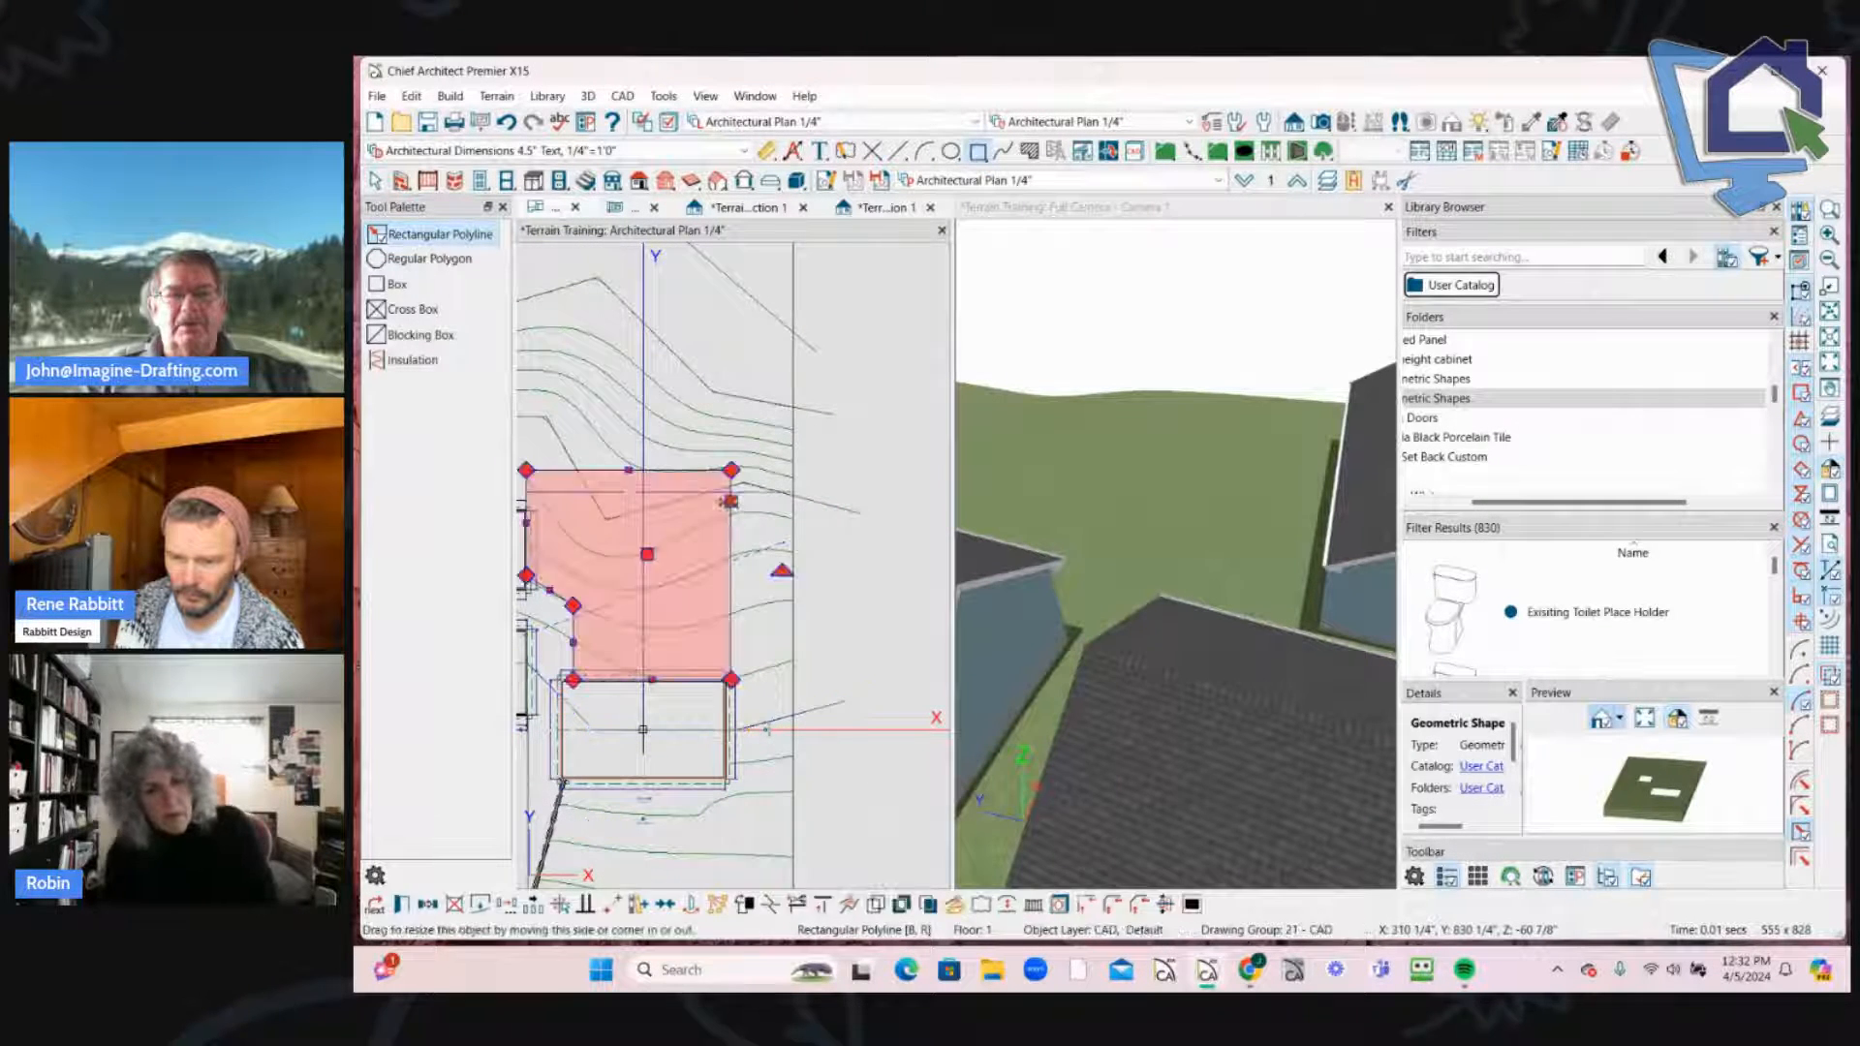
scroll(826, 403, down, 3)
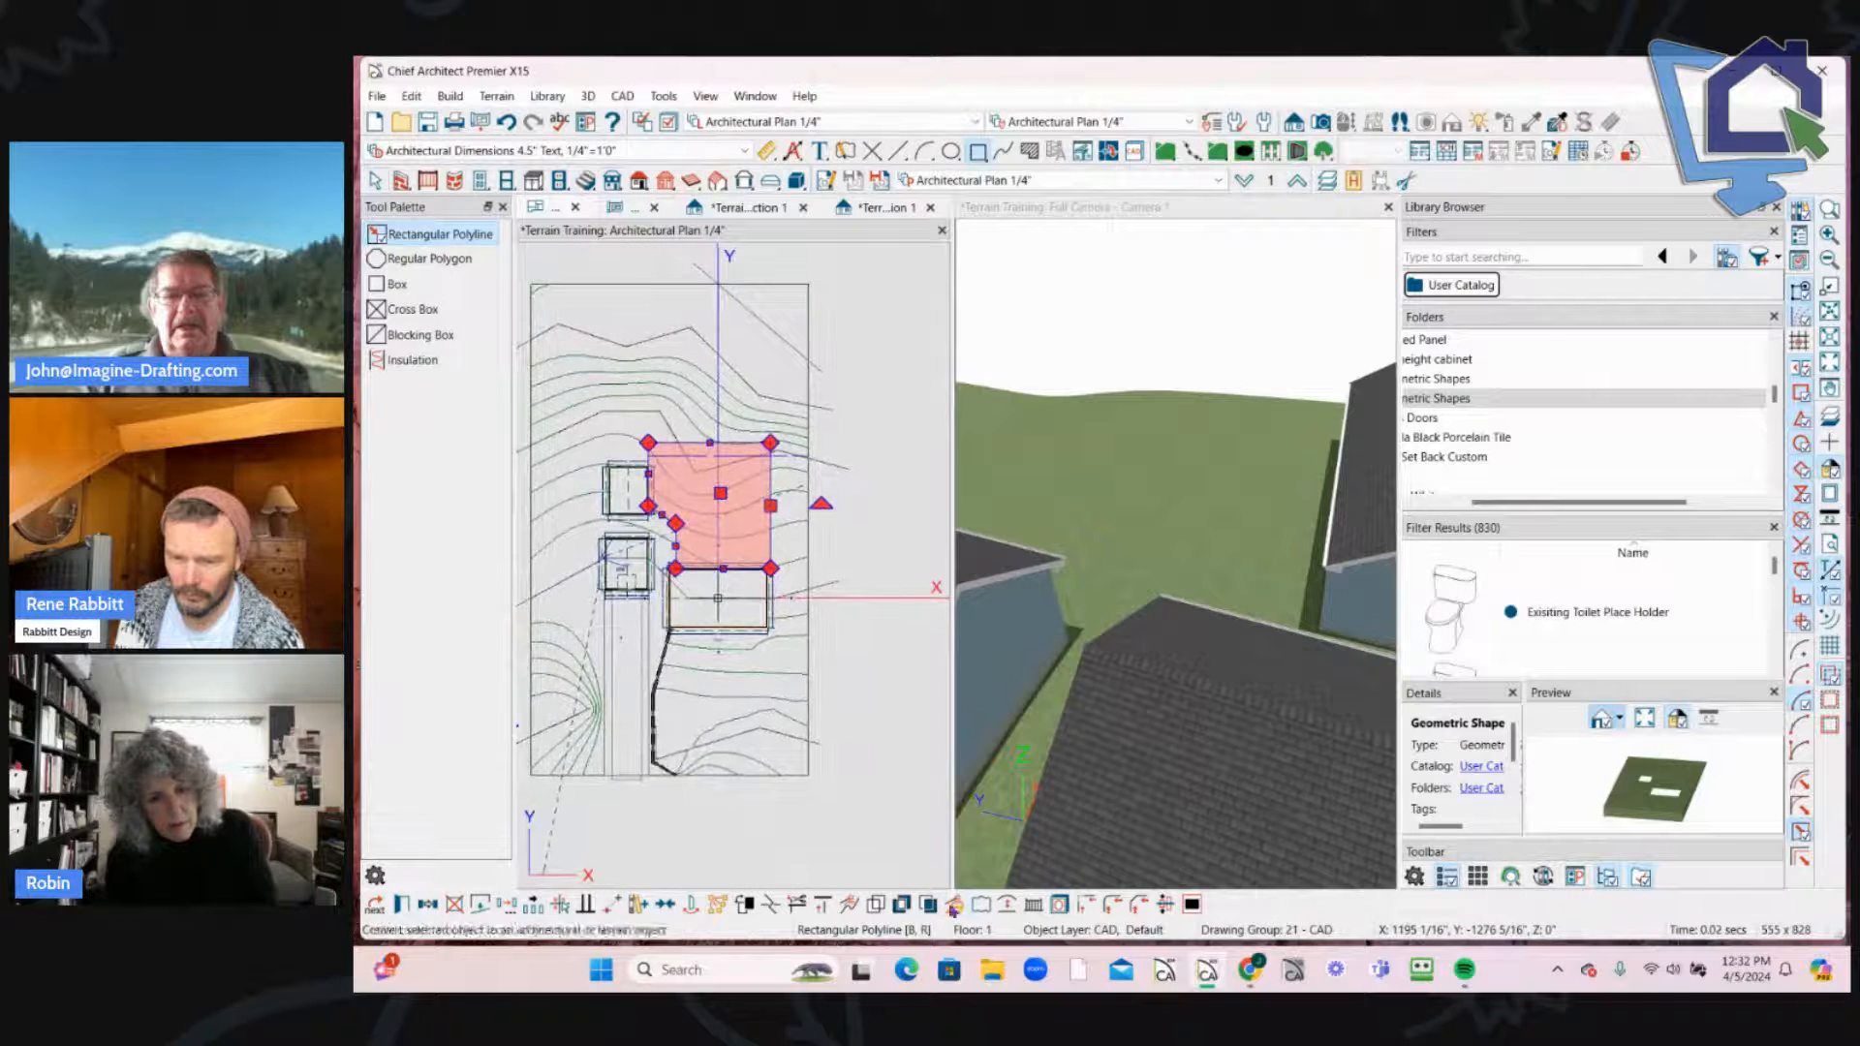
key(Escape)
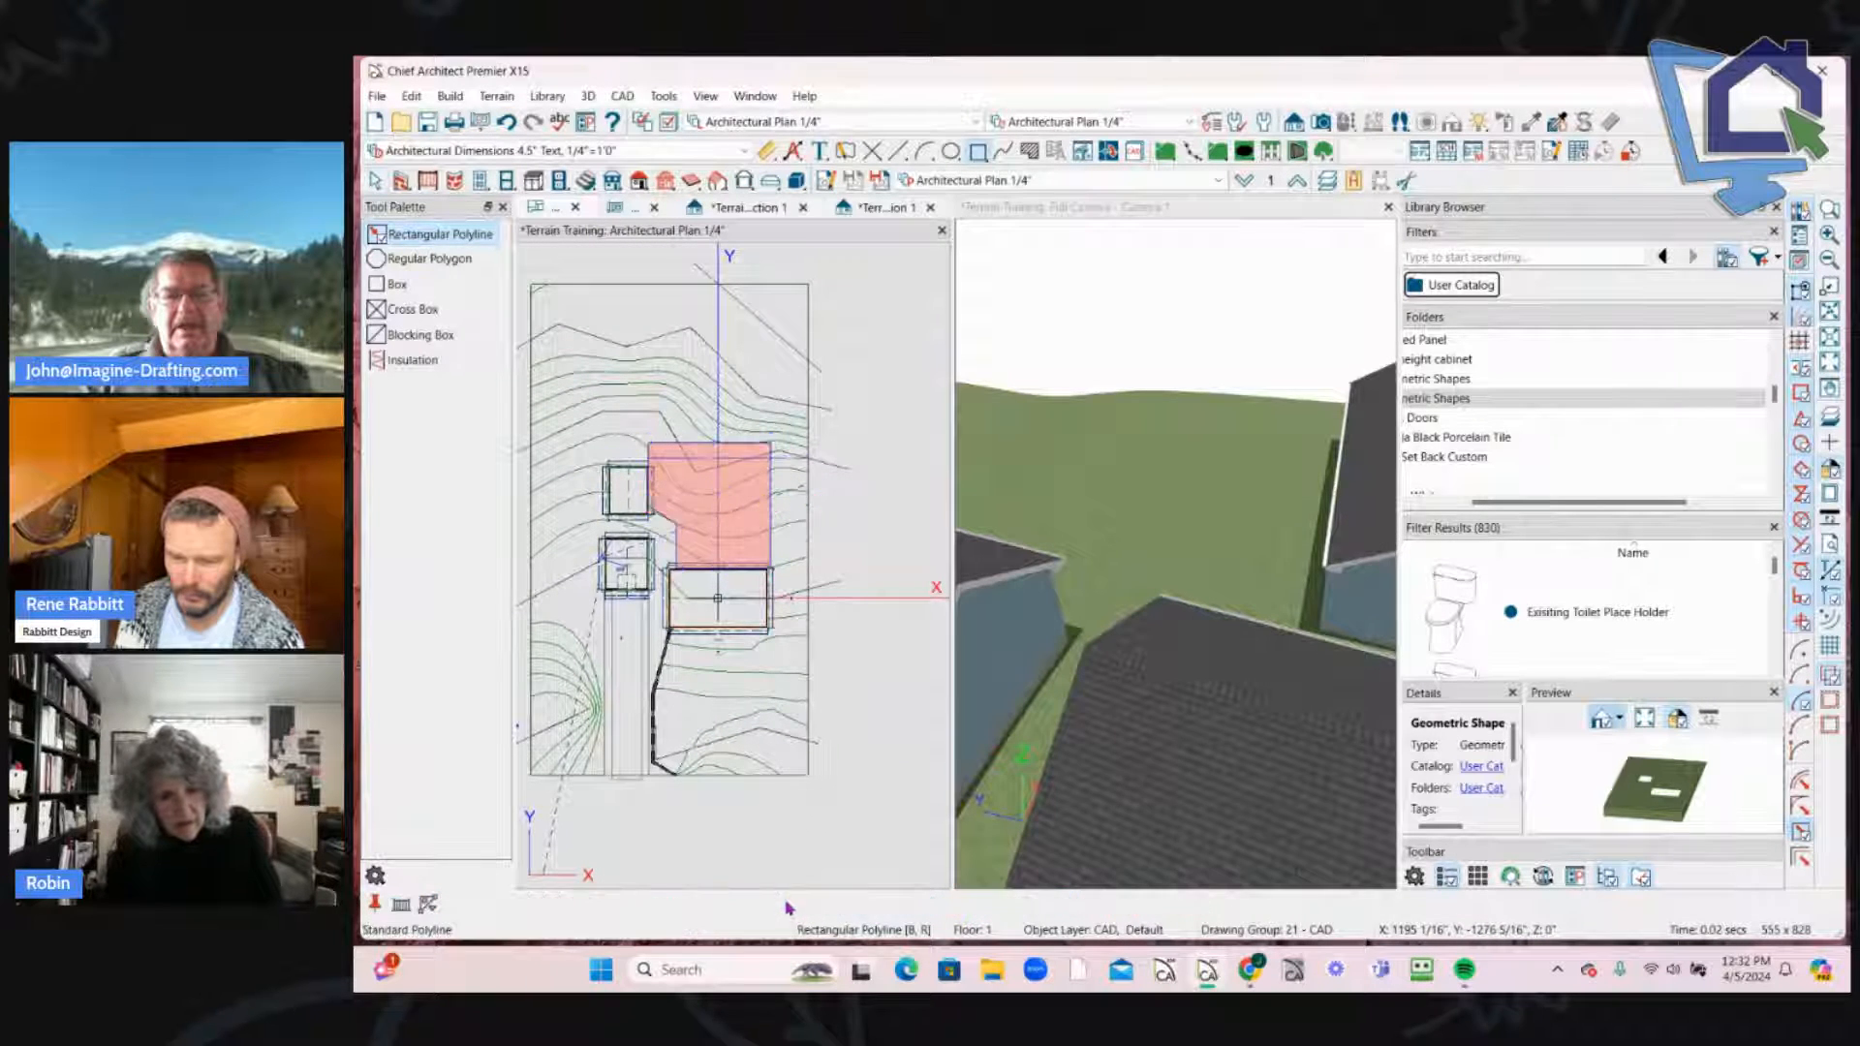
scroll(675, 518, up, 5)
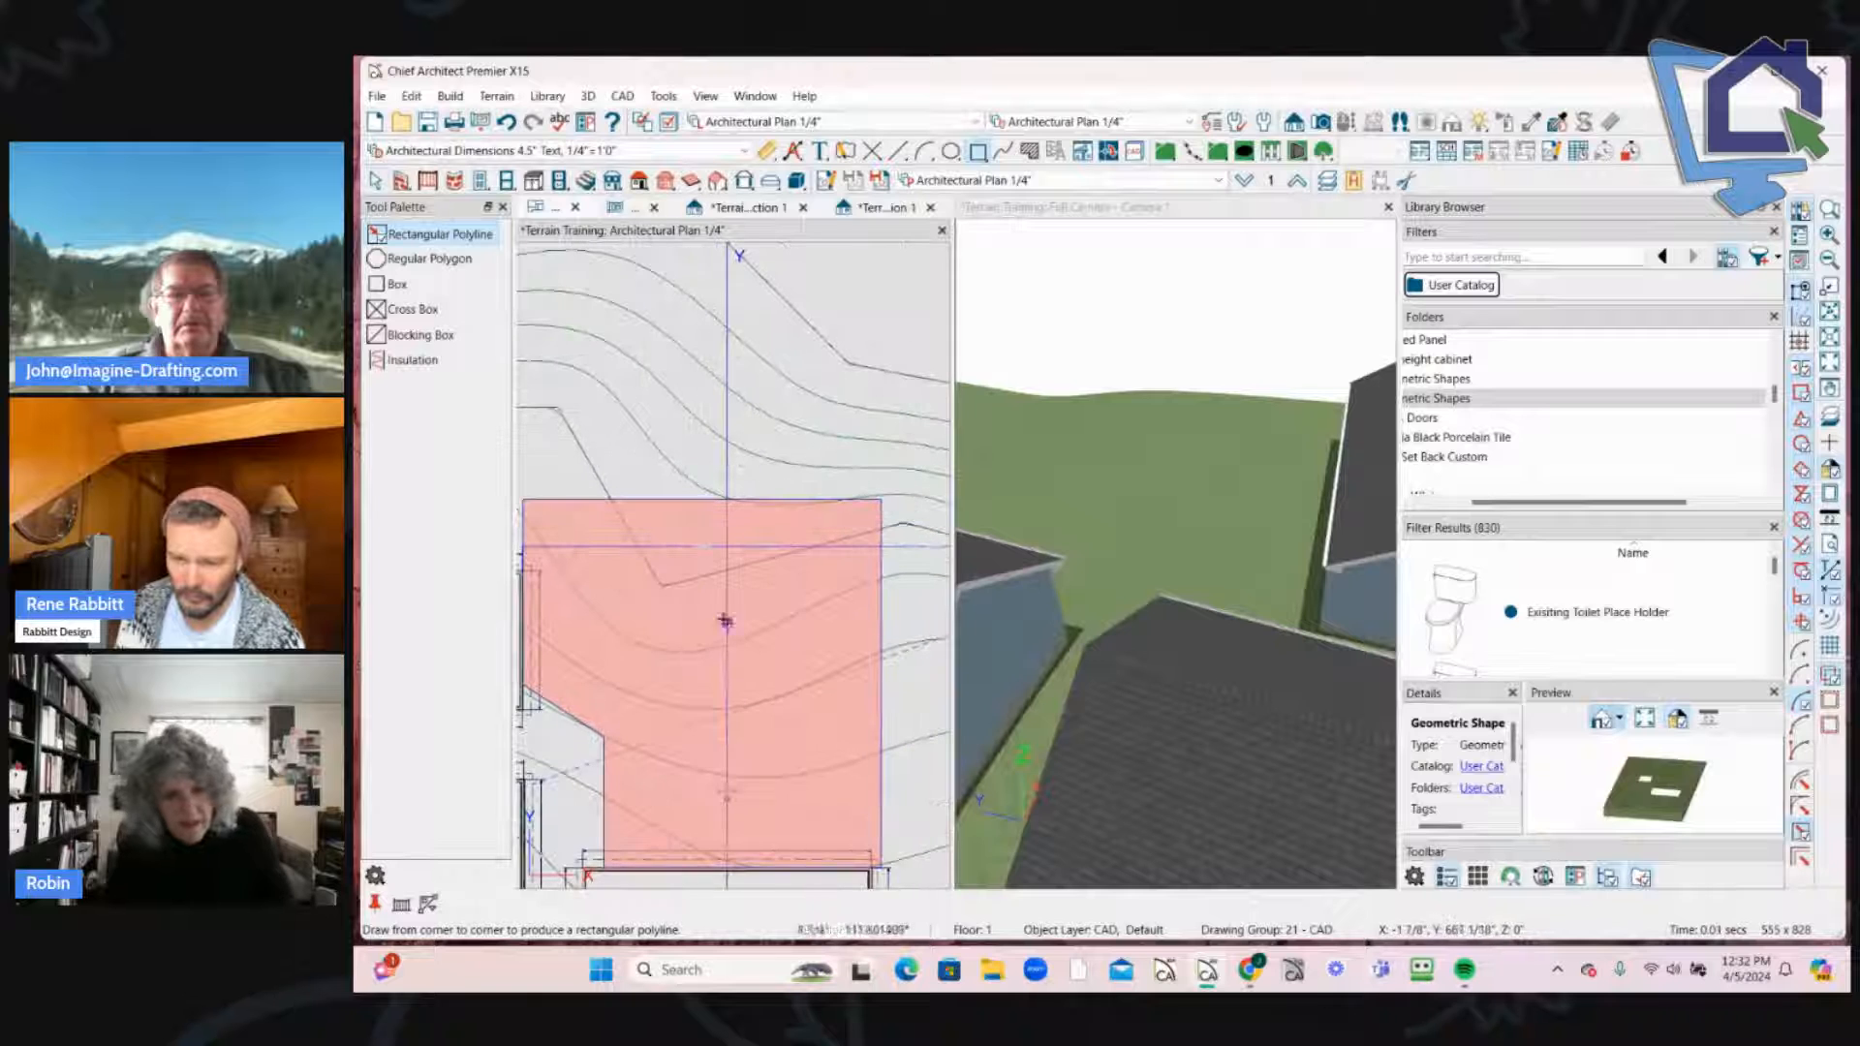
click(834, 712)
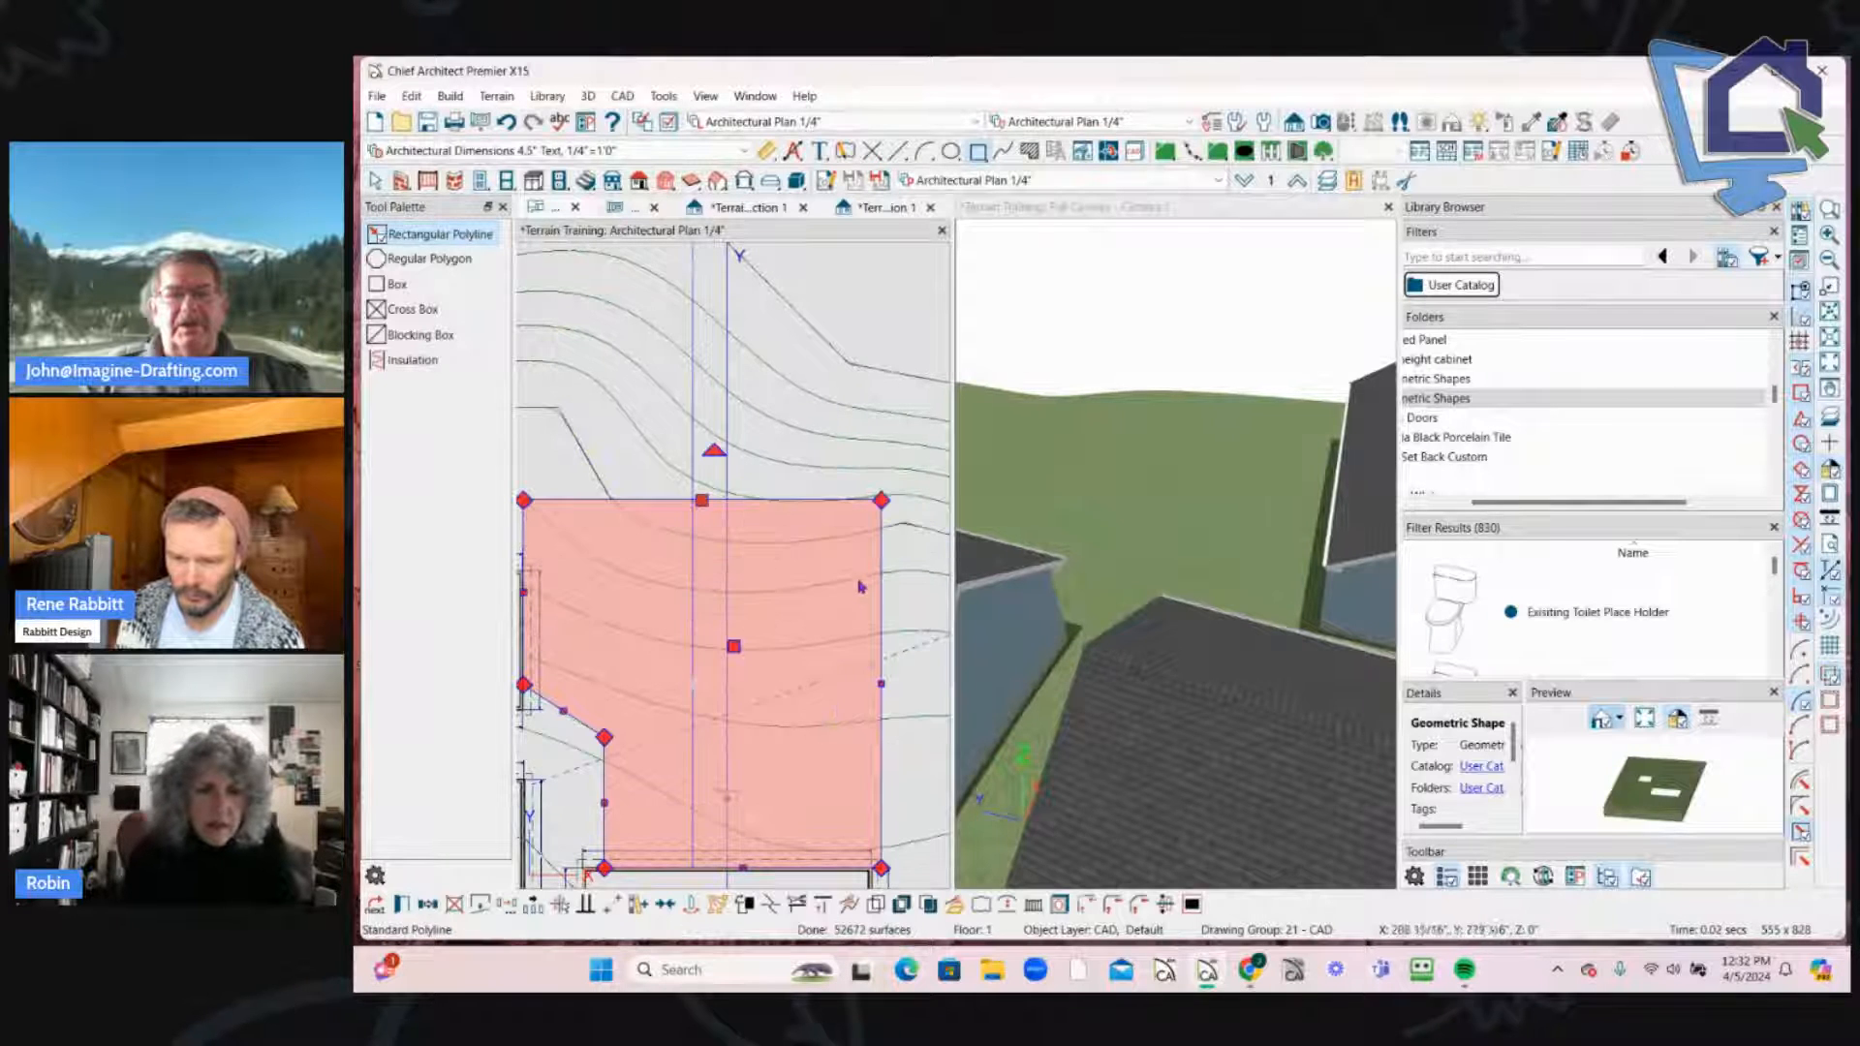
Step: Bring the polyline's outer side edge in line with the neighbouring building's end wall
scroll(830, 532, down, 1)
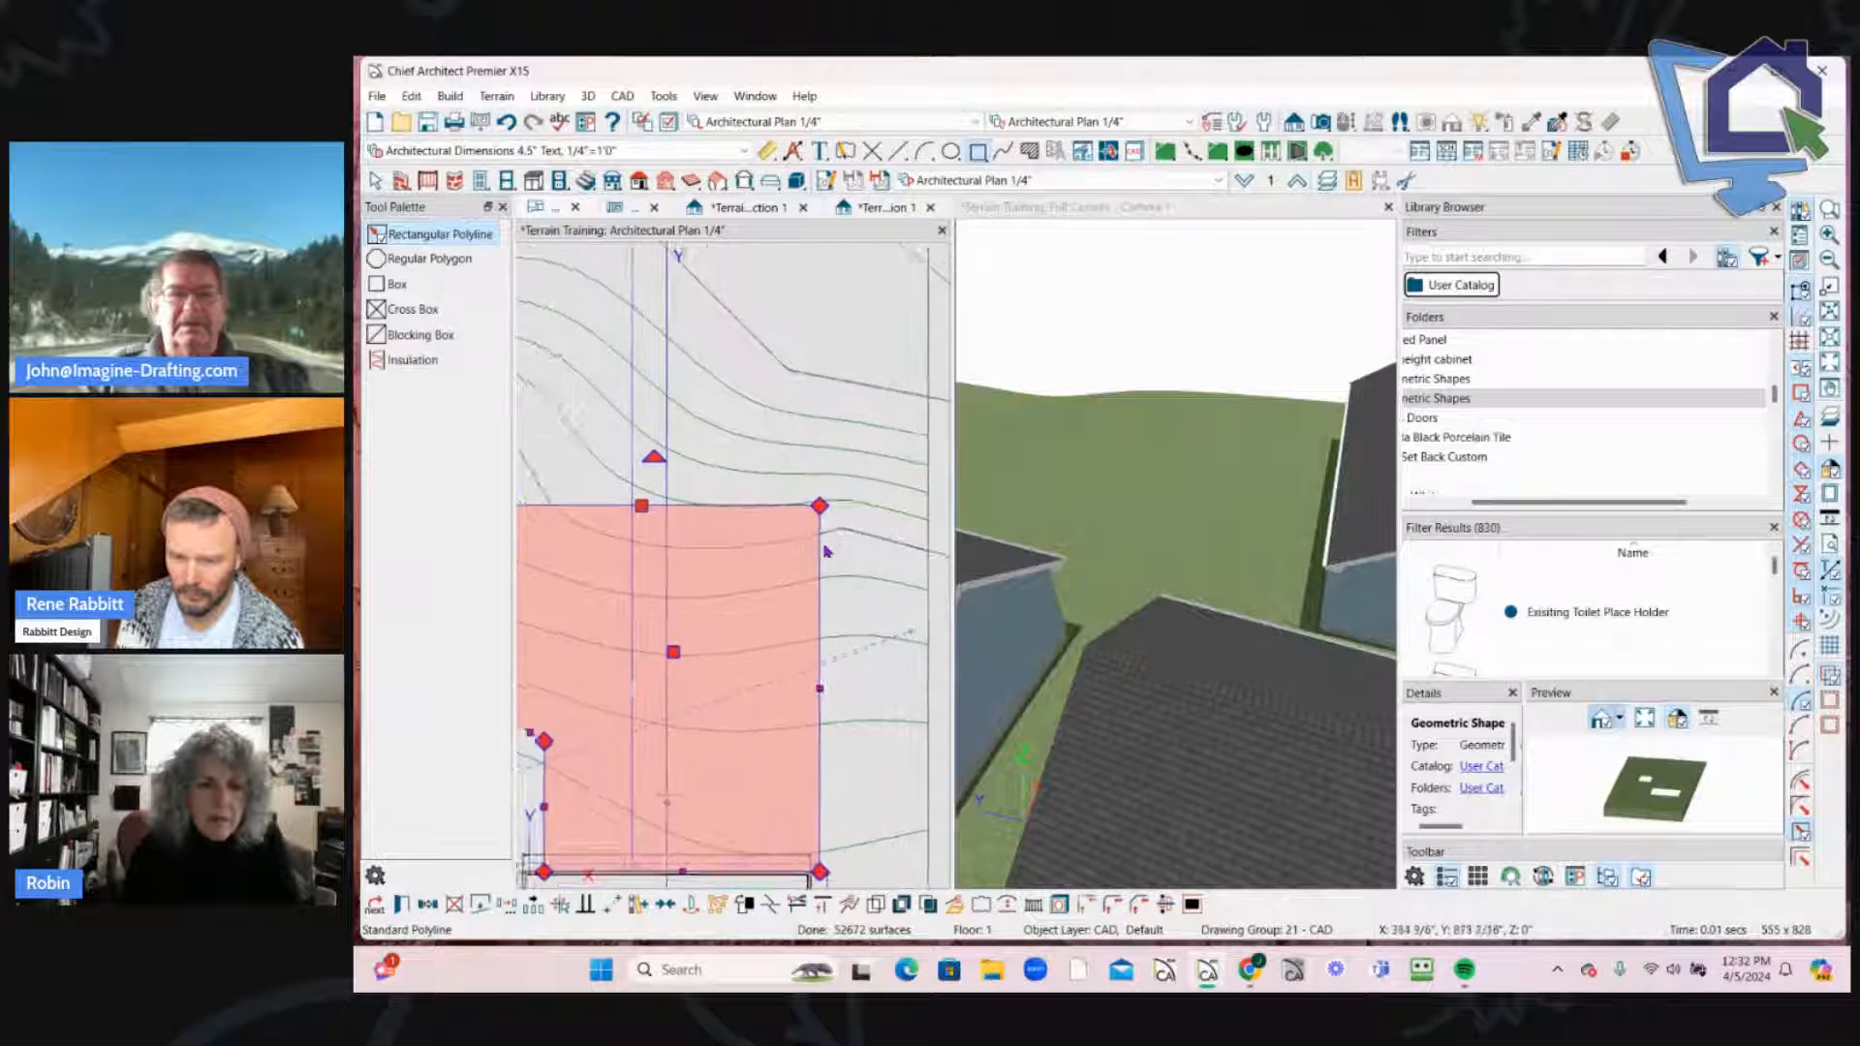
scroll(777, 589, down, 1)
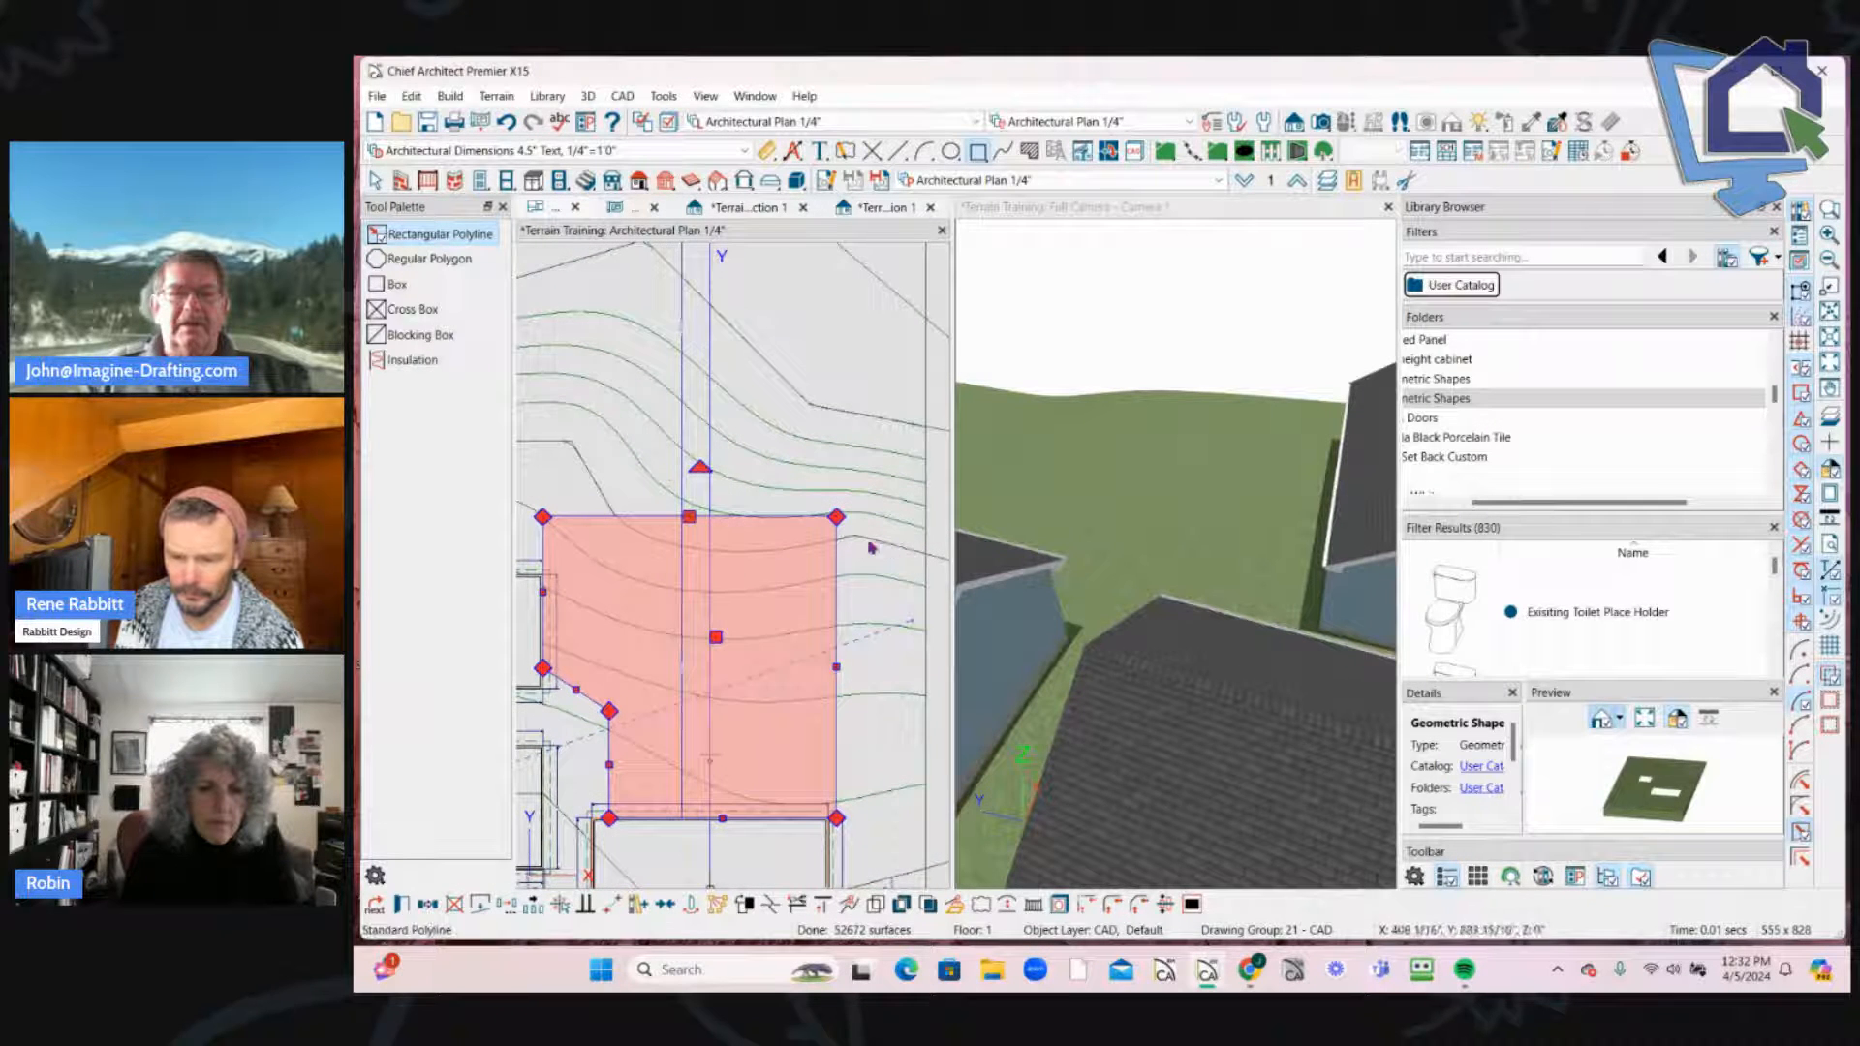
scroll(852, 639, up, 3)
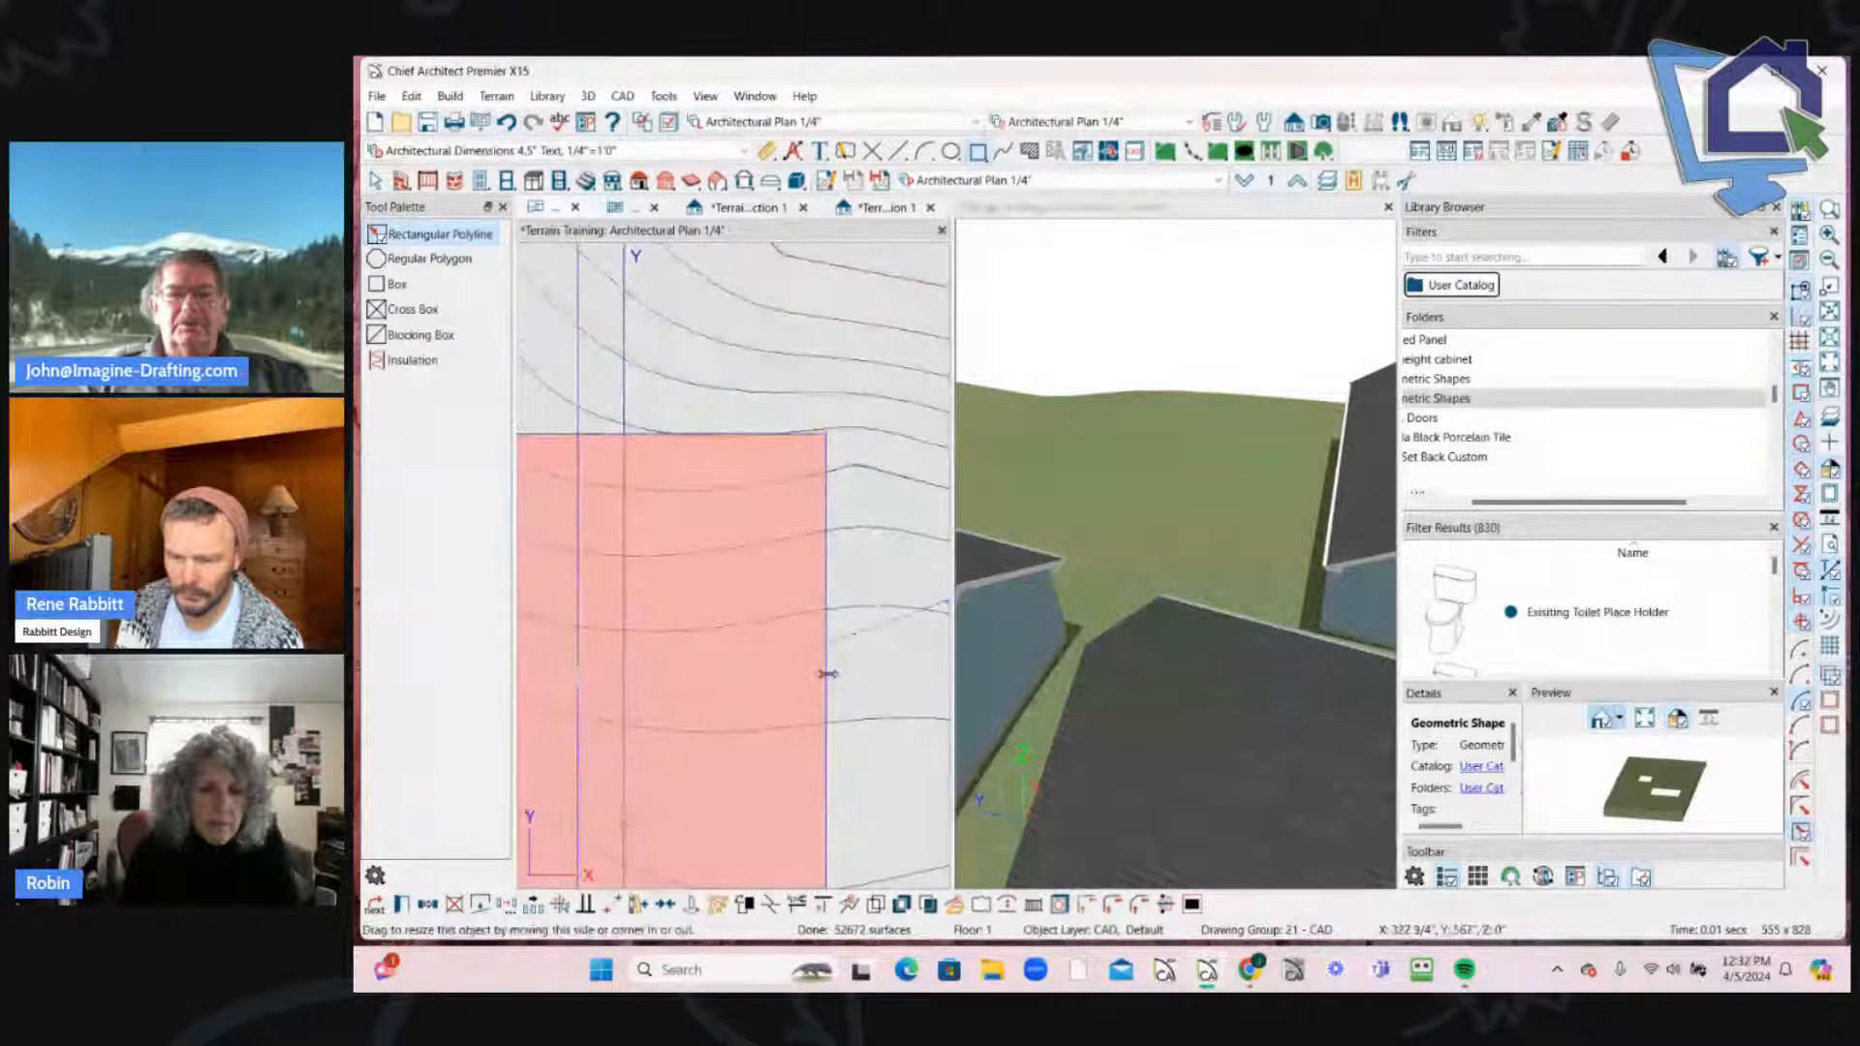
scroll(829, 674, down, 1)
drag(828, 674, 872, 674)
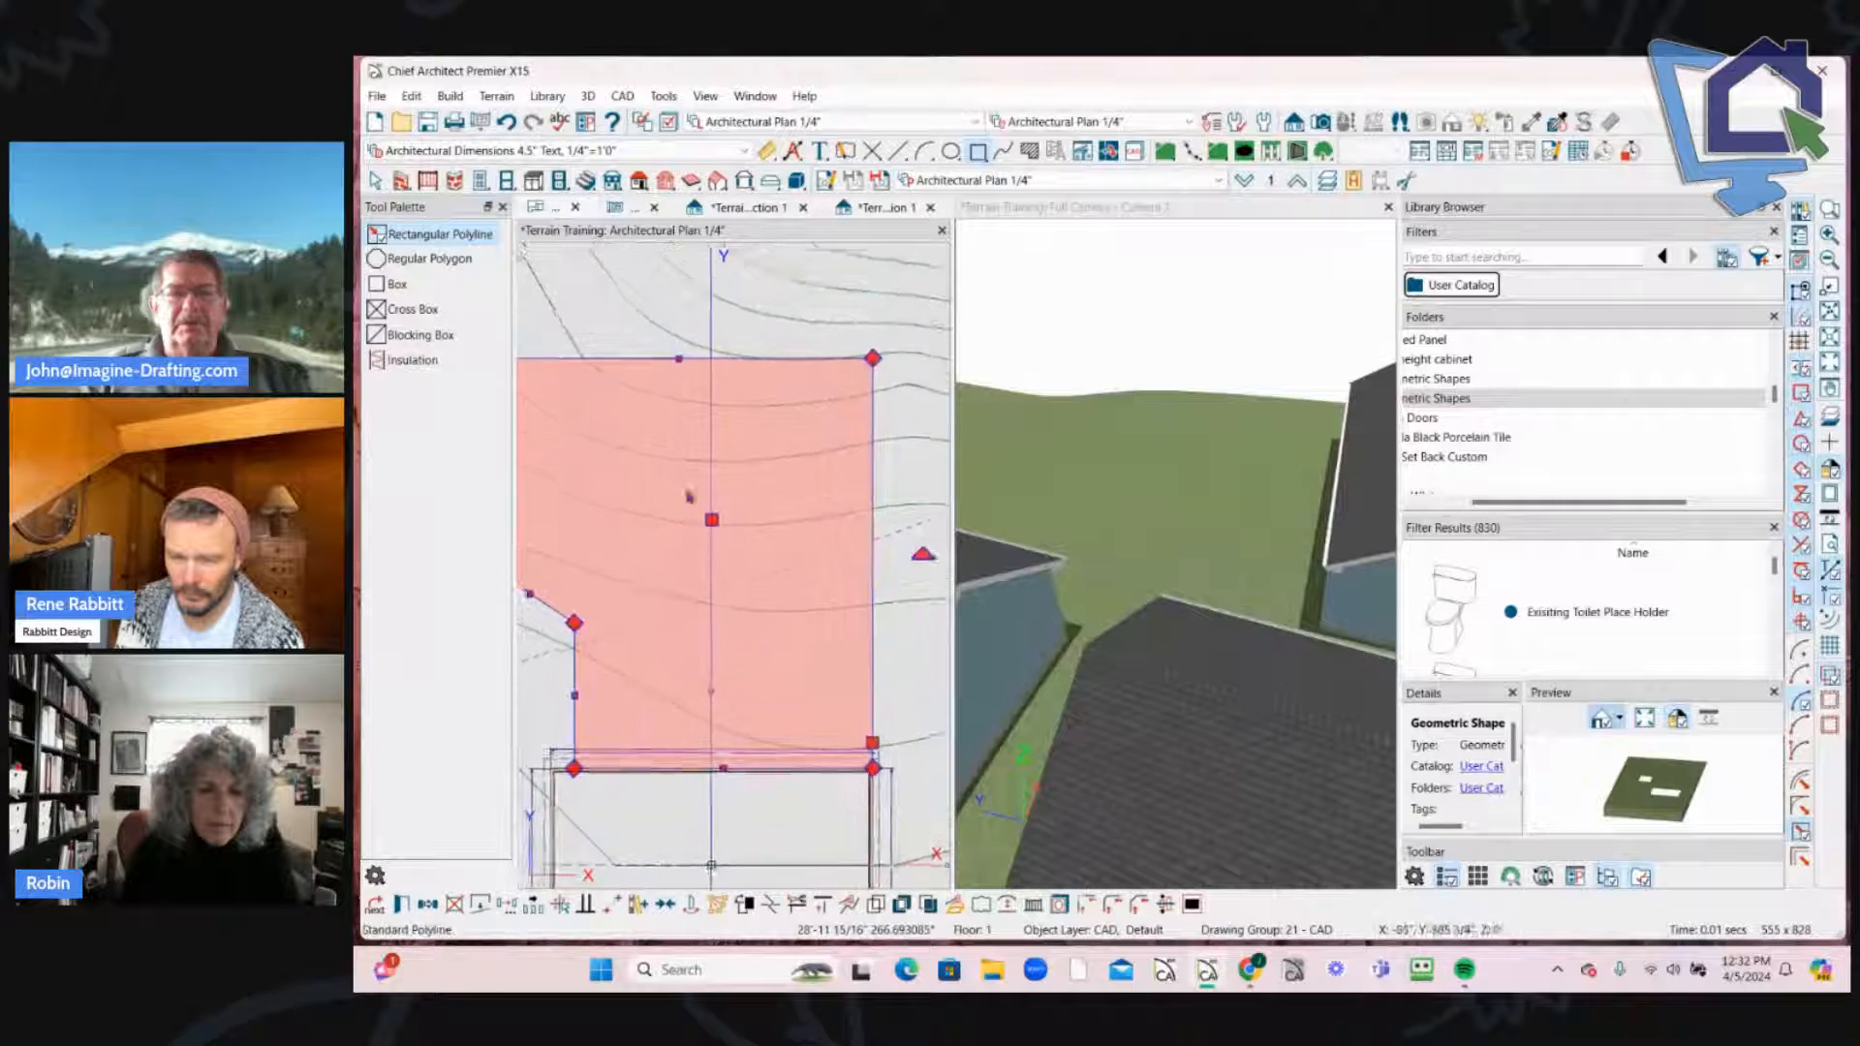
Step: Pull the polyline's rear edge toward the neighbouring building by about 4'-6 5/8"
middle_drag(690, 496, 774, 636)
scroll(792, 521, down, 1)
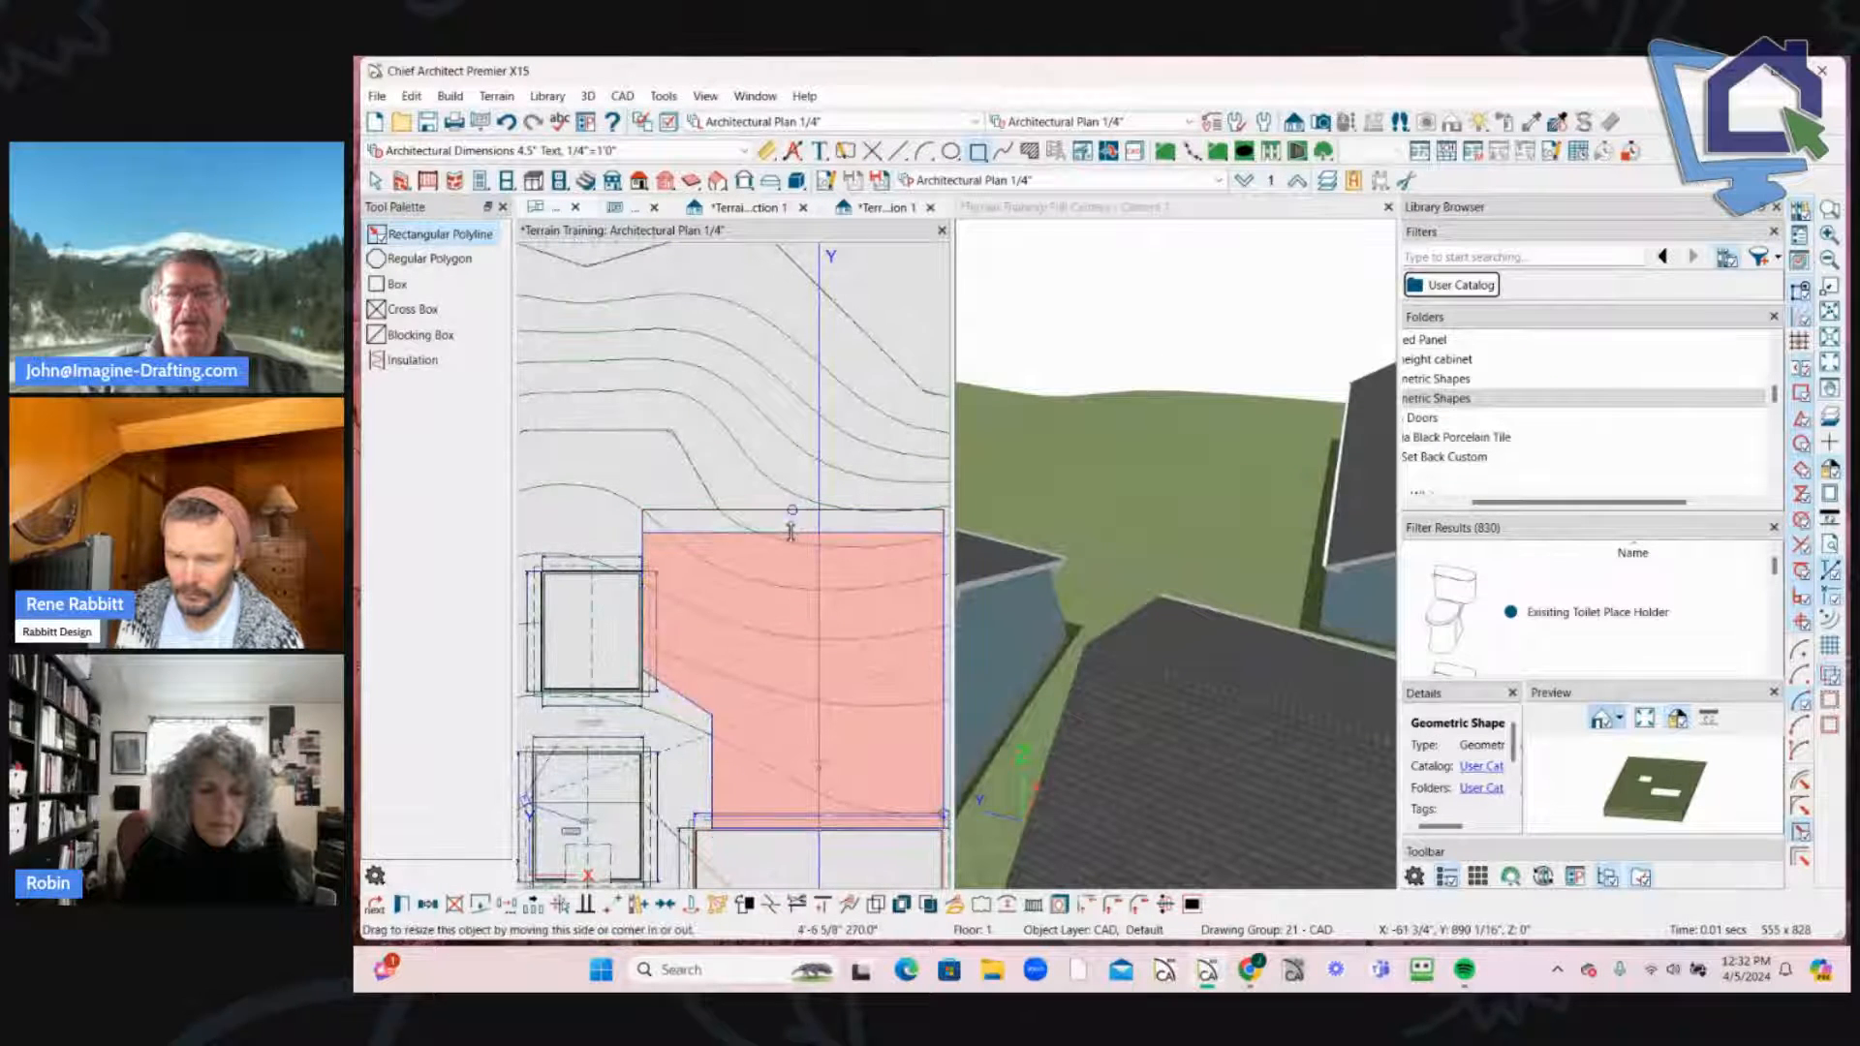
click(791, 532)
scroll(824, 581, down, 2)
middle_drag(844, 564, 794, 639)
scroll(736, 678, down, 1)
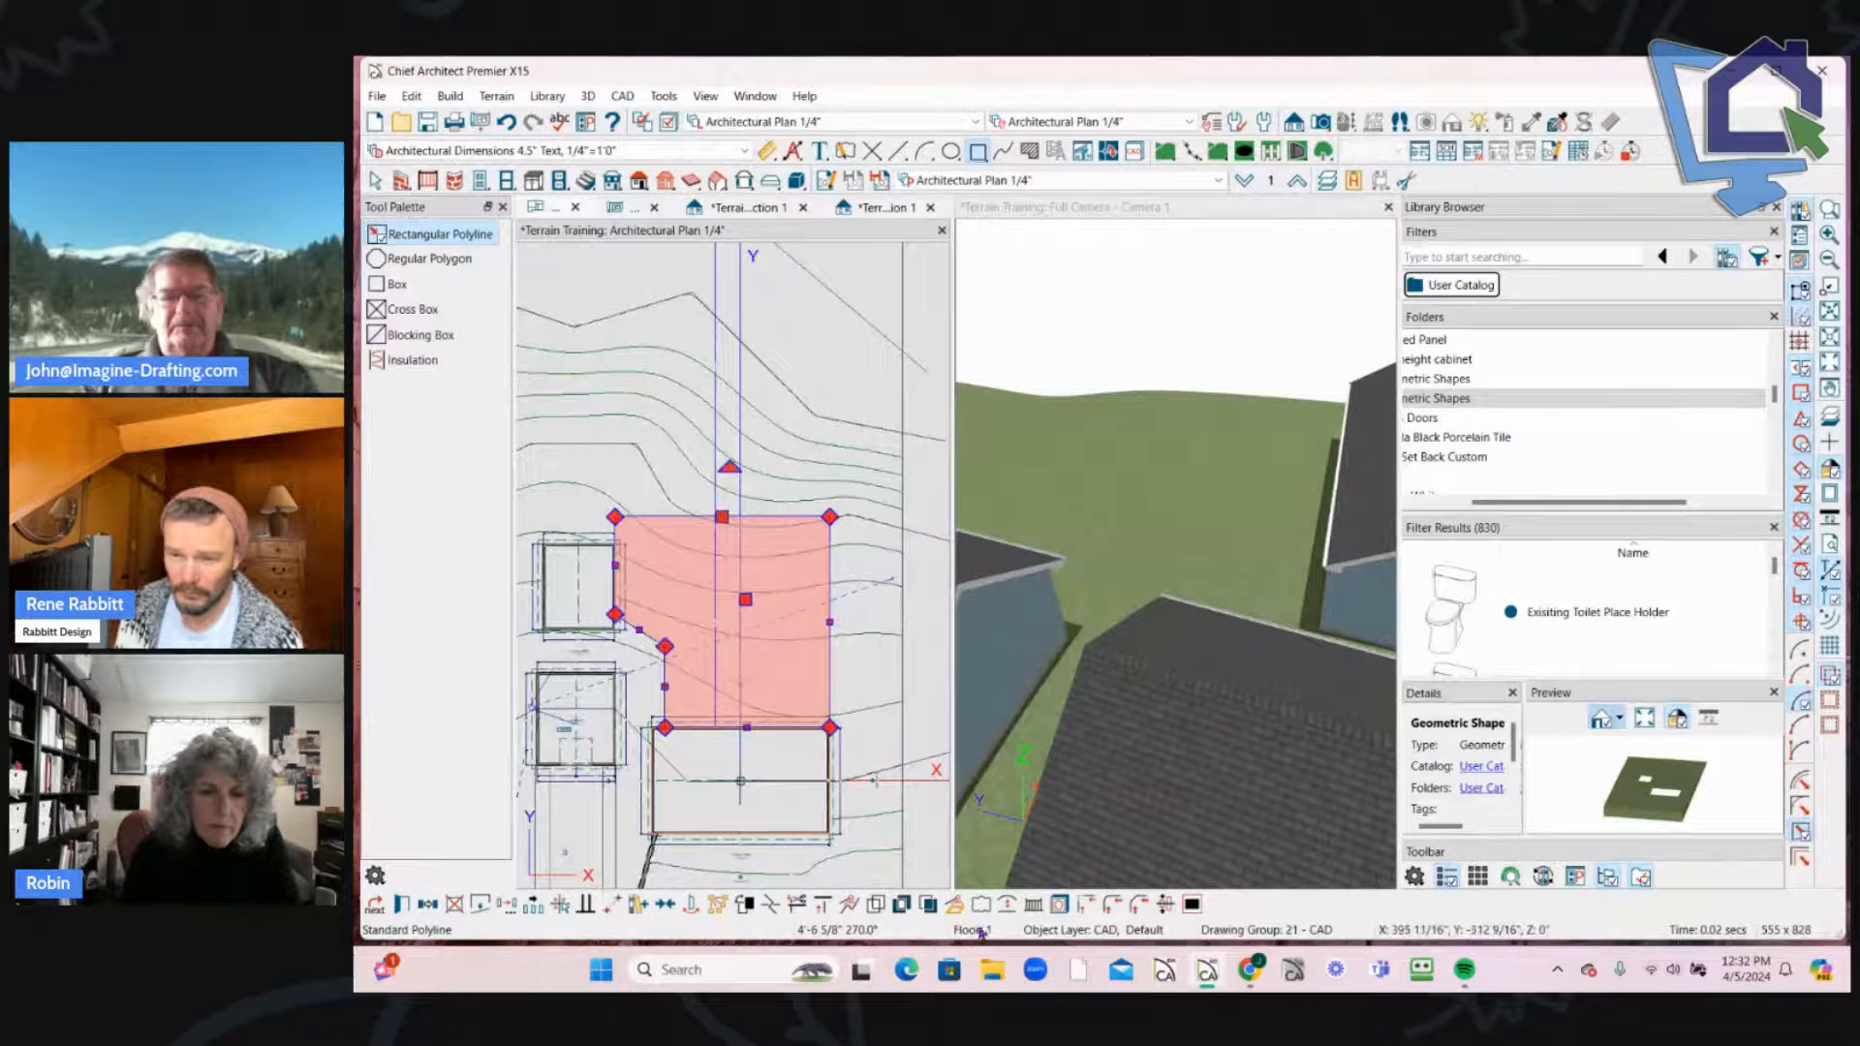
Step: Convert the polyline to a terrain elevation line at elevation 36 with Interior is Flat enabled
click(957, 904)
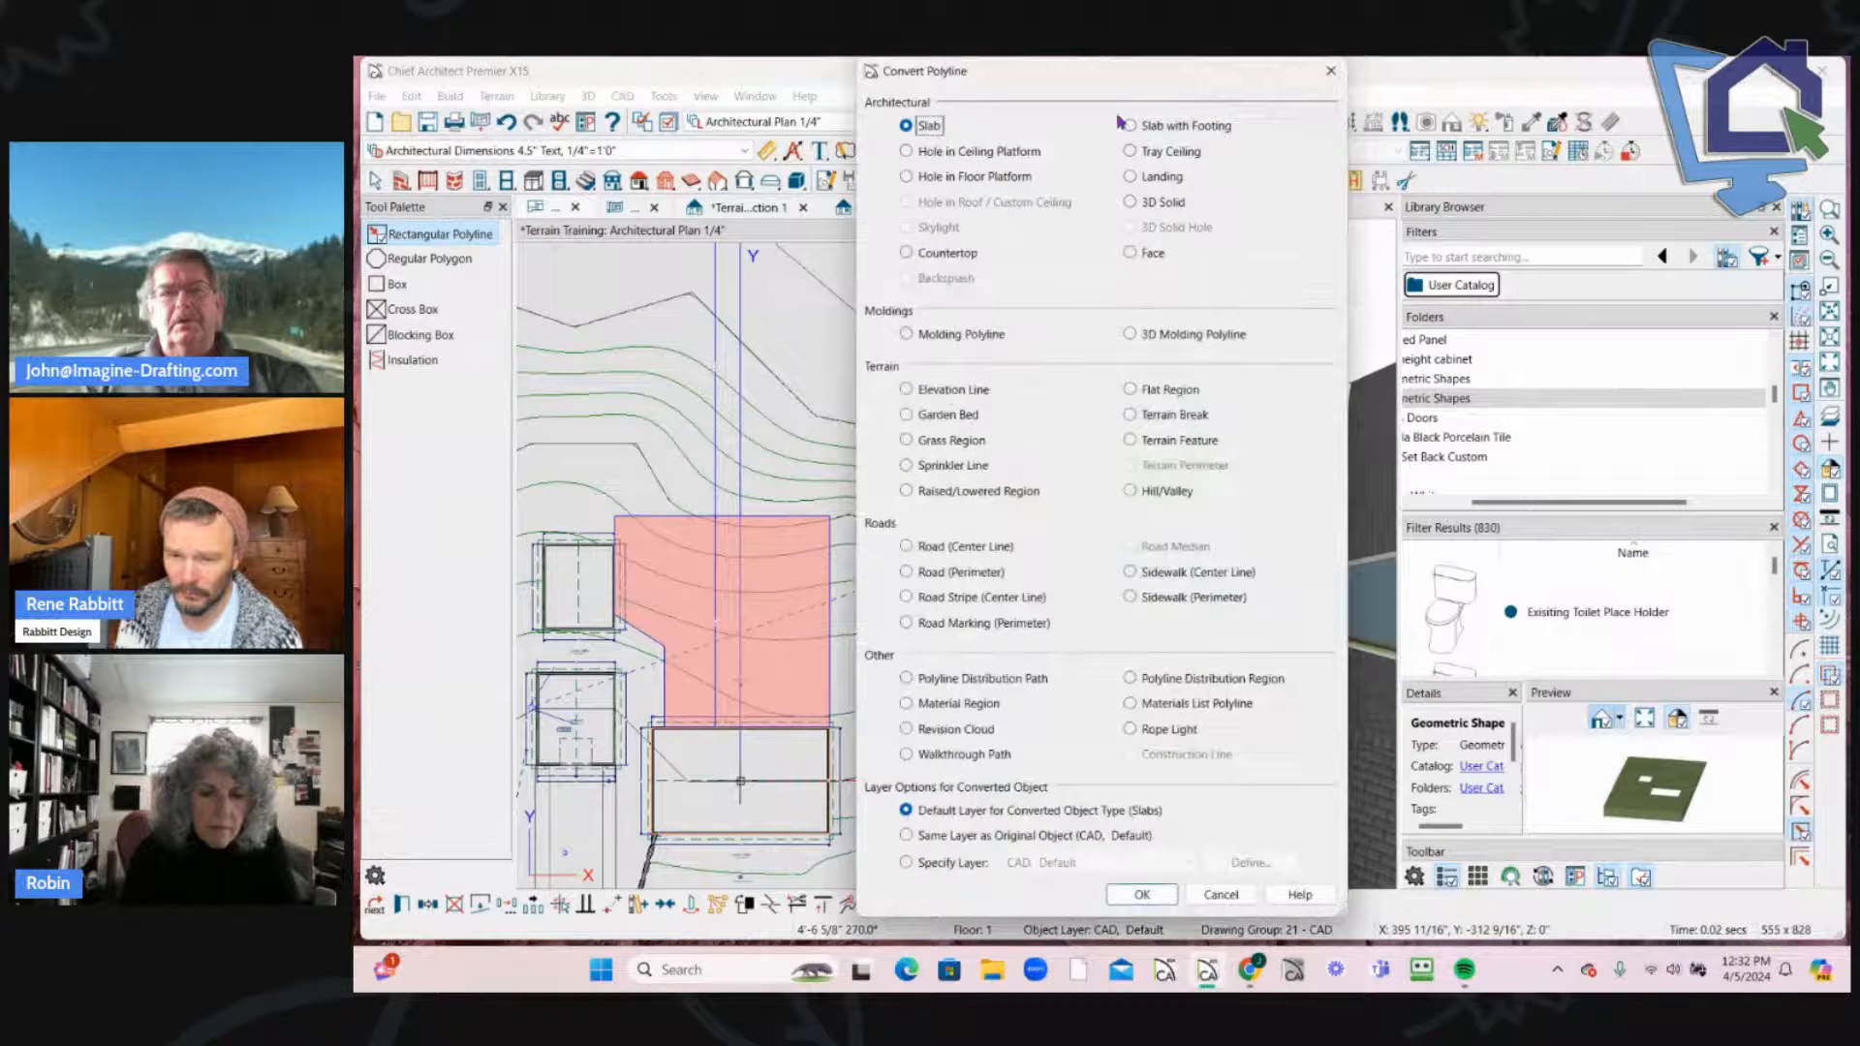
click(906, 389)
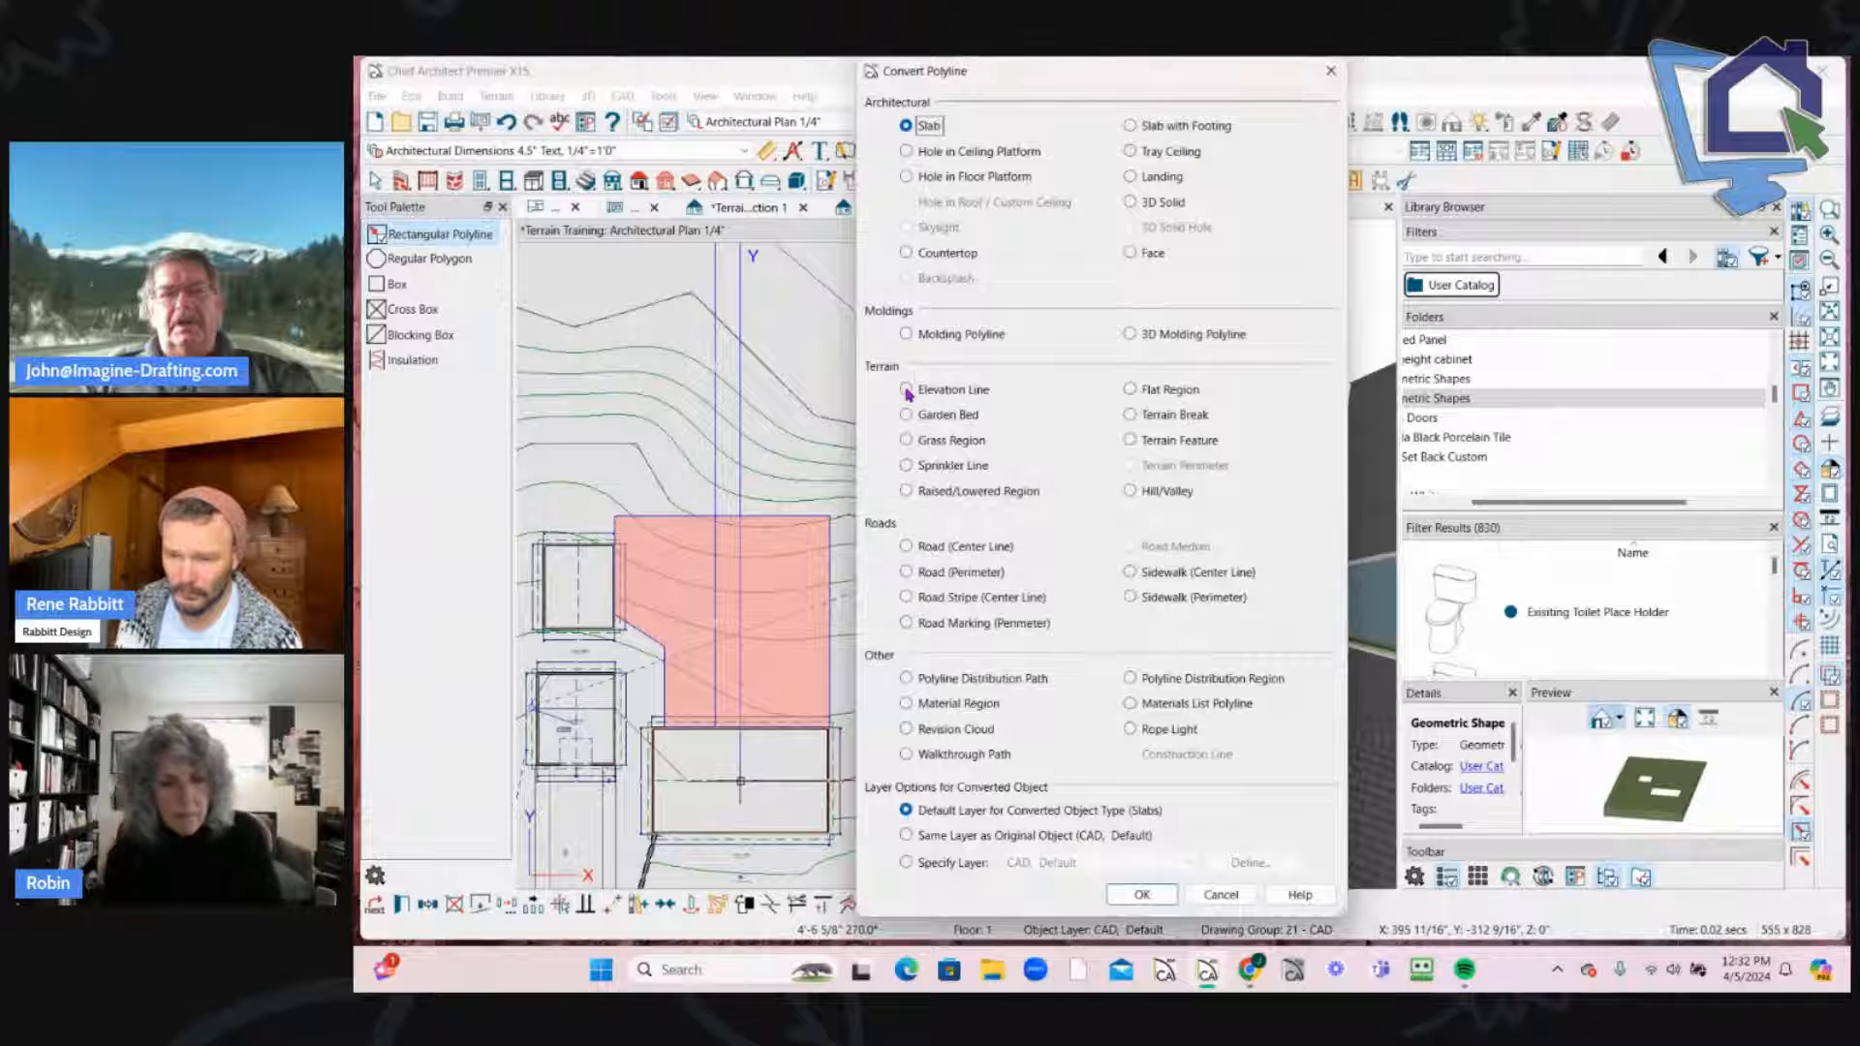
click(1144, 894)
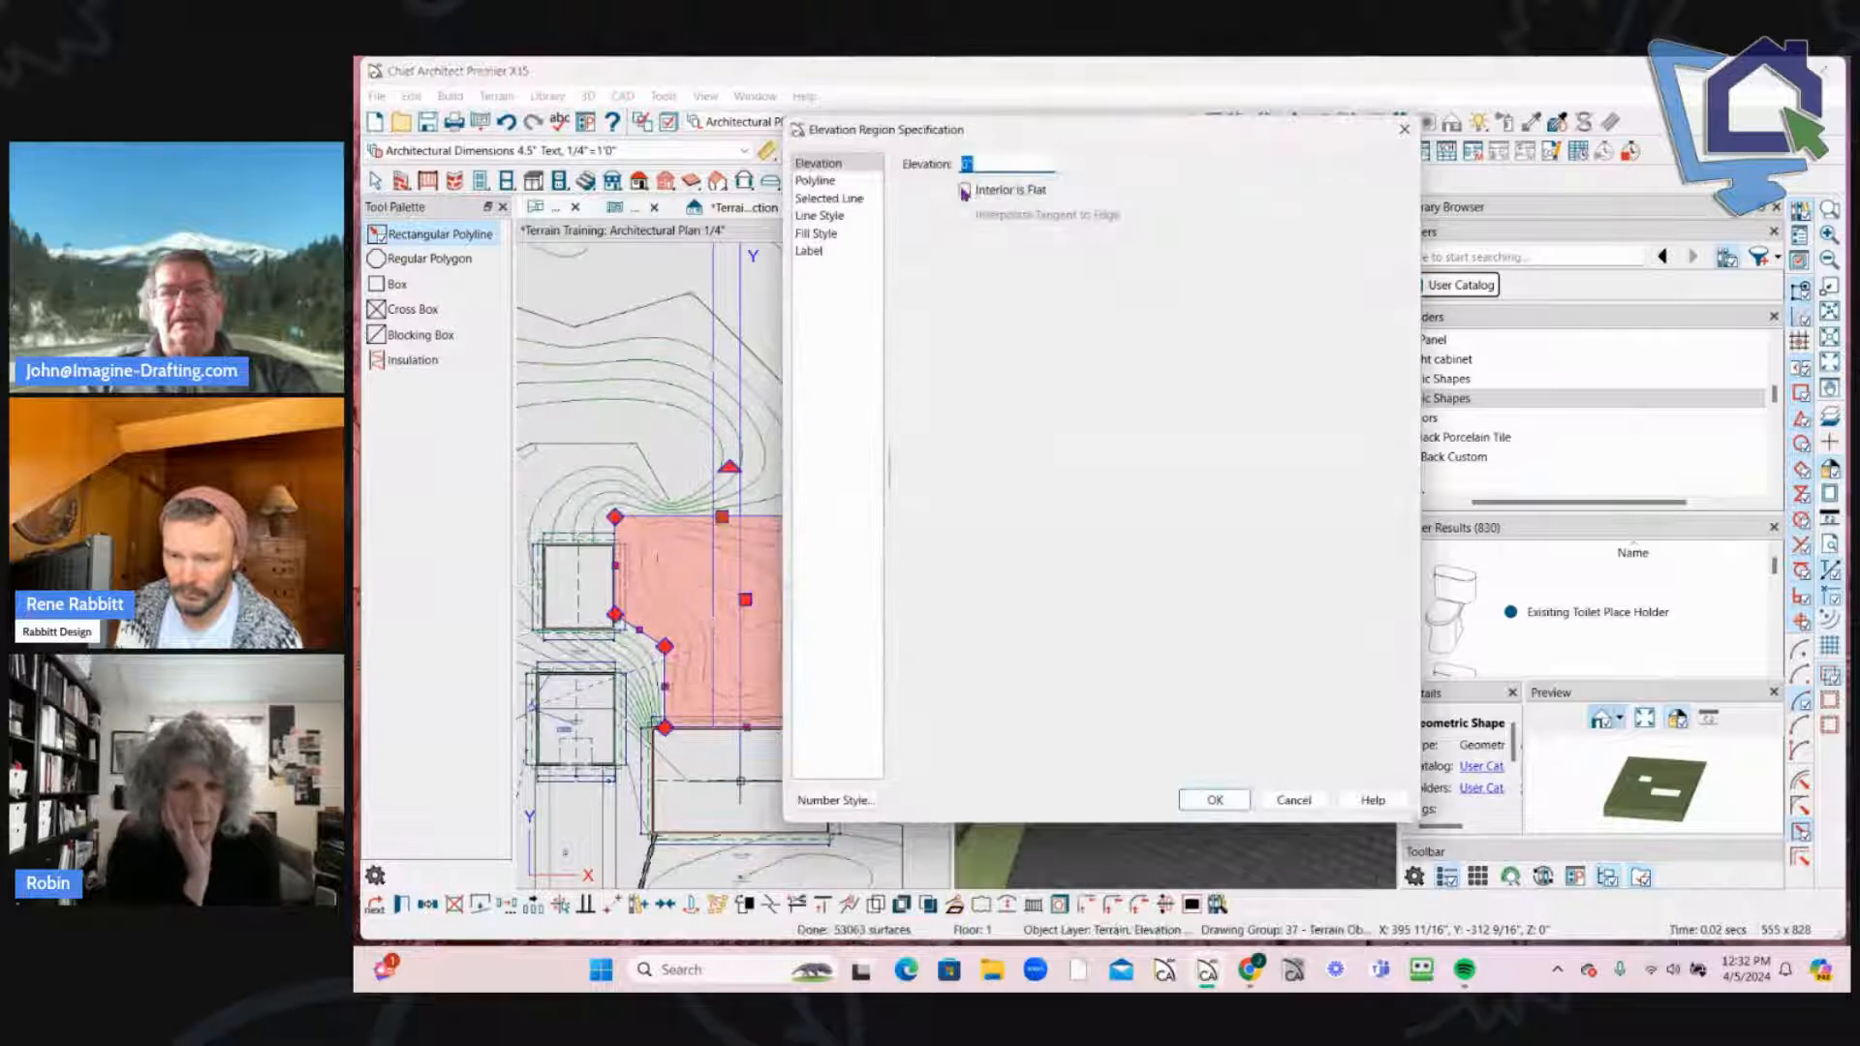
click(965, 192)
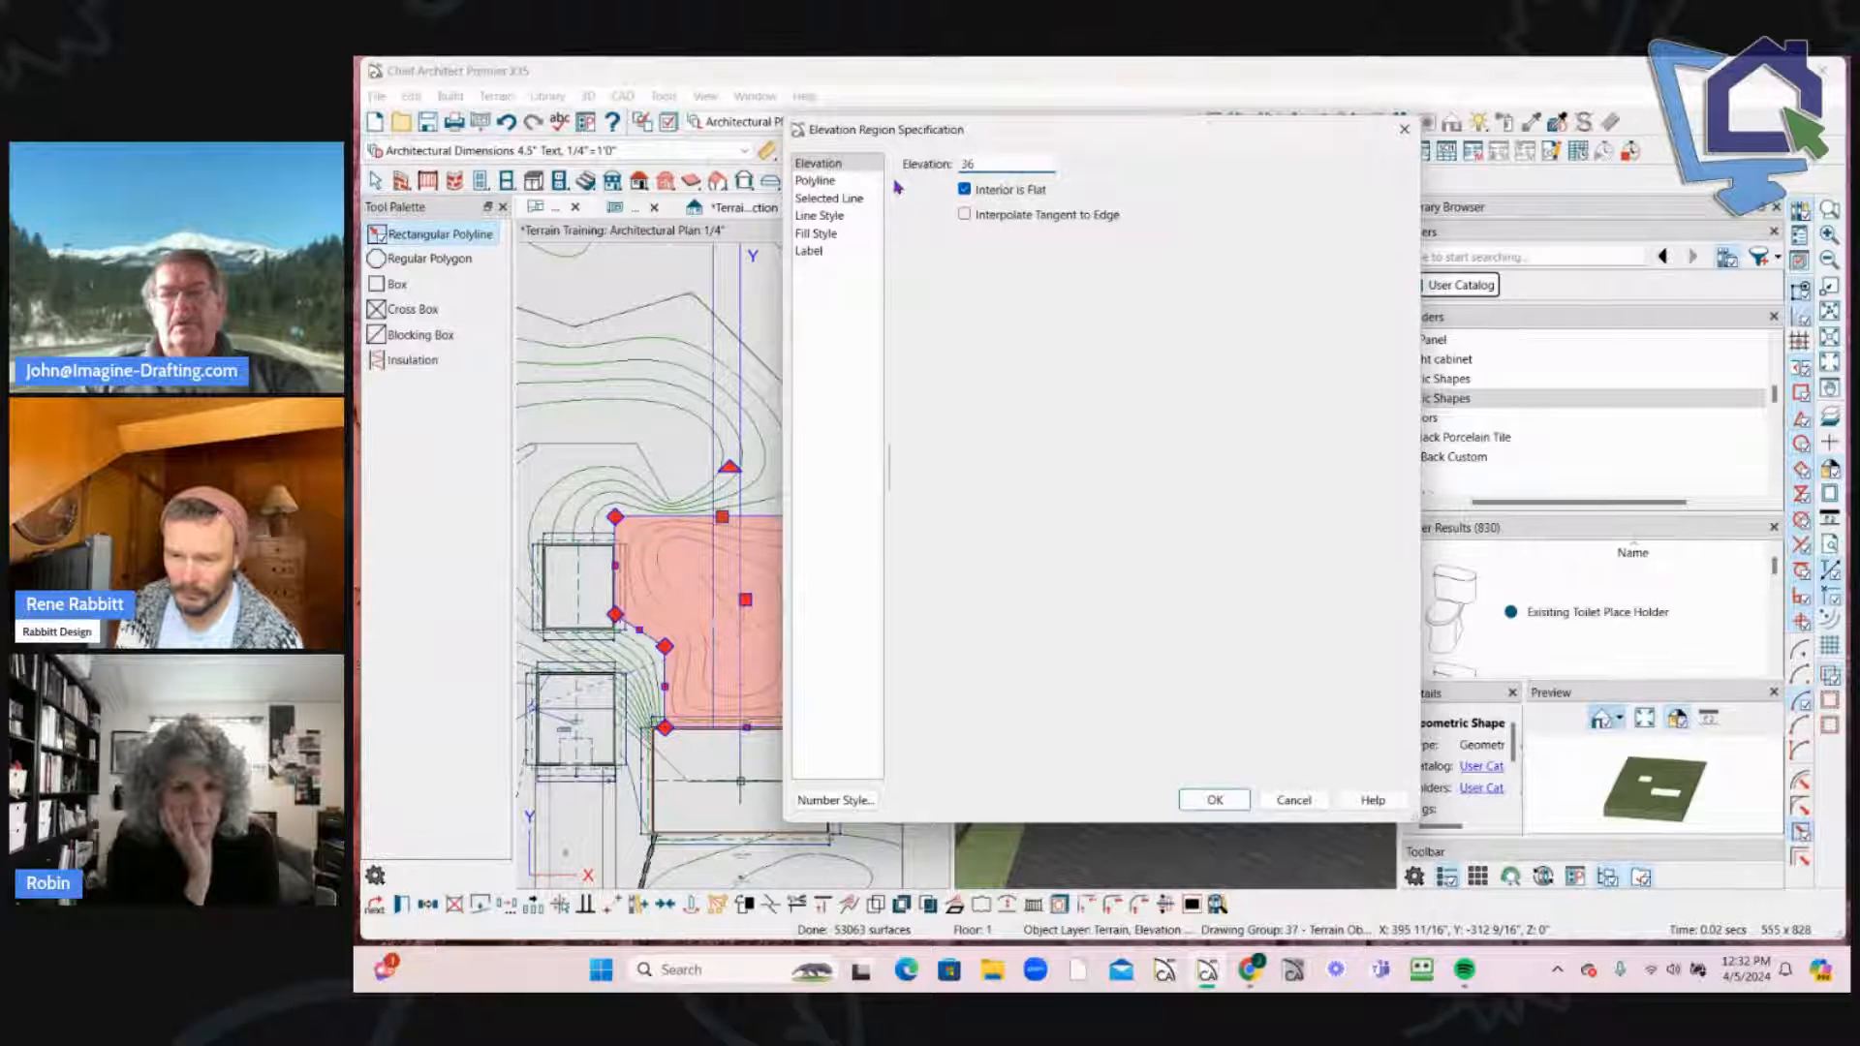
click(1233, 807)
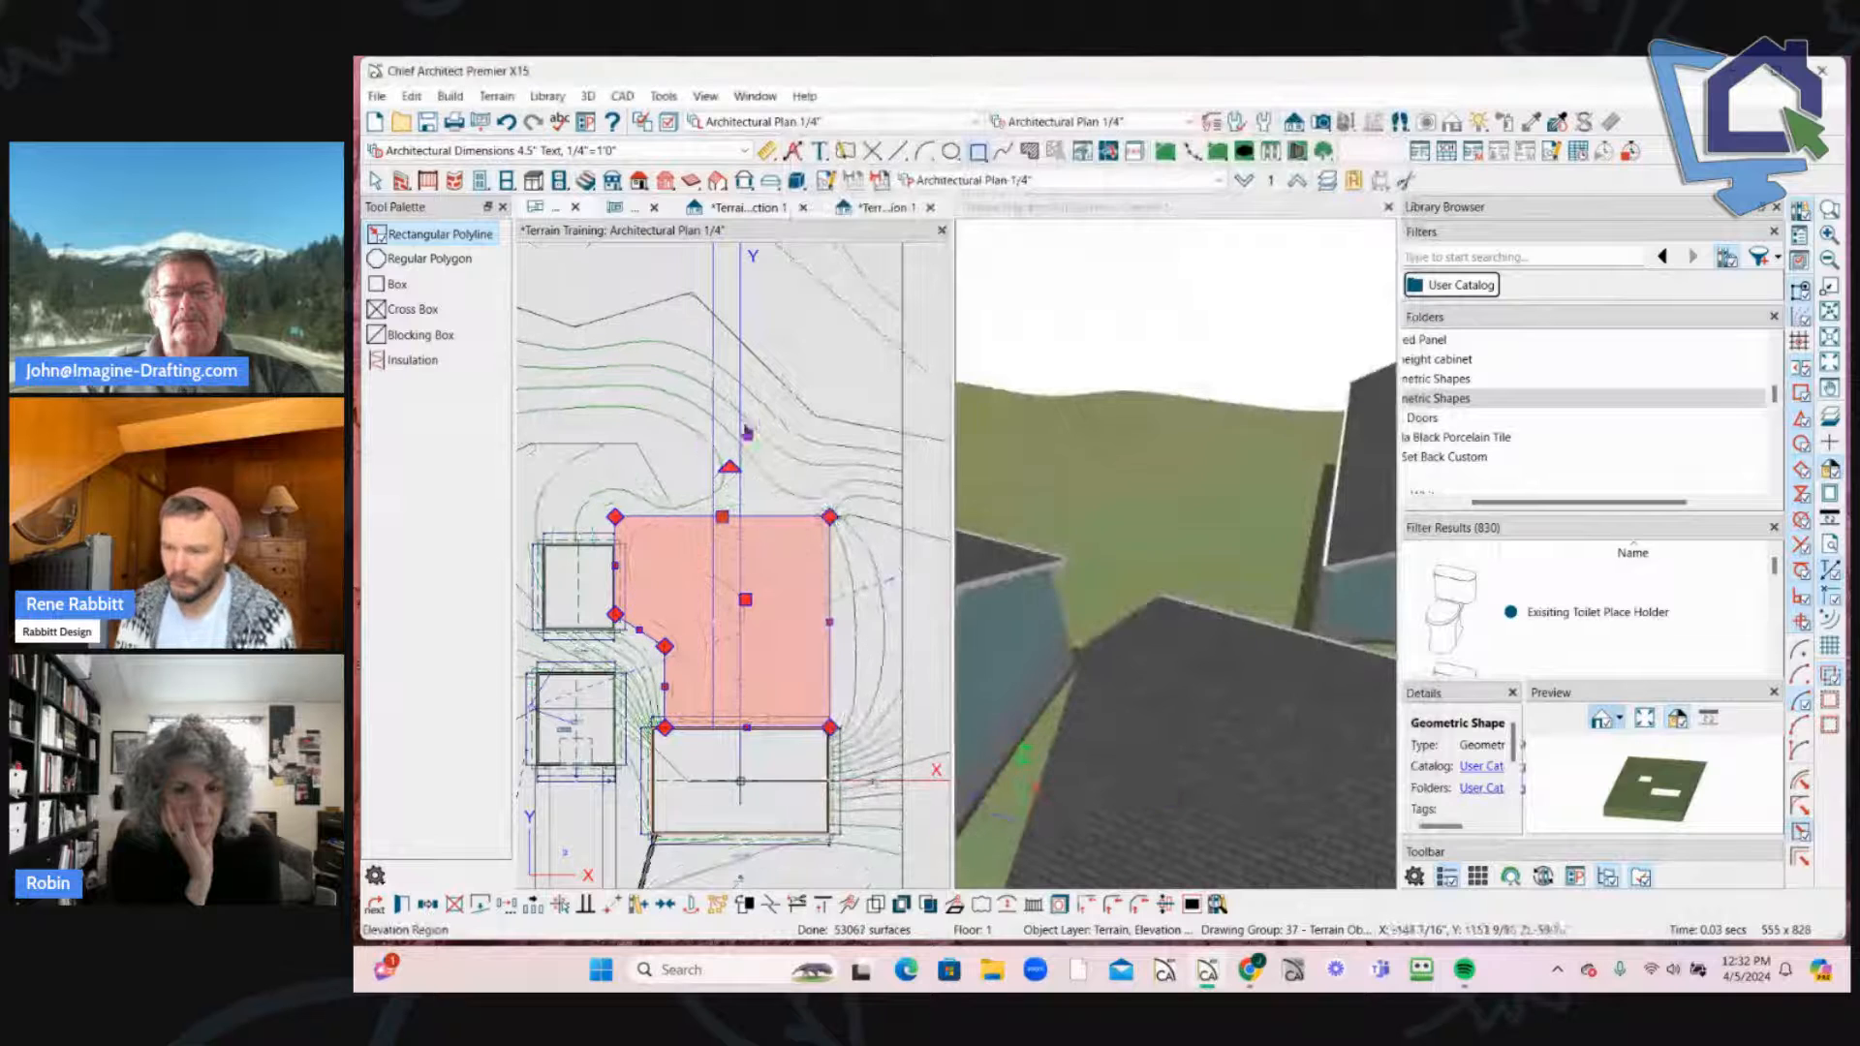
Step: Examine in 3D how the flattened area sits against the backs of the buildings
click(1216, 494)
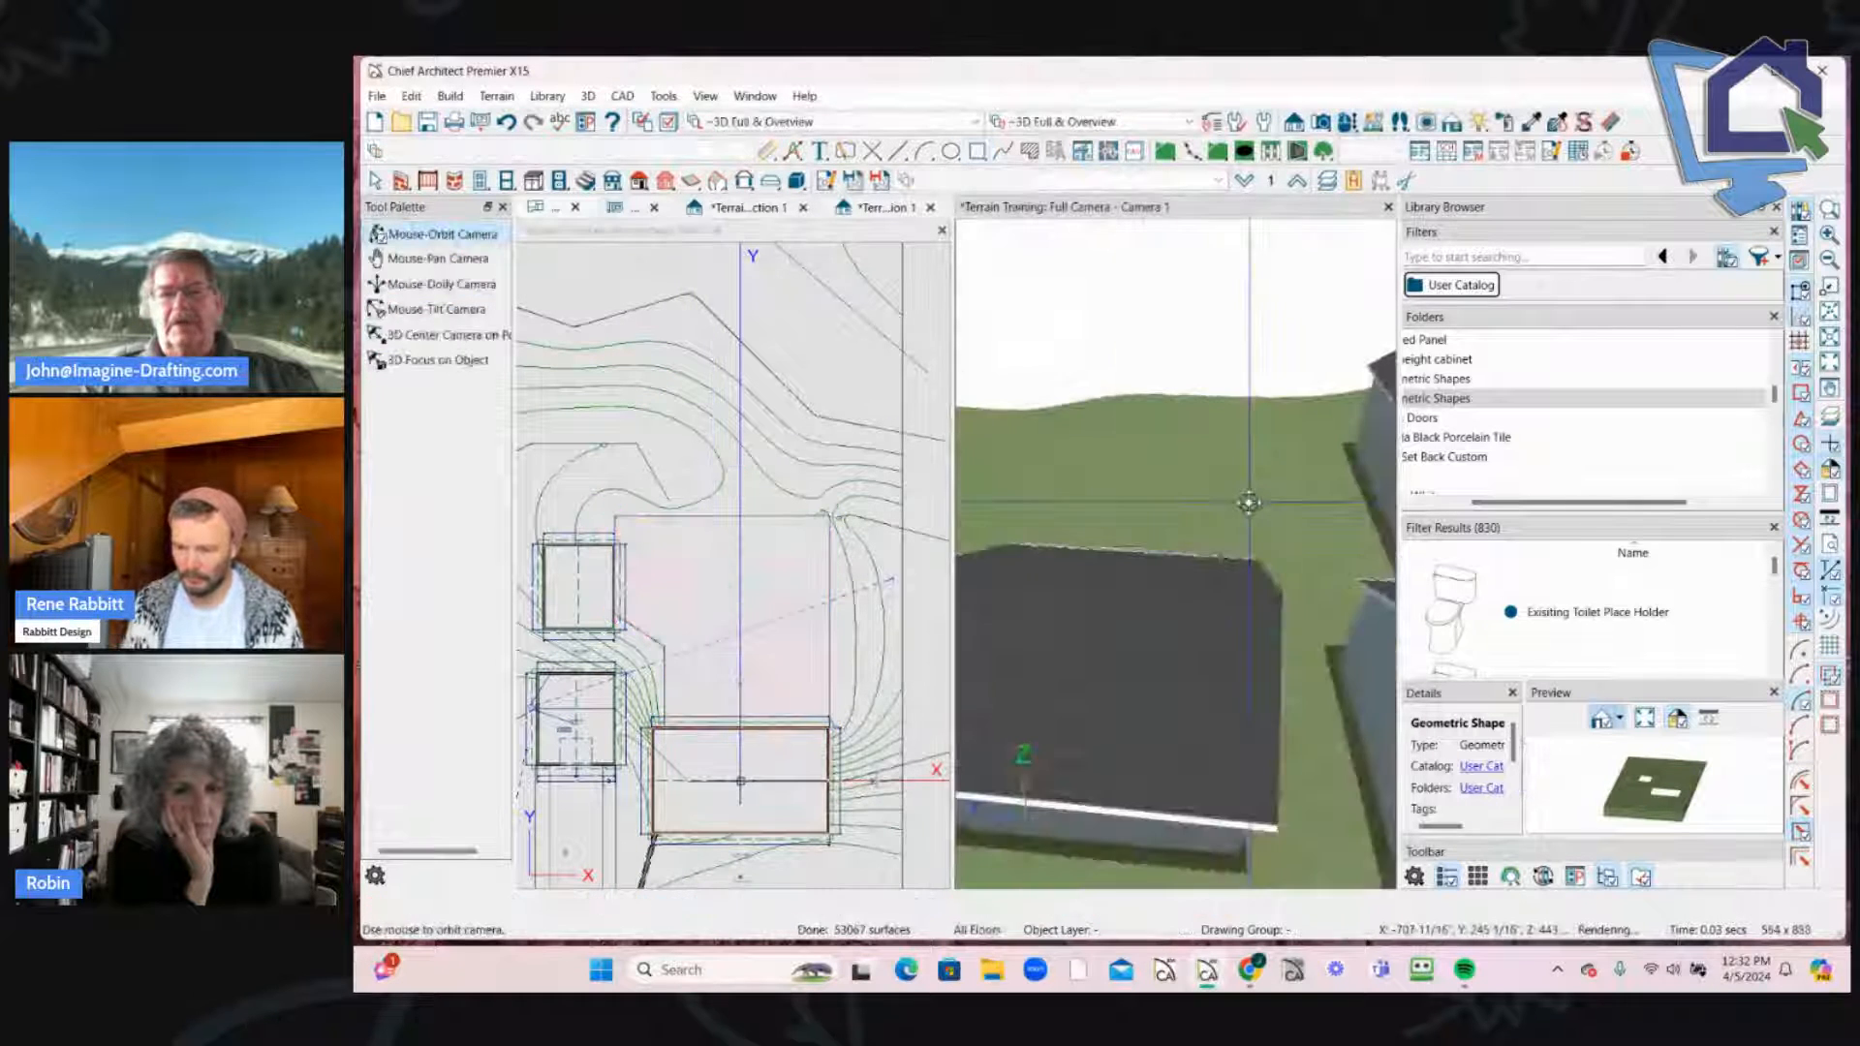
drag(1216, 494, 1283, 578)
scroll(1279, 582, up, 8)
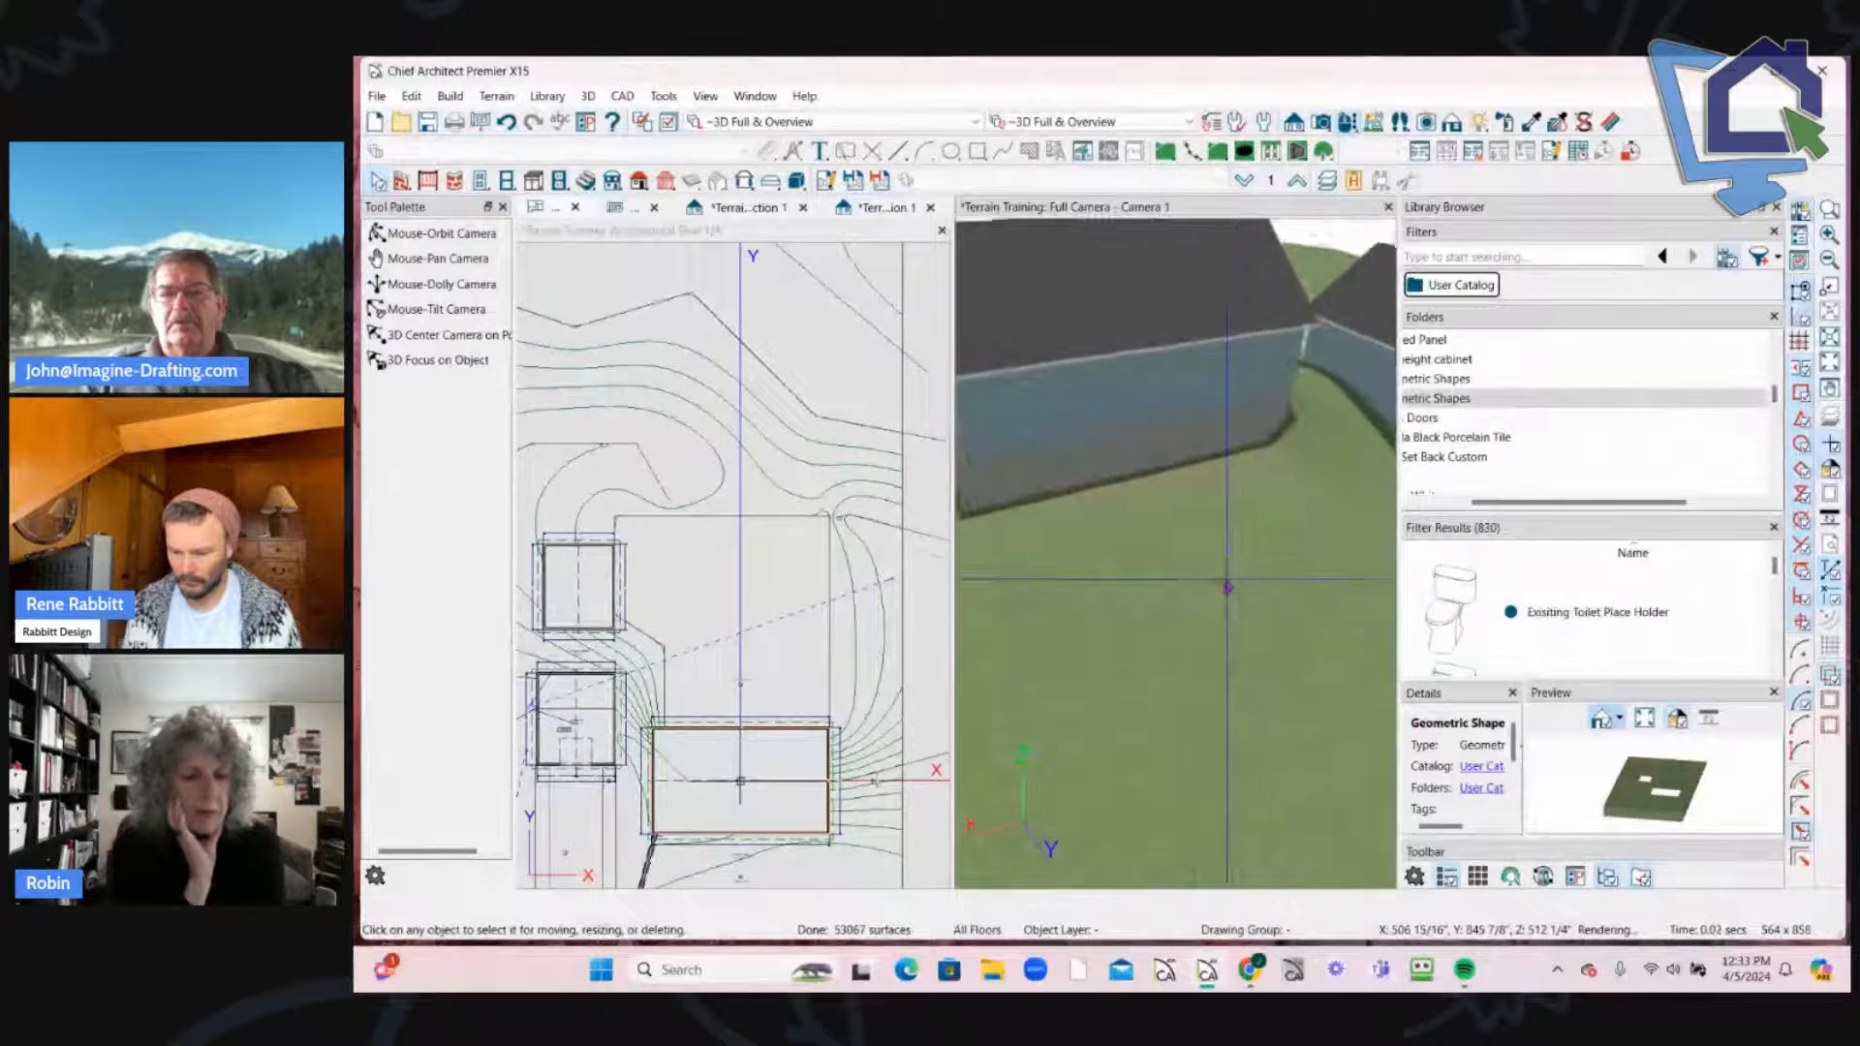
key(space)
middle_drag(1160, 554, 1172, 542)
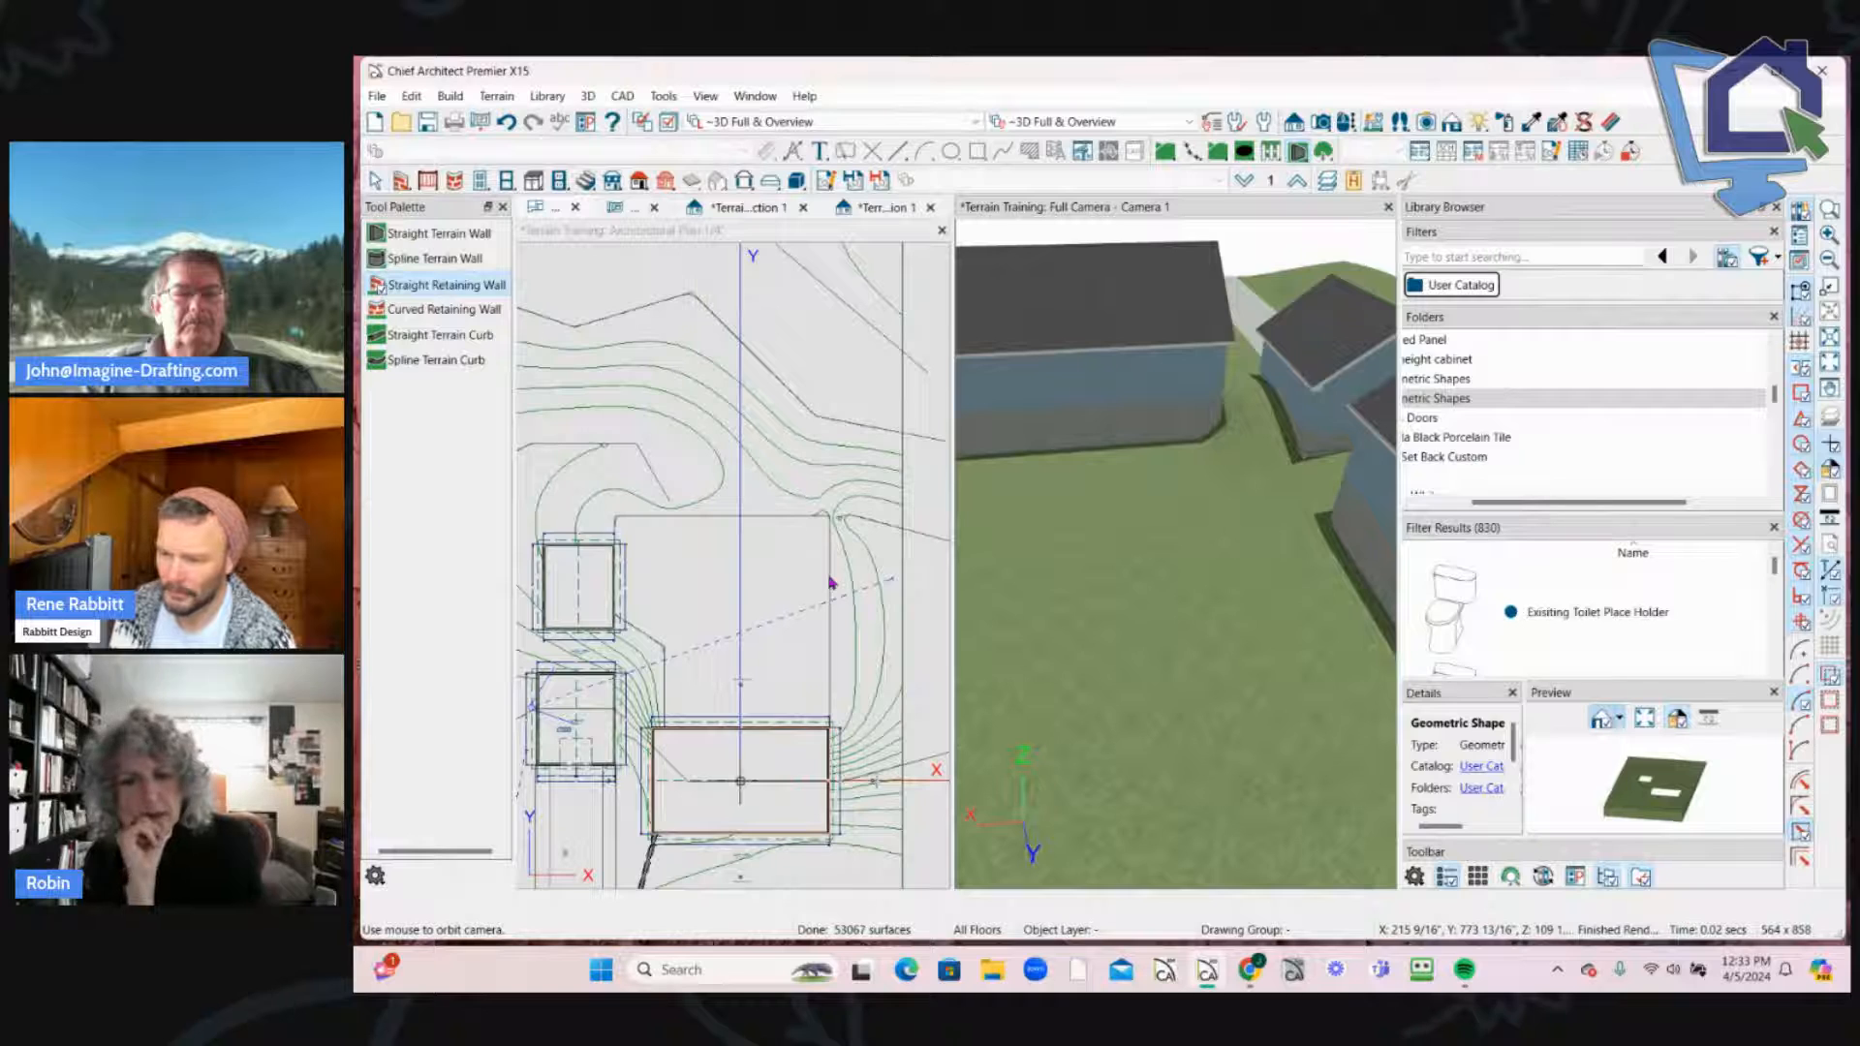
middle_drag(1174, 717, 1168, 696)
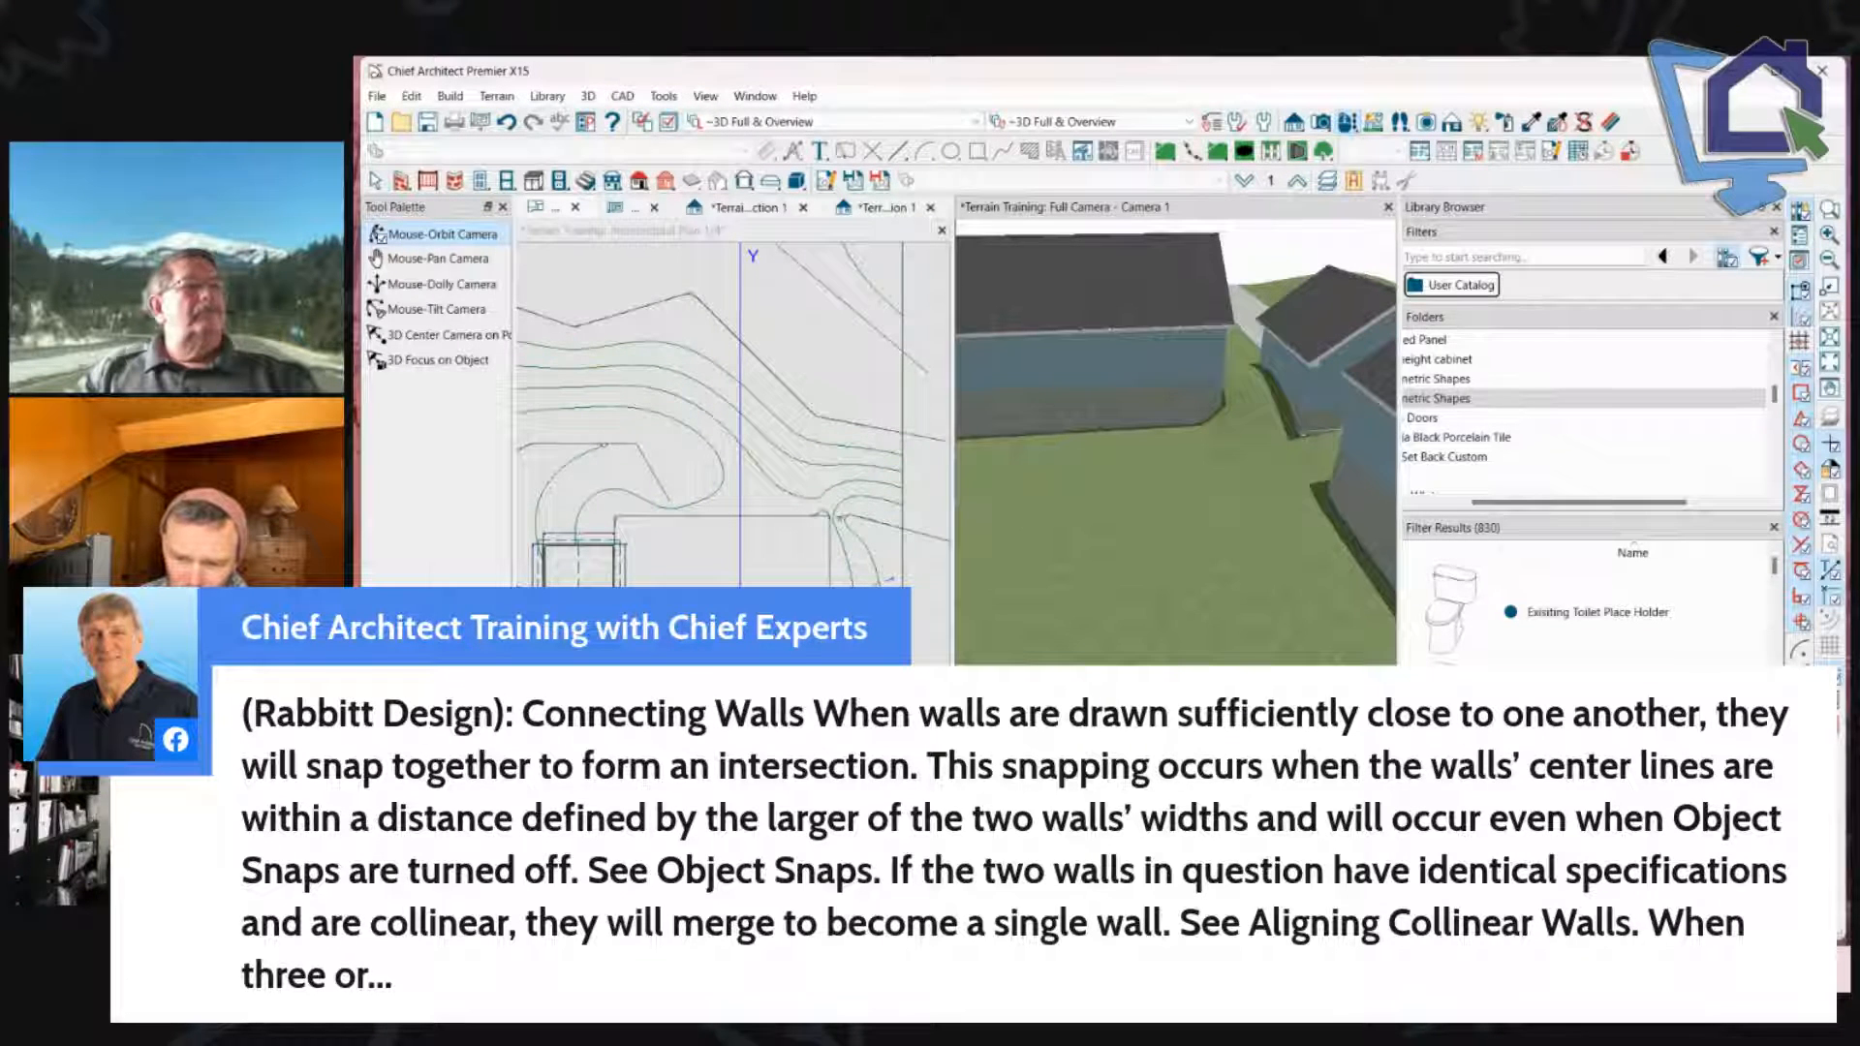
middle_drag(1168, 707, 1162, 678)
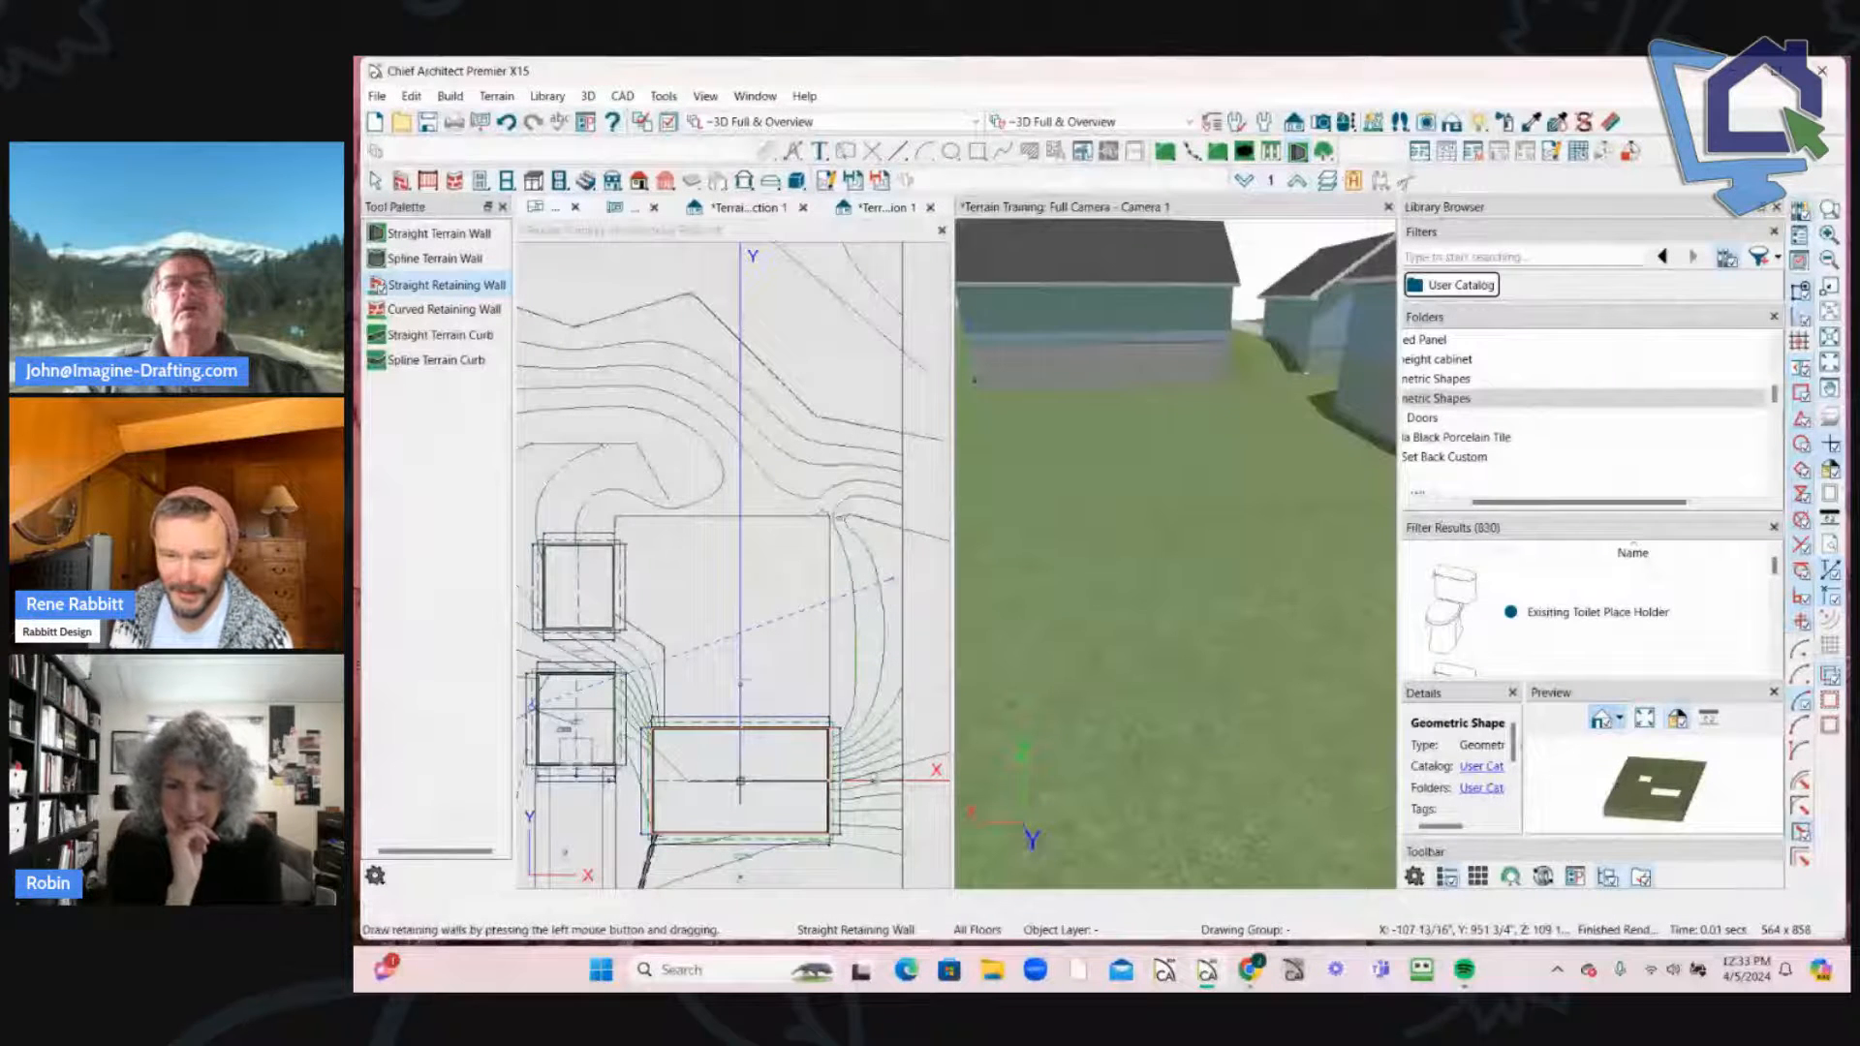
Step: Examine in 3D the existing retaining wall beside the building and the open slope between the buildings
click(714, 785)
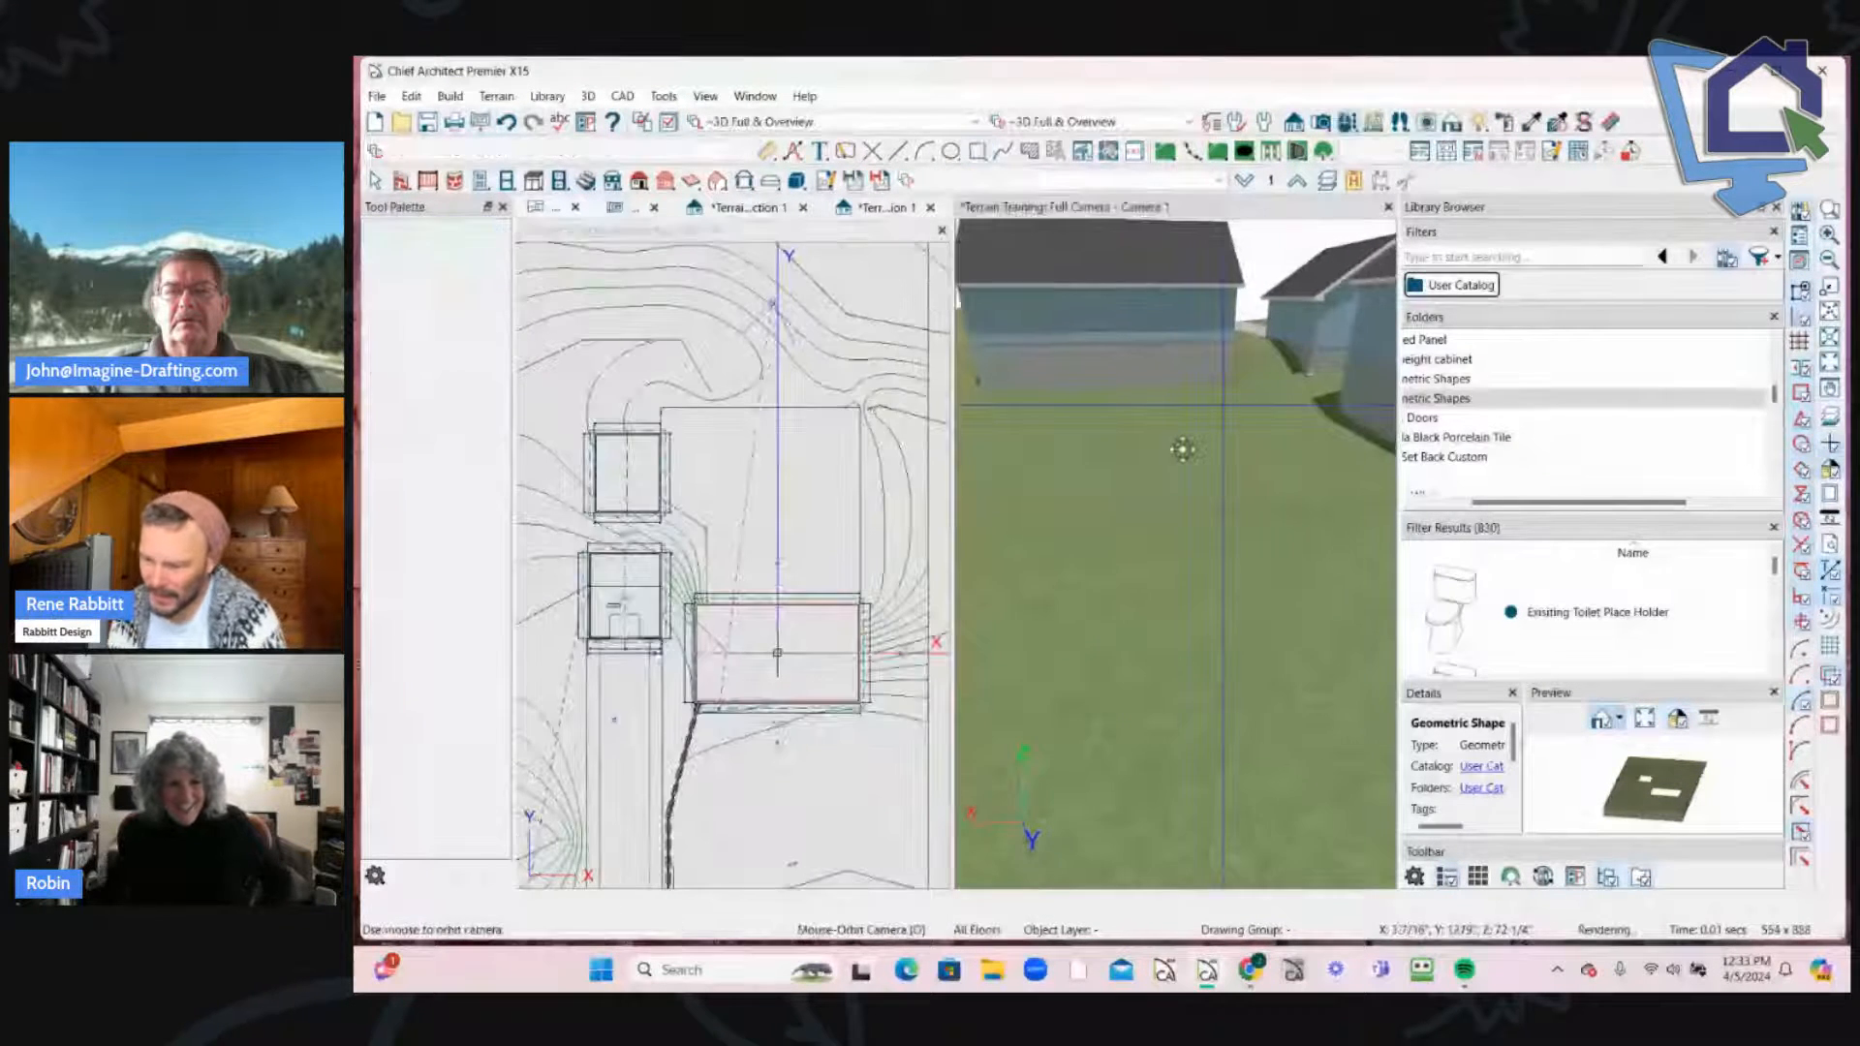
click(1201, 407)
drag(1200, 406, 1113, 519)
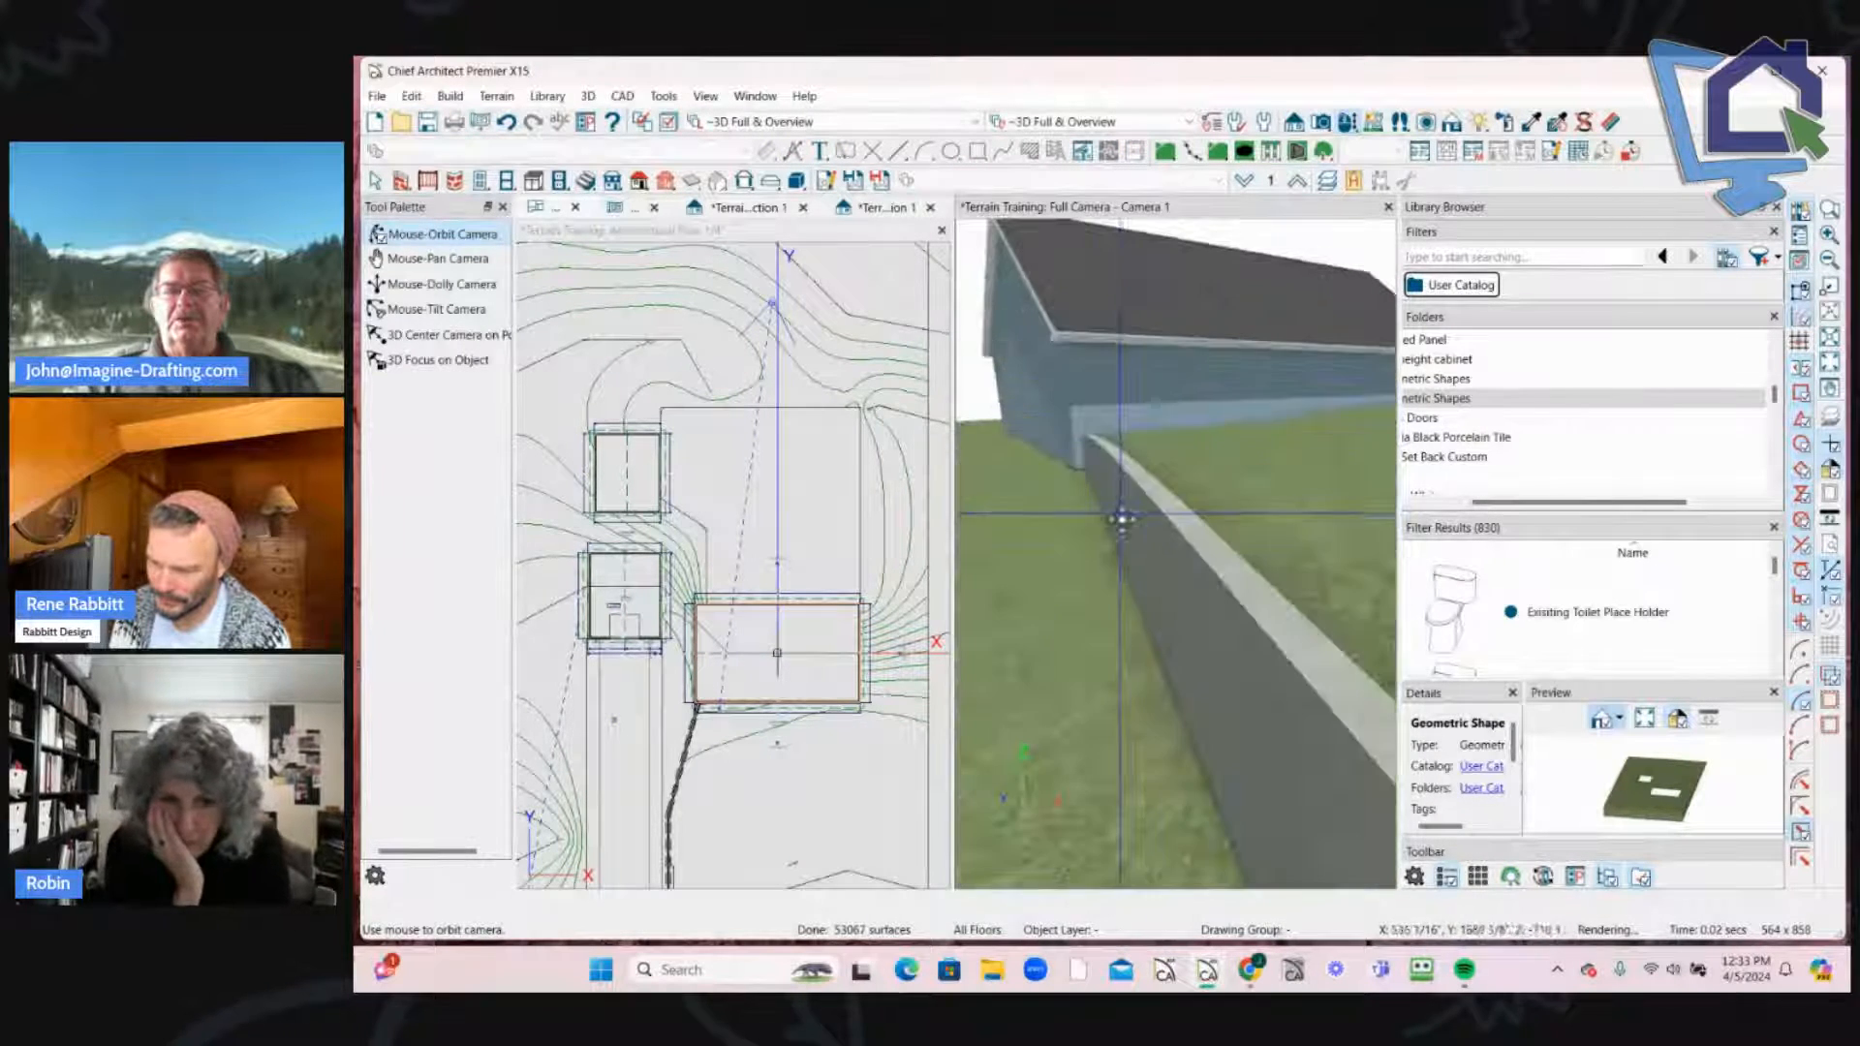
key(space)
click(1133, 501)
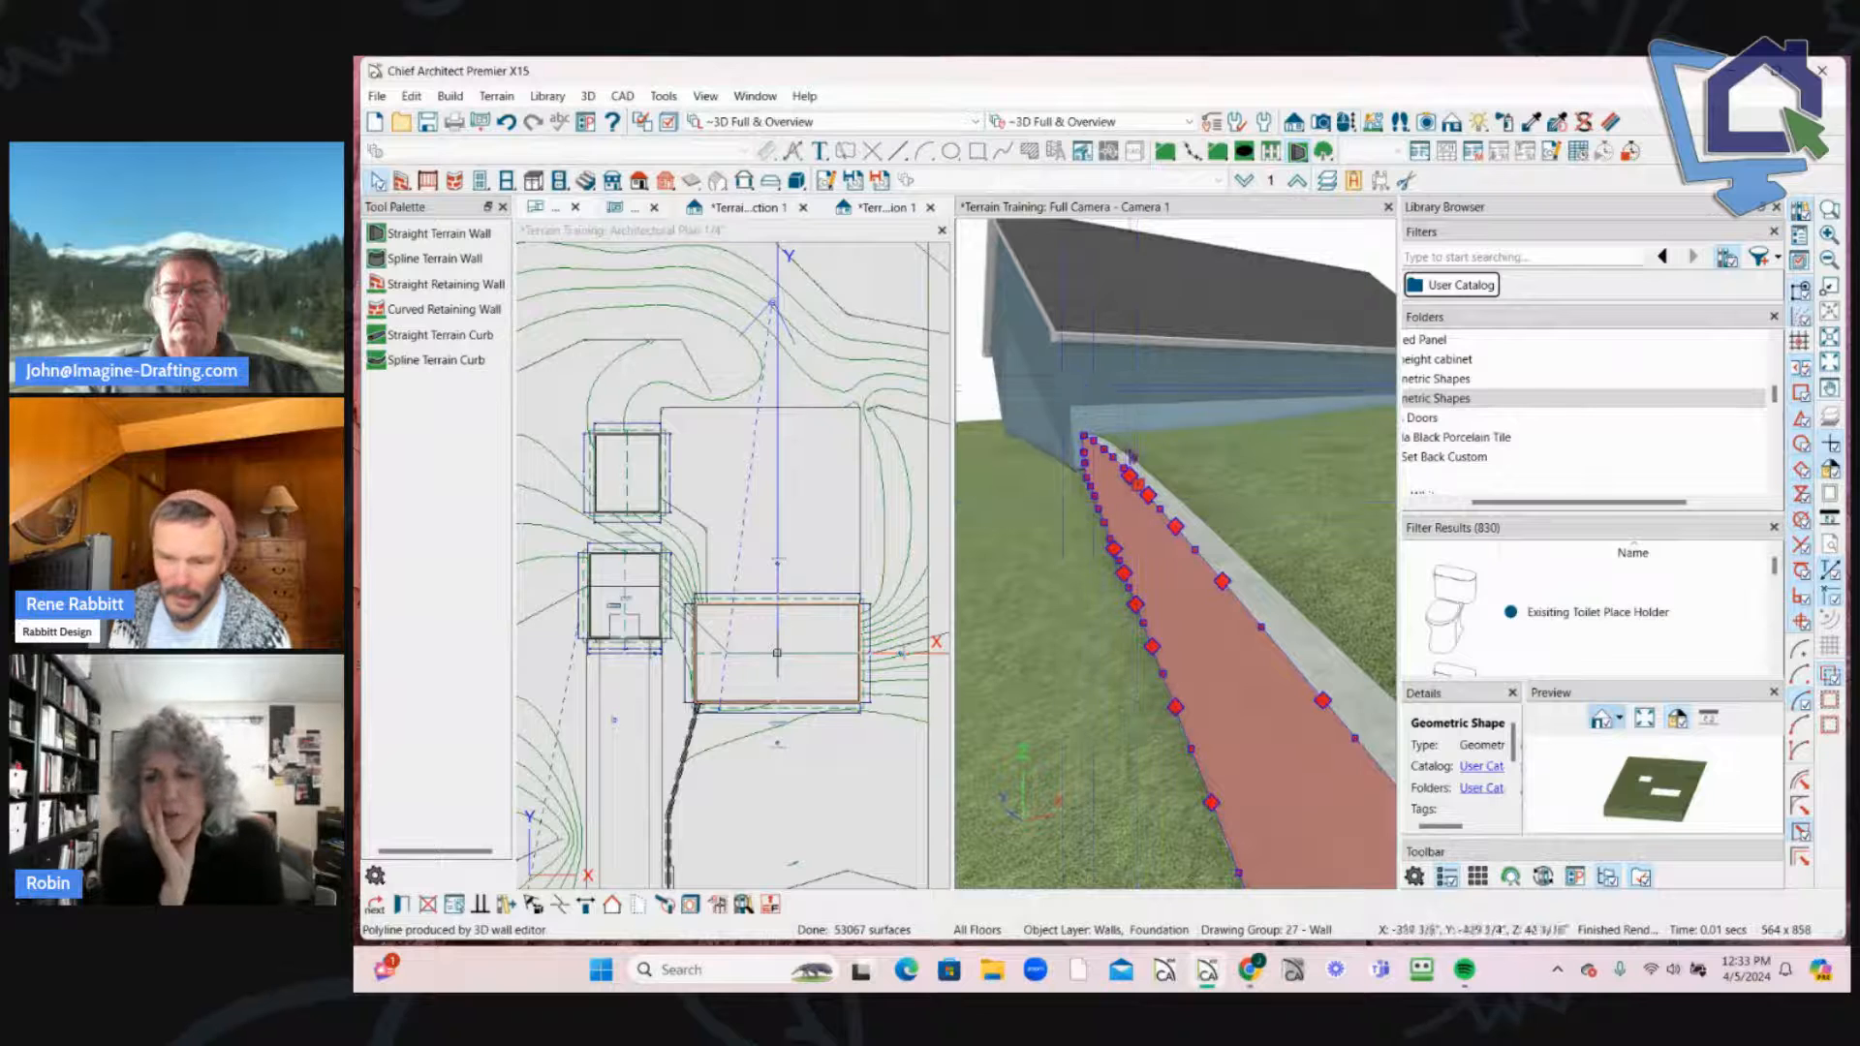
scroll(1131, 505, up, 1)
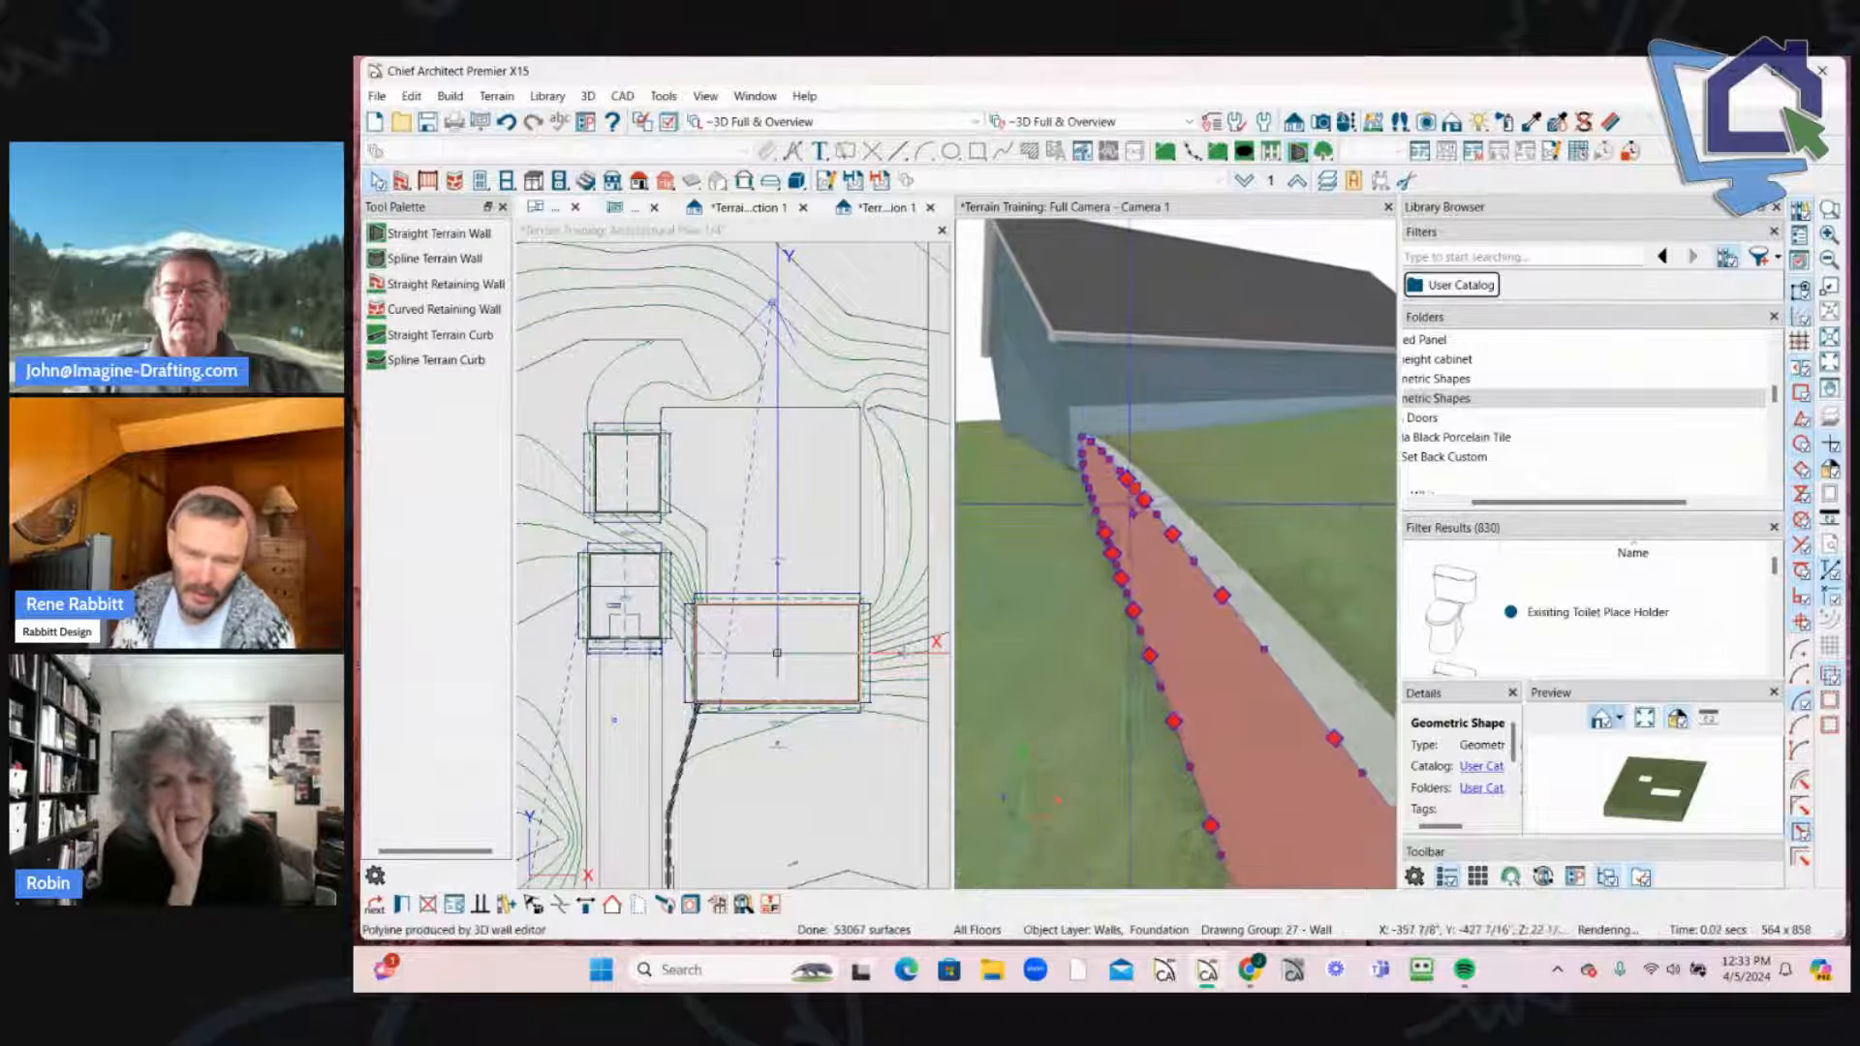
scroll(1129, 501, down, 1)
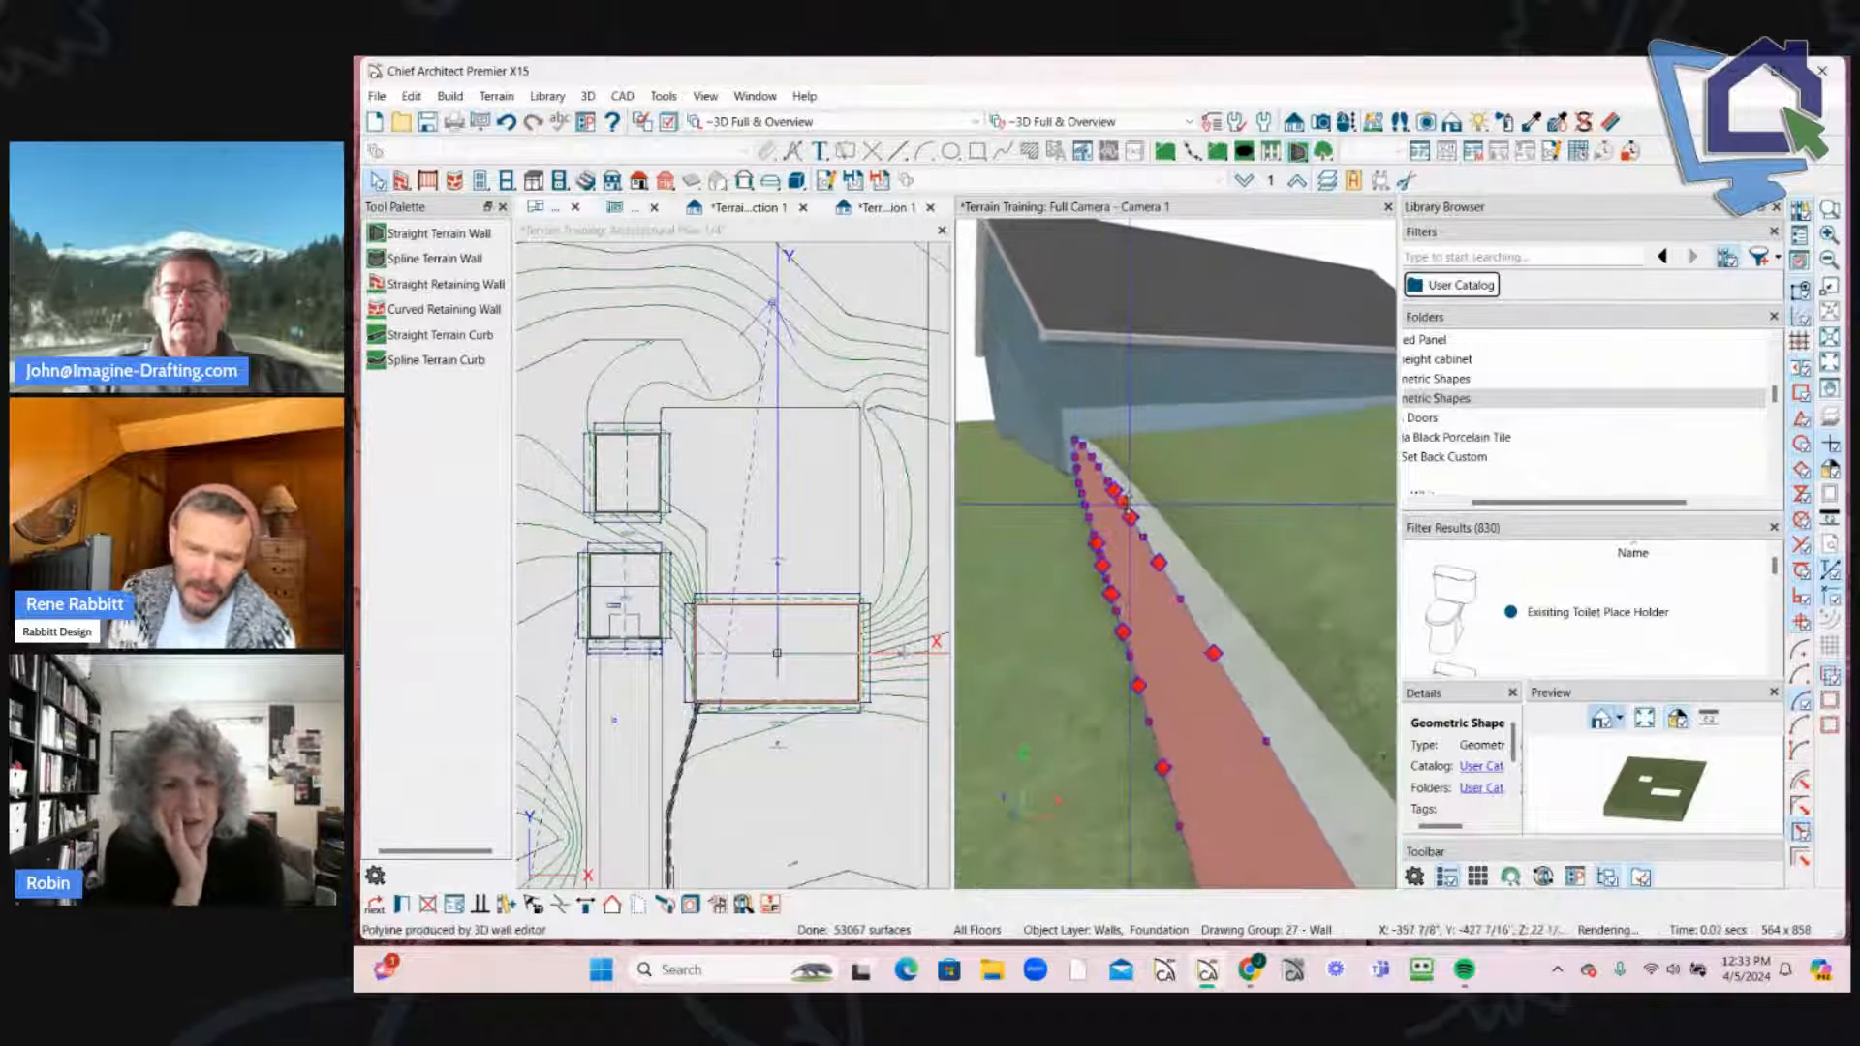
scroll(1105, 453, up, 1)
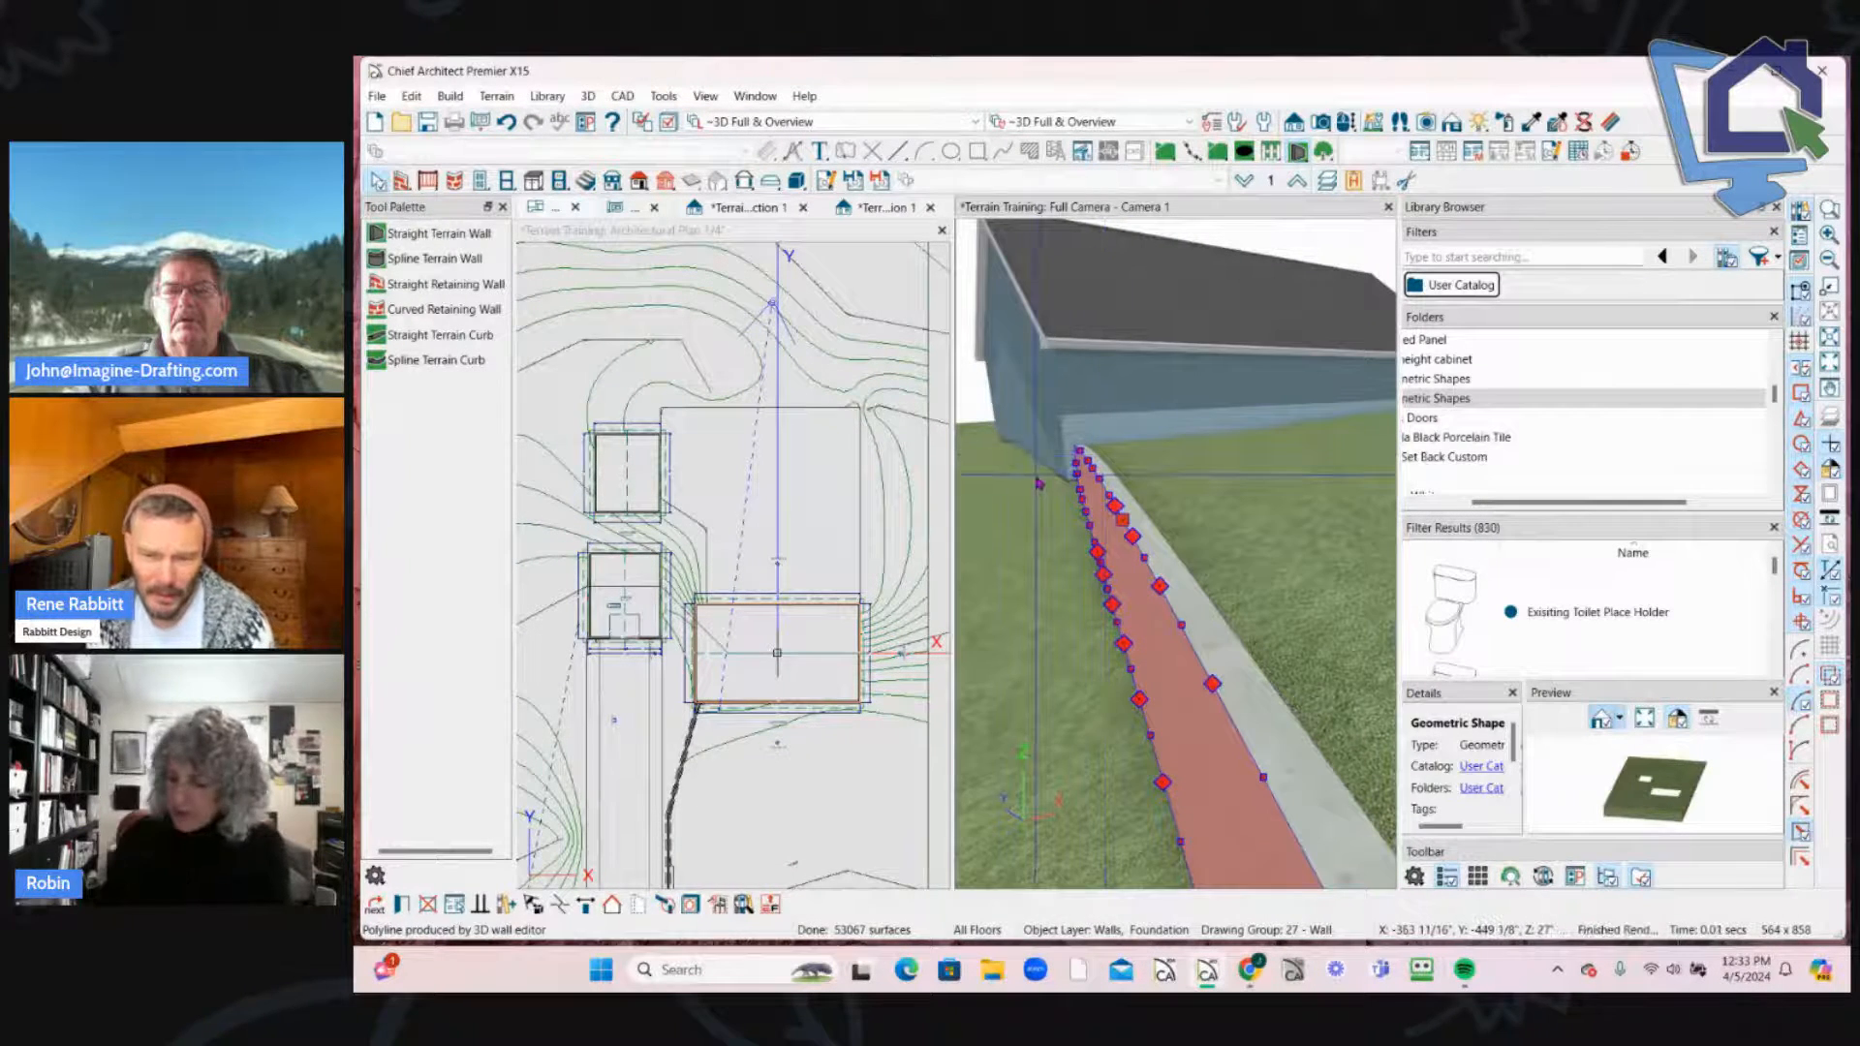
key(Escape)
middle_drag(1038, 473, 711, 587)
scroll(711, 587, up, 8)
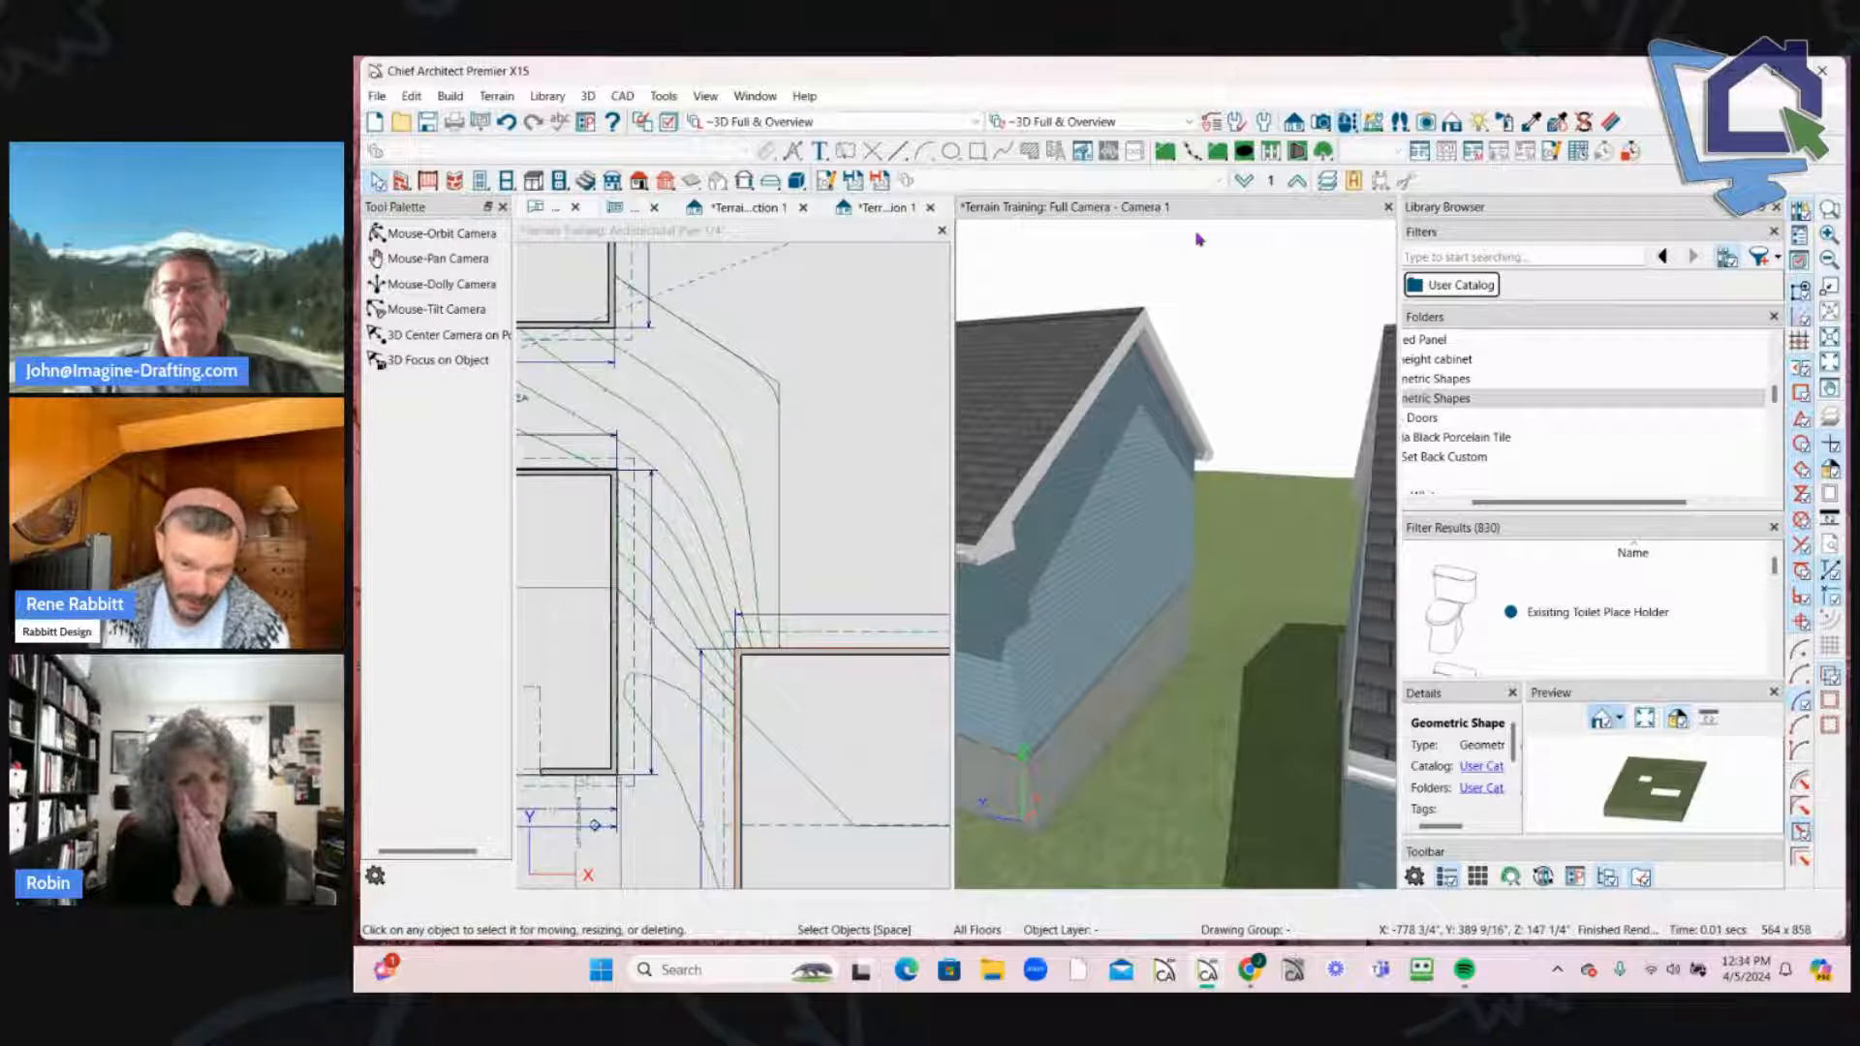
Step: Draw a straight retaining wall back from the large building's rear corner, with an angled segment toward the rear small building
key(ctrl+Tab)
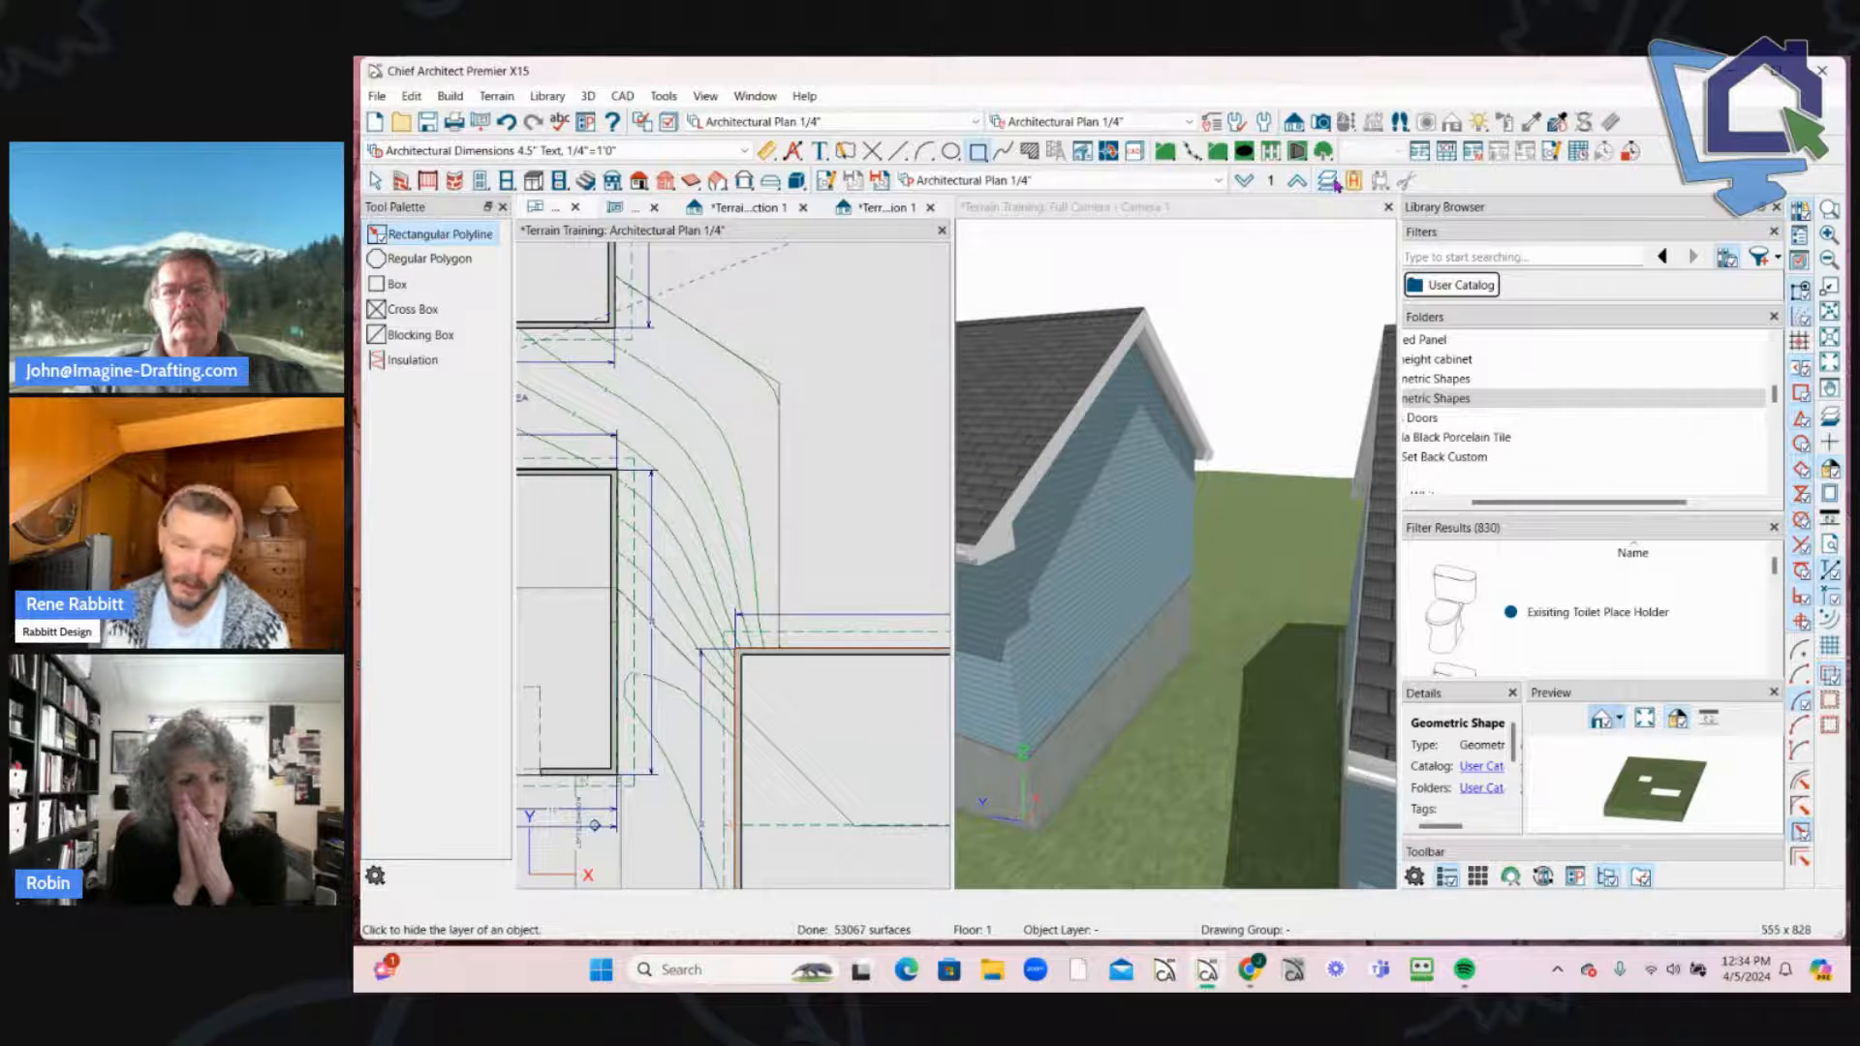
click(1197, 159)
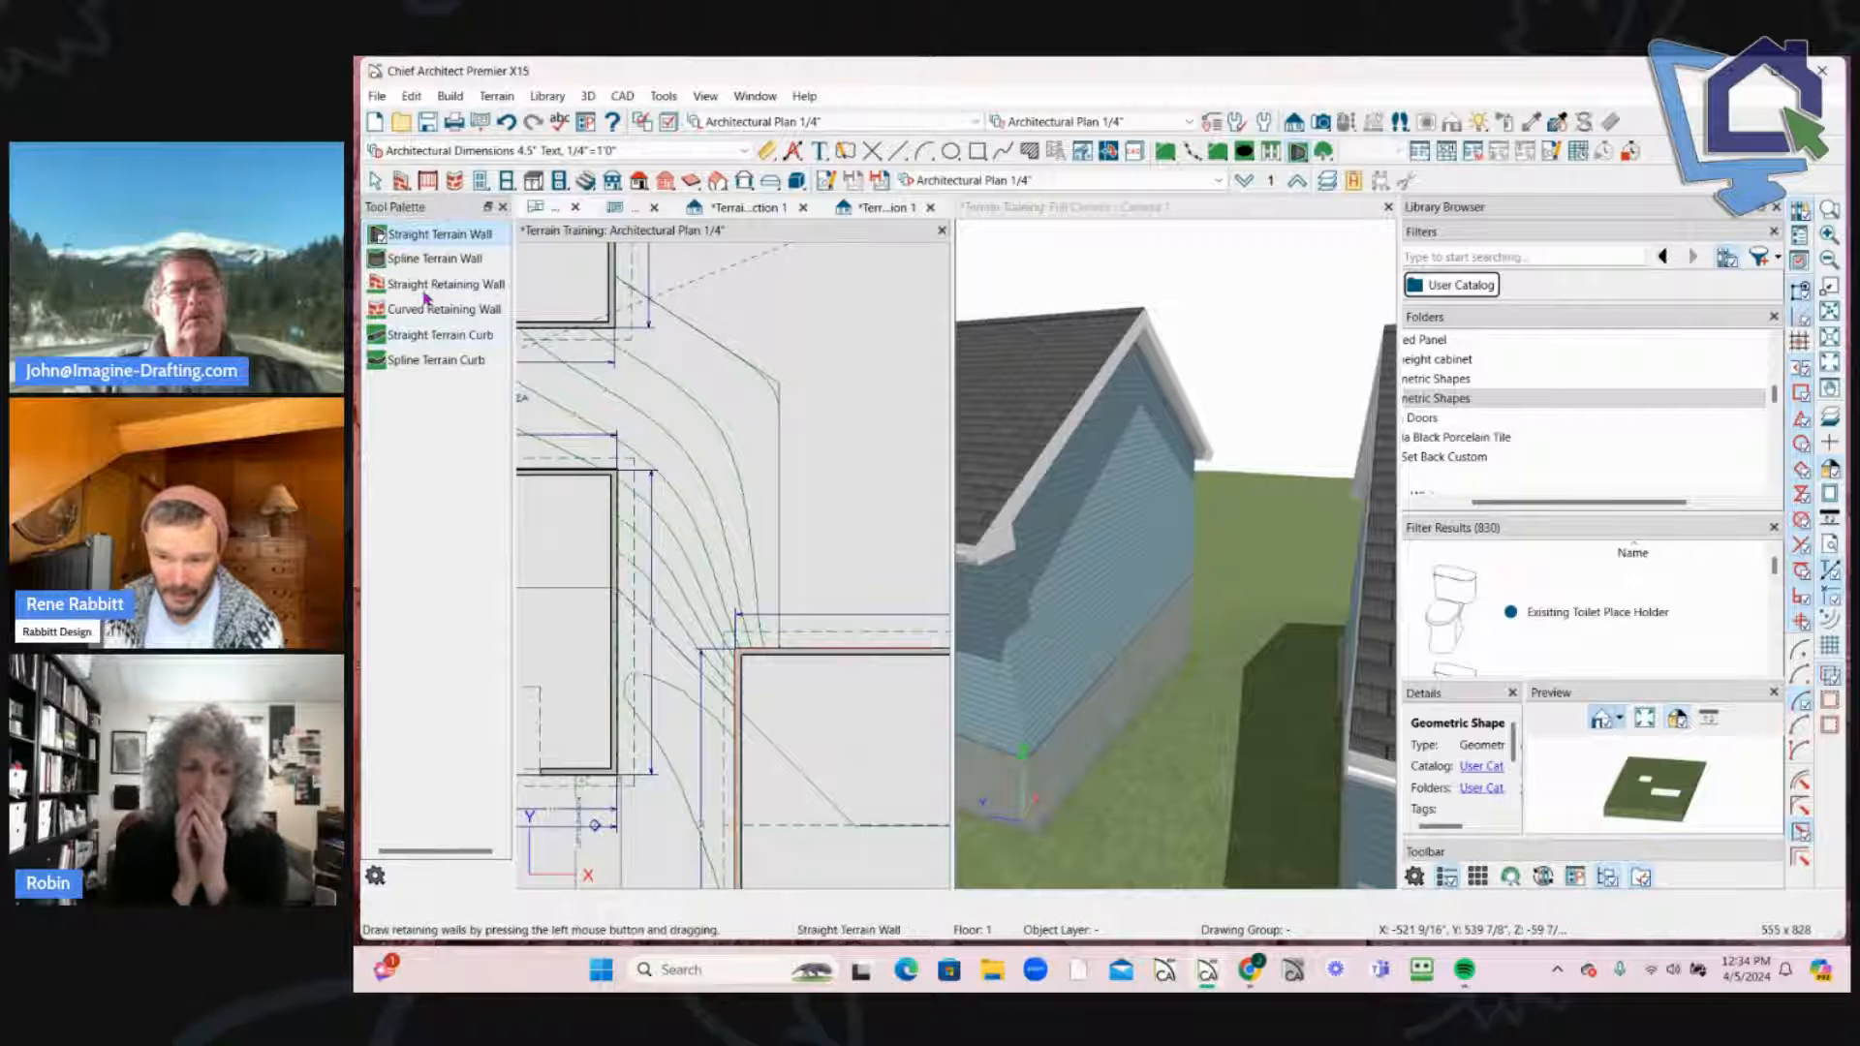
click(422, 285)
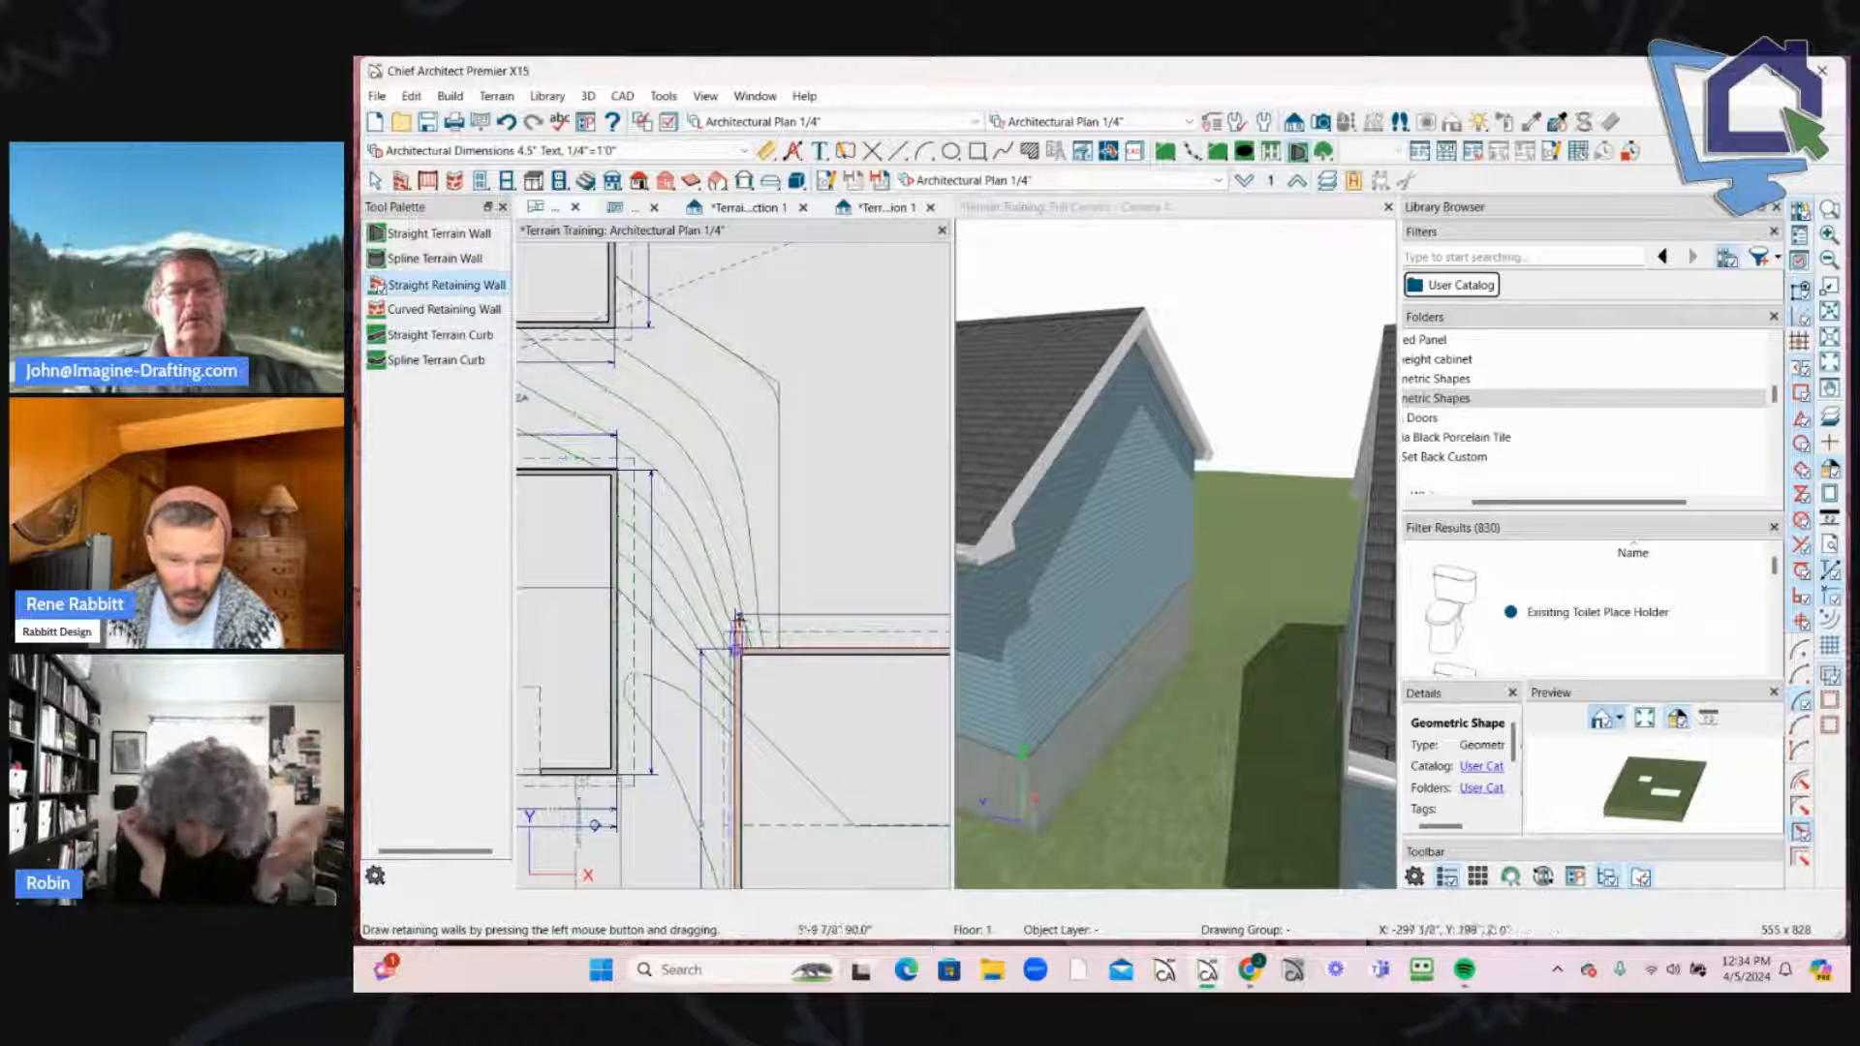
drag(737, 650, 693, 425)
scroll(693, 424, up, 3)
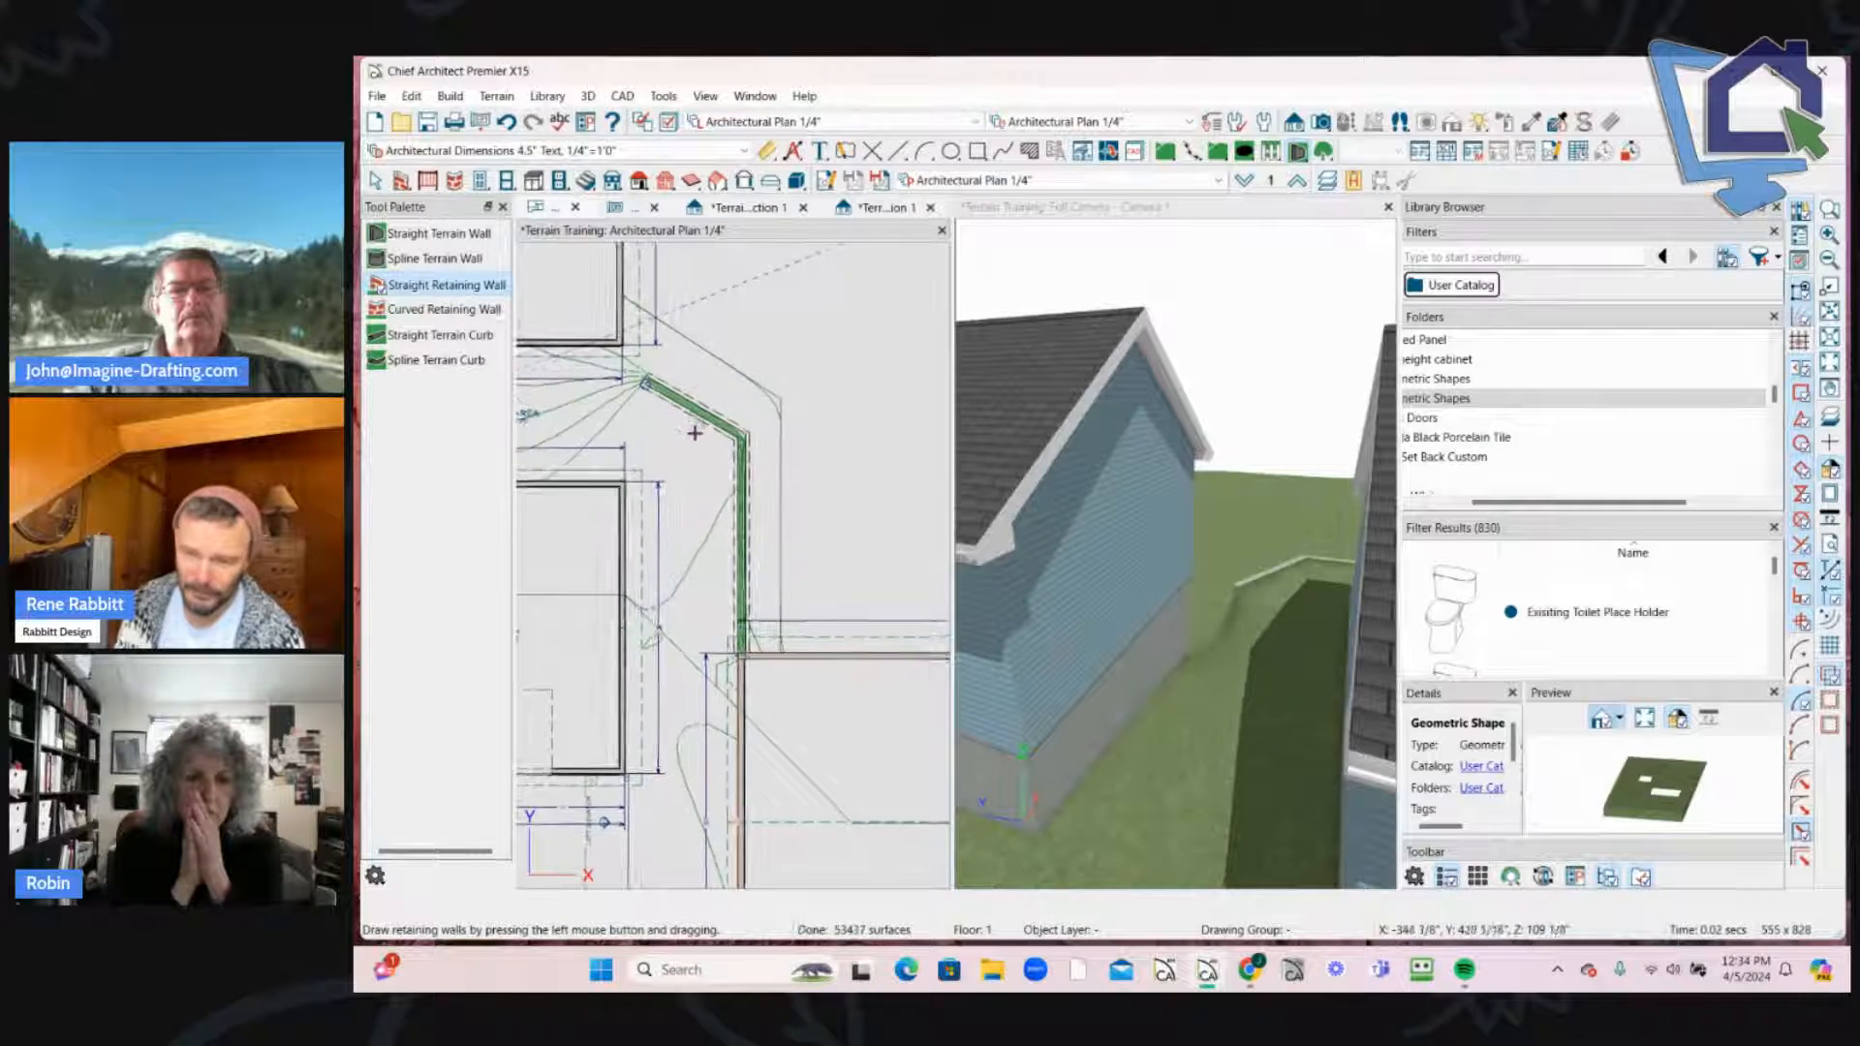
Step: Move the angled retaining wall segment so that its end meets the rear small building's corner, about 11'-10 9/16" long
key(Escape)
click(722, 491)
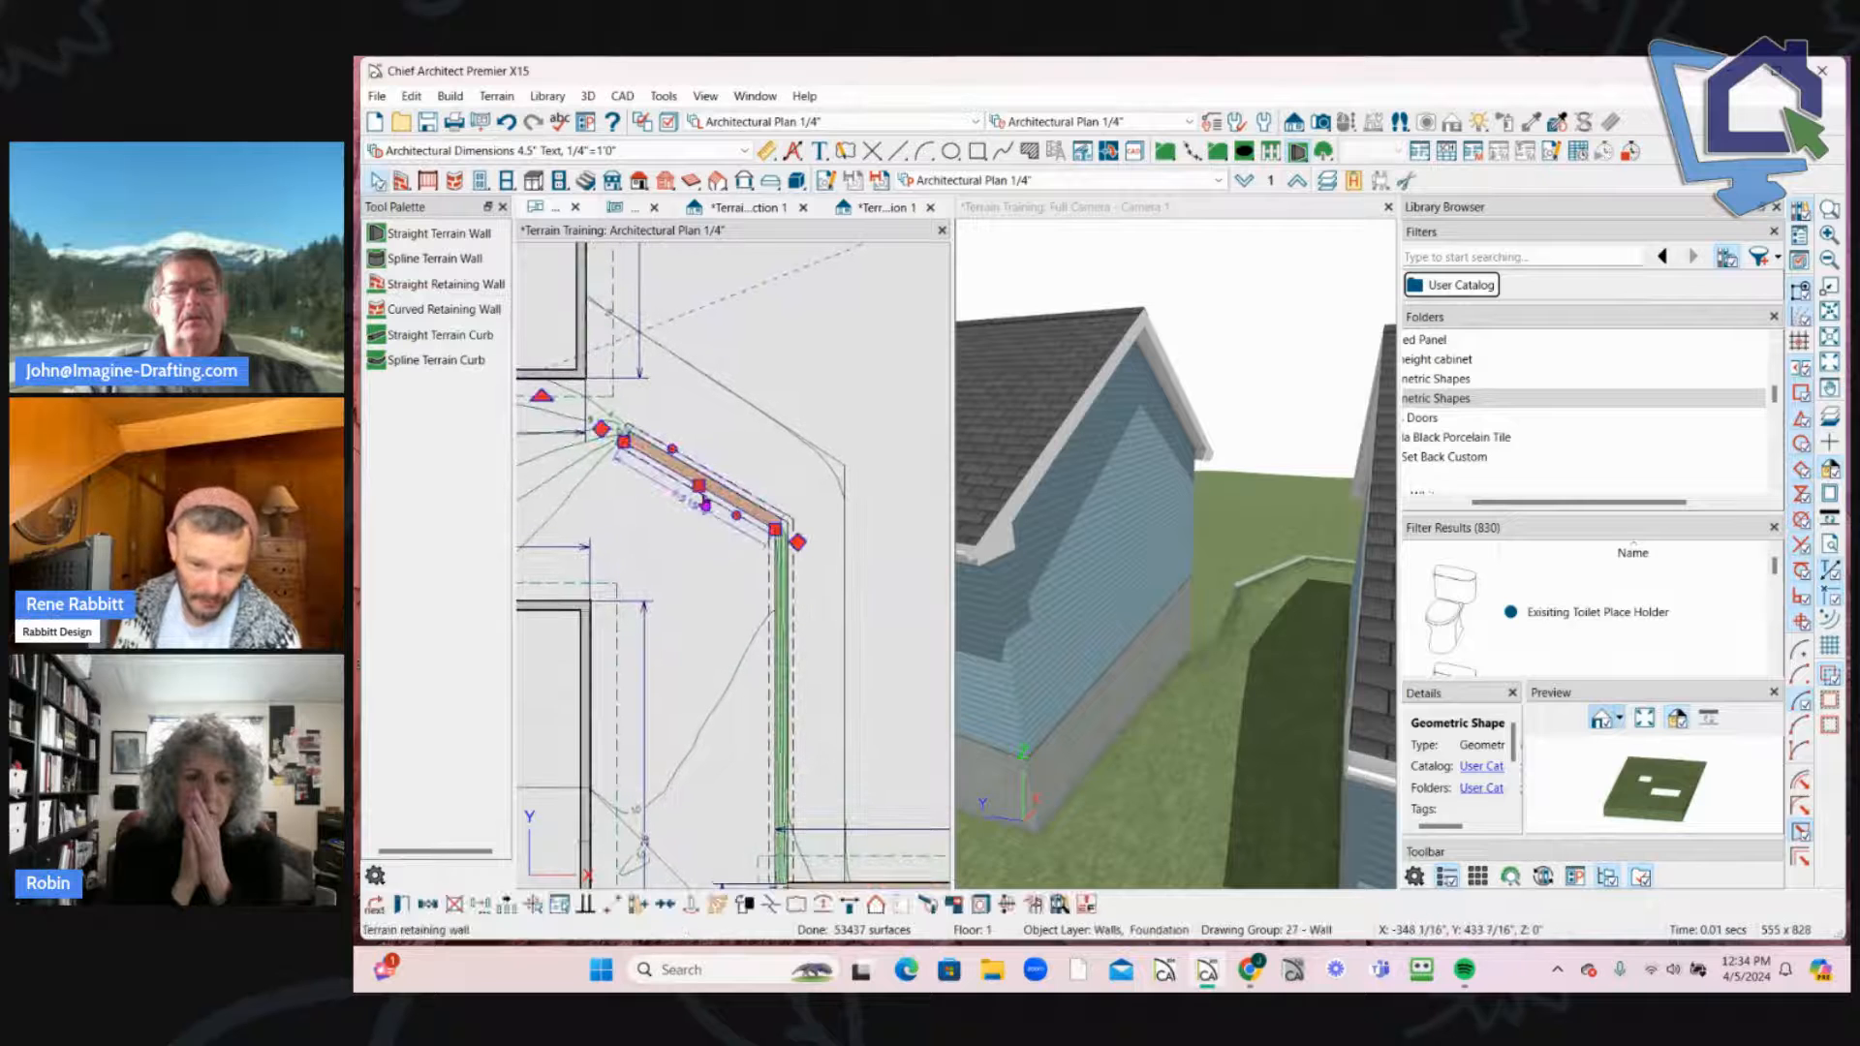
drag(705, 505, 587, 377)
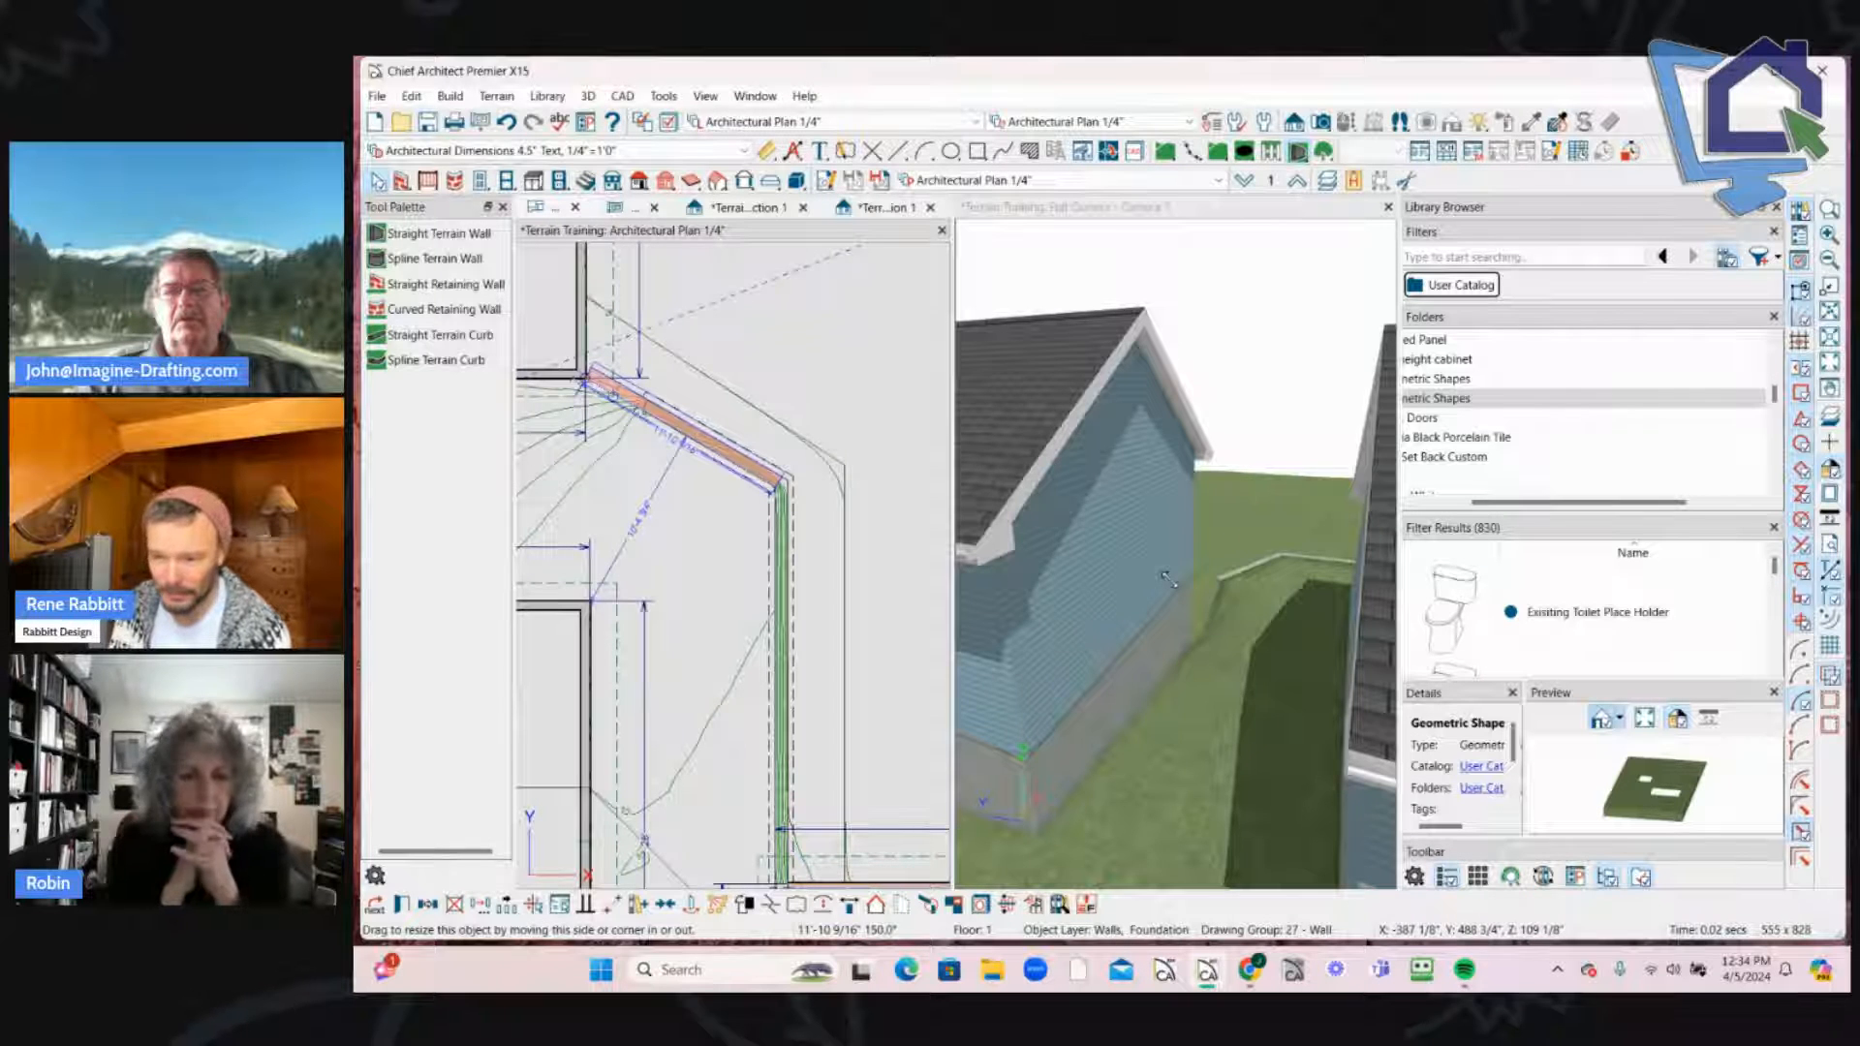
Step: Change both new retaining walls to the 8" Concrete Stem Wall, Partition type and turn off Foundation Wall
drag(1202, 630, 1242, 763)
key(space)
click(1248, 766)
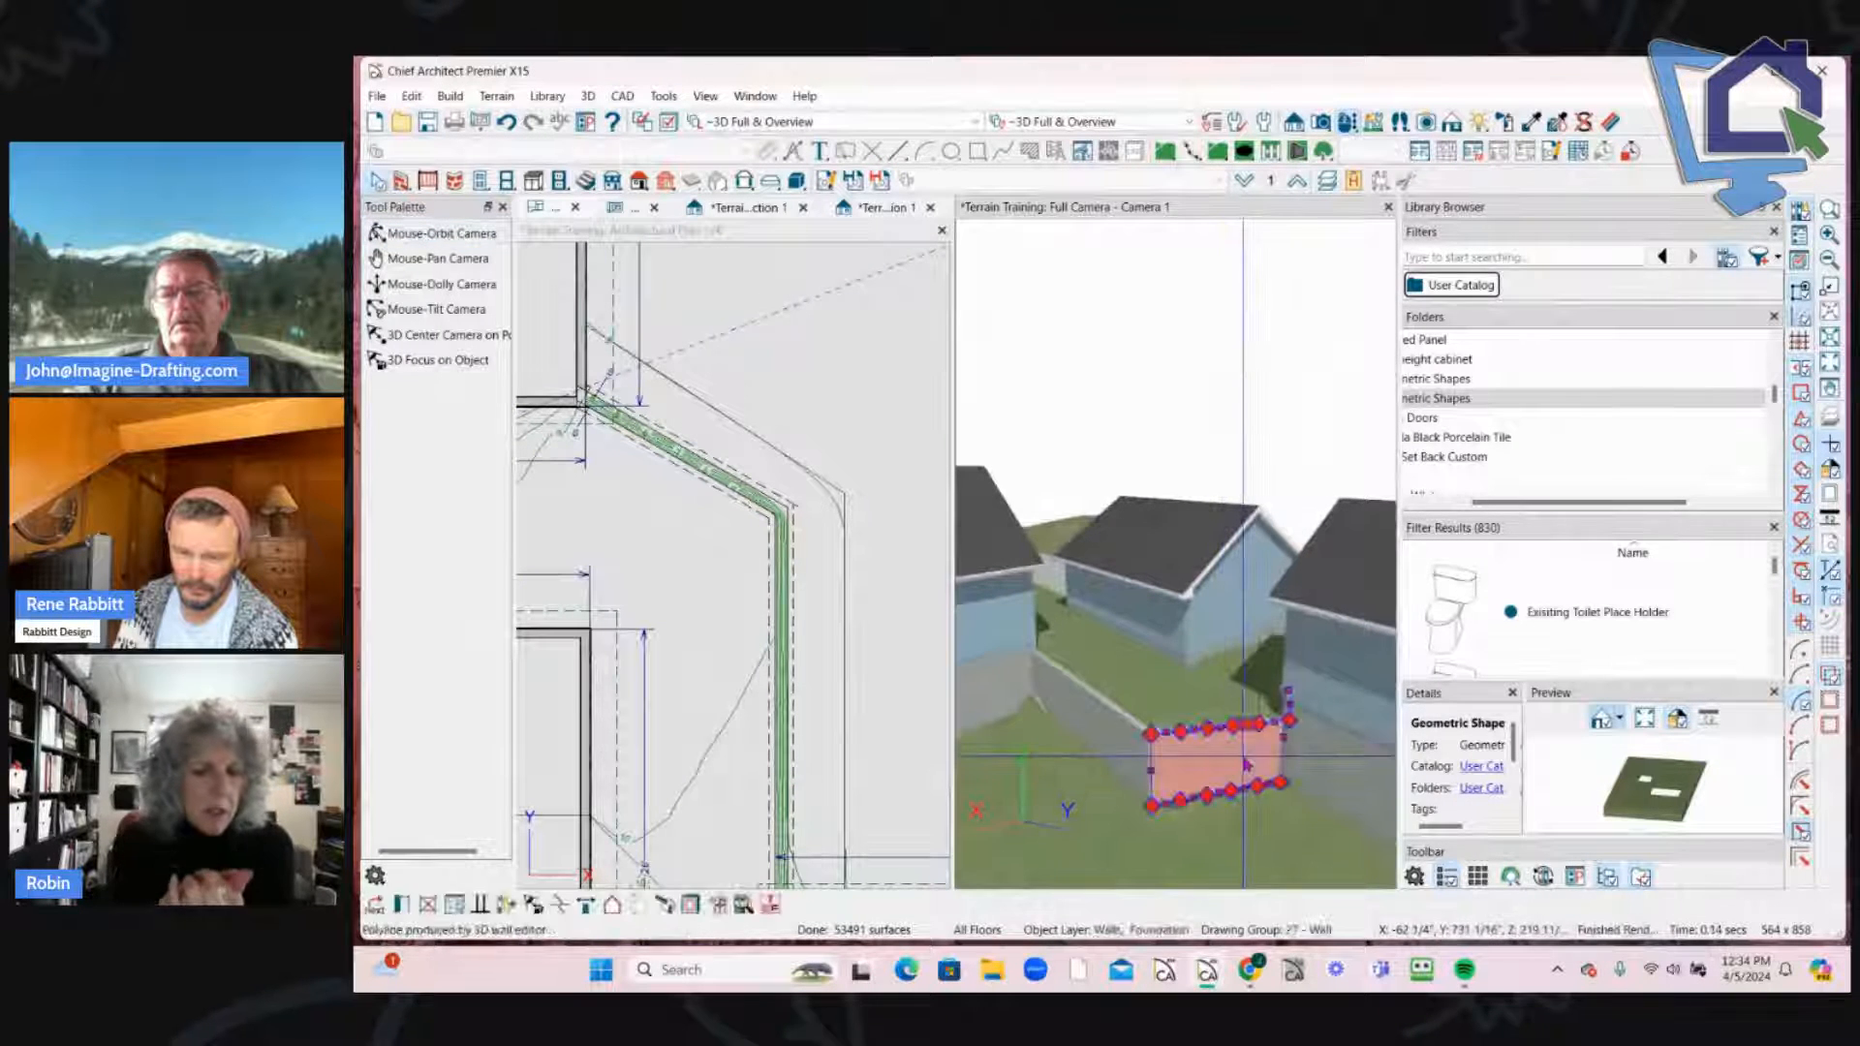
click(1055, 739)
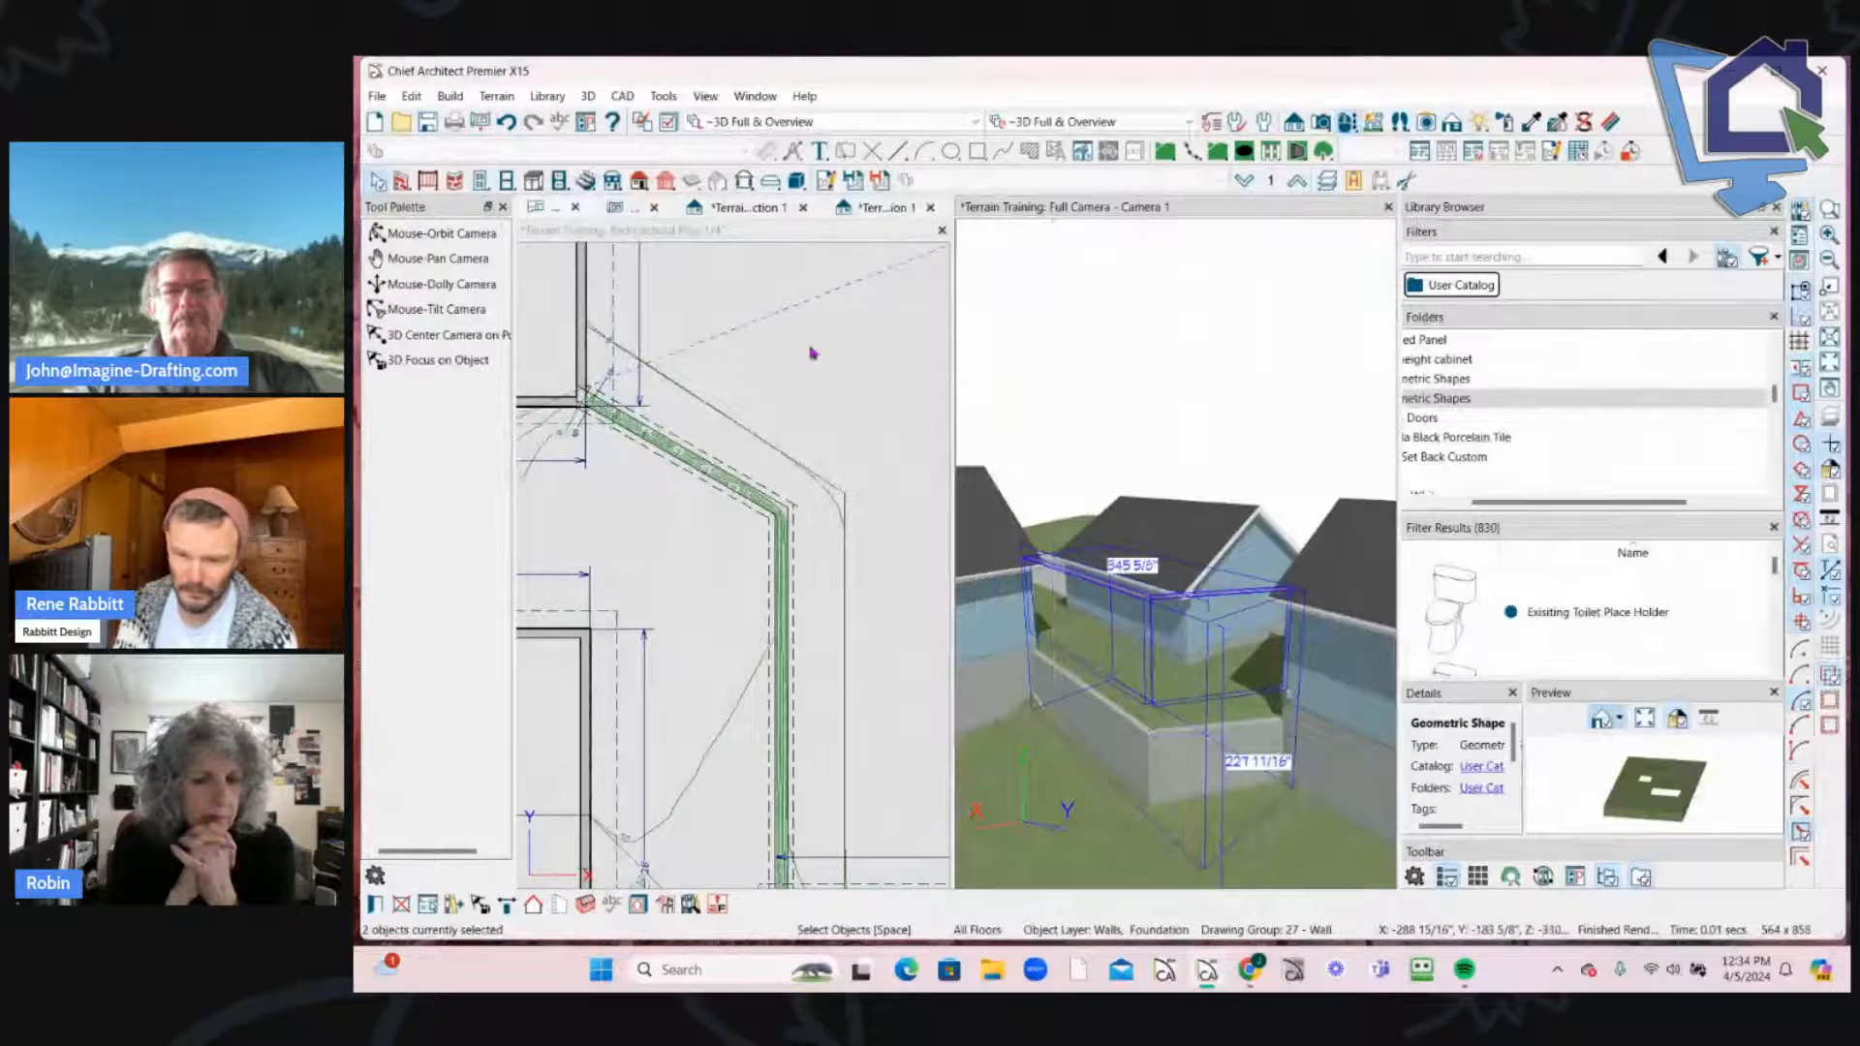
key(ctrl+e)
click(1098, 128)
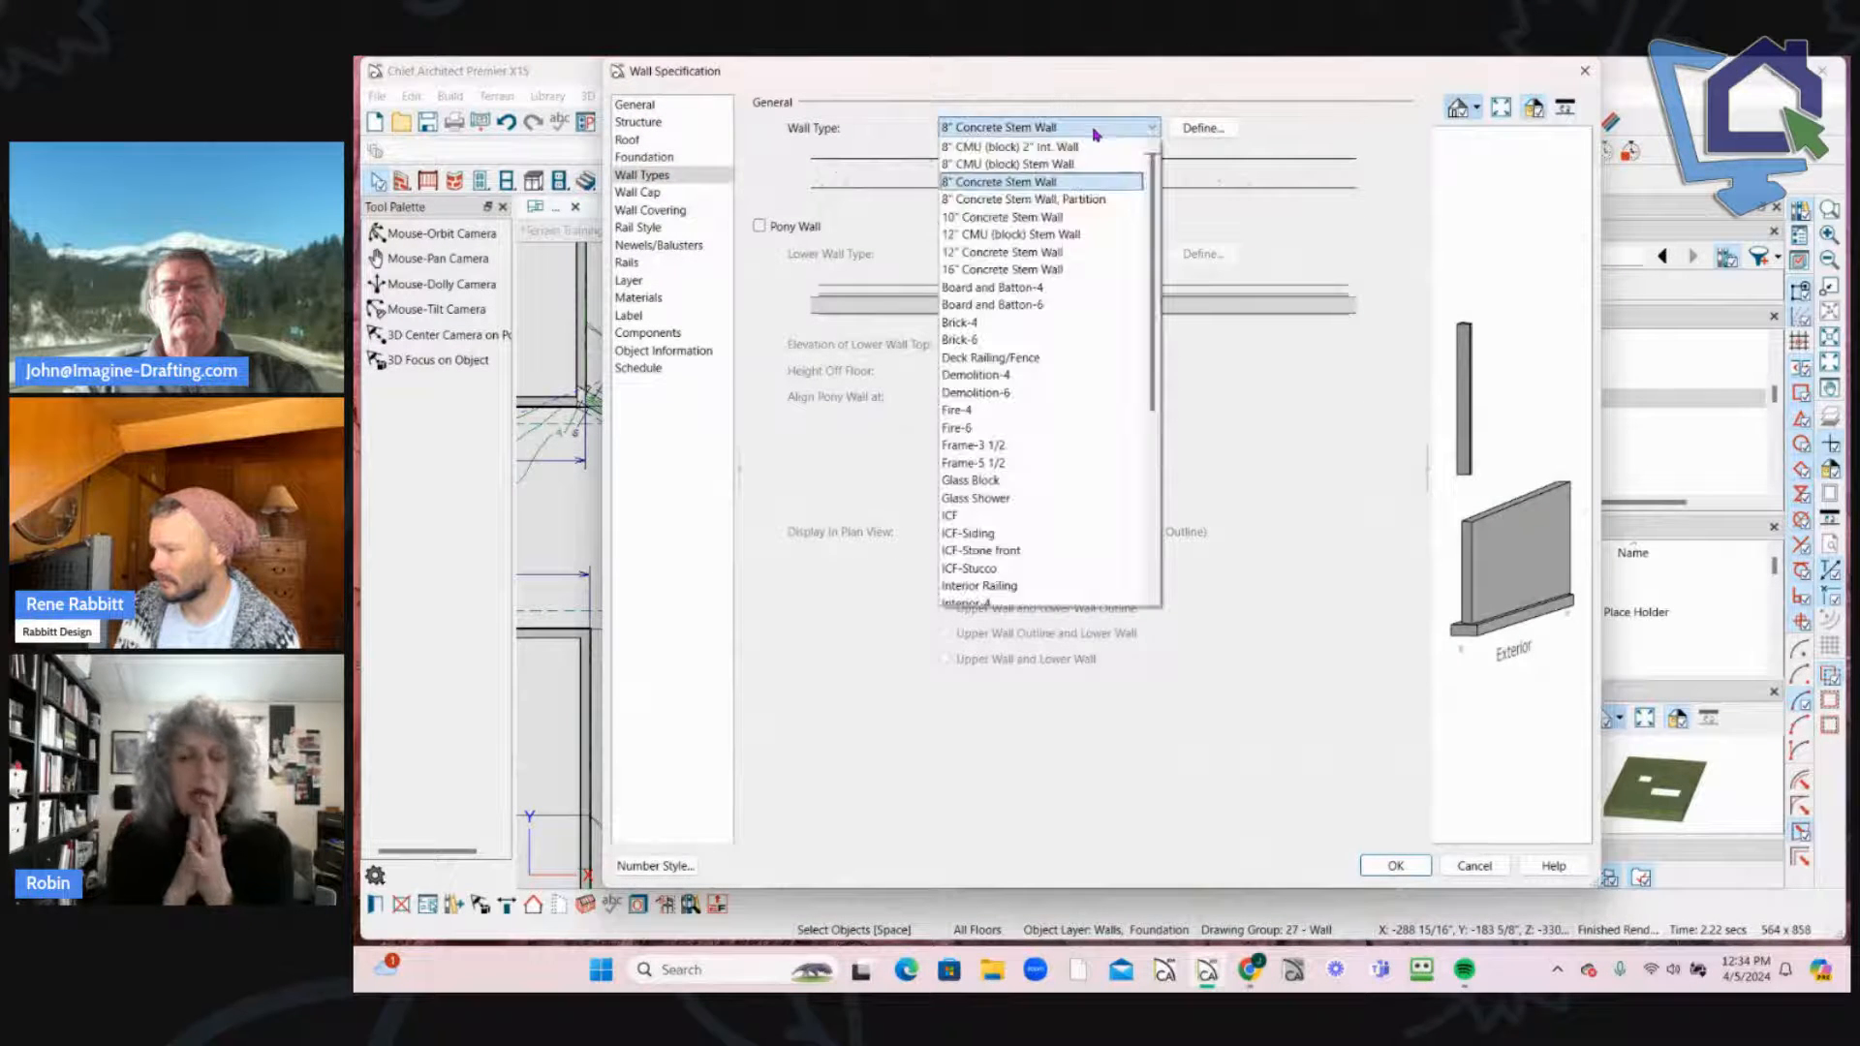
click(1082, 202)
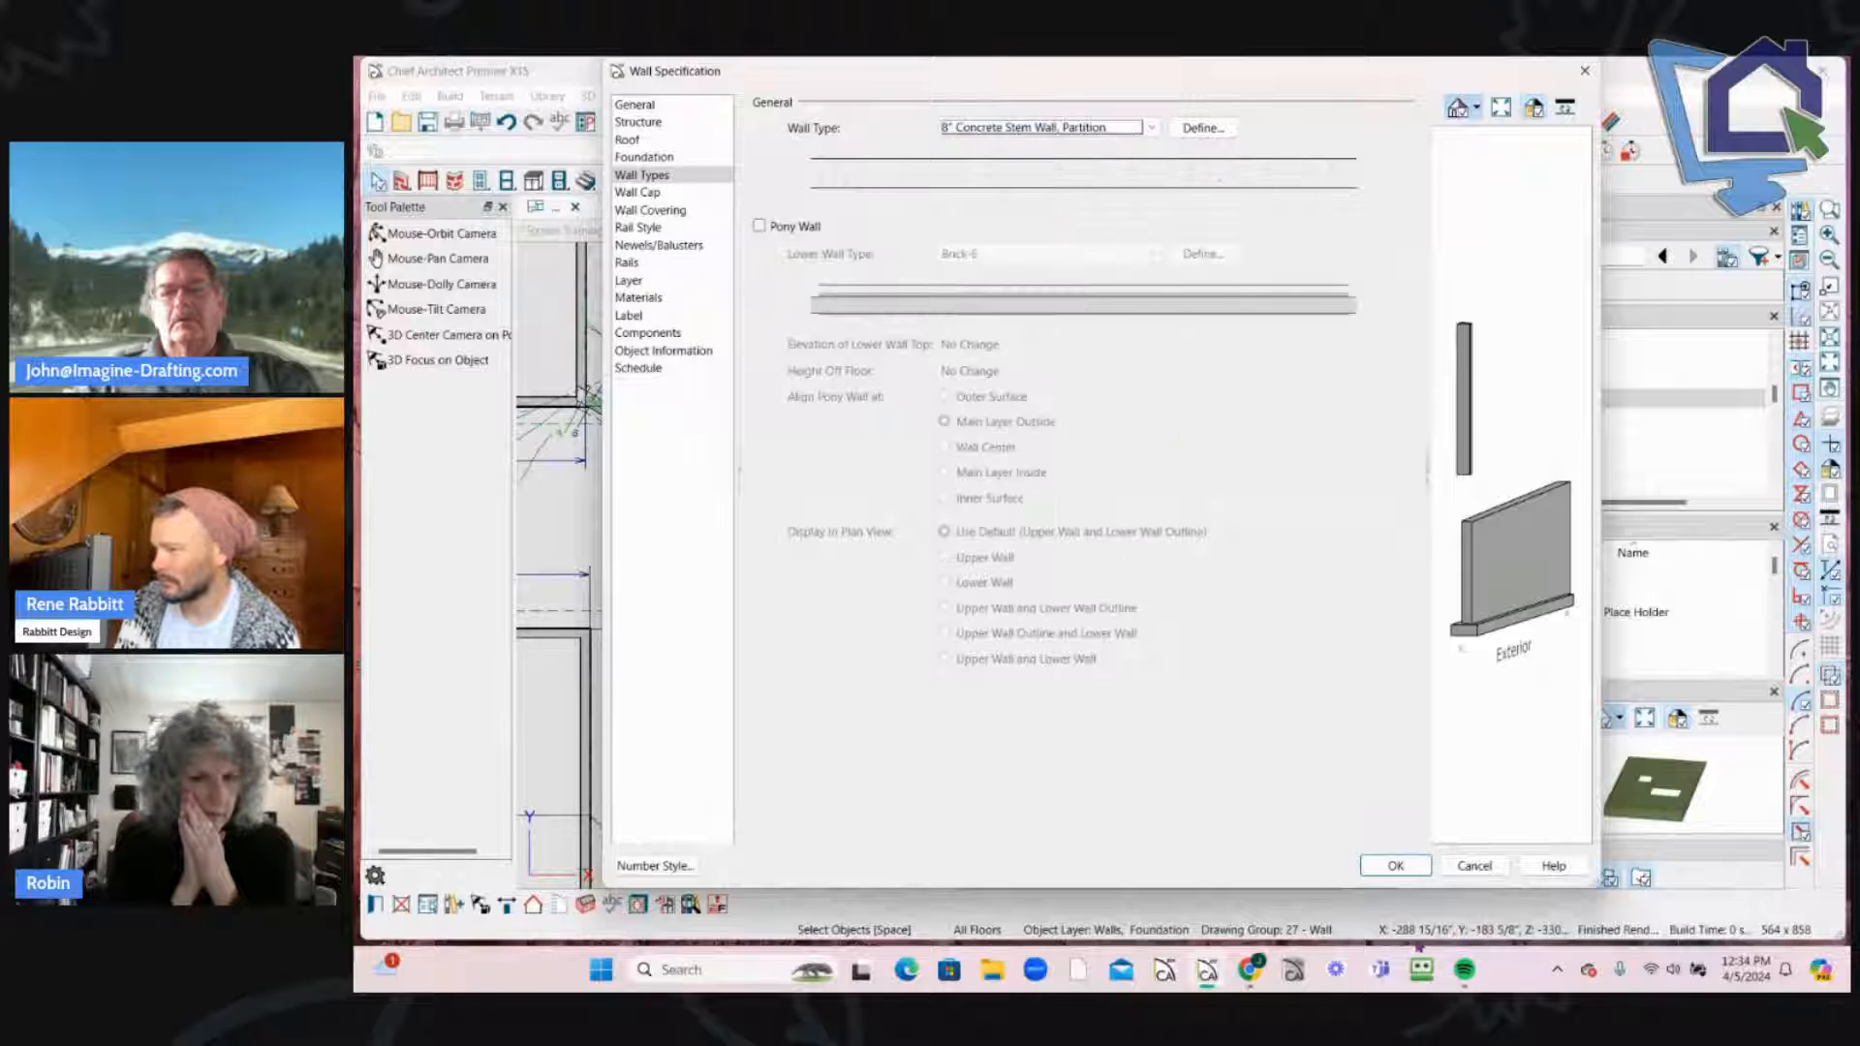
click(665, 106)
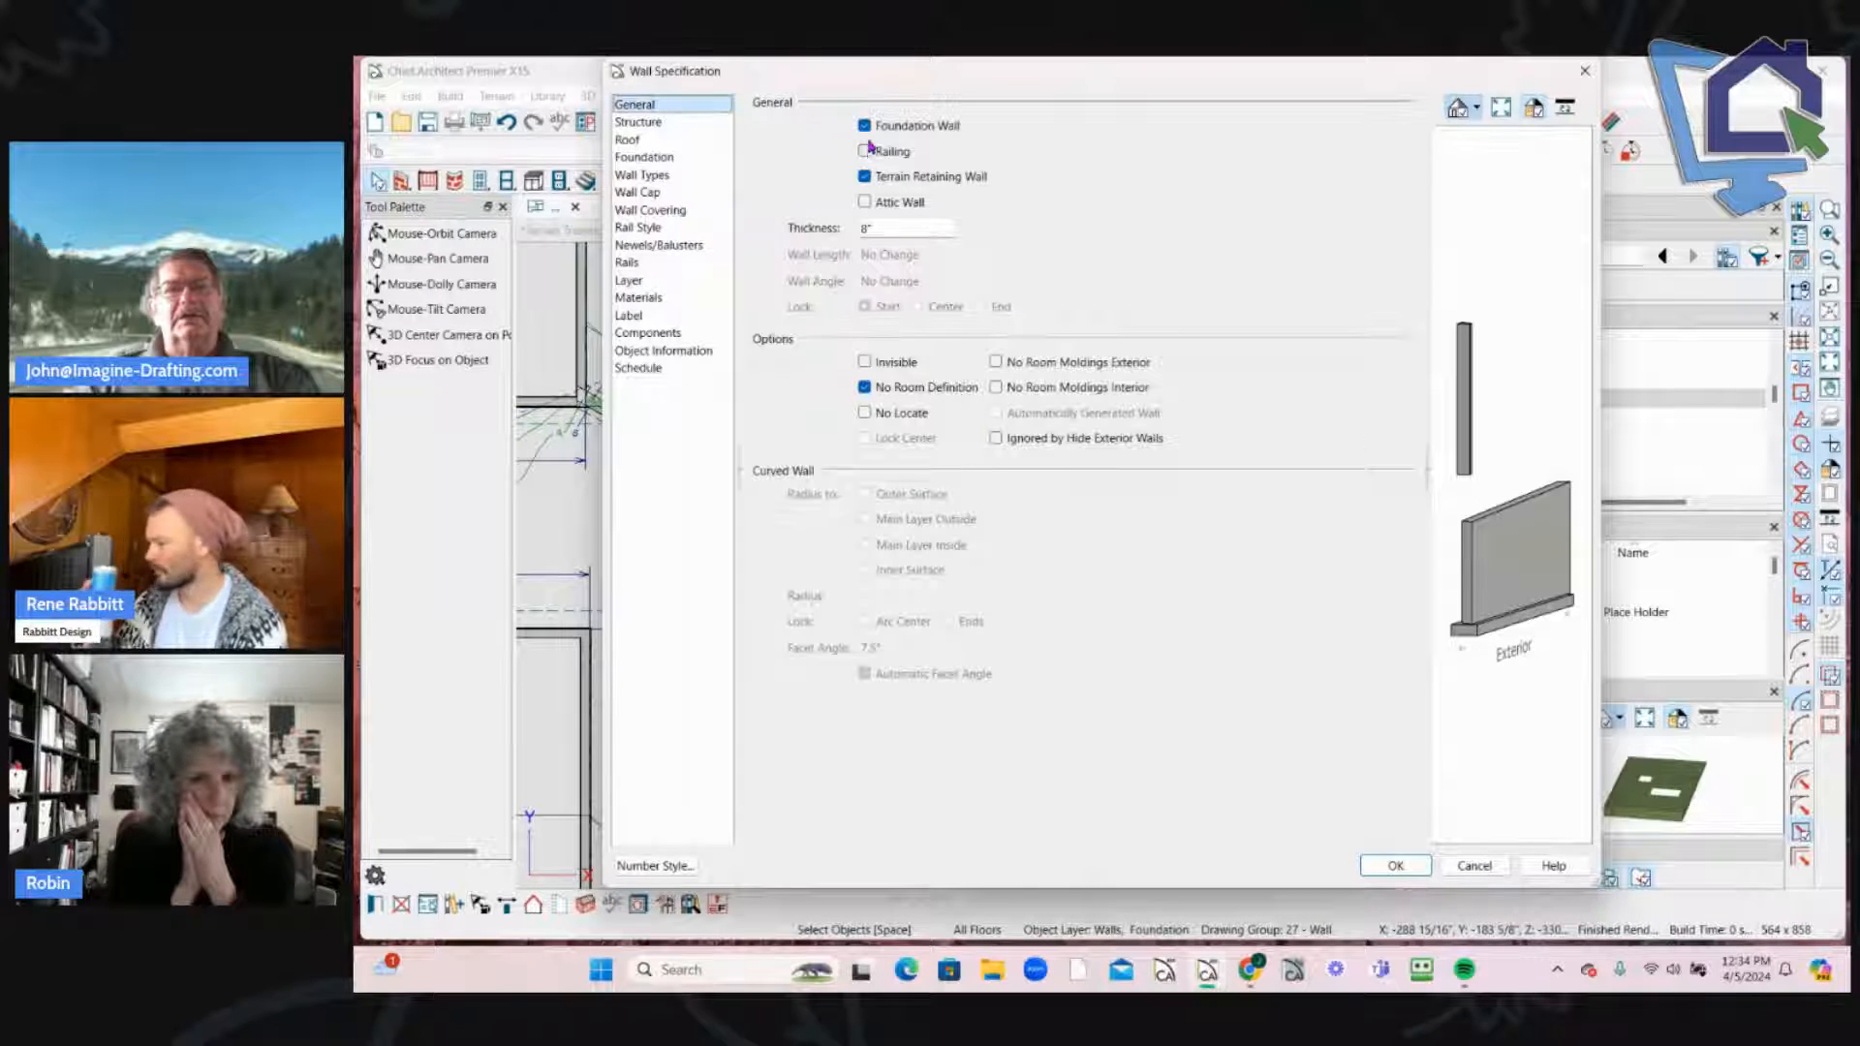
click(864, 127)
click(1395, 866)
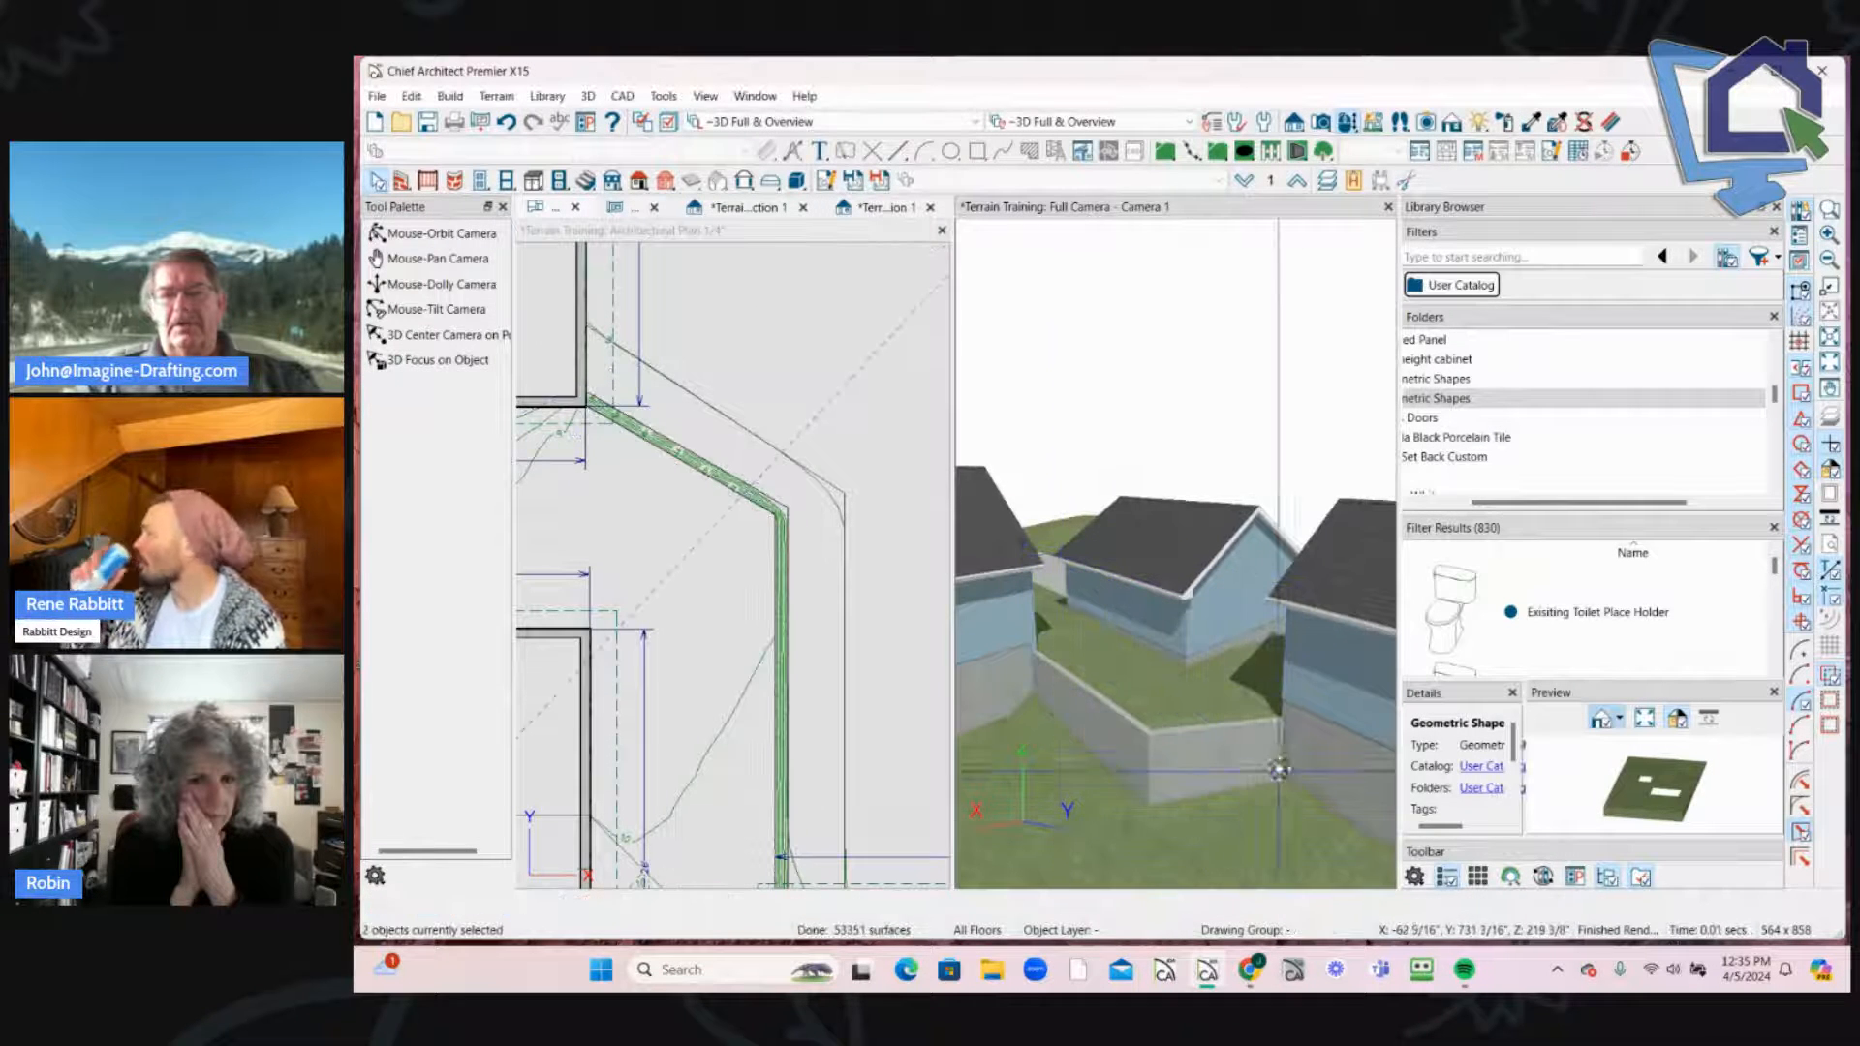
Step: Examine in 3D the new retaining walls and the corners where they meet the building foundations
middle_drag(1277, 775, 1178, 711)
scroll(1178, 711, up, 10)
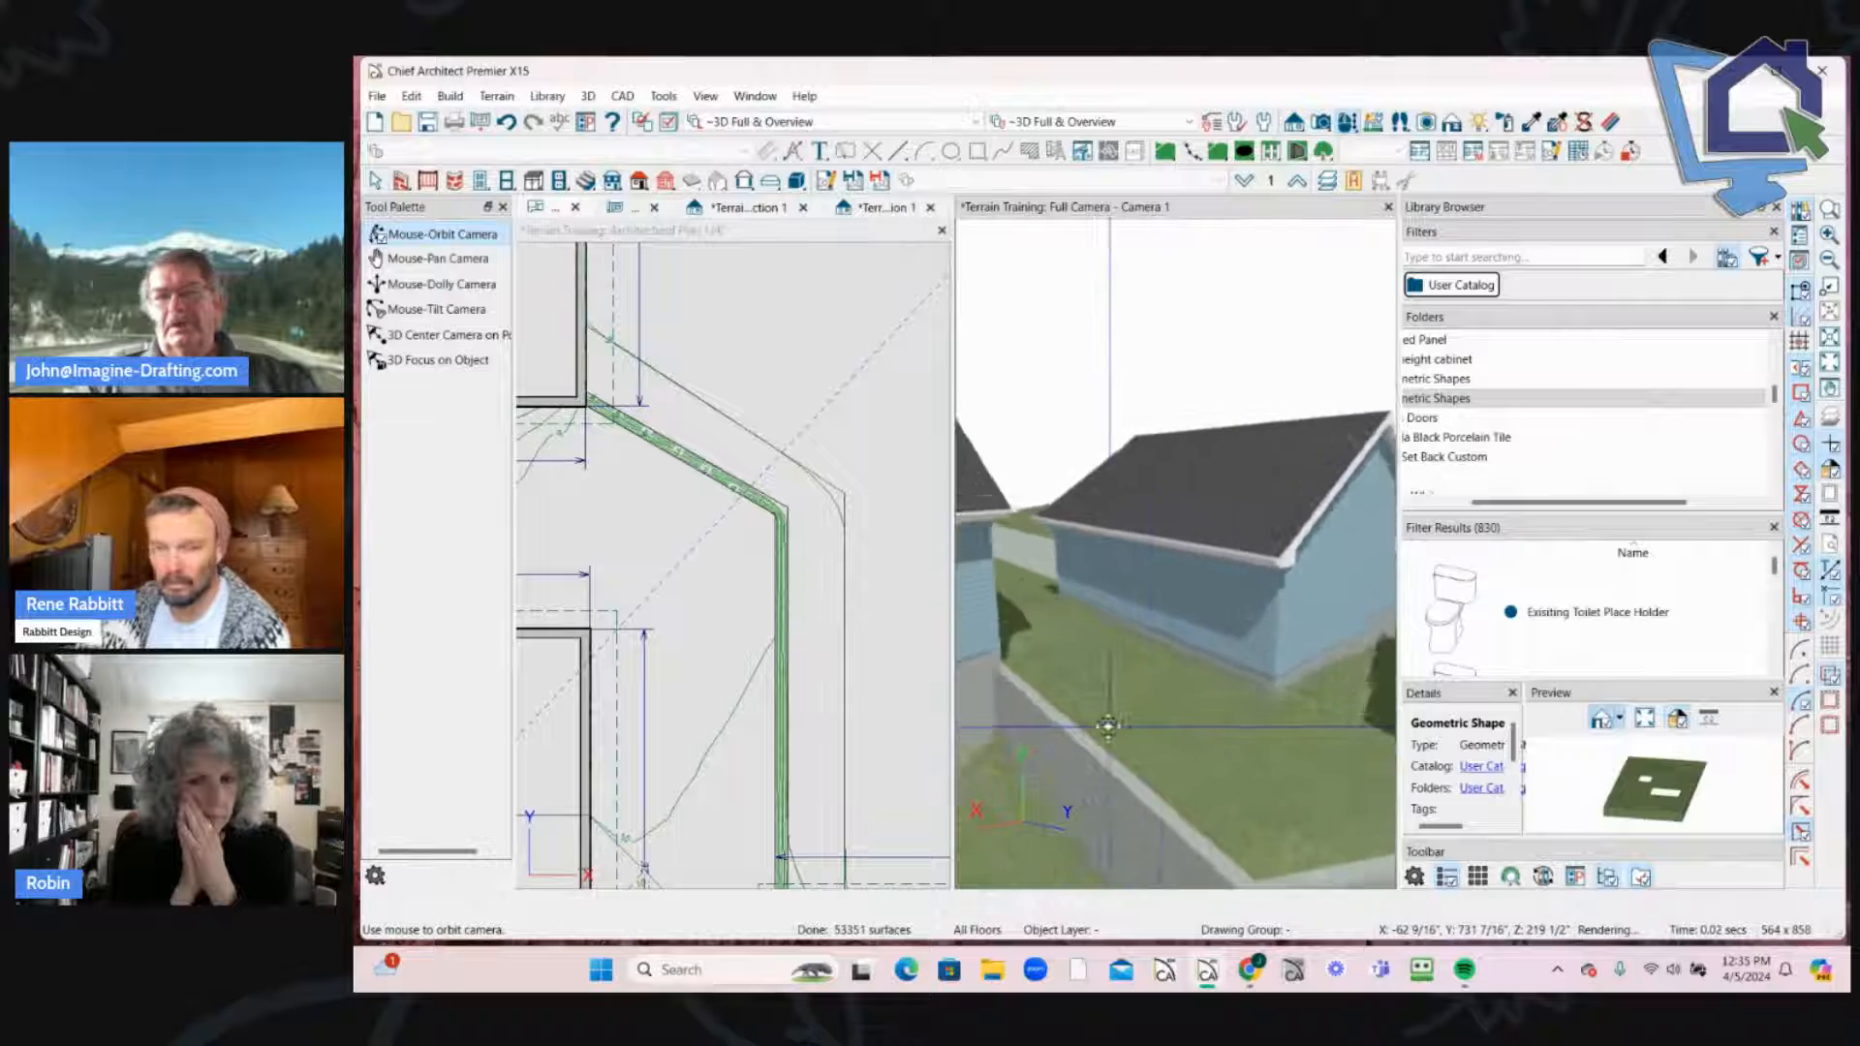
scroll(1036, 705, up, 10)
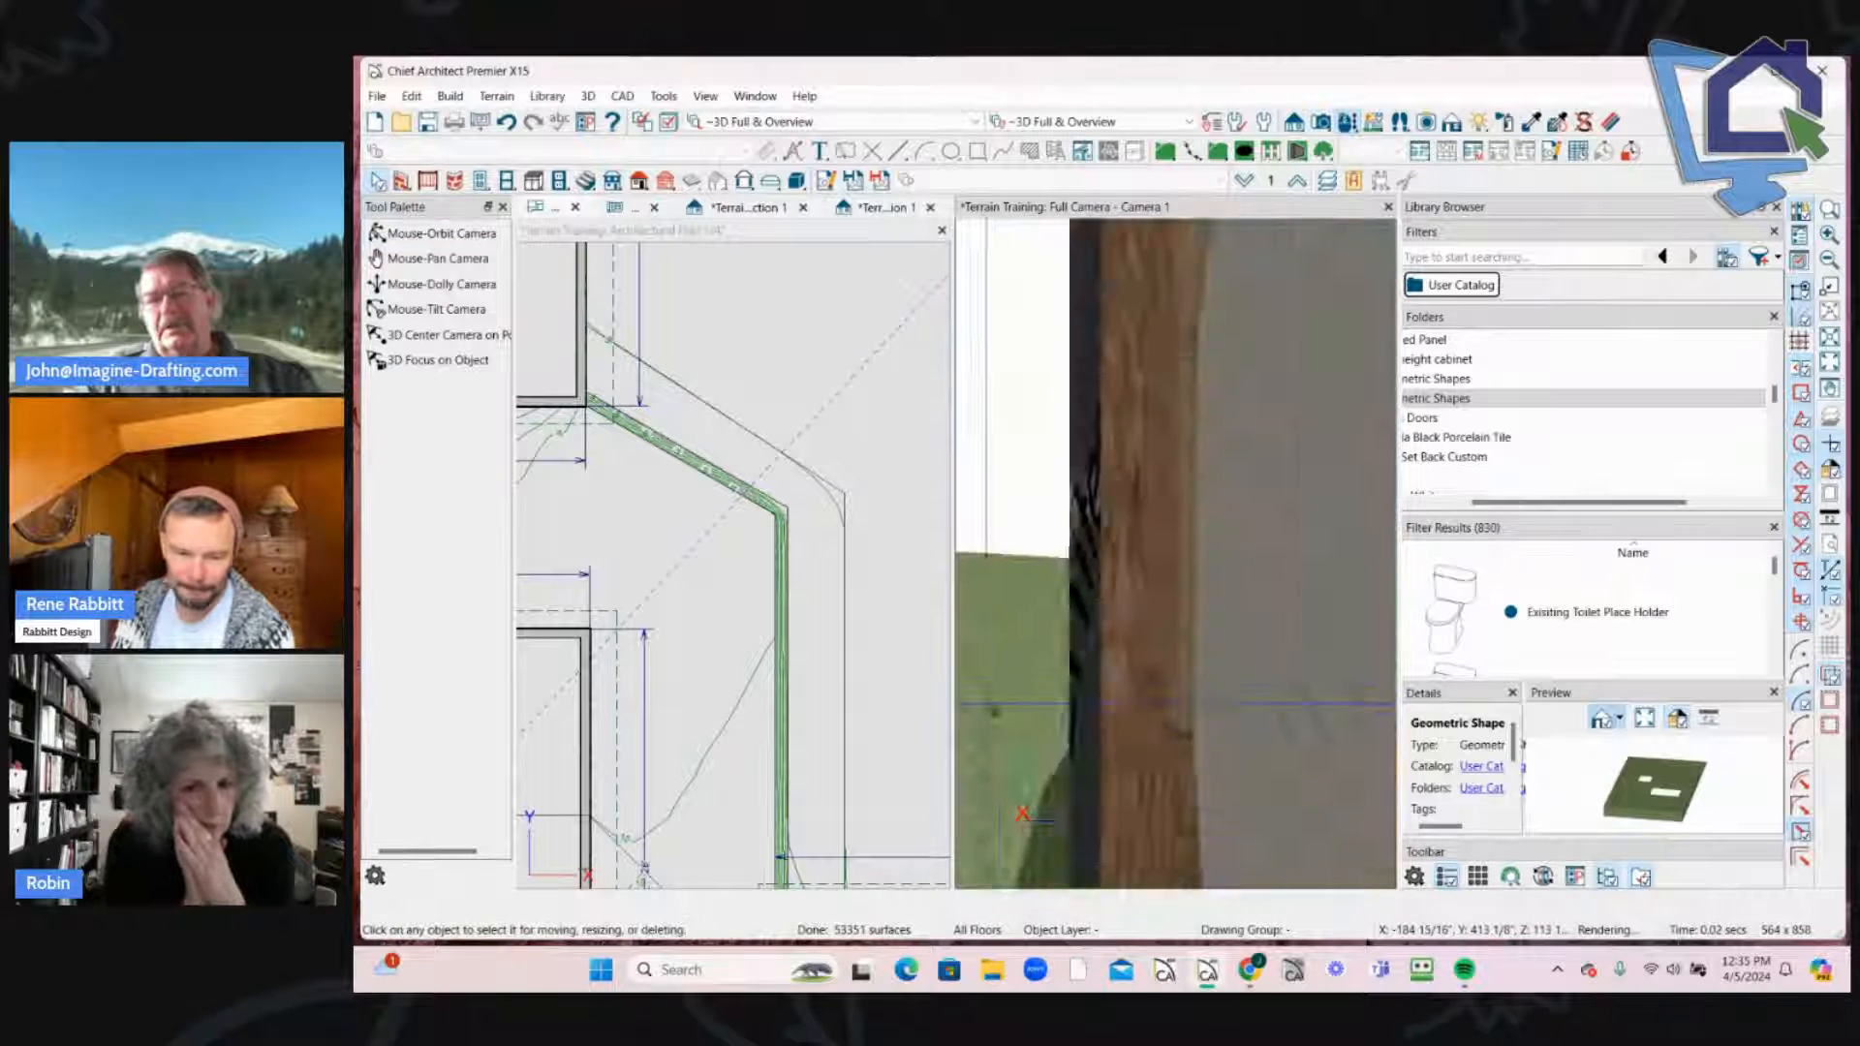
scroll(1066, 729, up, 3)
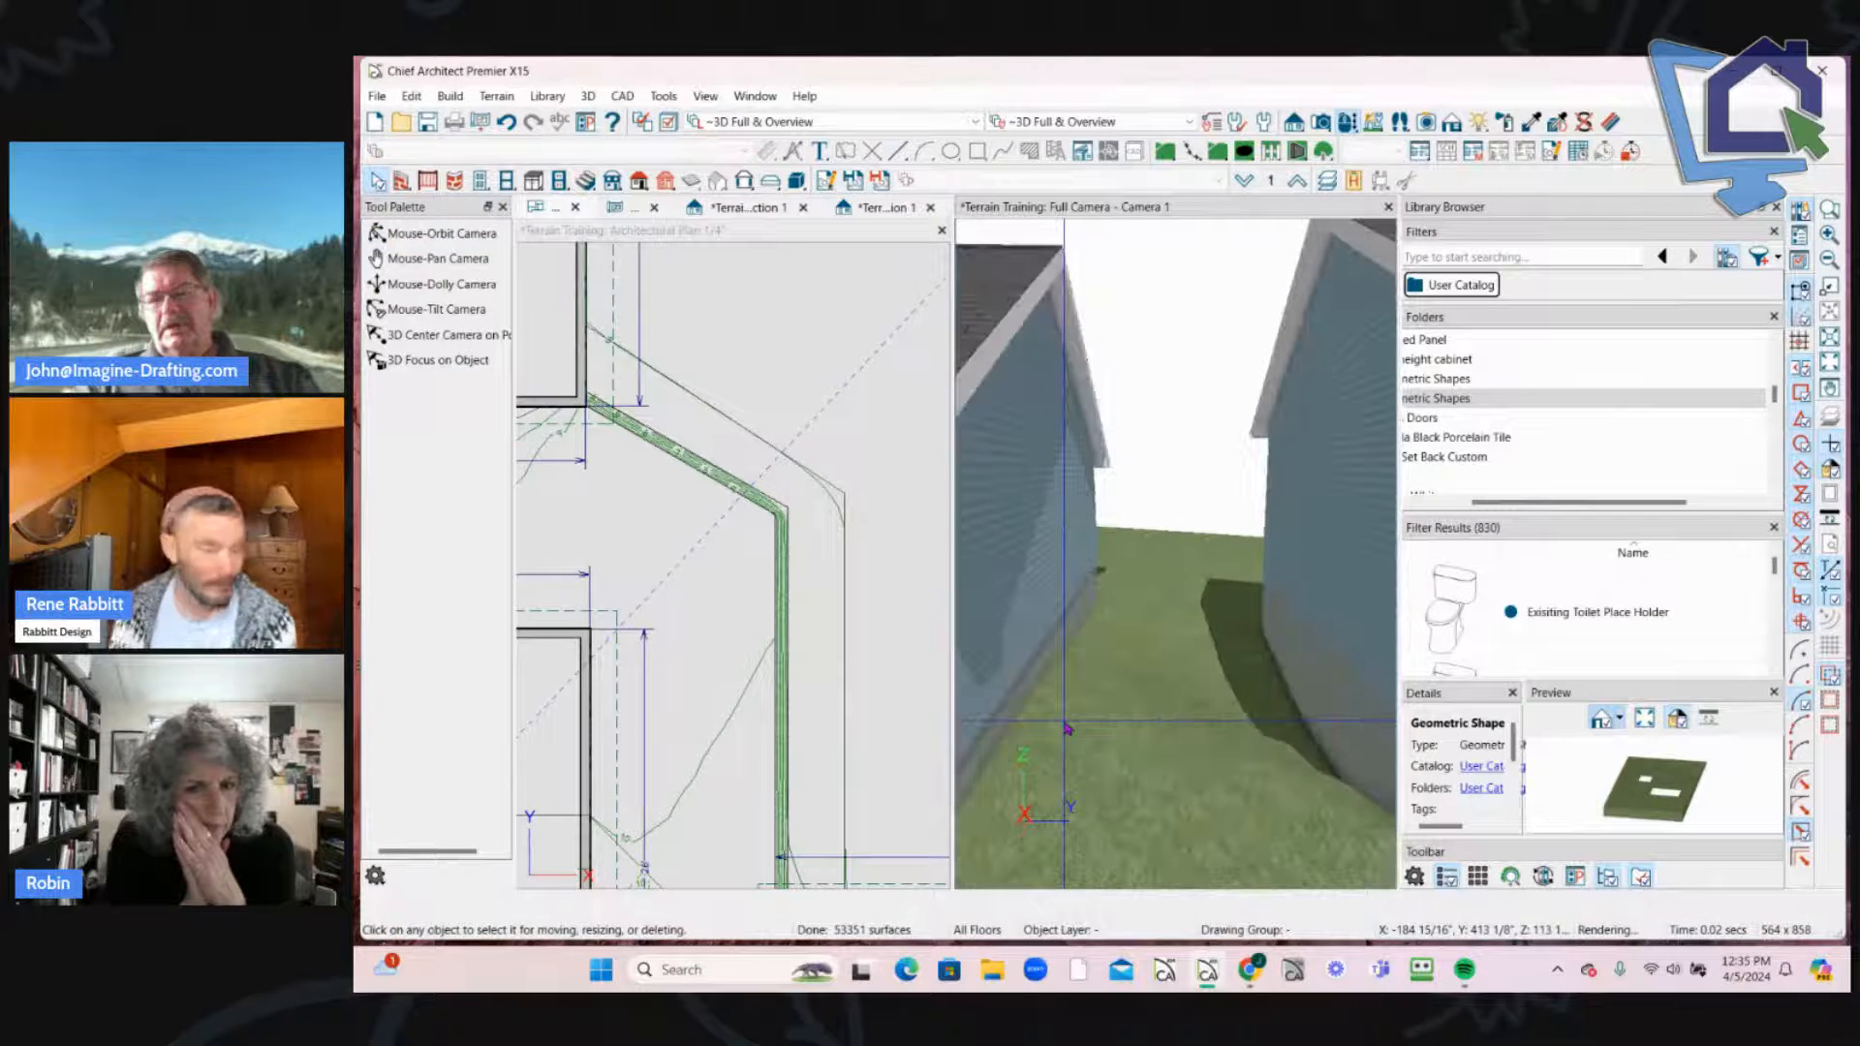
scroll(1066, 729, down, 5)
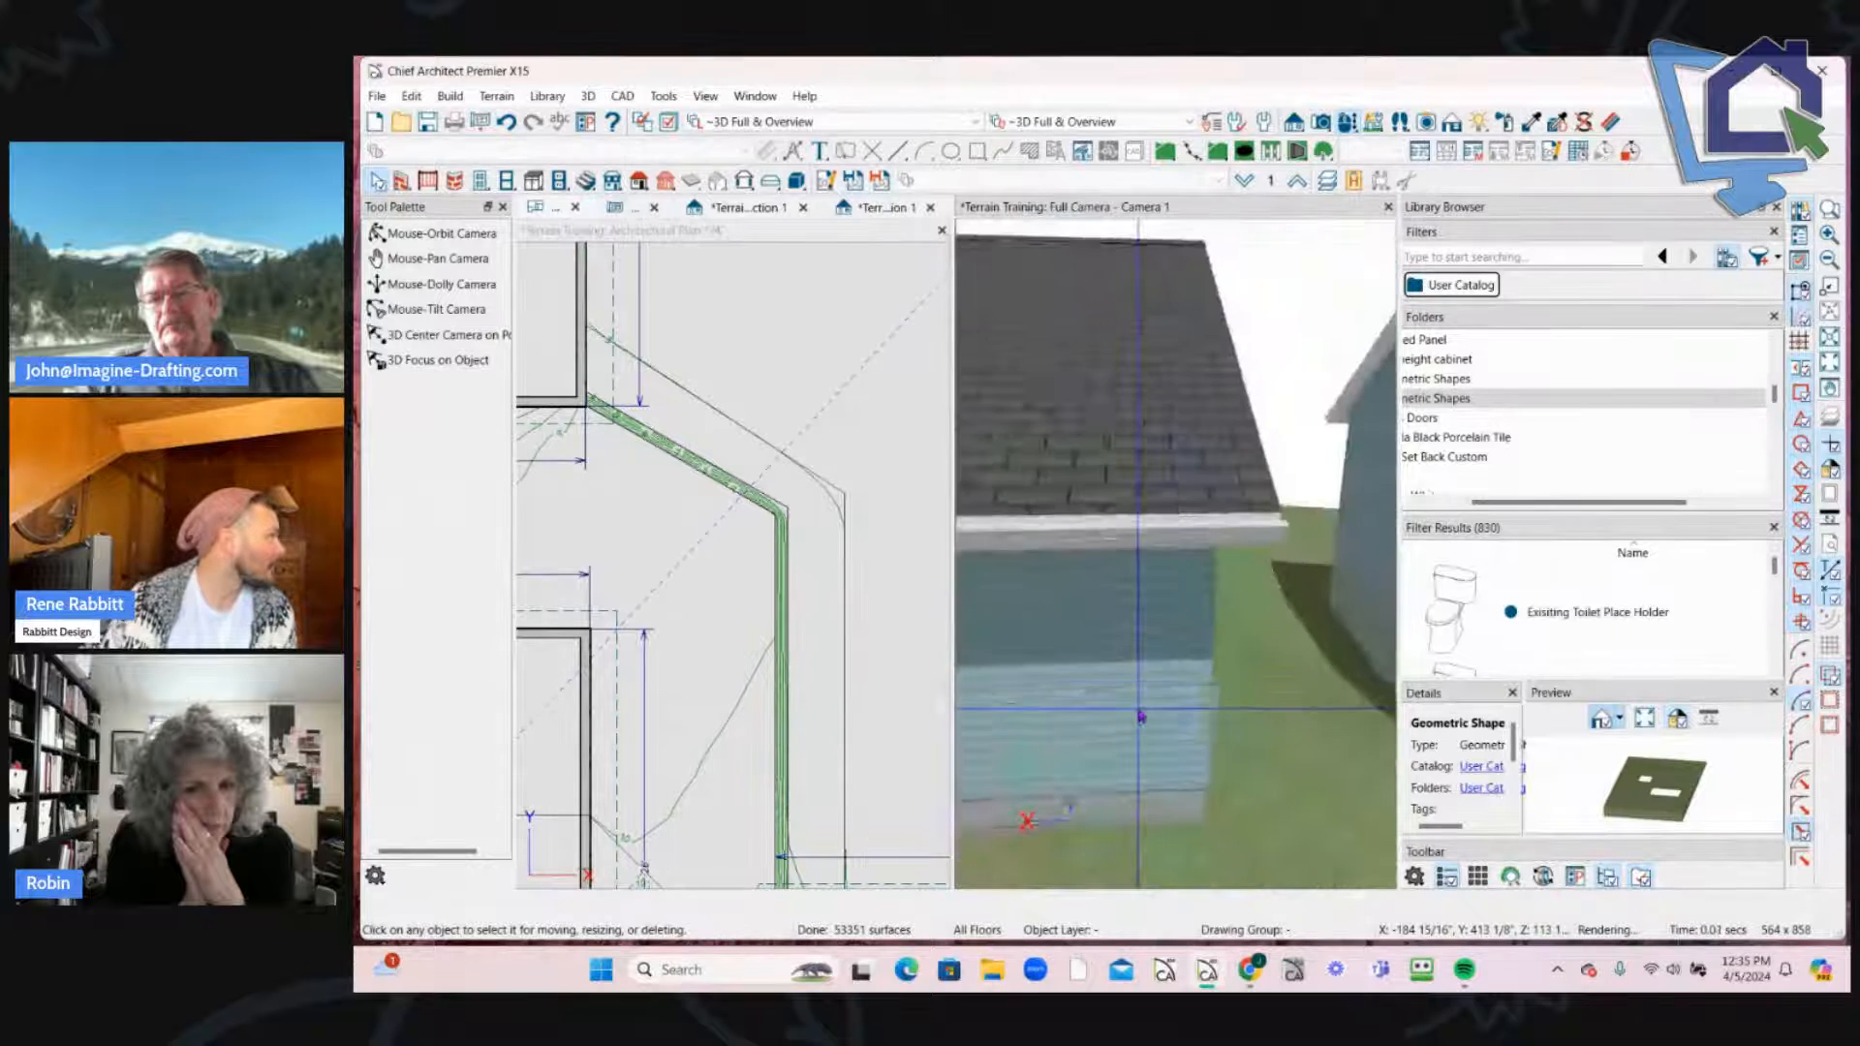
scroll(1141, 716, up, 5)
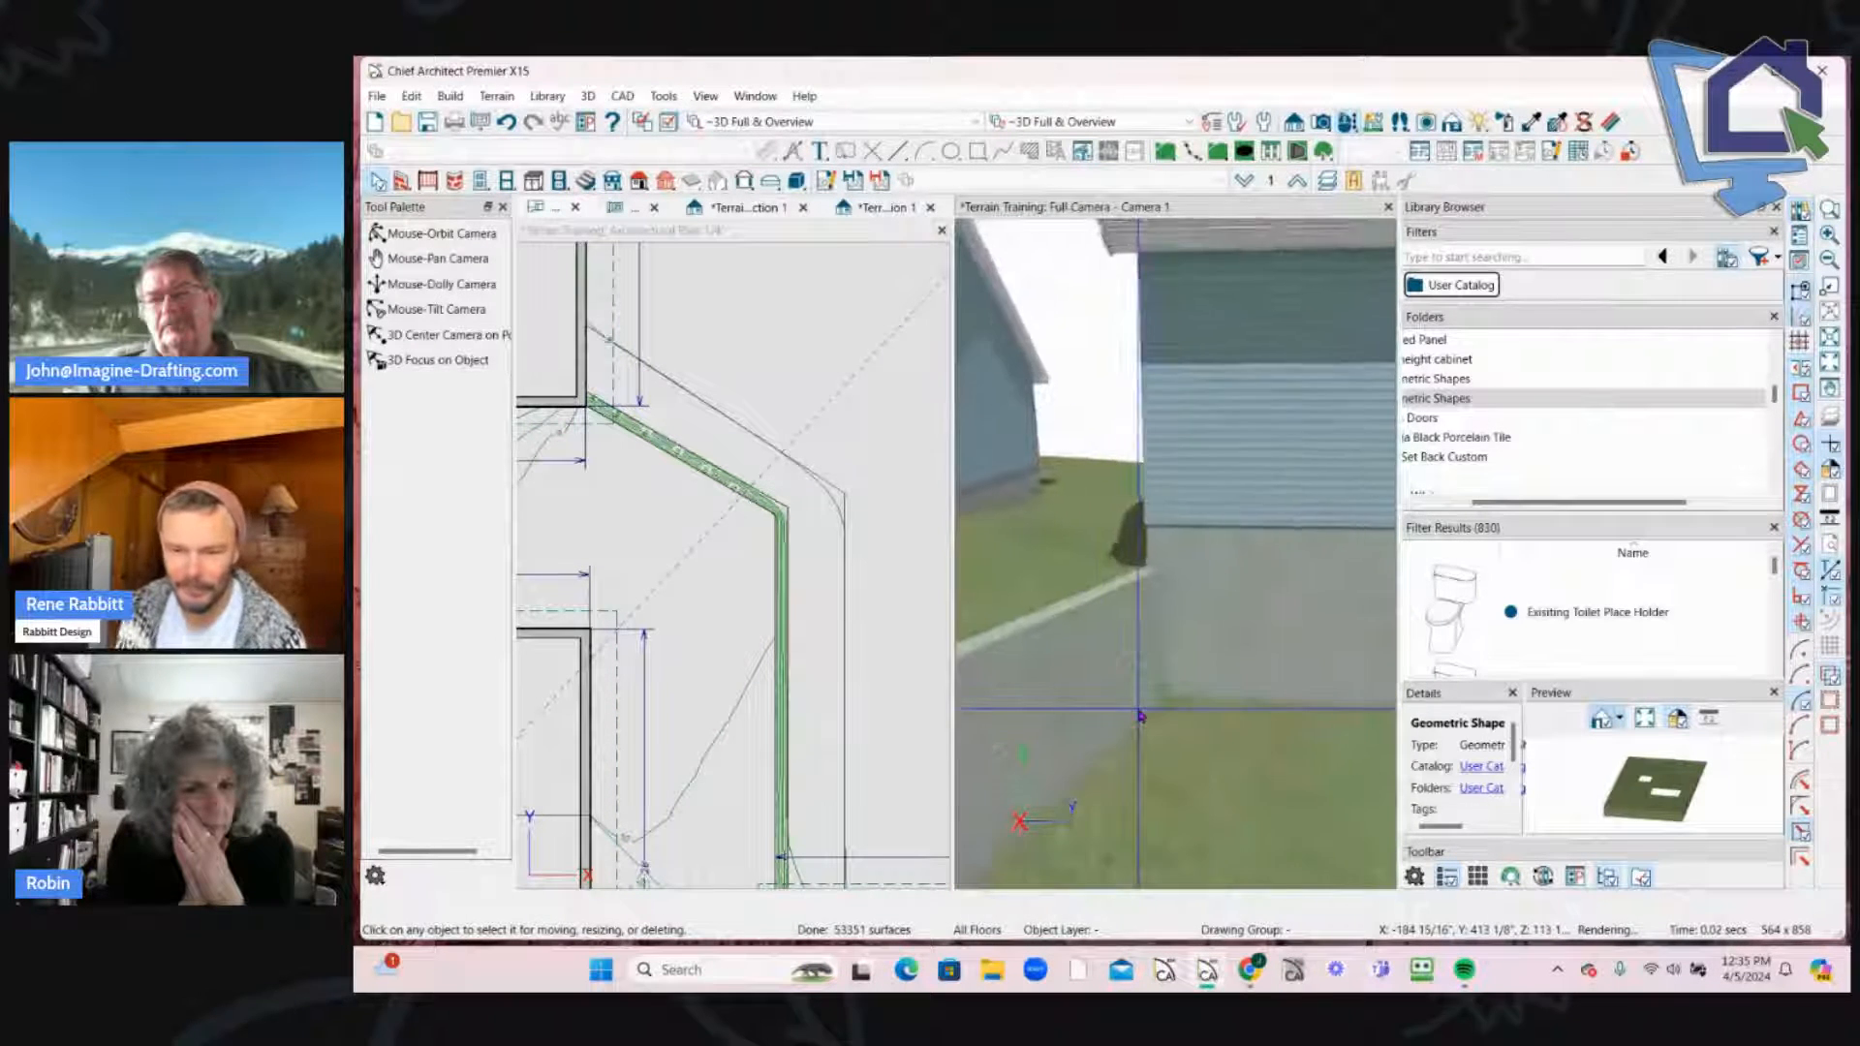
middle_drag(1141, 716, 1172, 681)
scroll(1174, 684, down, 5)
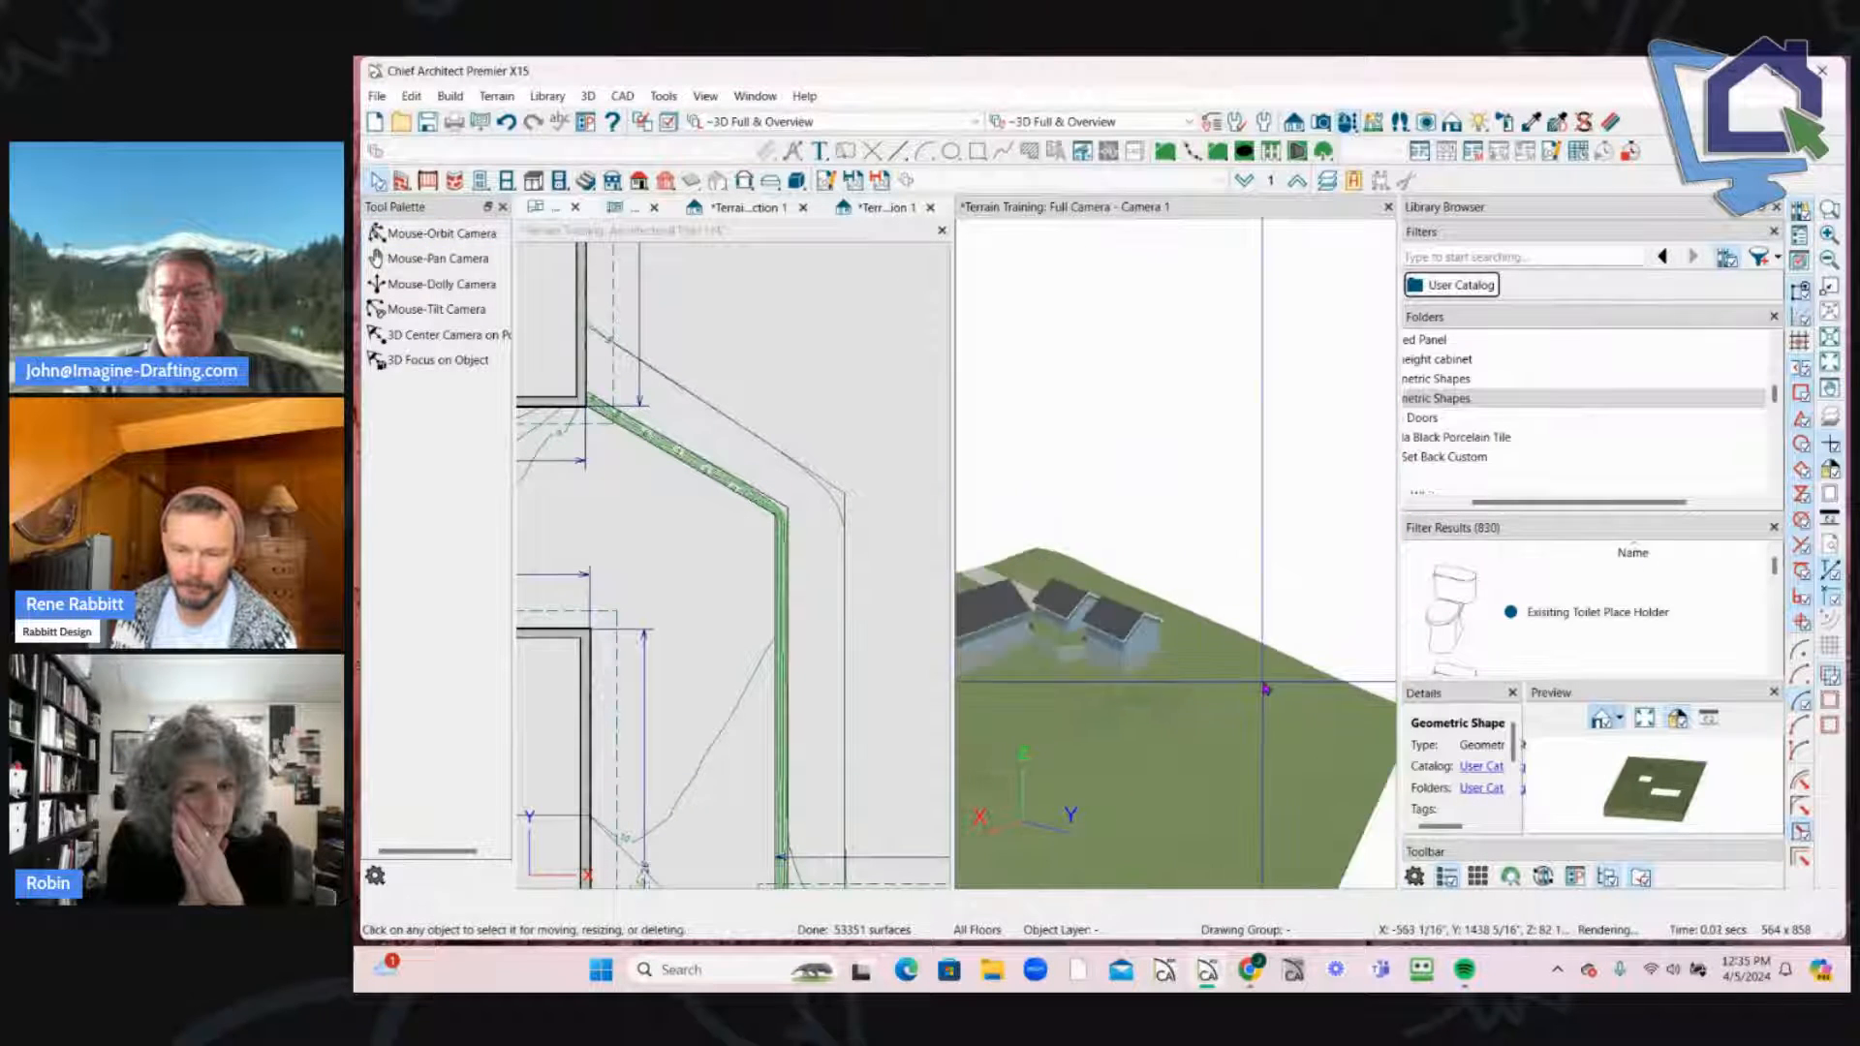
scroll(1153, 702, up, 10)
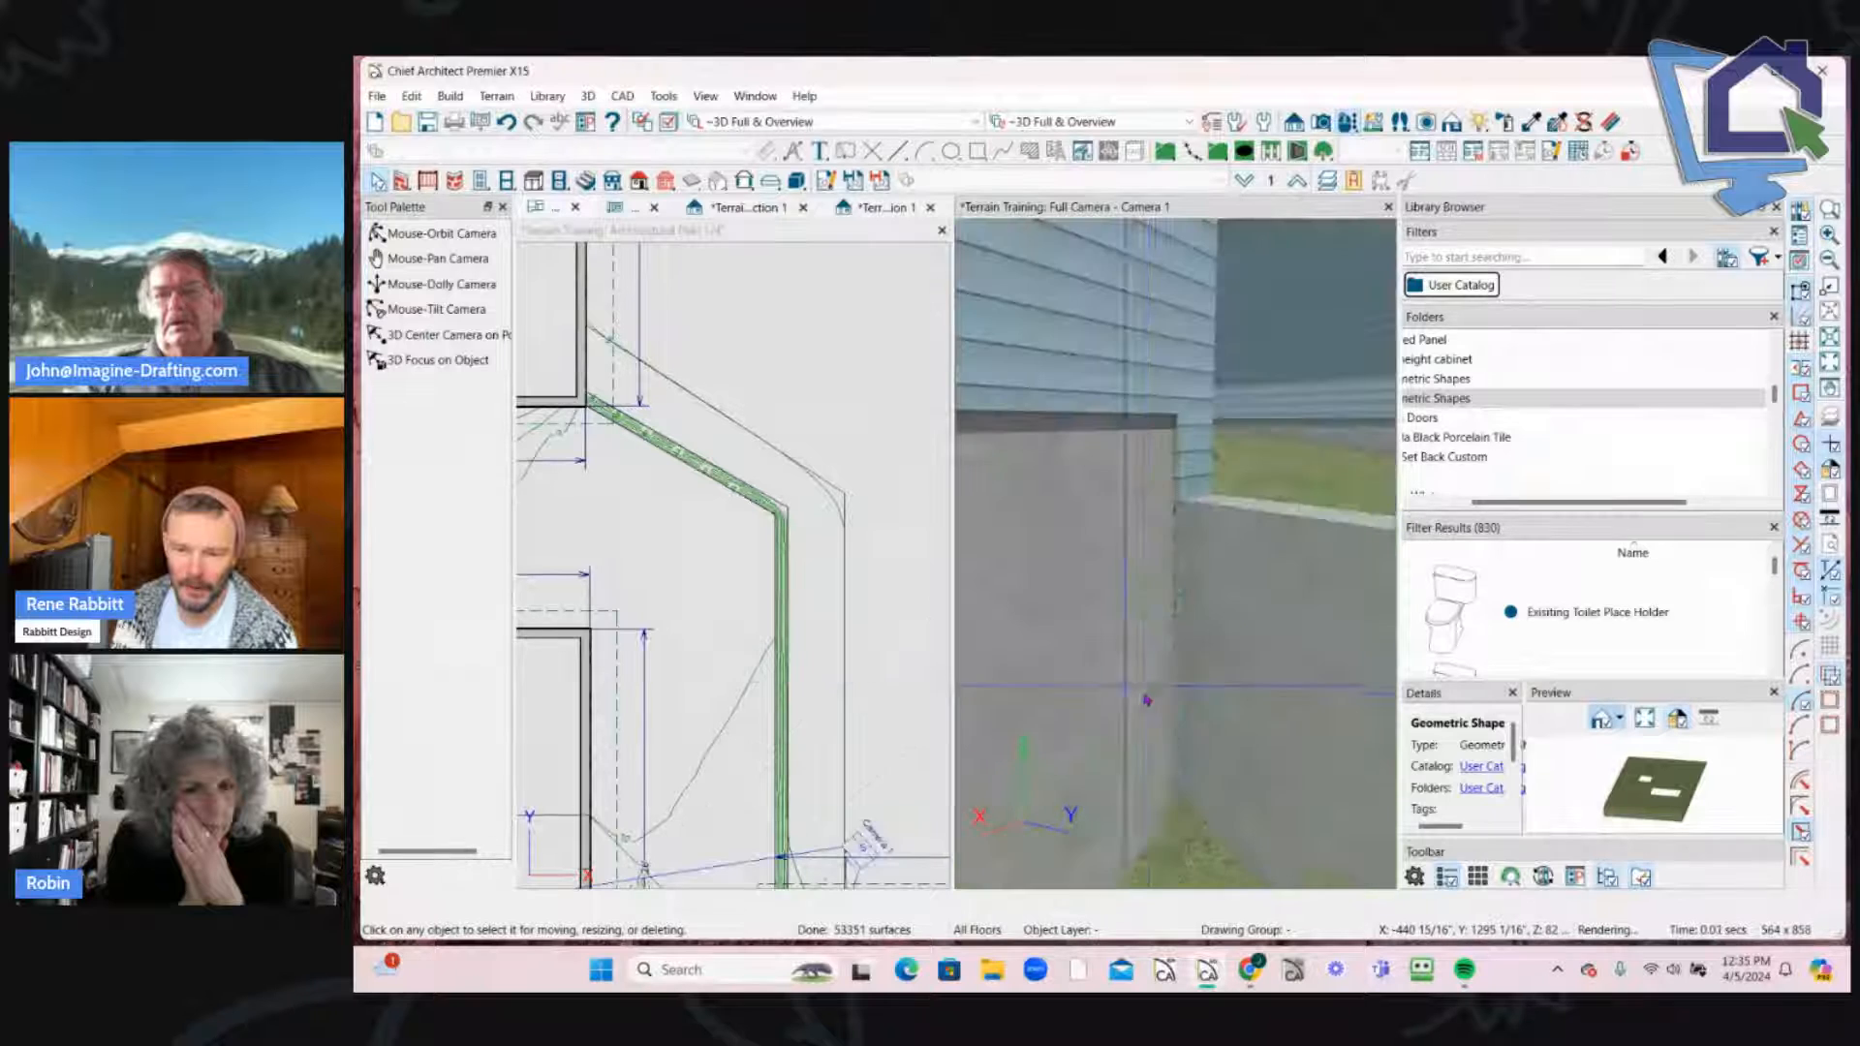
scroll(1153, 703, down, 3)
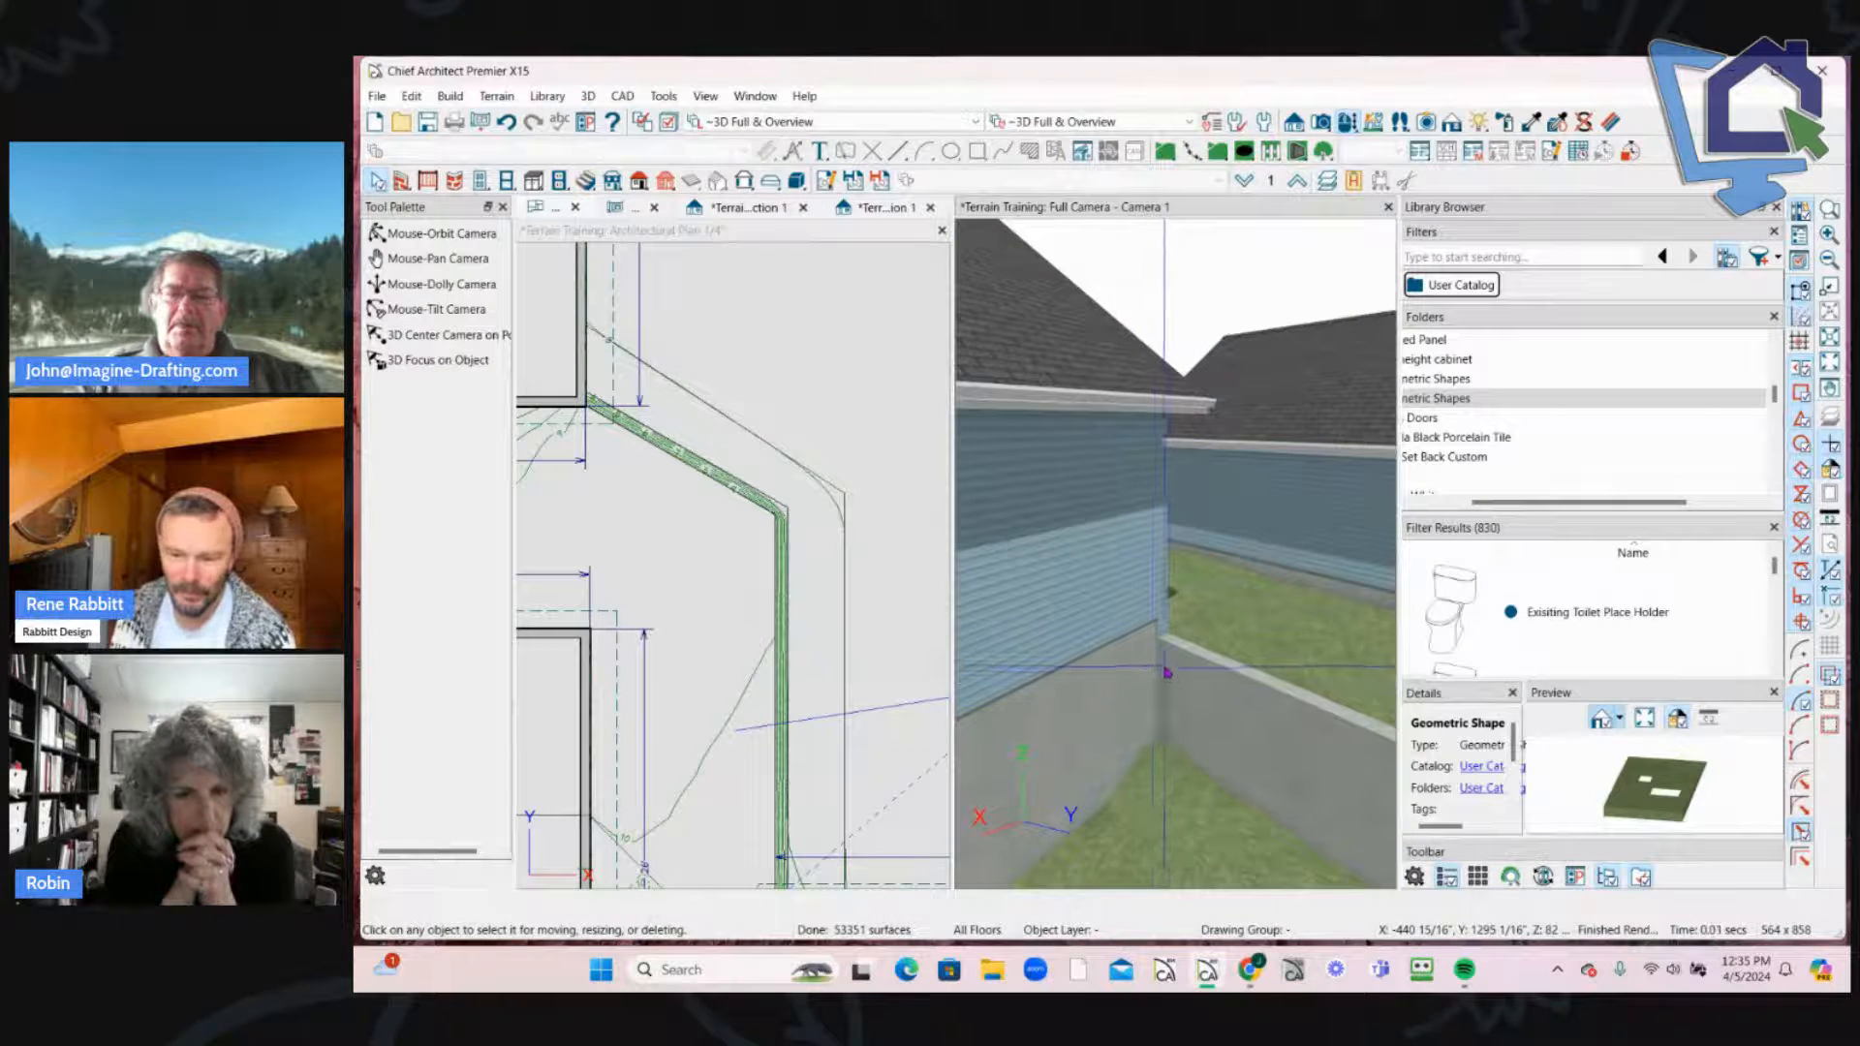
Step: Check the wall type assigned to the retaining wall that meets the building's foundation corner
click(1178, 683)
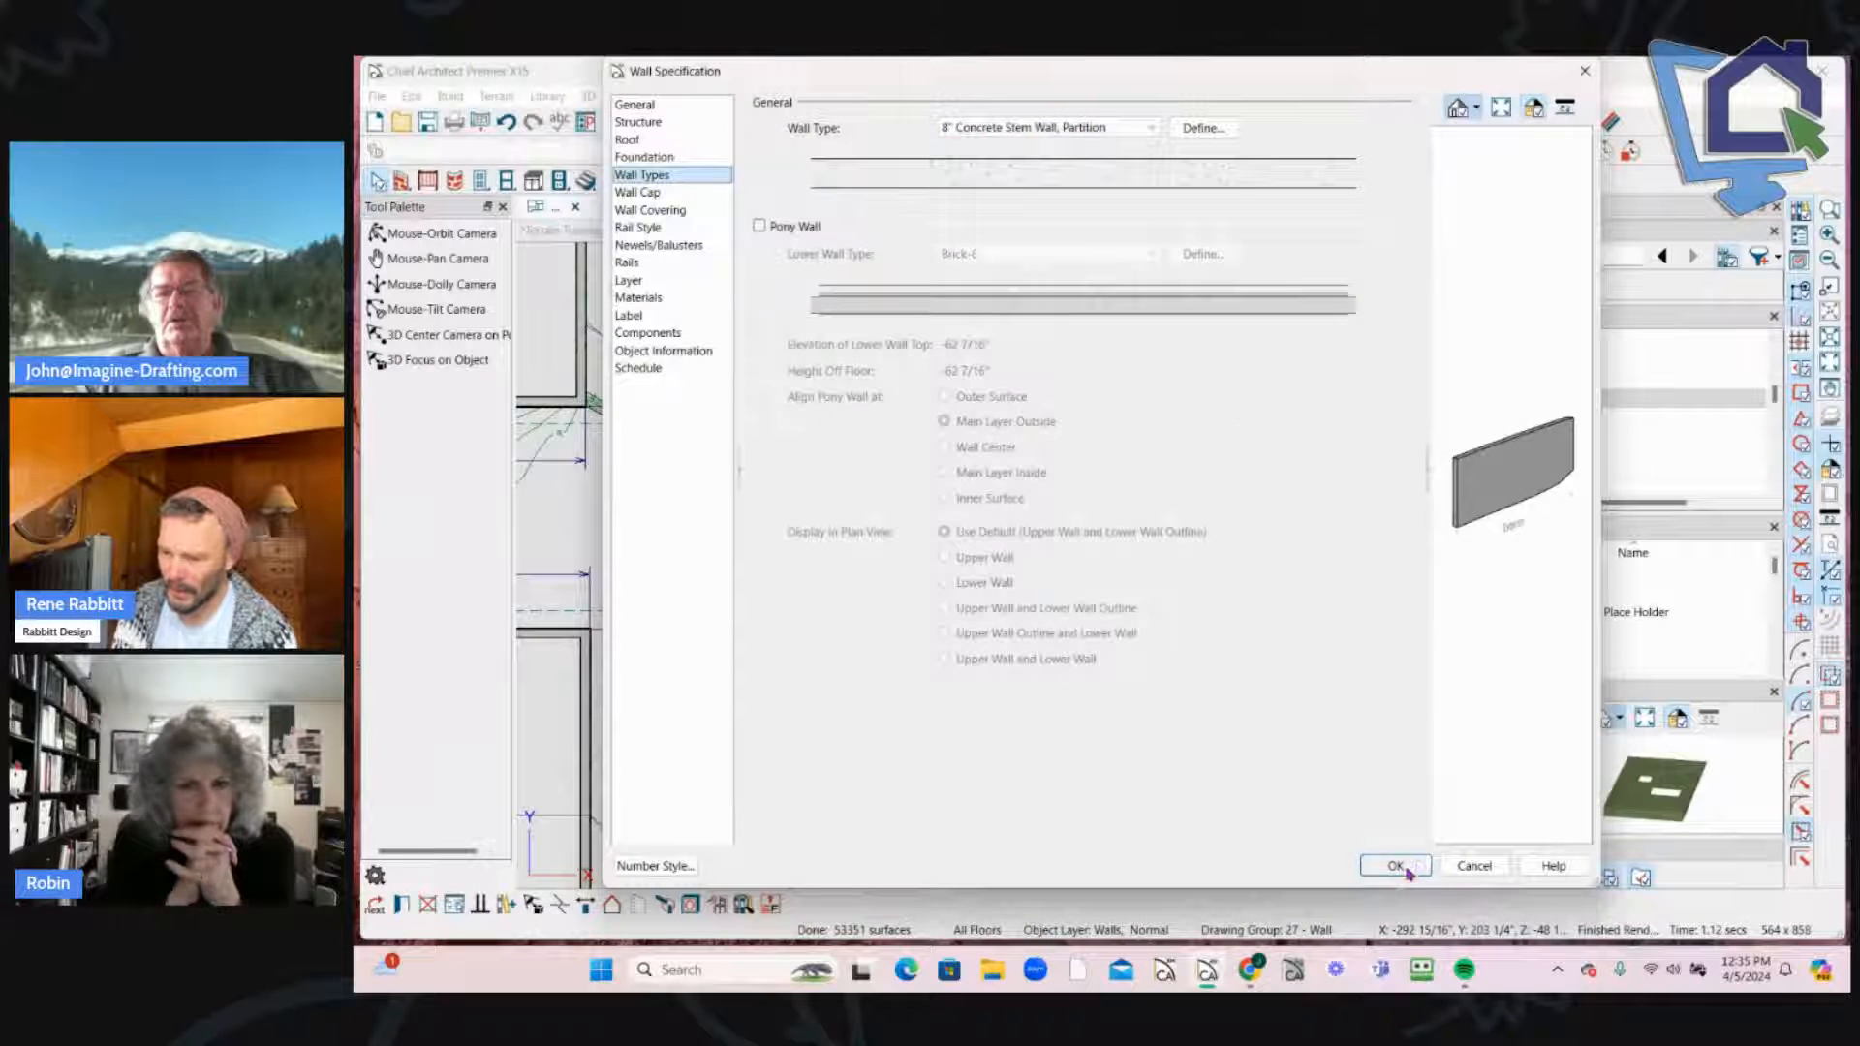
click(1406, 871)
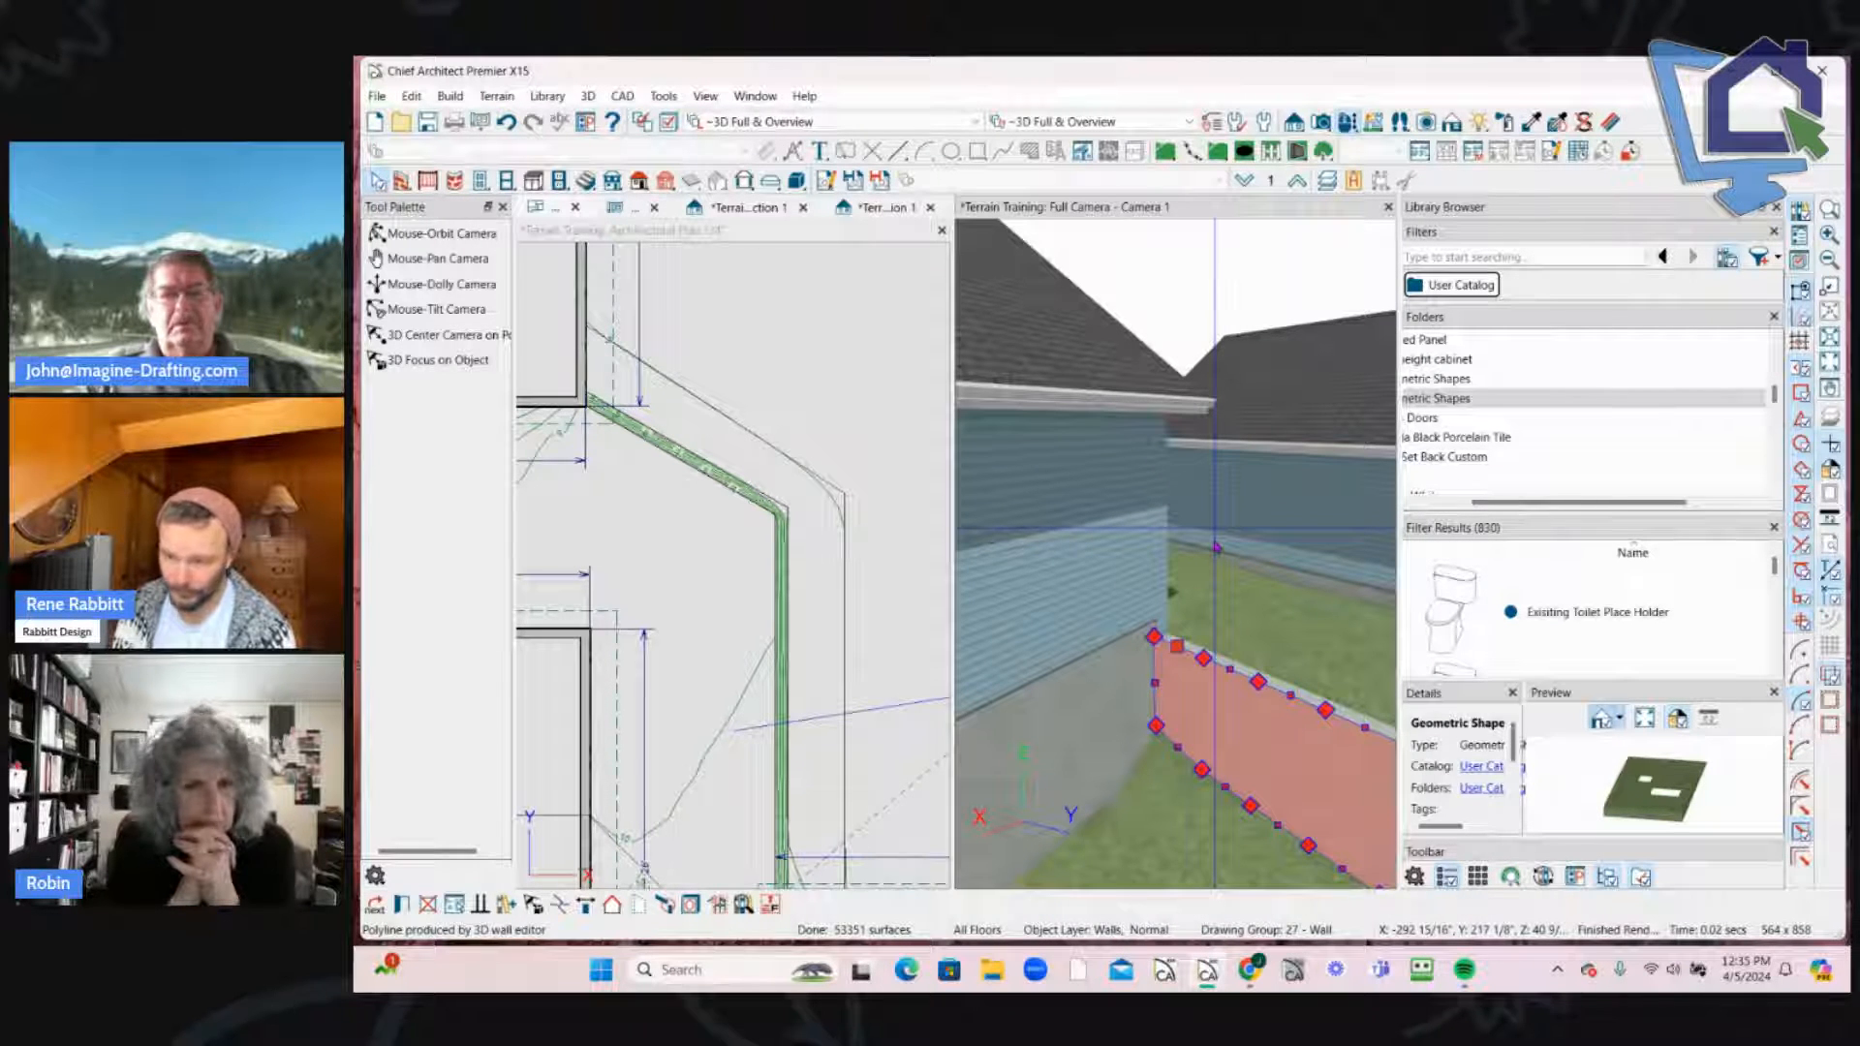
scroll(1216, 547, down, 2)
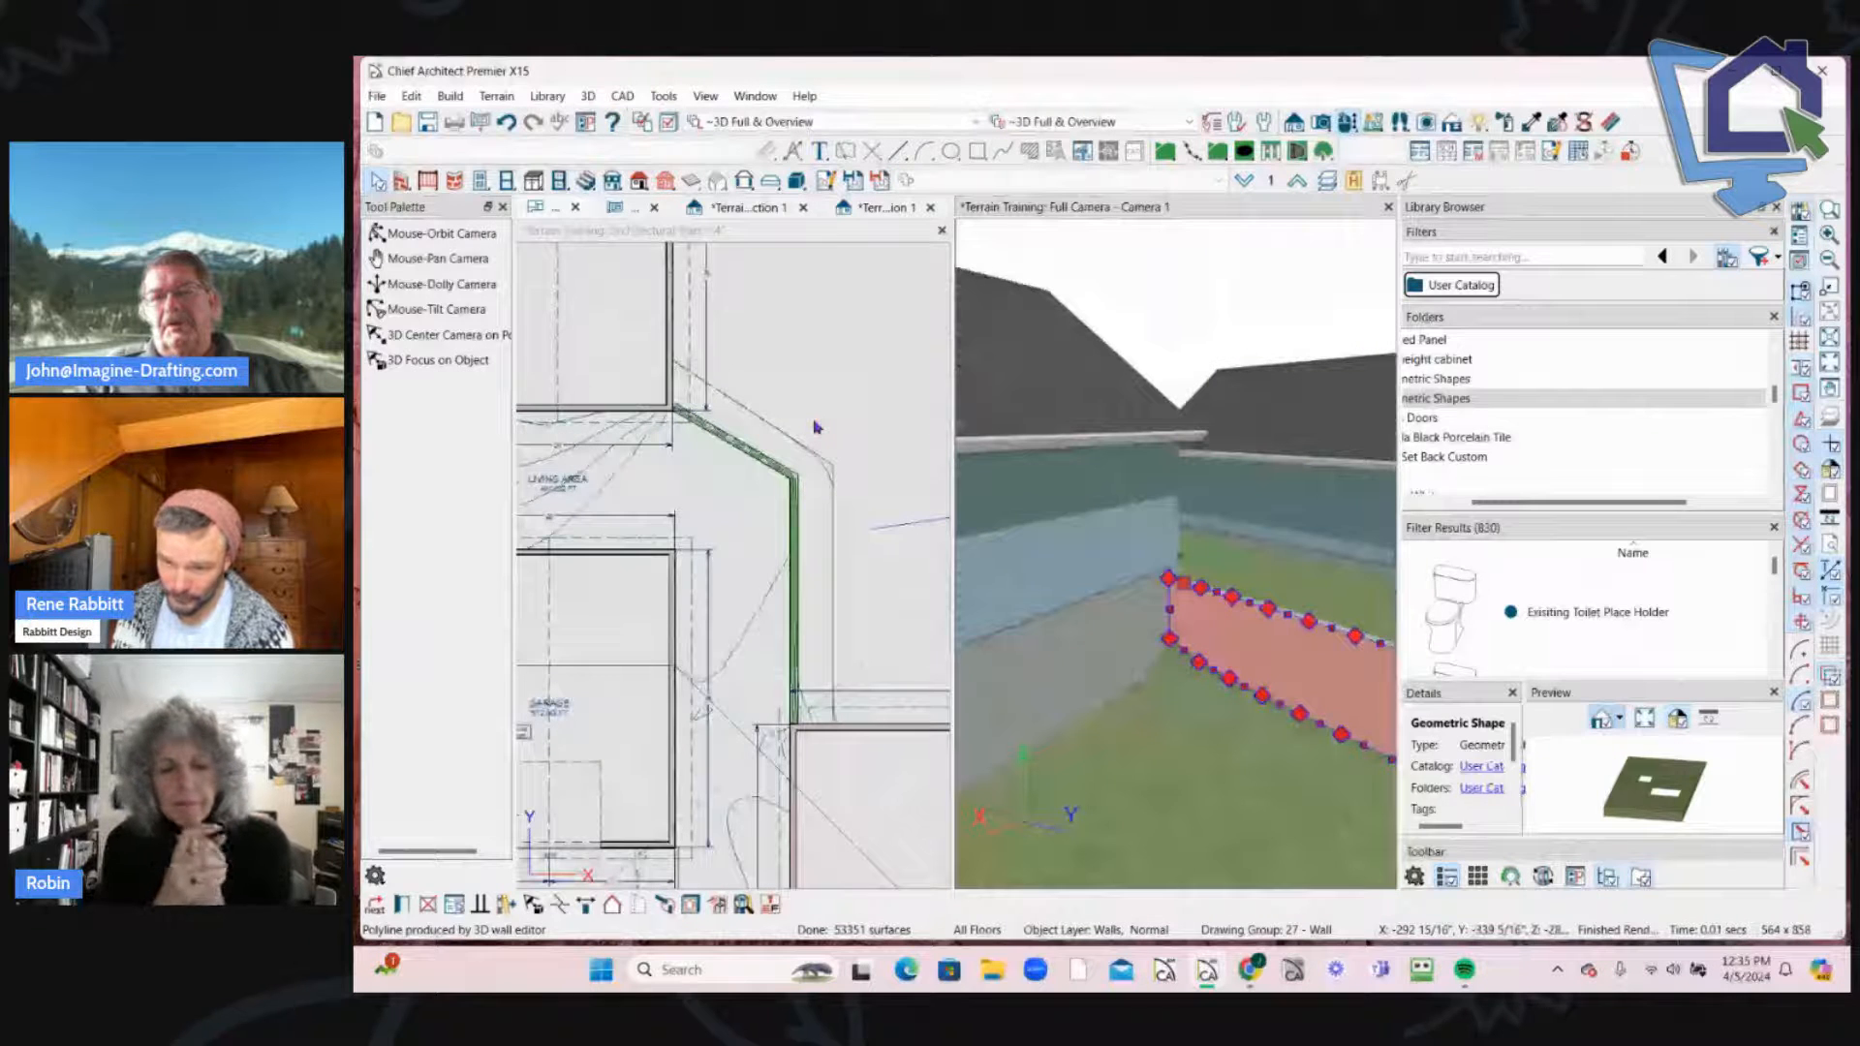
scroll(812, 417, down, 1)
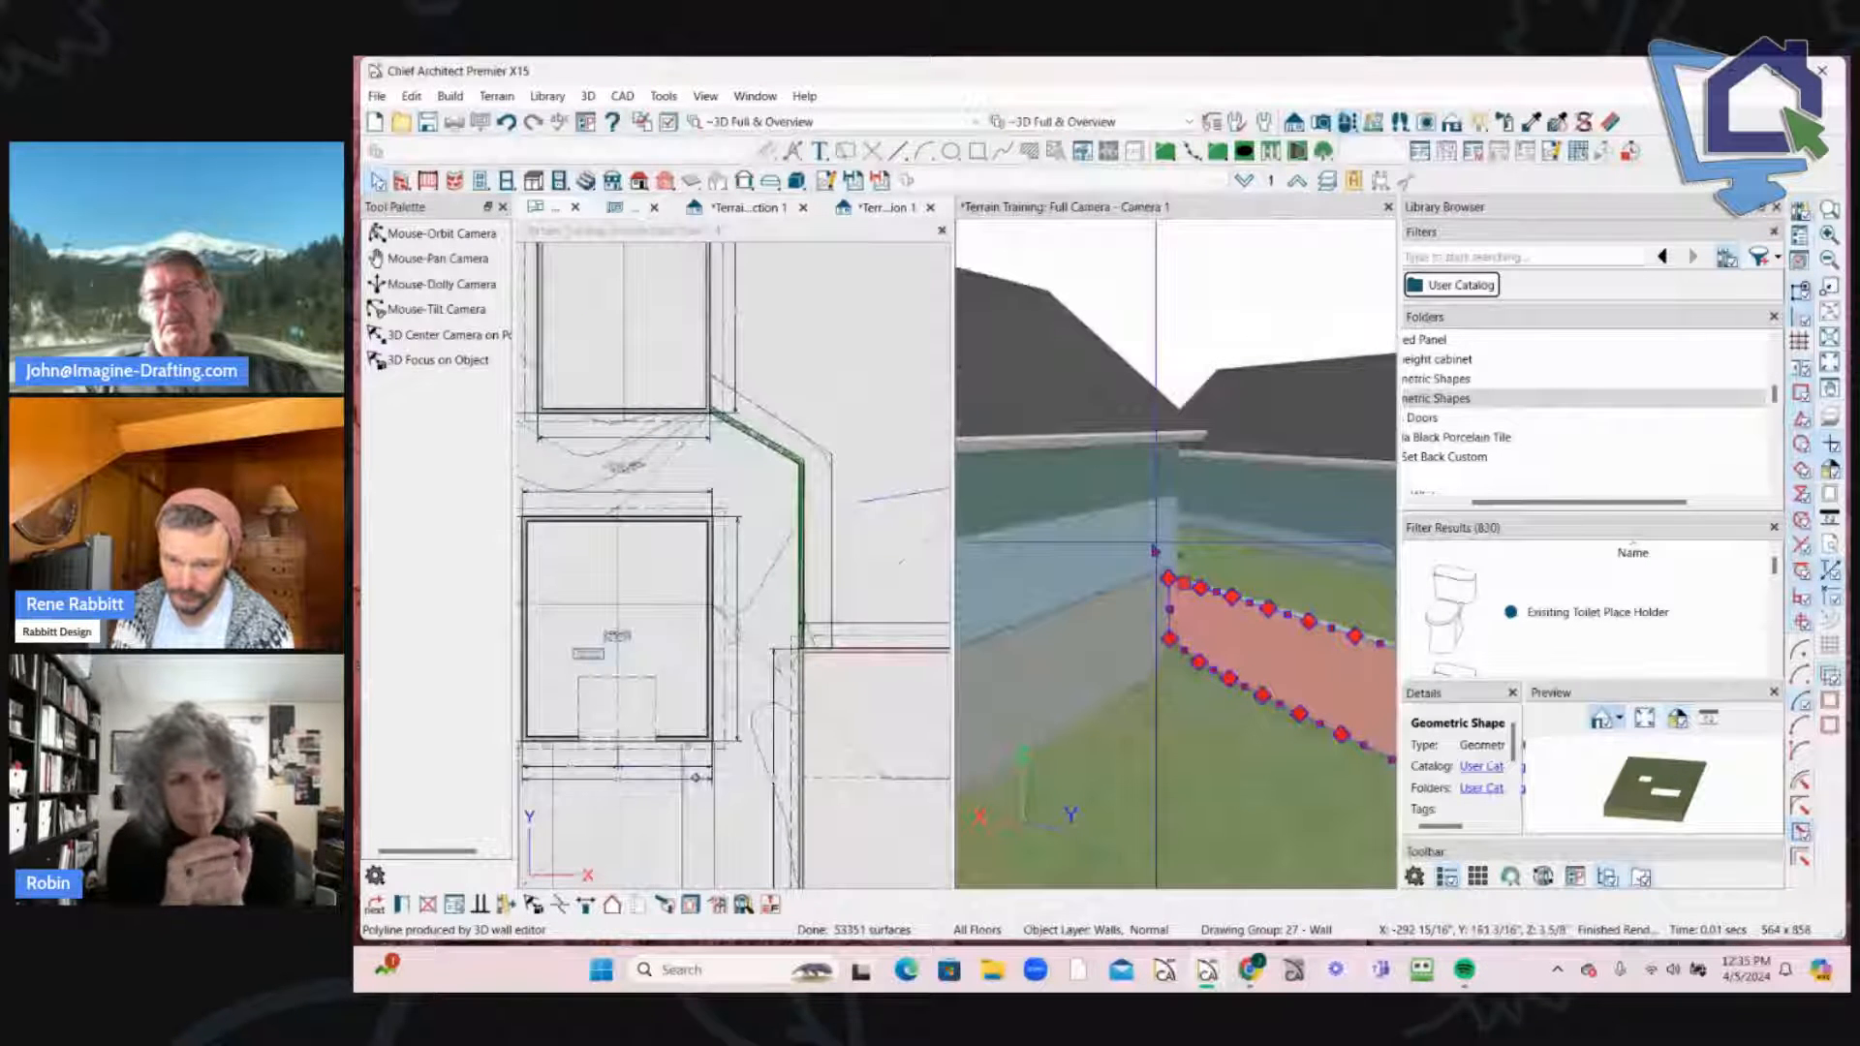
Step: Examine in 3D the corner where the retaining wall meets the building's siding and foundation walls
scroll(1162, 582, up, 3)
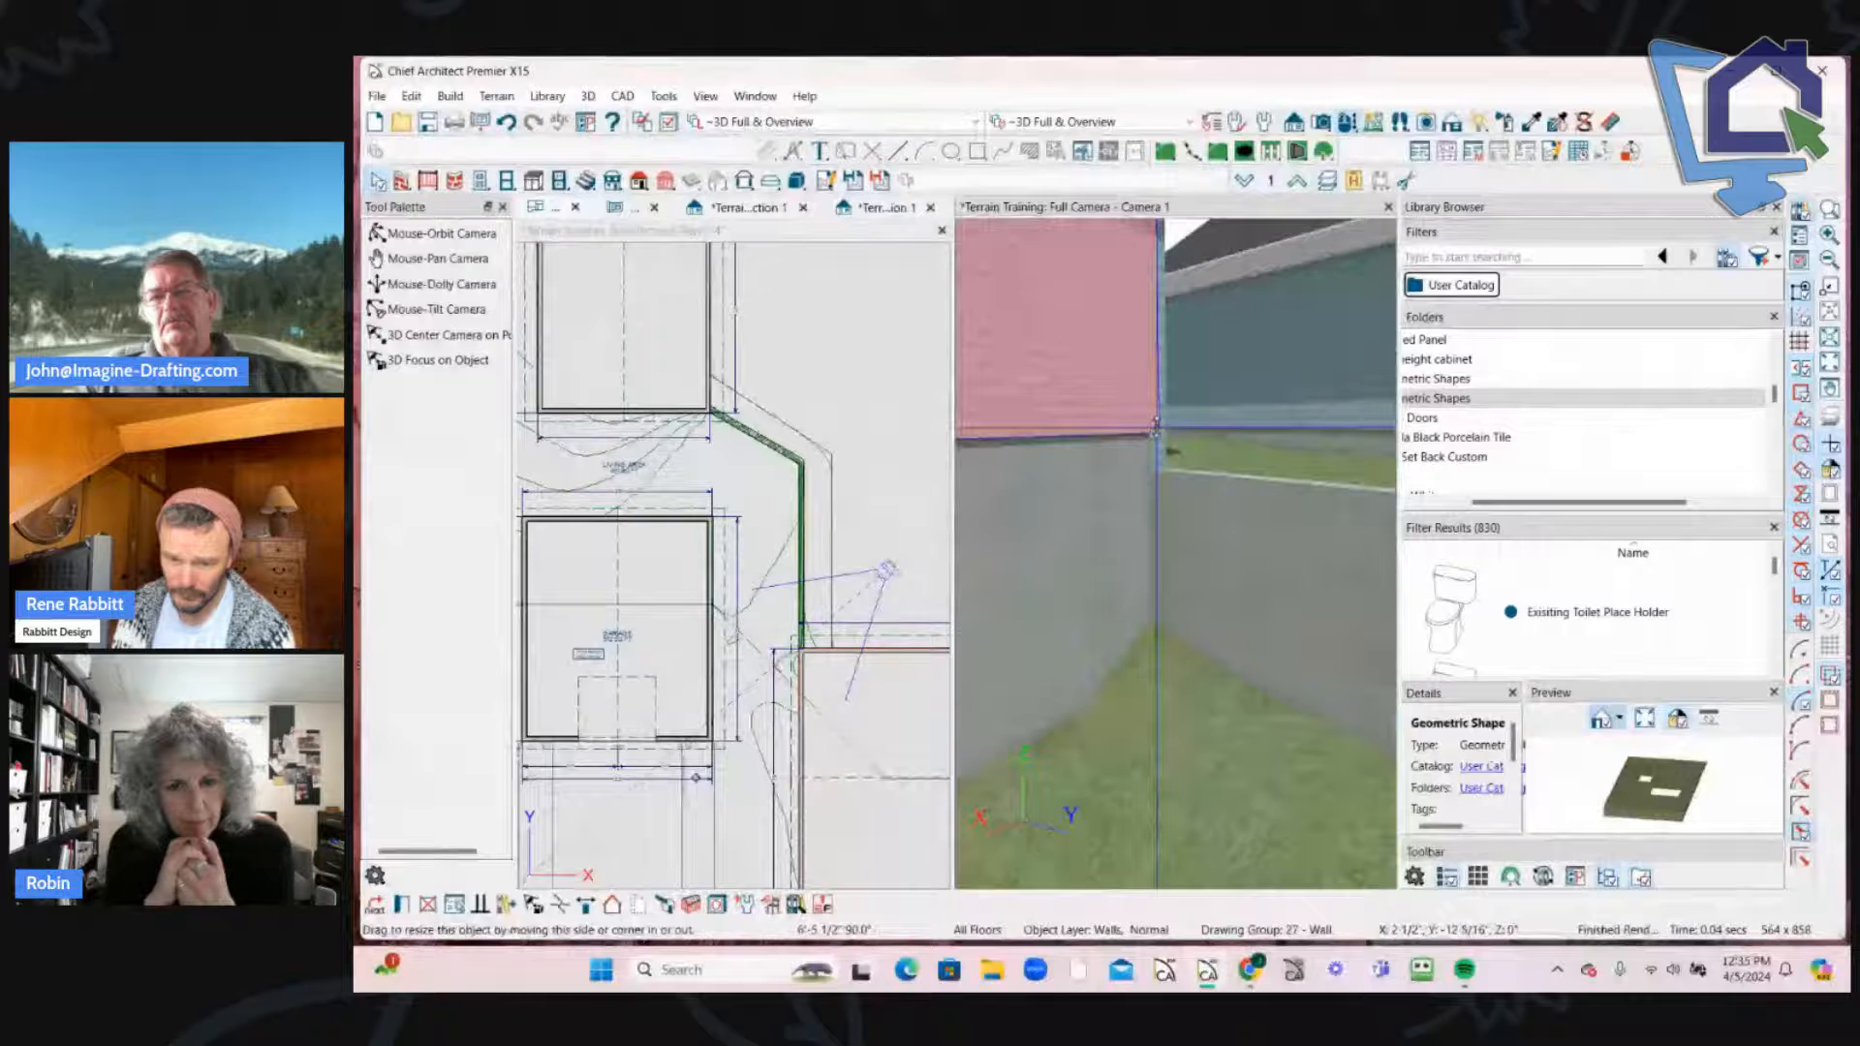
click(1166, 685)
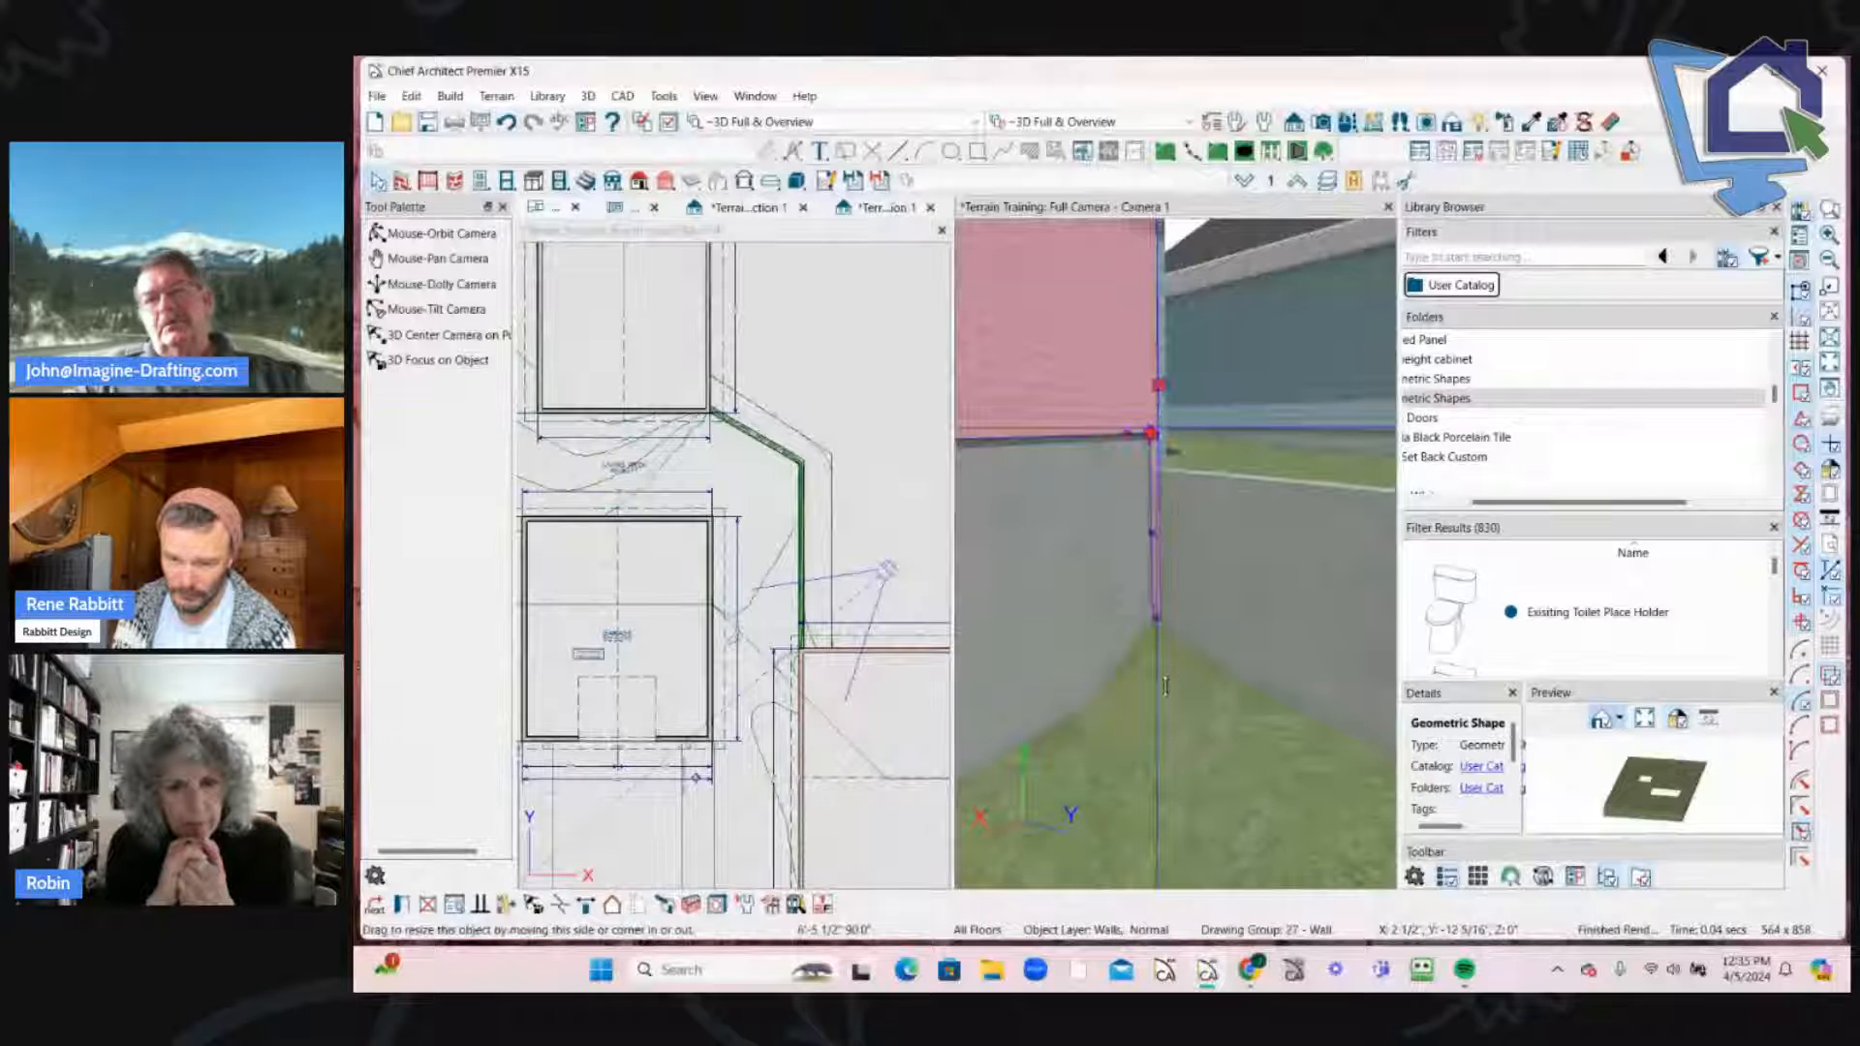
click(1169, 571)
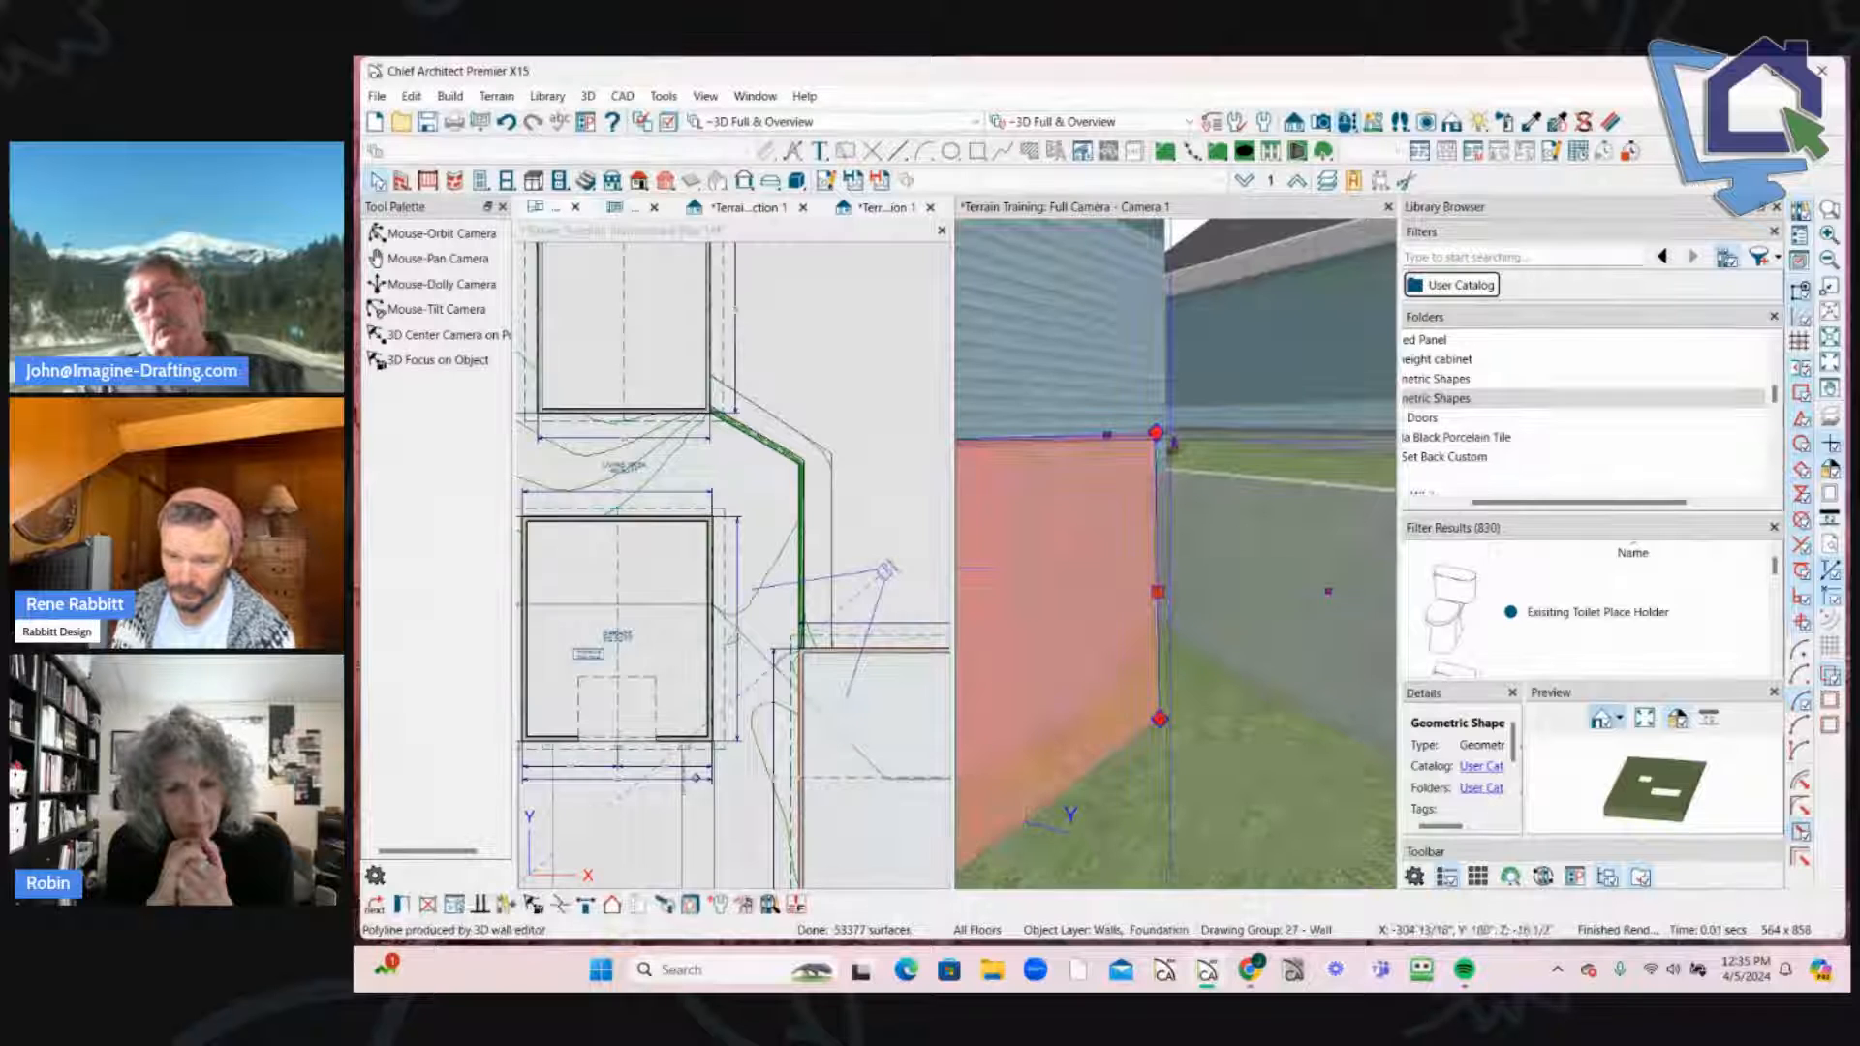
click(1169, 572)
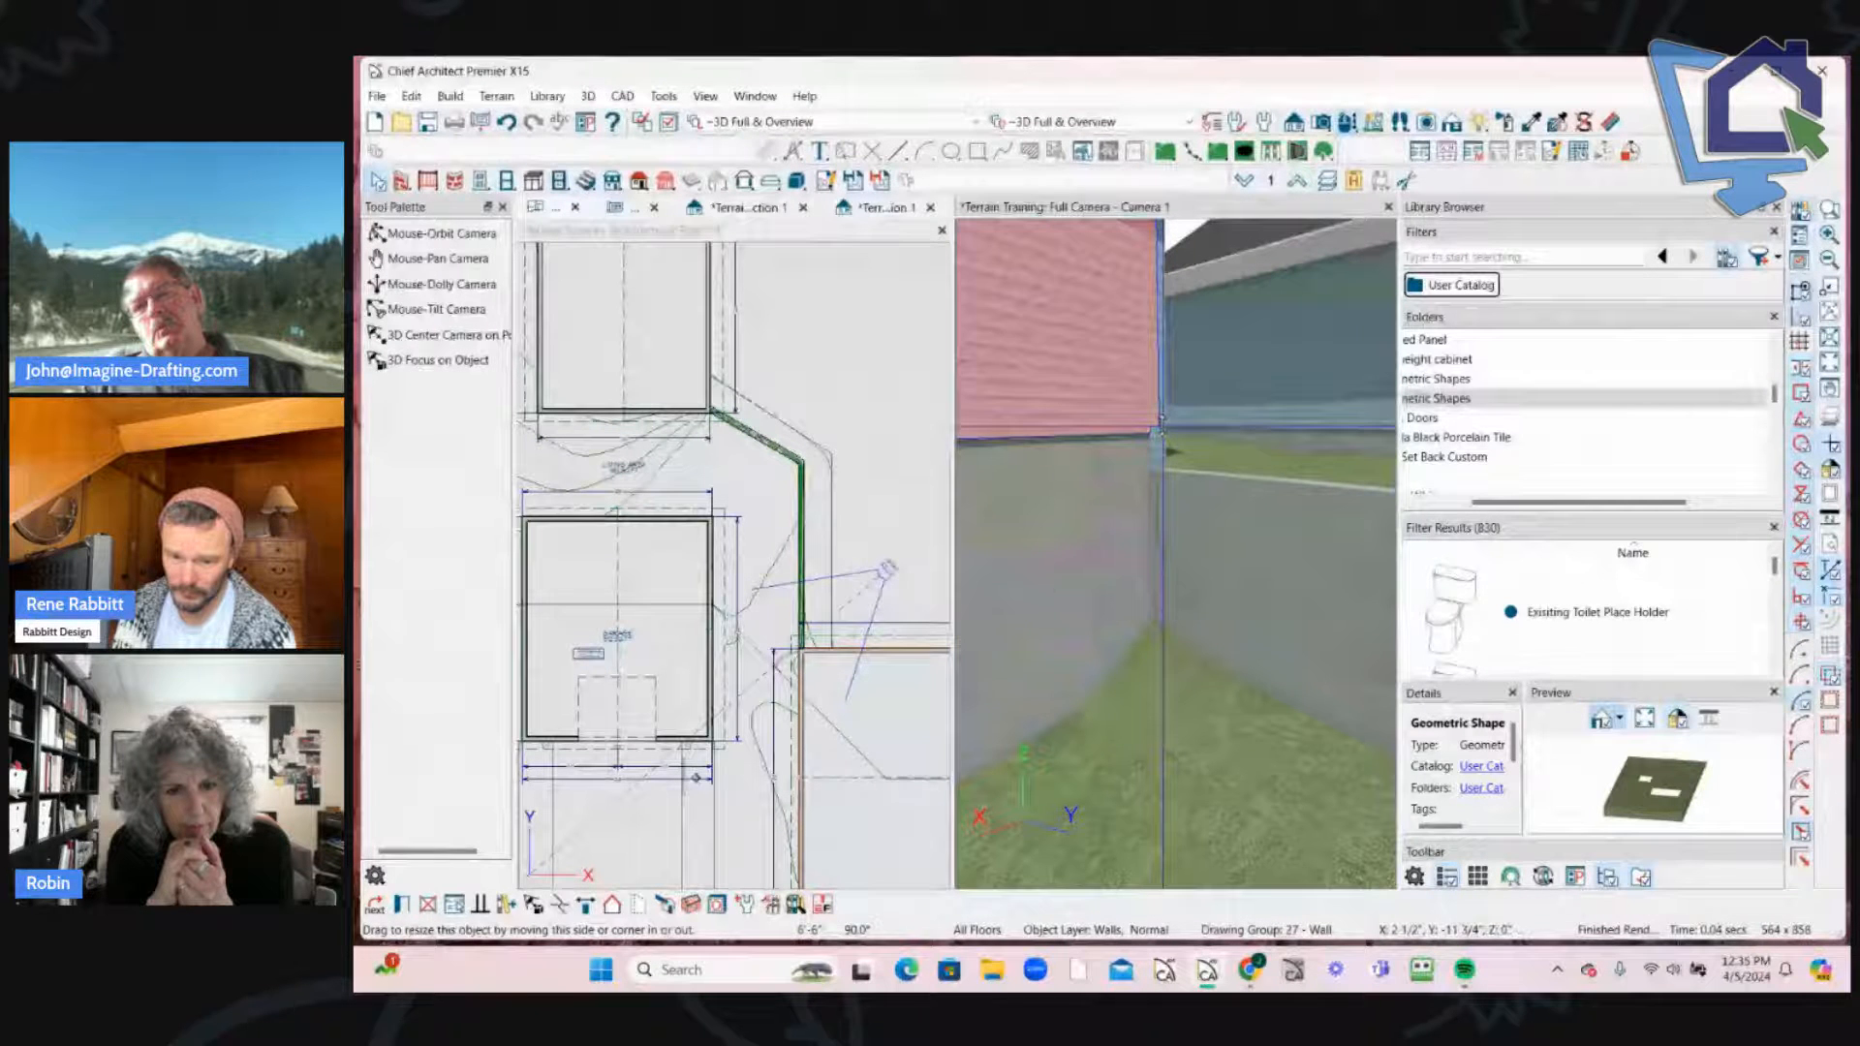
click(1082, 606)
key(Escape)
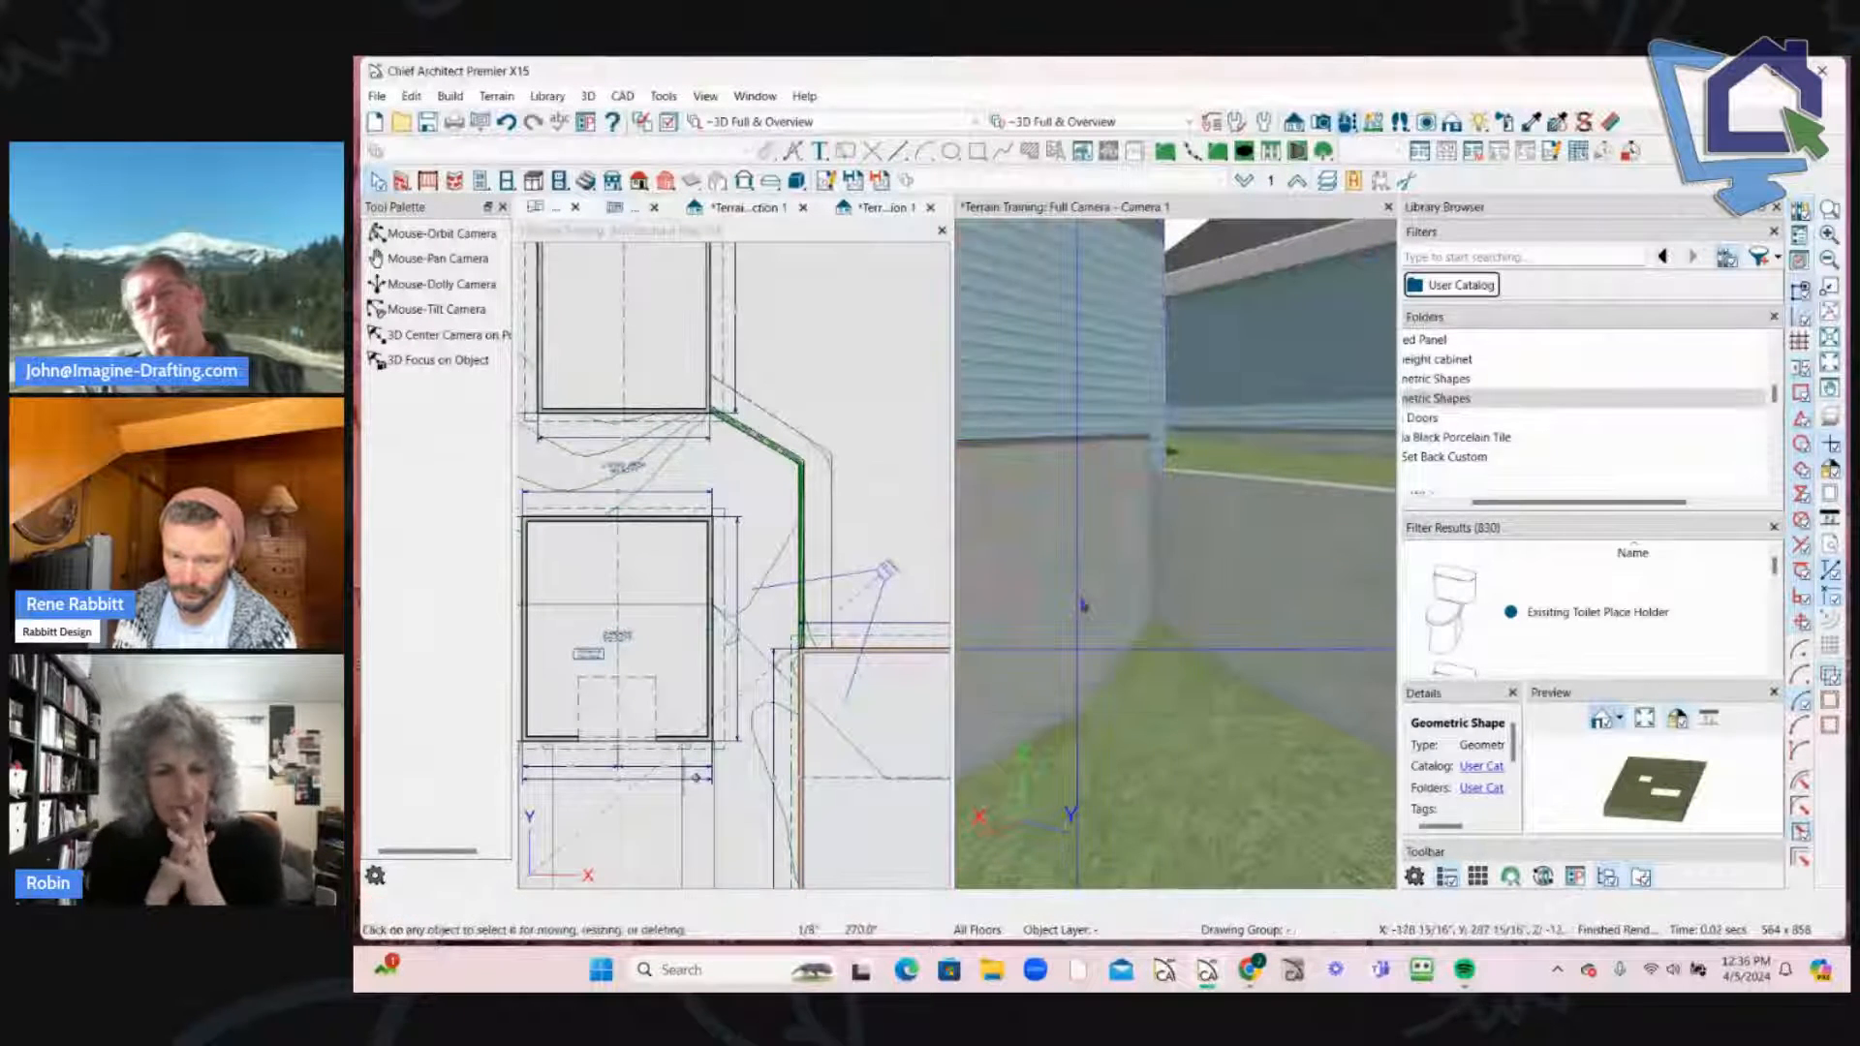
middle_drag(1082, 606, 1150, 465)
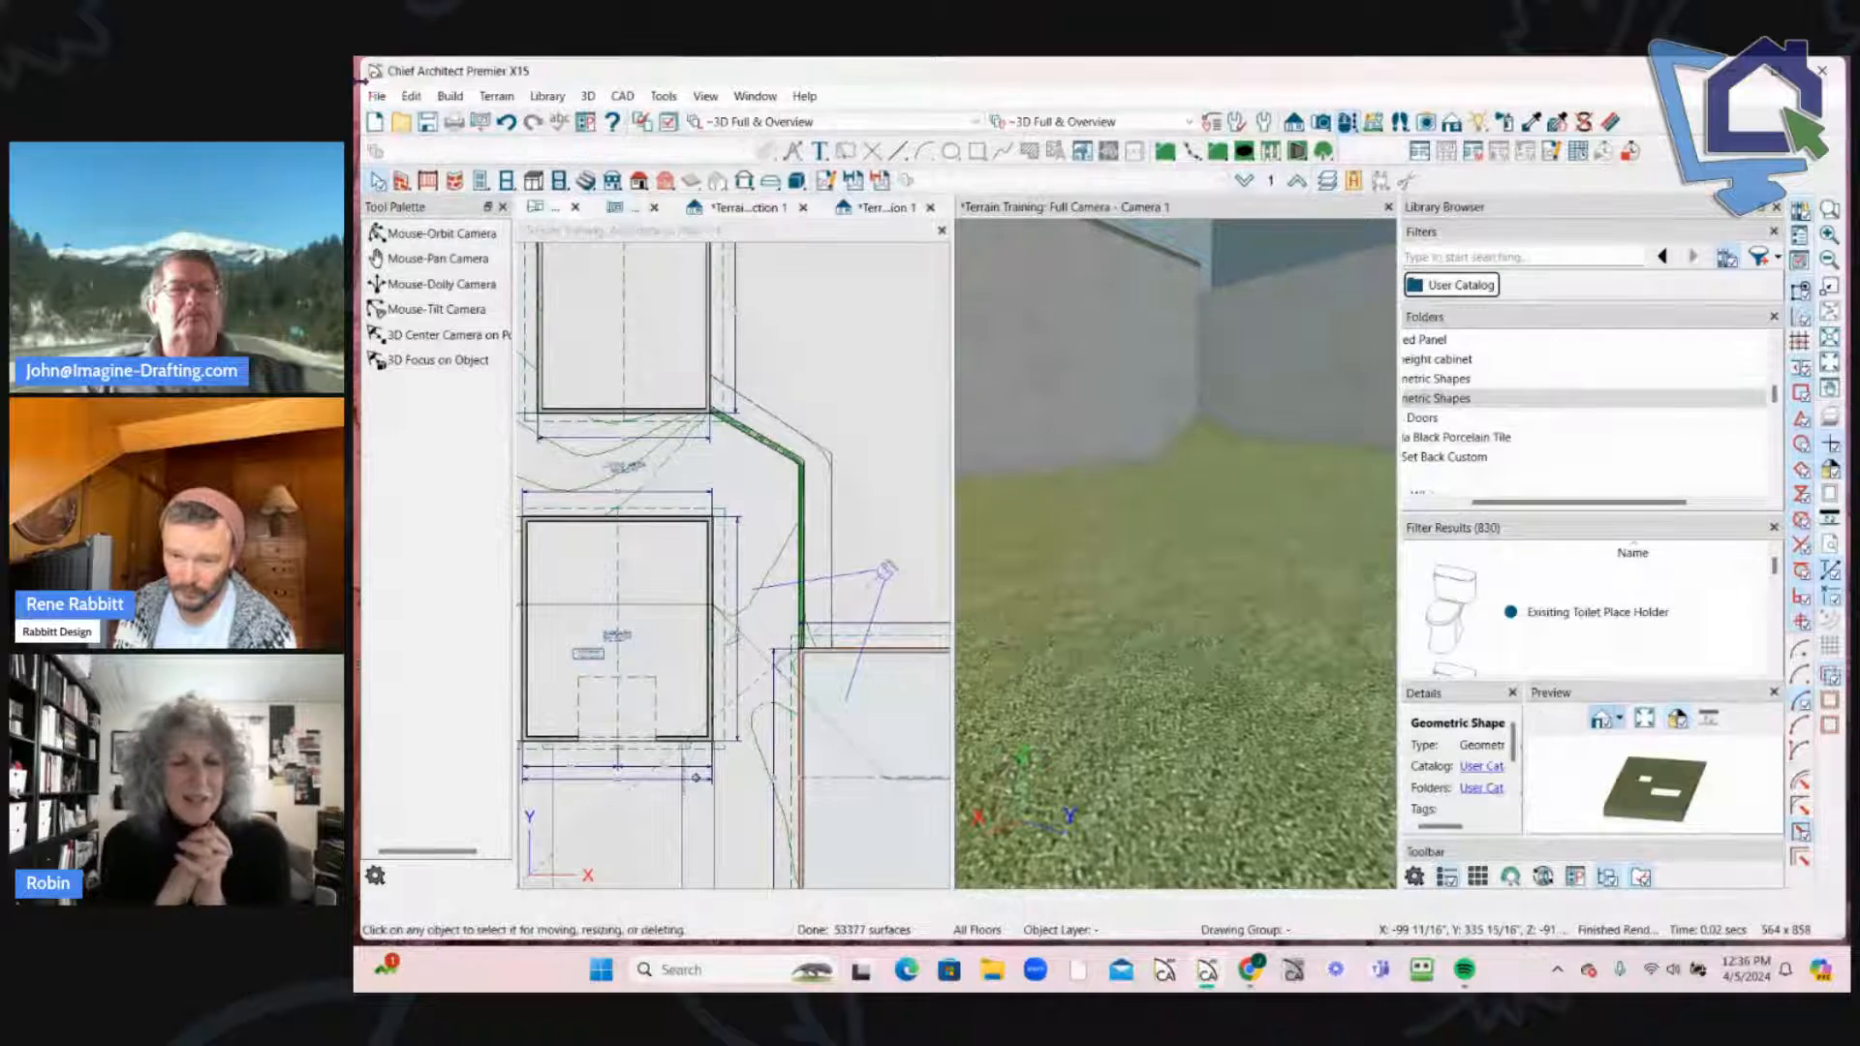
Step: Save the plan
click(377, 96)
click(416, 317)
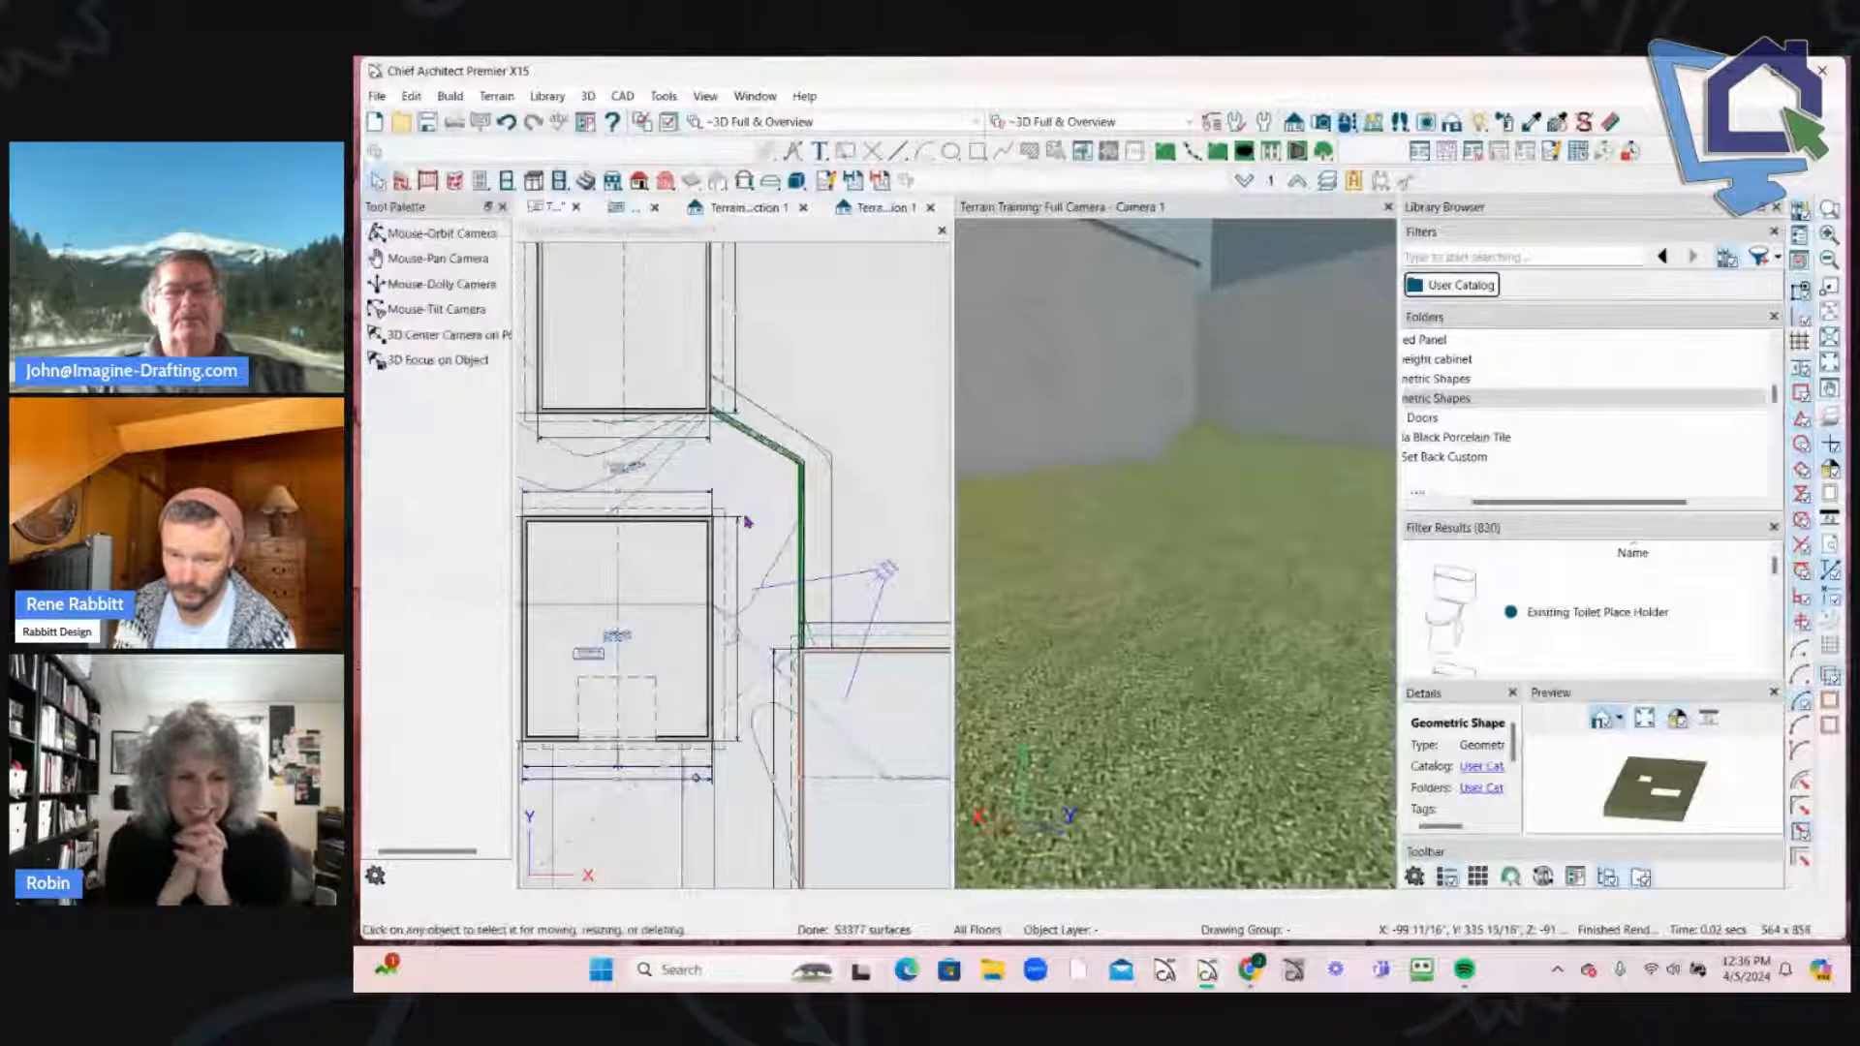
Step: Examine the rear small building and its adjoining retaining wall and terrain in plan and in 3D
click(843, 499)
scroll(814, 494, down, 3)
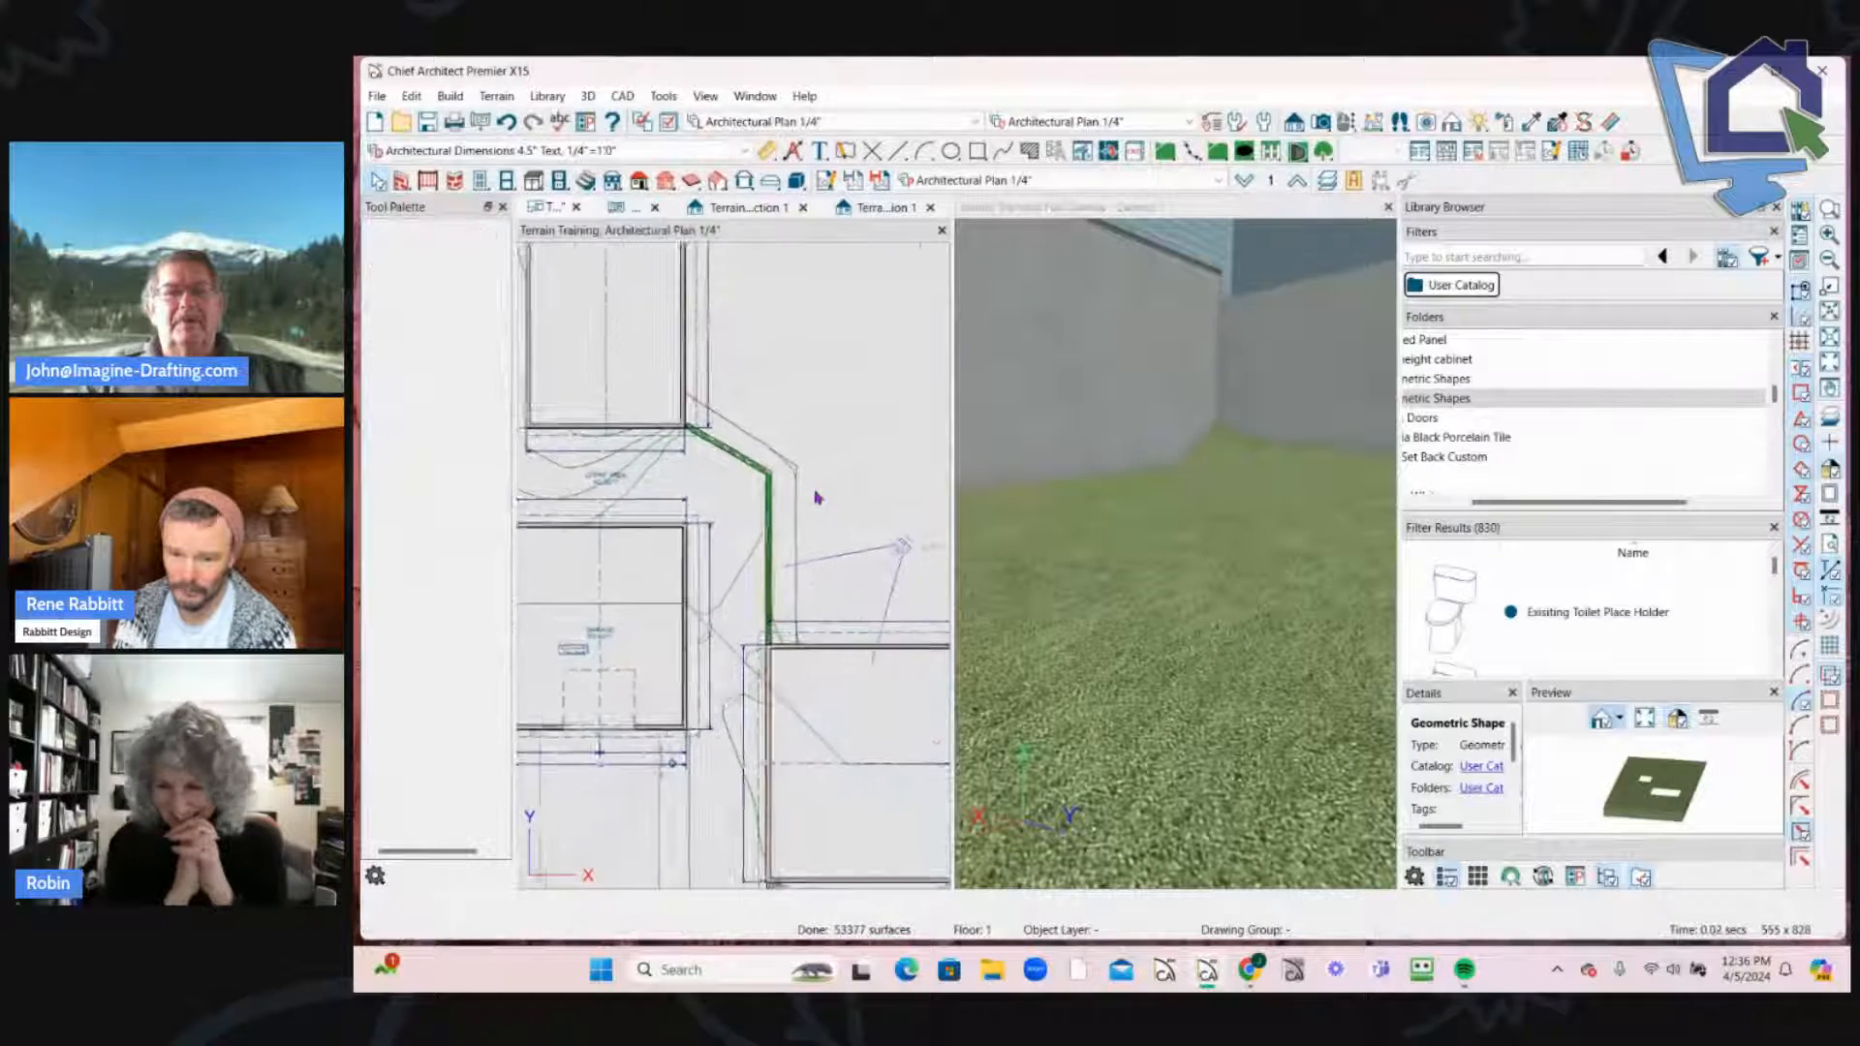
scroll(752, 490, down, 4)
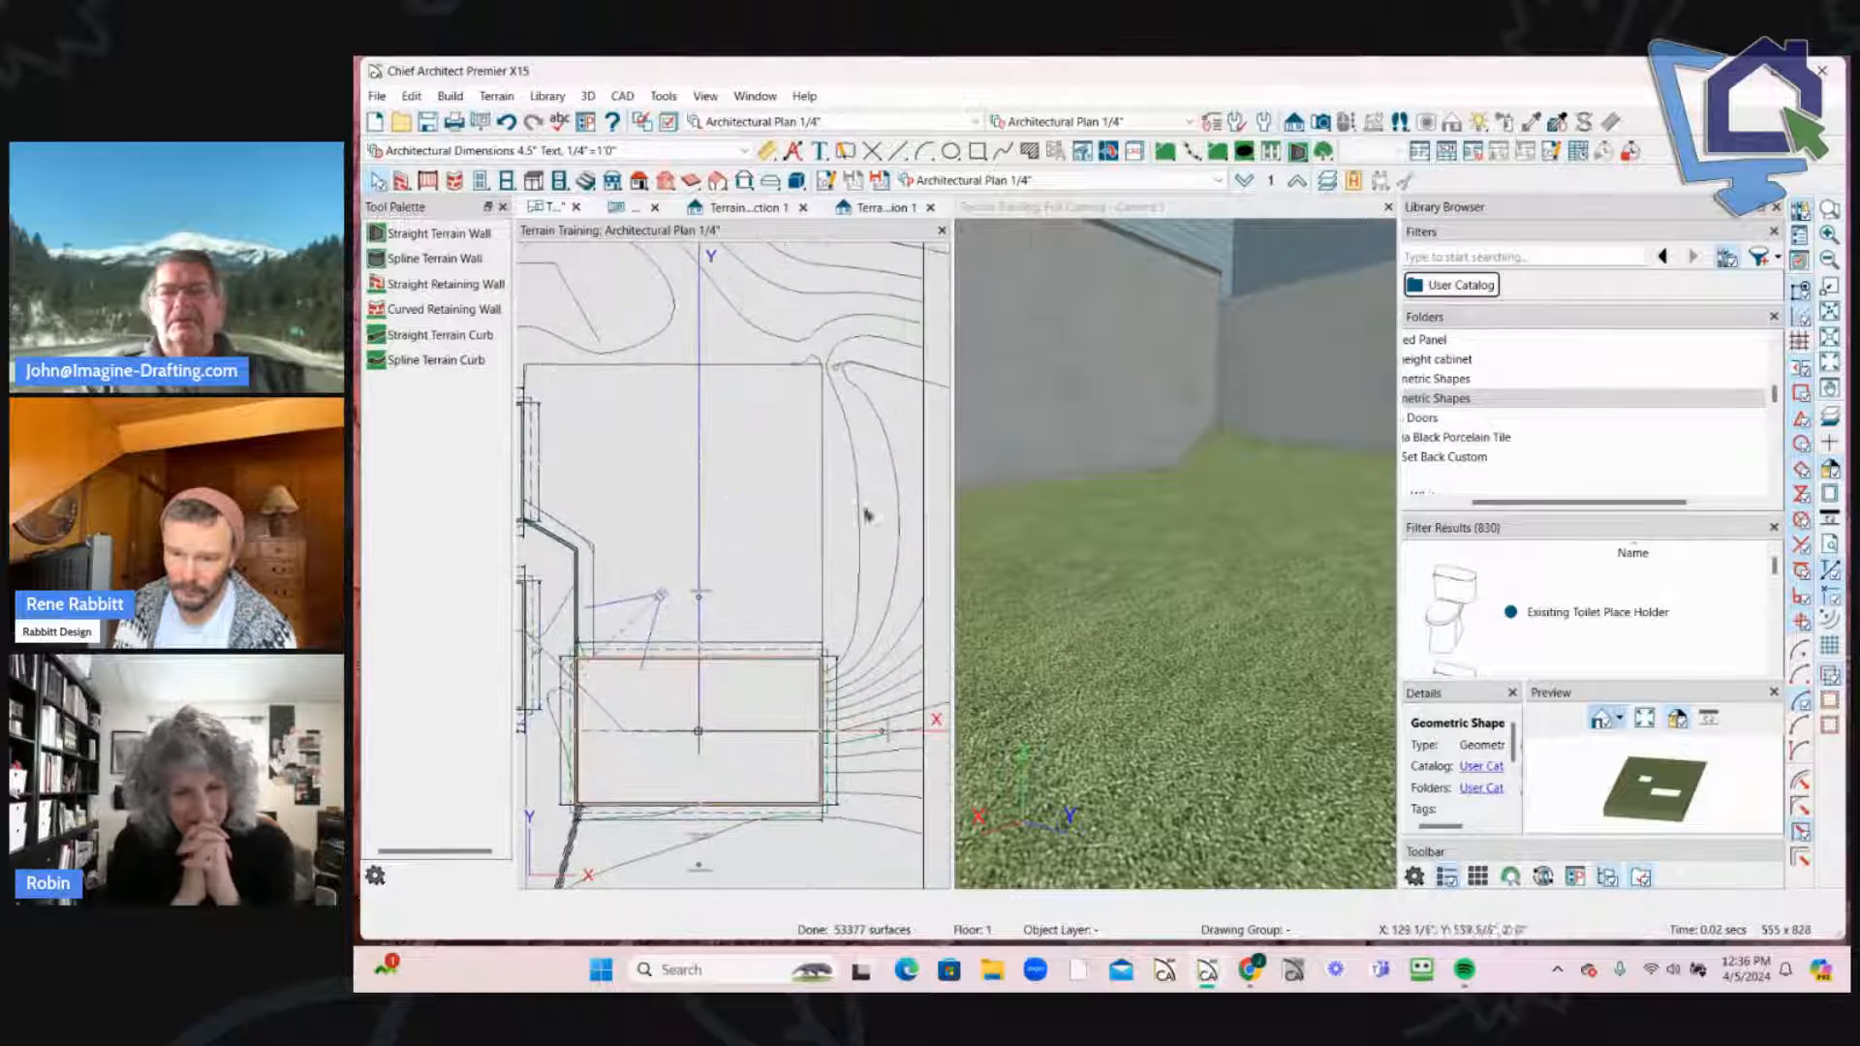
click(1125, 500)
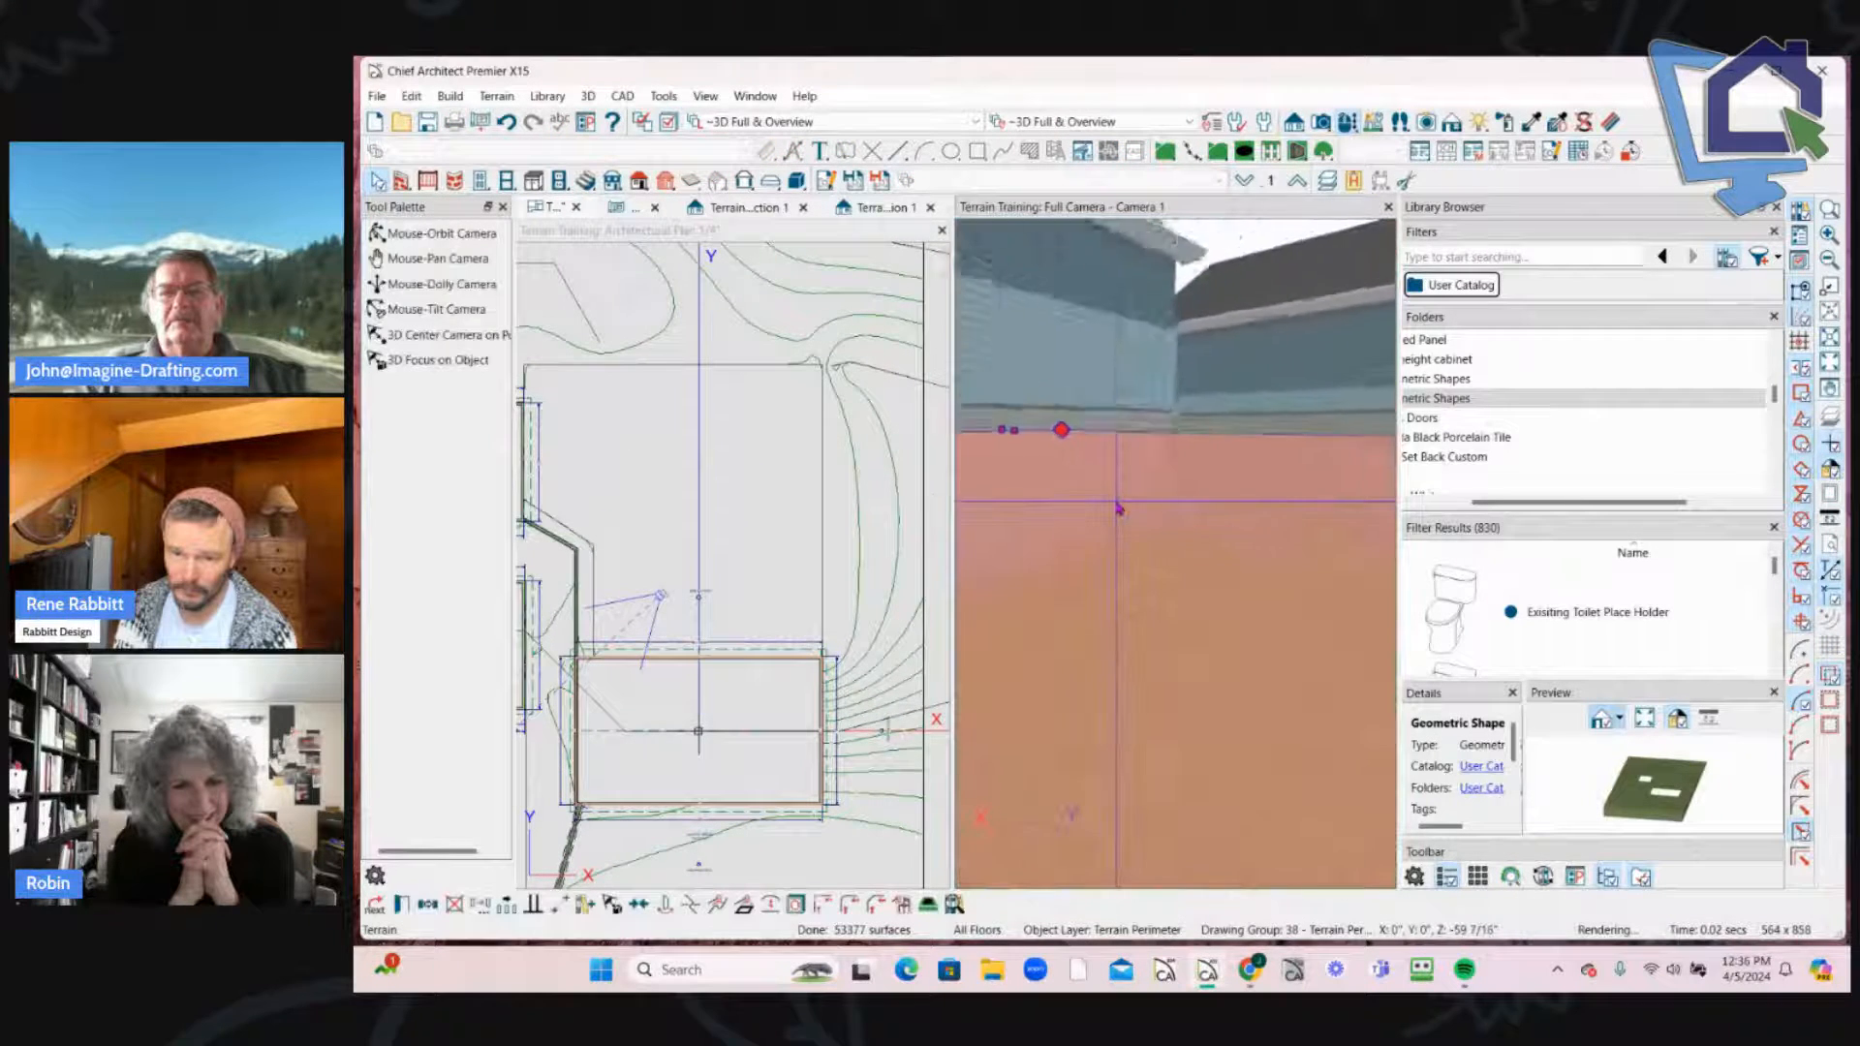
middle_drag(1117, 507, 1165, 673)
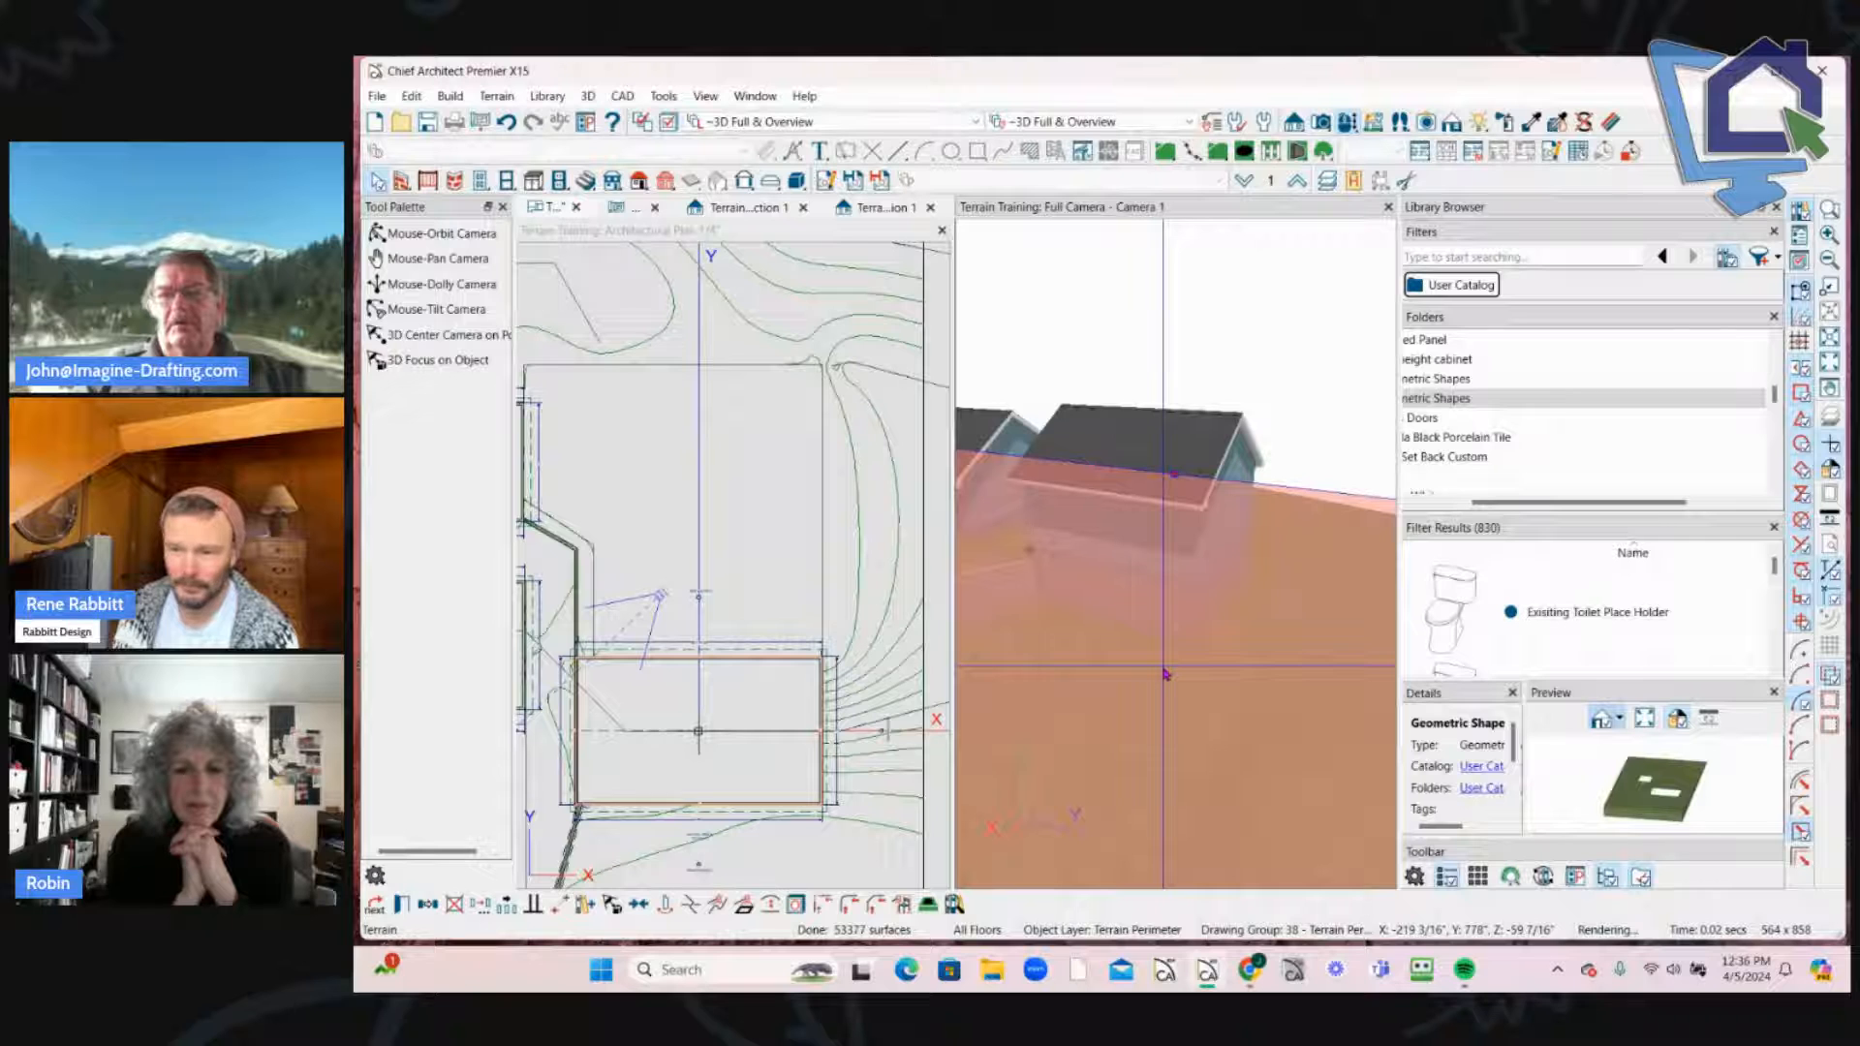
middle_drag(1165, 673, 1171, 507)
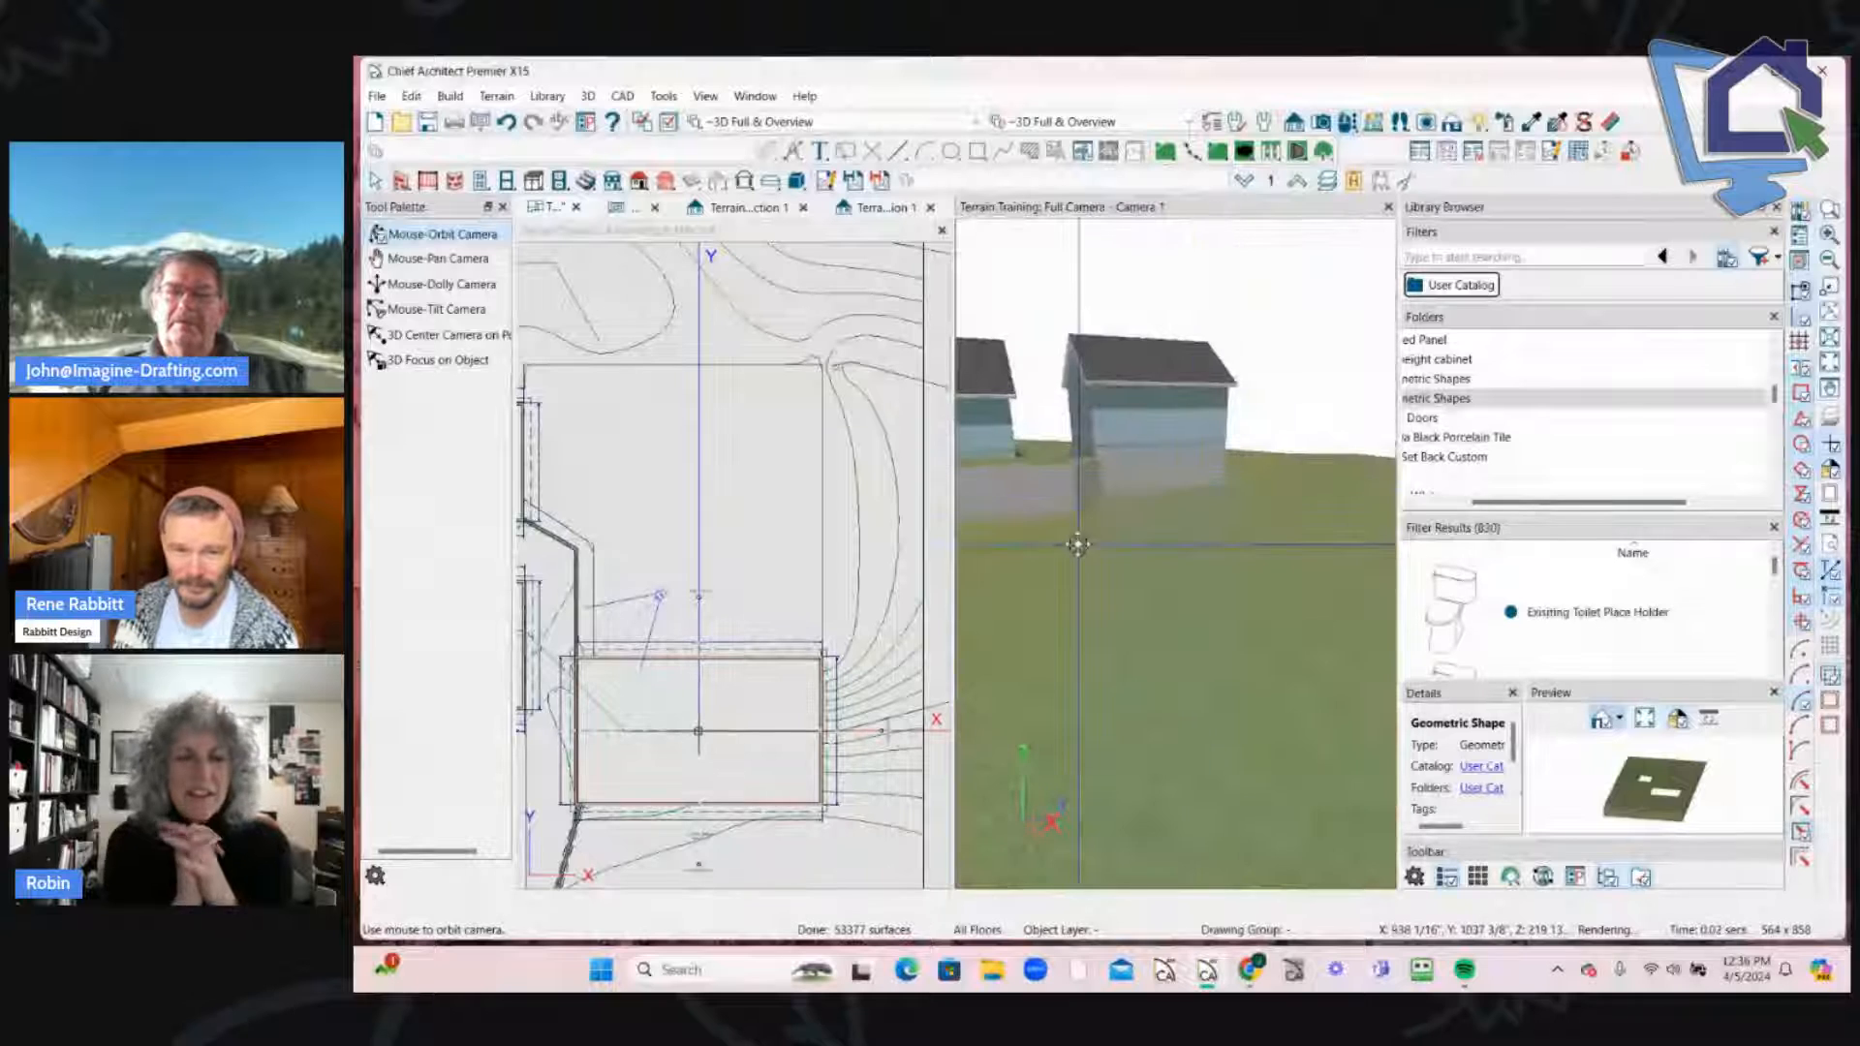
key(Escape)
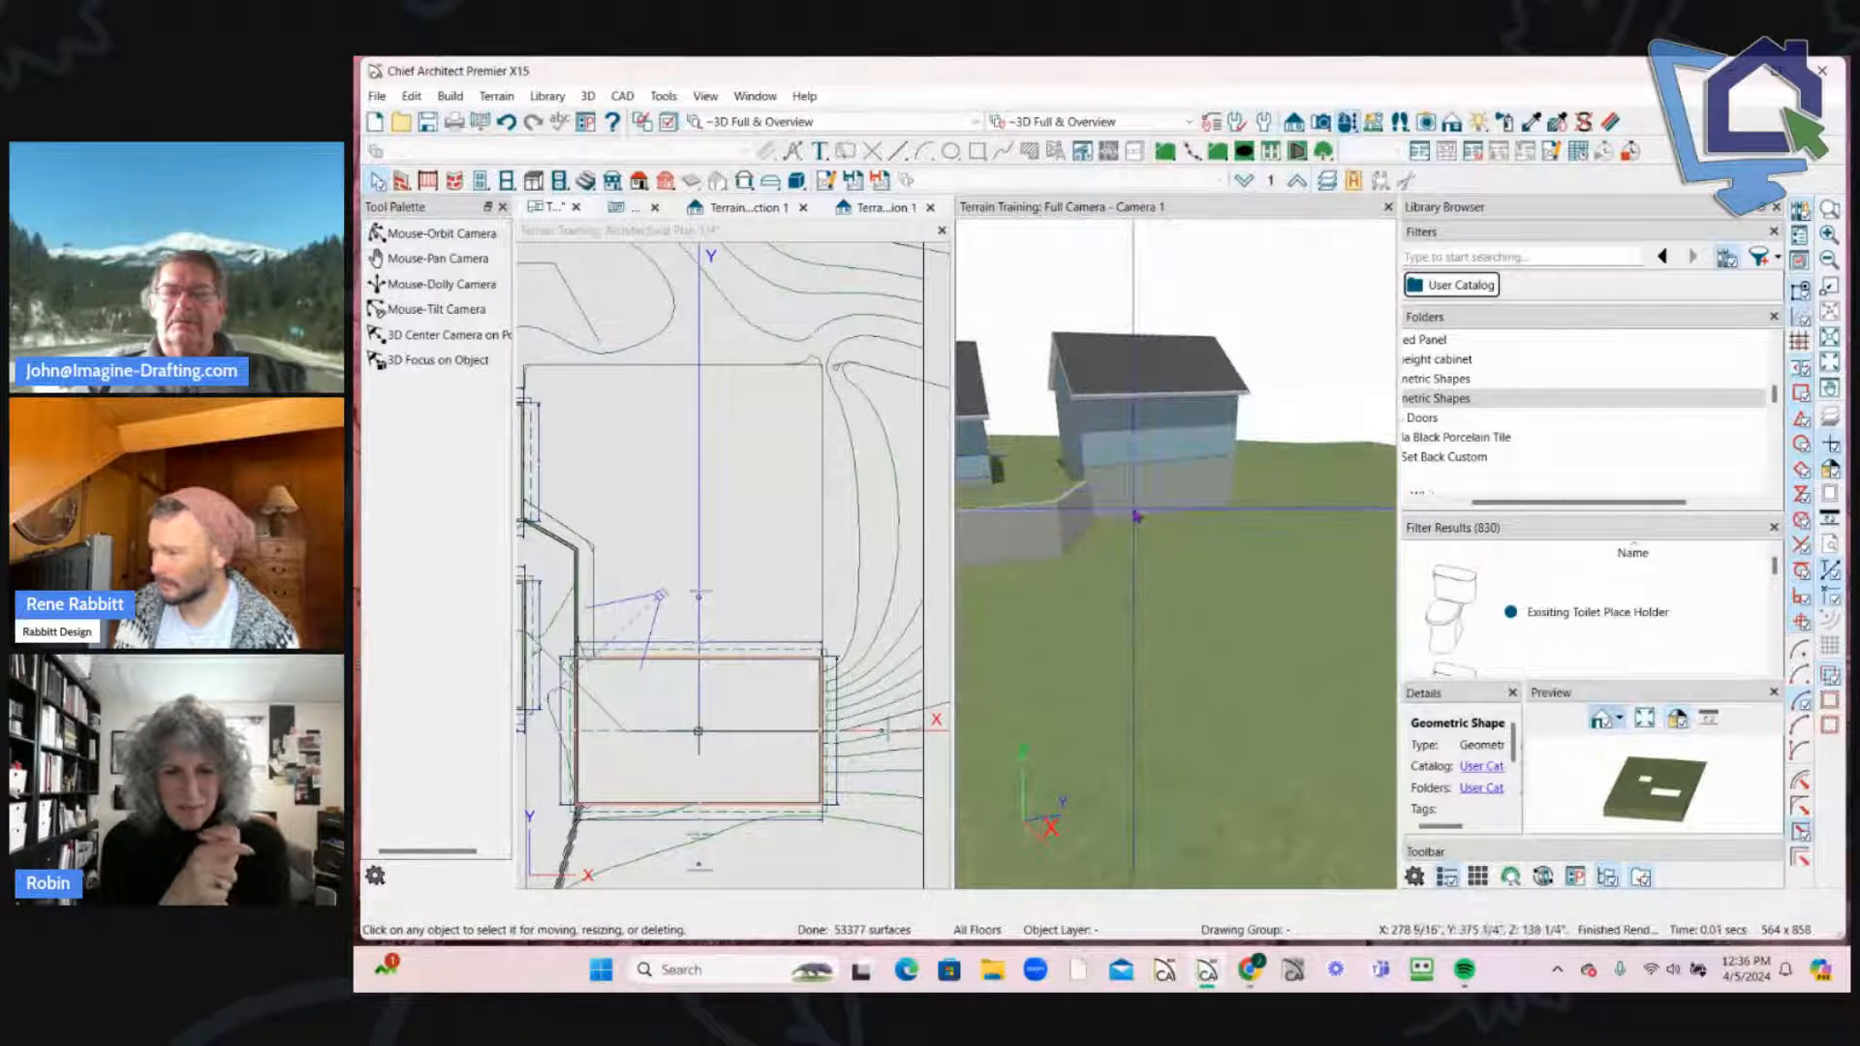
middle_drag(1143, 509, 743, 531)
scroll(743, 531, down, 2)
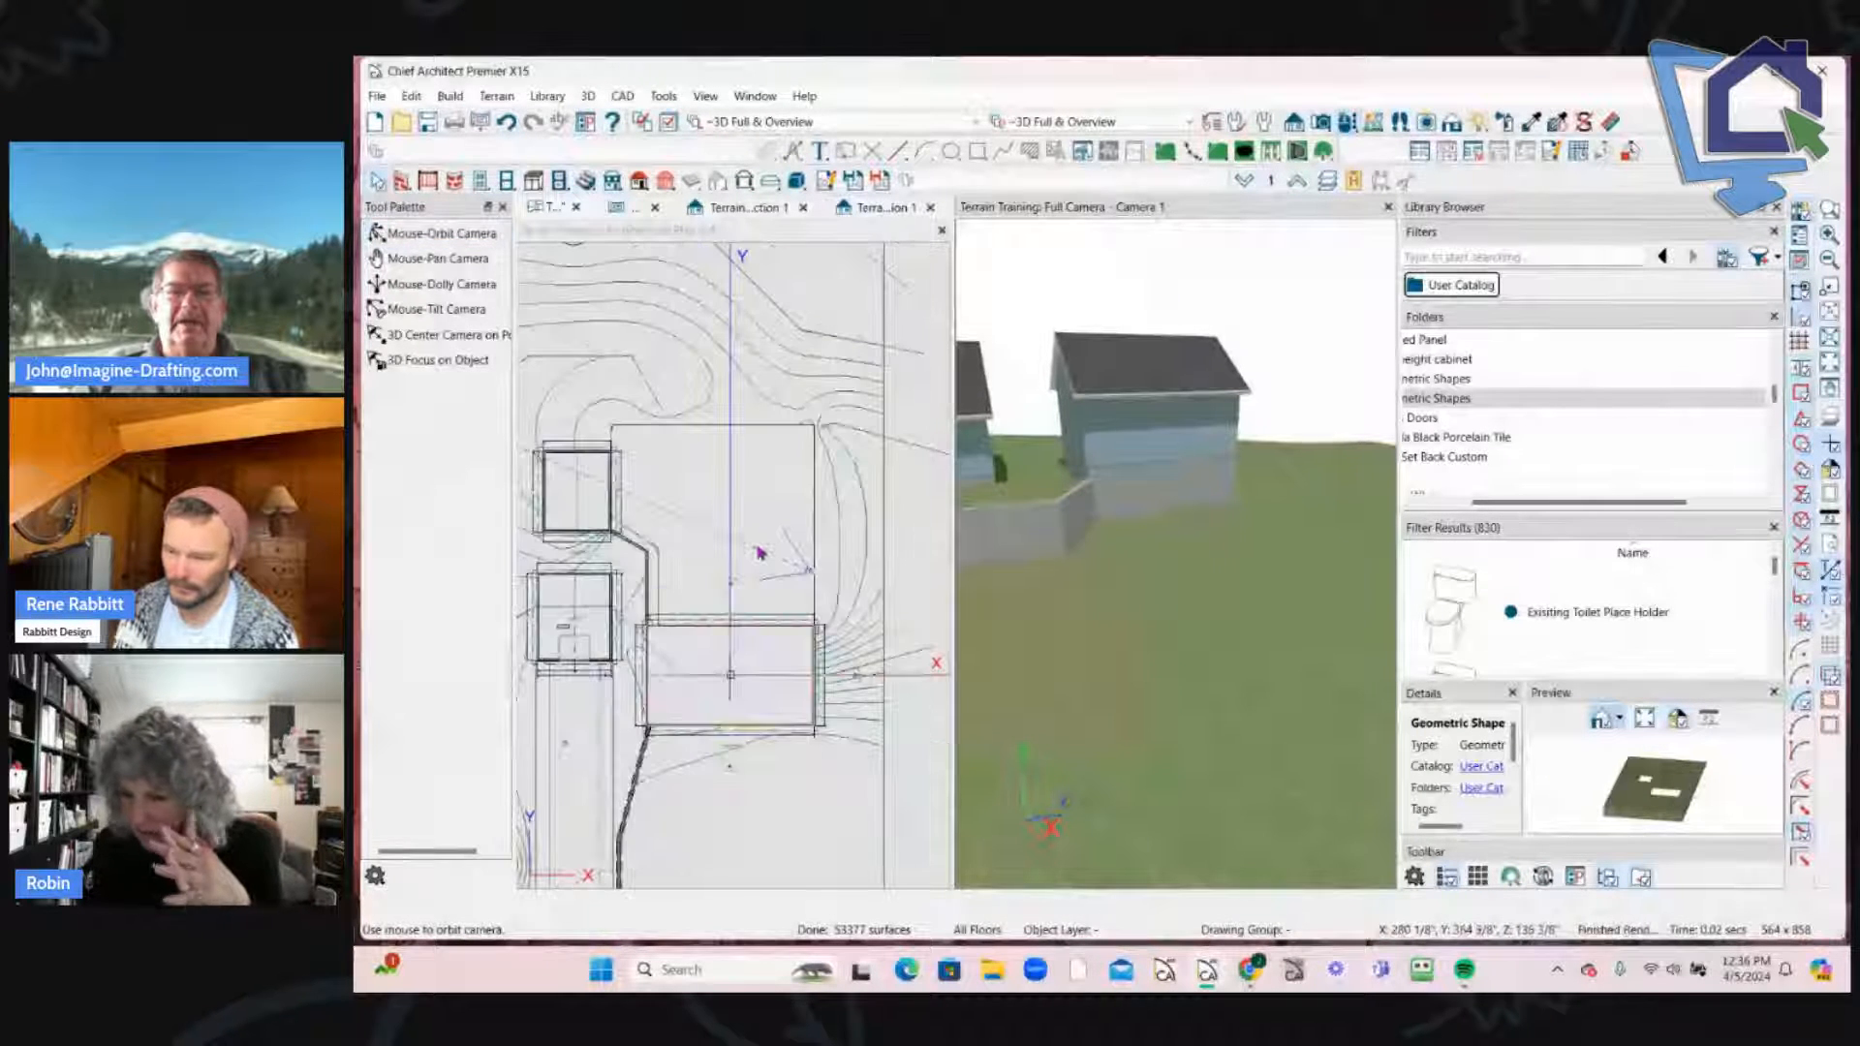
Step: Set the absolute floor elevation of the rear small building's room to -104" and apply the room specification
scroll(759, 553, up, 4)
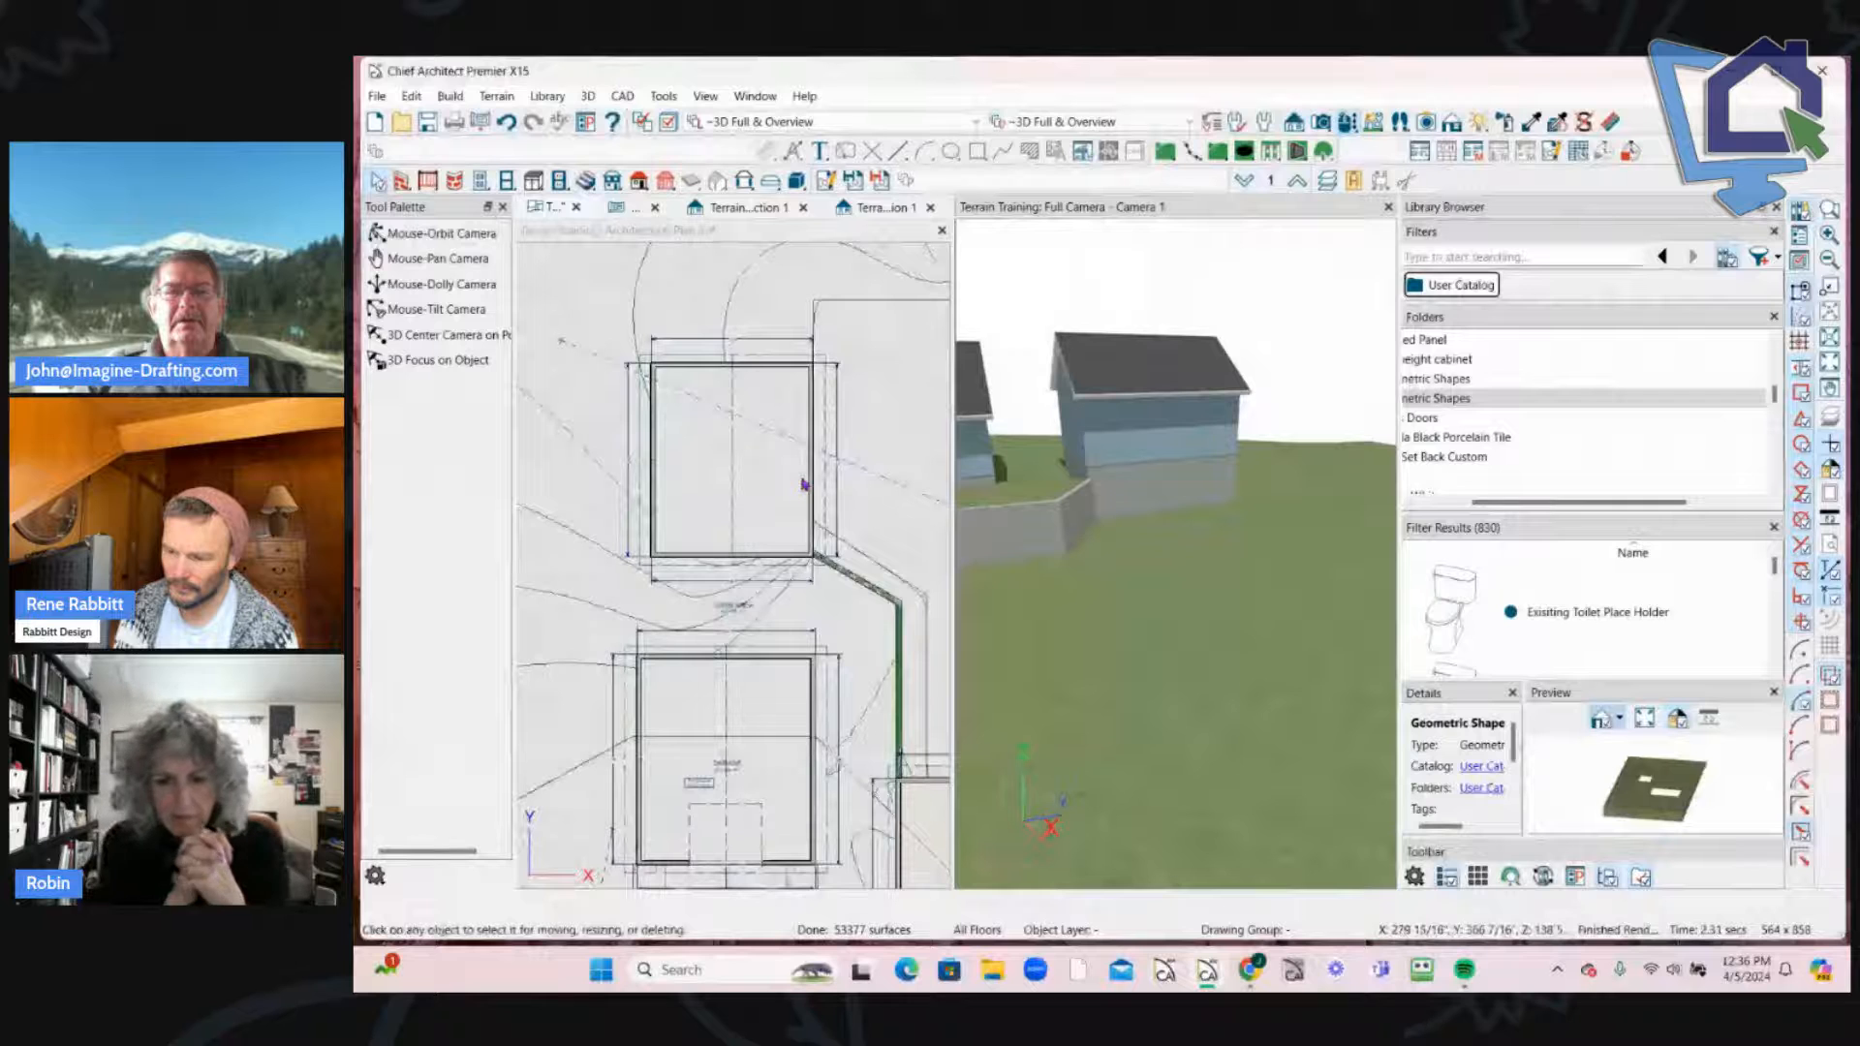
click(781, 518)
double_click(783, 523)
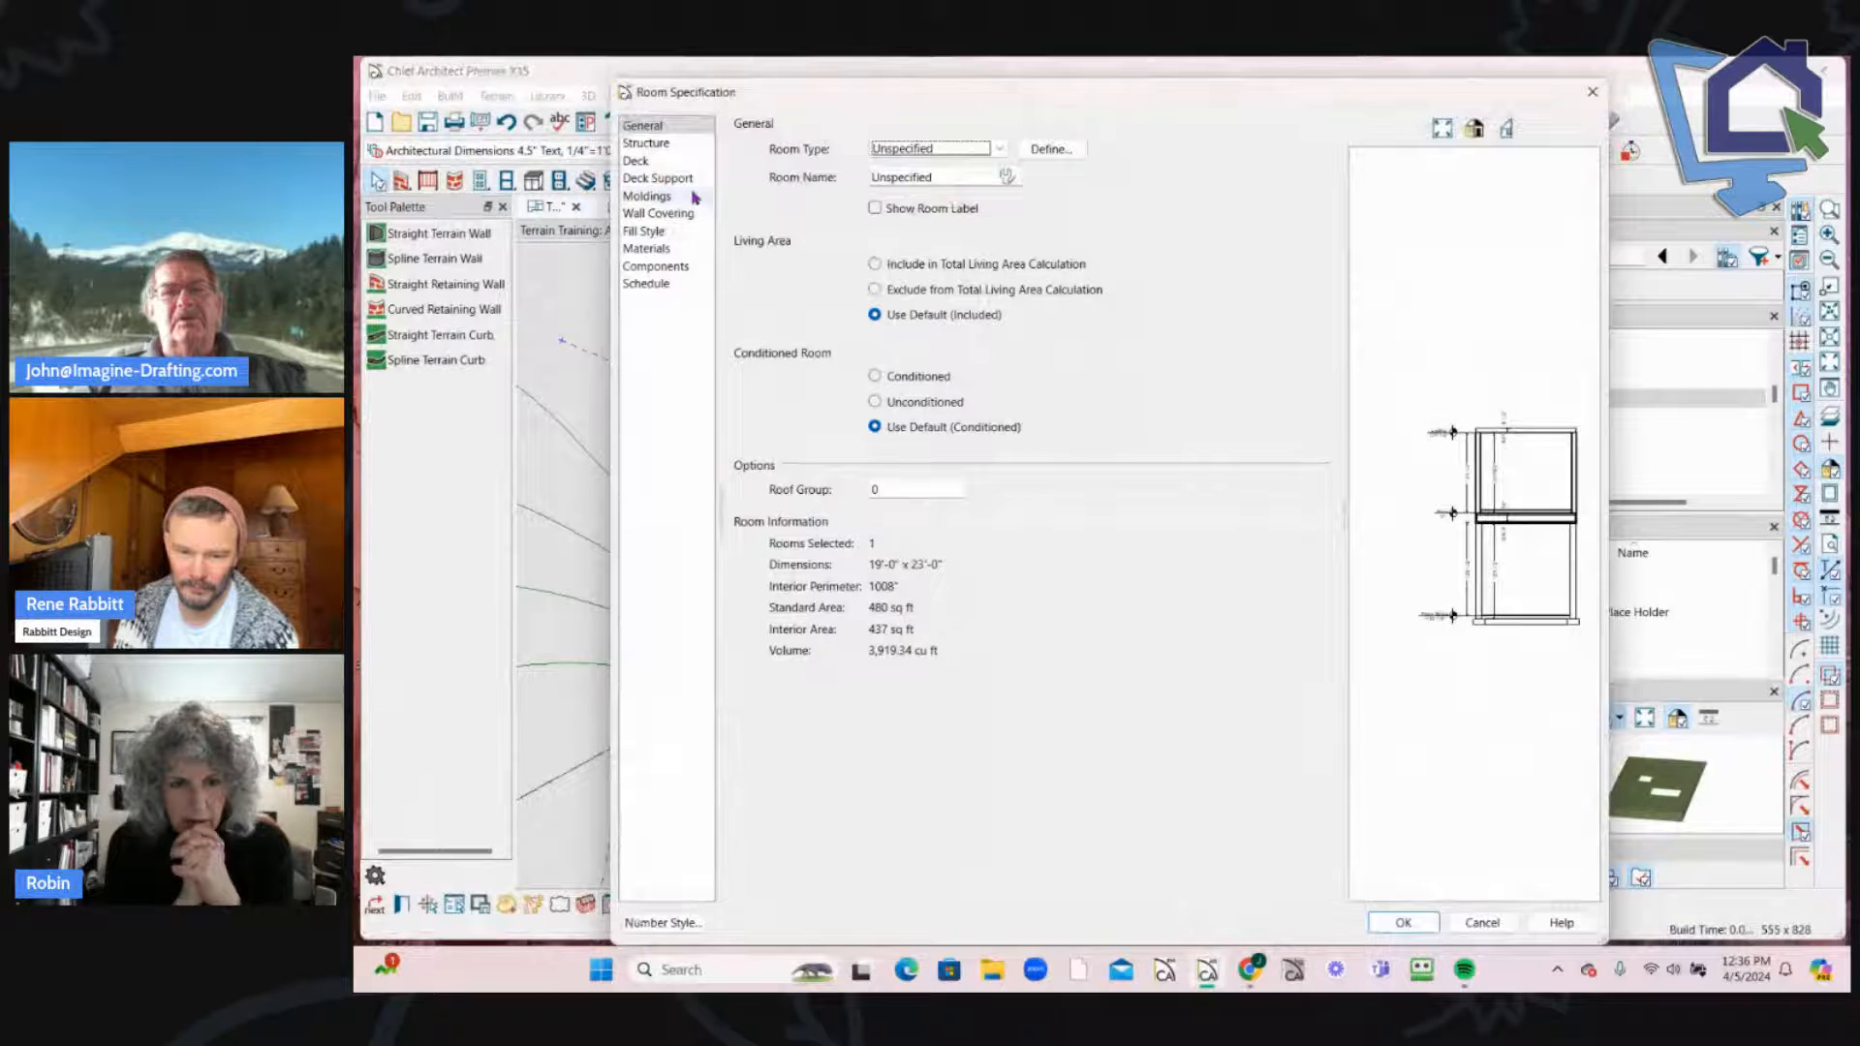
click(648, 143)
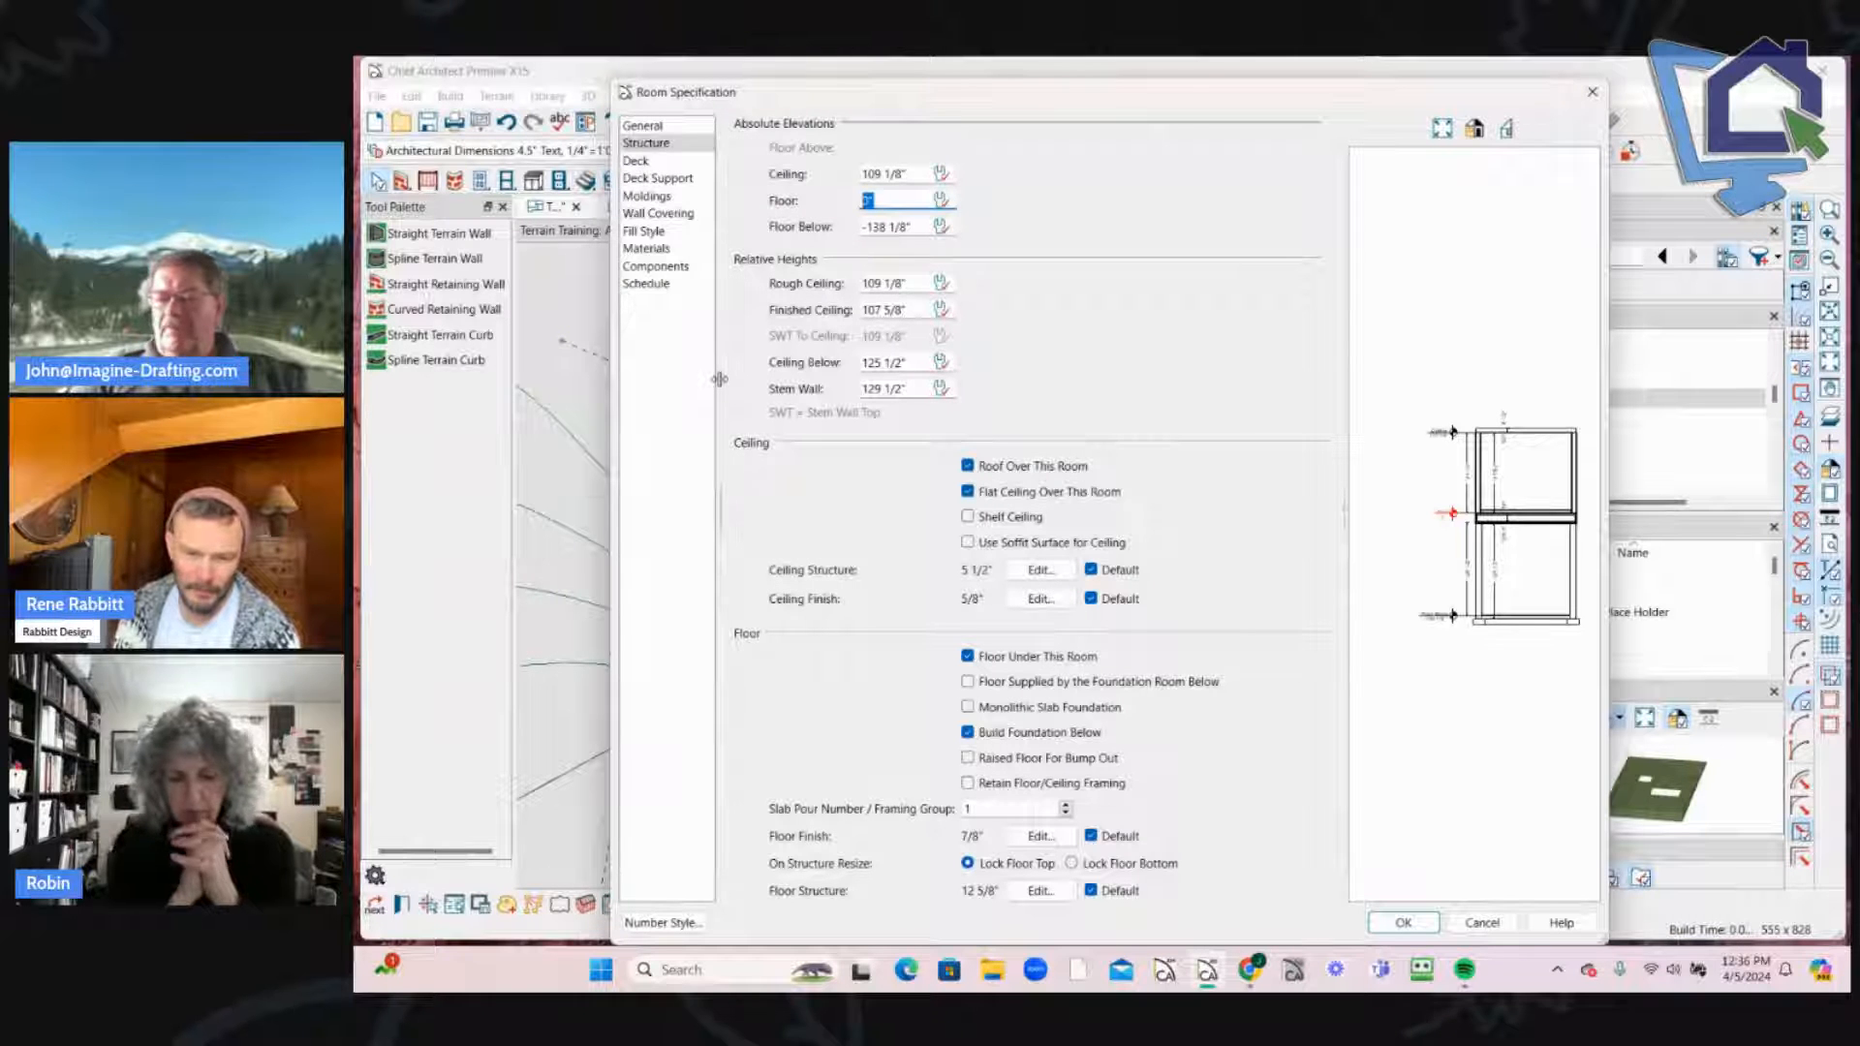
text(-)
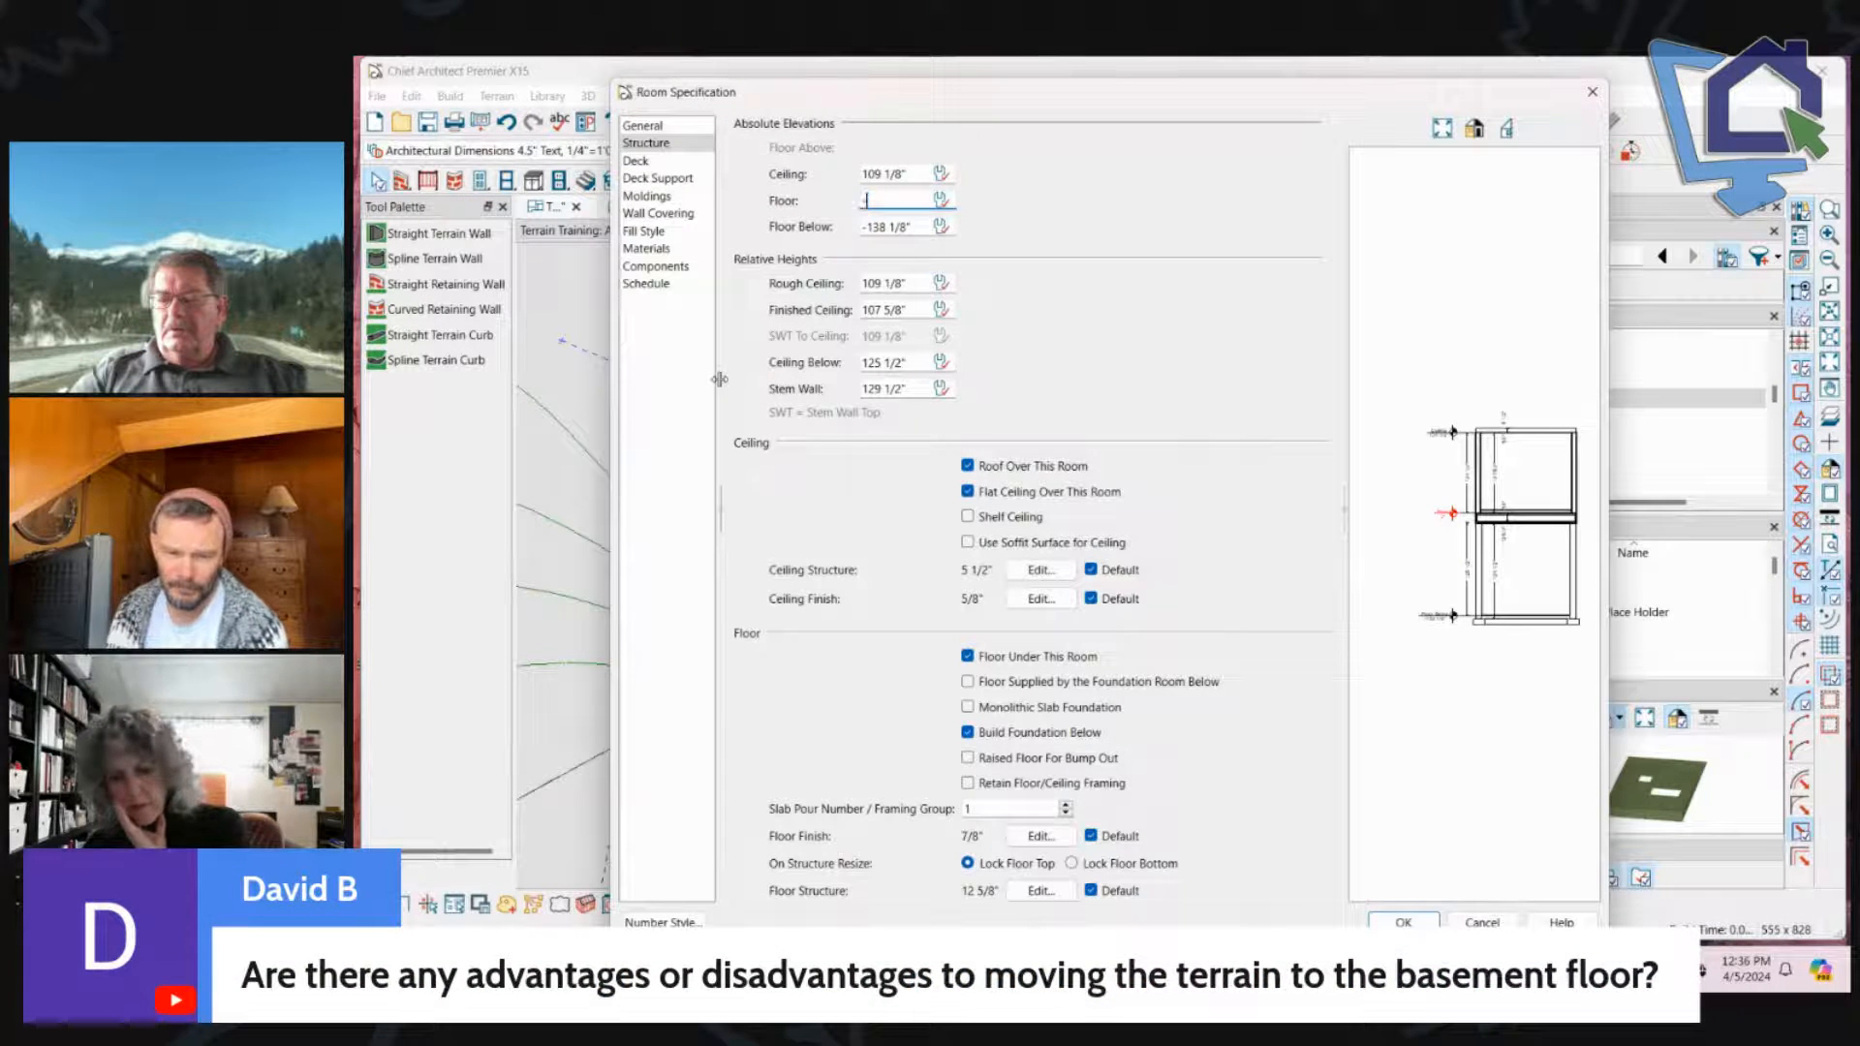
text(104)
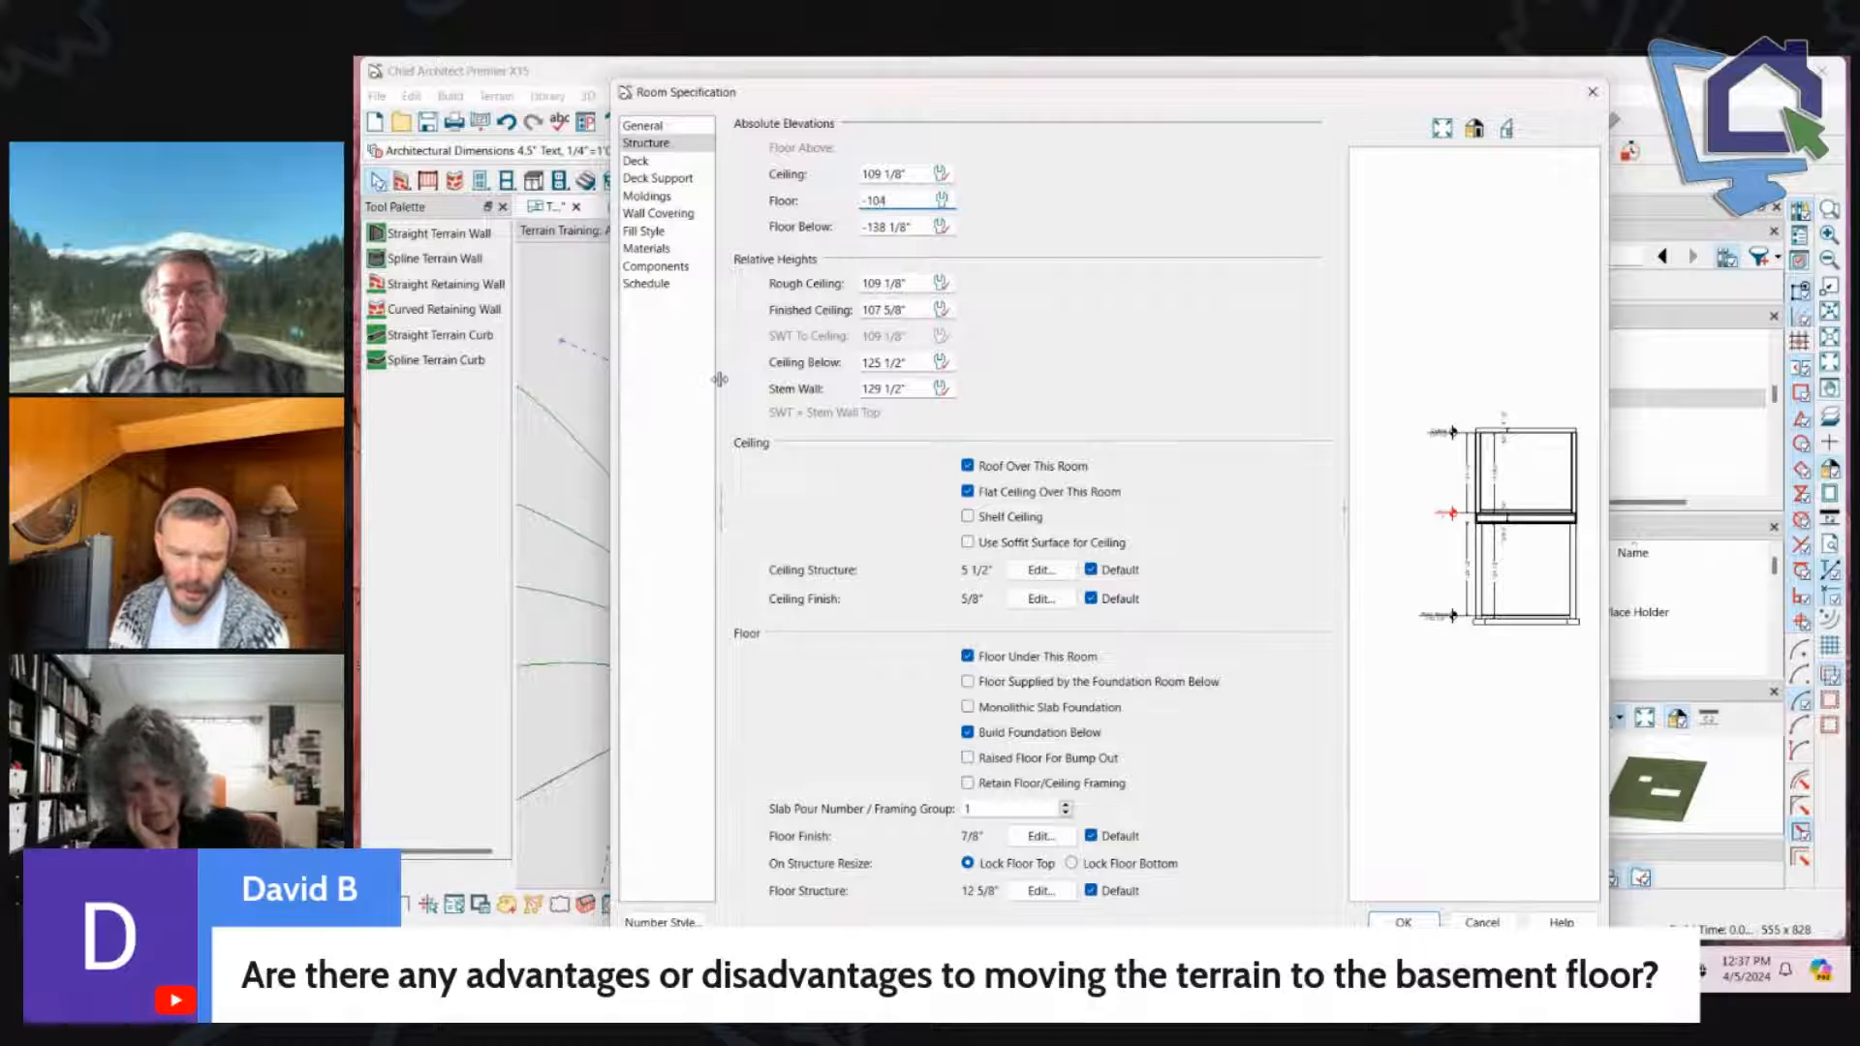
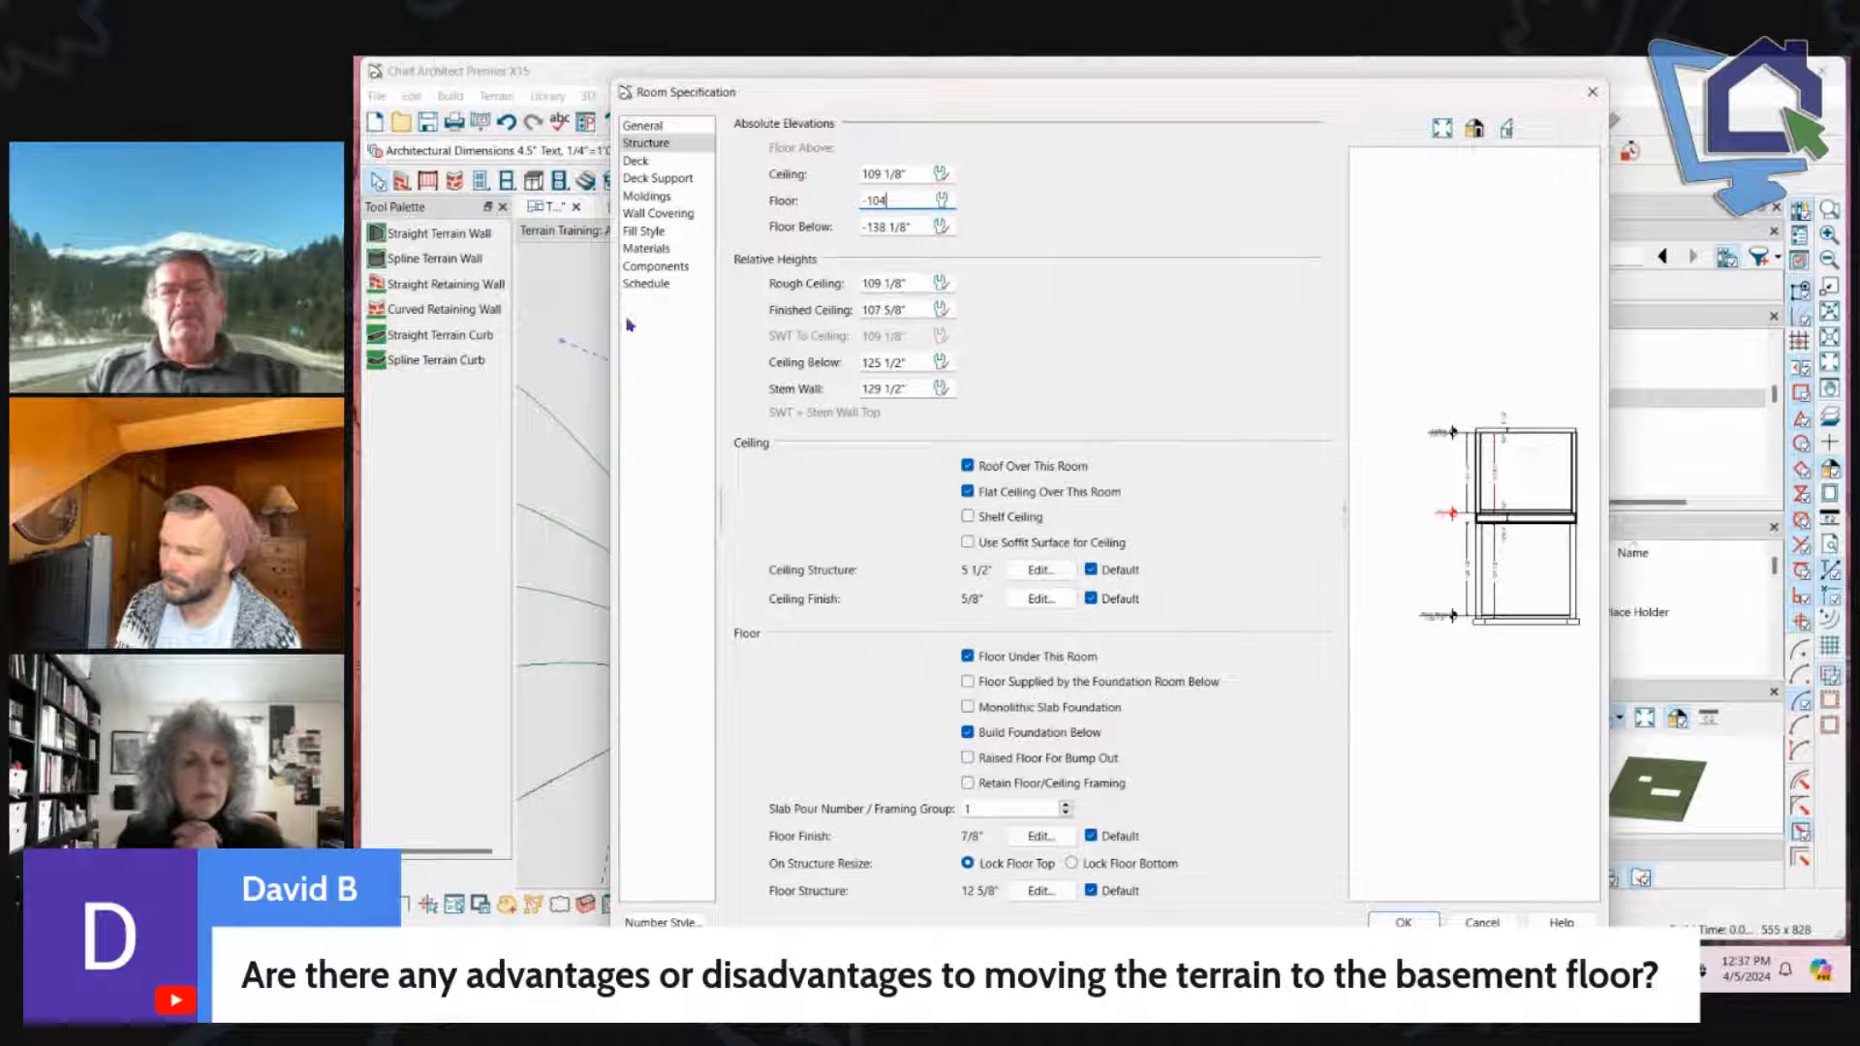
click(930, 208)
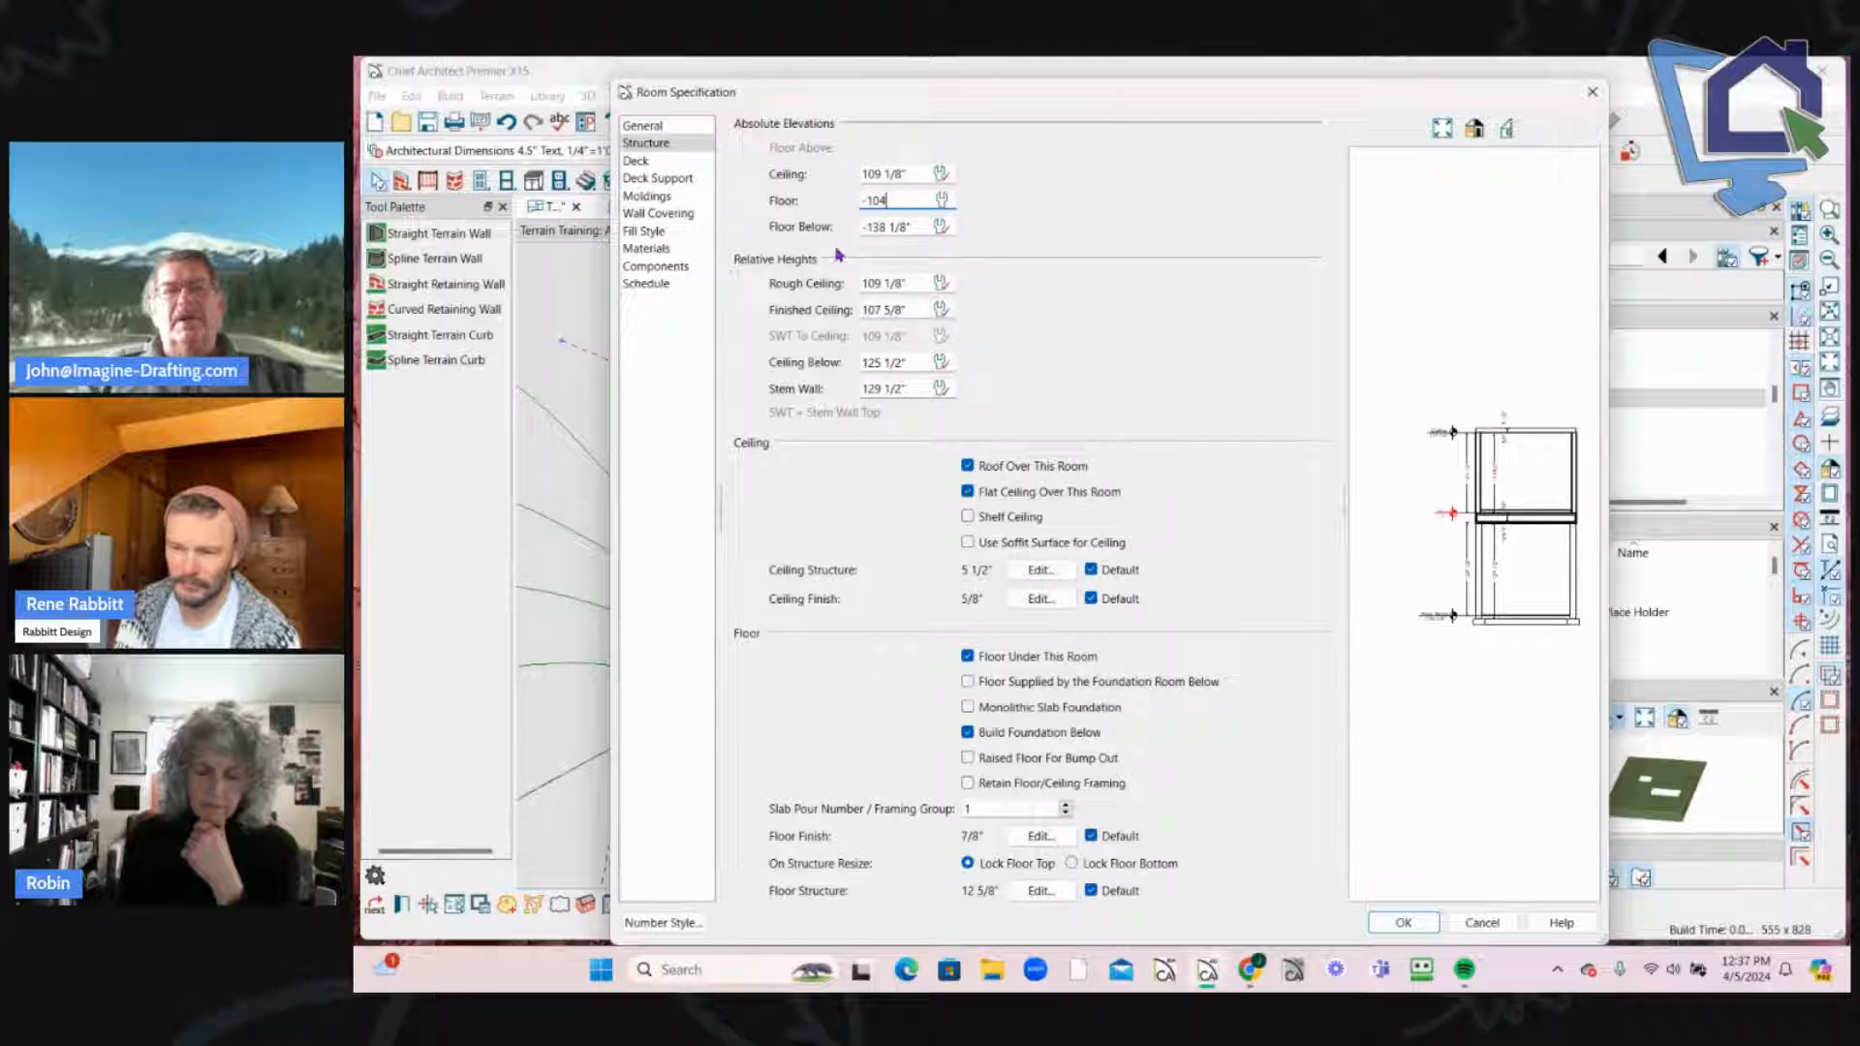
click(925, 285)
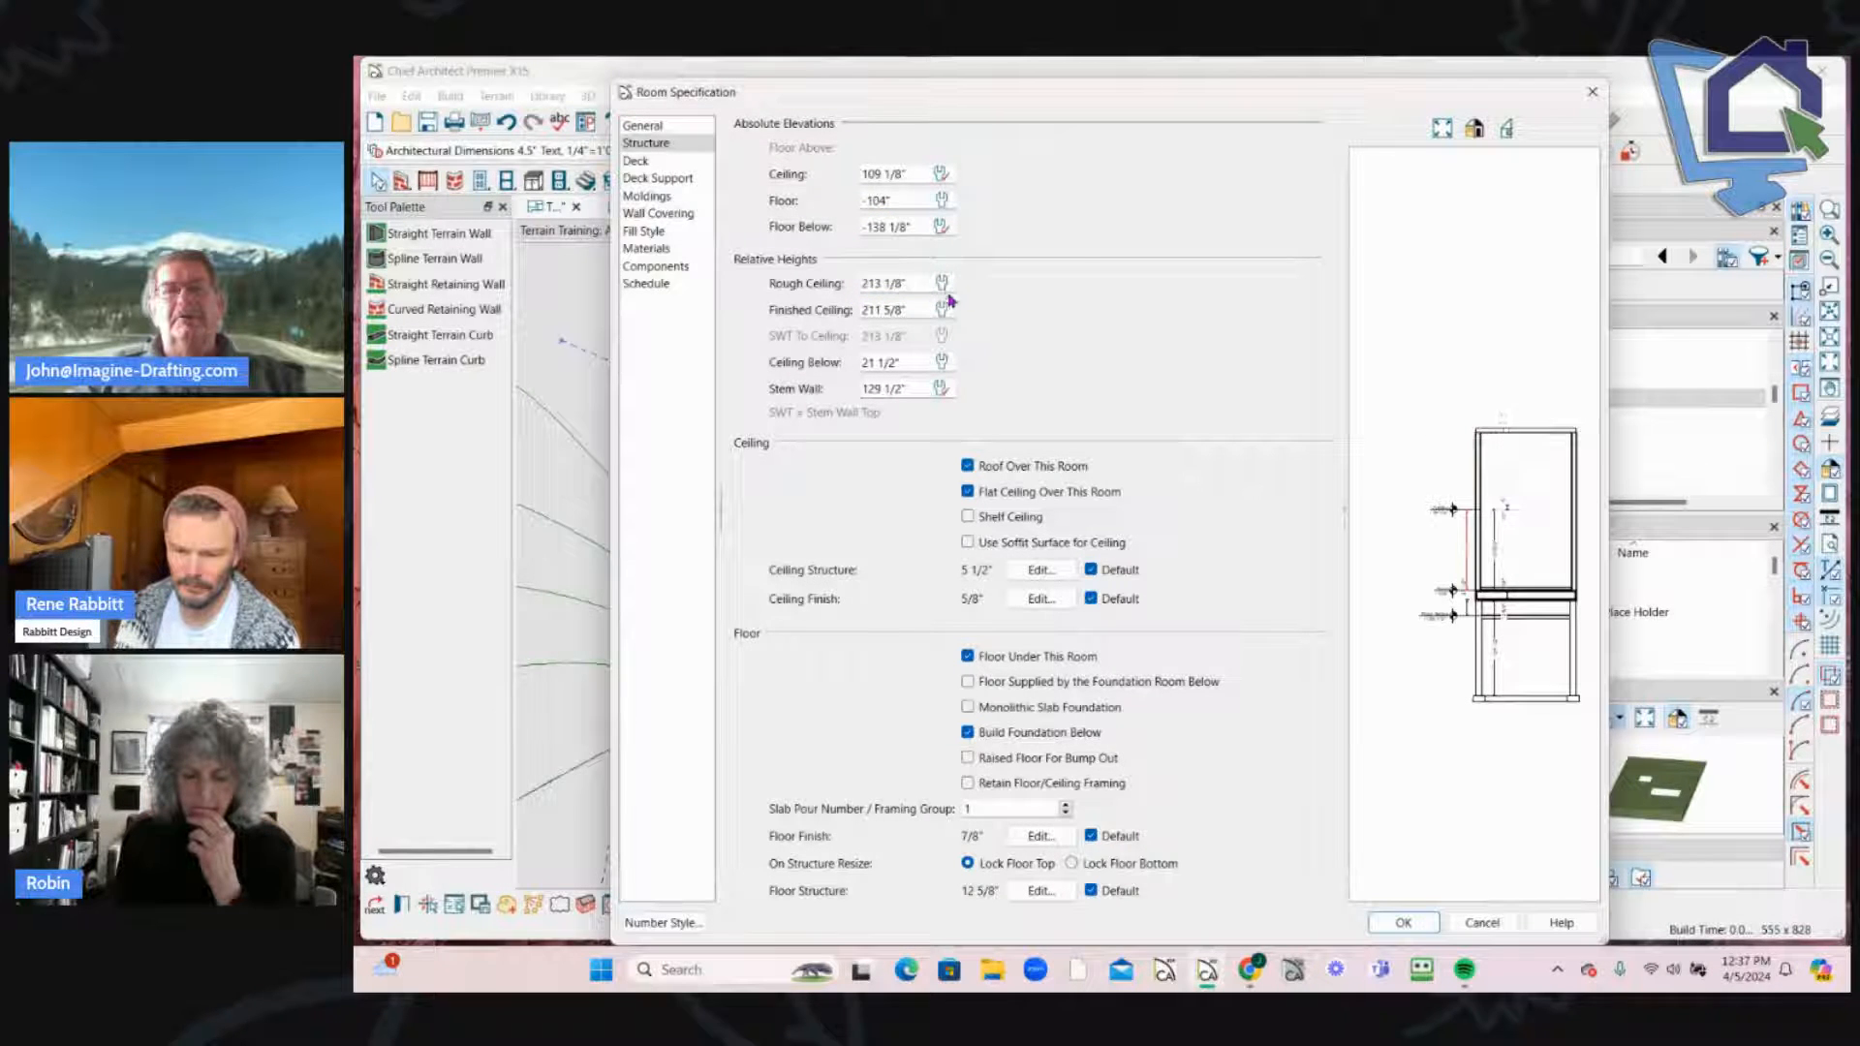
click(1403, 922)
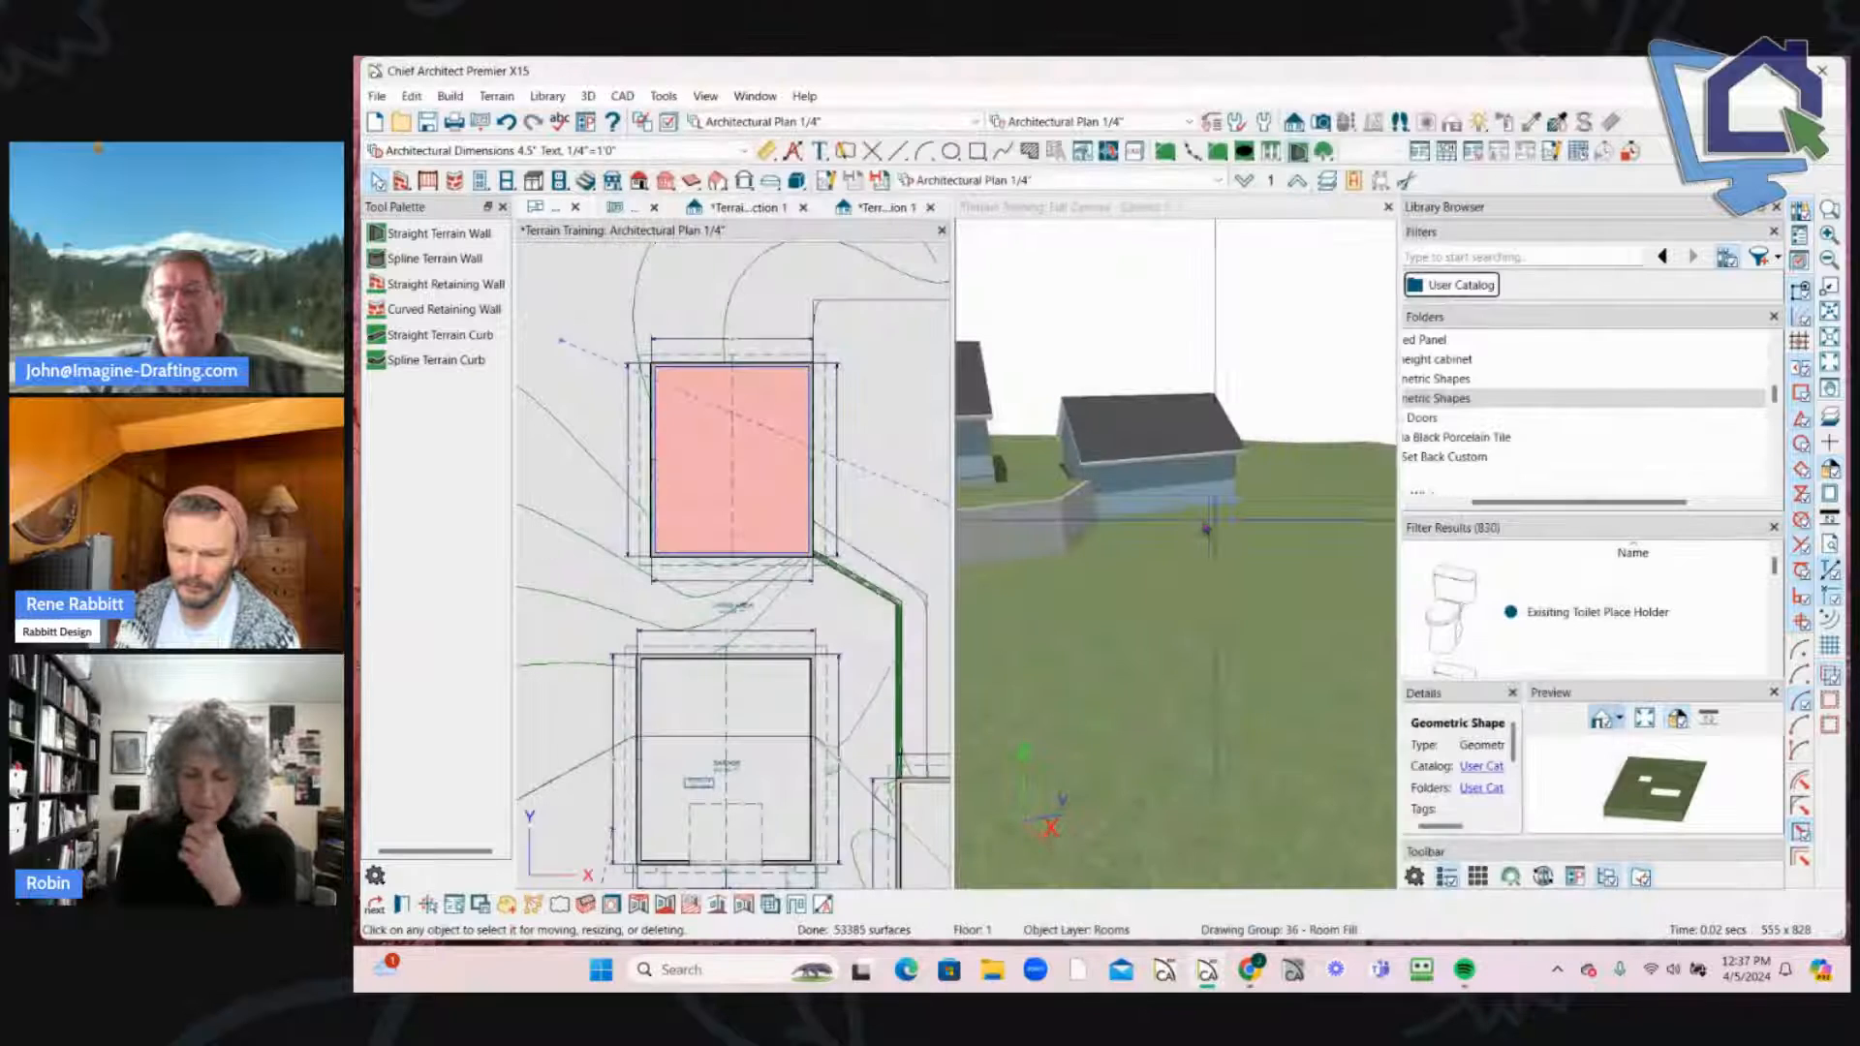
Step: Check in 3D how the rear small building sits against the terrain and the retaining wall
click(1166, 518)
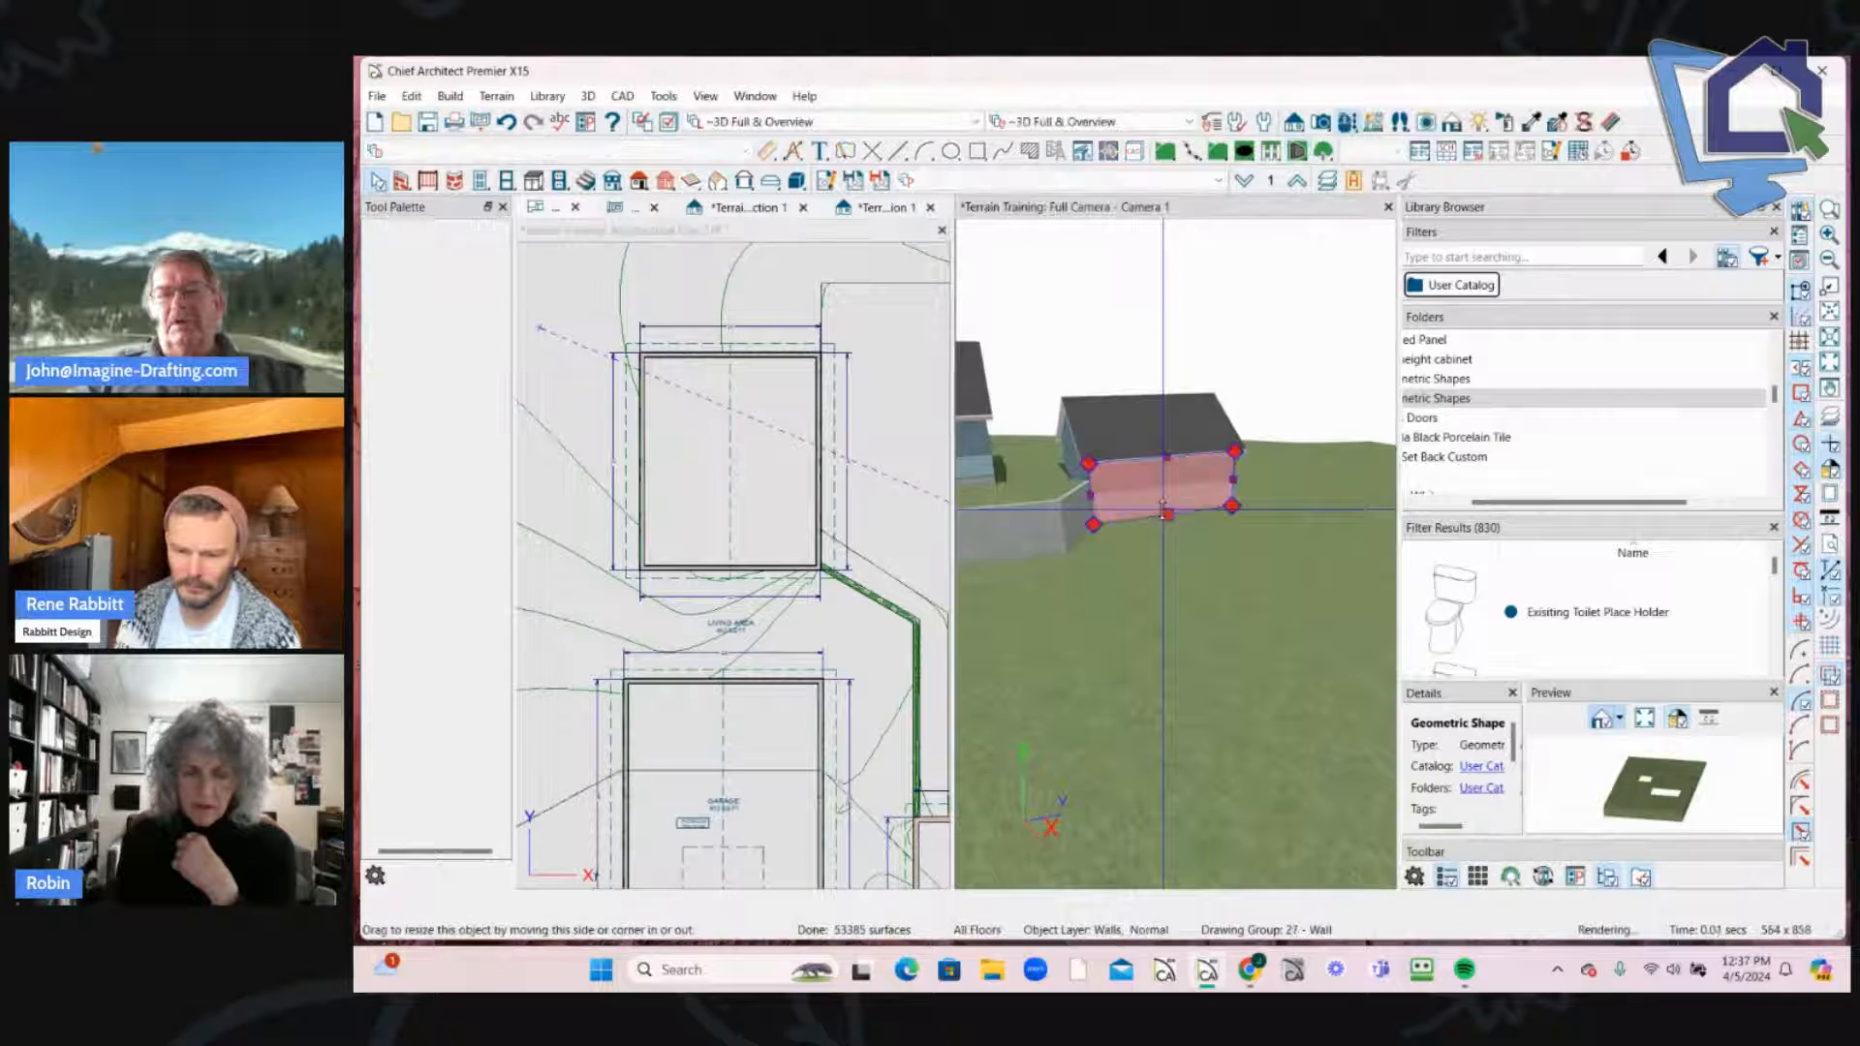
drag(1165, 518, 1134, 581)
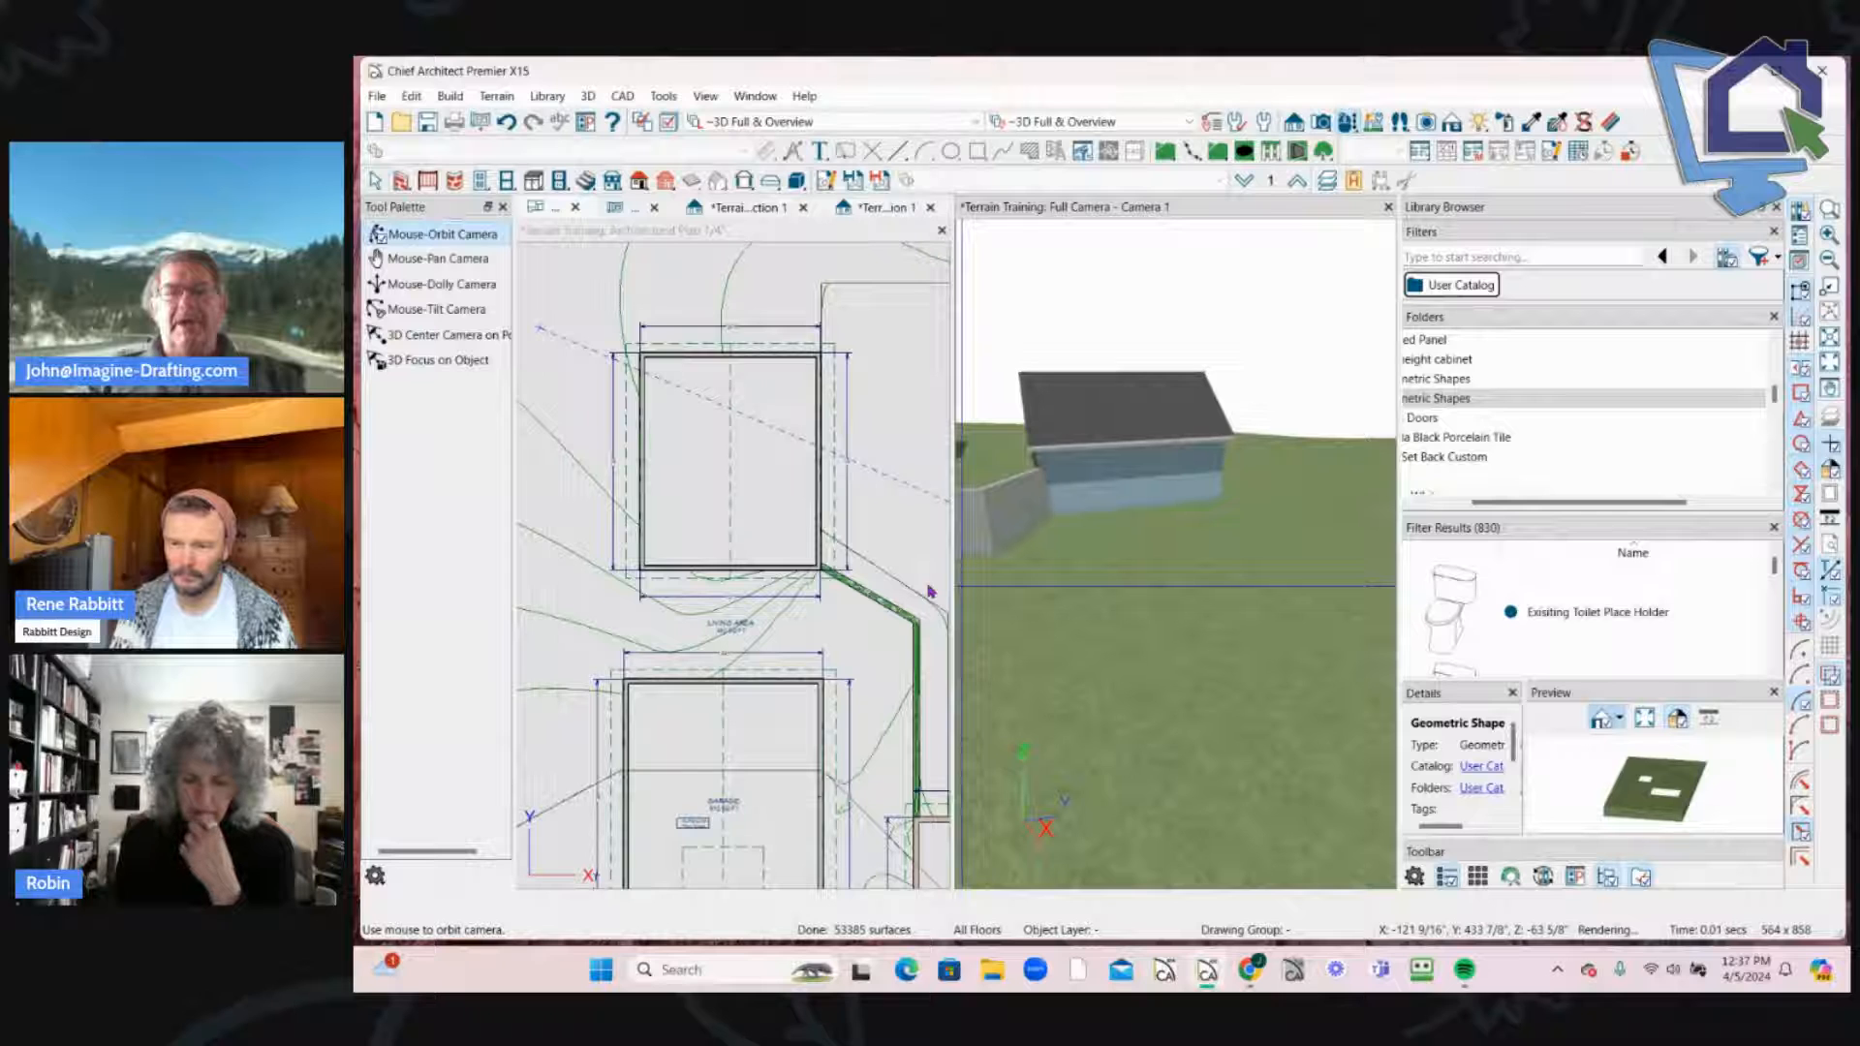
scroll(599, 639, down, 4)
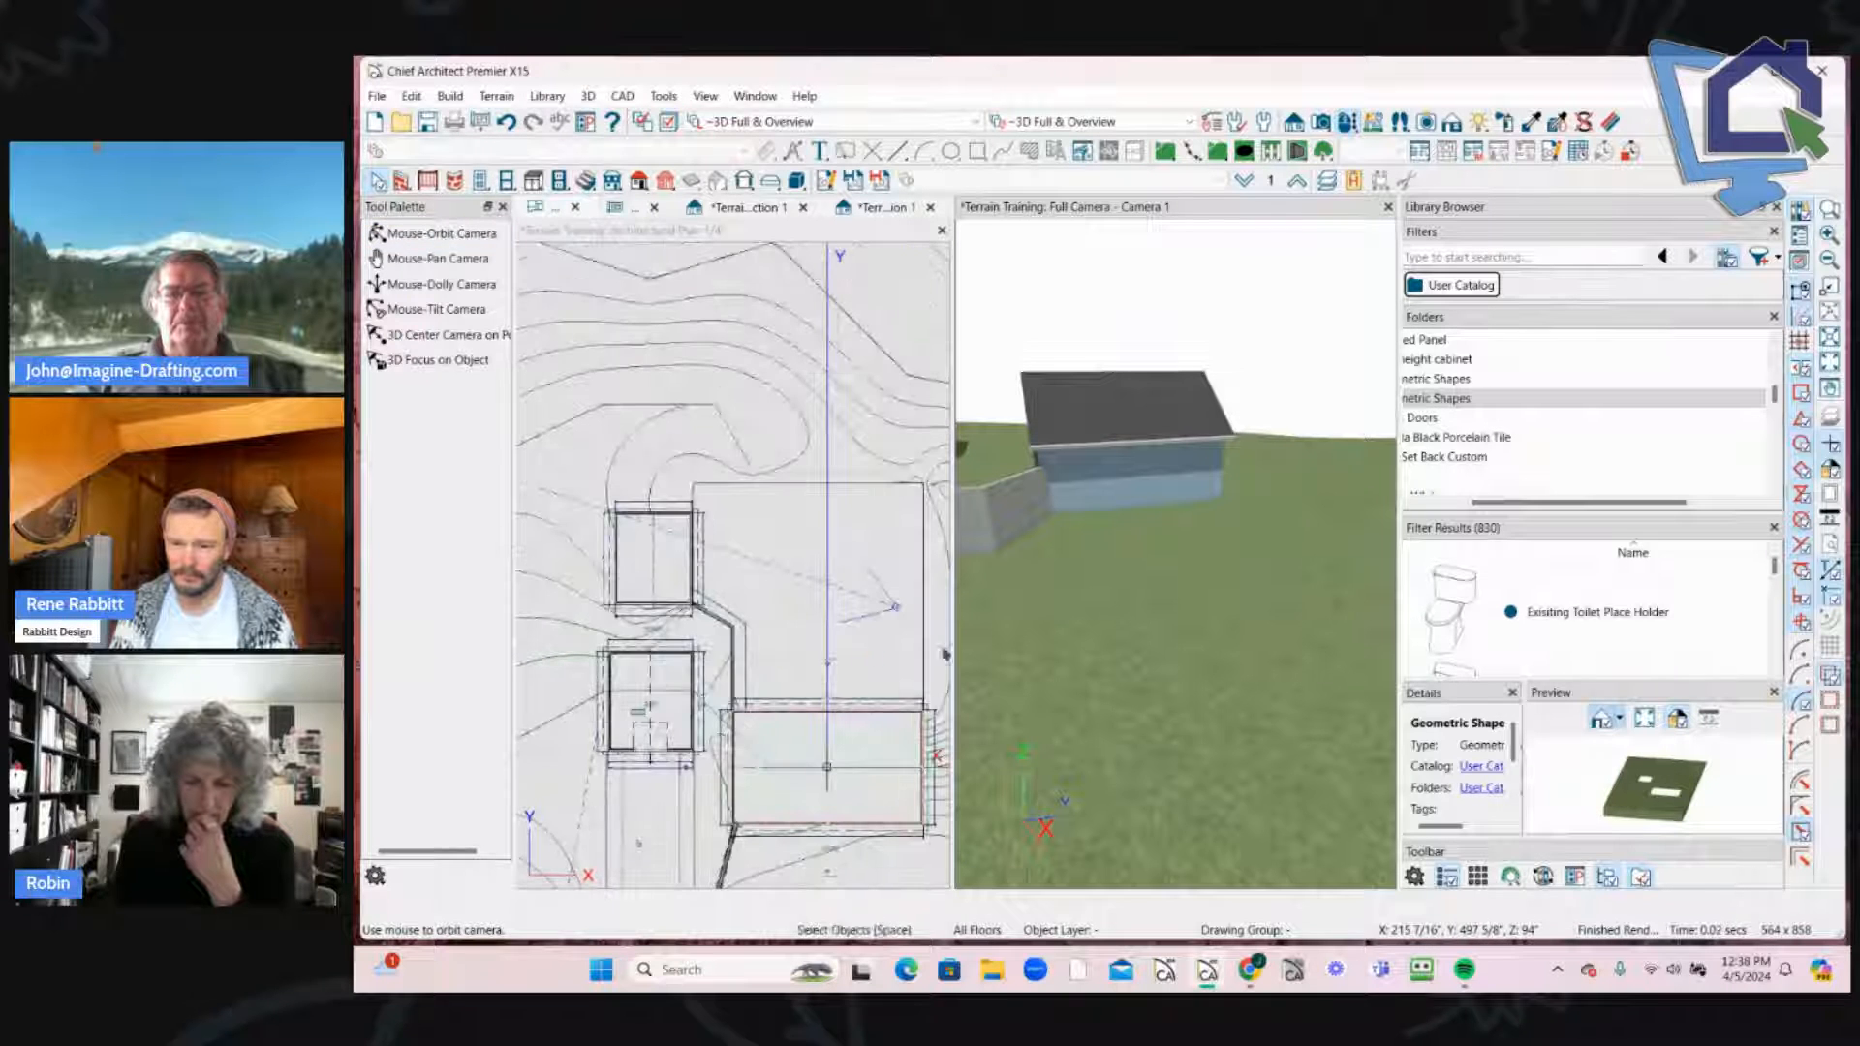
scroll(962, 670, up, 2)
scroll(932, 670, down, 2)
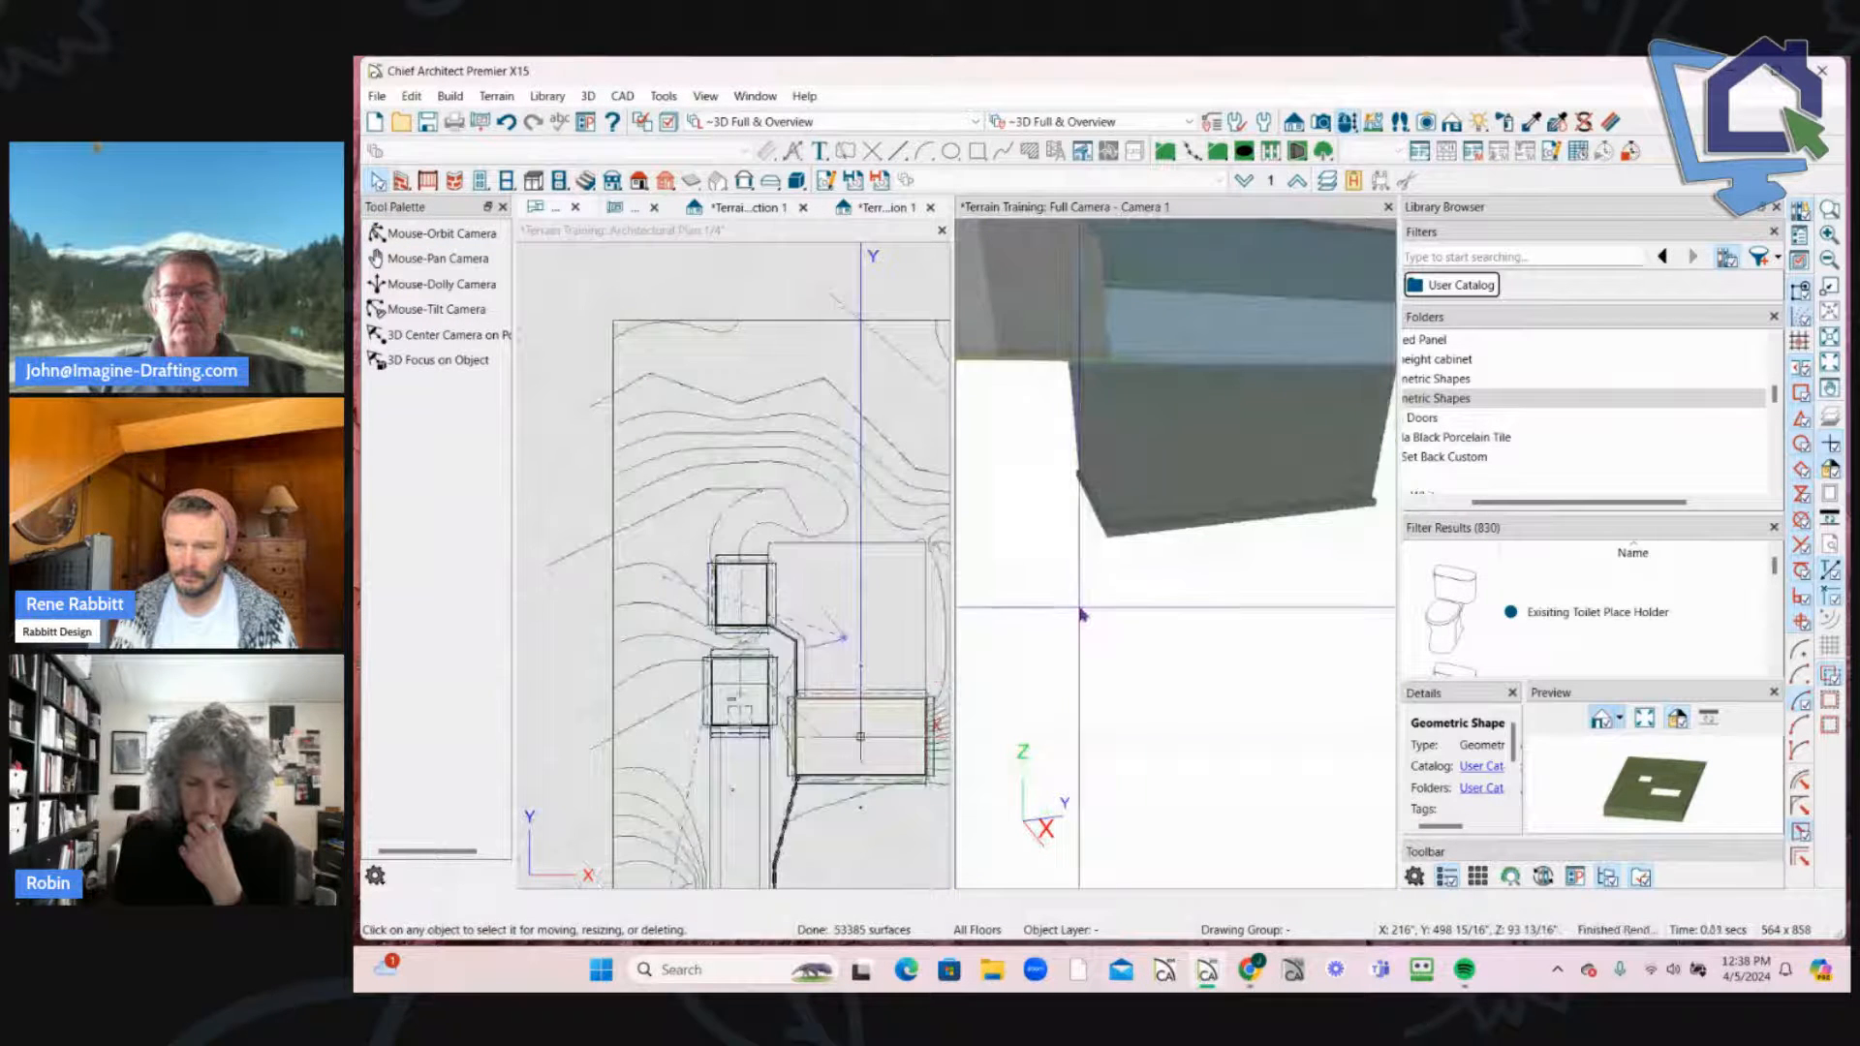
scroll(1082, 614, down, 3)
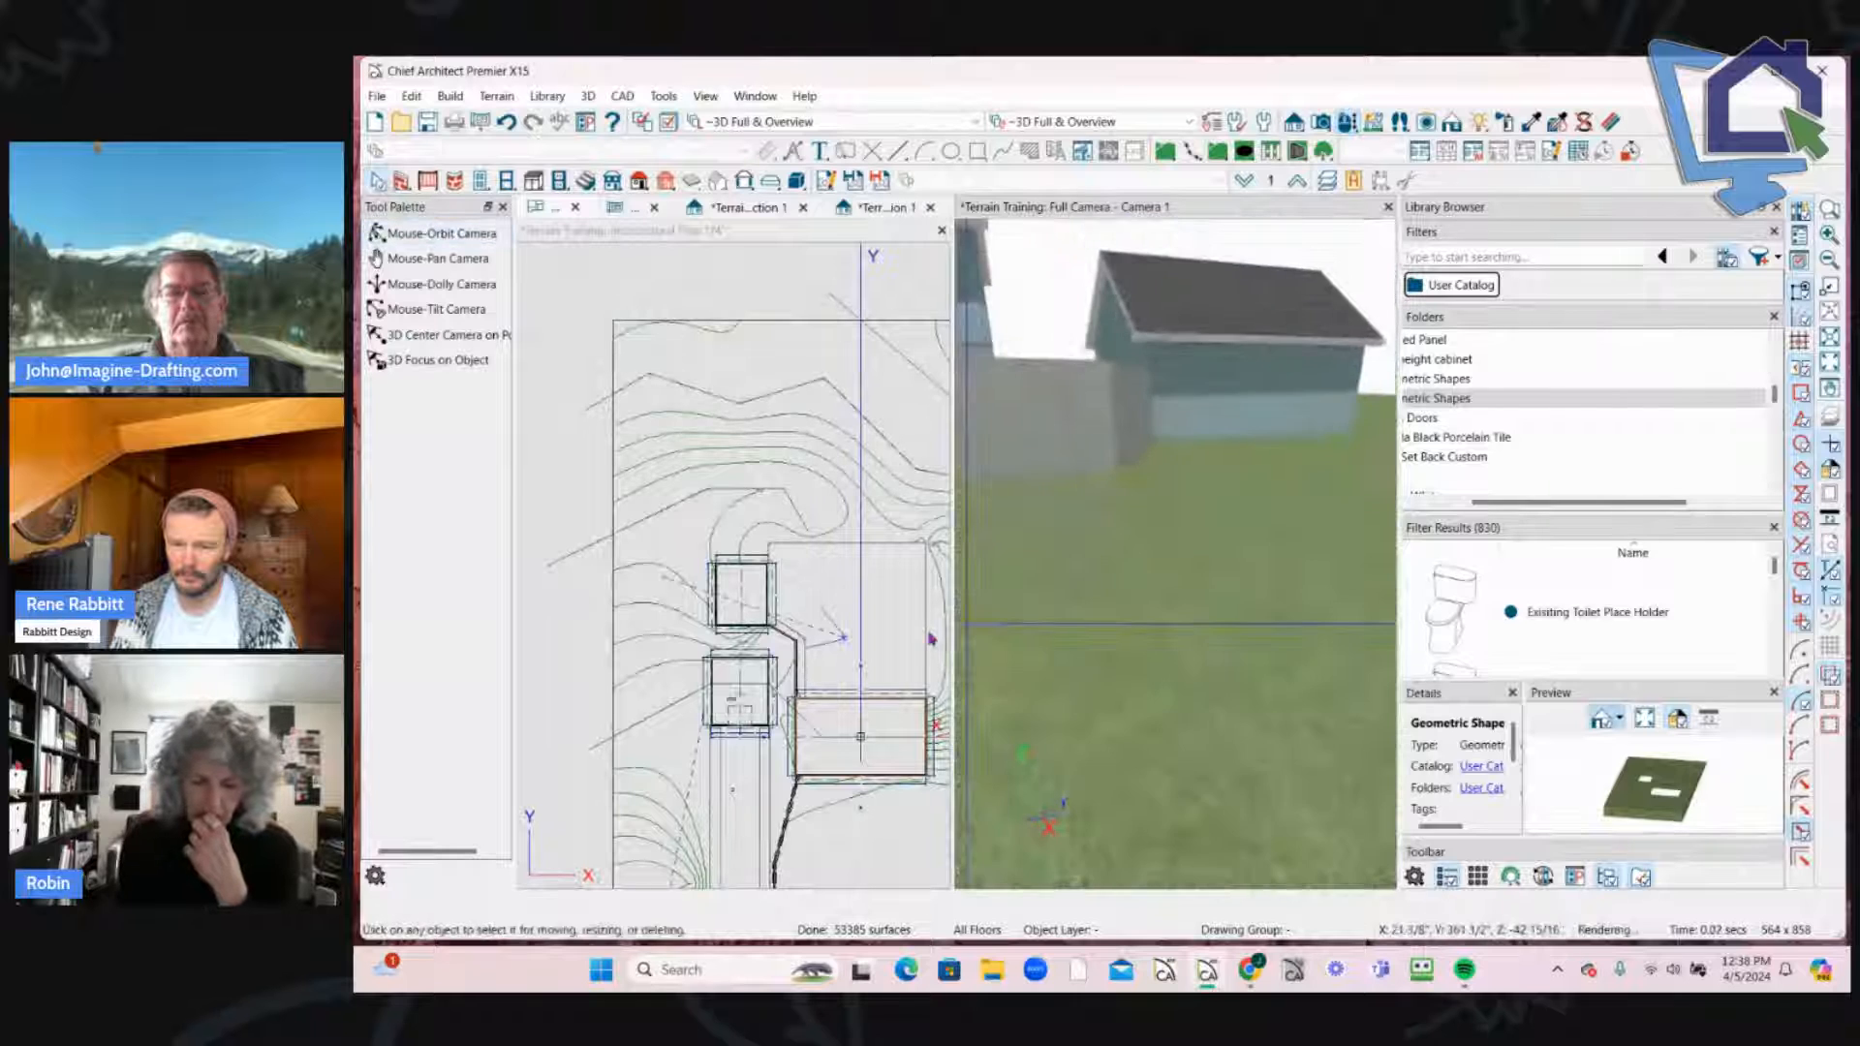
Step: Draw a room divider perpendicular to the large building's rear wall and extend it close to the elevation region's rear edge
click(825, 595)
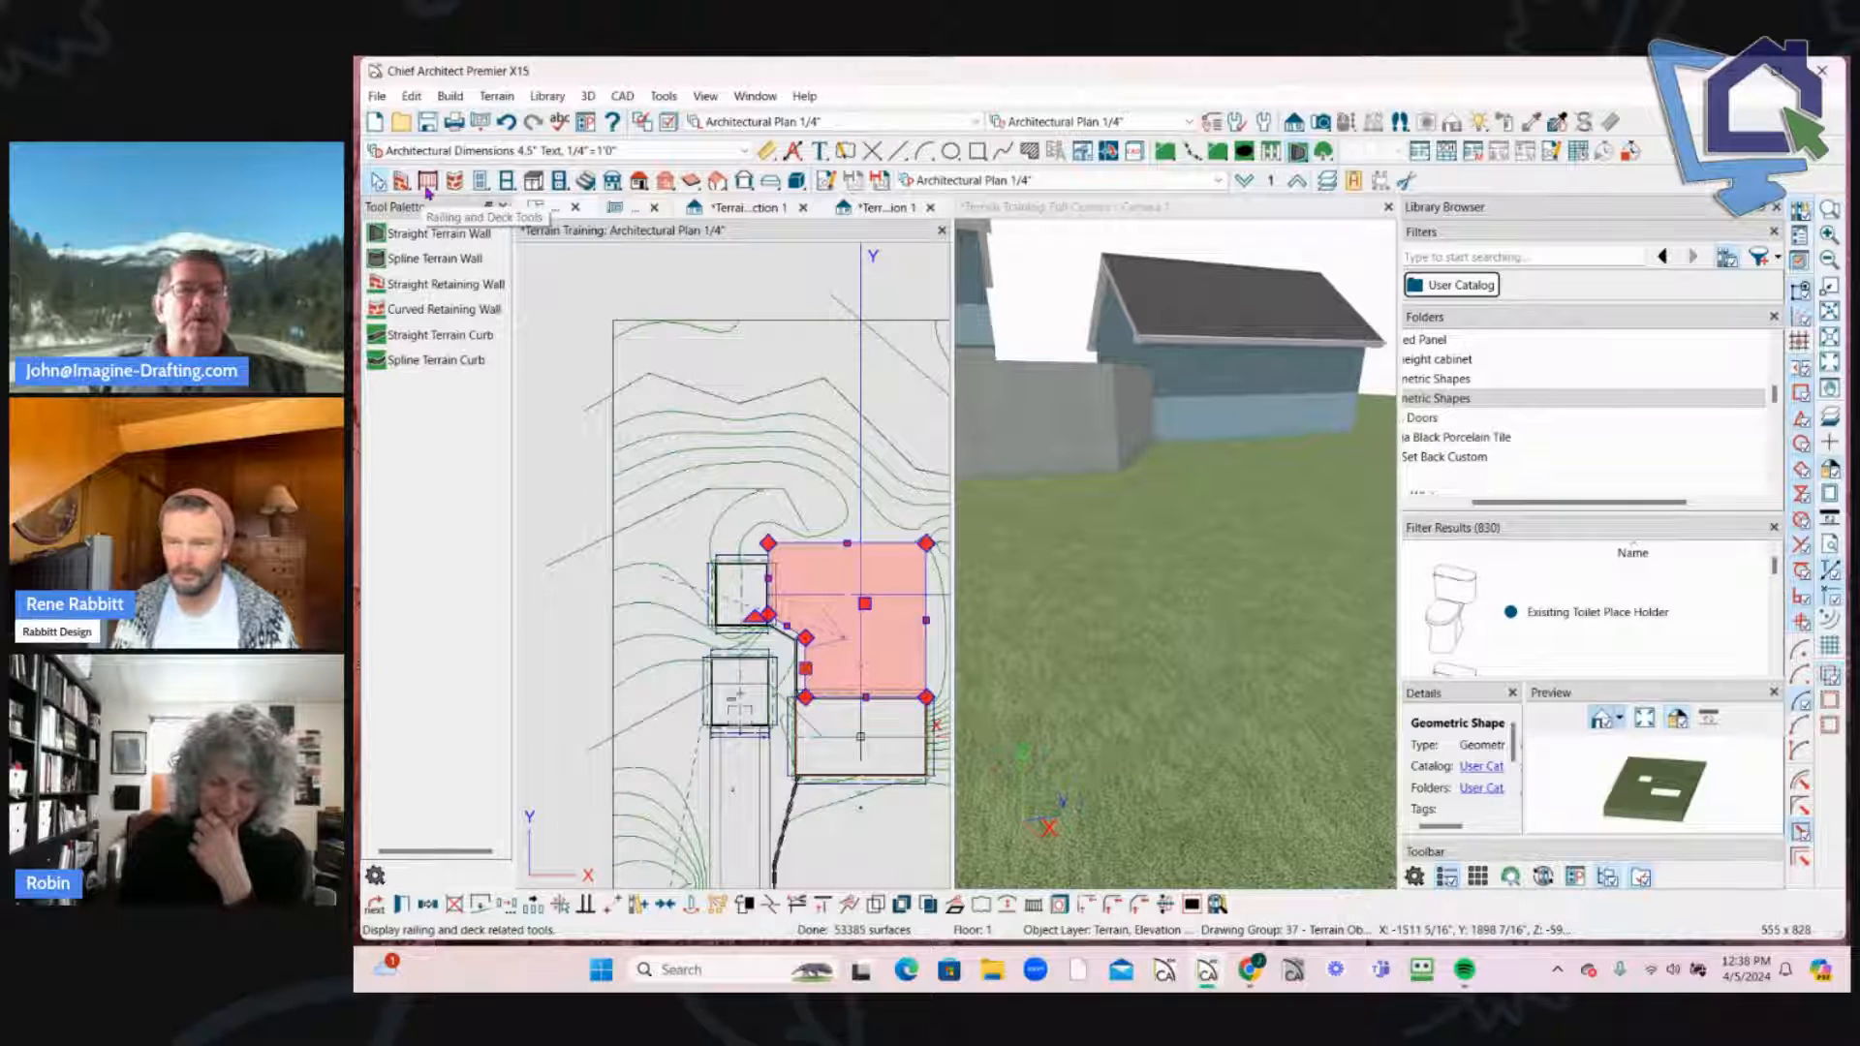
key(w)
key(e)
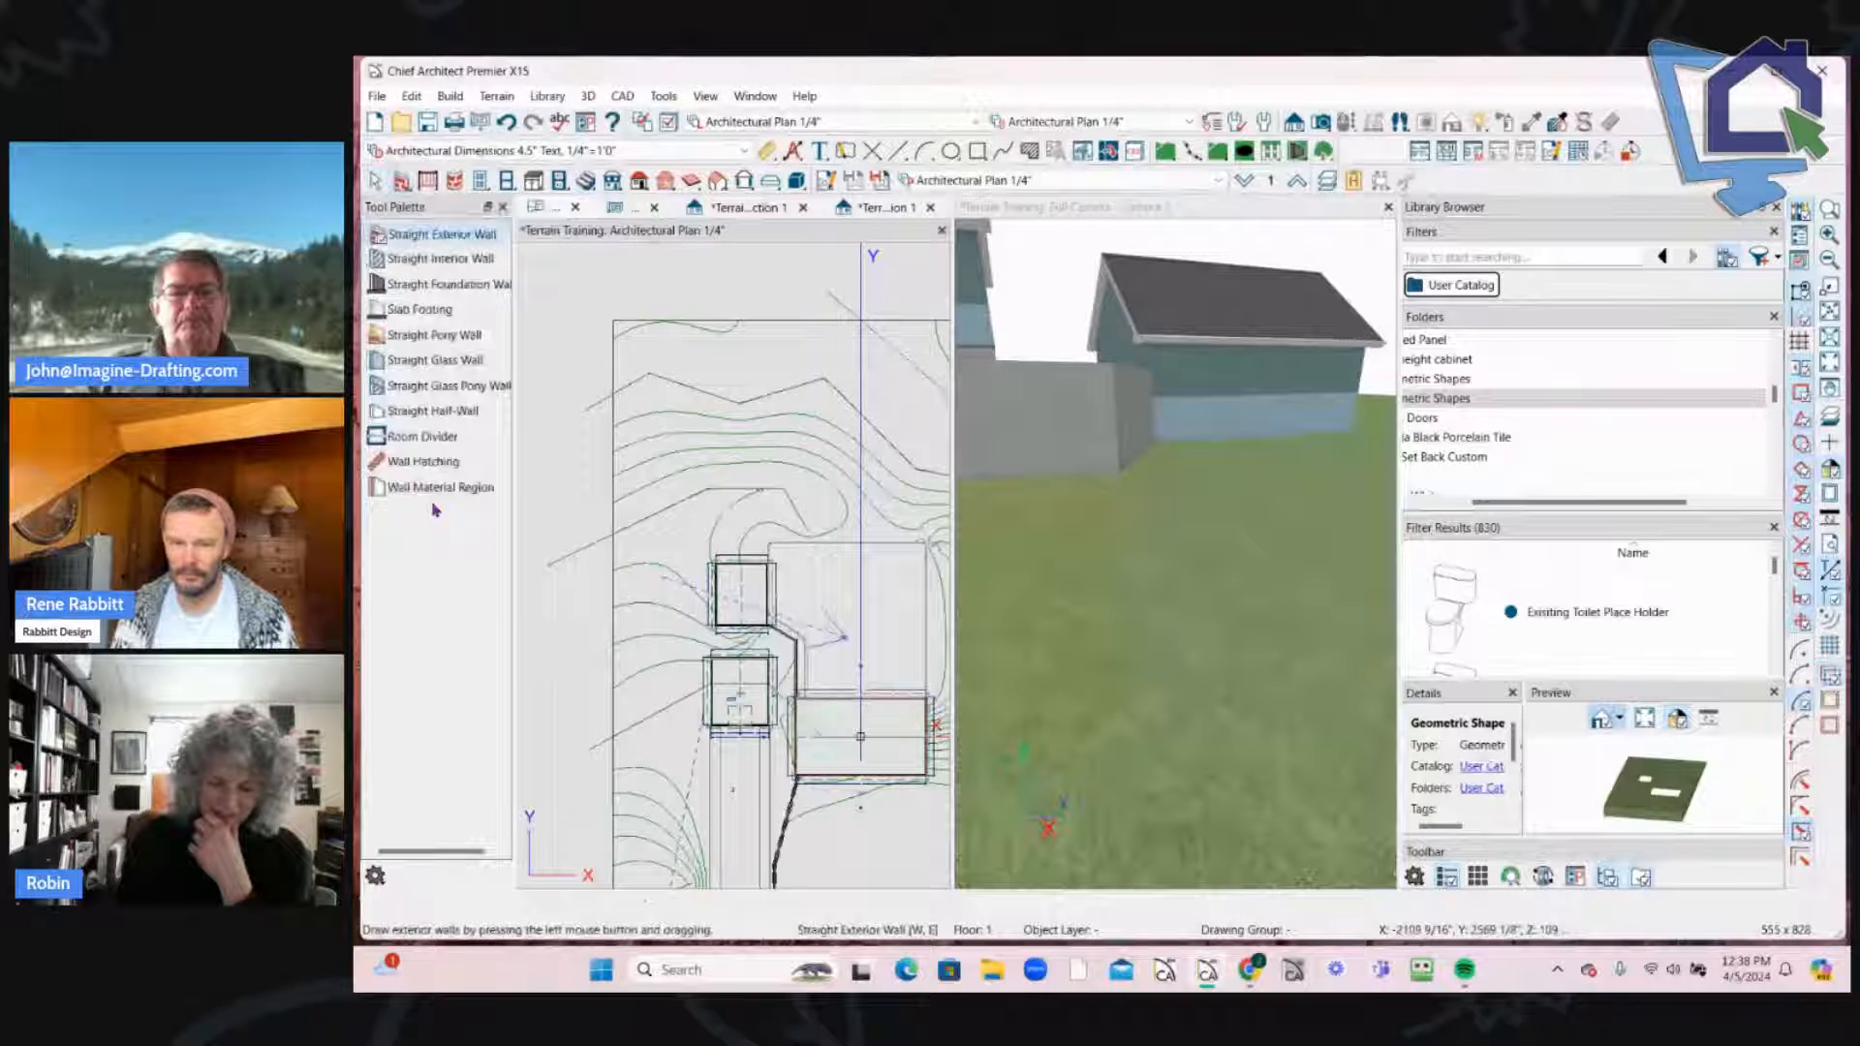
click(383, 438)
scroll(778, 288, up, 4)
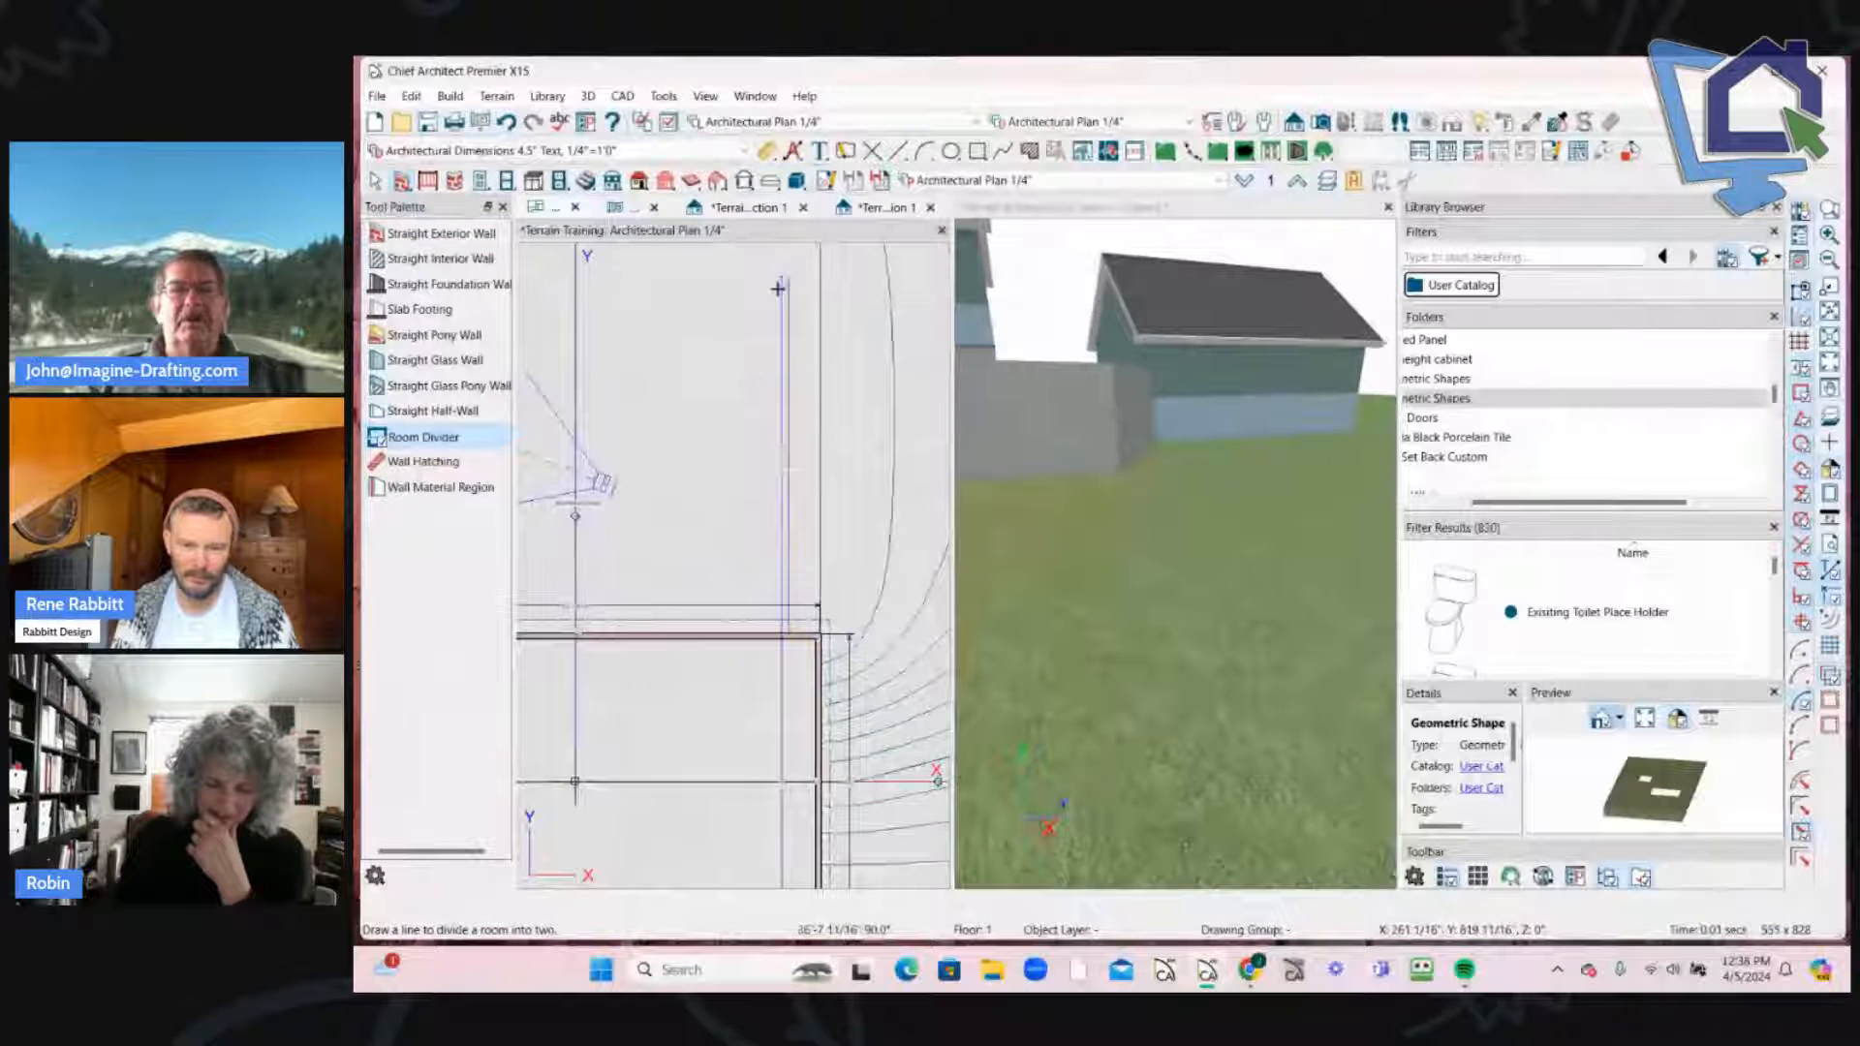
scroll(778, 288, down, 3)
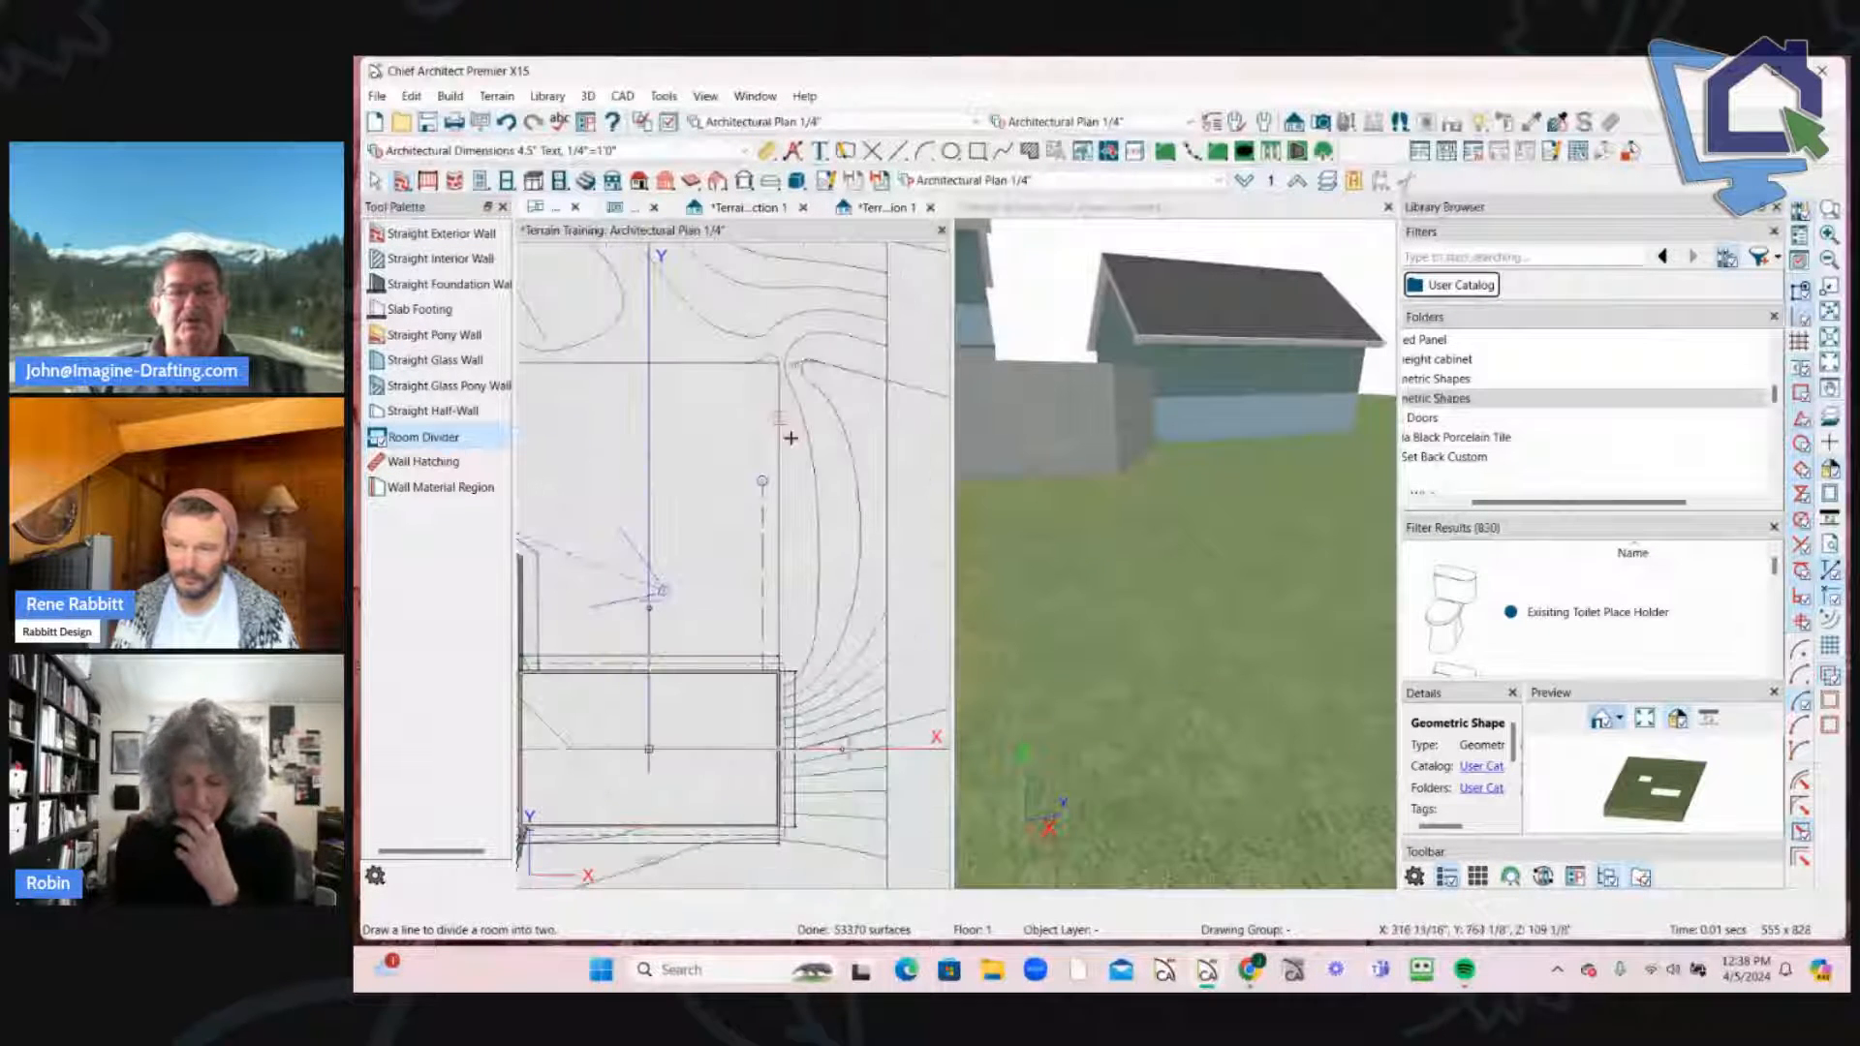
scroll(790, 437, down, 1)
click(760, 521)
drag(761, 516, 751, 434)
scroll(775, 455, down, 3)
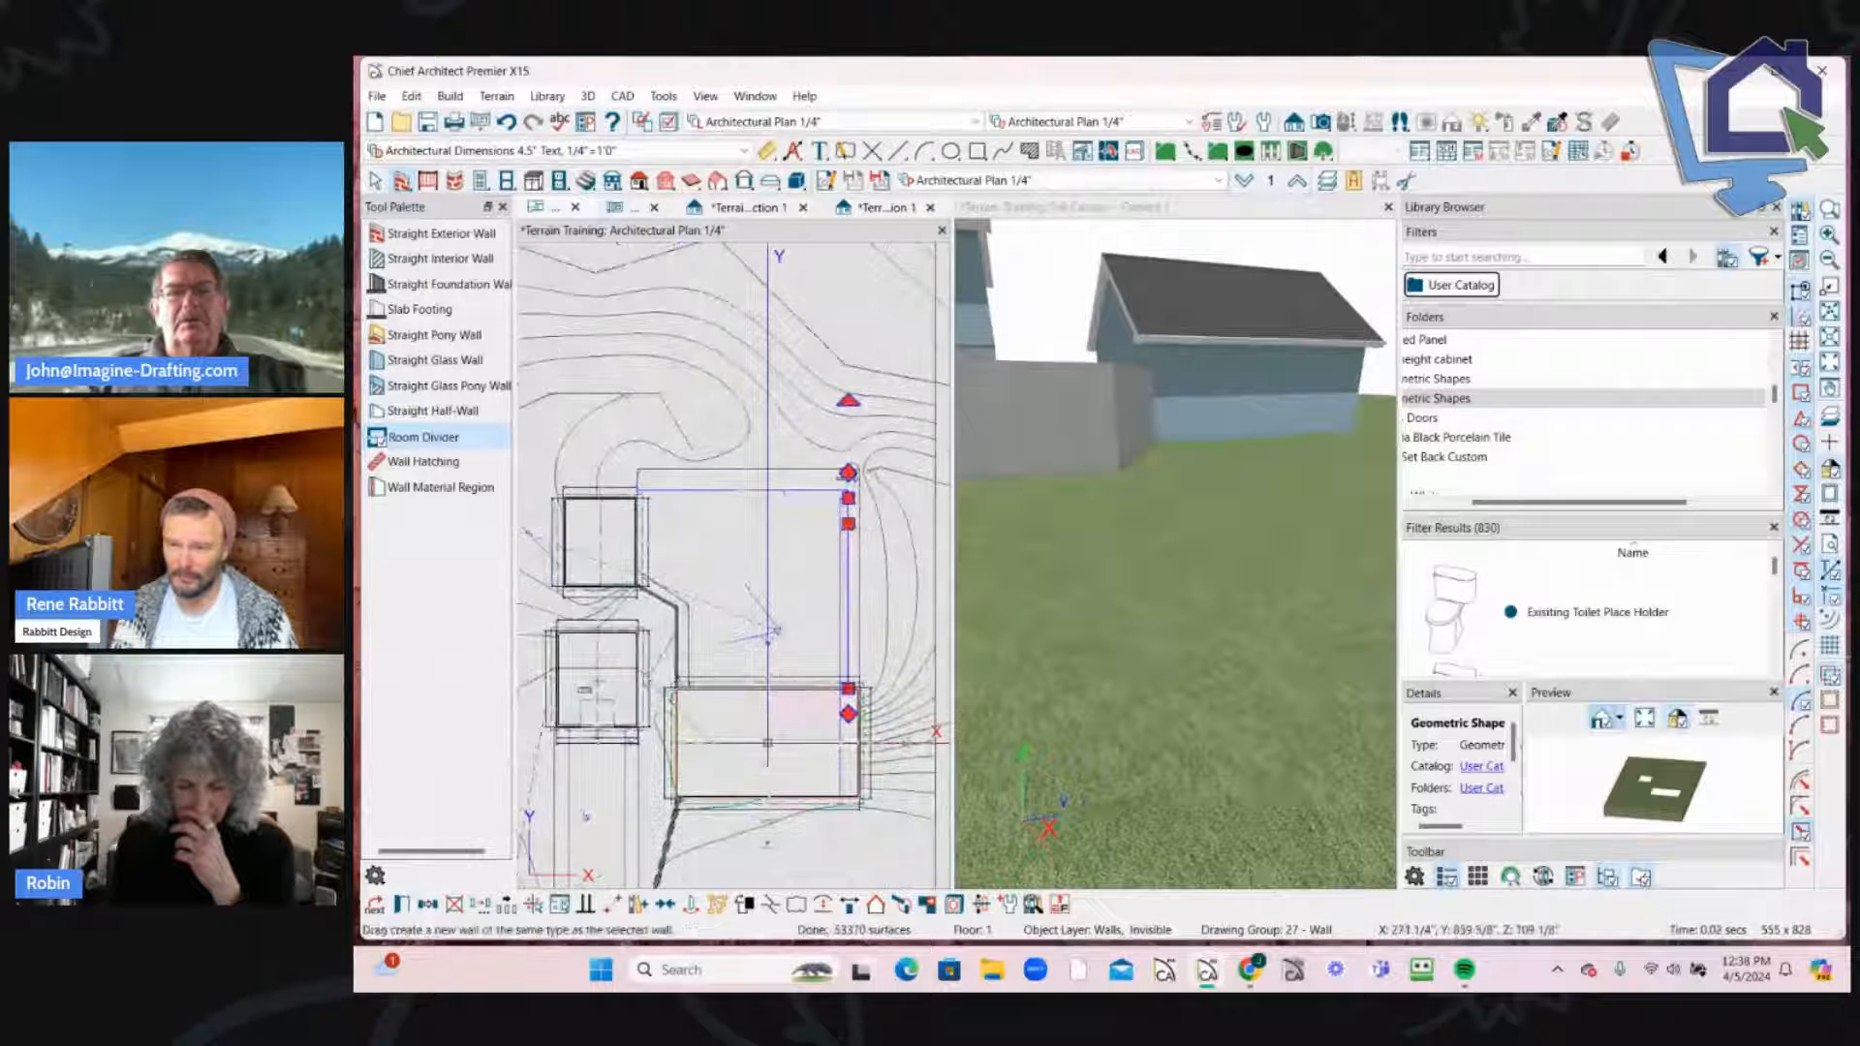
Step: Draw a room divider along the flat region's rear edge from the first divider's end and extend it to the rear small building
key(Escape)
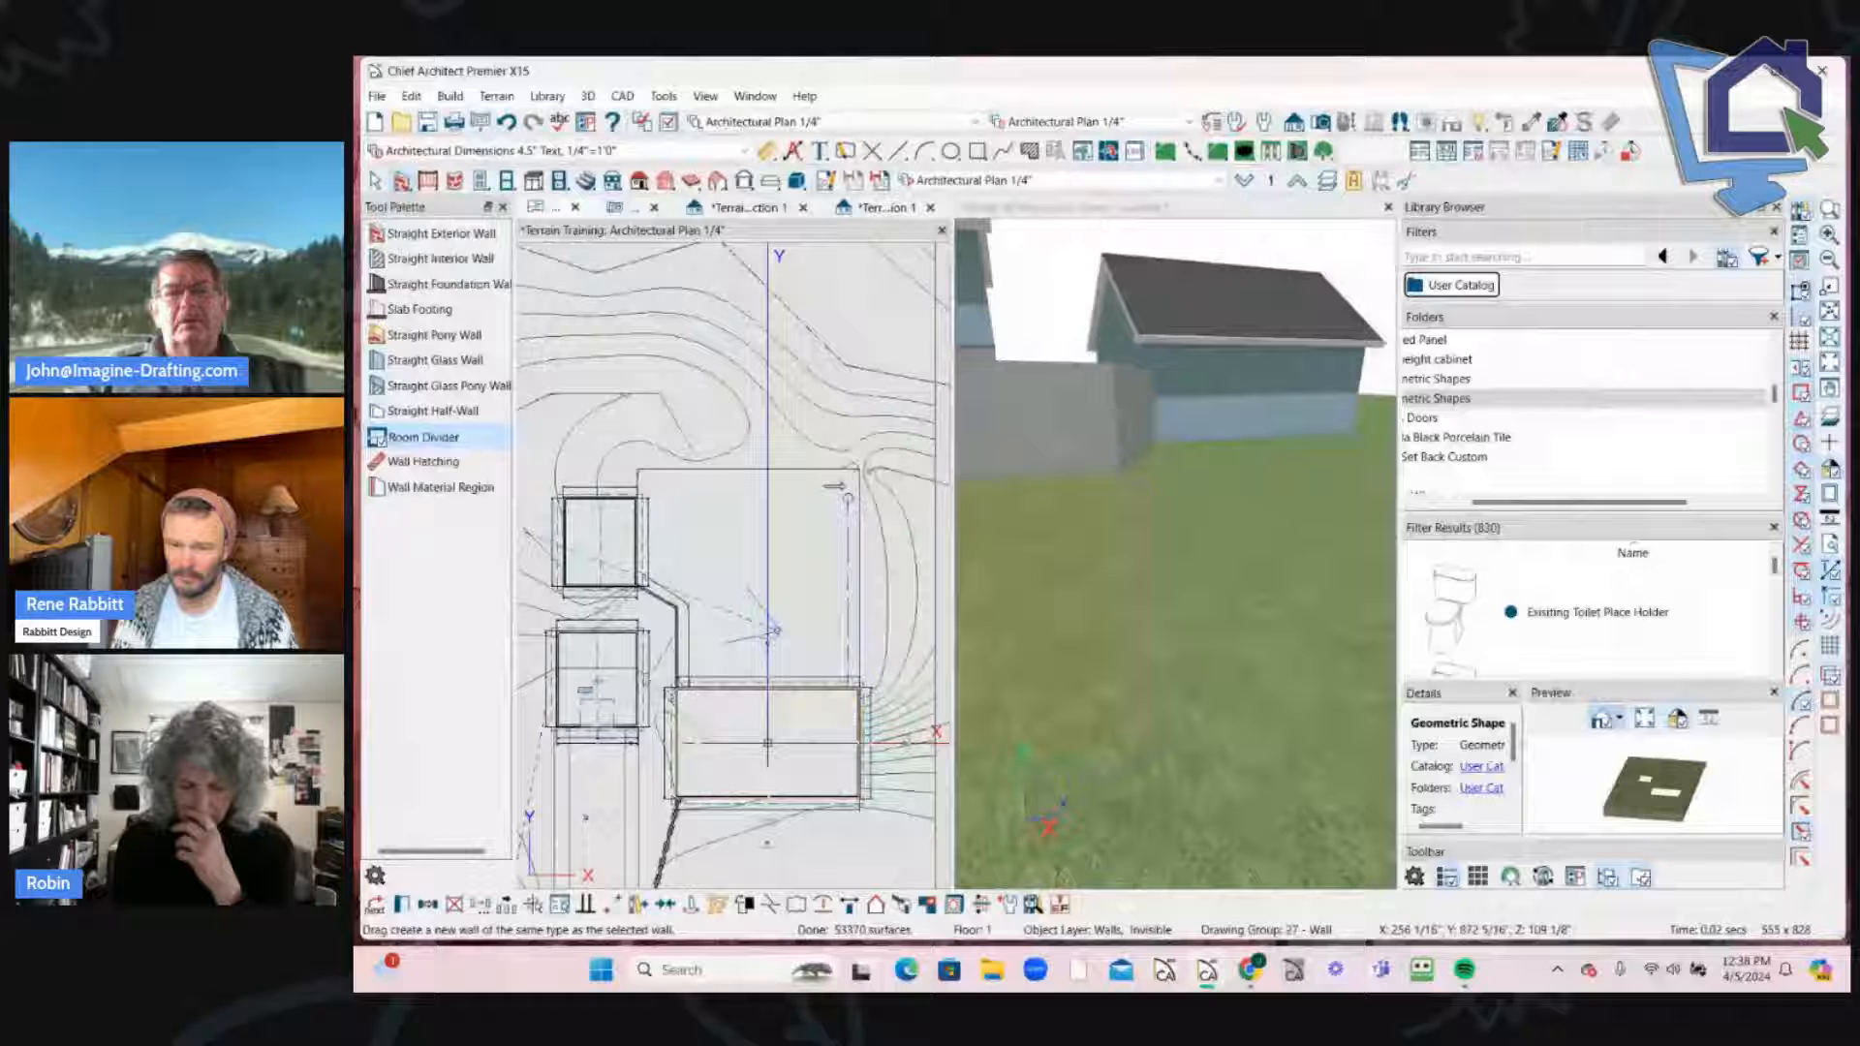
click(852, 528)
click(756, 500)
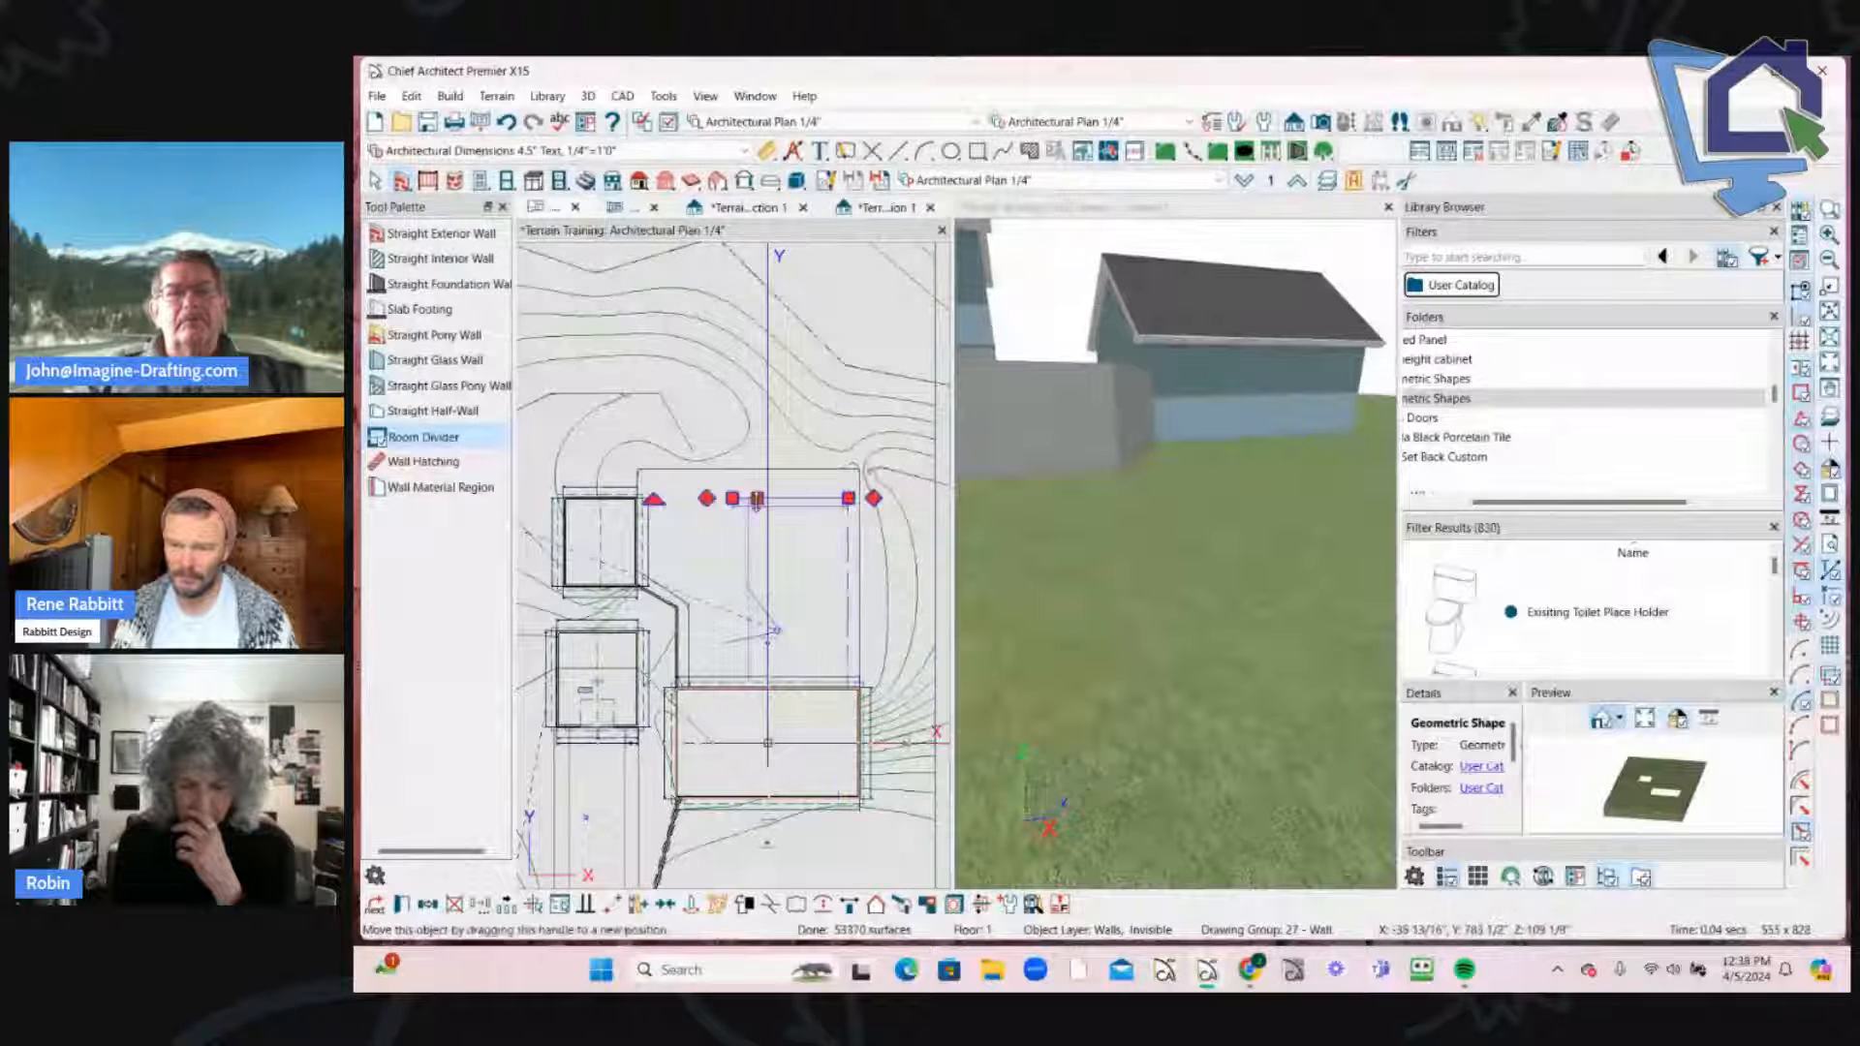
scroll(685, 479, up, 4)
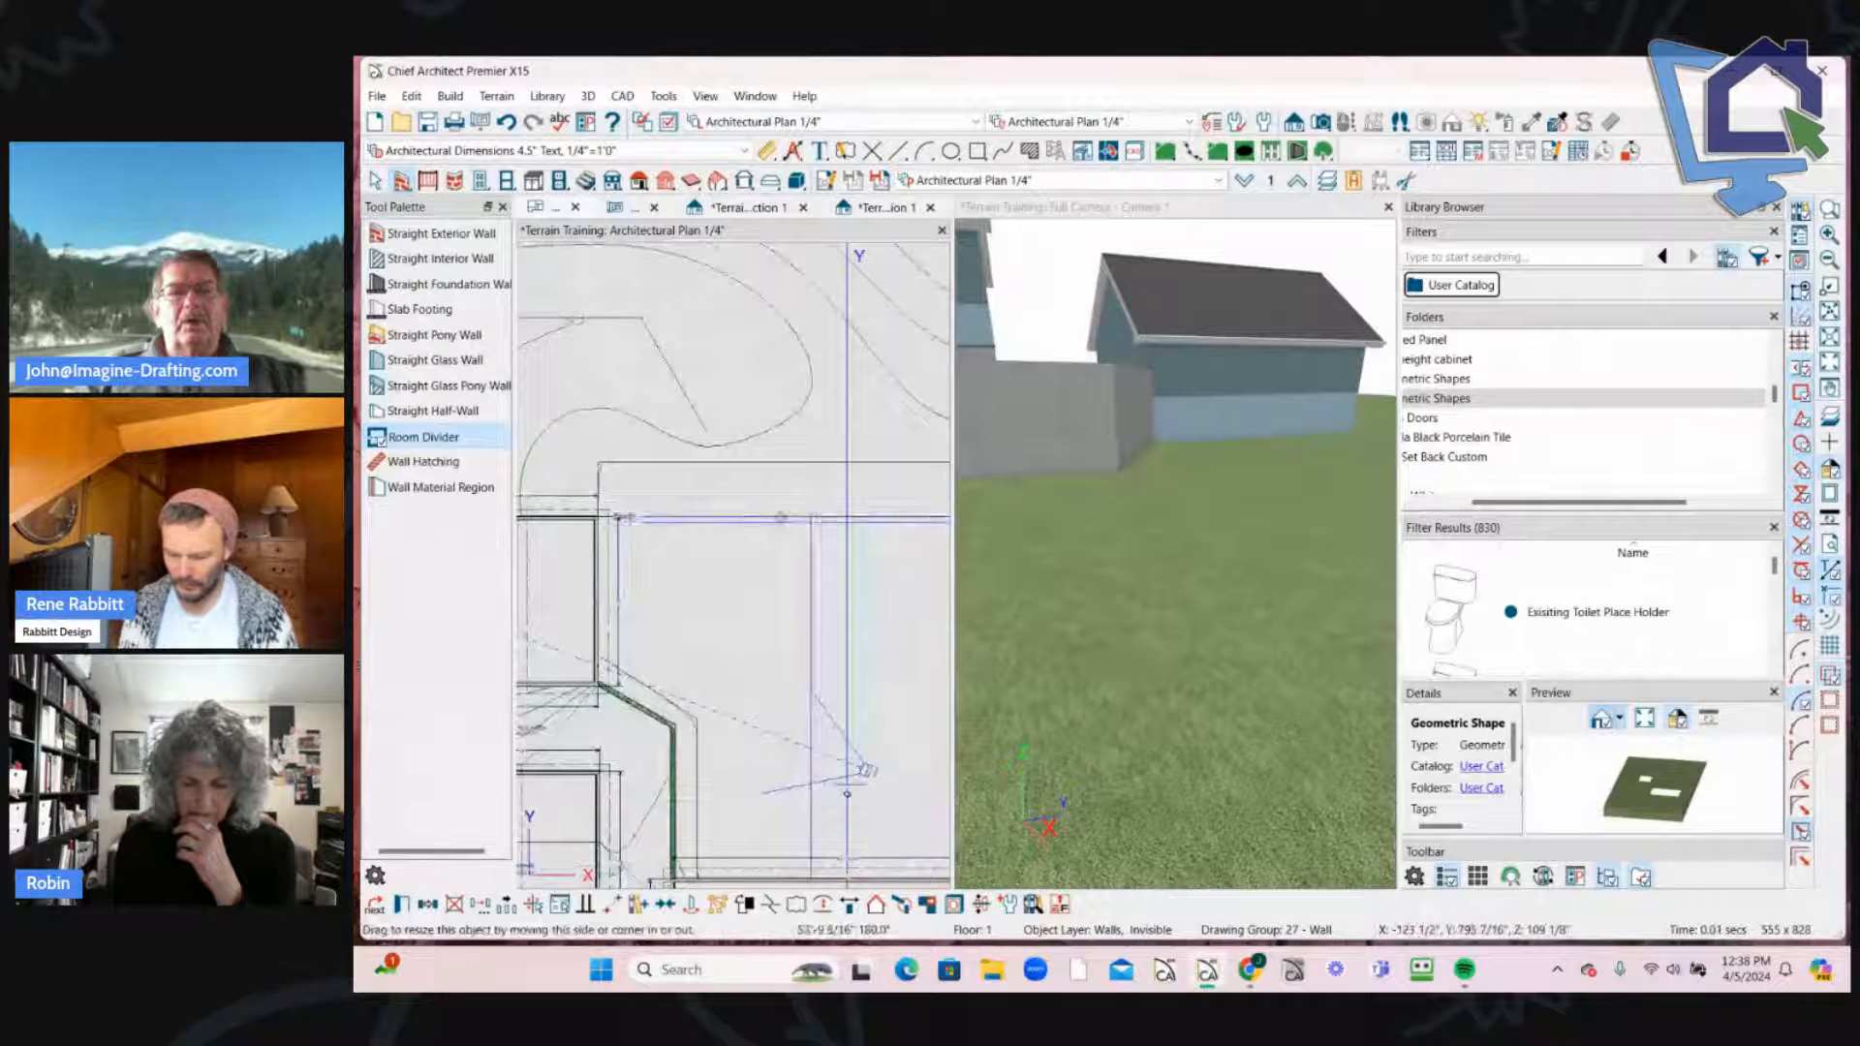
drag(624, 518, 596, 518)
scroll(604, 510, down, 3)
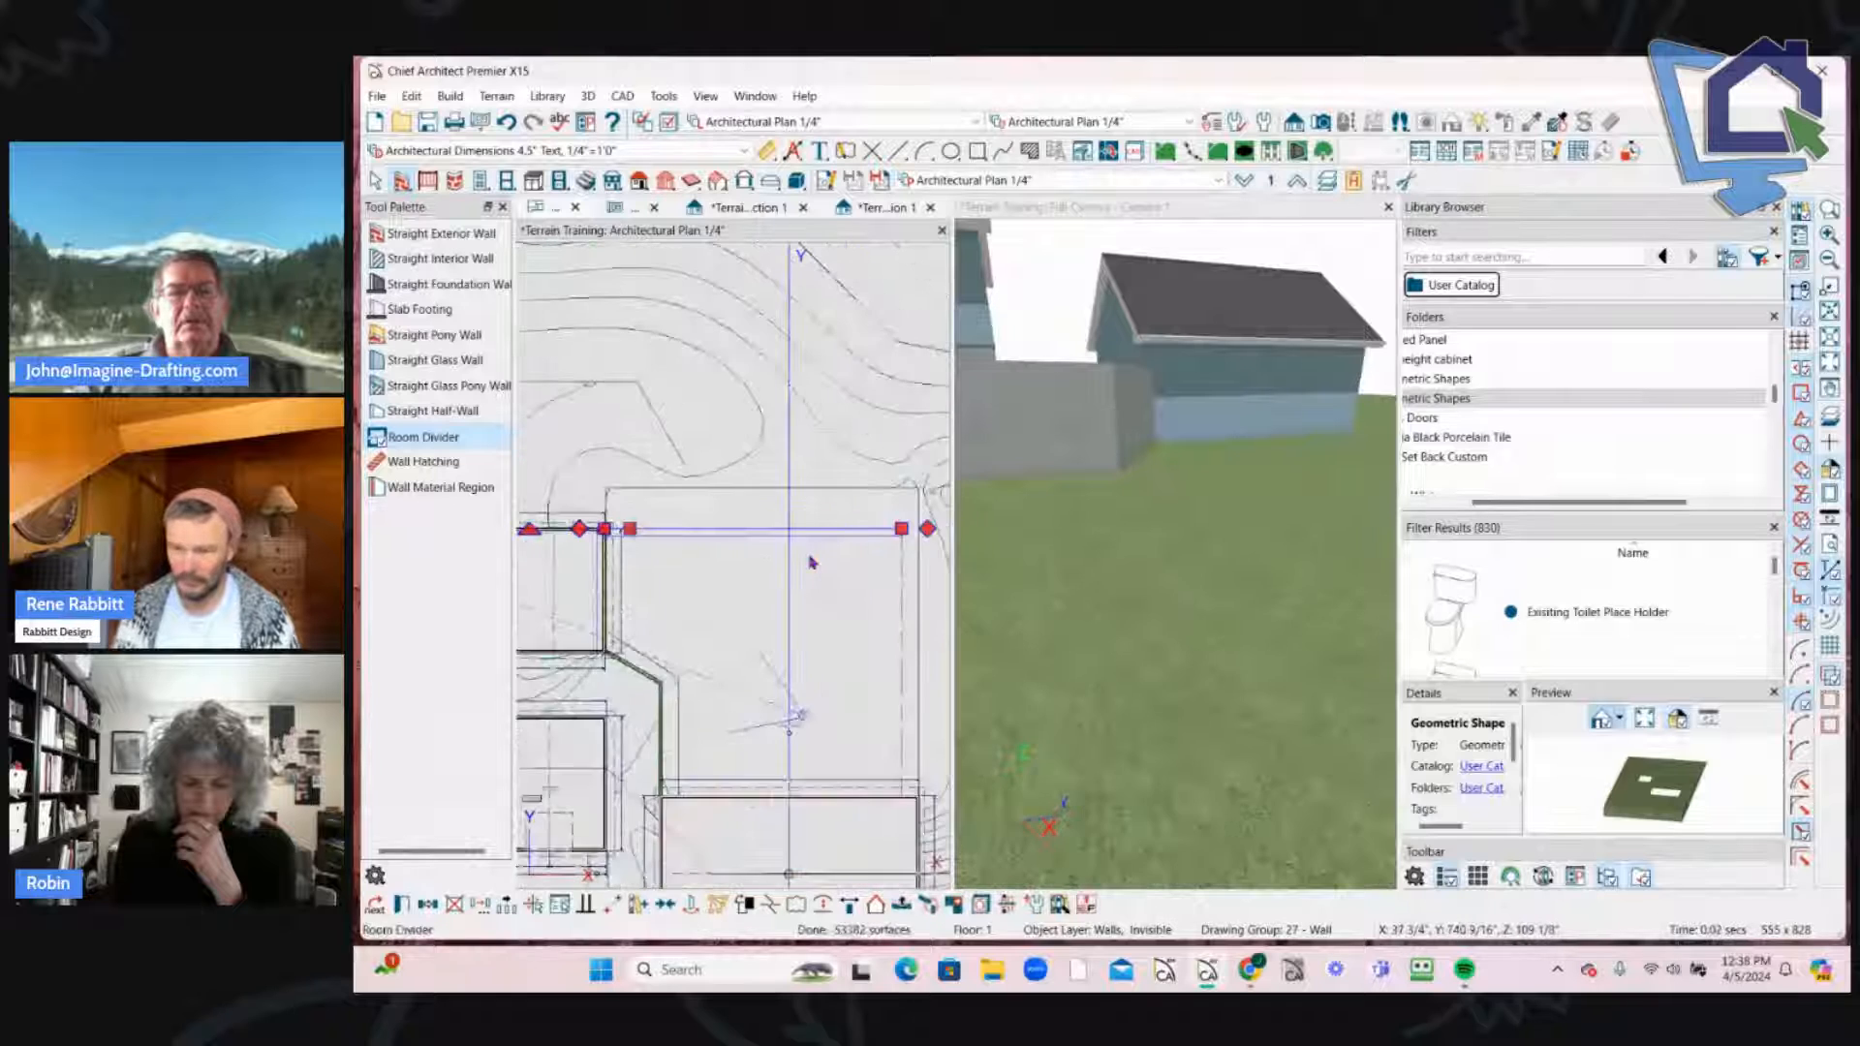
Step: Pull the terrain elevation region's edges in against the straight and angled segments of the retaining wall
middle_drag(660, 635, 658, 533)
scroll(636, 448, up, 1)
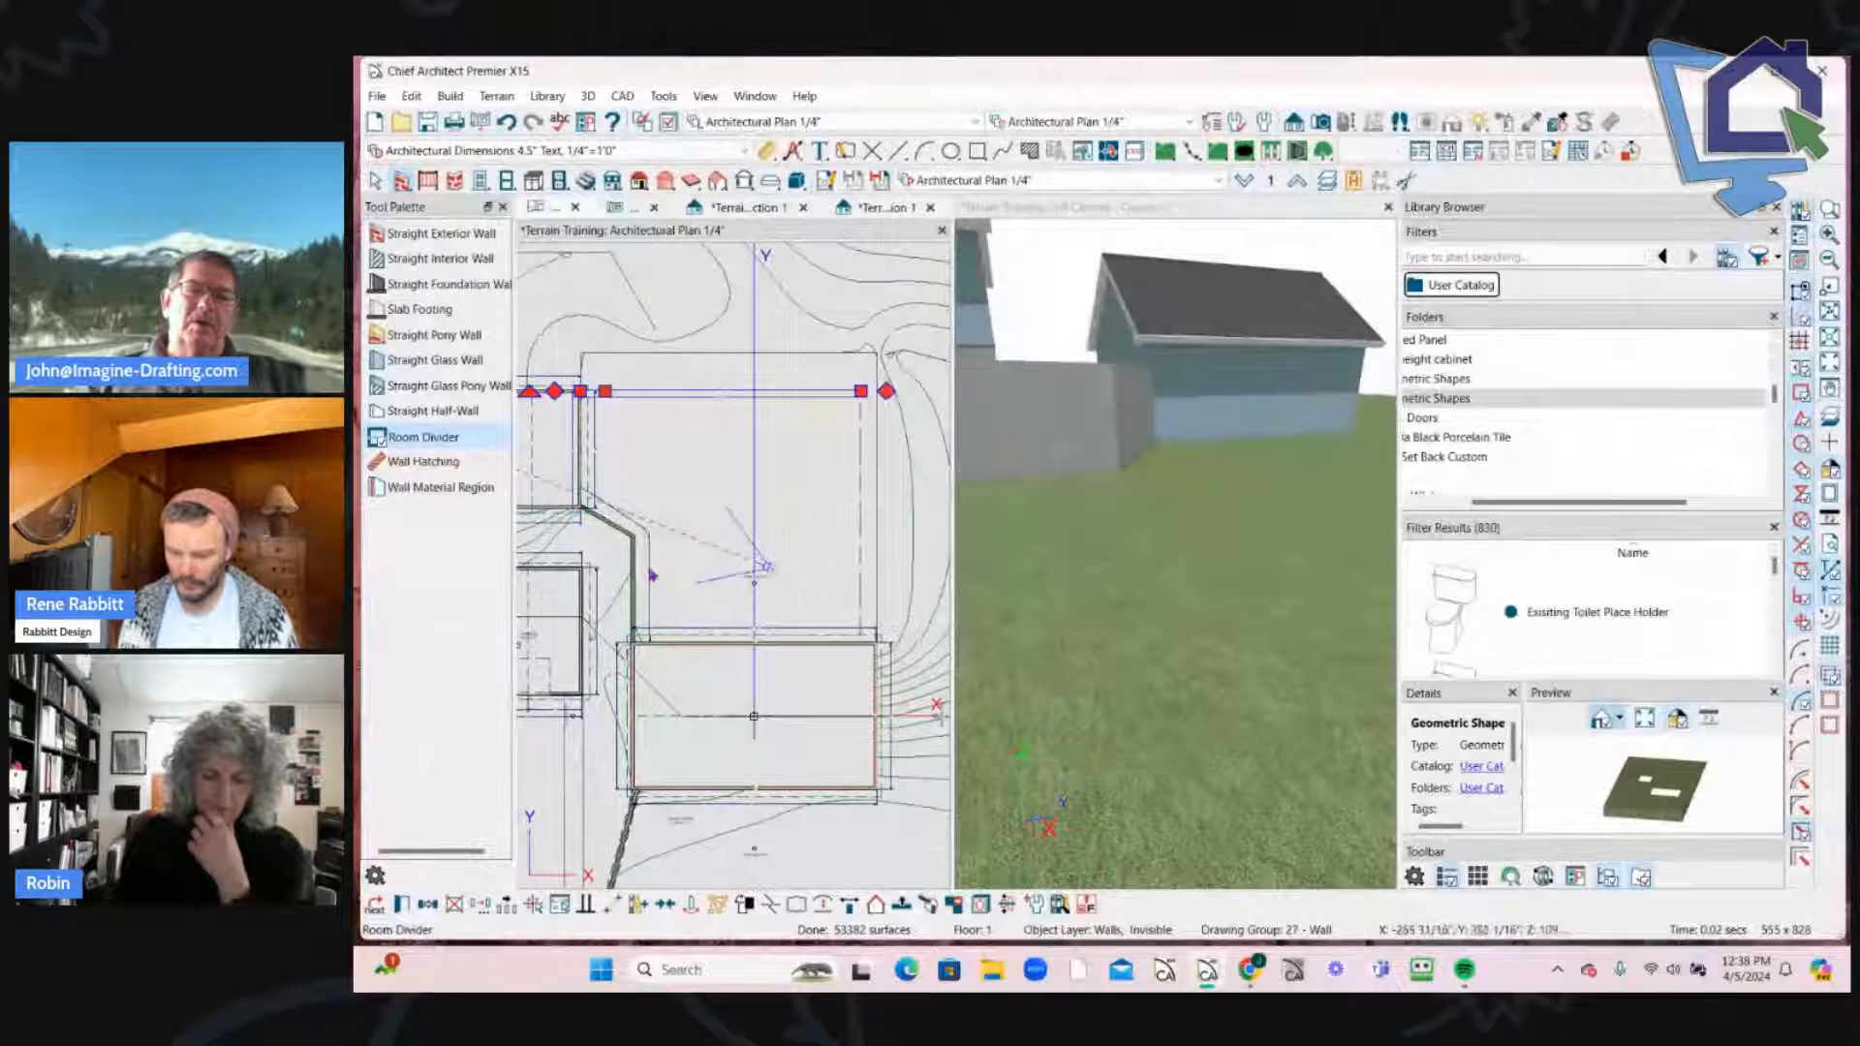
scroll(655, 595, up, 1)
scroll(661, 566, up, 3)
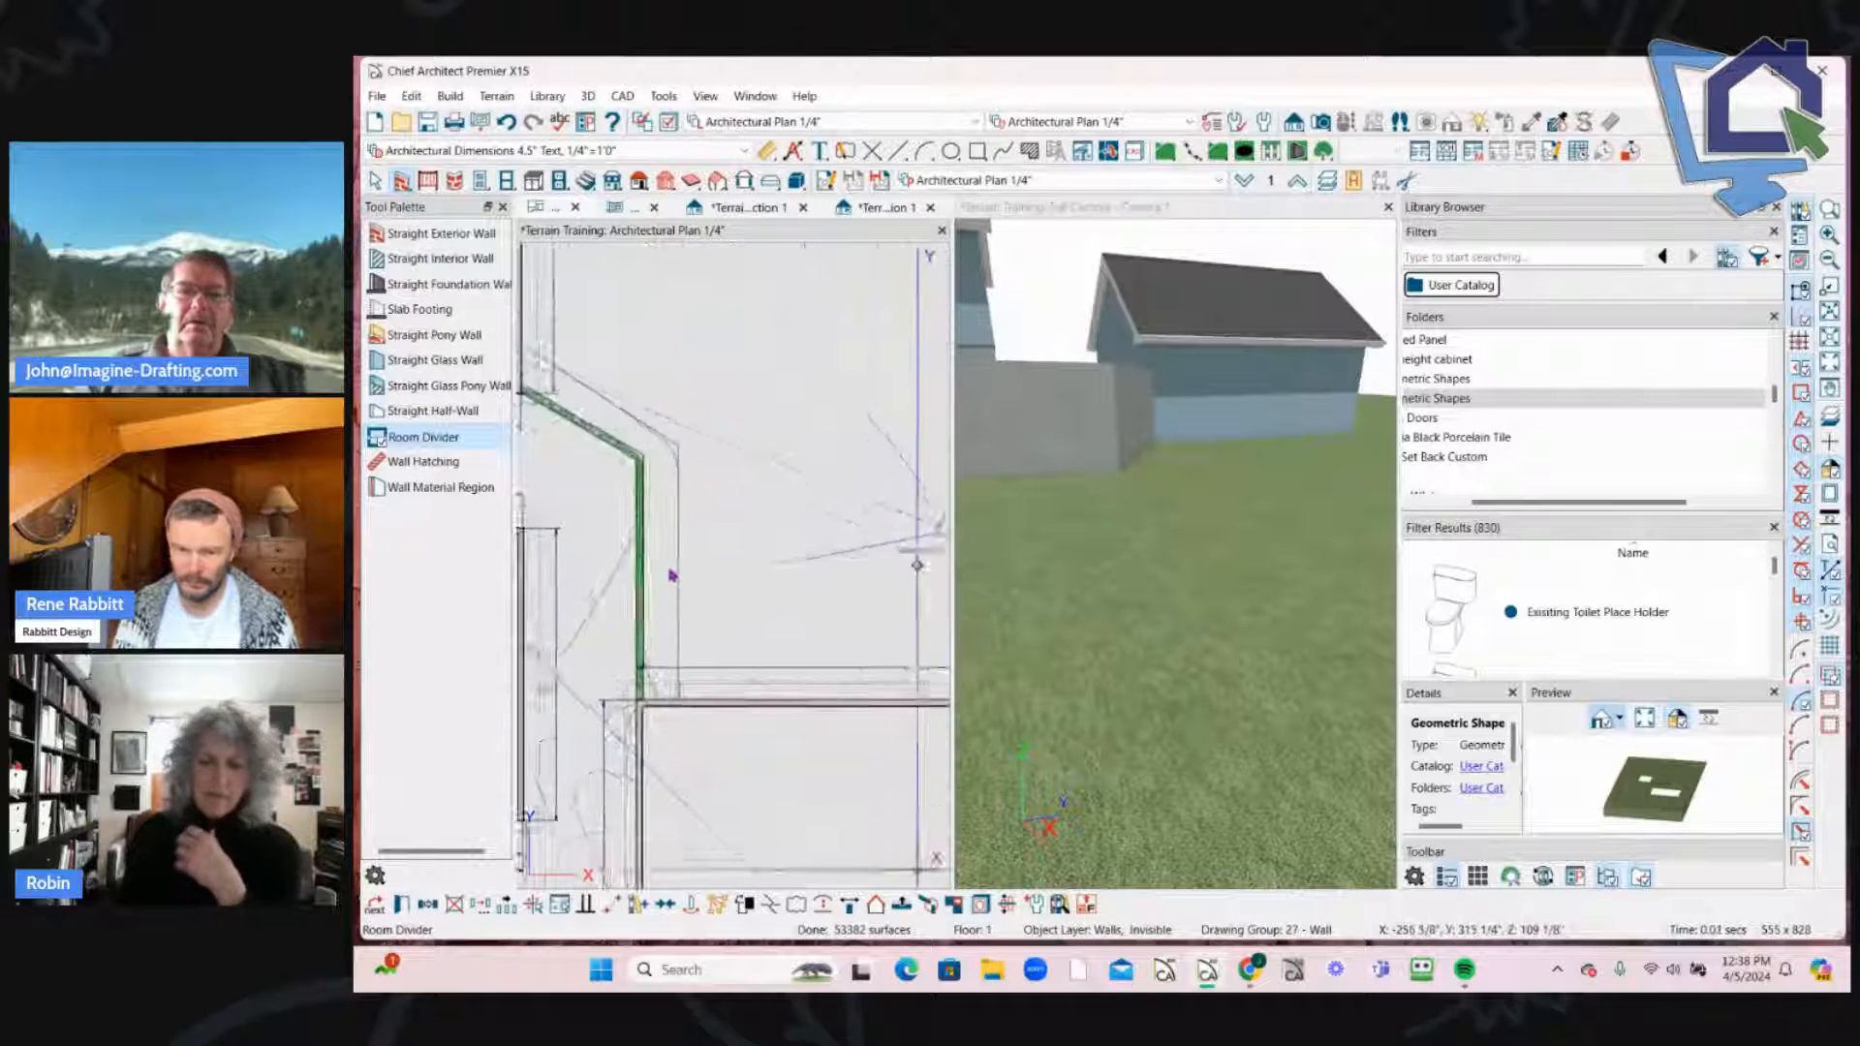
key(space)
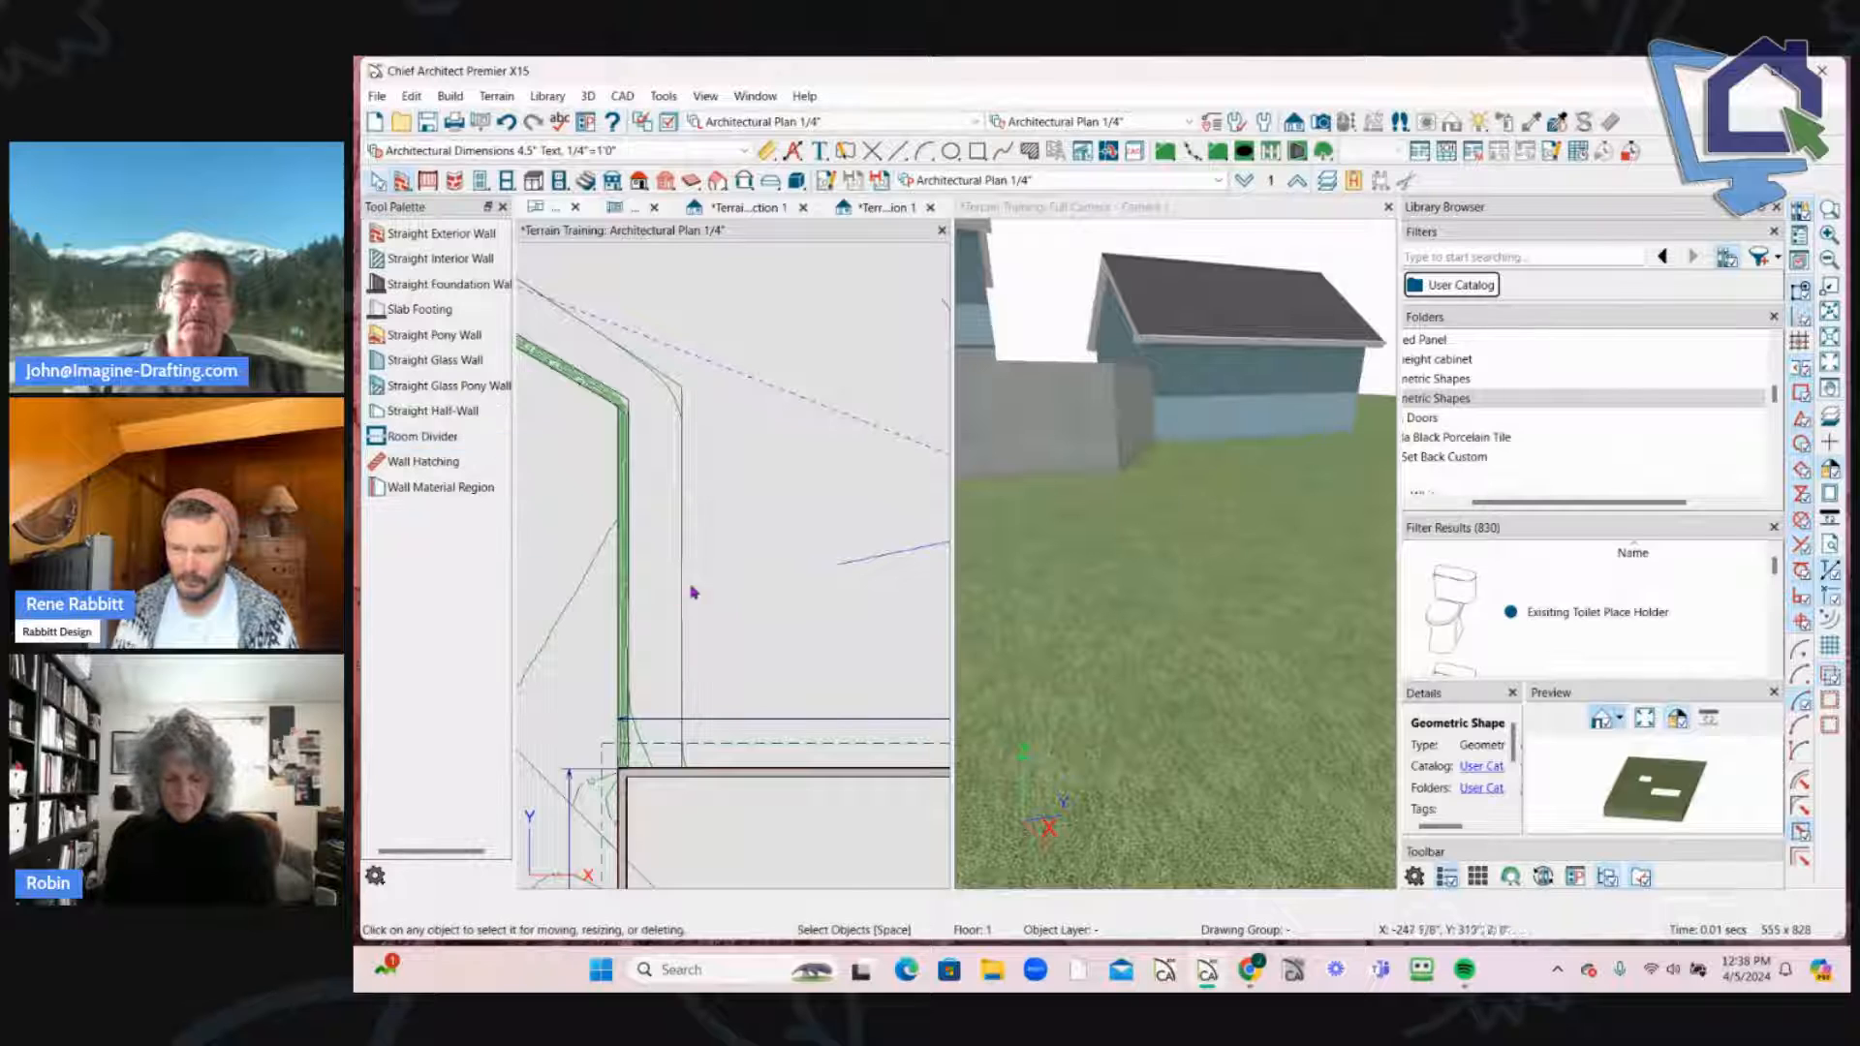
click(672, 580)
drag(678, 578, 642, 575)
middle_drag(627, 381, 667, 482)
drag(597, 449, 596, 477)
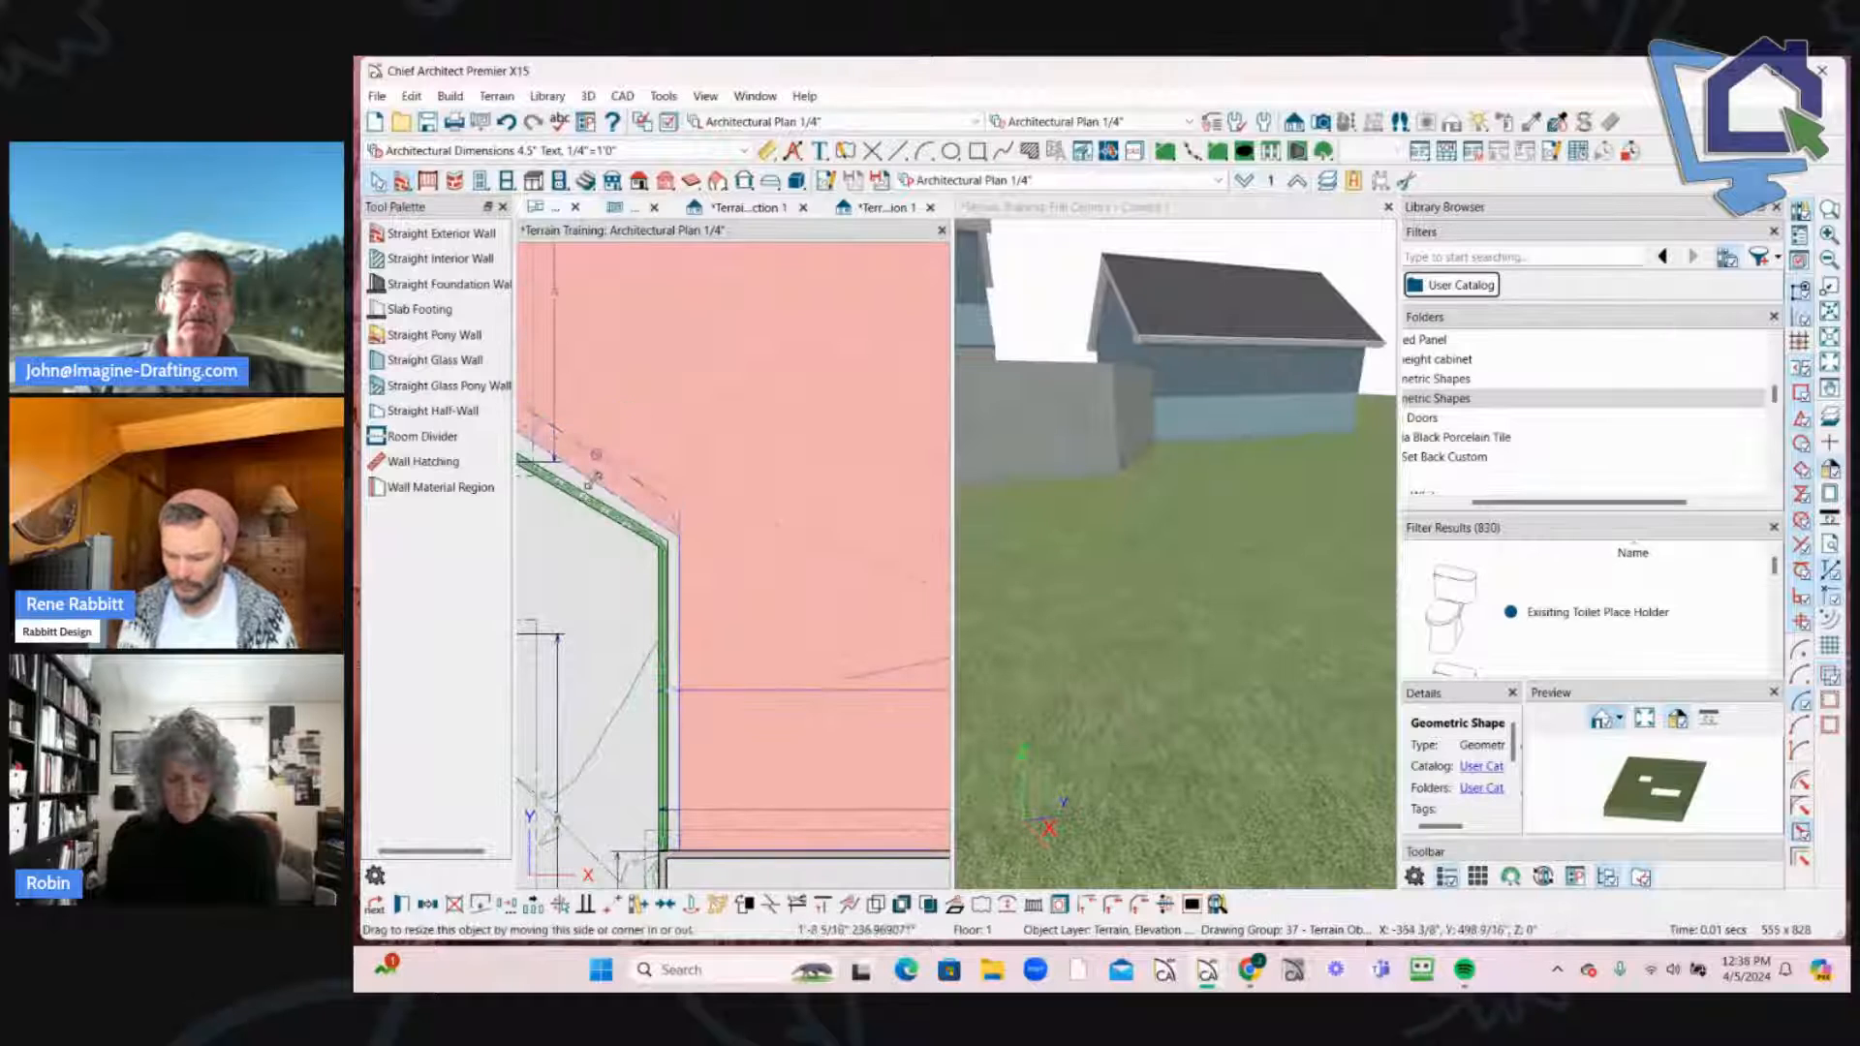
drag(790, 536, 789, 538)
middle_drag(802, 579, 782, 494)
scroll(783, 495, down, 5)
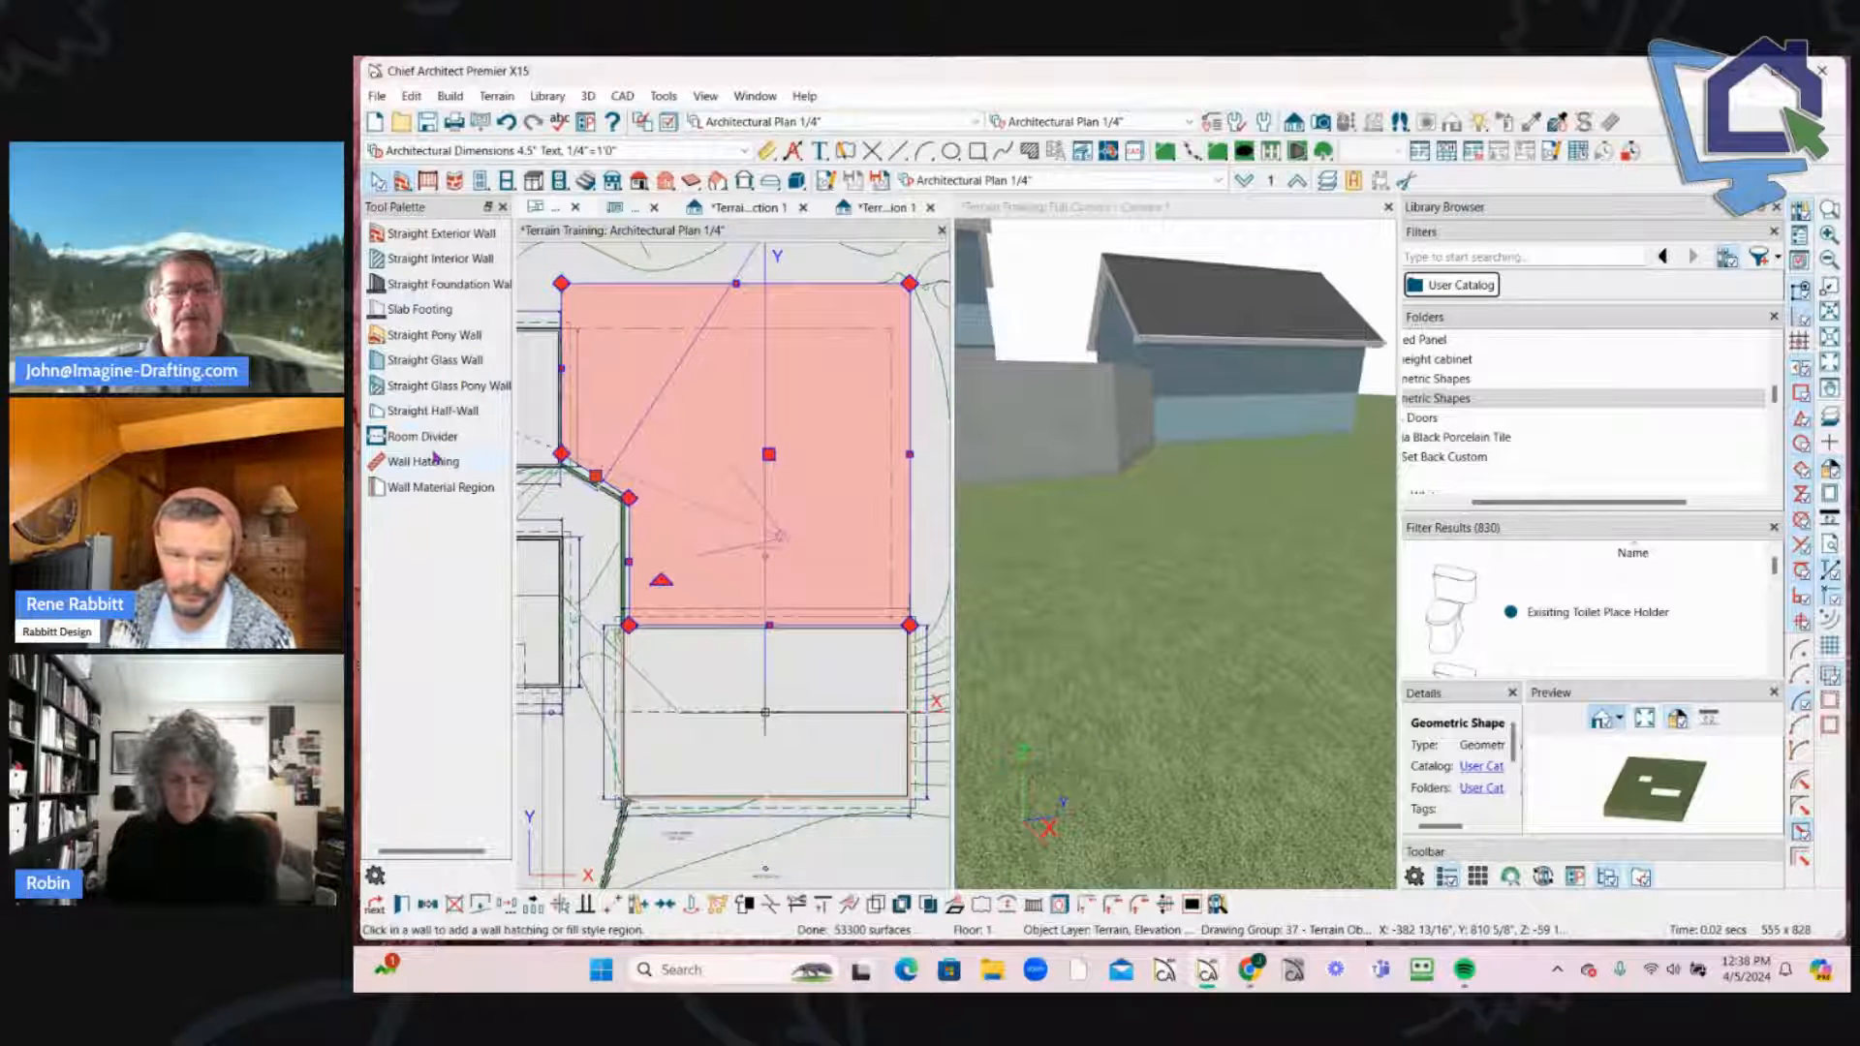
Step: Draw room dividers from beside the rear small building across and down to the large building's rear wall, enclosing an L-shaped room
click(431, 437)
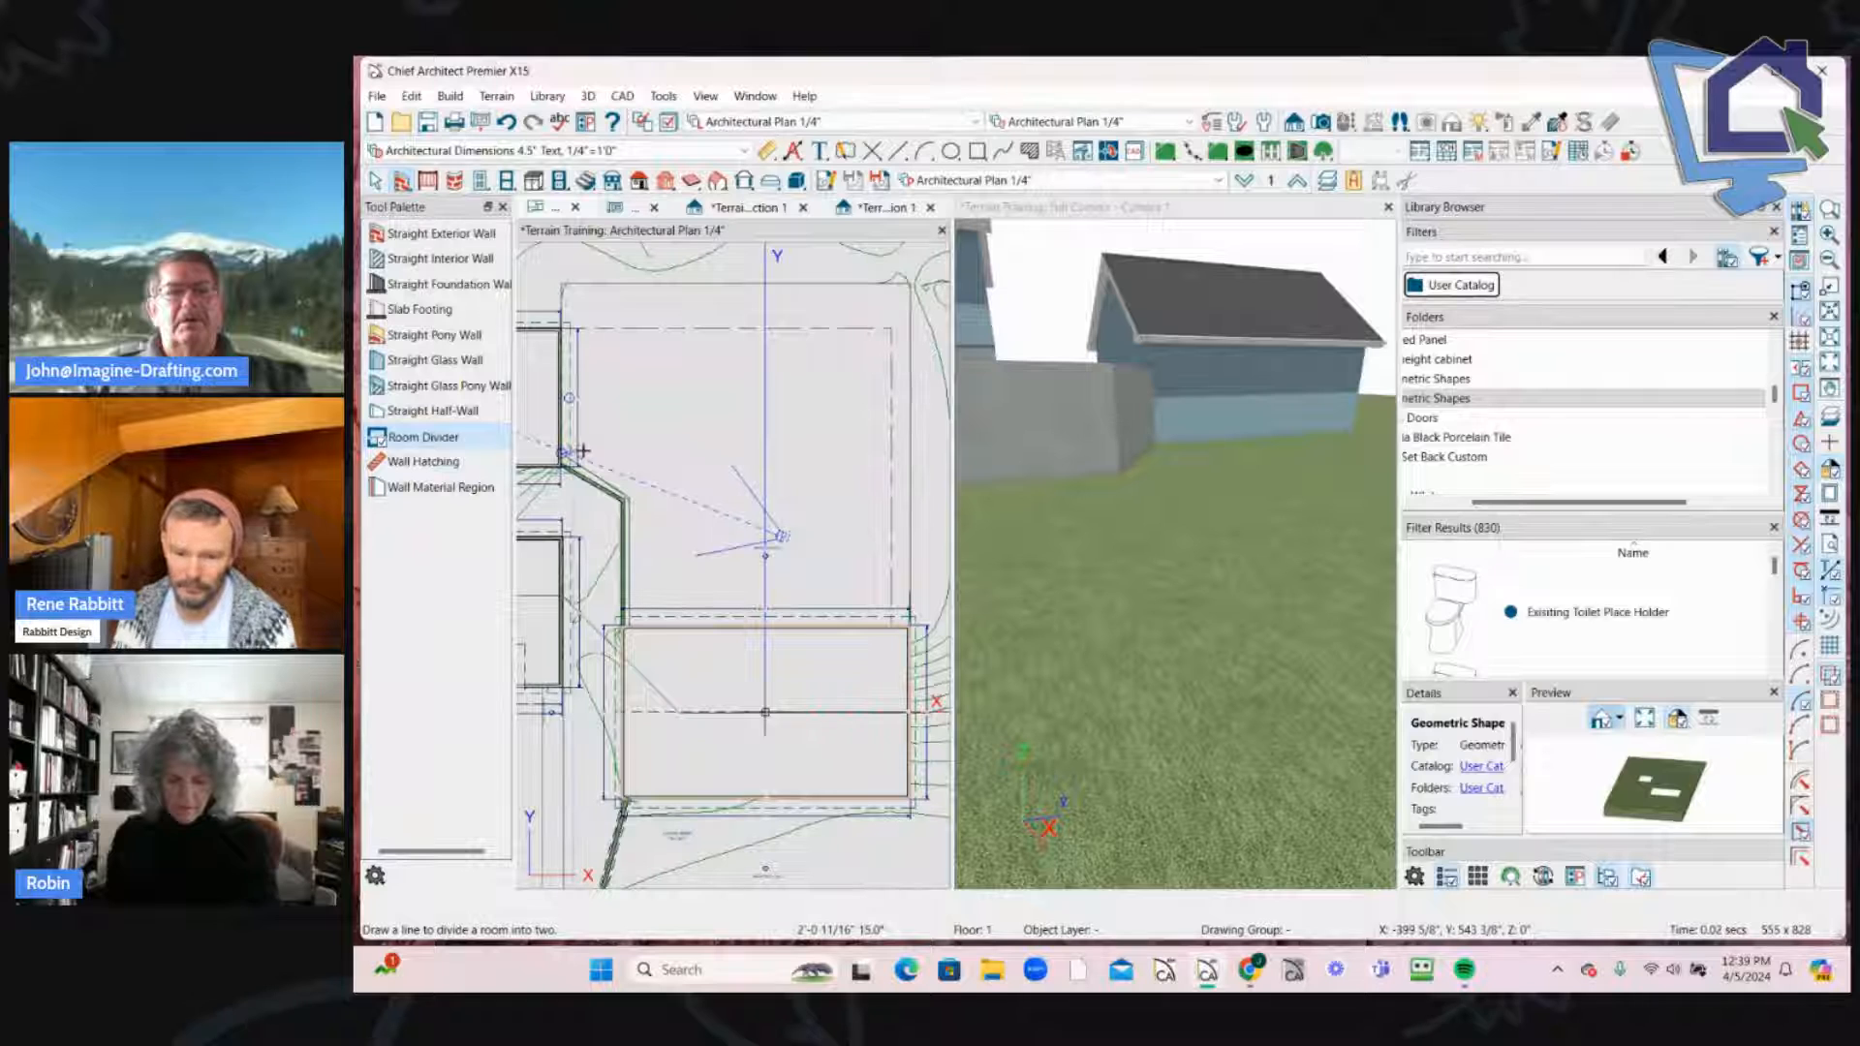
drag(669, 454, 661, 620)
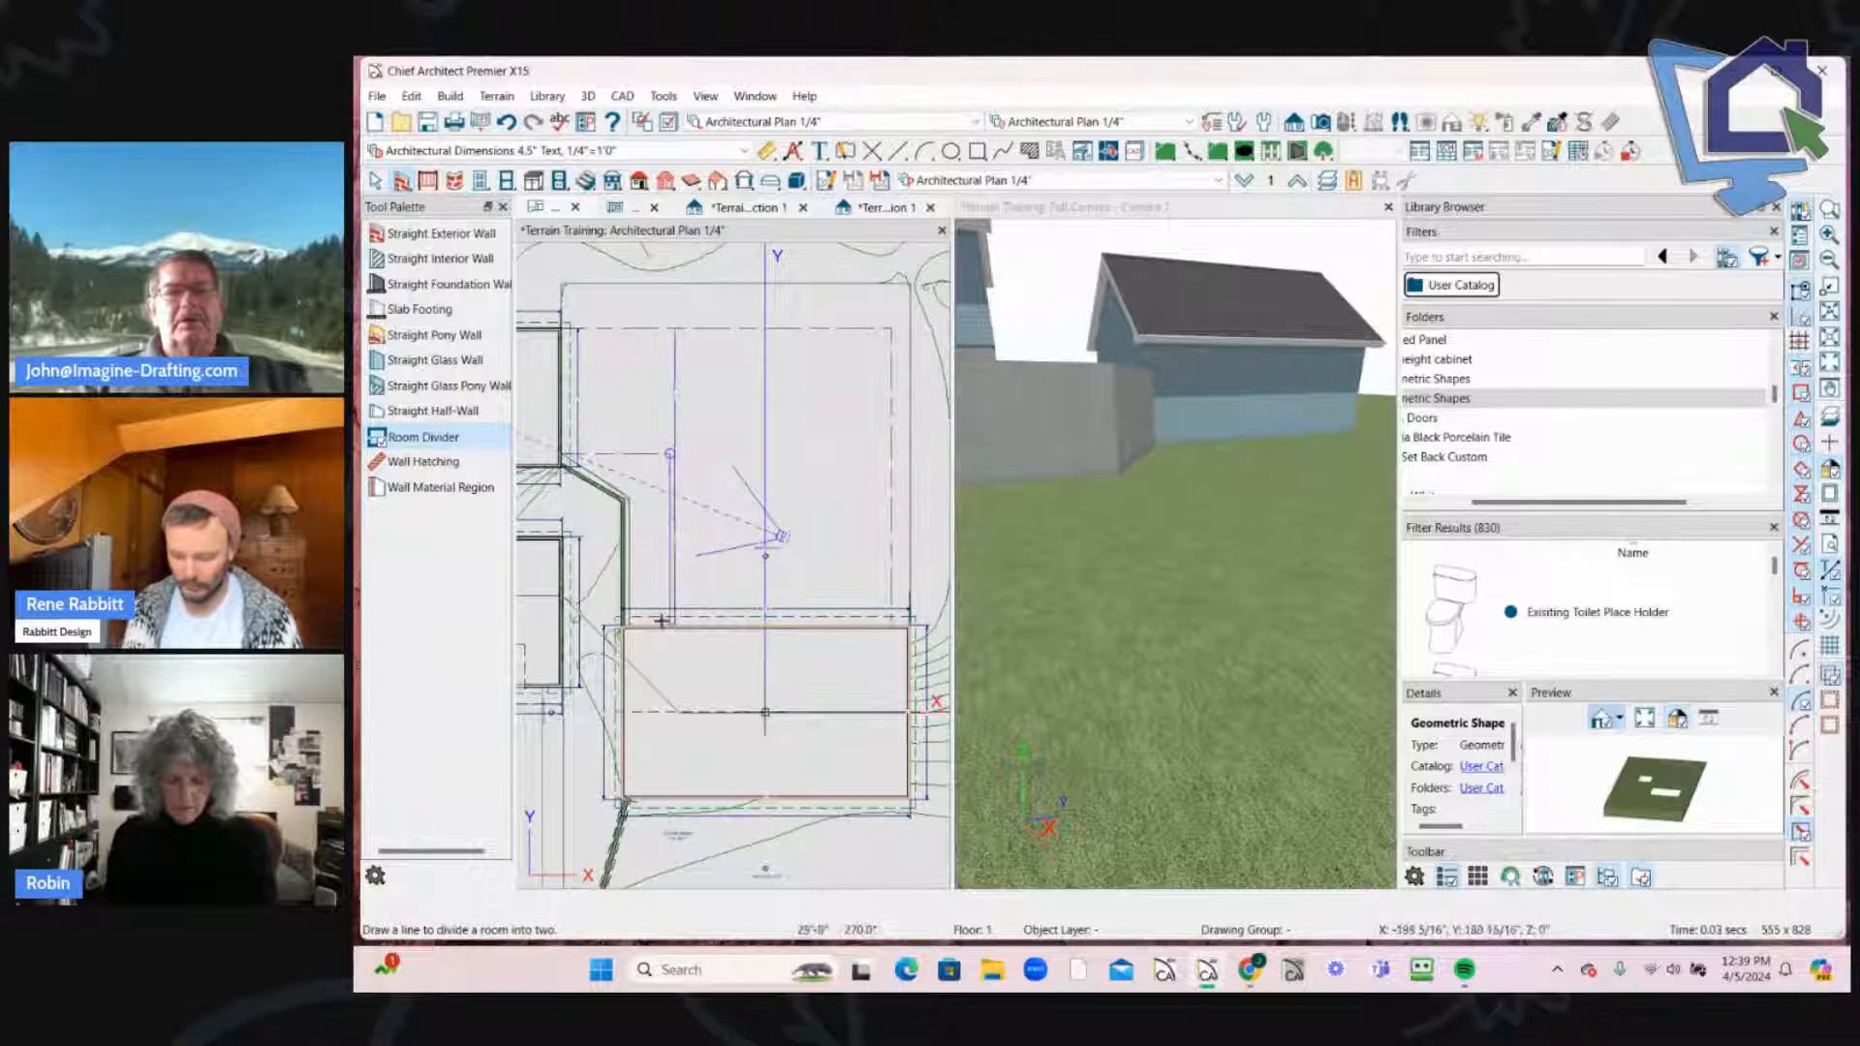
key(space)
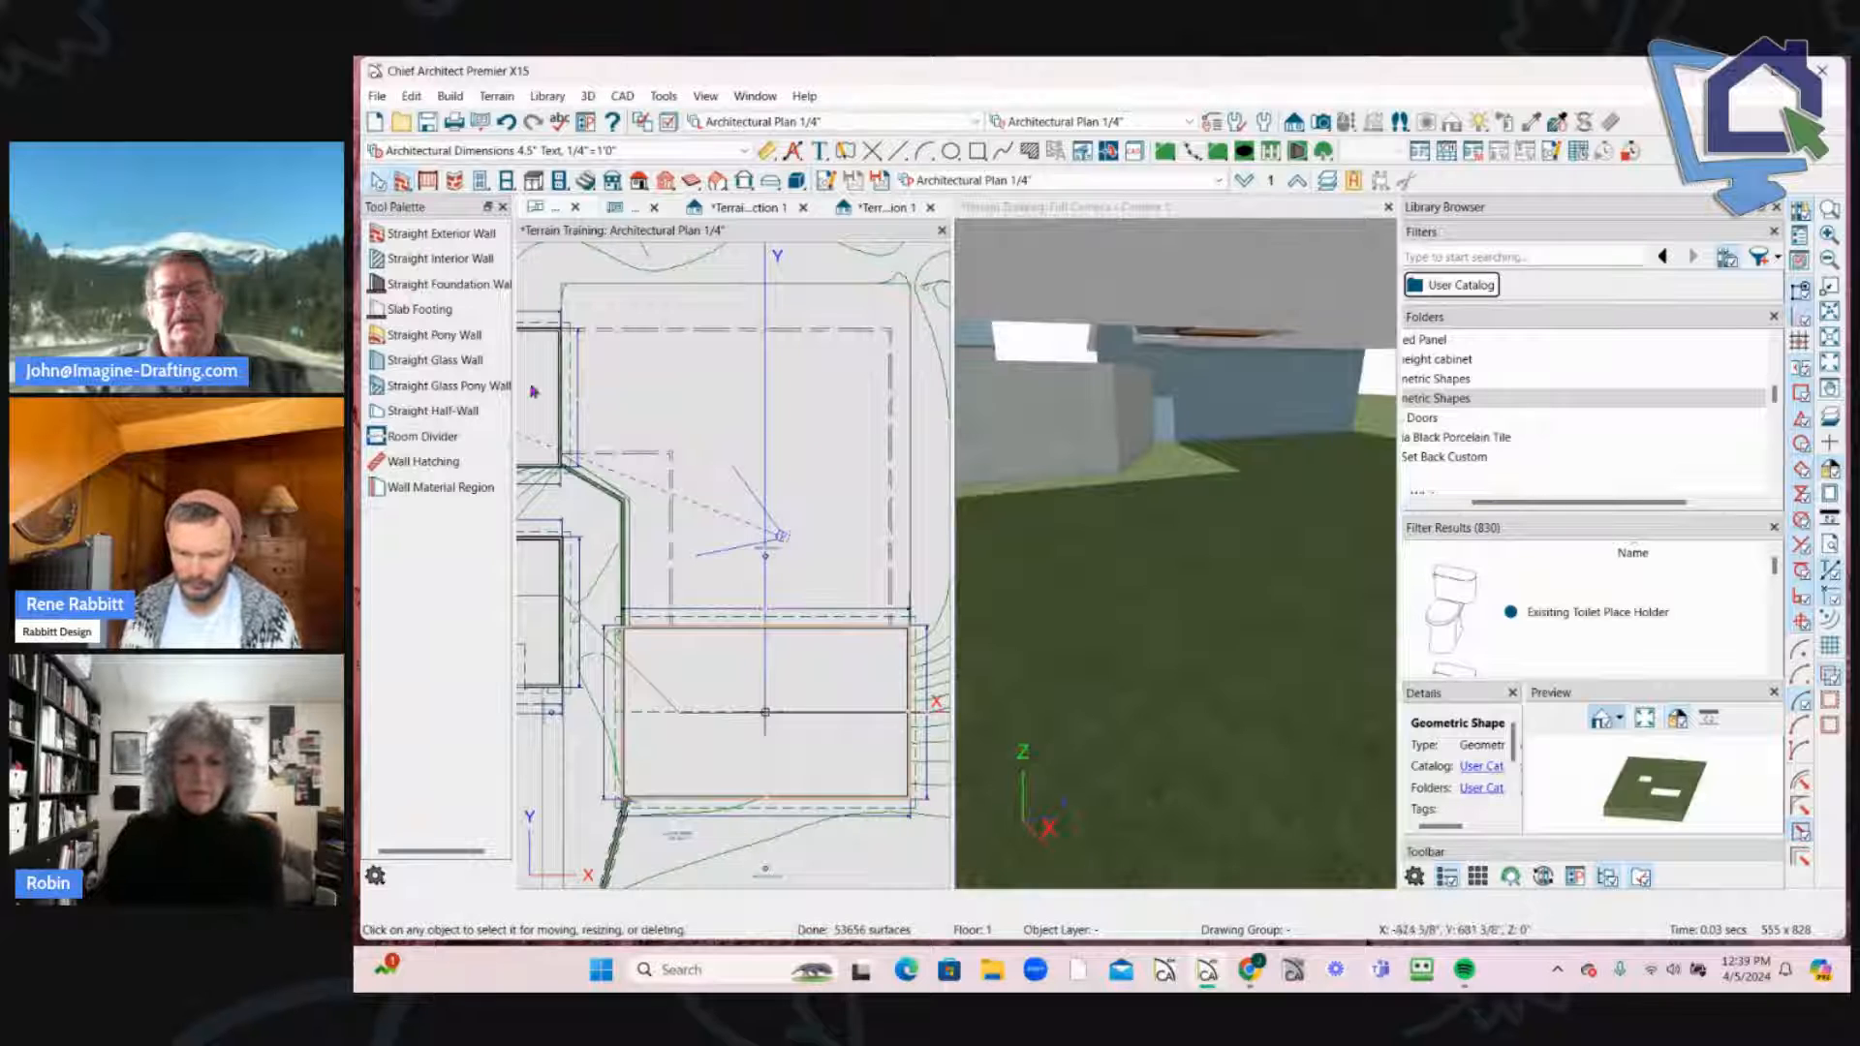
Step: Set the L-shaped room's absolute floor elevation to -104" and apply the room specification
double_click(832, 436)
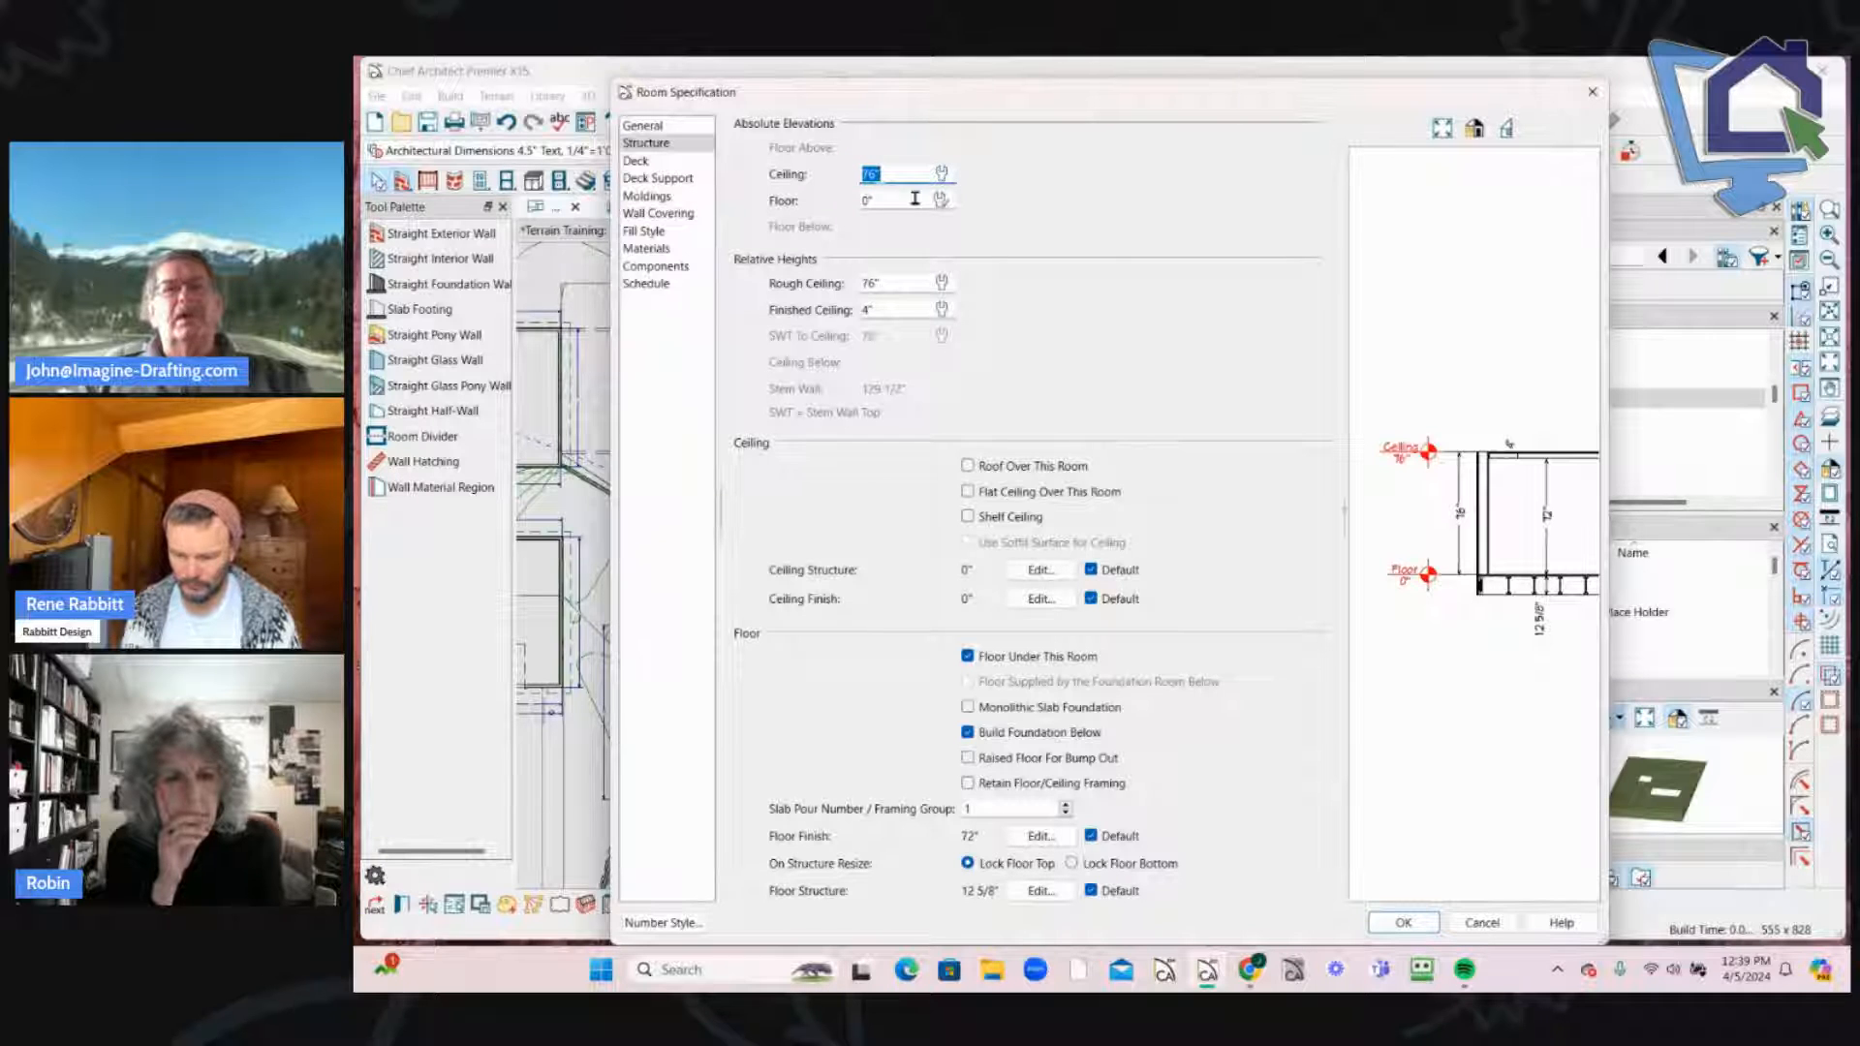
click(916, 198)
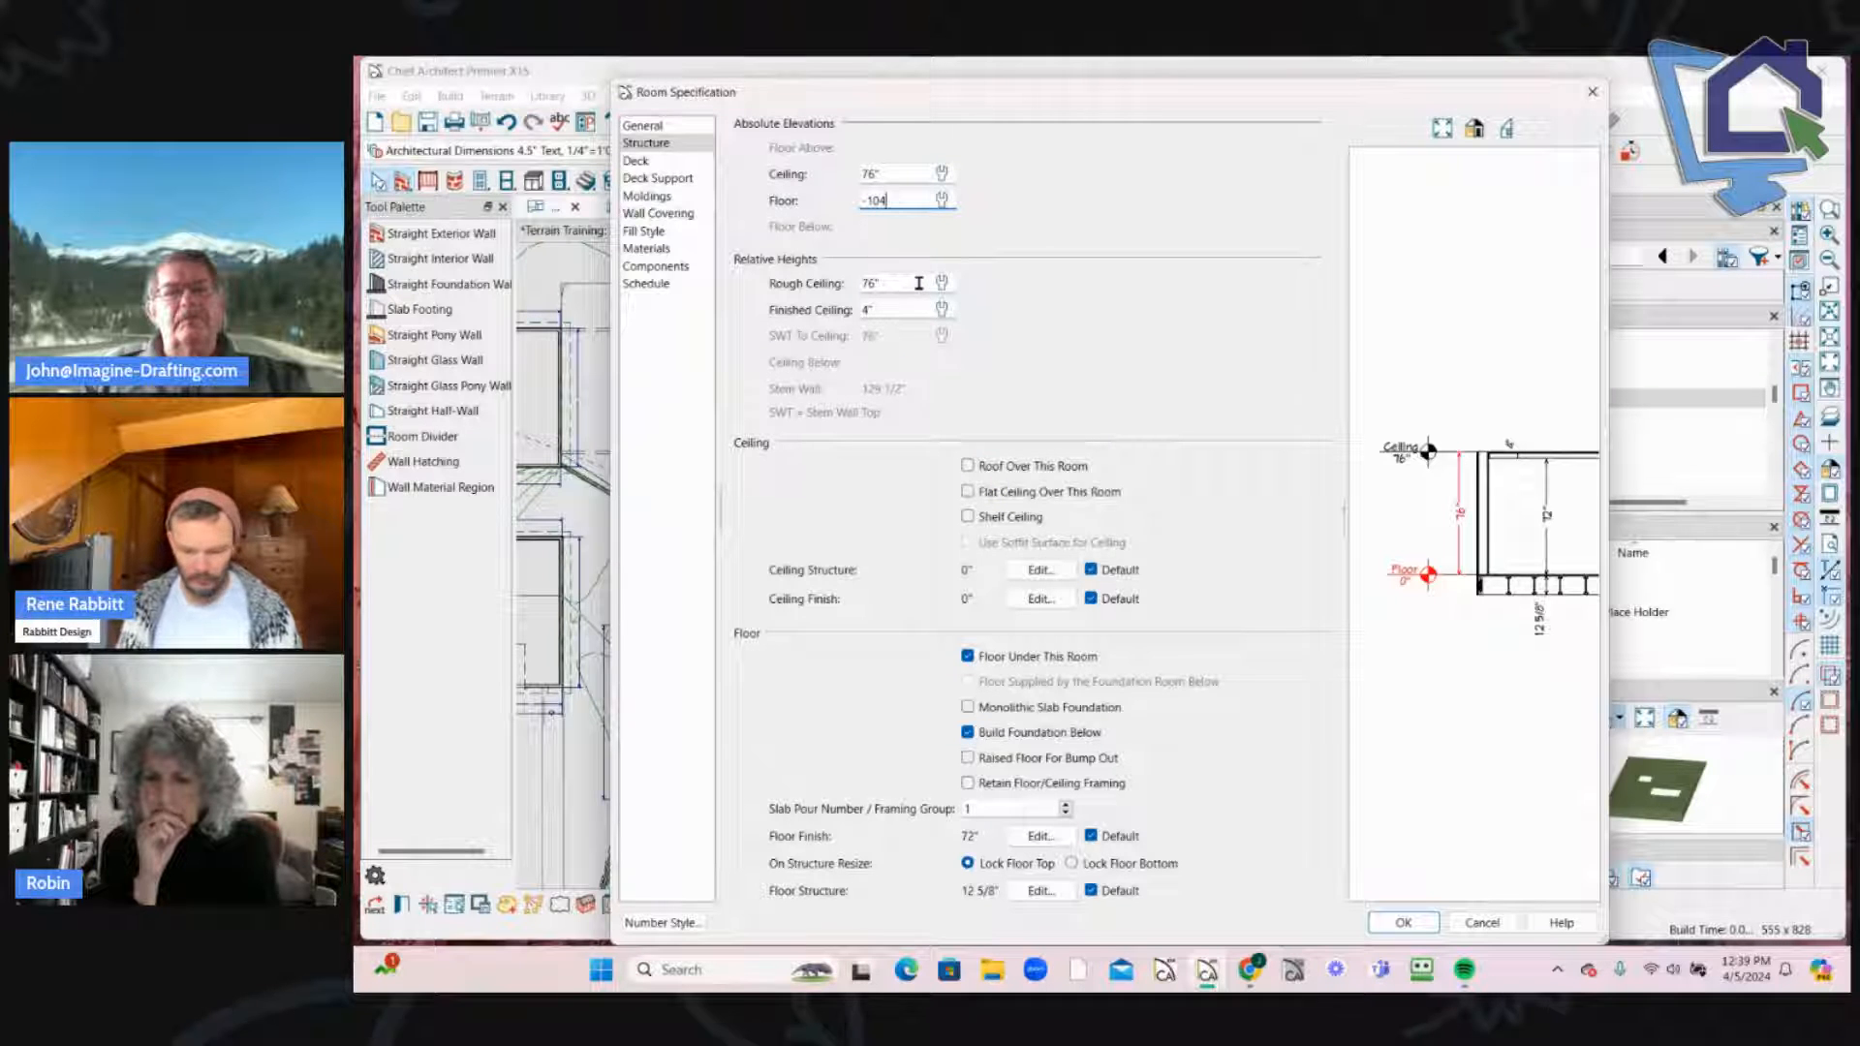
click(919, 283)
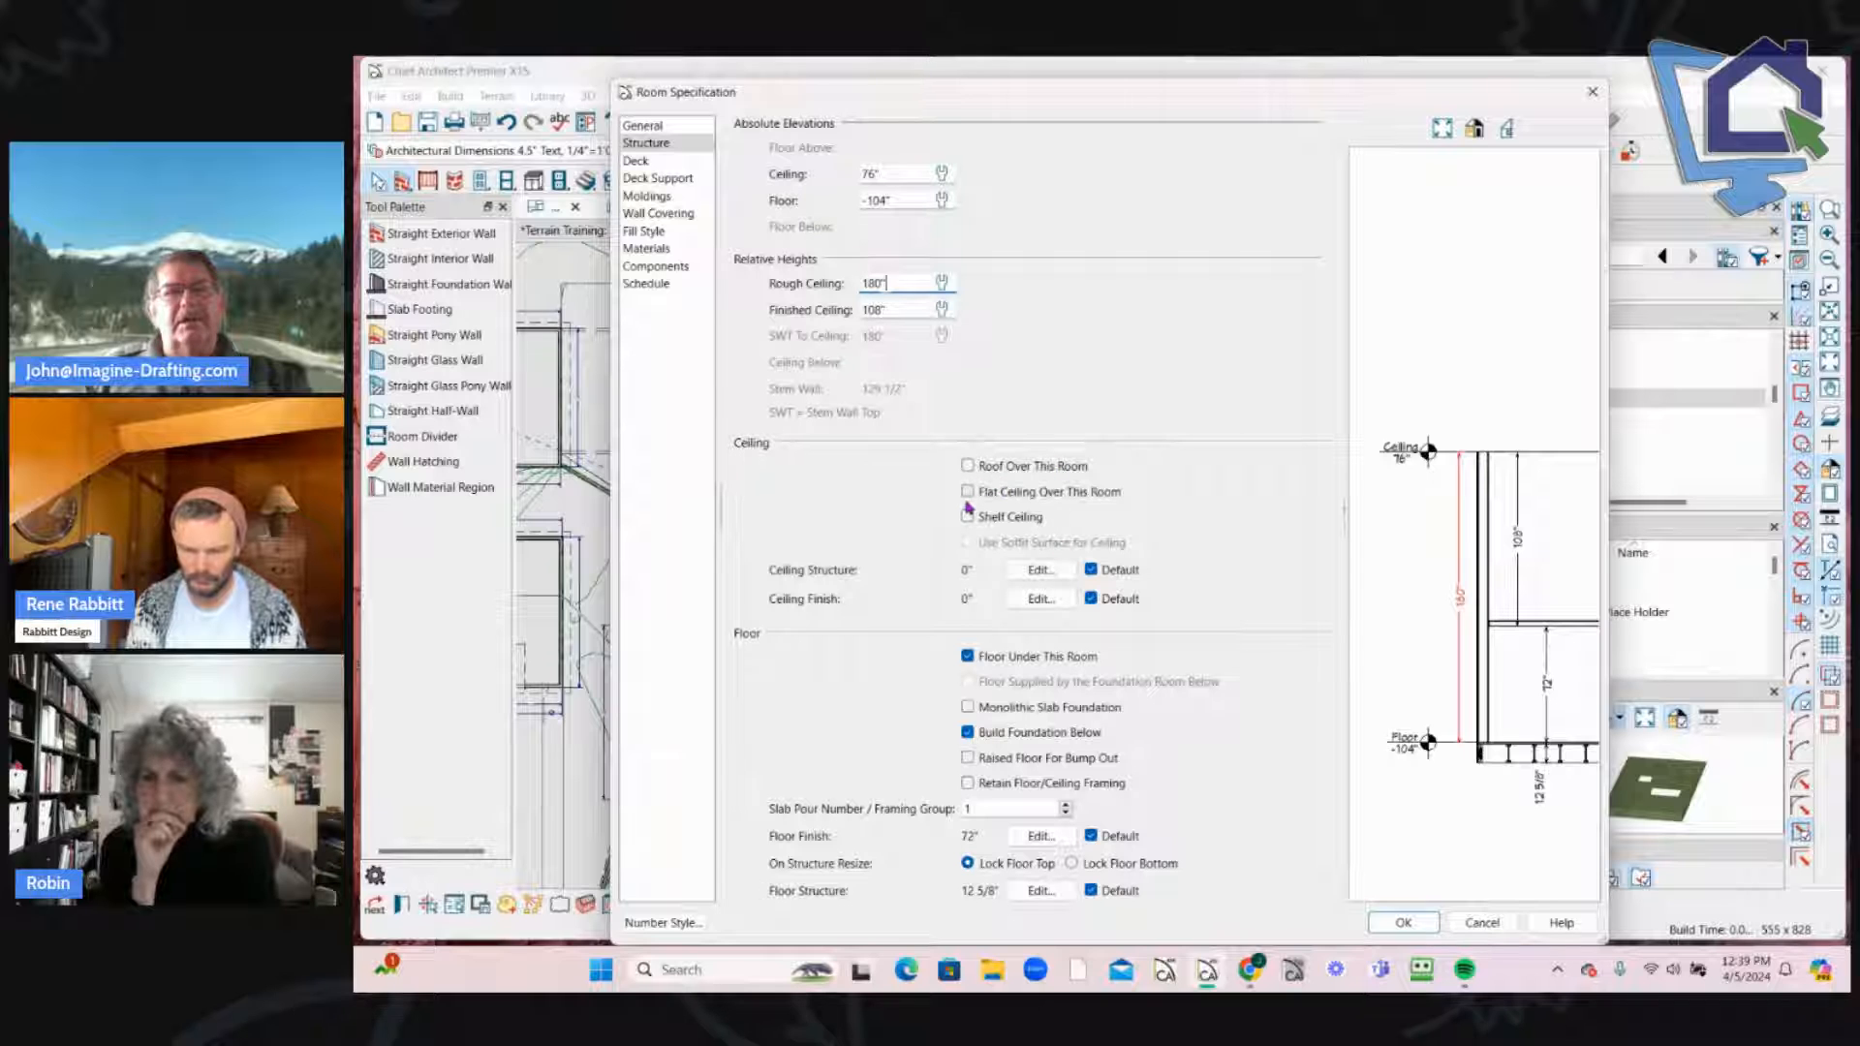
click(1402, 923)
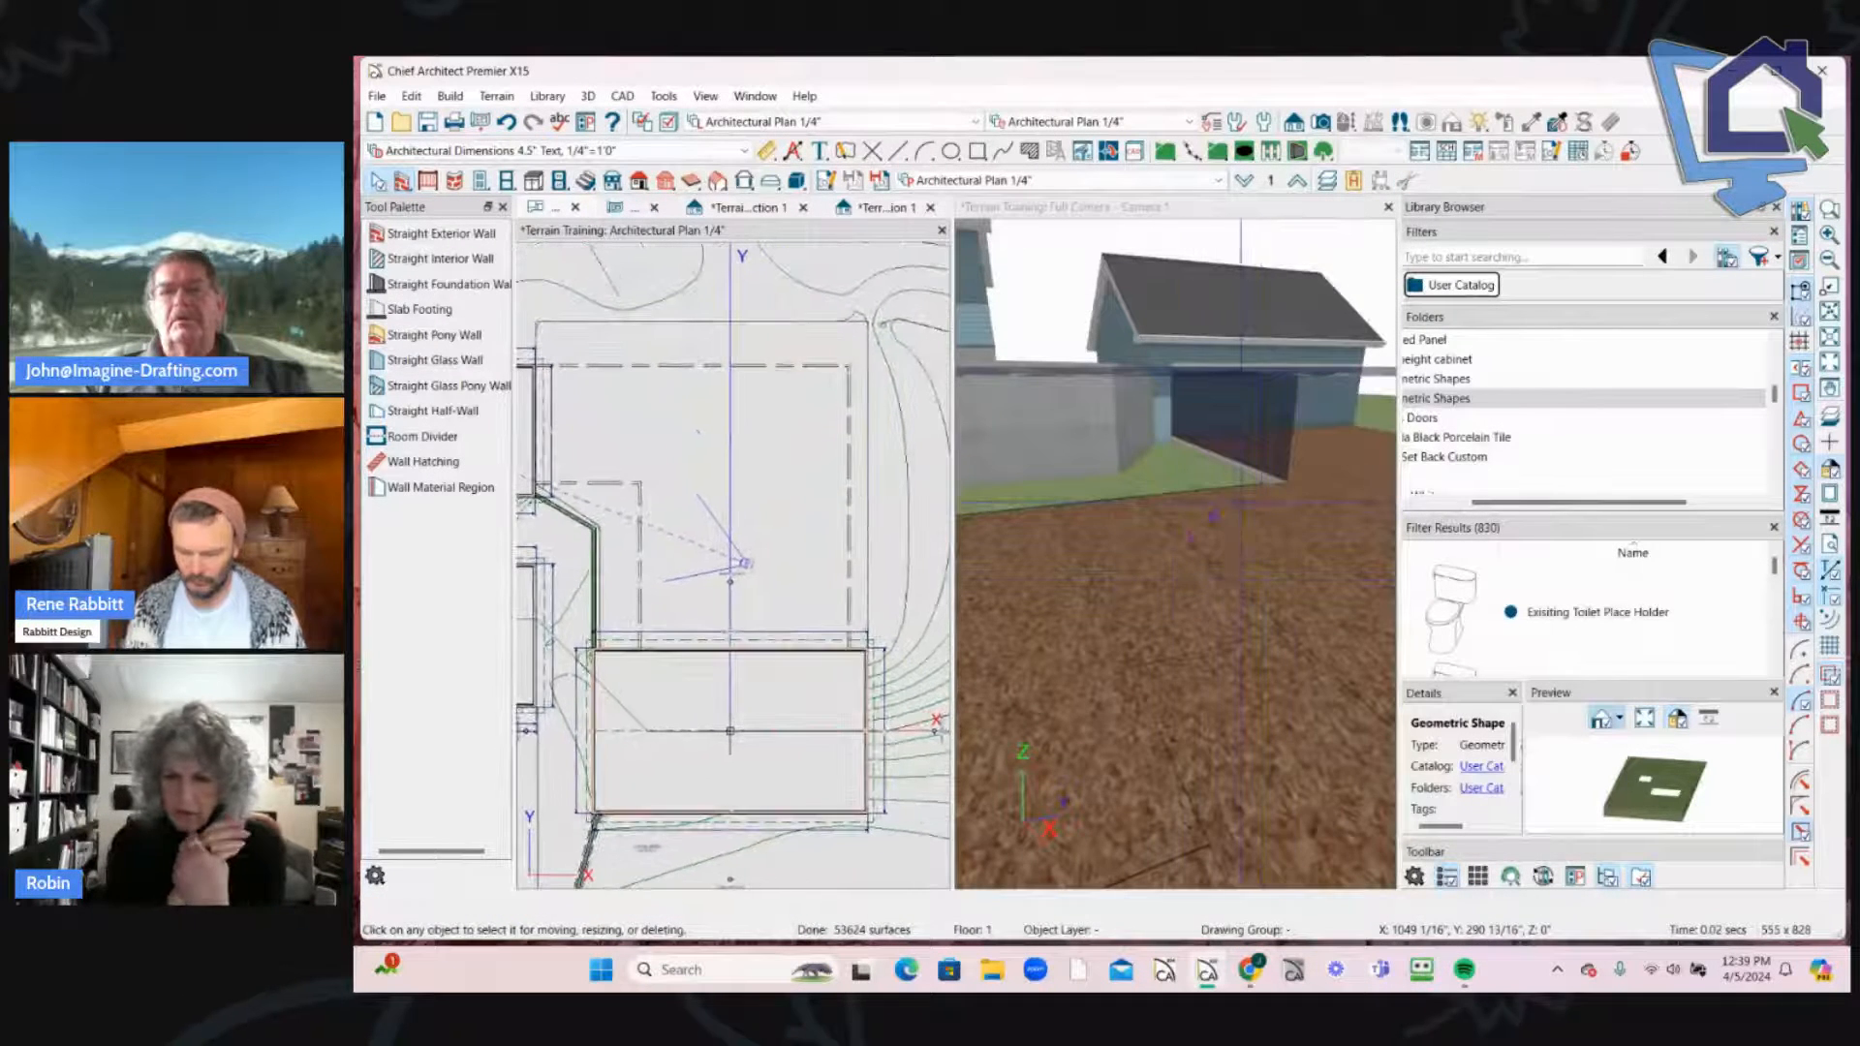
Step: Change the L-shaped room's type to Patio and apply the room specification
mouse_move(1241, 543)
mouse_down()
mouse_move(1166, 544)
mouse_move(1142, 631)
mouse_move(1140, 609)
mouse_up()
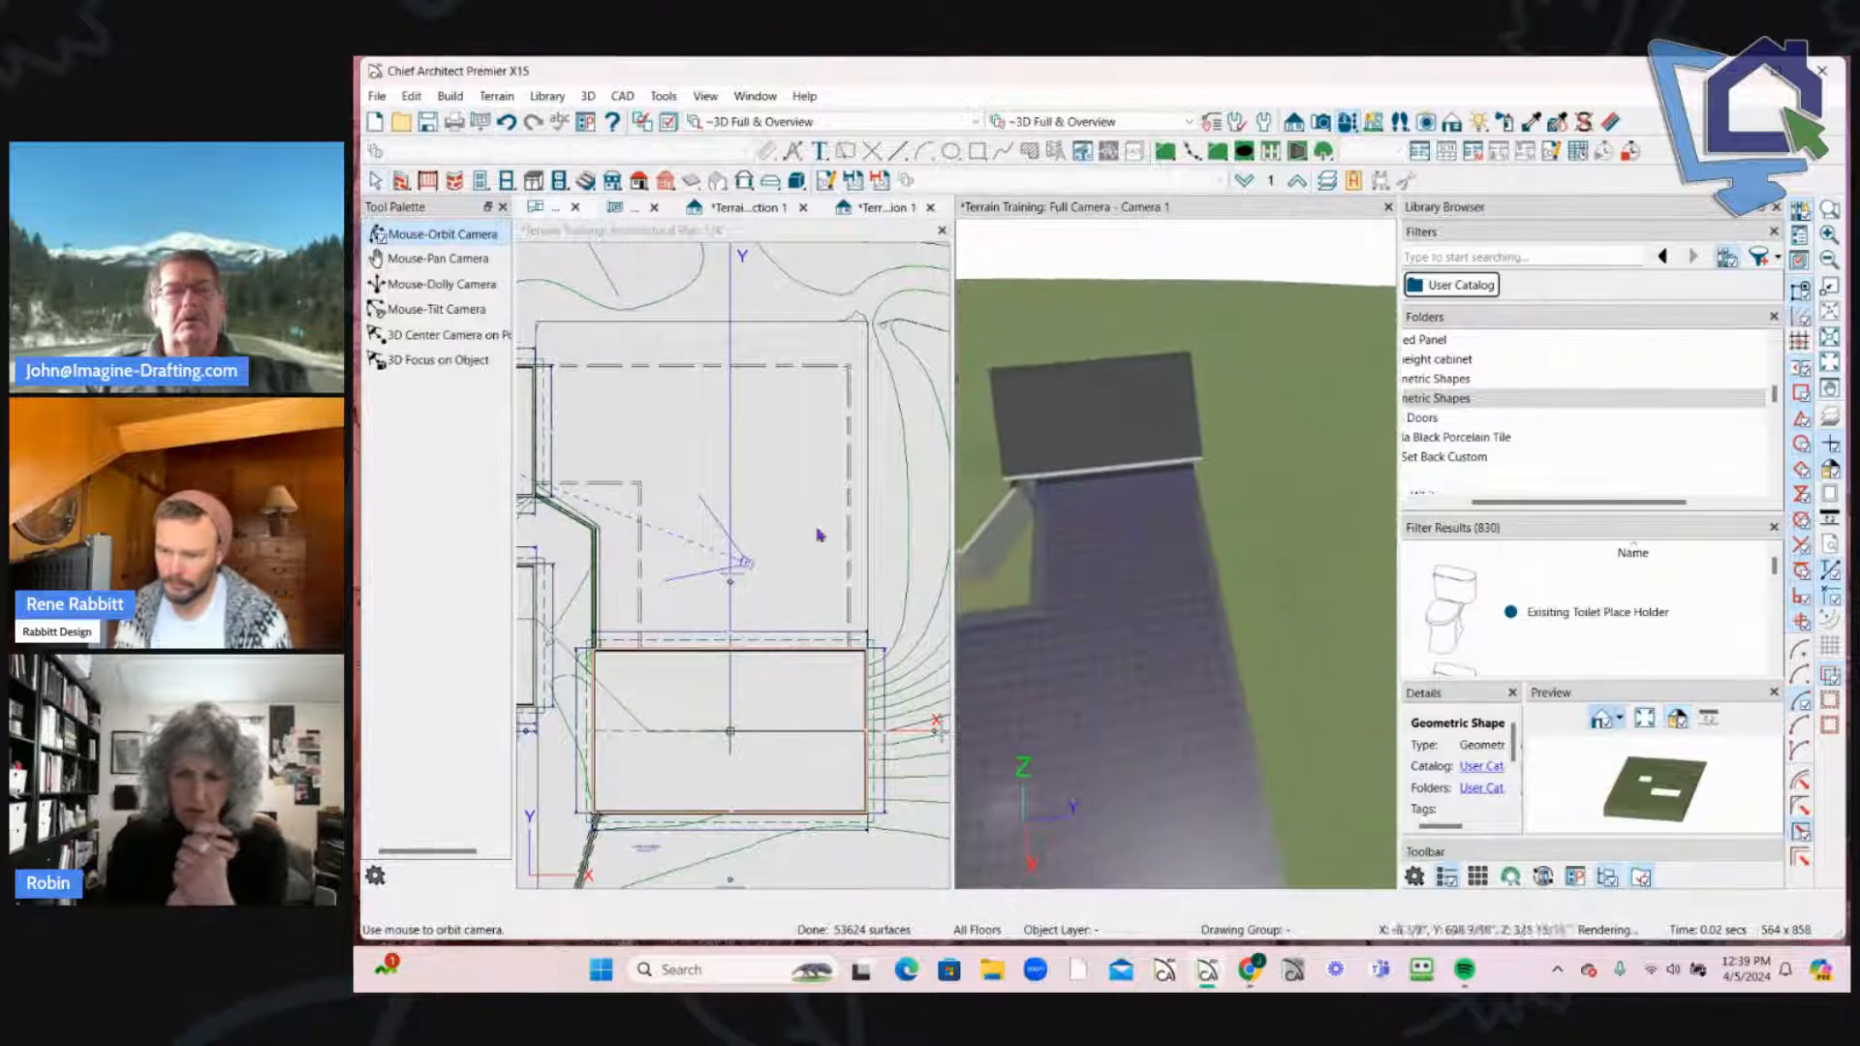
click(779, 488)
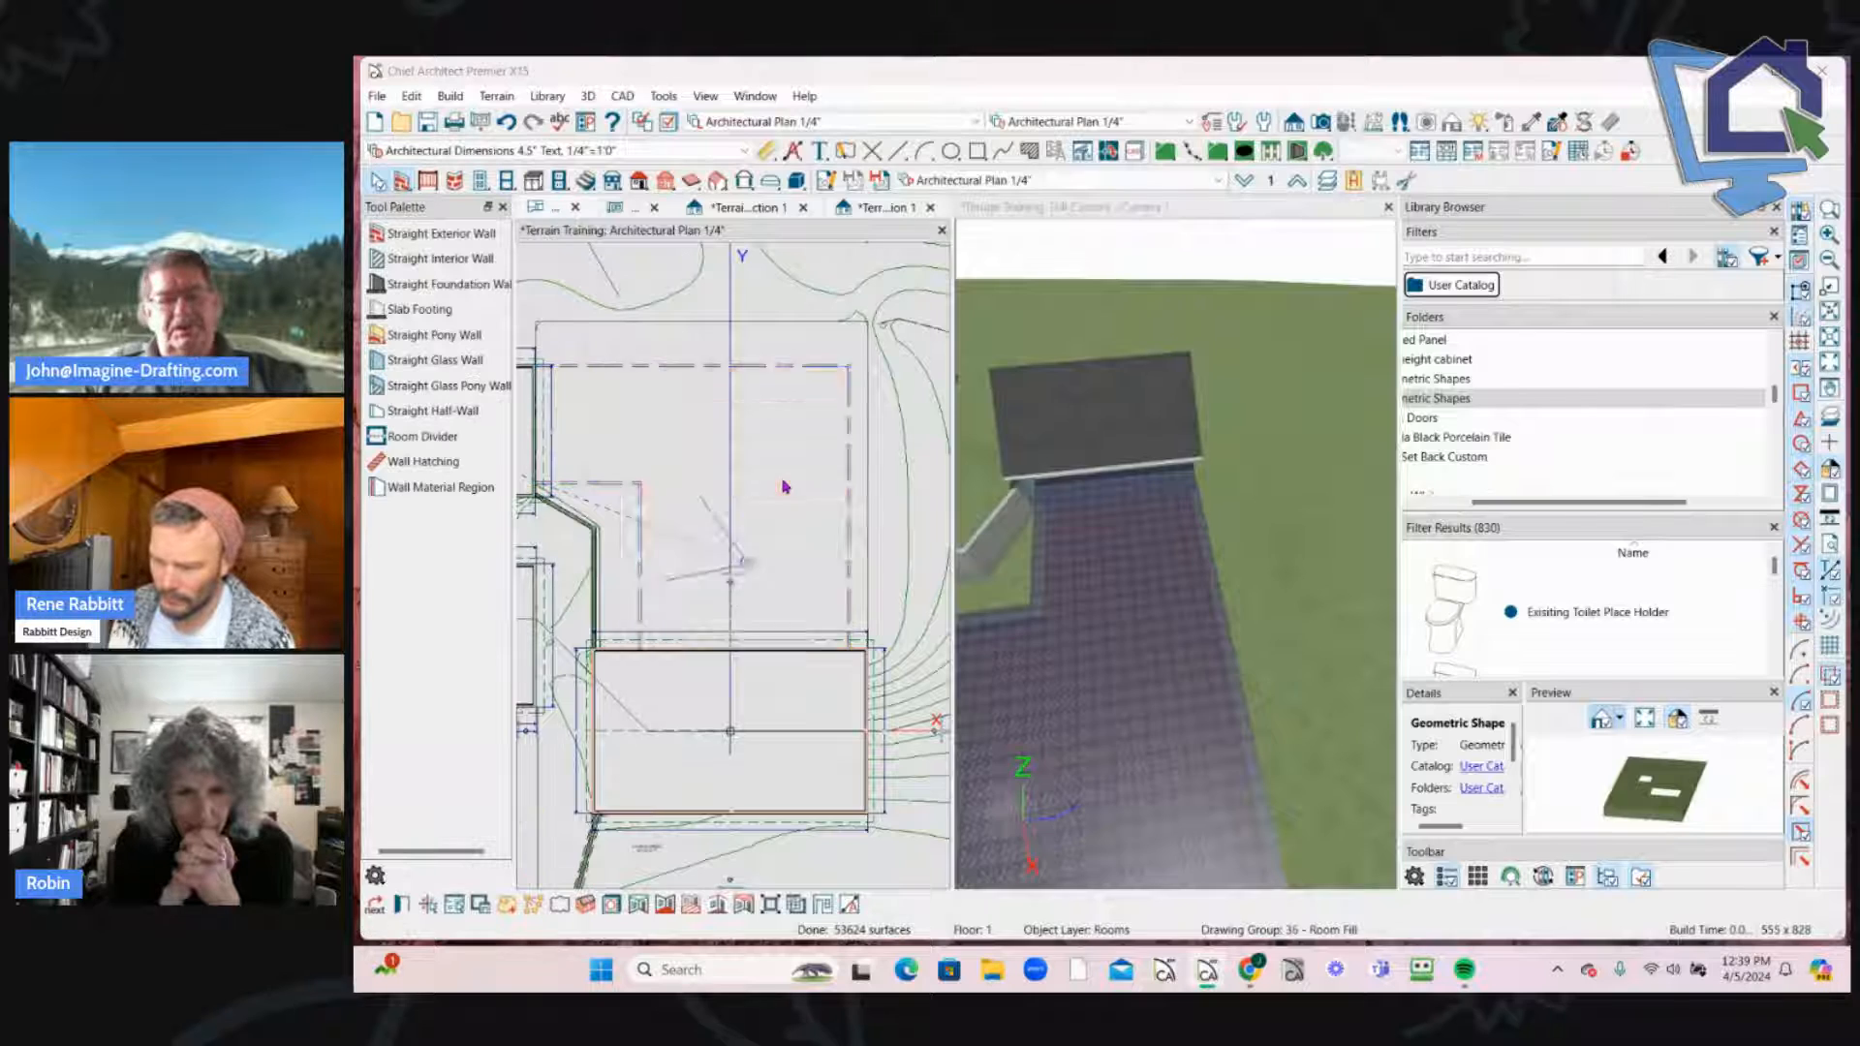
double_click(785, 487)
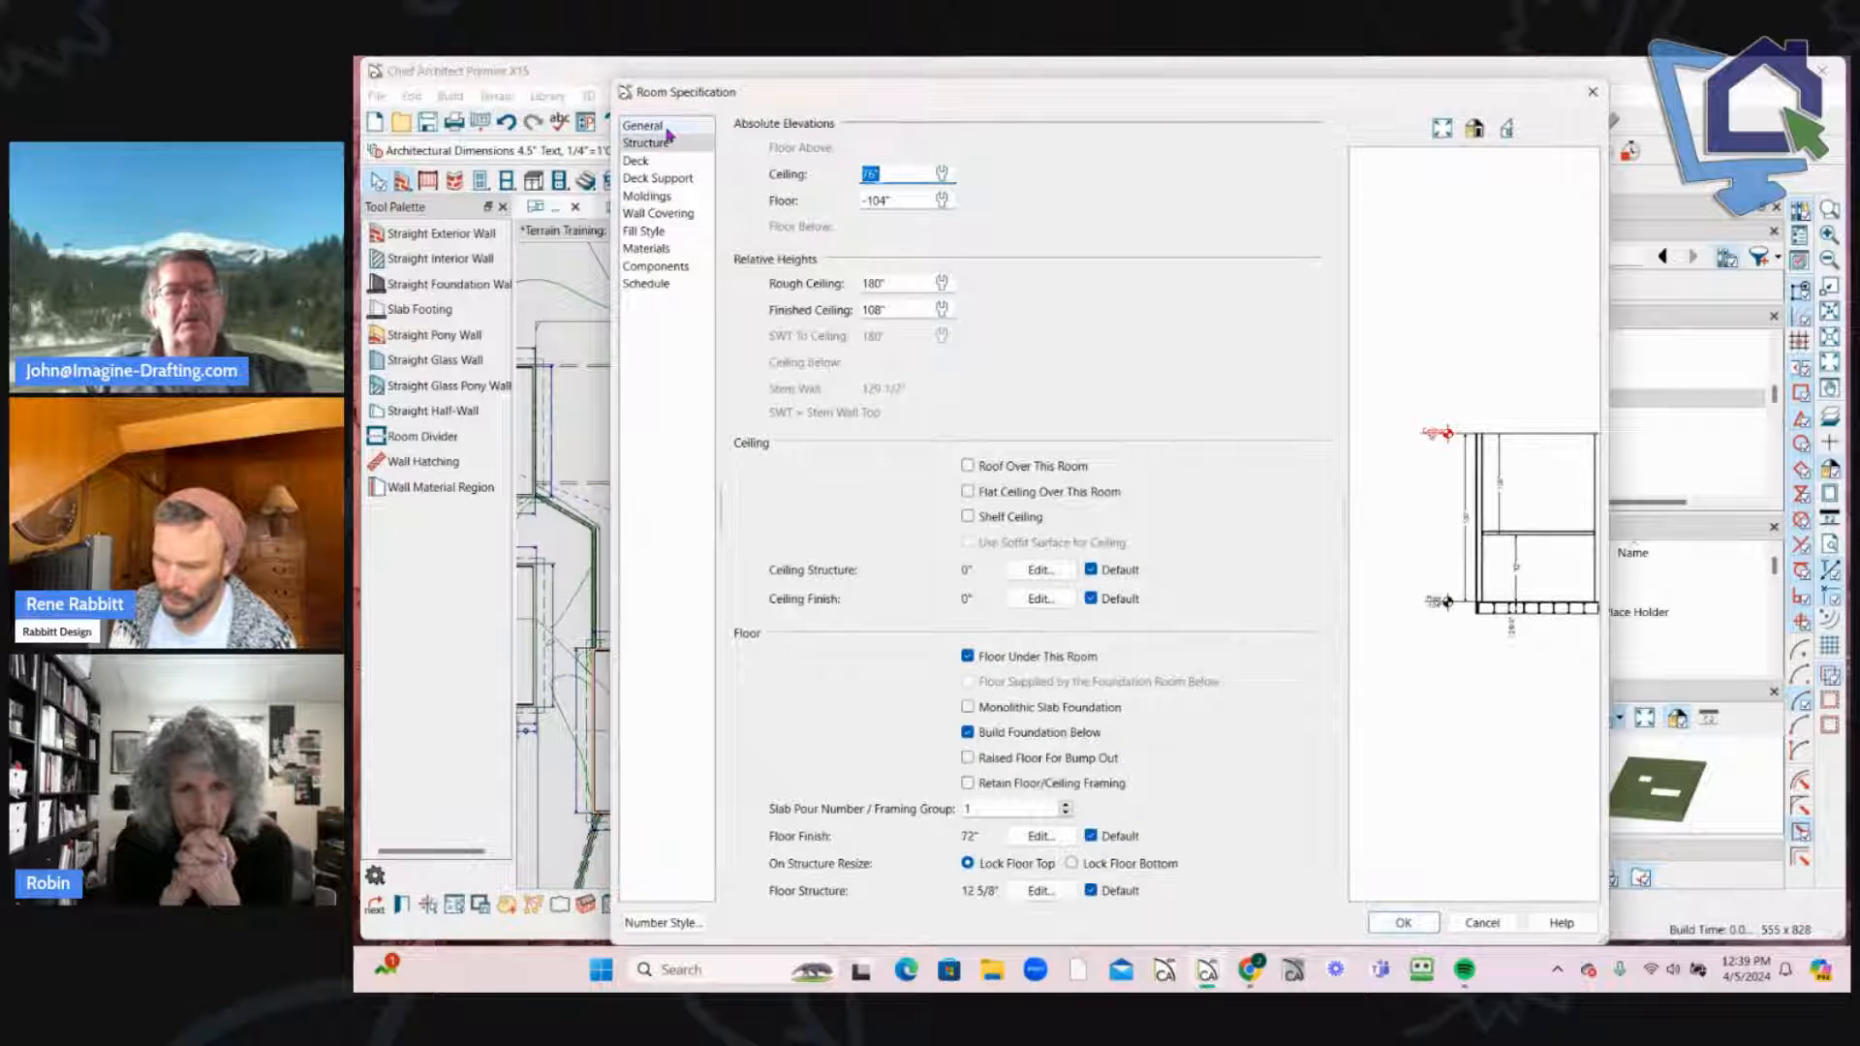
click(643, 126)
click(925, 150)
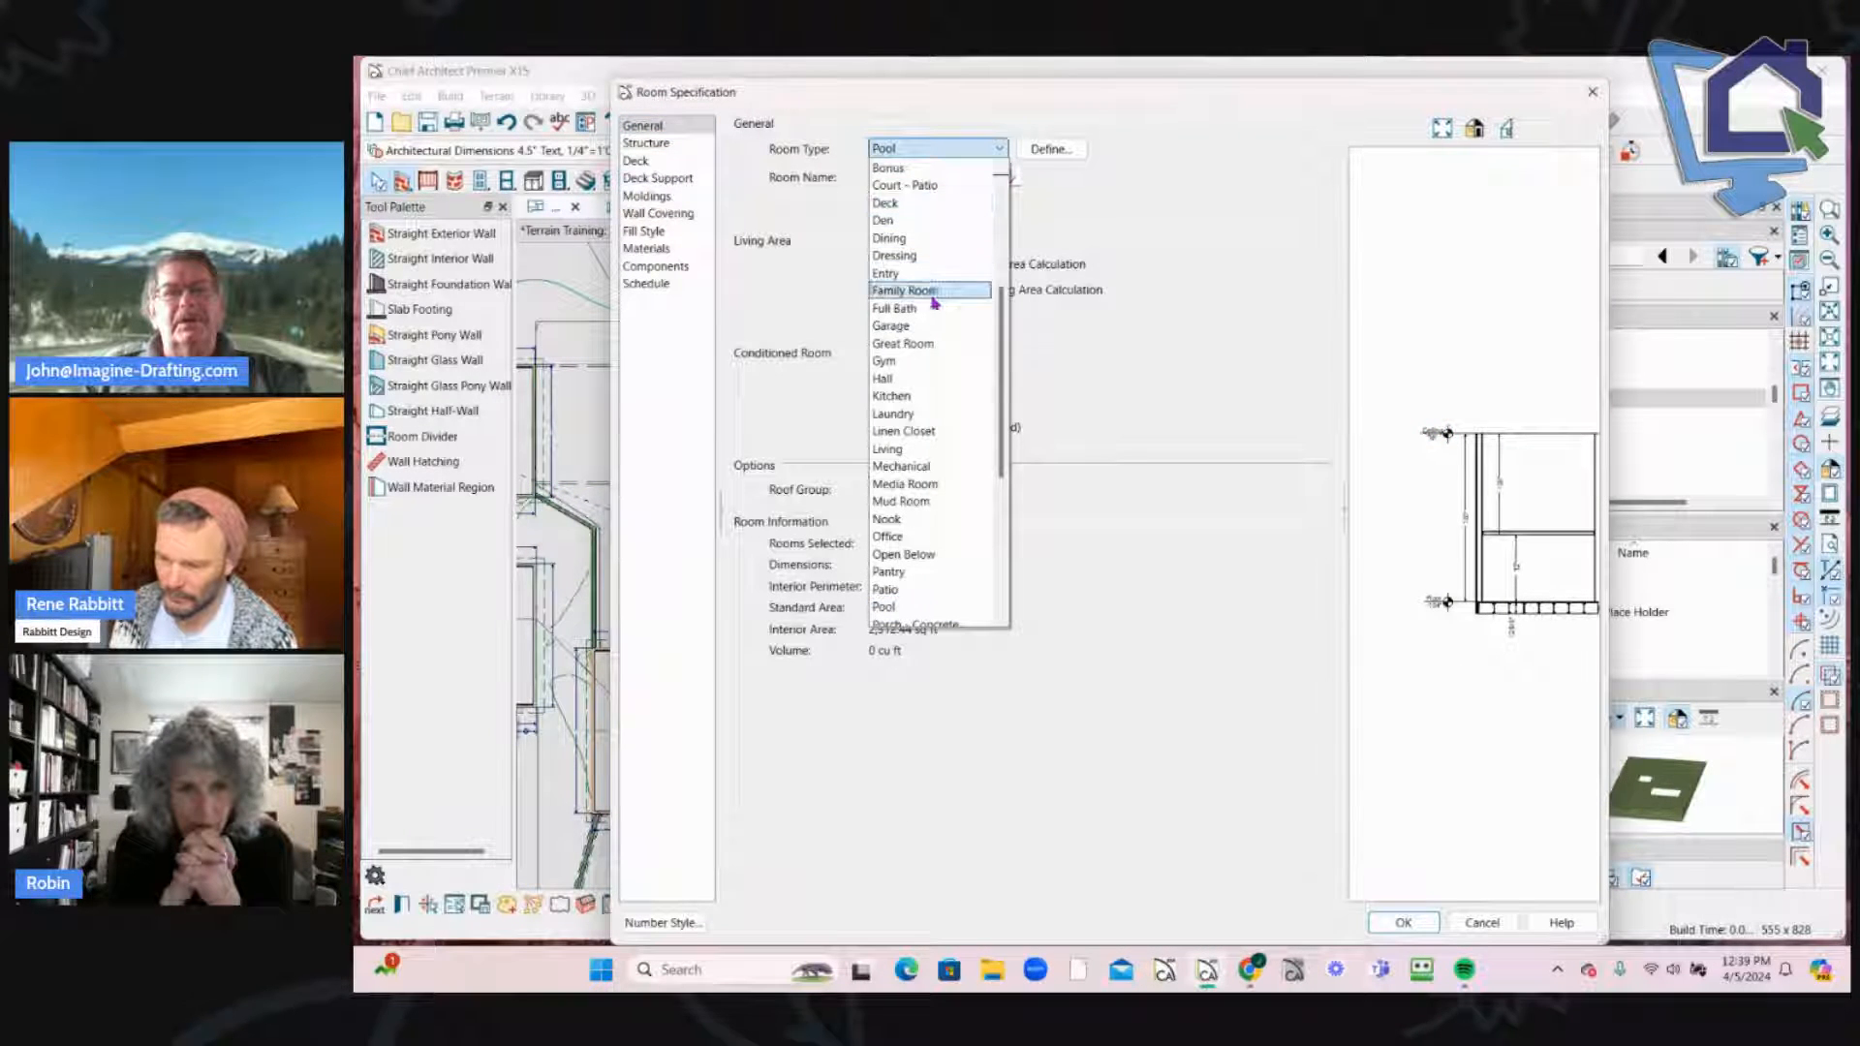
click(886, 582)
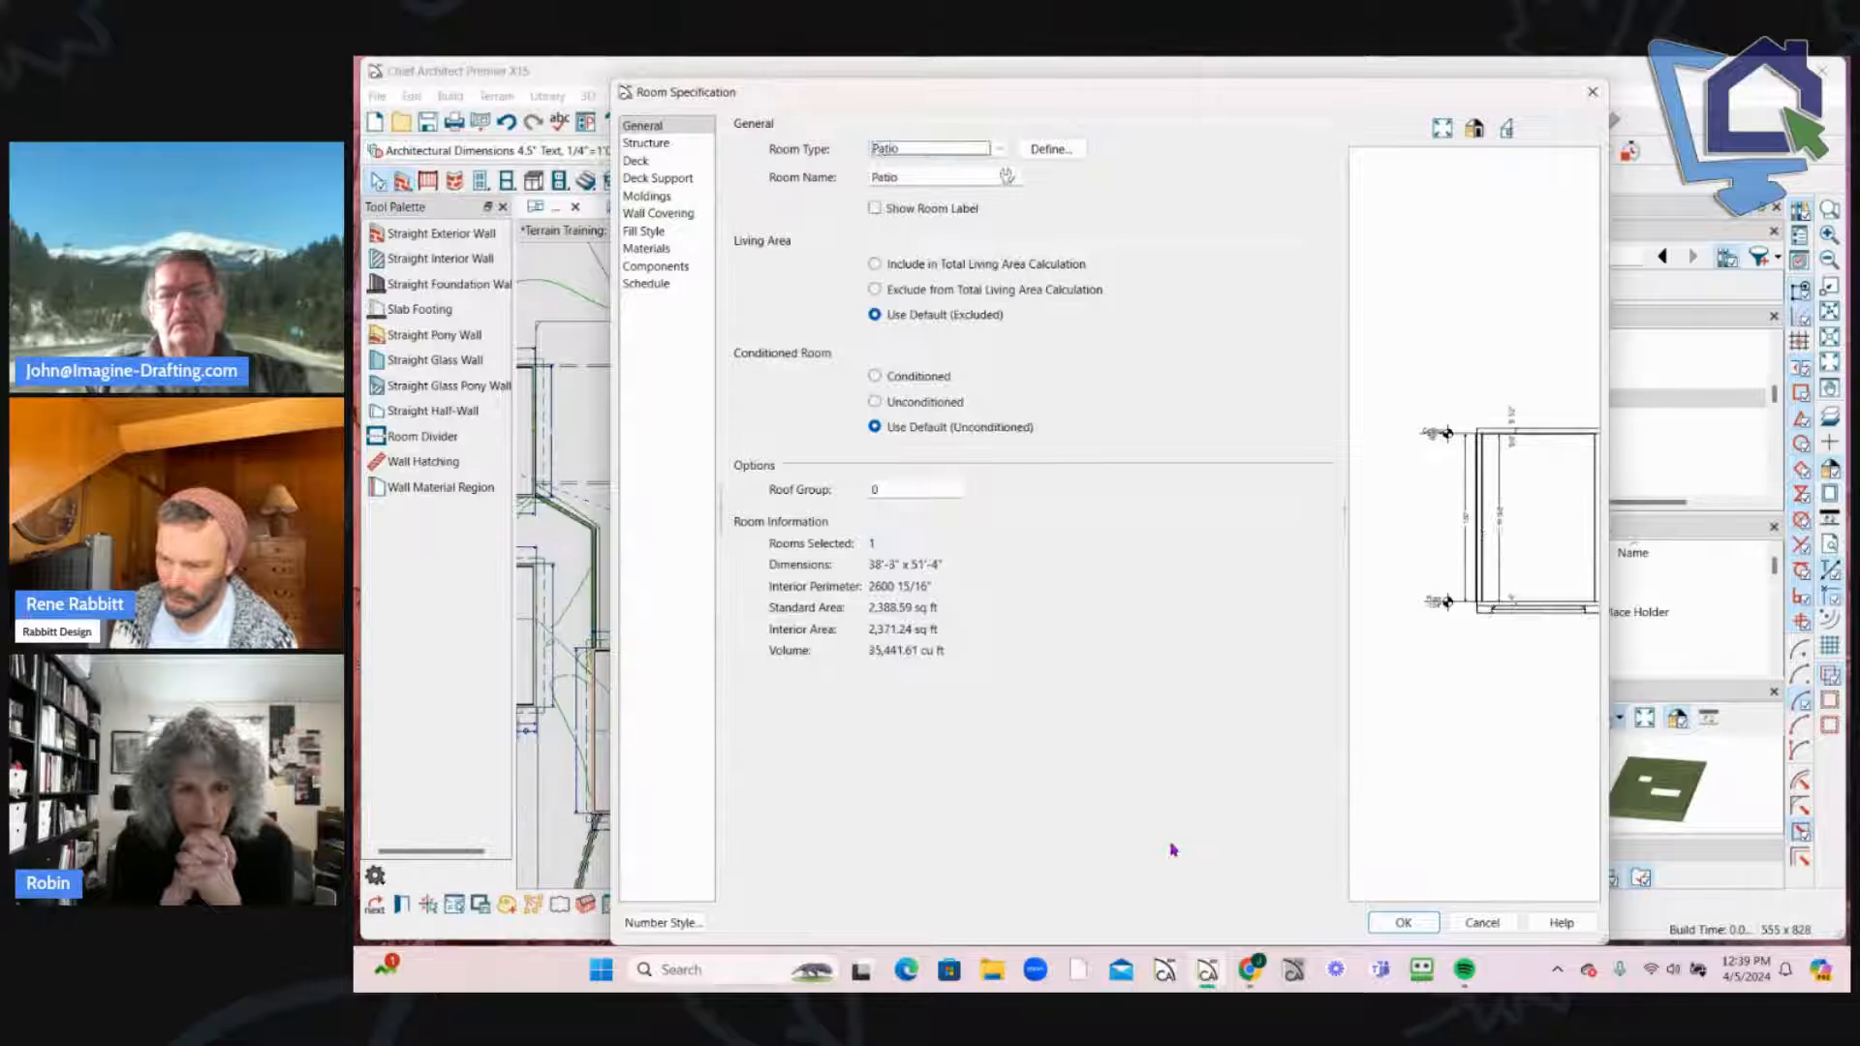
click(1395, 922)
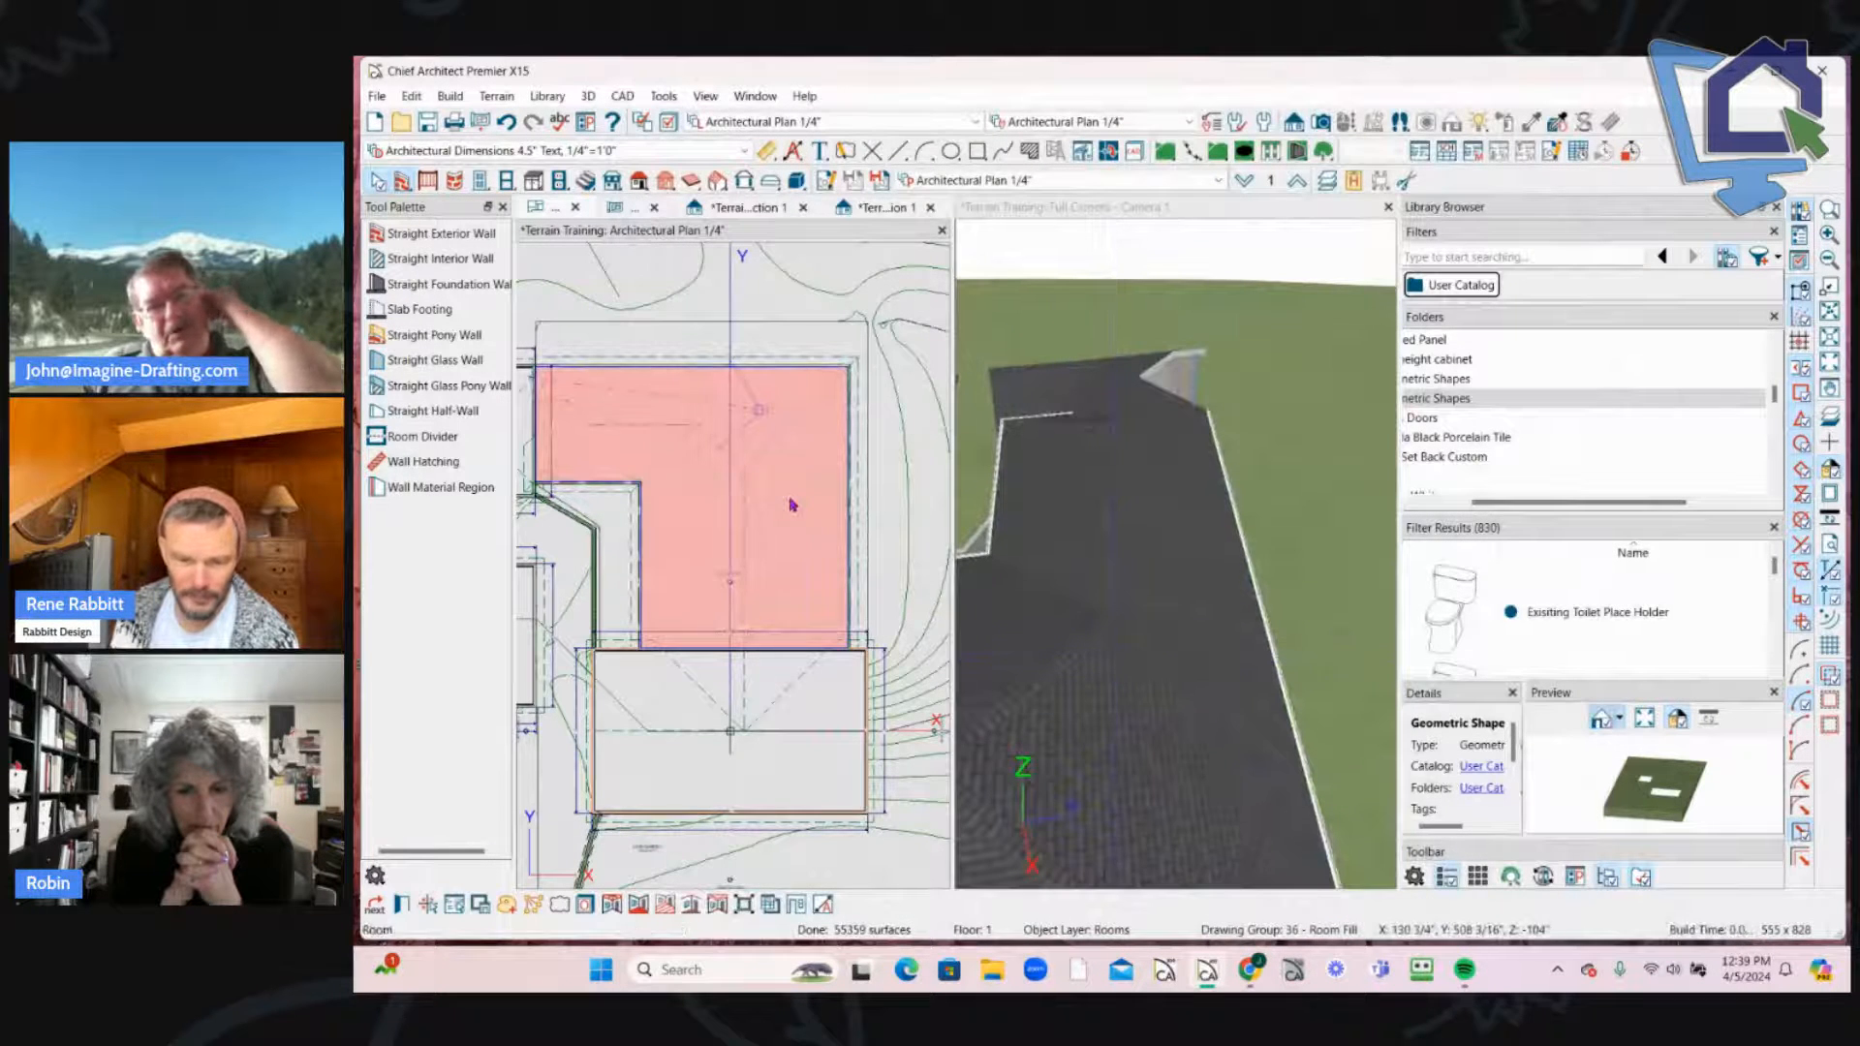
Step: Turn off the flat ceiling and the roof over the patio room and apply the specification
double_click(830, 427)
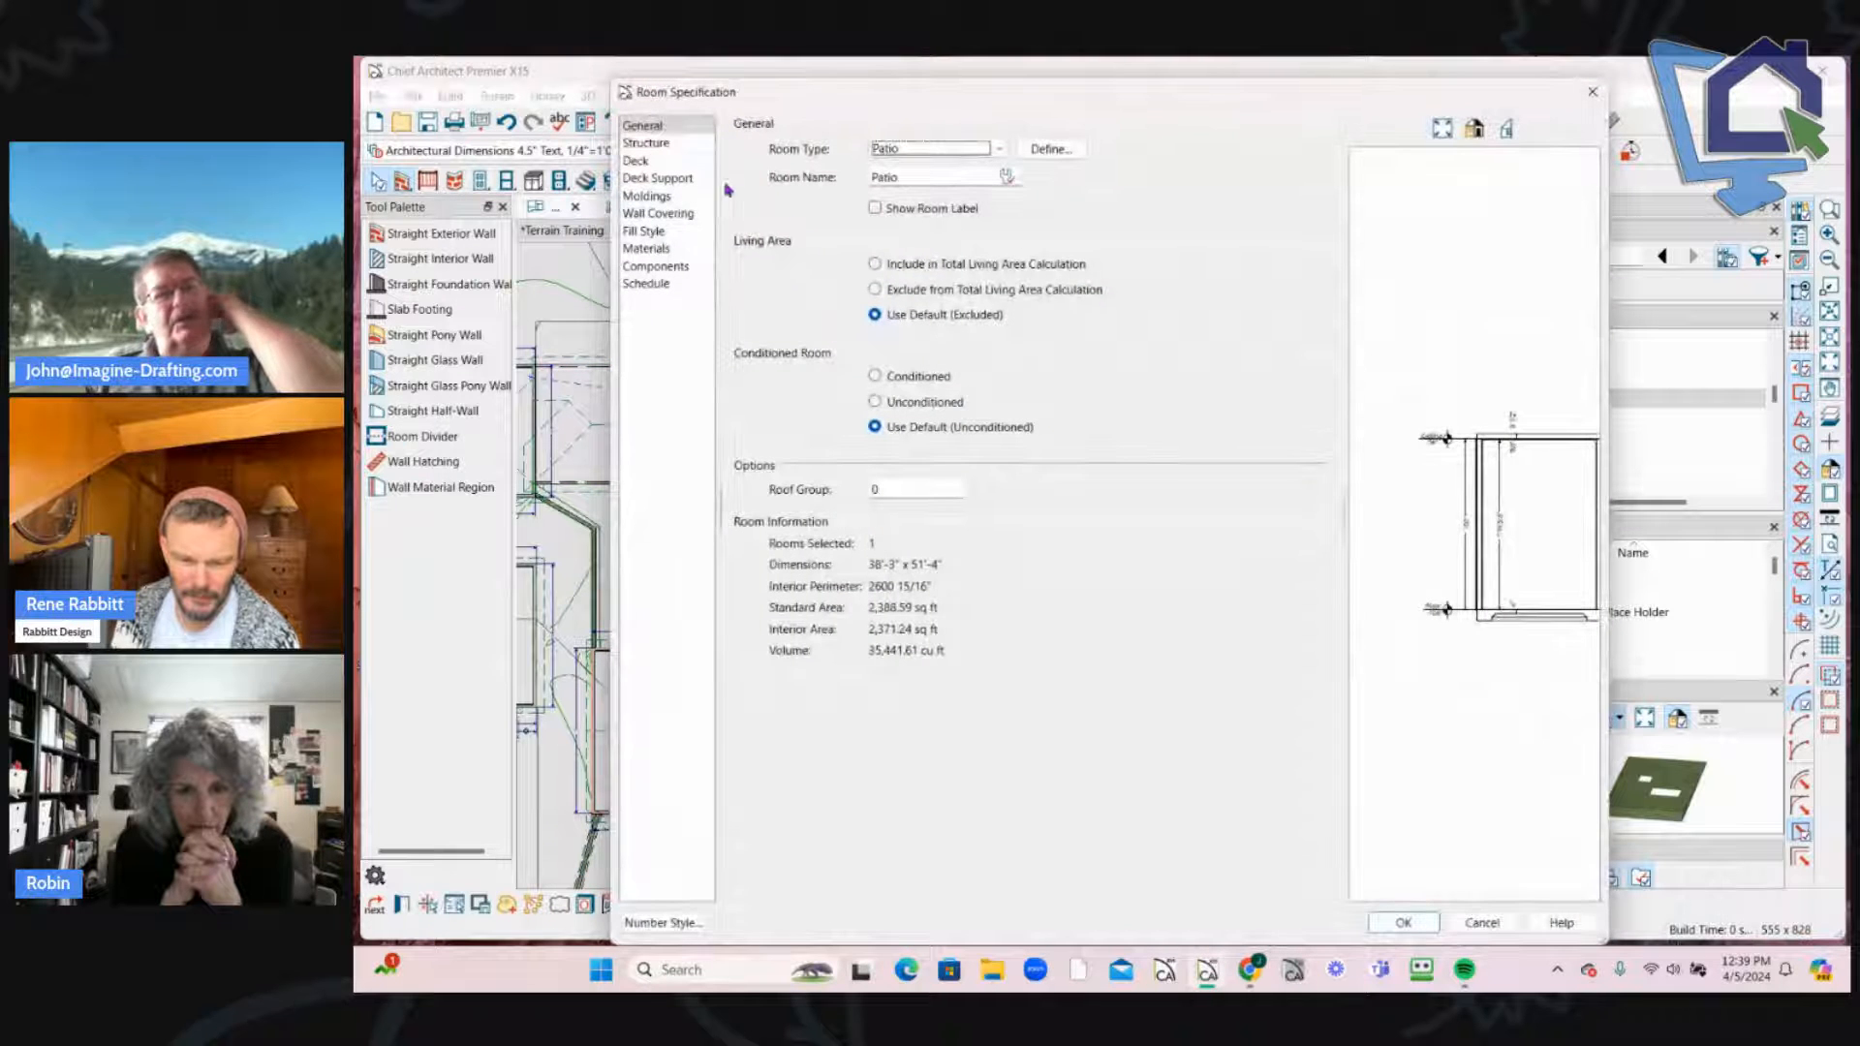
click(668, 145)
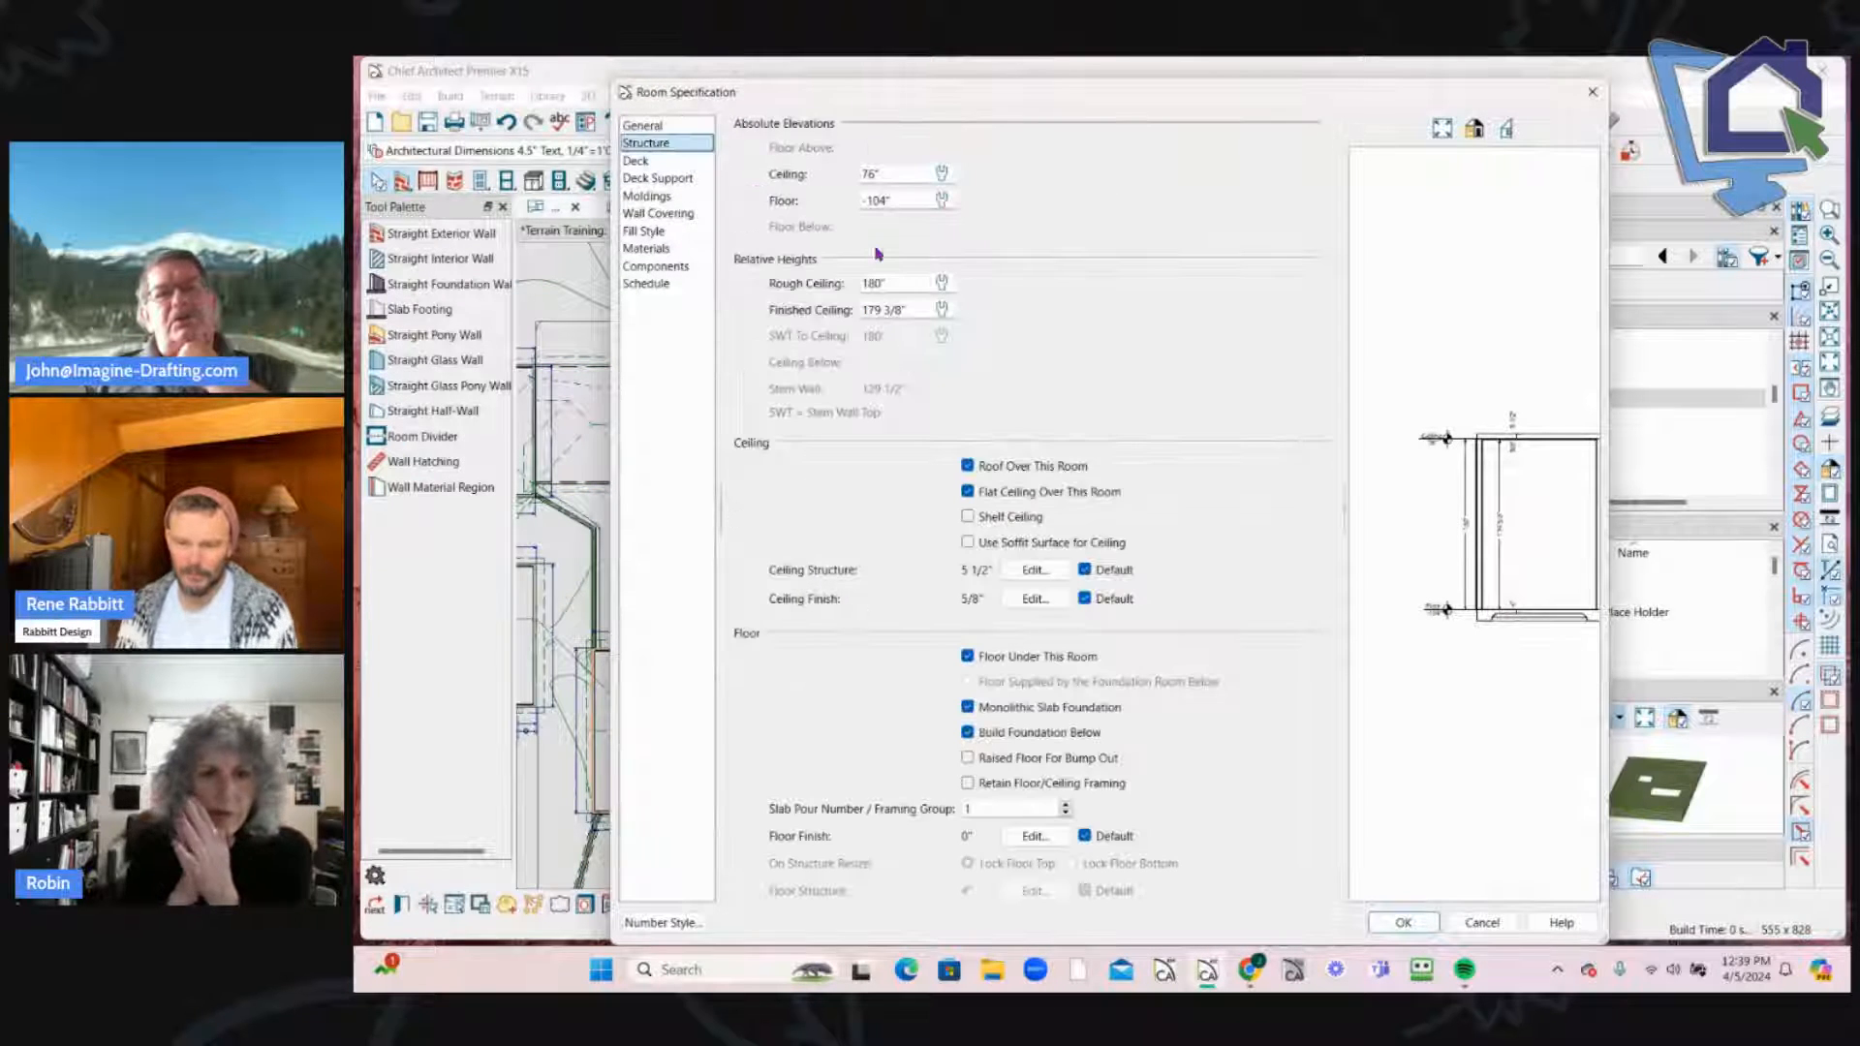
click(967, 492)
click(967, 466)
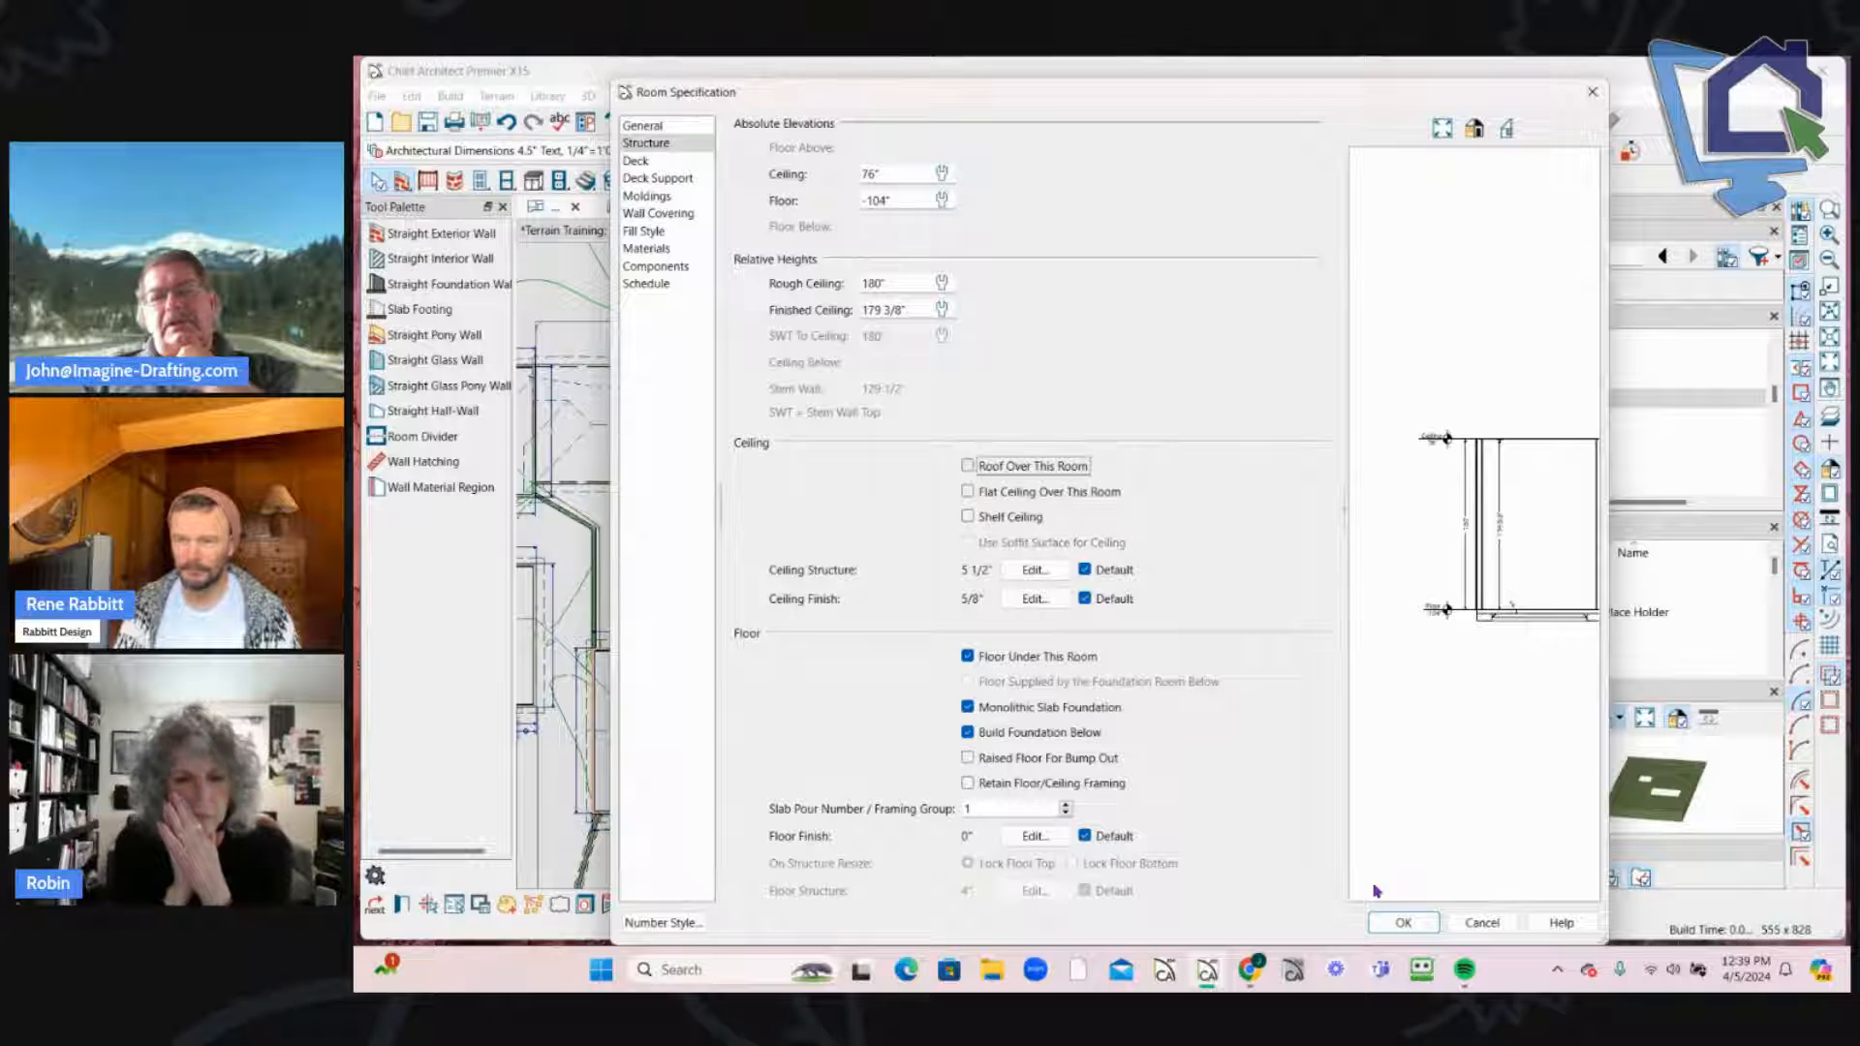
click(1403, 922)
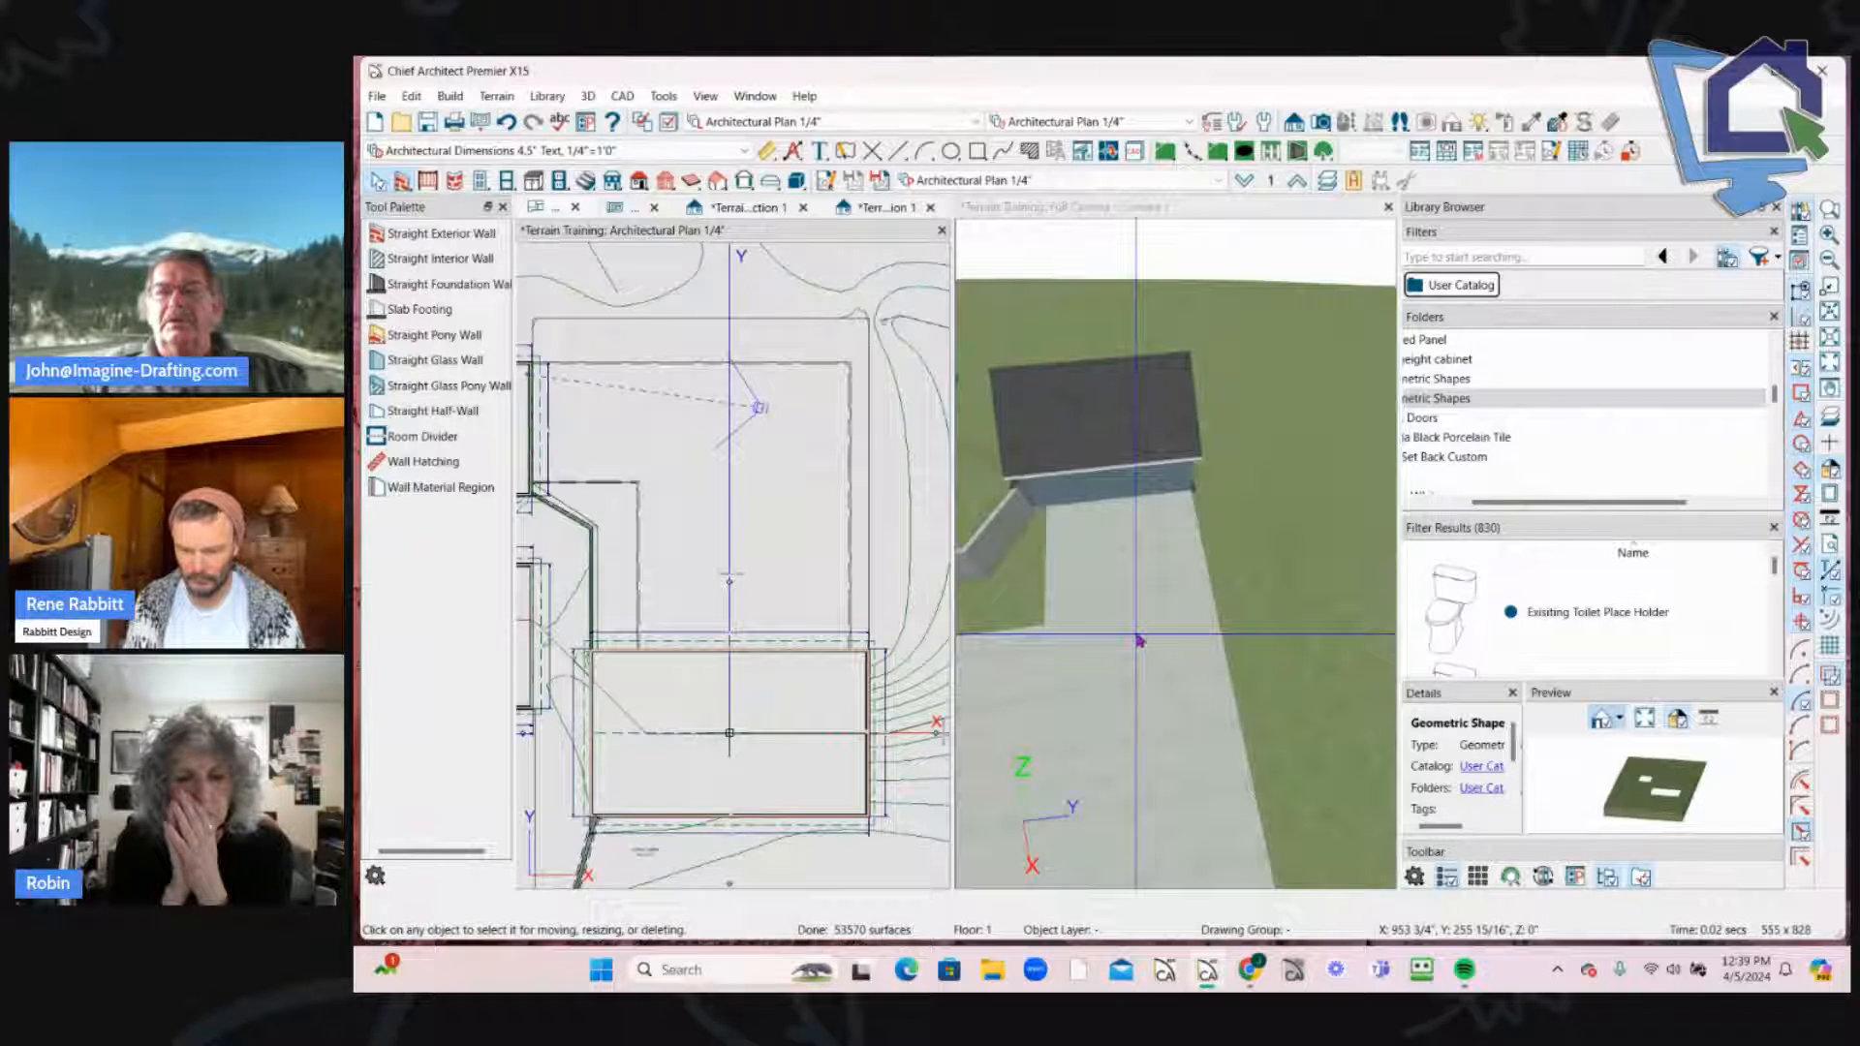
Step: Inspect in 3D how the patio slab meets the terrain and the large building's foundation, including the foundation floor level in plan
drag(1139, 639, 1214, 566)
key(space)
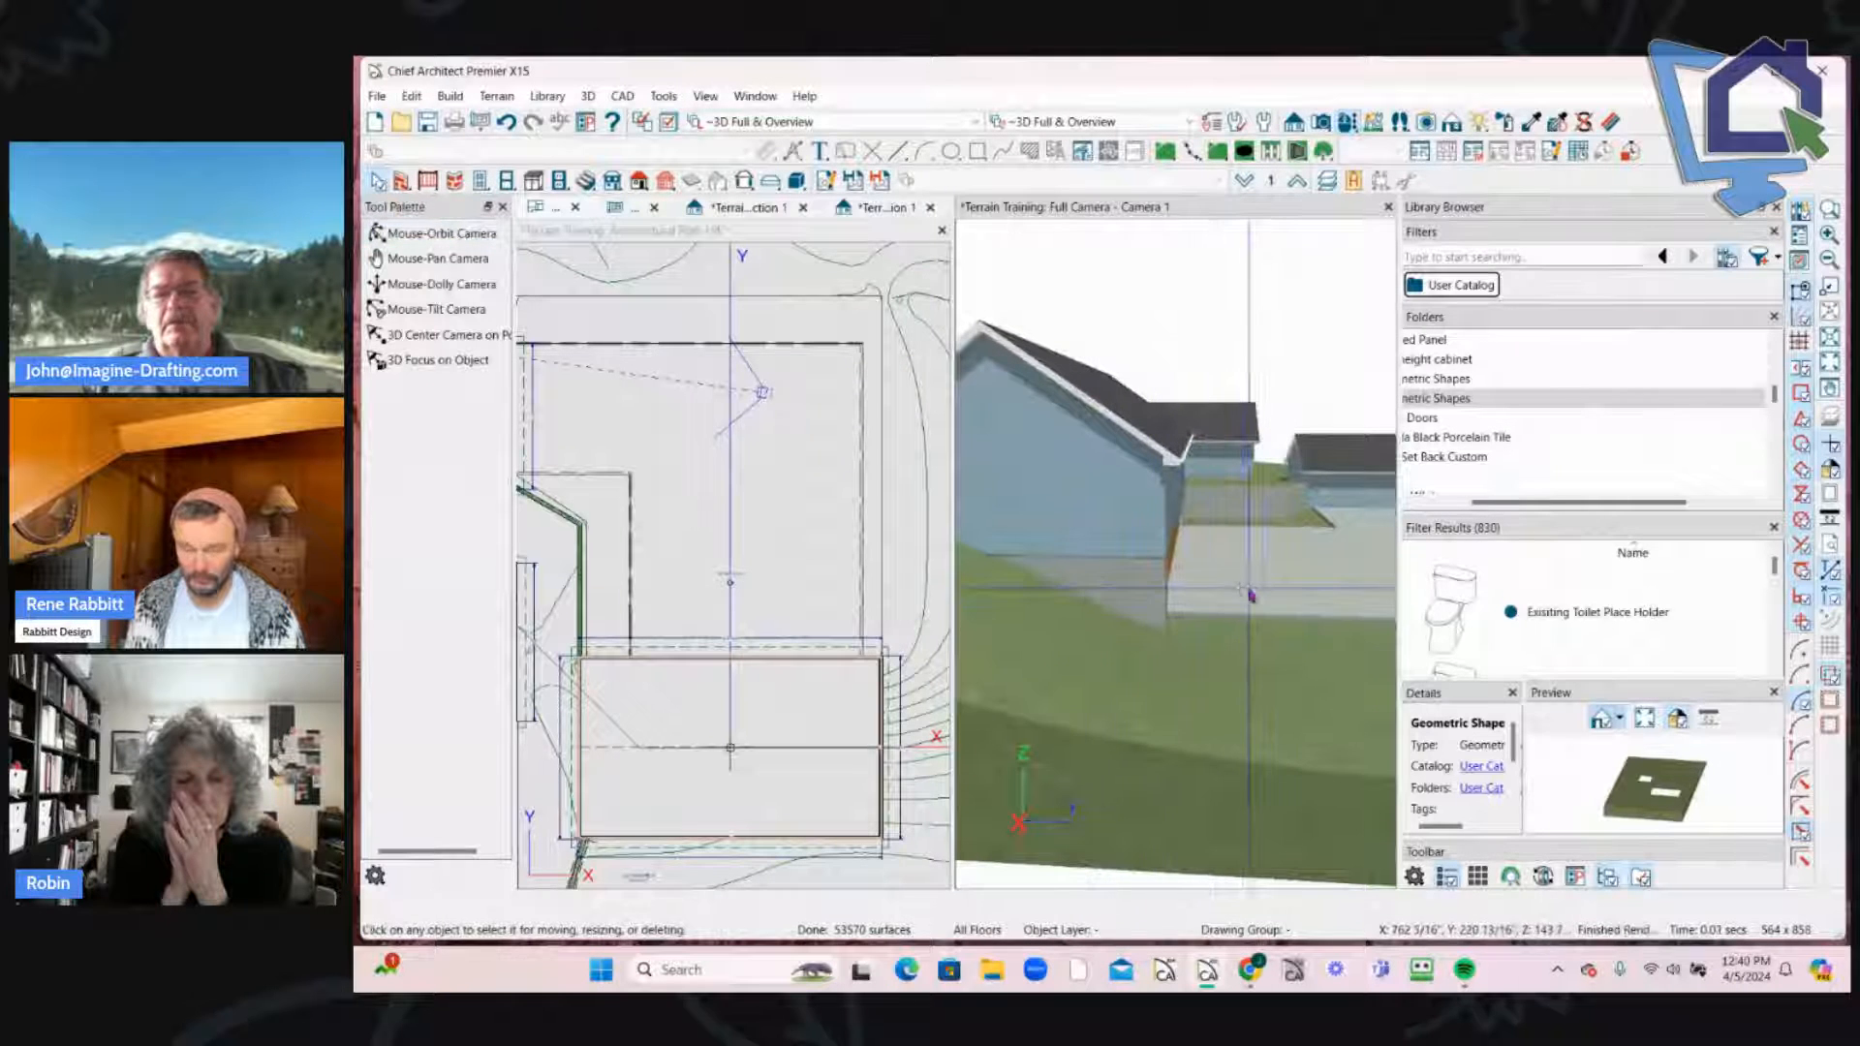
middle_drag(1247, 589, 1104, 617)
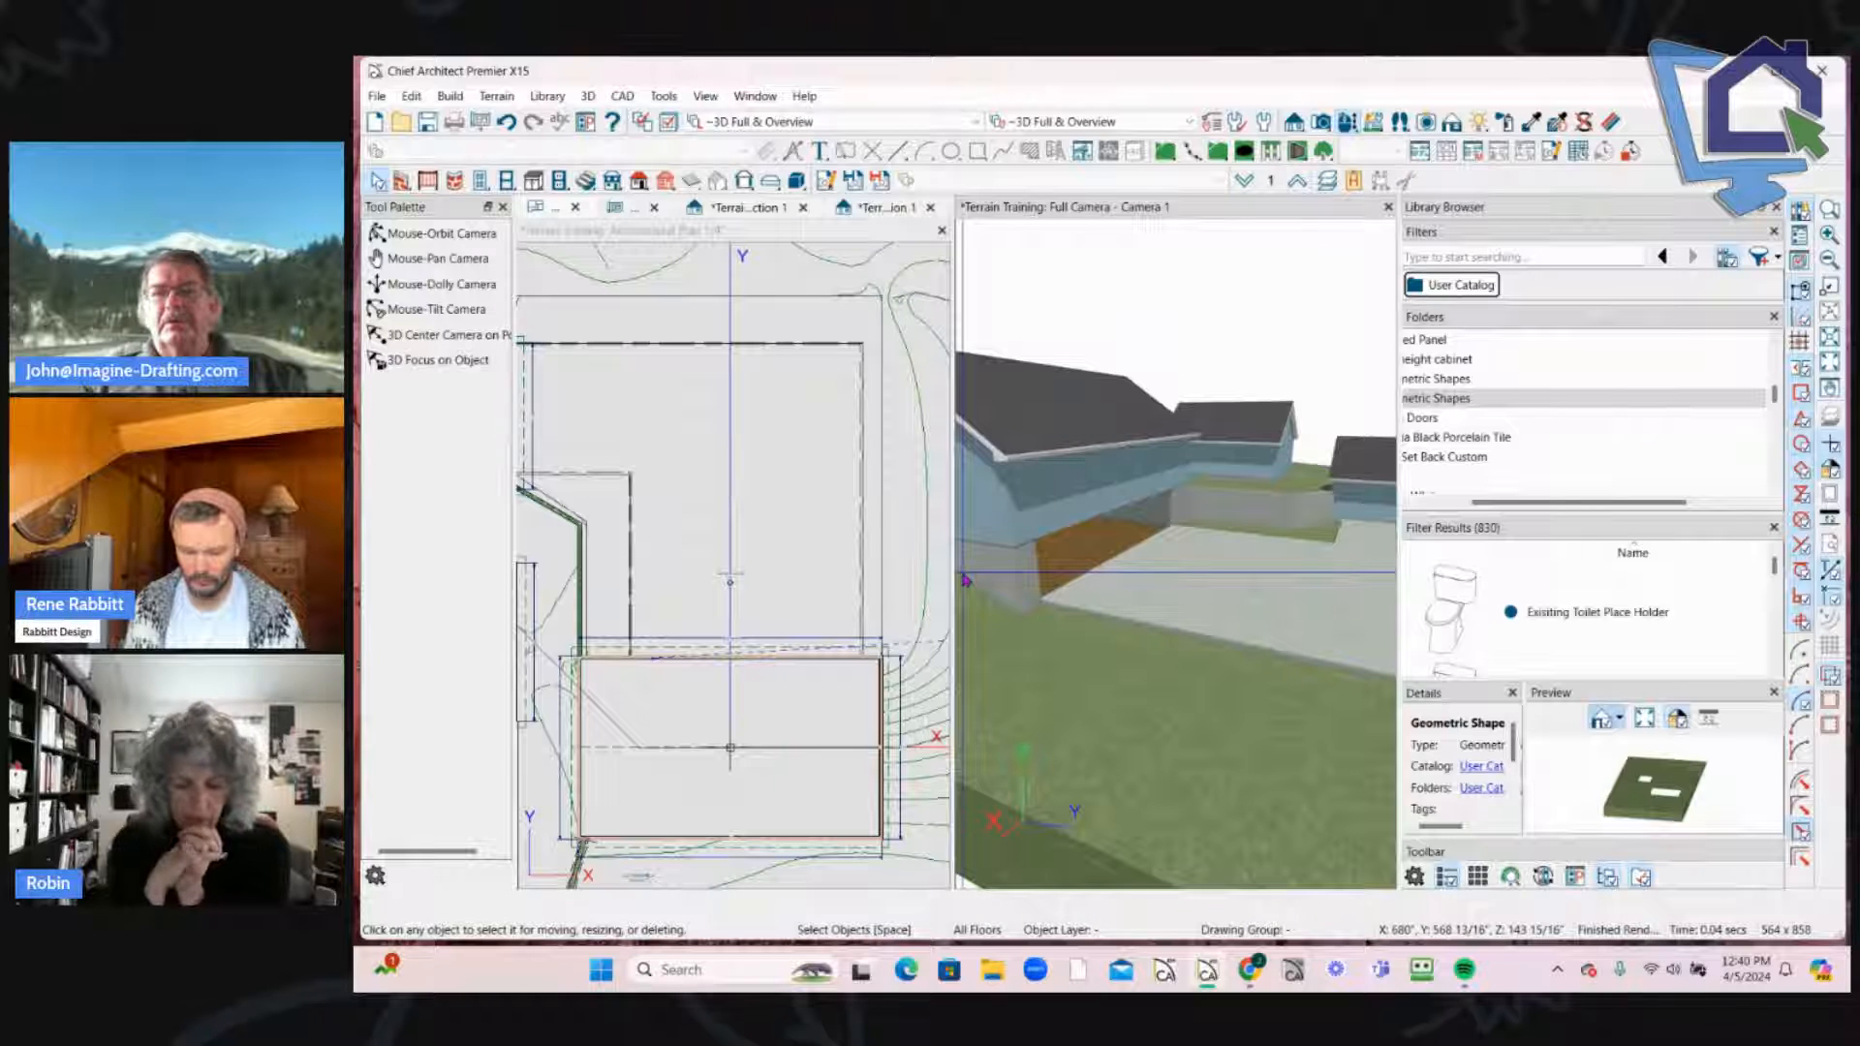
key(ctrl+Tab)
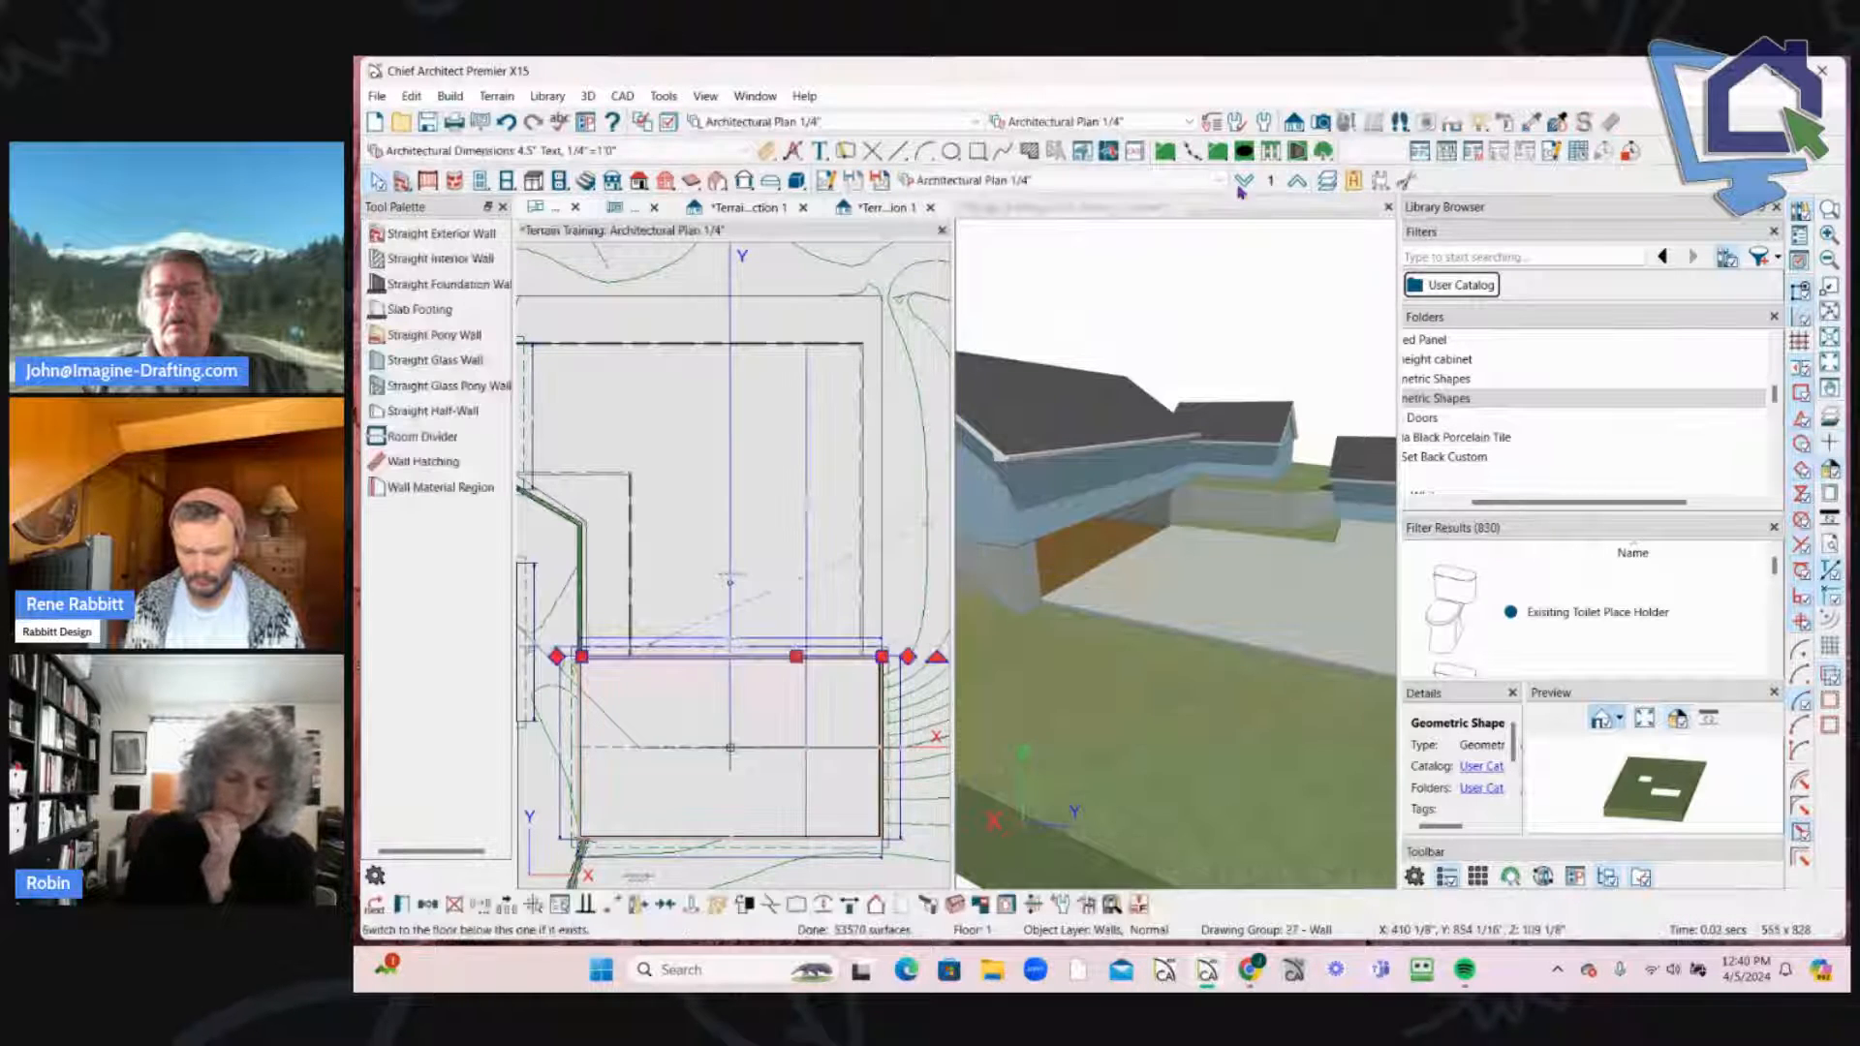
click(1243, 182)
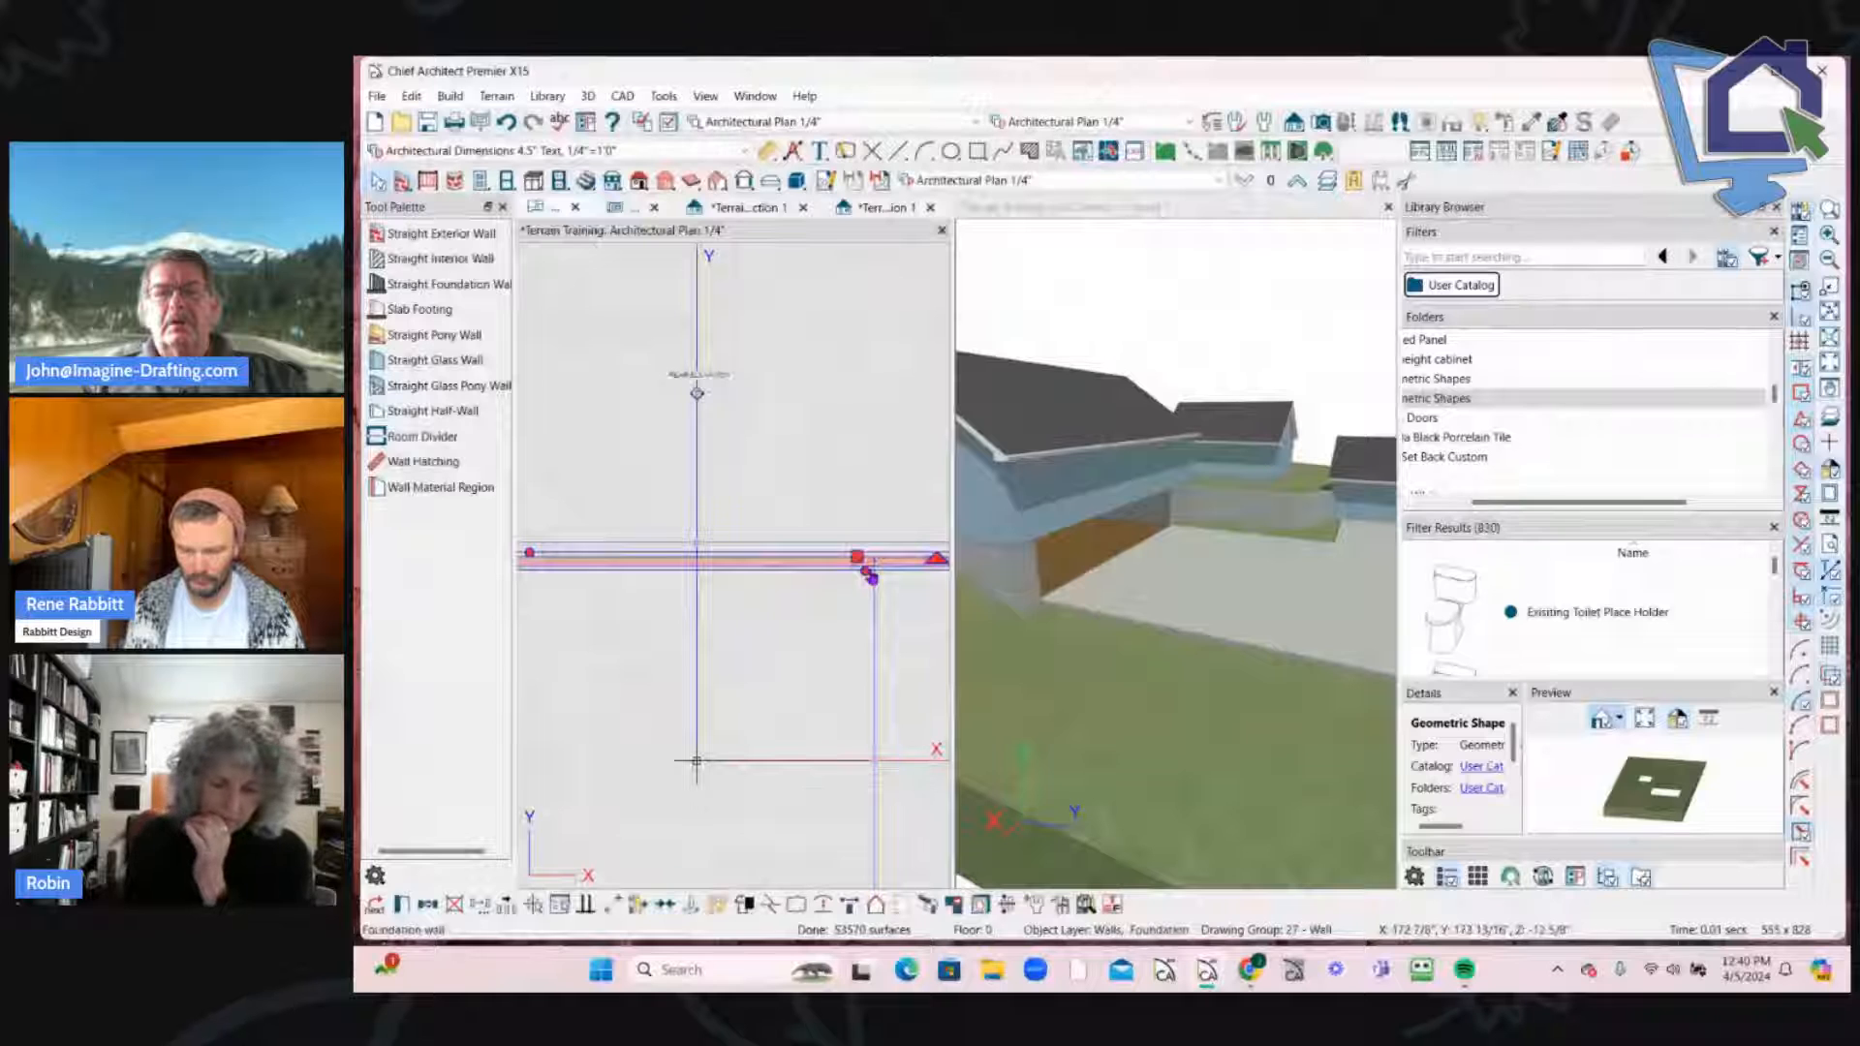
click(1143, 598)
drag(1221, 585, 1241, 580)
scroll(1210, 586, up, 3)
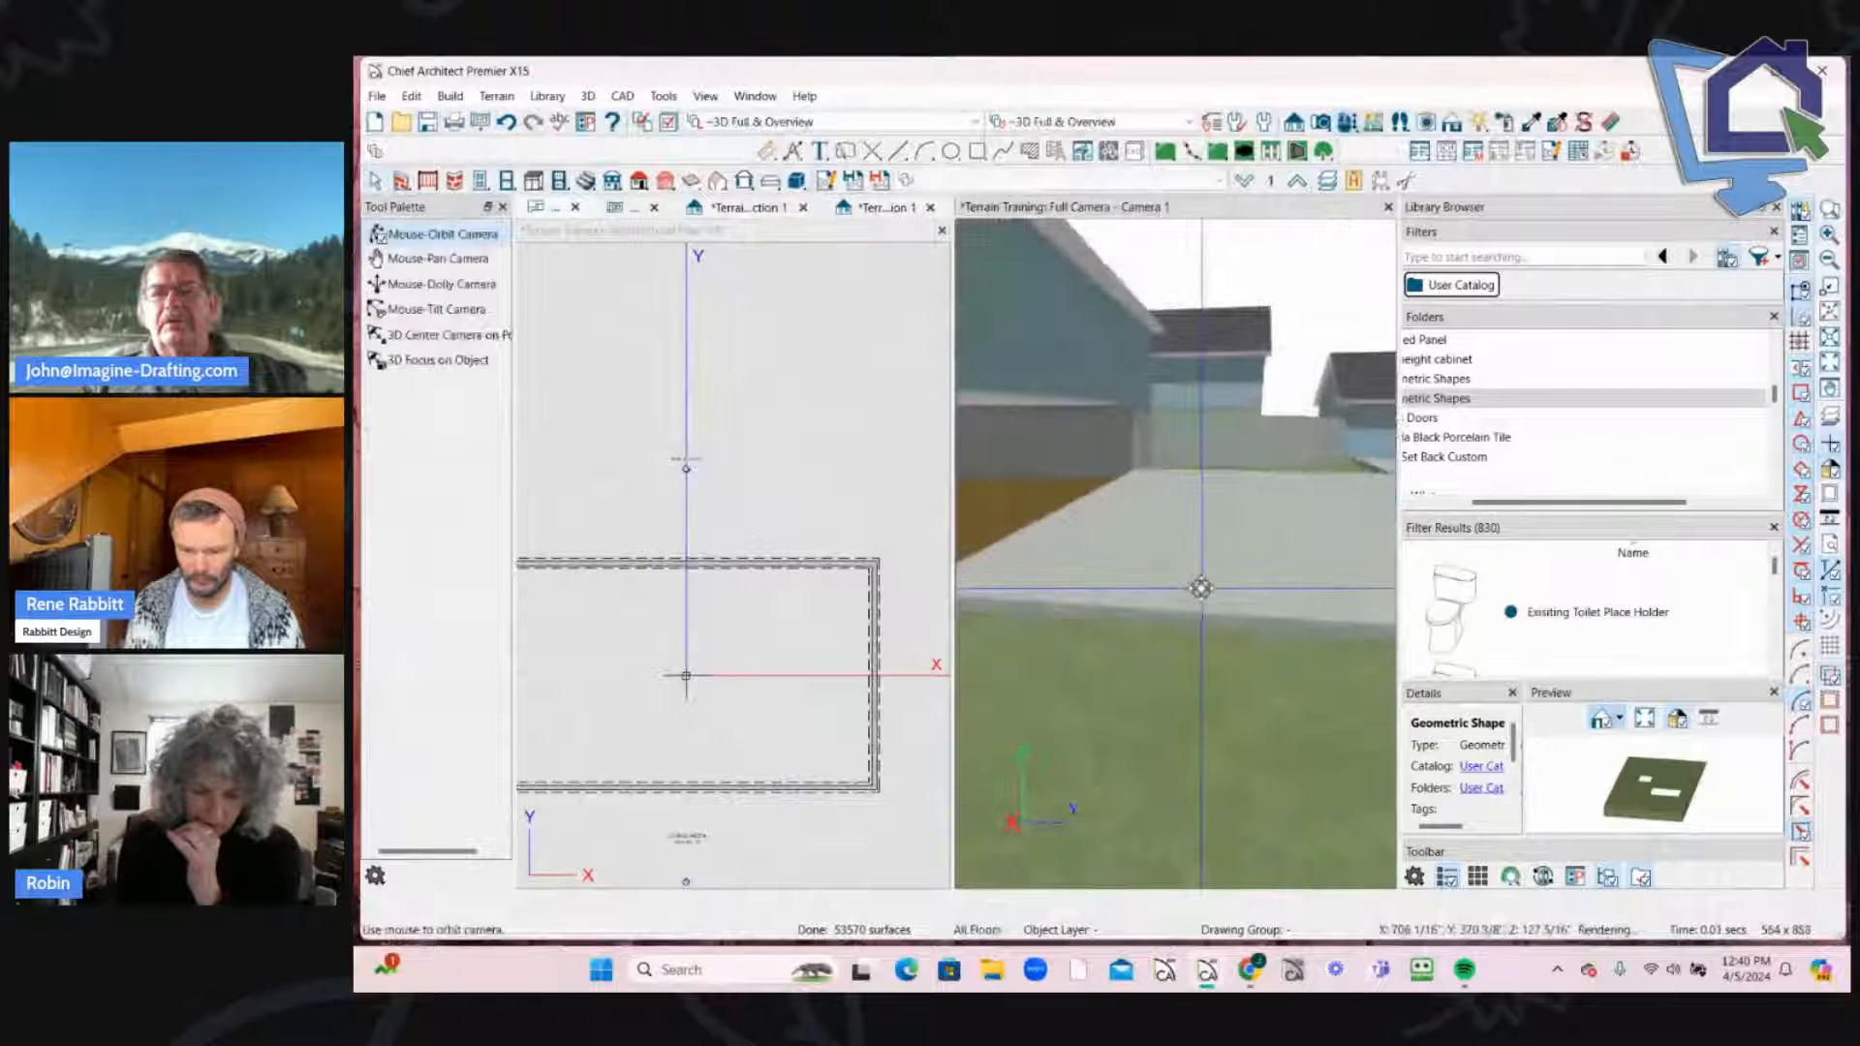
scroll(1200, 588, up, 5)
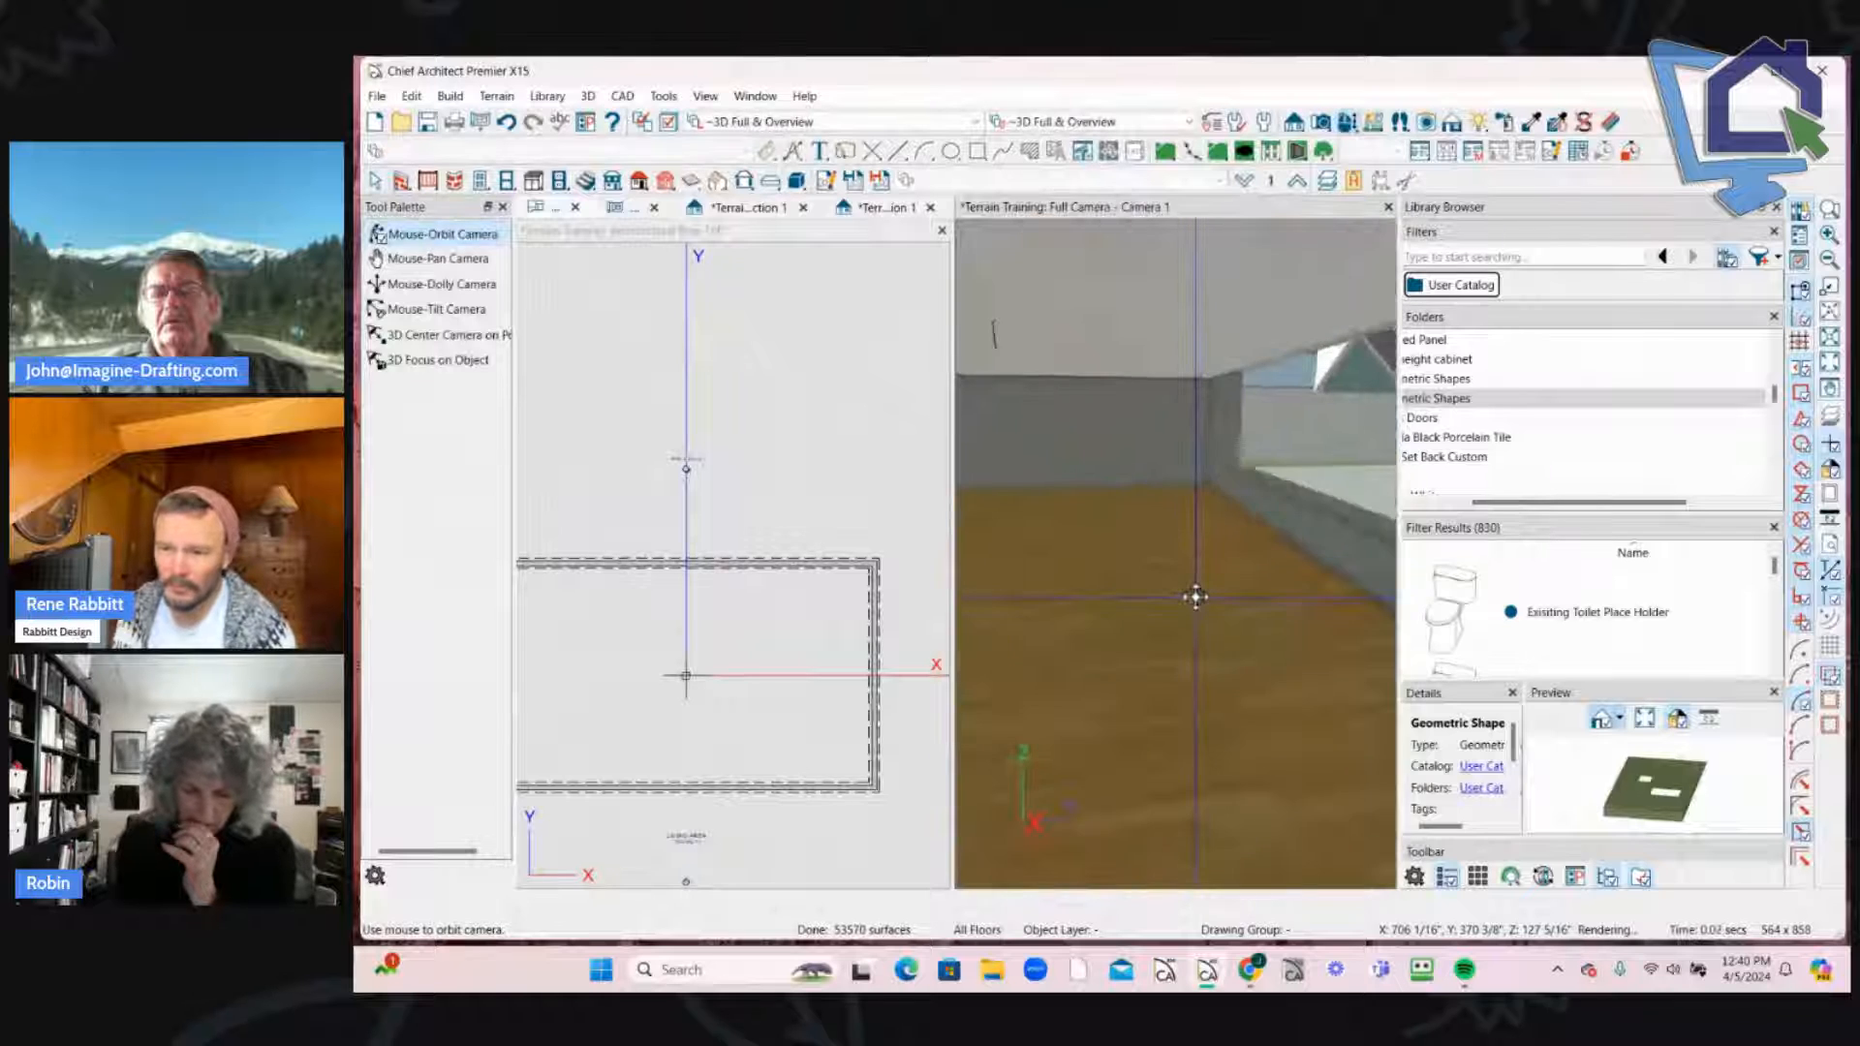
drag(1196, 597, 1194, 595)
middle_drag(1194, 598, 1191, 599)
Step: Copy the absolute floor elevation from the large building's foundation room specification, close it, and return to the patio in 3D
click(1055, 662)
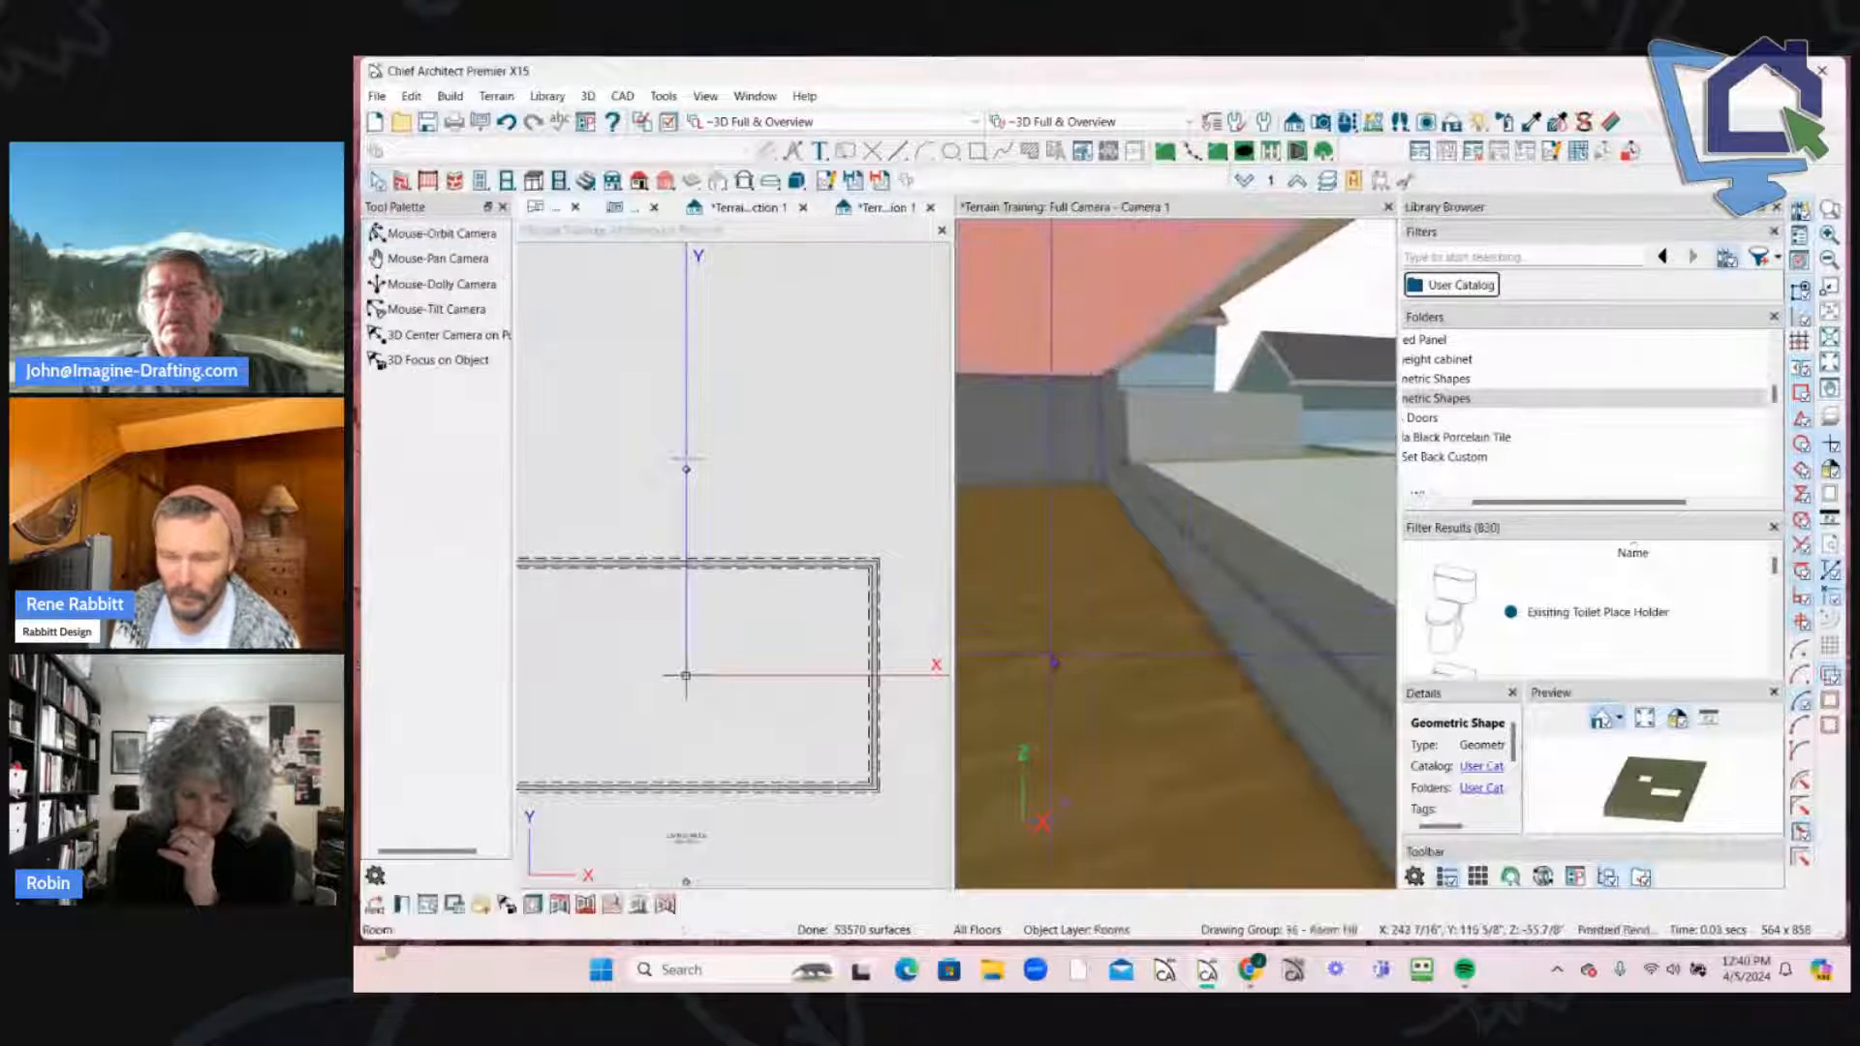
double_click(1055, 663)
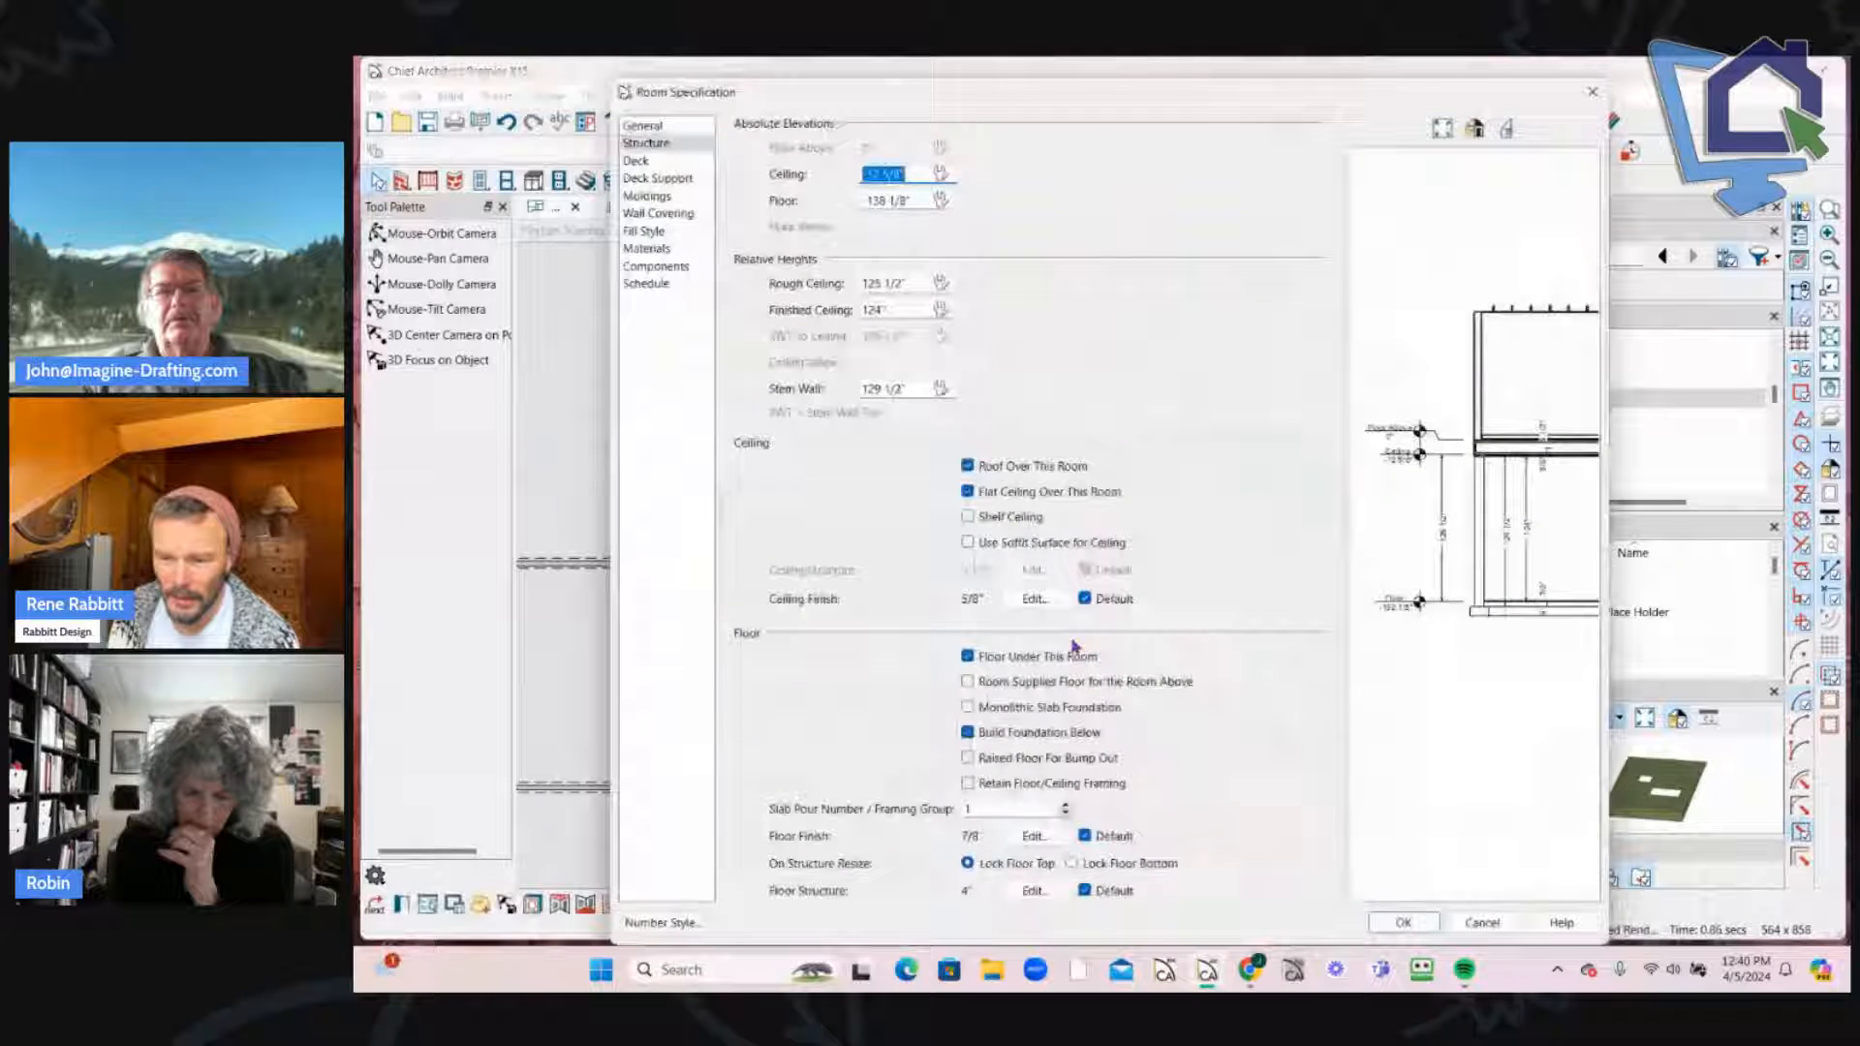
click(925, 199)
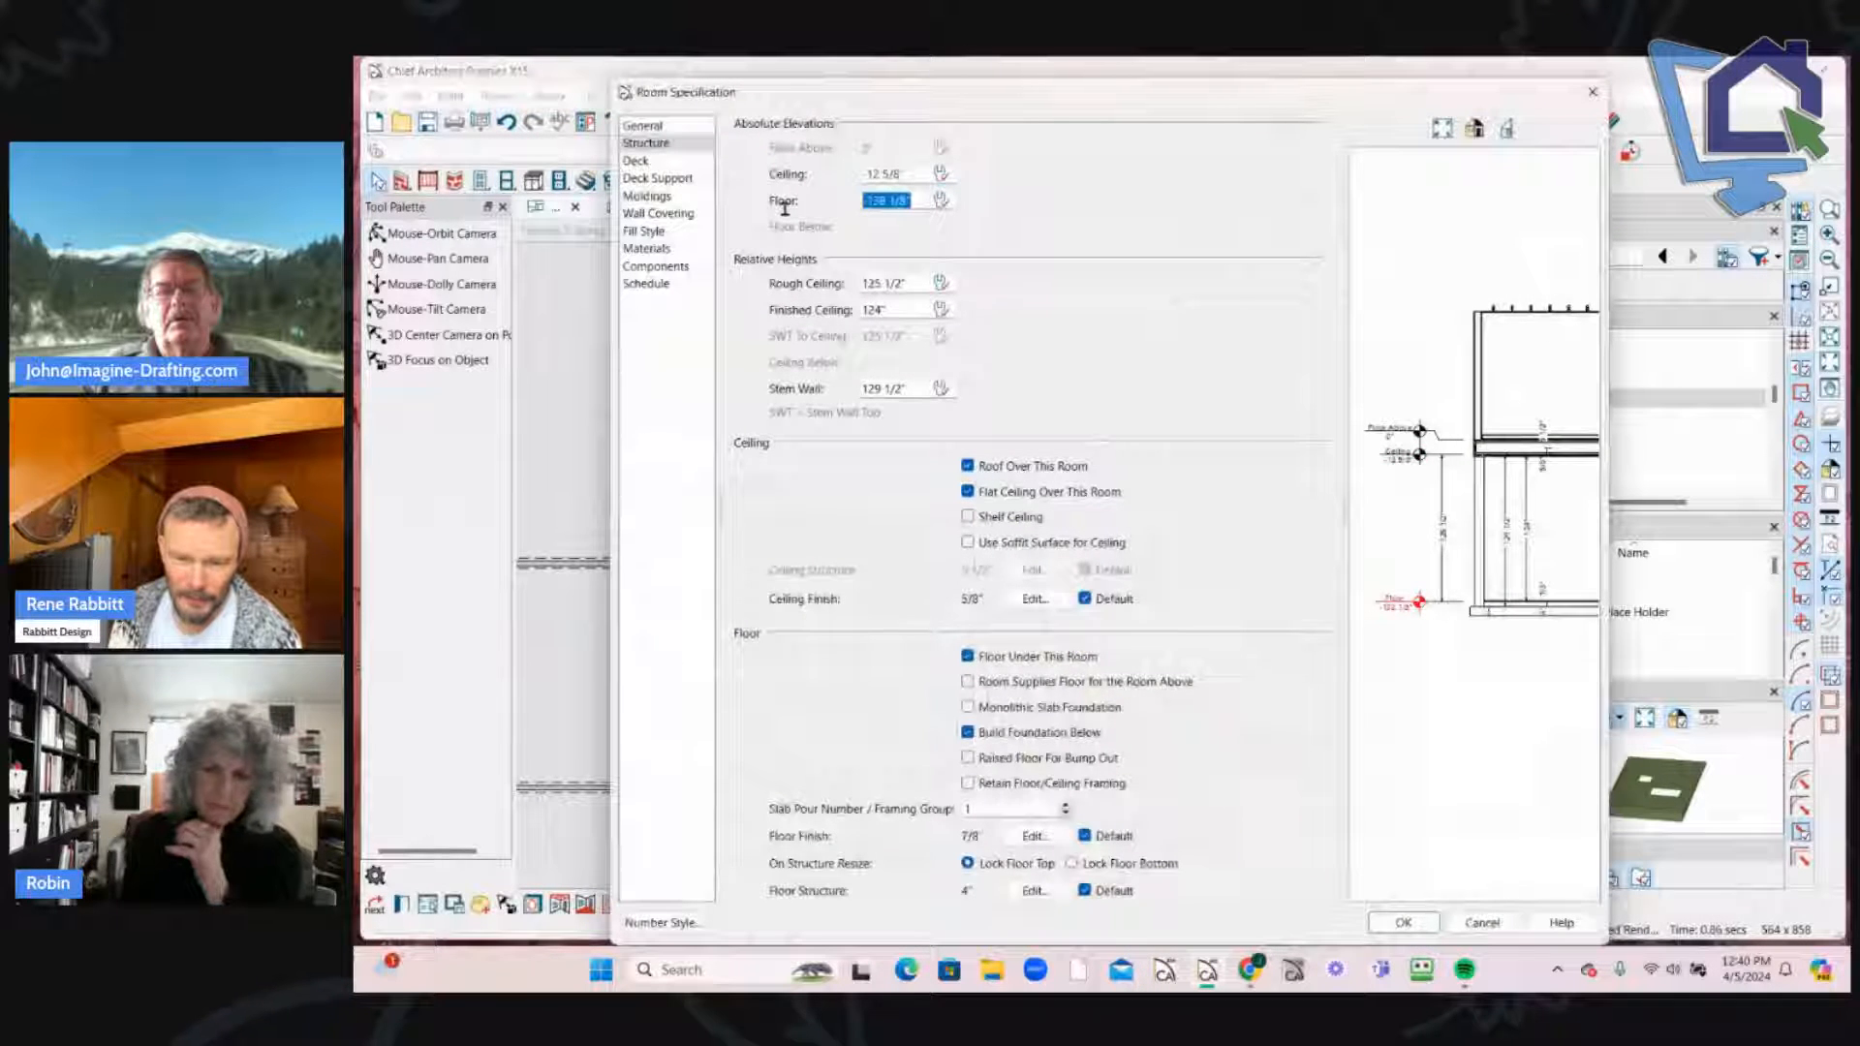
right_click(921, 200)
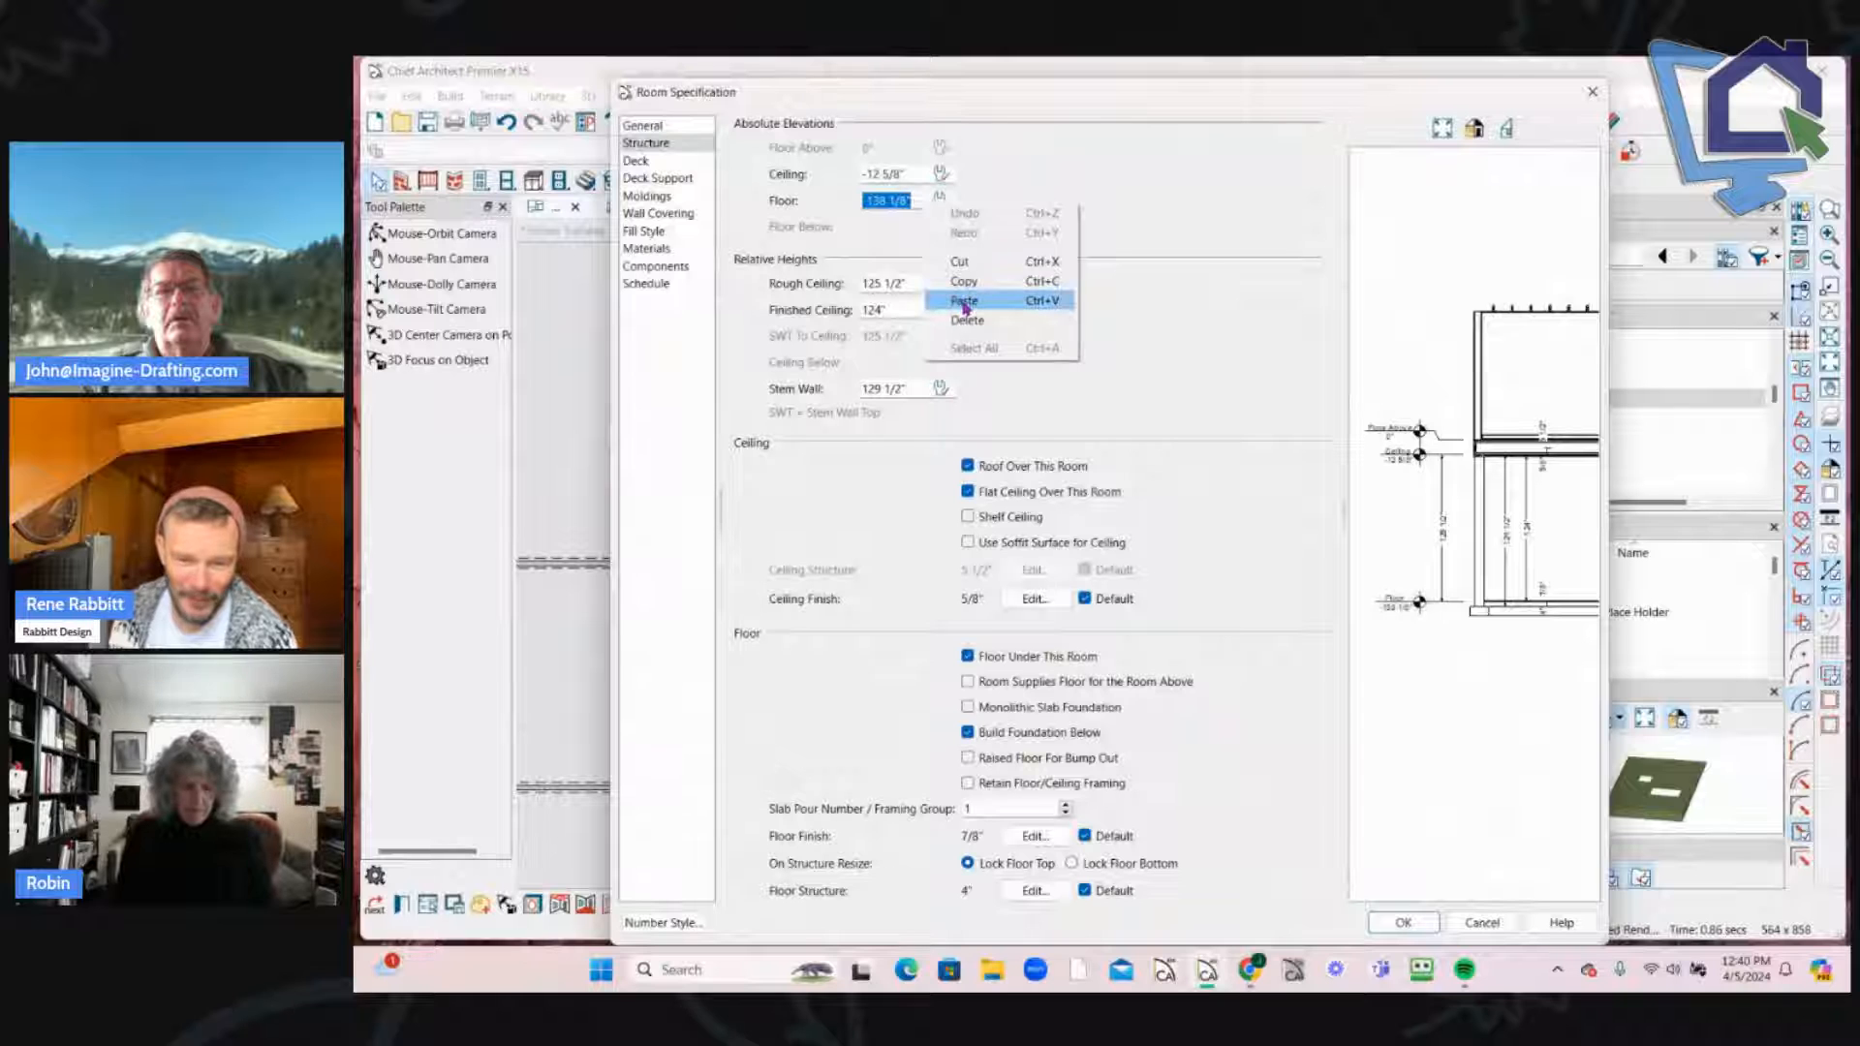
click(962, 302)
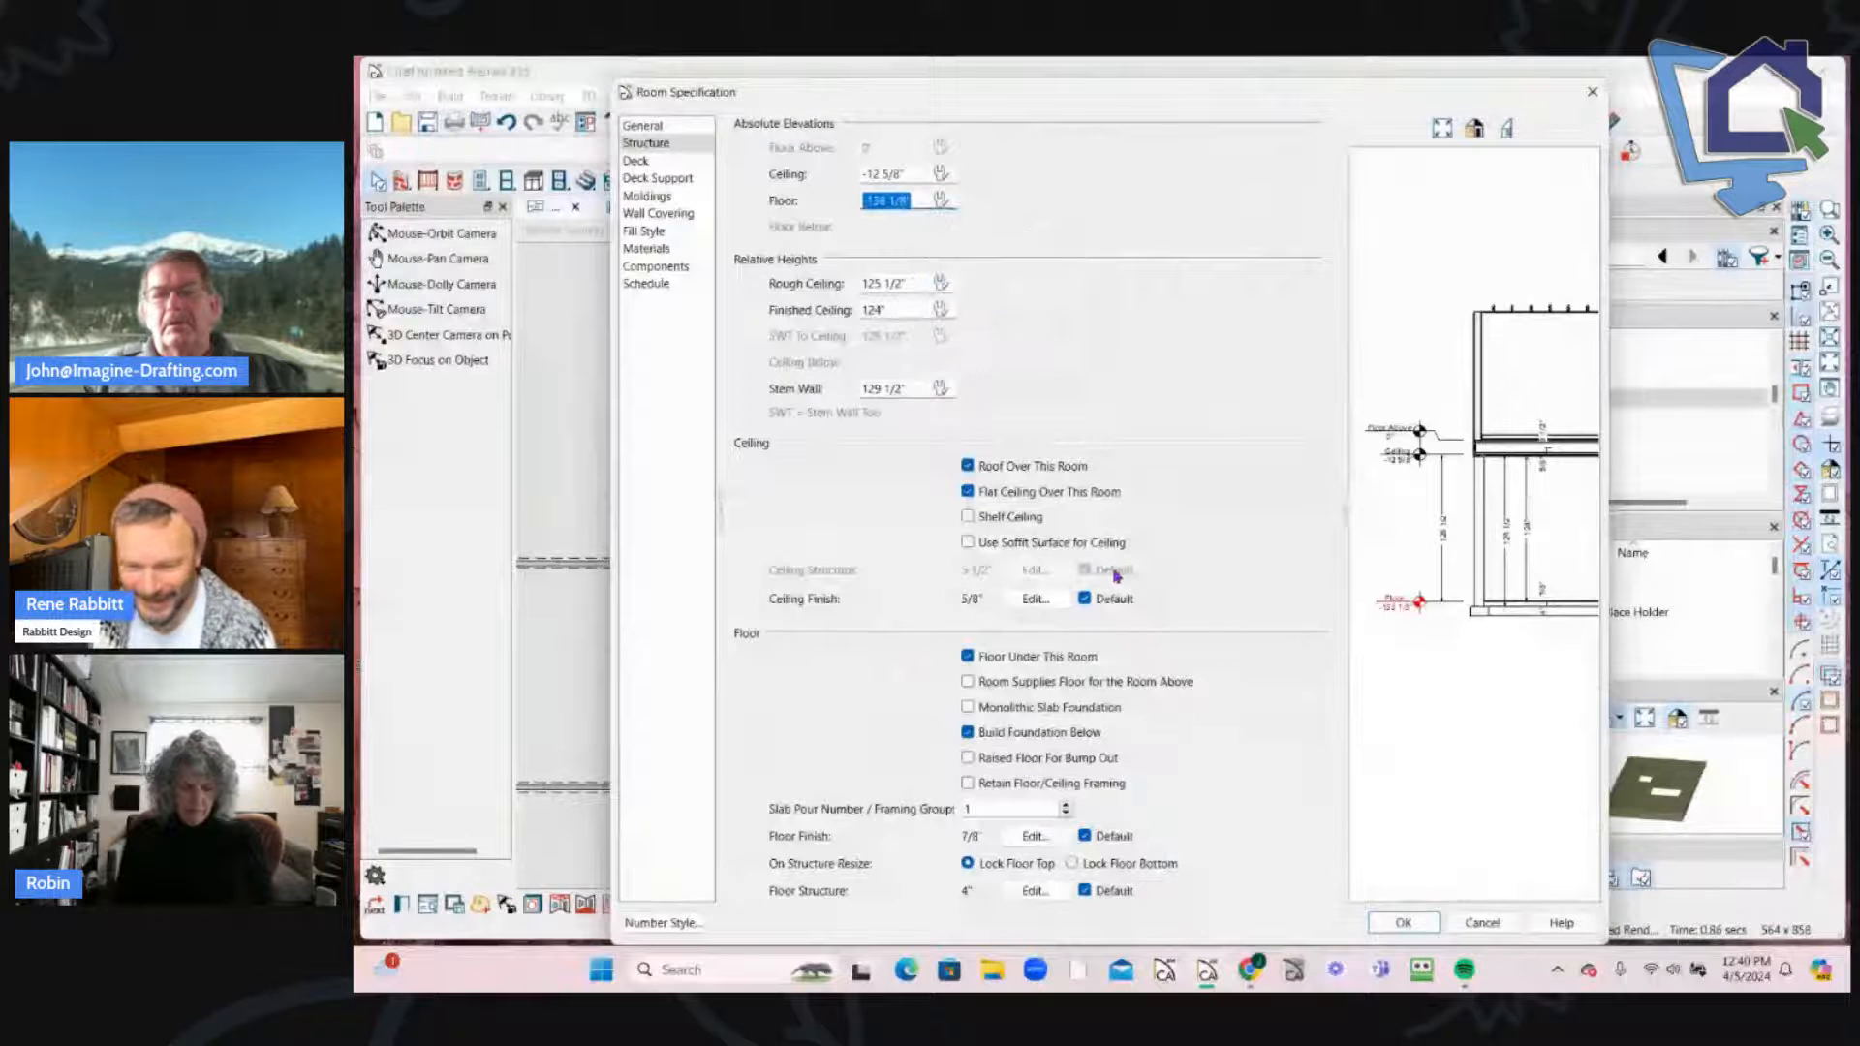
click(1395, 921)
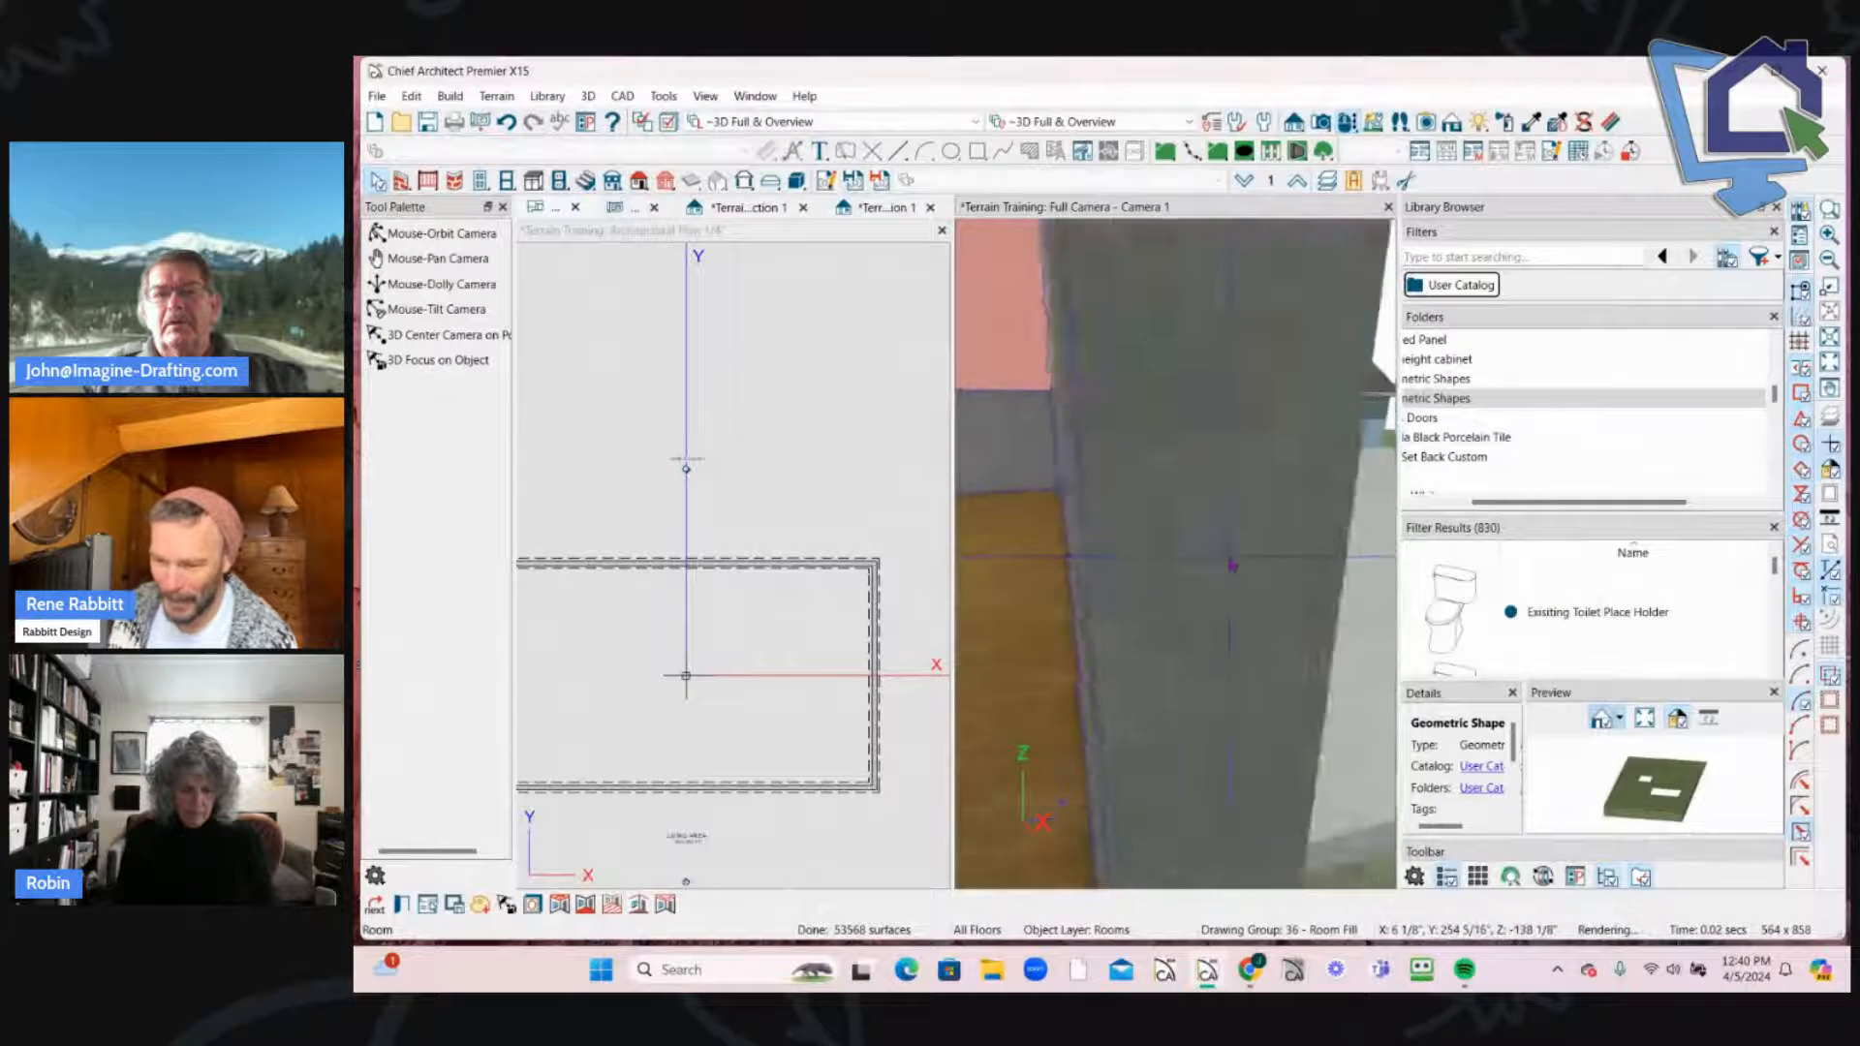
scroll(1232, 562, down, 5)
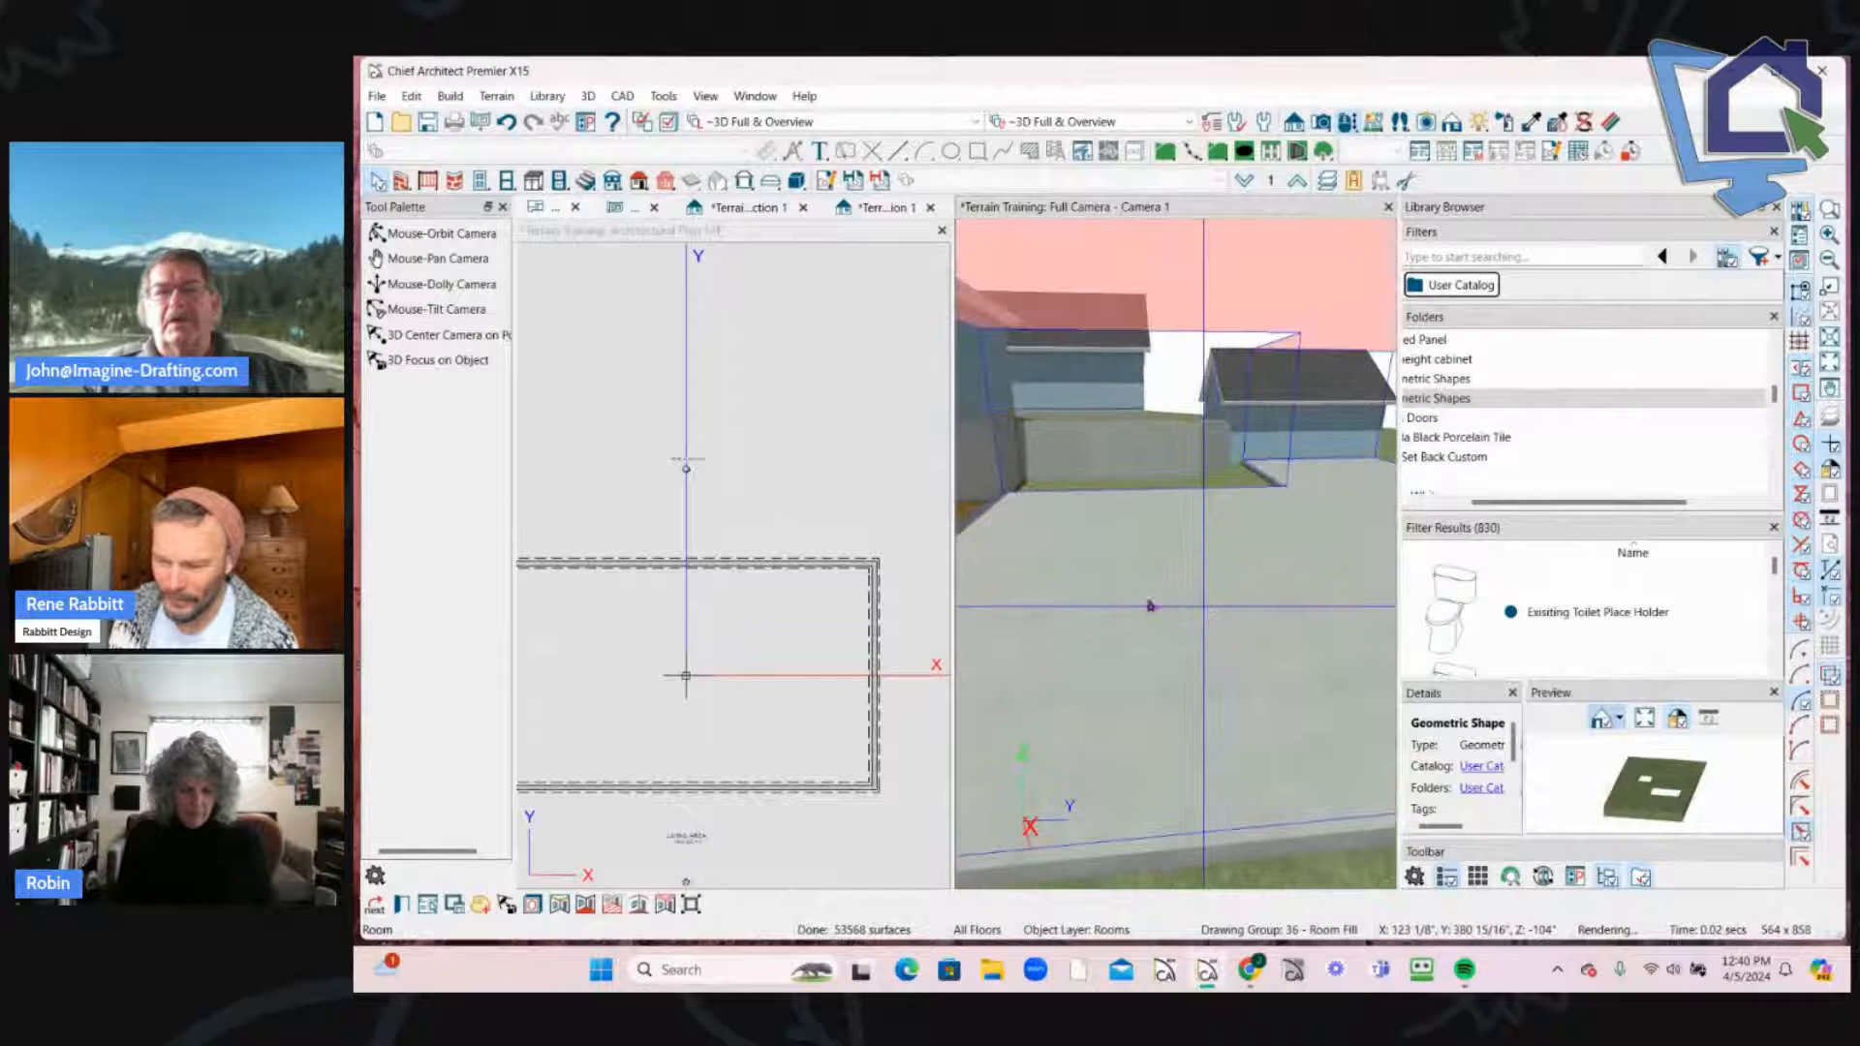
Step: Try to set the floor elevation of the concrete slab room to -138 1/8"
double_click(1151, 606)
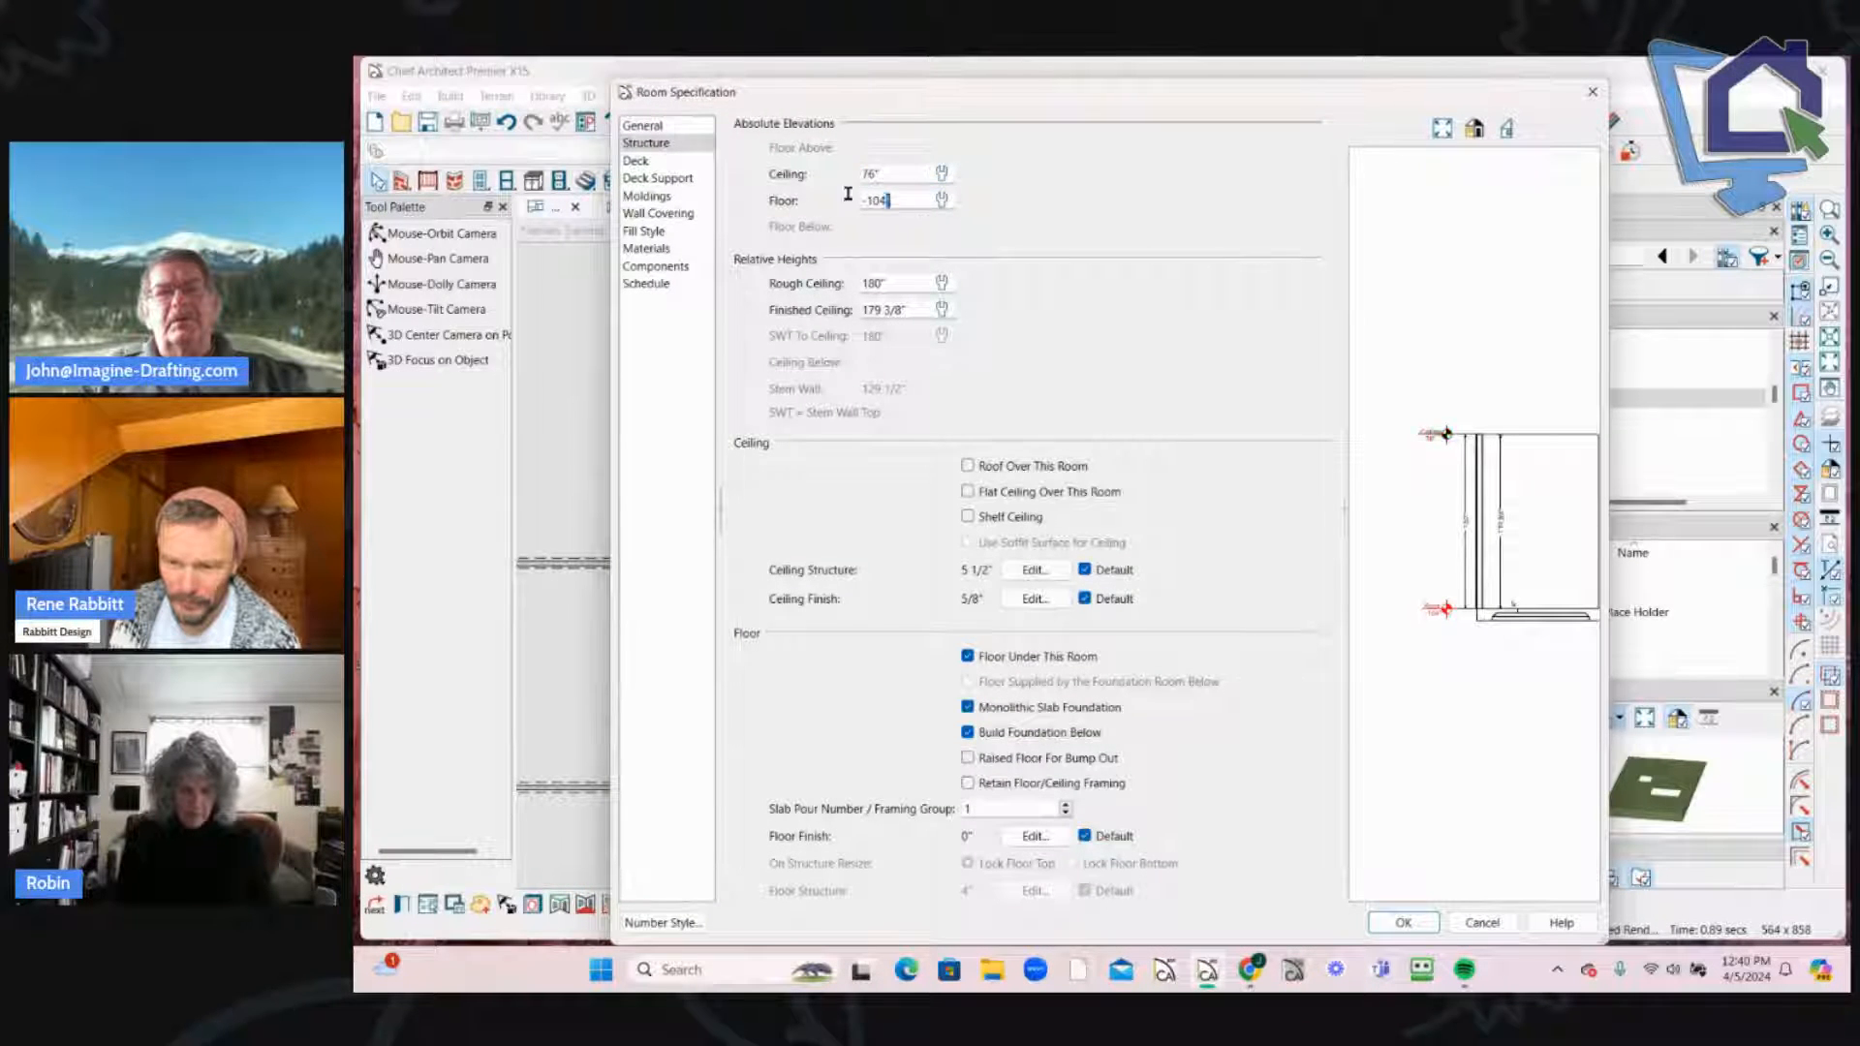
right_click(925, 203)
click(969, 306)
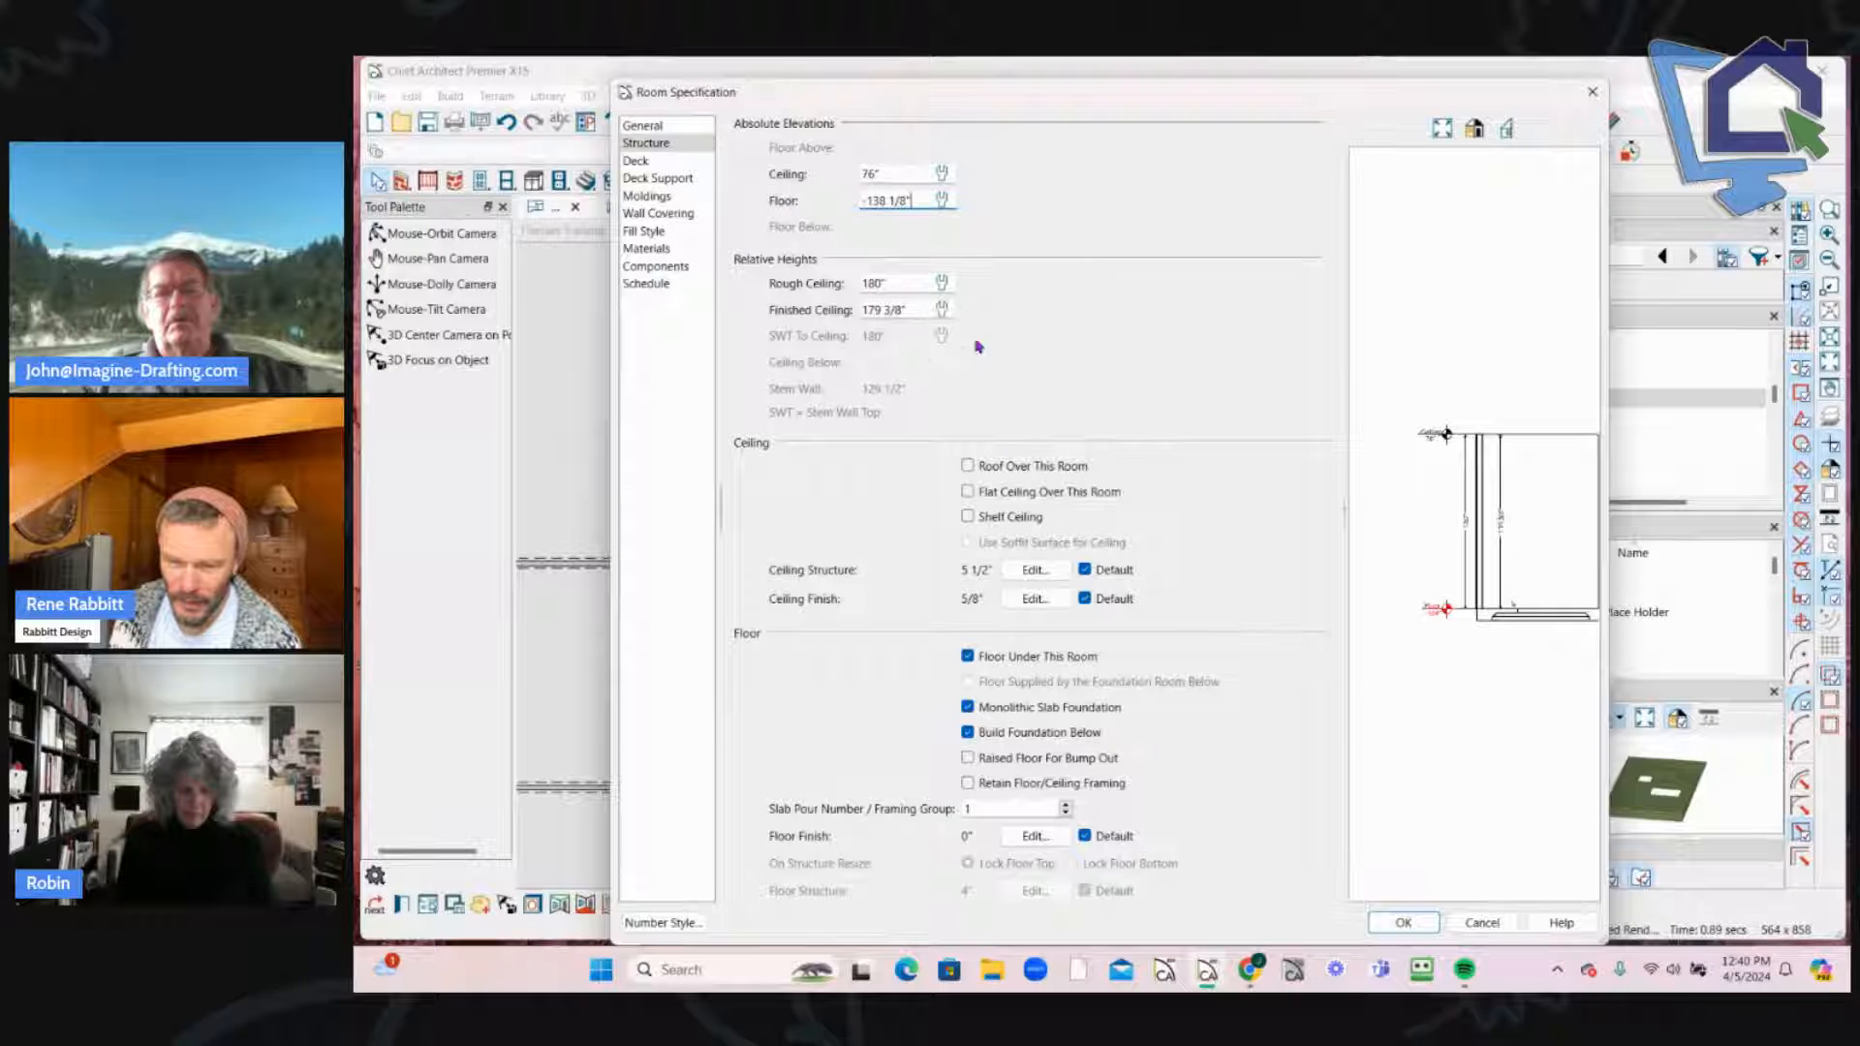
click(1400, 923)
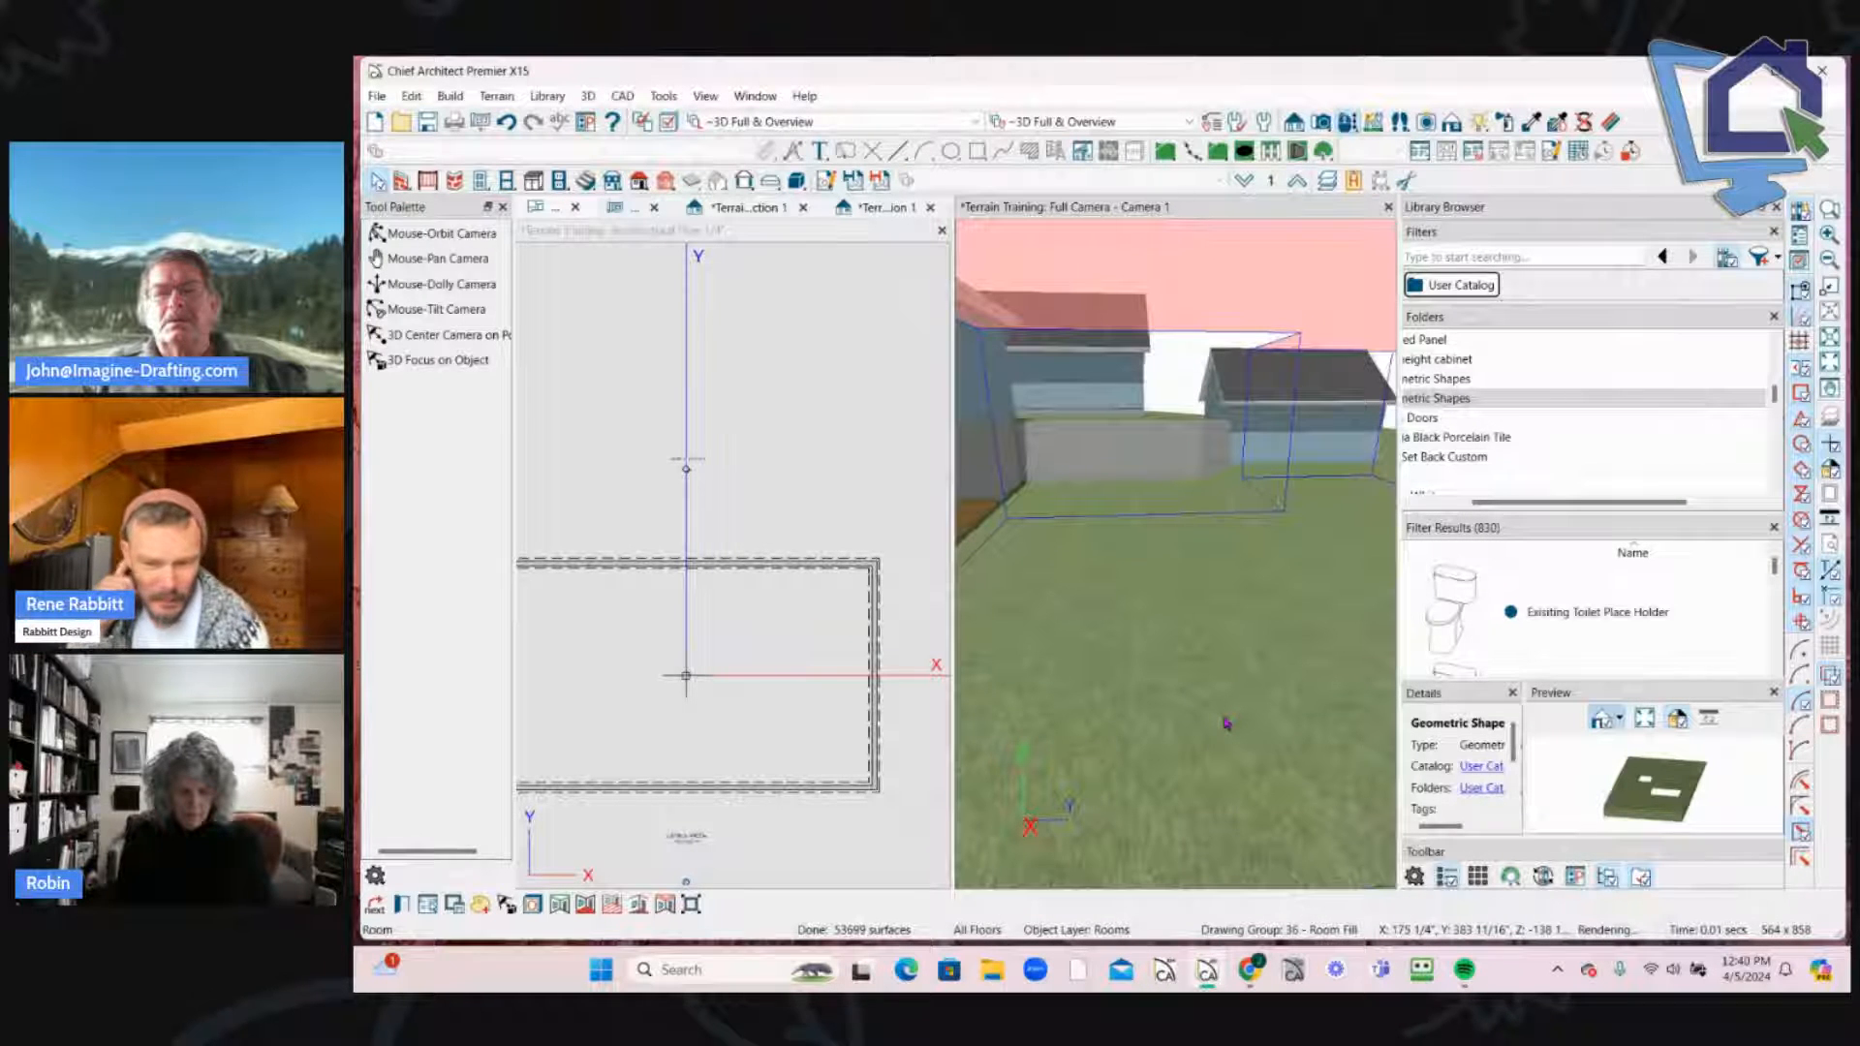
click(1112, 589)
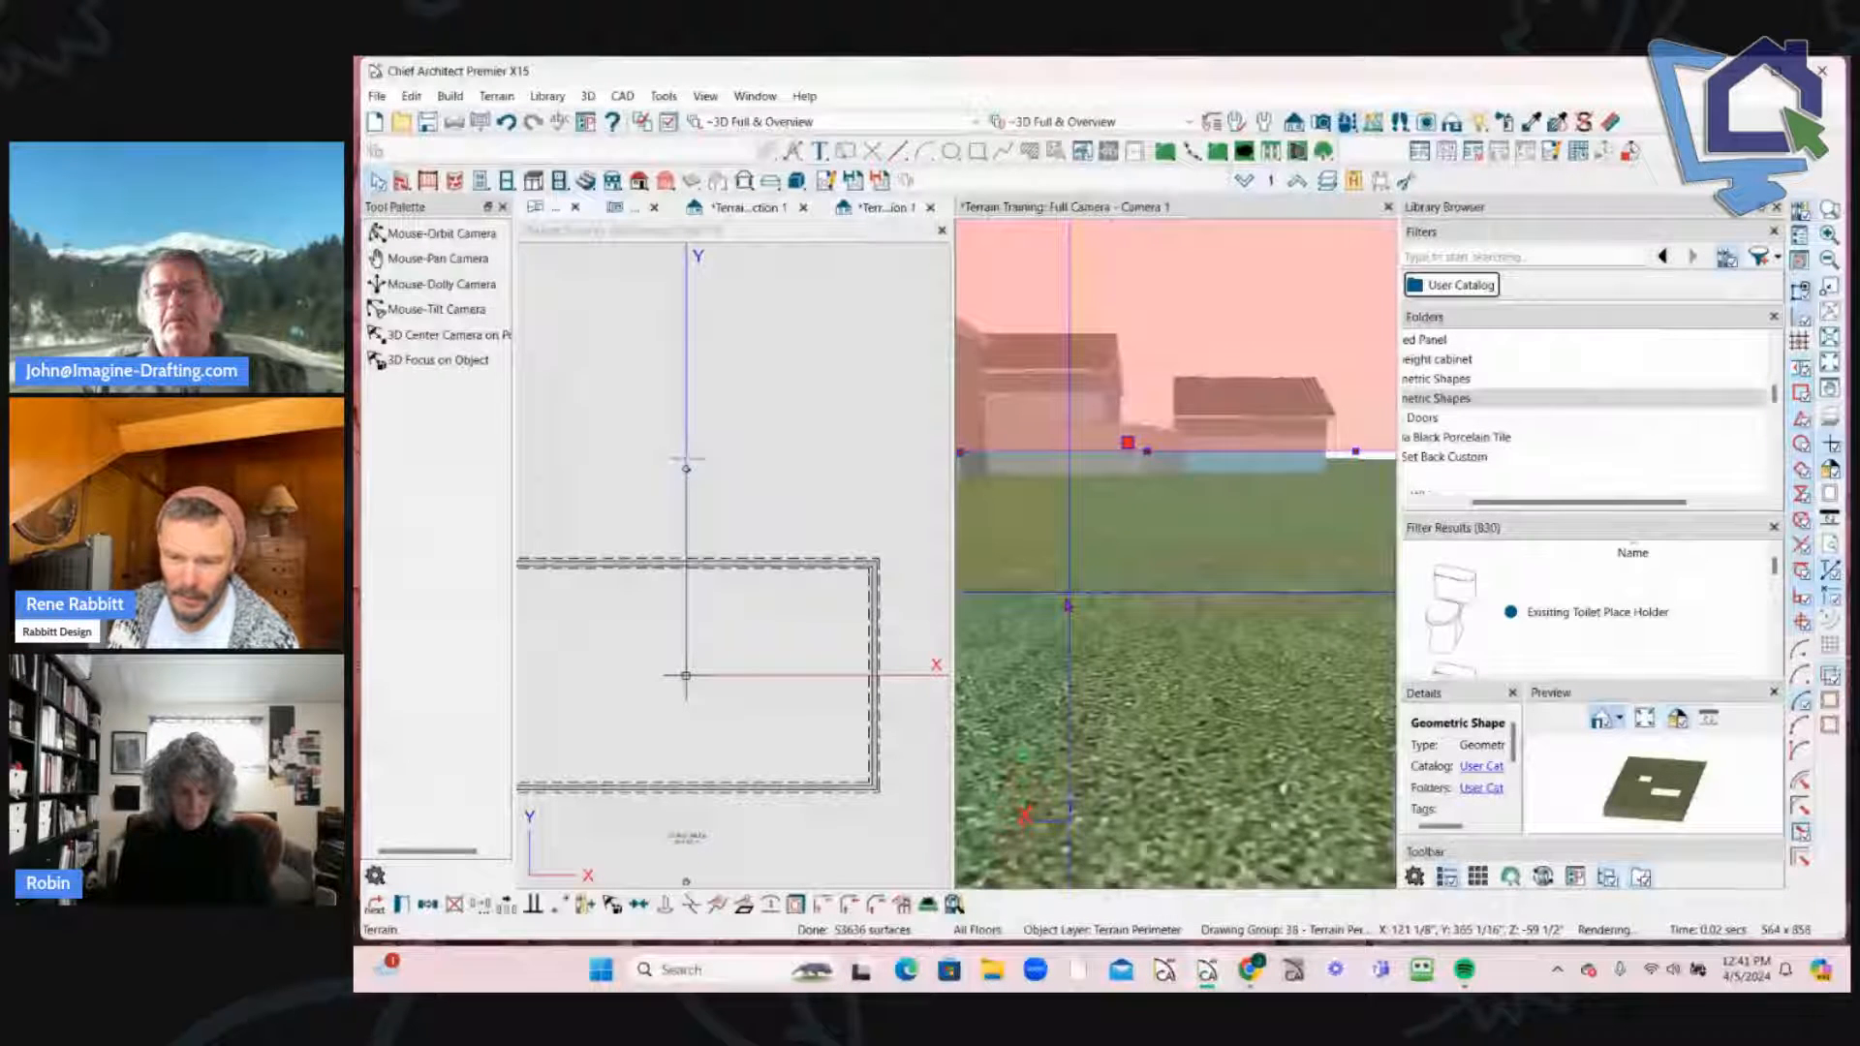
middle_drag(1068, 597, 1031, 608)
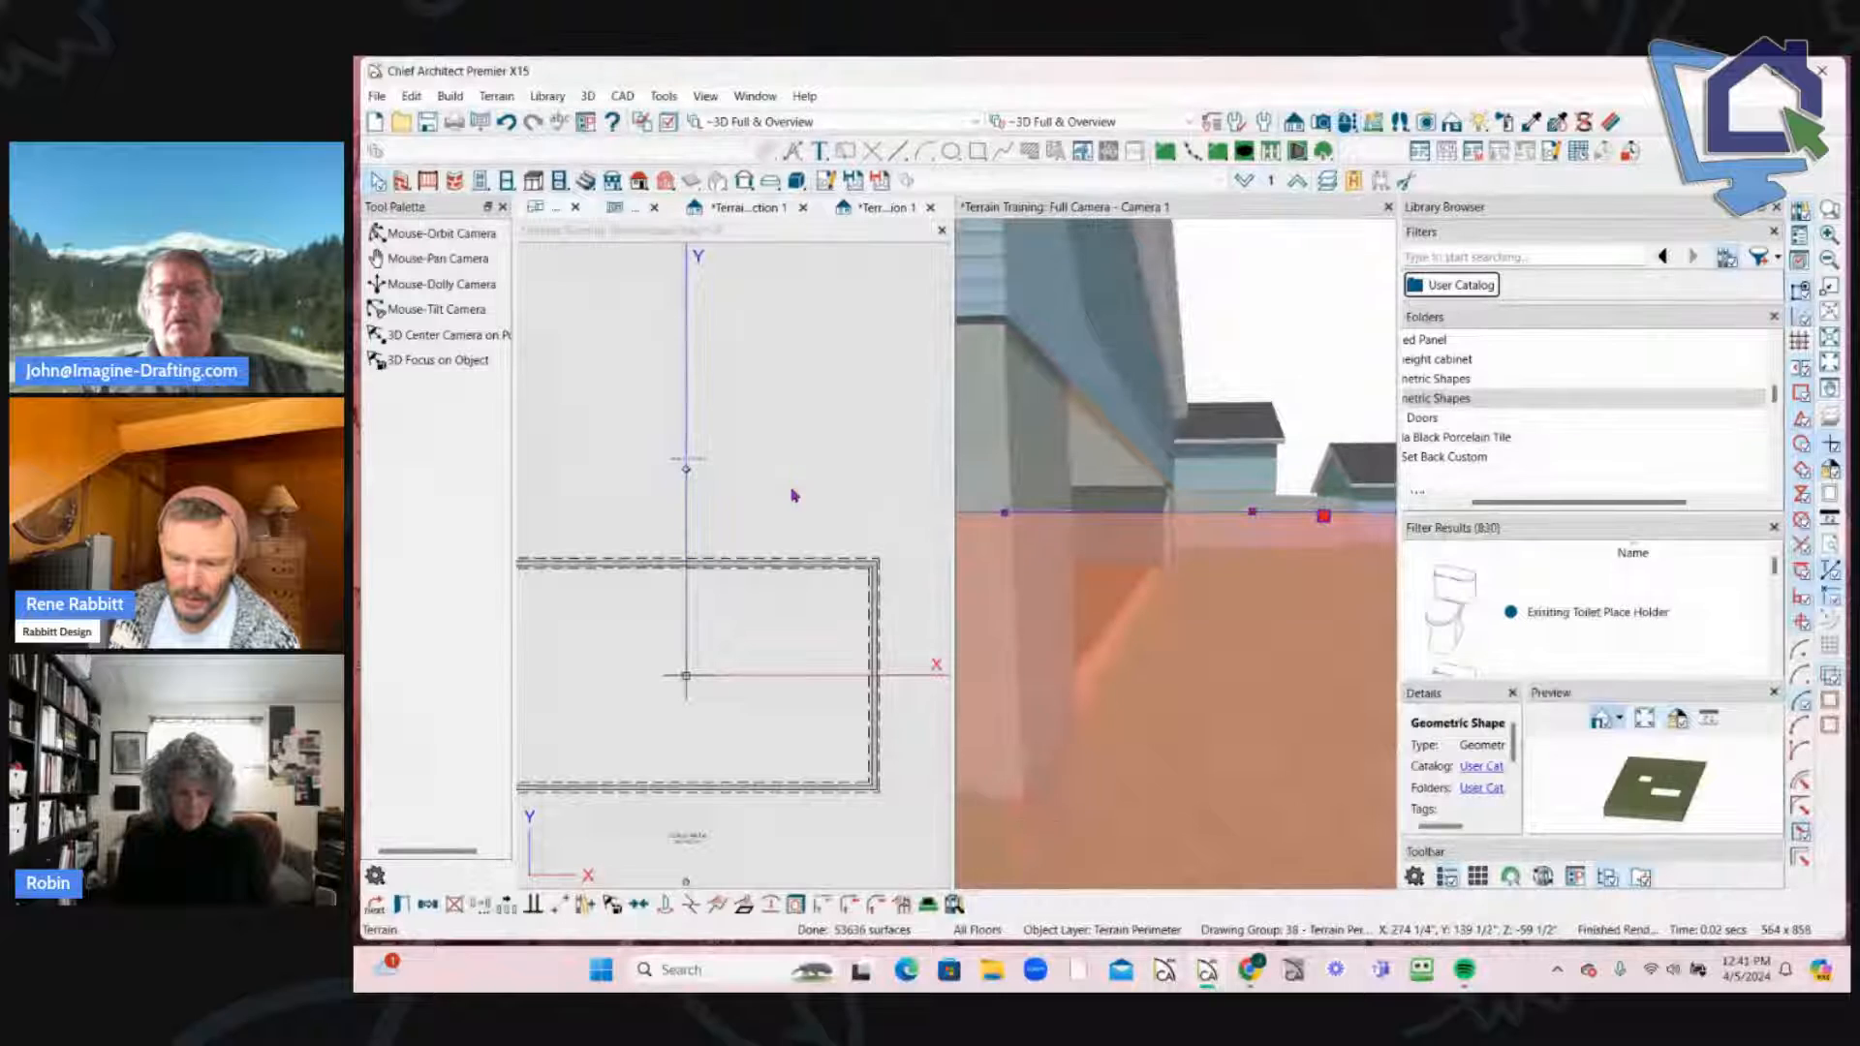
key(Escape)
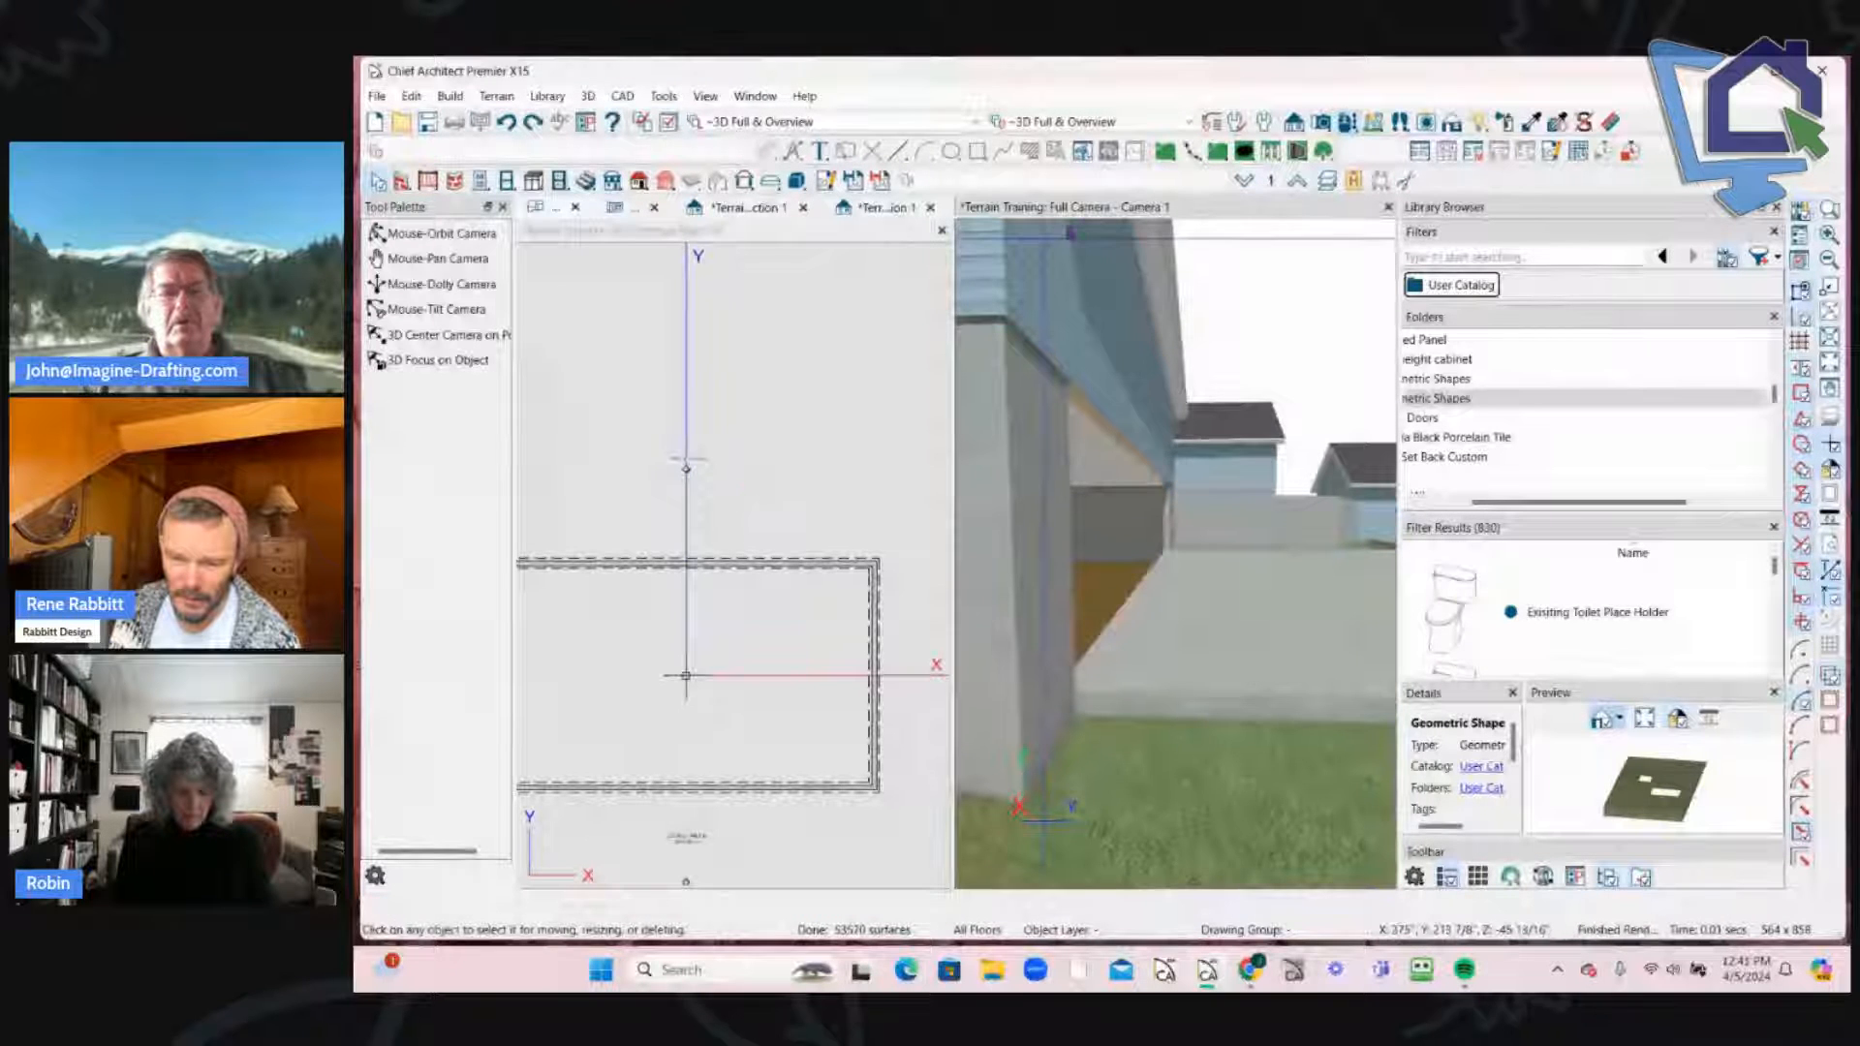
click(768, 485)
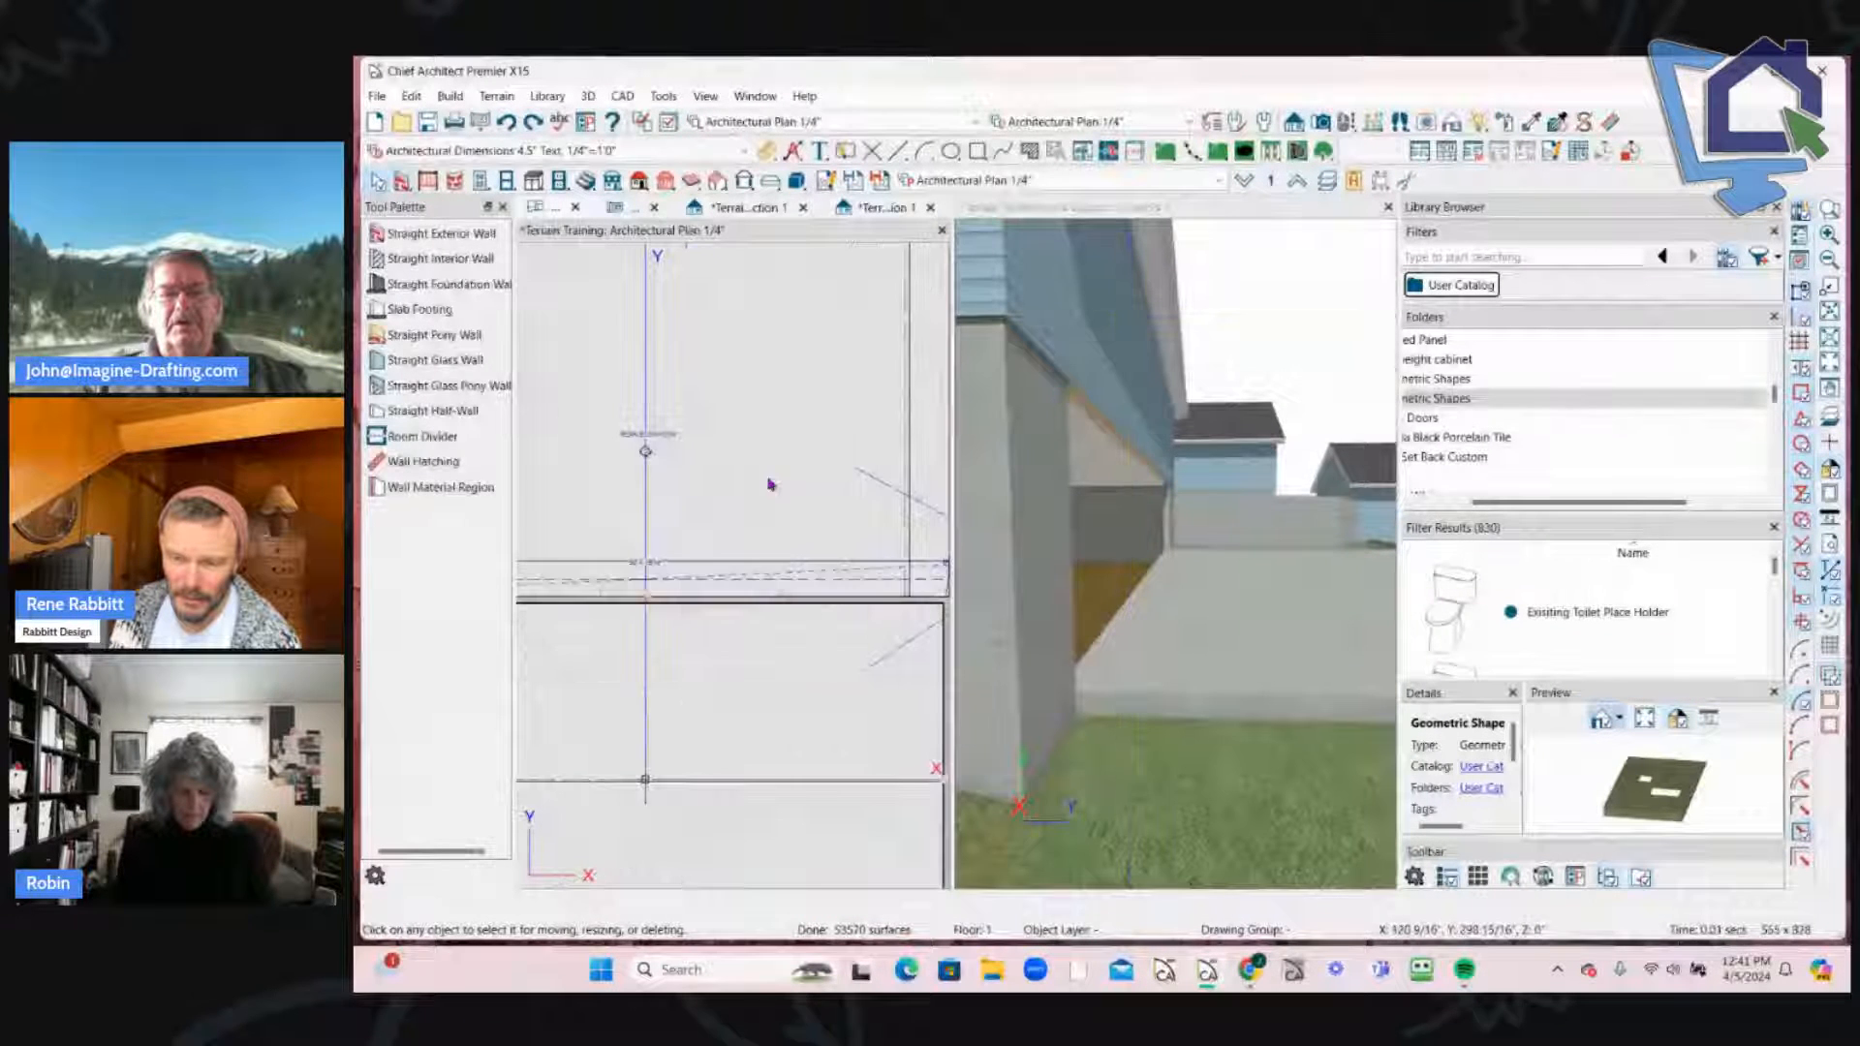
click(779, 604)
scroll(858, 611, down, 2)
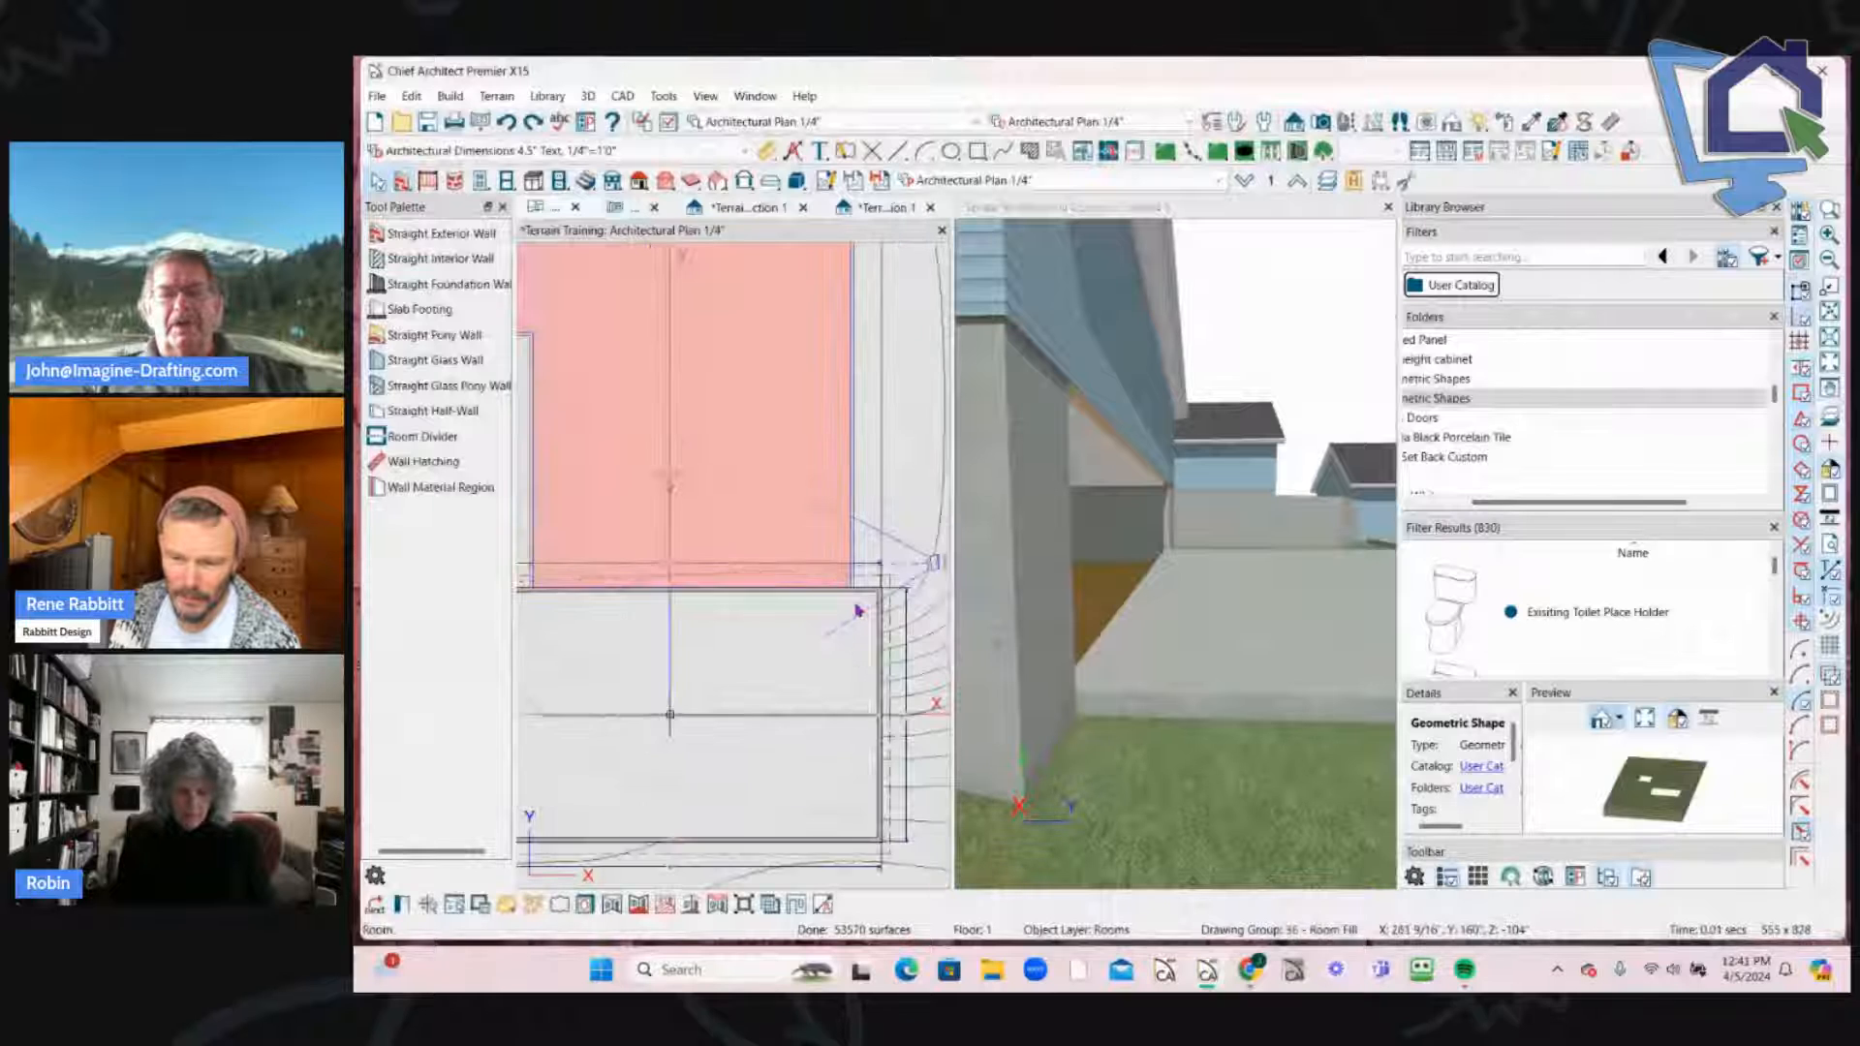
scroll(834, 594, down, 1)
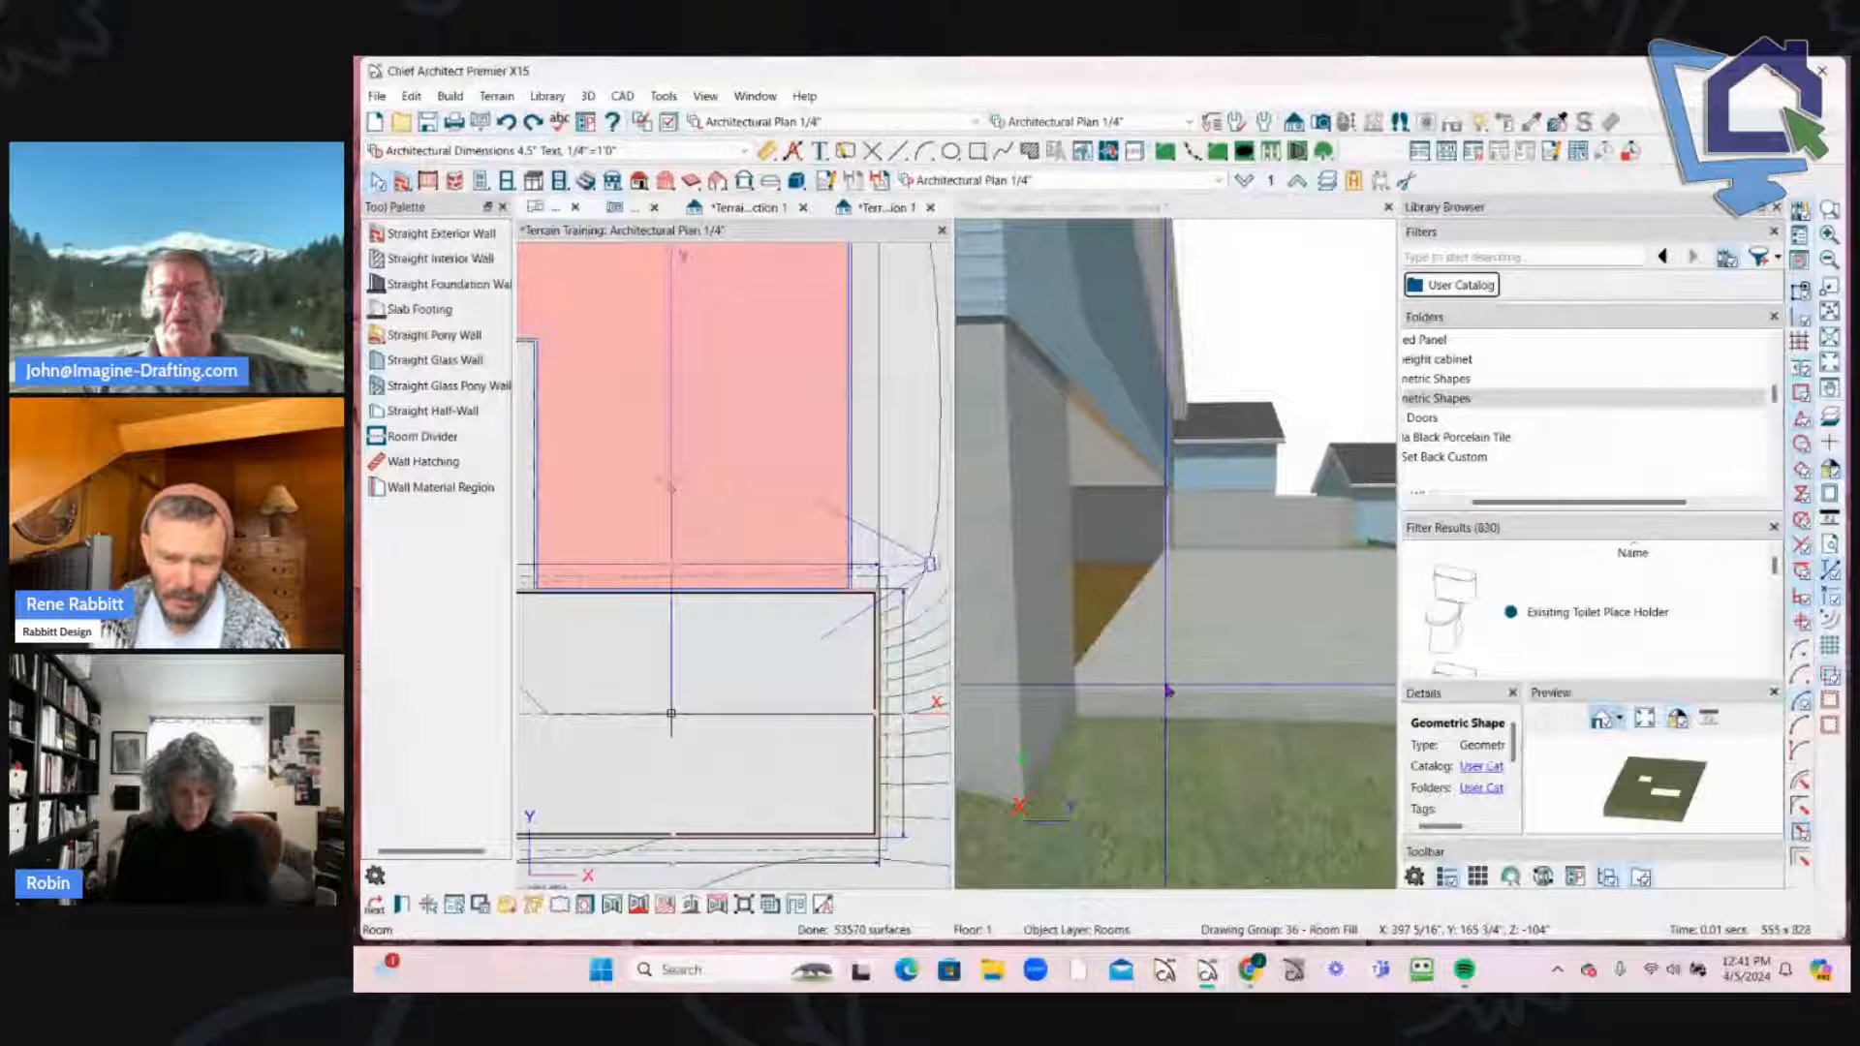
Step: Restore the default wall bottom height on the blue building wall that stops short of the concrete slab
click(1133, 417)
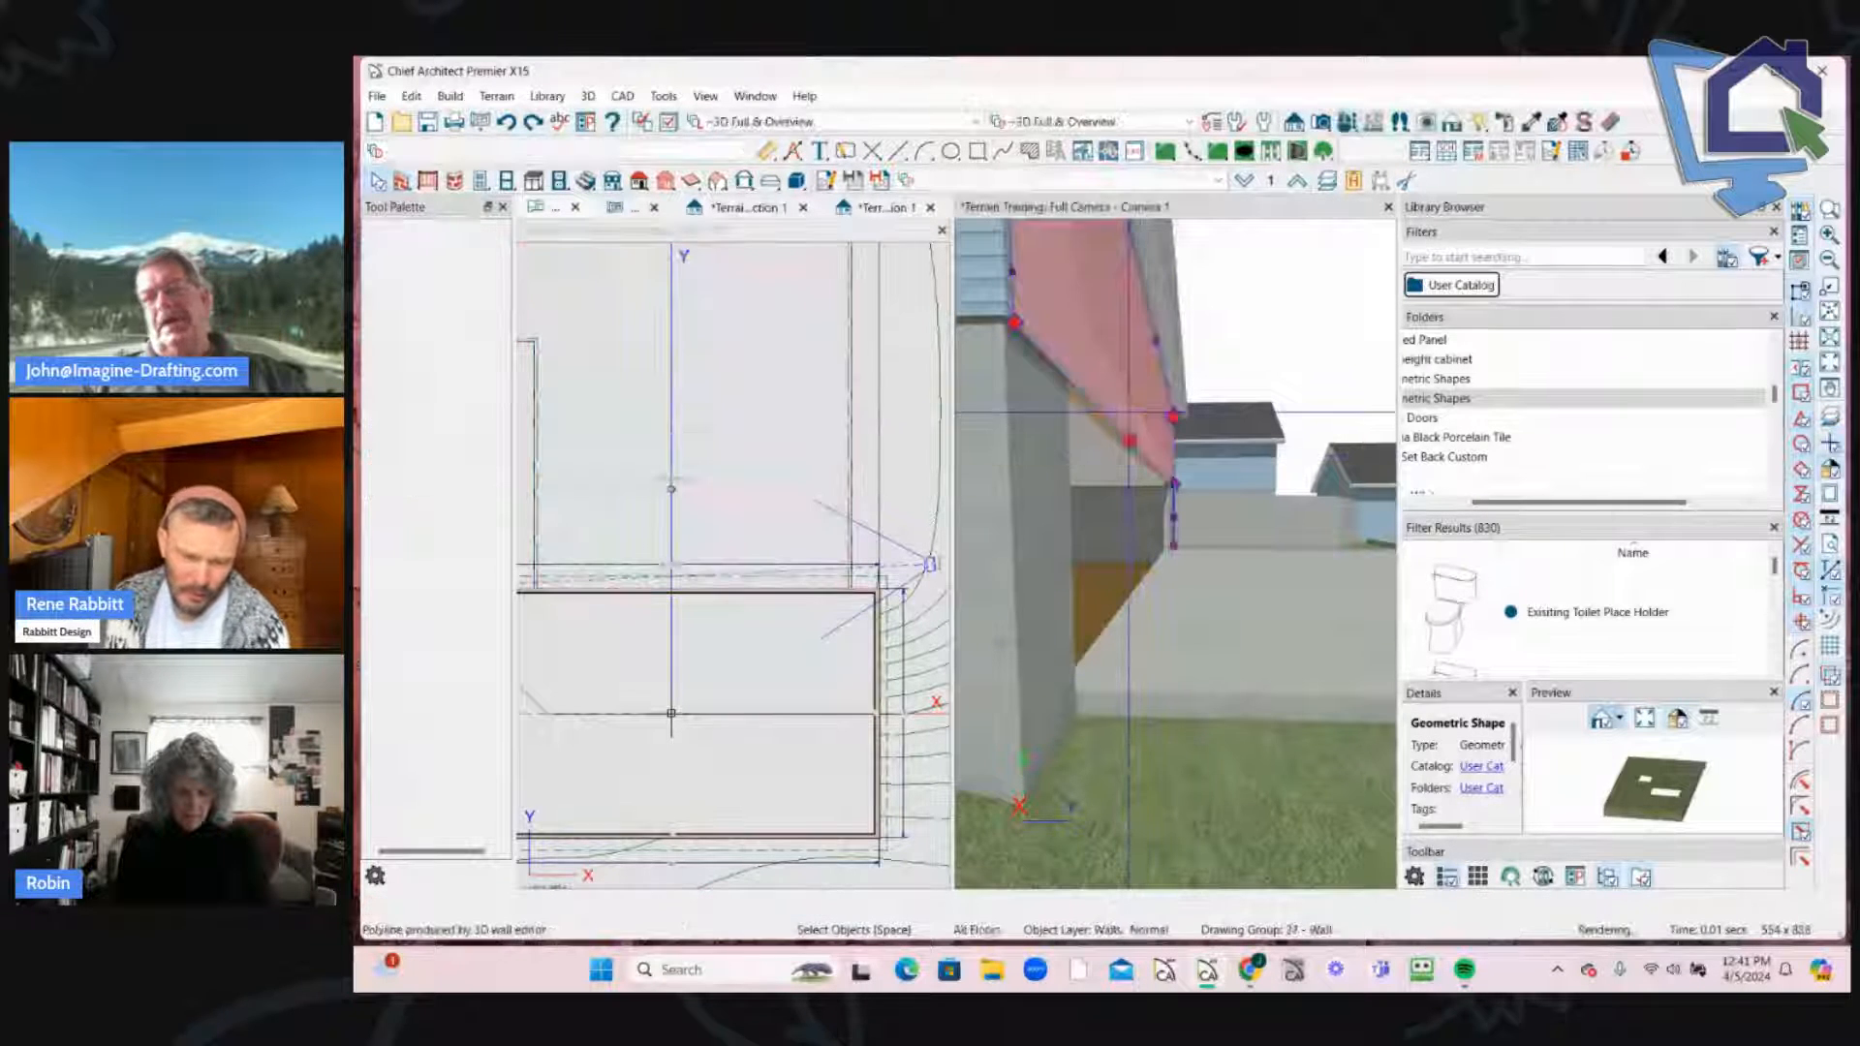
middle_drag(1249, 531, 1084, 523)
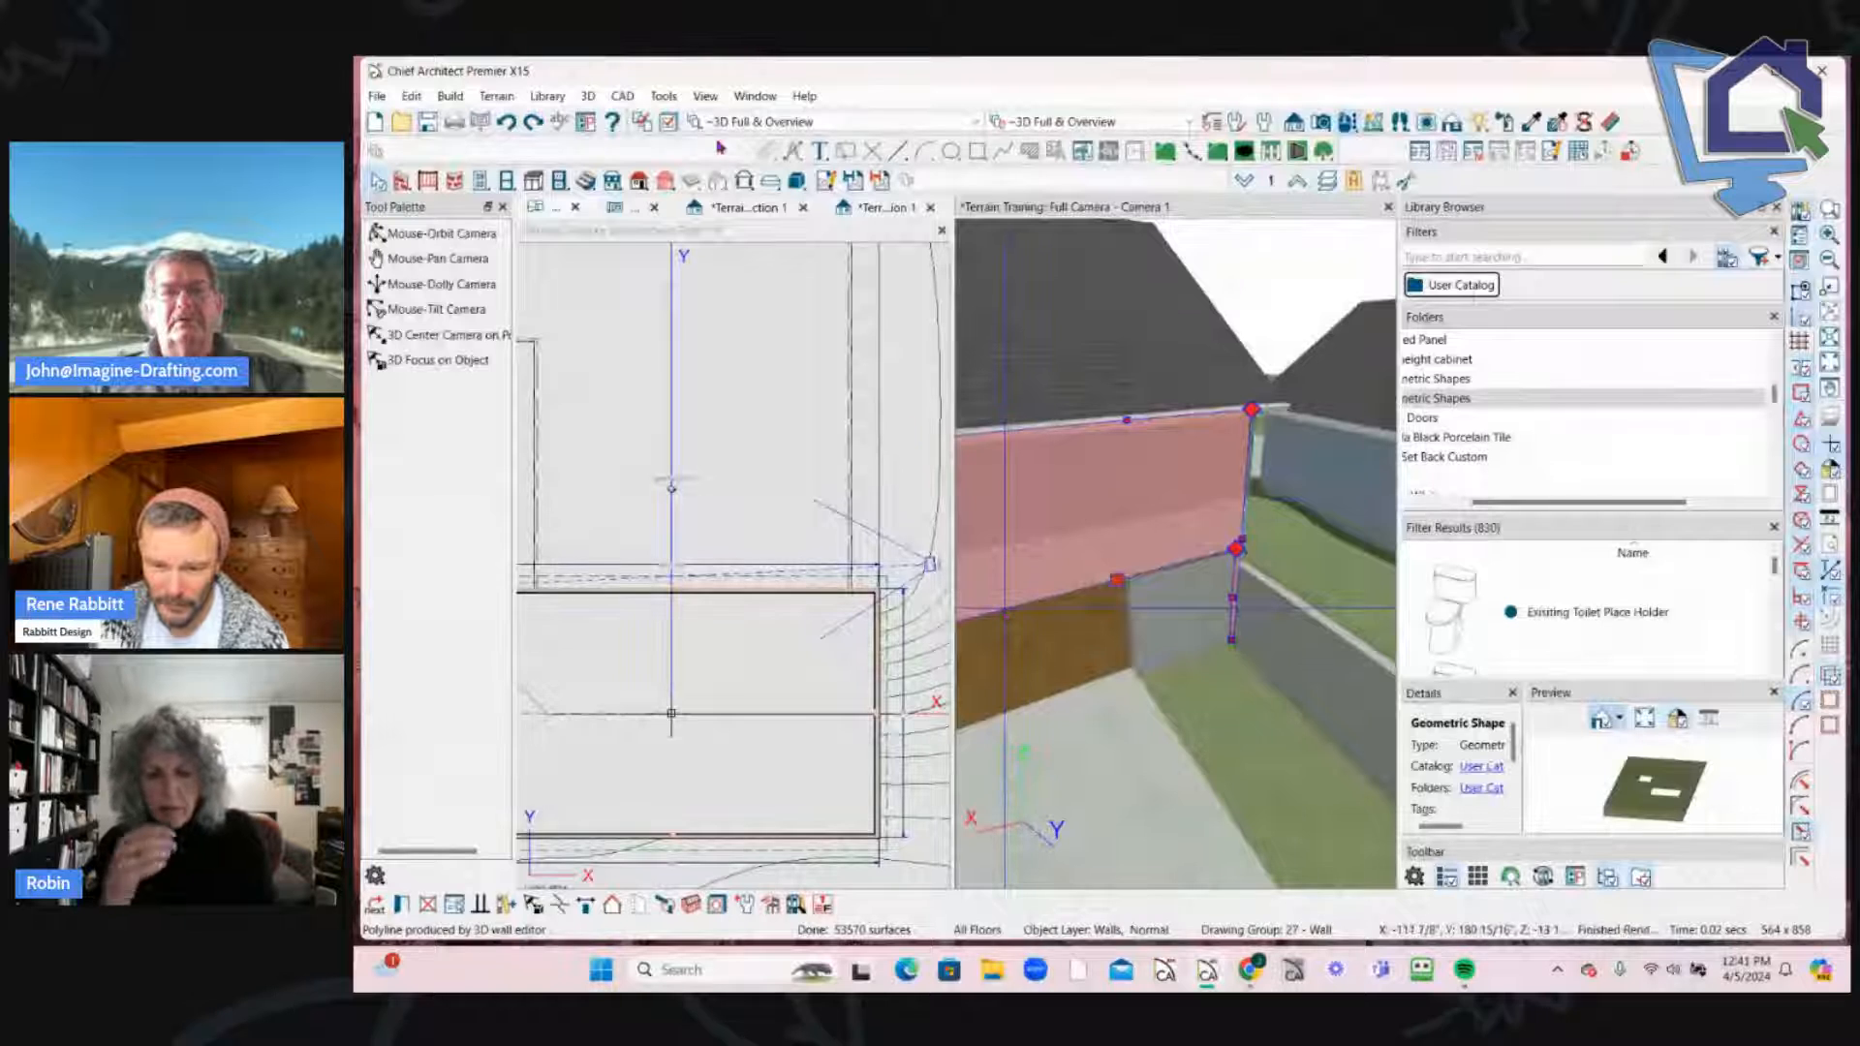
click(767, 177)
click(669, 122)
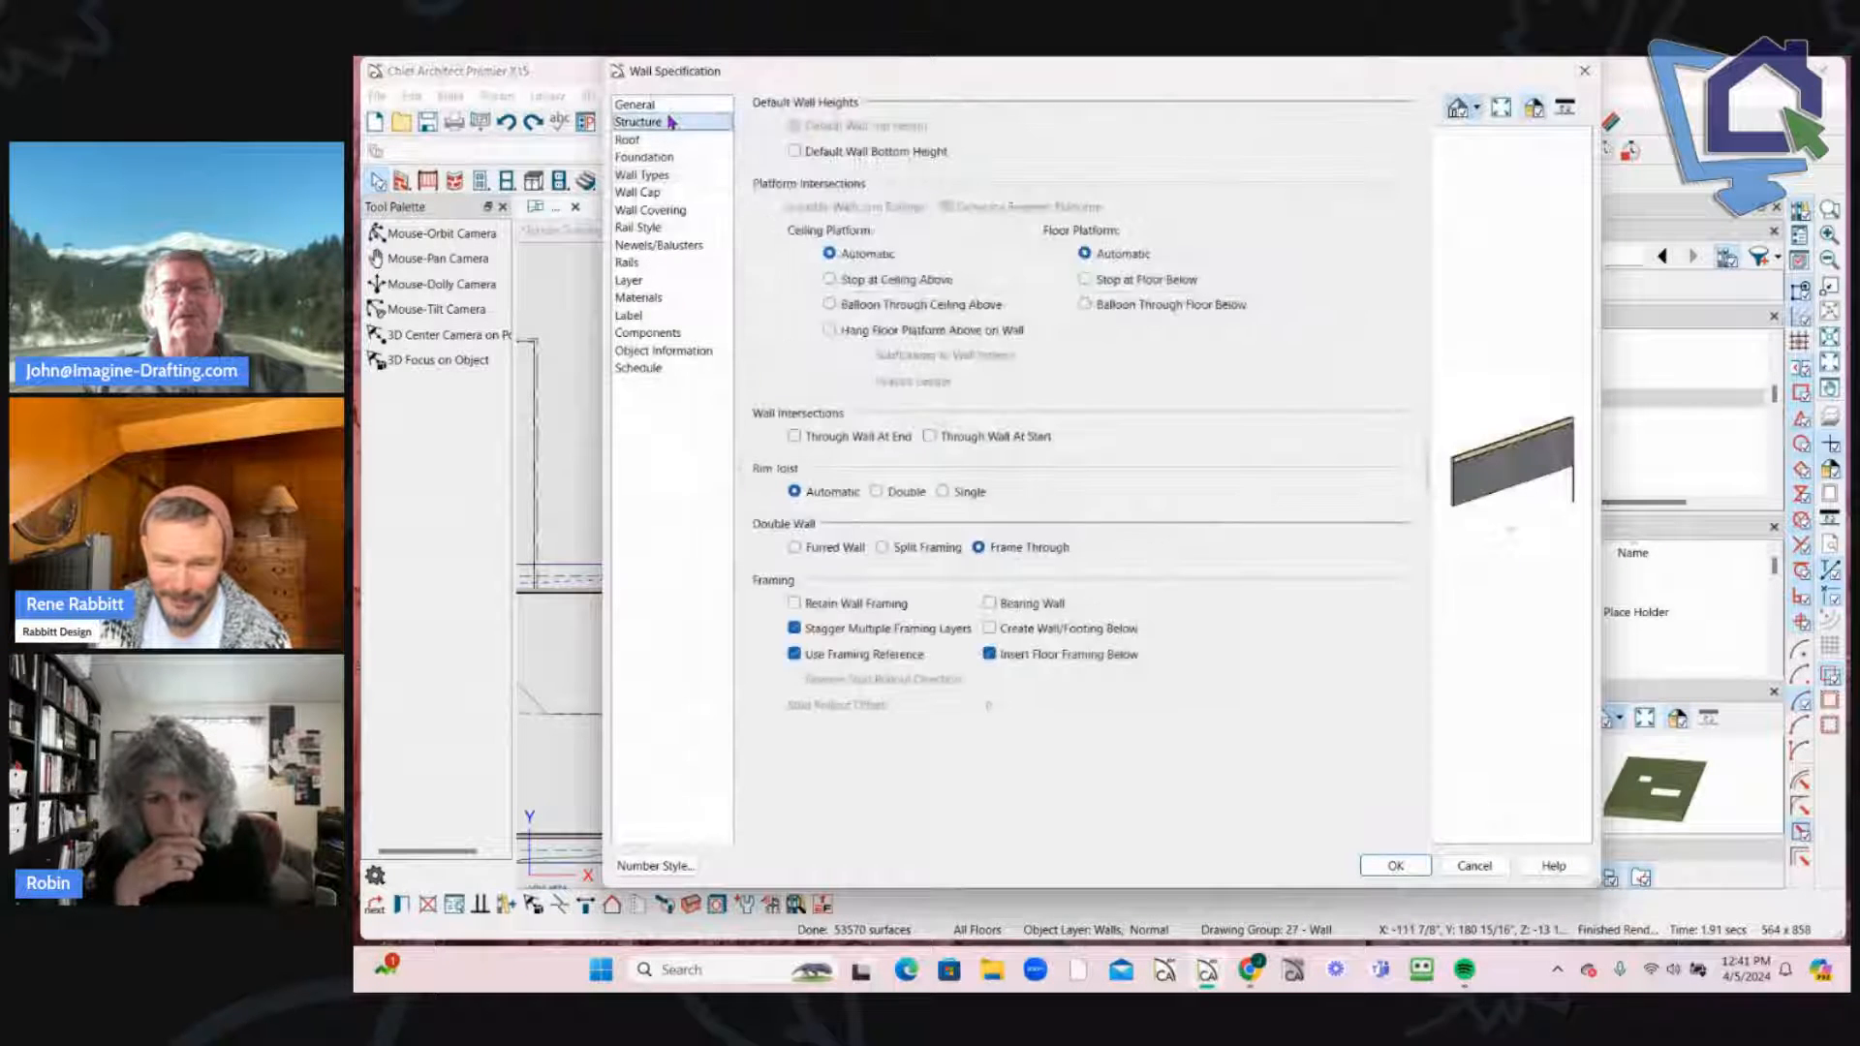
click(796, 153)
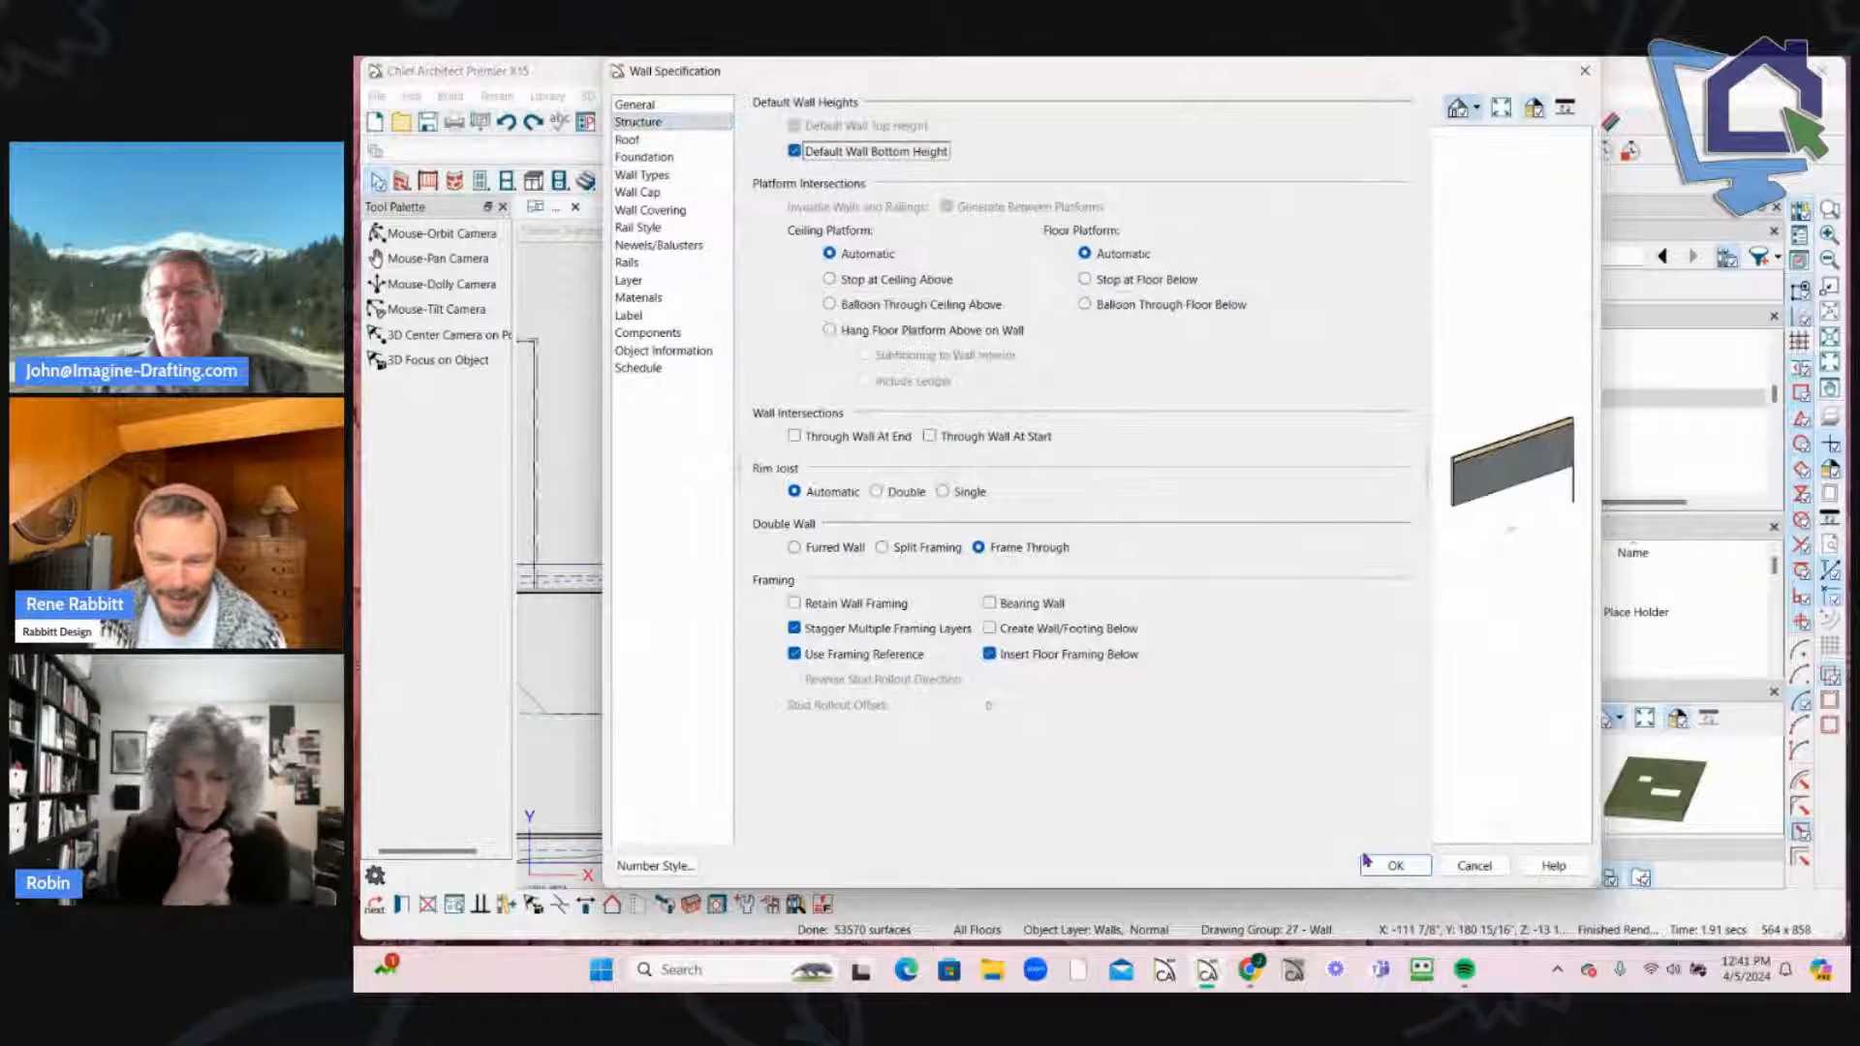
click(1390, 868)
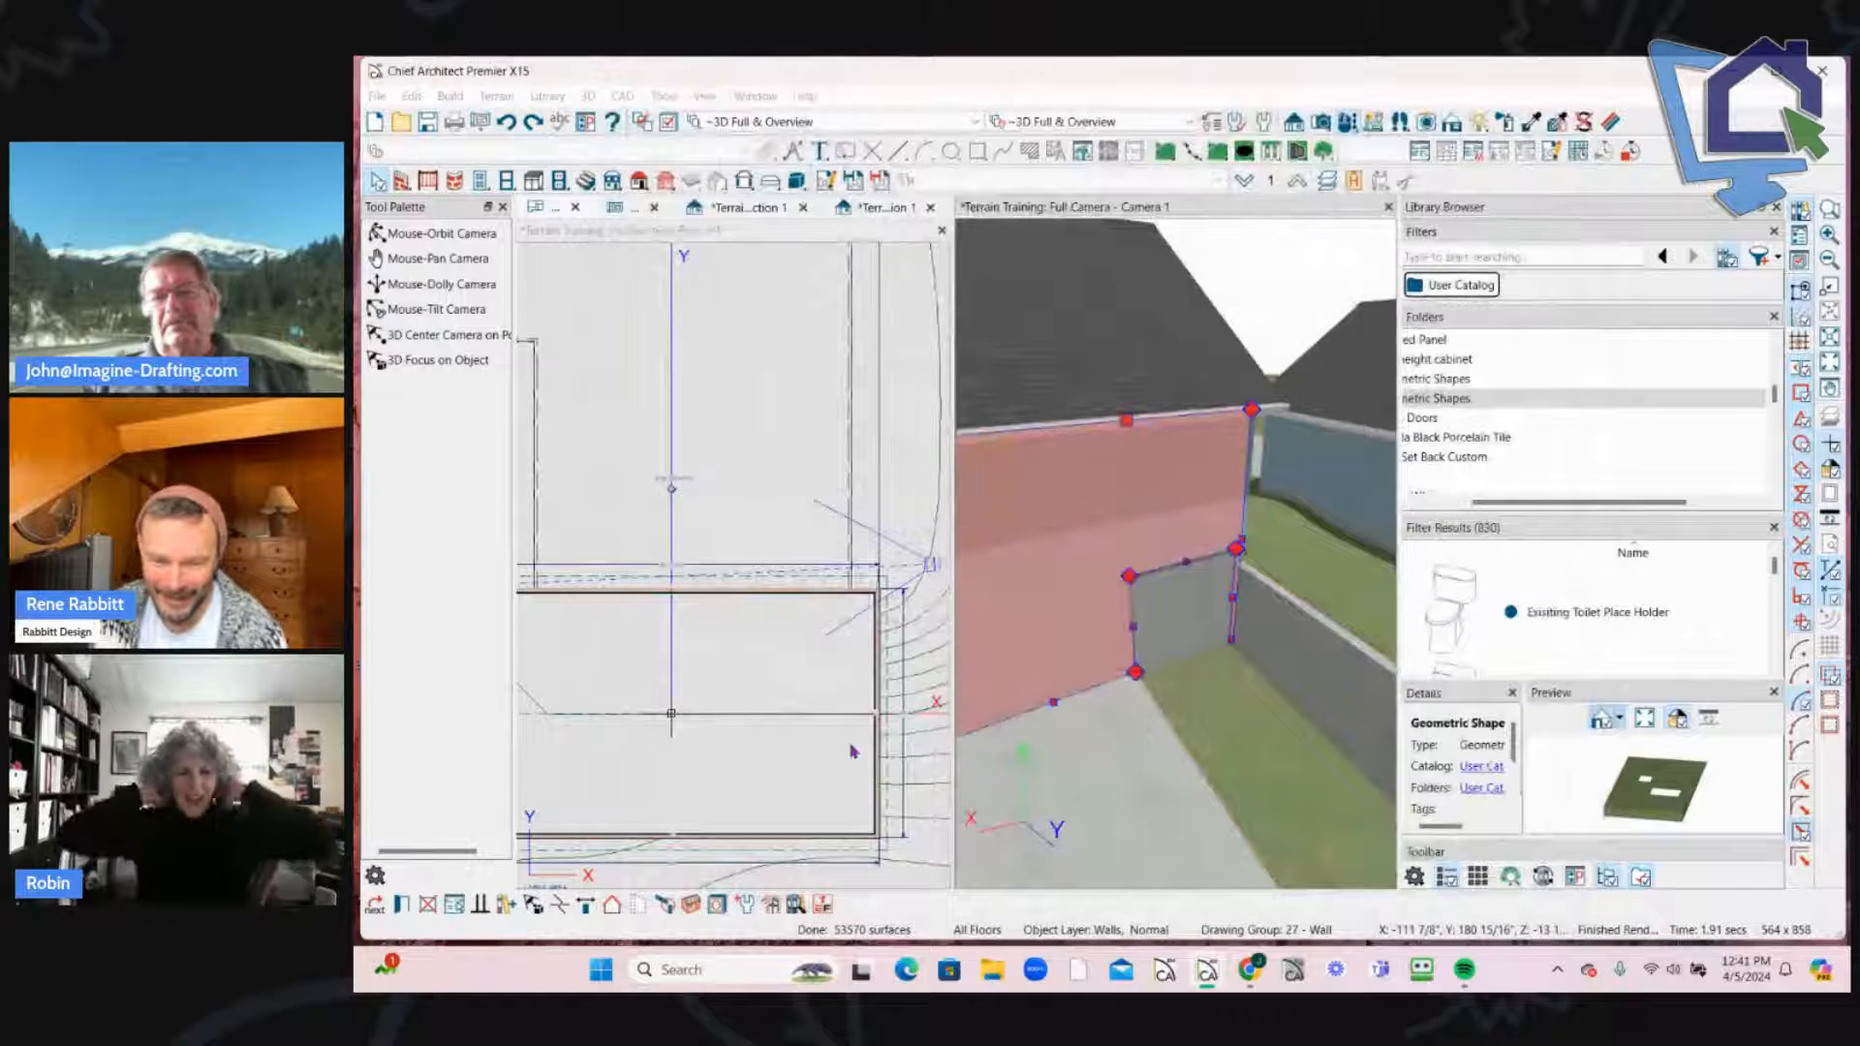
Step: Look over the corrected wall and the concrete slab from several angles in the 3D camera view
middle_drag(1101, 750, 1101, 739)
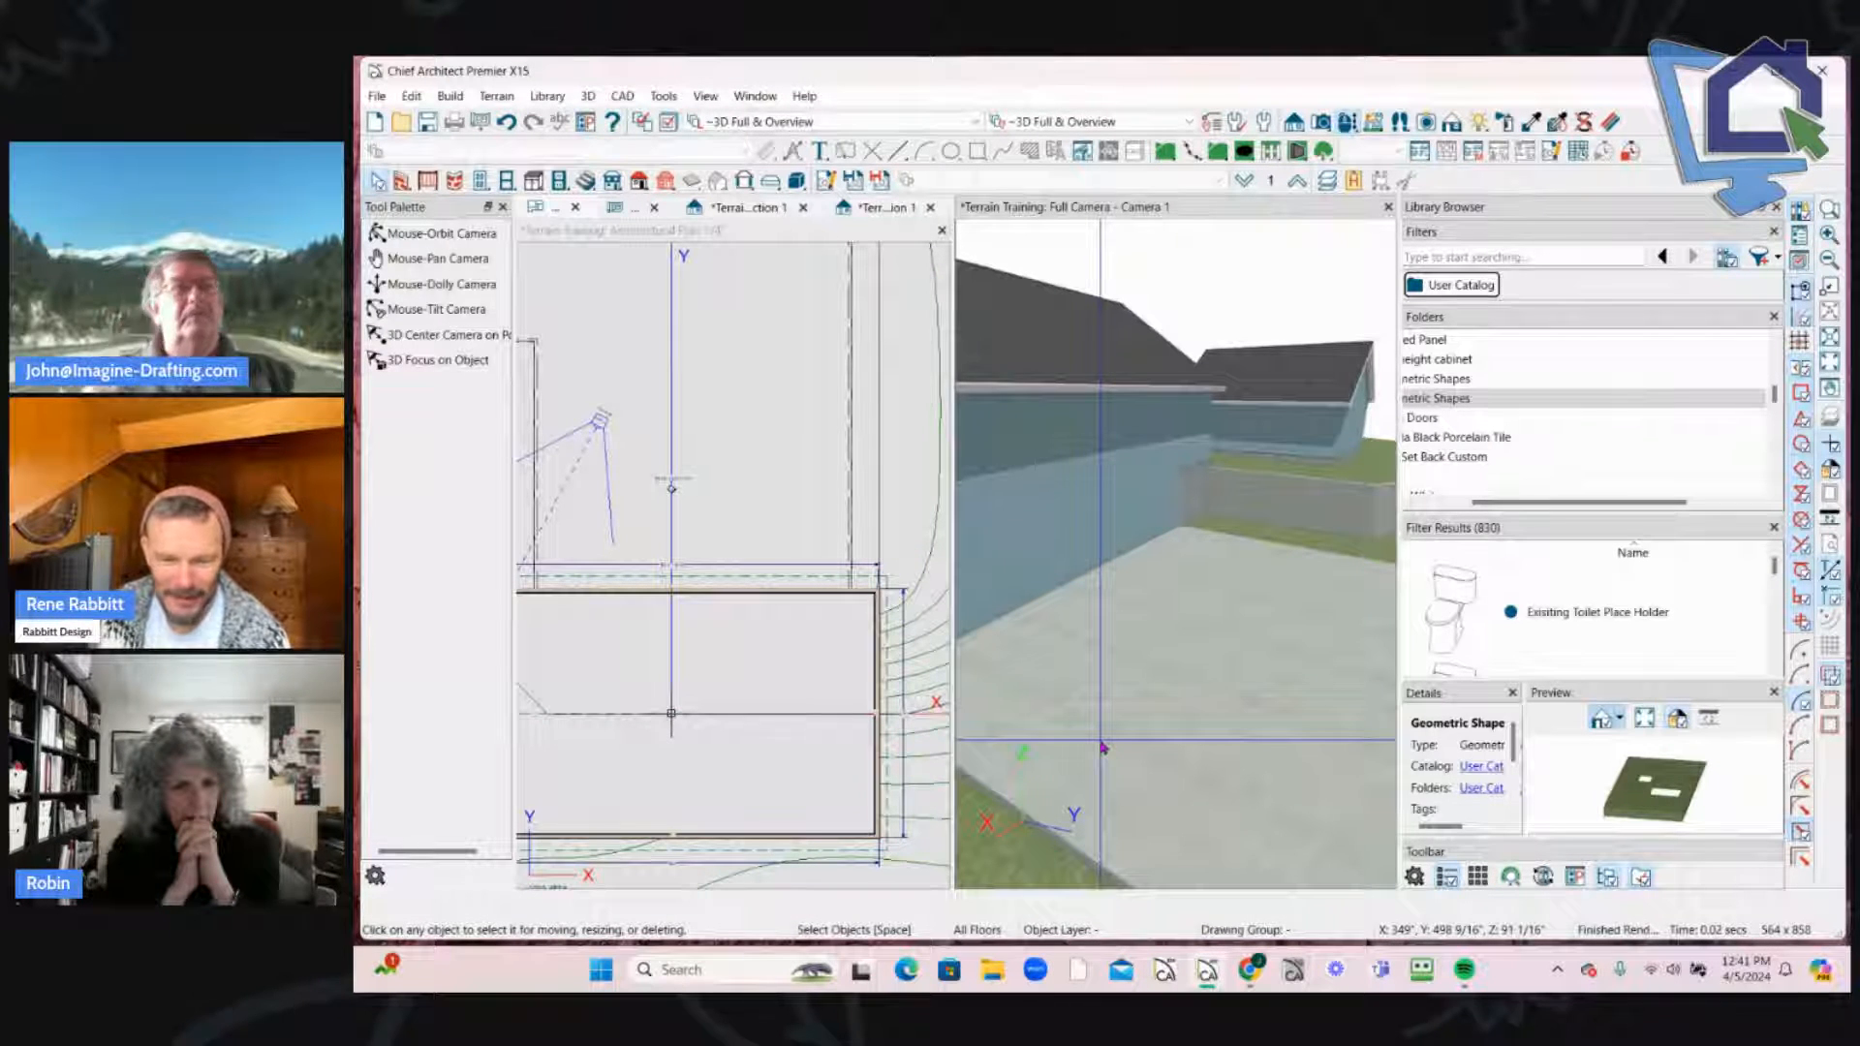
middle_drag(1102, 747, 1077, 675)
key(Escape)
key(Right)
key(Right)
key(Right)
key(Right)
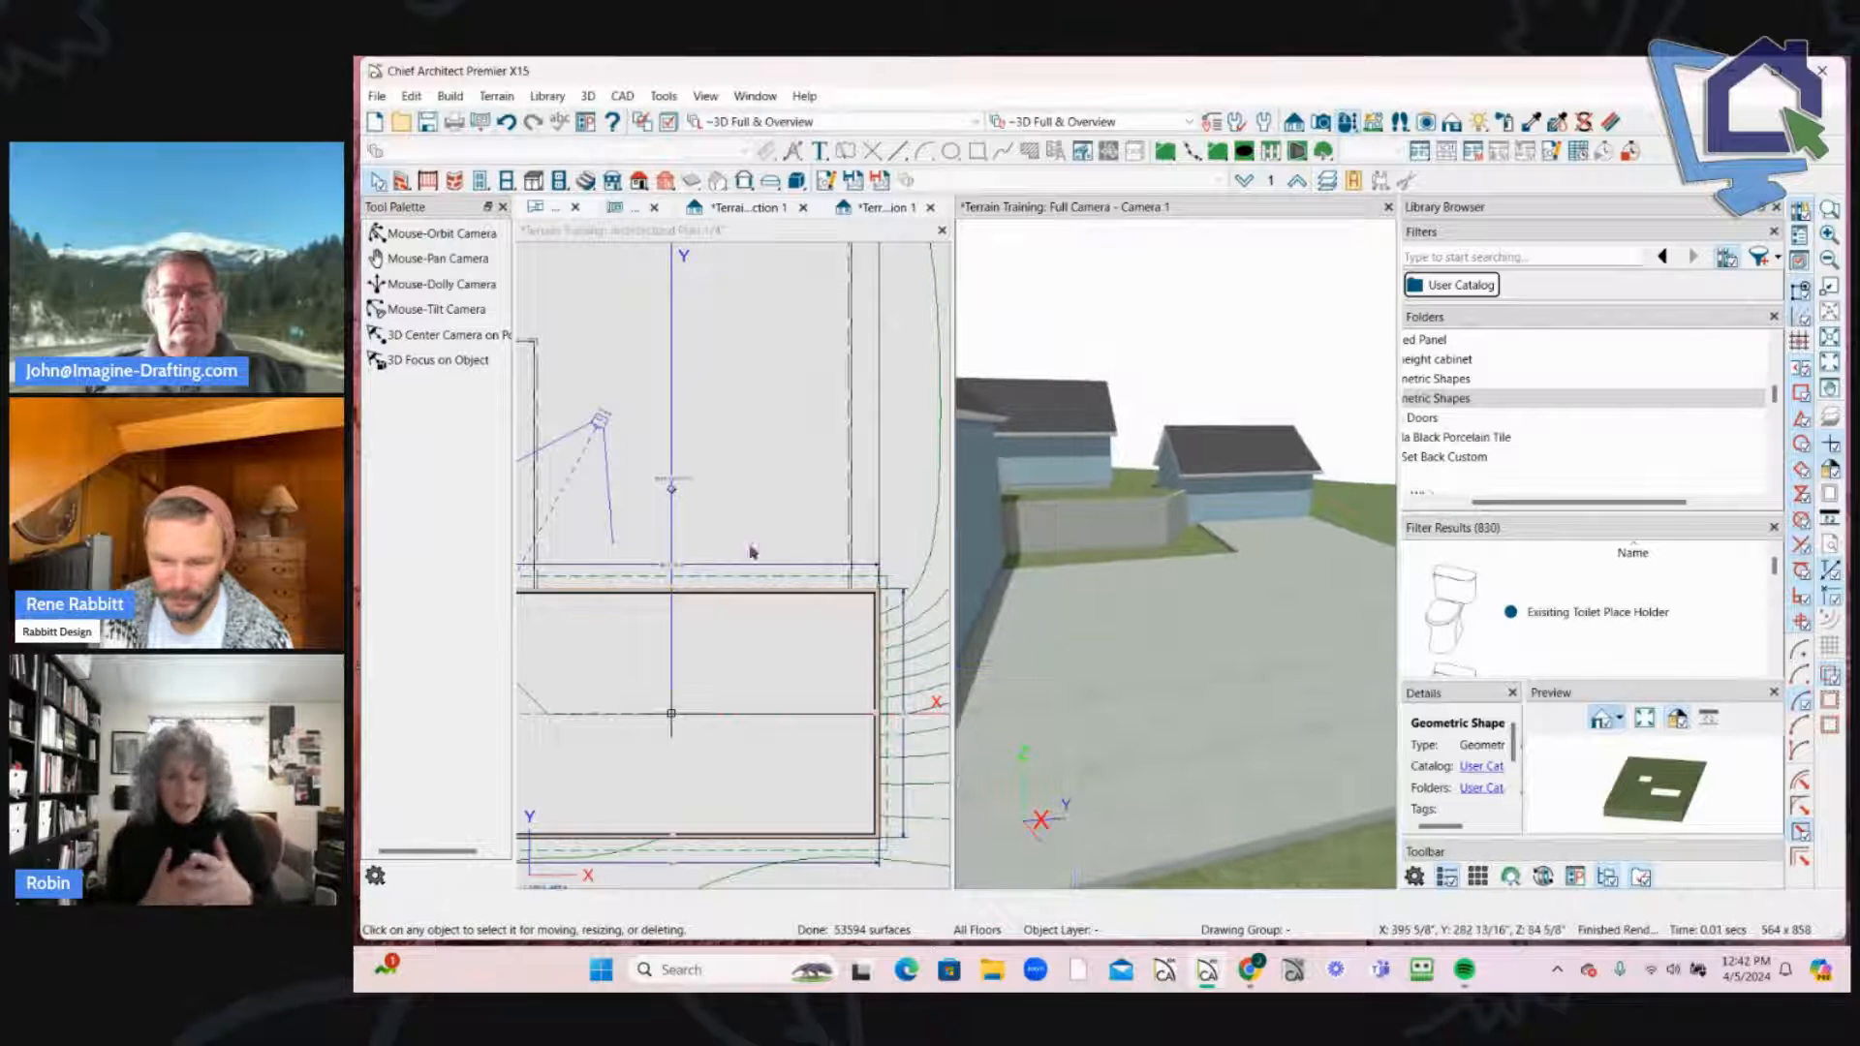
Step: Cut the slab's inner corner with a diagonal room divider about 18'-4 3/8" long, and shorten the adjoining vertical divider to meet it
click(769, 422)
scroll(775, 465, down, 4)
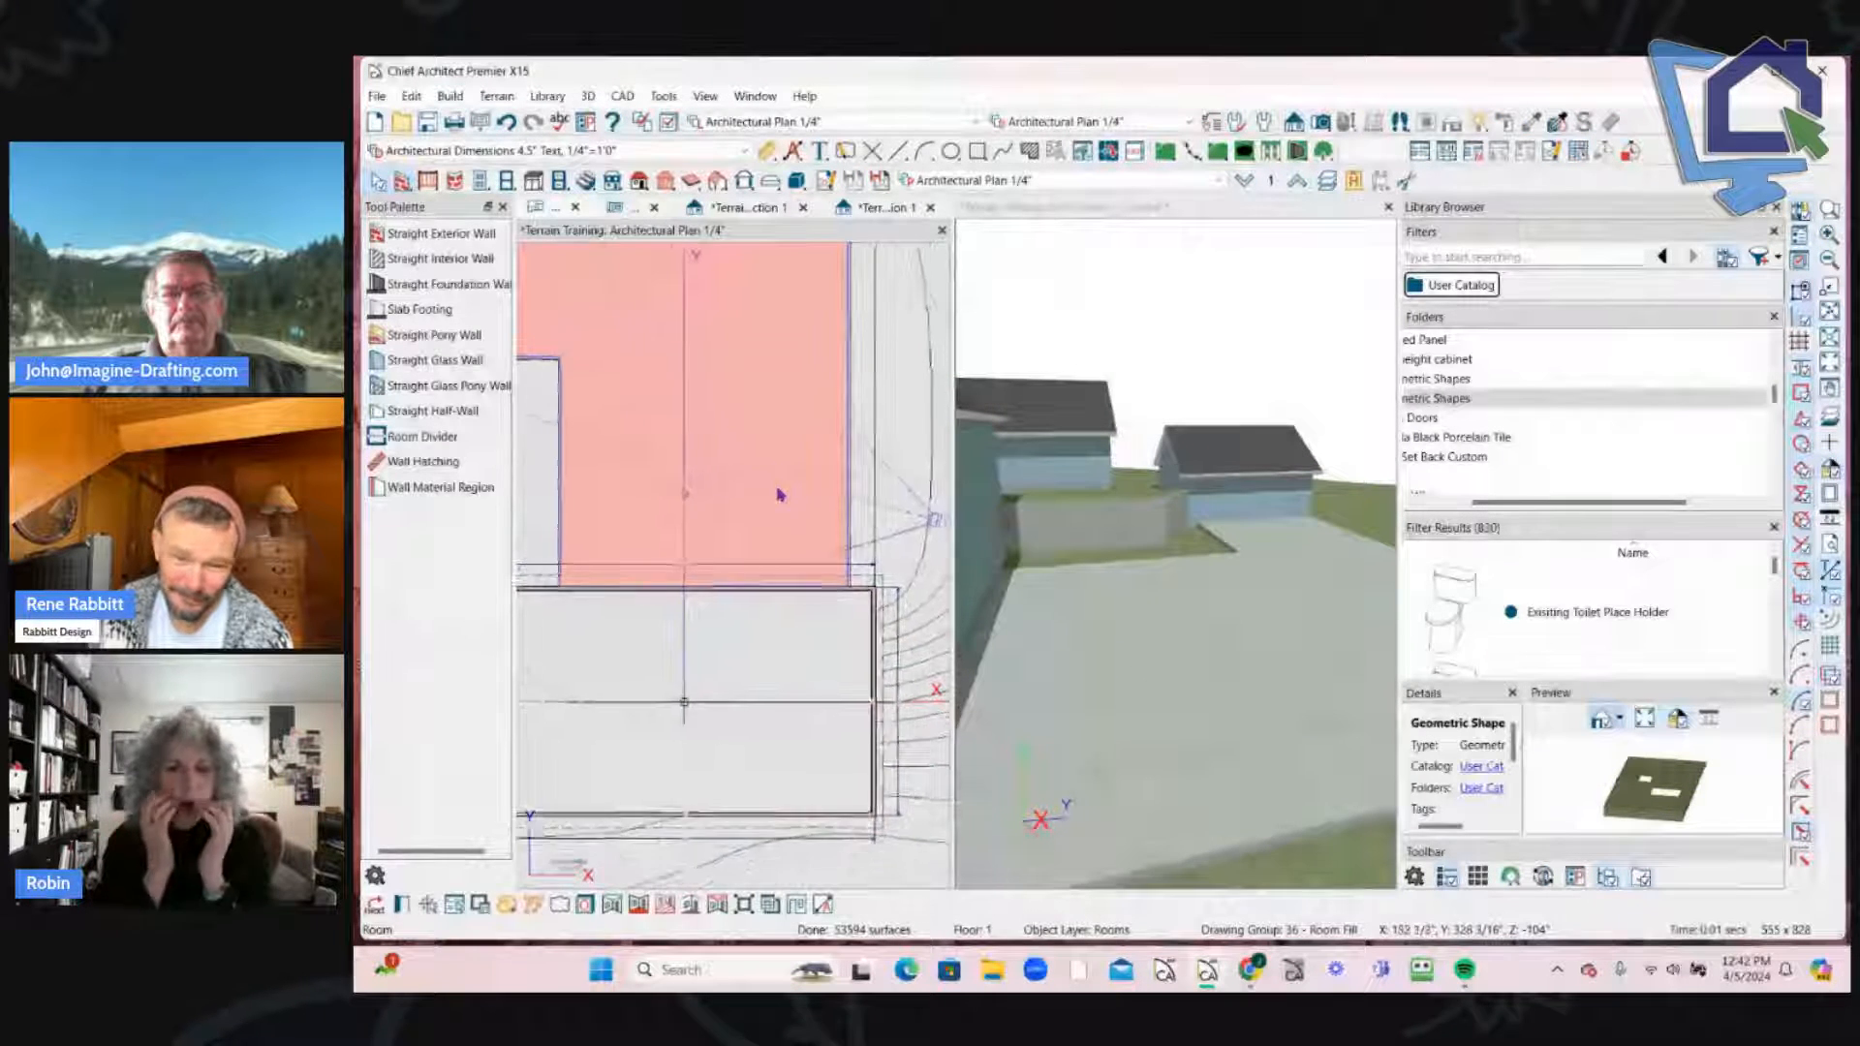
key(Escape)
scroll(765, 474, up, 2)
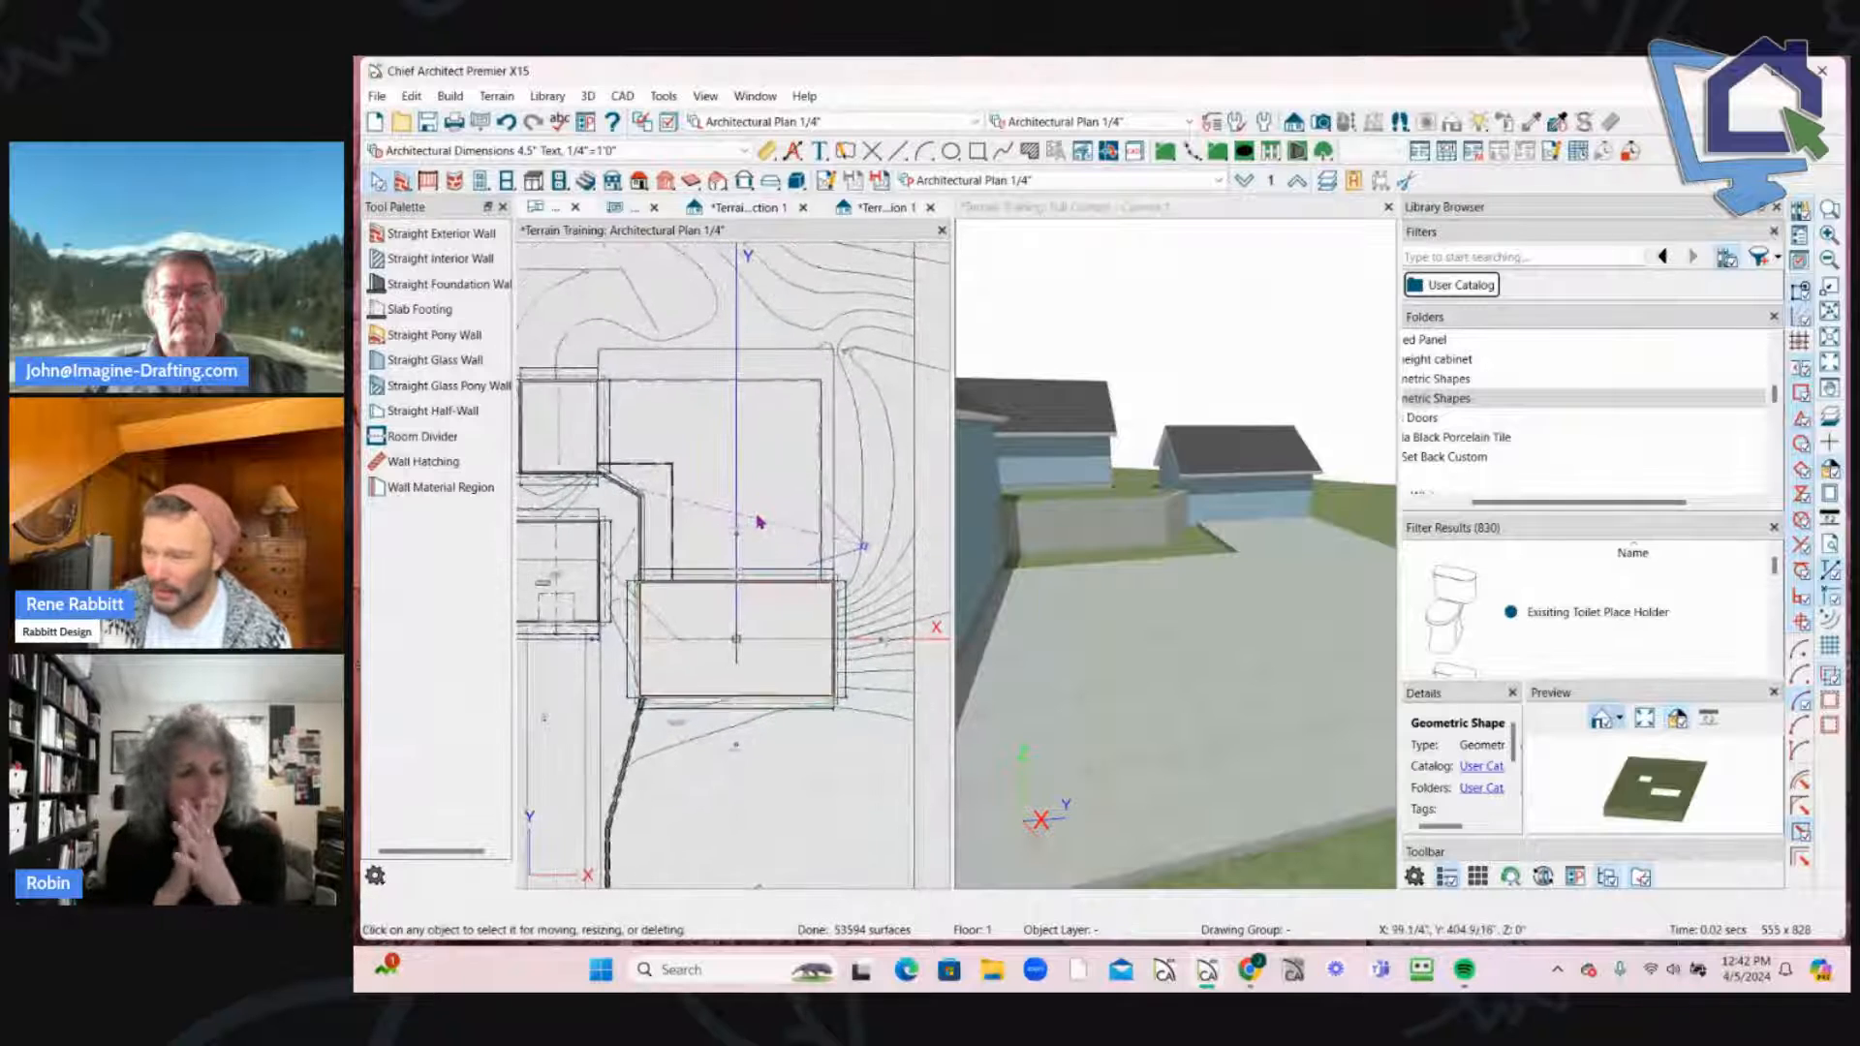
scroll(752, 496, up, 3)
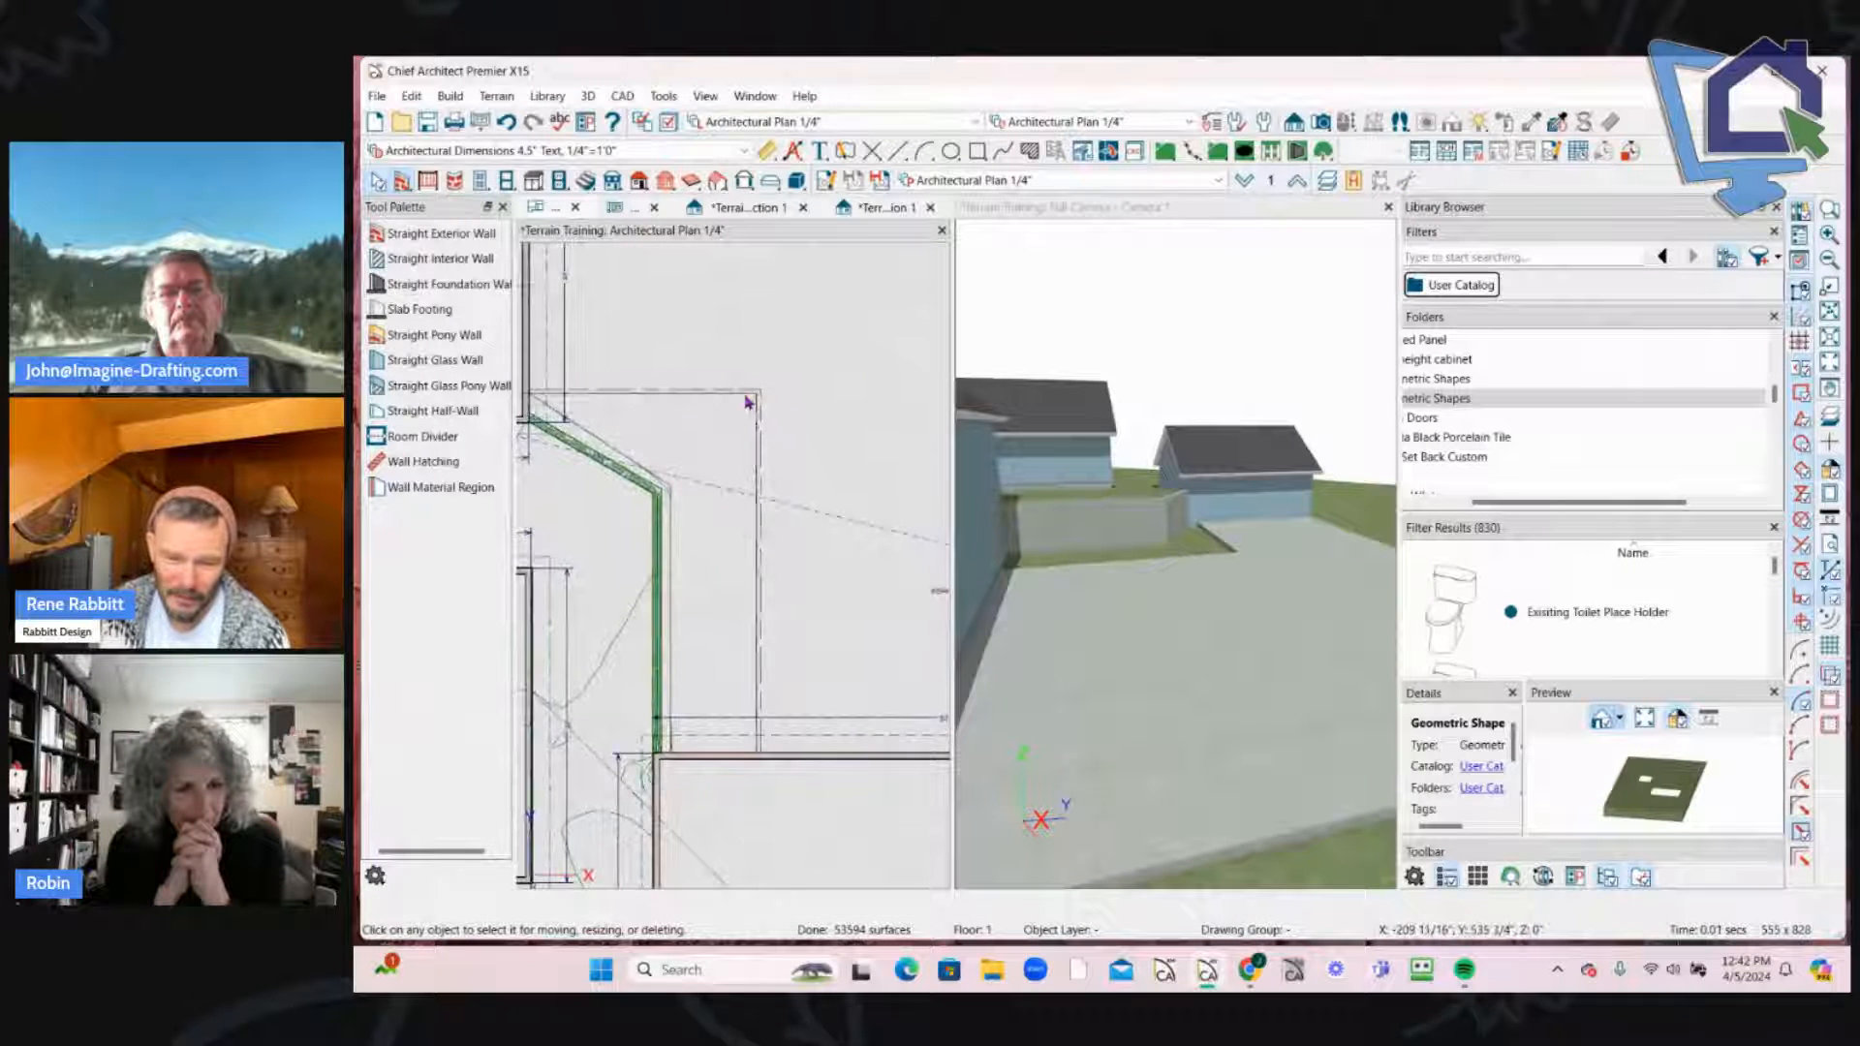
click(754, 395)
drag(756, 394, 756, 505)
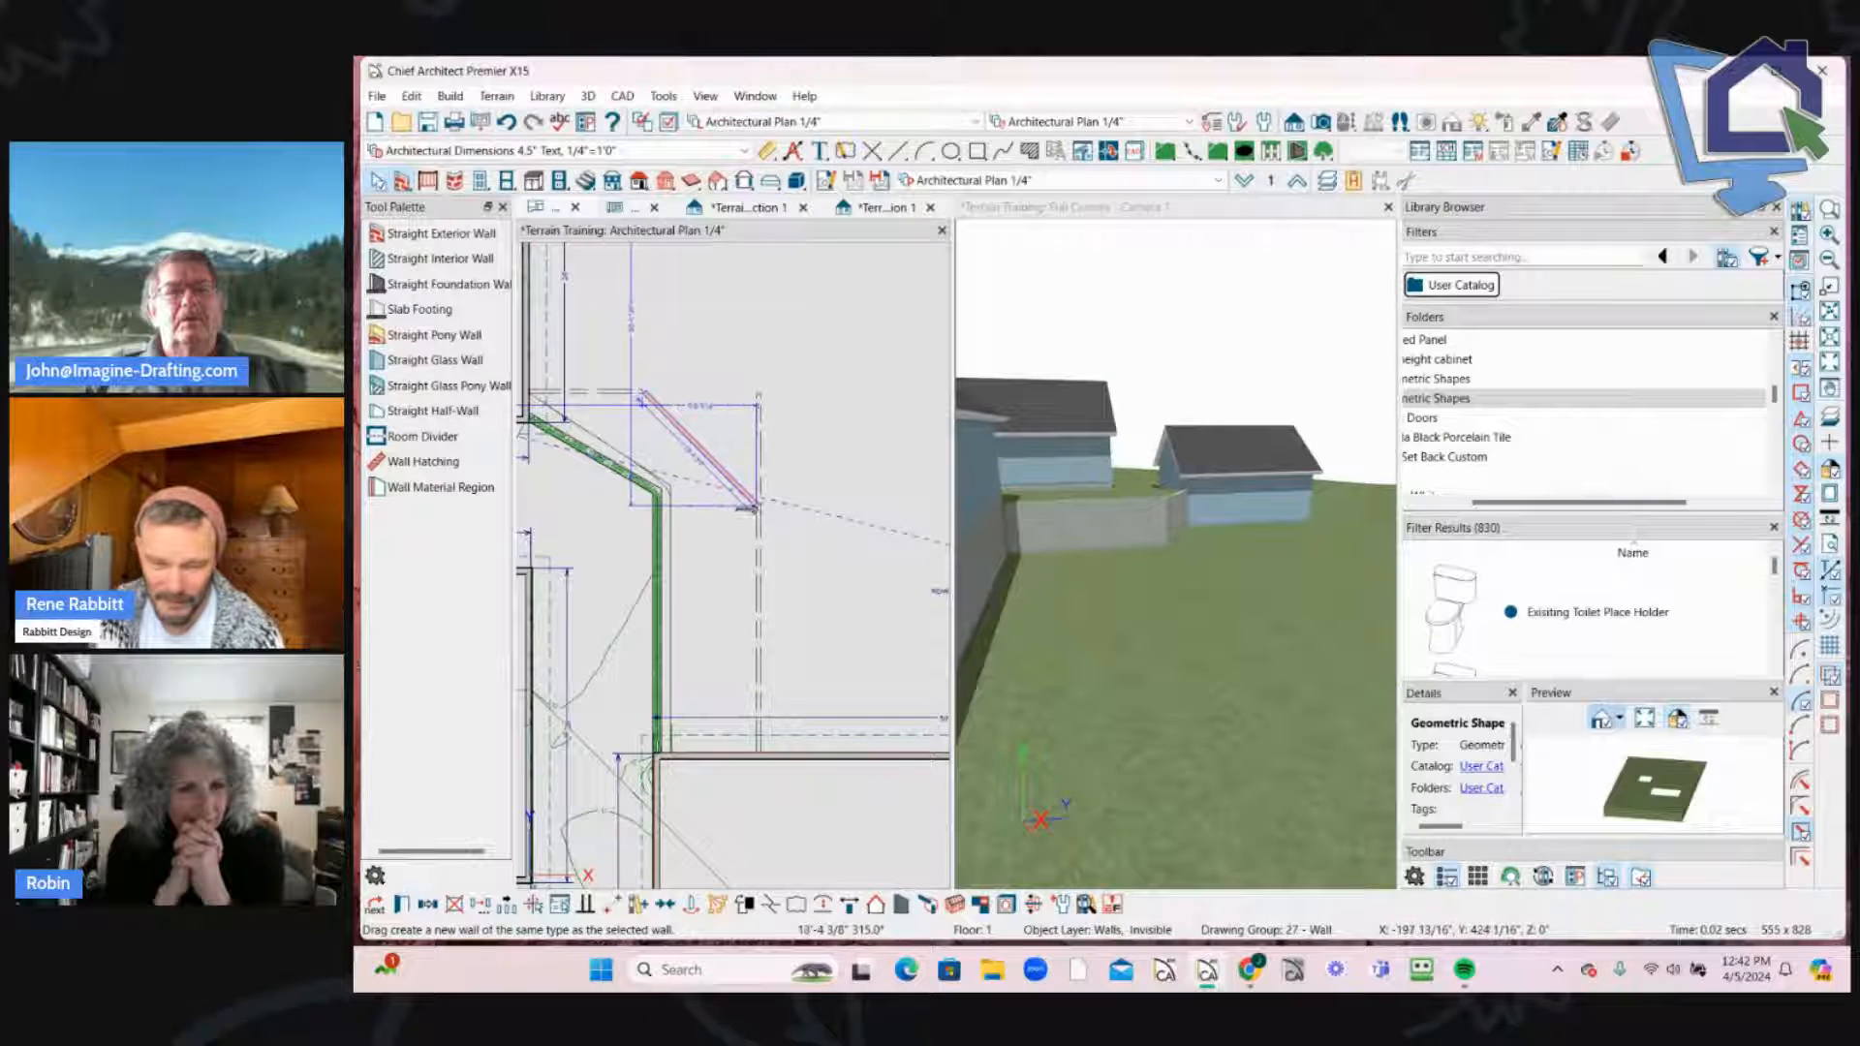
click(760, 417)
drag(760, 394, 758, 495)
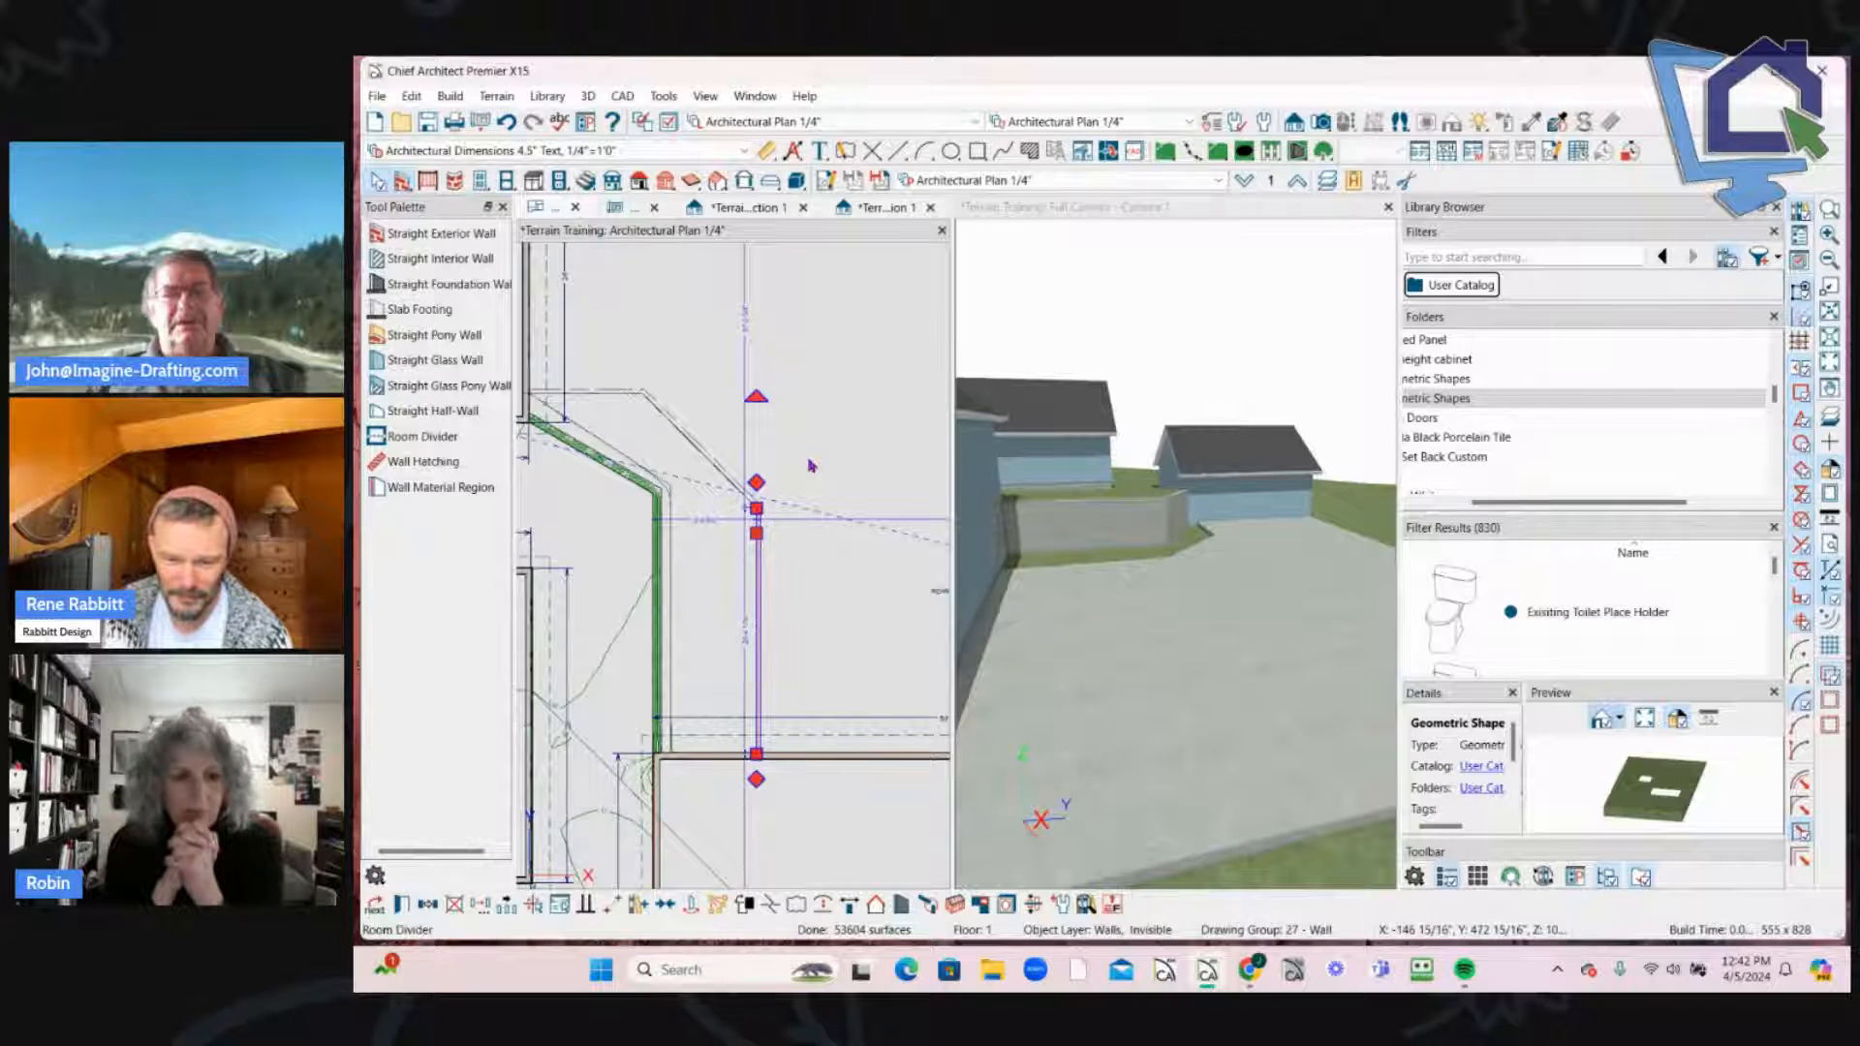
click(799, 465)
Step: Cut the slab's outer northeast corner in plan with a diagonal room divider, and shorten the adjoining vertical divider to meet it
scroll(799, 464, up, 2)
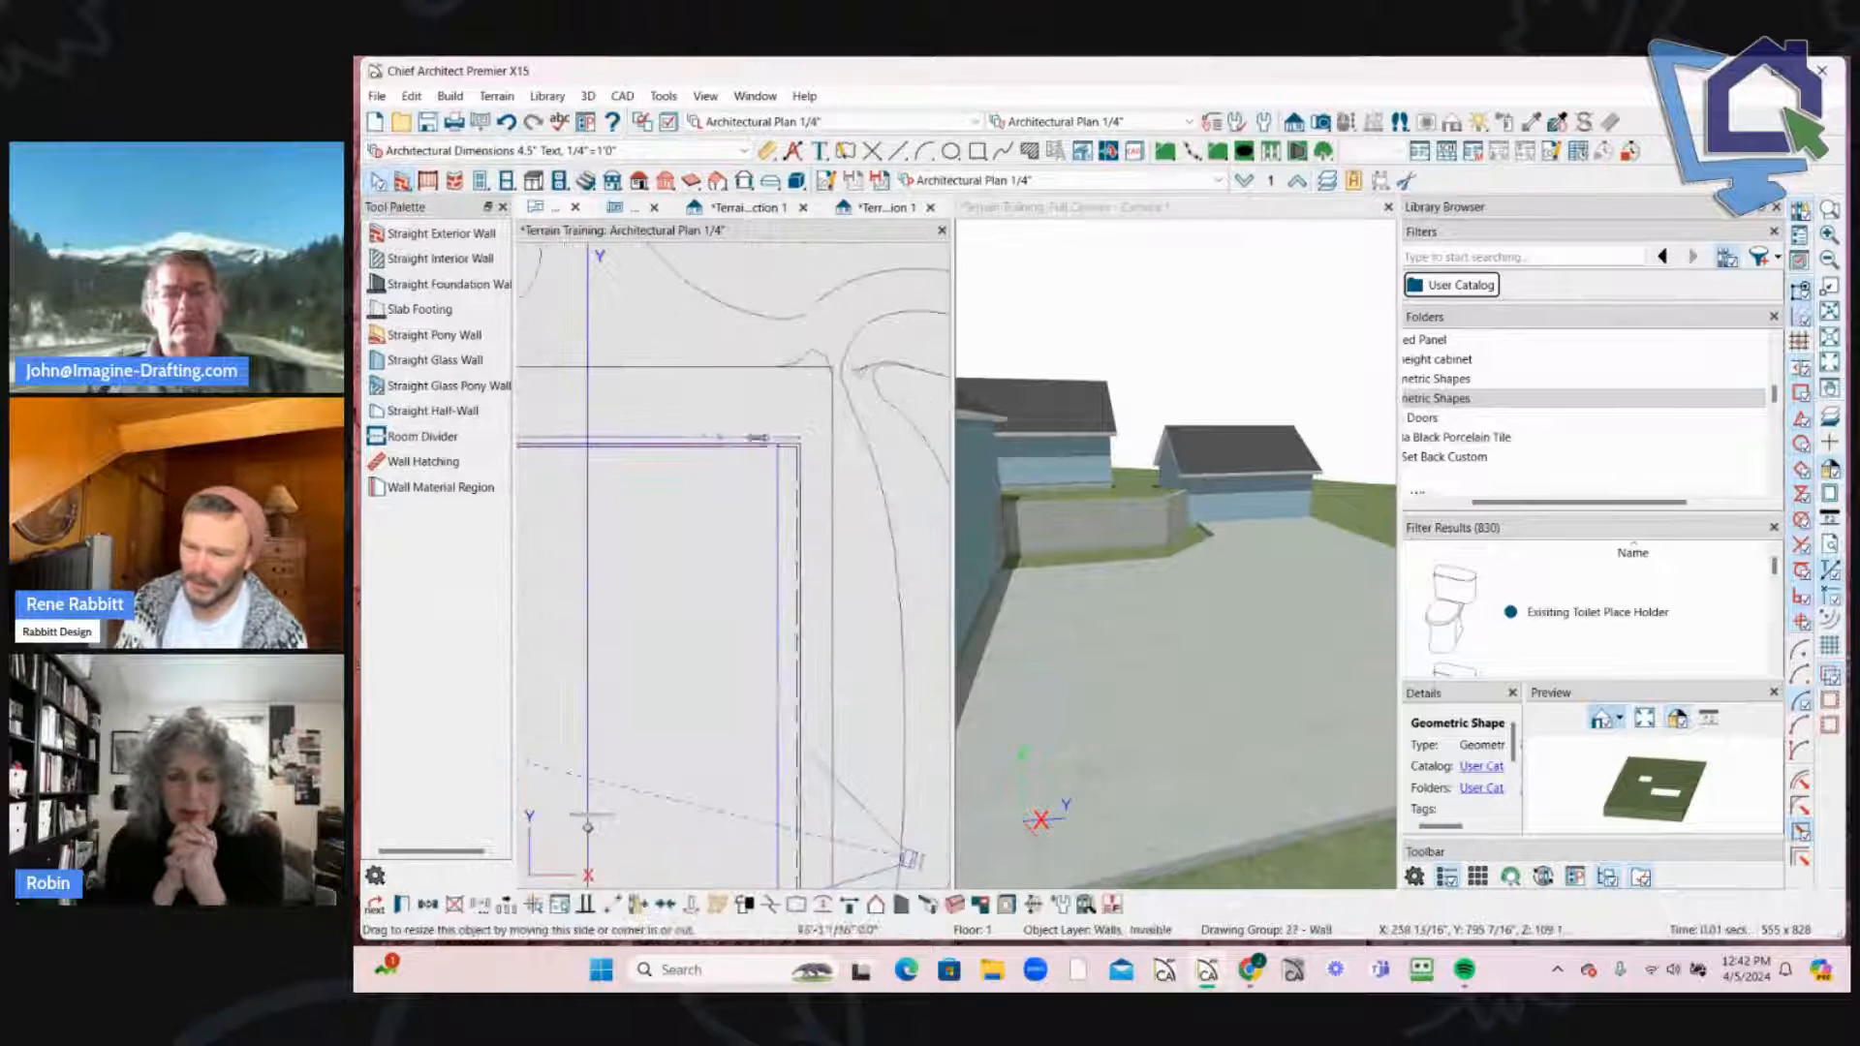
click(675, 433)
drag(707, 451, 803, 590)
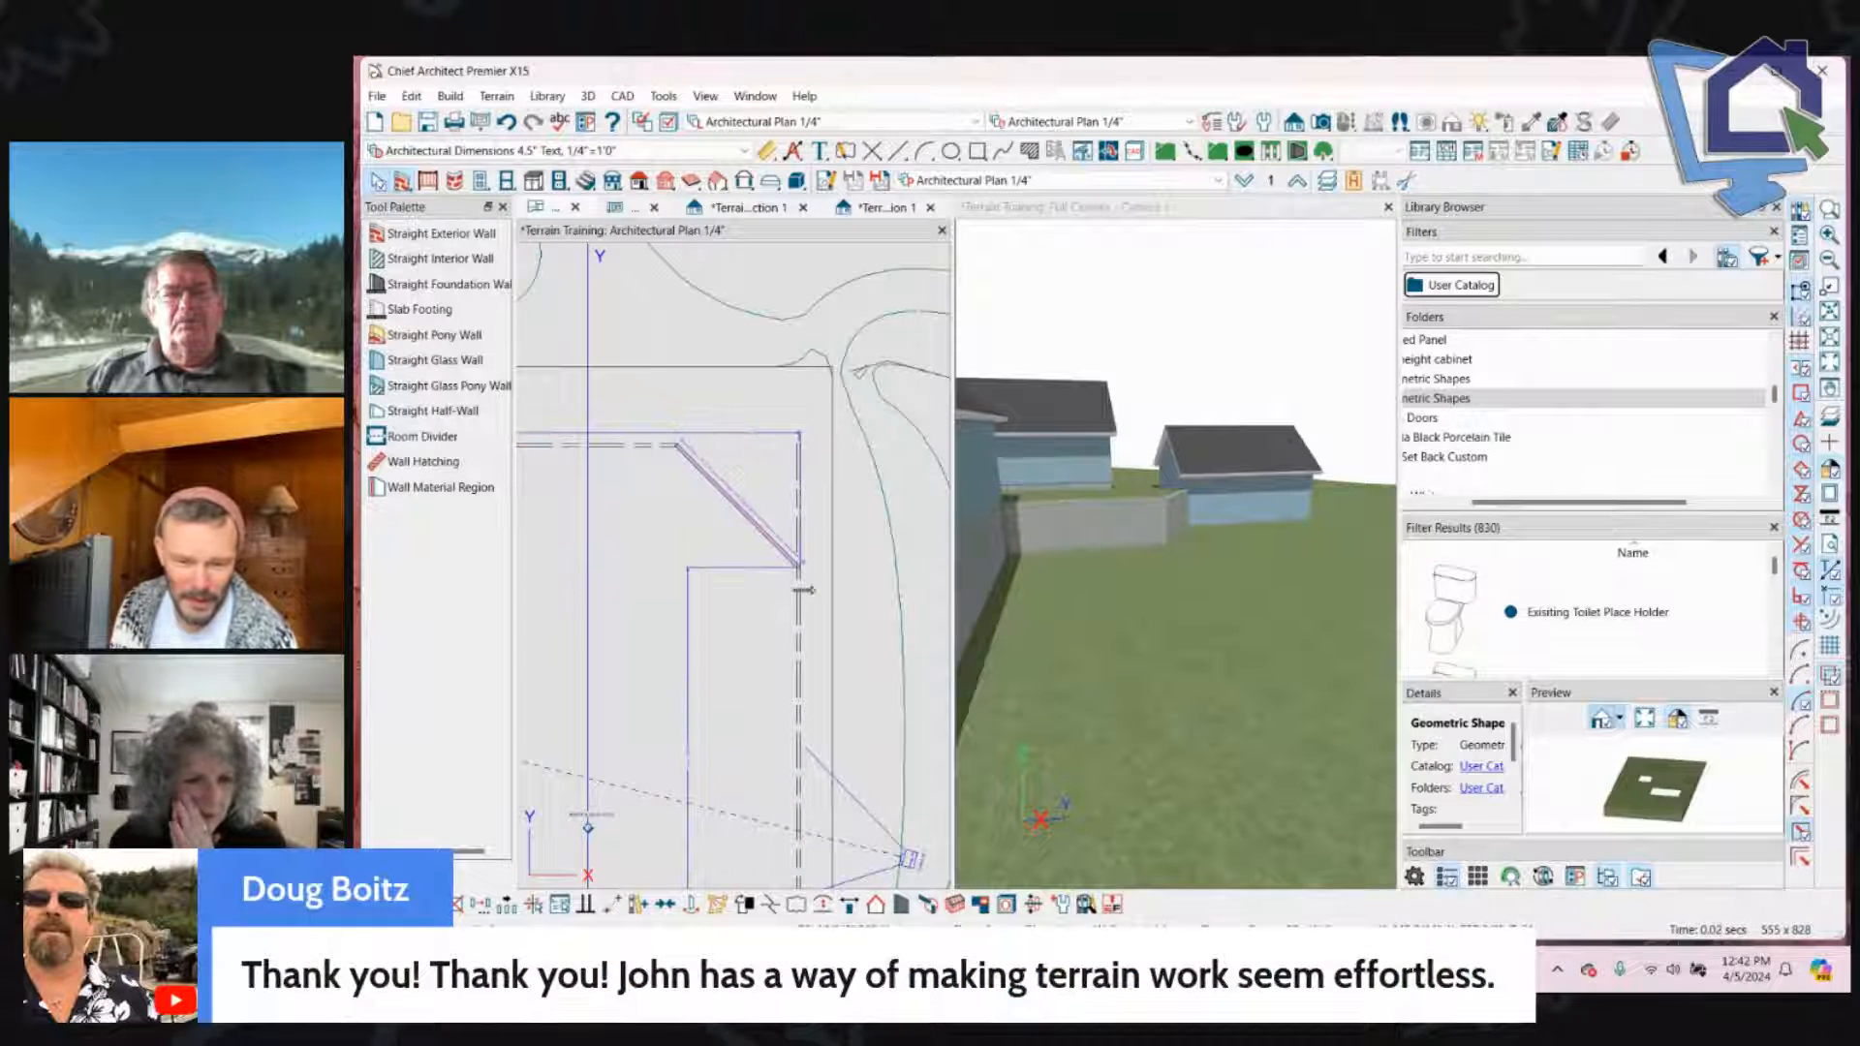
click(799, 478)
key(Escape)
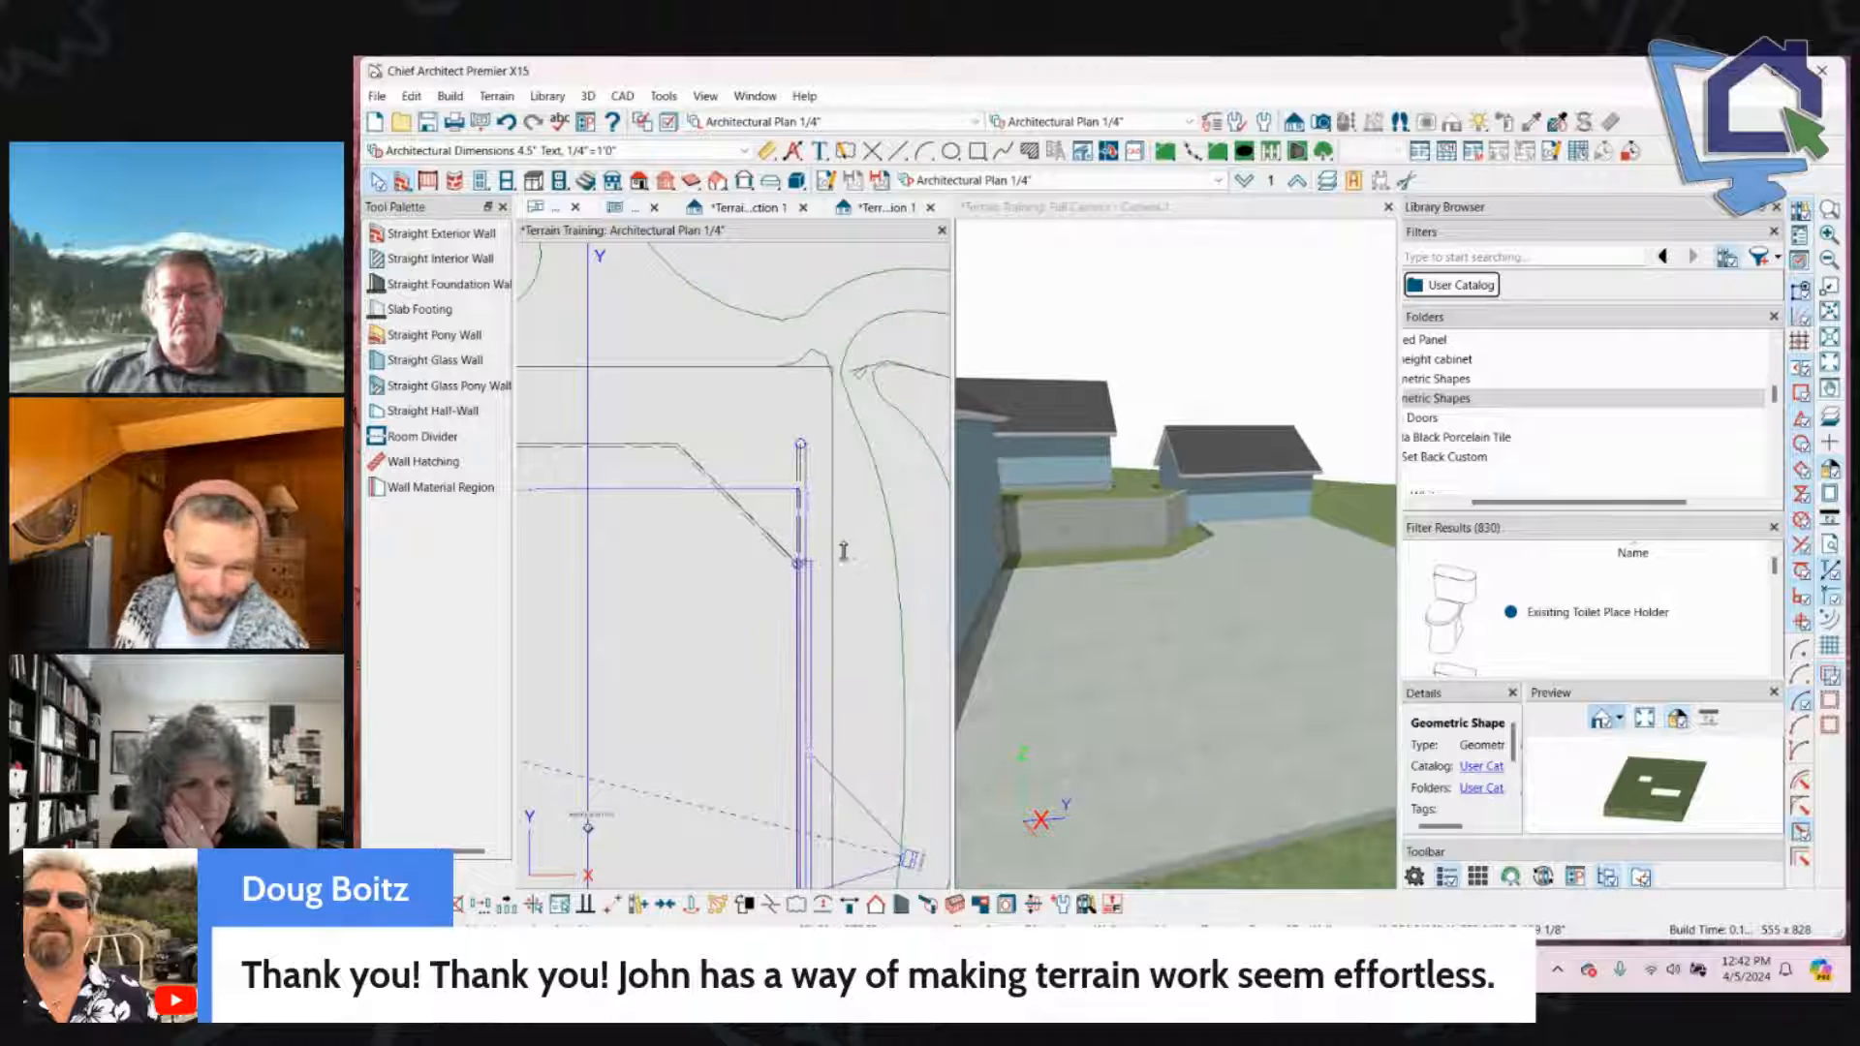
click(801, 552)
key(Escape)
scroll(786, 602, down, 3)
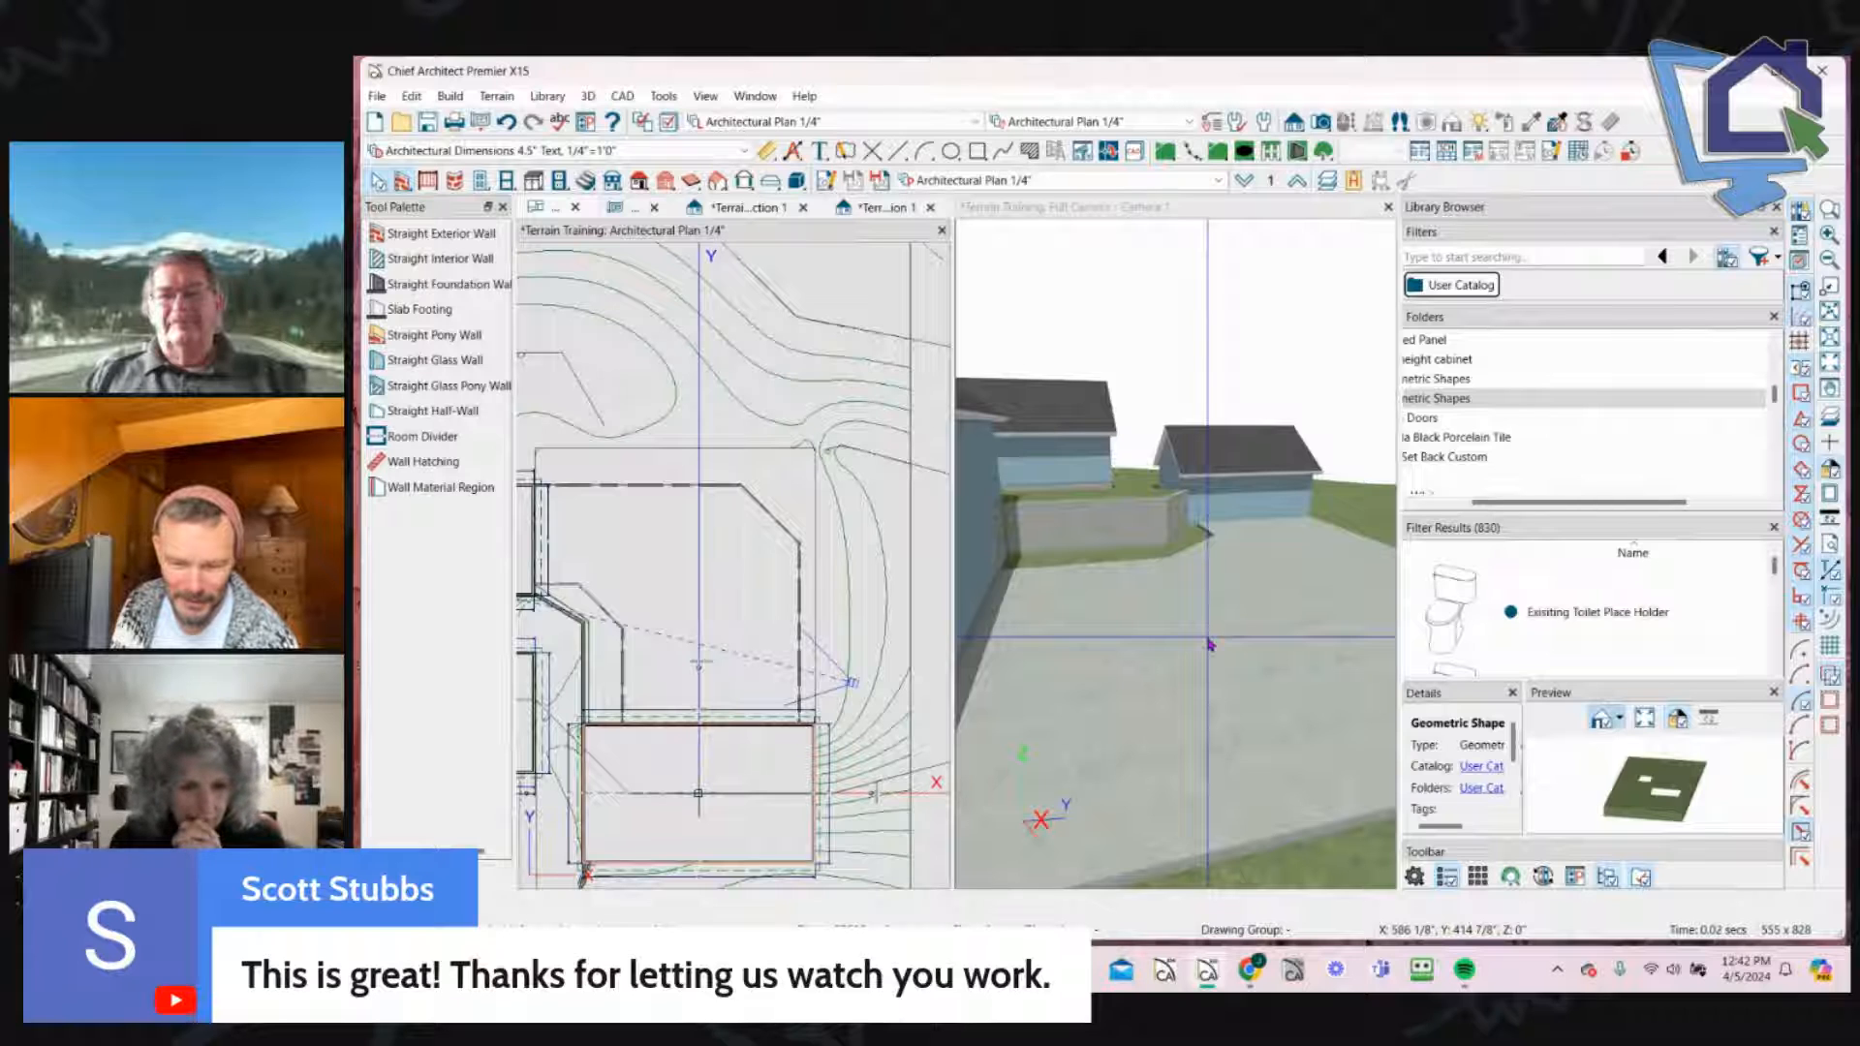
Step: Review the slab's angled corners in the 3D camera view and in the floor plan
click(1209, 644)
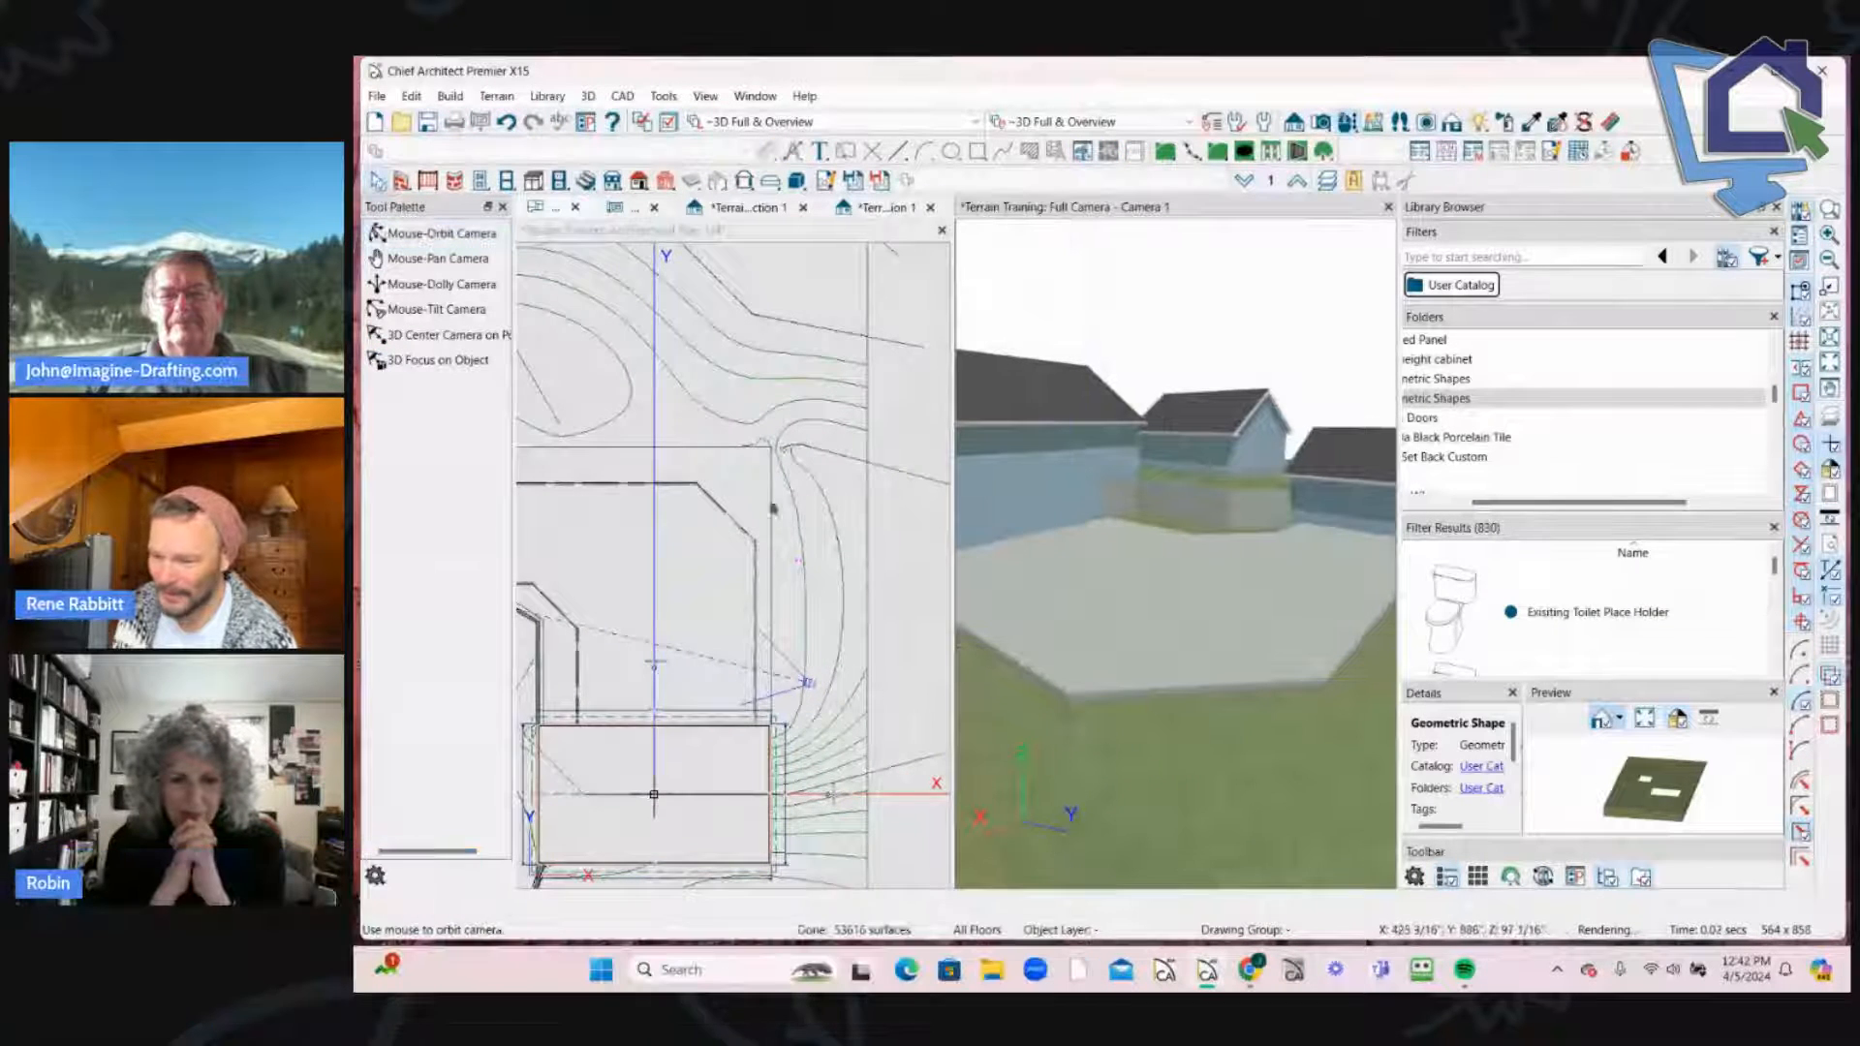
scroll(668, 488, down, 2)
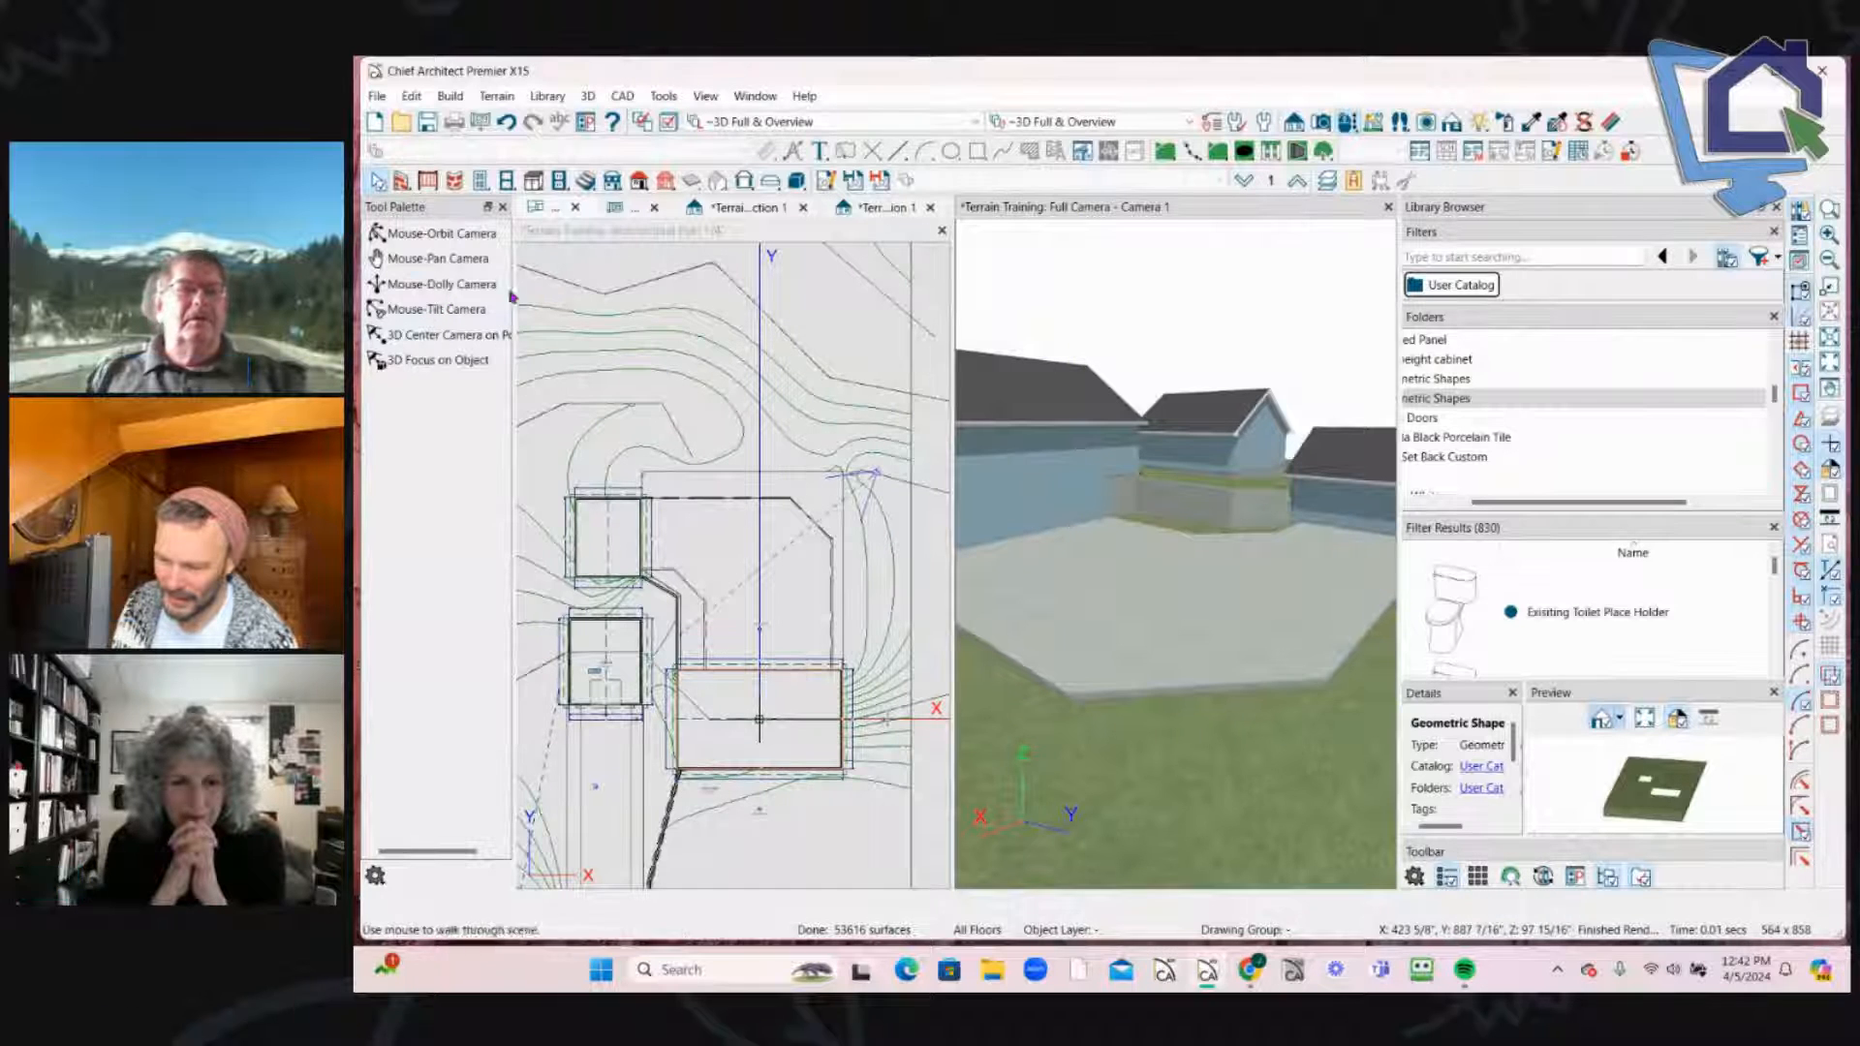
click(409, 183)
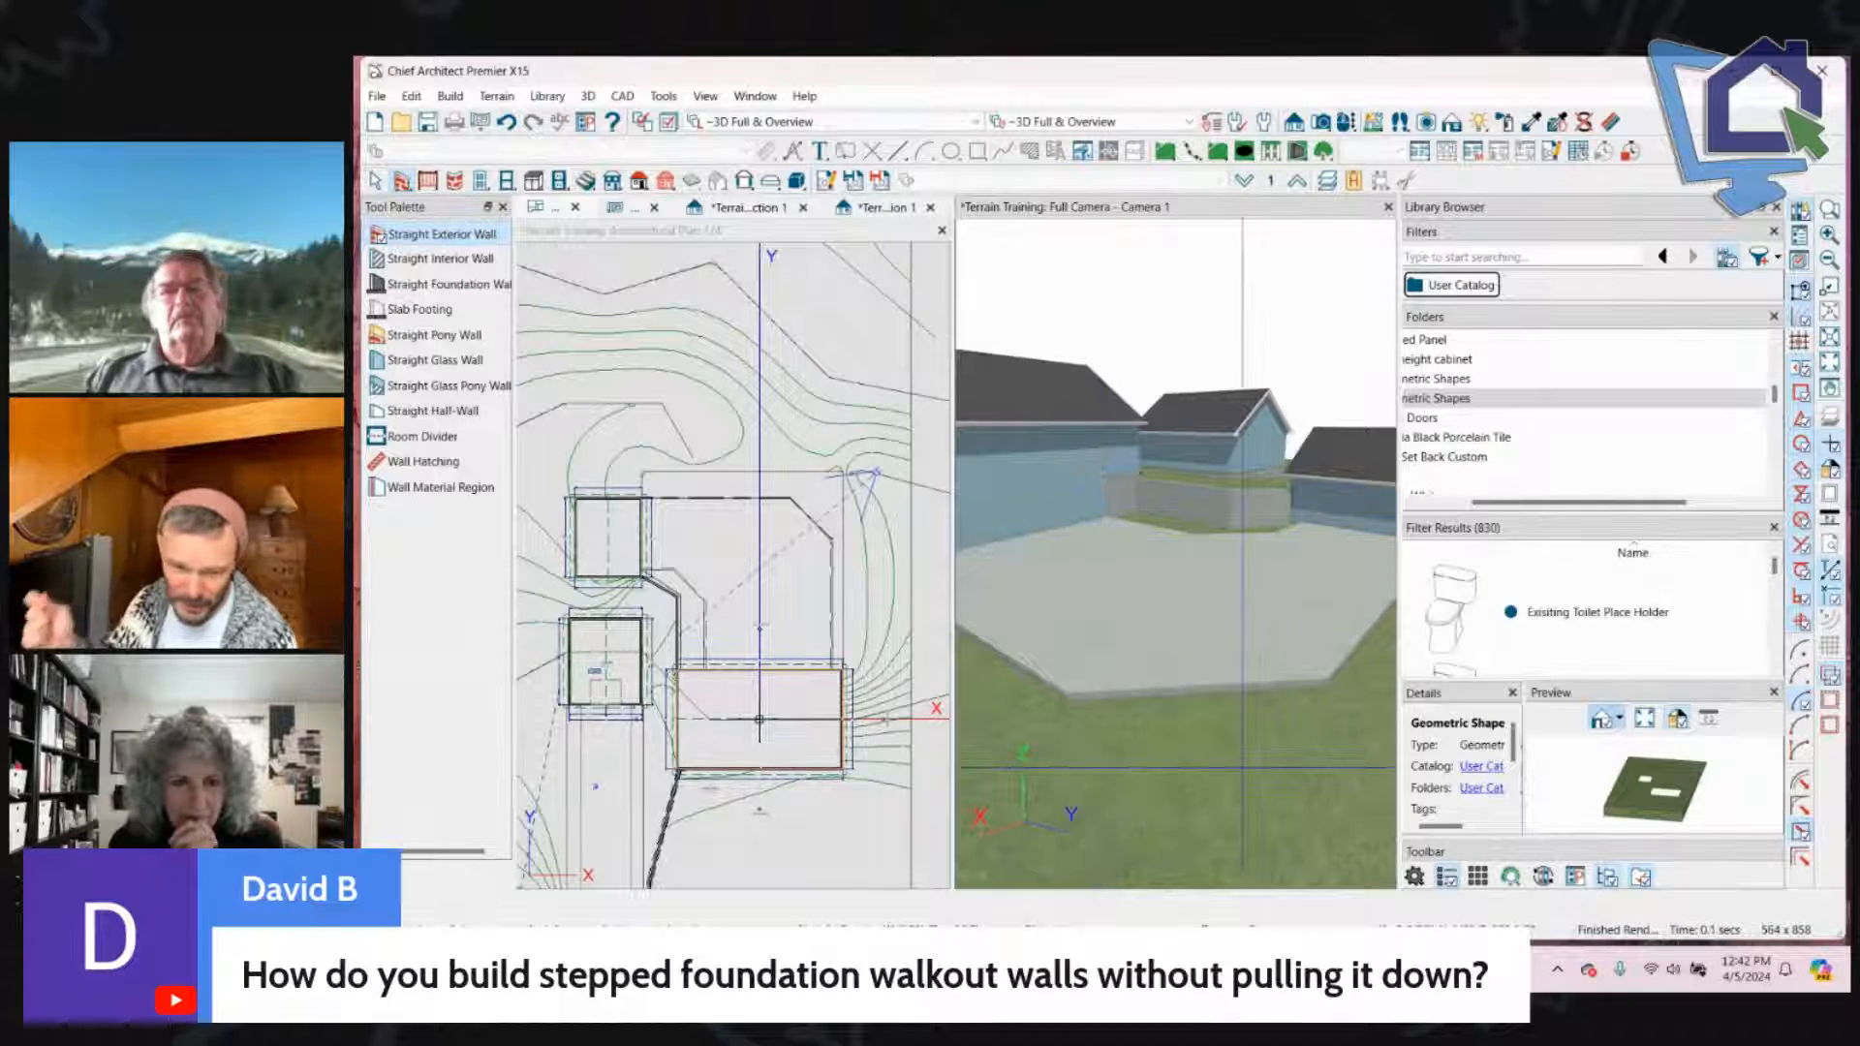
key(space)
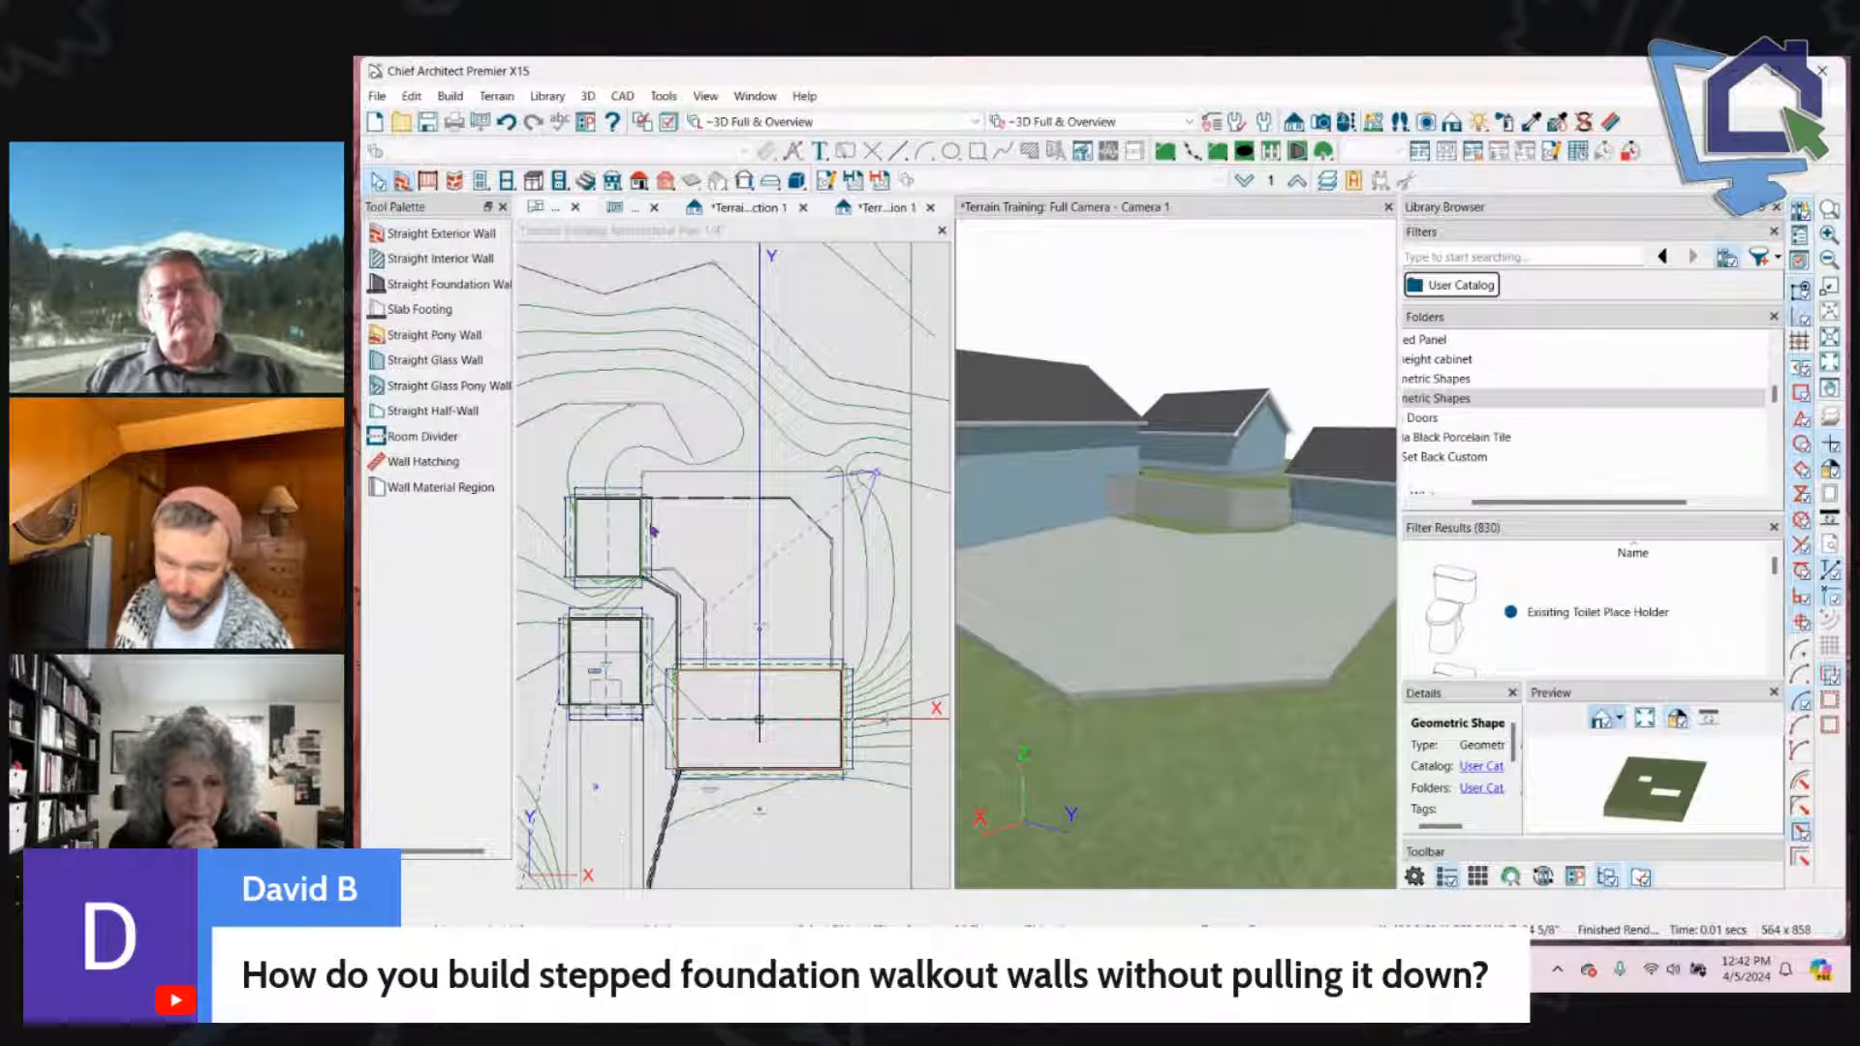
scroll(715, 546, up, 2)
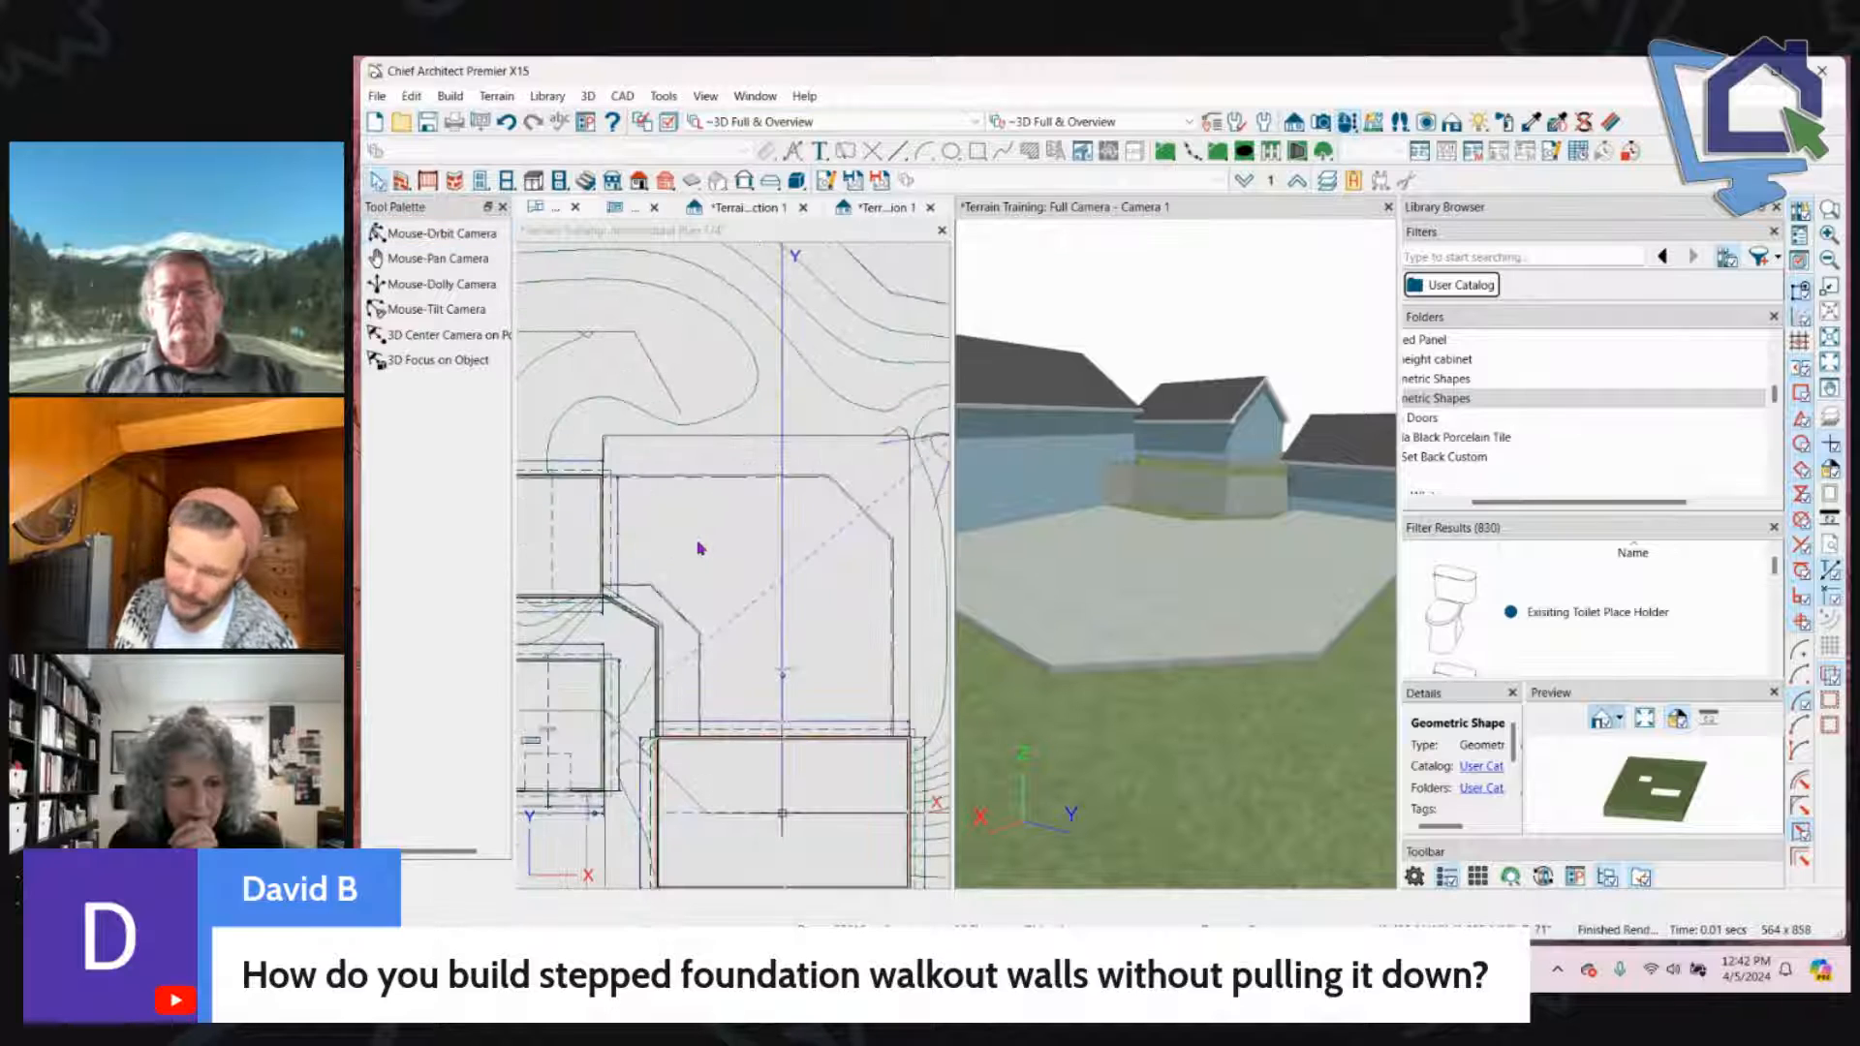
scroll(701, 548, up, 1)
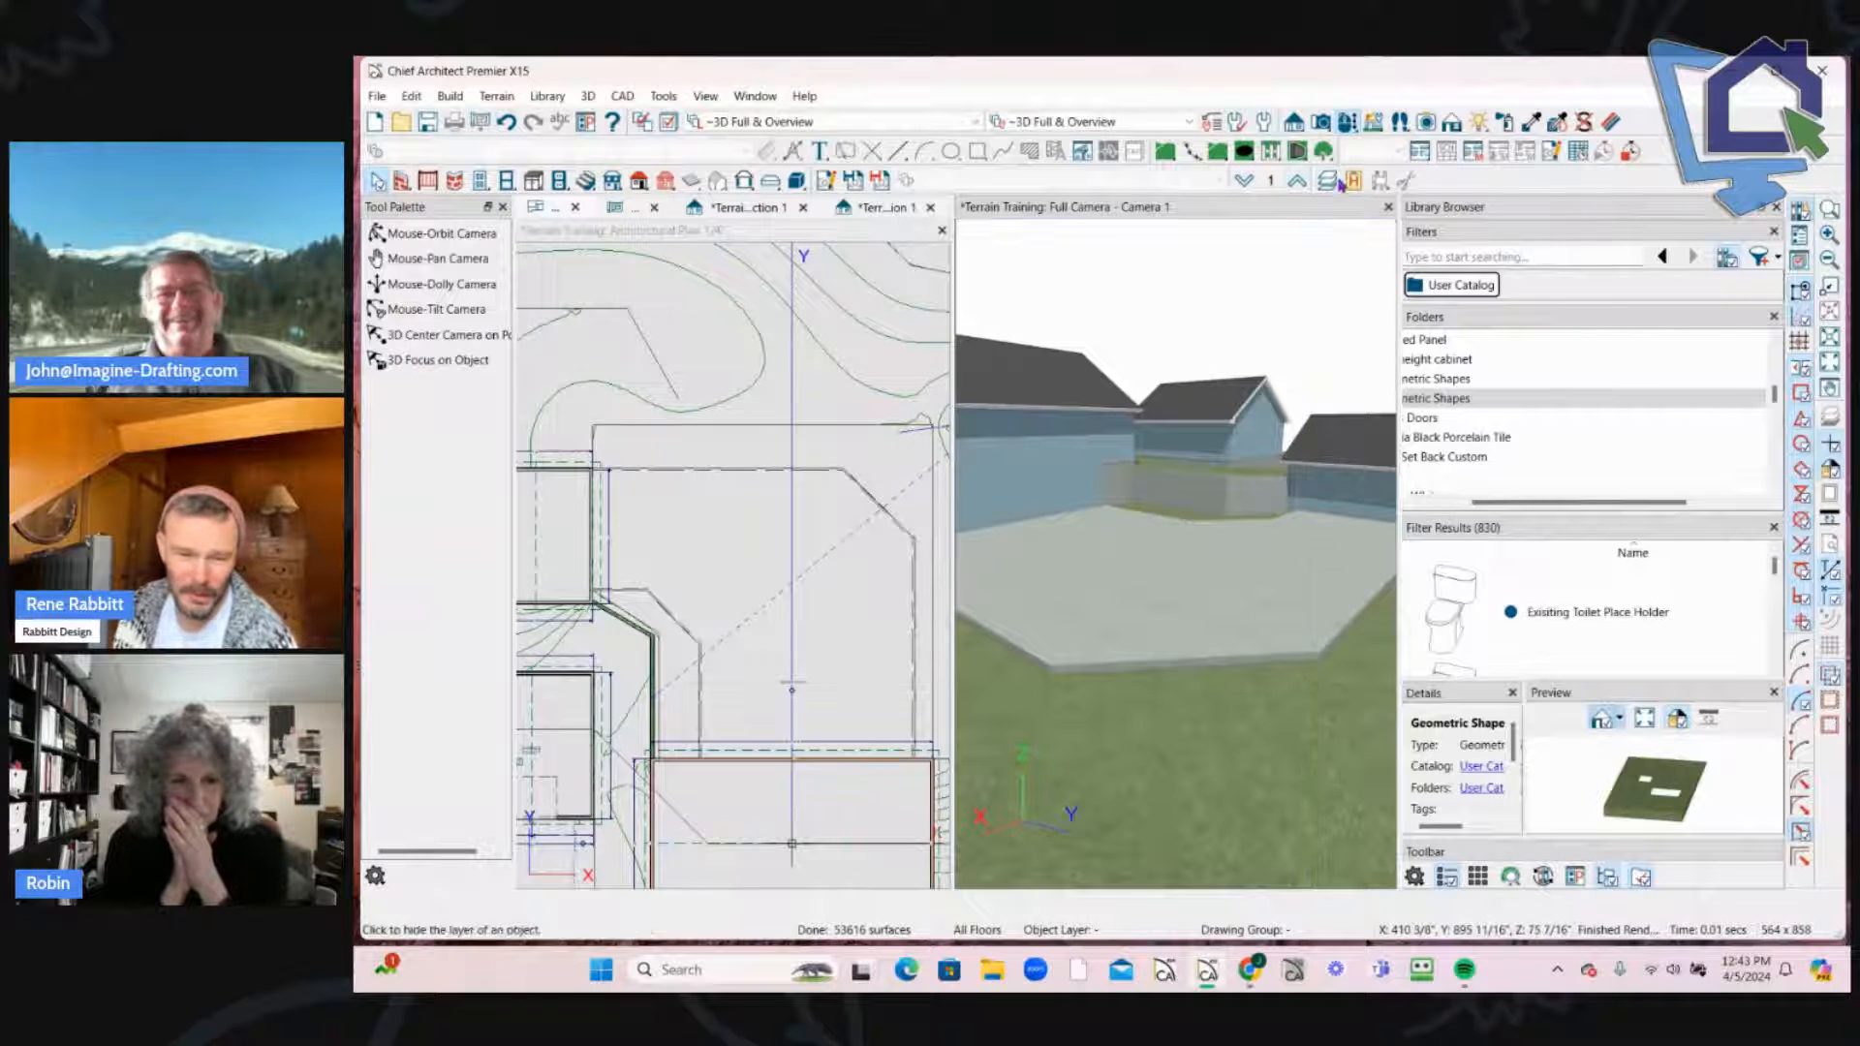
Step: Save the terrain training plan
click(377, 97)
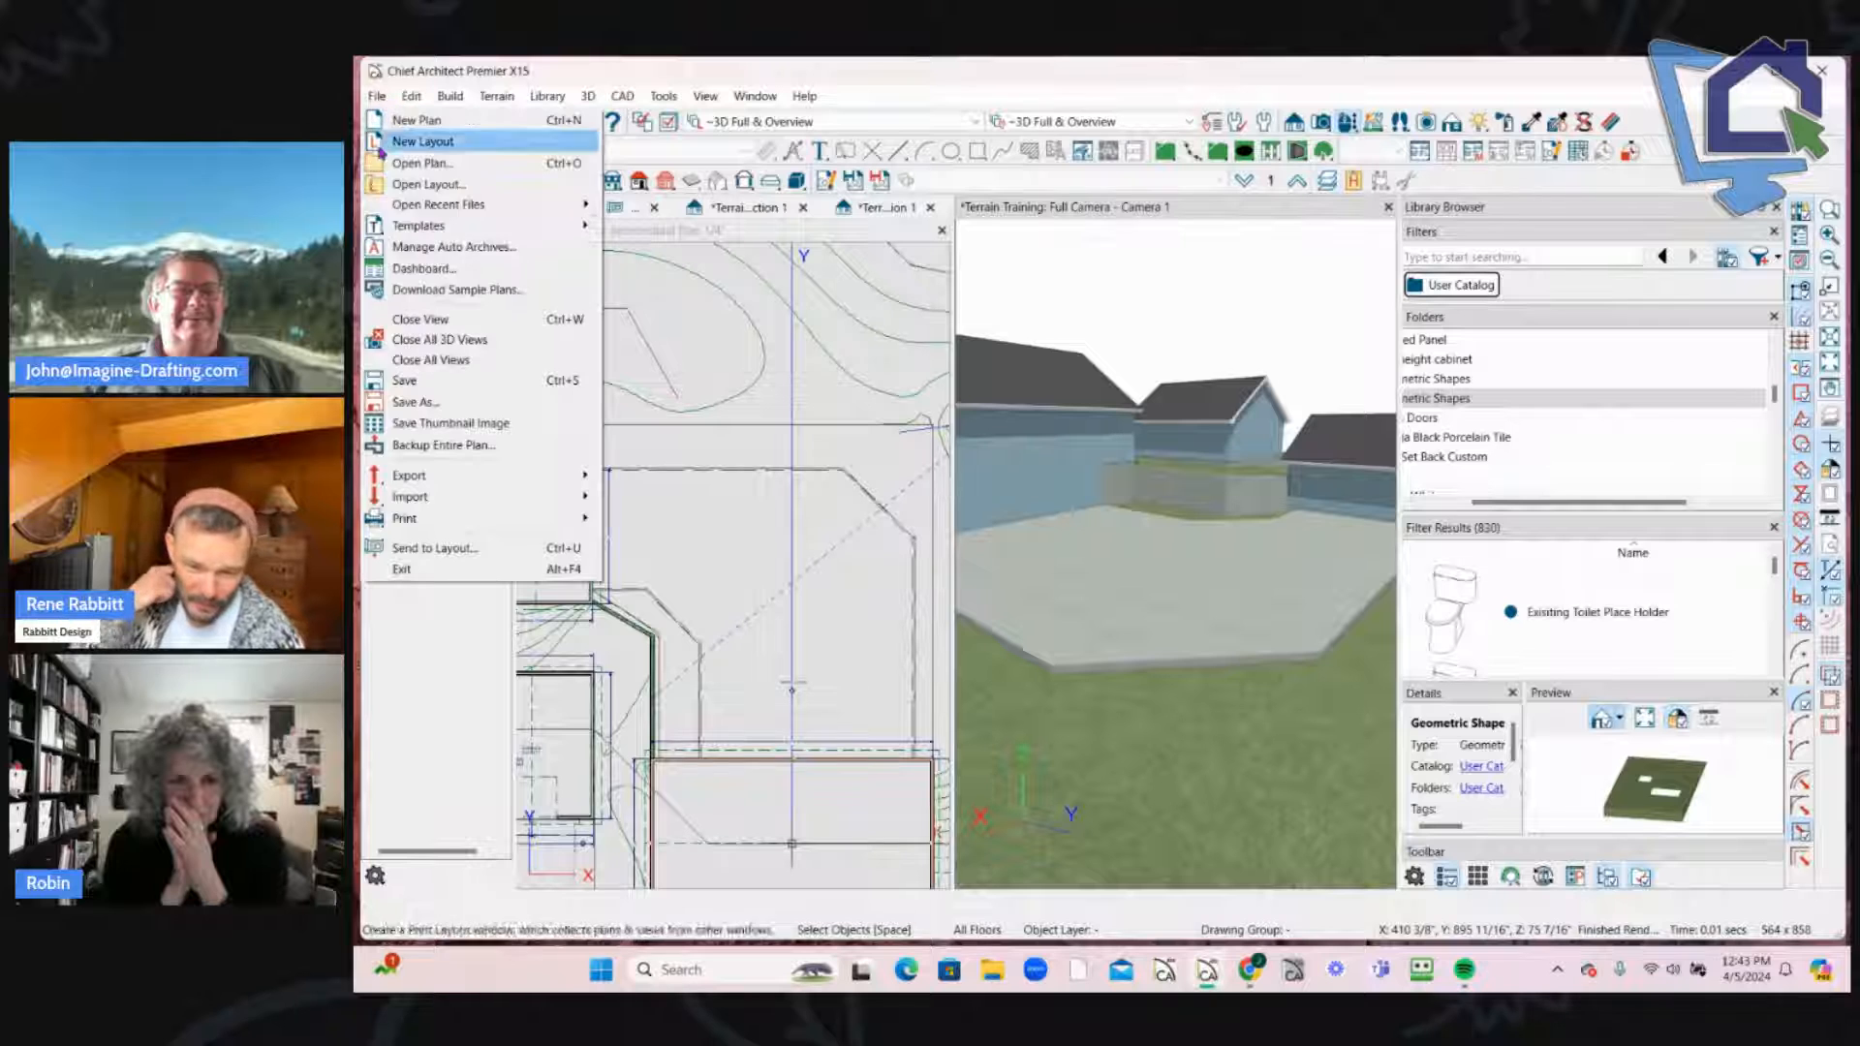
click(417, 388)
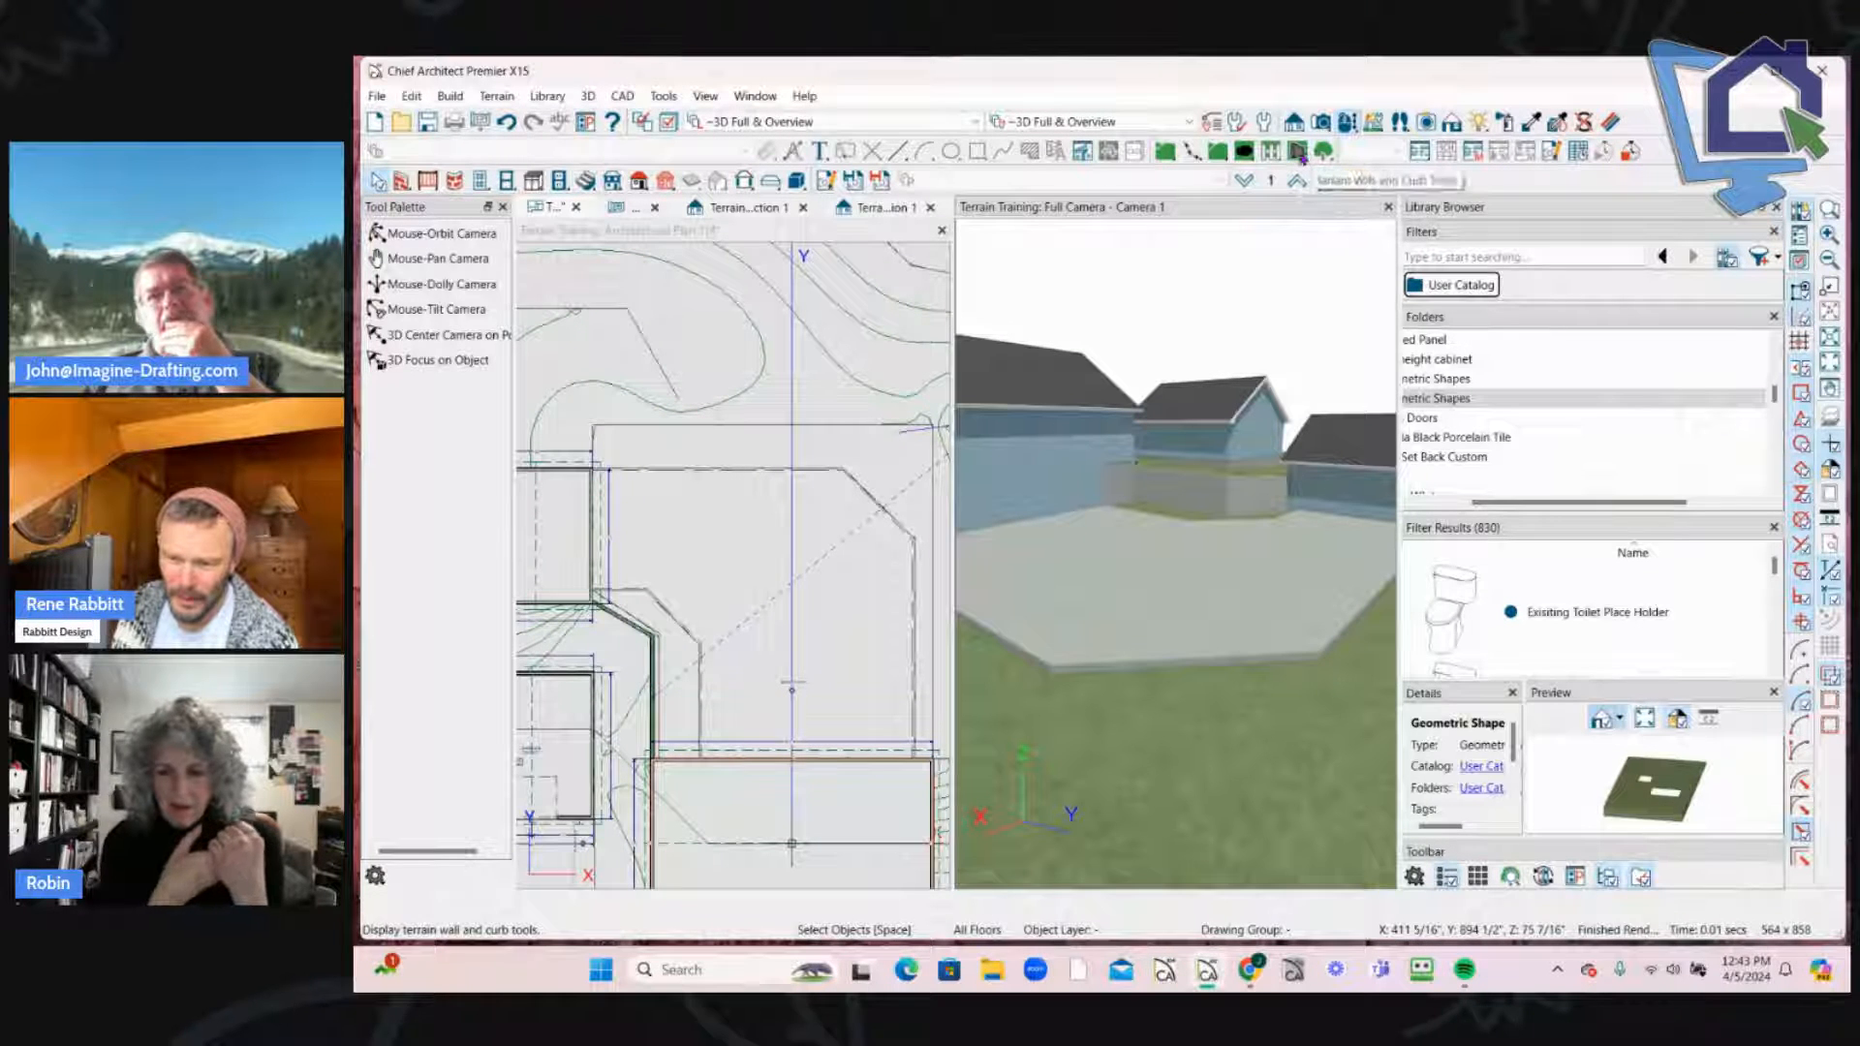
Step: Draw straight retaining walls in plan along the north and east sides of the concrete slab
click(1297, 151)
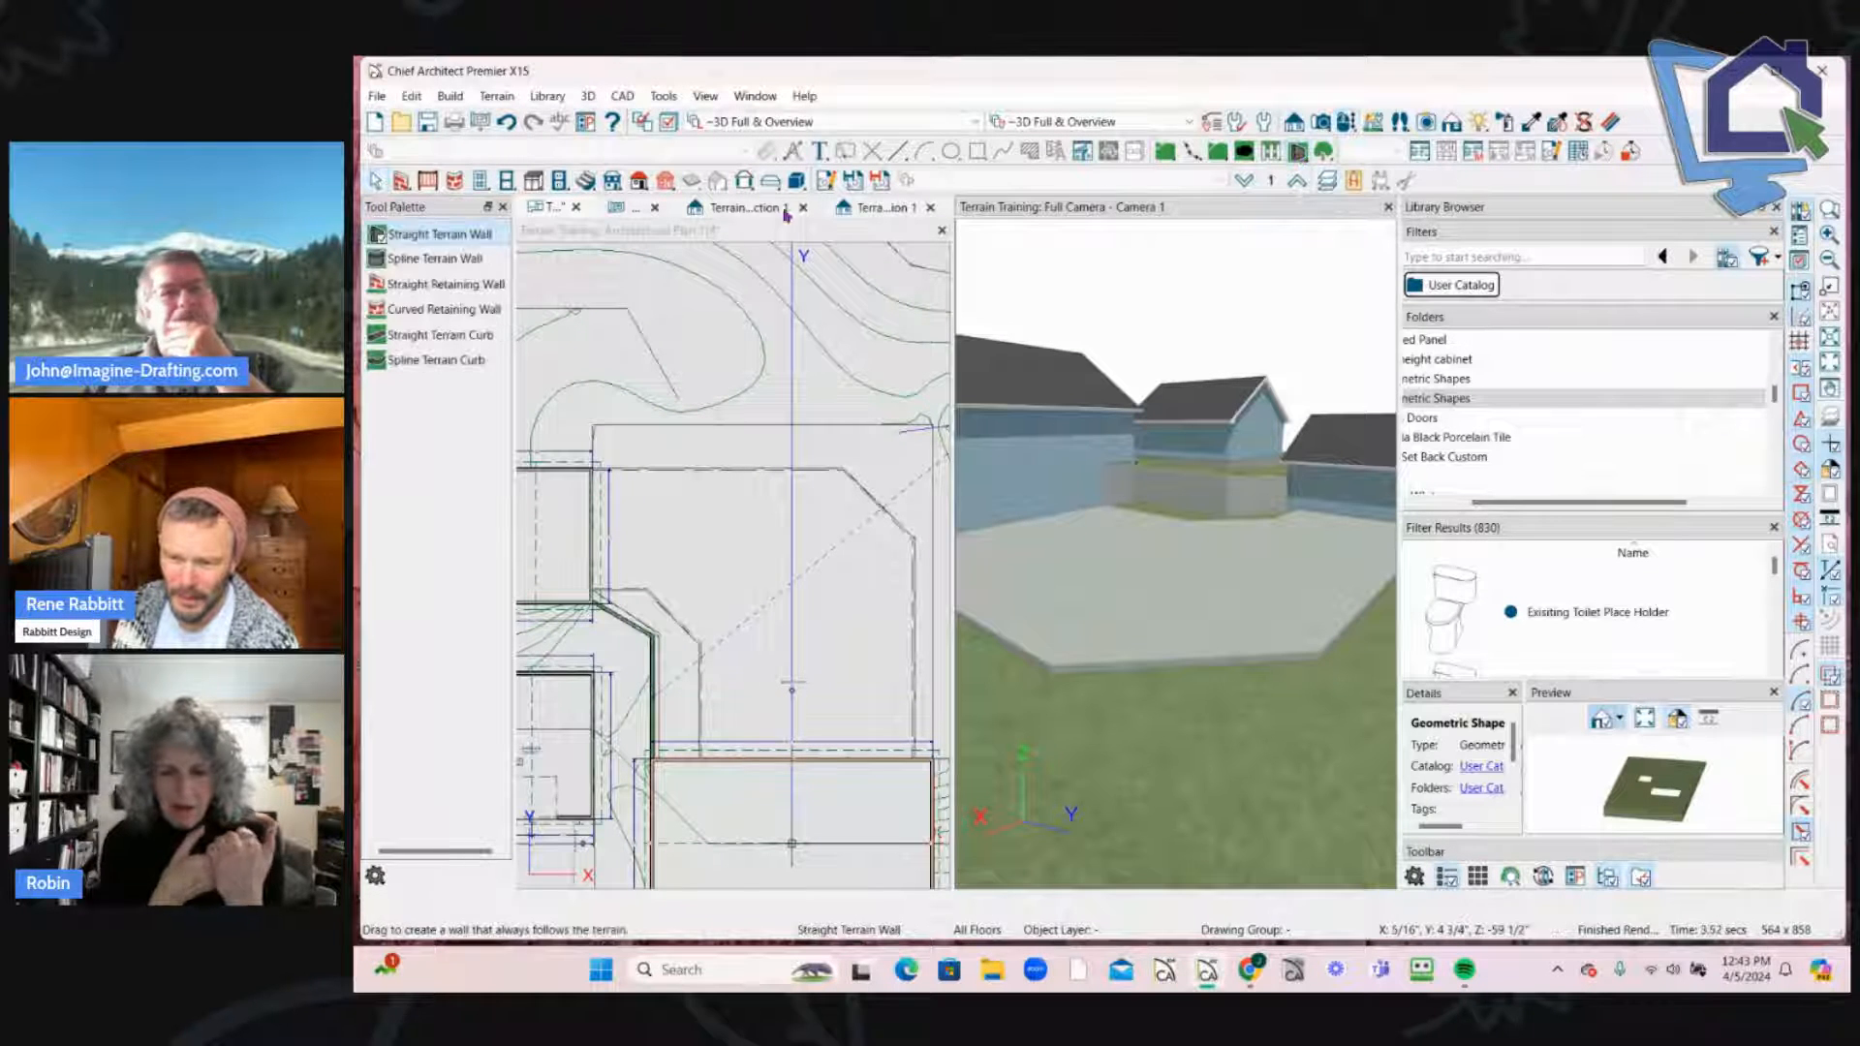
click(415, 285)
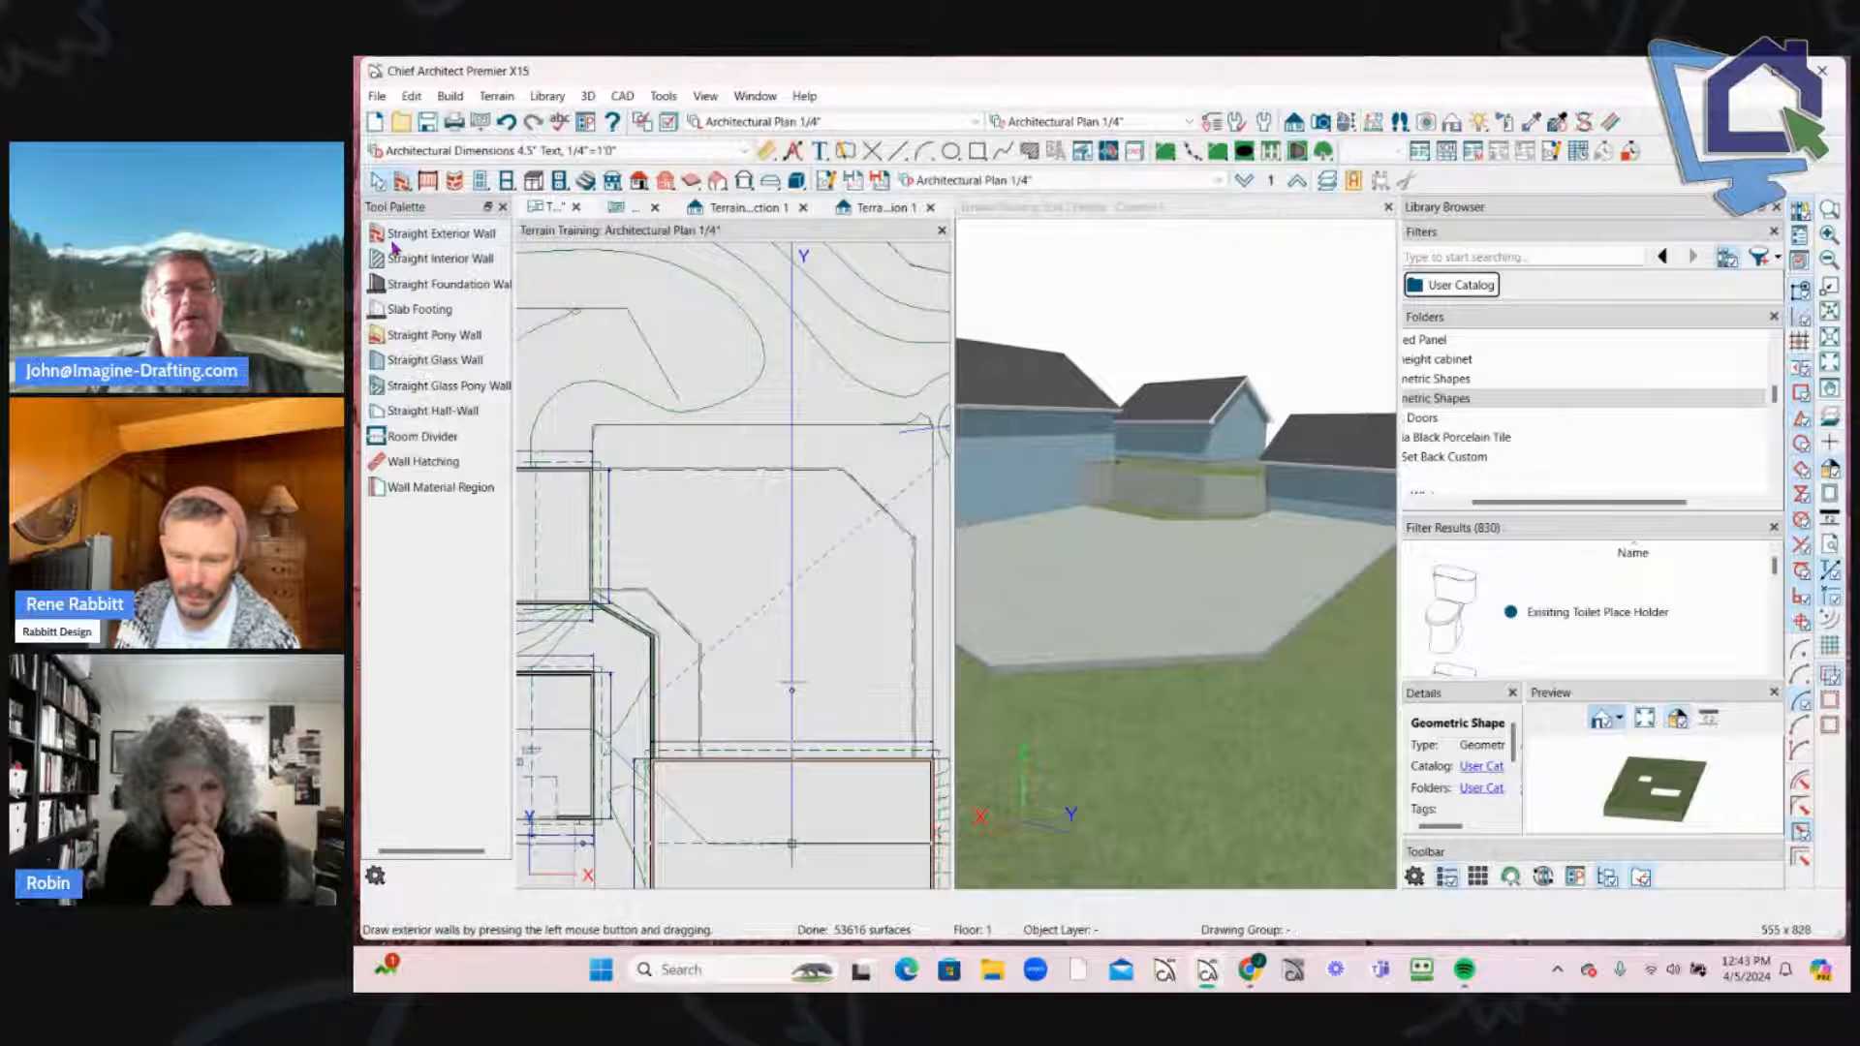
click(401, 181)
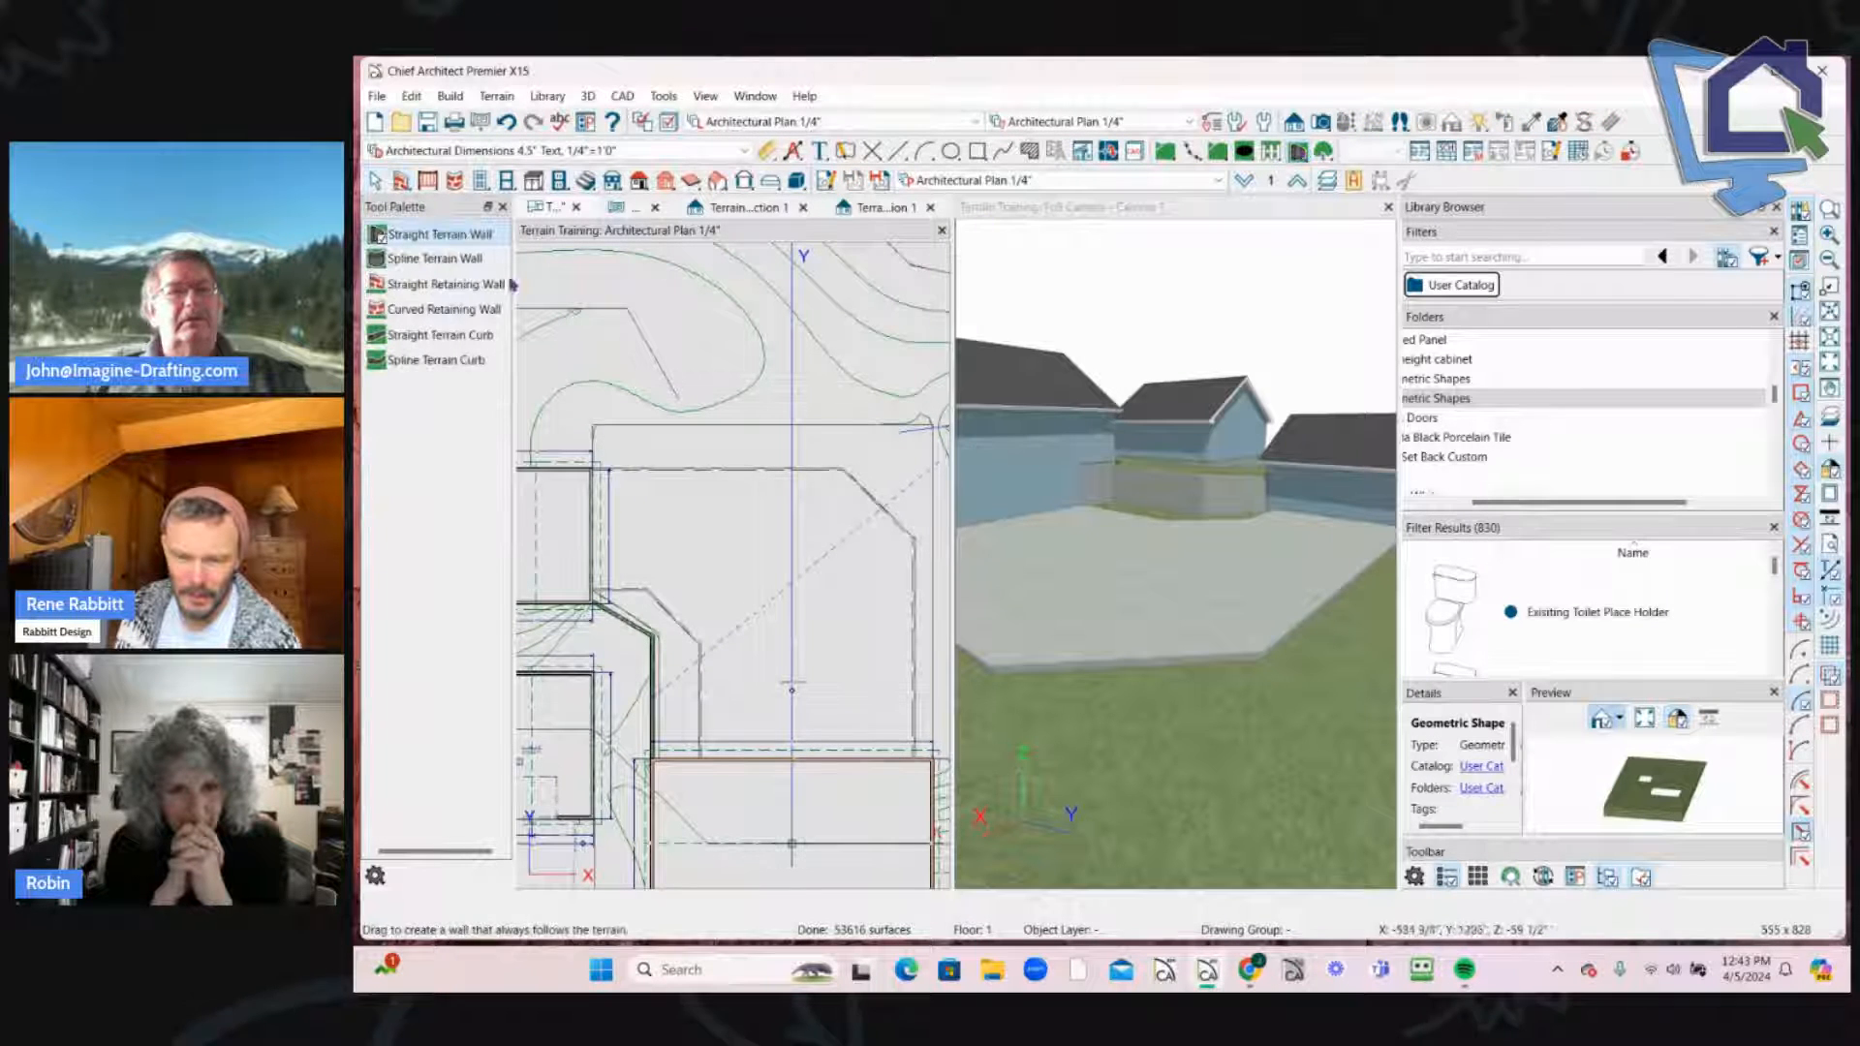
click(432, 289)
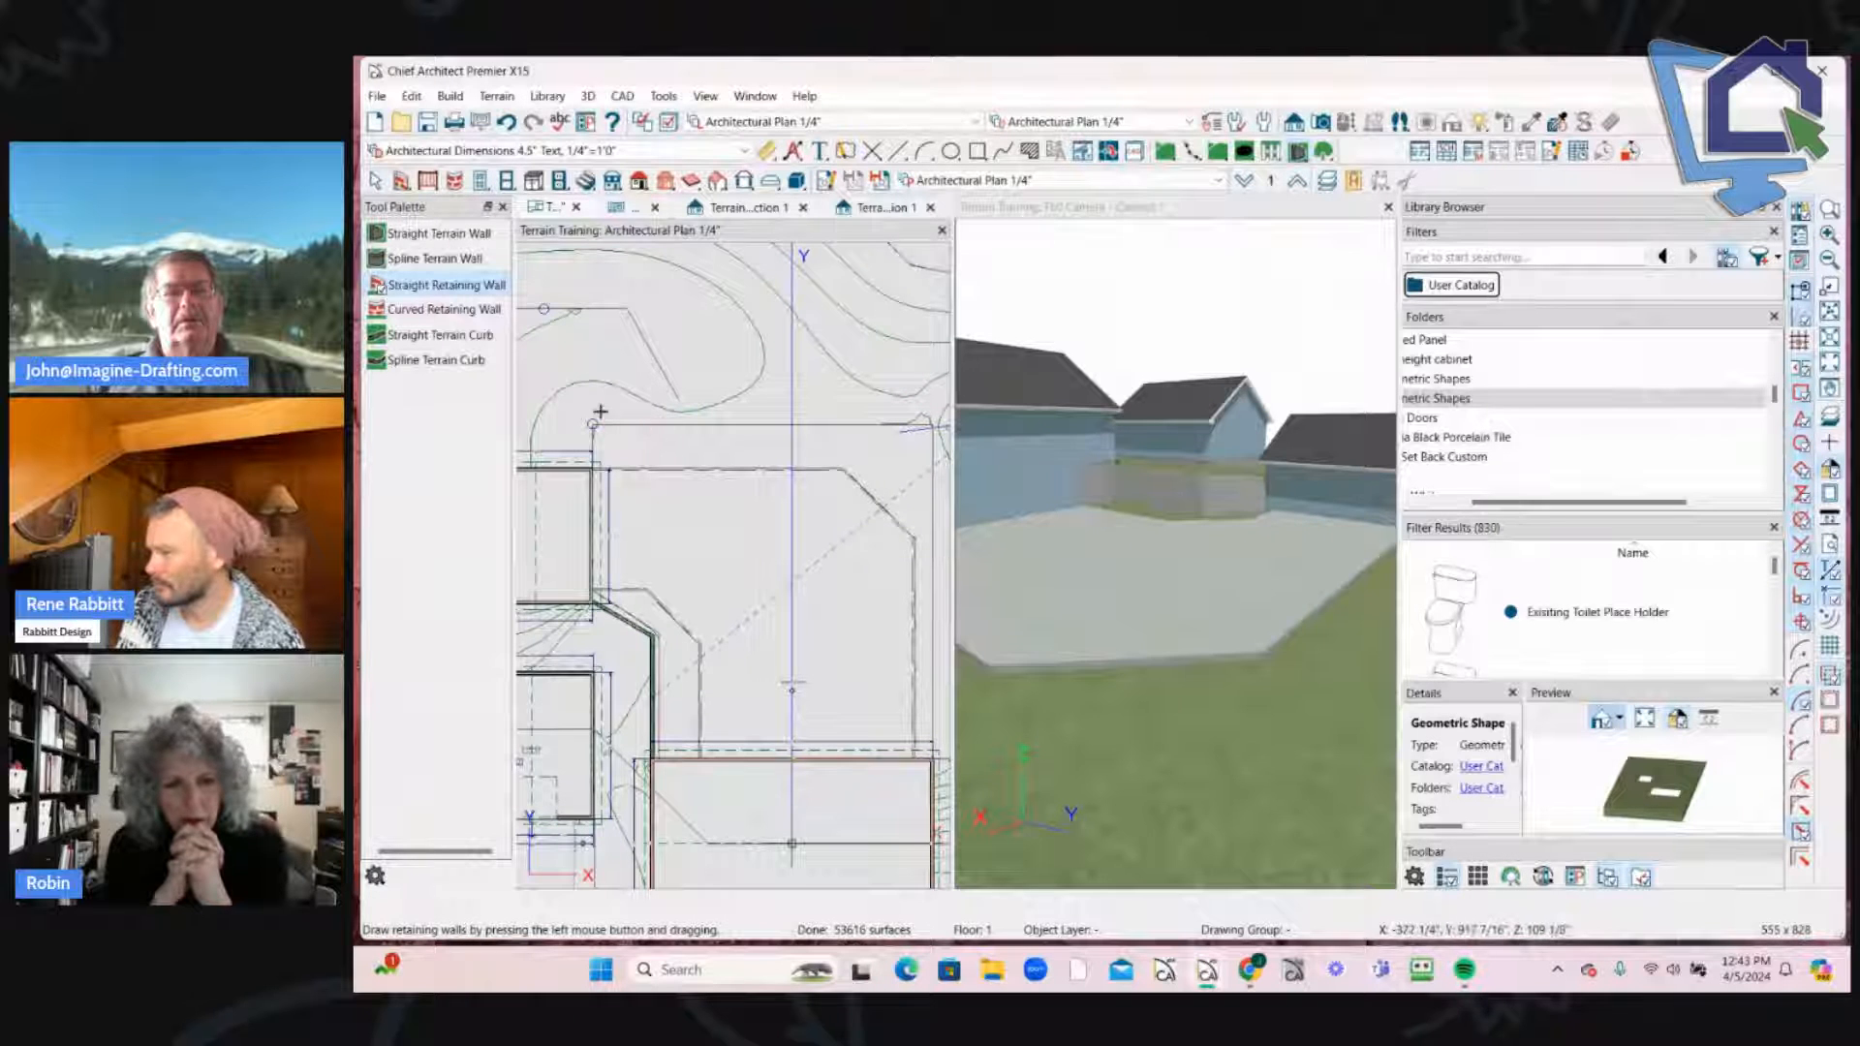
drag(600, 412, 671, 552)
middle_drag(1306, 592, 1151, 649)
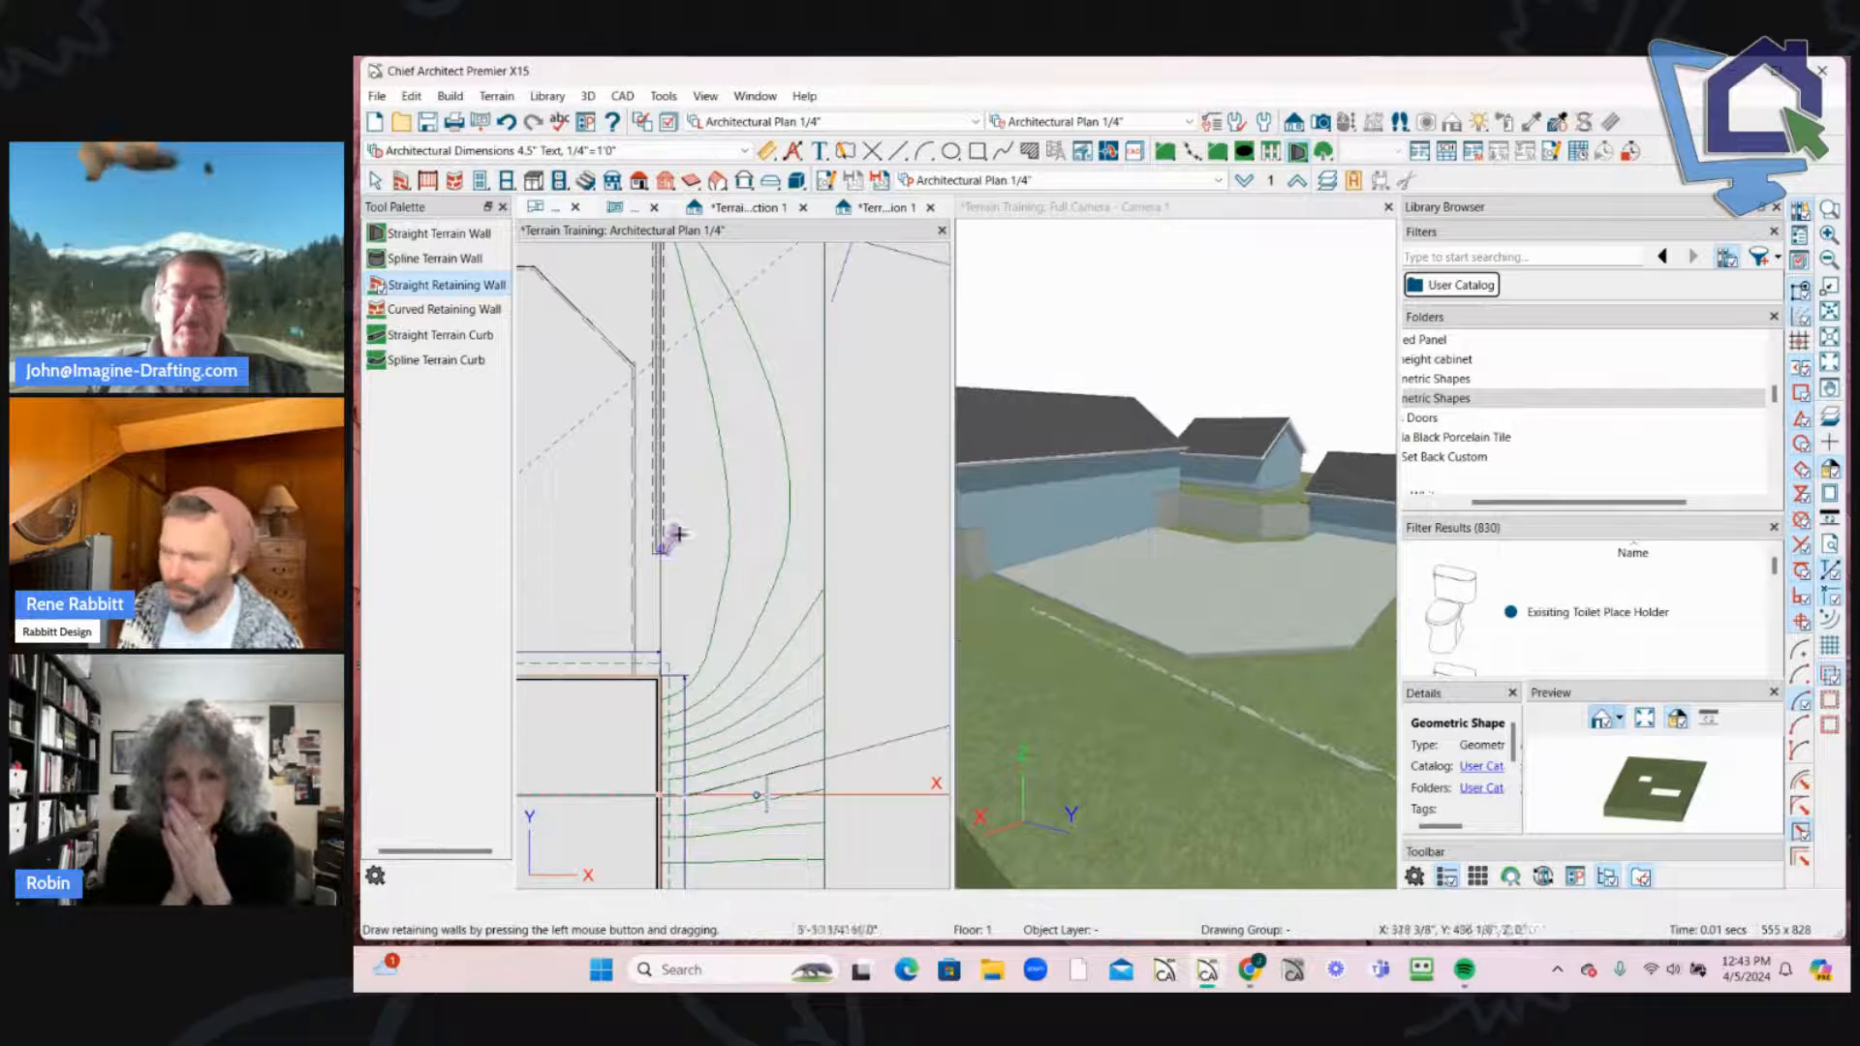
drag(659, 553, 724, 590)
key(Escape)
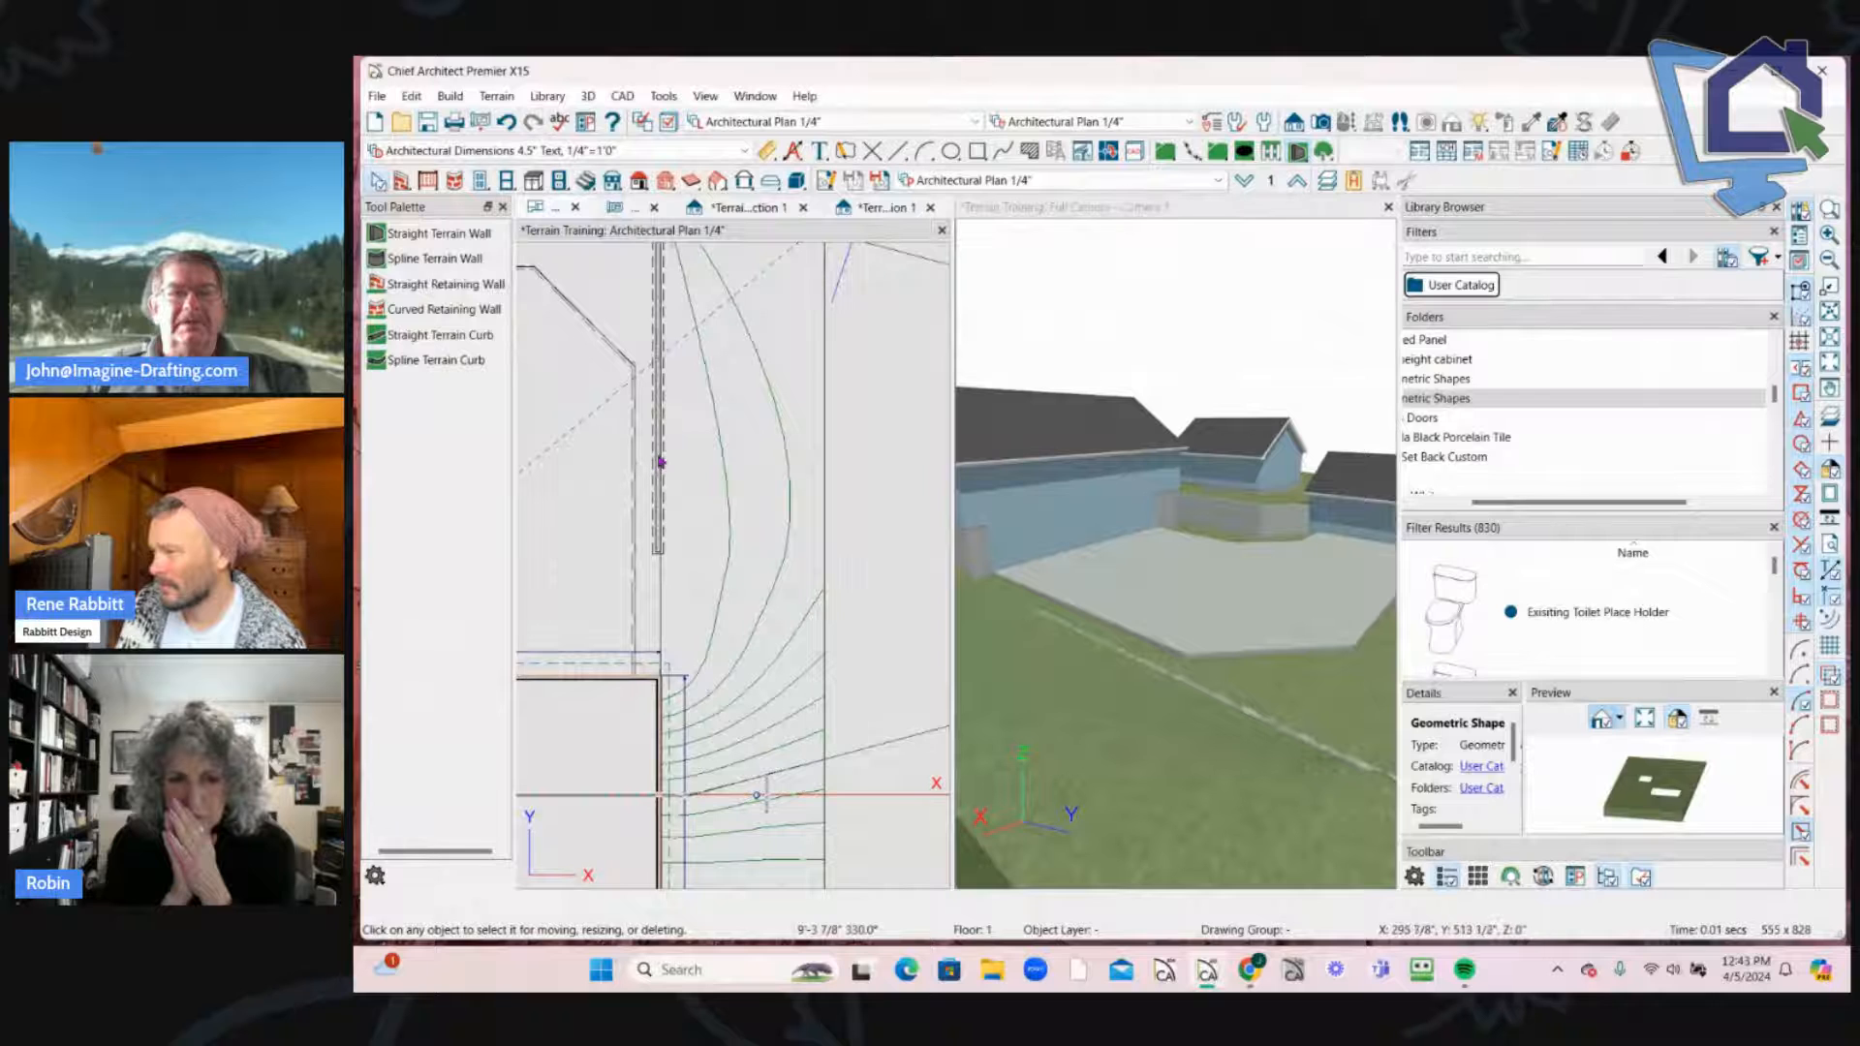
Step: Move the east retaining wall slightly outward, away from the concrete slab
click(660, 462)
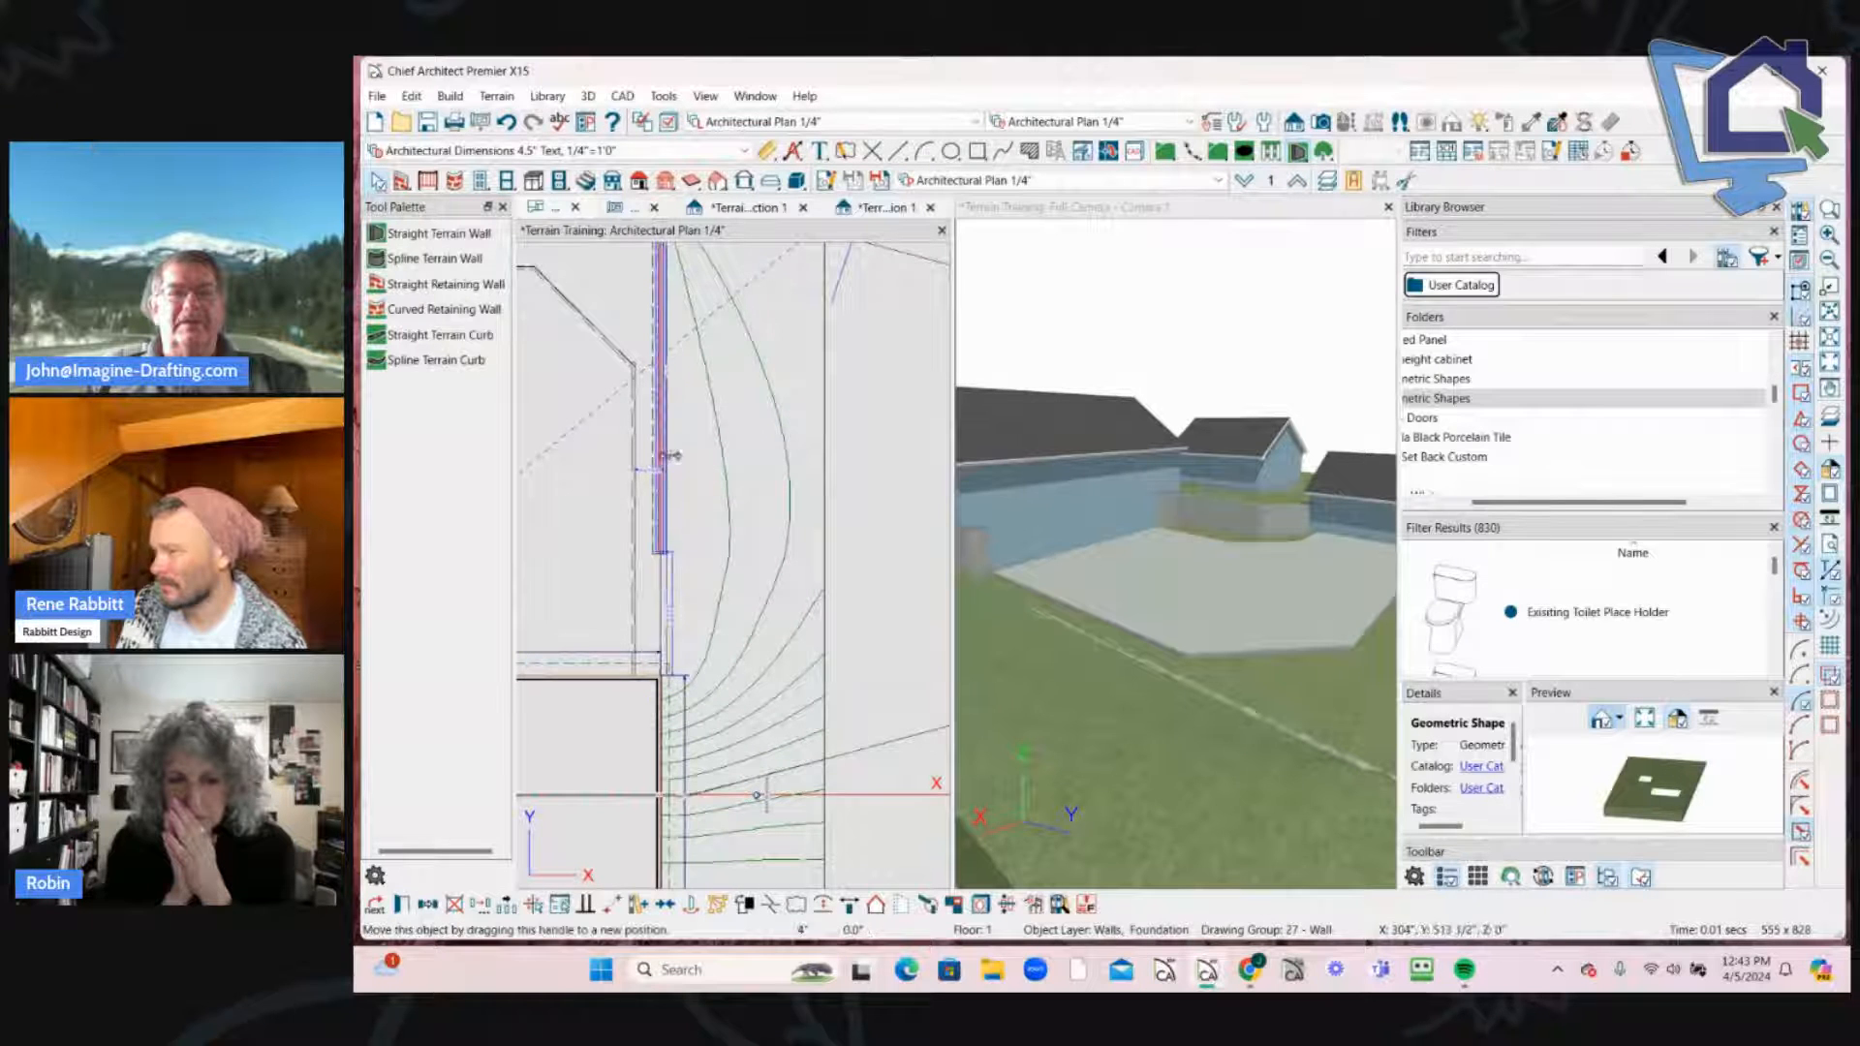
drag(673, 455, 694, 455)
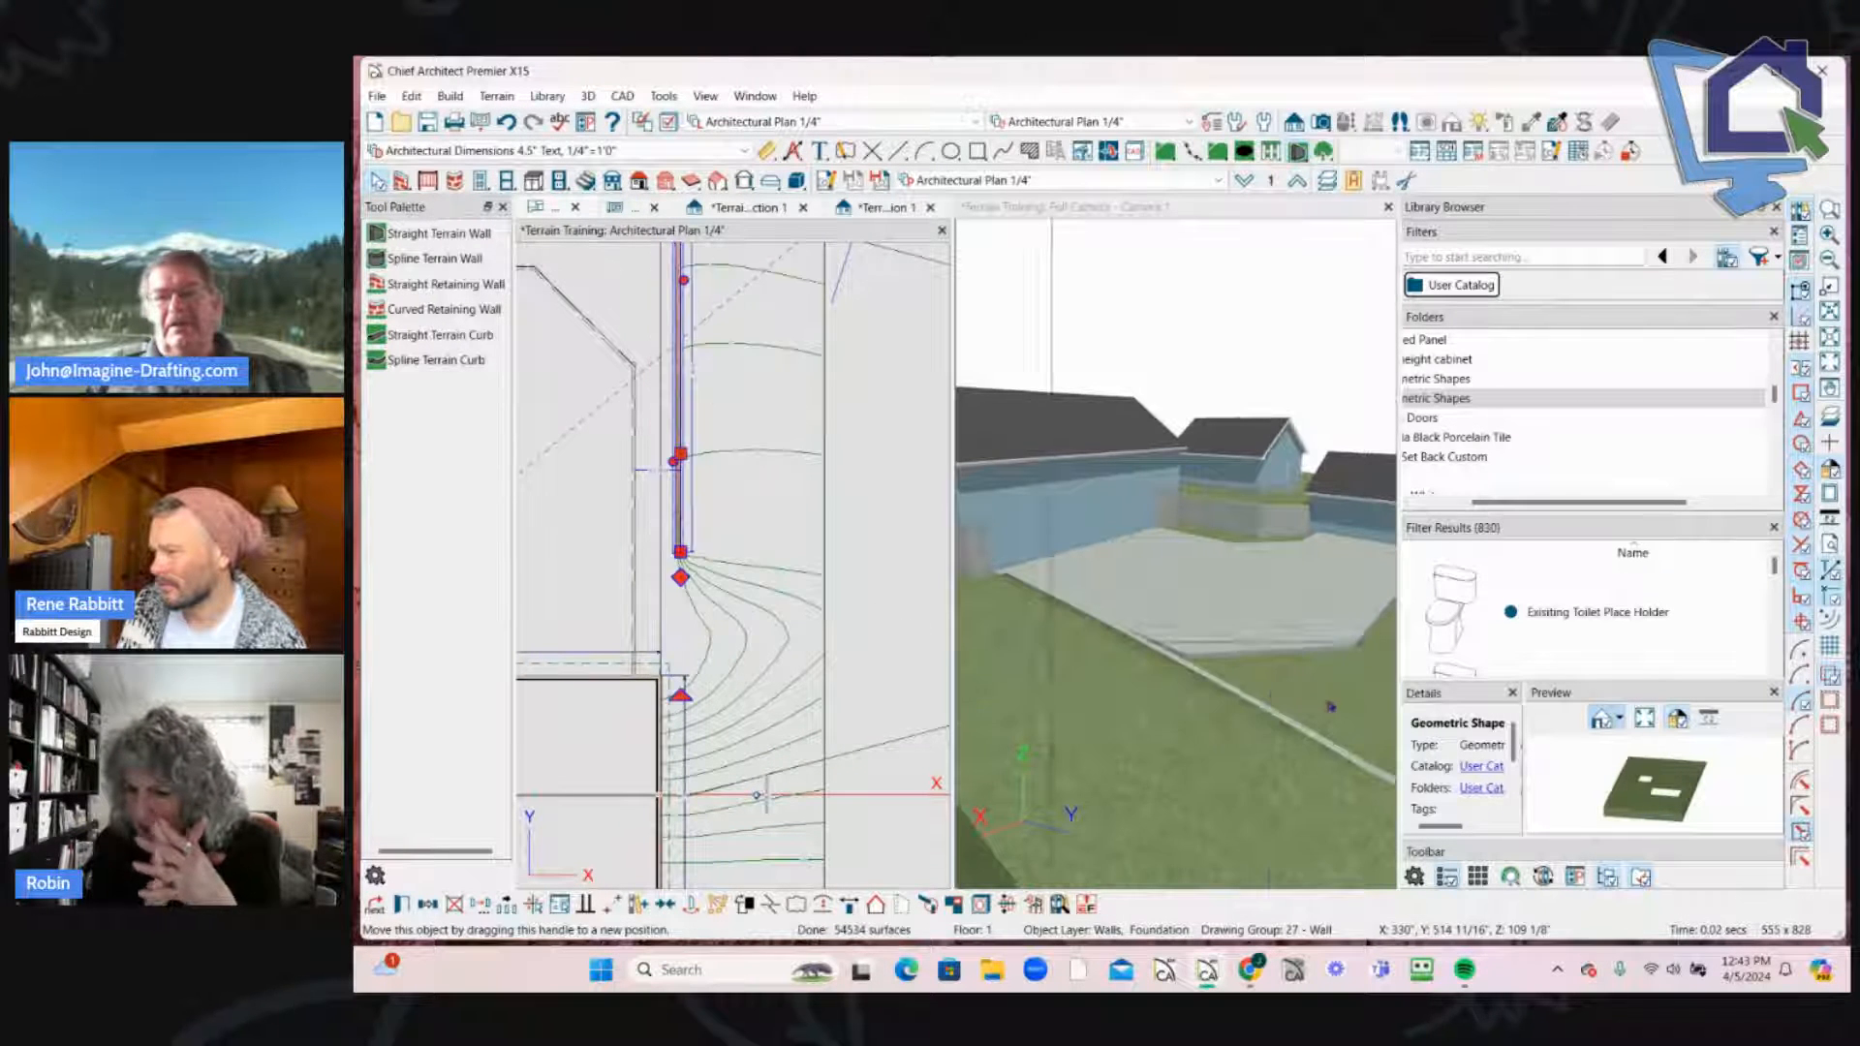
key(Escape)
Step: Check the new retaining walls in the 3D camera view and save the terrain training plan
scroll(1197, 625, down, 2)
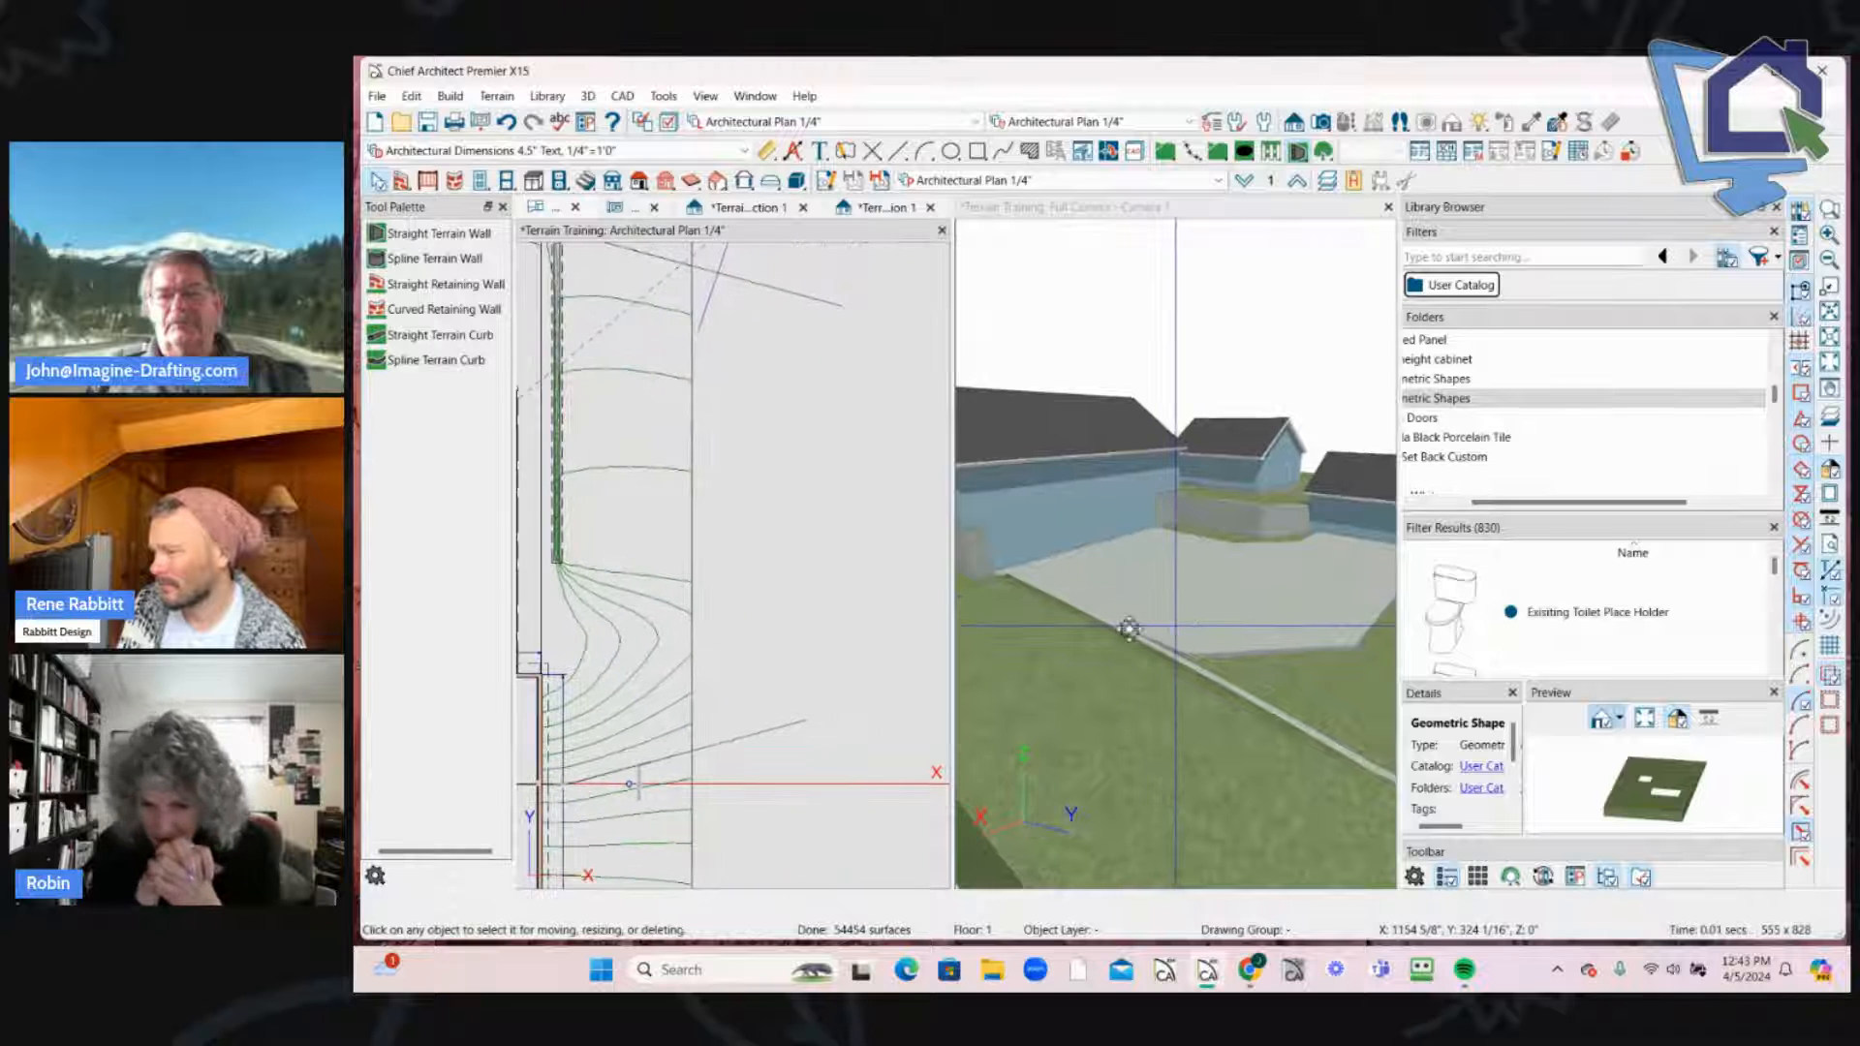
drag(1129, 629, 1231, 594)
drag(1271, 633, 1152, 794)
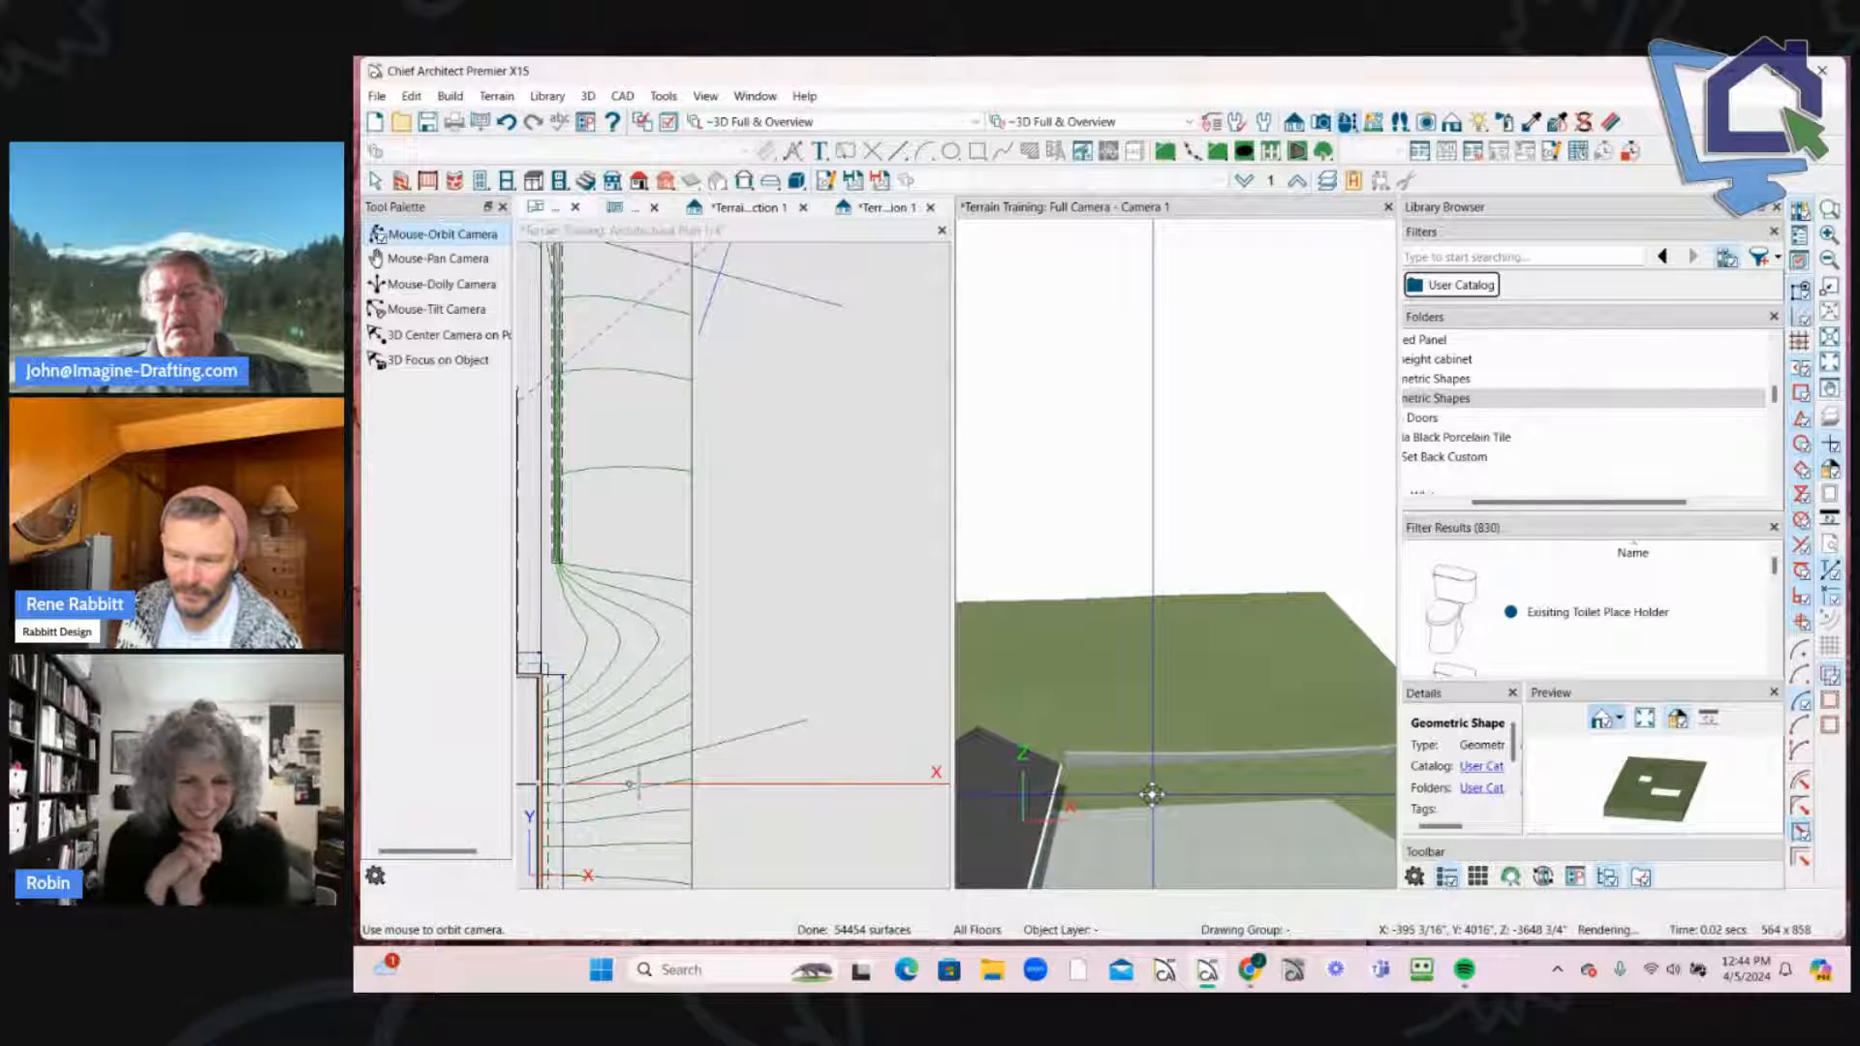
drag(1152, 794, 1146, 724)
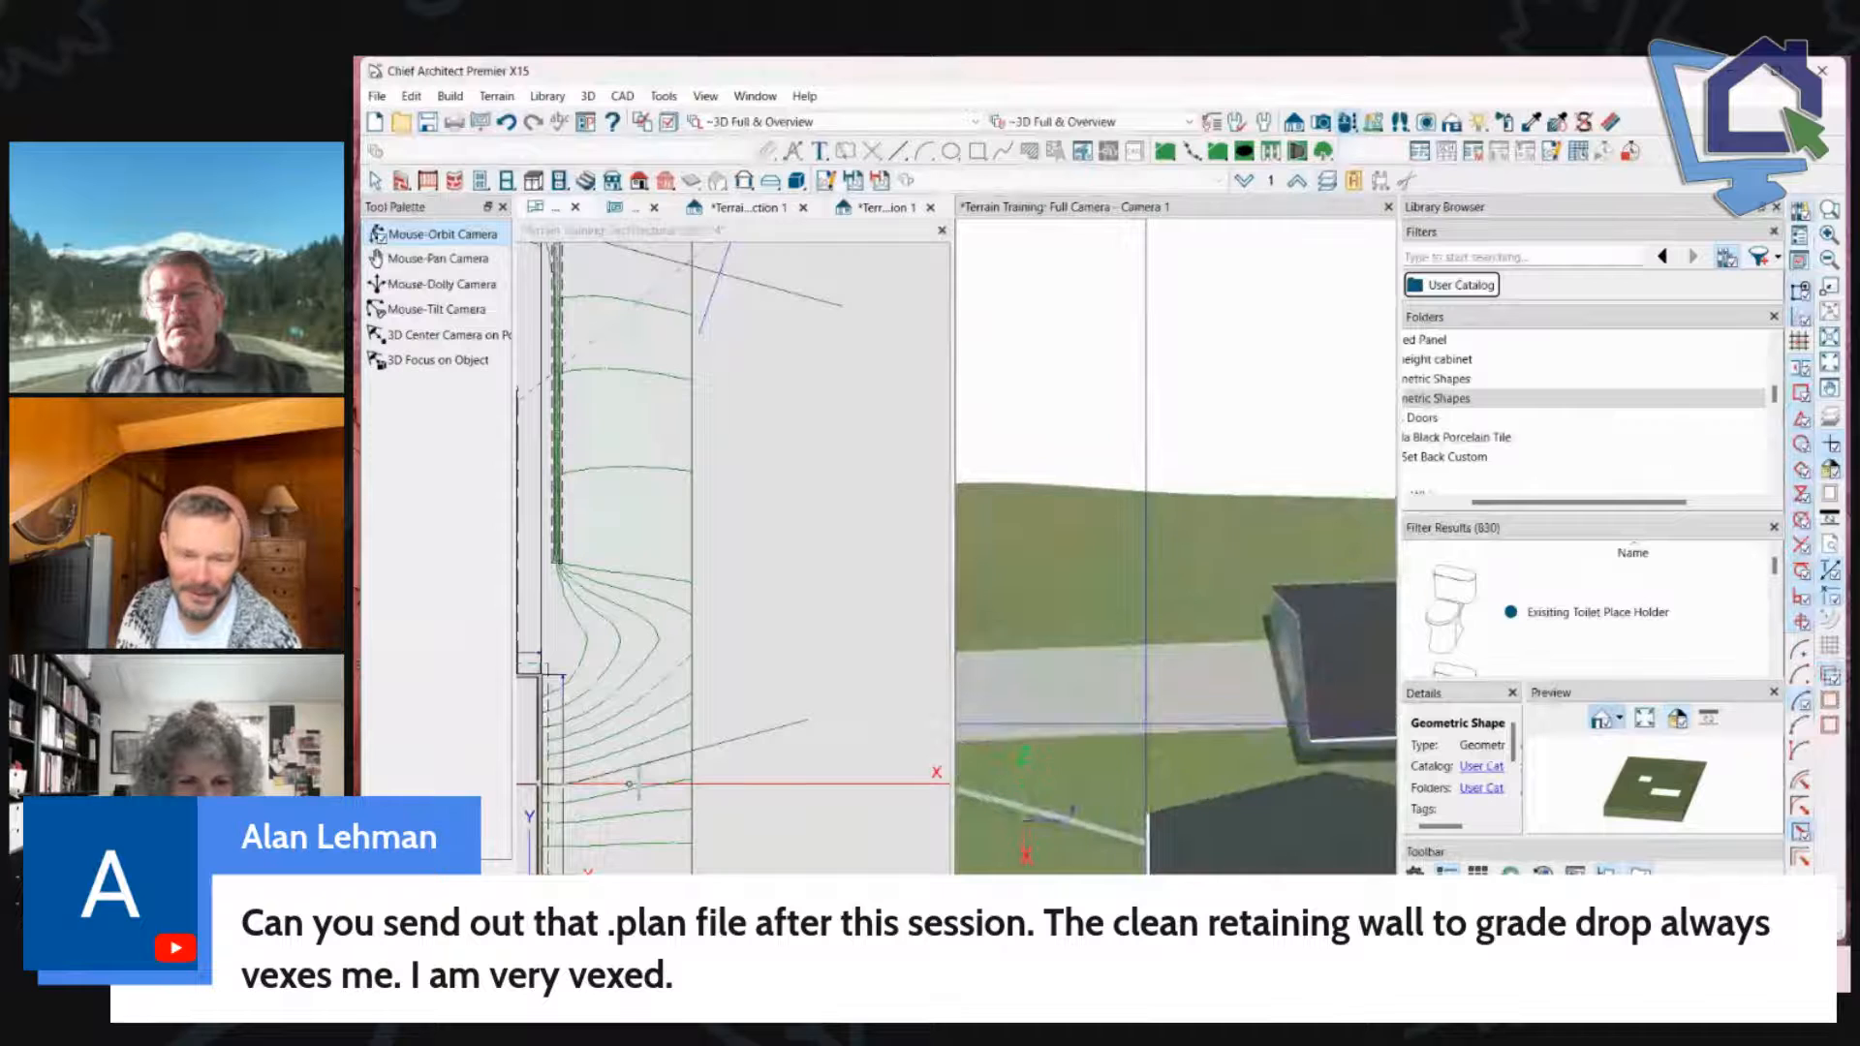
middle_drag(1146, 724, 1148, 720)
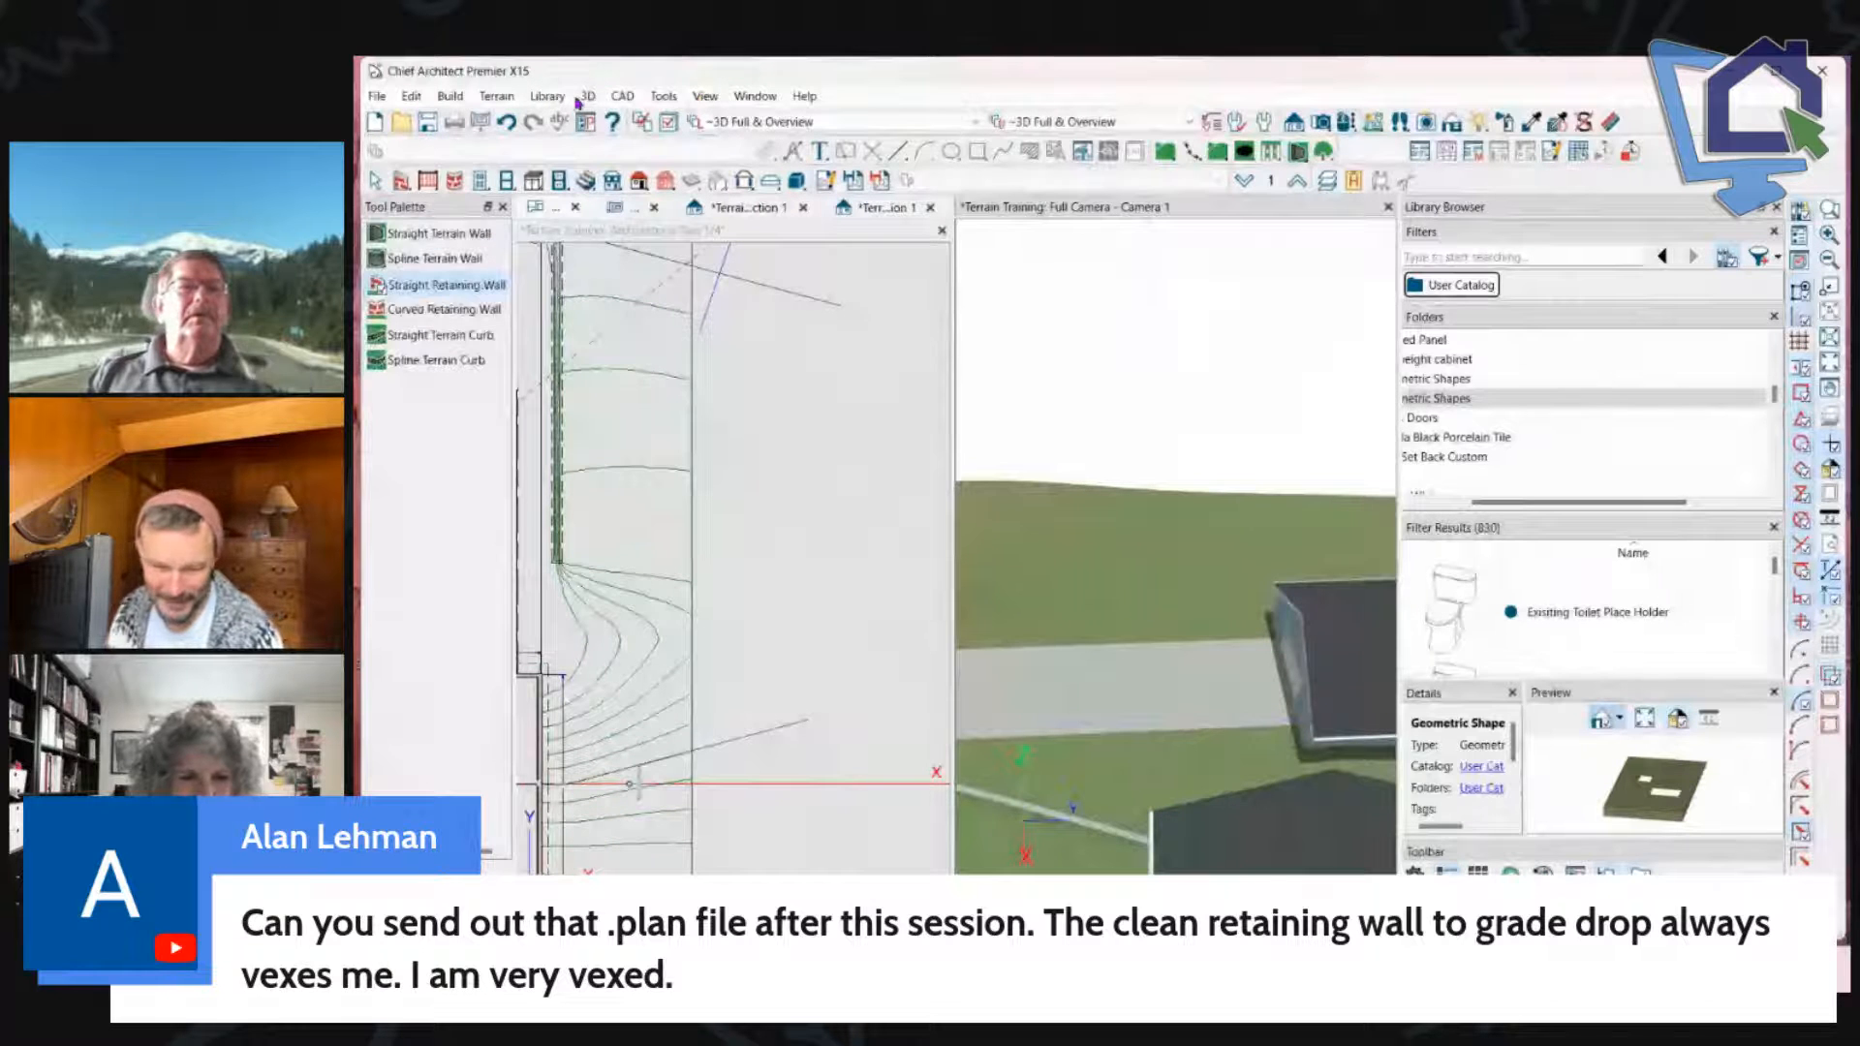
click(378, 97)
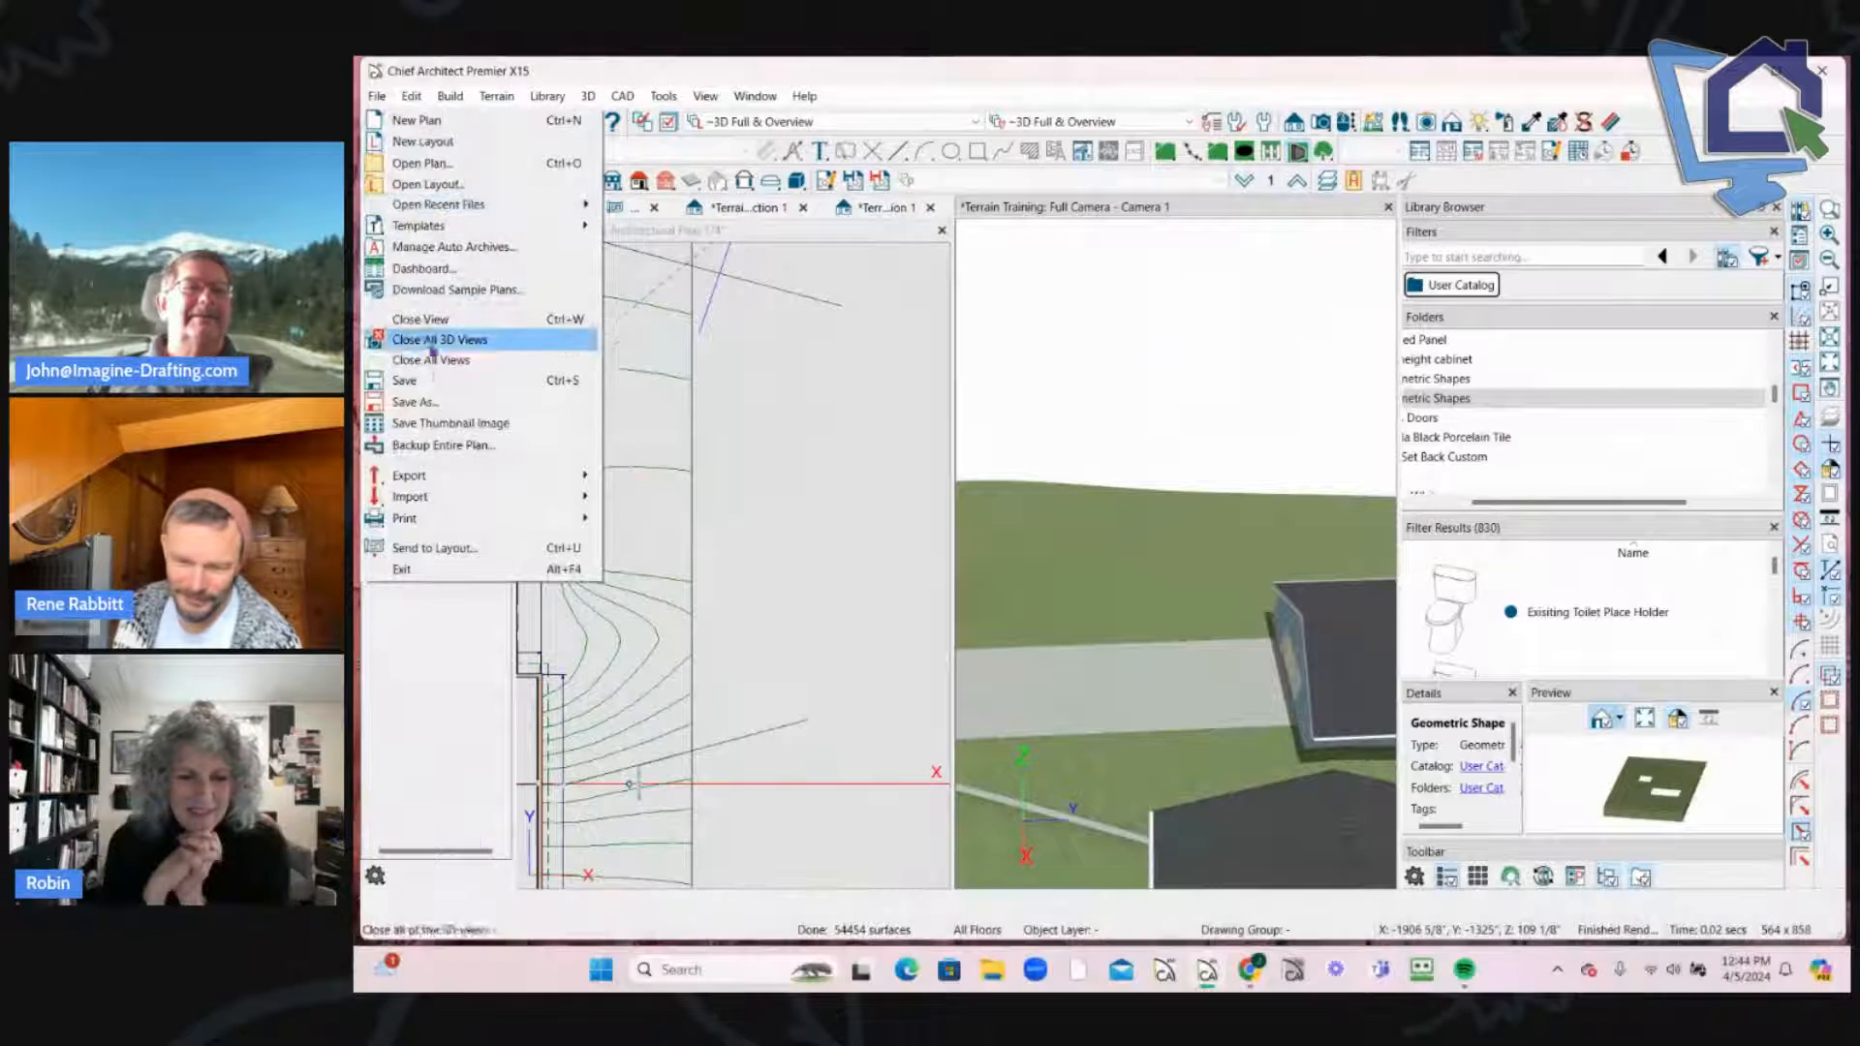
click(433, 380)
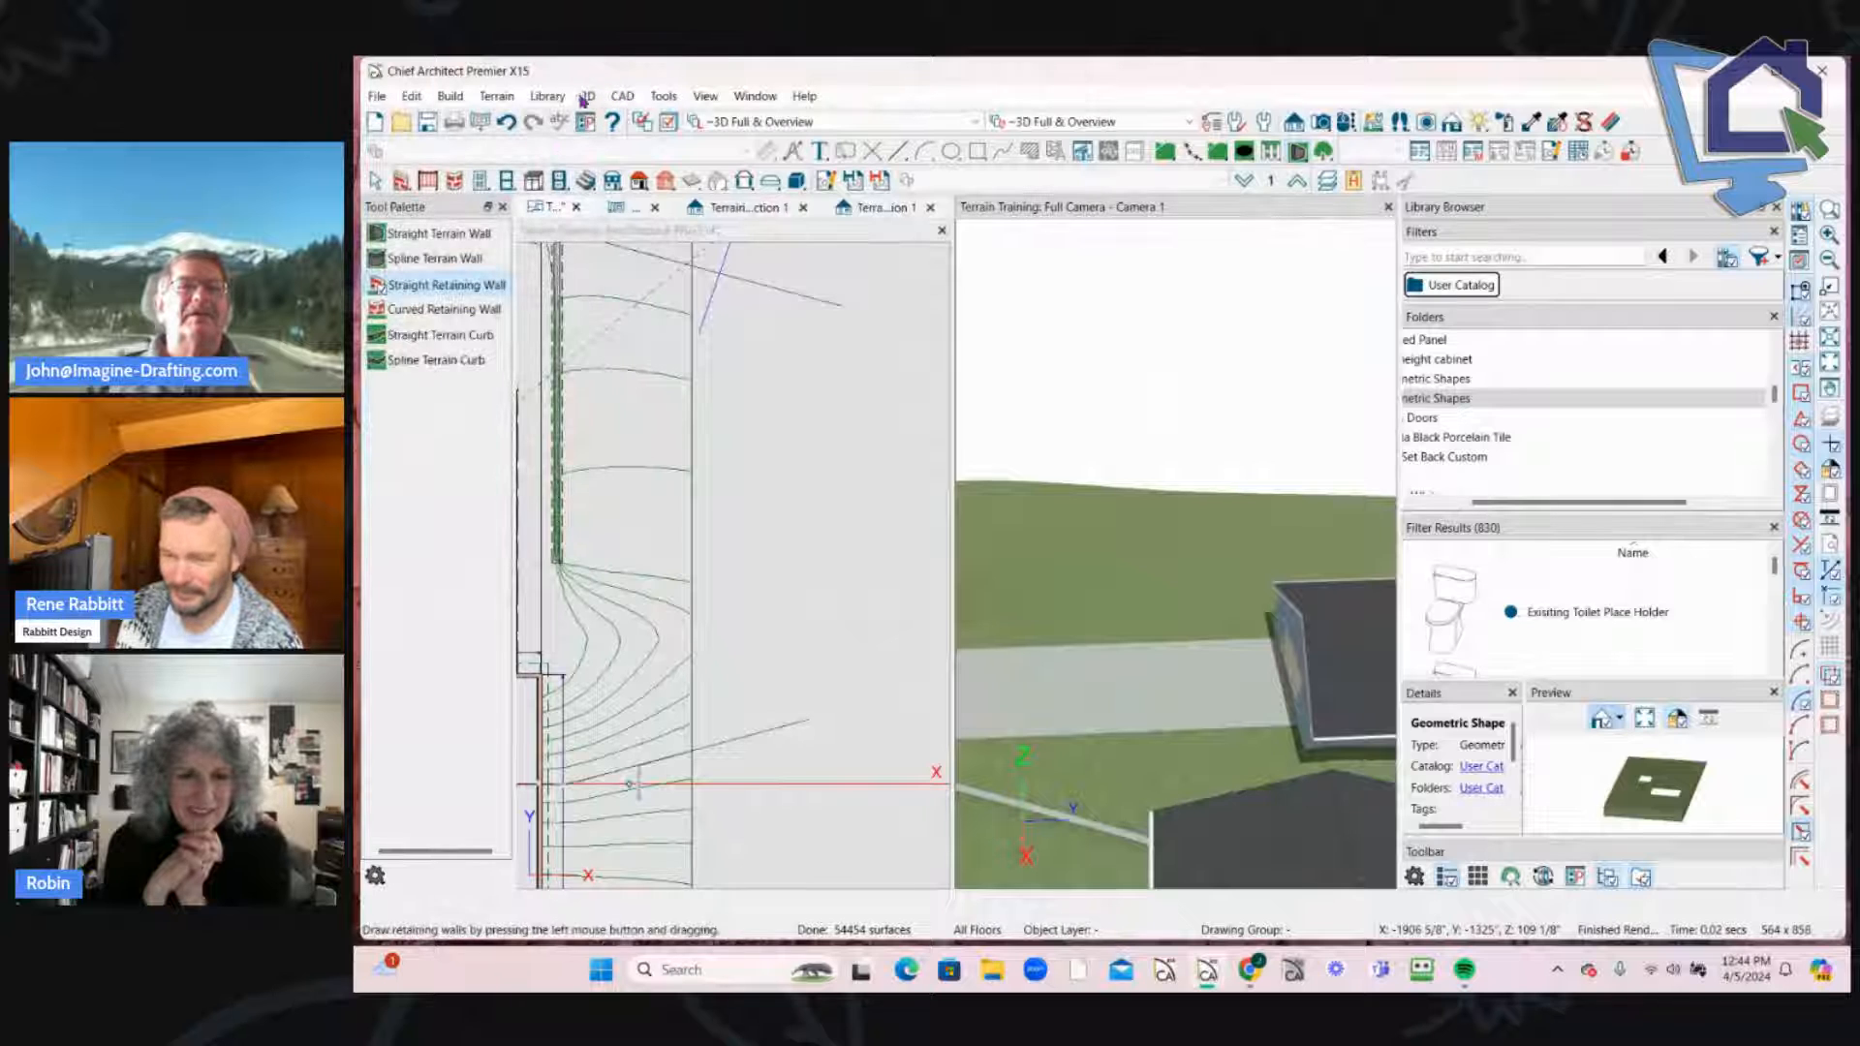
Step: Turn off Camera Bumps Off Walls in the 3D view defaults
middle_drag(1075, 456, 1095, 455)
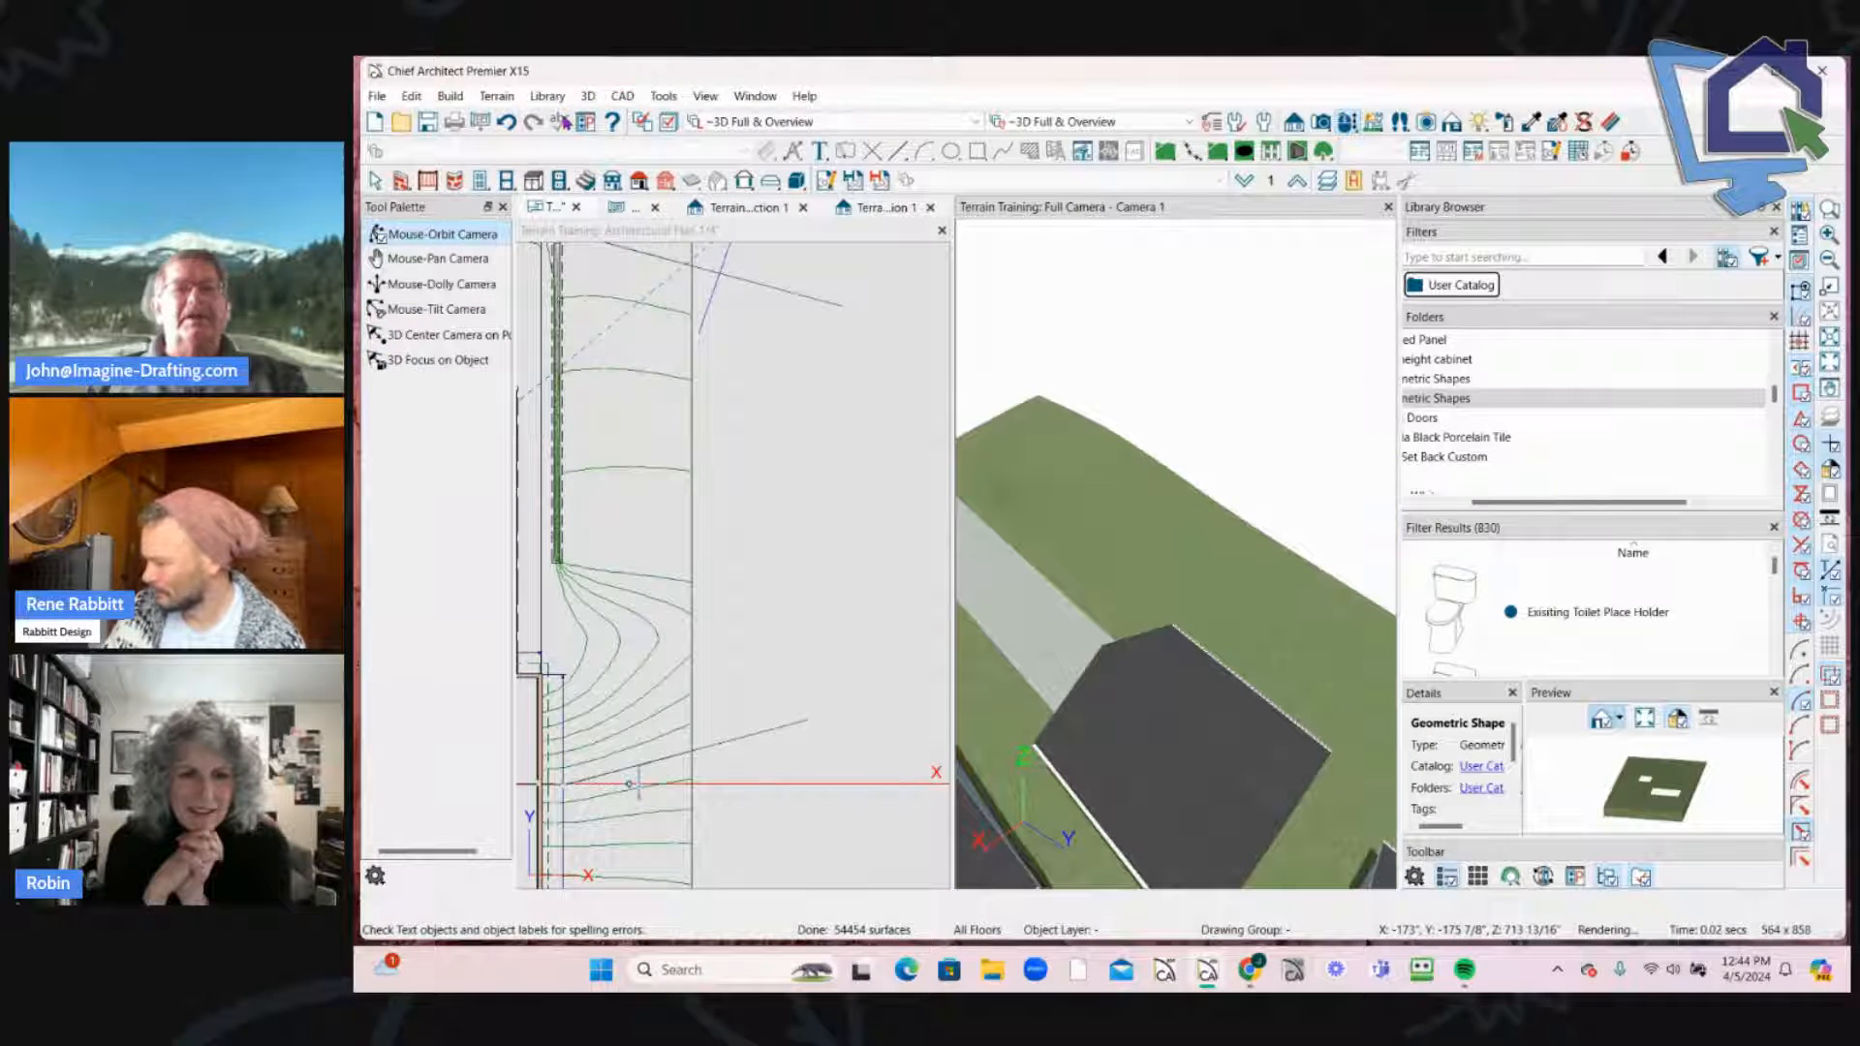
click(587, 96)
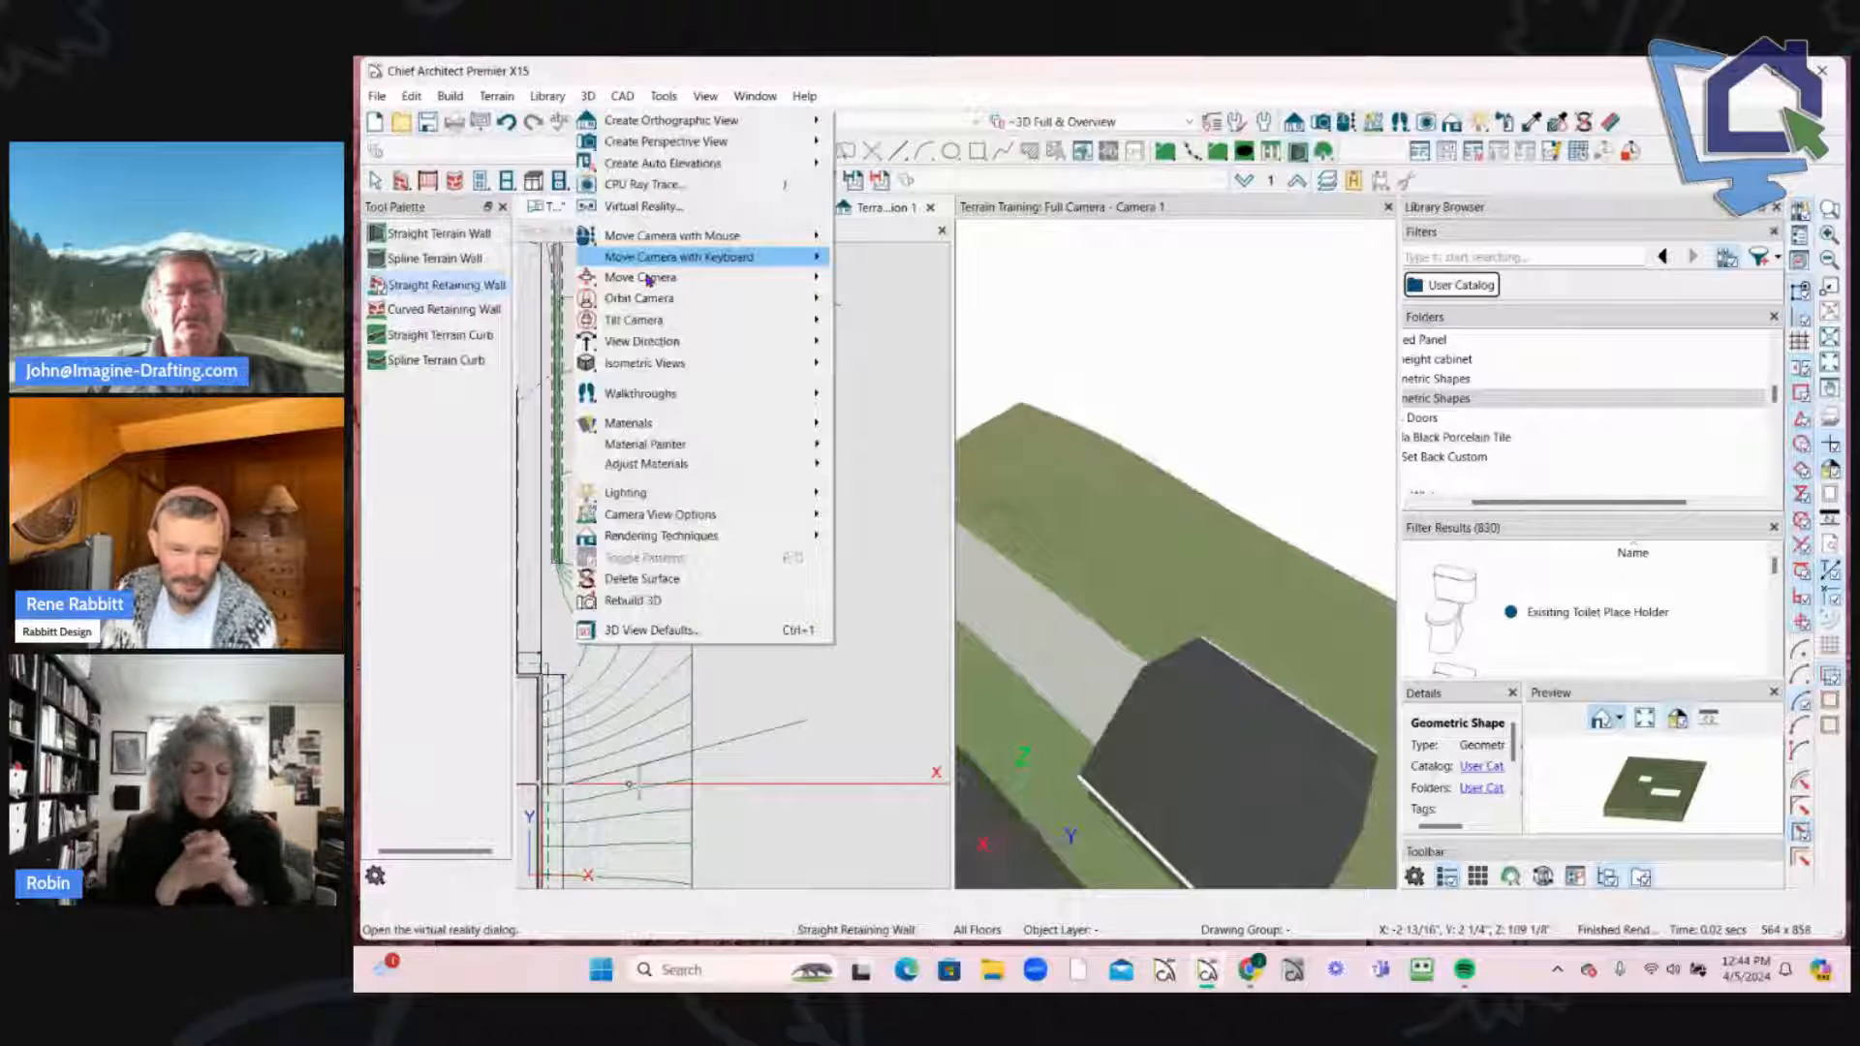
click(651, 630)
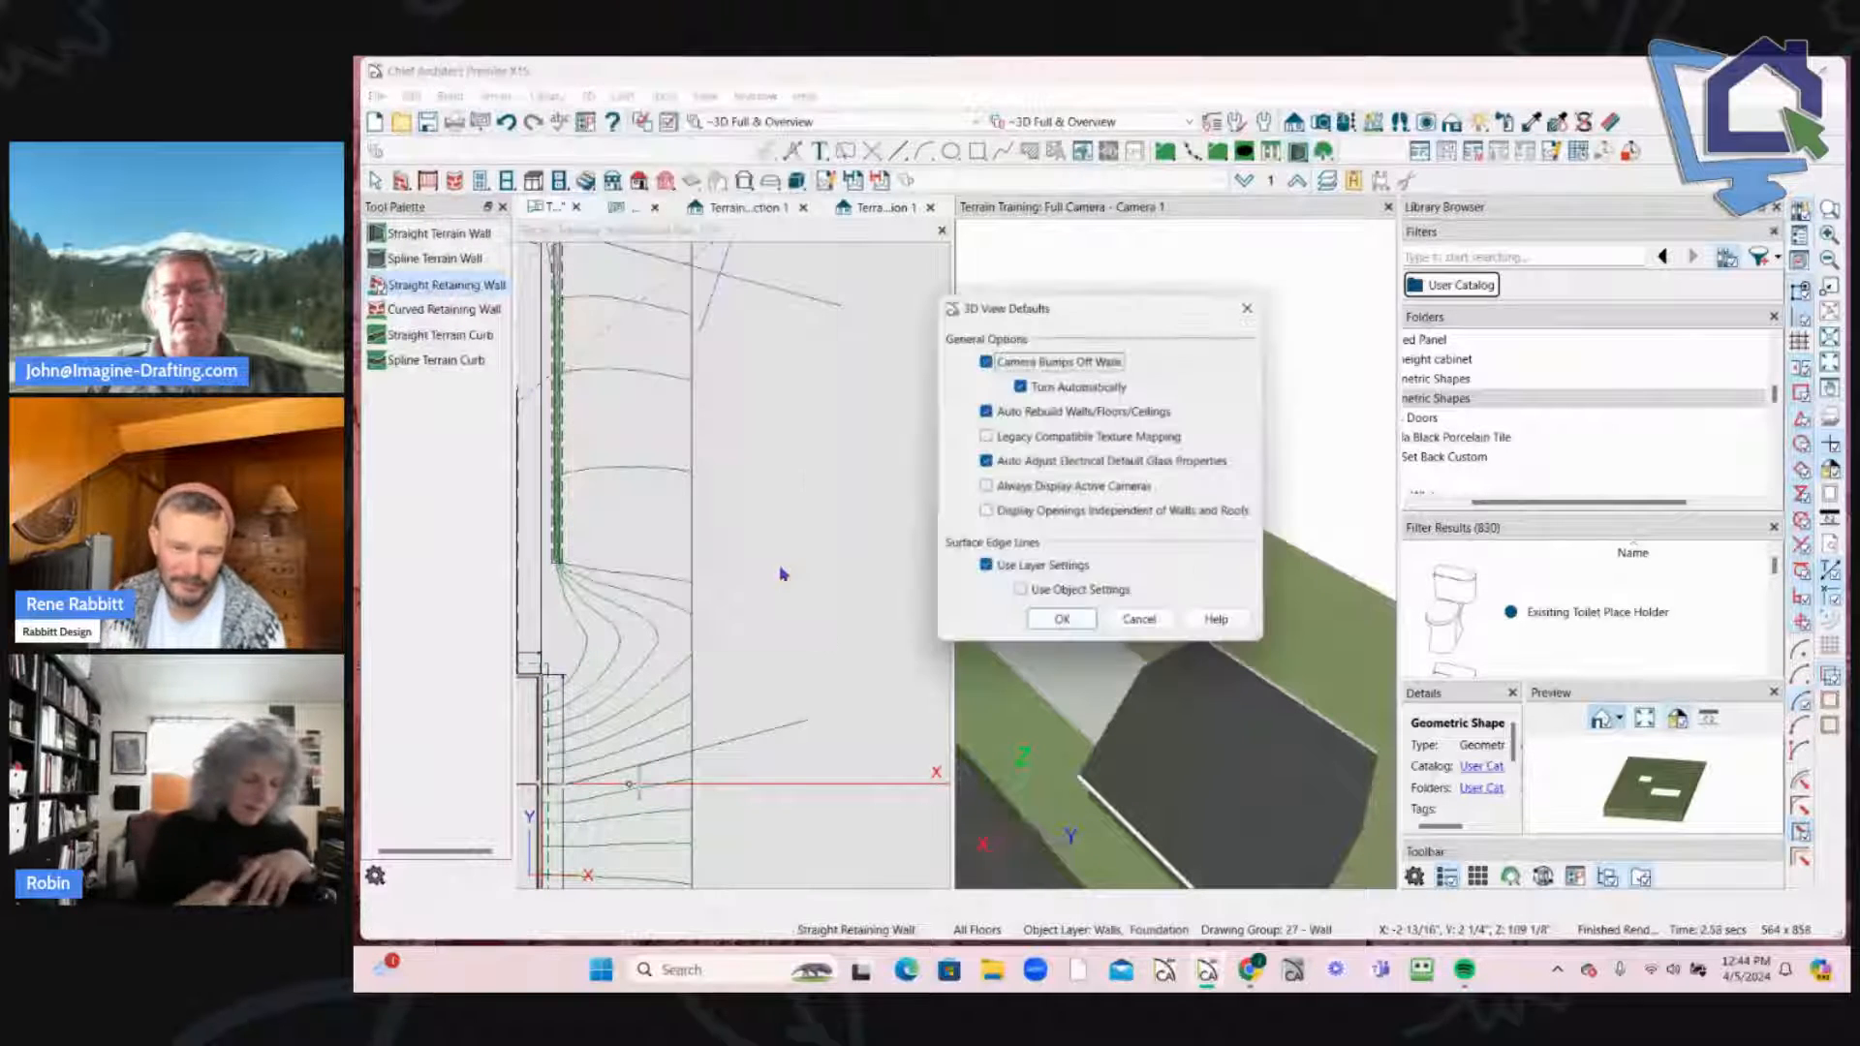
click(985, 360)
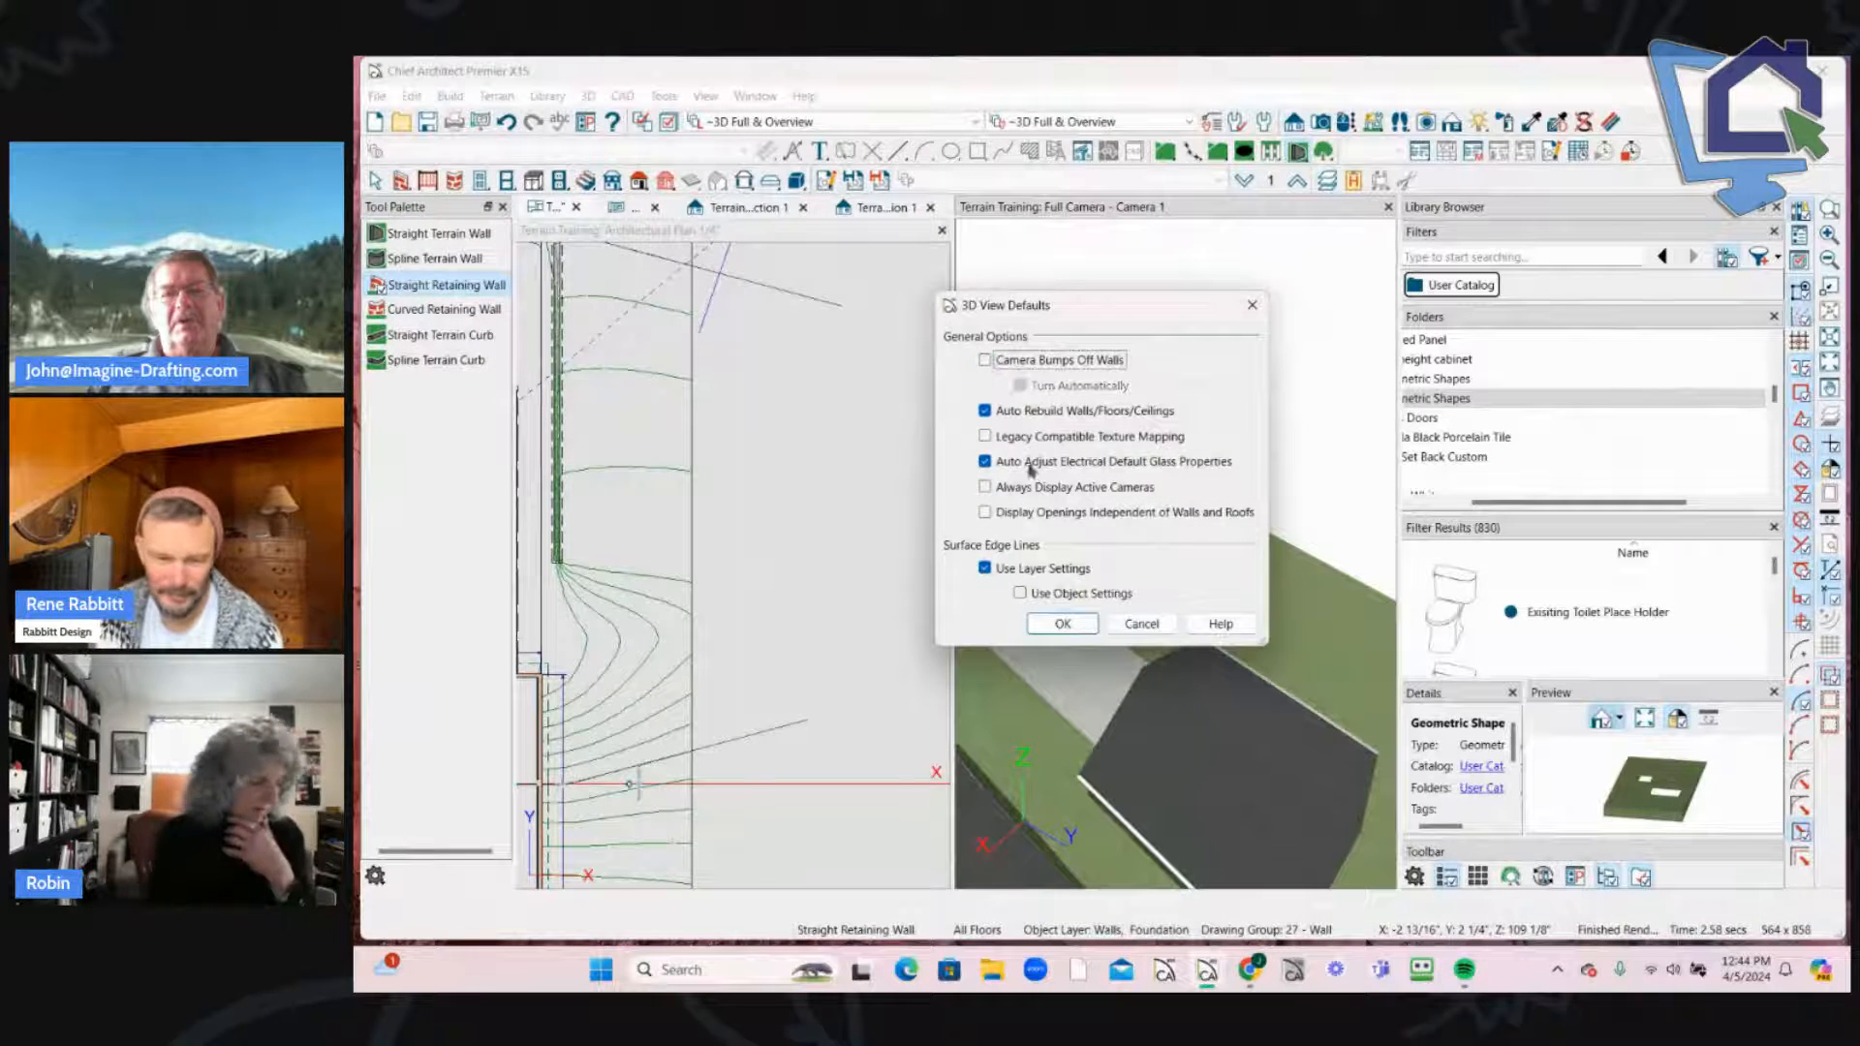
click(1062, 624)
drag(1233, 552, 1085, 630)
Step: Draw a rectangular room of straight exterior walls, about 21'-4" x 16'-4" inside, in the middle of the concrete slab
click(601, 568)
scroll(601, 568, down, 3)
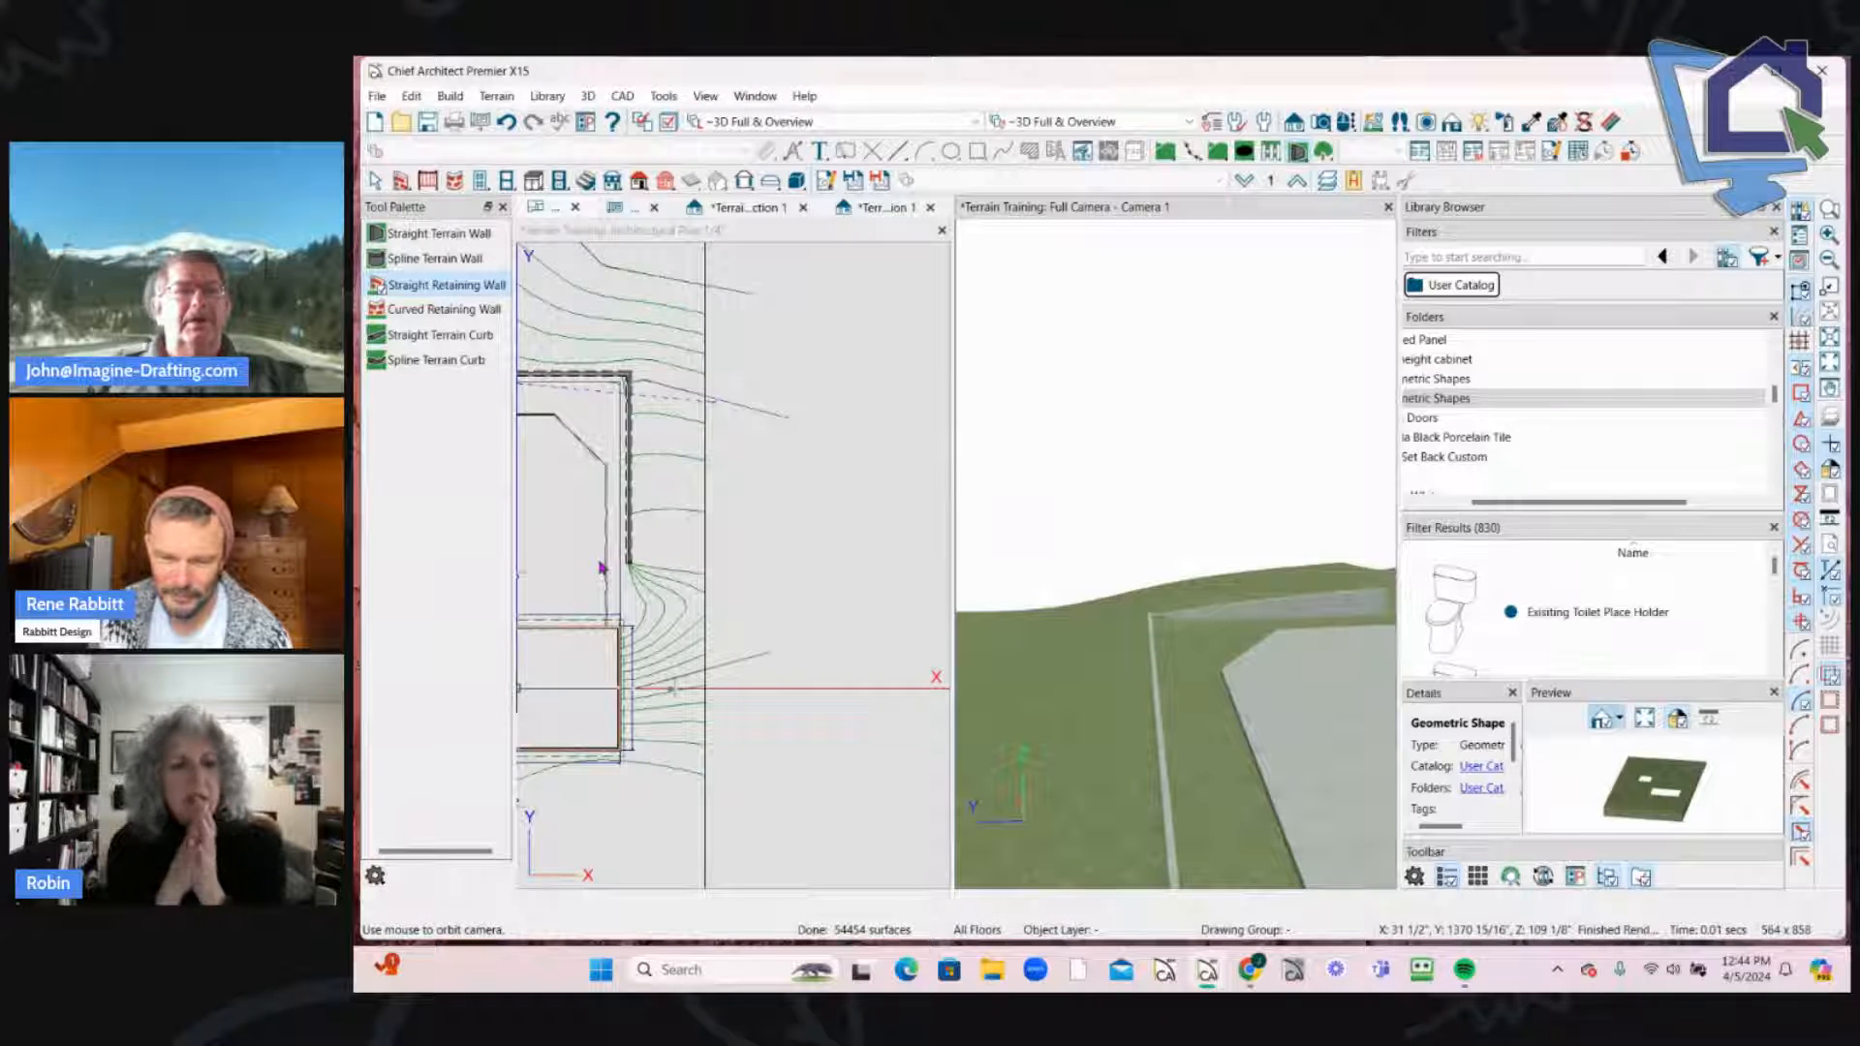
scroll(944, 436, up, 2)
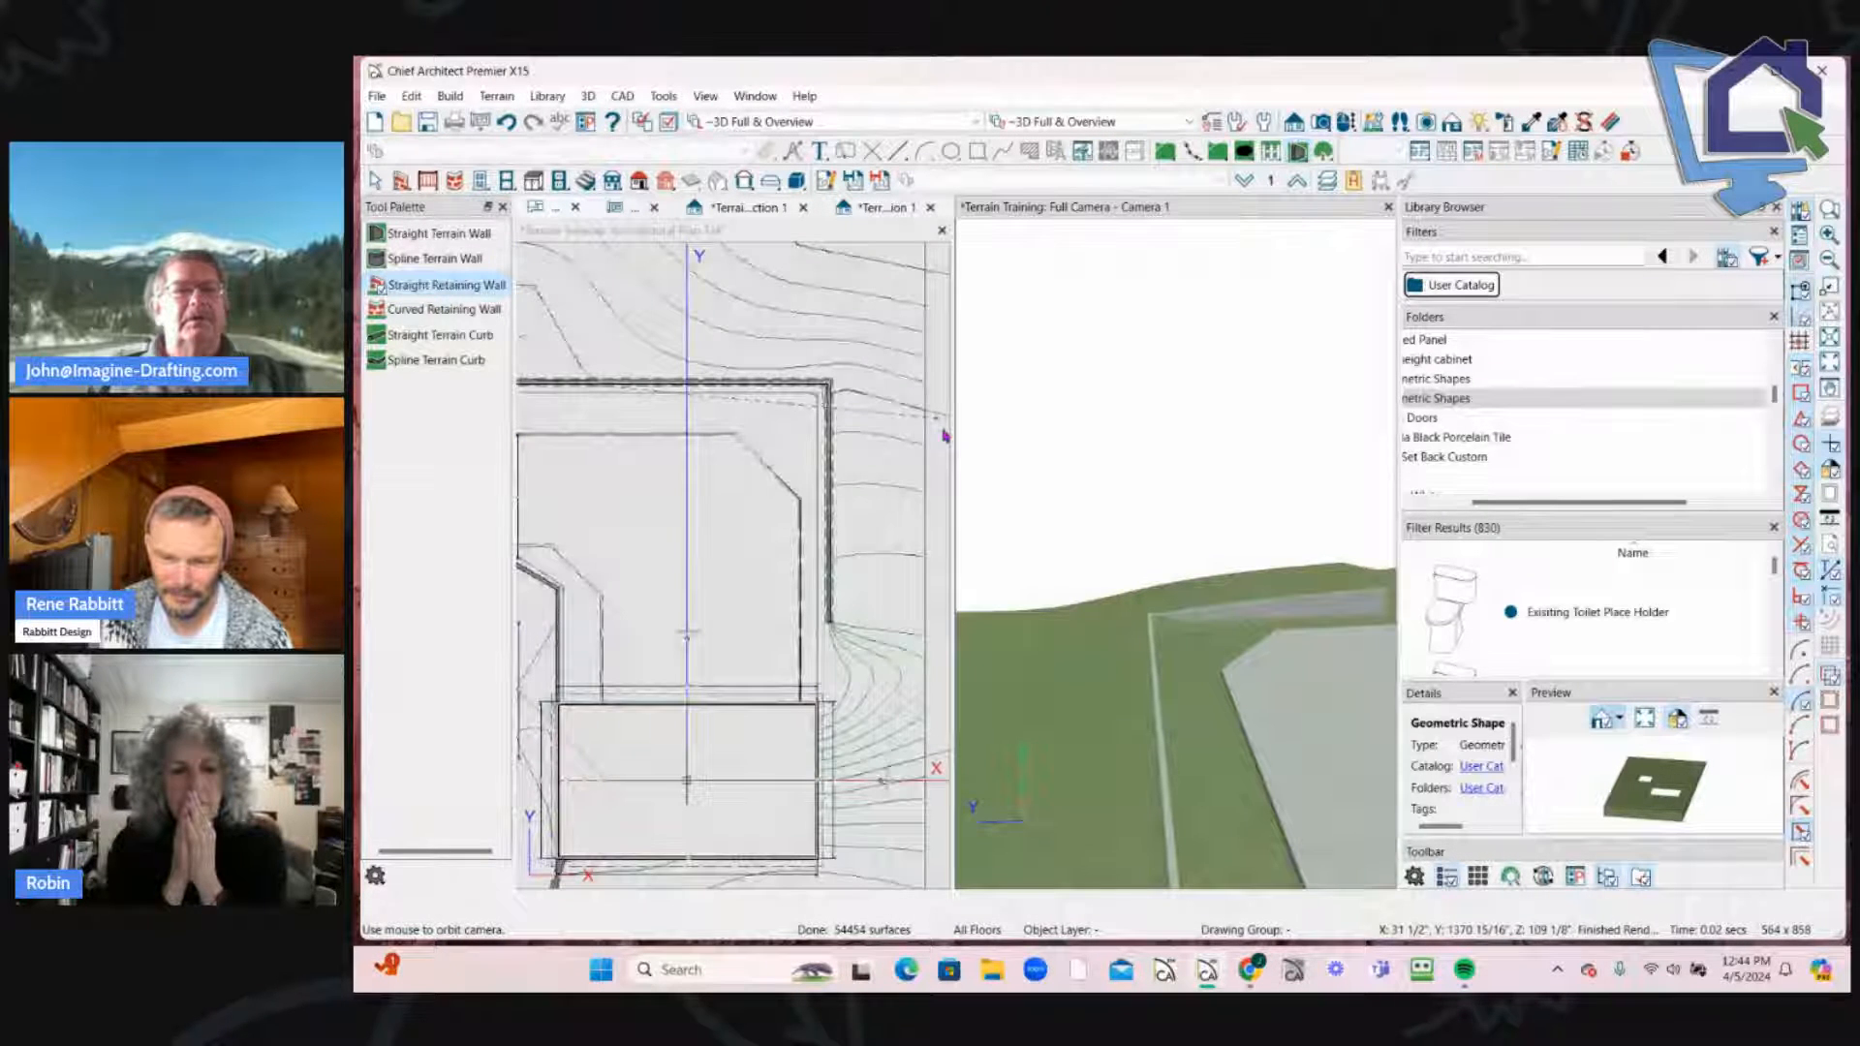
scroll(945, 436, down, 2)
click(401, 182)
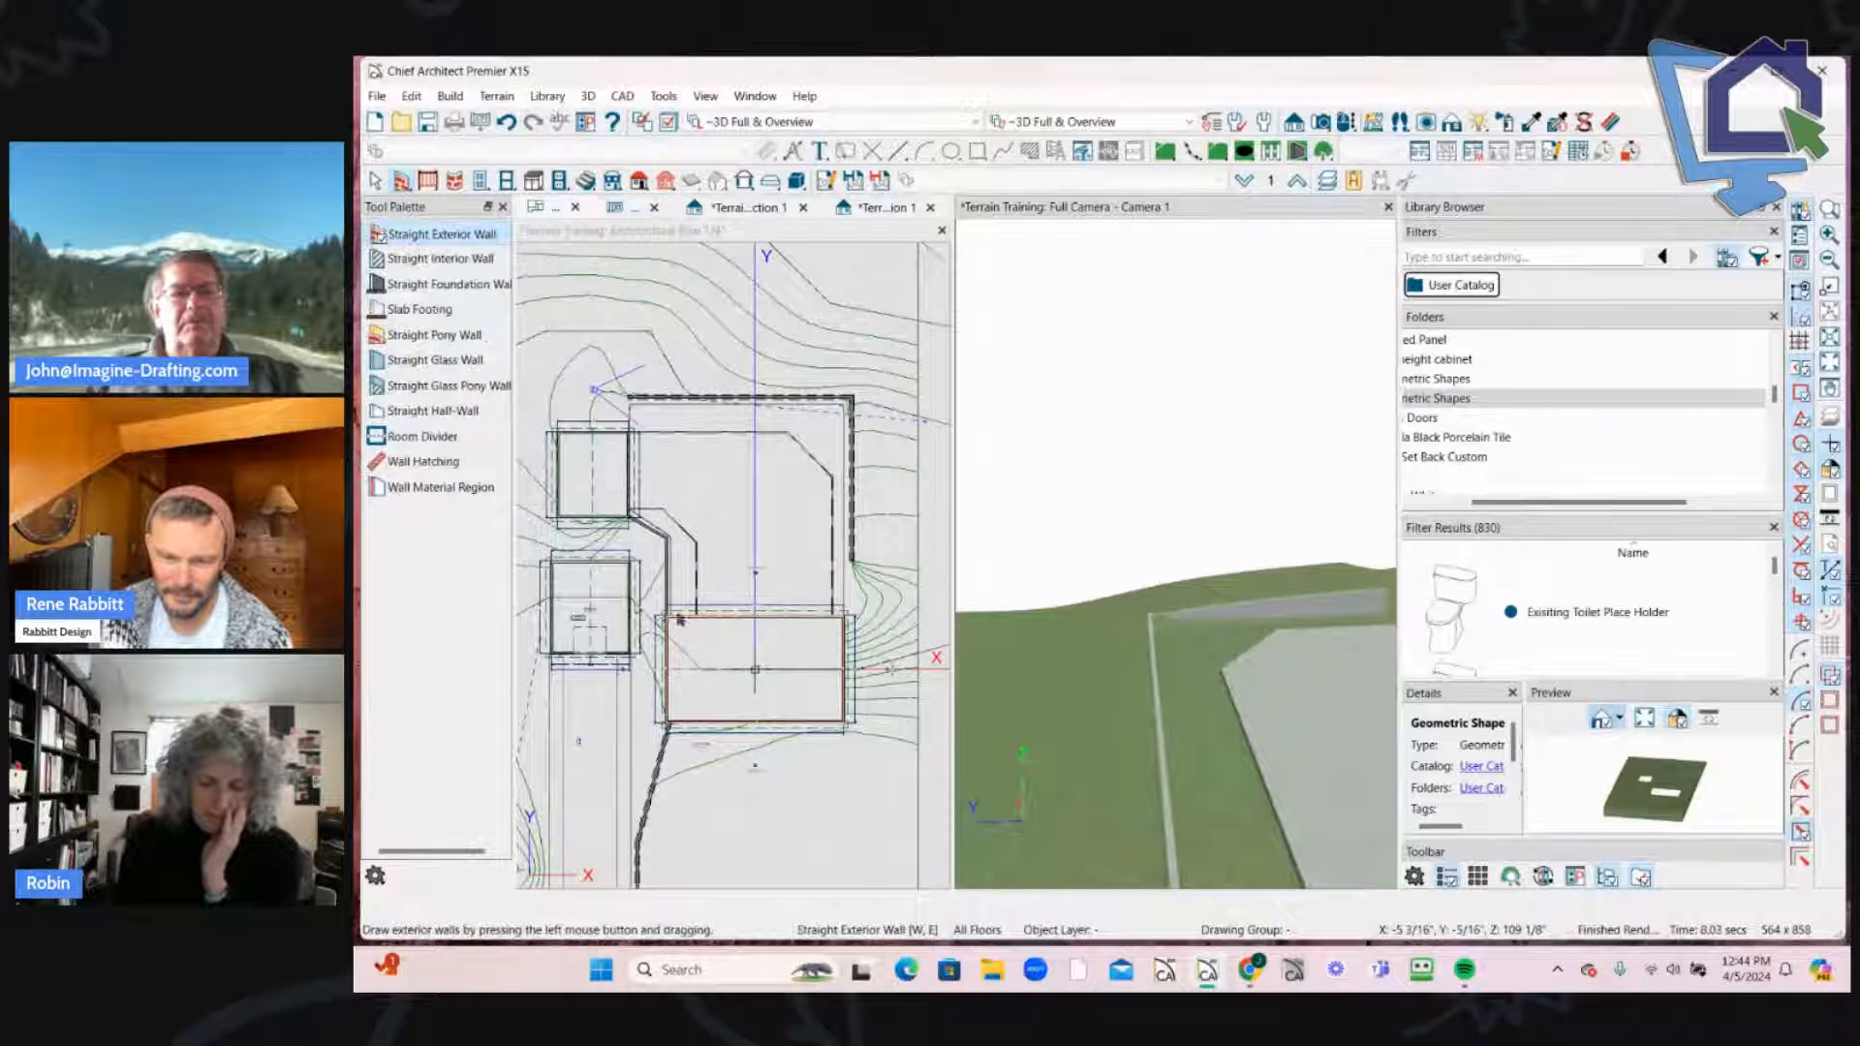
scroll(726, 534, up, 2)
scroll(727, 534, up, 2)
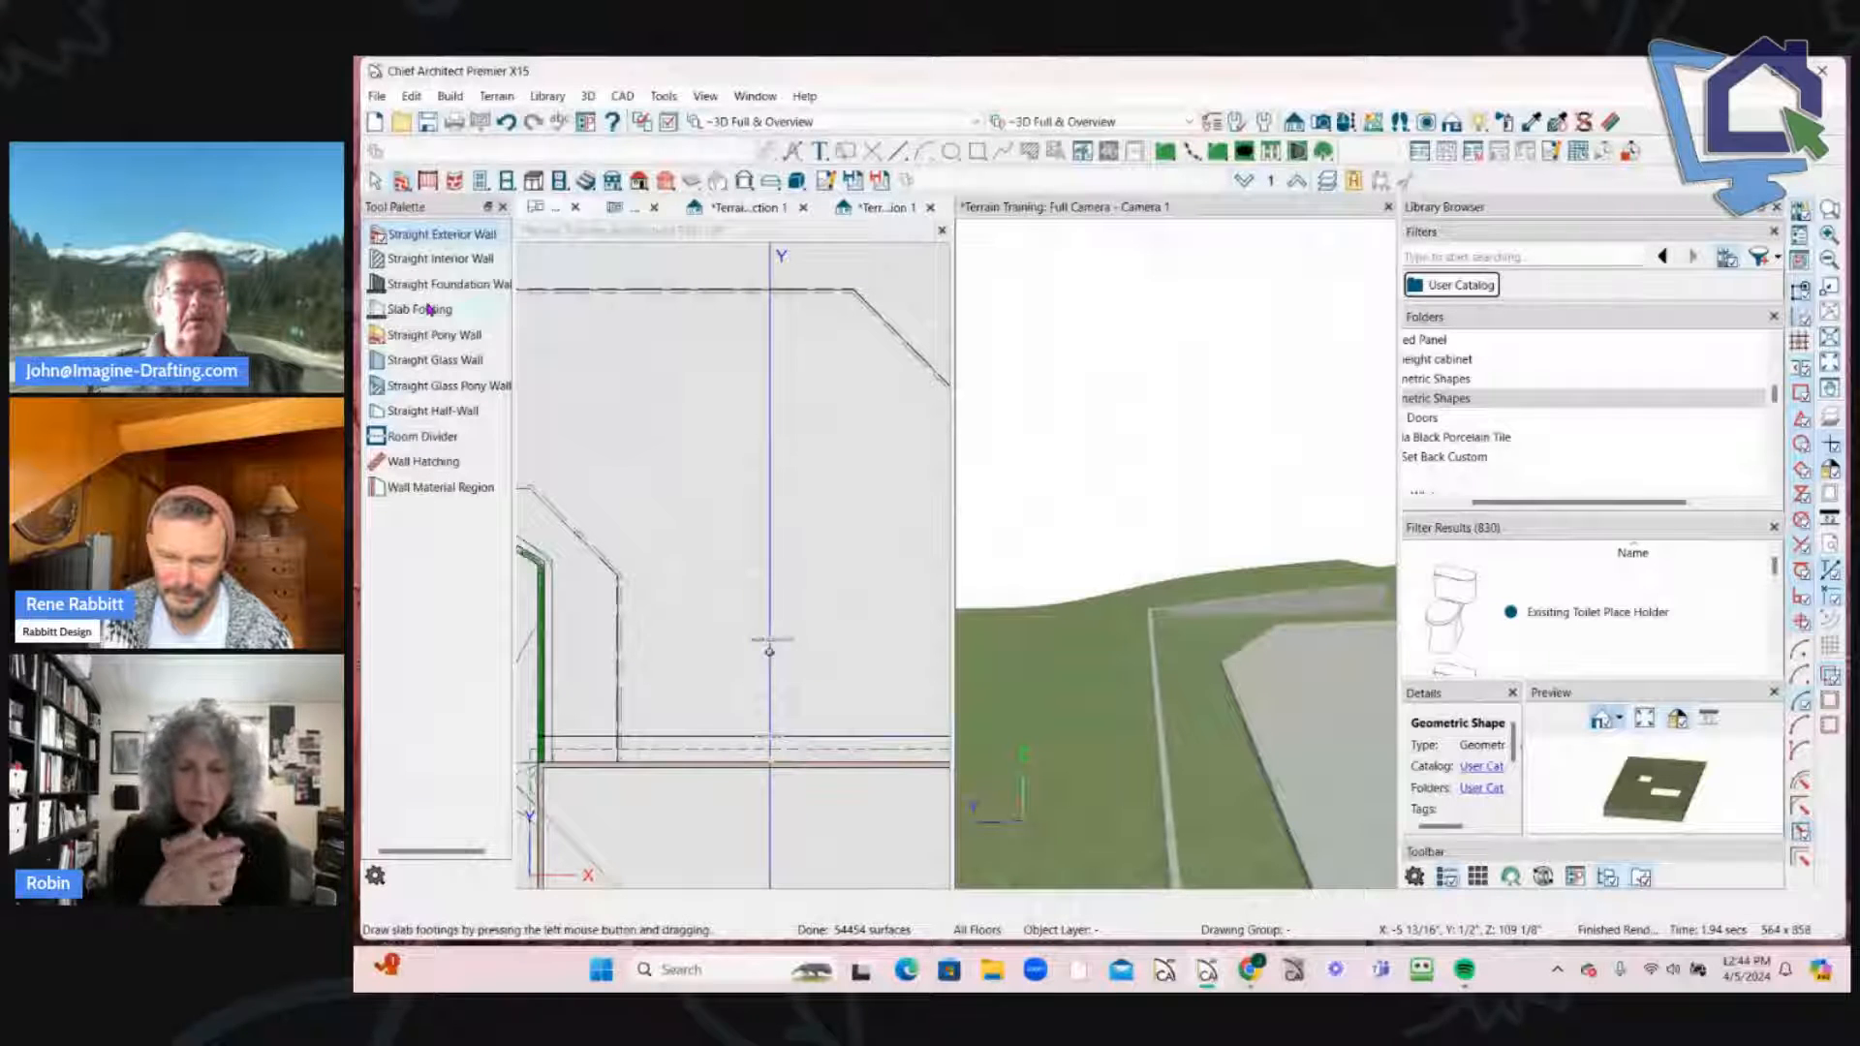
click(571, 508)
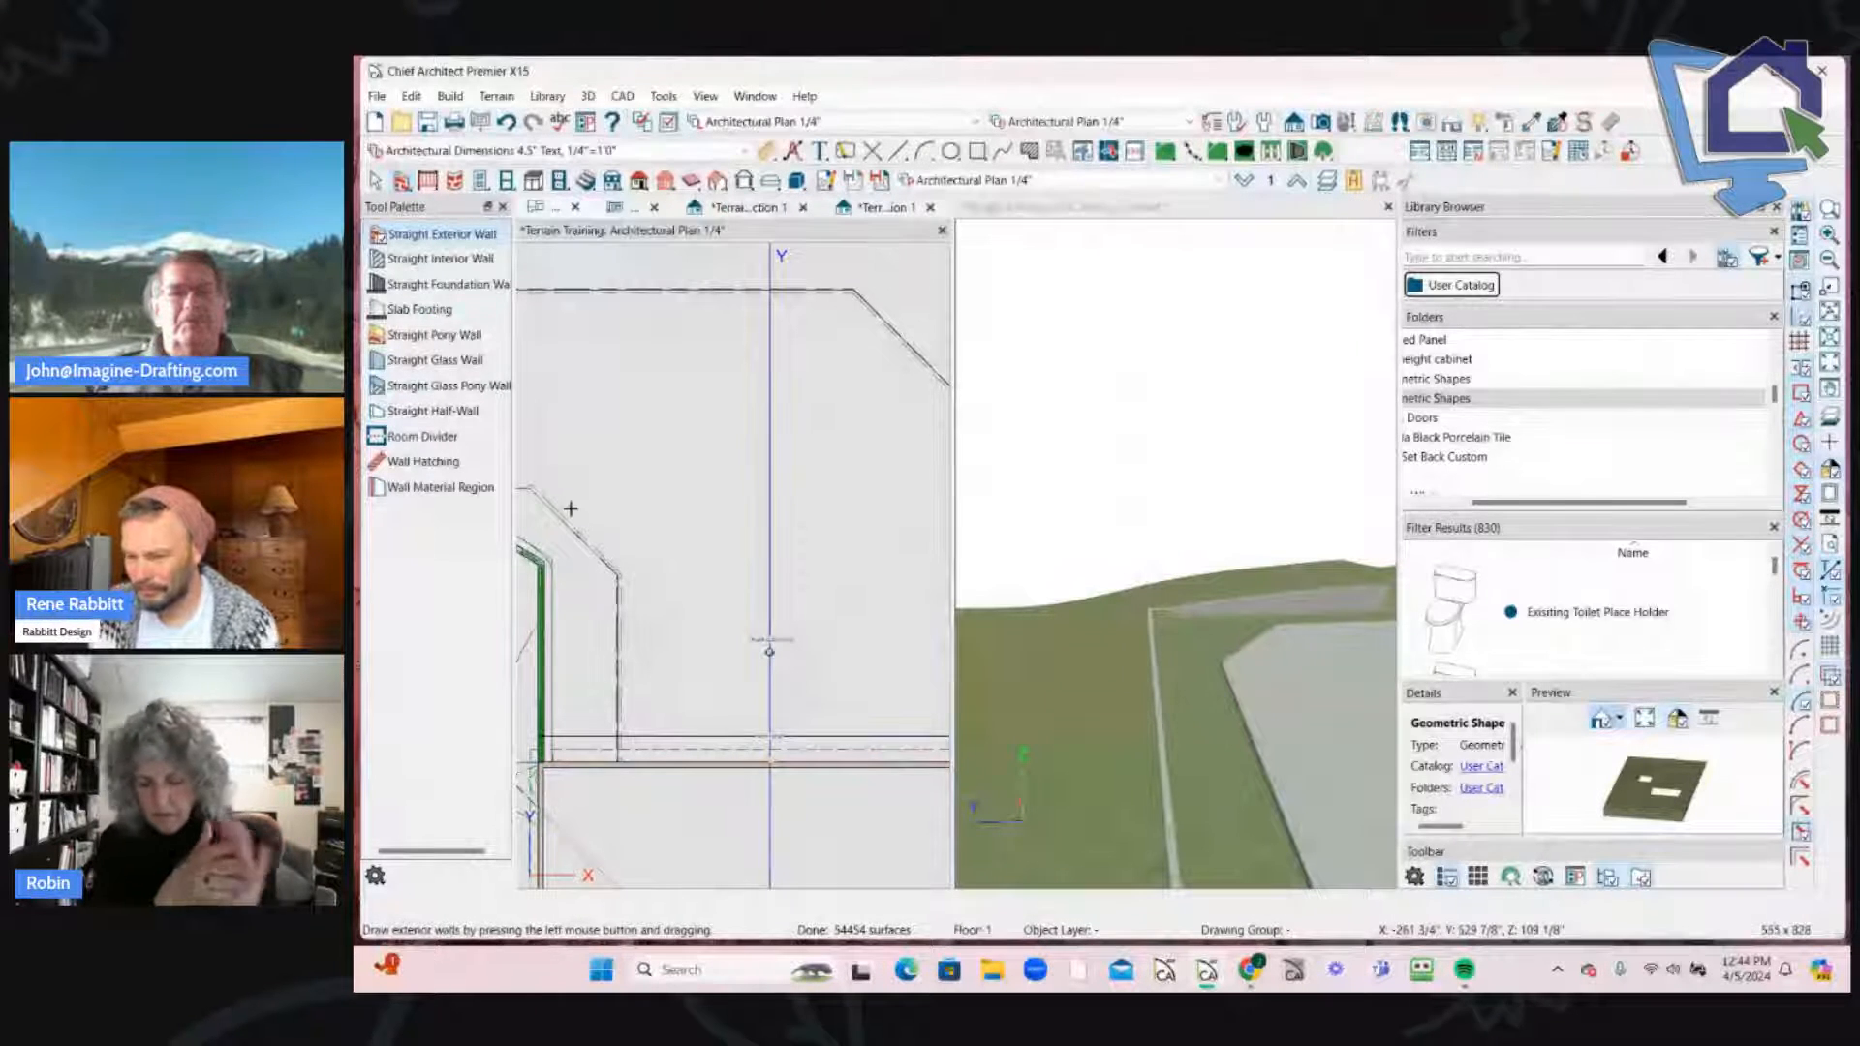
drag(689, 577, 689, 435)
mouse_move(689, 436)
mouse_down()
mouse_move(893, 438)
mouse_move(893, 594)
mouse_up()
drag(893, 594, 687, 594)
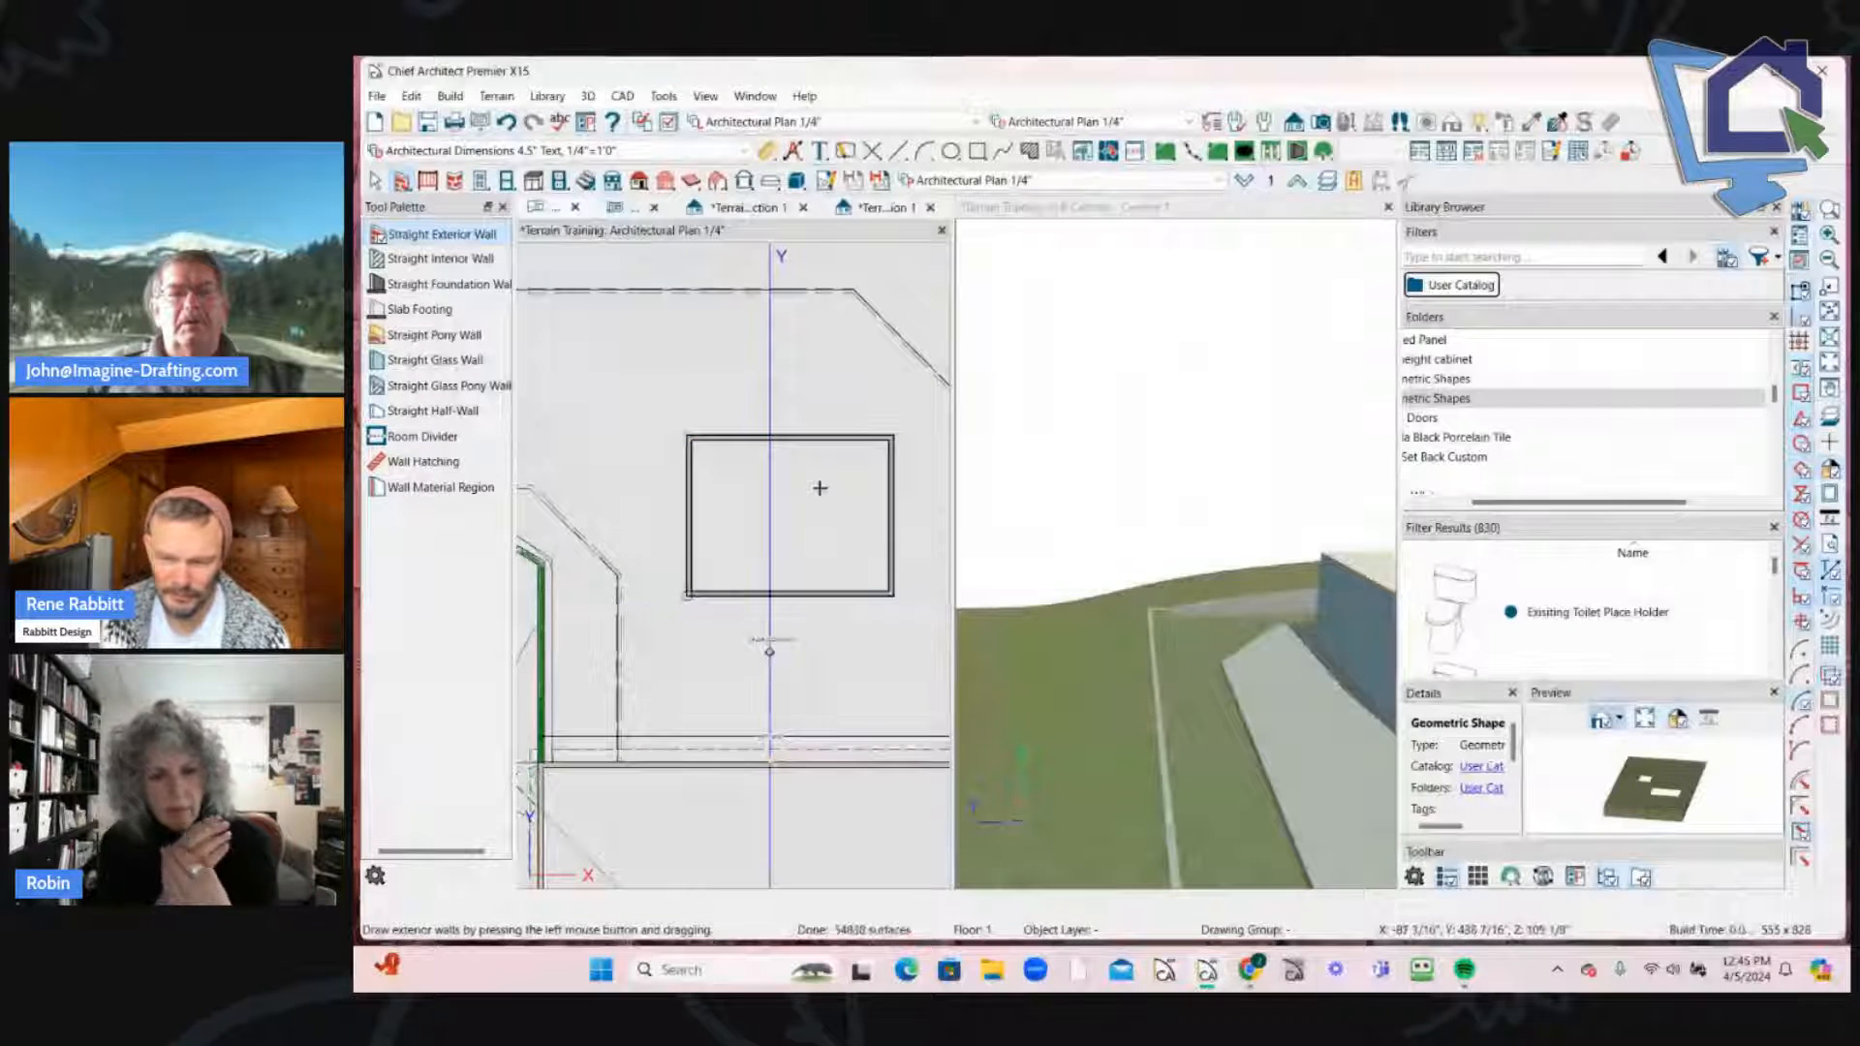
Step: Check the absolute floor elevation of the slab room surrounding the new rectangle
key(space)
click(843, 664)
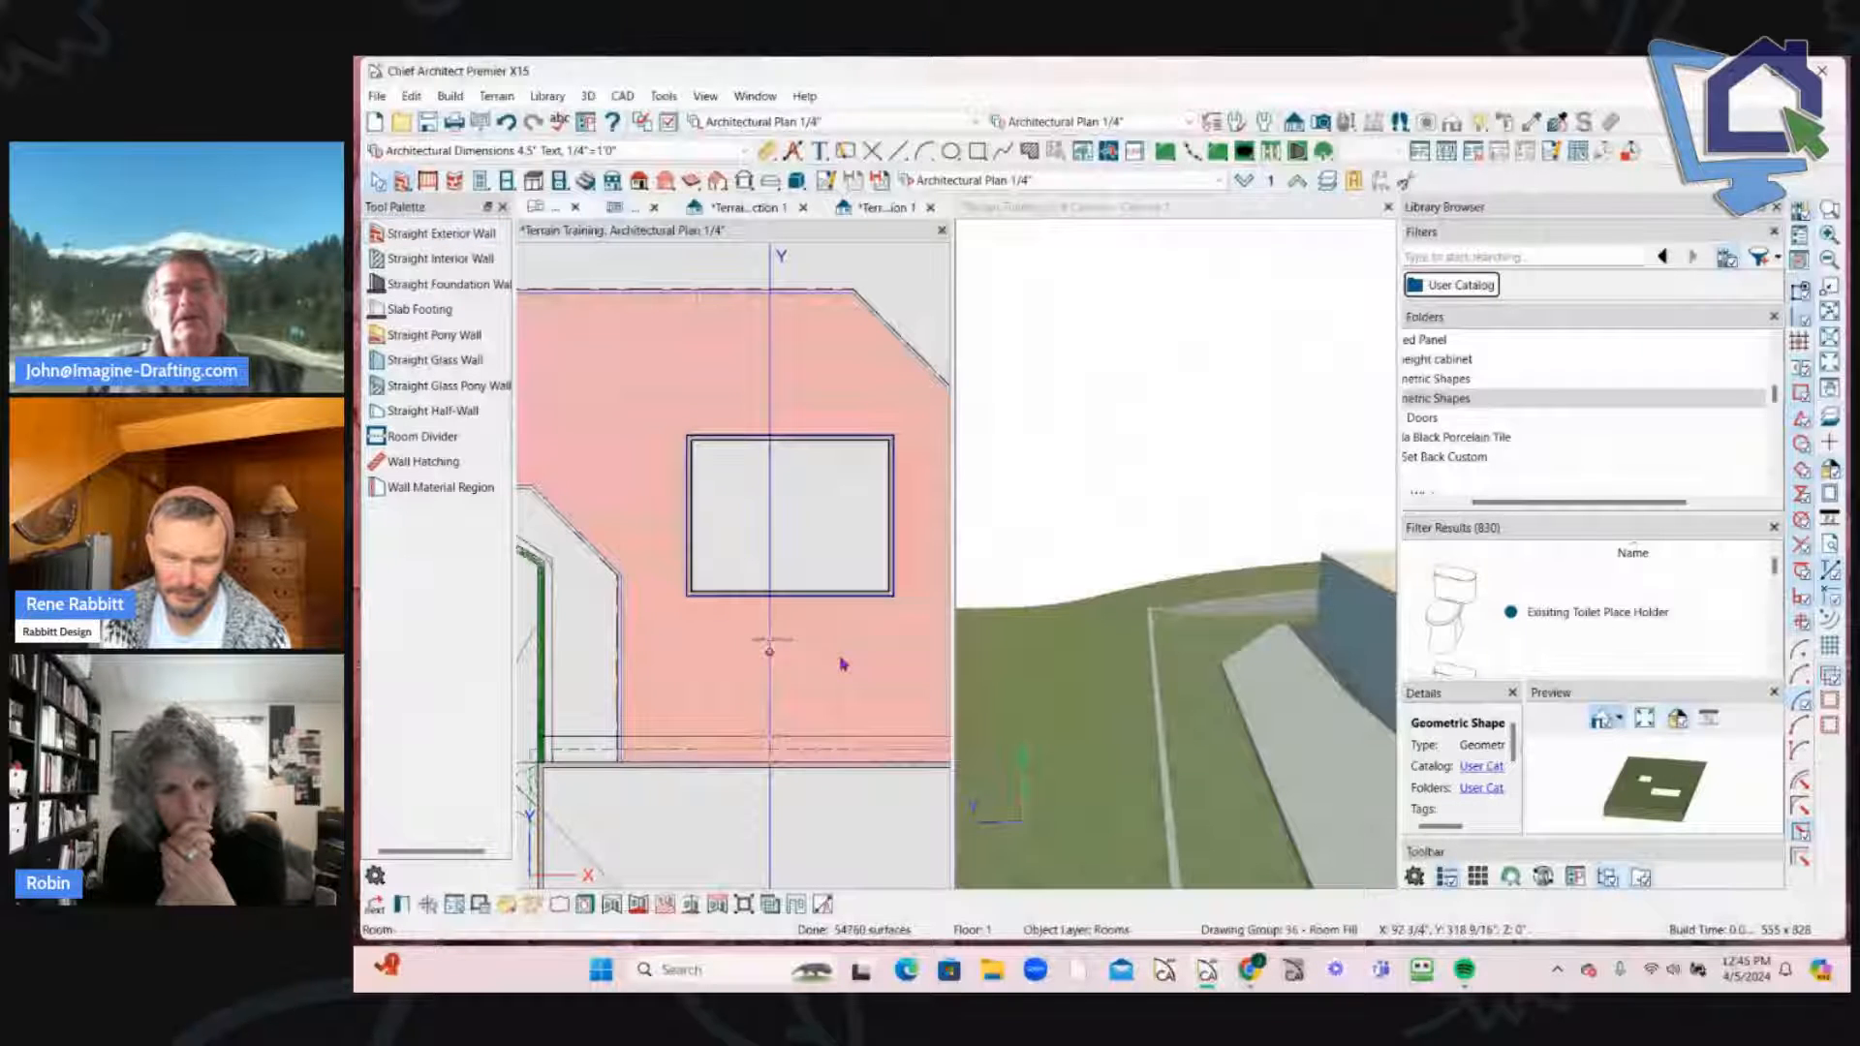
double_click(843, 664)
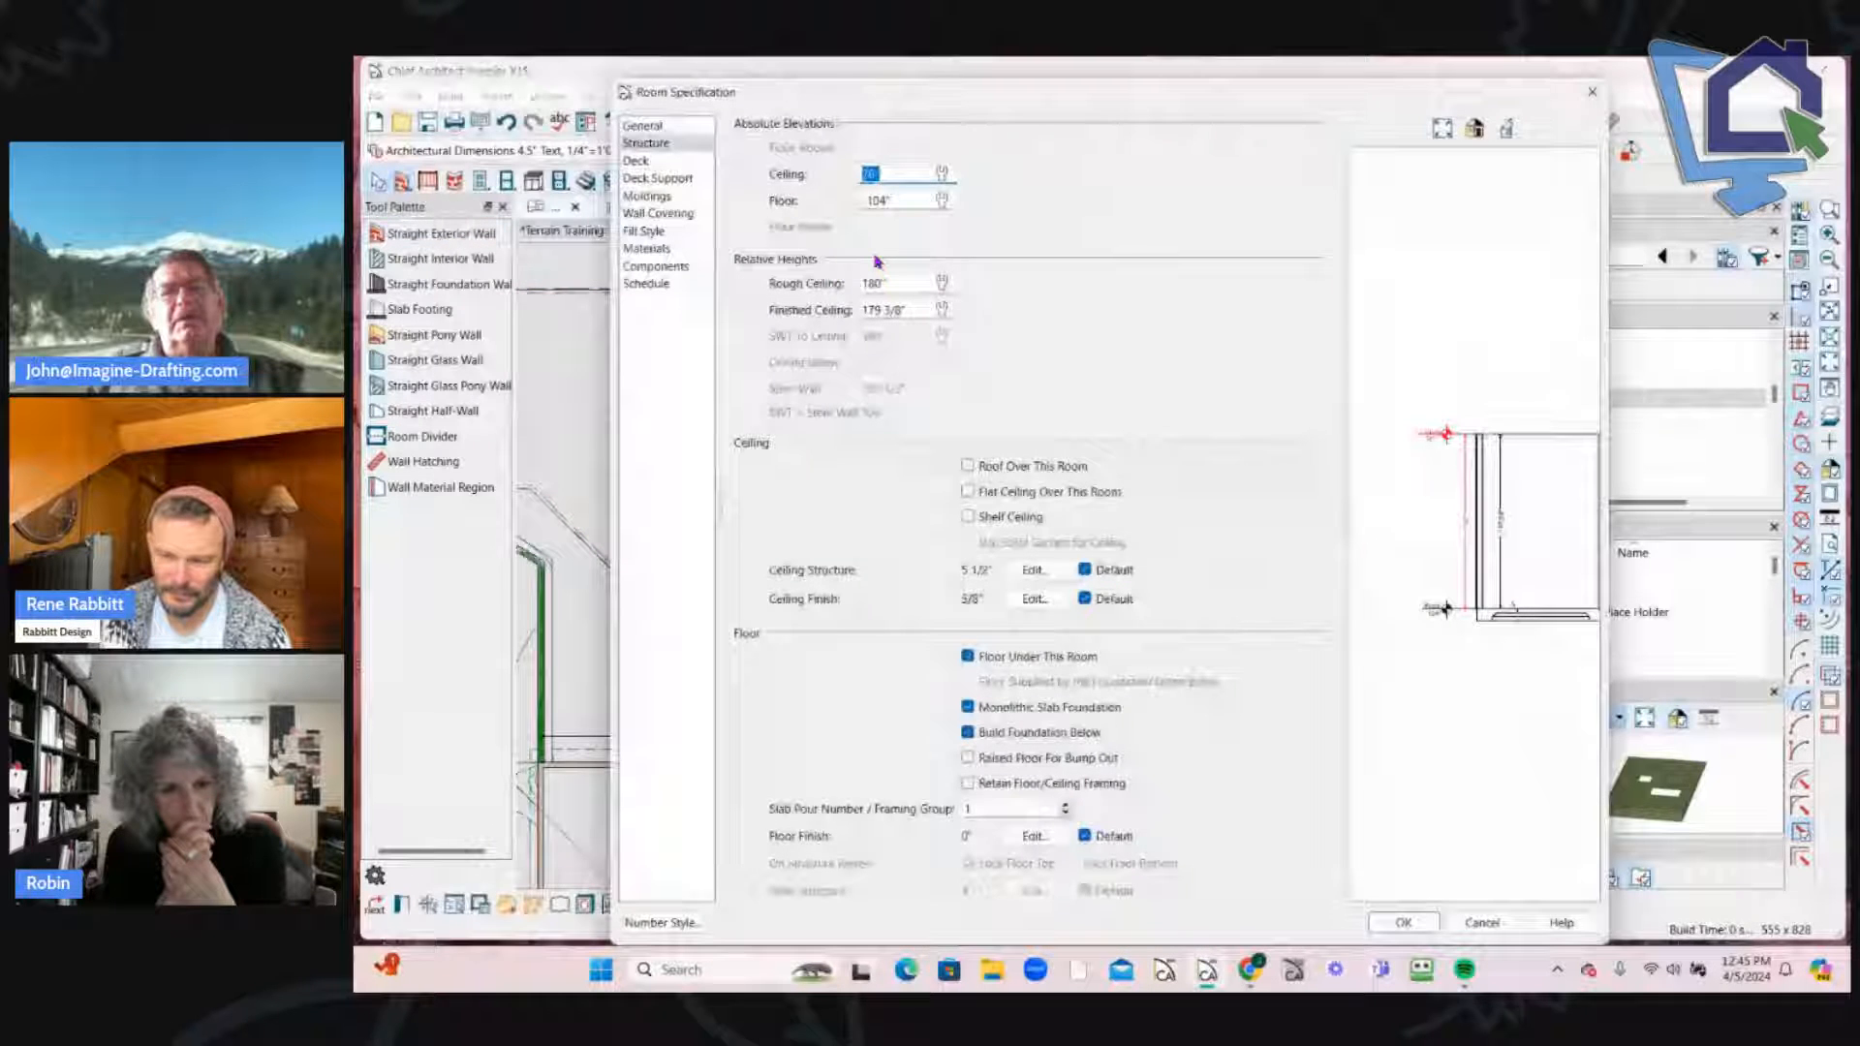
click(1400, 923)
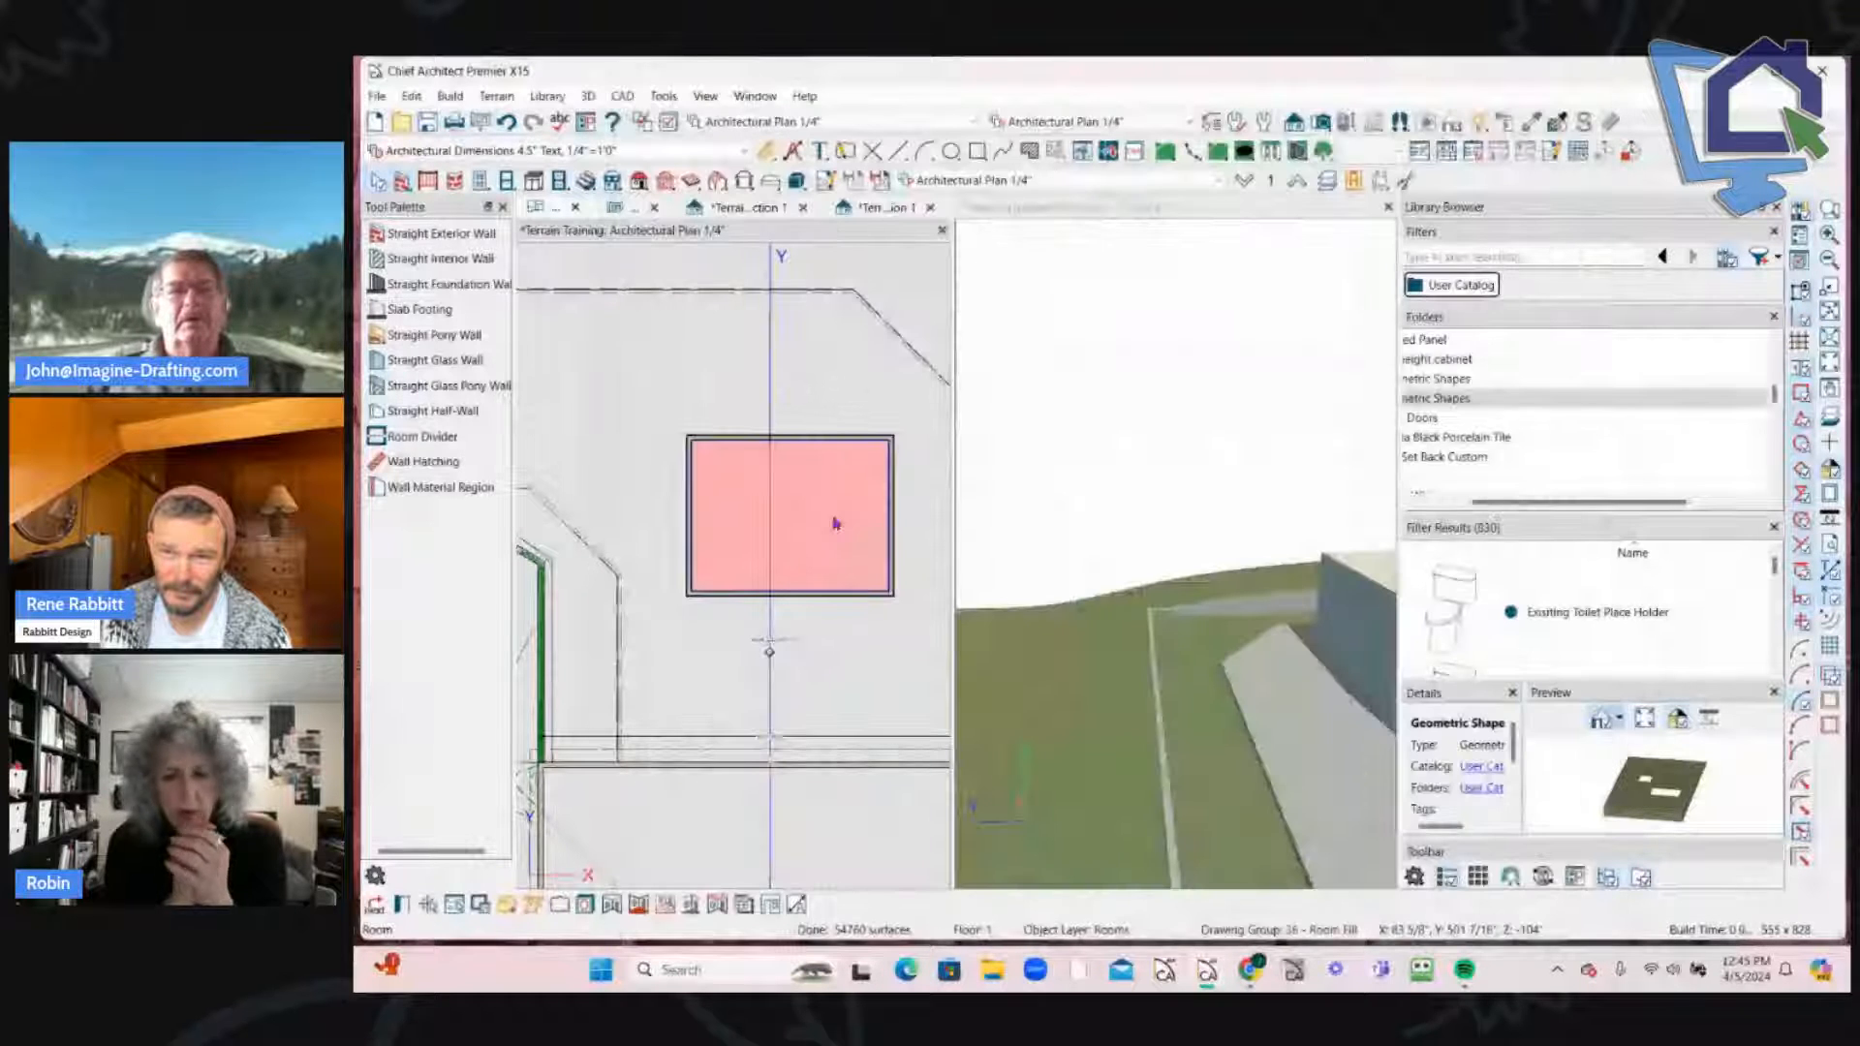
Step: Set the room type of the new rectangular room to Pool
double_click(837, 524)
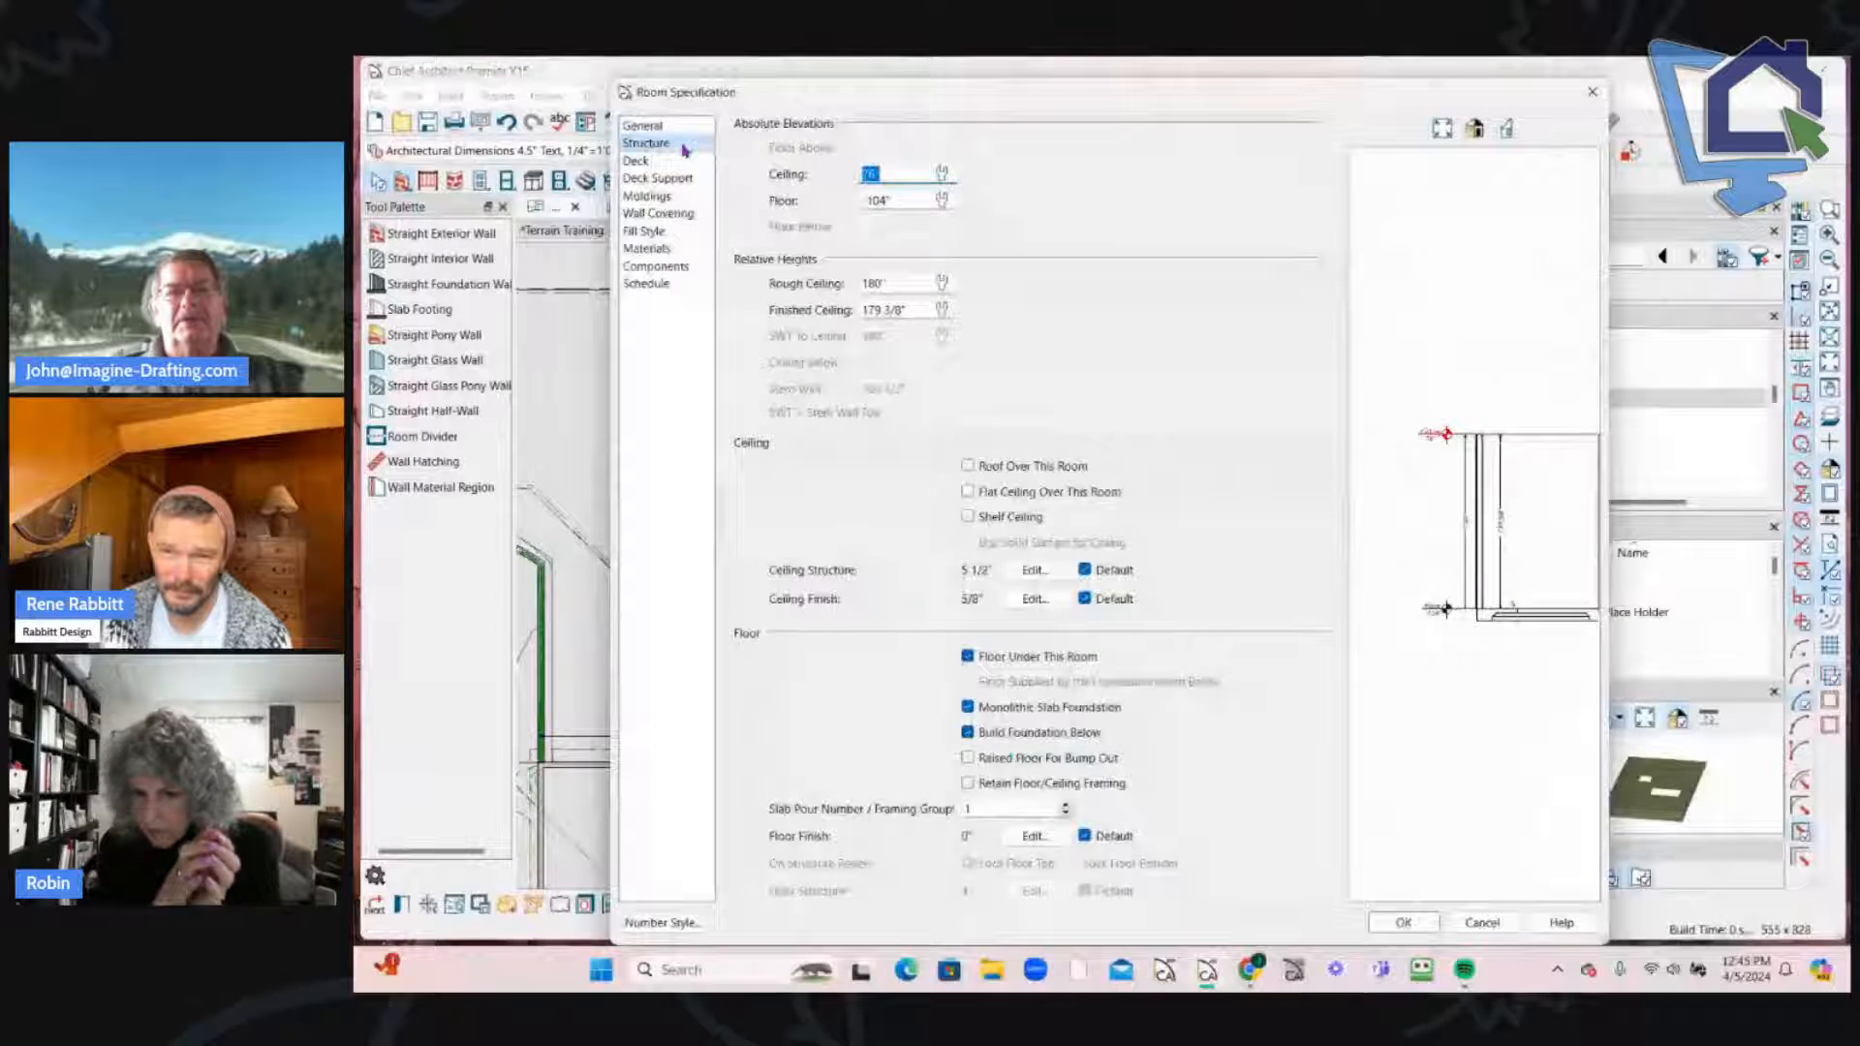
click(642, 125)
click(937, 148)
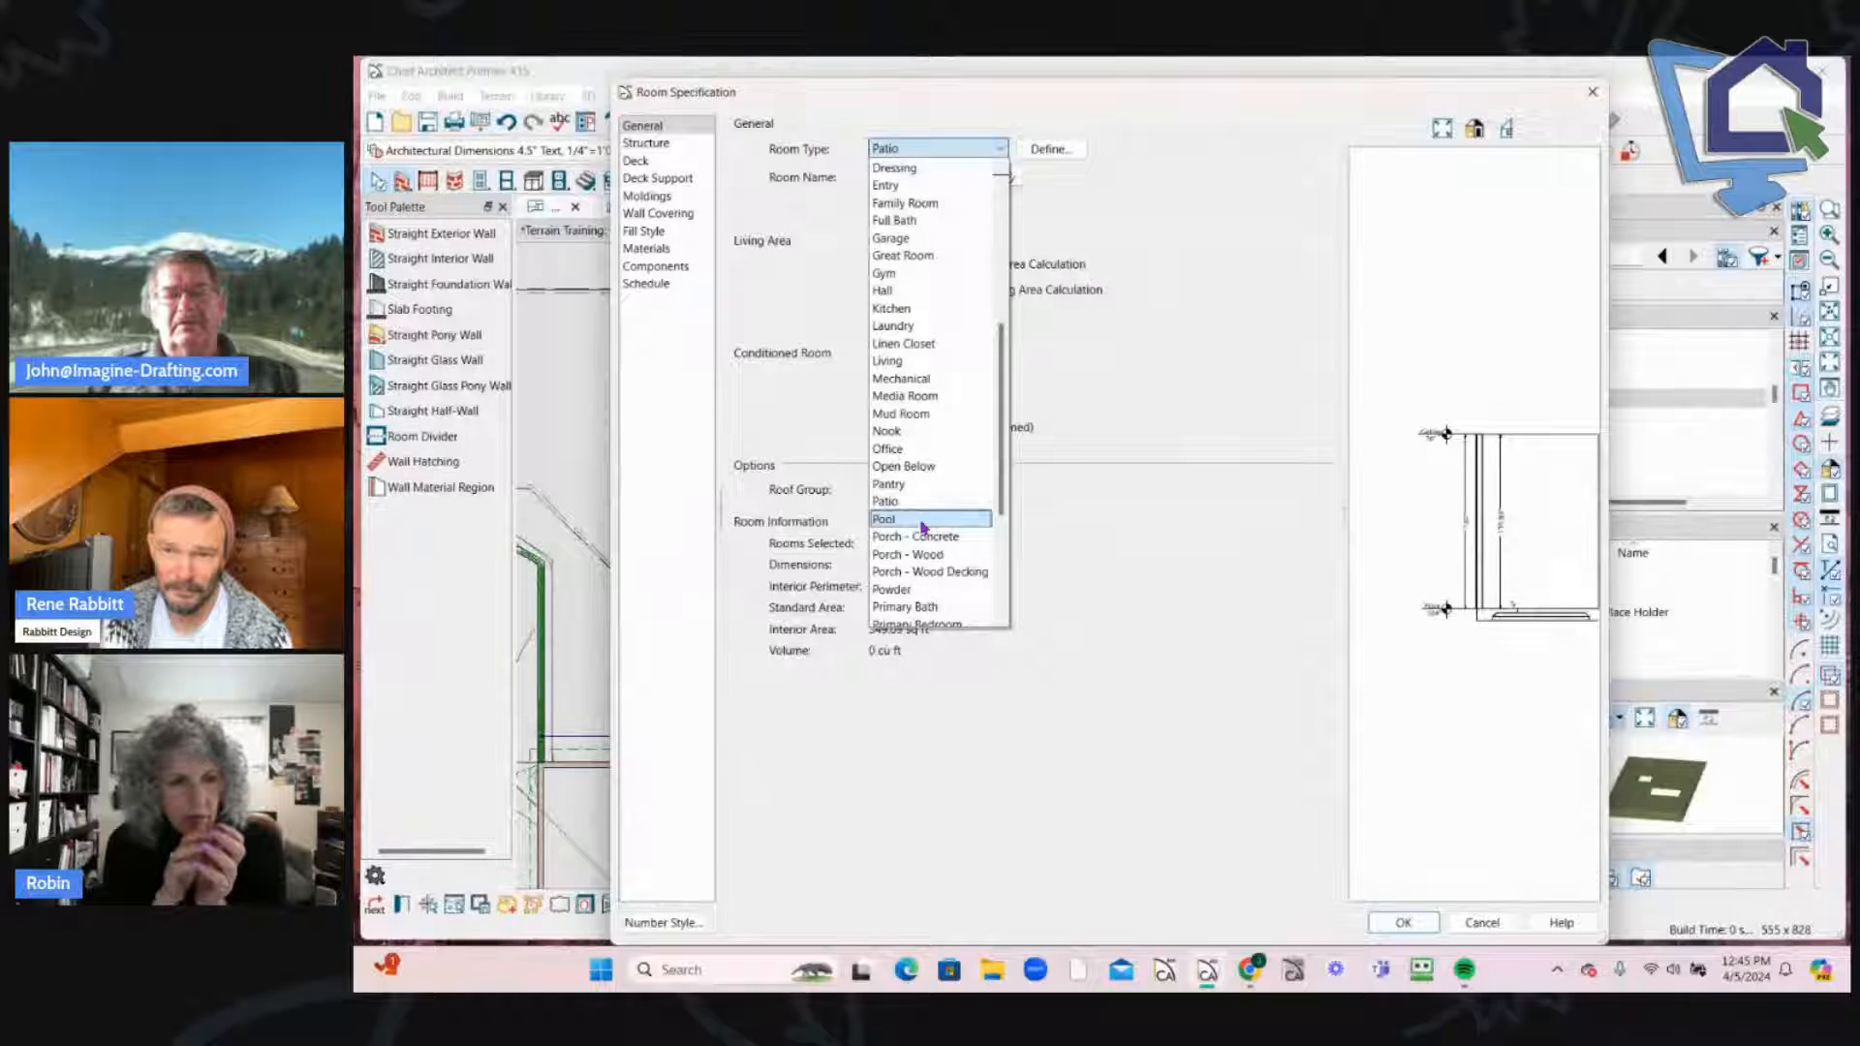
click(923, 520)
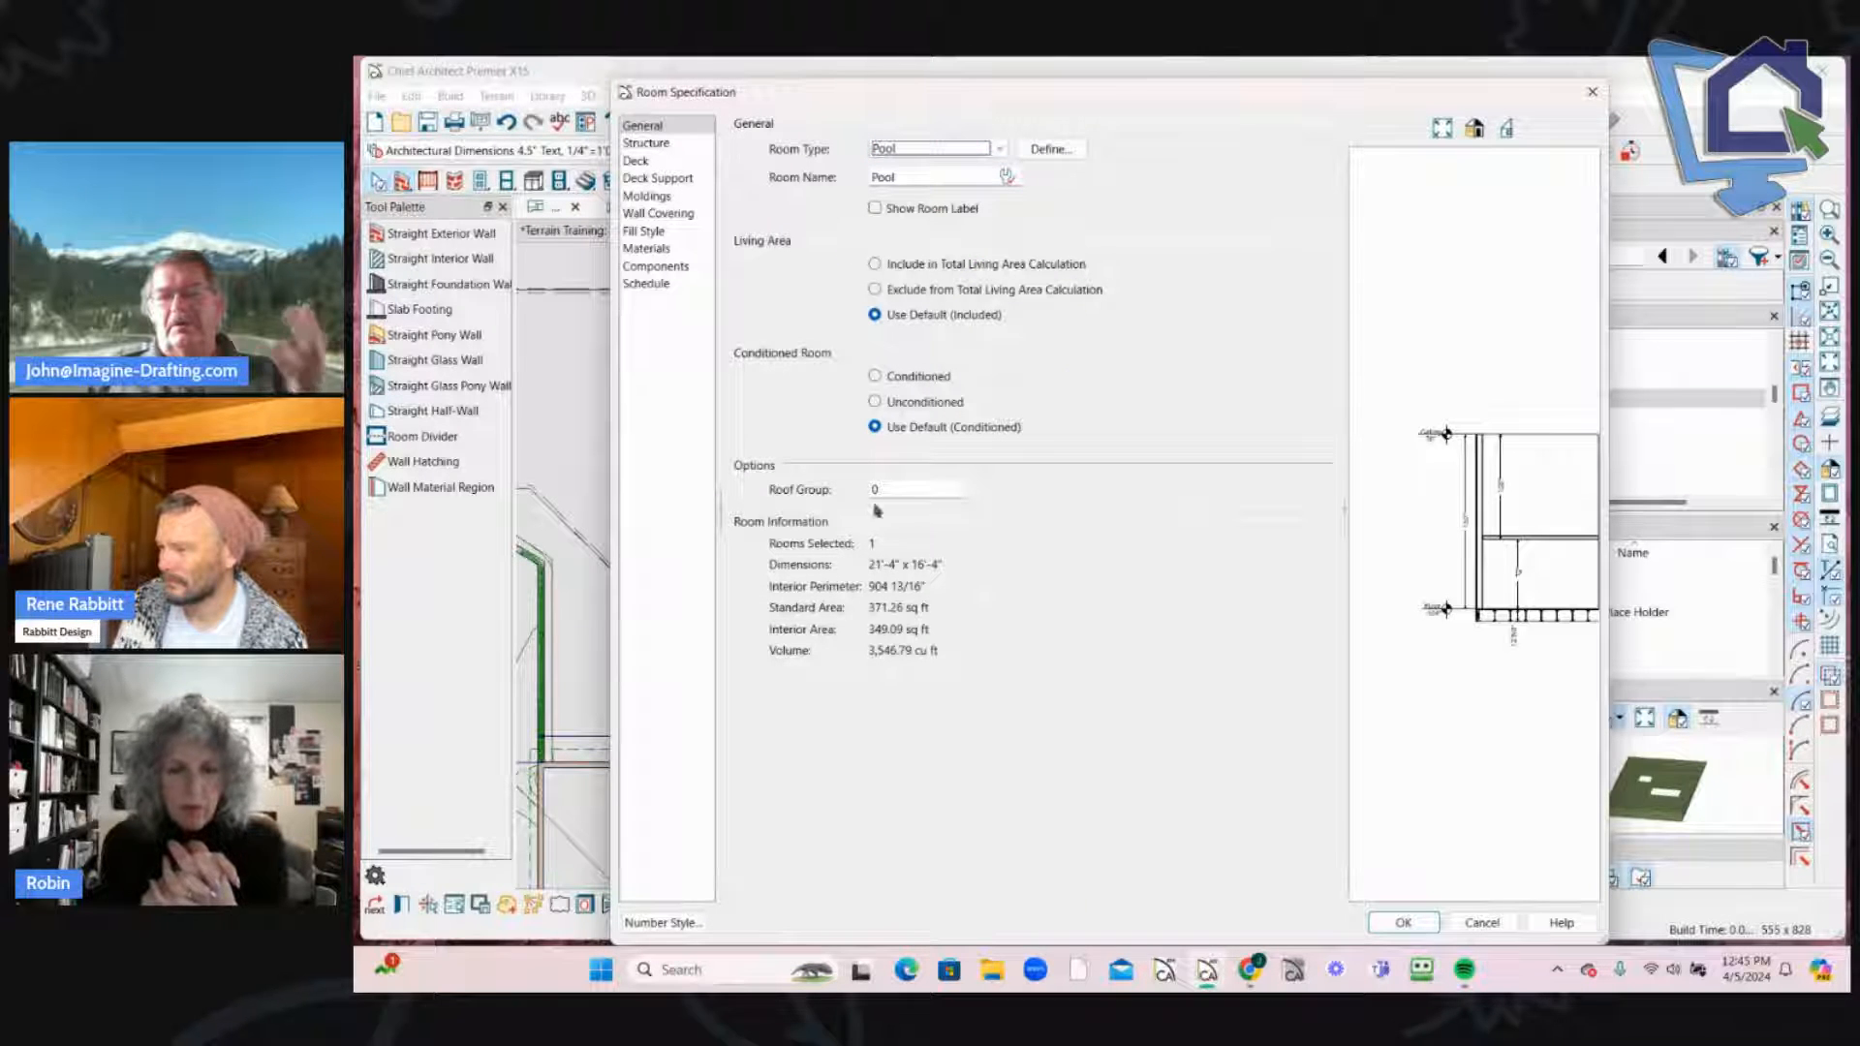
click(1404, 923)
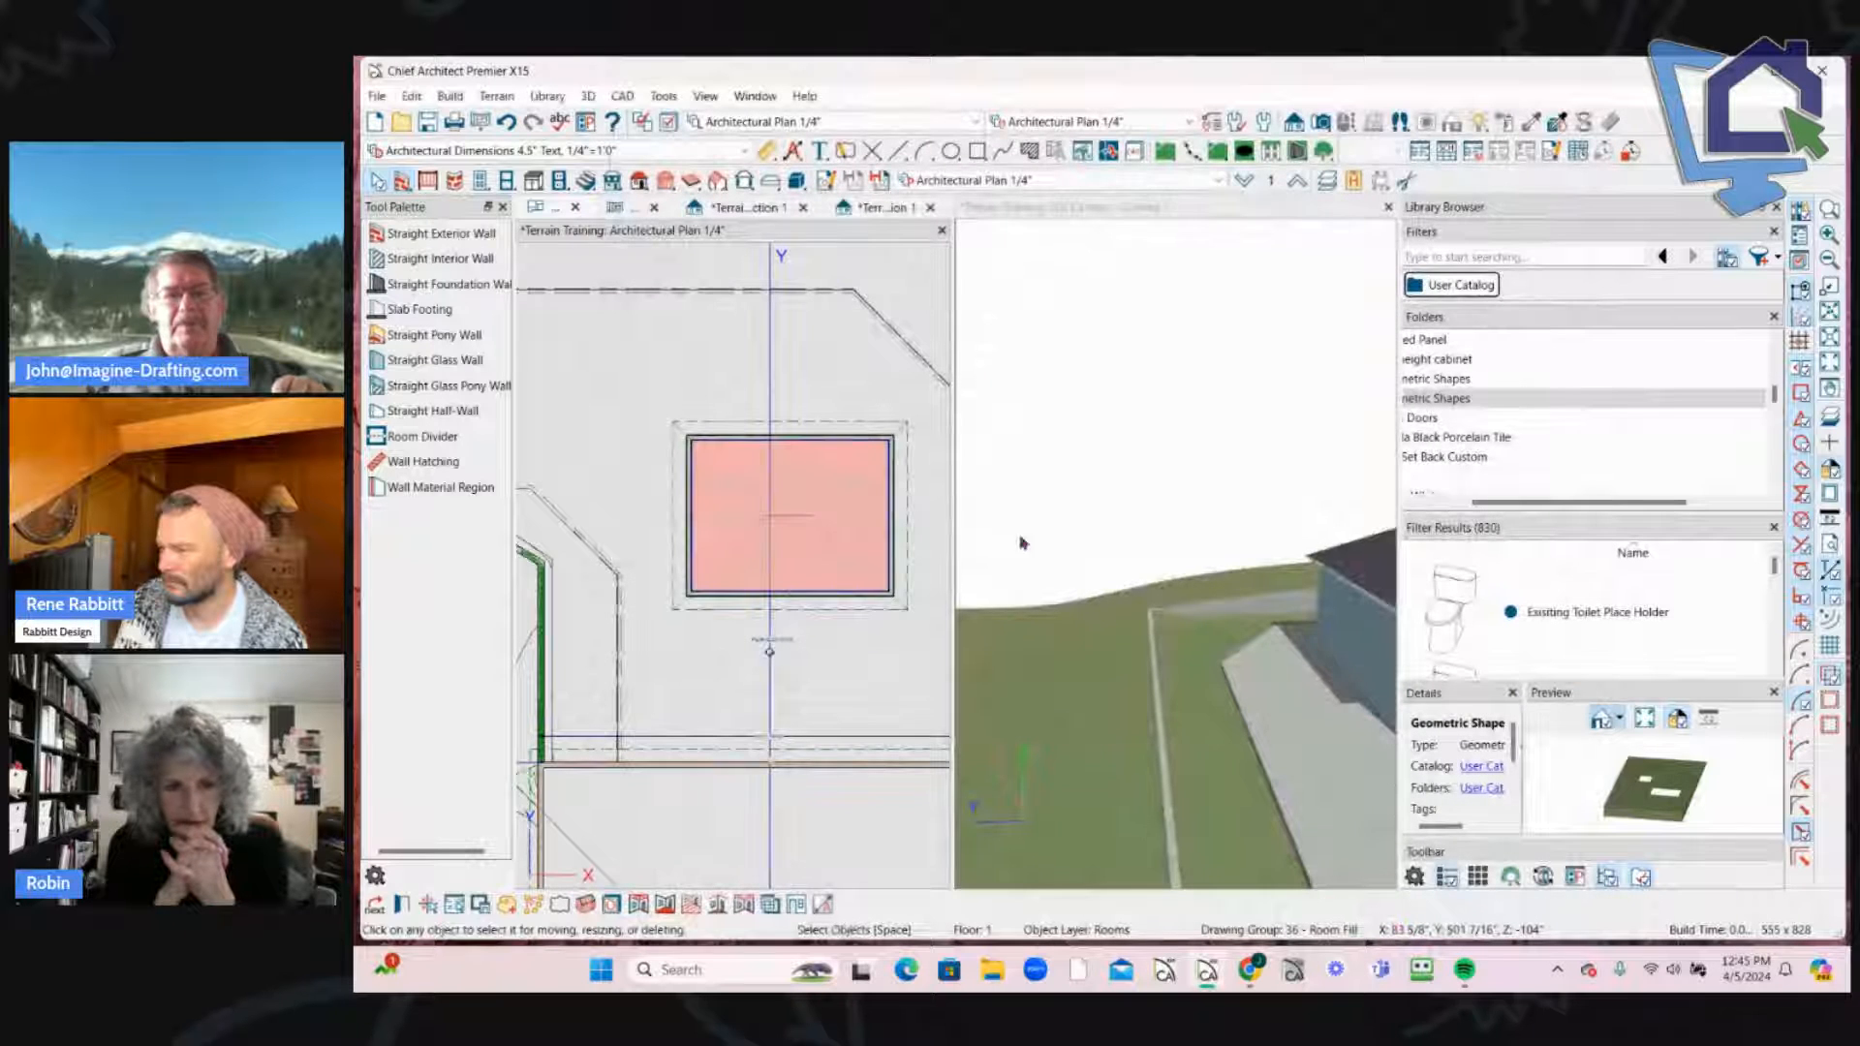
Step: Lower the pool room's absolute floor elevation by 76" using the expression -104"-76
double_click(869, 540)
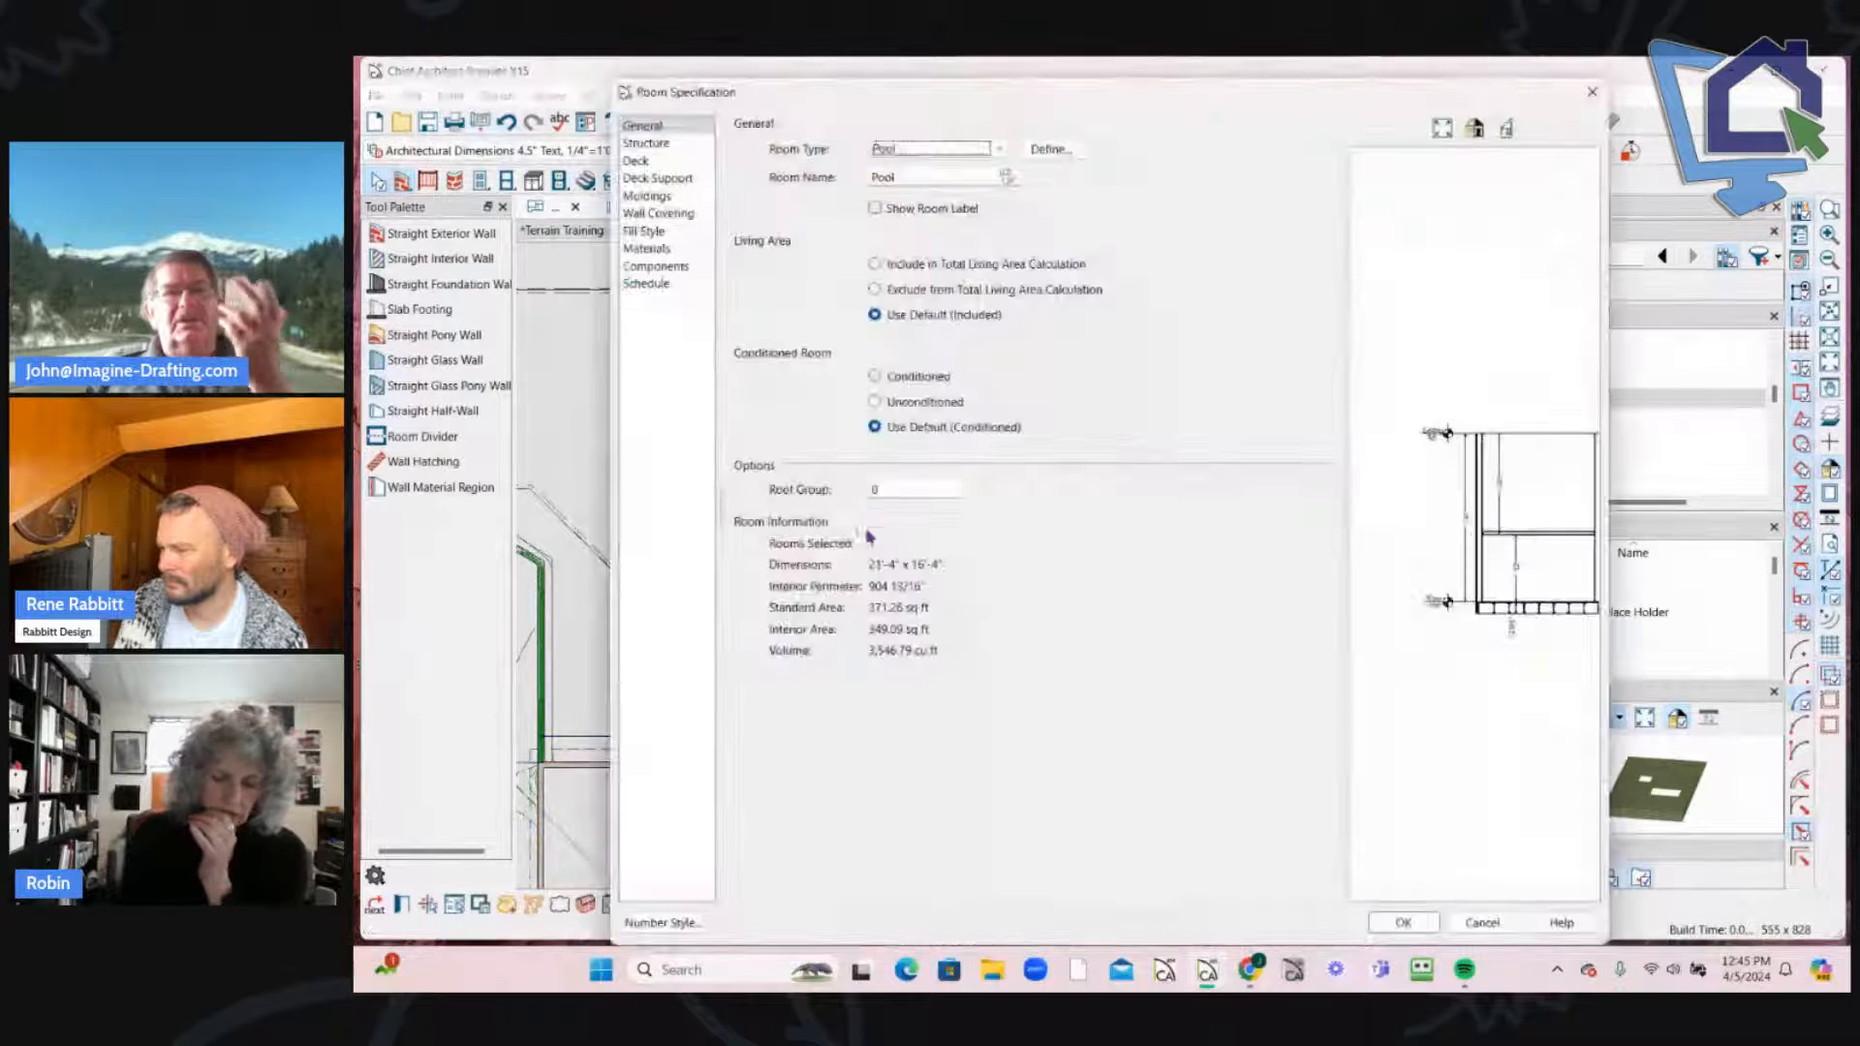
click(647, 143)
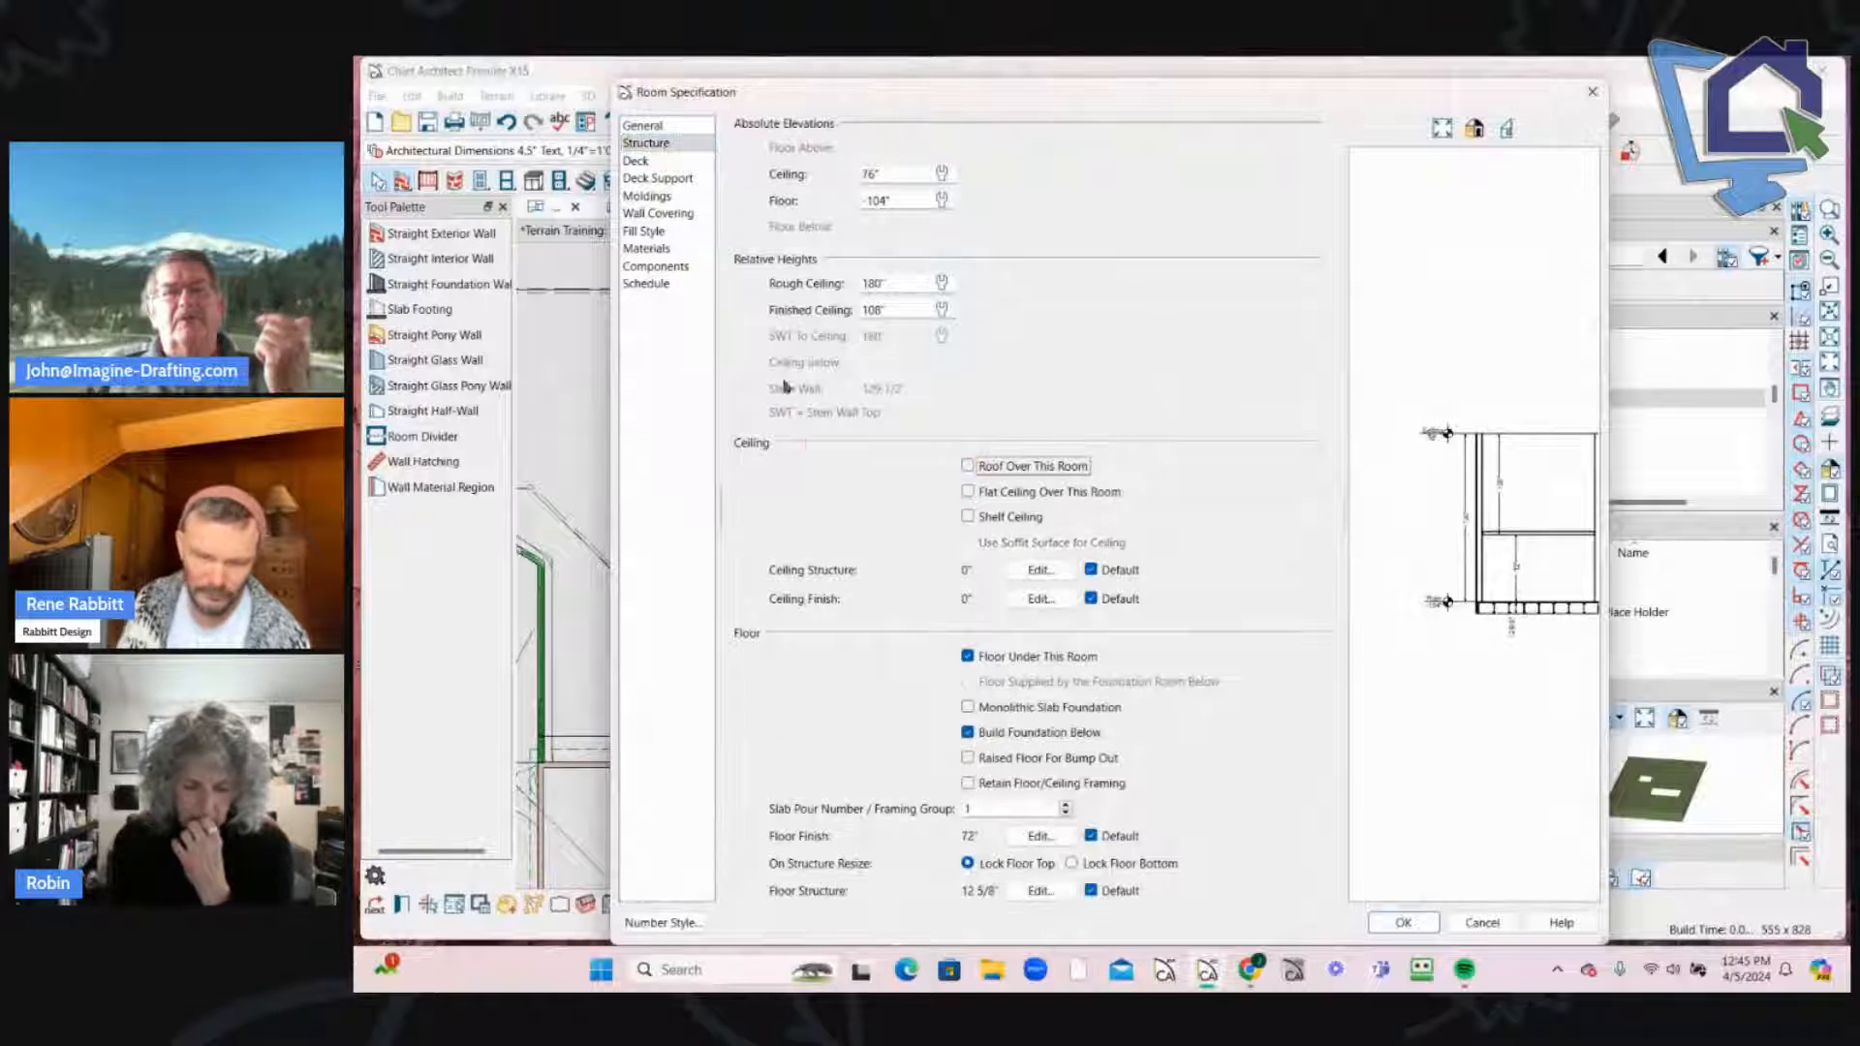
click(924, 200)
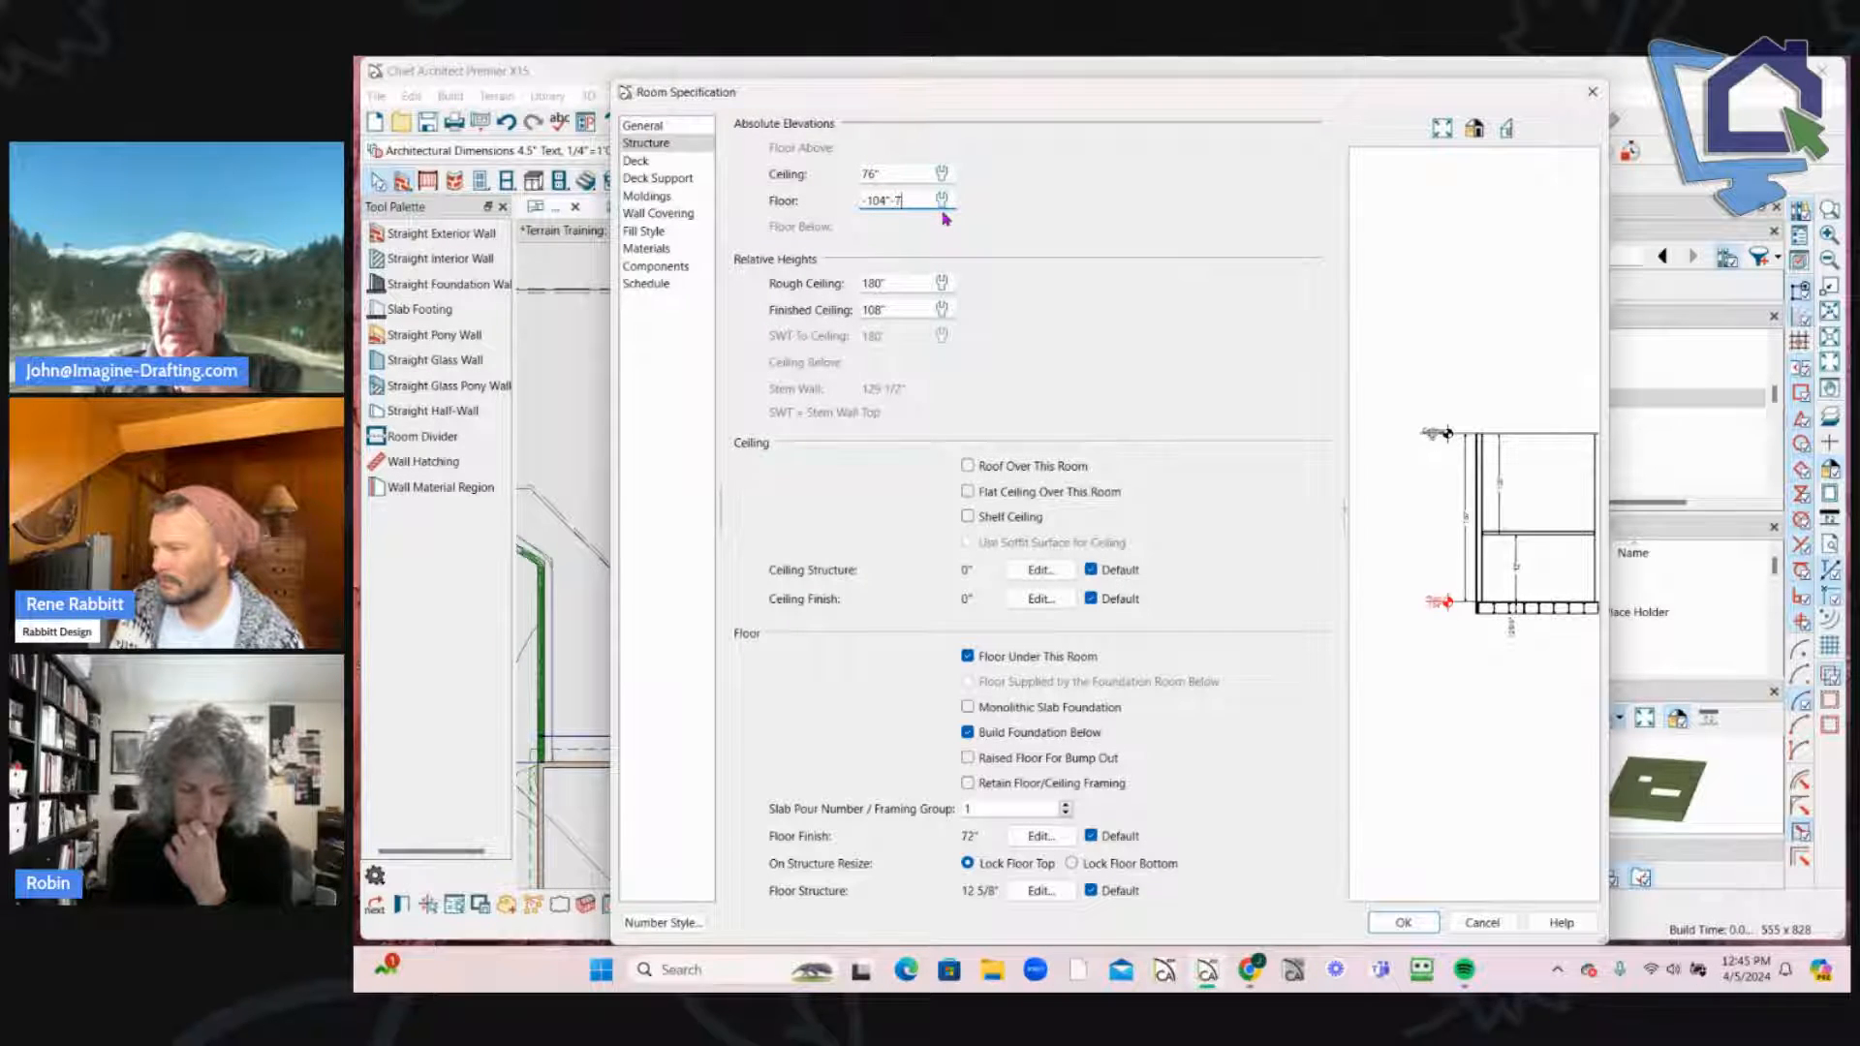
text(-76)
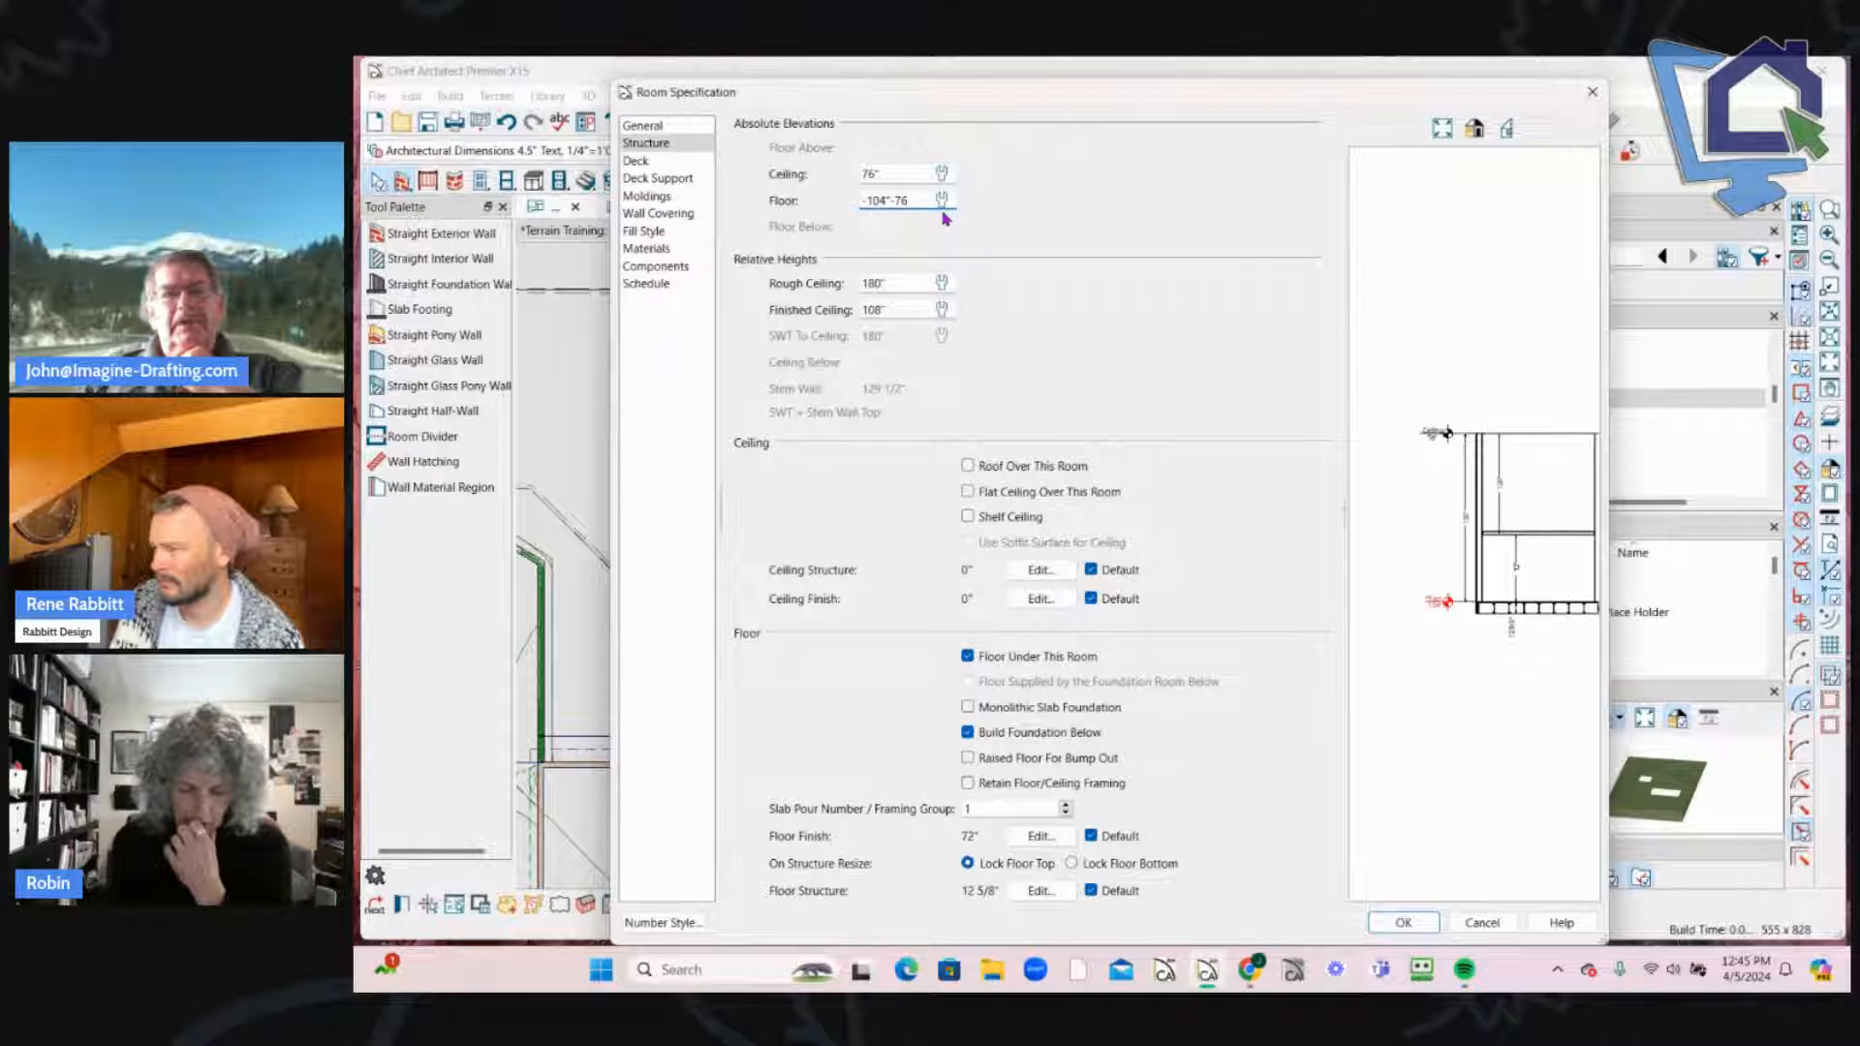
Step: Try giving the pool room a rough ceiling height of -13.5"
click(930, 282)
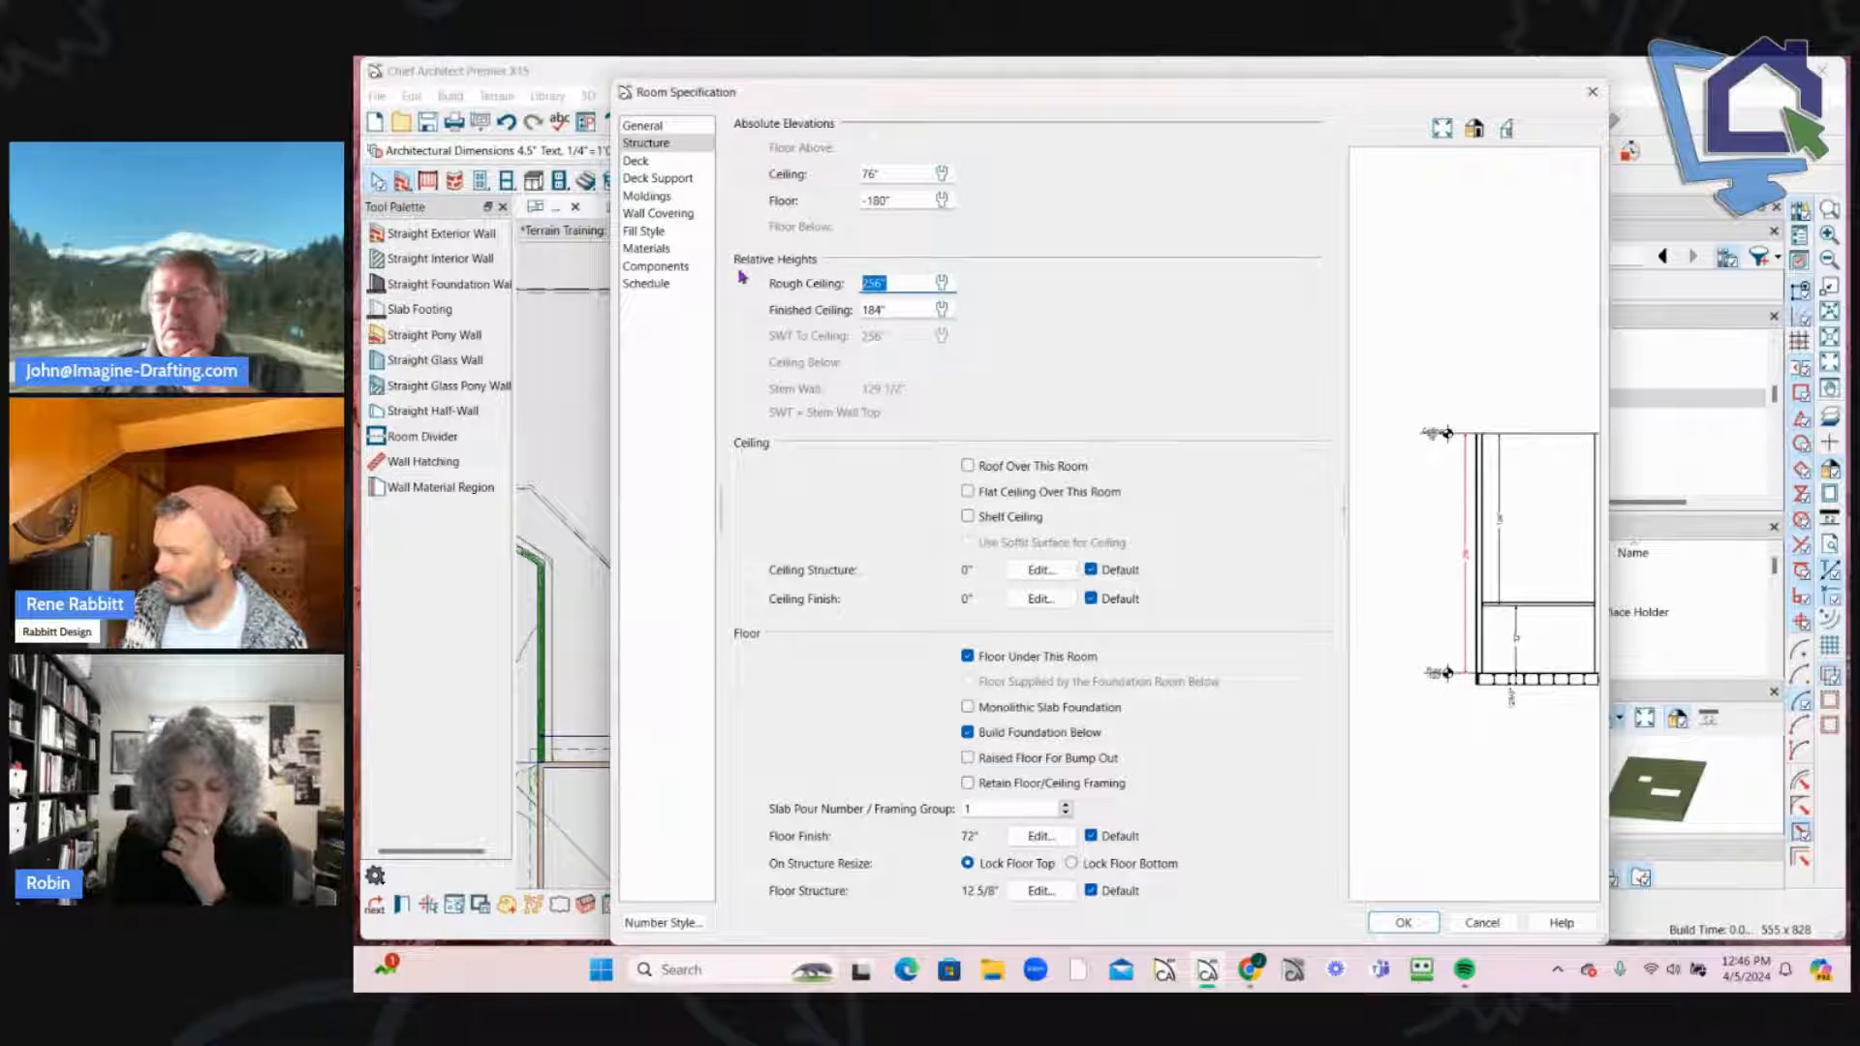
key(BackSpace)
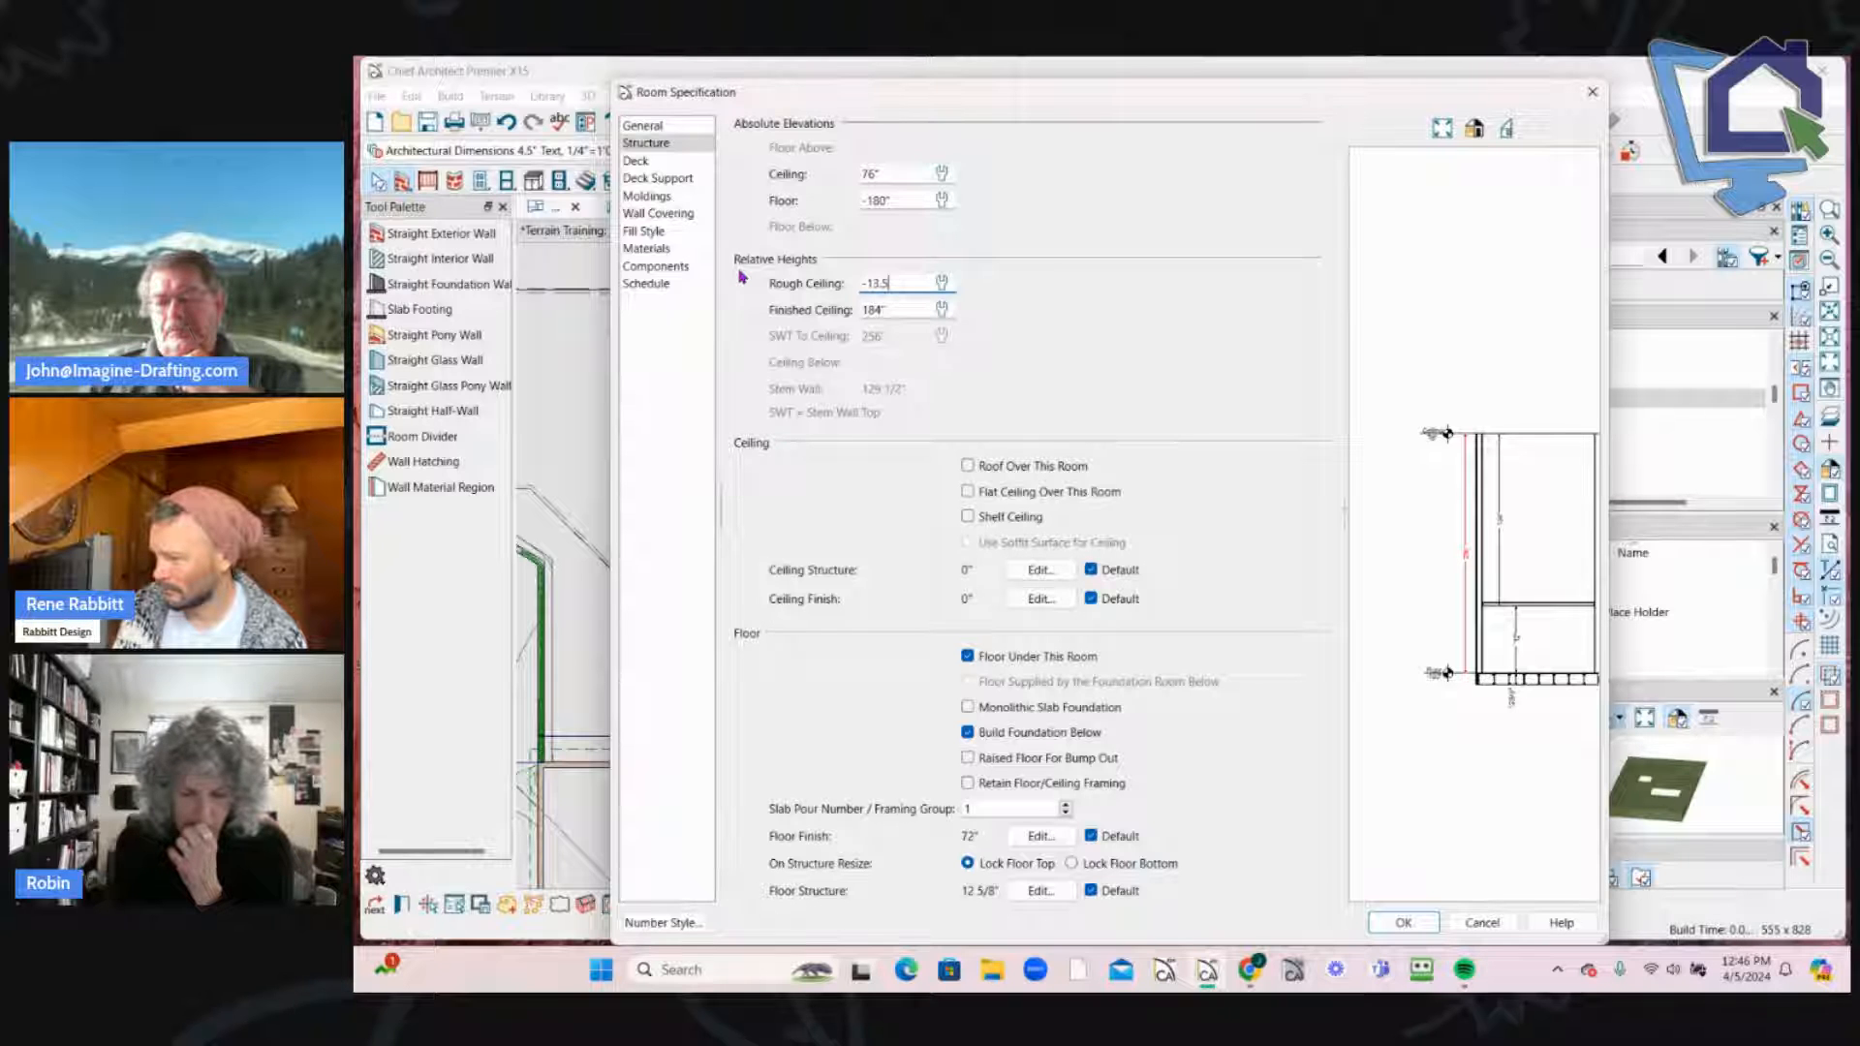
key(Tab)
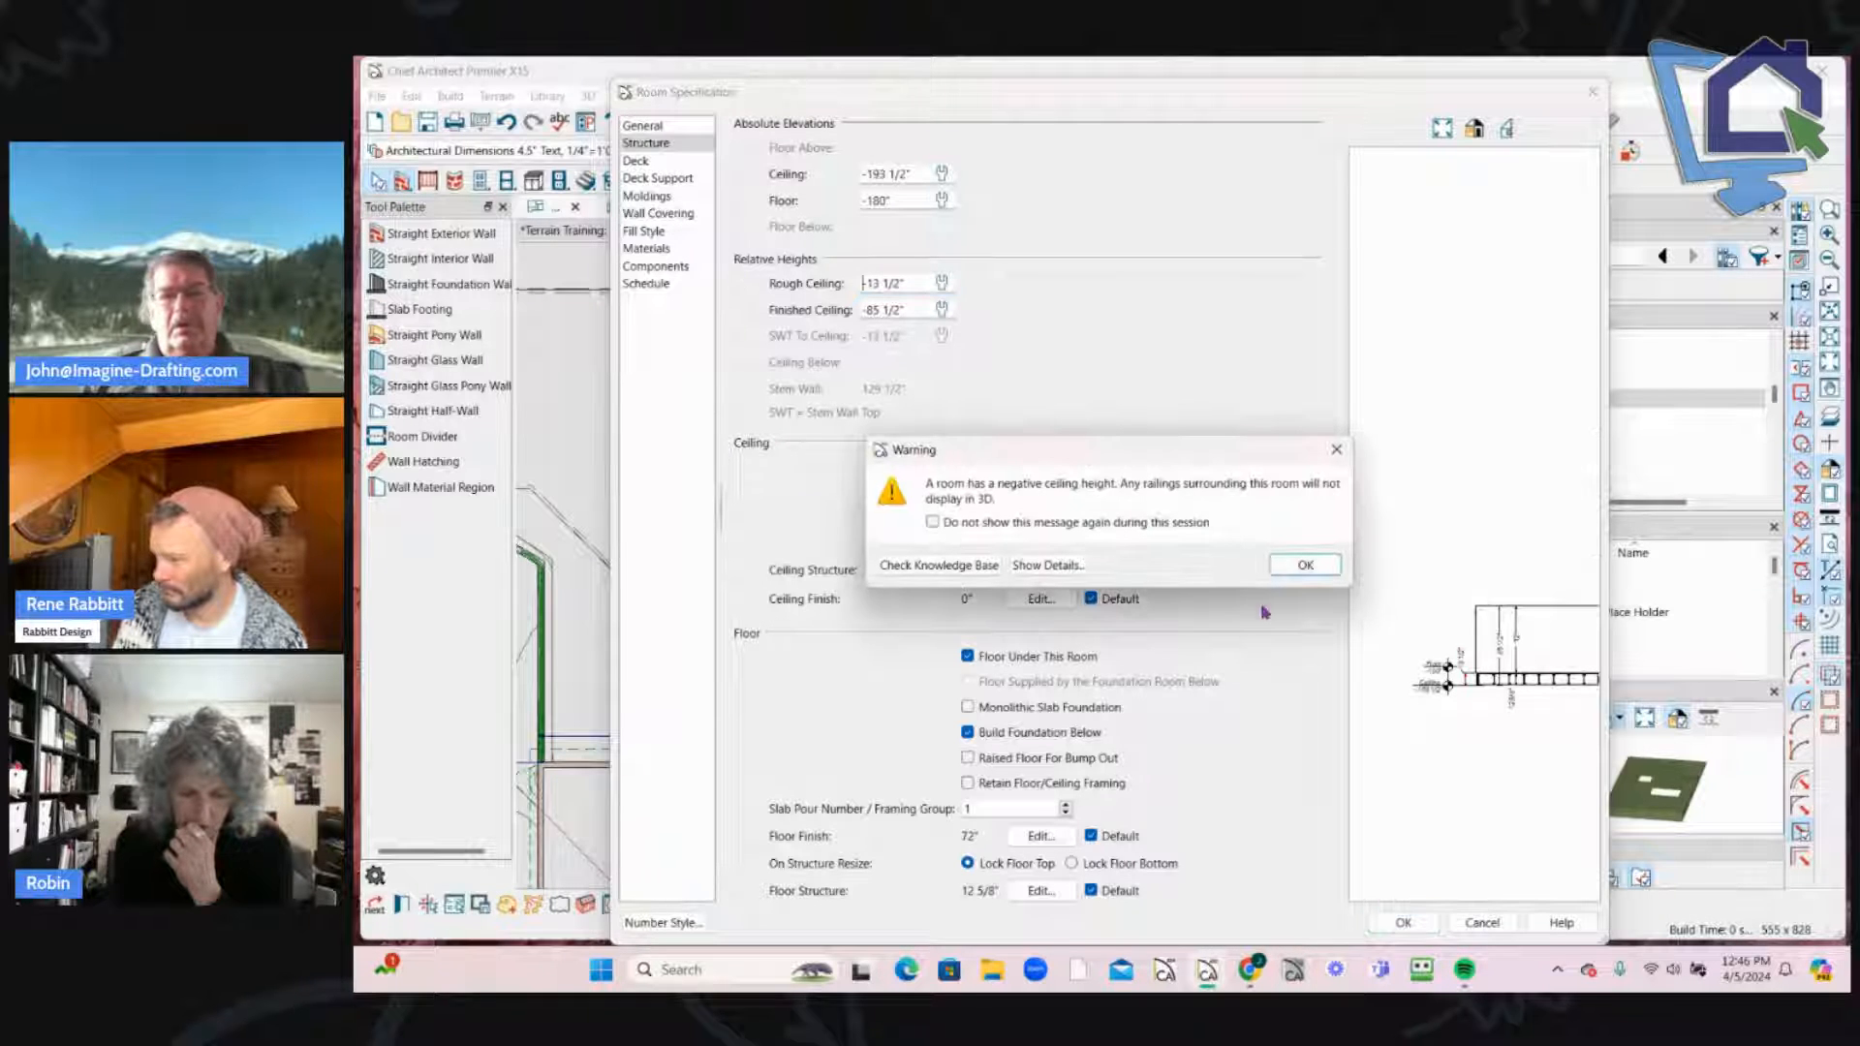
click(1308, 566)
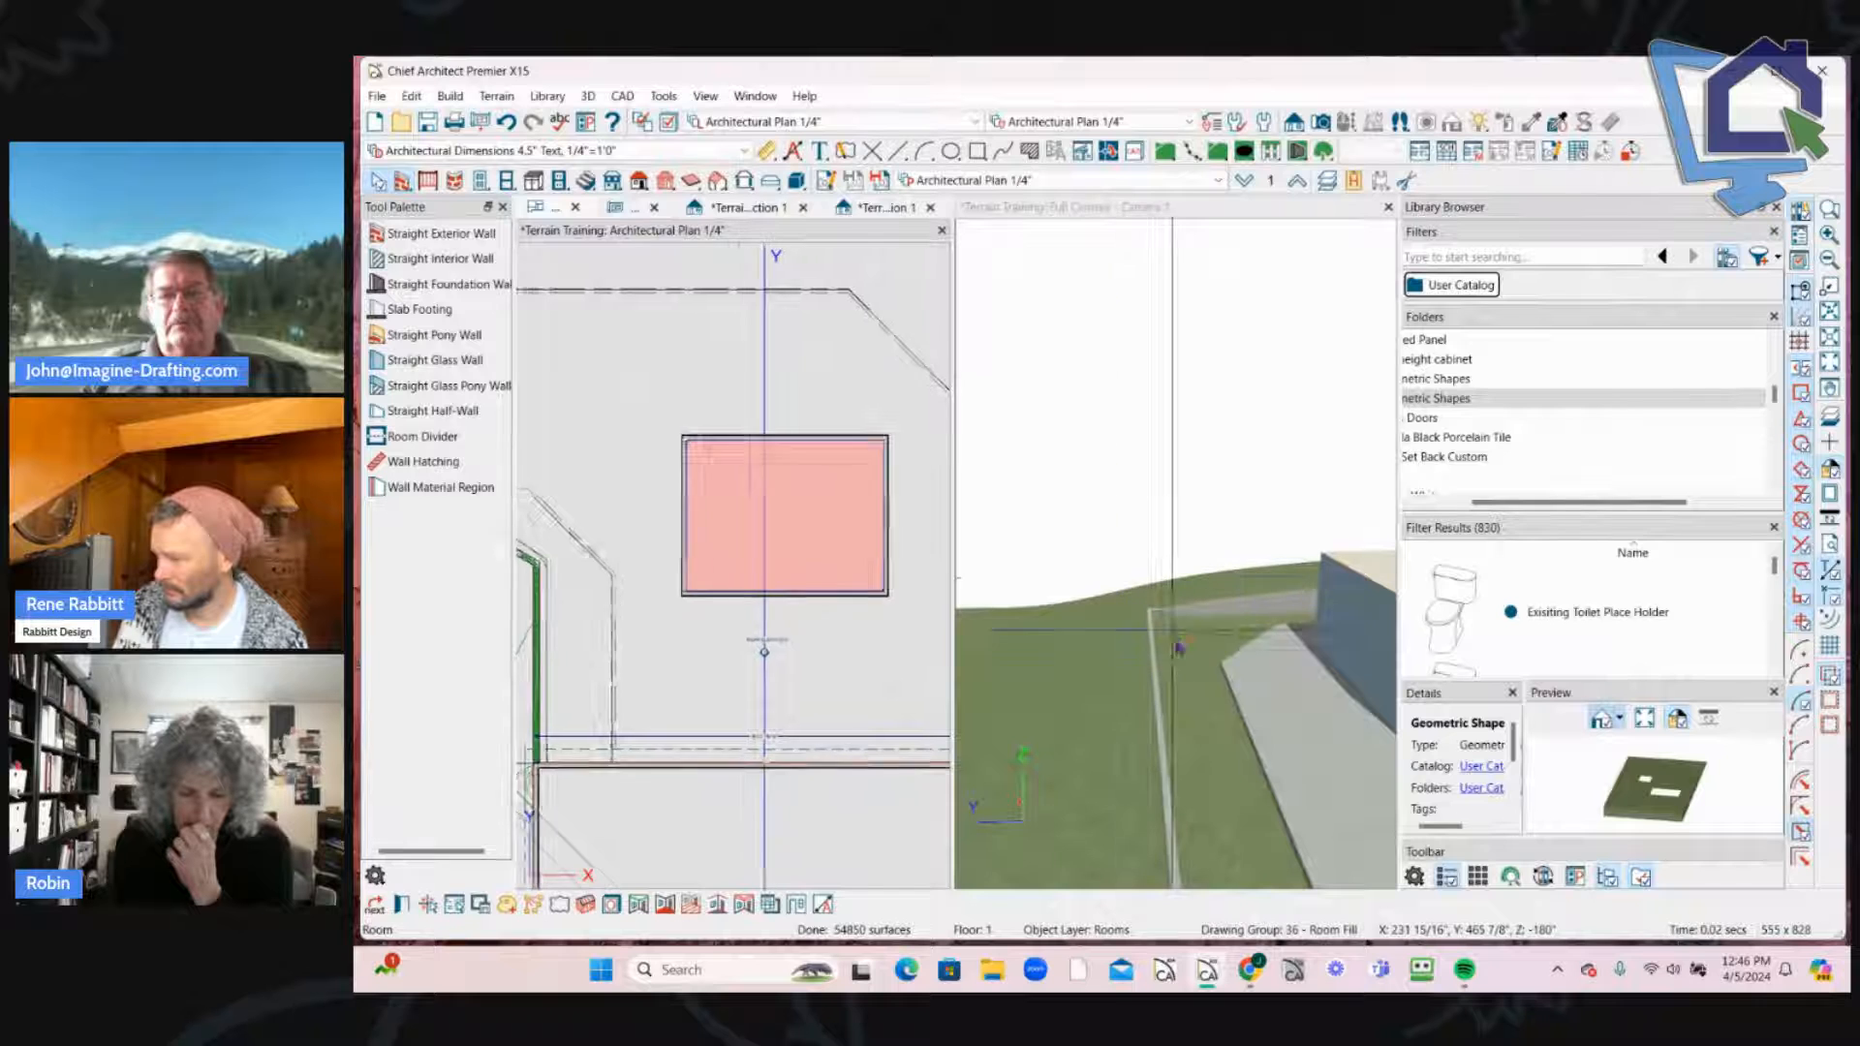
Step: Set the pool room's absolute ceiling elevation to -103.5", keeping Pool as its room type
double_click(767, 535)
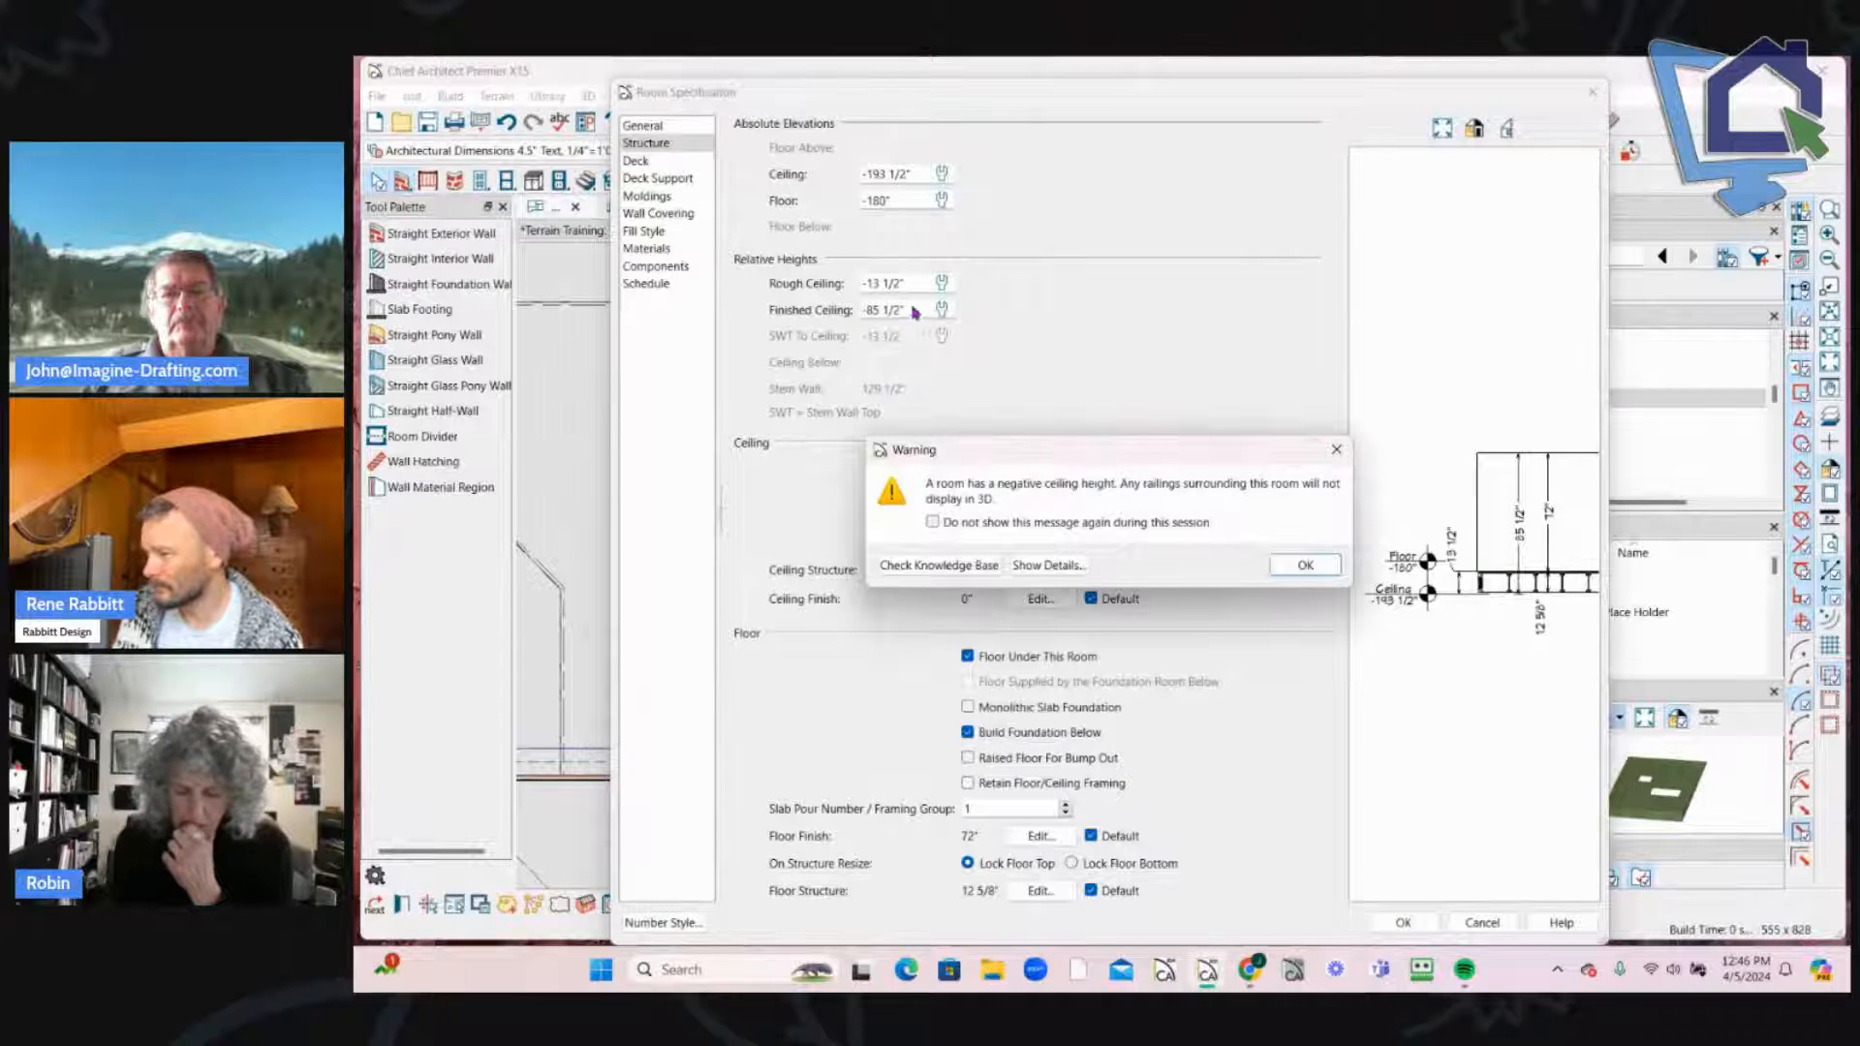
click(1306, 567)
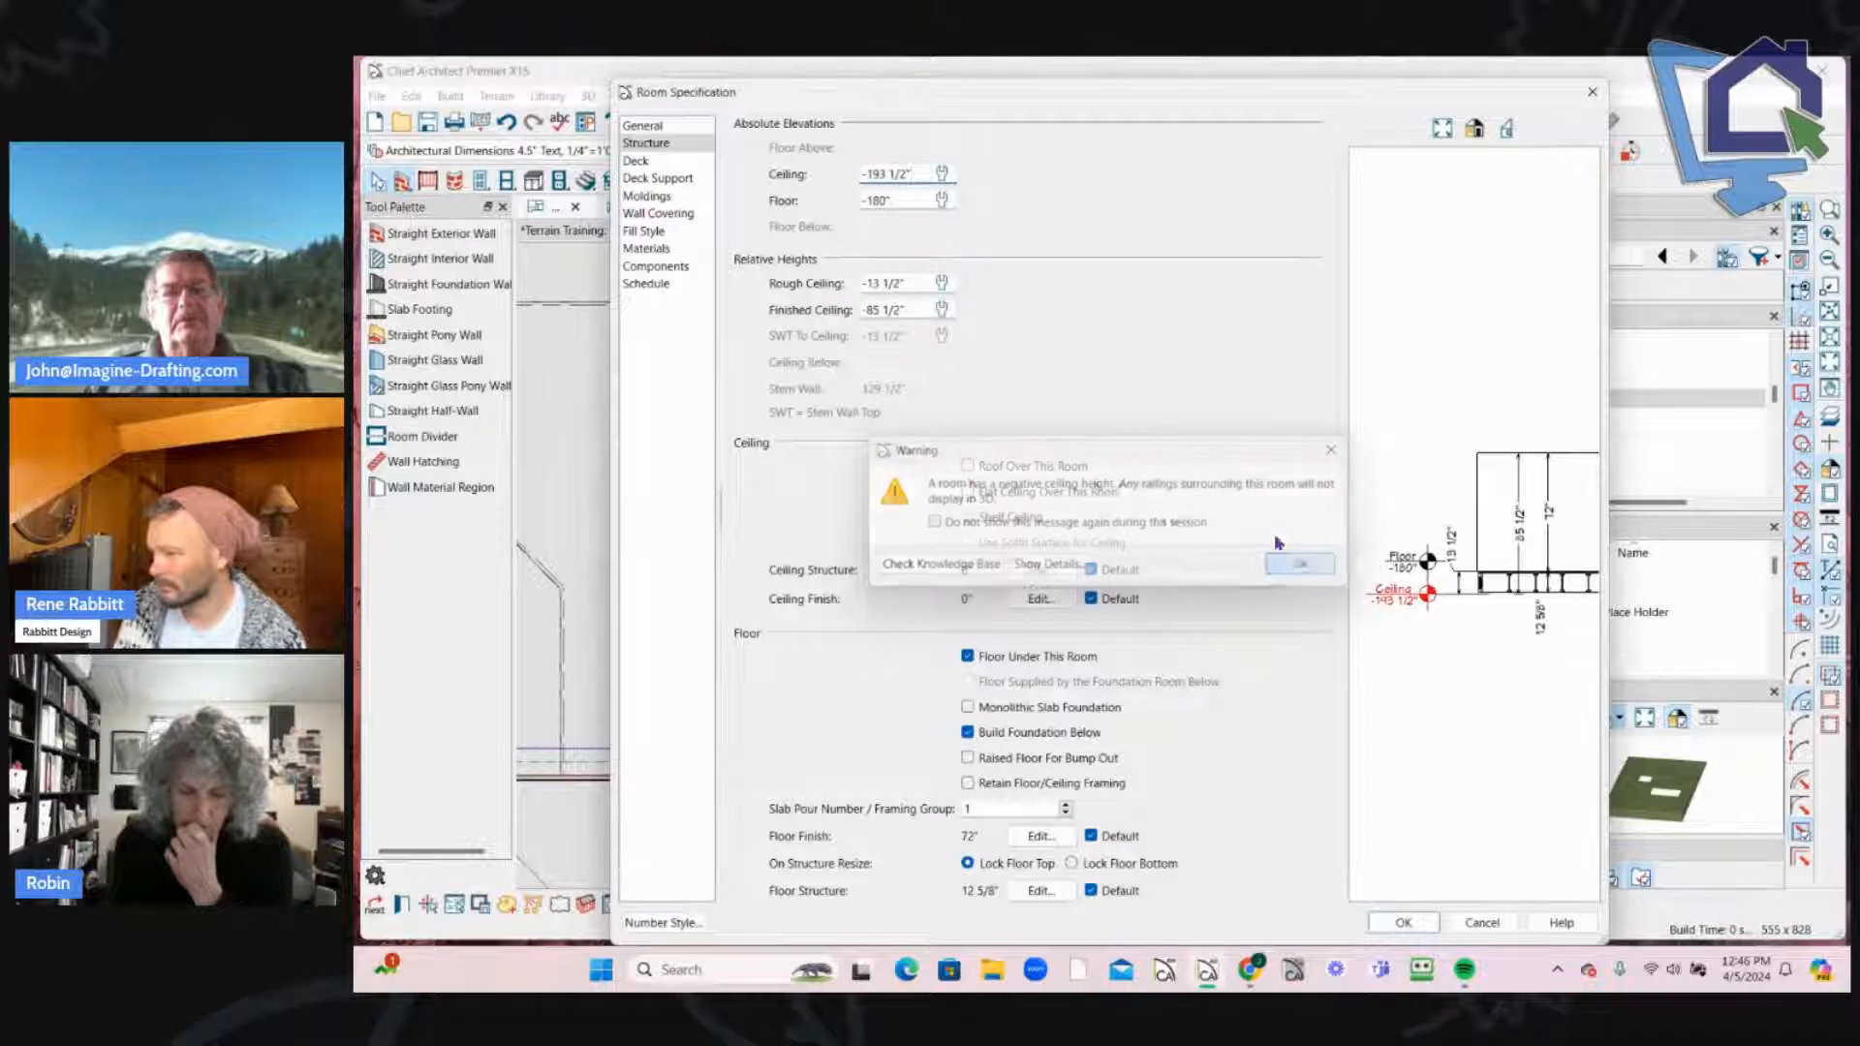
double_click(921, 283)
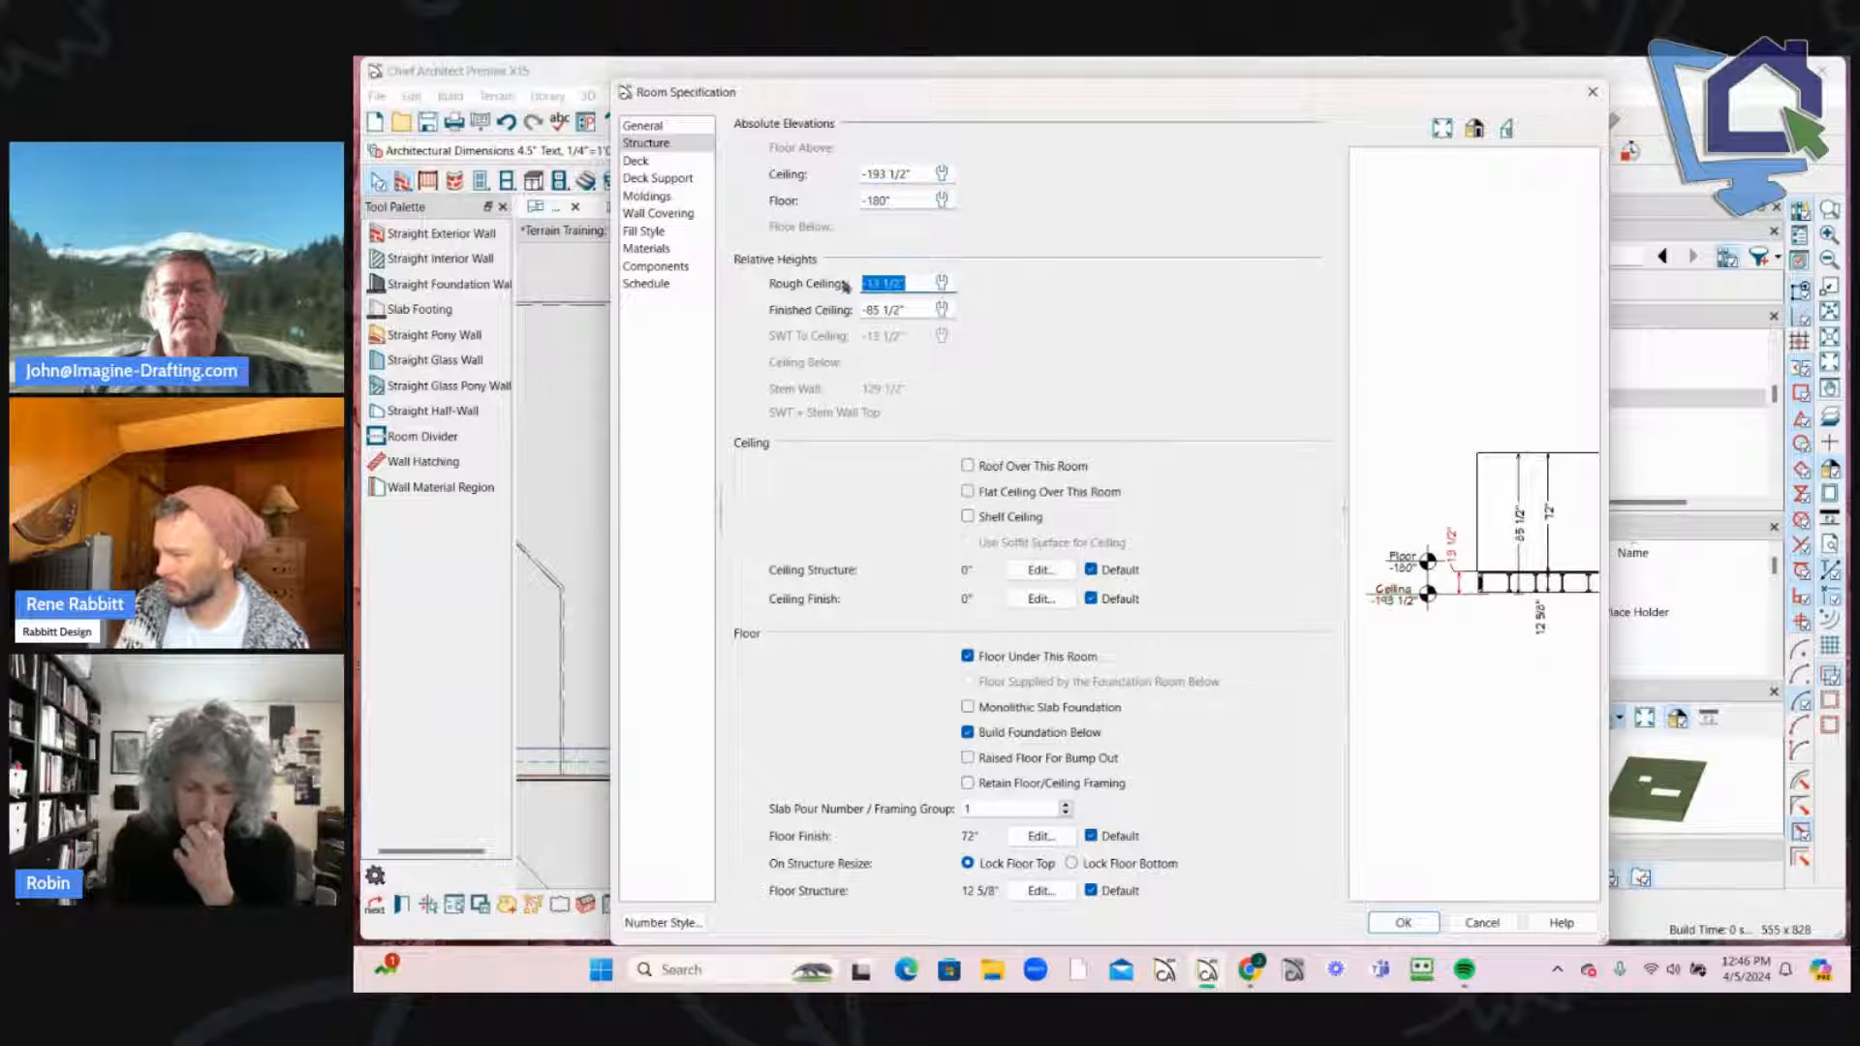
click(922, 196)
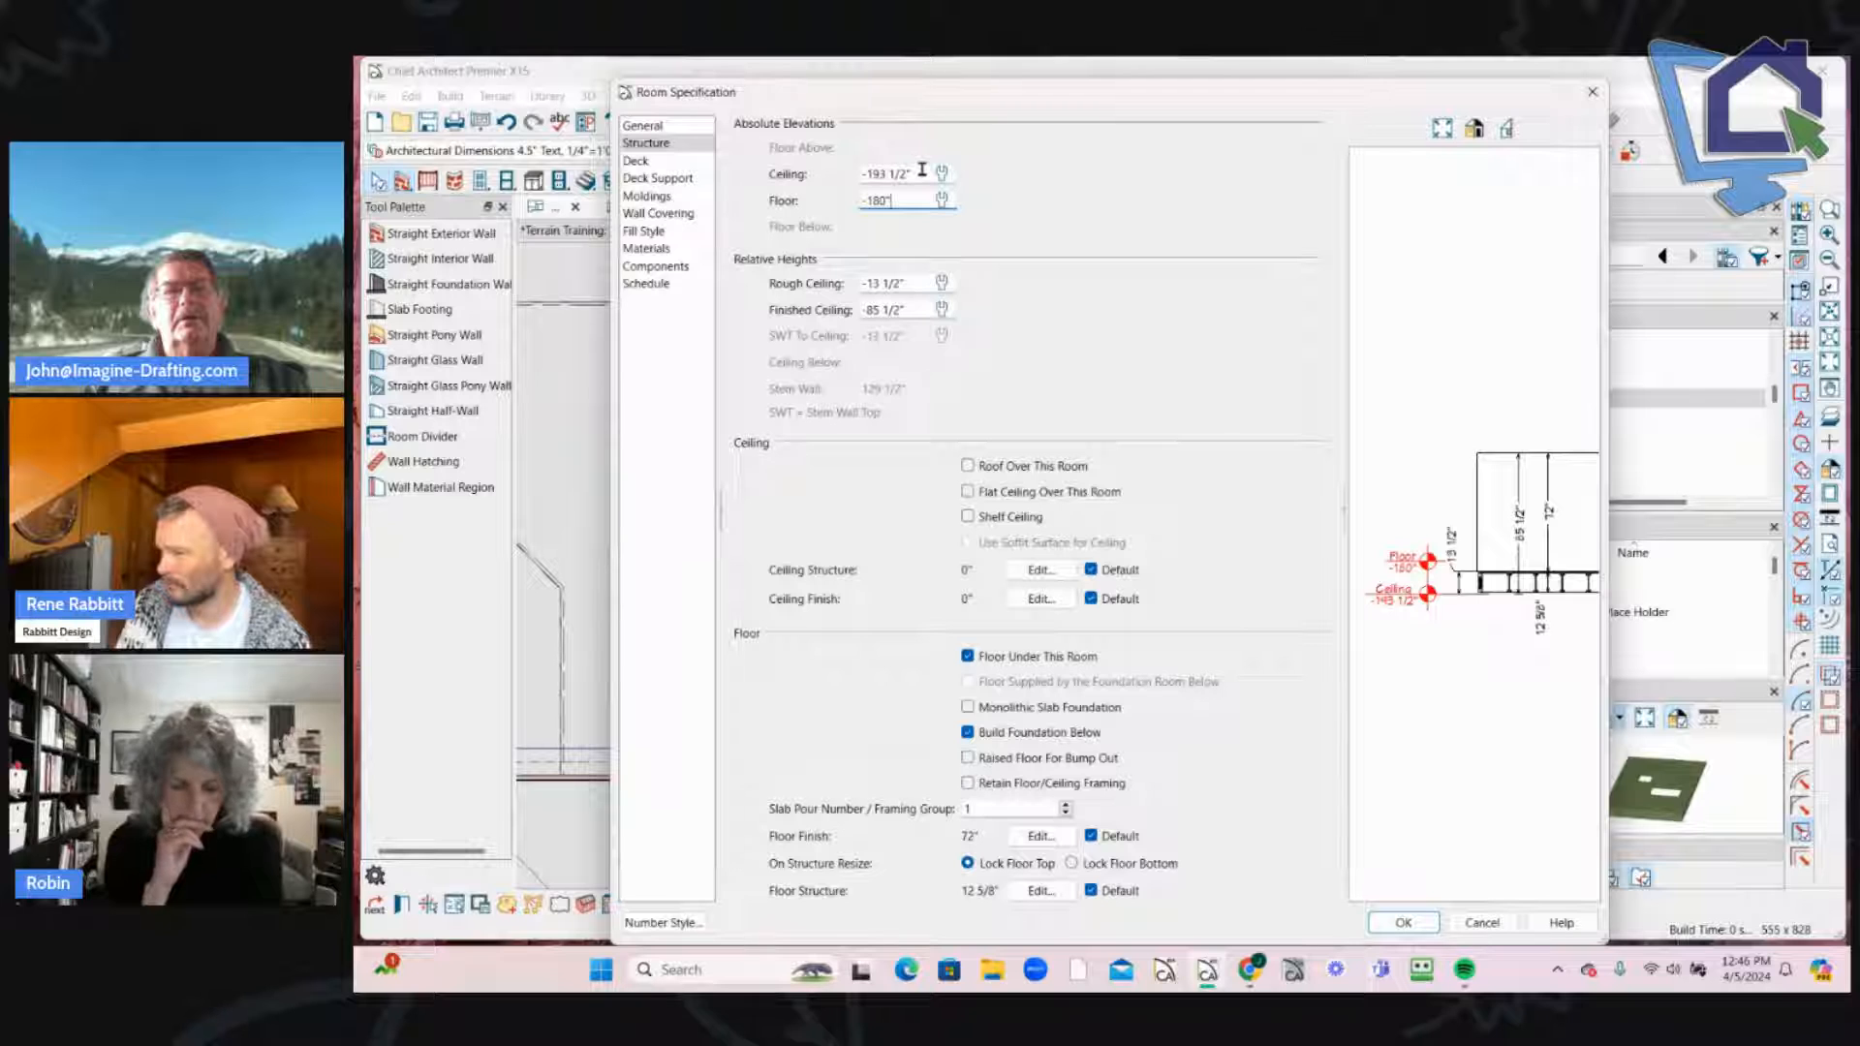
double_click(921, 173)
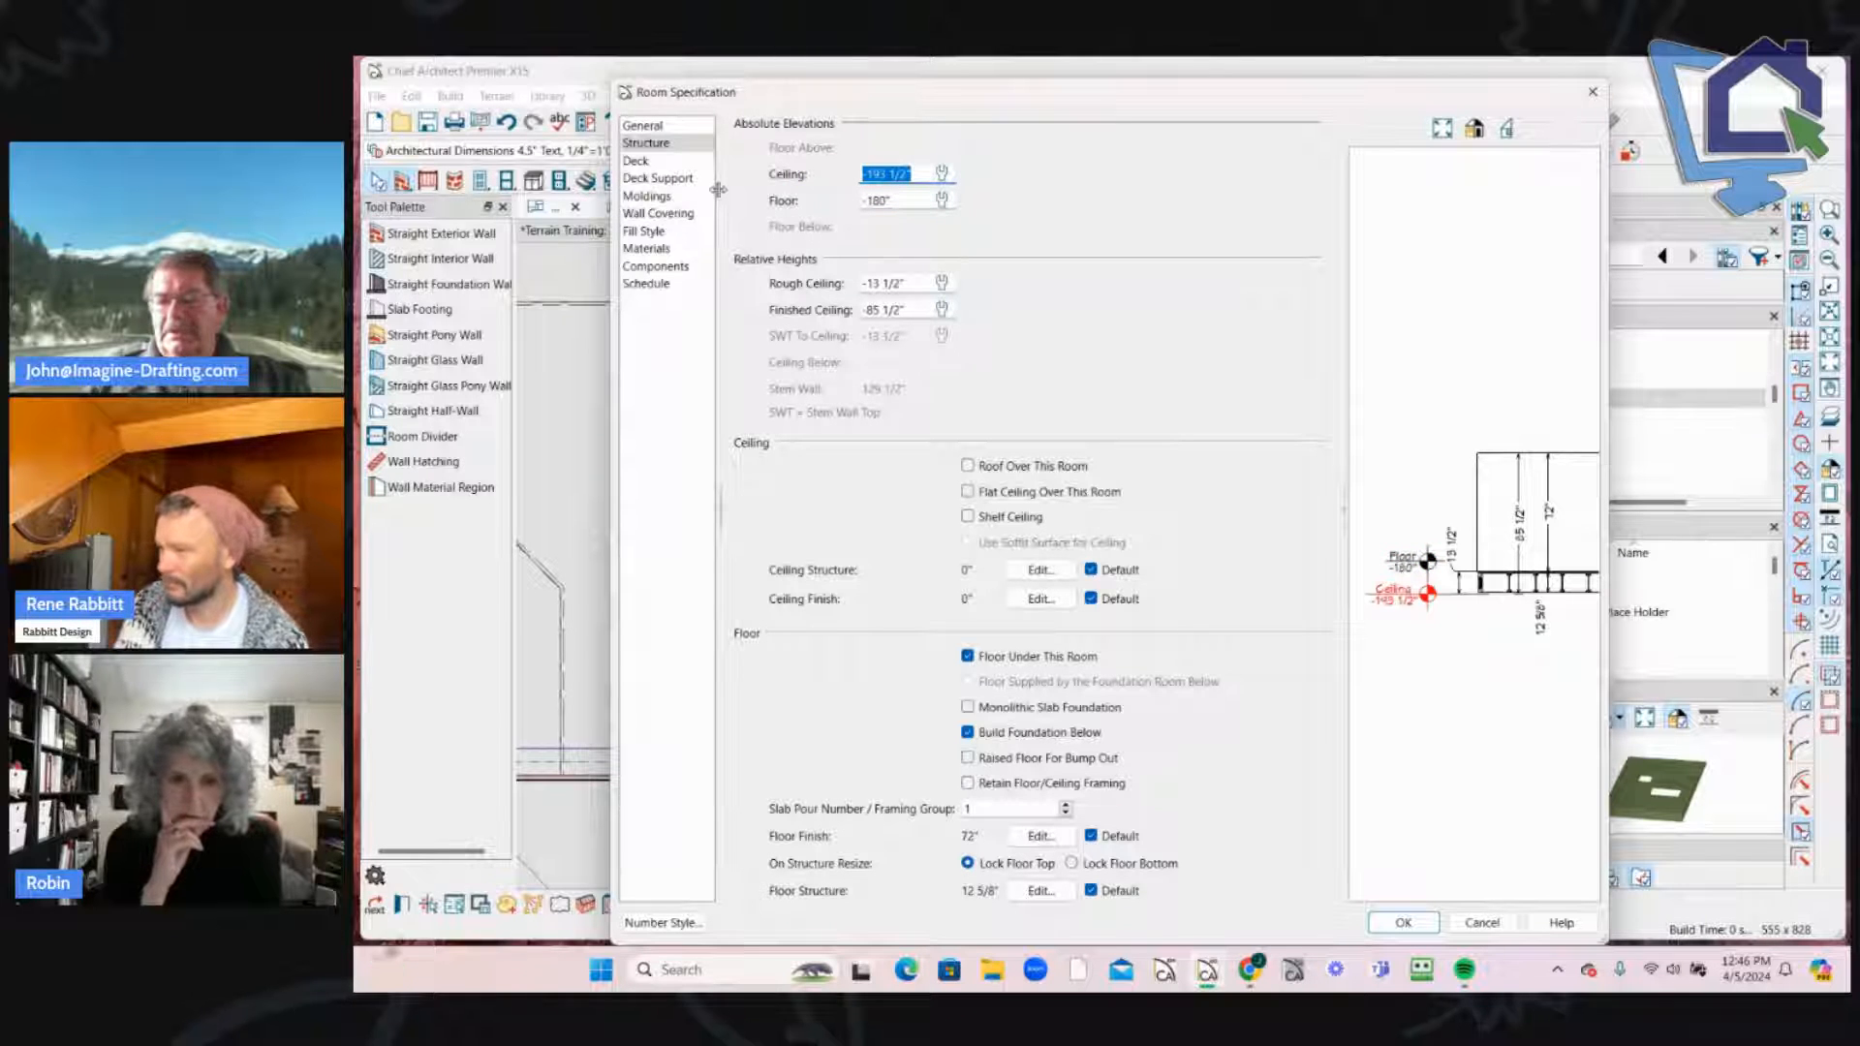
text(-)
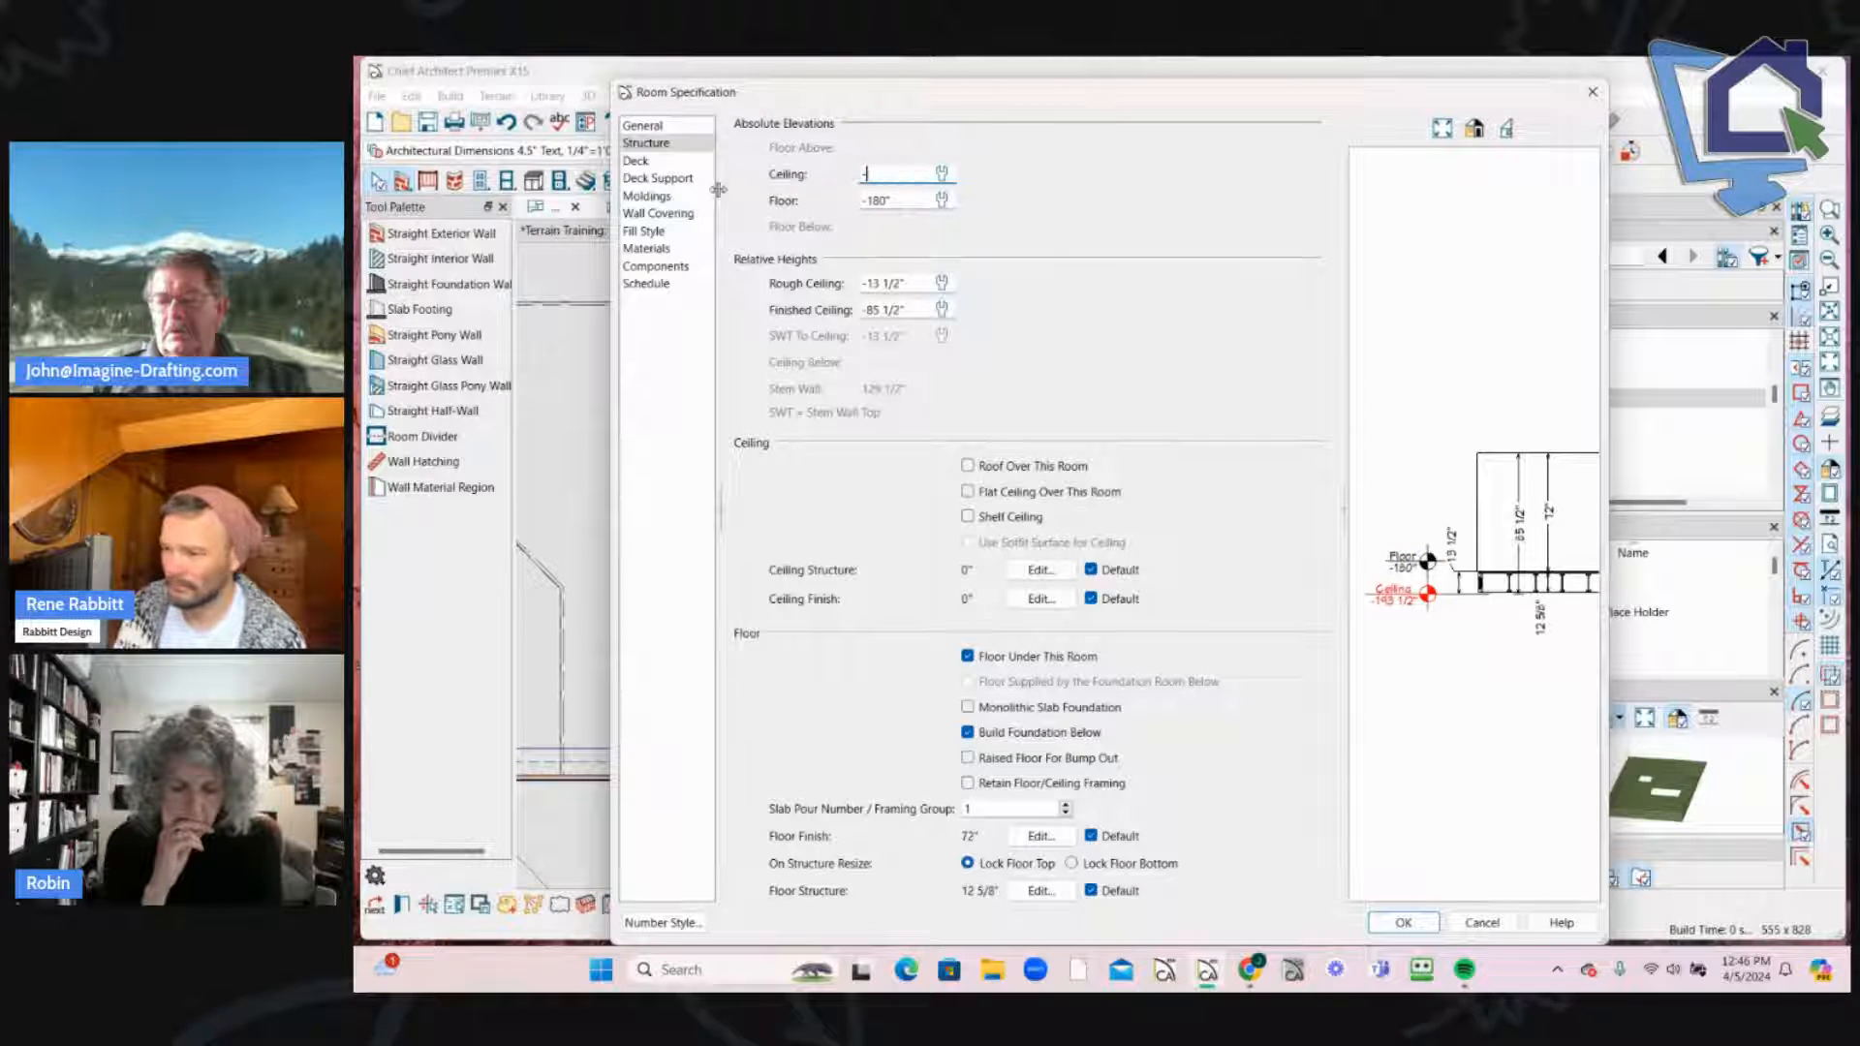
text(103.5)
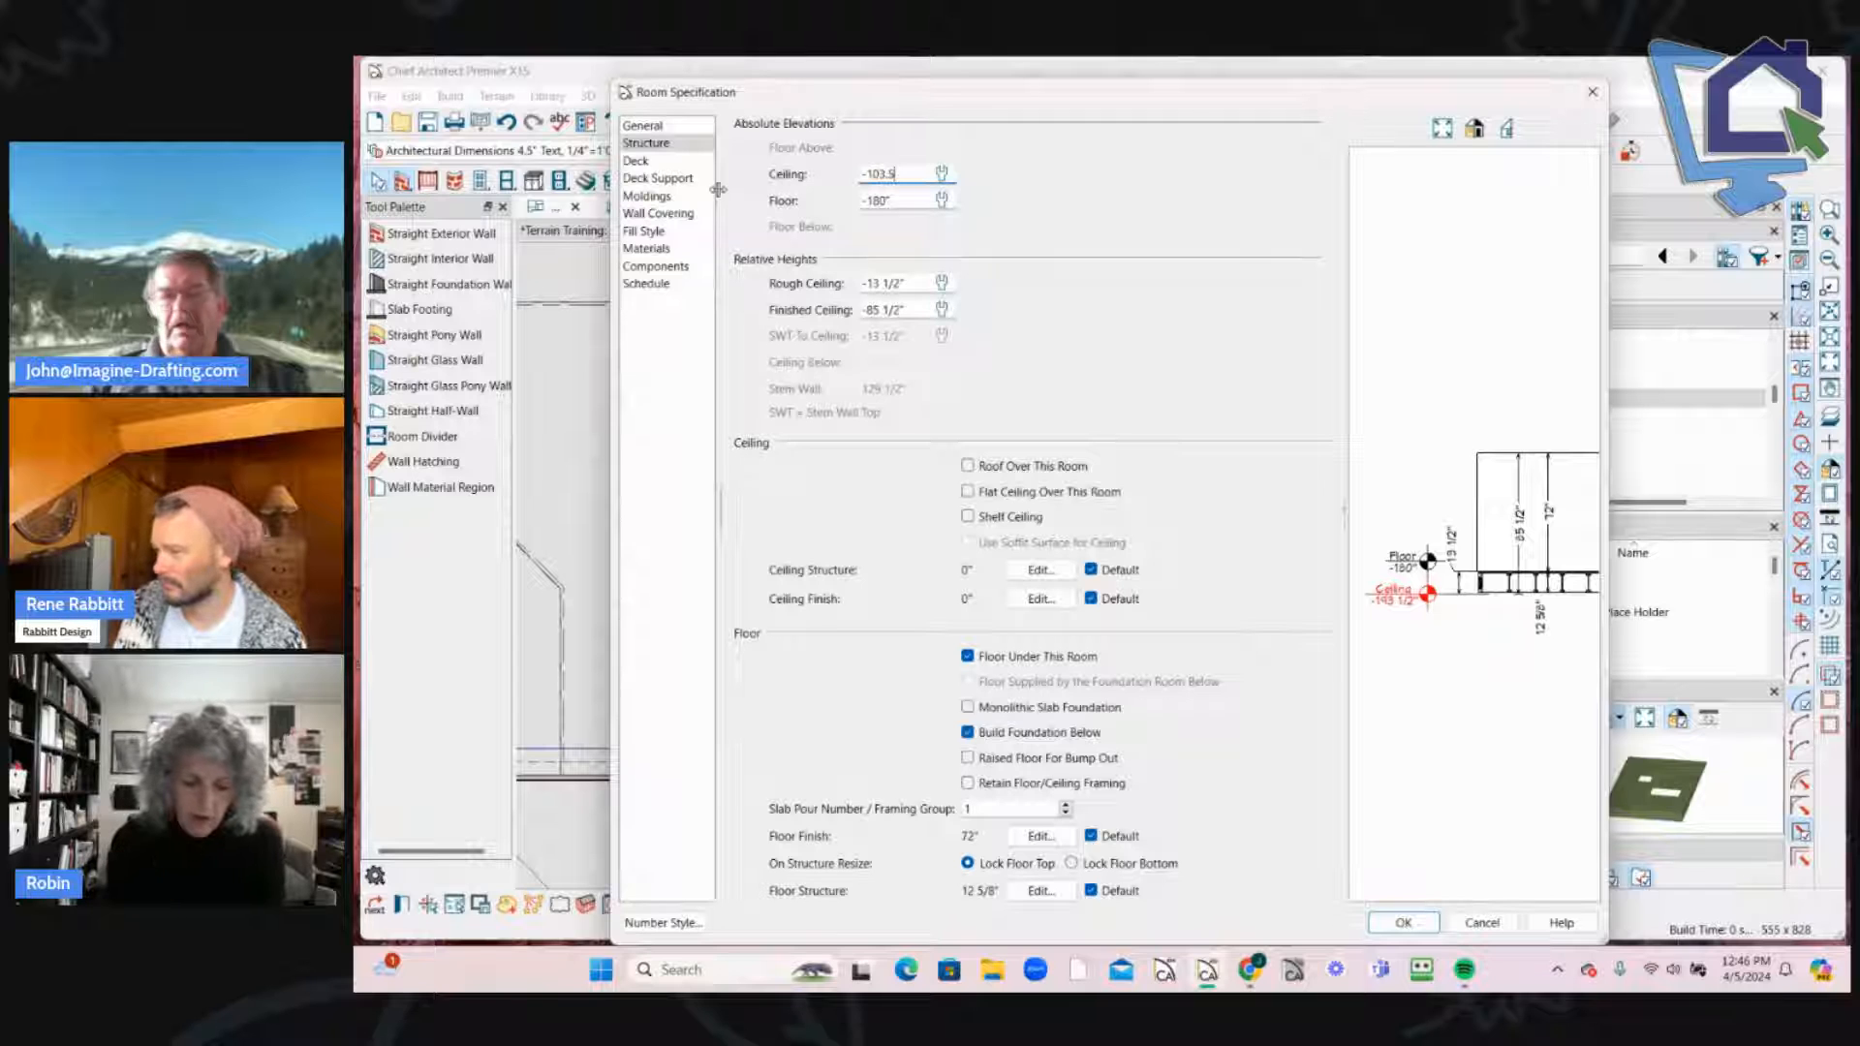
click(658, 127)
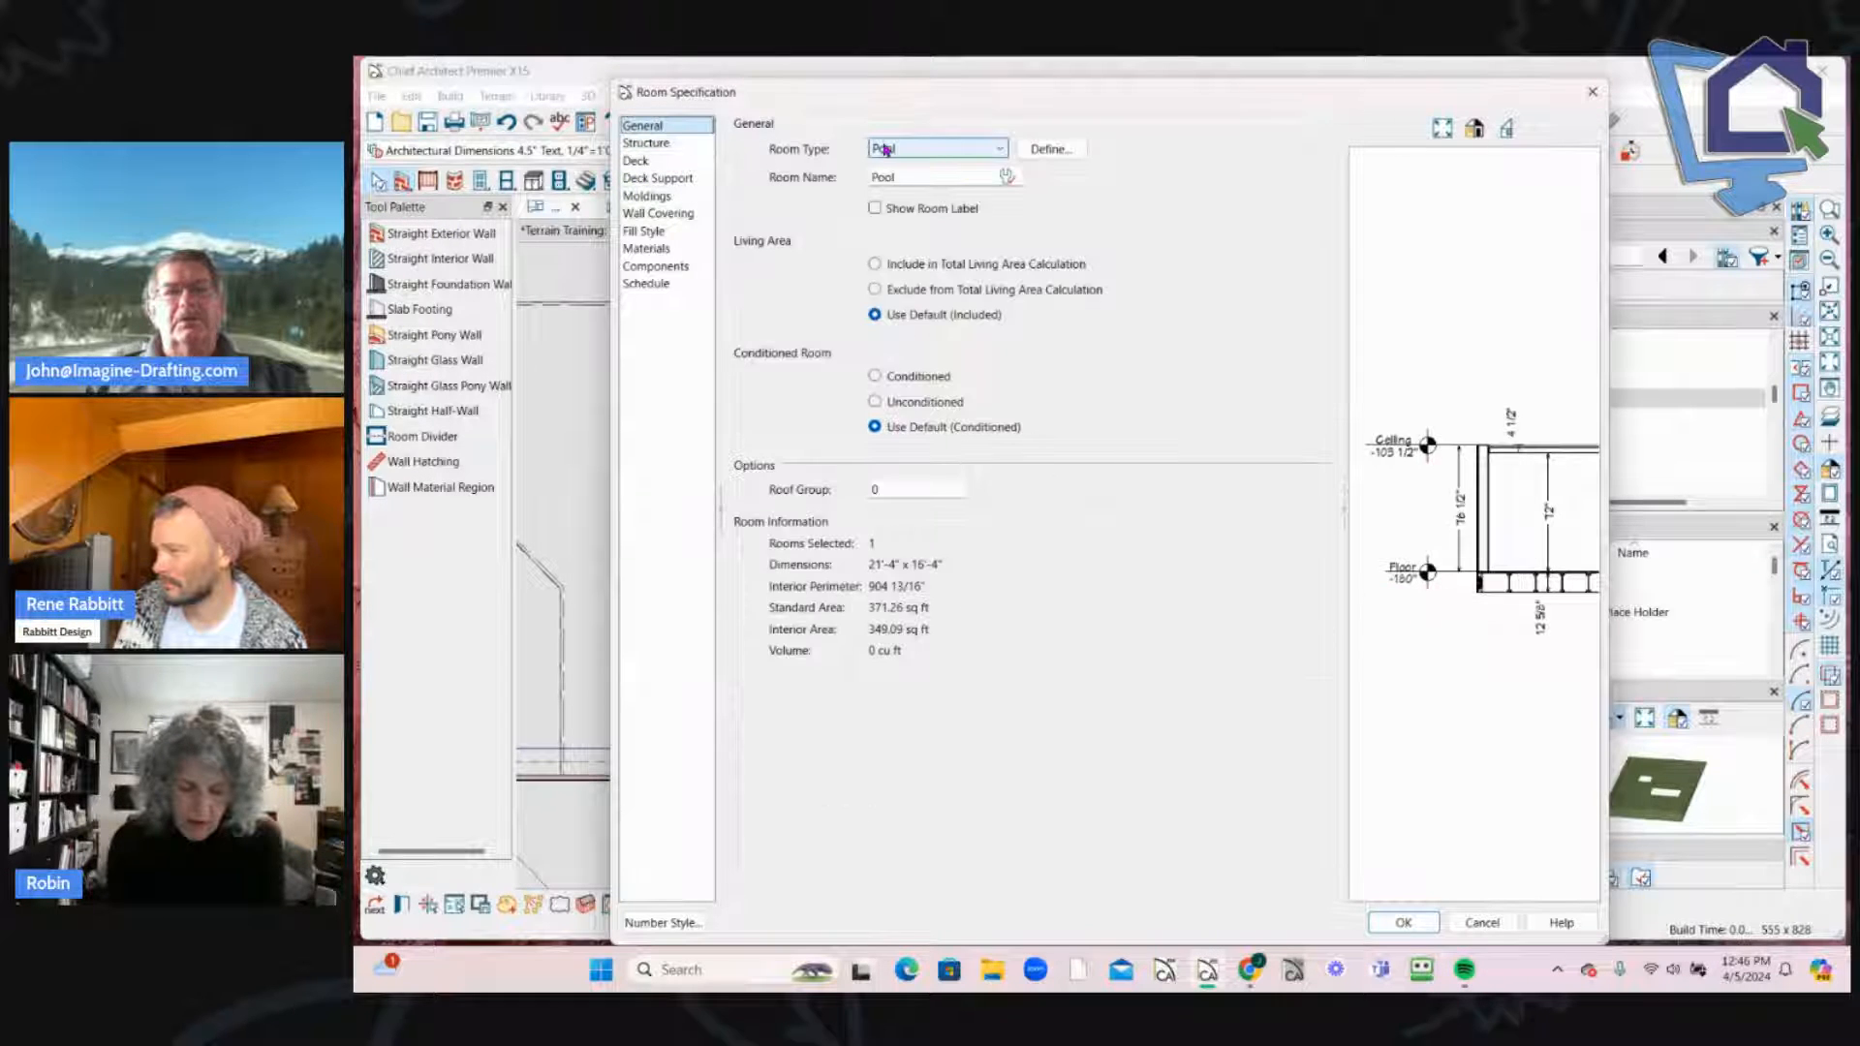
click(668, 144)
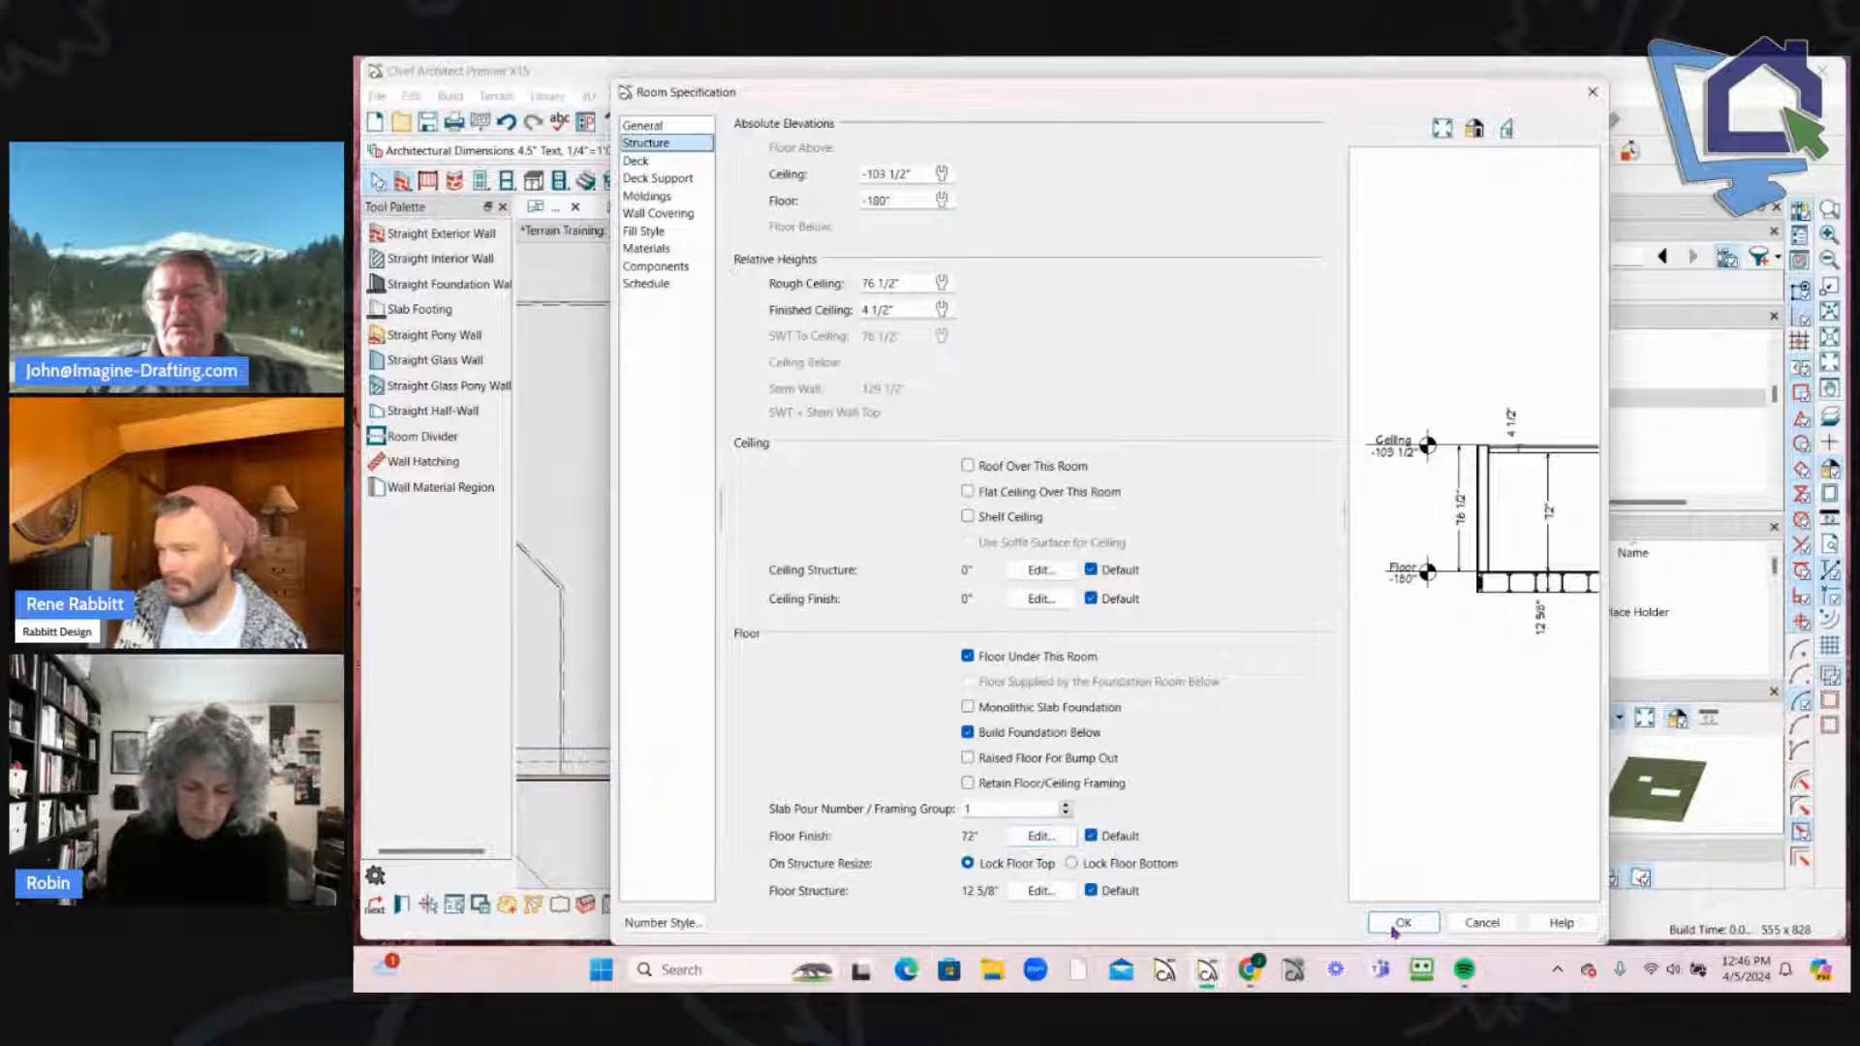
click(1404, 923)
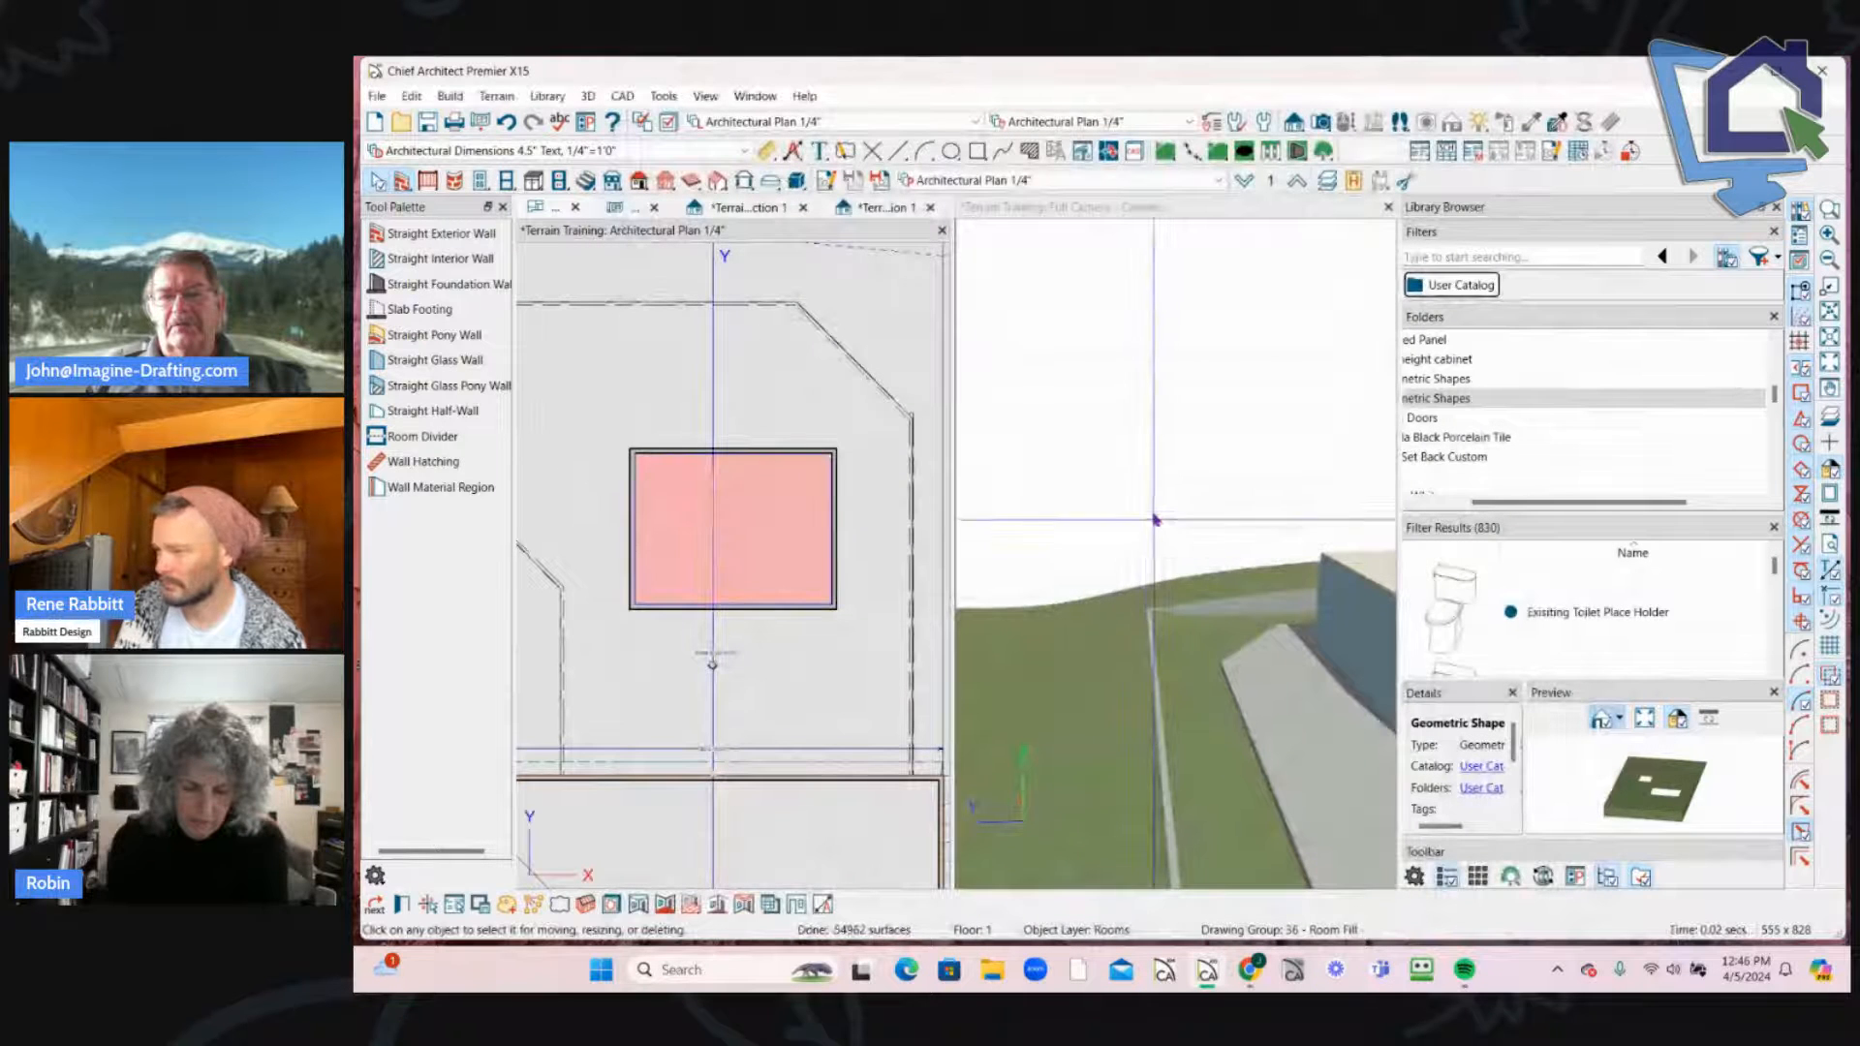
Step: Try deleting one of the pool room's tall exterior walls in the 3D camera view
click(1241, 573)
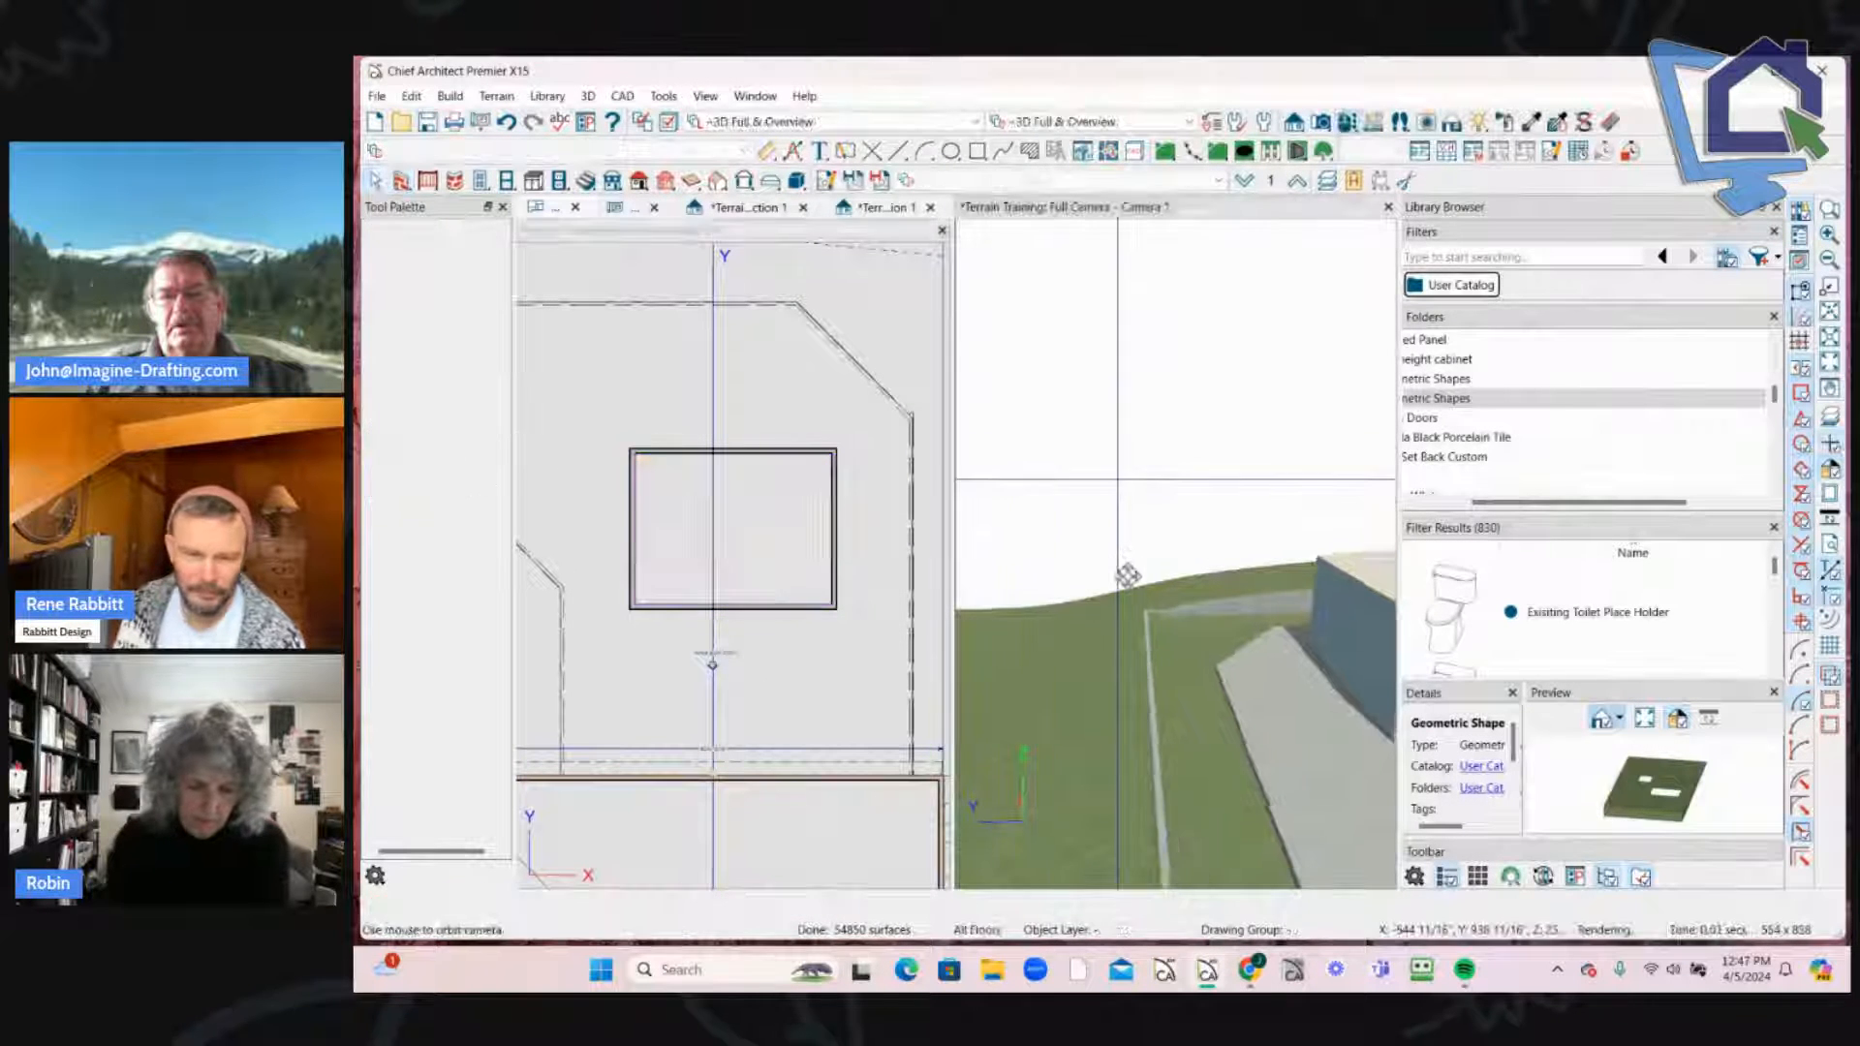
drag(1241, 572, 1044, 607)
middle_drag(1044, 606, 1106, 678)
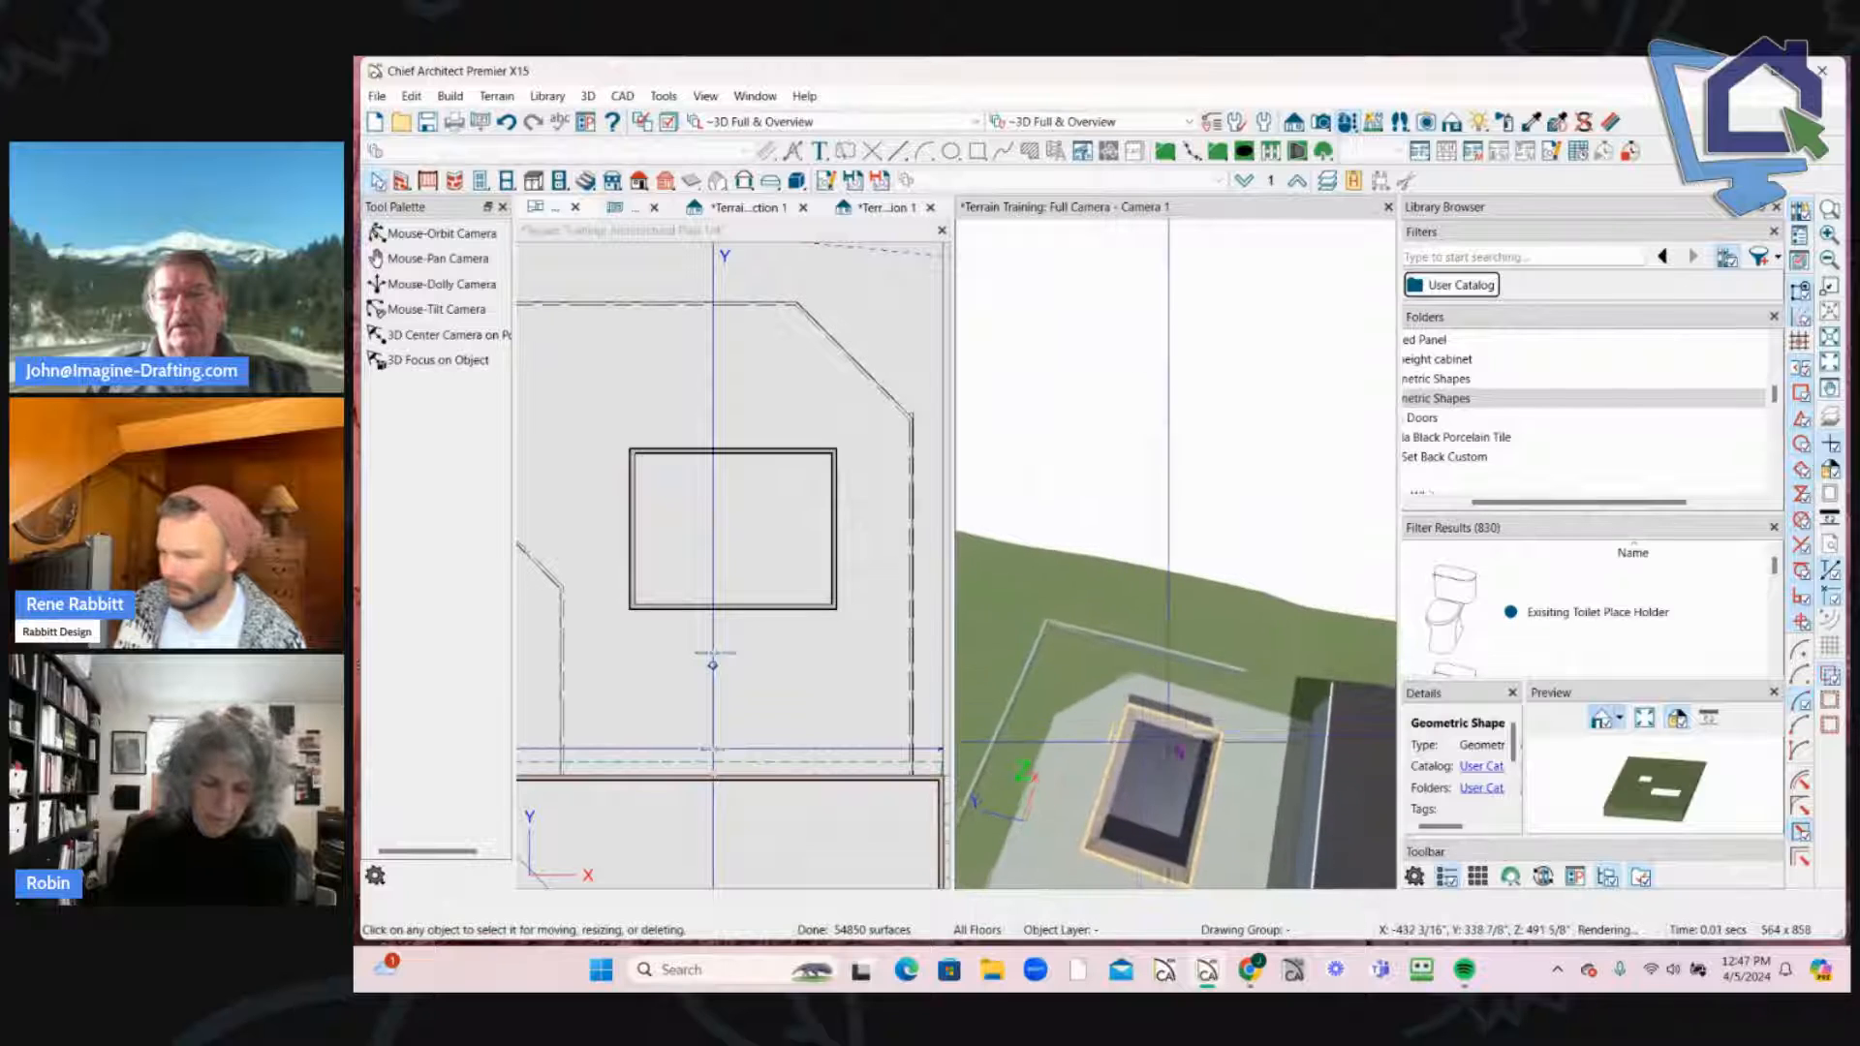
middle_drag(1185, 740, 1057, 651)
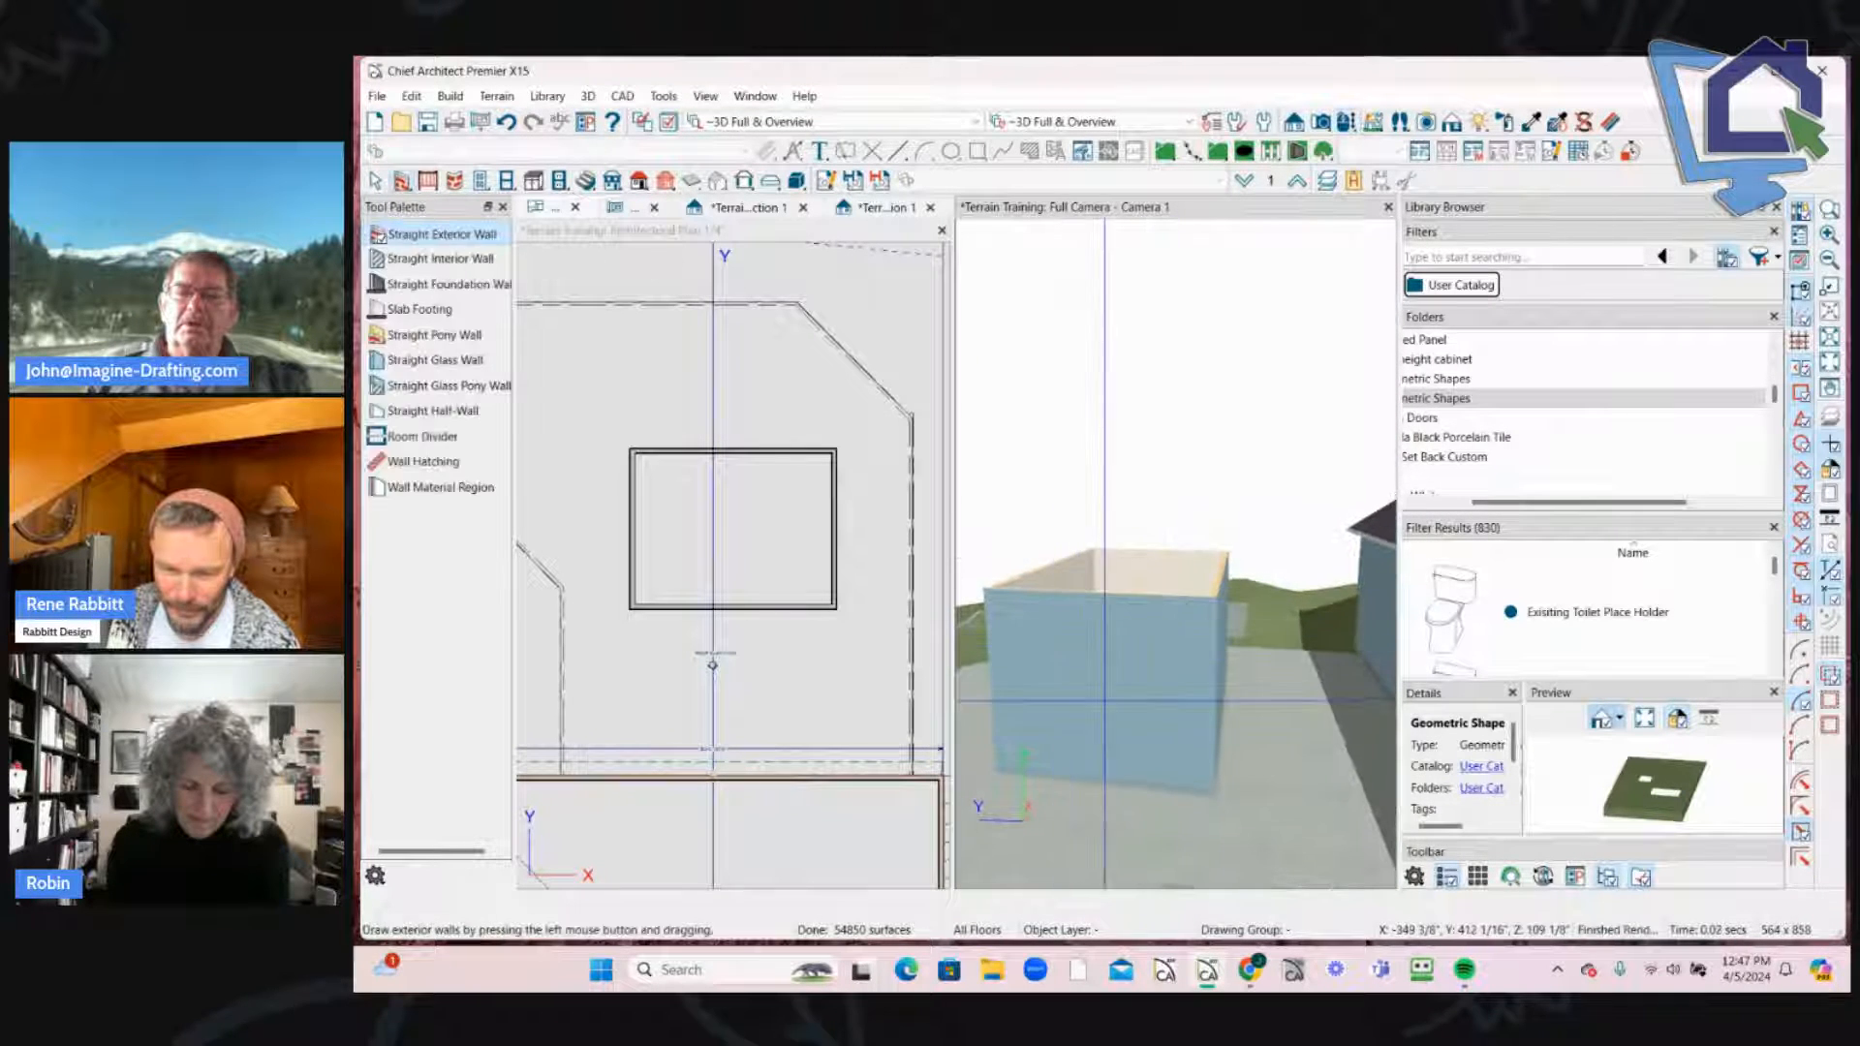
click(1132, 684)
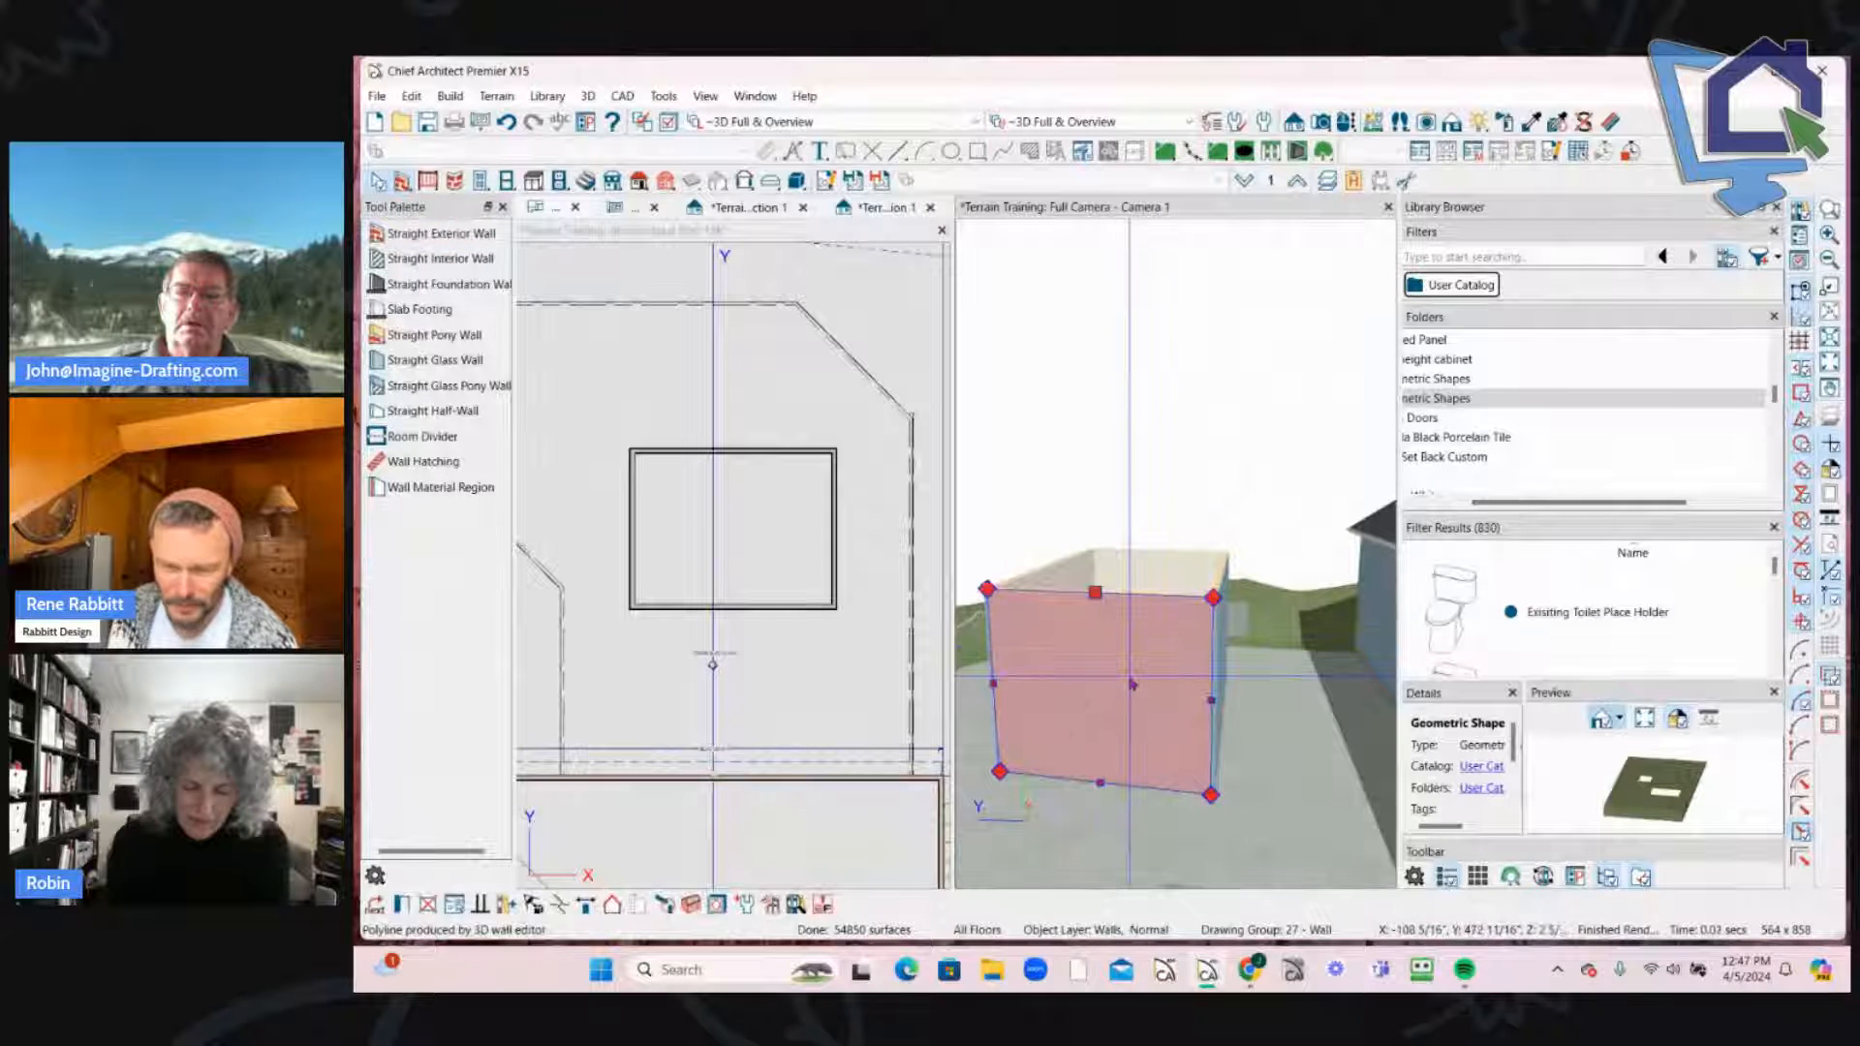
key(Delete)
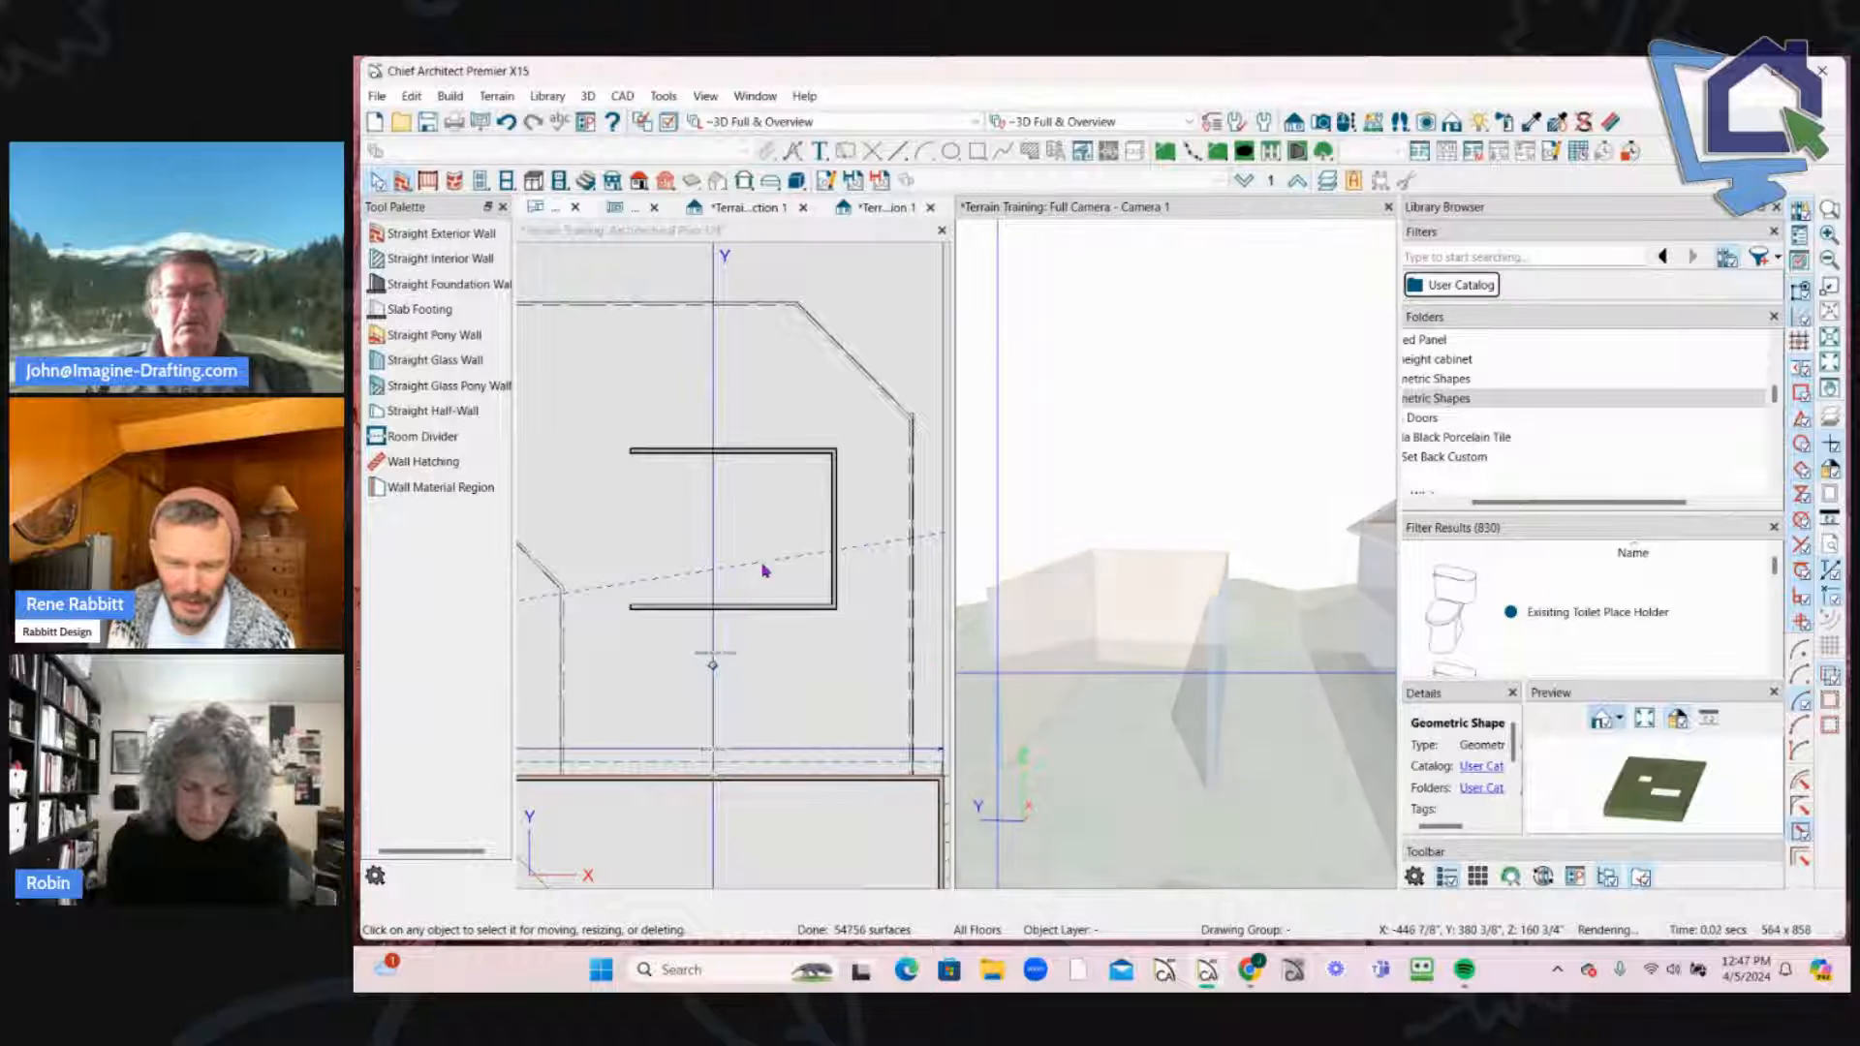
Step: Check the pool room's absolute ceiling and floor elevations
click(744, 514)
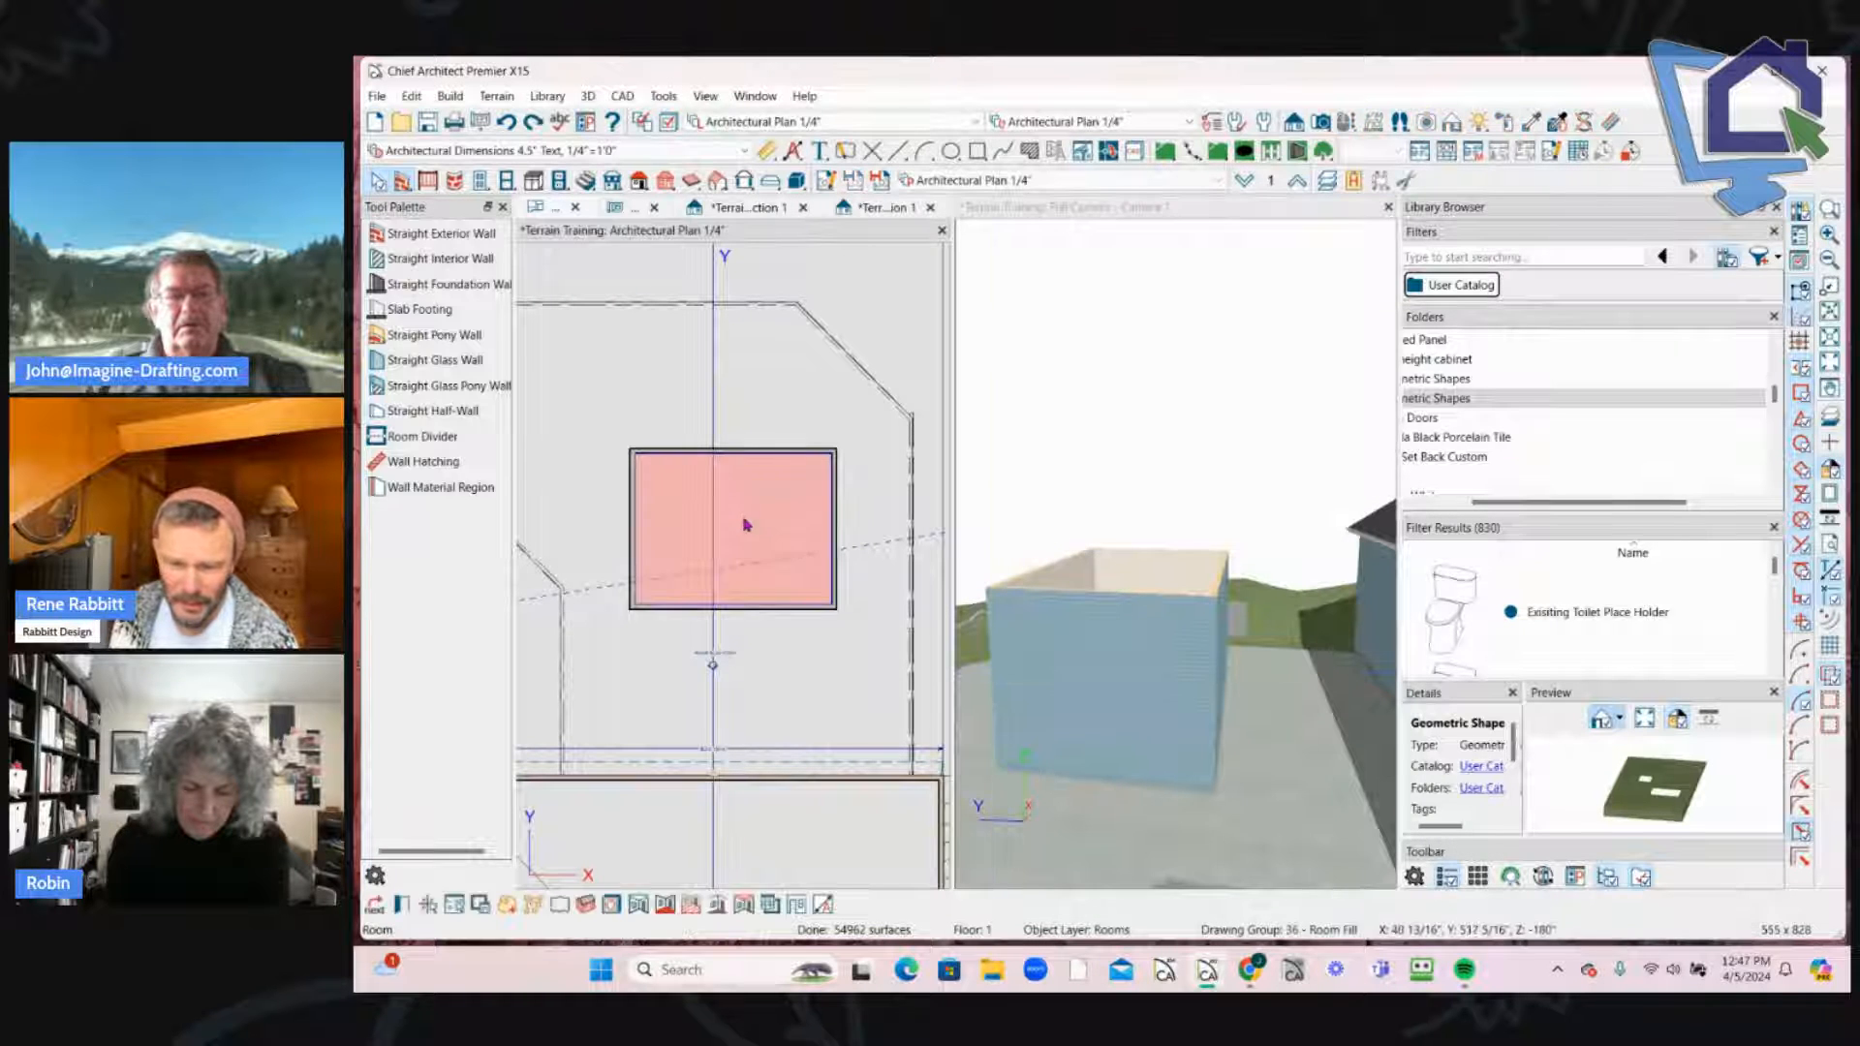
key(Escape)
double_click(746, 526)
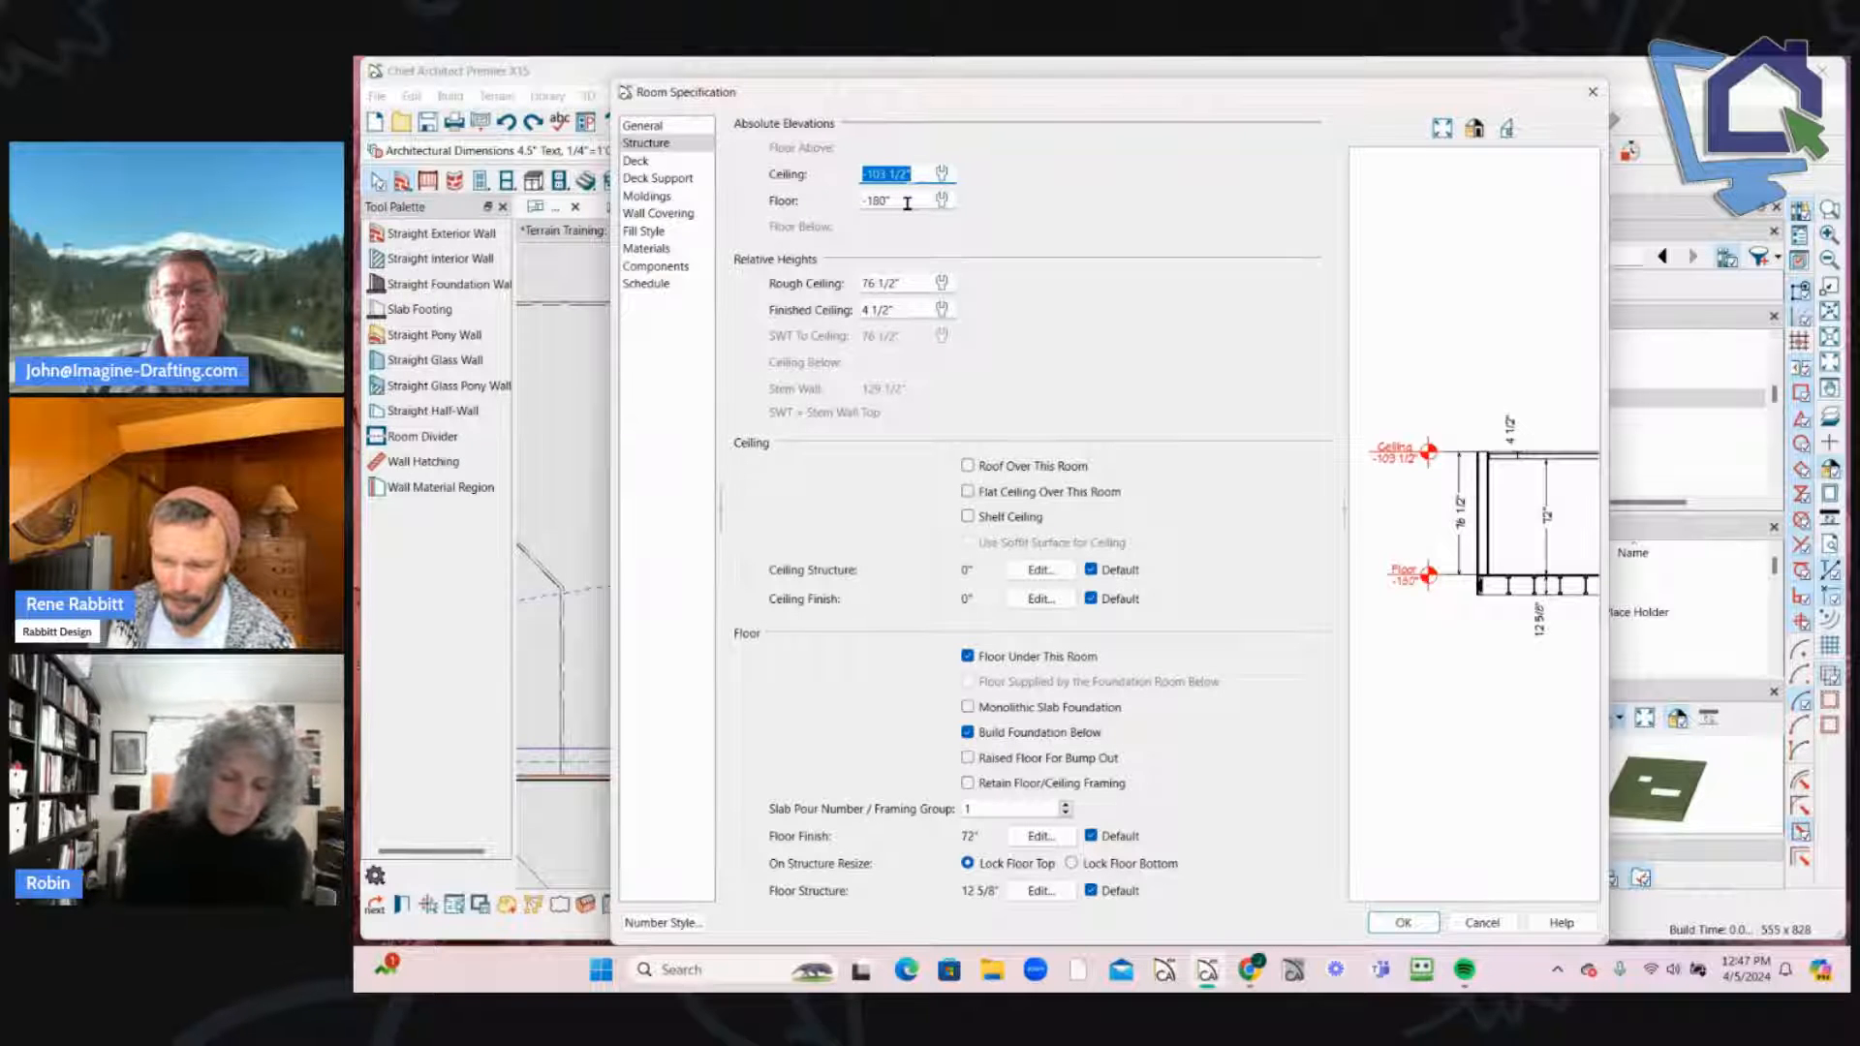
click(1395, 923)
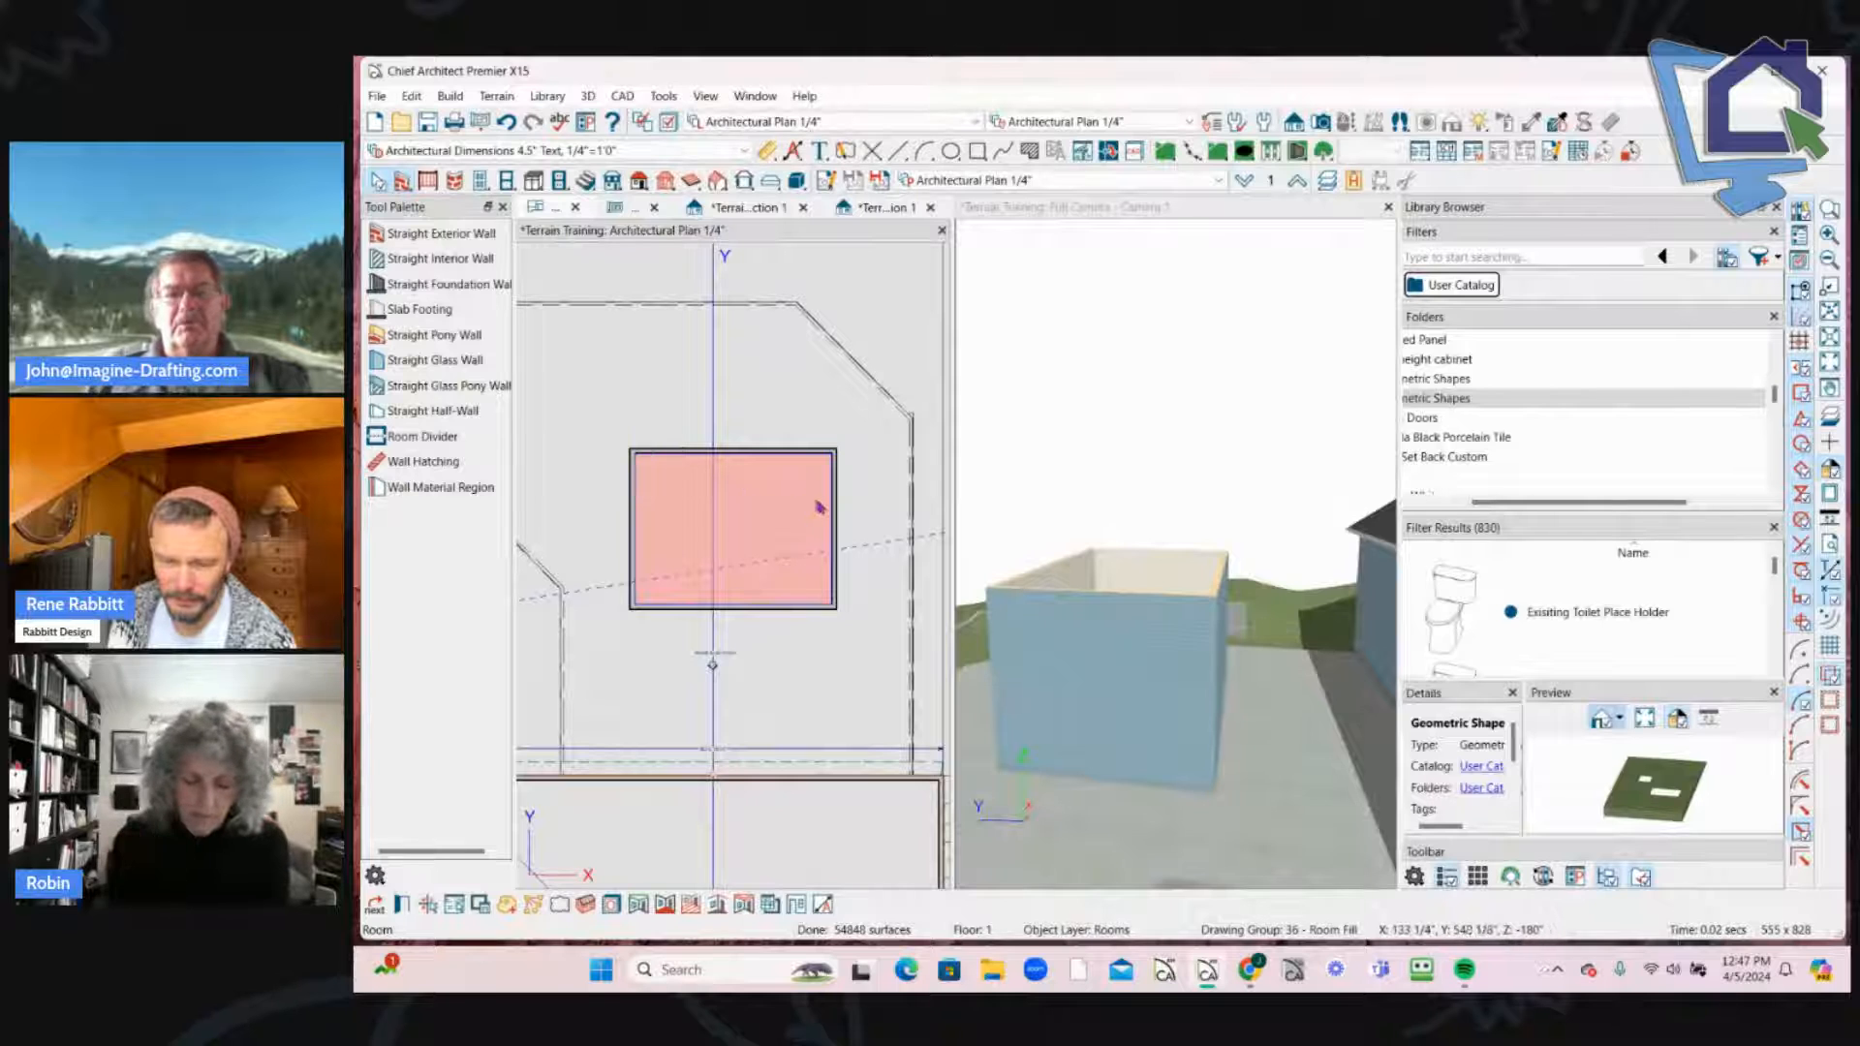
Step: Set the surrounding slab room's absolute floor elevation to -104.5" and its absolute ceiling elevation to -104"
scroll(1299, 533, down, 2)
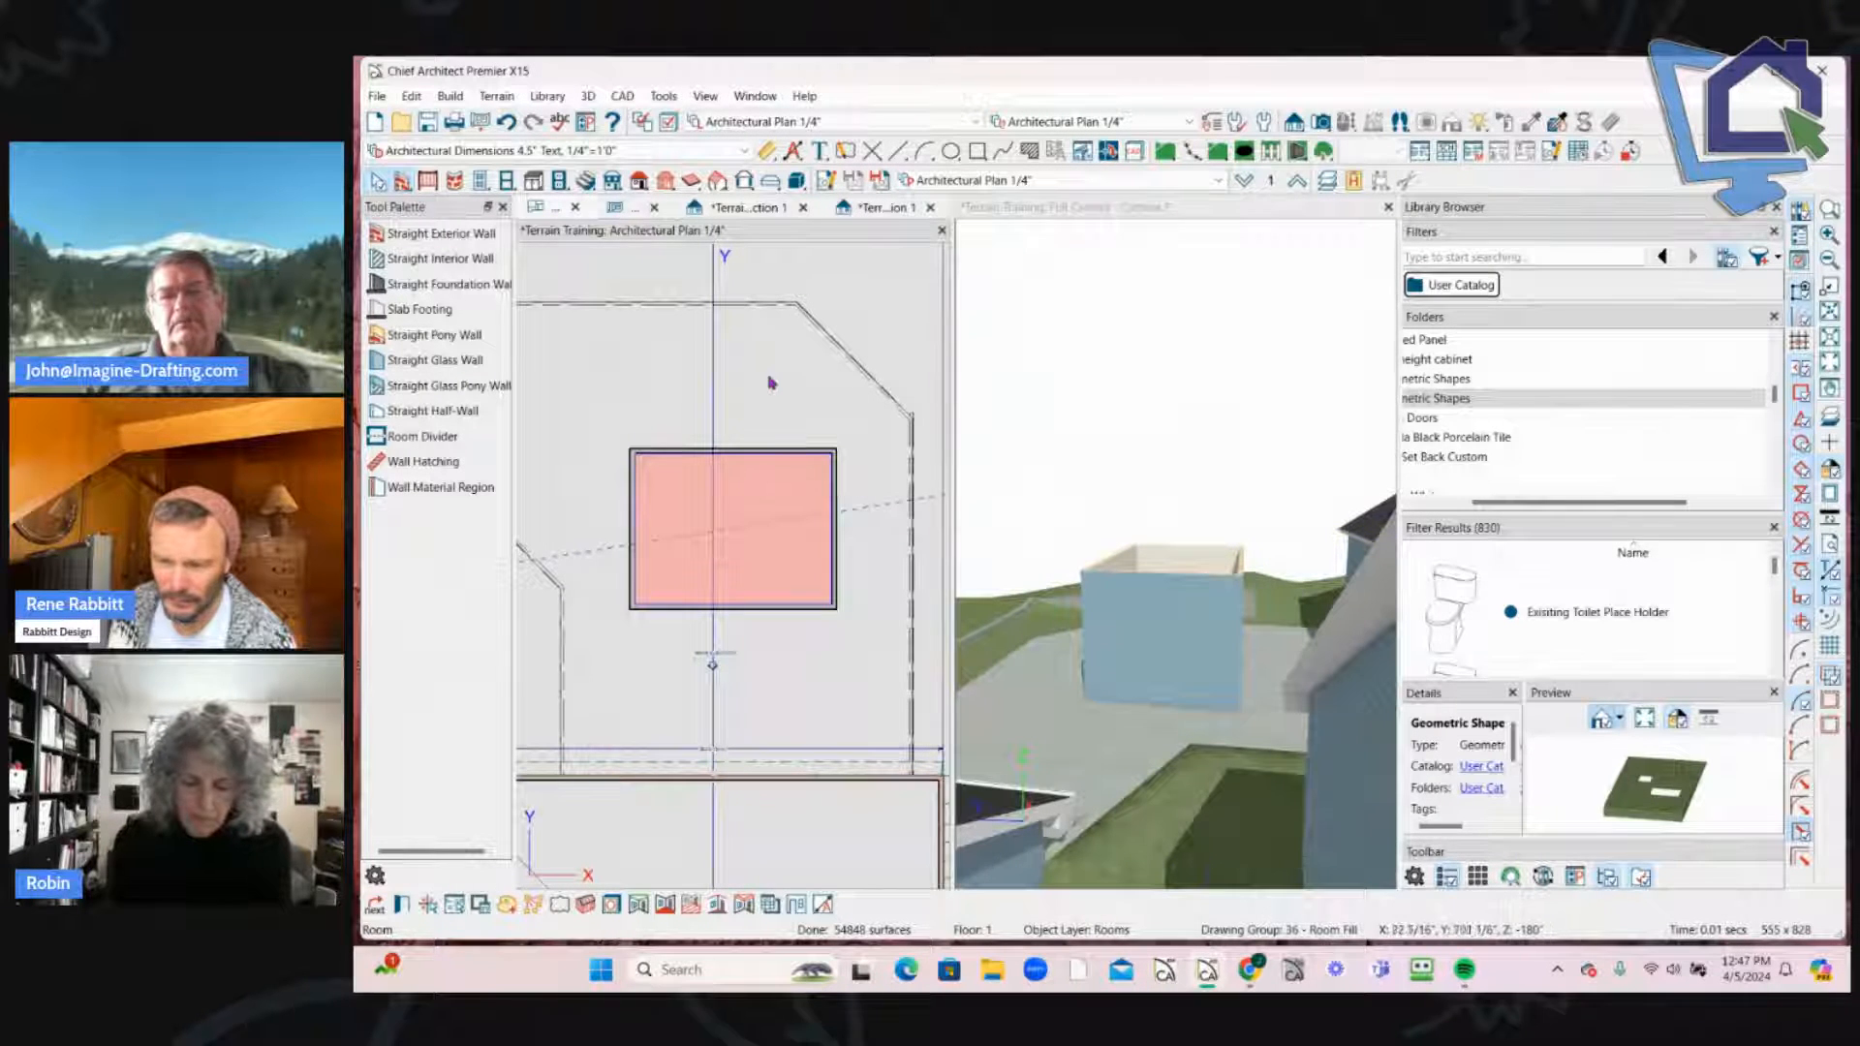
scroll(771, 384, up, 1)
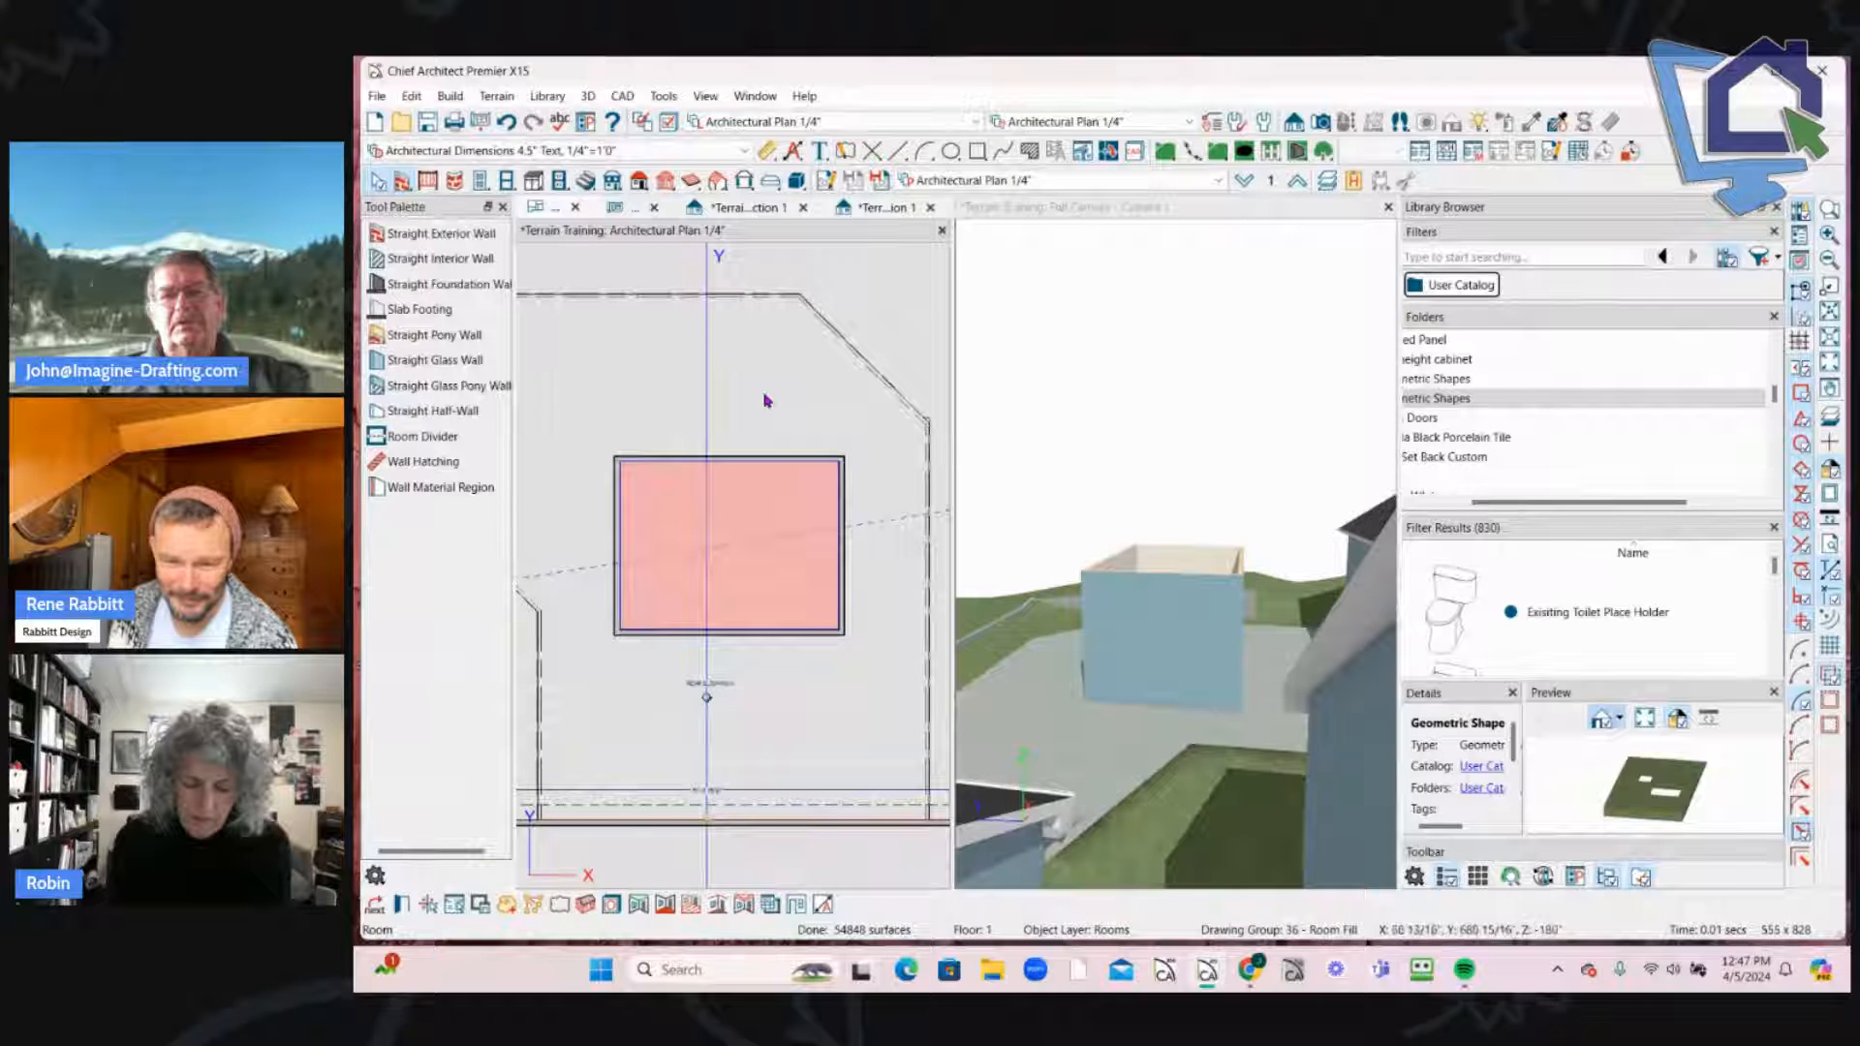
click(767, 400)
double_click(767, 401)
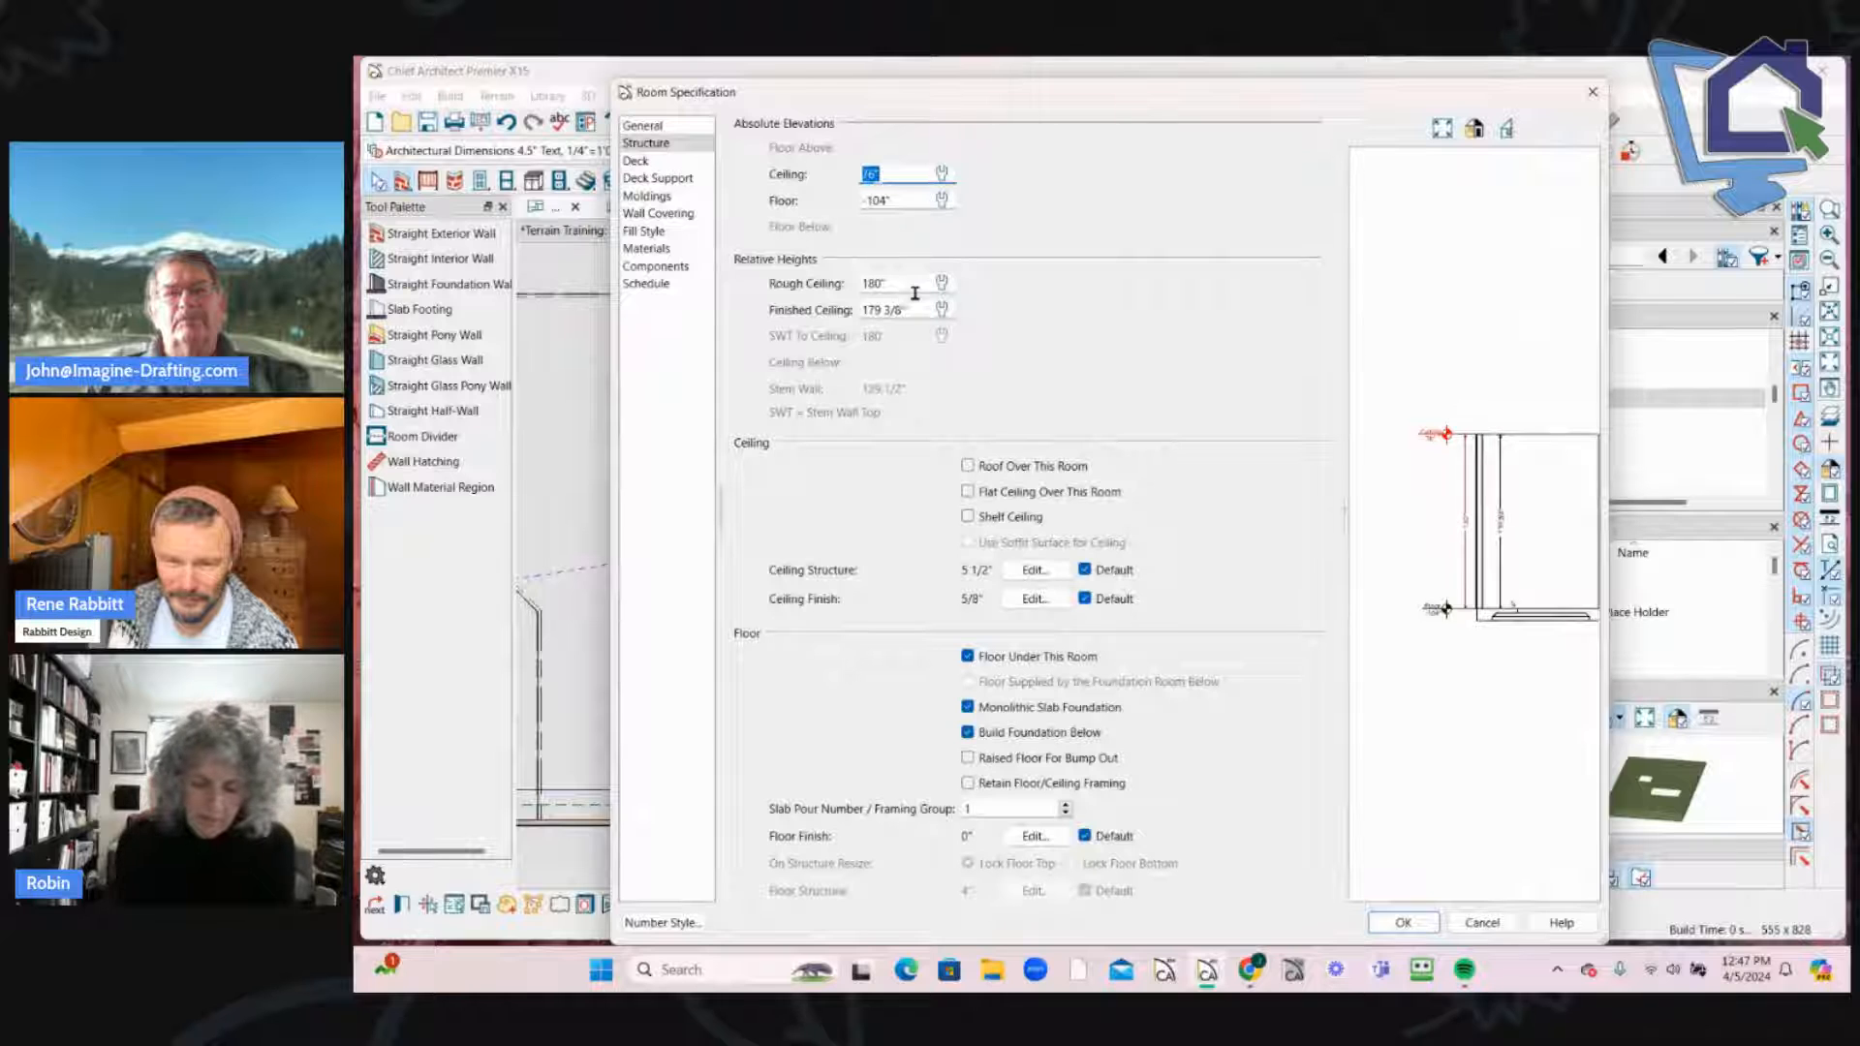
drag(915, 286, 779, 293)
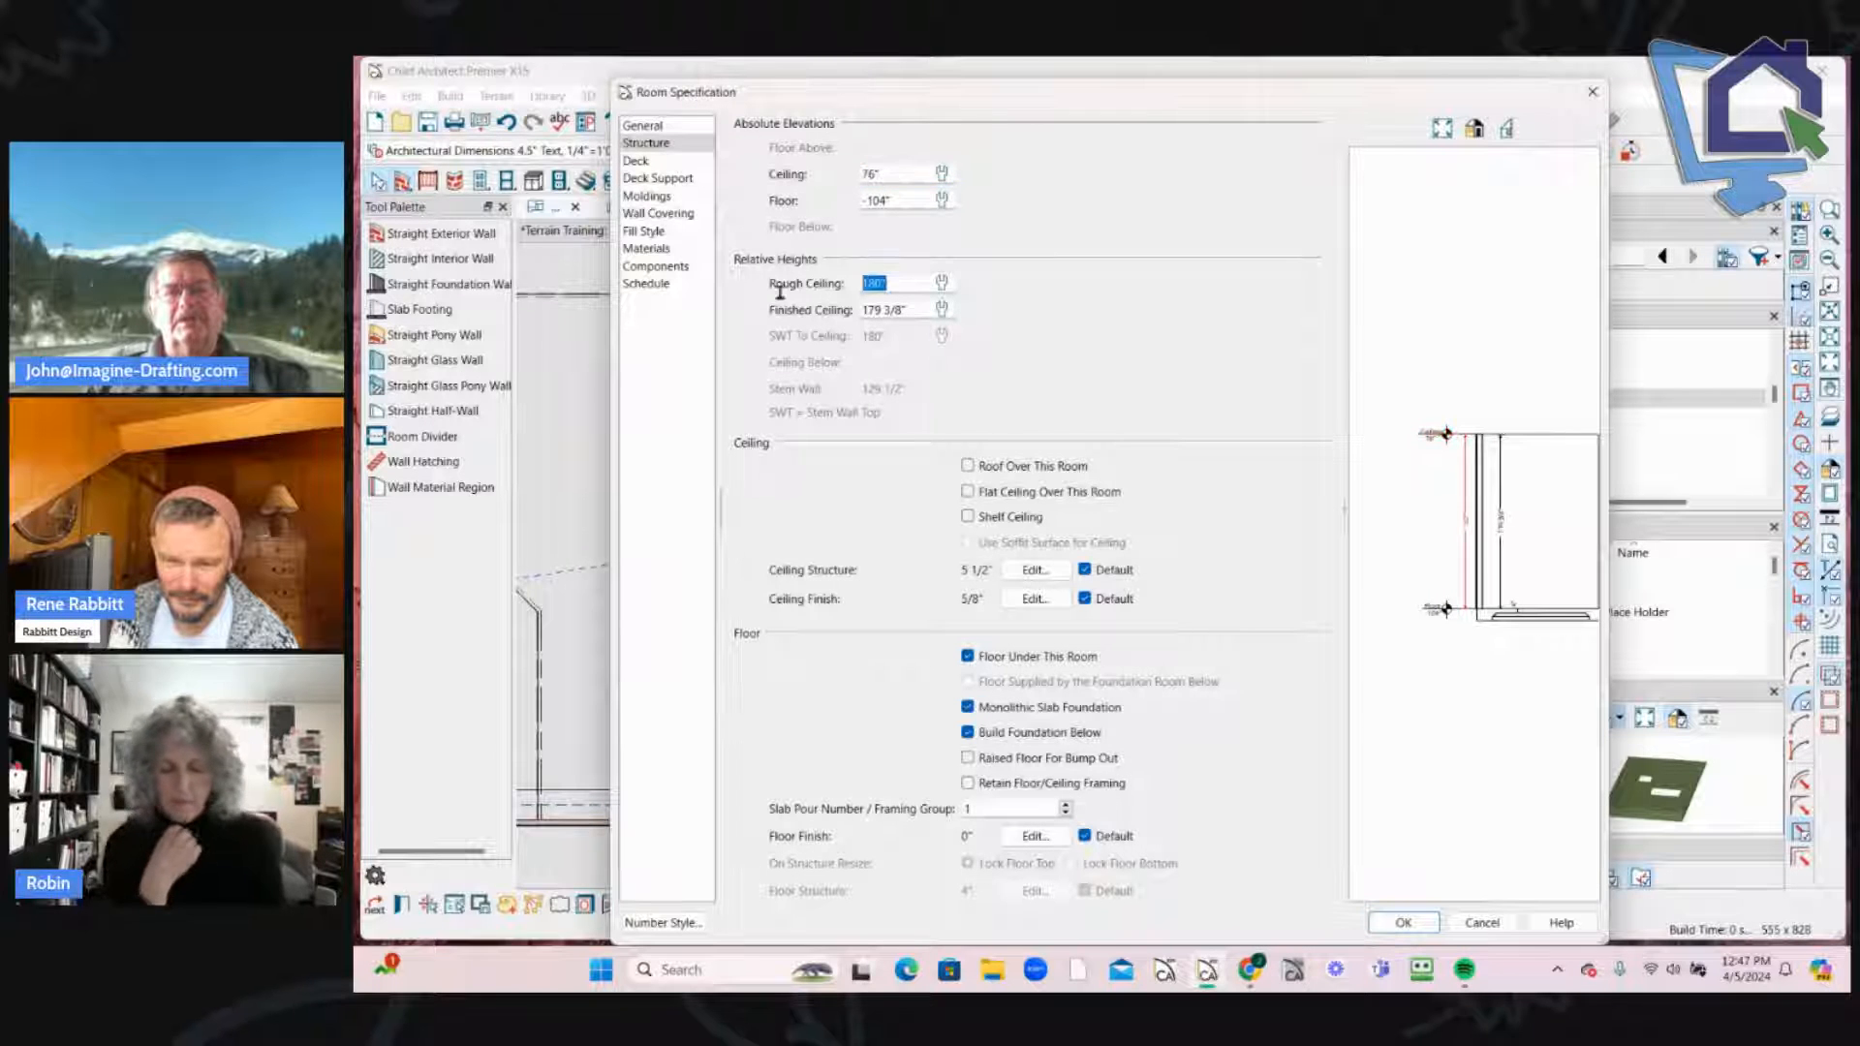
click(911, 177)
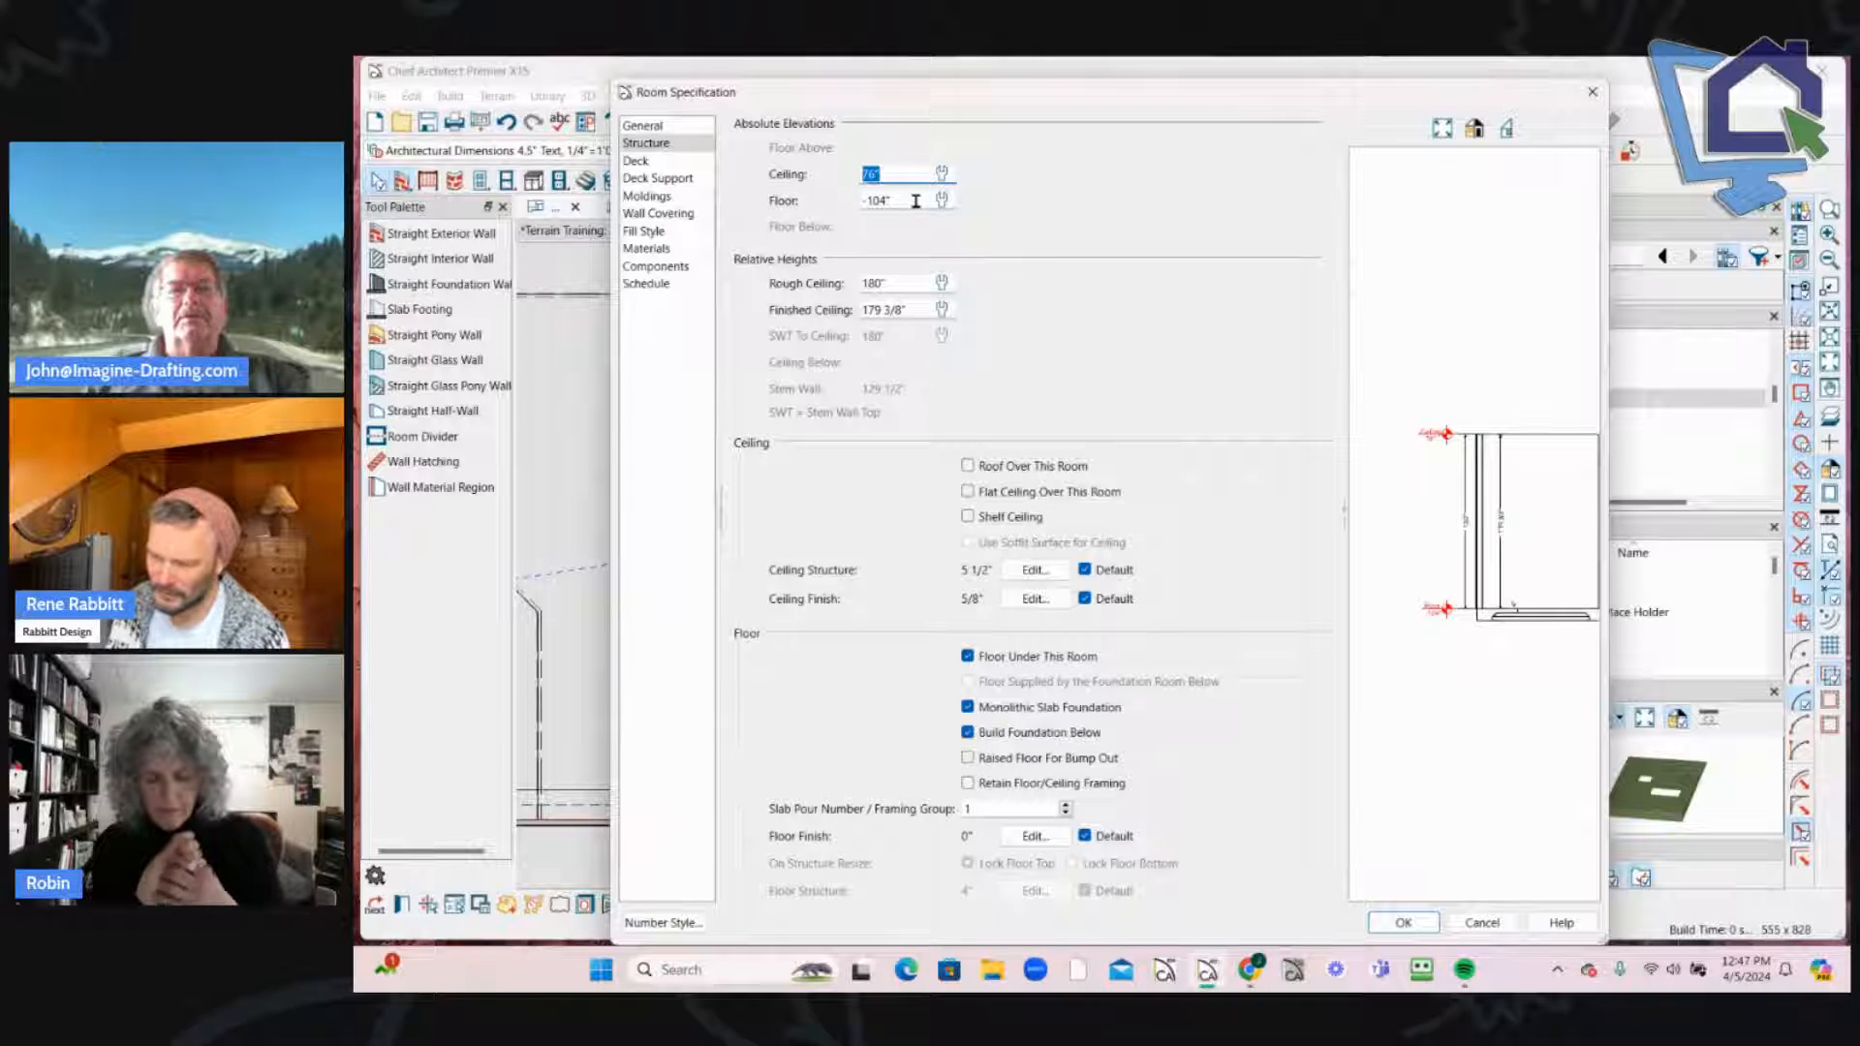
drag(915, 200, 834, 201)
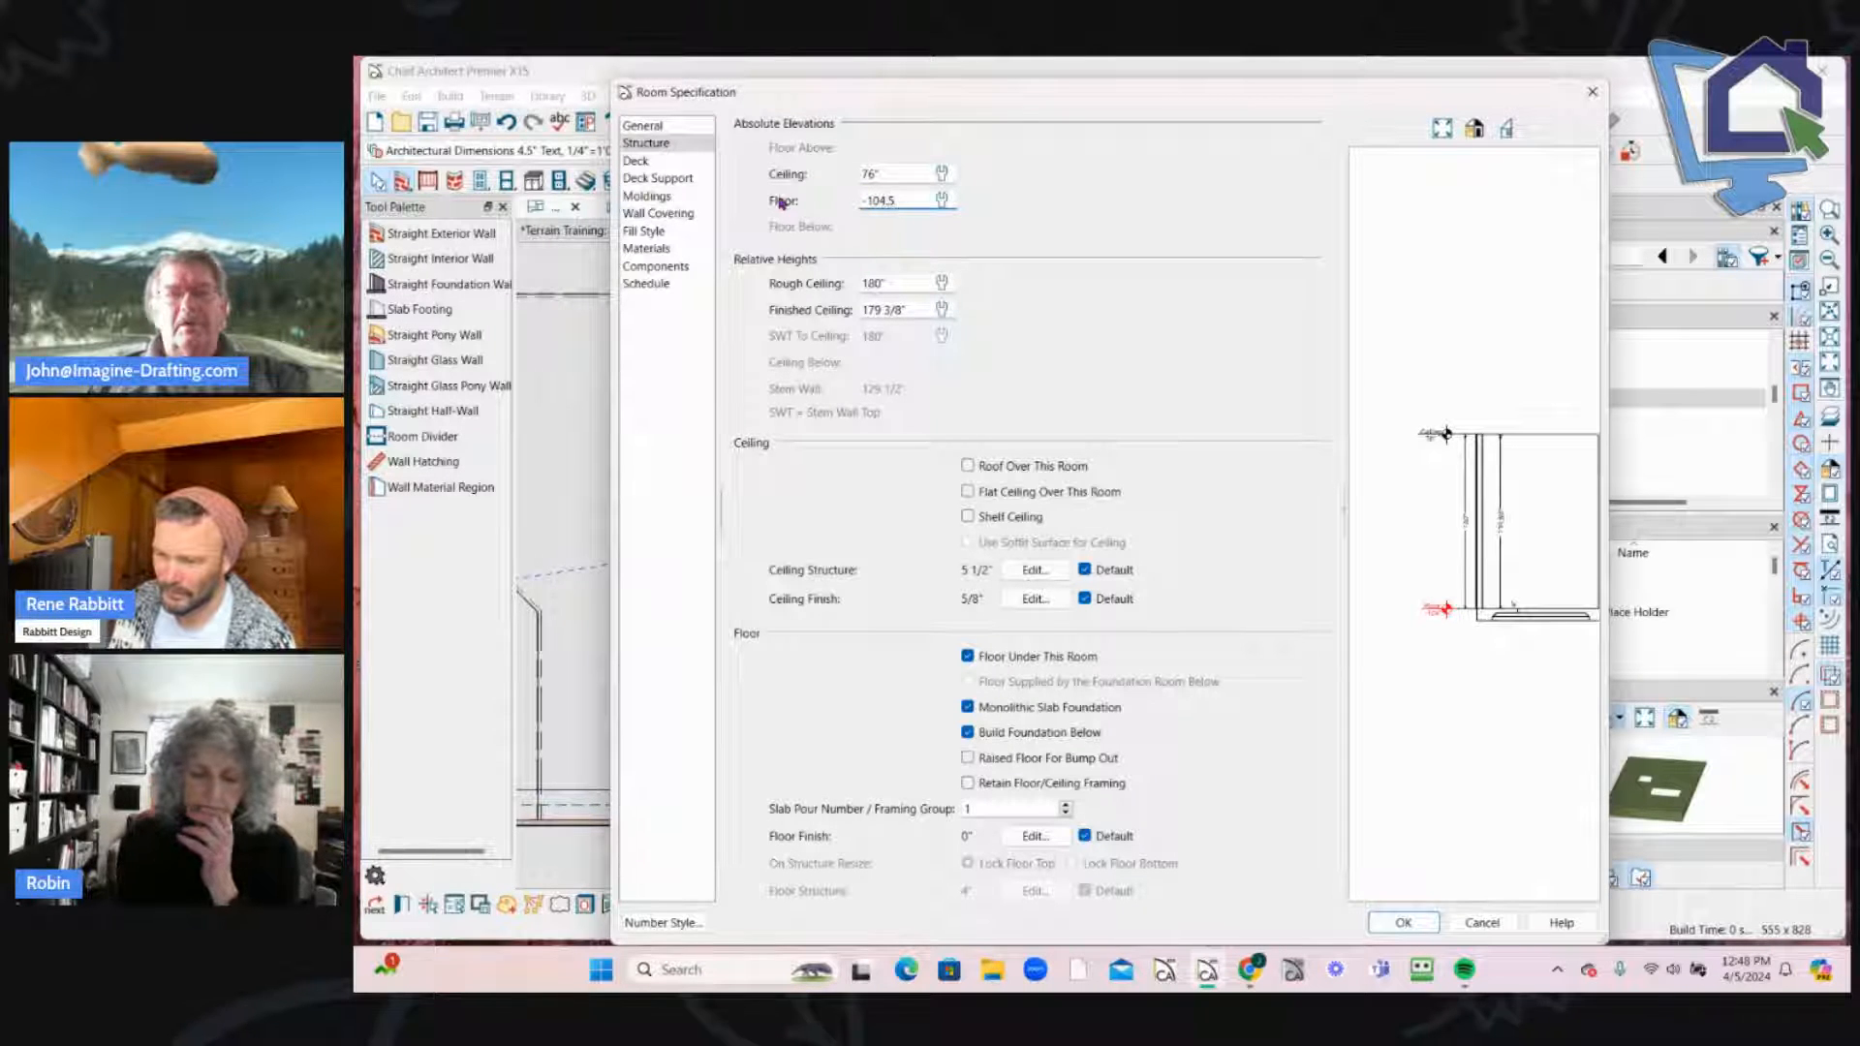
click(910, 174)
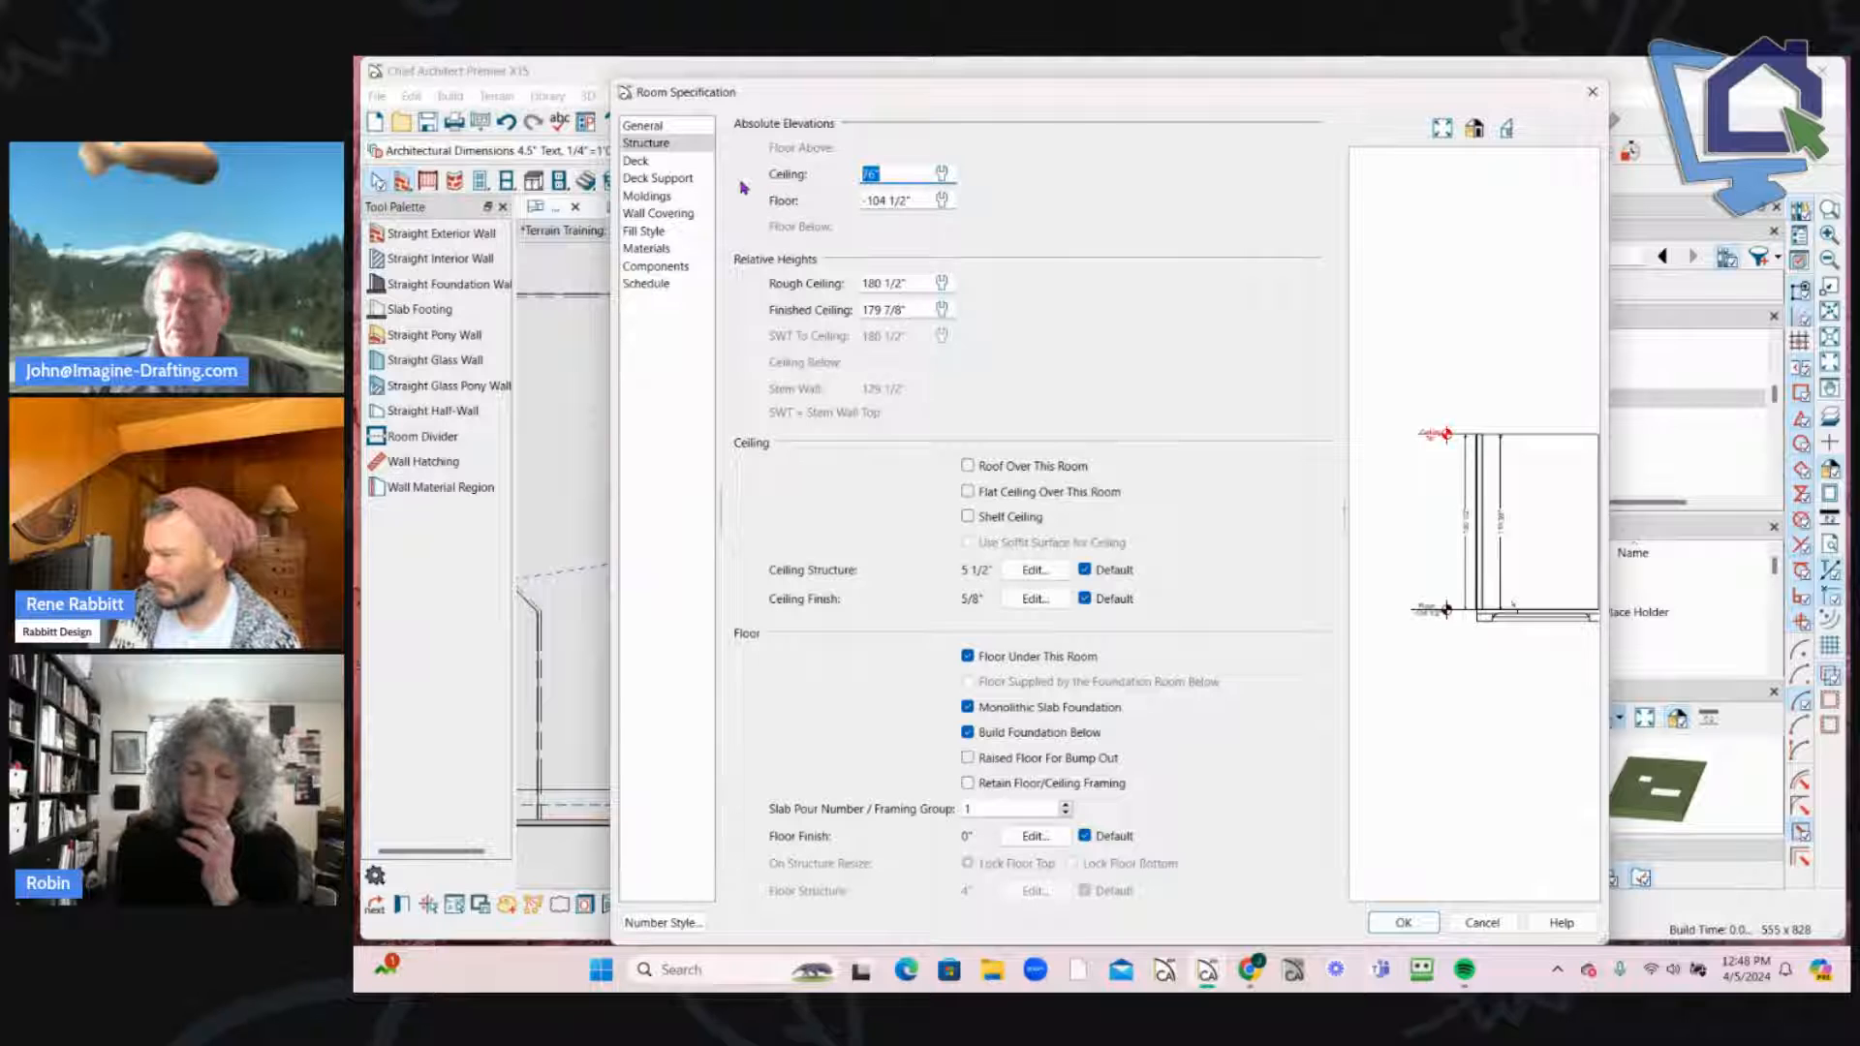
text(-12)
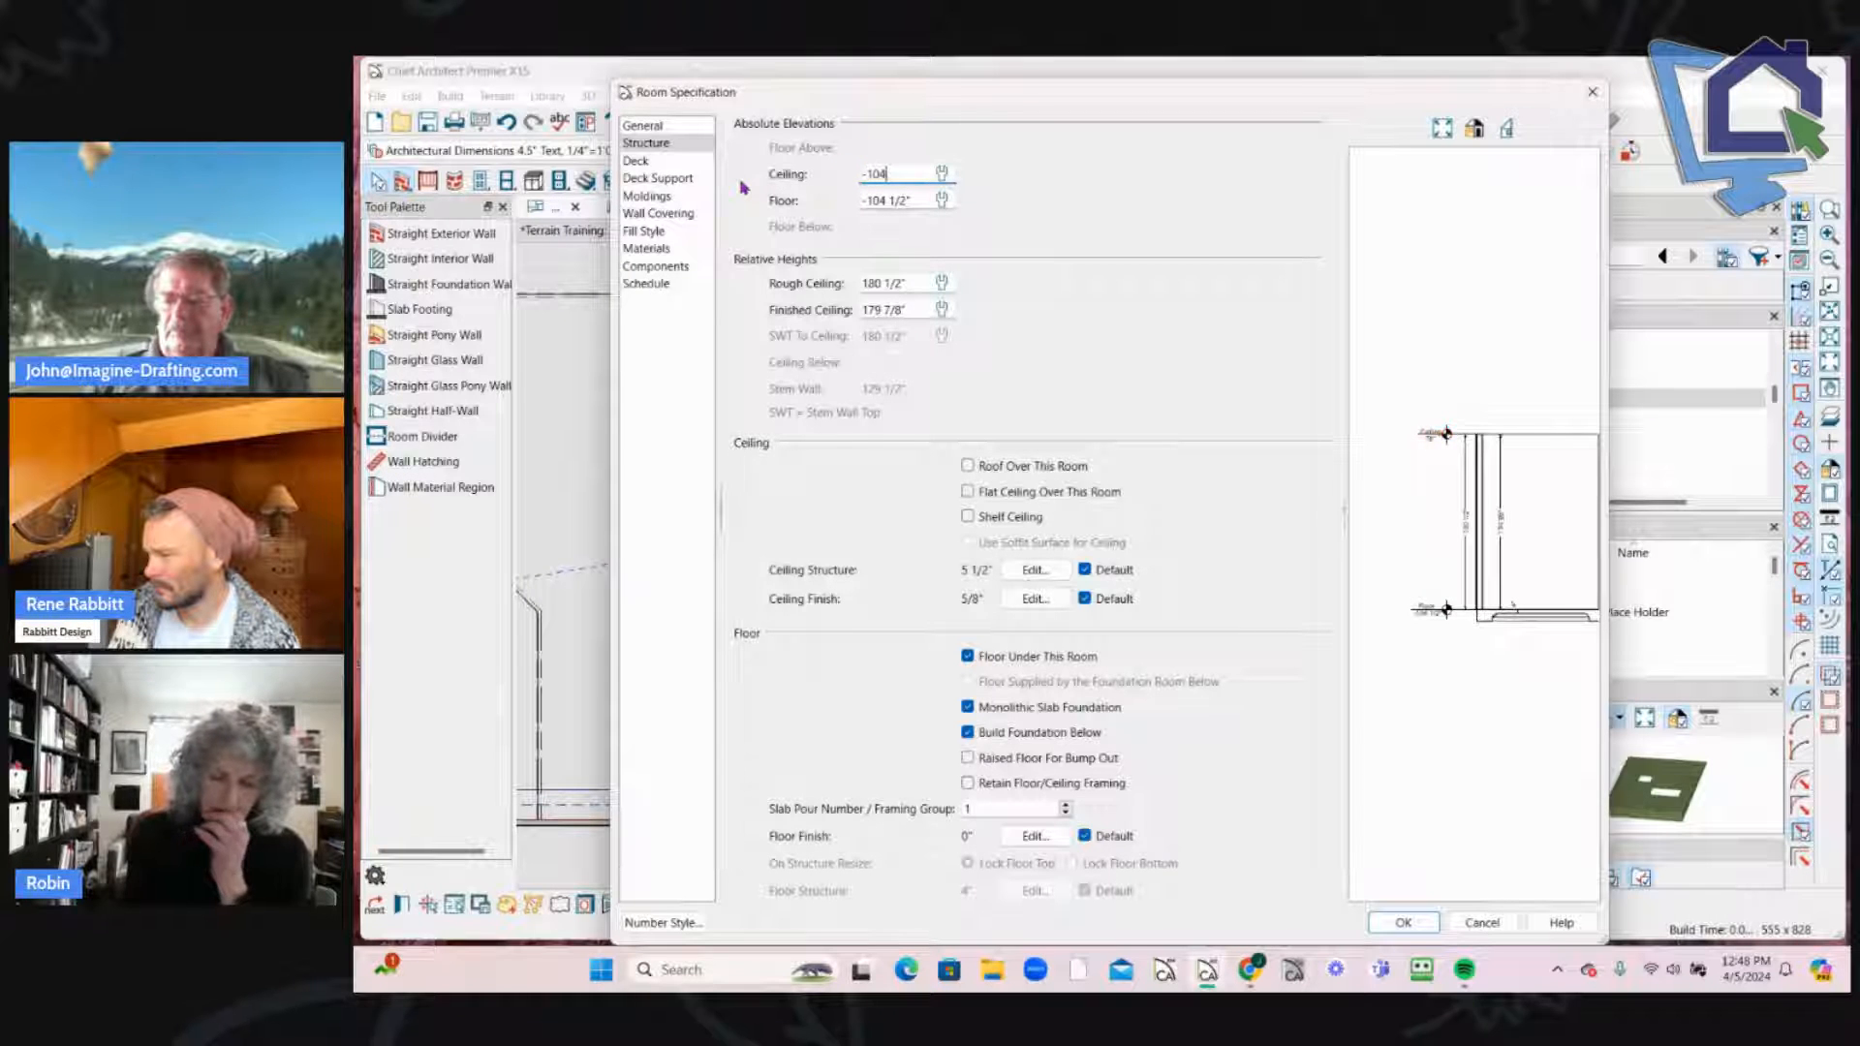
key(Return)
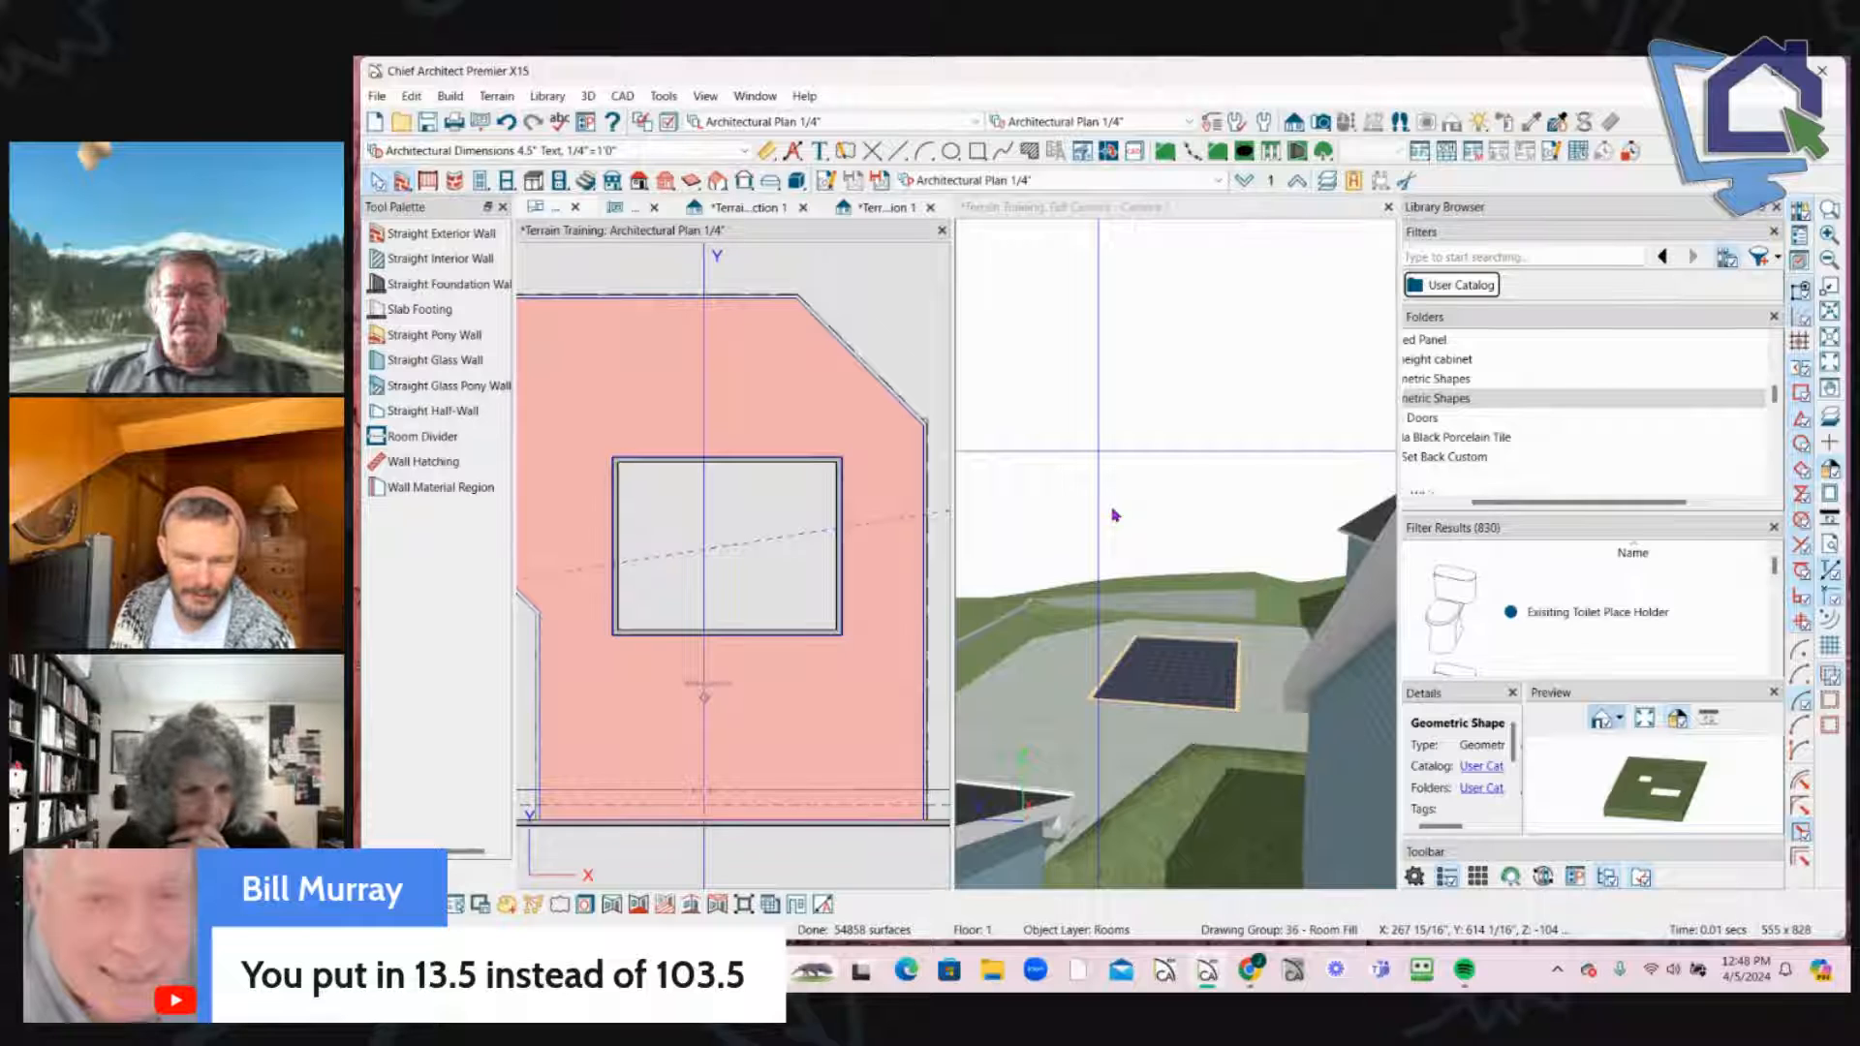
Step: Add a Waterfield Casing wall cap profile to all four walls around the pool room
key(ctrl+z)
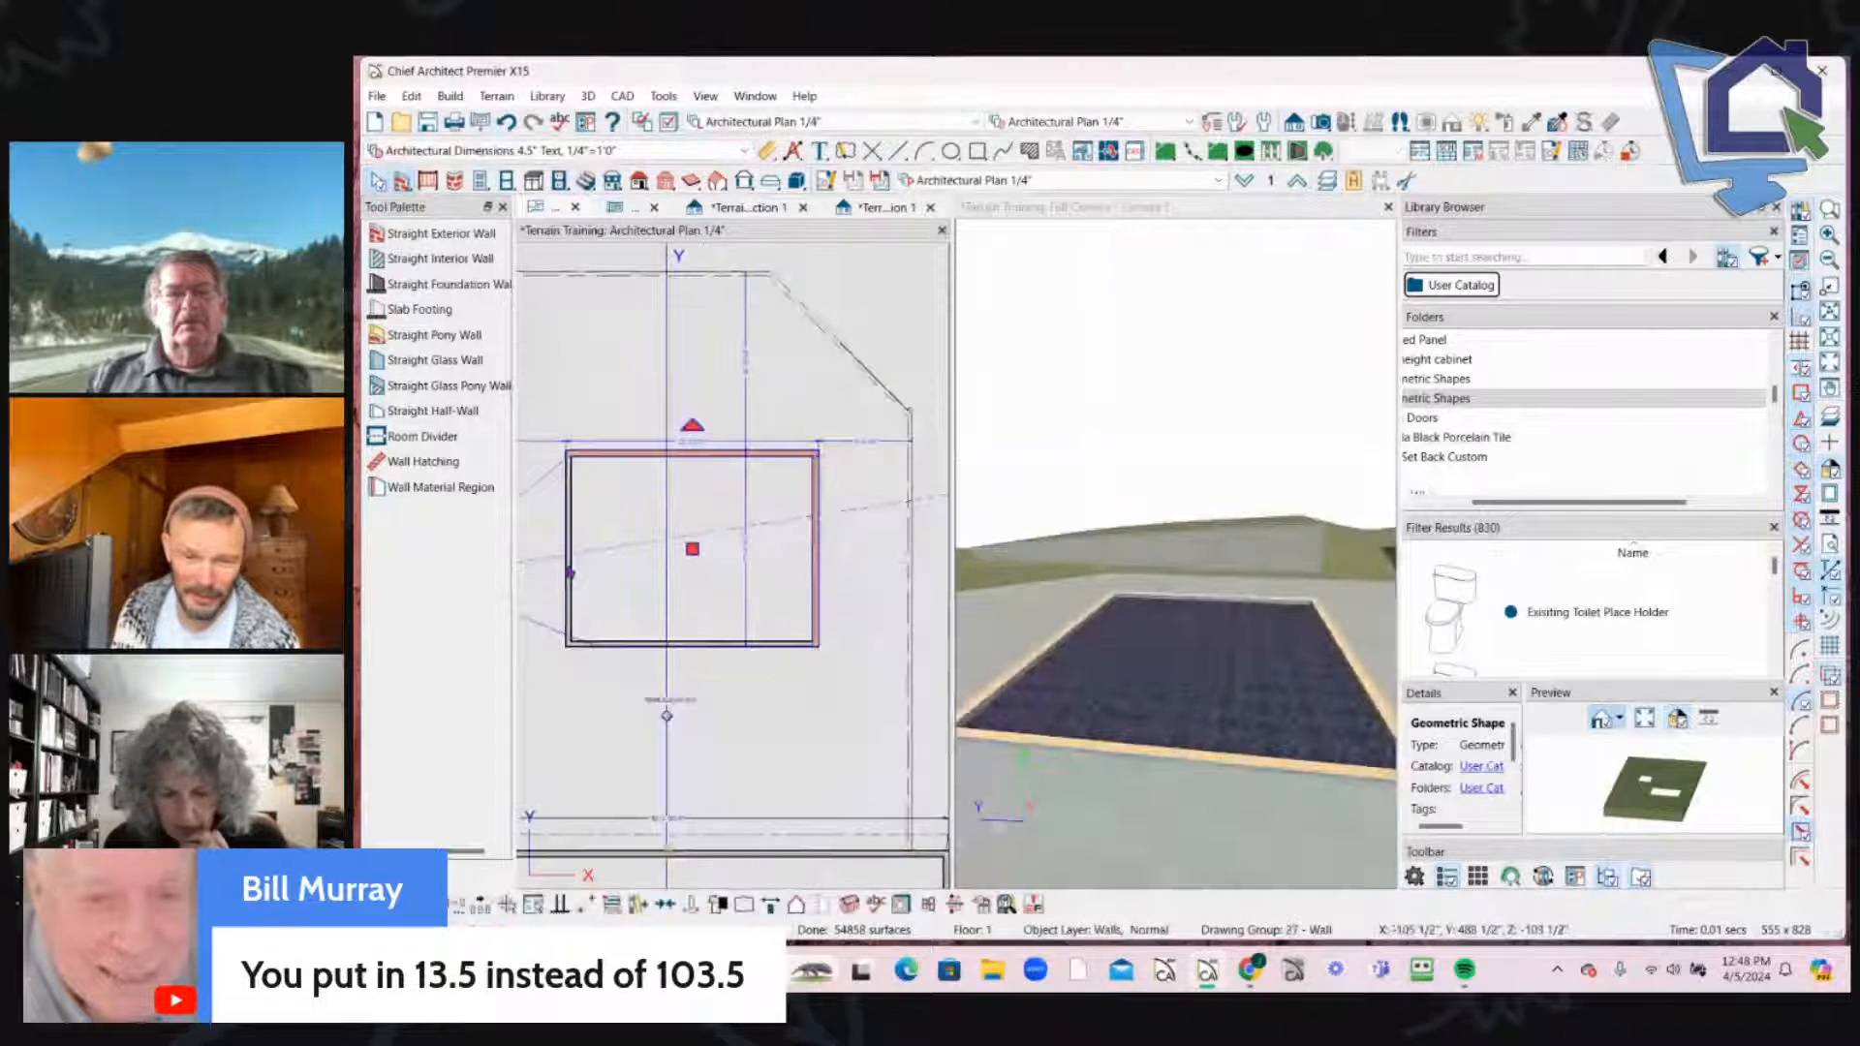
click(569, 572)
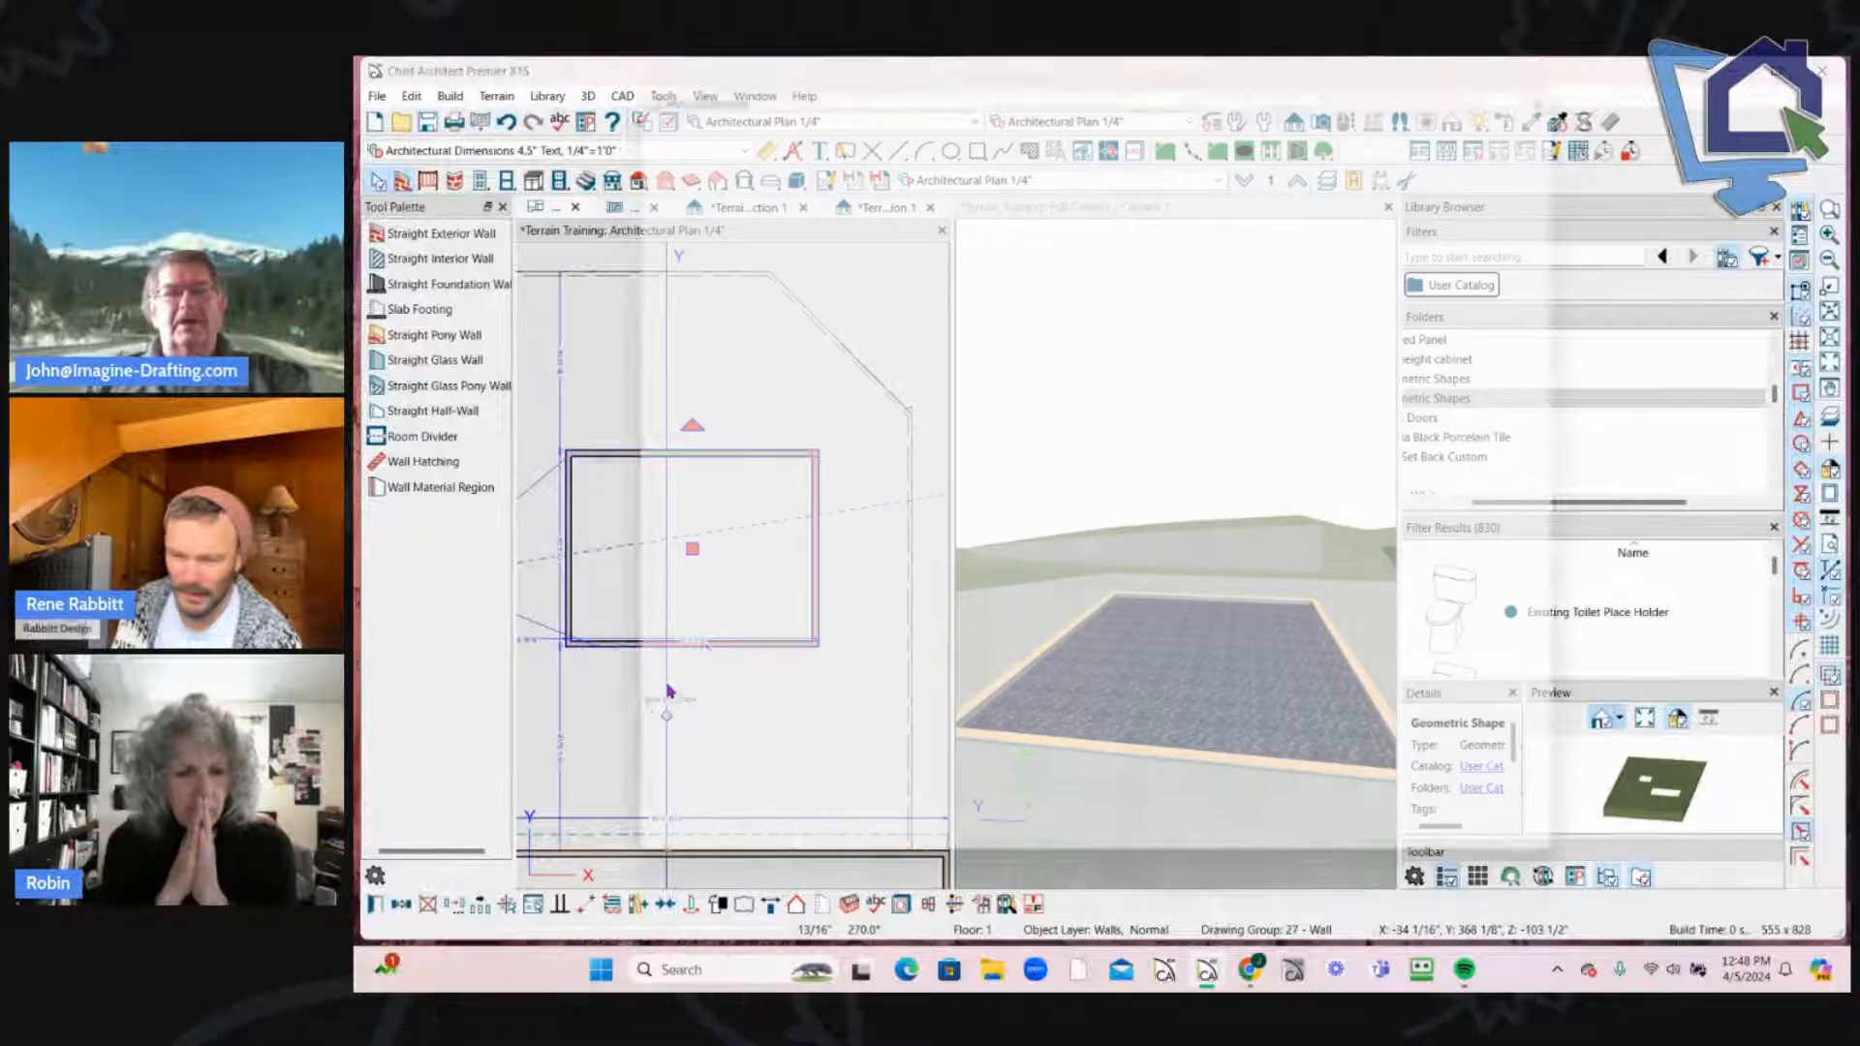
double_click(712, 643)
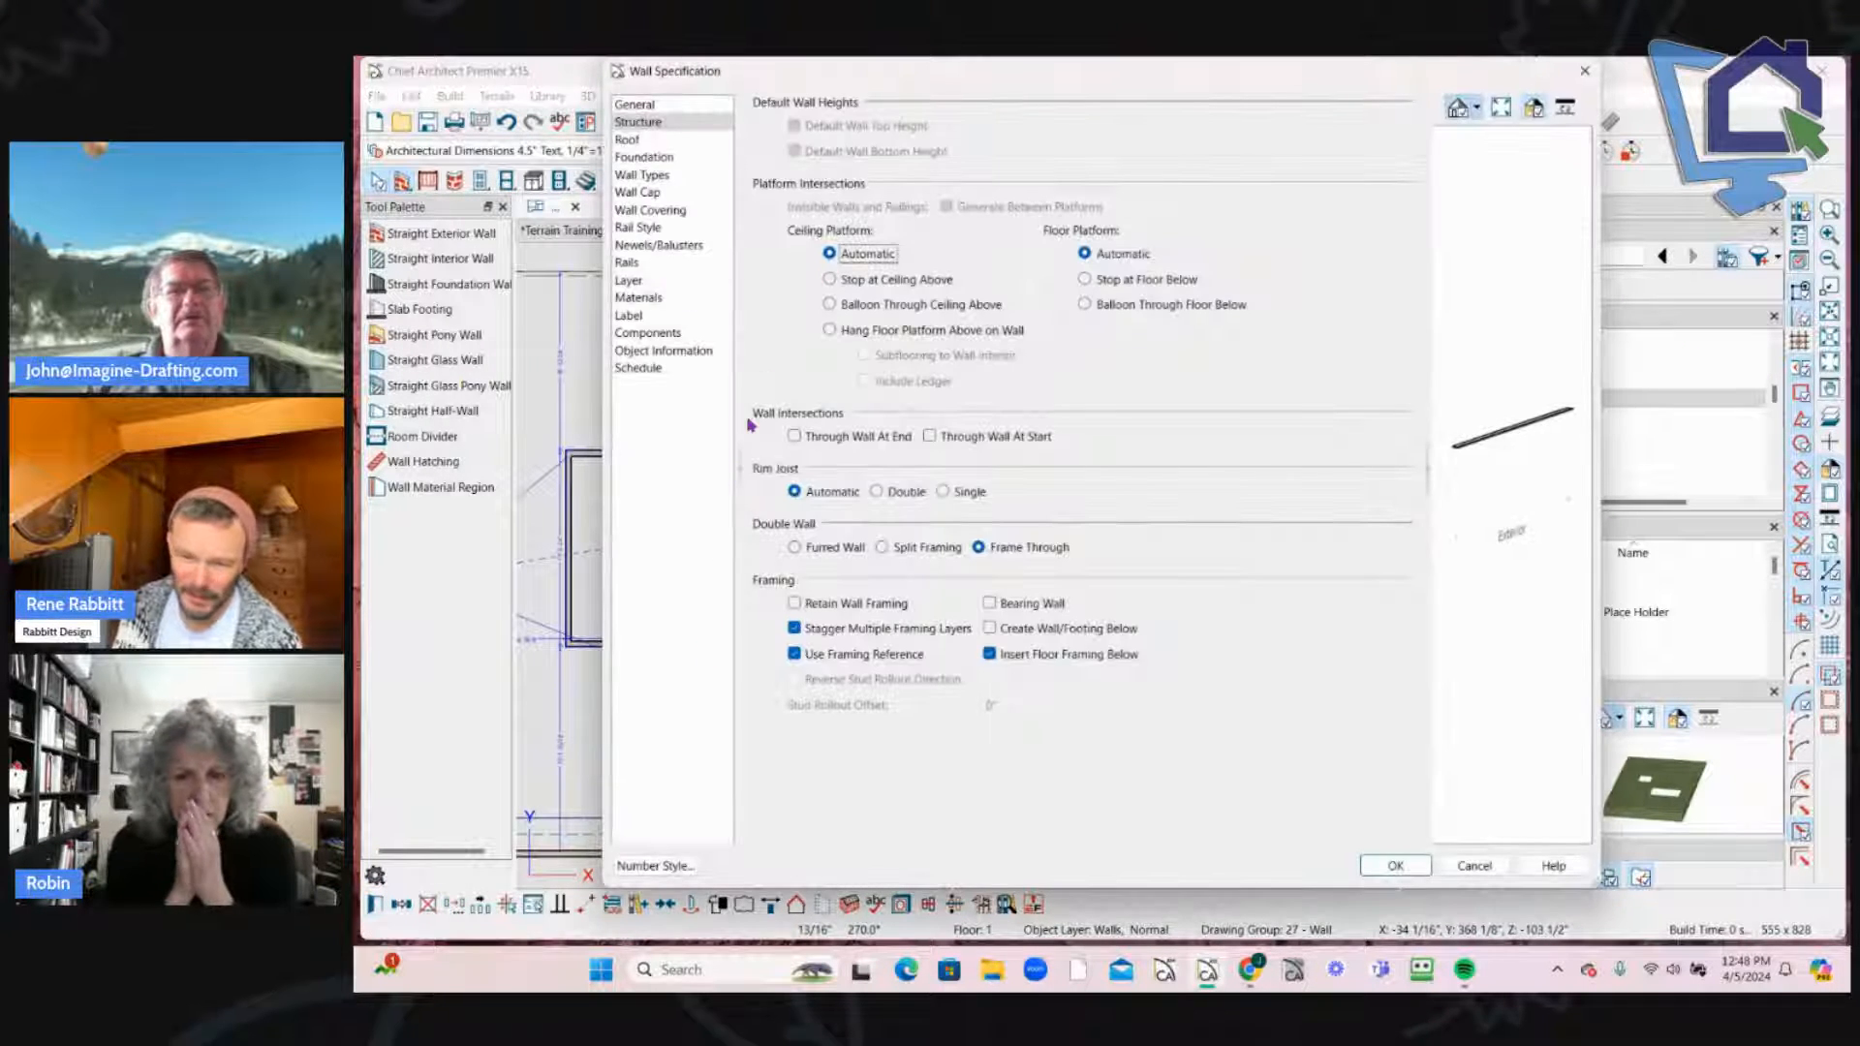
click(636, 105)
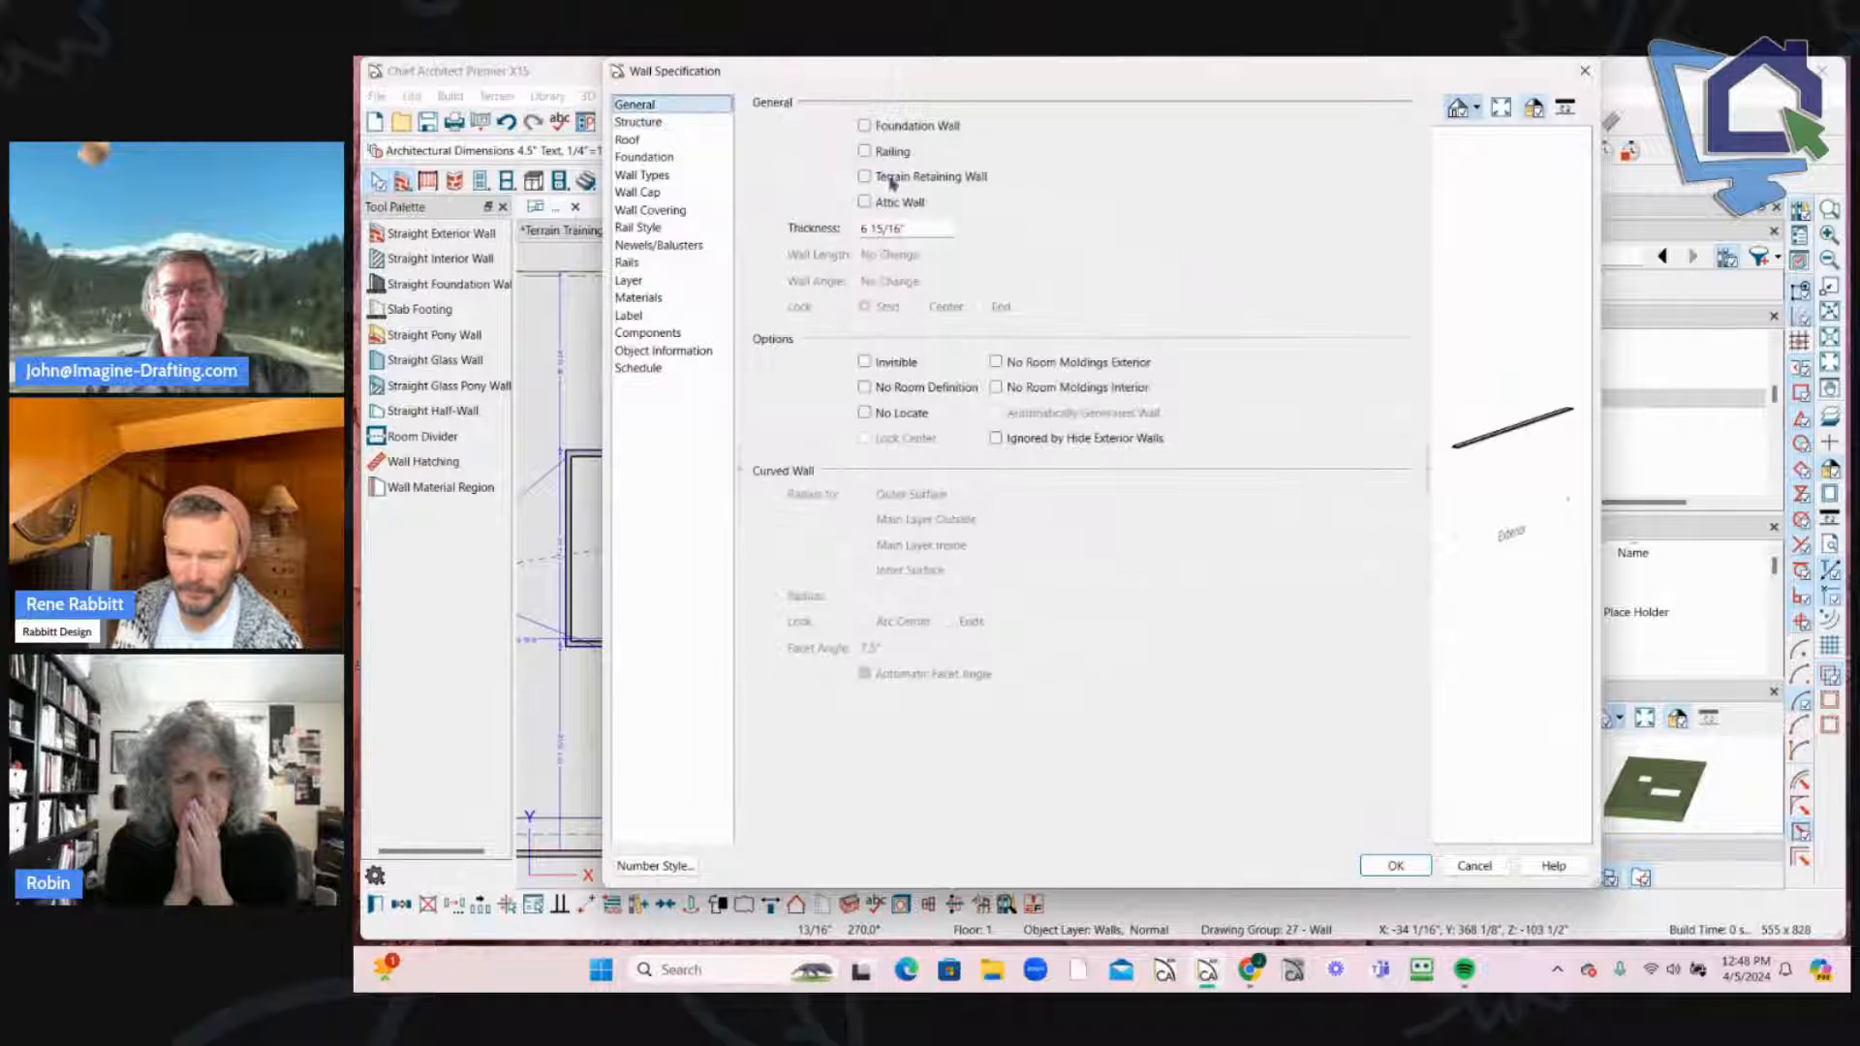
click(681, 195)
click(1371, 128)
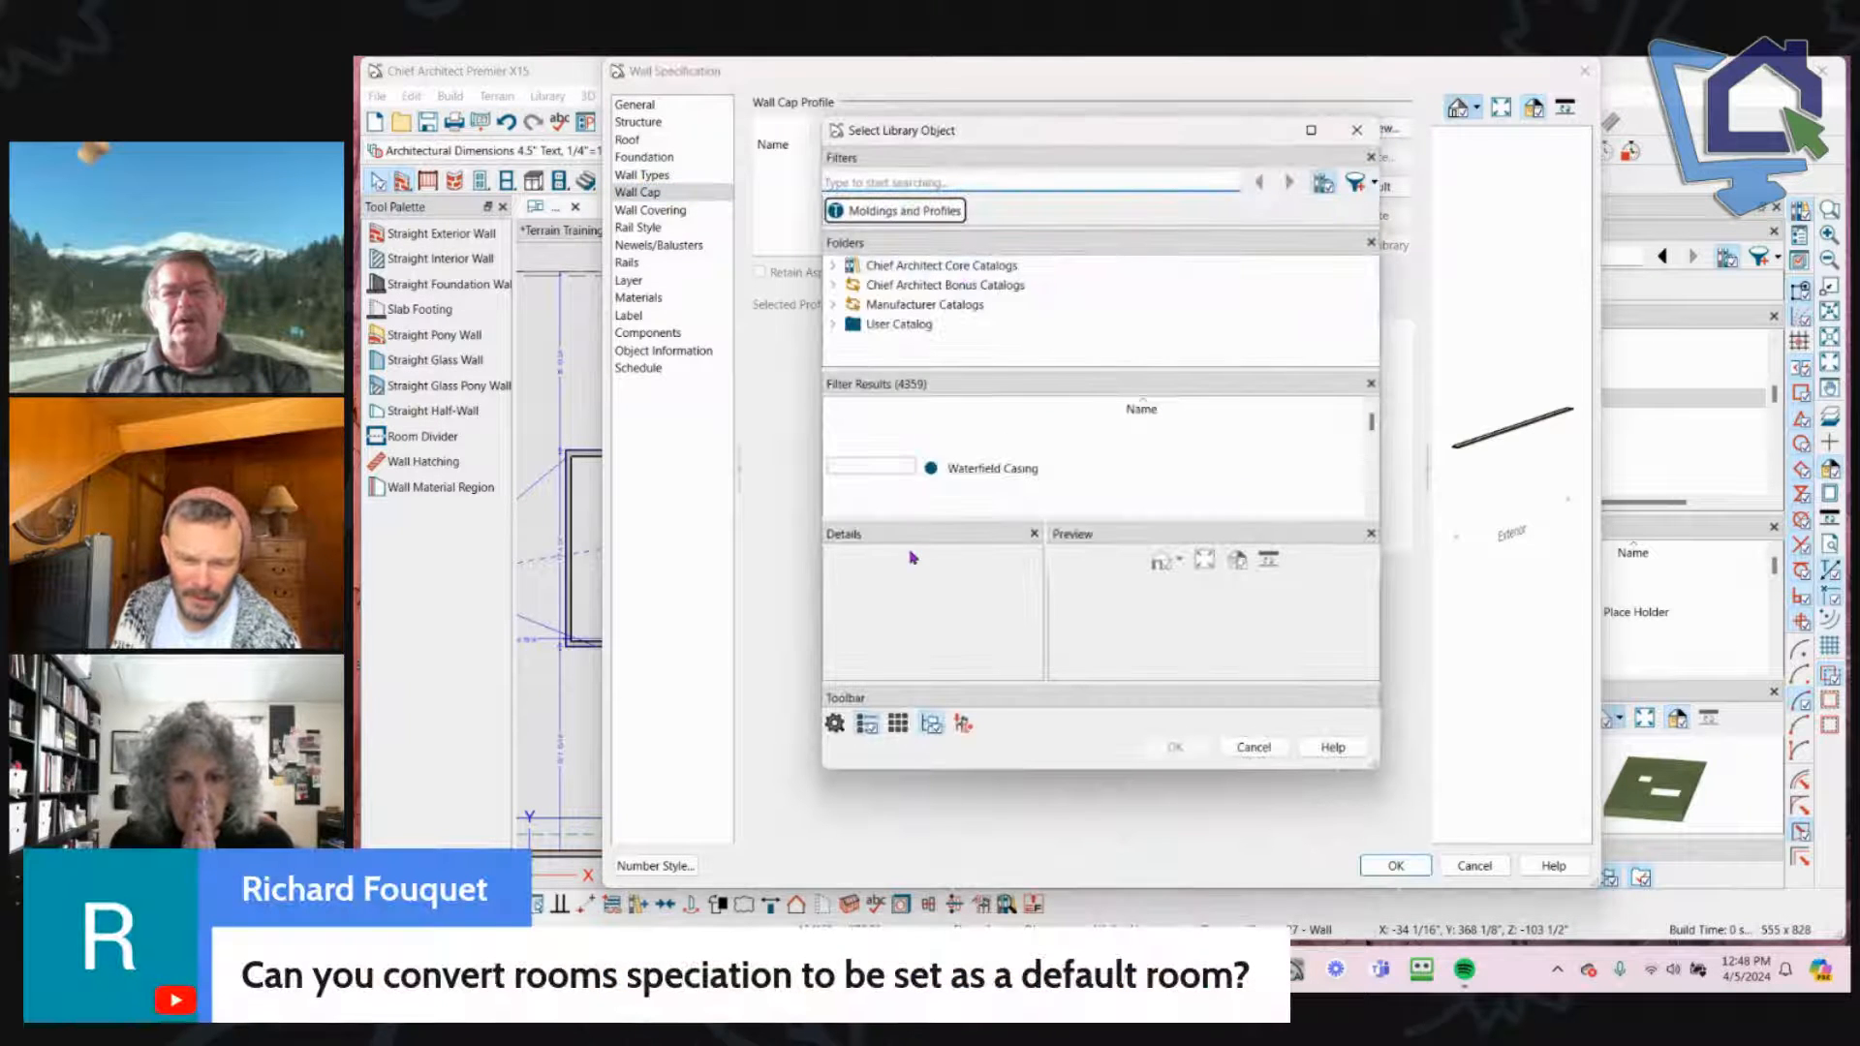
click(867, 473)
click(1171, 751)
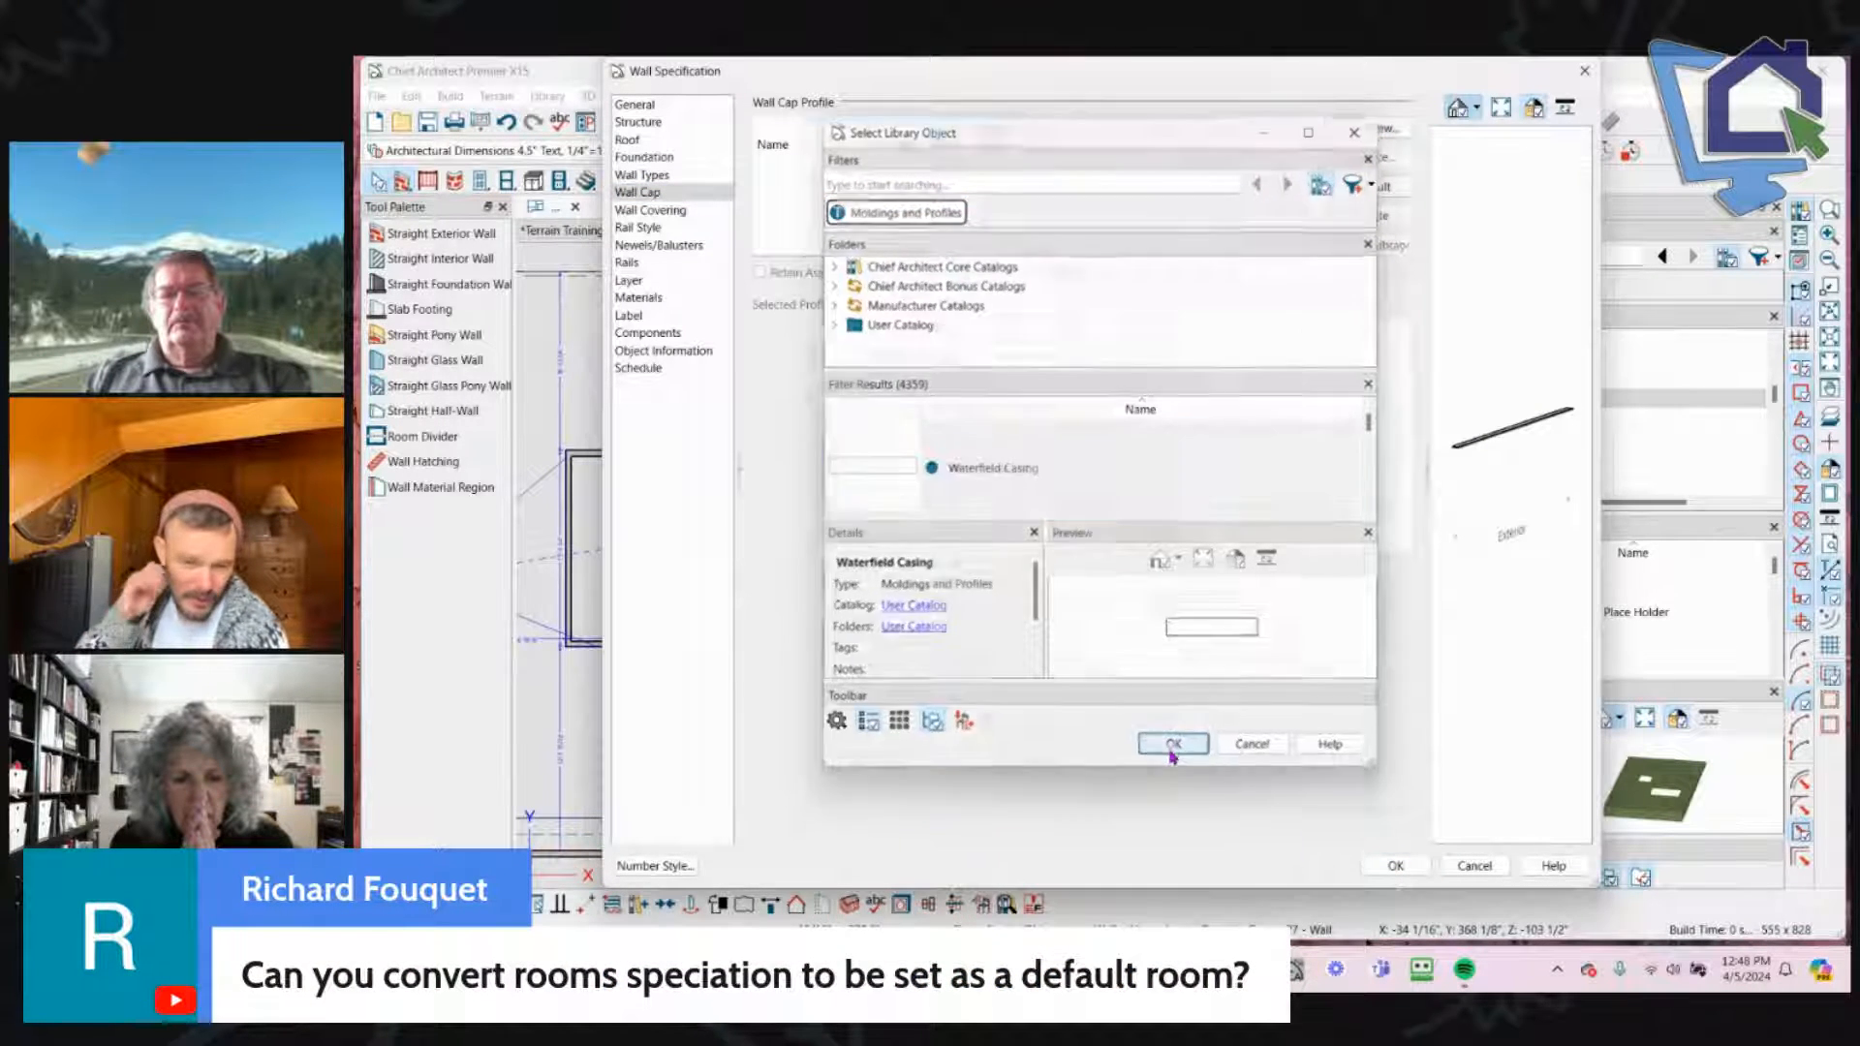
click(1371, 864)
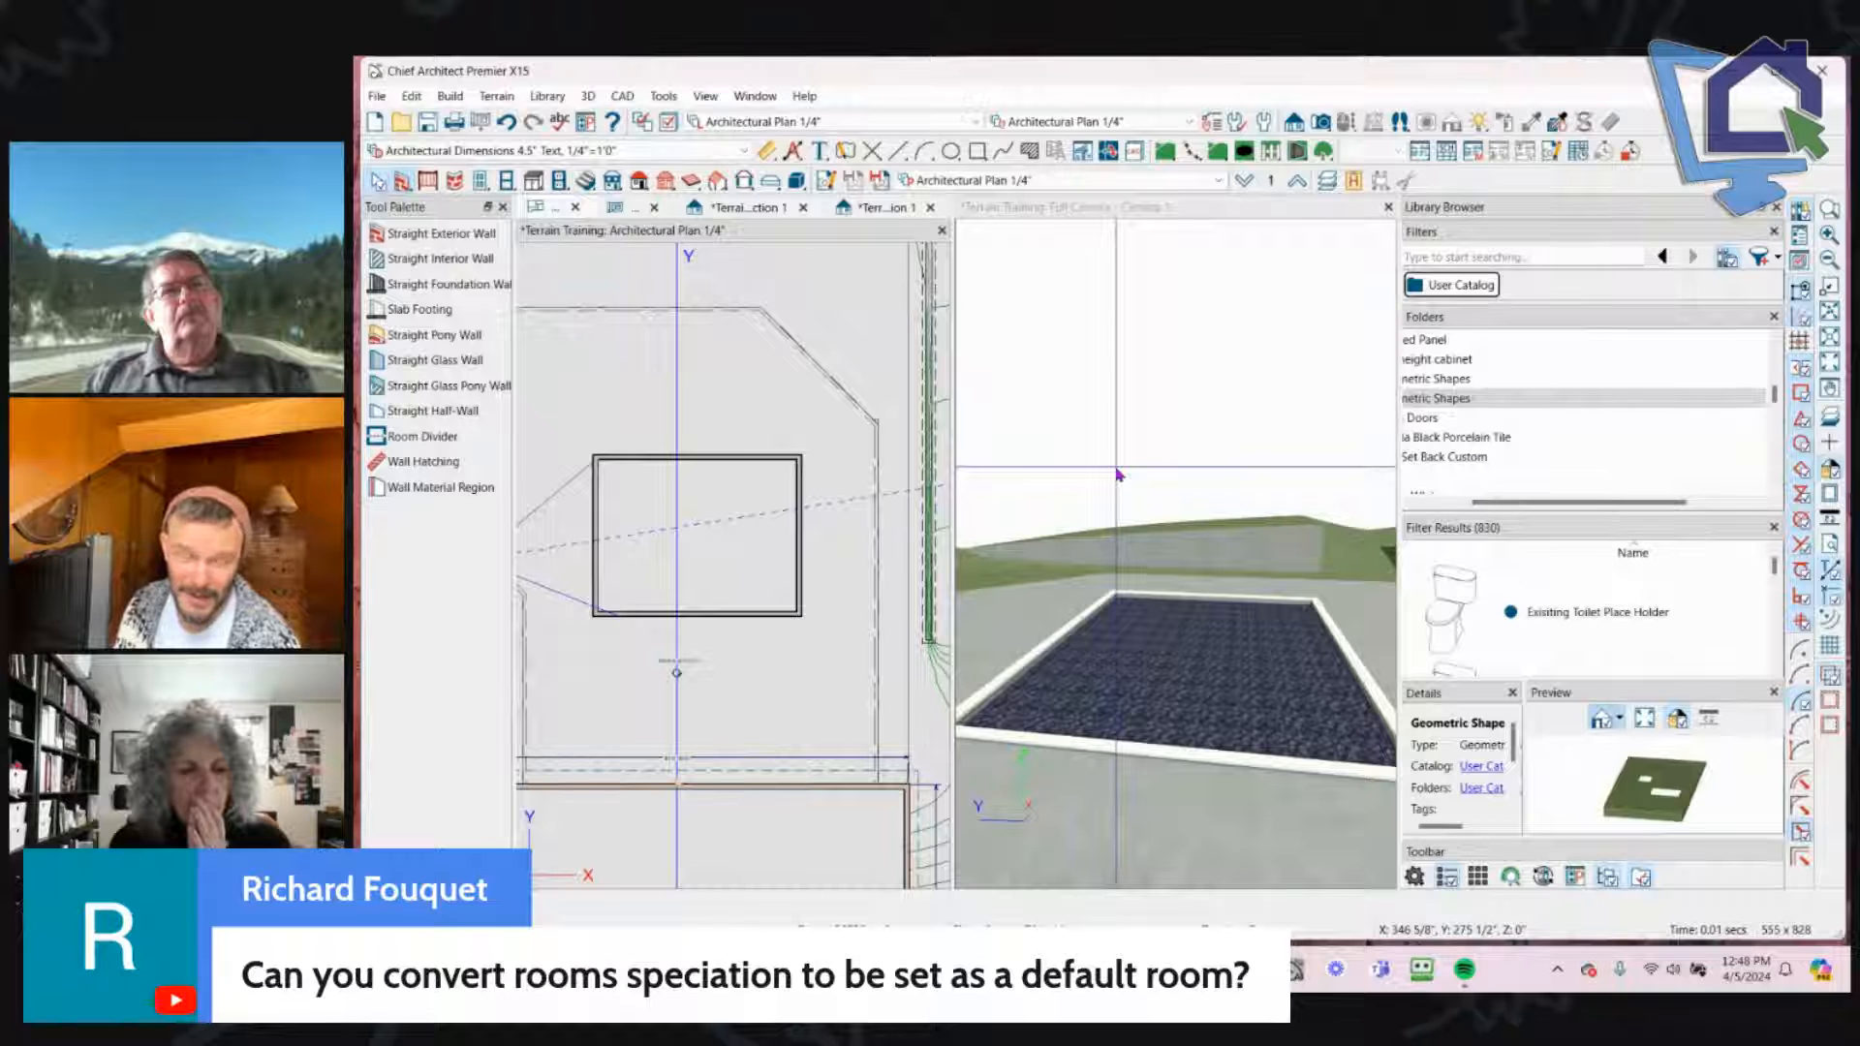
Step: Review the available room types in the plan's Floors and Rooms default settings
drag(1117, 475, 1246, 696)
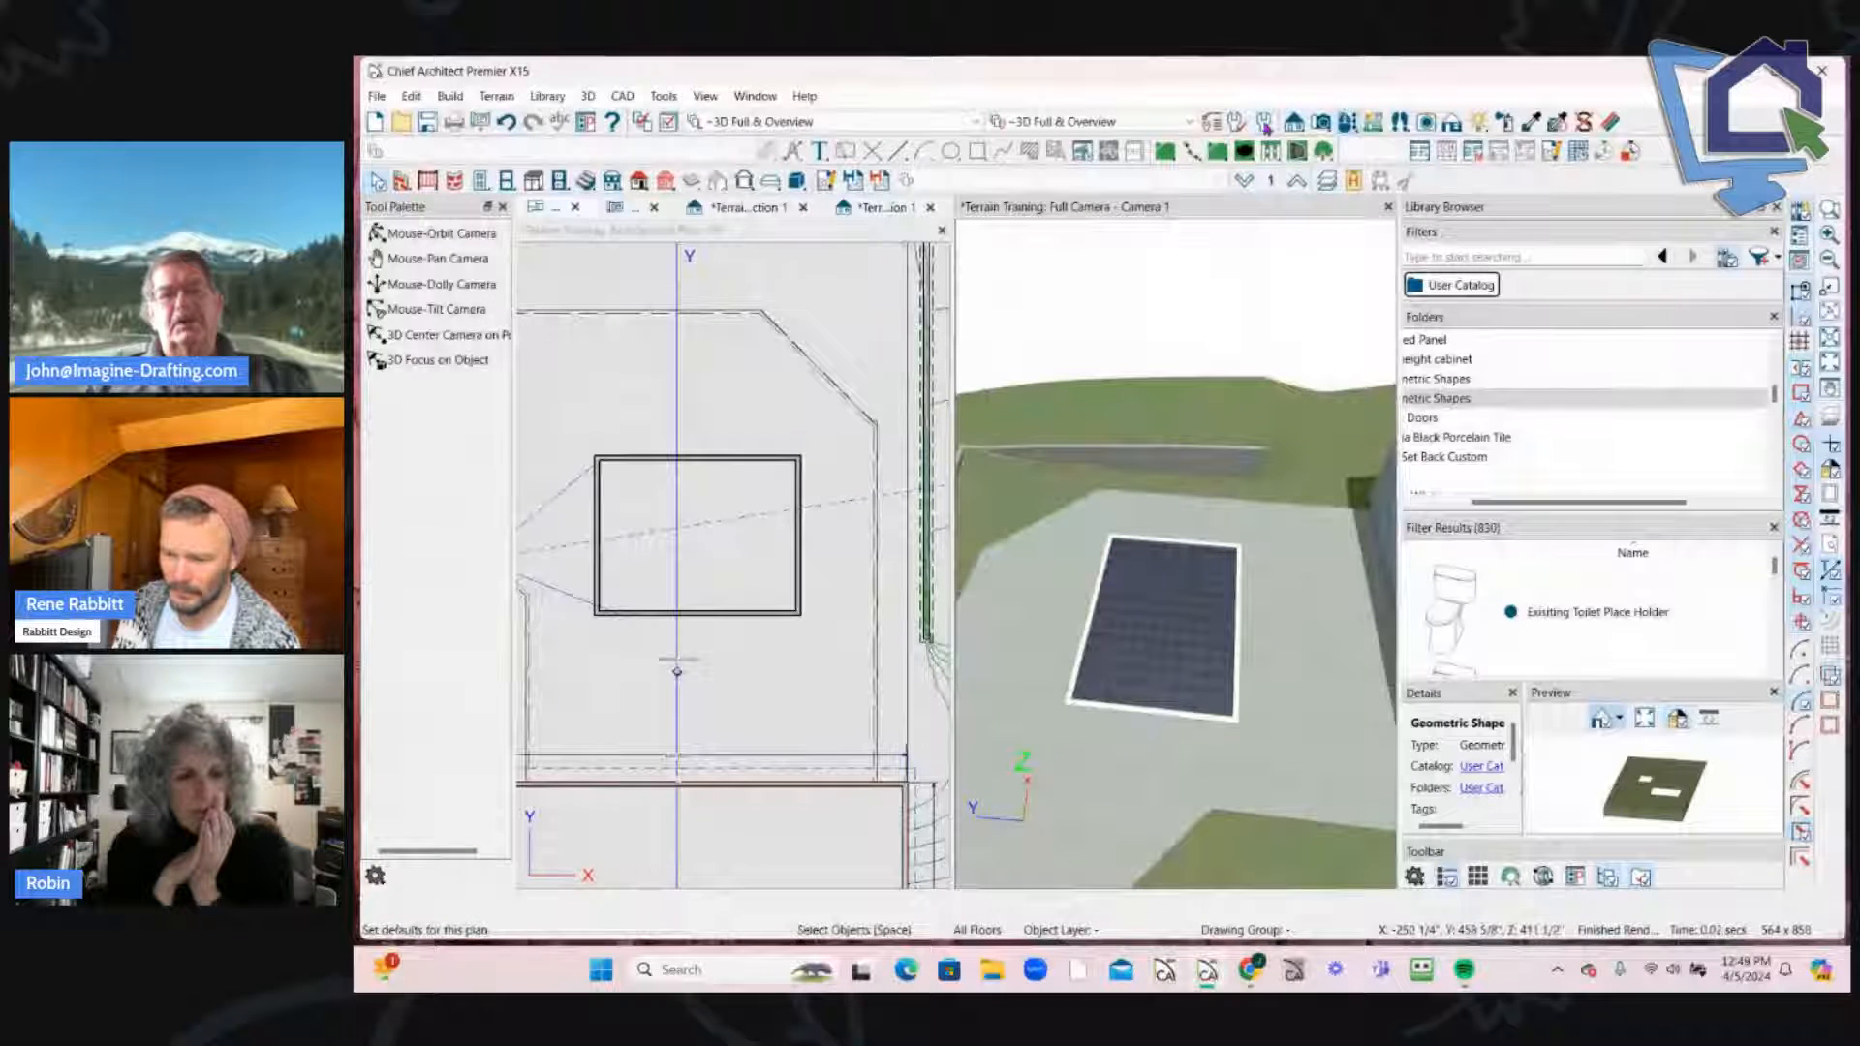
click(1265, 124)
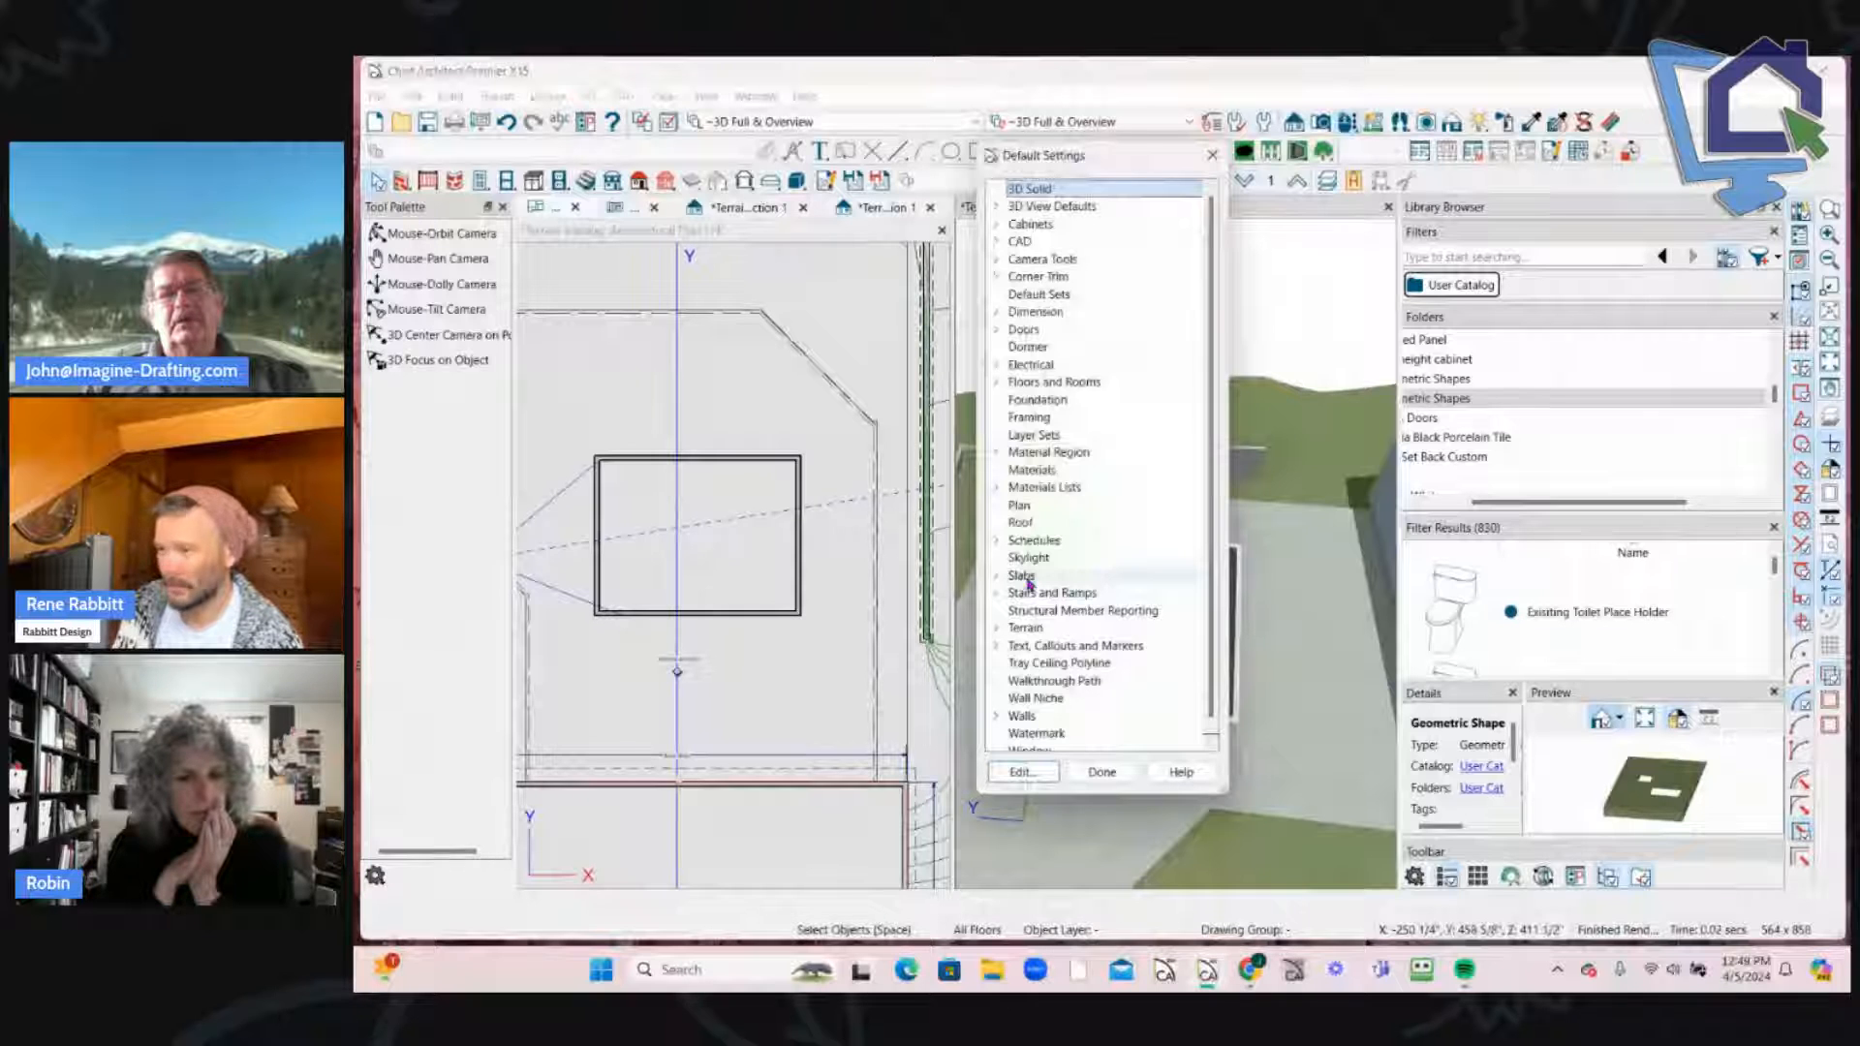
click(995, 382)
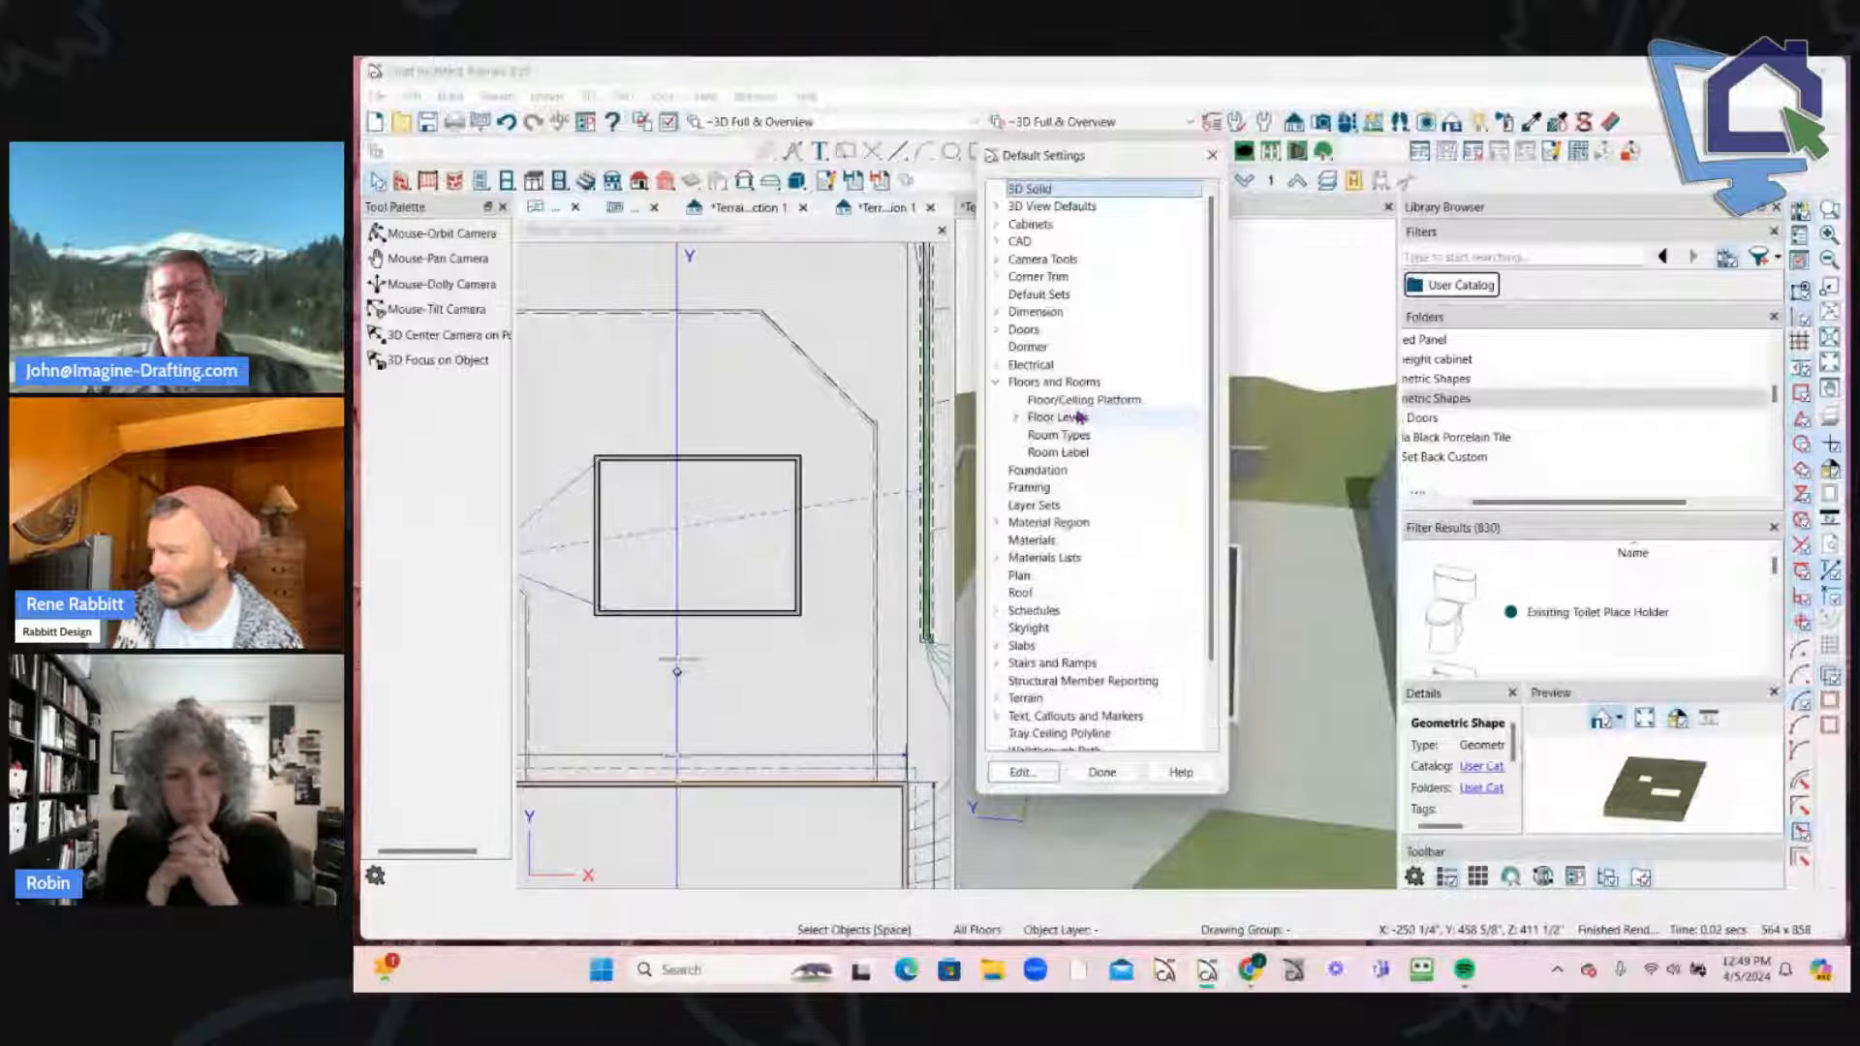
double_click(1058, 435)
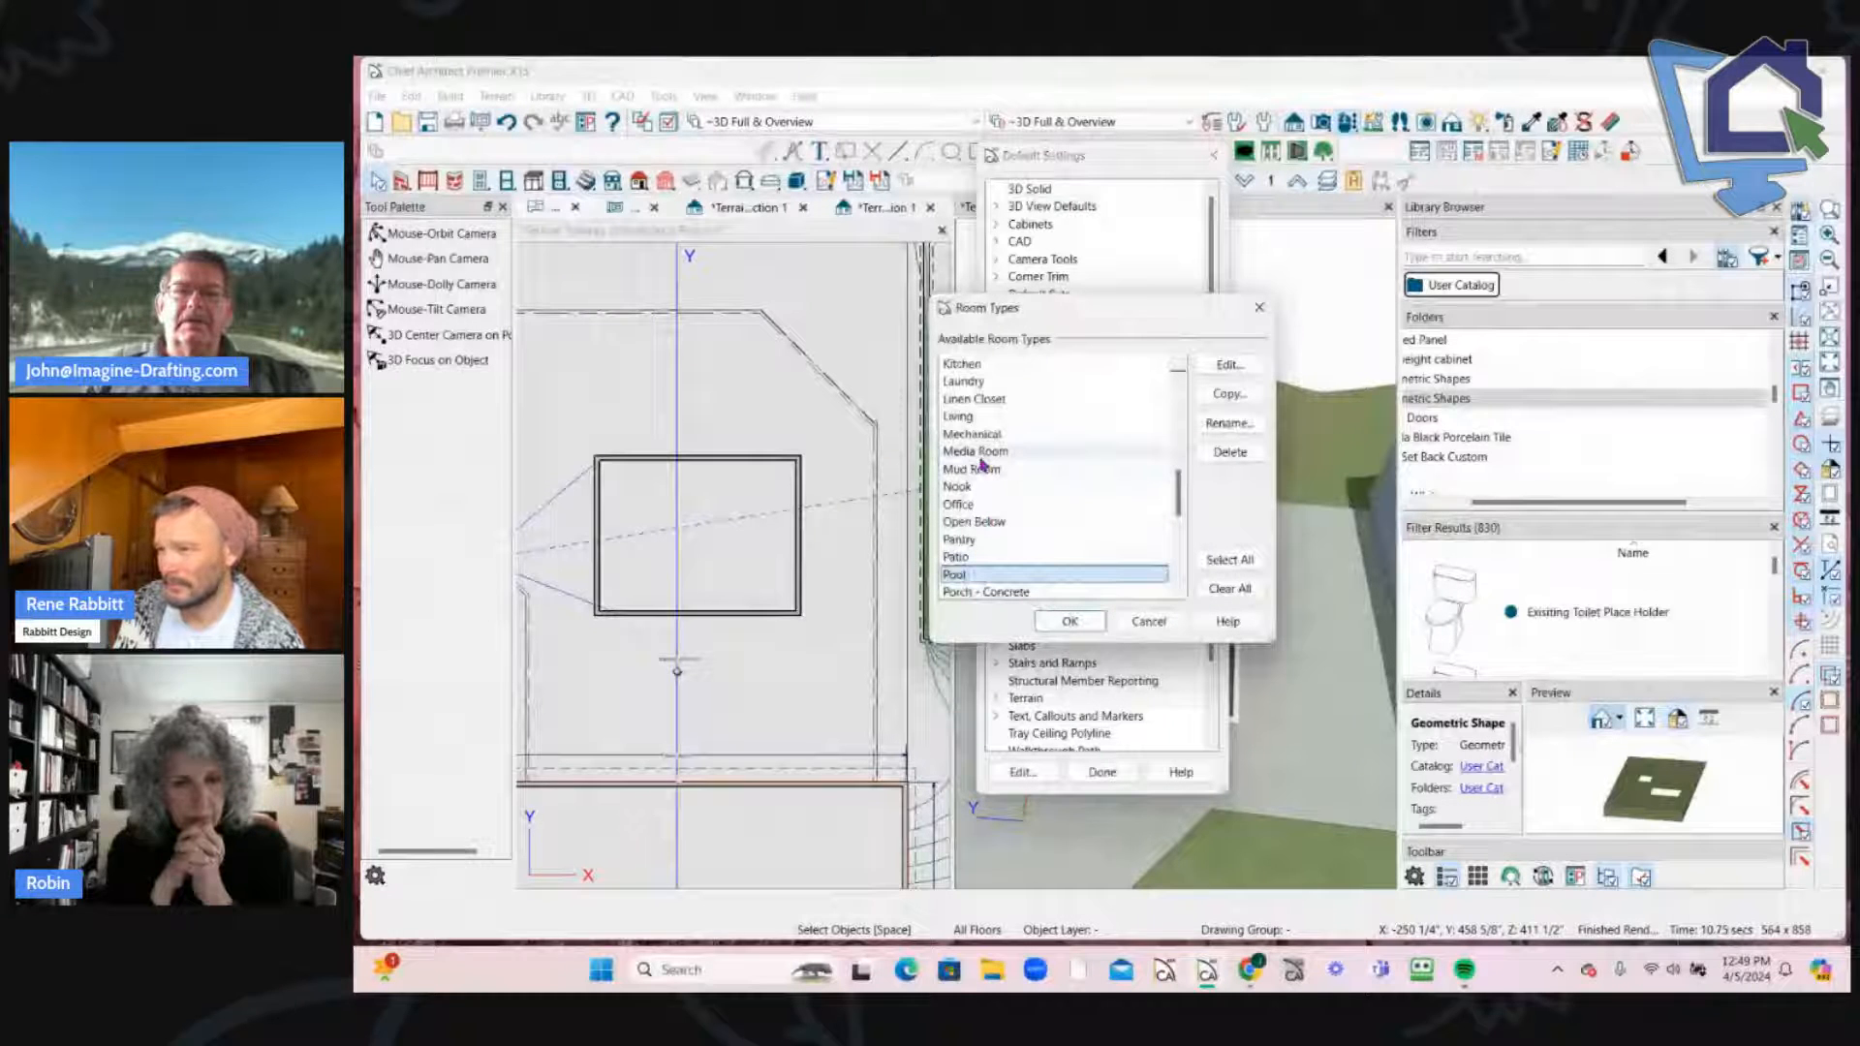
scroll(982, 463, up, 5)
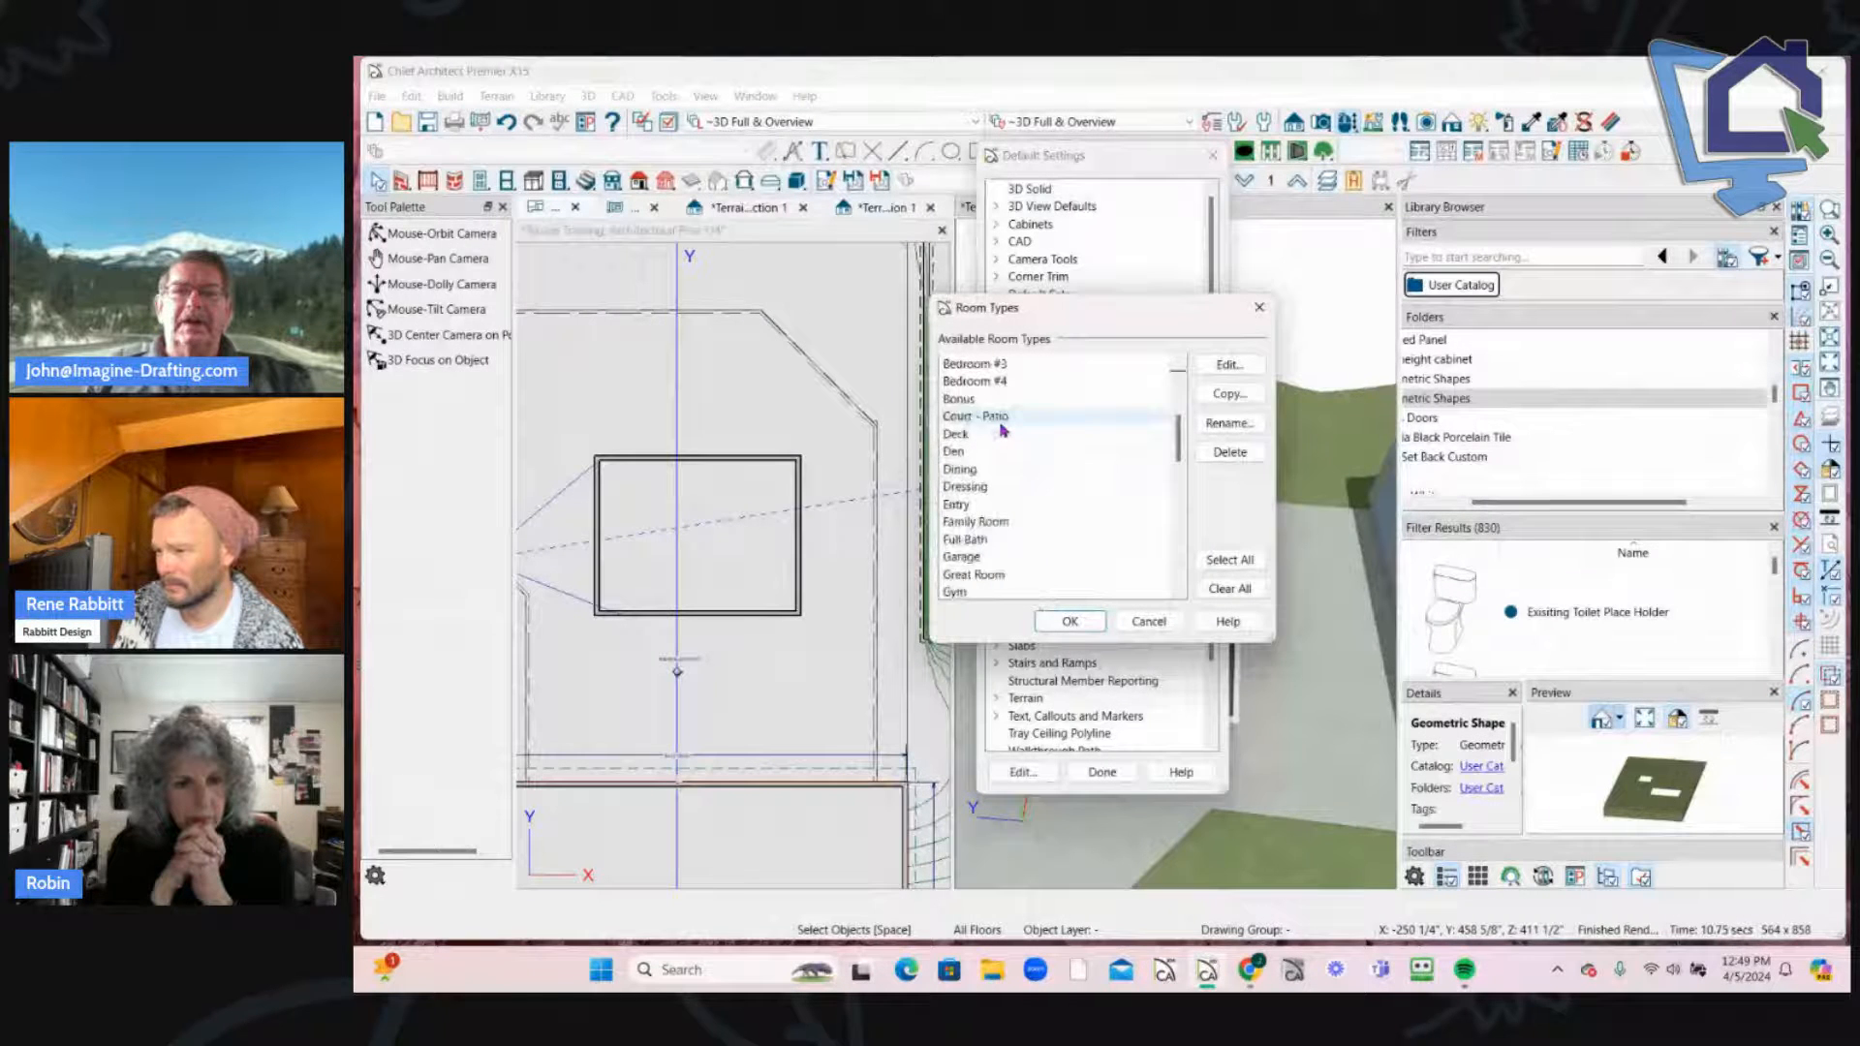
scroll(1002, 430, up, 2)
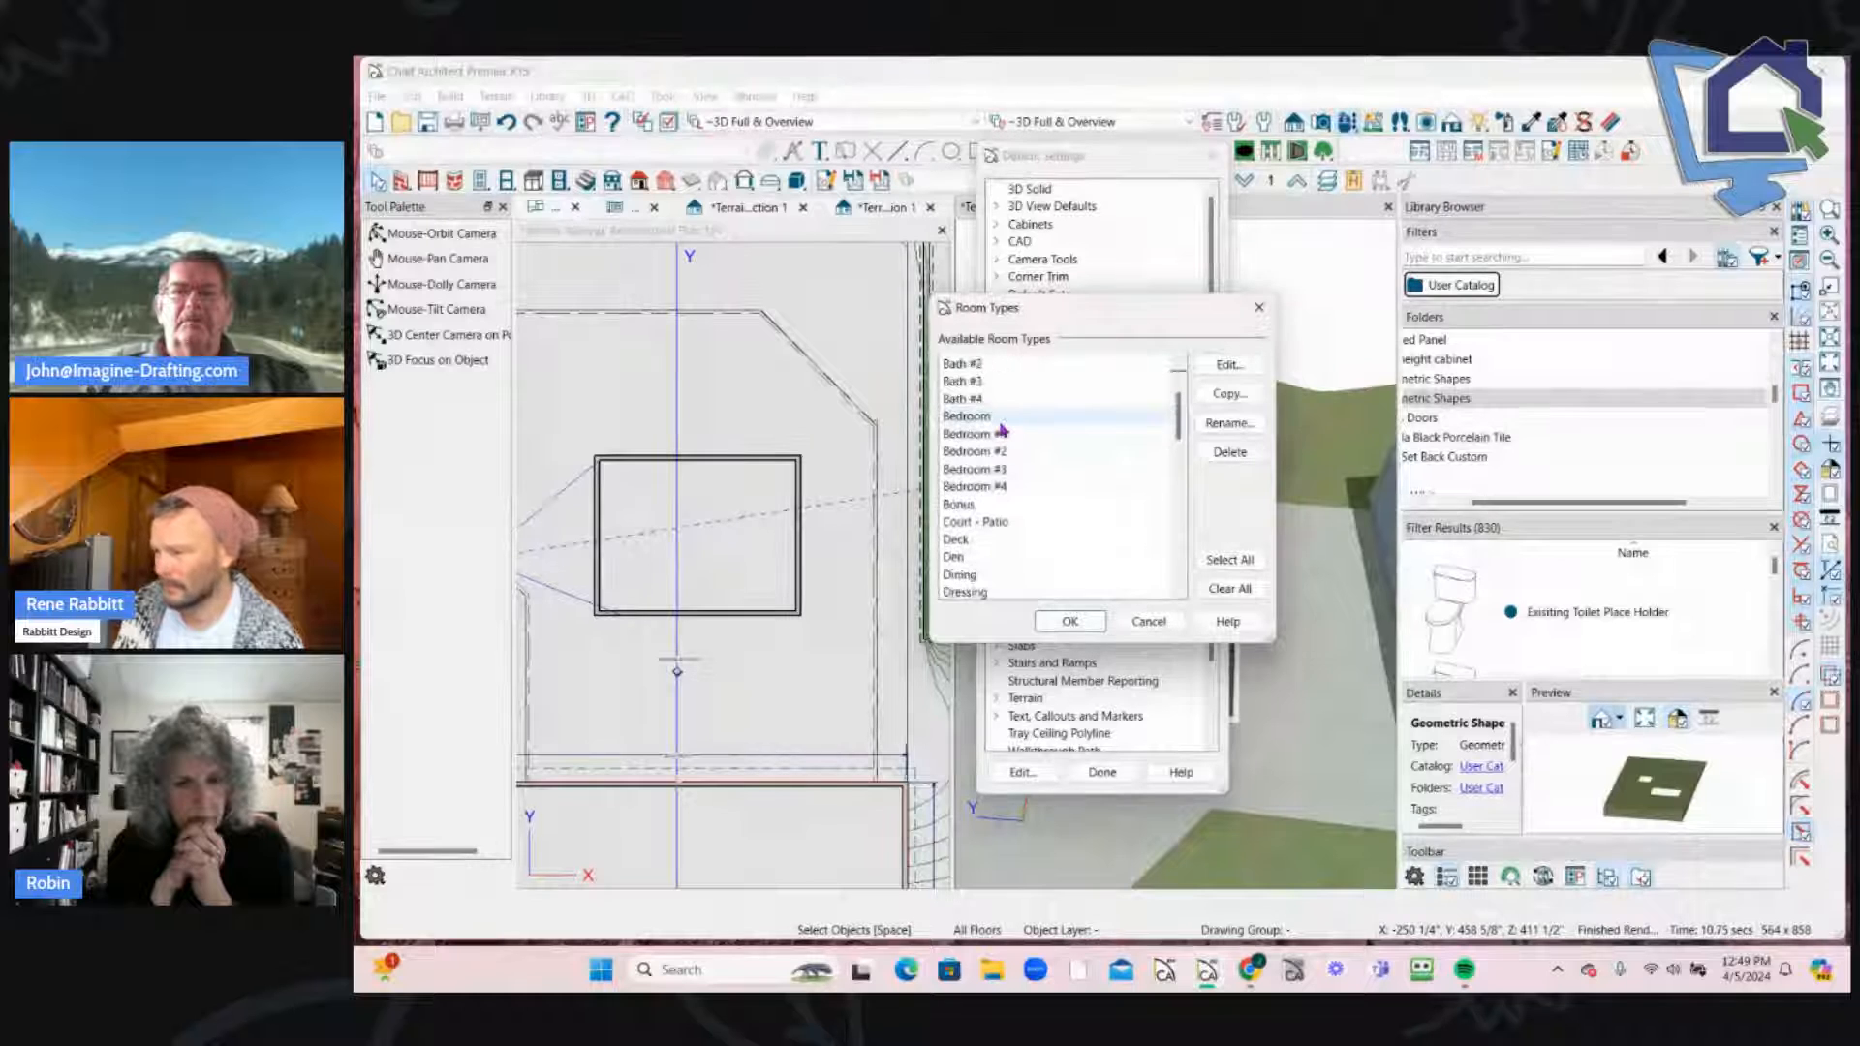
scroll(1001, 513, up, 2)
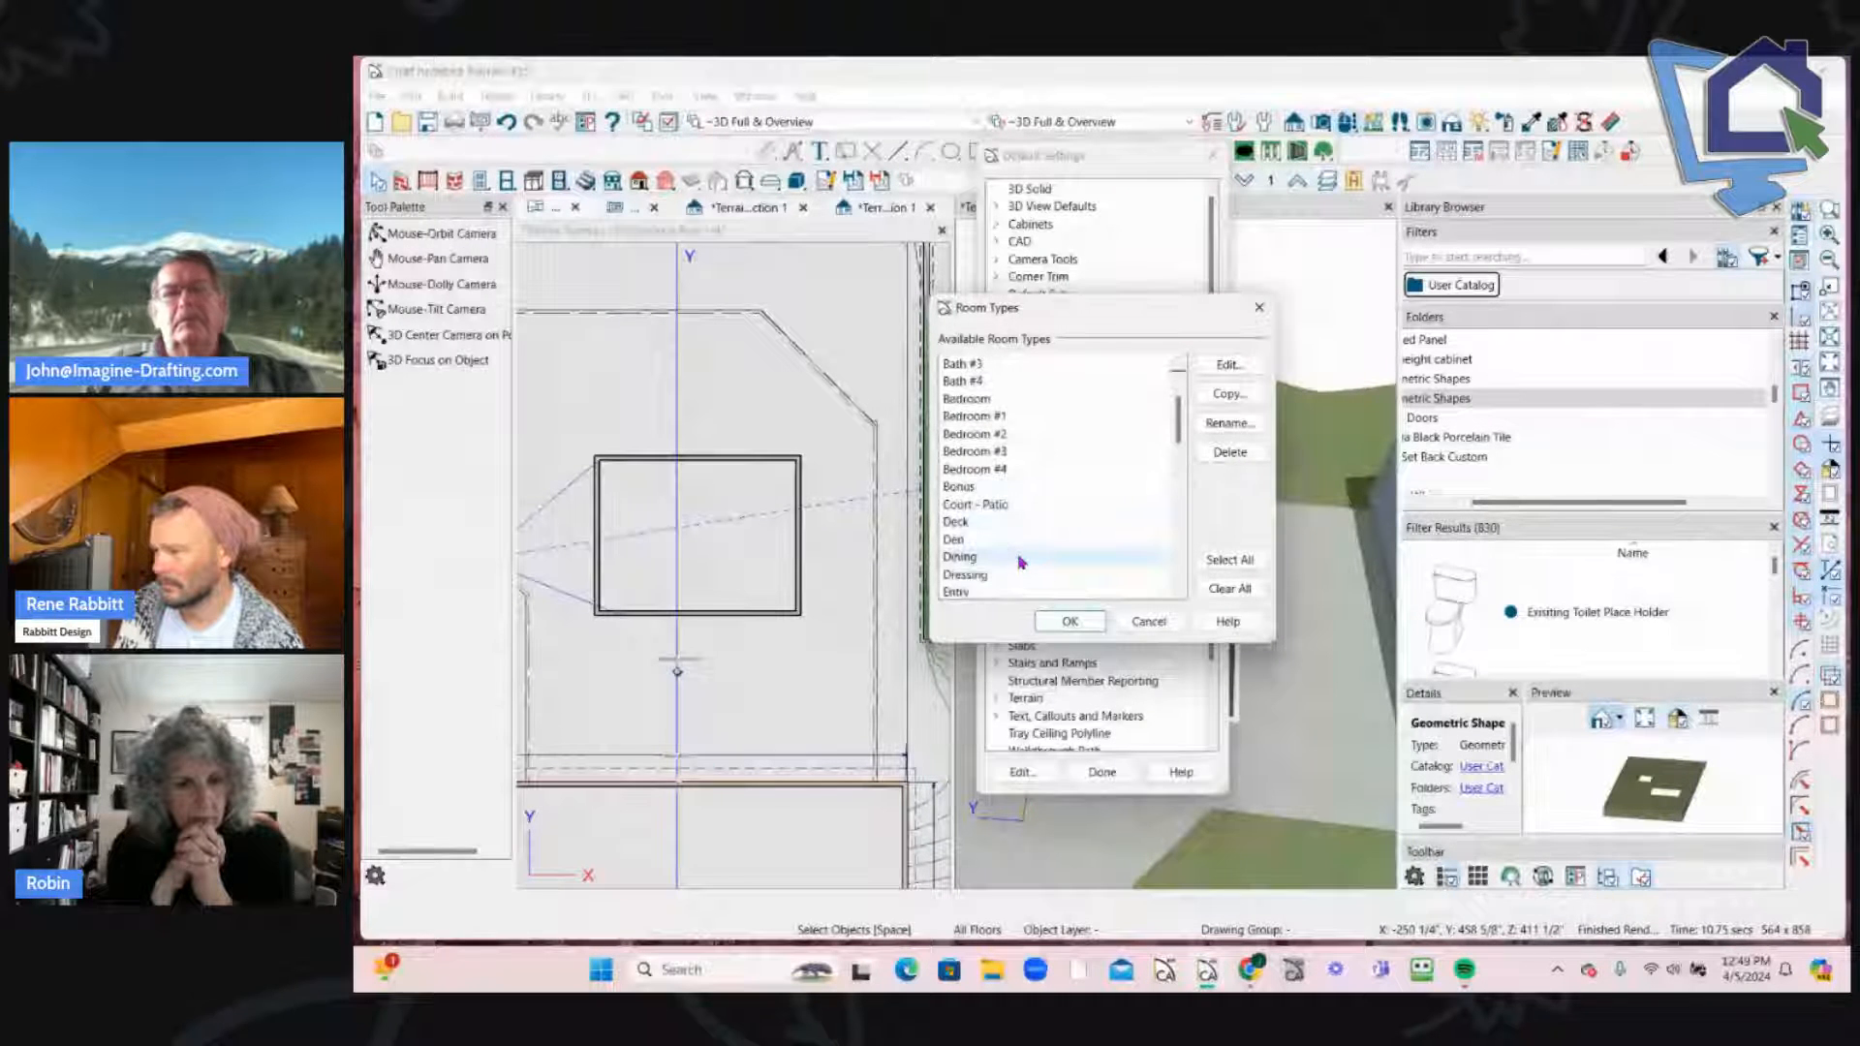
scroll(1010, 545, down, 1)
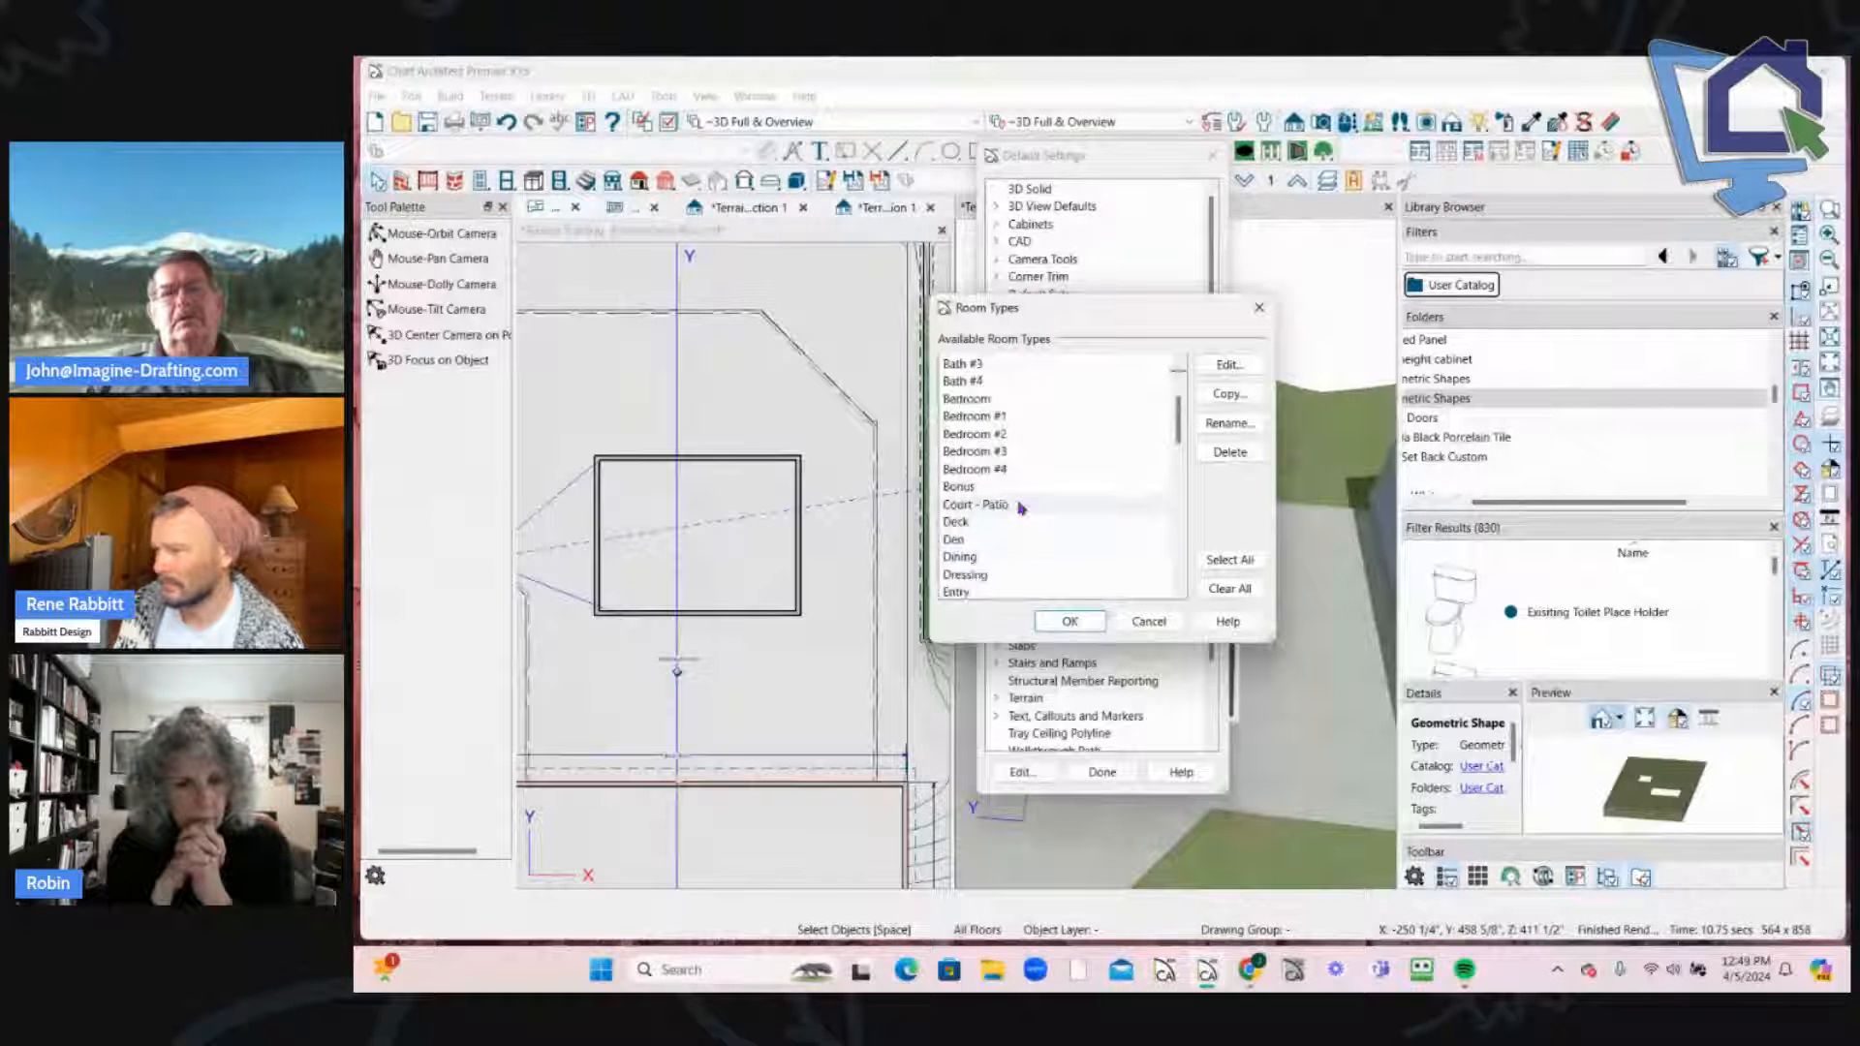
scroll(1022, 513, down, 5)
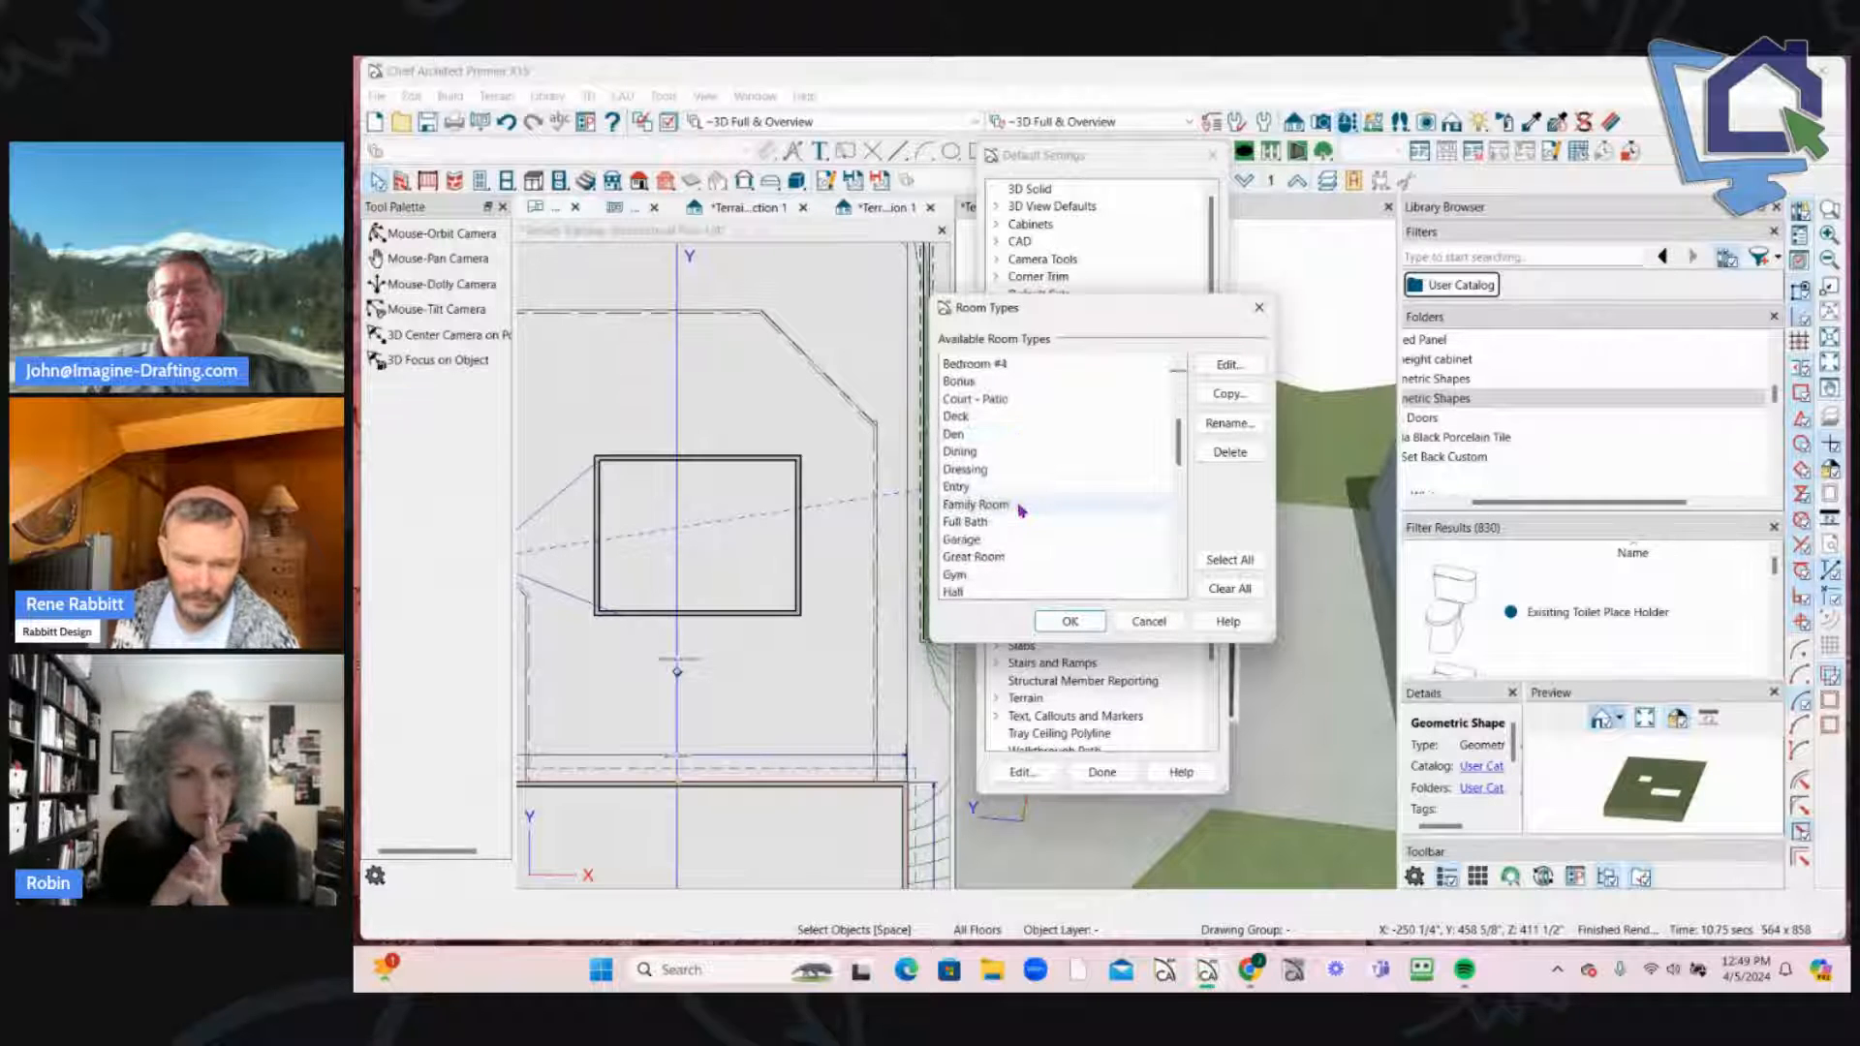
scroll(1022, 521, up, 2)
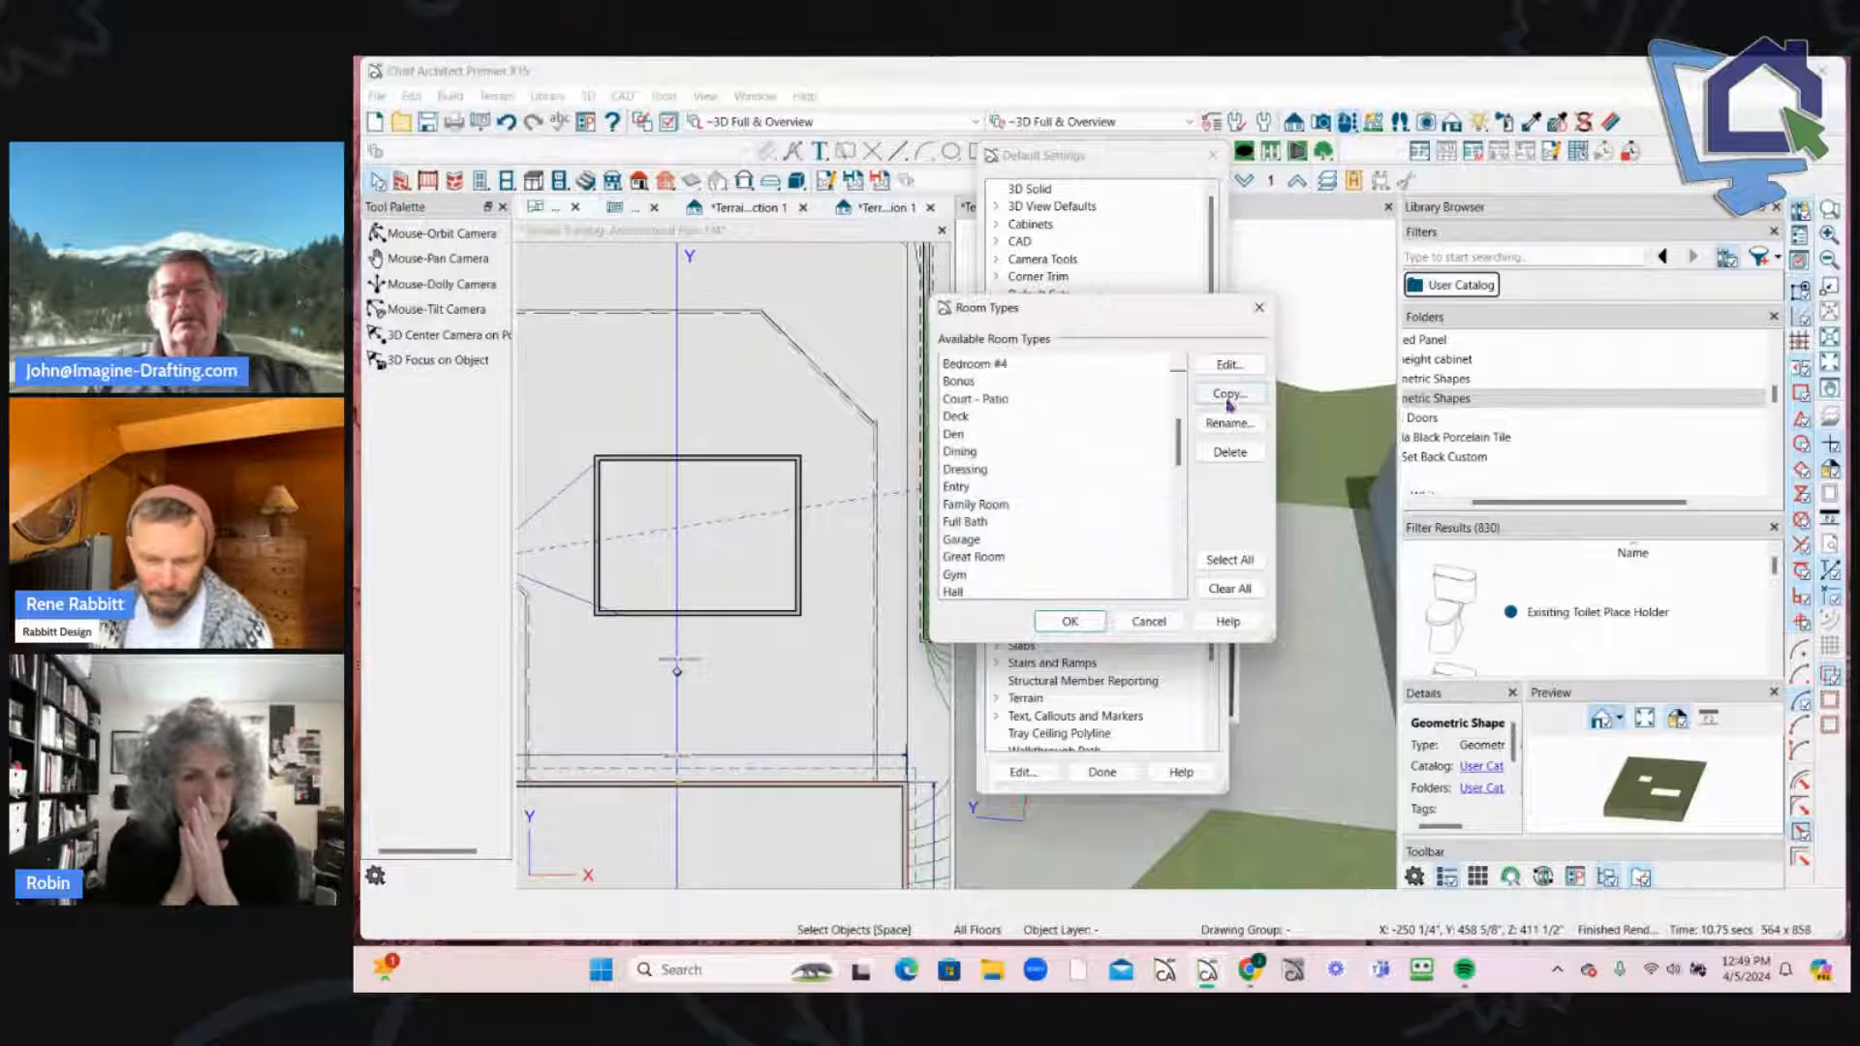
Step: Try copying the Den room type as a new default named "Den, Copy" in the Room Types defaults
click(989, 434)
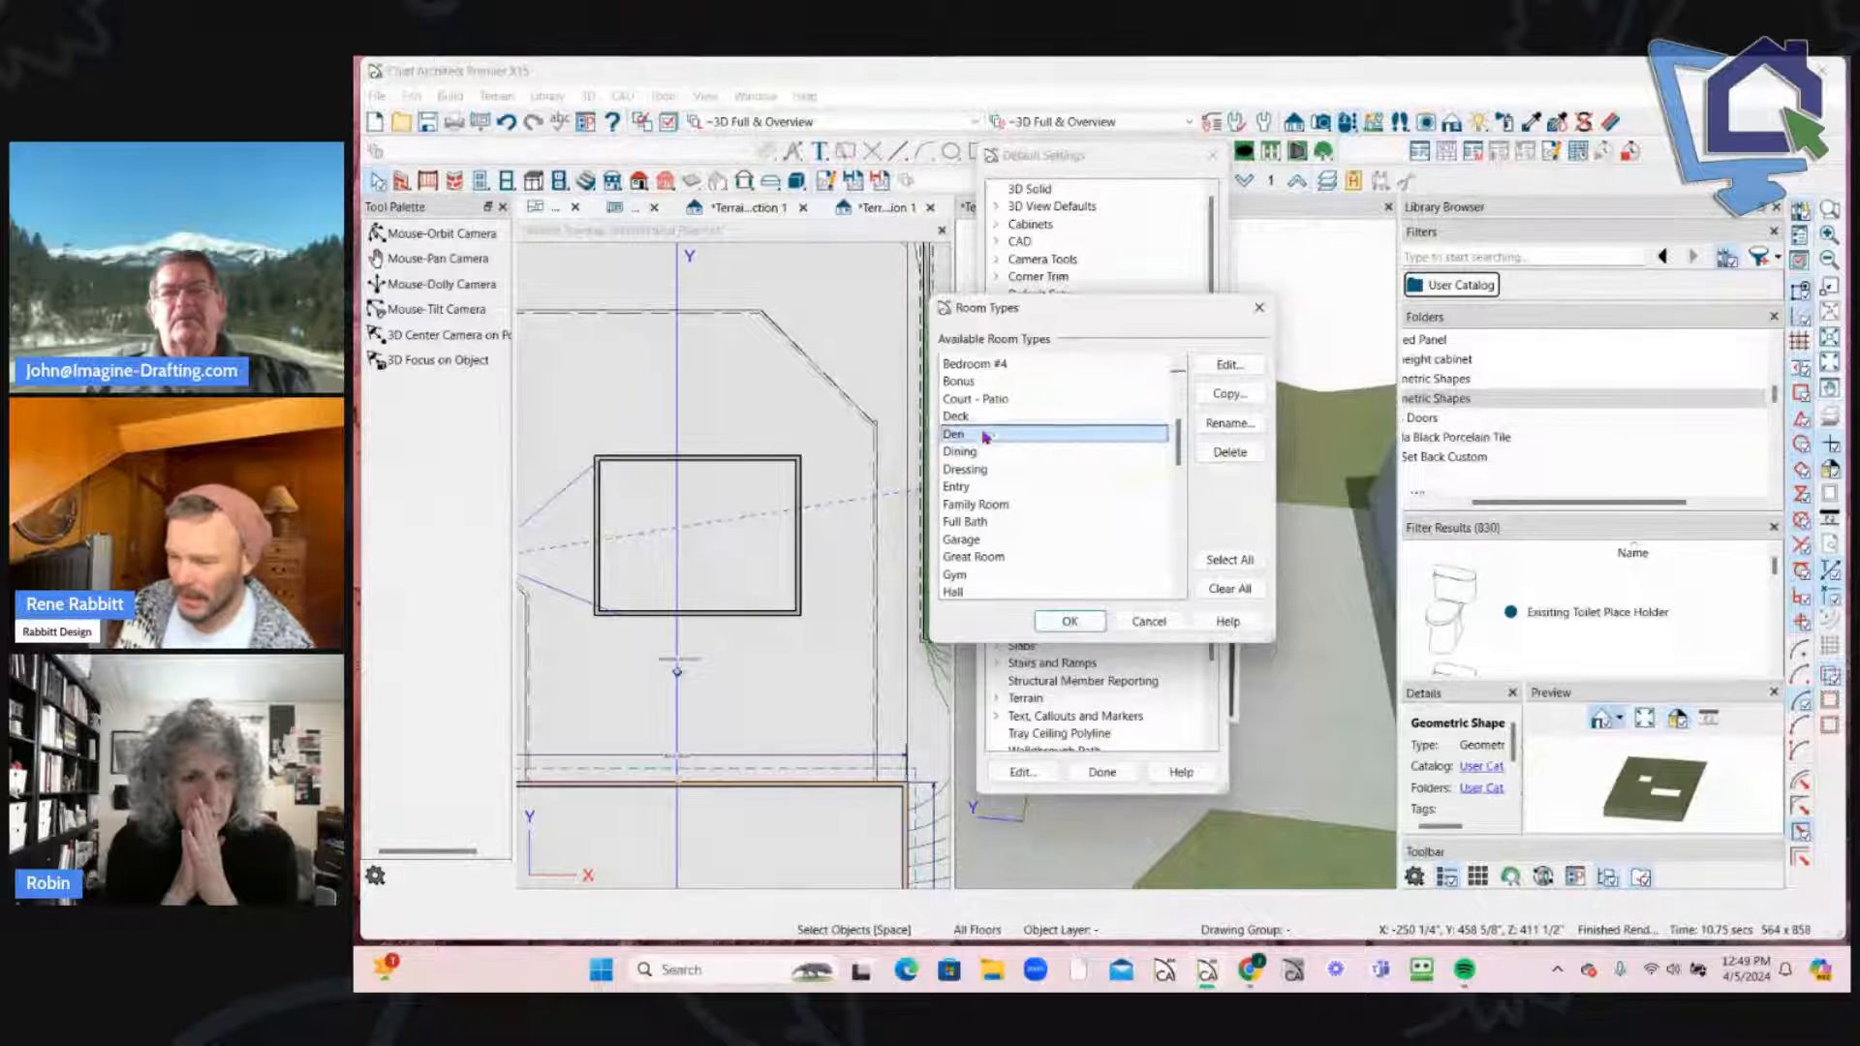
click(1227, 394)
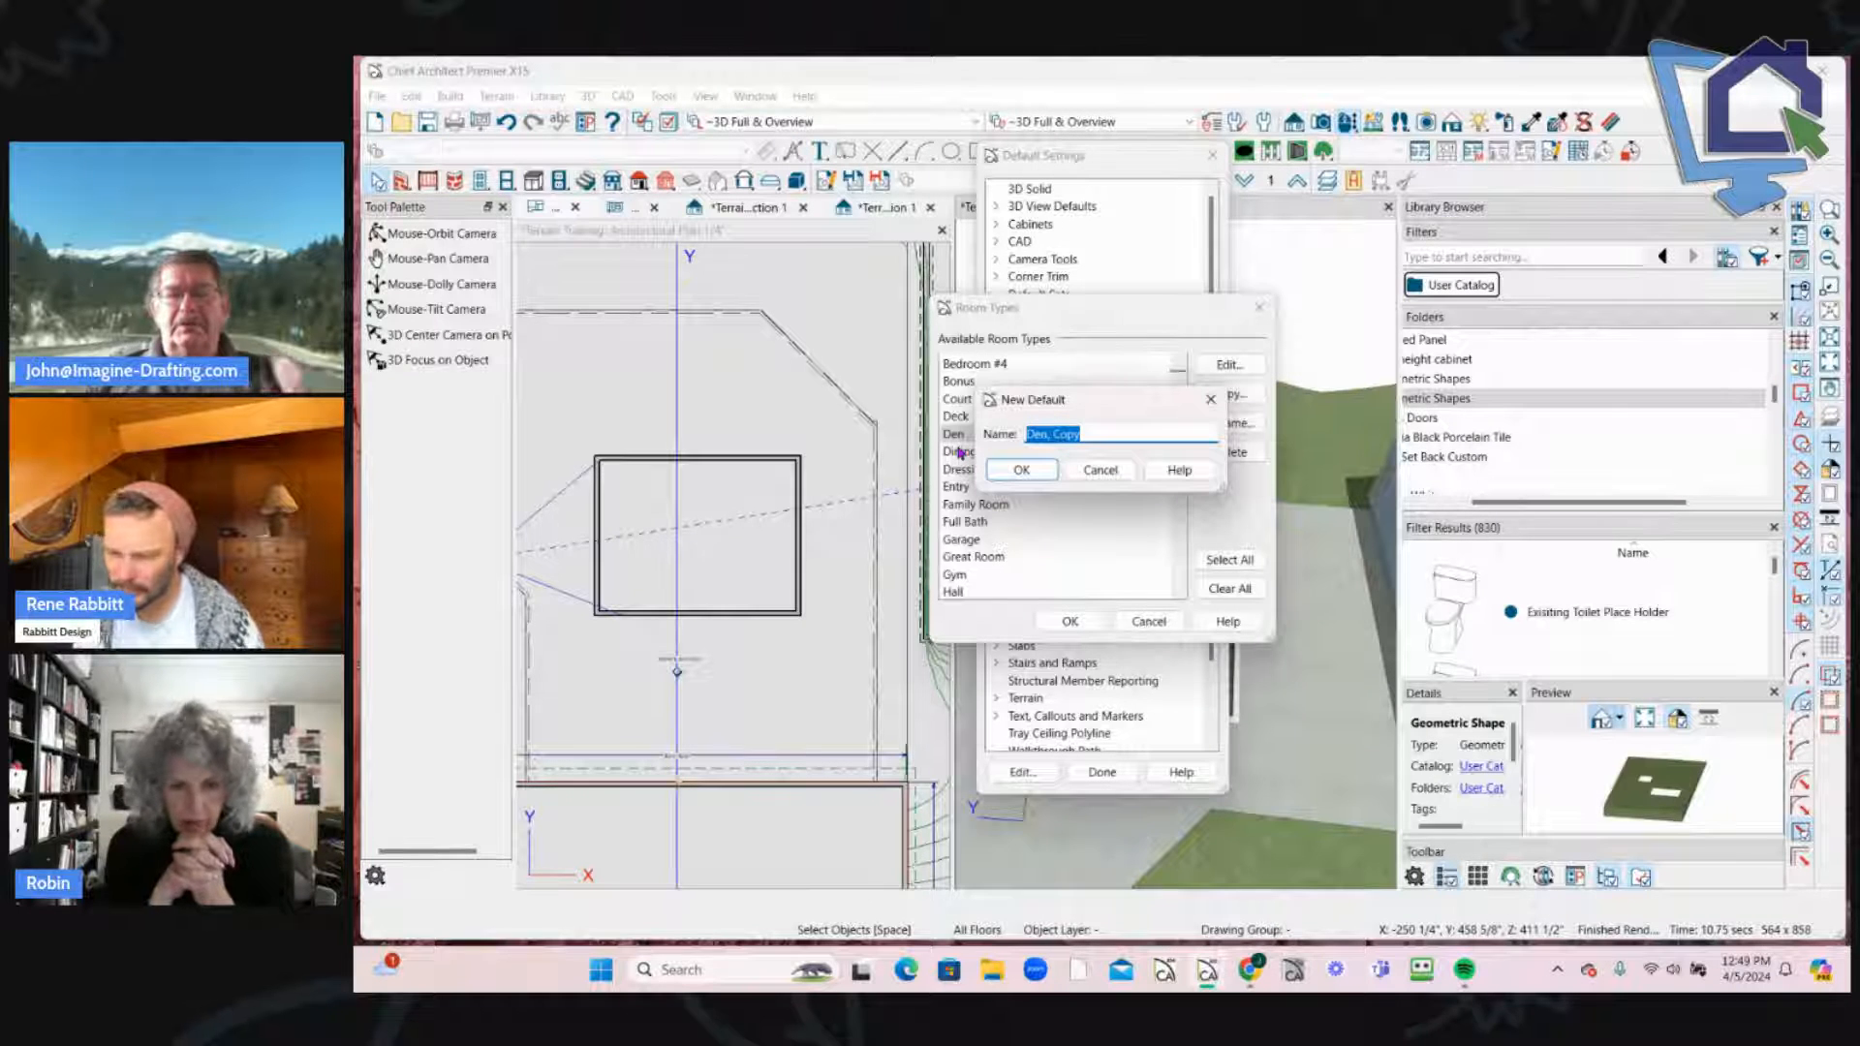
click(1029, 470)
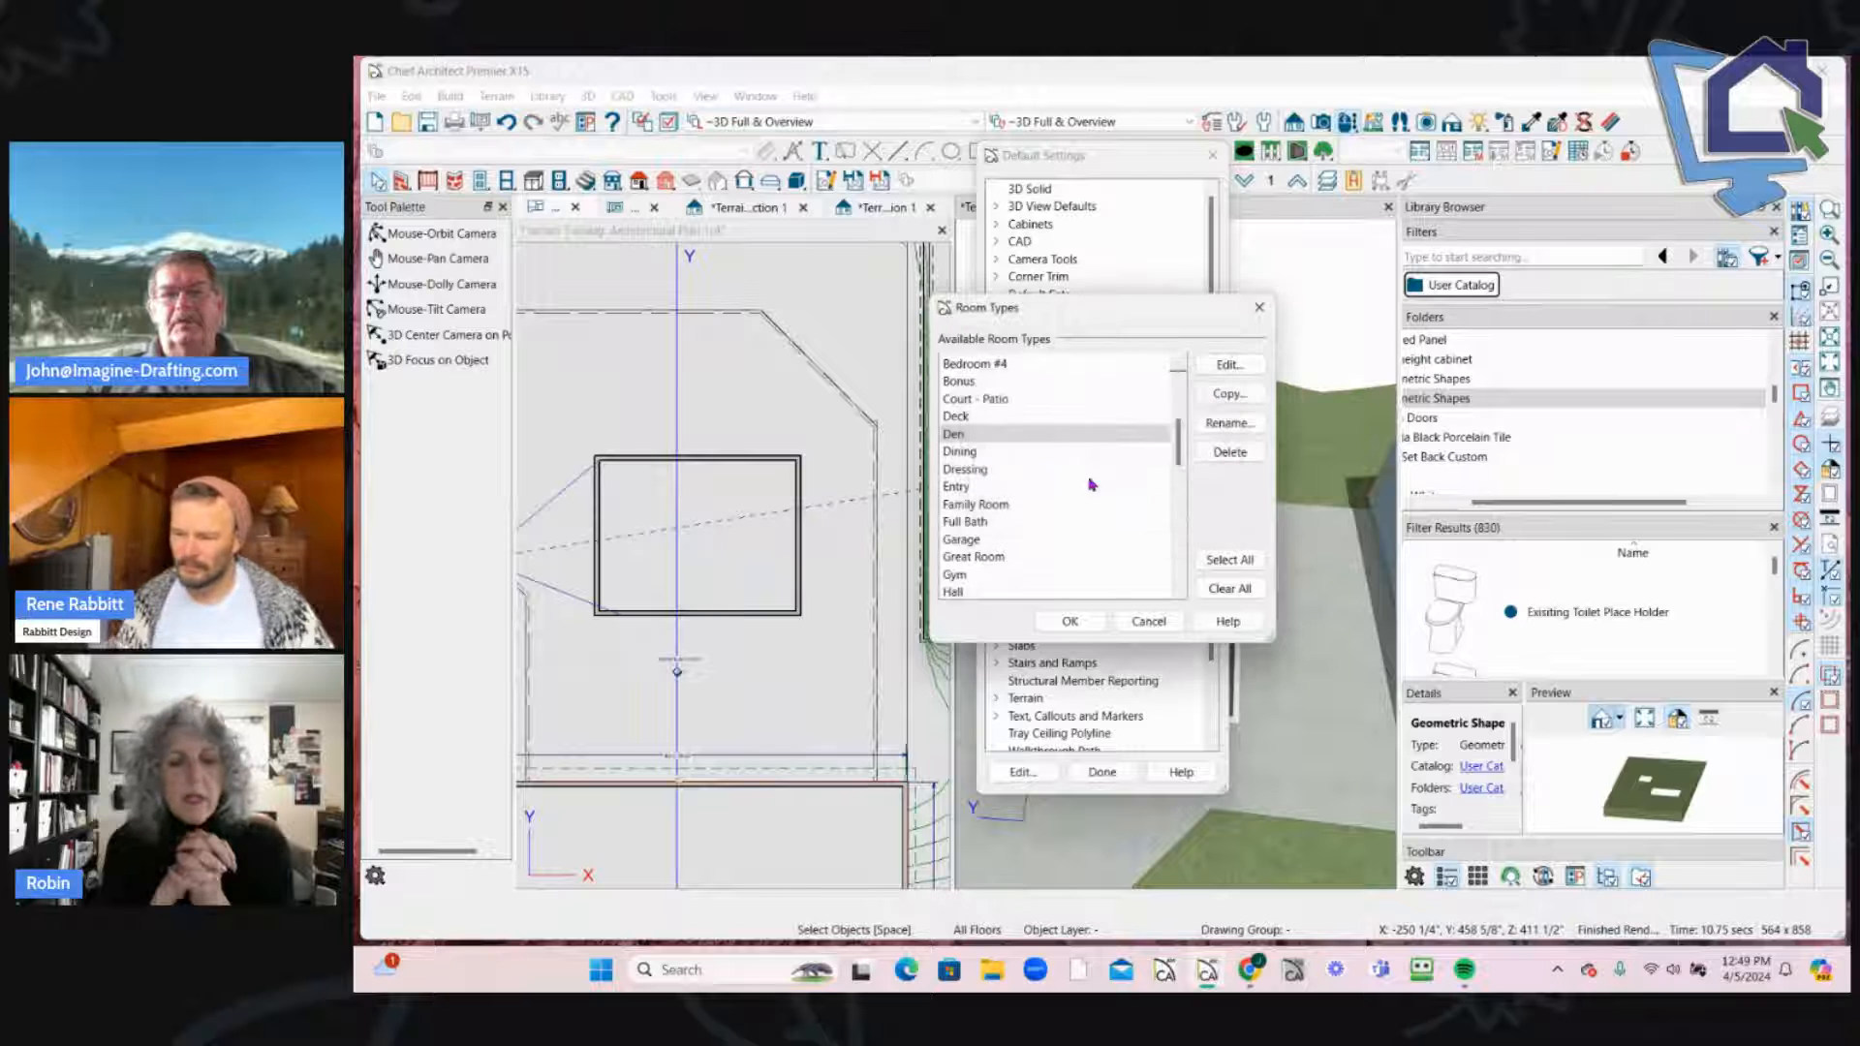
click(1474, 785)
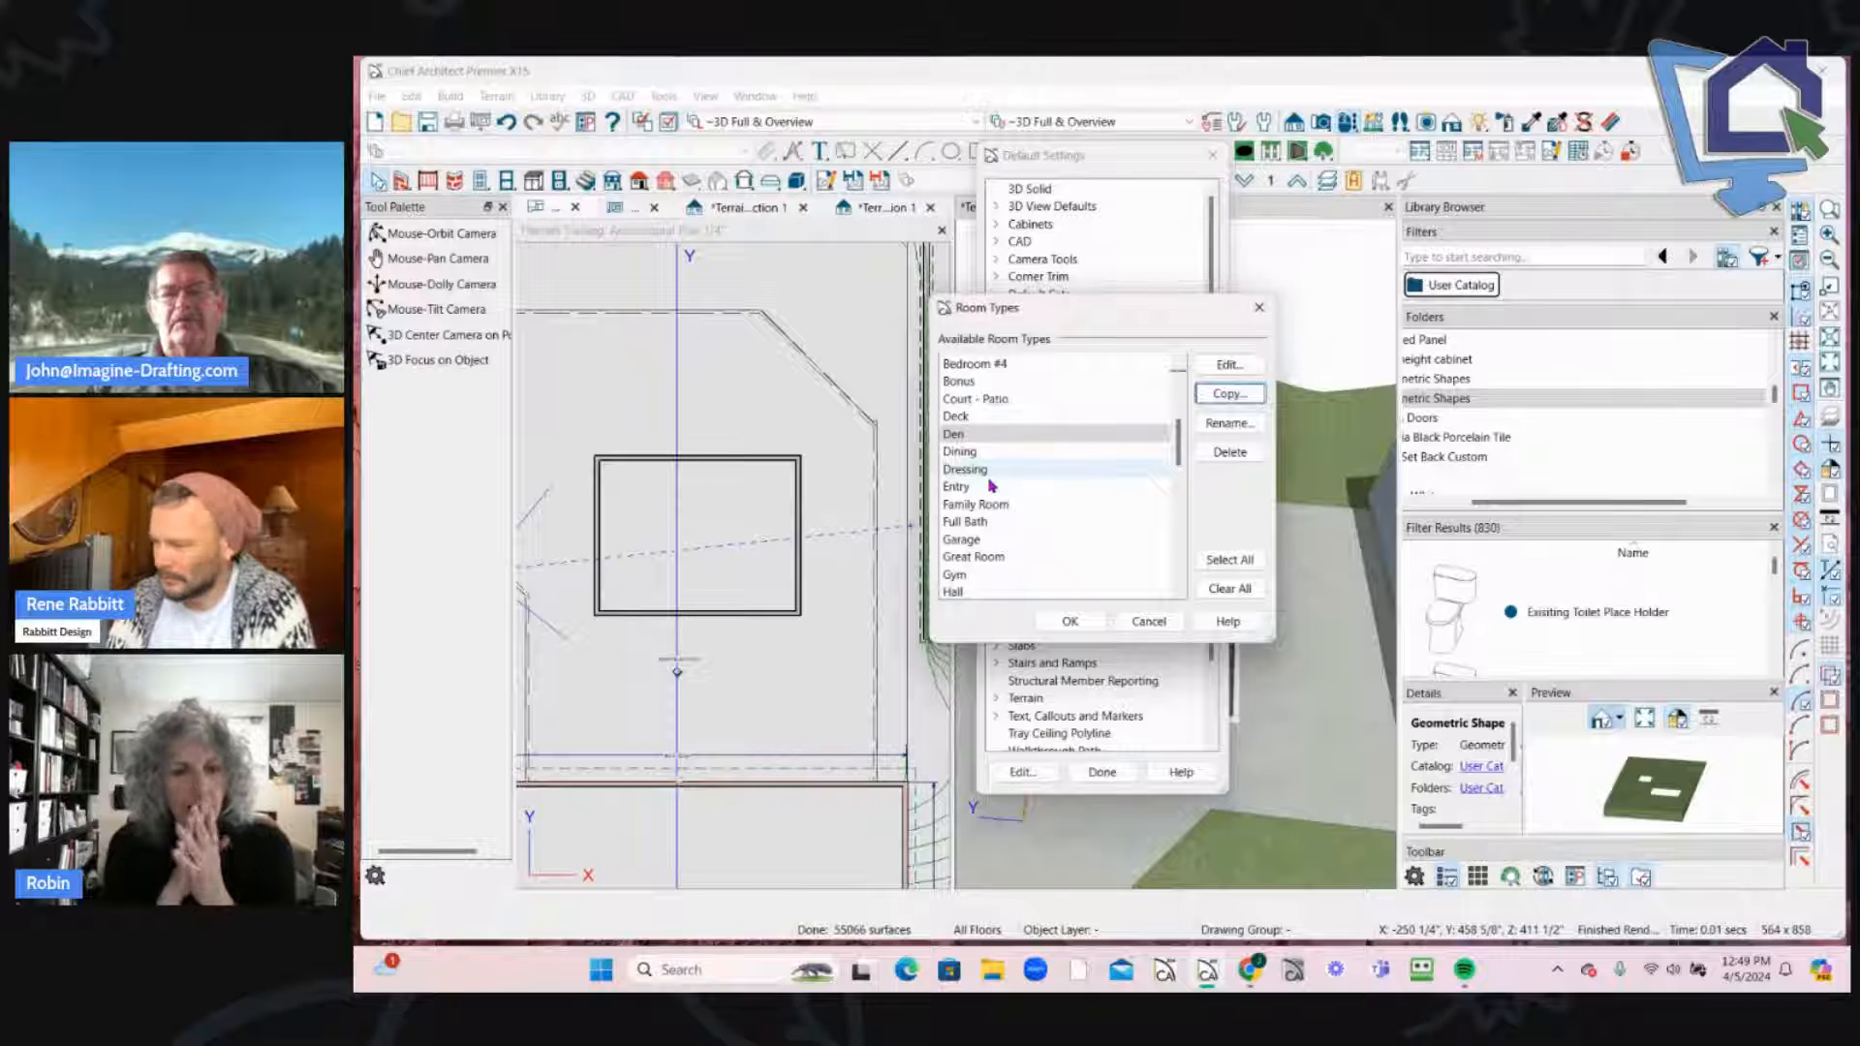
click(1151, 622)
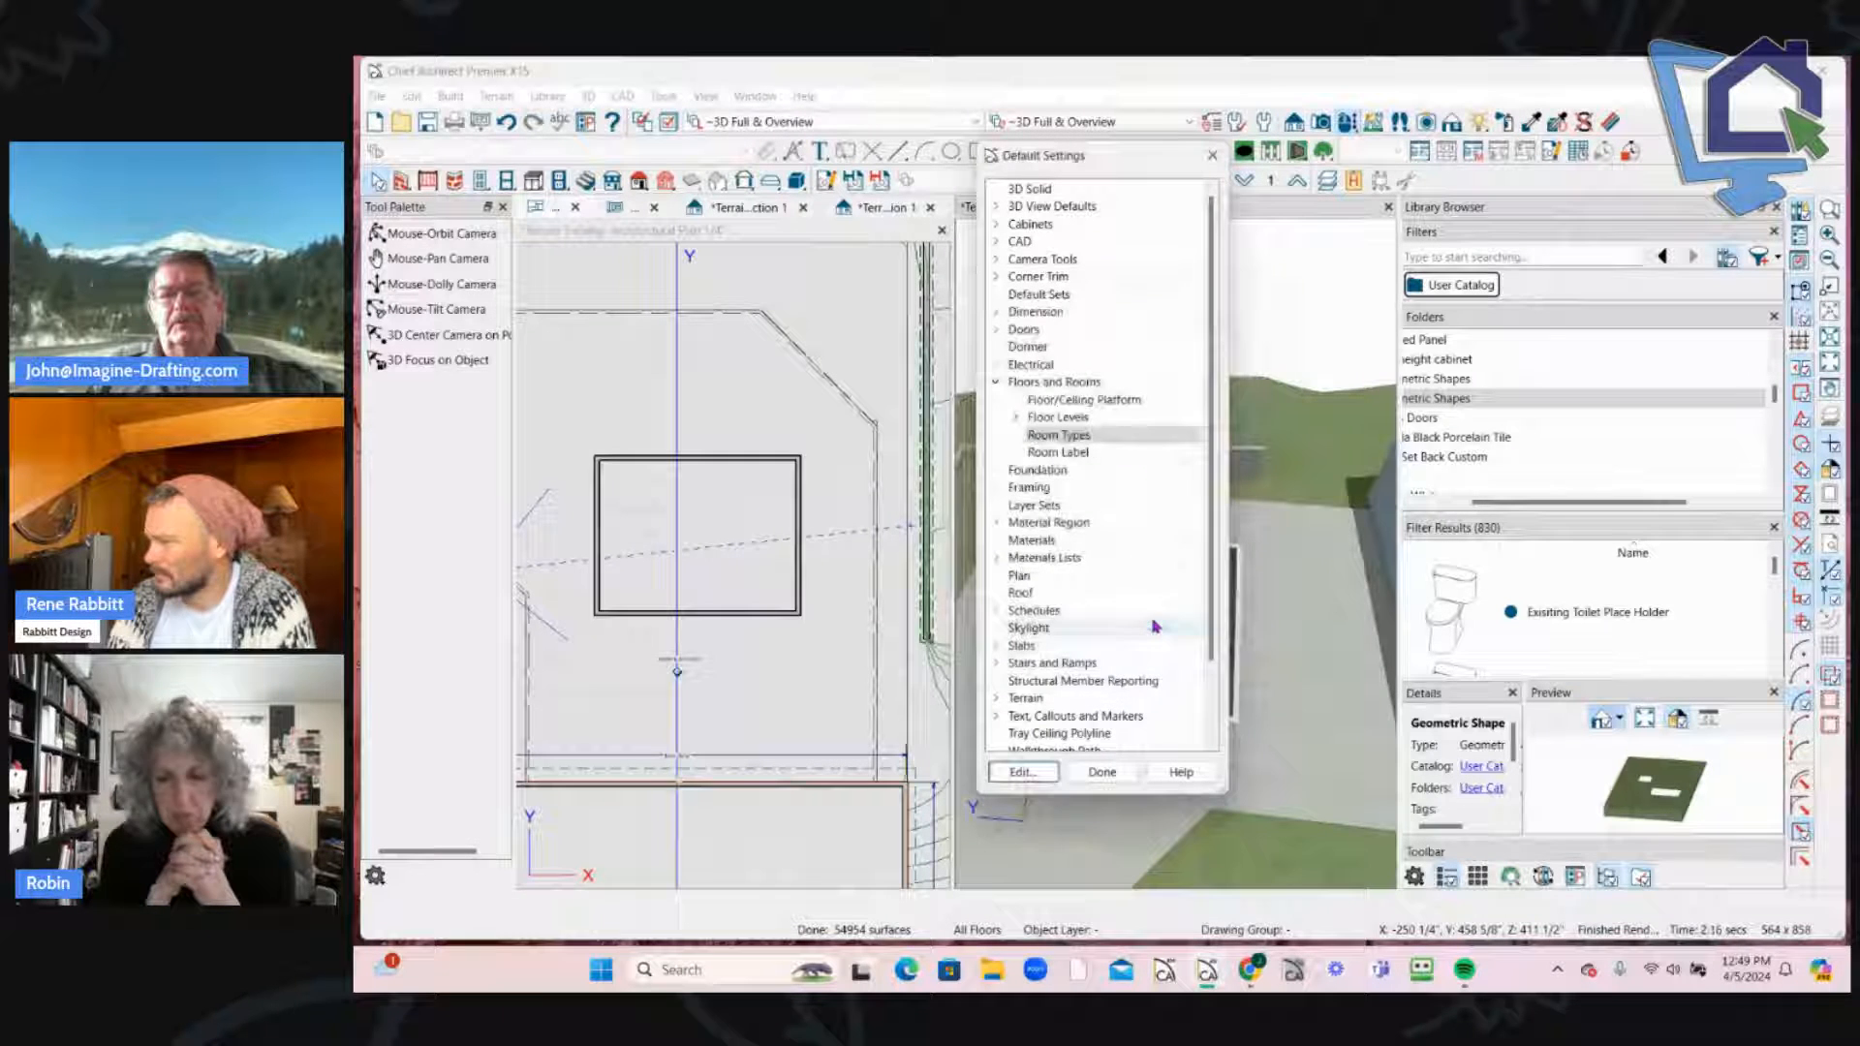
click(1103, 772)
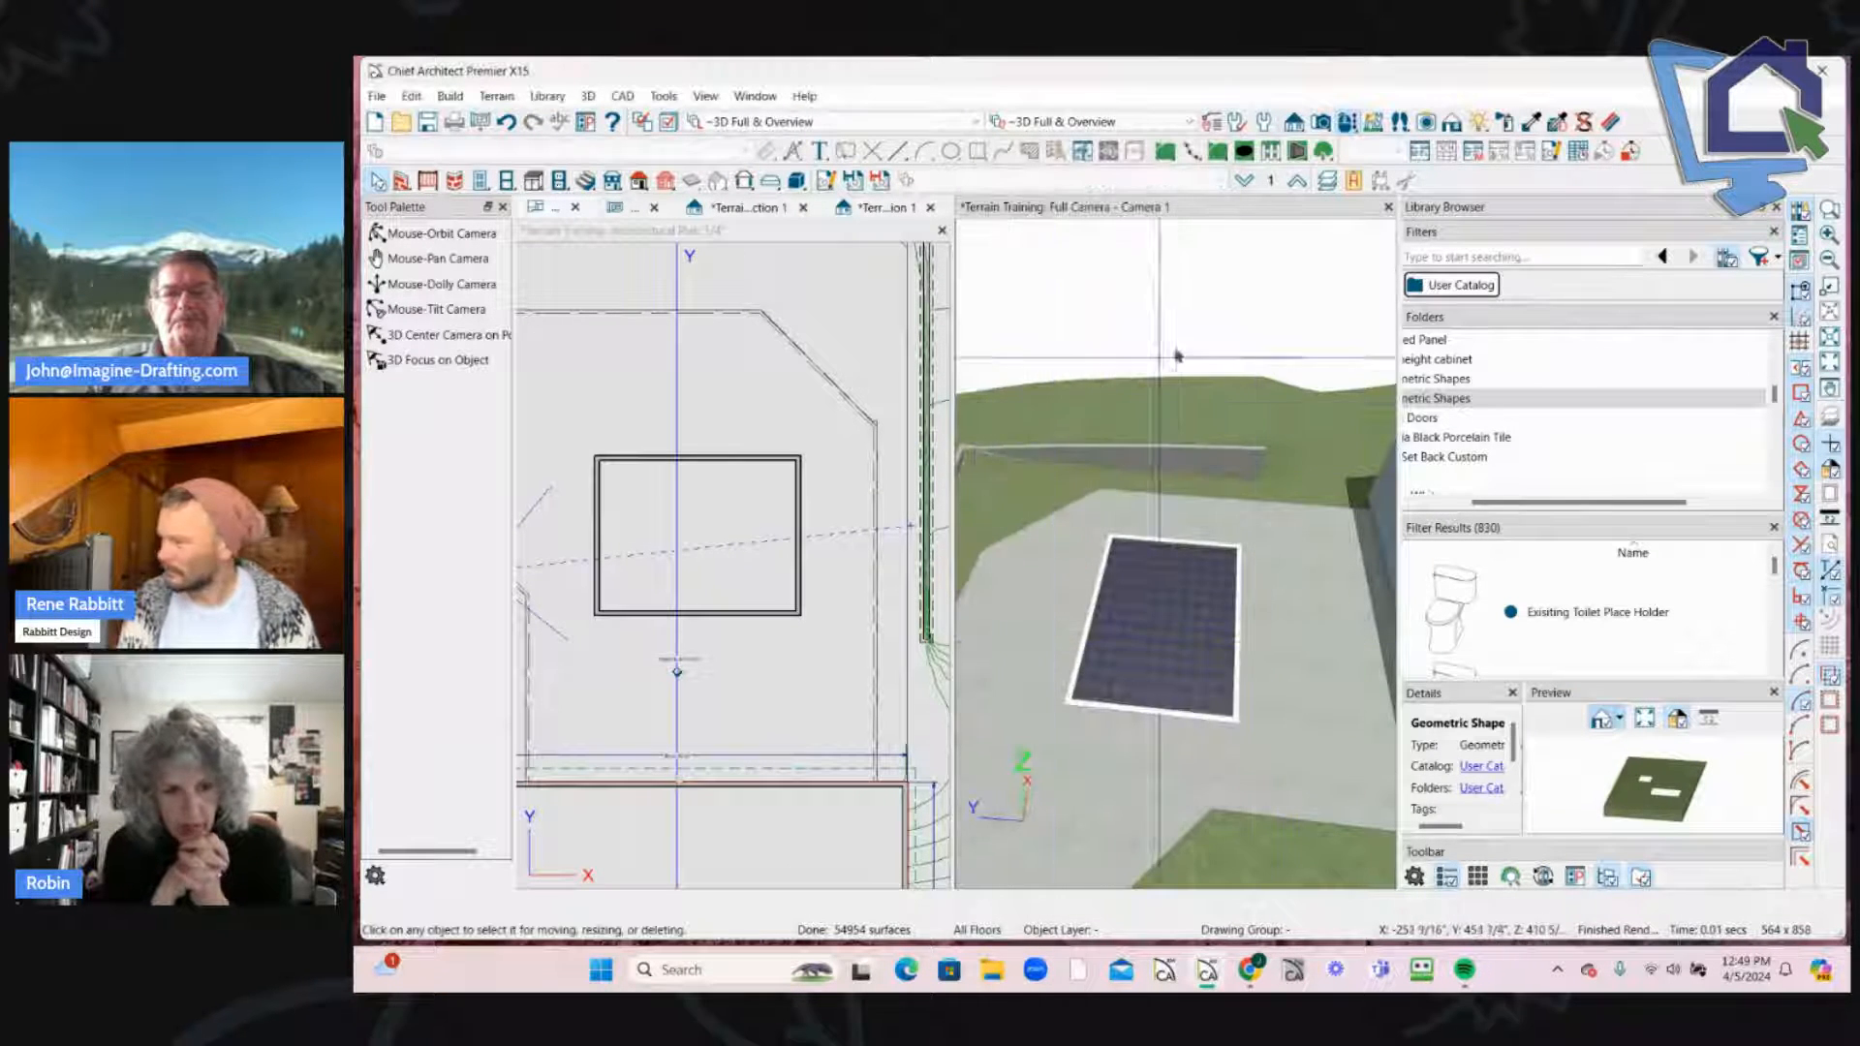
scroll(1160, 523, down, 5)
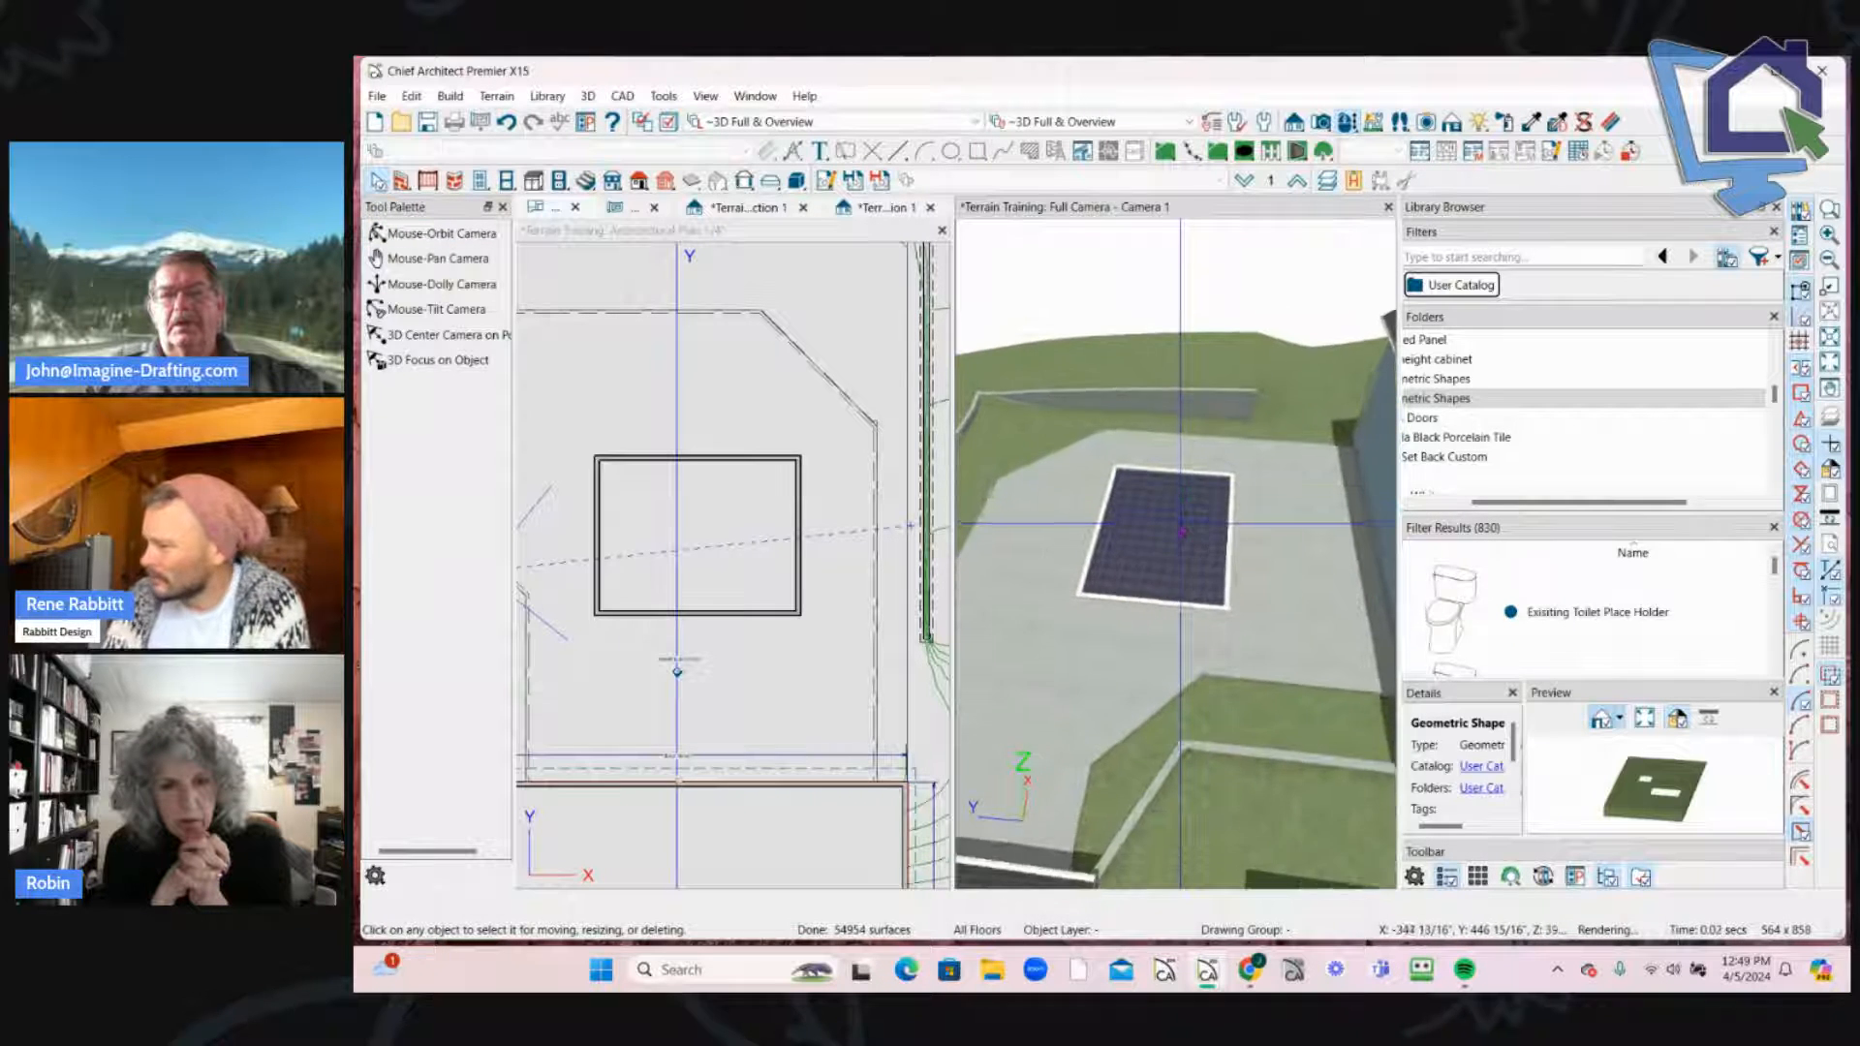
scroll(1179, 532, up, 5)
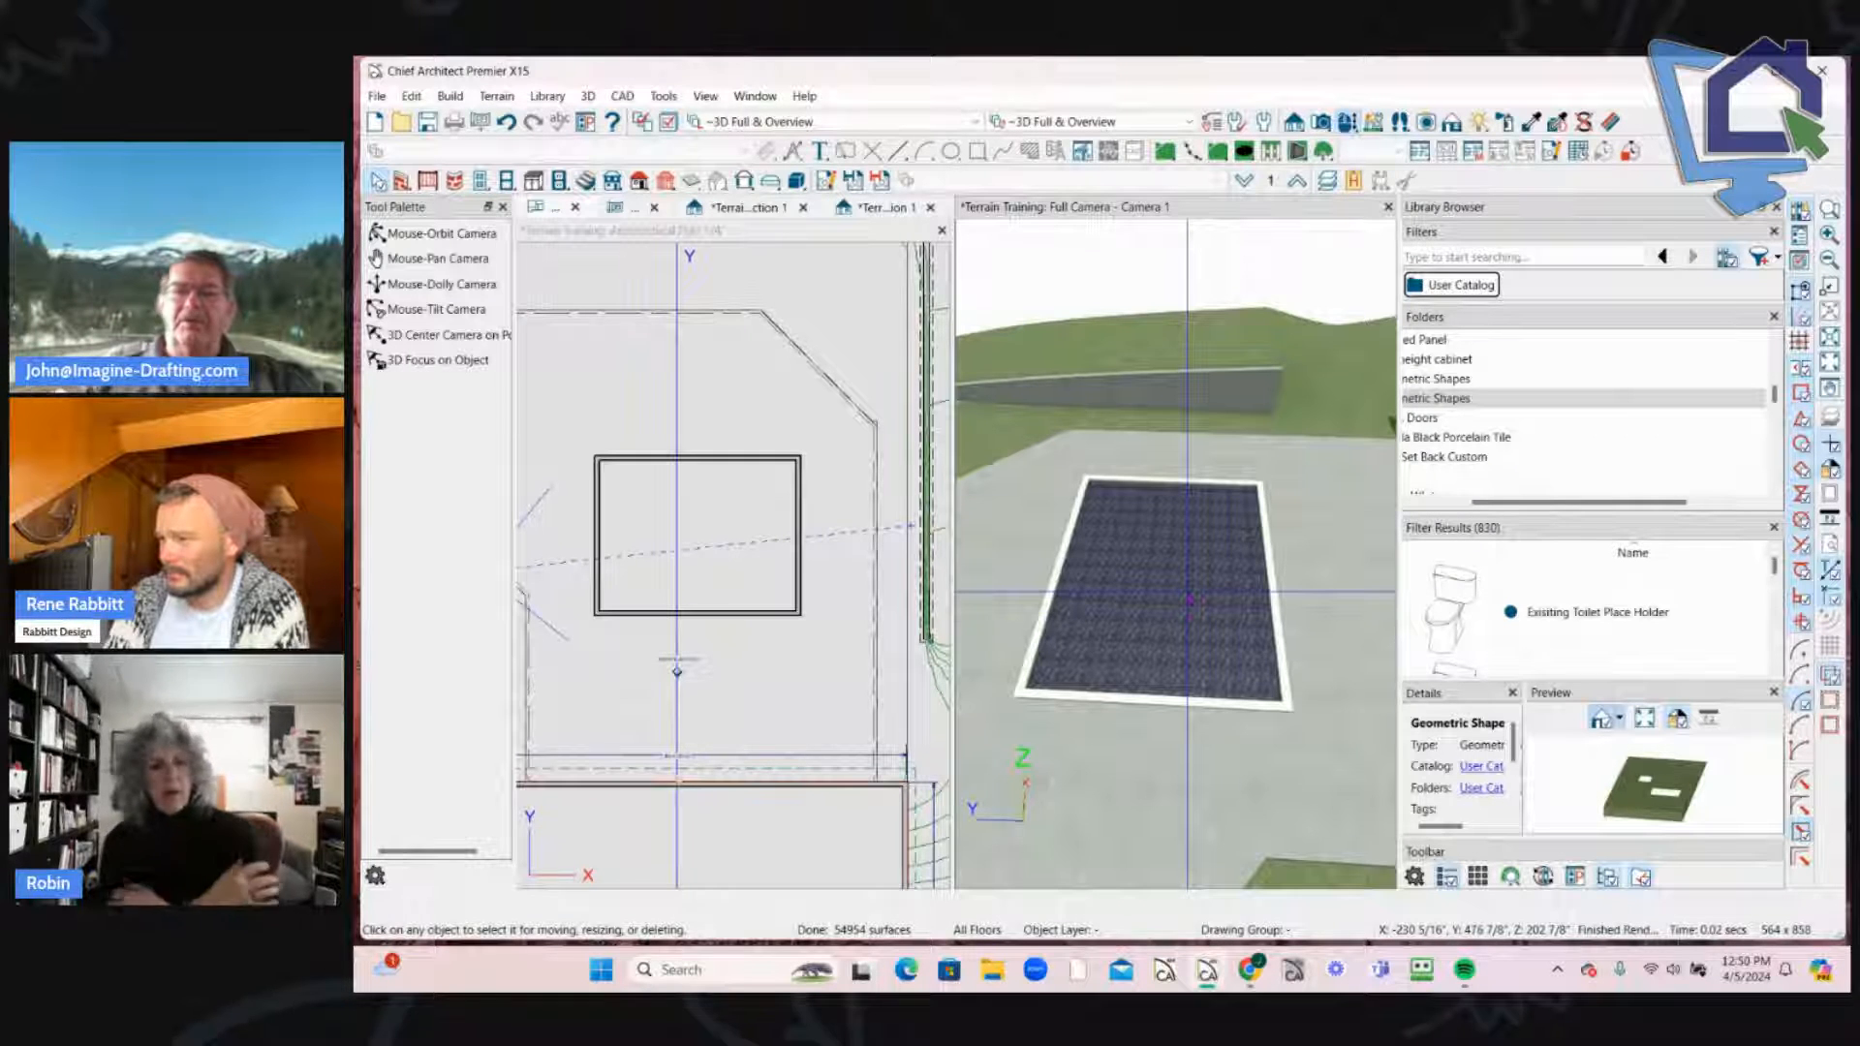
click(442, 233)
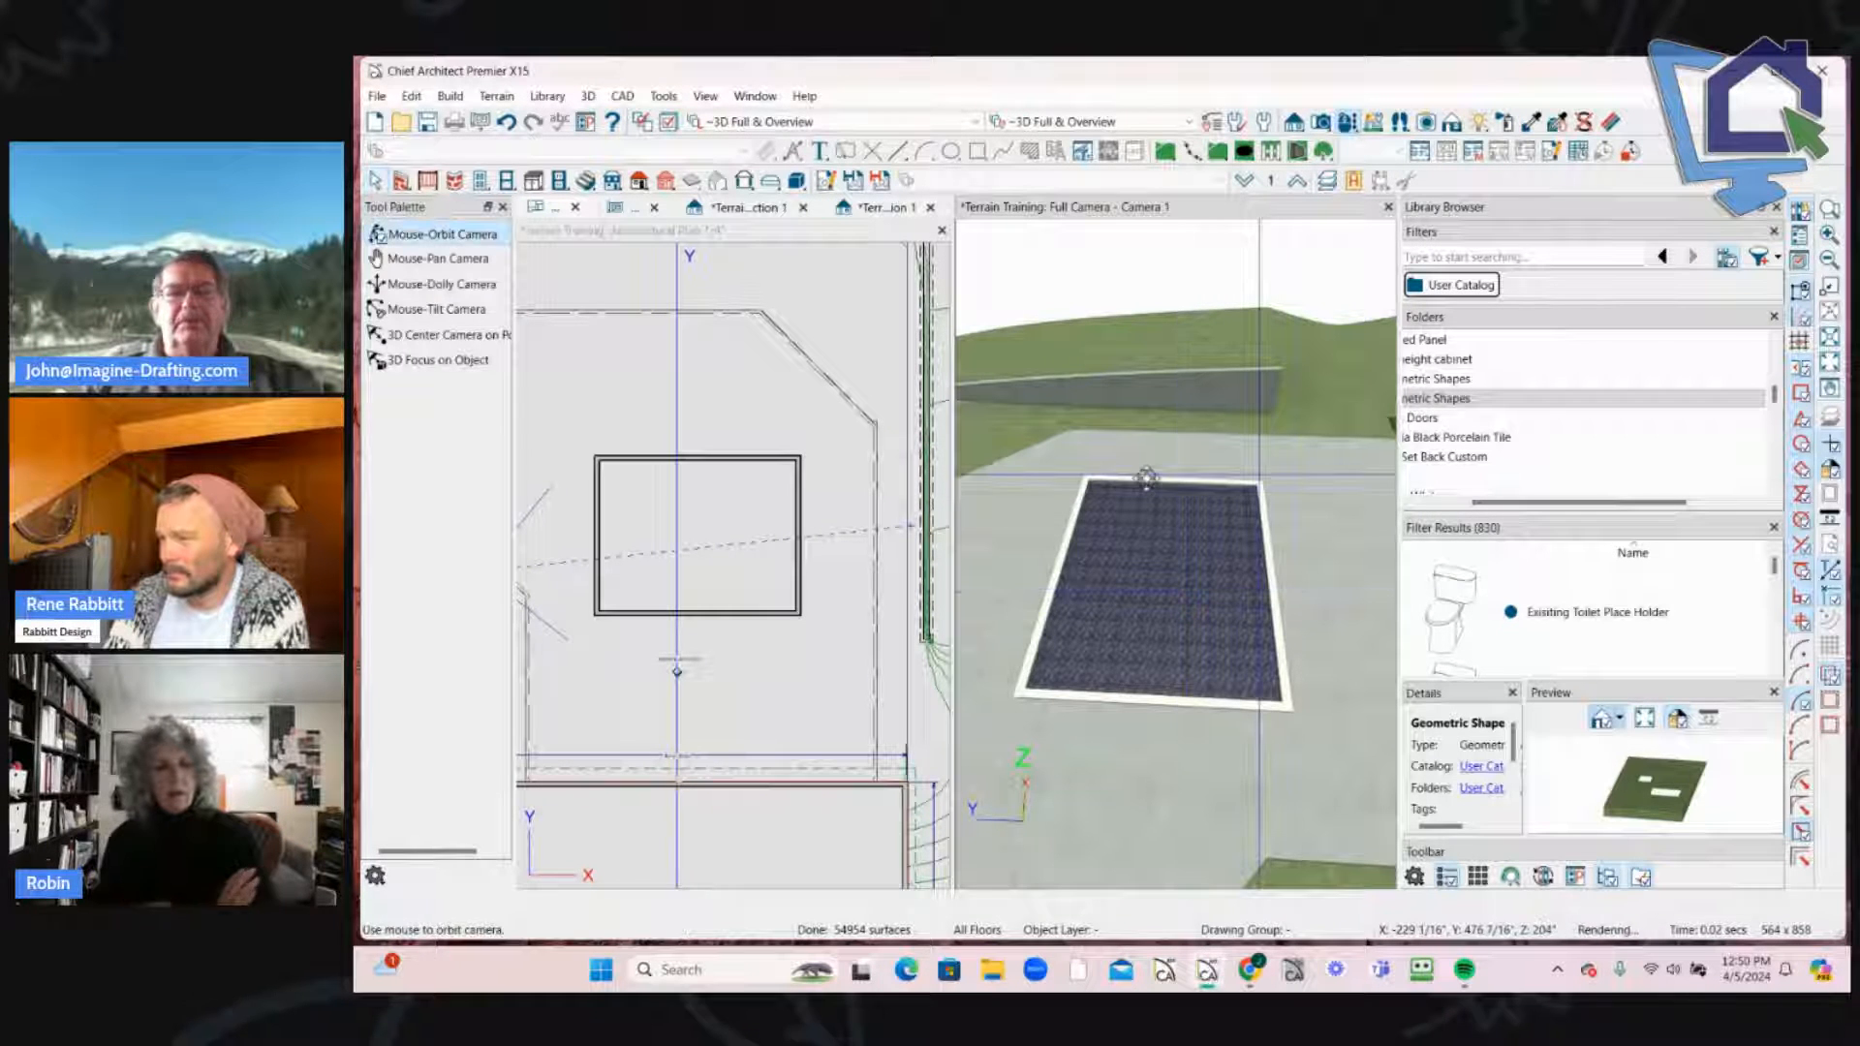
click(841, 570)
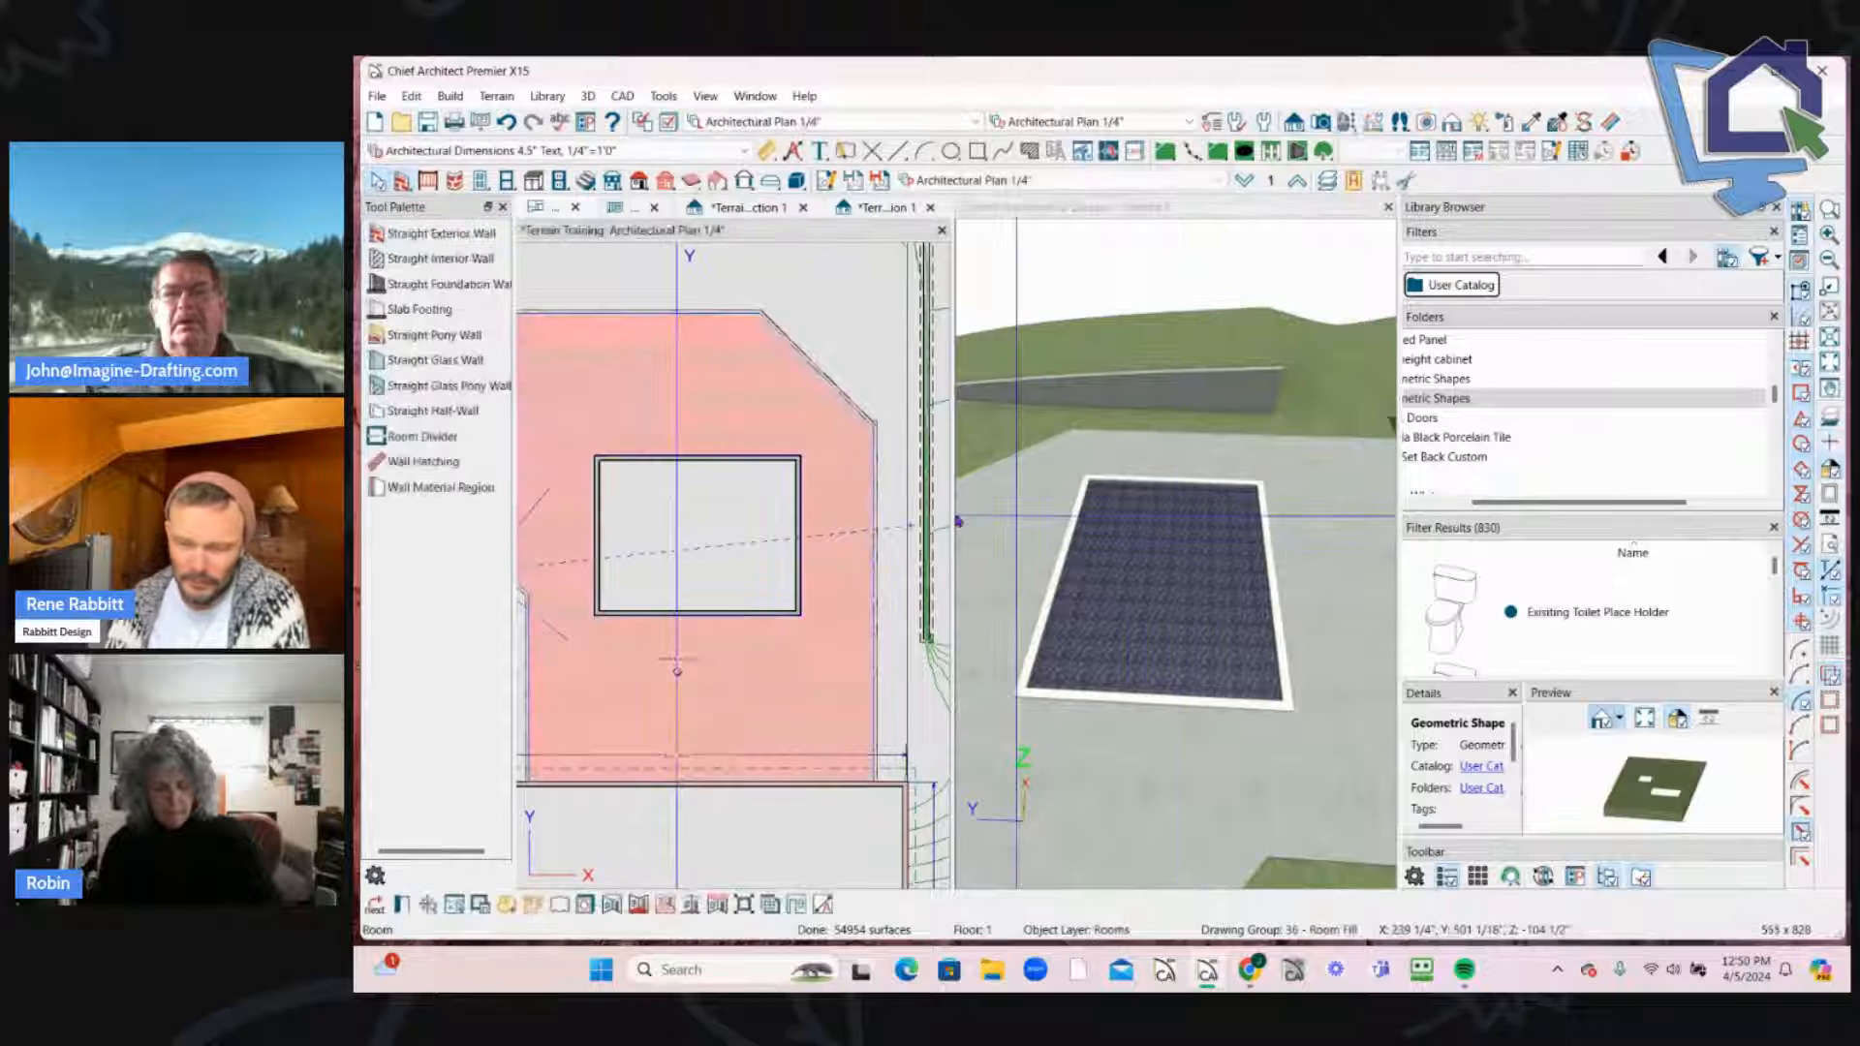
Step: Turn the lower end of the retaining wall east of the pool slab outward as a diagonal segment running past the terrain perimeter
scroll(896, 383, down, 5)
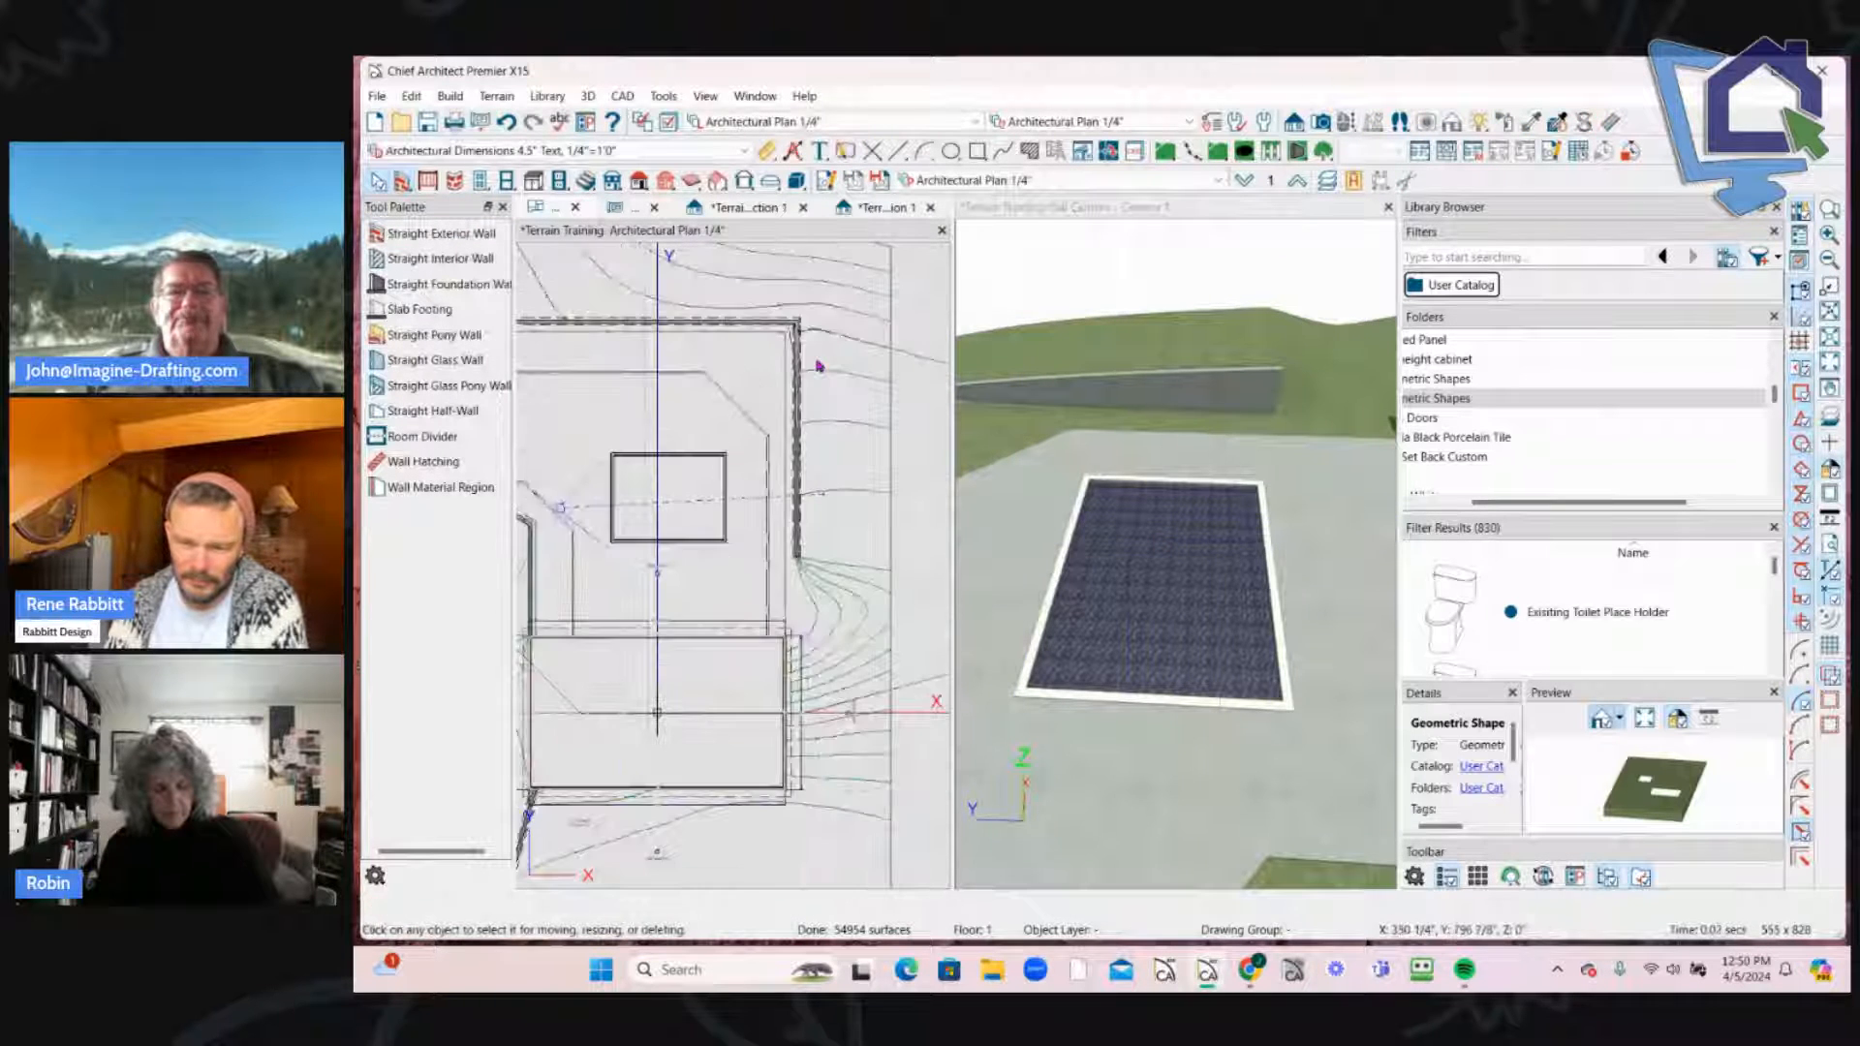
scroll(891, 383, down, 2)
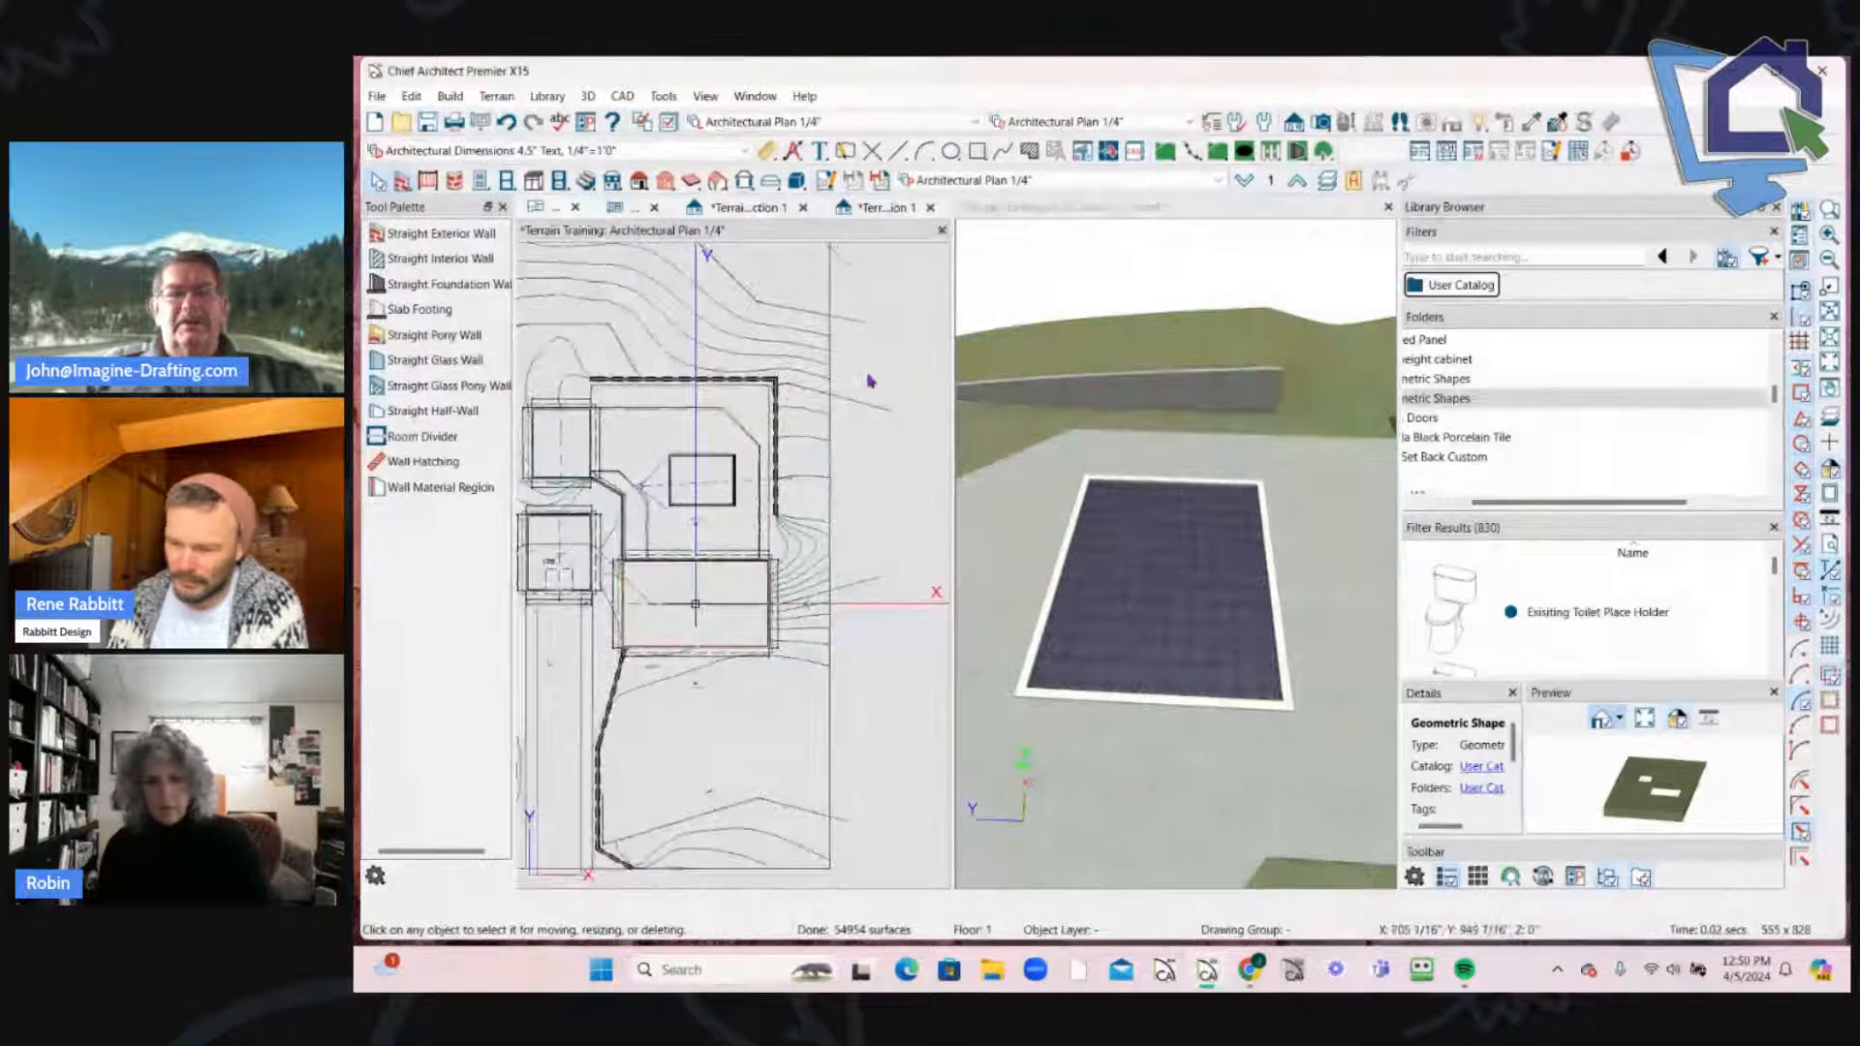
scroll(871, 381, down, 1)
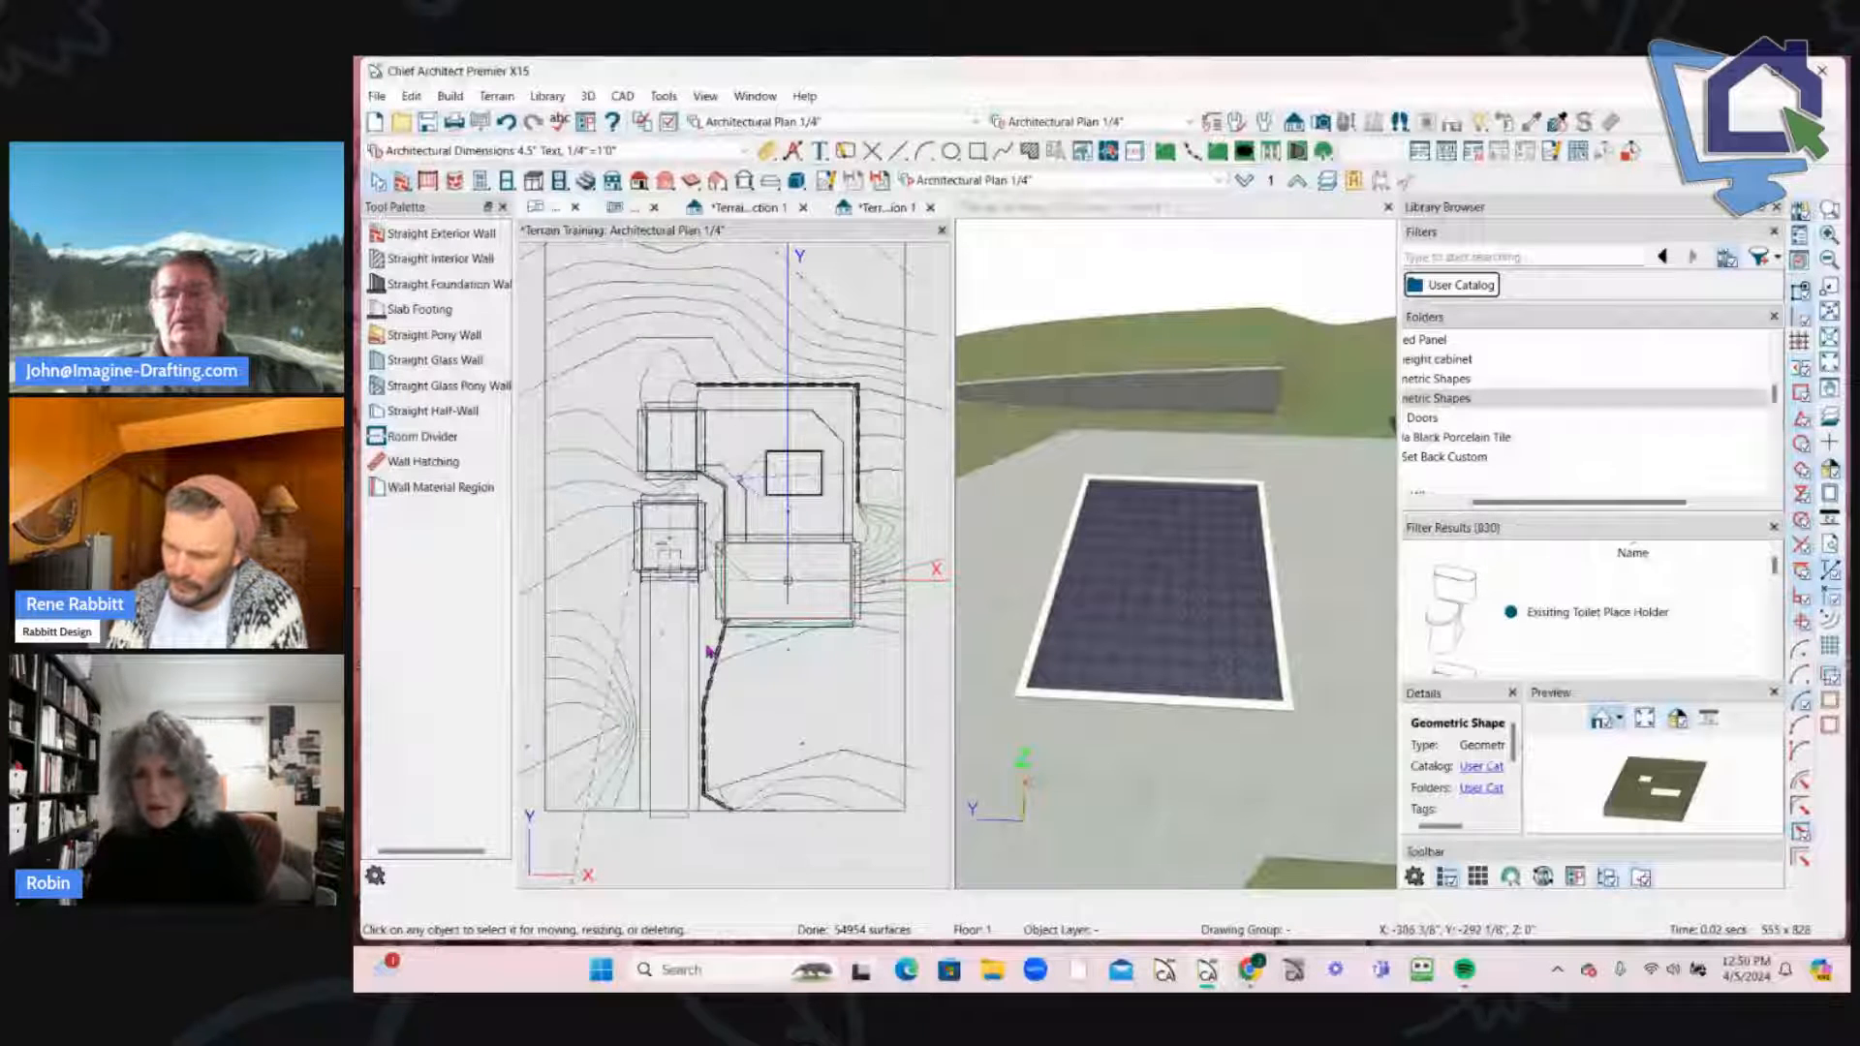
scroll(1235, 397, down, 3)
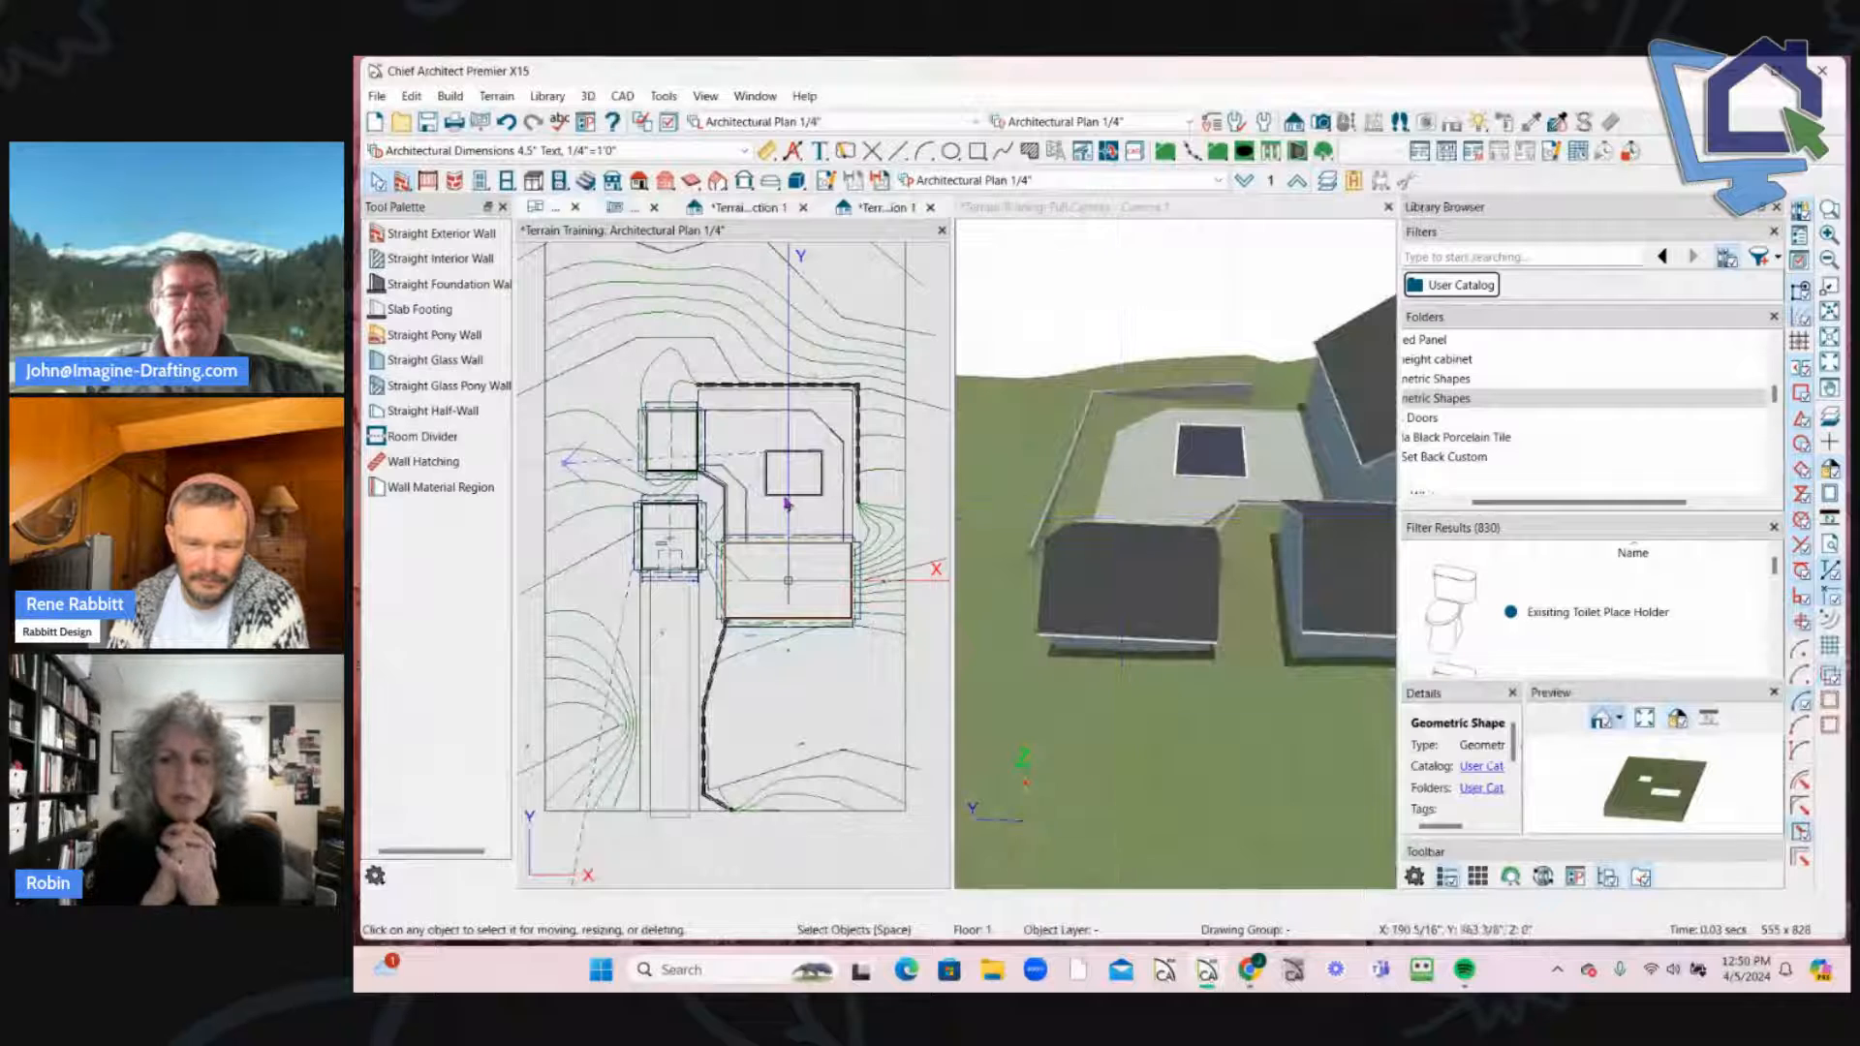
scroll(846, 552, up, 2)
scroll(862, 539, up, 1)
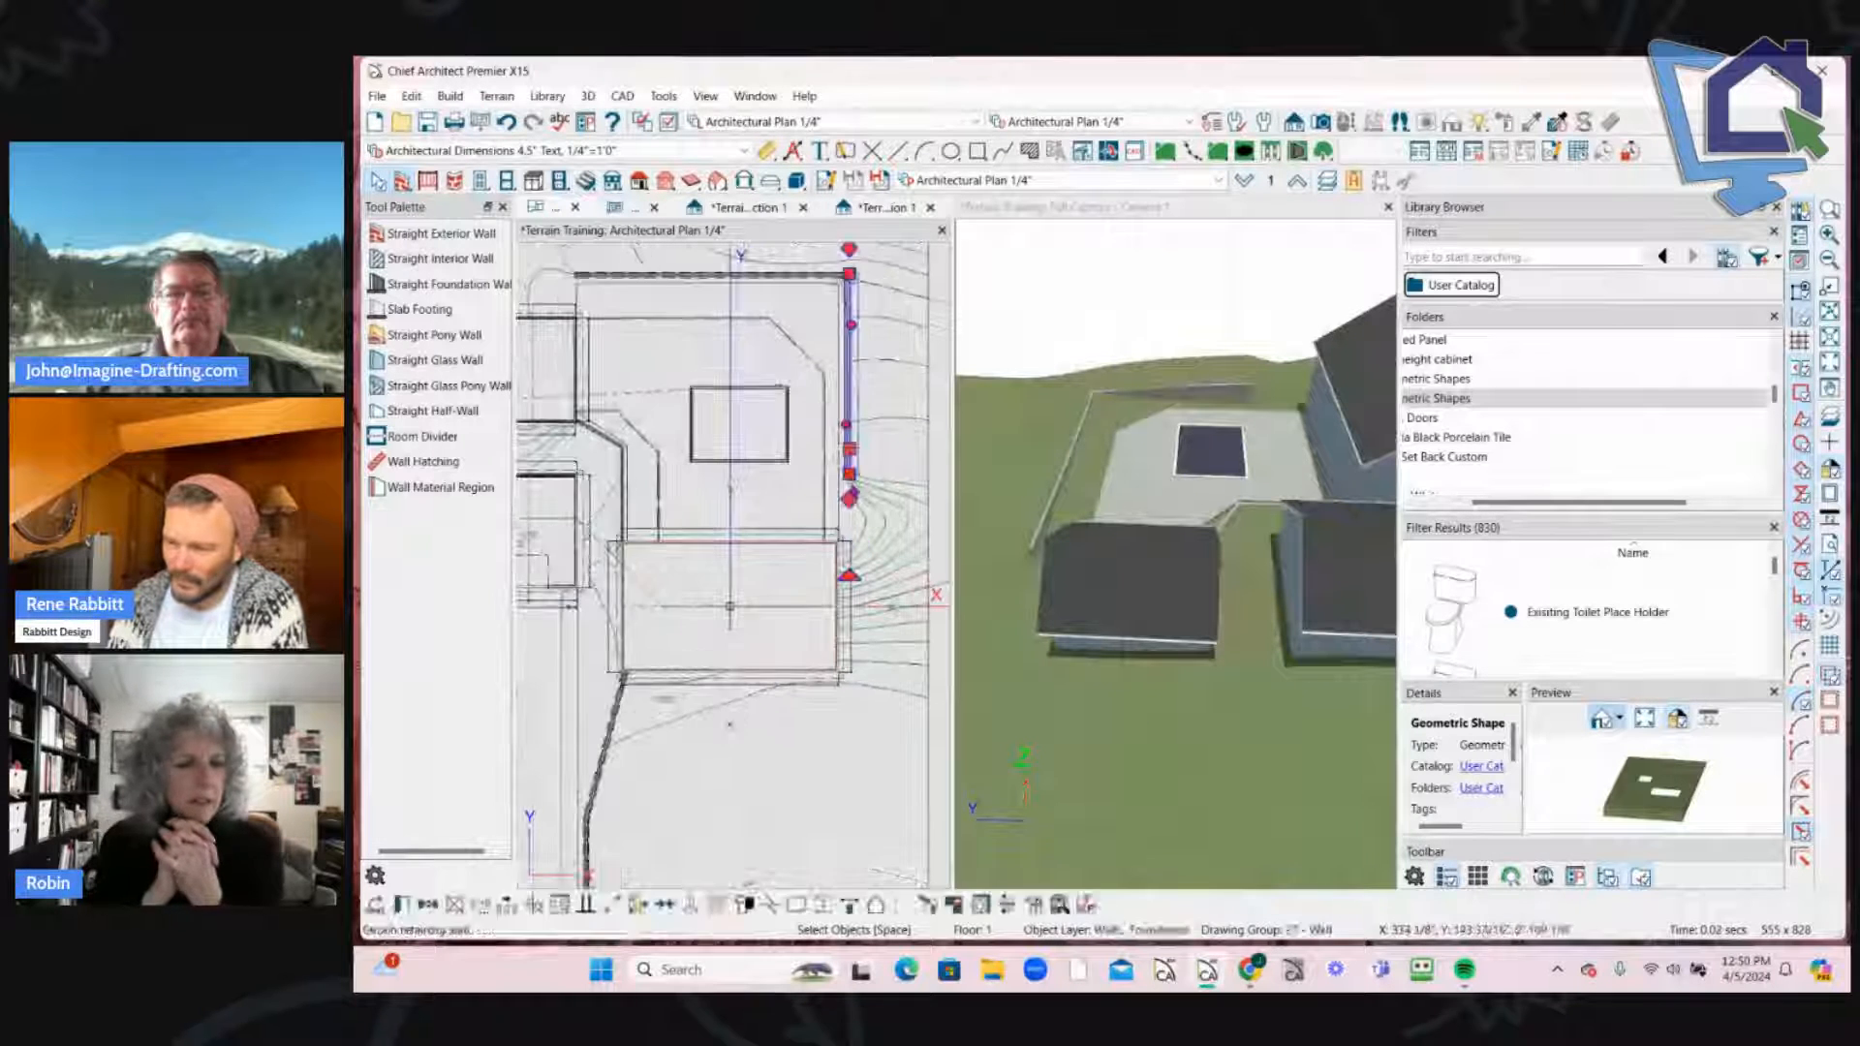
drag(849, 465, 938, 563)
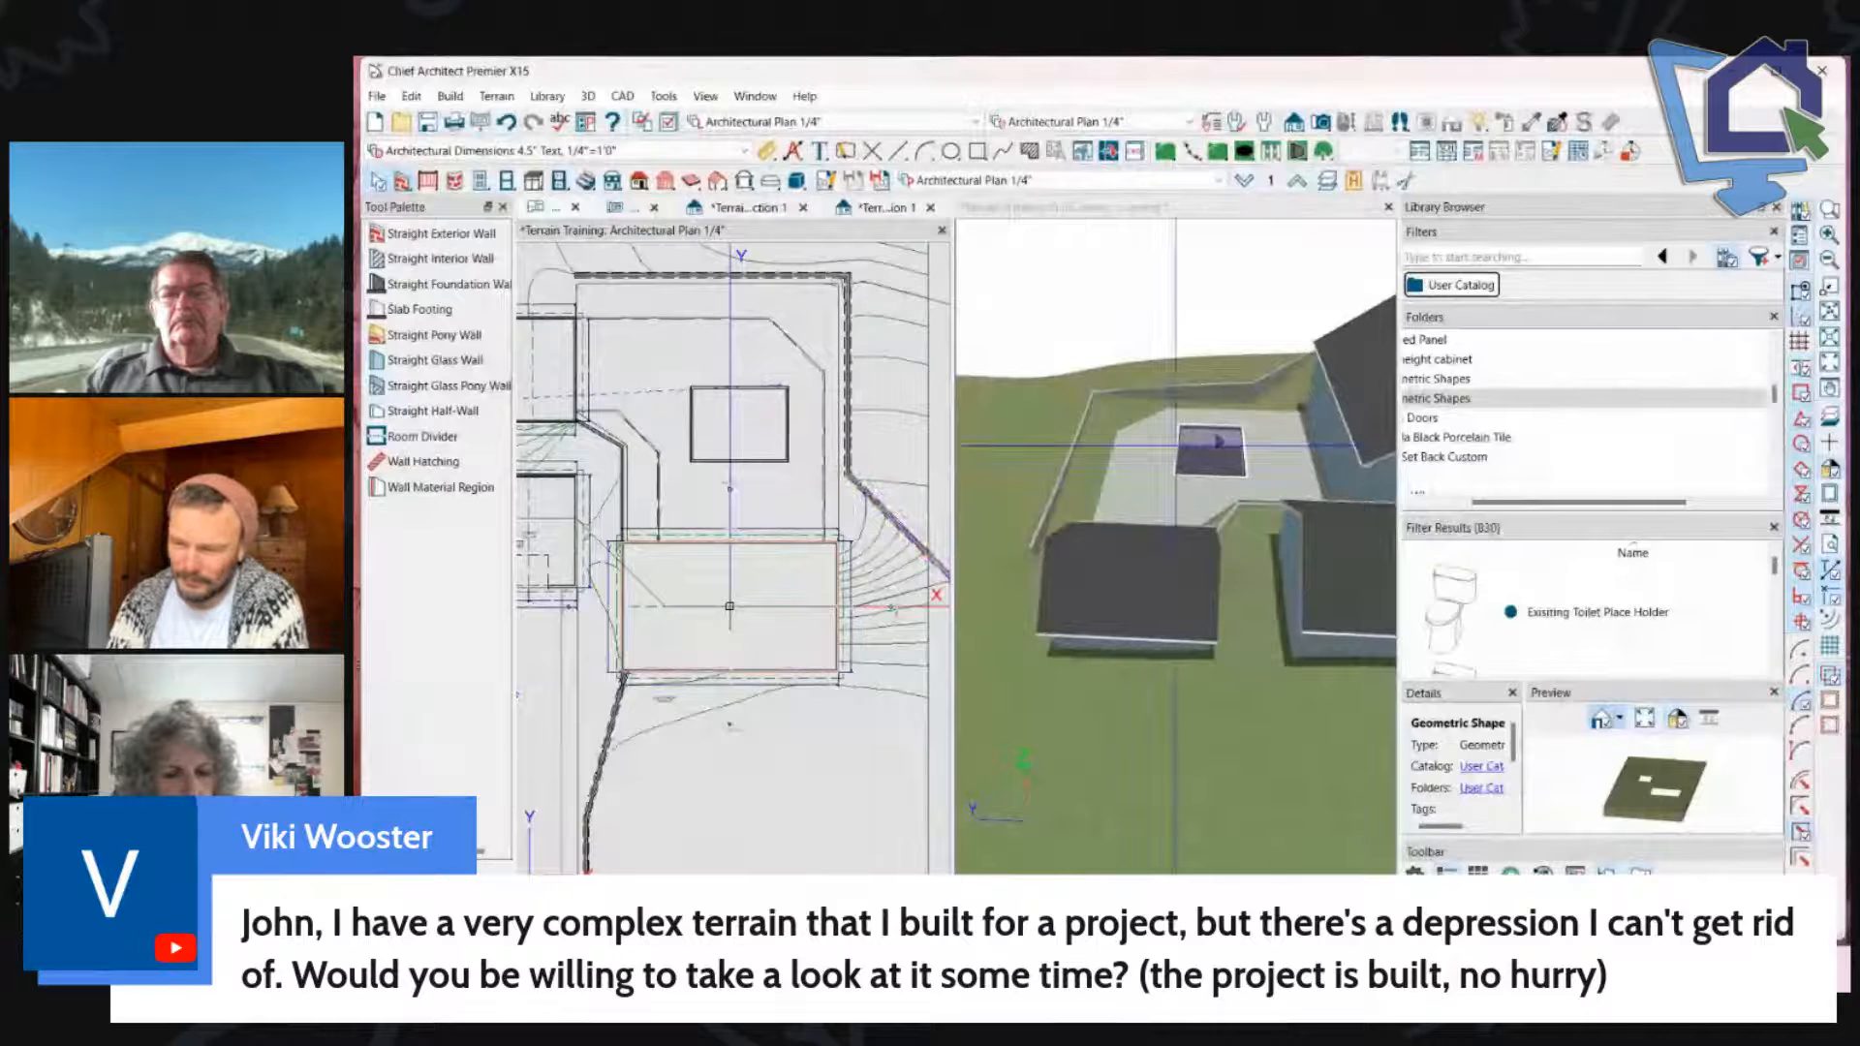
Step: Shorten the diagonal retaining wall segment so its free end stops at the terrain perimeter
click(1078, 389)
drag(1078, 389, 1116, 438)
middle_drag(1116, 438, 1155, 465)
scroll(849, 504, down, 2)
scroll(925, 577, up, 2)
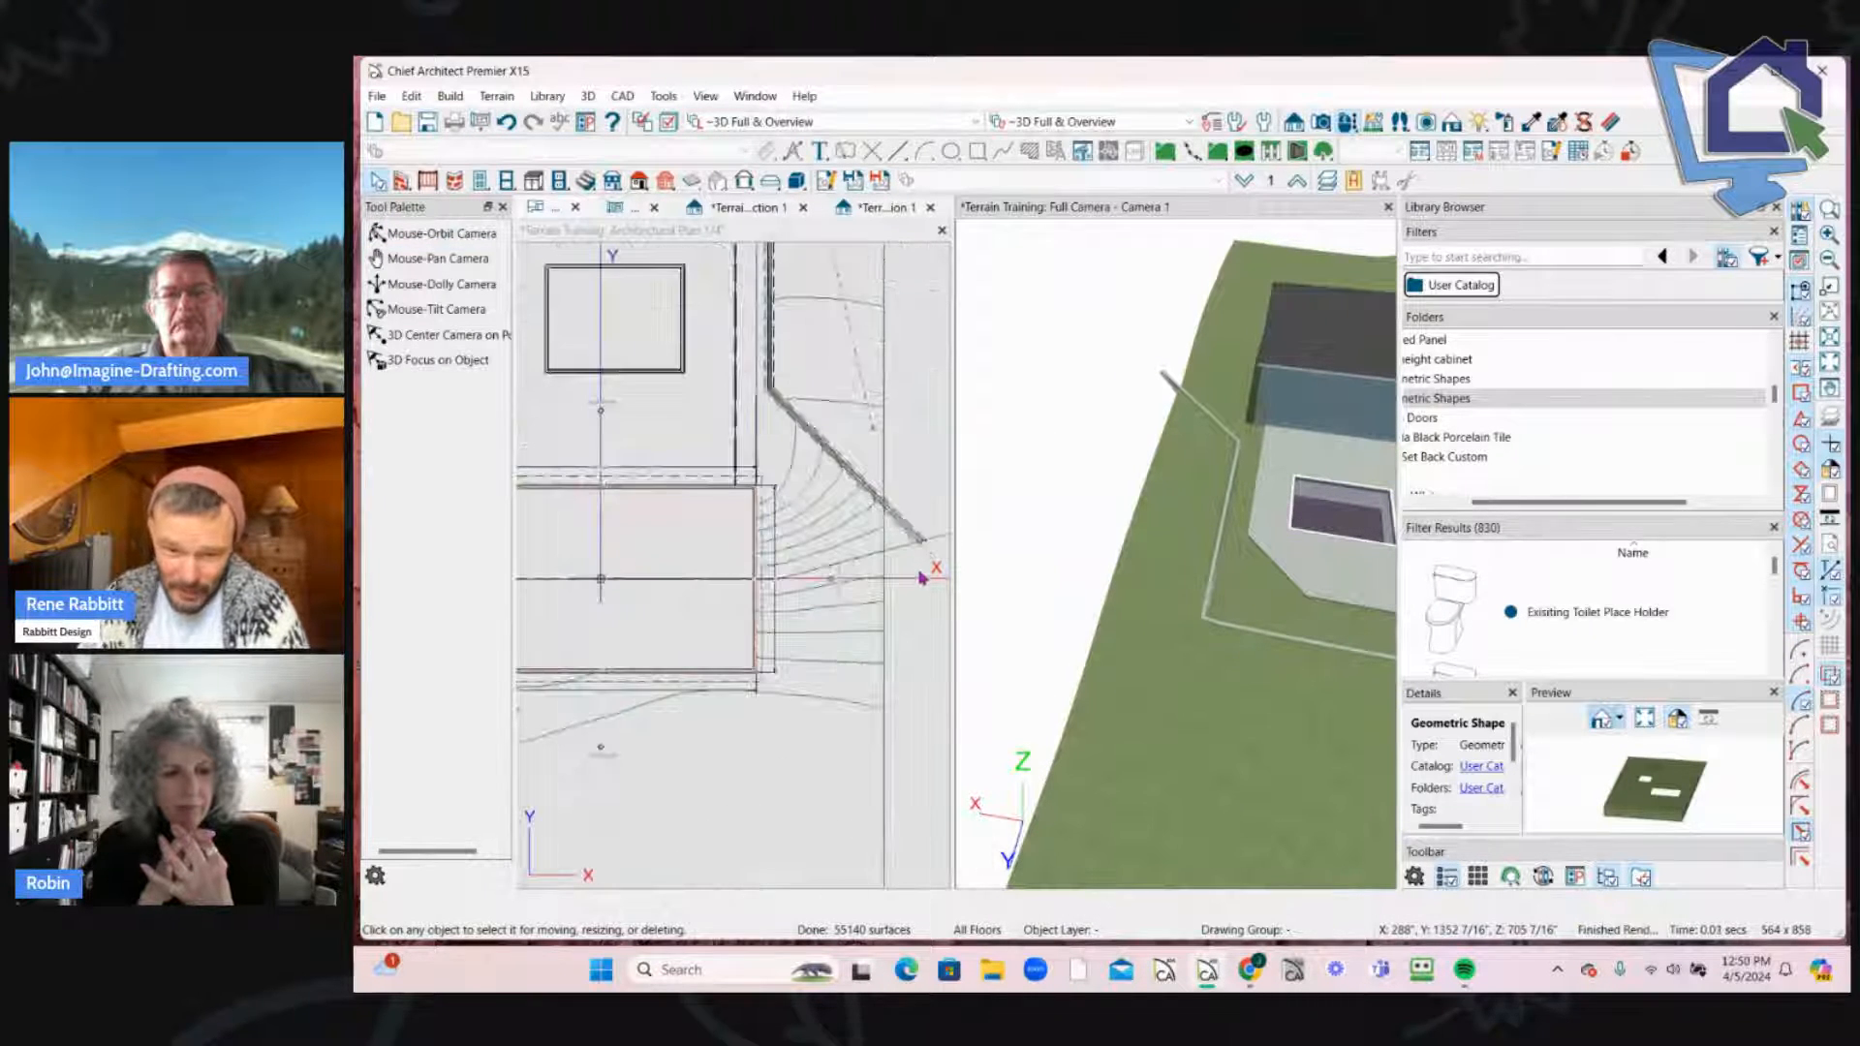
click(920, 537)
drag(922, 539, 922, 538)
drag(919, 422, 922, 420)
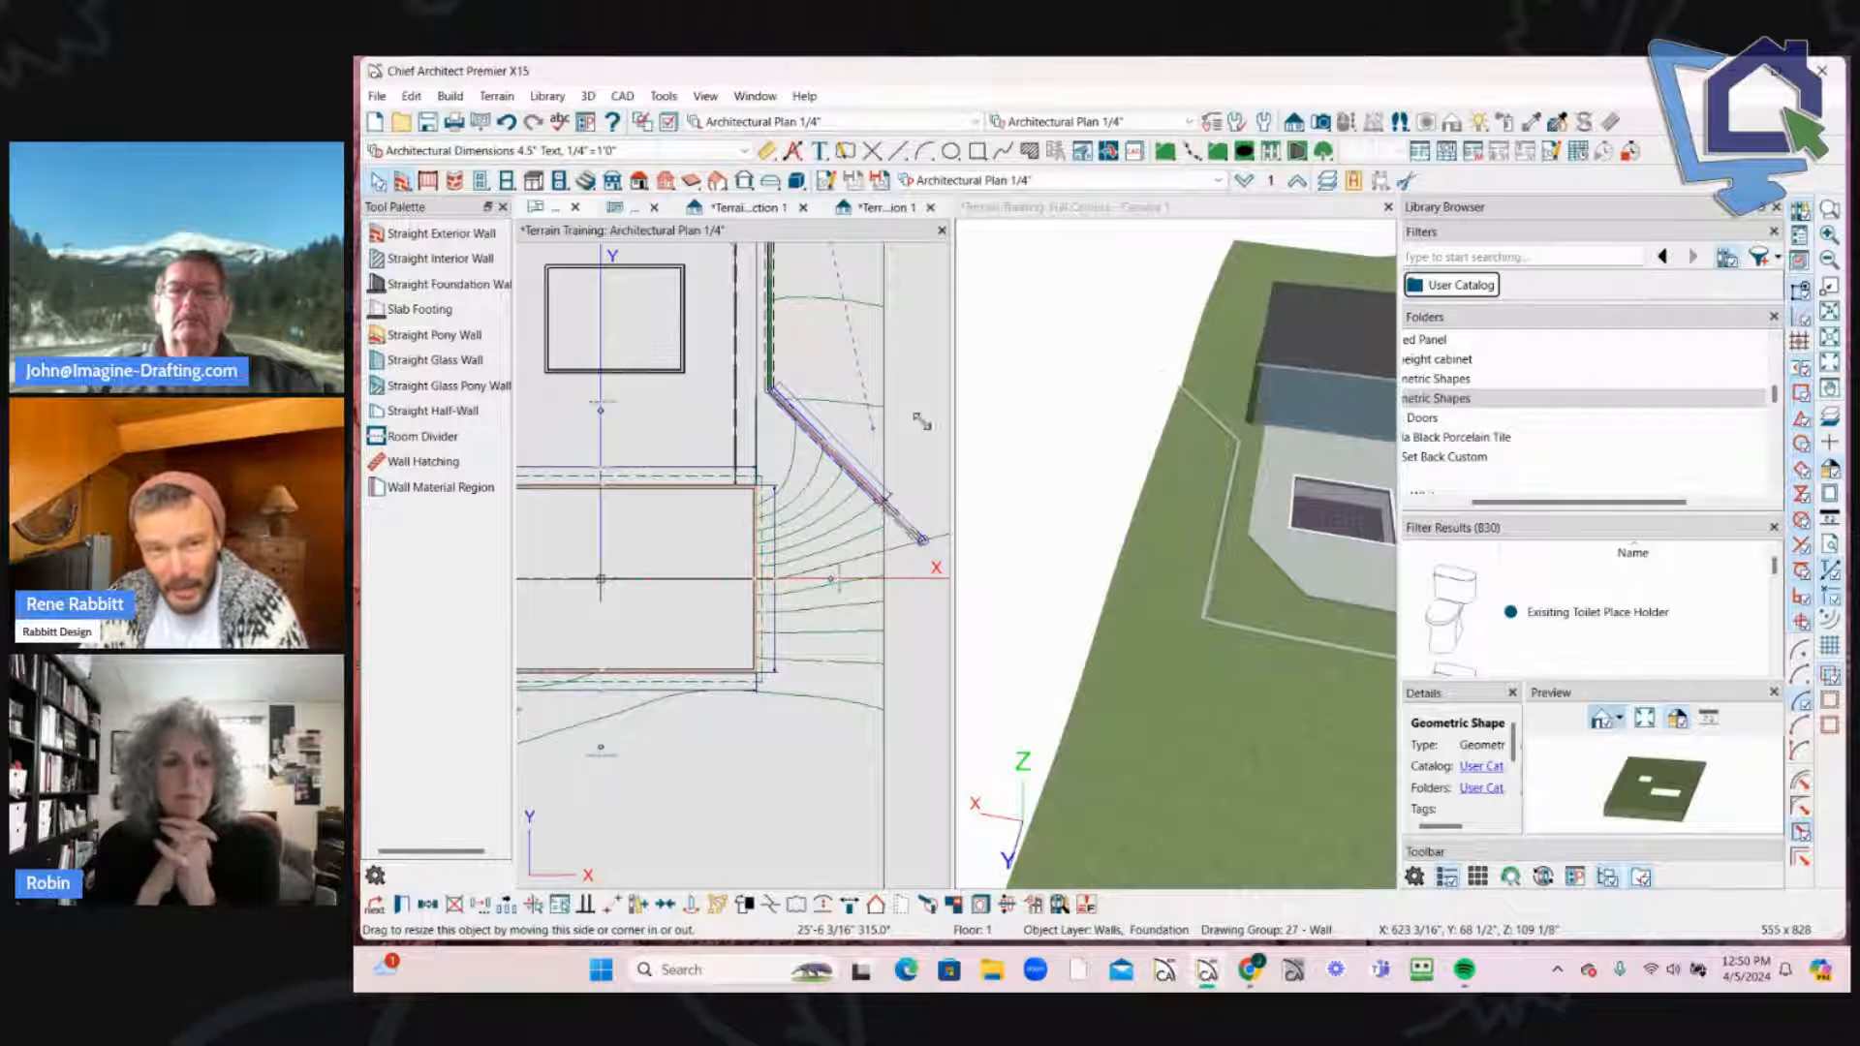
Step: Shorten the diagonal retaining wall segment east of the pool slab to a short stub well inside the terrain perimeter
click(926, 427)
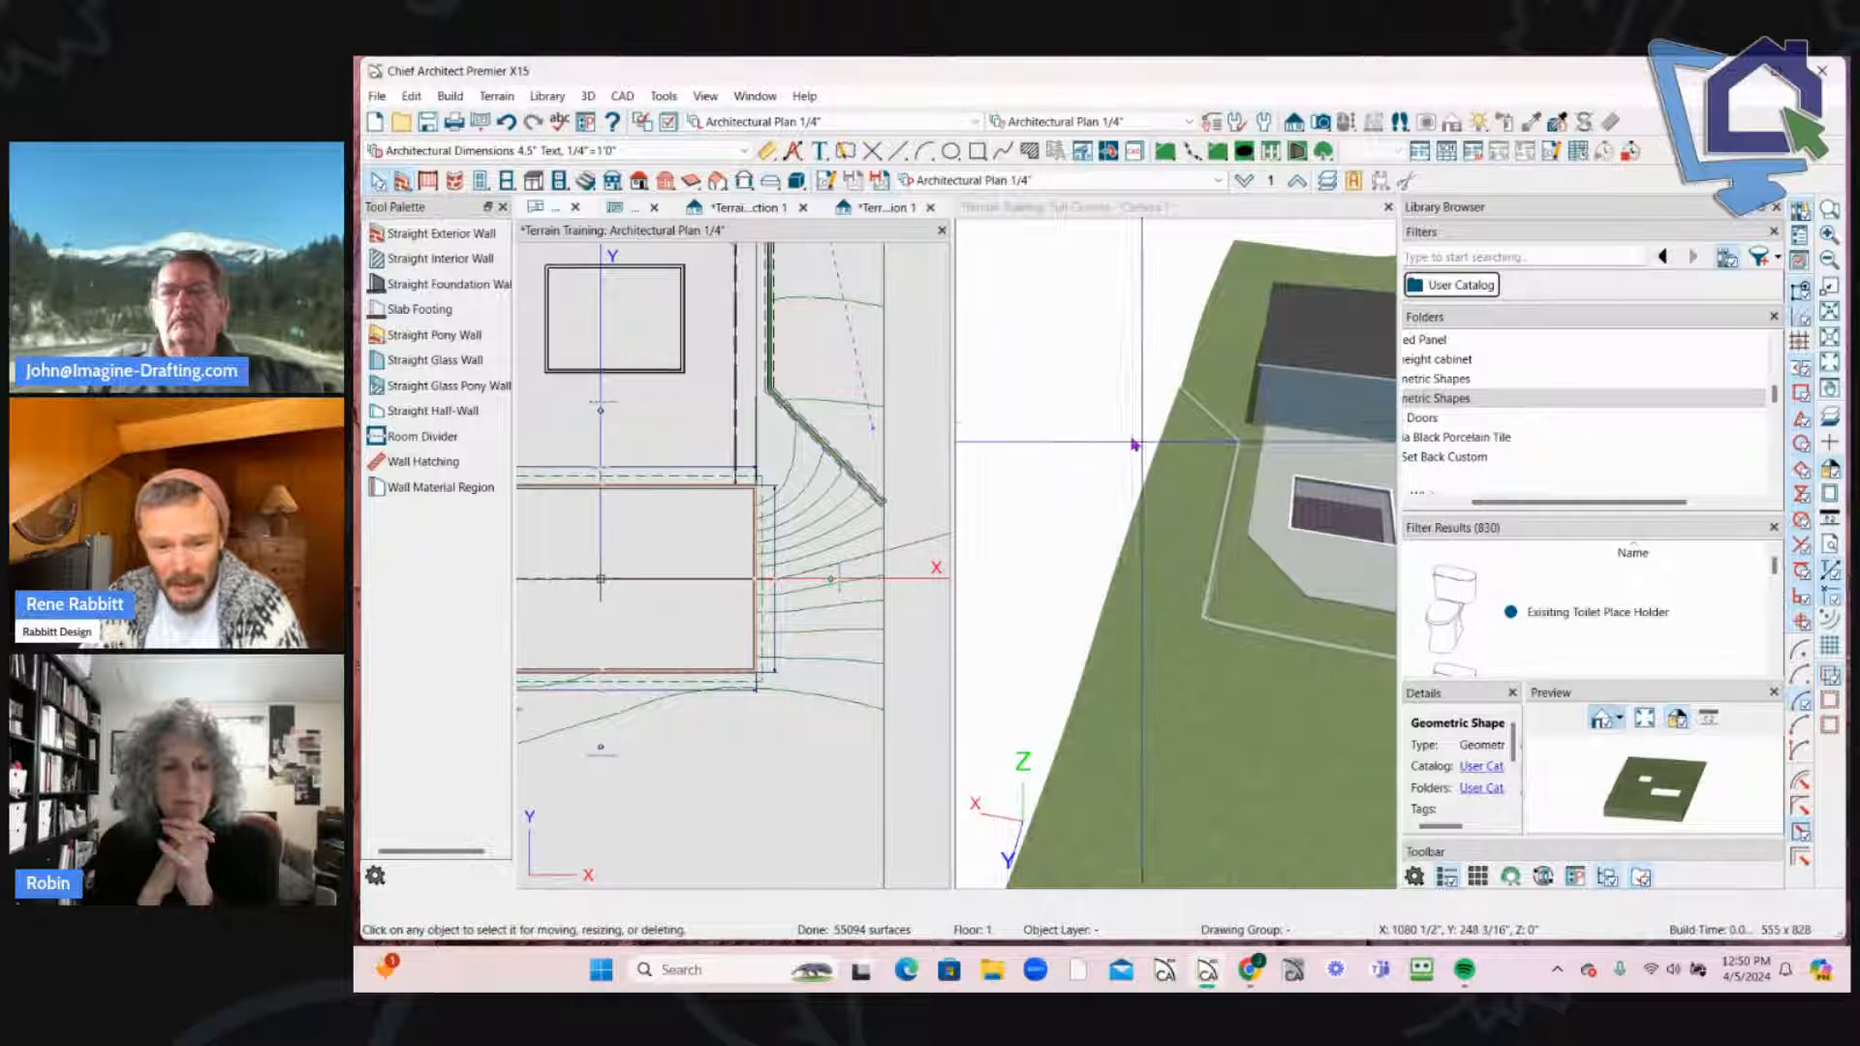
scroll(1106, 421, up, 1)
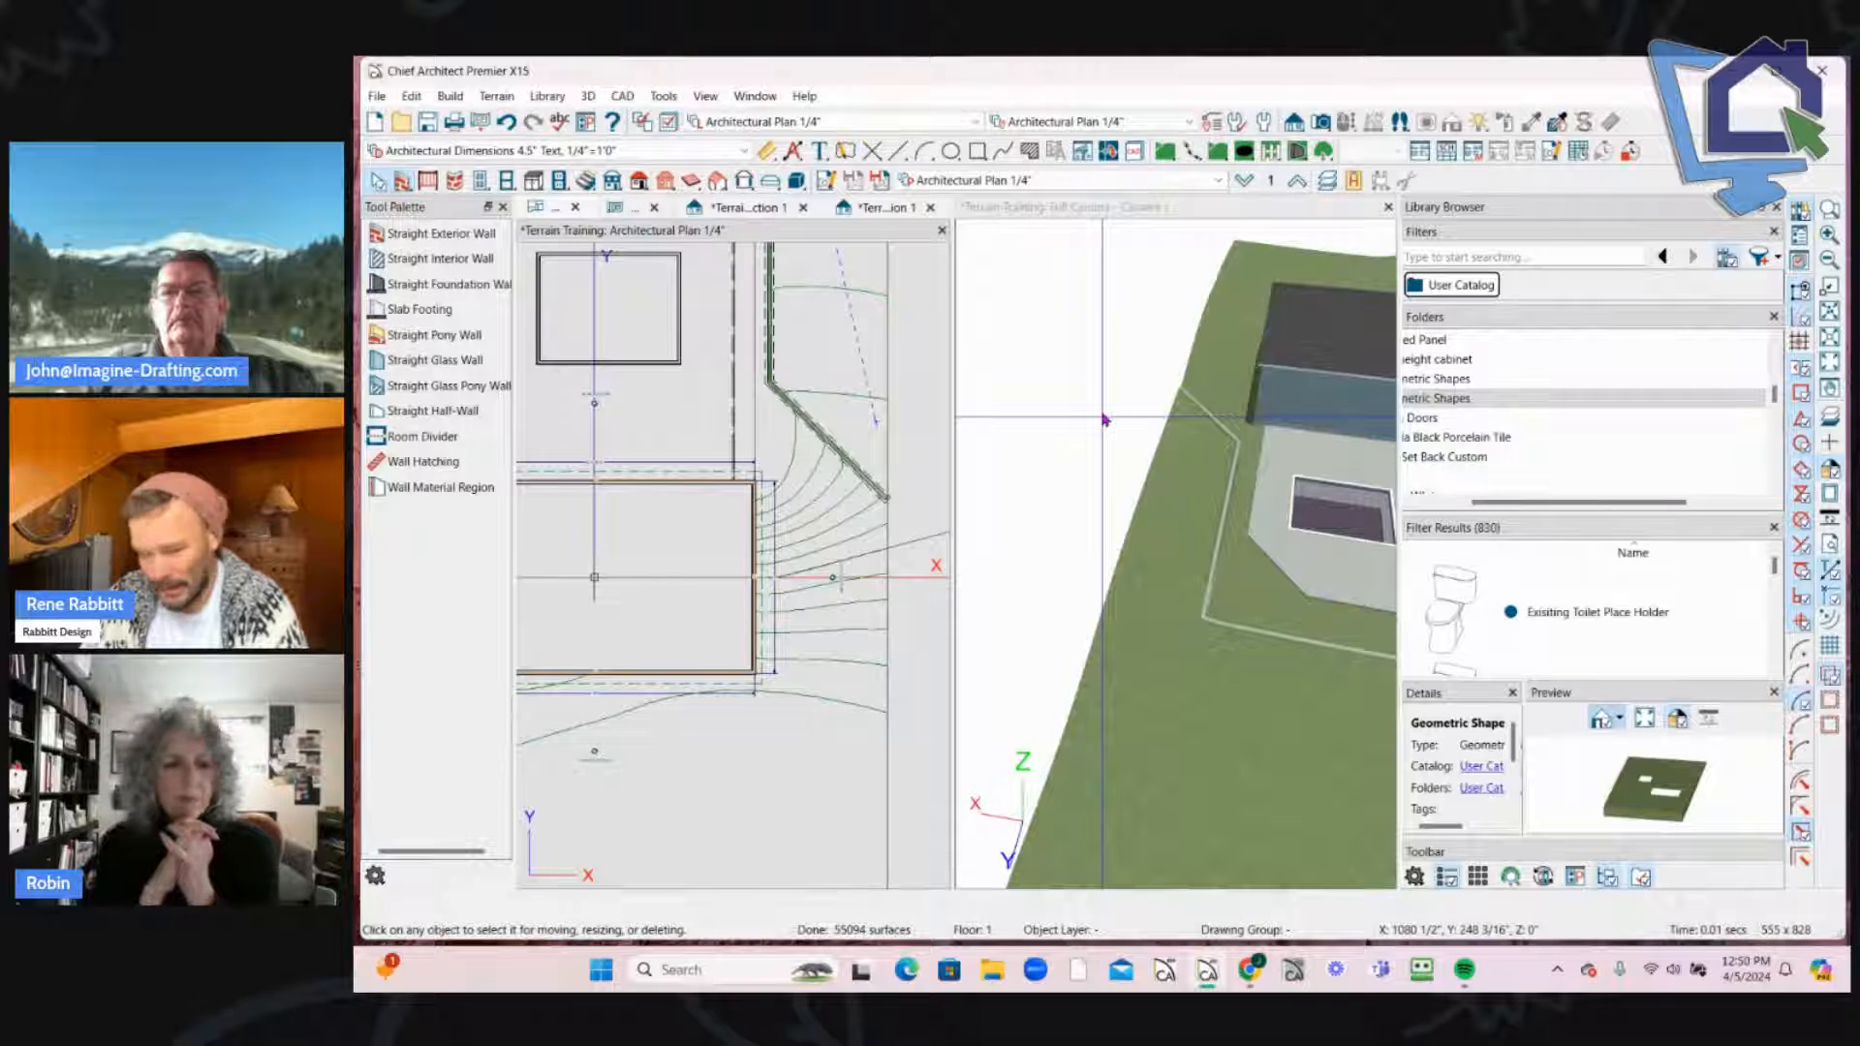
middle_drag(1104, 419, 1121, 423)
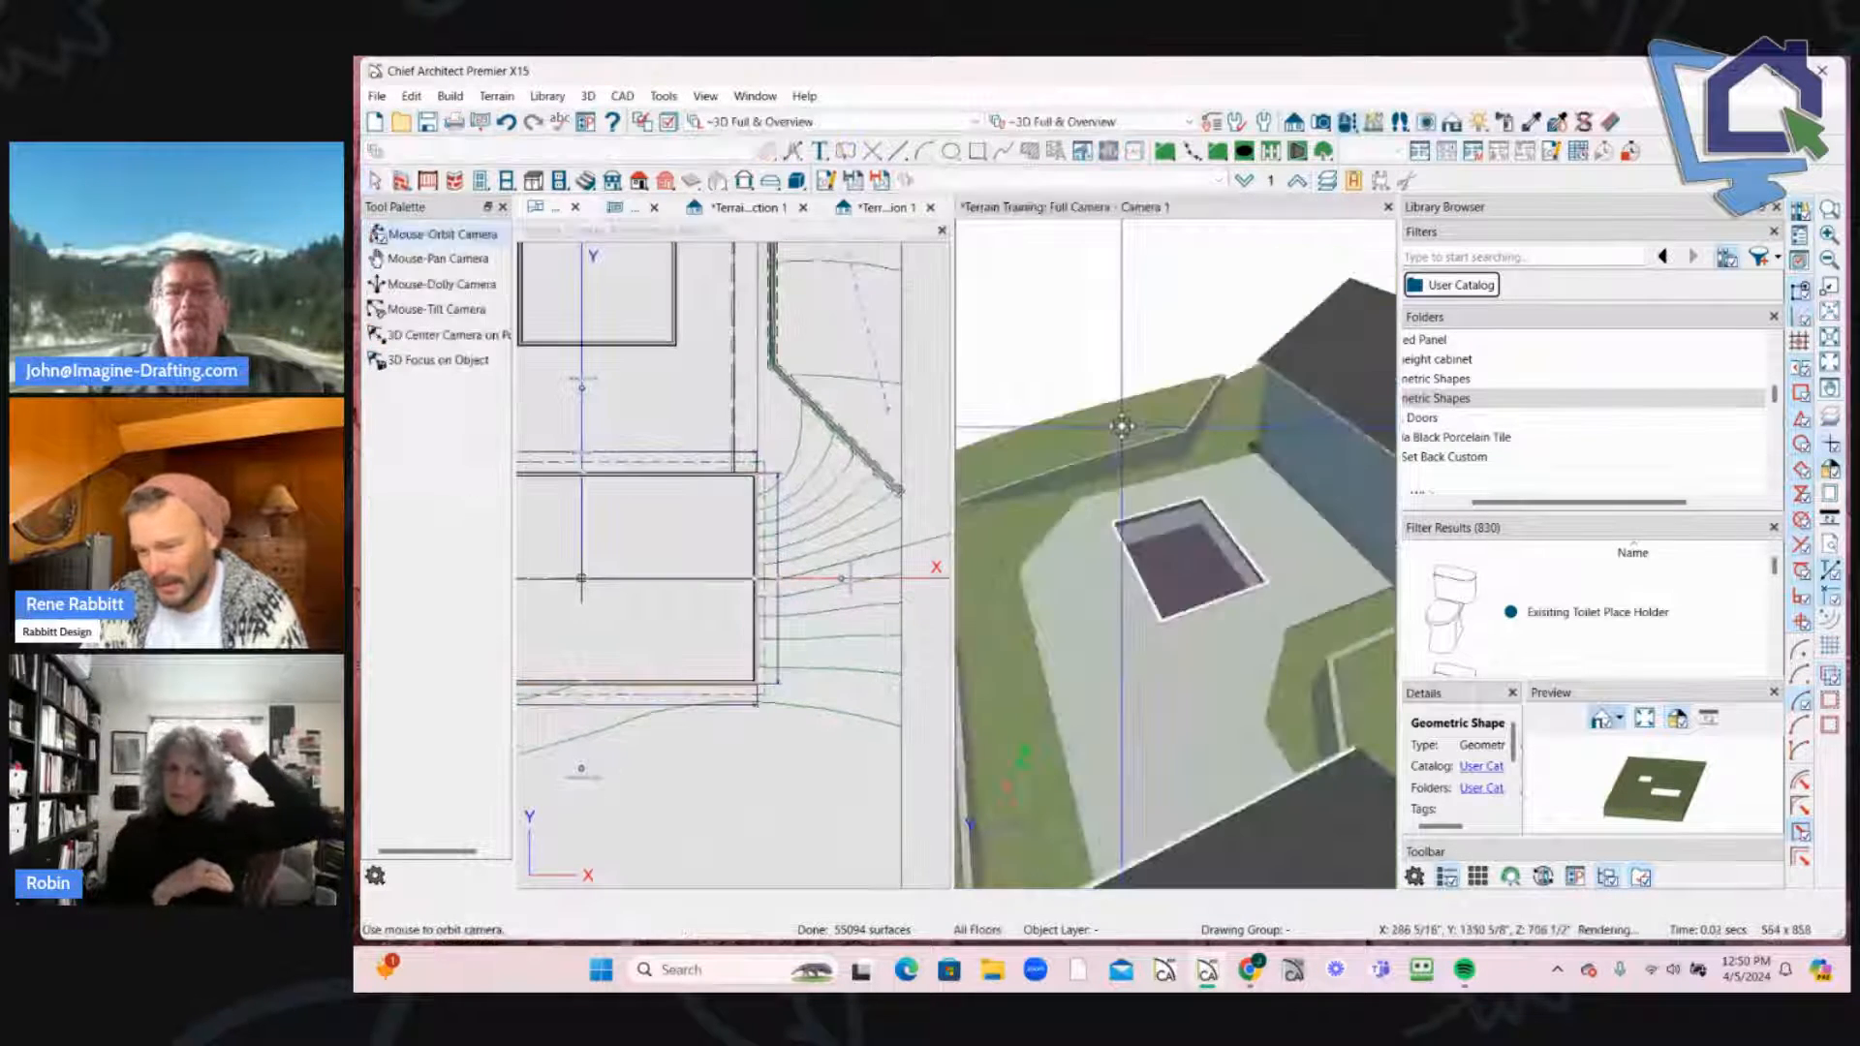
scroll(1121, 423, up, 1)
click(1235, 402)
drag(964, 475, 983, 463)
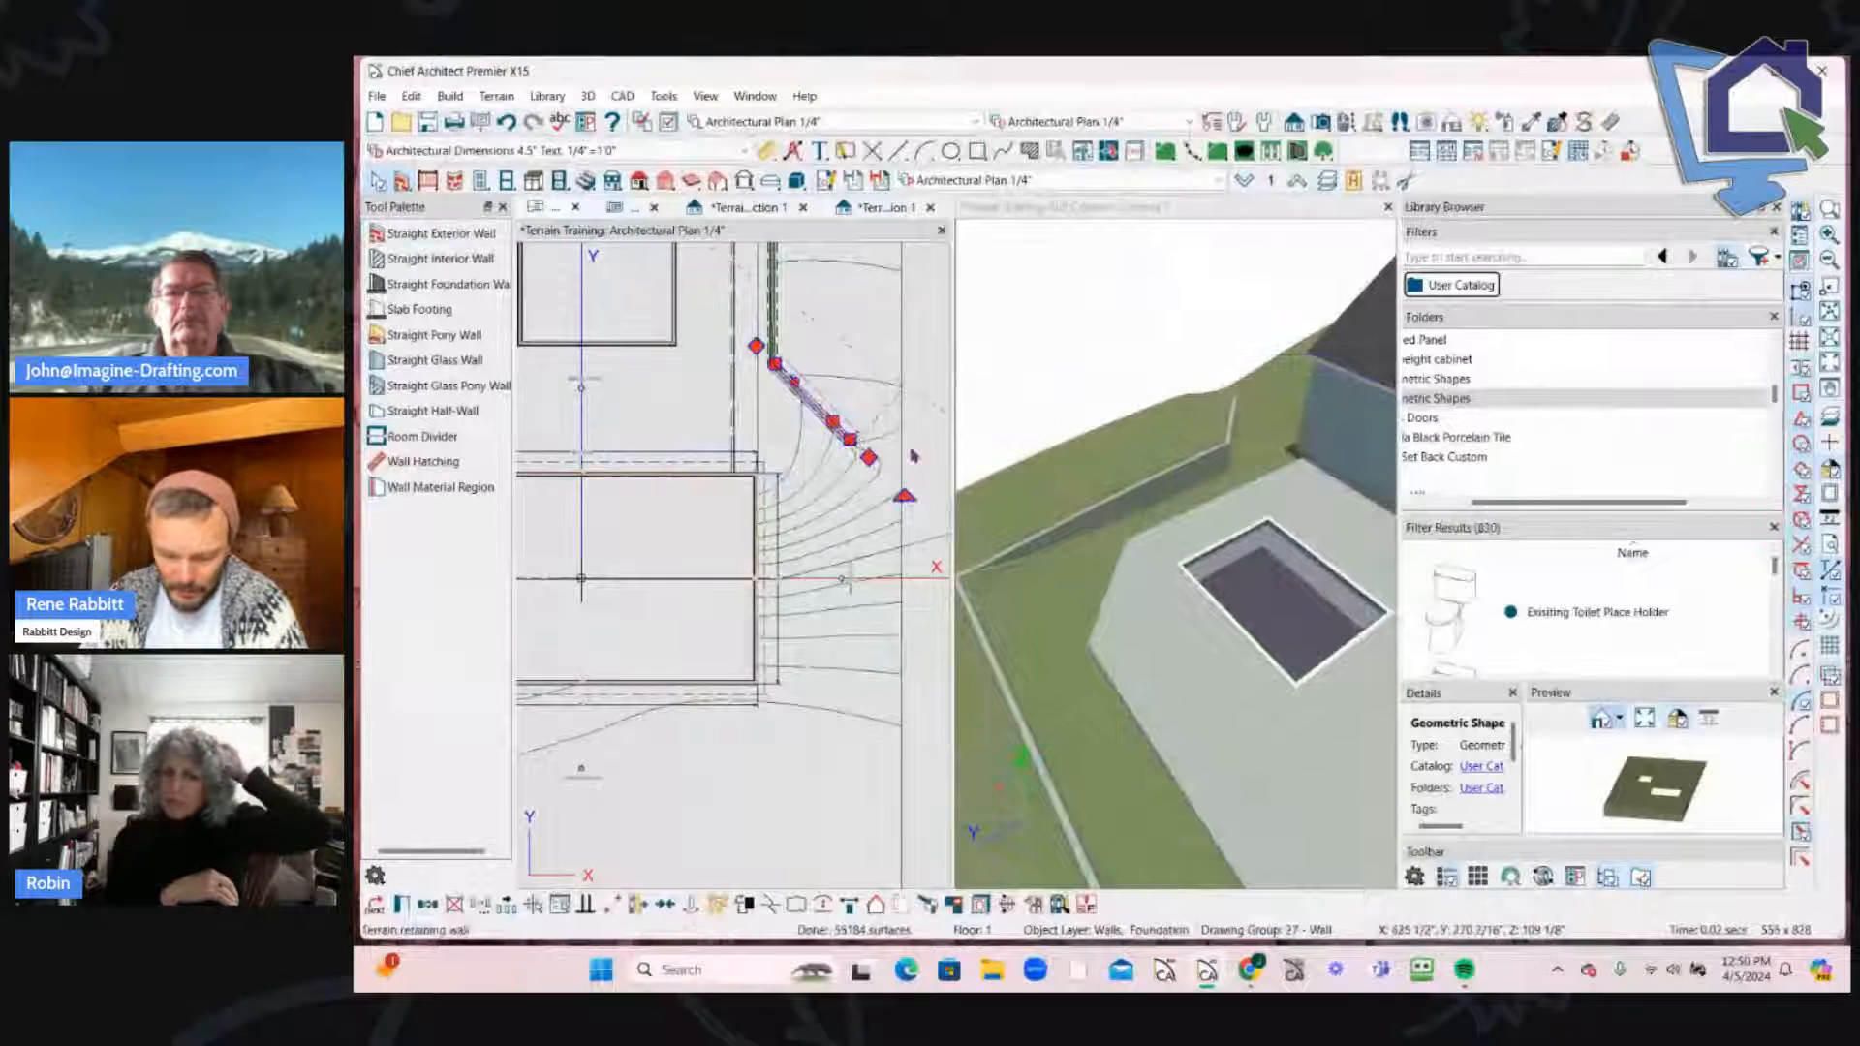
drag(851, 437, 849, 438)
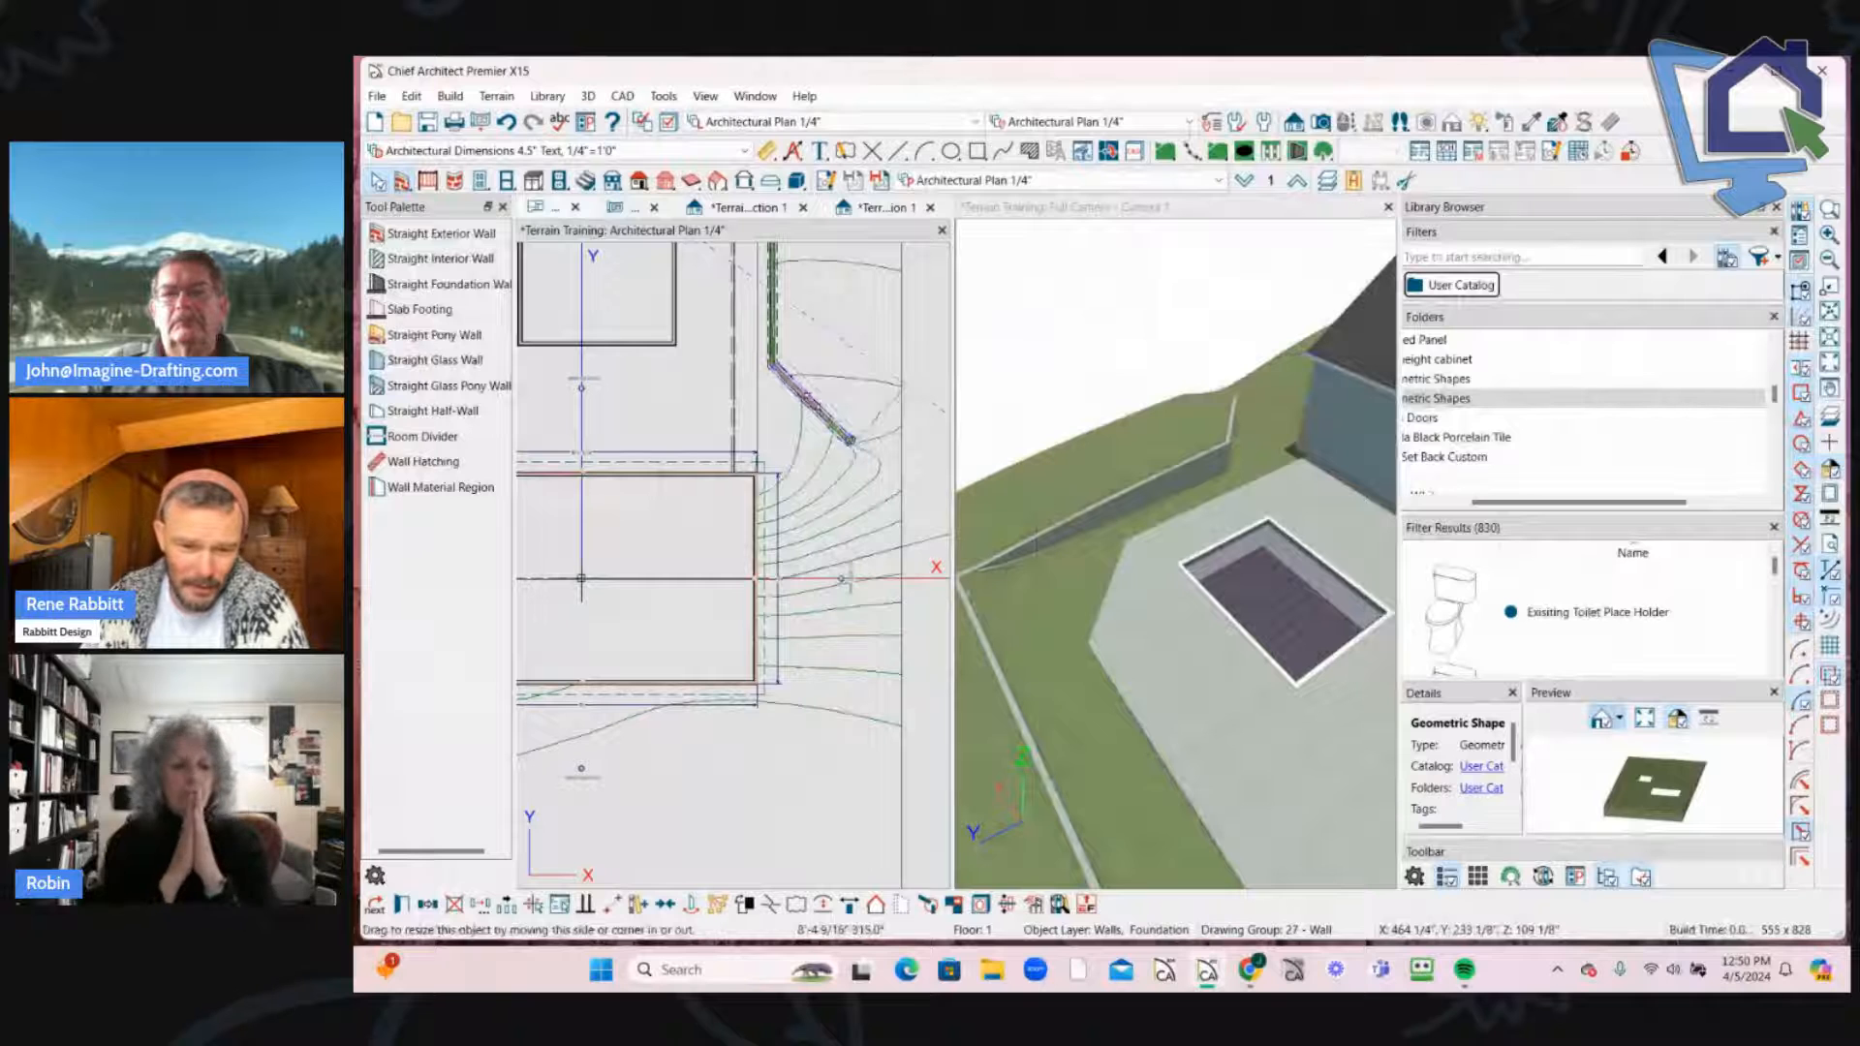
Step: Inspect the shortened diagonal wall and the surrounding terrain grading in the 3D overview from several angles
drag(1156, 322, 968, 358)
middle_drag(930, 372, 926, 393)
click(963, 366)
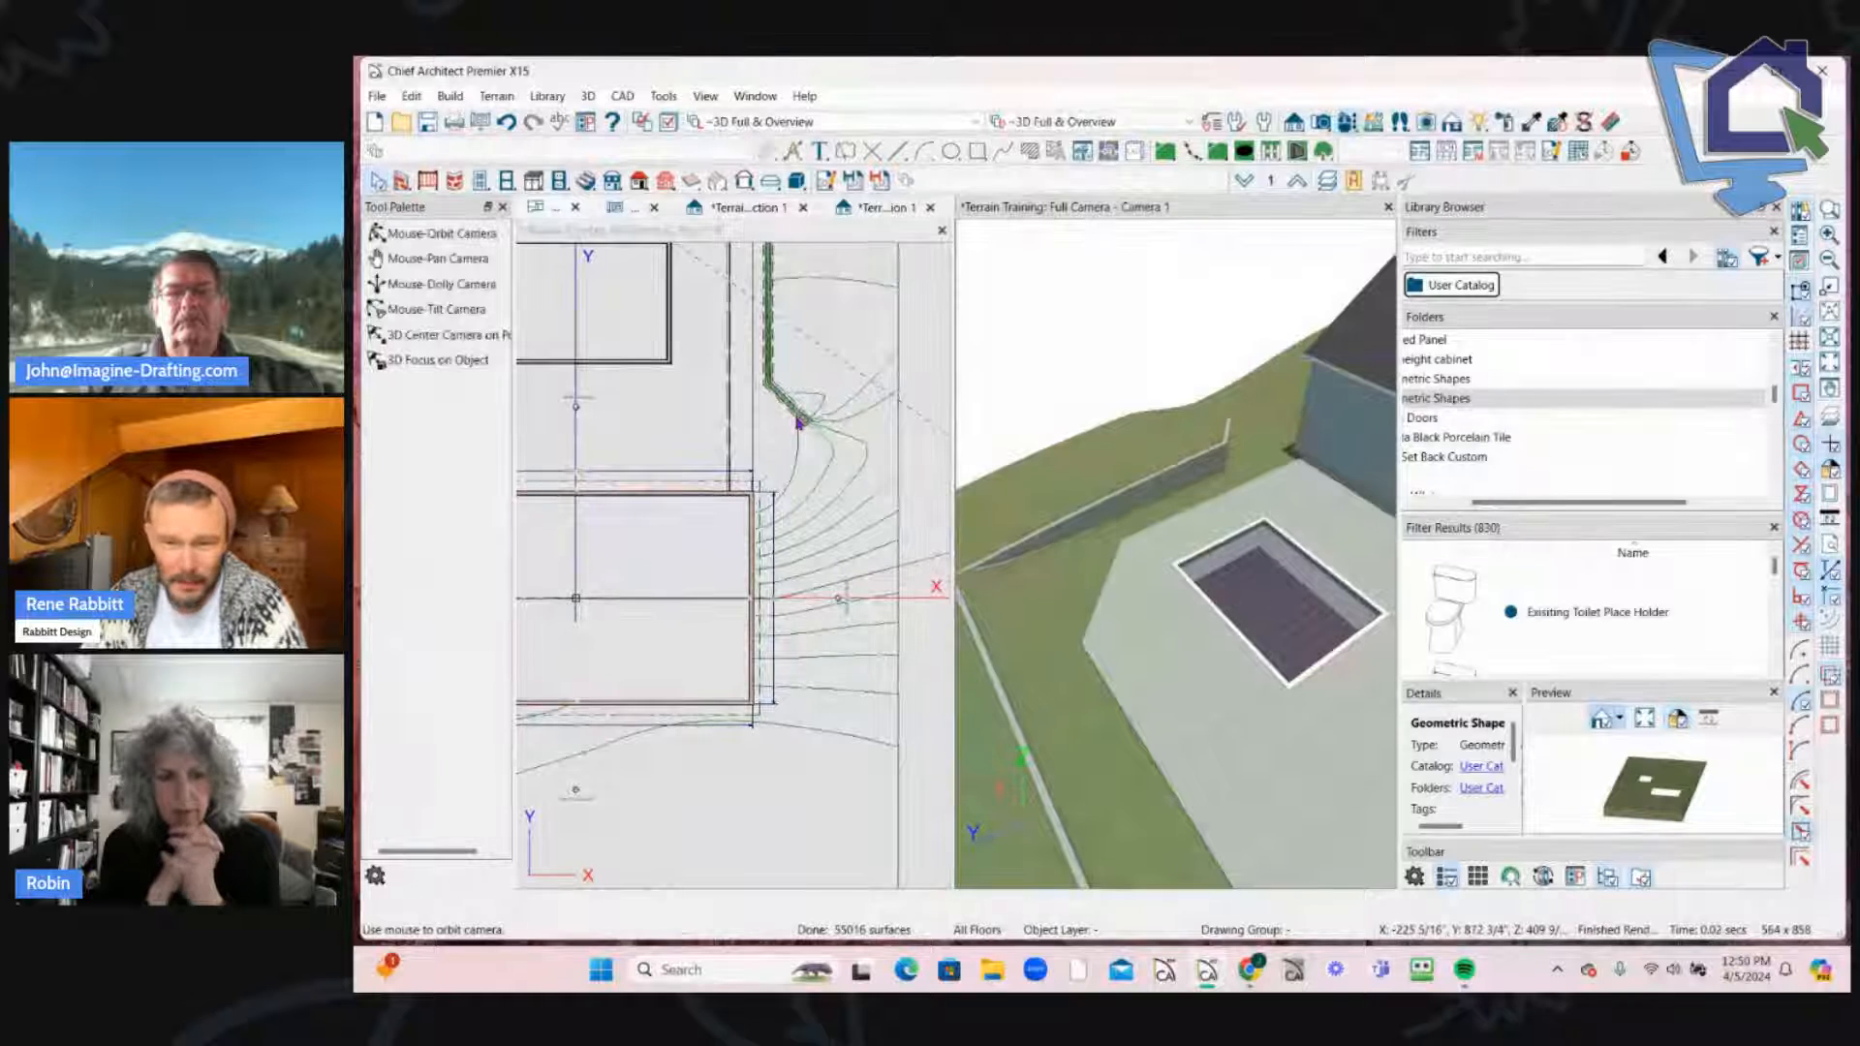
click(799, 423)
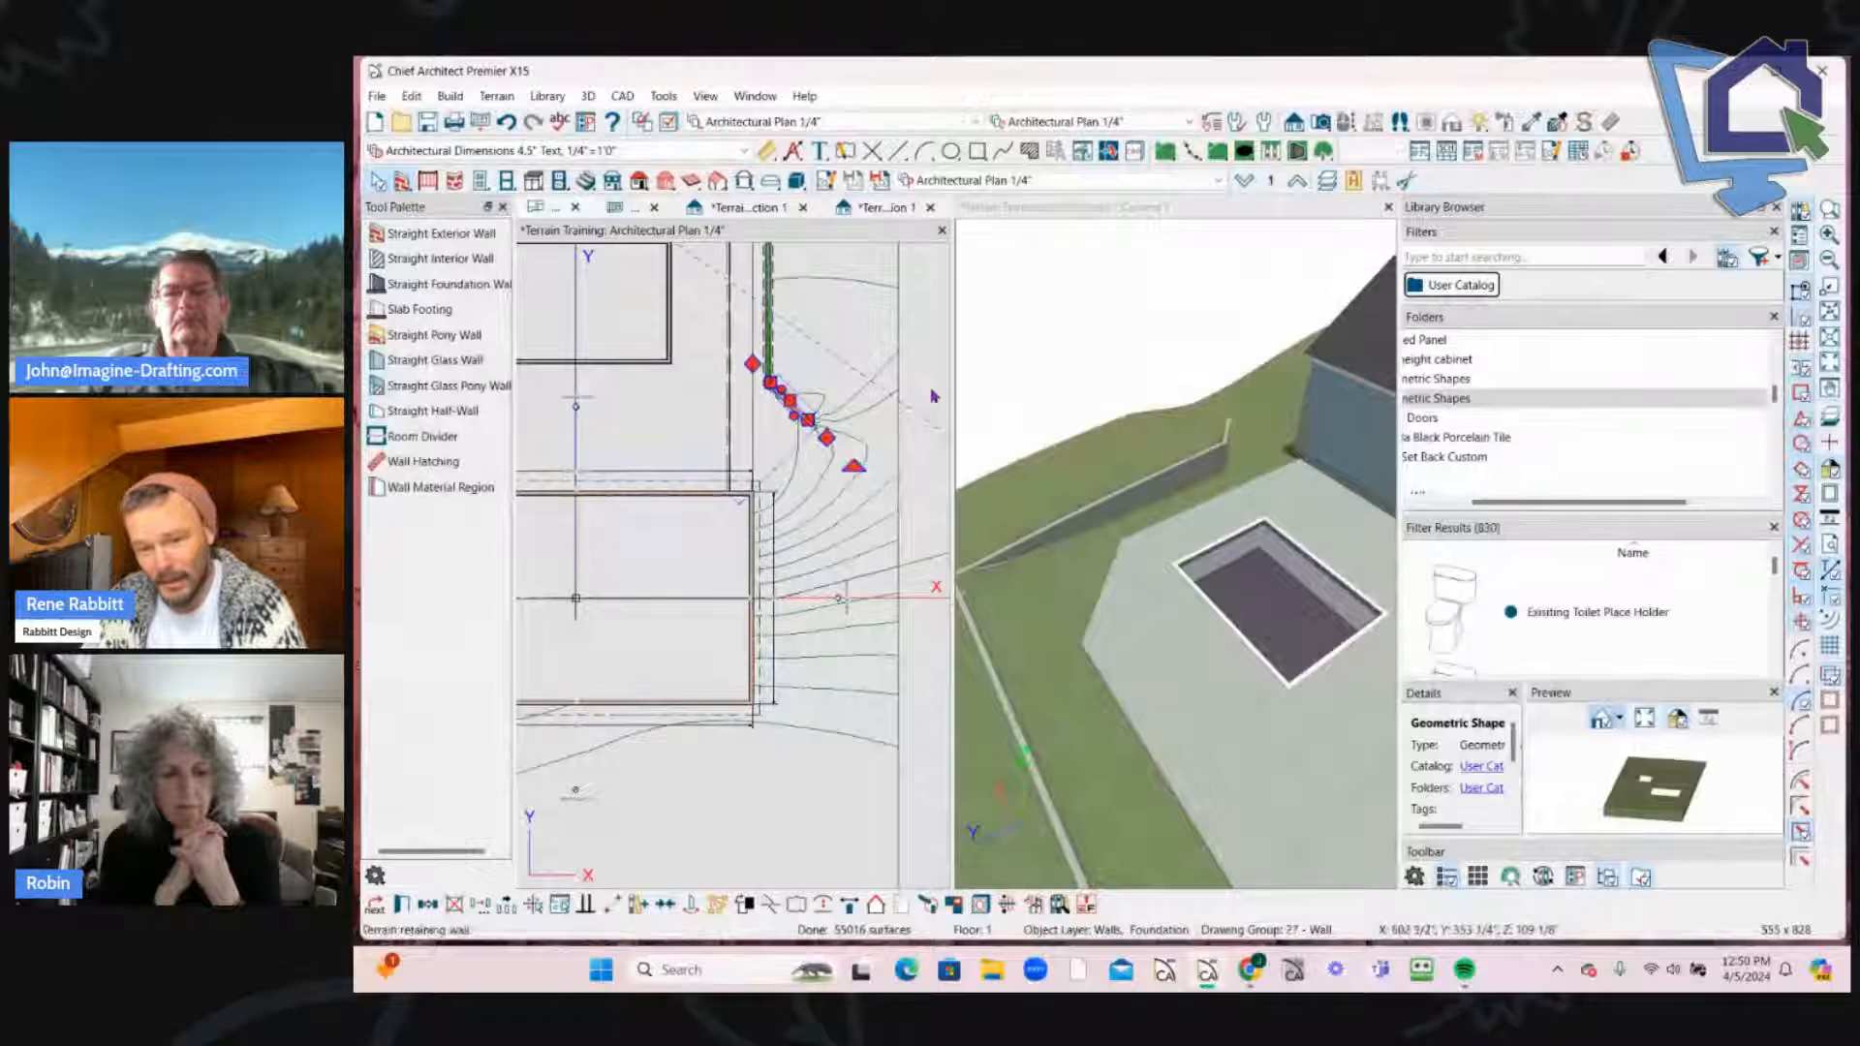
scroll(933, 395, down, 3)
click(1146, 392)
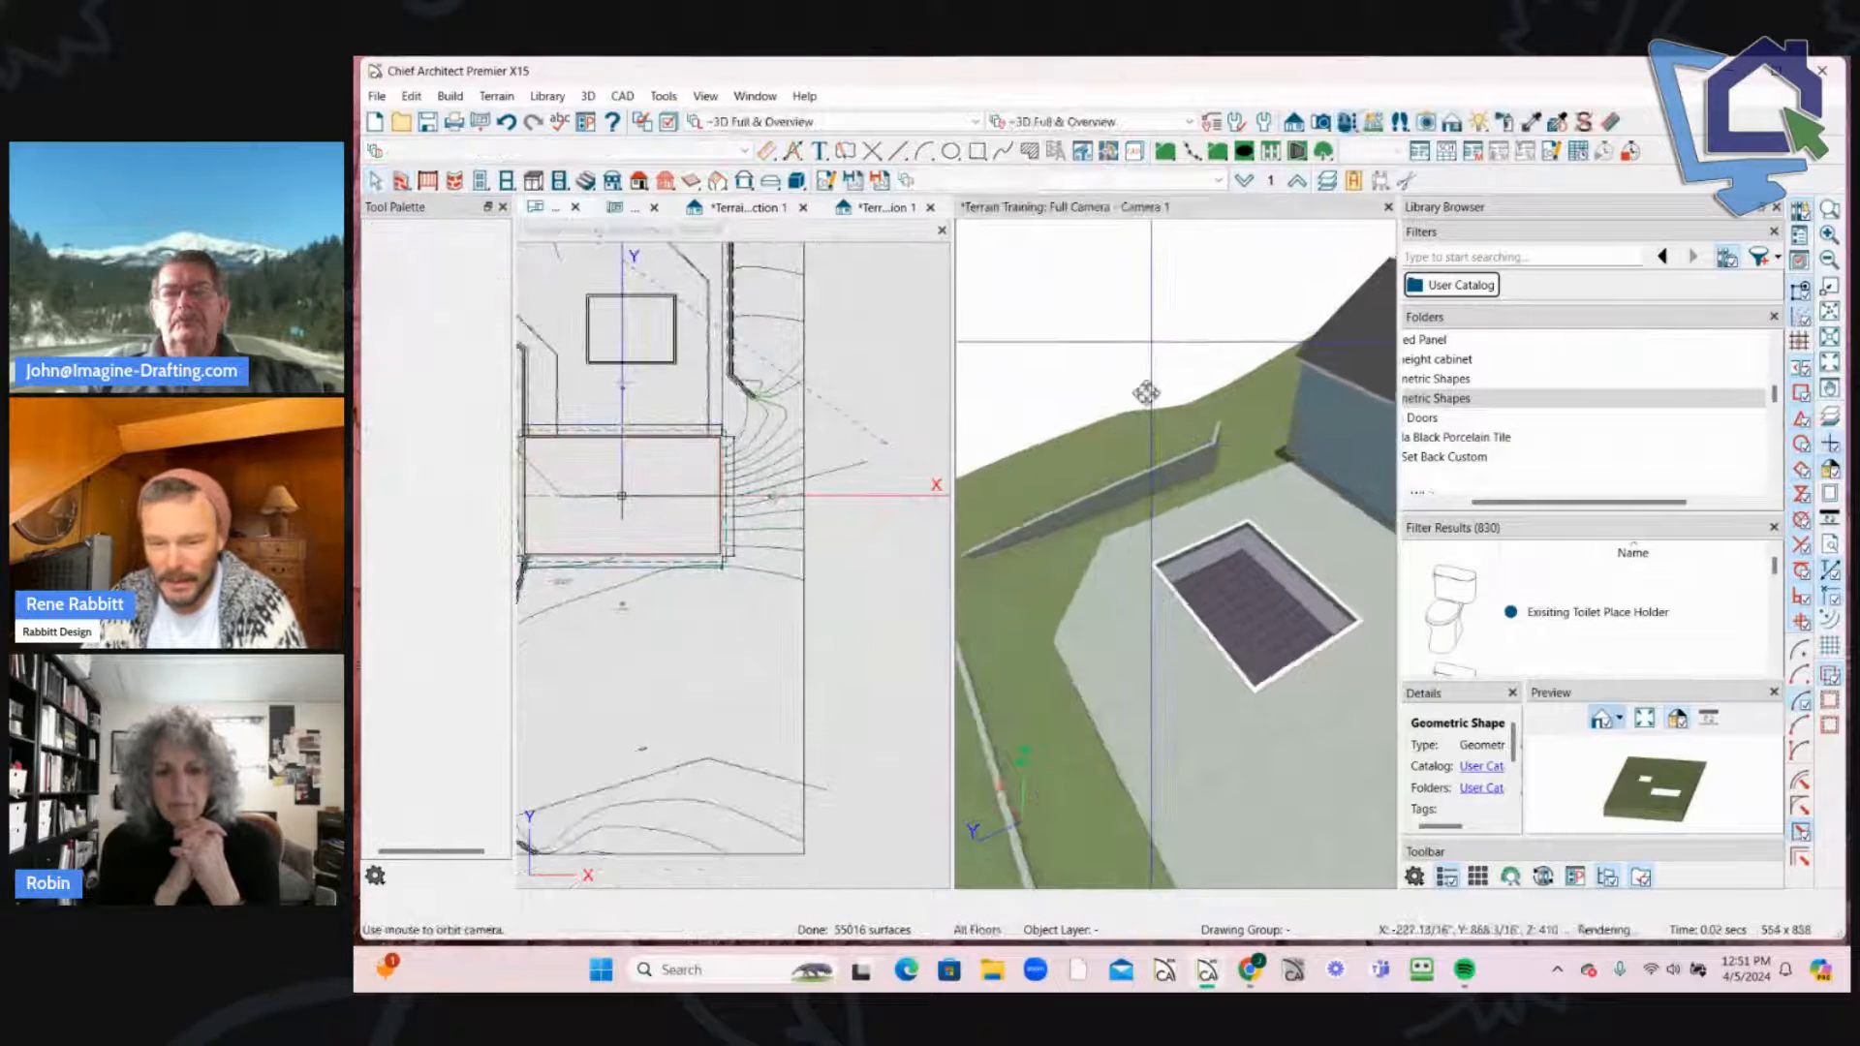
scroll(1146, 395, down, 8)
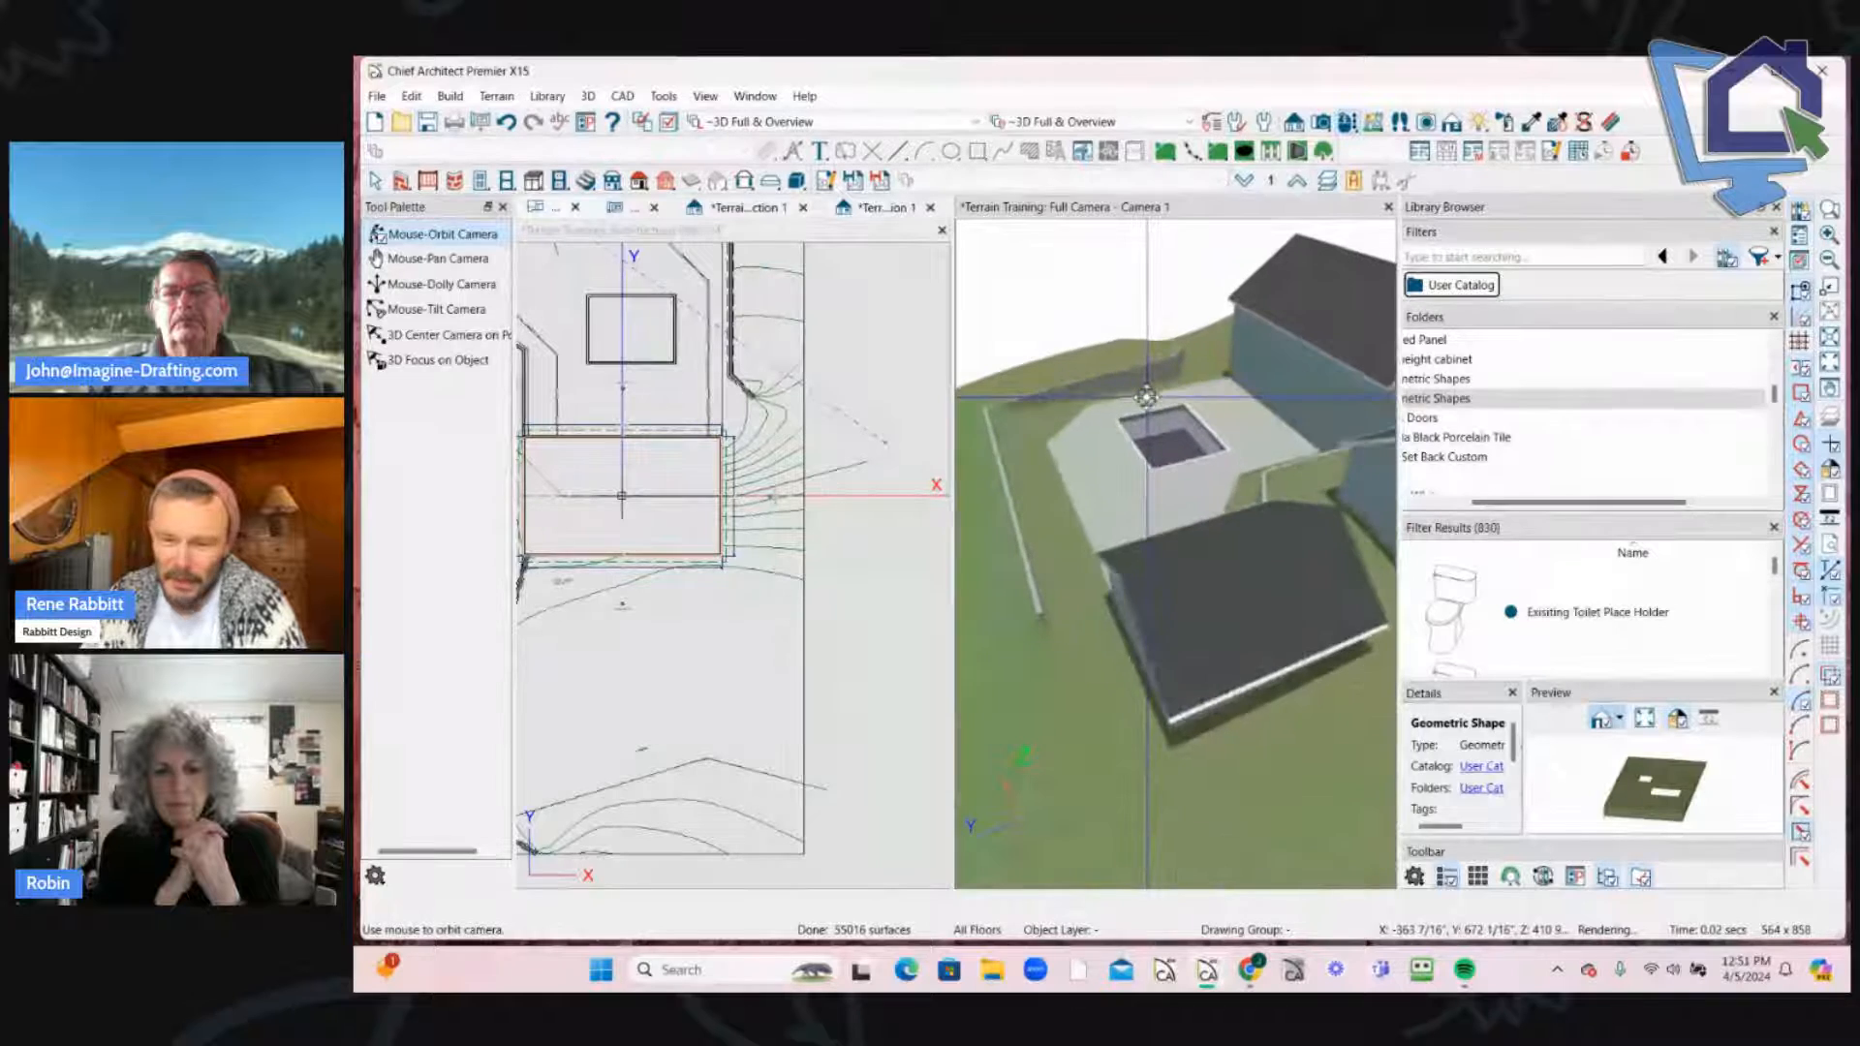
drag(1146, 395, 1146, 399)
click(896, 382)
scroll(910, 397, down, 4)
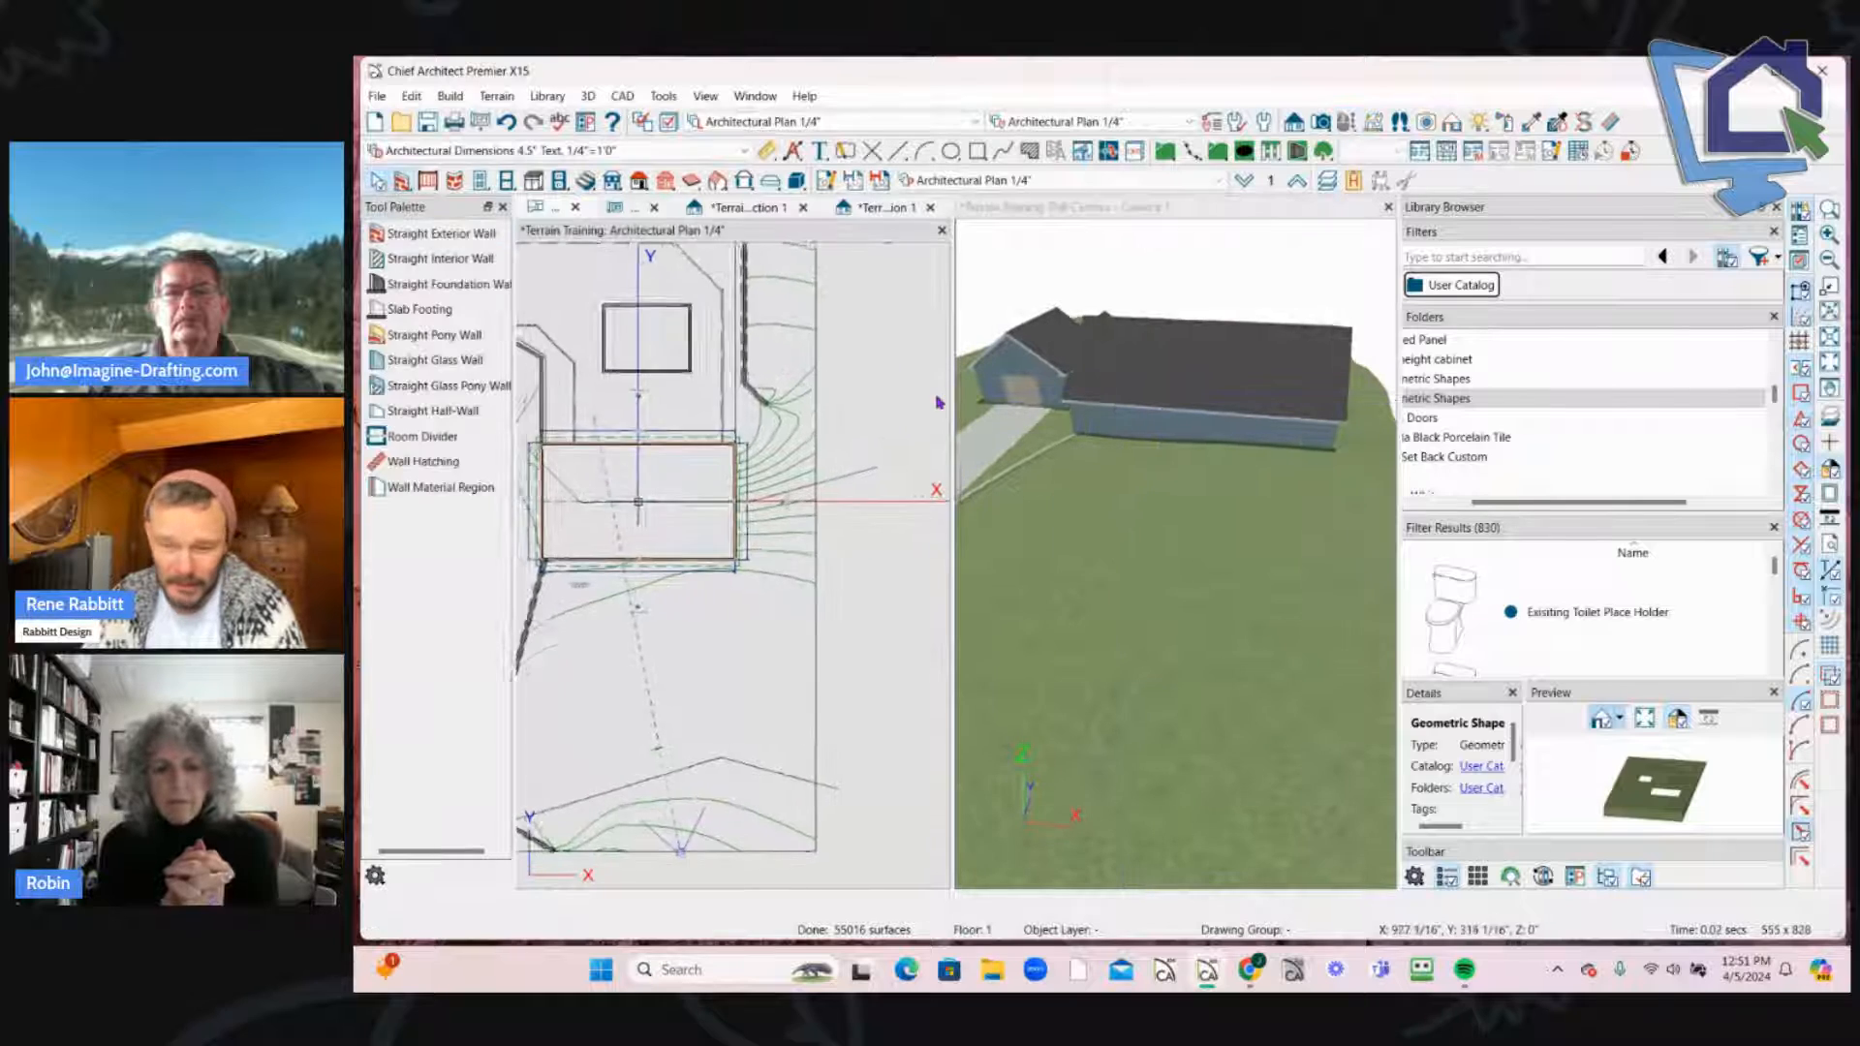
Step: Move the long retaining wall east of the pool slab slightly inward toward the slab
scroll(872, 421, up, 2)
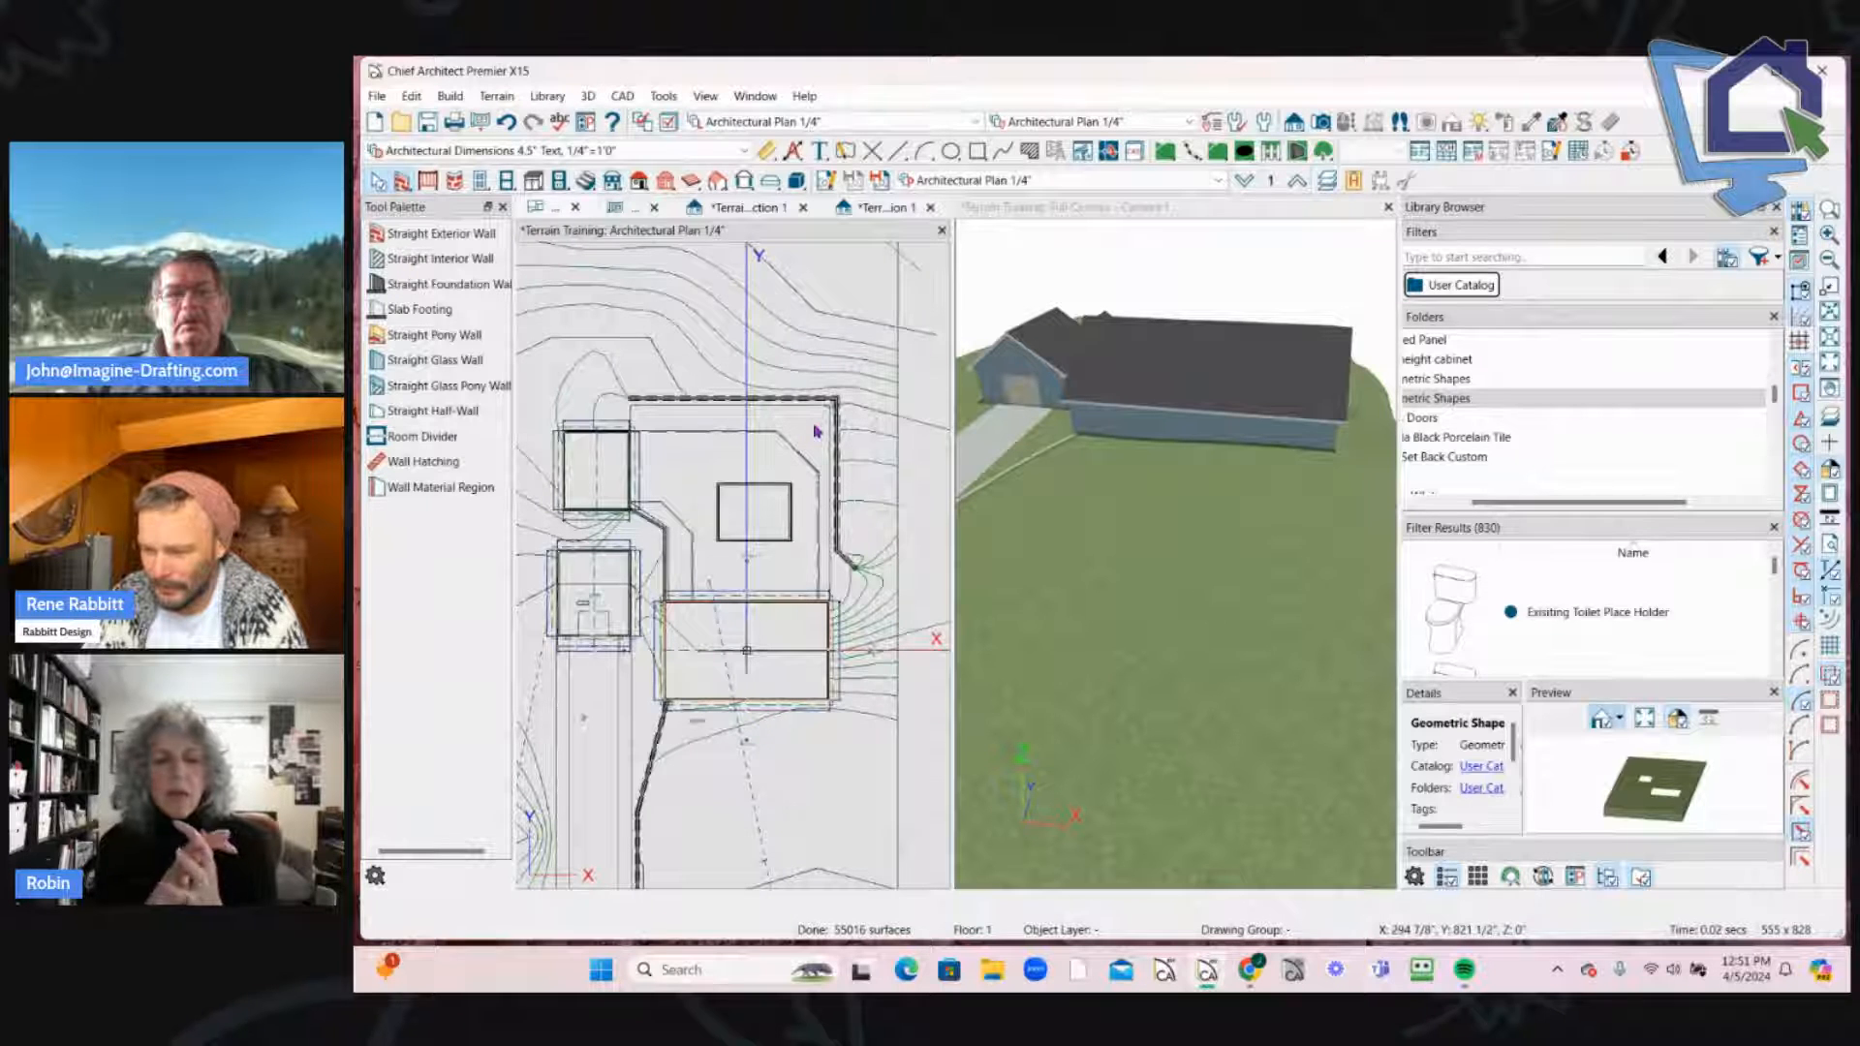
scroll(817, 432, up, 3)
click(861, 570)
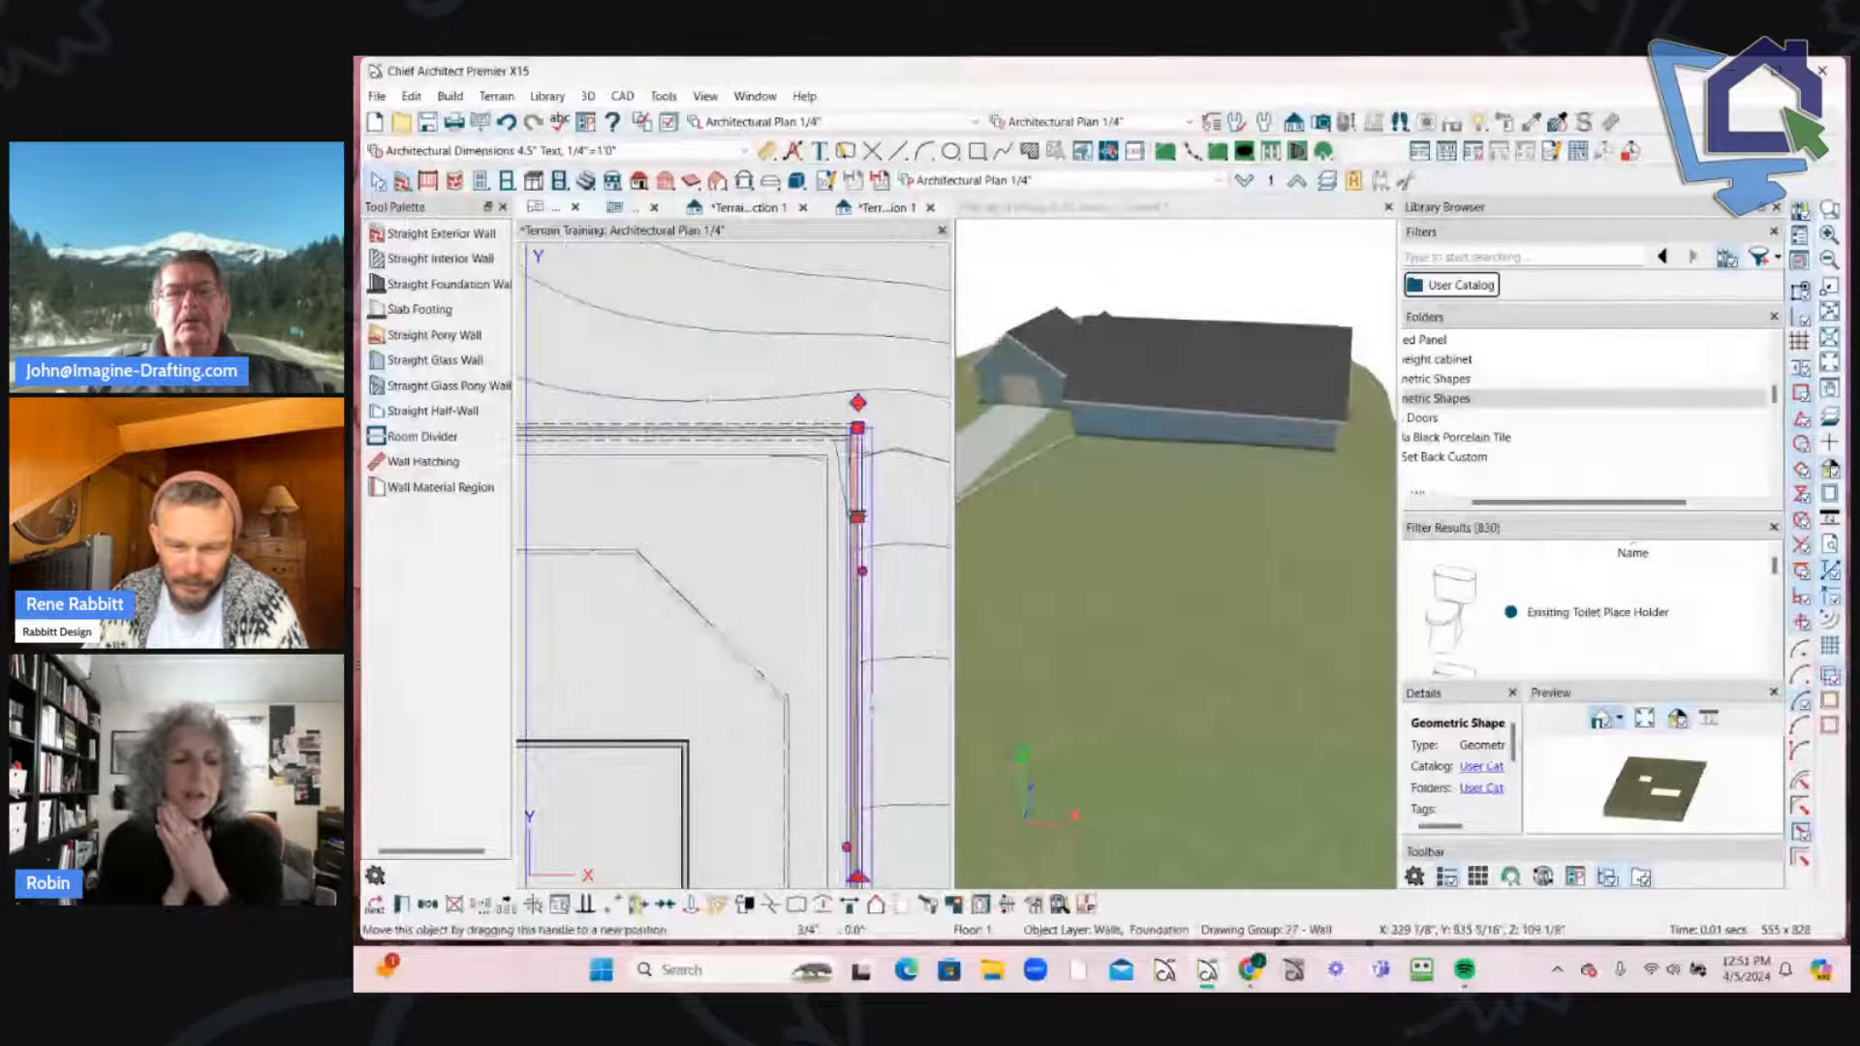
drag(861, 570, 851, 570)
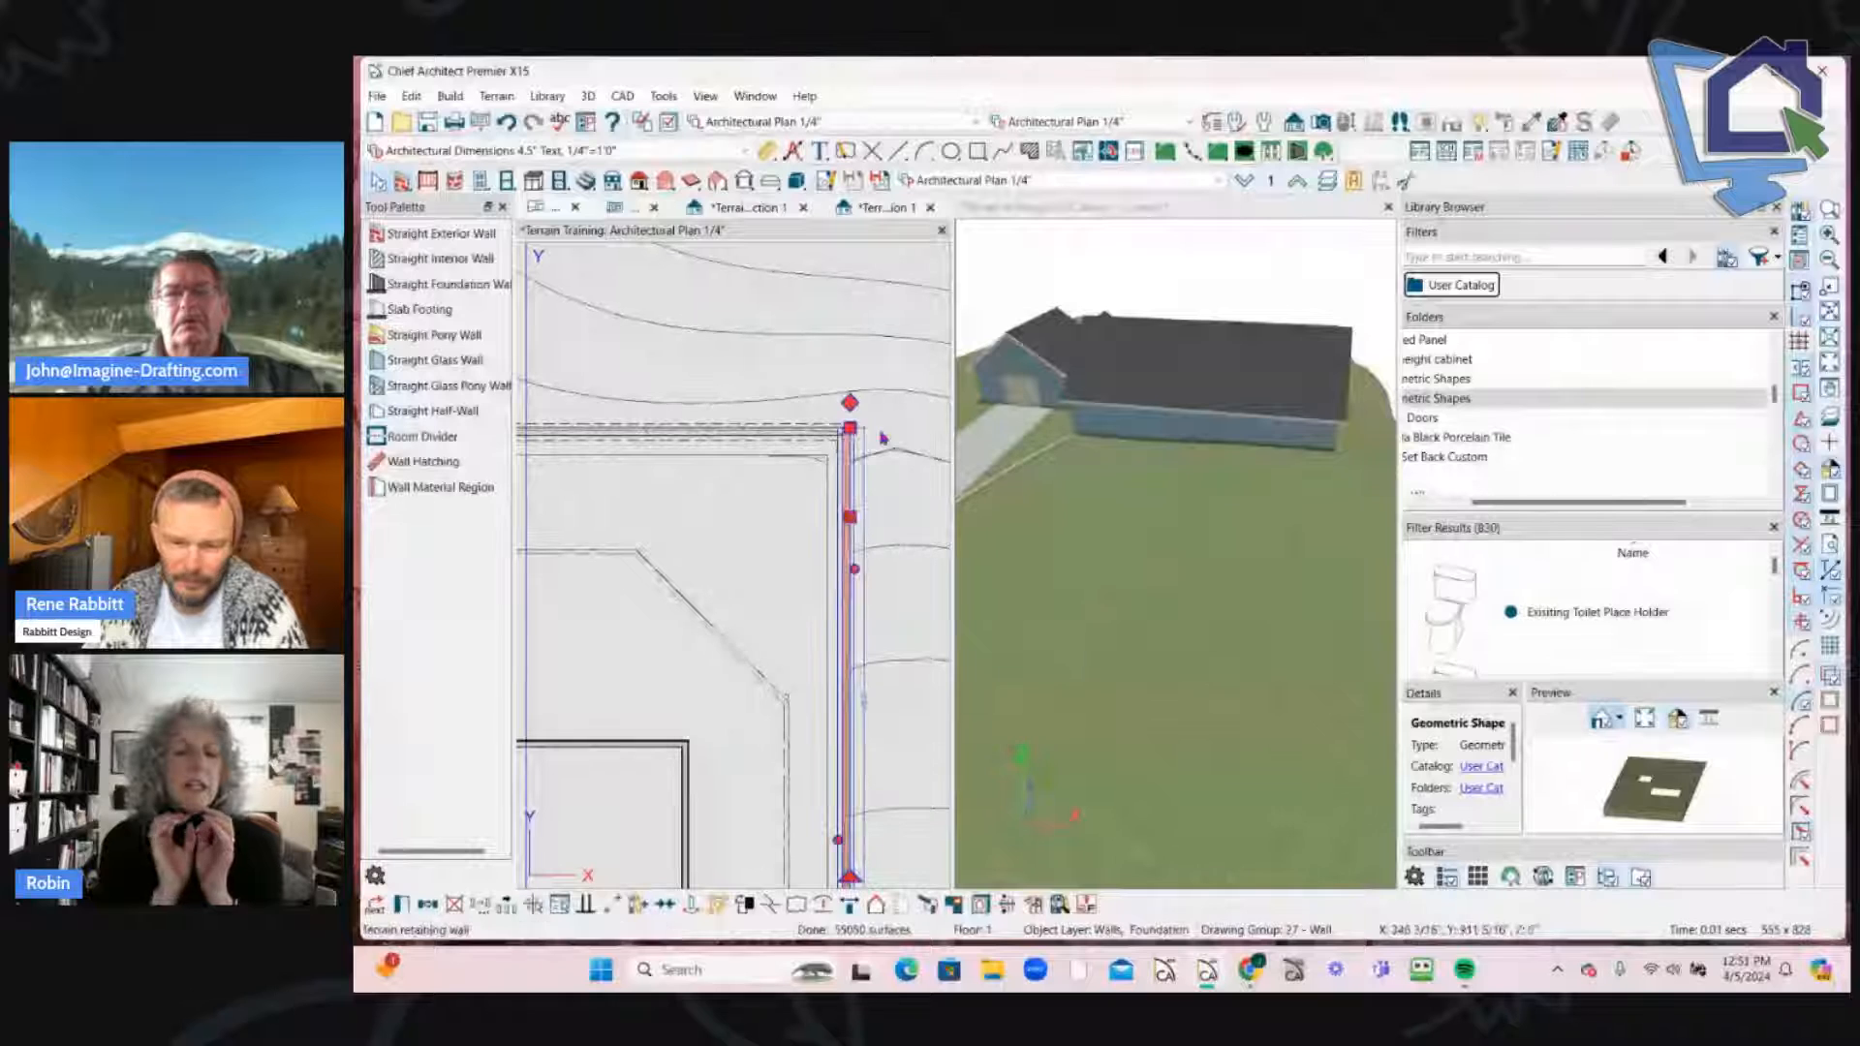
scroll(871, 468, up, 1)
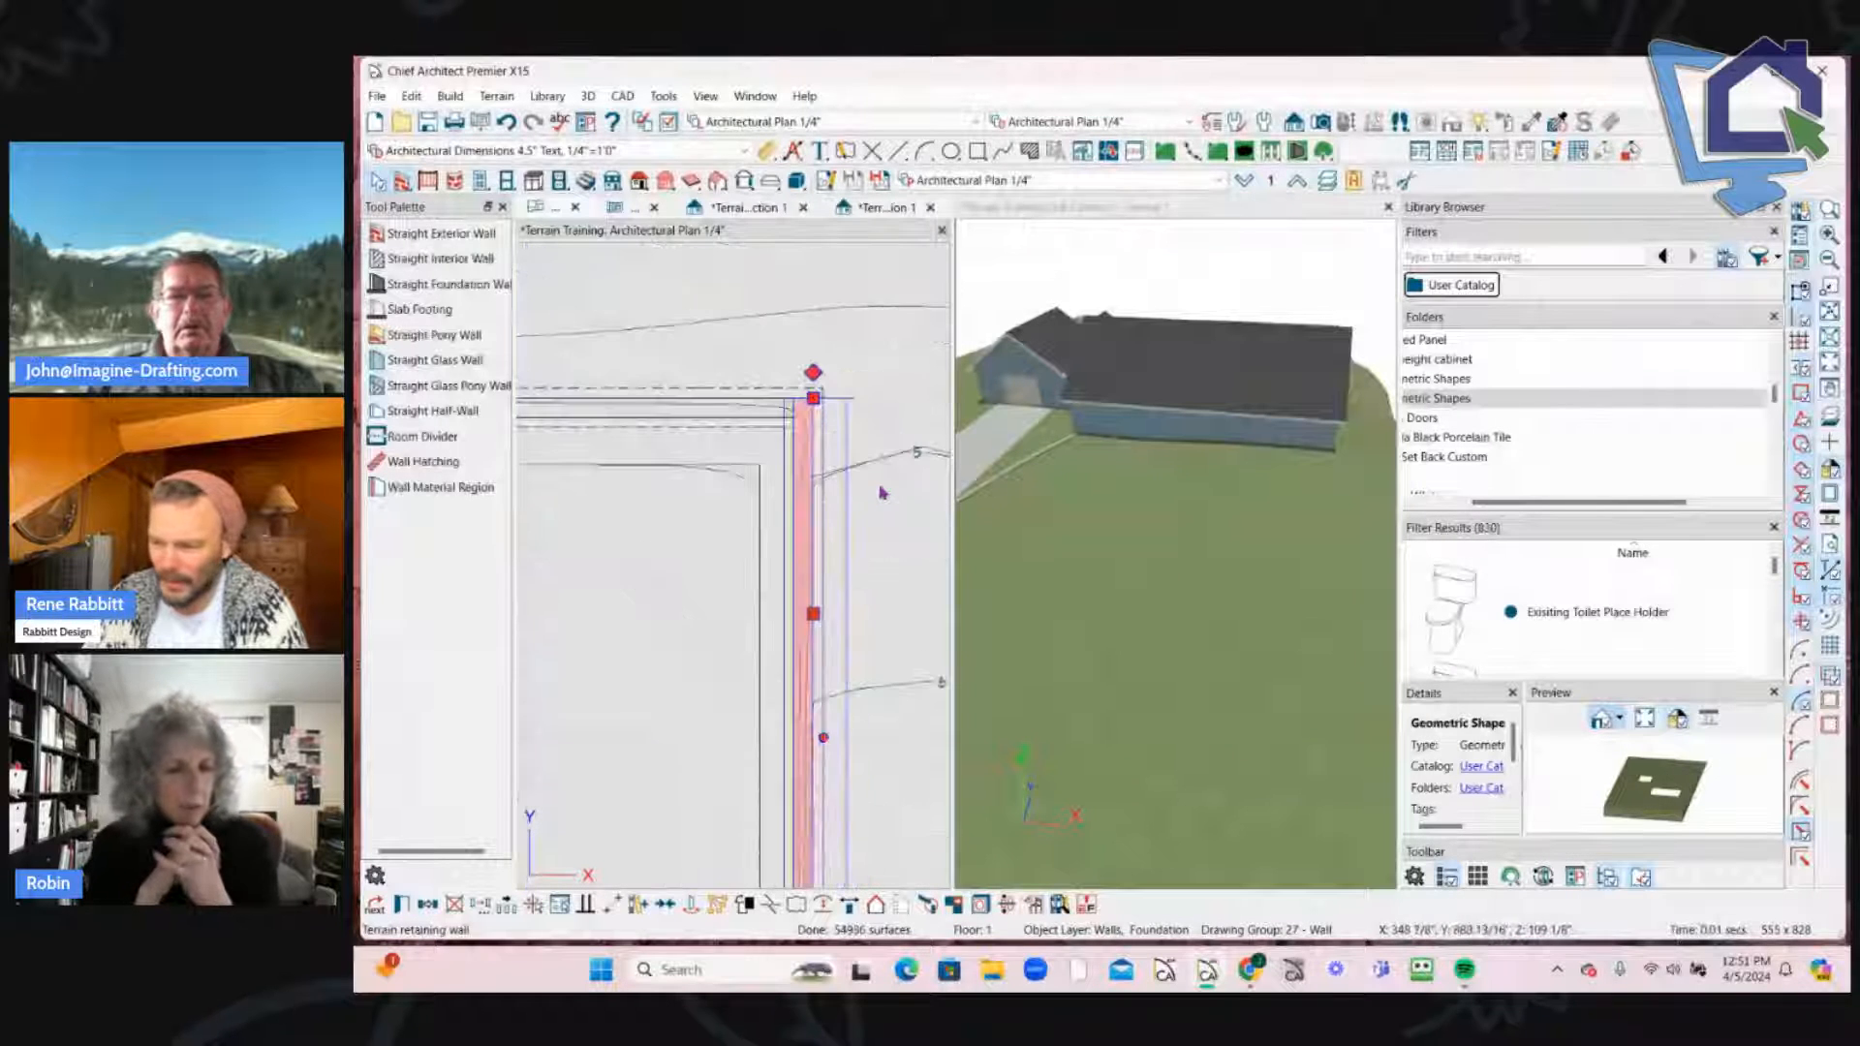
scroll(870, 468, up, 2)
Step: Check the elevation line at the upper east retaining wall corner, and review the buildings, driveway and terrain in 3D
click(859, 463)
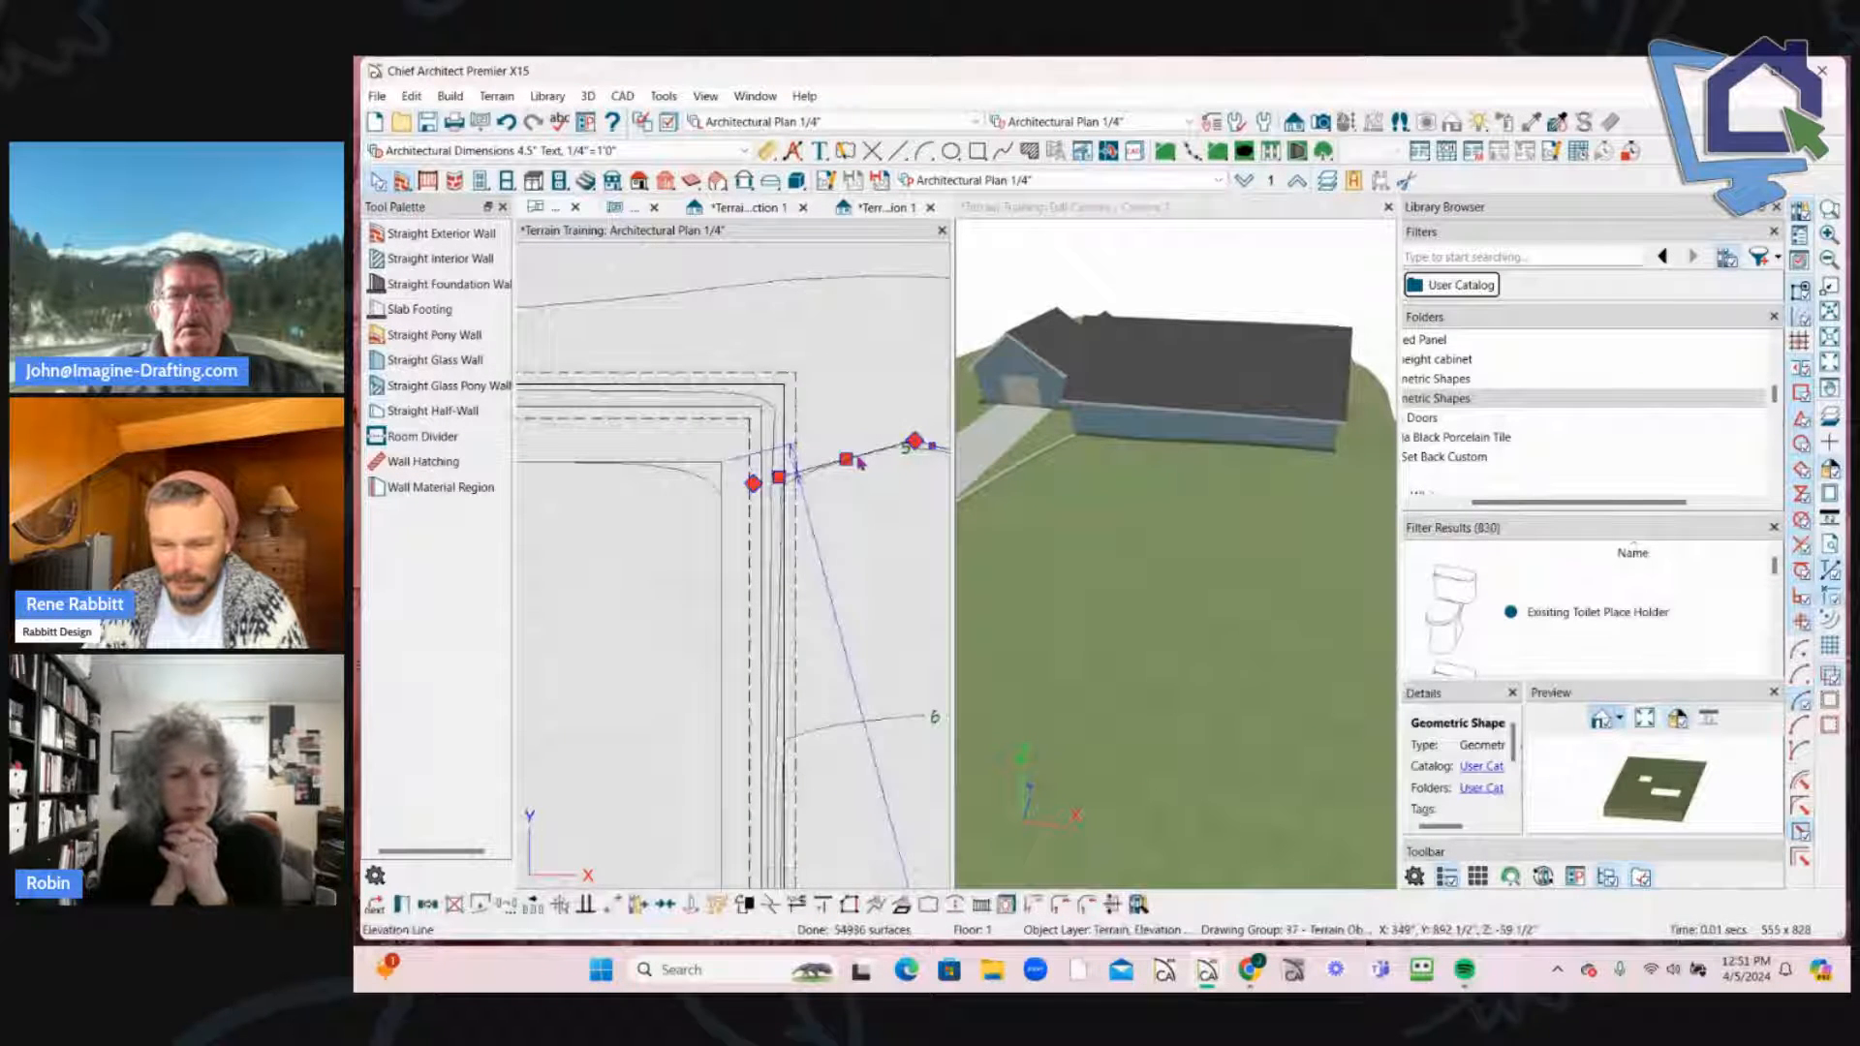
click(852, 478)
scroll(852, 478, down, 2)
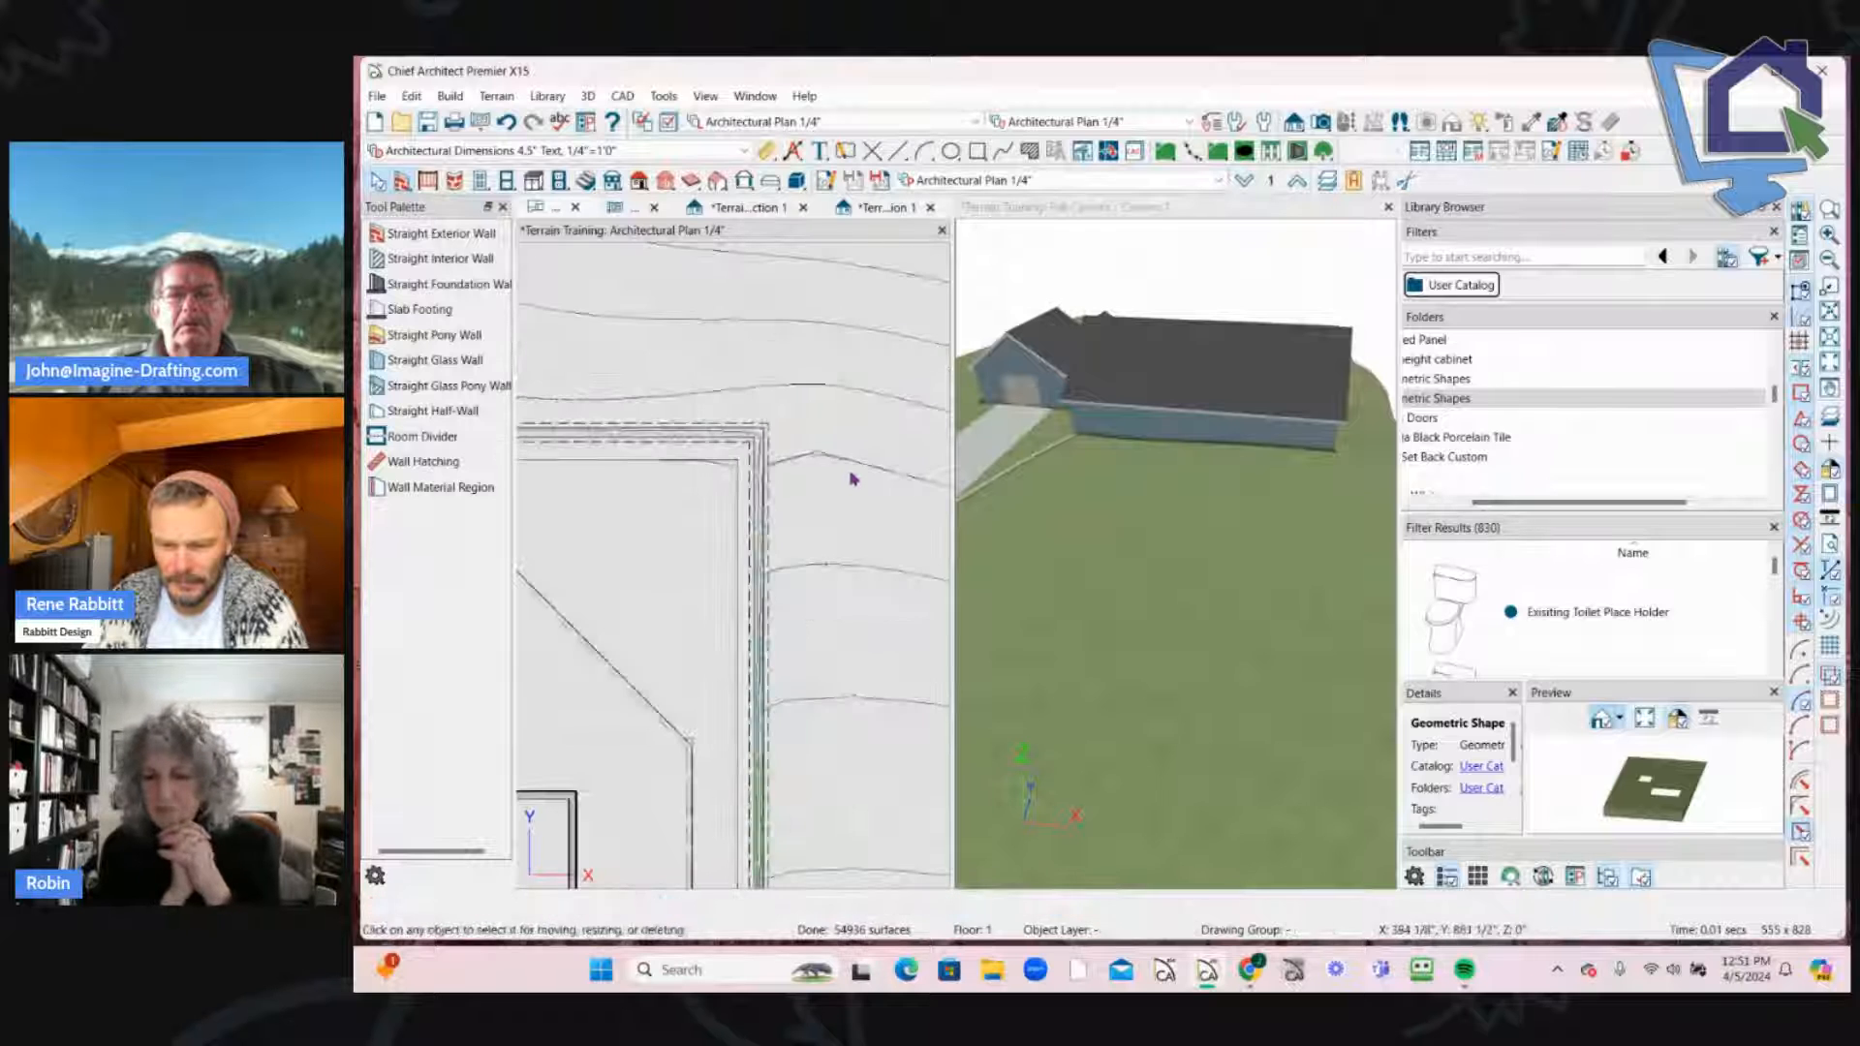
scroll(853, 479, down, 5)
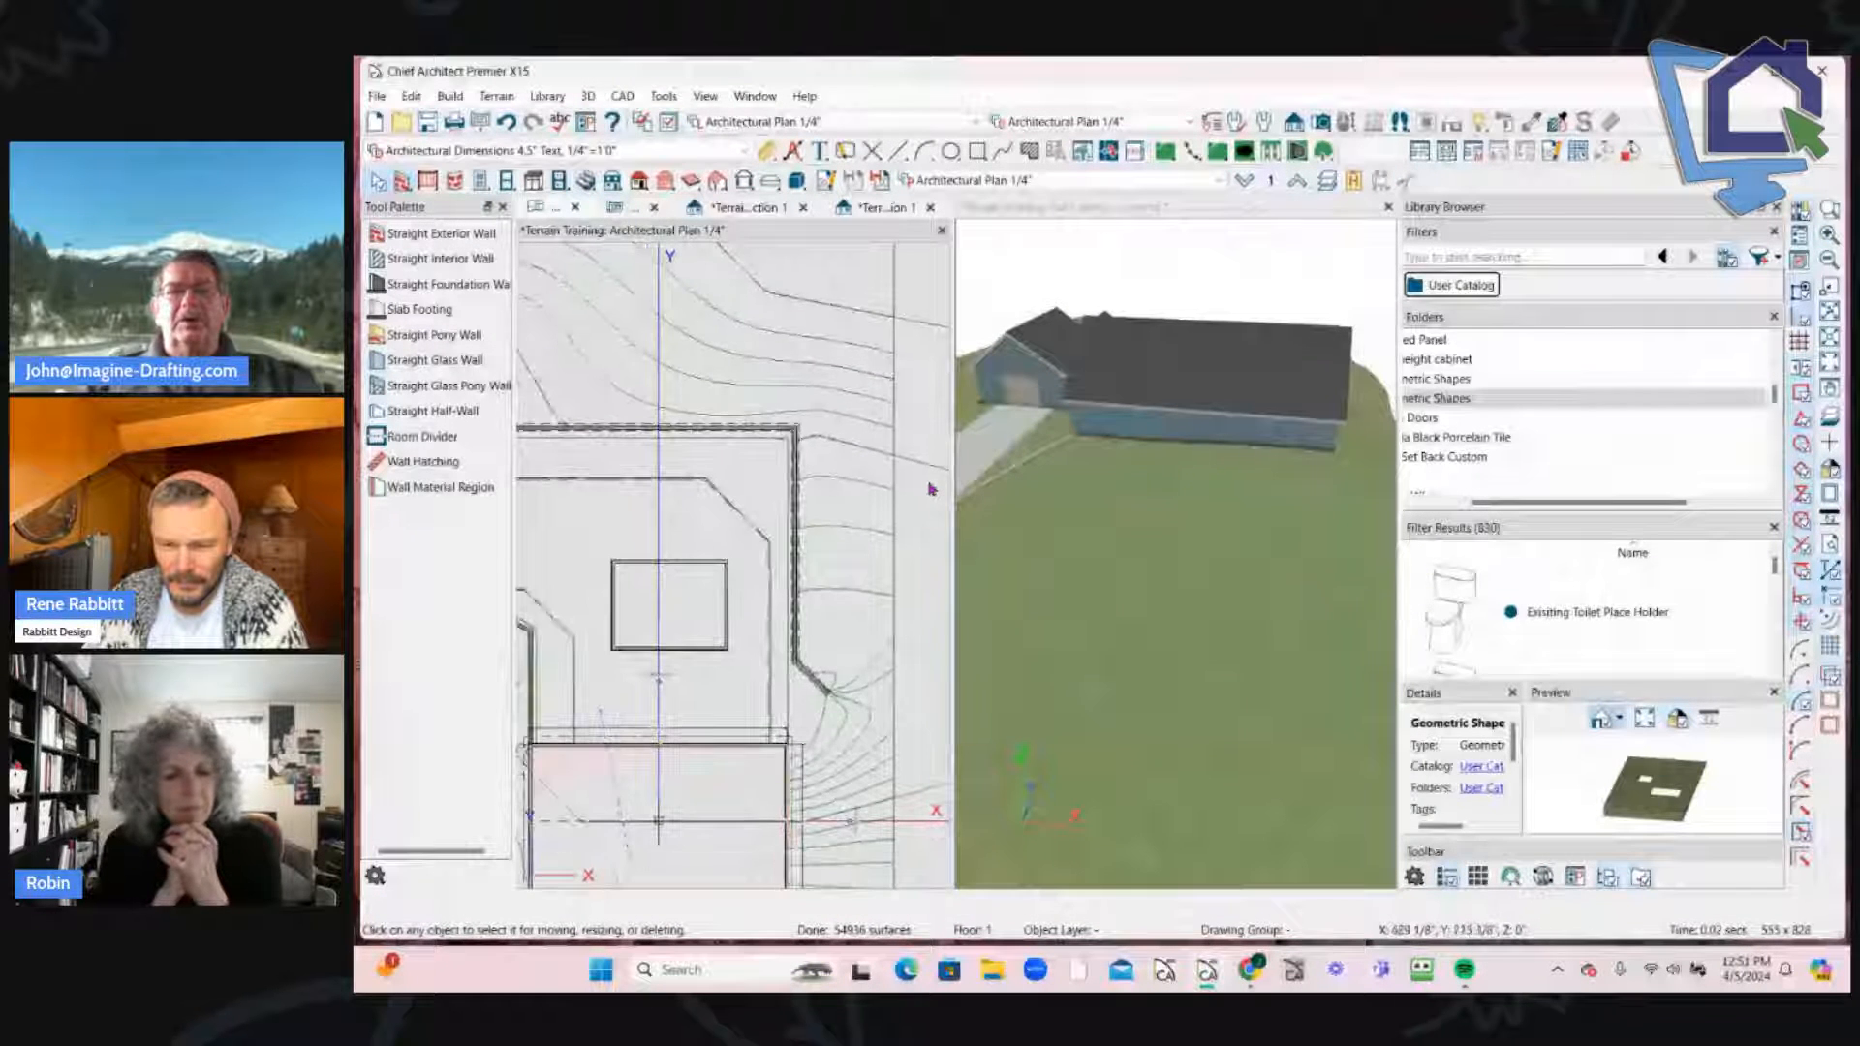
scroll(798, 492, down, 3)
middle_drag(797, 493, 855, 475)
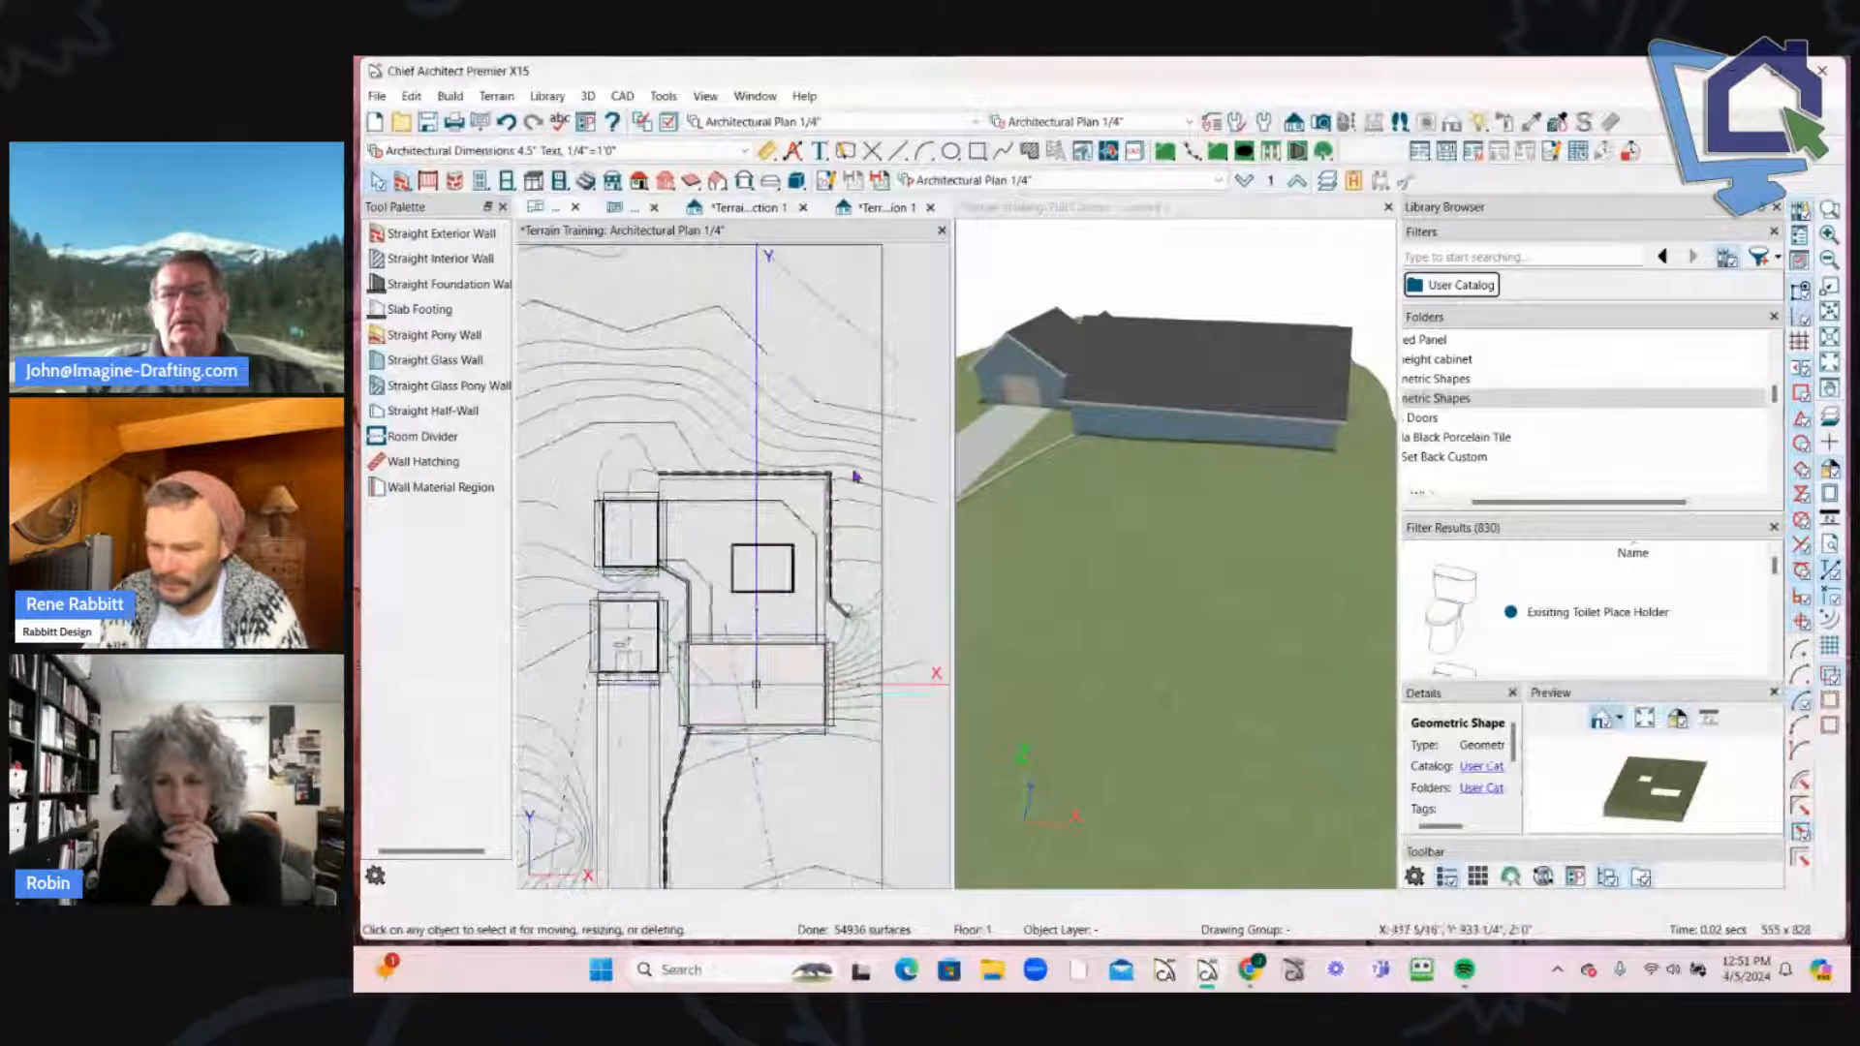
click(1204, 550)
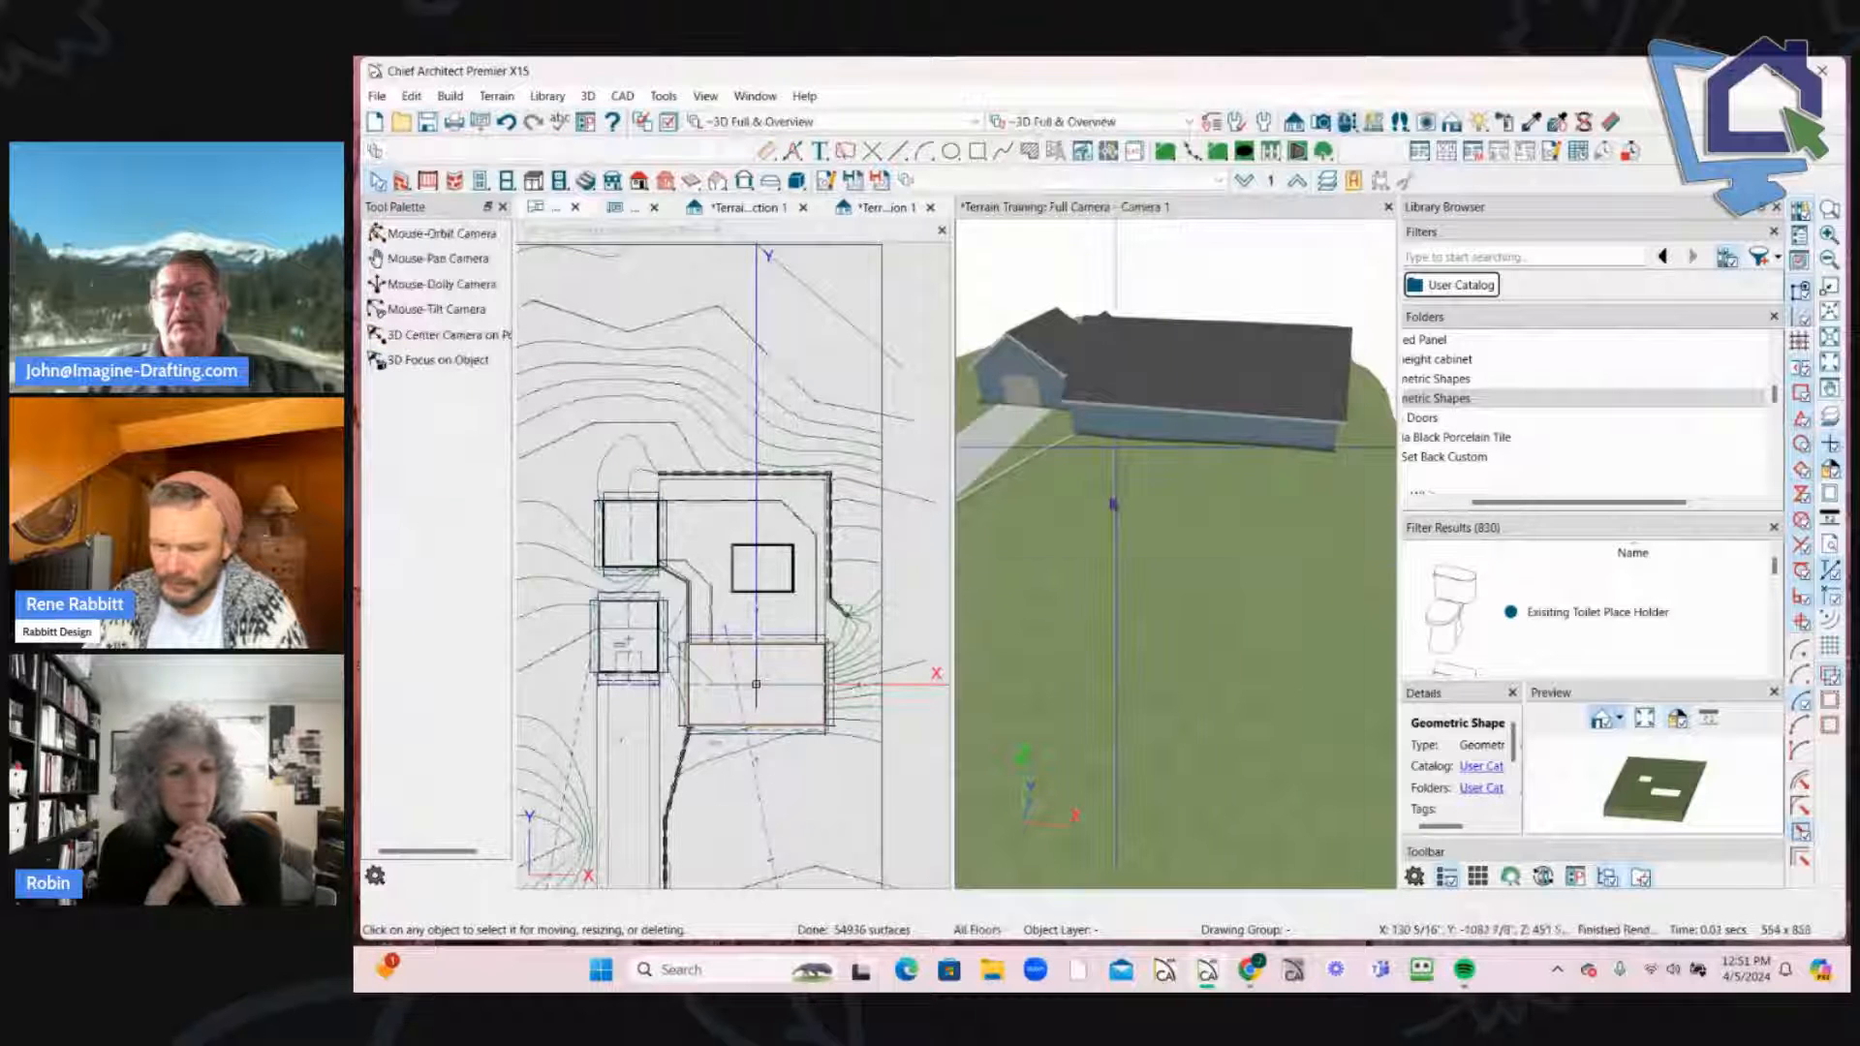
drag(1204, 550, 906, 544)
key(space)
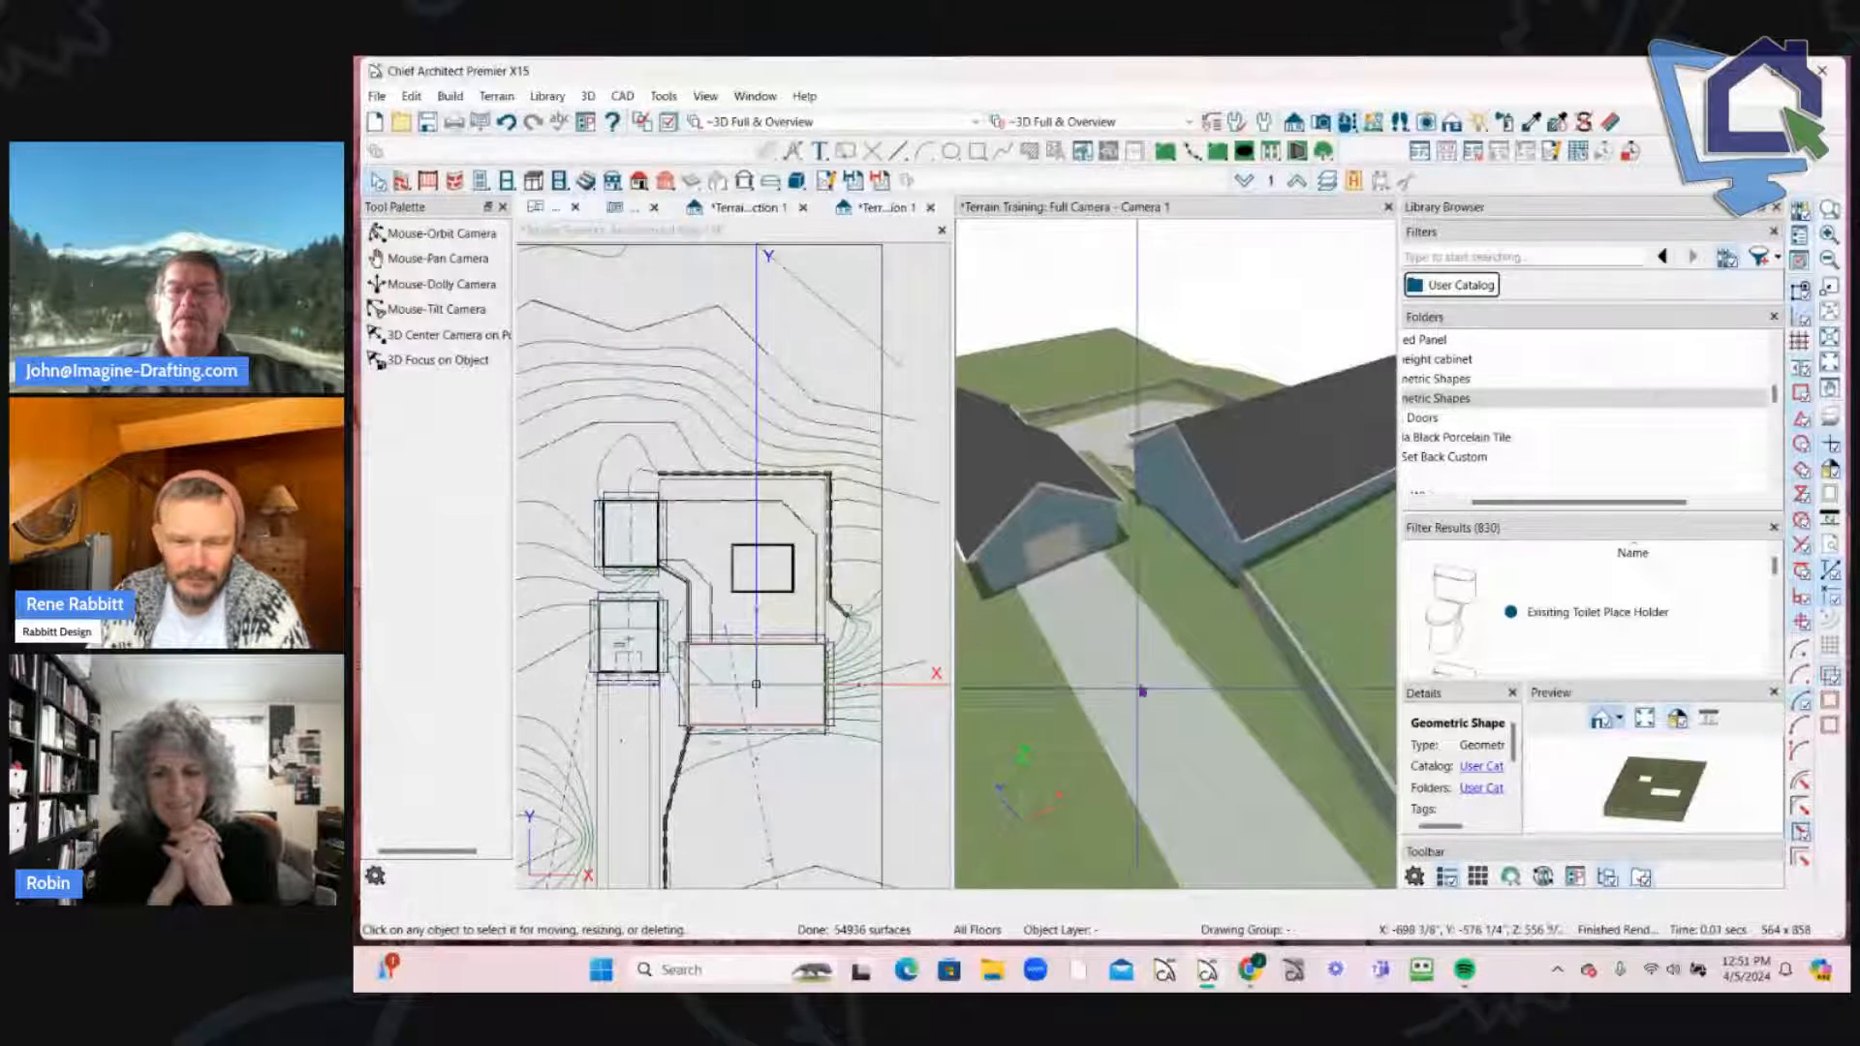
key(space)
drag(1086, 562, 1091, 715)
key(space)
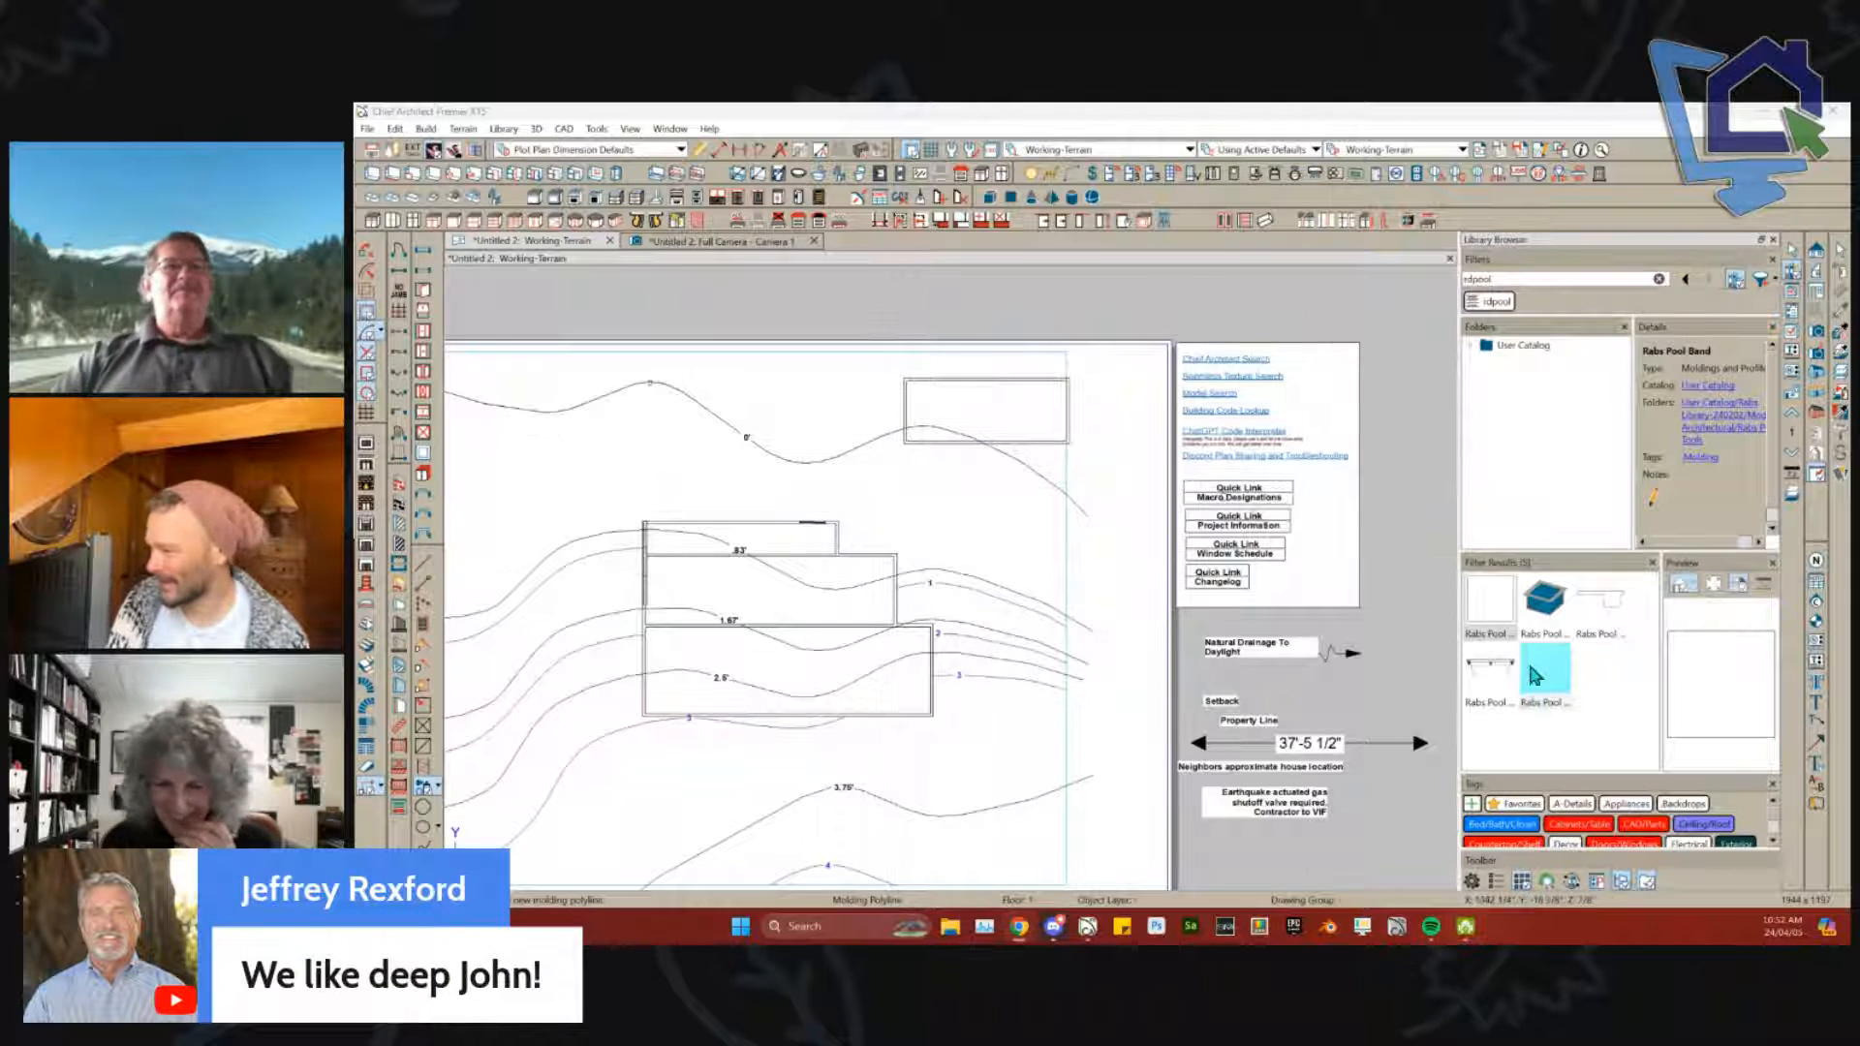
Step: Load the Rabs Pool Builder style palette and show the small detached building in the Full Camera view
click(1548, 627)
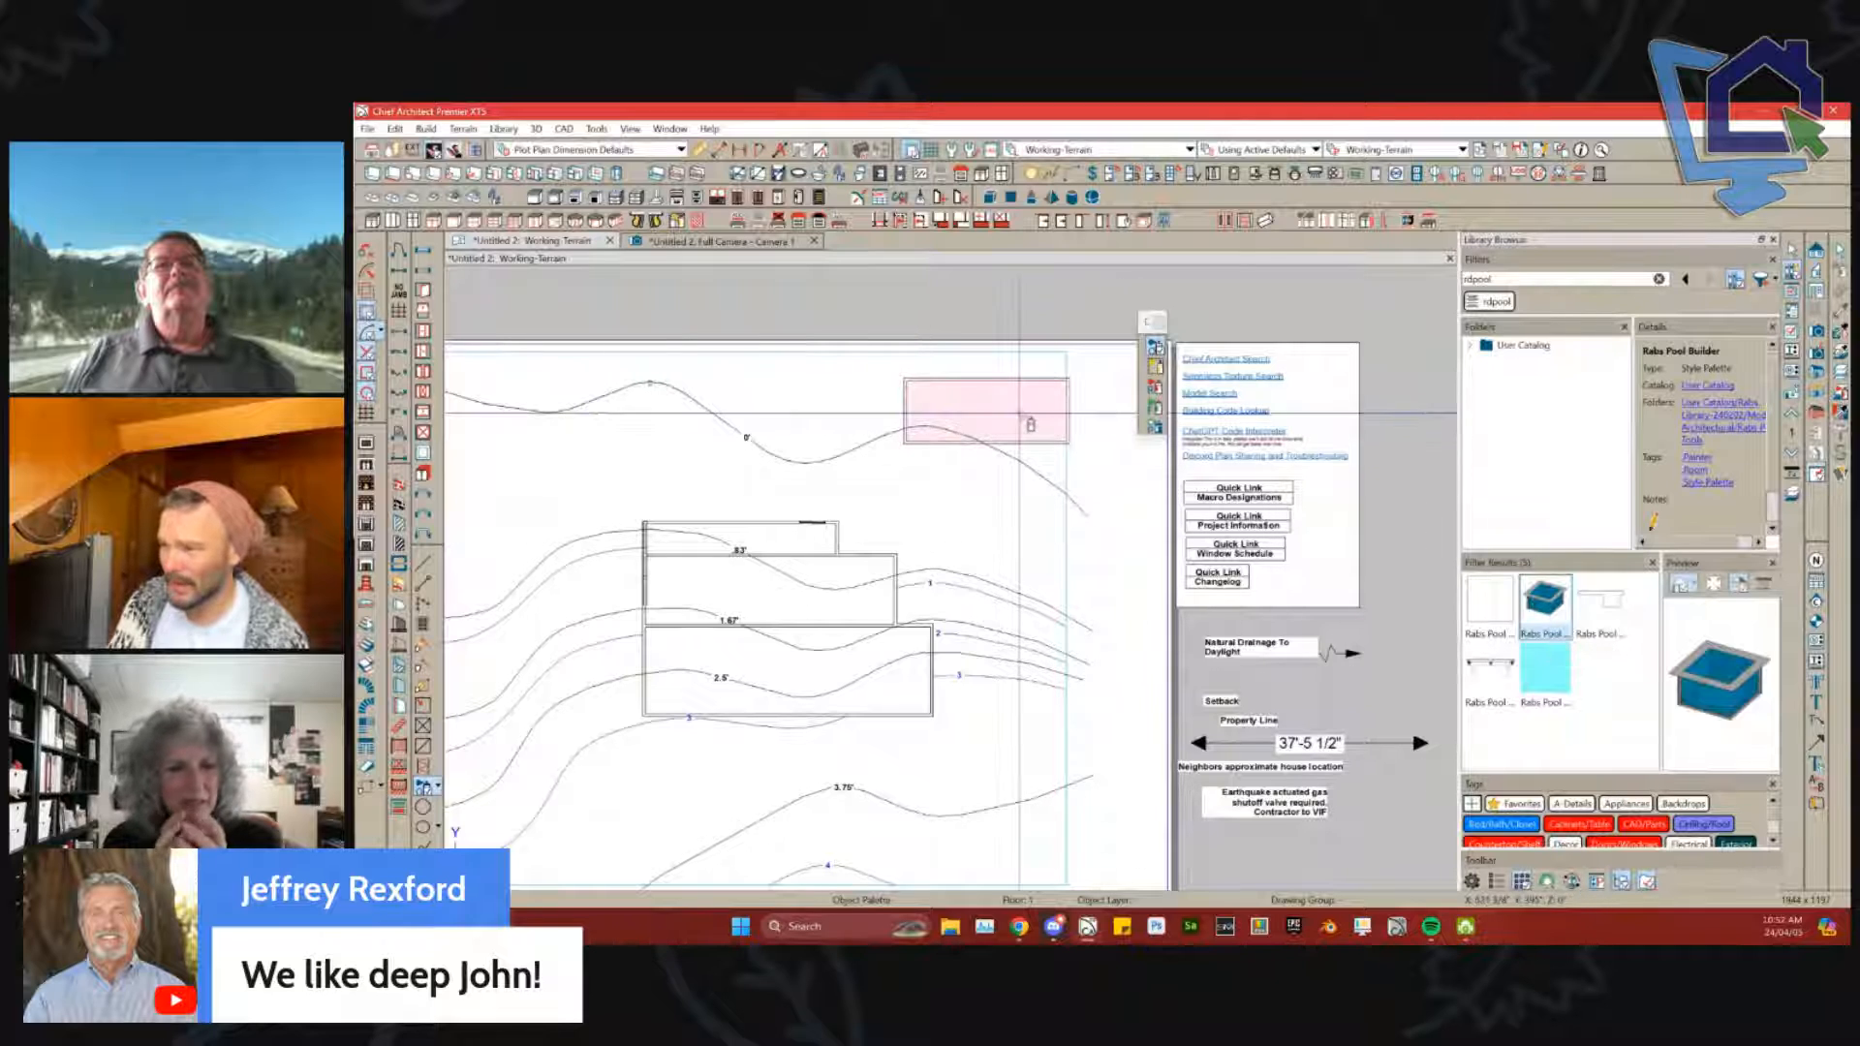
click(754, 242)
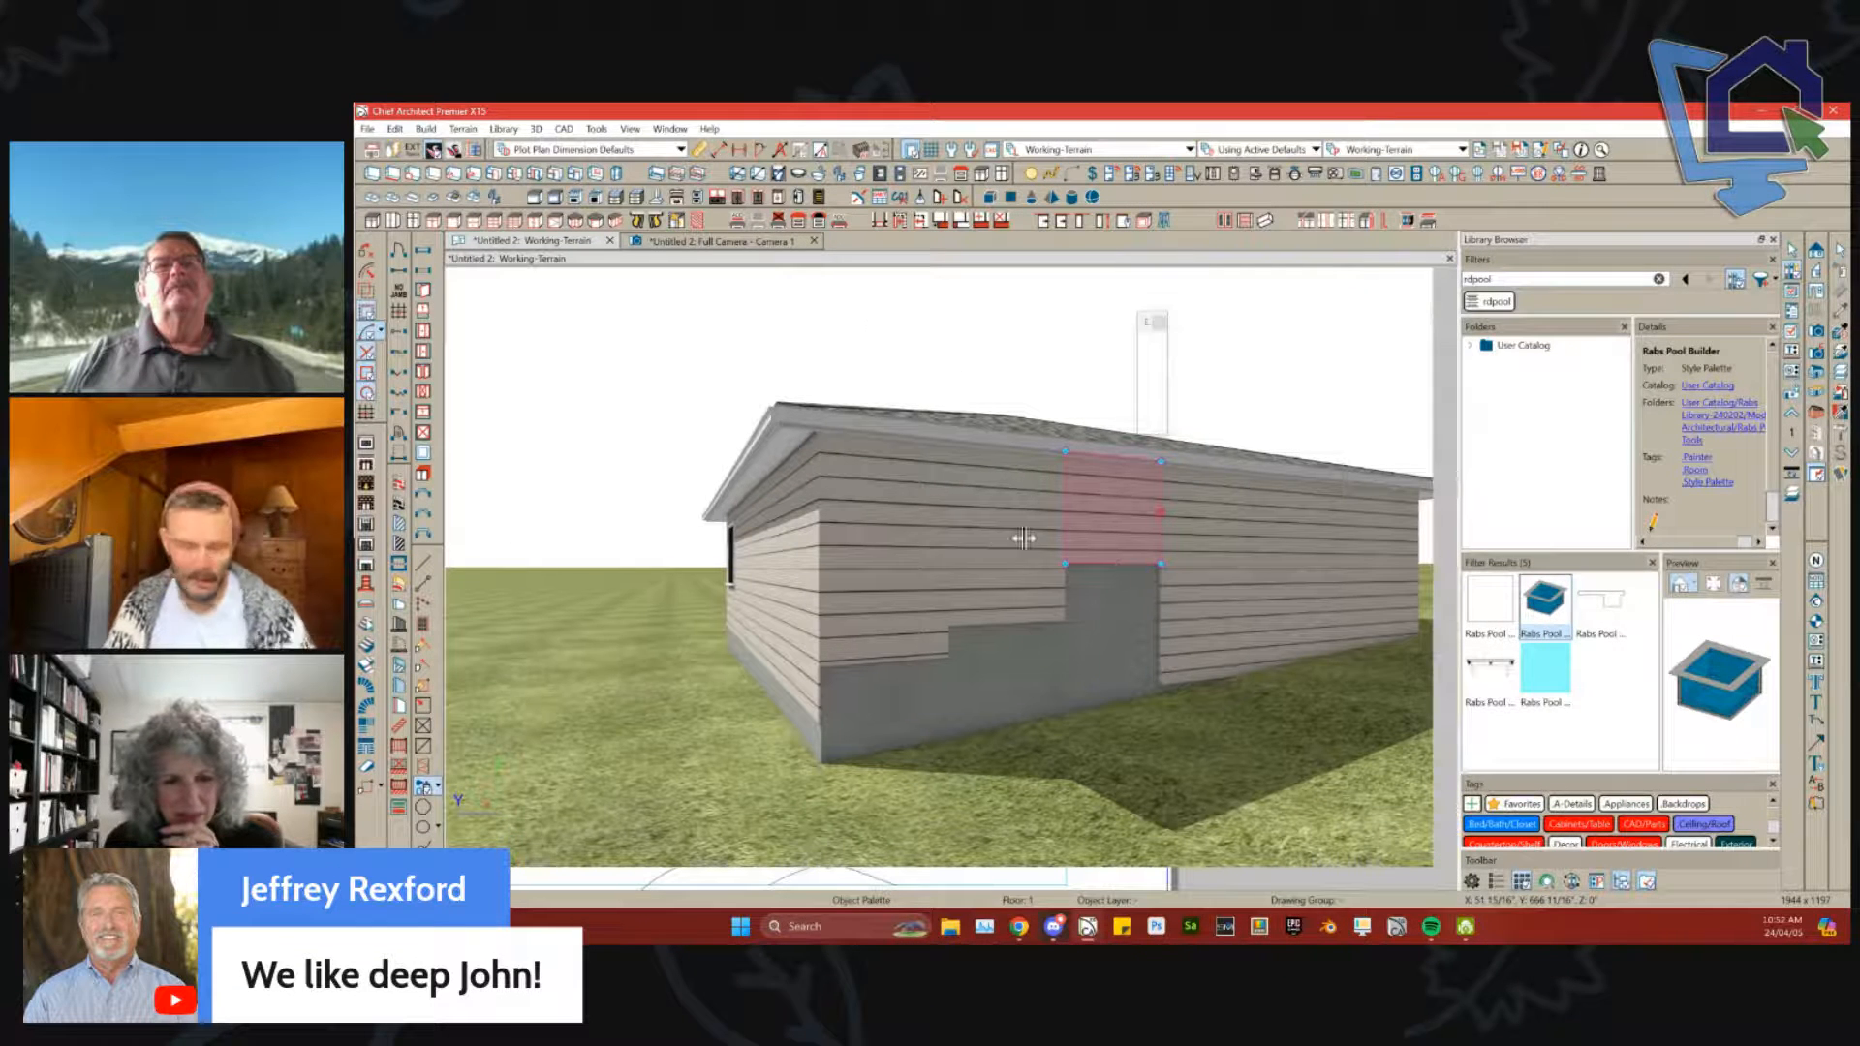
drag(935, 562, 1045, 519)
scroll(1045, 518, up, 5)
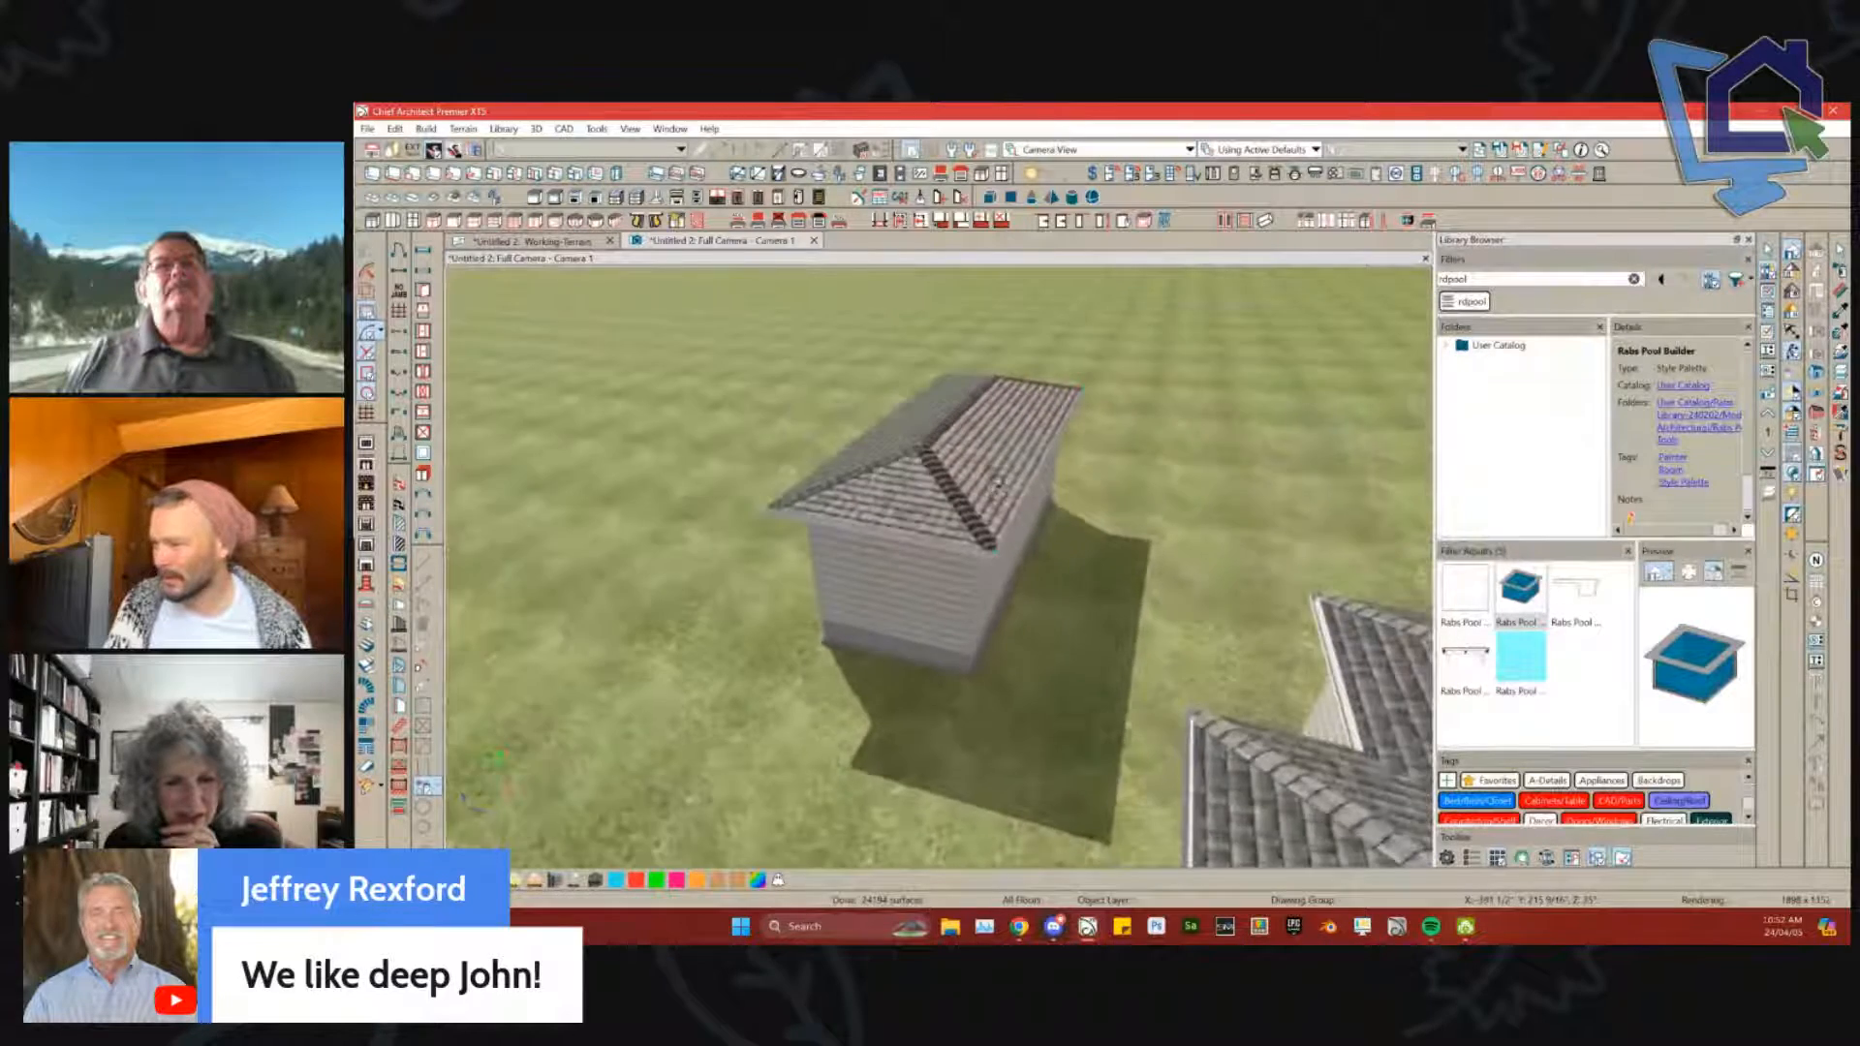
Step: Delete the roof planes of the small detached building, turning Auto Rebuild Roofs off
click(1010, 545)
shift+click(1020, 554)
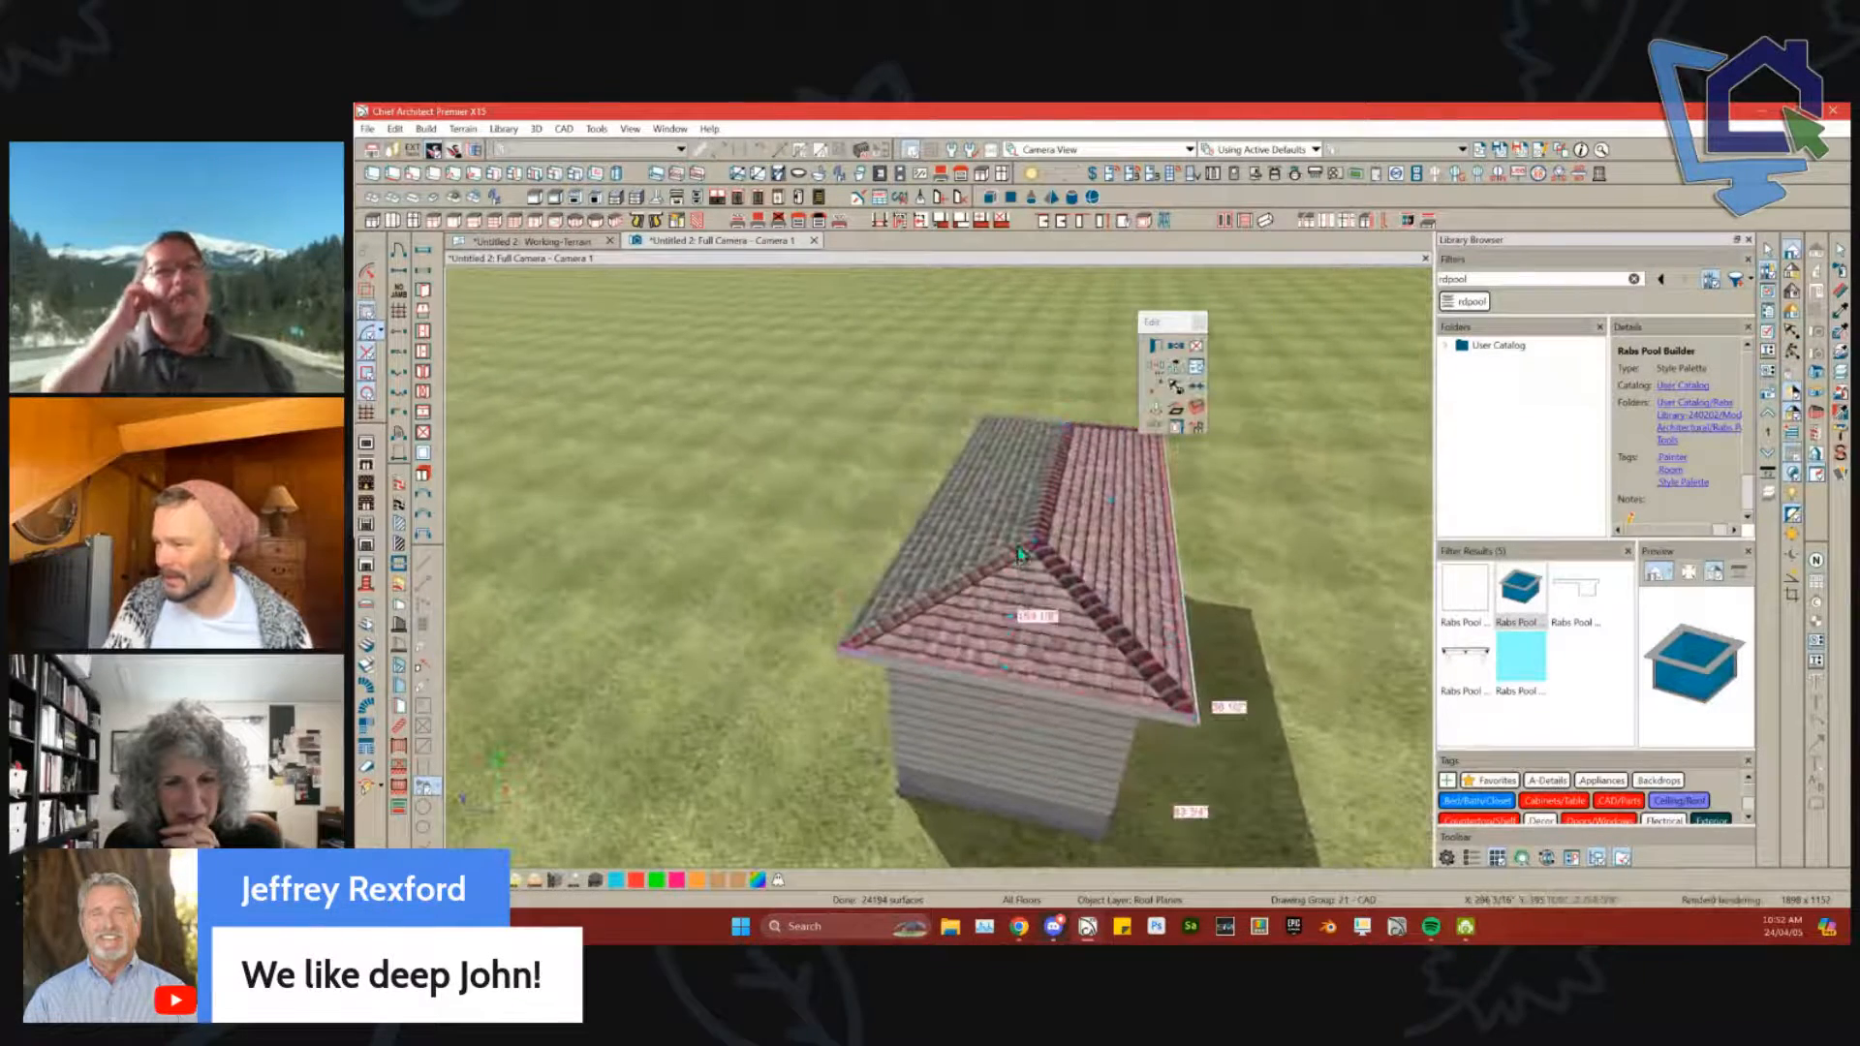
drag(1008, 523, 1133, 635)
click(1134, 634)
key(Delete)
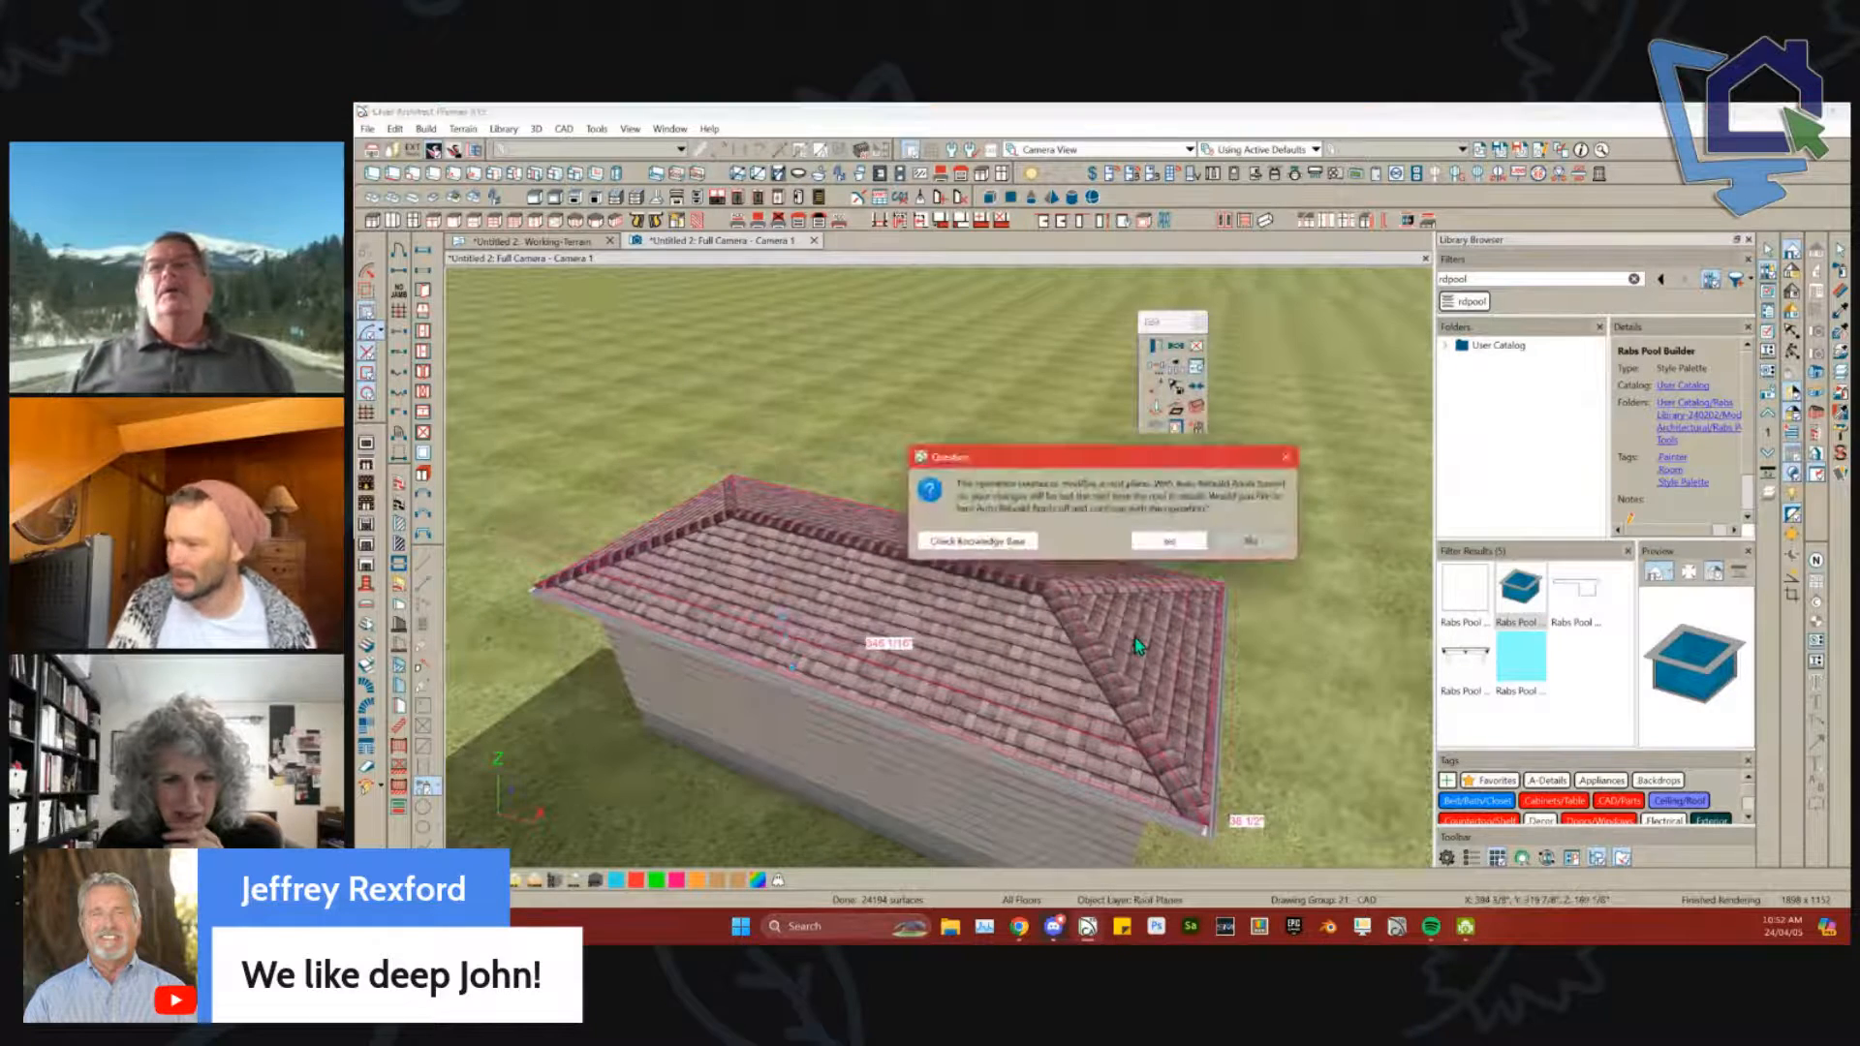
click(1146, 544)
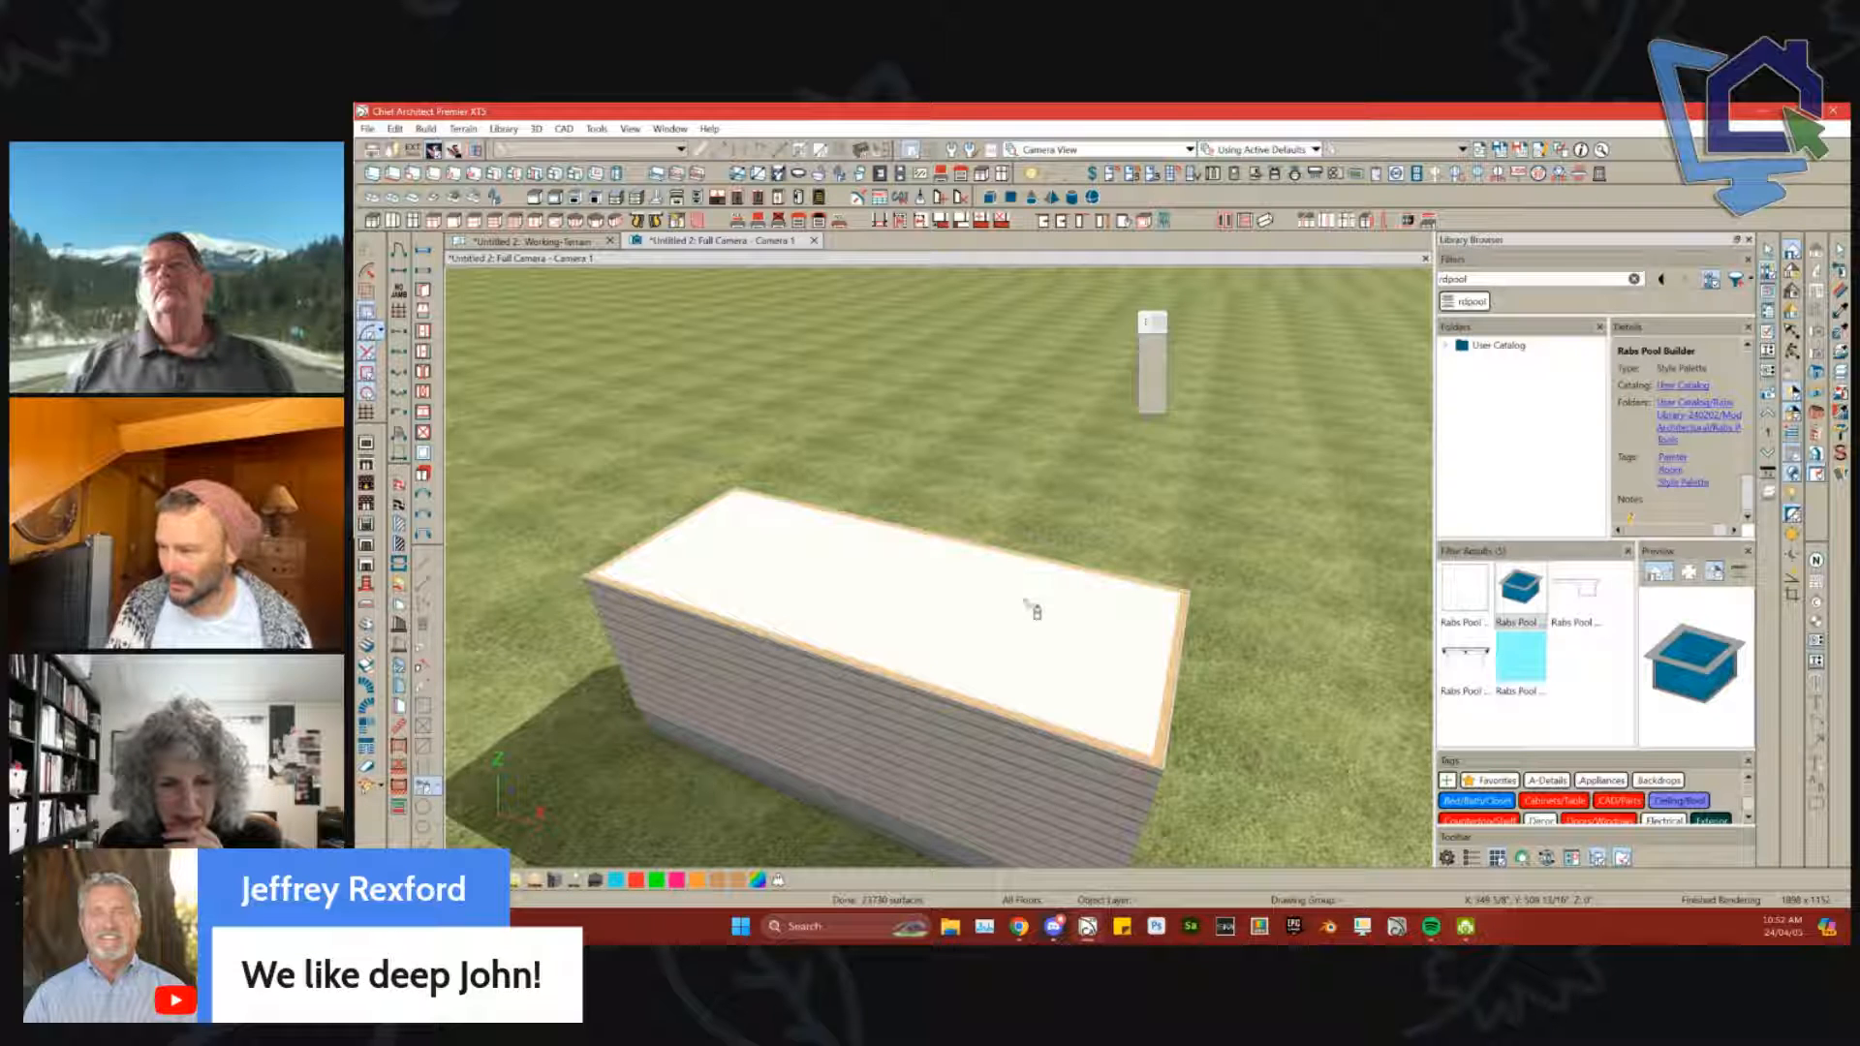
Step: Apply the Rabs Pool Builder style to the roofless detached room and inspect the resulting pool from several angles
drag(1019, 610, 943, 478)
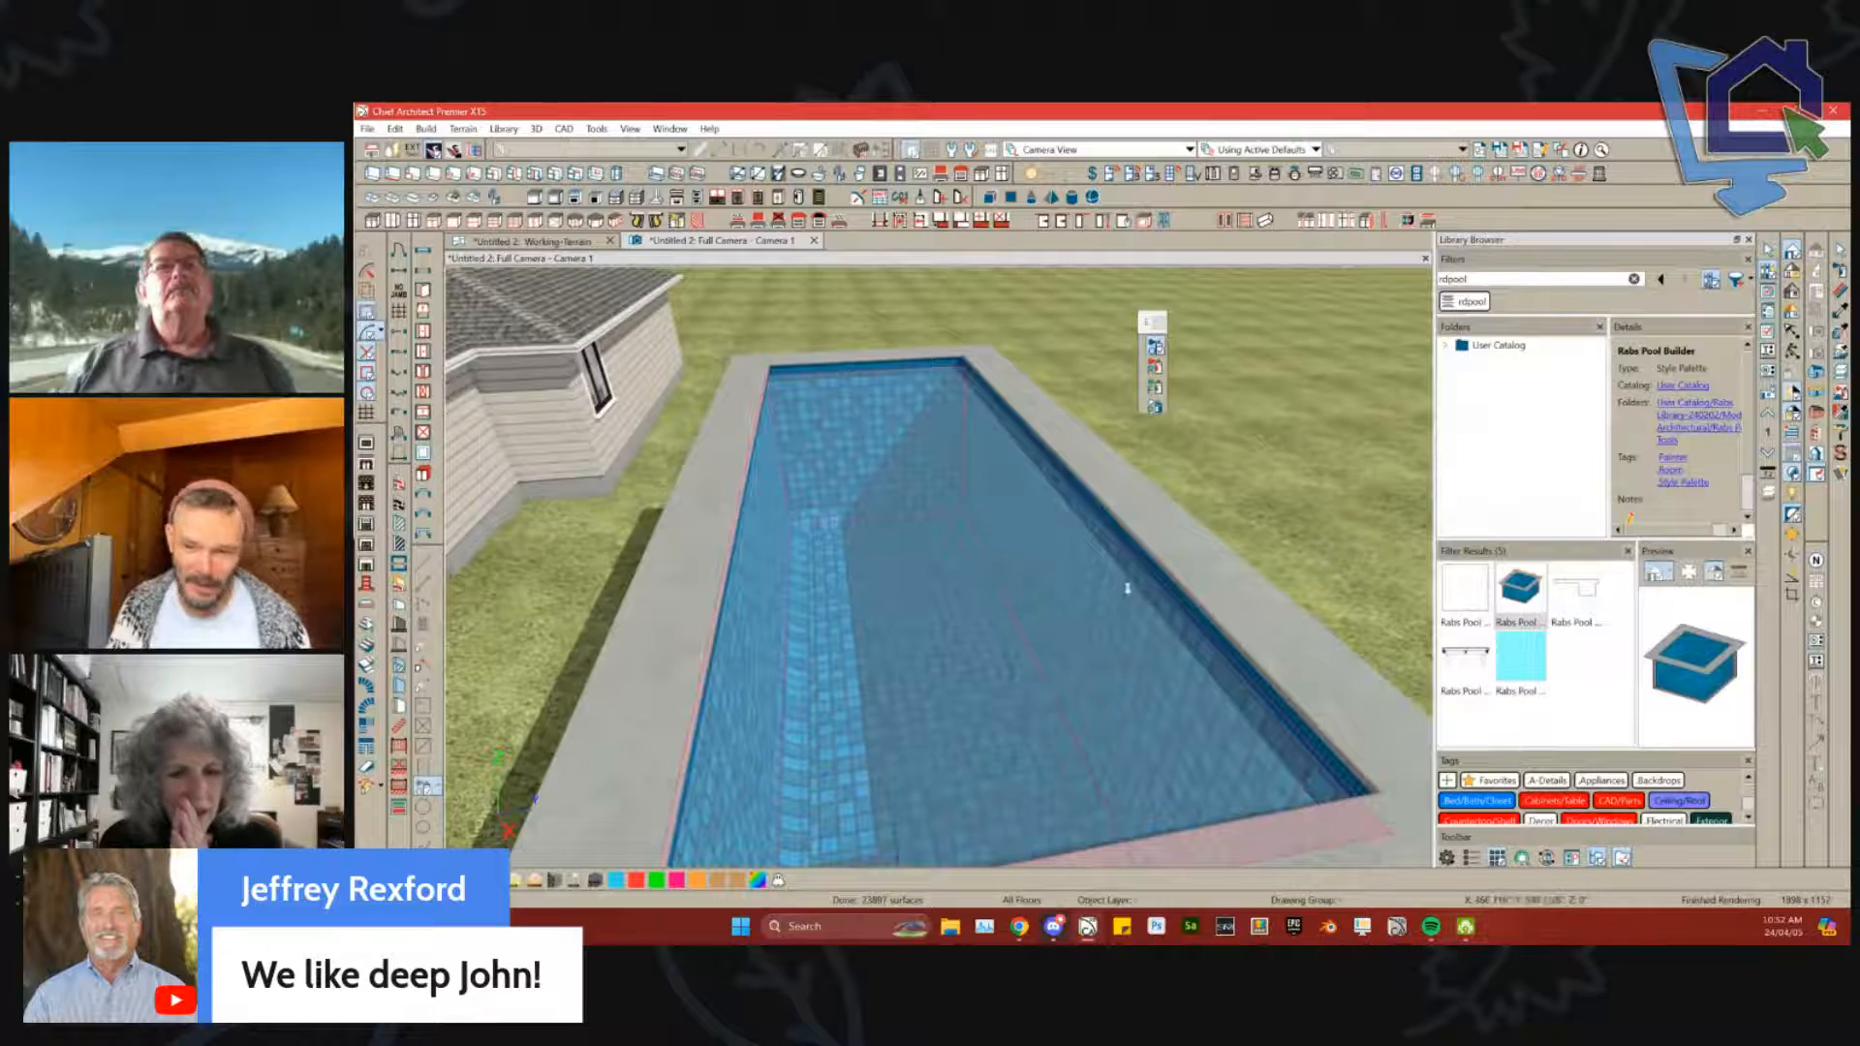
drag(1309, 656, 1791, 325)
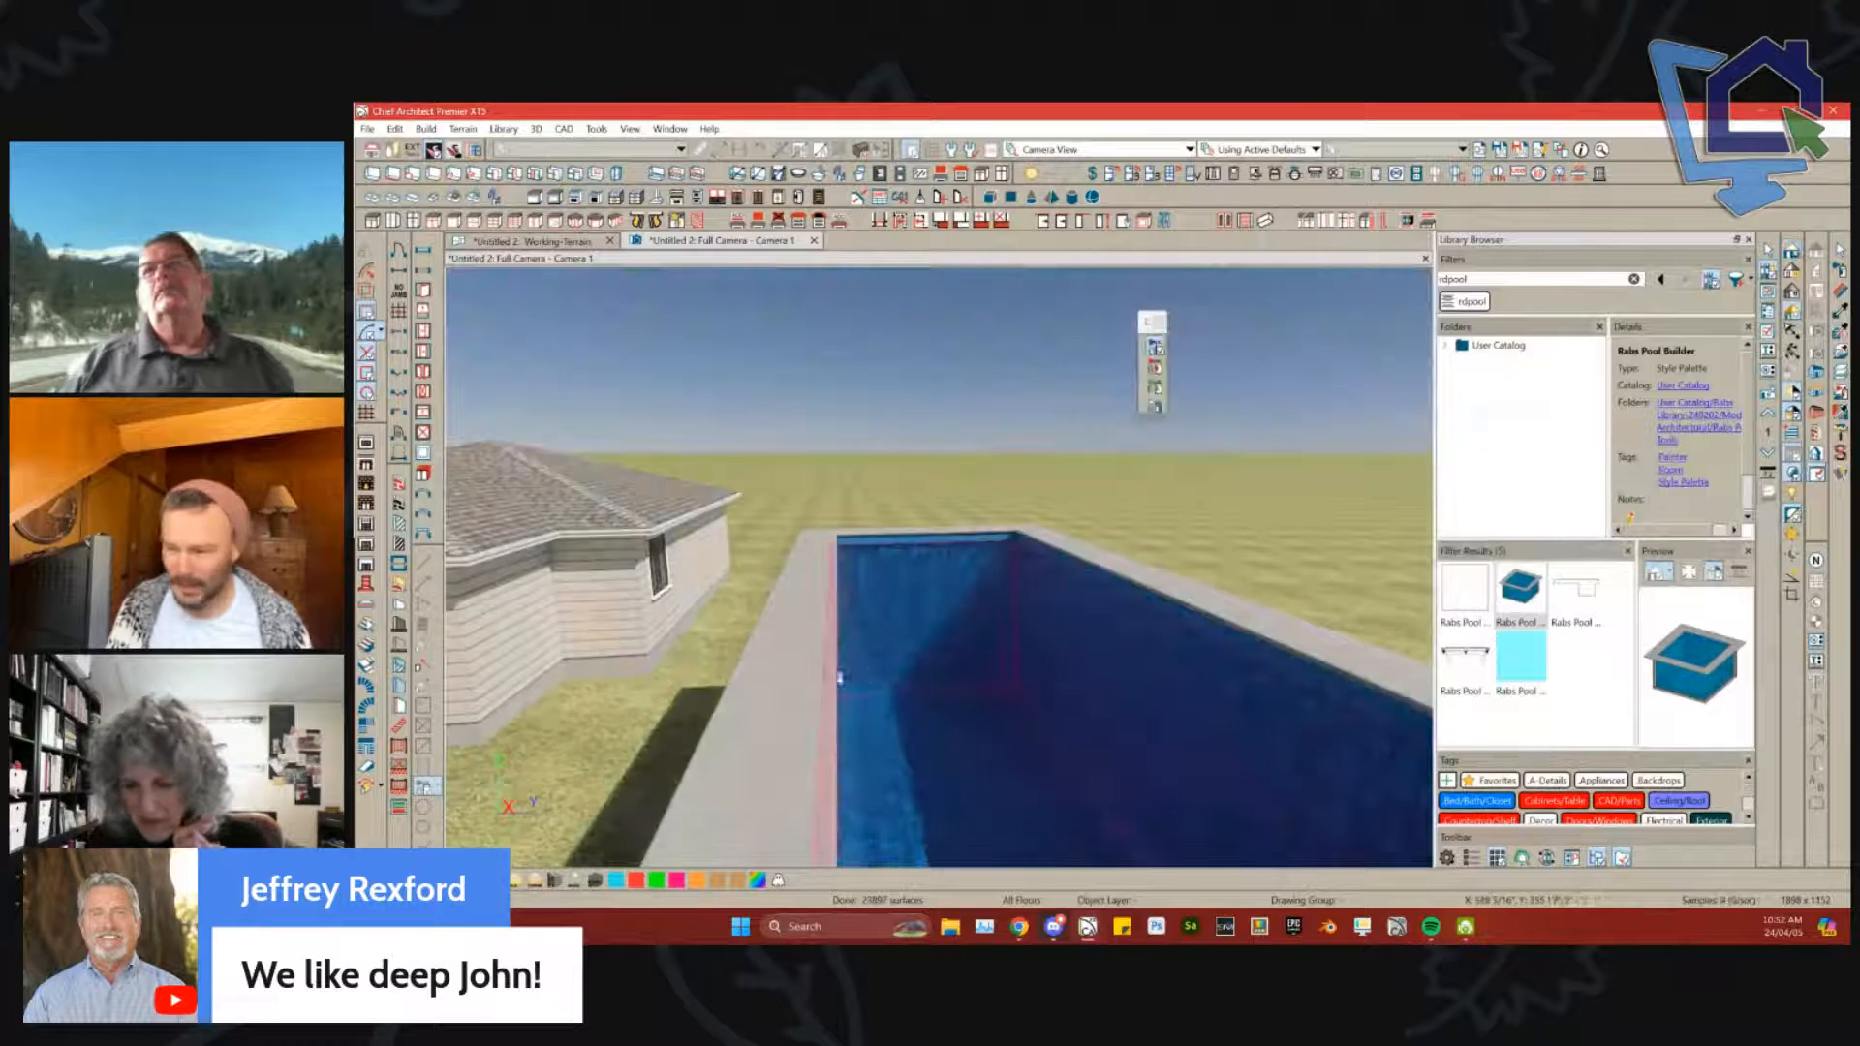
drag(728, 667, 881, 594)
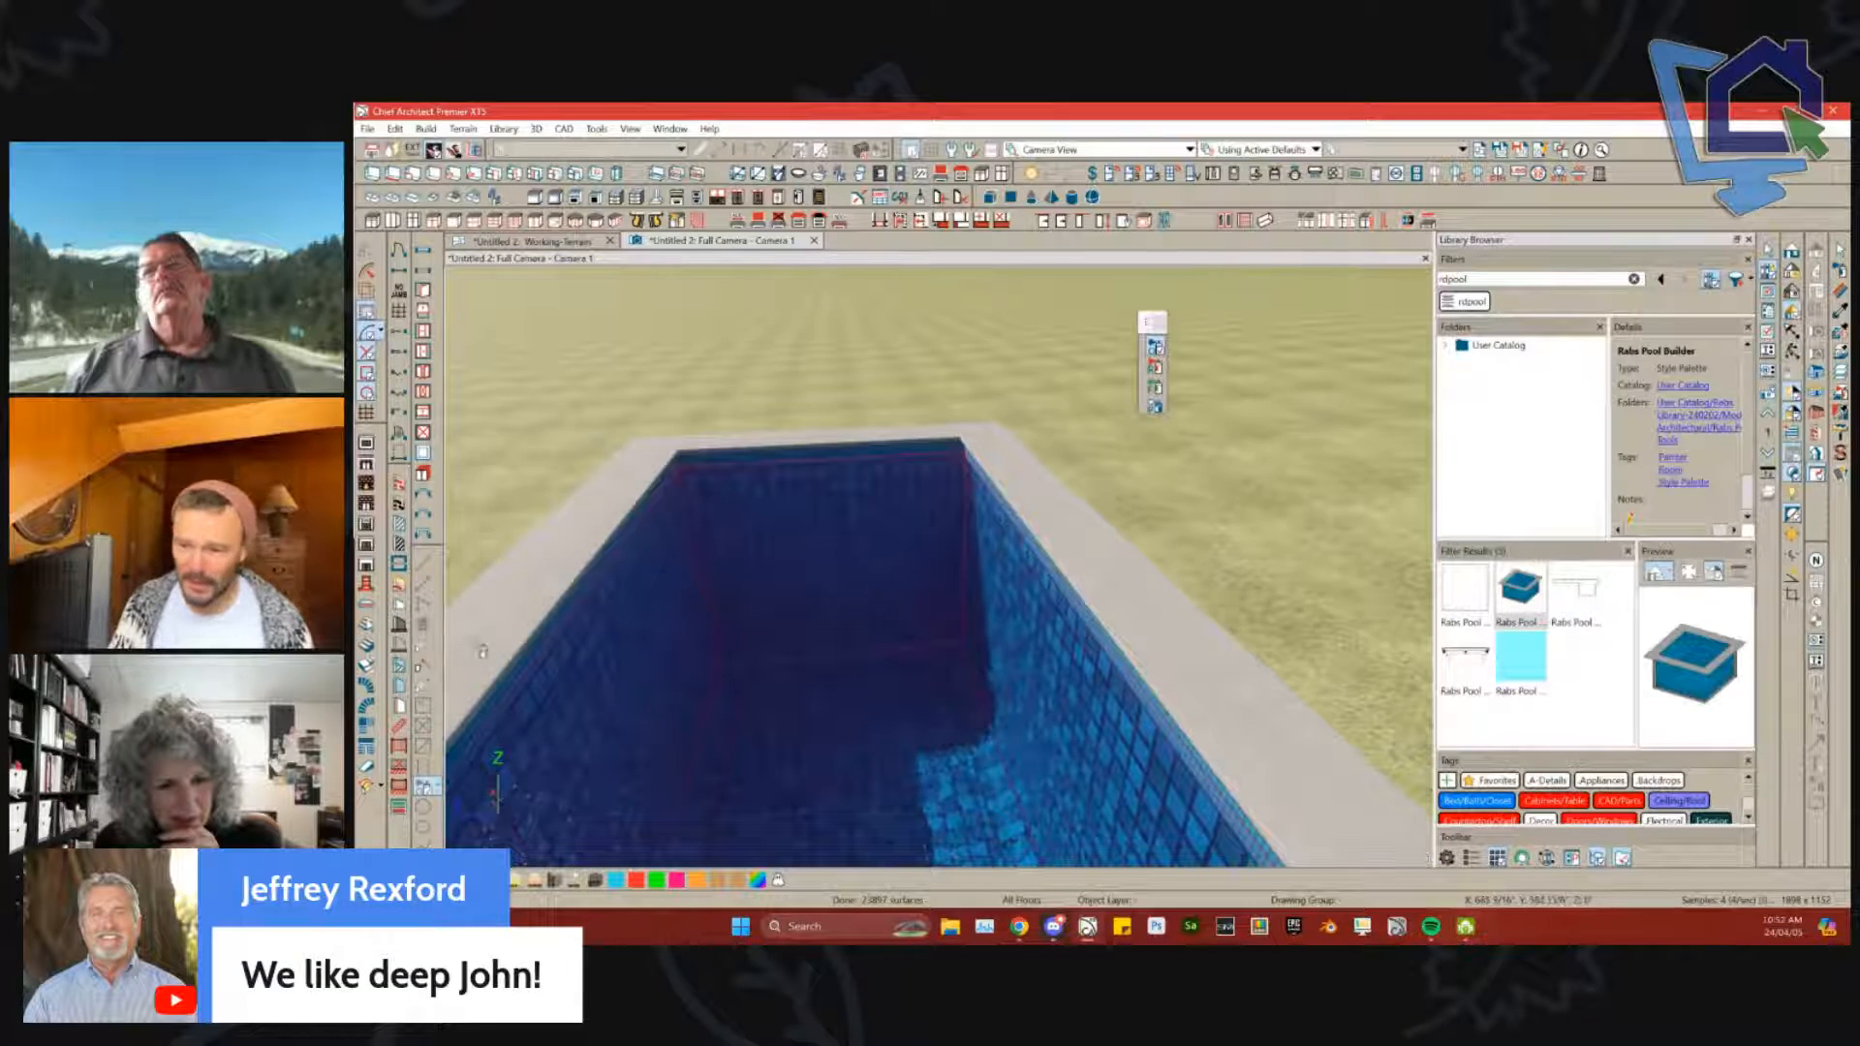
Step: In the Working-Terrain plan, create a polyline around the stepped building and enlarge it outward until its upper edge is 42'-5" long
click(523, 238)
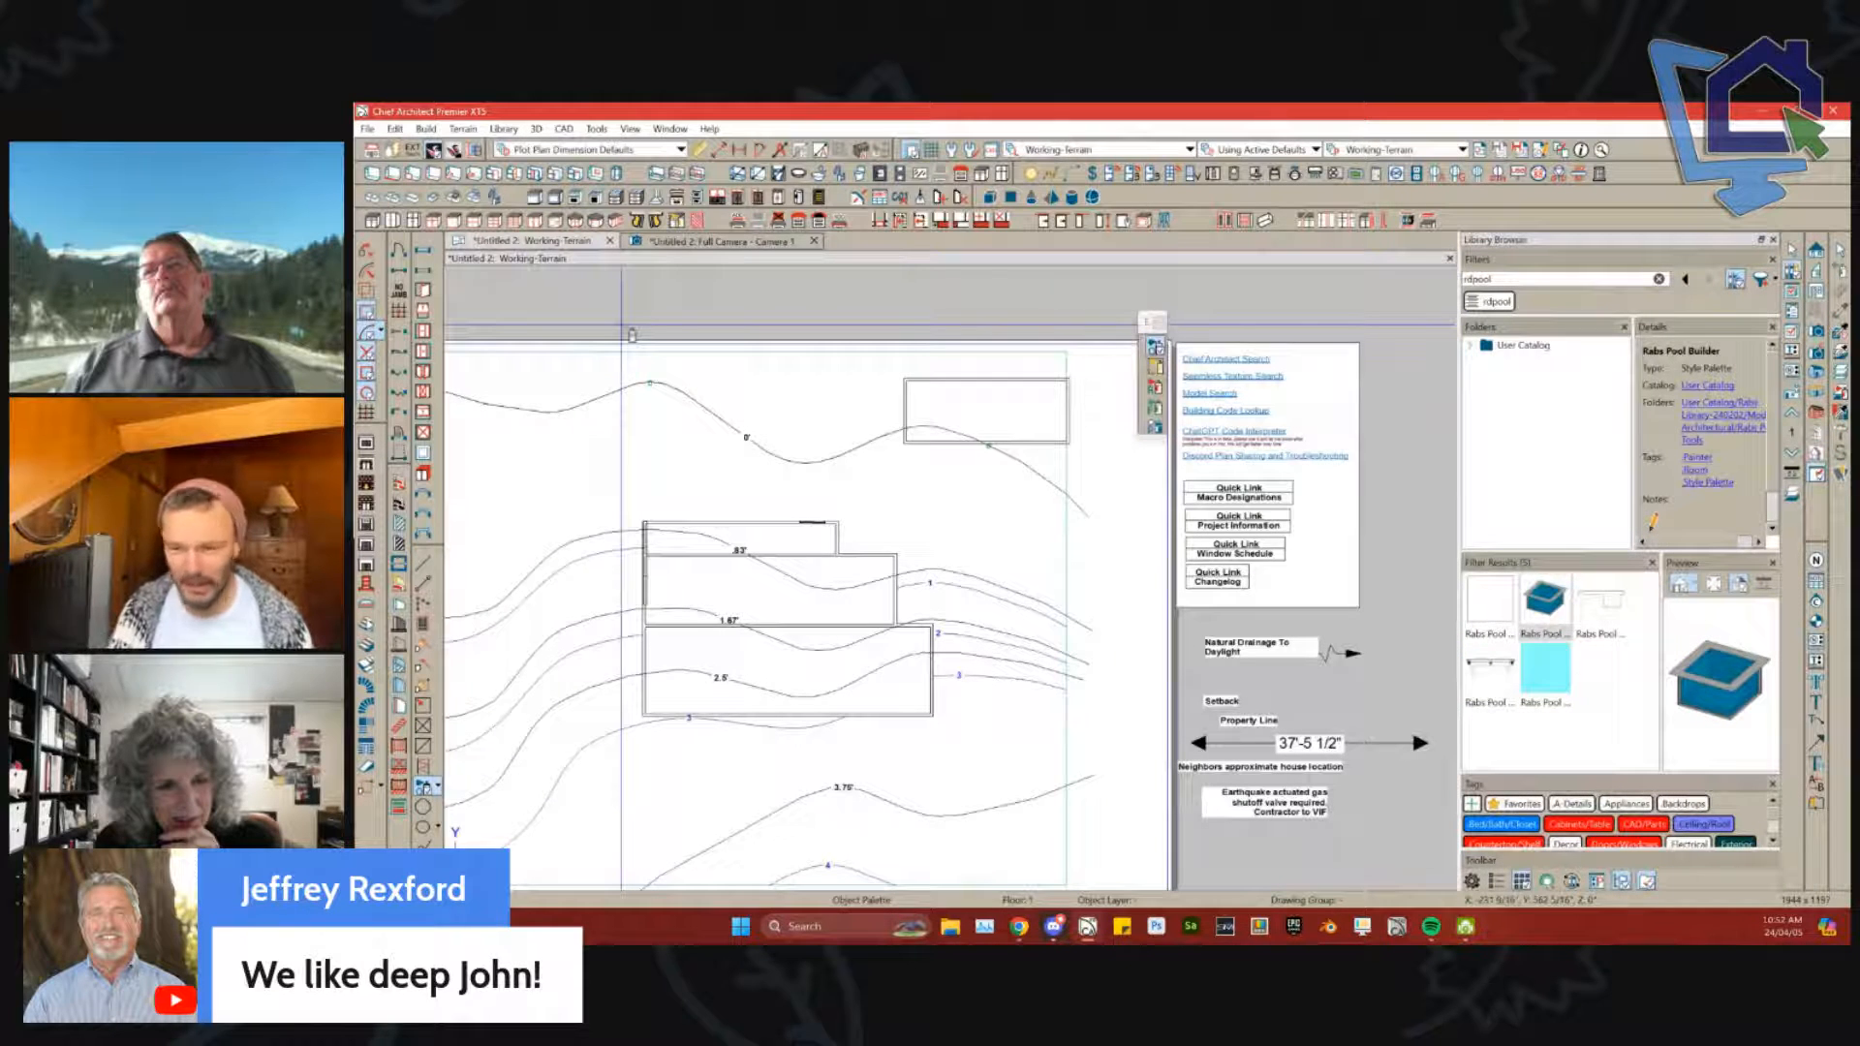
scroll(974, 504, up, 3)
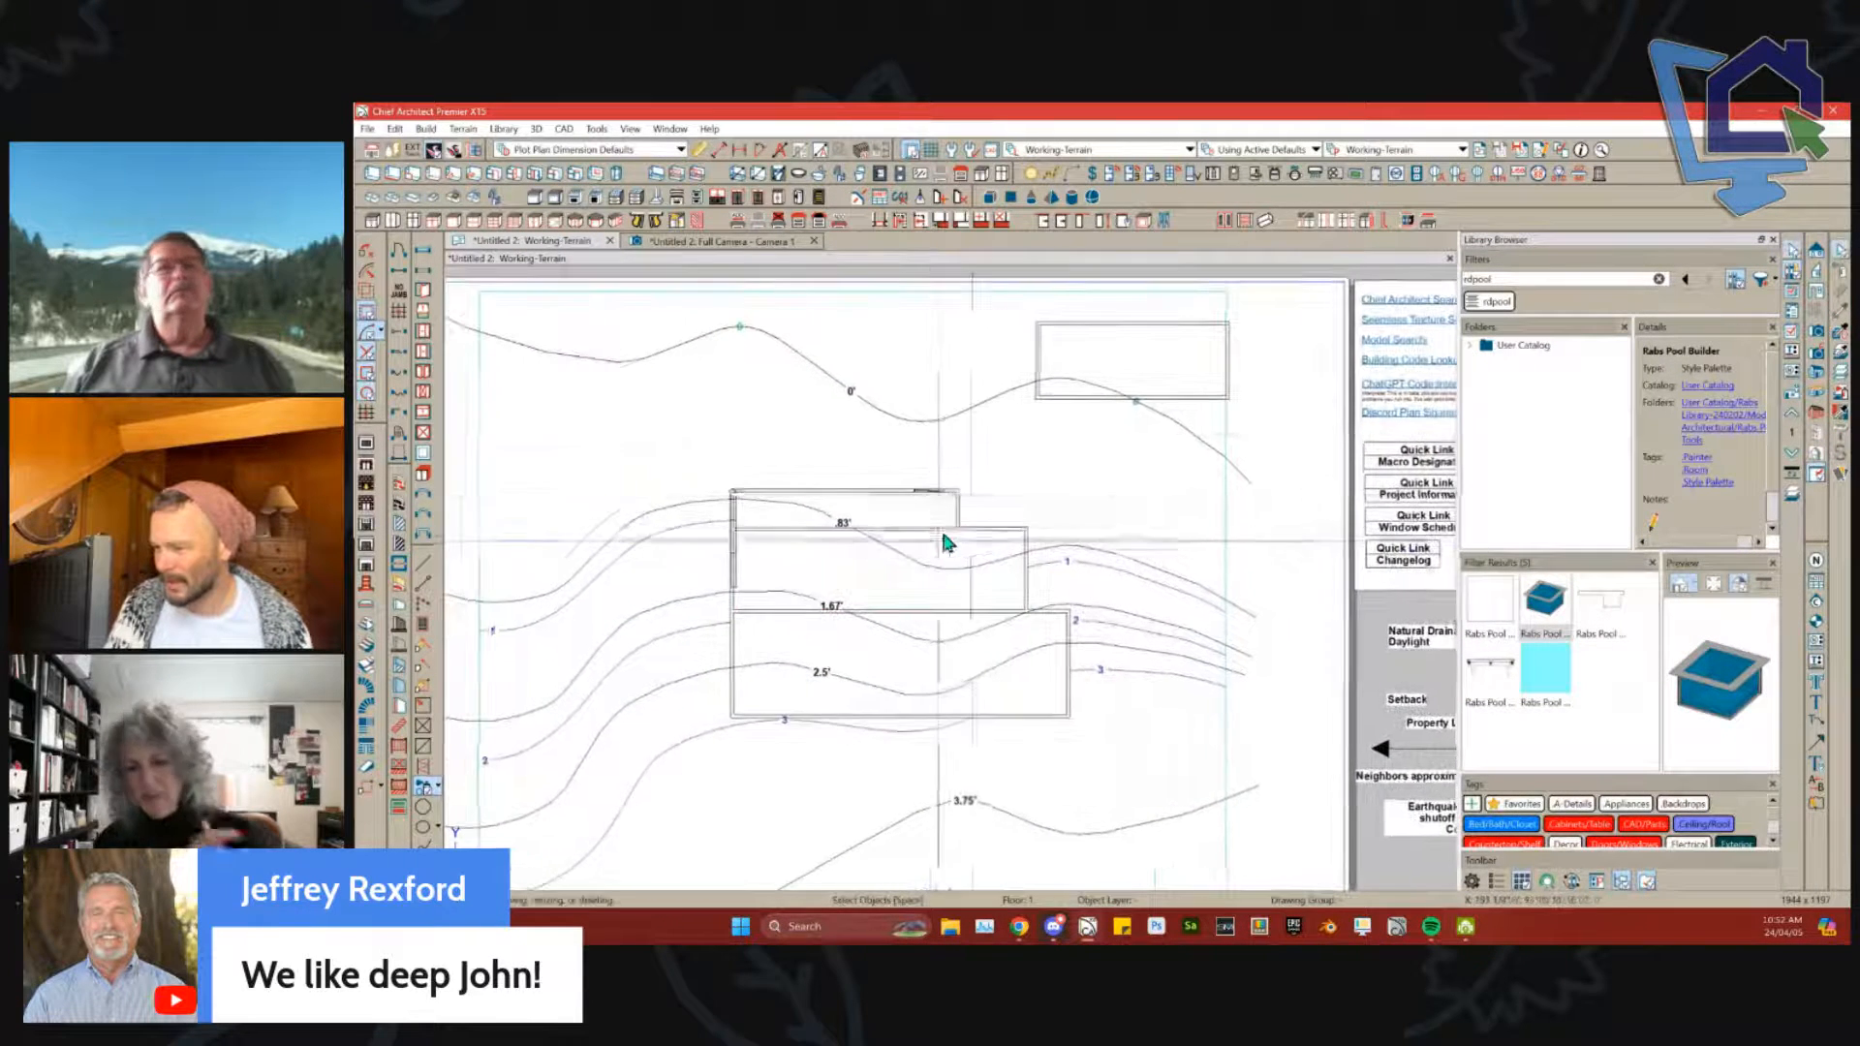
click(971, 501)
scroll(969, 489, up, 2)
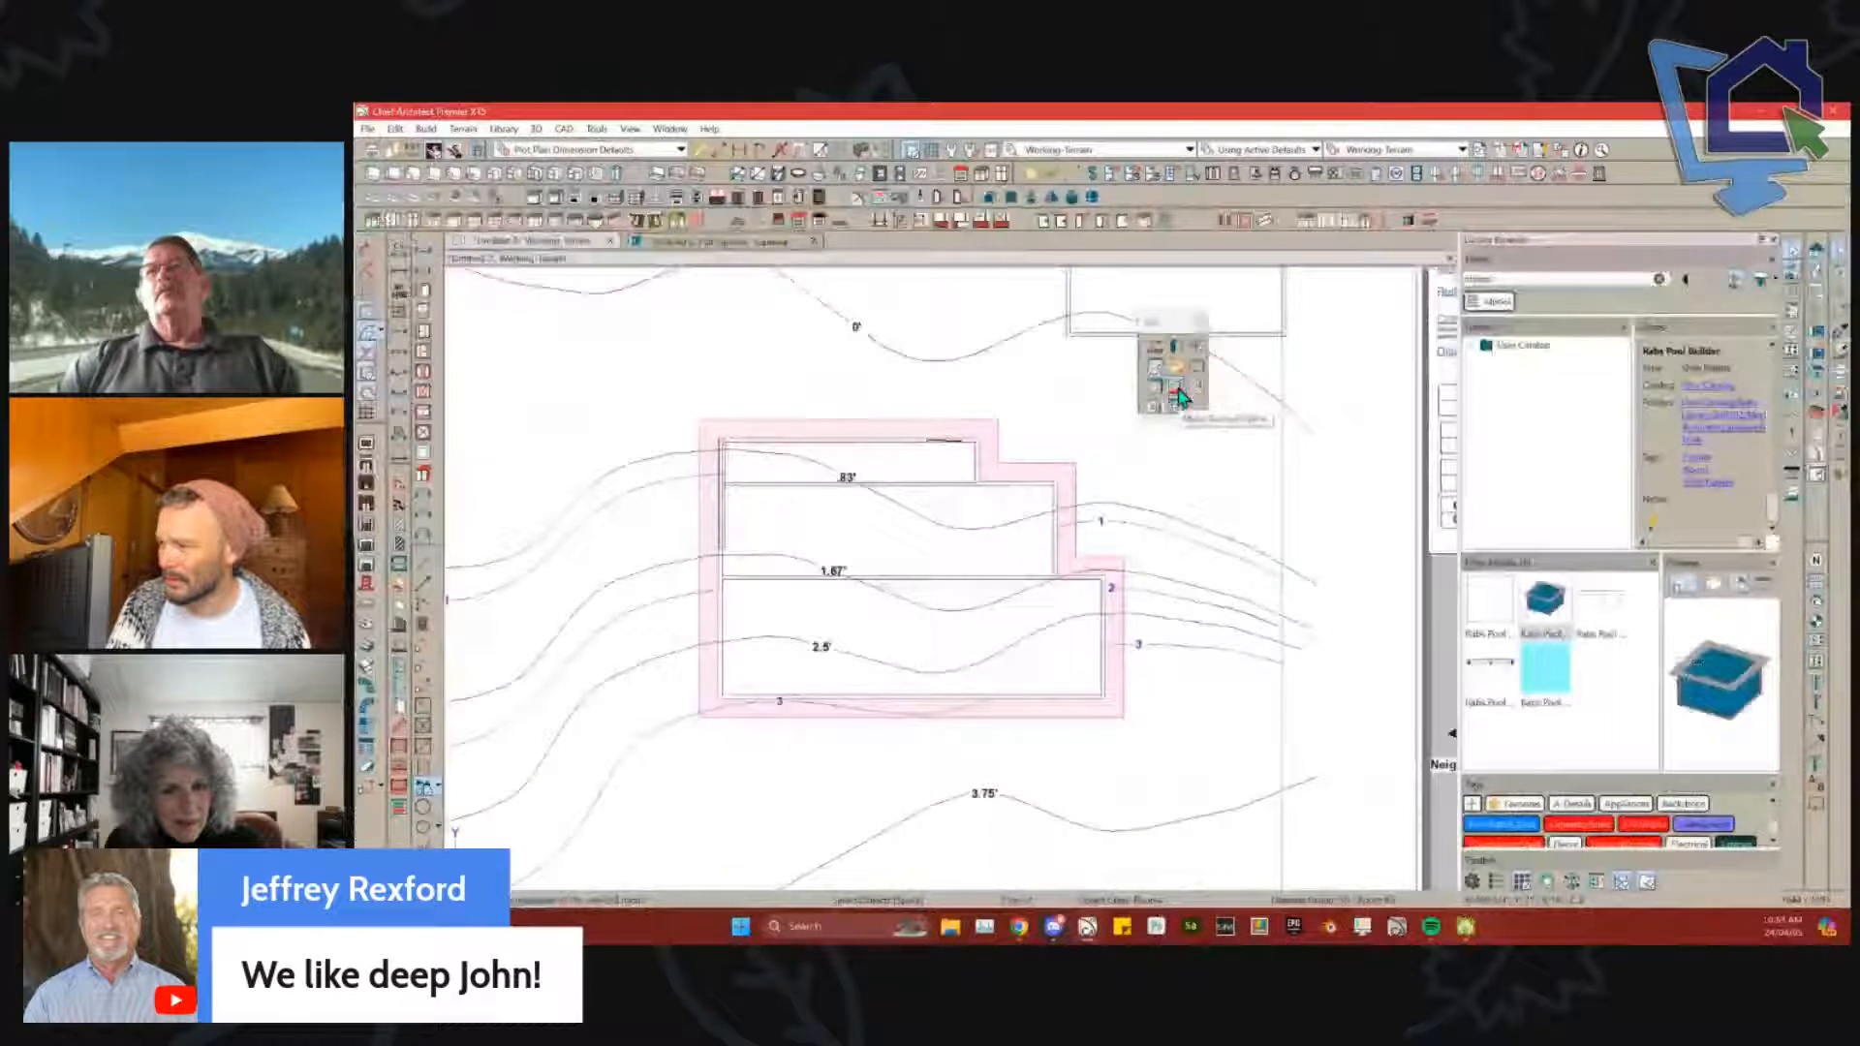
click(1180, 395)
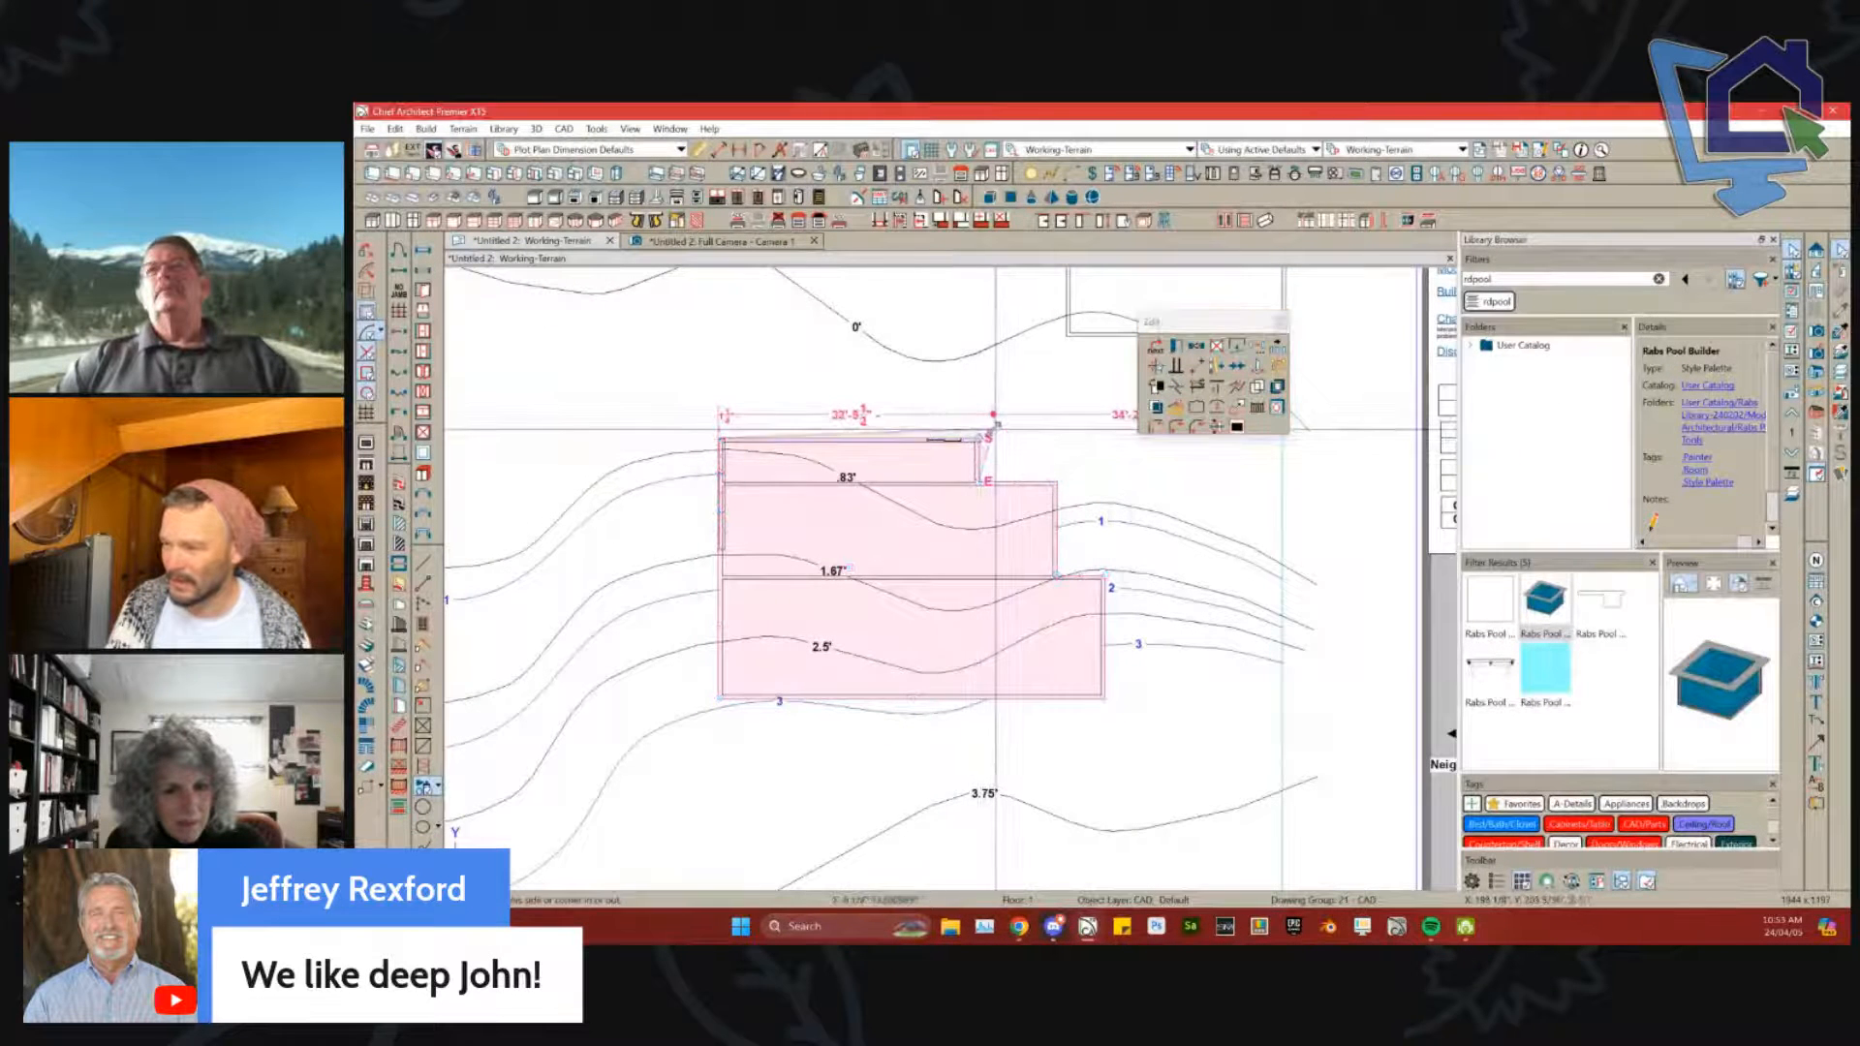
drag(983, 443, 1028, 389)
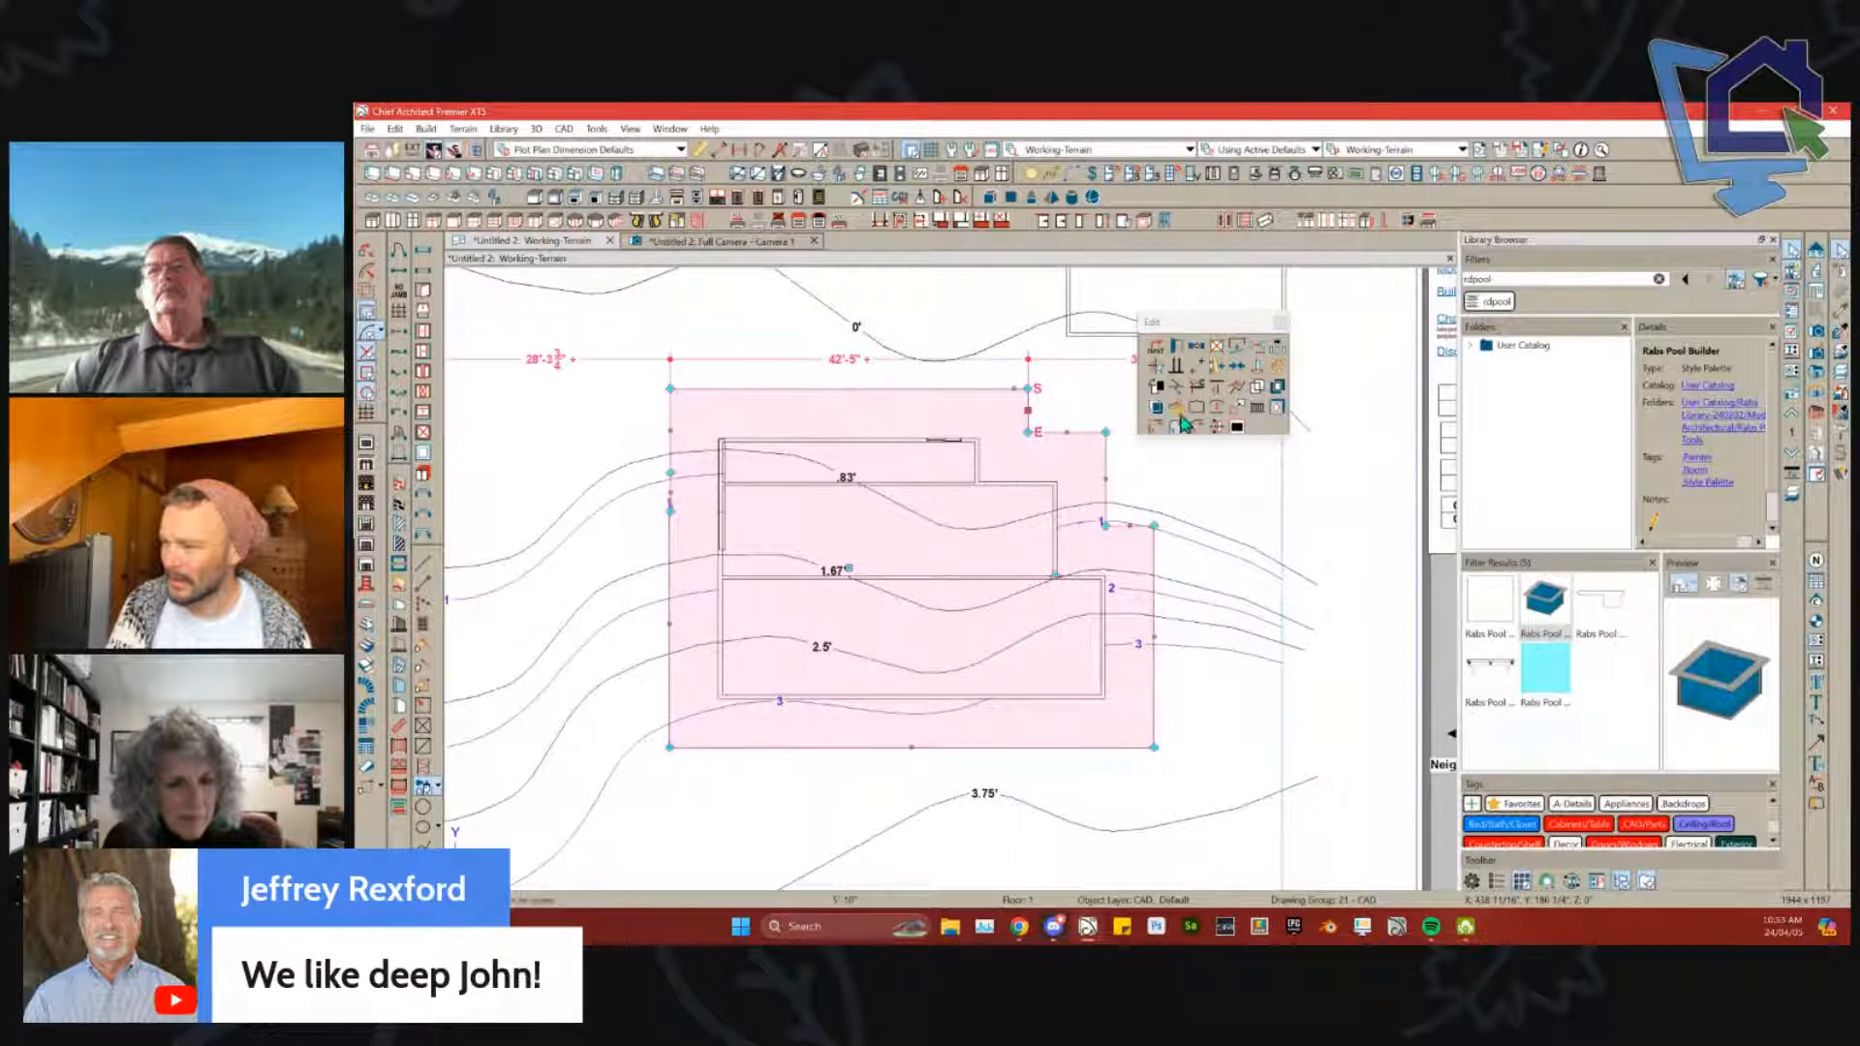
Step: Trim the elevation lines at the polyline around the stepped building so their inner portions are removed, and delete the polyline
click(1208, 392)
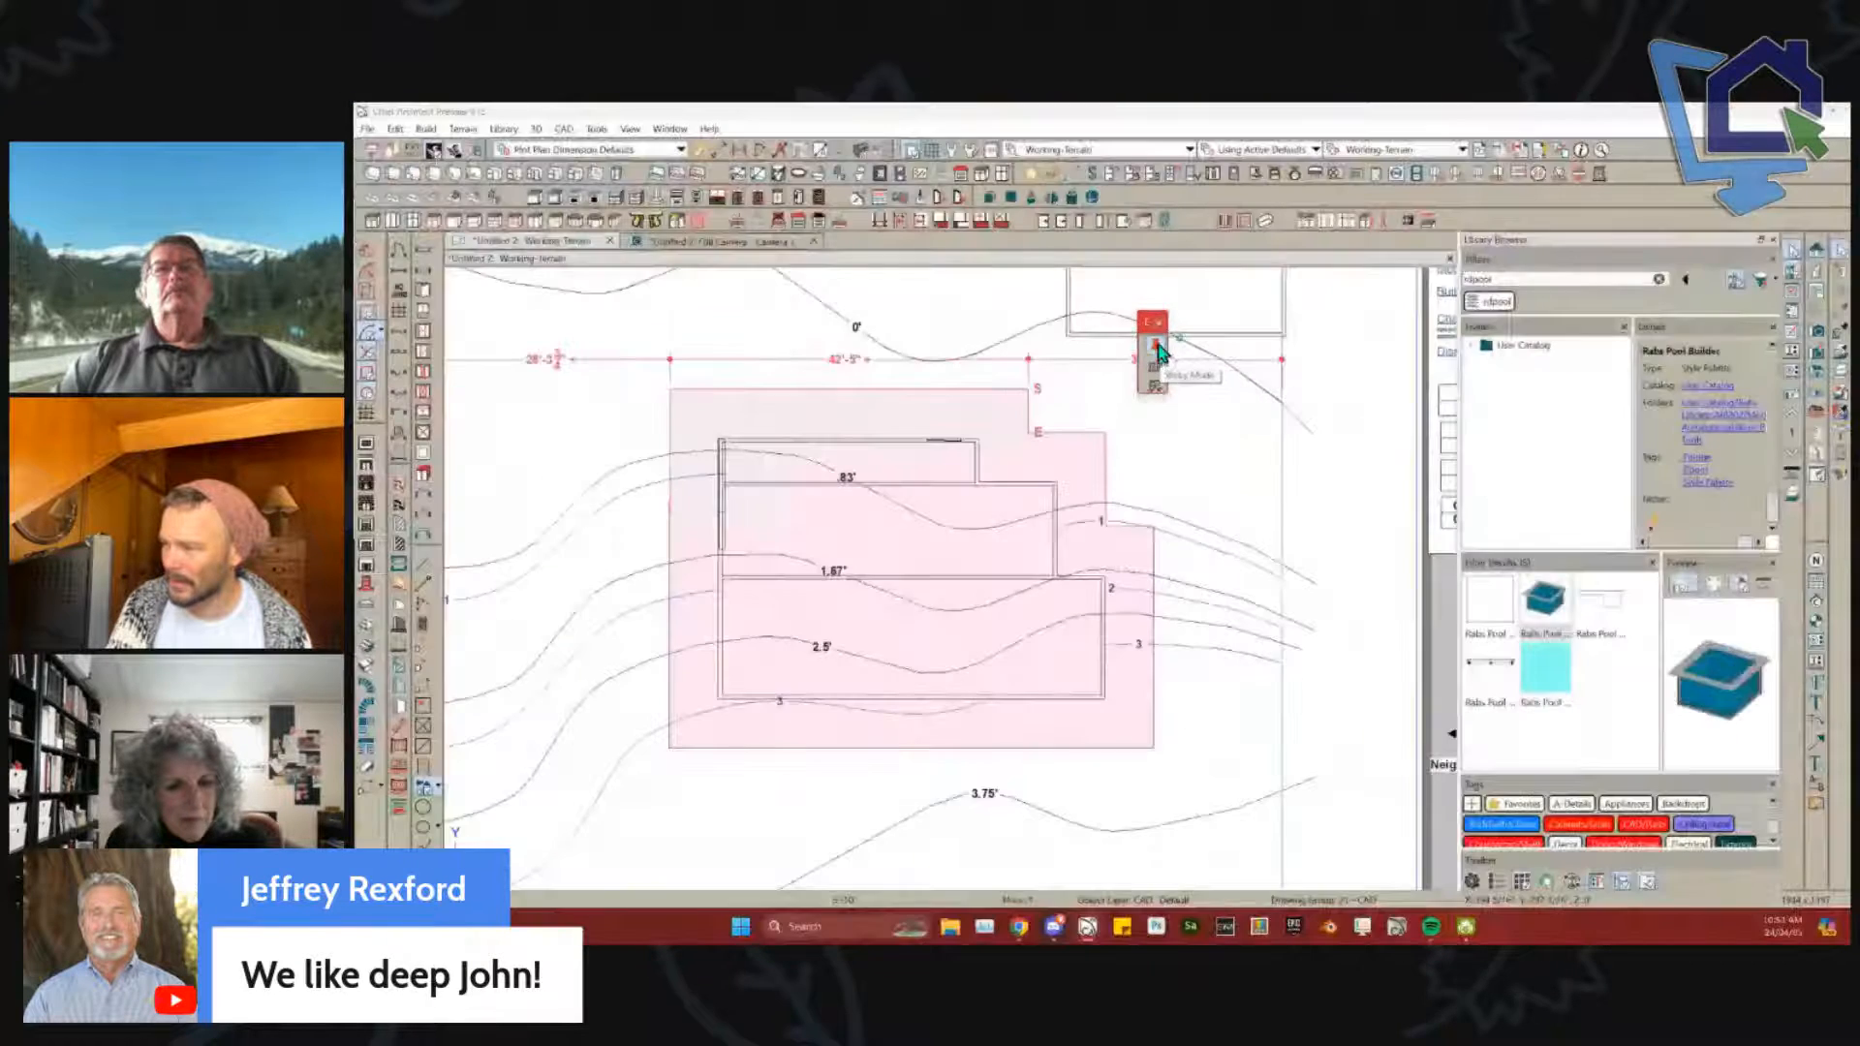
click(1155, 346)
click(732, 692)
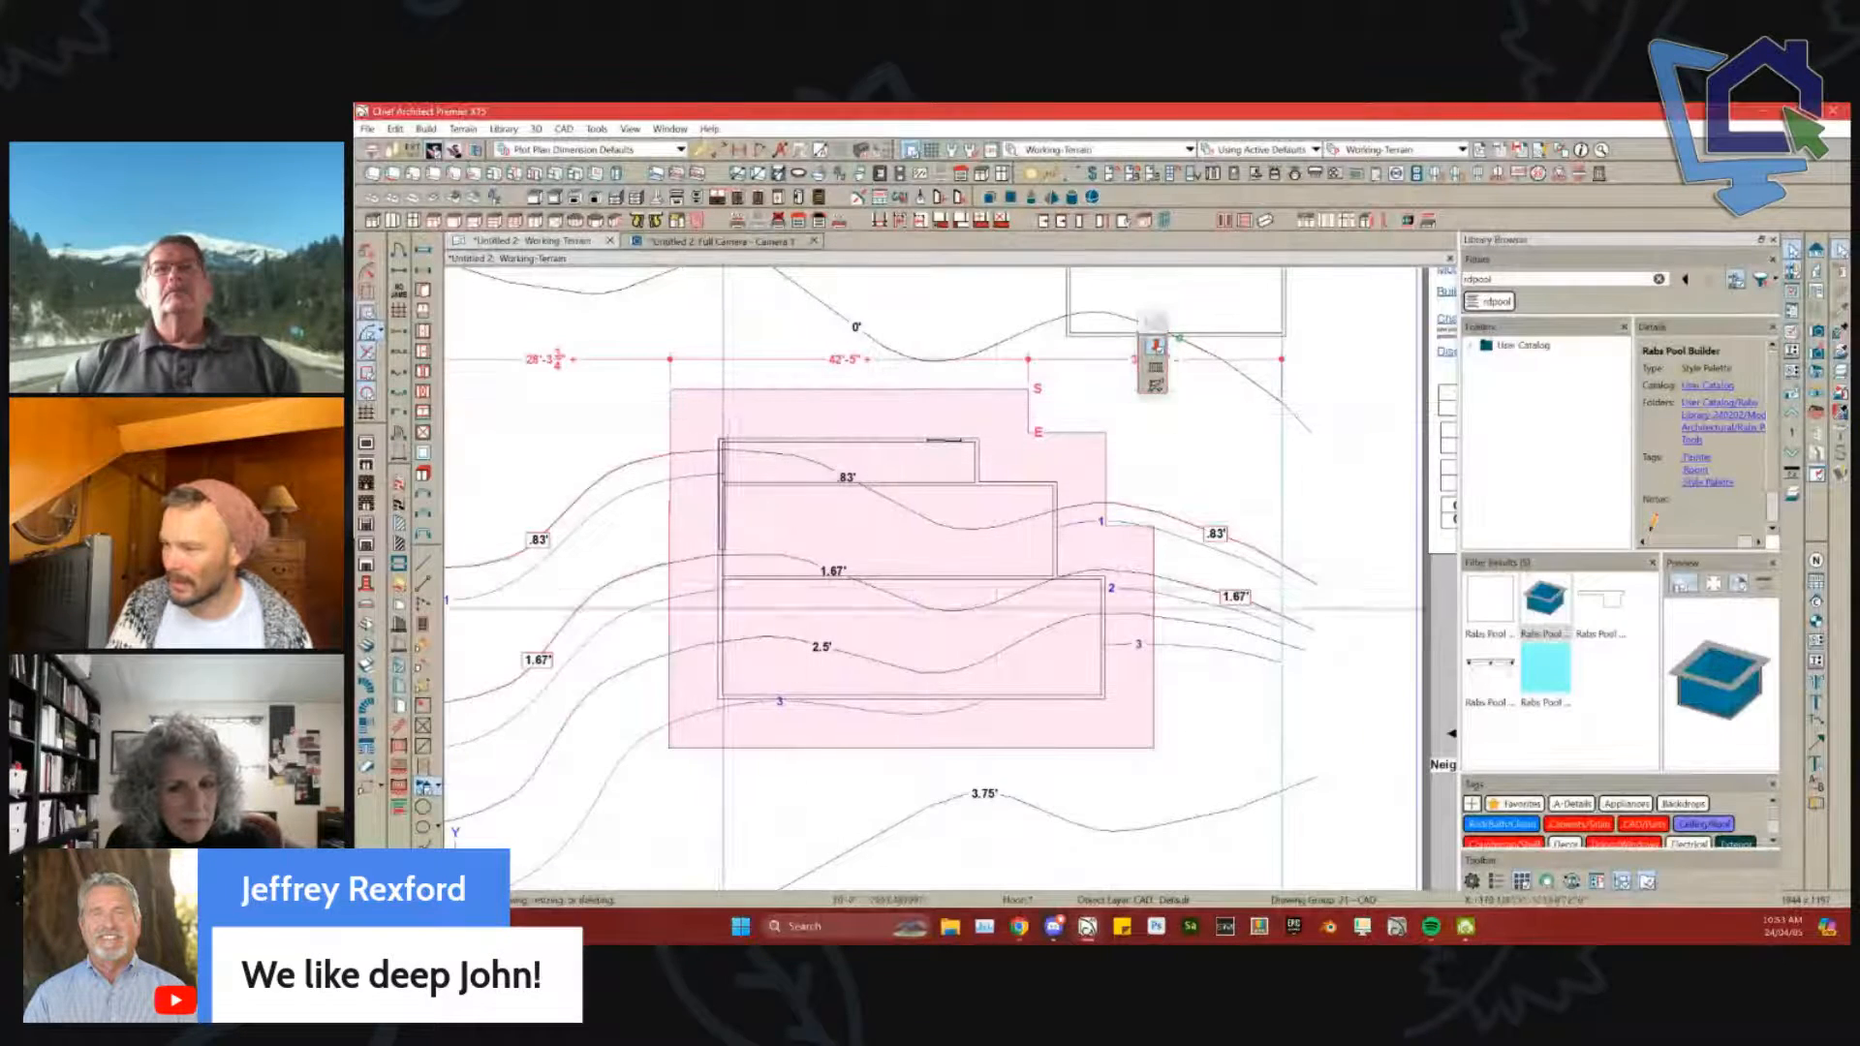
click(732, 690)
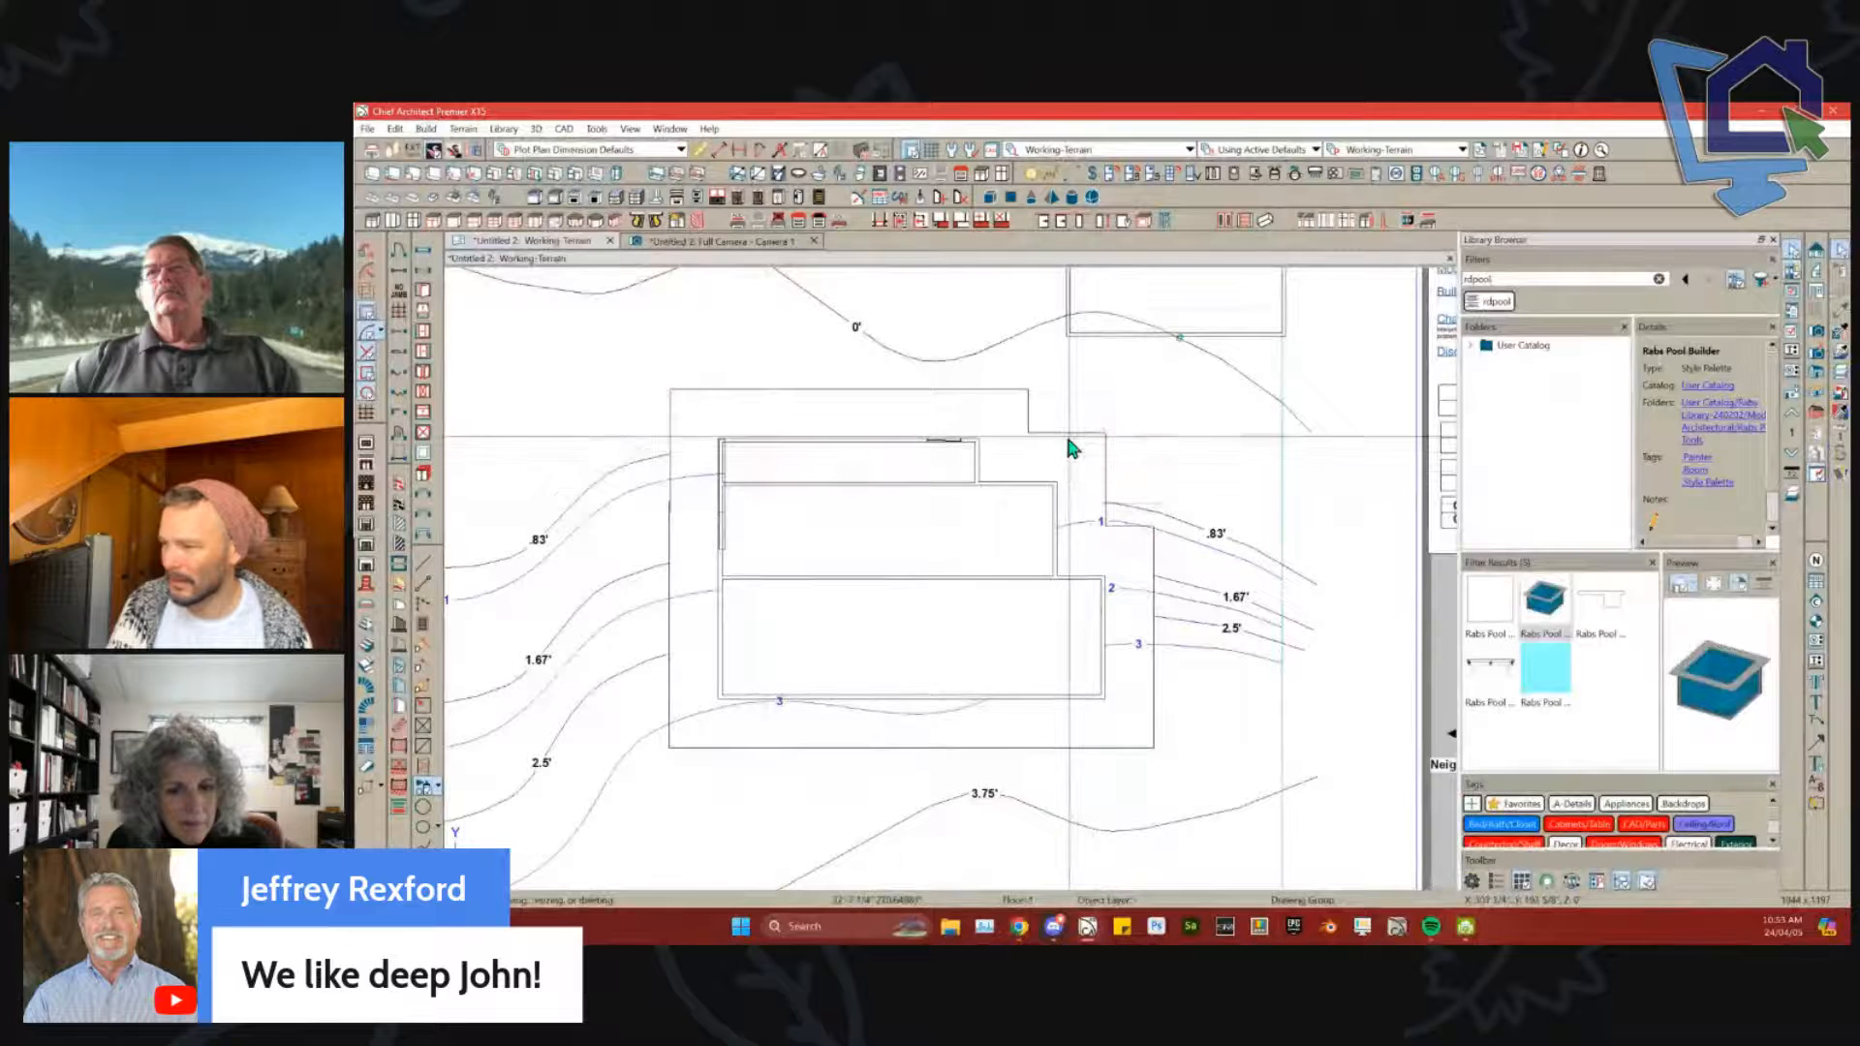
click(1066, 432)
key(Delete)
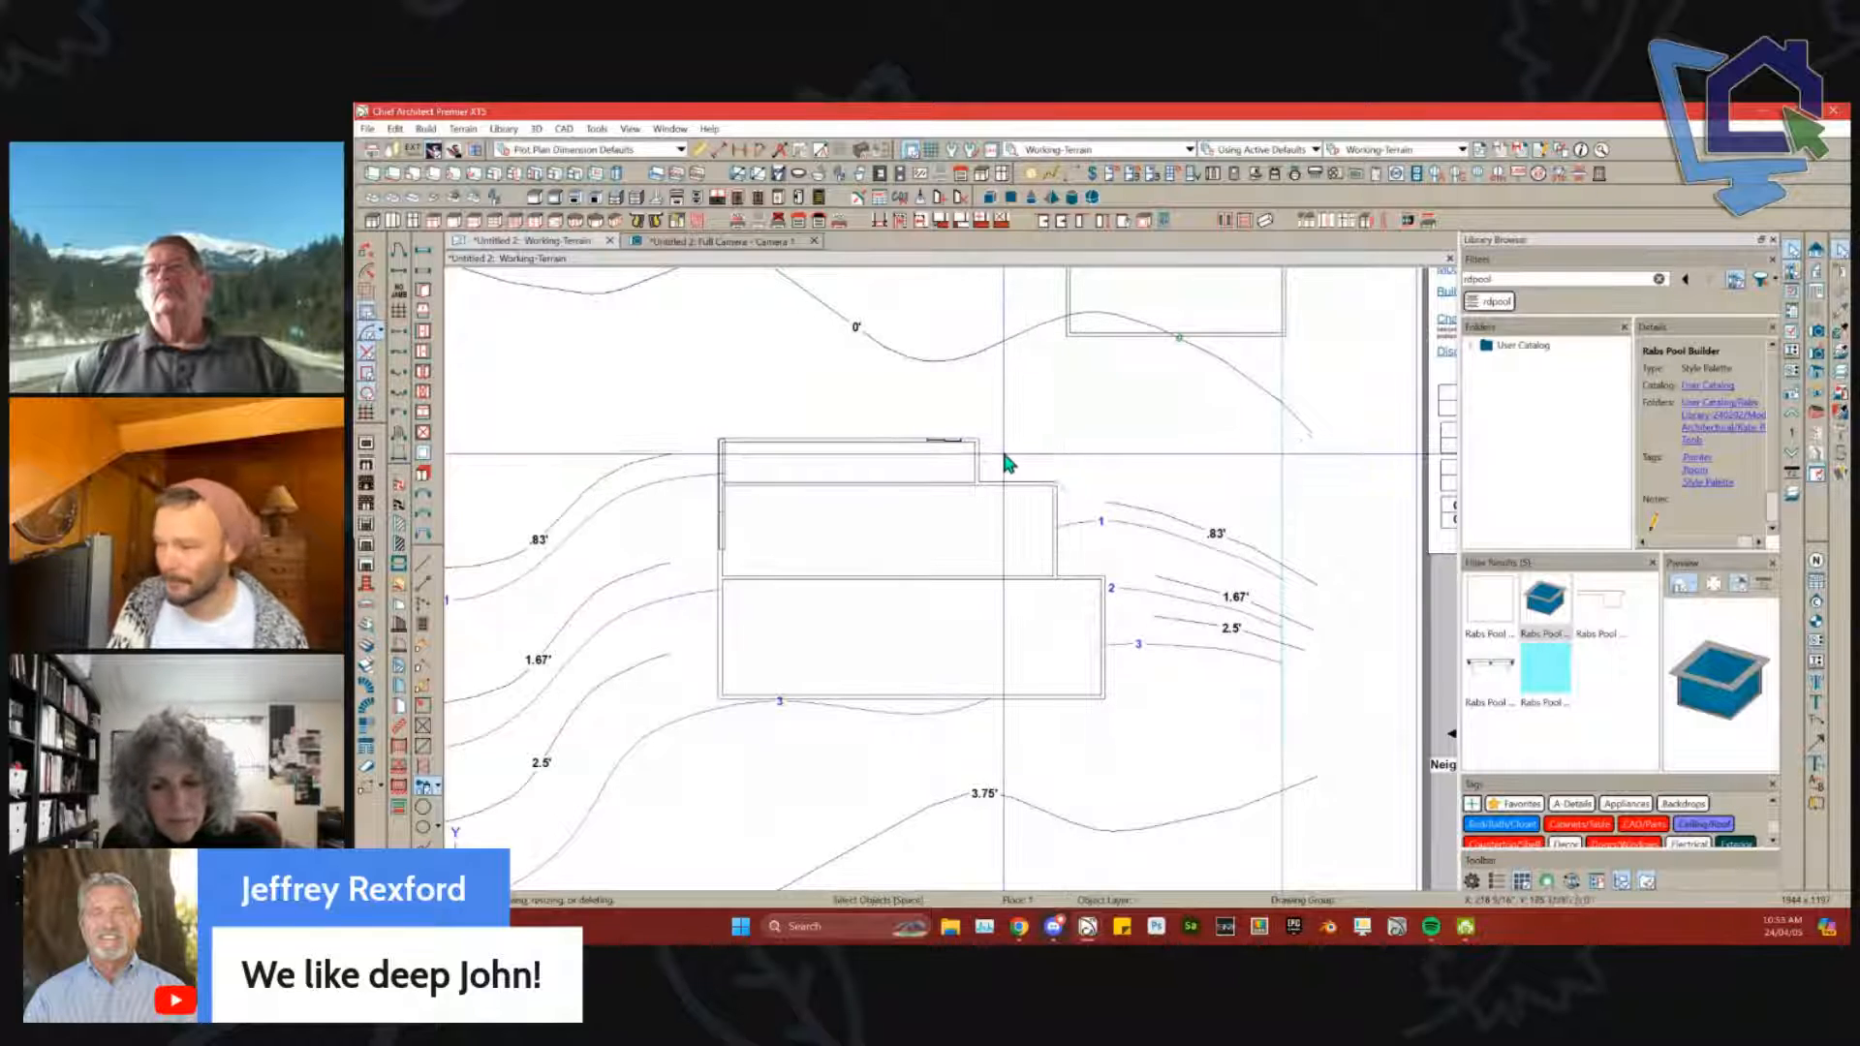
Step: Examine the stepped concrete lower walls along the building's end wall in the Full Camera view, comparing the individual wall sections
scroll(1122, 554, down, 1)
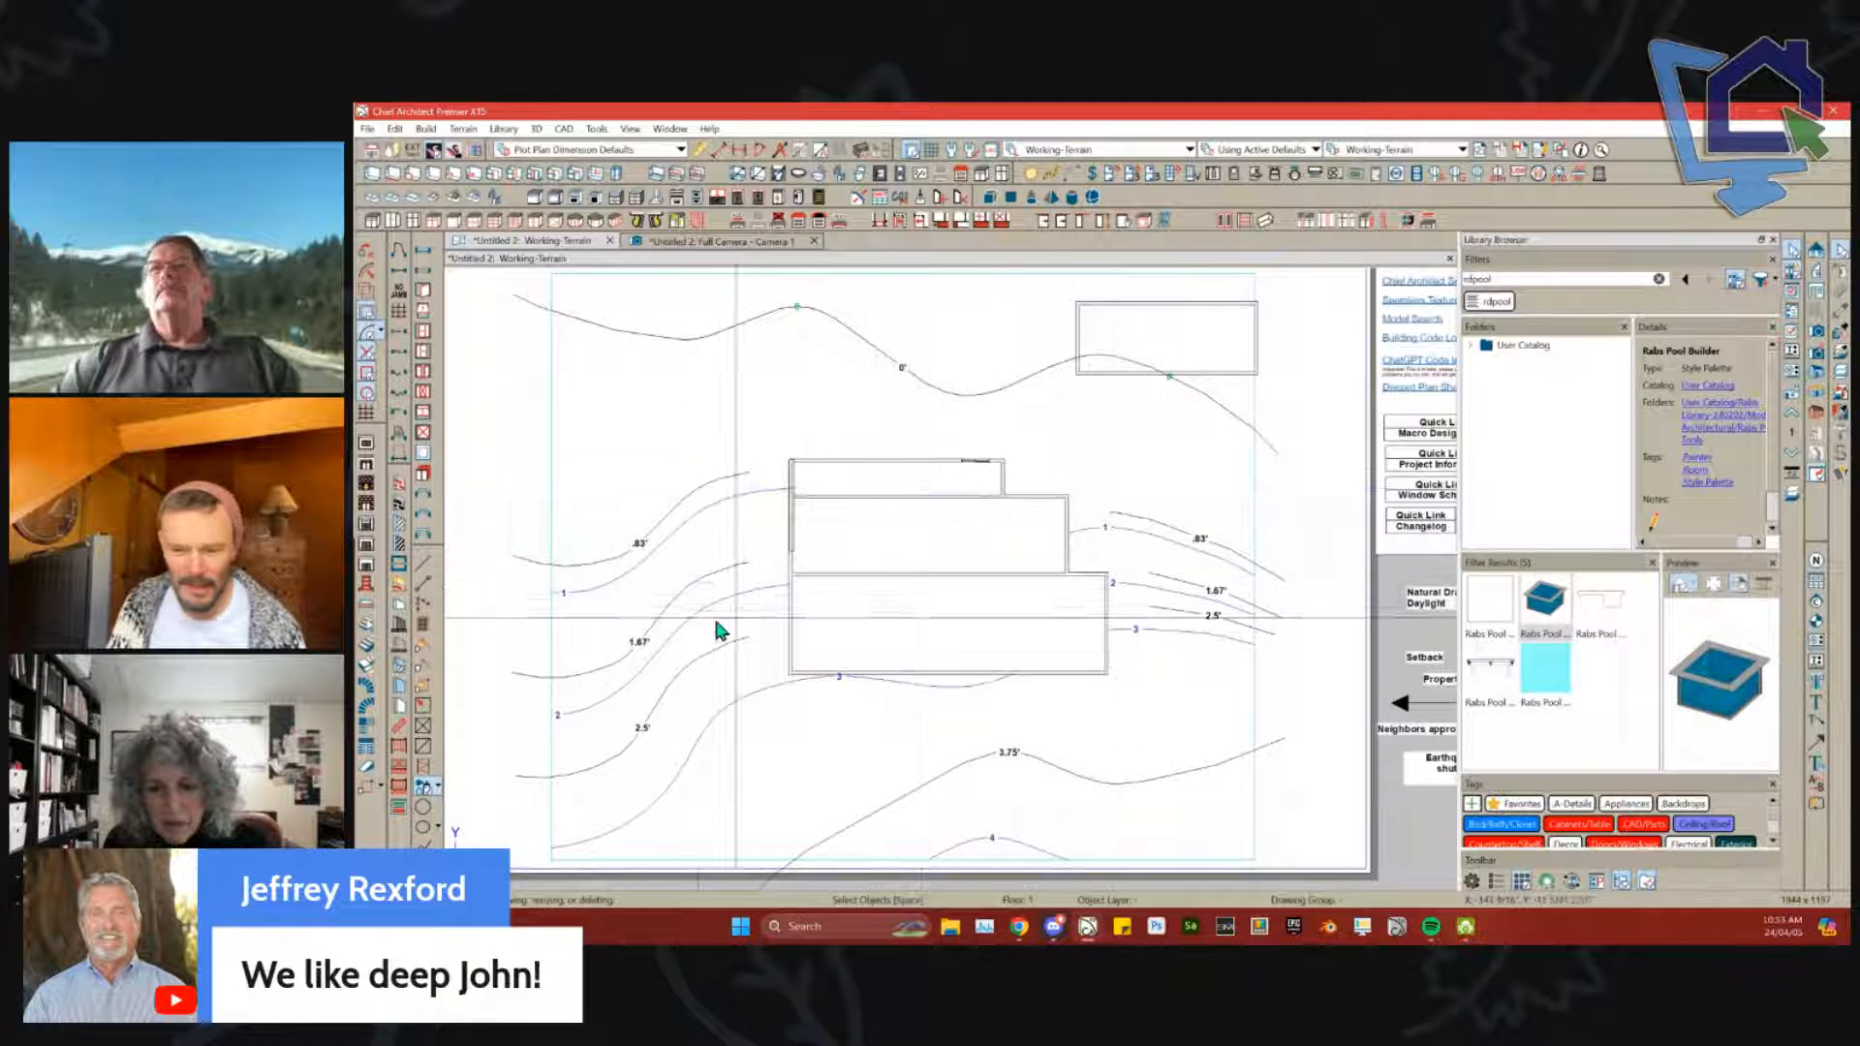
scroll(717, 629, up, 4)
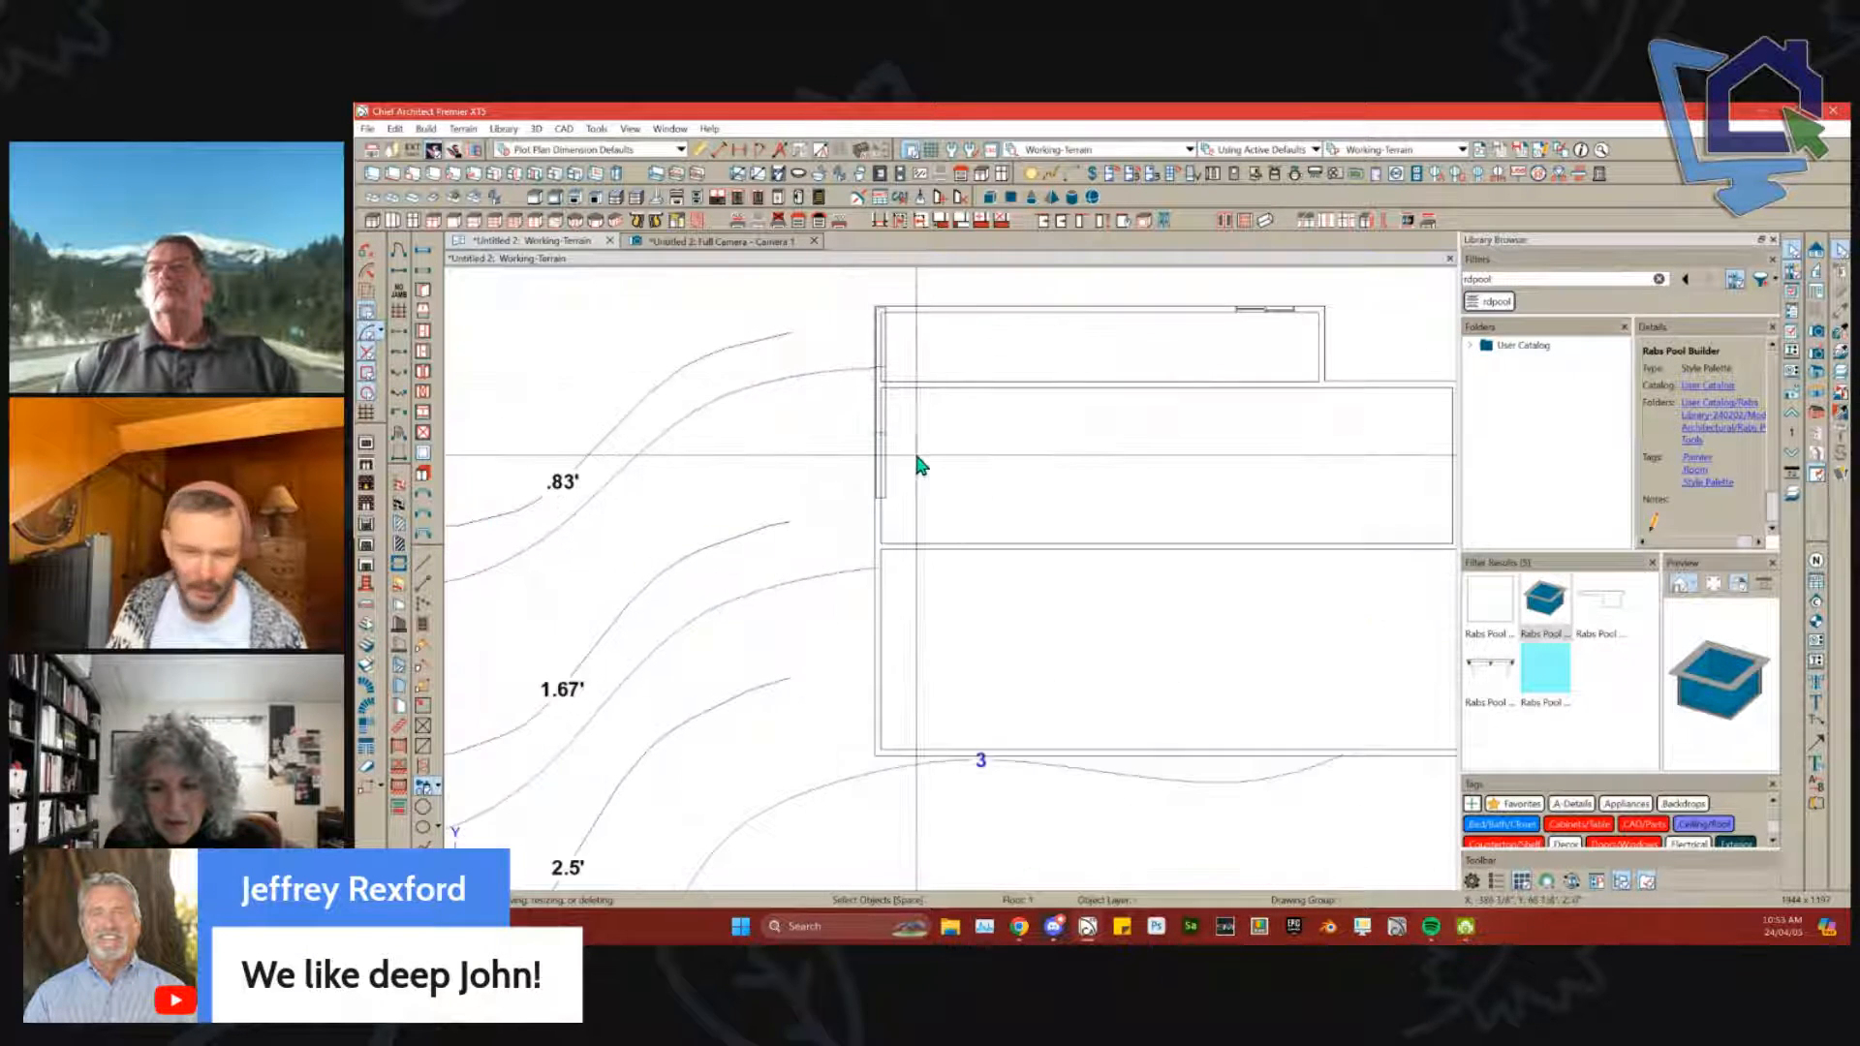
scroll(919, 457, down, 1)
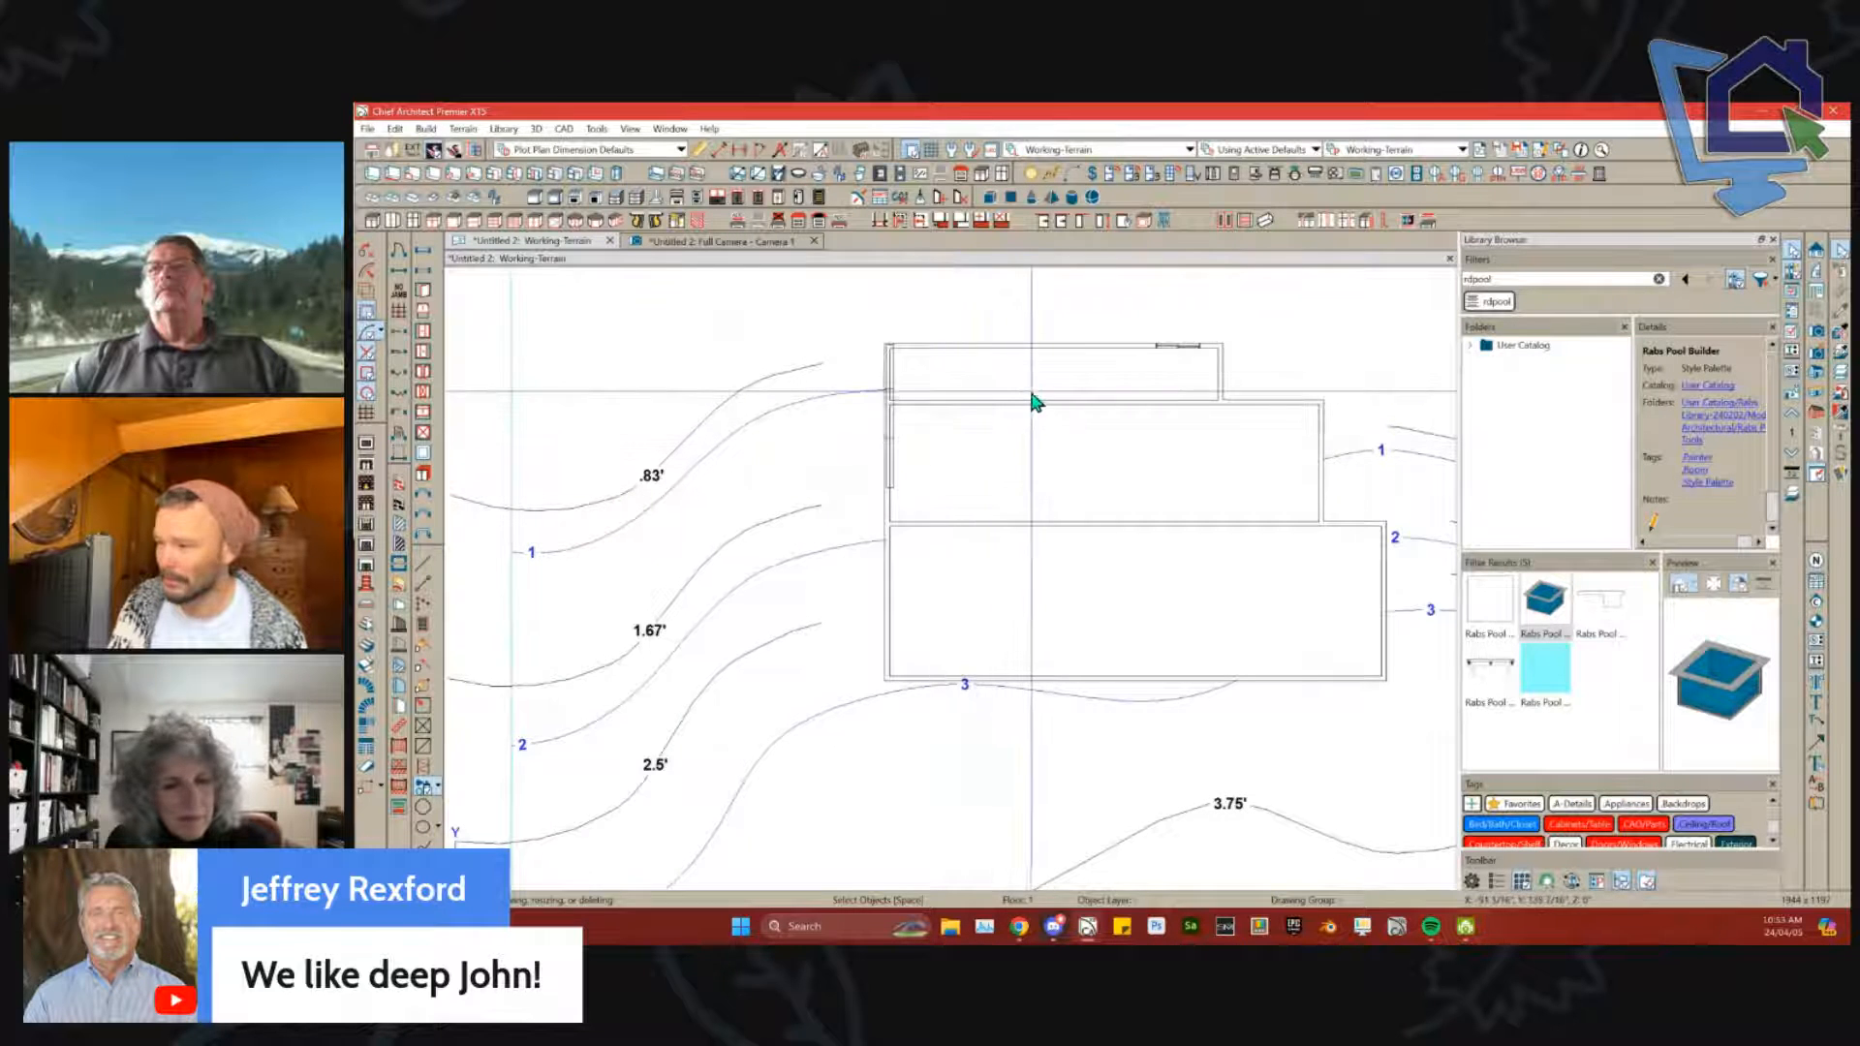
middle_drag(1031, 393, 878, 479)
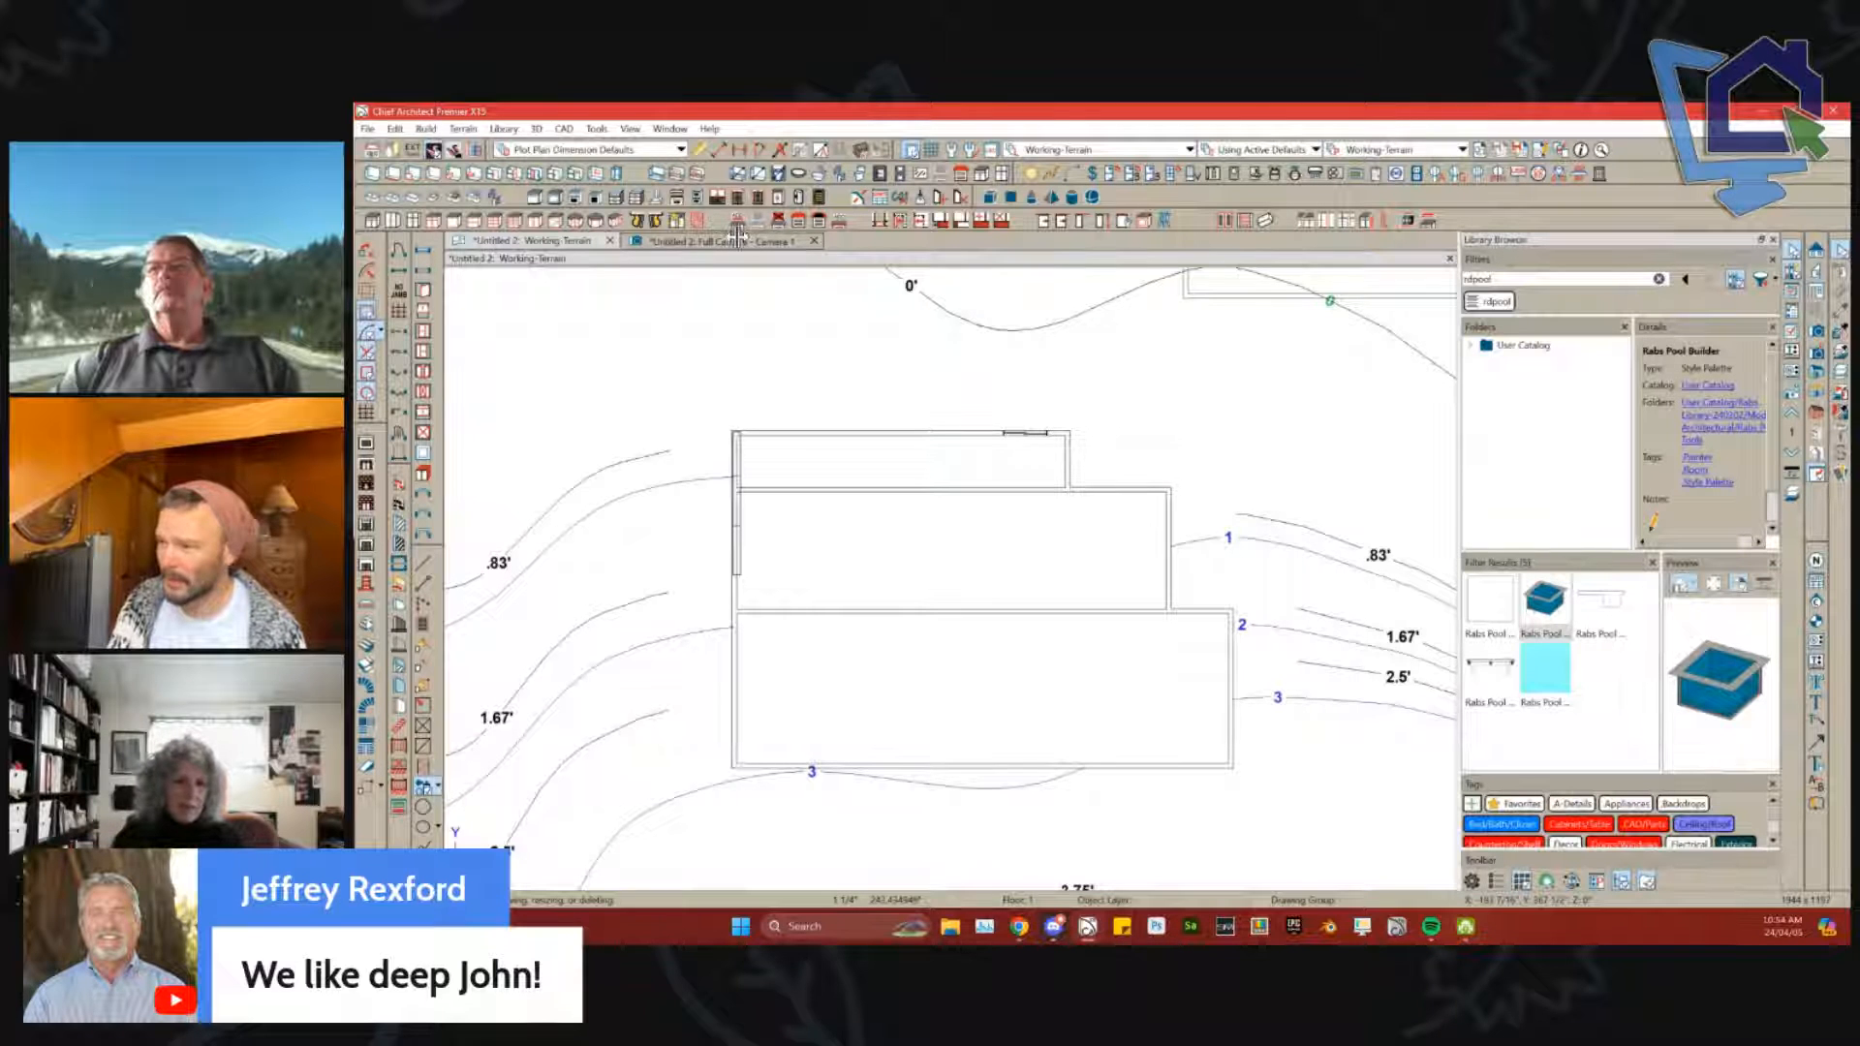
click(738, 241)
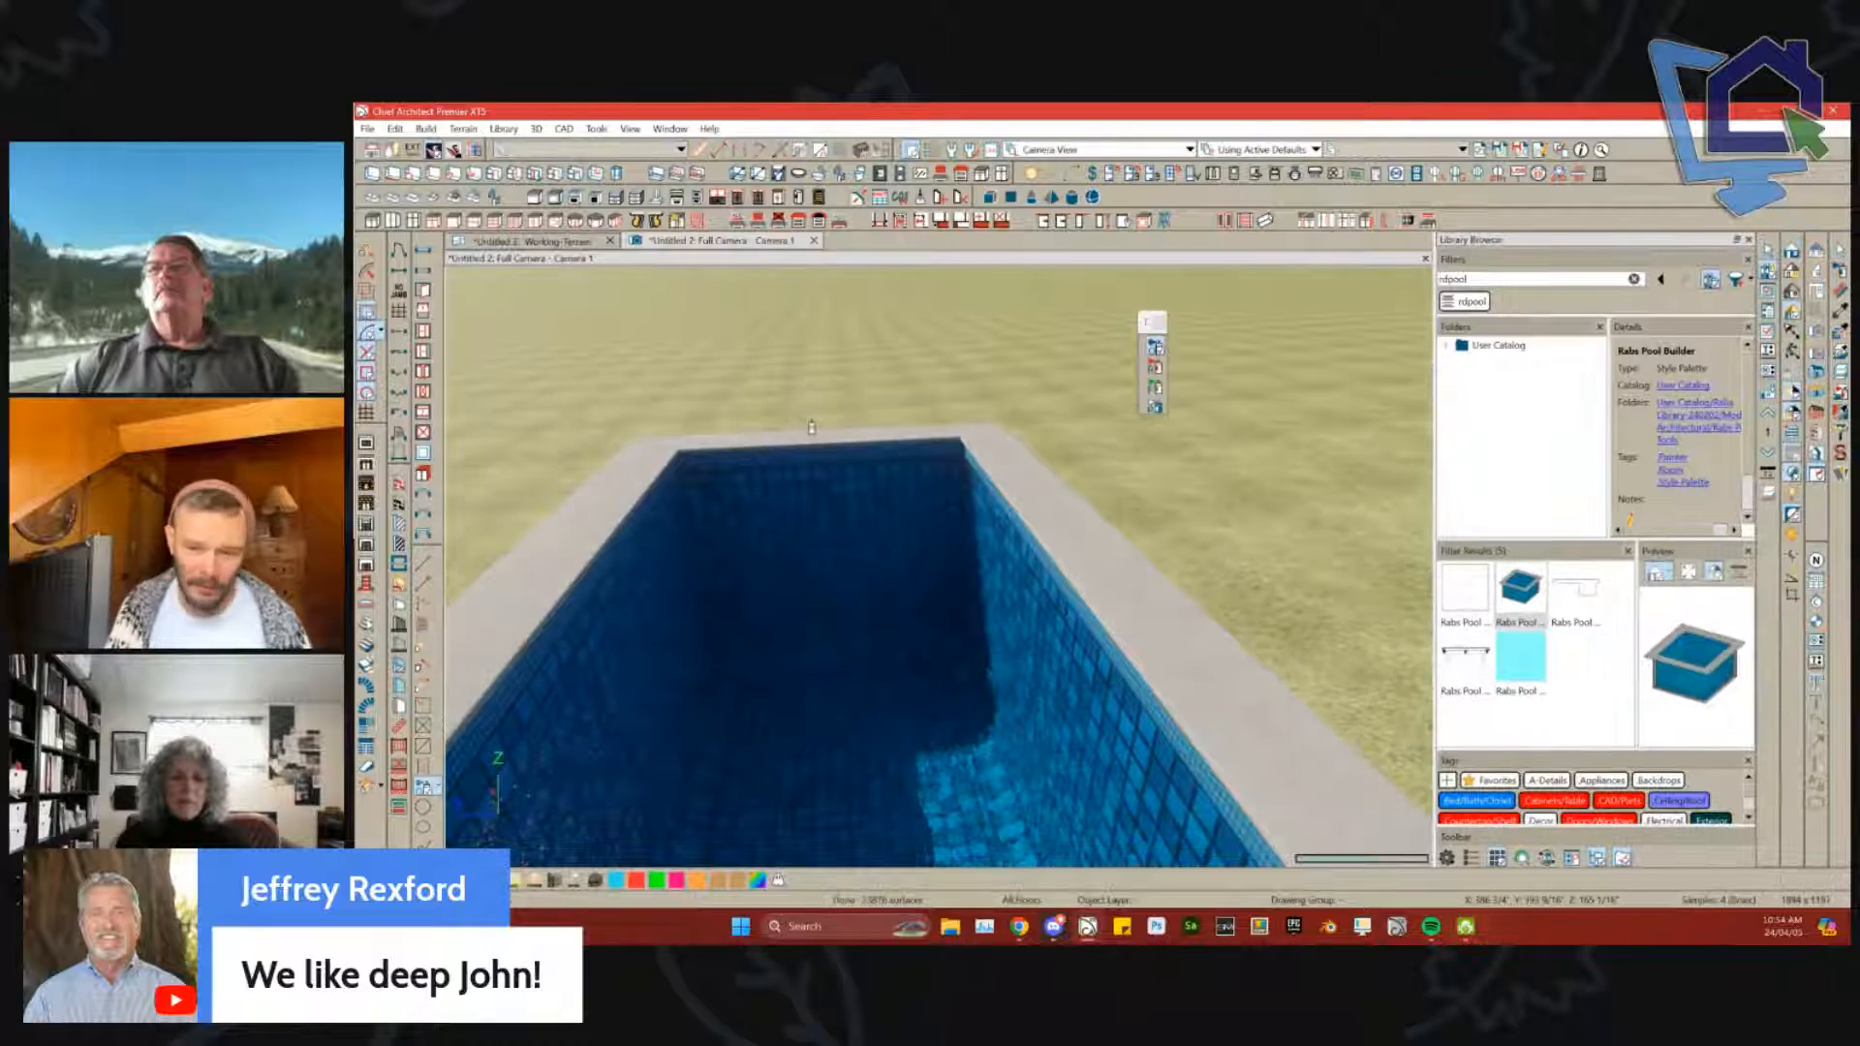
mouse_move(884, 407)
mouse_down()
mouse_move(963, 408)
mouse_move(1026, 457)
mouse_move(1064, 529)
mouse_move(1033, 540)
mouse_move(1061, 502)
mouse_up()
scroll(967, 411, down, 5)
click(1061, 502)
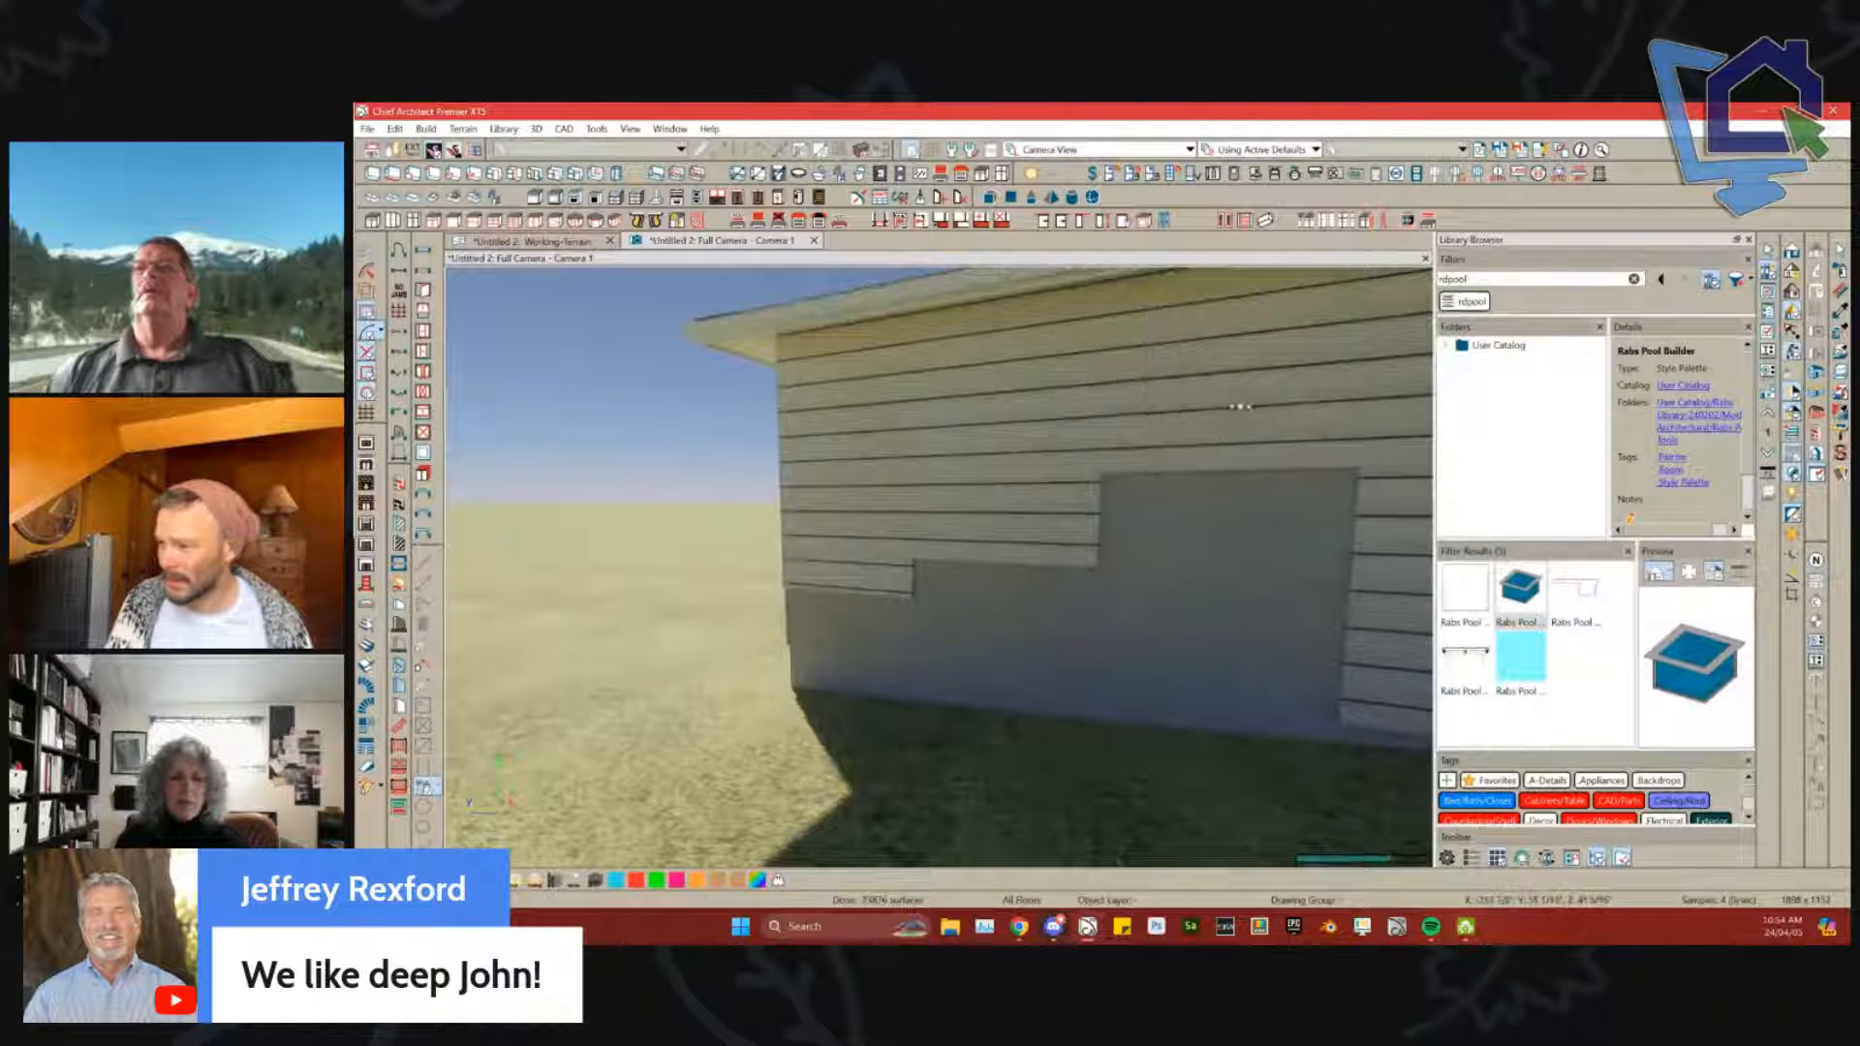
drag(1237, 403, 1100, 443)
key(Escape)
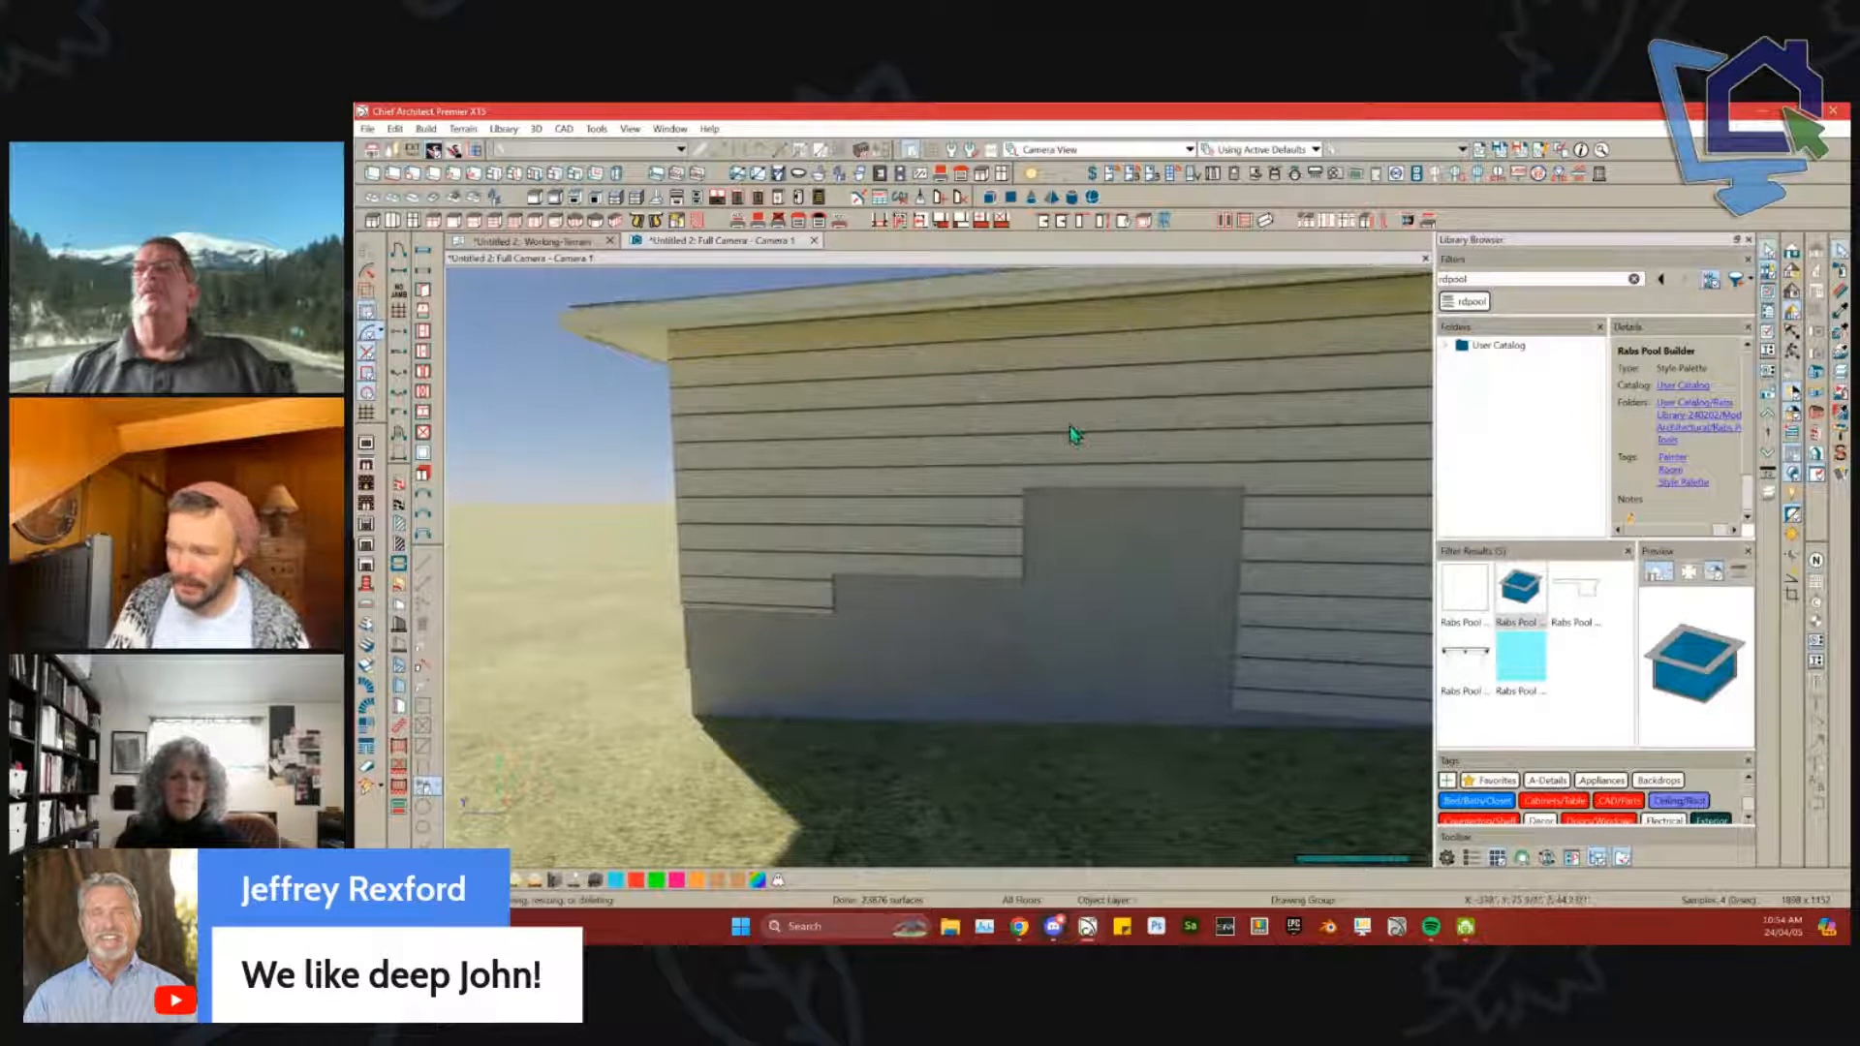
click(1092, 435)
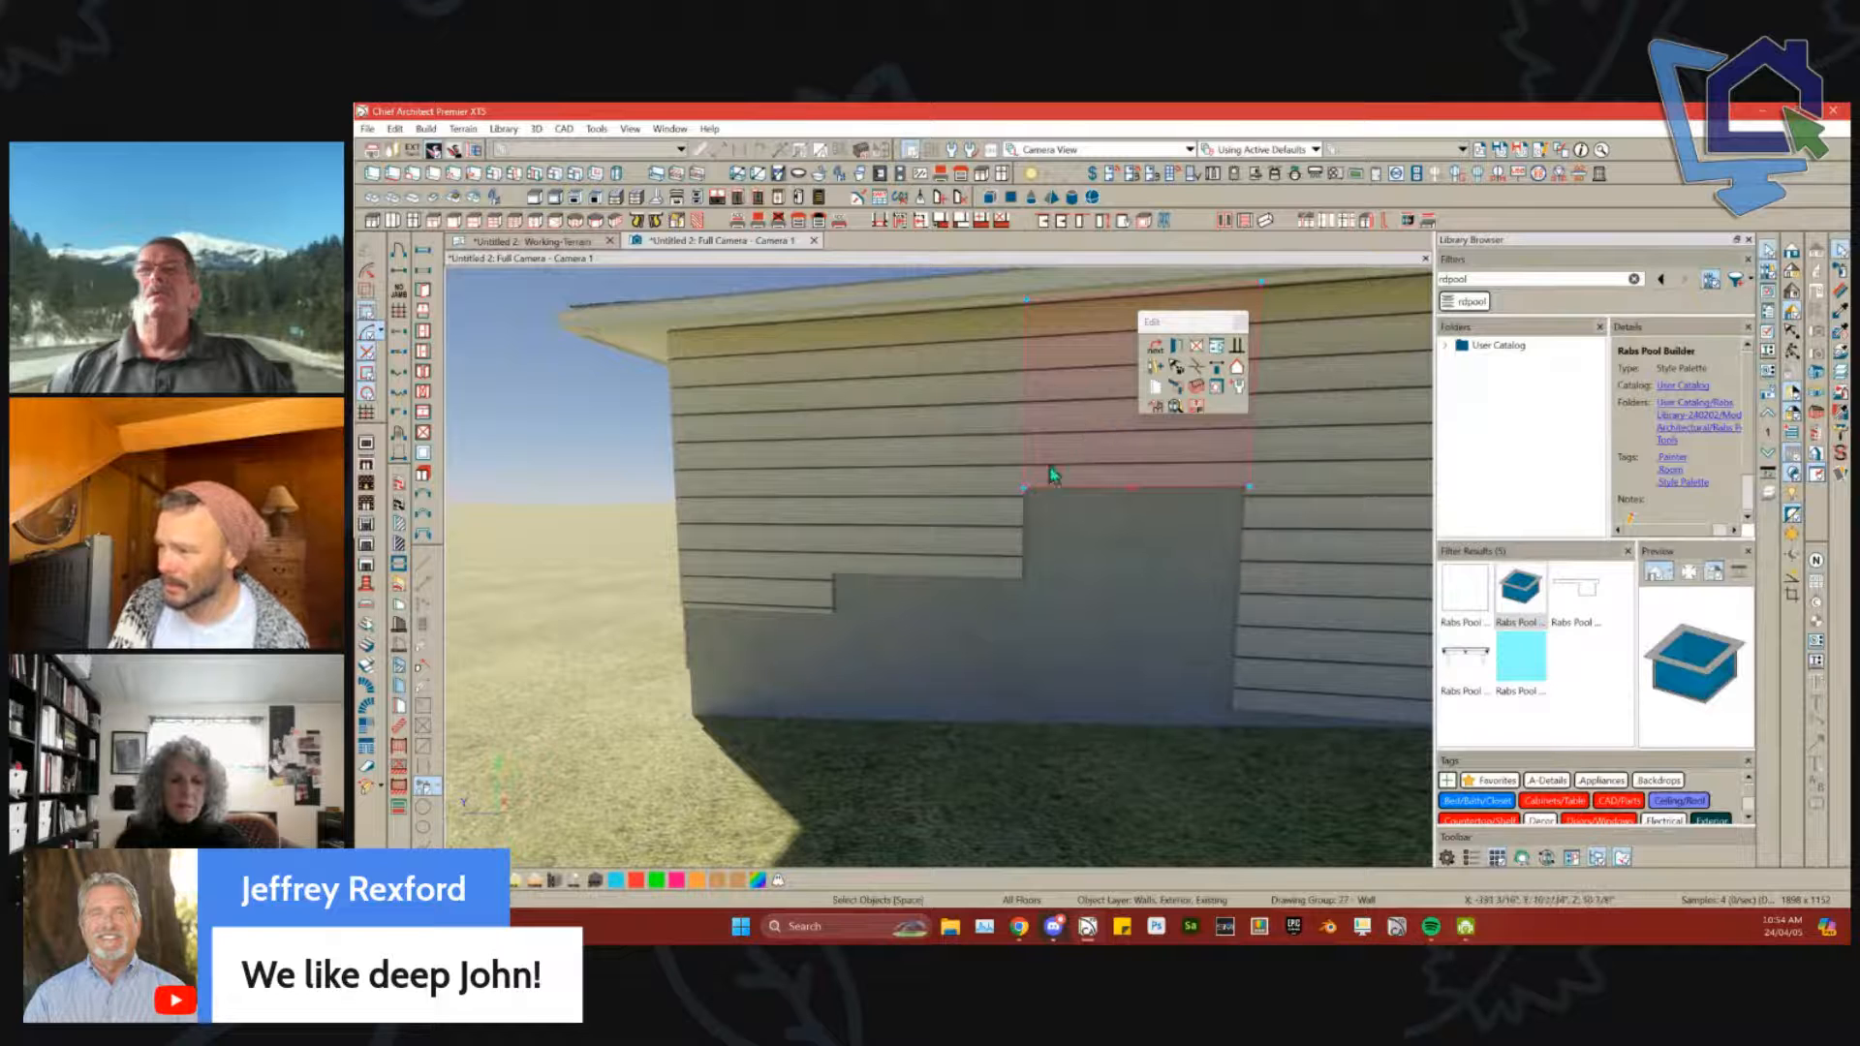
click(939, 481)
click(763, 497)
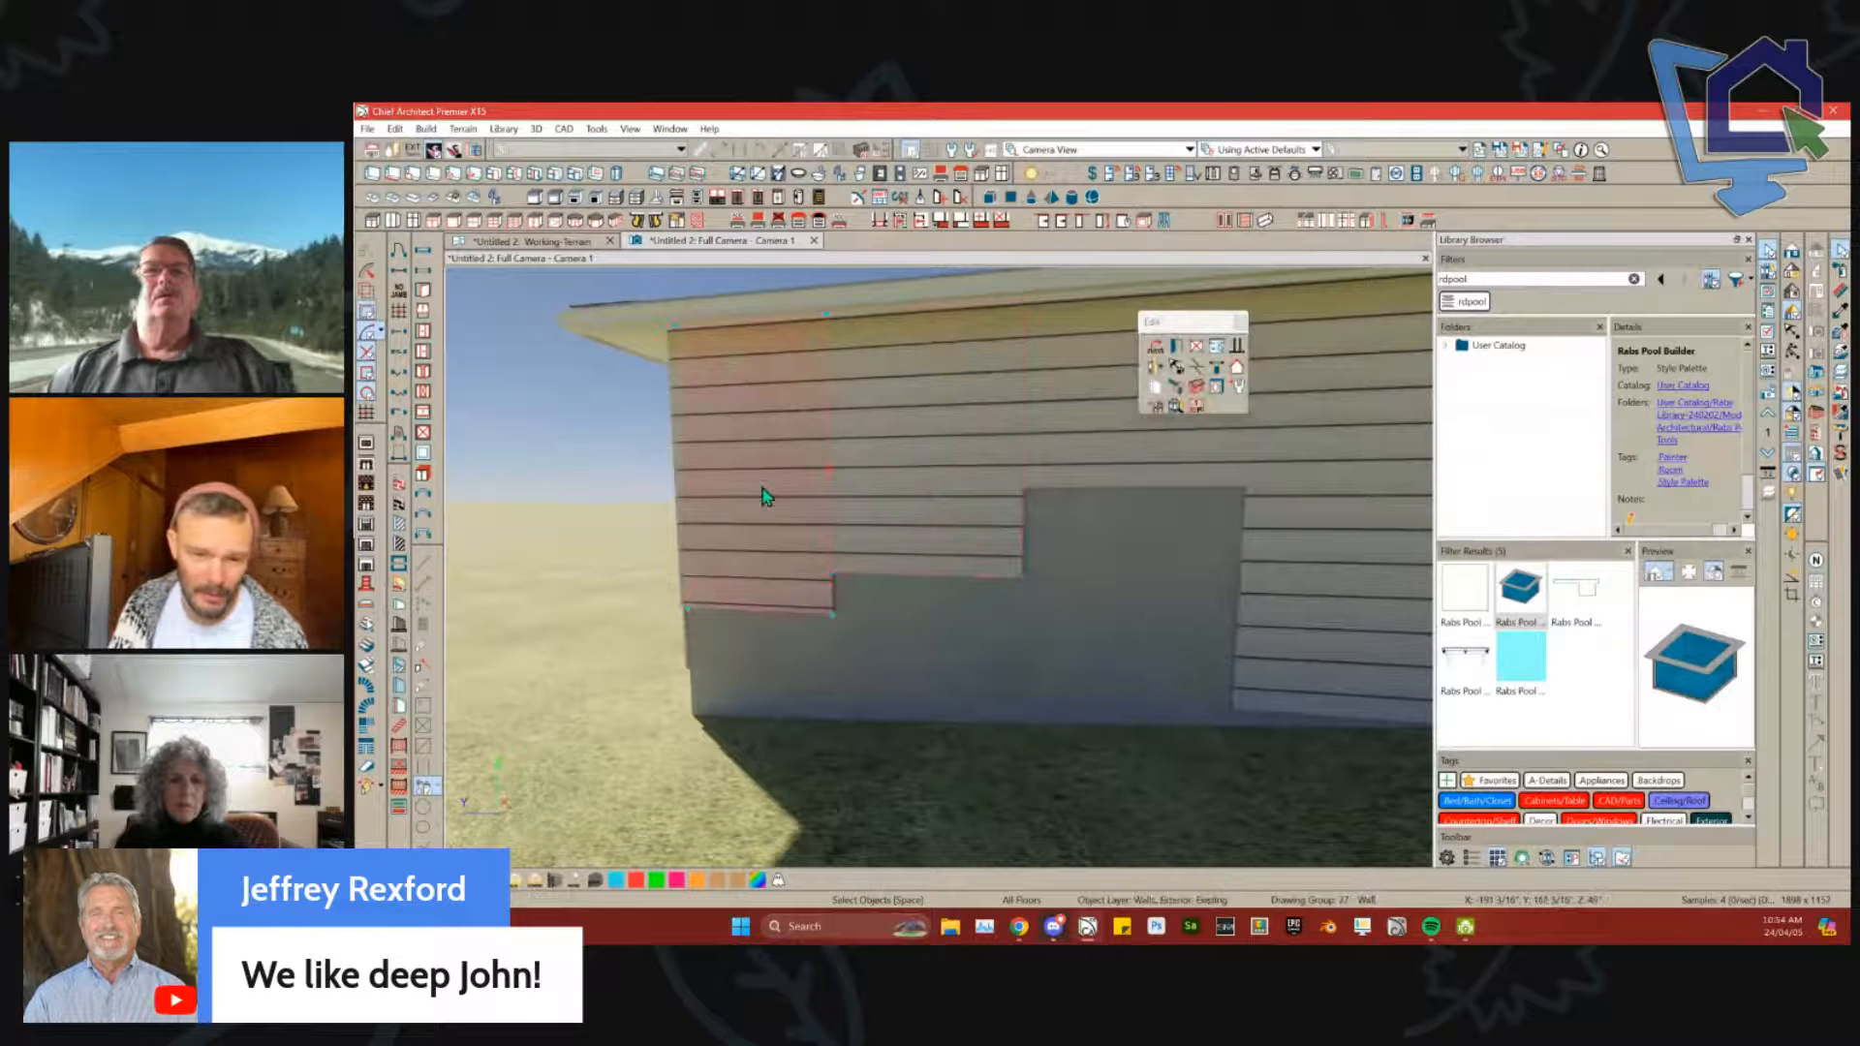
click(944, 499)
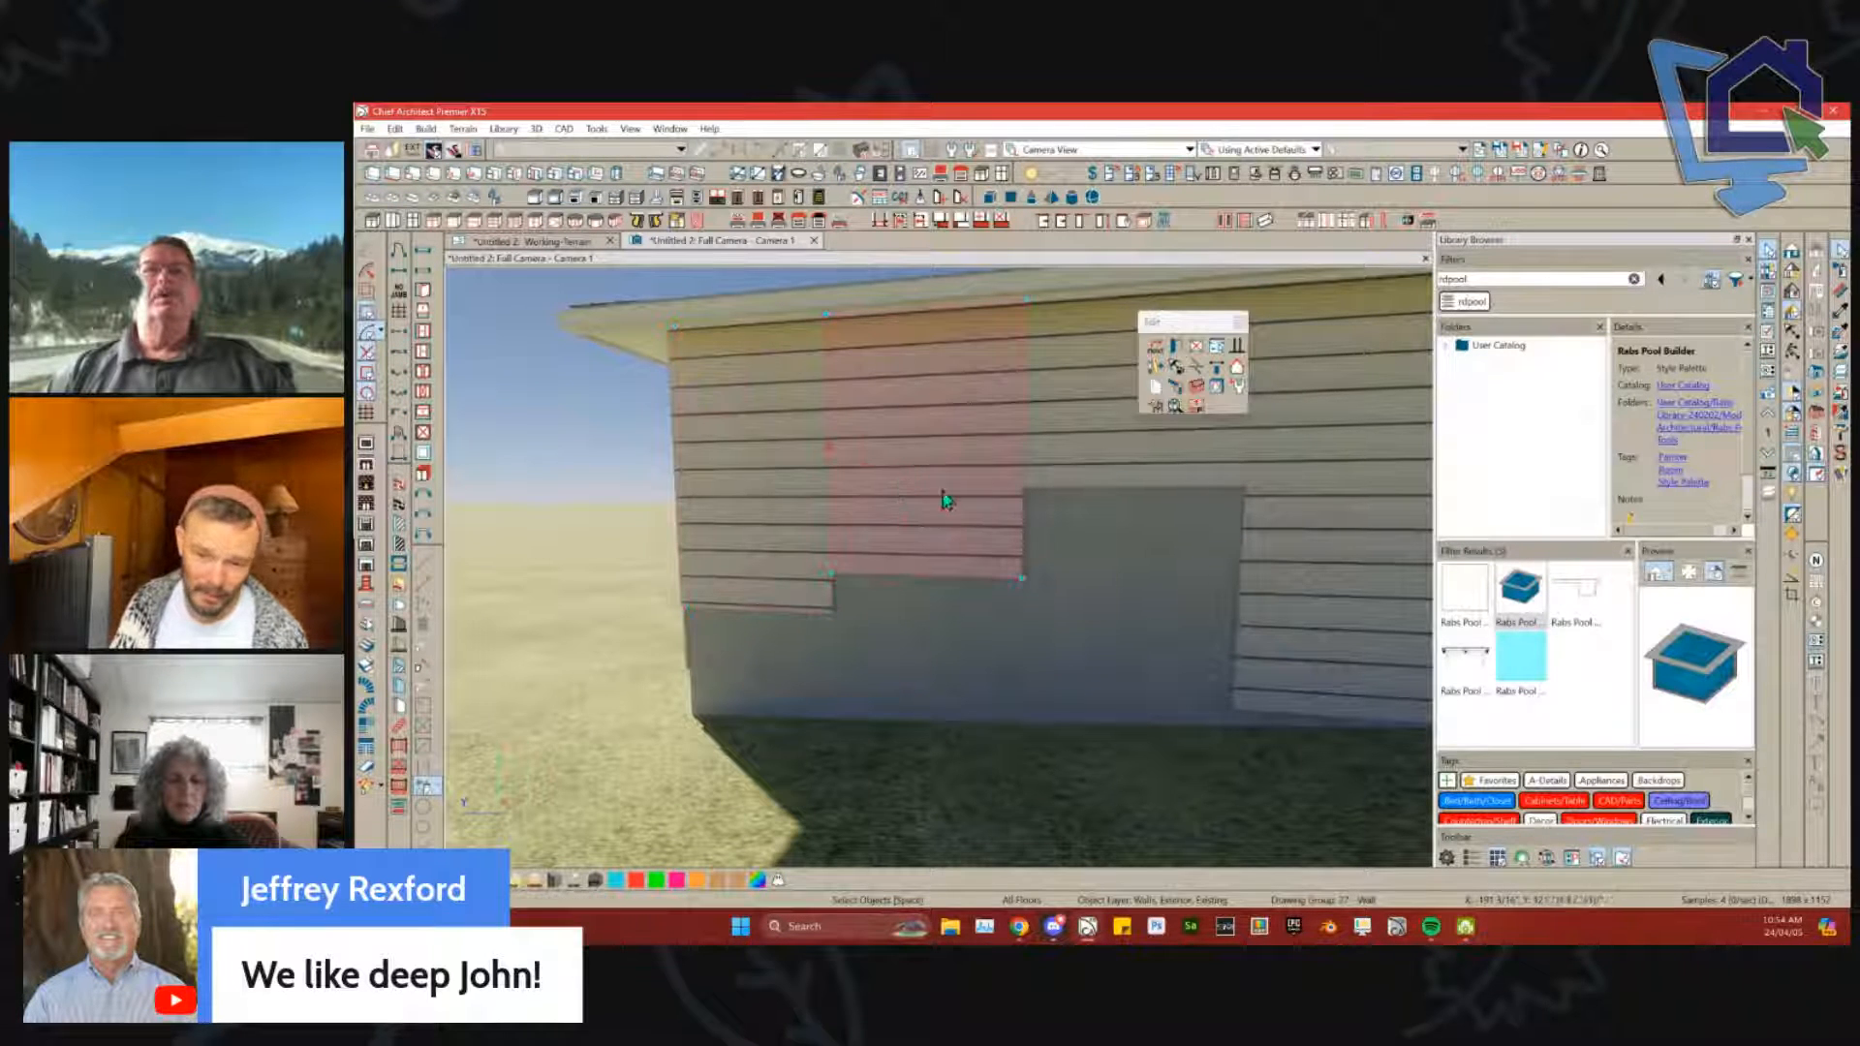
Step: Lower the top elevation of the pony wall's 8" Concrete Stem Wall on the section with the highest concrete step
click(1069, 451)
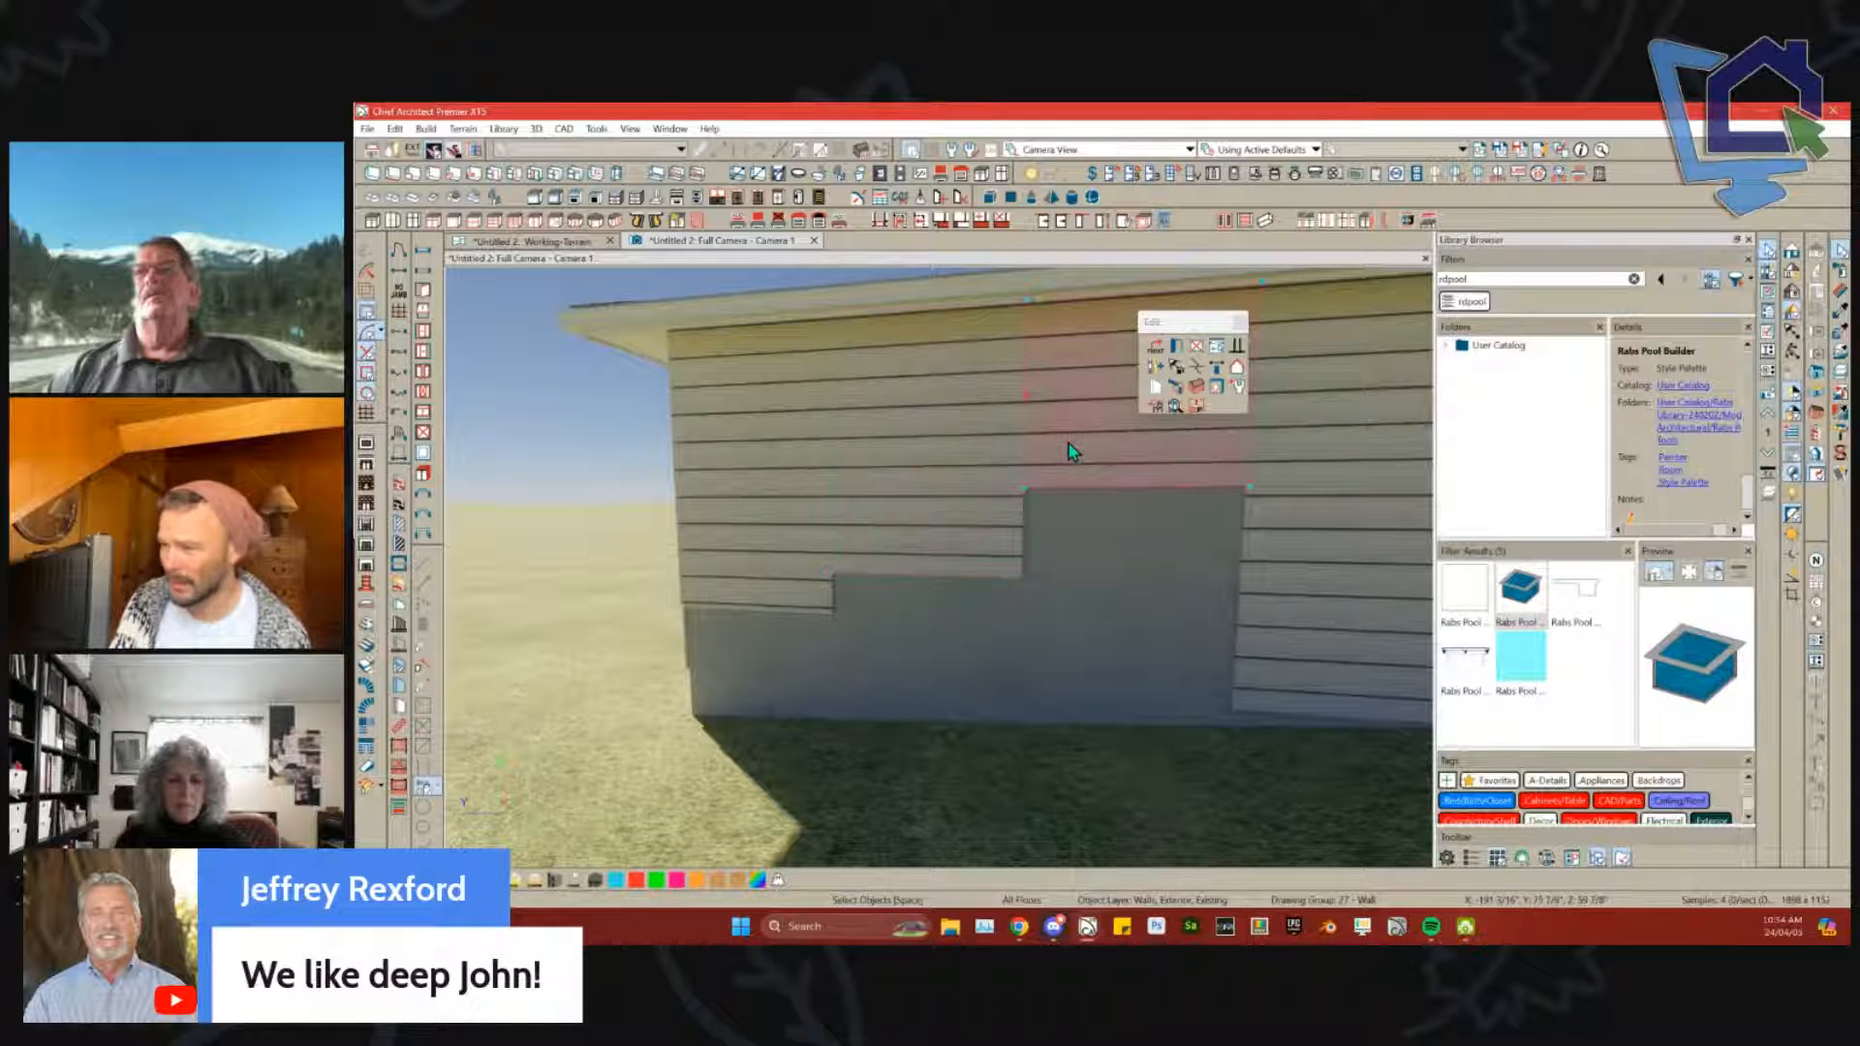
double_click(1052, 502)
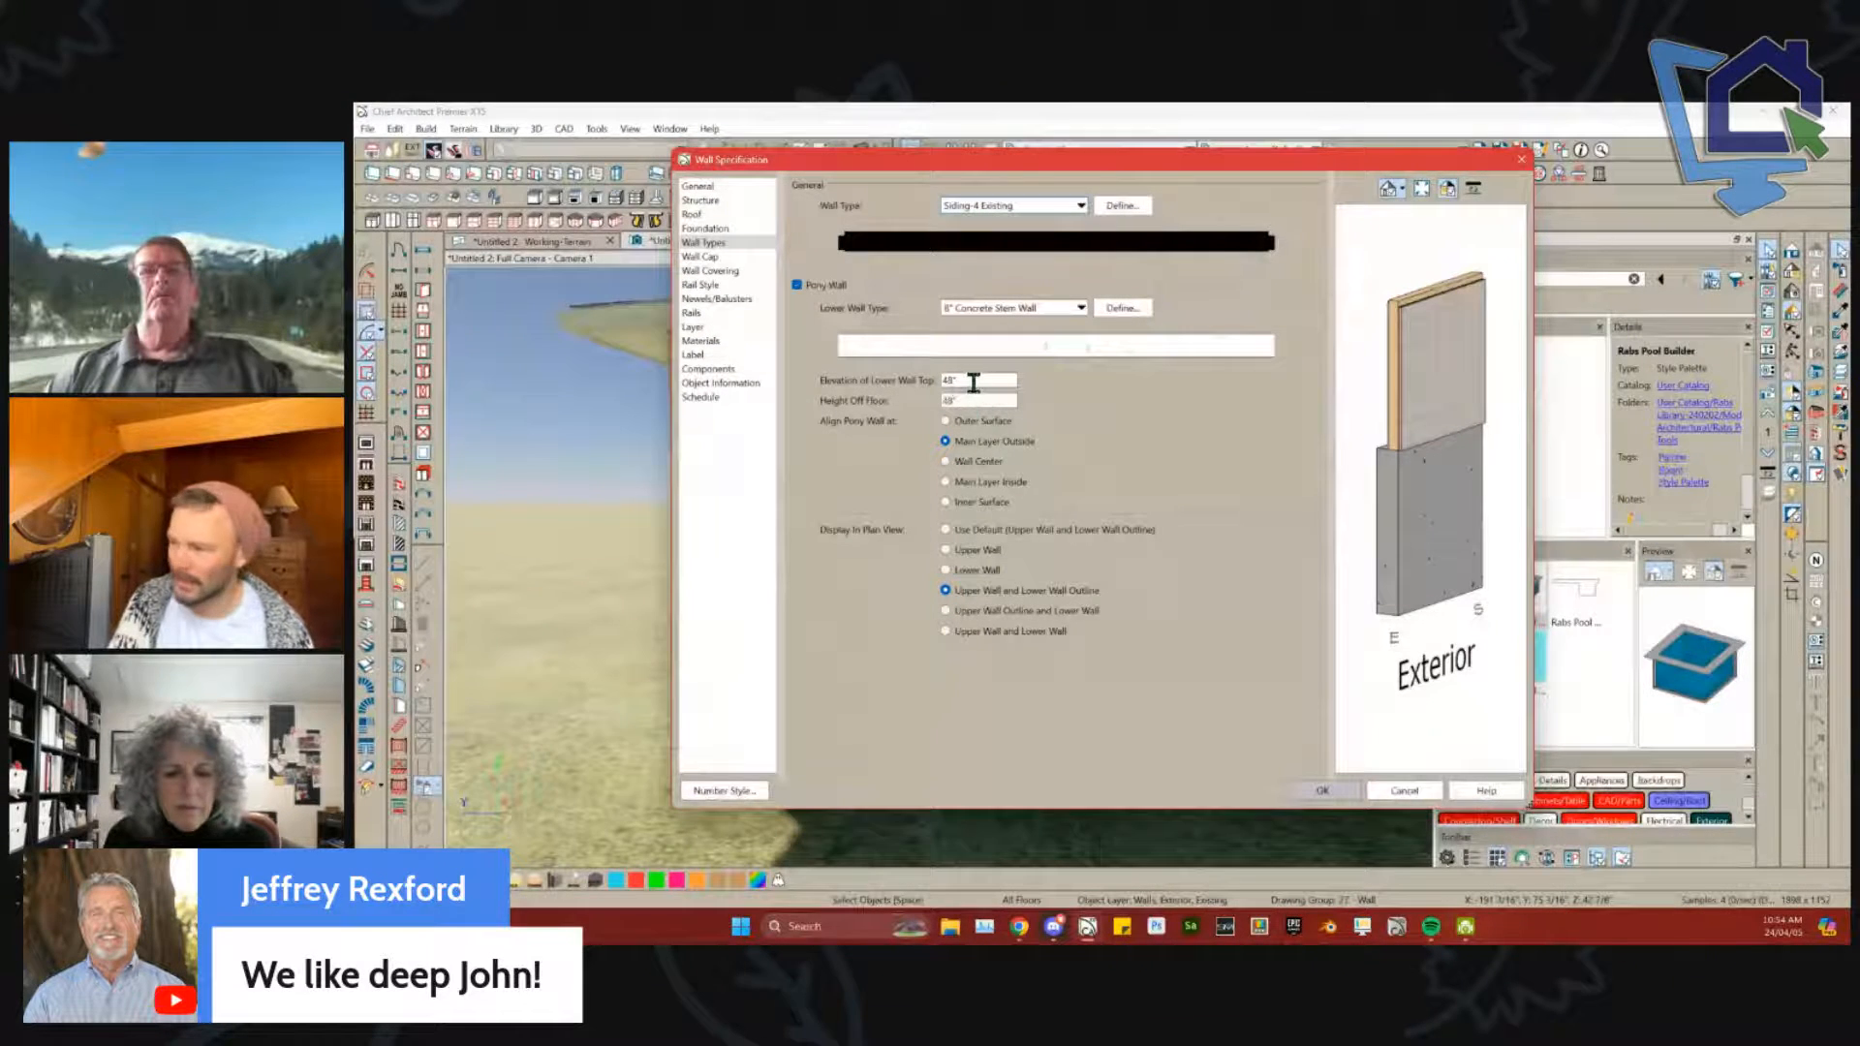
key(Return)
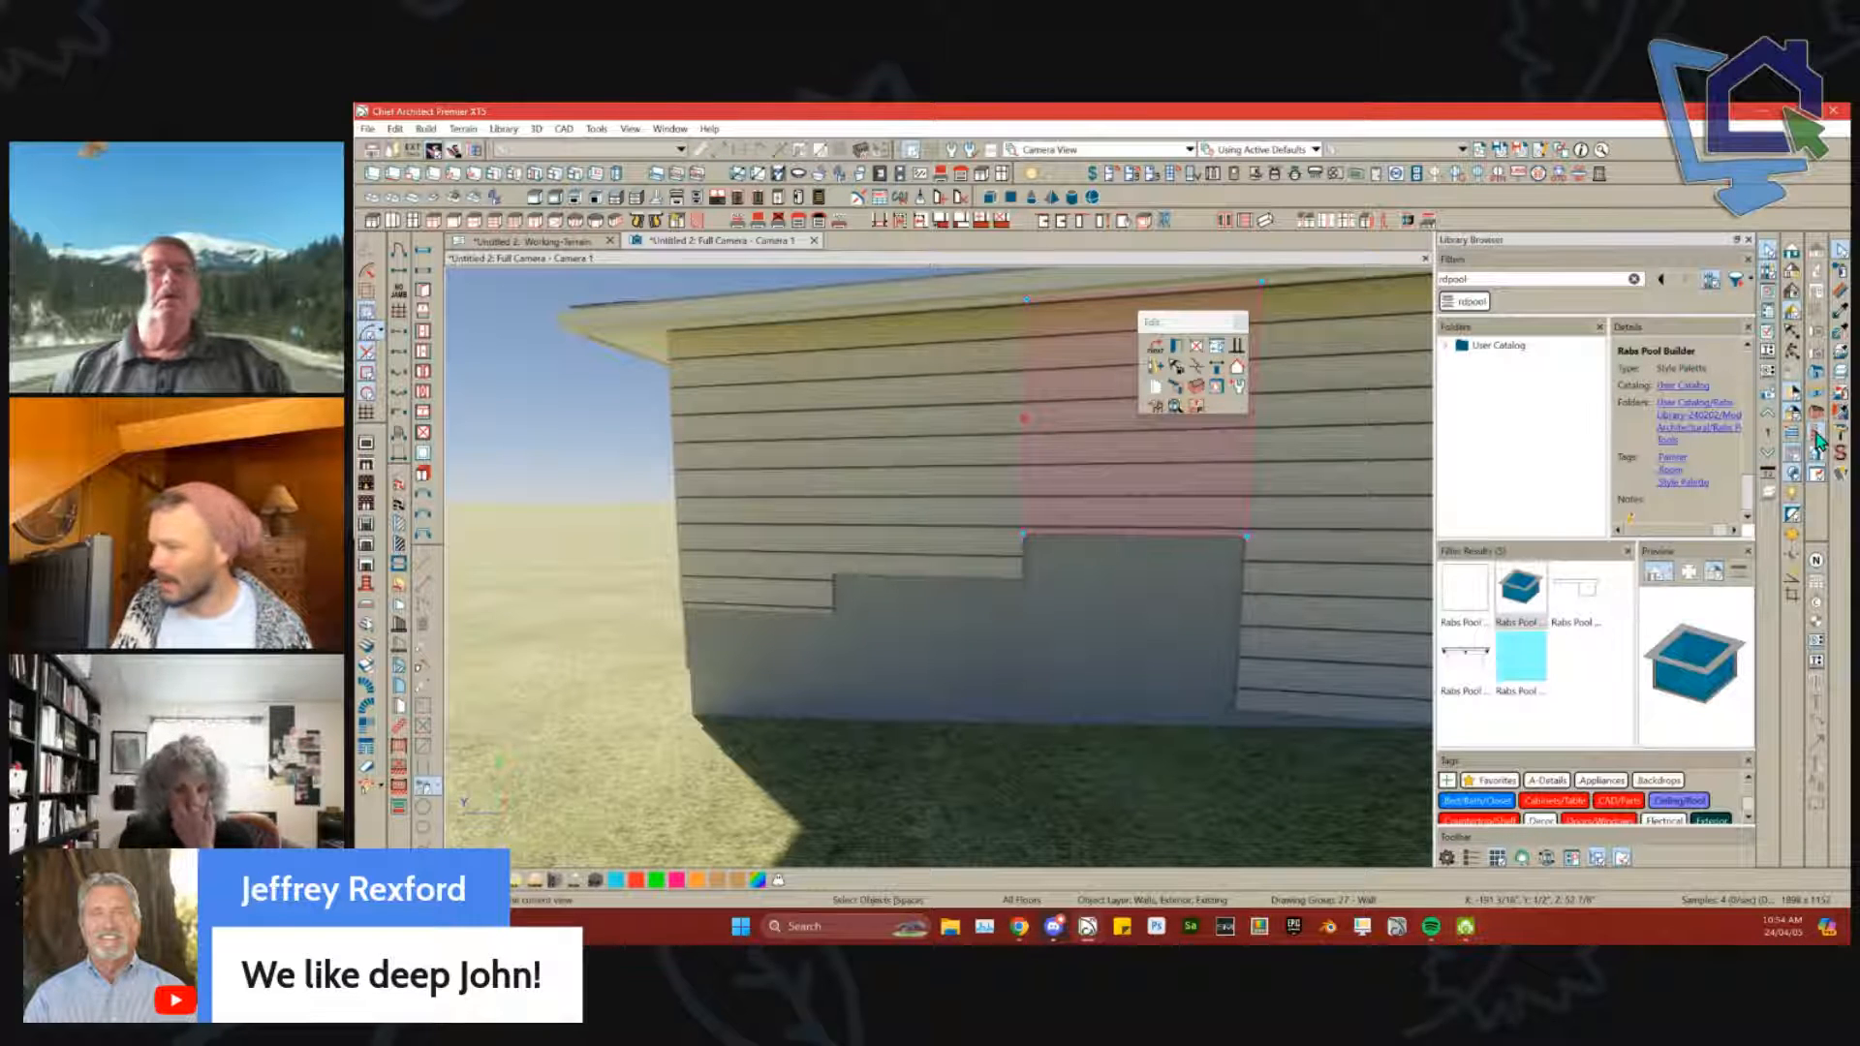
Step: Hide the end wall surfaces to expose the rooms, use a brighter rendering, and look beneath the building at the foundation
scroll(978, 548, up, 5)
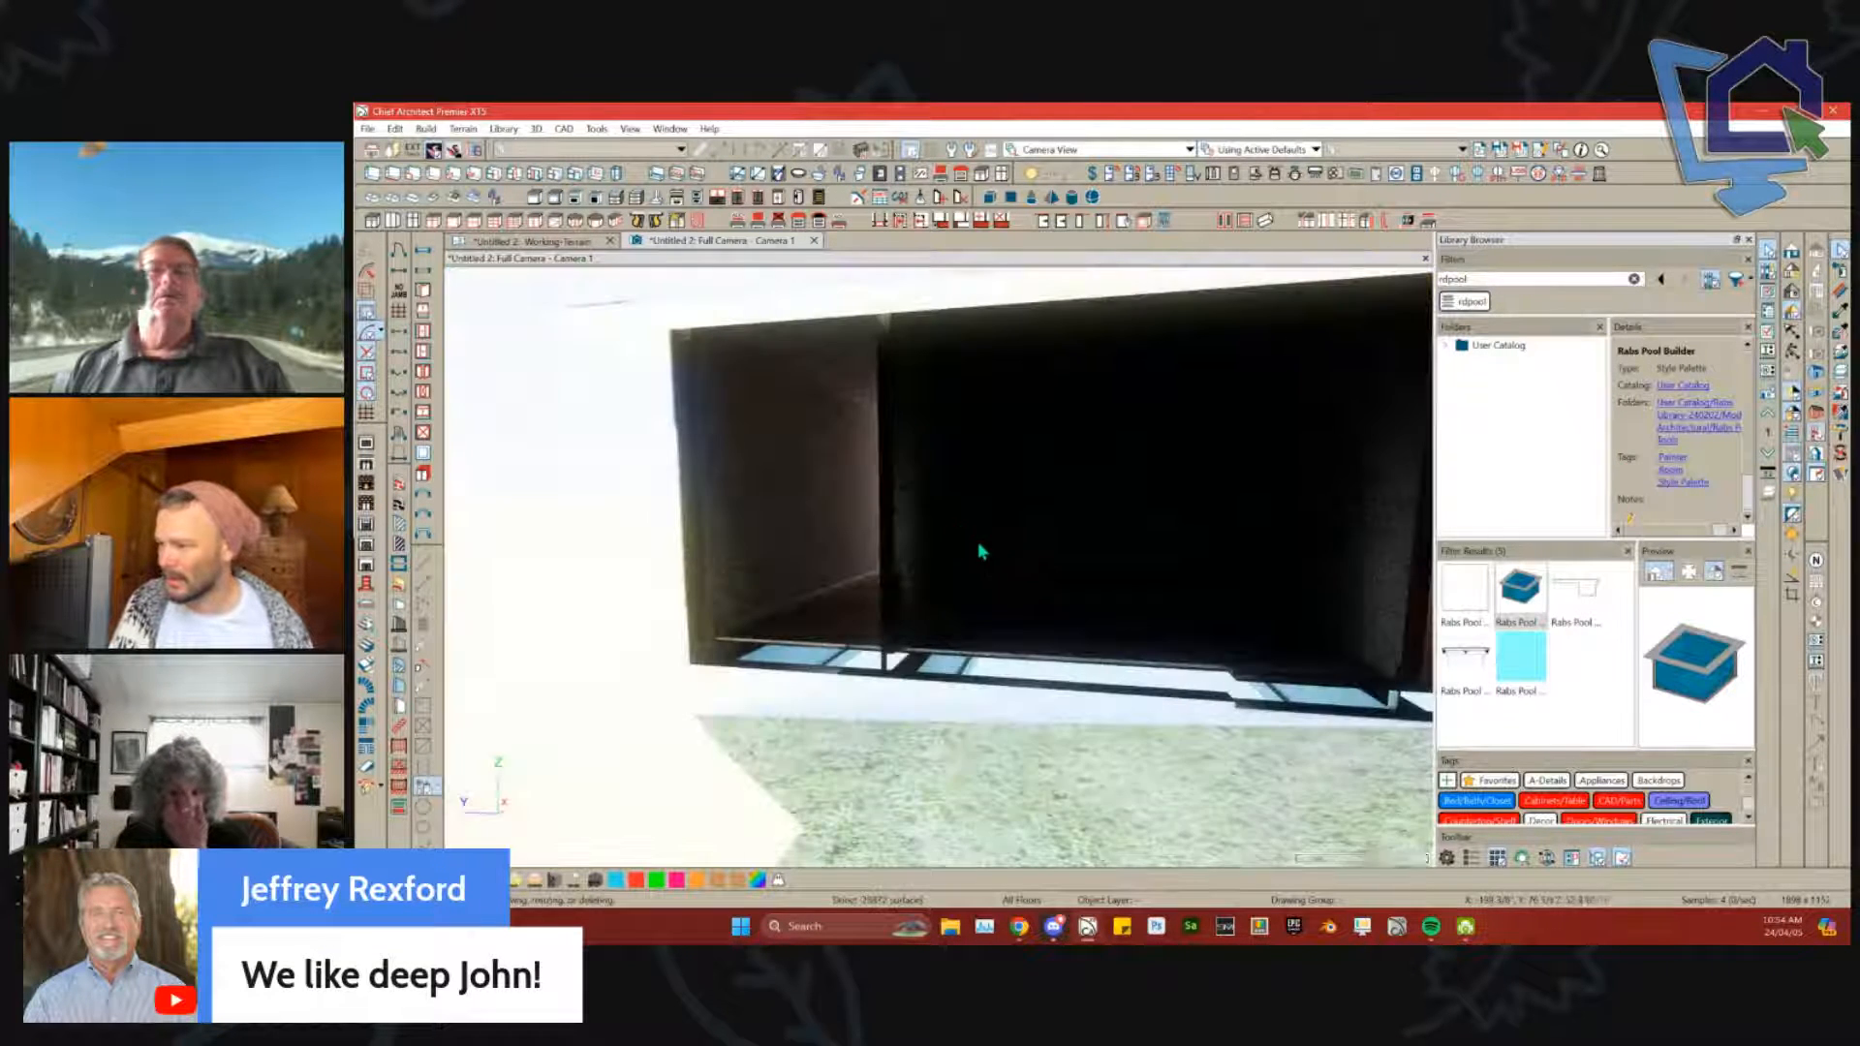
drag(959, 594, 1722, 489)
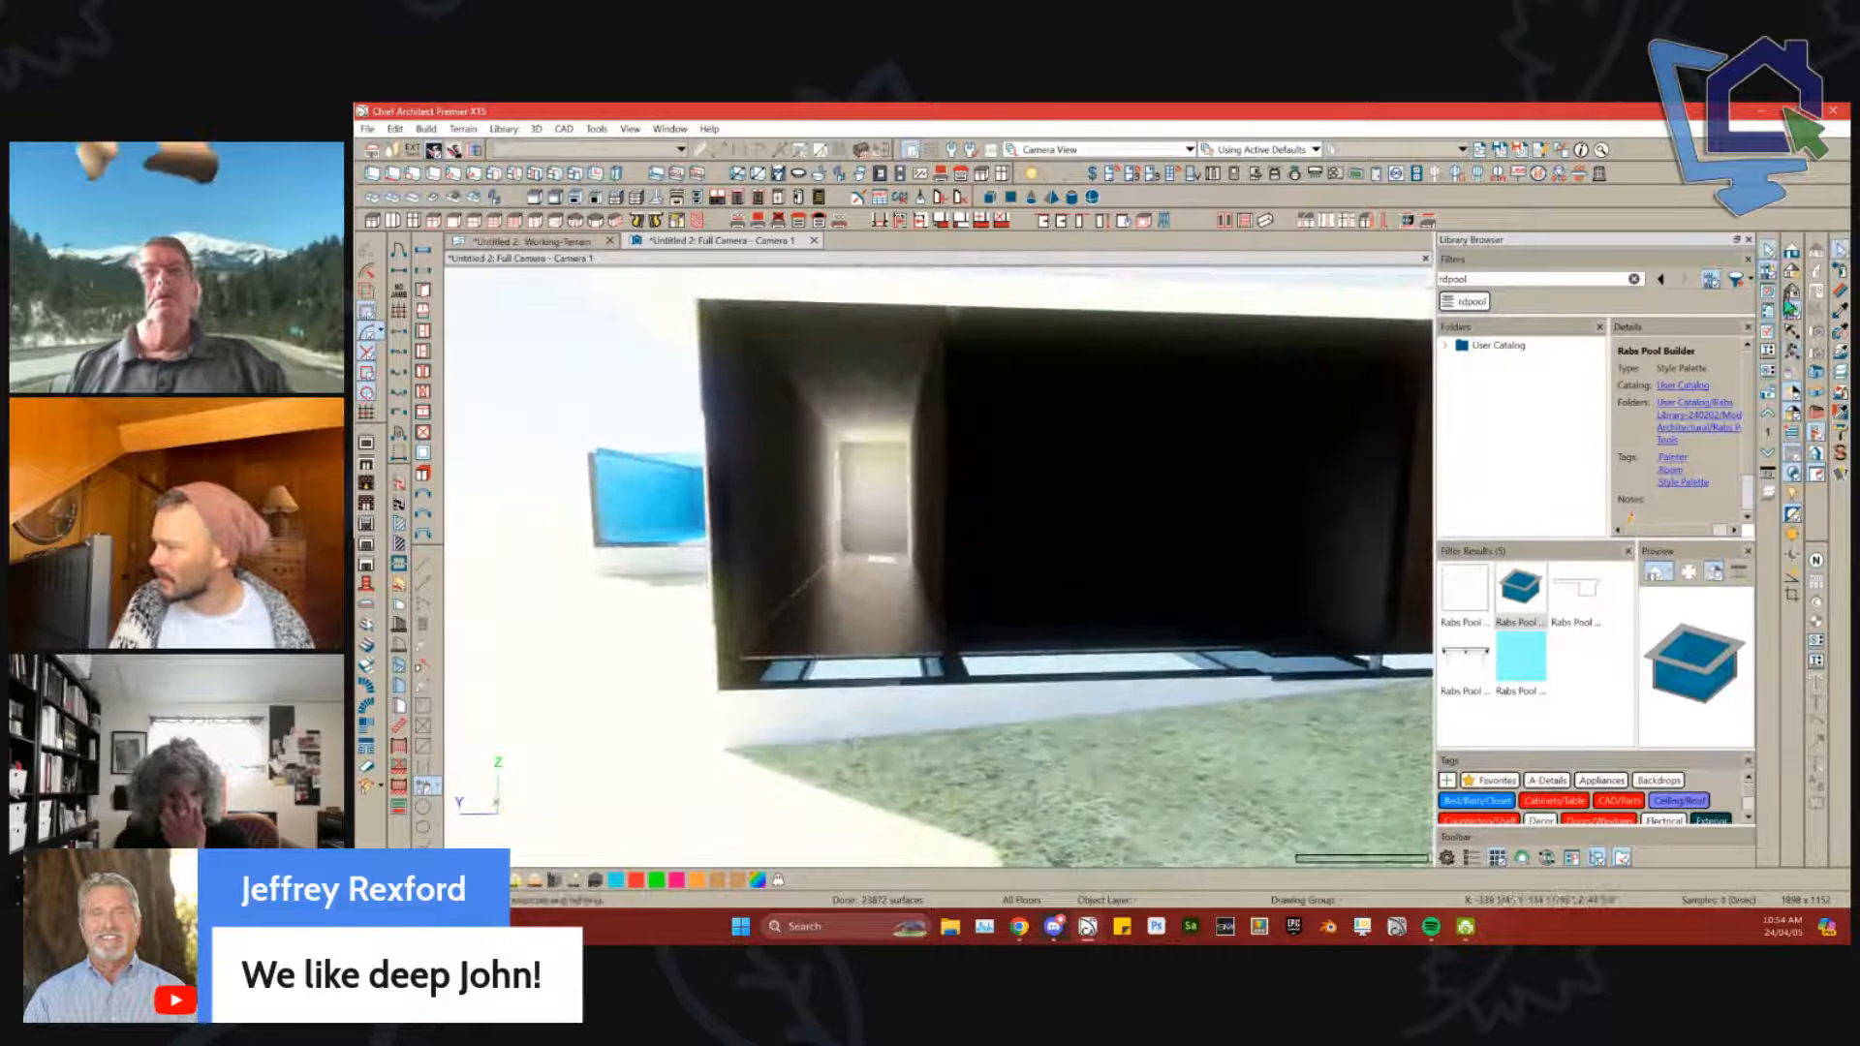
scroll(978, 579, down, 3)
scroll(978, 579, up, 3)
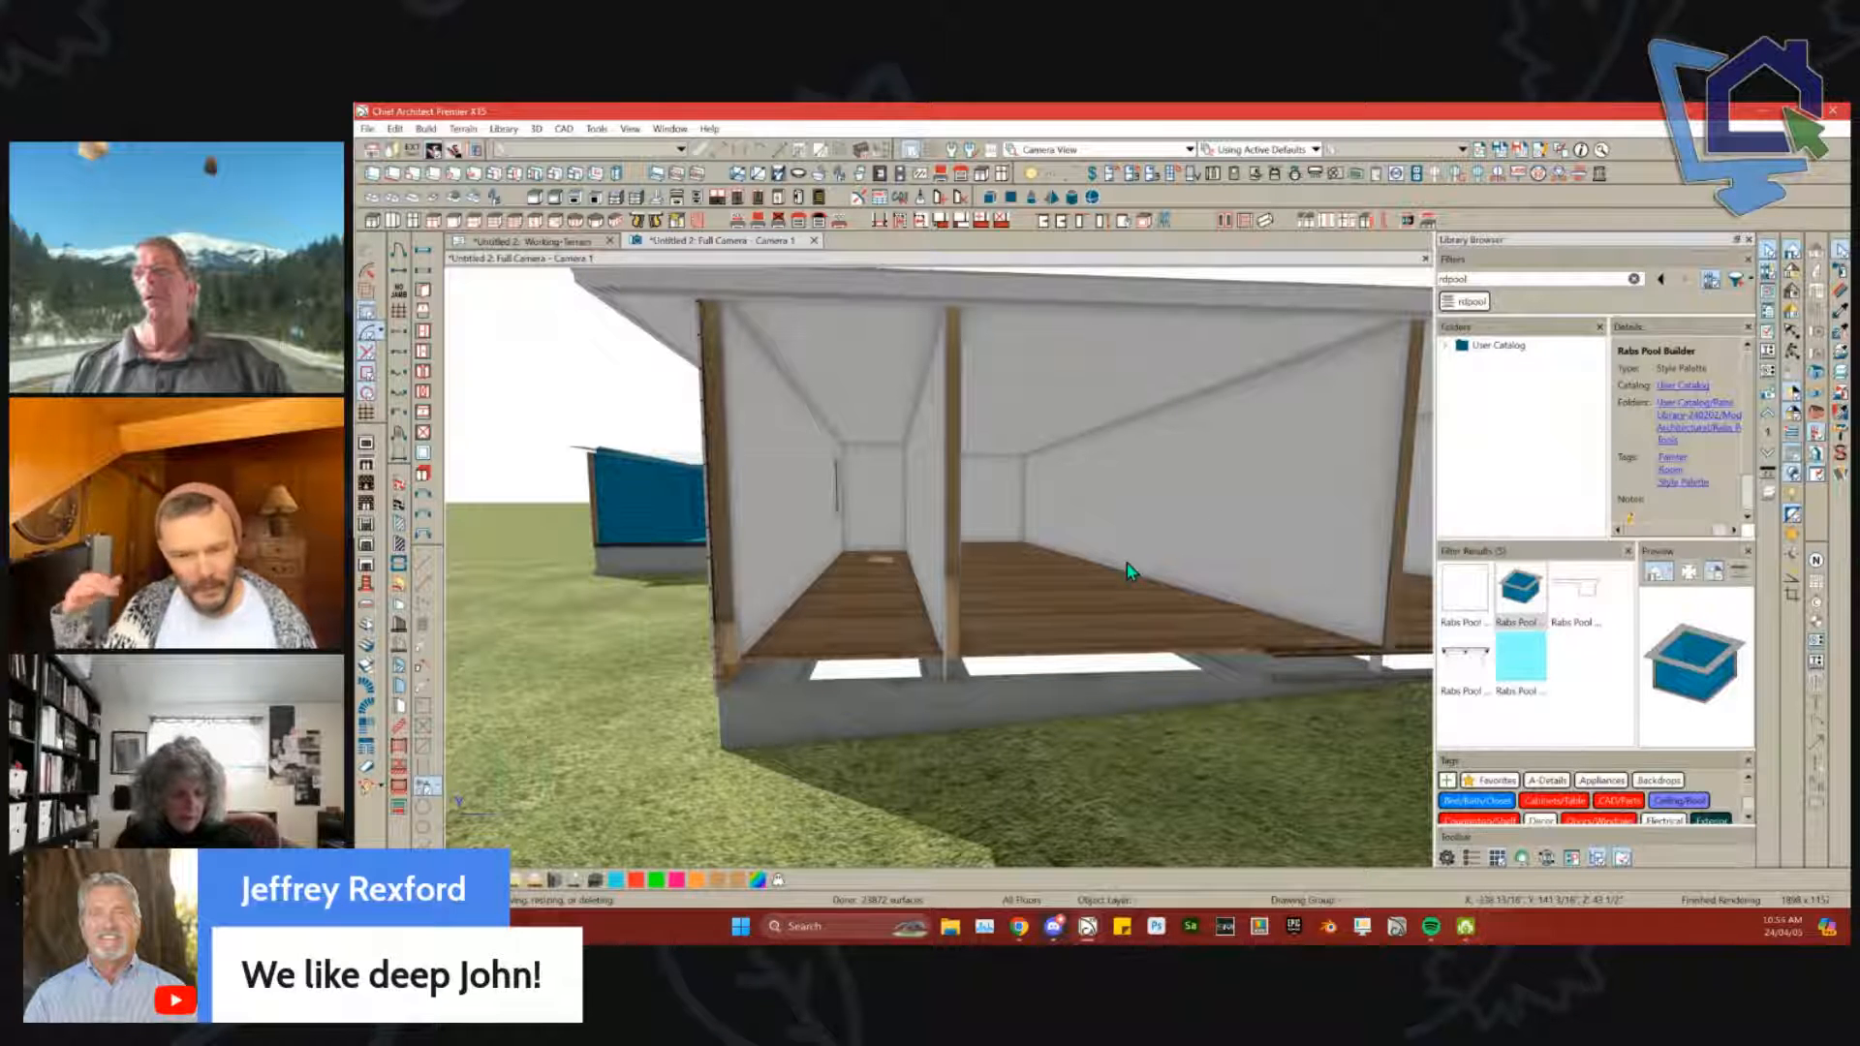
drag(1217, 552, 1035, 535)
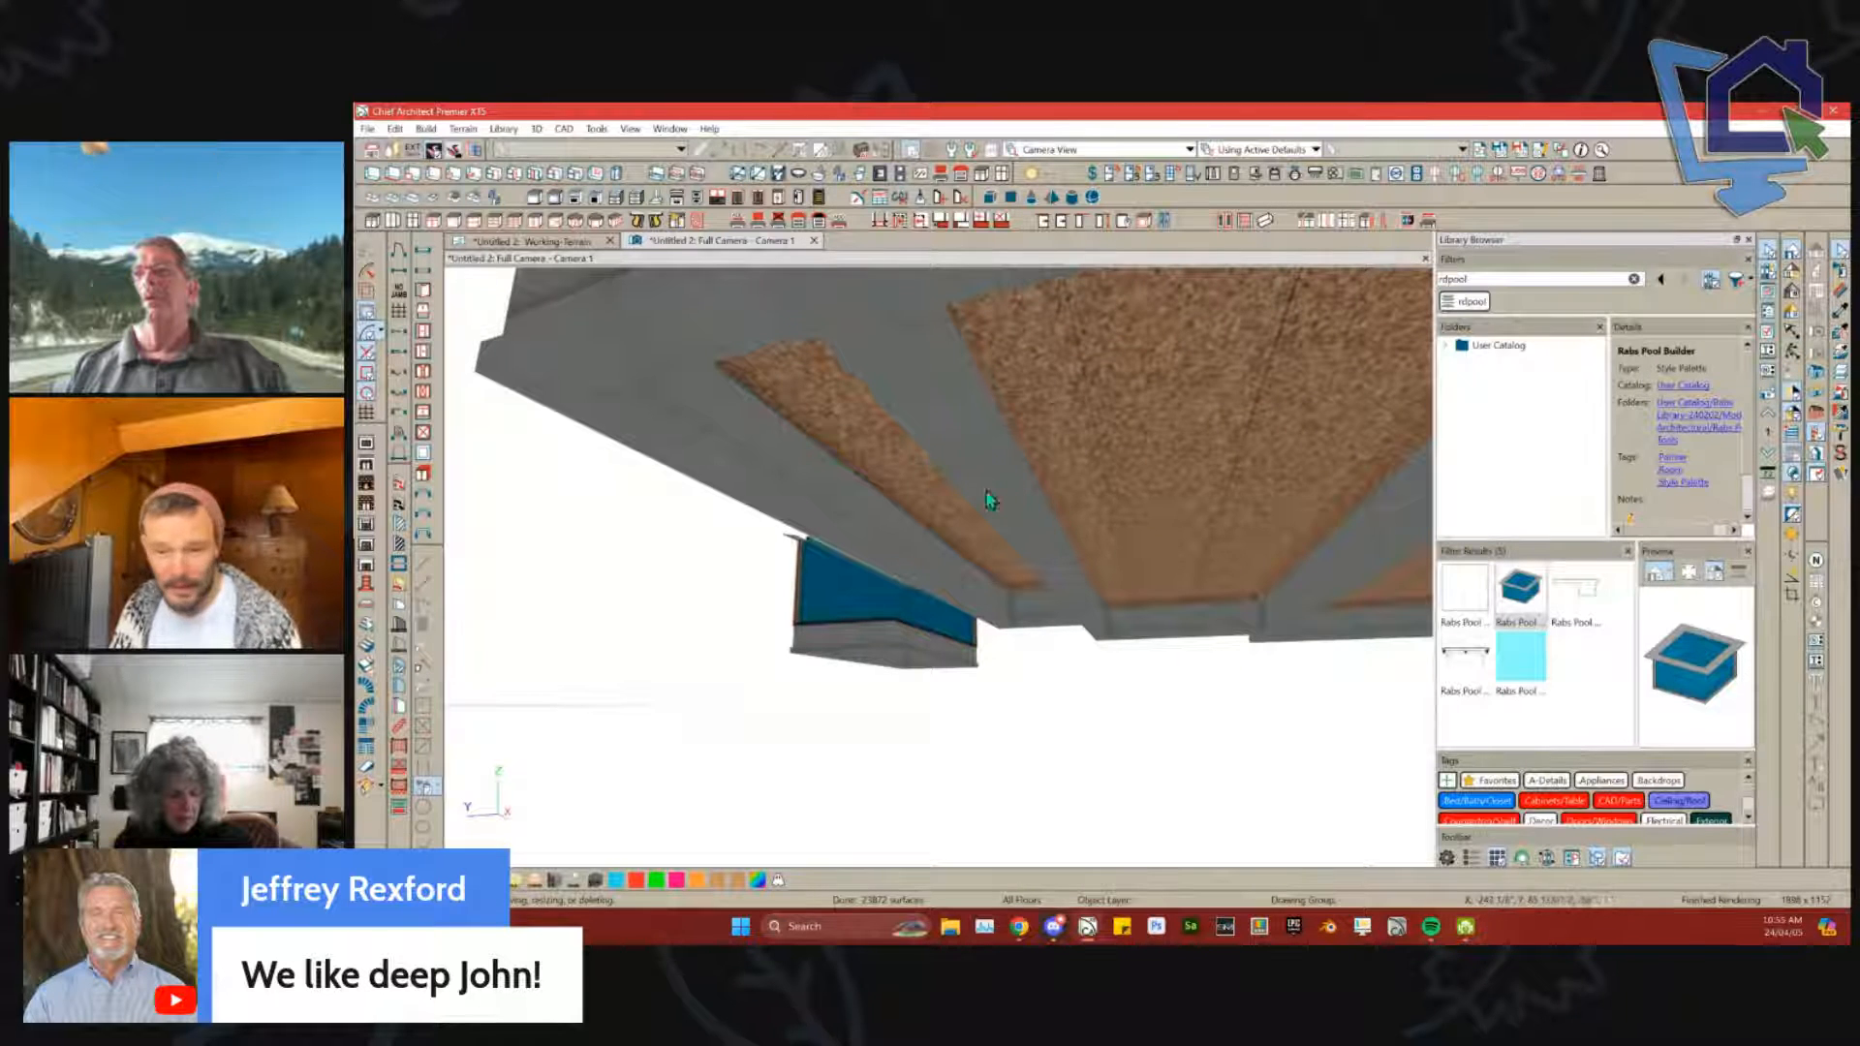
Step: Extend the foundation under the narrow end room downward by 48 inches, accepting that Auto Rebuild Foundation is turned off
click(1032, 610)
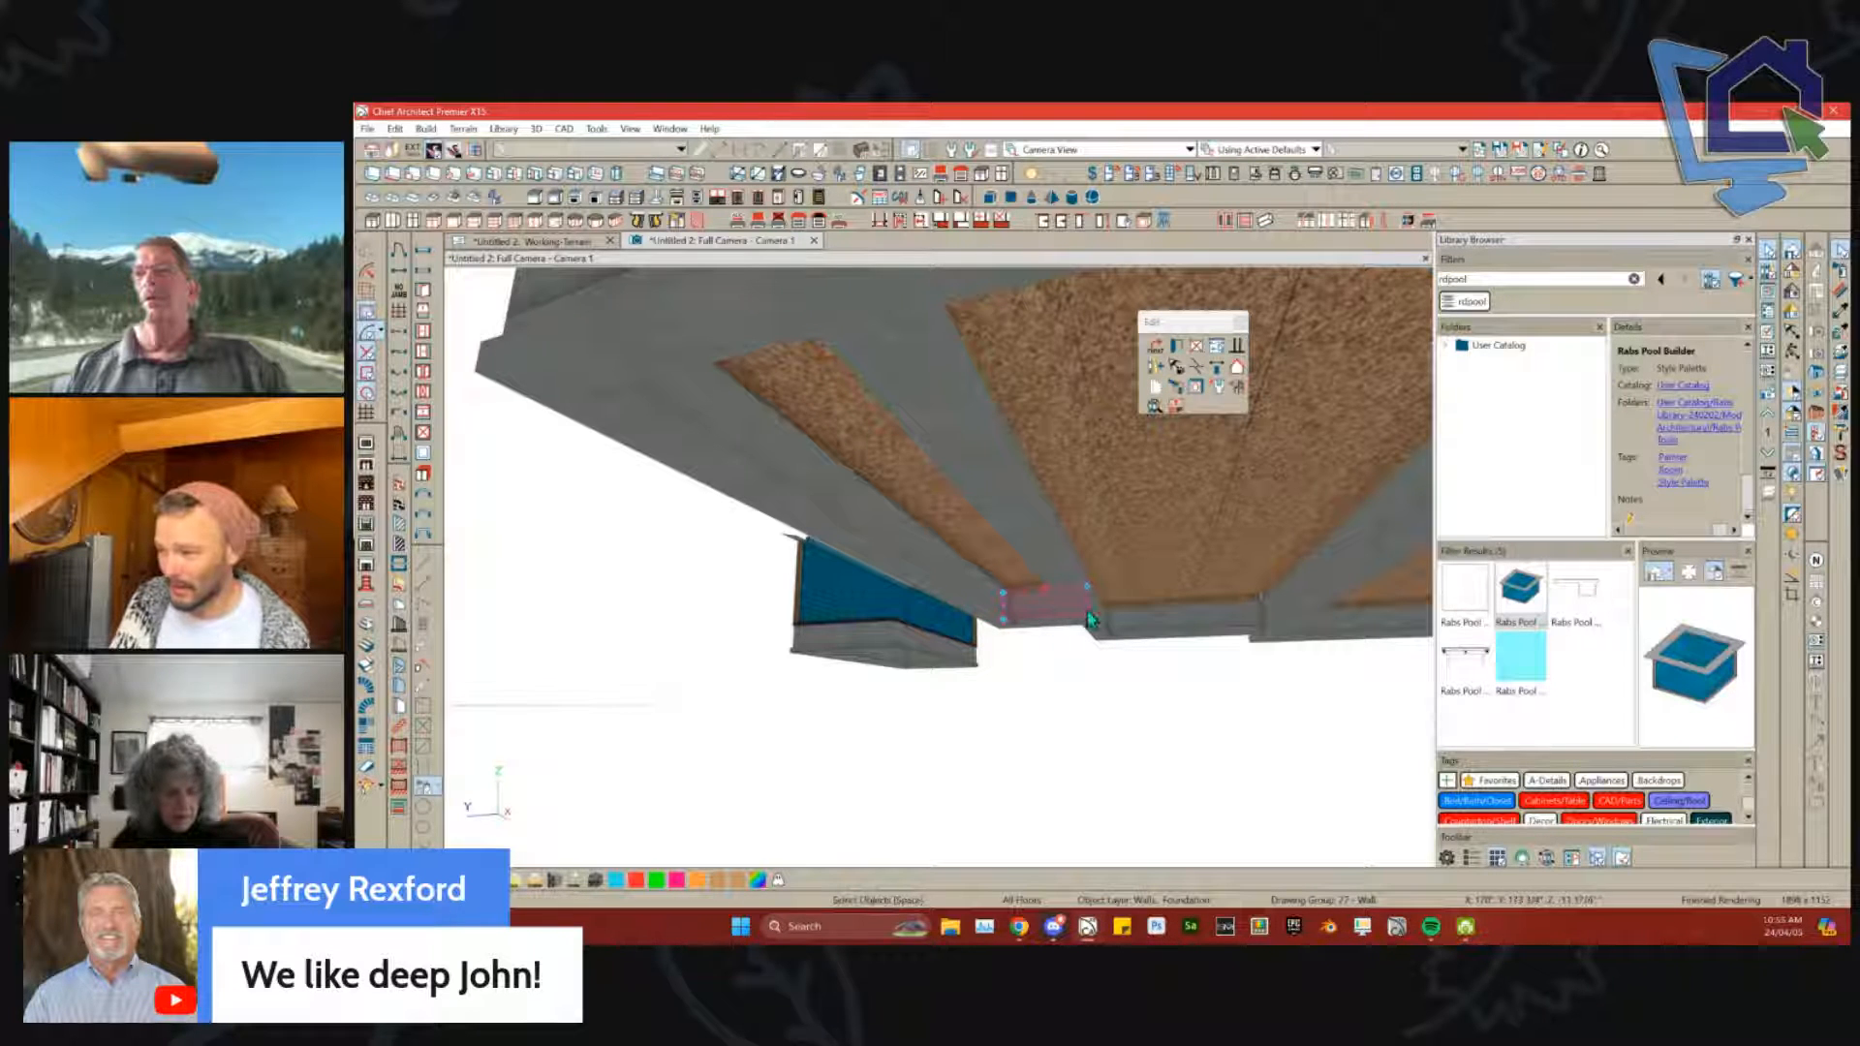
click(1046, 630)
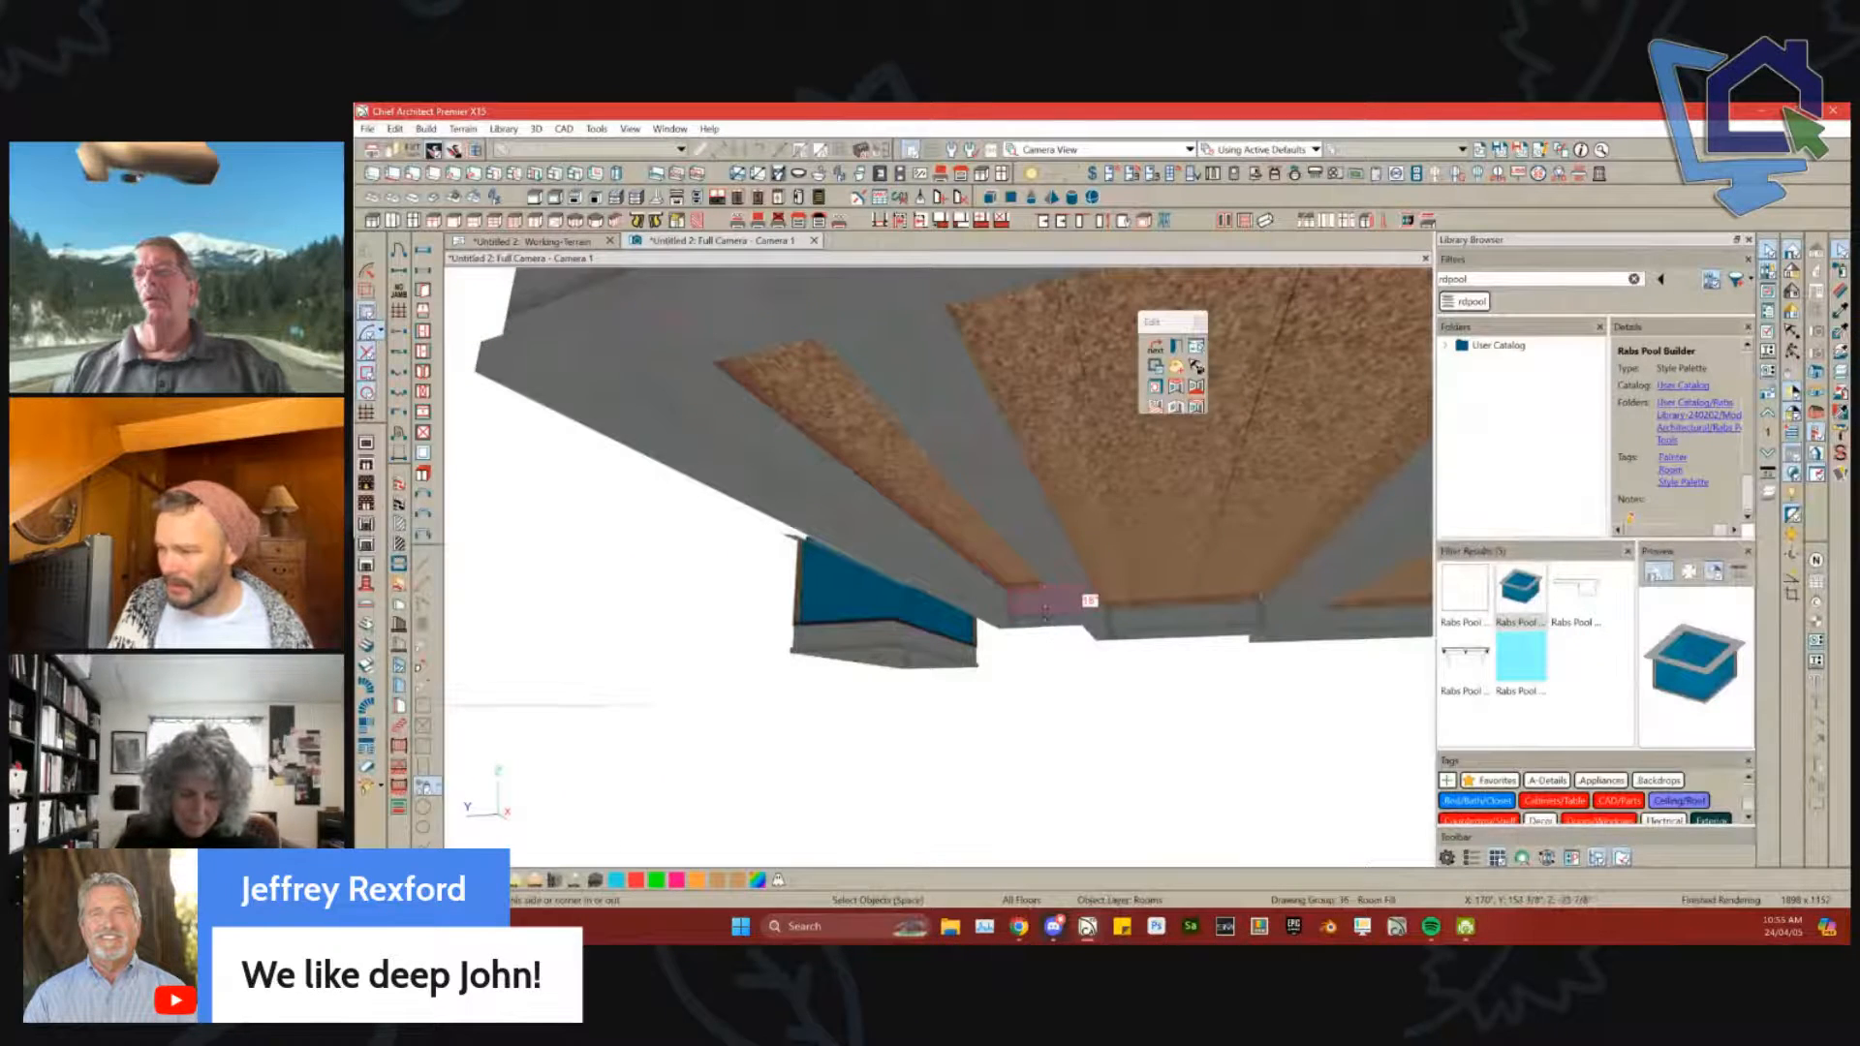
drag(1046, 612, 1042, 686)
key(Tab)
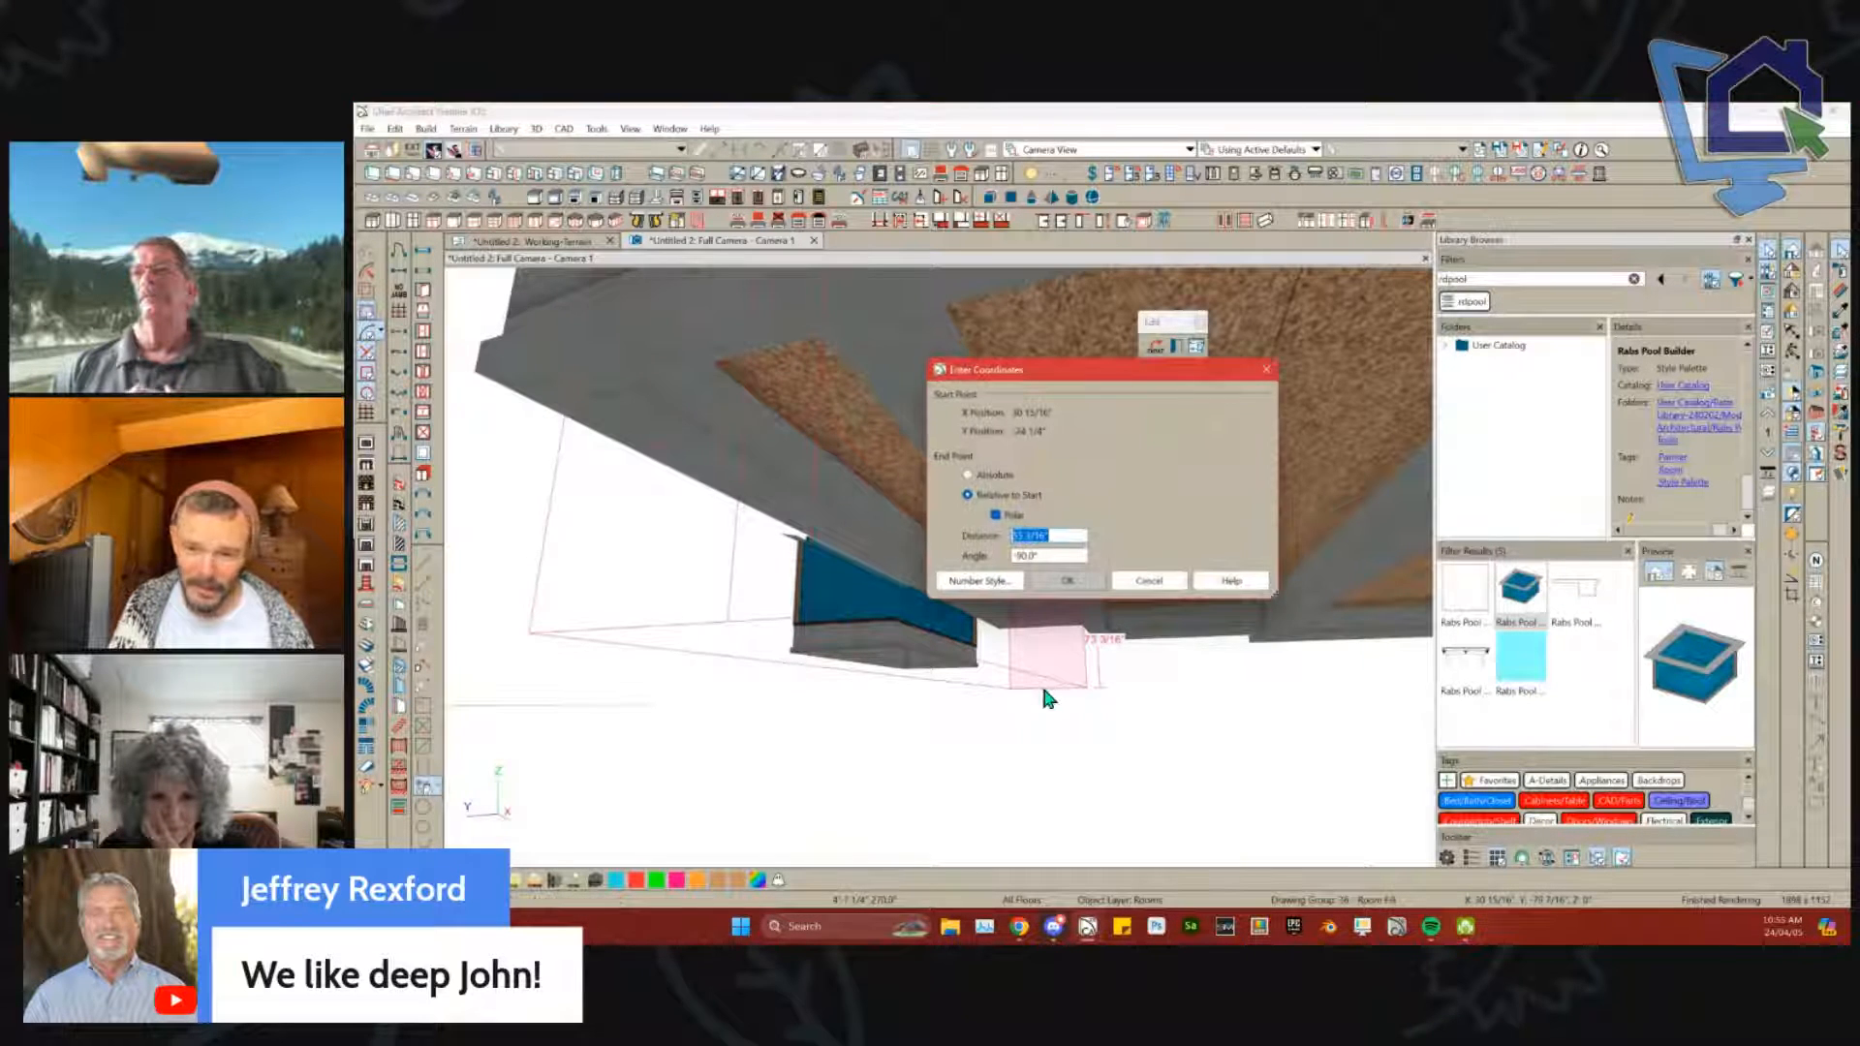
text(48)
key(Return)
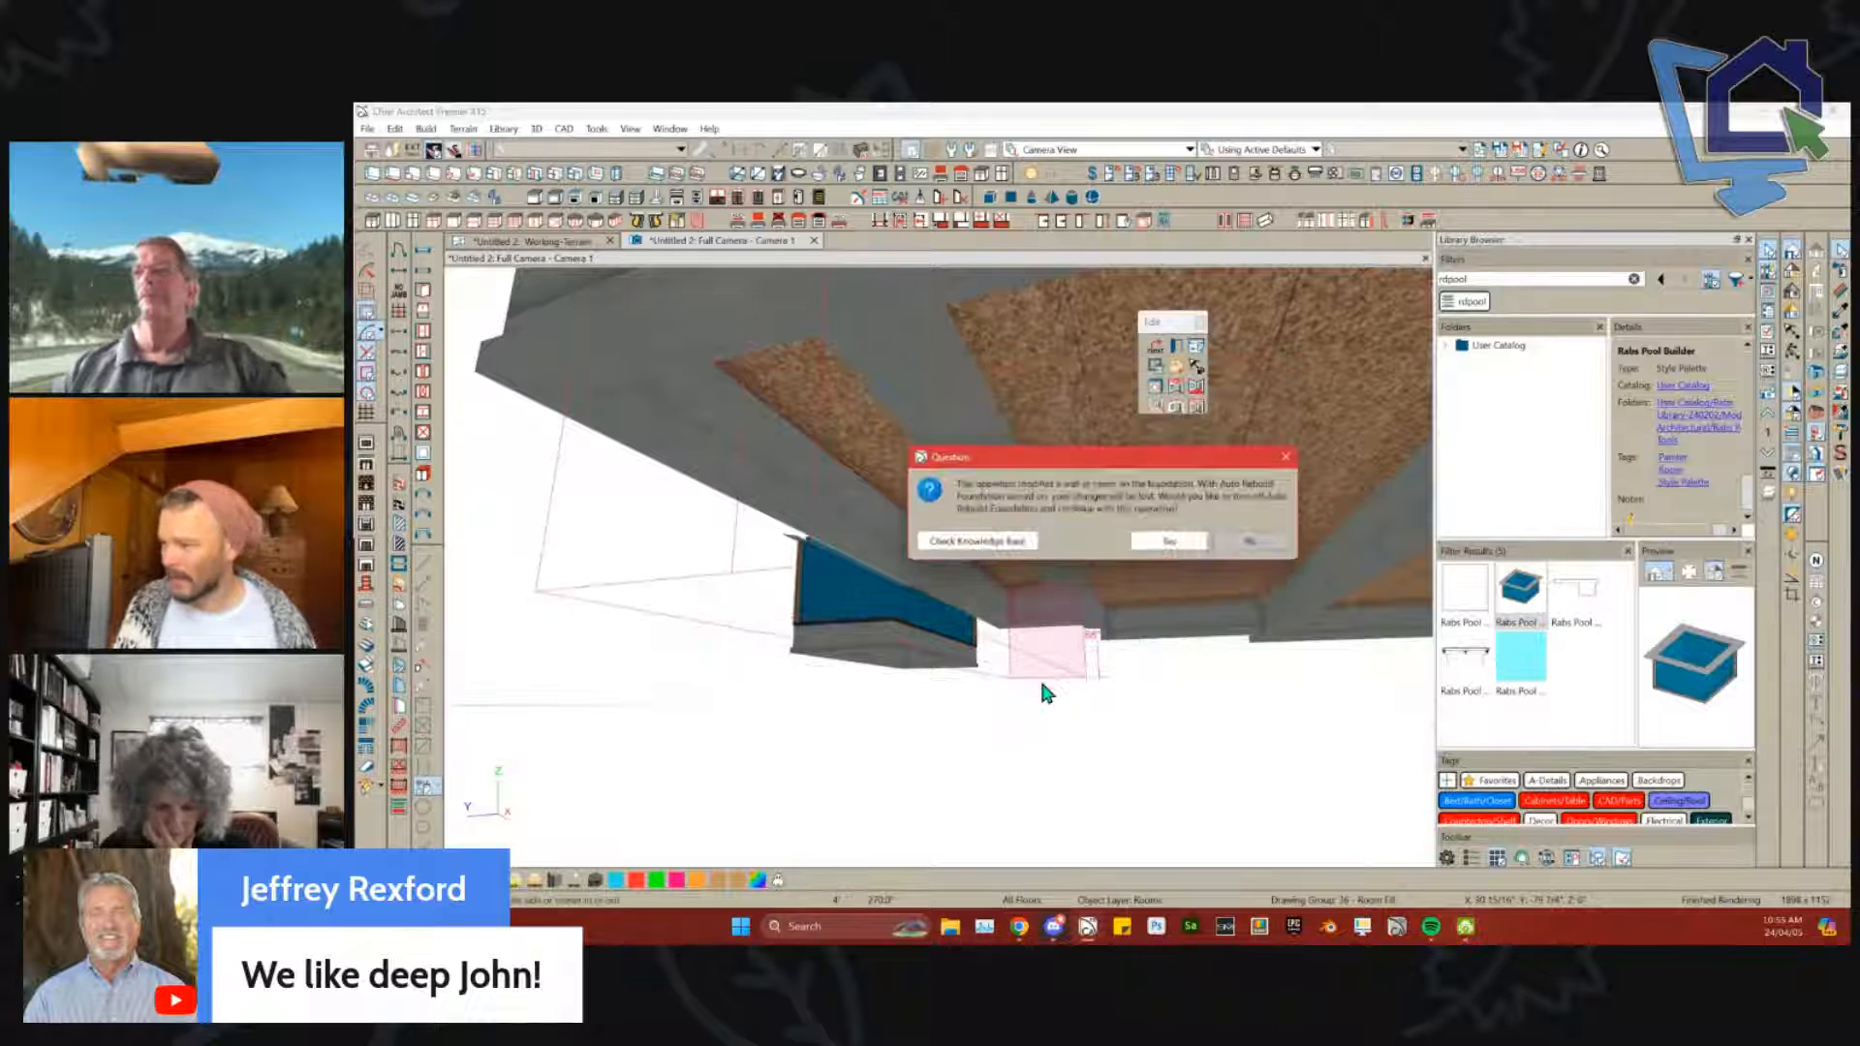
click(1168, 541)
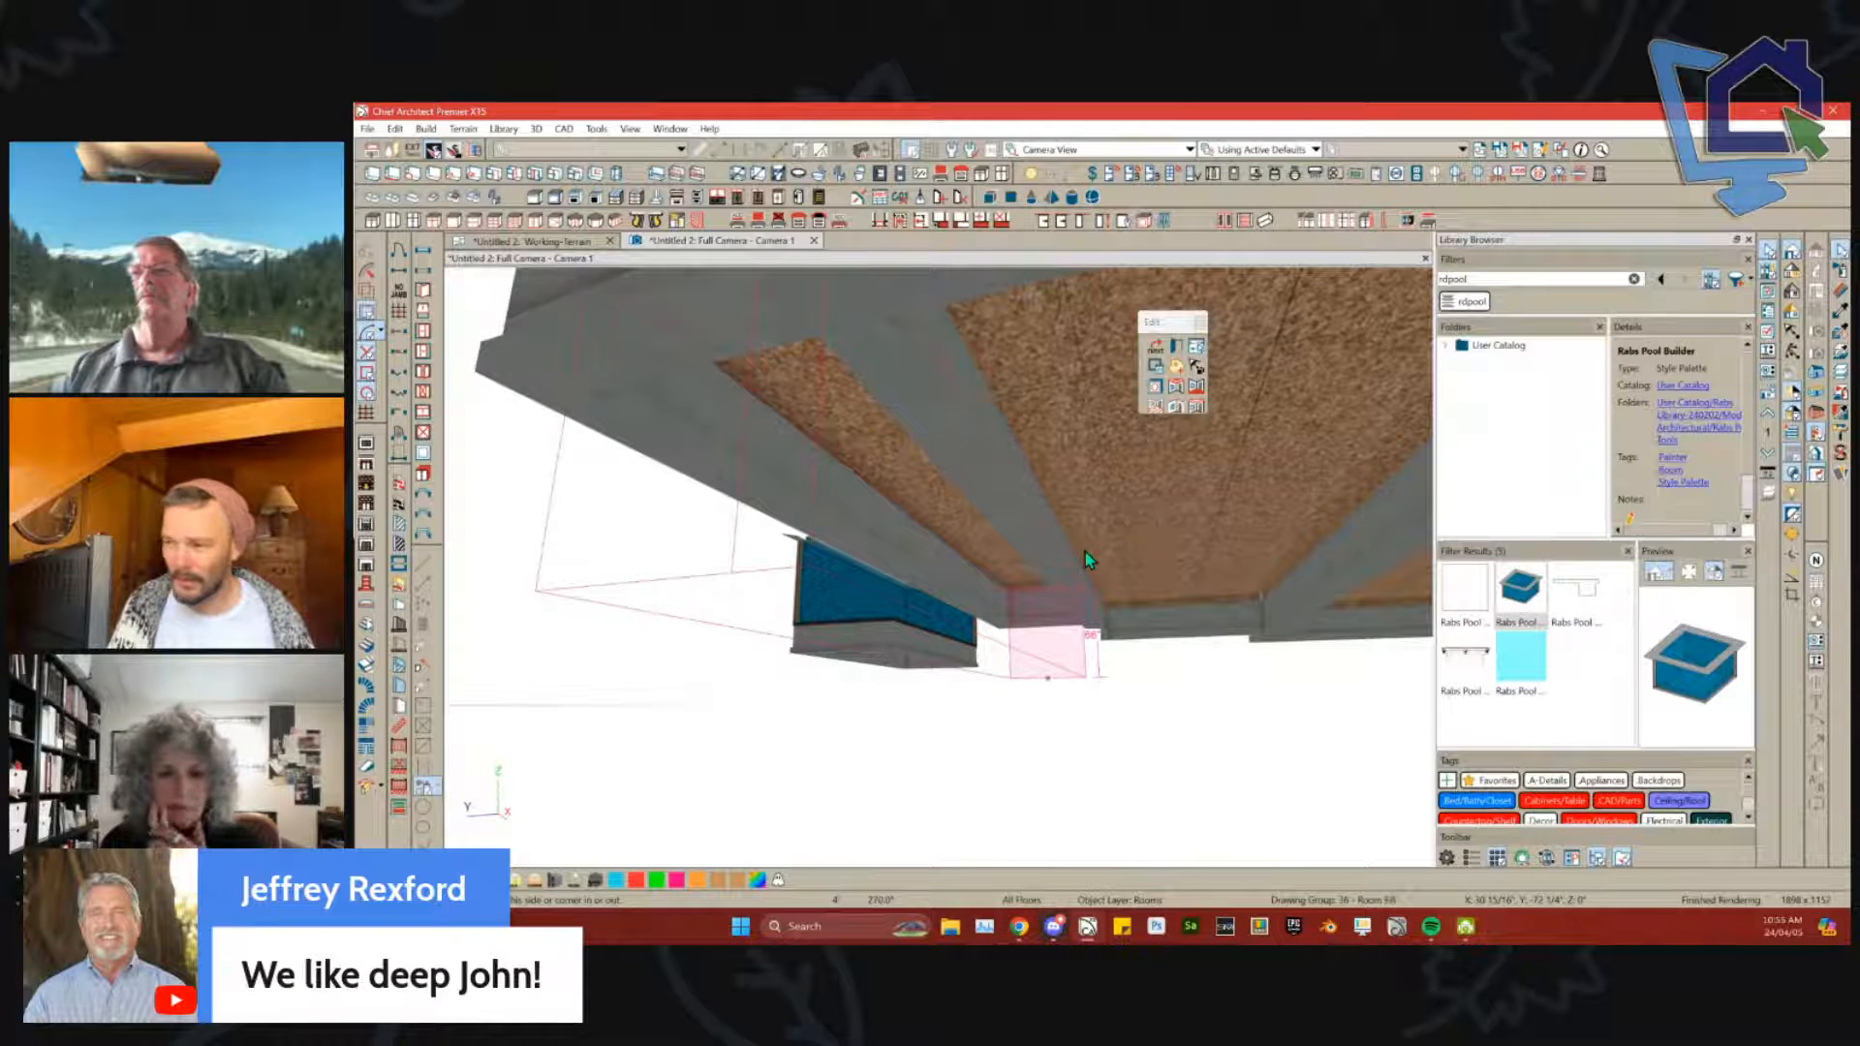
Step: Raise the floor of the middle room by 36 inches in the cutaway camera view
scroll(1084, 549, down, 10)
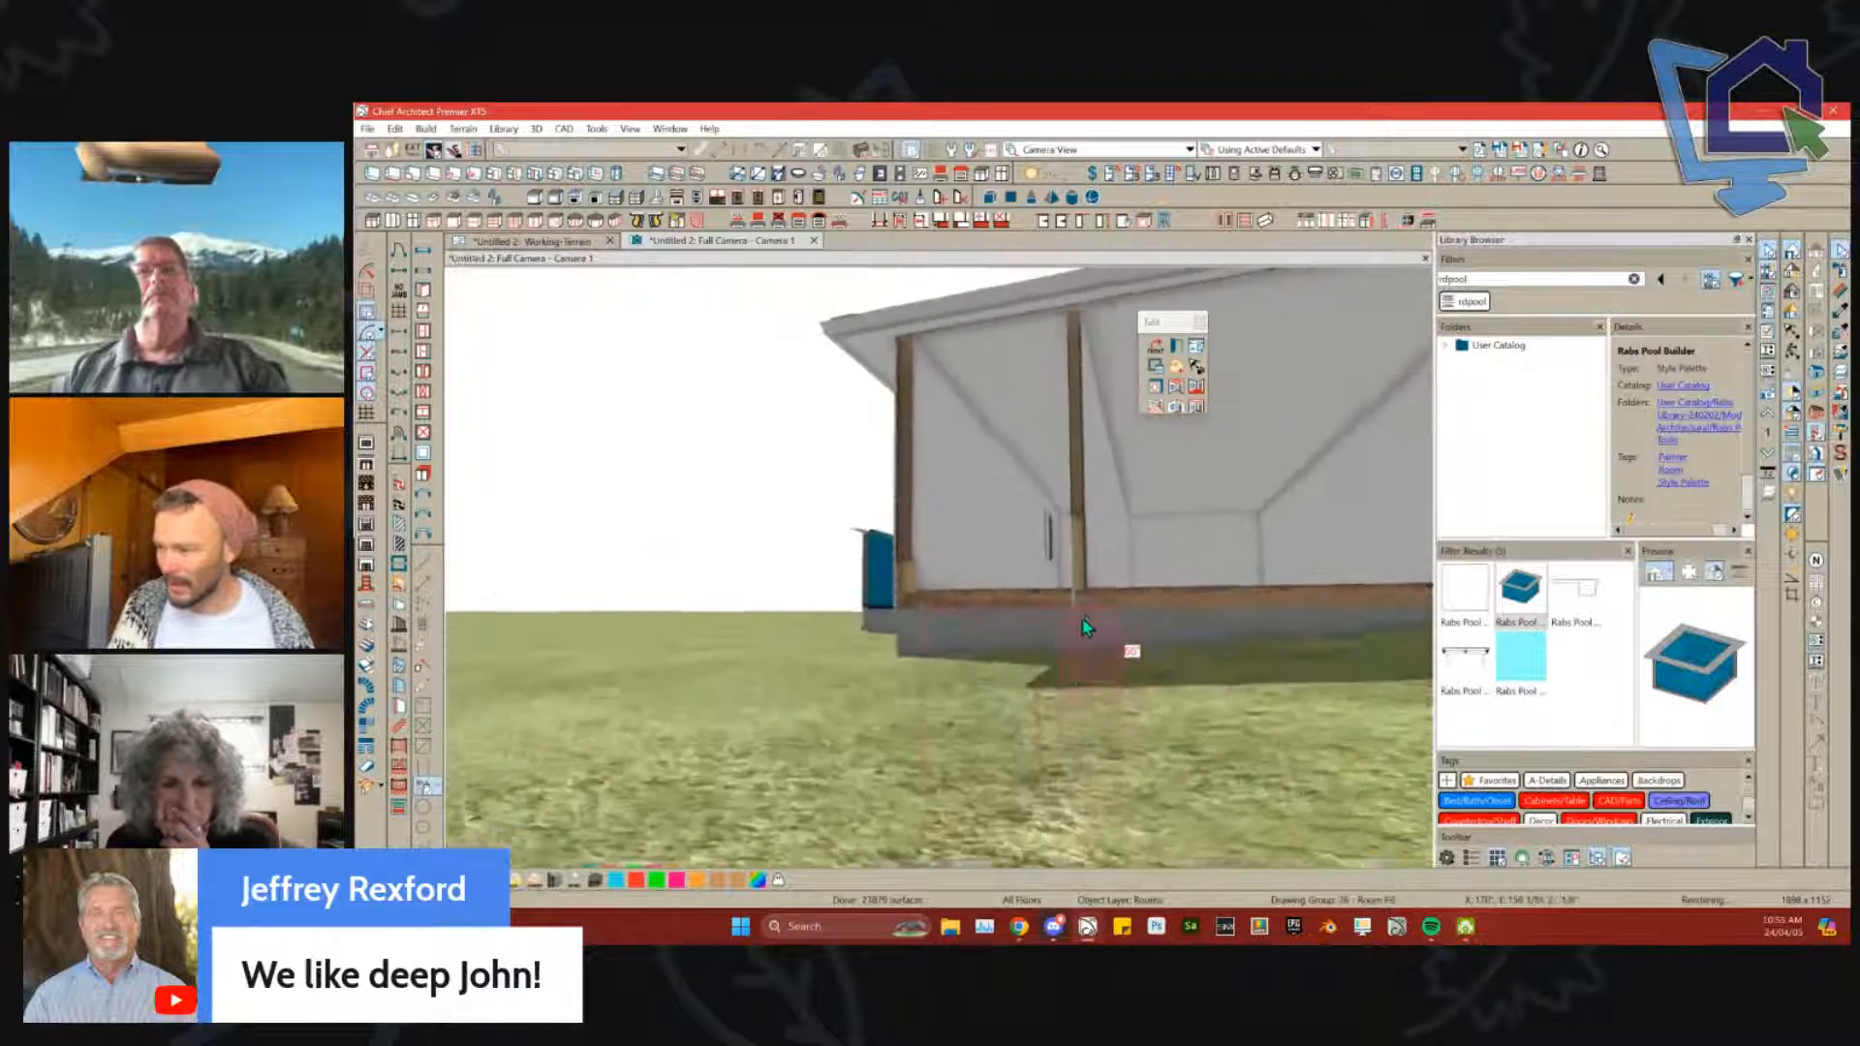
scroll(1034, 678, up, 8)
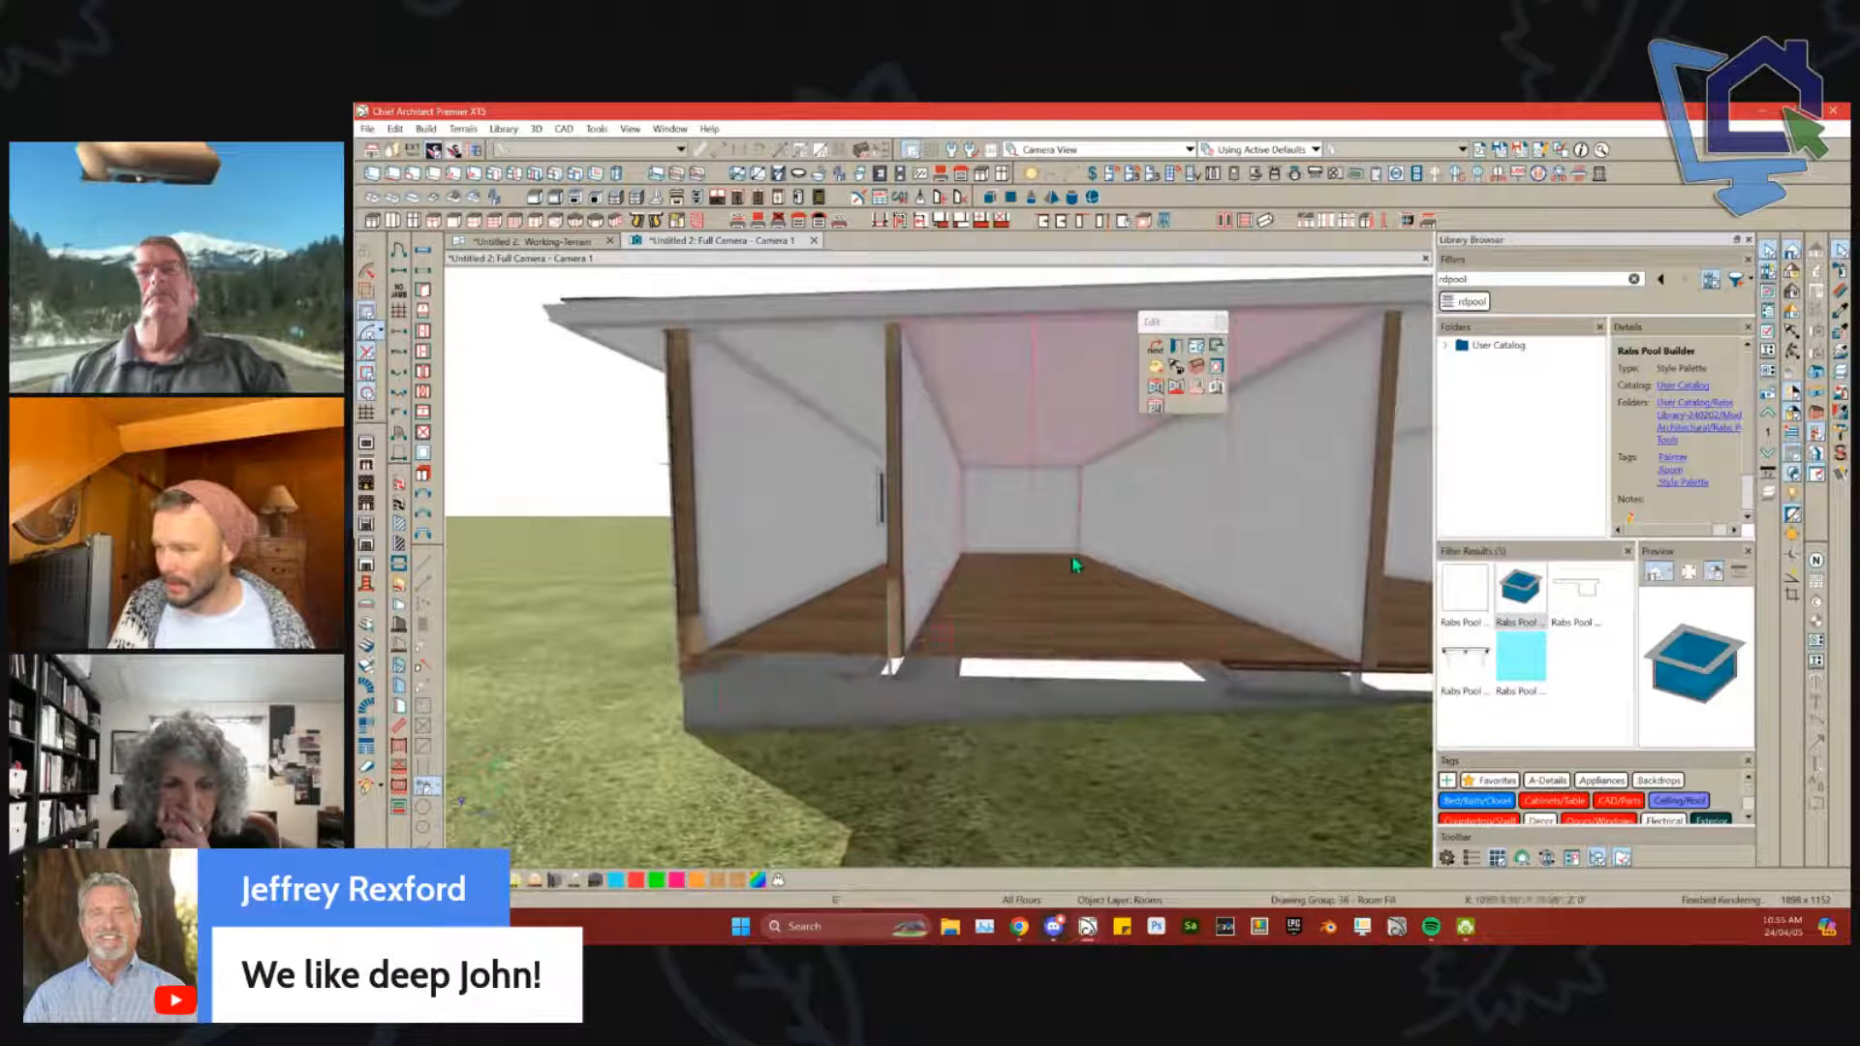
click(1033, 503)
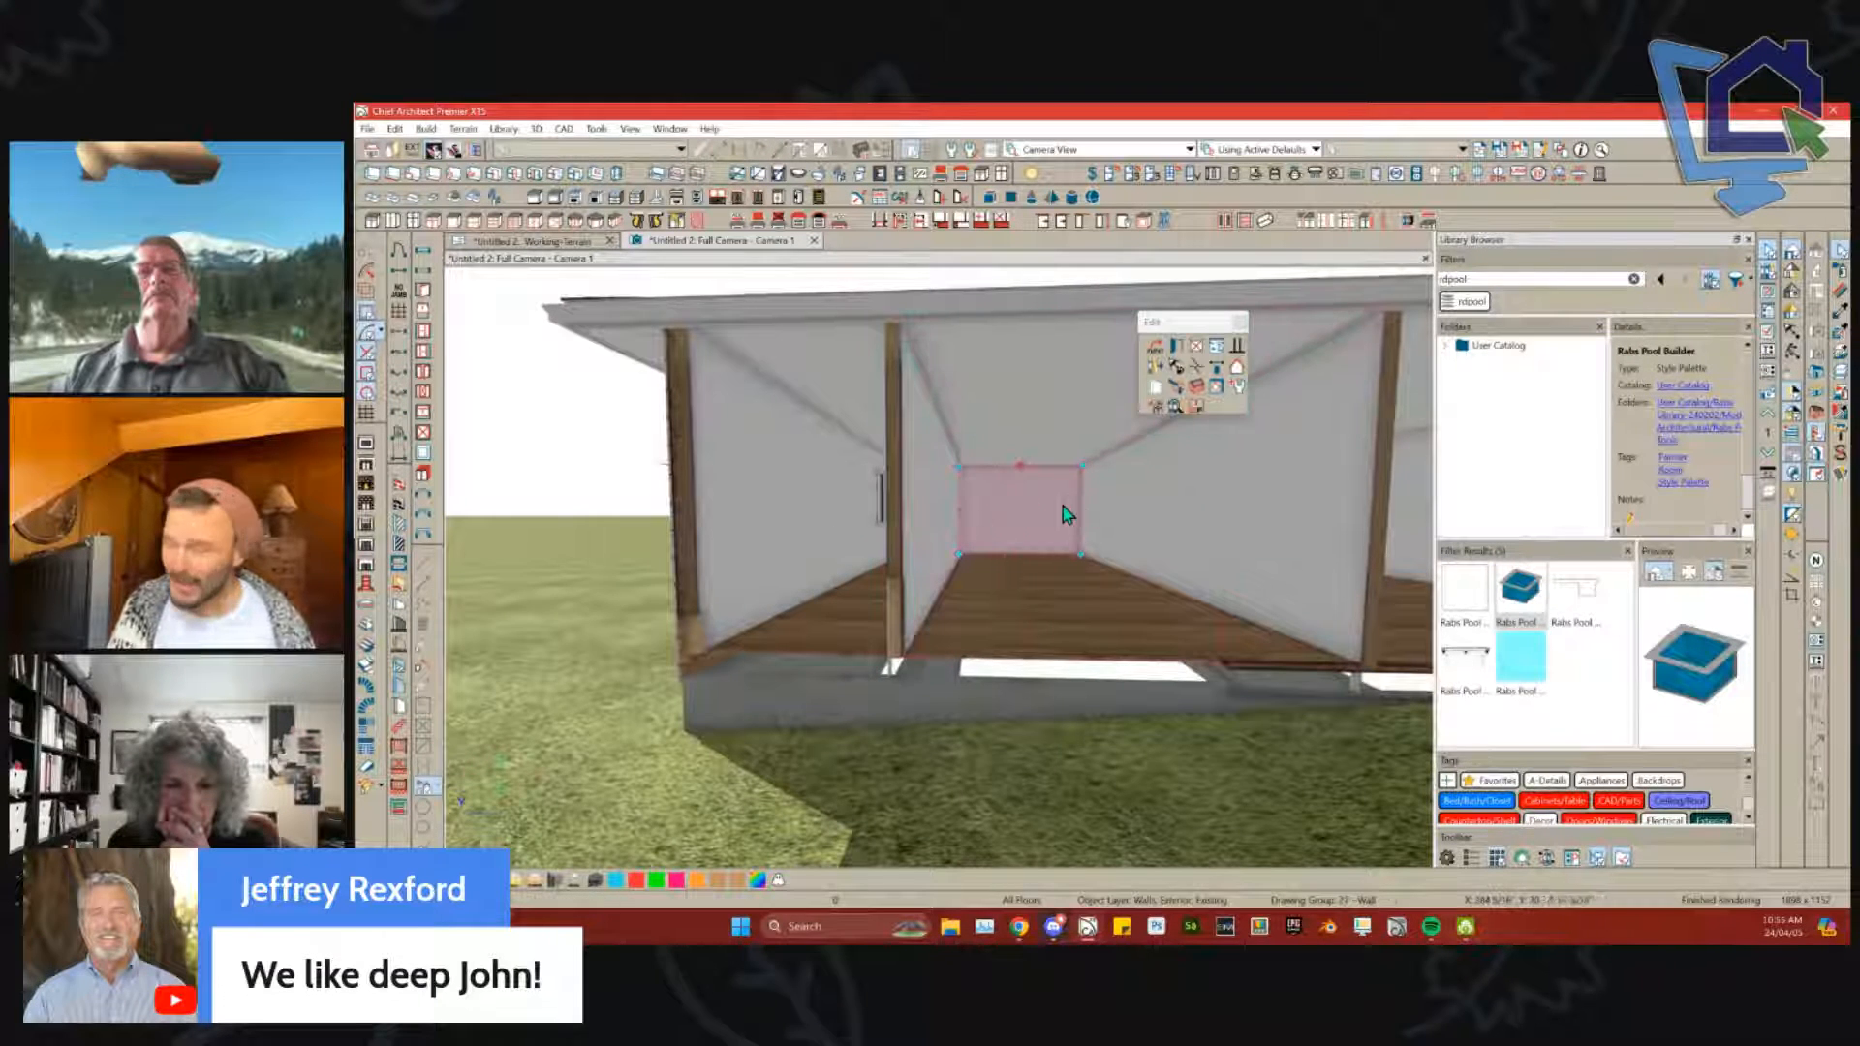
click(1017, 547)
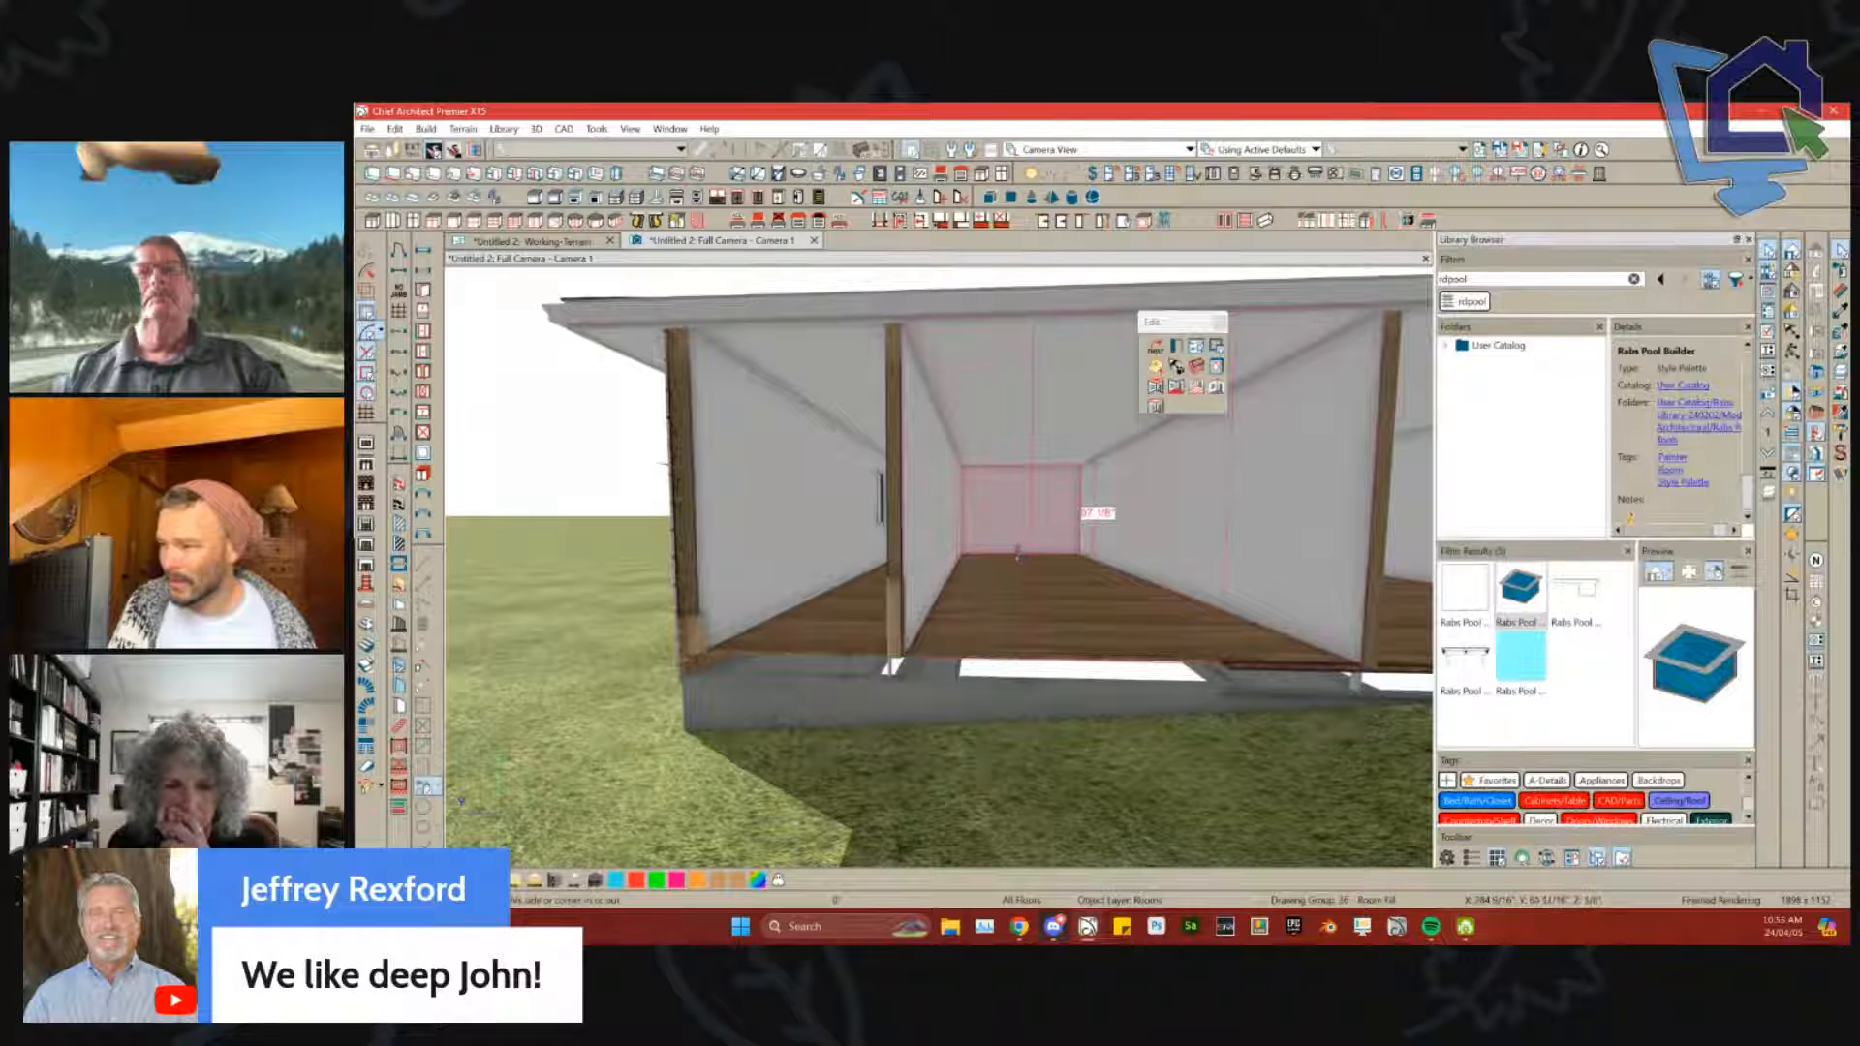
drag(1017, 553, 1018, 531)
key(Tab)
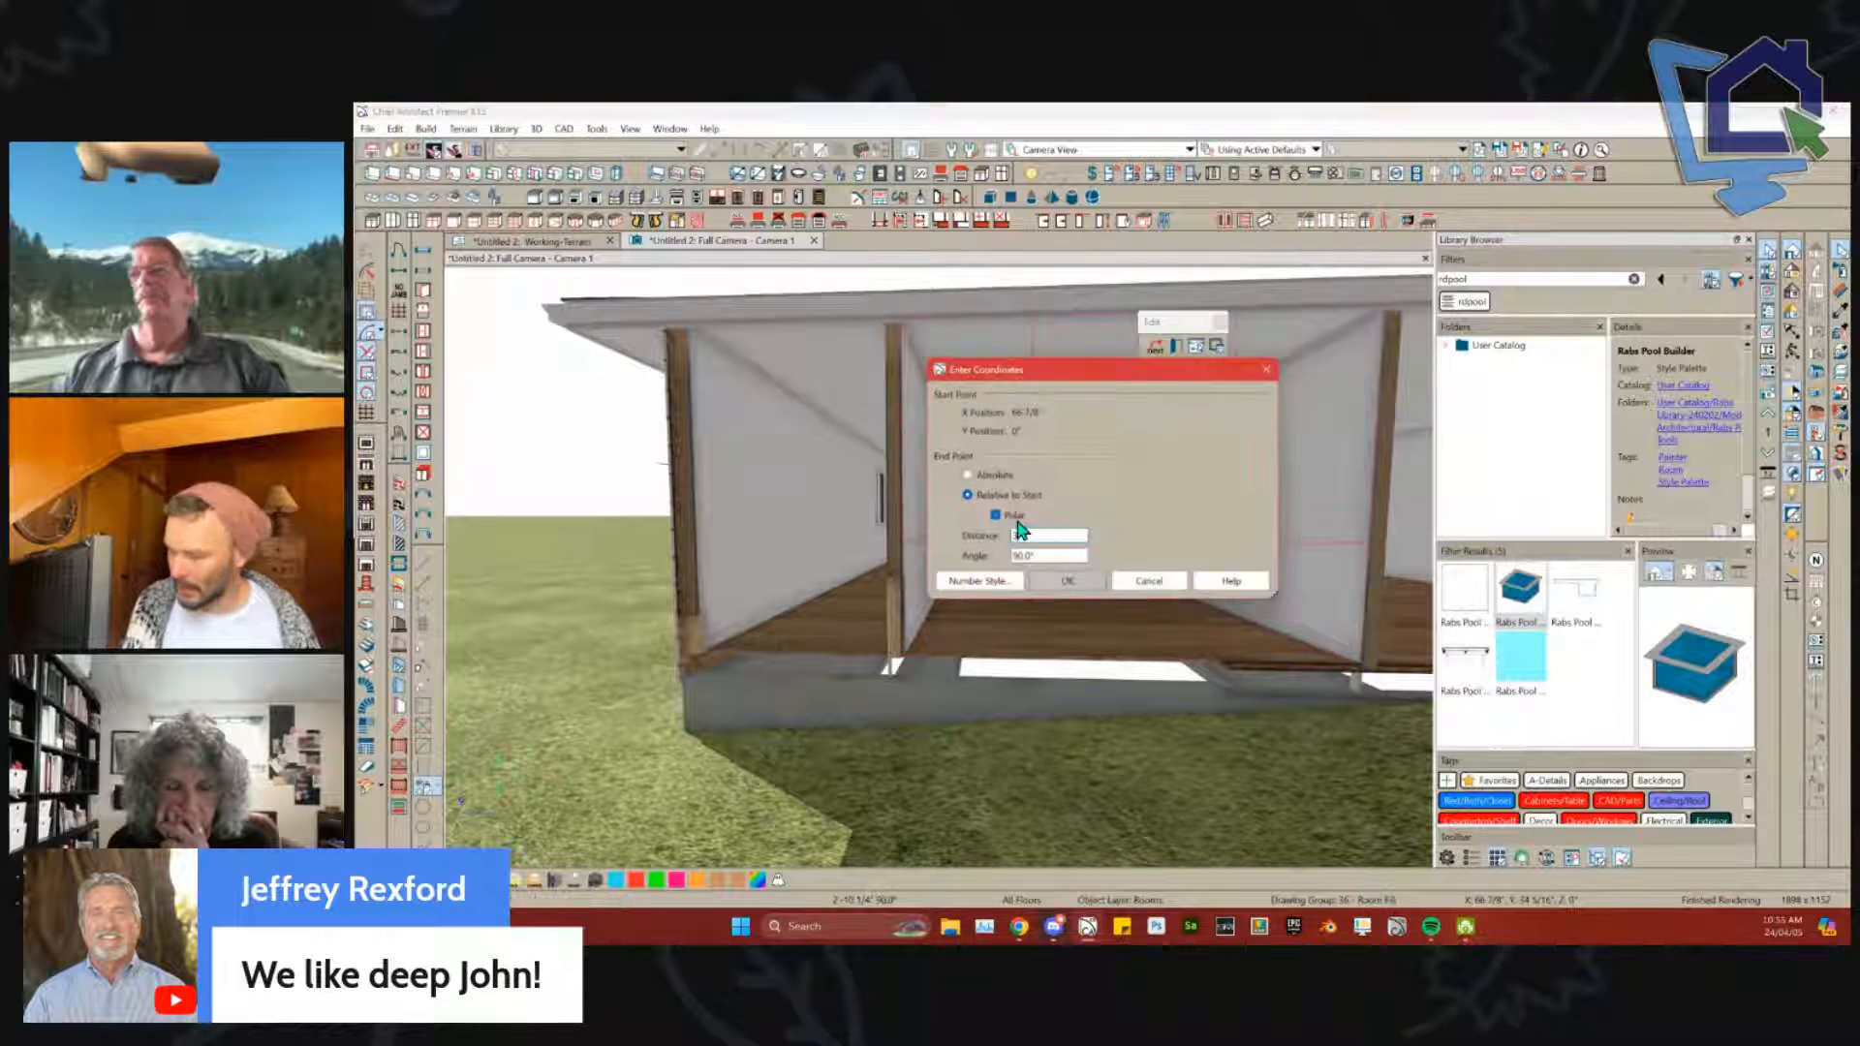
key(Return)
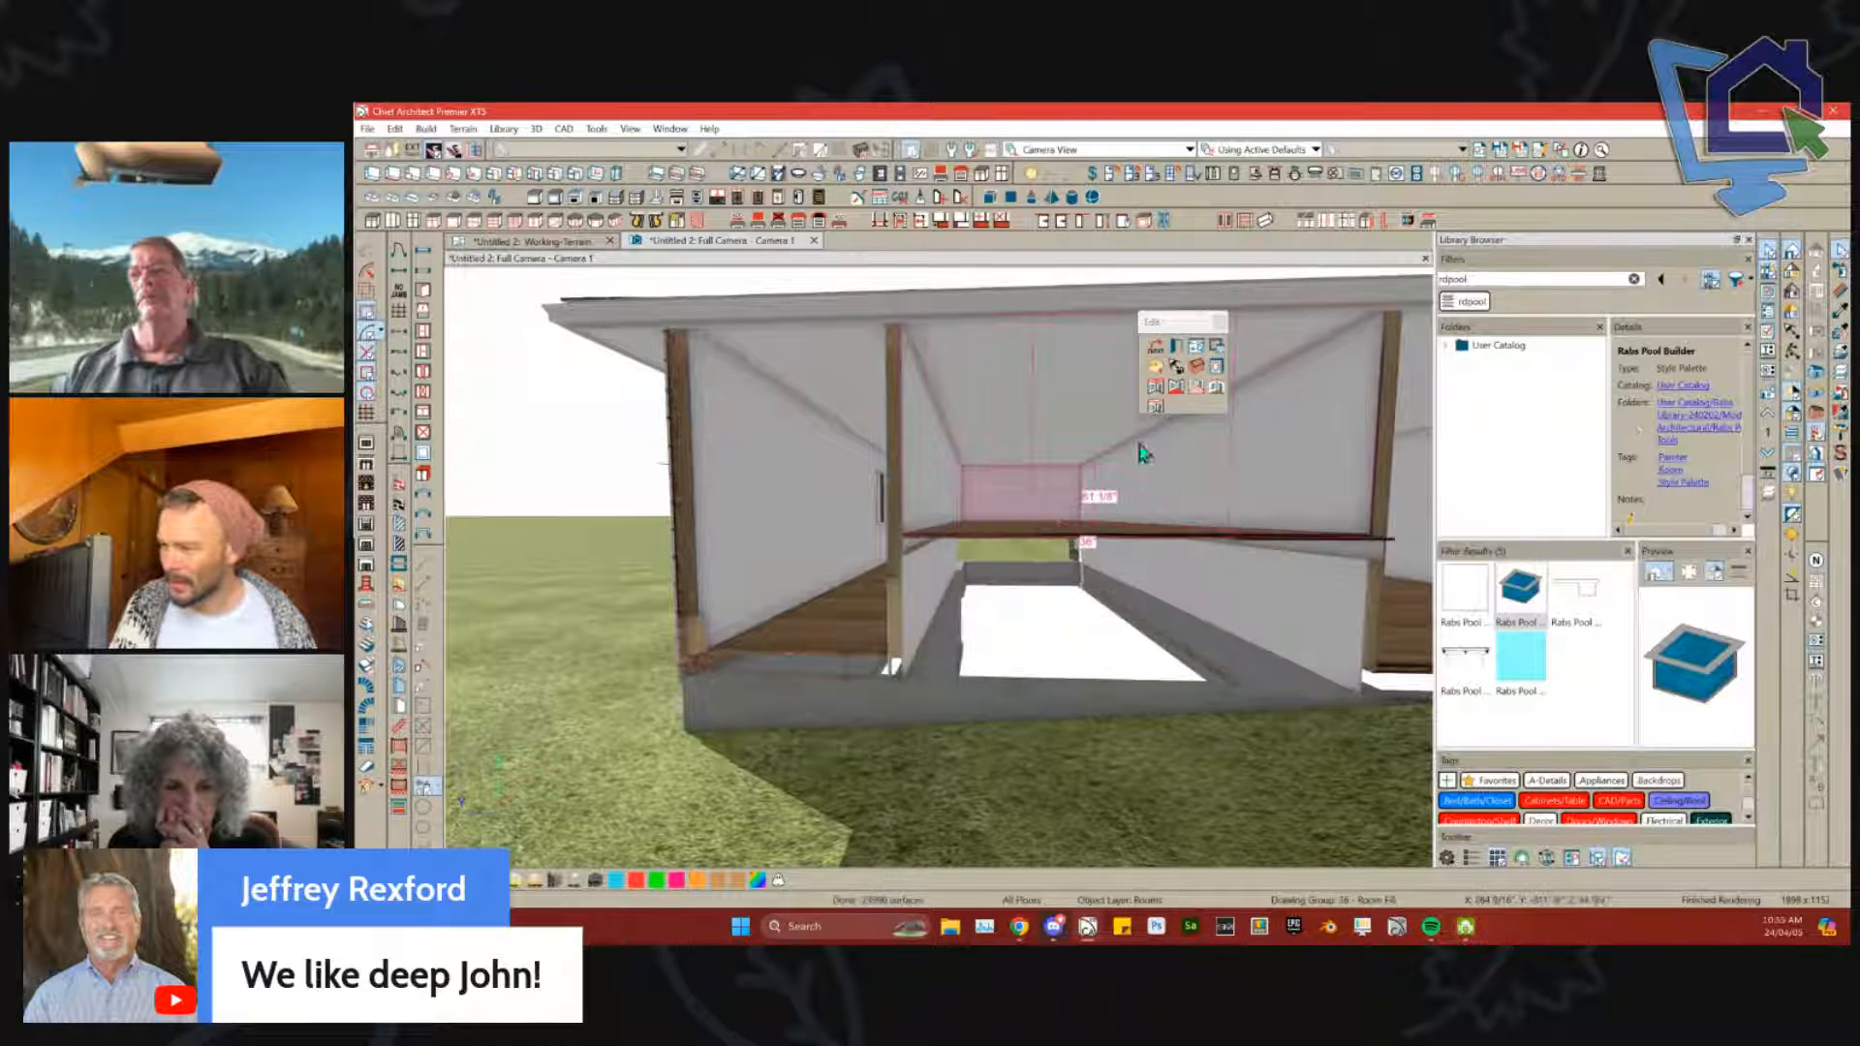
Step: Examine the stepped building's exterior walls and exposed concrete stem walls from the other sides
click(1821, 441)
key(Down)
key(Down)
key(Left)
key(Left)
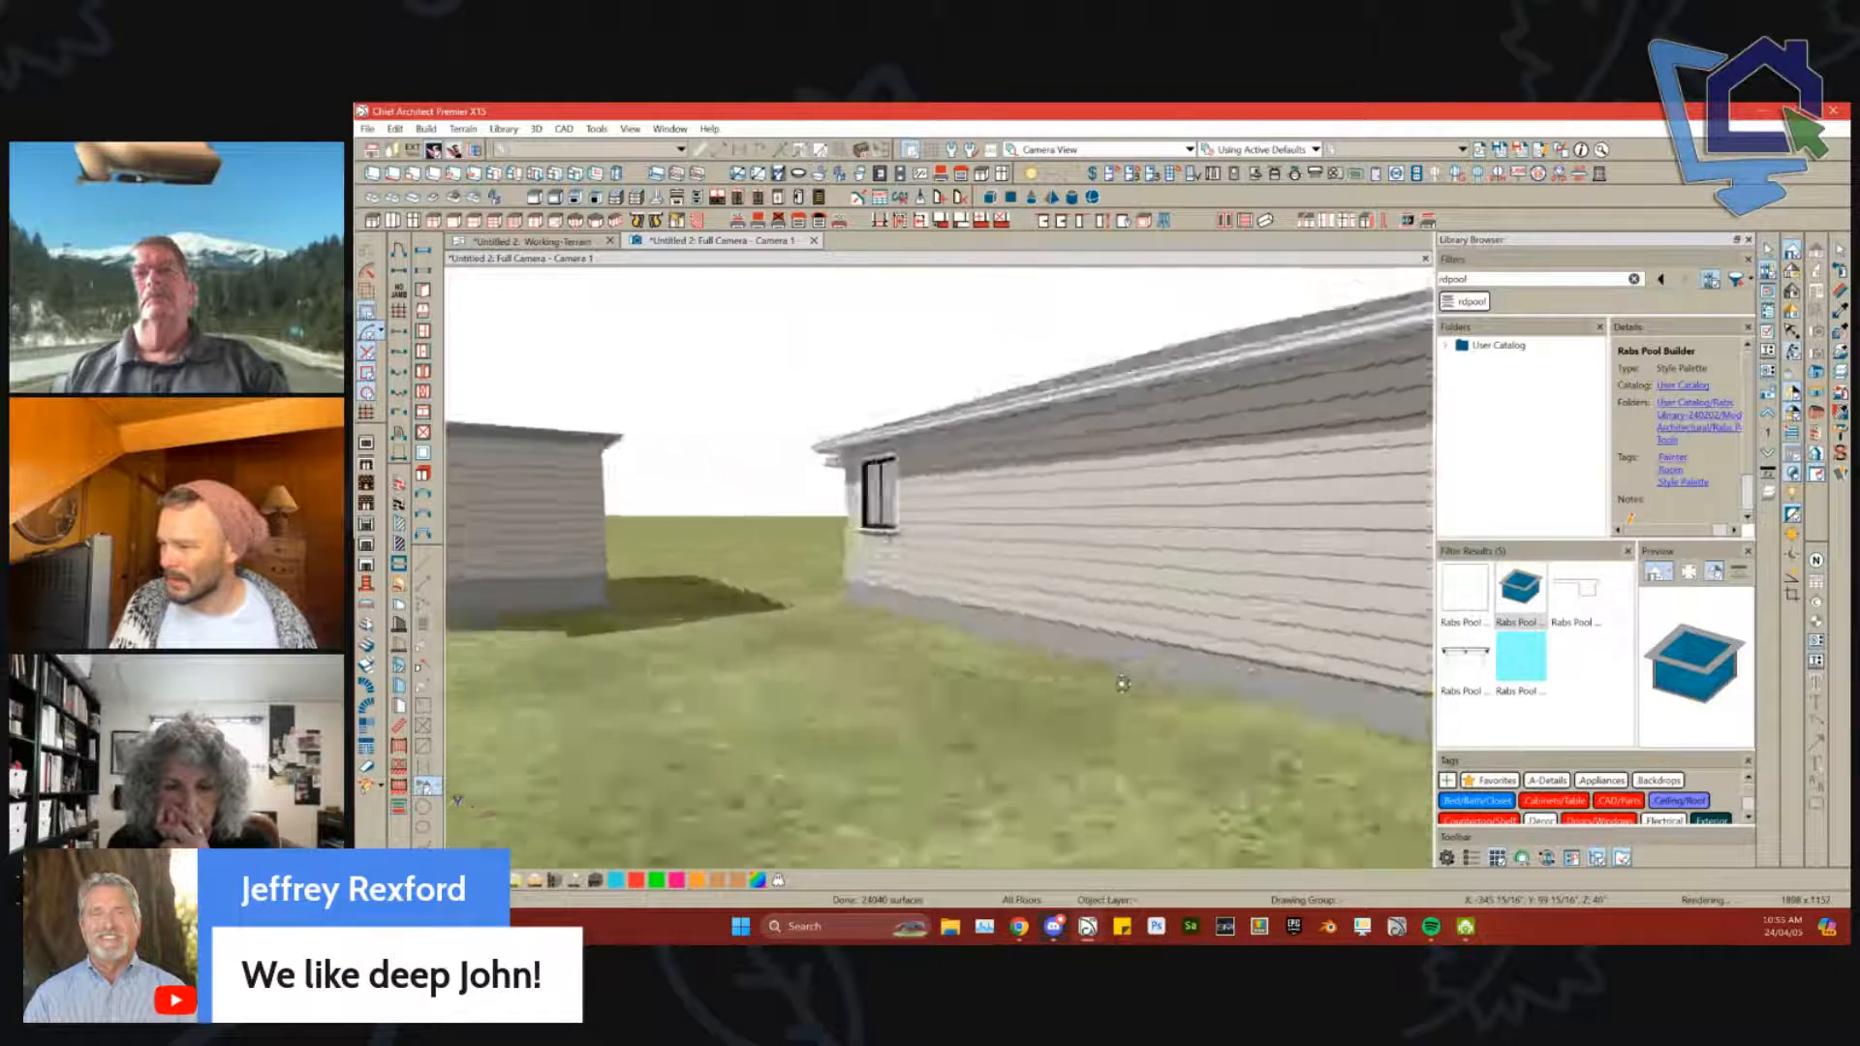
key(Left)
key(Left)
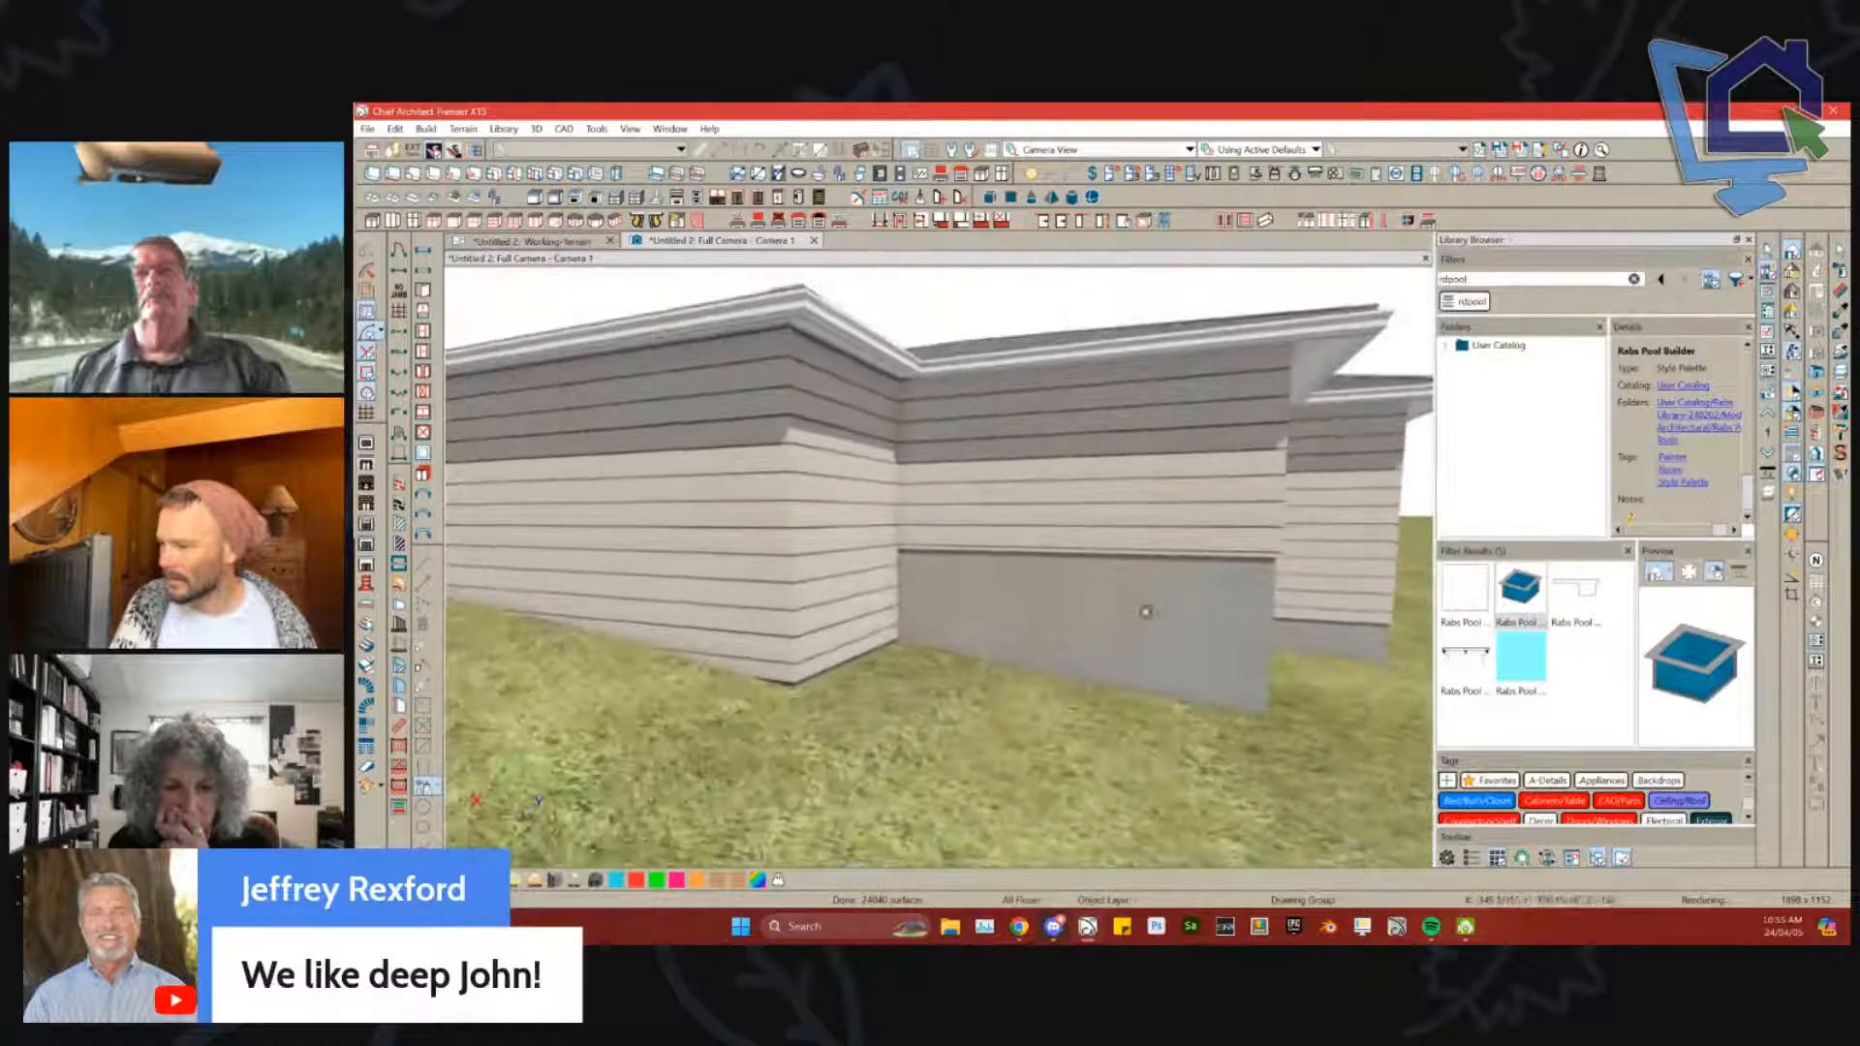
key(Left)
key(Left)
key(Left)
key(Left)
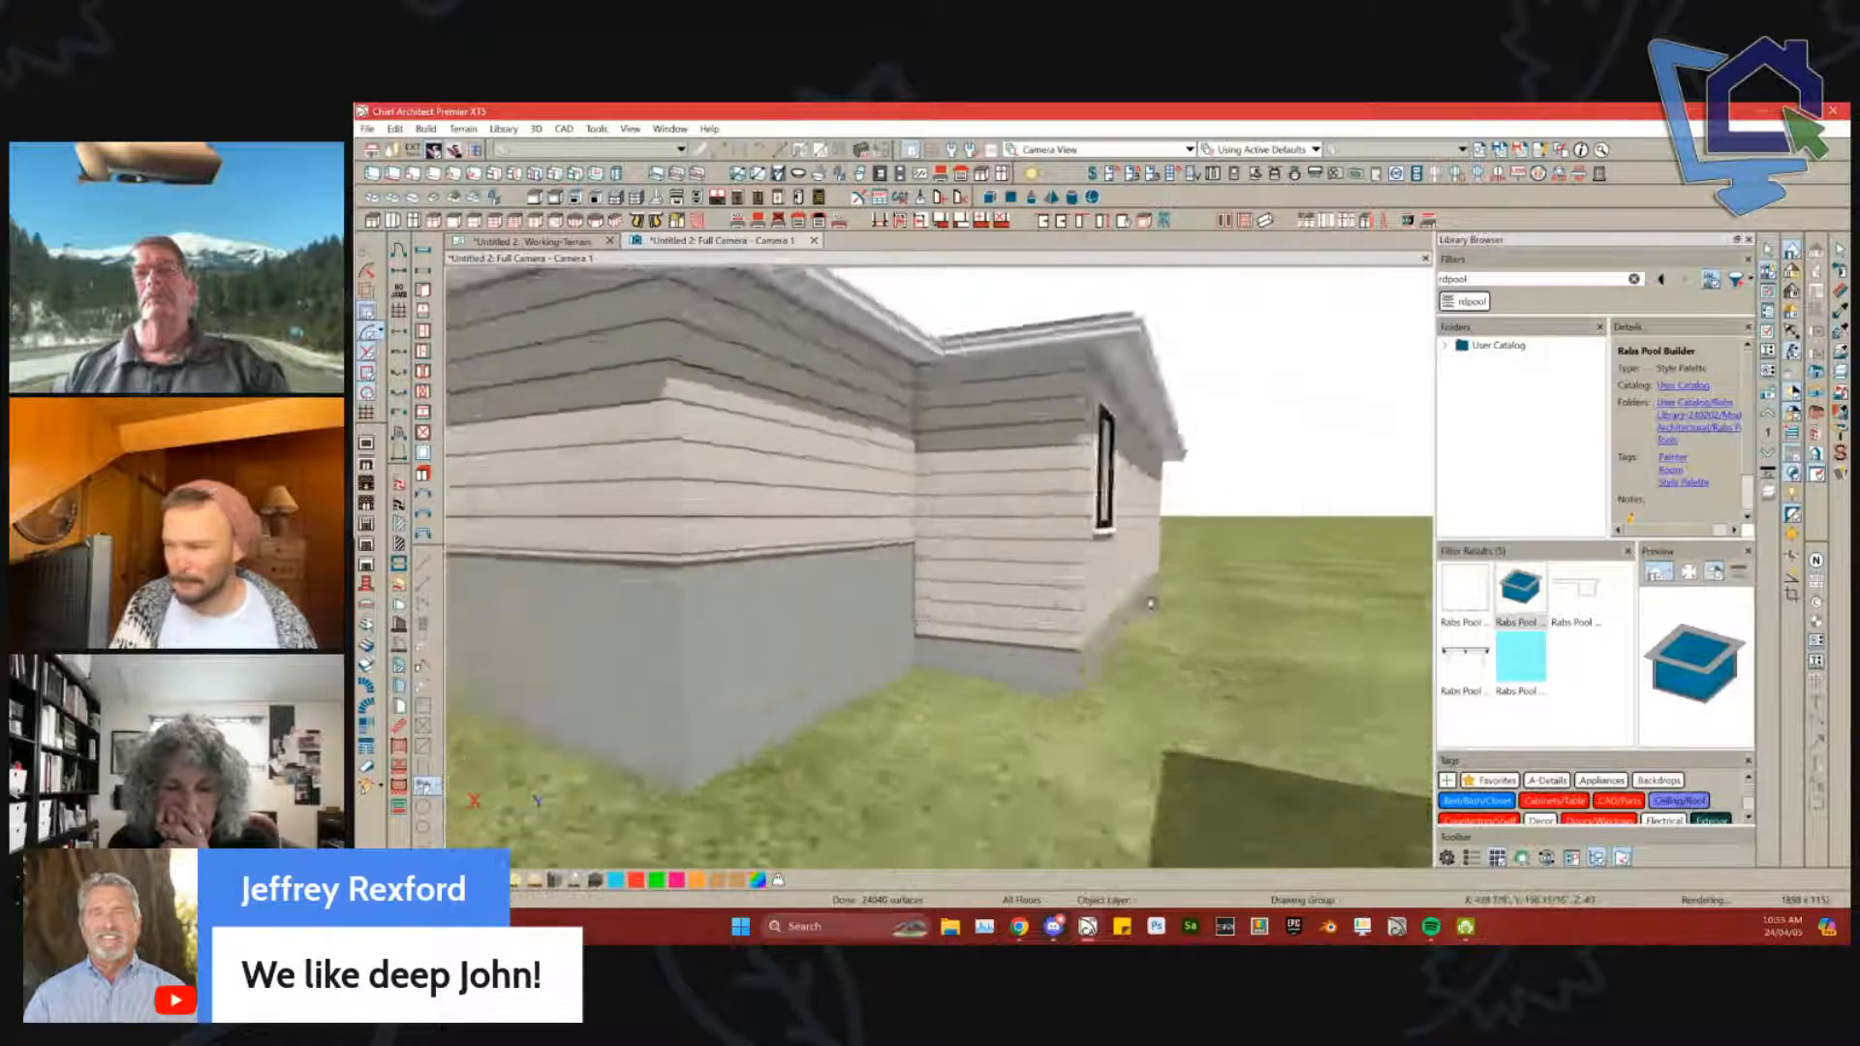
Step: Move around to the building side with the stepped concrete pony wall and select the wall segment beside its highest step
key(Left)
key(Left)
key(Up)
key(Up)
key(Up)
key(Up)
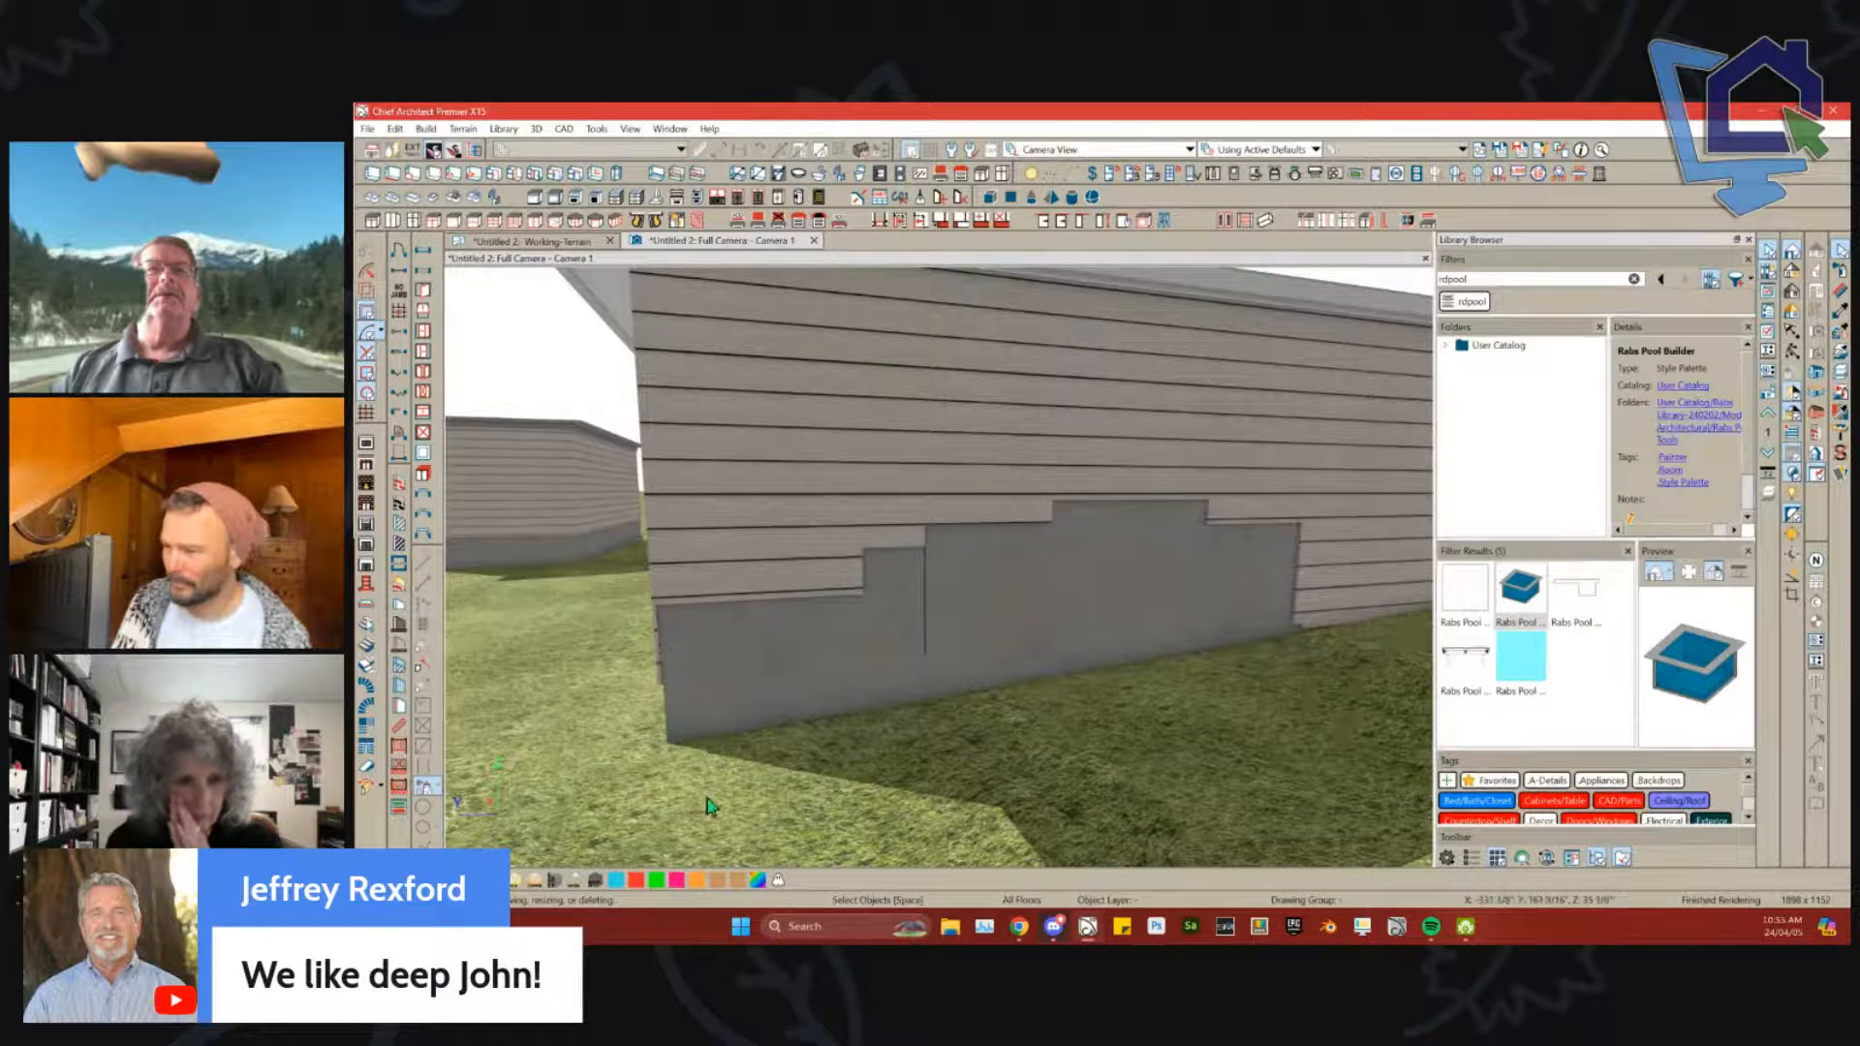
click(988, 480)
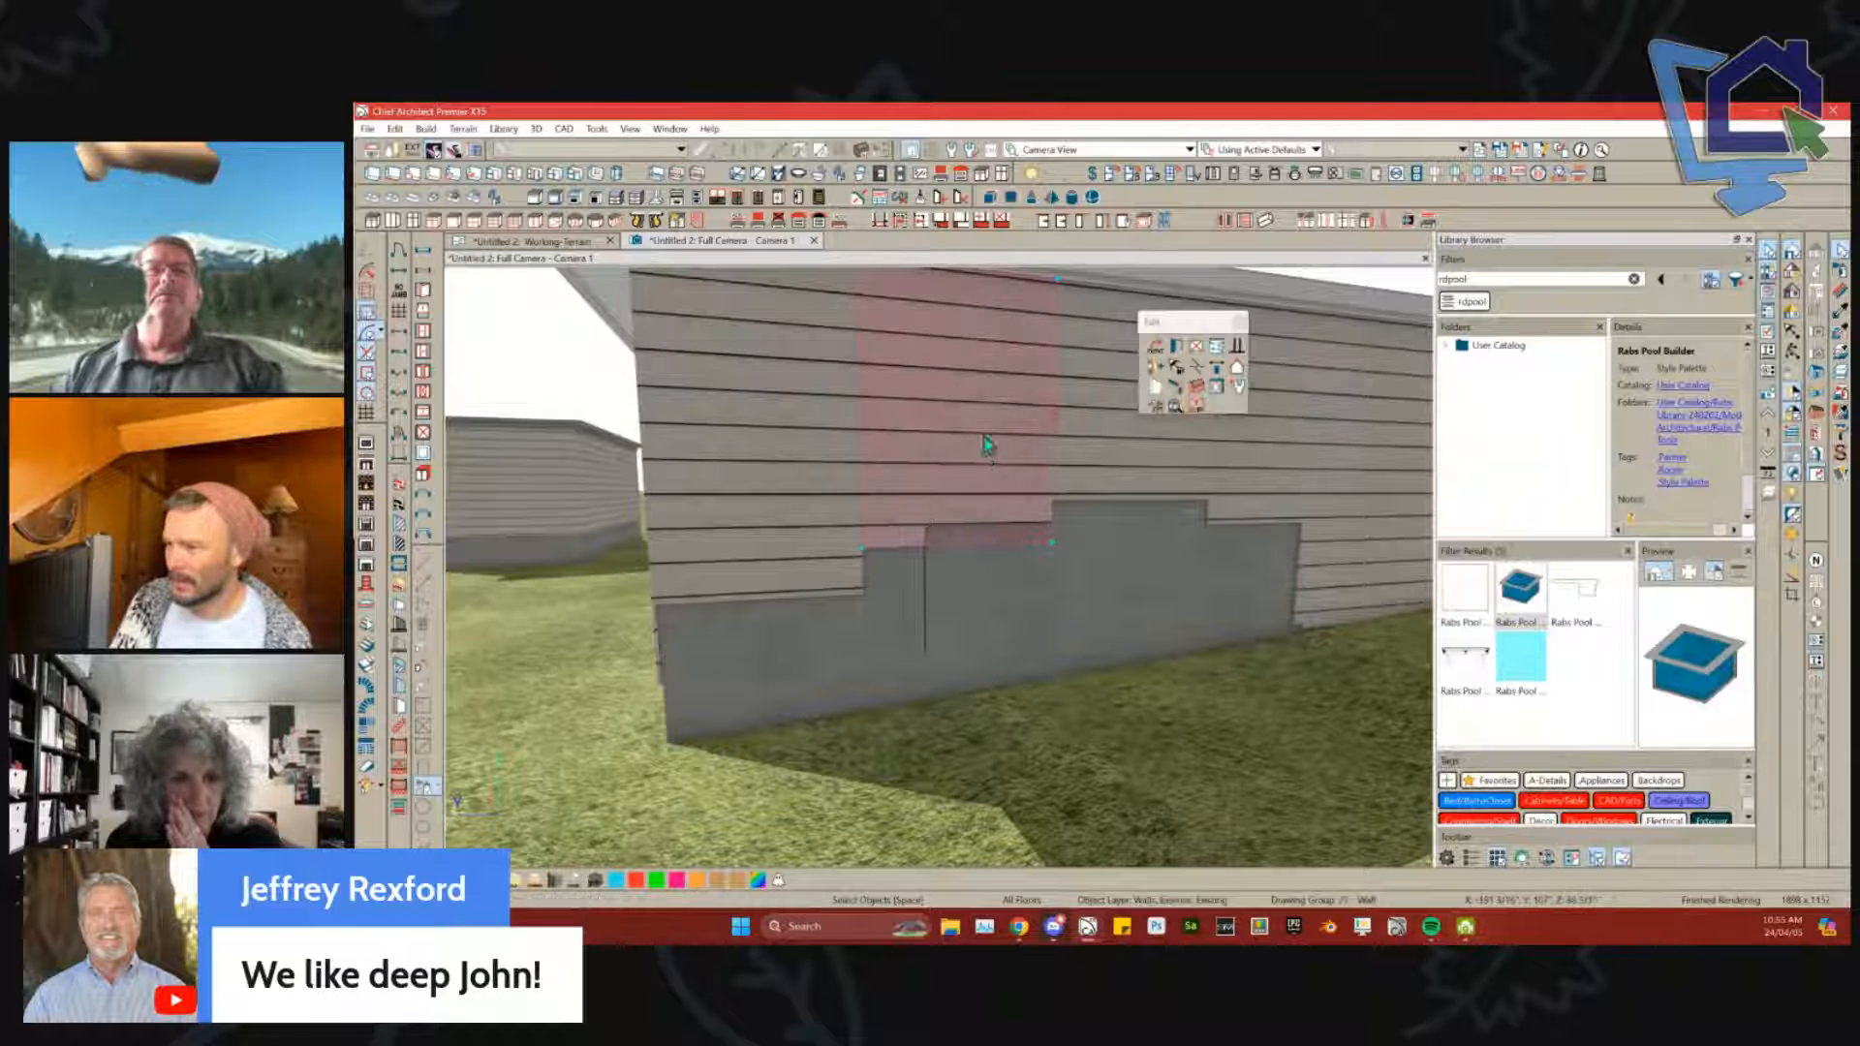
Step: In the terrain plan, remove the stepped segments at the building's corner by merging them back into one continuous exterior wall
key(ctrl+Tab)
scroll(732, 496, up, 5)
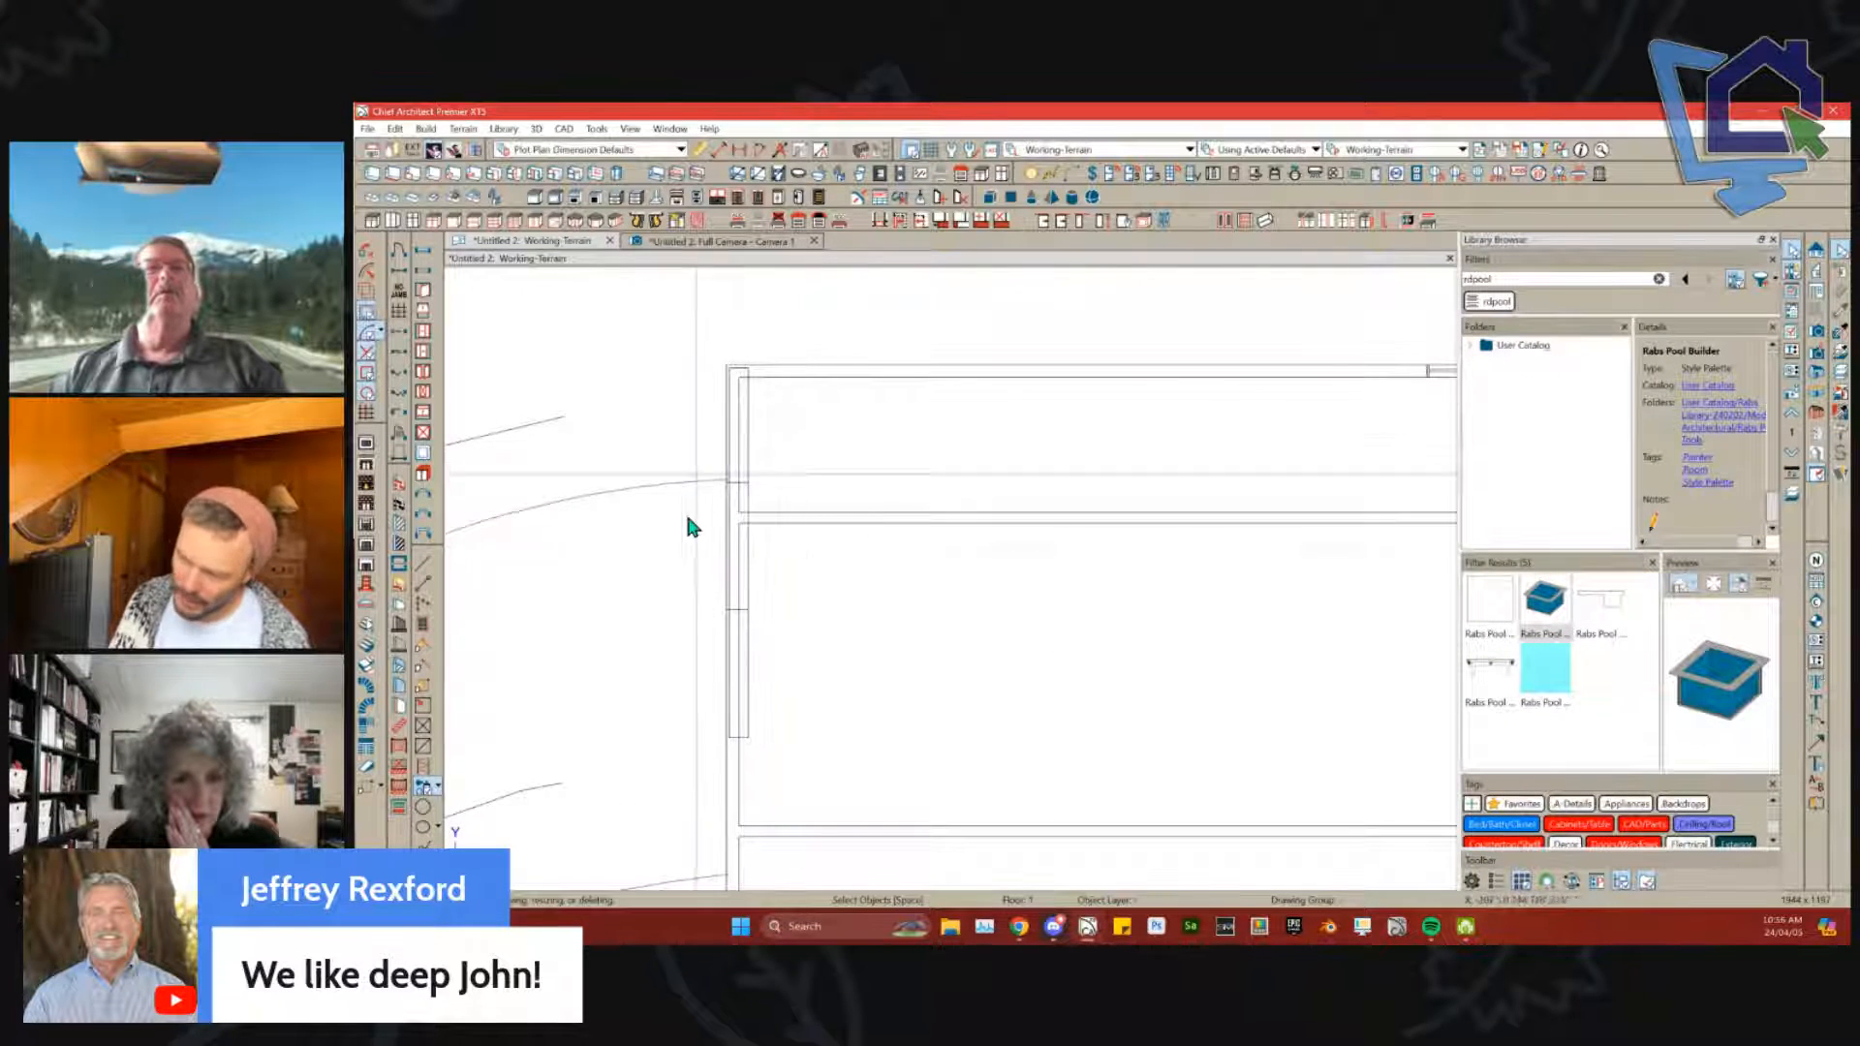
click(736, 433)
drag(740, 477, 722, 607)
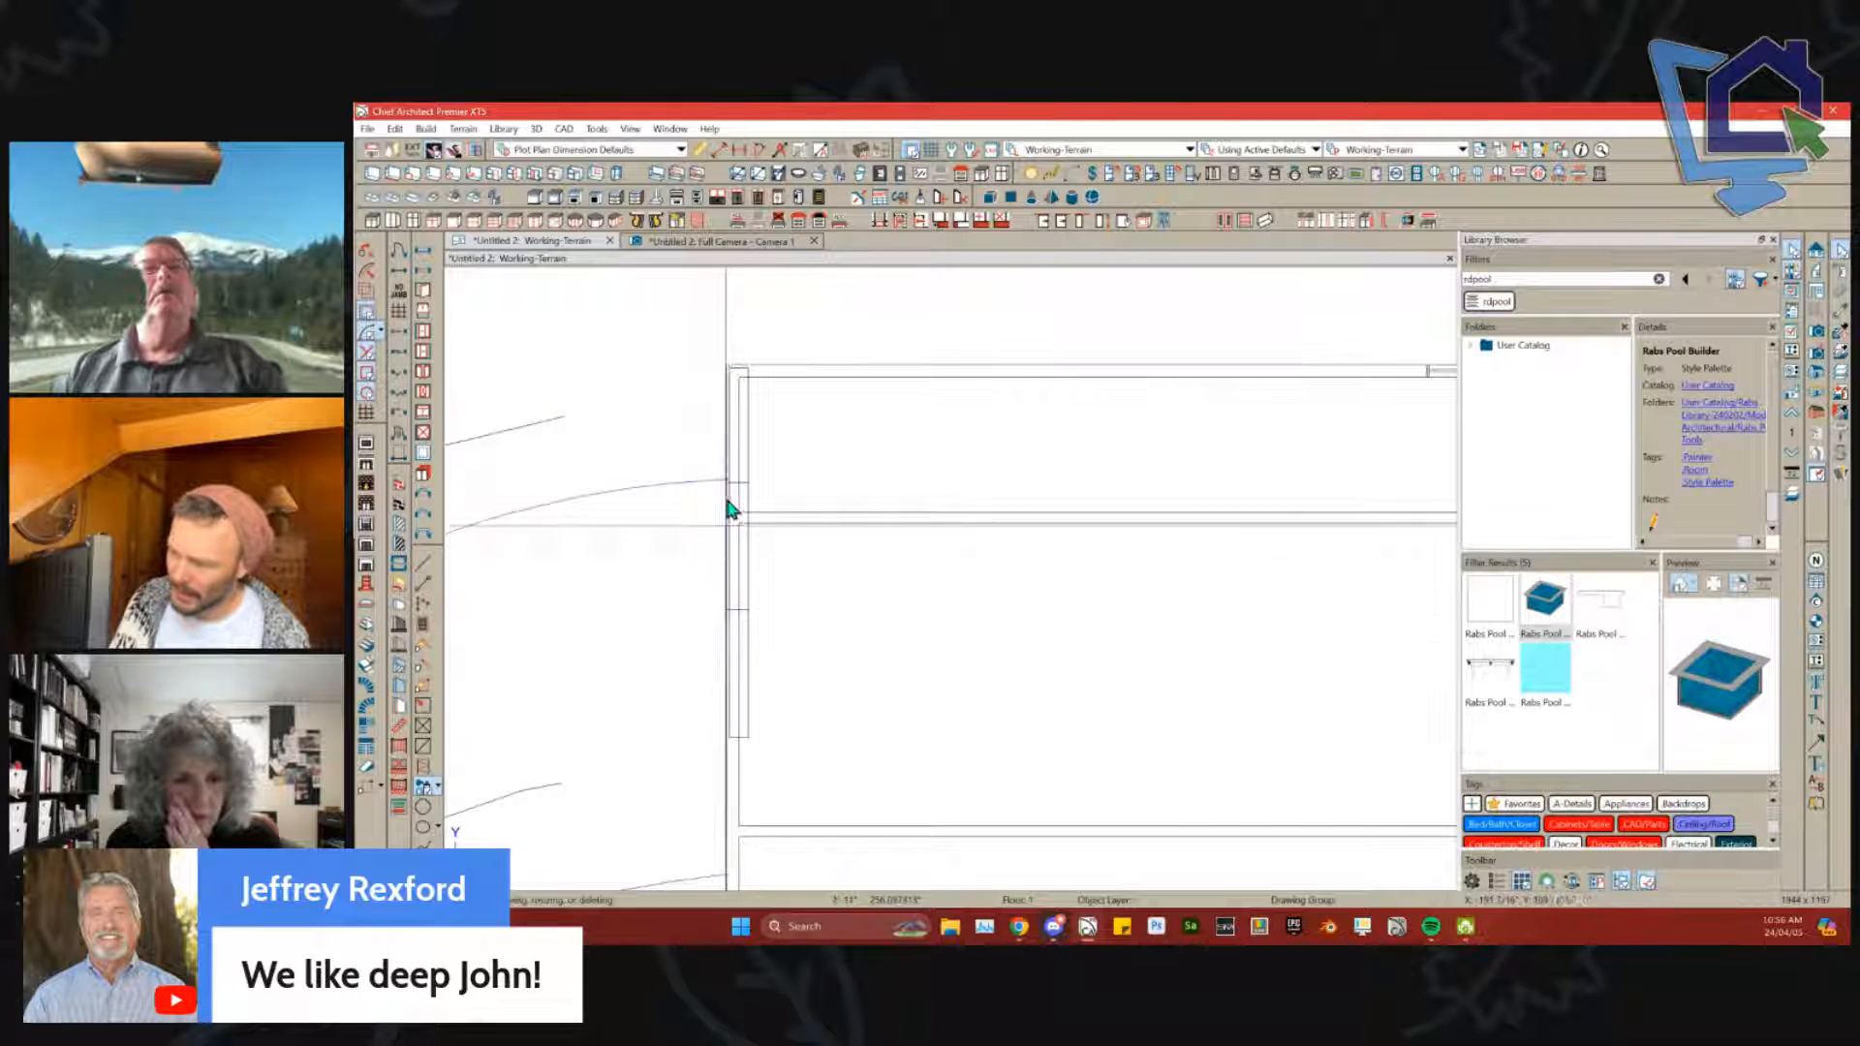
click(725, 758)
drag(736, 736, 739, 376)
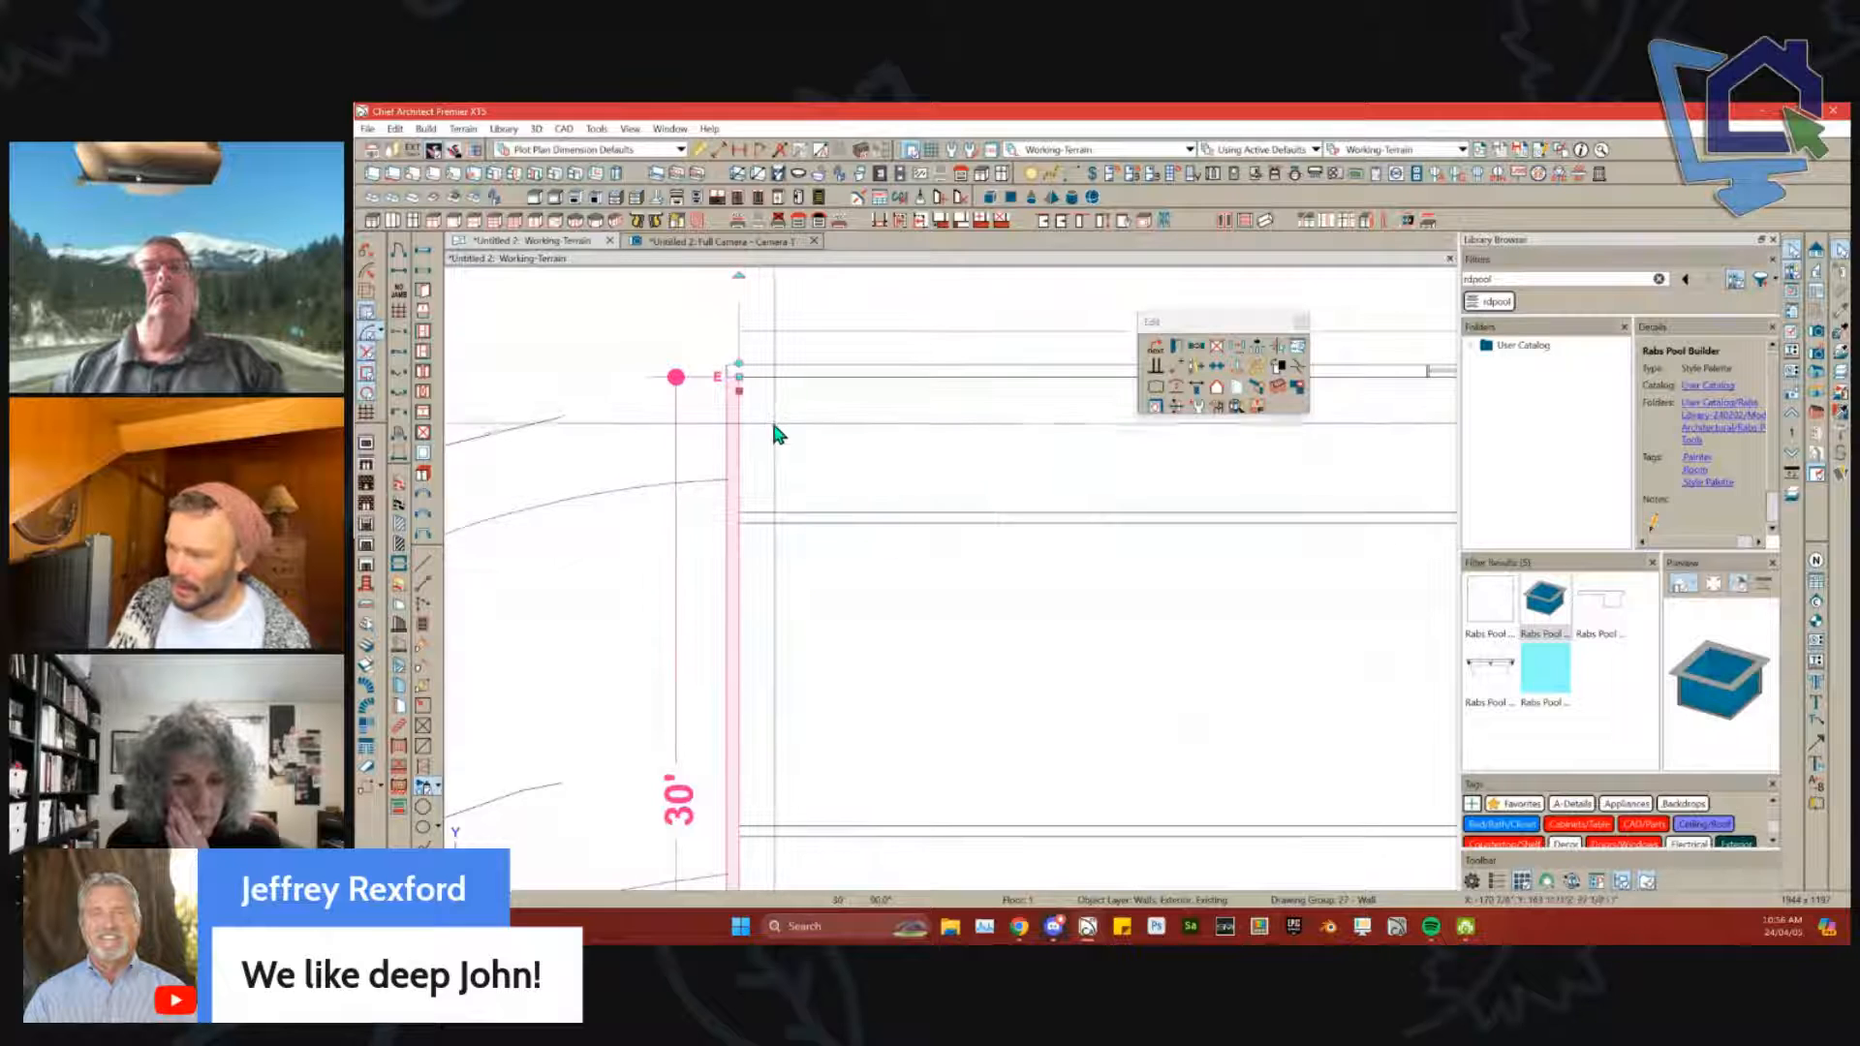
Step: Break the merged exterior wall about 10'-10 1/2" from its corner and select the segment next to the corner
click(741, 672)
click(901, 639)
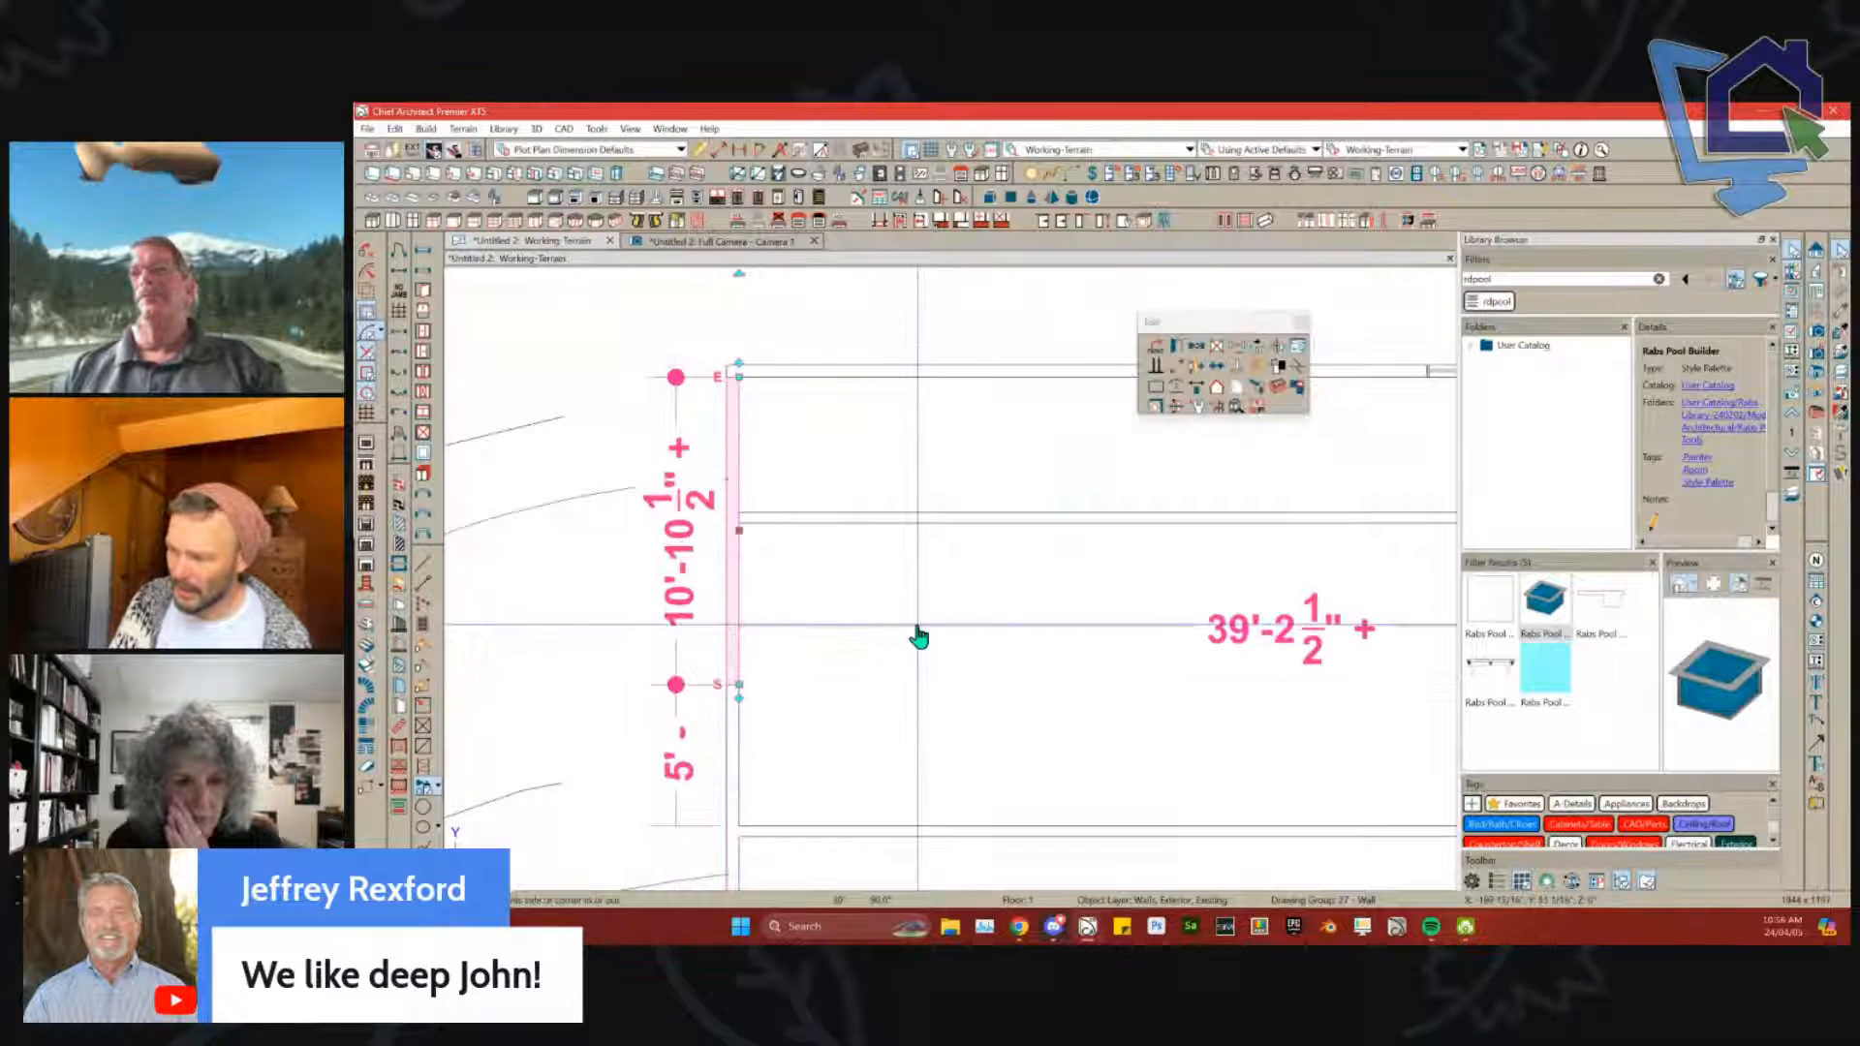
key(Escape)
click(738, 594)
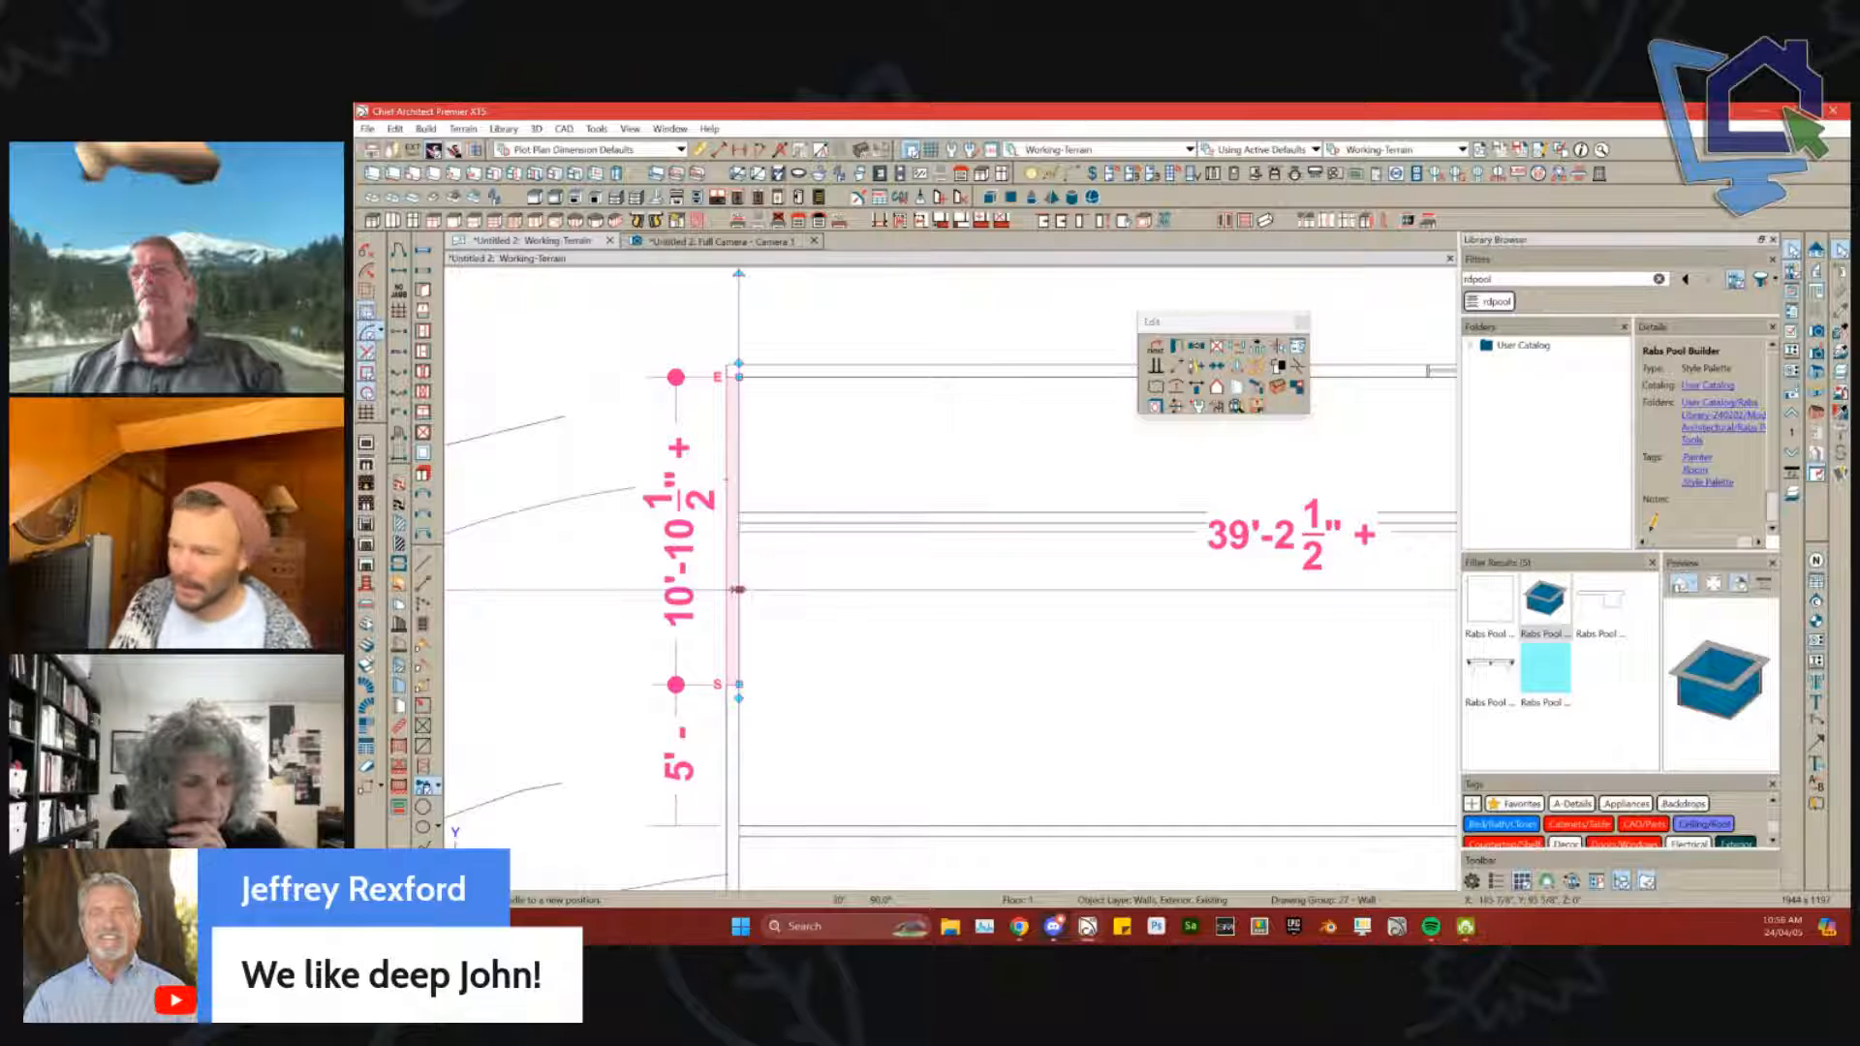
Step: Make the selected segment a pony wall with an 8" Concrete Stem Wall below and a lower wall top elevation of 12"
double_click(735, 587)
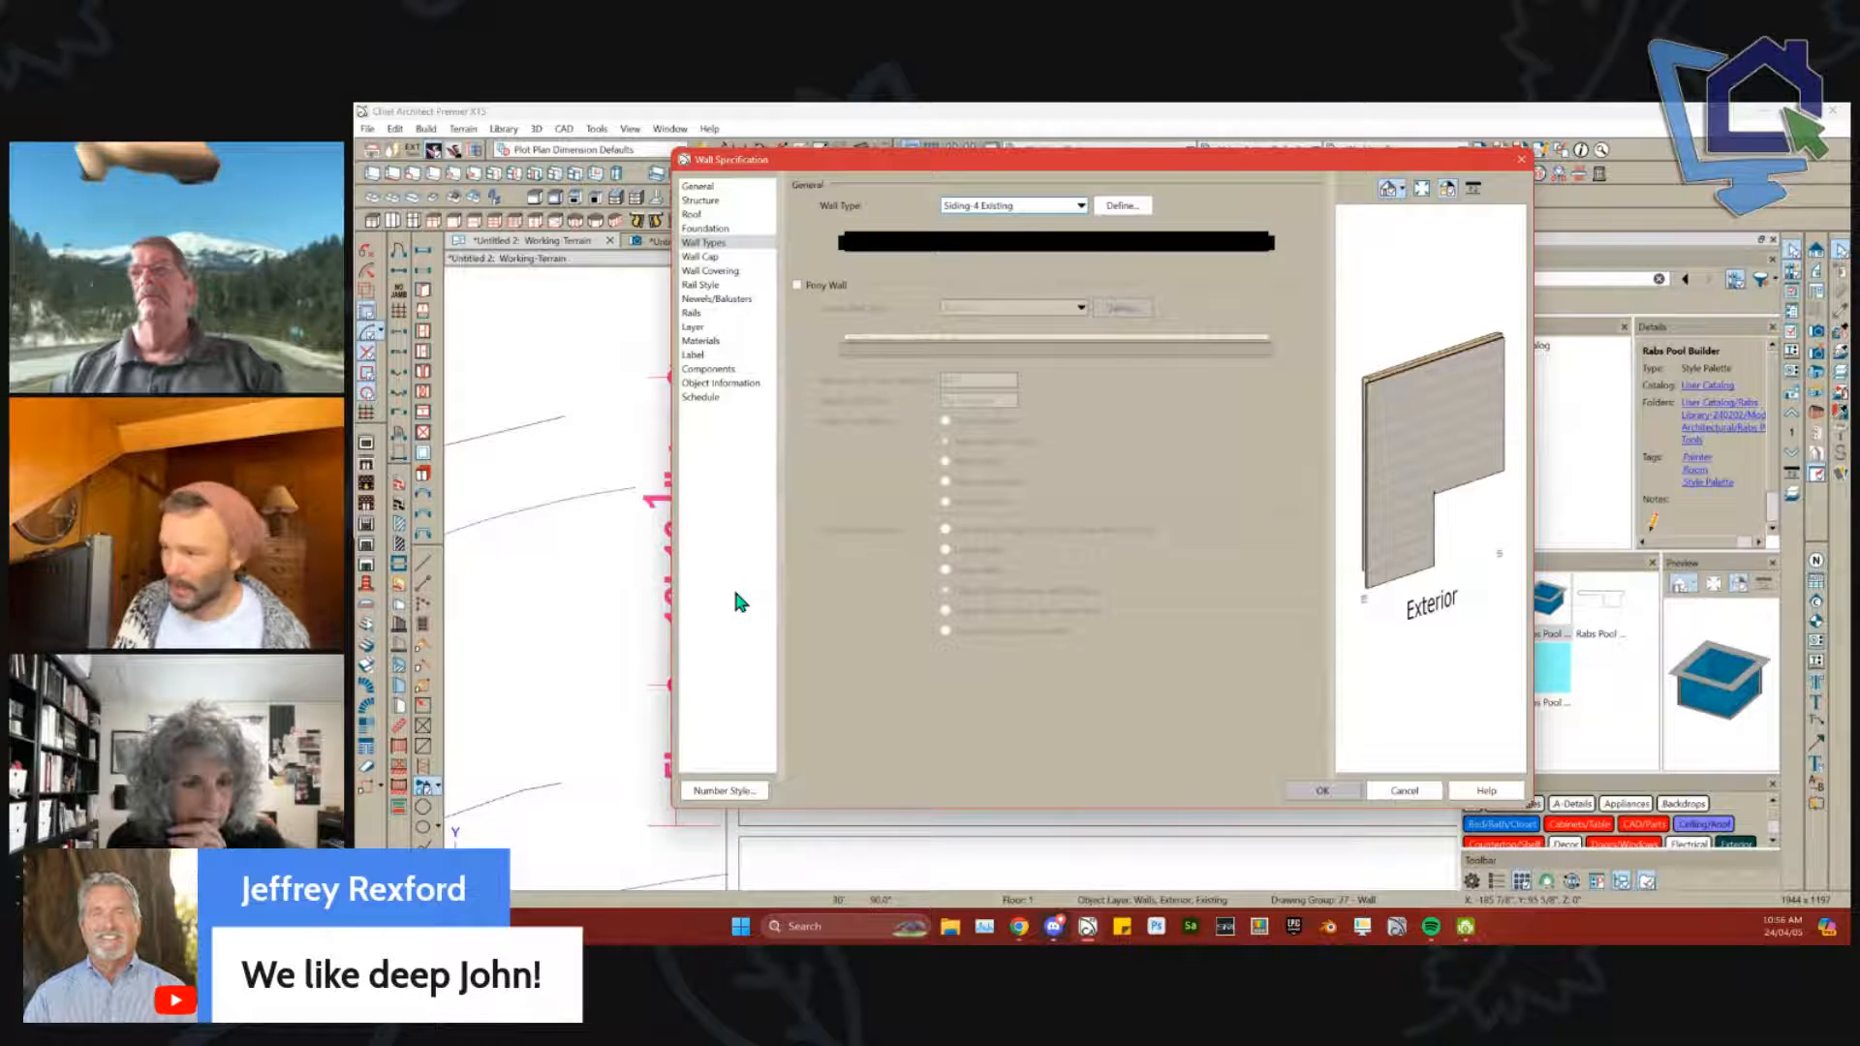
click(837, 287)
click(983, 318)
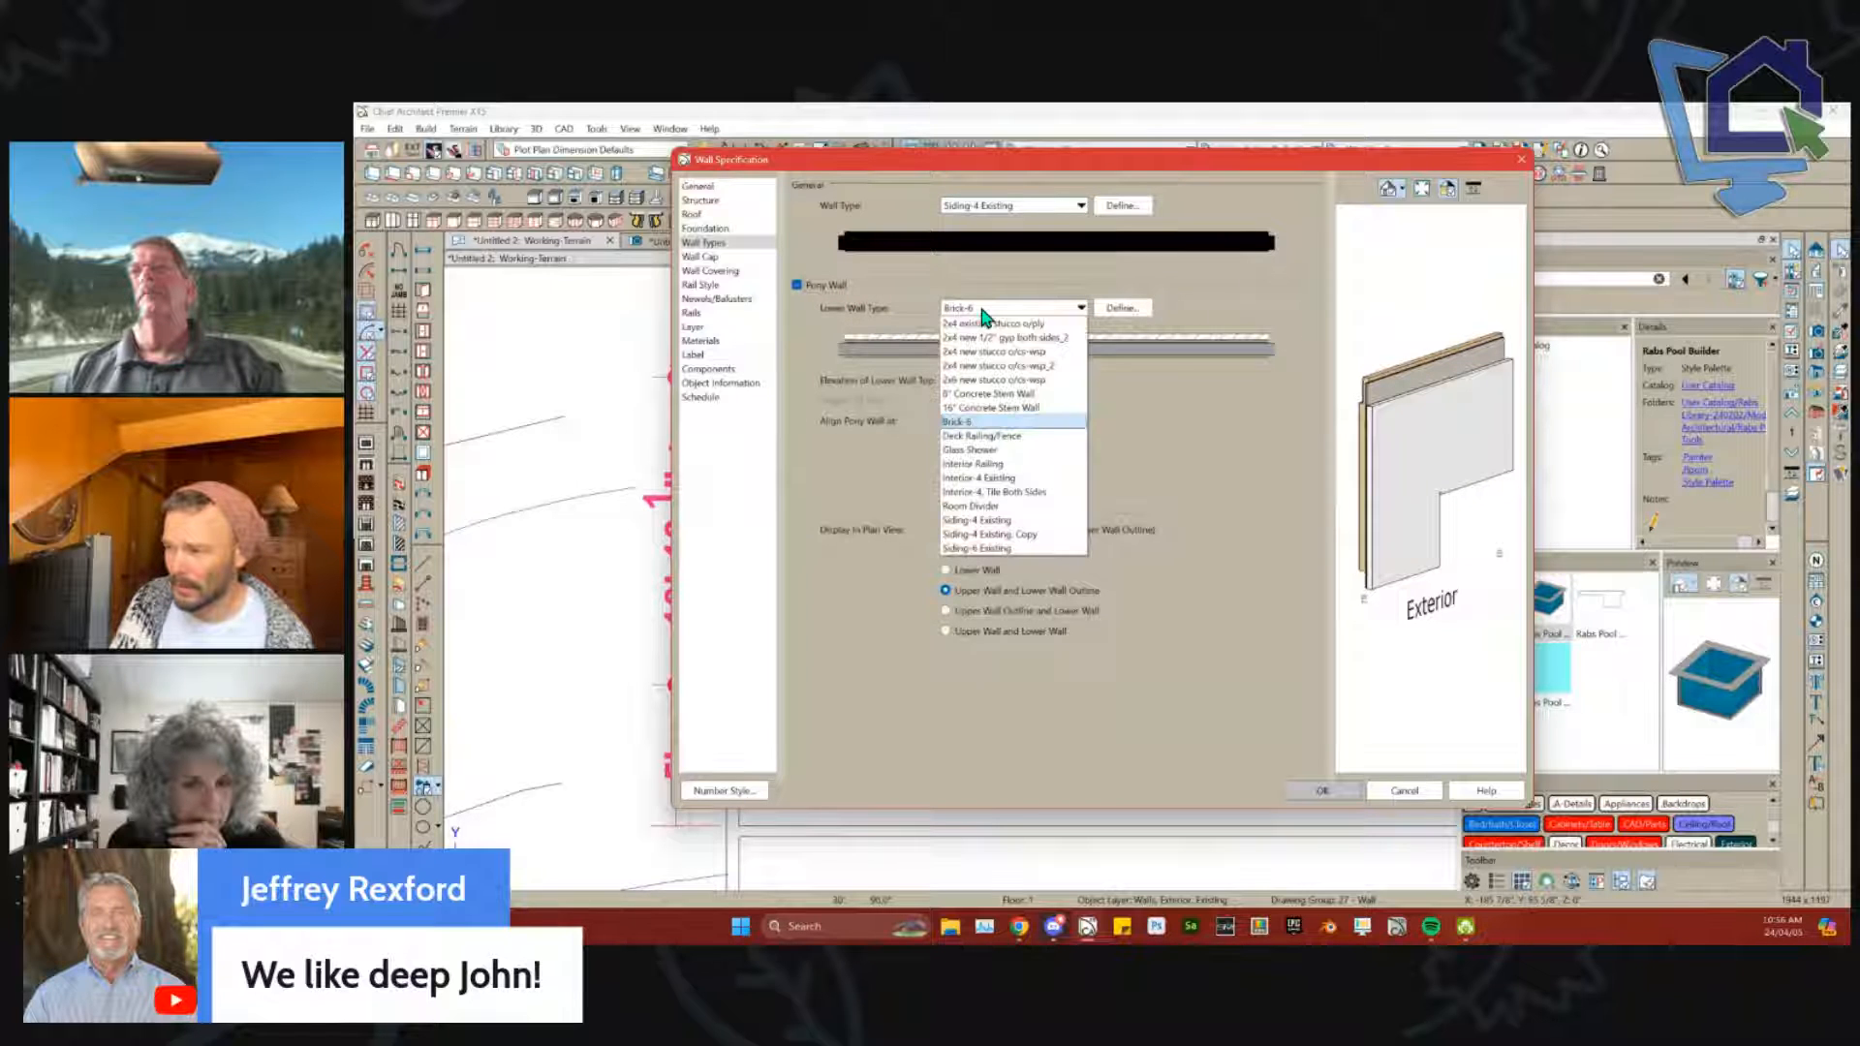
click(965, 414)
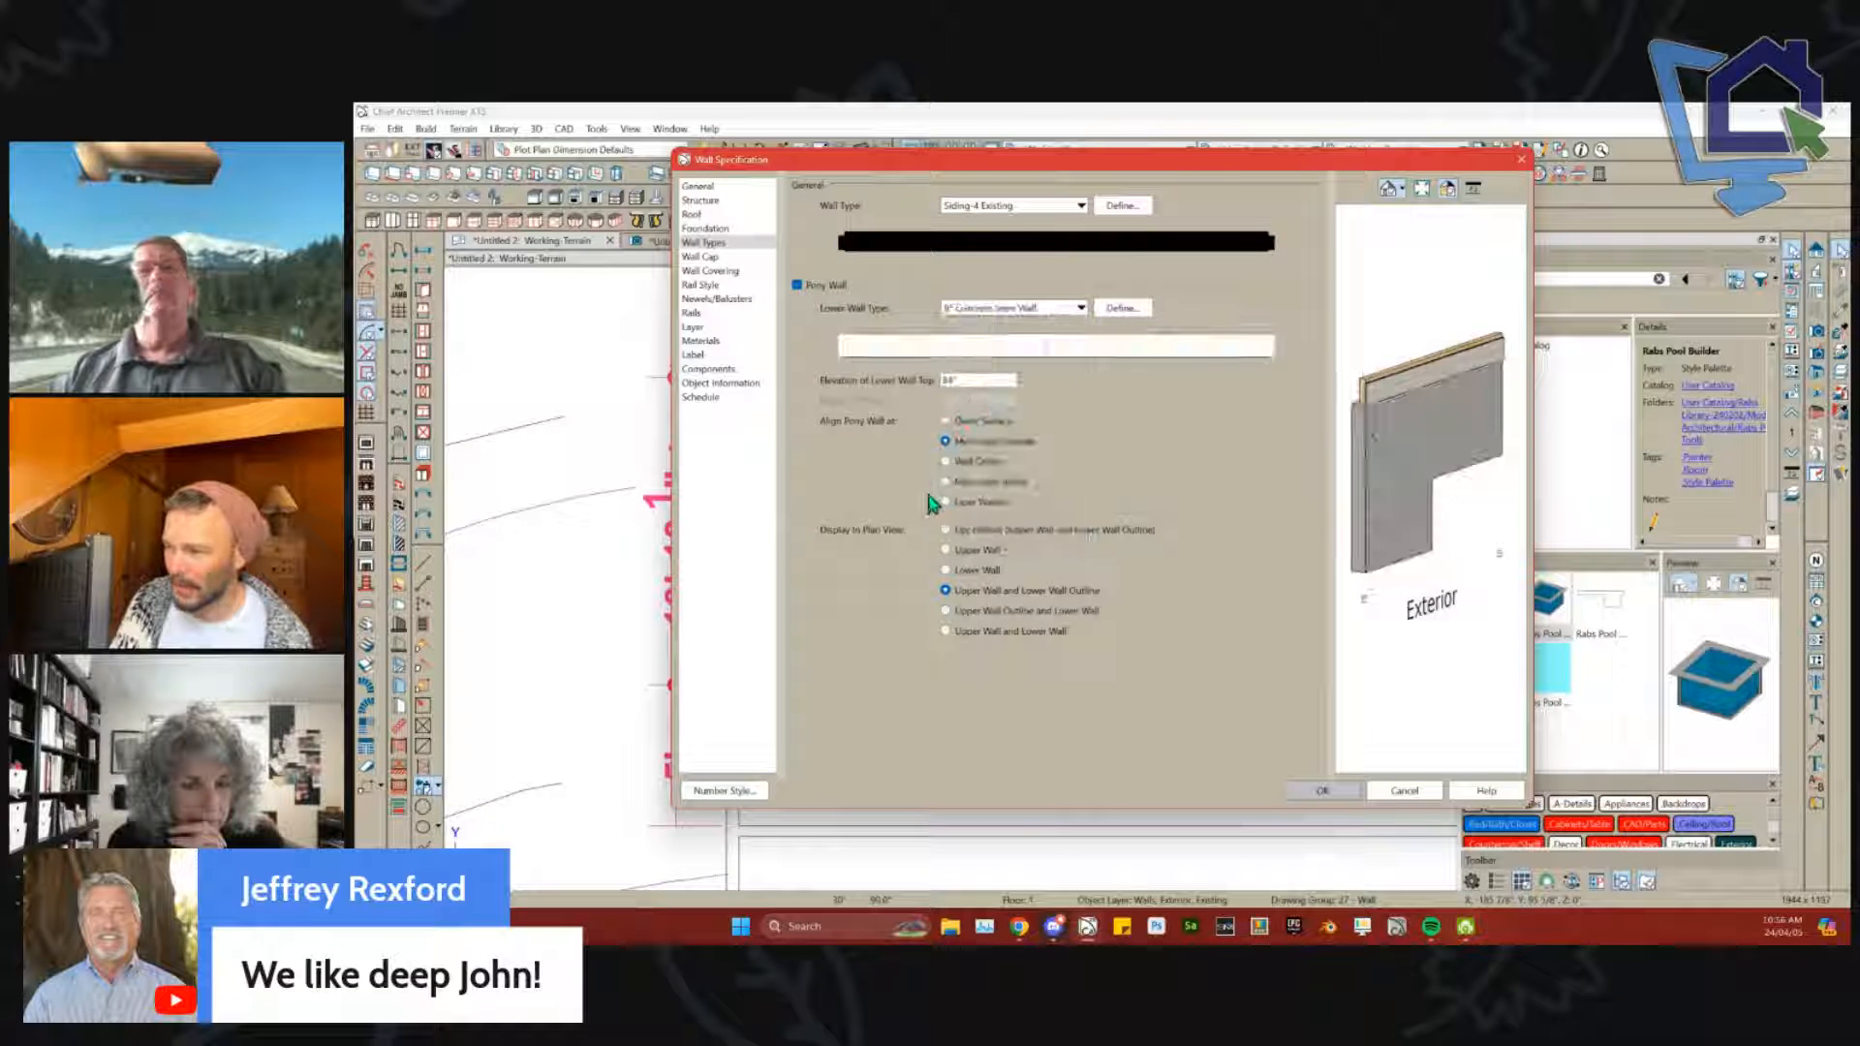
double_click(970, 380)
text(12)
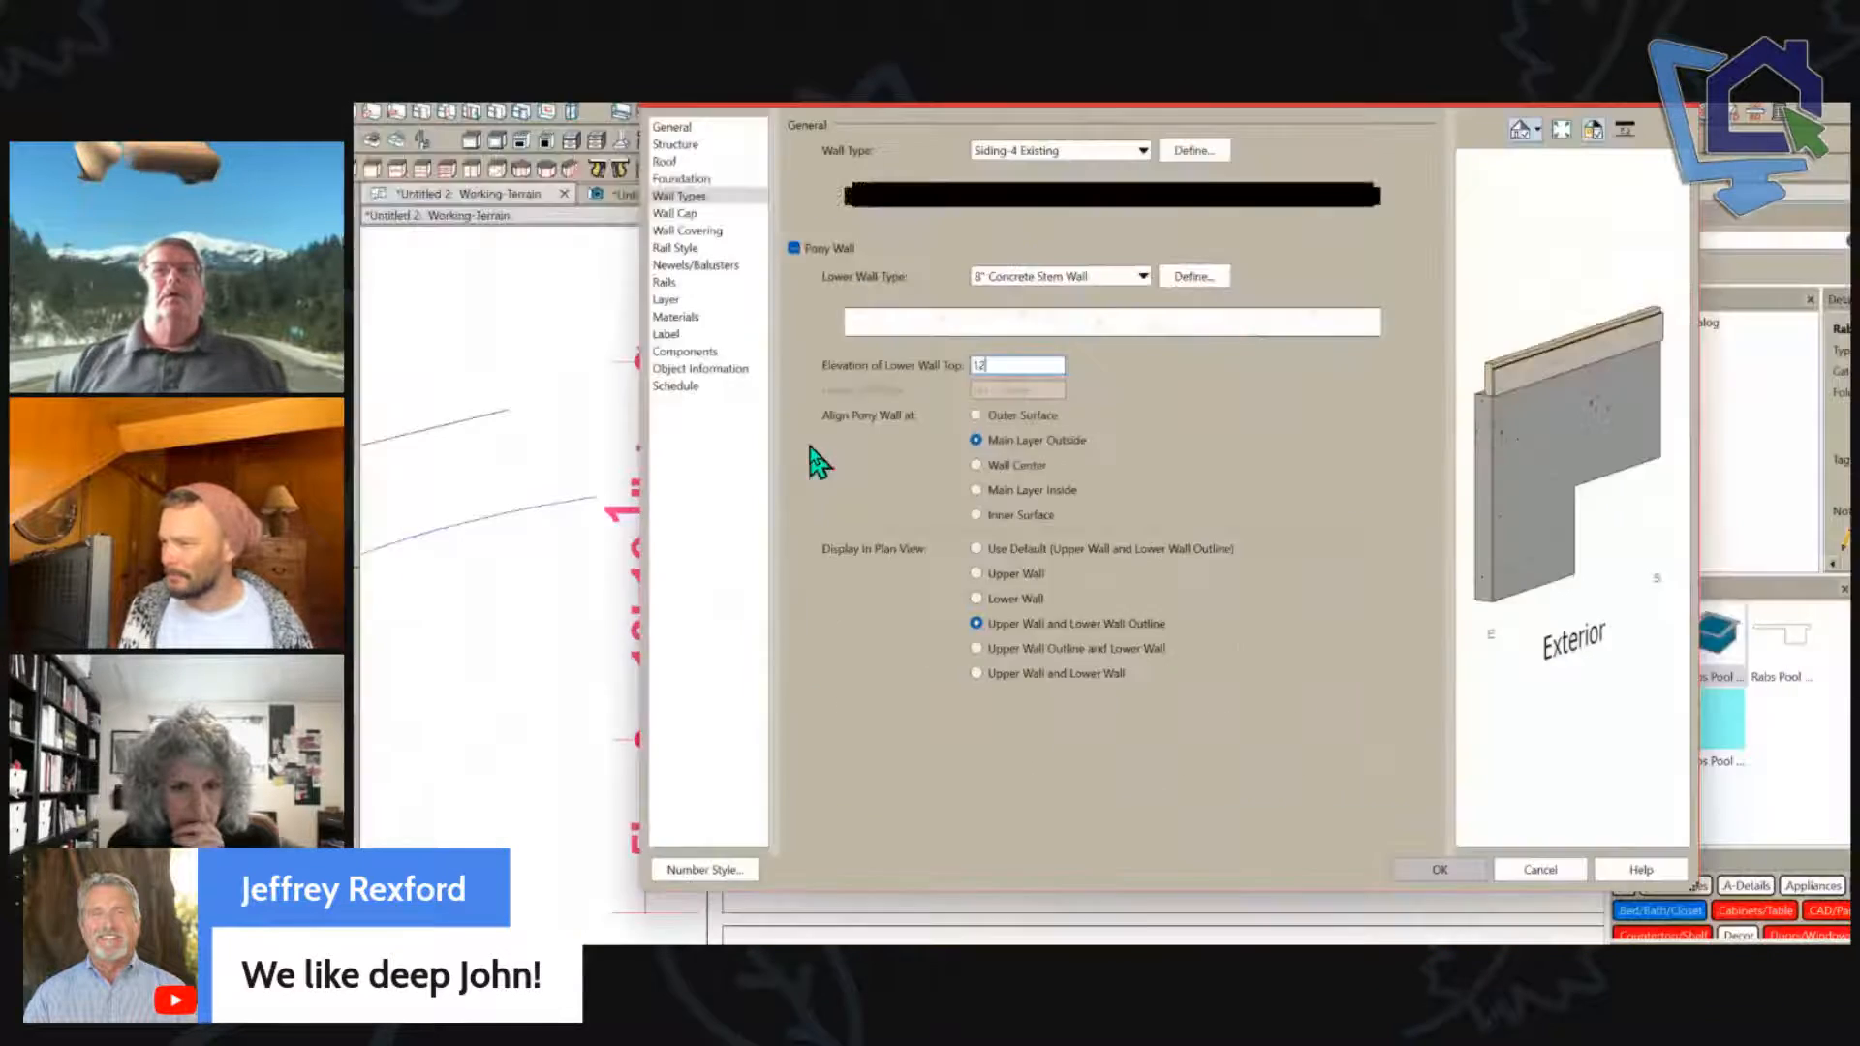
key(Return)
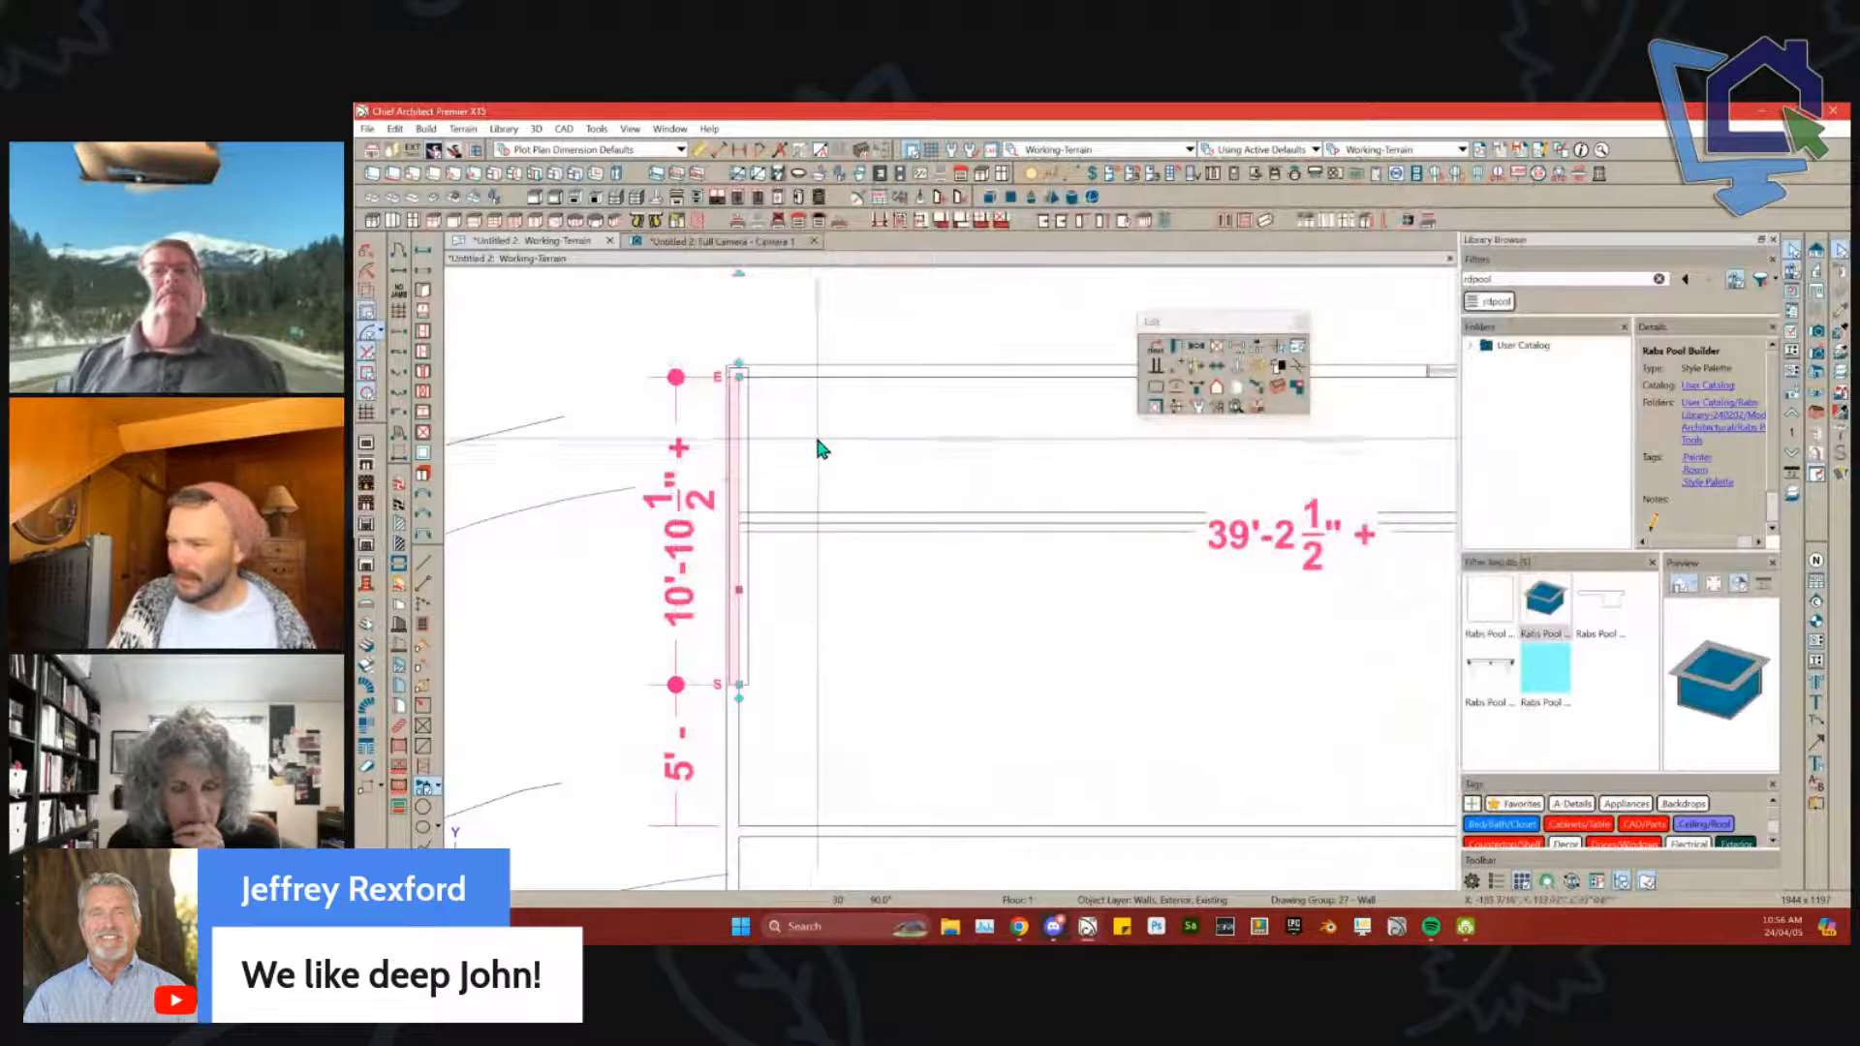
Step: Break the pony wall at two more points to divide it into three segments
click(731, 473)
click(734, 568)
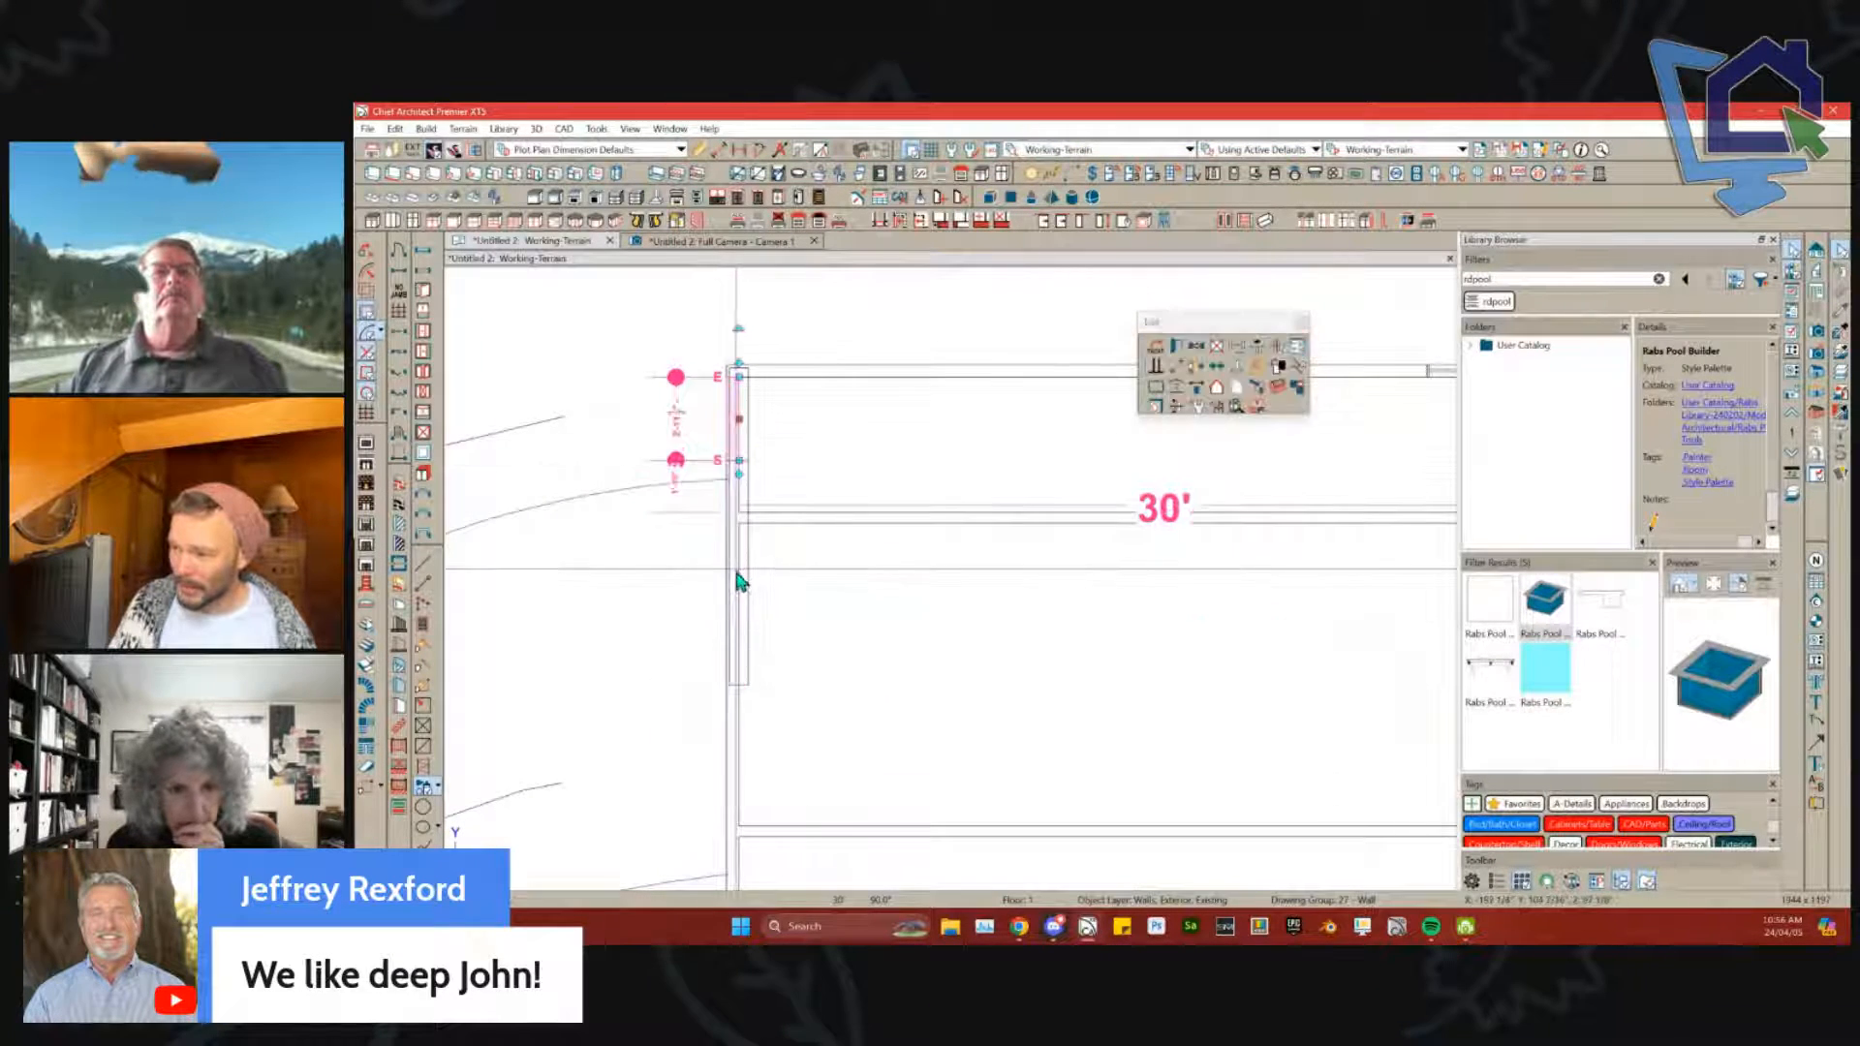
click(734, 574)
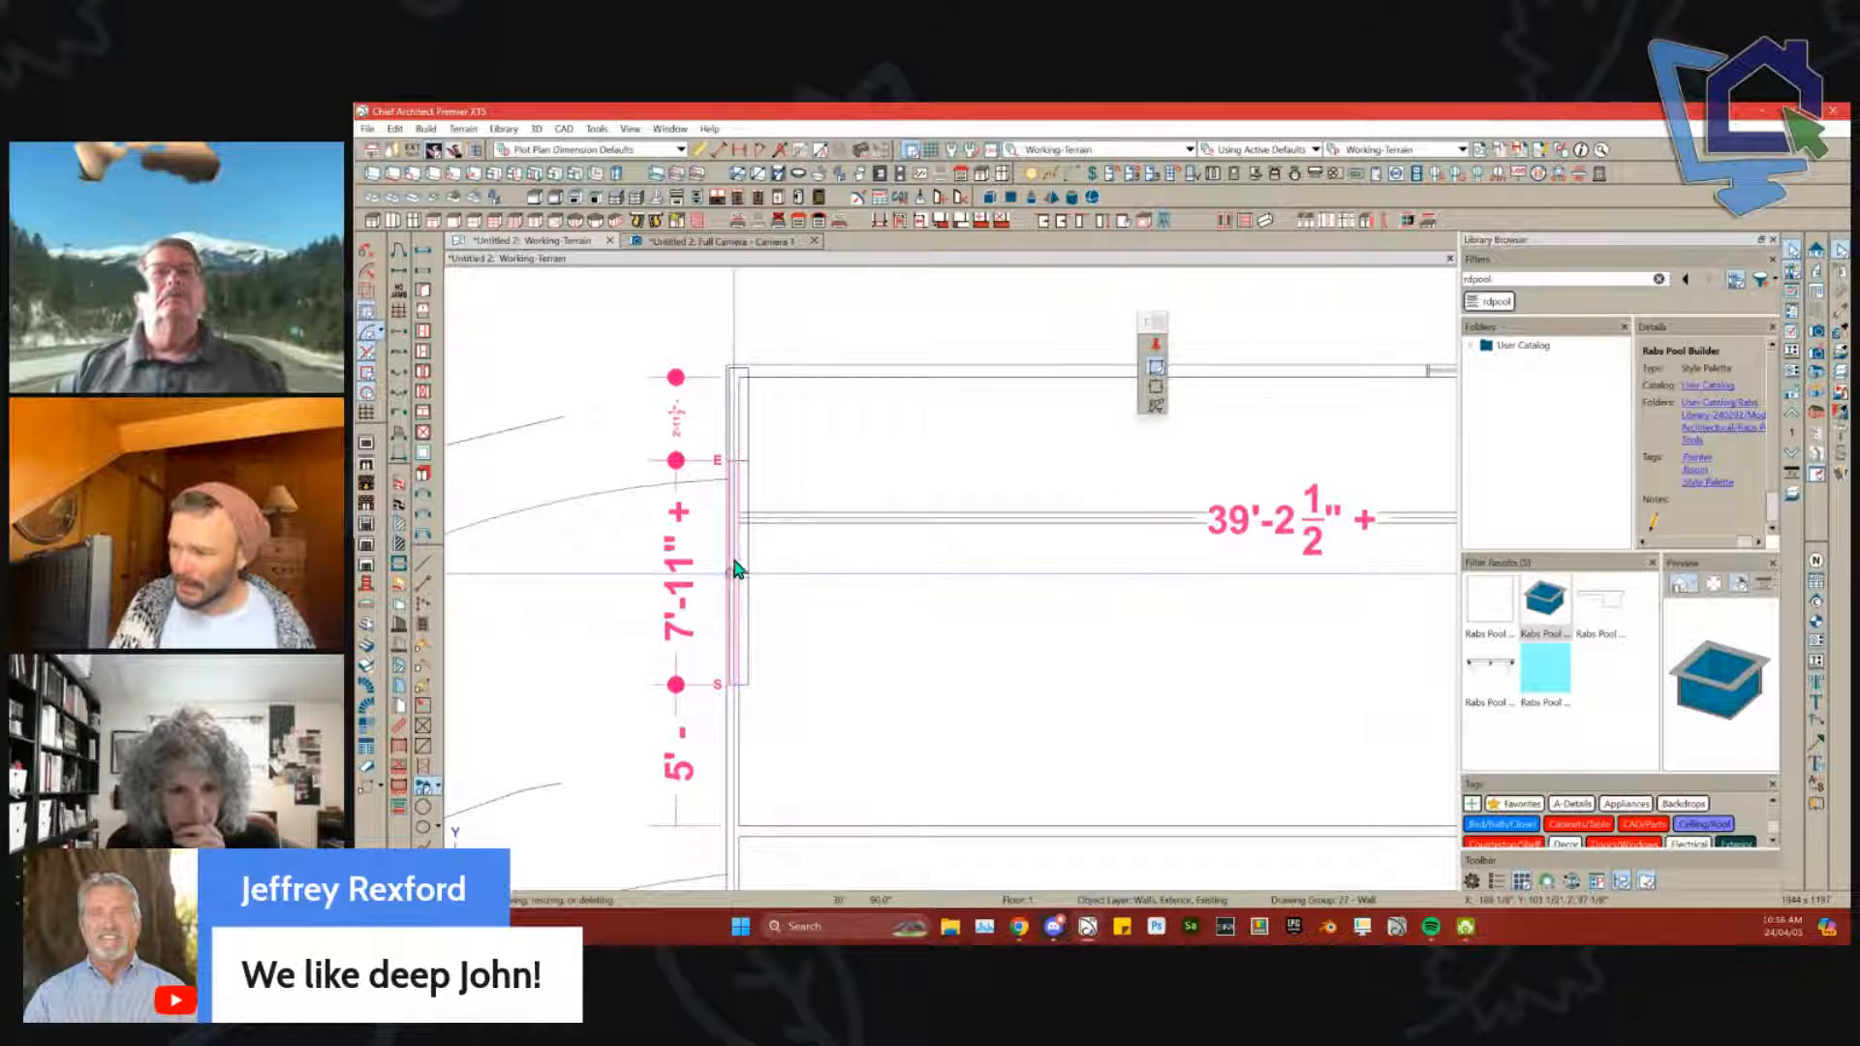
Step: Review the pony wall settings of the middle segment and of the segment farthest from the corner
click(737, 556)
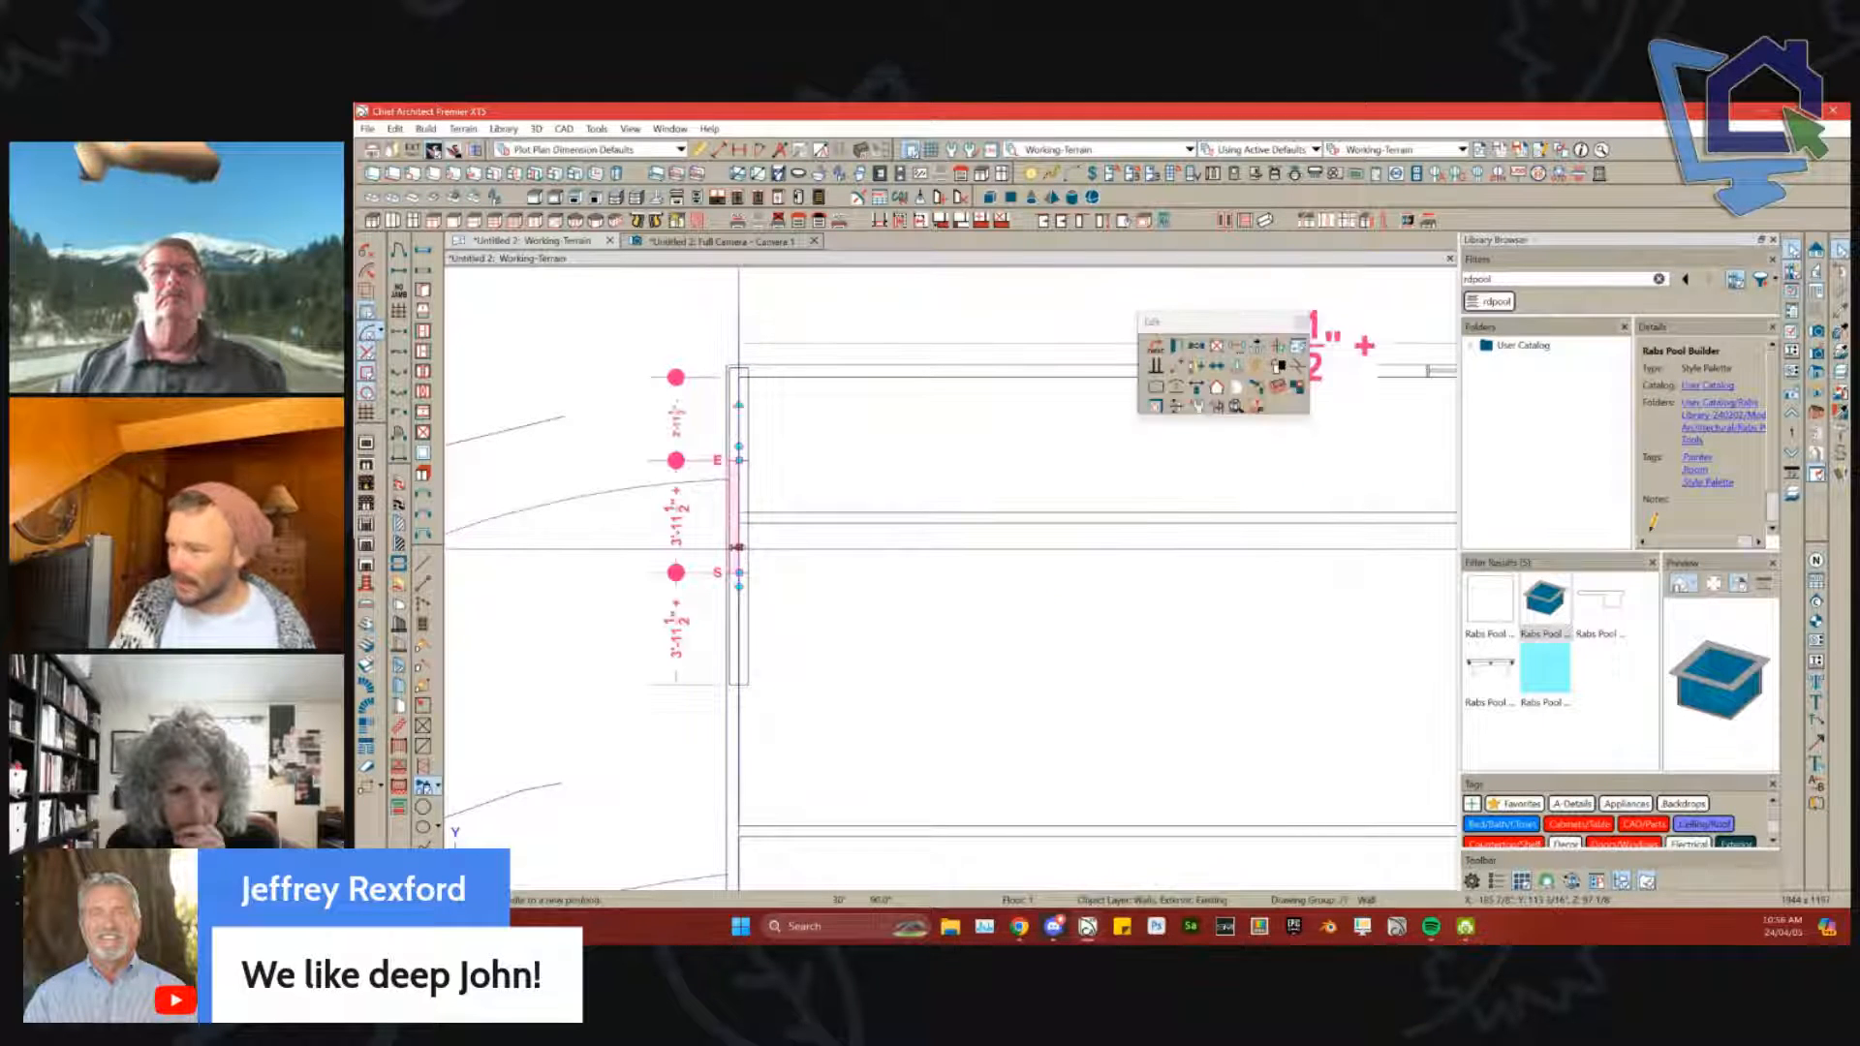
key(ctrl+e)
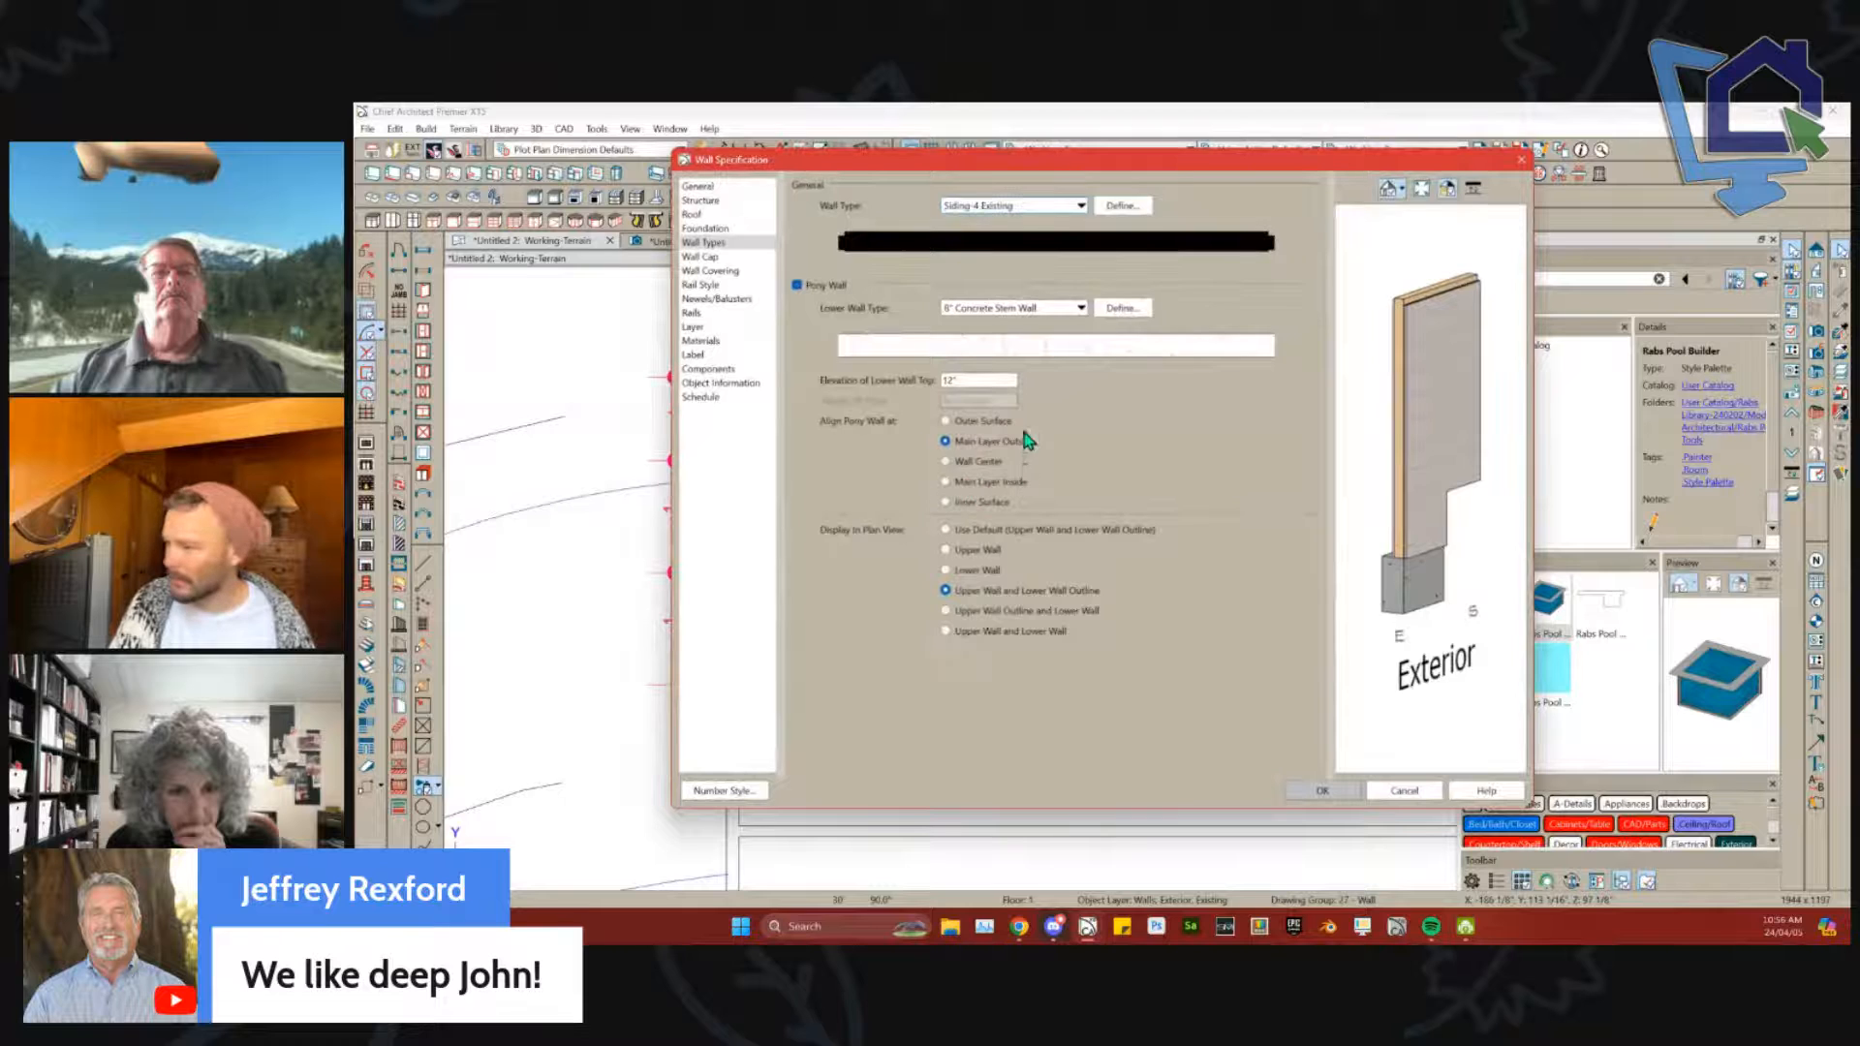
key(Return)
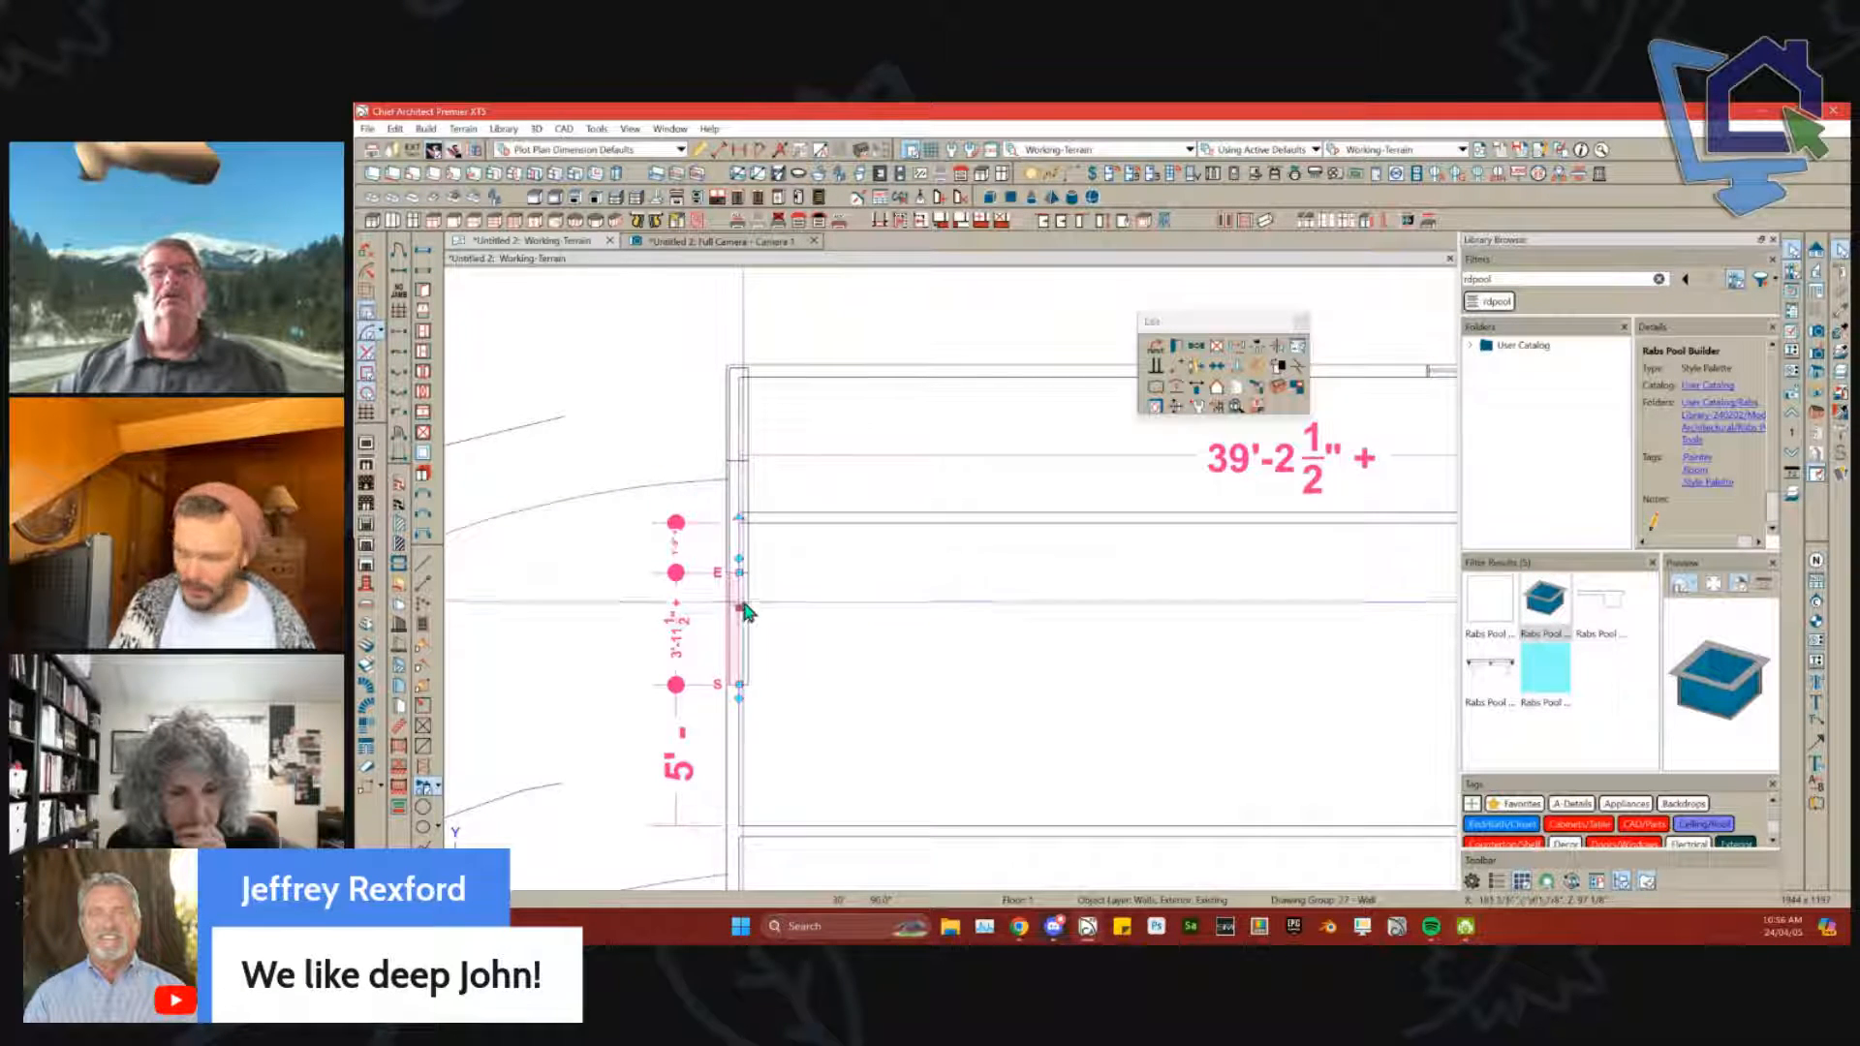
key(ctrl+e)
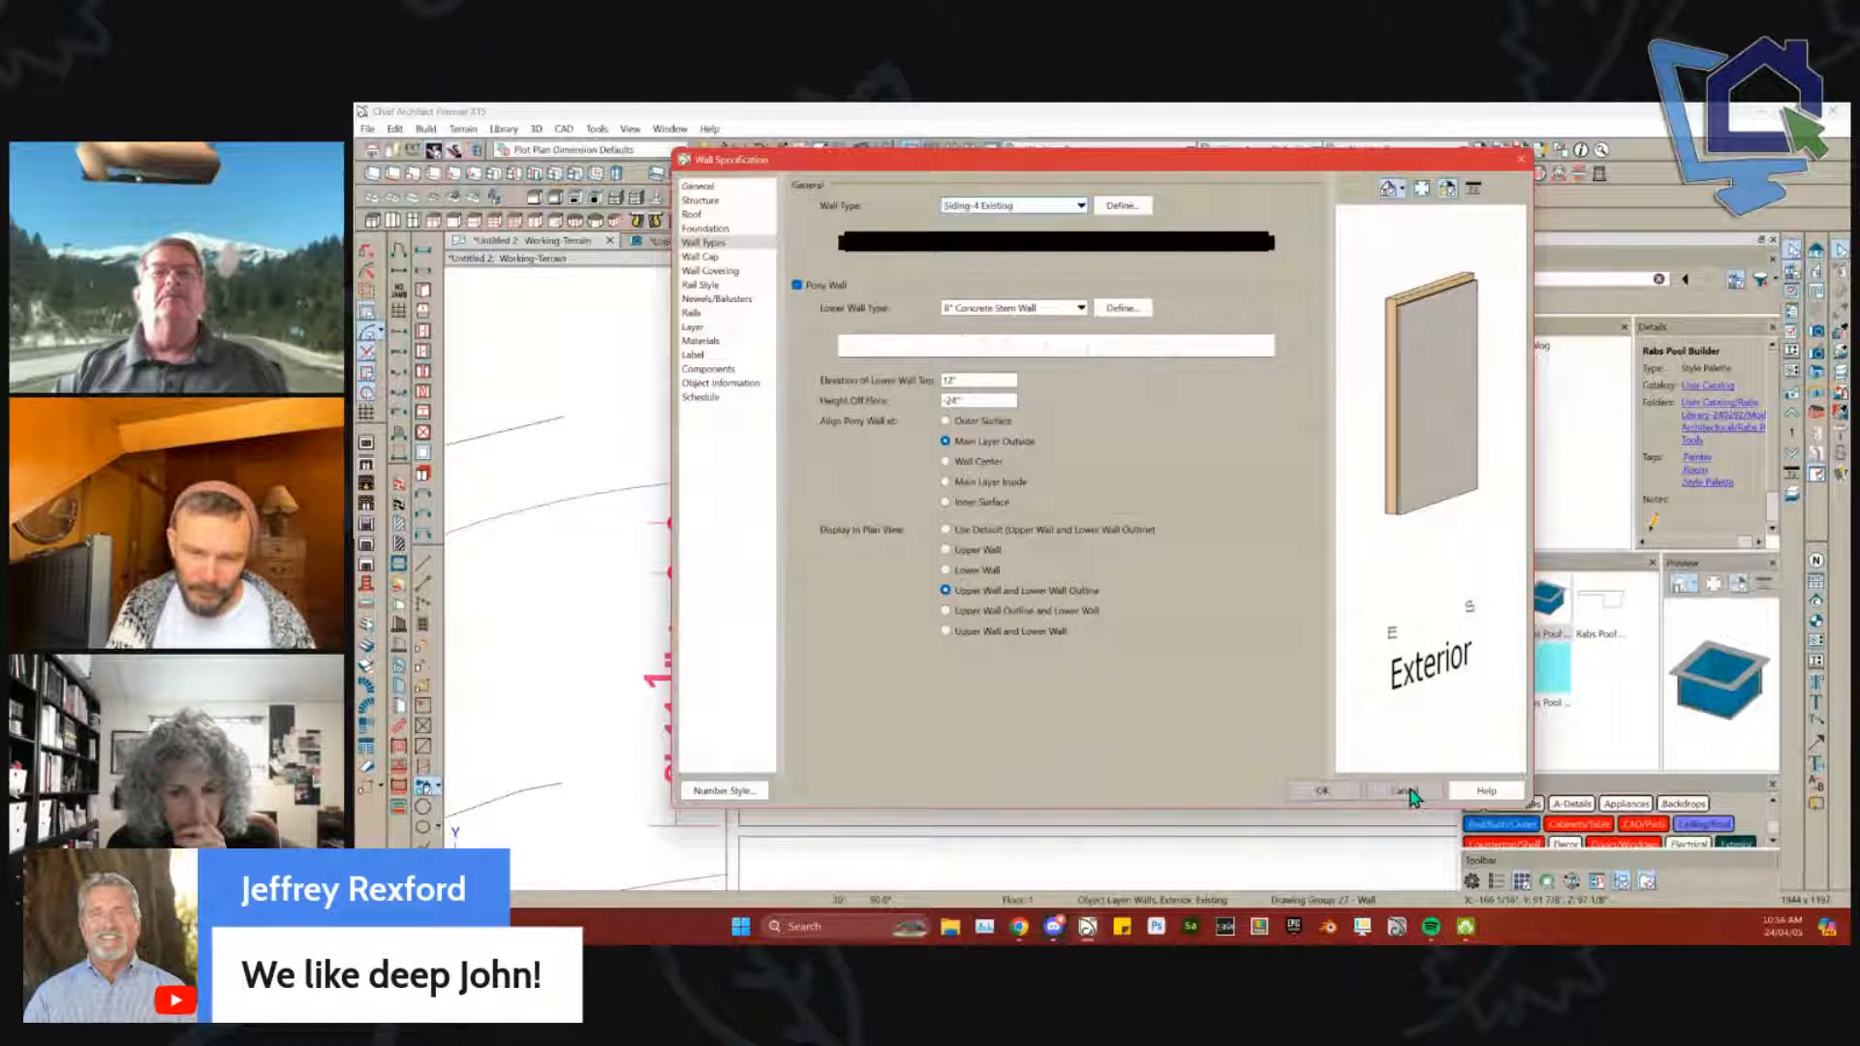
click(1407, 791)
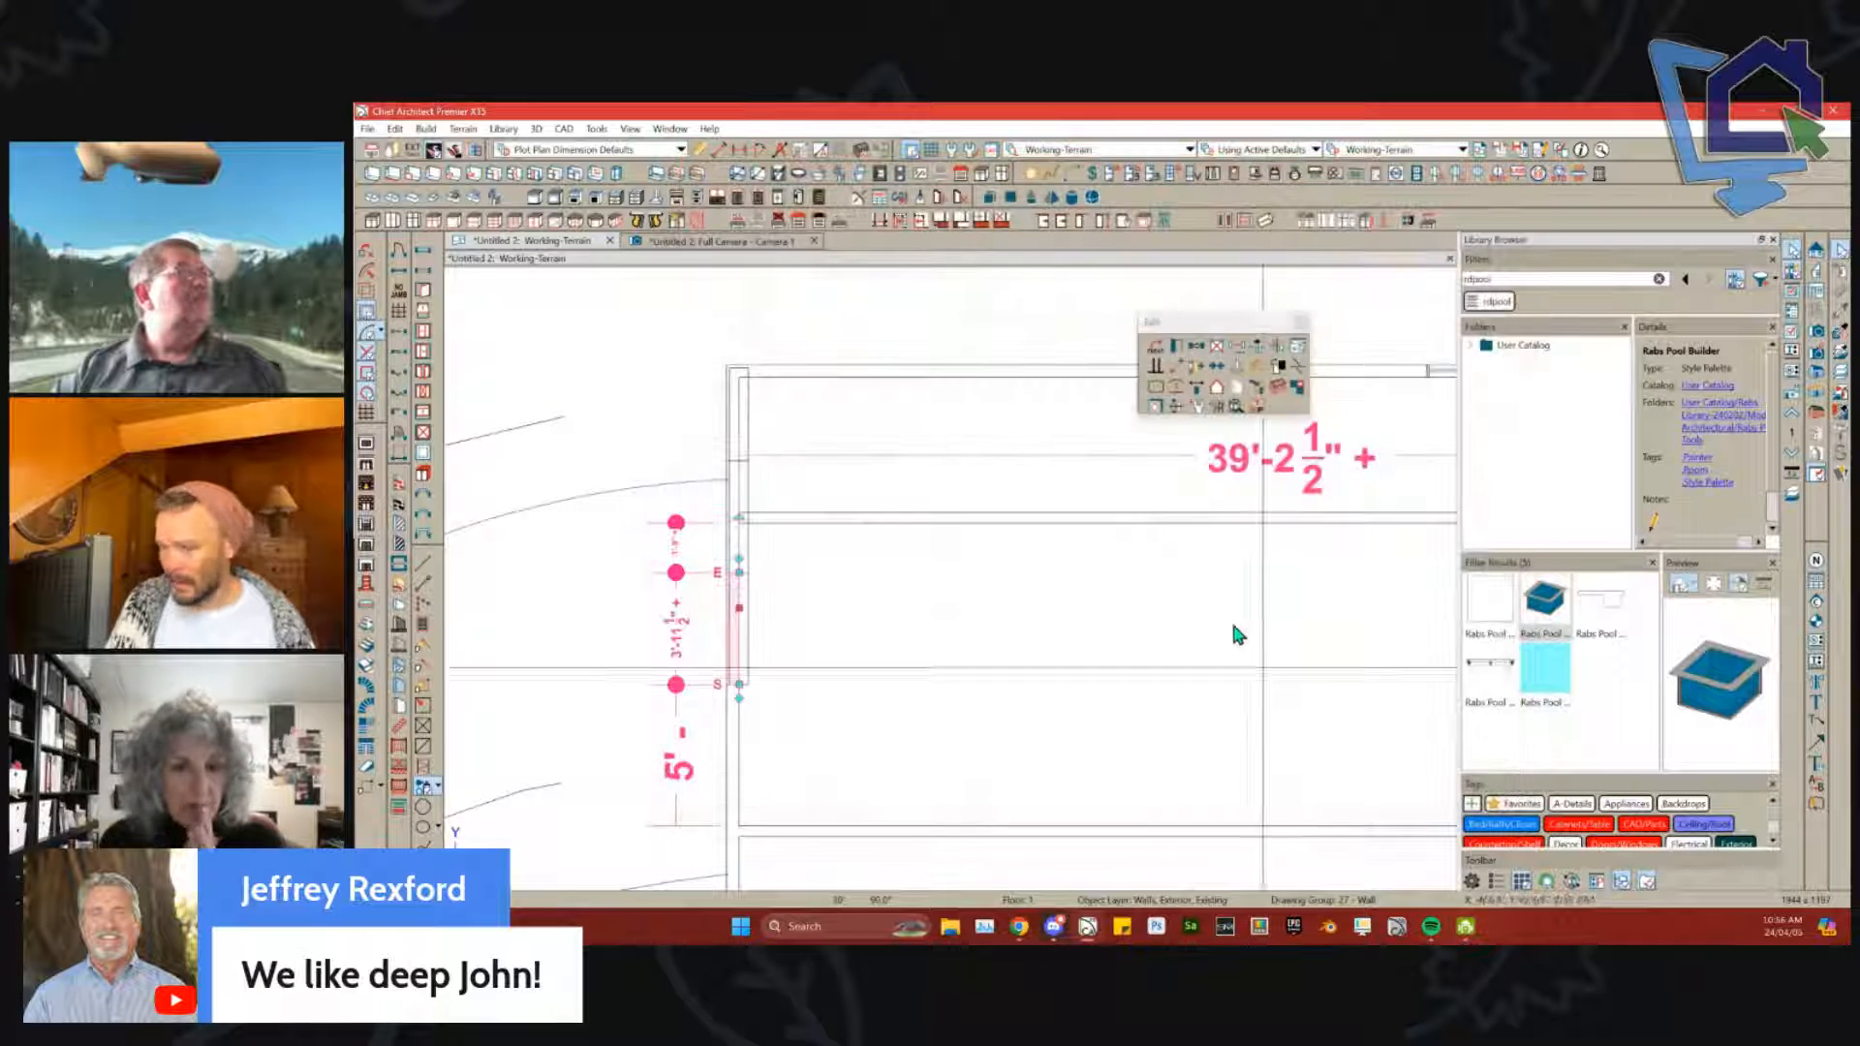
Step: Close the plan without saving and start a new one in its Working-Plan saved plan view
key(ctrl+w)
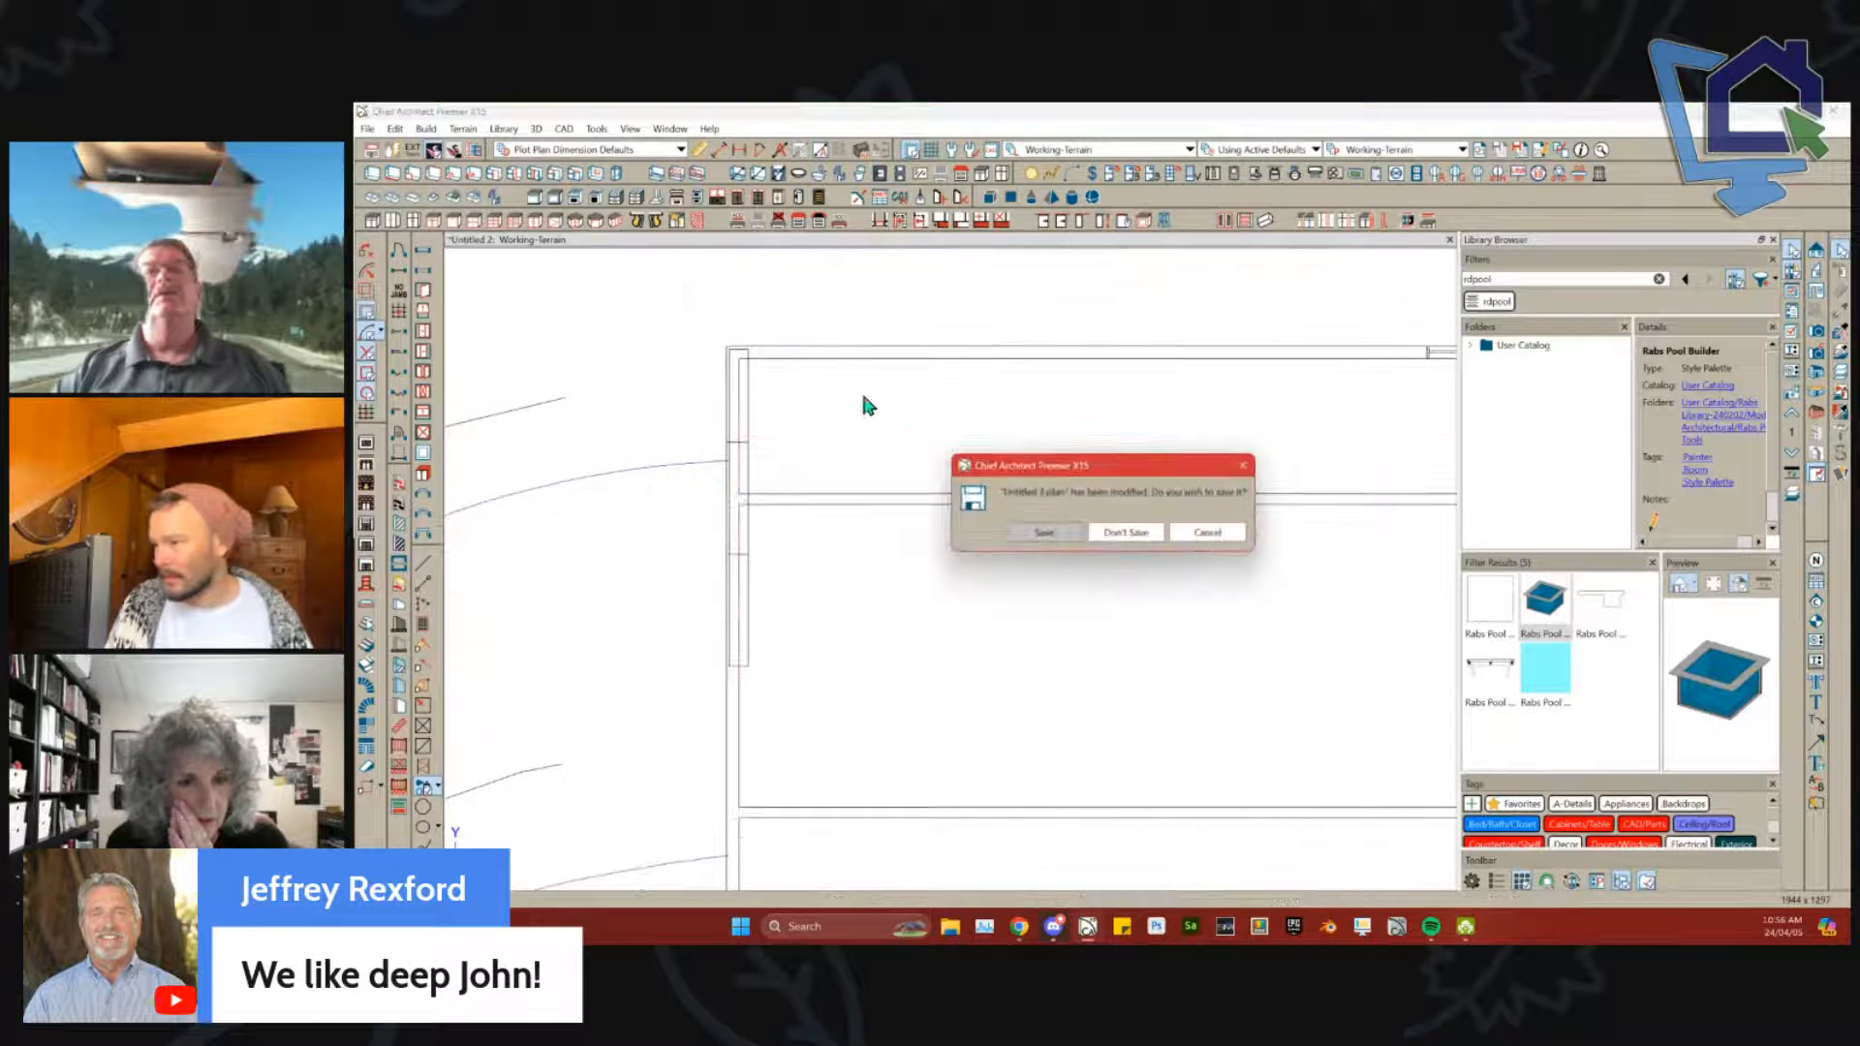
click(1124, 531)
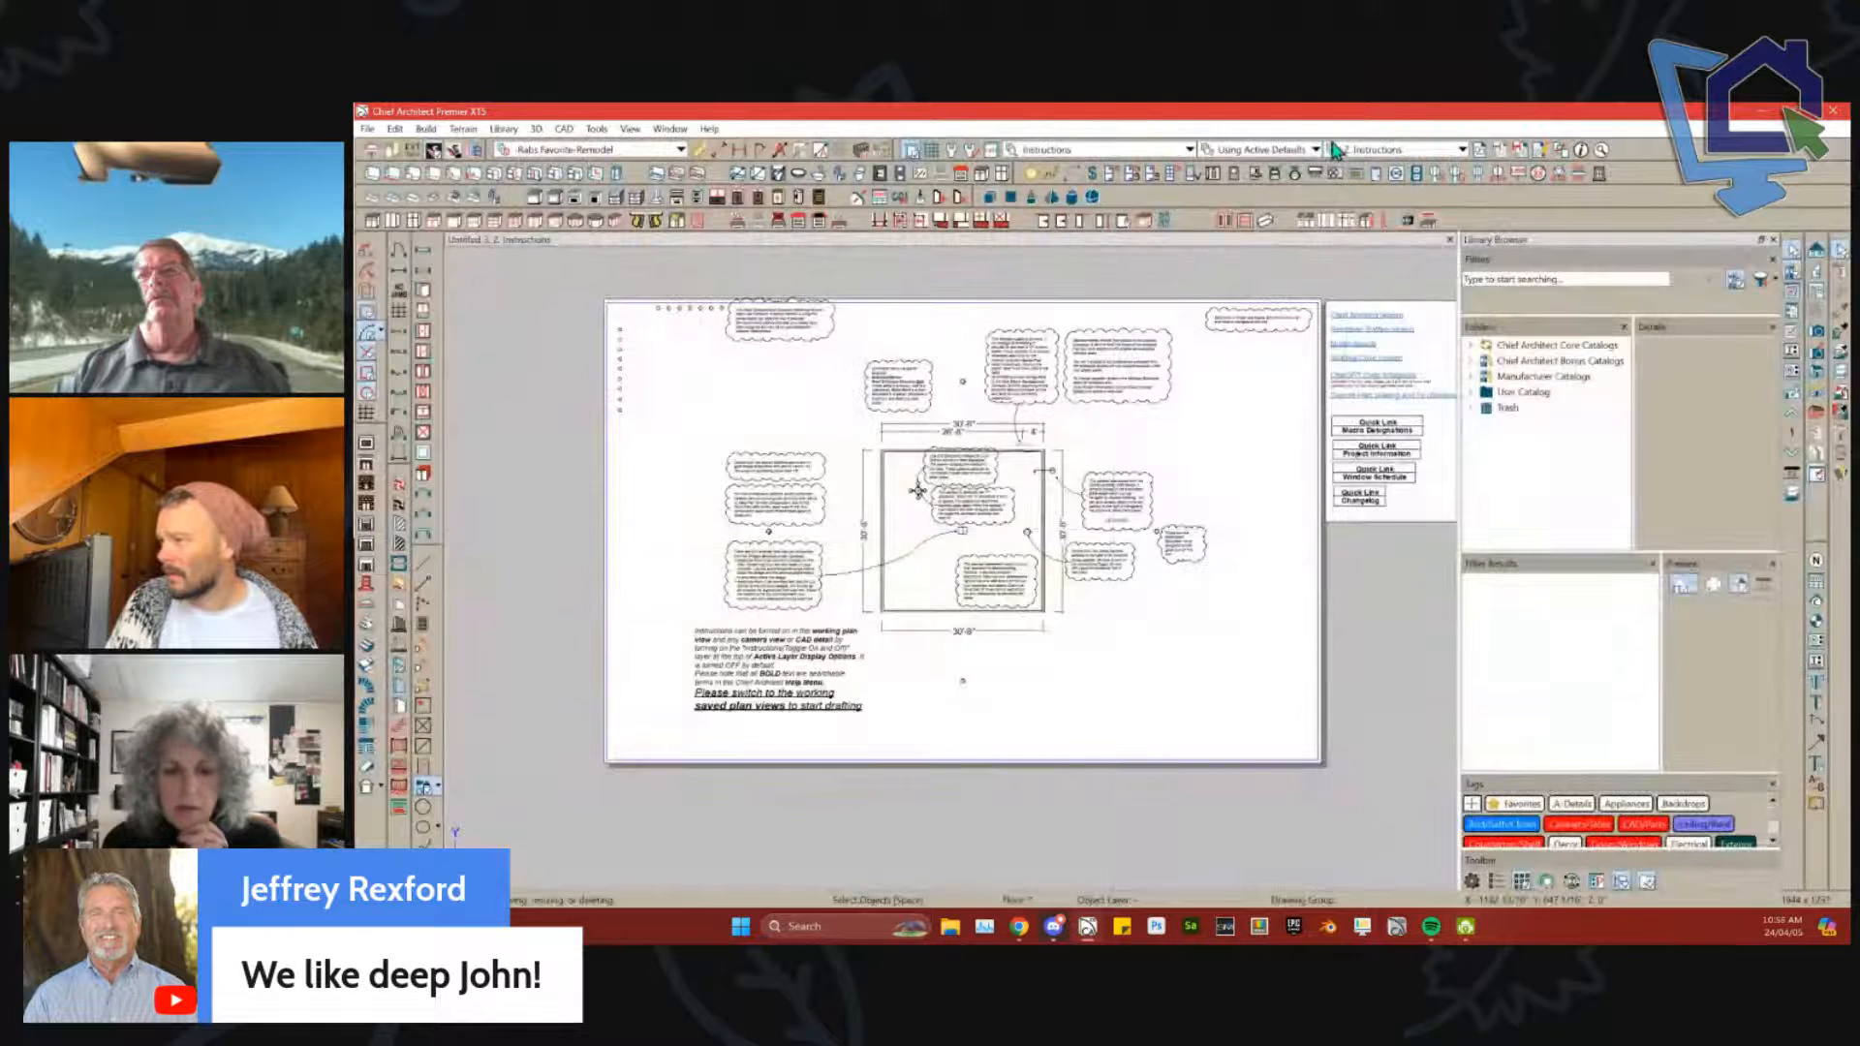
click(1352, 150)
click(1371, 228)
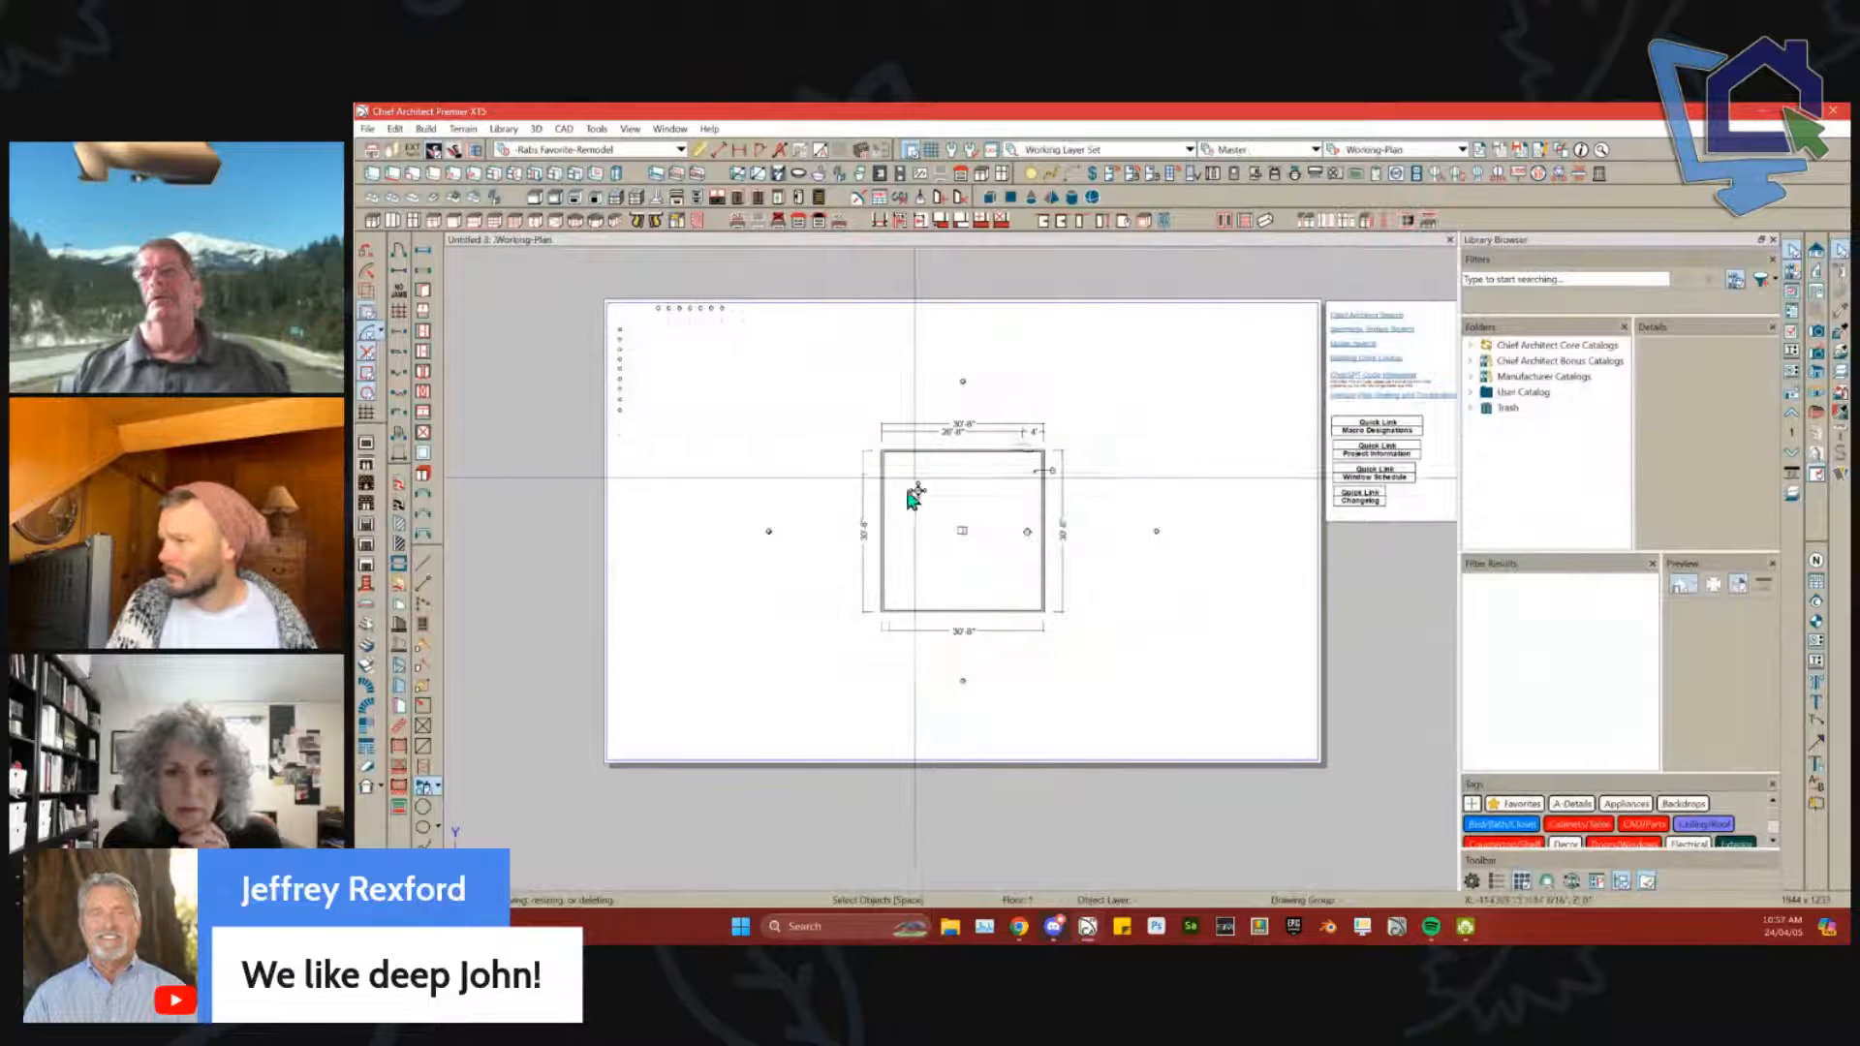
Step: Break the left-hand foundation wall near its upper corner, accepting that Auto Rebuild Foundation is turned off
scroll(896, 492, up, 5)
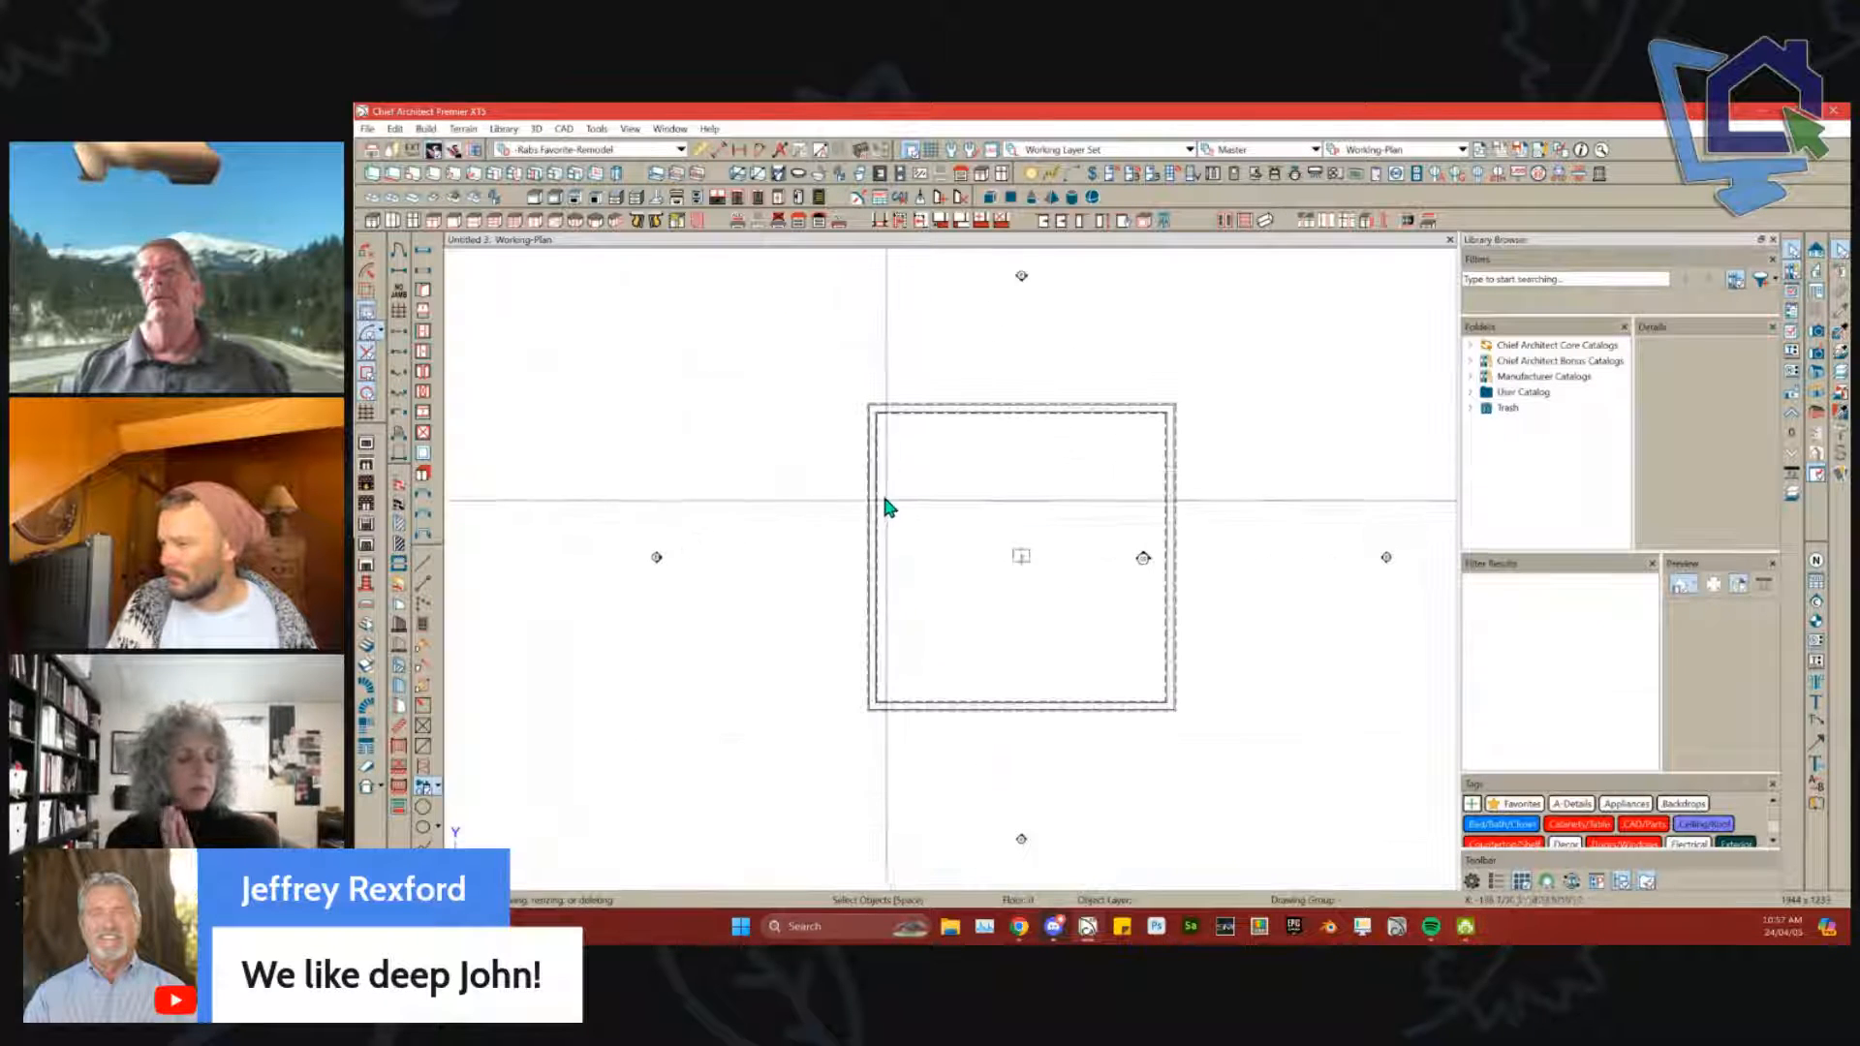
click(882, 451)
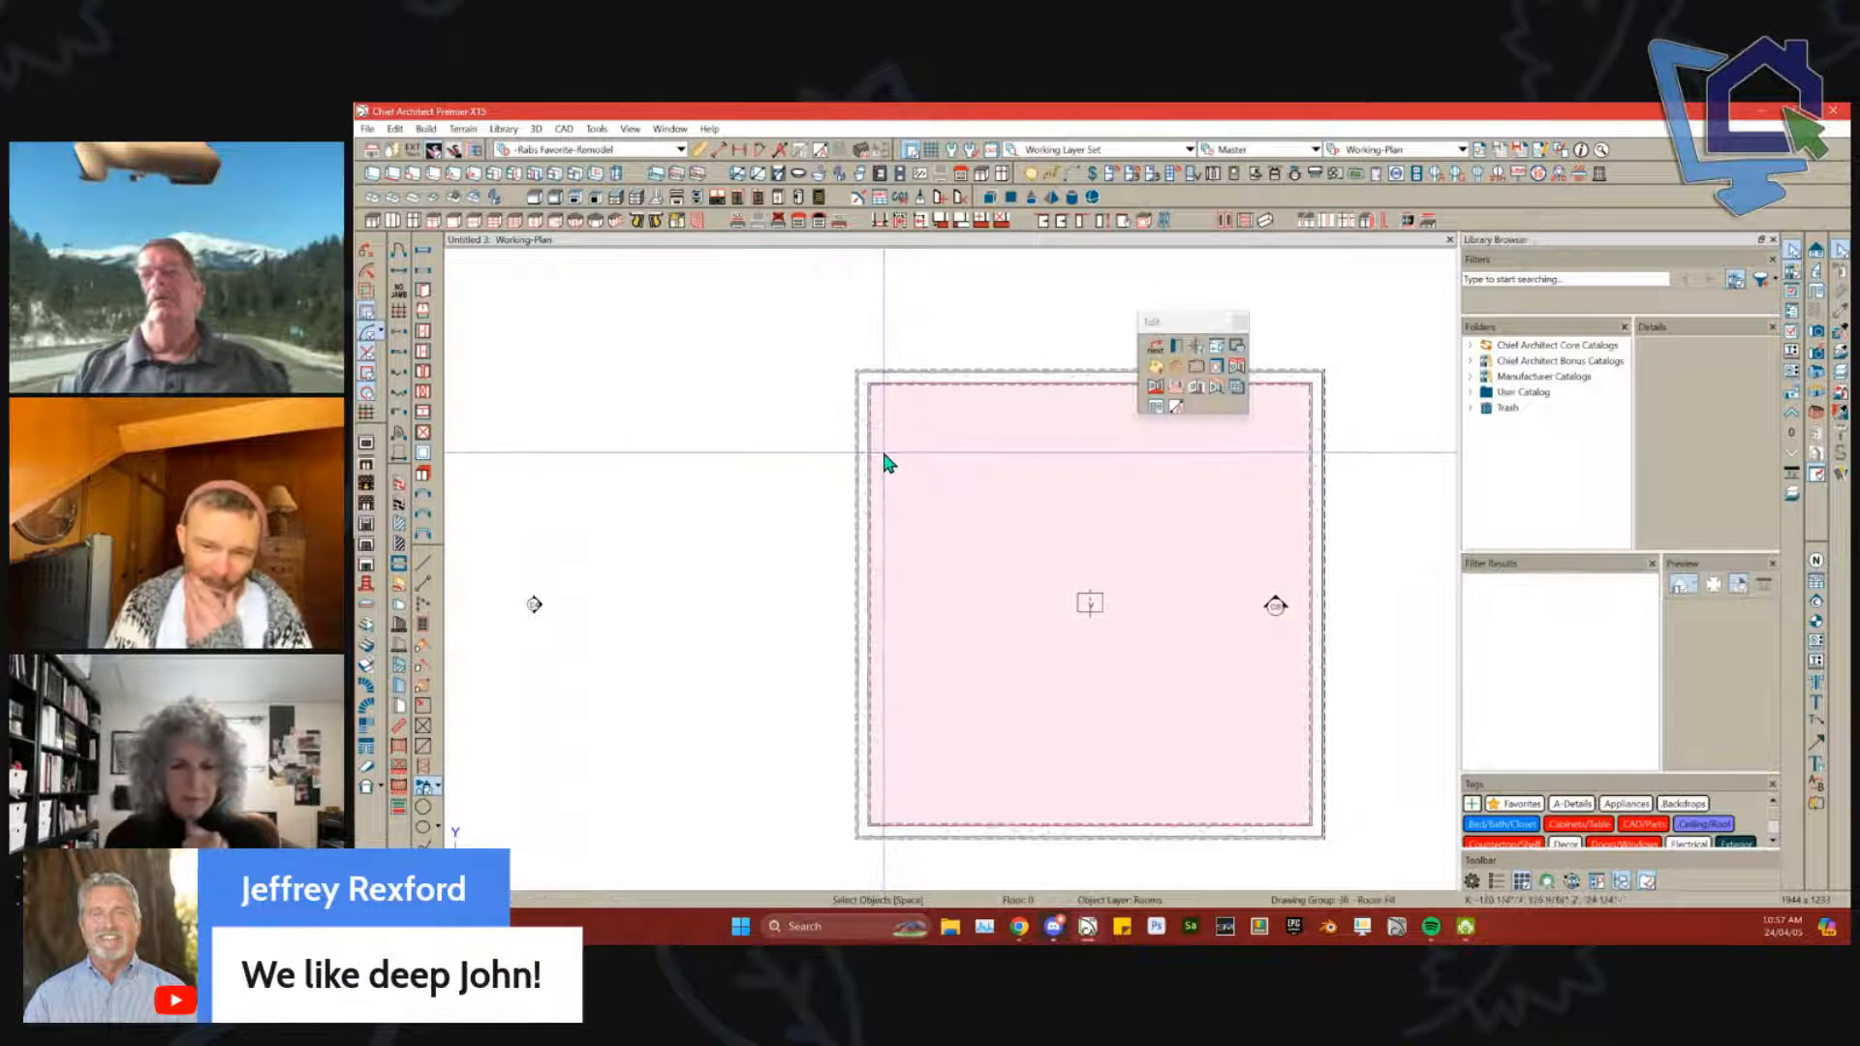
click(871, 447)
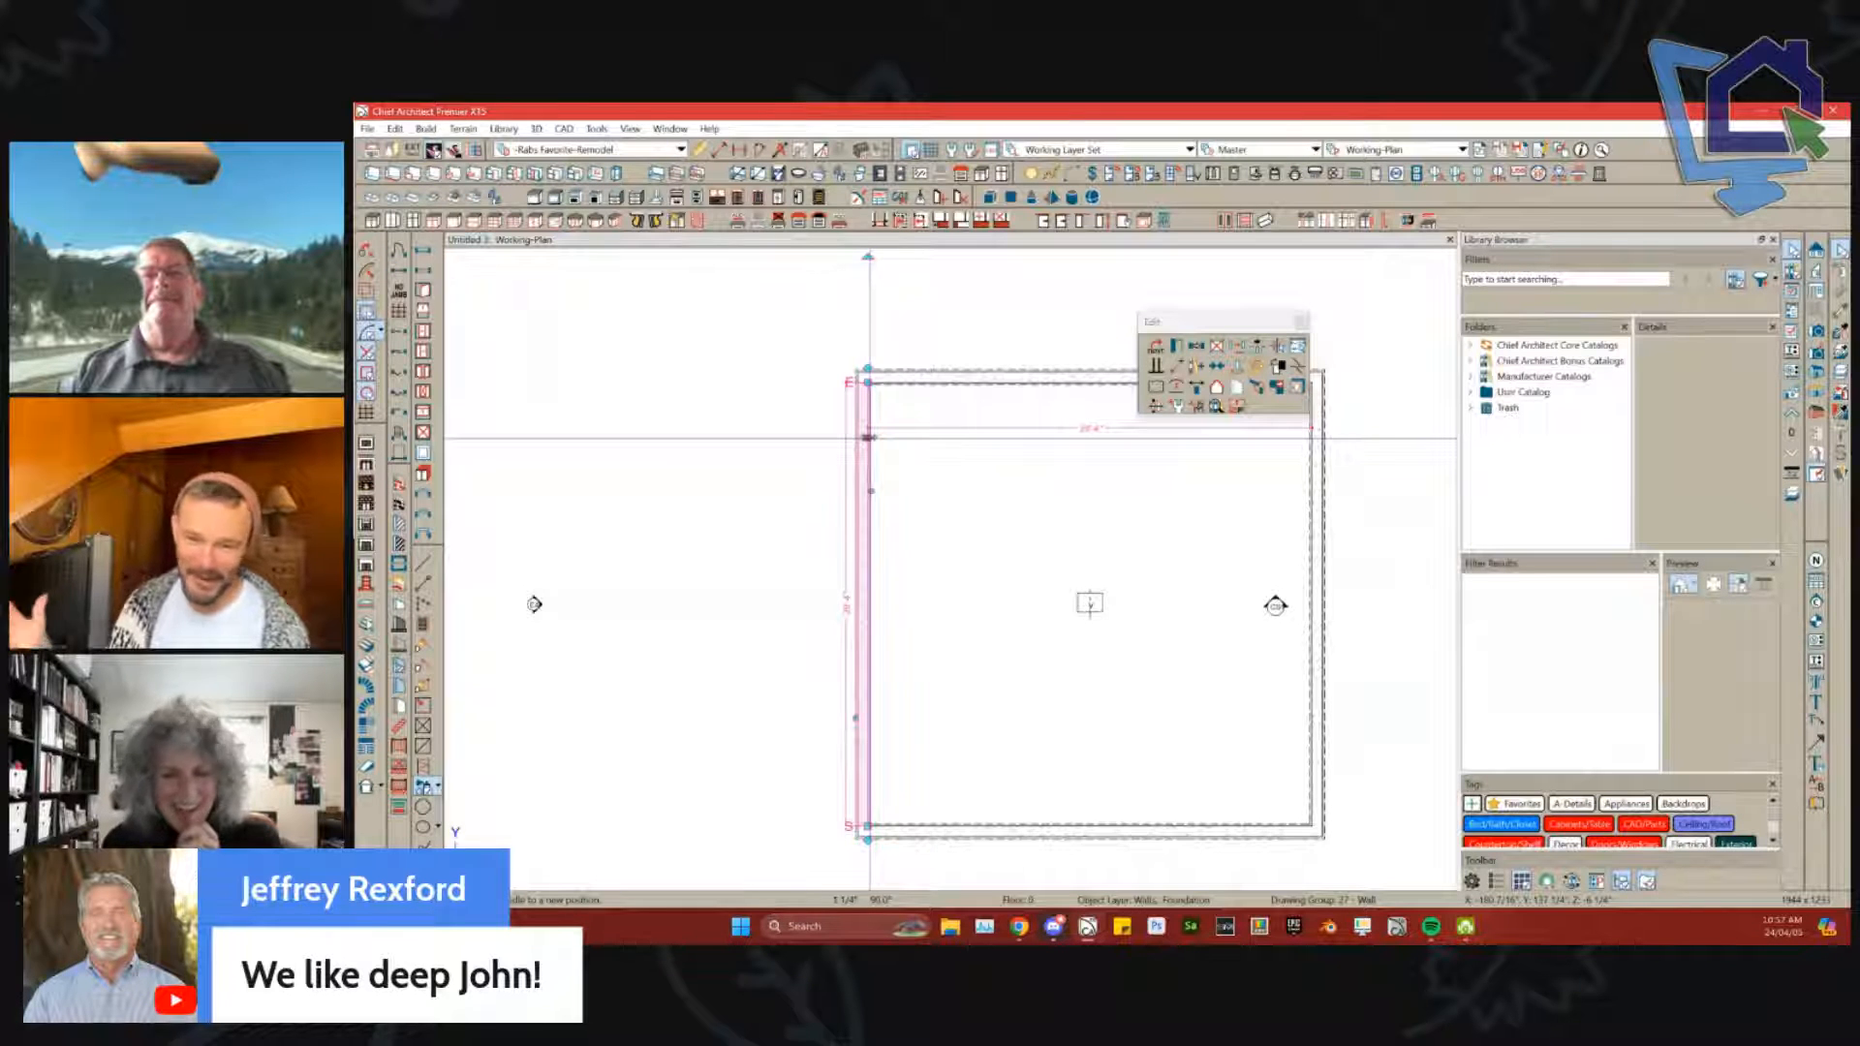
scroll(946, 409, up, 1)
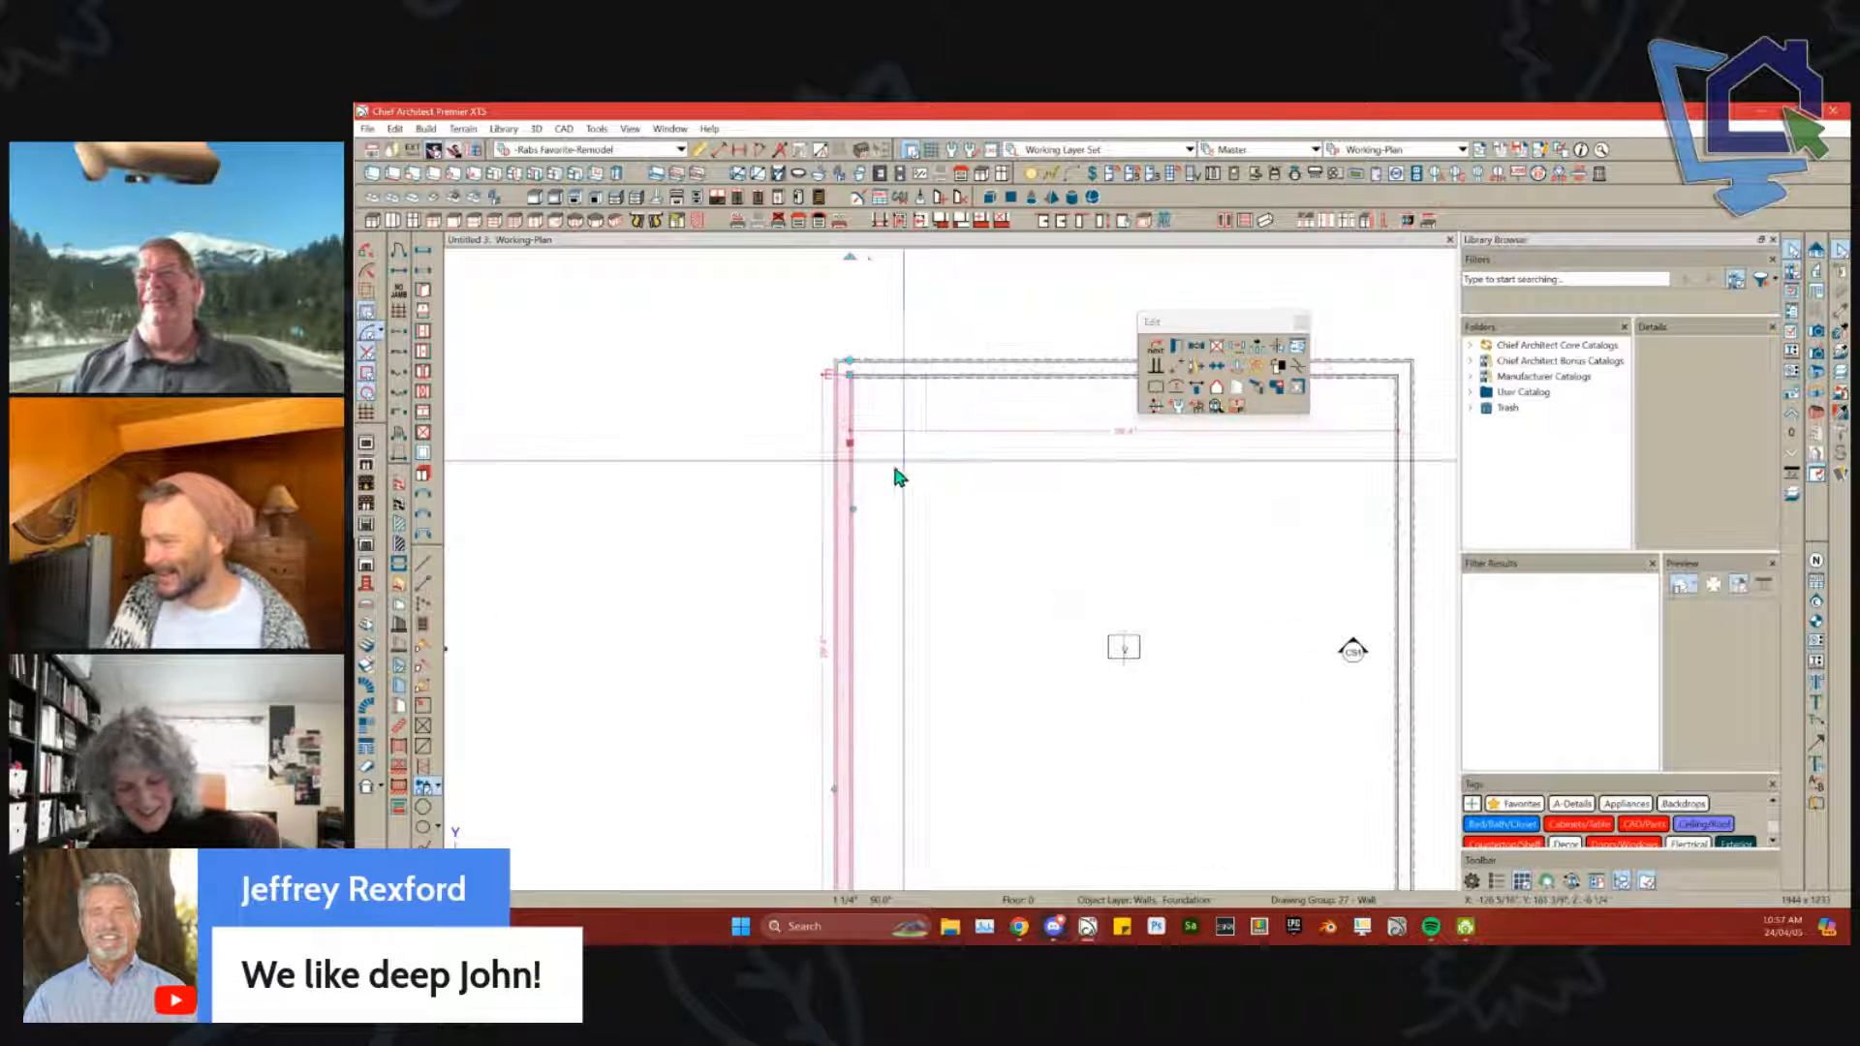
key(Escape)
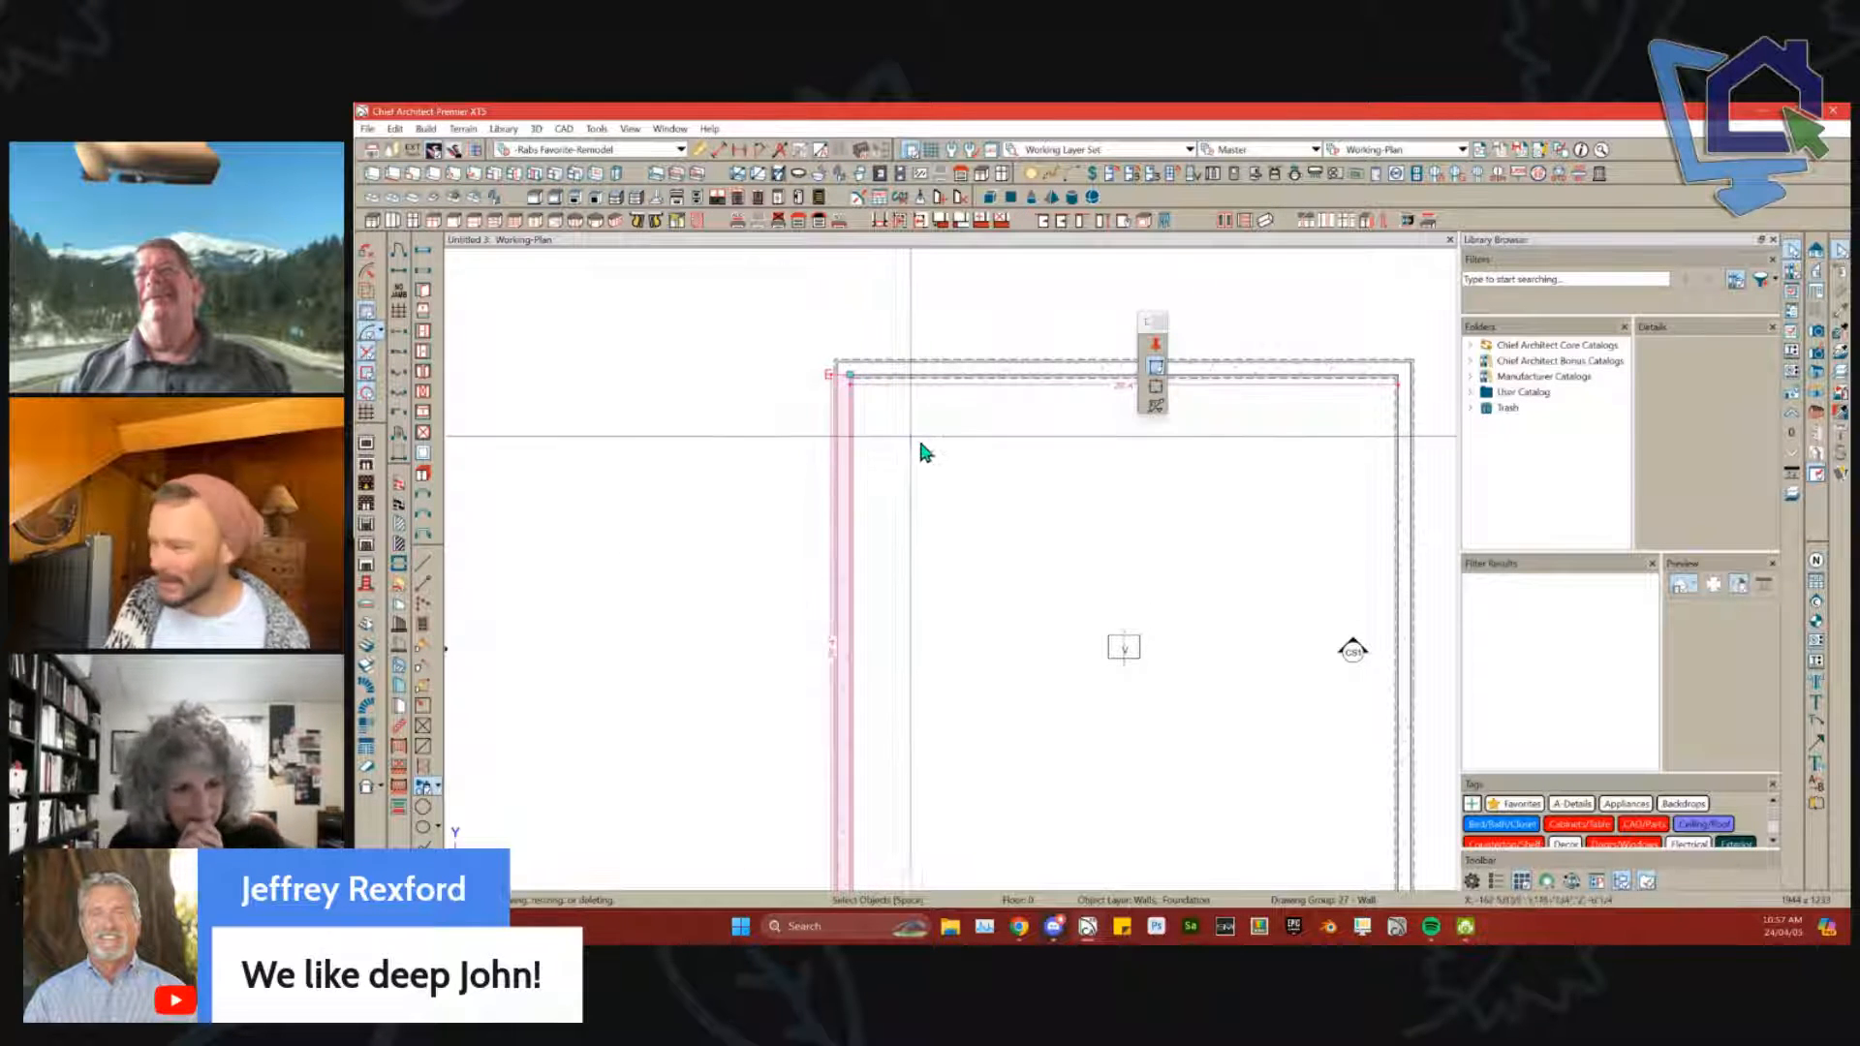
scroll(921, 446, up, 1)
middle_drag(718, 508, 763, 438)
scroll(772, 438, up, 1)
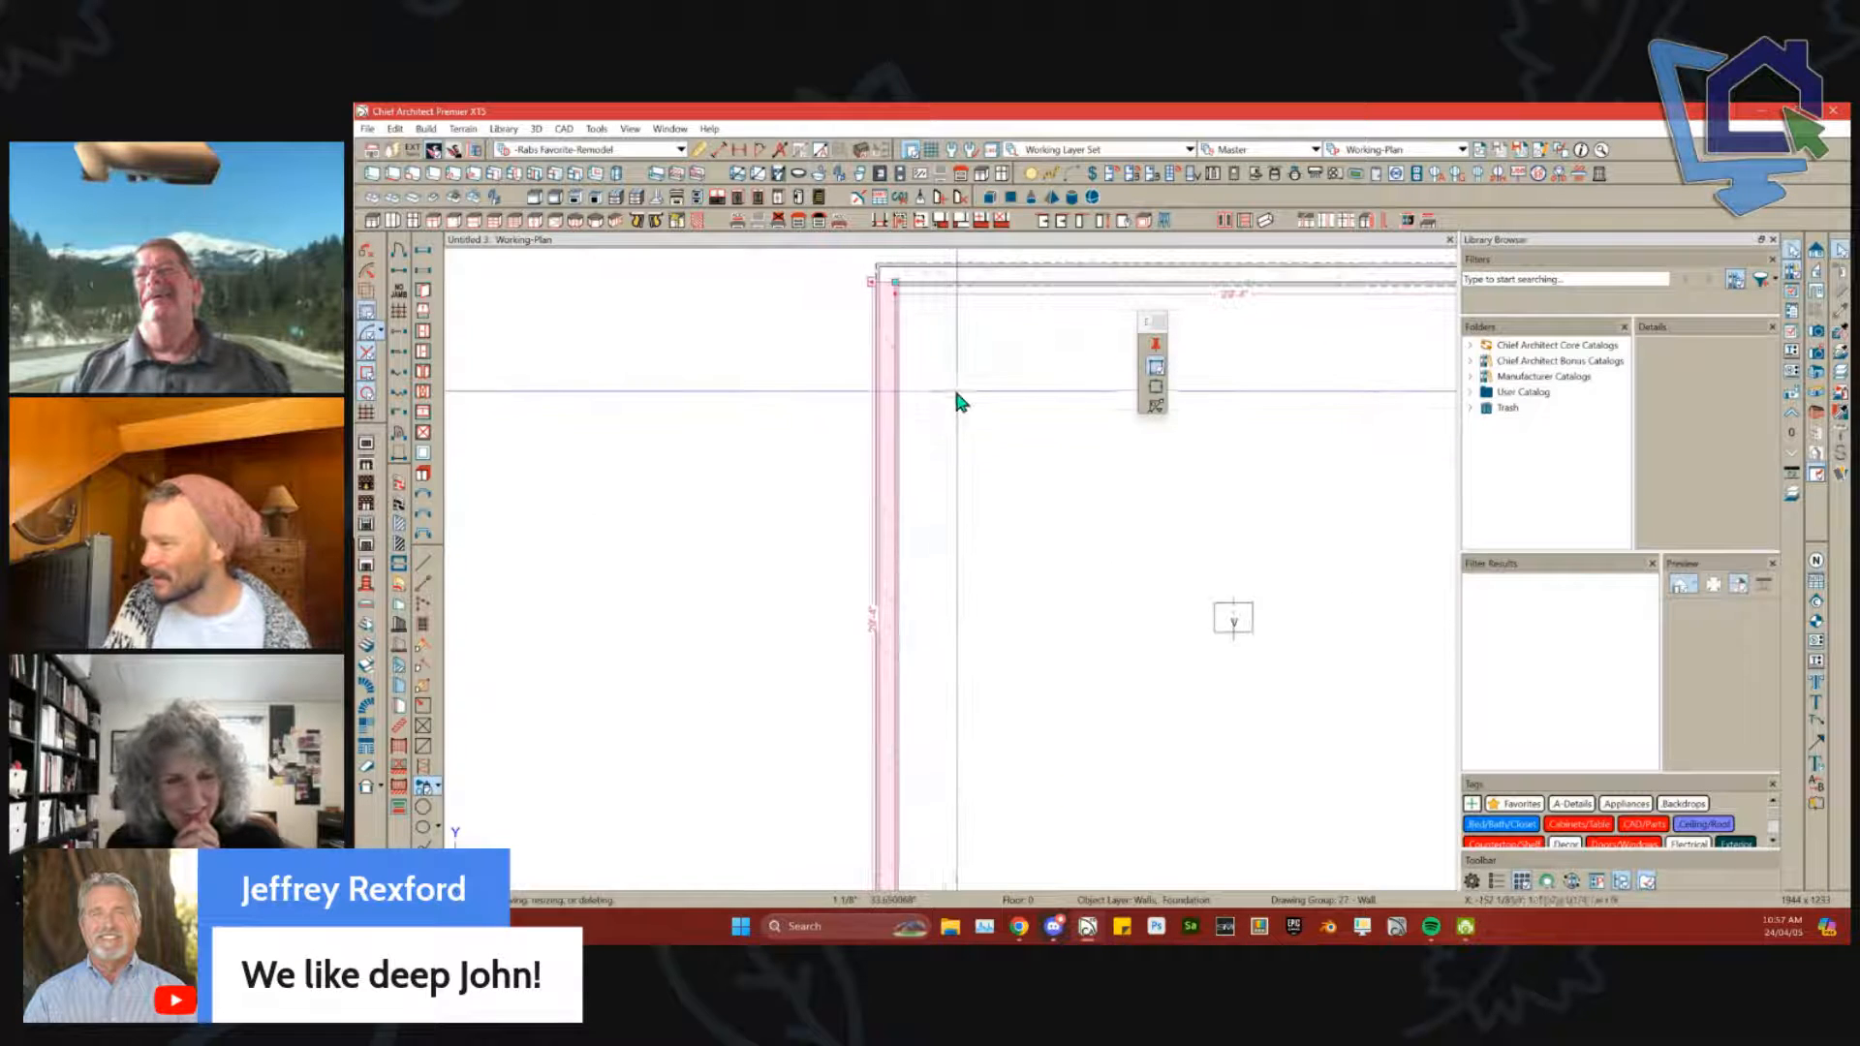
drag(884, 426, 893, 443)
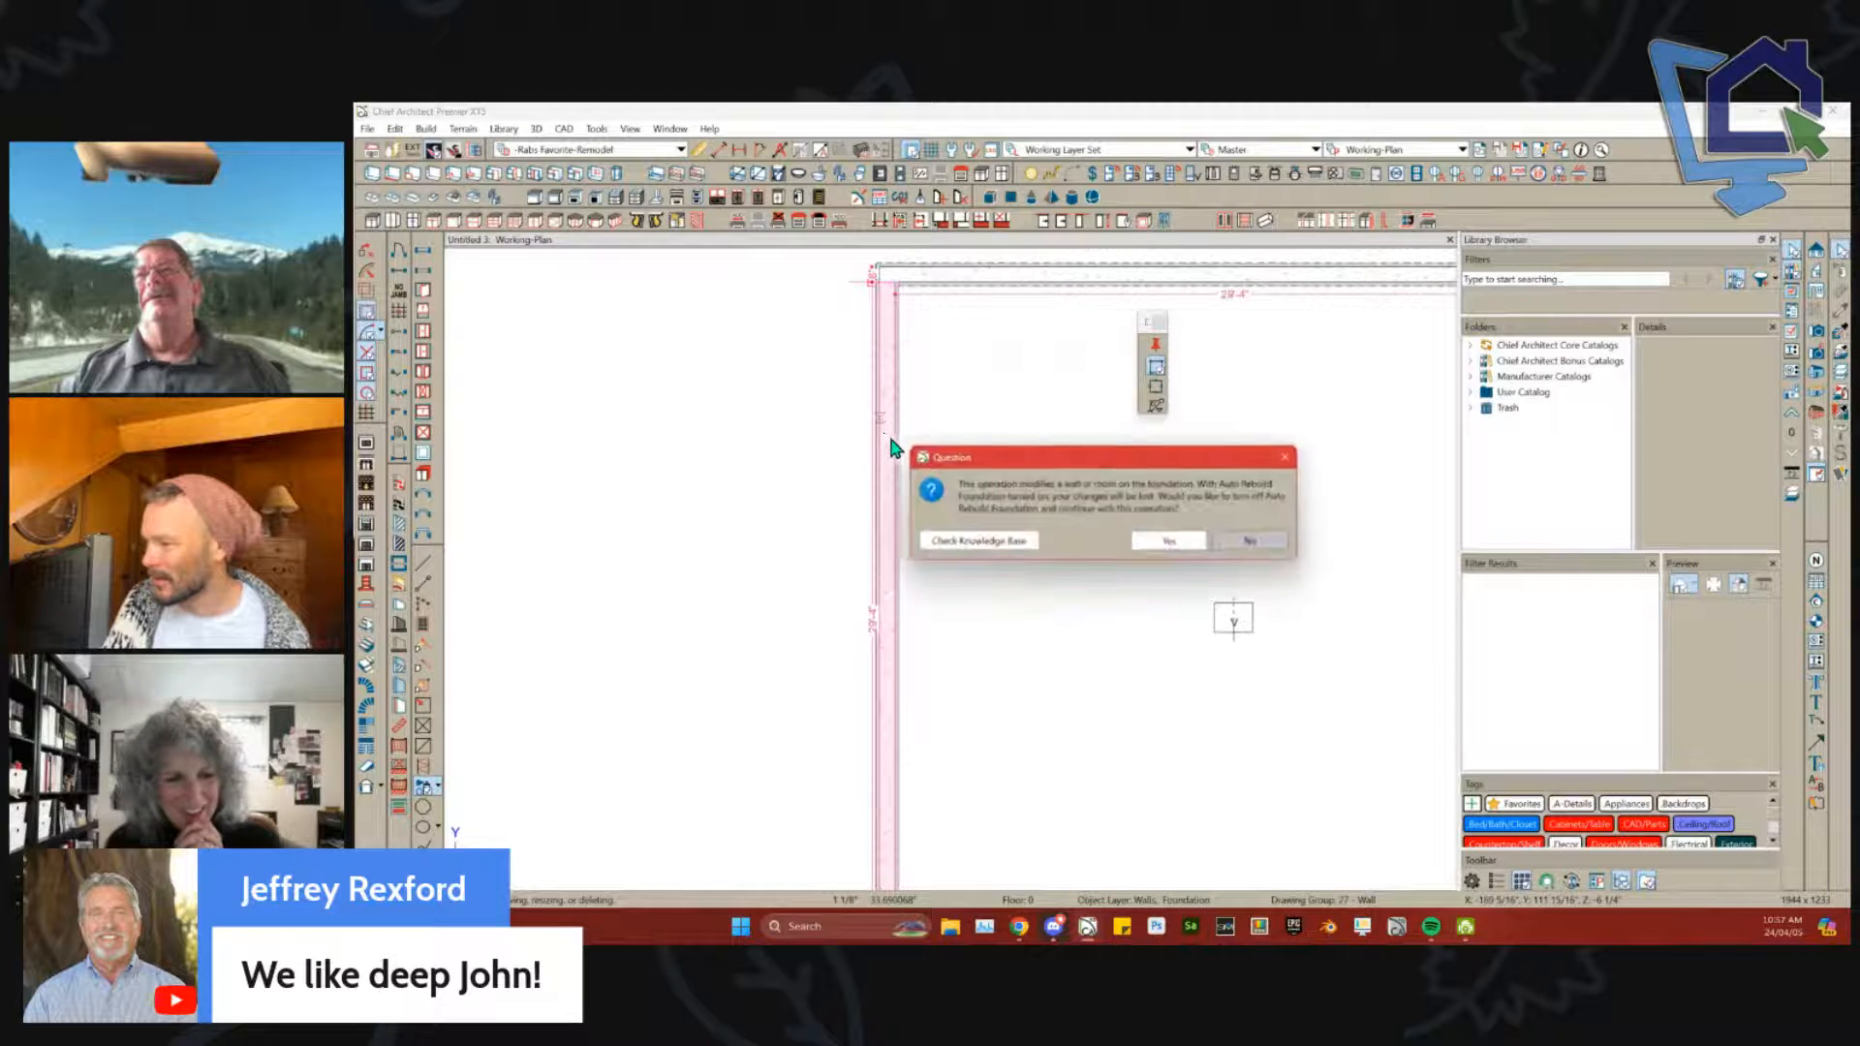
click(1166, 542)
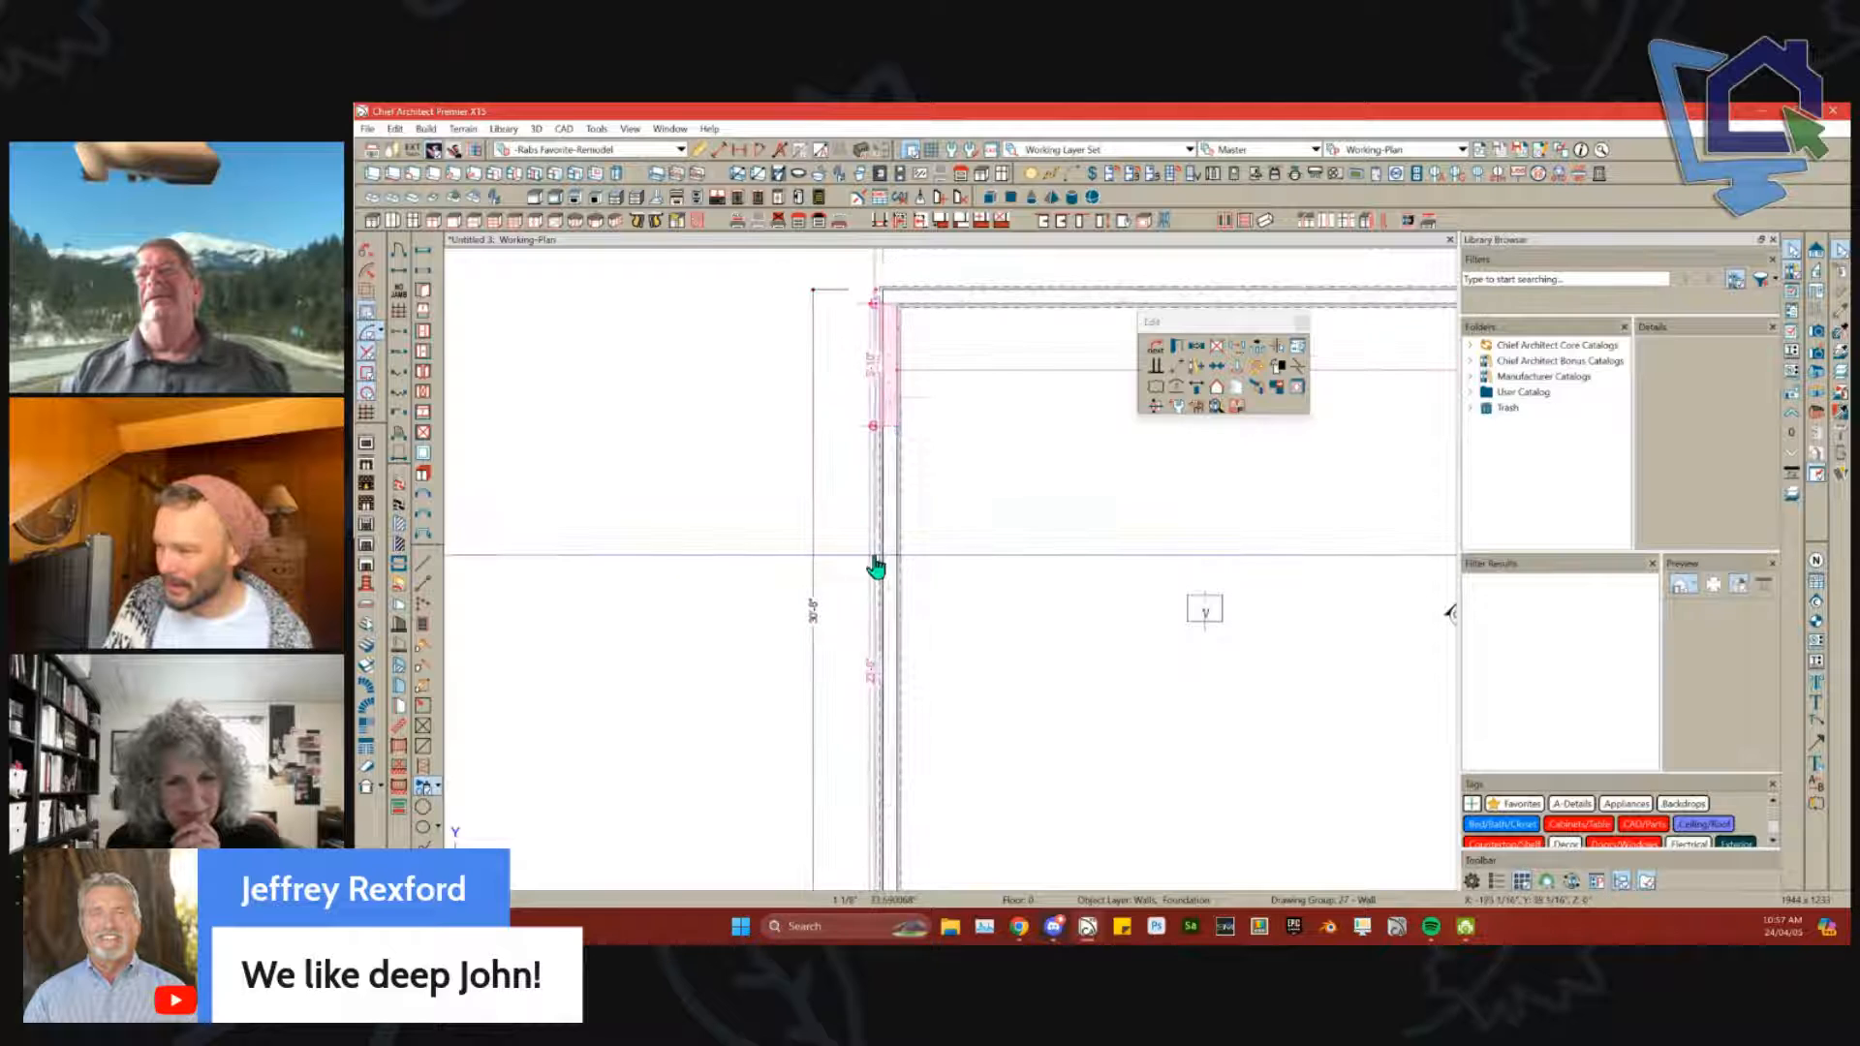
key(Escape)
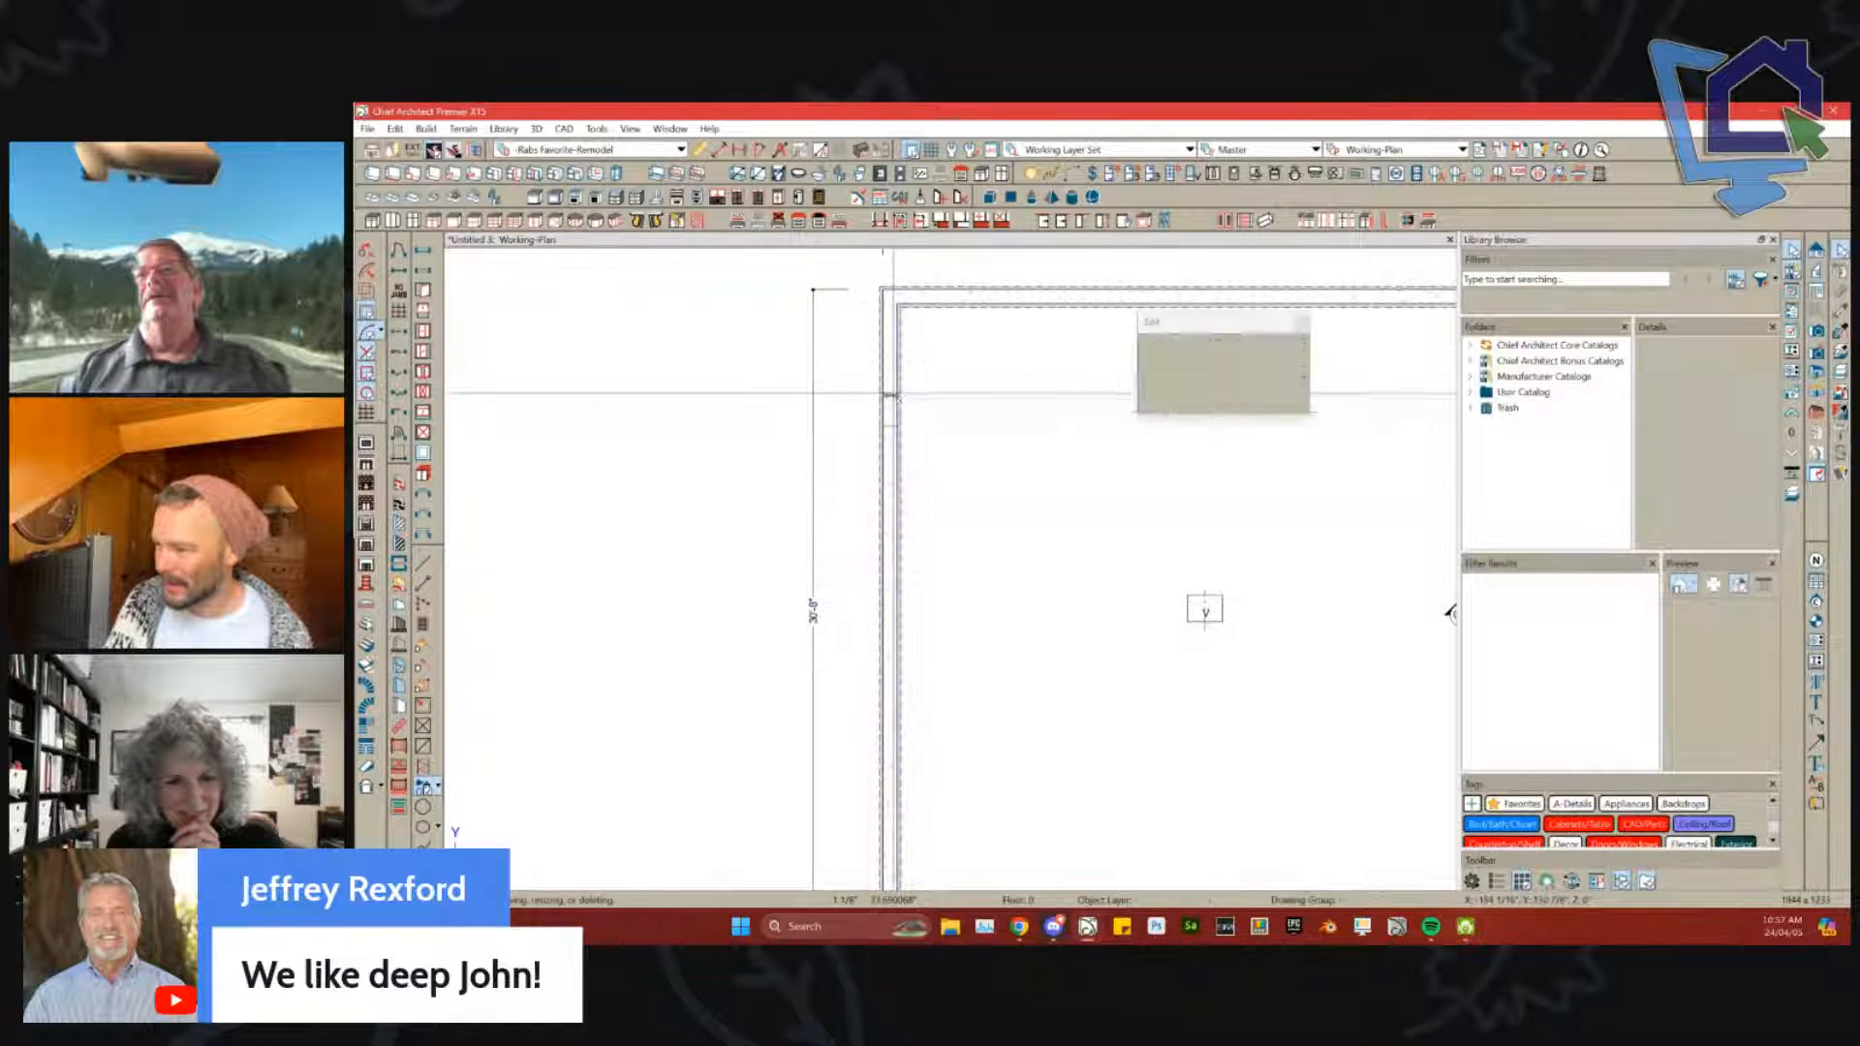
Step: Extend the broken-off foundation wall segment to about 13'-2 1/4" and review its wall type settings
click(891, 416)
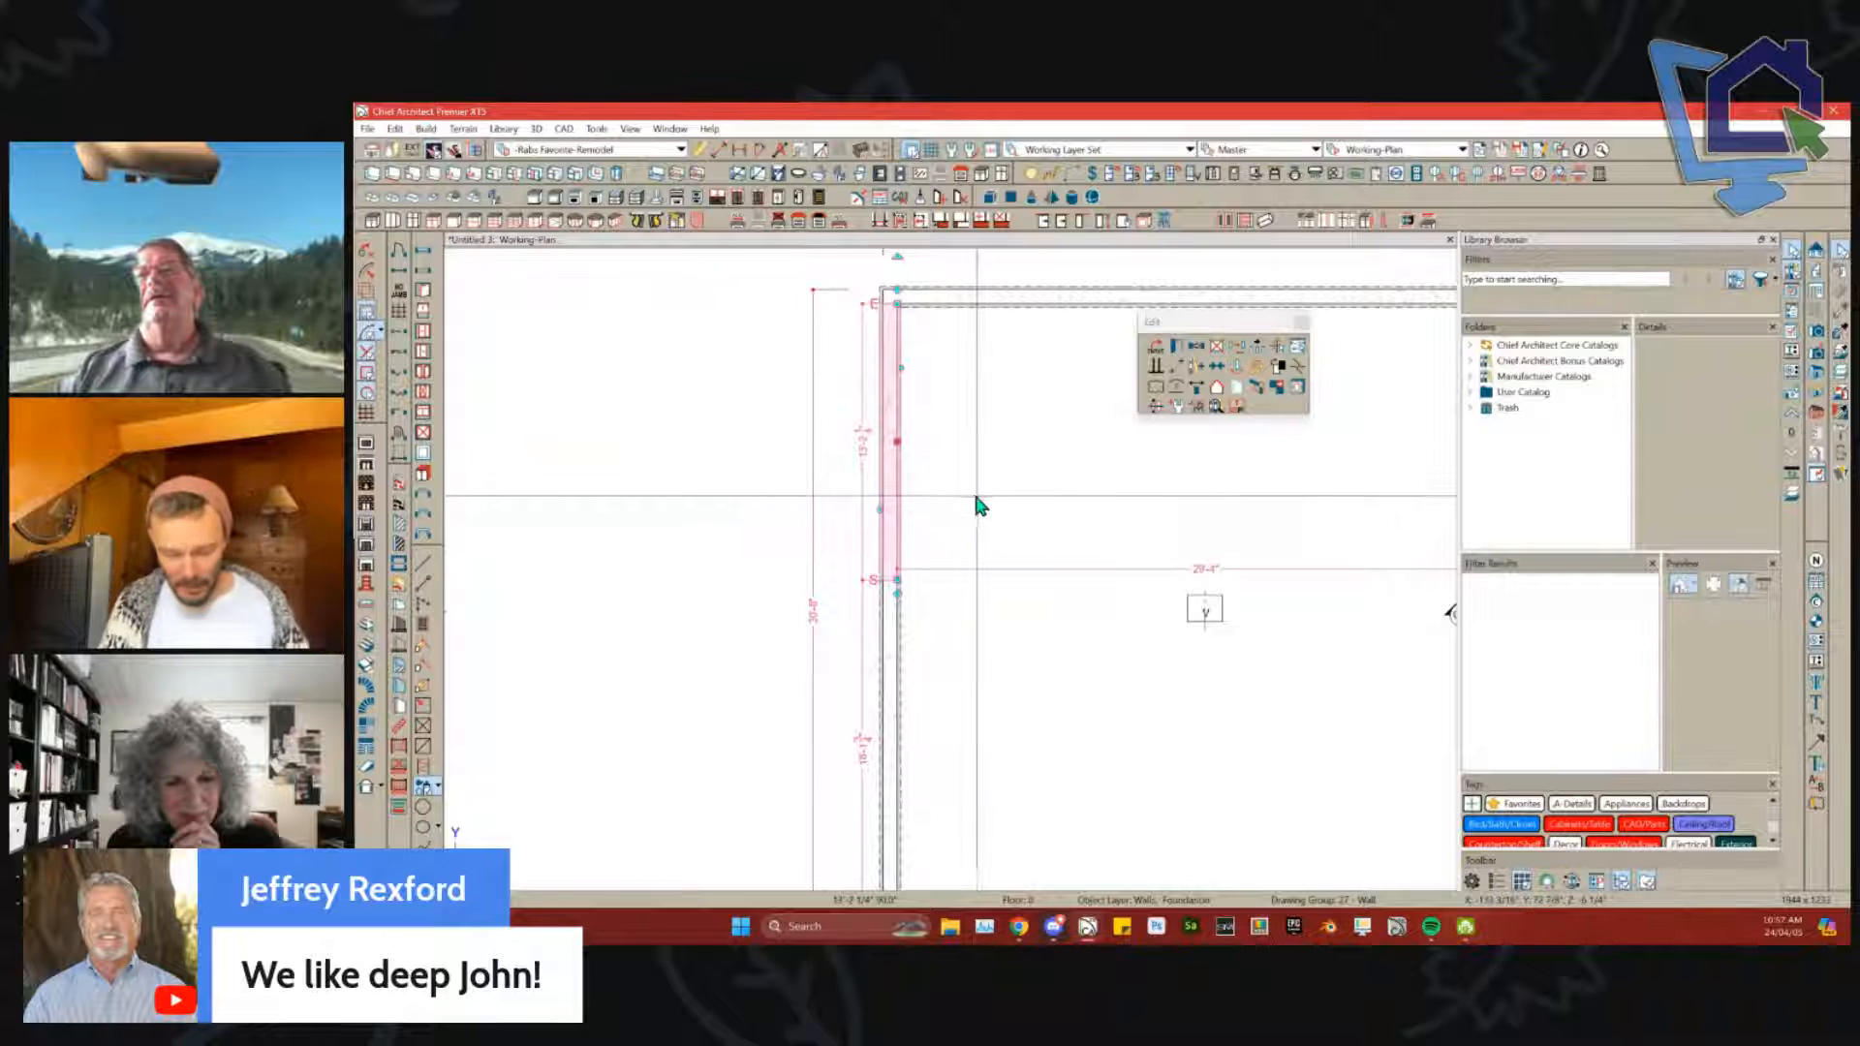
key(ctrl+e)
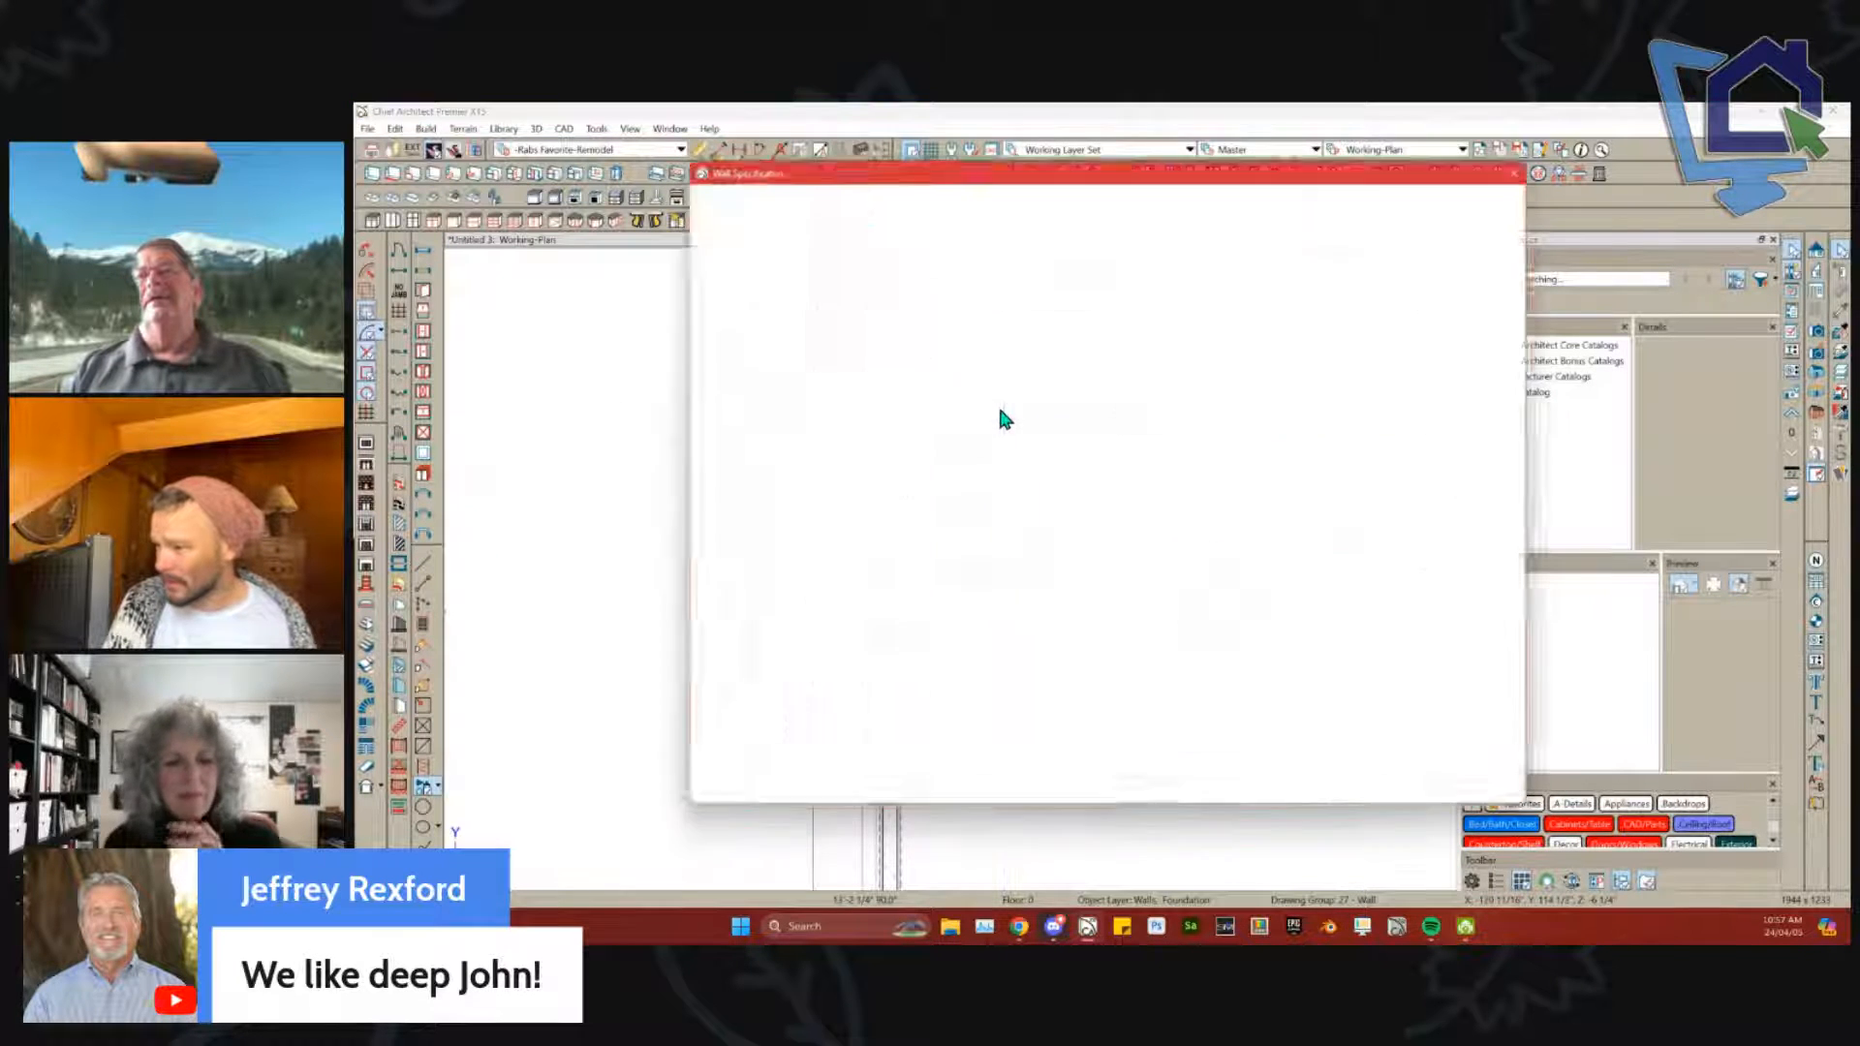
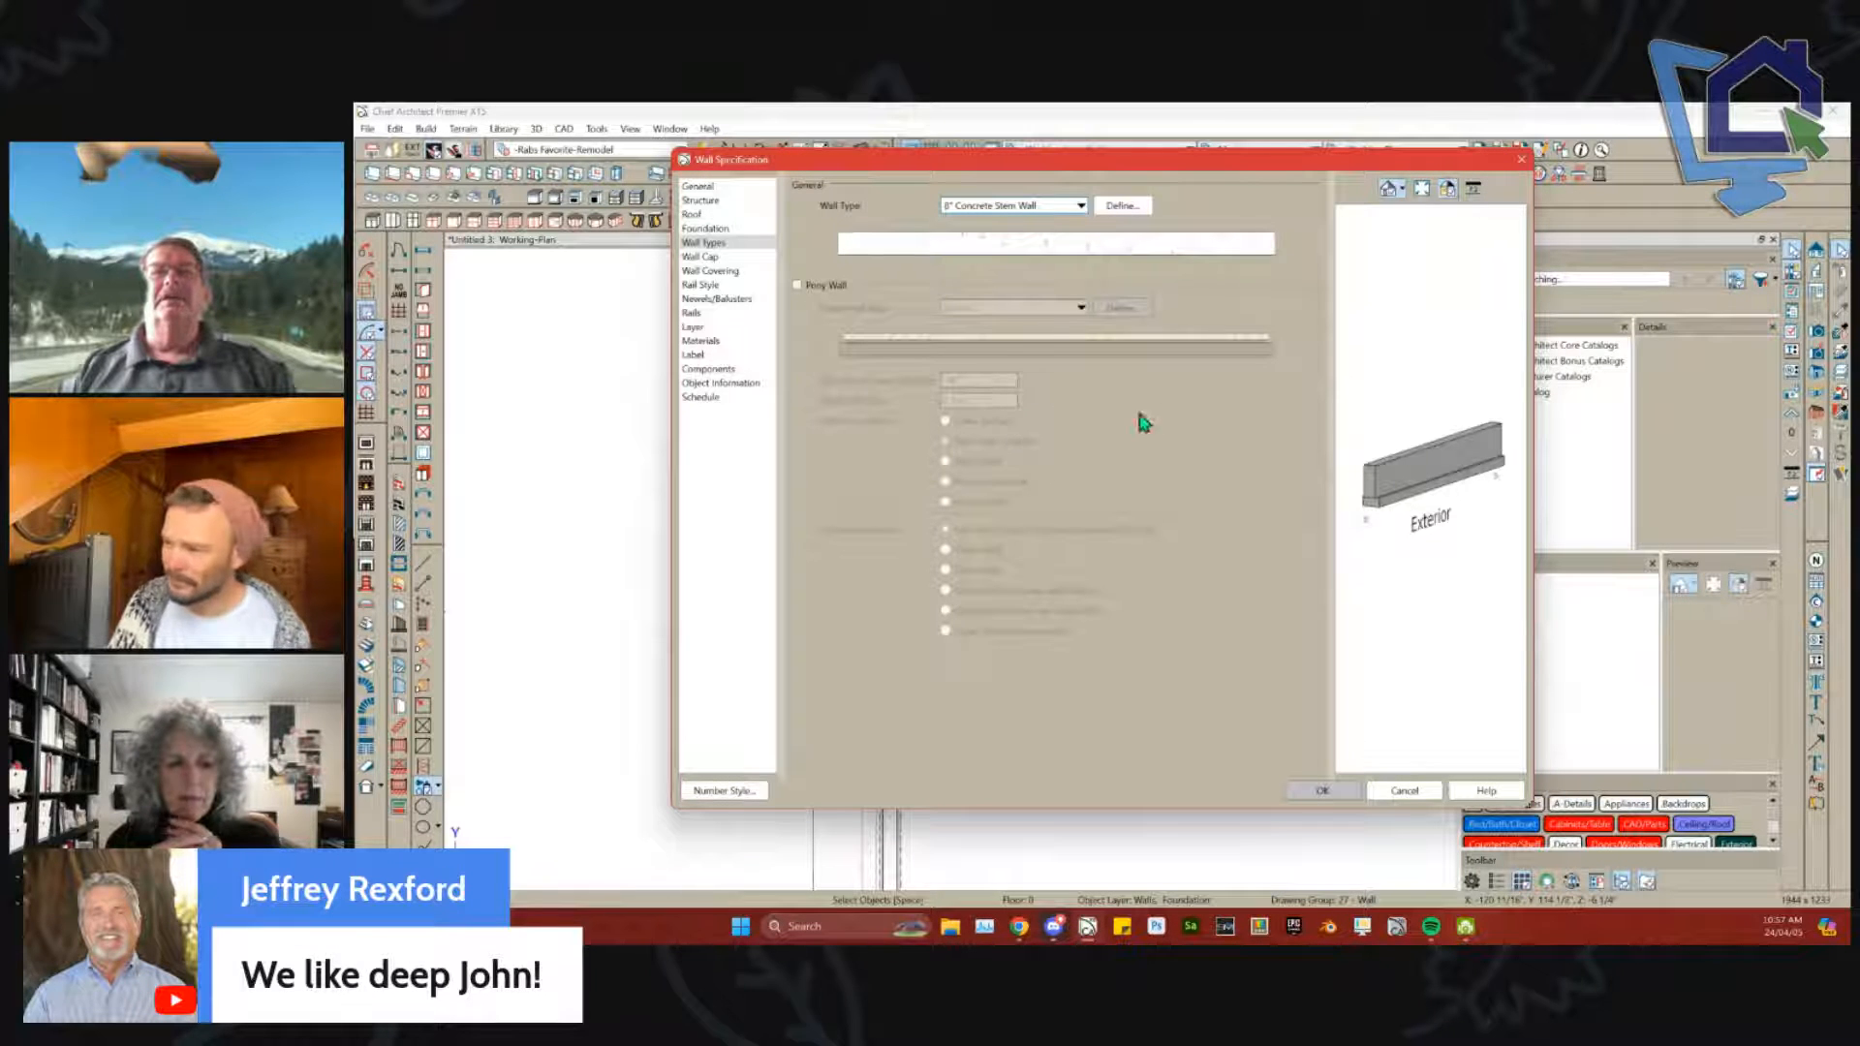
click(1420, 796)
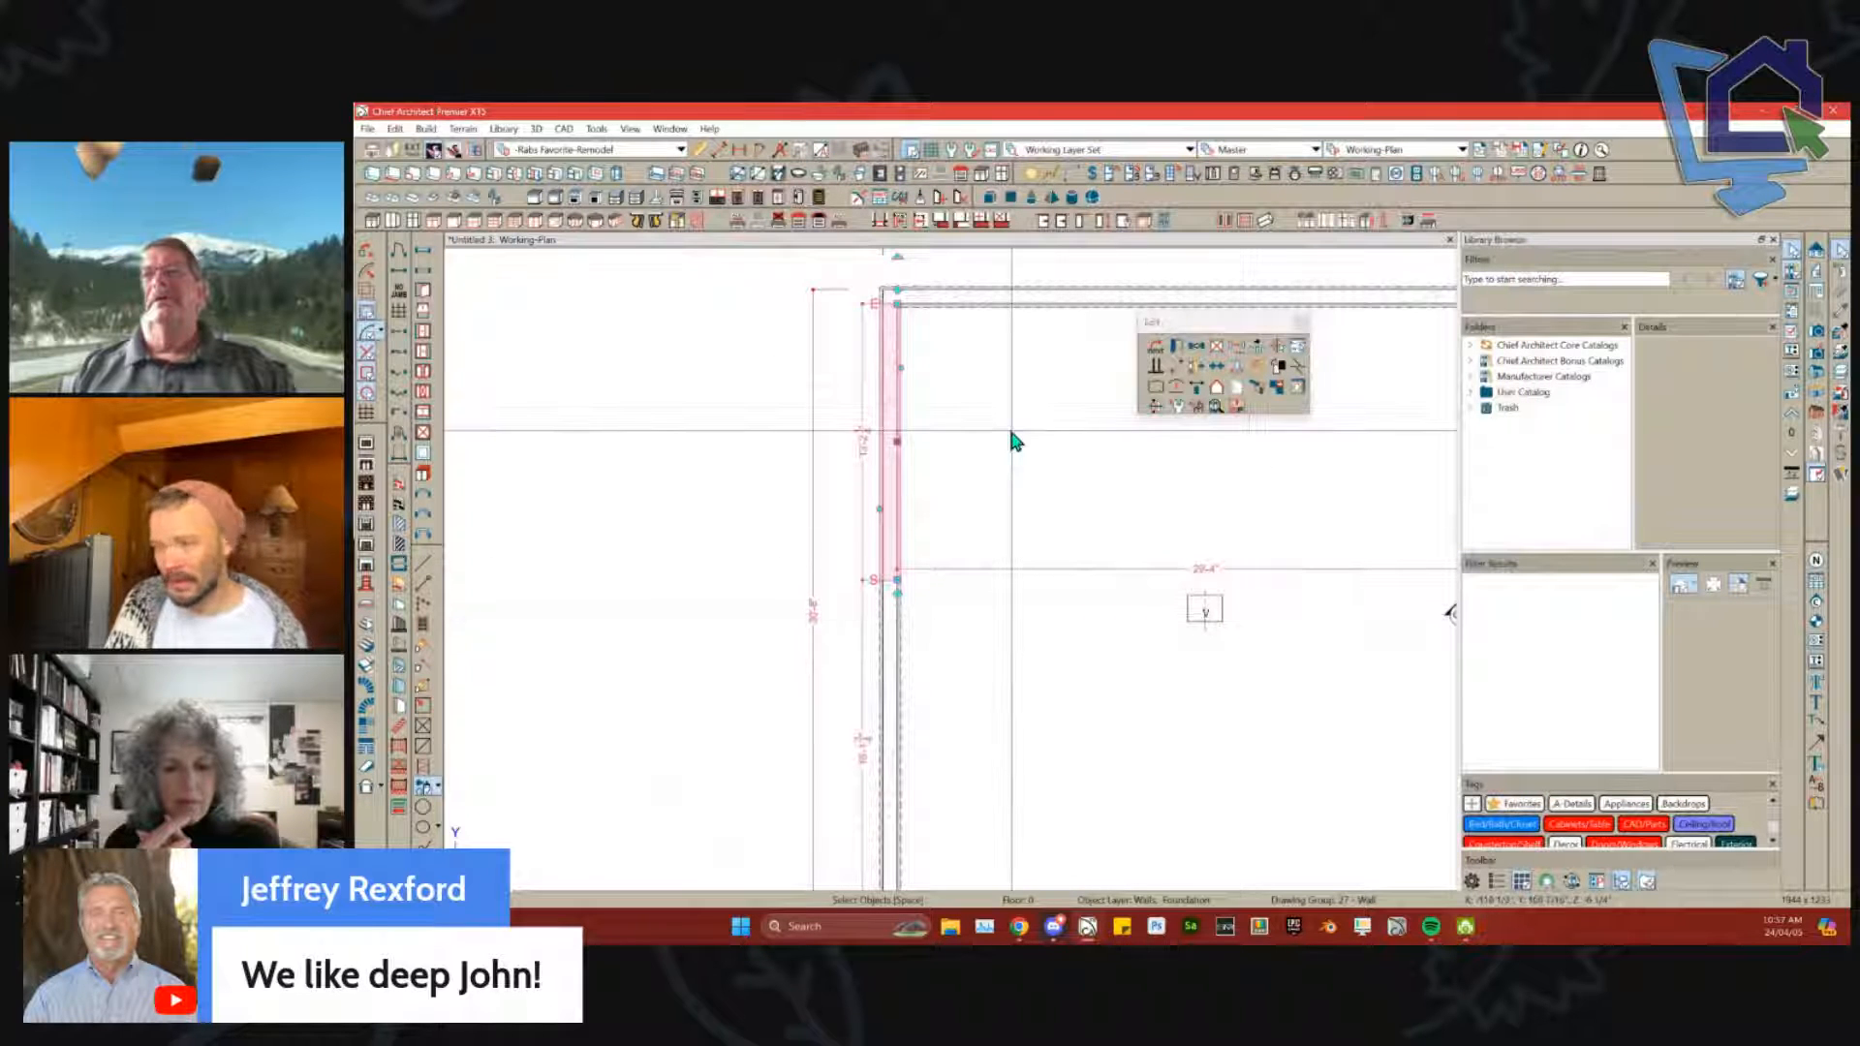
Step: Draw a foundation wall from the break in the left-hand wall across to the opposite foundation wall
scroll(909, 523, down, 3)
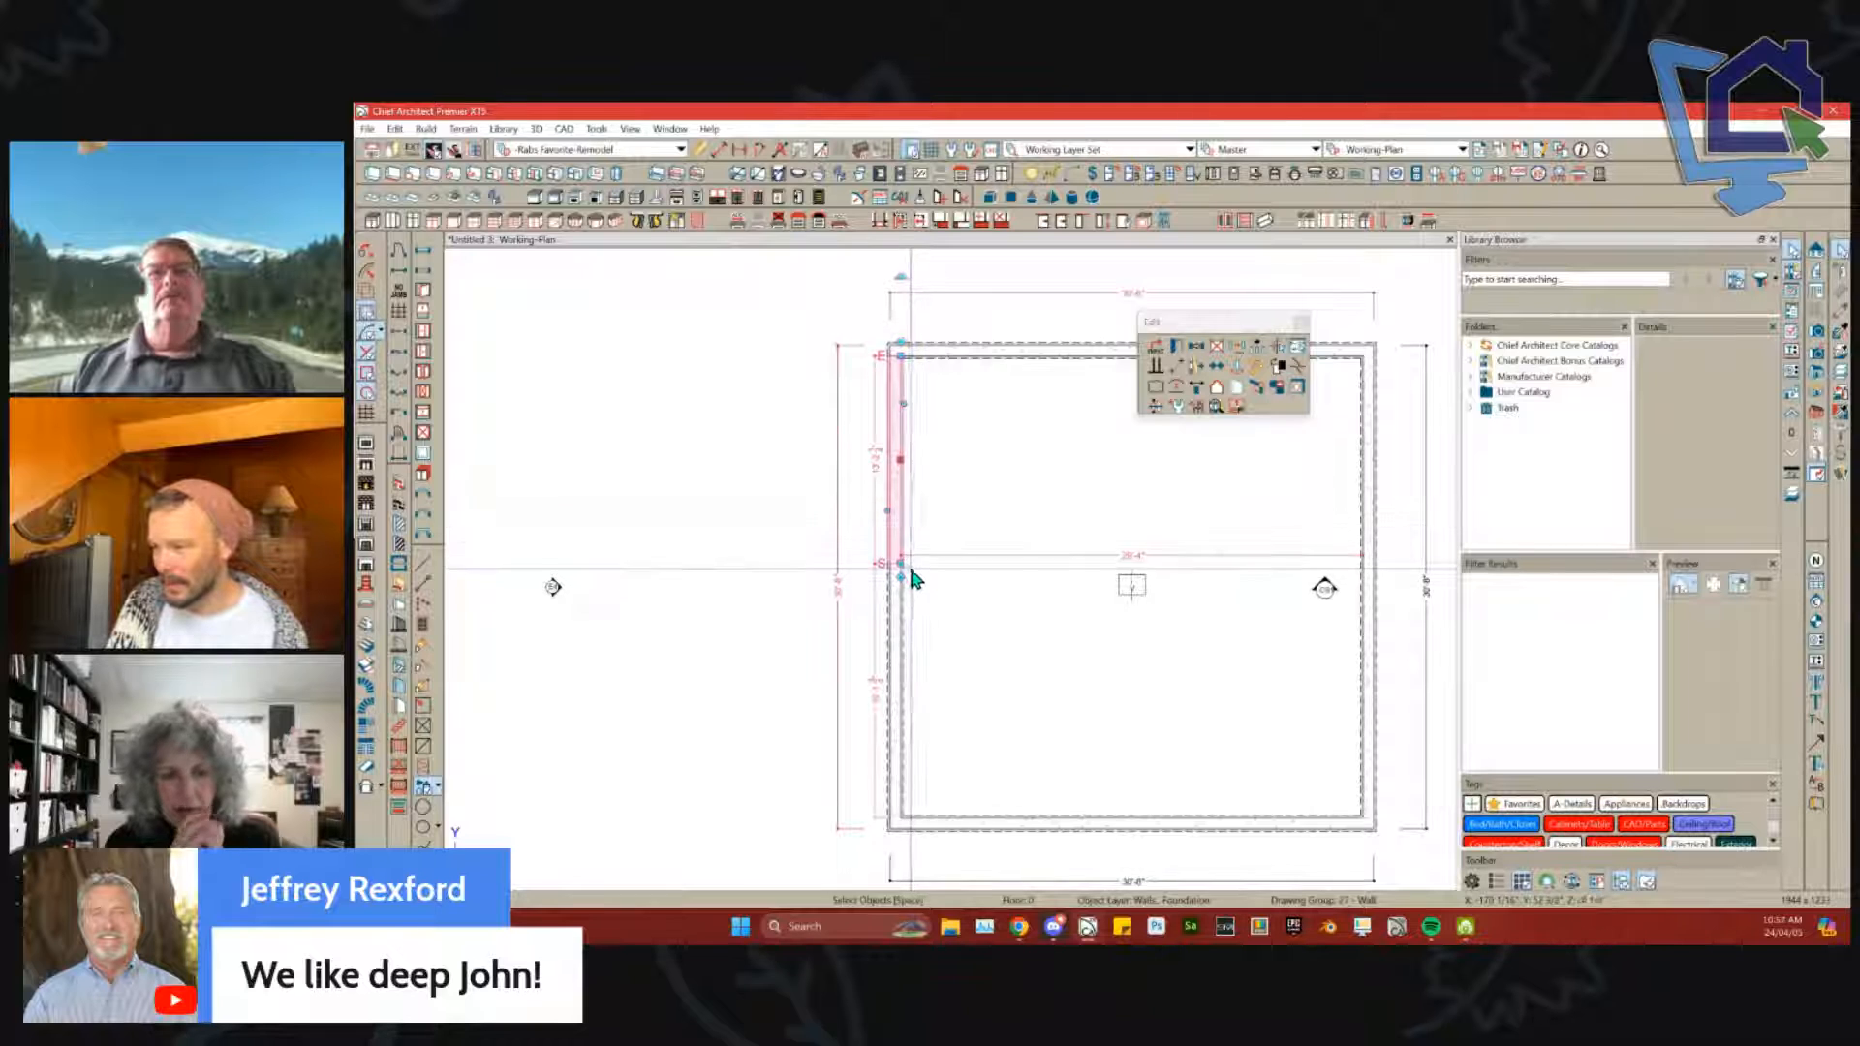
click(950, 563)
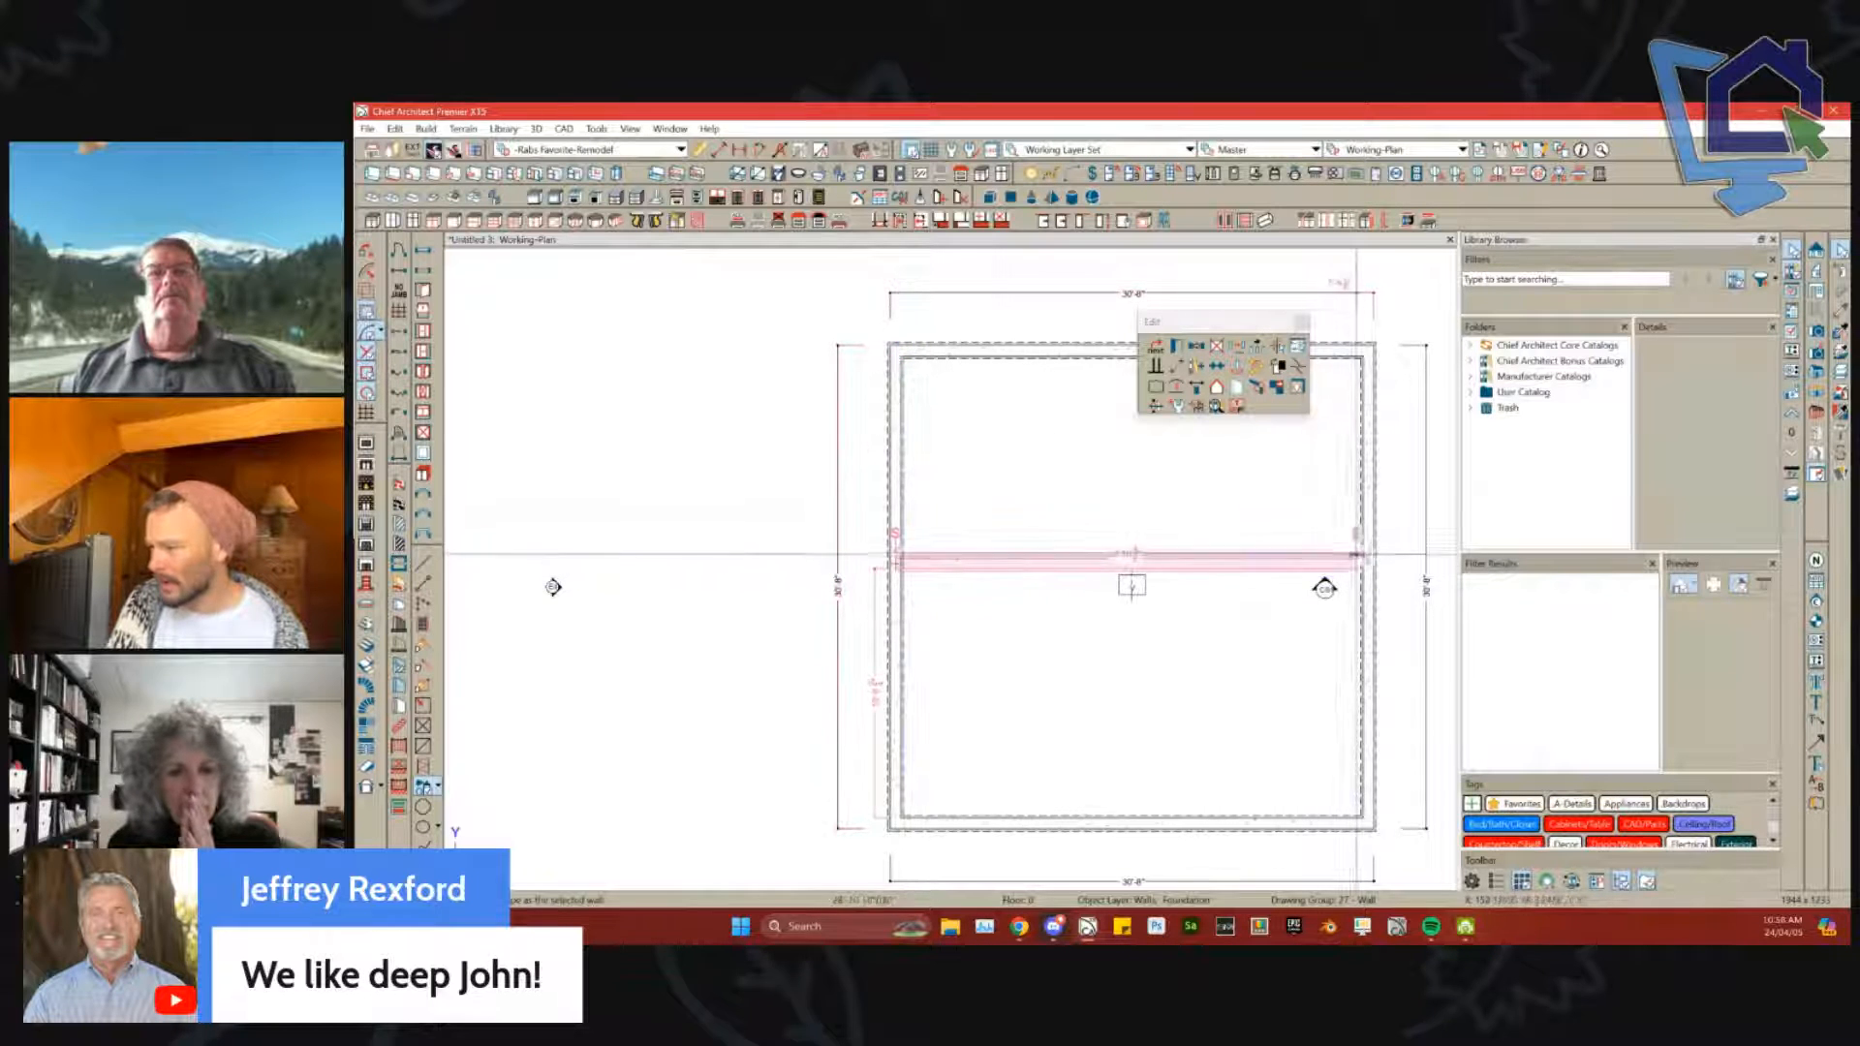
Step: Set the floor elevation of the upper foundation room to -48"
click(1022, 472)
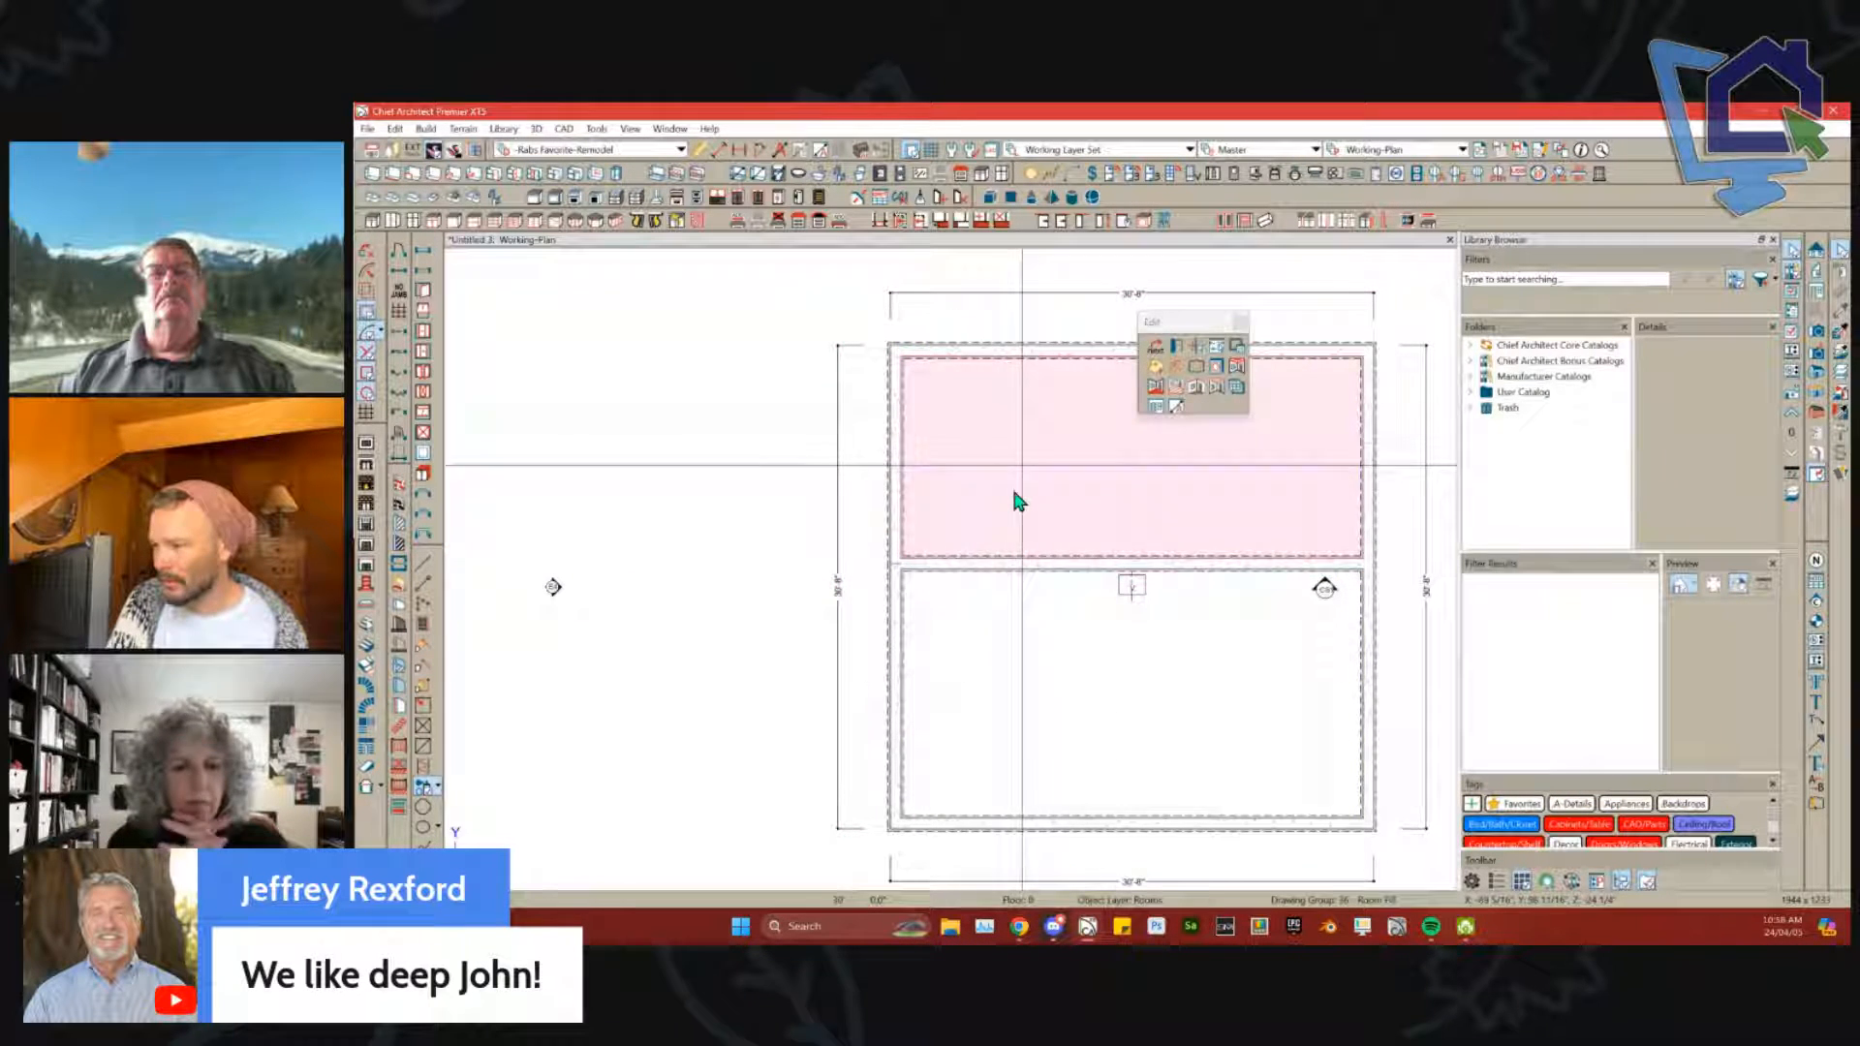
double_click(919, 465)
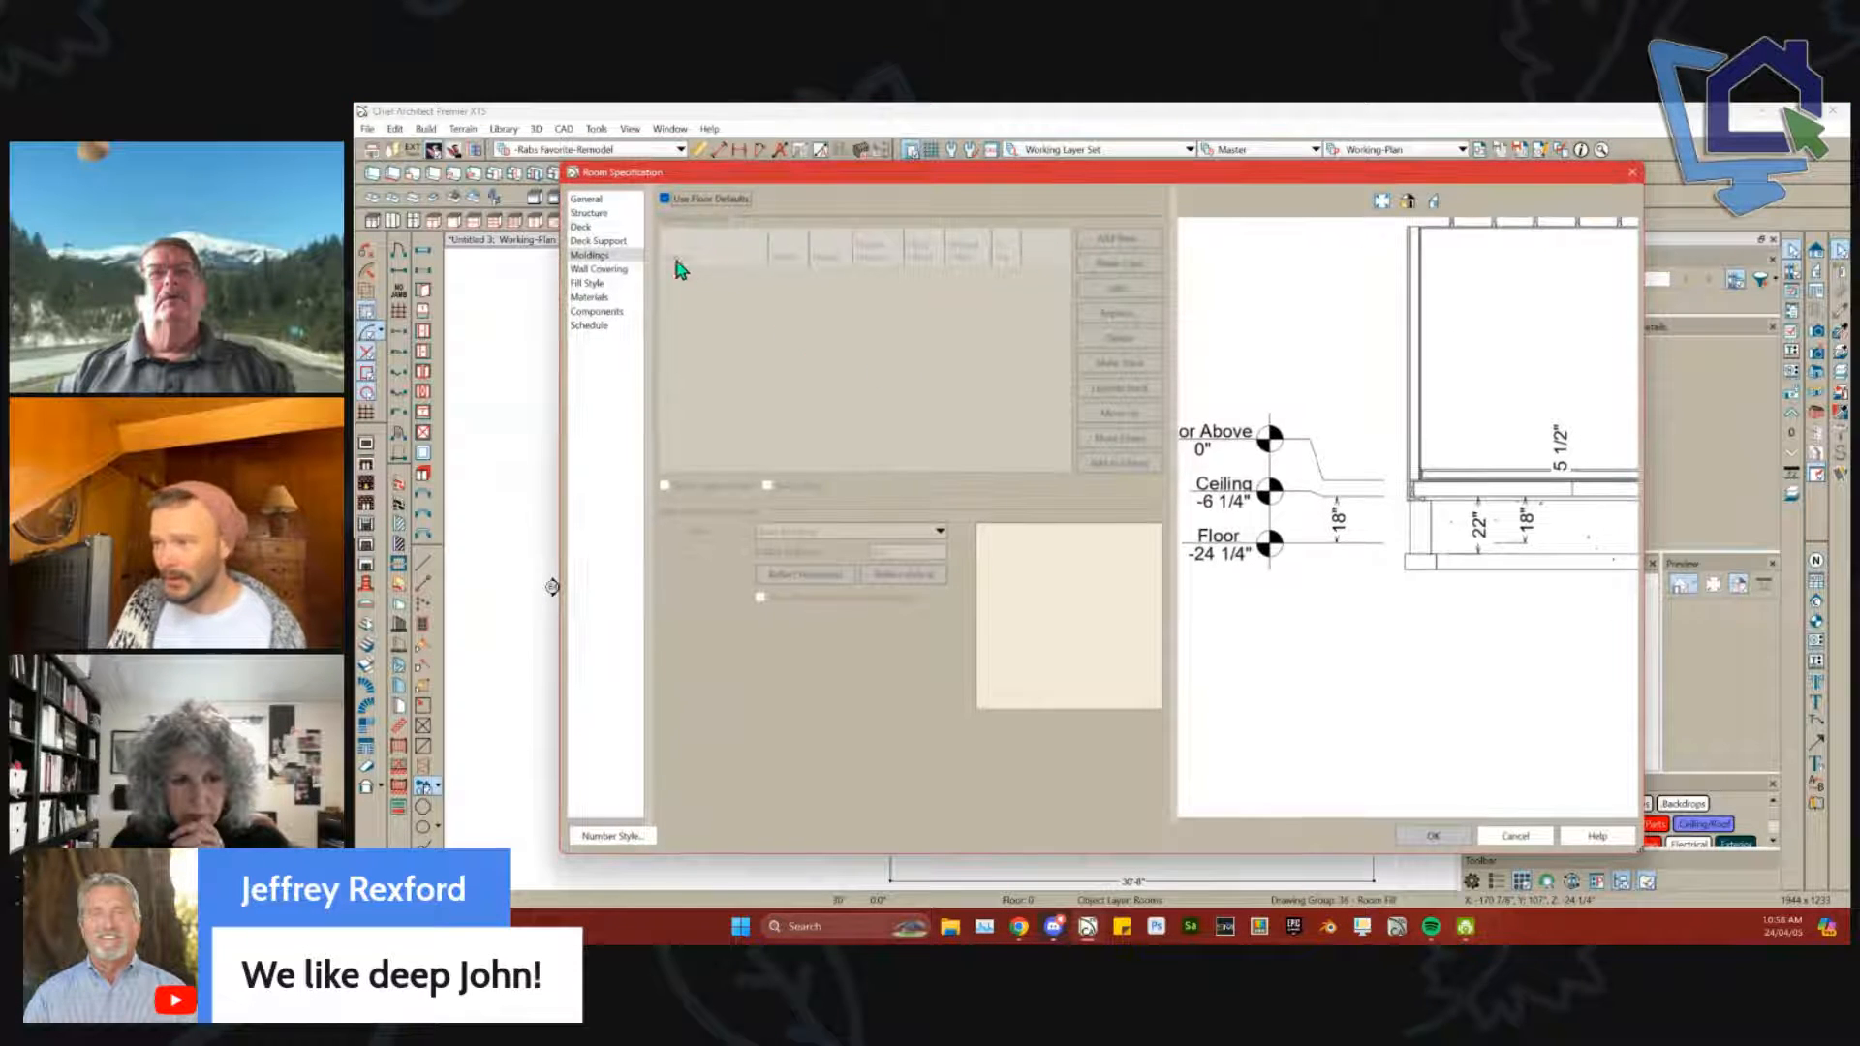
click(630, 214)
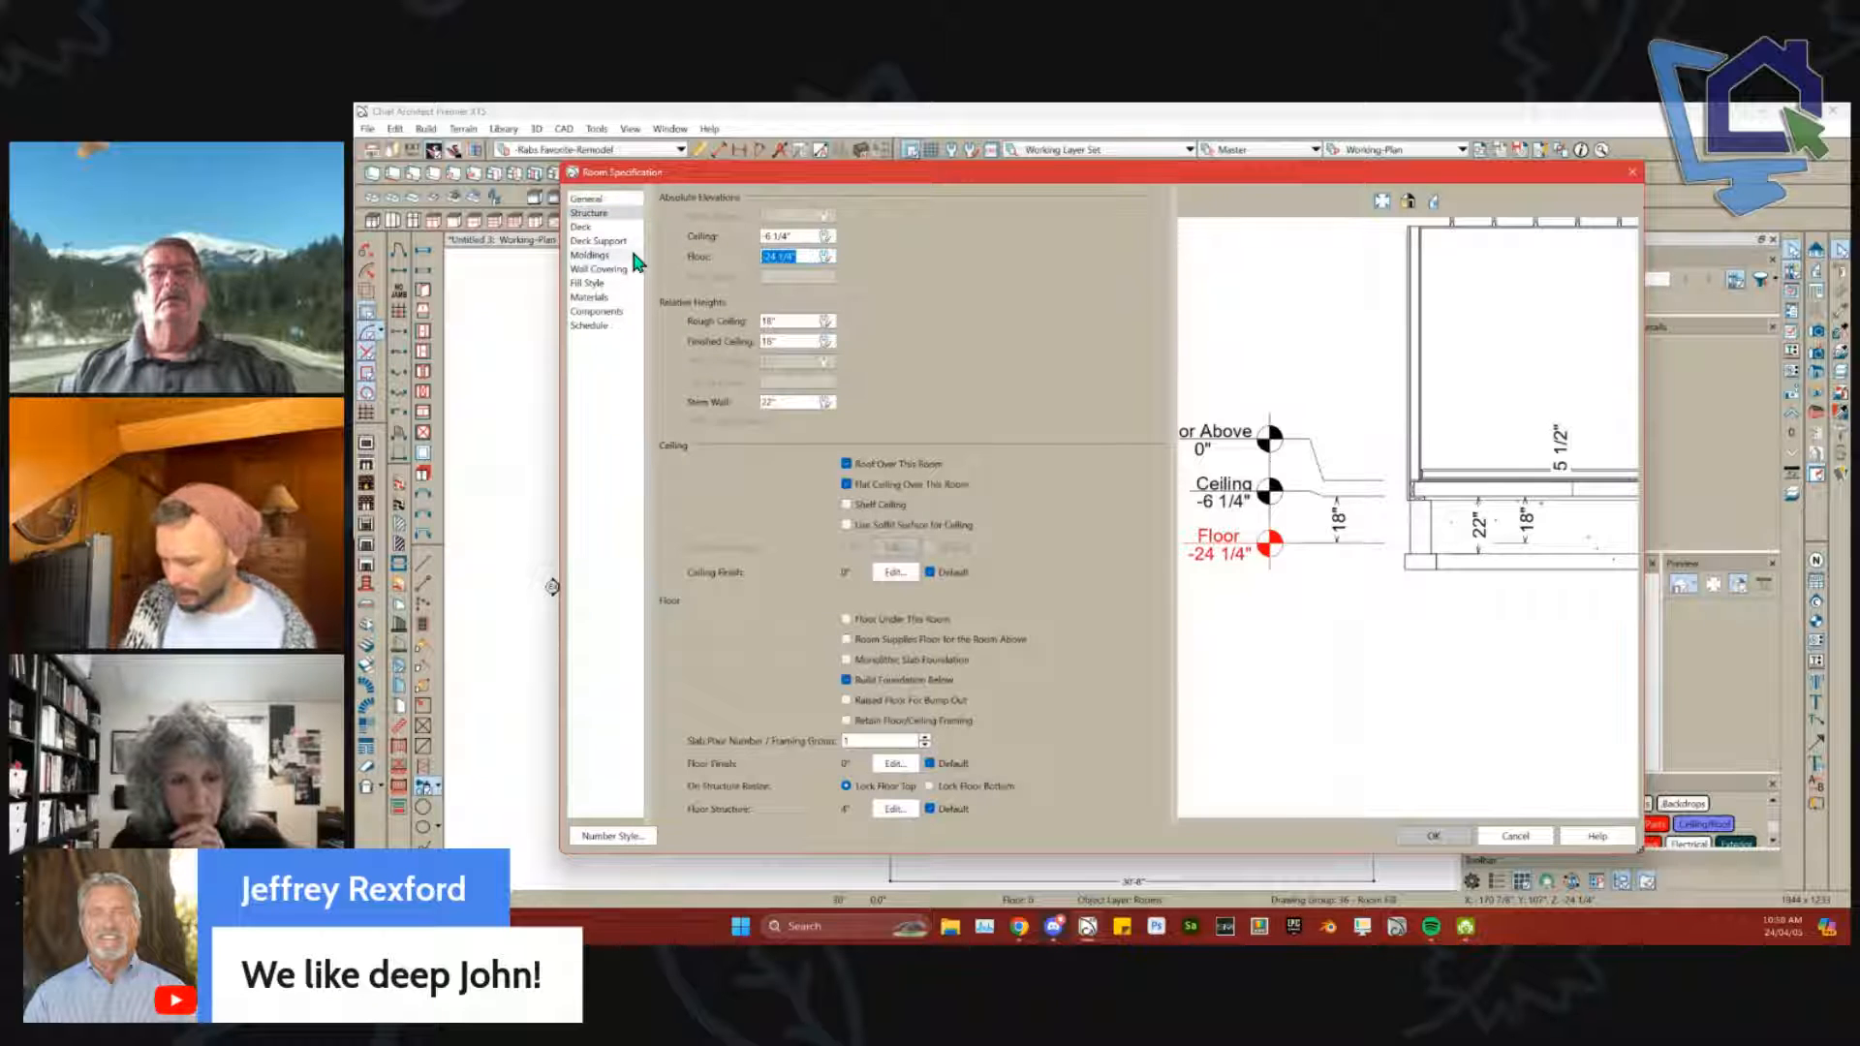
text(-48)
key(Return)
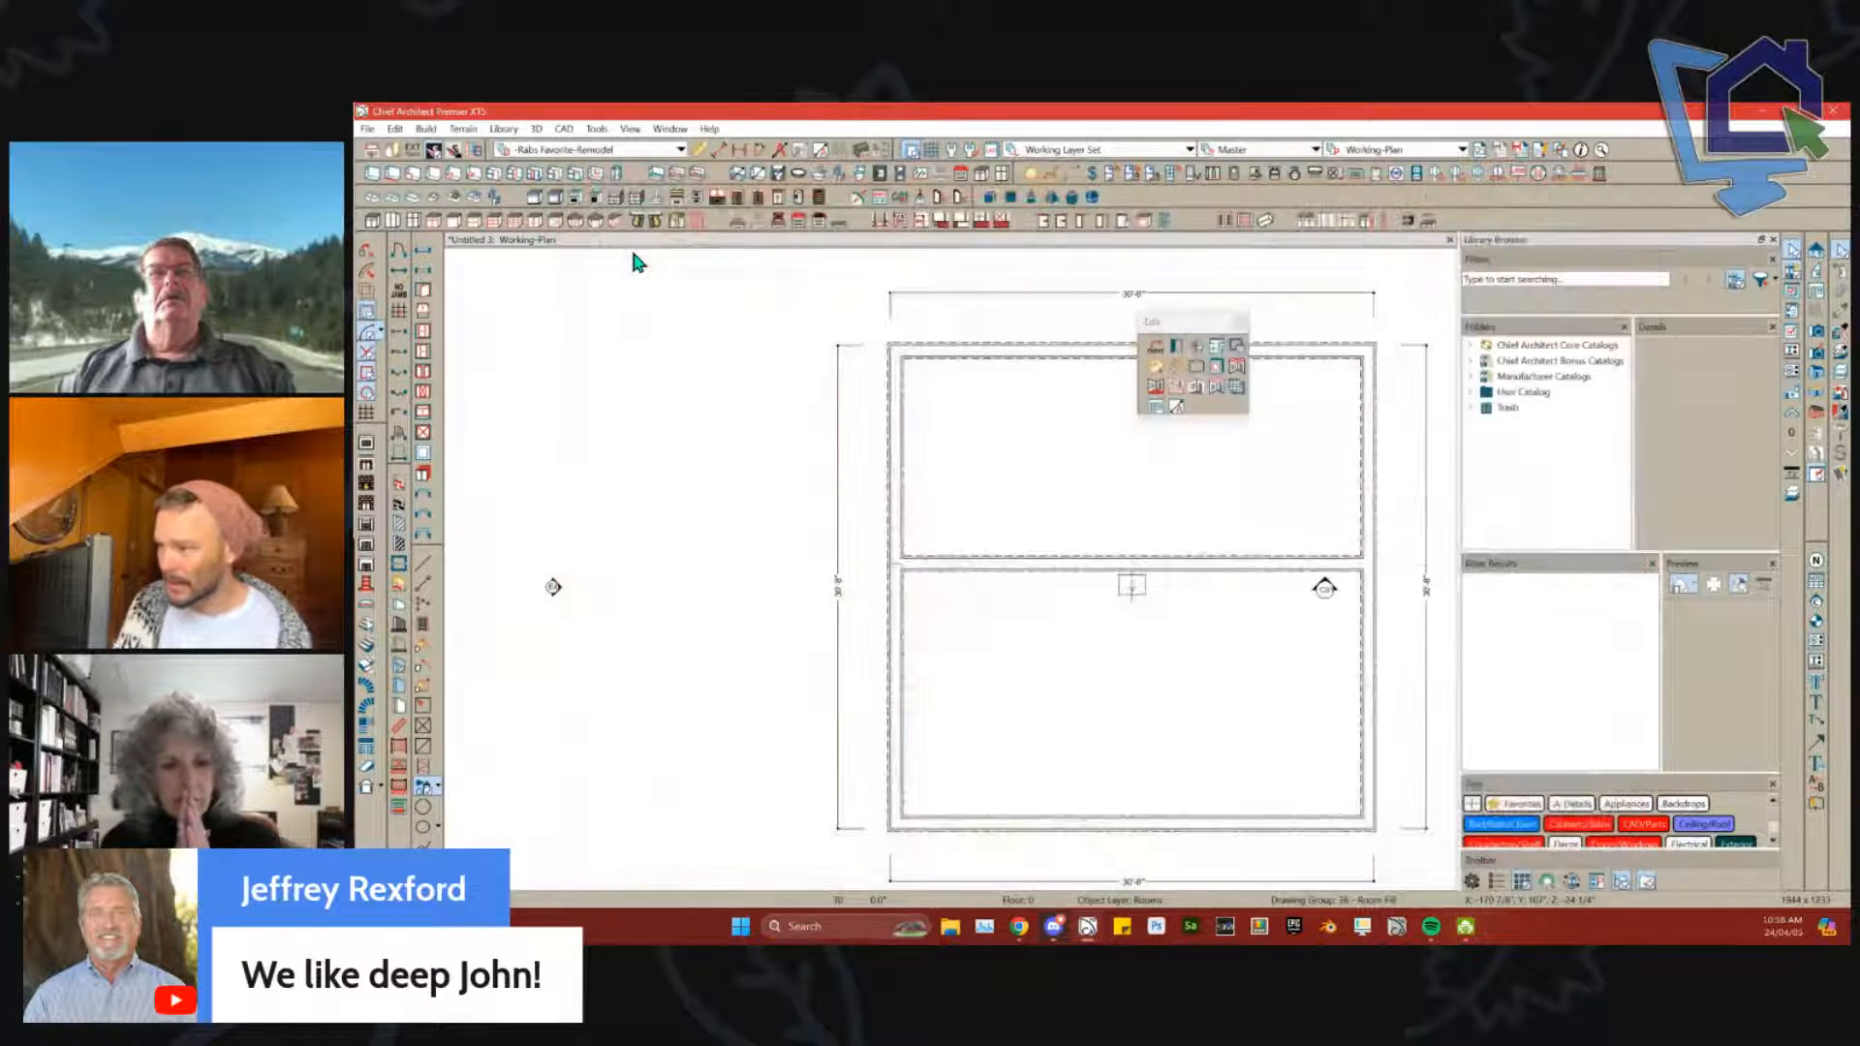
Step: Create a full camera view of the building and examine the stepped foundation from below ground
click(1817, 335)
drag(570, 346, 880, 469)
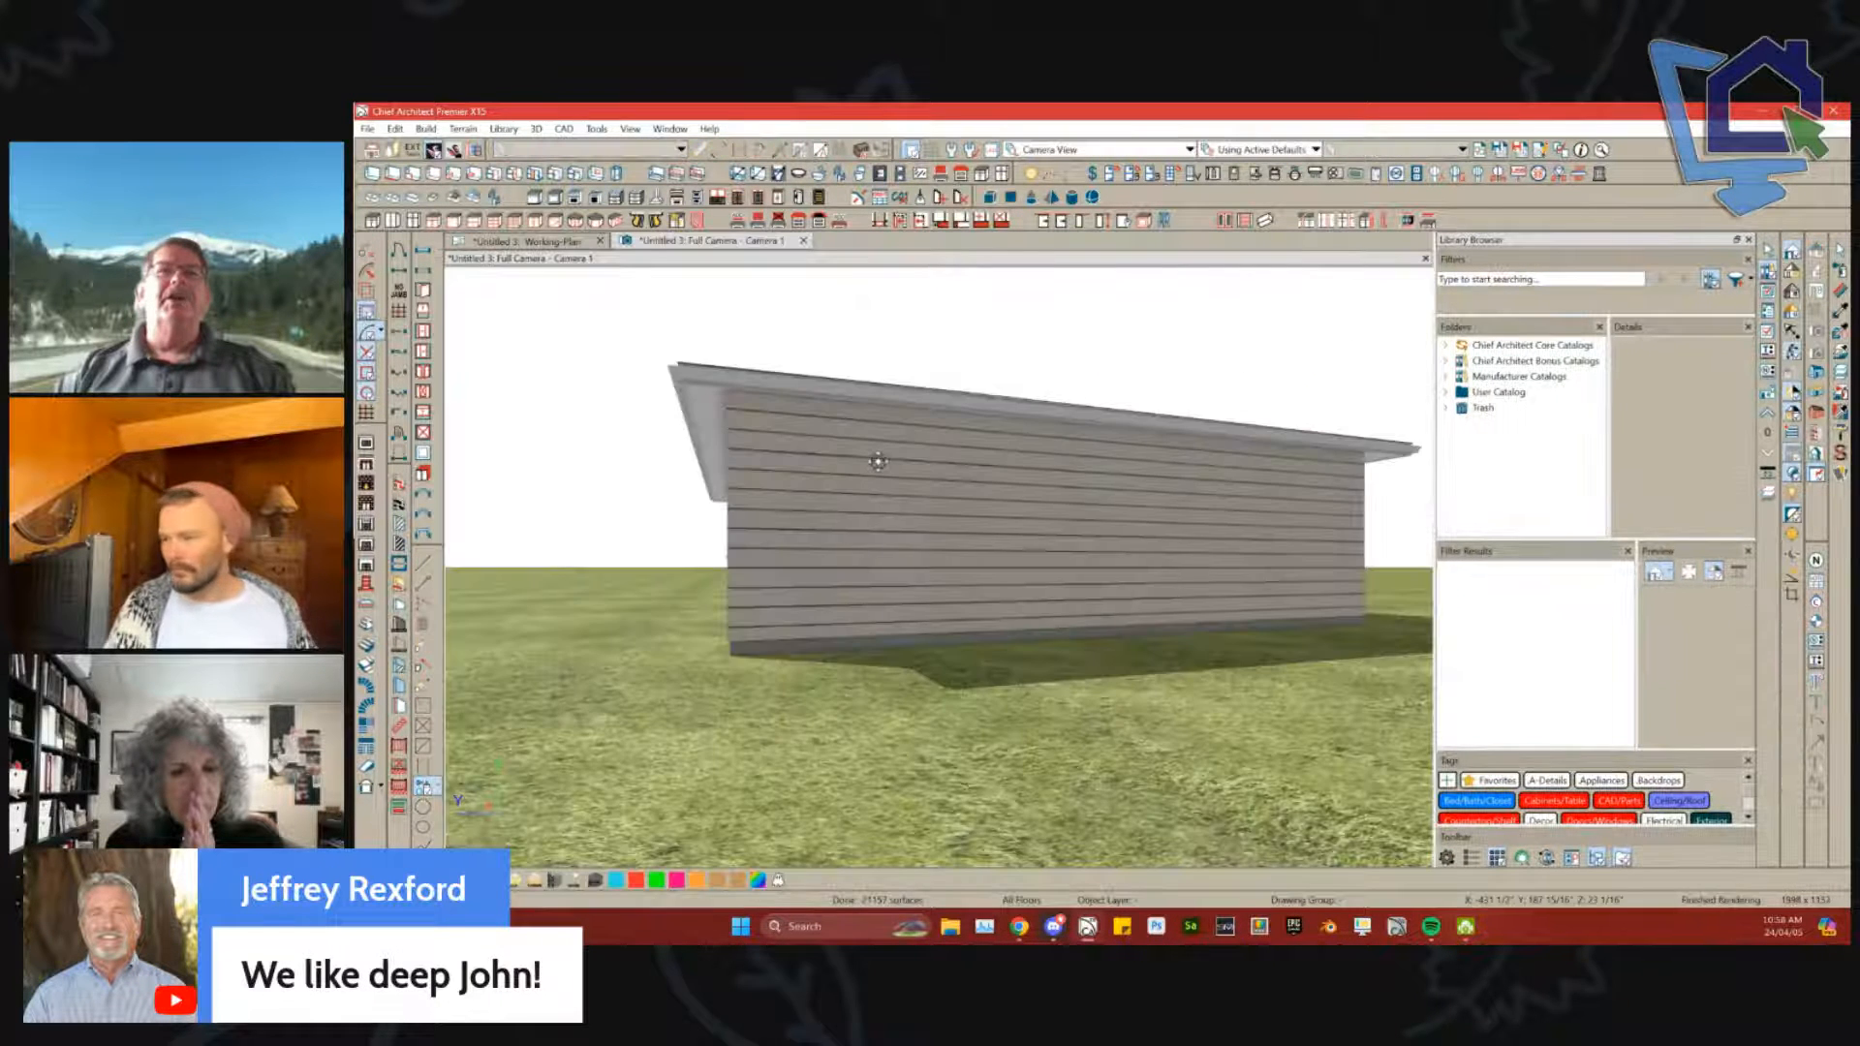
scroll(877, 462, up, 5)
scroll(877, 461, up, 5)
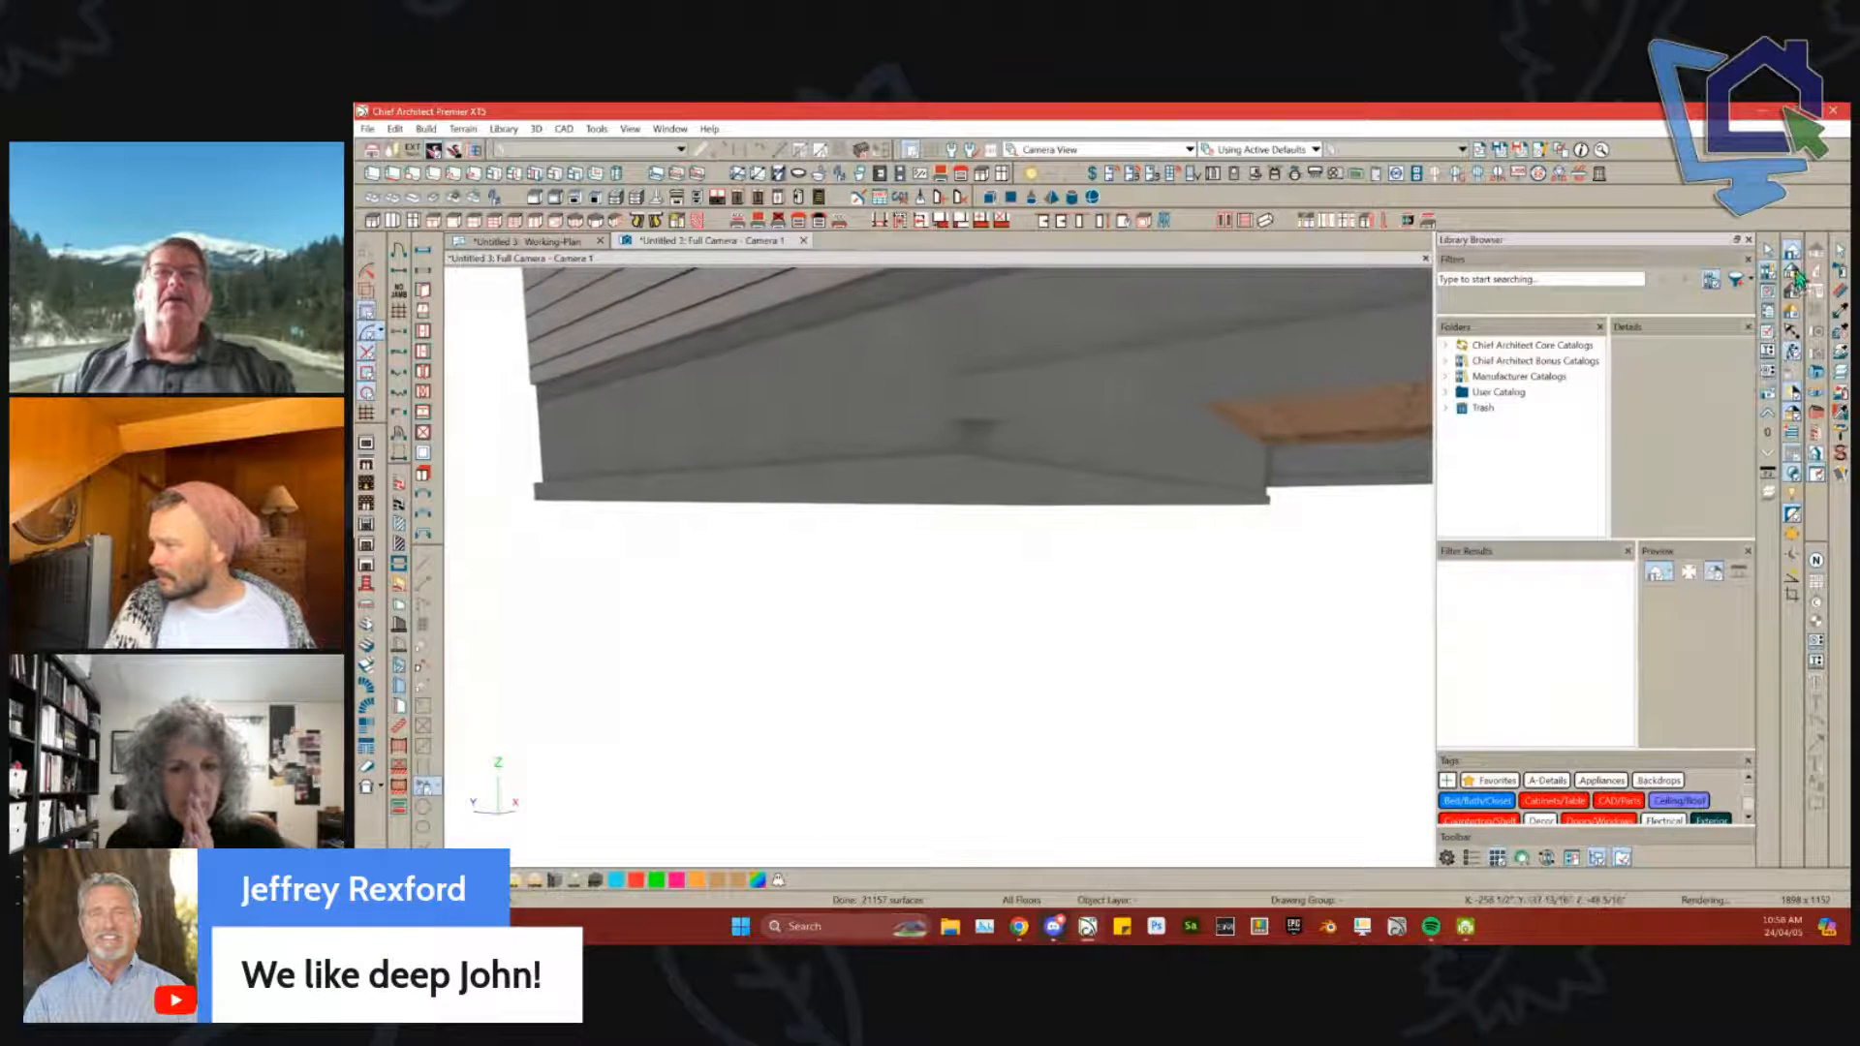
drag(1078, 589, 1061, 590)
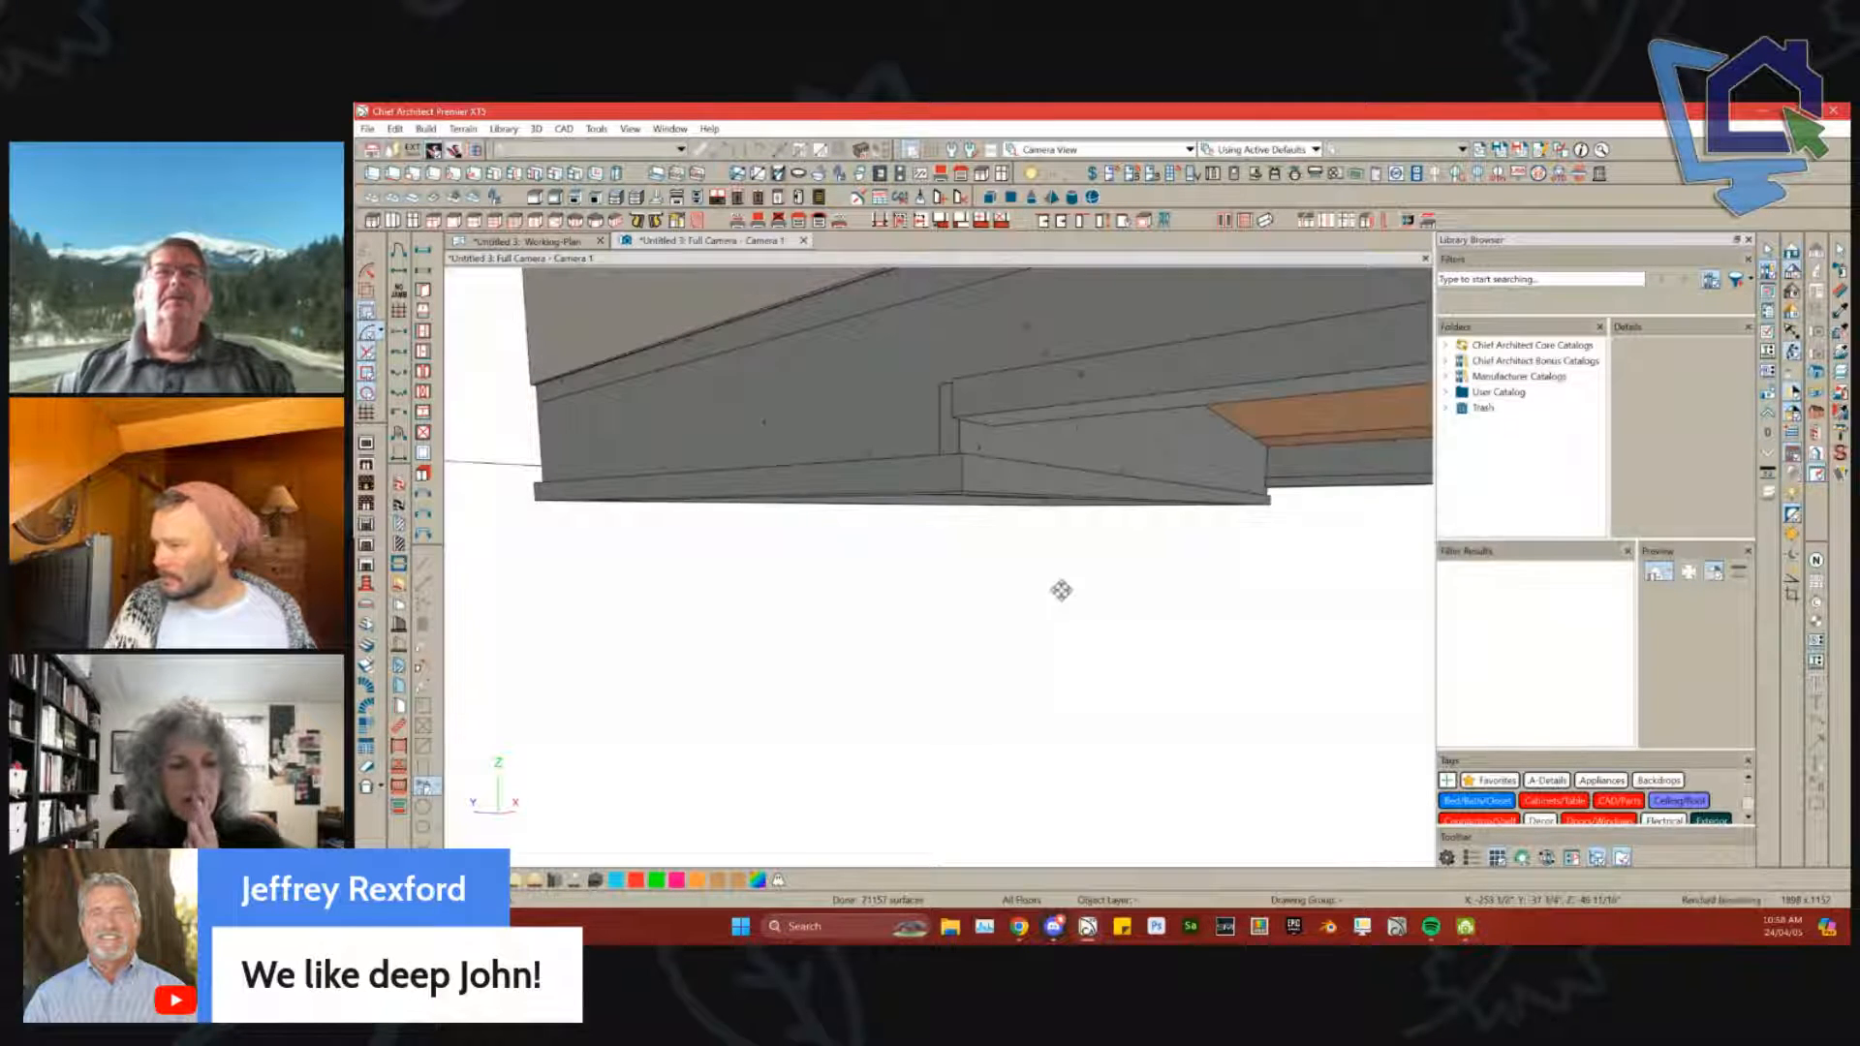
key(Left)
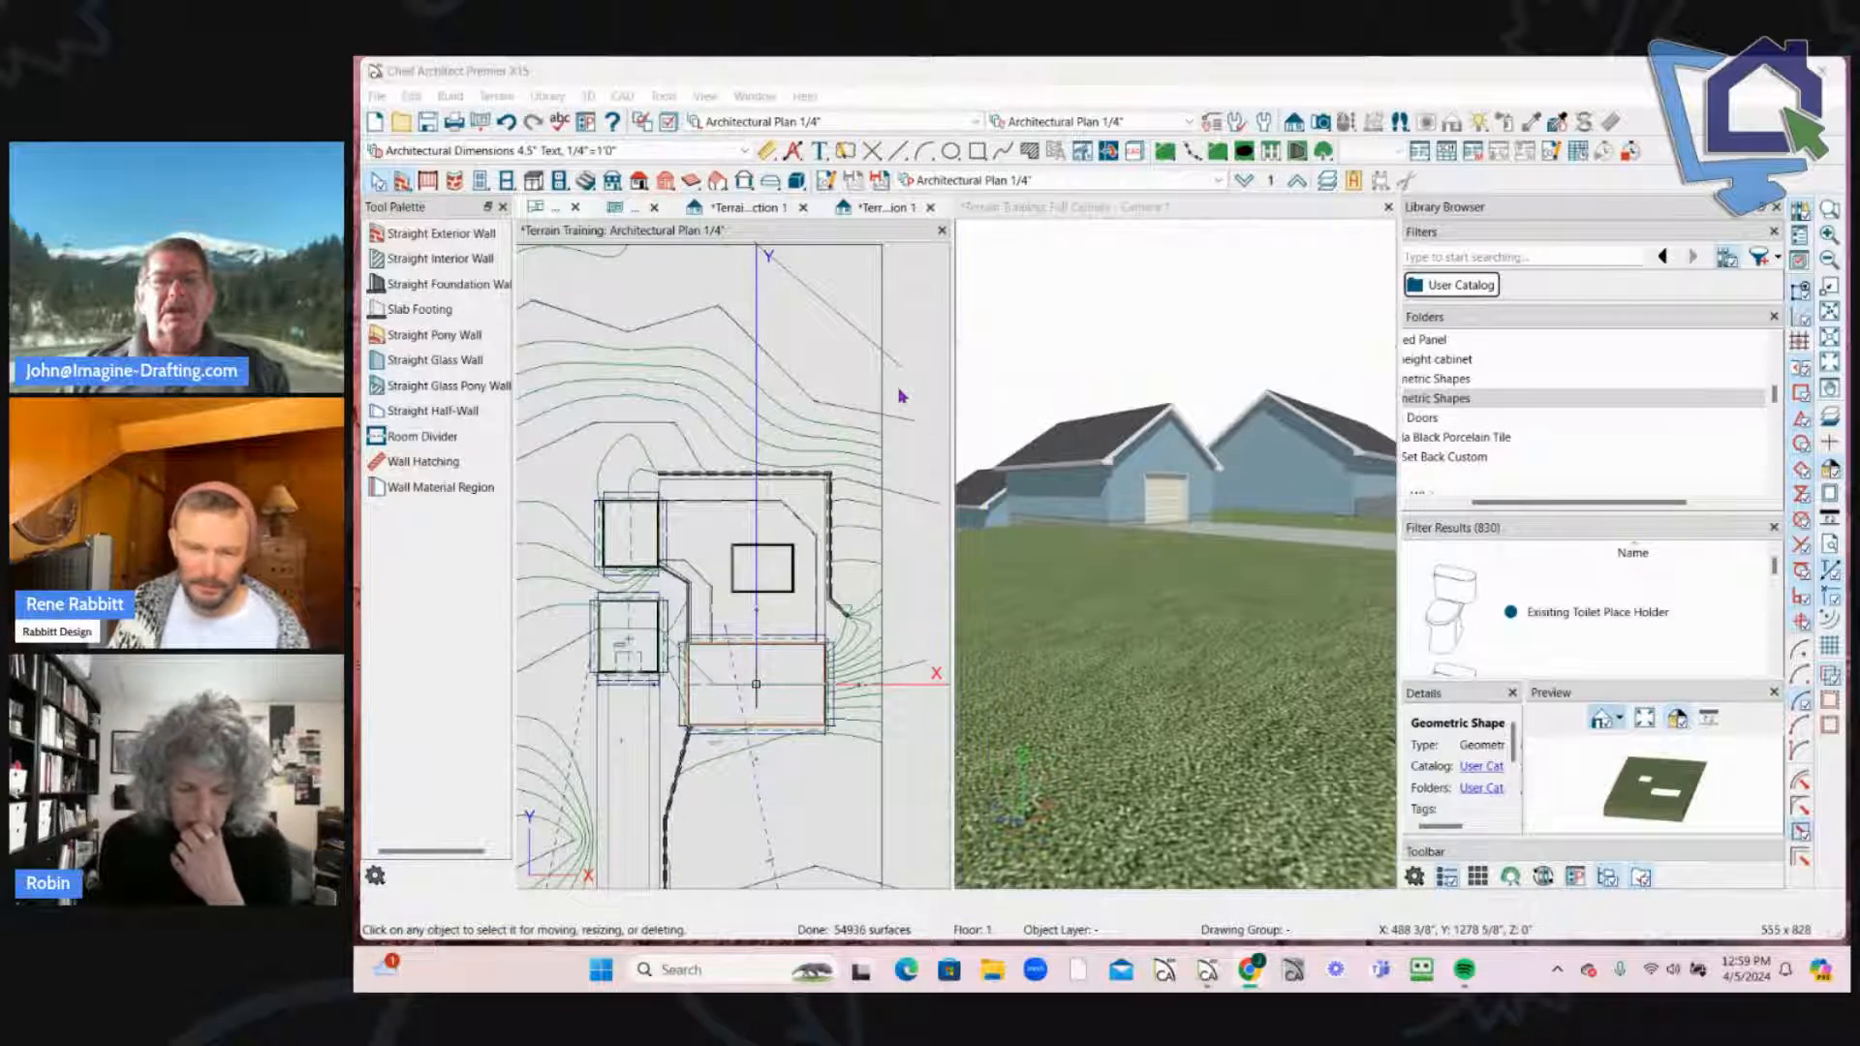
Step: In the Terrain Training plan, select the driveway below the garage and examine its extent against the surrounding terrain
scroll(746, 465, down, 3)
scroll(740, 431, up, 8)
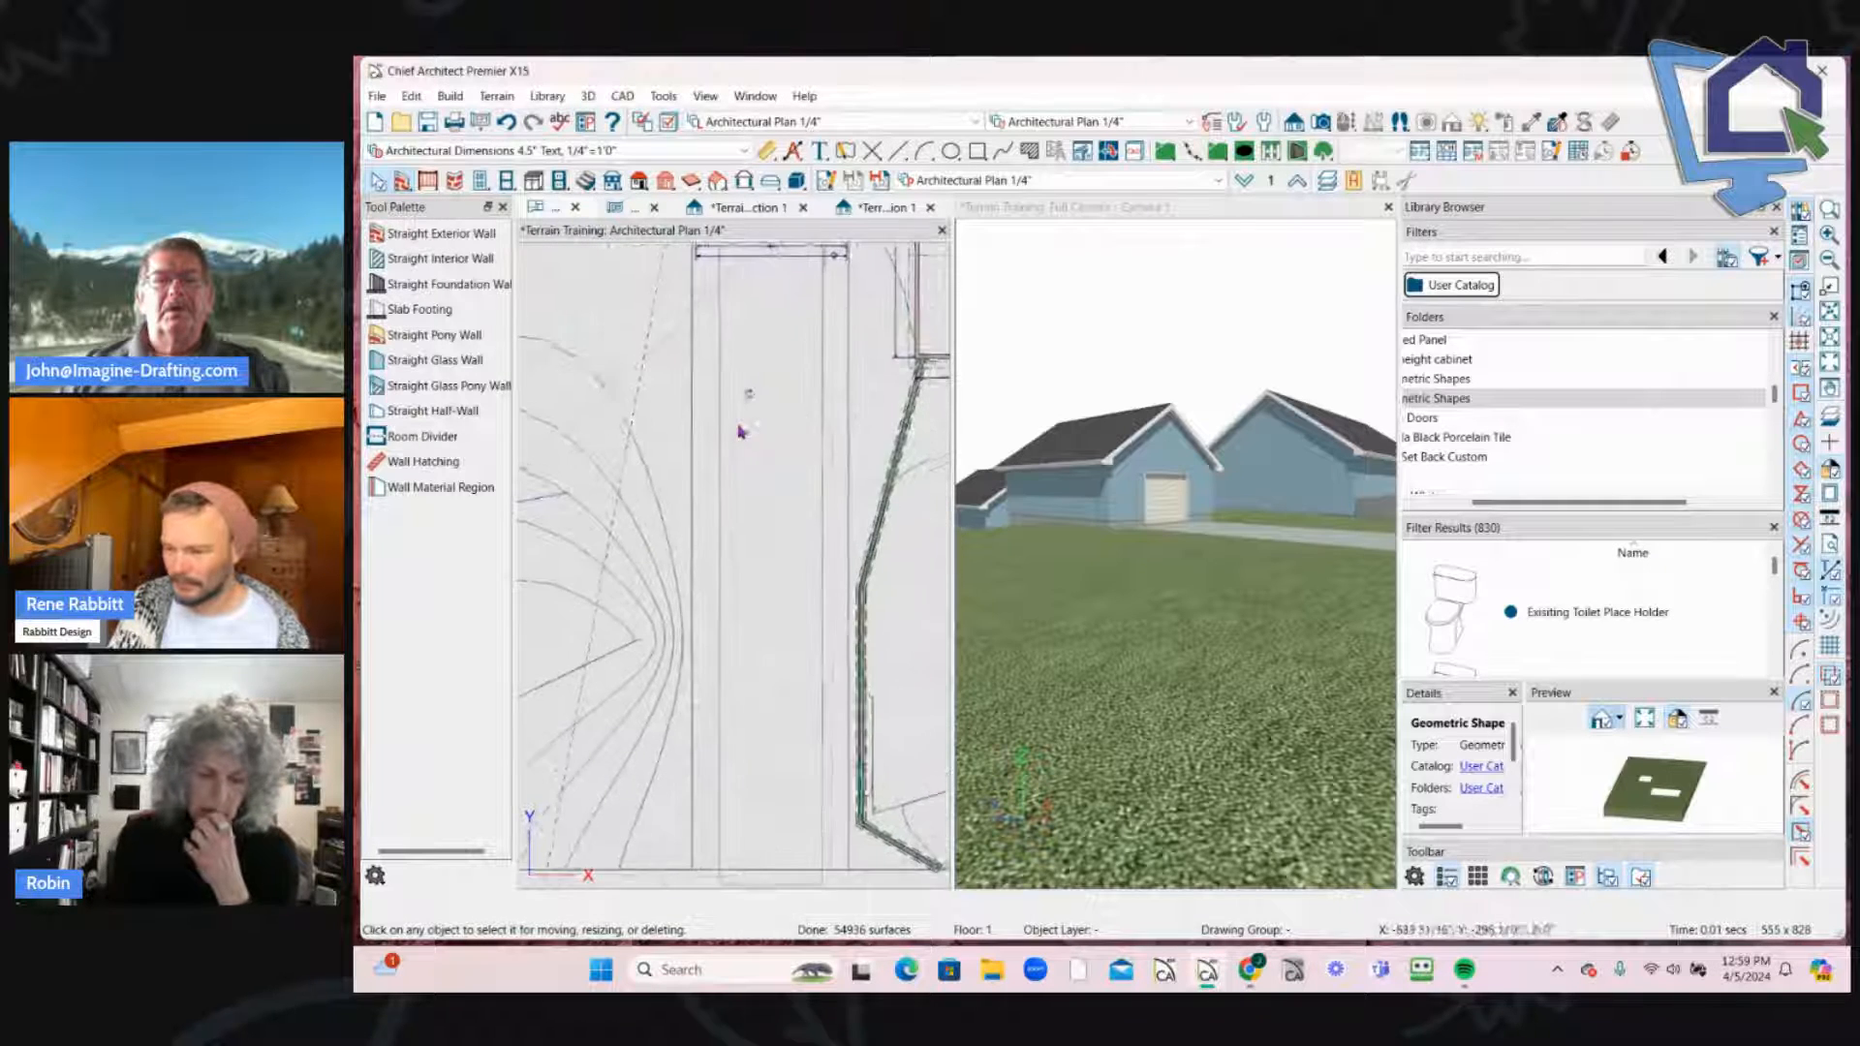
click(812, 409)
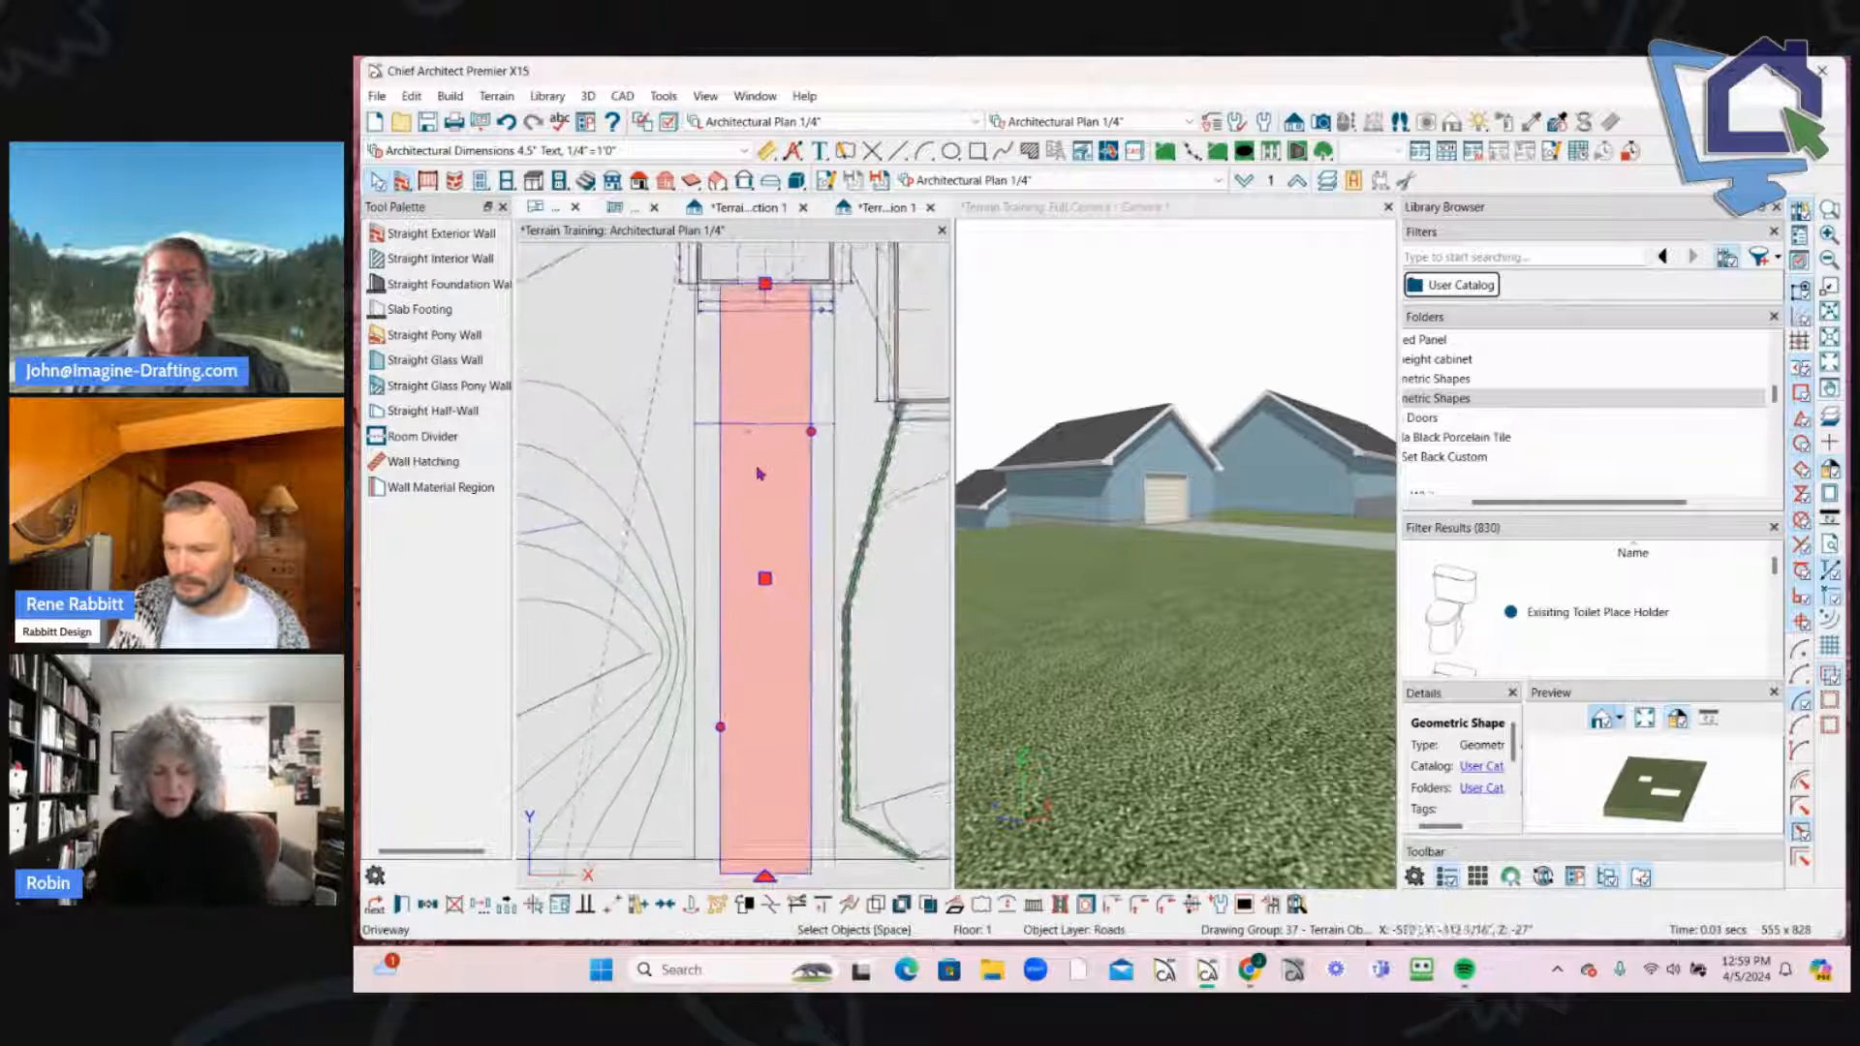
scroll(759, 473, down, 5)
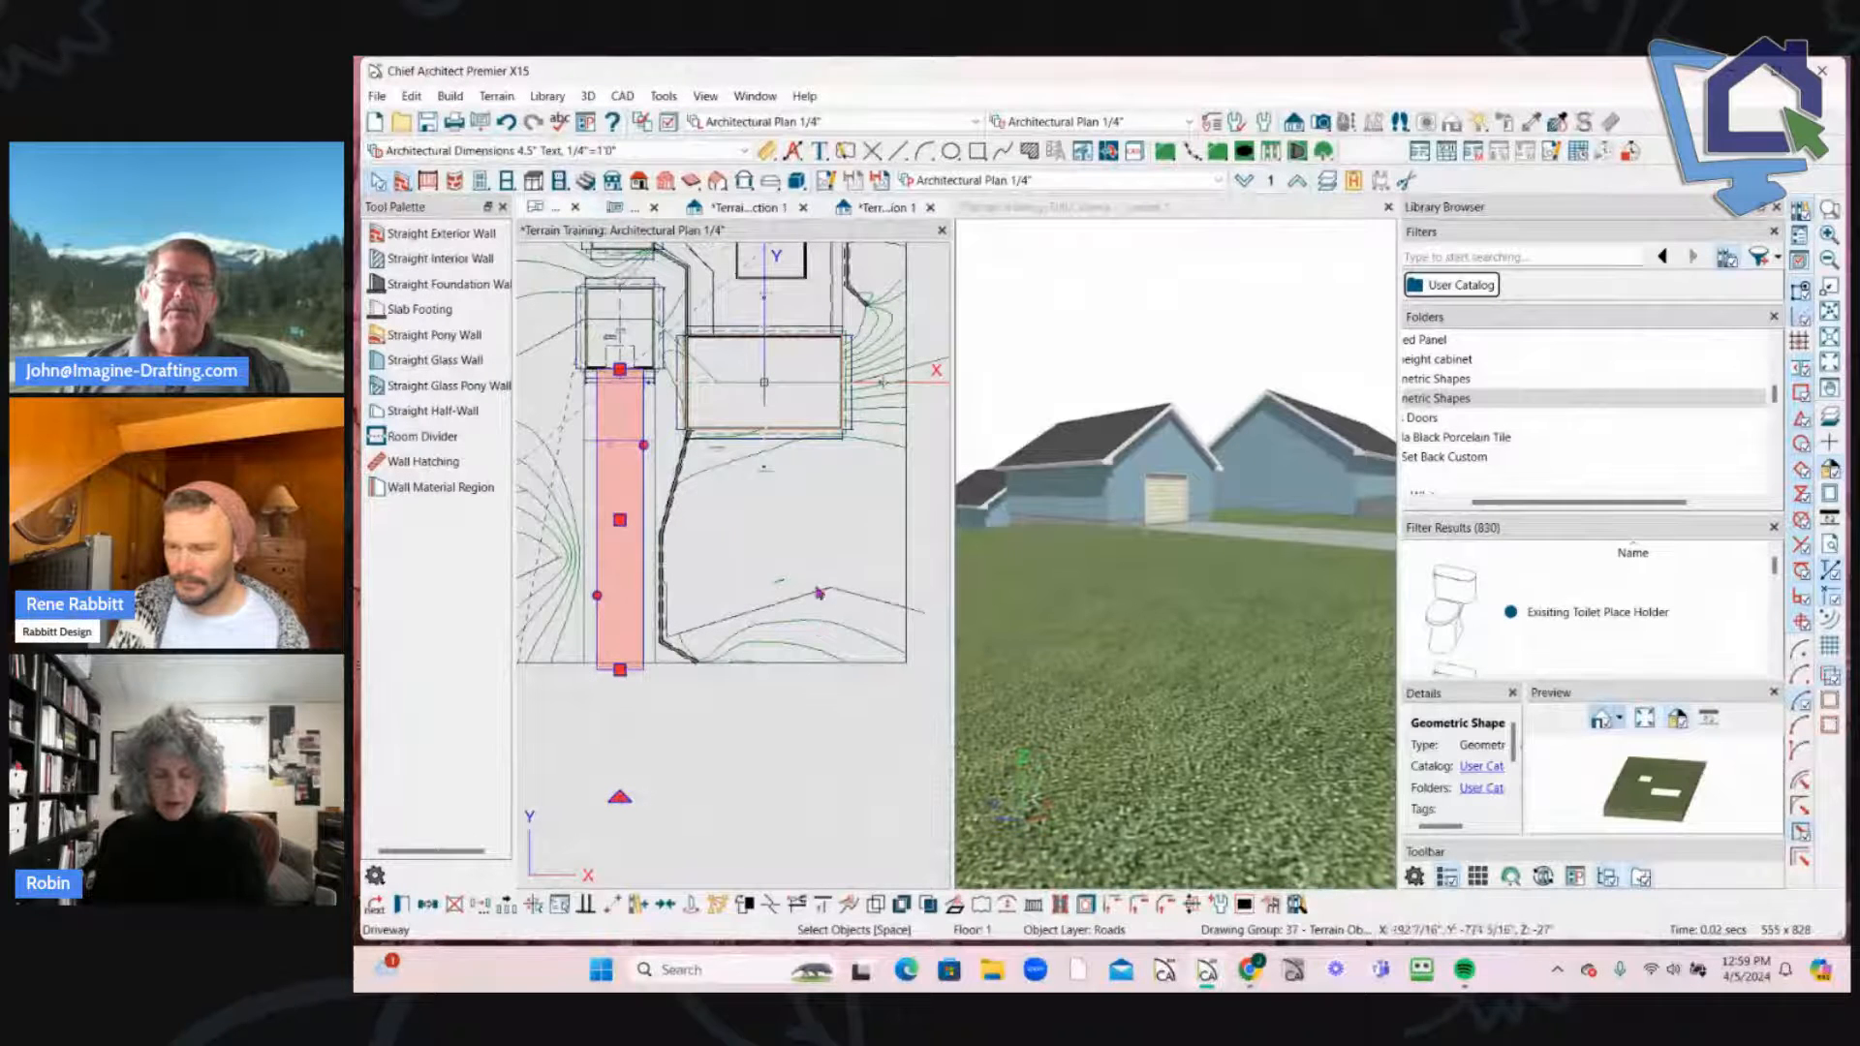
scroll(739, 477, up, 4)
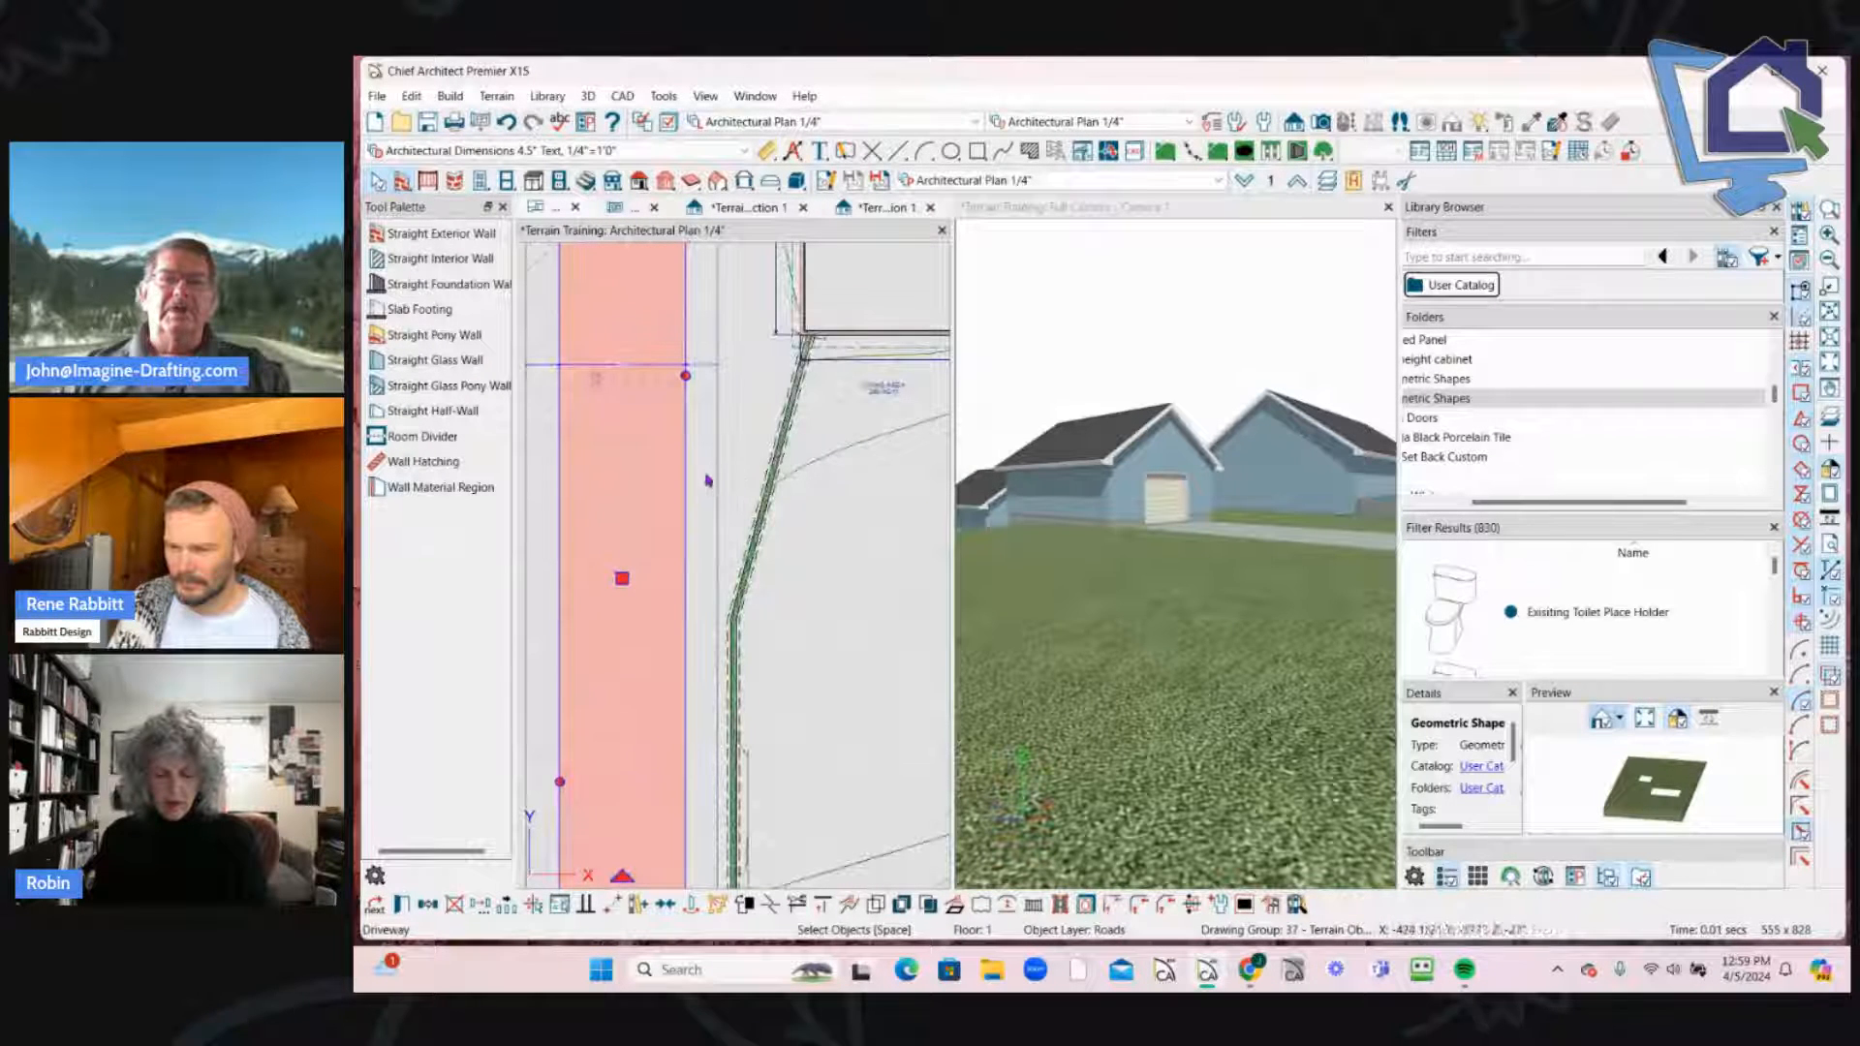
scroll(715, 483, down, 3)
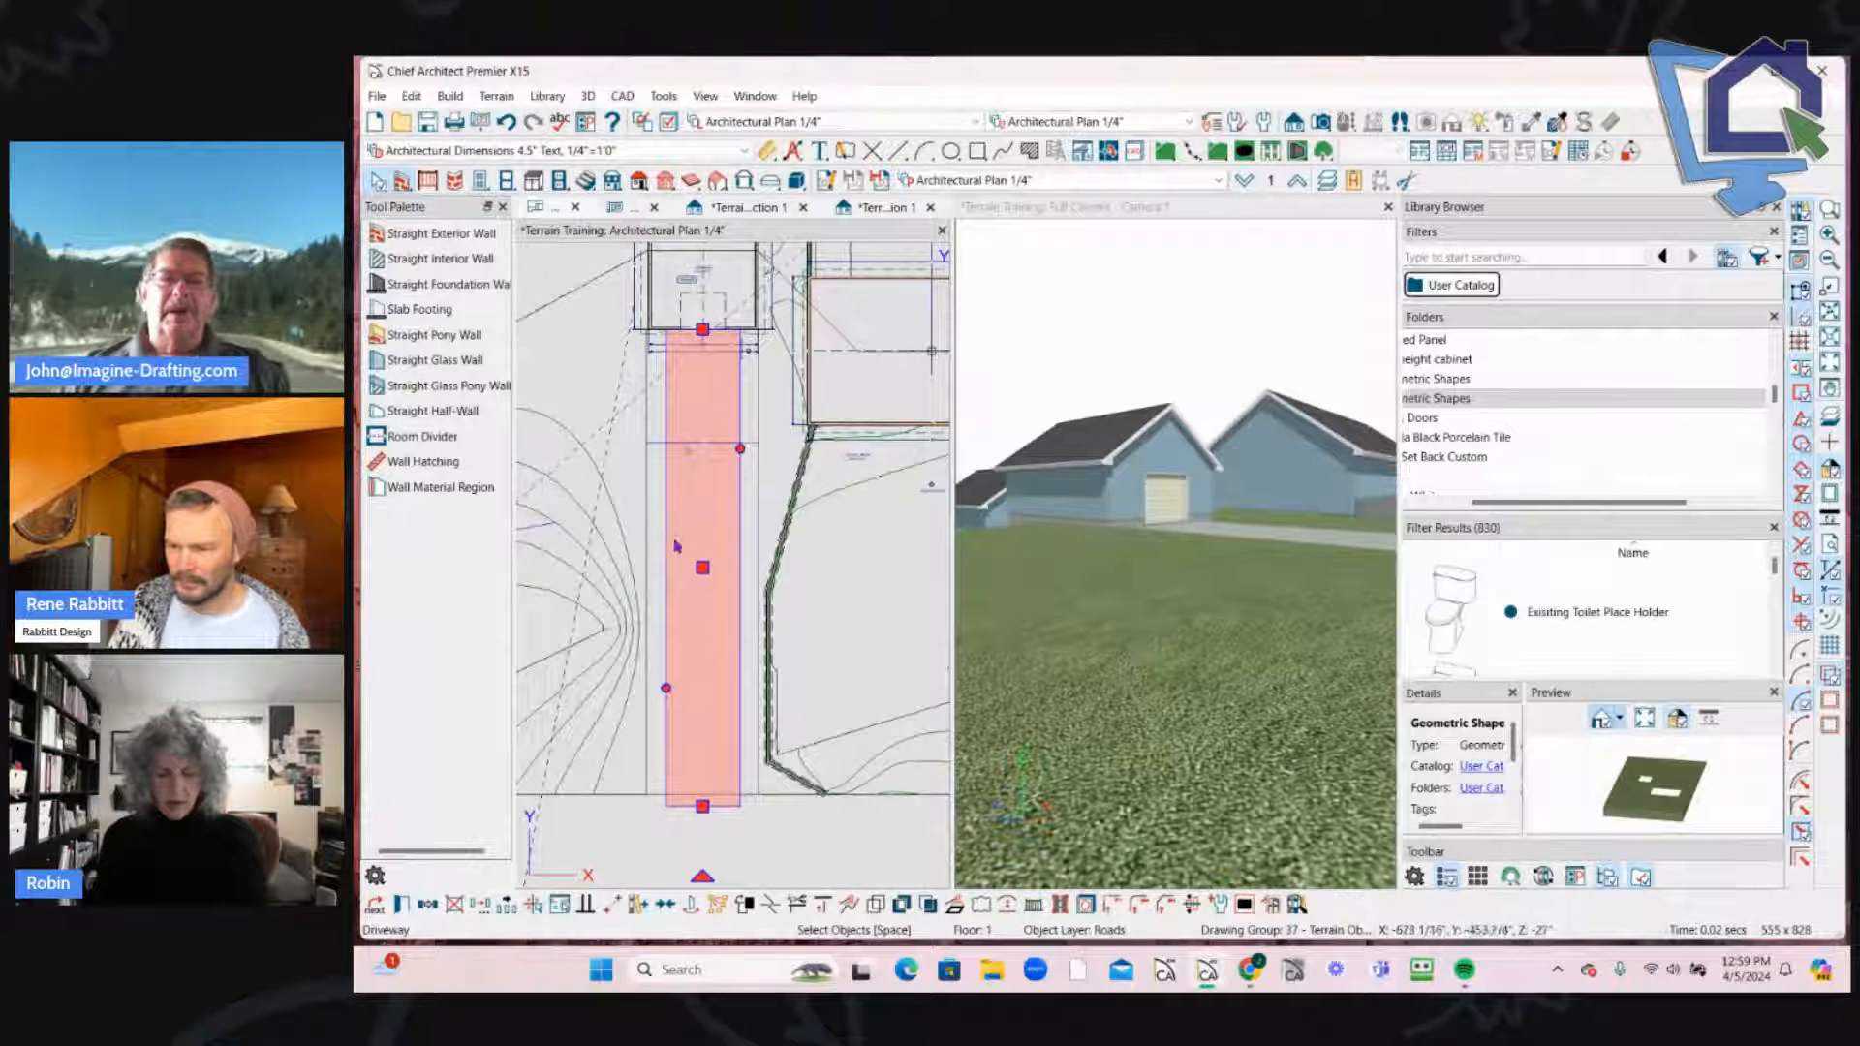
Step: Try converting the elevation region around the driveway to a plain polyline
click(760, 487)
click(761, 487)
scroll(760, 487, up, 2)
scroll(871, 492, down, 3)
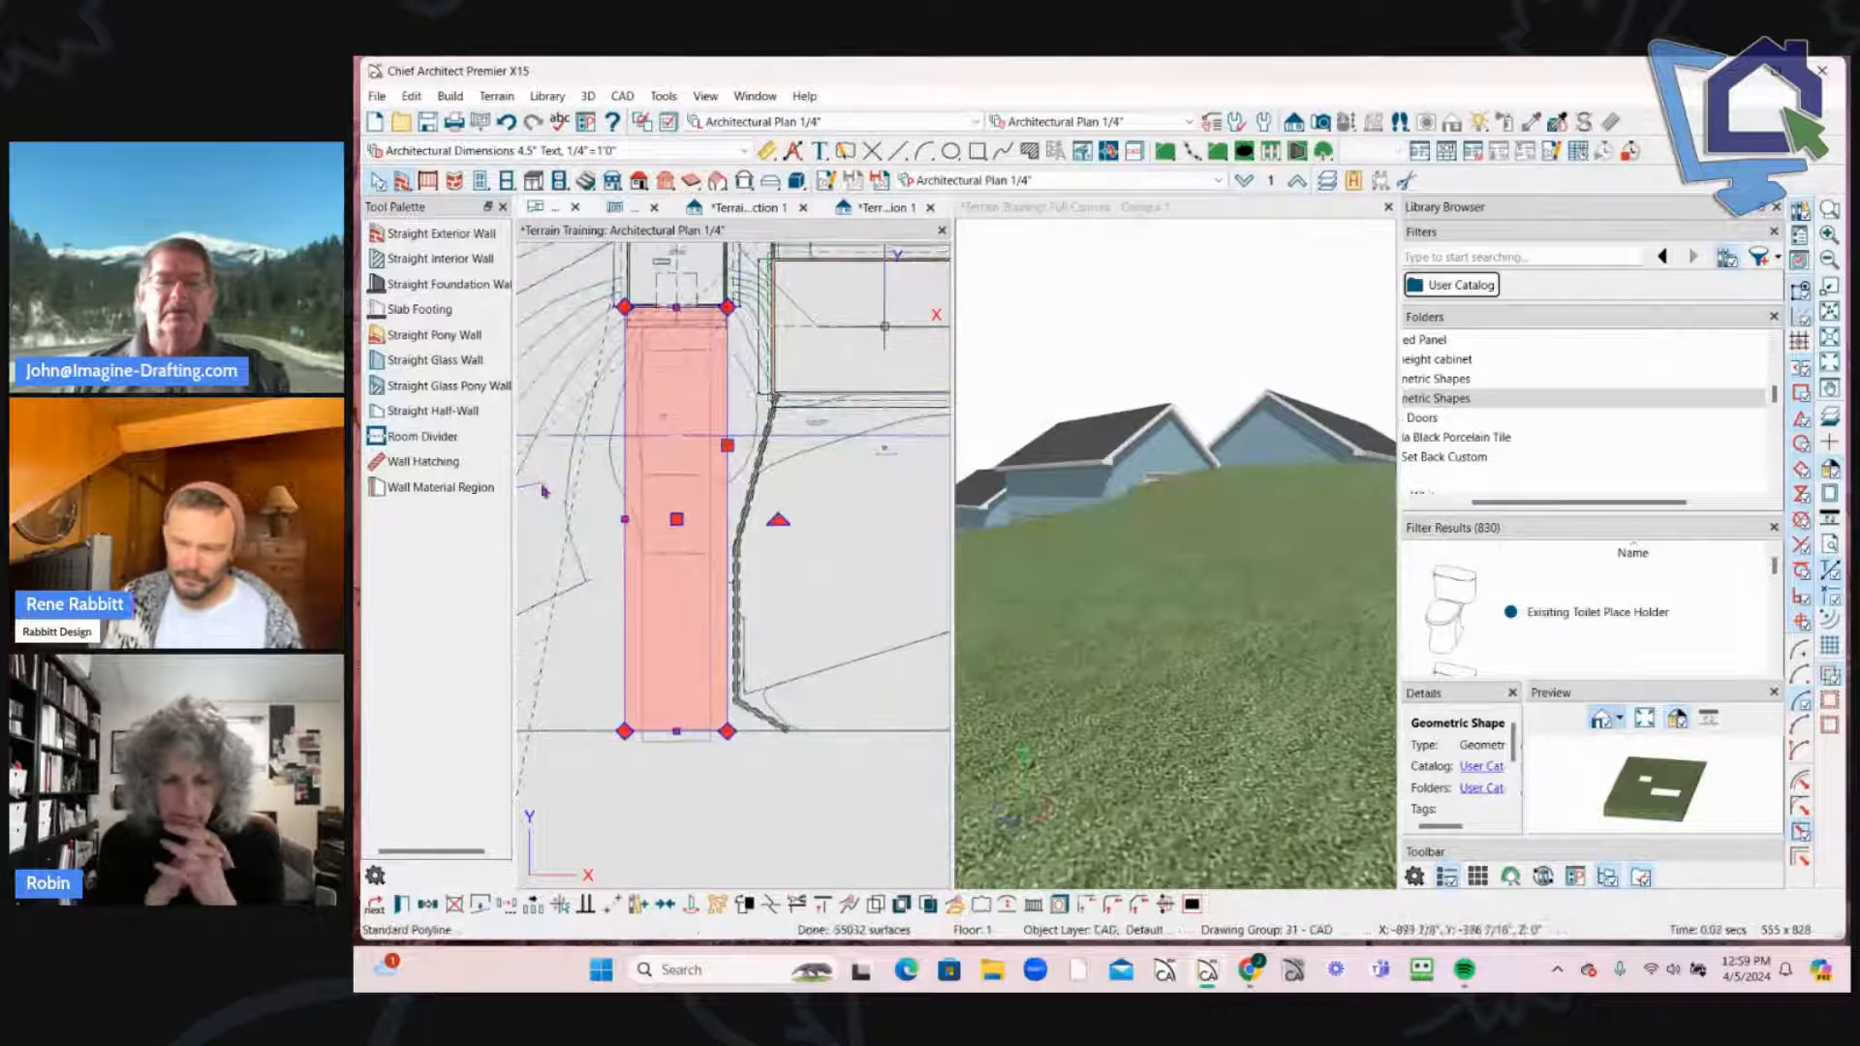
scroll(850, 574, up, 3)
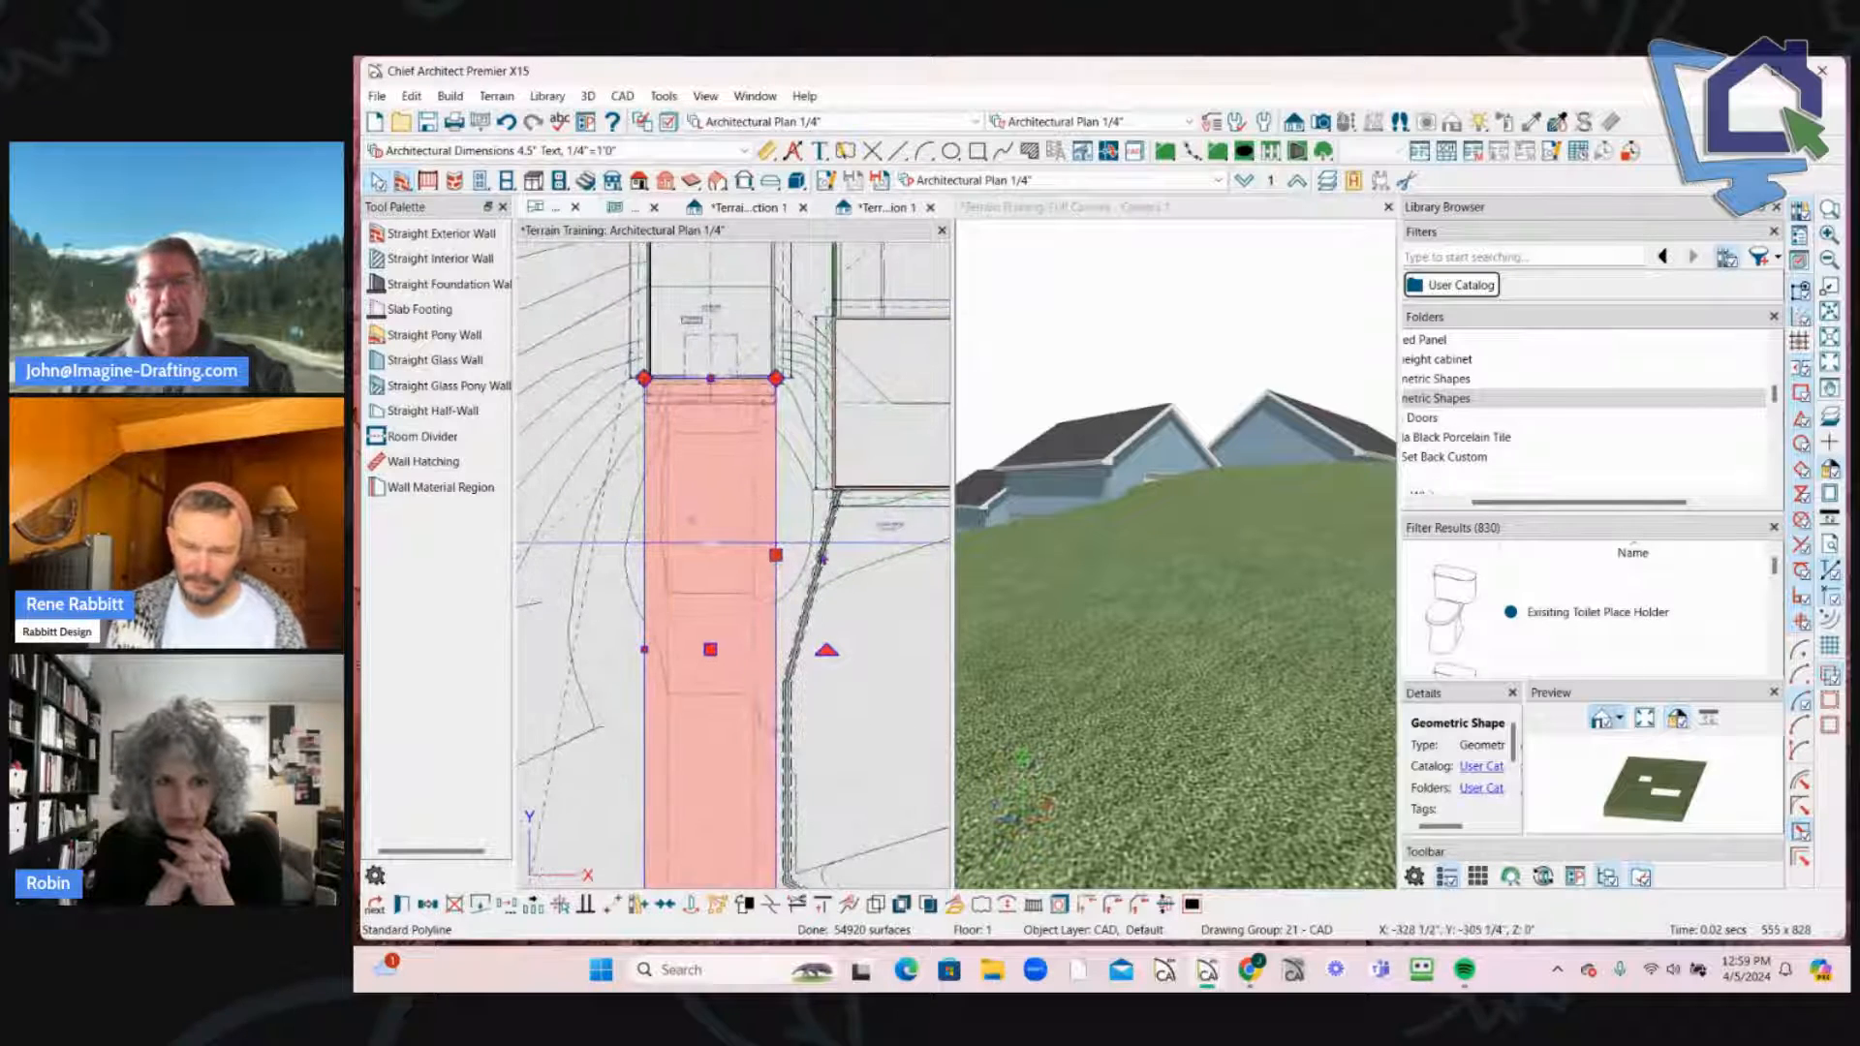
Step: Review the elevation settings of the region around the driveway and convert the region to a plain polyline
click(777, 572)
double_click(777, 572)
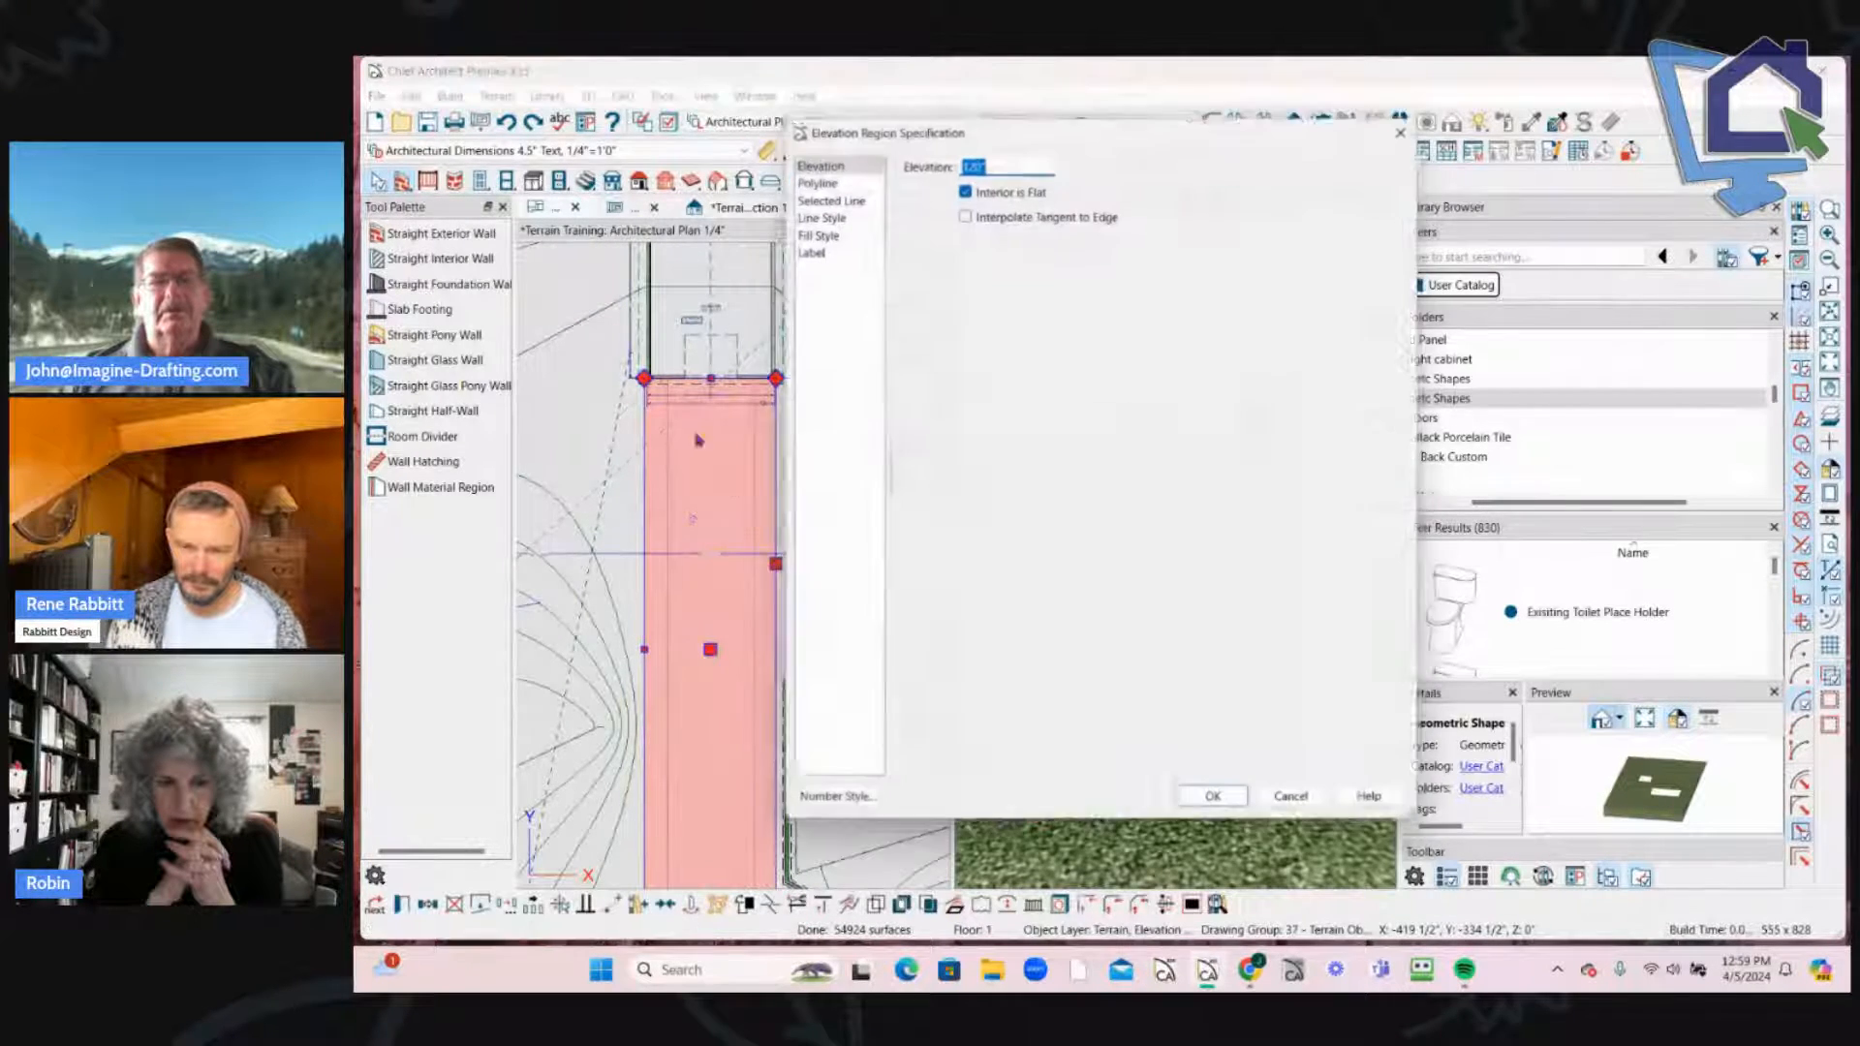
click(1228, 804)
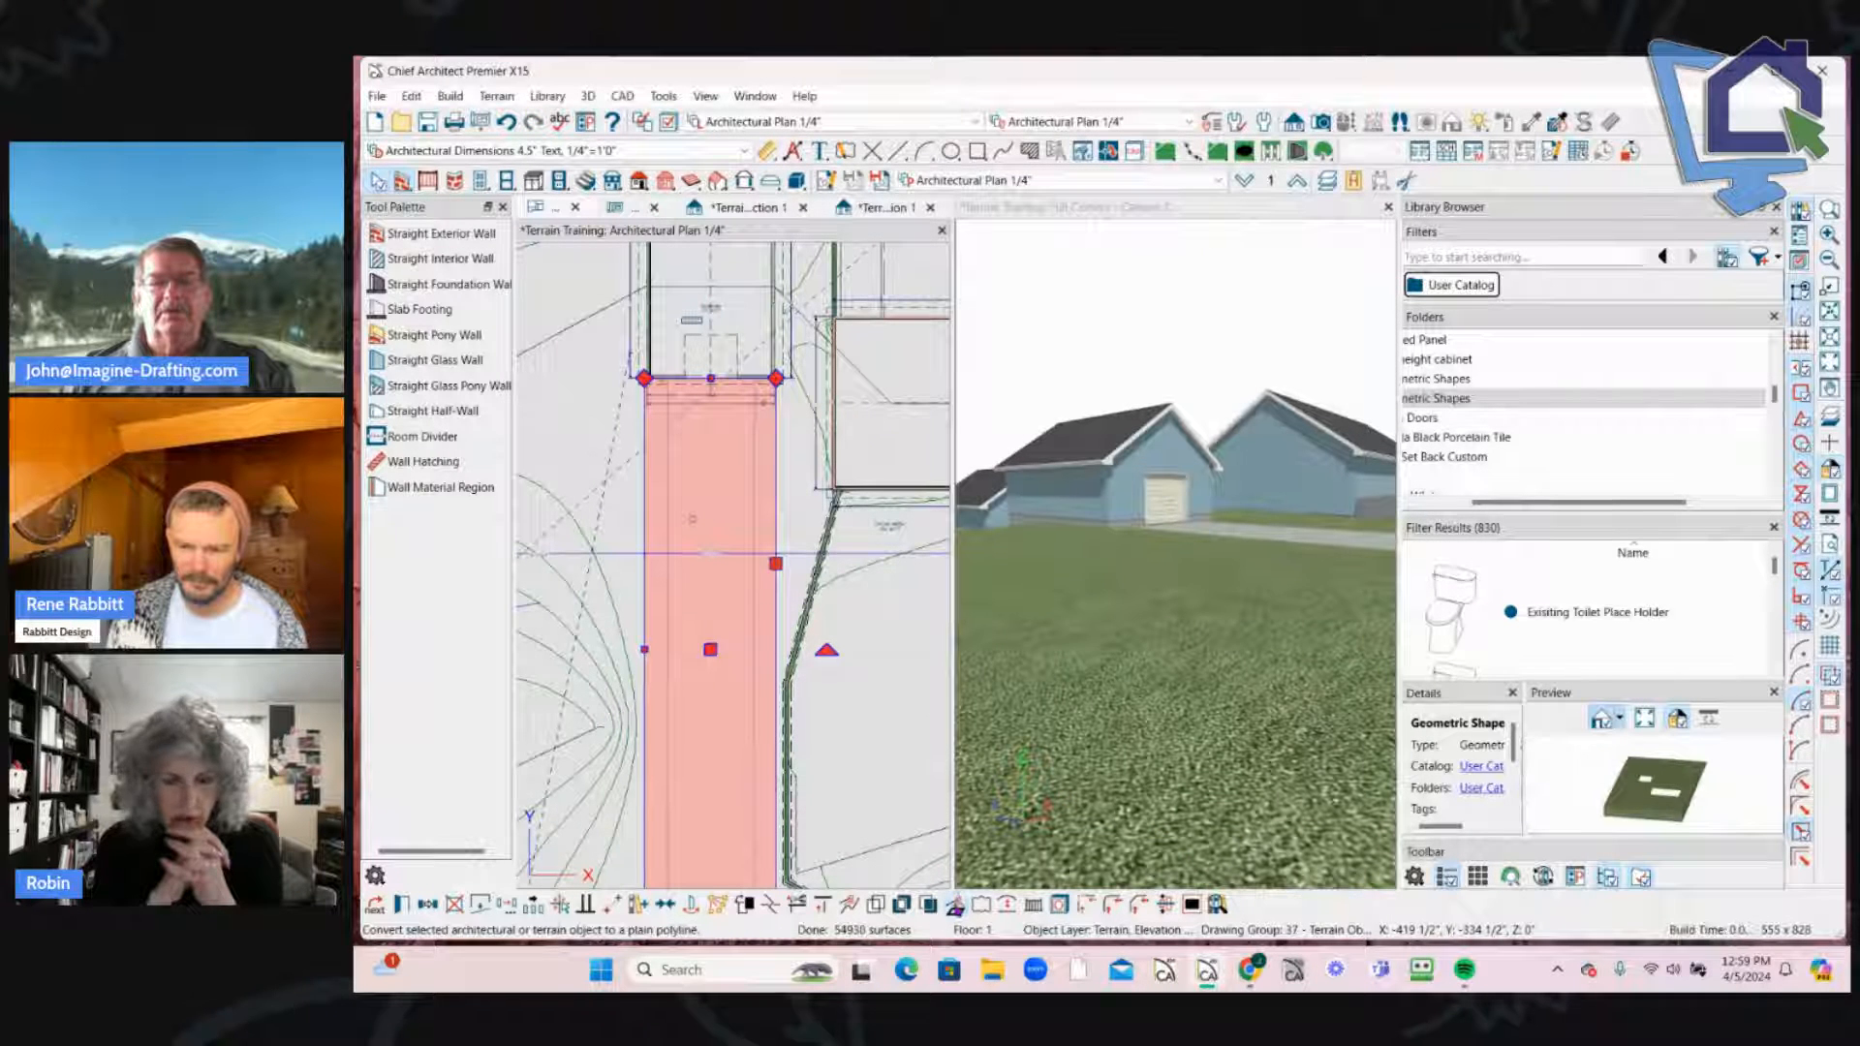
click(954, 904)
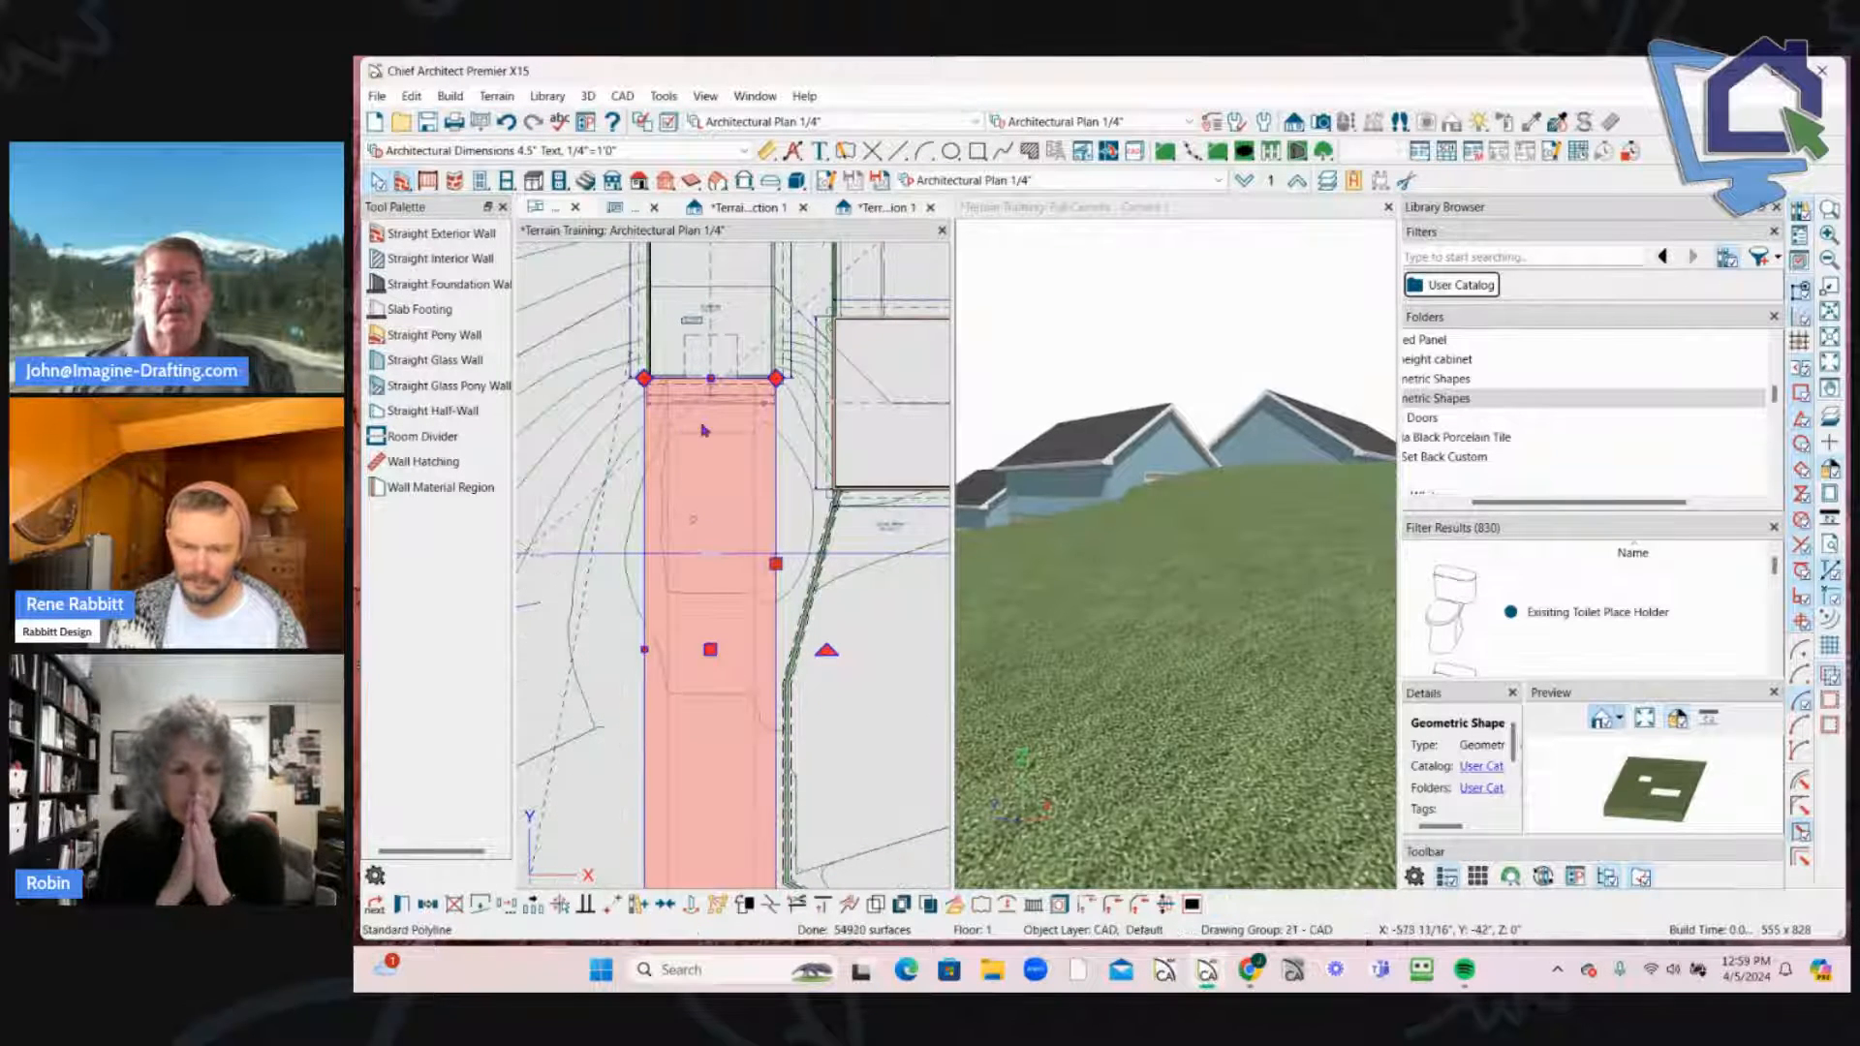
scroll(665, 361, down, 1)
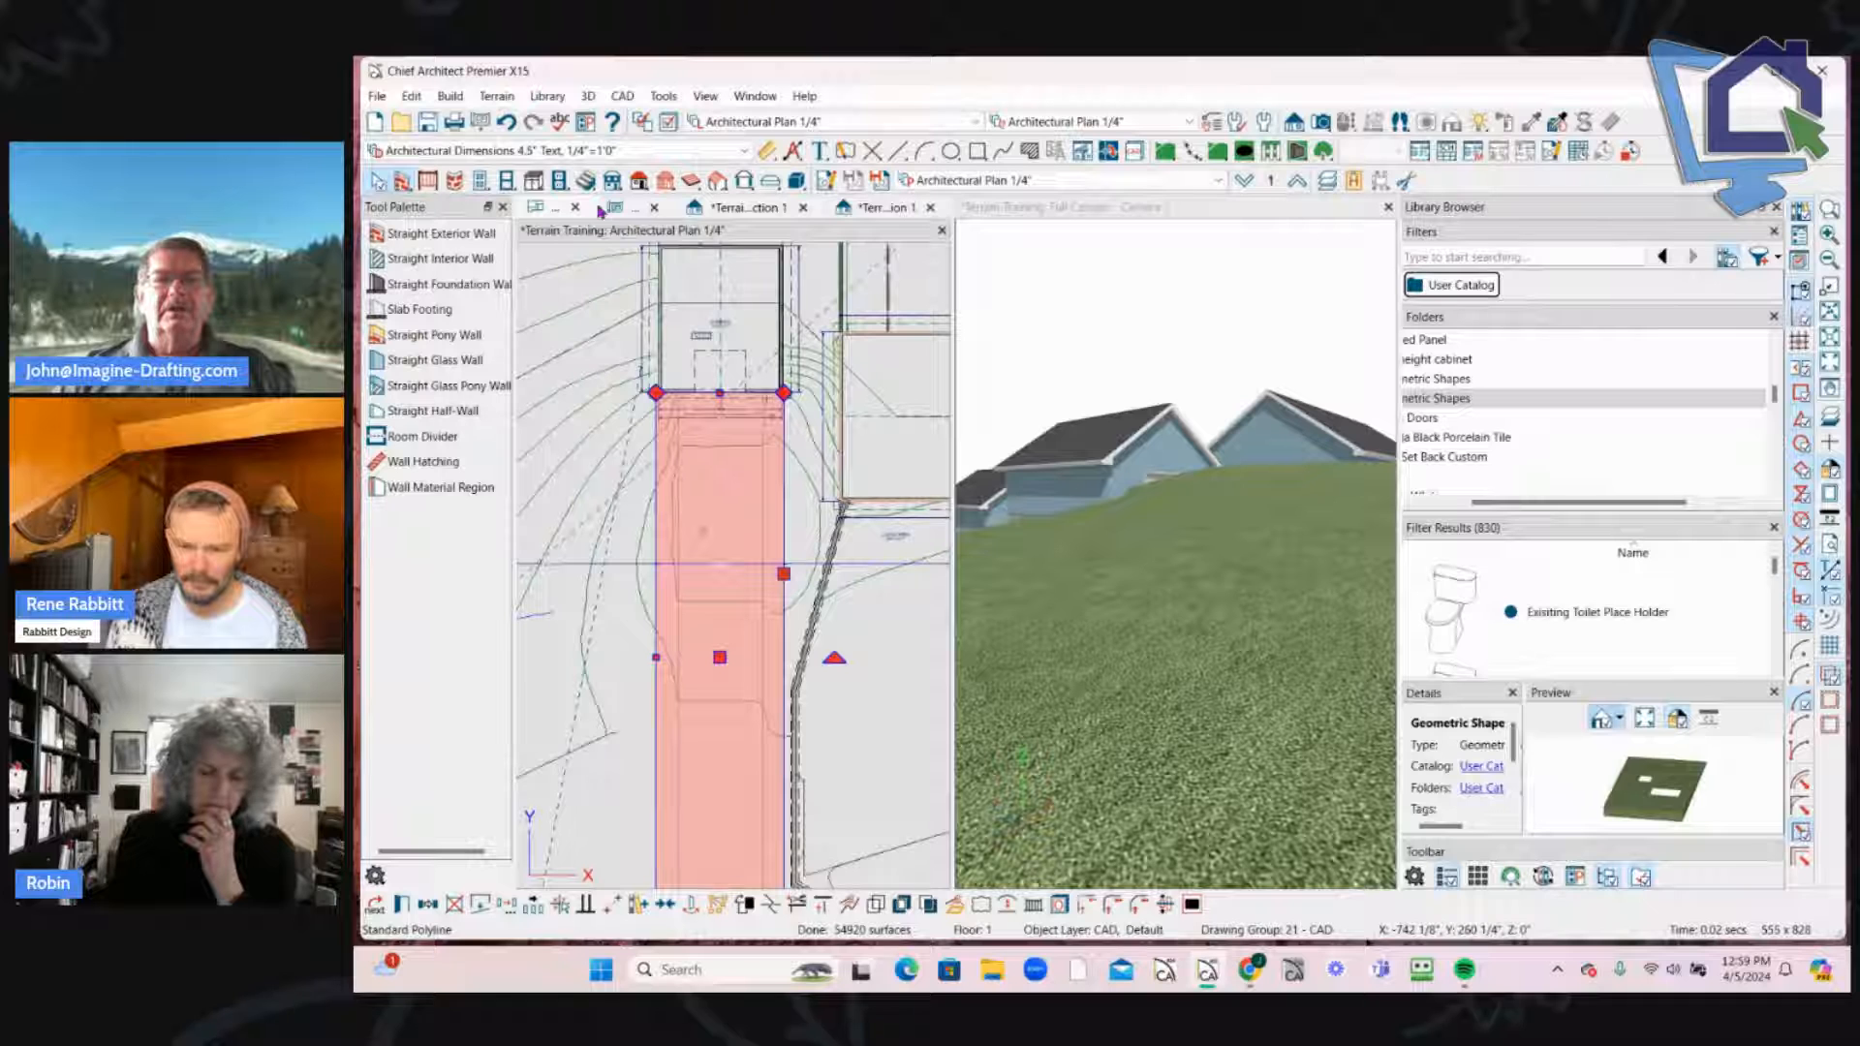
Step: Draw a horizontal CAD line across the driveway and position it just in front of the garage
click(900, 152)
scroll(659, 444, up, 5)
middle_drag(747, 410, 694, 432)
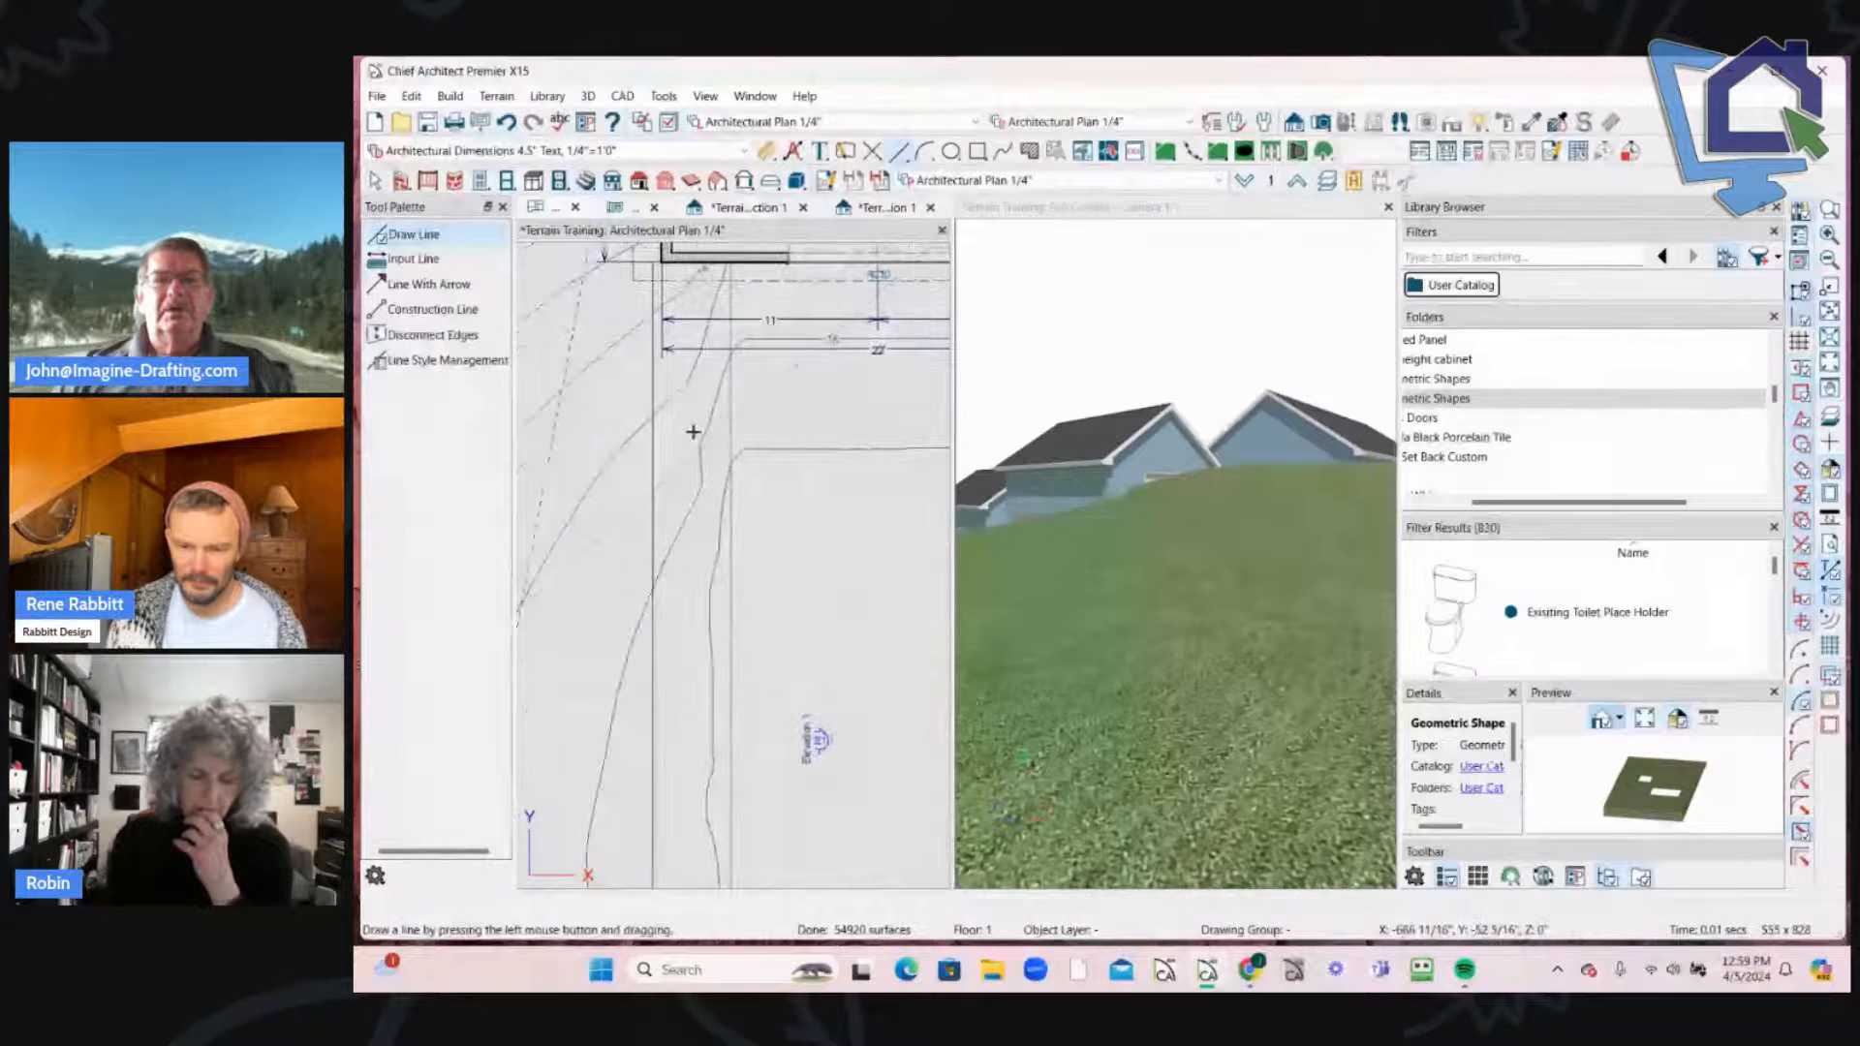
scroll(692, 432, down, 1)
click(768, 388)
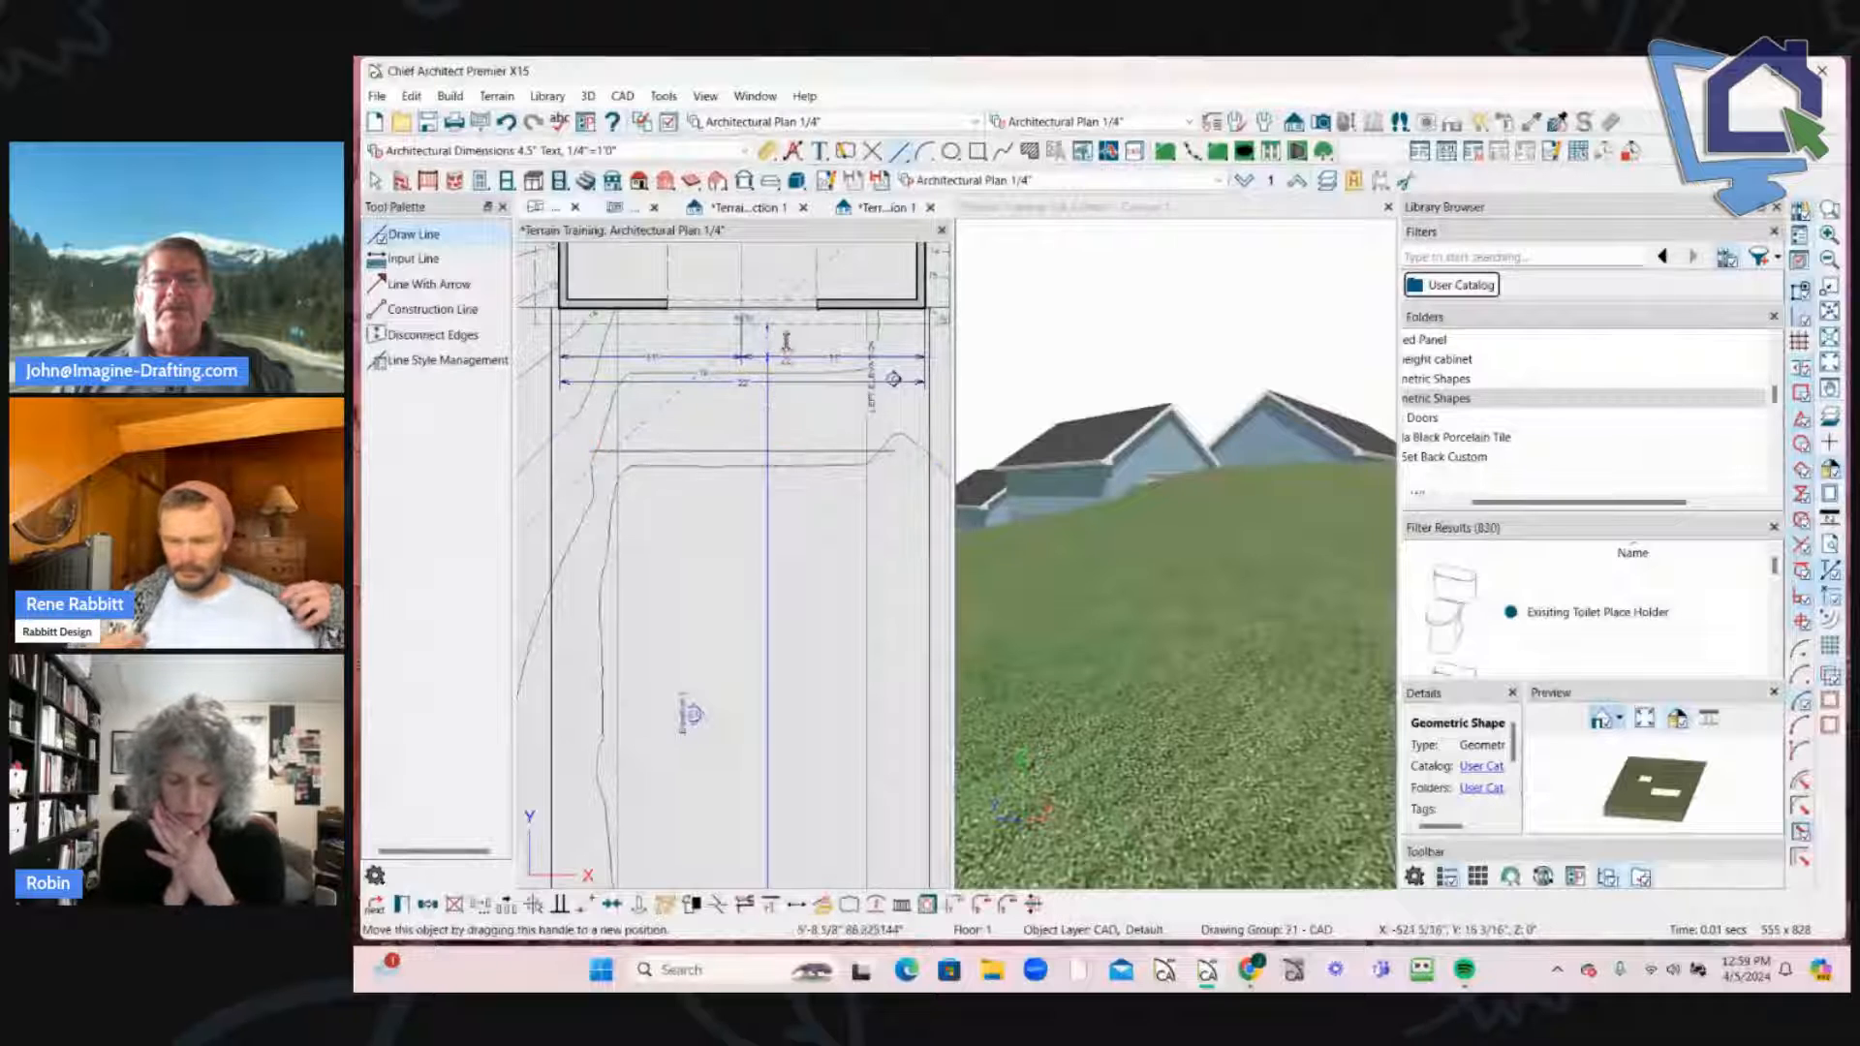
drag(777, 385, 777, 340)
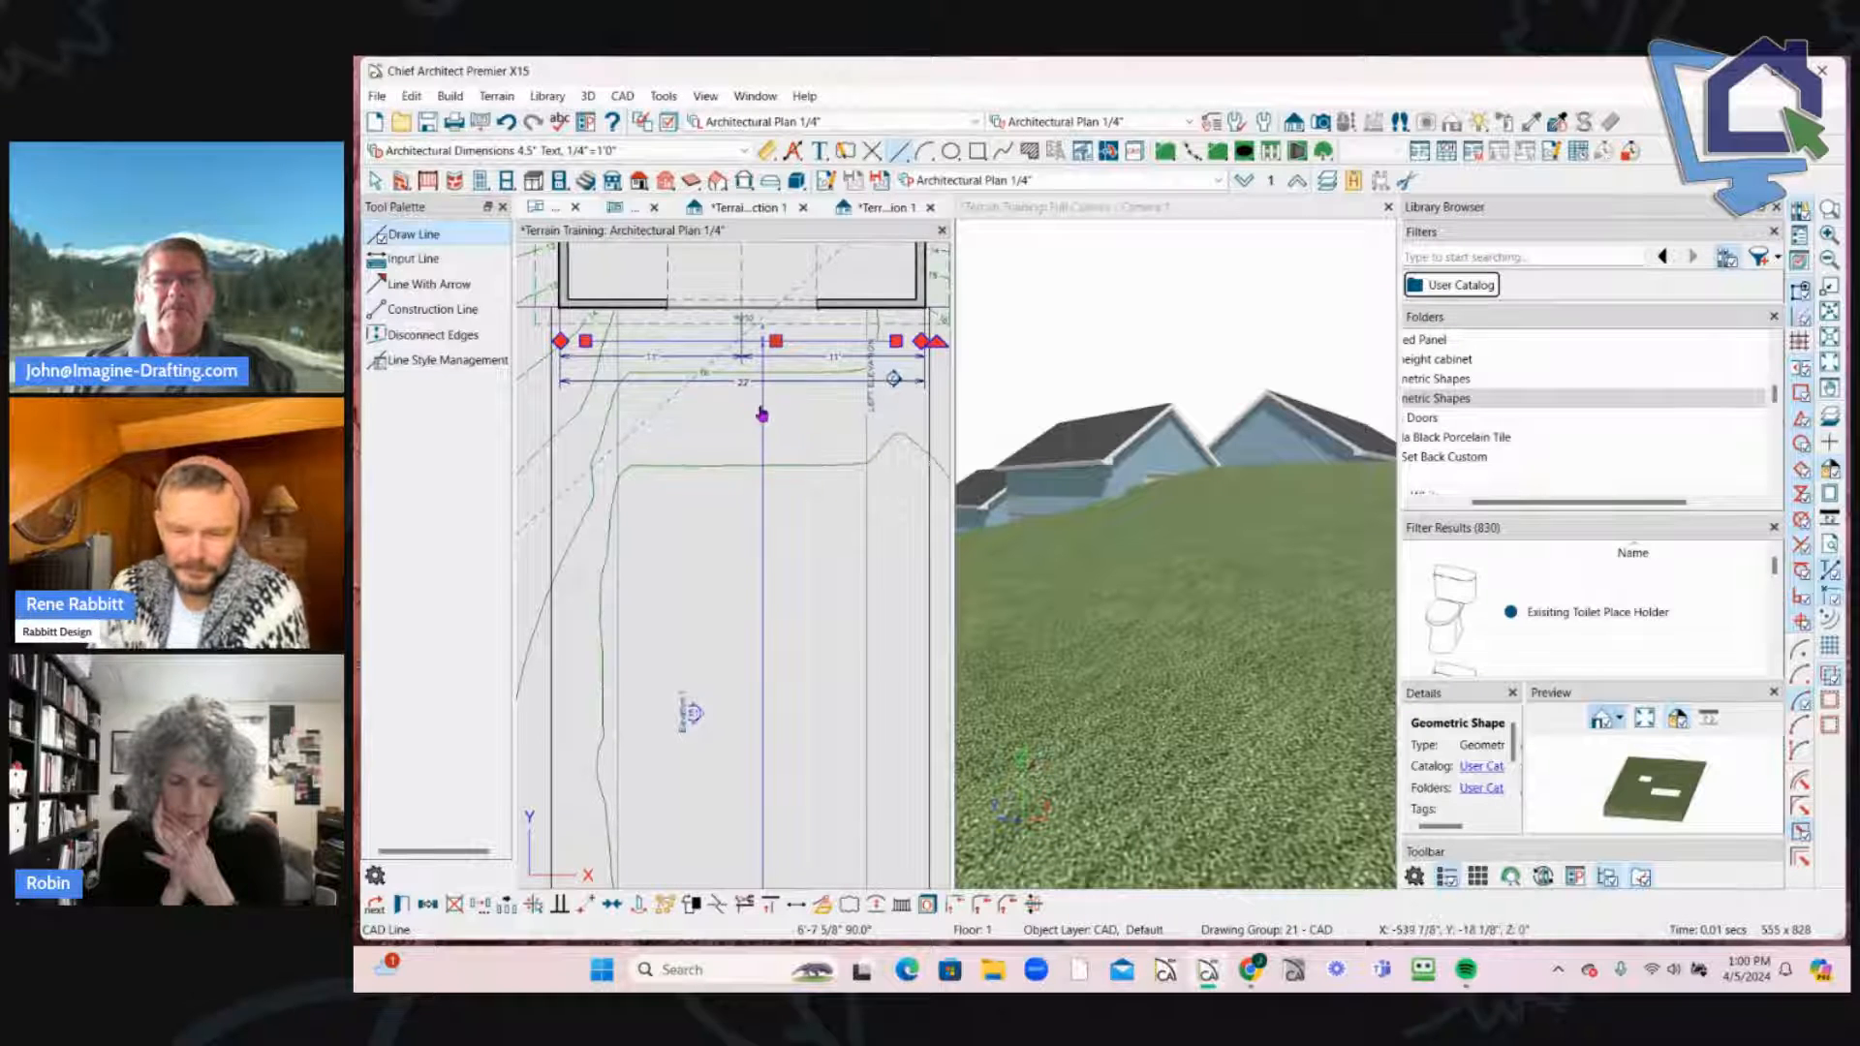
Step: Make 4 evenly distributed copies of the line along the driveway, ending near its far end
scroll(758, 416, down, 2)
scroll(703, 615, down, 3)
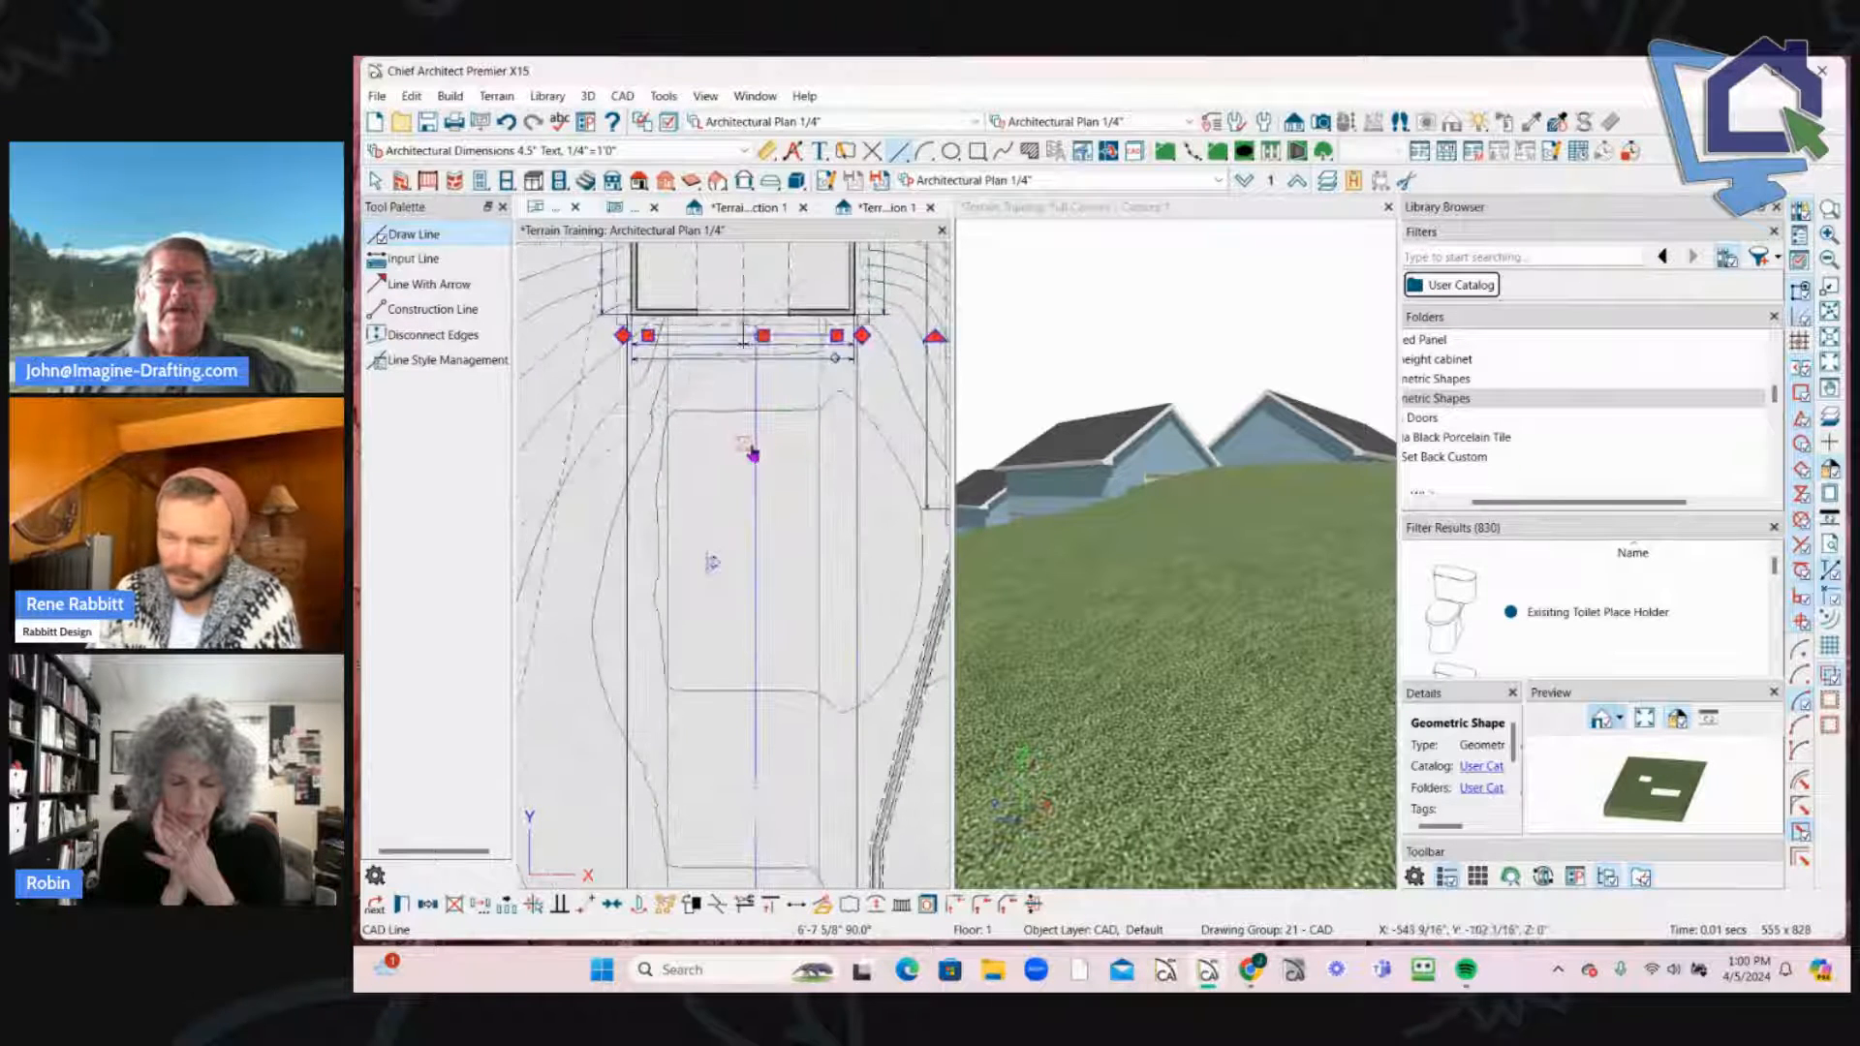
scroll(750, 784, down, 3)
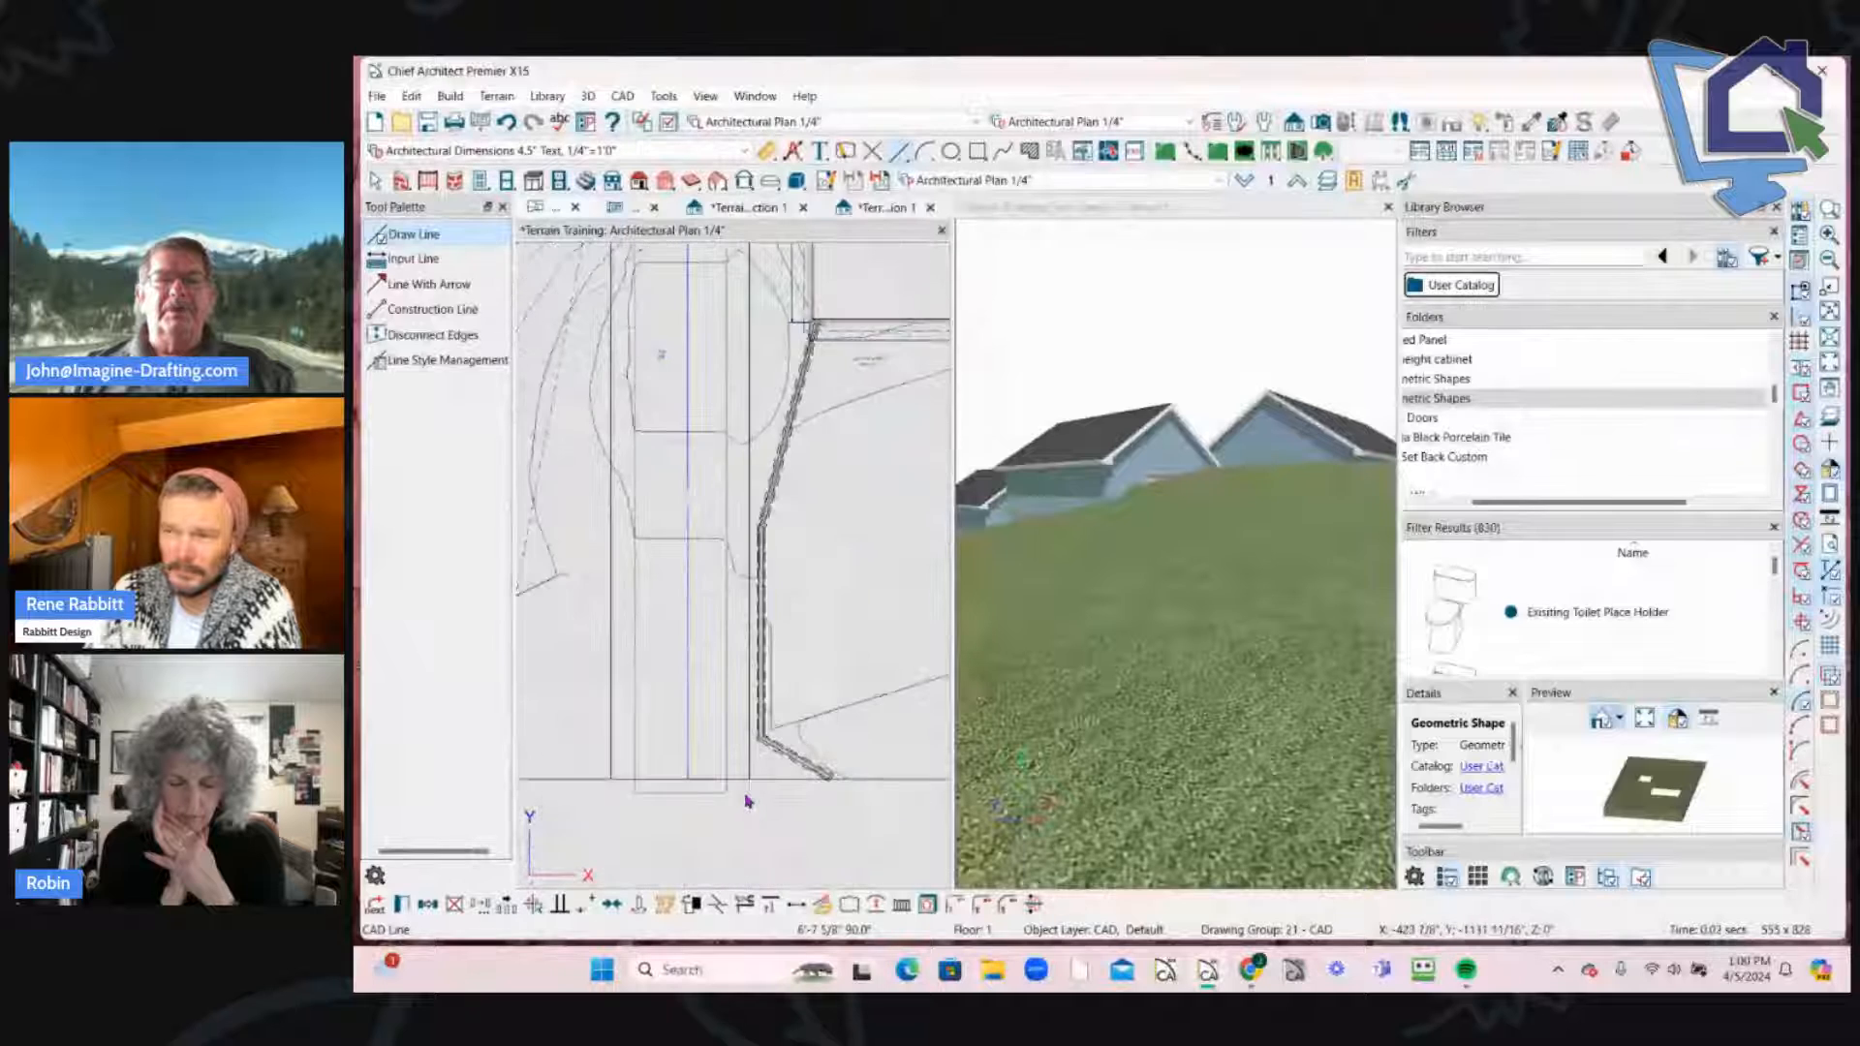
middle_drag(674, 398, 764, 523)
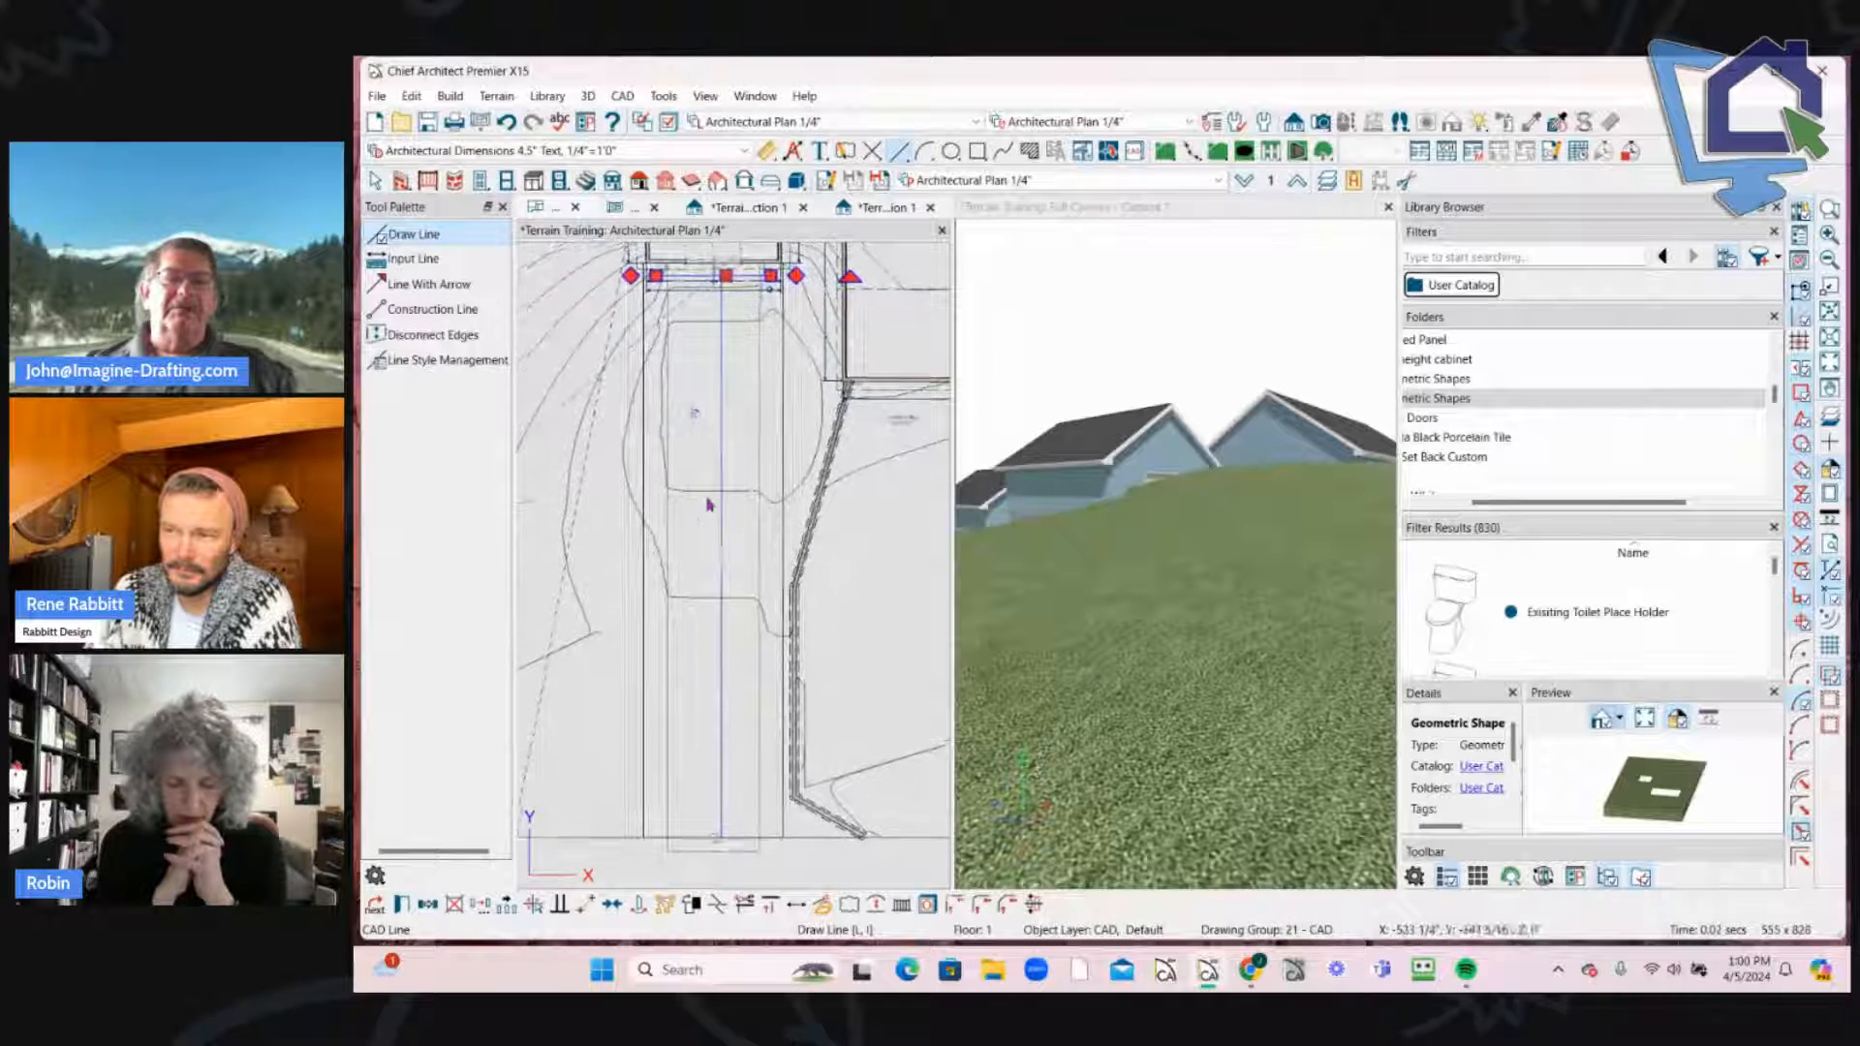
middle_drag(721, 451, 740, 472)
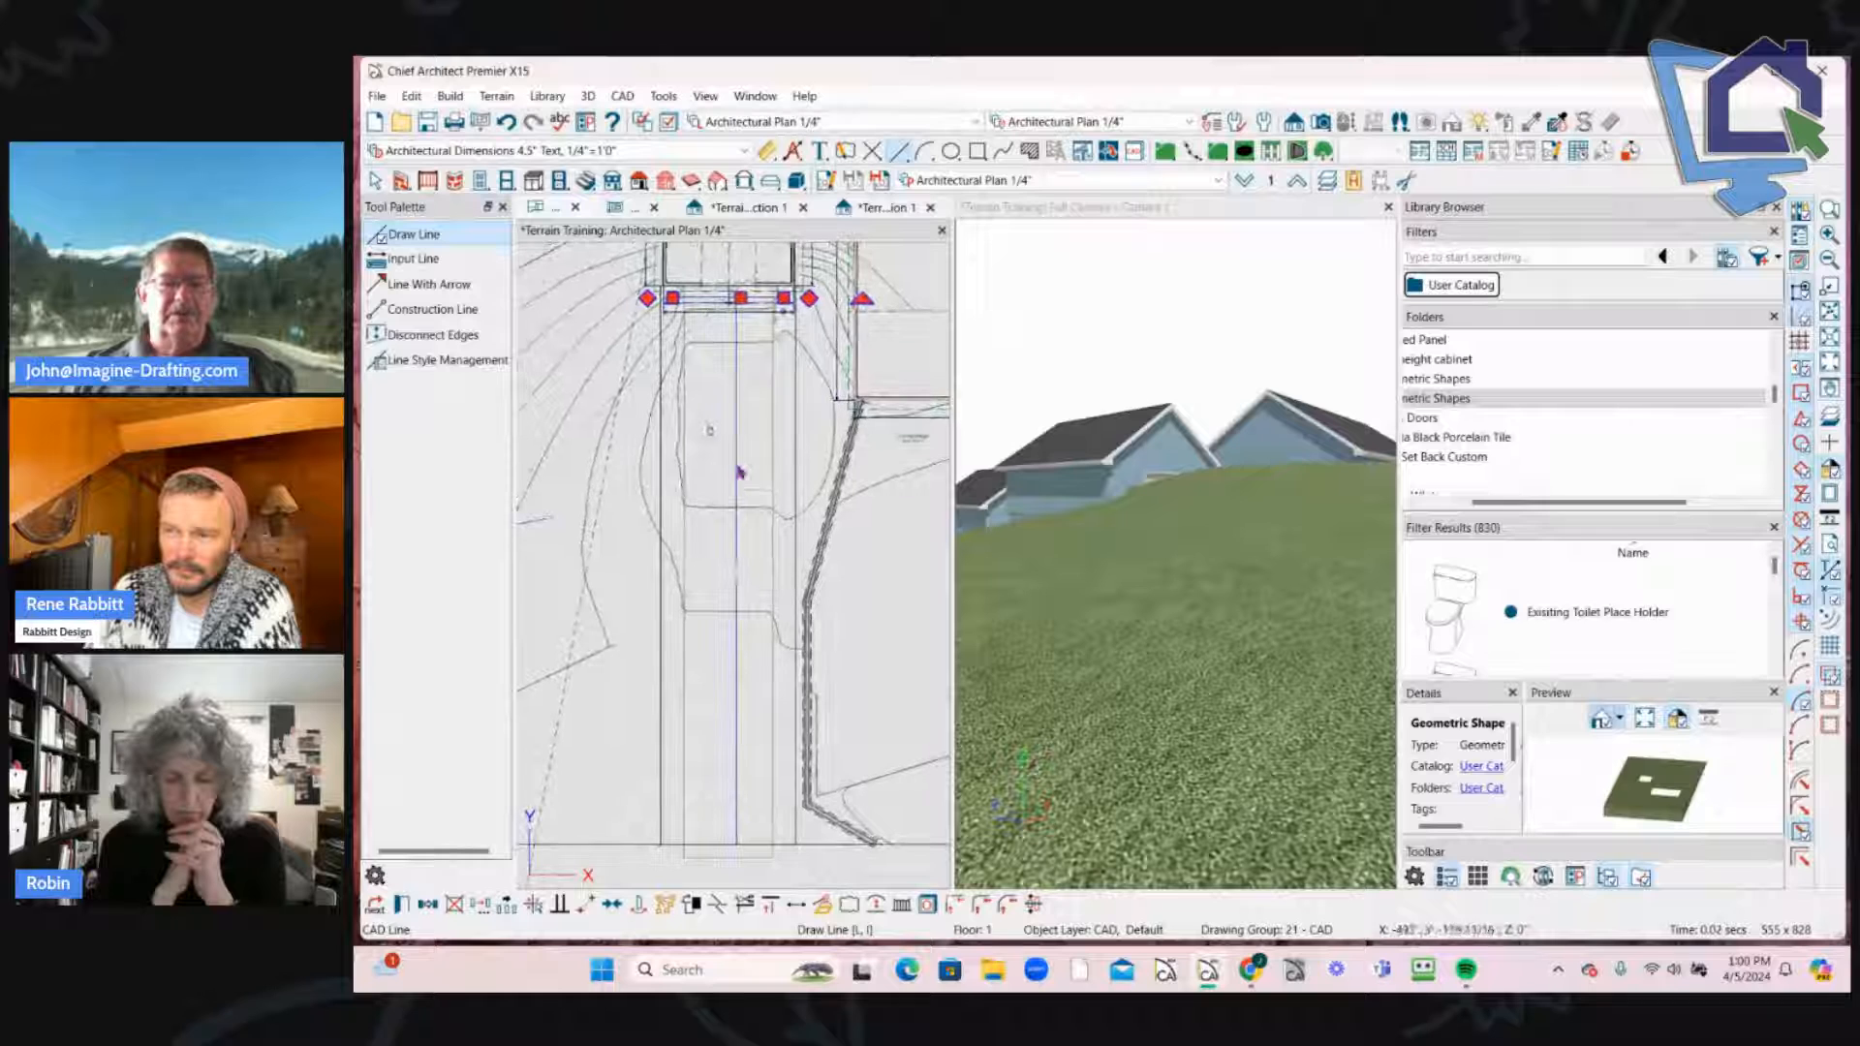
click(506, 905)
click(428, 904)
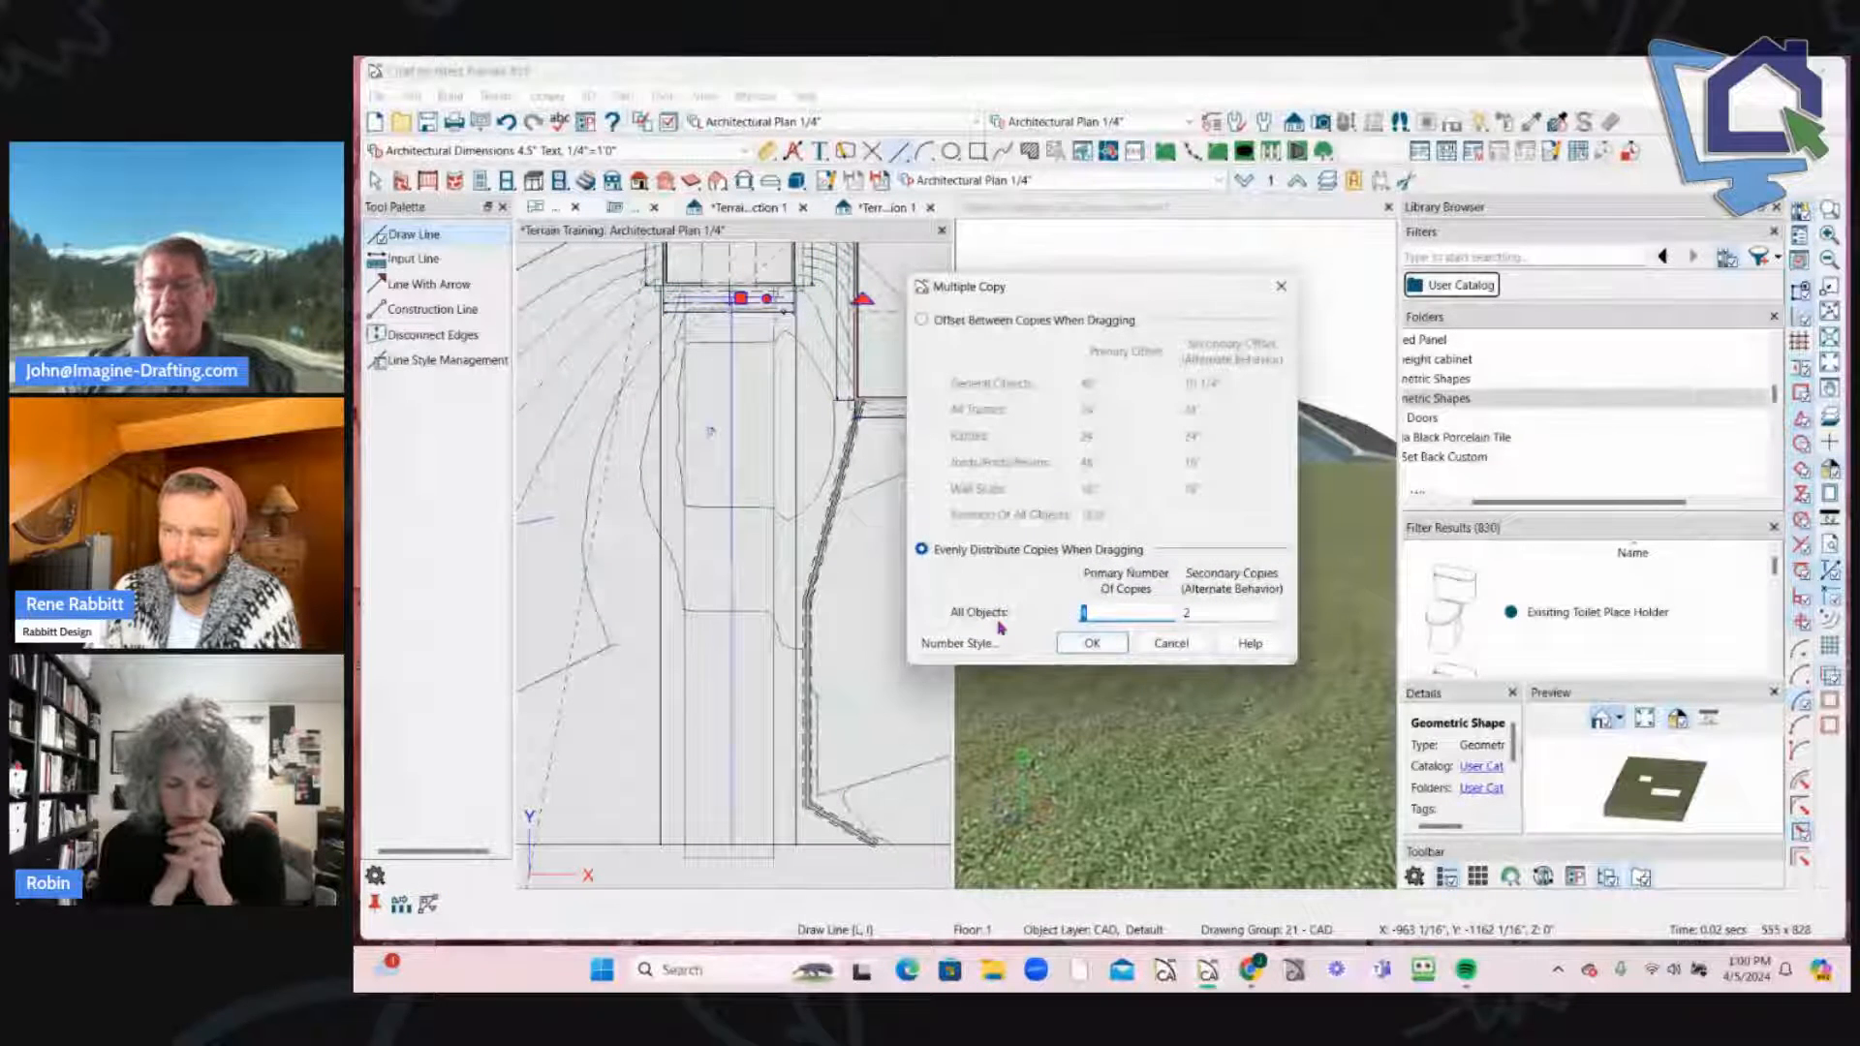
text(4)
click(1116, 647)
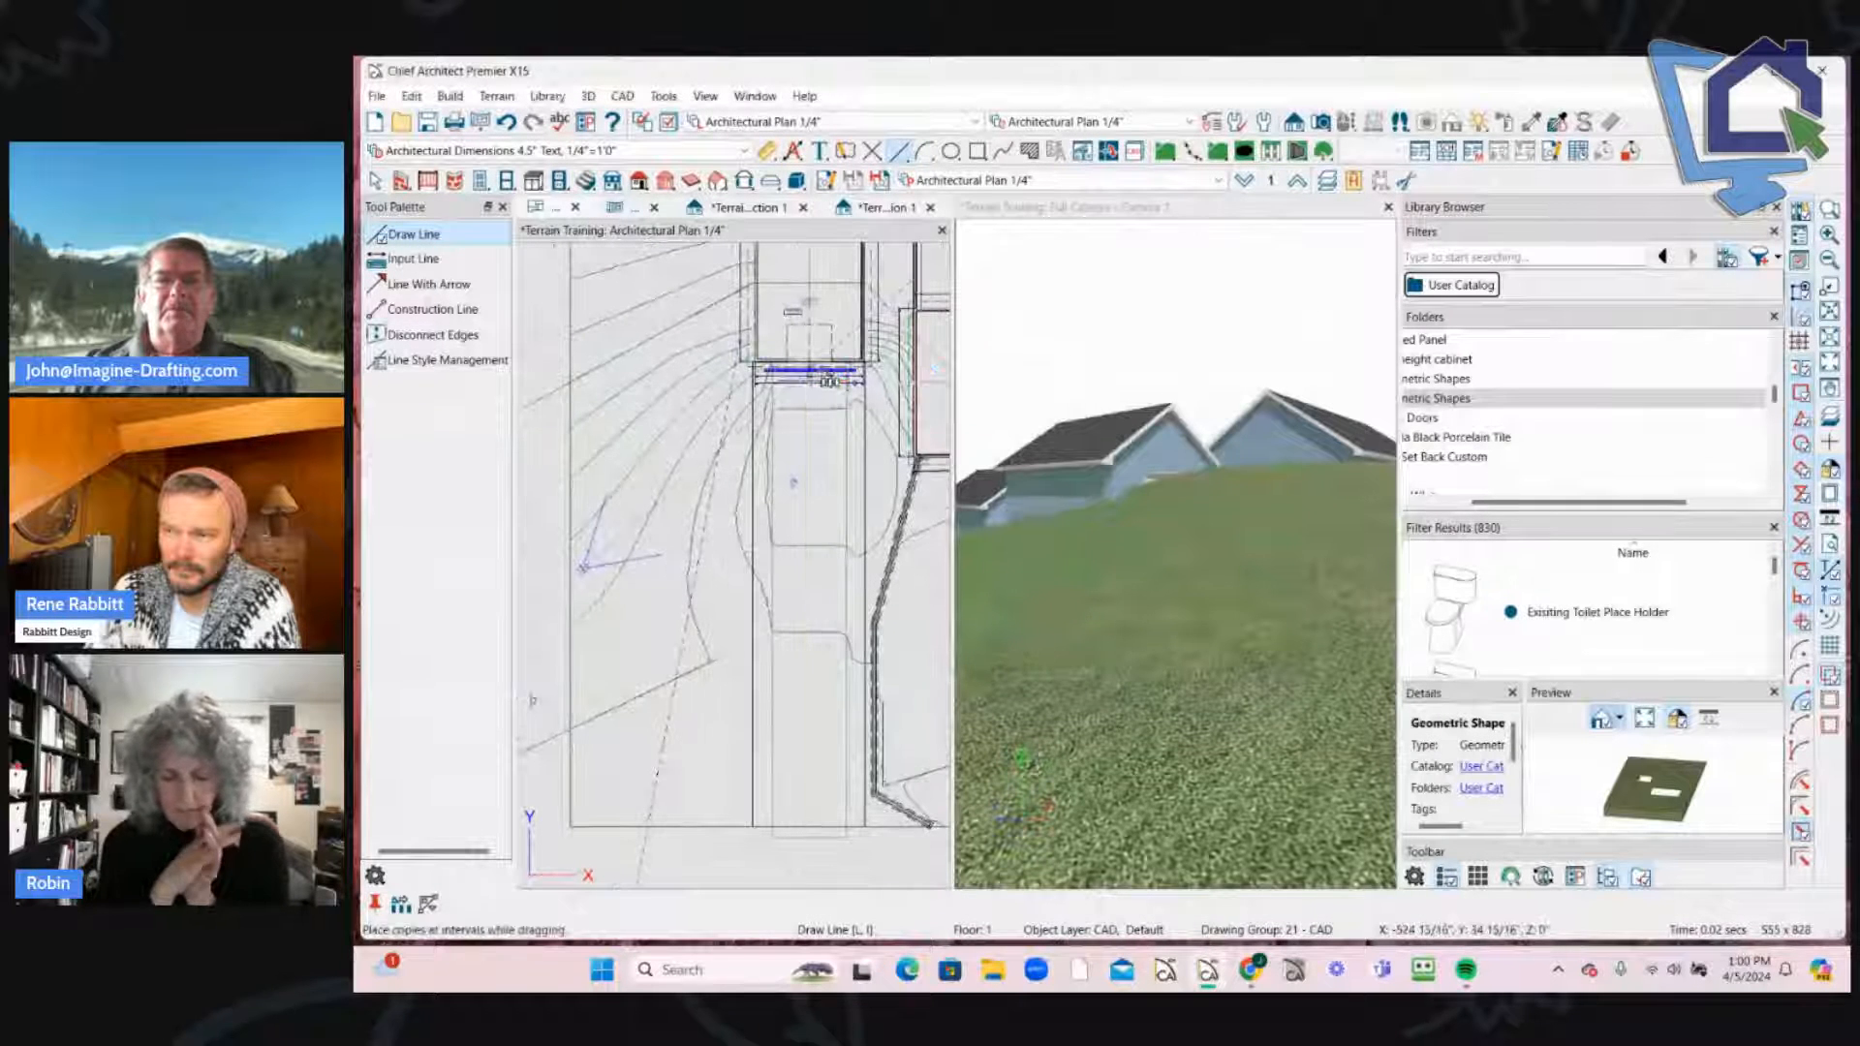
drag(812, 374, 819, 654)
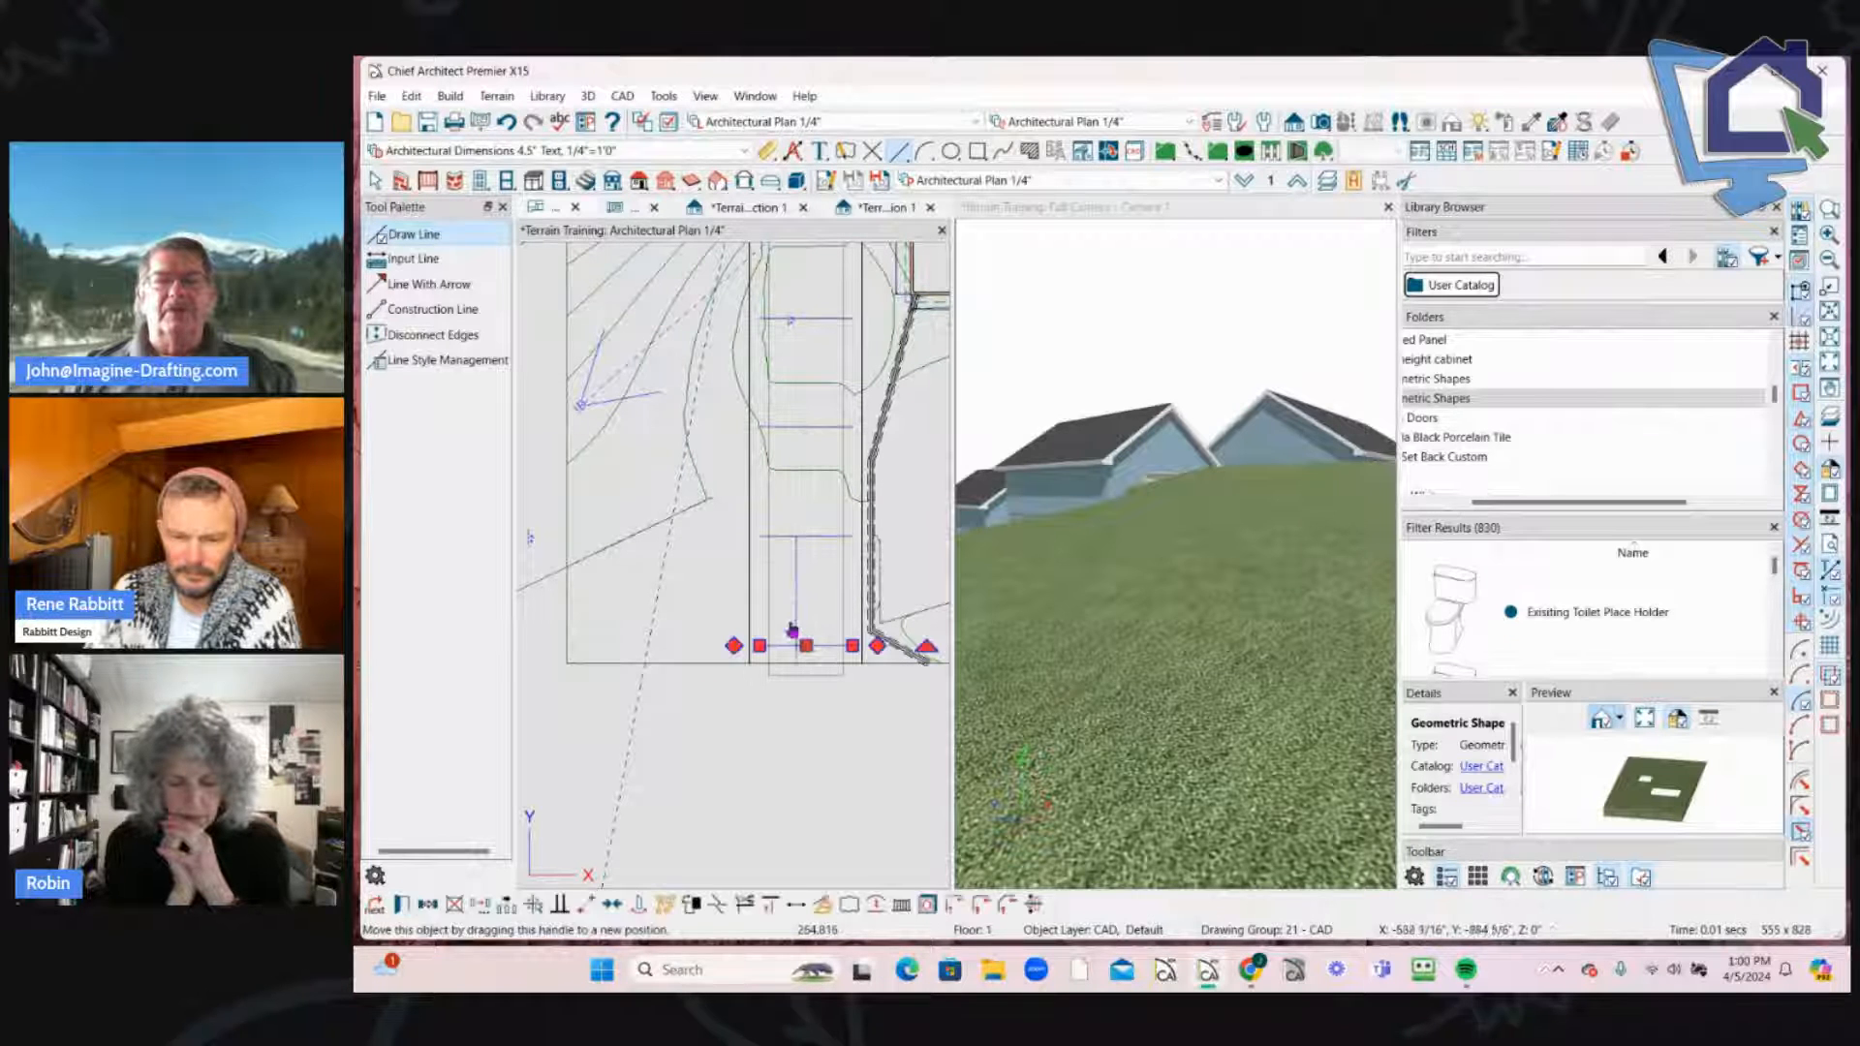
Step: Convert the five evenly spaced CAD lines across the driveway to terrain elevation lines with an elevation of 120"
scroll(810, 486, up, 2)
click(819, 585)
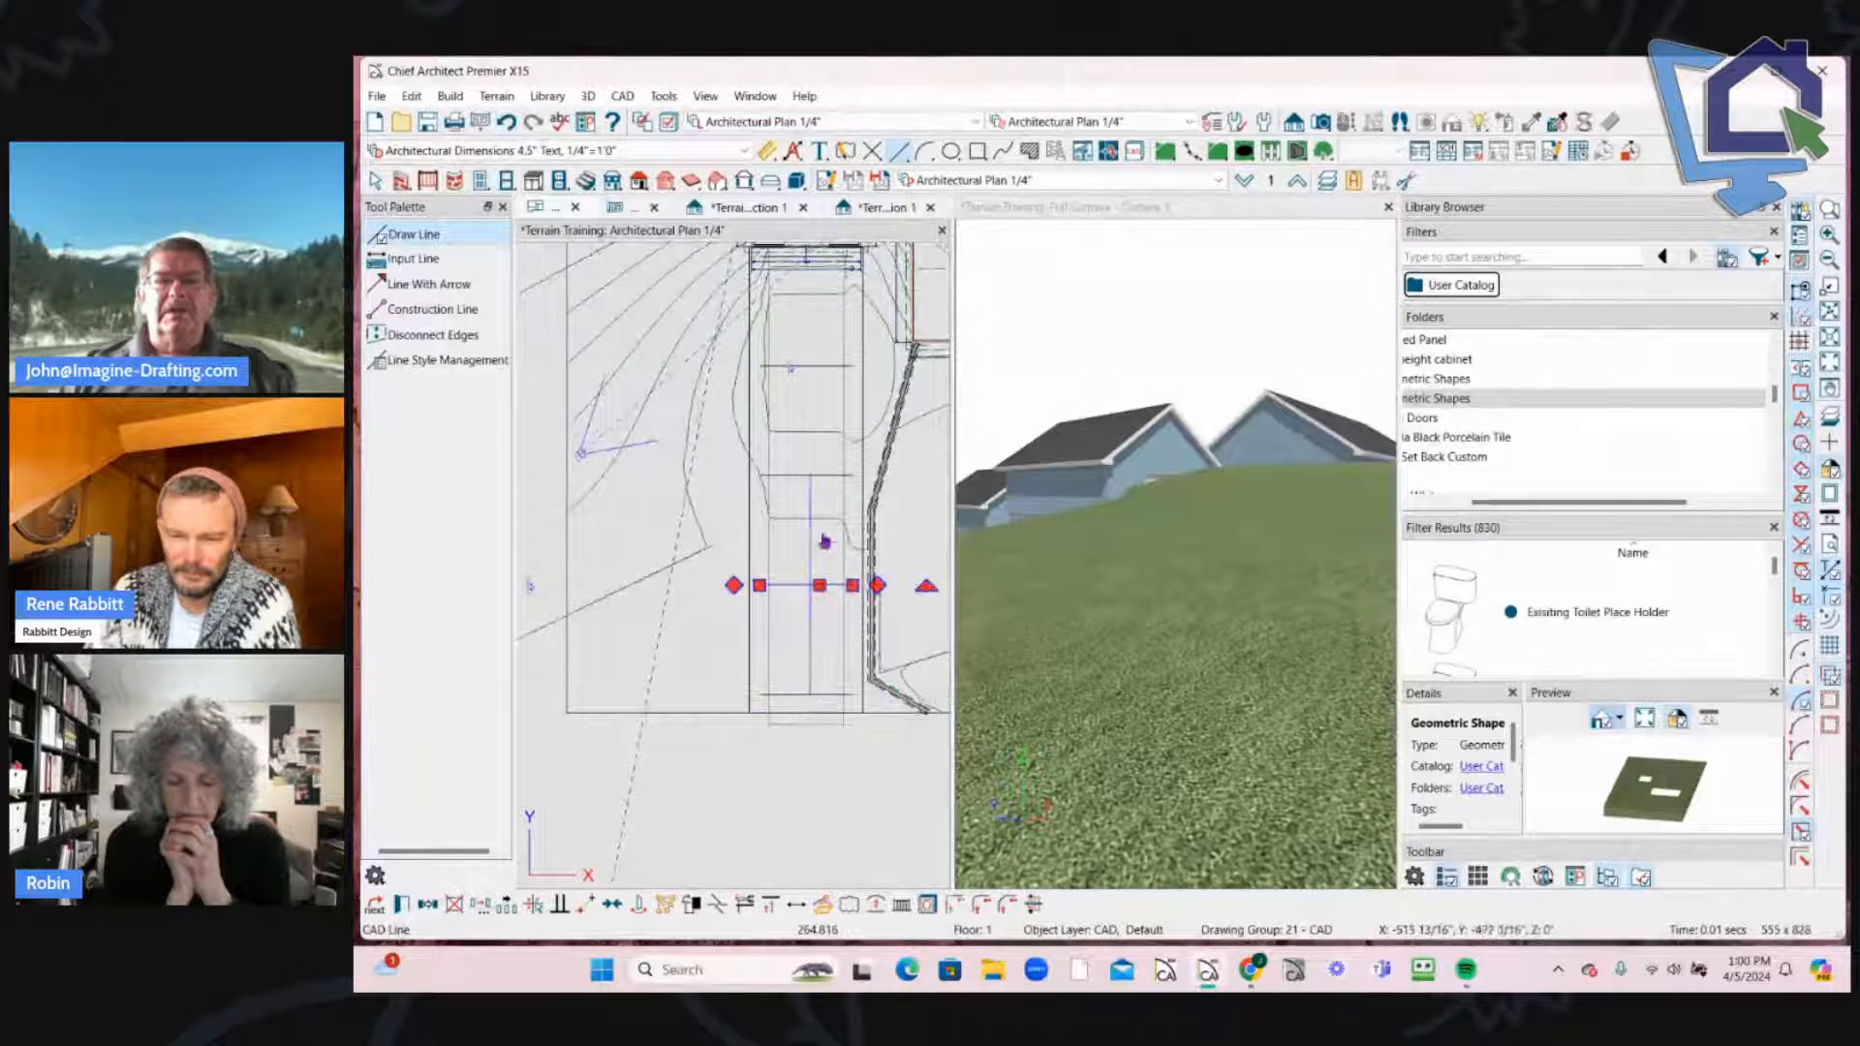
shift+click(816, 695)
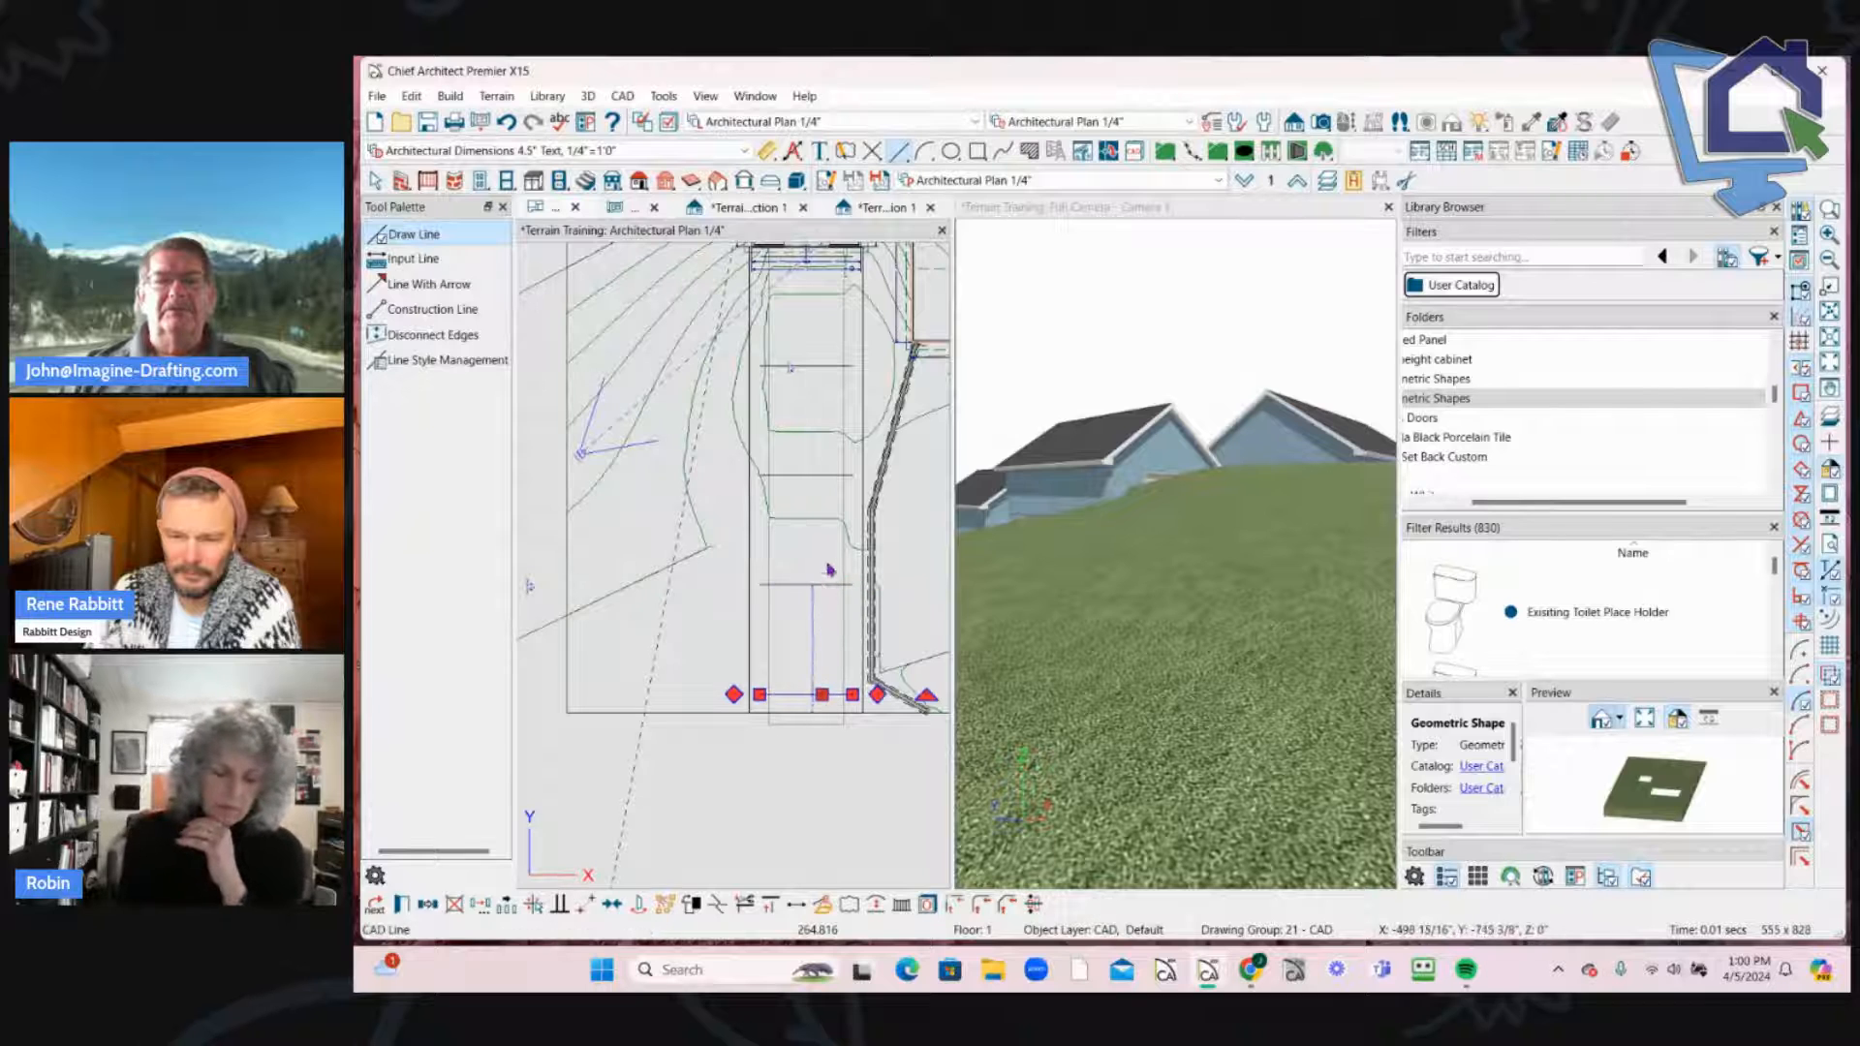
shift+click(830, 477)
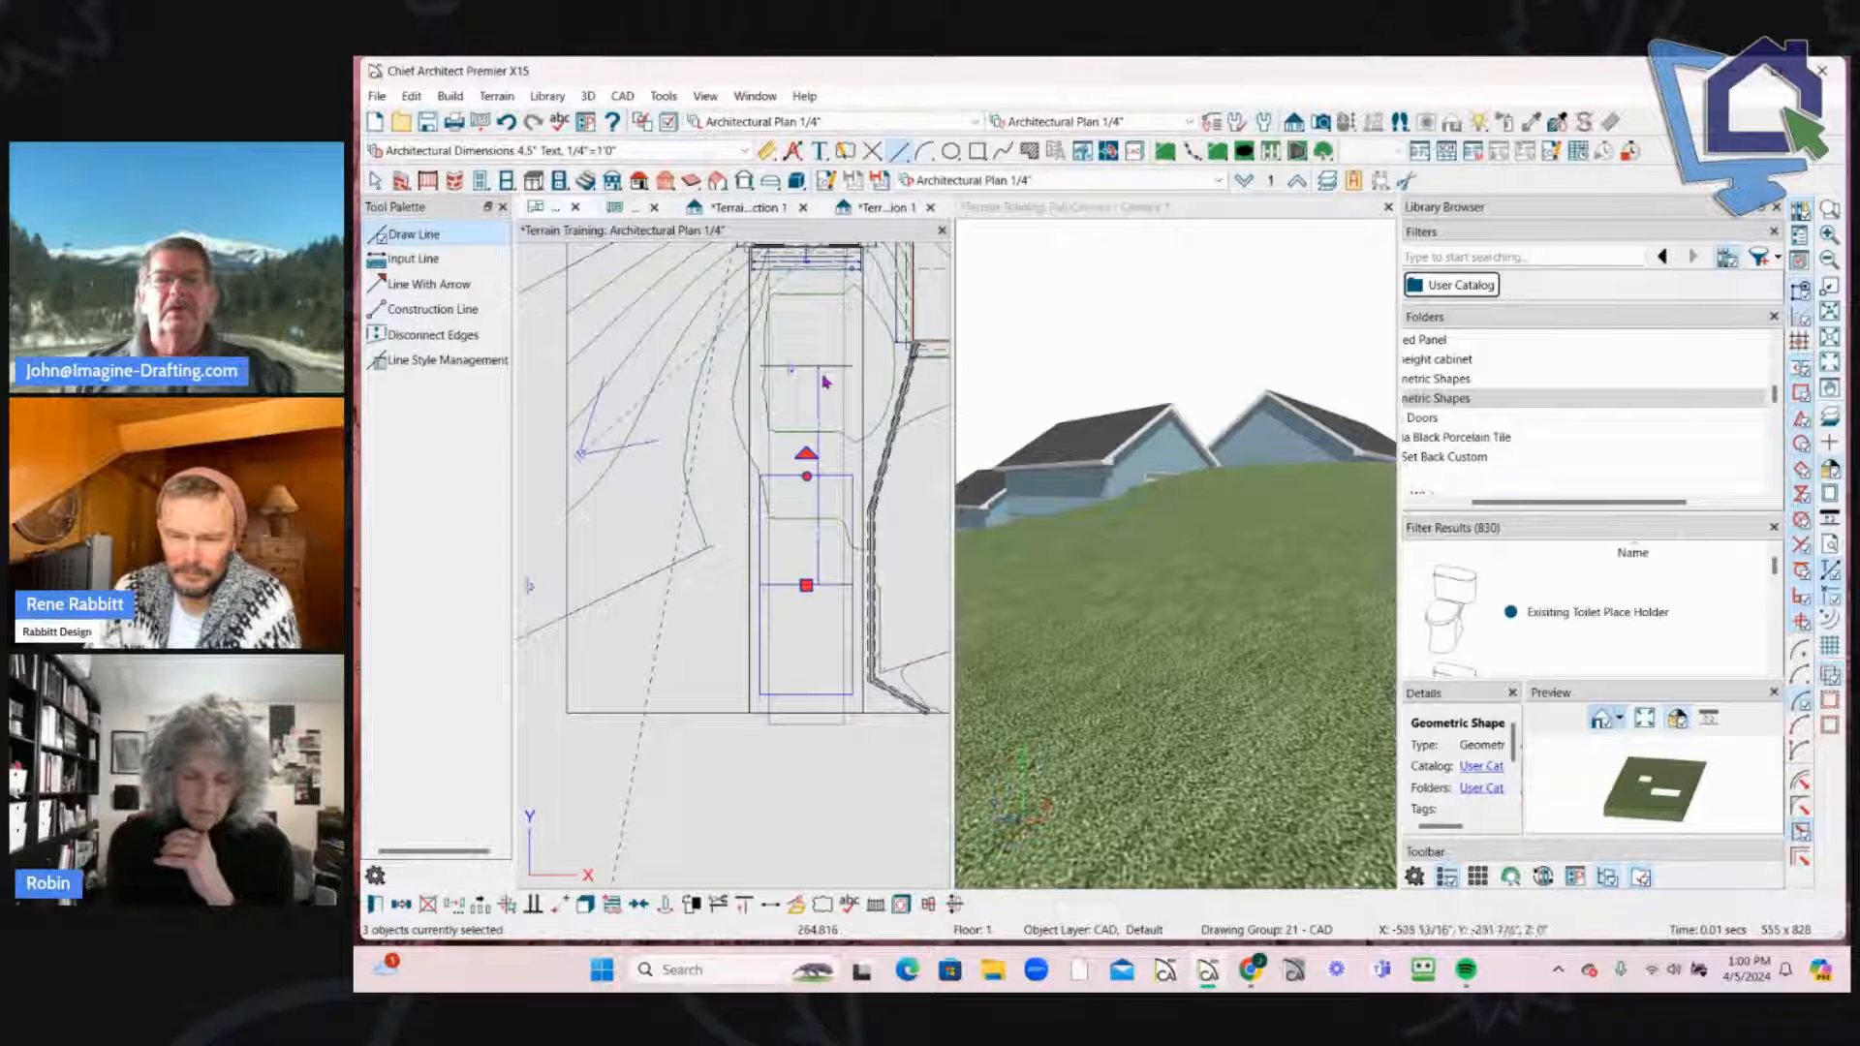
shift+click(822, 369)
scroll(822, 402, up, 4)
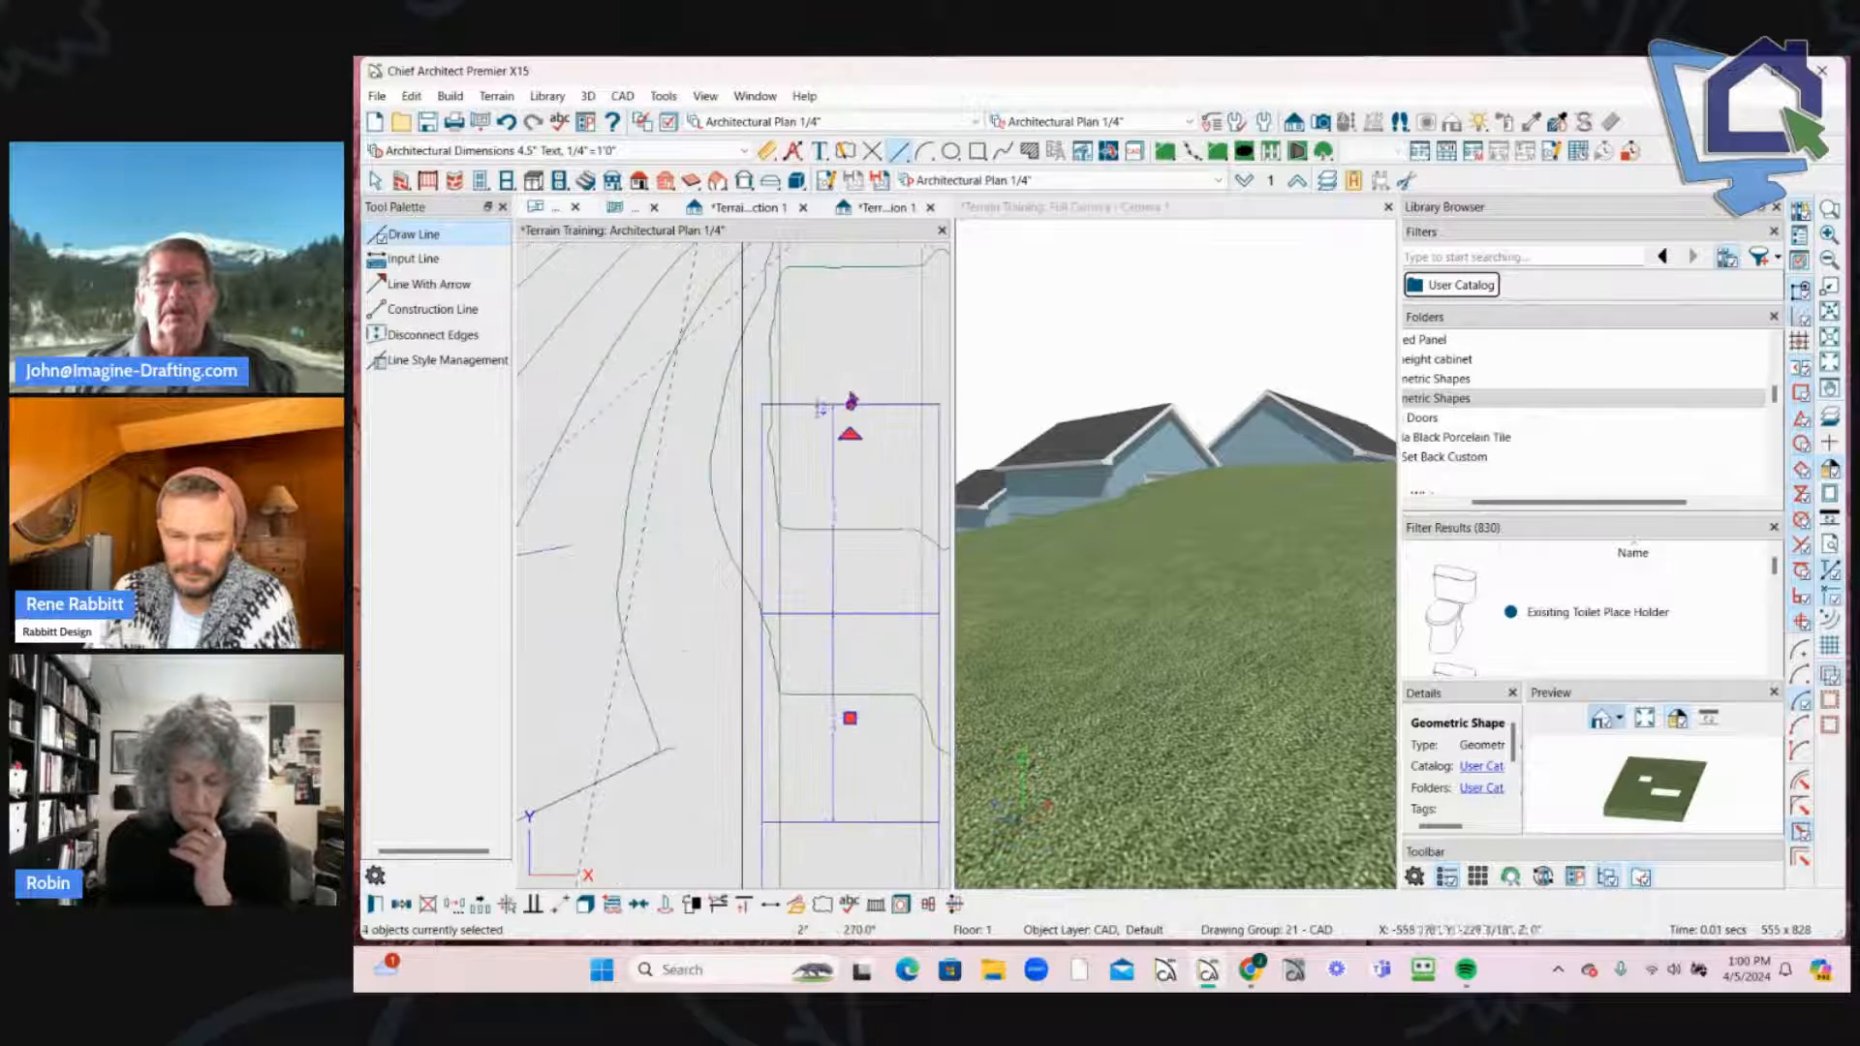
scroll(847, 402, down, 3)
scroll(839, 407, up, 3)
scroll(852, 392, down, 3)
scroll(854, 407, up, 5)
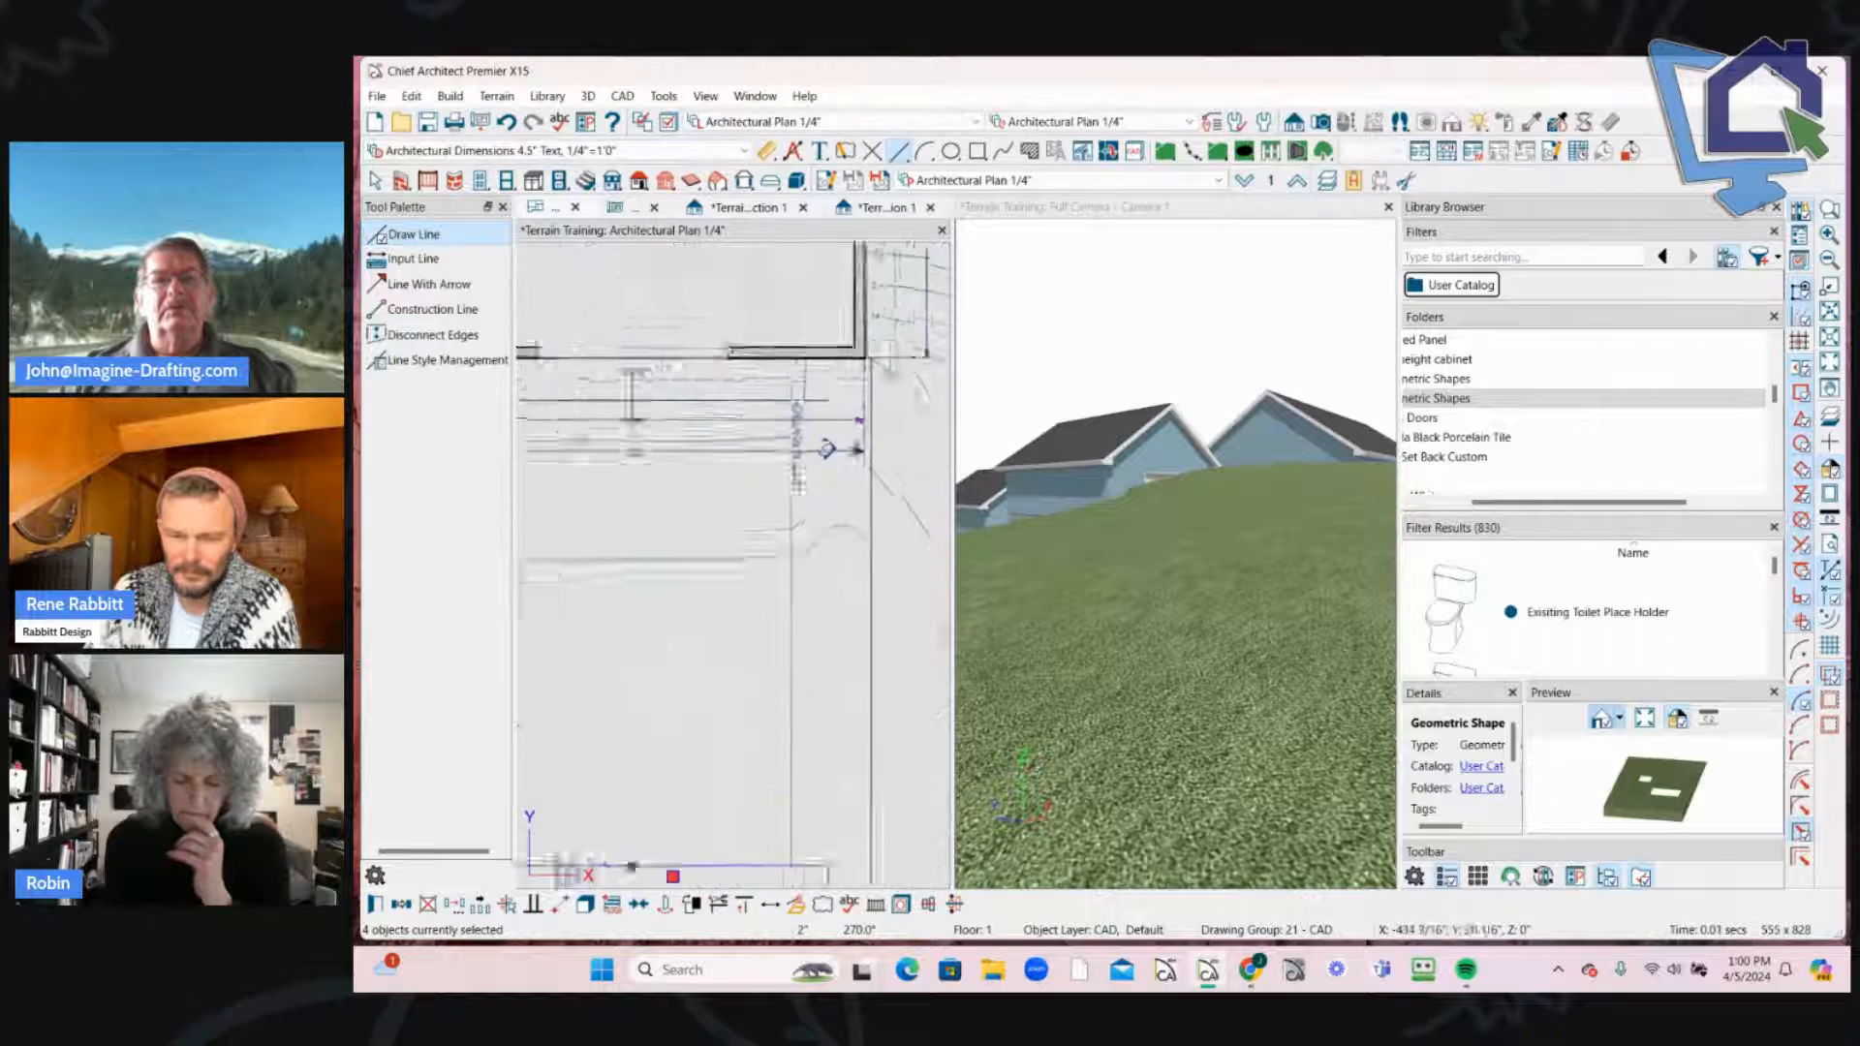
scroll(856, 422, up, 3)
shift+click(849, 366)
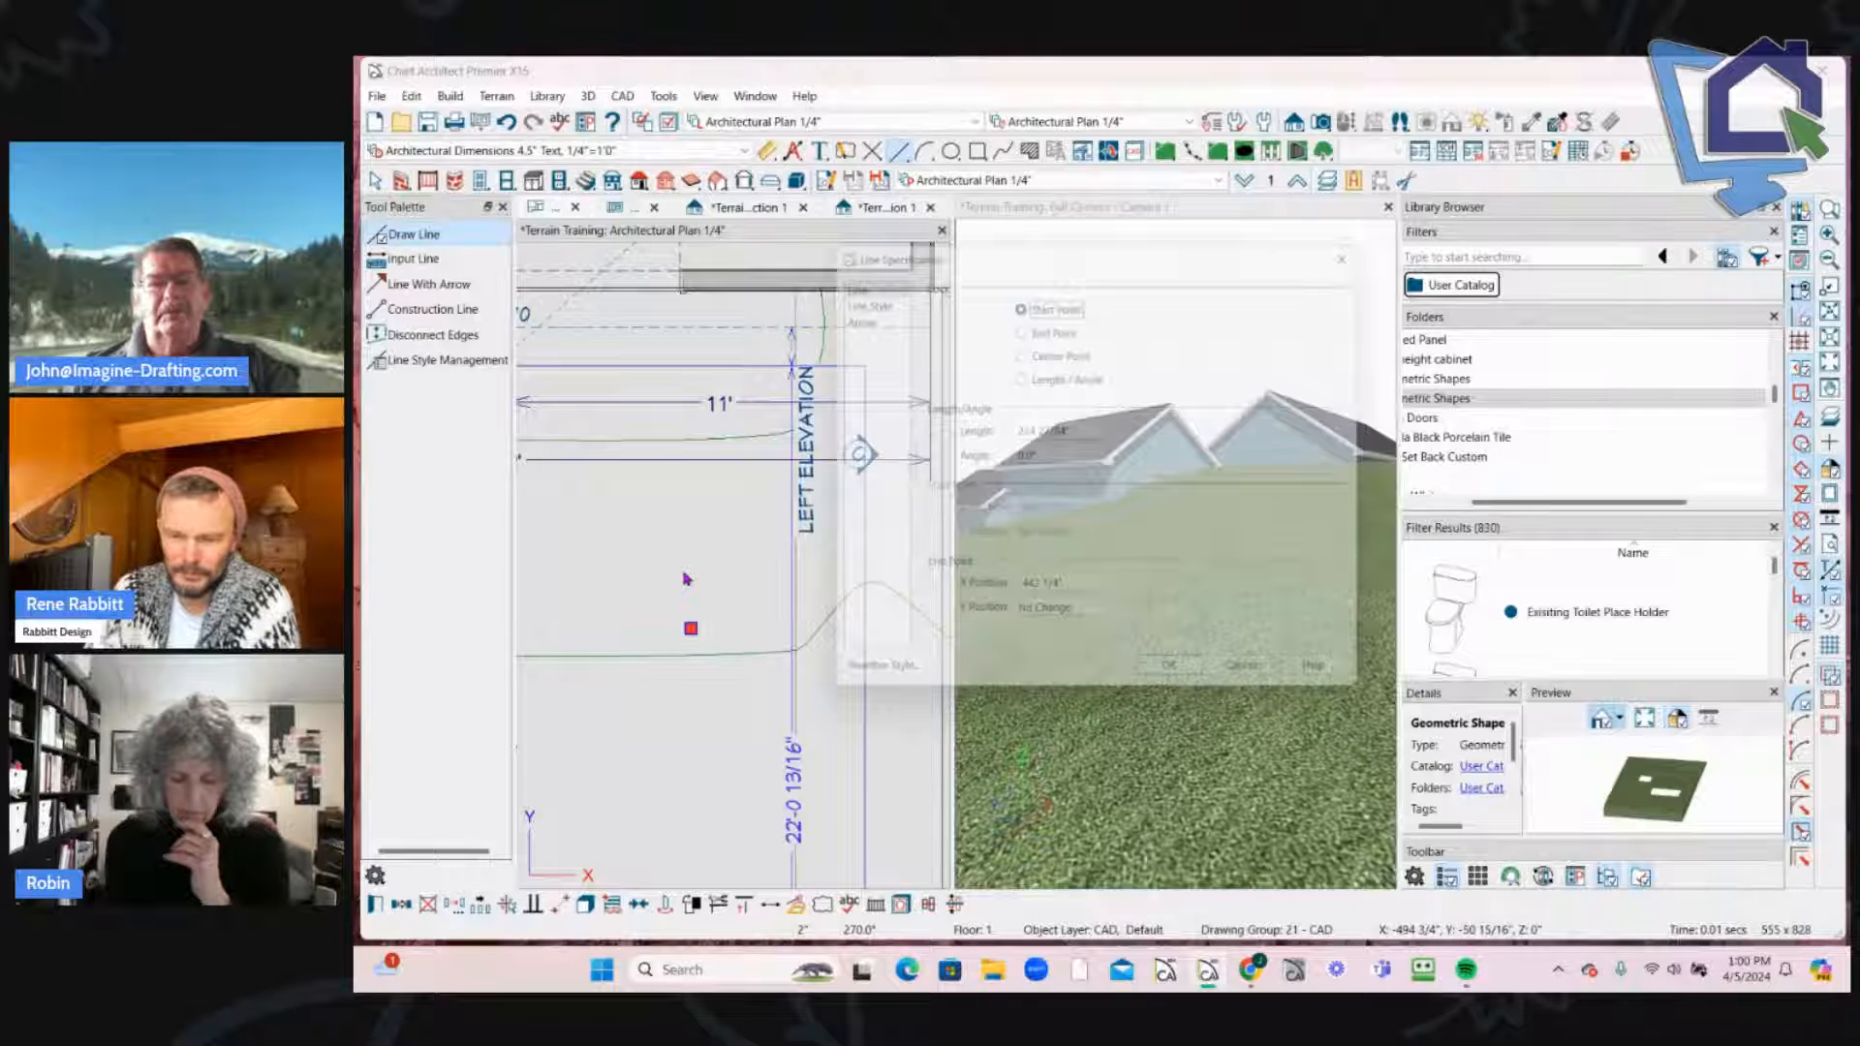
click(794, 908)
click(954, 389)
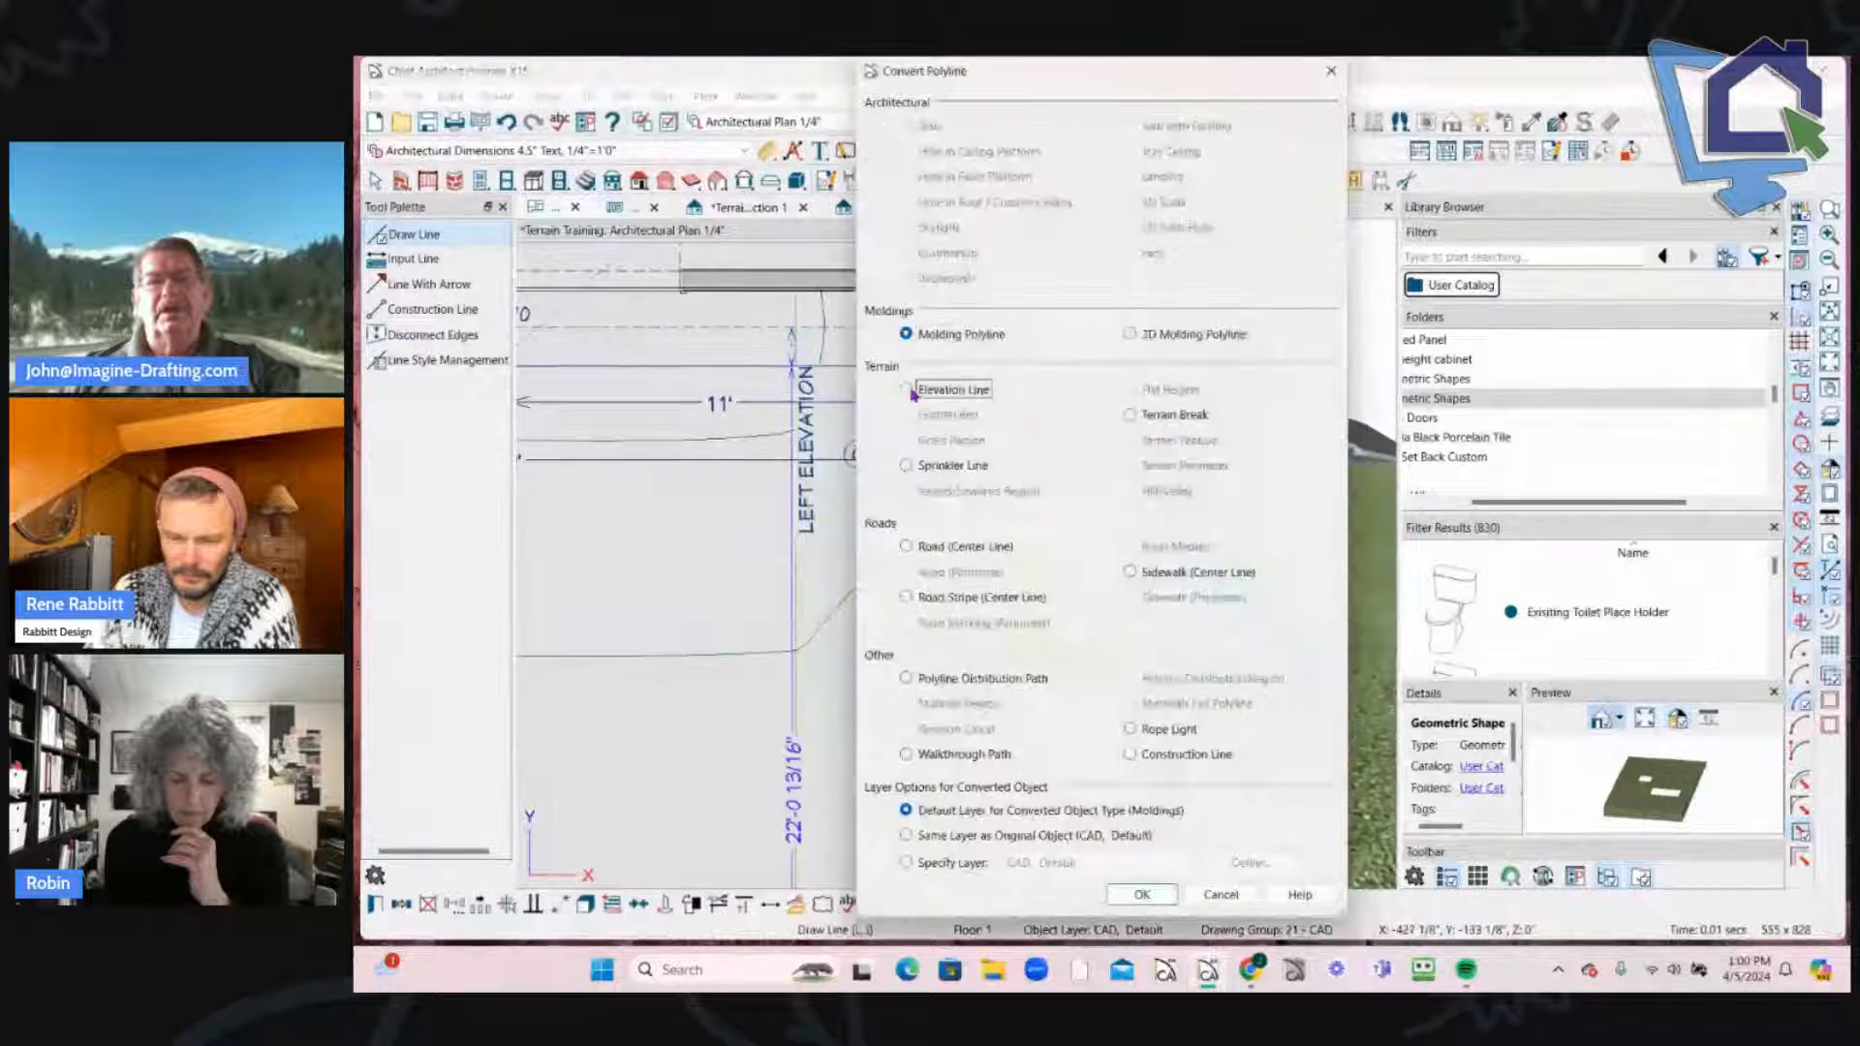
click(1142, 894)
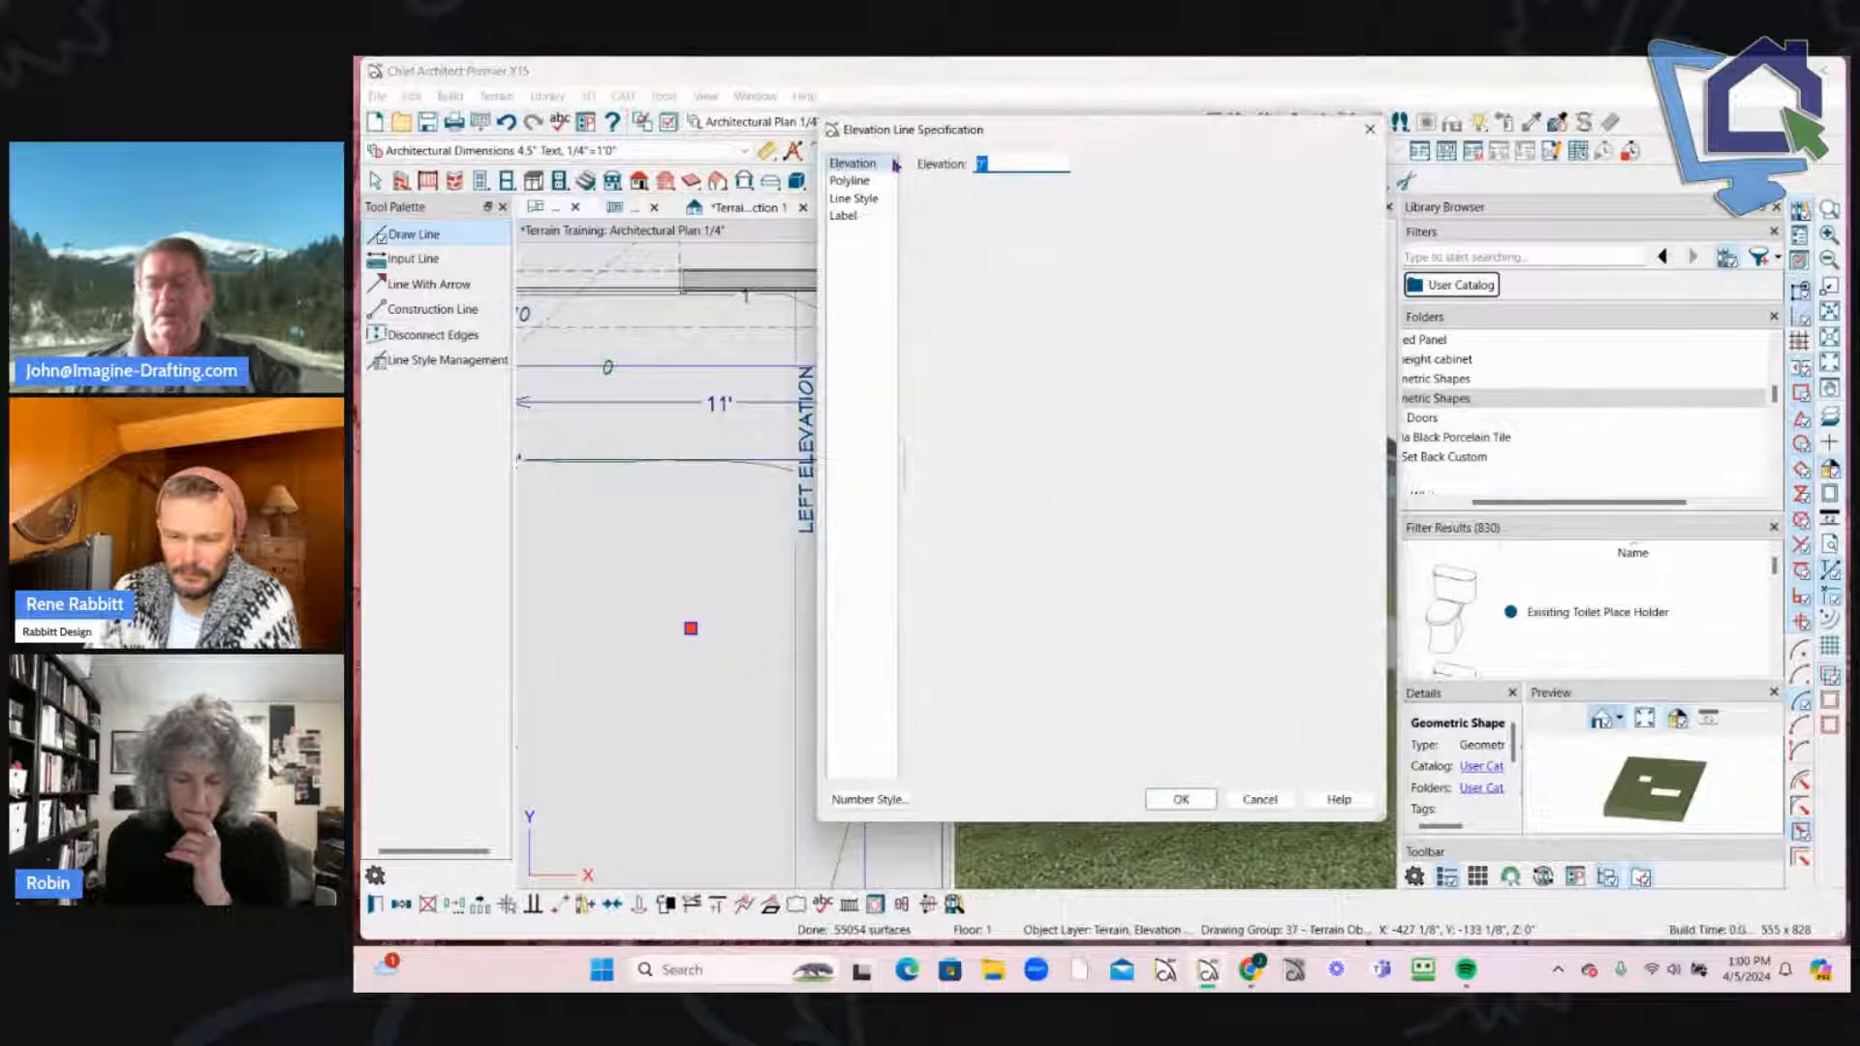
key(Return)
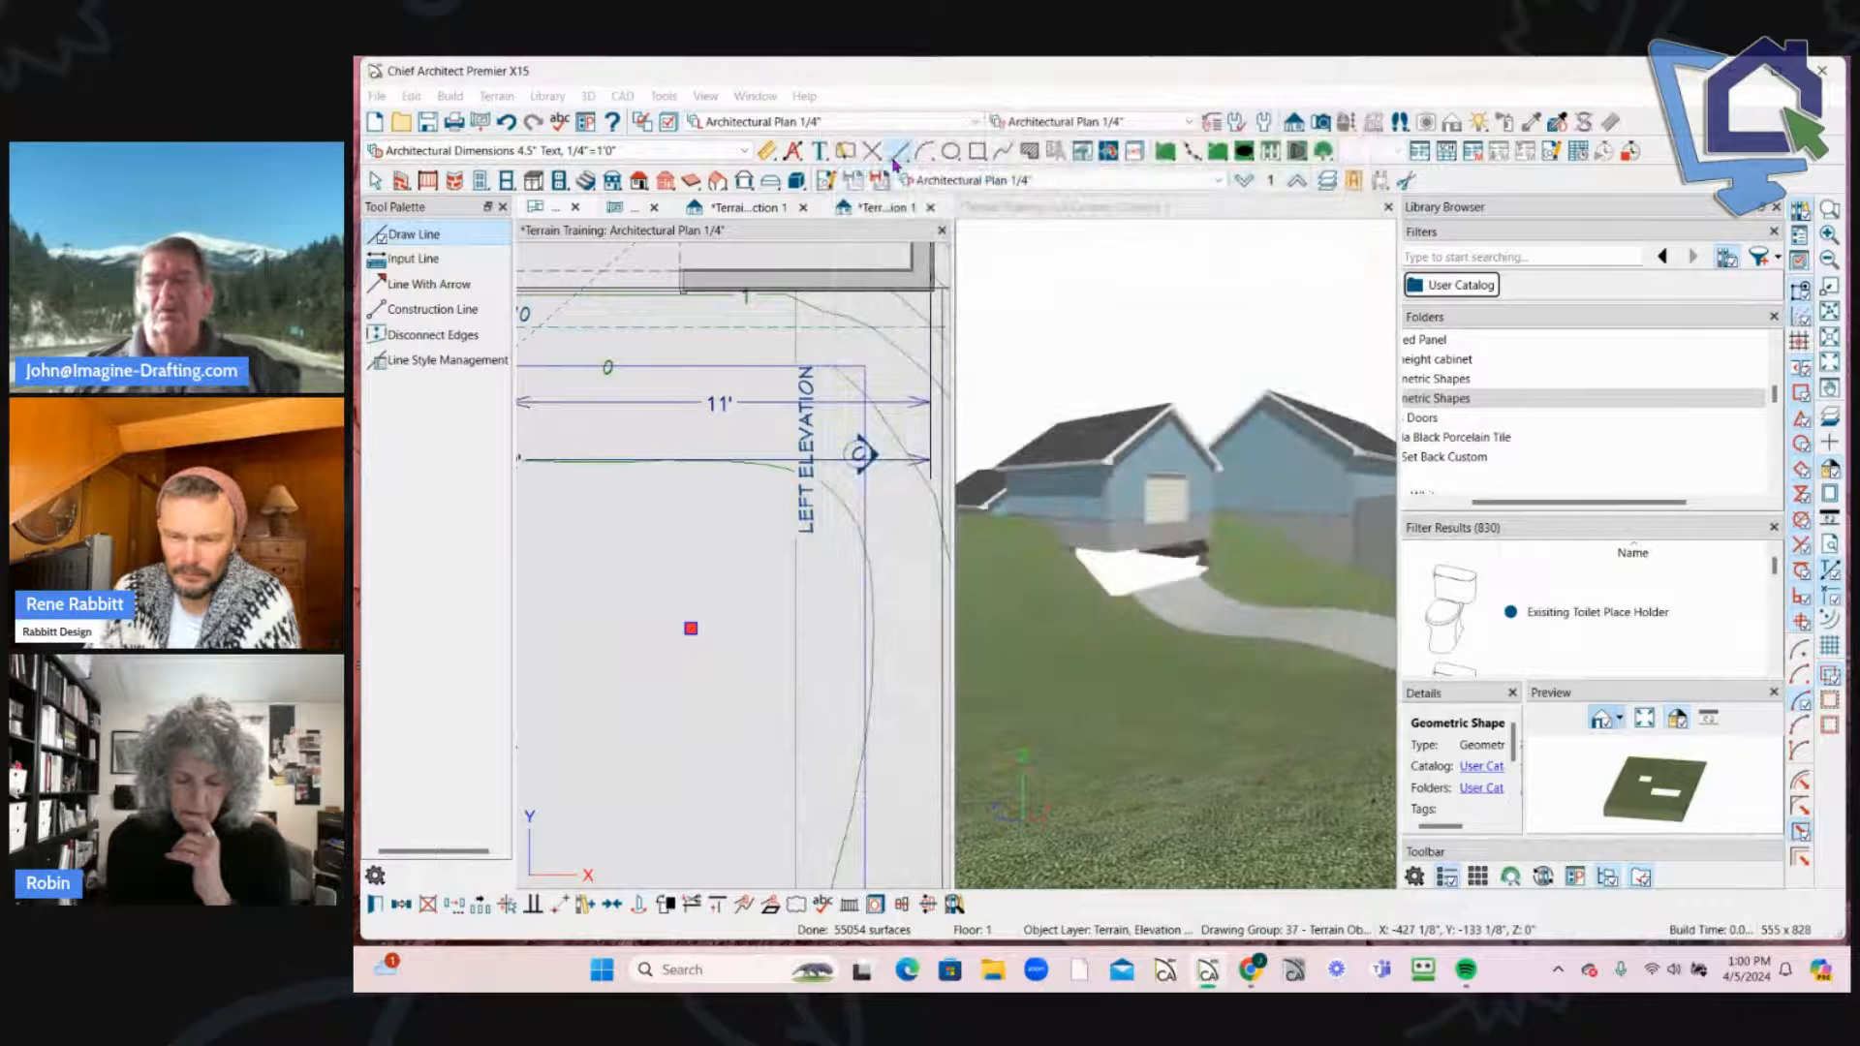
Step: Set the elevation of the second elevation line out from the garage to 132
scroll(754, 550, down, 5)
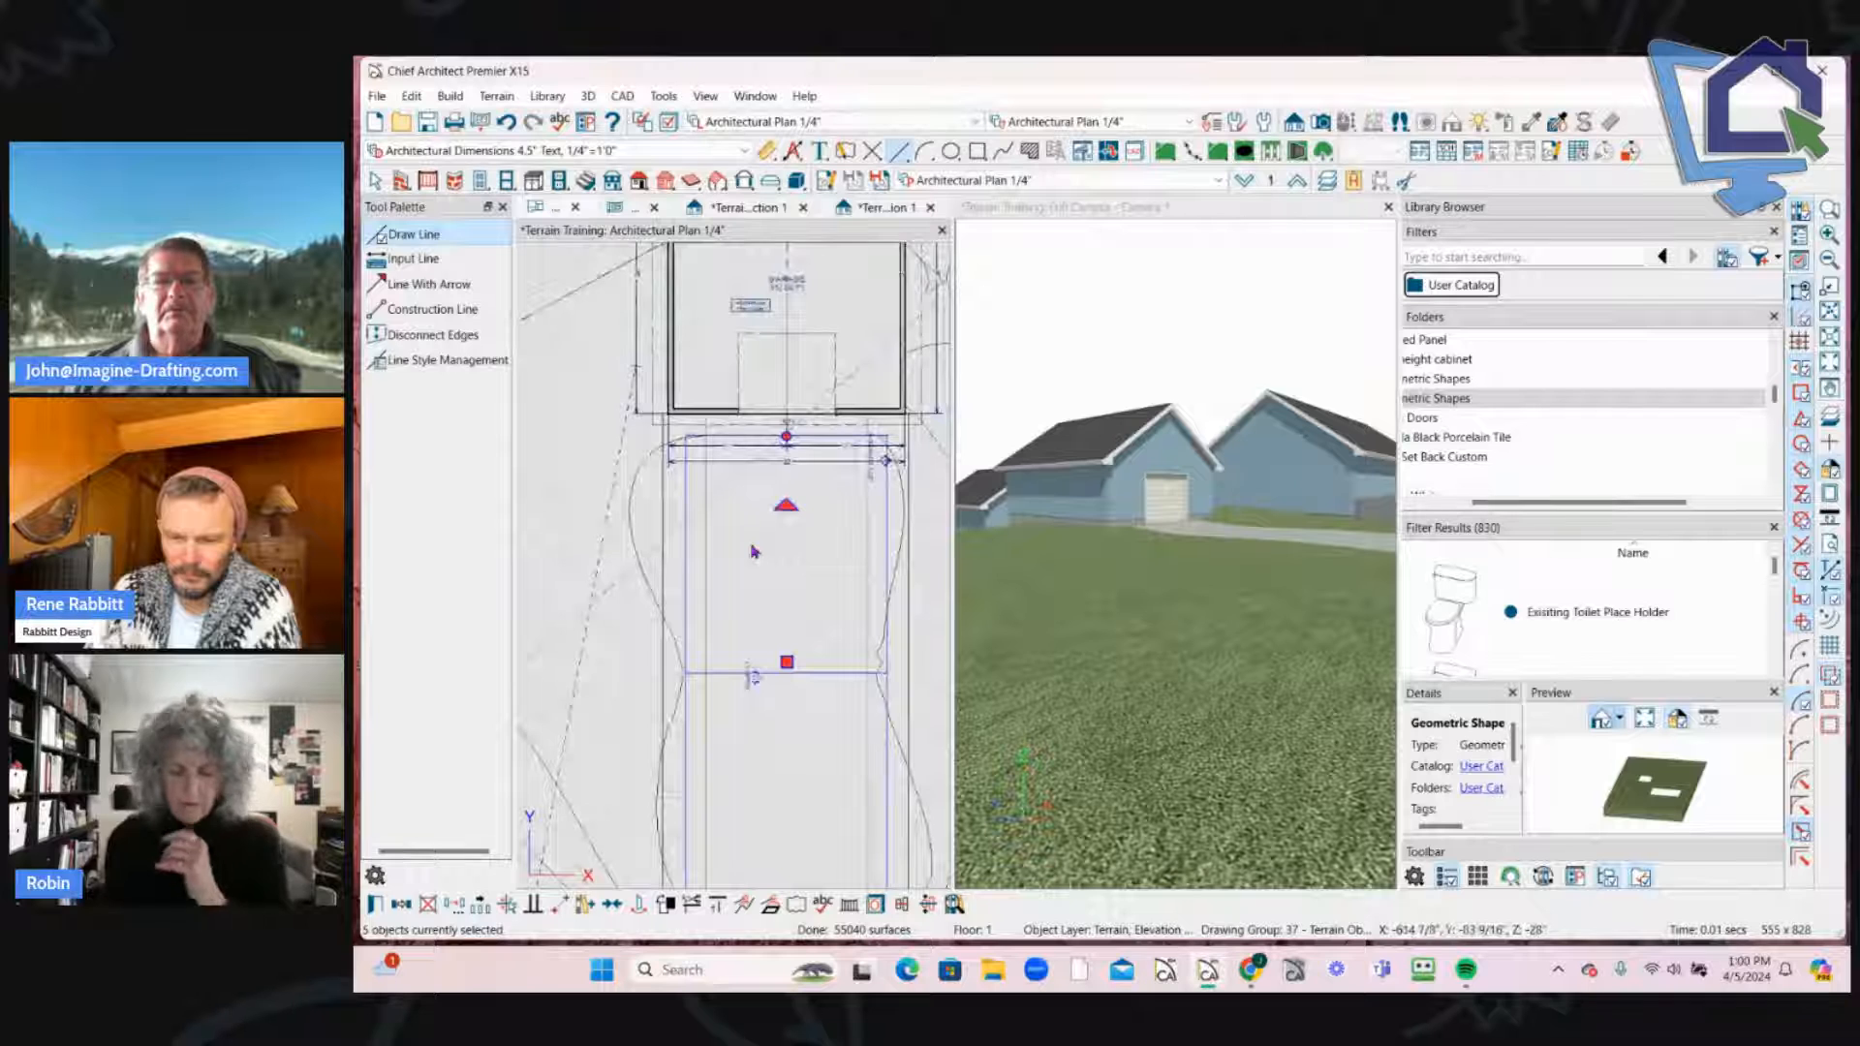
scroll(877, 649, up, 3)
click(869, 573)
double_click(870, 573)
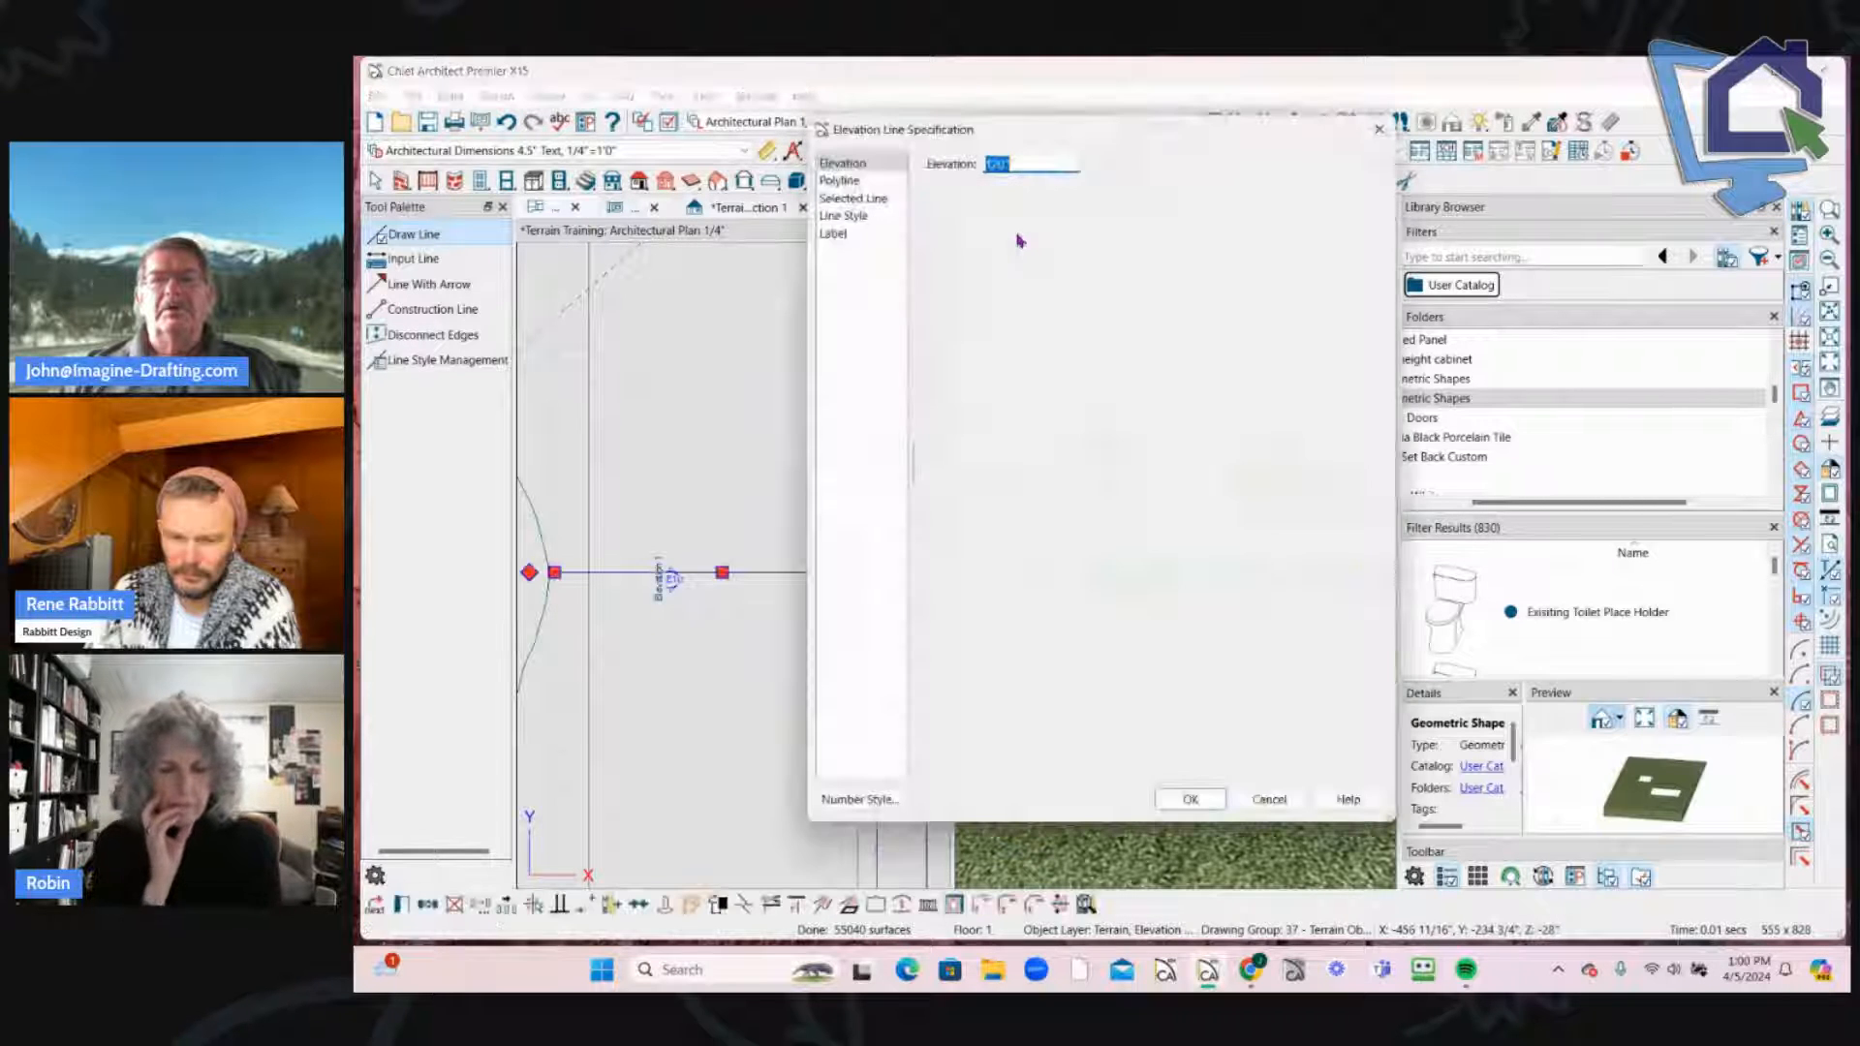
key(Return)
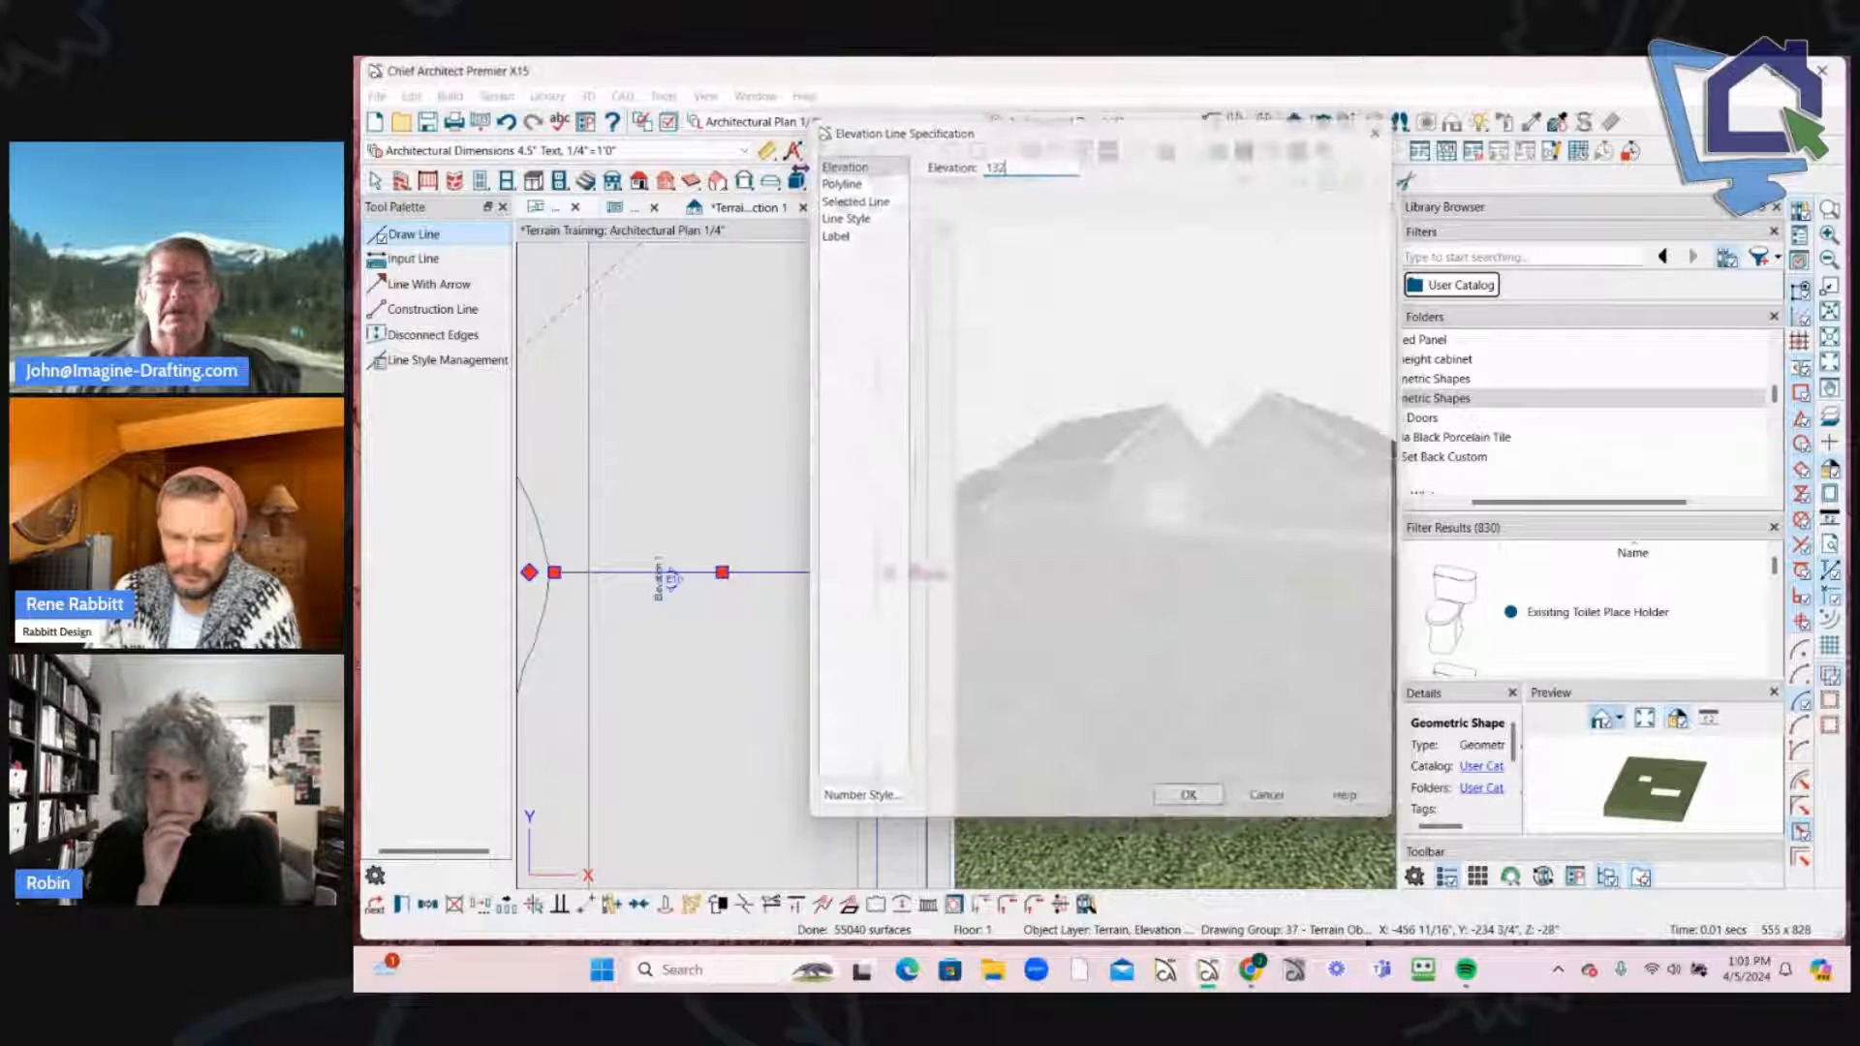
Step: Set the elevation of the third line along the driveway to 144
scroll(812, 652, down, 1)
scroll(785, 523, down, 2)
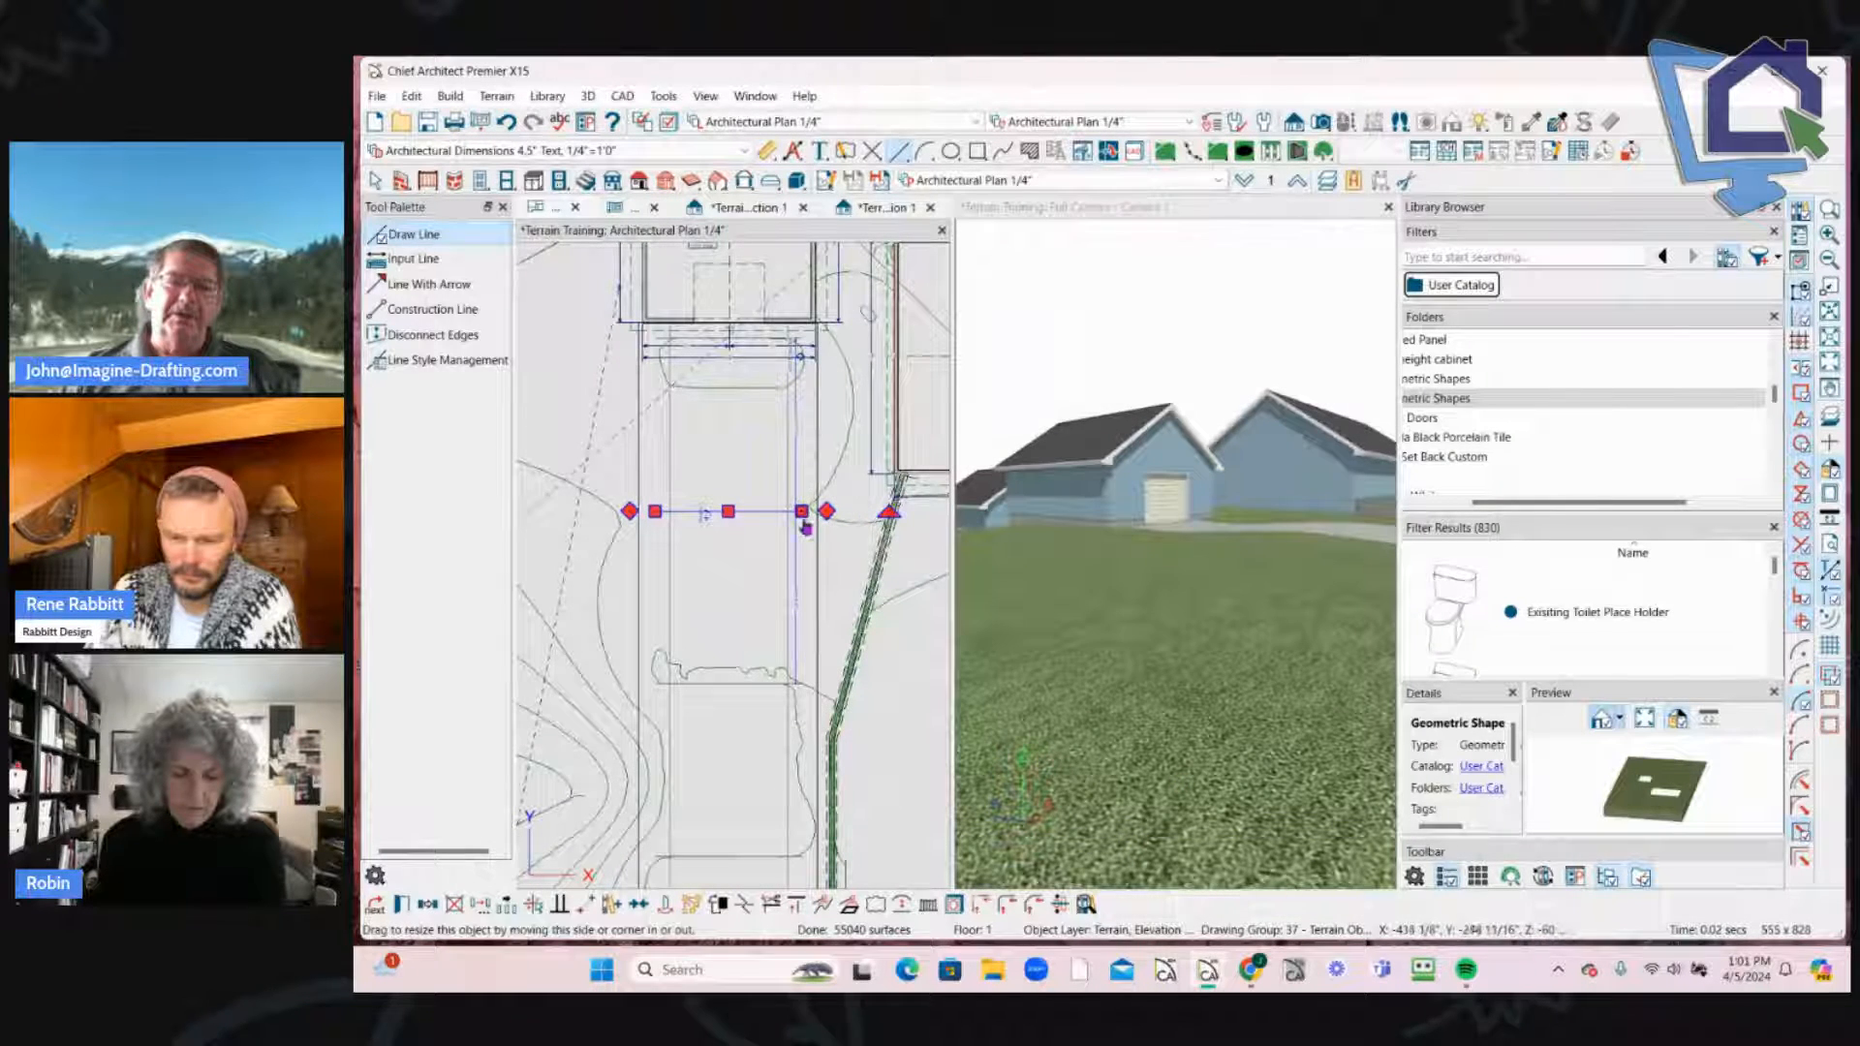
scroll(809, 578, down, 1)
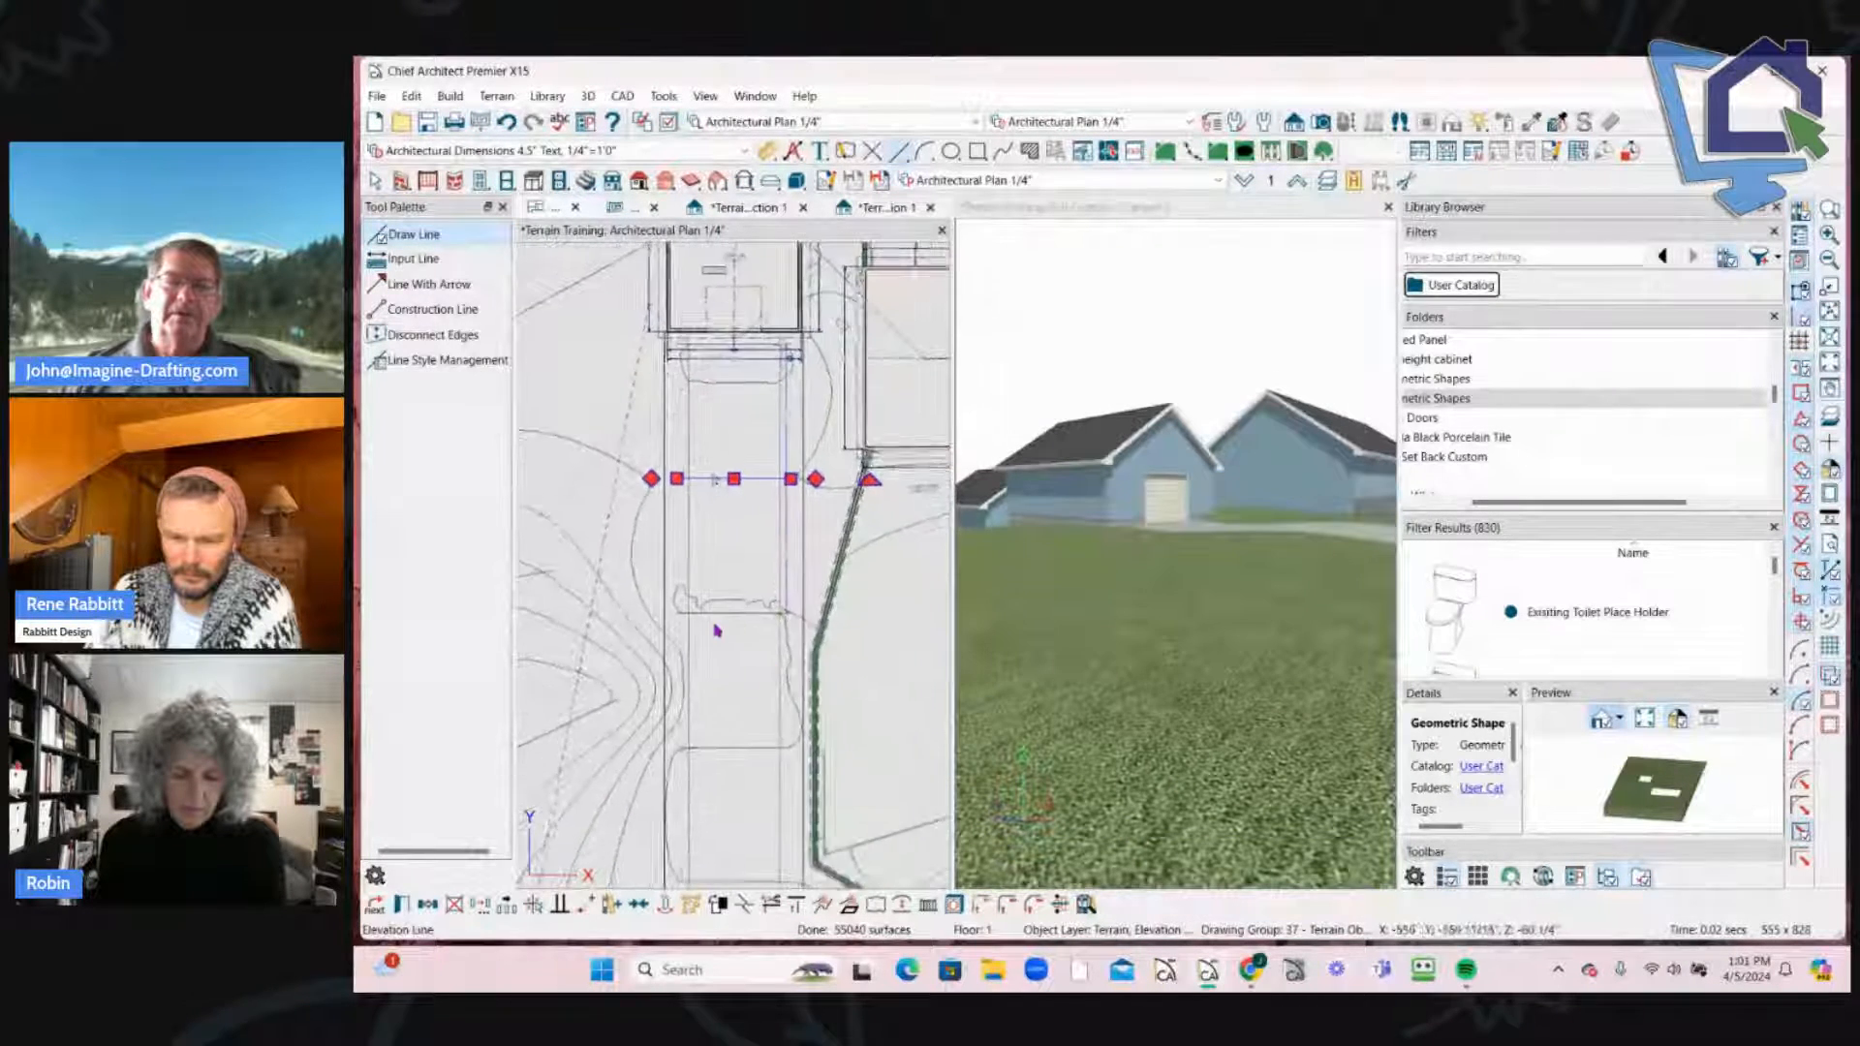
drag(736, 489, 784, 612)
double_click(864, 564)
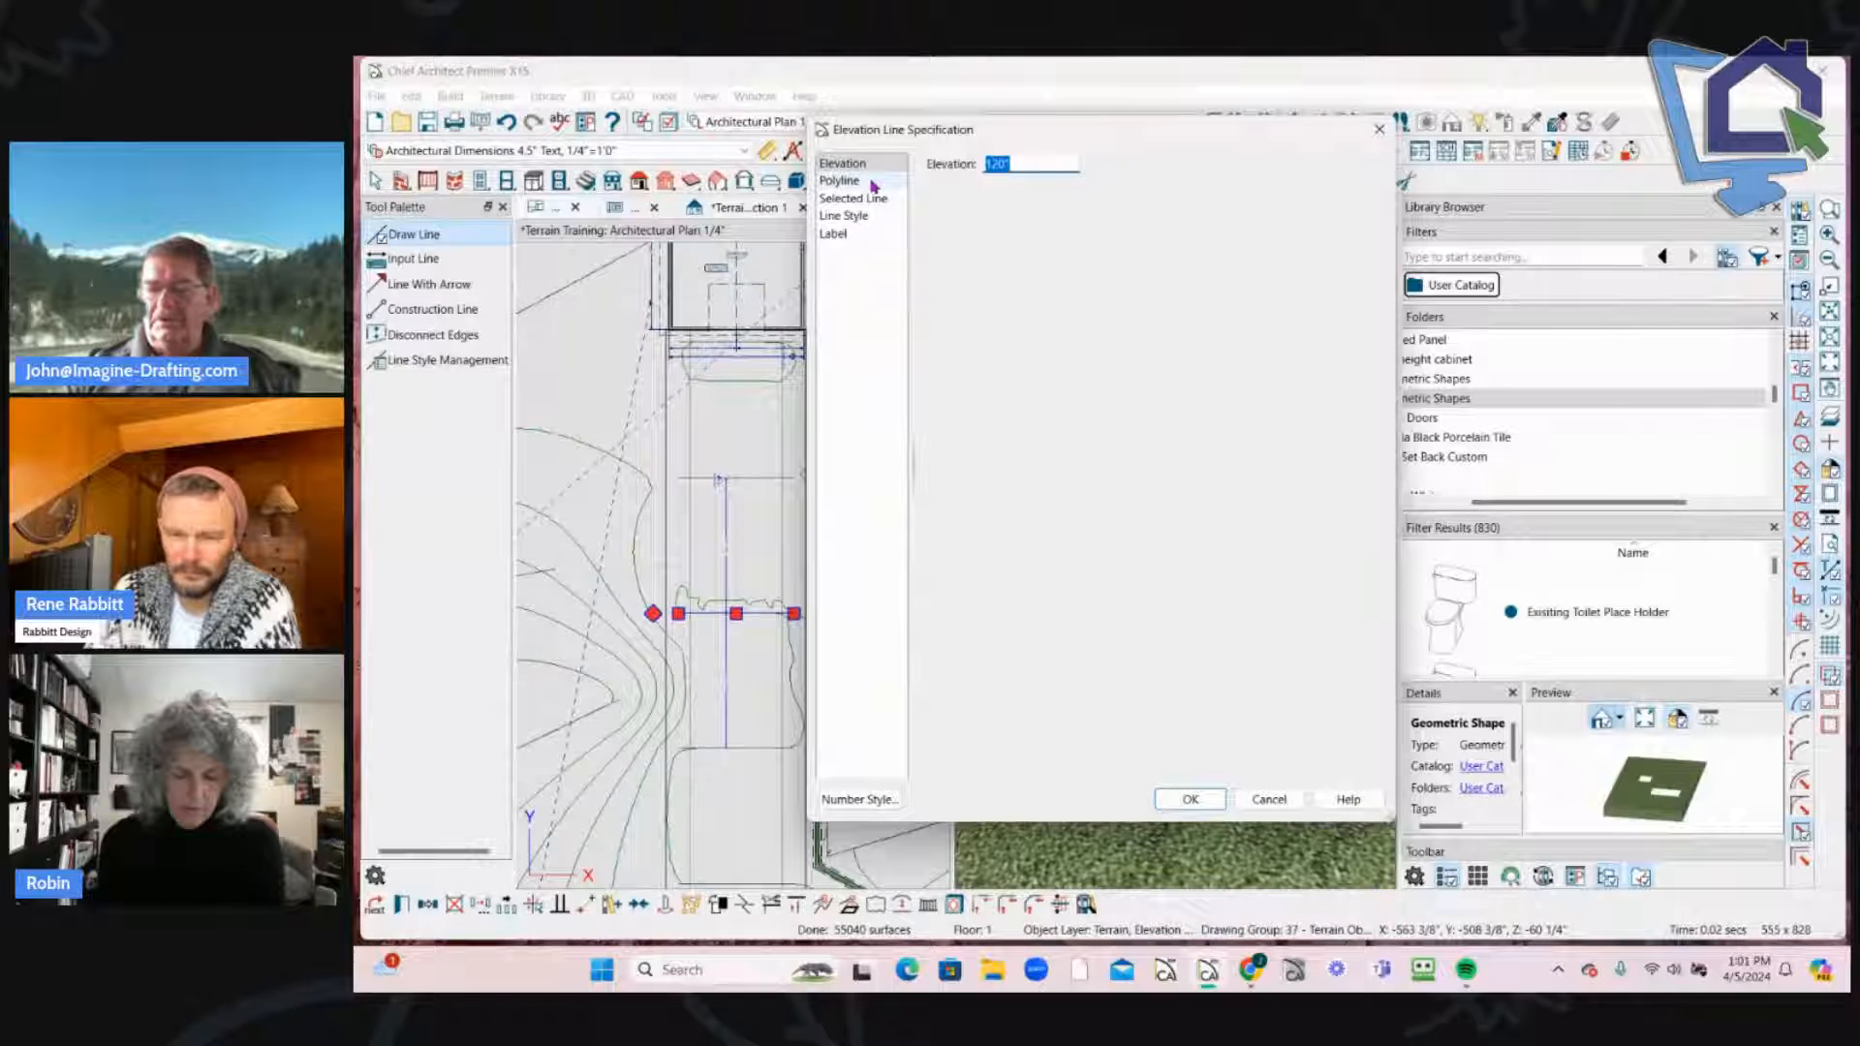
text(144)
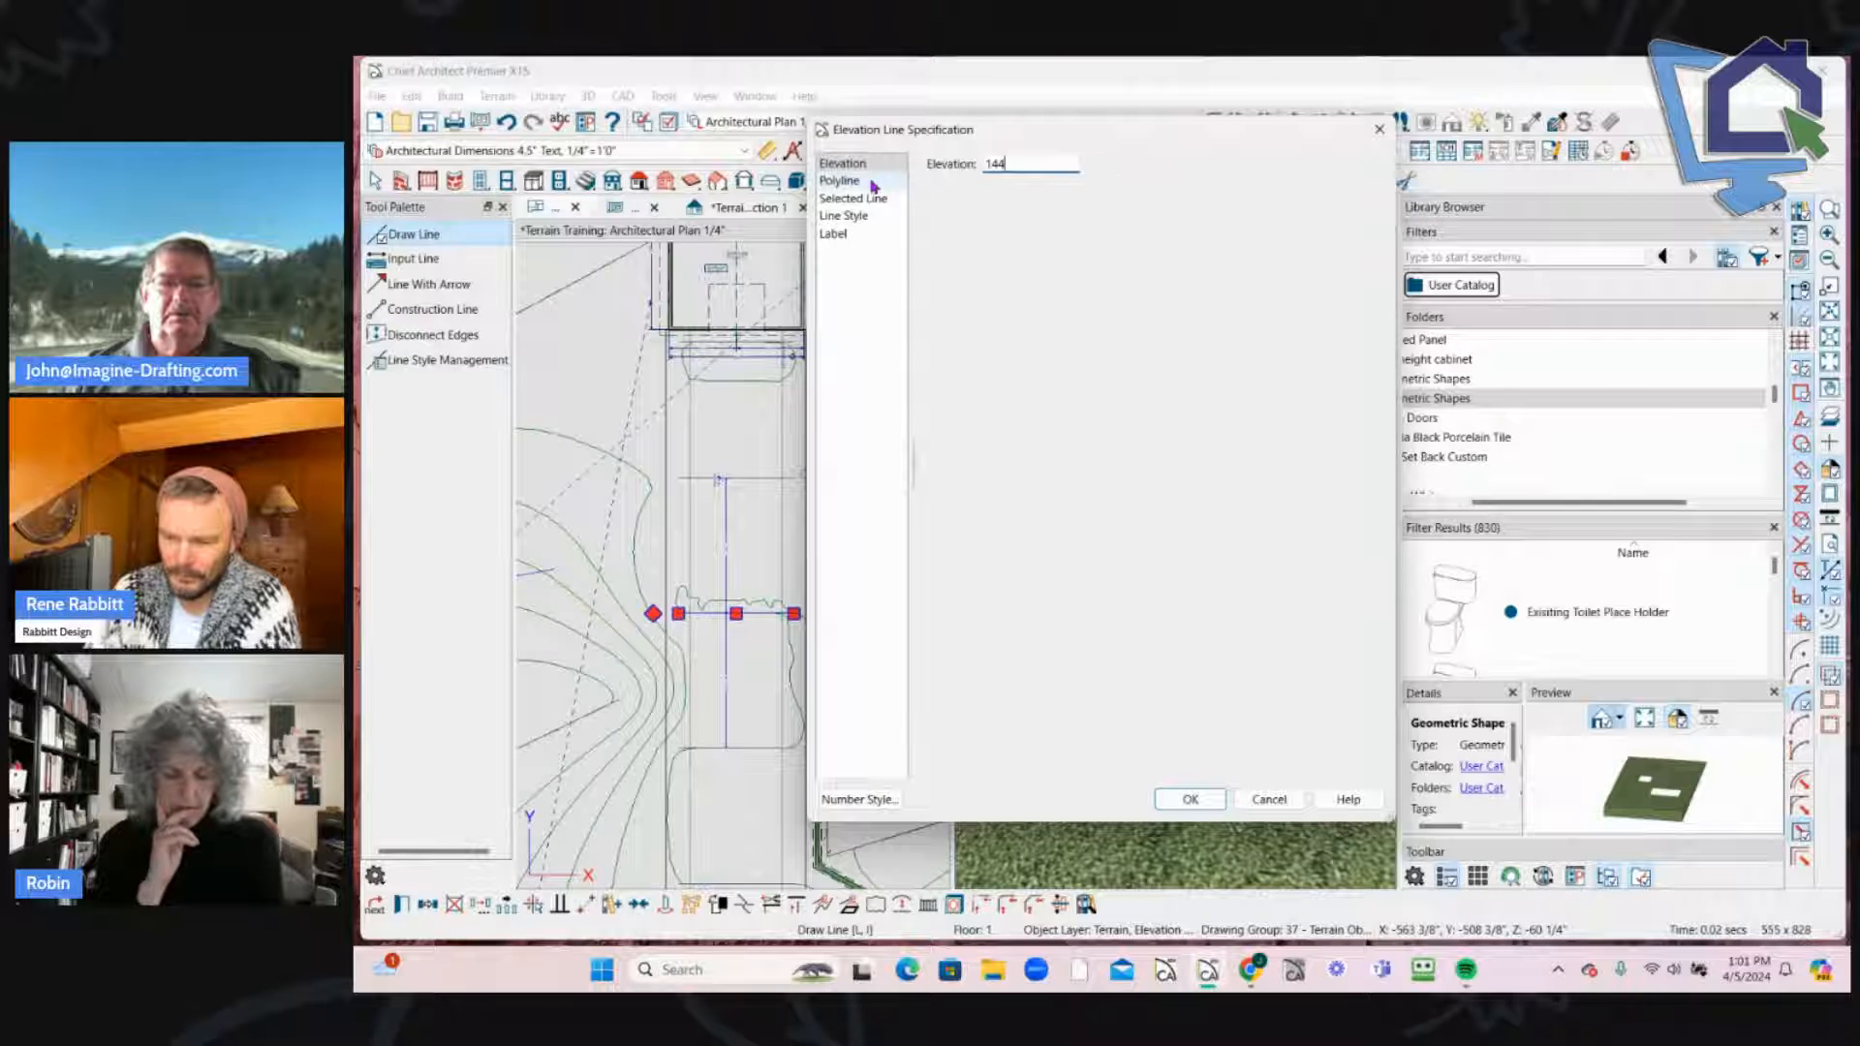
key(Return)
Step: Set the elevation of the fourth line along the driveway to 156
double_click(754, 751)
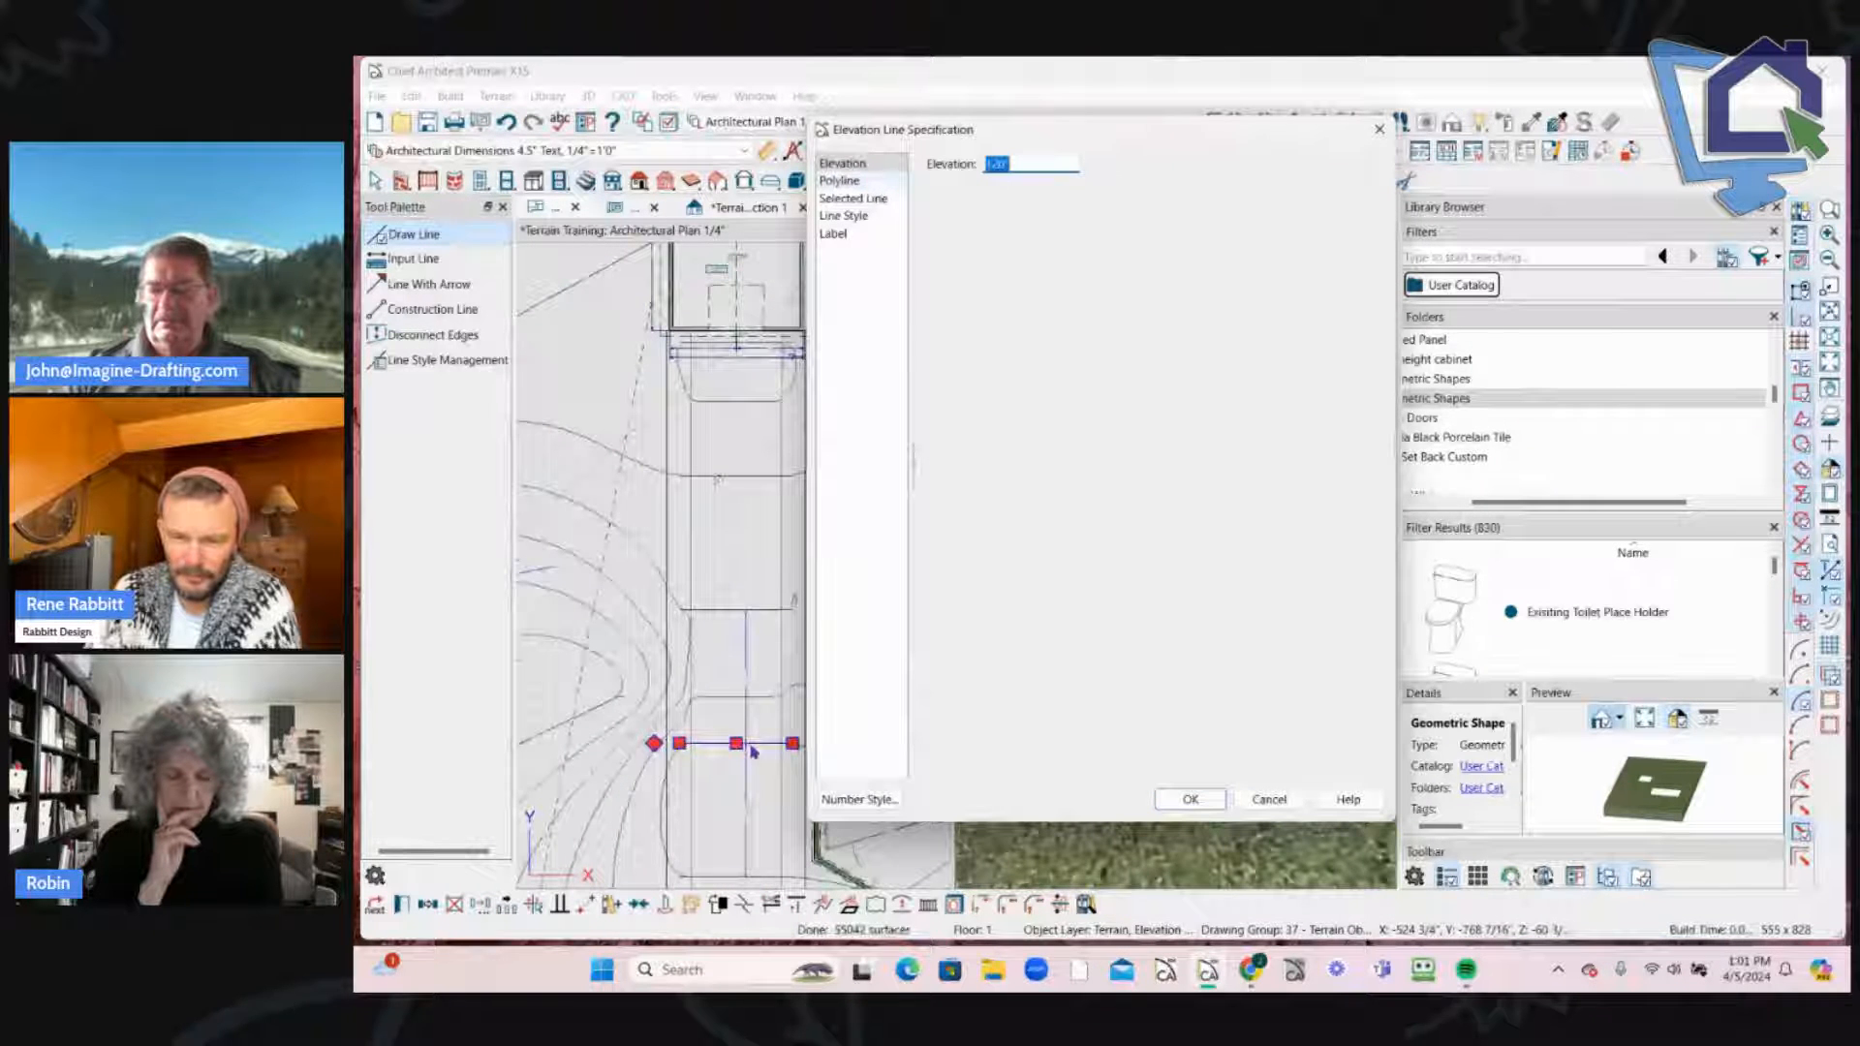
text(156)
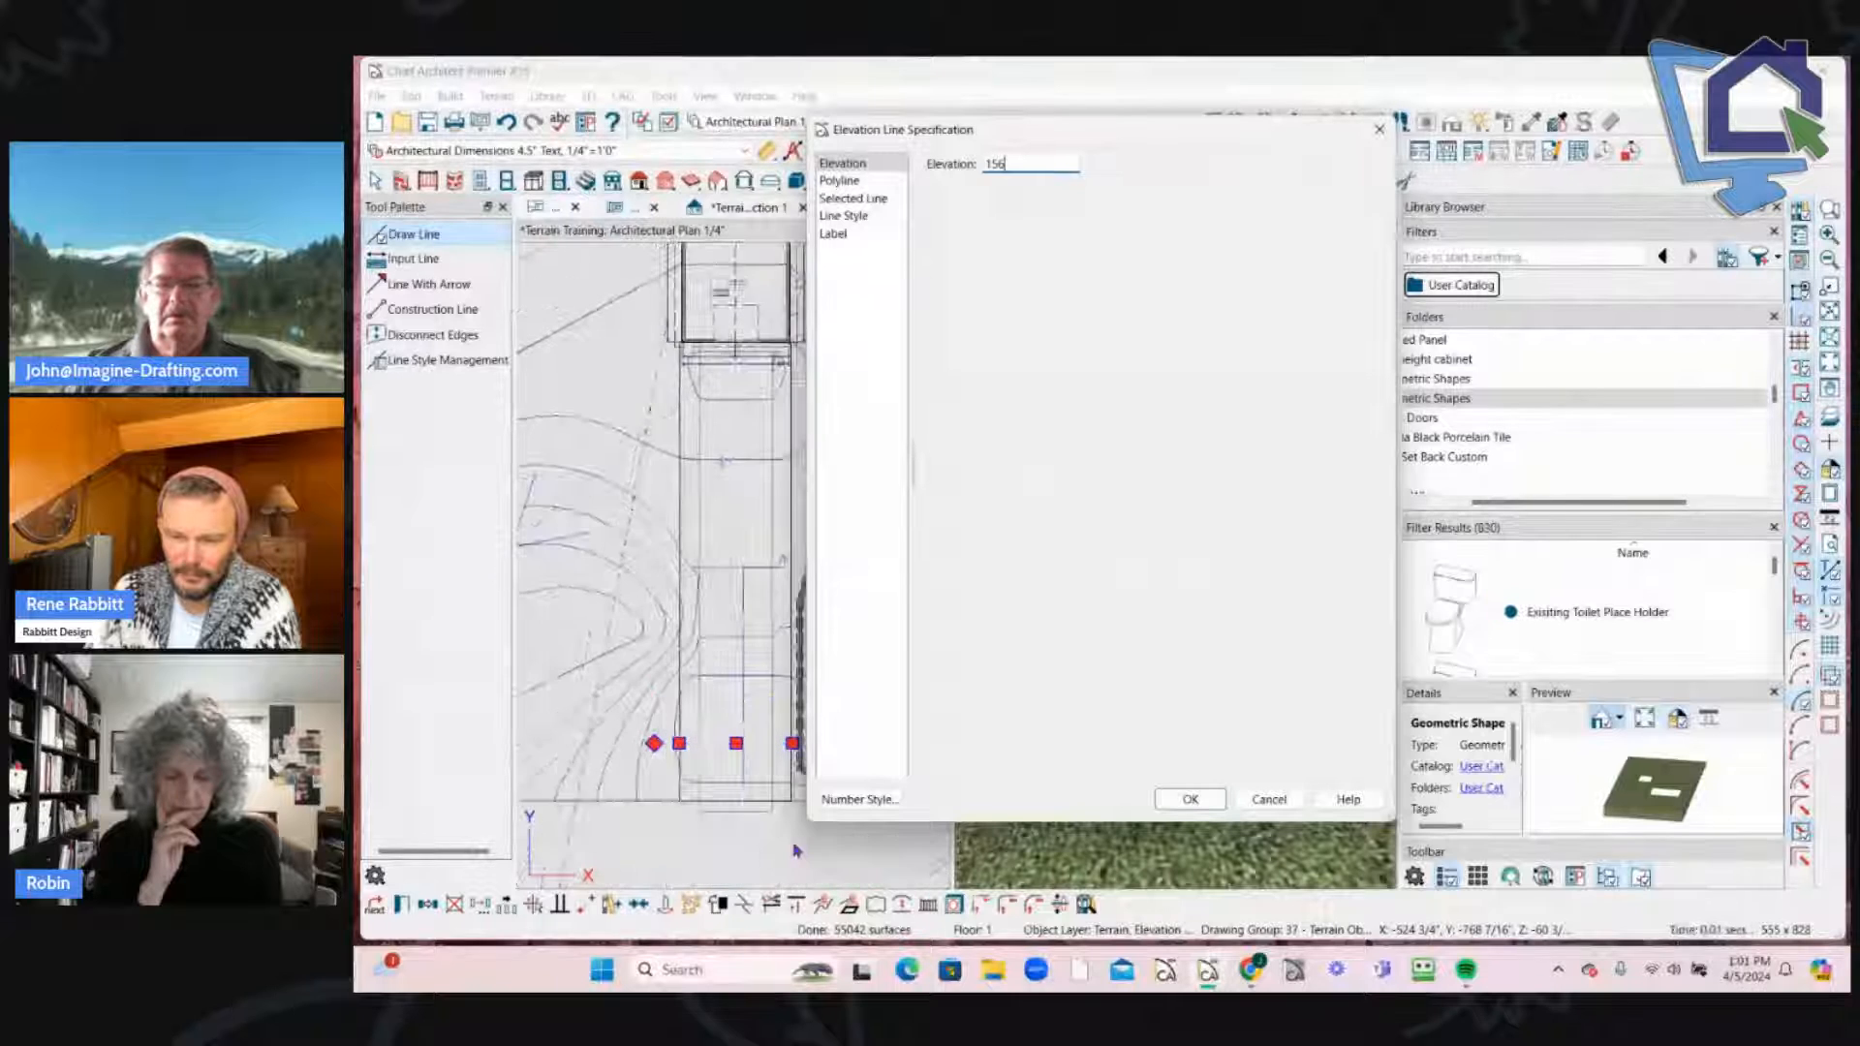
click(1190, 799)
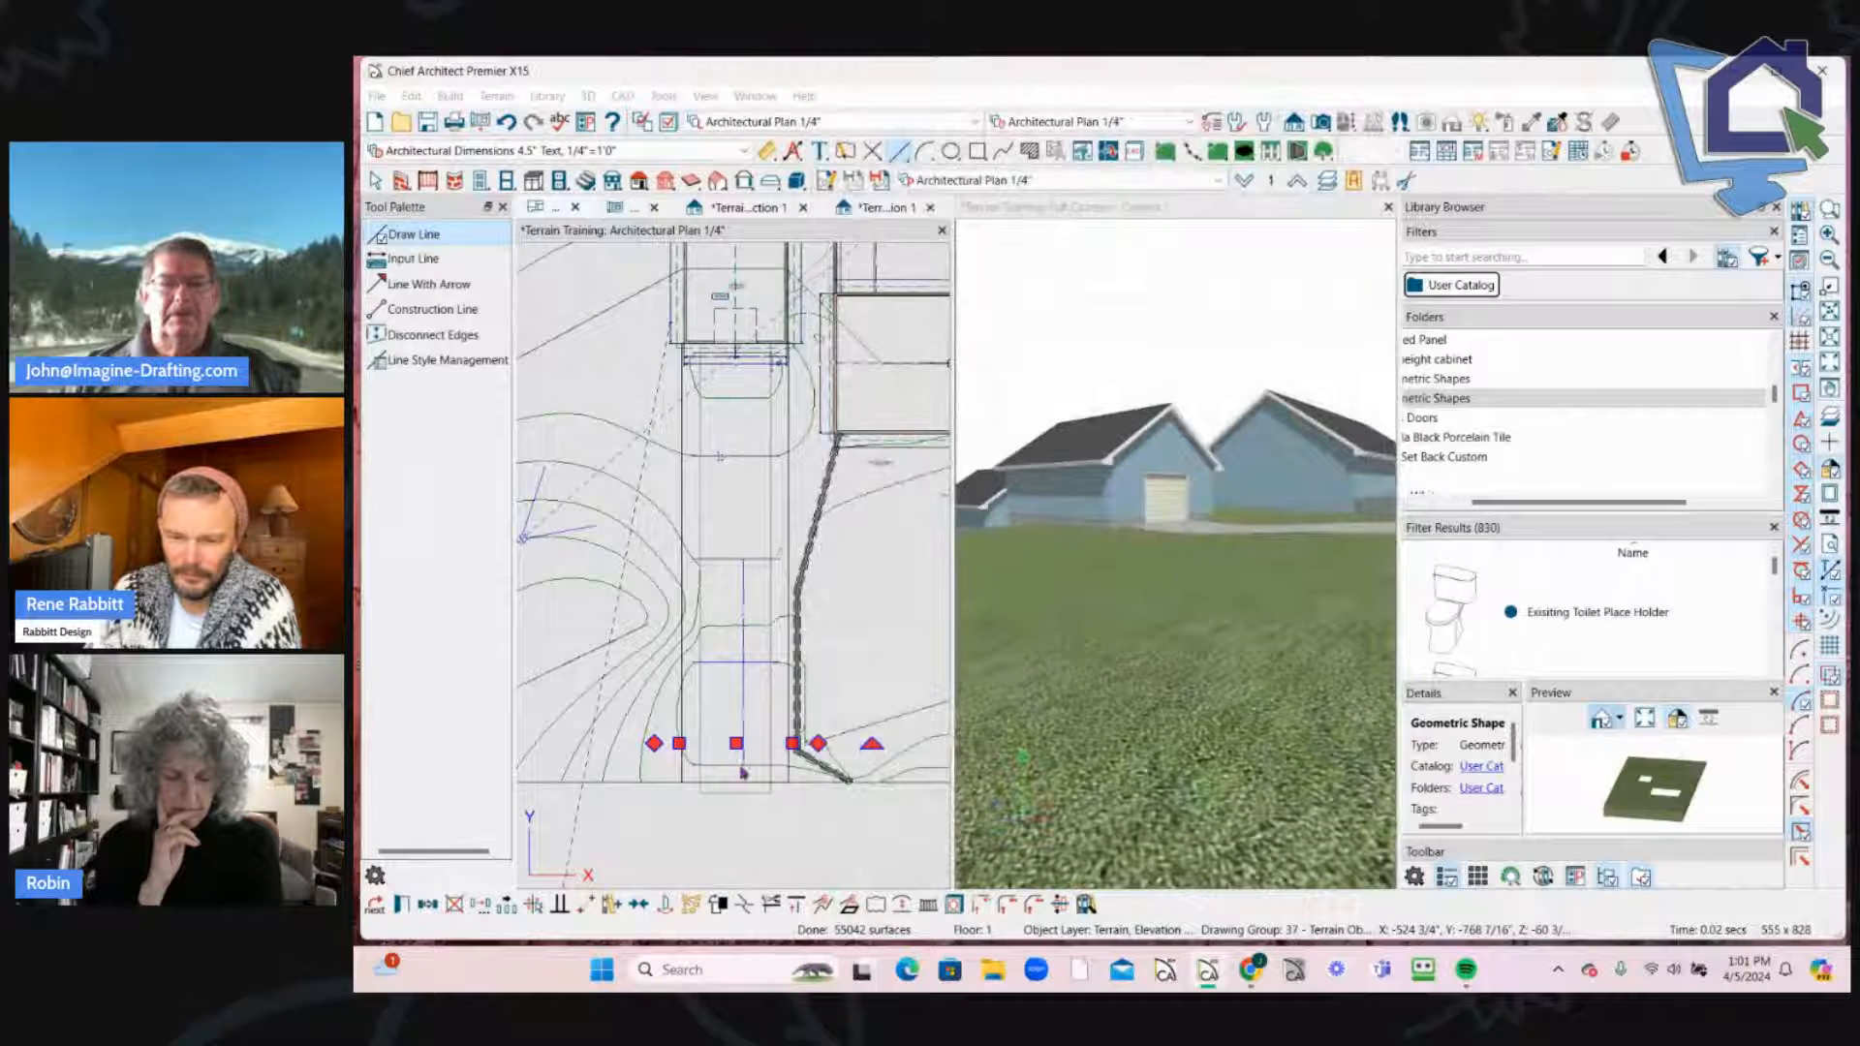
Step: Raise the elevation of the last line, at the far end of the driveway, above that of the fourth line
scroll(804, 785, up, 4)
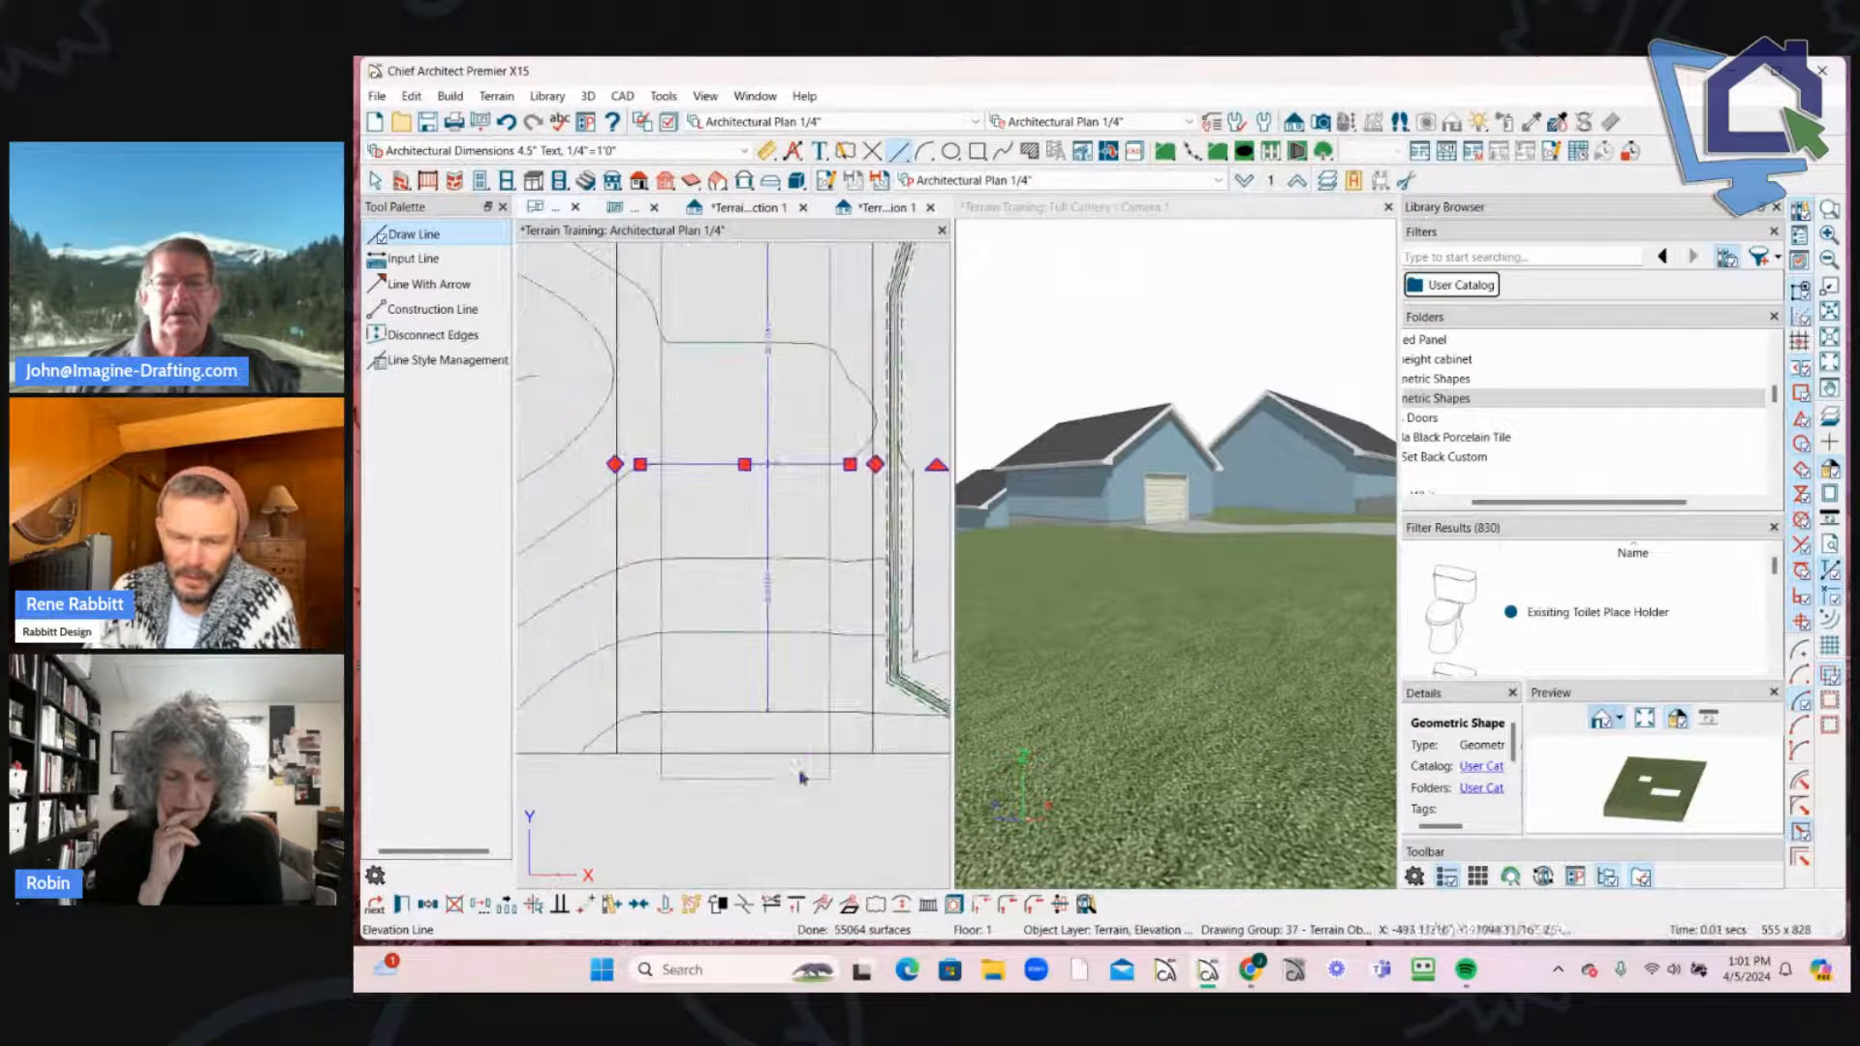
key(ctrl+z)
double_click(798, 714)
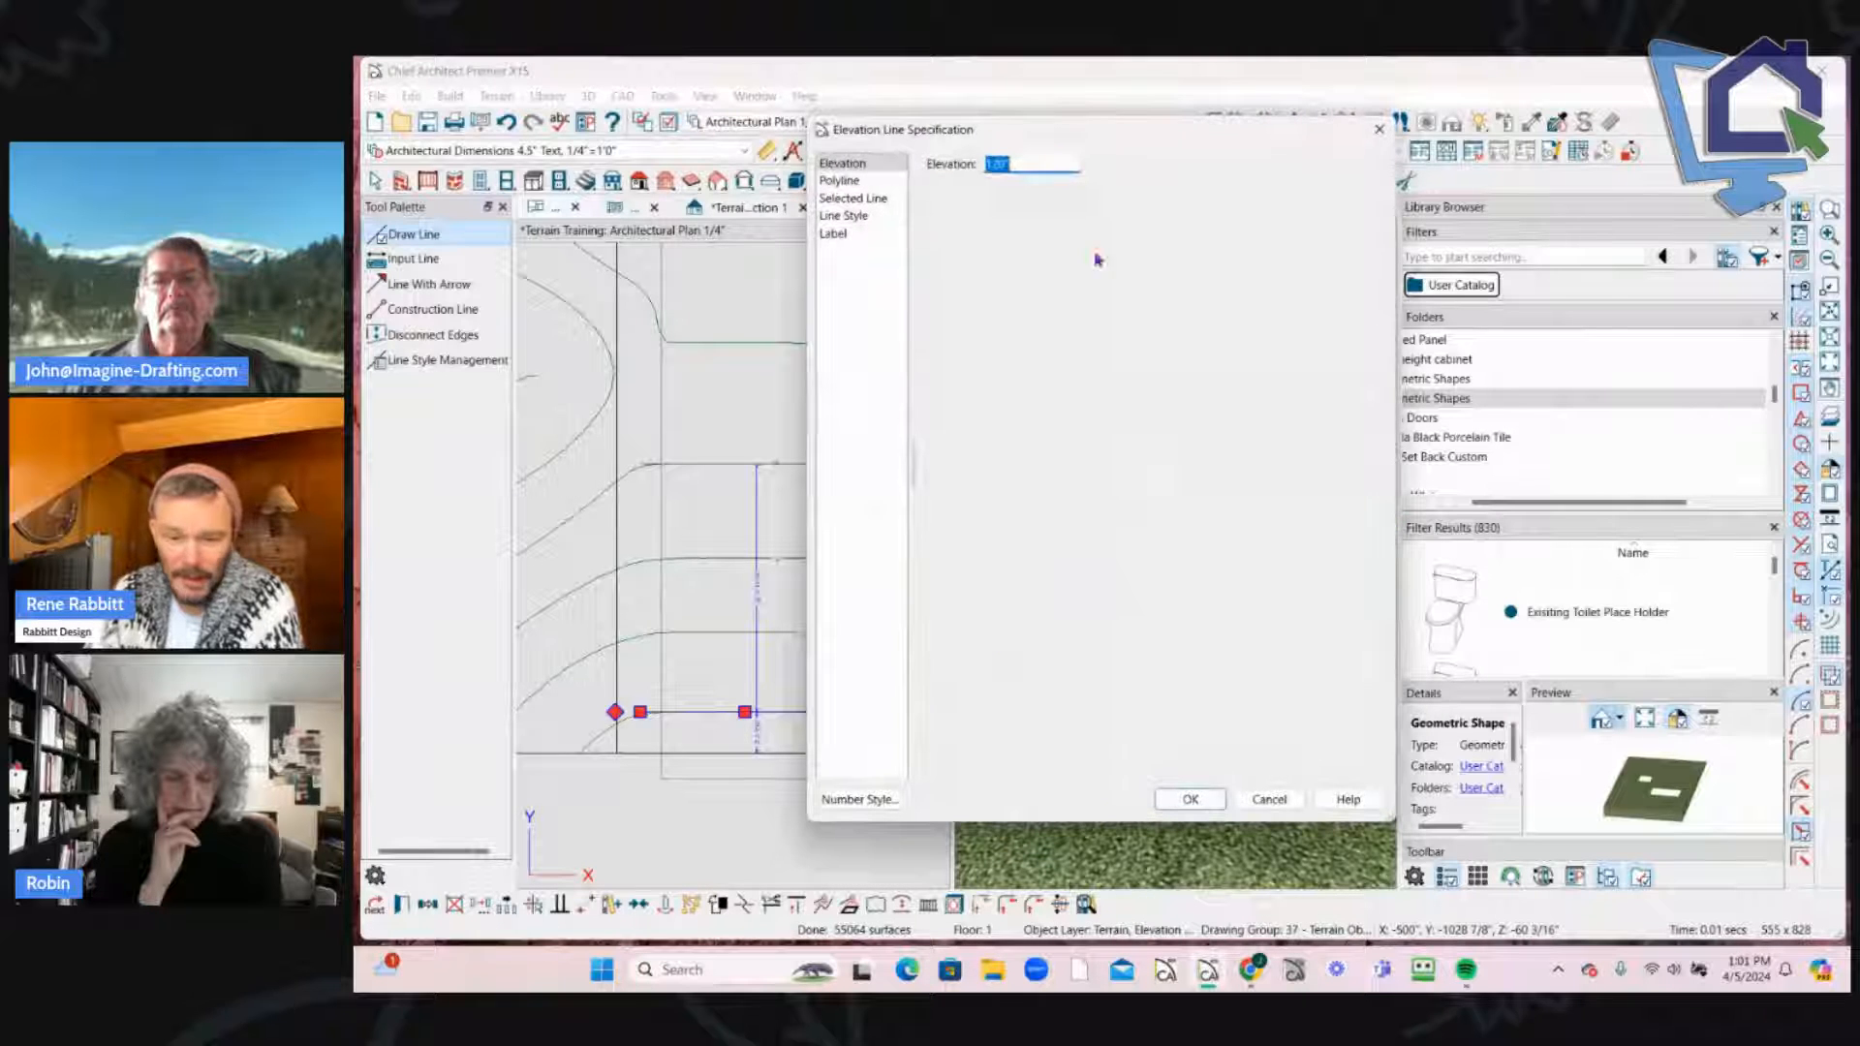
text(18)
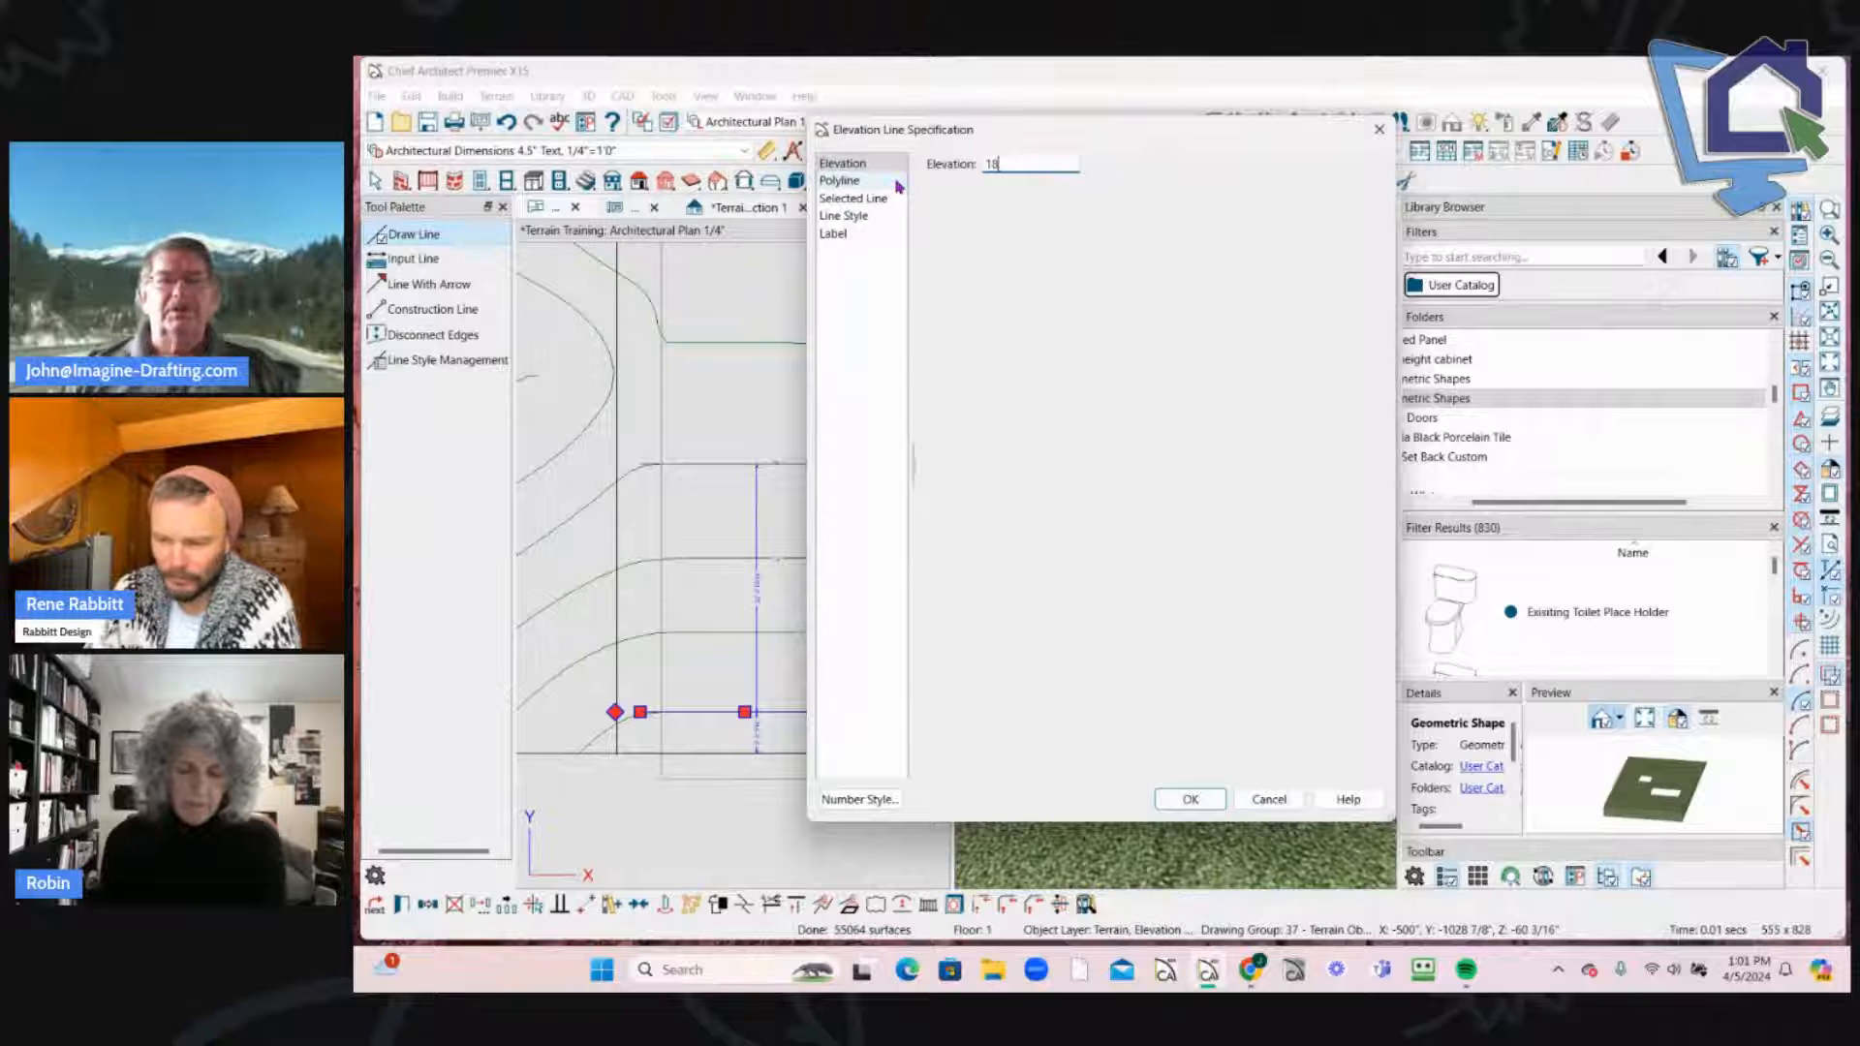
key(Return)
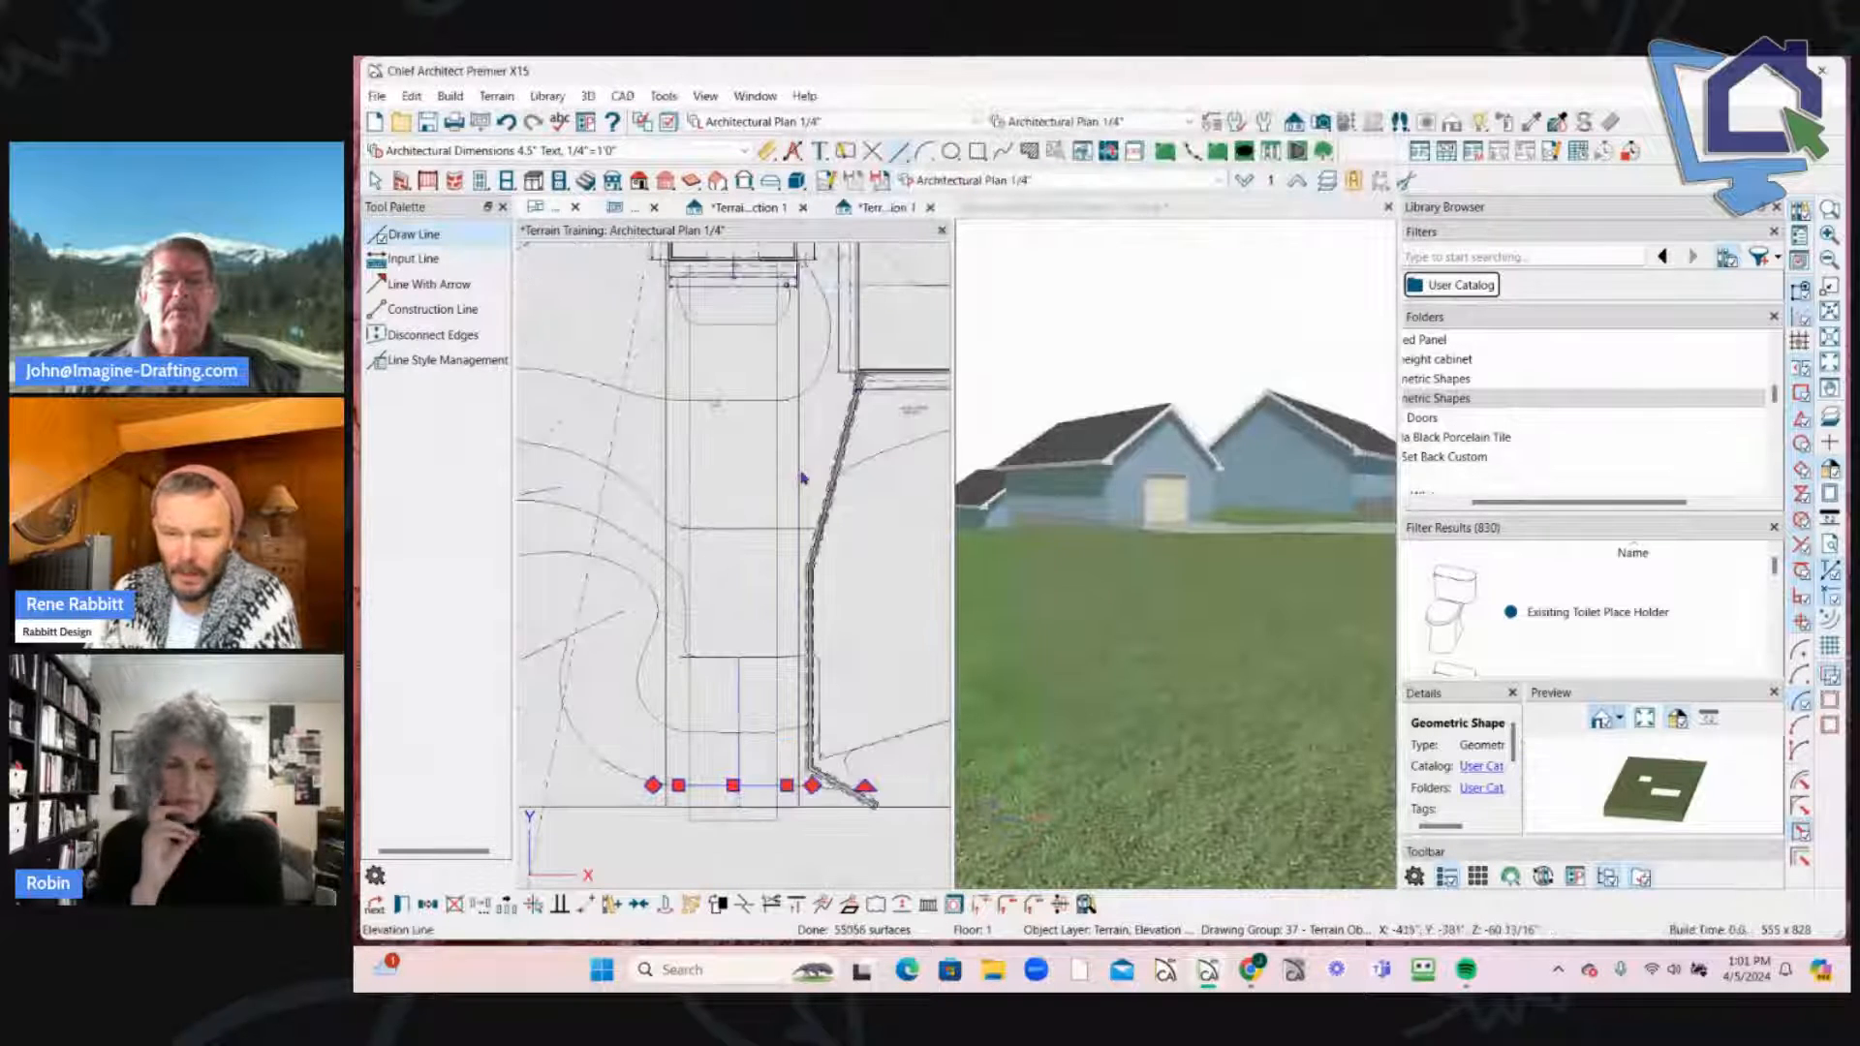
Step: Delete the rectangular polyline that surrounds the driveway
click(798, 471)
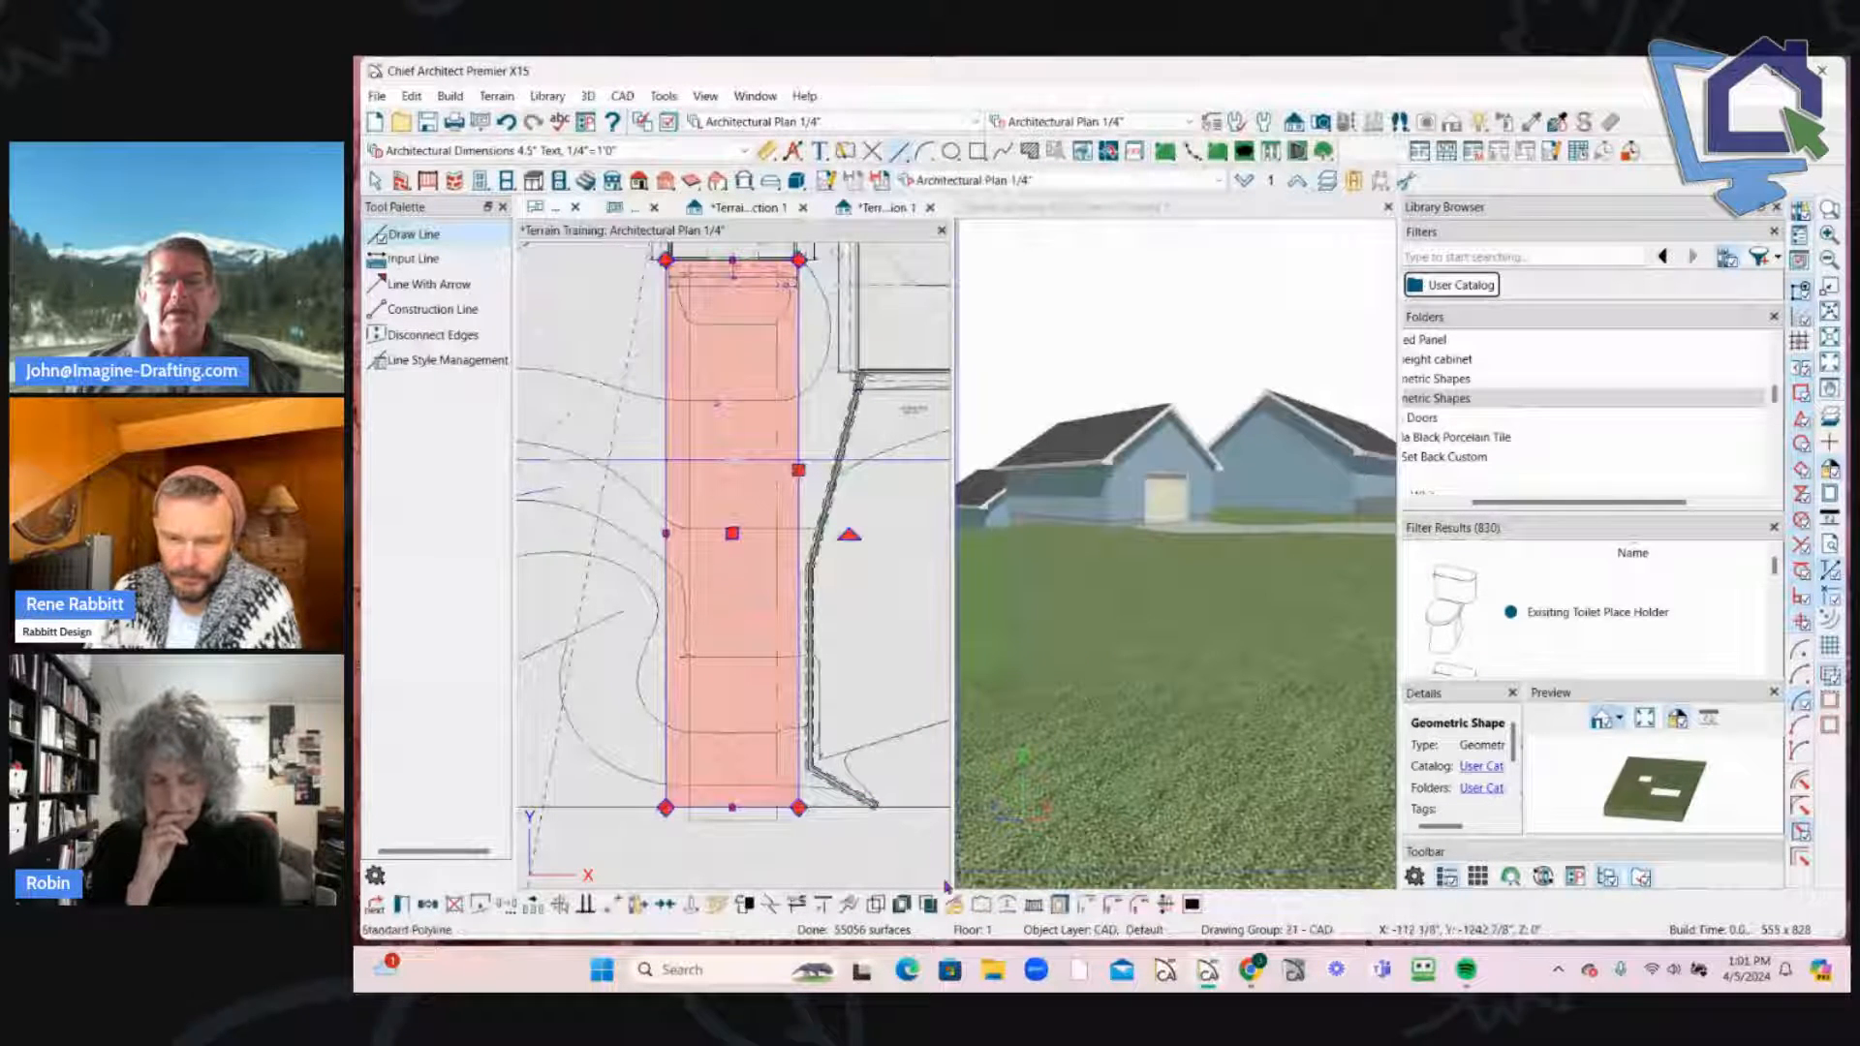
key(Escape)
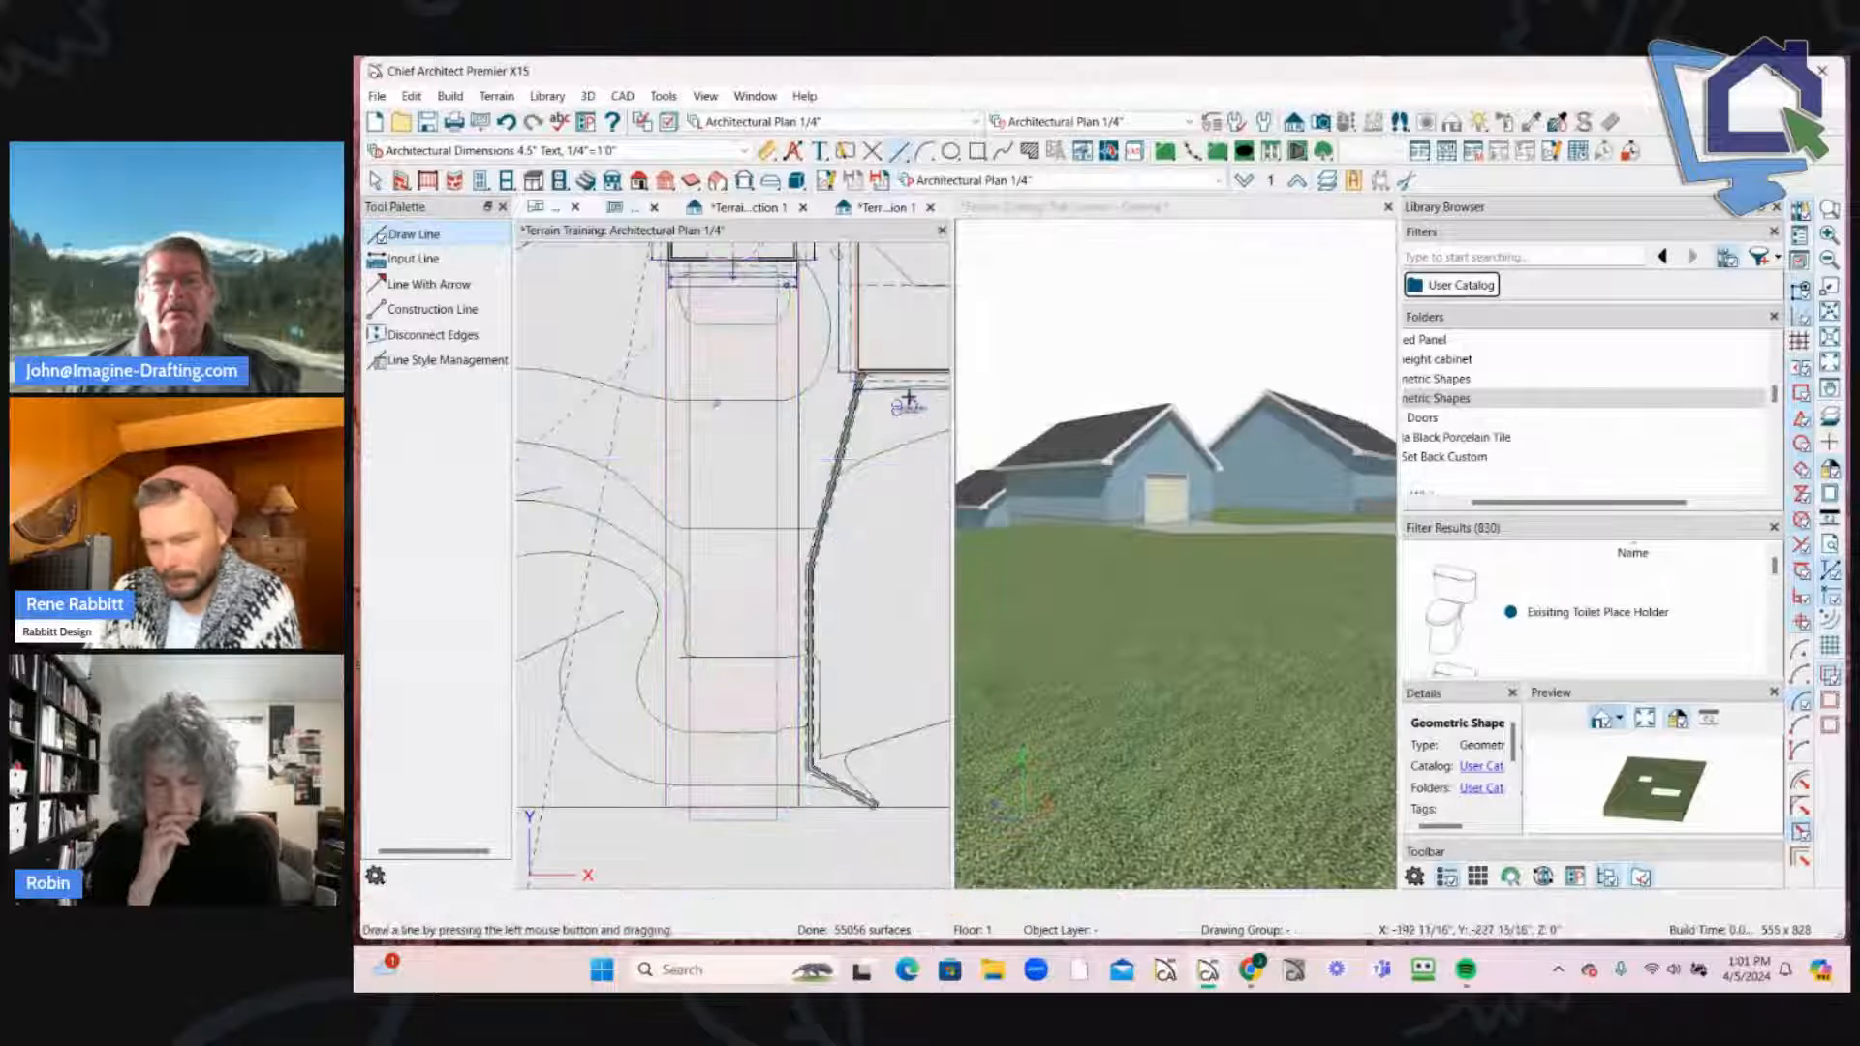
key(Escape)
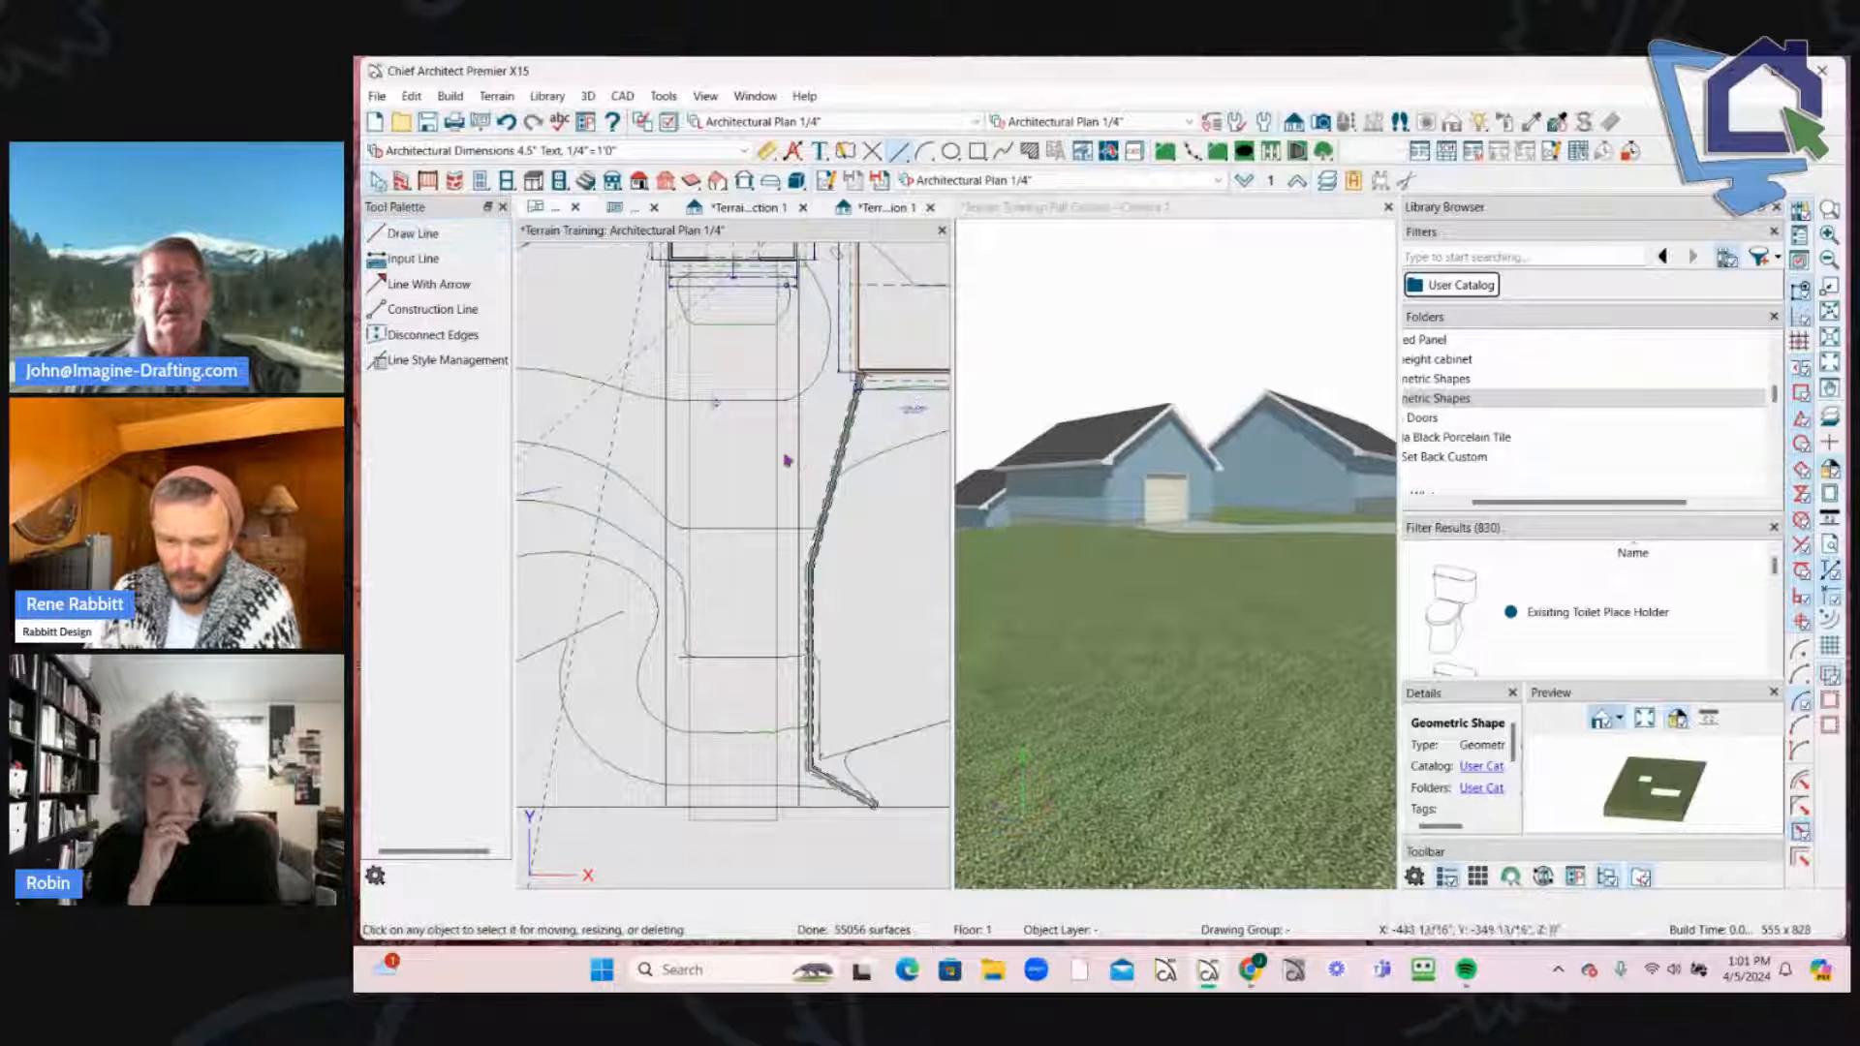
click(799, 455)
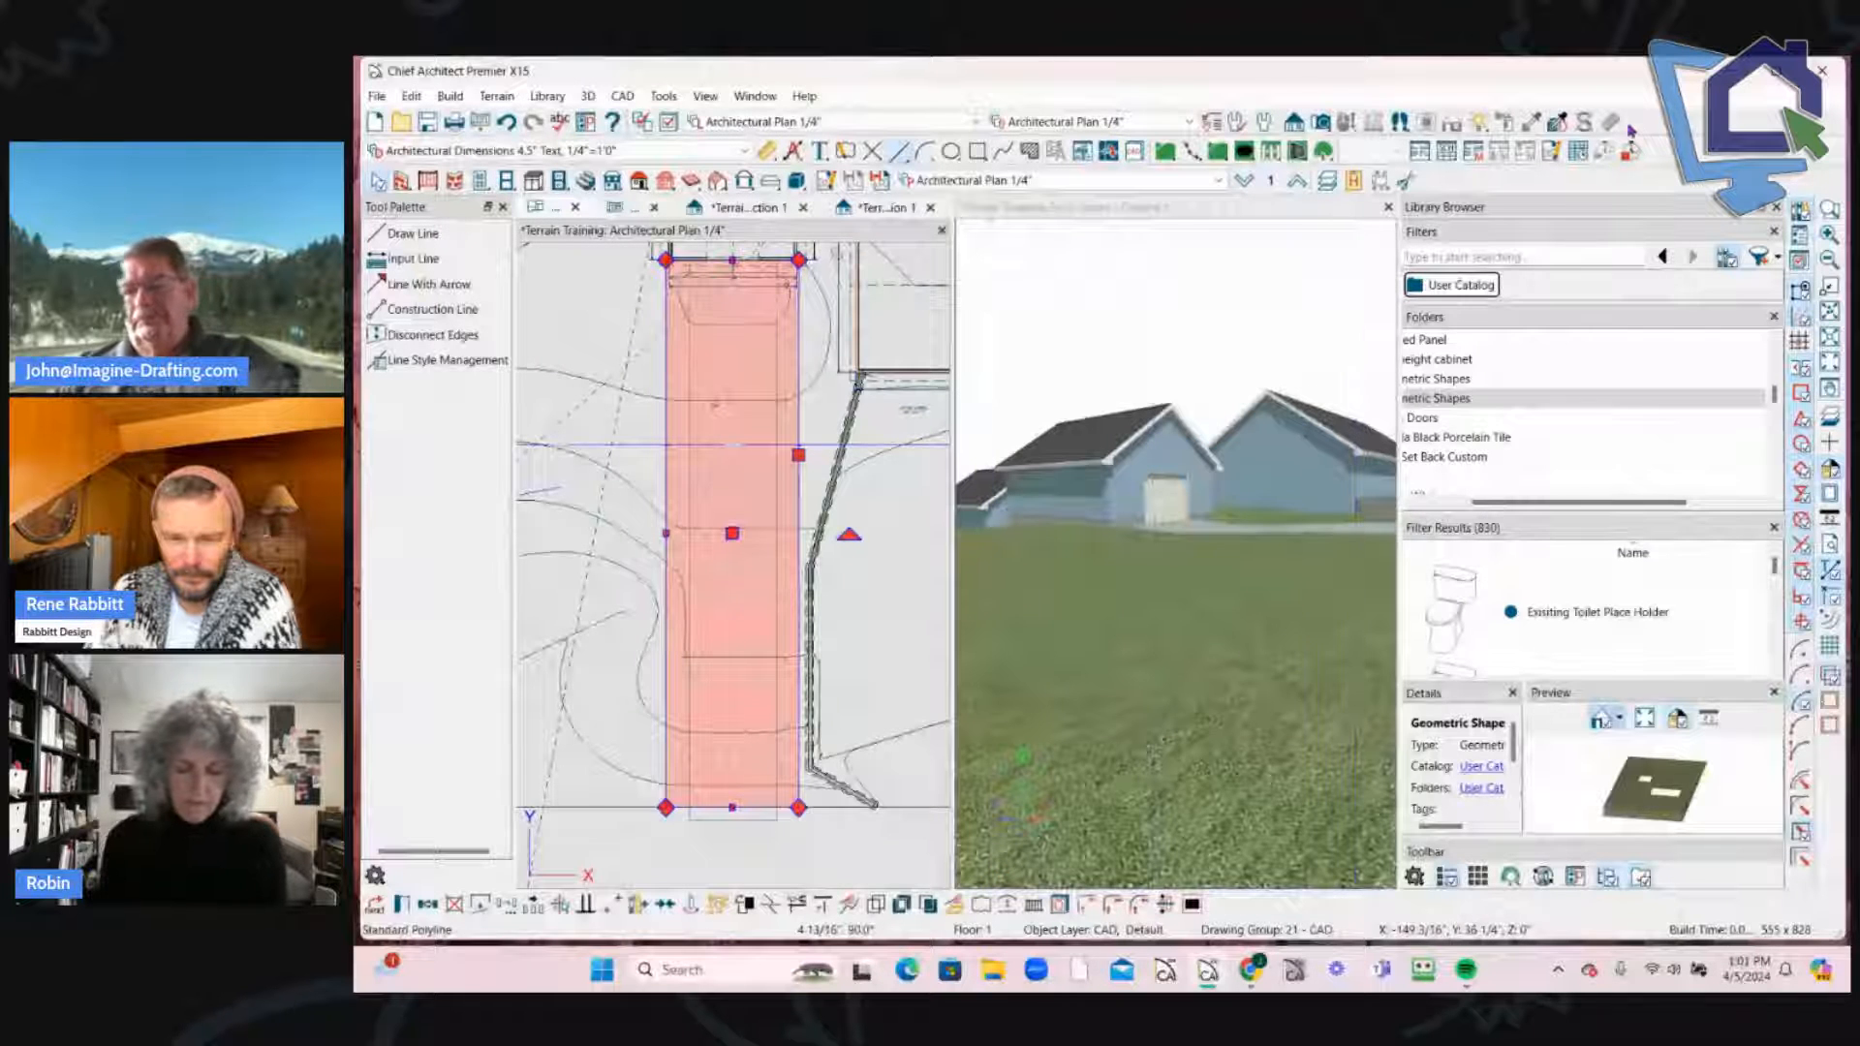
key(Escape)
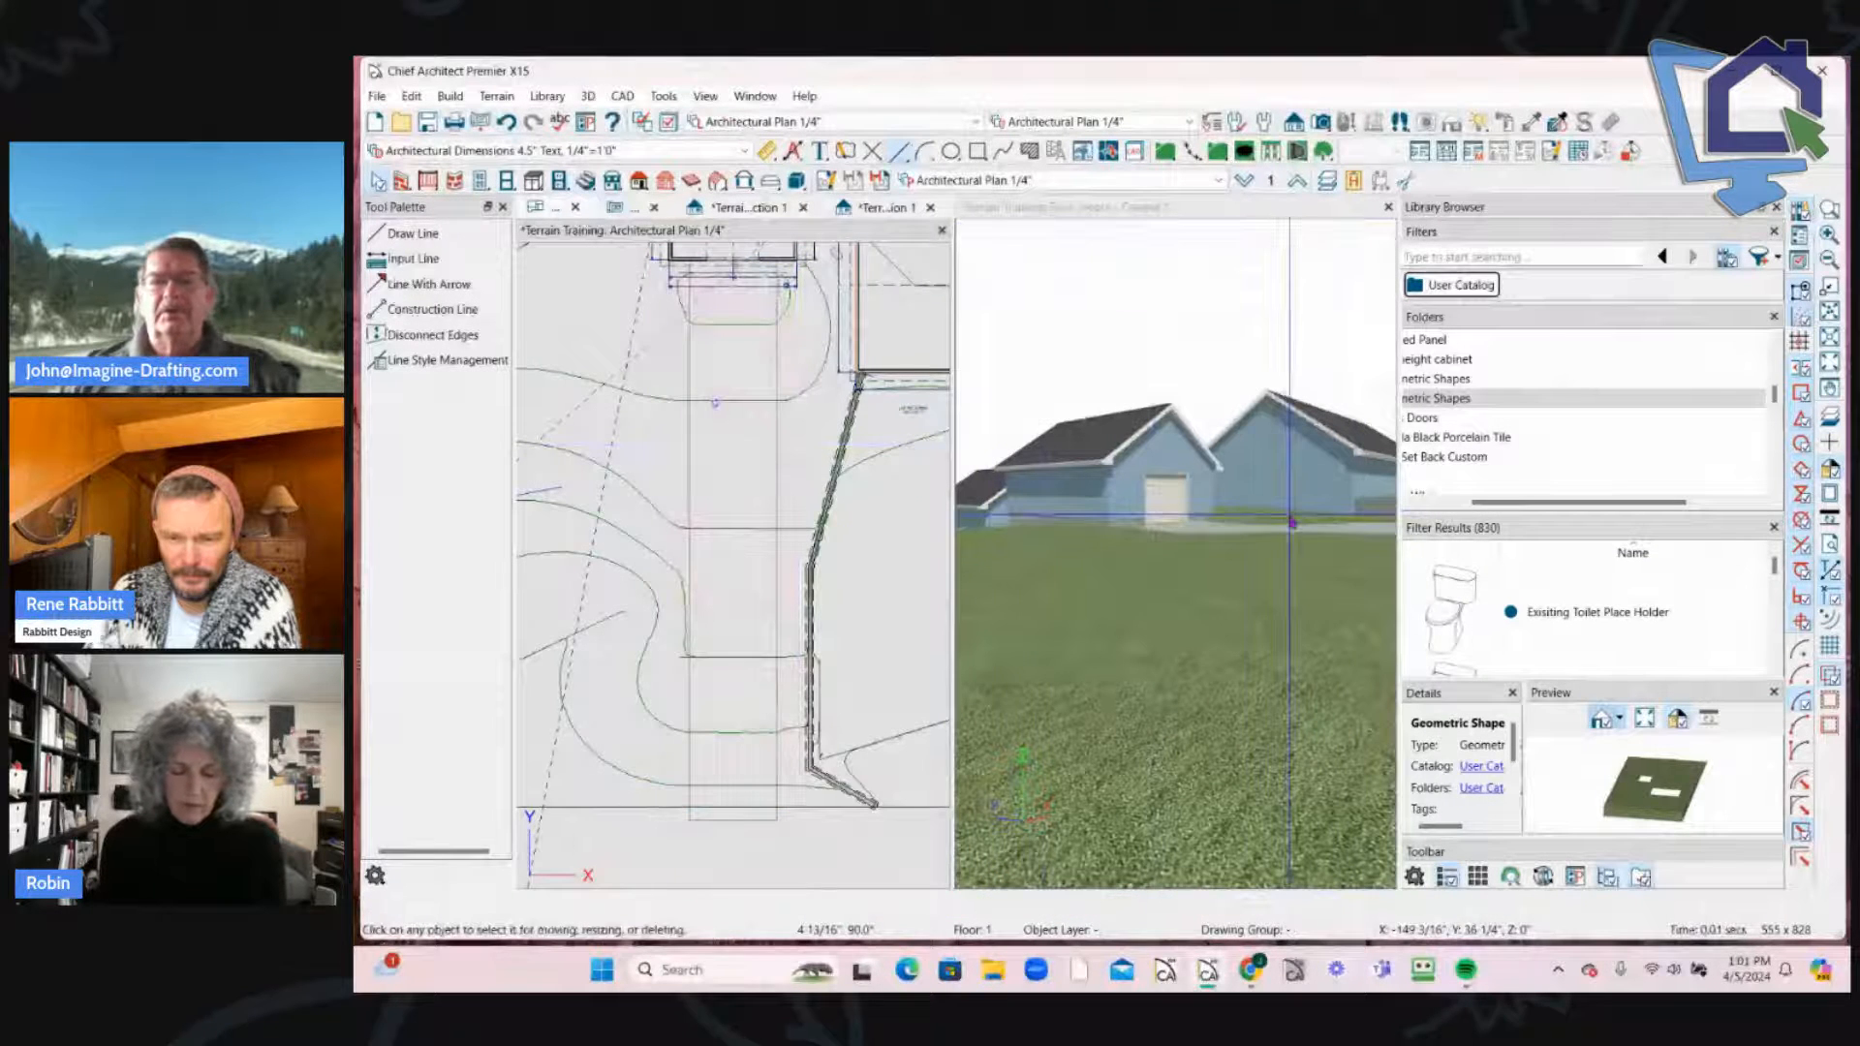
Step: Orbit the 3D camera view to examine how the driveway and terrain slope toward the garage
click(1170, 553)
mouse_move(1170, 553)
middle_down()
mouse_move(1089, 561)
mouse_move(1120, 546)
mouse_move(1138, 593)
mouse_move(1148, 551)
middle_up()
drag(1149, 551, 1107, 555)
middle_drag(1106, 555, 1110, 555)
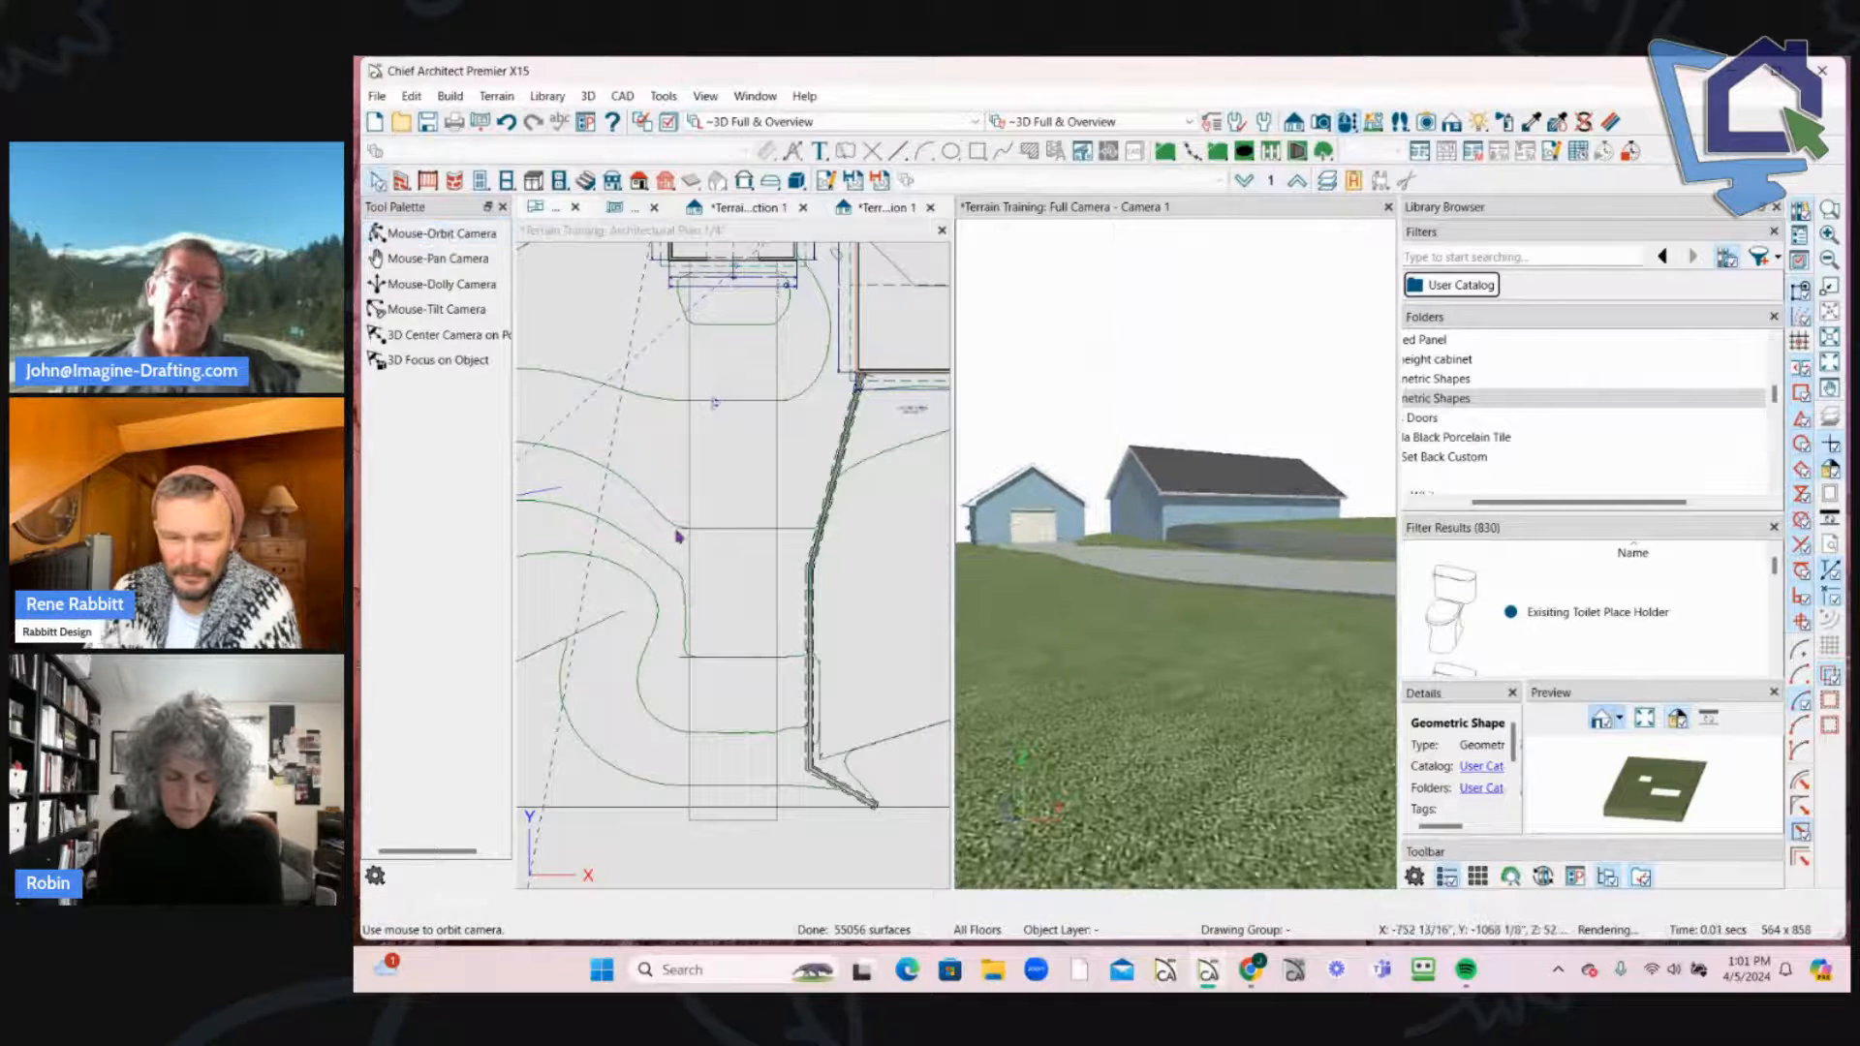
Step: Select the third elevation line out from the garage in the driveway plan
scroll(762, 492, down, 1)
scroll(635, 639, up, 4)
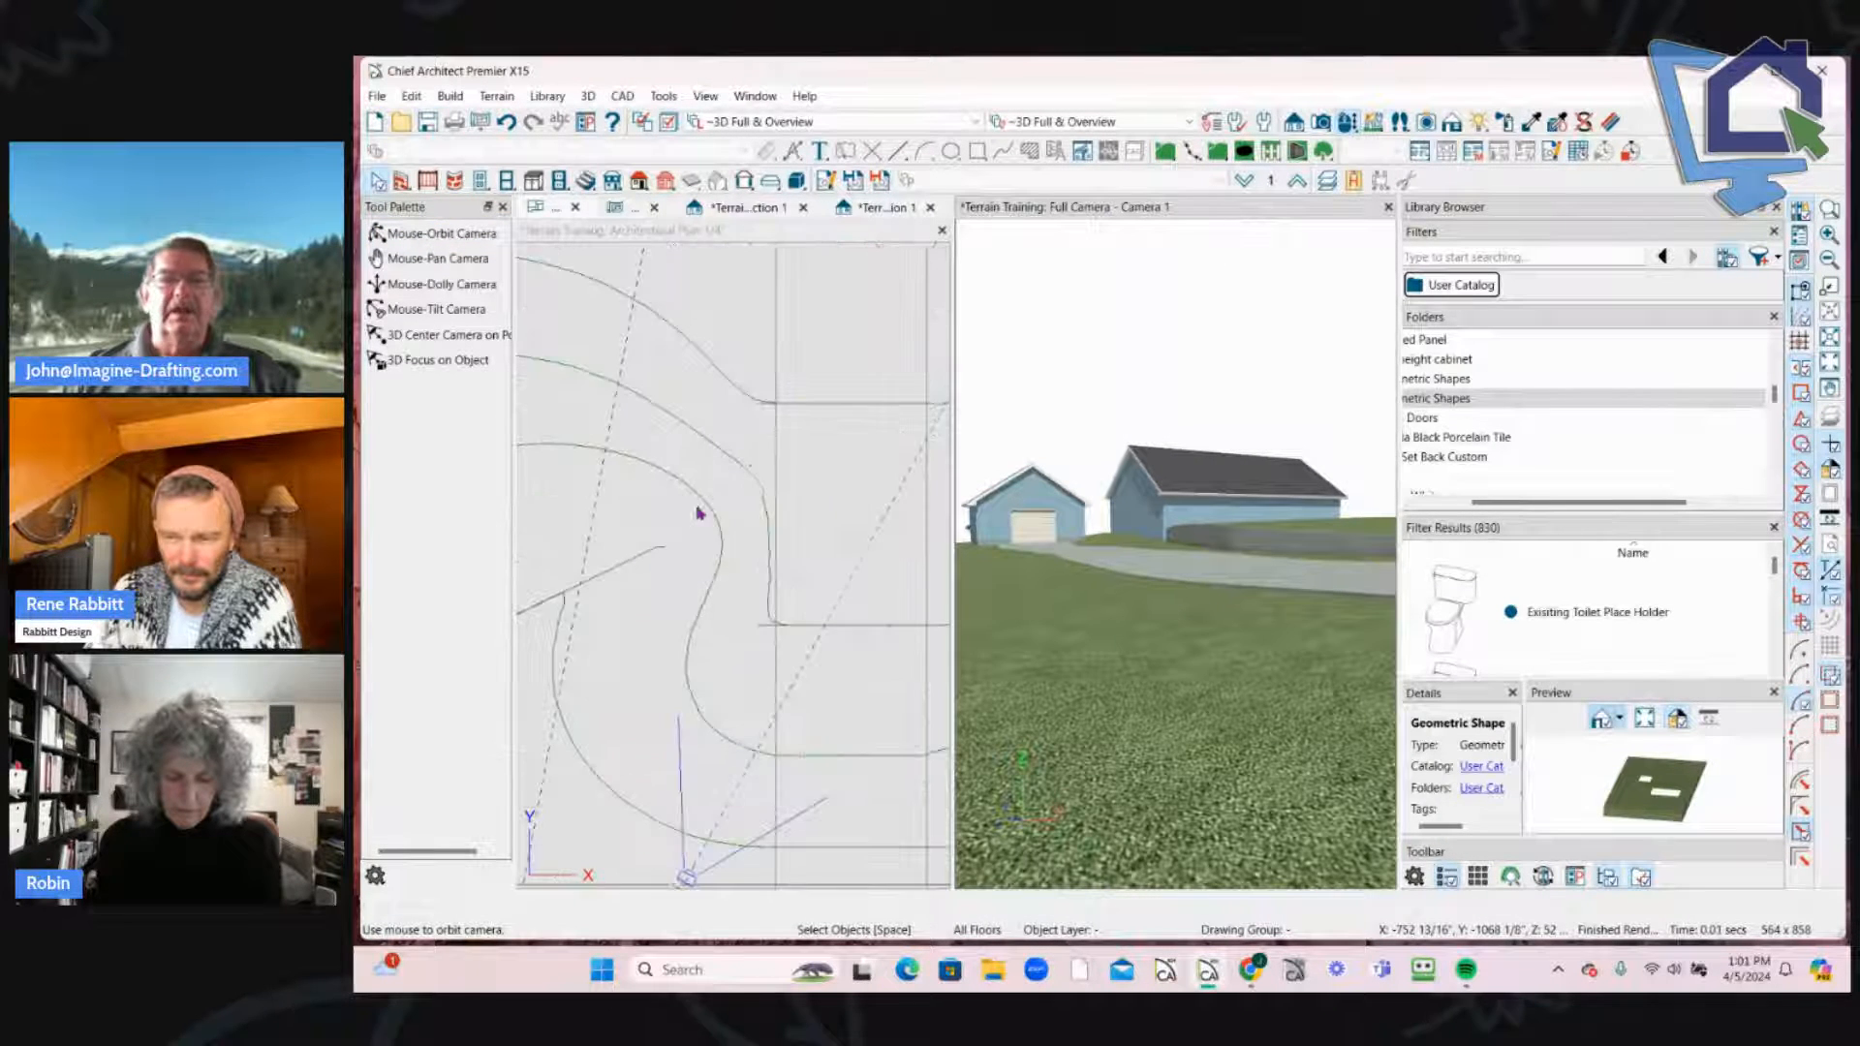
click(800, 396)
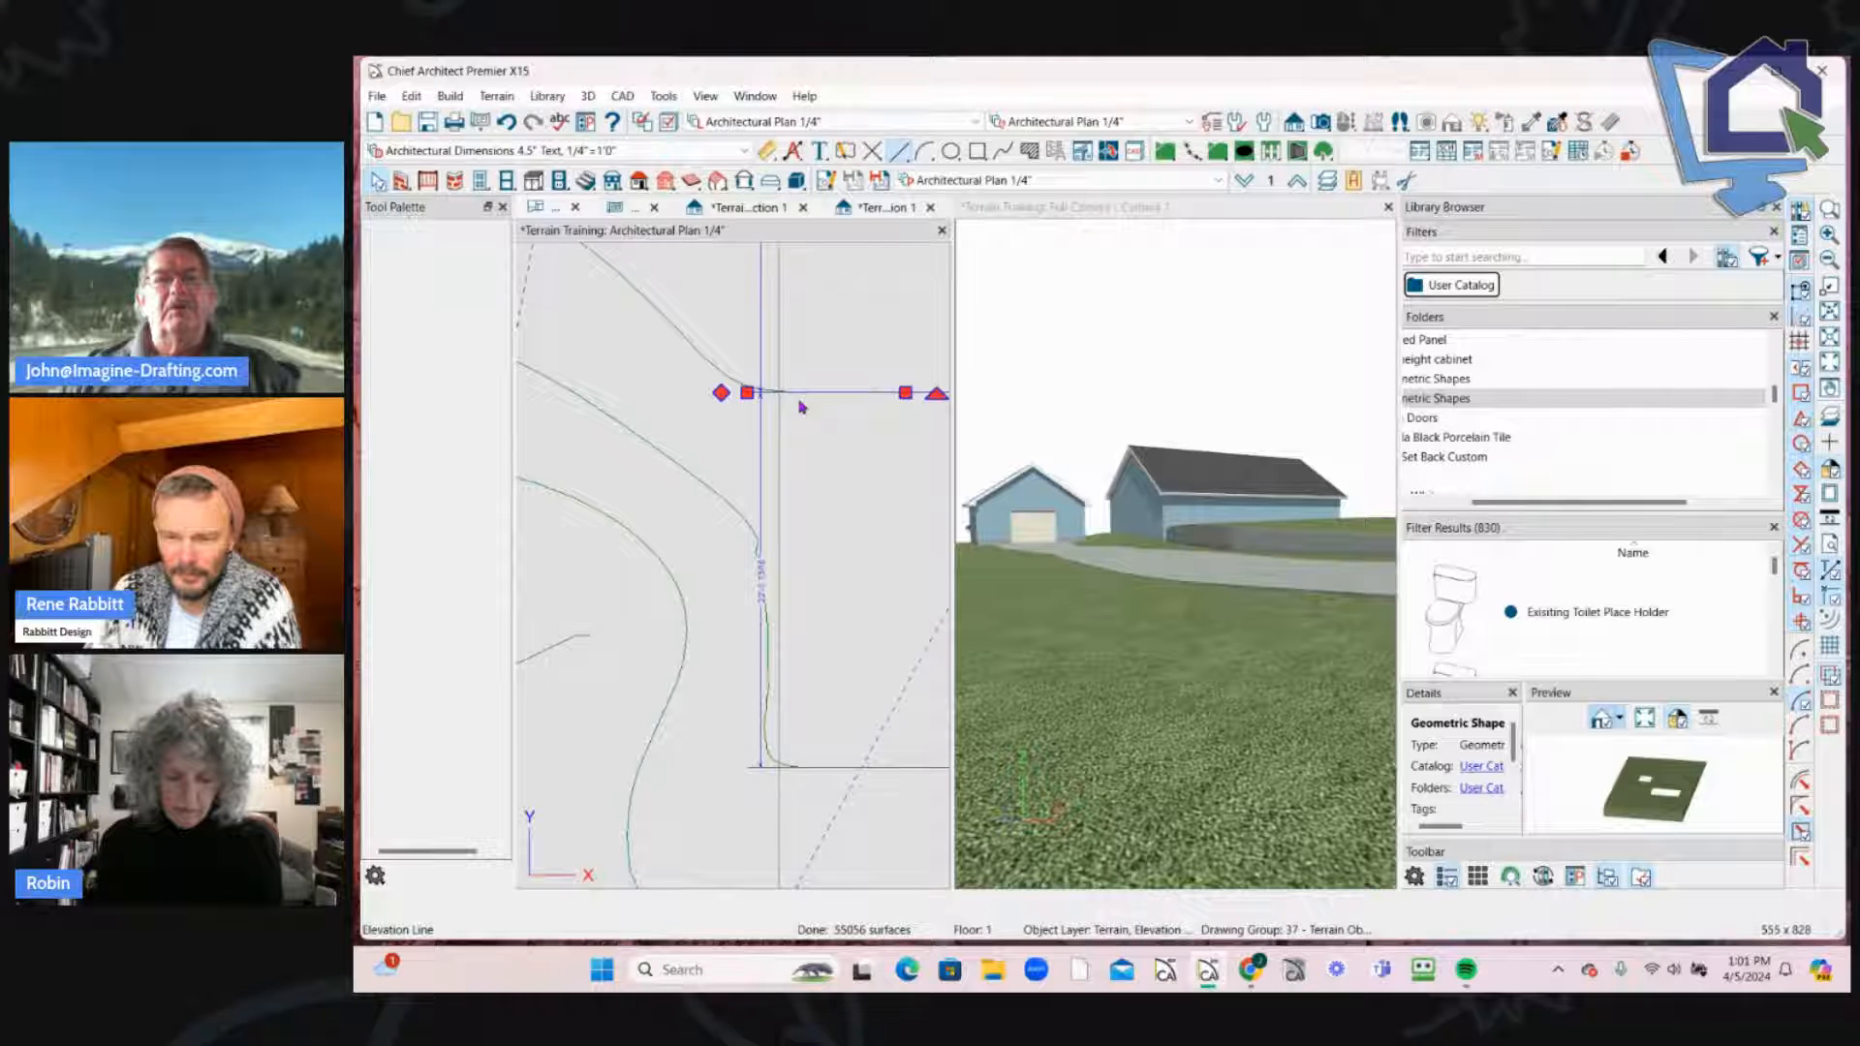